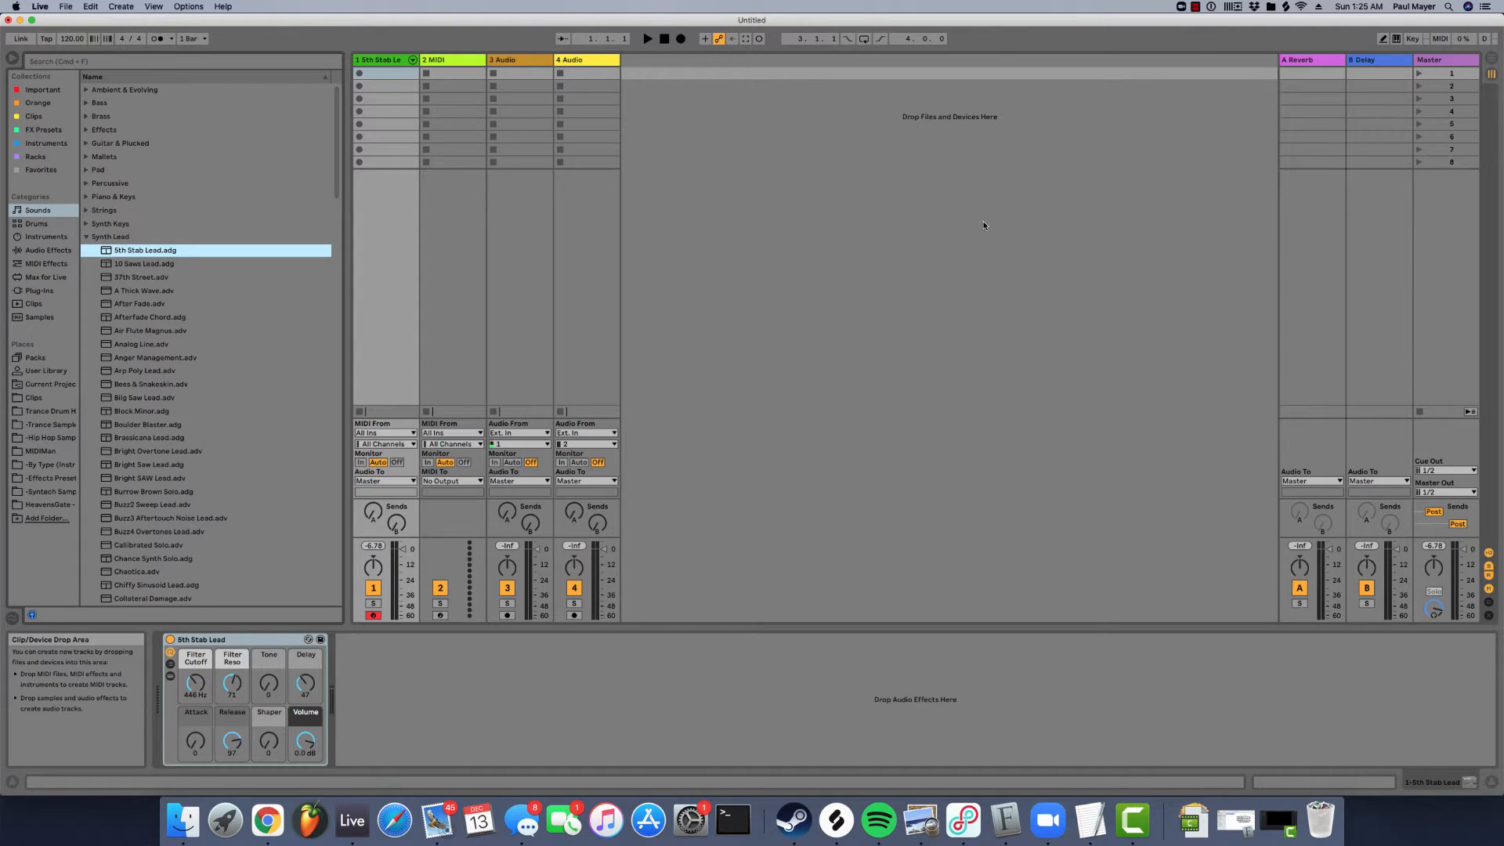
# Start a new, empty Live Set and narrow the browser to give the session tracks more room.
pyautogui.click(66, 6)
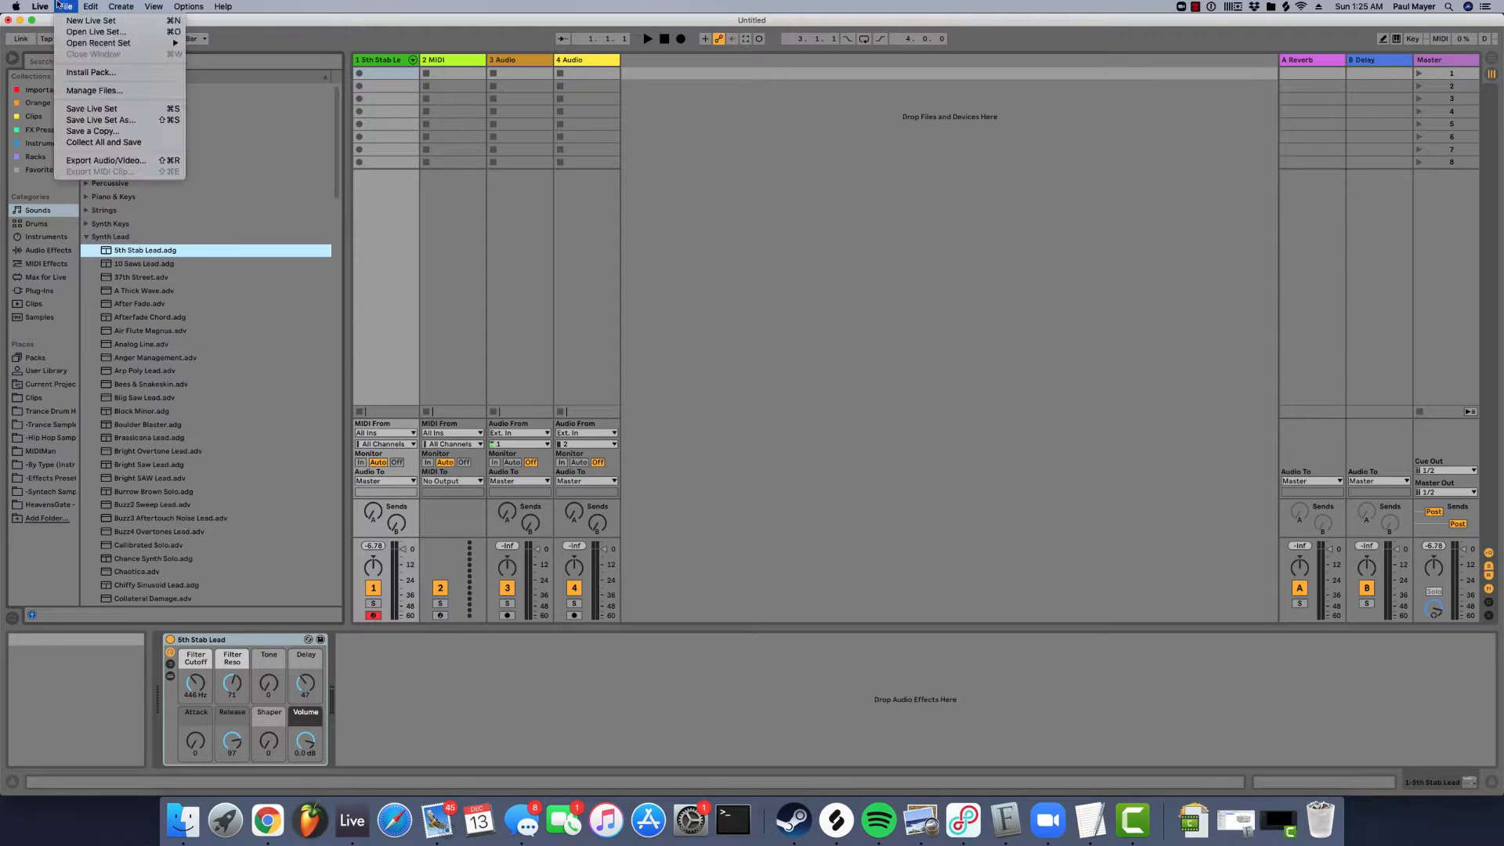
pyautogui.click(66, 20)
pyautogui.click(629, 432)
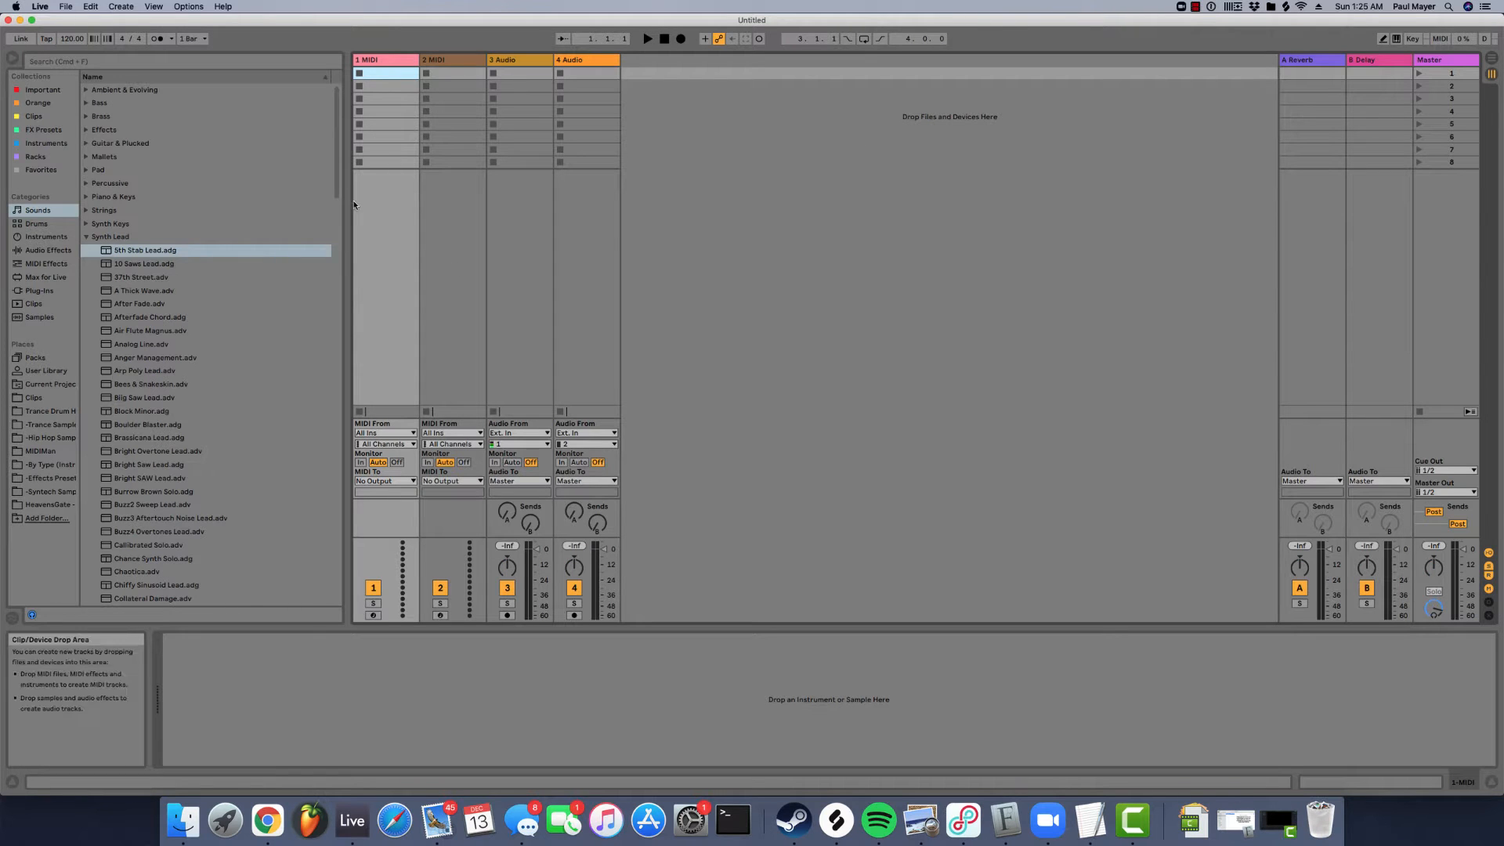
pyautogui.moveTo(347, 197); pyautogui.dragTo(244, 197)
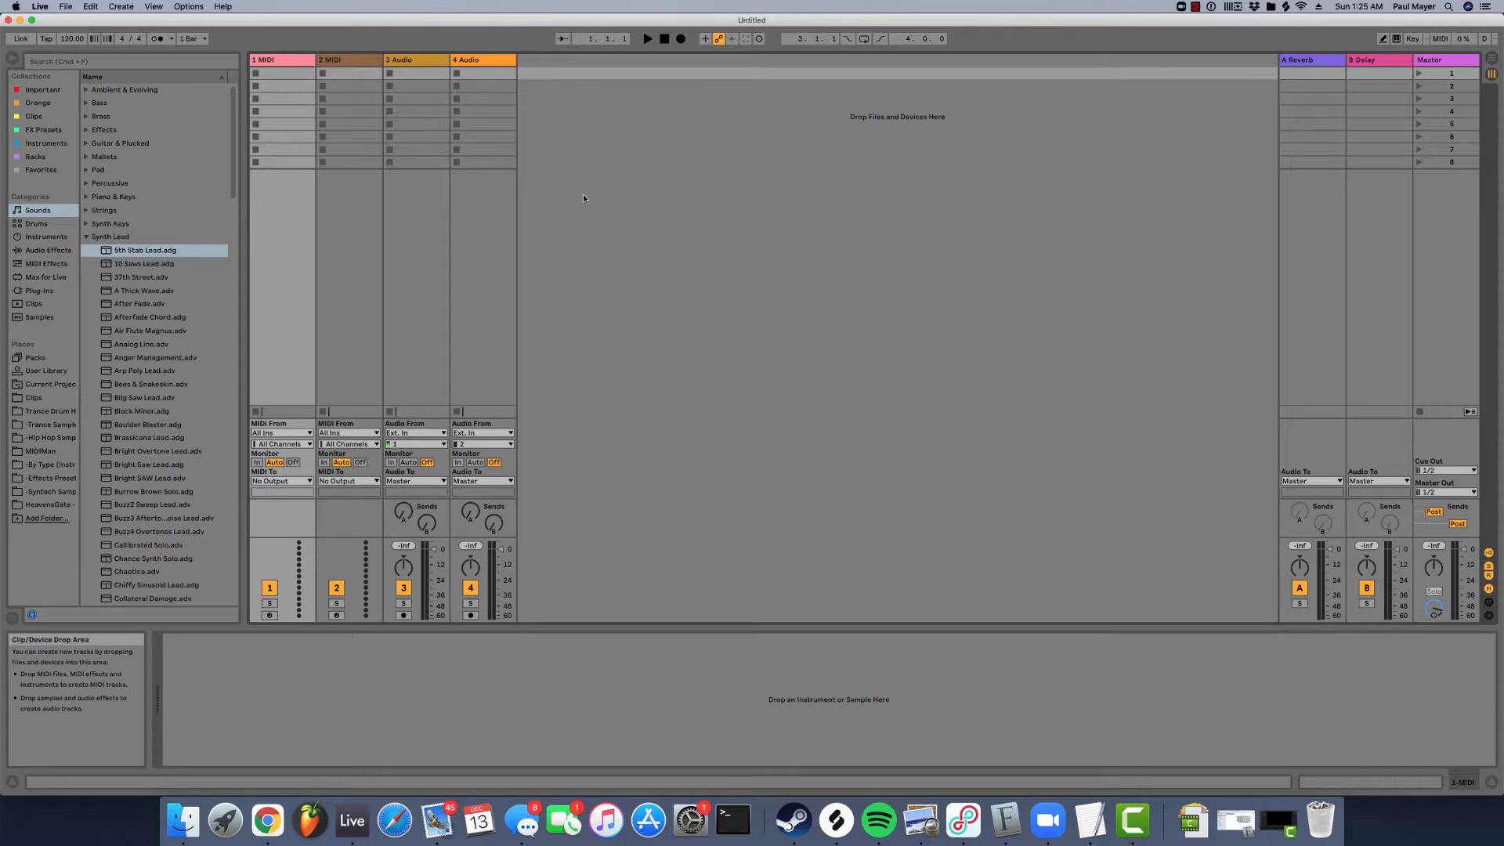
# Examine the two default MIDI tracks and two default audio tracks of the new set.
pyautogui.click(283, 73)
pyautogui.click(345, 61)
pyautogui.click(413, 62)
pyautogui.click(477, 61)
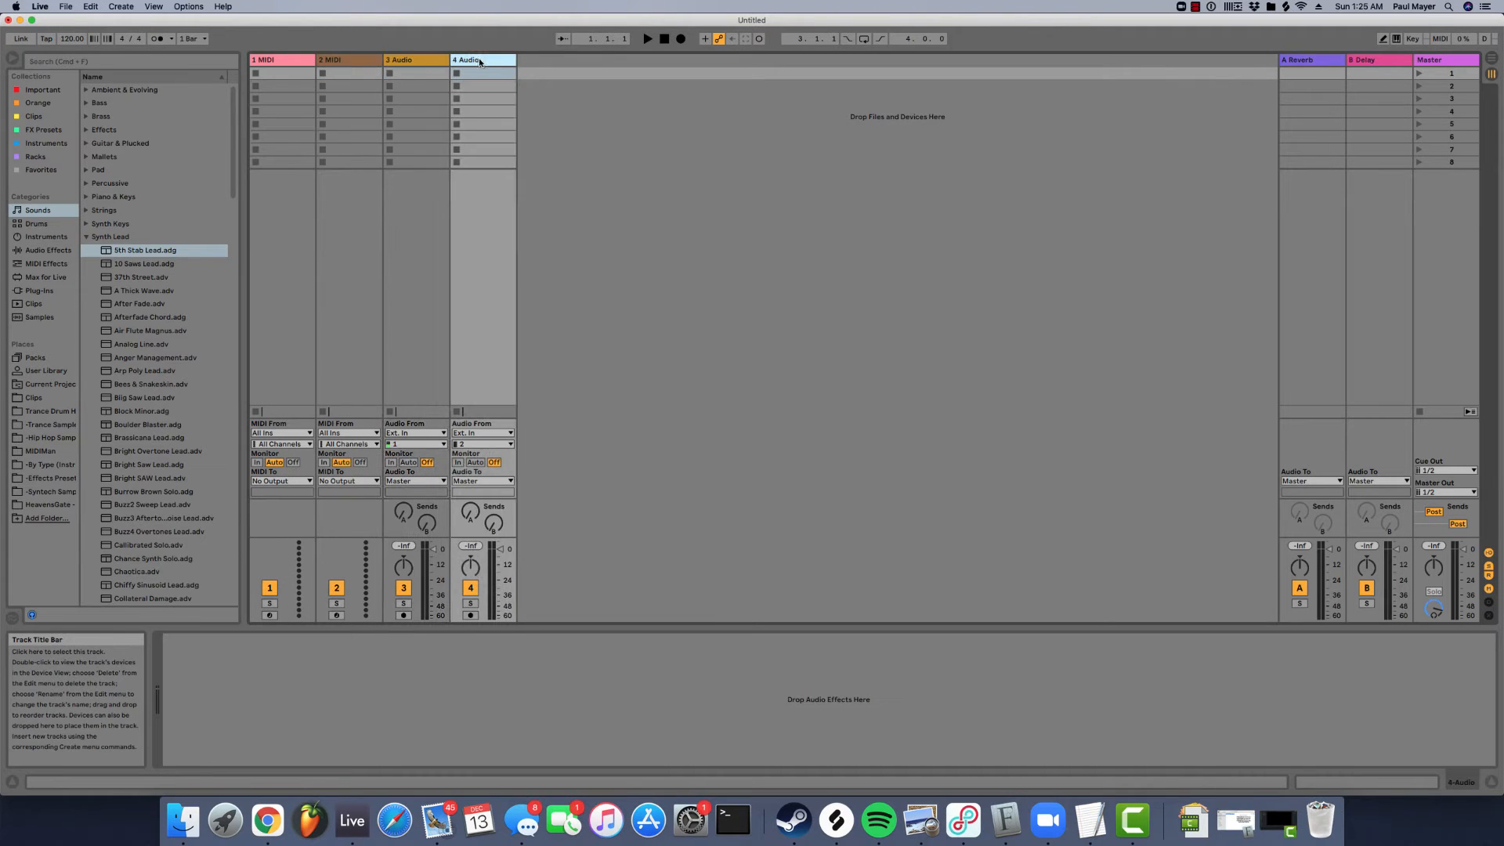
pyautogui.click(351, 61)
pyautogui.click(292, 60)
pyautogui.click(345, 60)
pyautogui.click(477, 60)
pyautogui.click(413, 60)
pyautogui.click(351, 60)
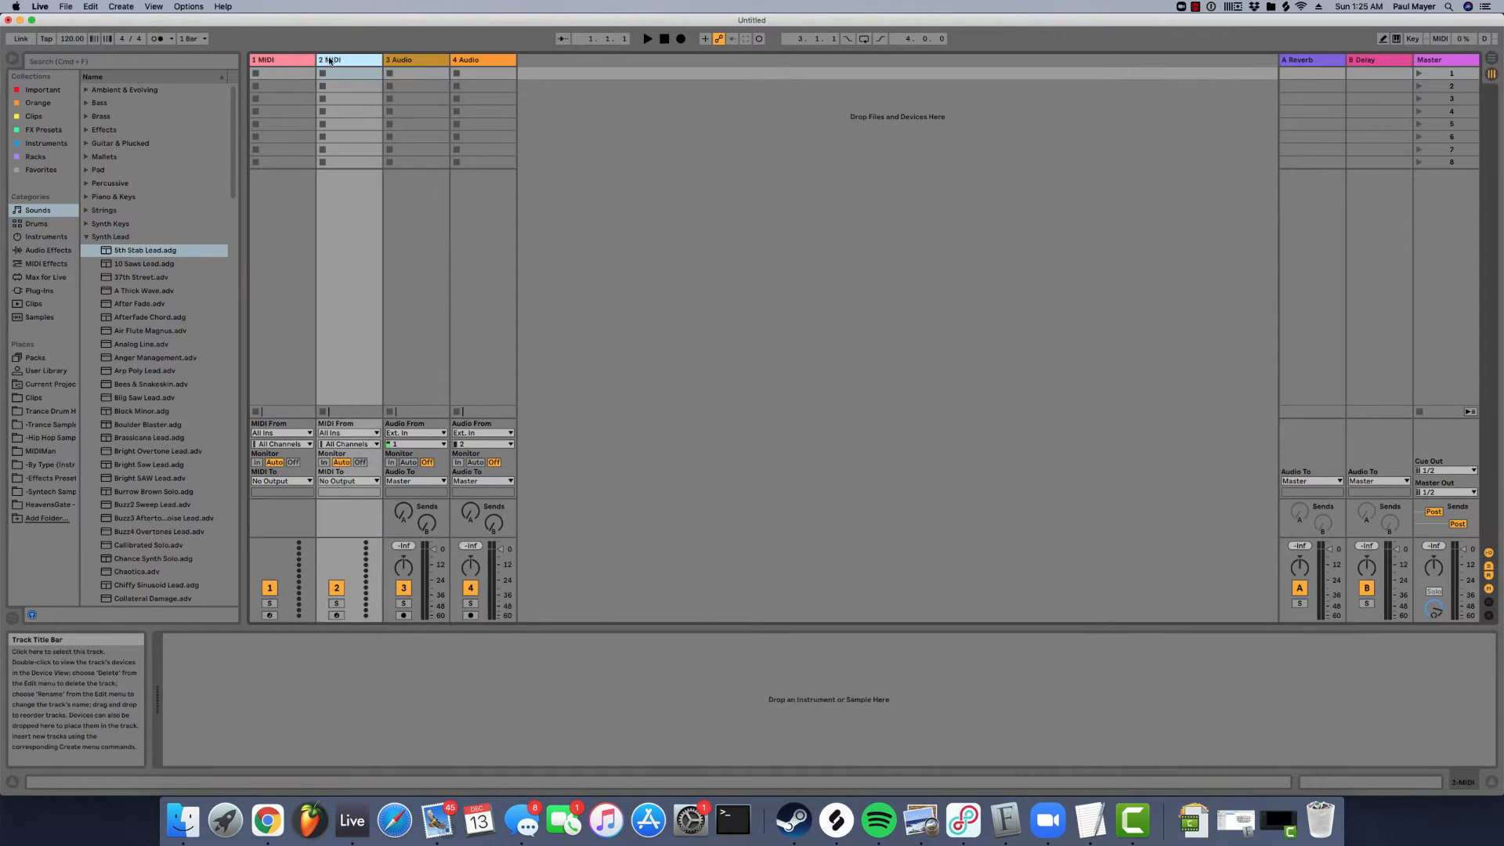
pyautogui.click(306, 60)
pyautogui.click(322, 60)
pyautogui.click(416, 61)
pyautogui.click(467, 63)
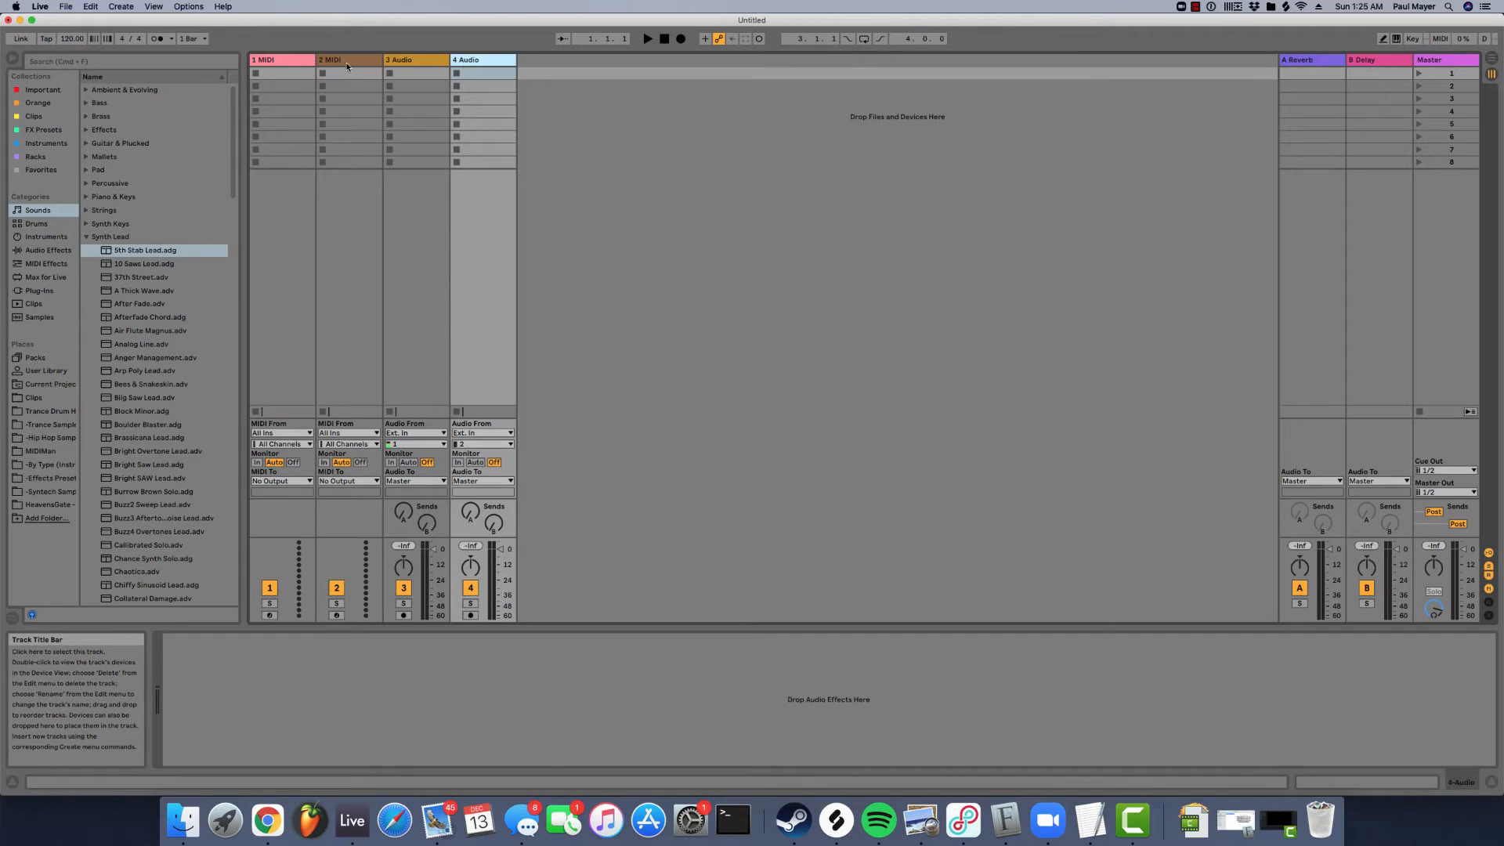
pyautogui.click(347, 62)
pyautogui.click(303, 61)
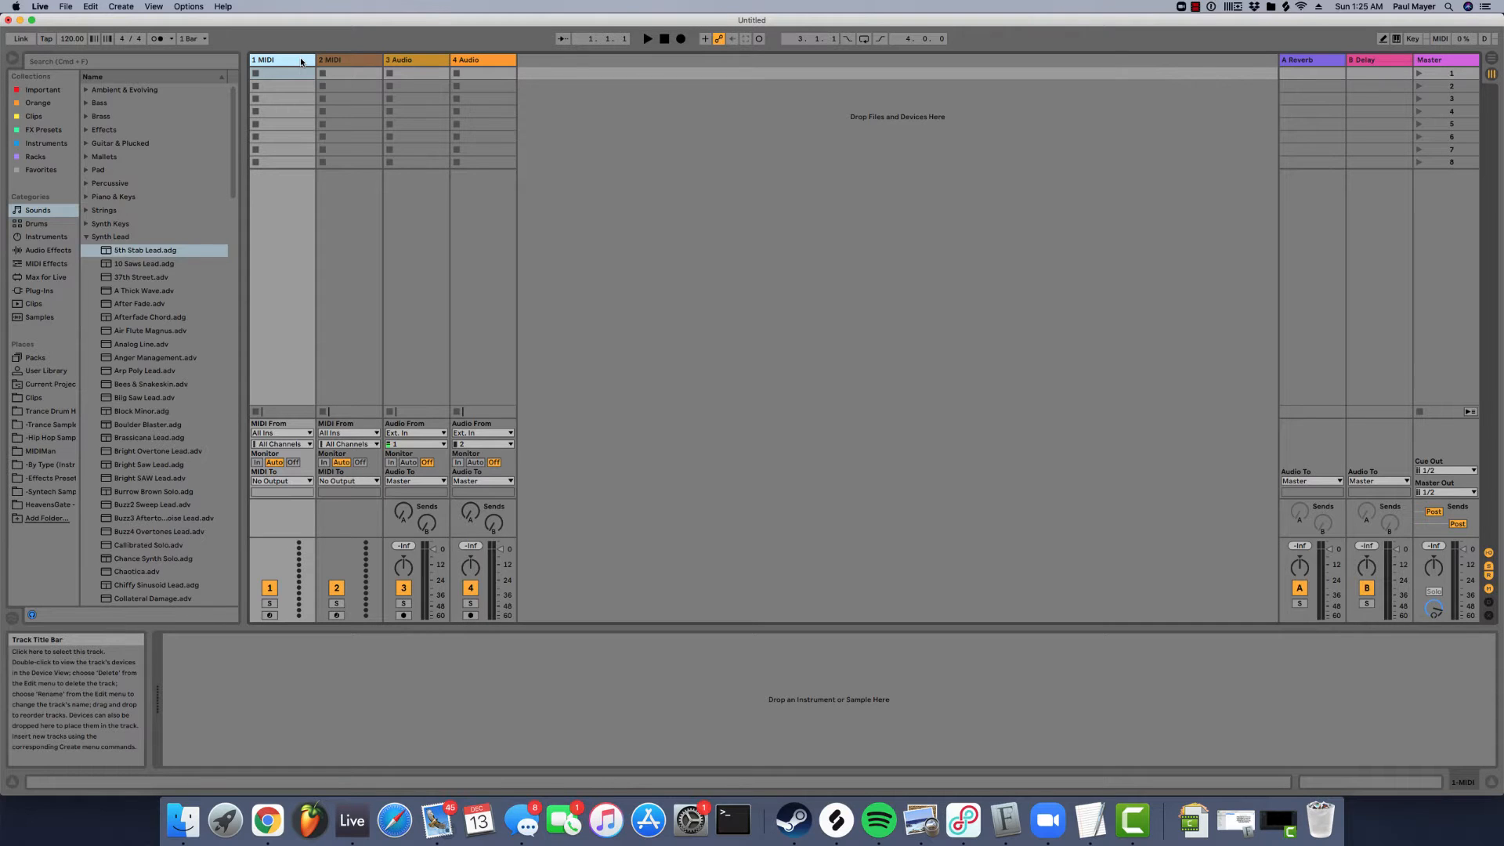
# Switch the window to full screen and rename the first MIDI track as Kick.
pyautogui.click(32, 20)
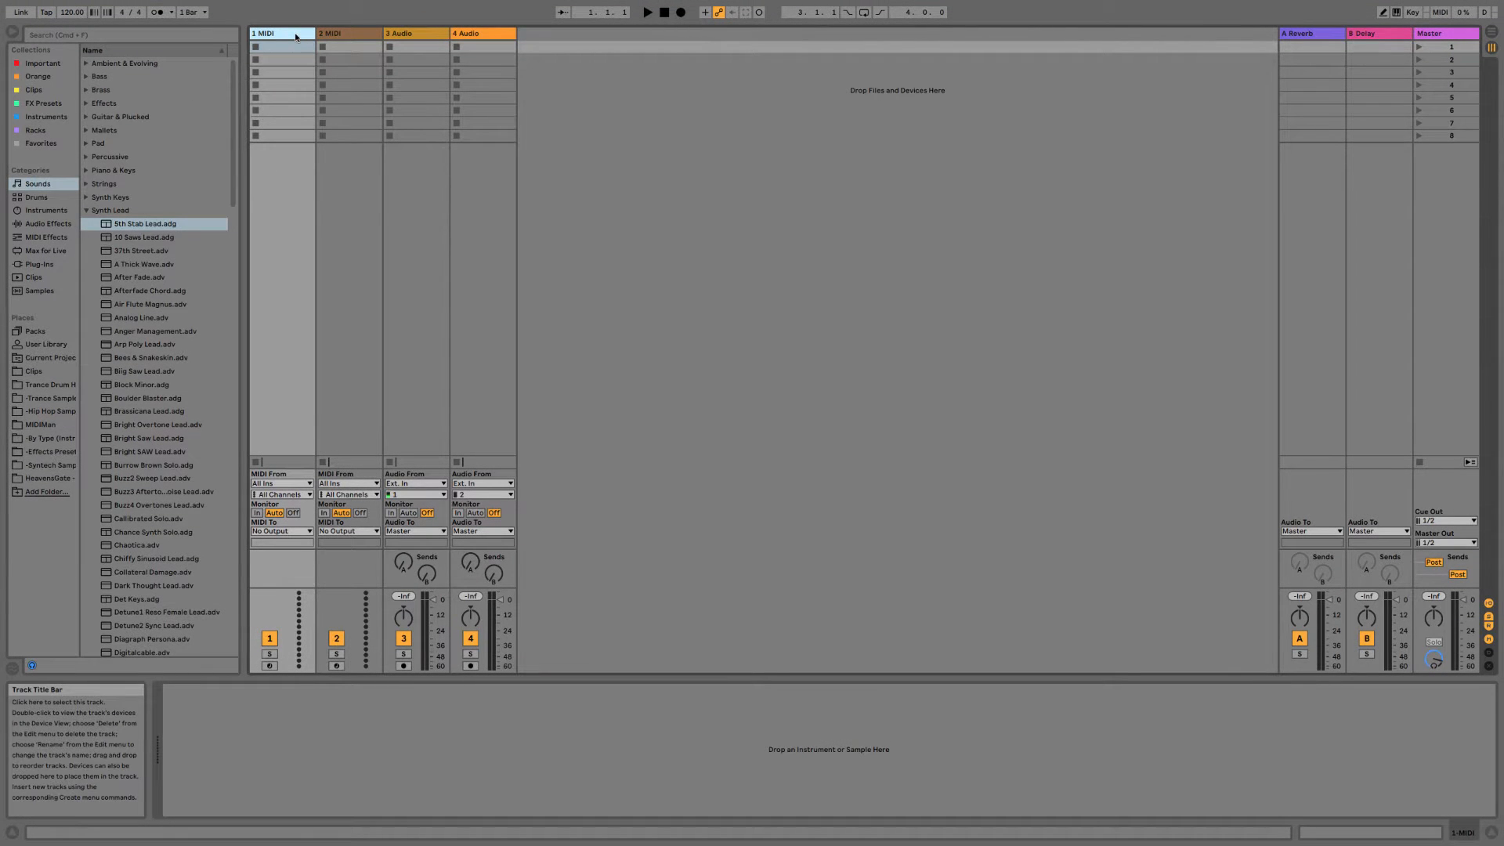
pyautogui.press('super+r')
pyautogui.write('Kick')
pyautogui.press('Return')
# Rename the second MIDI track as SubBass.
pyautogui.click(345, 34)
pyautogui.rightClick(351, 34)
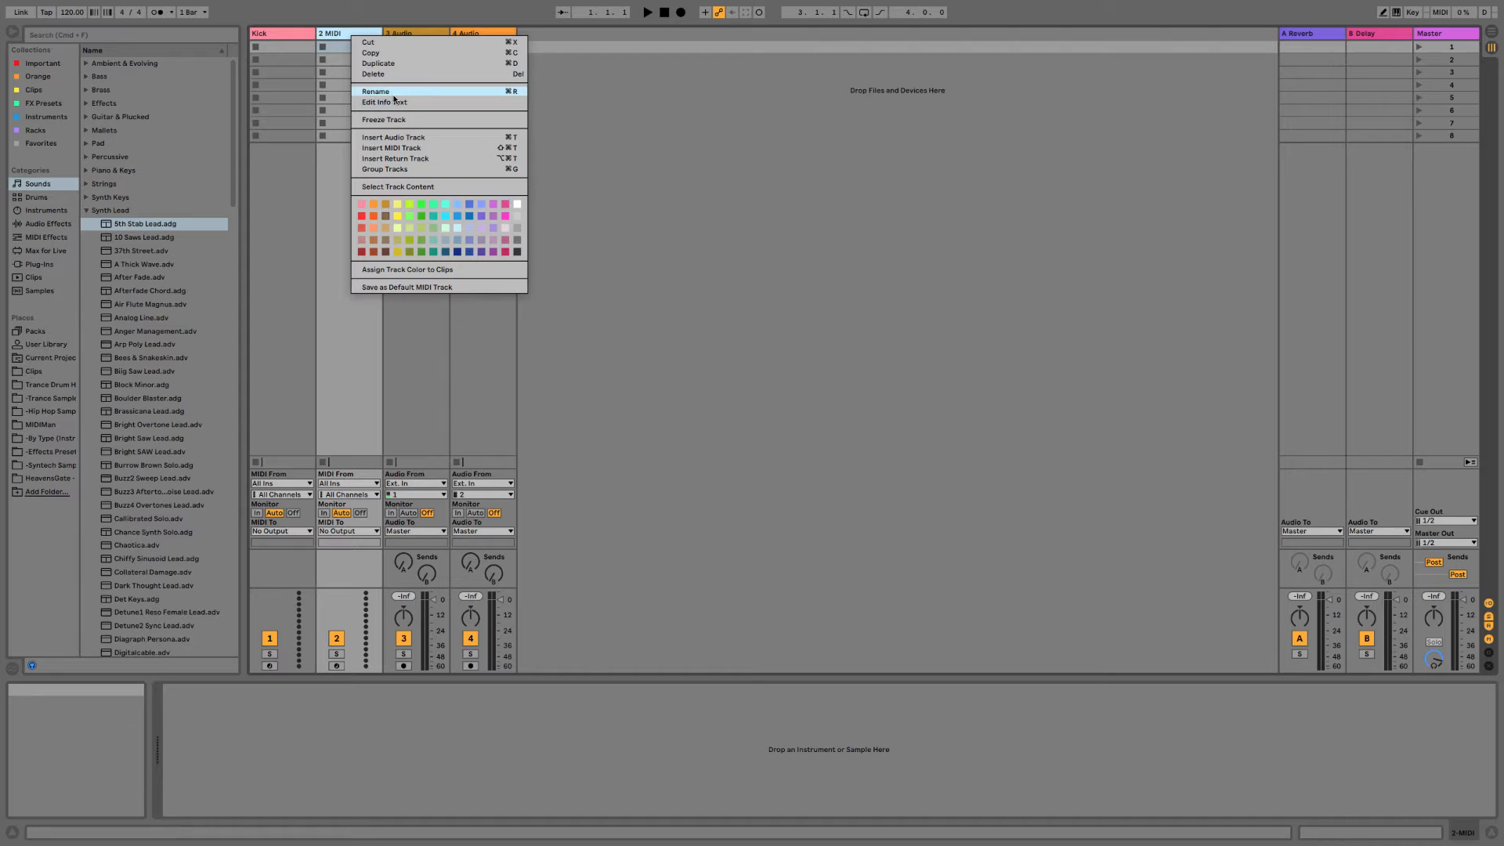
pyautogui.click(394, 92)
pyautogui.write('SubBass')
pyautogui.press('Return')
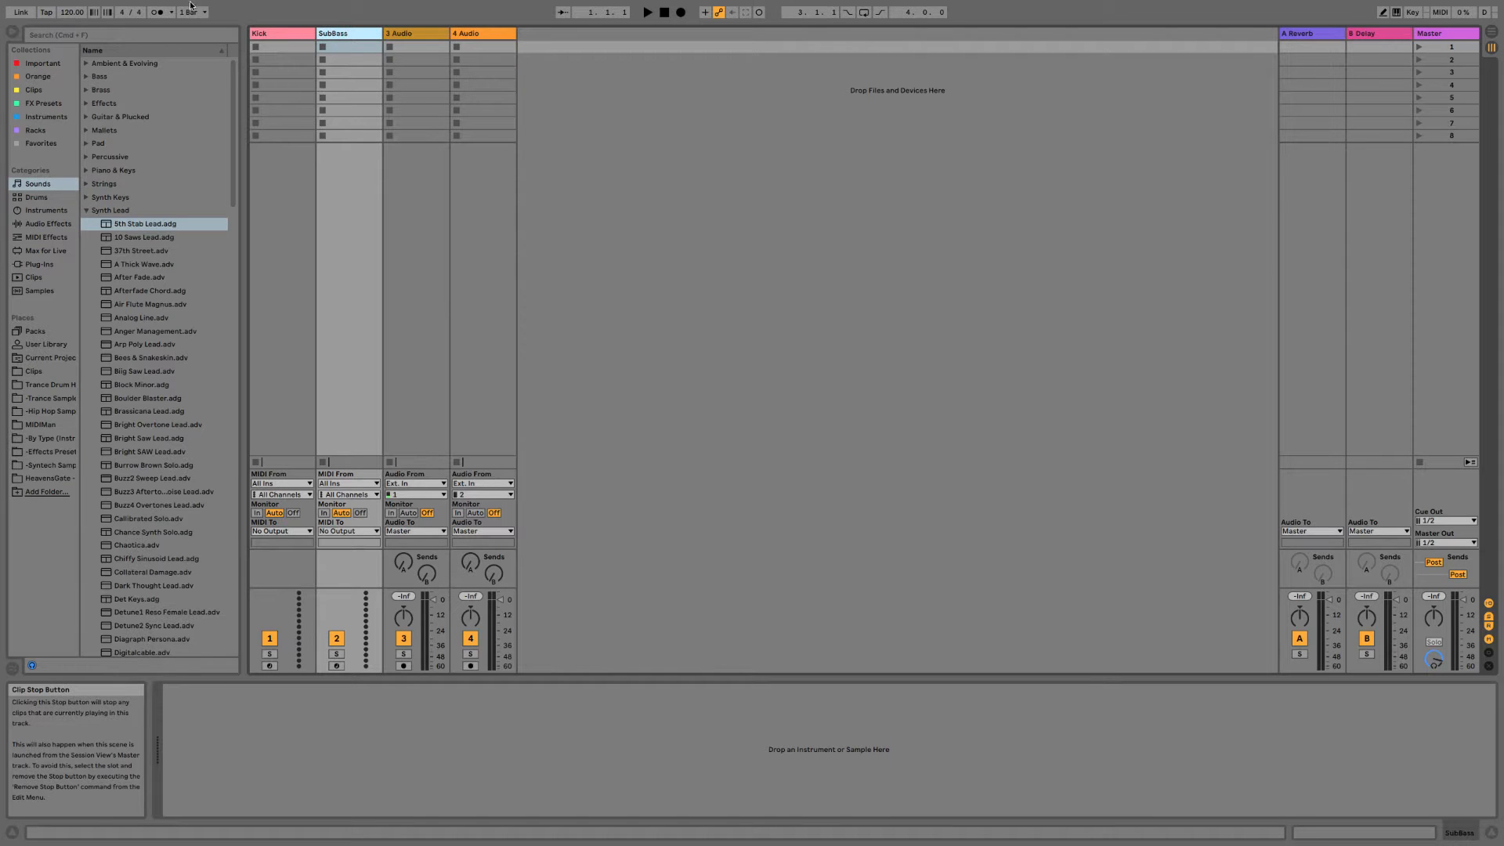
# Color the Kick track red and the SubBass track dark blue.
pyautogui.rightClick(280, 34)
pyautogui.click(290, 216)
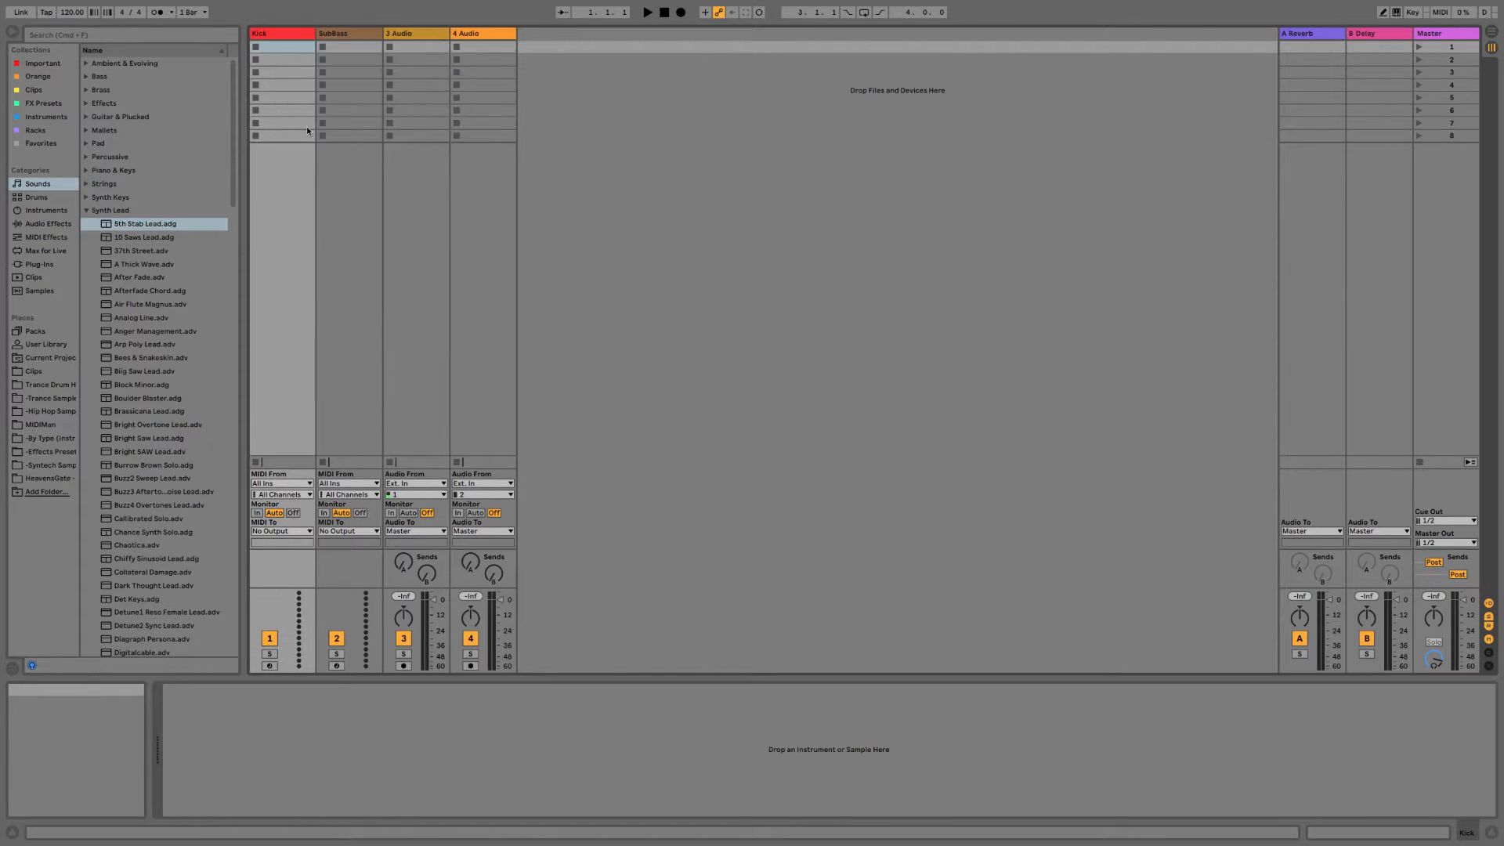
pyautogui.rightClick(334, 33)
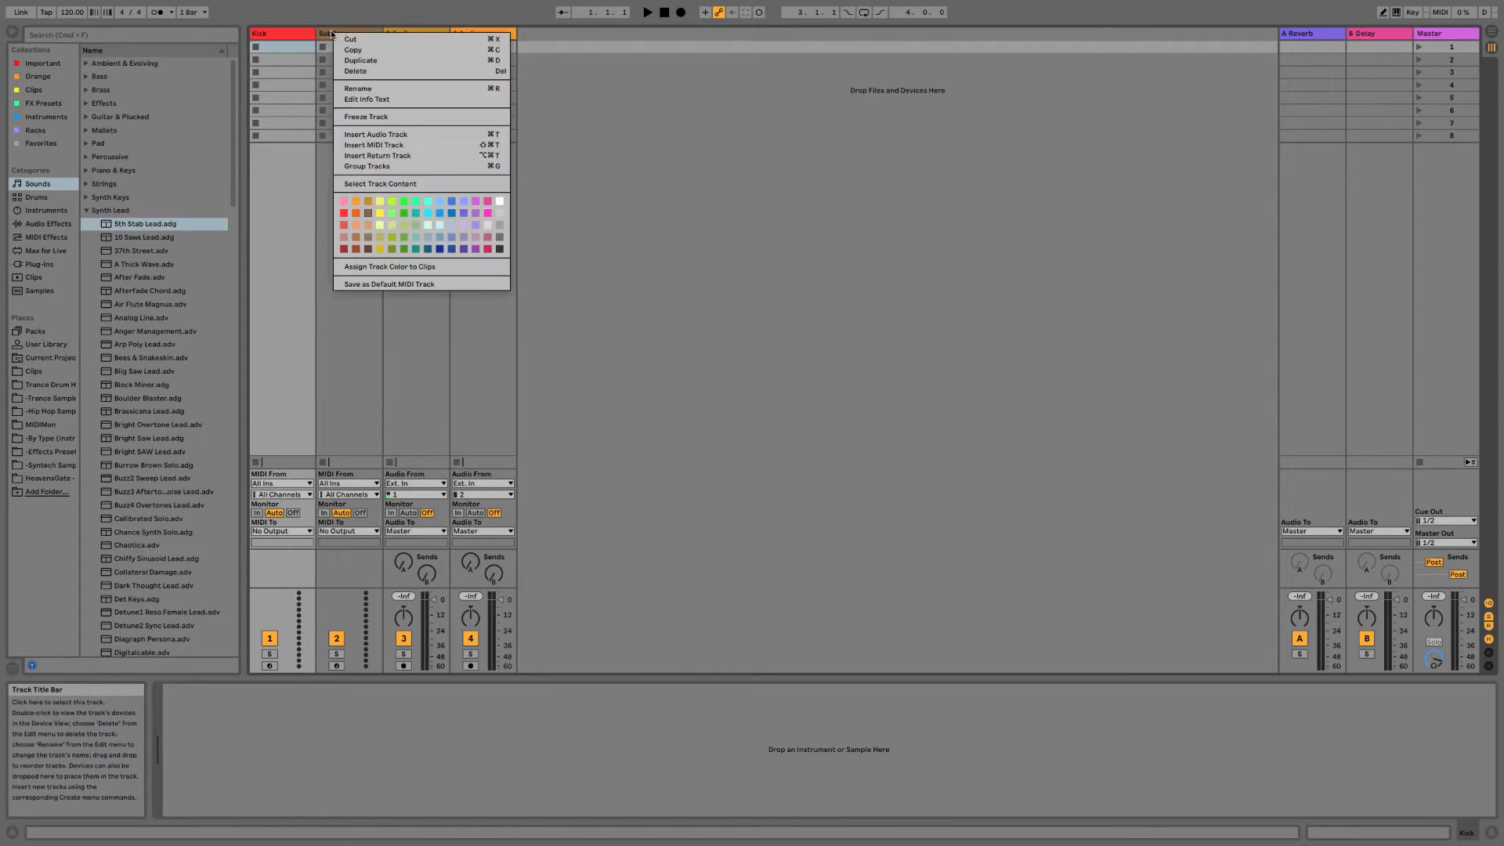
pyautogui.click(439, 249)
pyautogui.click(403, 282)
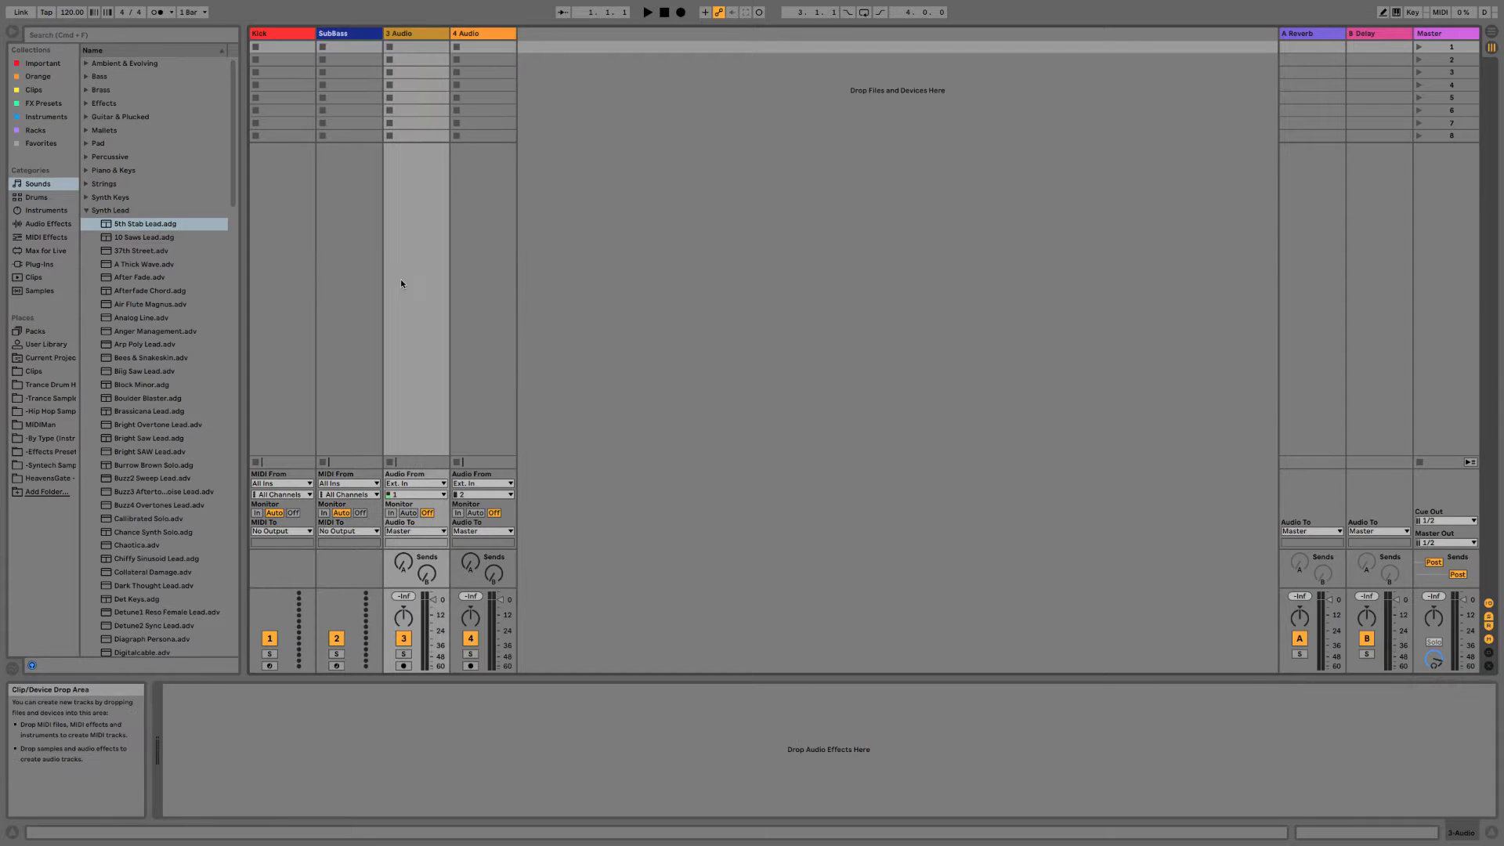
pyautogui.click(40, 264)
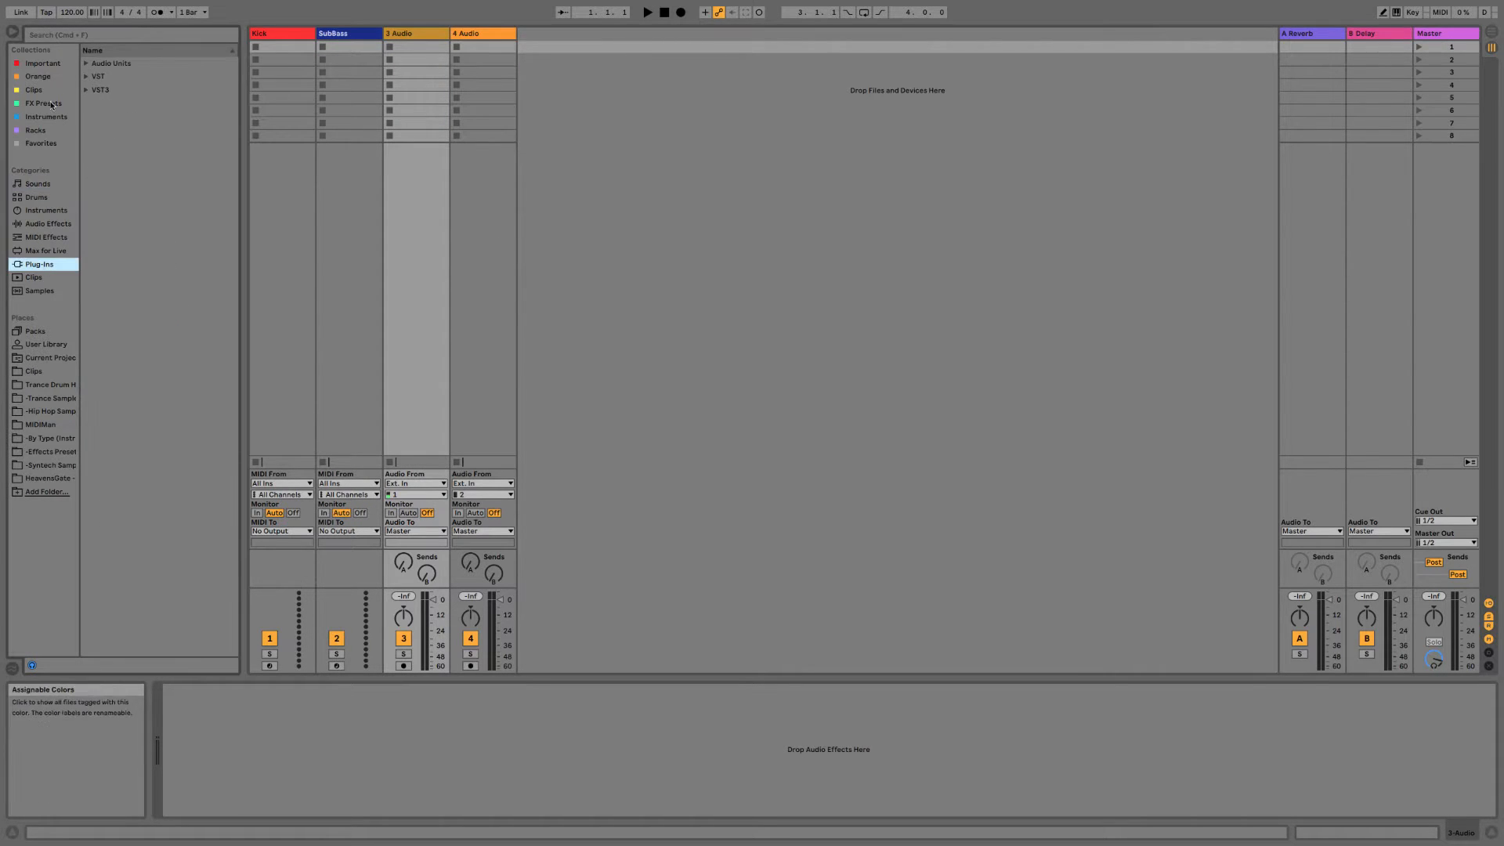
pyautogui.click(44, 145)
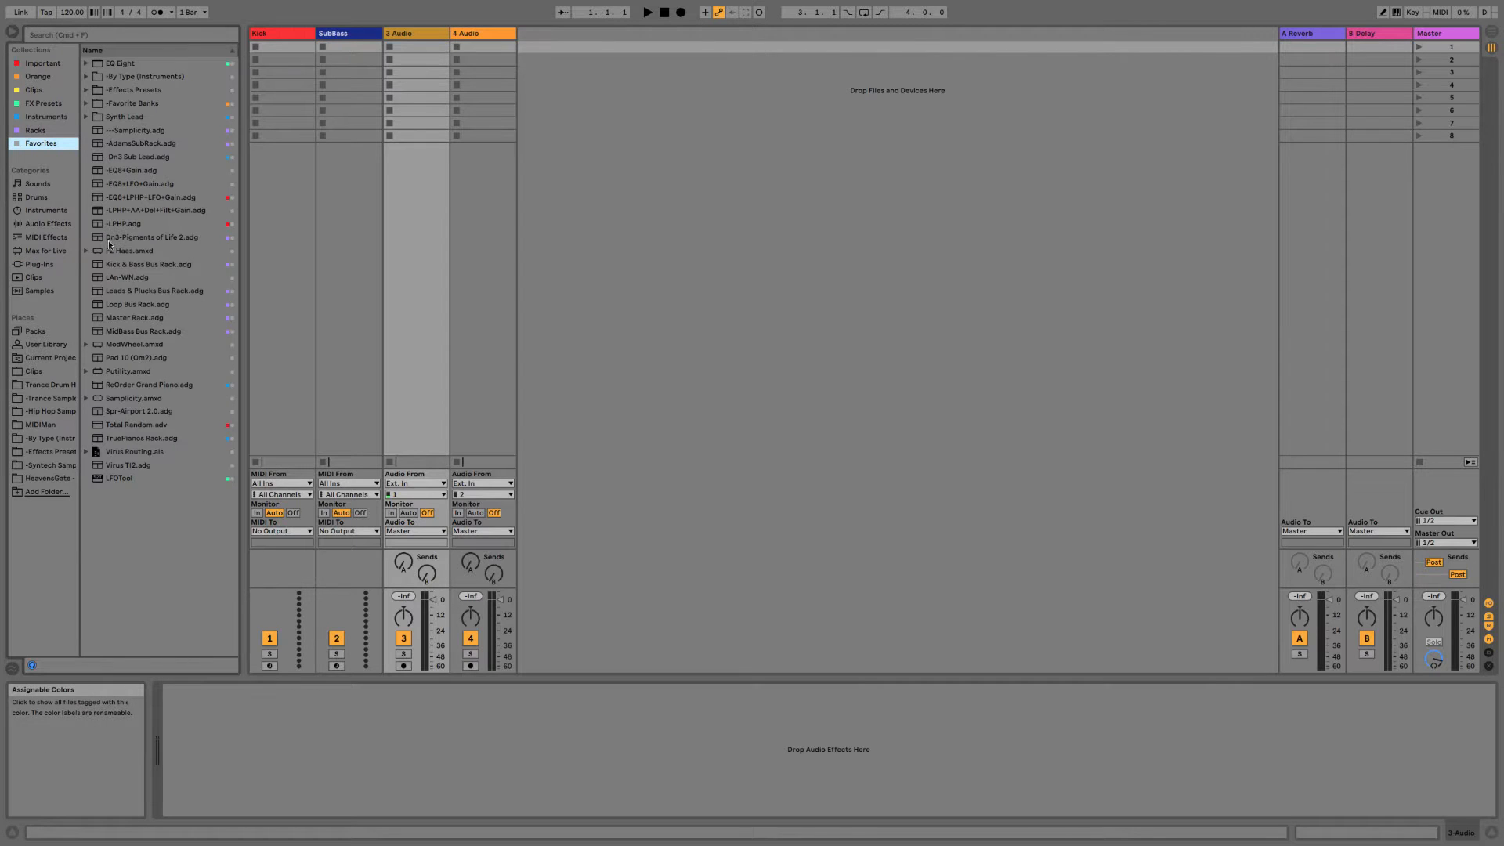
pyautogui.rightClick(289, 246)
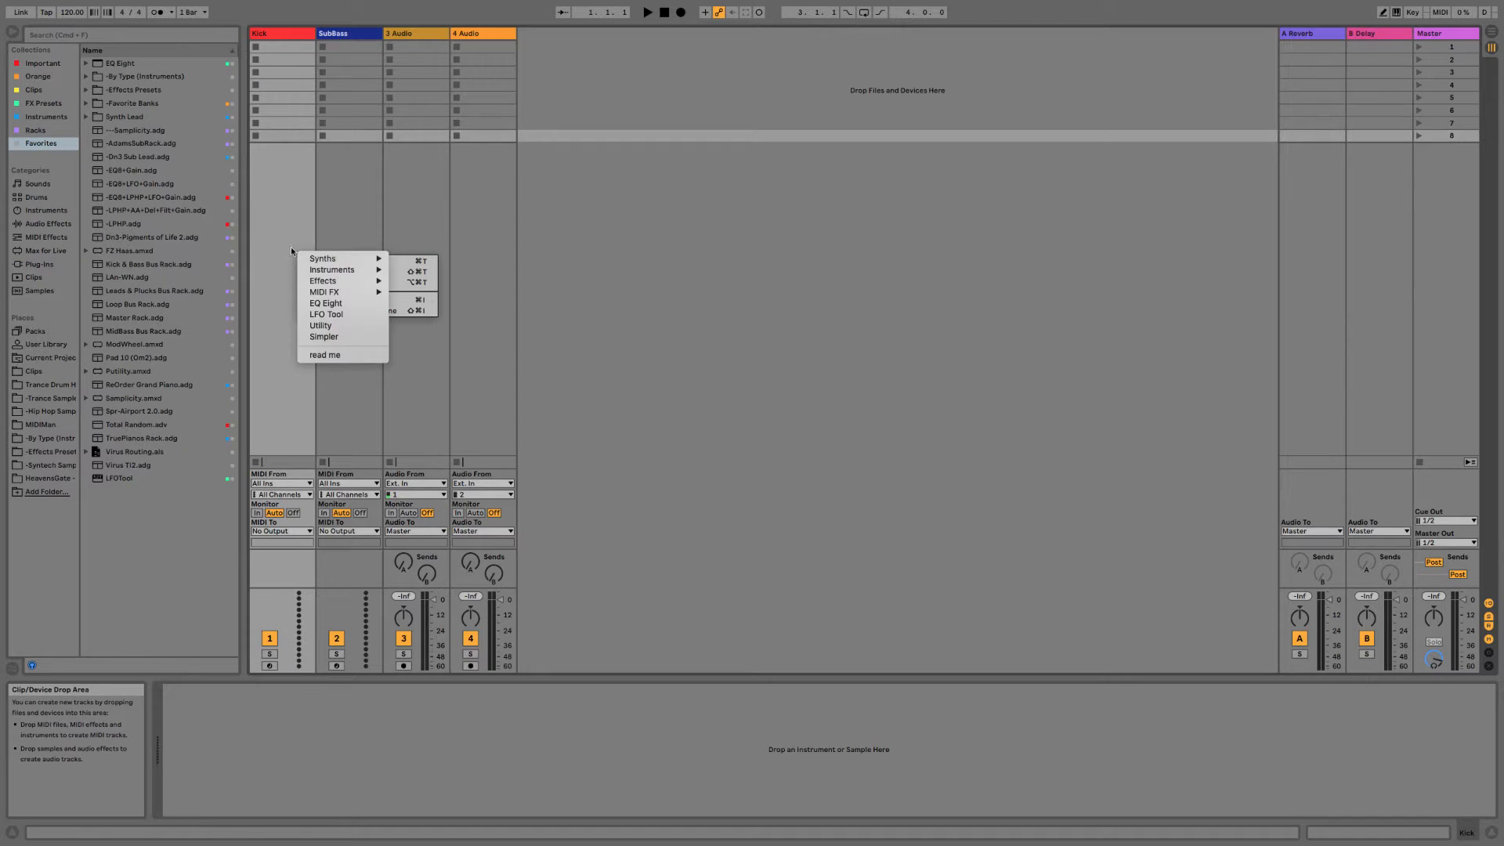
pyautogui.rightClick(271, 195)
pyautogui.click(266, 185)
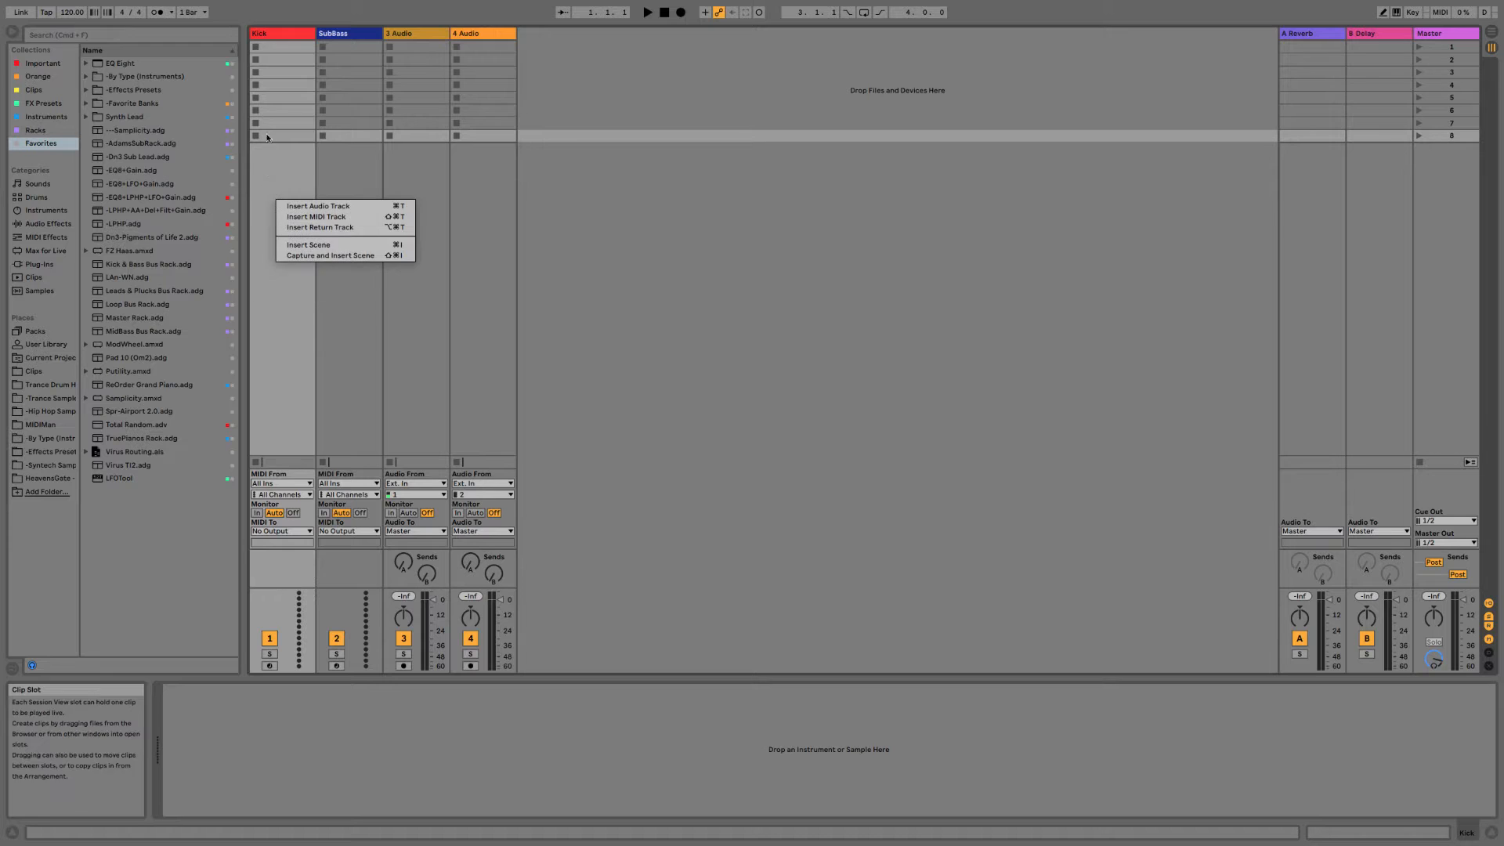
pyautogui.click(340, 145)
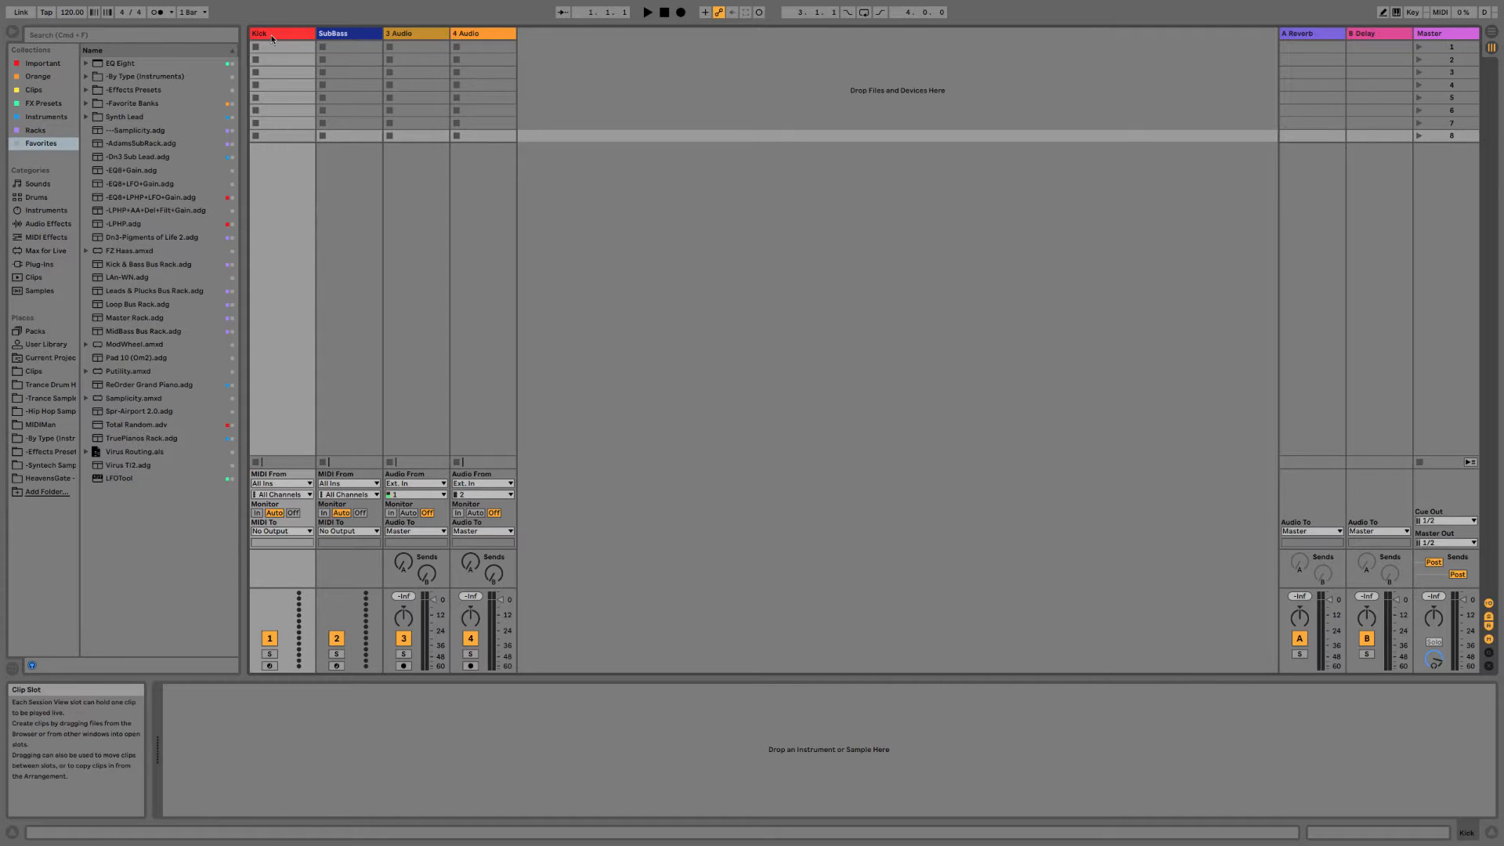
# Load a Simpler instrument onto the Kick track.
pyautogui.rightClick(299, 255)
pyautogui.click(376, 339)
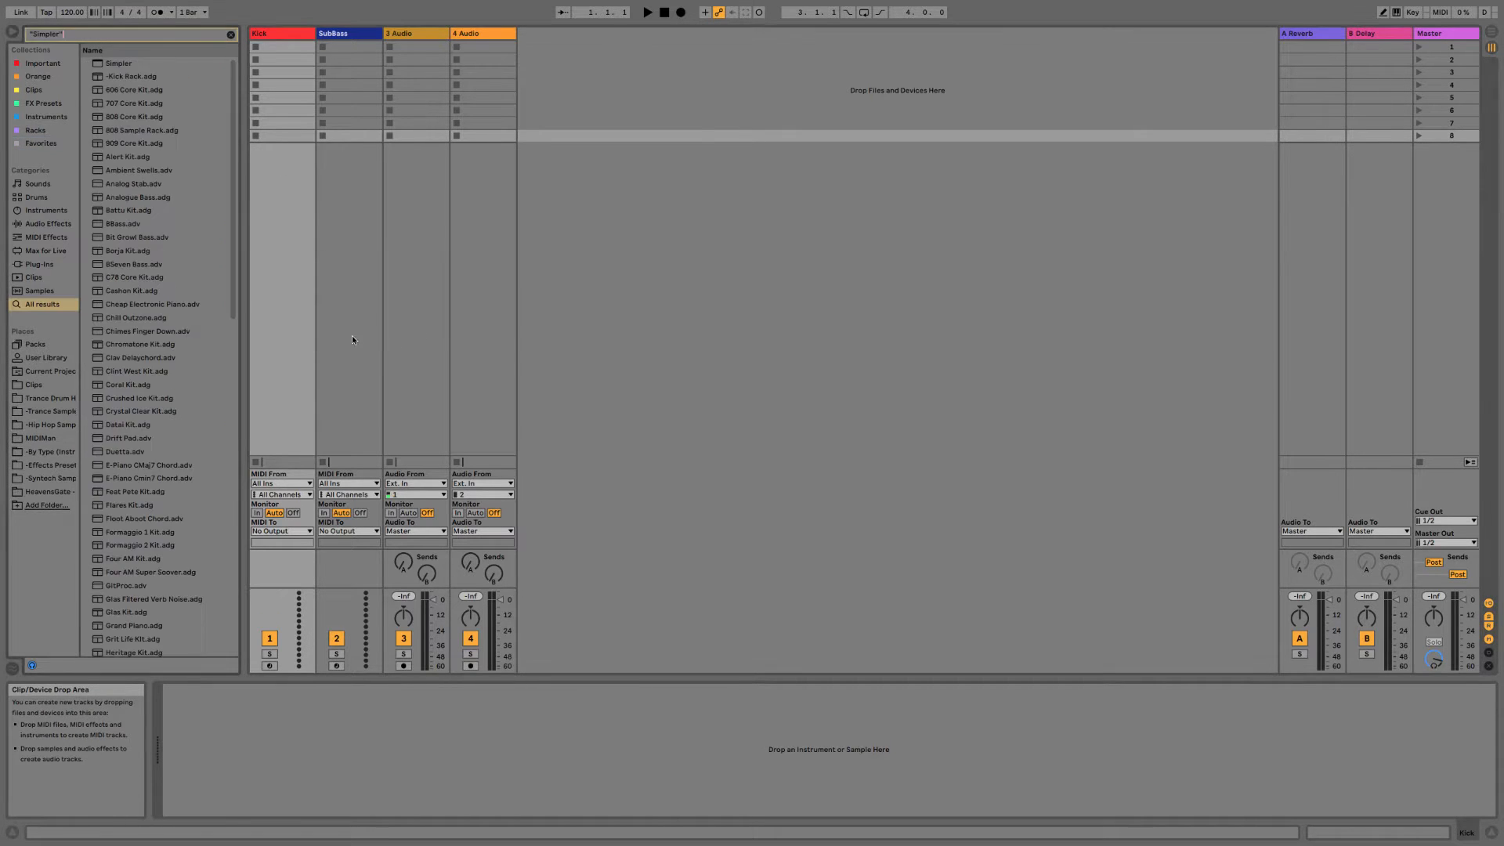
pyautogui.rightClick(371, 271)
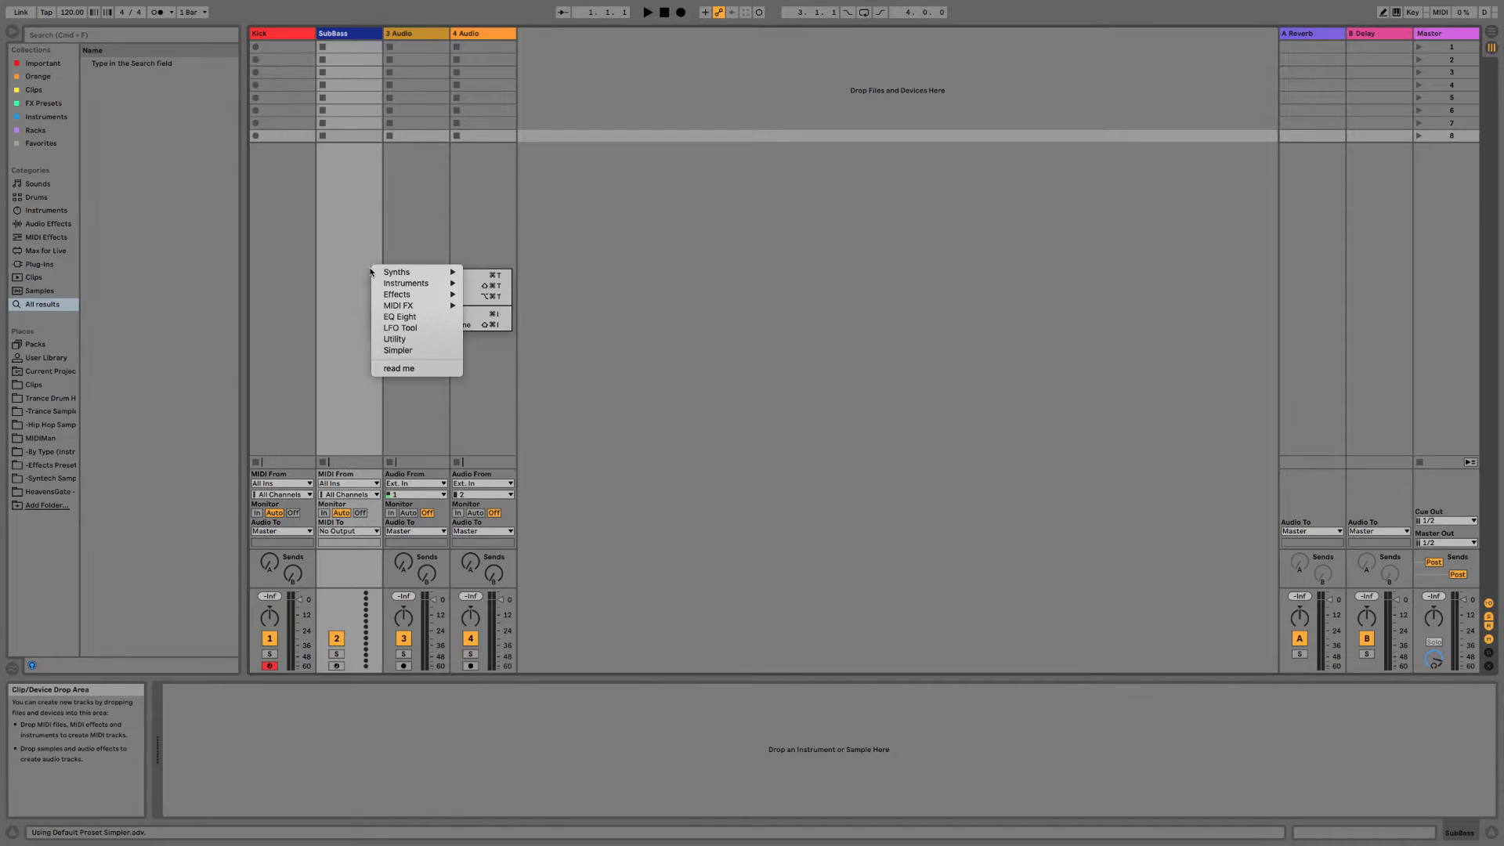
pyautogui.moveTo(455, 285)
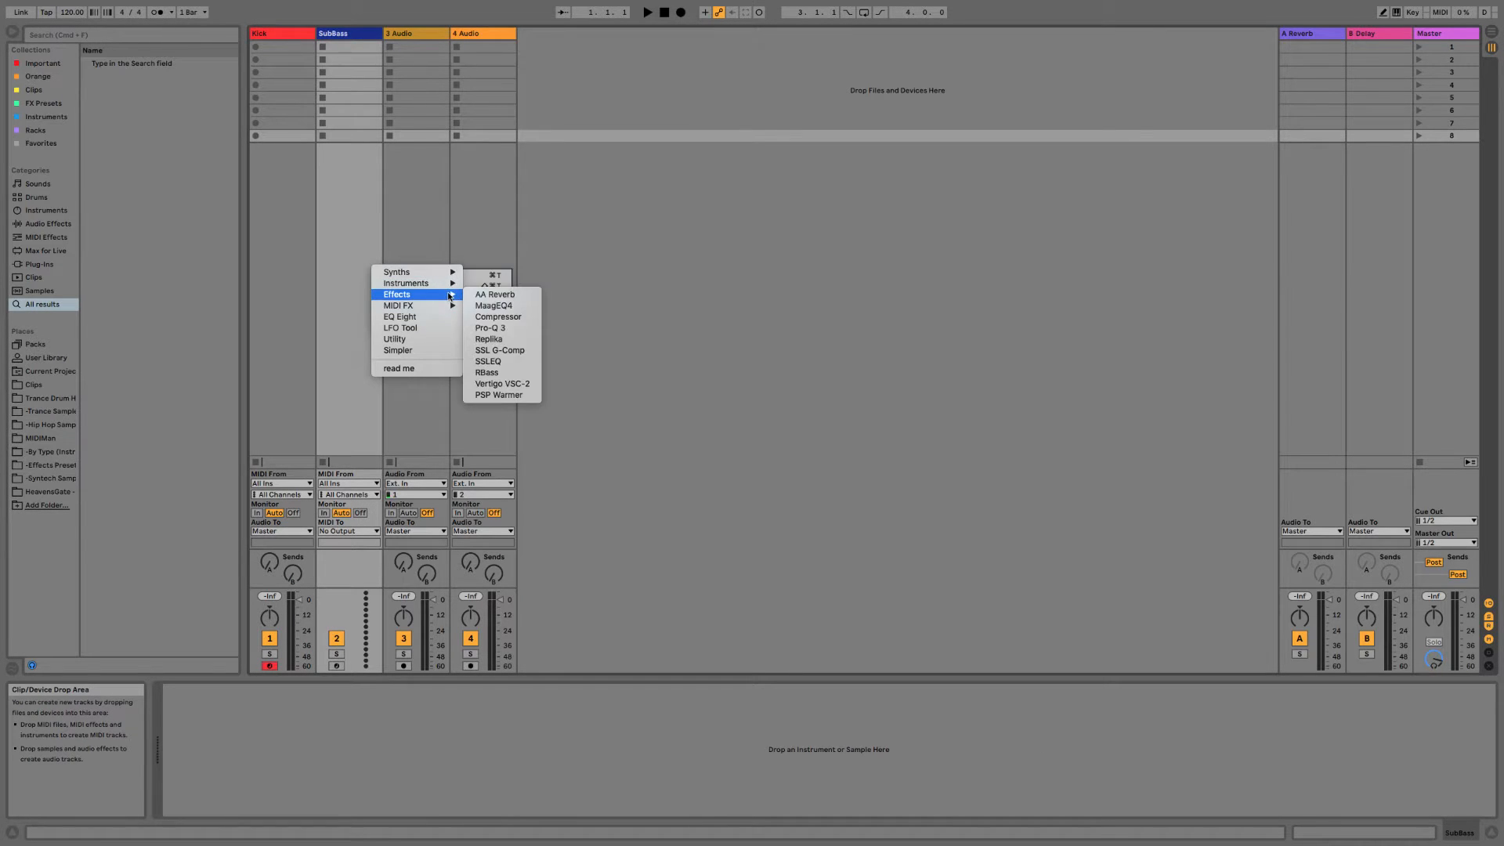
pyautogui.click(477, 284)
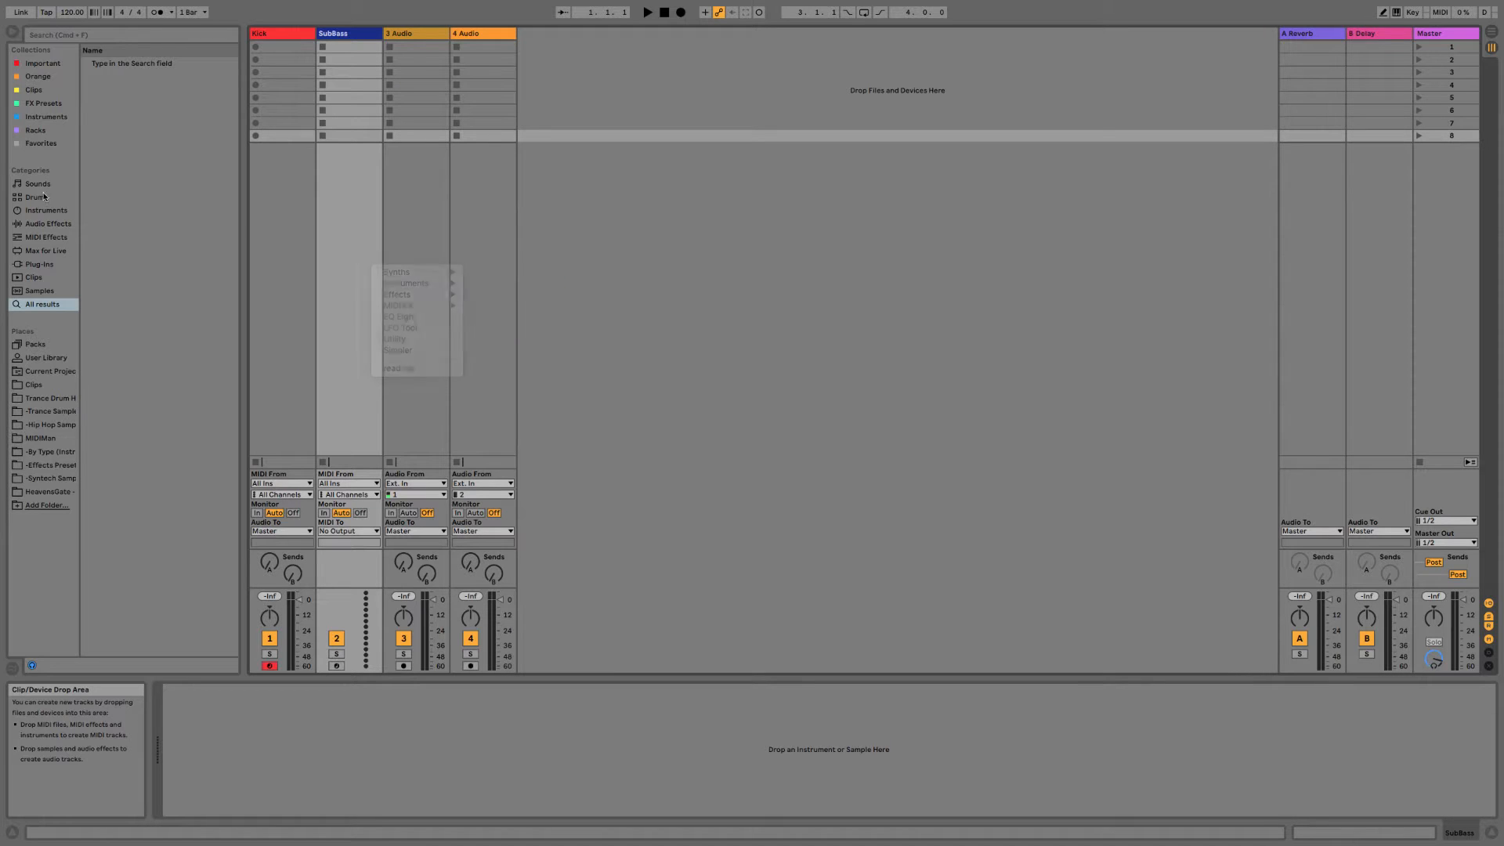
# Search the plug-ins for "Sylent" and load the VST version of Sylenth1 onto the SubBass track.
pyautogui.click(53, 265)
pyautogui.click(83, 39)
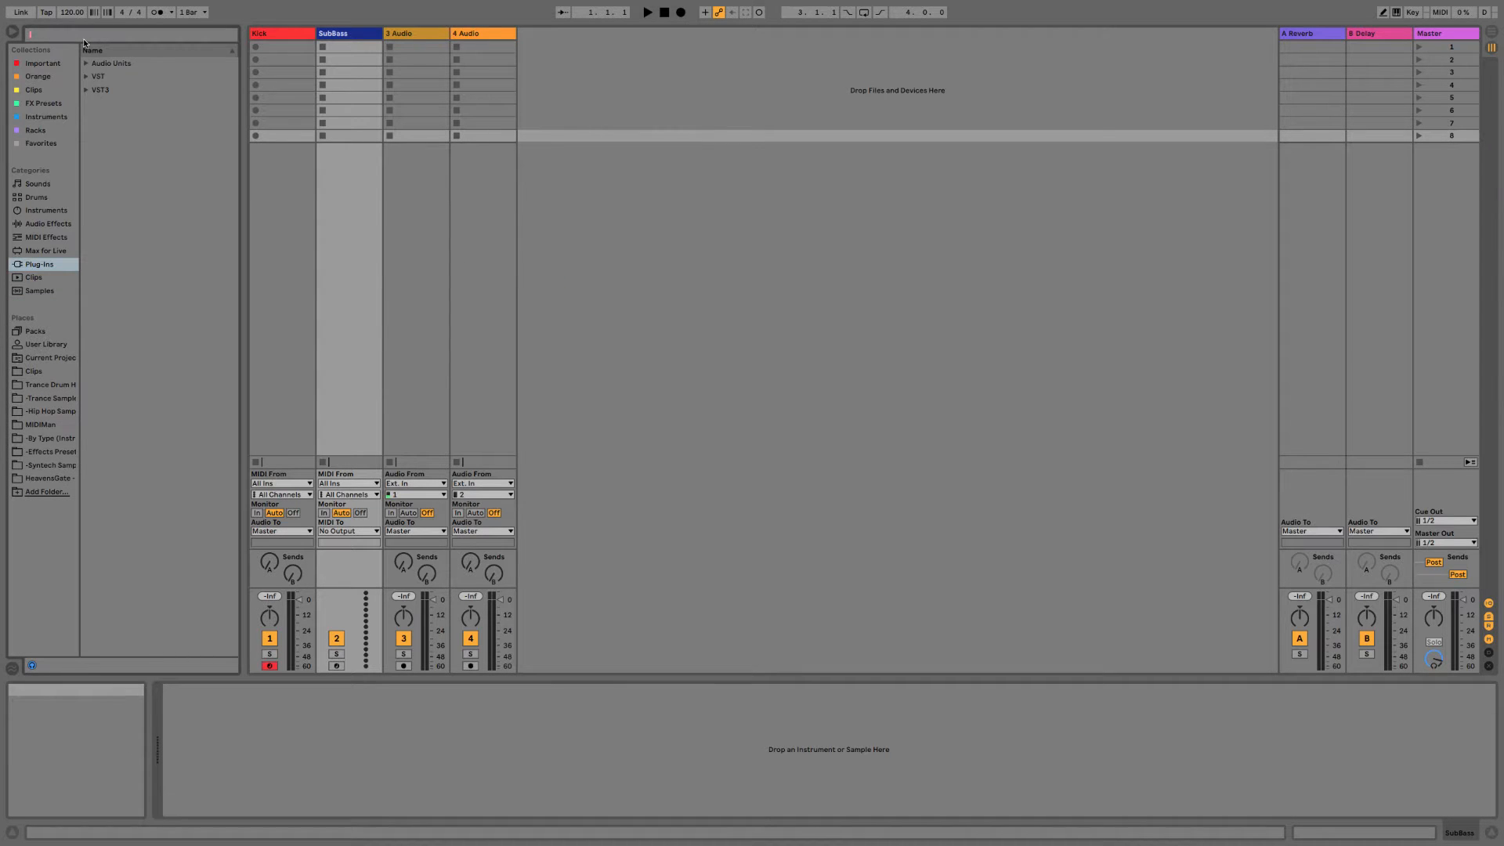
pyautogui.write('Sylent')
pyautogui.click(87, 82)
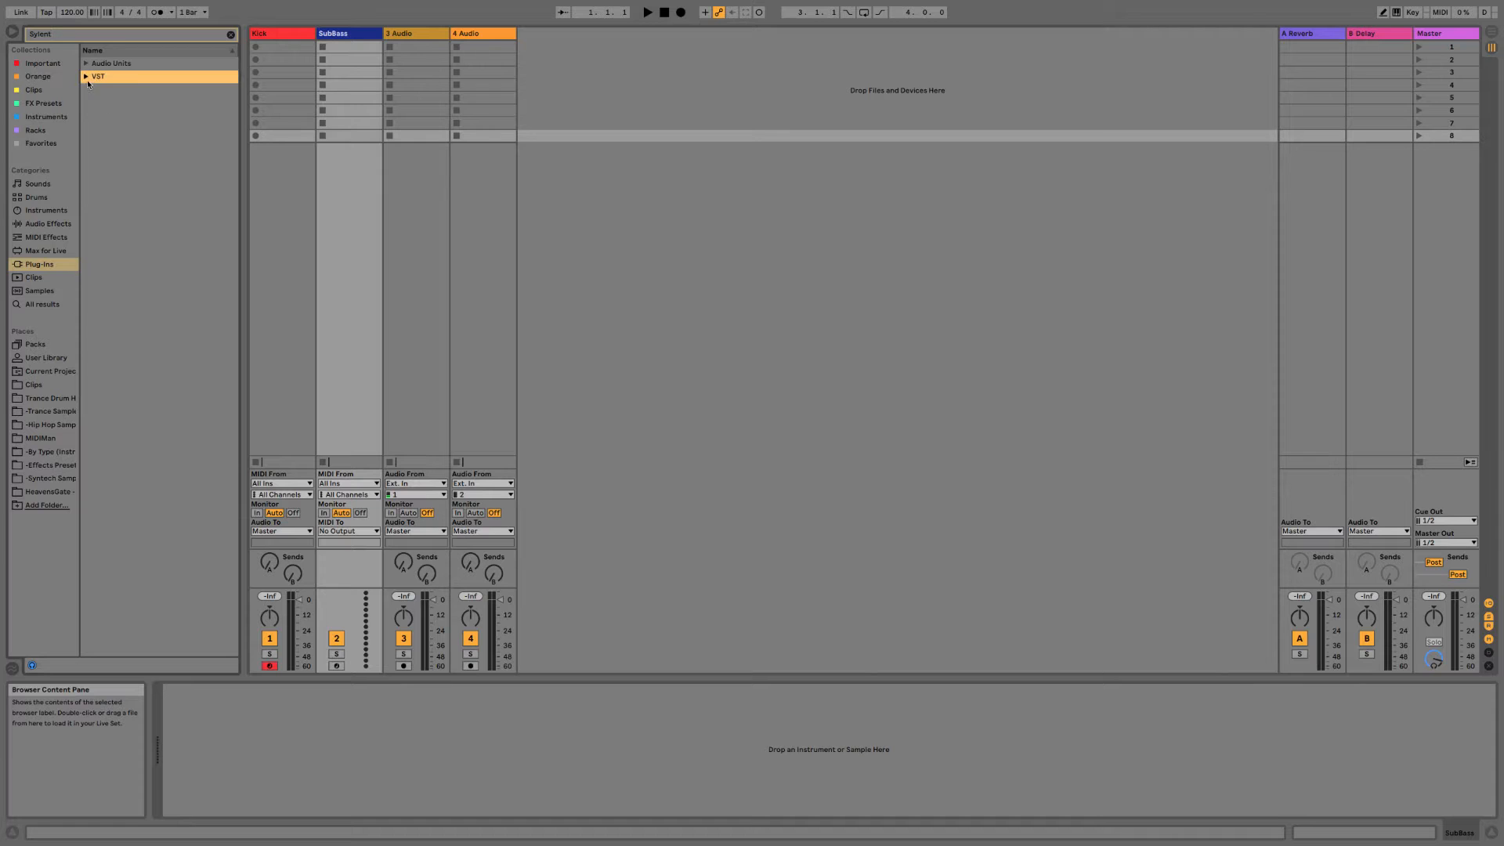
pyautogui.click(86, 77)
pyautogui.moveTo(118, 91); pyautogui.dragTo(328, 162)
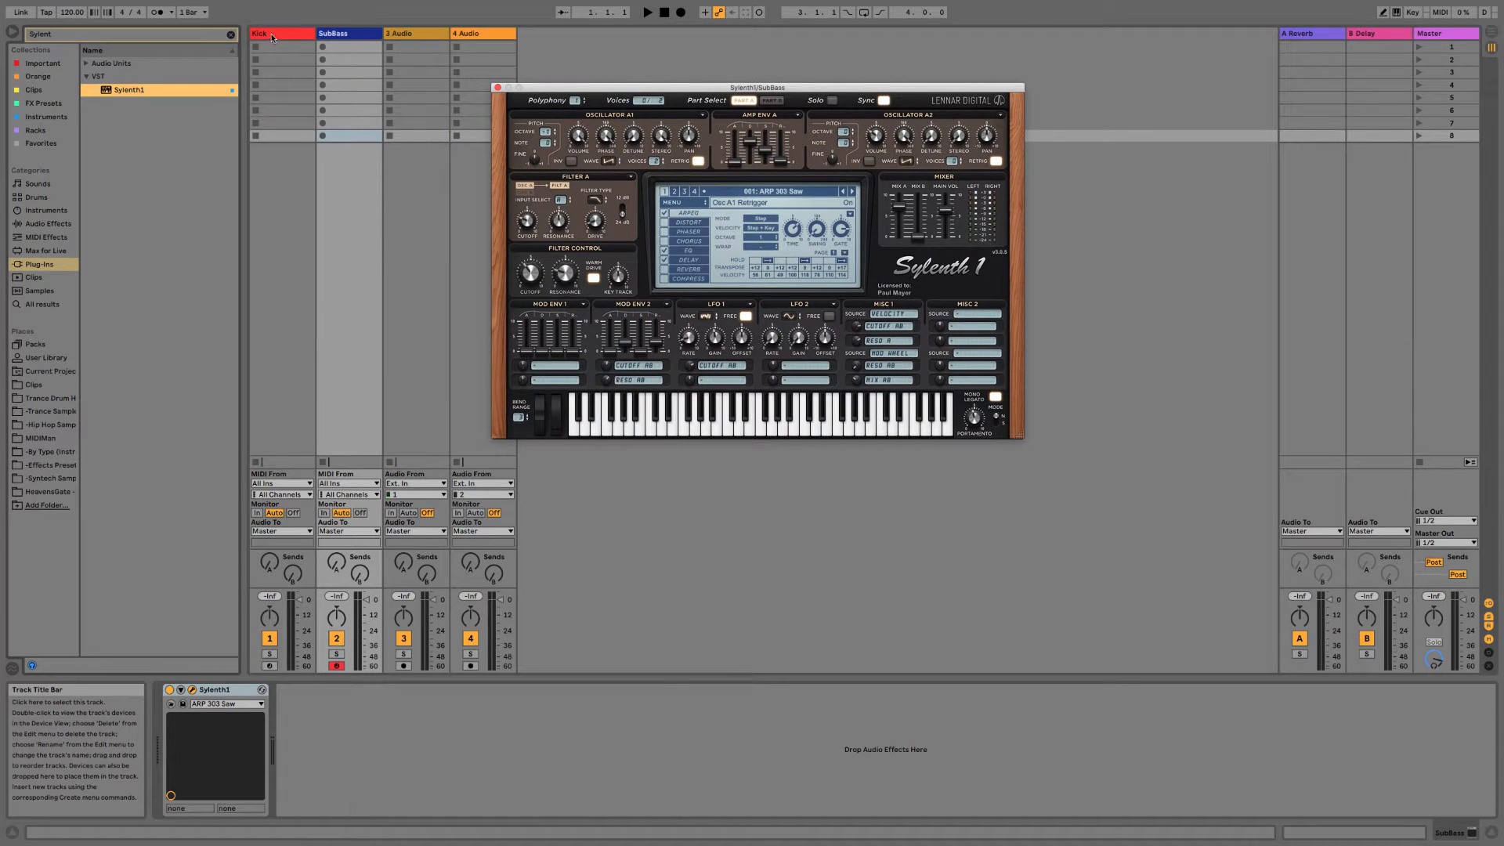
# Examine the Simpler holding the Combo1 sample in the Kick track's device chain.
pyautogui.click(272, 37)
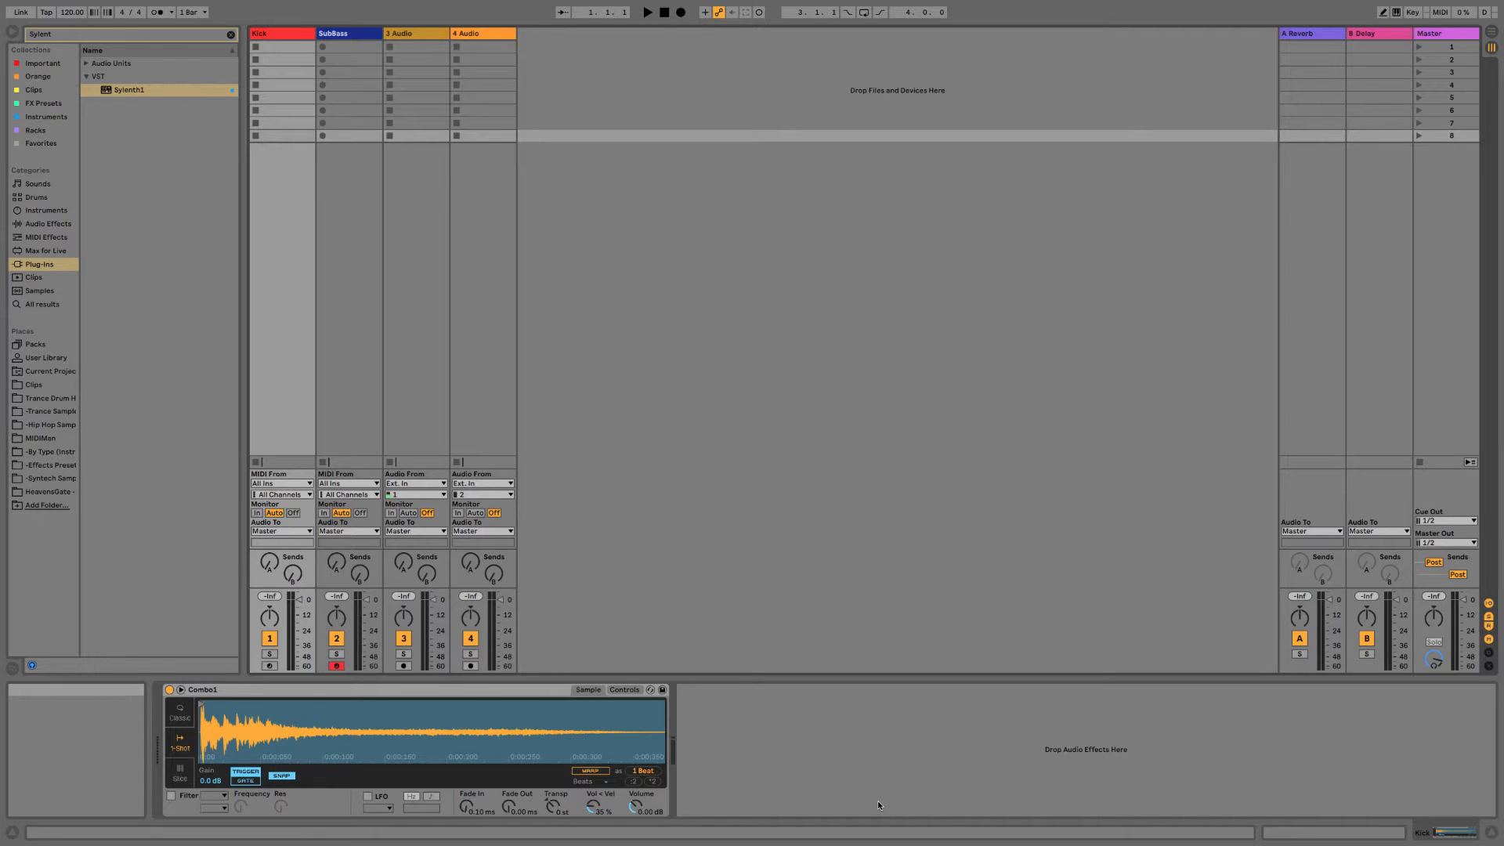
pyautogui.click(791, 723)
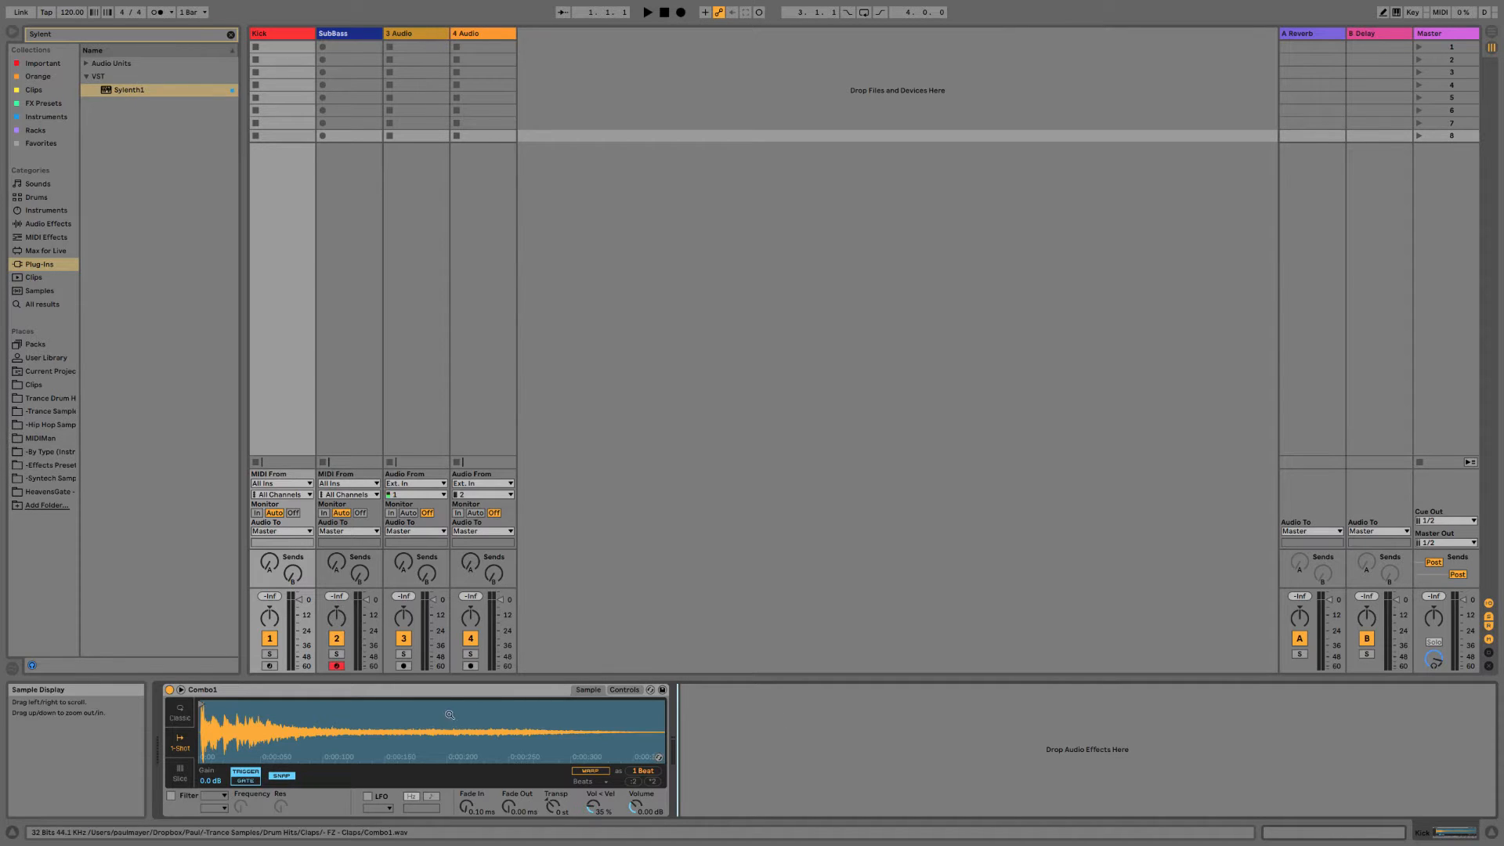
pyautogui.click(450, 690)
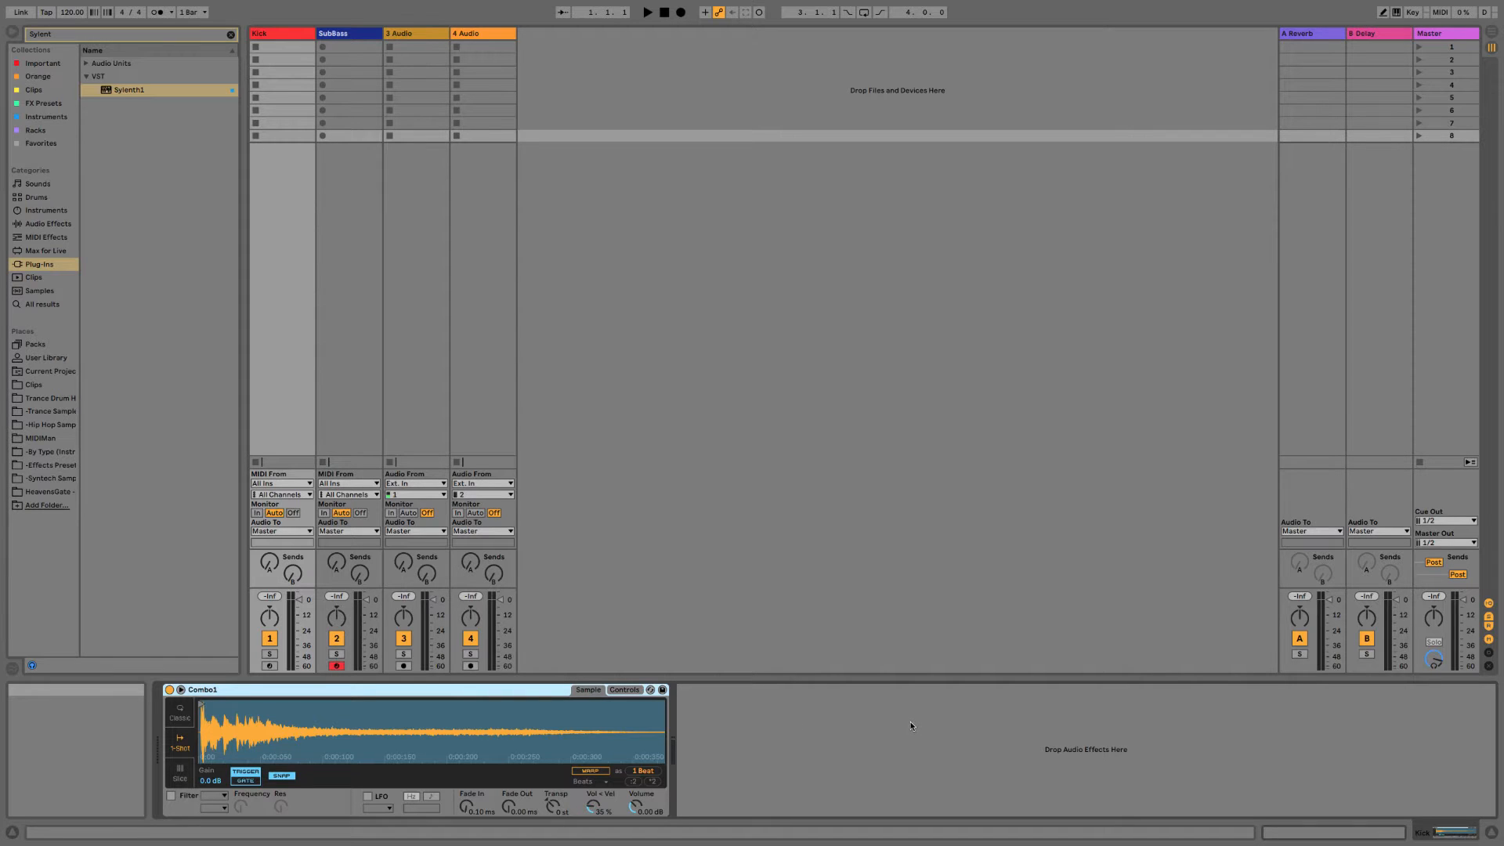
pyautogui.click(899, 757)
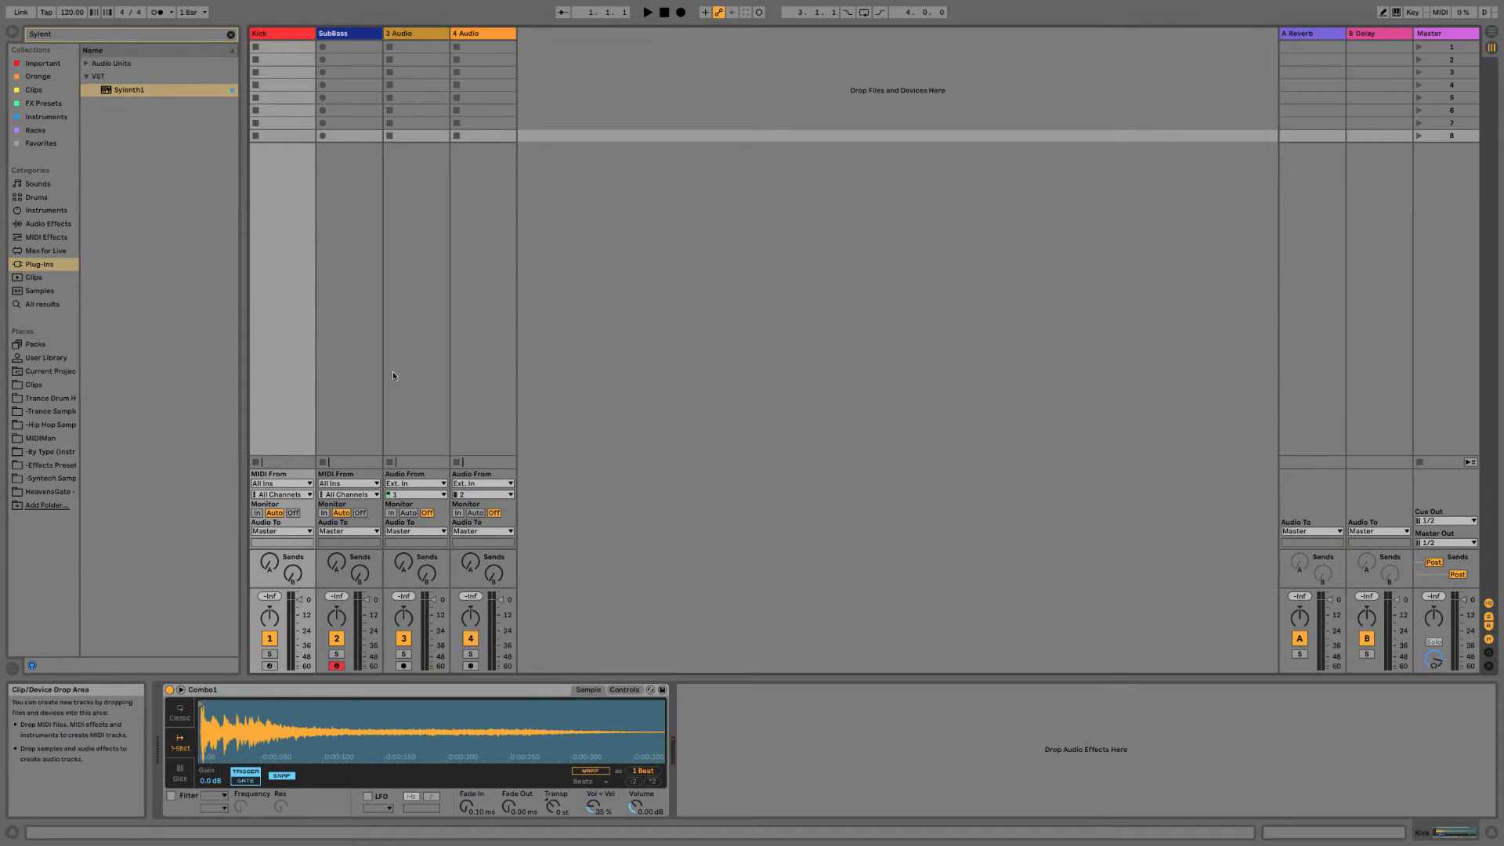
pyautogui.click(418, 693)
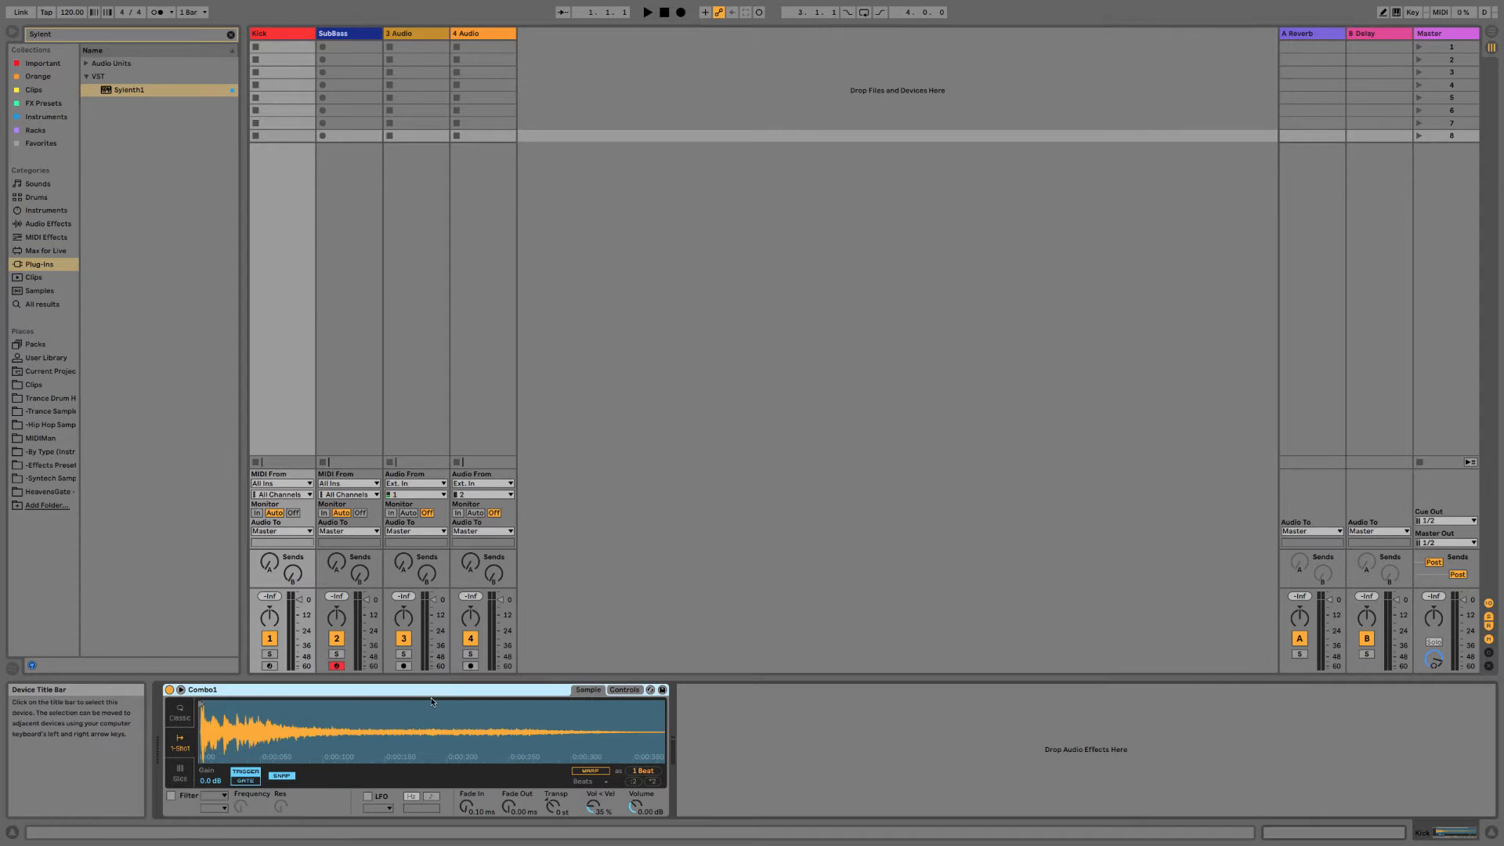
pyautogui.click(341, 33)
pyautogui.click(282, 34)
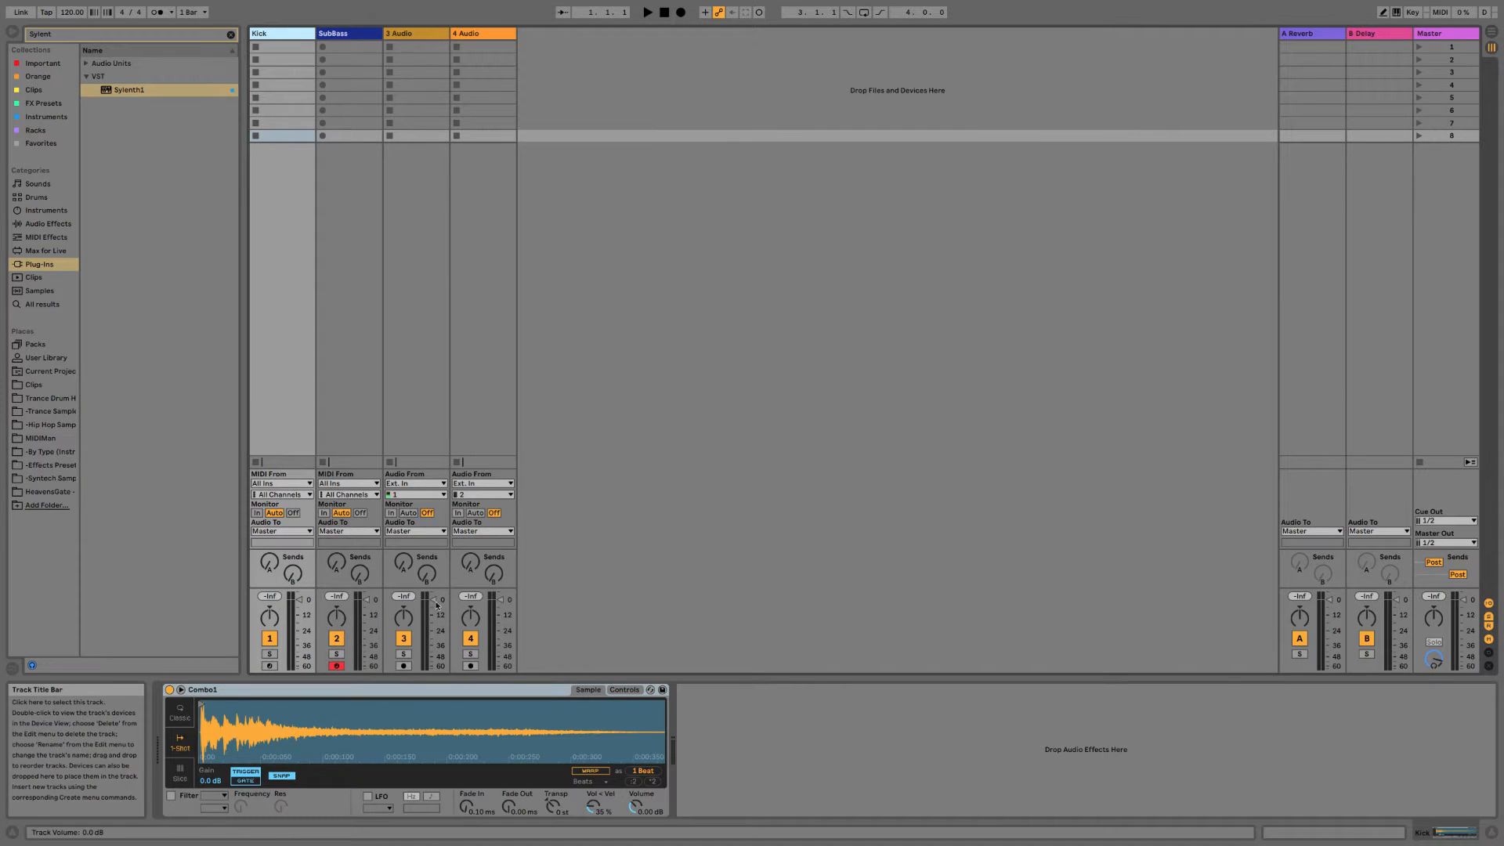
# Group the Kick track's Simpler into an Instrument Rack.
pyautogui.click(425, 692)
pyautogui.click(811, 762)
pyautogui.click(543, 692)
pyautogui.press('super+g')
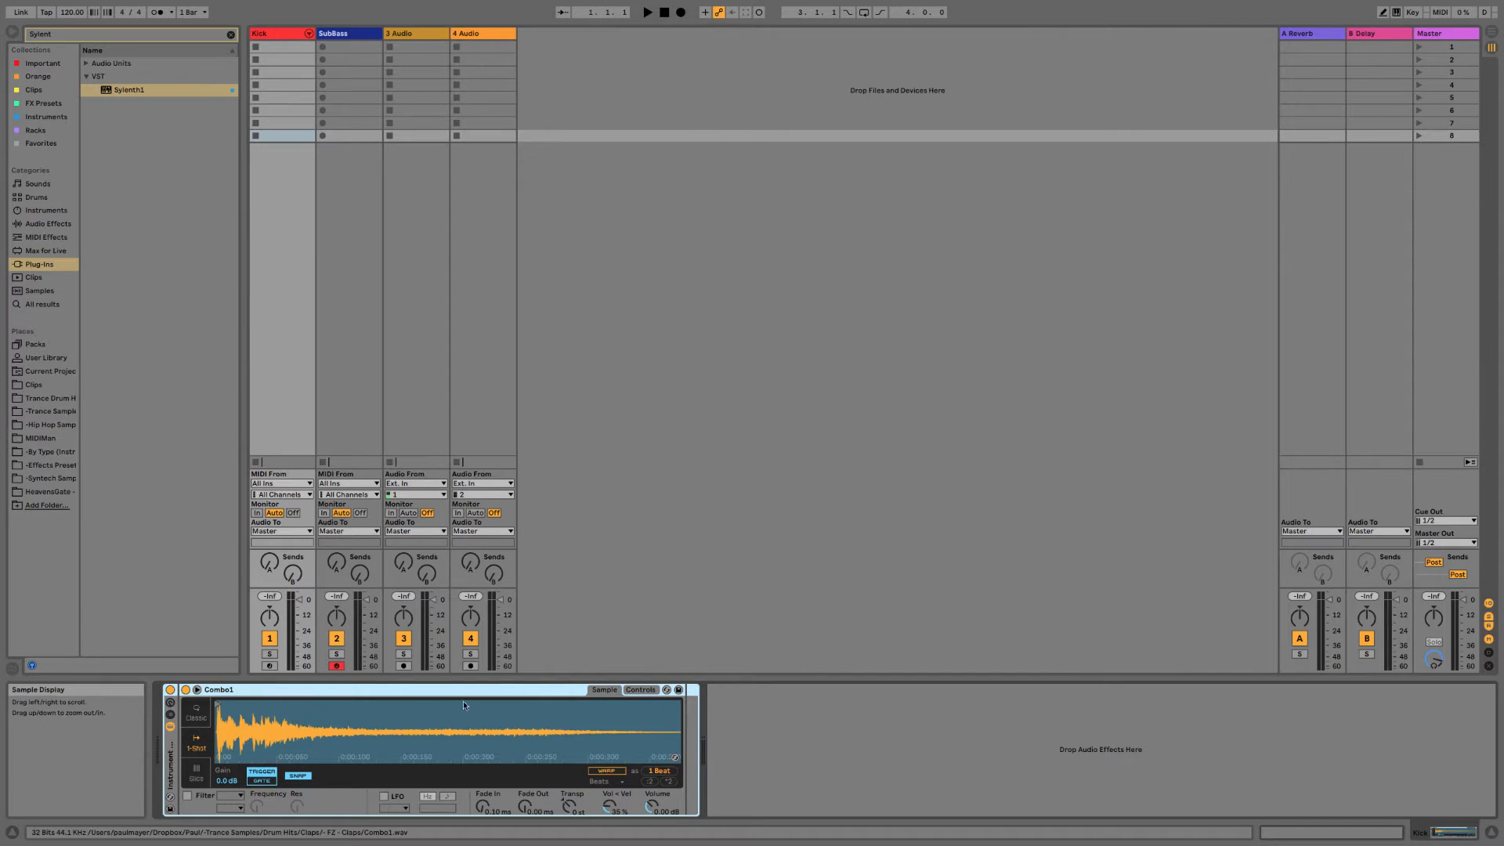
# Add a Utility effect to the Kick track and move it inside the Instrument Rack, after the Simpler.
pyautogui.rightClick(804, 735)
pyautogui.click(827, 805)
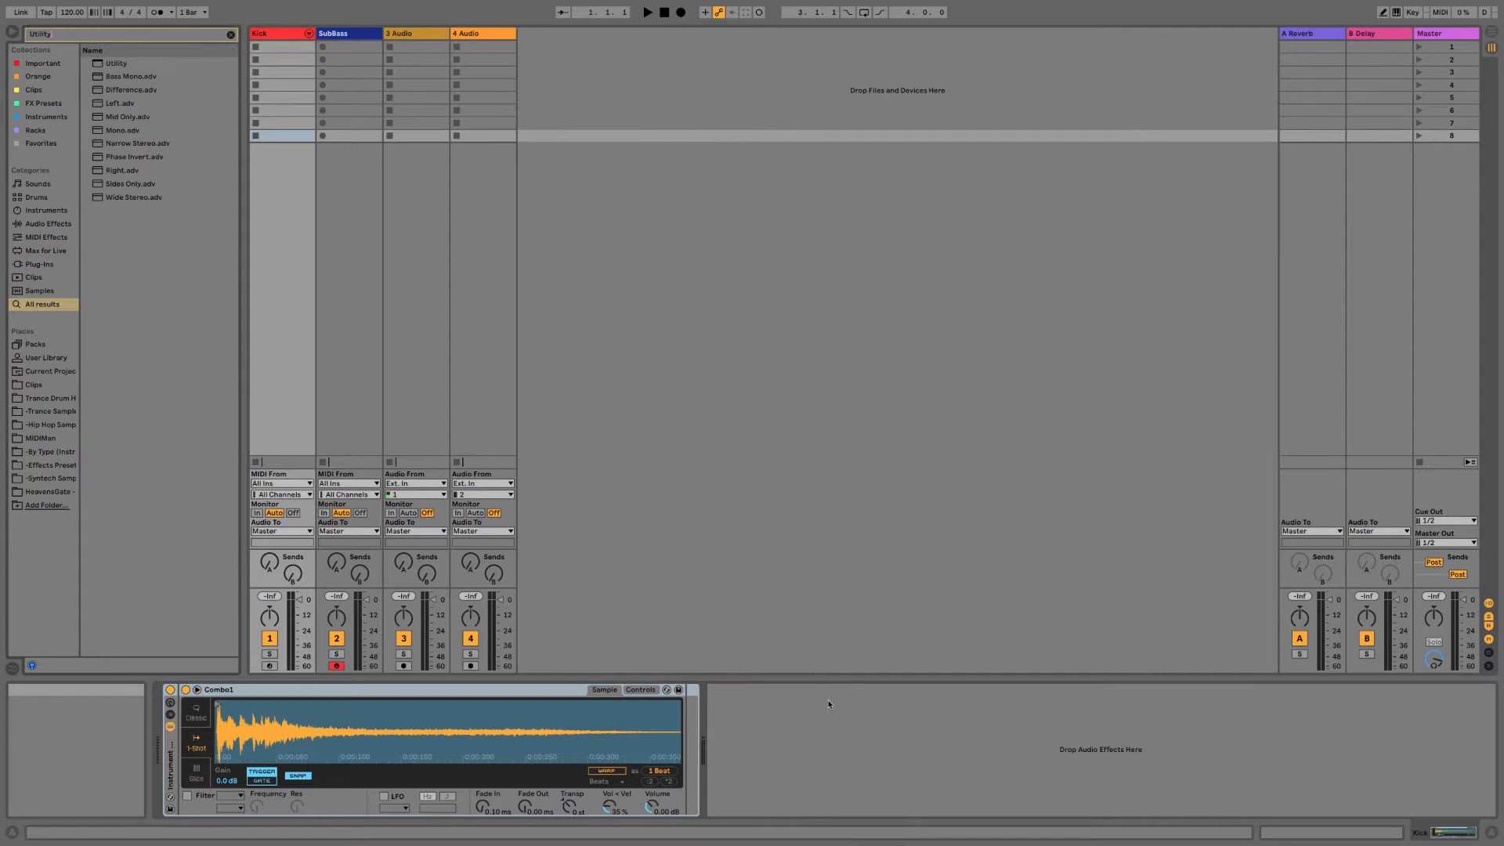
pyautogui.moveTo(742, 697); pyautogui.dragTo(690, 711)
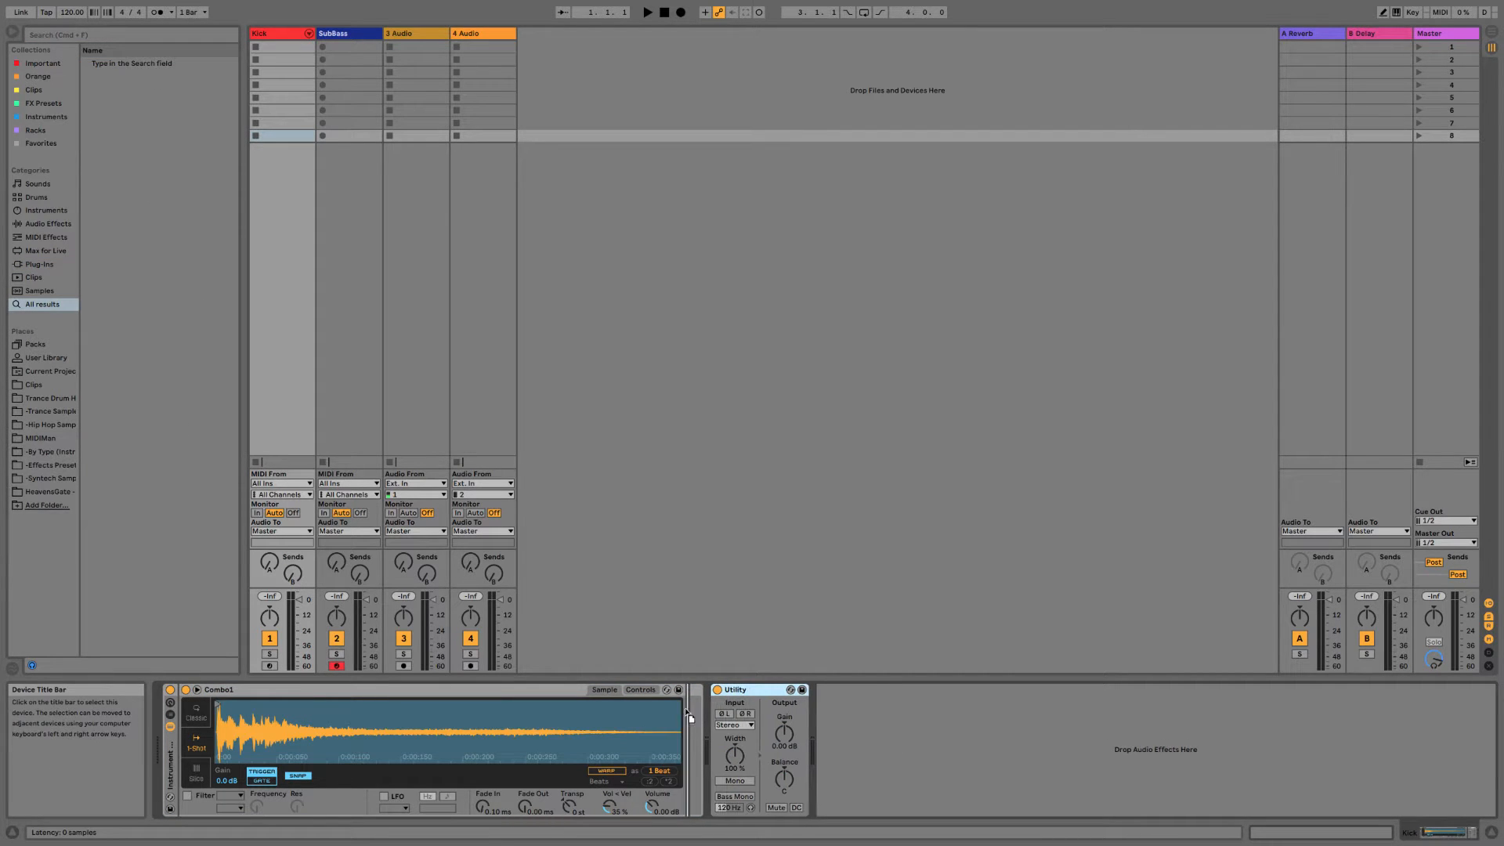
# Map the Utility's Gain to Macro 8 of the Instrument Rack and colour that macro black.
pyautogui.rightClick(762, 746)
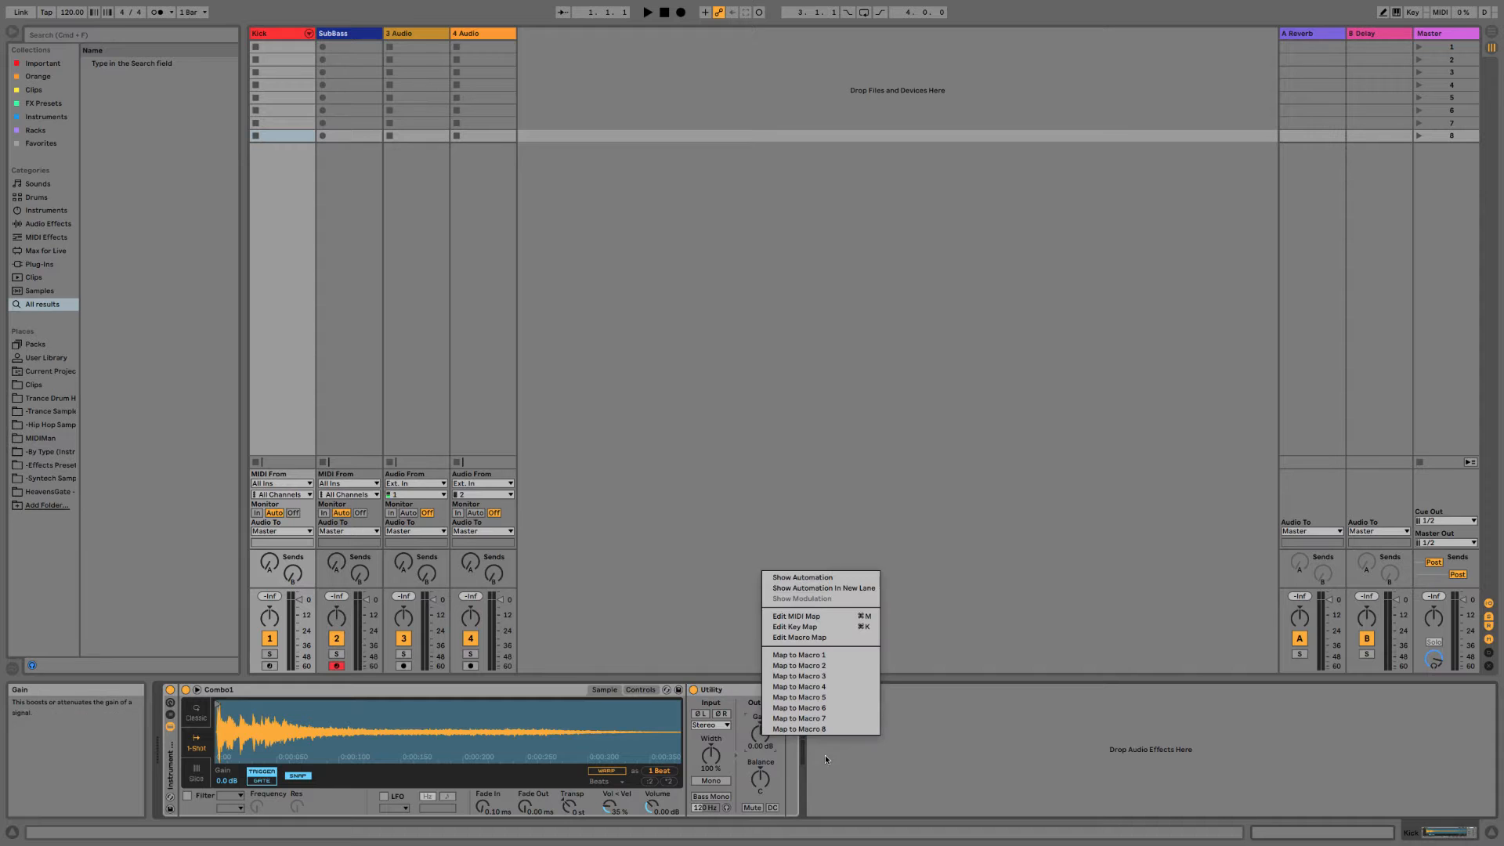
pyautogui.click(806, 719)
pyautogui.rightClick(312, 773)
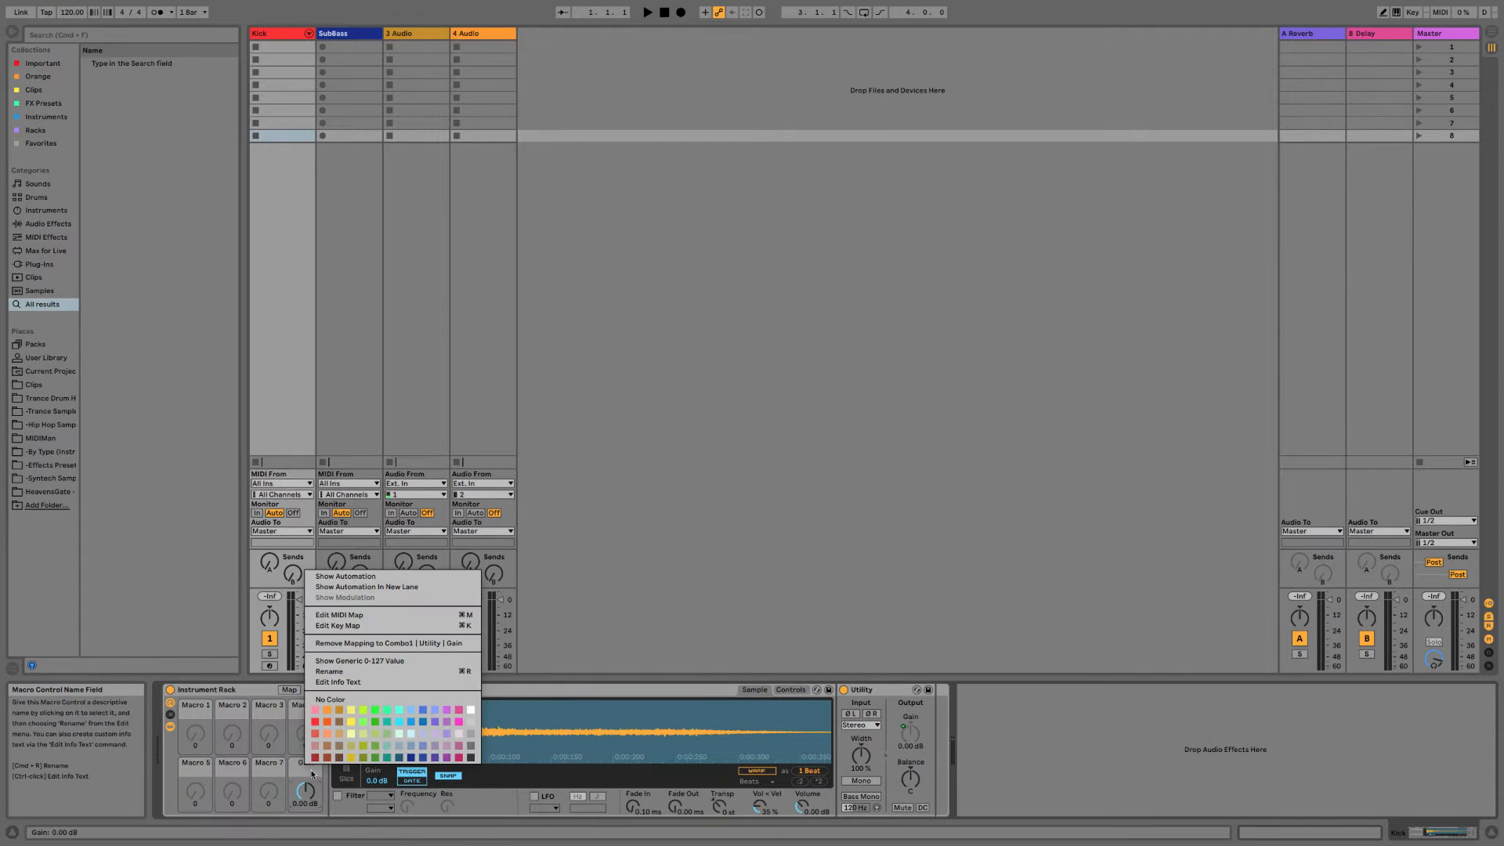
pyautogui.click(470, 757)
# Rename the macro mapped to the Utility's gain as "Volume Auto".
pyautogui.rightClick(304, 770)
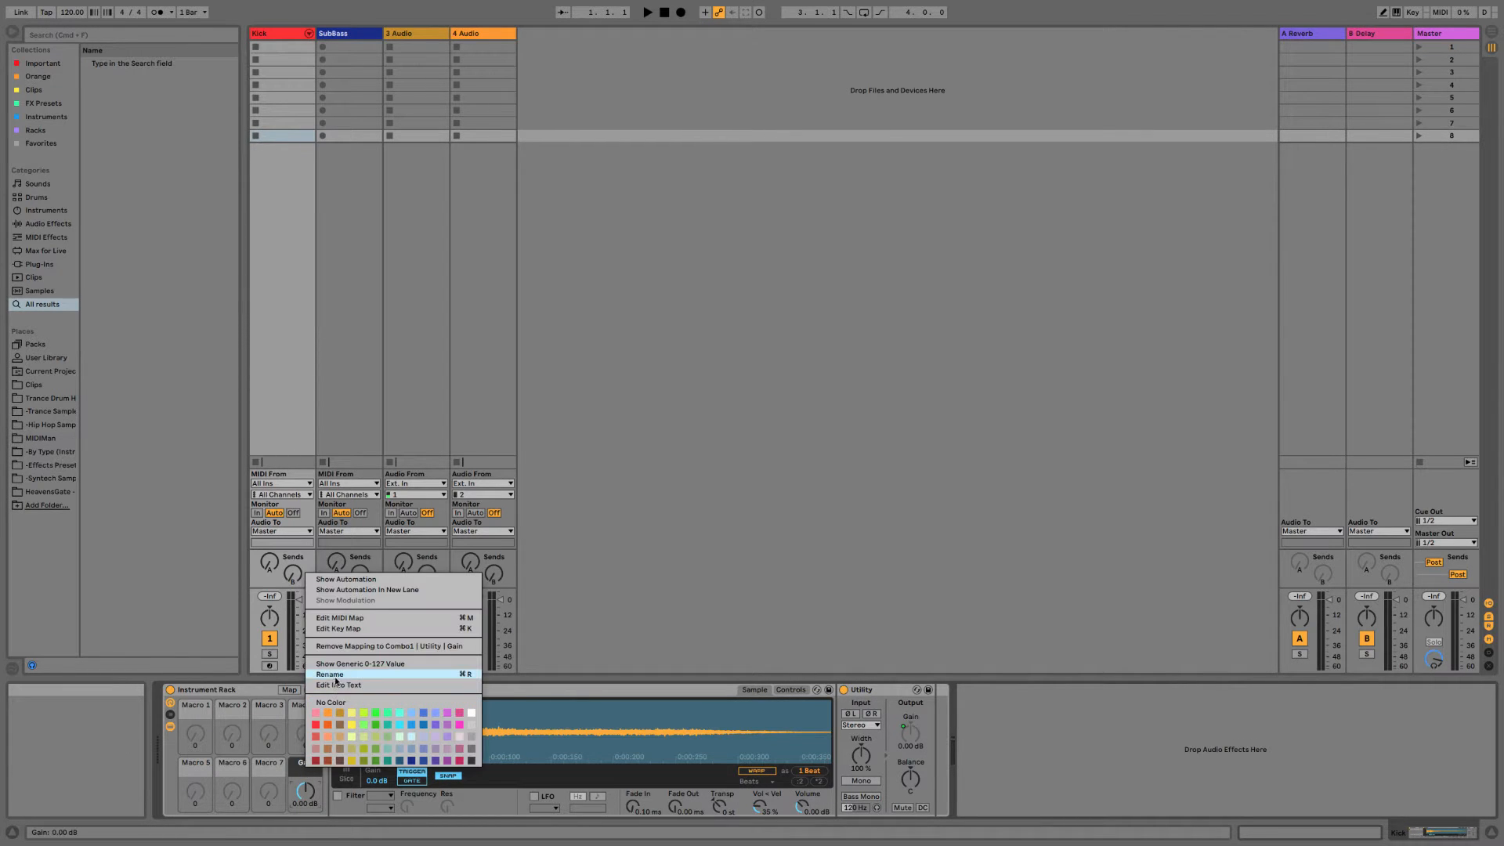
pyautogui.click(332, 675)
pyautogui.write('Volume Auto')
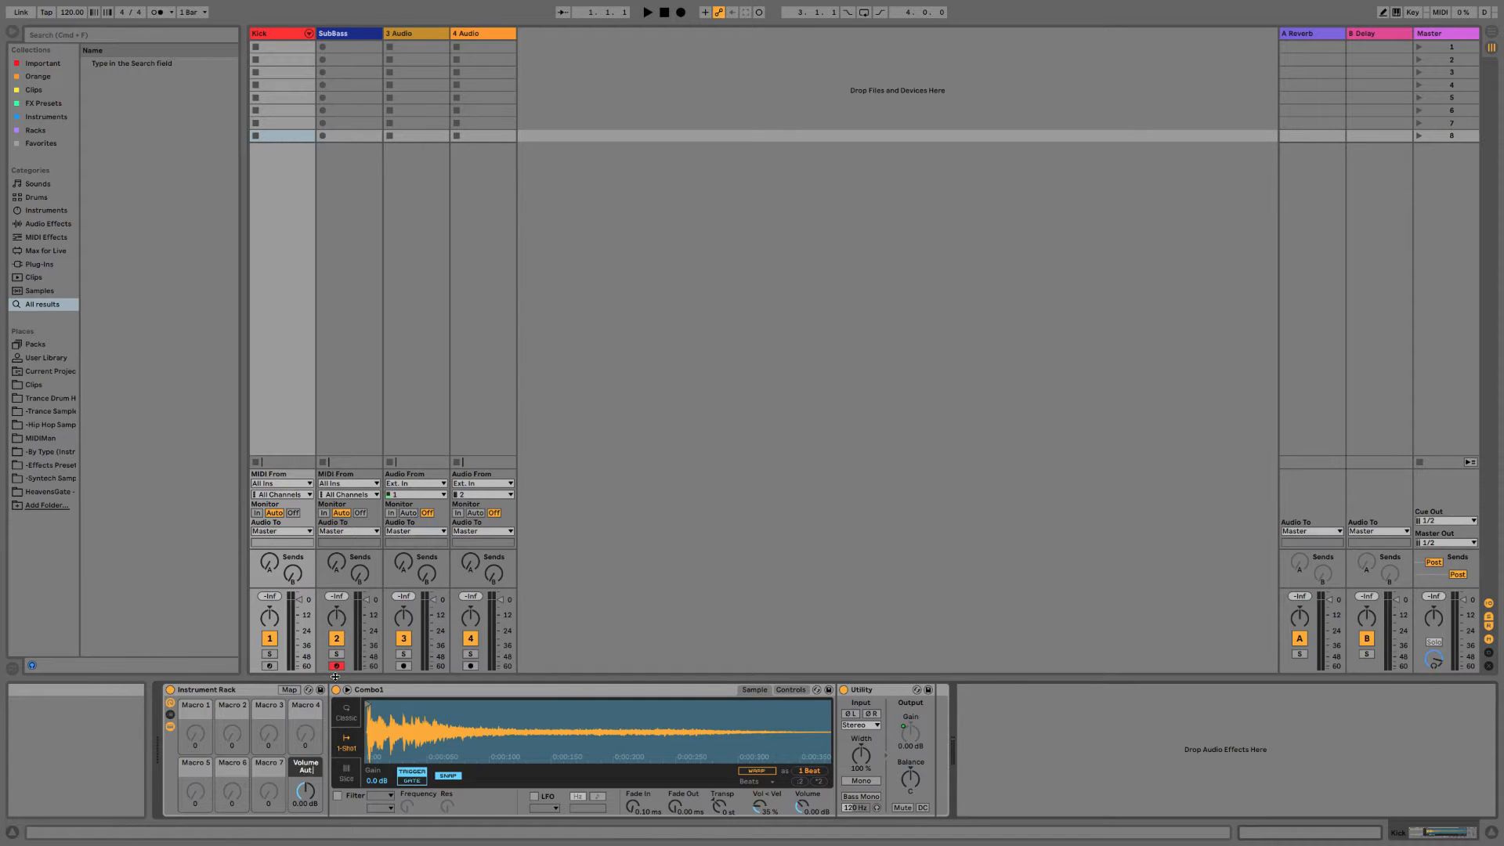
pyautogui.press('Return')
# Limit the Volume Auto mapping to a maximum of 0 dB and turn the macro fully up to 0.00 dB.
pyautogui.click(289, 689)
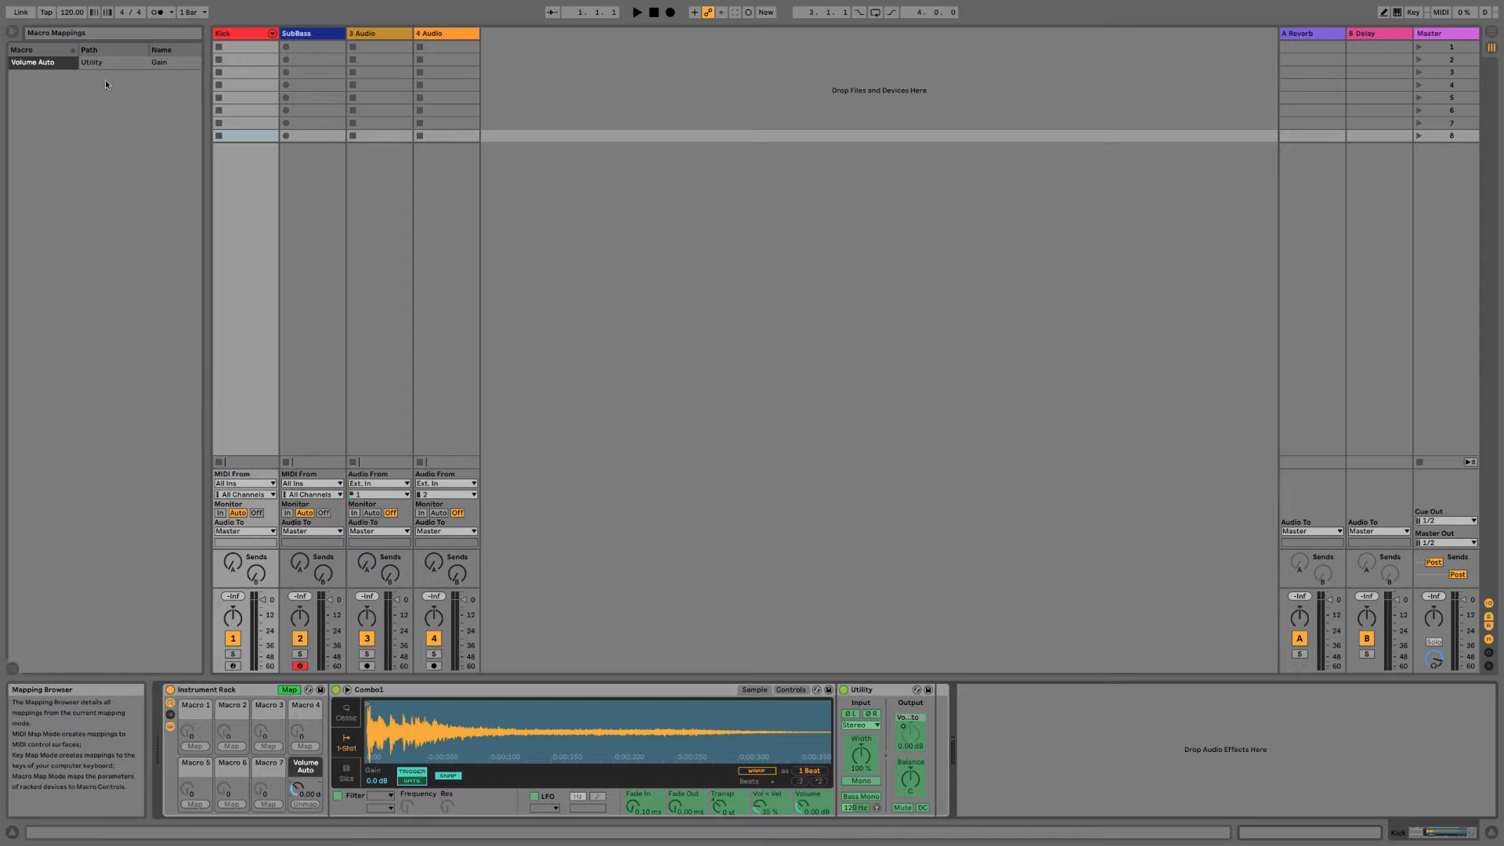
pyautogui.moveTo(205, 104); pyautogui.dragTo(292, 105)
pyautogui.click(274, 64)
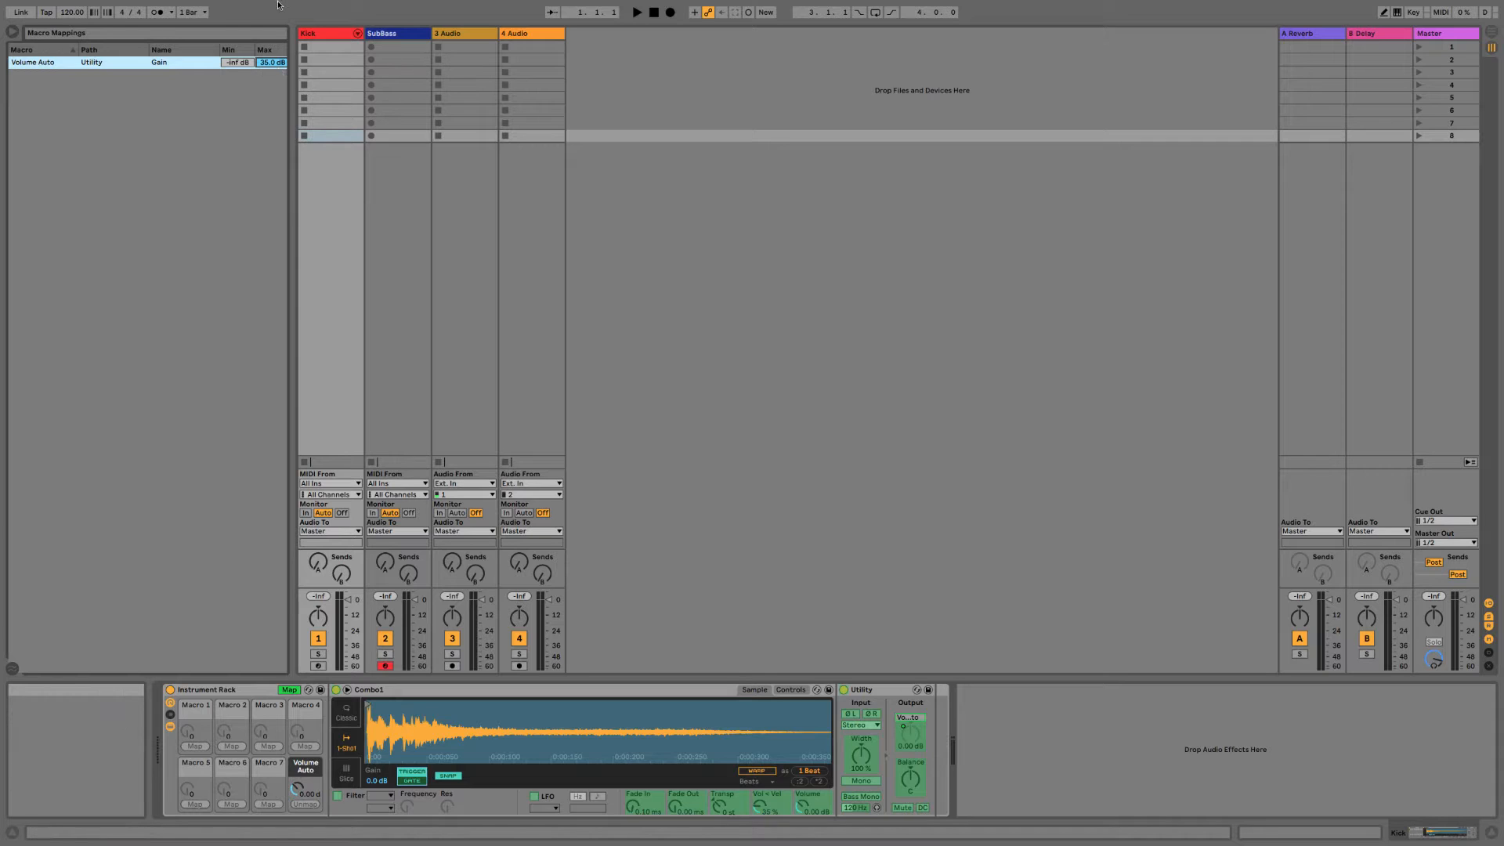
pyautogui.write('0')
pyautogui.press('Return')
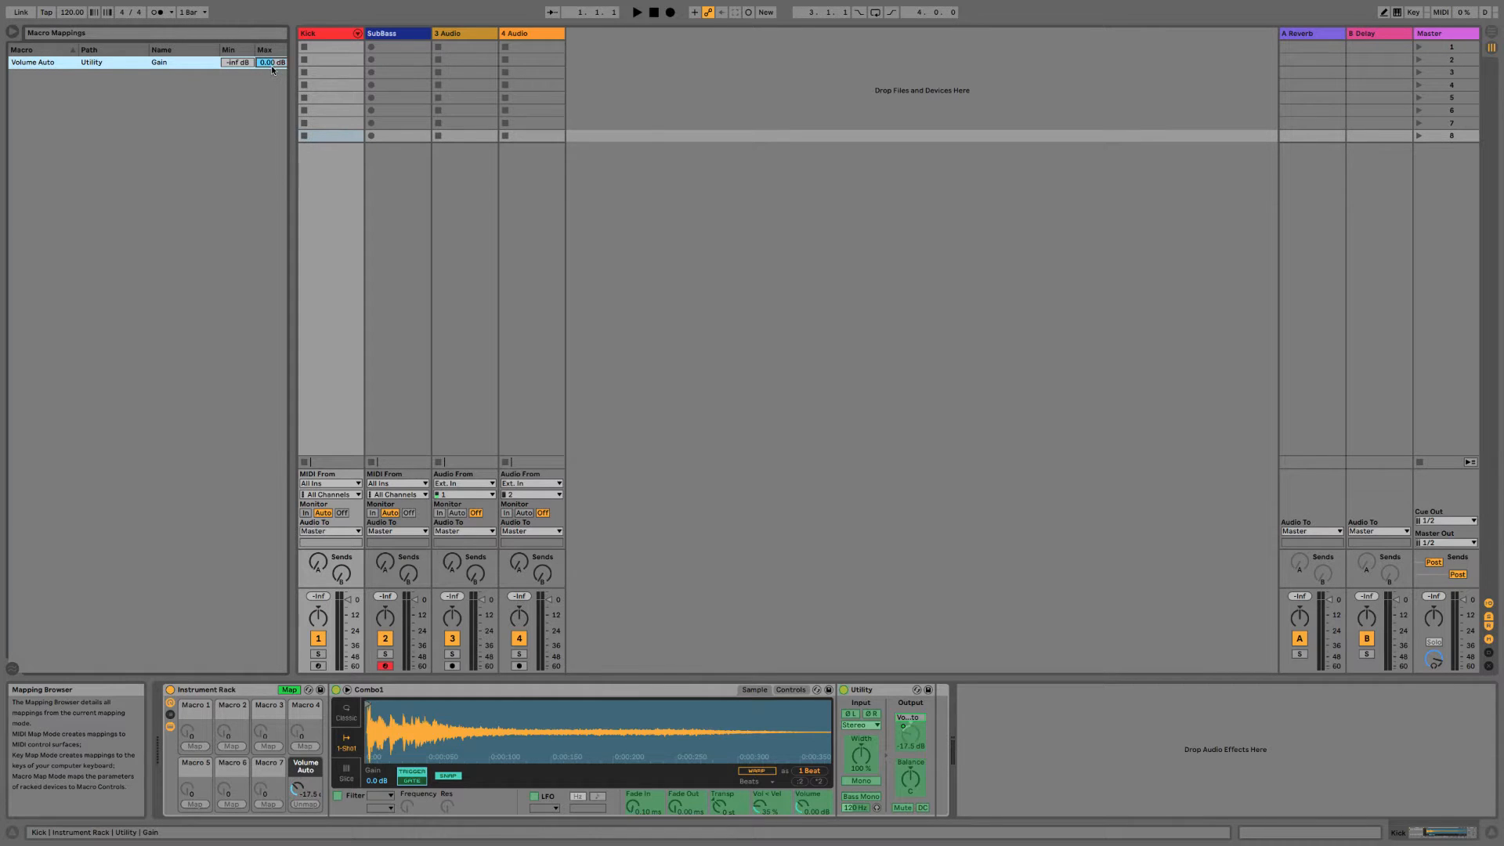
pyautogui.click(290, 770)
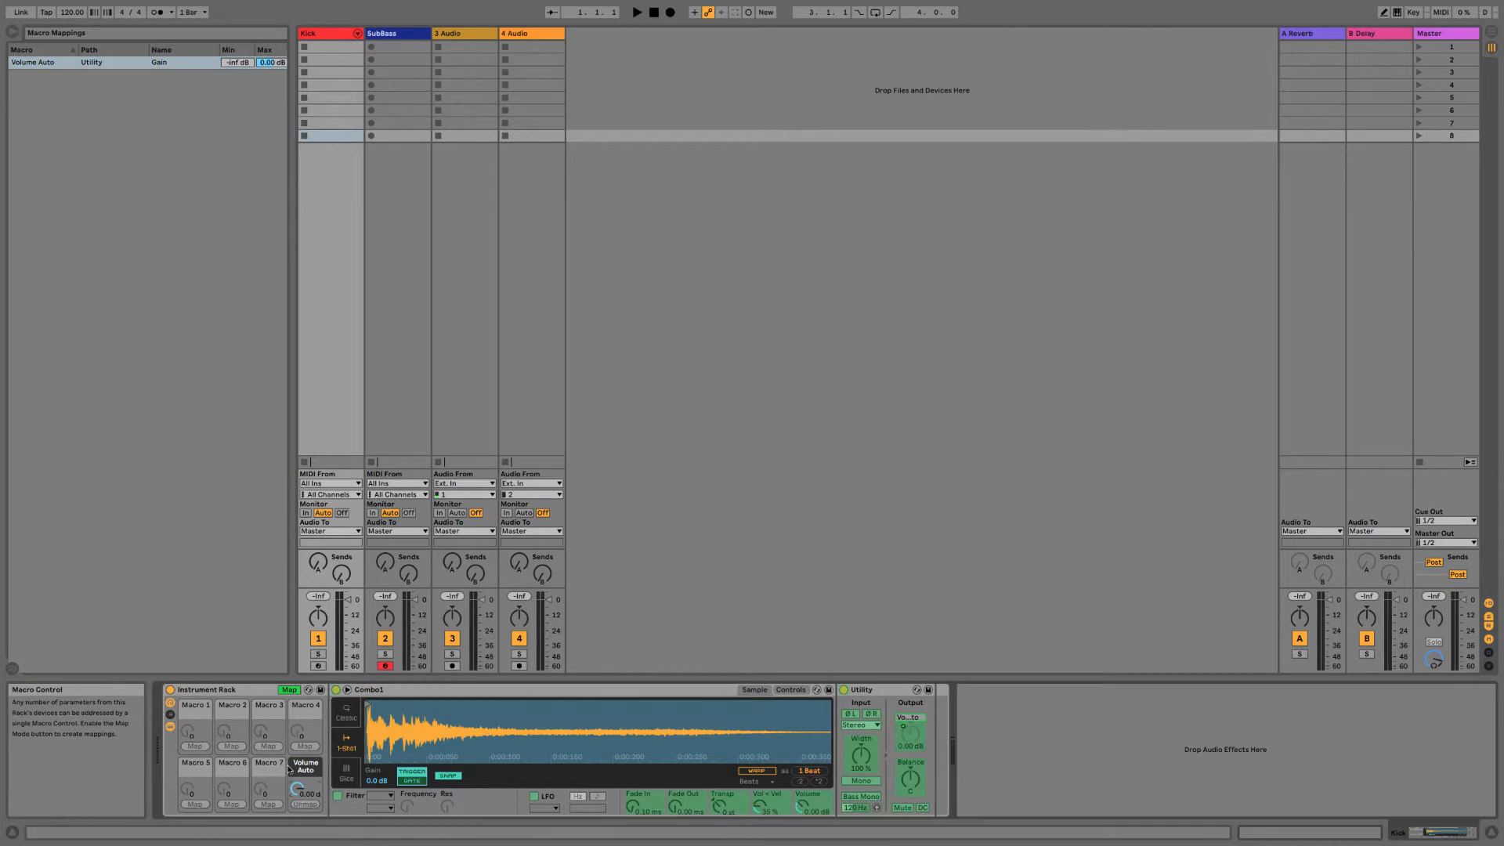
pyautogui.click(289, 689)
pyautogui.moveTo(305, 791)
pyautogui.mouseDown()
pyautogui.moveTo(305, 807)
pyautogui.moveTo(305, 779)
pyautogui.mouseUp()
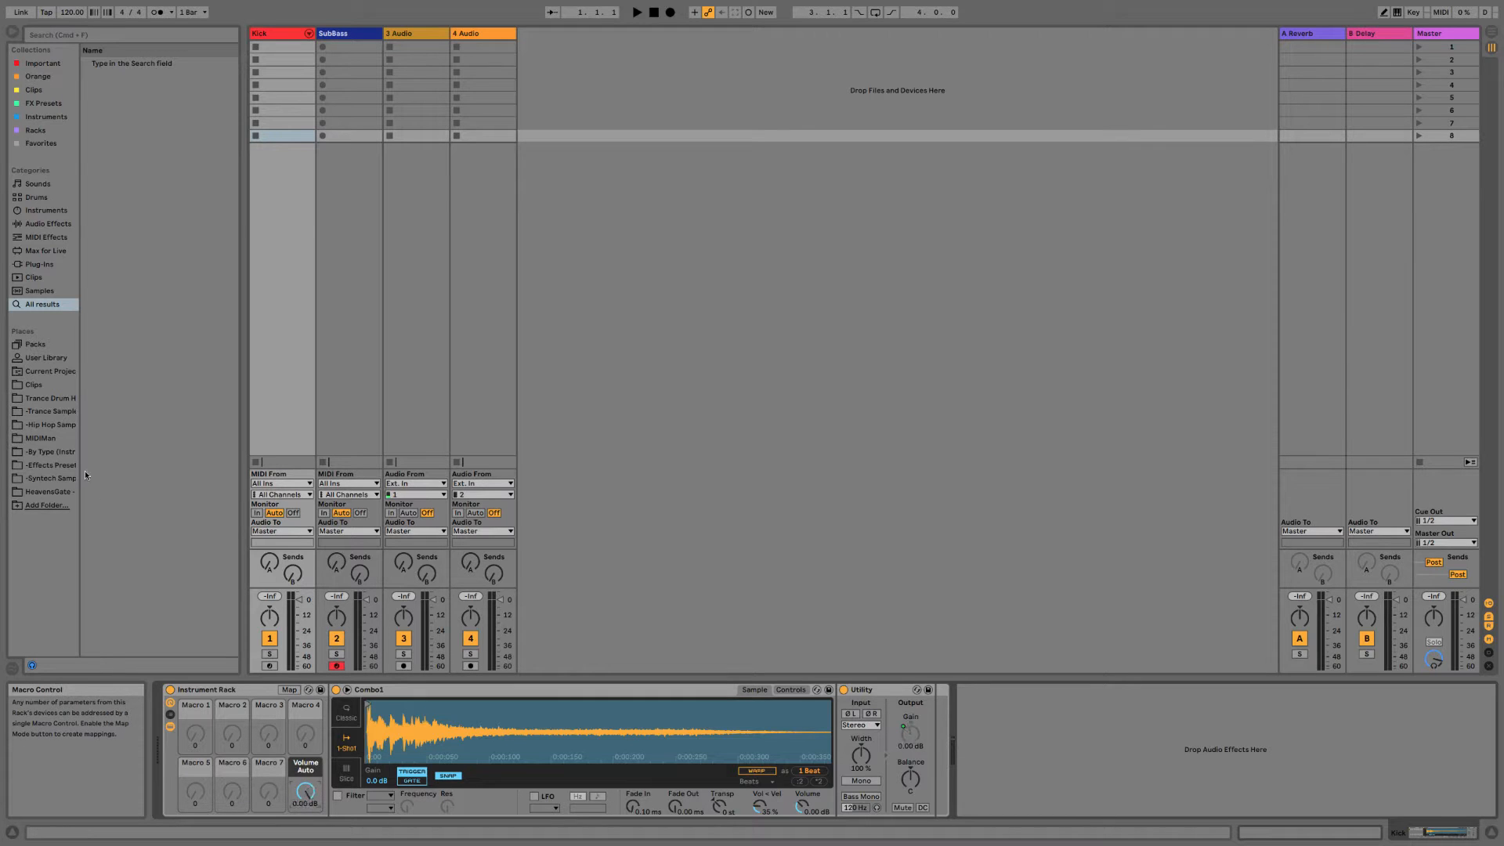
# Save the Kick track's Instrument Rack in the User Library under the name "-TUT Instru+Gain".
pyautogui.click(40, 356)
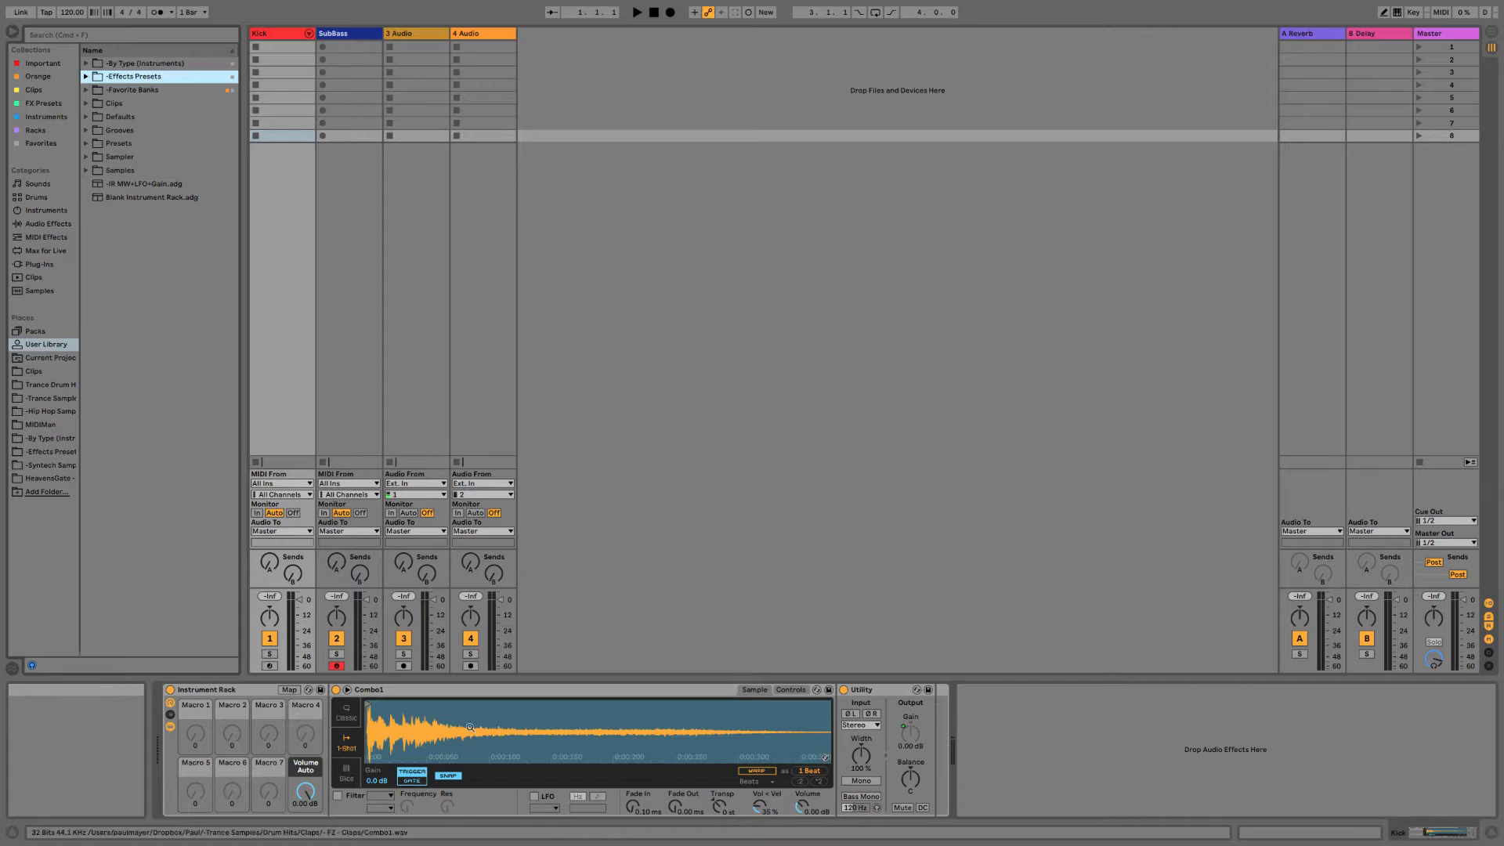
pyautogui.click(239, 690)
pyautogui.moveTo(210, 495); pyautogui.dragTo(198, 470)
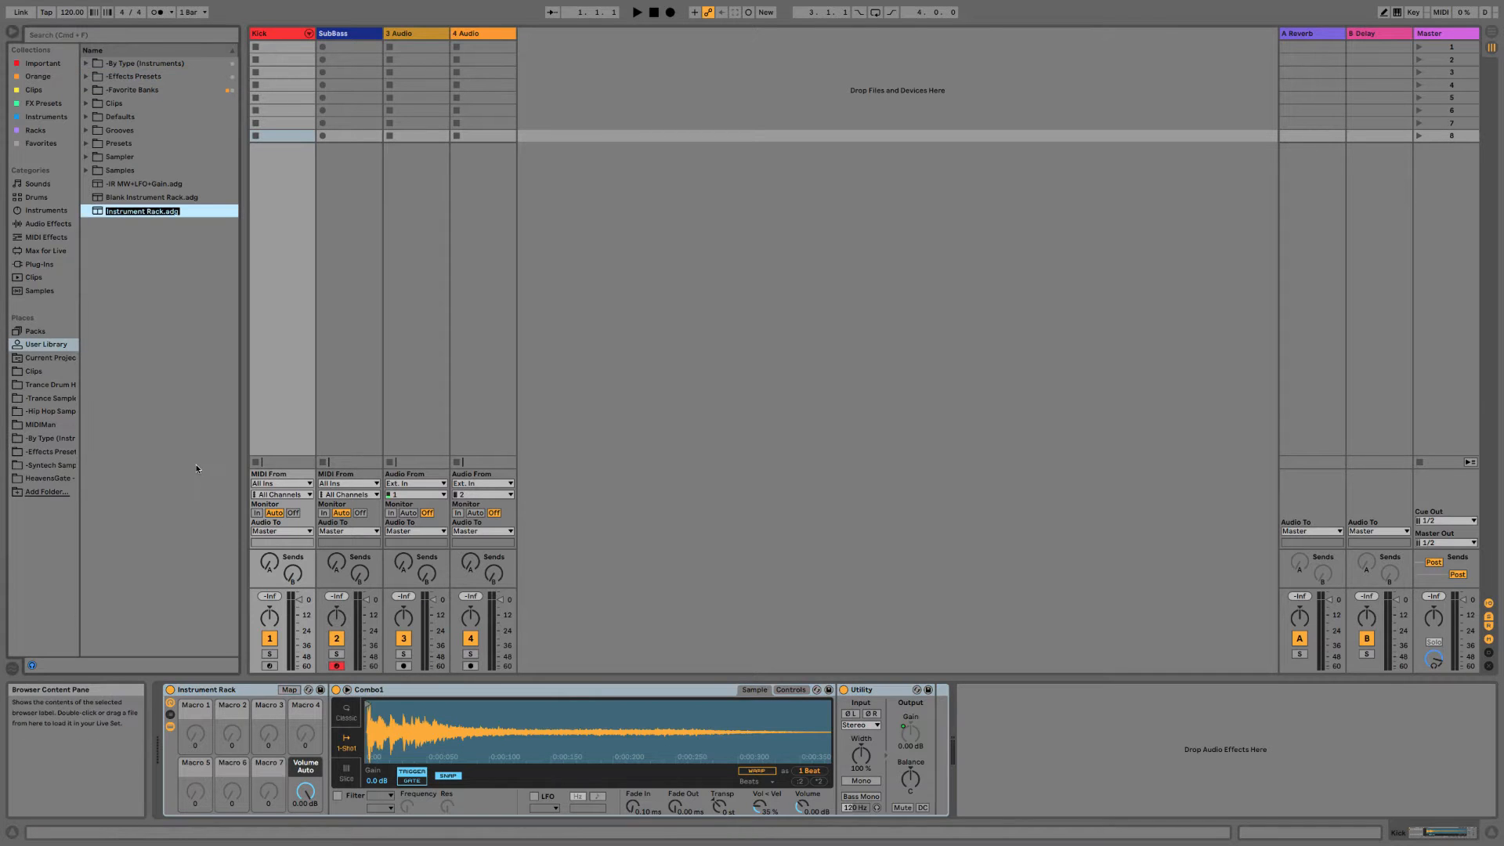
pyautogui.write('-TUT')
pyautogui.write('ain')
pyautogui.press('Return')
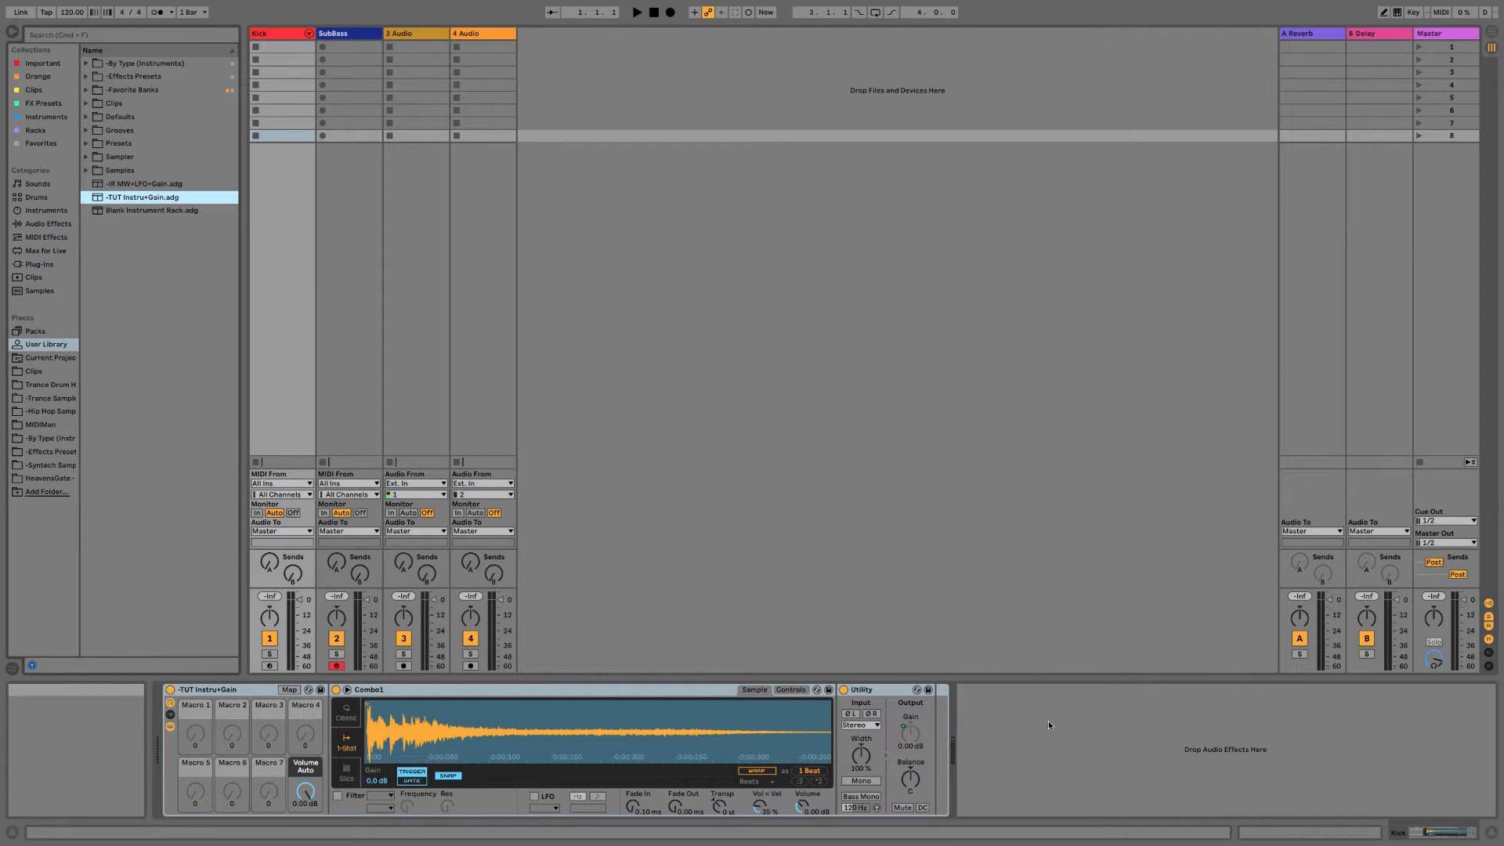
# Search the browser for "Auto" and insert two Auto Filter devices between the Simpler and the Utility in the rack.
pyautogui.rightClick(1011, 688)
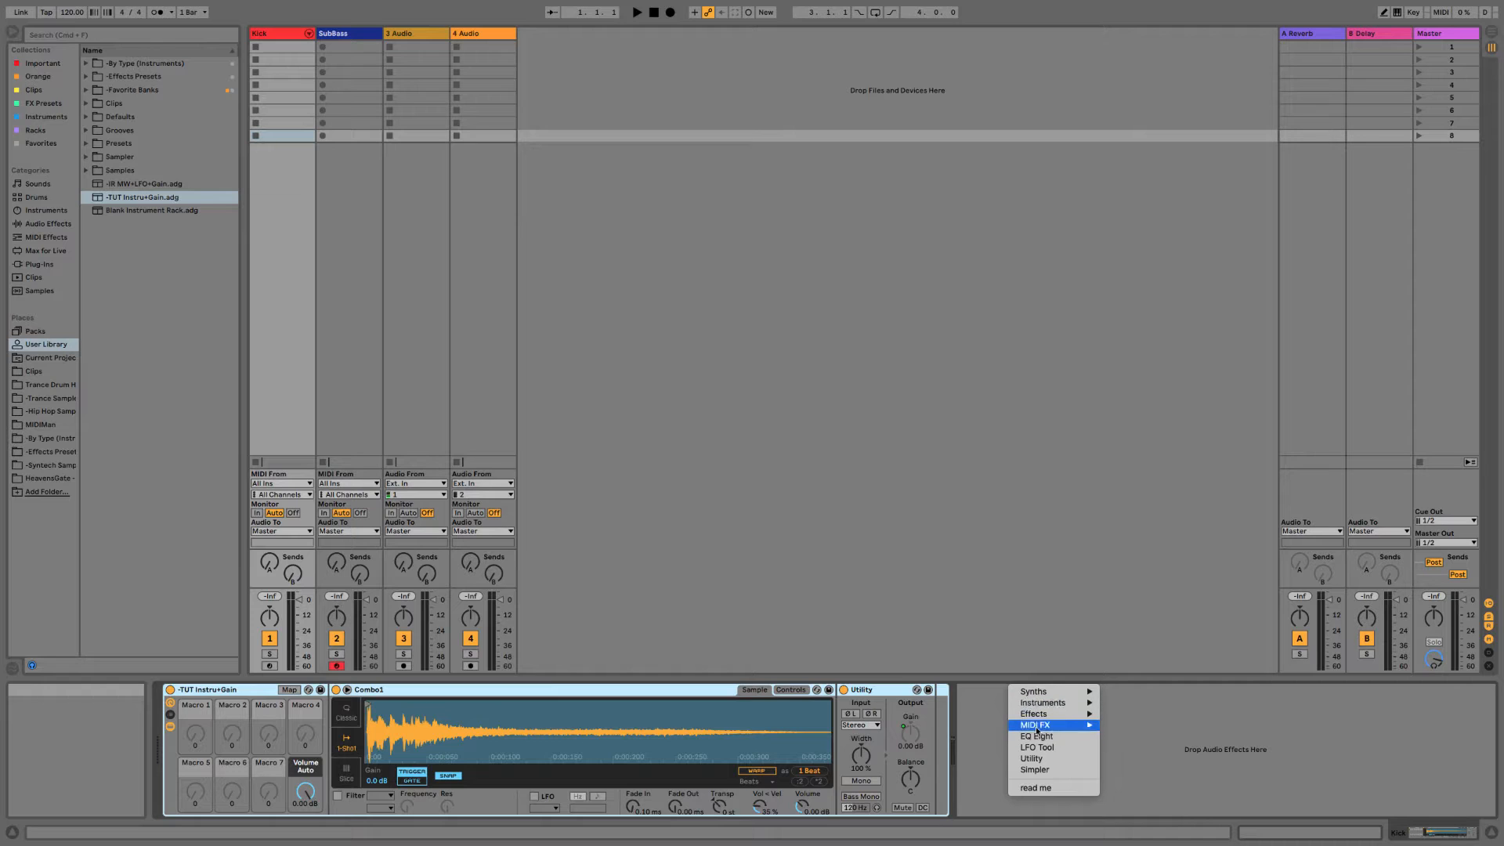
pyautogui.click(161, 301)
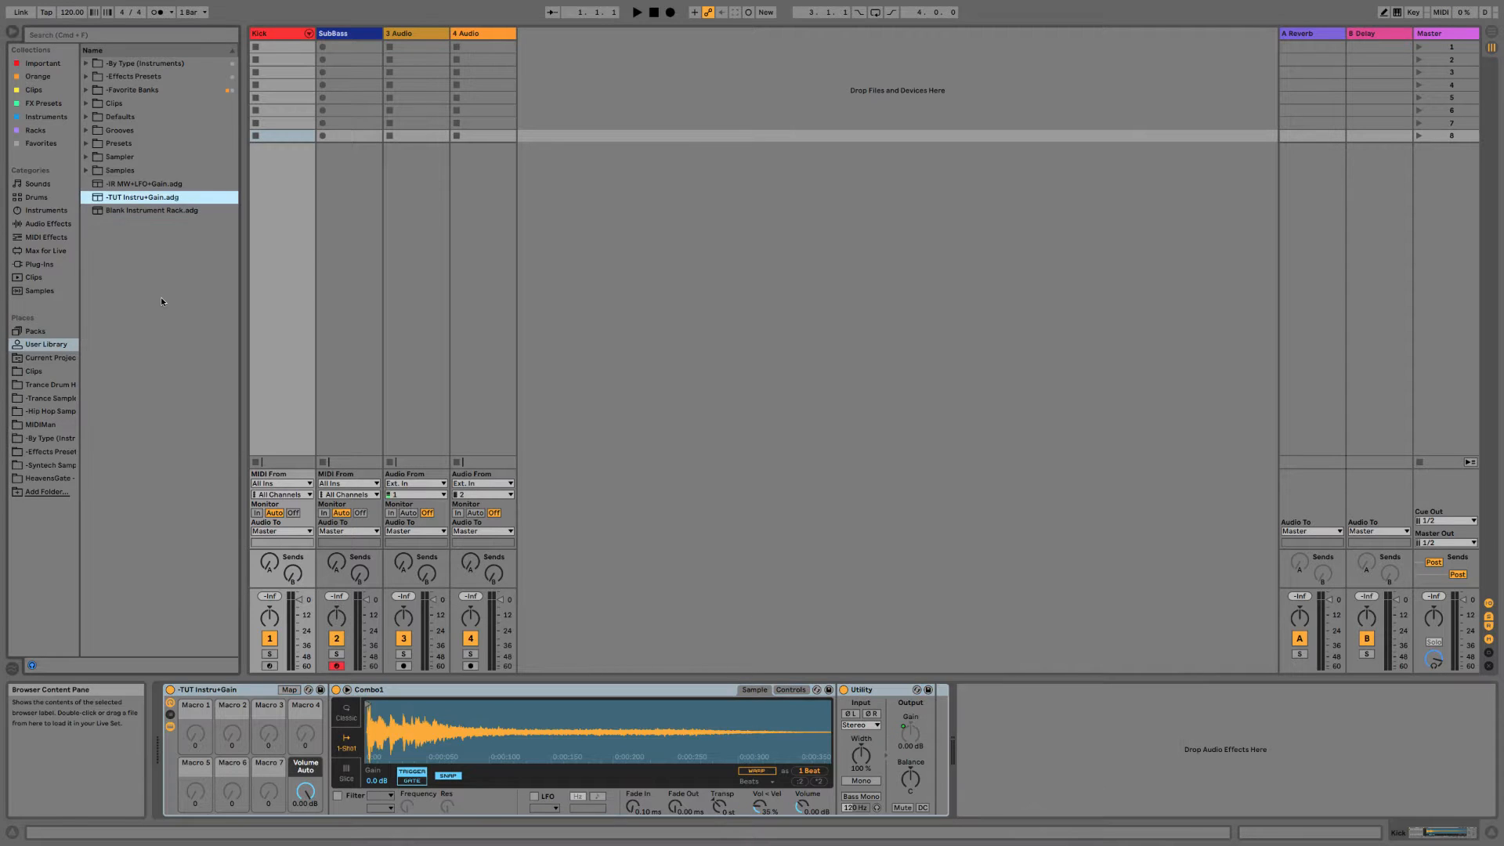
pyautogui.press('super+f')
pyautogui.write('Autofilter')
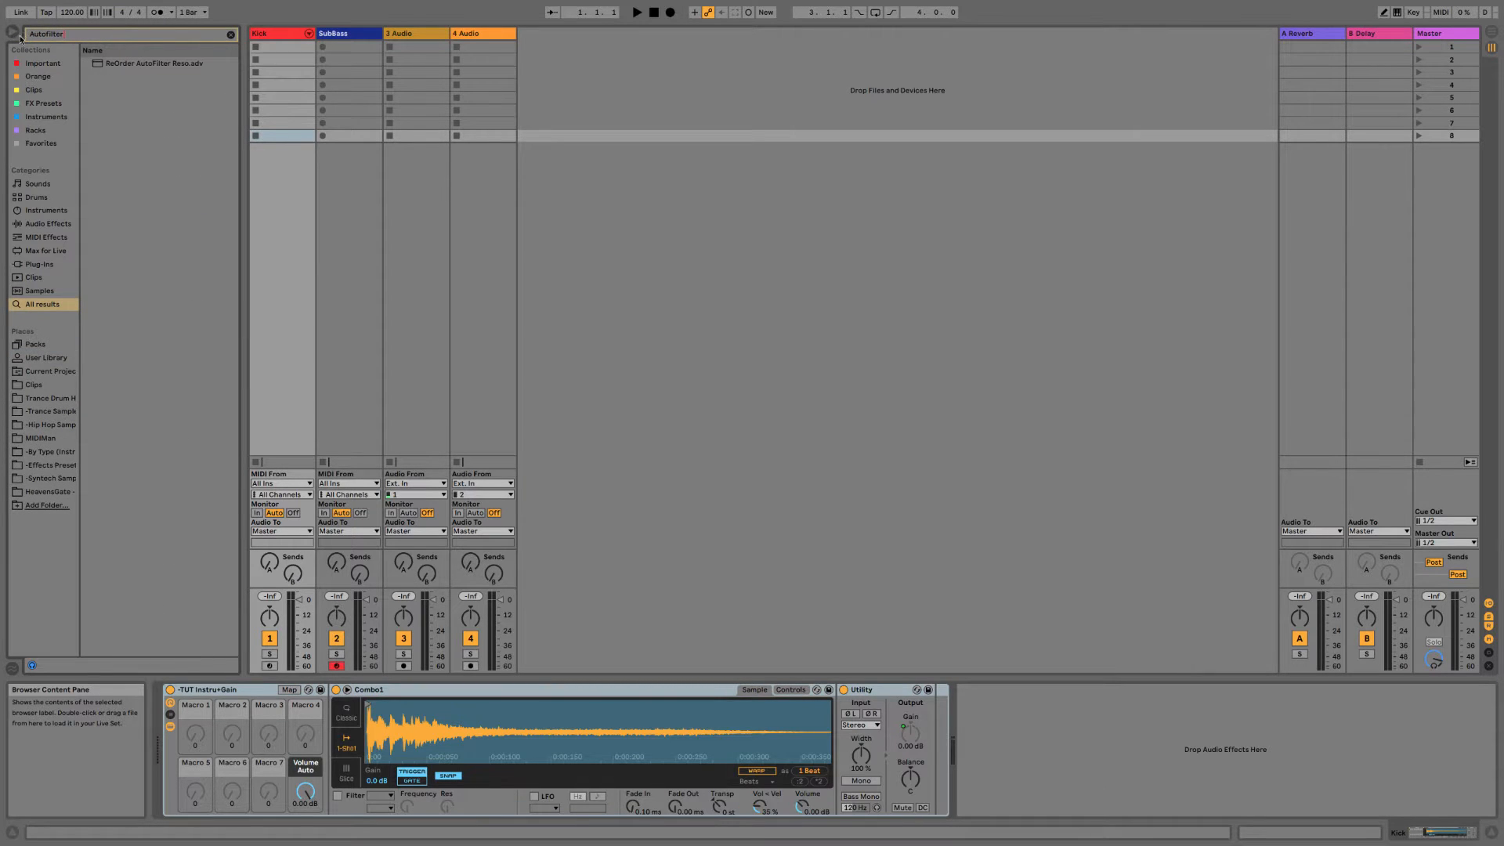
pyautogui.press('BackSpace')
pyautogui.press('BackSpace')
pyautogui.press('BackSpace')
pyautogui.press('BackSpace')
pyautogui.press('BackSpace')
pyautogui.press('BackSpace')
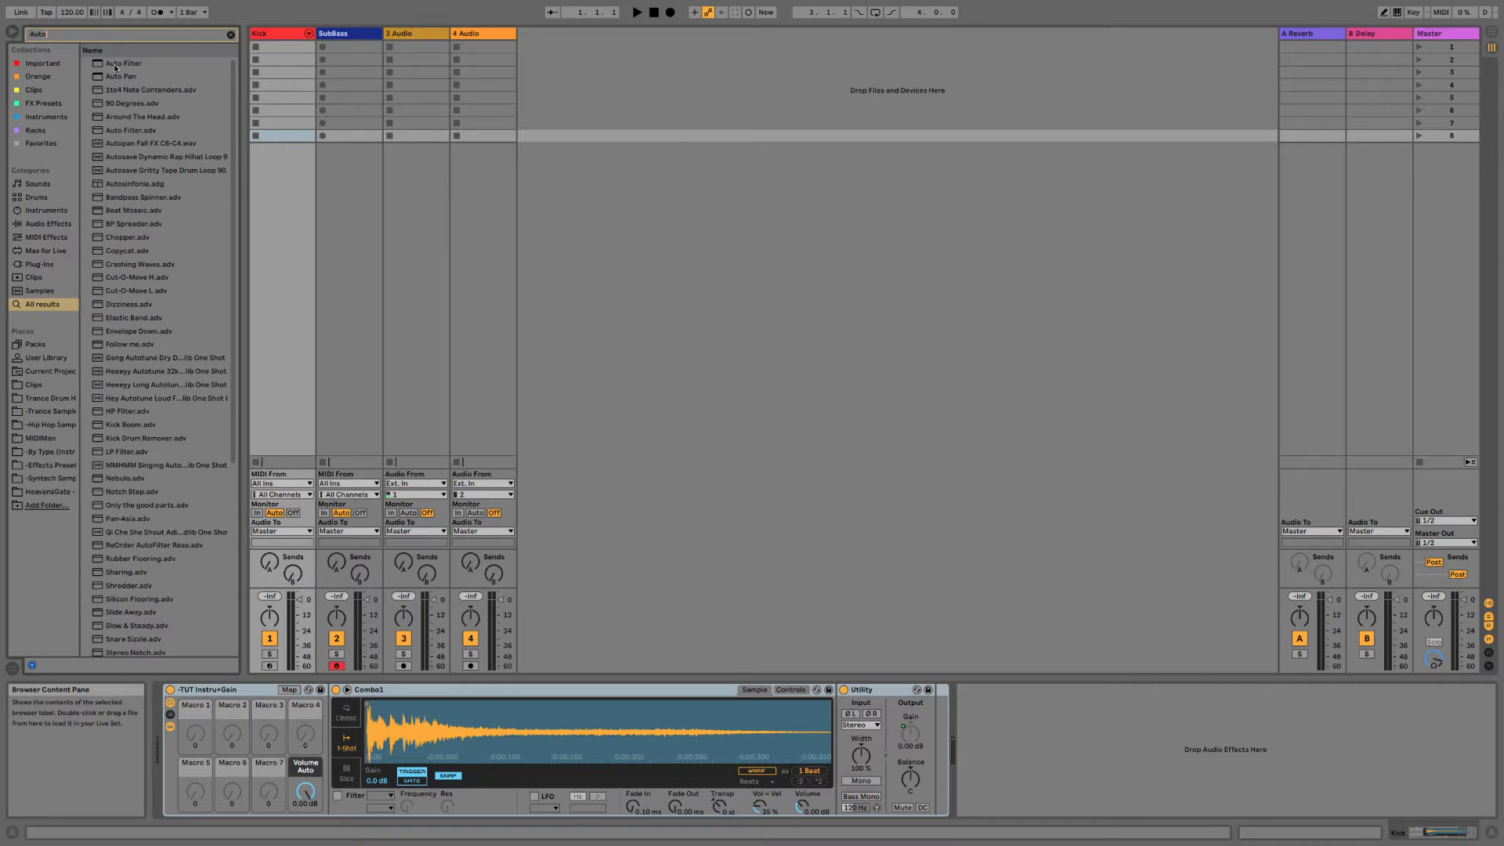
pyautogui.click(115, 66)
pyautogui.moveTo(832, 735); pyautogui.dragTo(841, 735)
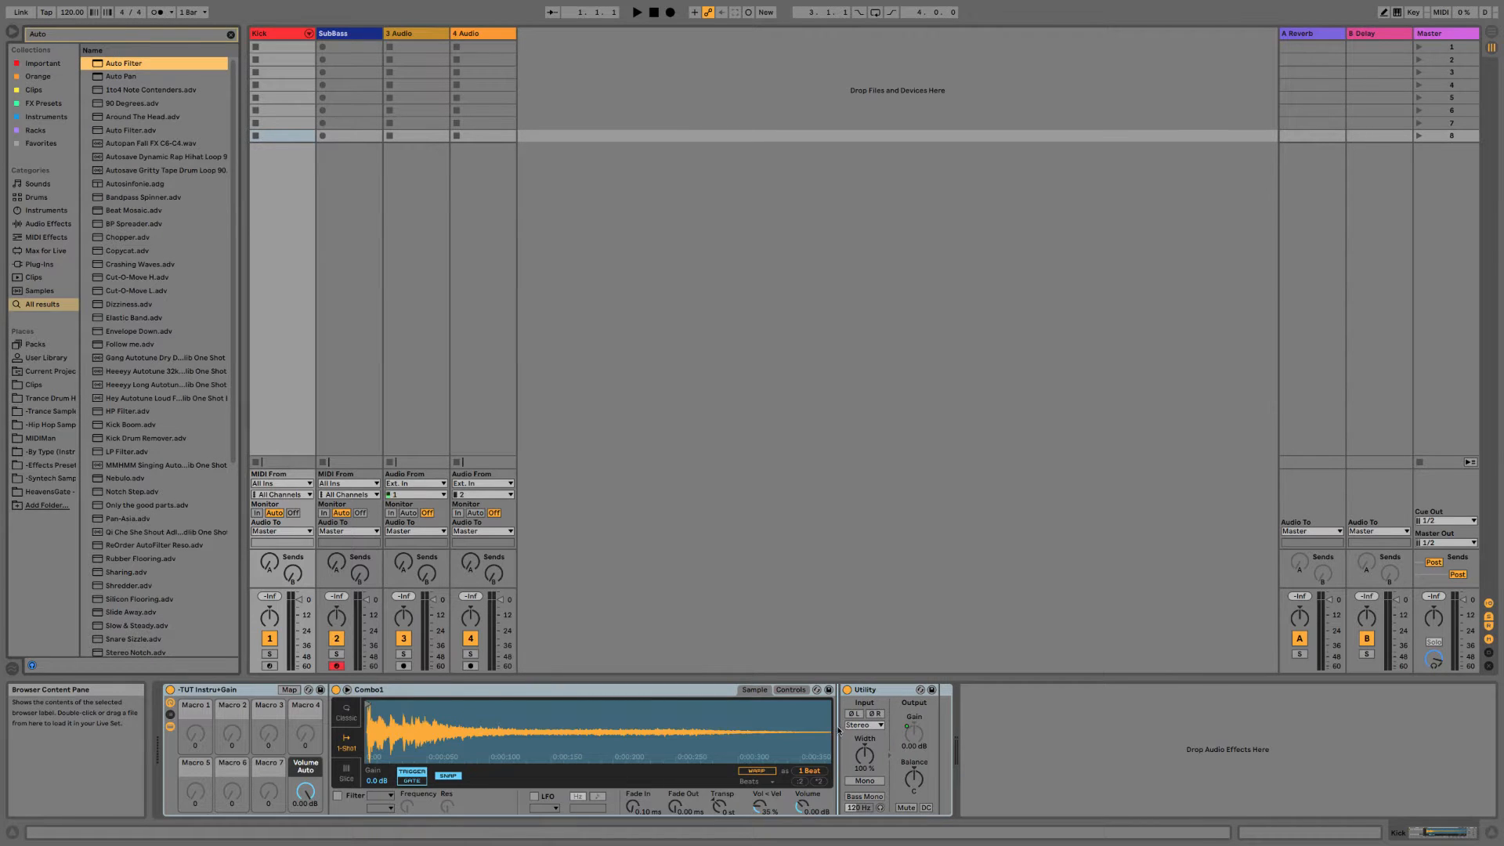
pyautogui.press('Return')
pyautogui.press('Return')
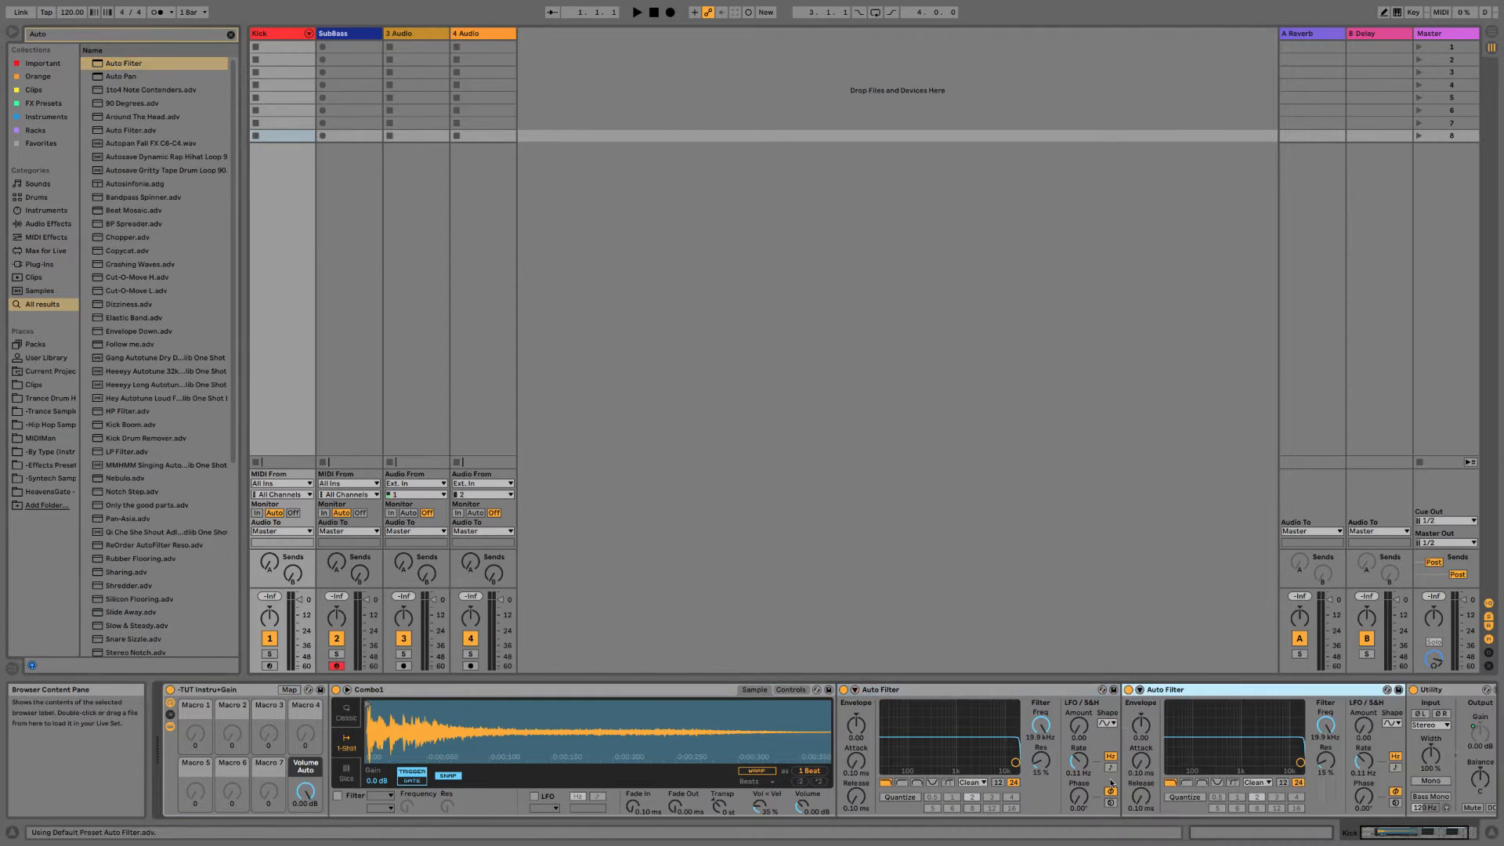
# Turn the second Auto Filter into a high-pass at 26.0 Hz and place it before the low-pass Auto Filter.
pyautogui.click(1187, 782)
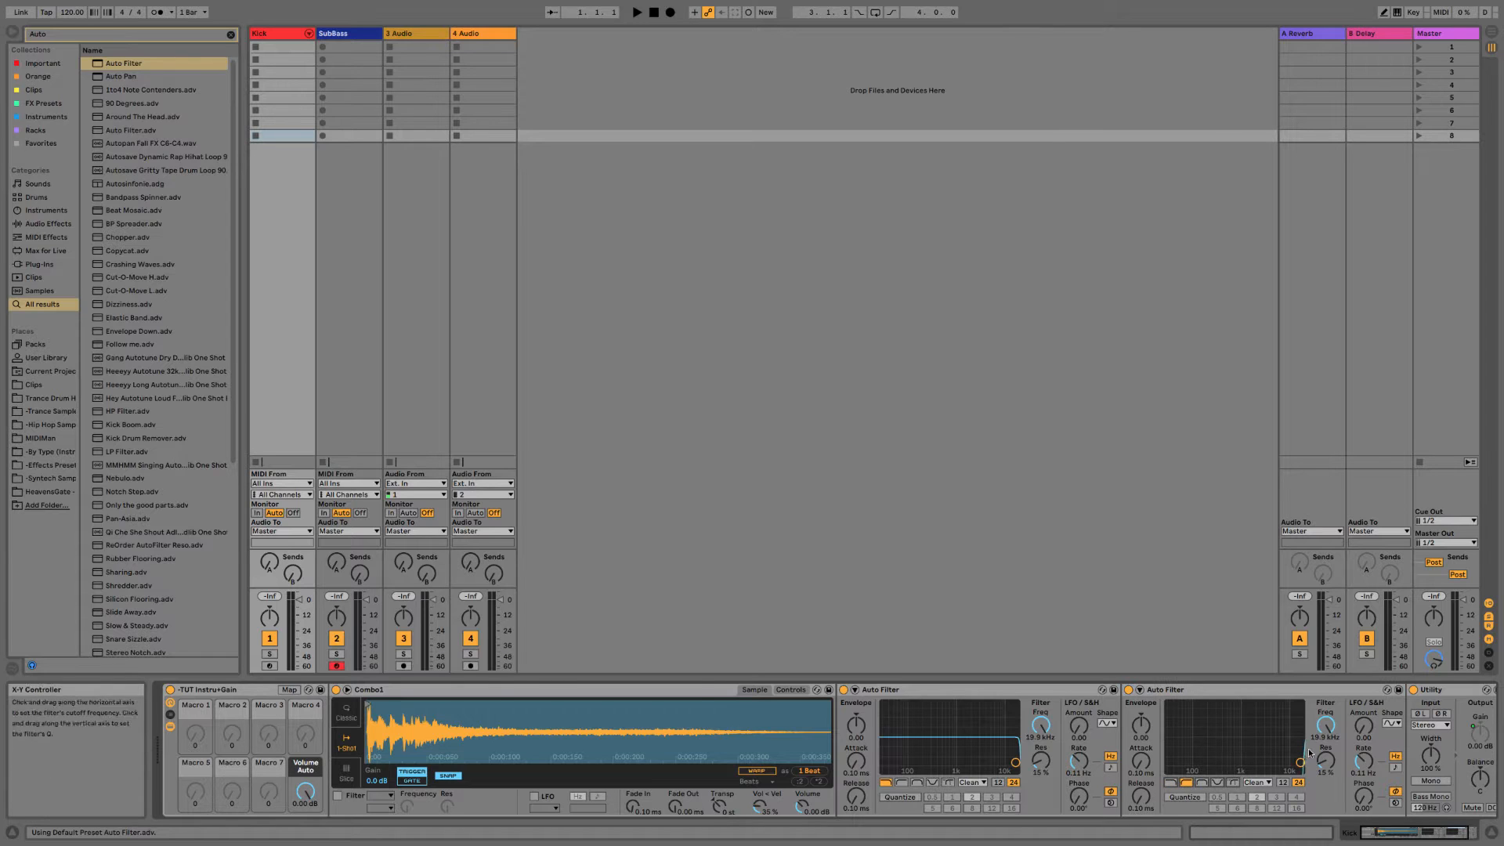
pyautogui.moveTo(1325, 725); pyautogui.dragTo(1326, 819)
pyautogui.moveTo(1011, 692); pyautogui.dragTo(1385, 714)
pyautogui.click(969, 708)
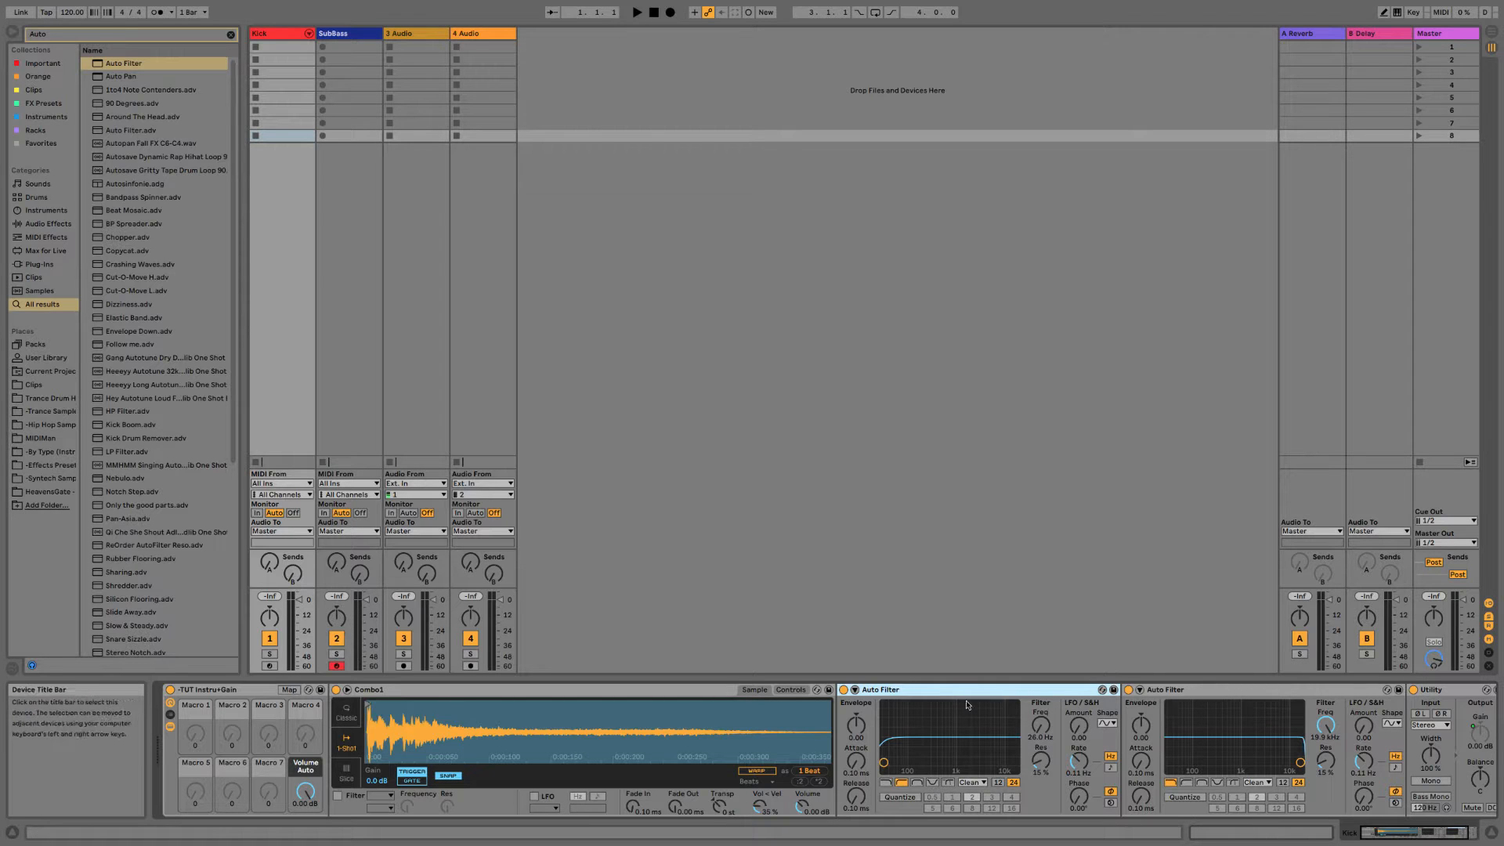
# Map the high-pass filter's frequency to Macro 1 and the low-pass filter's frequency to Macro 2.
pyautogui.rightClick(1035, 730)
pyautogui.click(1073, 650)
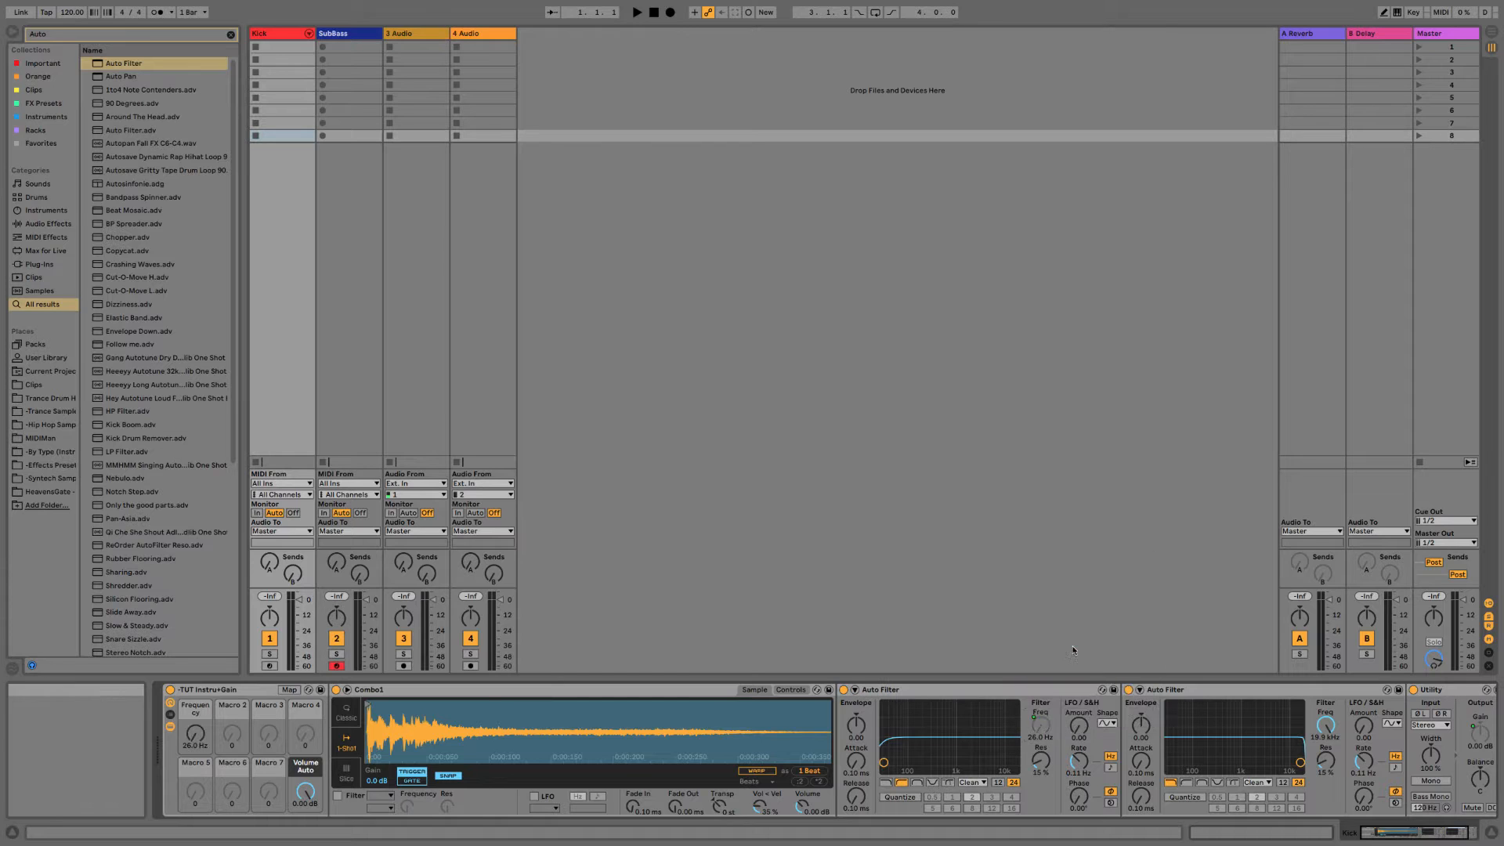
pyautogui.rightClick(1325, 726)
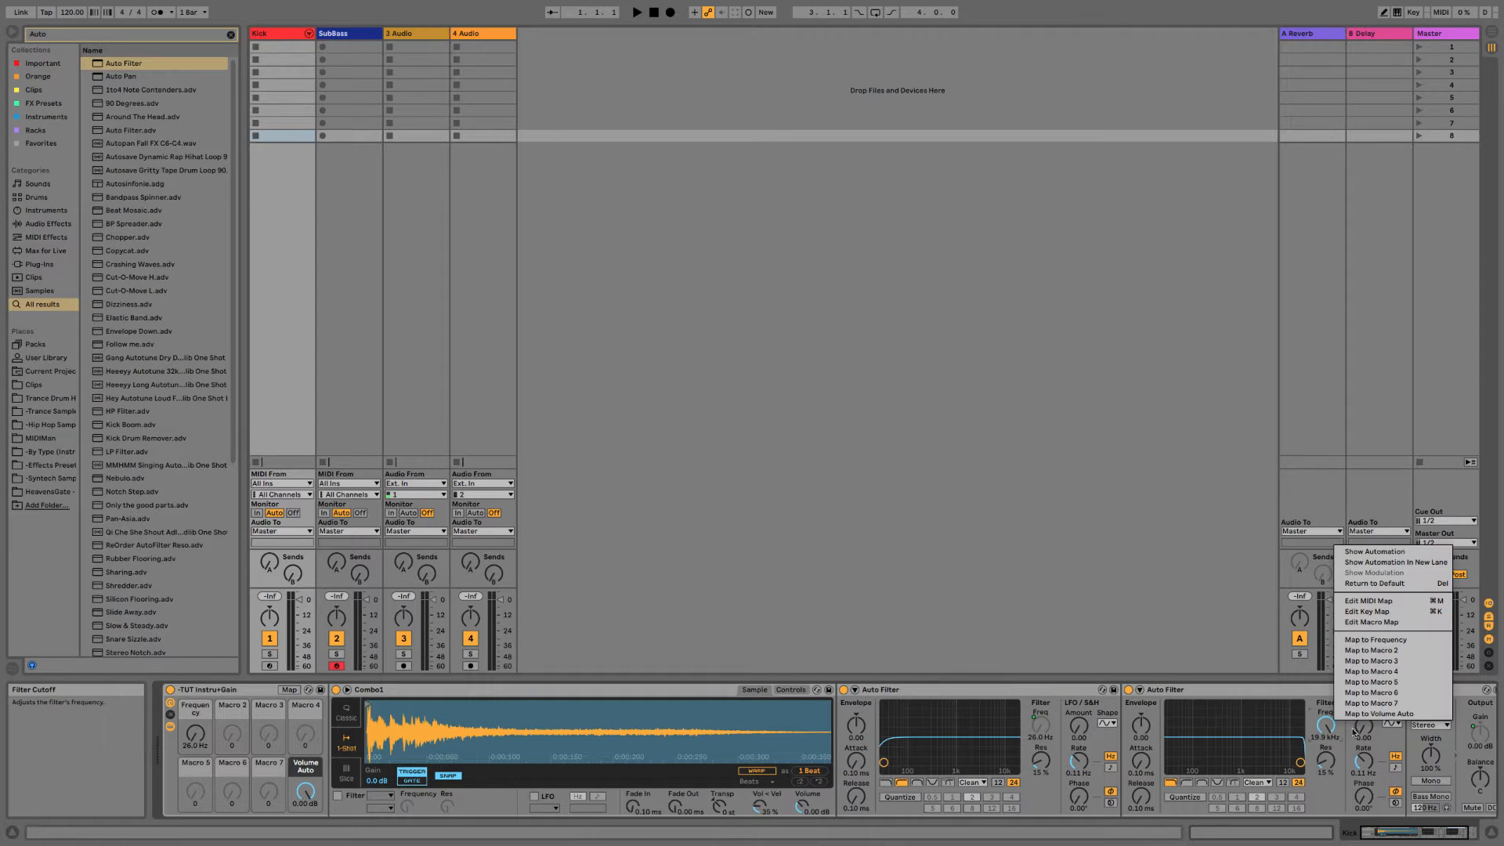
pyautogui.click(1373, 650)
# Map the high-pass filter's resonance to Macro 3 and the low-pass filter's resonance to Macro 4.
pyautogui.rightClick(1041, 759)
pyautogui.click(1114, 695)
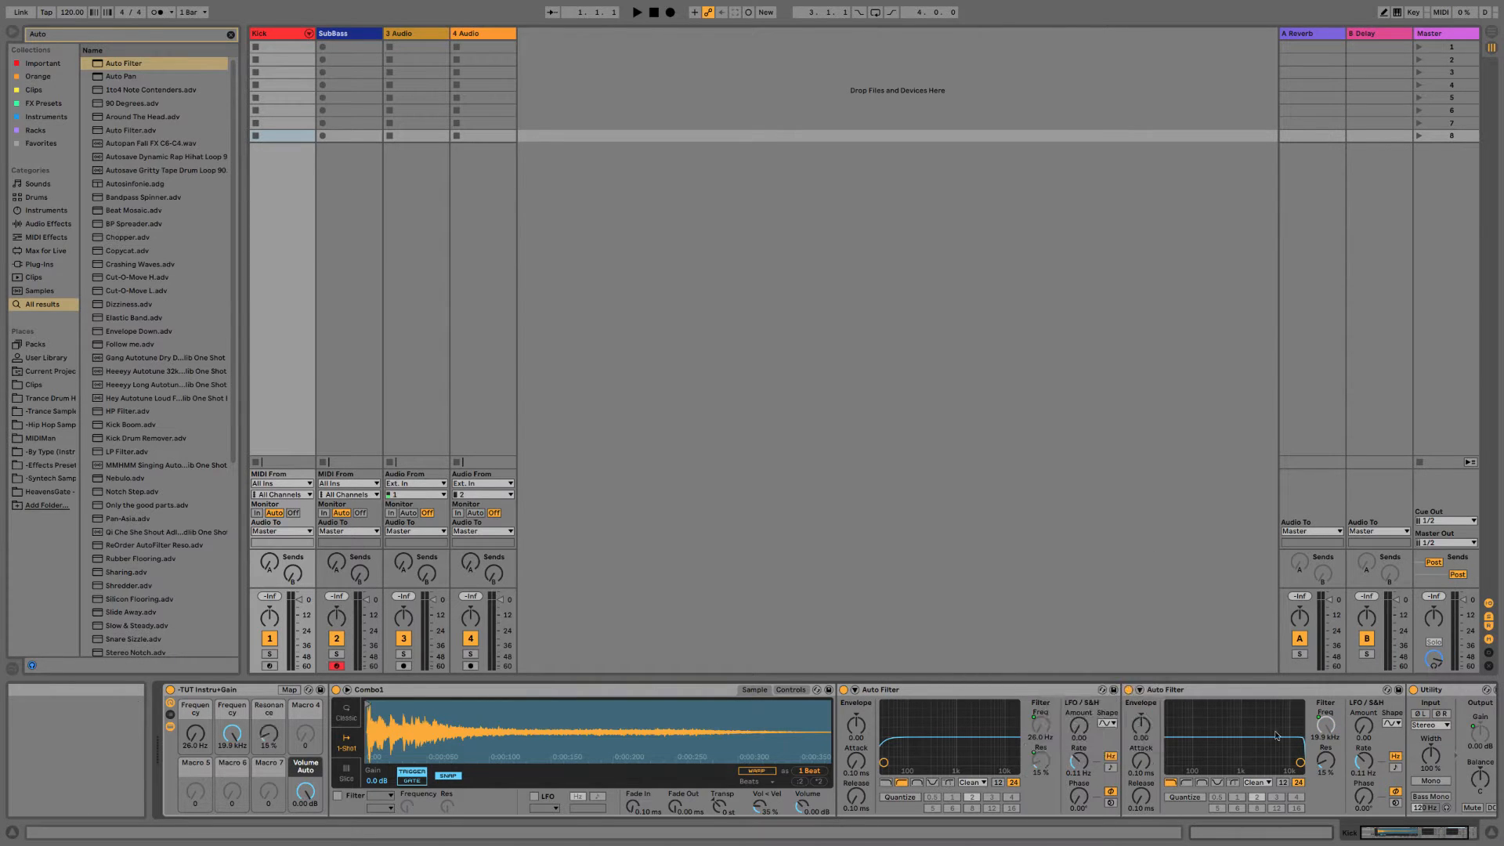
pyautogui.rightClick(1326, 759)
pyautogui.click(1356, 709)
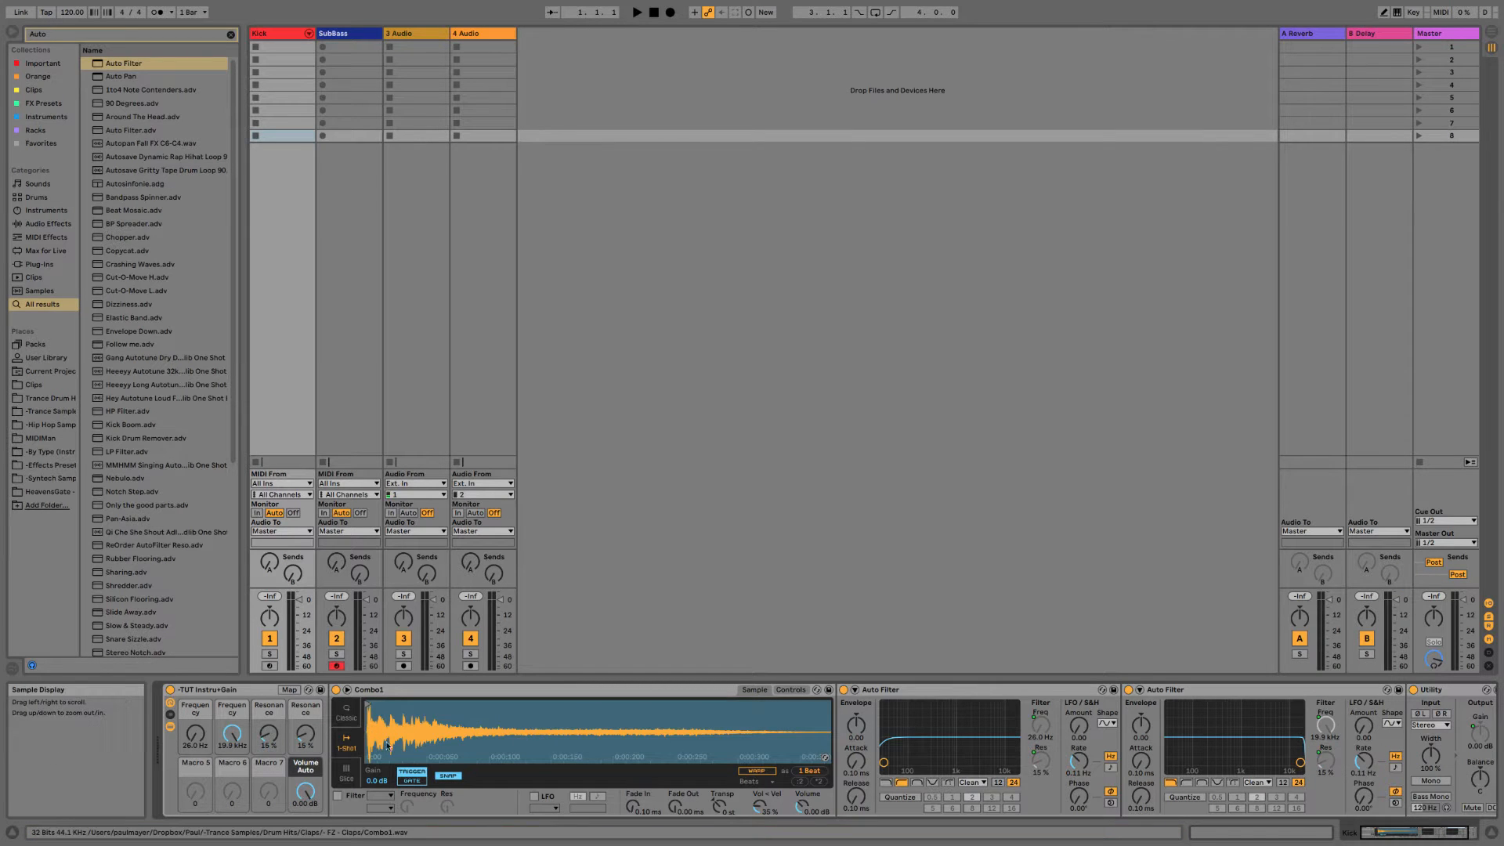
# Rename Macros 1 to 4 as "LowCut Freq", "HighCut Freq", "LowCut Reso" and "HighCut Reso".
pyautogui.rightClick(195, 709)
pyautogui.click(240, 627)
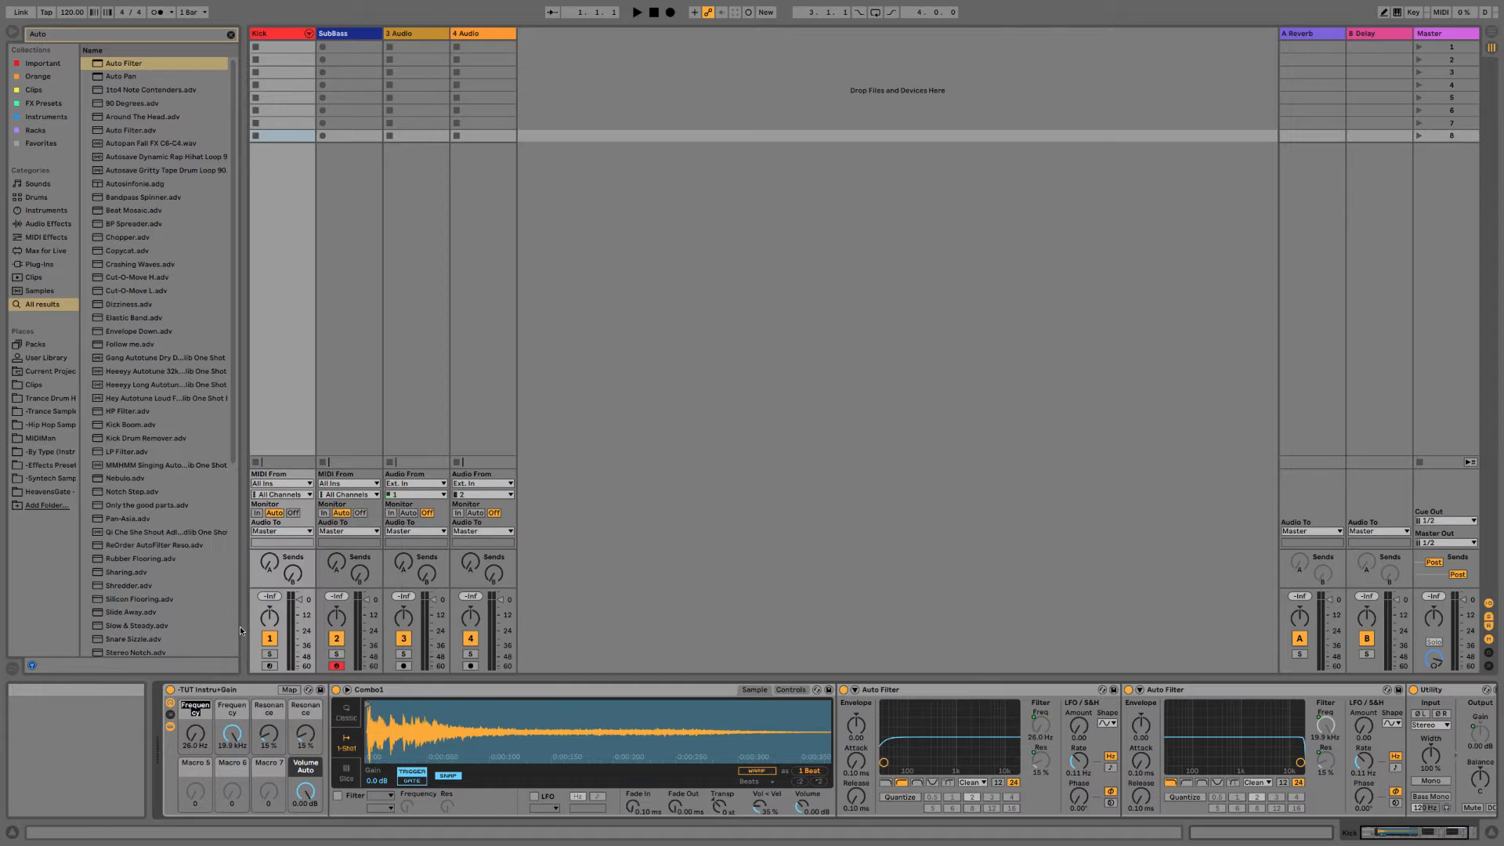
pyautogui.write('LowCut Freq')
pyautogui.press('Return')
pyautogui.press('super+r')
pyautogui.write('H')
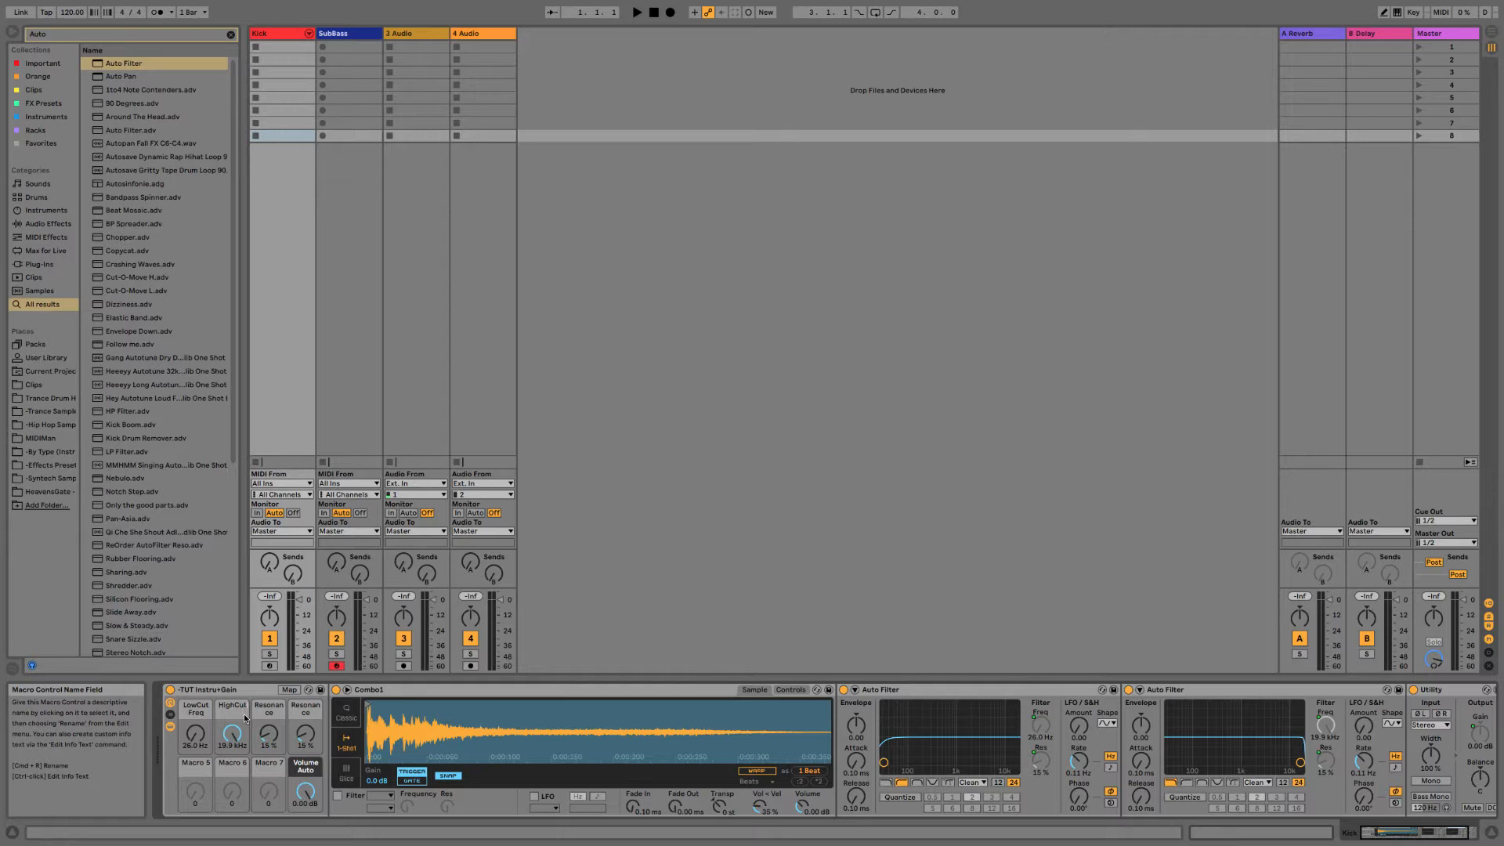
pyautogui.press('Tab')
pyautogui.write('HighCut Reso')
# Set the minimum of the HighCut Reso and LowCut Reso macro mappings to 15 %.
pyautogui.click(289, 689)
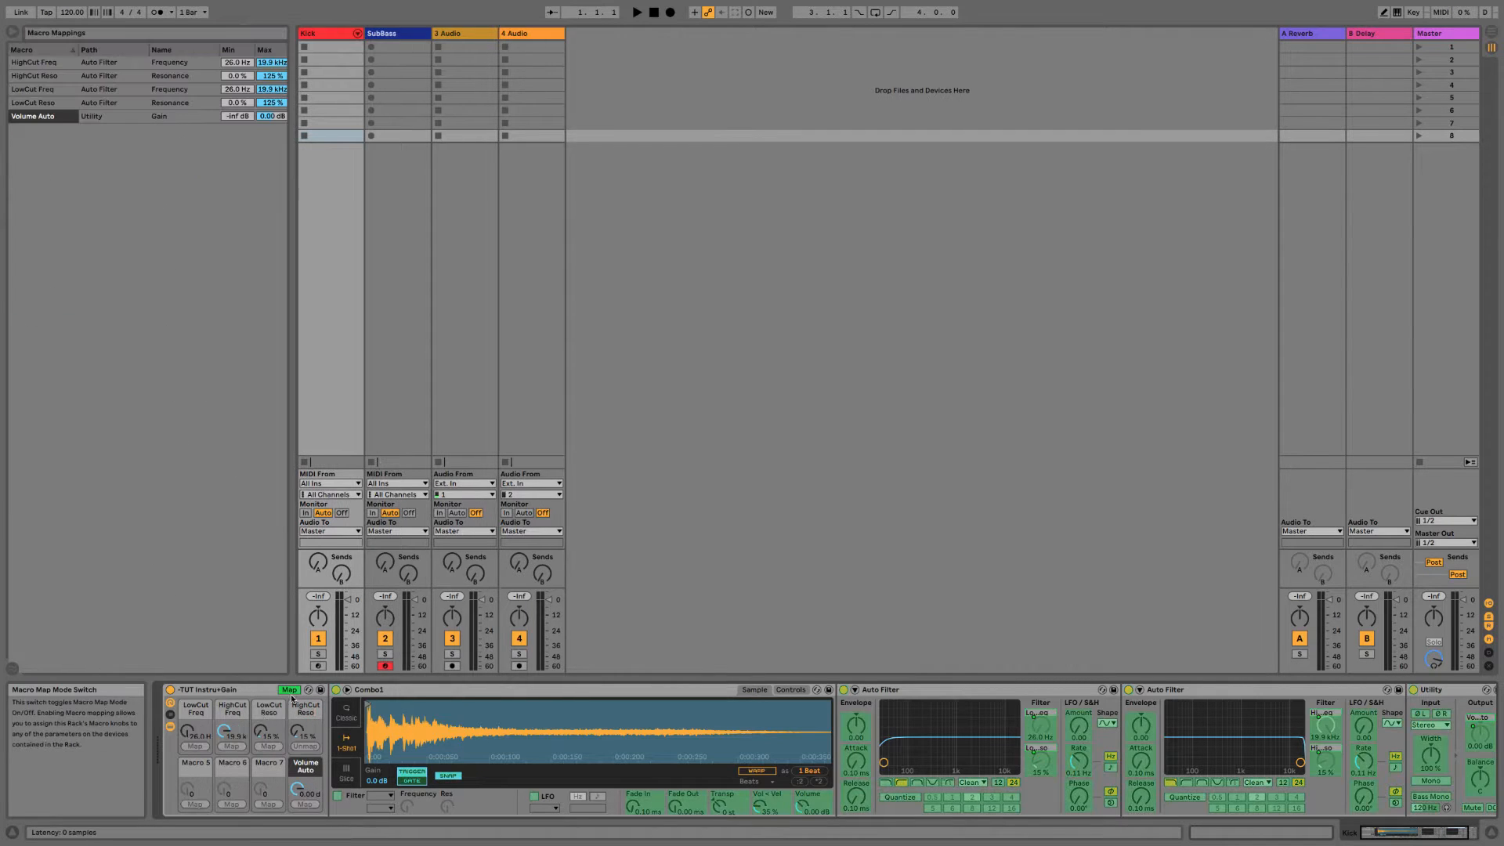
pyautogui.click(235, 76)
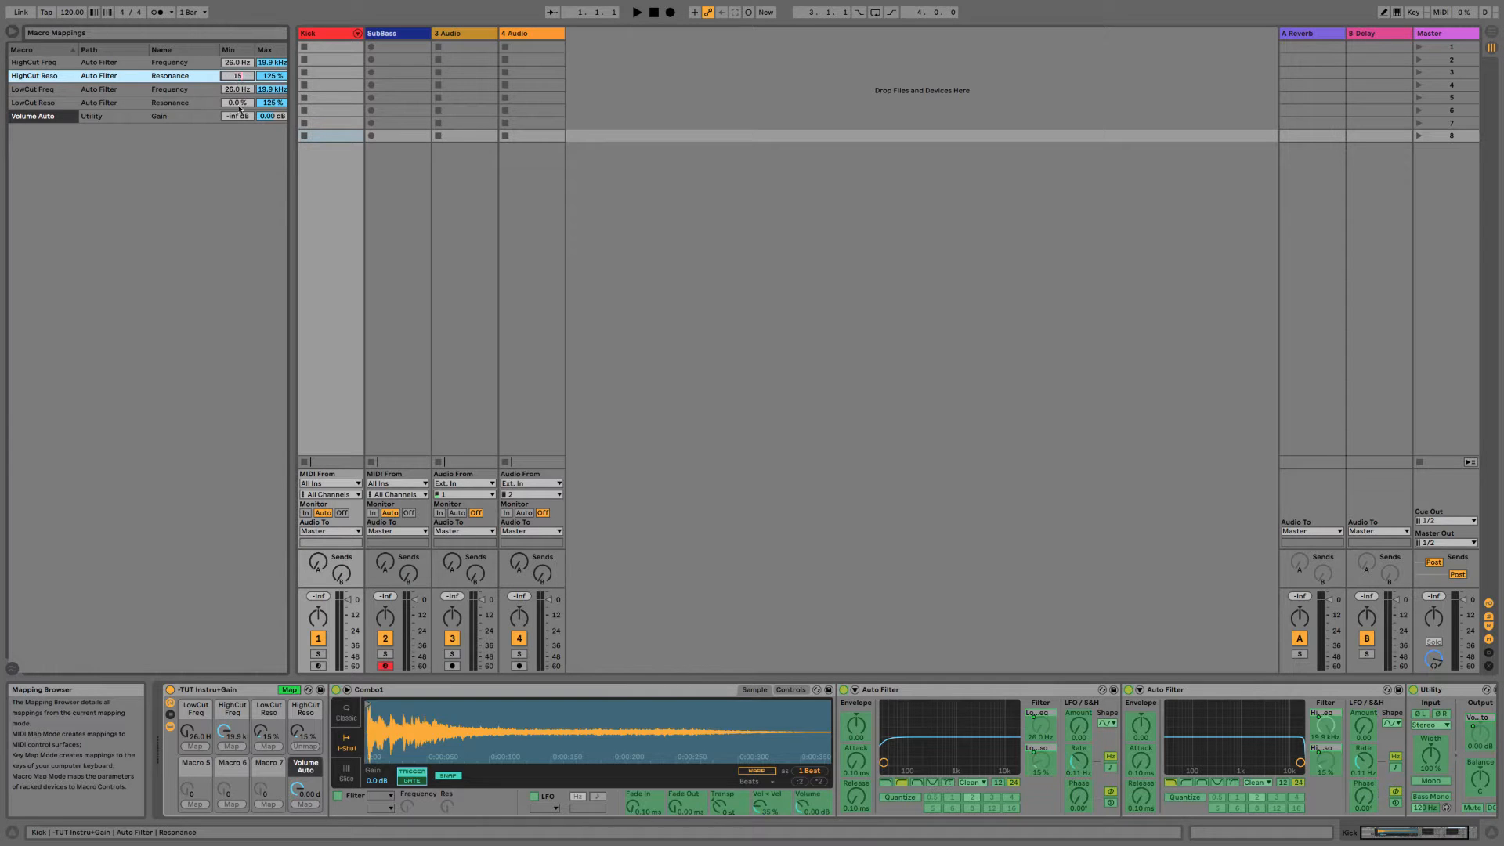
pyautogui.click(239, 106)
pyautogui.write('15')
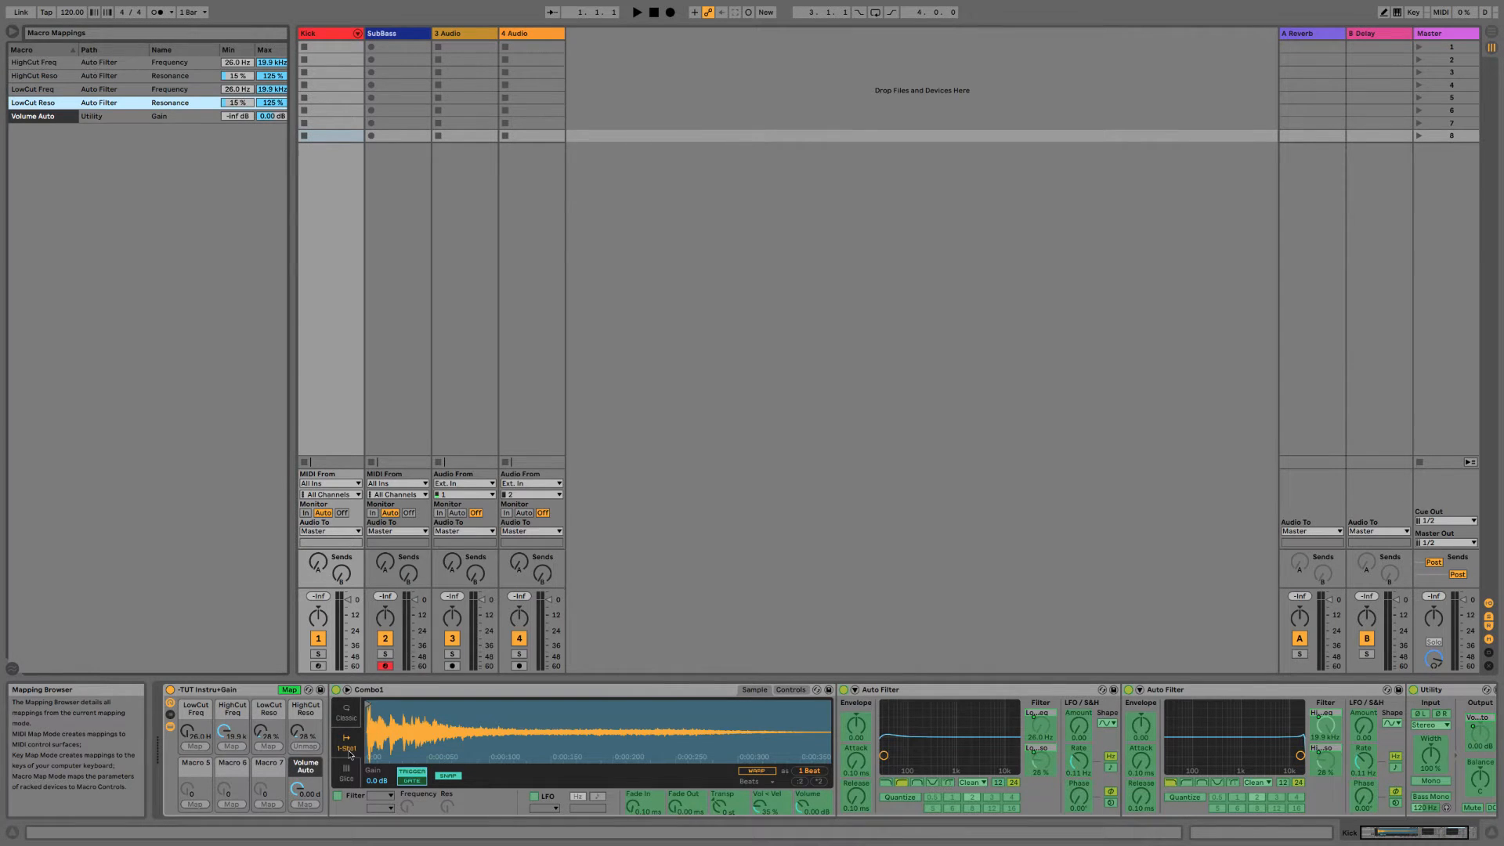
pyautogui.click(290, 690)
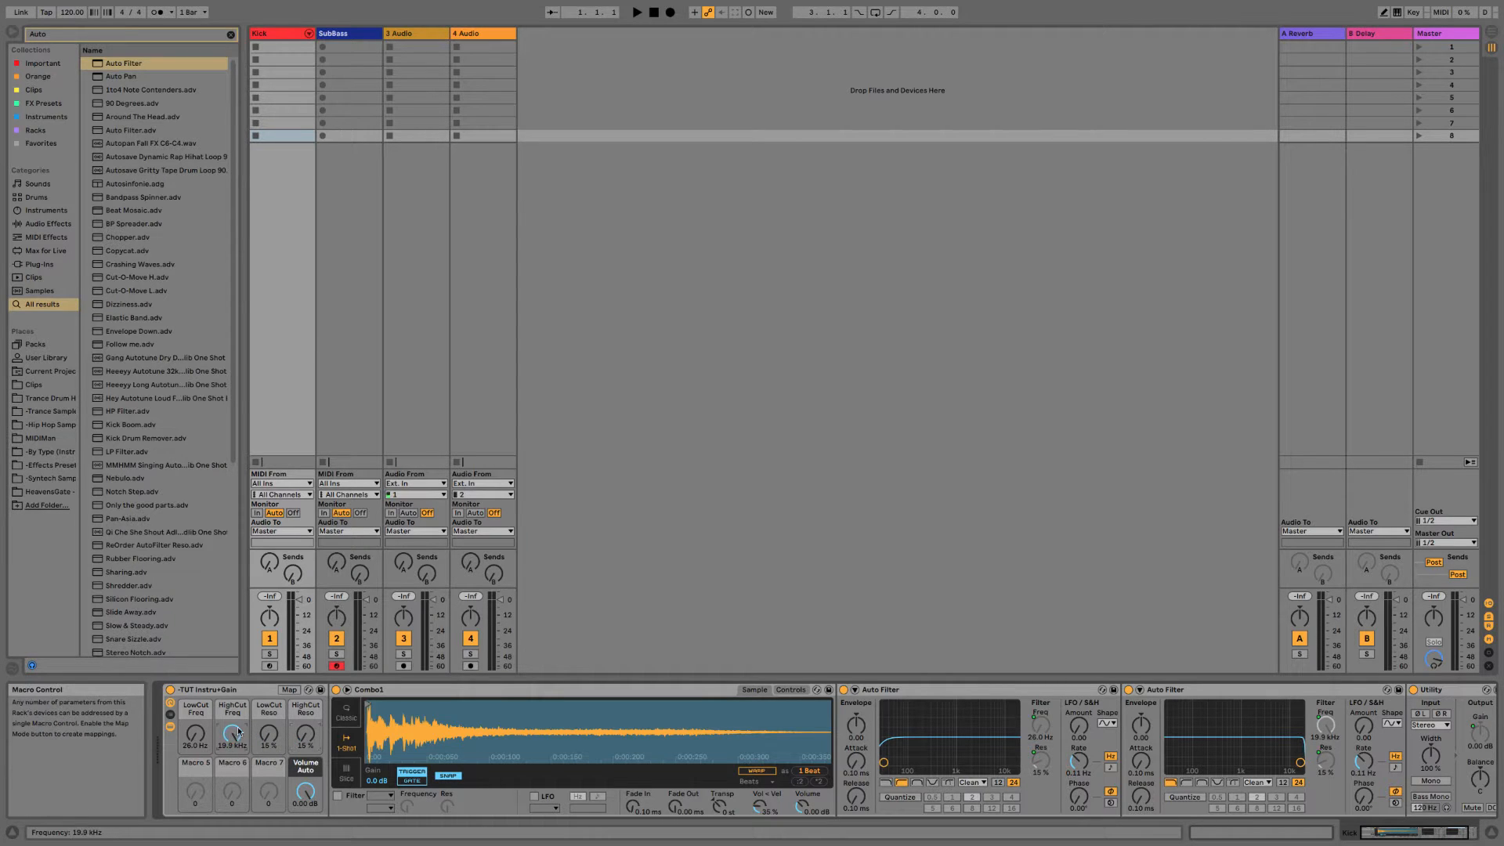
# Colour the LowCut Freq, HighCut Freq, LowCut Reso and HighCut Reso macros yellow.
pyautogui.rightClick(196, 711)
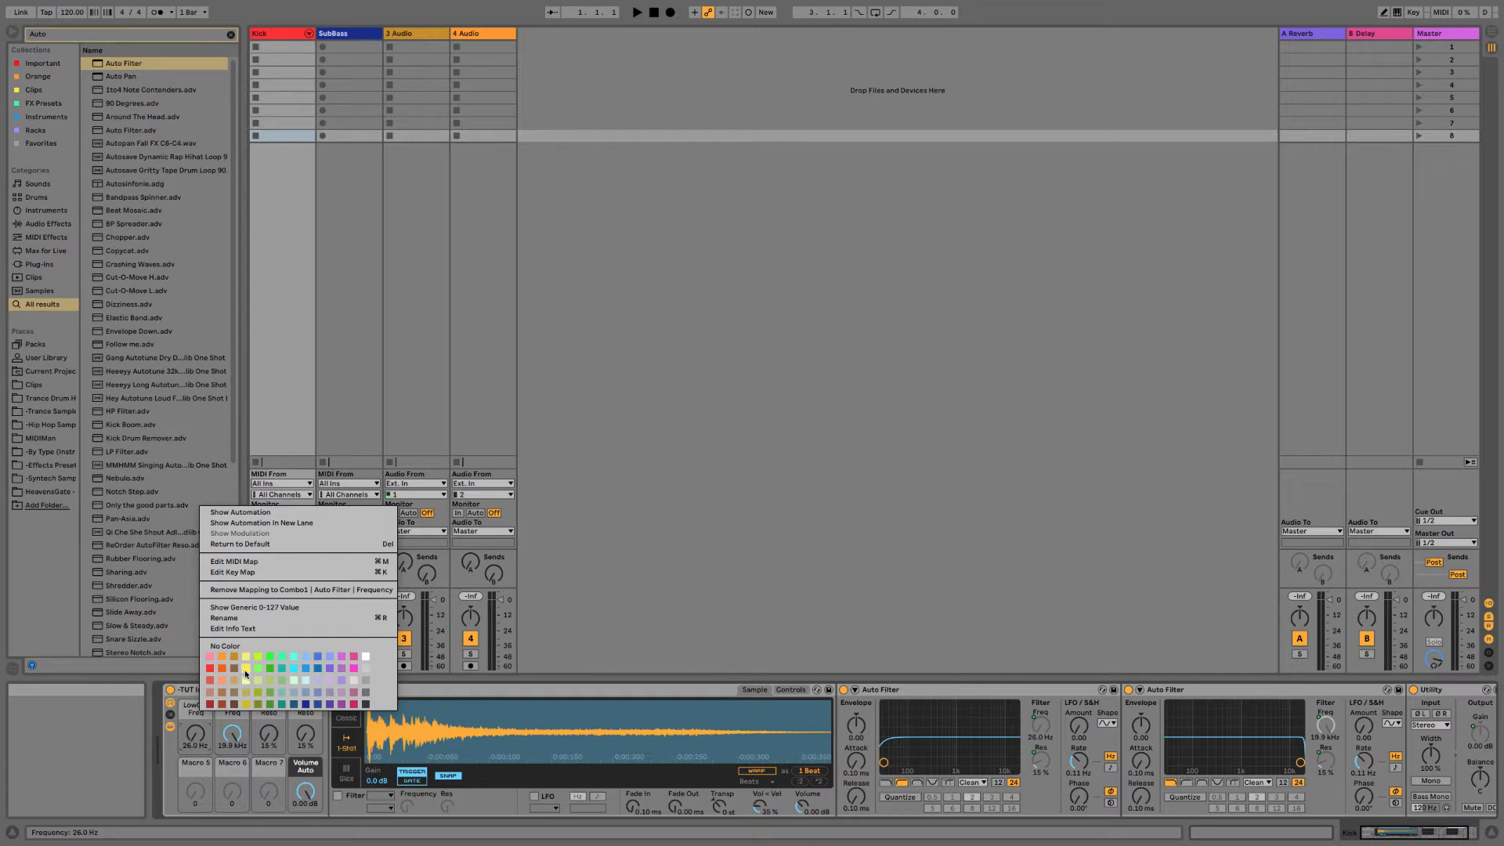
pyautogui.click(245, 674)
pyautogui.rightClick(233, 710)
pyautogui.click(281, 664)
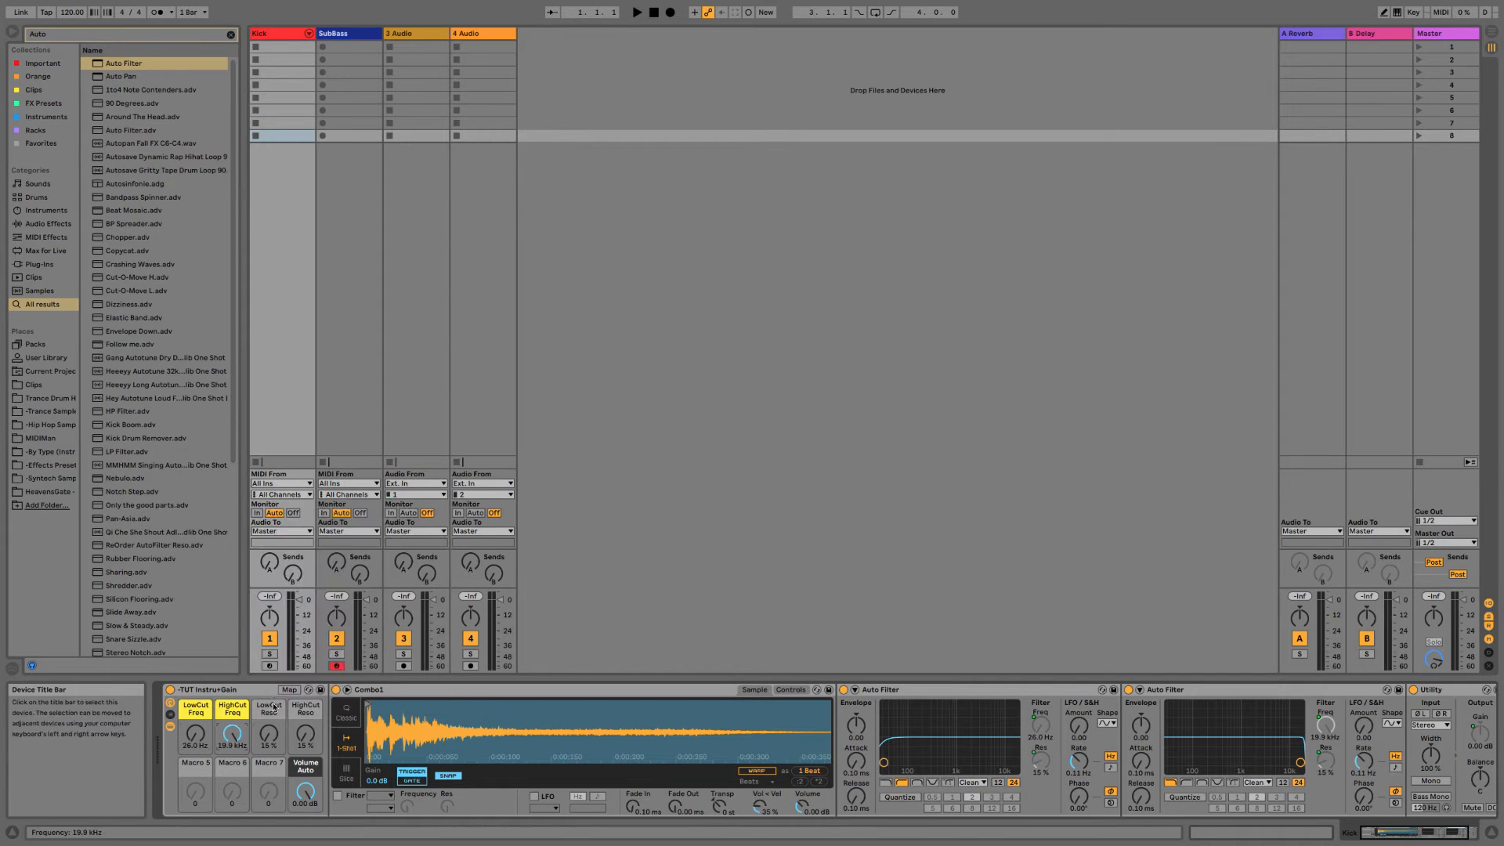
pyautogui.rightClick(272, 707)
pyautogui.click(316, 667)
pyautogui.rightClick(314, 709)
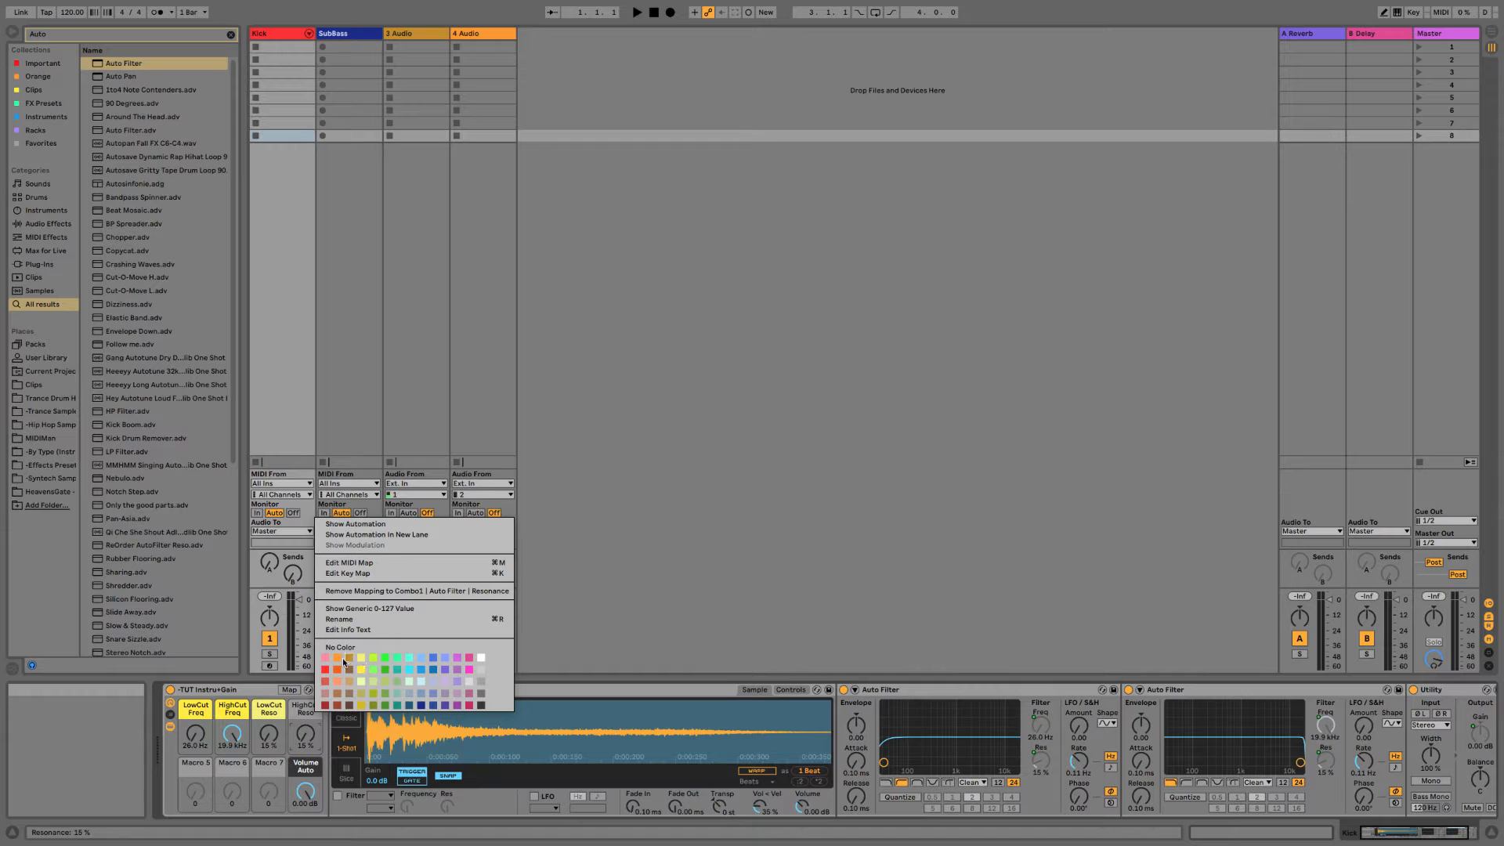
pyautogui.click(365, 665)
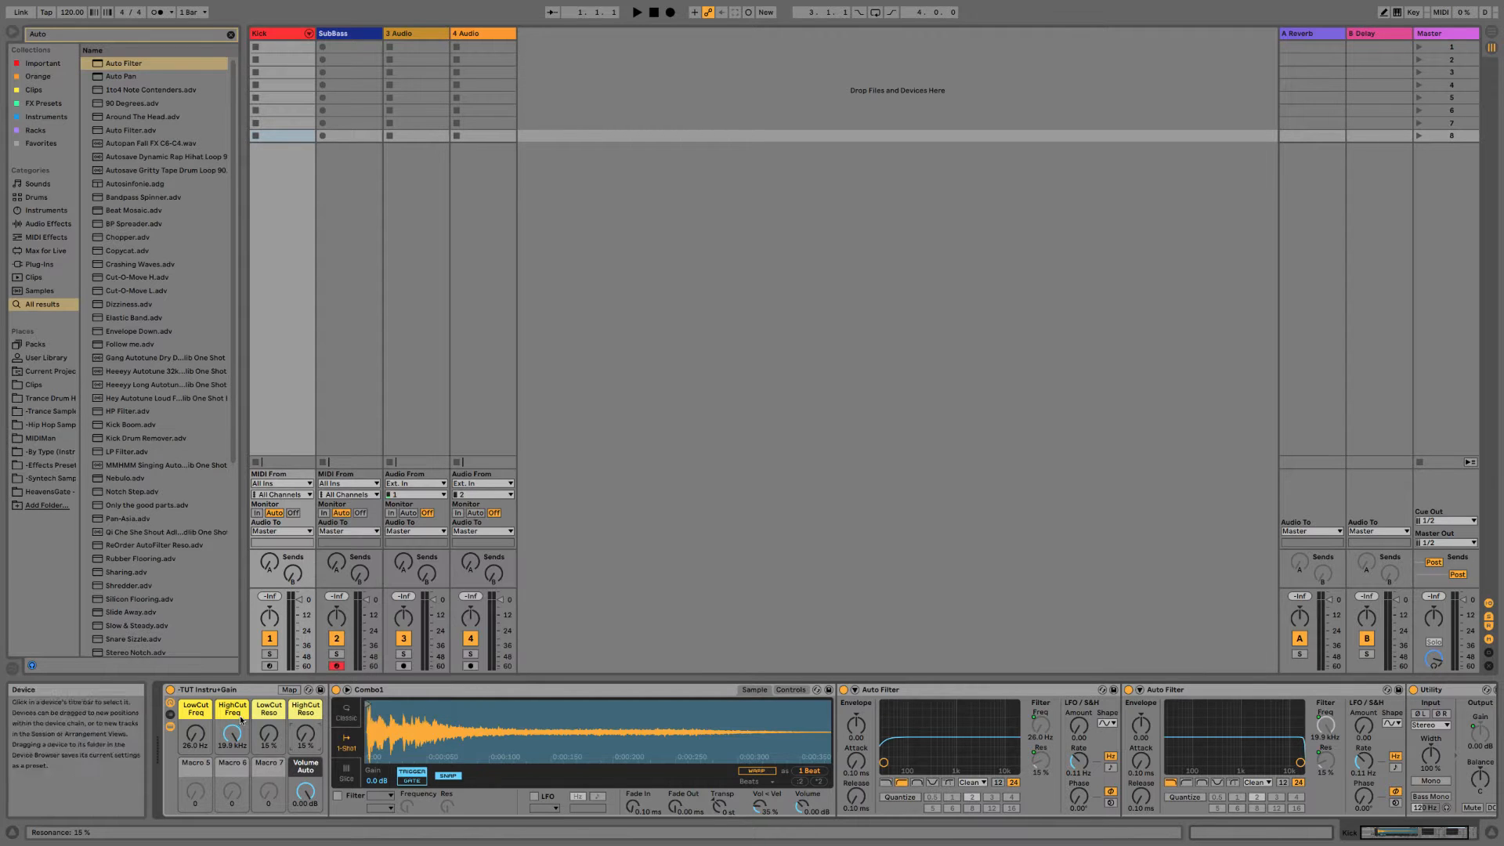
# Save the Kick track's Instrument Rack to the User Library as the preset "TUT-Instru+LPHP+Gain".
pyautogui.click(47, 357)
pyautogui.click(230, 35)
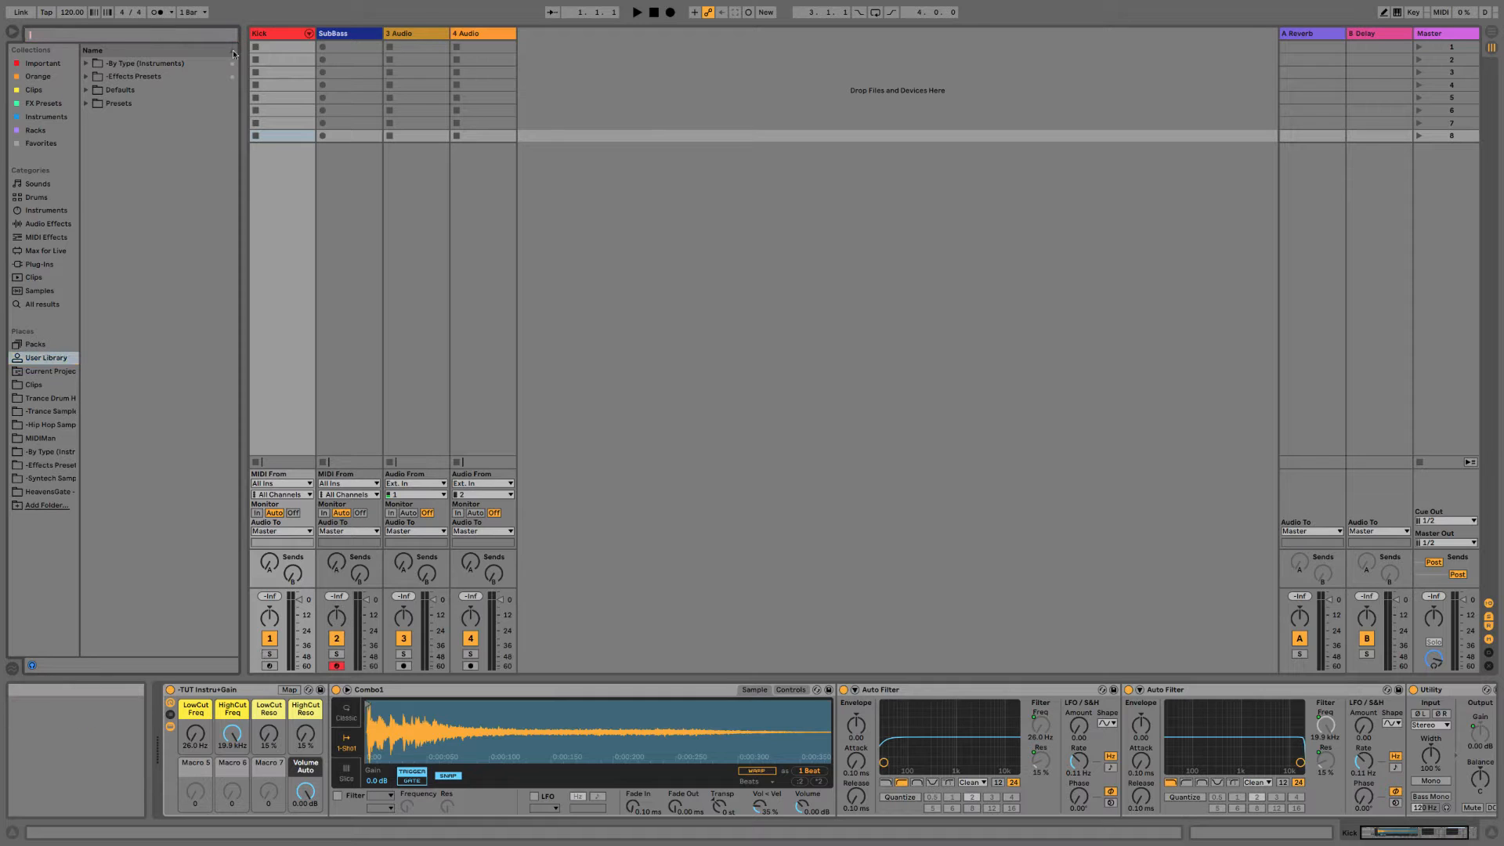
pyautogui.moveTo(135, 466); pyautogui.dragTo(135, 466)
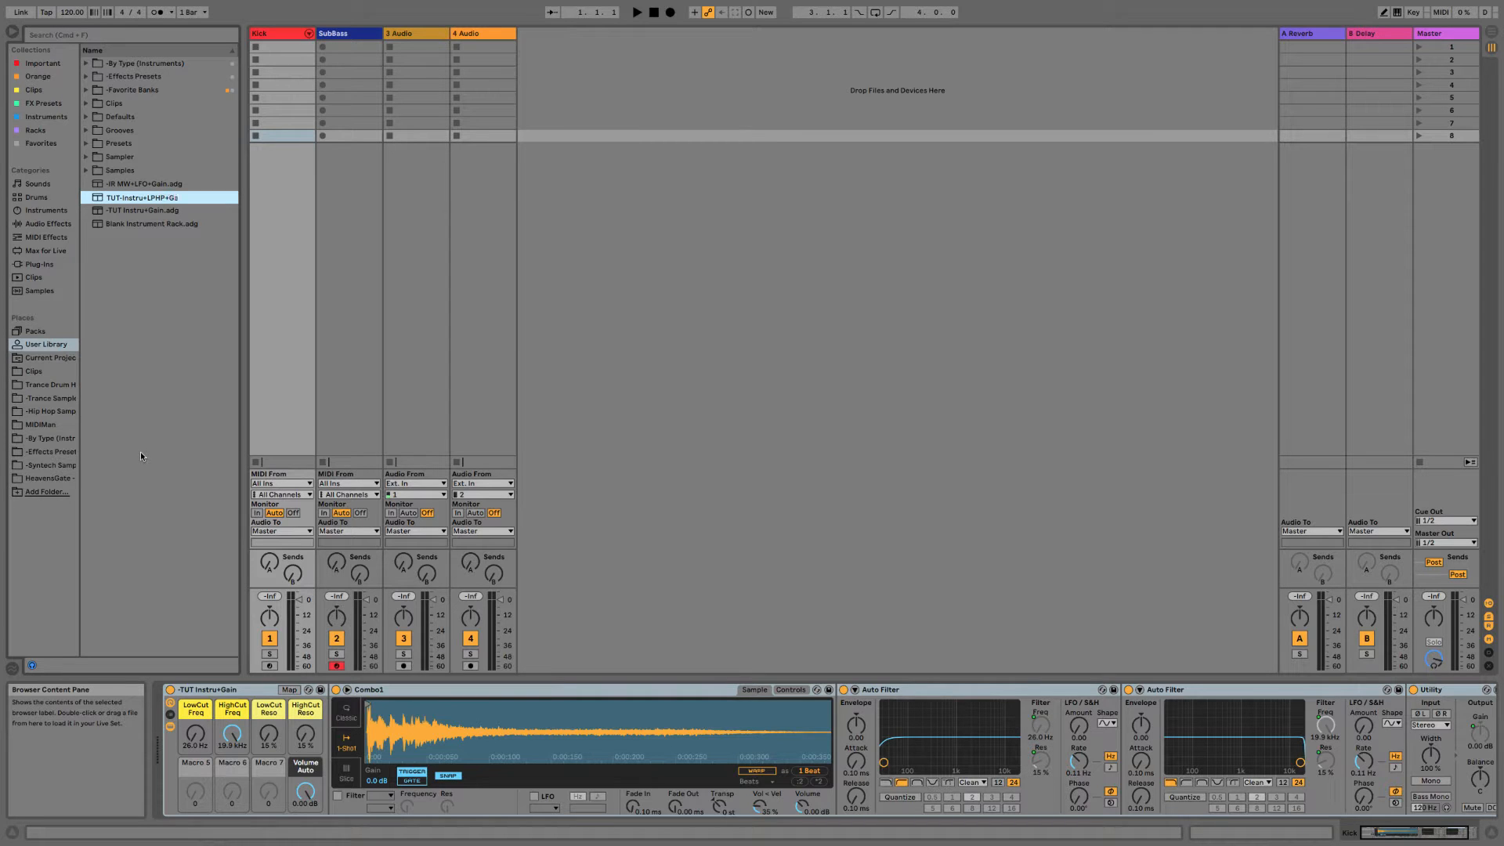
pyautogui.write('in')
pyautogui.press('Return')
# Rename the rack's first Auto Filter as "Low Cut" and switch to Arrangement View.
pyautogui.click(956, 689)
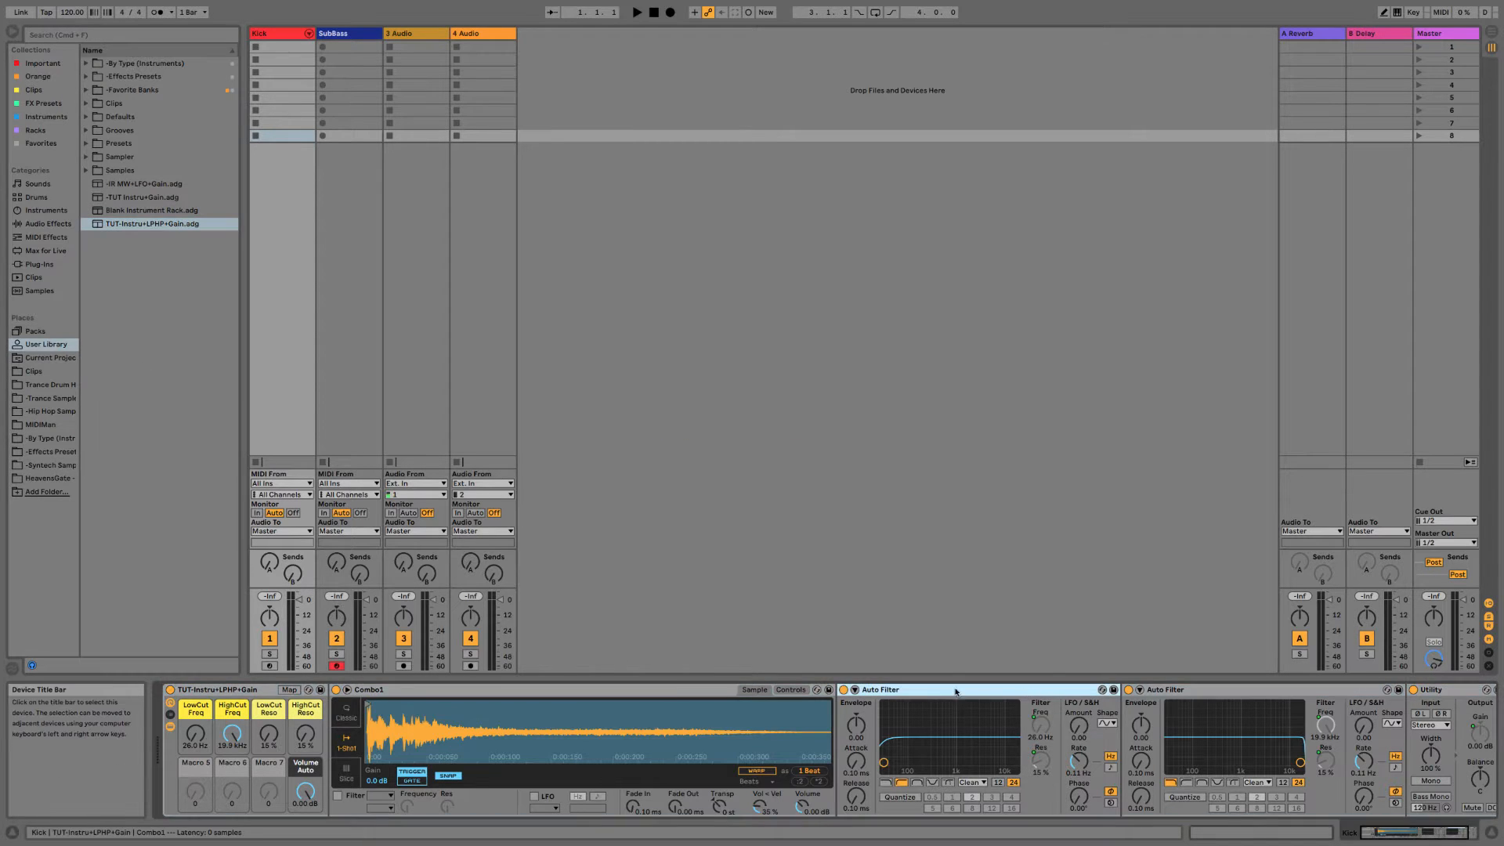
pyautogui.click(259, 704)
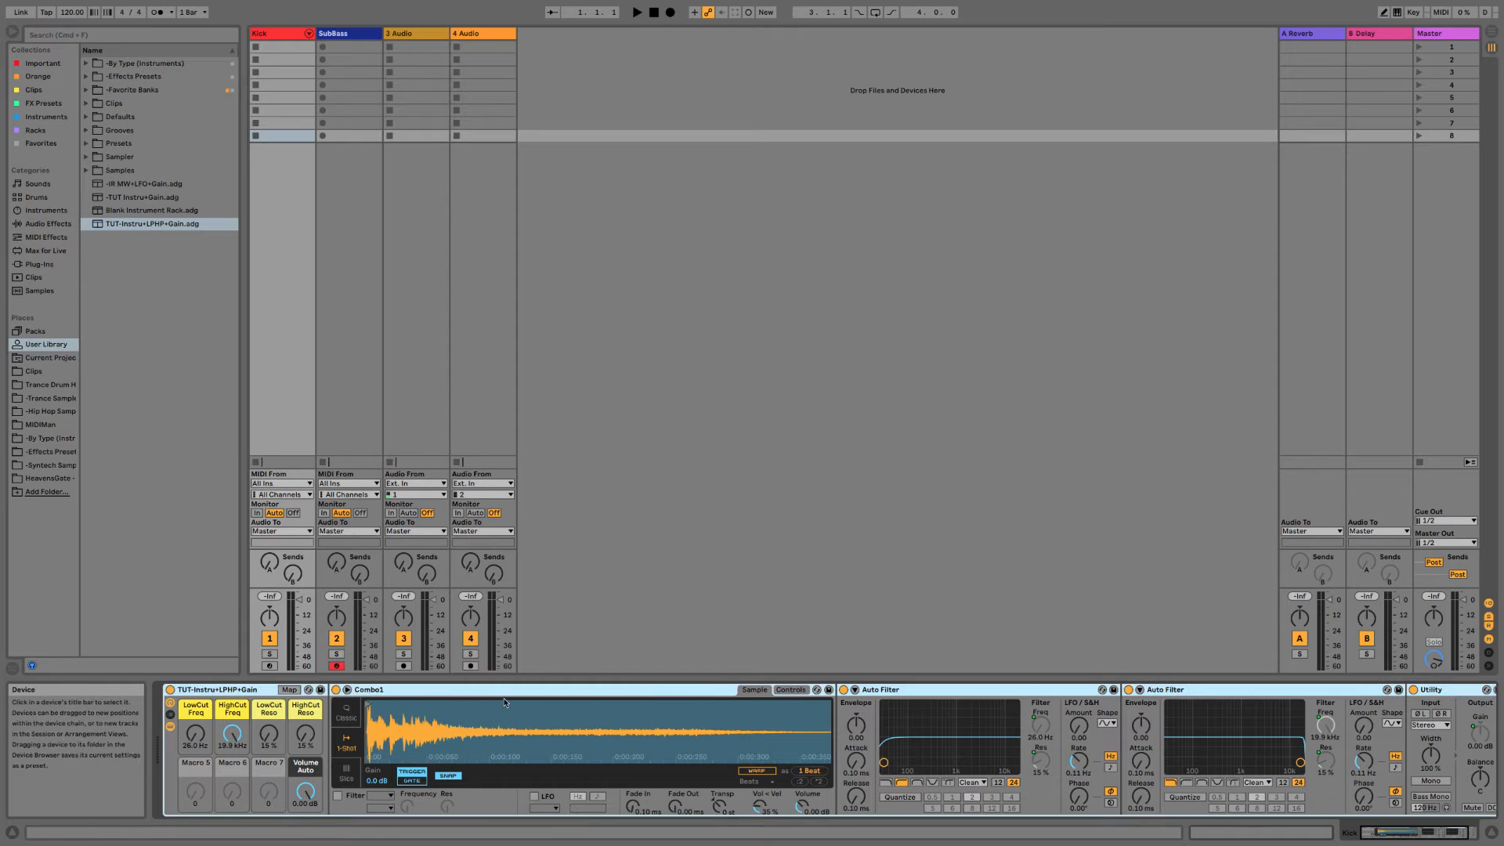
pyautogui.doubleClick(1013, 696)
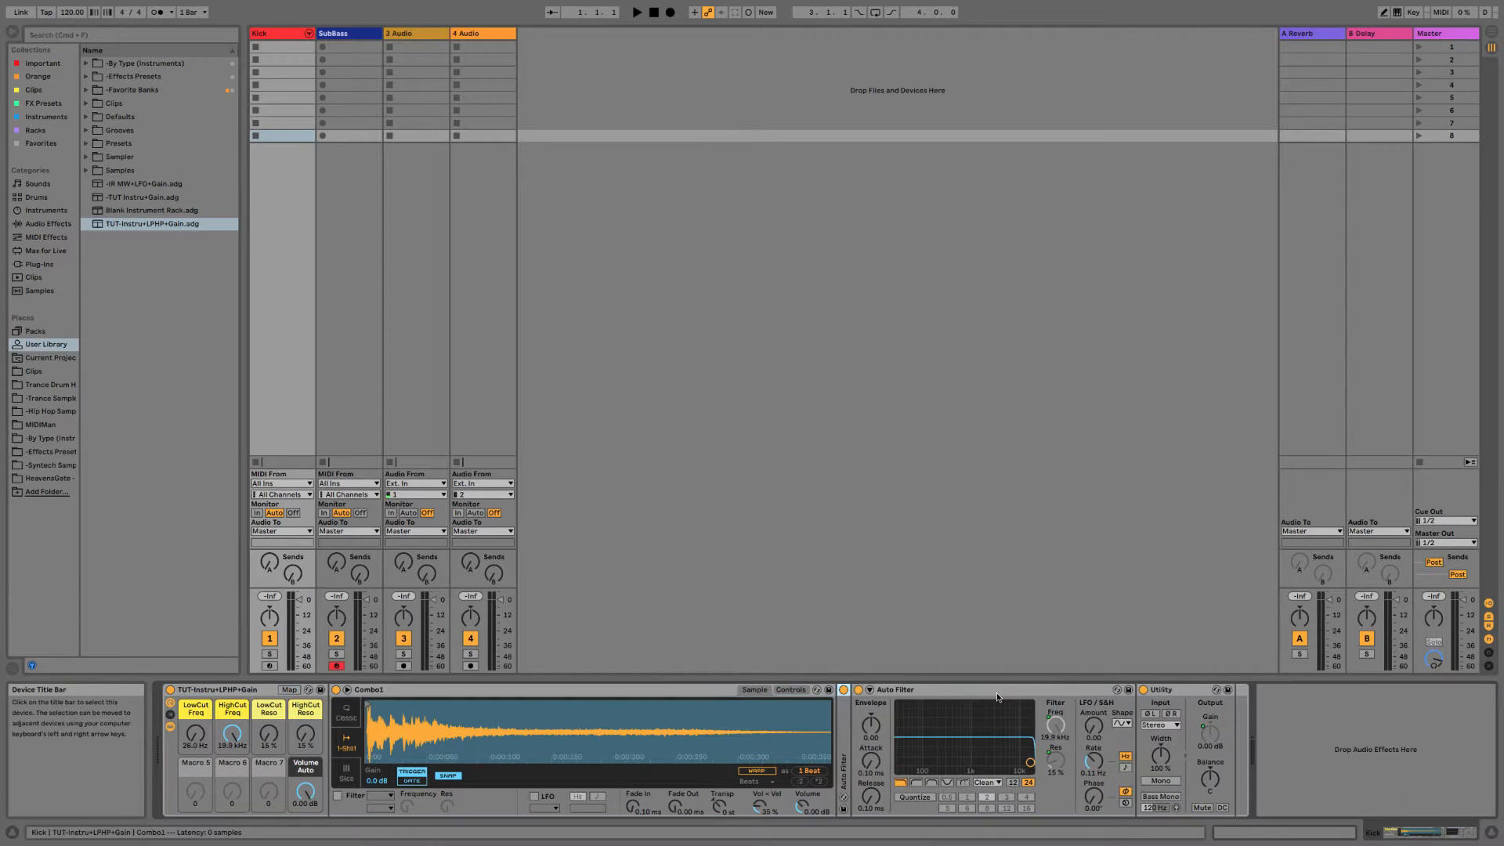
pyautogui.click(986, 695)
pyautogui.doubleClick(845, 744)
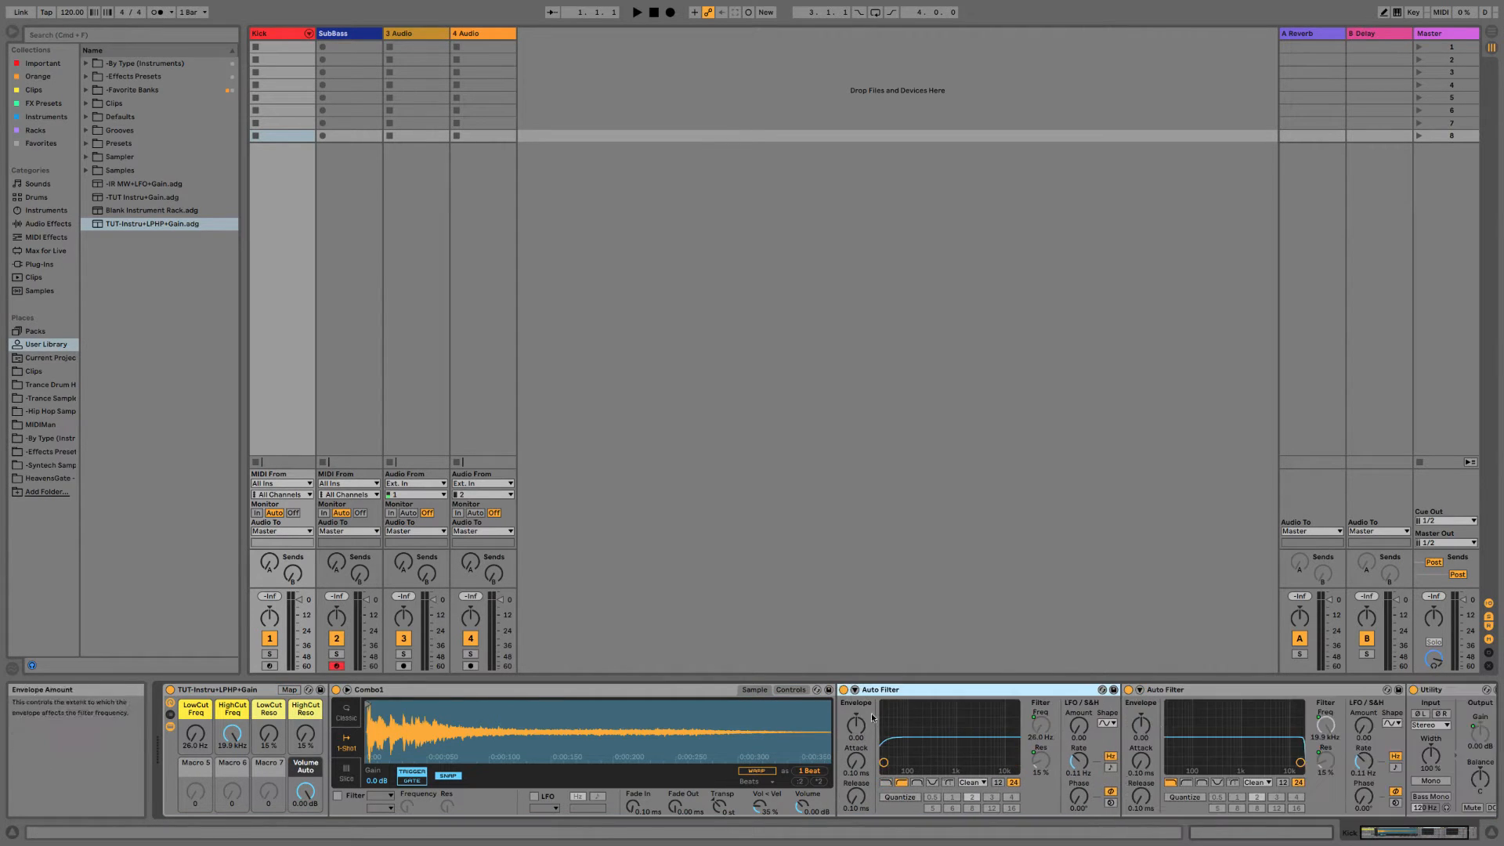
pyautogui.press('super+r')
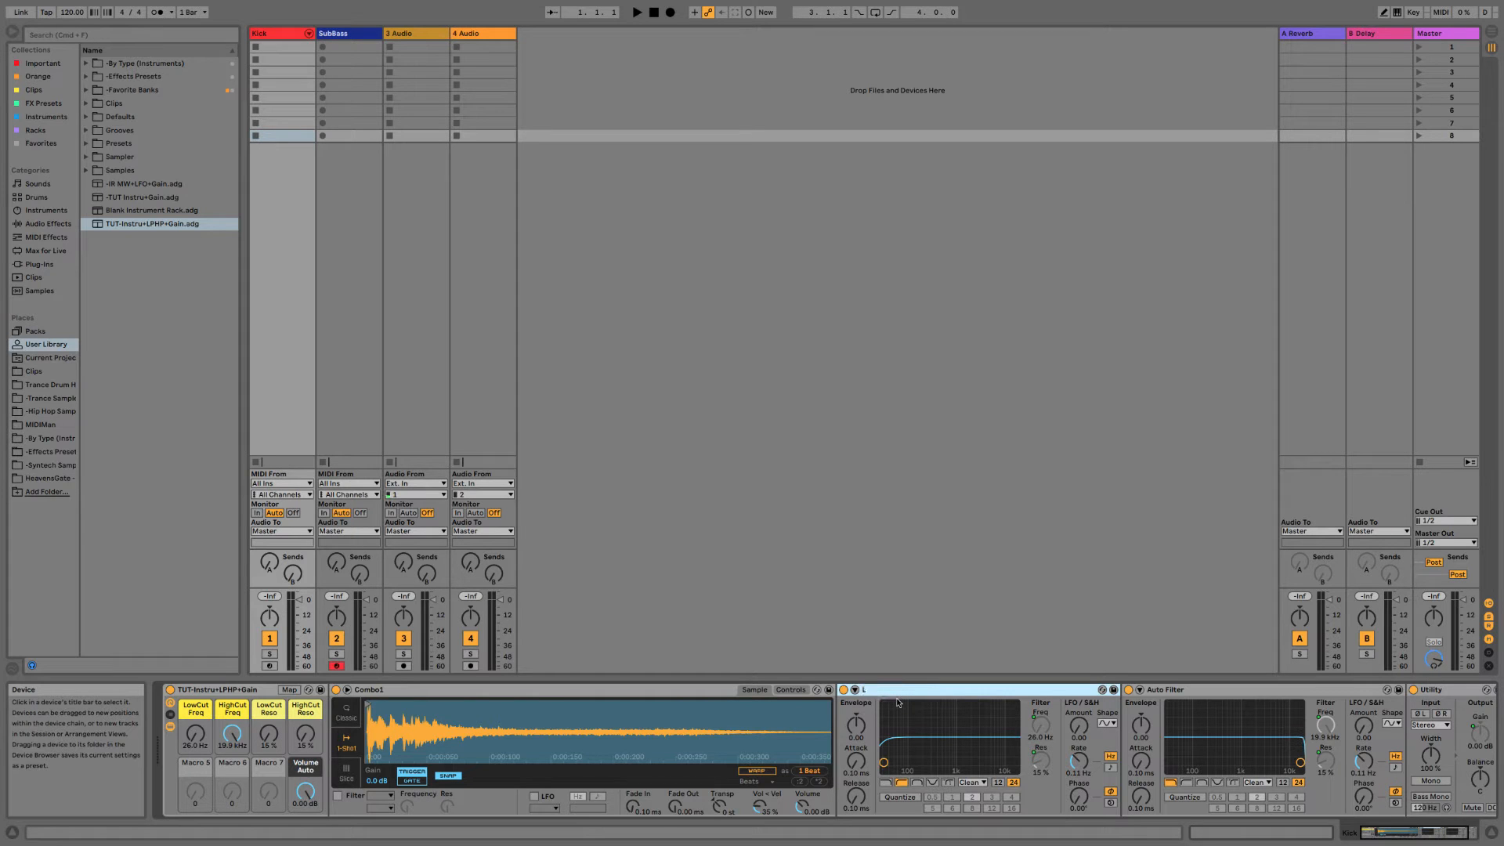
pyautogui.press('Return')
pyautogui.press('Tab')
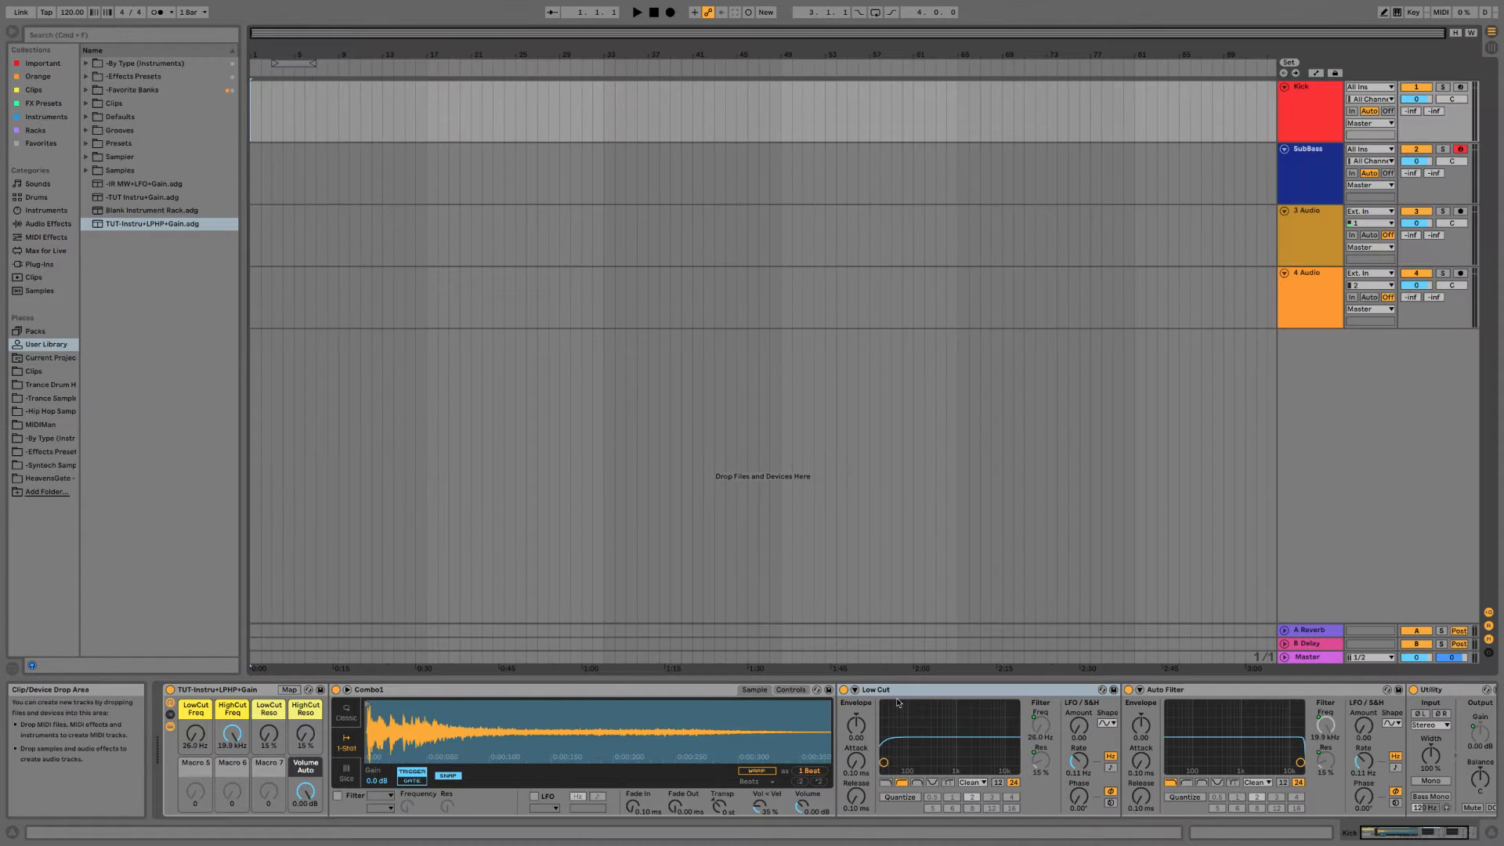
# Rename the rack's second Auto Filter as "High Cut" and fold both filter devices.
pyautogui.doubleClick(1168, 691)
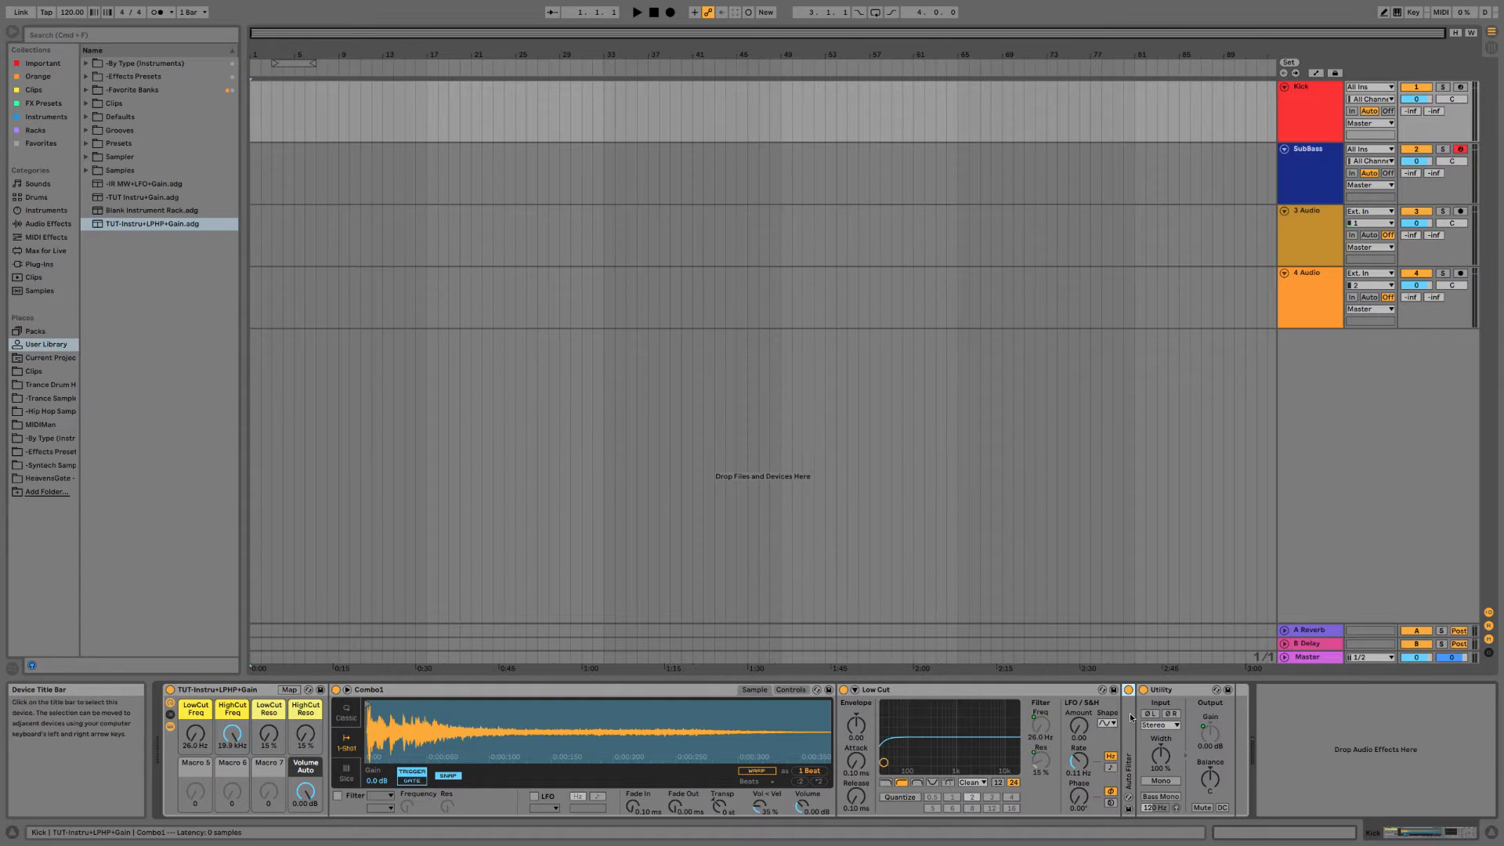
pyautogui.doubleClick(1131, 739)
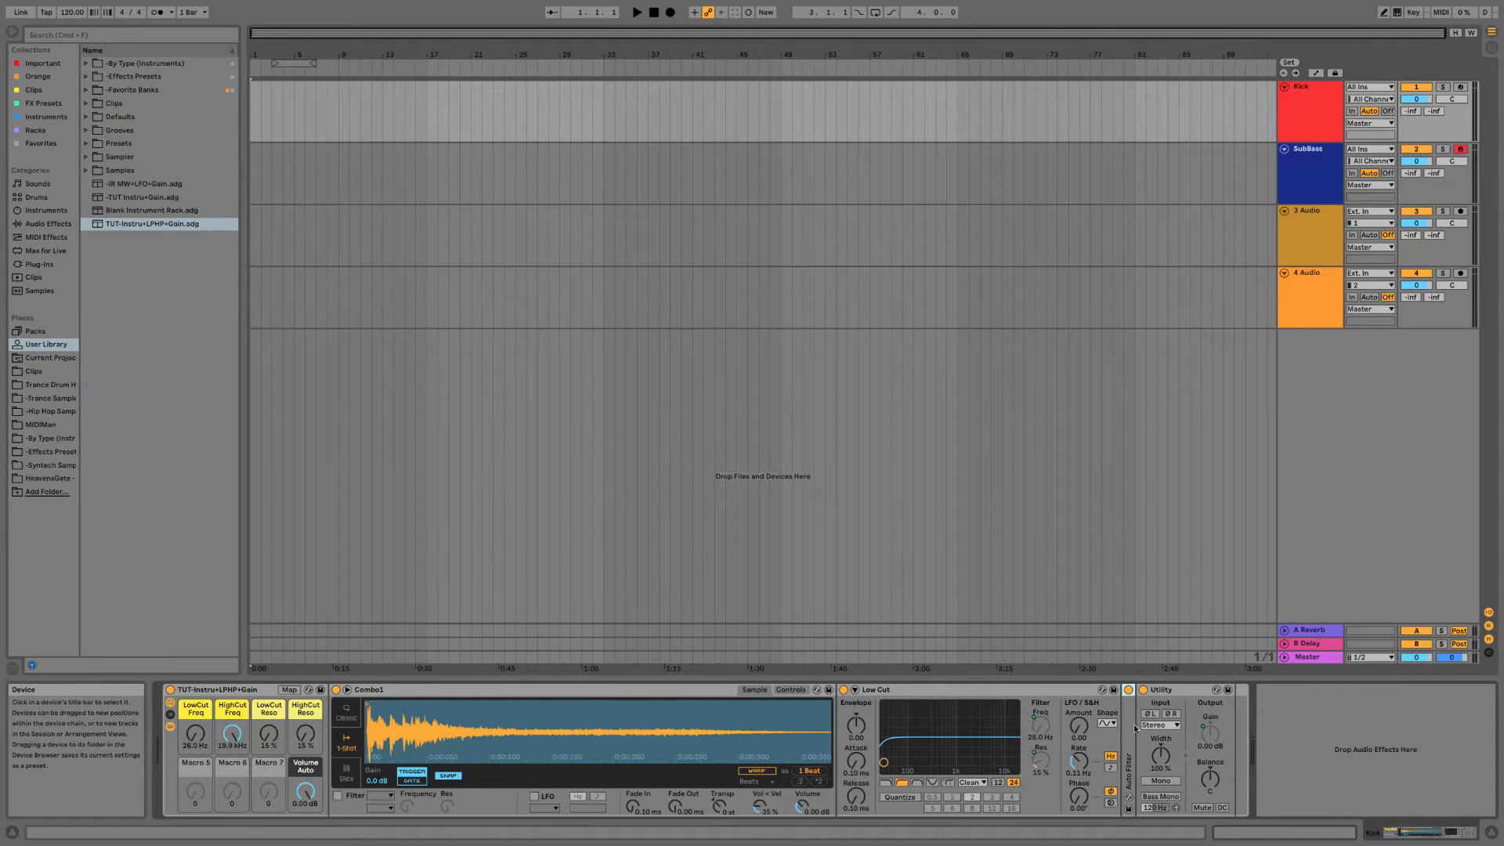
pyautogui.doubleClick(1159, 693)
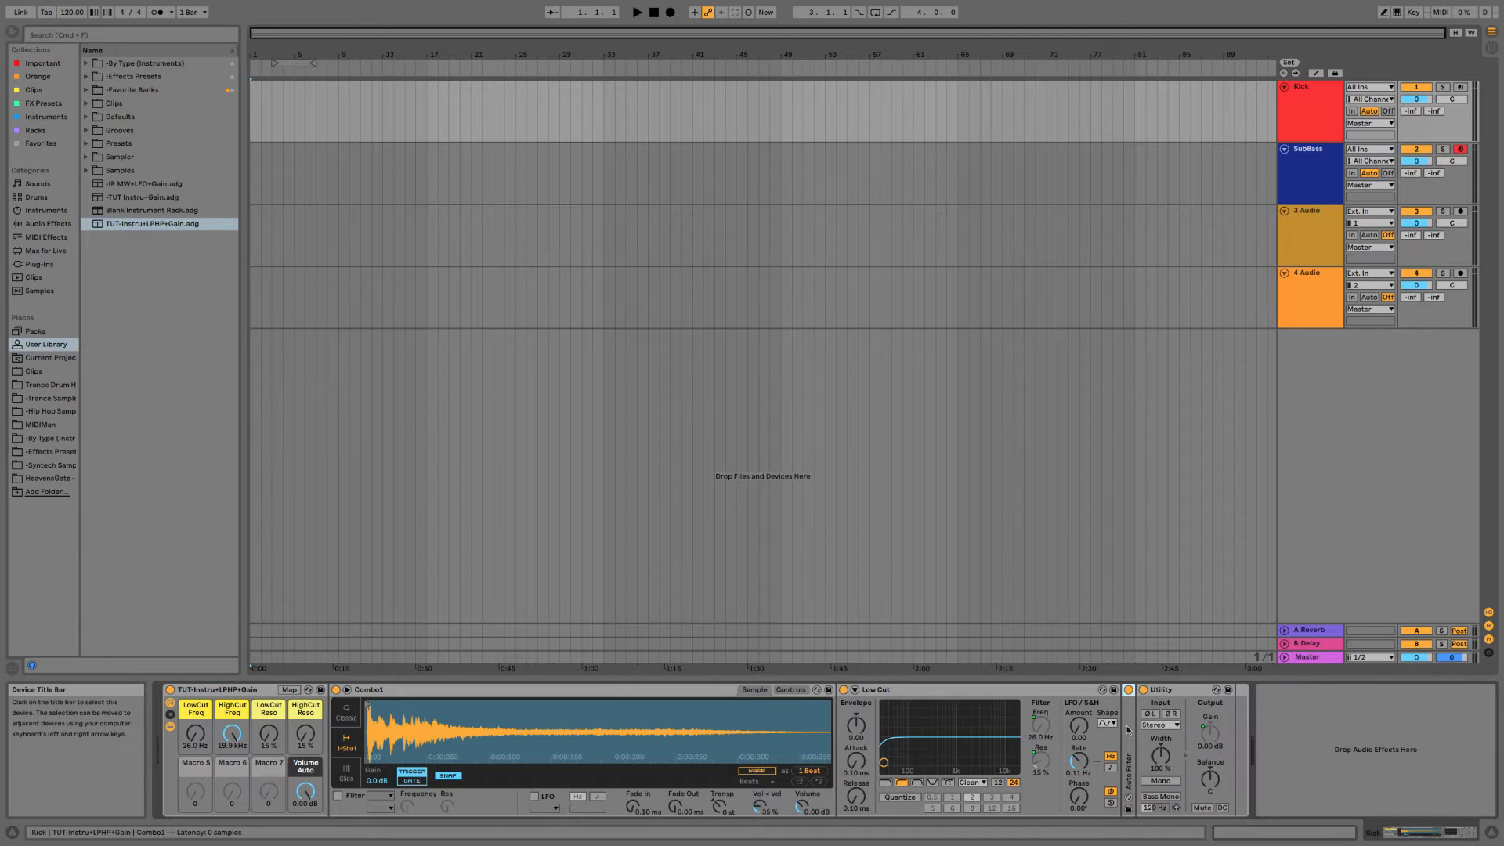
pyautogui.doubleClick(1128, 730)
pyautogui.rightClick(1186, 695)
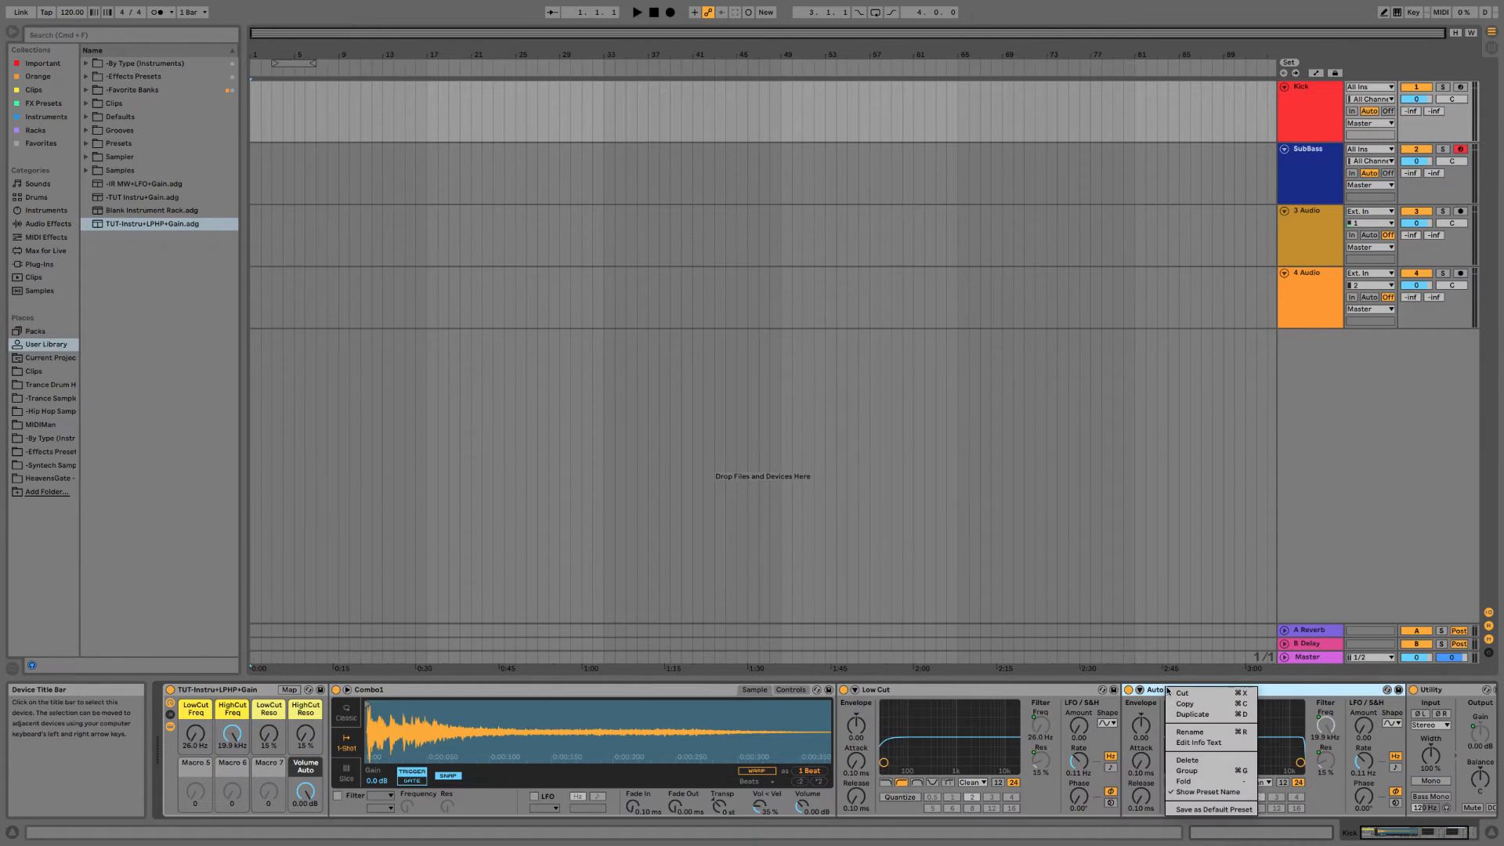
pyautogui.click(1192, 740)
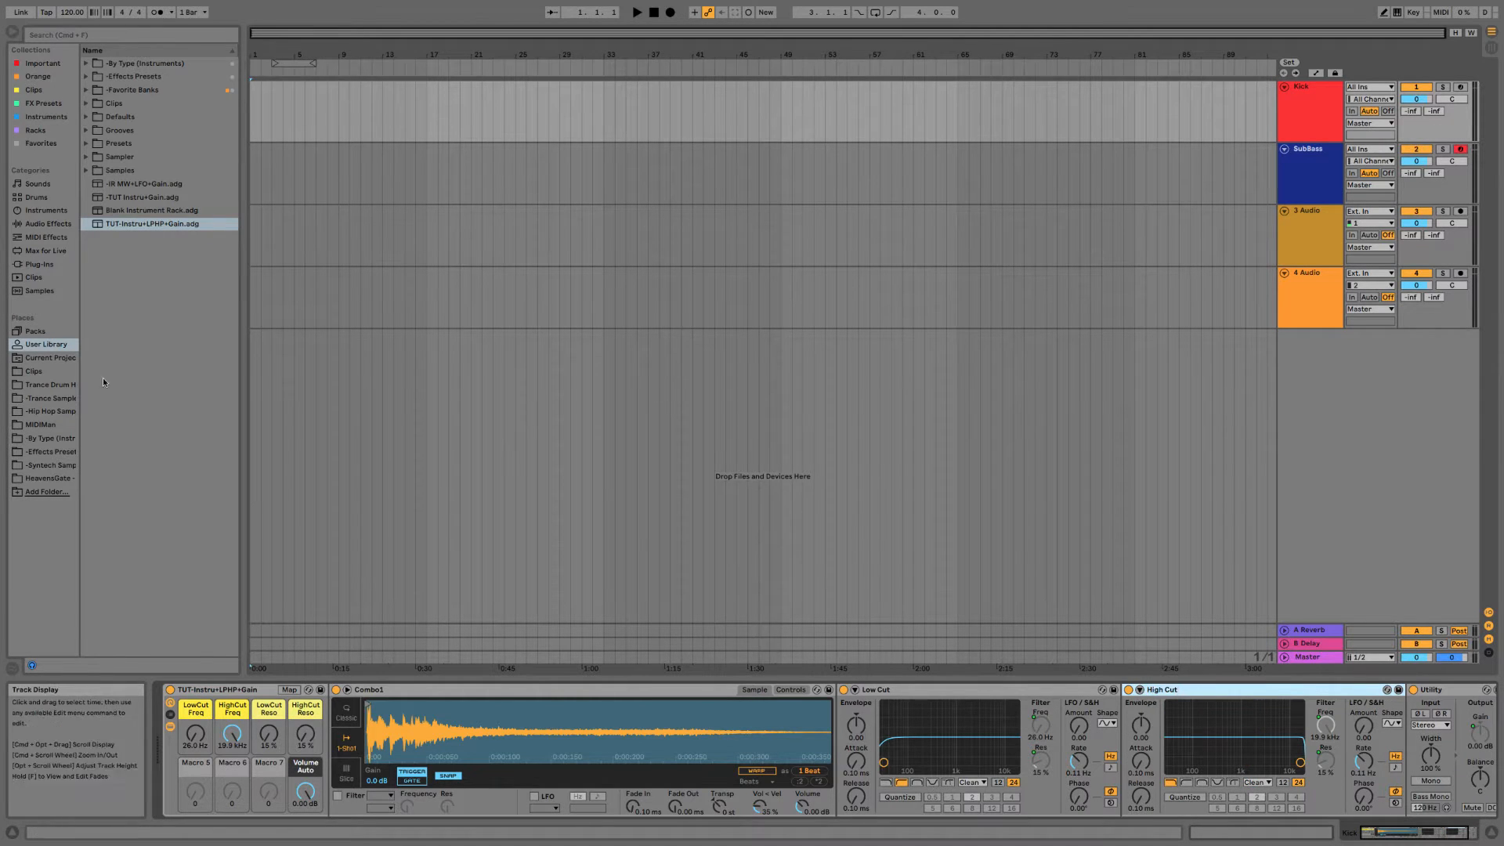
pyautogui.doubleClick(1023, 690)
pyautogui.doubleClick(1017, 692)
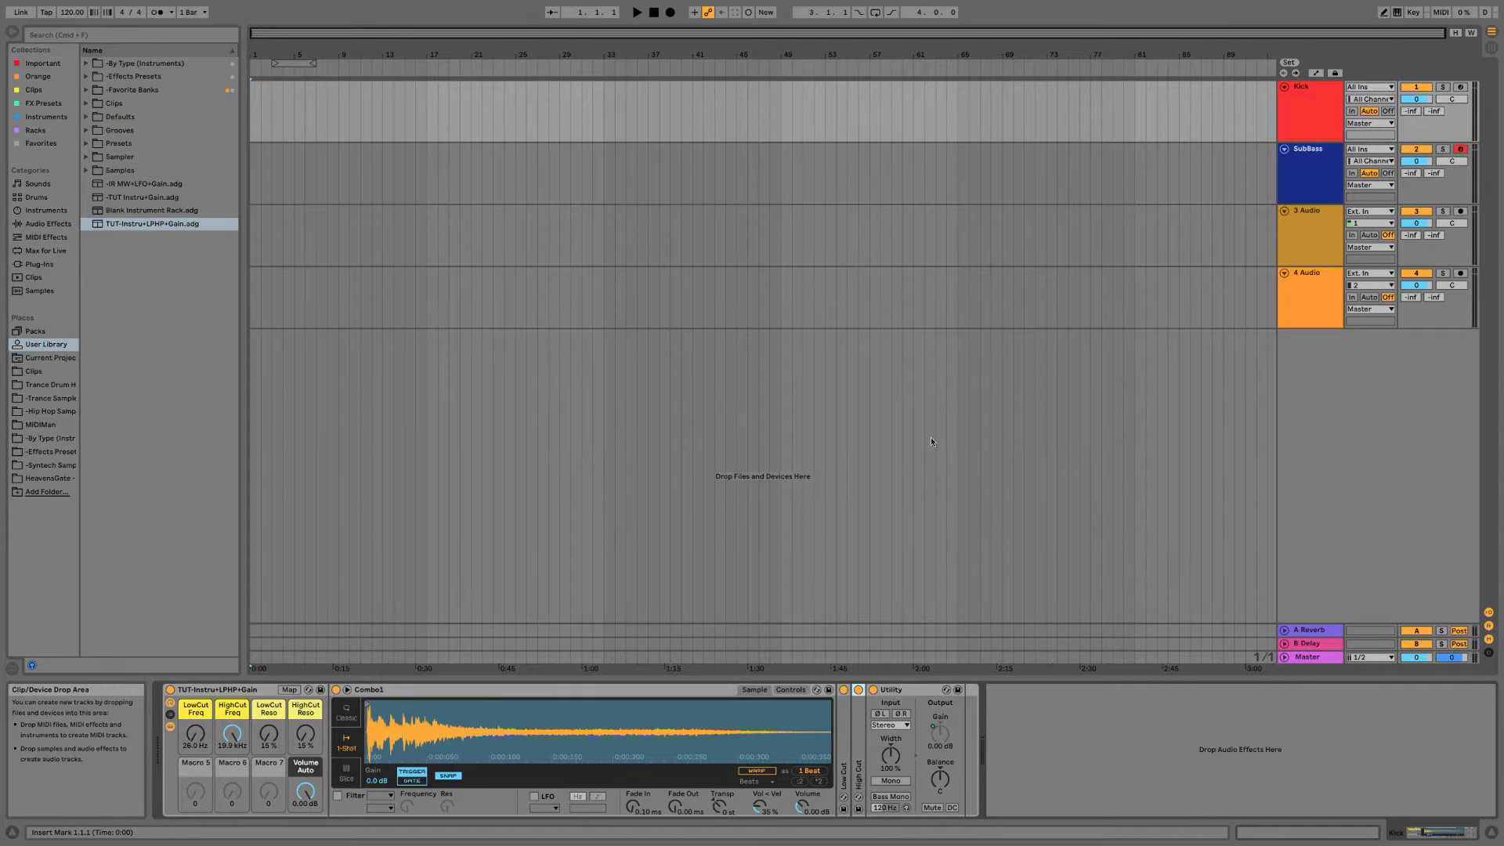
# Lengthen the Fade Out of the Combo1 sample on the Kick track to nearly 500 ms.
pyautogui.click(1307, 134)
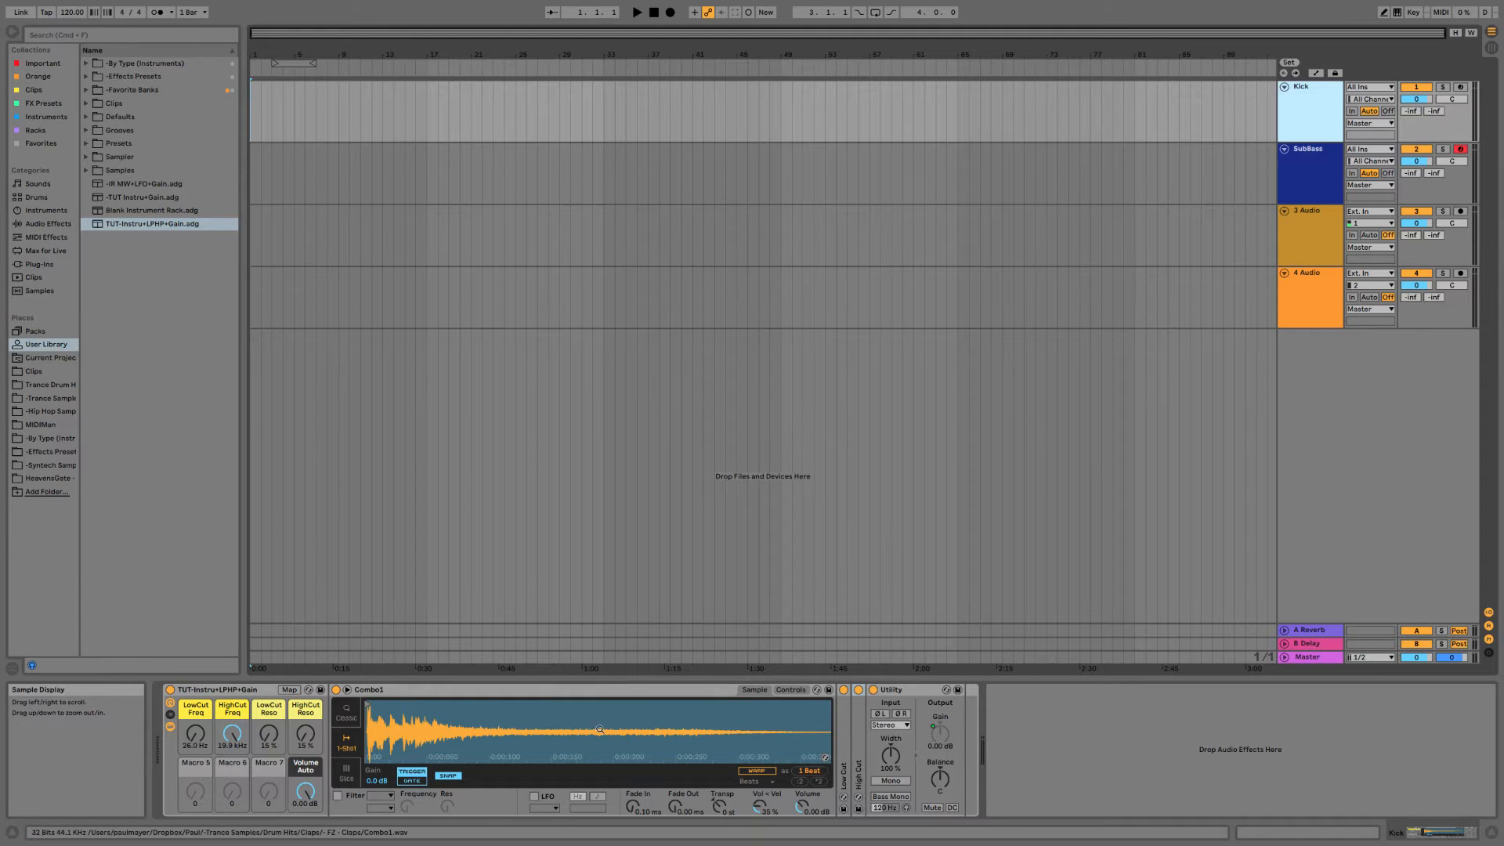
pyautogui.click(664, 807)
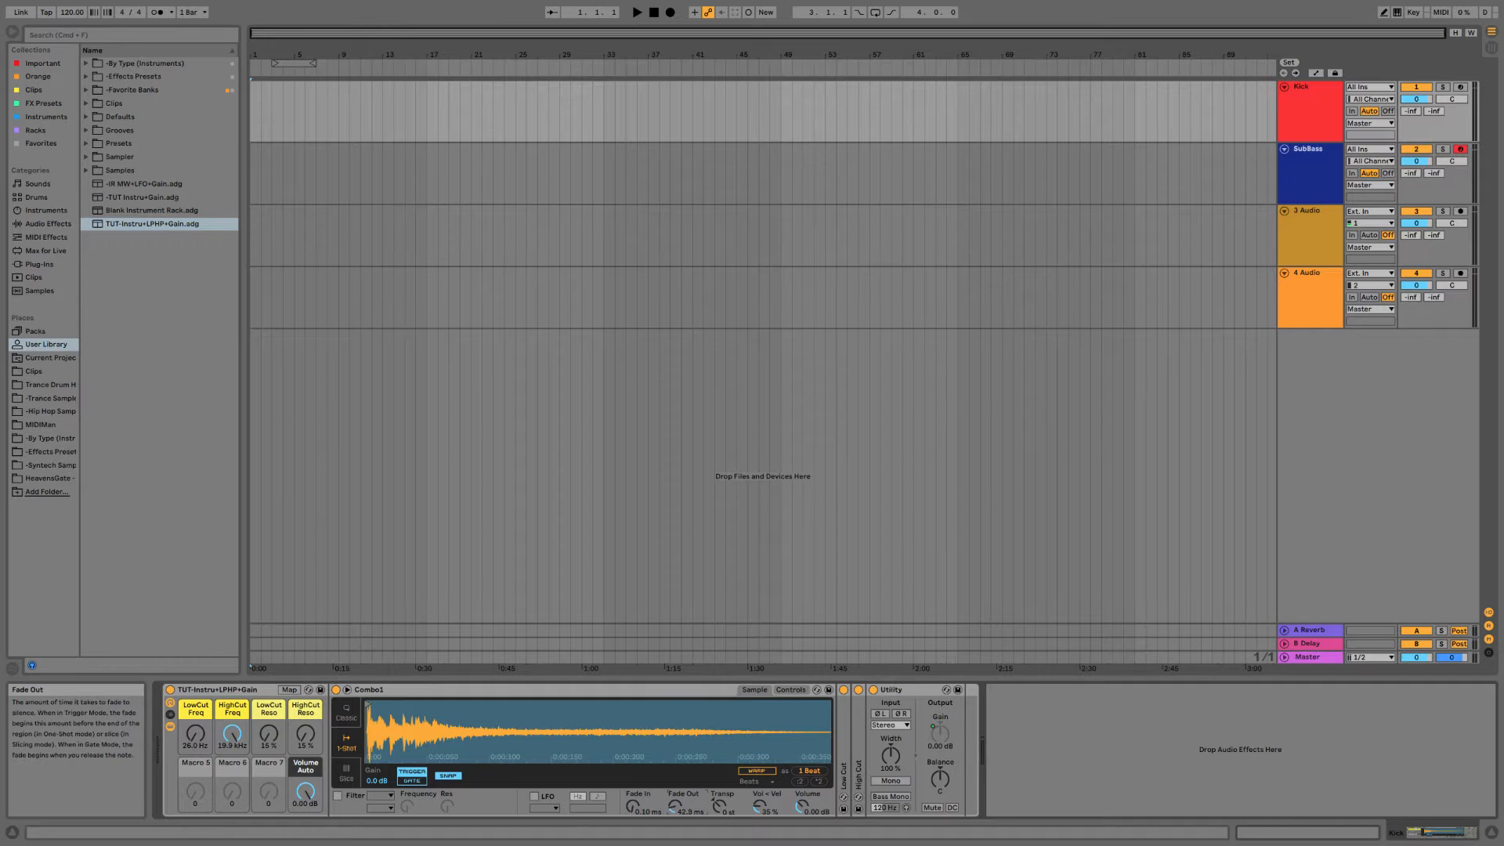
pyautogui.moveTo(679, 812)
pyautogui.mouseDown()
pyautogui.moveTo(783, 746)
pyautogui.moveTo(523, 703)
pyautogui.moveTo(502, 722)
pyautogui.moveTo(721, 722)
pyautogui.mouseUp()
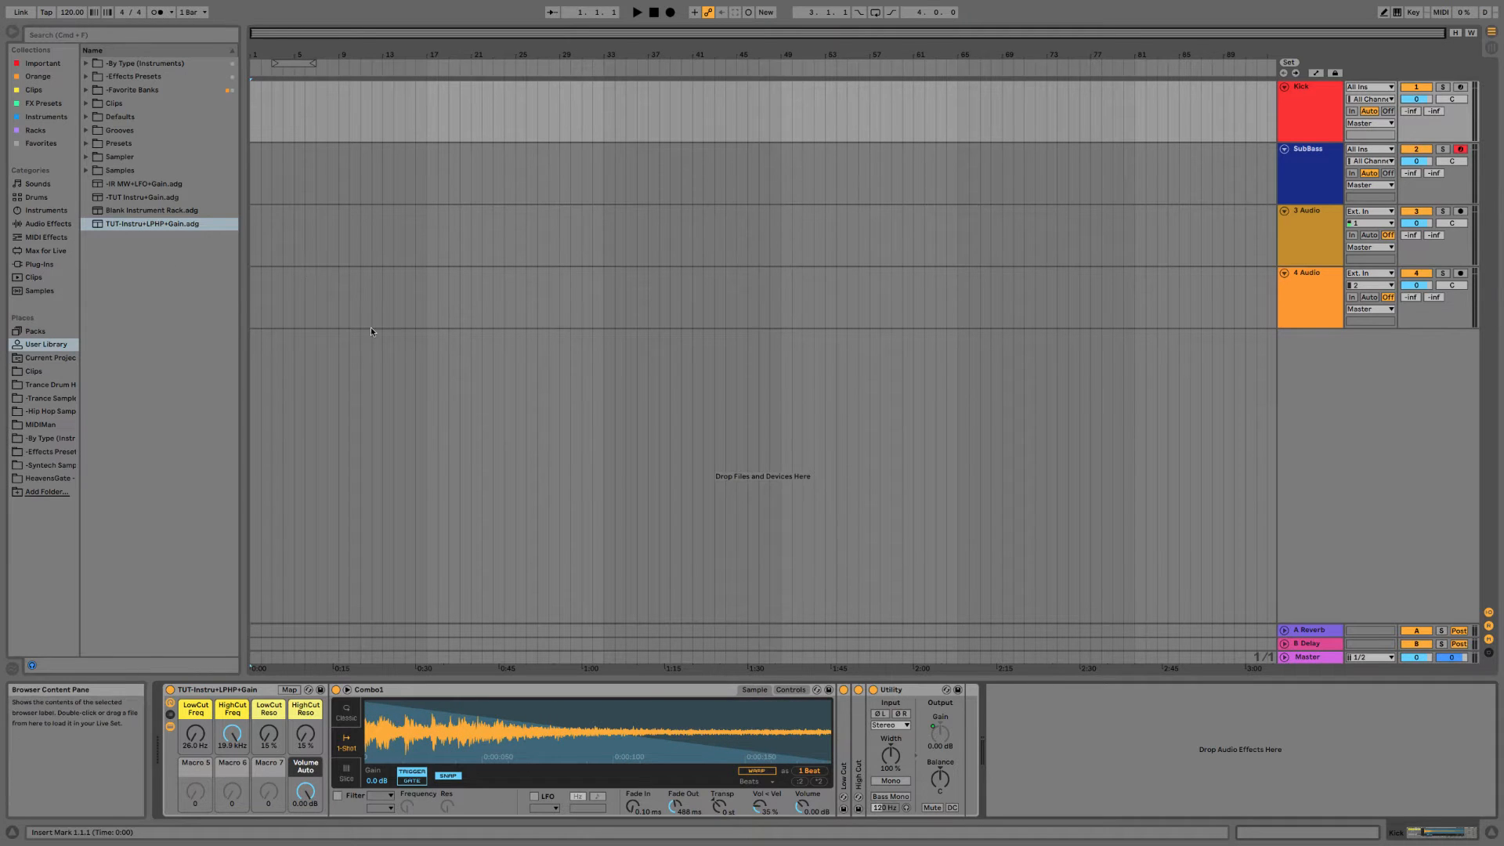
# Search the browser for "Mega" and add Oszillos Mega Scope after Utility in the Kick rack.
pyautogui.press('super+f')
pyautogui.write('Megasc')
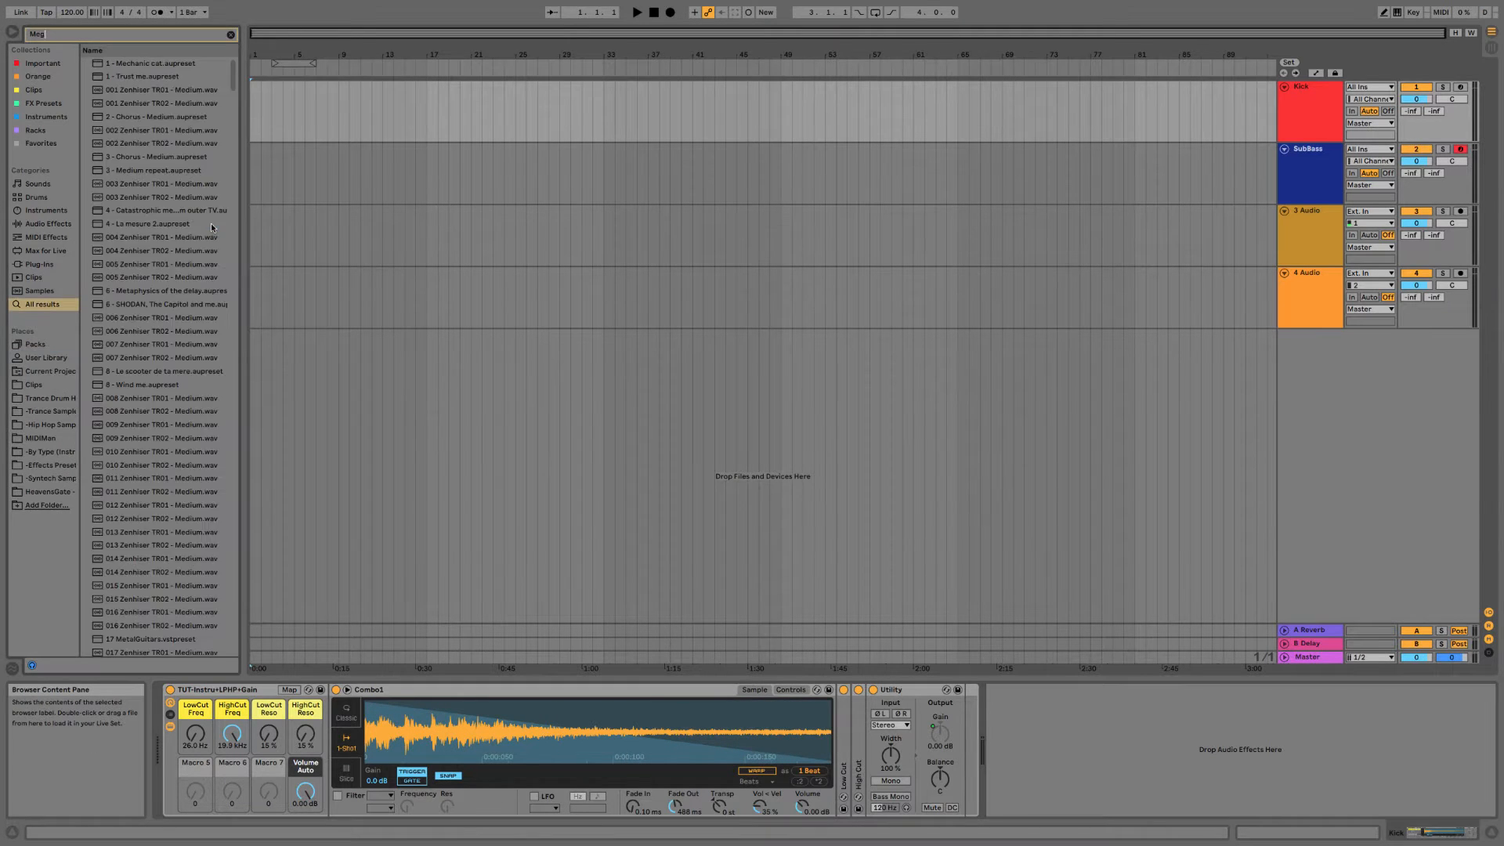
pyautogui.press('BackSpace')
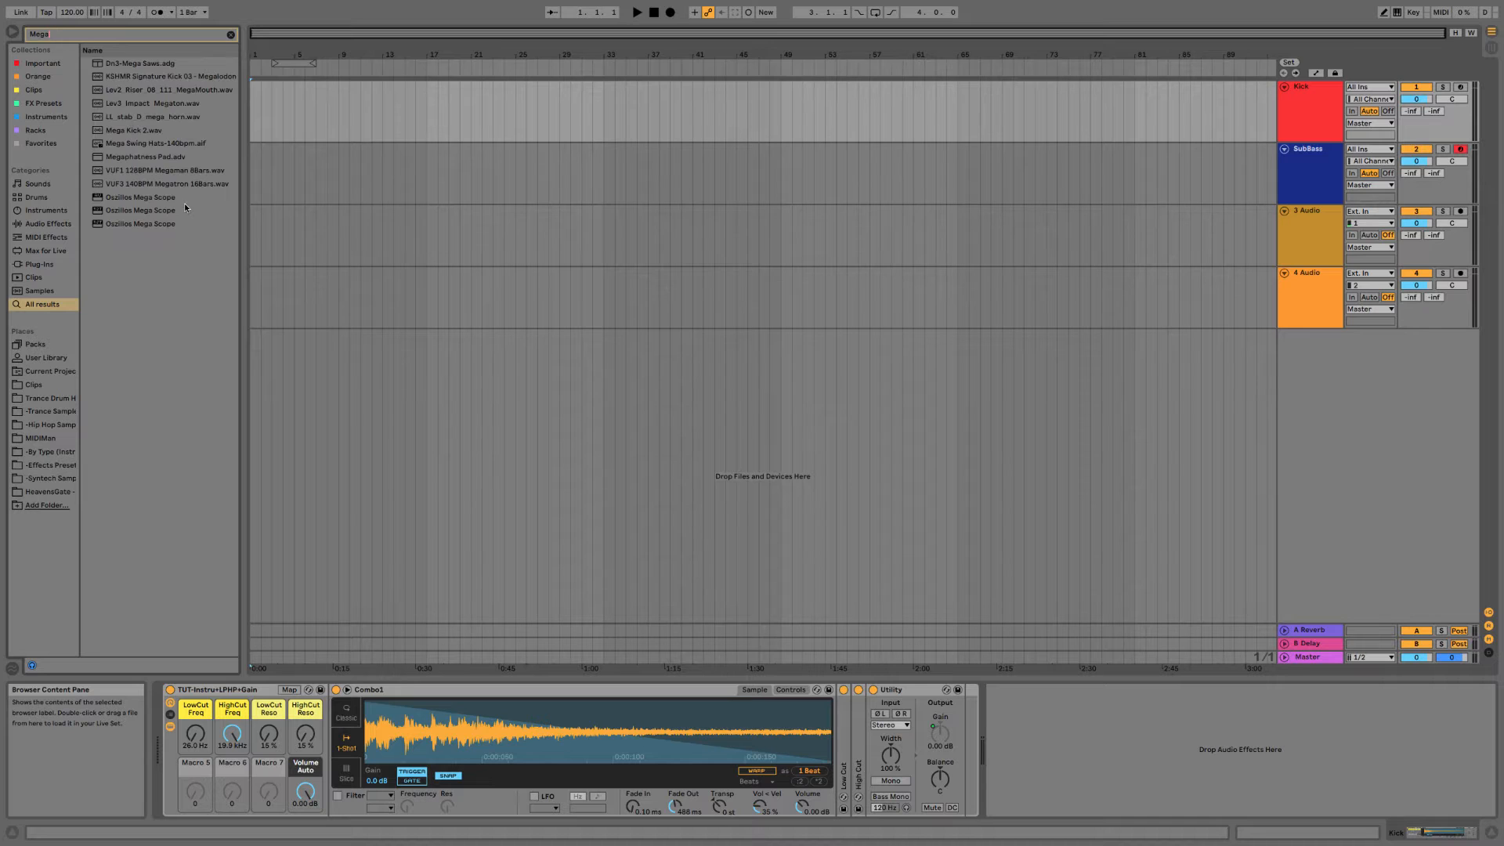
pyautogui.moveTo(142, 226); pyautogui.dragTo(959, 782)
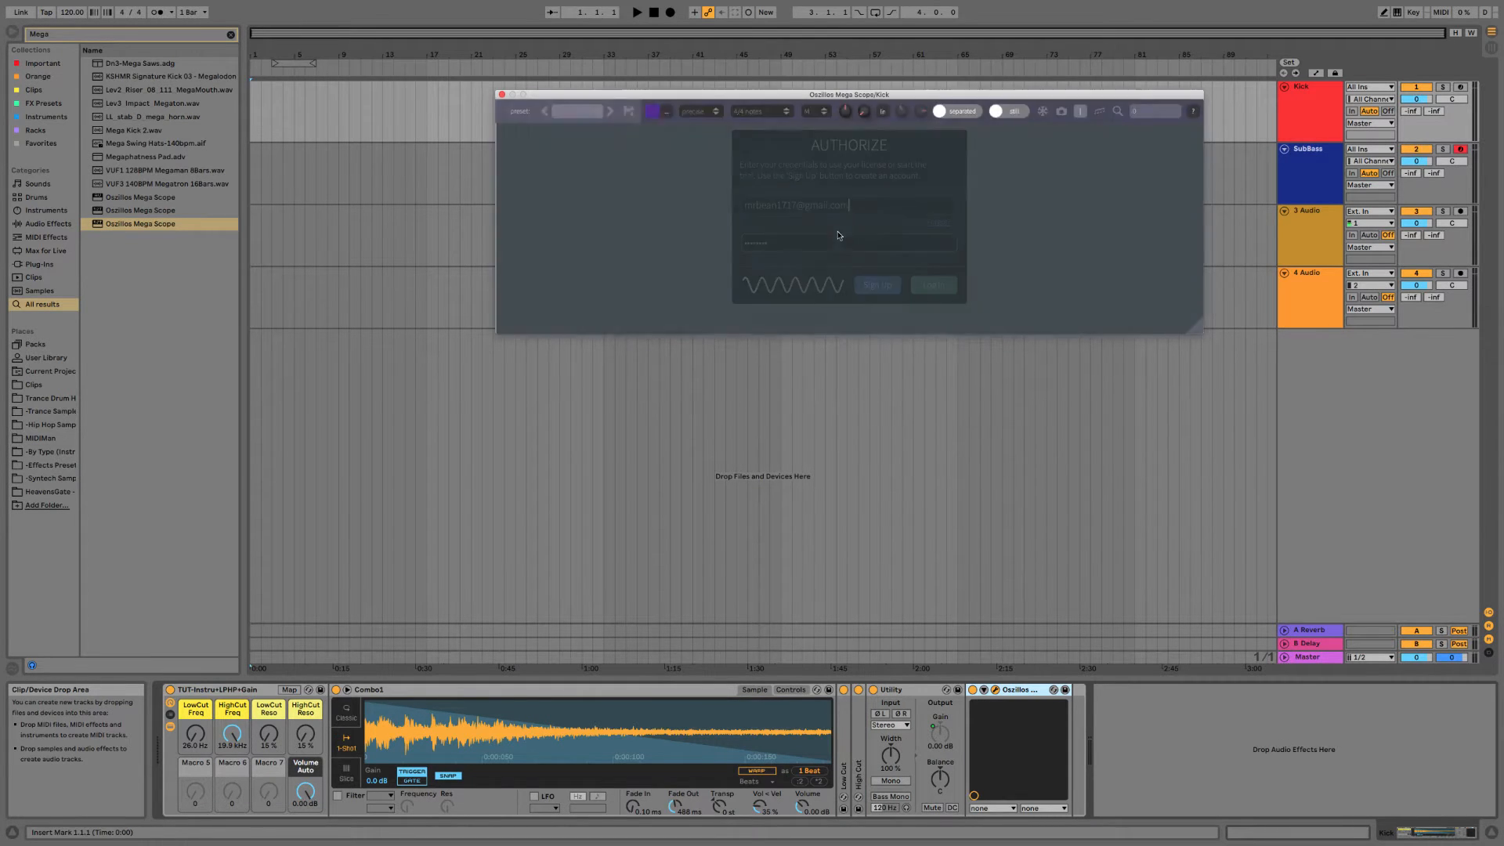
# Change the Oszillos Mega Scope's colour on the Kick track to red.
pyautogui.click(656, 115)
pyautogui.moveTo(701, 177); pyautogui.dragTo(701, 135)
pyautogui.click(679, 144)
pyautogui.click(527, 232)
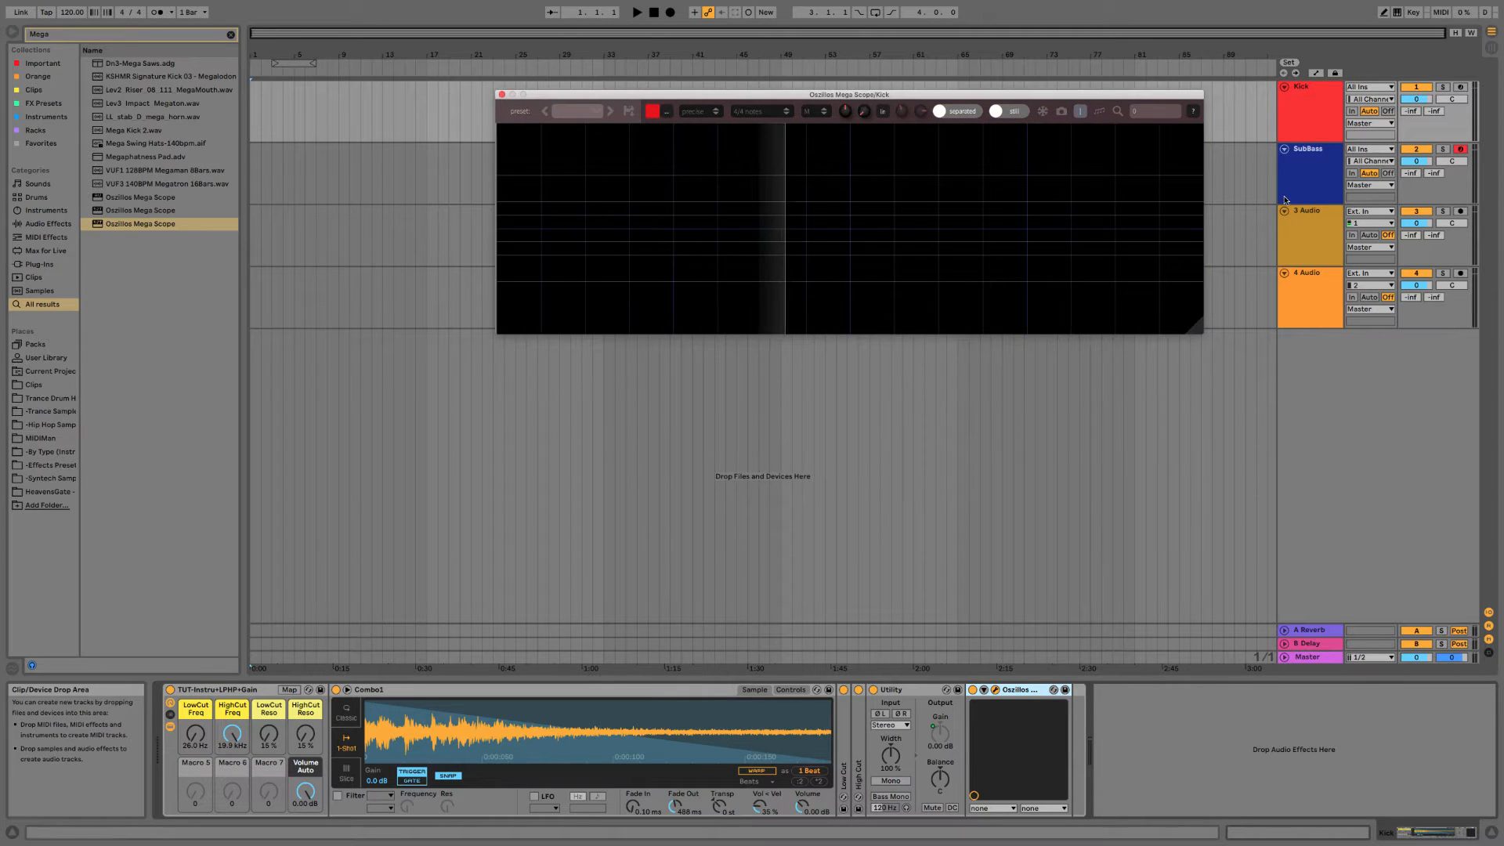
# Insert an EQ Eight between Combo1 and Low Cut on the Kick track, with band 1 cutting at about 28 Hz and band 8 off.
pyautogui.click(1296, 162)
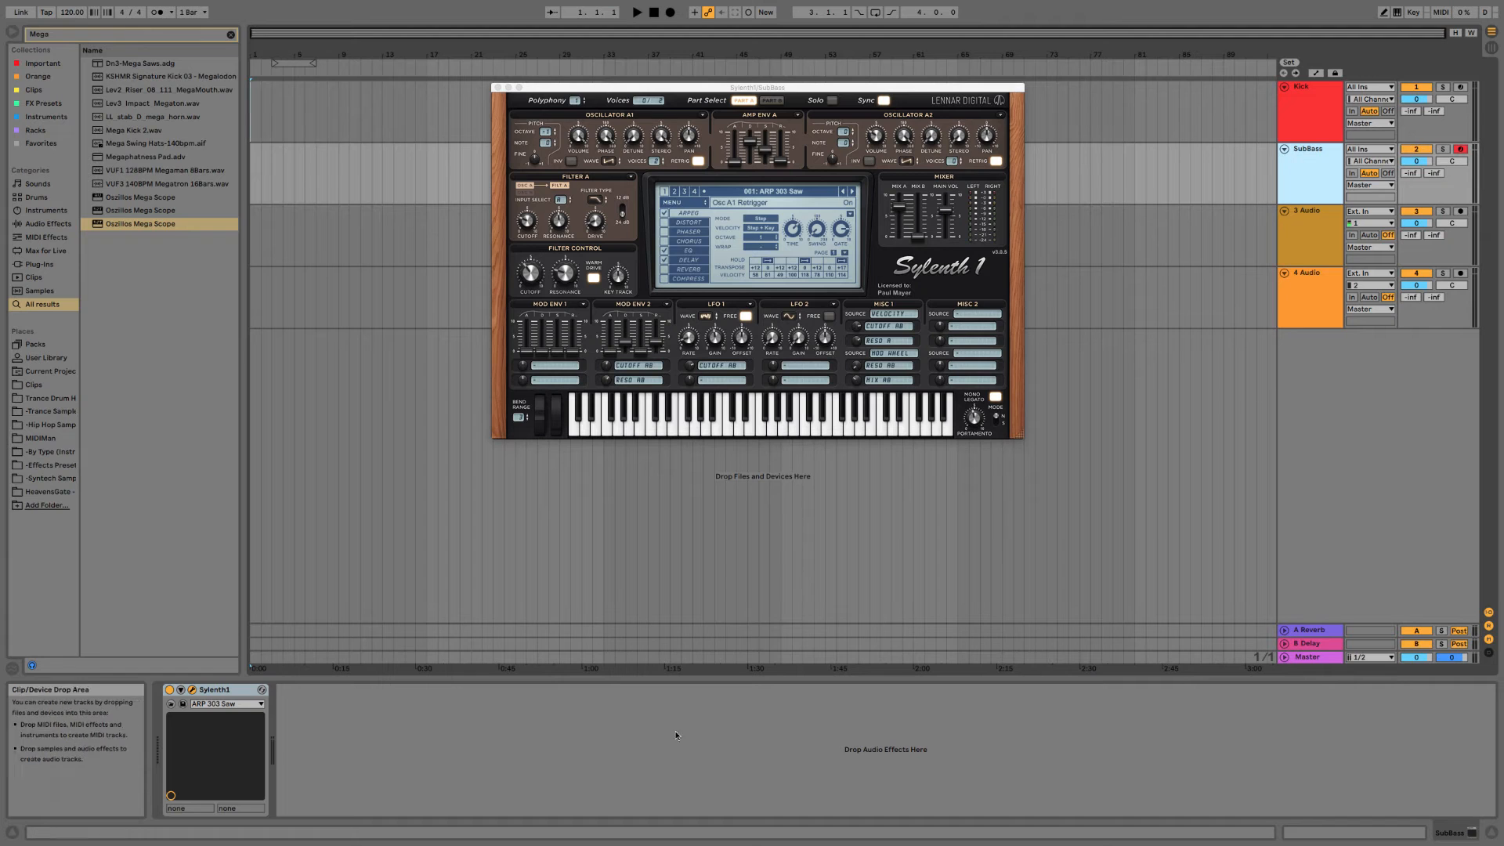
pyautogui.click(1243, 132)
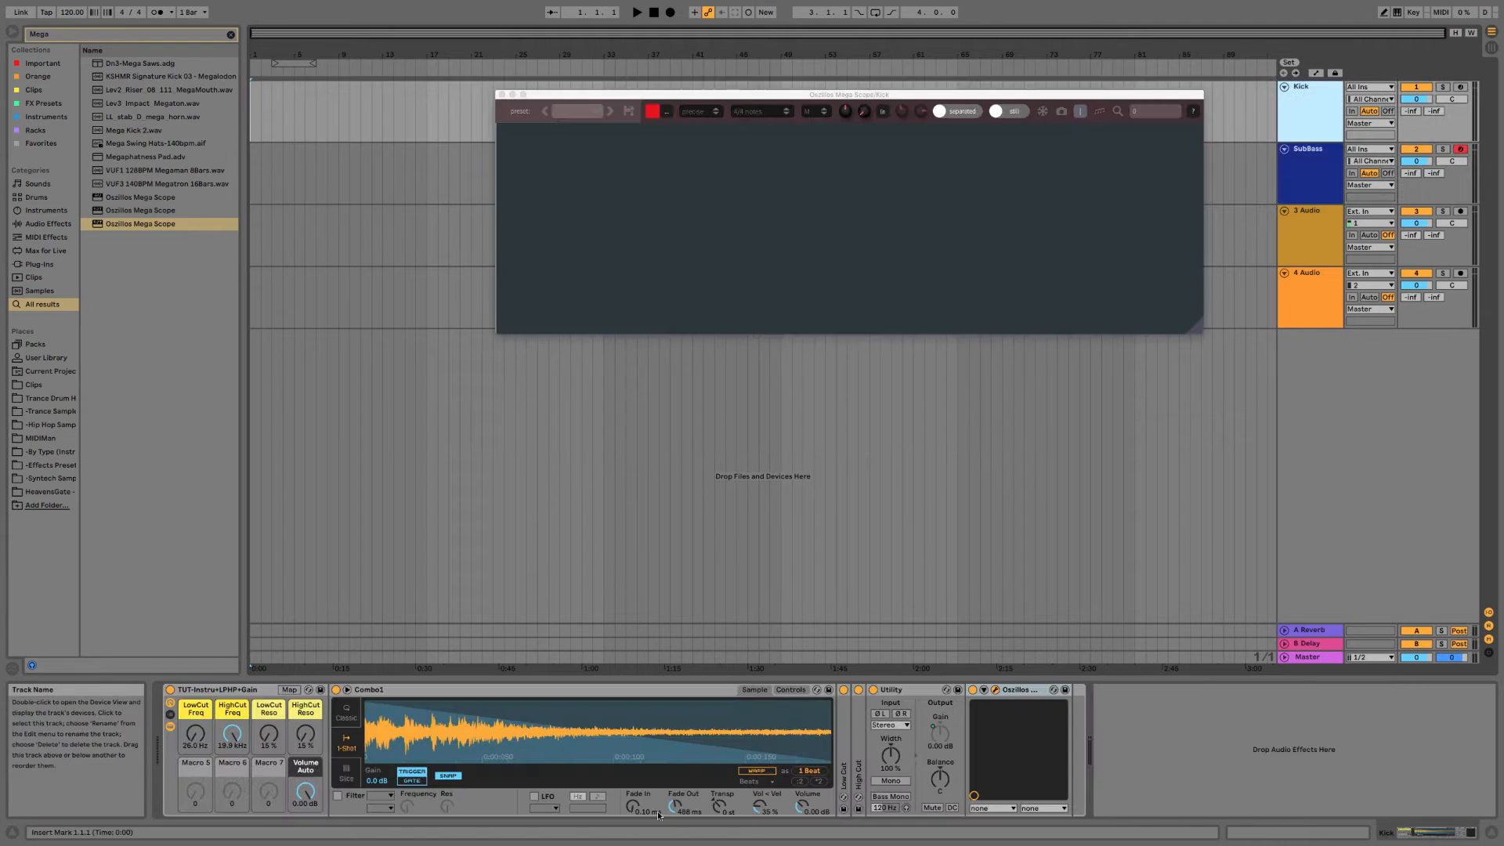
pyautogui.rightClick(1171, 760)
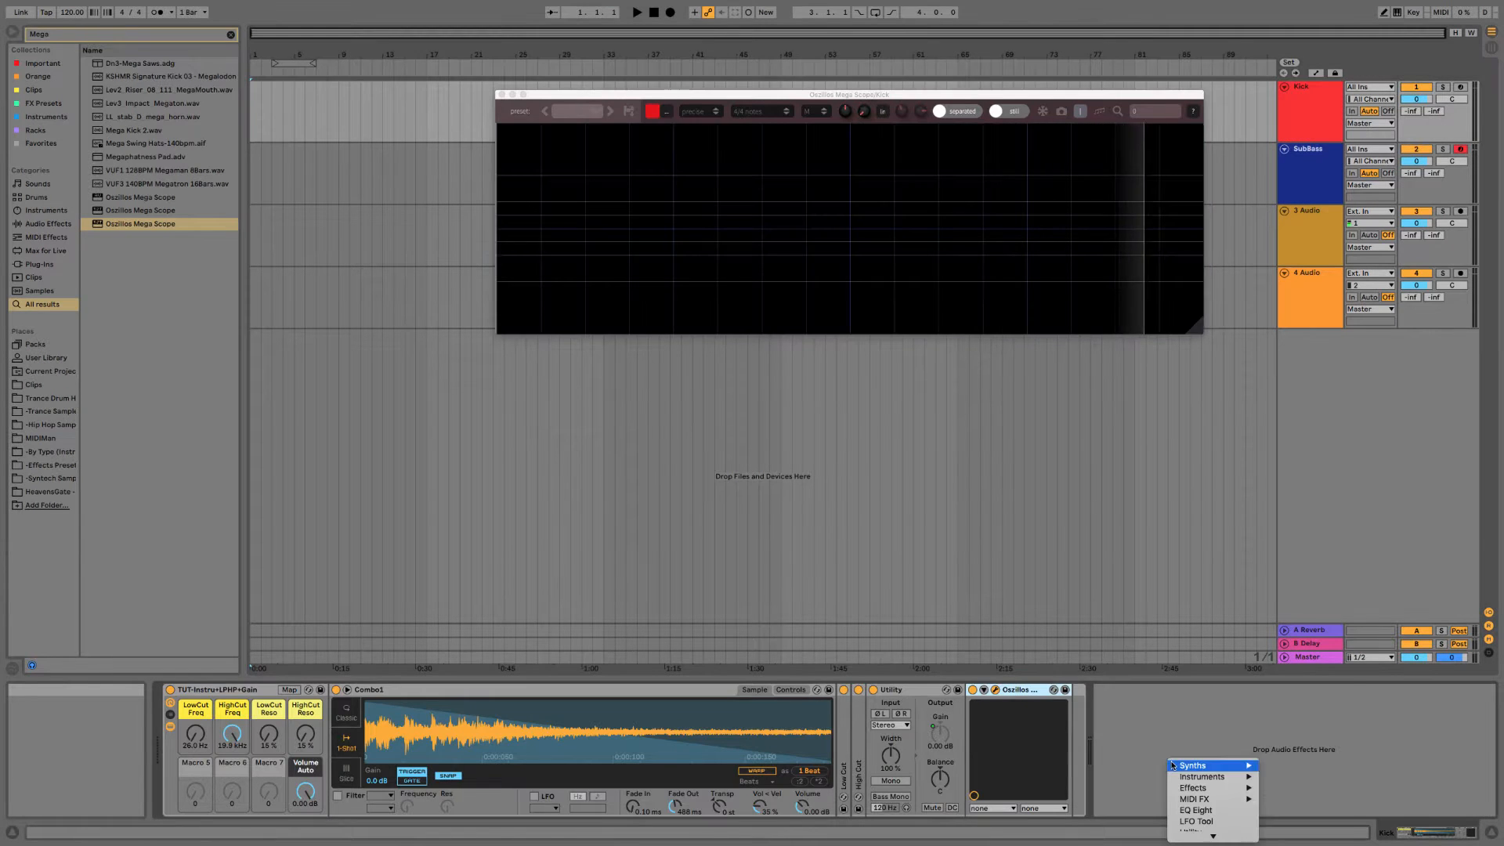
pyautogui.click(1186, 810)
pyautogui.moveTo(1064, 698); pyautogui.dragTo(855, 736)
pyautogui.click(894, 810)
pyautogui.click(1116, 809)
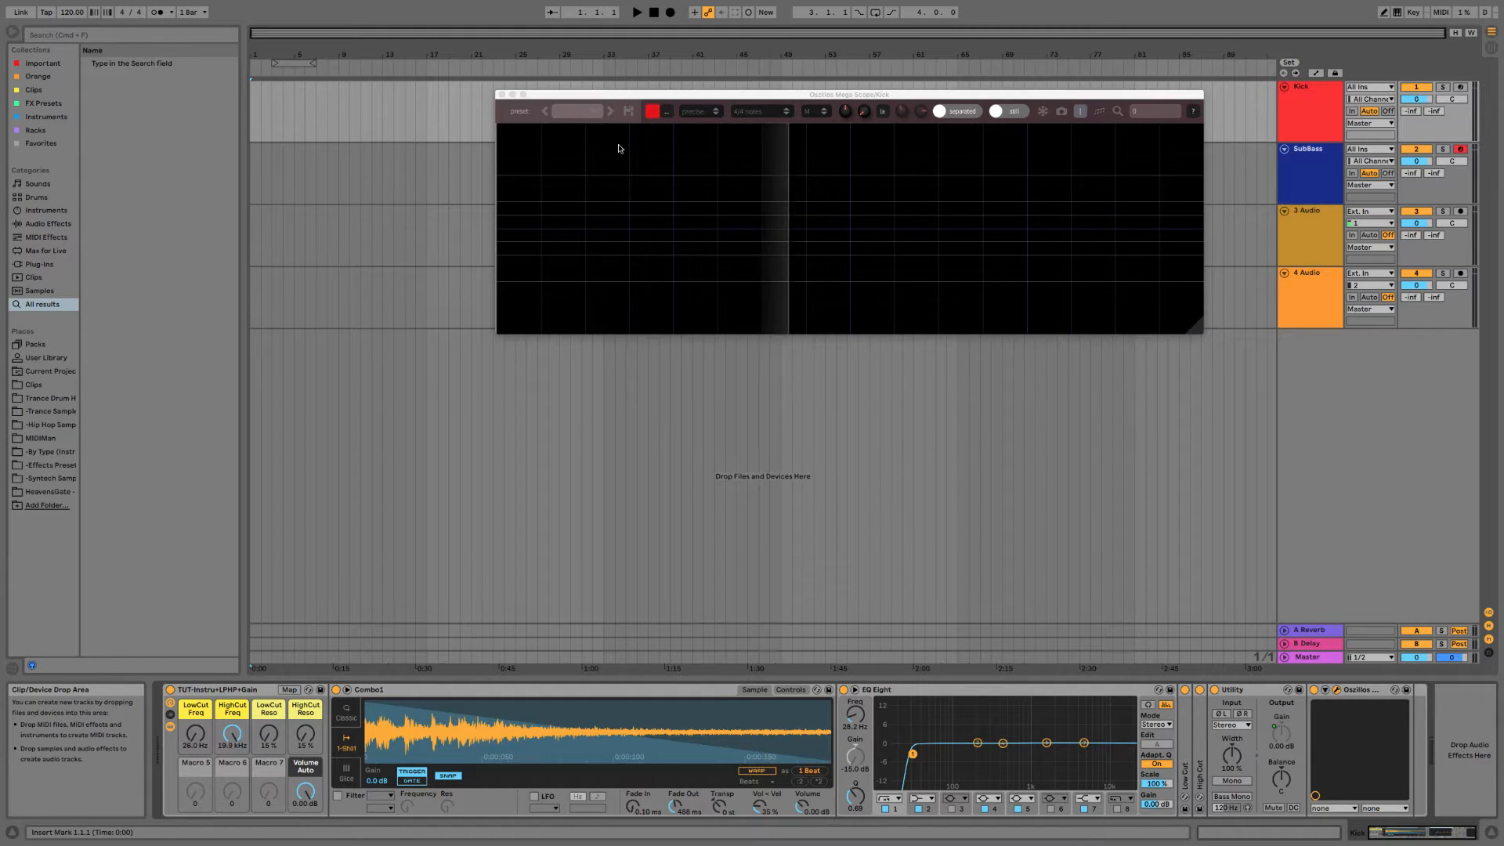
pyautogui.click(516, 95)
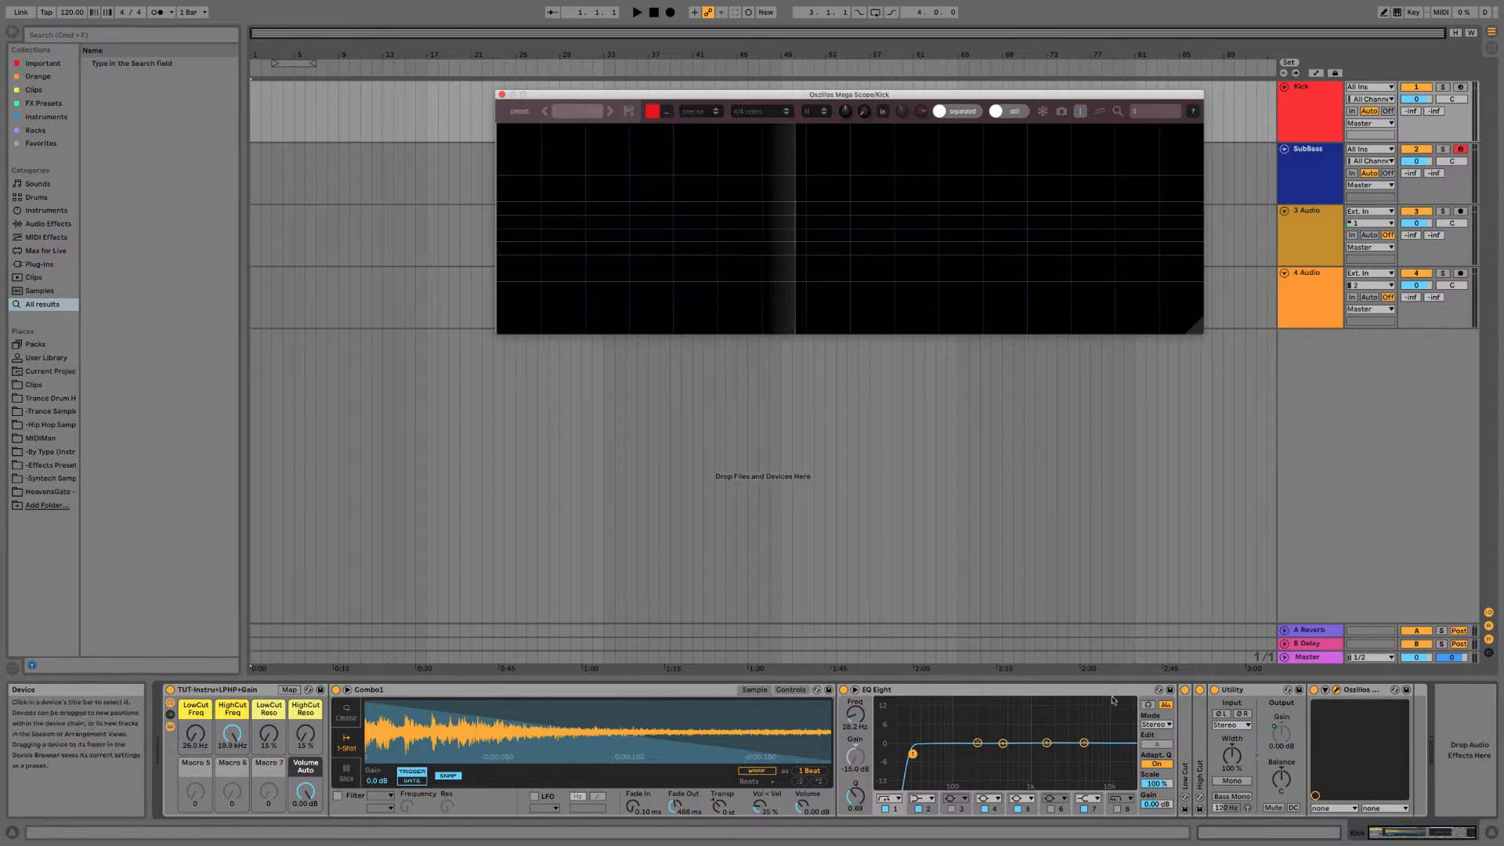
# Add an EQ Eight after Sylenth1 on the SubBass track, with the low cut at about 28 Hz and the high cut at 918 Hz.
pyautogui.click(1319, 192)
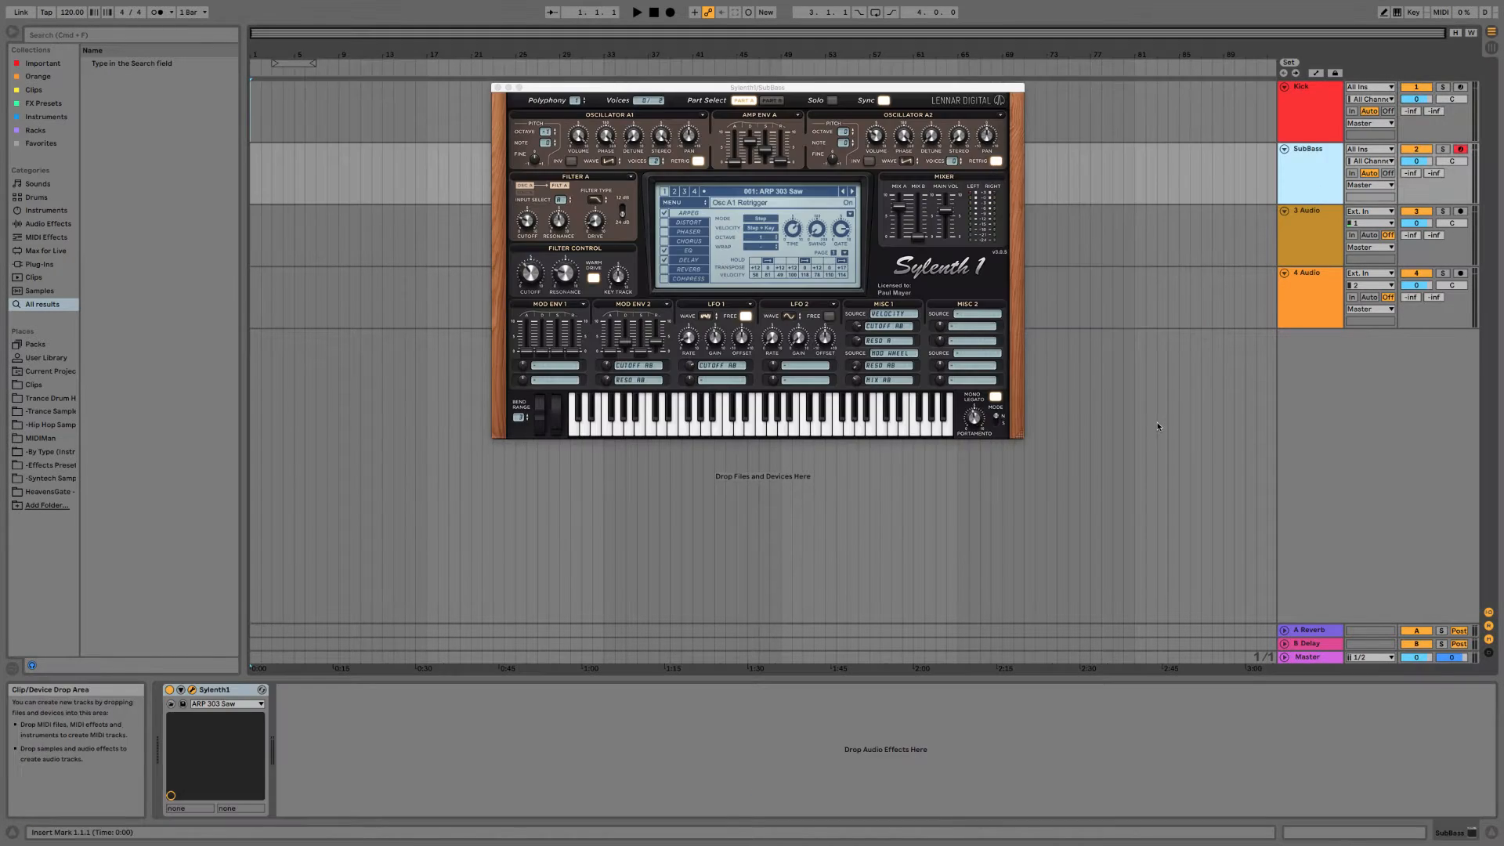
pyautogui.rightClick(339, 744)
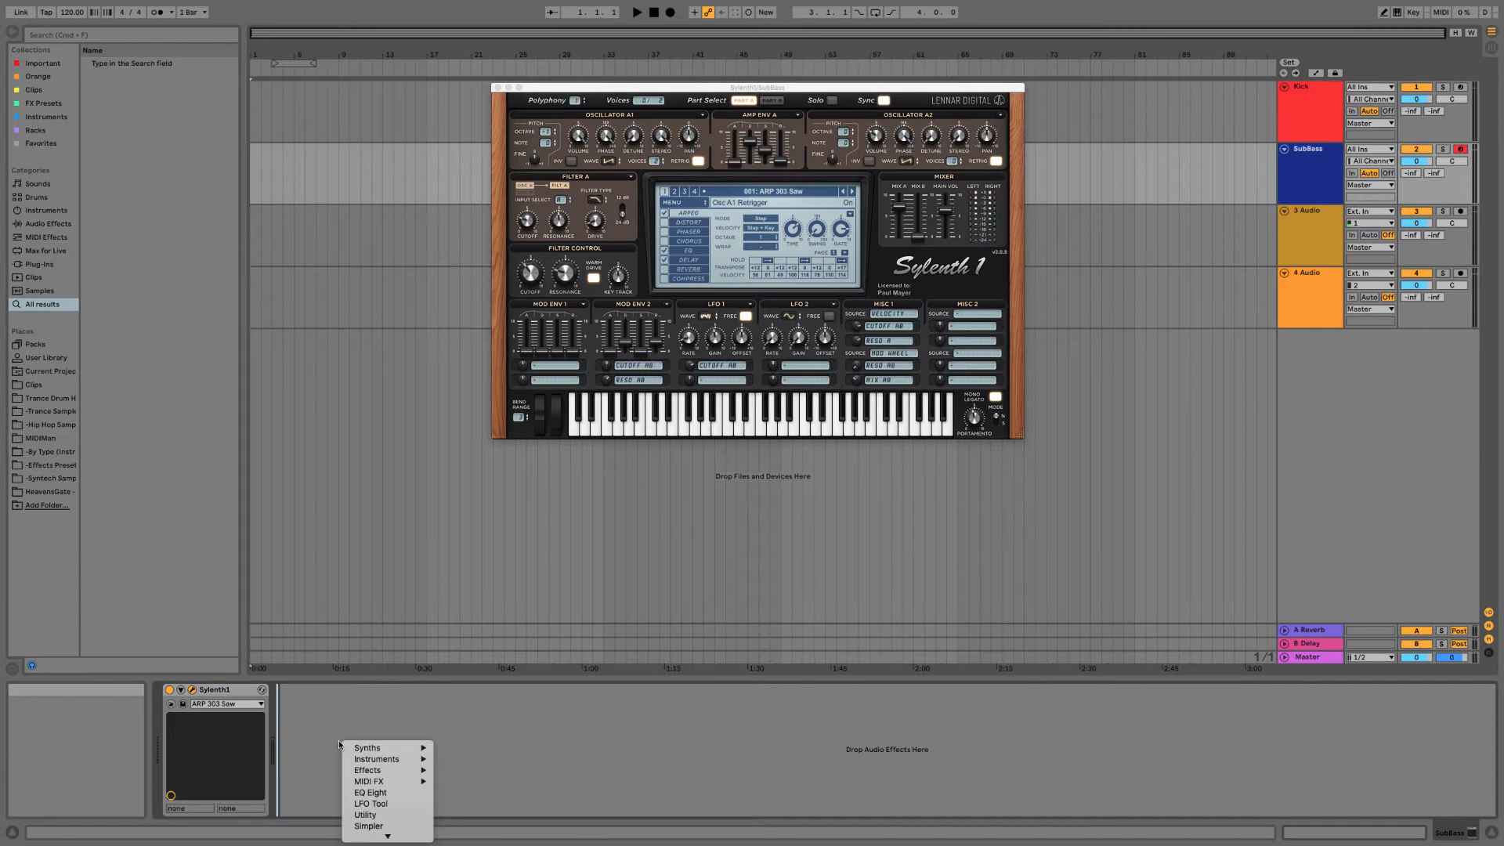
pyautogui.click(400, 794)
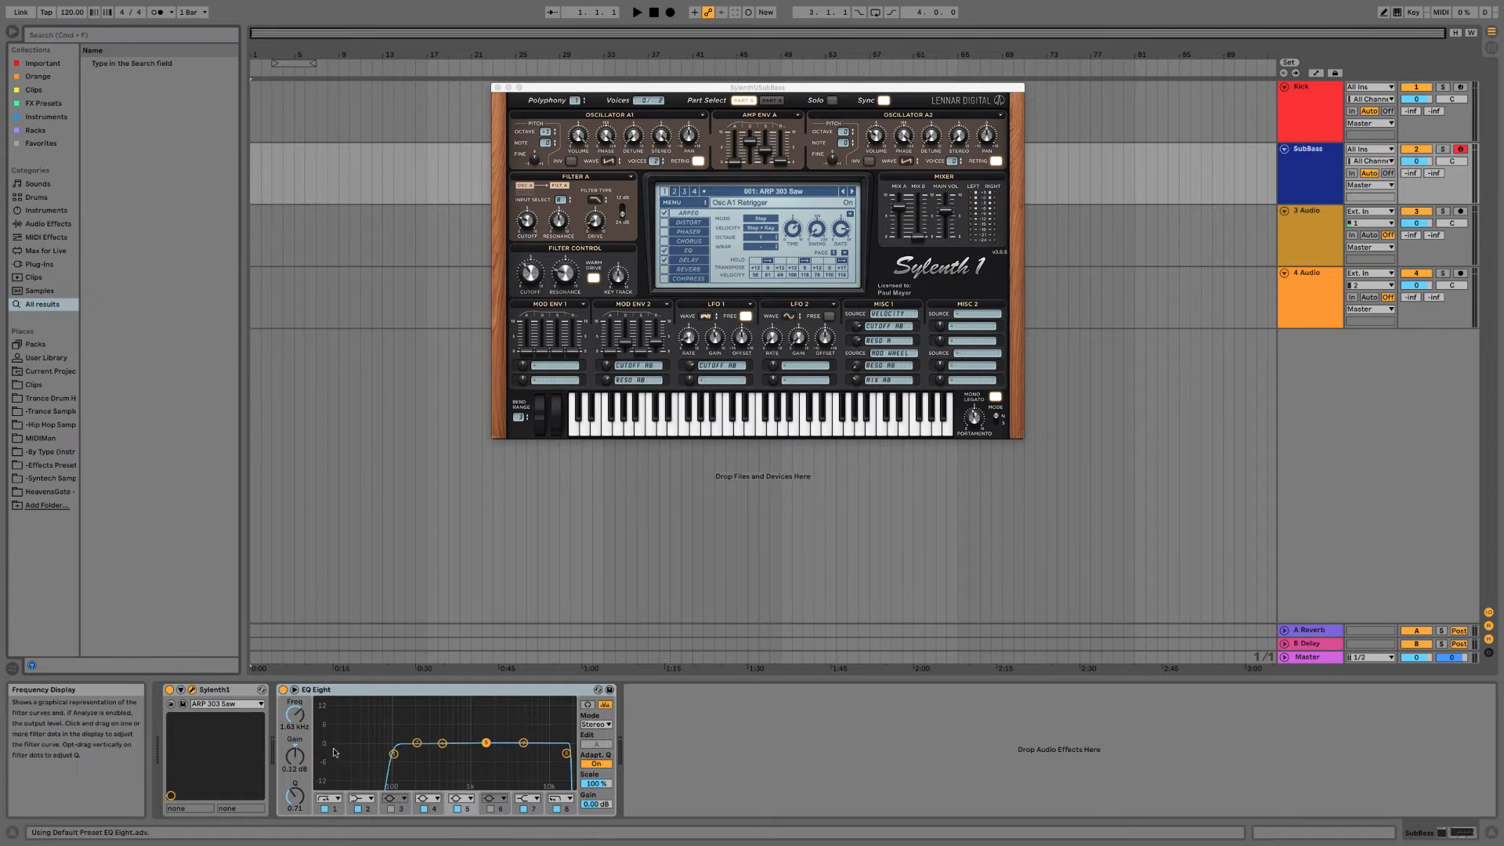
pyautogui.moveTo(393, 754); pyautogui.dragTo(388, 754)
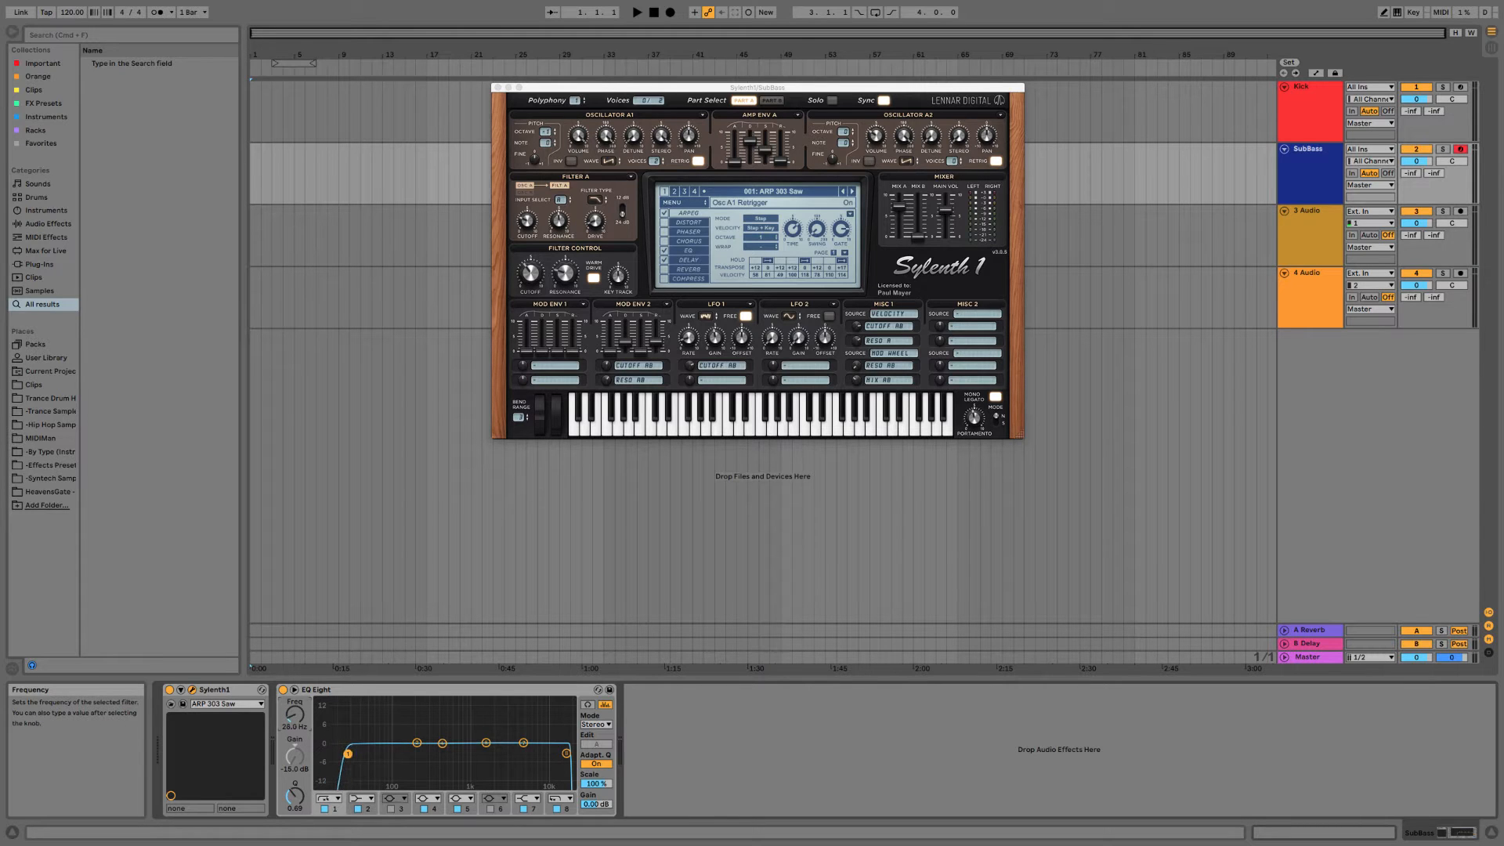
pyautogui.click(558, 799)
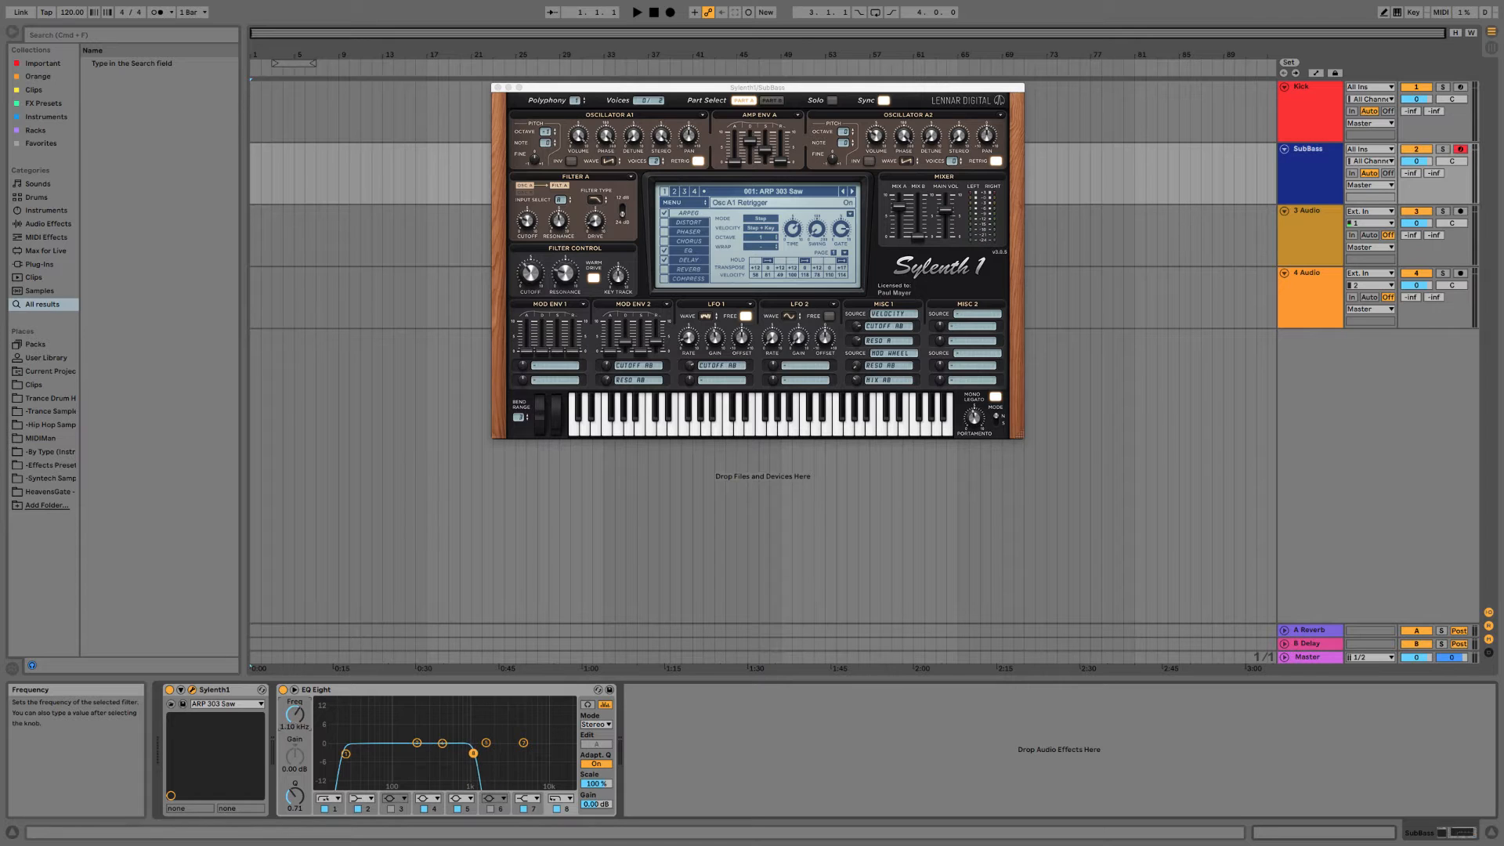
# Add the RBass effect to the SubBass track and place it after EQ Eight.
pyautogui.rightClick(685, 726)
pyautogui.moveTo(721, 760)
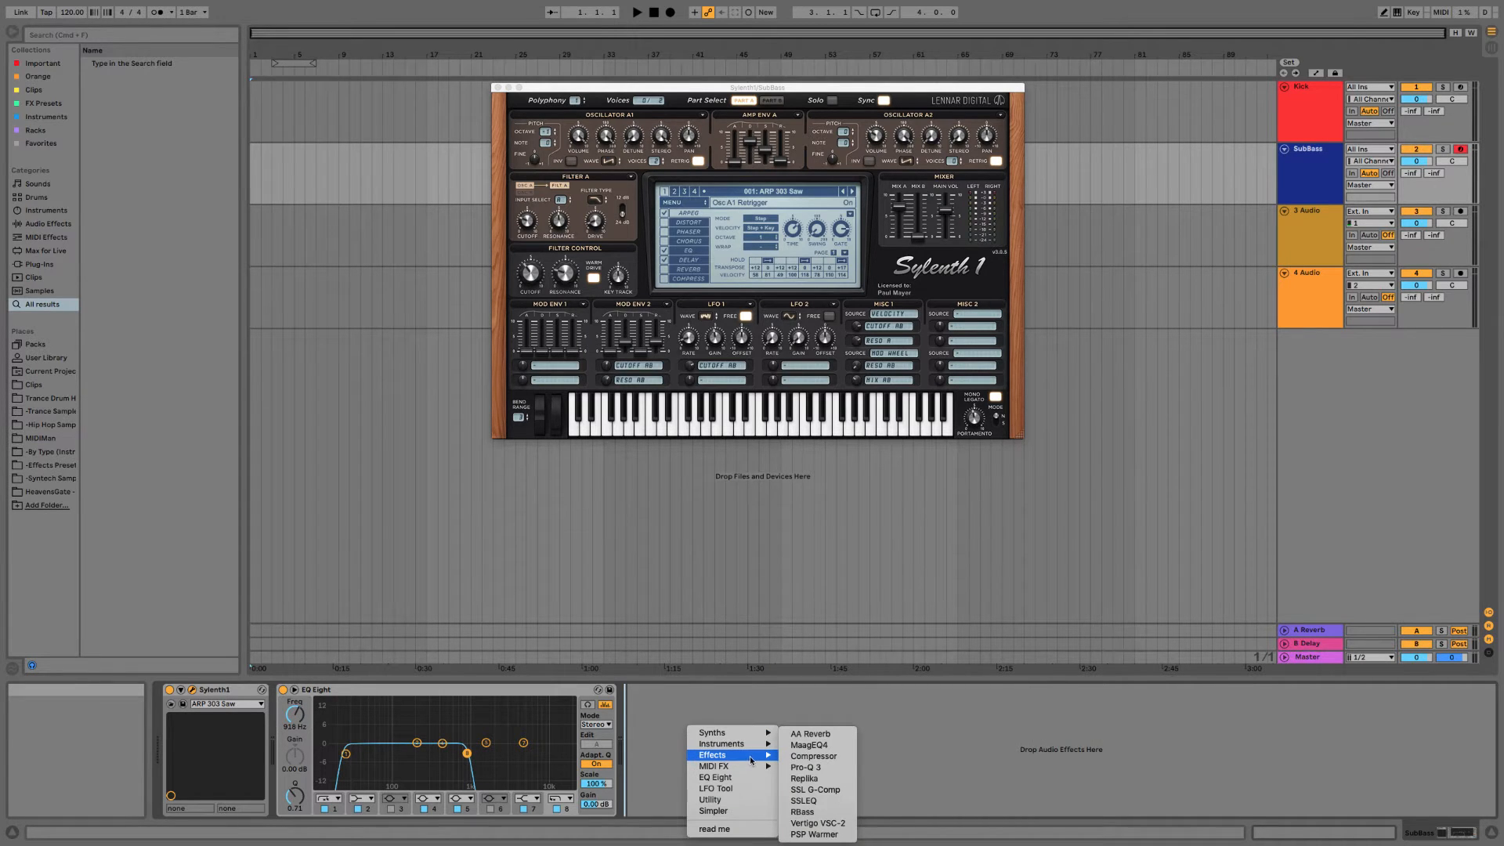
pyautogui.click(803, 813)
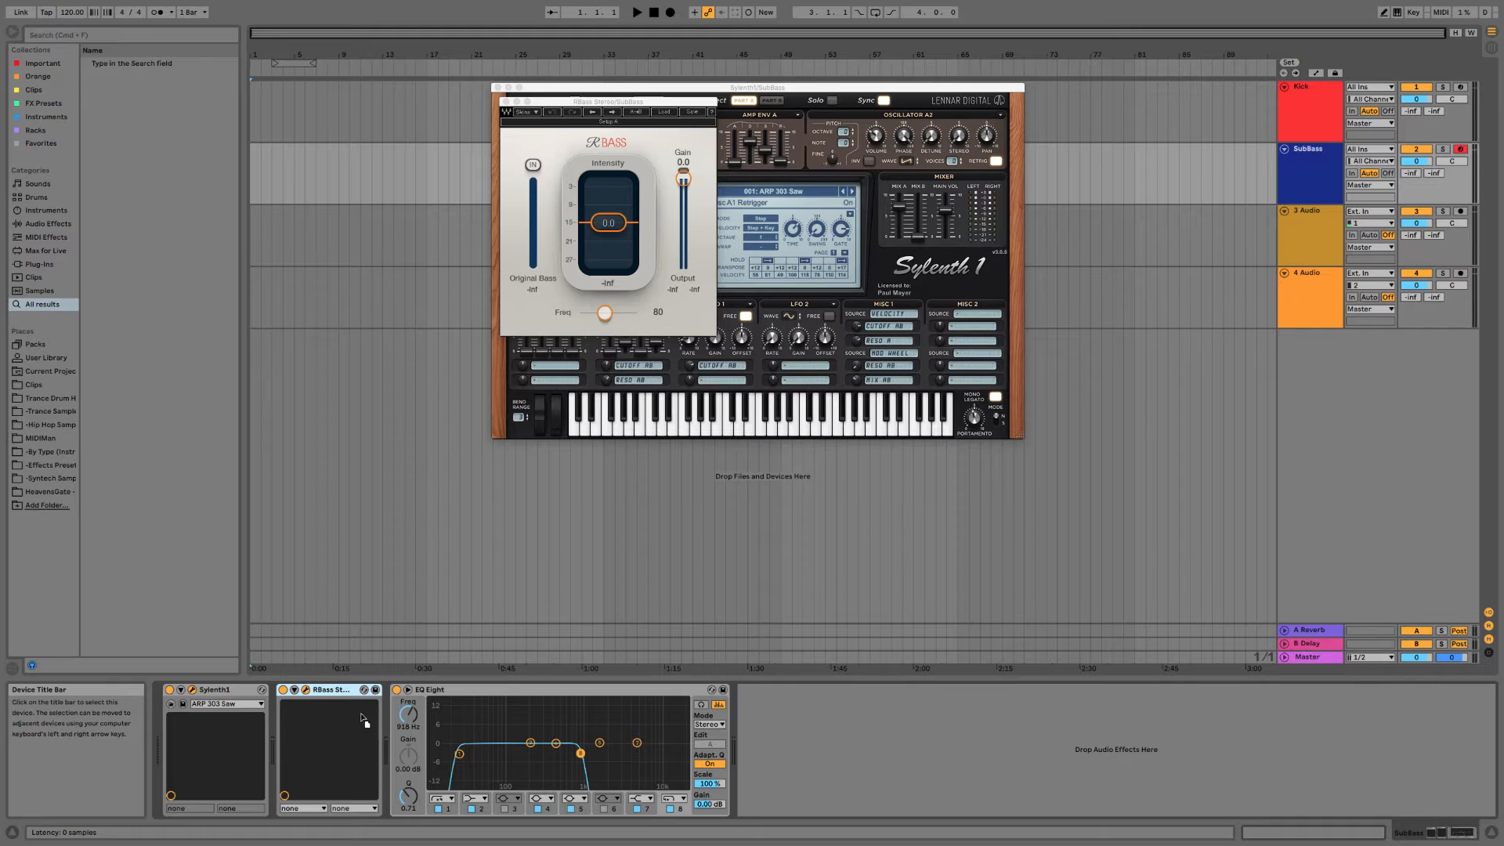
pyautogui.moveTo(815, 732); pyautogui.dragTo(815, 732)
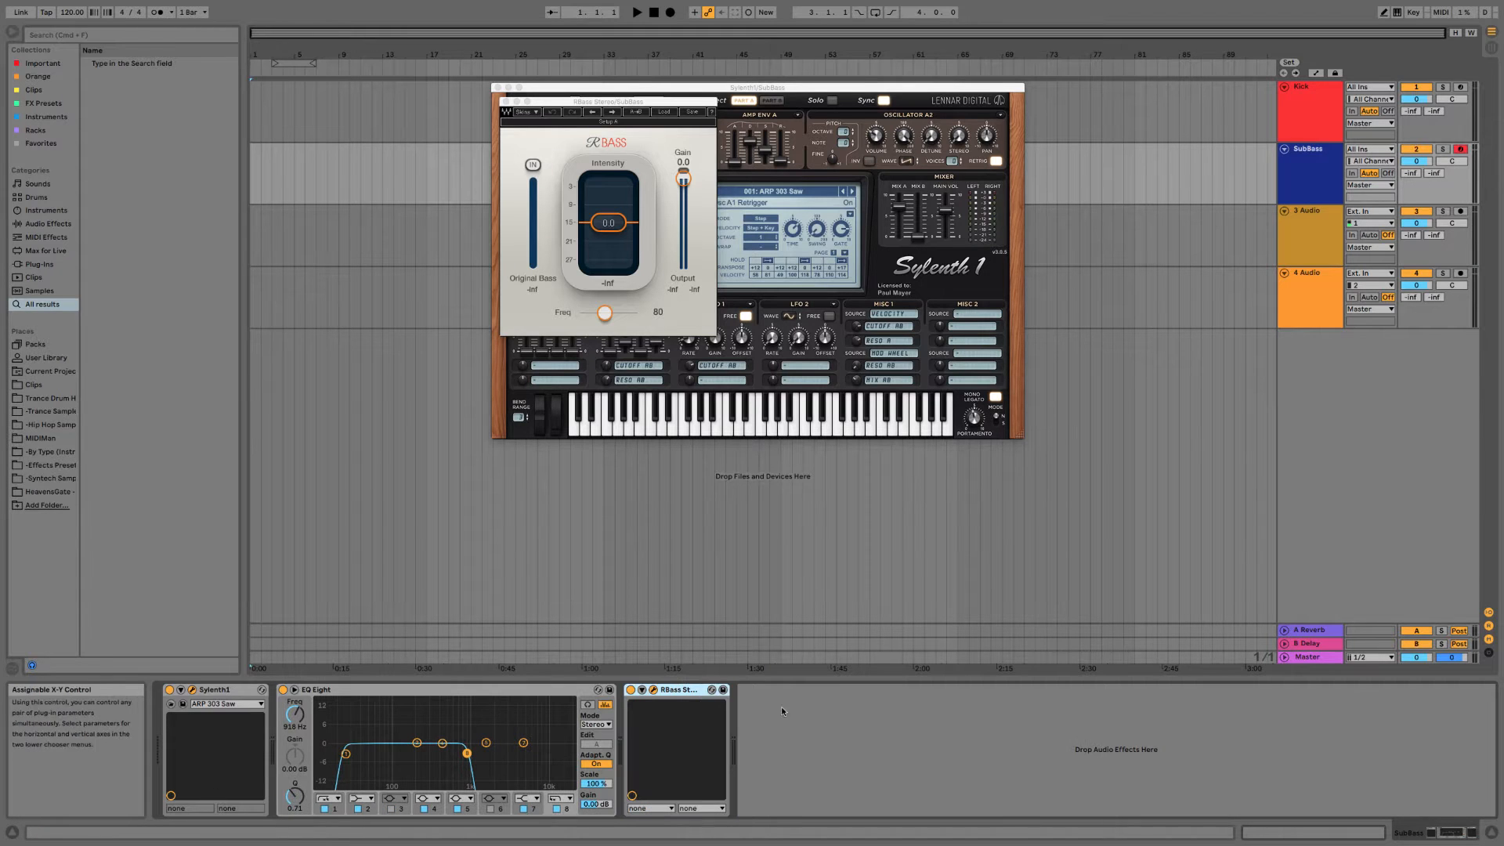
pyautogui.click(809, 723)
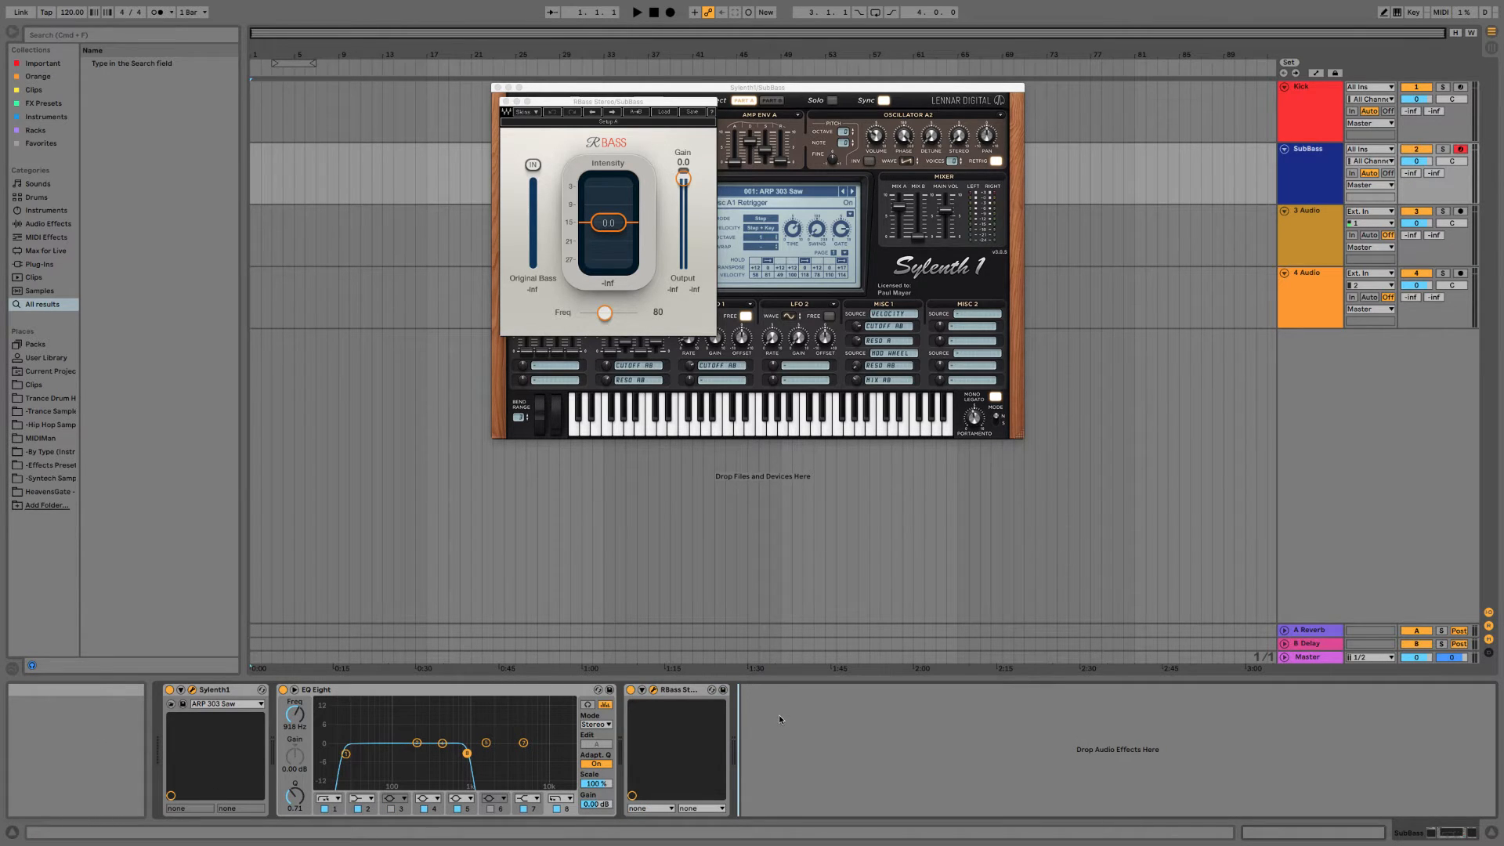
# Add a Utility after RBass on the SubBass track and group all of the track's devices into an Instrument Rack.
pyautogui.rightClick(788, 727)
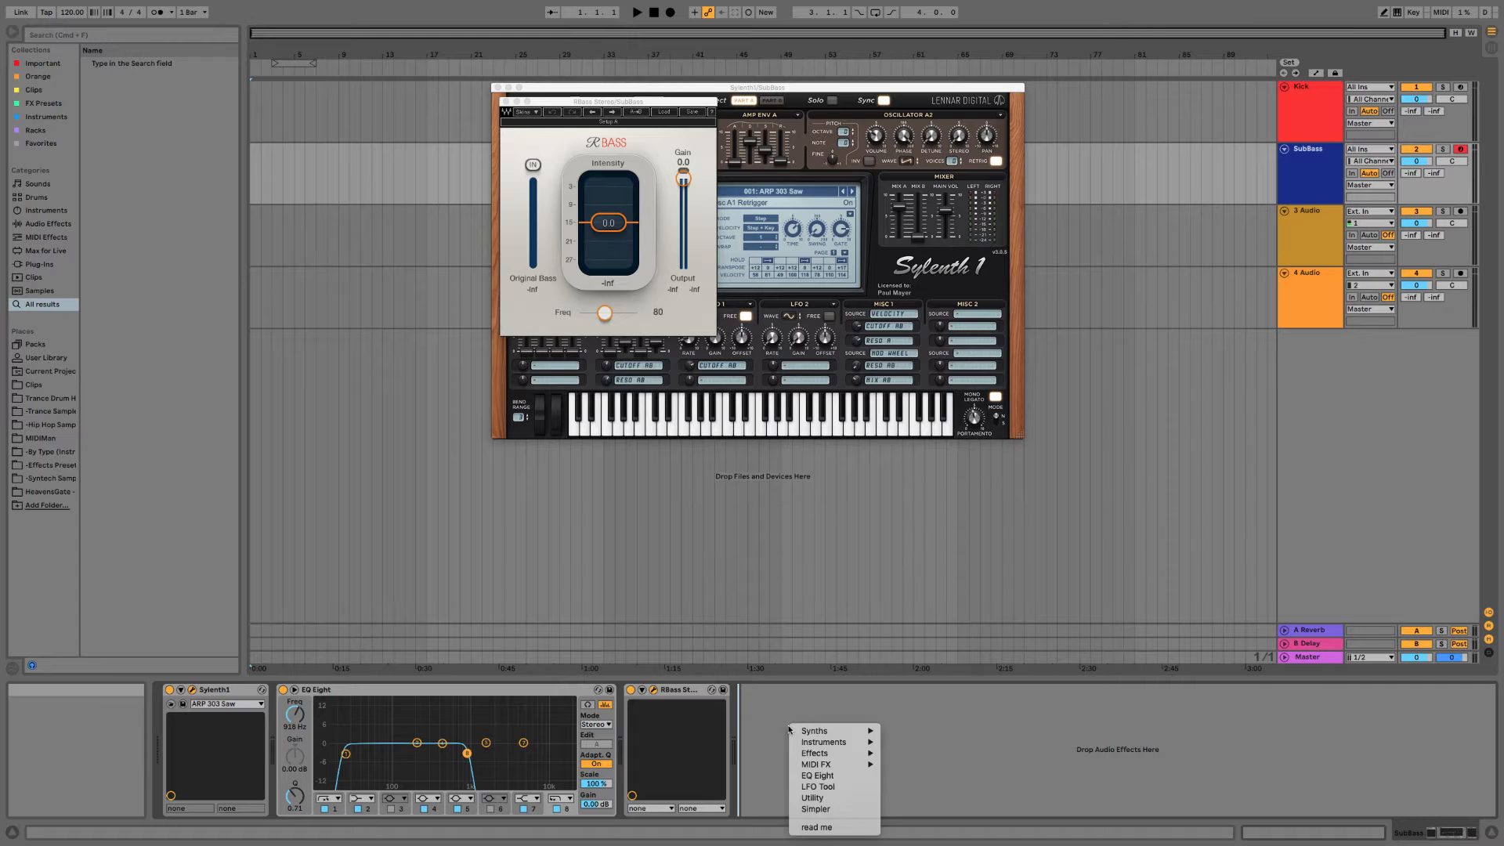
pyautogui.click(813, 797)
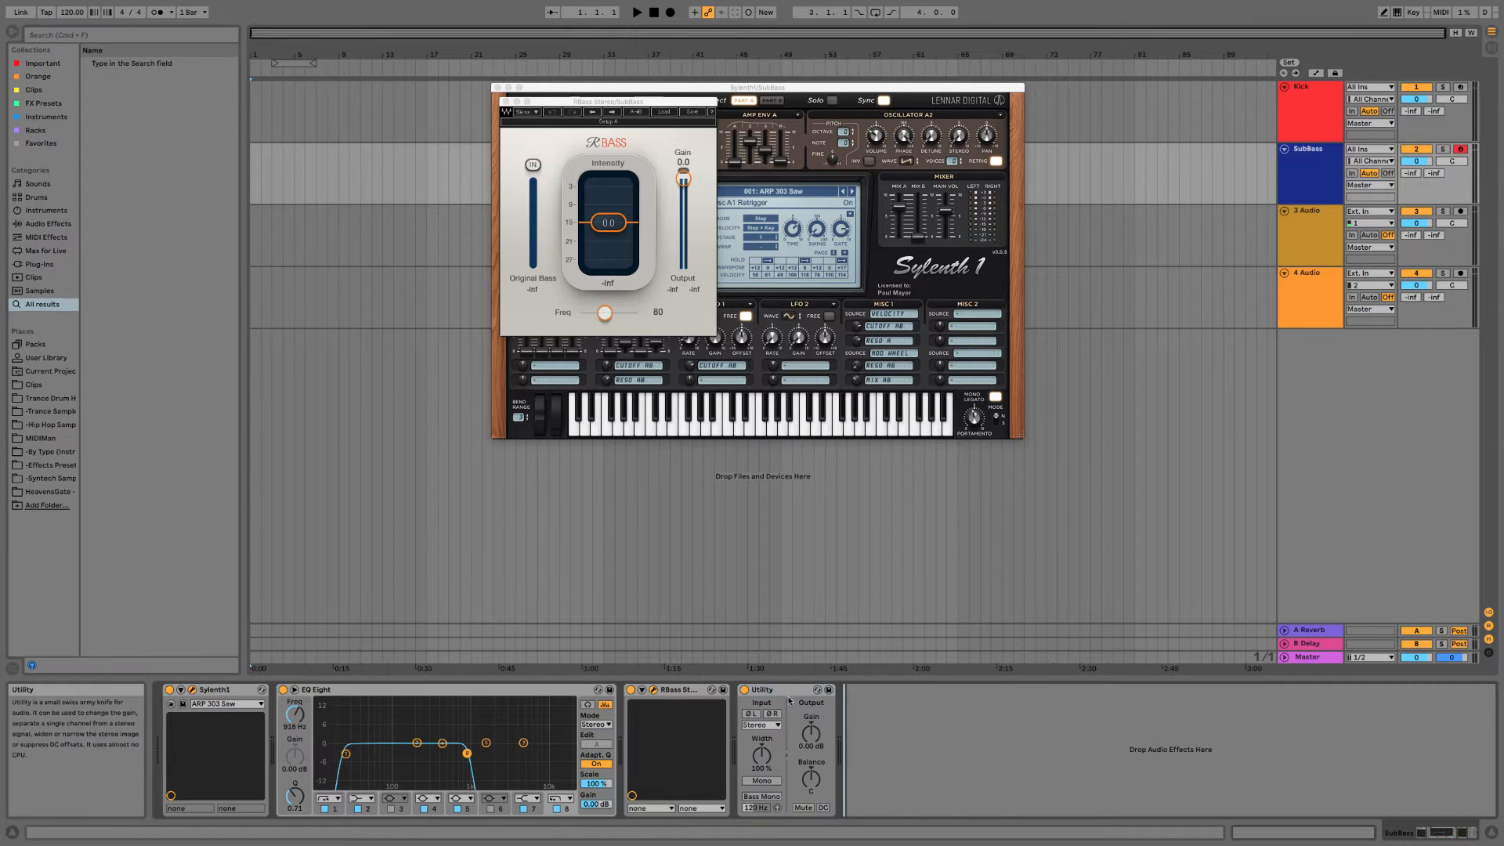
pyautogui.click(966, 716)
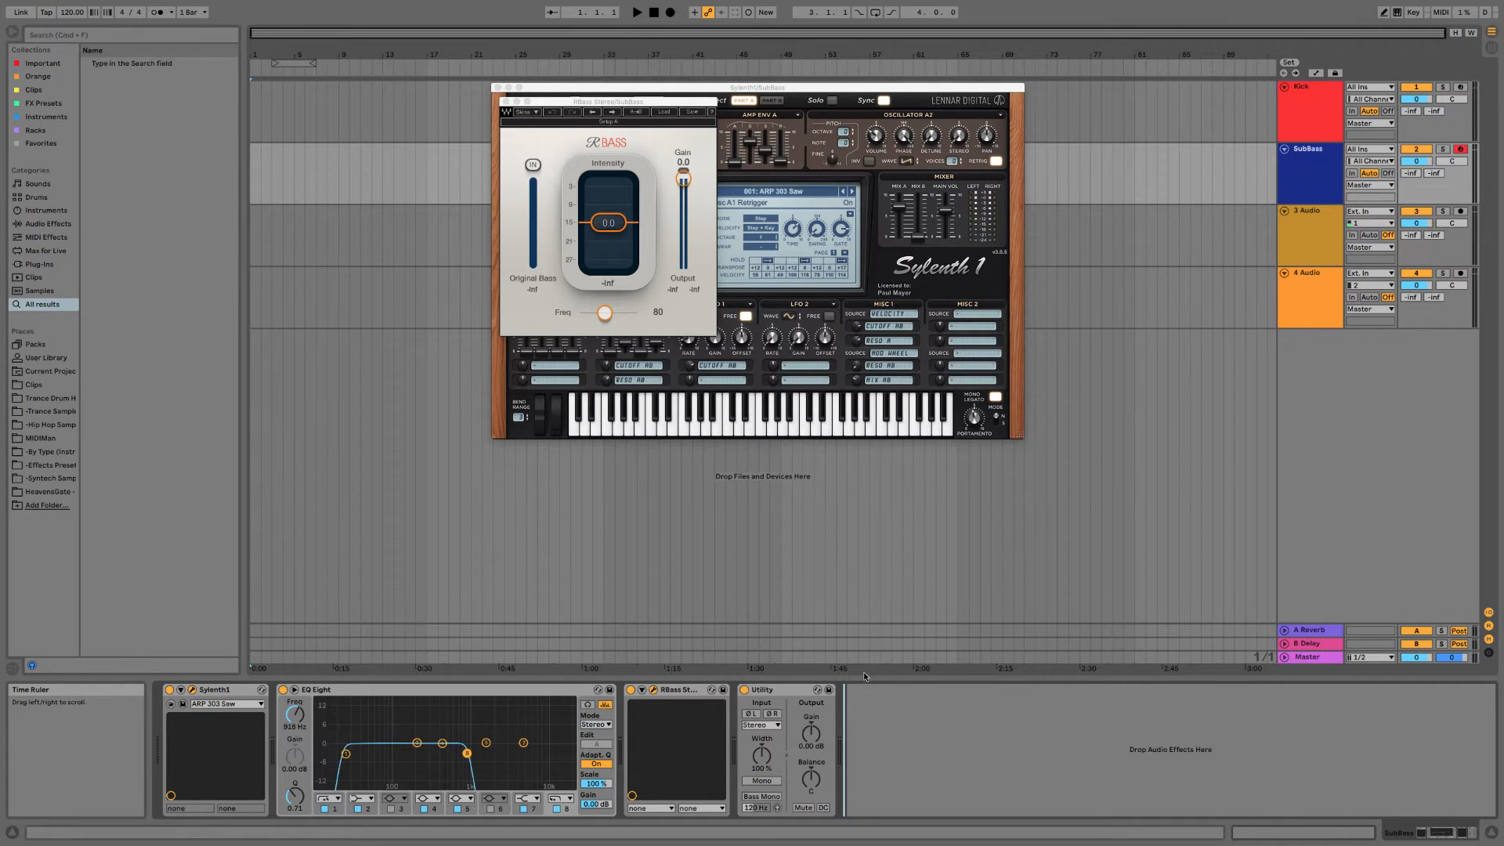
pyautogui.click(789, 690)
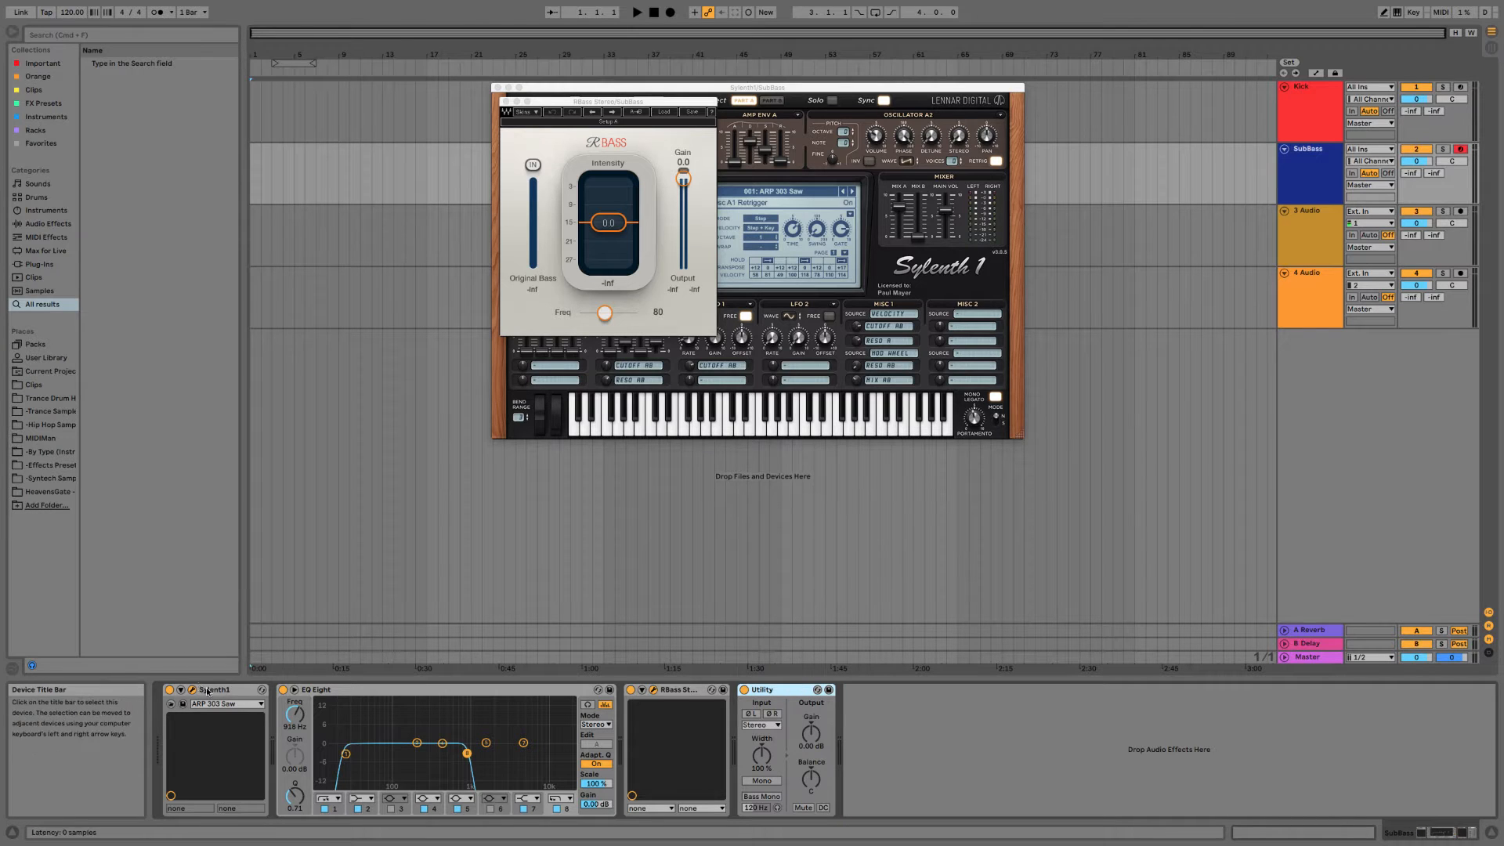
pyautogui.press('super+a')
pyautogui.press('super+g')
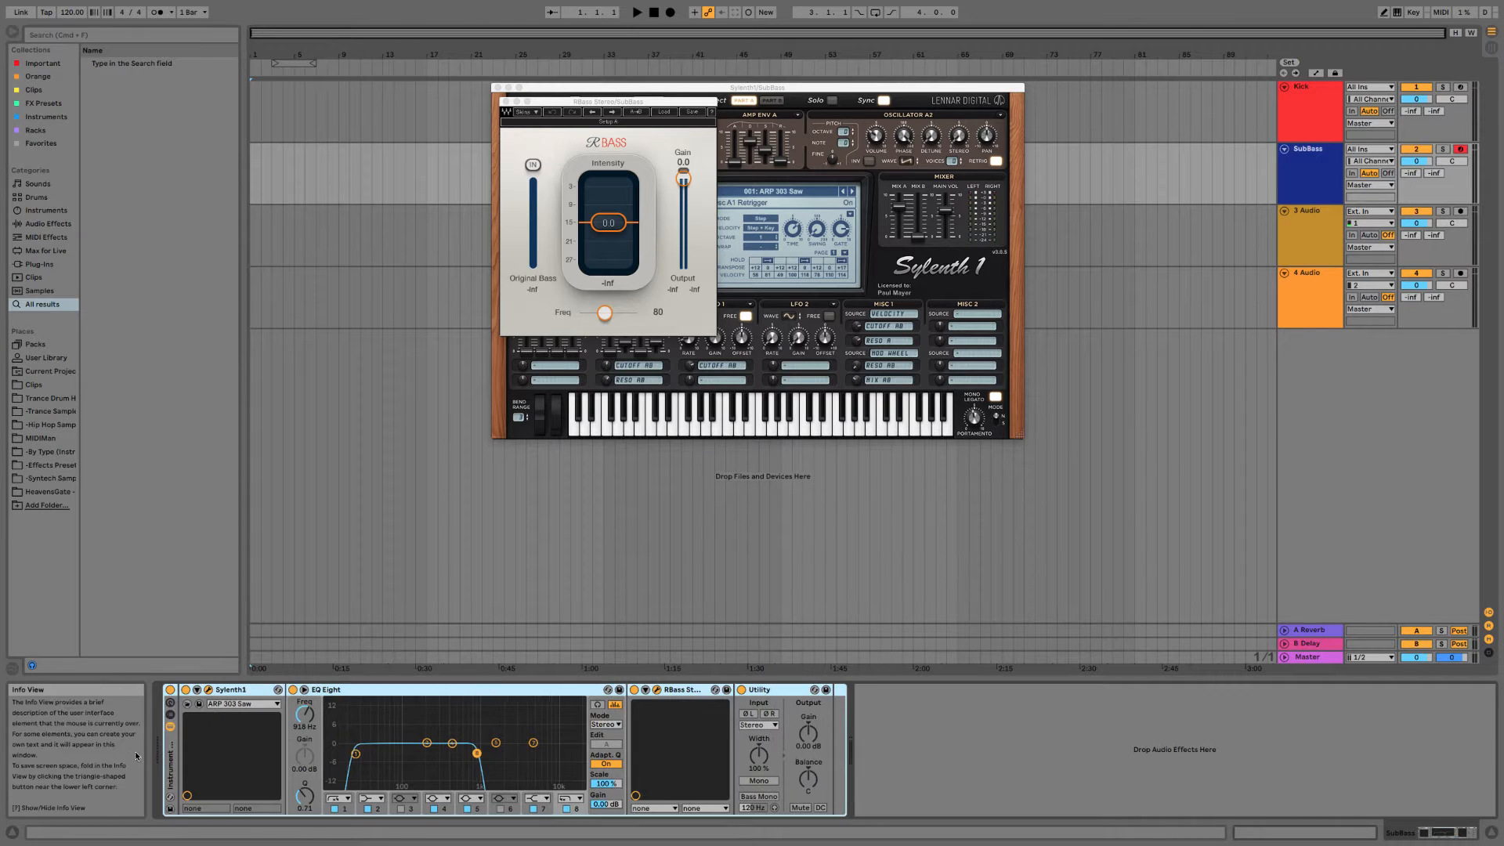
# Map the Utility's Gain to Macro 8 of the SubBass rack and rename the macro Sub Volume.
pyautogui.rightClick(826, 752)
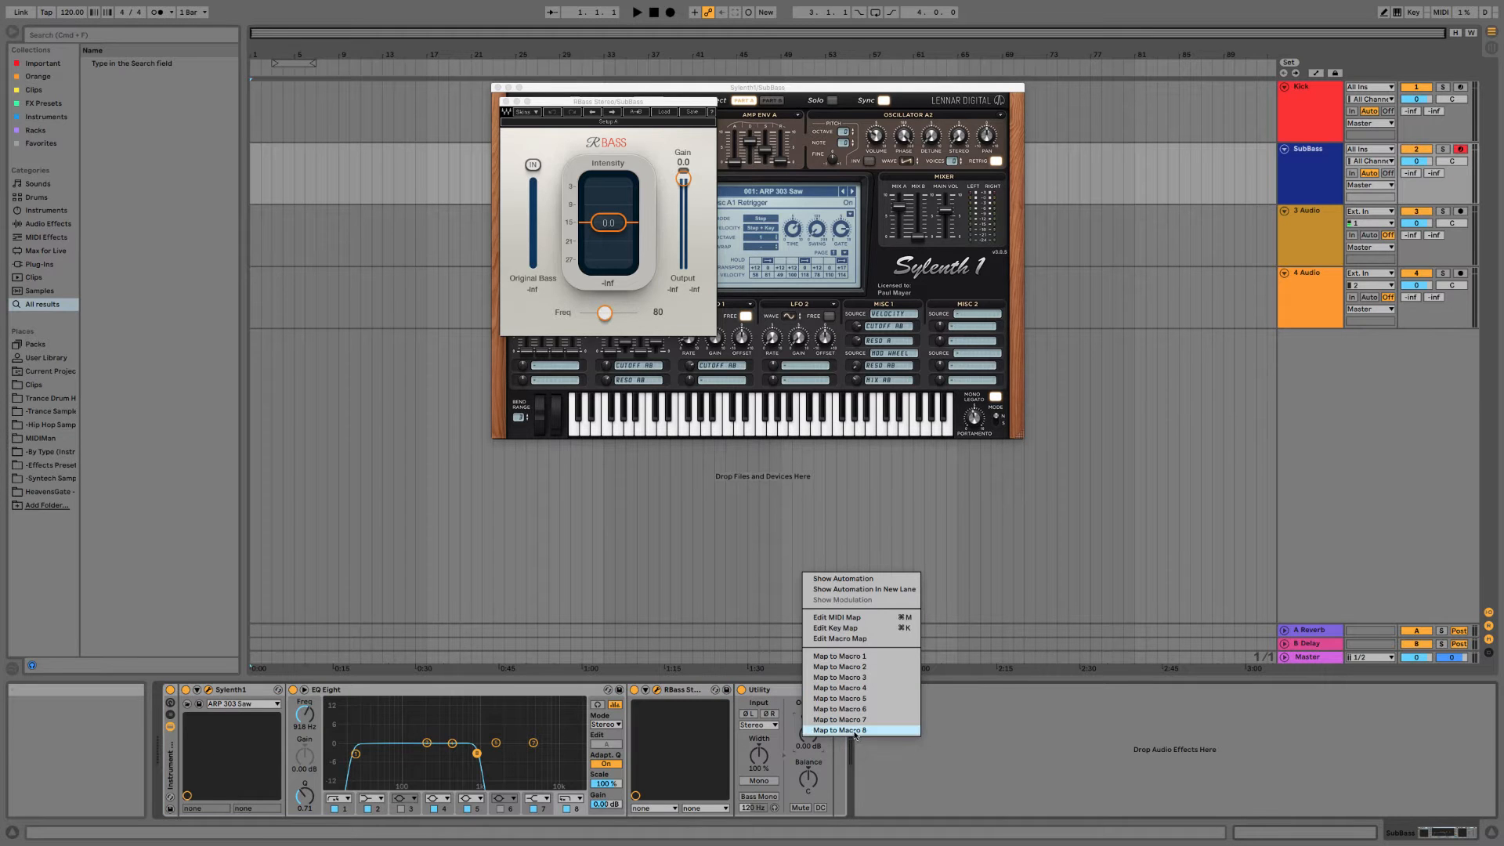
pyautogui.click(854, 732)
pyautogui.rightClick(306, 791)
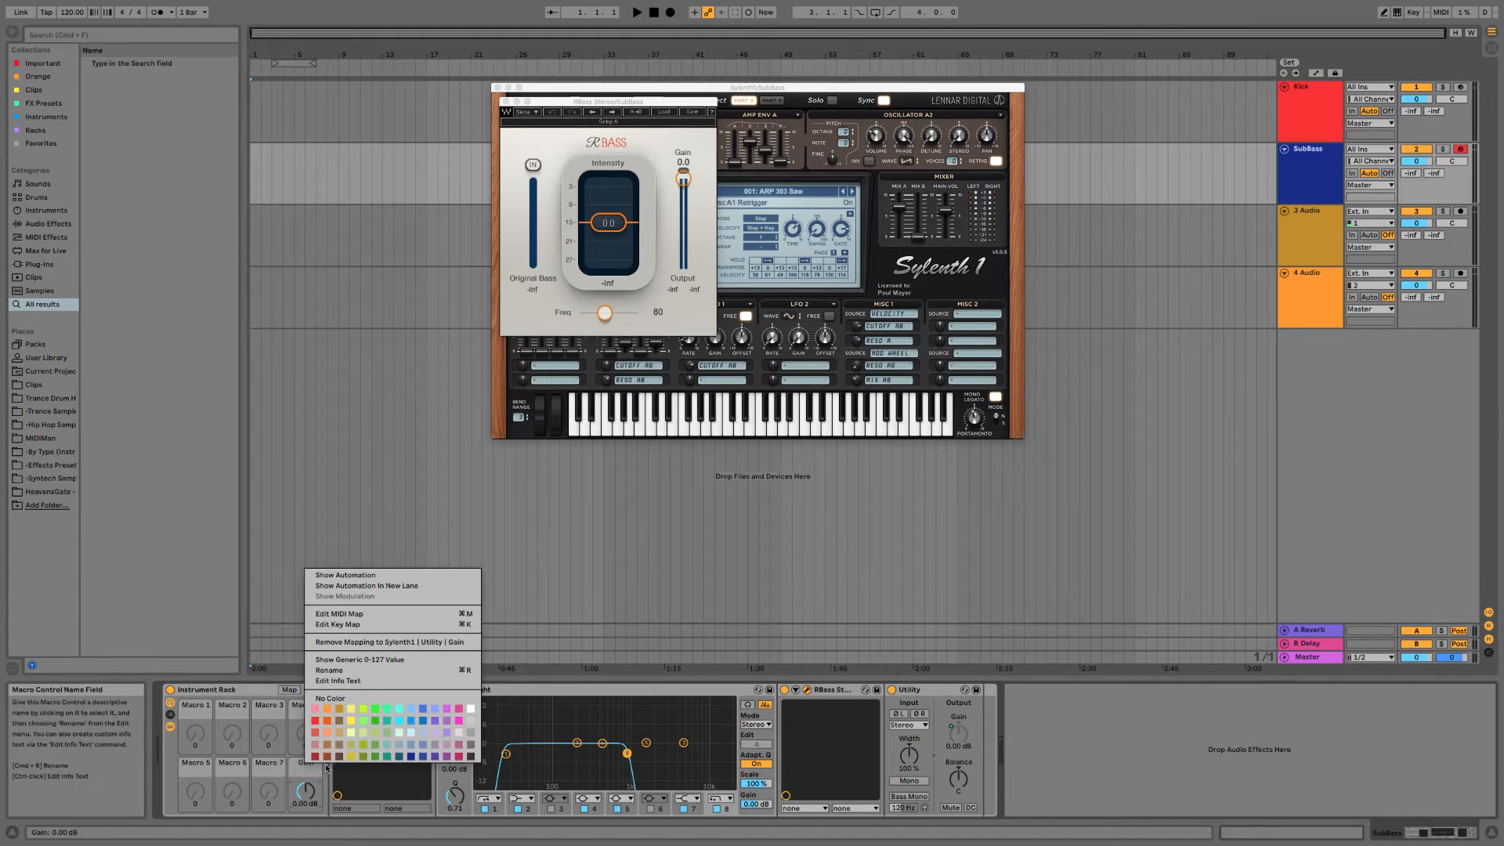
pyautogui.click(337, 681)
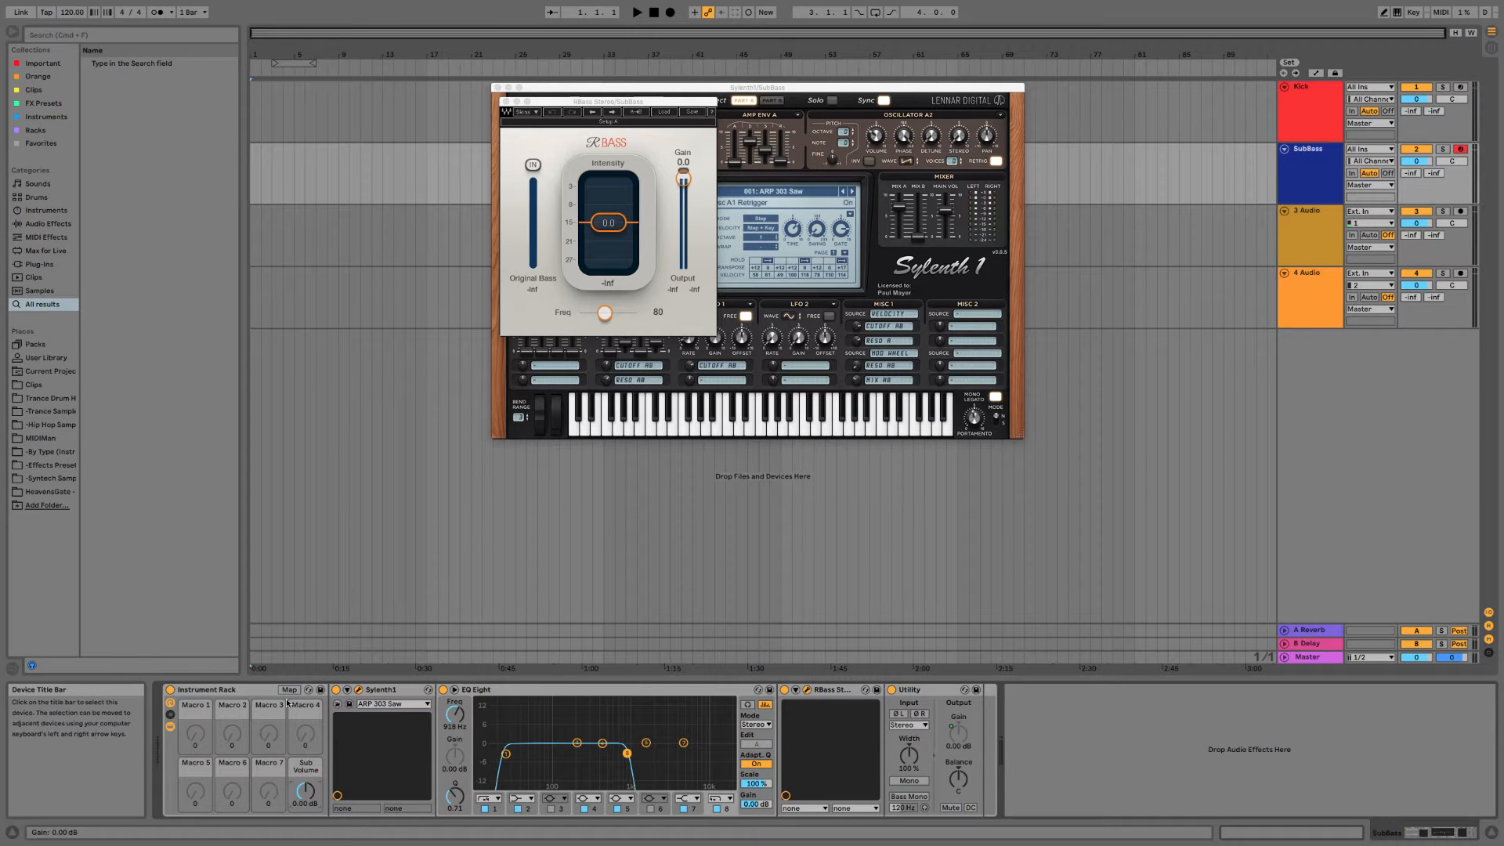
# Colour the Sub Volume macro black.
pyautogui.rightClick(311, 767)
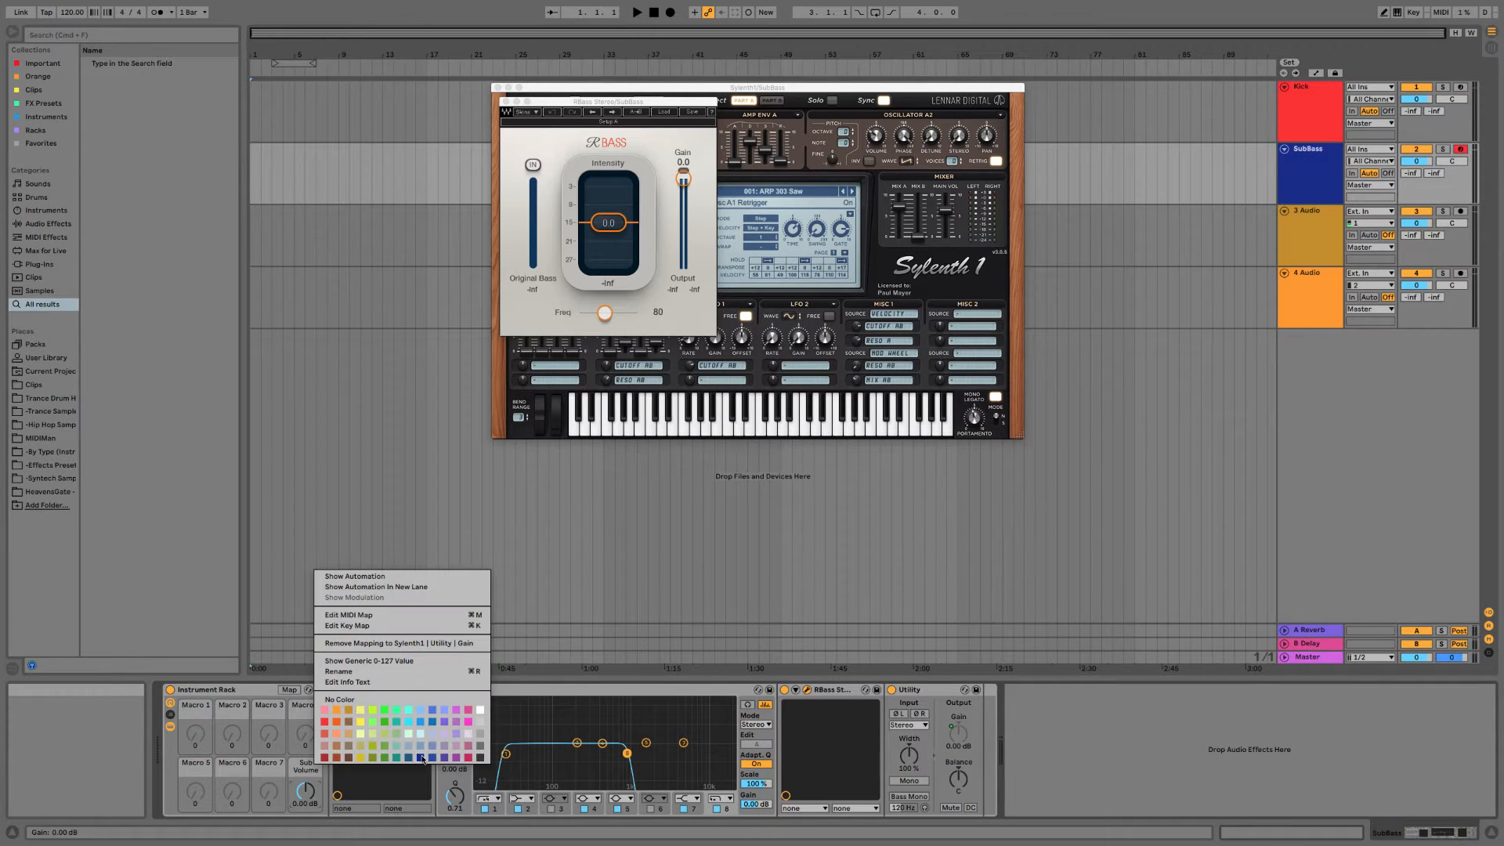
pyautogui.click(421, 758)
pyautogui.rightClick(307, 759)
pyautogui.click(474, 747)
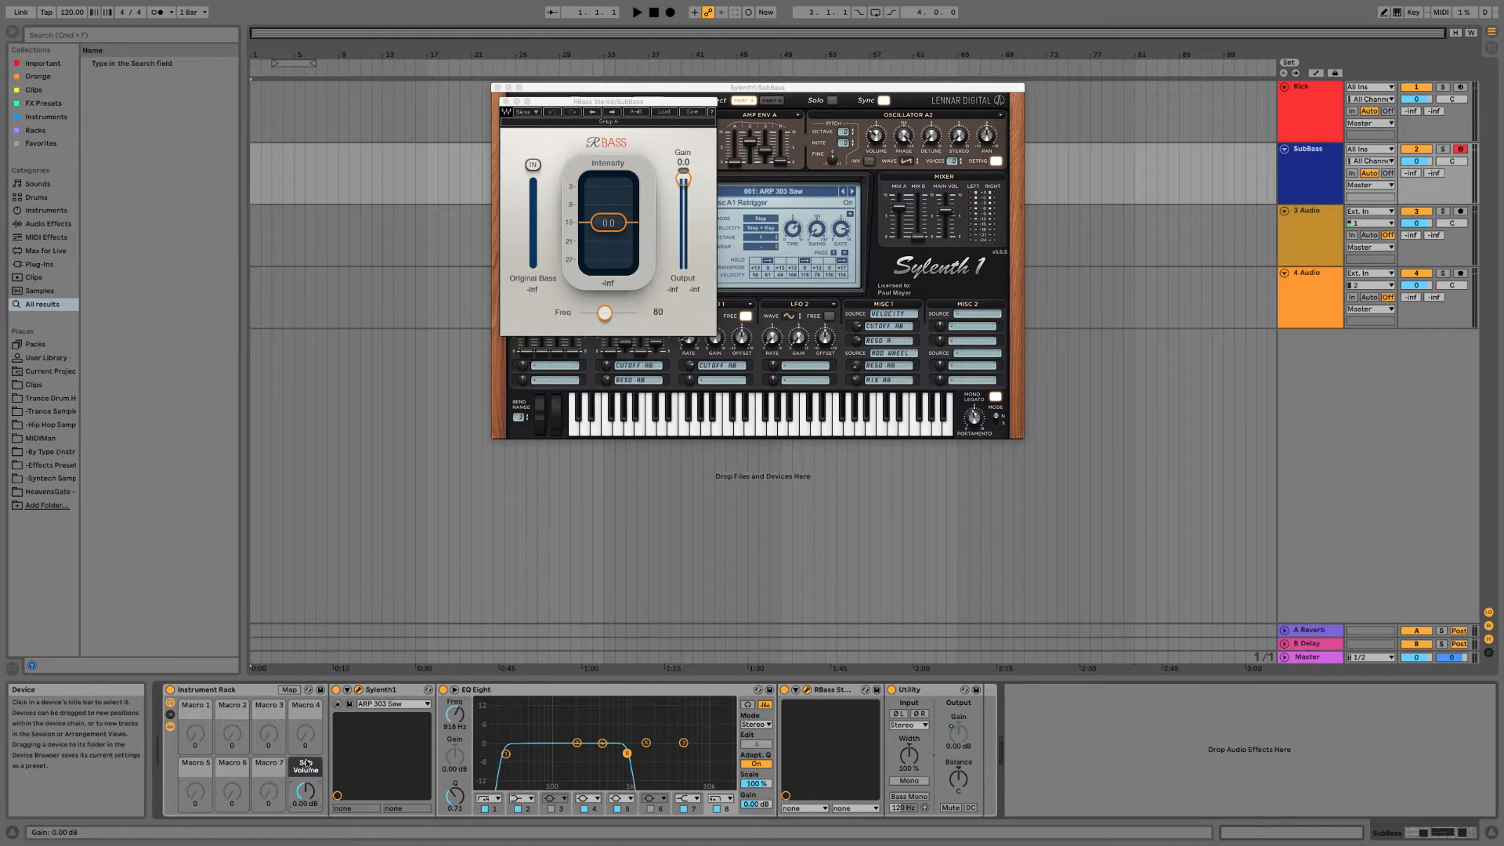
# Limit the Sub Volume macro mapping to a maximum gain of 0.00 dB.
pyautogui.click(289, 689)
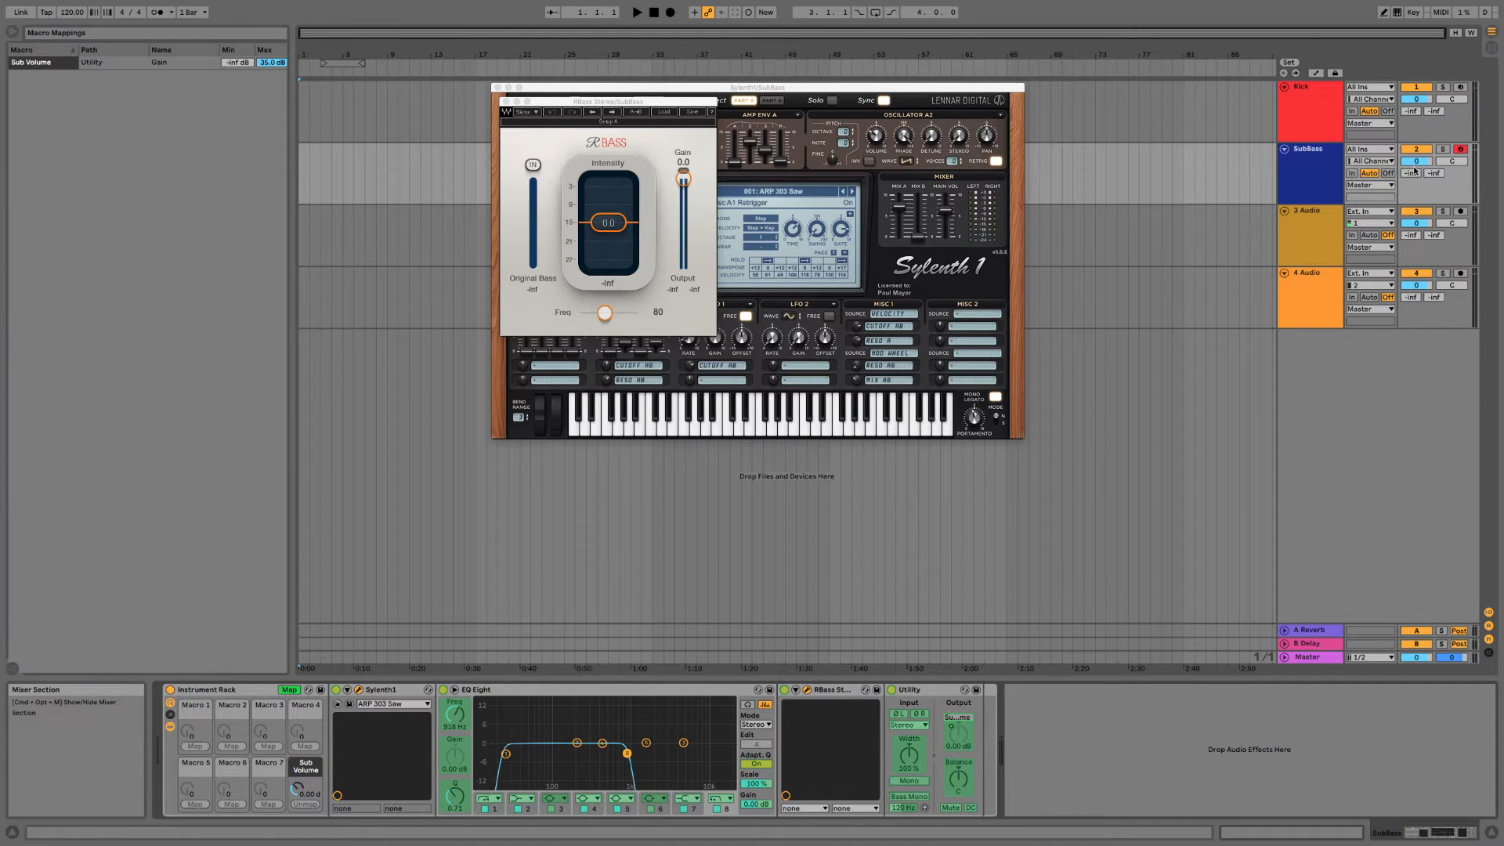
pyautogui.click(267, 64)
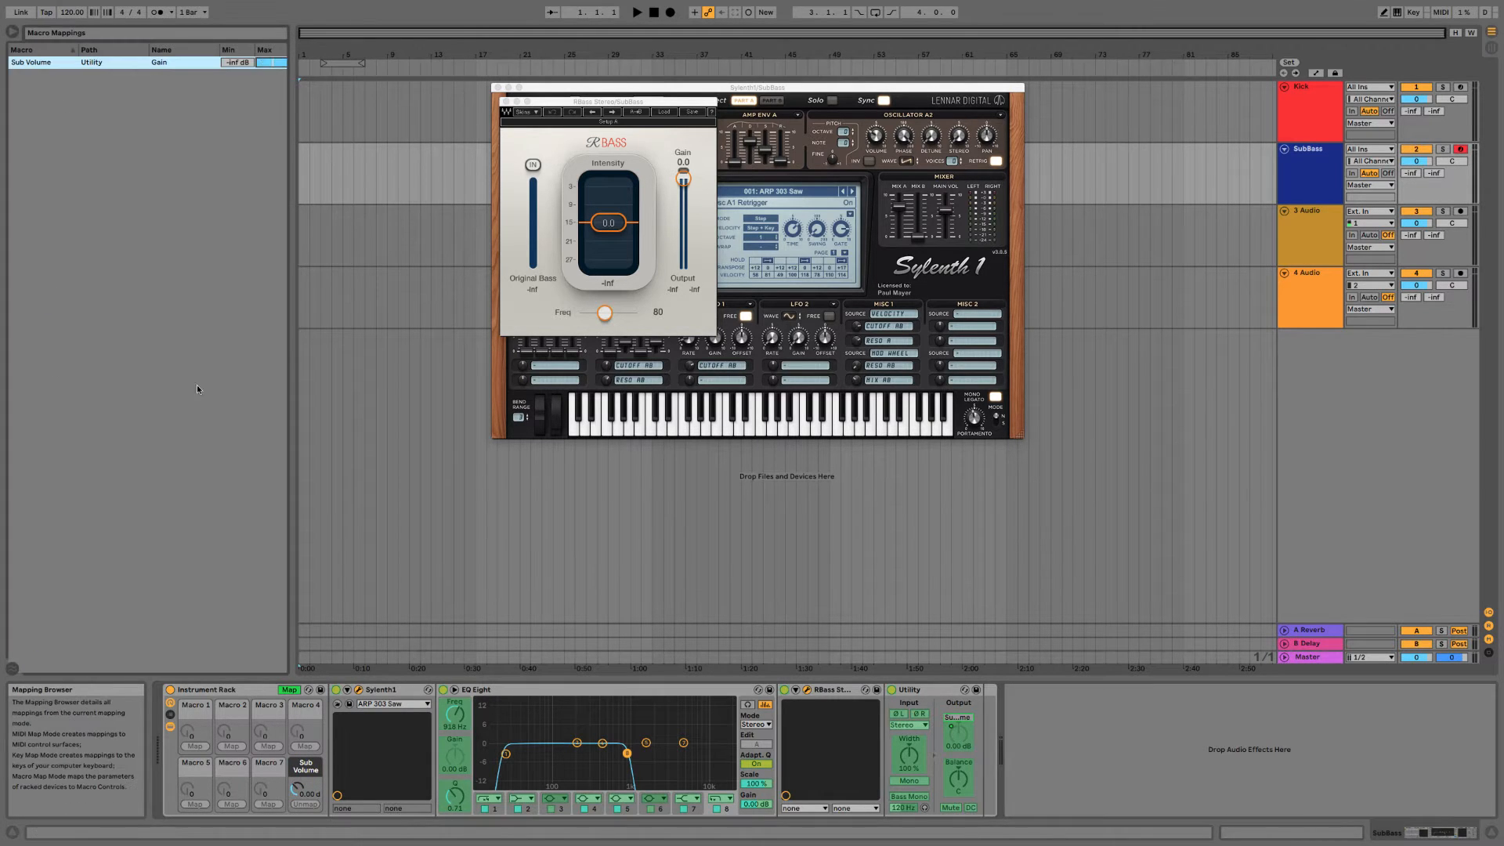
pyautogui.click(289, 689)
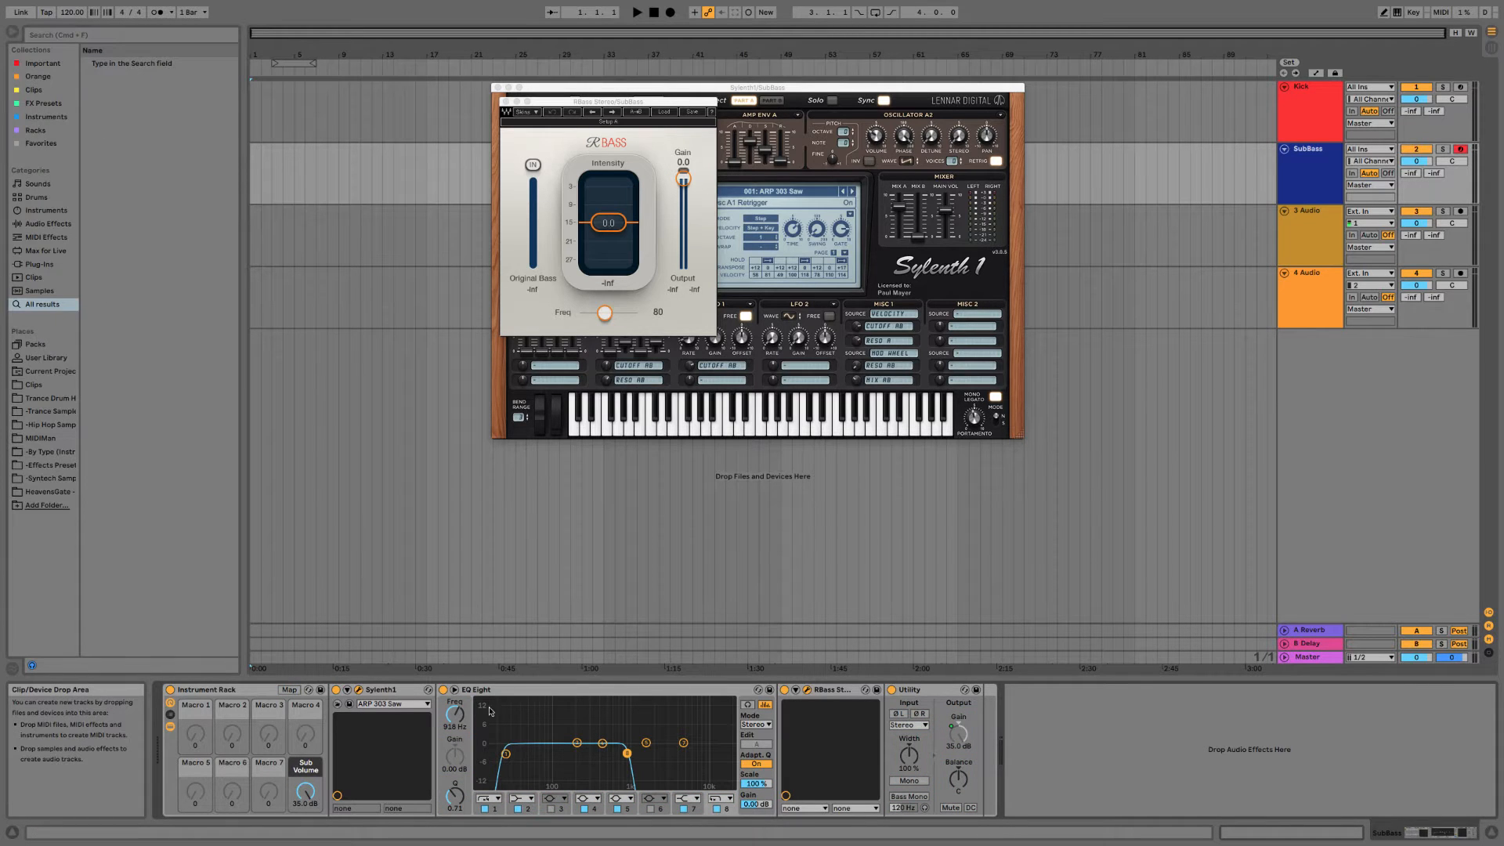
pyautogui.click(289, 689)
pyautogui.click(265, 65)
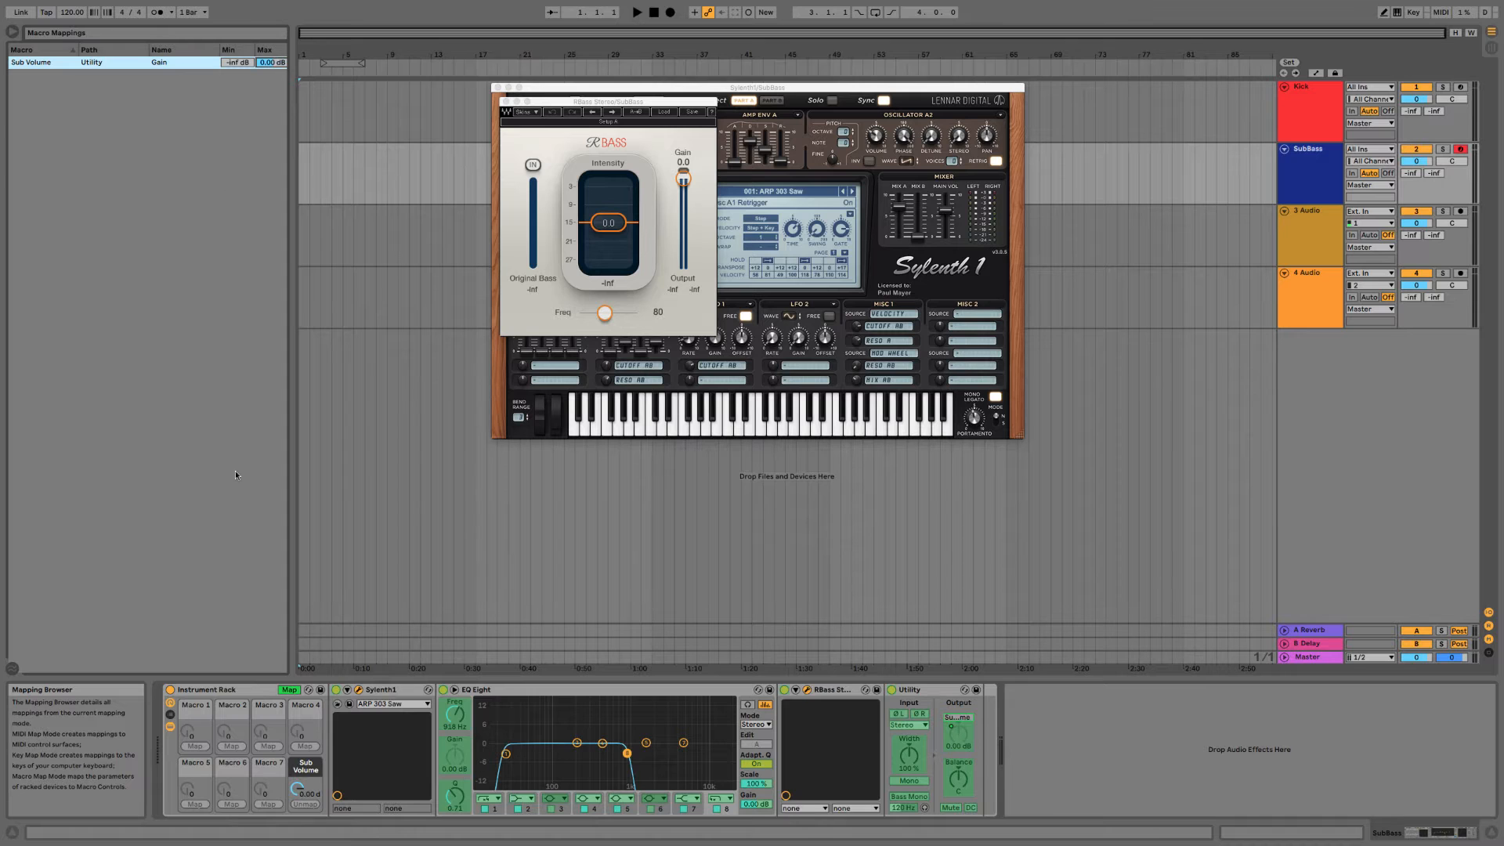
pyautogui.click(289, 689)
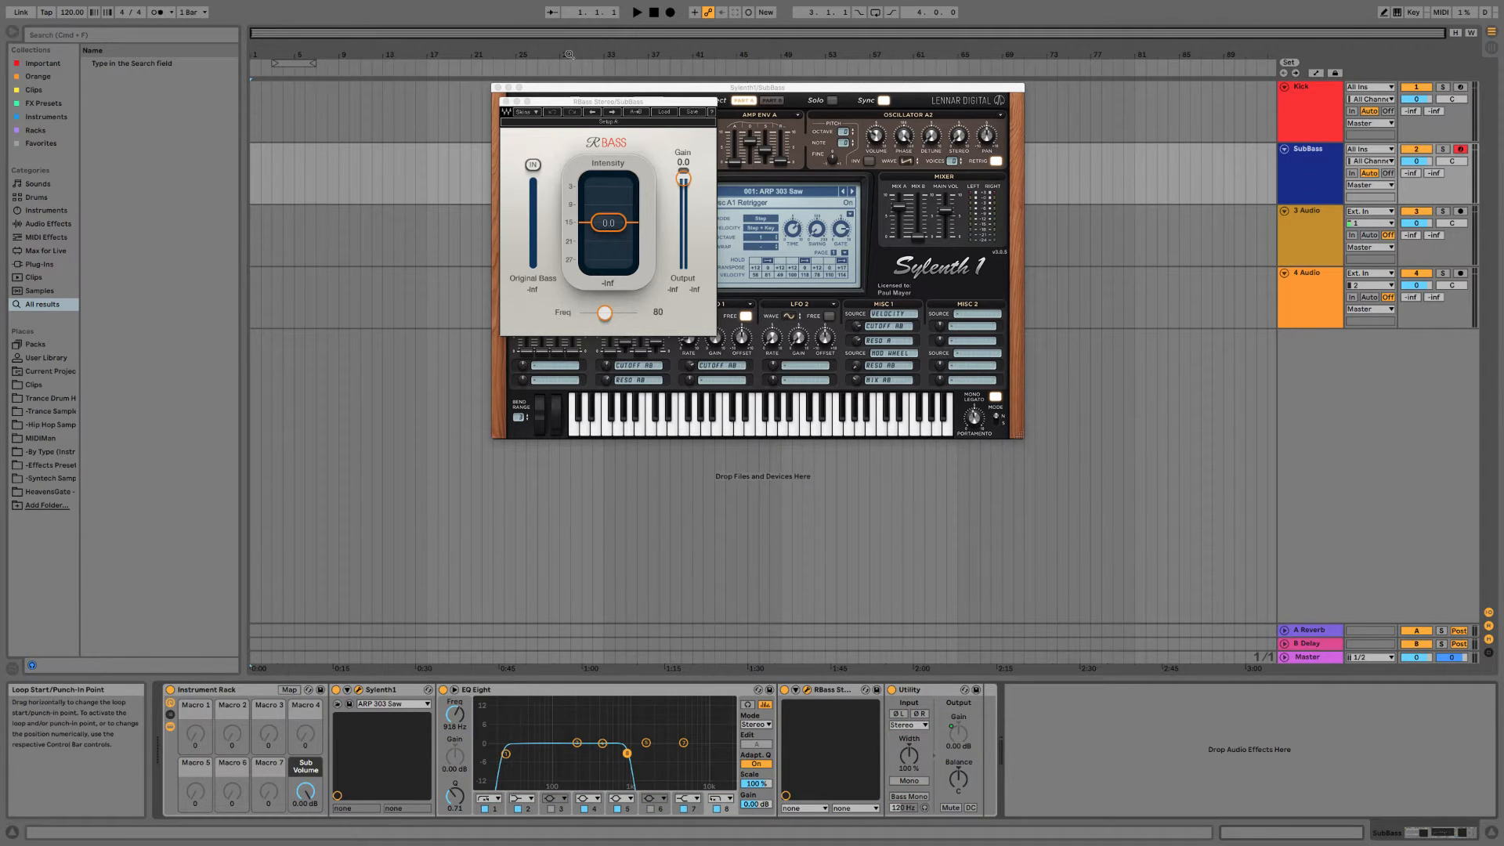
# Close the RBass window and set the Kick and SubBass track volumes to -6.0 dB.
pyautogui.click(506, 102)
pyautogui.click(523, 88)
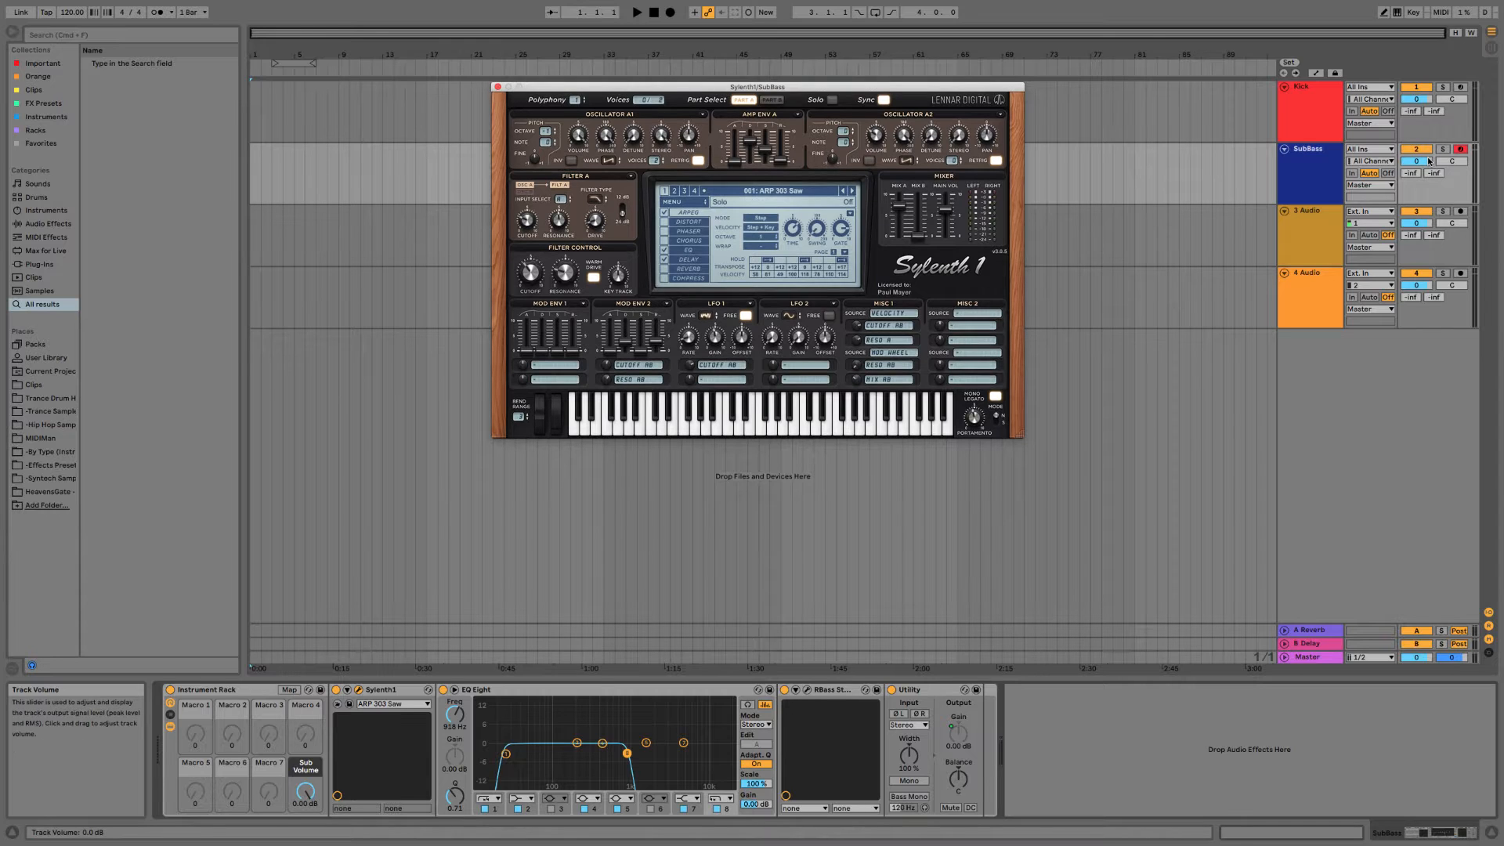
pyautogui.moveTo(1428, 161); pyautogui.dragTo(1428, 160)
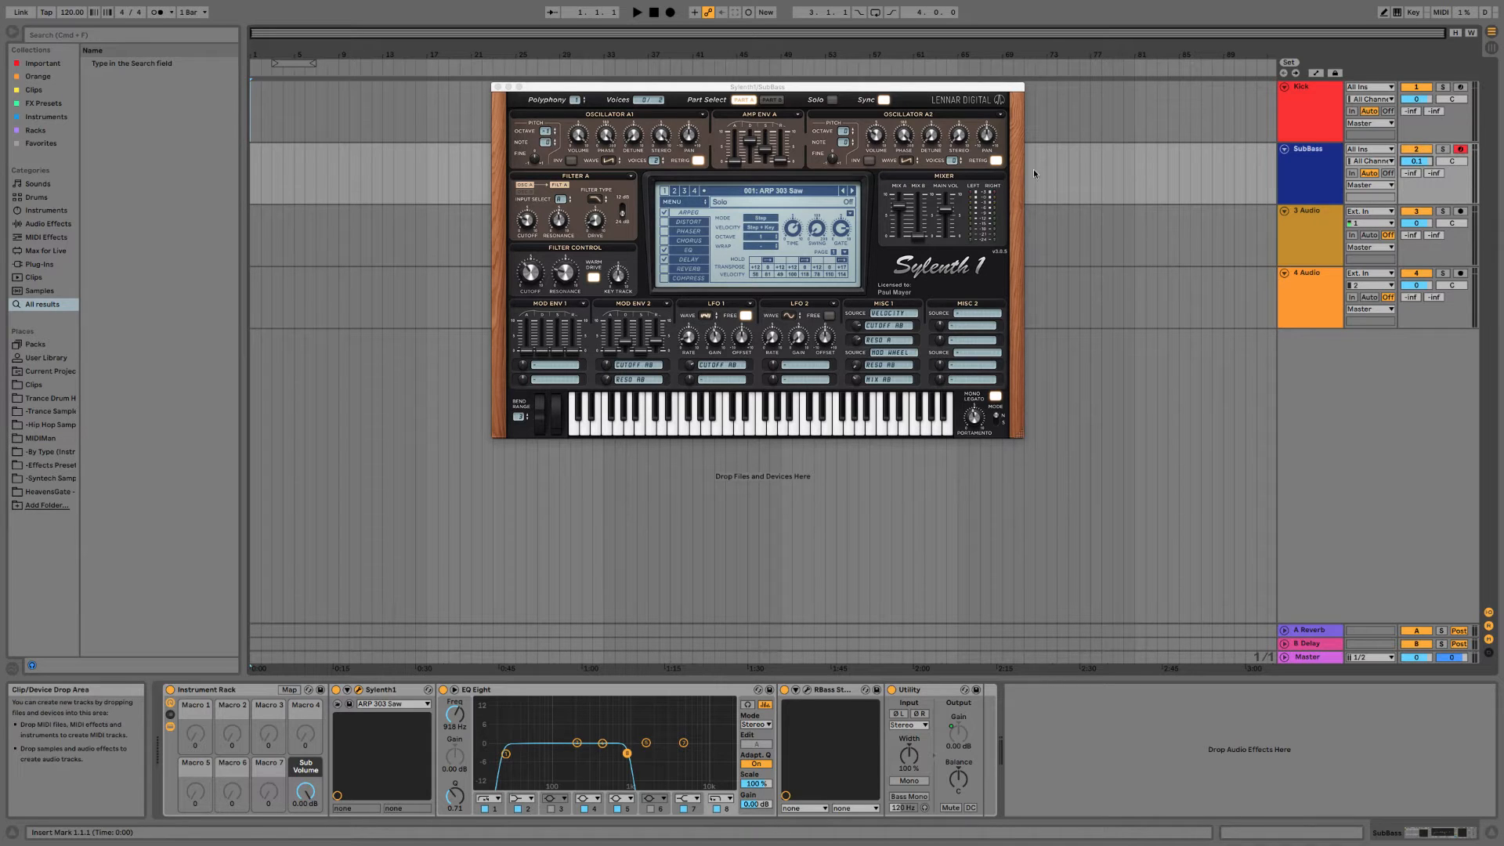
pyautogui.moveTo(1416, 160); pyautogui.dragTo(1416, 168)
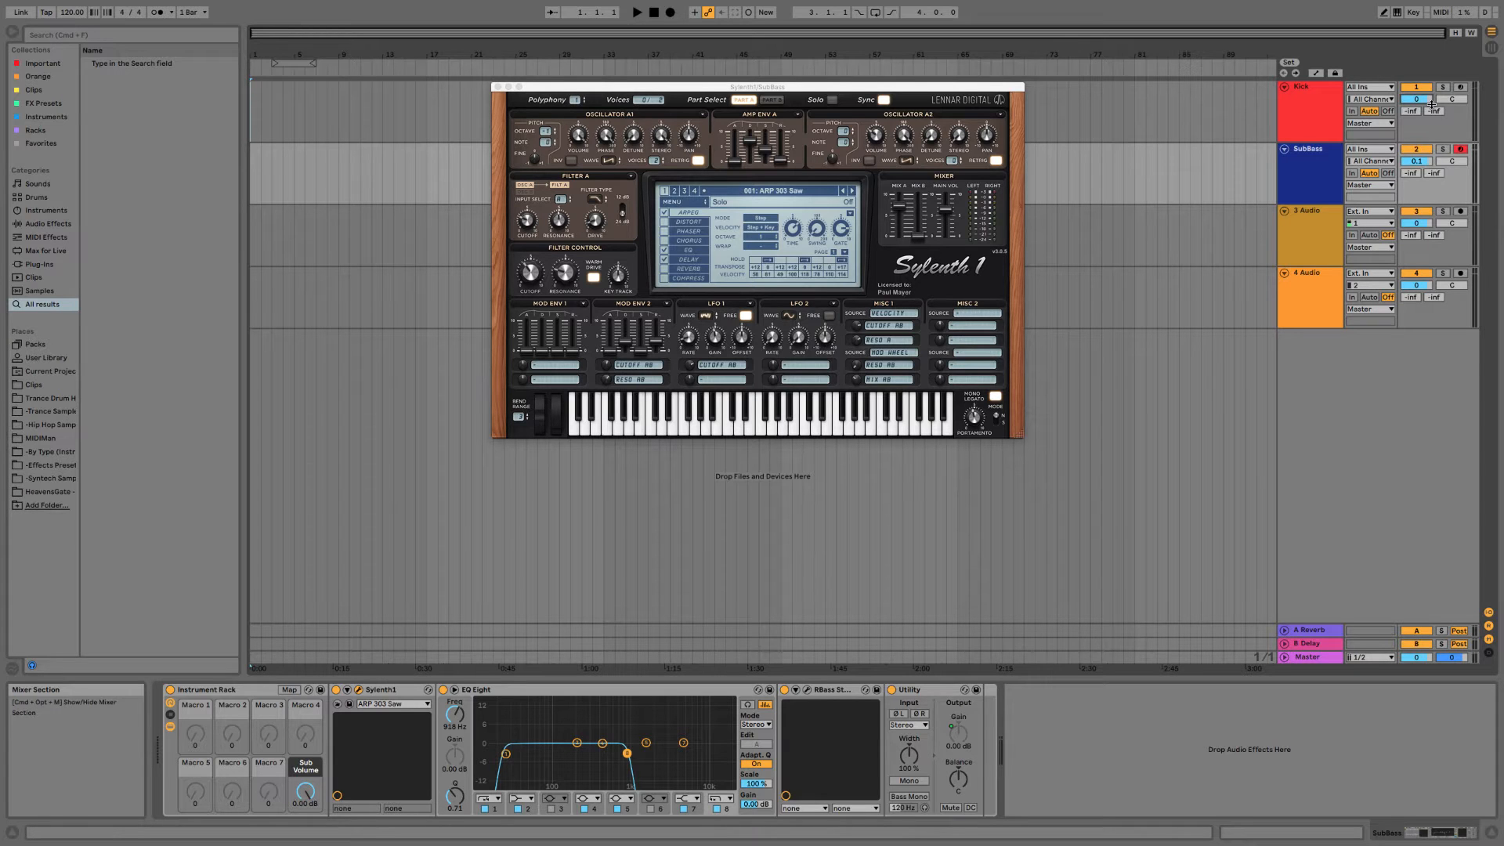
pyautogui.click(1340, 93)
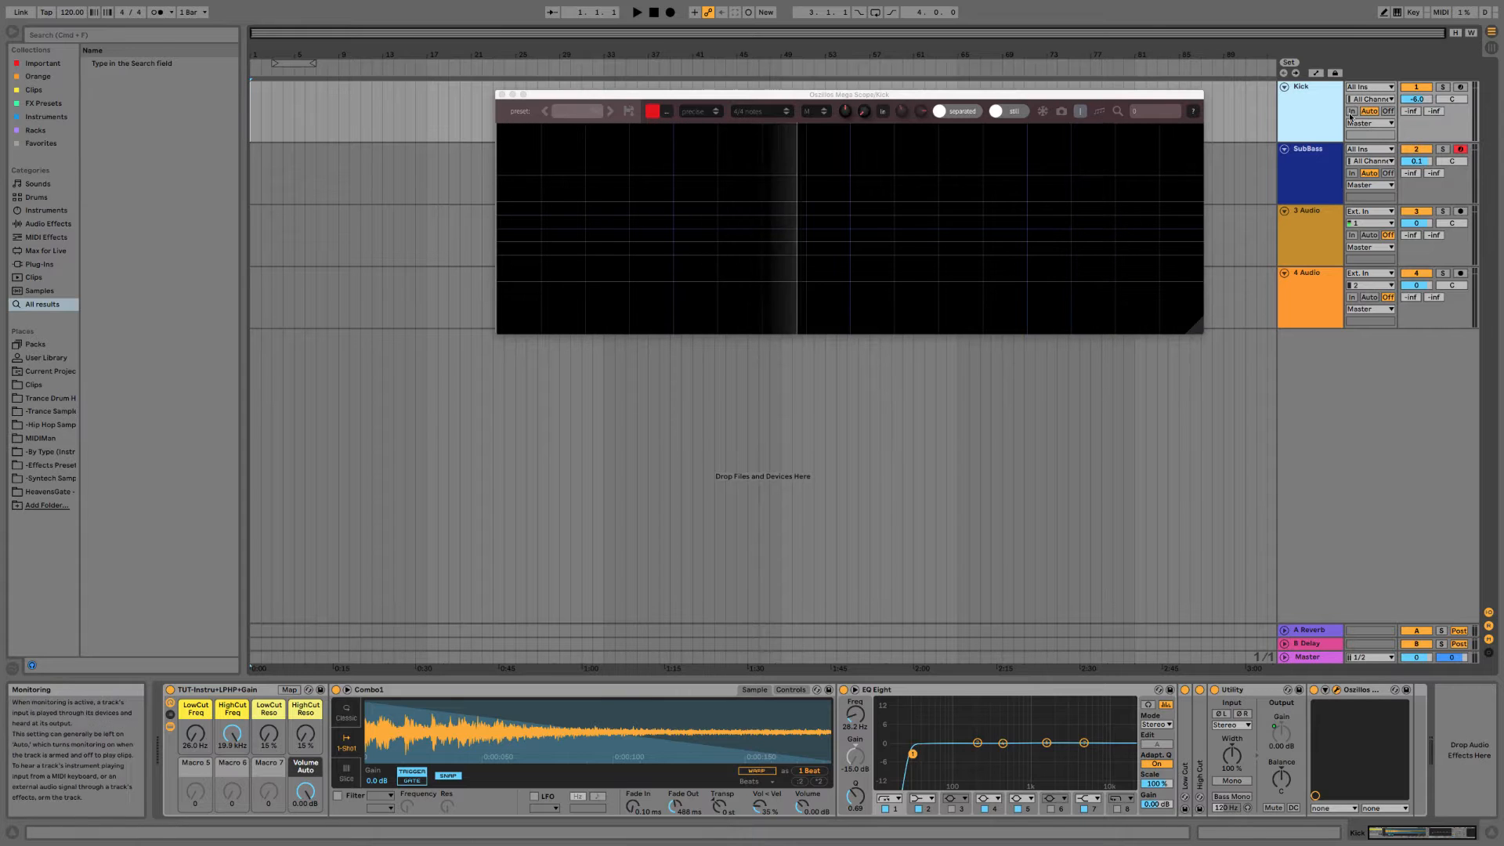
pyautogui.click(1325, 179)
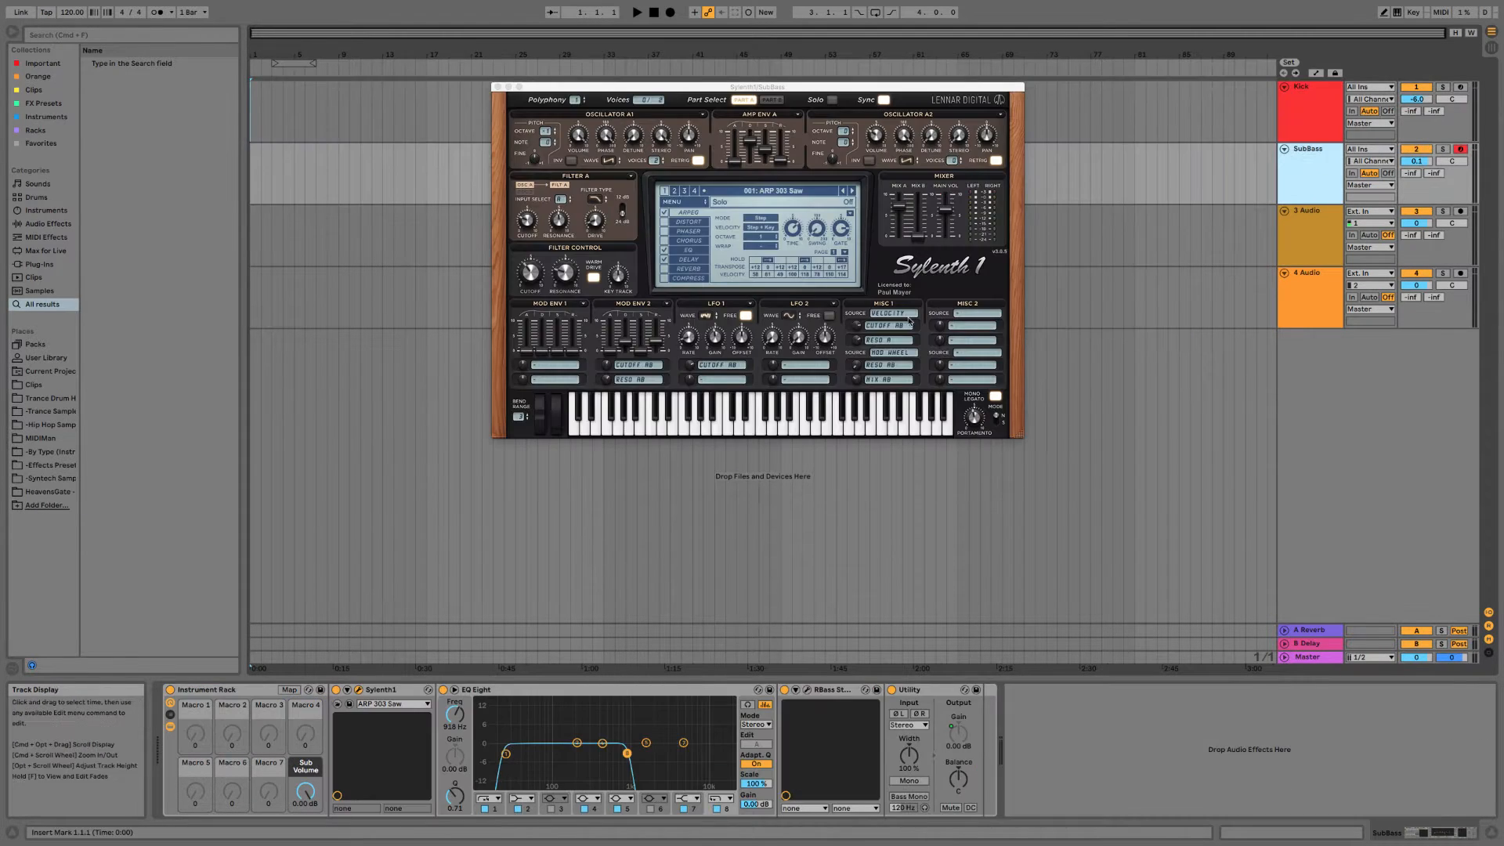
pyautogui.rightClick(1316, 174)
pyautogui.click(1437, 345)
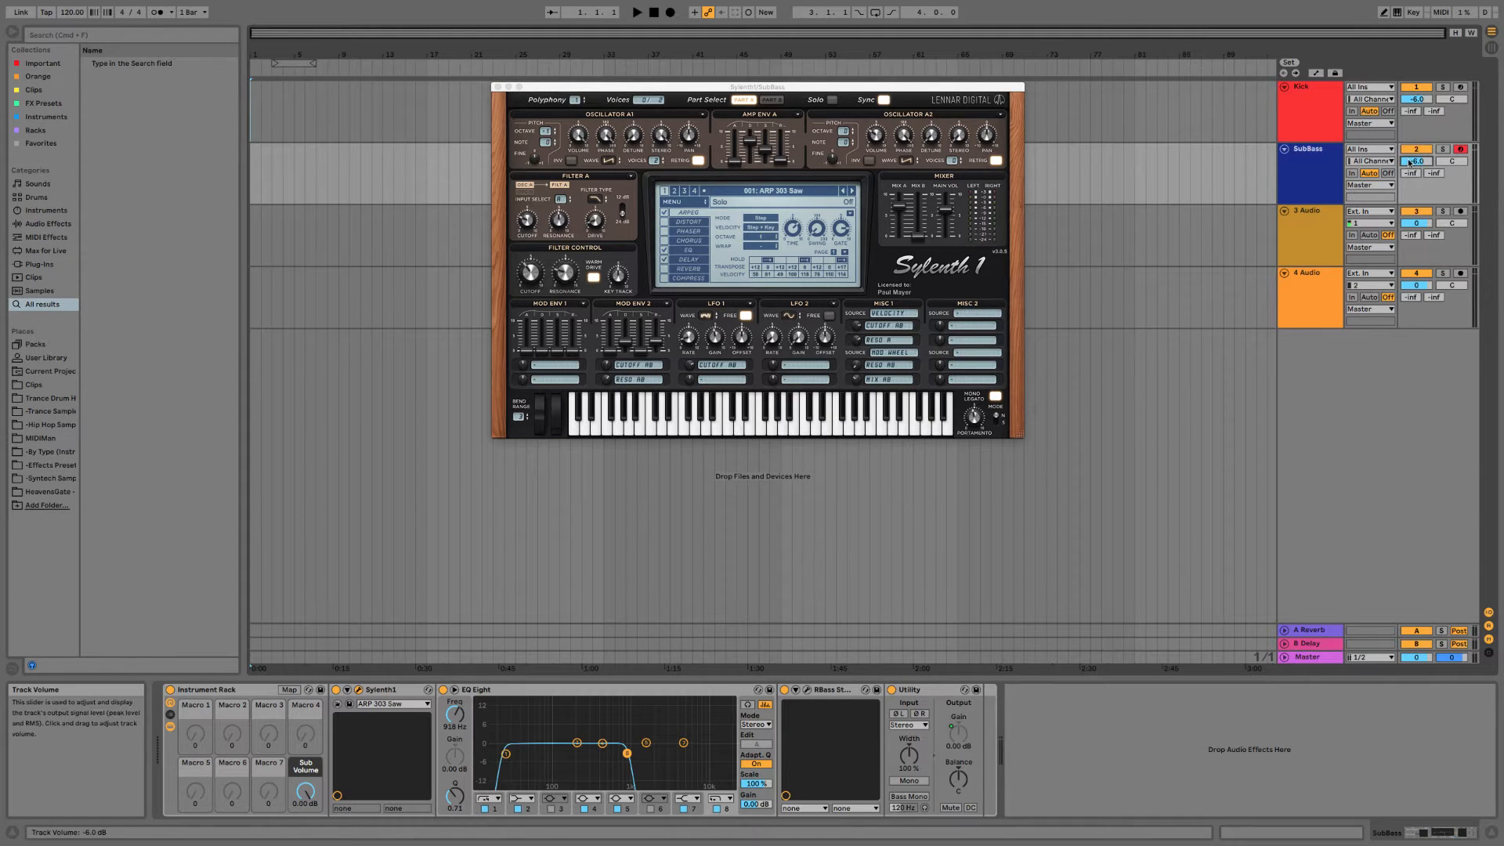
pyautogui.click(1324, 99)
pyautogui.click(1315, 174)
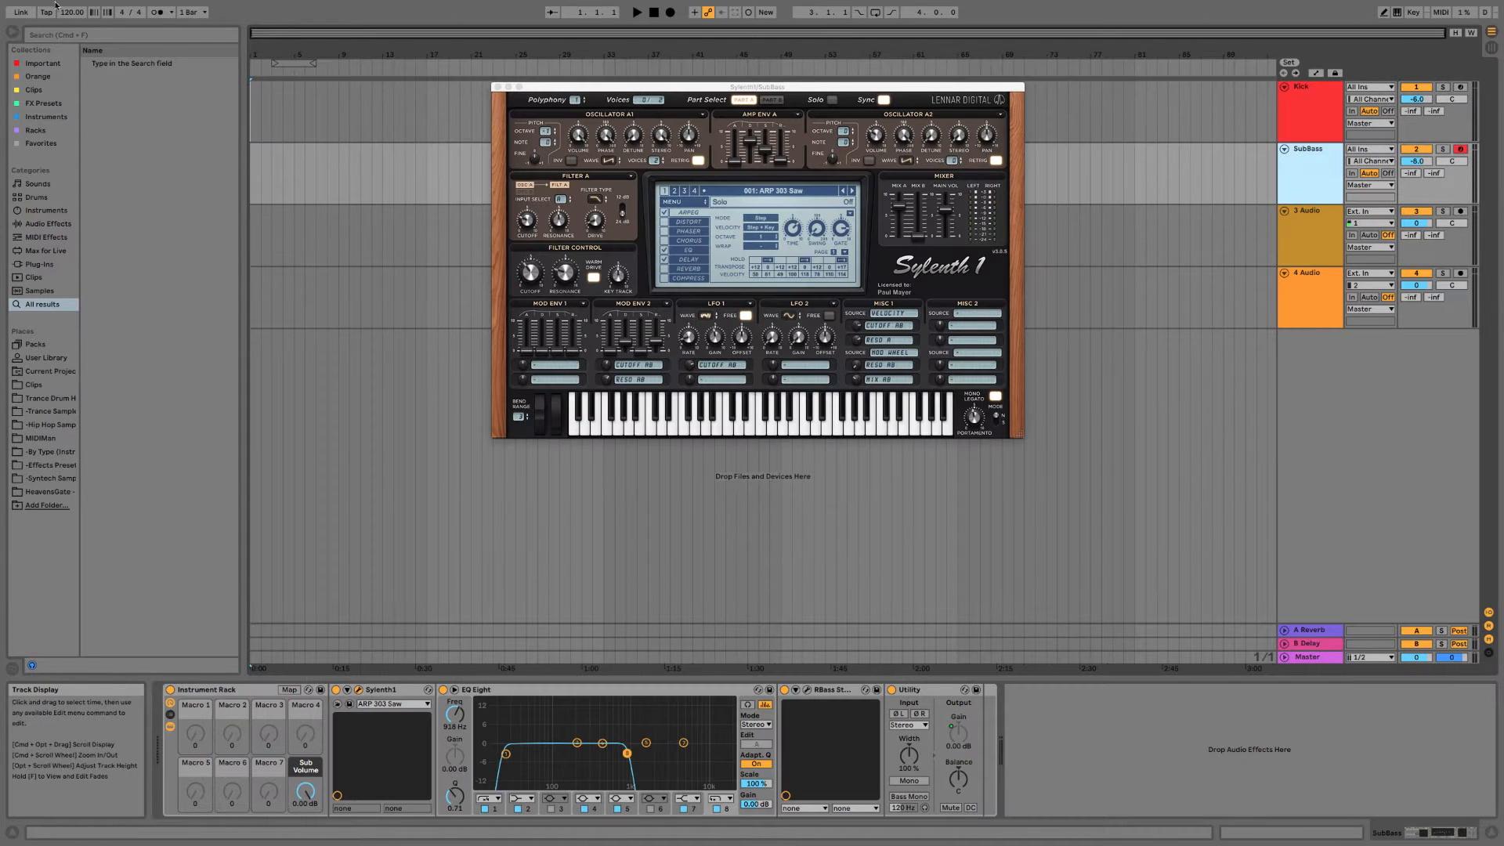
# Copy the Oszillos Mega Scope from Kick to the end of the SubBass chain and set the copy's colour to blue.
pyautogui.click(126, 181)
pyautogui.click(1318, 106)
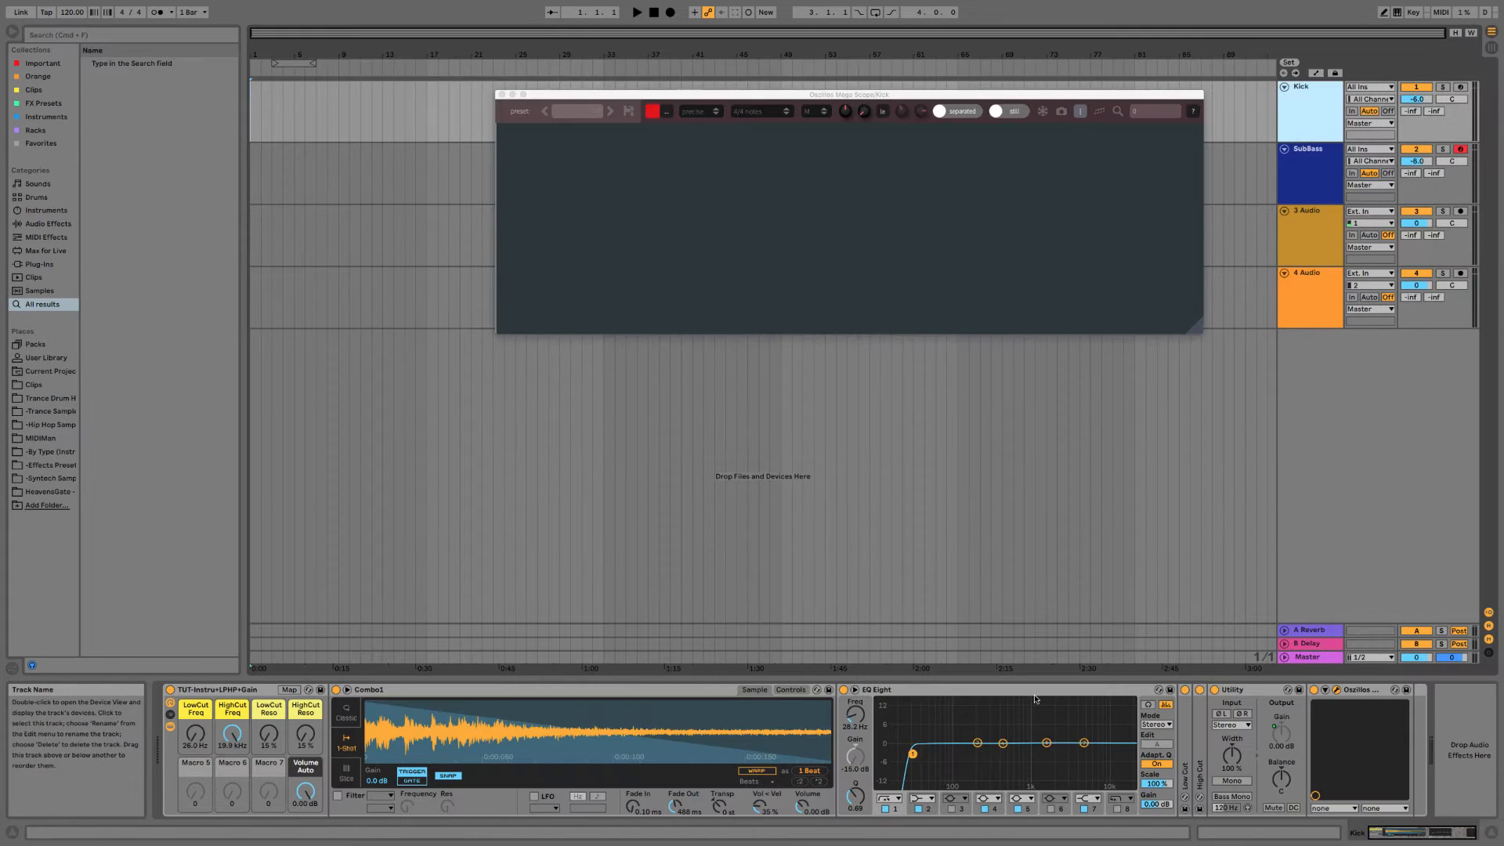
pyautogui.click(1380, 692)
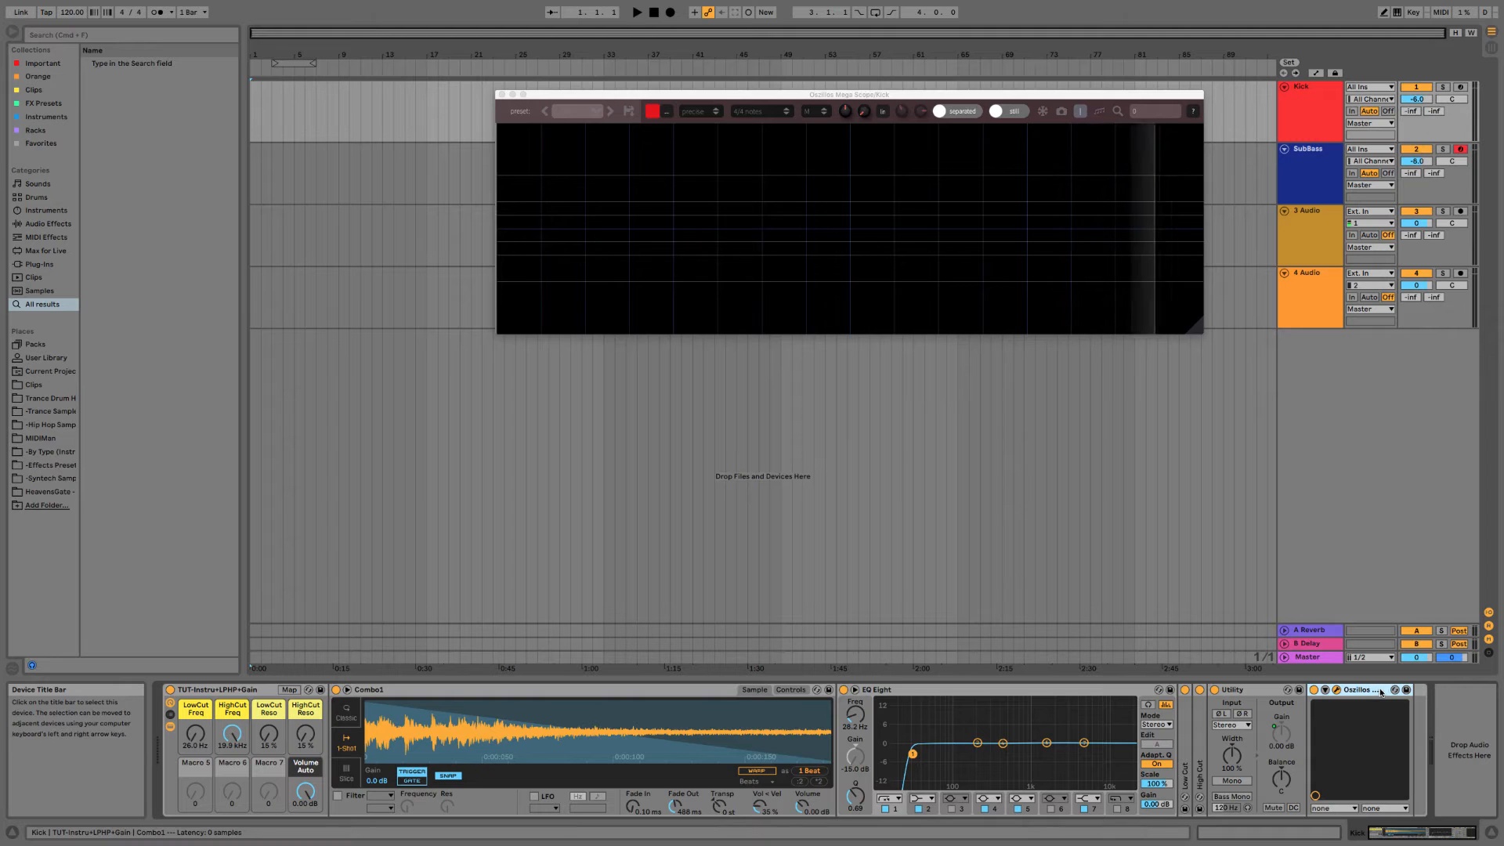
pyautogui.click(1315, 190)
pyautogui.click(1167, 757)
pyautogui.press('super+v')
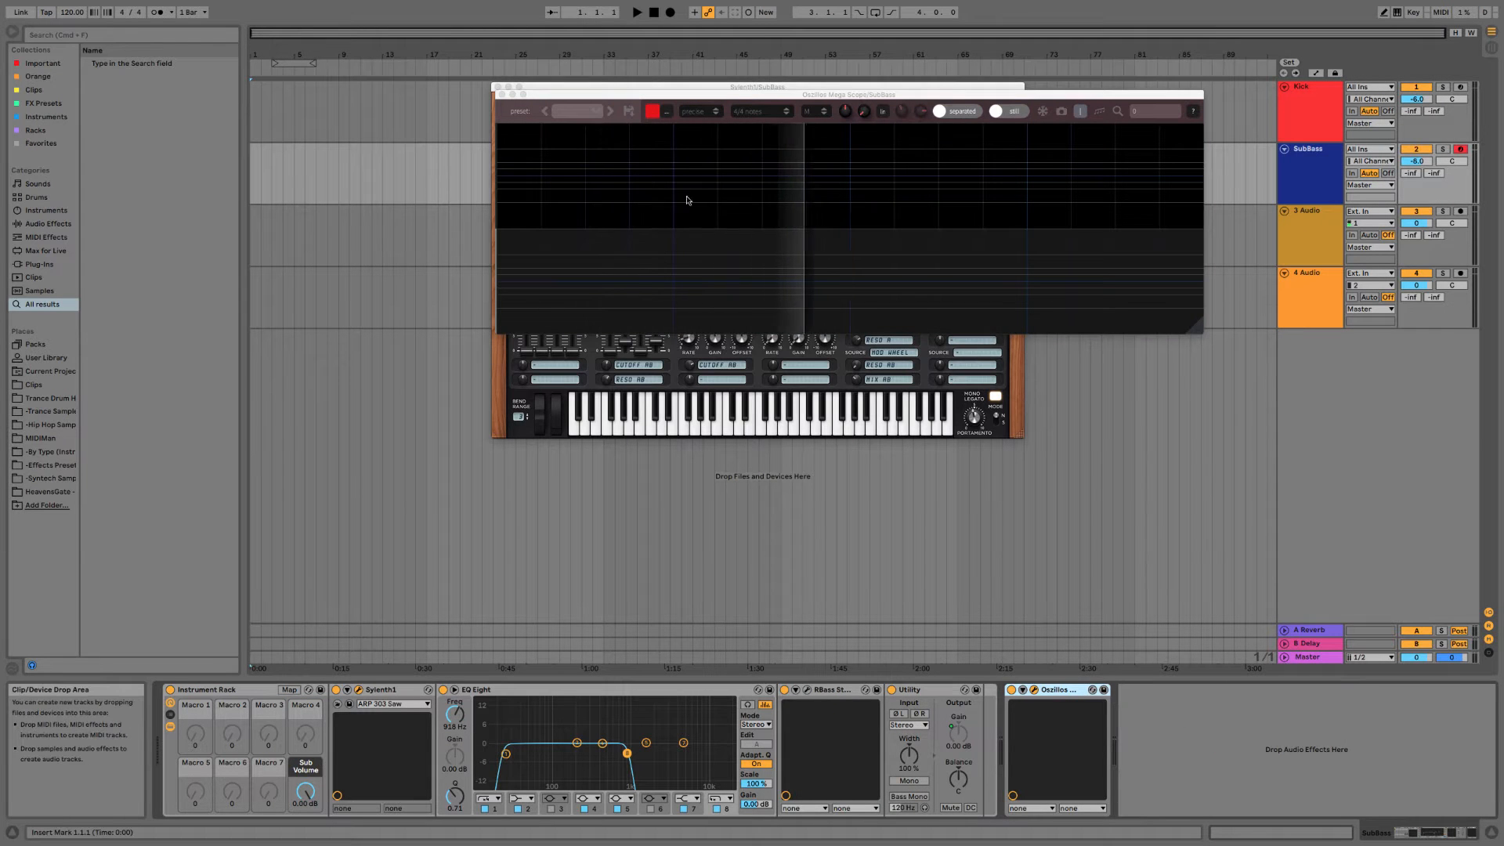
pyautogui.click(649, 112)
pyautogui.click(701, 203)
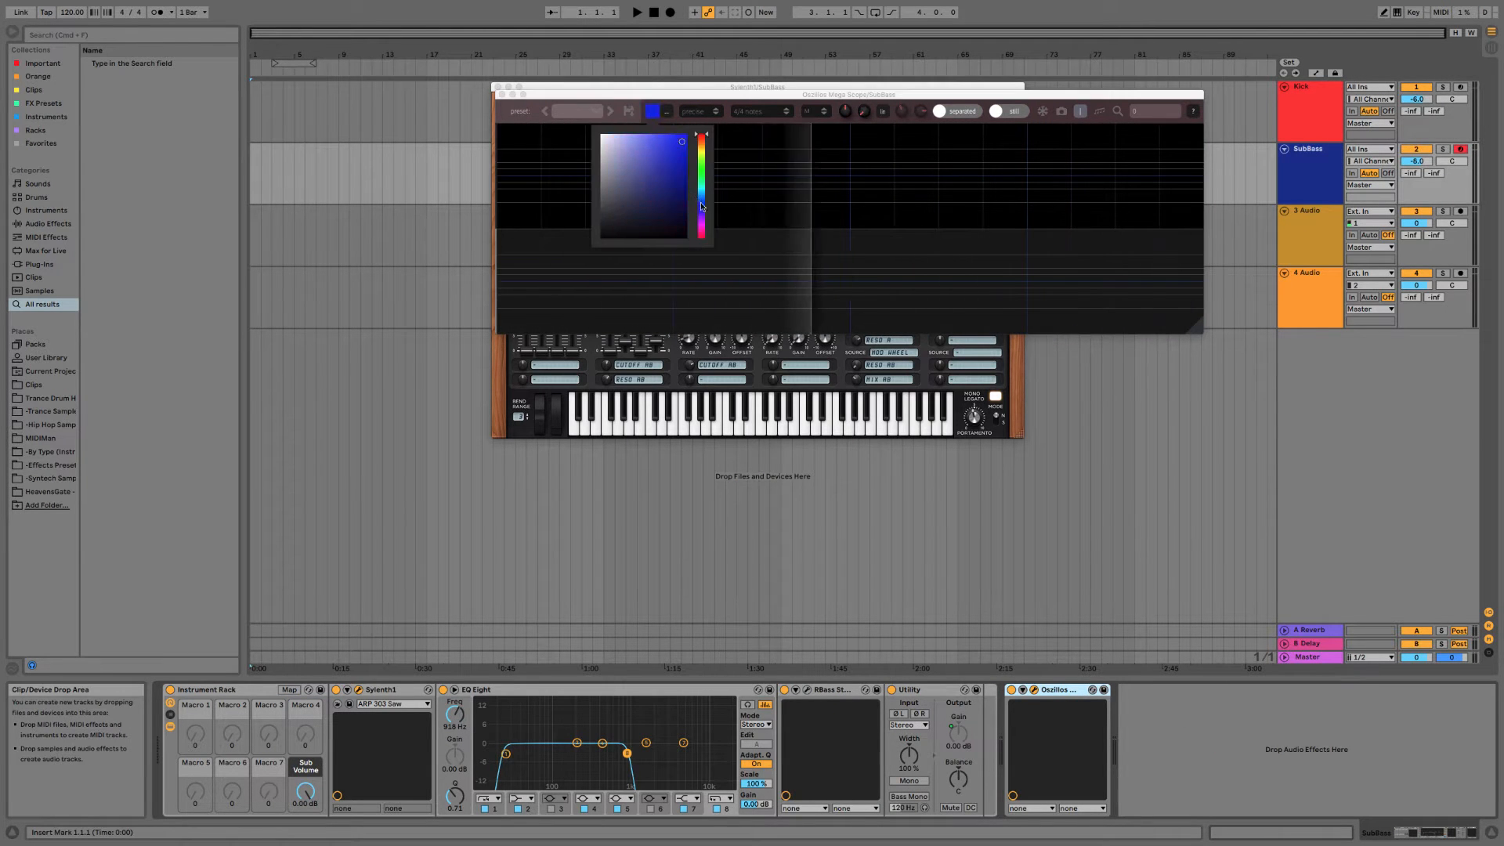
# Expand the Oszillos Mega Scope's track list to view Kick and SubBass together, and close the open plug-in windows.
pyautogui.doubleClick(538, 205)
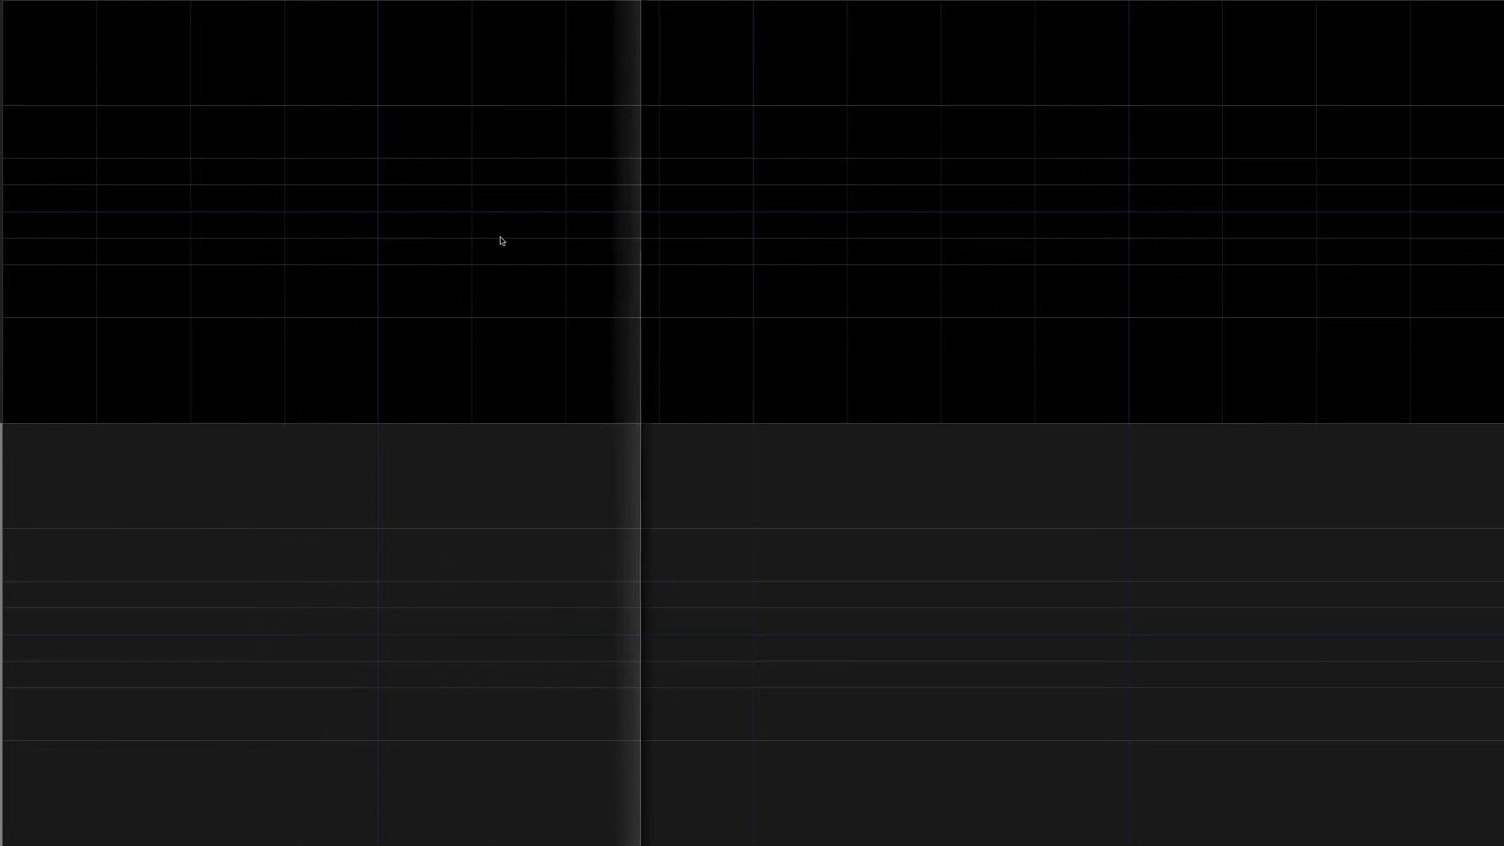
pyautogui.doubleClick(504, 241)
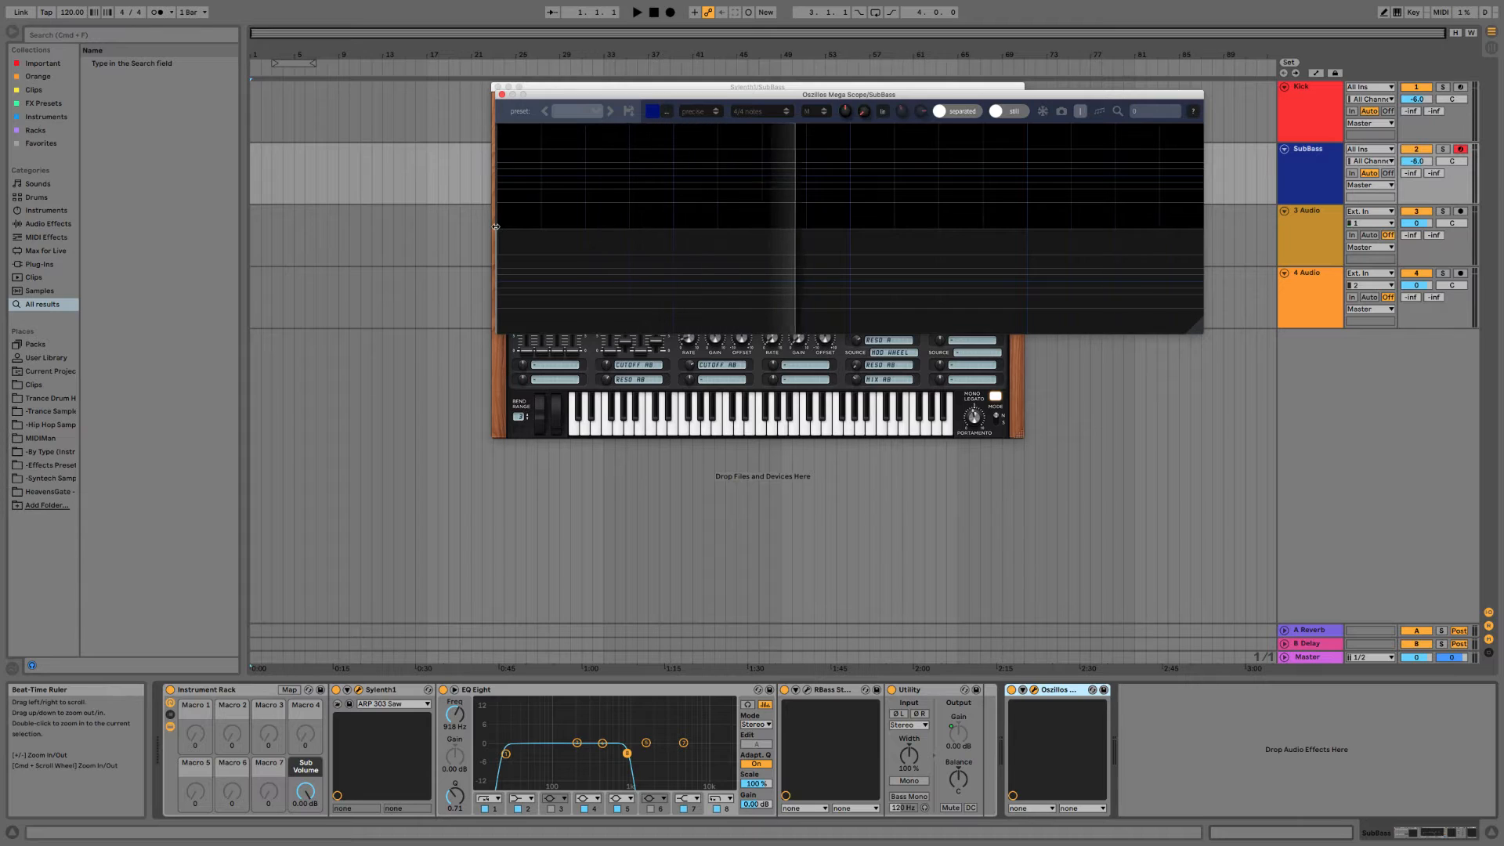
pyautogui.moveTo(497, 221); pyautogui.dragTo(684, 221)
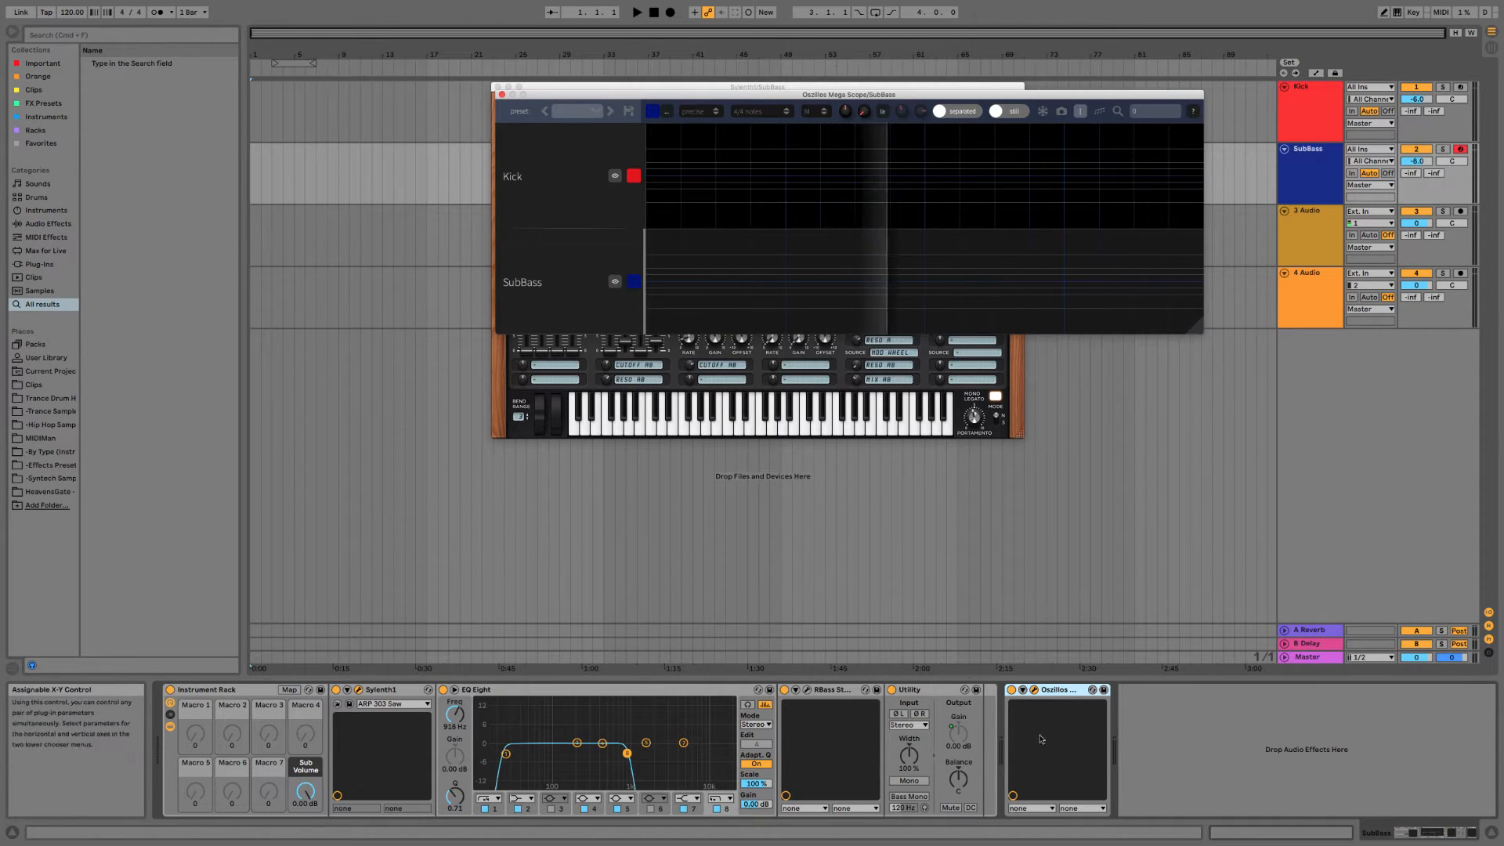
pyautogui.click(1168, 755)
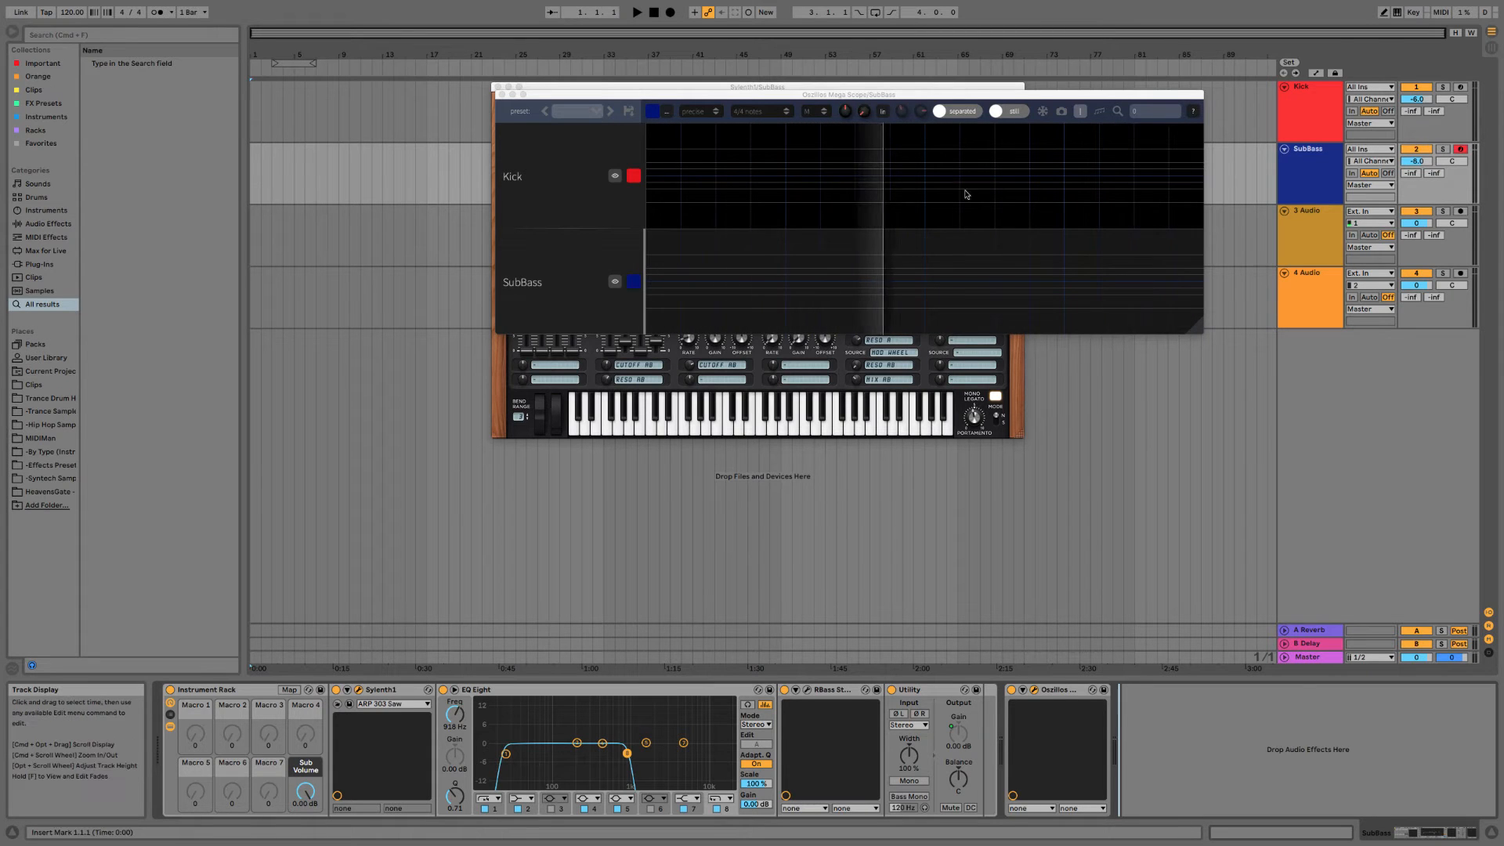
pyautogui.click(502, 95)
pyautogui.click(498, 87)
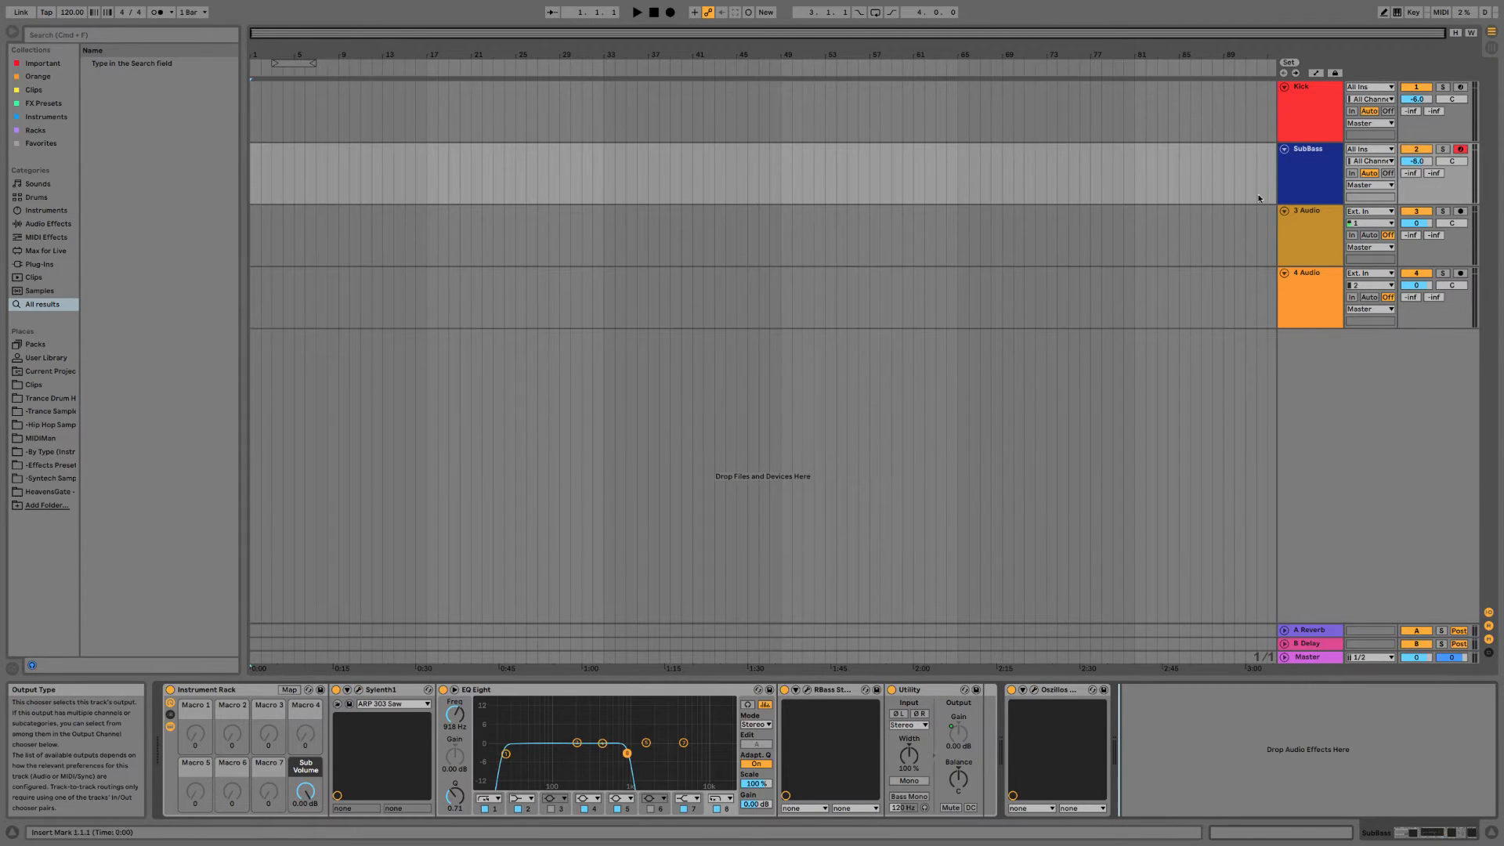
pyautogui.click(1101, 230)
pyautogui.click(1315, 199)
pyautogui.click(1318, 121)
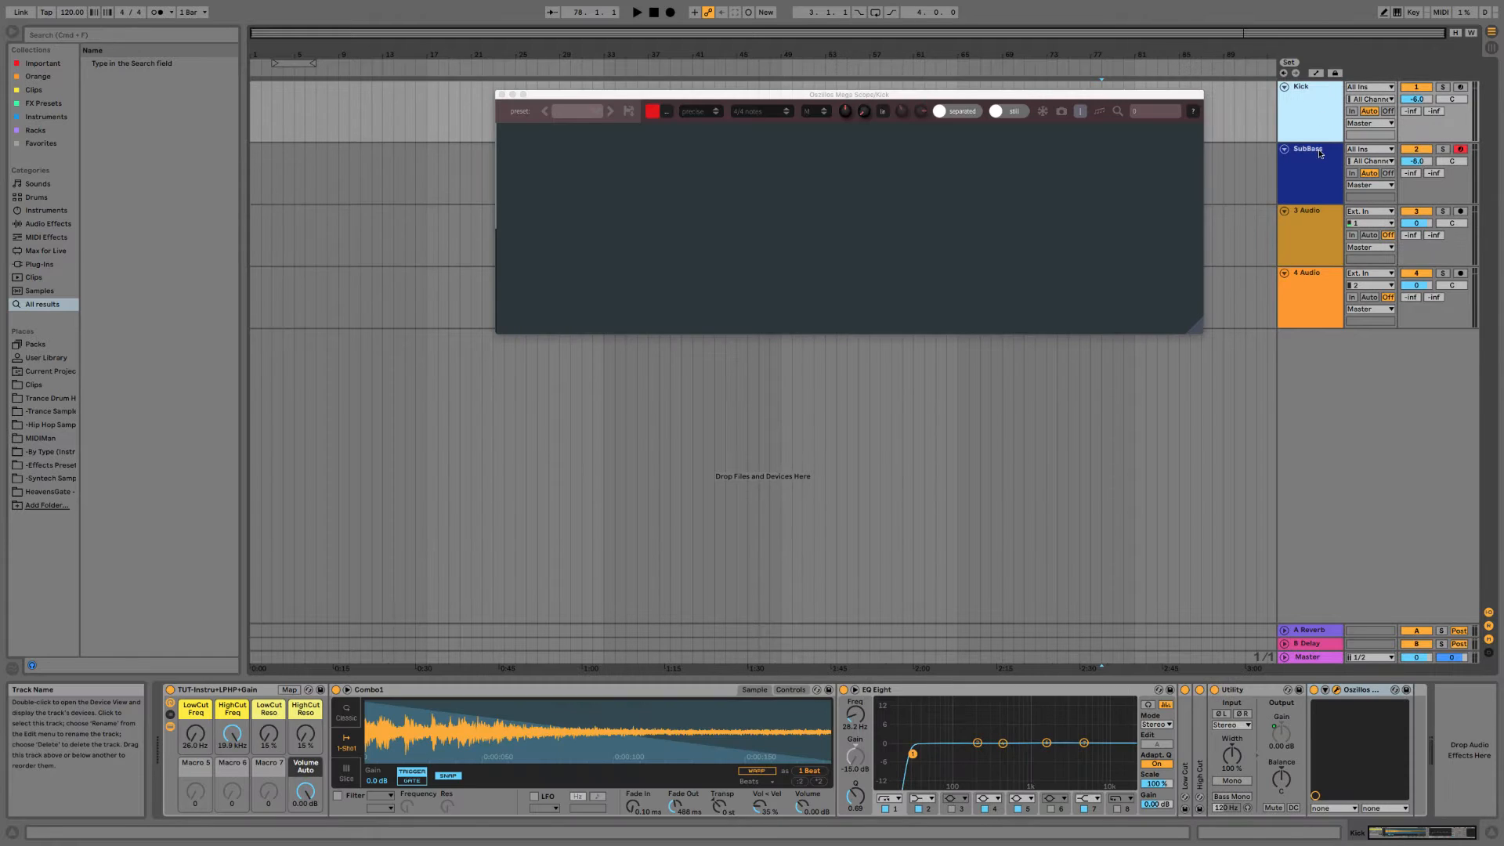
pyautogui.click(1320, 153)
# Insert a new MIDI track and place it directly below the SubBass track.
pyautogui.click(1046, 235)
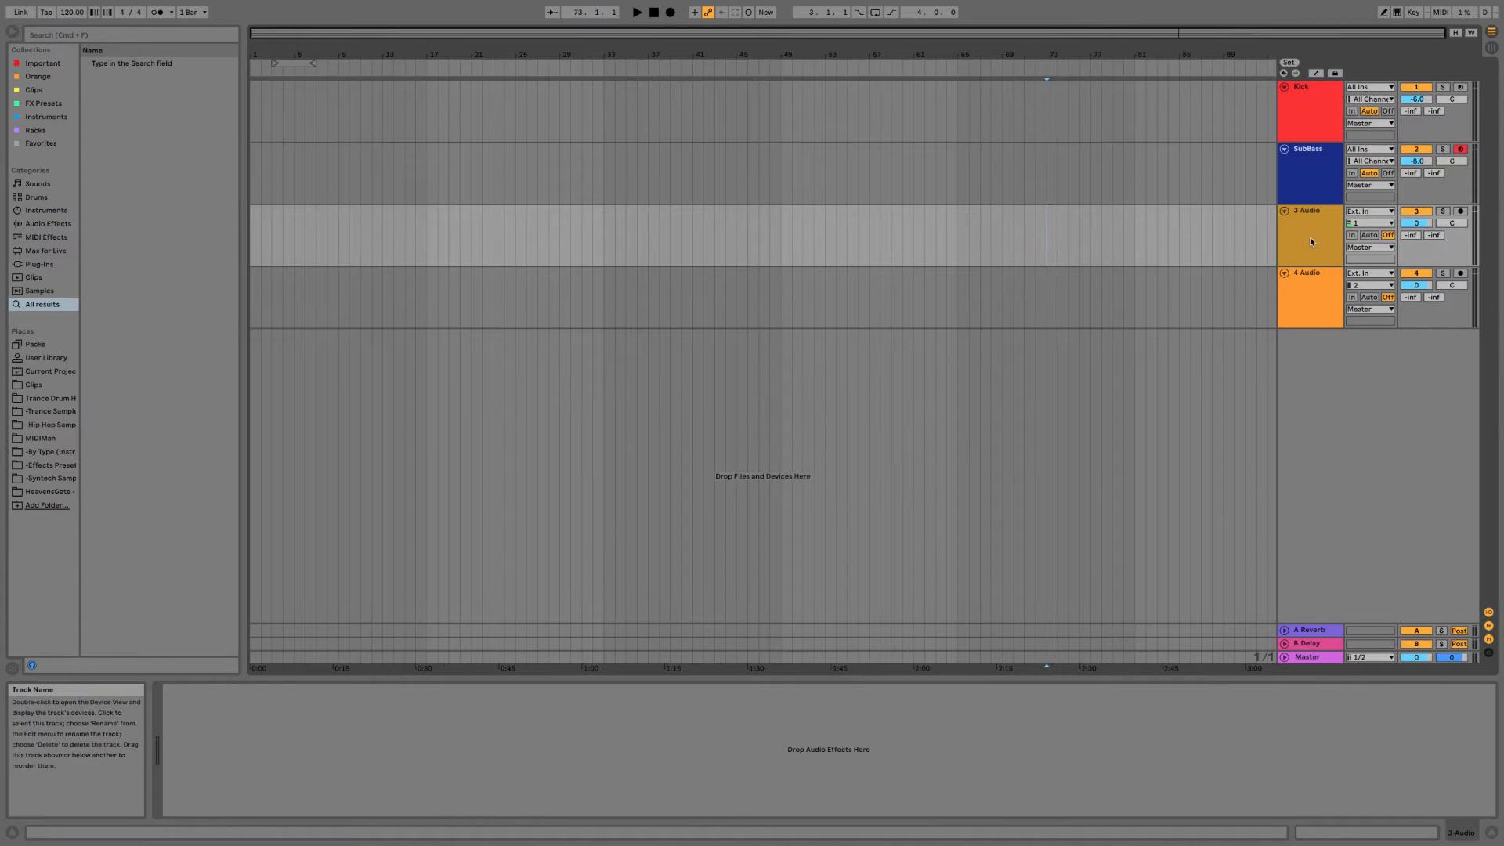
pyautogui.click(1313, 302)
pyautogui.rightClick(1316, 406)
pyautogui.click(1358, 423)
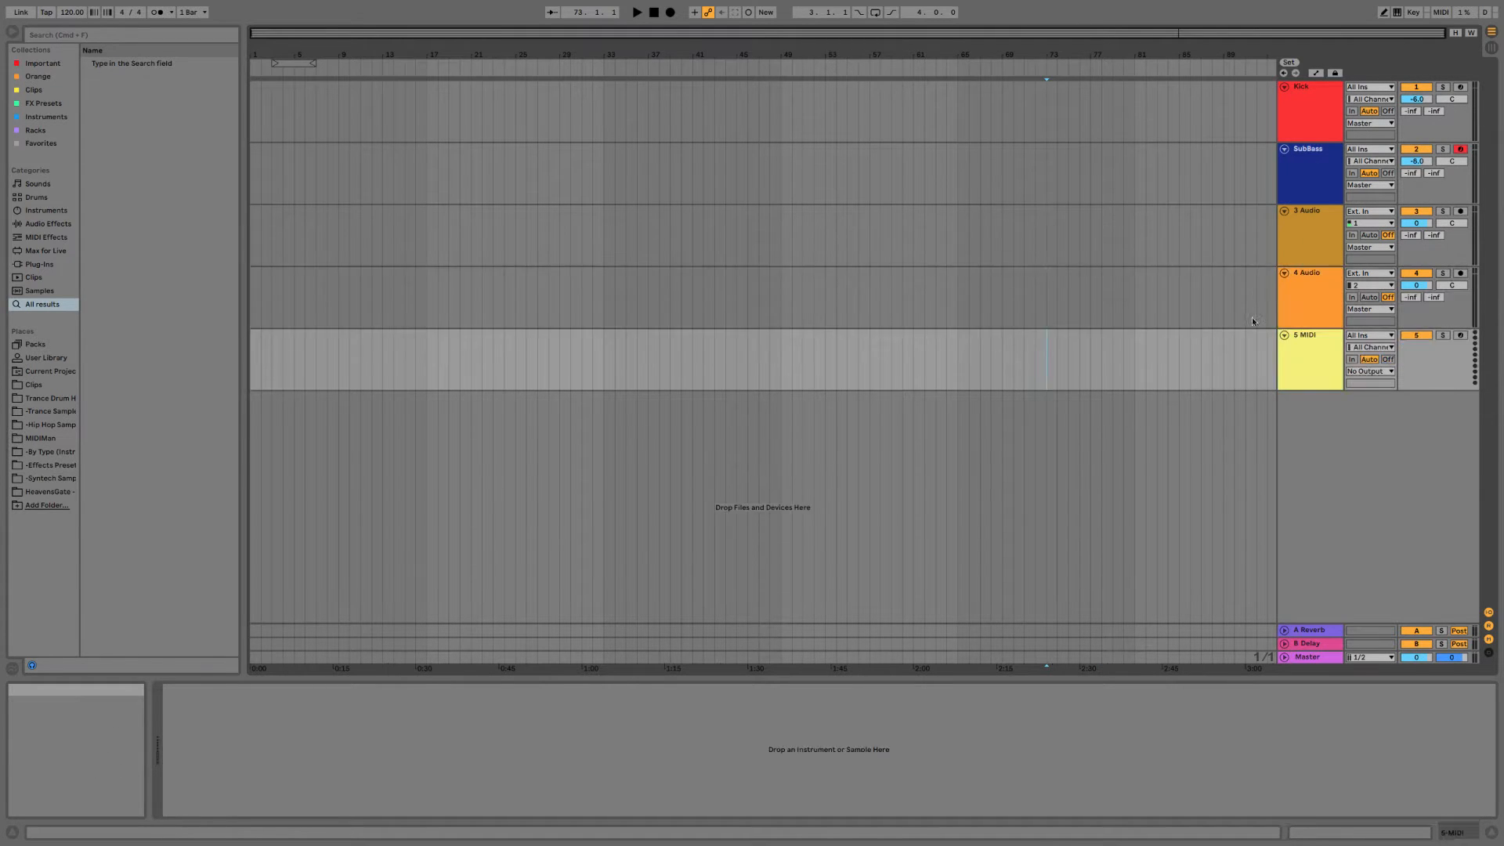
pyautogui.moveTo(1313, 227); pyautogui.dragTo(1312, 227)
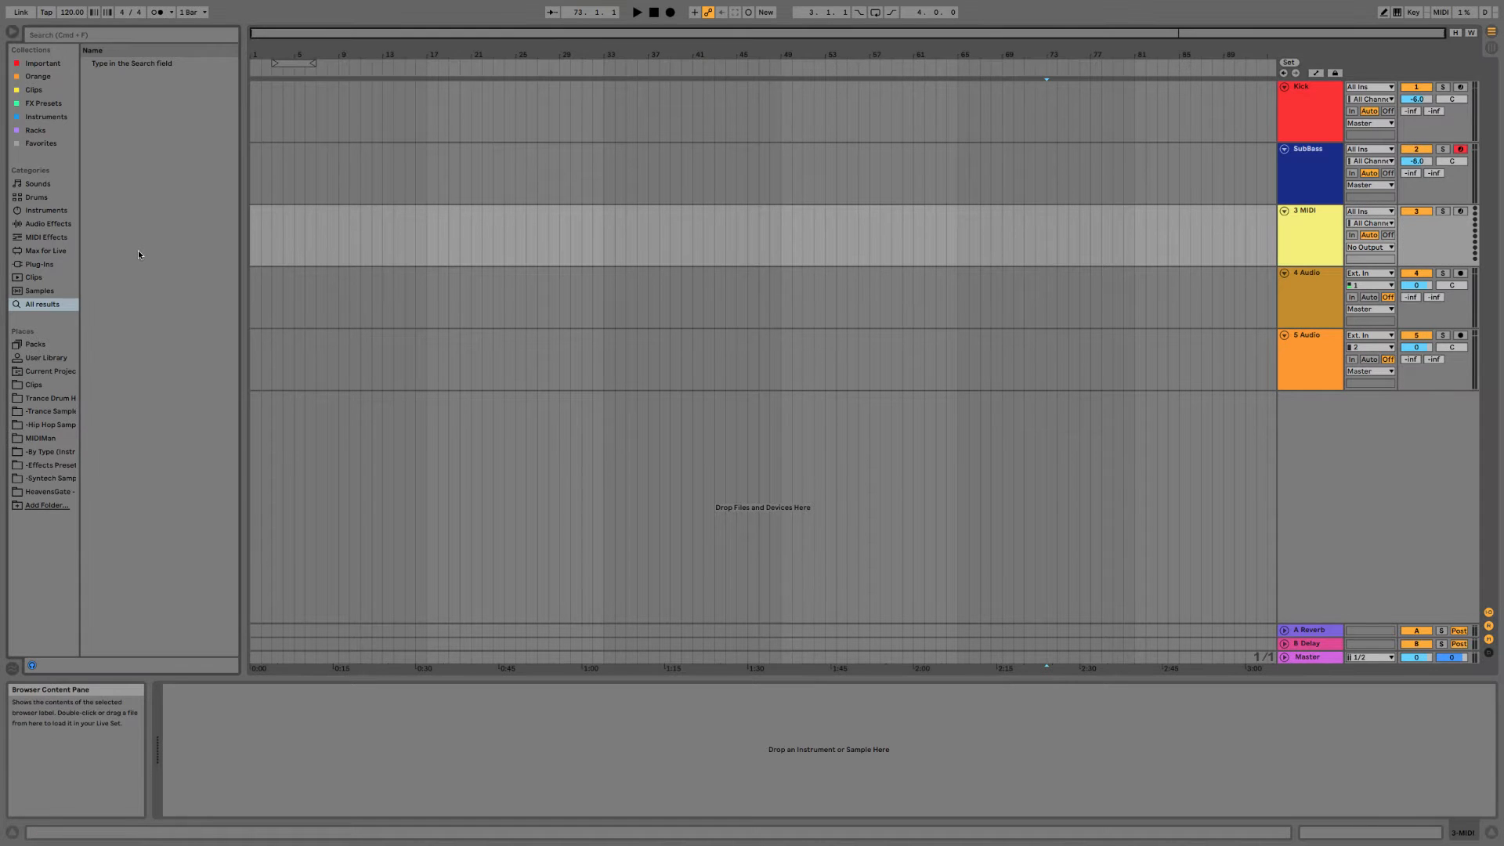
# Find the Sylenth1 instrument in the browser and load it onto the empty MIDI track below SubBass.
pyautogui.press('super+f')
pyautogui.write('Sy')
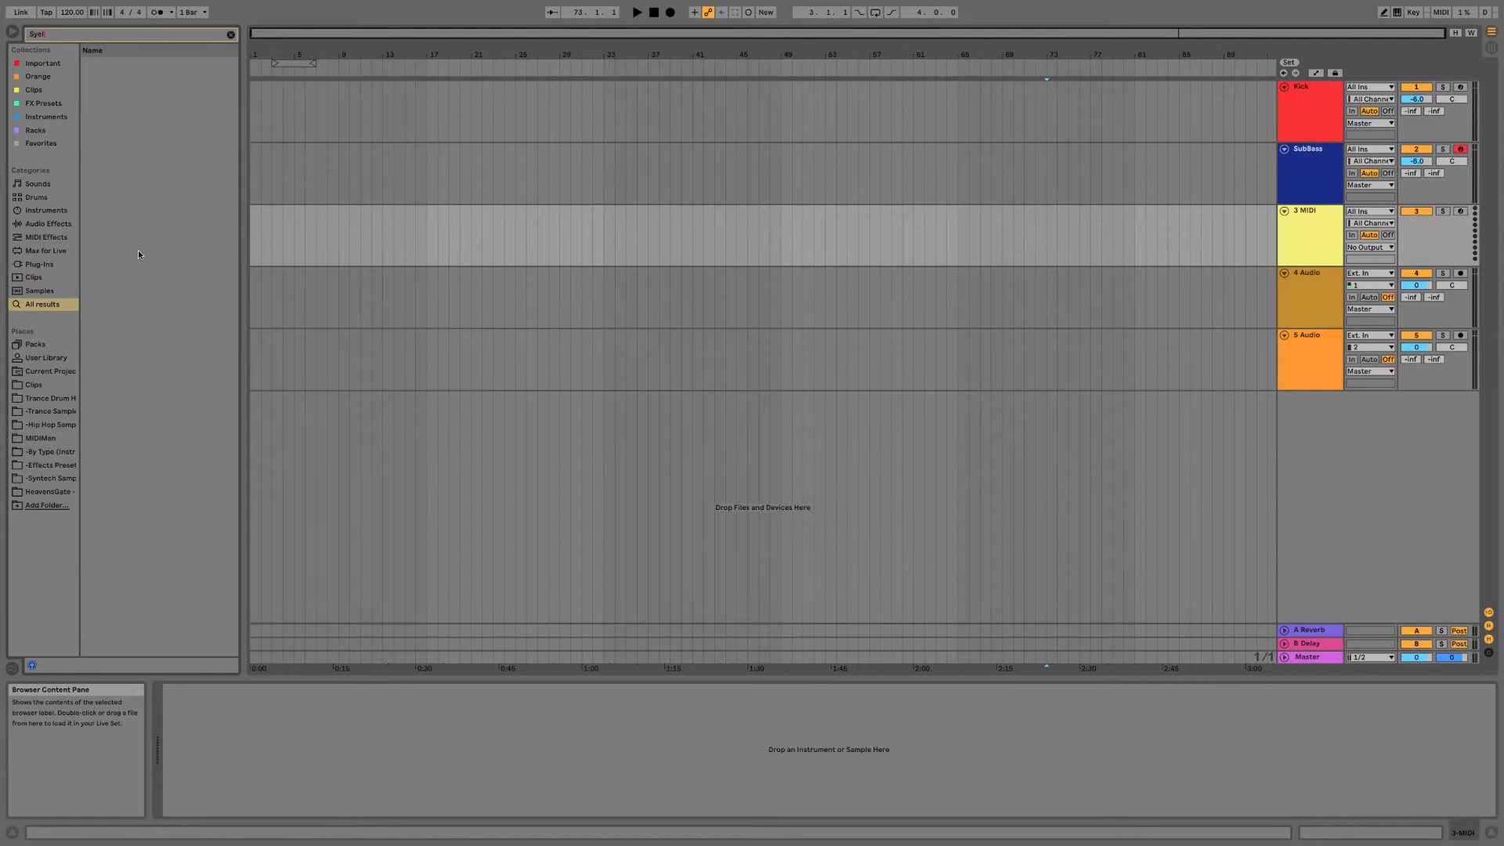
pyautogui.write('lenth')
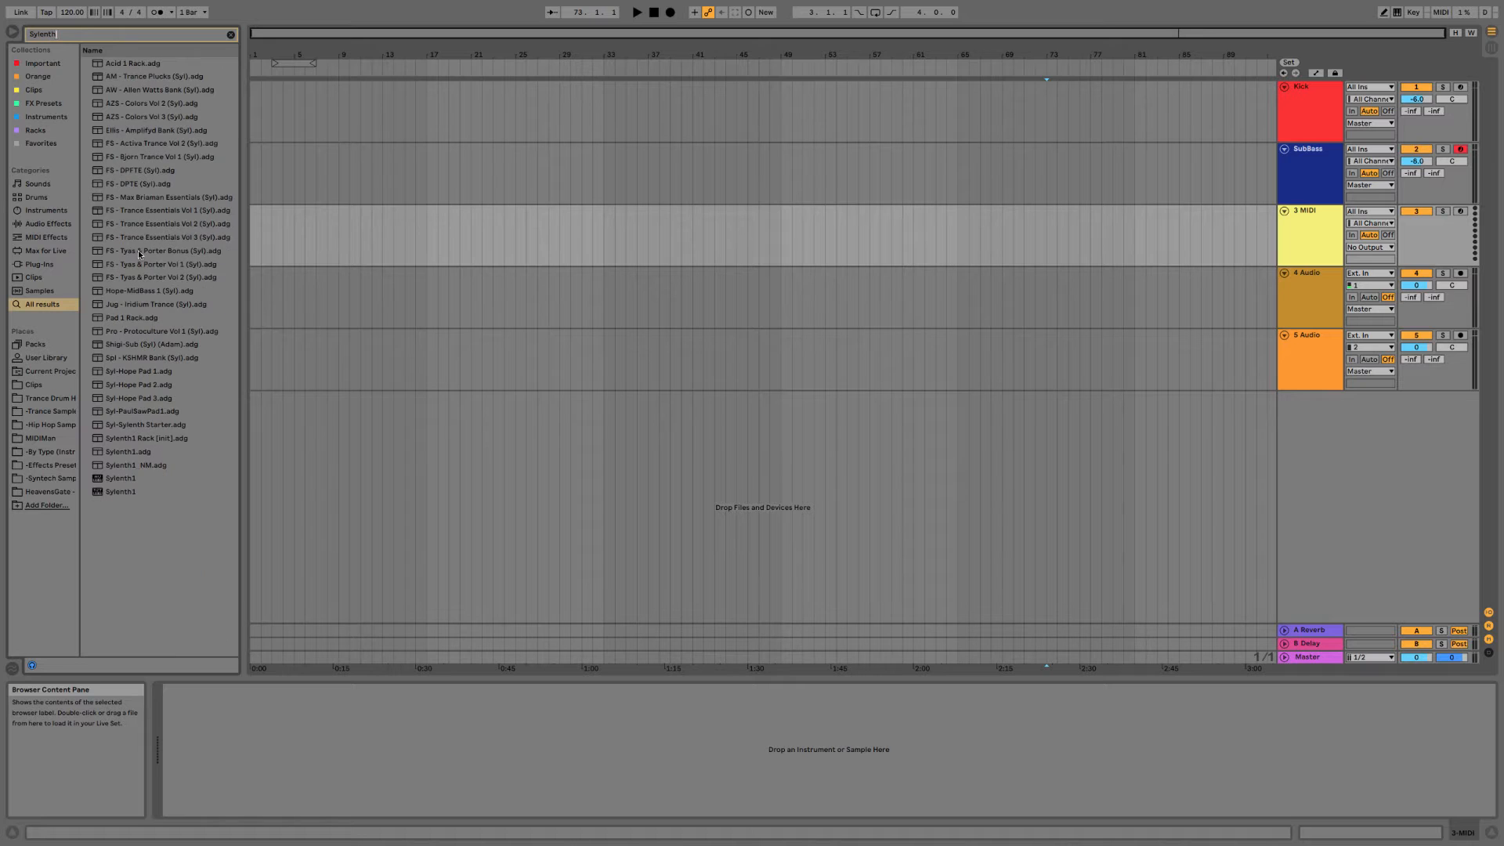
pyautogui.moveTo(120, 492); pyautogui.dragTo(1321, 379)
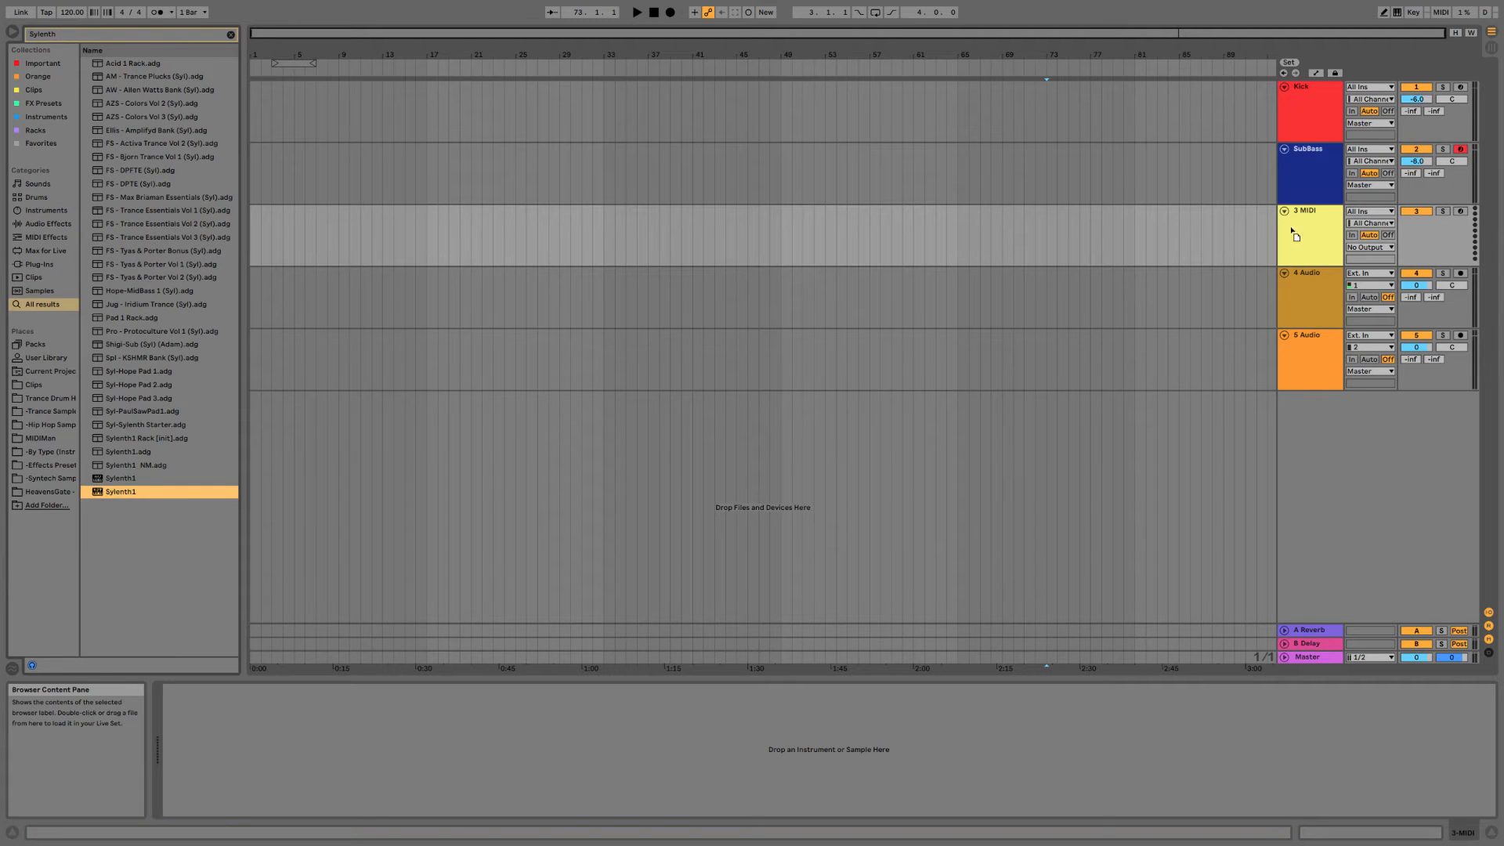
pyautogui.moveTo(1187, 279); pyautogui.dragTo(1188, 235)
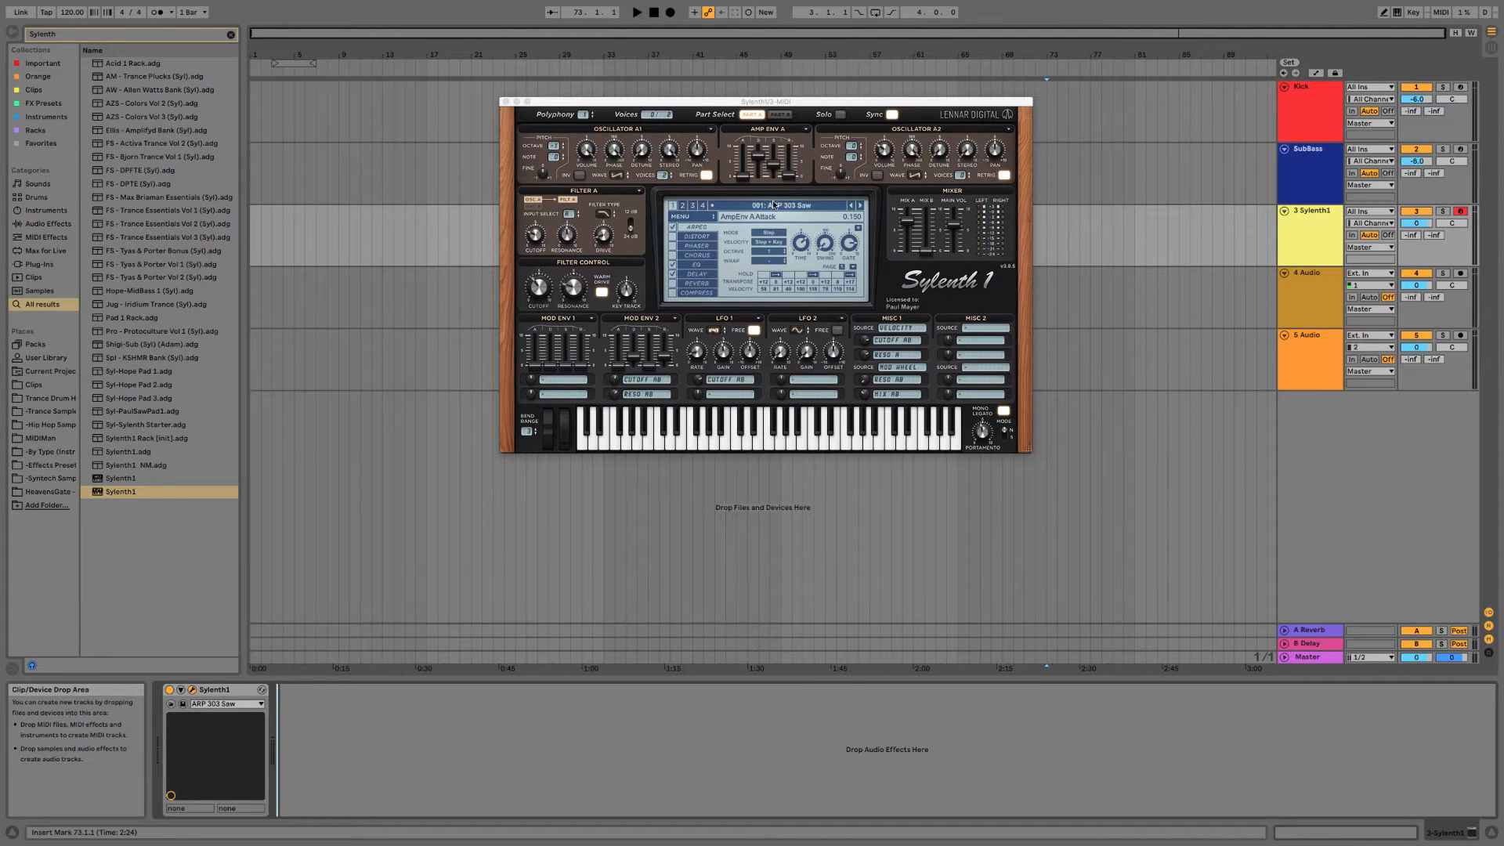
# Insert the ModWheel MIDI effect in front of Sylenth1 and close the Sylenth1 plug-in window.
pyautogui.rightClick(353, 755)
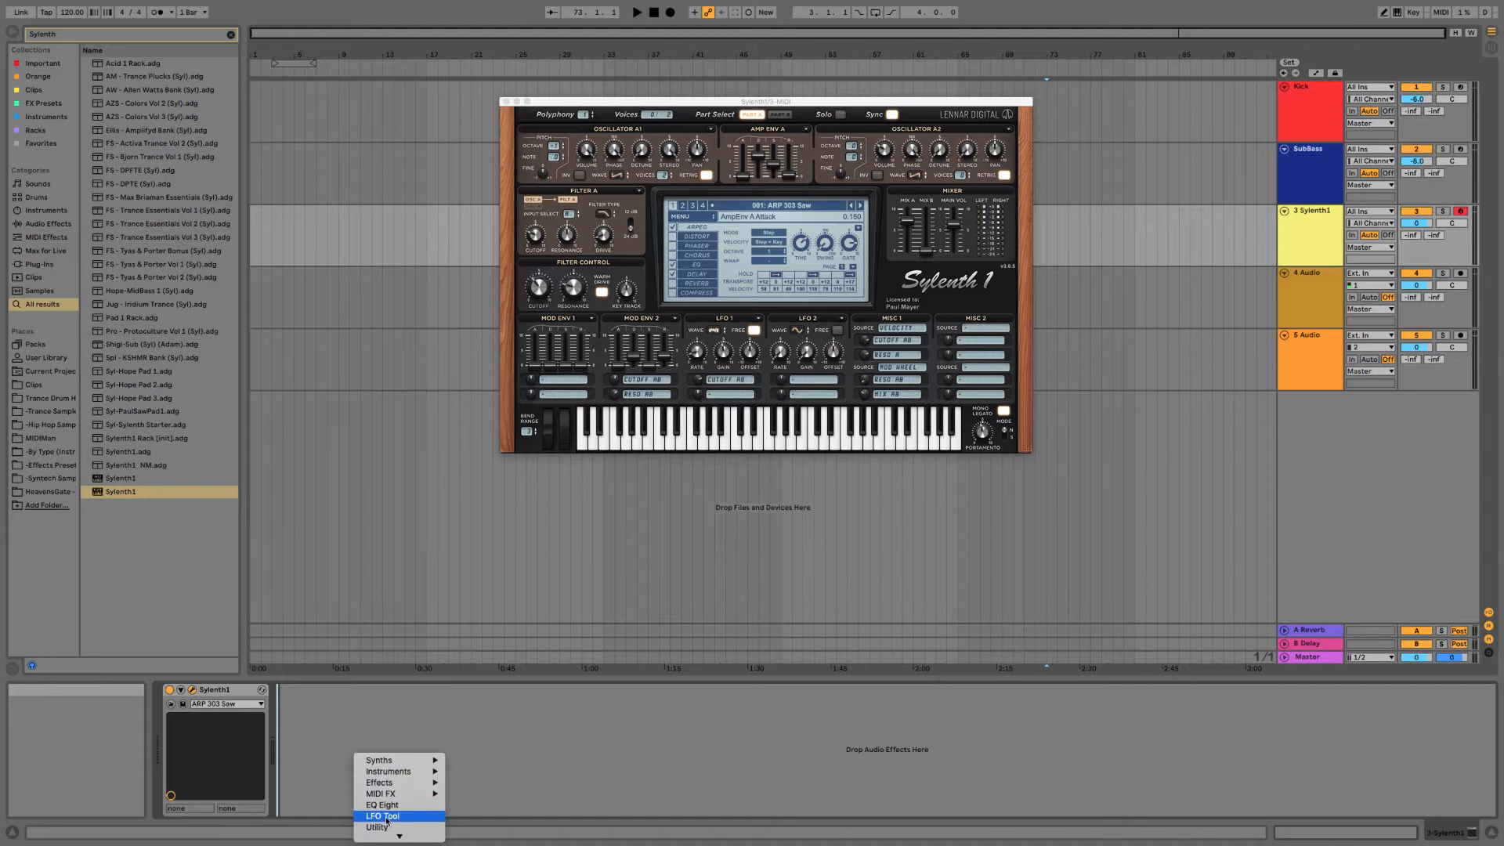
pyautogui.moveTo(405, 772)
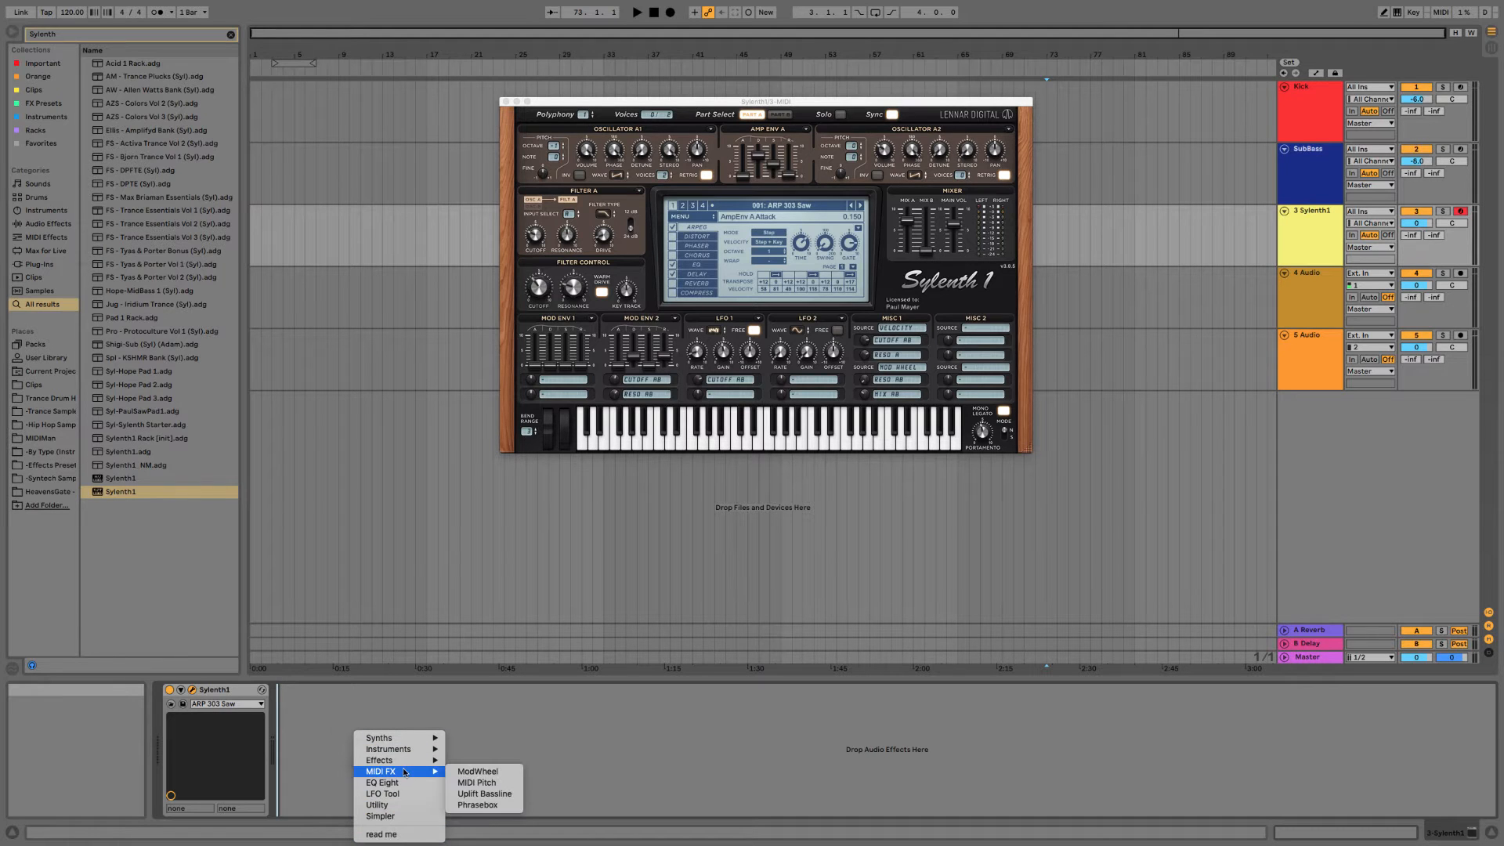
pyautogui.click(478, 771)
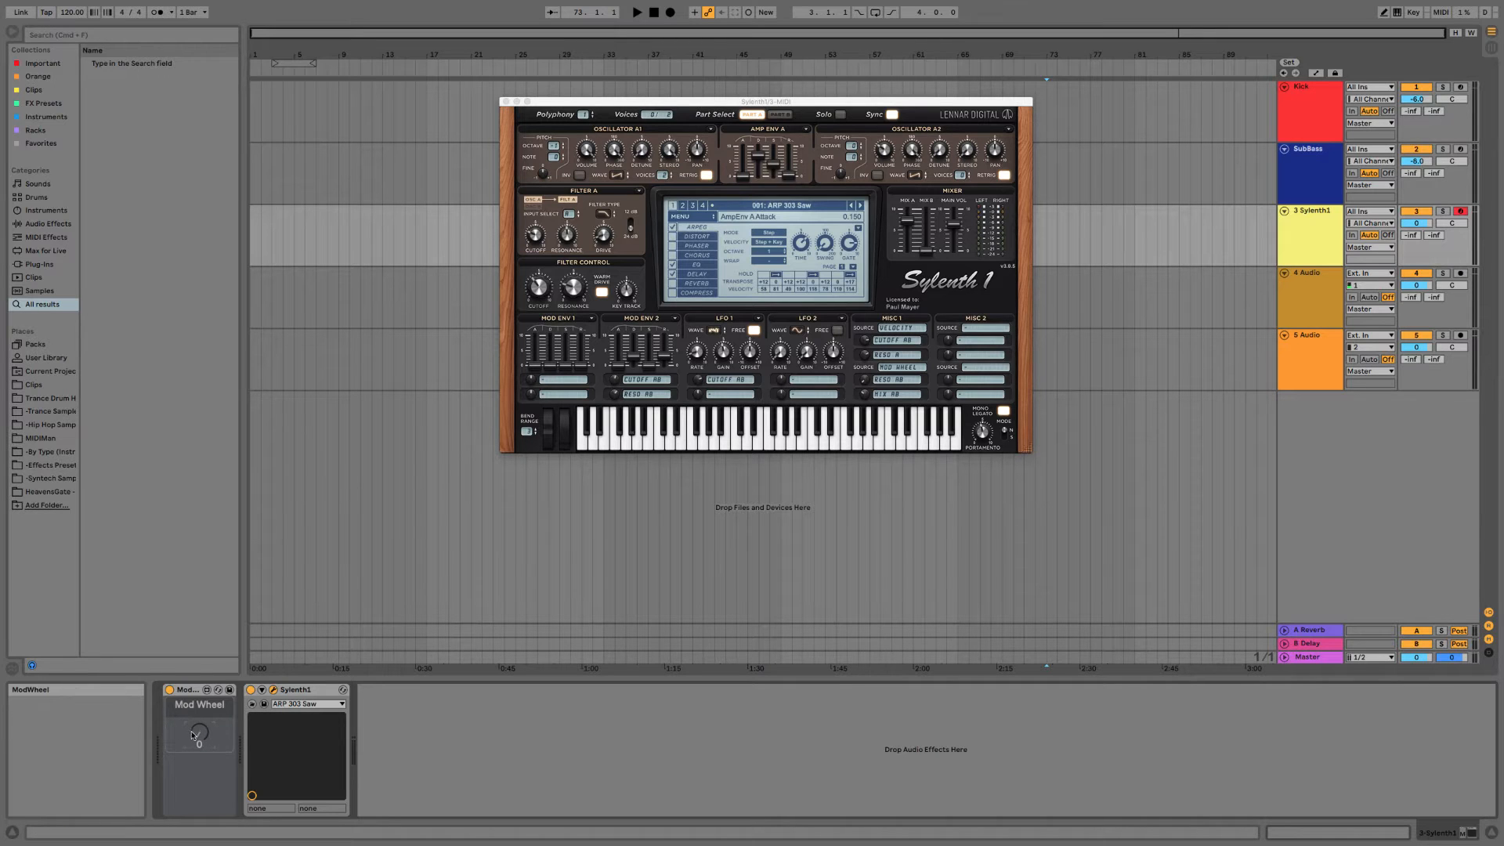
pyautogui.press('a')
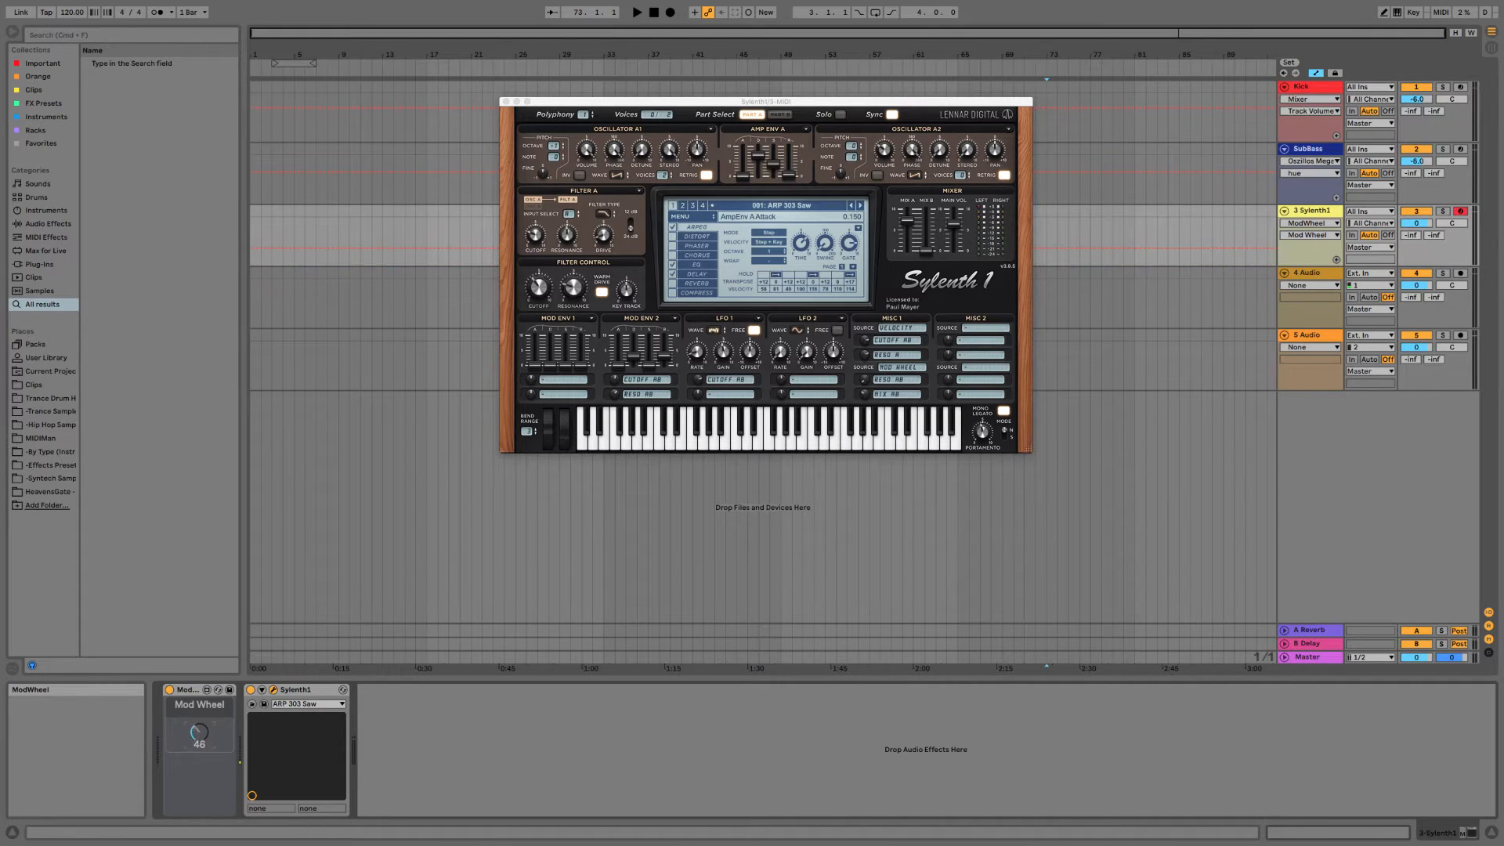
pyautogui.press('a')
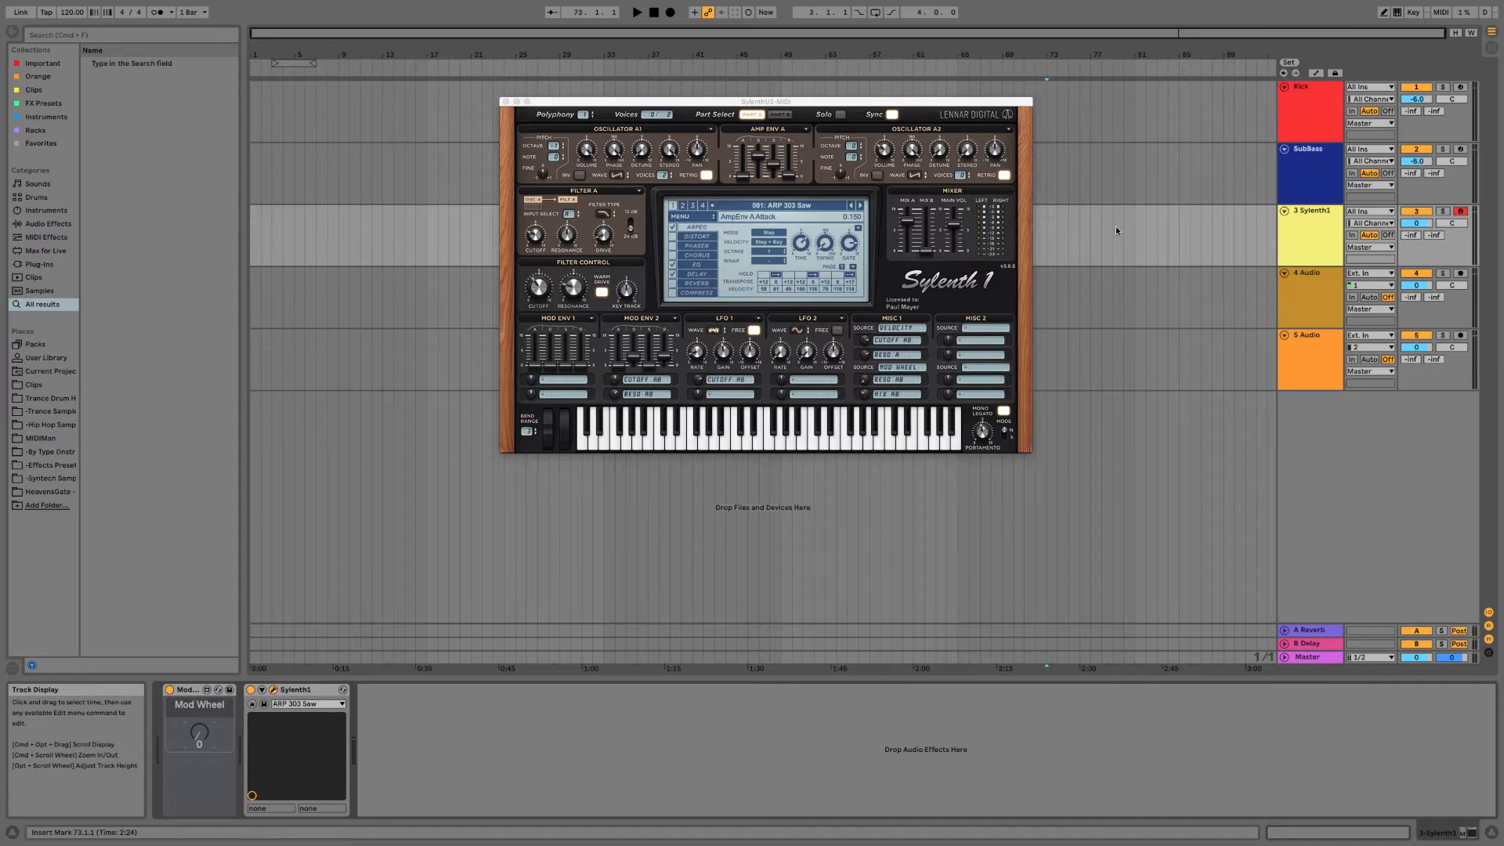
pyautogui.click(507, 101)
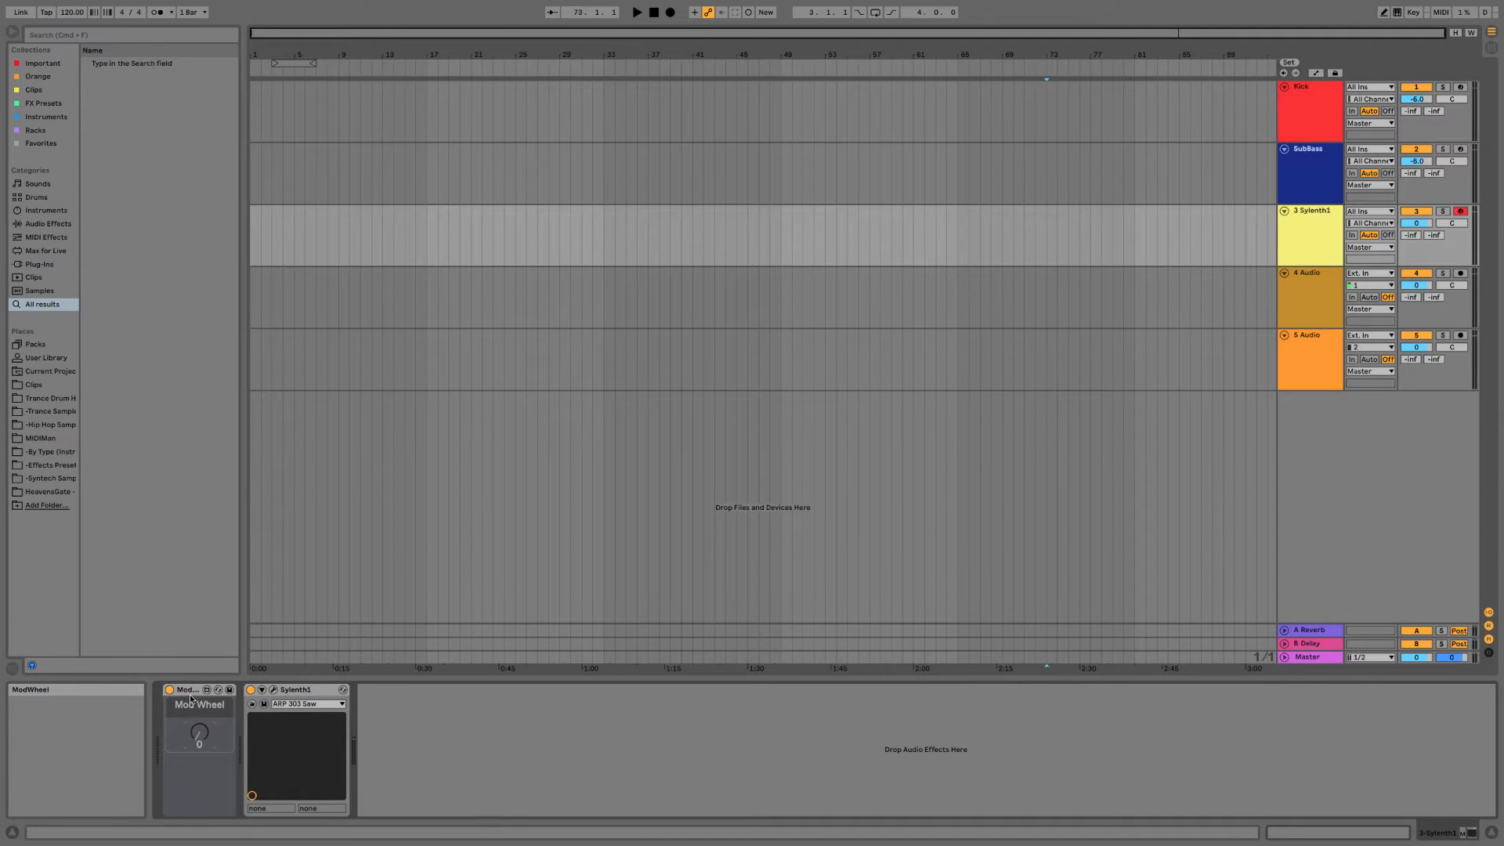
pyautogui.moveTo(992, 227); pyautogui.dragTo(555, 227)
pyautogui.moveTo(538, 232); pyautogui.dragTo(997, 227)
pyautogui.moveTo(990, 222); pyautogui.dragTo(527, 243)
pyautogui.click(204, 777)
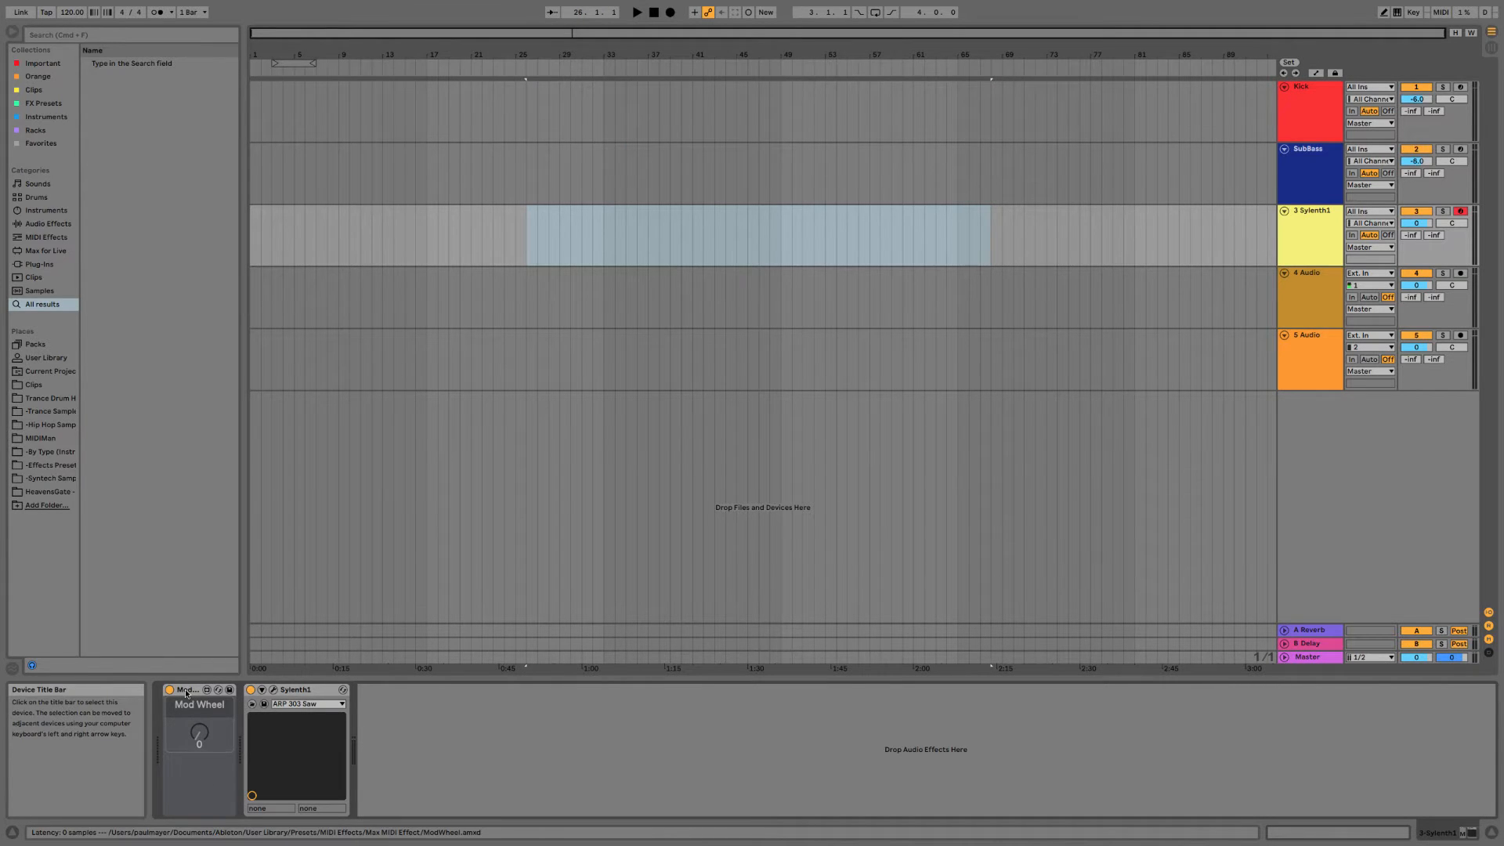
pyautogui.moveTo(185, 688); pyautogui.dragTo(174, 725)
# Add a Utility device after Sylenth1 in the track's device chain.
pyautogui.rightClick(381, 738)
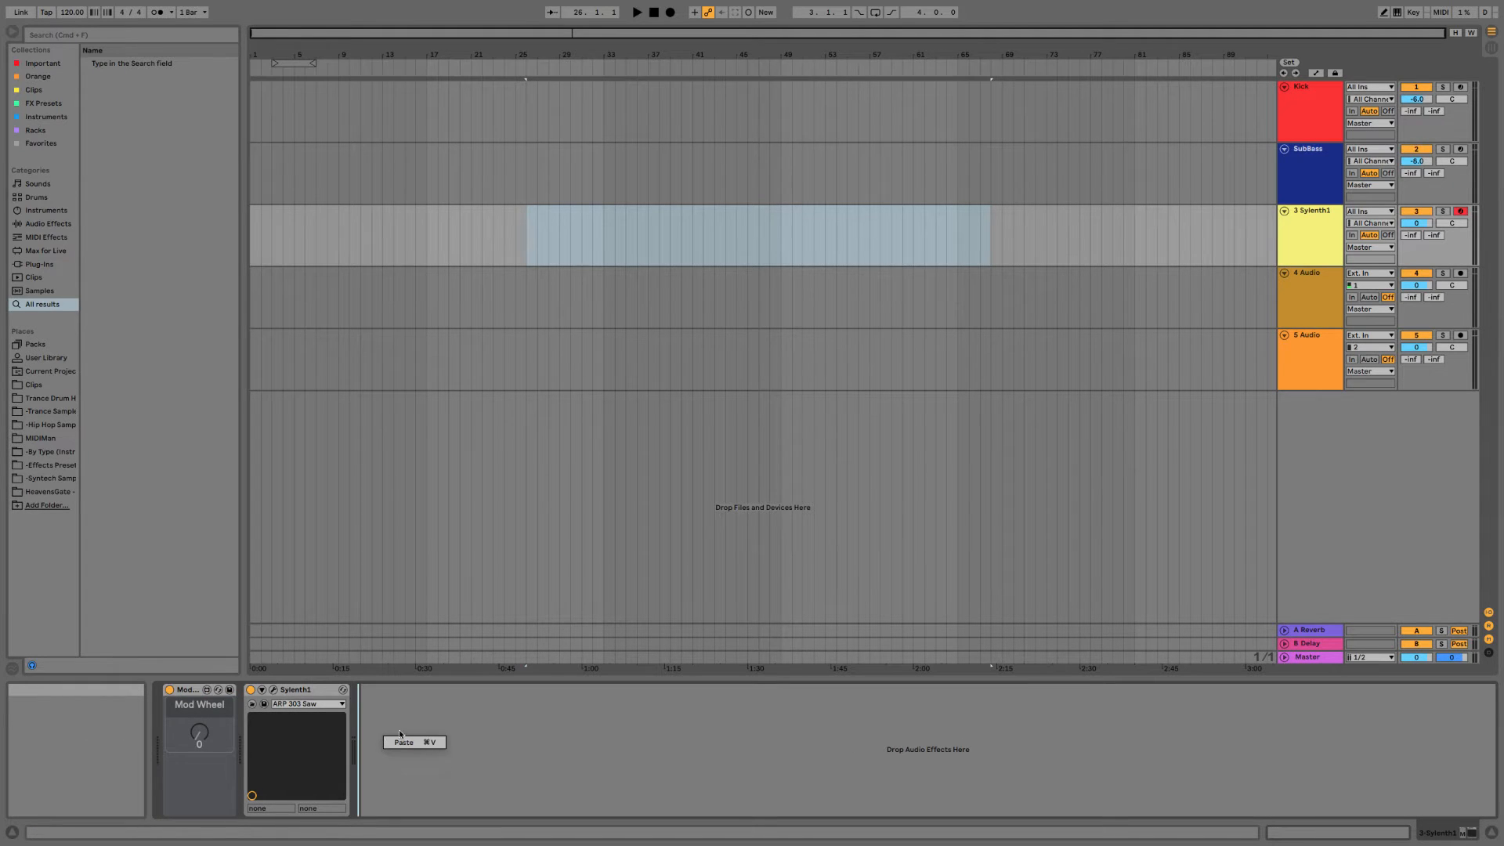
pyautogui.rightClick(403, 718)
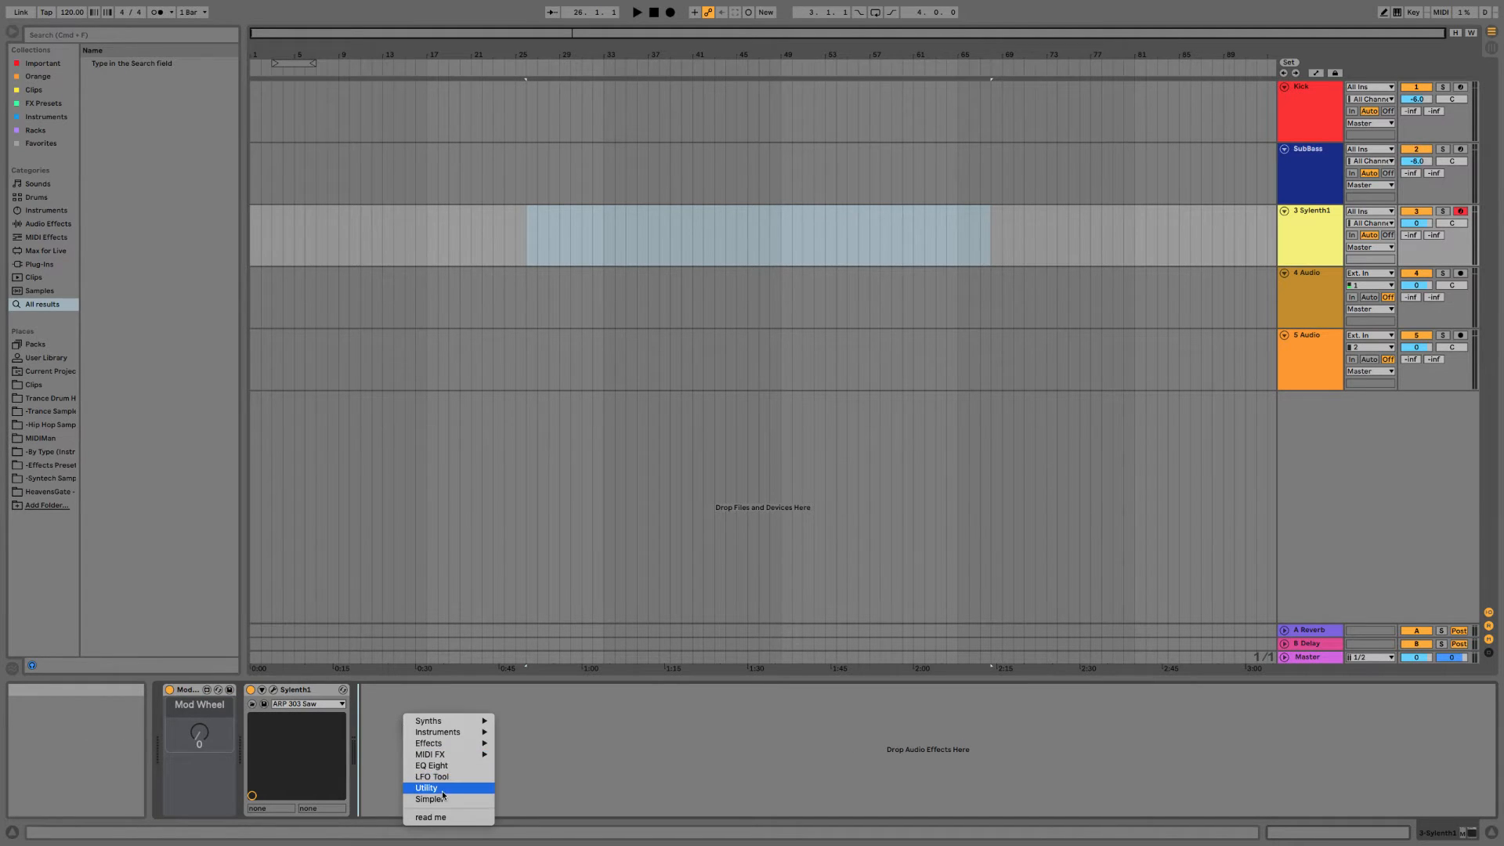
pyautogui.click(442, 789)
# Add an EQ Eight to the Sylenth1 chain and place it between Sylenth1 and Utility.
pyautogui.rightClick(544, 739)
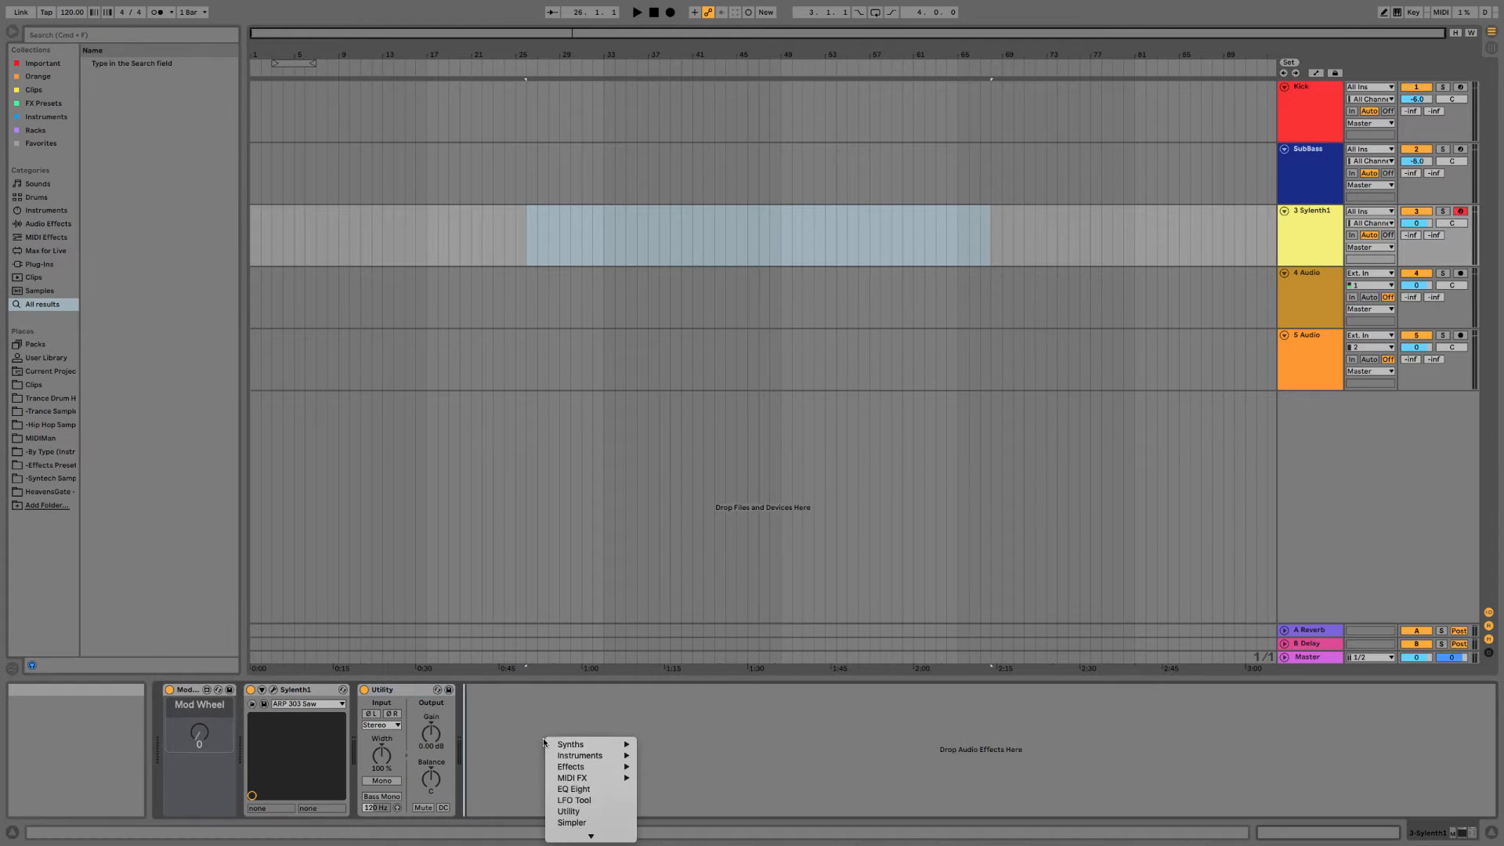
pyautogui.click(532, 733)
pyautogui.click(513, 724)
pyautogui.click(411, 689)
pyautogui.rightClick(510, 718)
pyautogui.rightClick(511, 718)
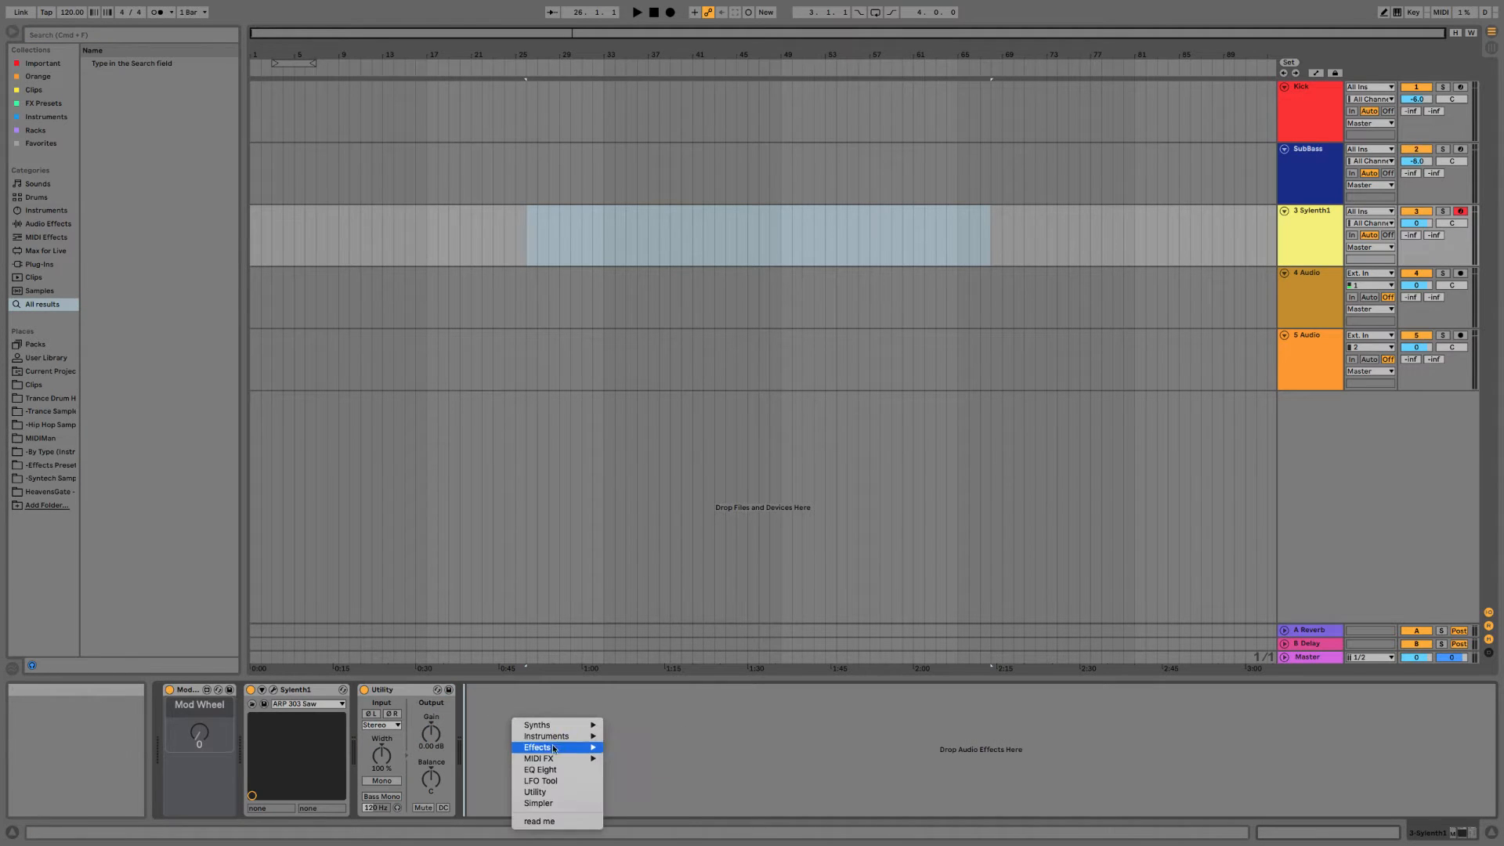
pyautogui.click(540, 769)
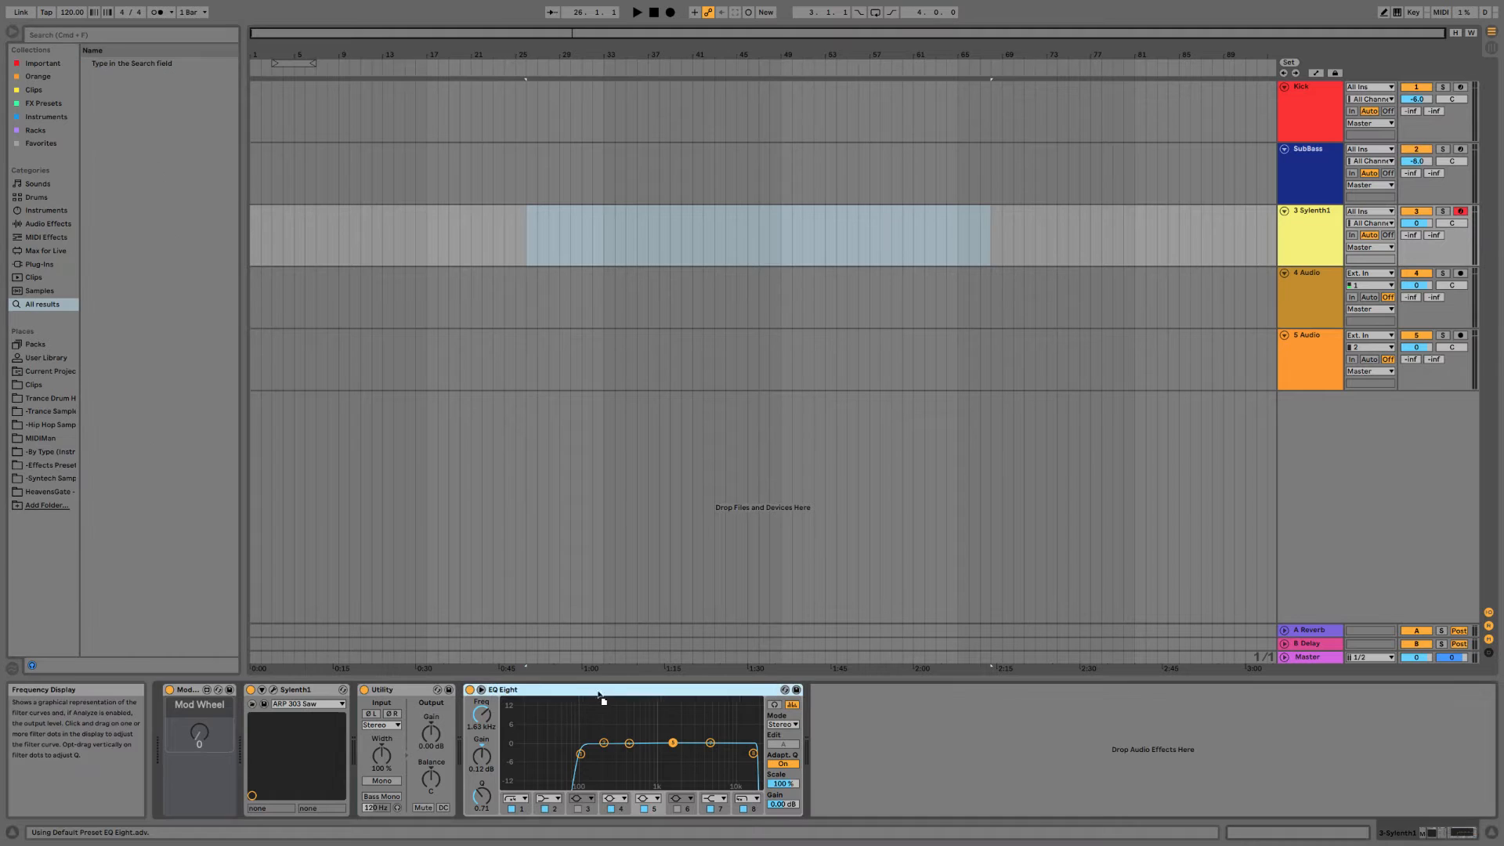
pyautogui.moveTo(599, 694); pyautogui.dragTo(412, 709)
pyautogui.click(476, 755)
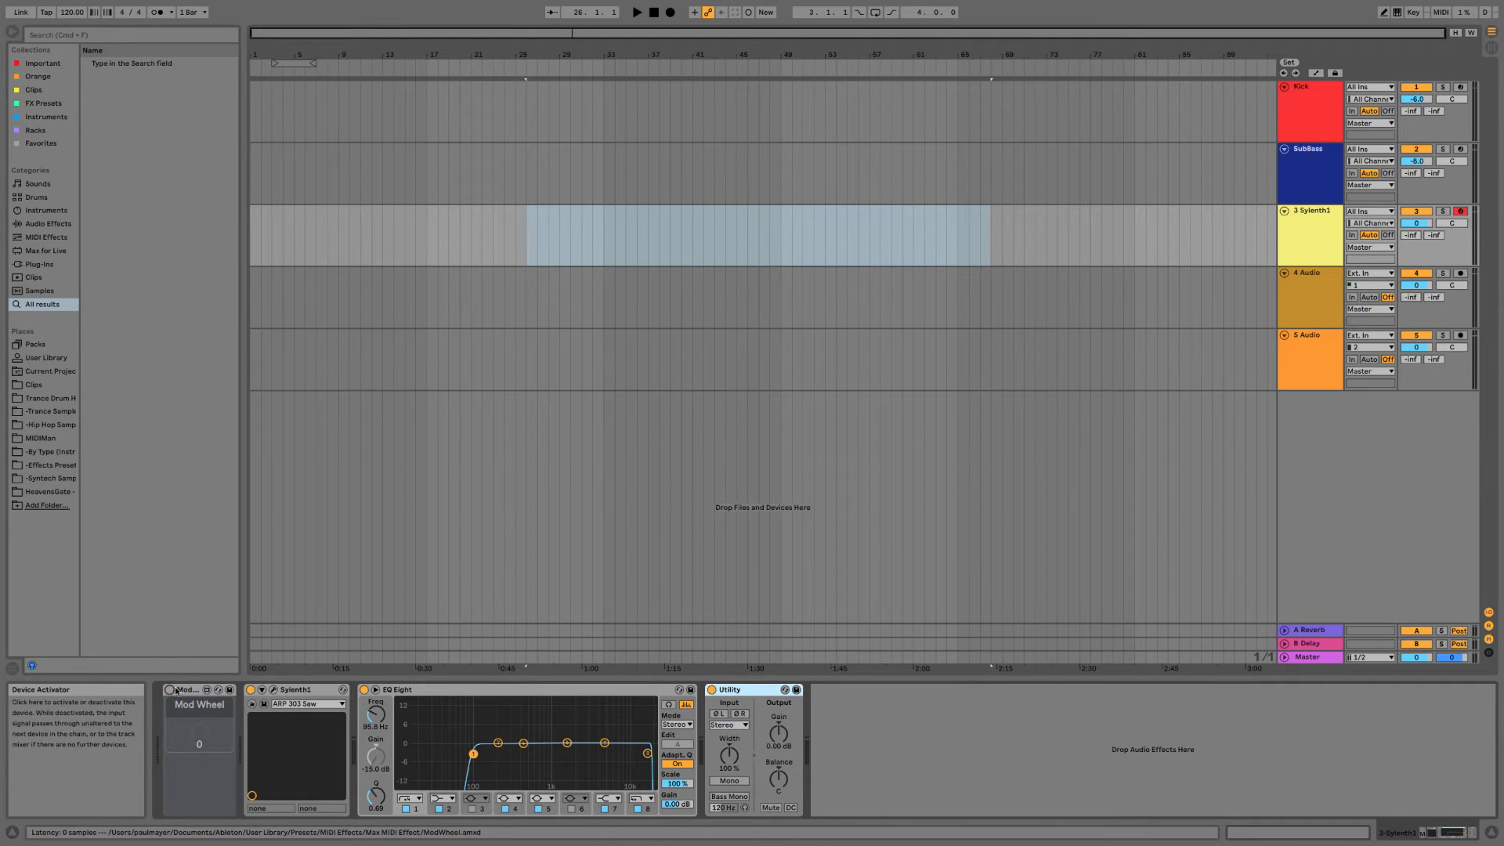
# Group ModWheel, Sylenth1, EQ Eight and Utility into an Instrument Rack and map the Mod Wheel dial to Macro 1.
pyautogui.press('super+g')
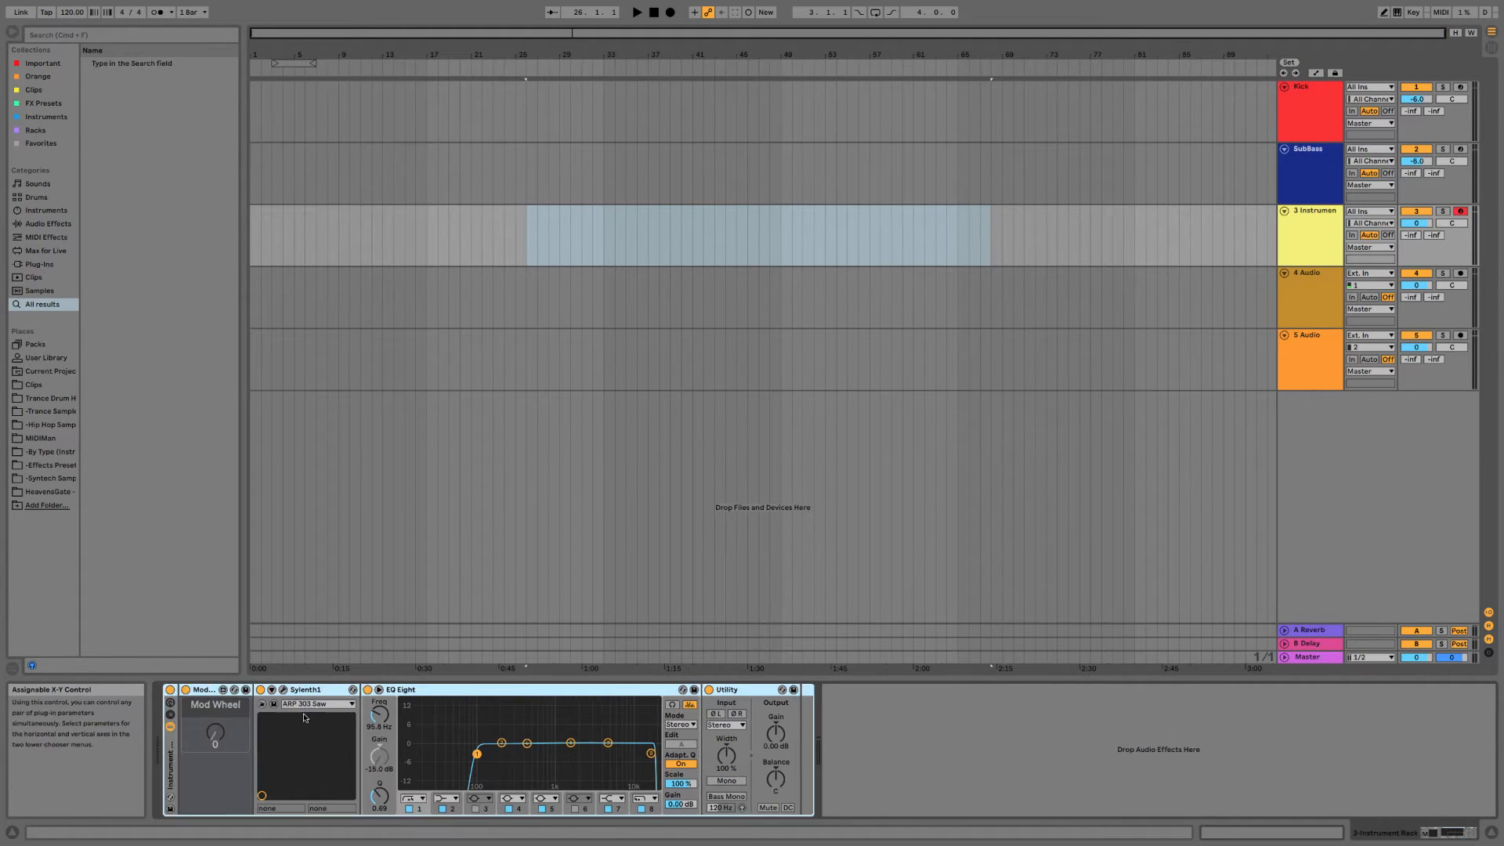
pyautogui.rightClick(213, 730)
pyautogui.click(242, 613)
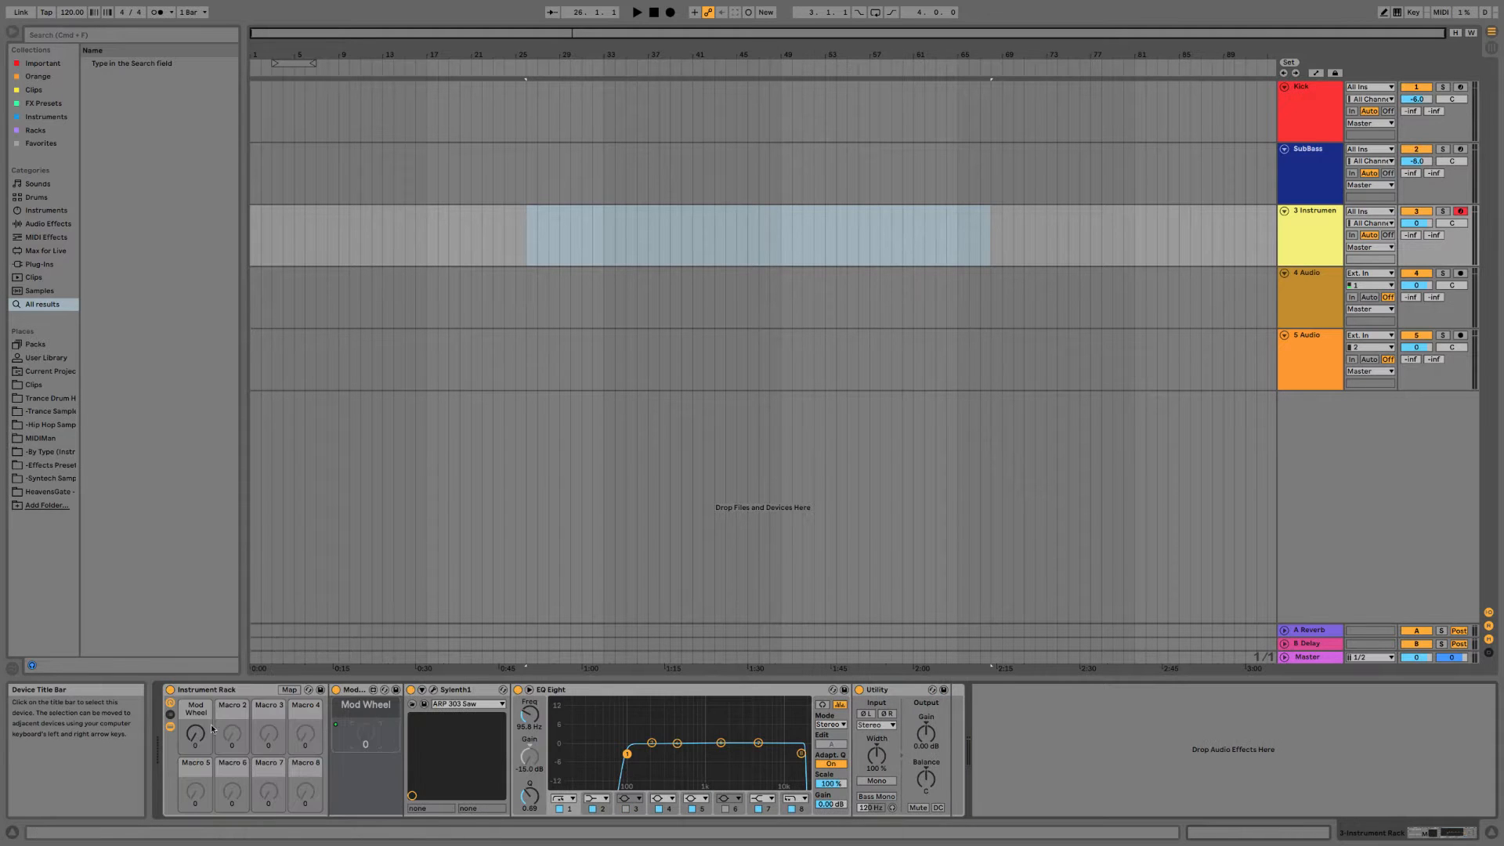
# Colour the Mod Wheel macro white and collapse the ModWheel device inside the rack.
pyautogui.rightClick(209, 723)
pyautogui.click(372, 666)
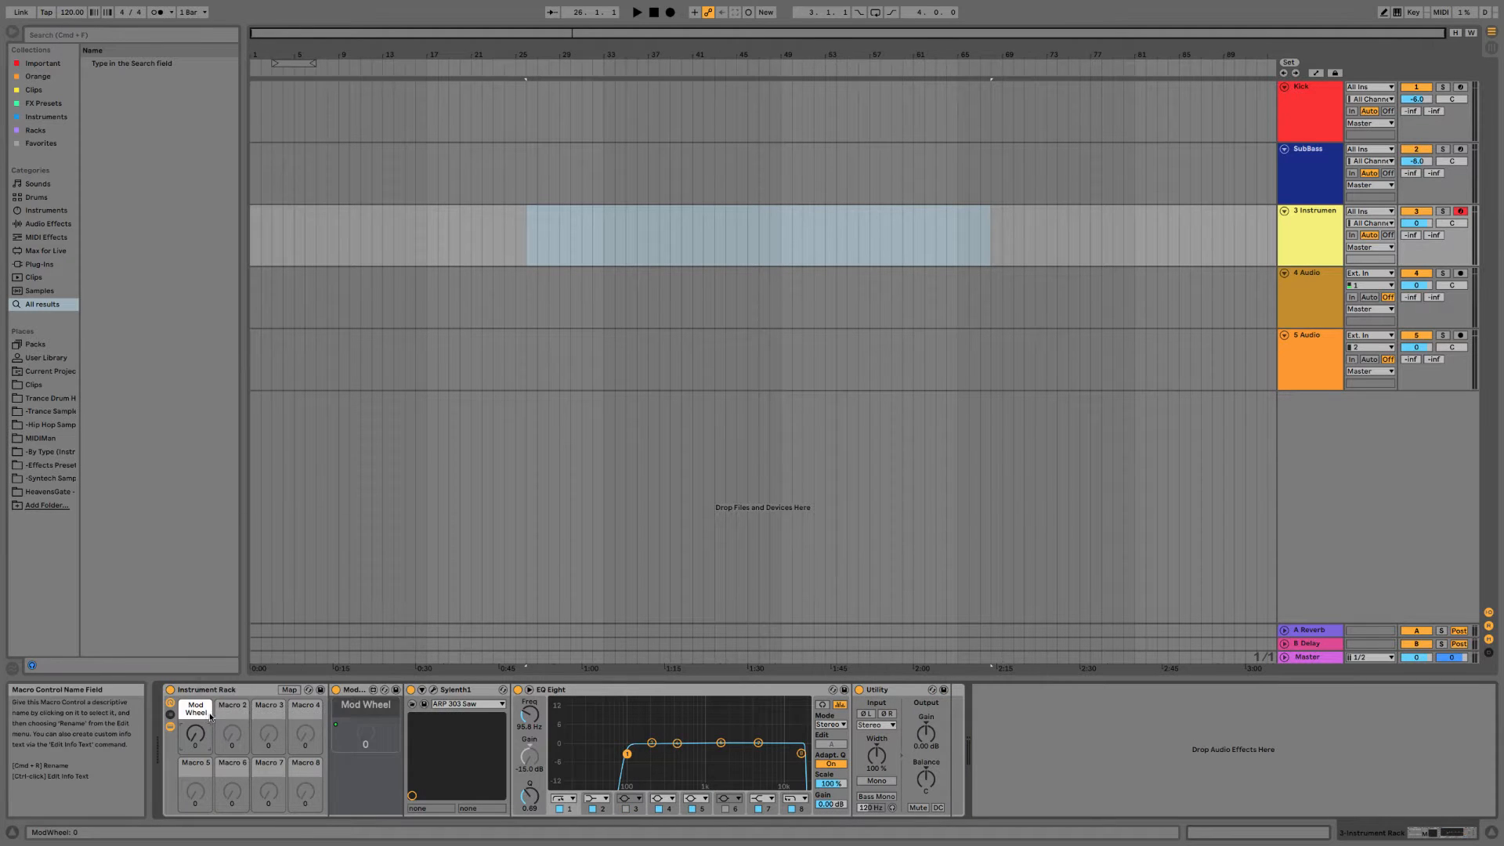
pyautogui.moveTo(194, 738)
pyautogui.mouseDown()
pyautogui.moveTo(193, 674)
pyautogui.moveTo(194, 739)
pyautogui.mouseUp()
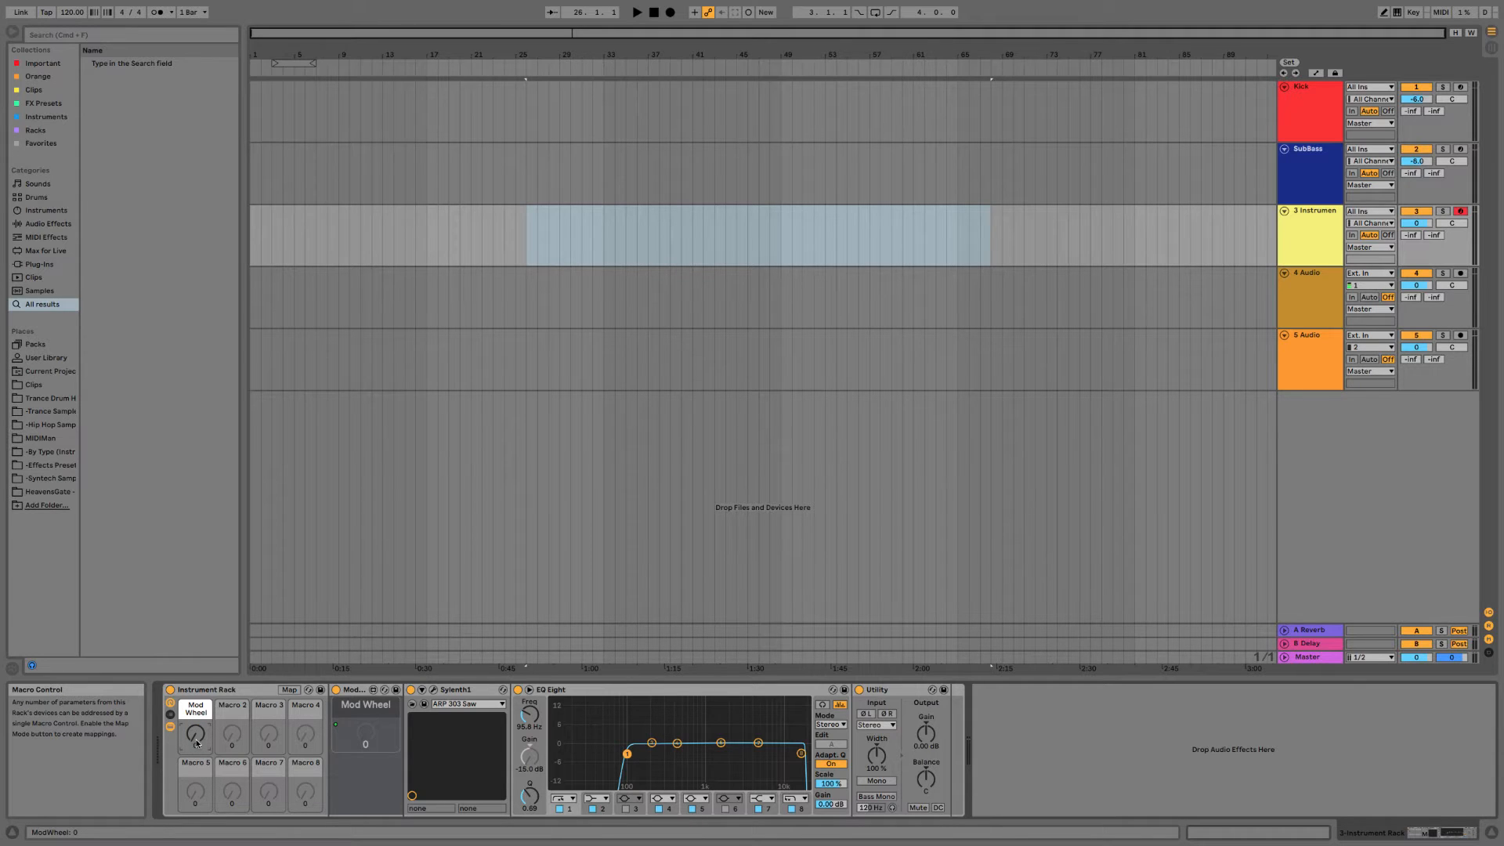
pyautogui.moveTo(207, 745)
pyautogui.mouseDown()
pyautogui.moveTo(207, 673)
pyautogui.moveTo(206, 746)
pyautogui.mouseUp()
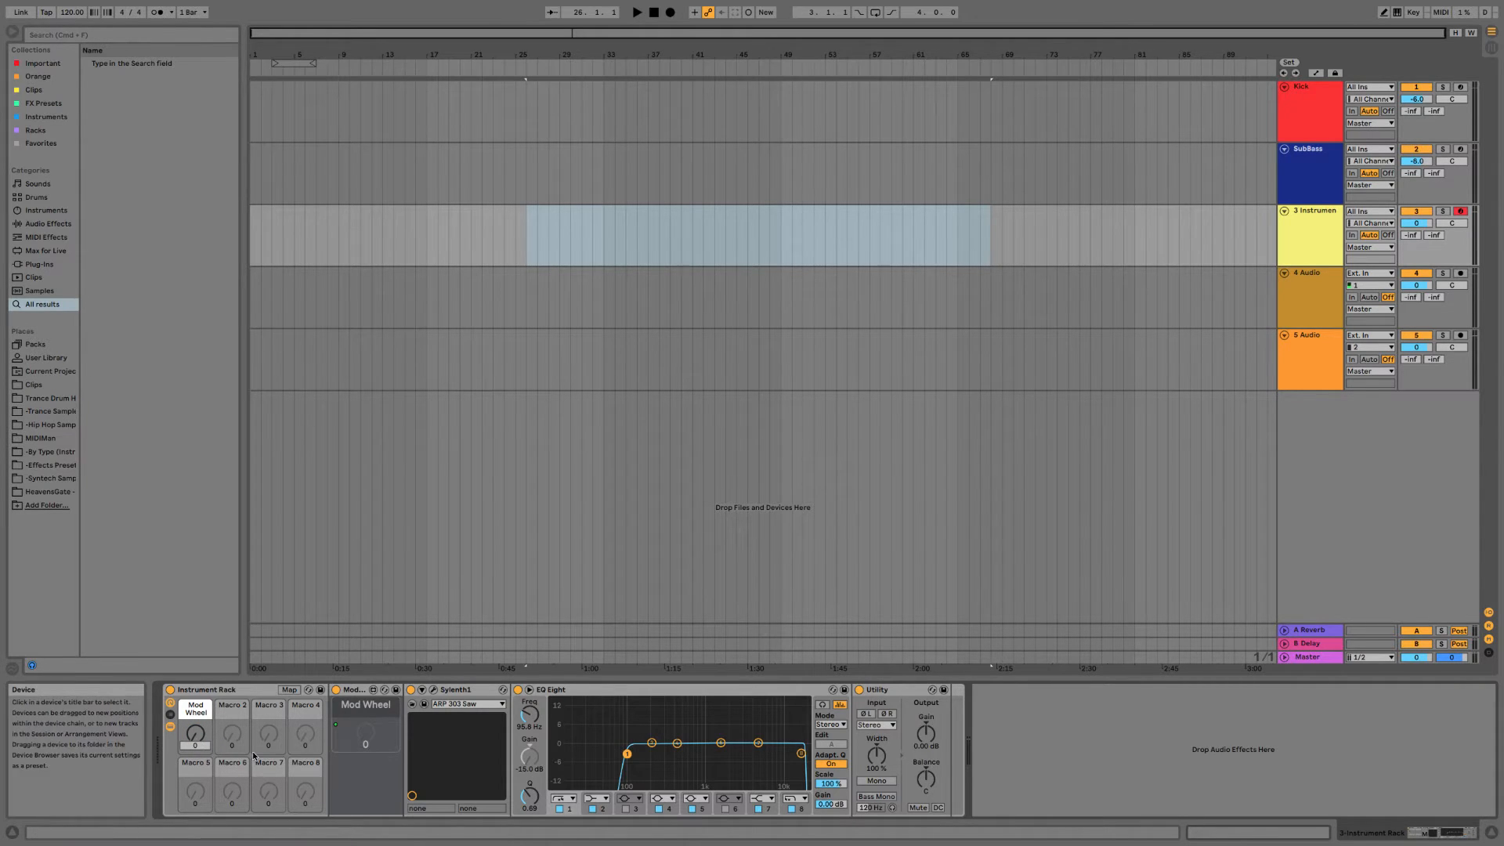
pyautogui.moveTo(196, 735); pyautogui.dragTo(196, 726)
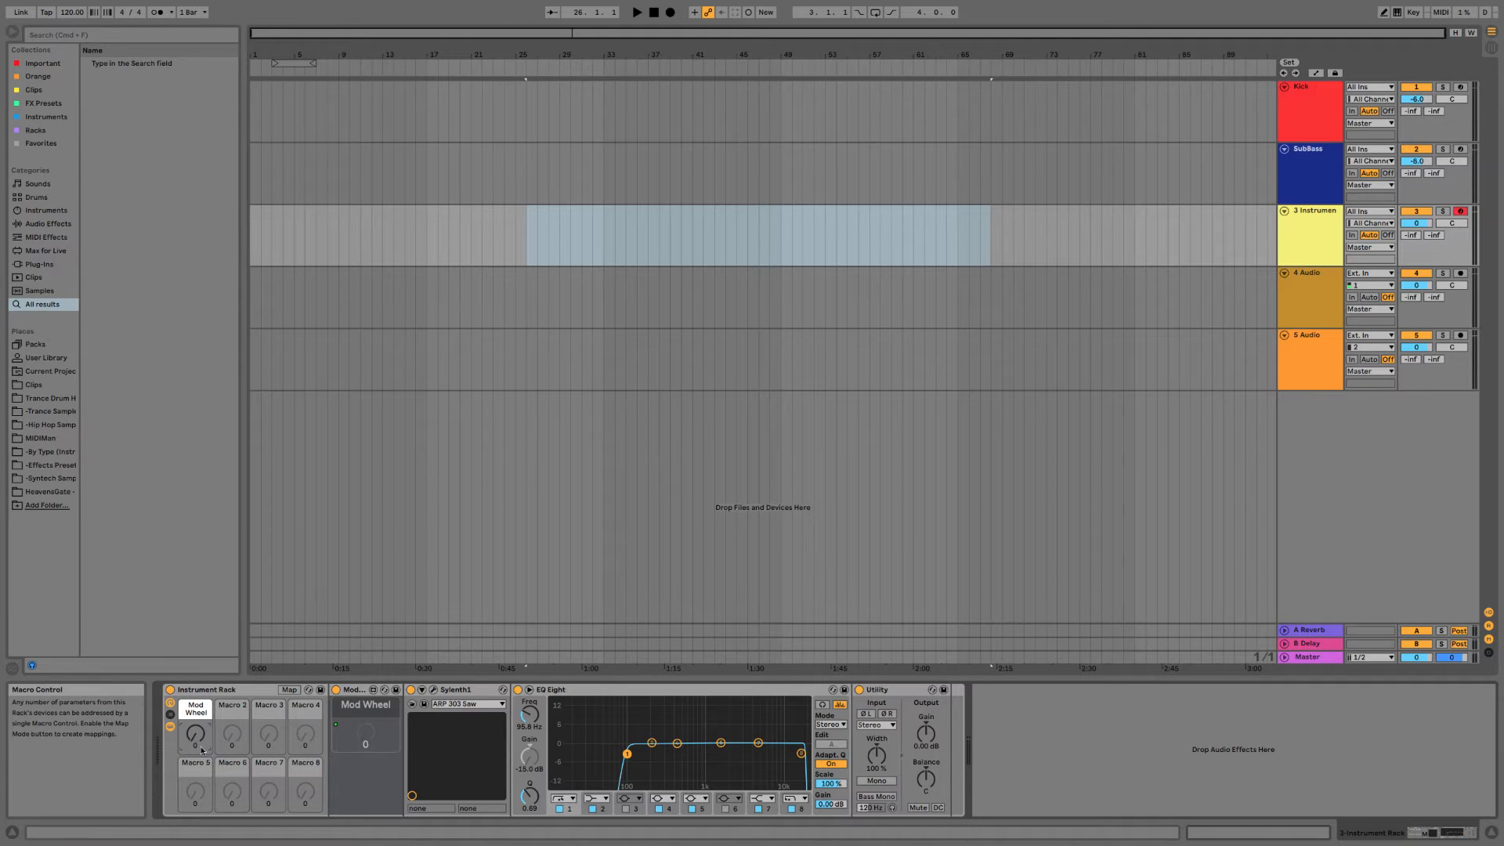
pyautogui.doubleClick(351, 691)
pyautogui.moveTo(195, 734); pyautogui.dragTo(195, 682)
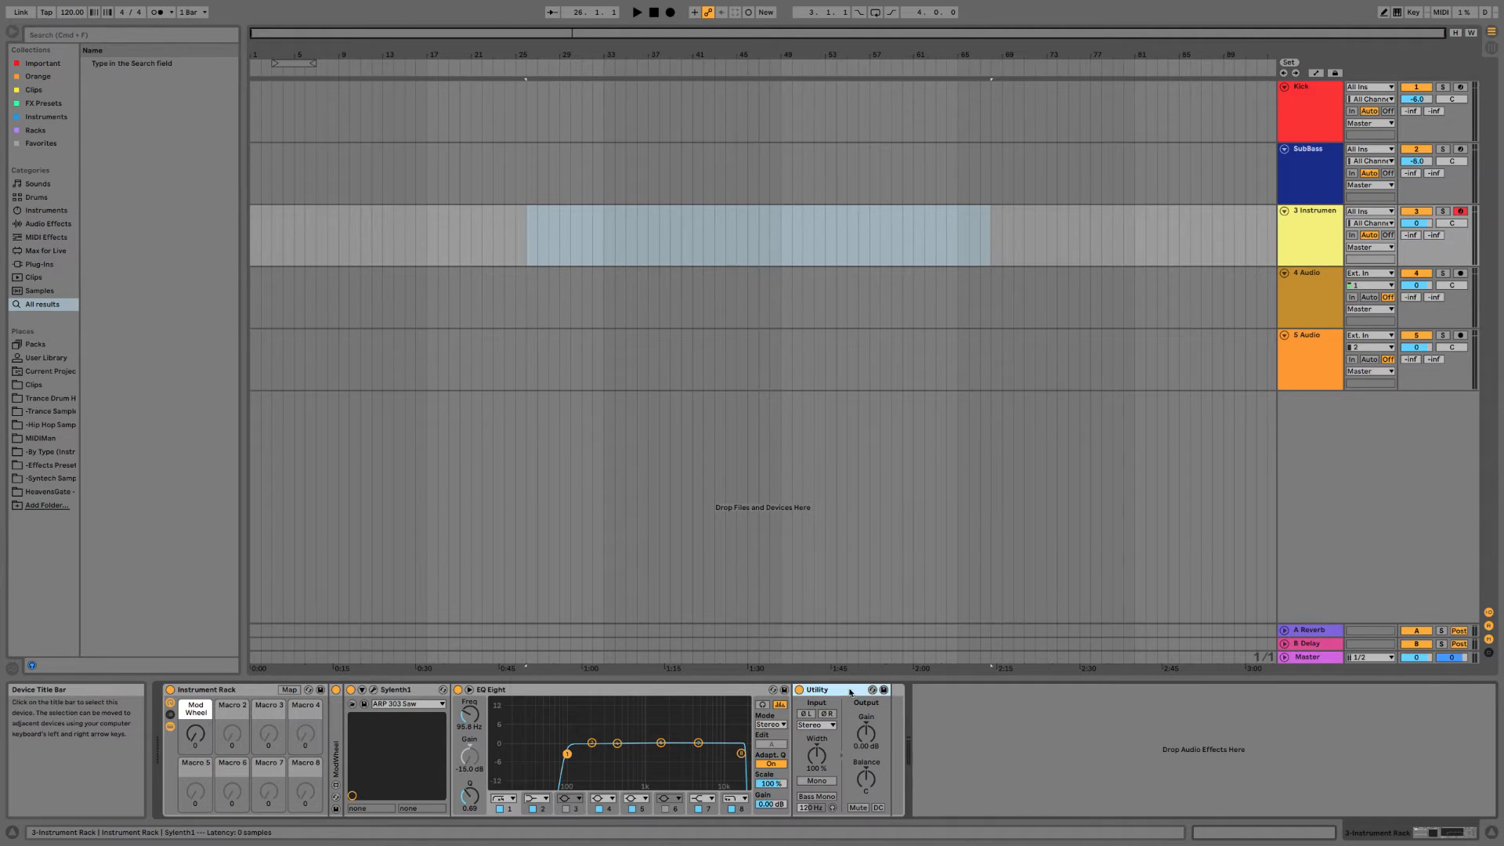
# Map the Utility's Gain to Macro 8 and rename that macro Volume Auto.
pyautogui.rightClick(864, 740)
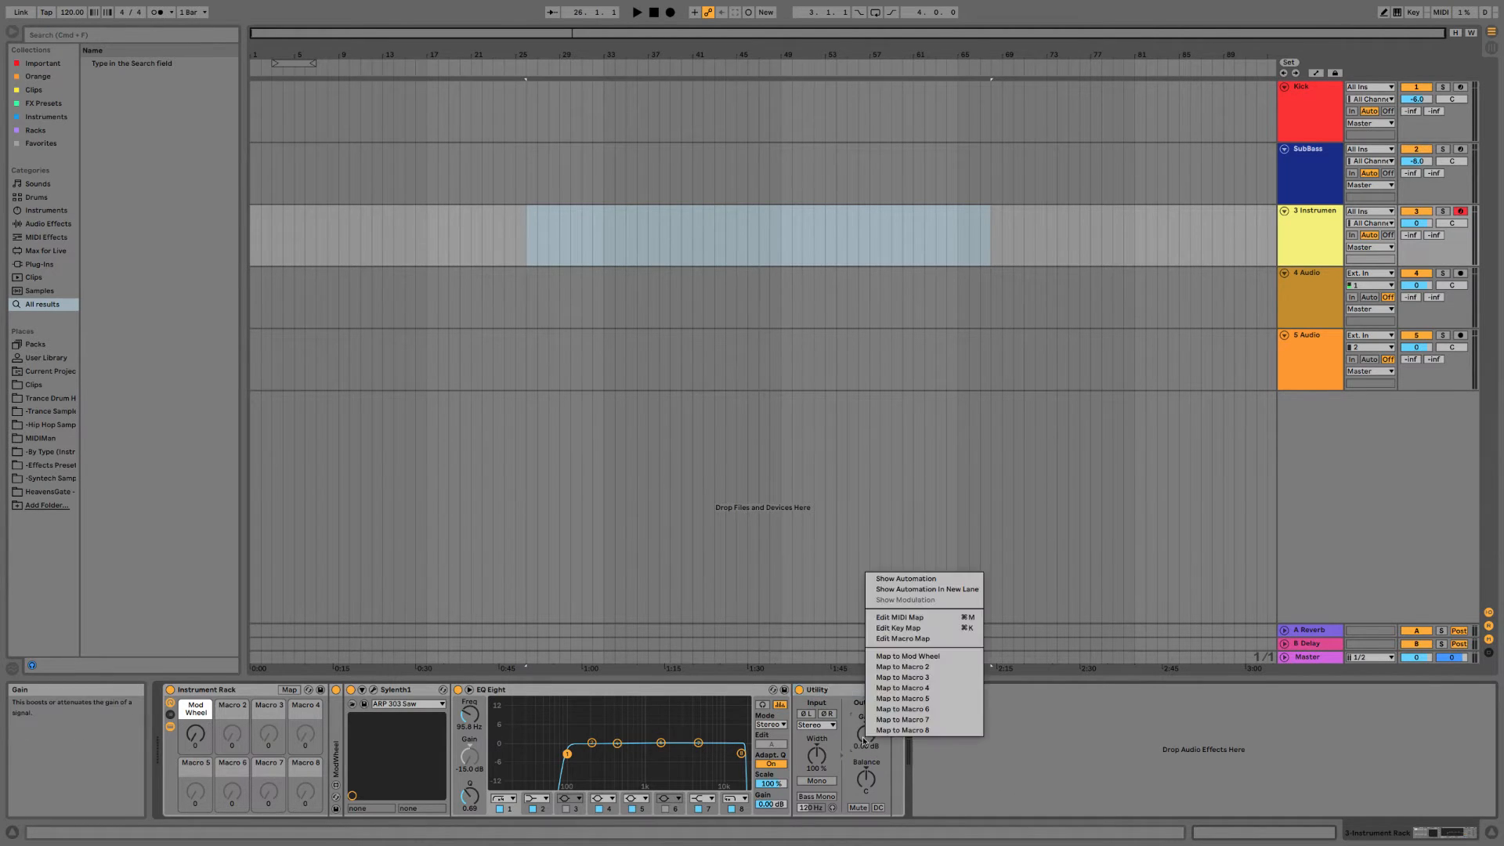
pyautogui.click(902, 729)
pyautogui.rightClick(307, 790)
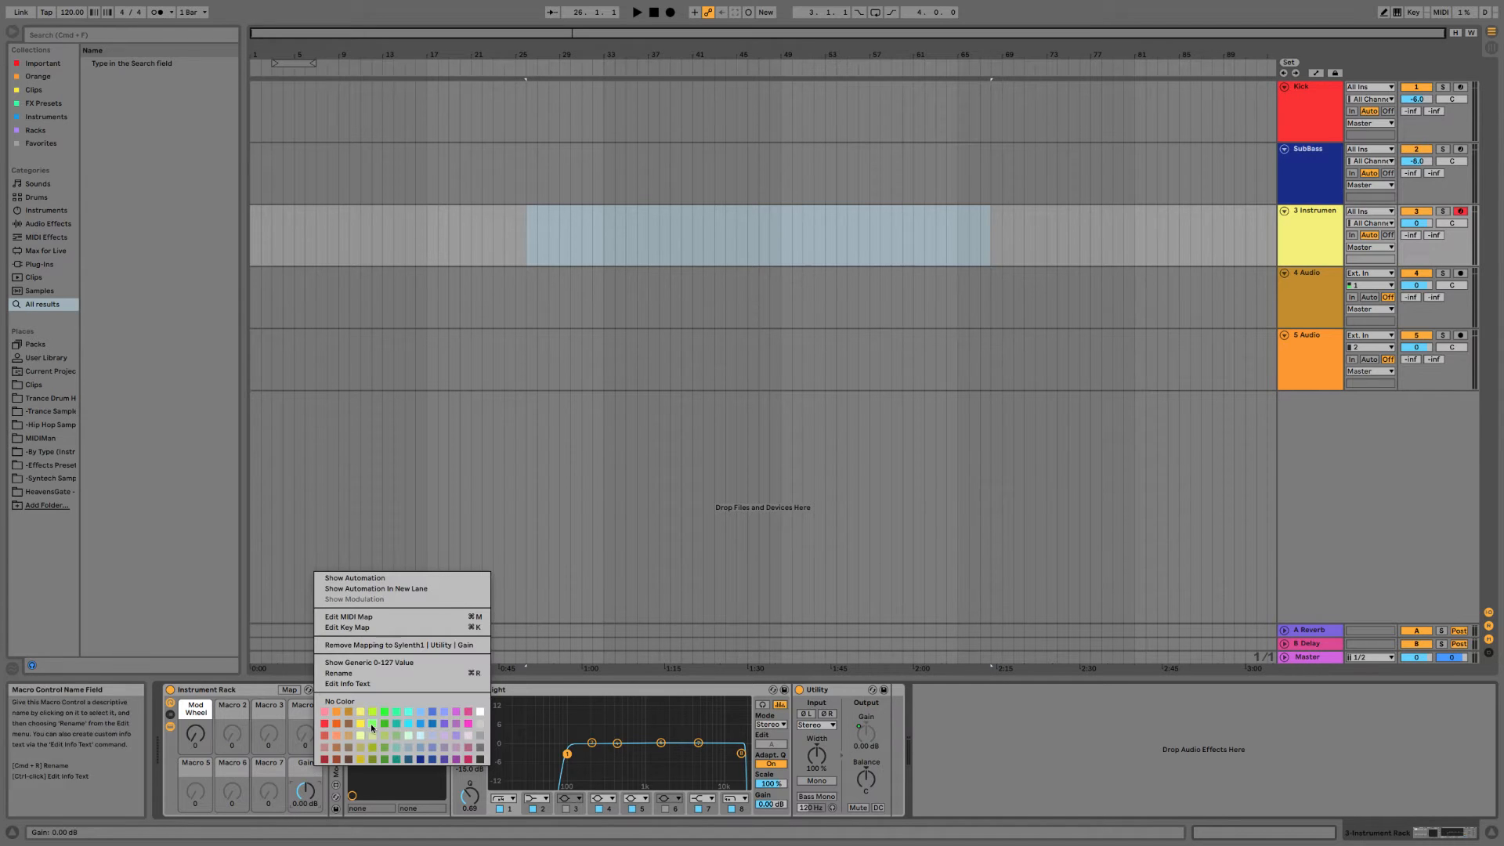
pyautogui.click(363, 674)
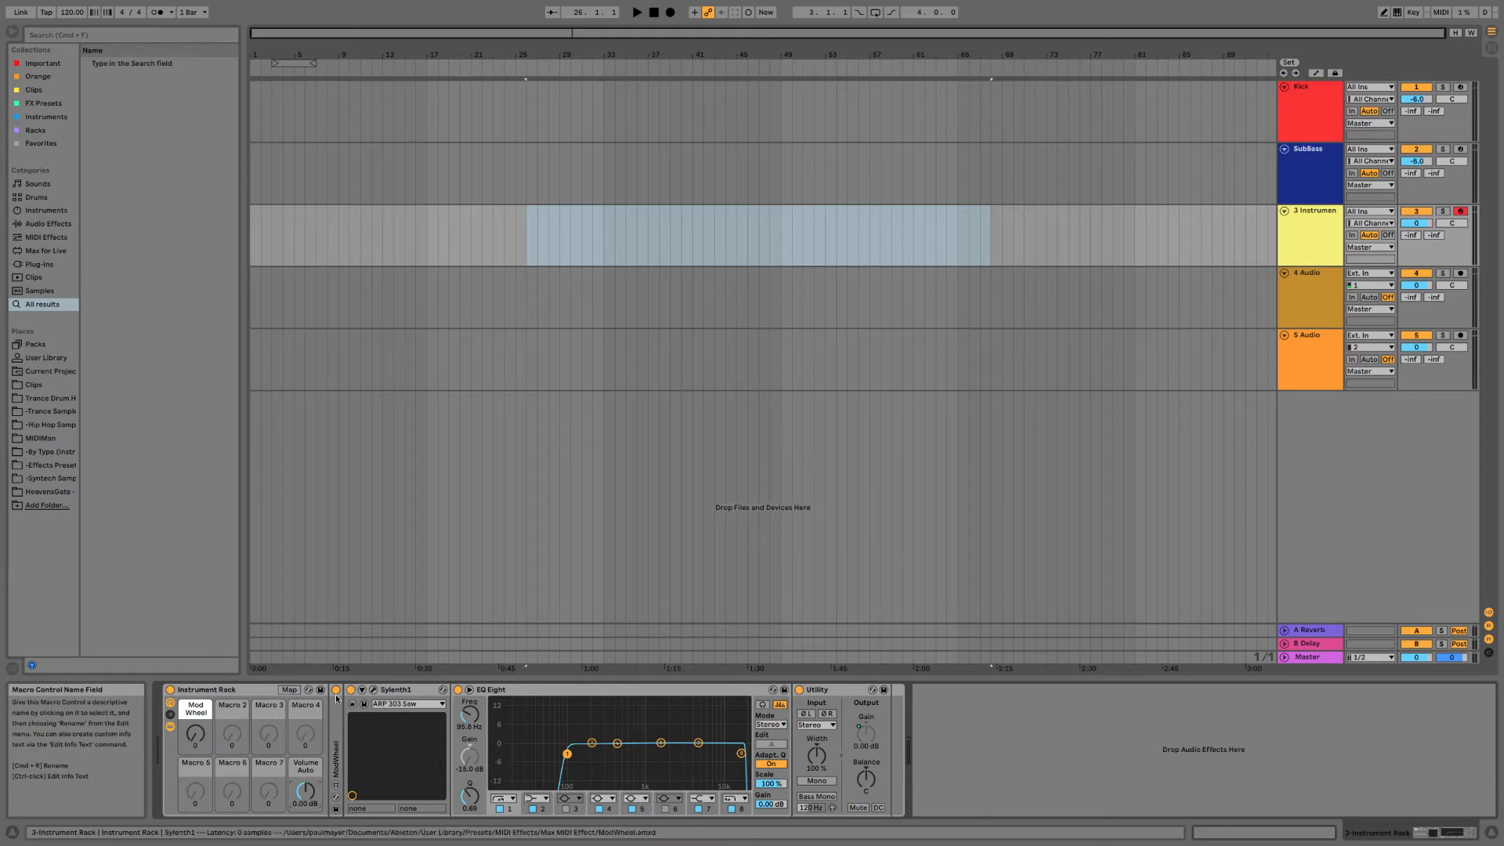
# Set the maximum of the Volume Auto mapping to 0.00 dB in the rack's macro mappings.
pyautogui.click(289, 689)
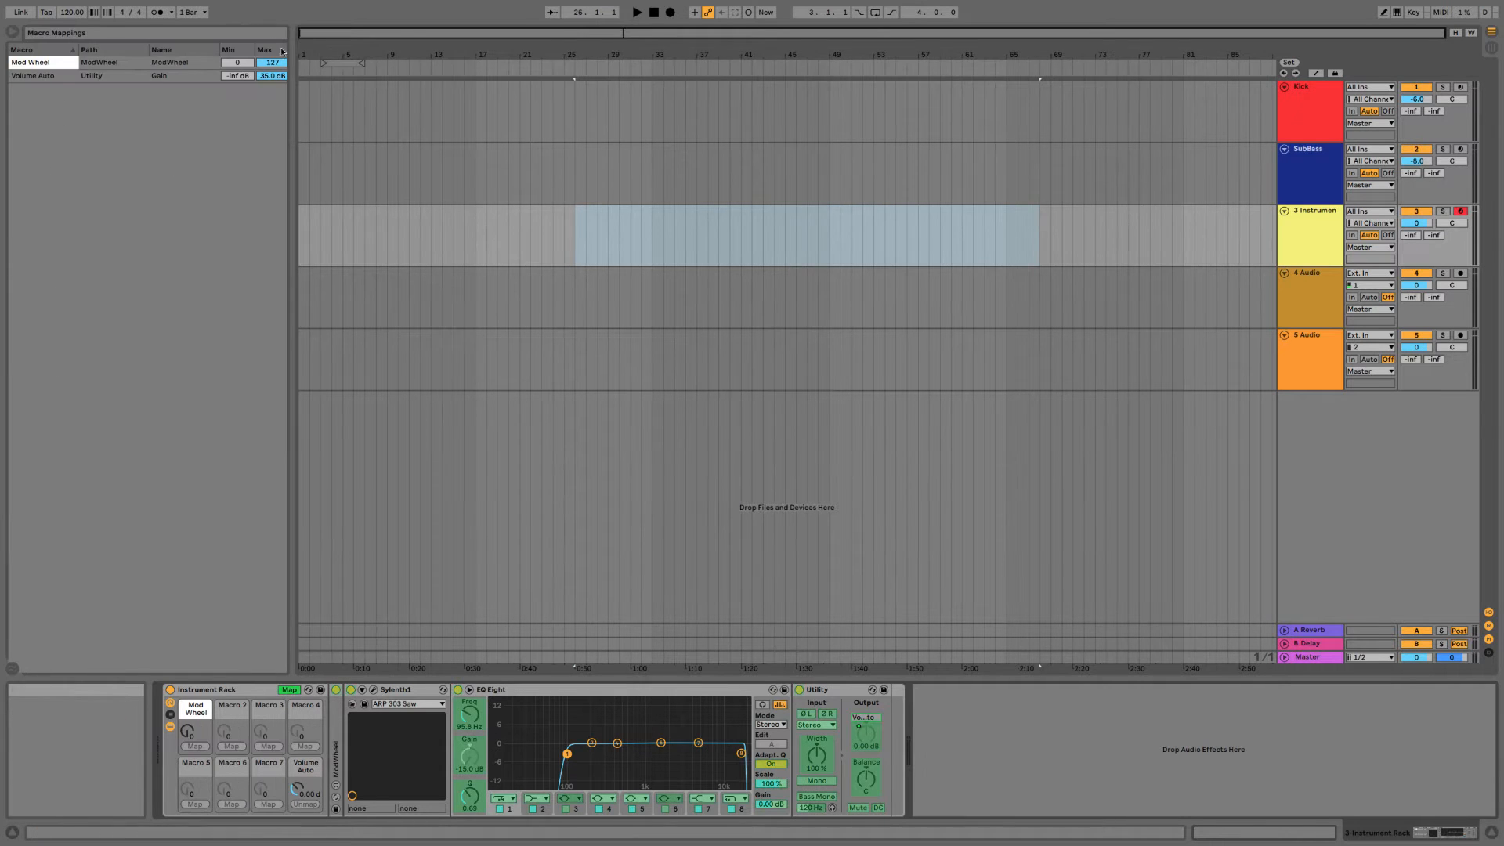
pyautogui.click(272, 76)
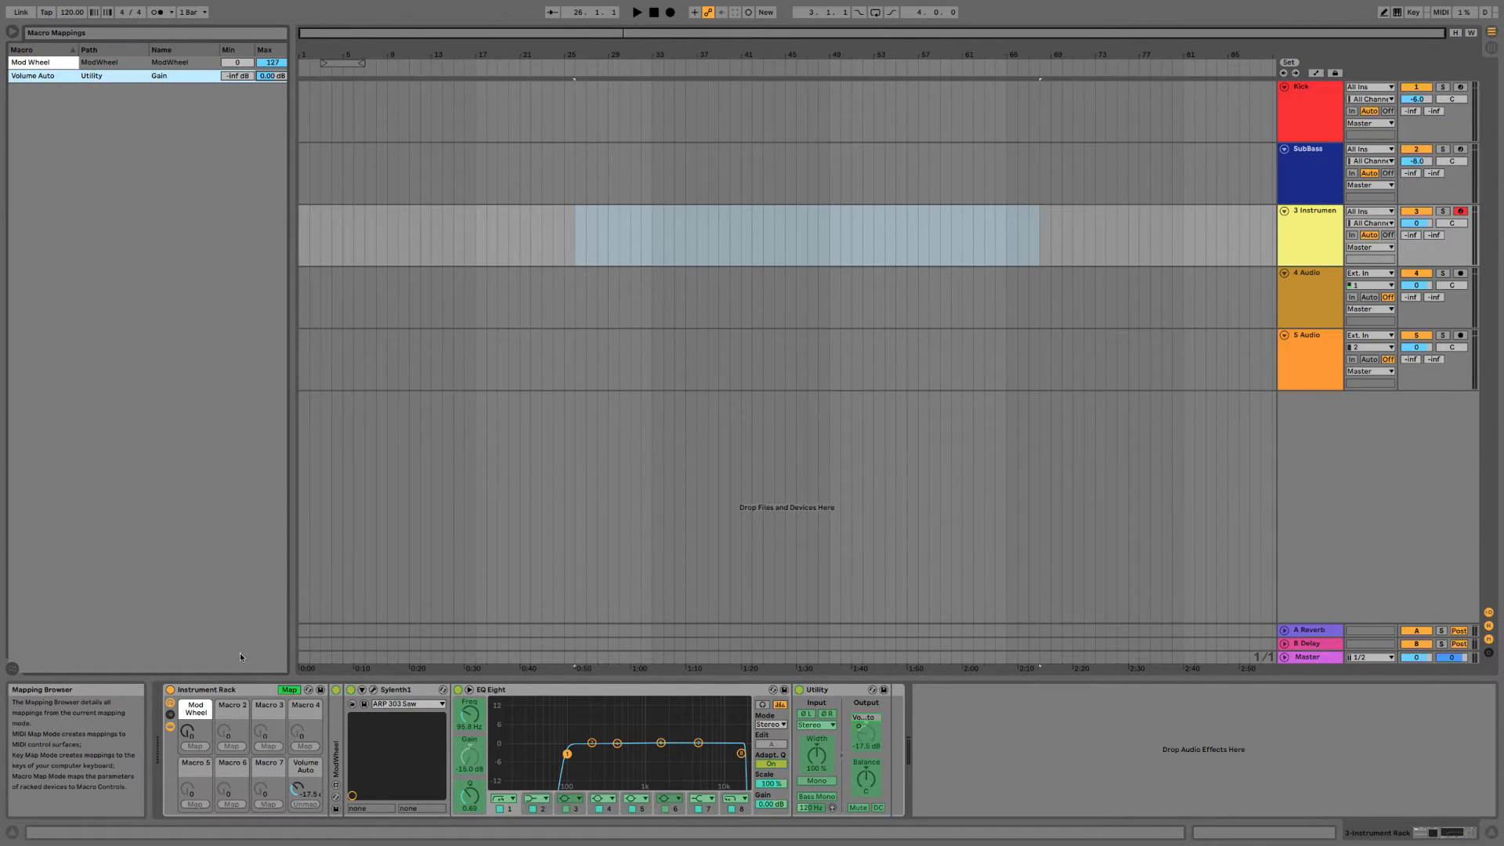
pyautogui.click(289, 689)
# Raise the Volume Auto macro to 0.00 dB and colour it black.
pyautogui.moveTo(316, 797); pyautogui.dragTo(315, 728)
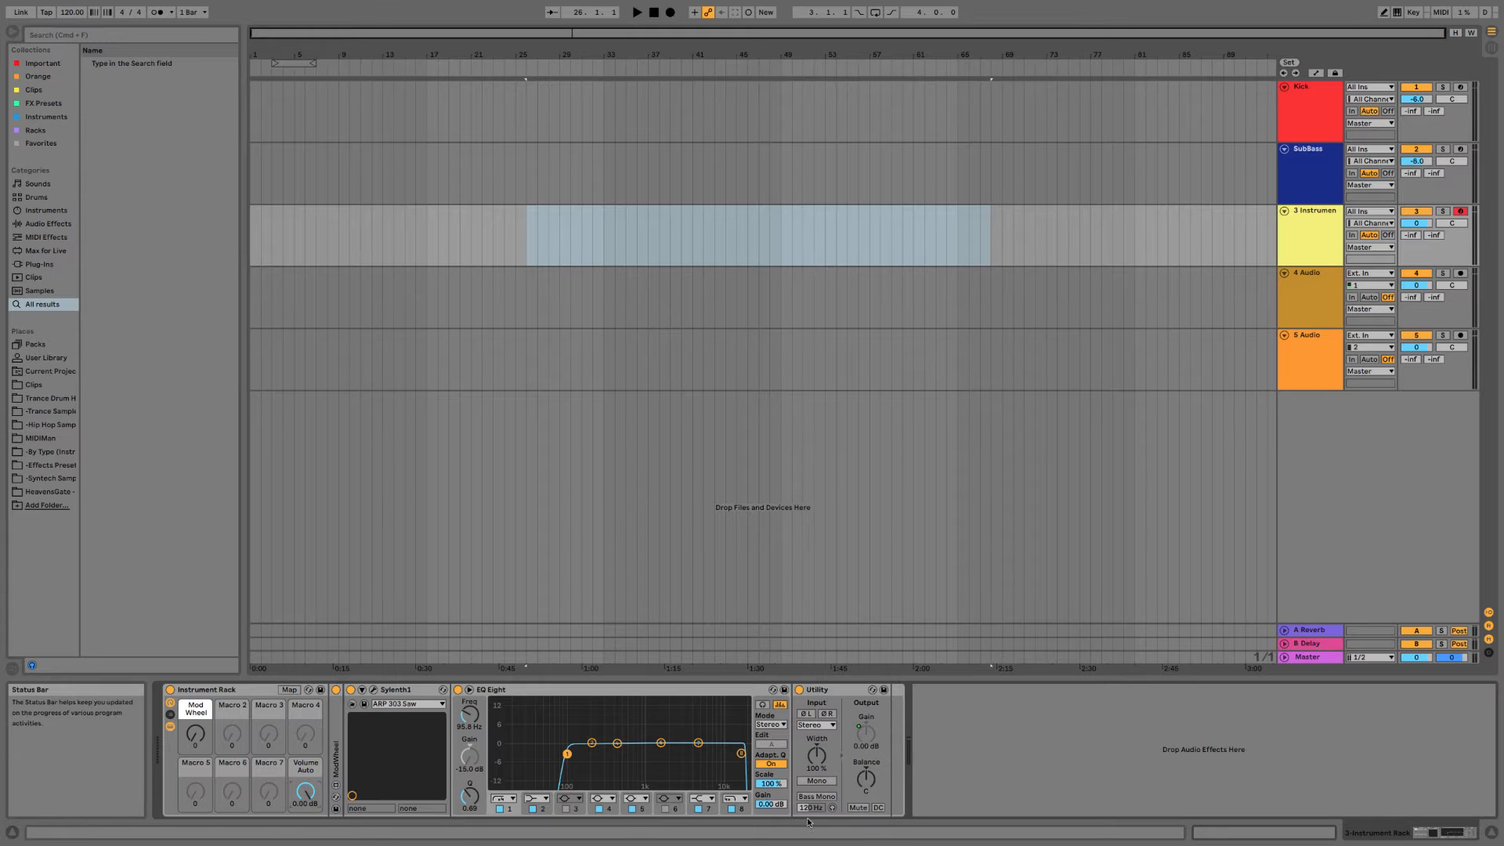
pyautogui.rightClick(310, 770)
pyautogui.click(479, 764)
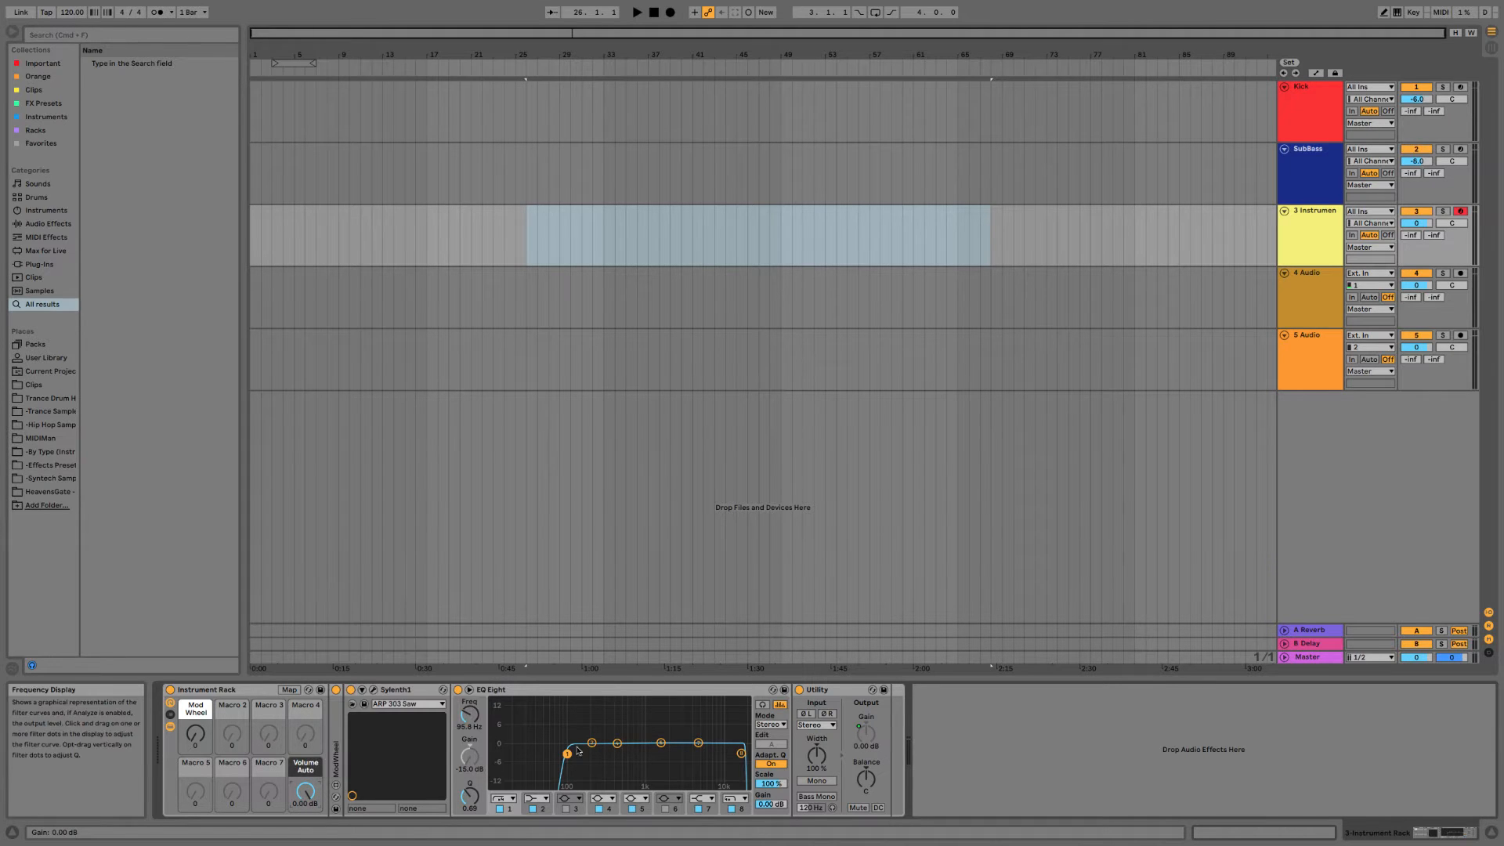
# Save the Instrument Rack to the User Library as TUT-Instru+MW+Gain.
pyautogui.click(53, 437)
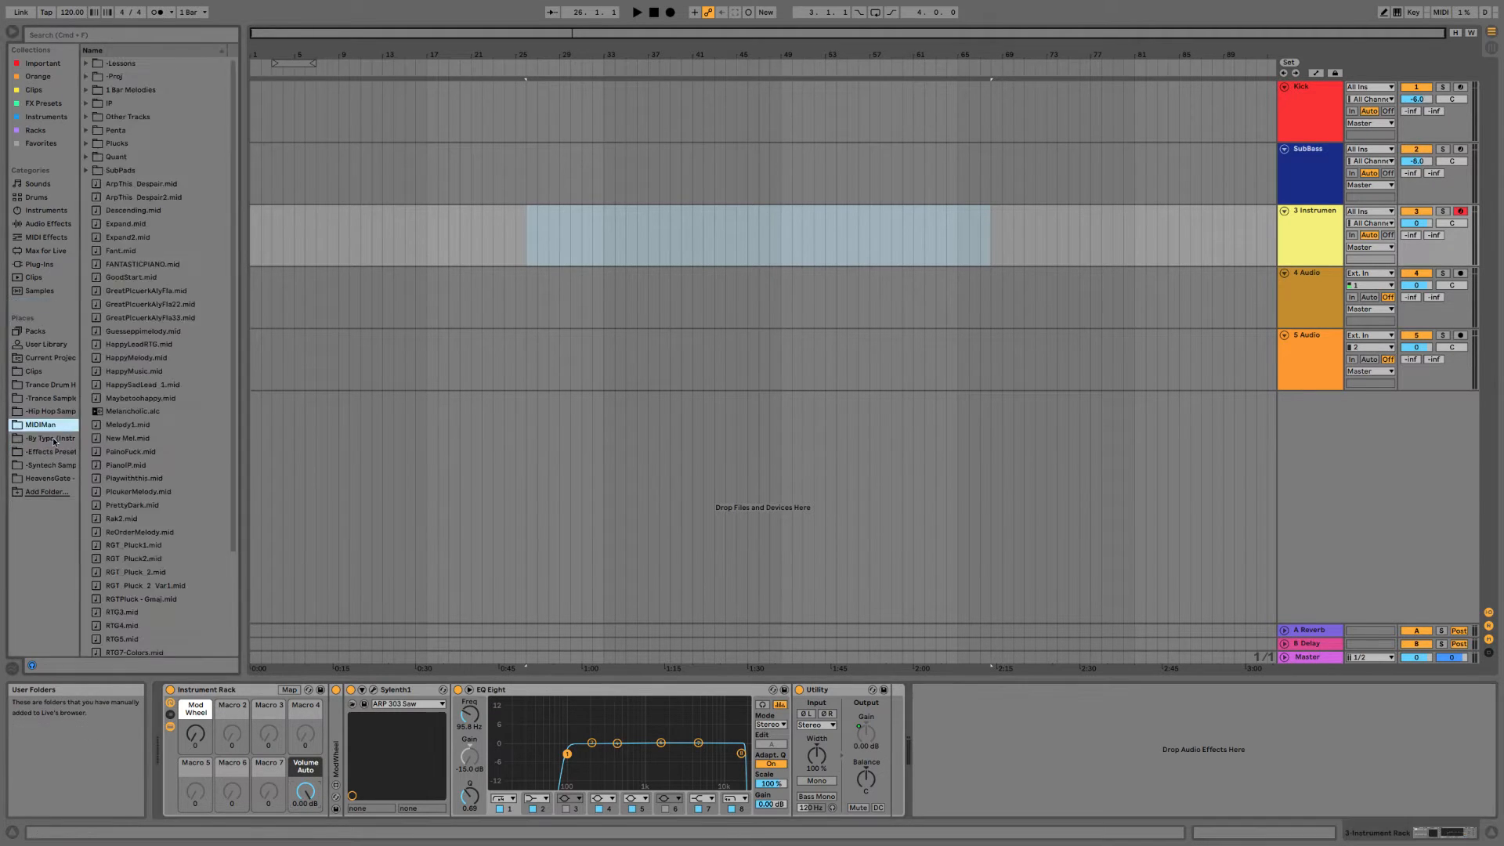
pyautogui.click(57, 478)
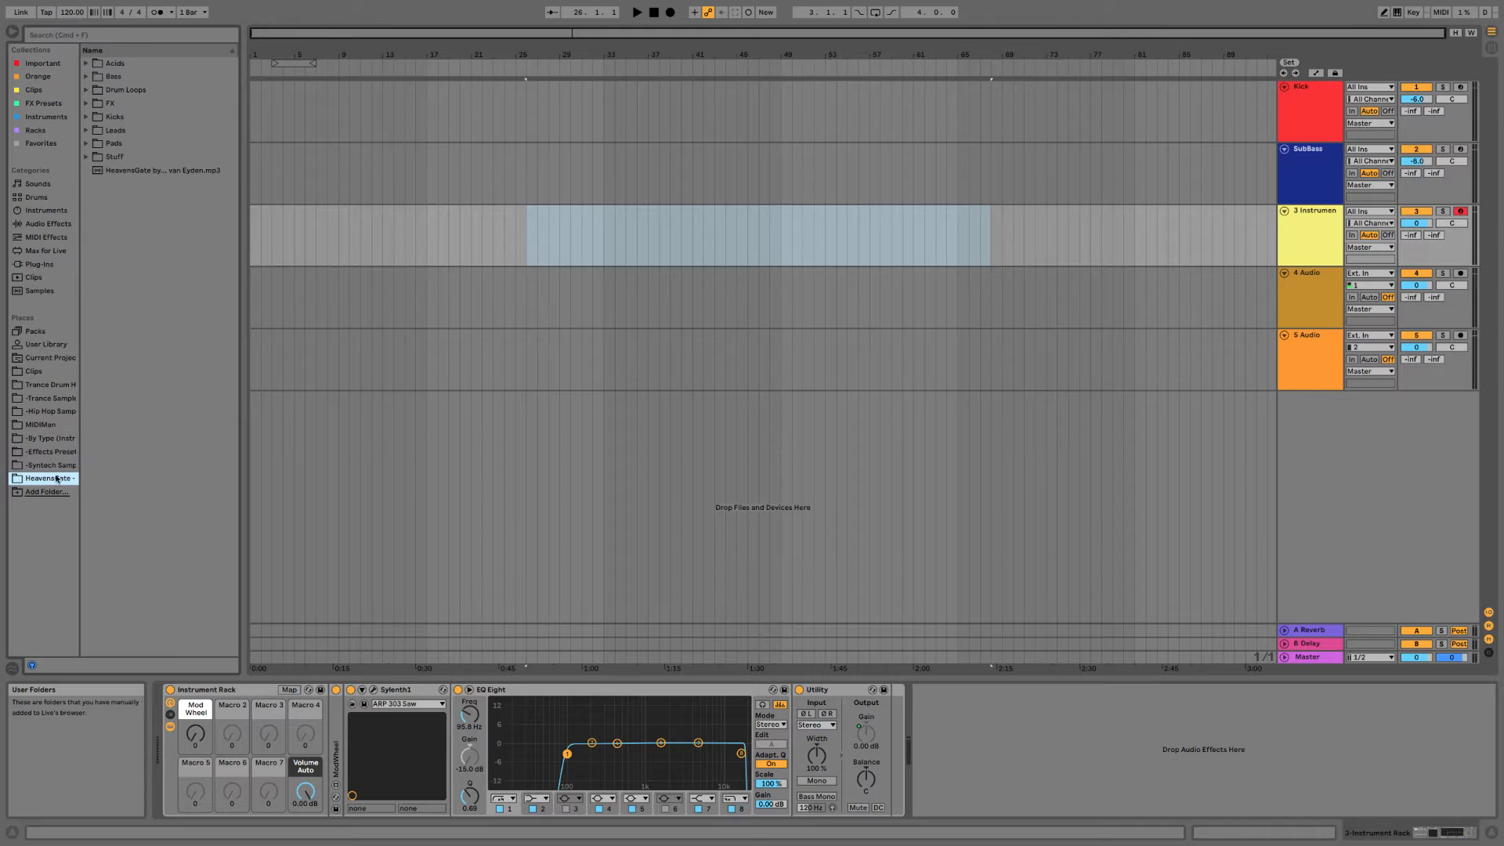
pyautogui.click(46, 344)
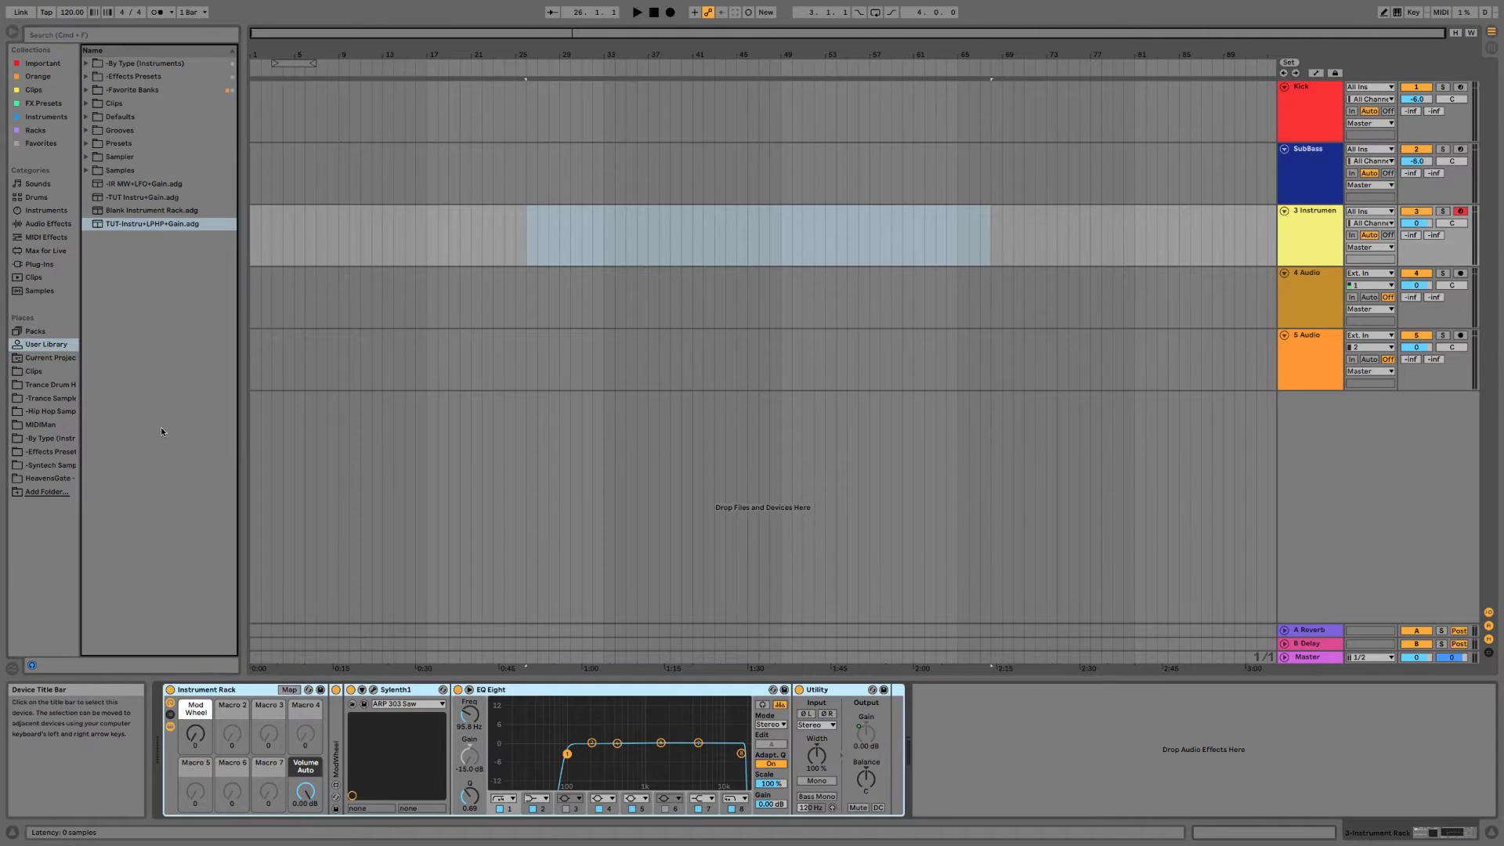
pyautogui.moveTo(162, 428); pyautogui.dragTo(161, 428)
pyautogui.write('TUT-')
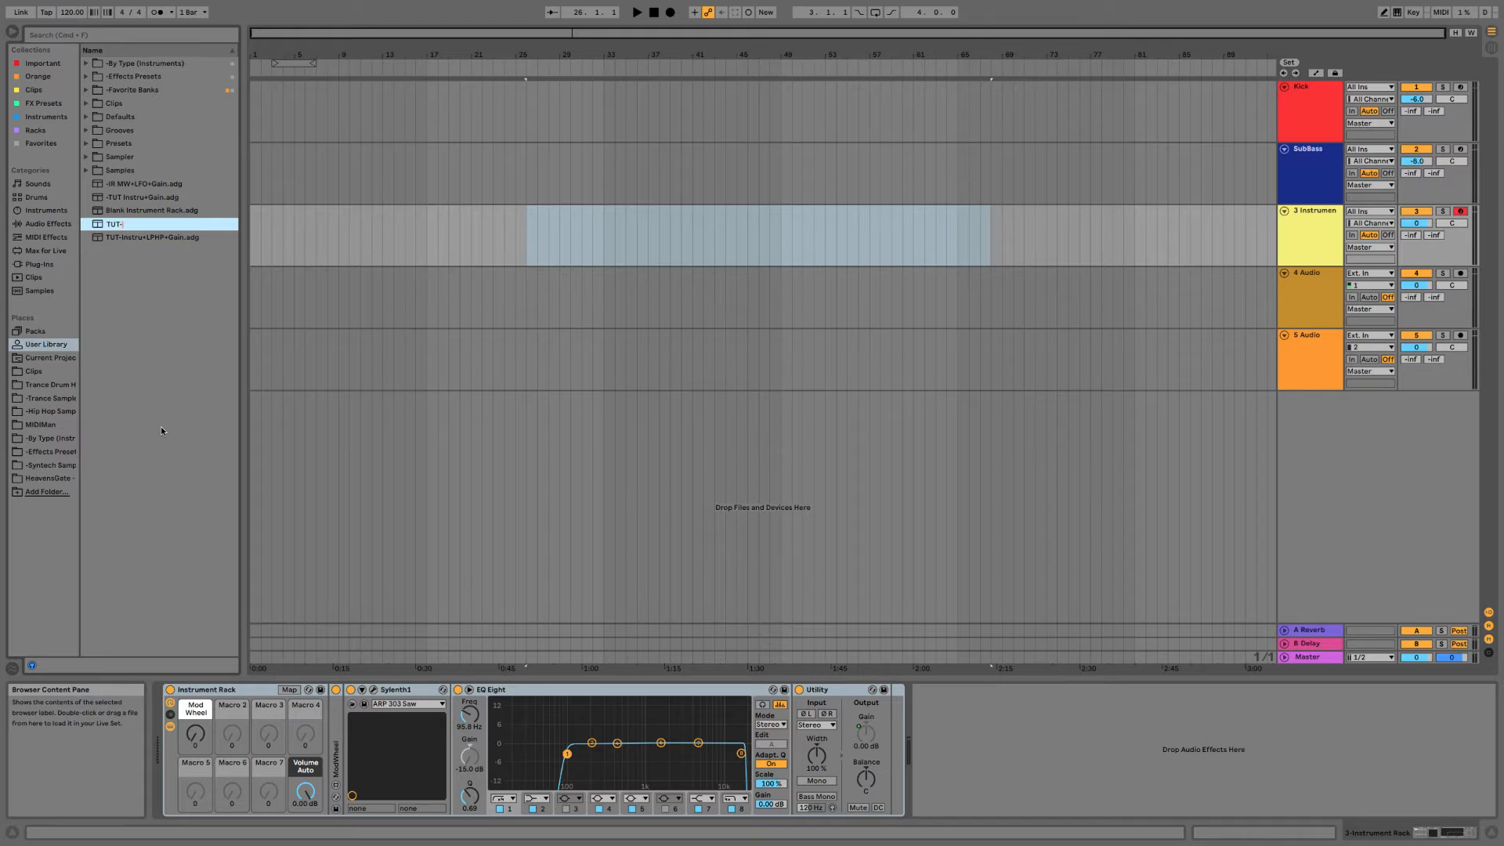
pyautogui.write('Instru+MW+Gain')
pyautogui.press('Return')
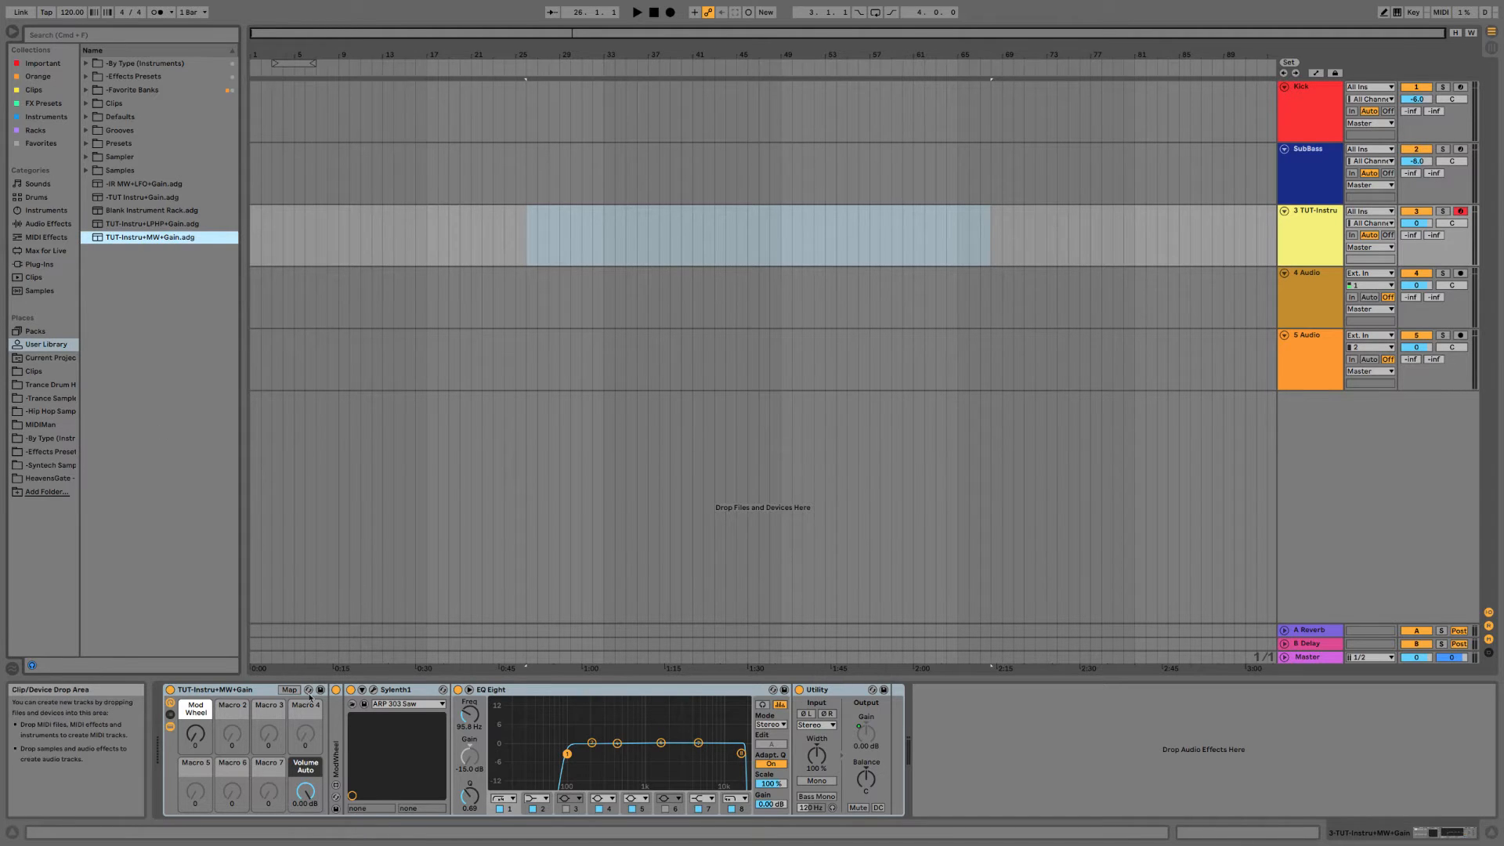
# Add an LFOTool effect and place it inside the rack between EQ Eight and Utility.
pyautogui.click(953, 737)
pyautogui.click(900, 718)
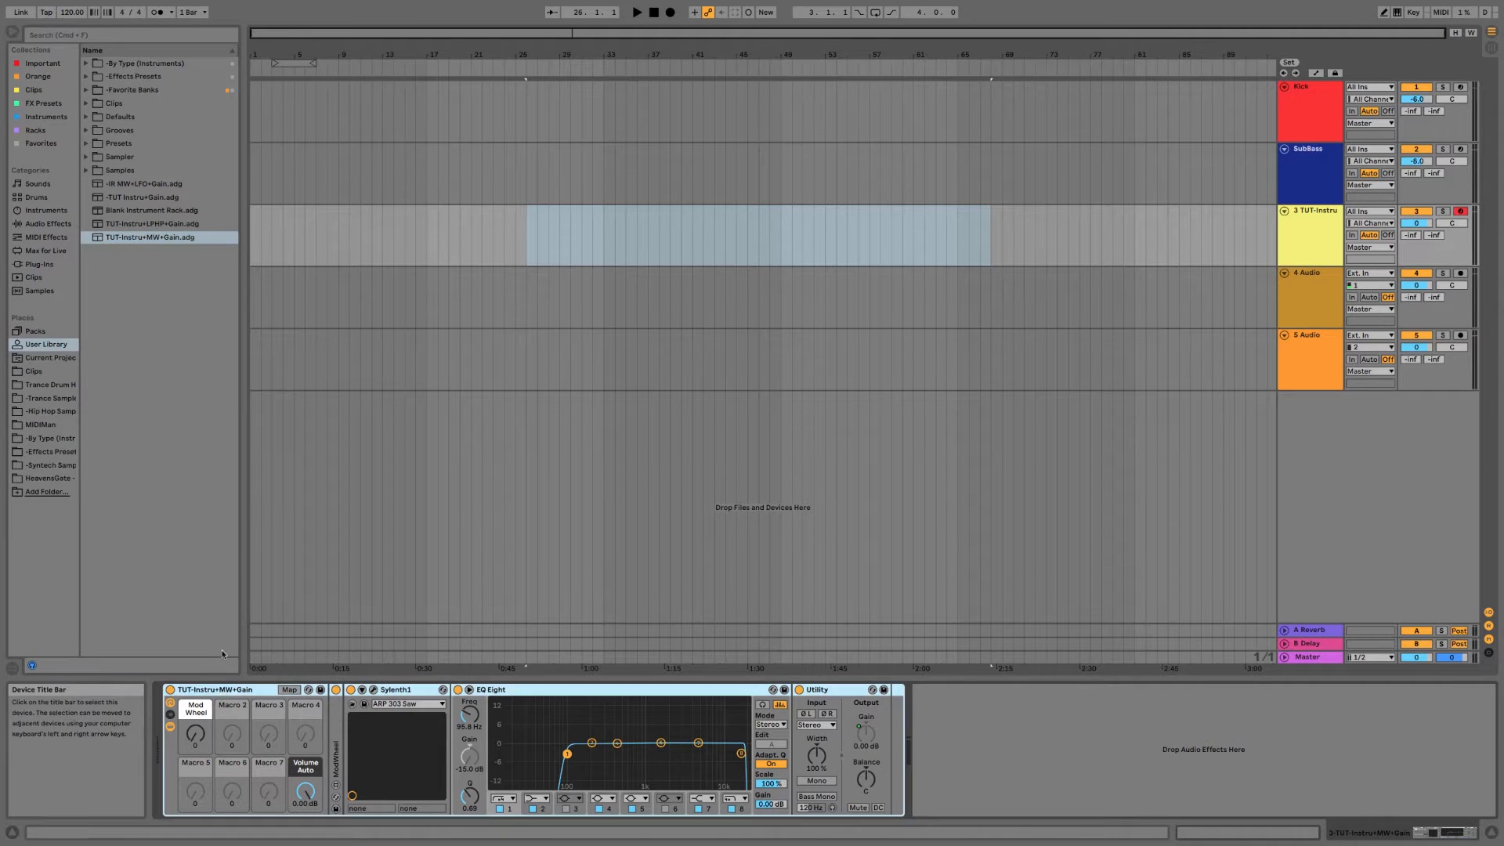
pyautogui.click(930, 719)
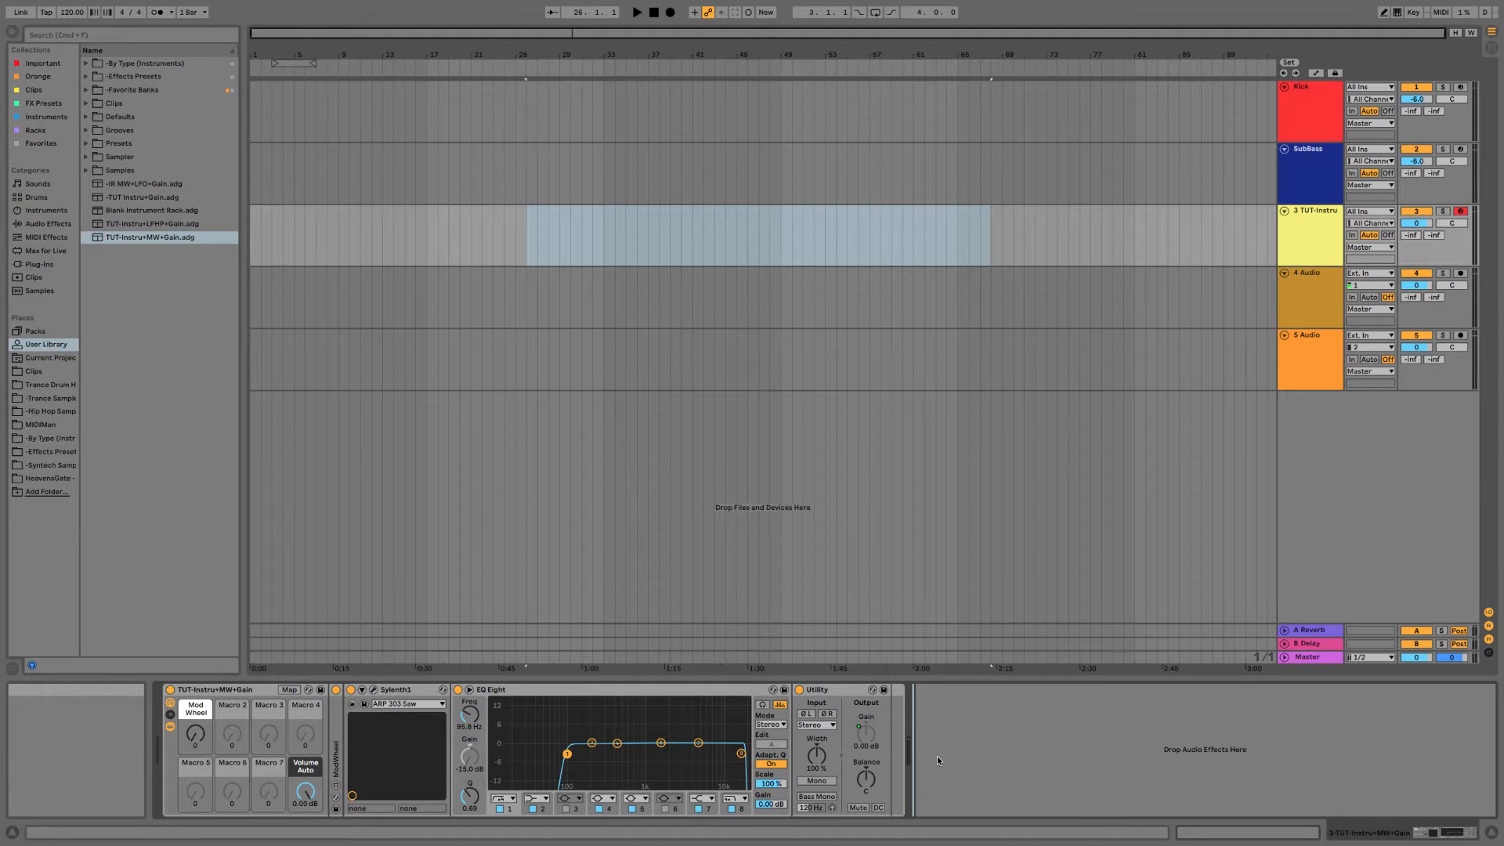
pyautogui.rightClick(953, 725)
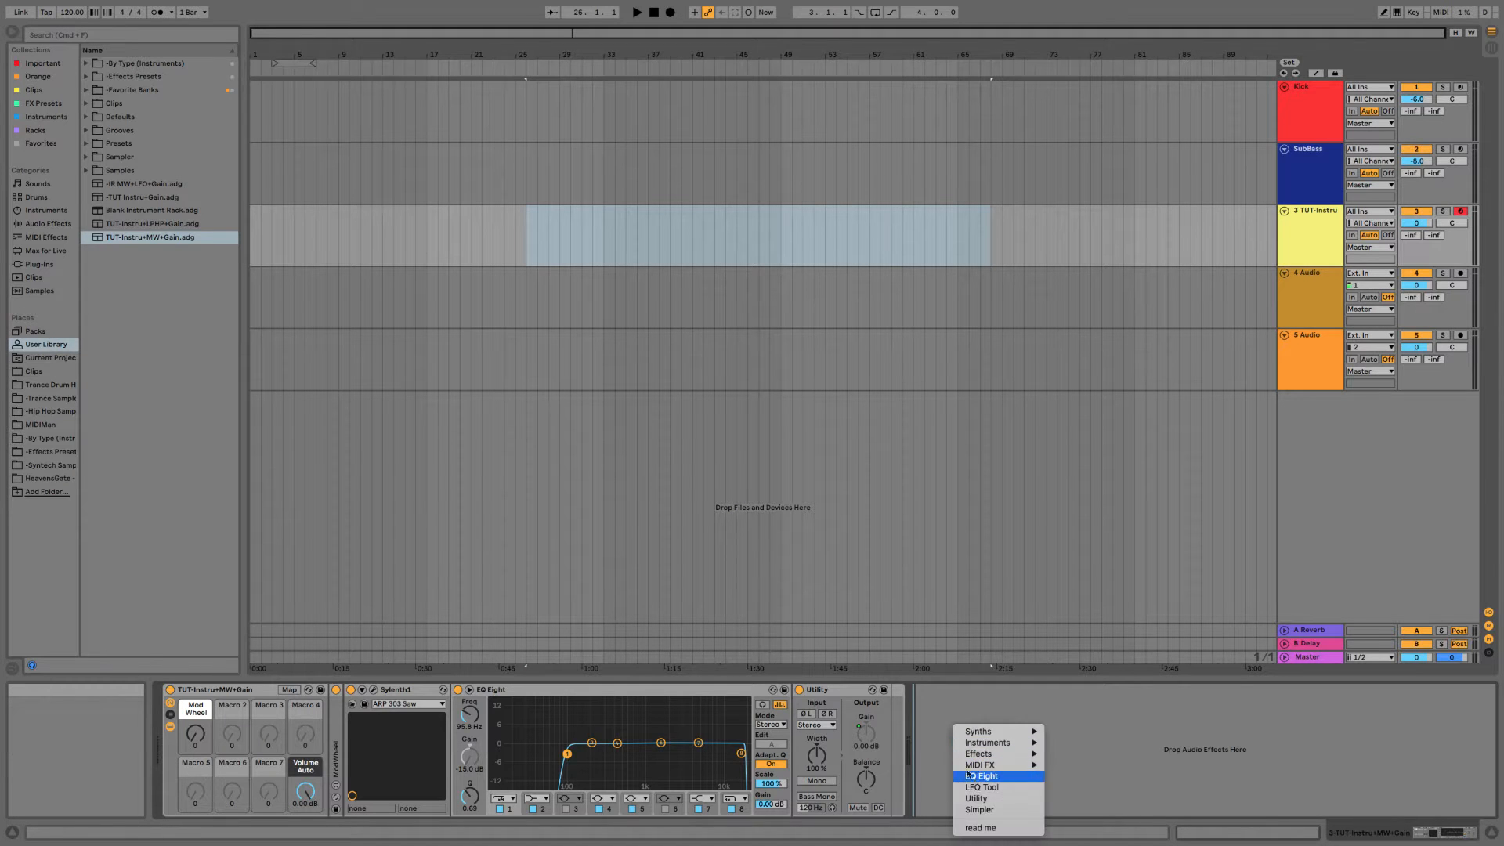
pyautogui.click(954, 712)
pyautogui.rightClick(1002, 735)
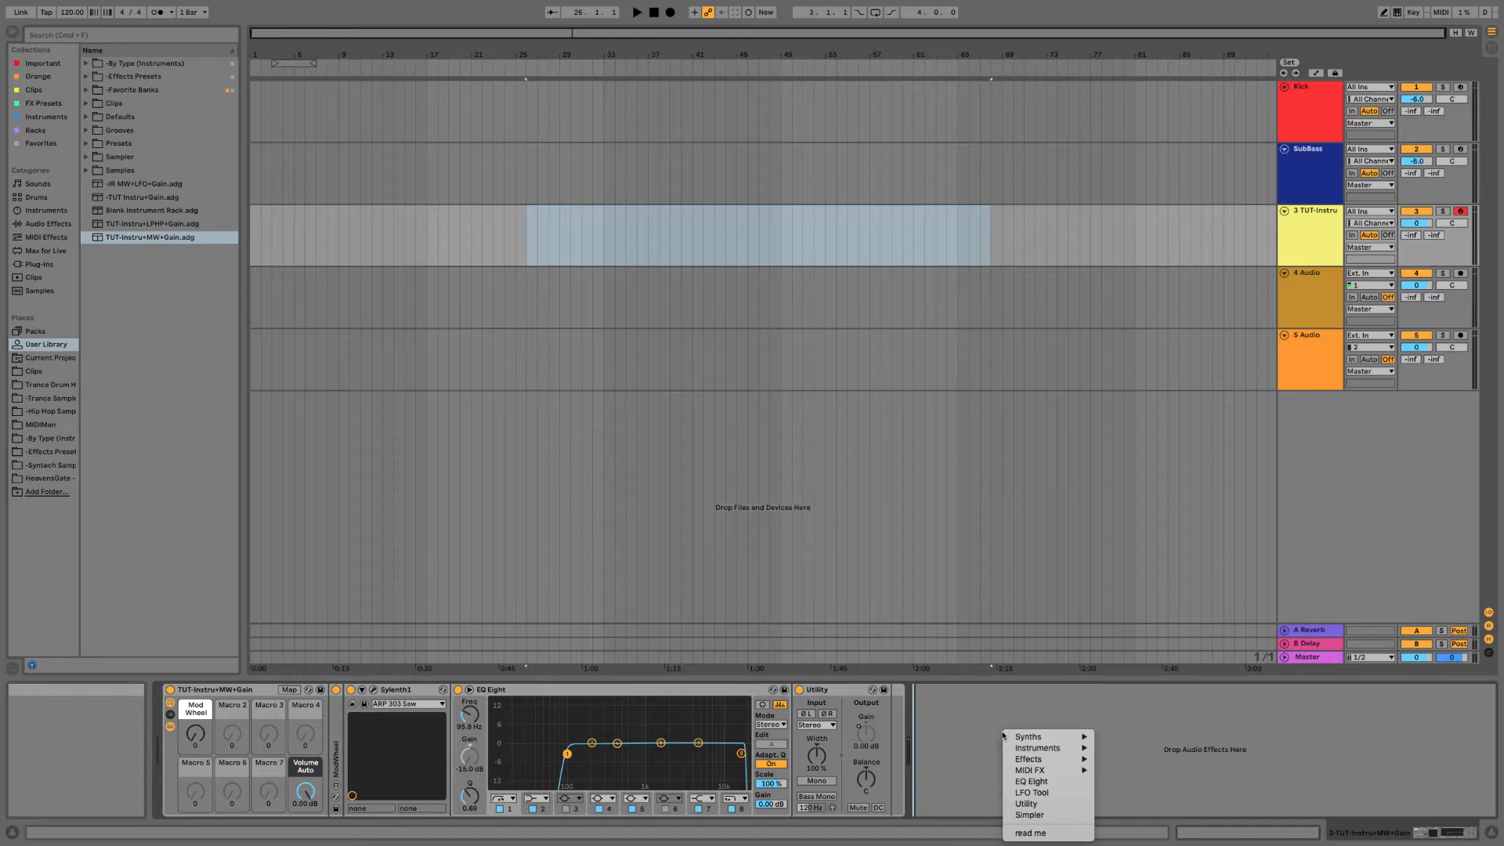
pyautogui.click(1030, 792)
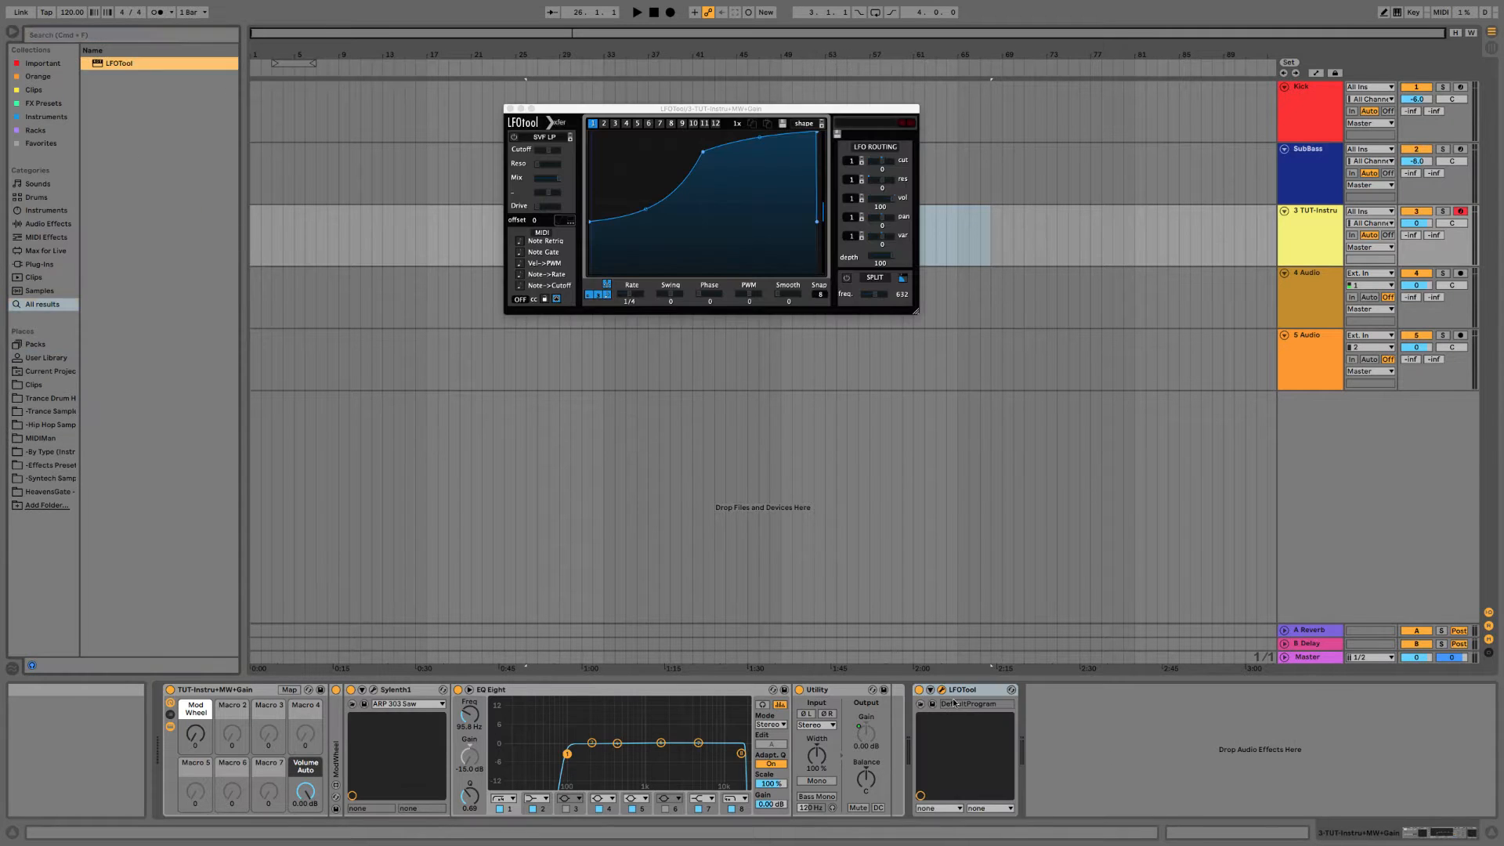
pyautogui.moveTo(960, 690); pyautogui.dragTo(828, 716)
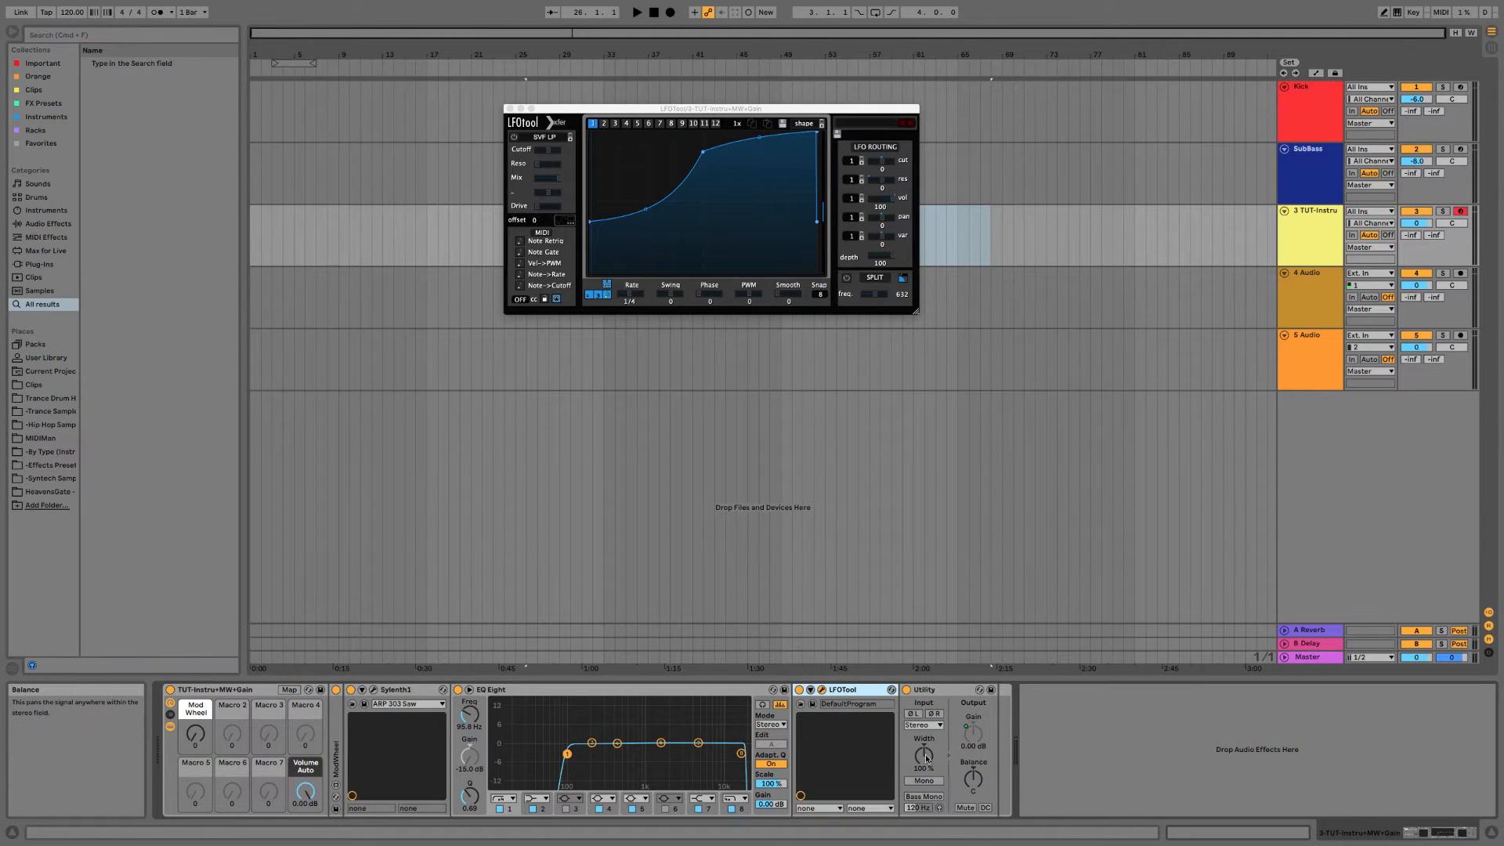
# Reshape the LFOTool curve, lowering its start point to the bottom and raising its middle point close to full level.
pyautogui.moveTo(591, 222); pyautogui.dragTo(593, 274)
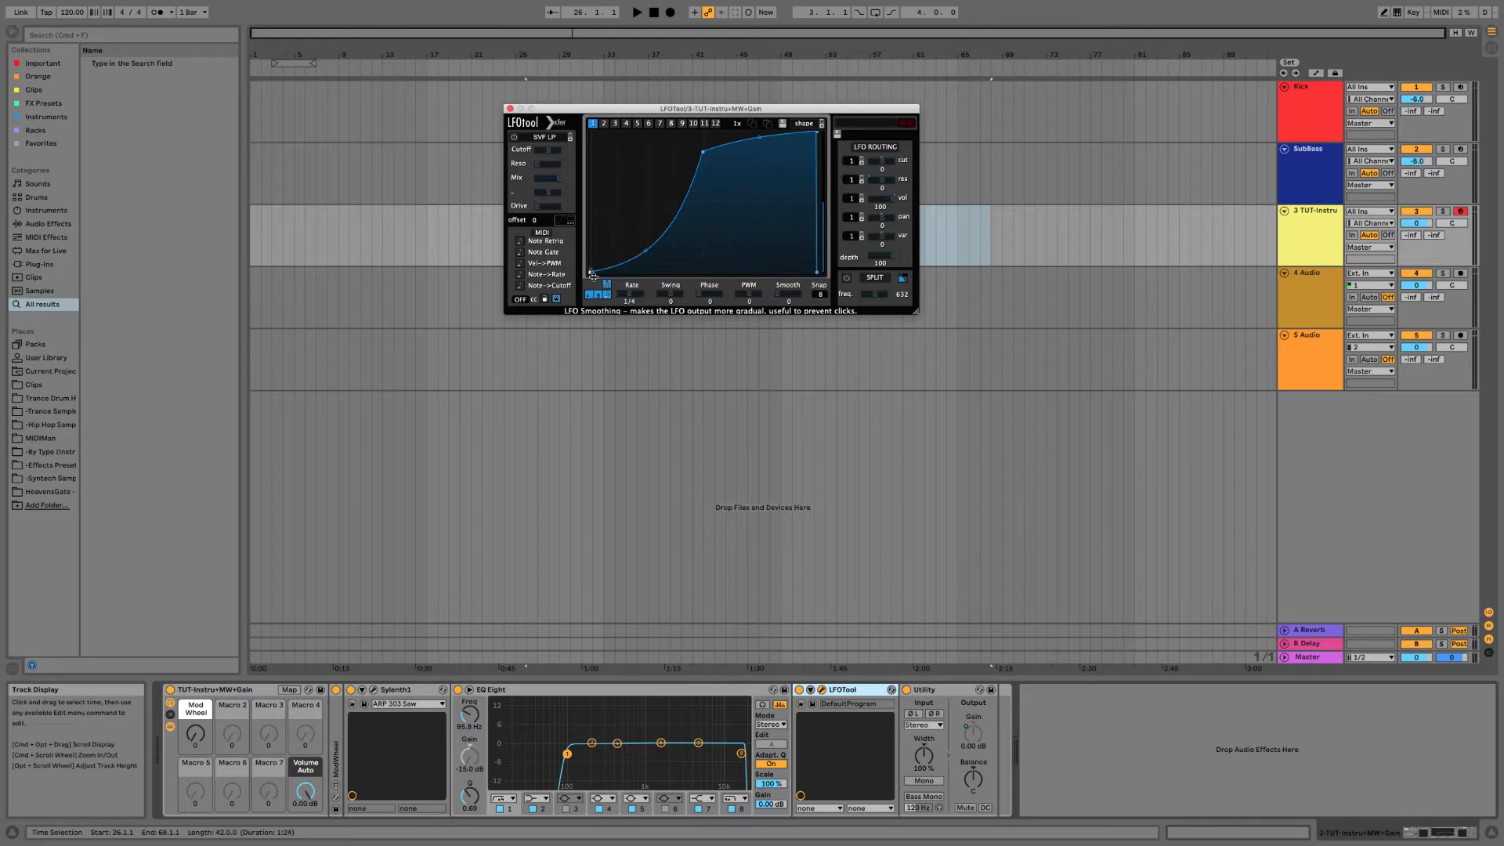
pyautogui.moveTo(704, 151); pyautogui.dragTo(704, 136)
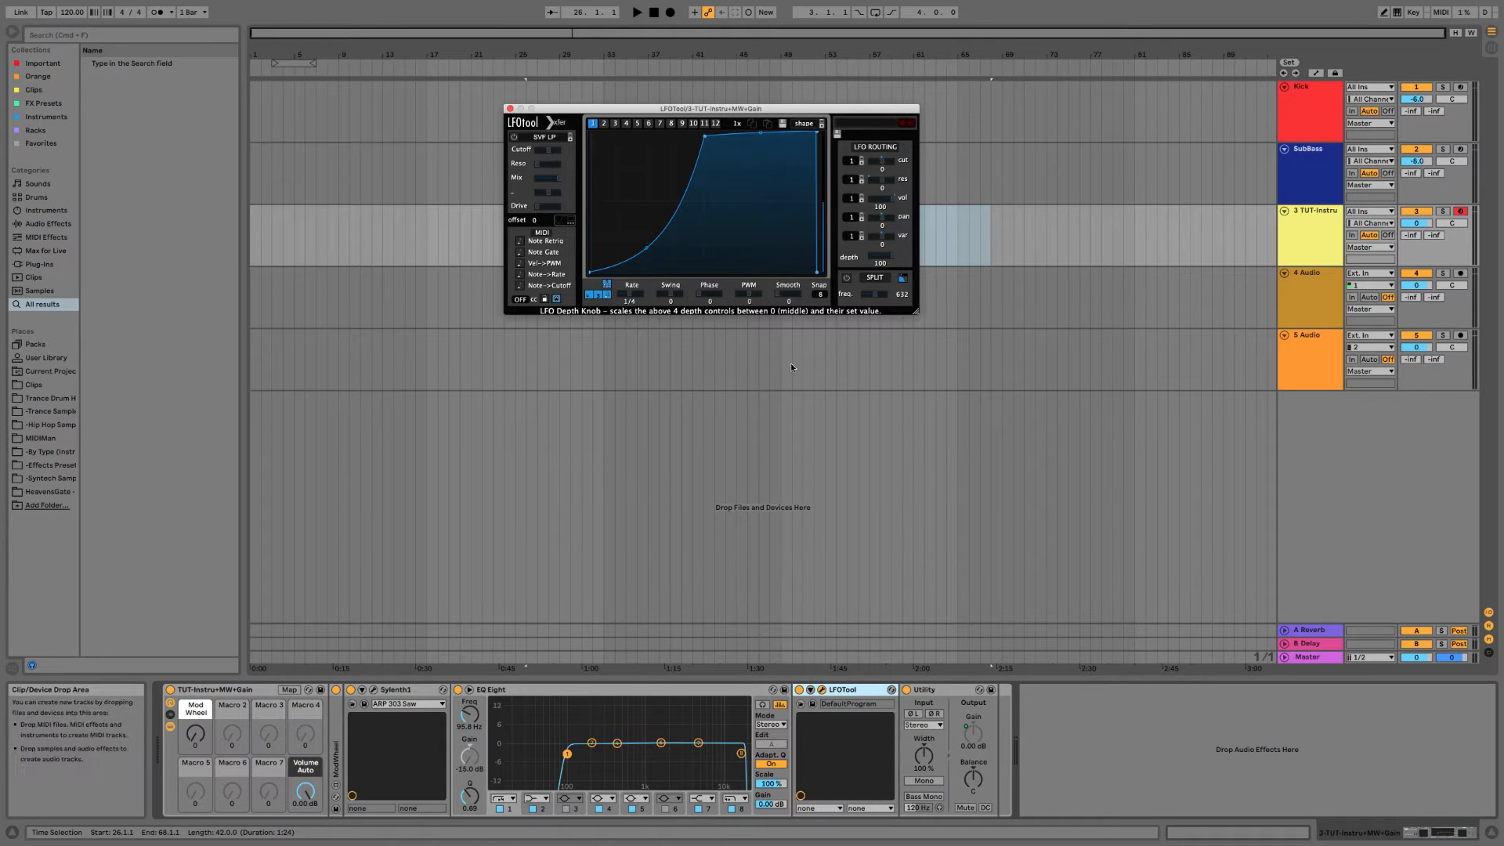
# Expose LFOTool's LFO Depth as a device parameter and map it to Macro 7.
pyautogui.click(810, 690)
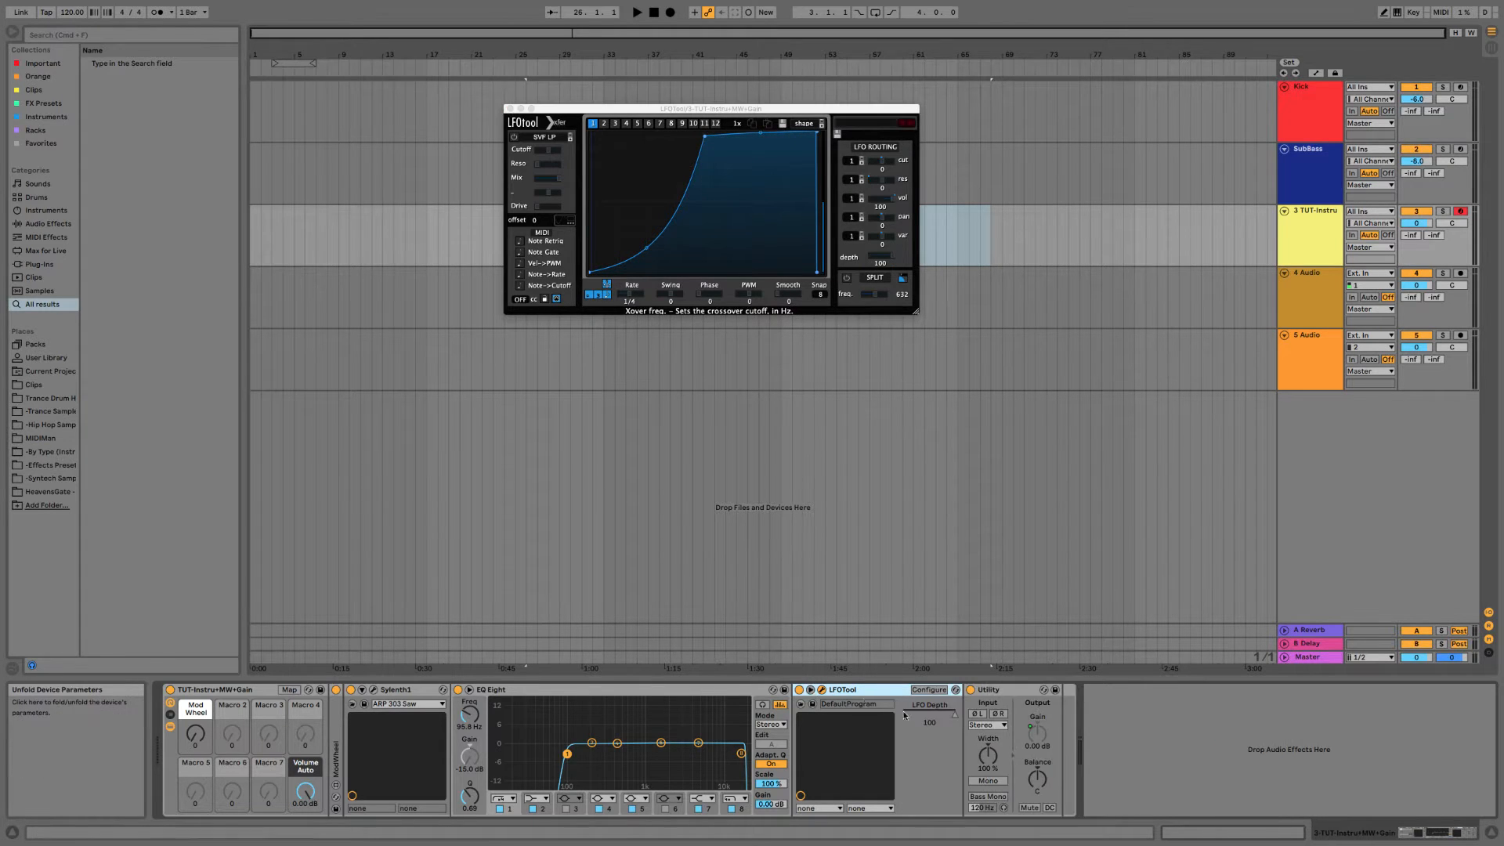
pyautogui.moveTo(951, 713); pyautogui.dragTo(925, 714)
pyautogui.doubleClick(879, 257)
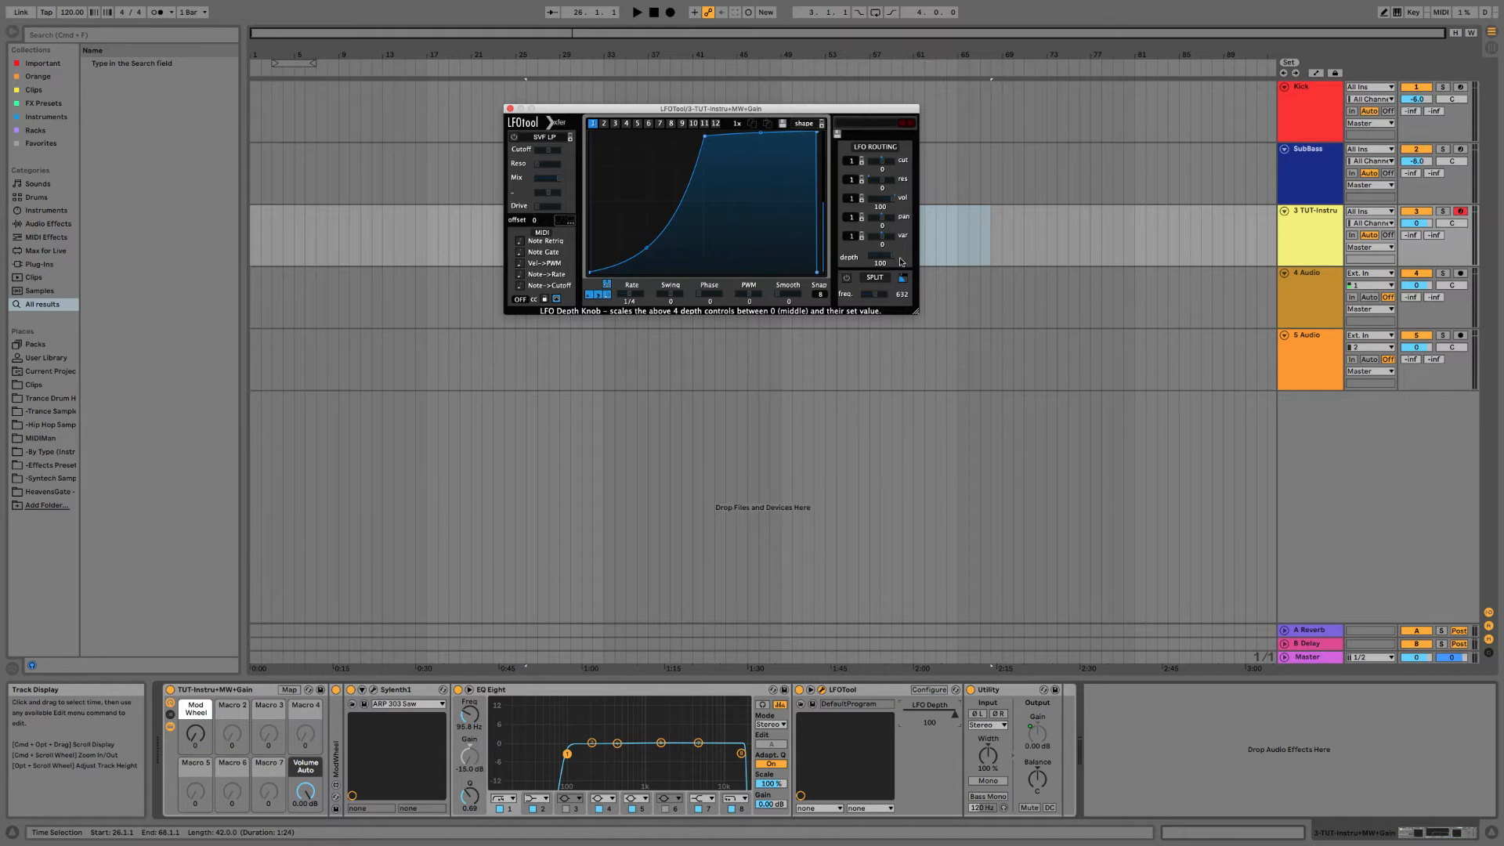
pyautogui.click(929, 689)
pyautogui.moveTo(881, 257); pyautogui.dragTo(880, 260)
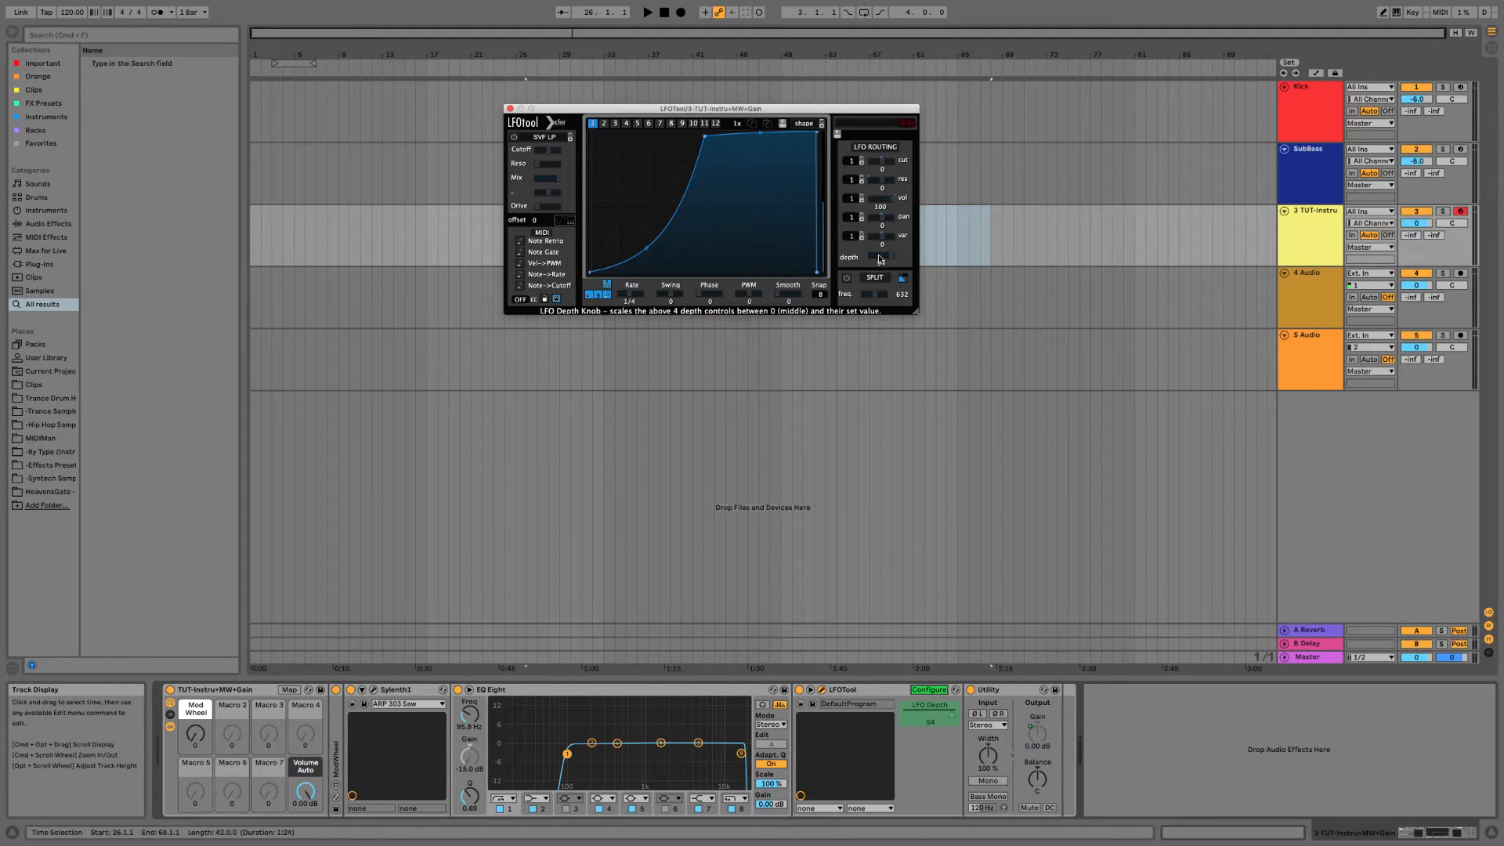
pyautogui.click(929, 689)
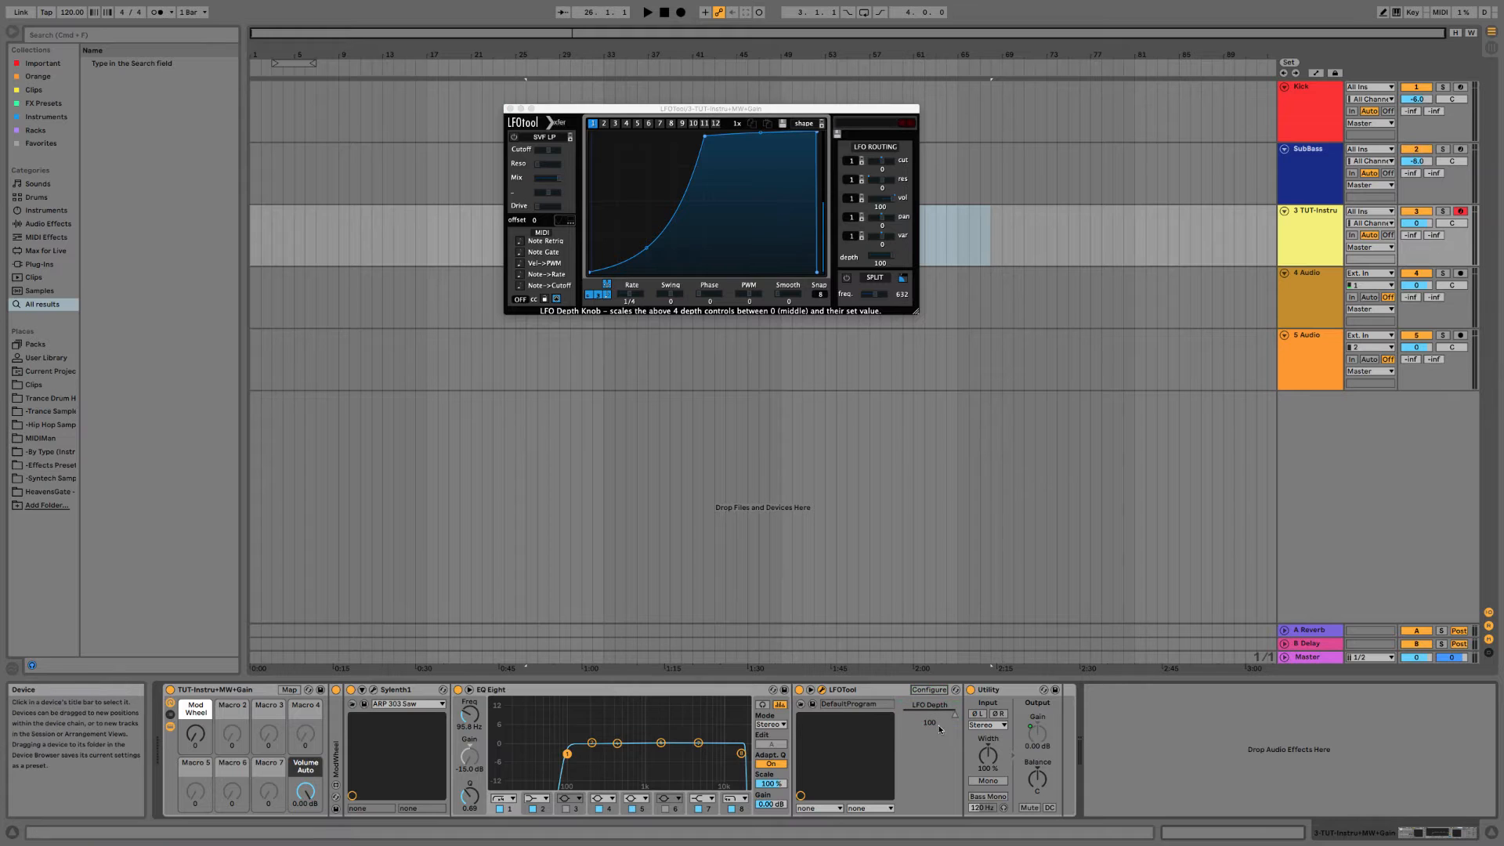
pyautogui.rightClick(931, 721)
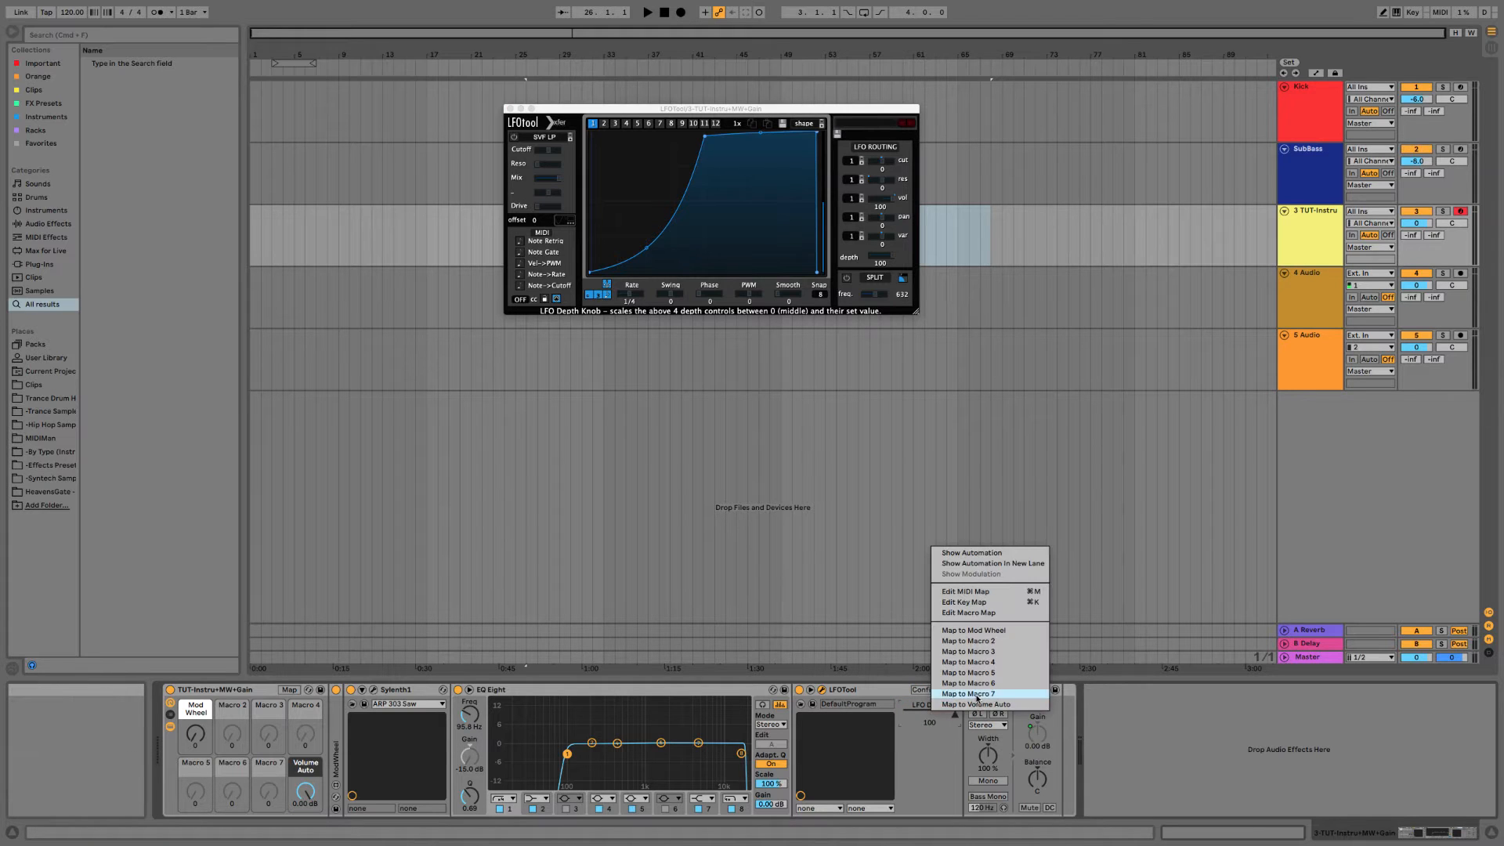
pyautogui.click(987, 700)
# Colour the LFO Depth macro green and rename it LFOTool Amt.
pyautogui.rightClick(269, 770)
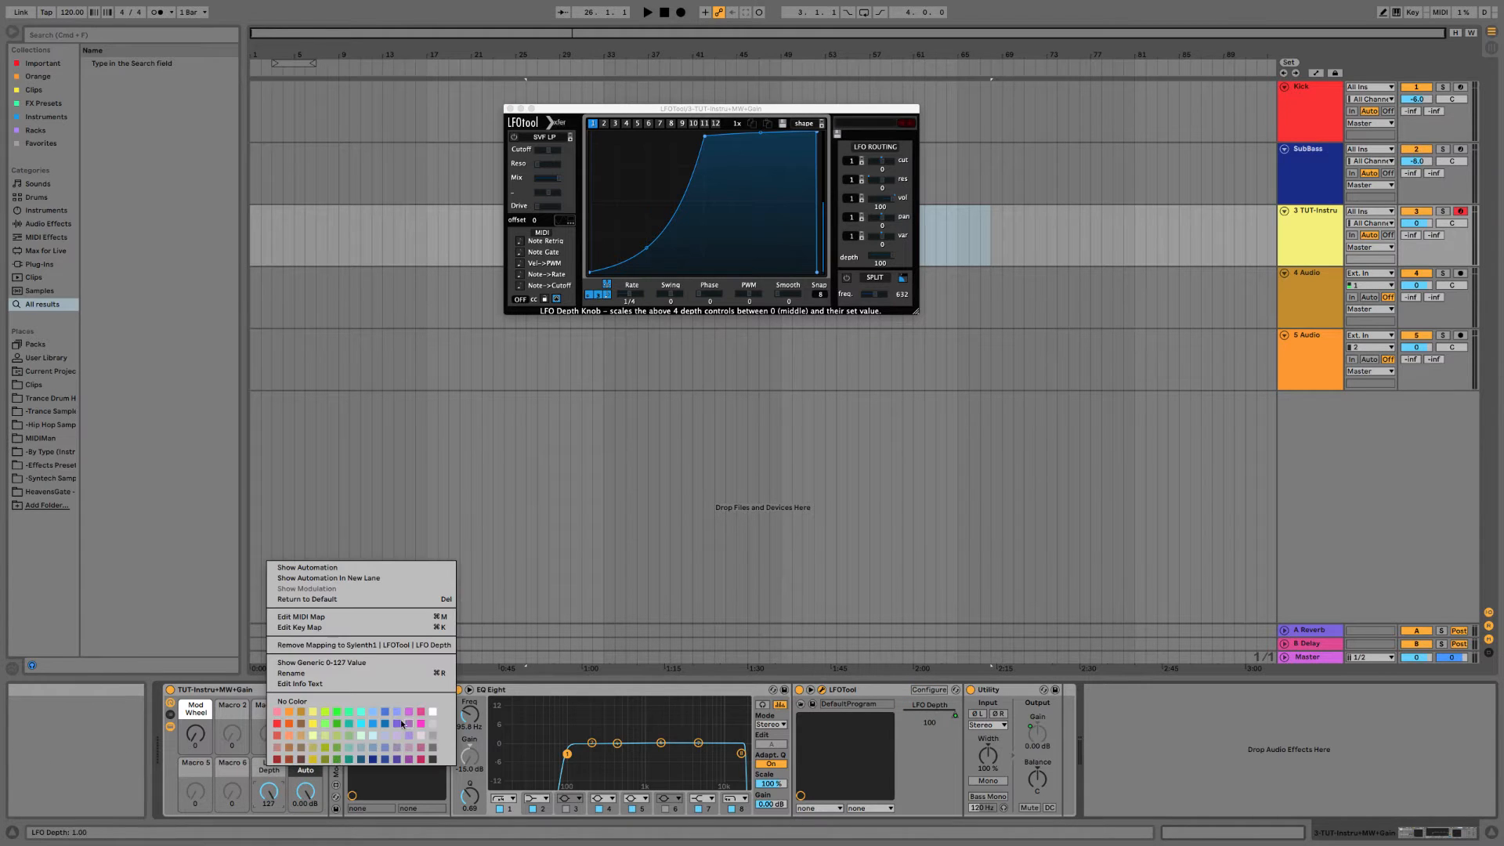
pyautogui.click(337, 722)
pyautogui.rightClick(277, 767)
pyautogui.click(301, 675)
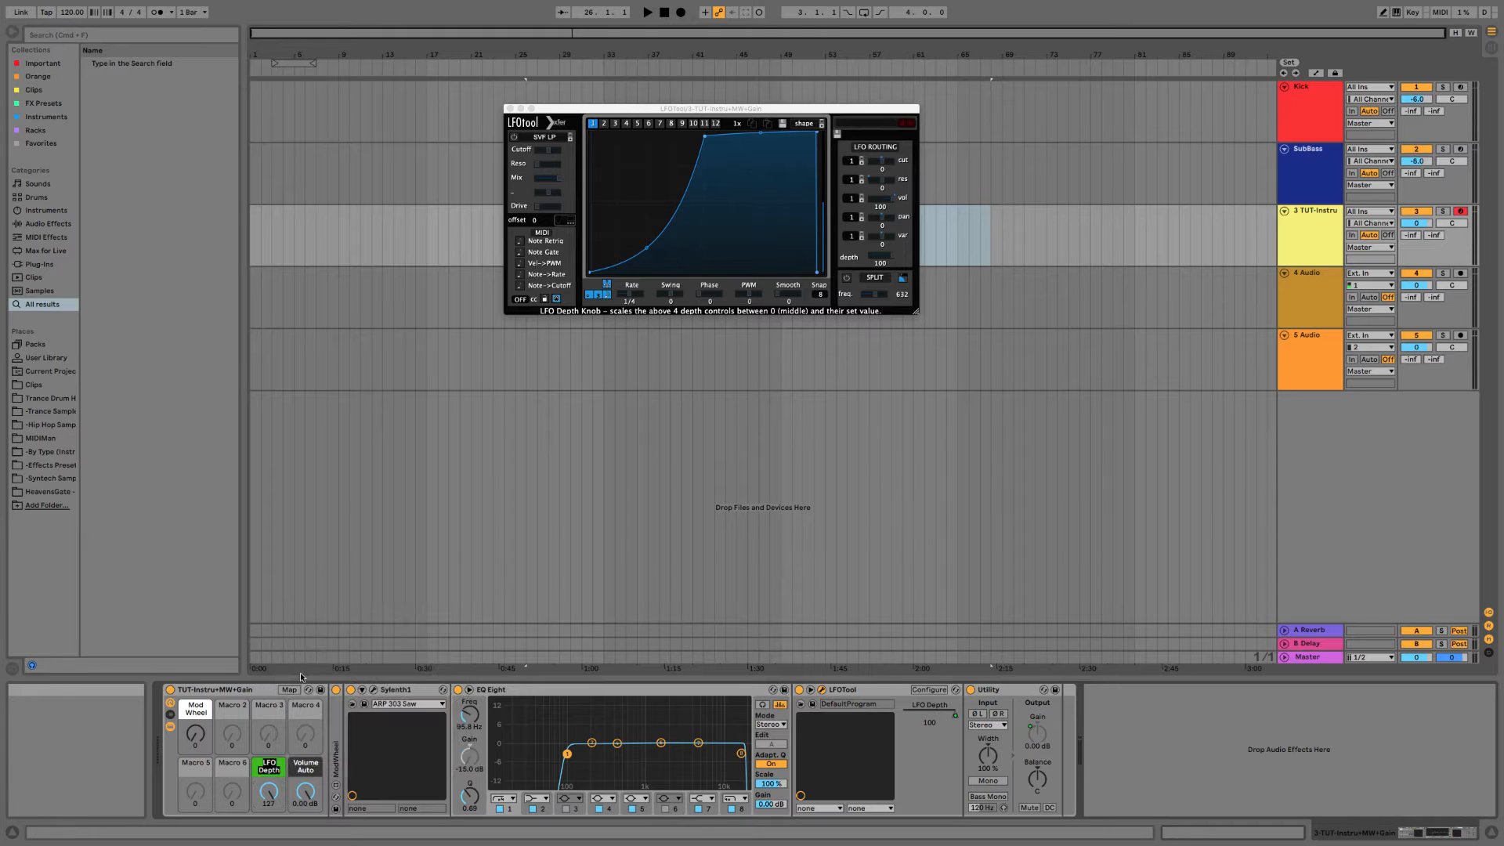
pyautogui.write('LFOTool Amt')
pyautogui.press('Return')
pyautogui.moveTo(269, 791); pyautogui.dragTo(269, 751)
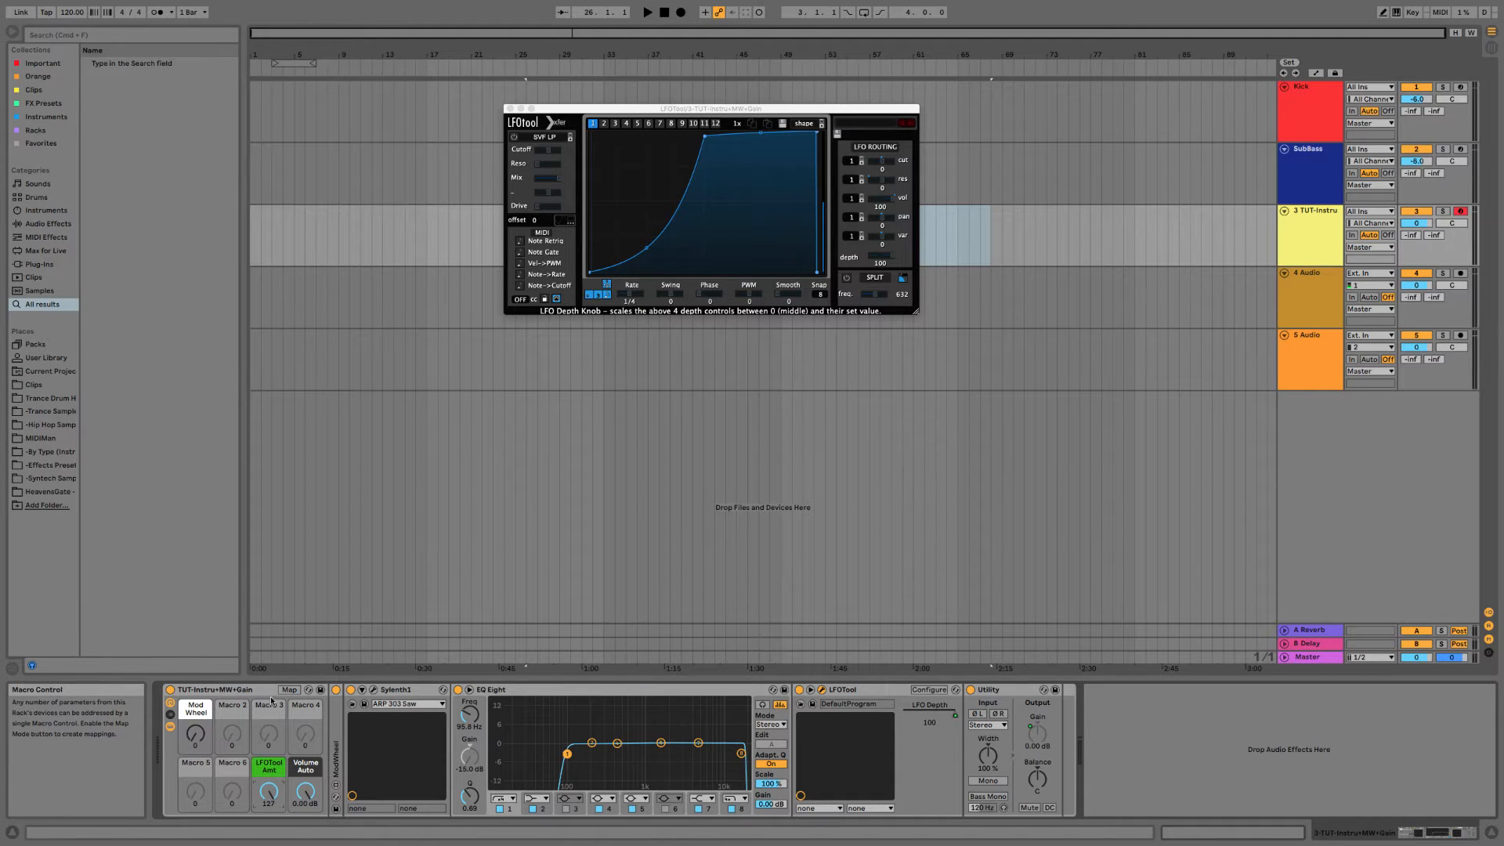
# Hide LFOTool's exposed parameters, then collapse and re-expand the device.
pyautogui.click(811, 690)
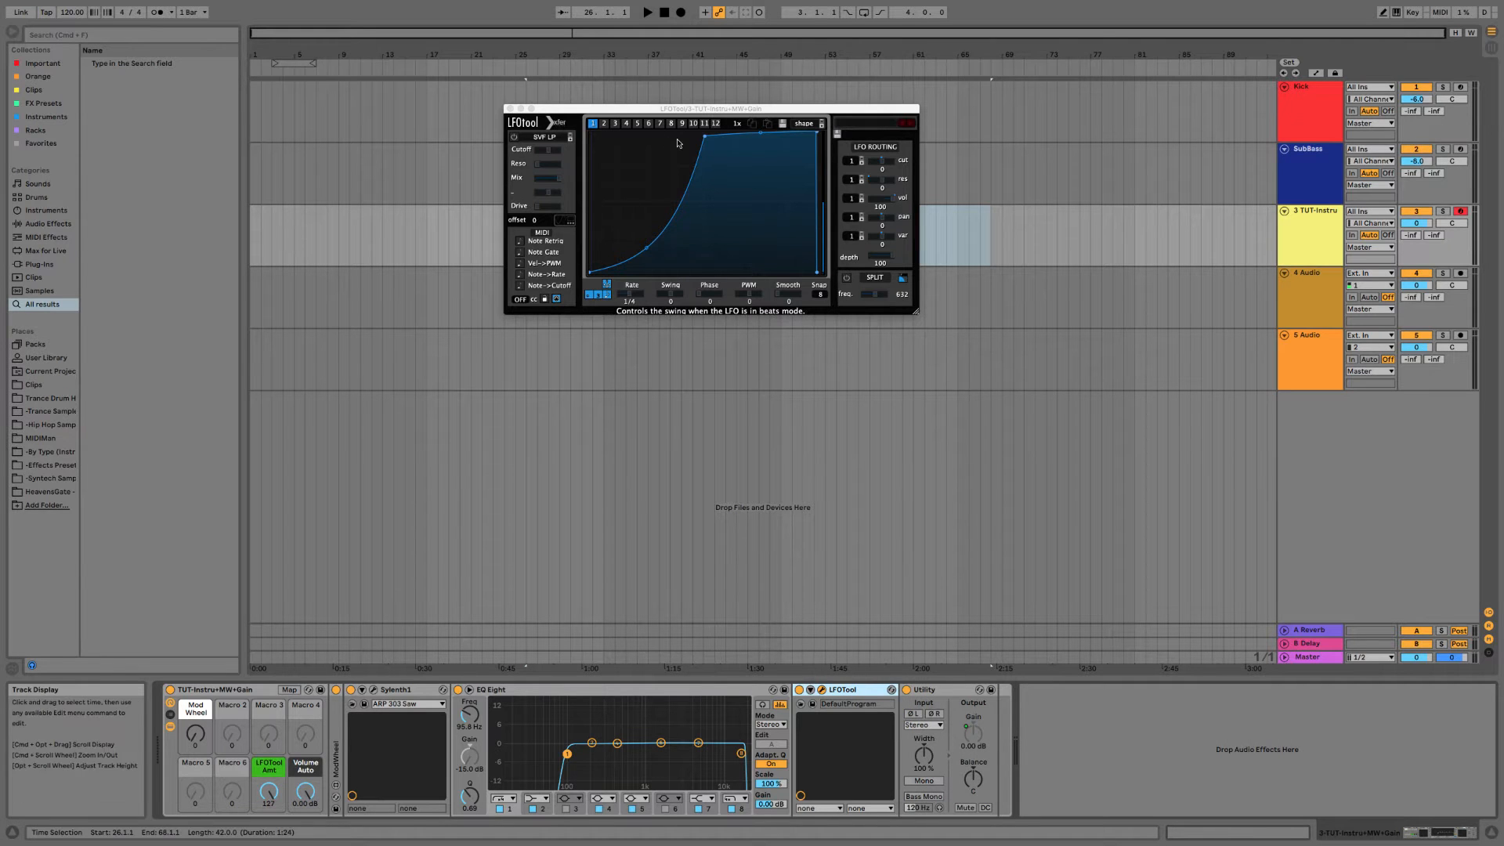
pyautogui.doubleClick(853, 689)
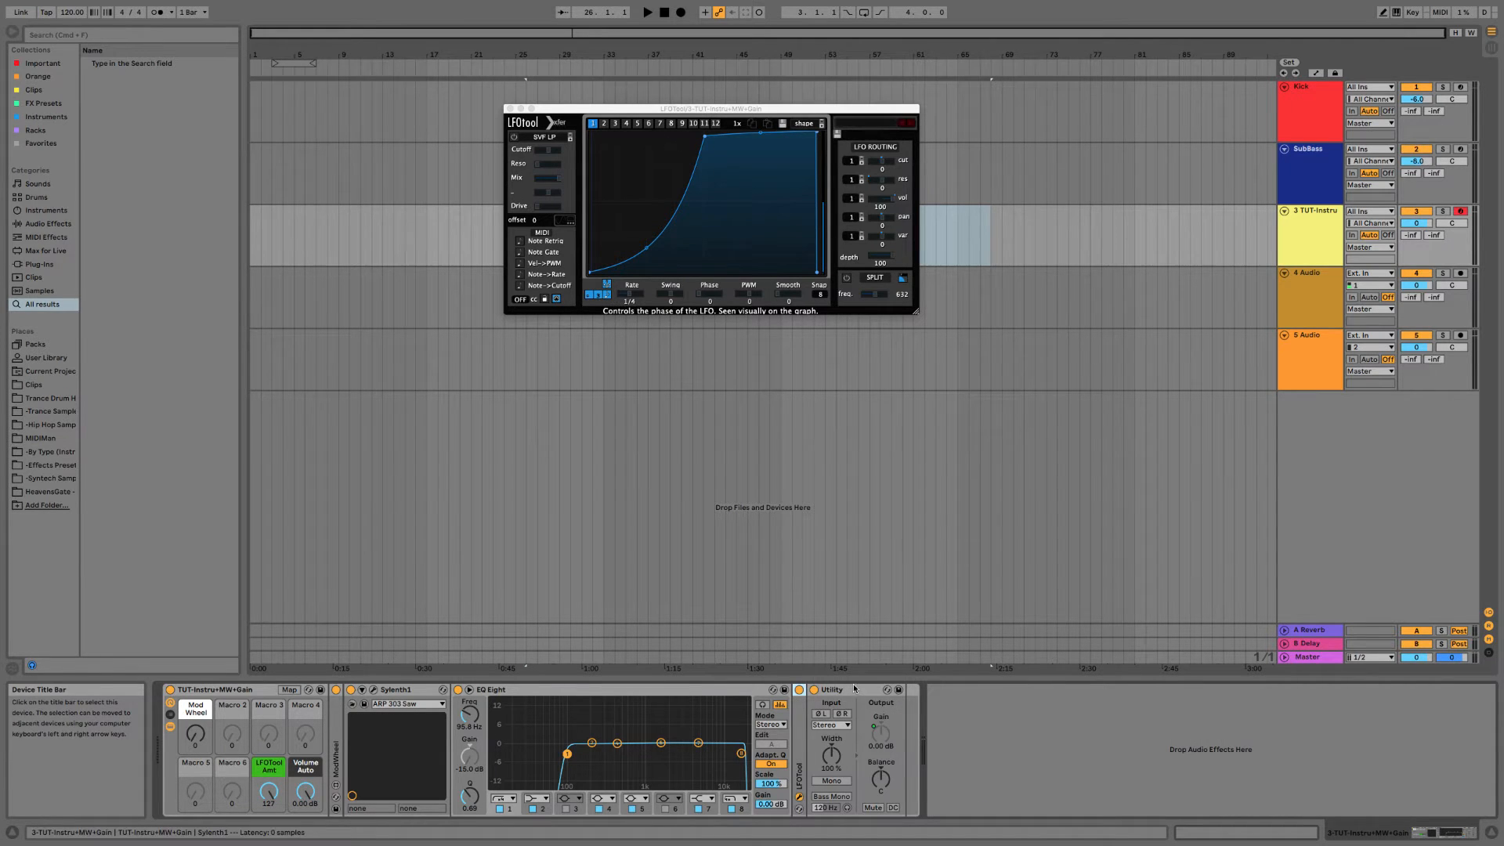
pyautogui.doubleClick(799, 758)
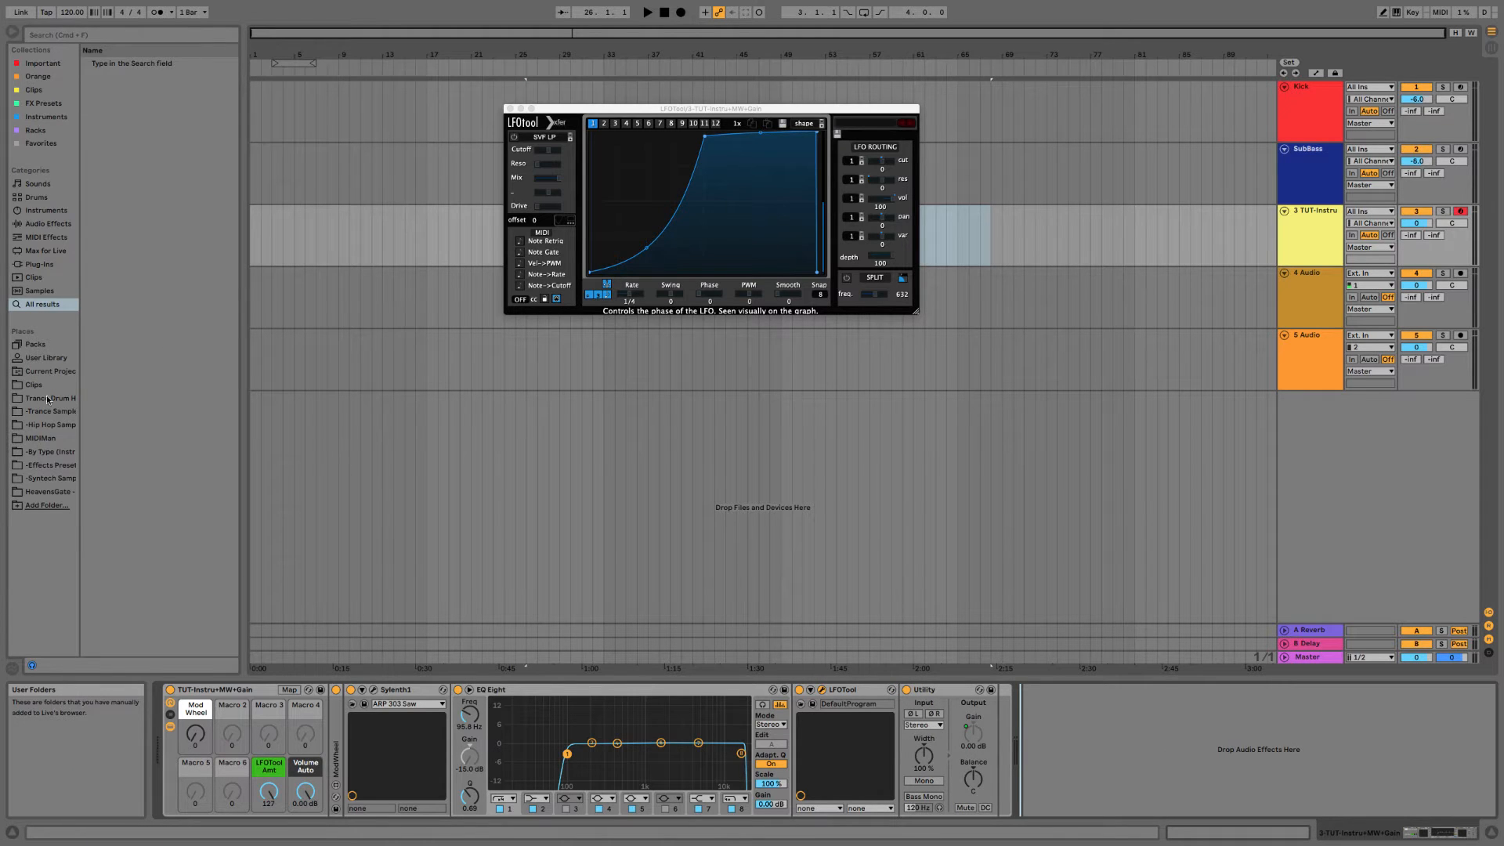
# Lower the LFOTool Amt macro to 0 and map LFOTool's device activator to that macro.
pyautogui.moveTo(269, 792); pyautogui.dragTo(268, 845)
pyautogui.click(289, 689)
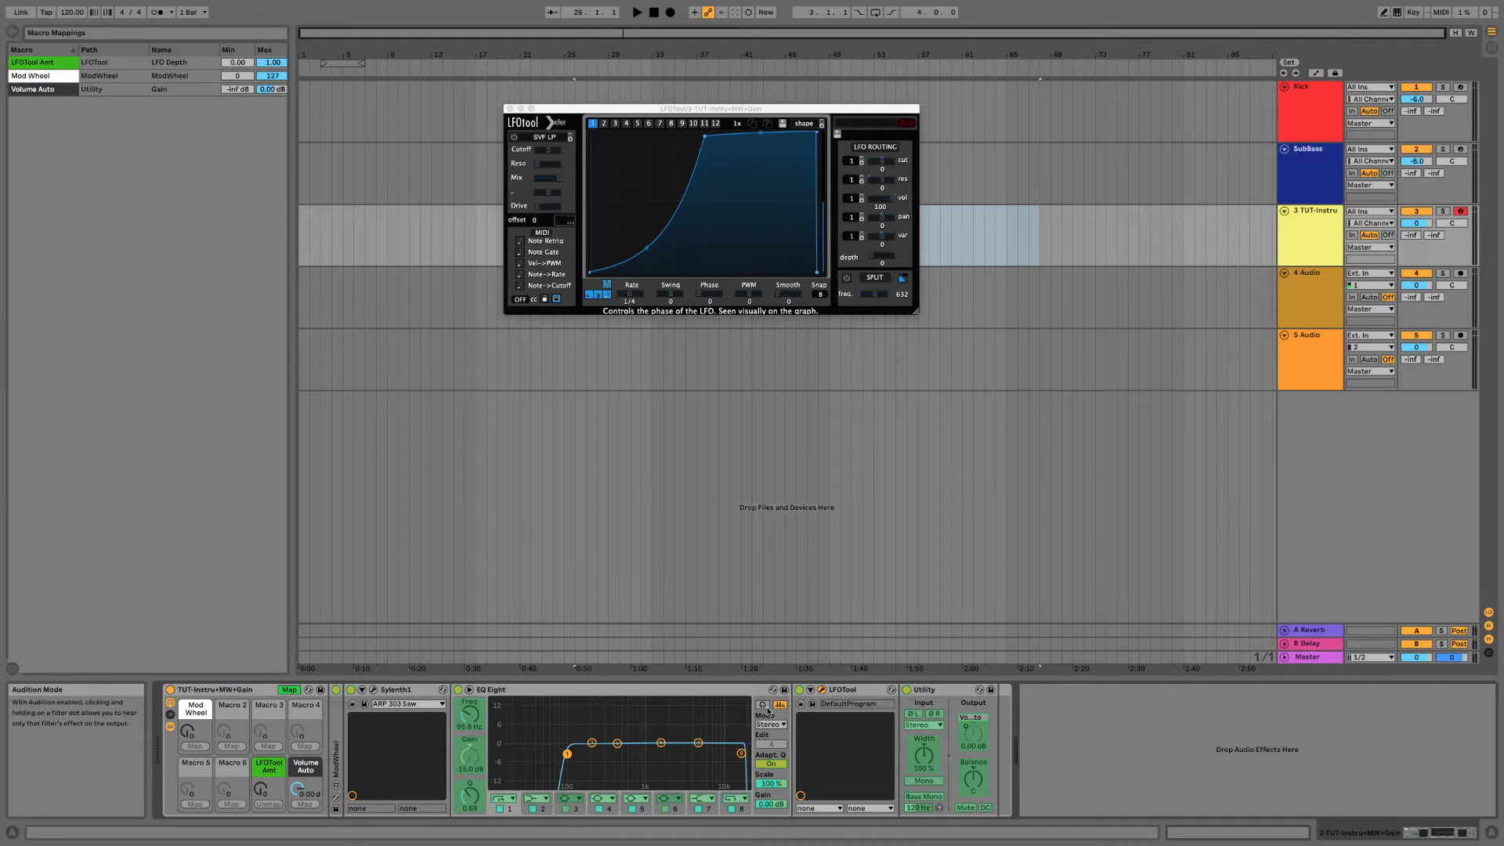
pyautogui.rightClick(799, 690)
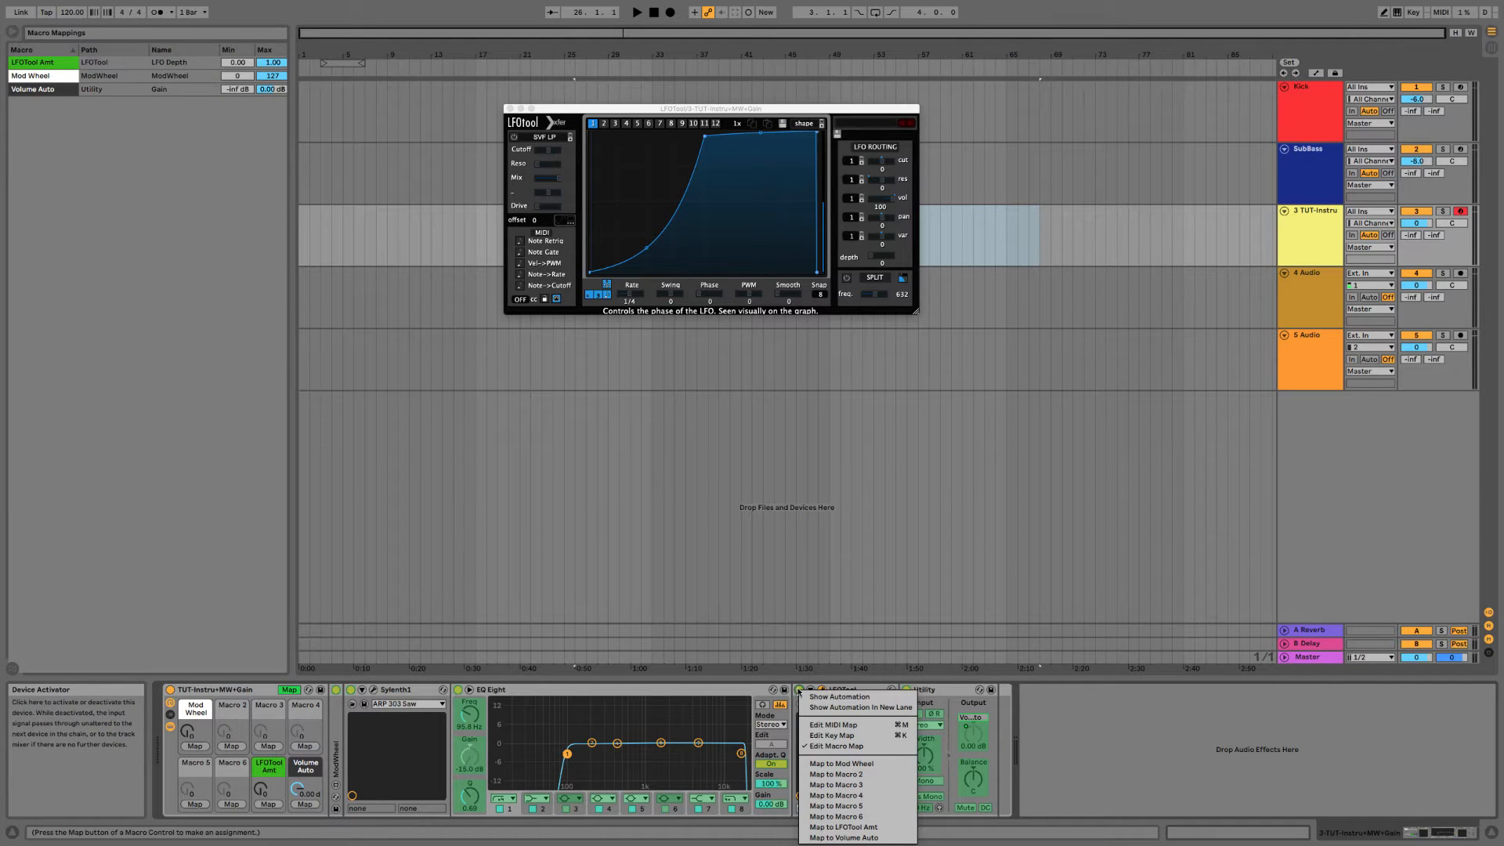
pyautogui.click(843, 828)
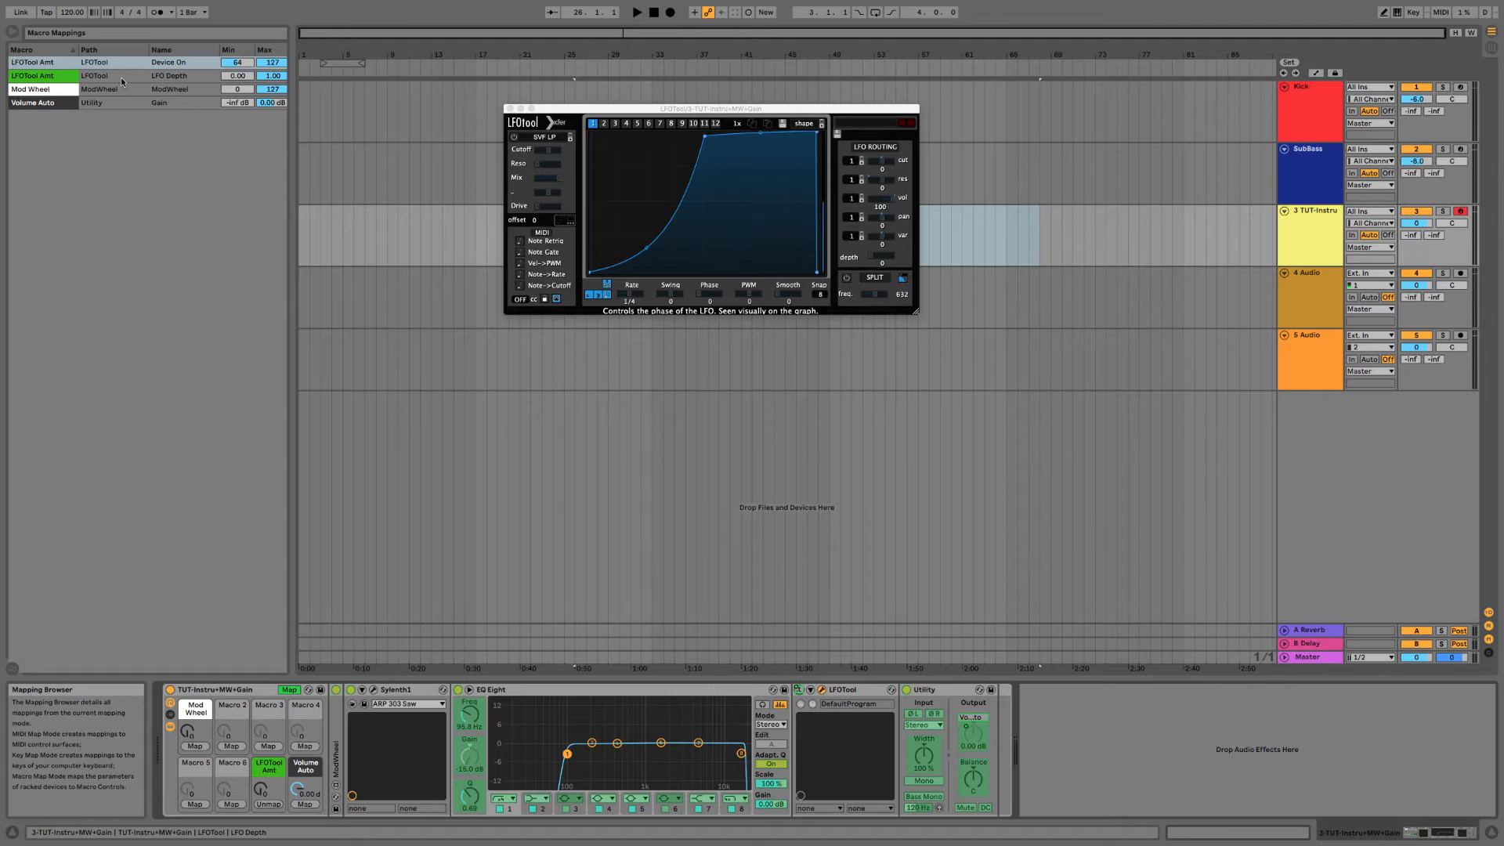
# Set the LFOTool Device On mapping's minimum to 2 and maximum to 0, and exit macro mapping.
pyautogui.rightClick(139, 71)
pyautogui.click(172, 78)
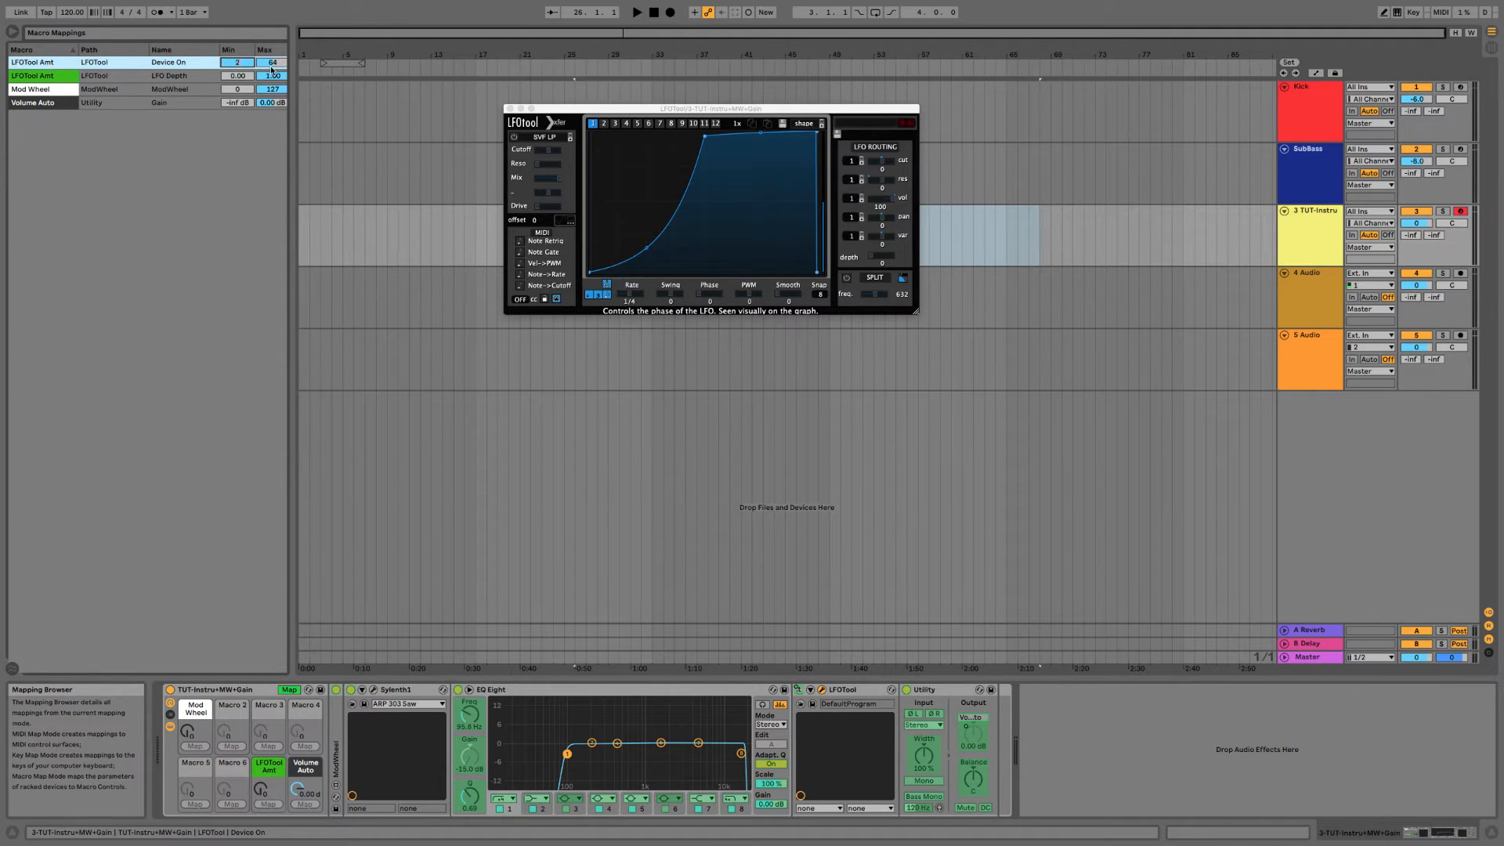
pyautogui.press('Return')
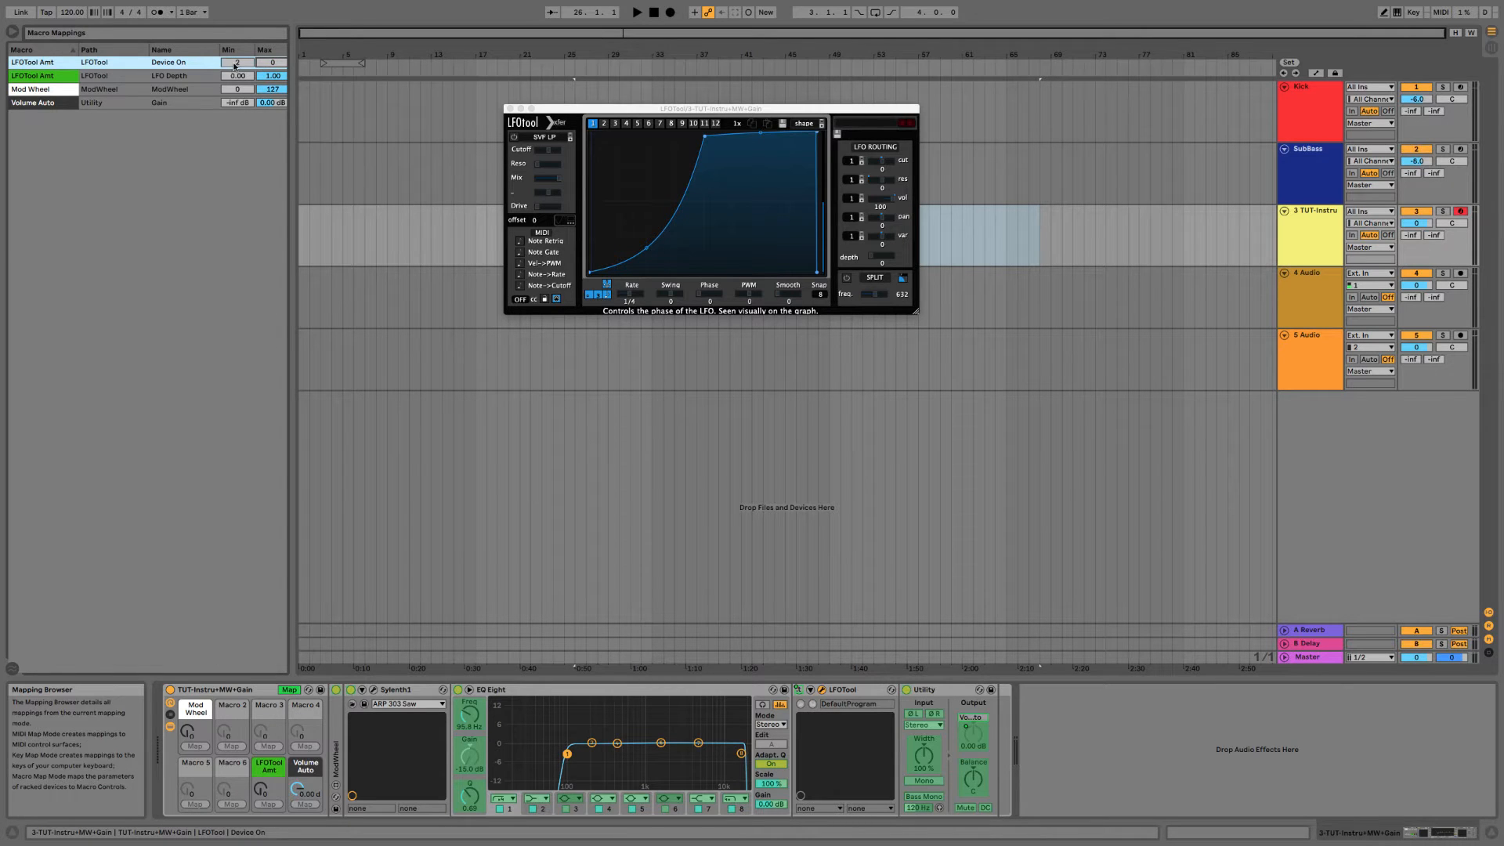
pyautogui.click(289, 690)
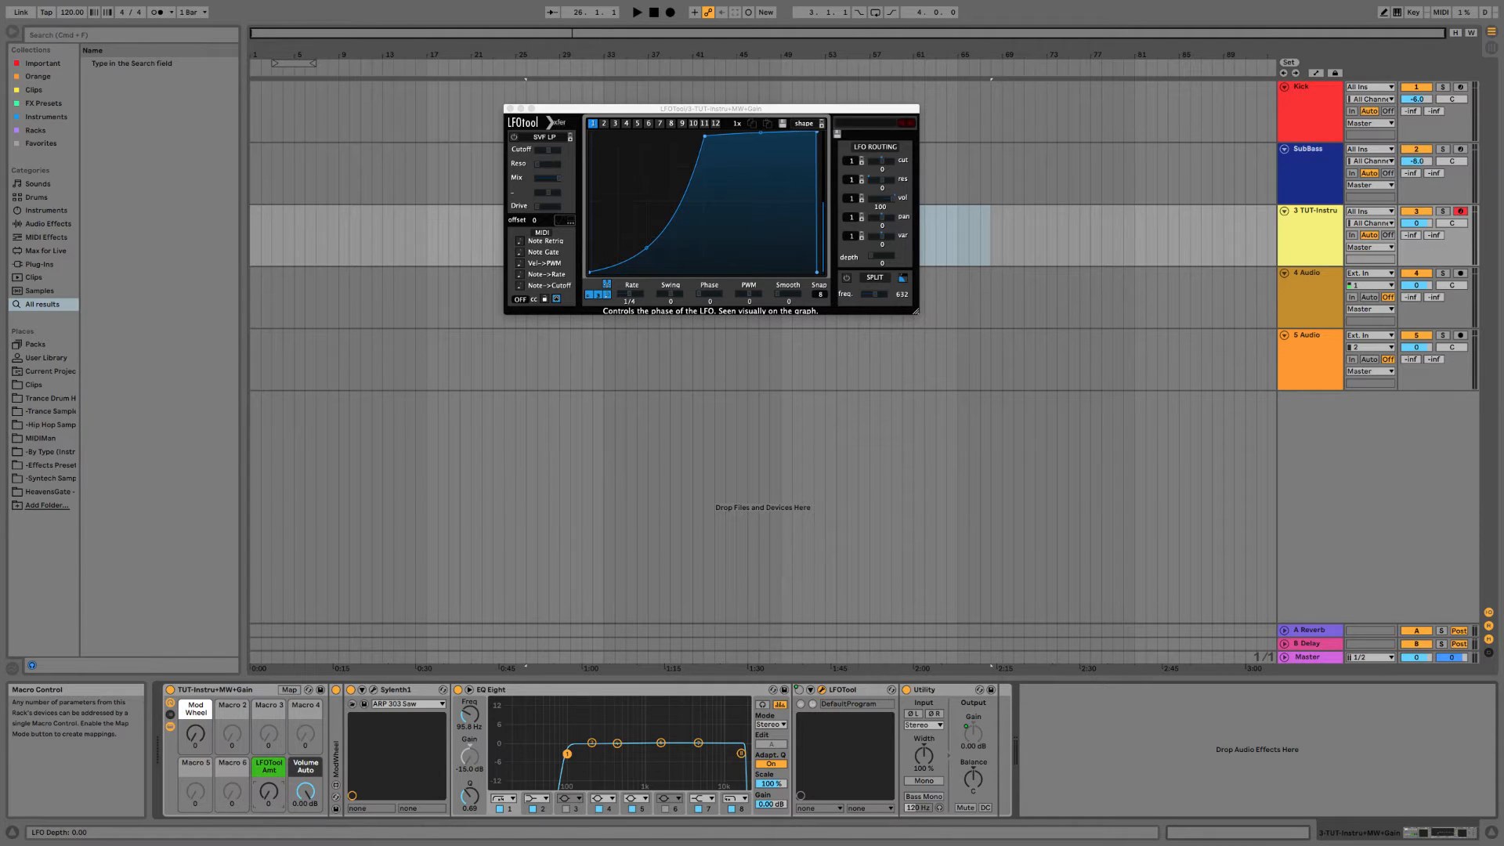
# Test how the LFOTool Amt macro switches LFOTool on and off, returning it to 0.
pyautogui.moveTo(268, 791); pyautogui.dragTo(268, 794)
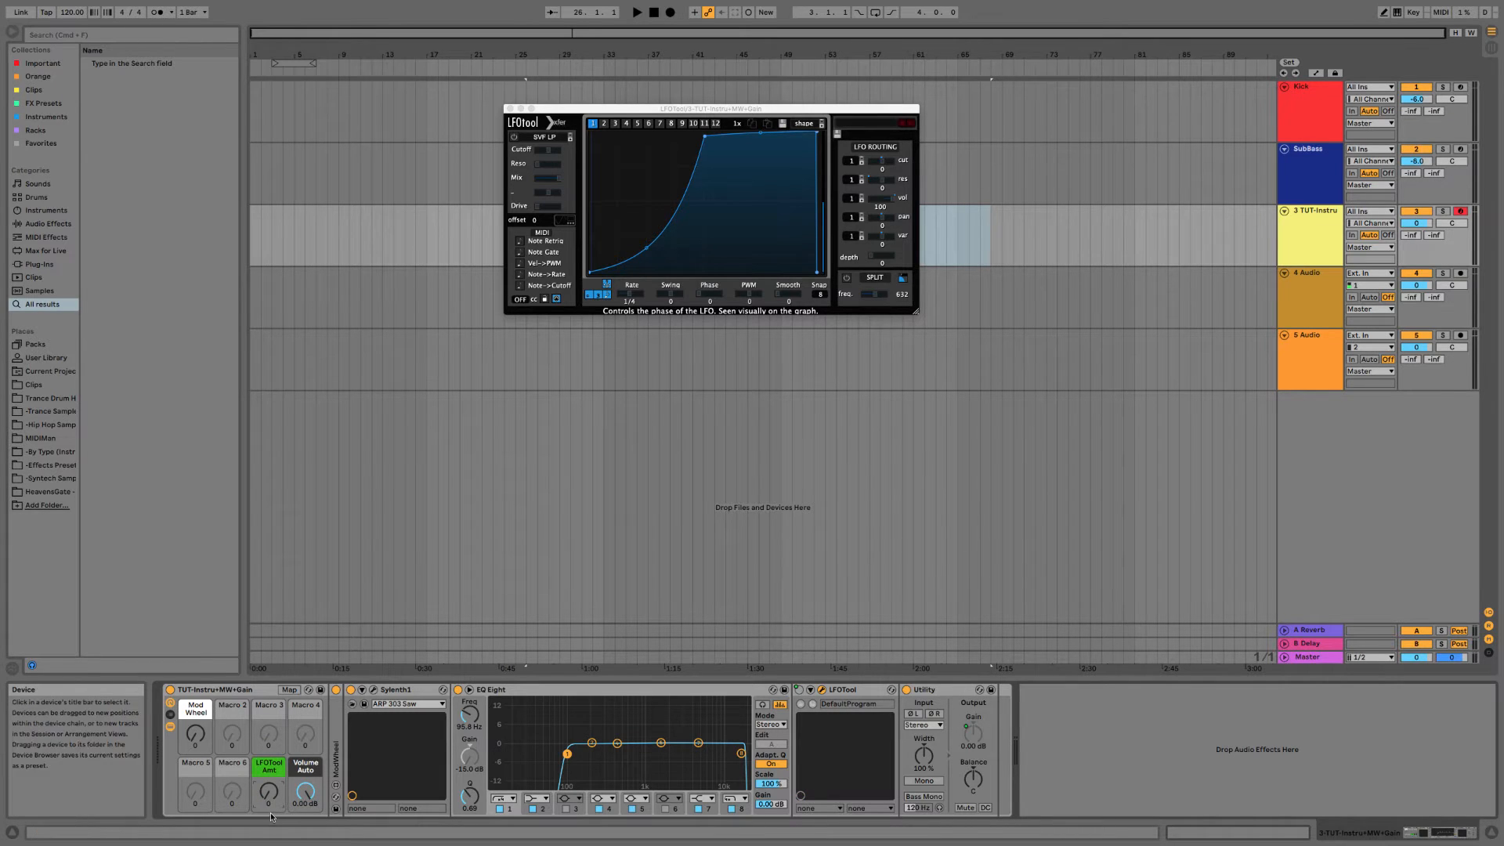
pyautogui.moveTo(269, 791); pyautogui.dragTo(269, 800)
pyautogui.moveTo(268, 791); pyautogui.dragTo(268, 788)
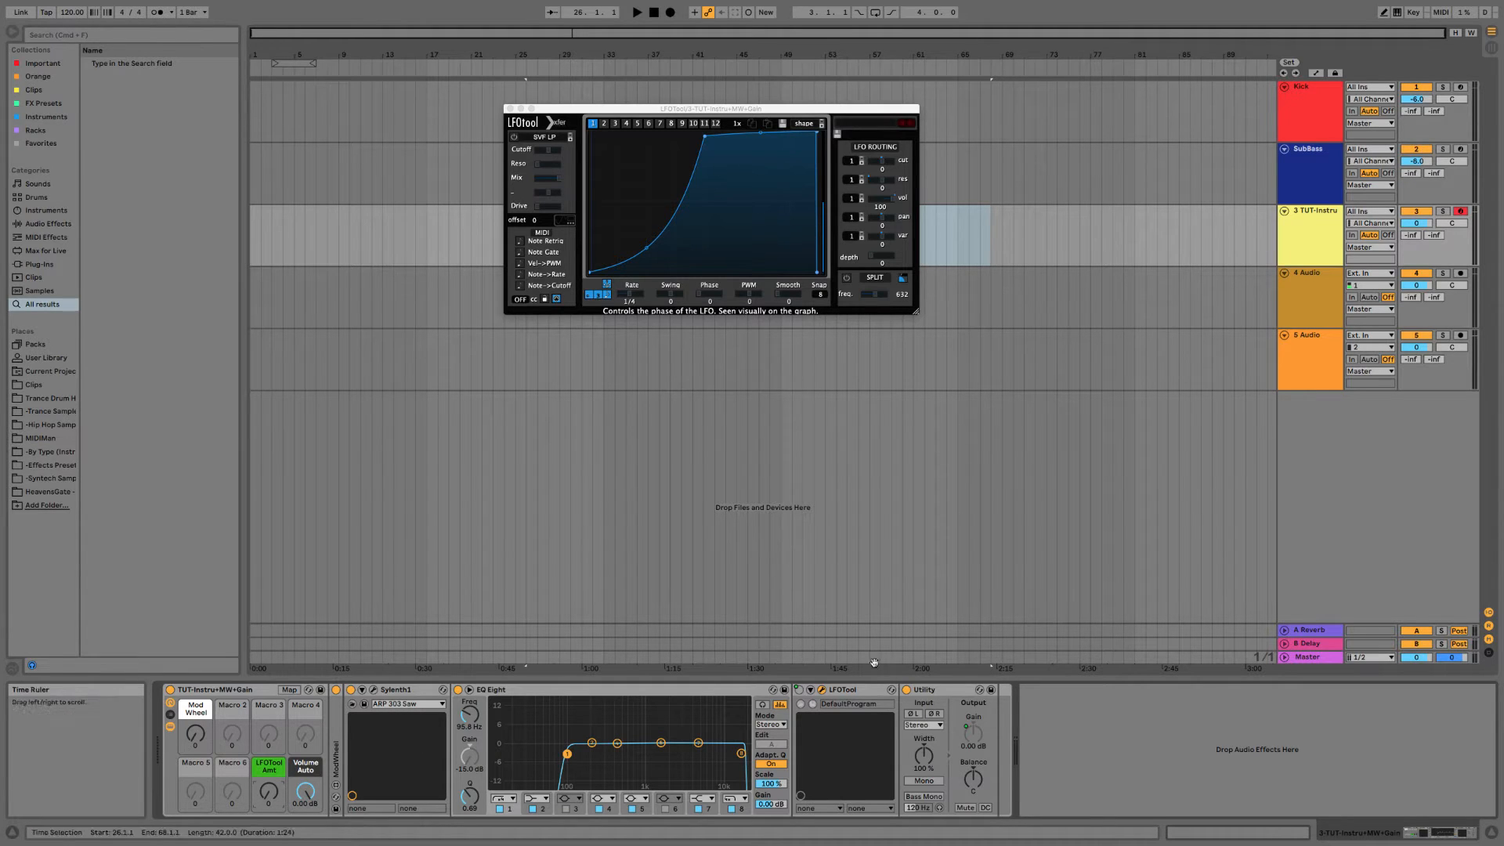
# Rename the rack's Utility device as Volume Automation.
pyautogui.rightClick(938, 690)
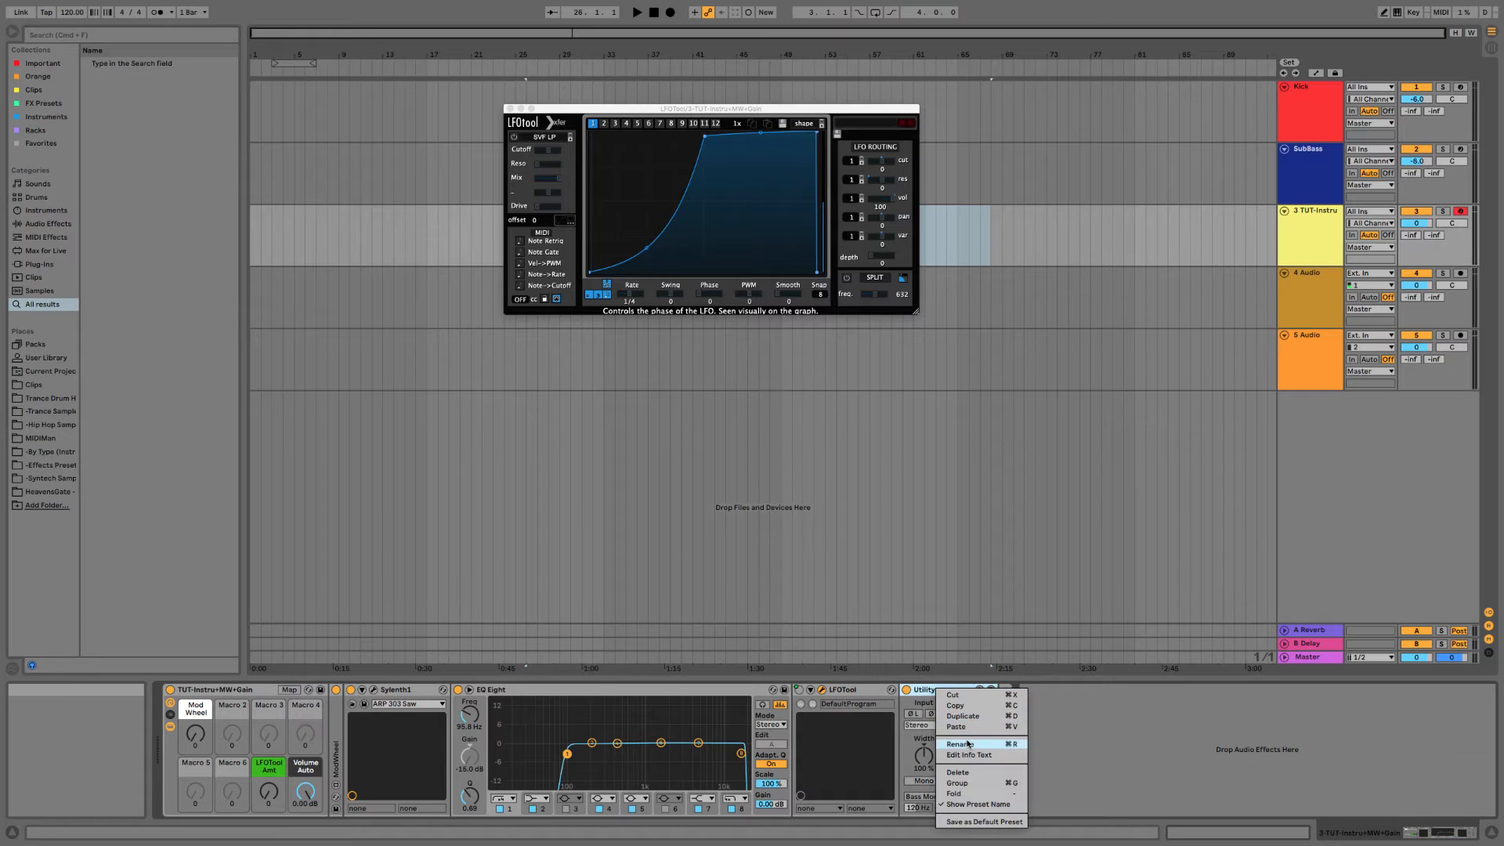
pyautogui.click(968, 743)
pyautogui.write('Volume A')
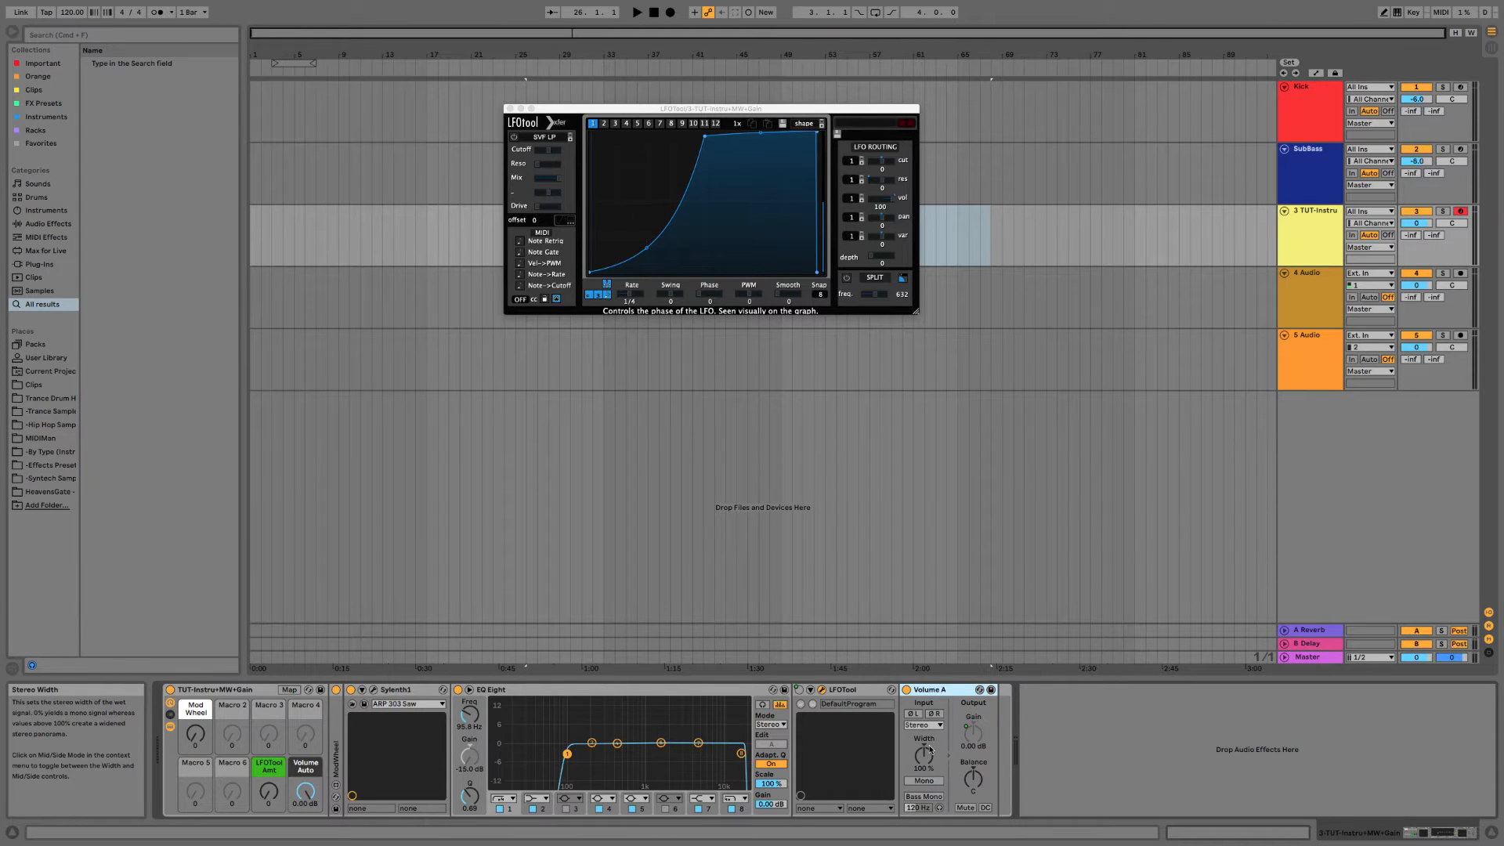
pyautogui.write('utomation')
pyautogui.press('Return')
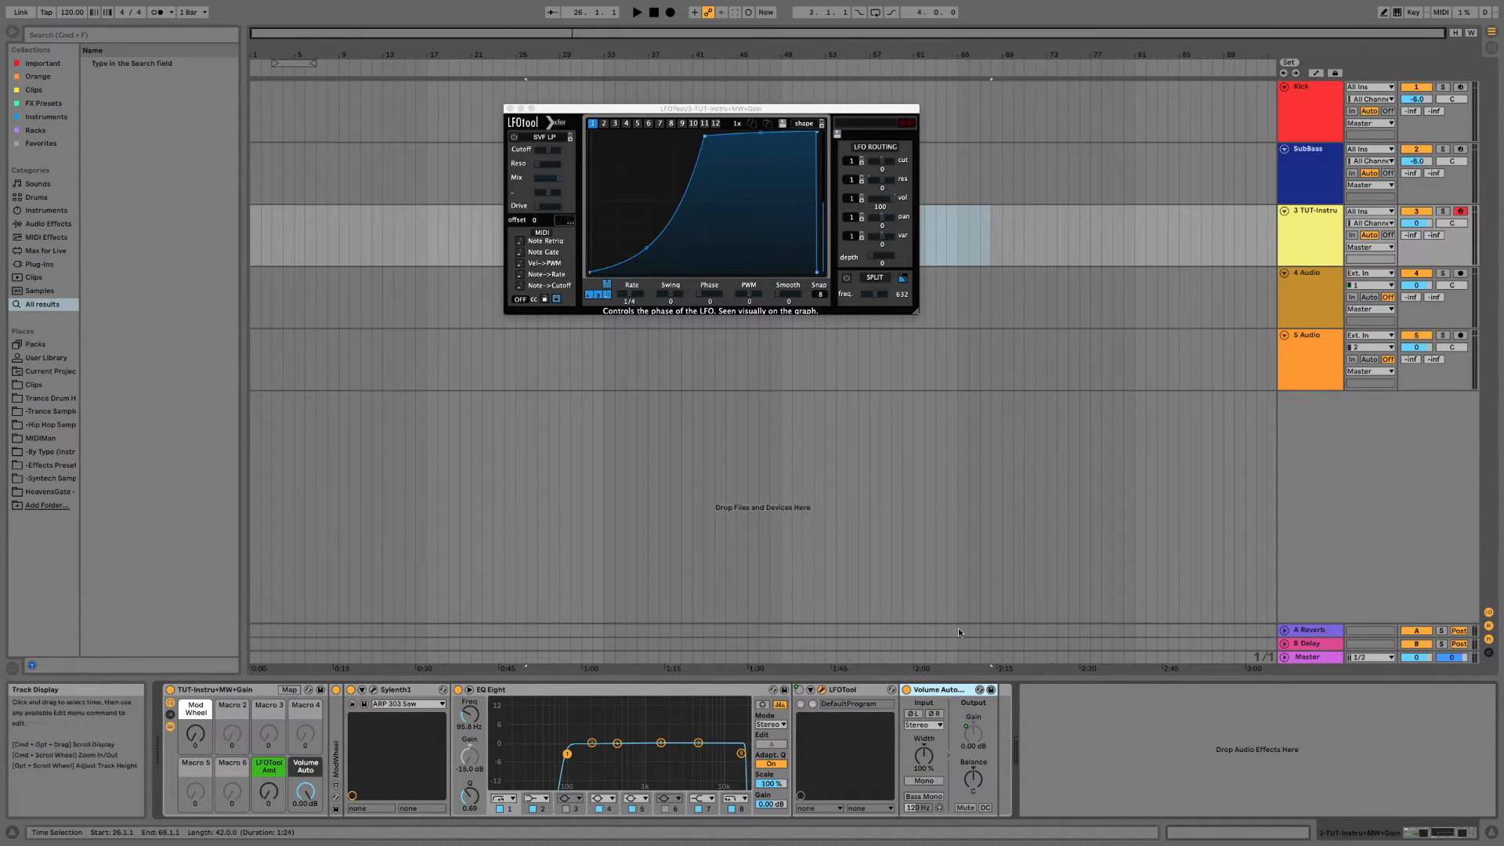
# Shorten the rack's Volume Automation Utility name to Vol Auto and fold the device.
pyautogui.press('super+r')
pyautogui.write('V')
pyautogui.doubleClick(932, 690)
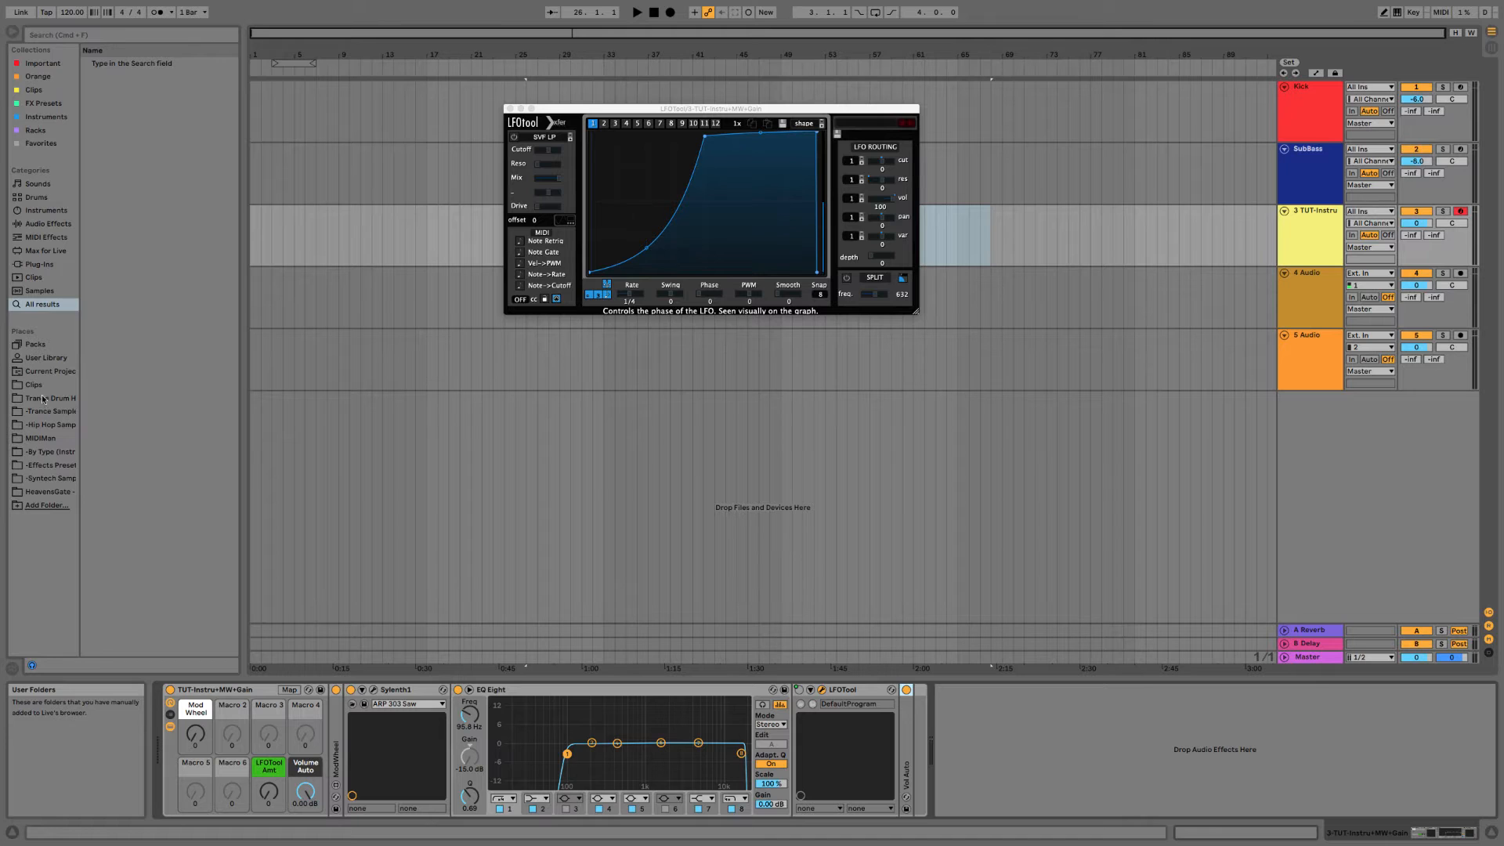
# Save the Sylenth1 rack to the User Library as TUT-Instru+MW+LFO+Gain and close the LFOTool window.
pyautogui.click(45, 358)
pyautogui.moveTo(233, 690); pyautogui.dragTo(195, 470)
pyautogui.write('TUT-Instru+MW+')
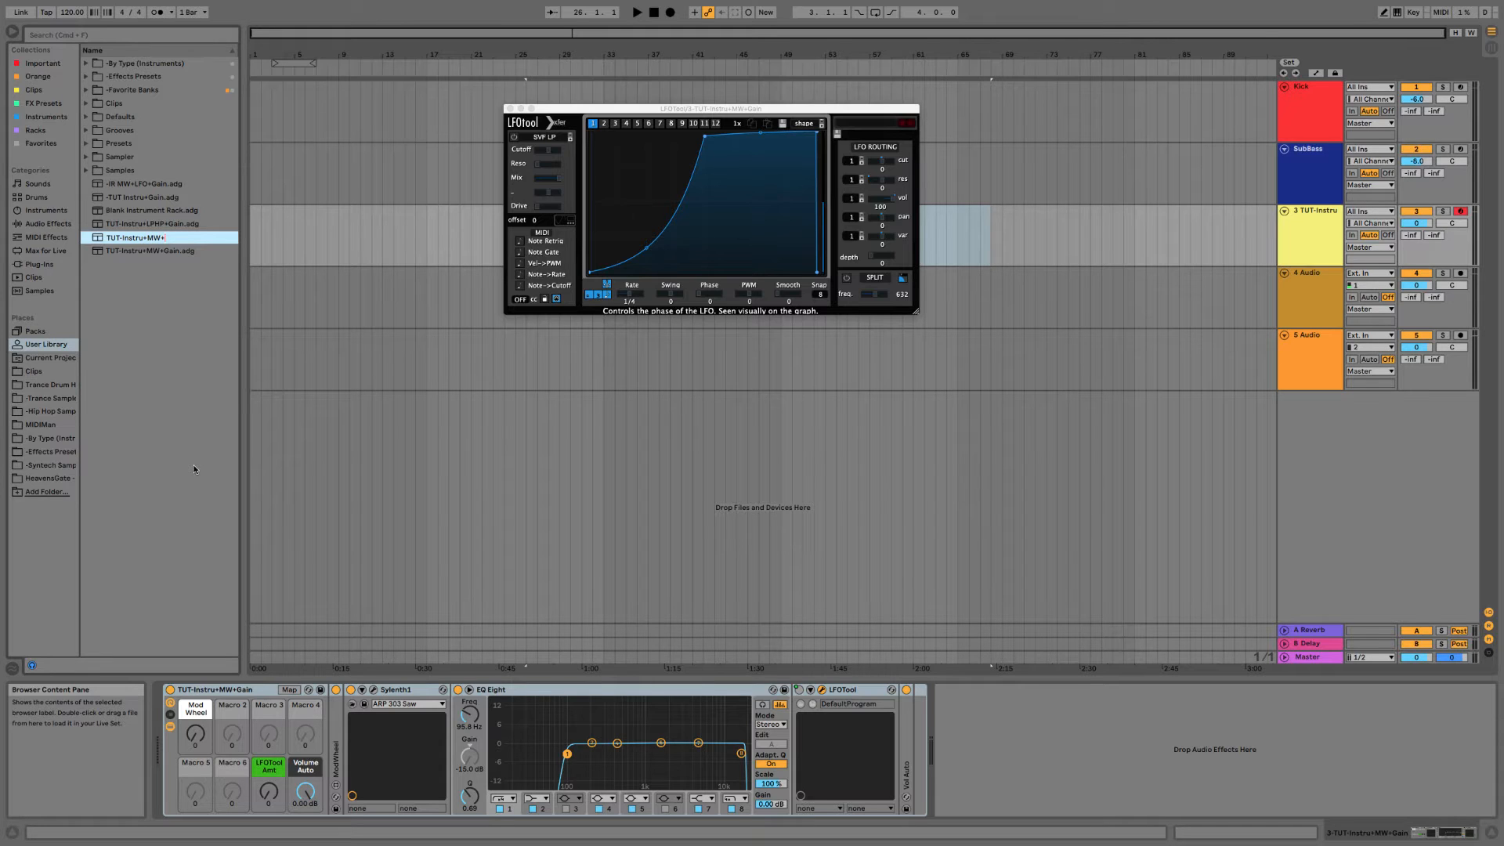
pyautogui.write('LFO+Gain')
pyautogui.press('Return')
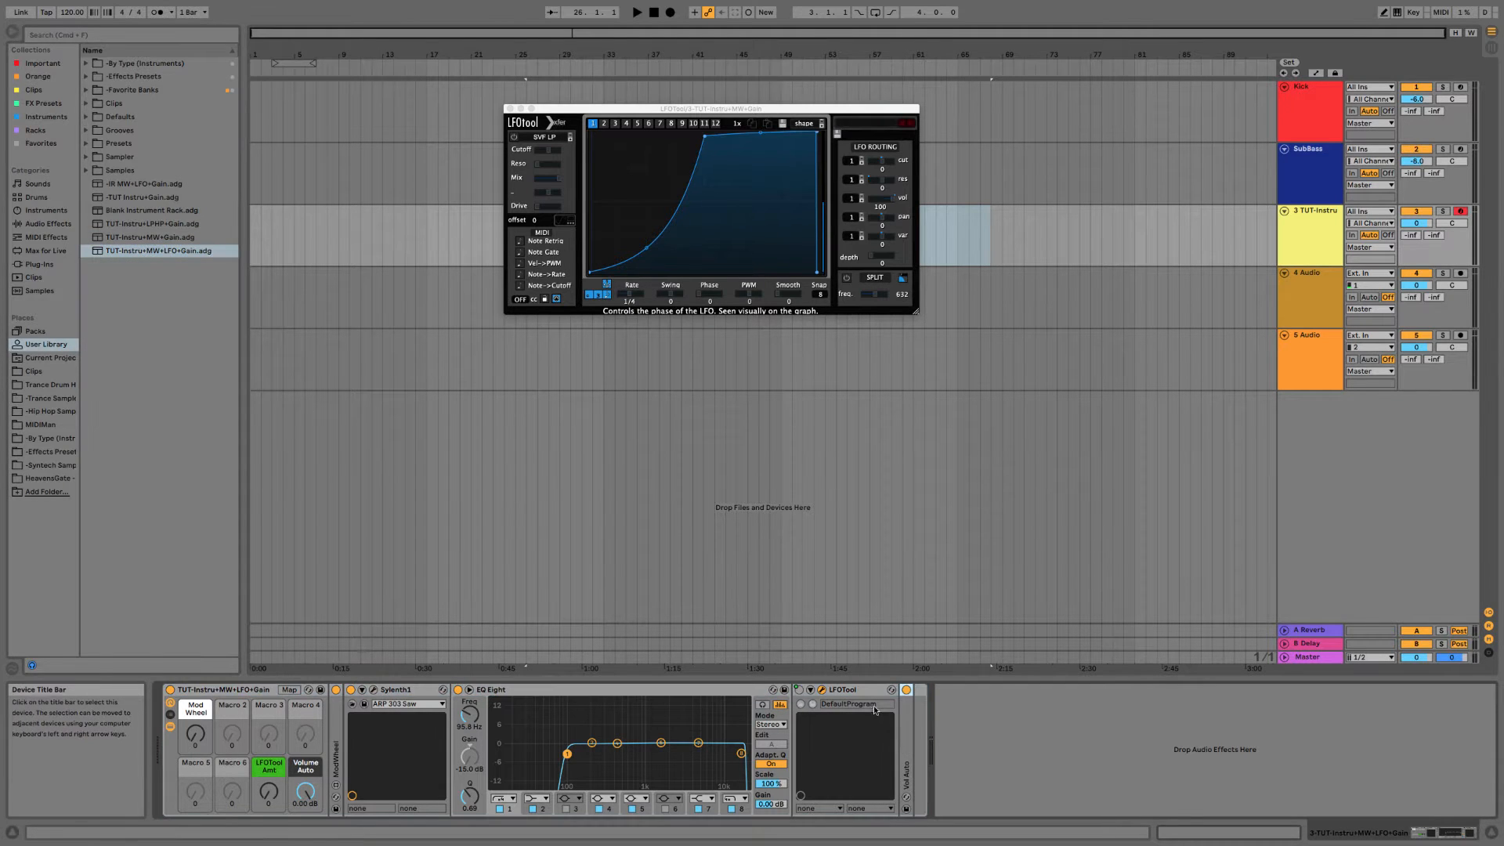
pyautogui.click(511, 108)
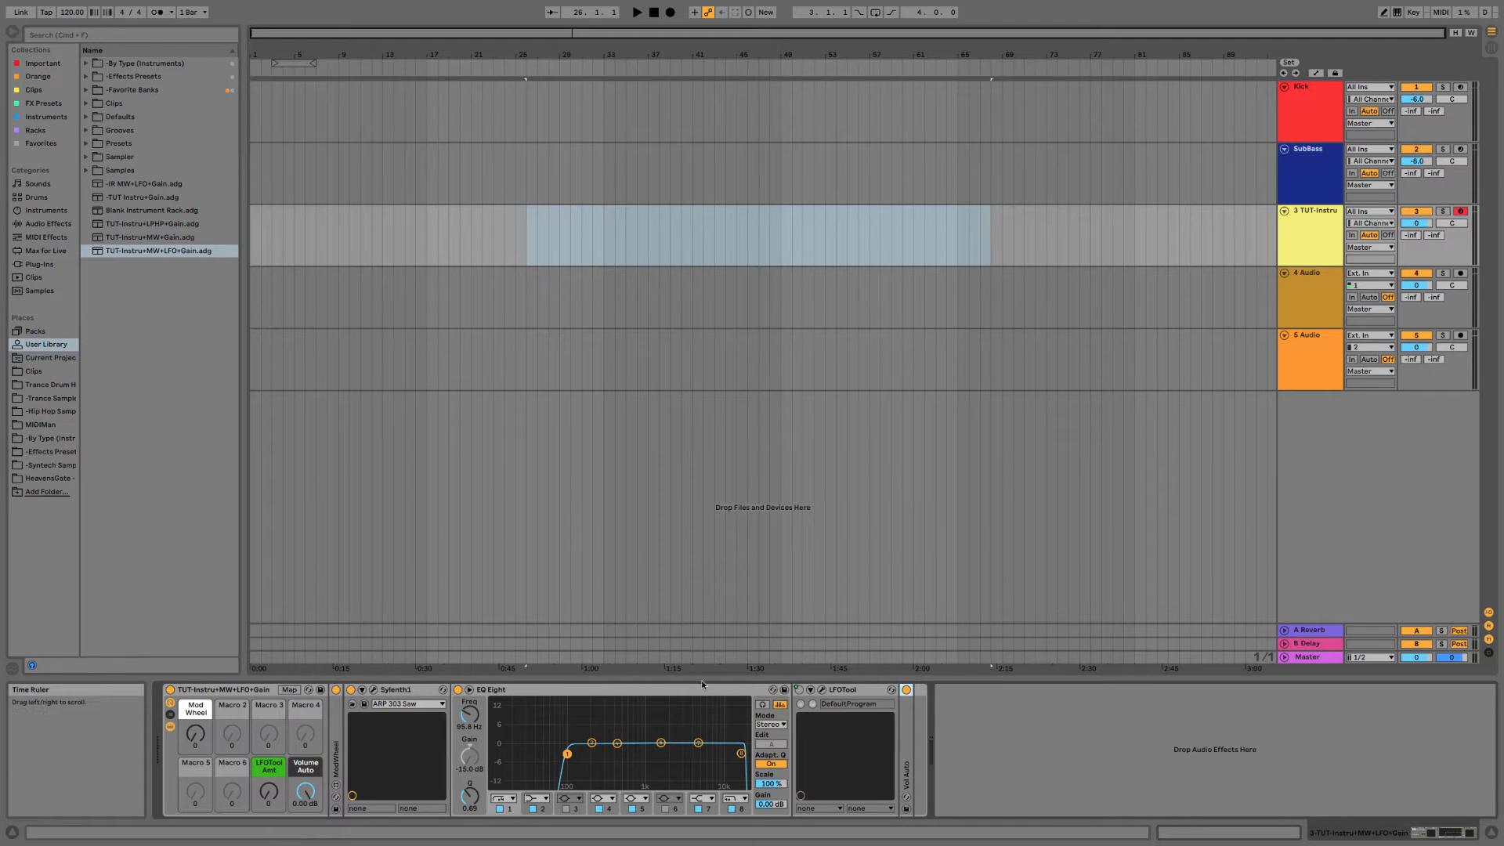
pyautogui.click(920, 690)
pyautogui.click(1035, 235)
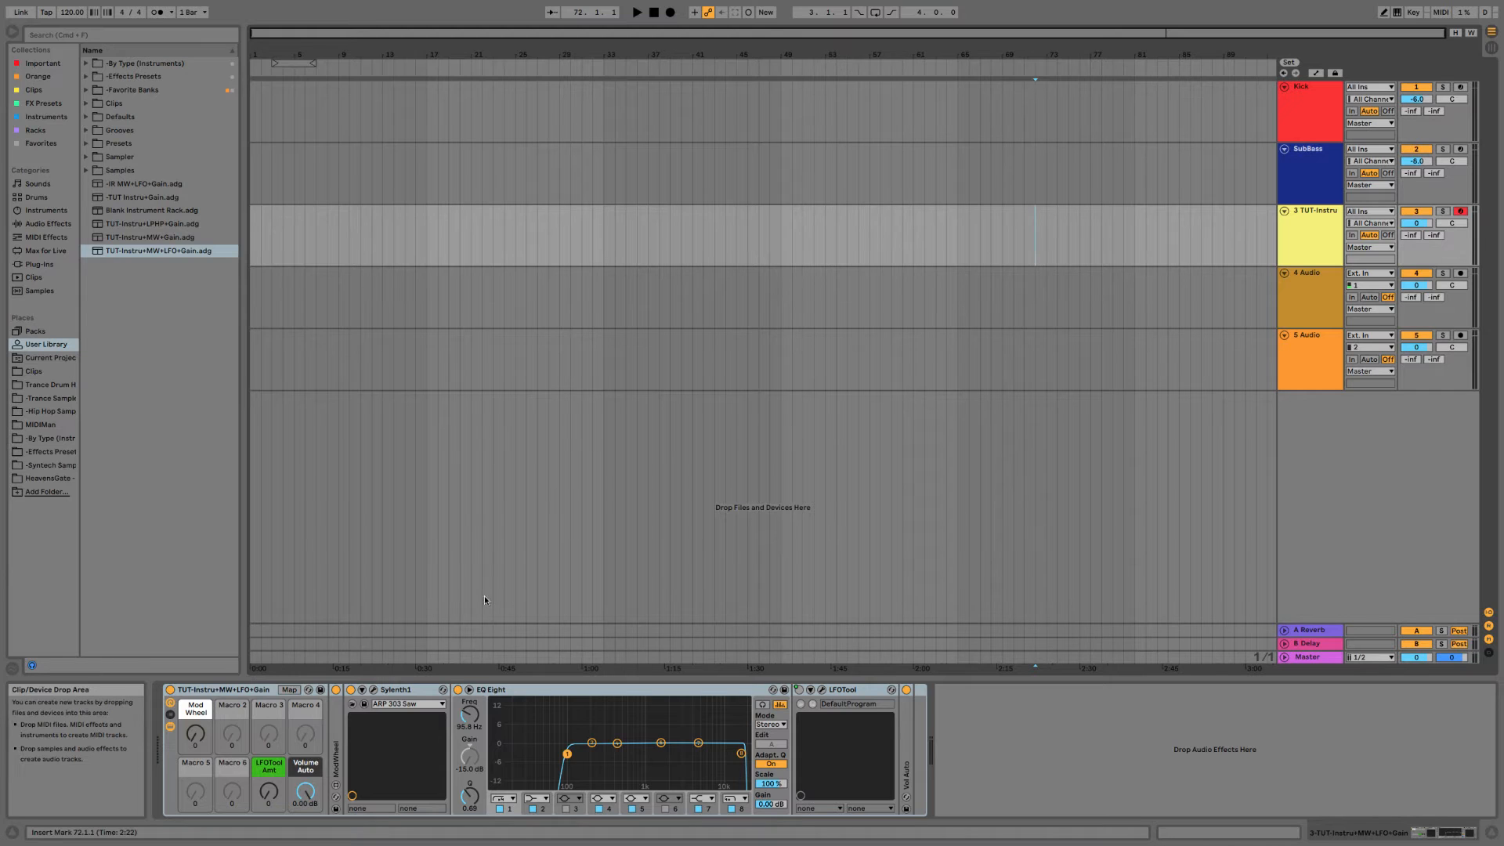
# Rename the Sylenth1 track as MidBass 1 and colour it cyan.
pyautogui.rightClick(1326, 227)
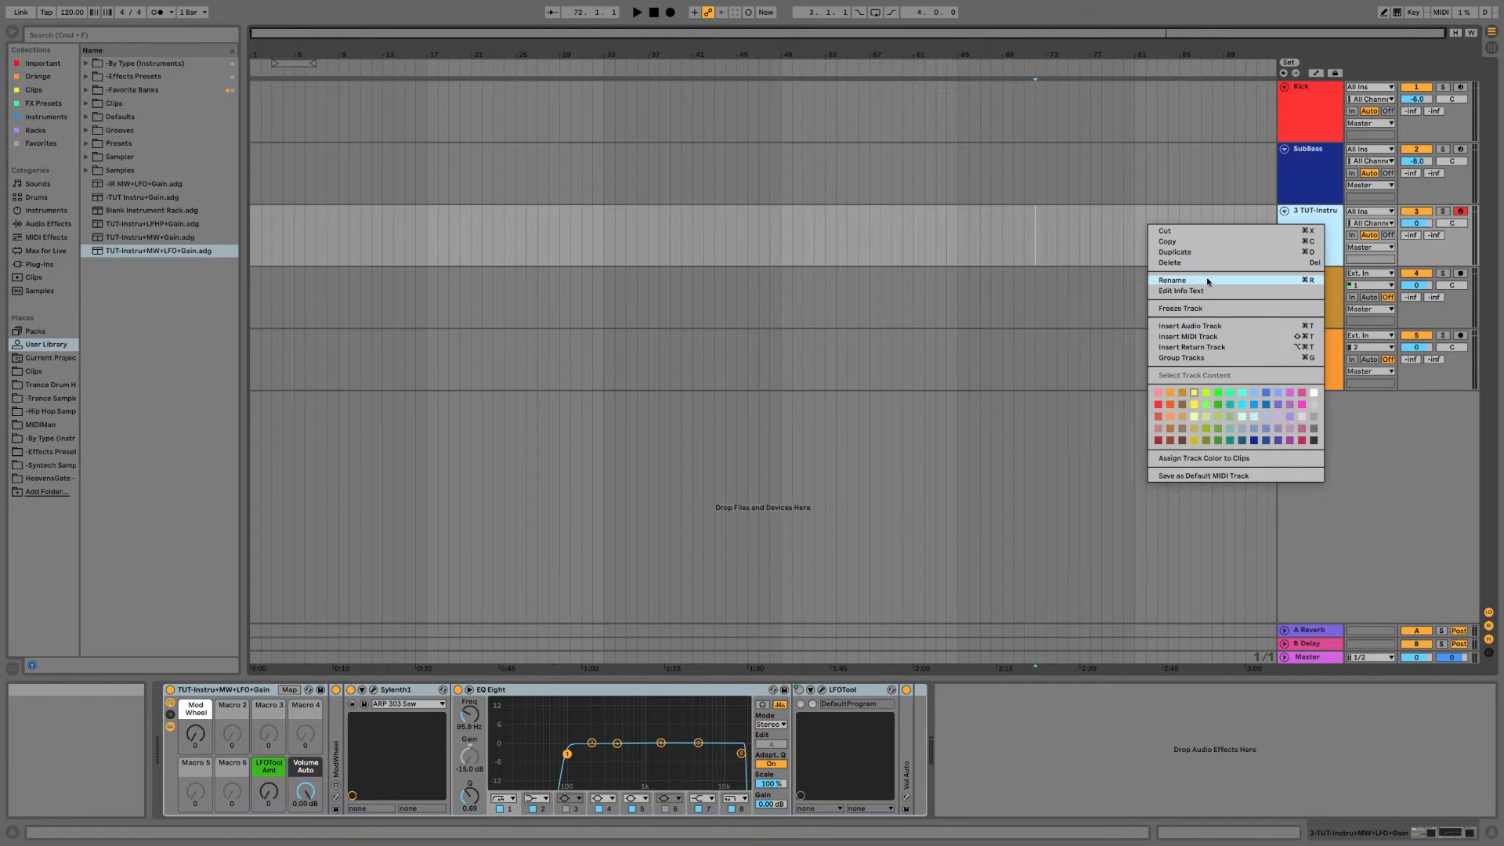
pyautogui.click(1206, 280)
pyautogui.write('MidBass')
pyautogui.press('Return')
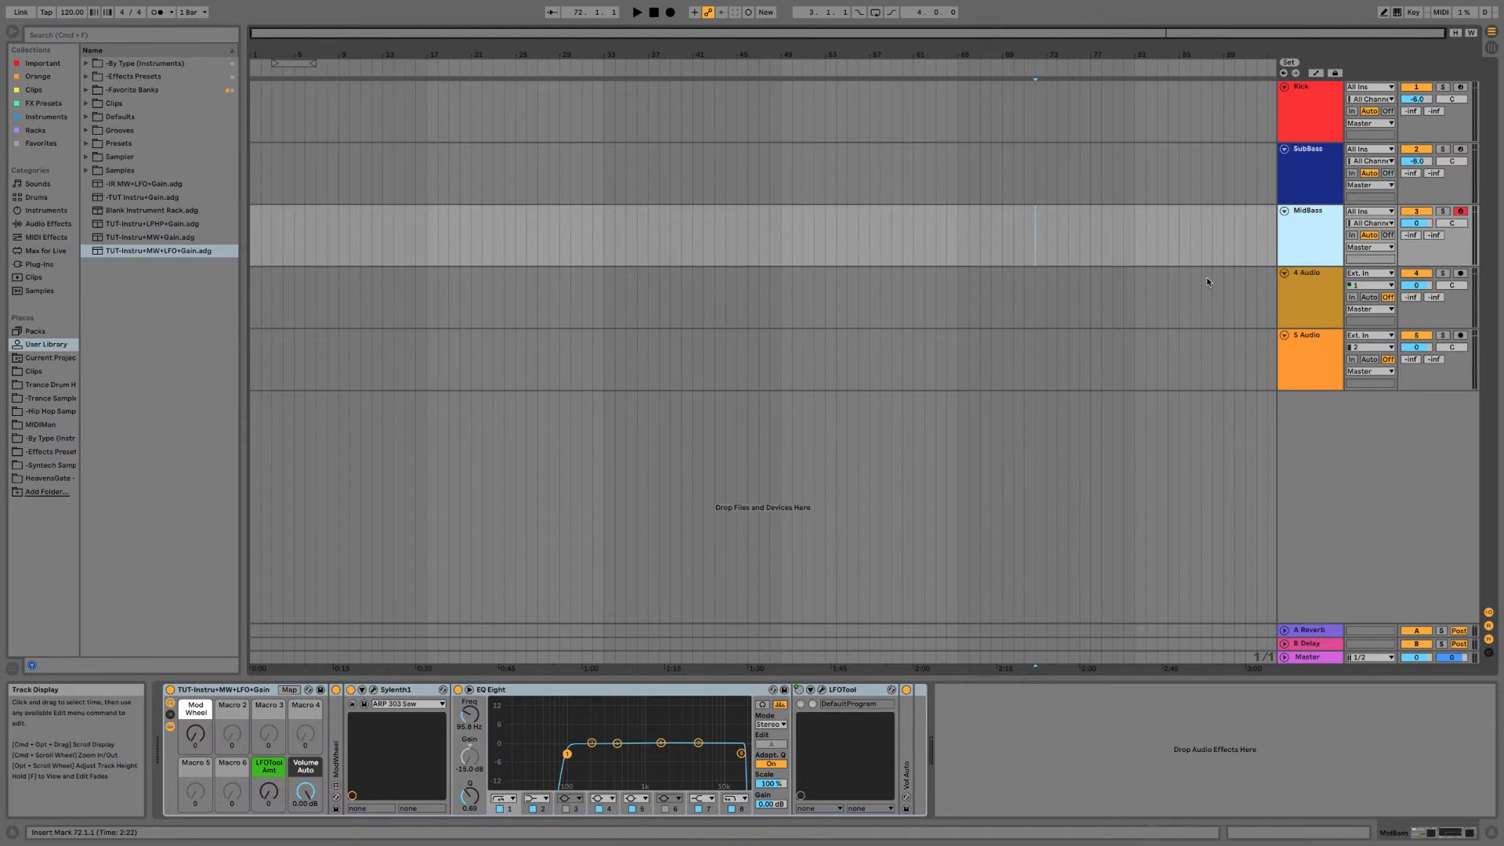
pyautogui.rightClick(1321, 219)
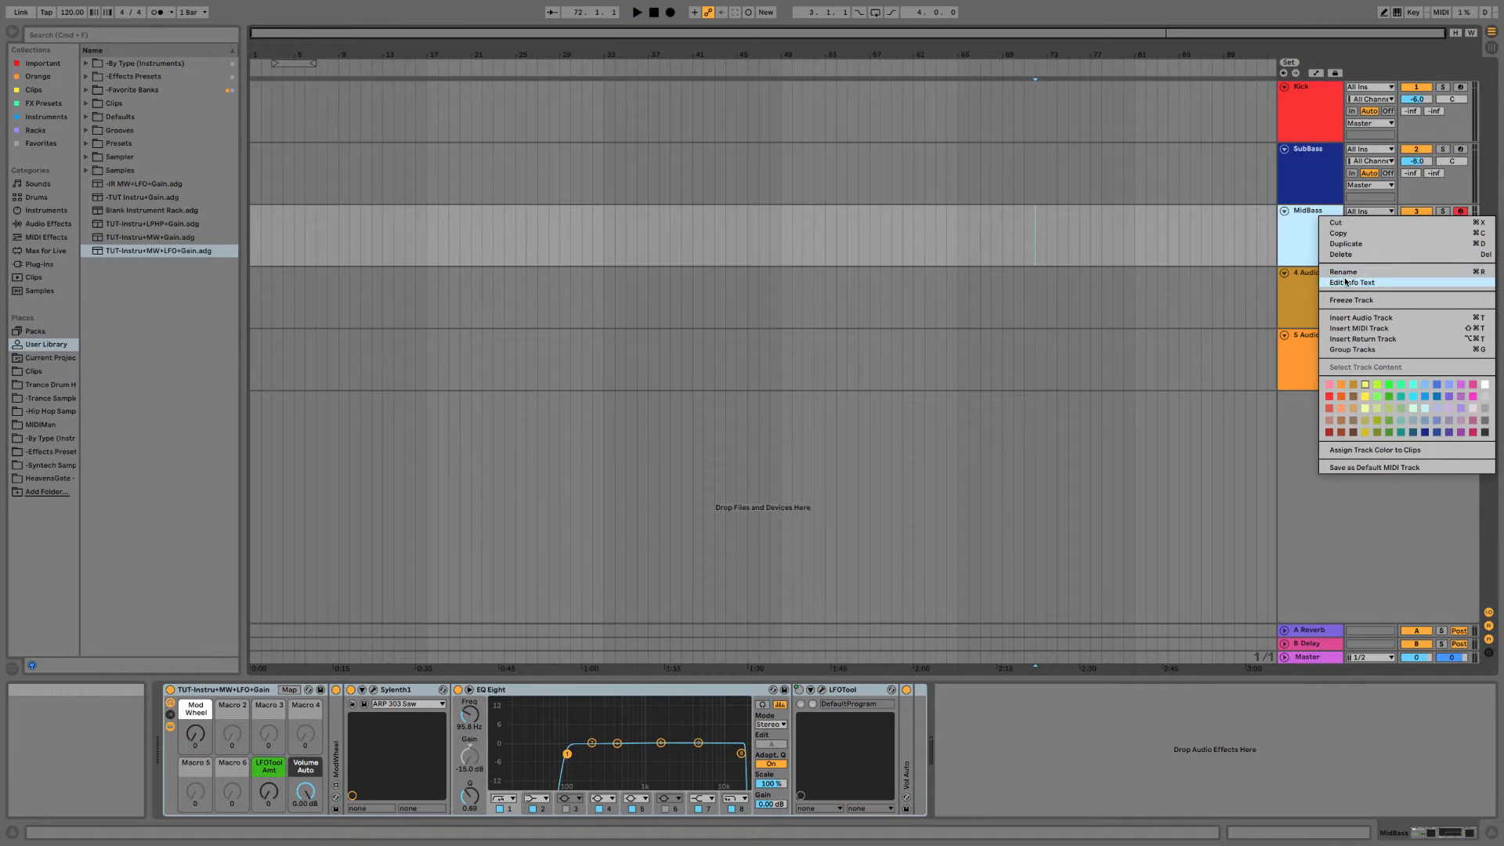
pyautogui.click(1342, 271)
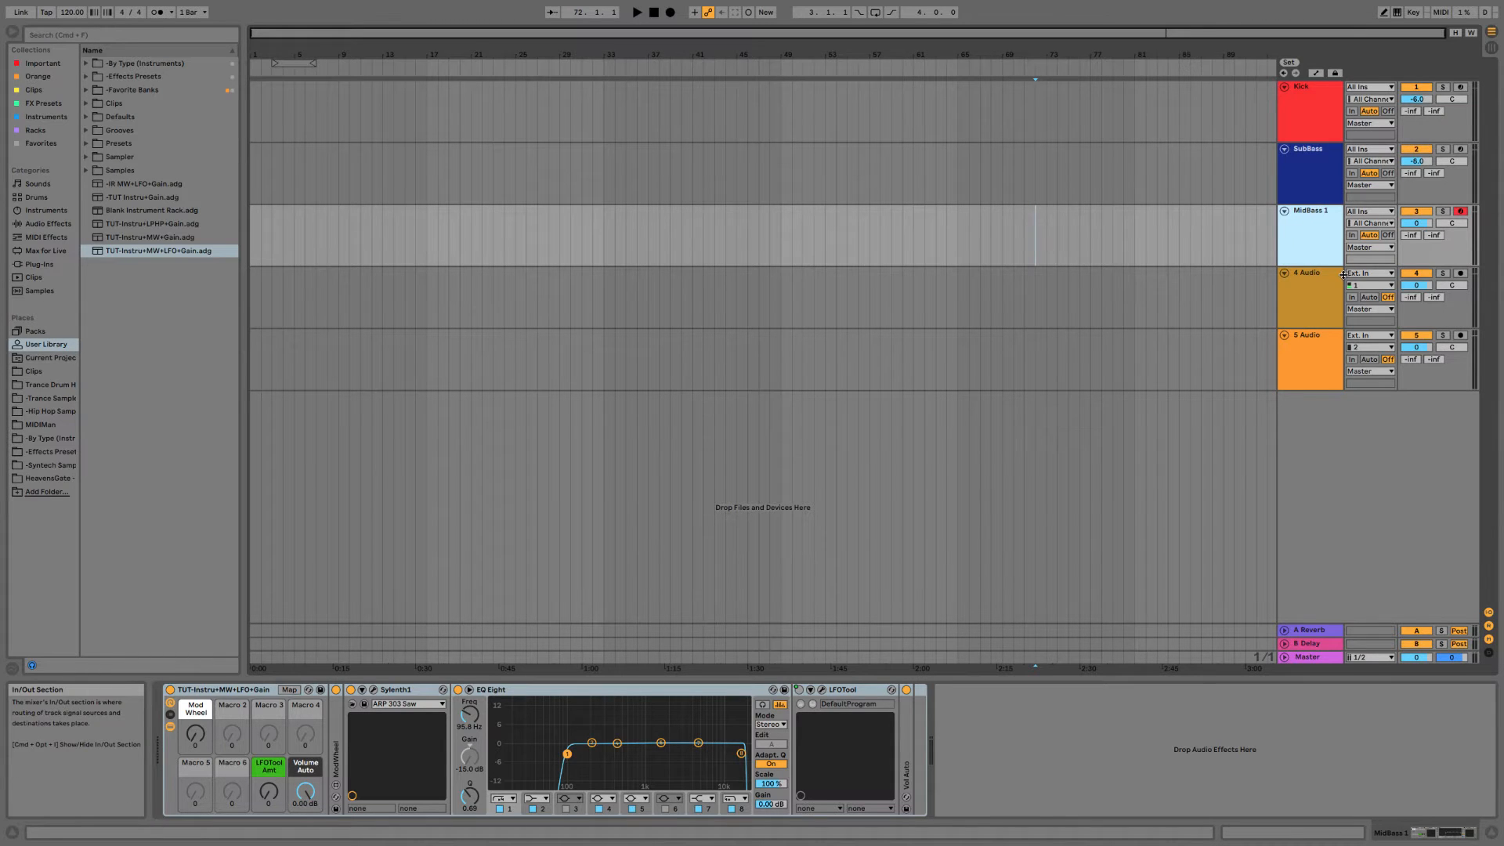
pyautogui.rightClick(1332, 249)
pyautogui.click(1245, 425)
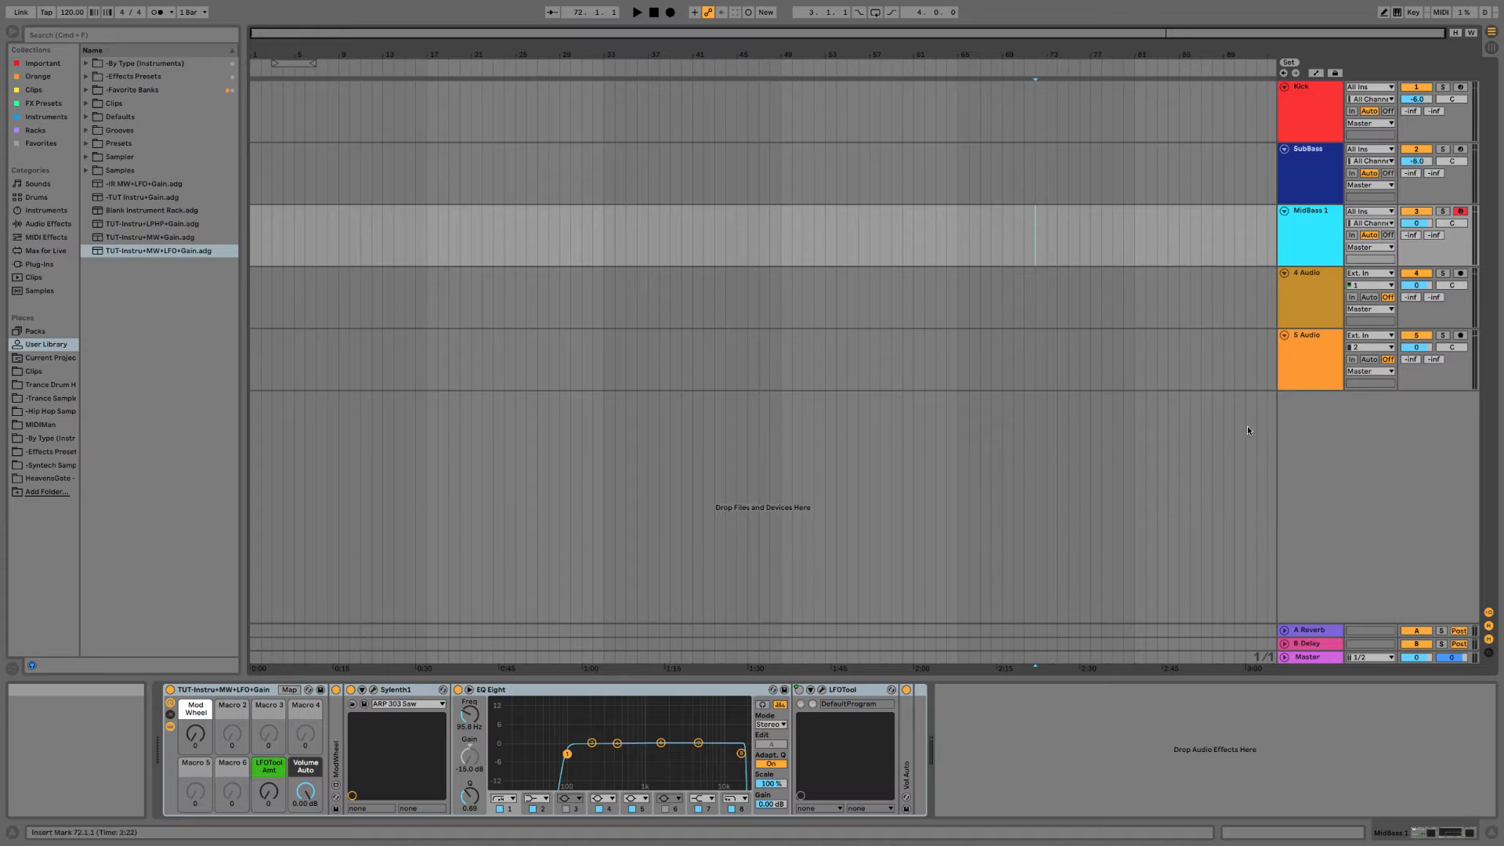
# Duplicate the MidBass 1 track and delete the surplus copy, keeping two duplicates.
pyautogui.rightClick(1330, 228)
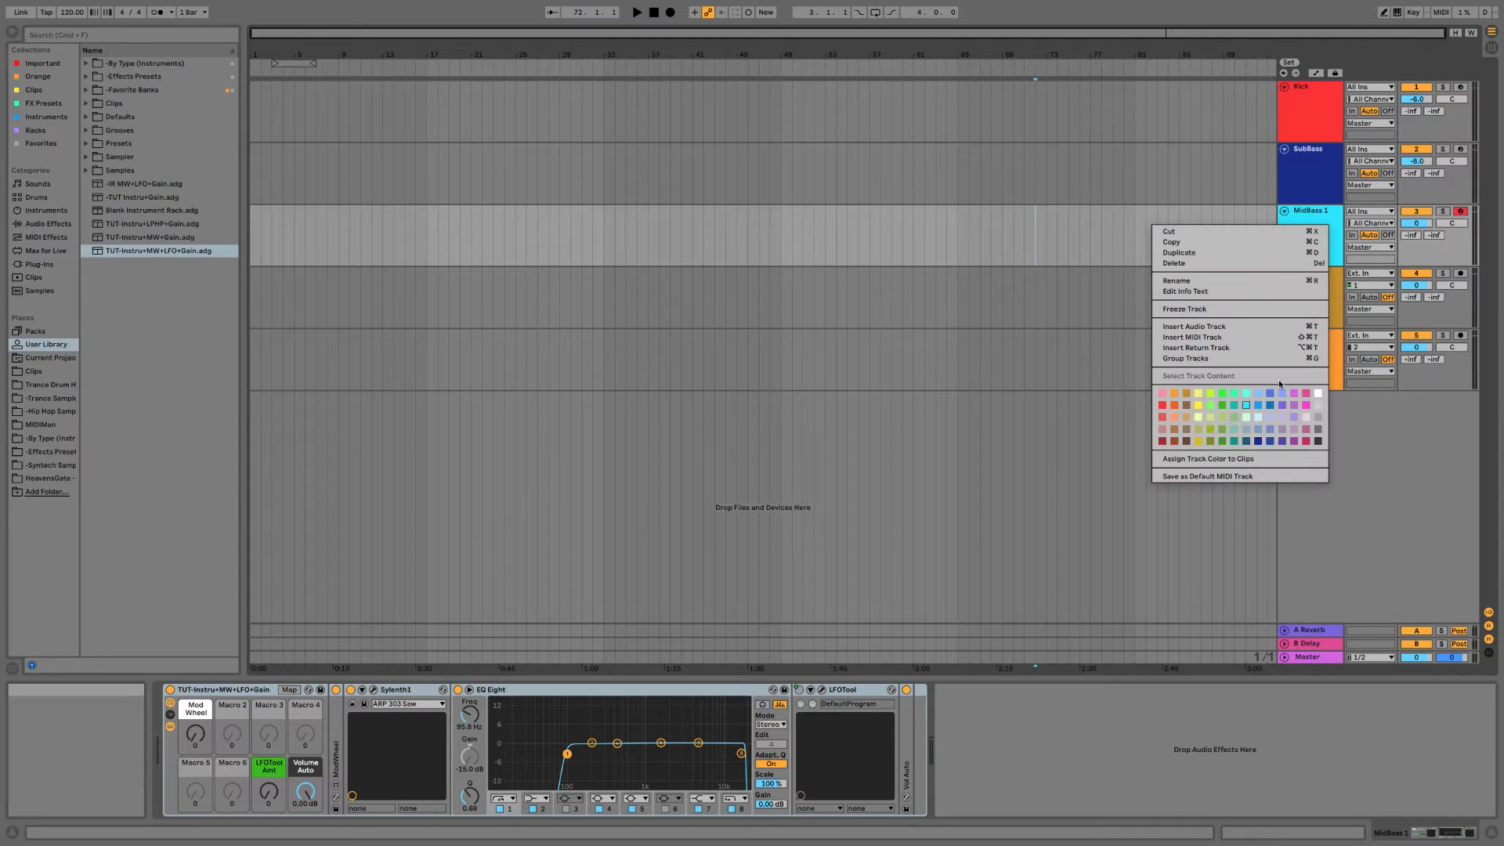
pyautogui.click(1320, 222)
pyautogui.click(1315, 238)
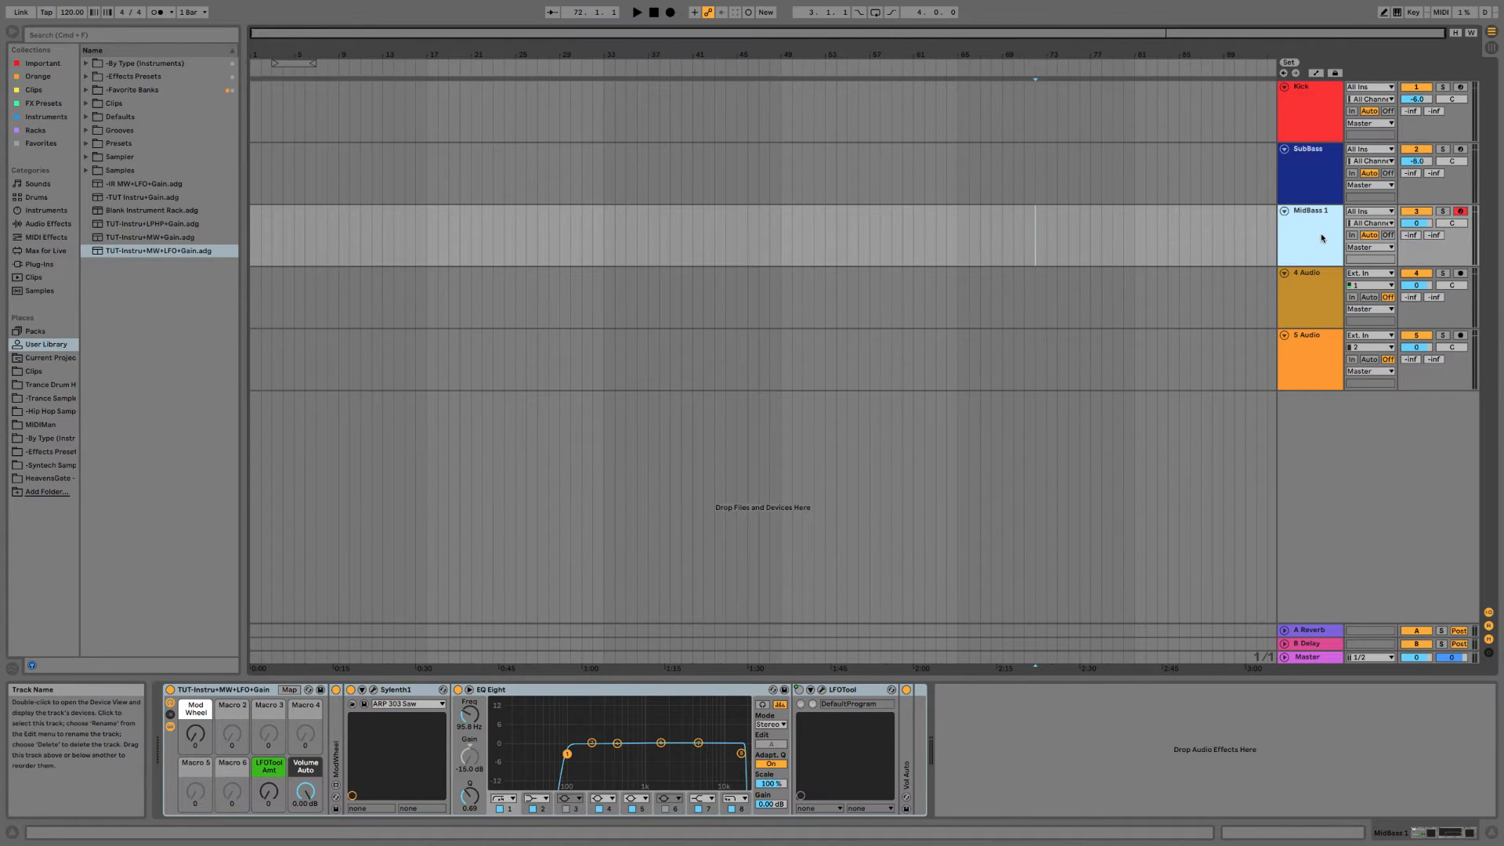
pyautogui.press('super+d')
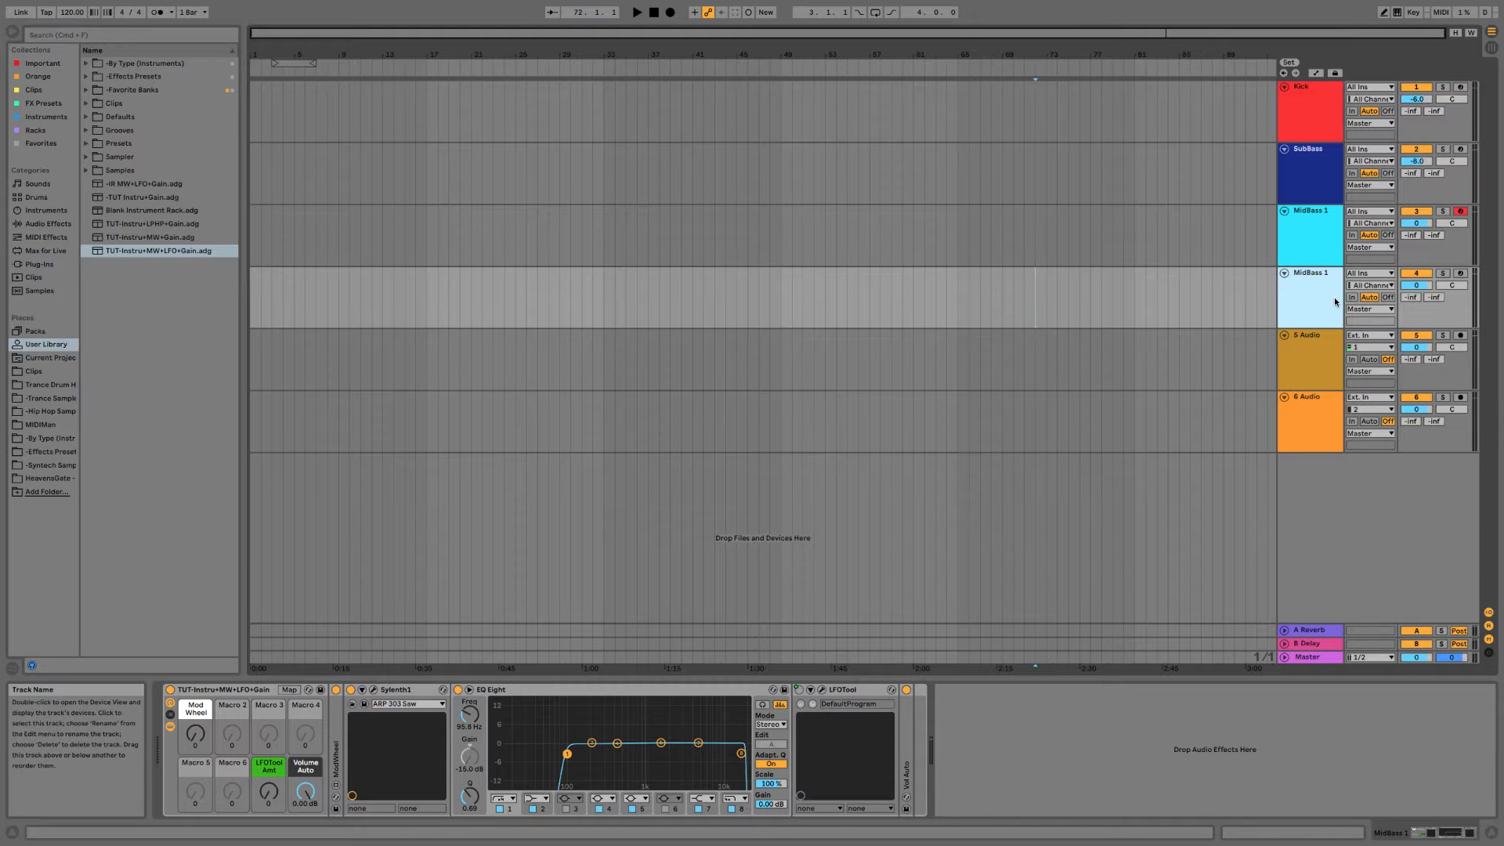
pyautogui.press('super+d')
pyautogui.press('super+d')
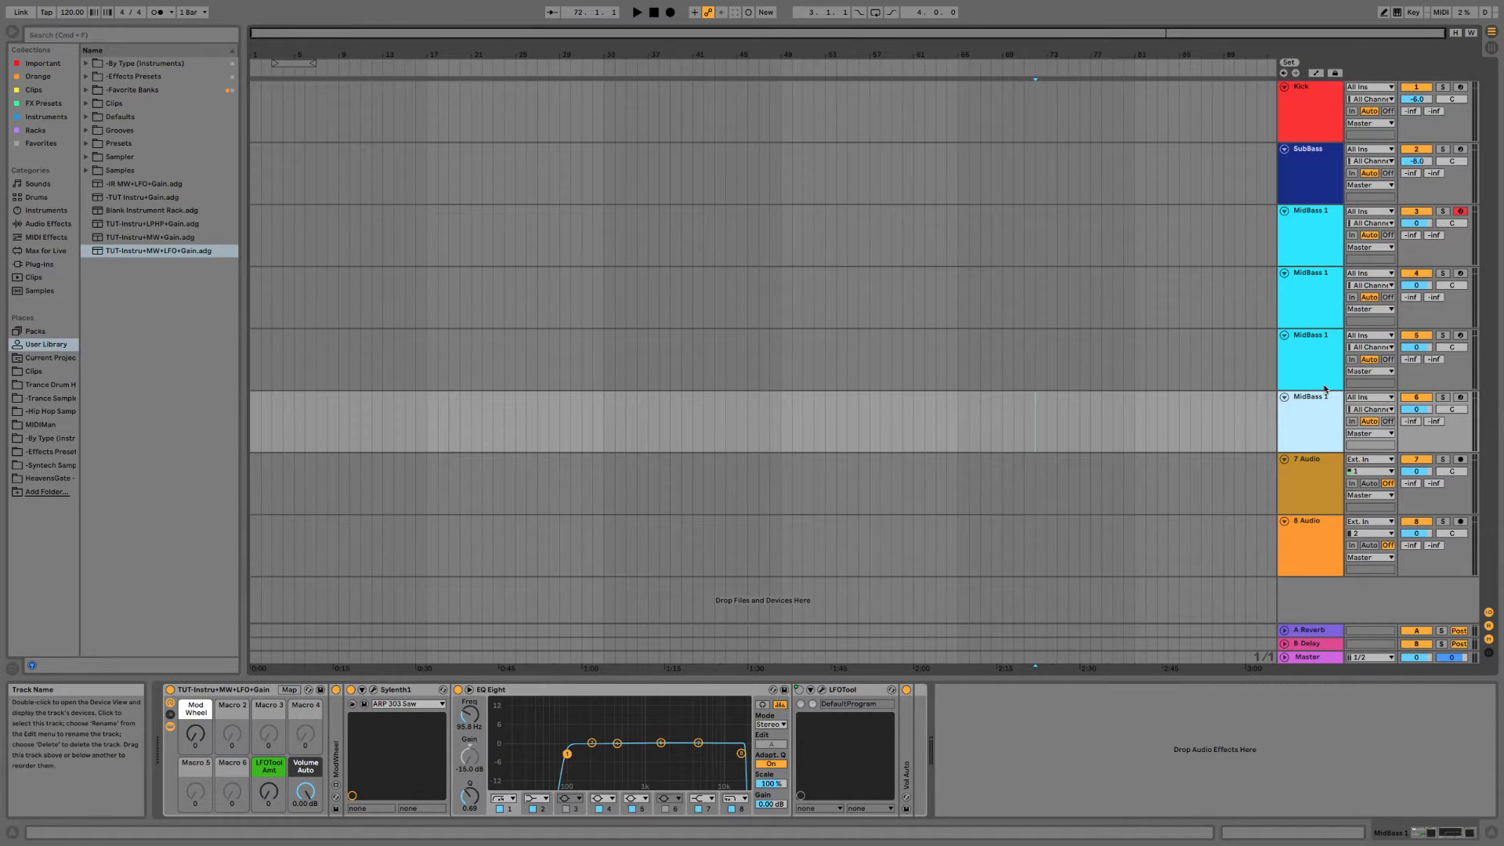
pyautogui.press('Delete')
# Rename the two duplicated tracks as MidBass 2 and MidBass 3.
pyautogui.click(1308, 289)
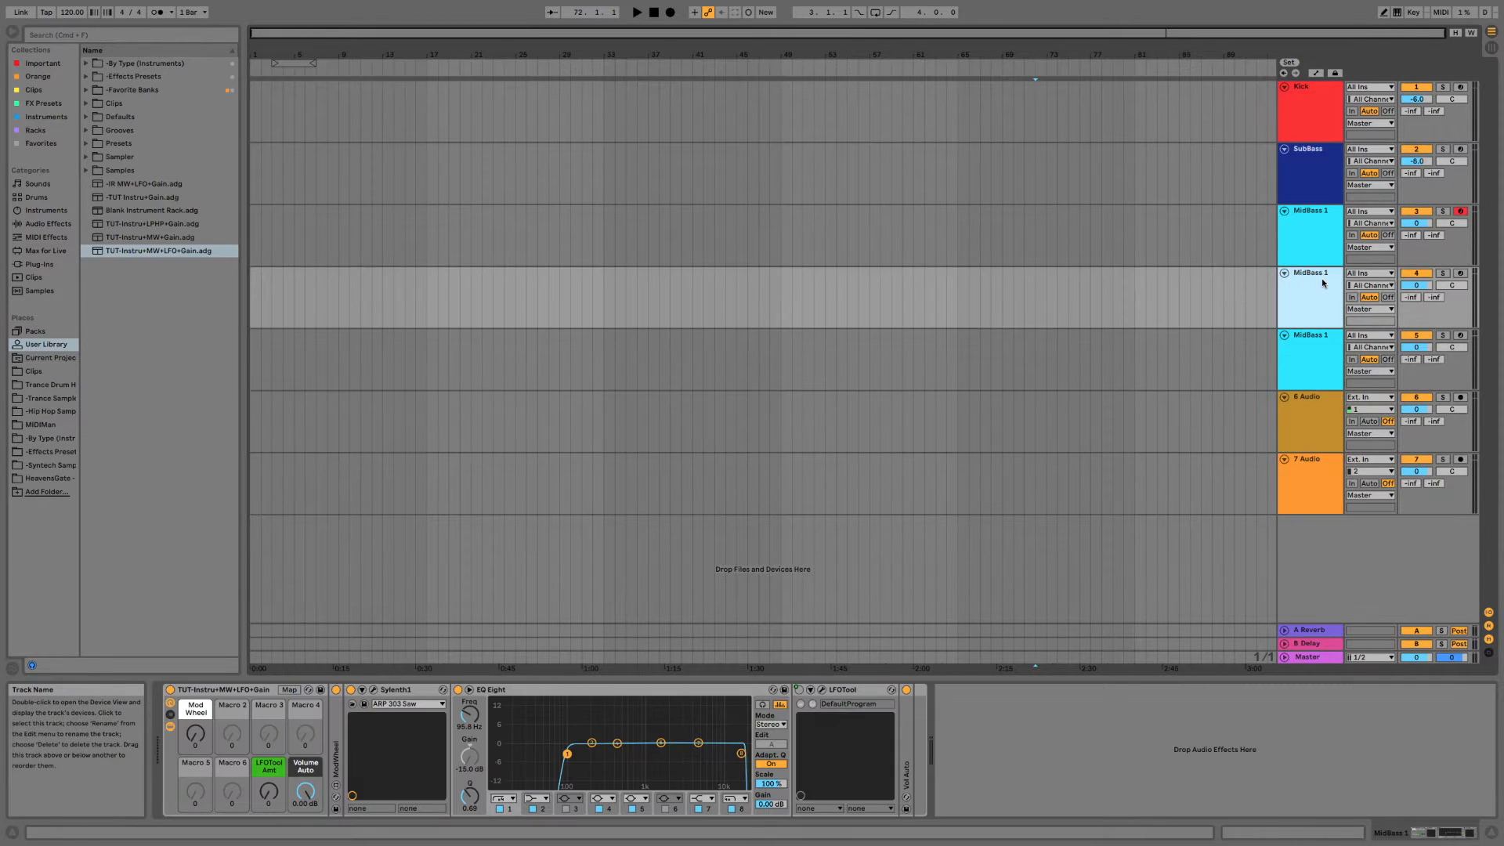
pyautogui.click(1328, 354)
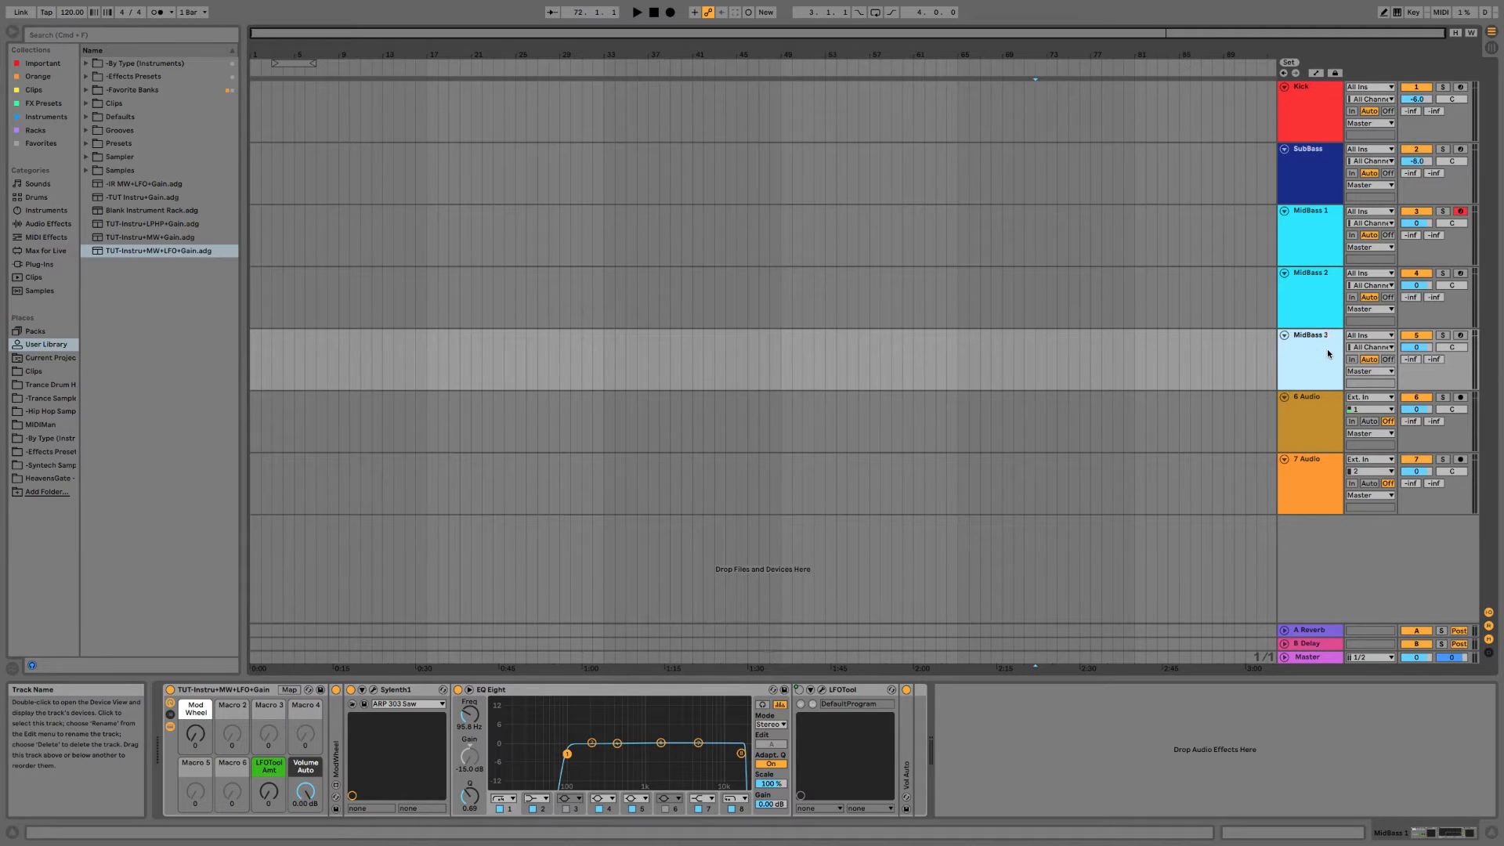
pyautogui.click(1317, 302)
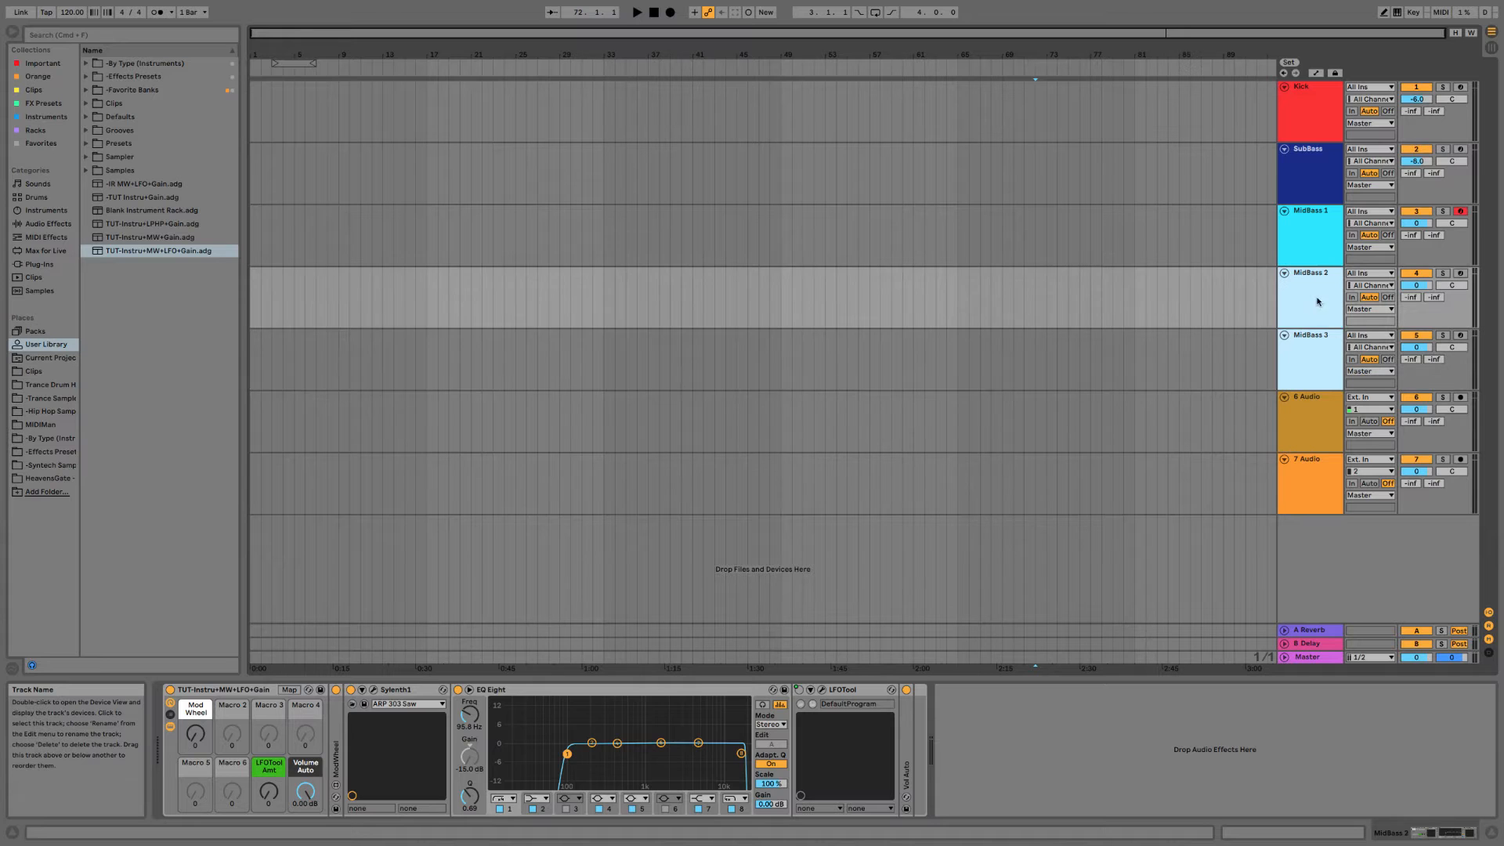
pyautogui.press('Delete')
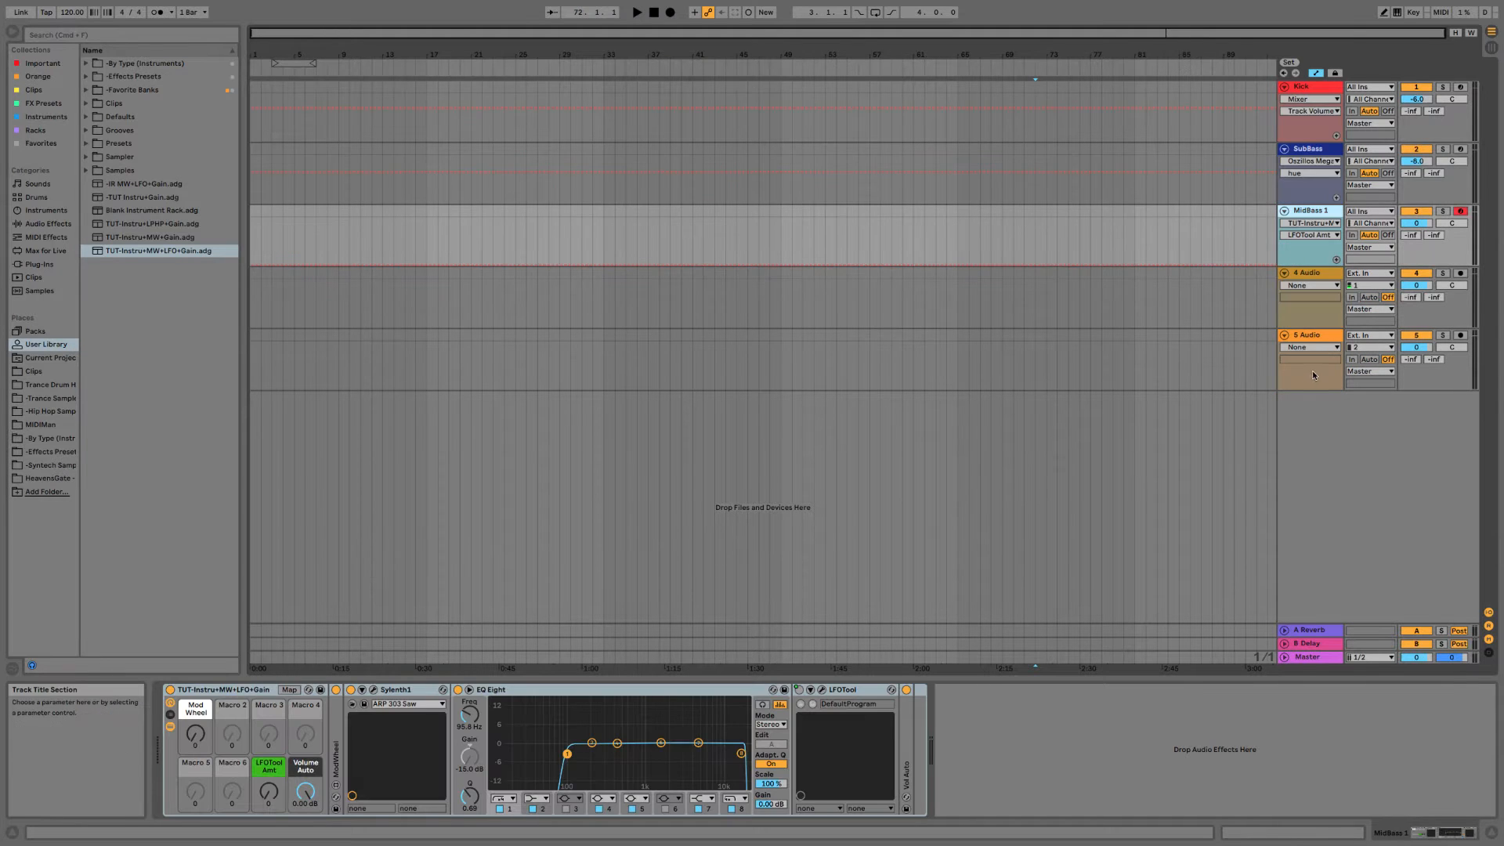
pyautogui.rightClick(191, 745)
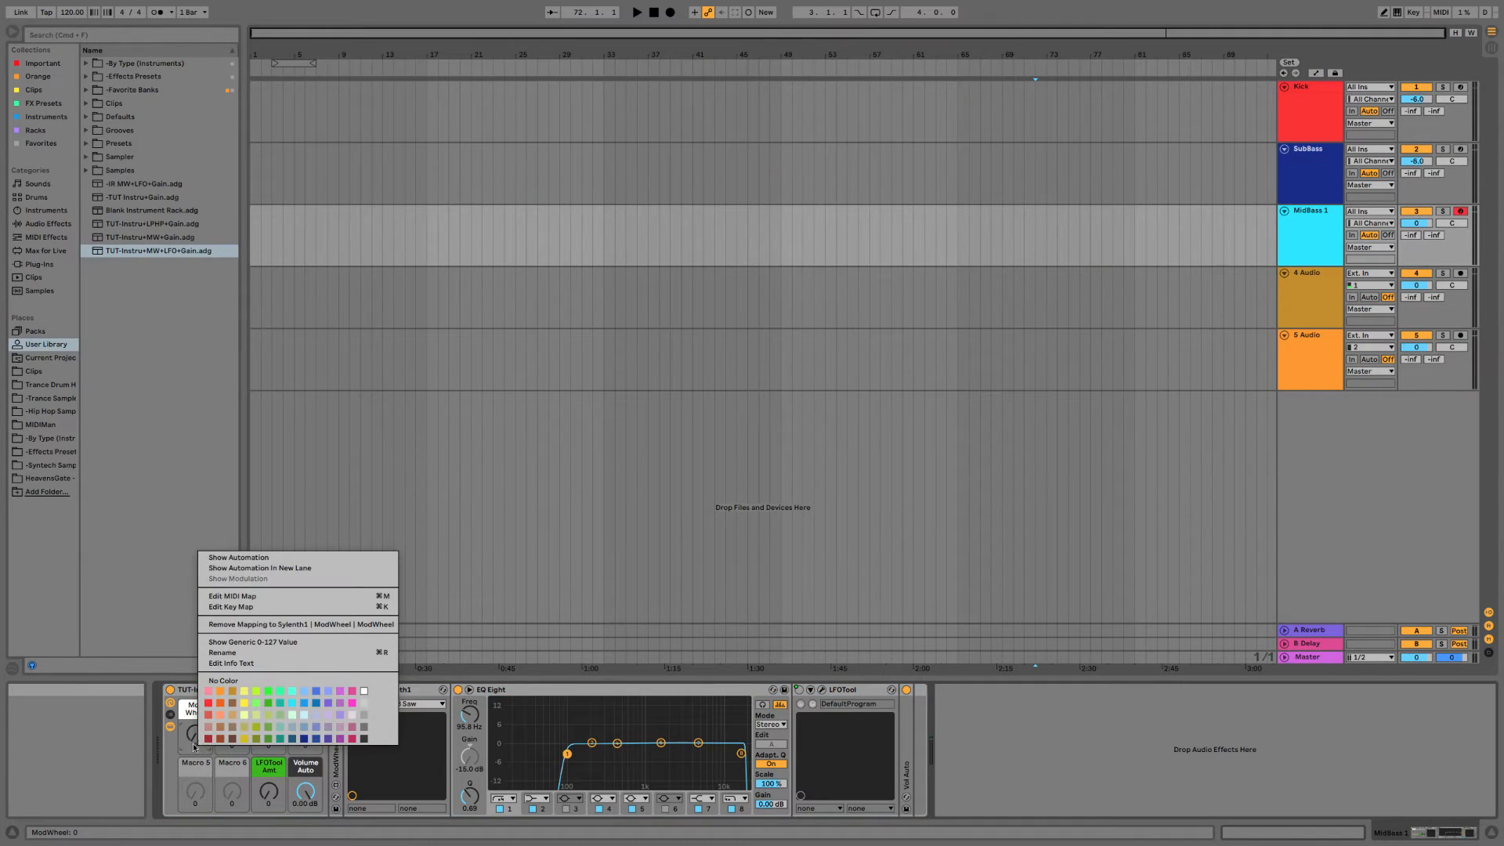
pyautogui.click(189, 749)
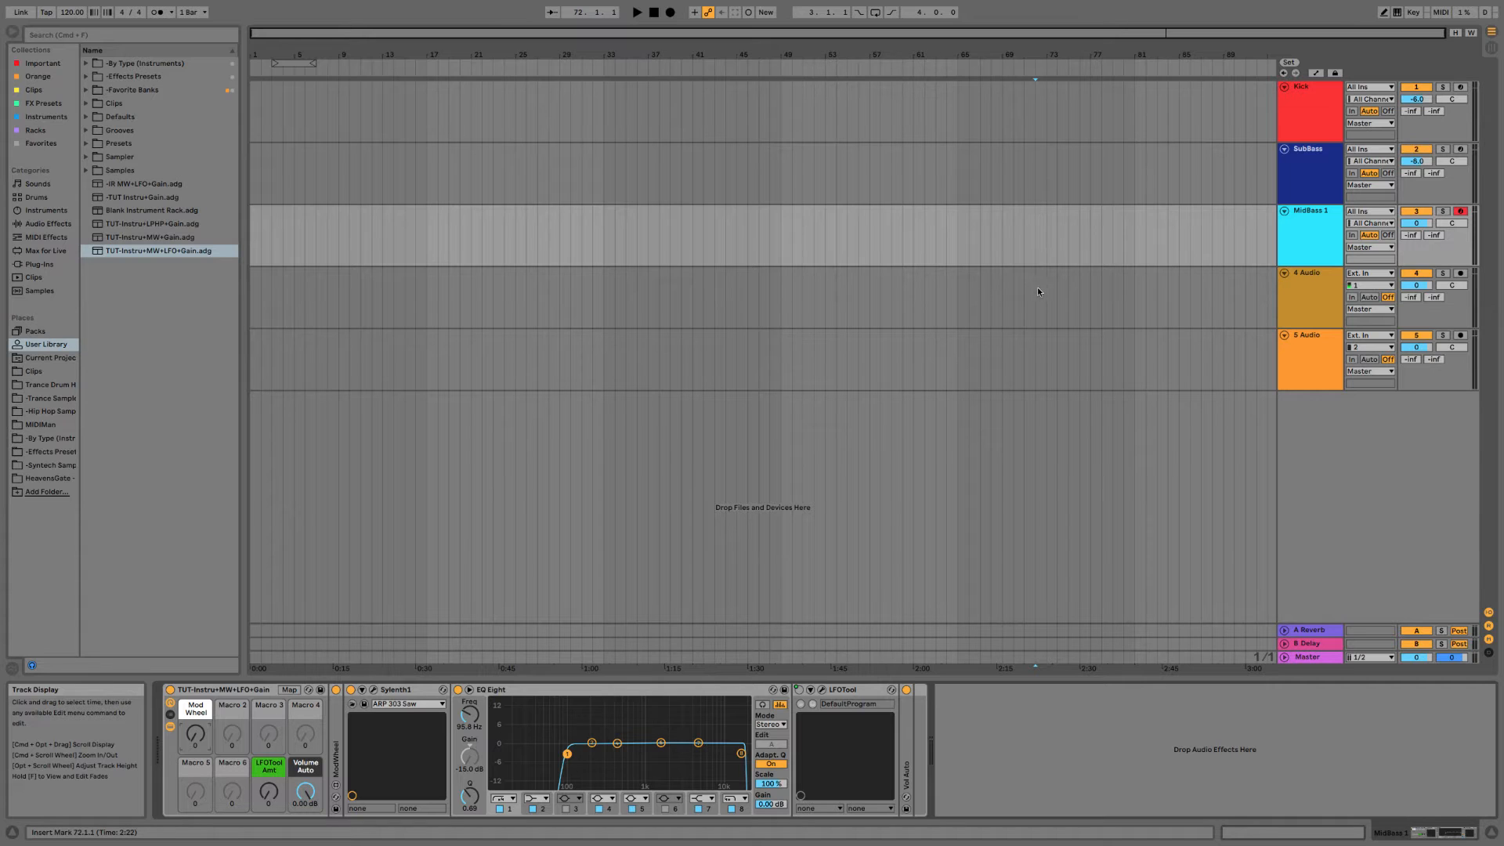
pyautogui.press('super+z')
# Group the three MidBass tracks and name the group MidBass Bus.
pyautogui.click(1298, 344)
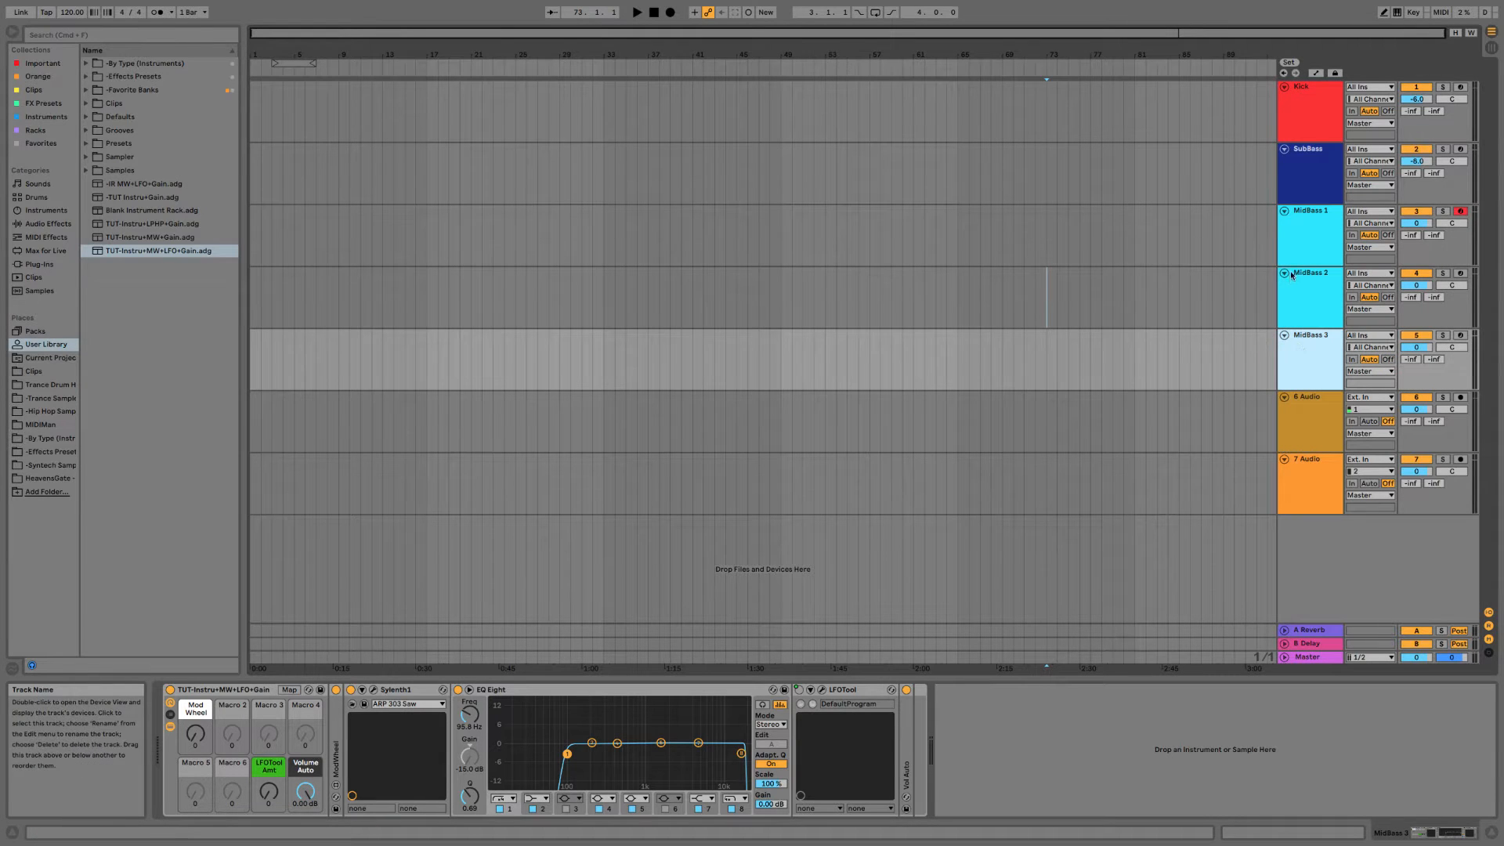
pyautogui.click(1301, 243)
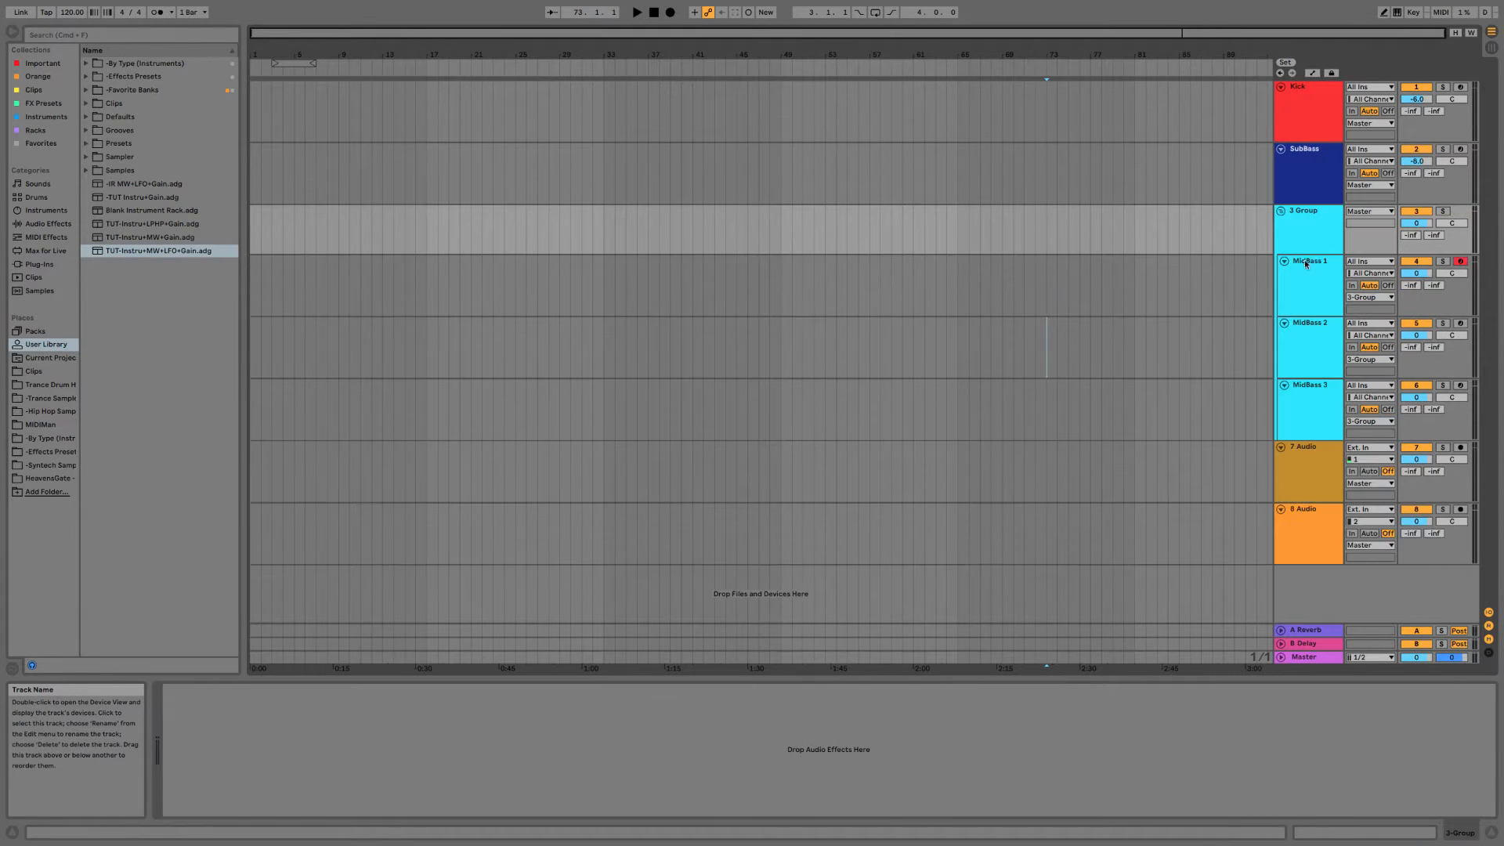
pyautogui.rightClick(1306, 228)
pyautogui.click(1333, 284)
pyautogui.write('idB')
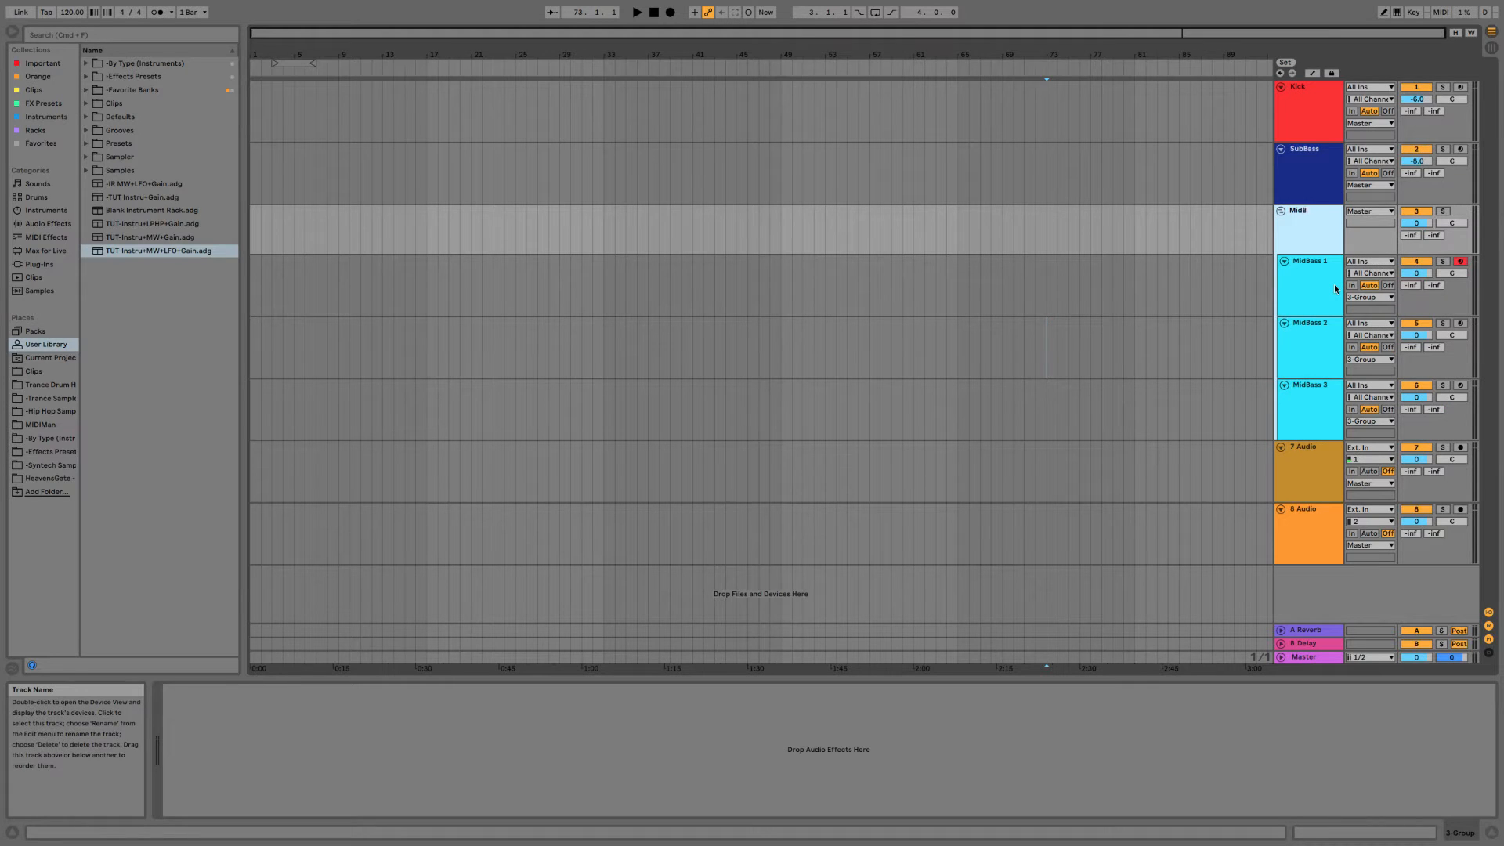
pyautogui.write('ass Bus')
pyautogui.press('Return')
# Colour the MidBass Bus group a darker blue than its cyan tracks.
pyautogui.rightClick(1311, 228)
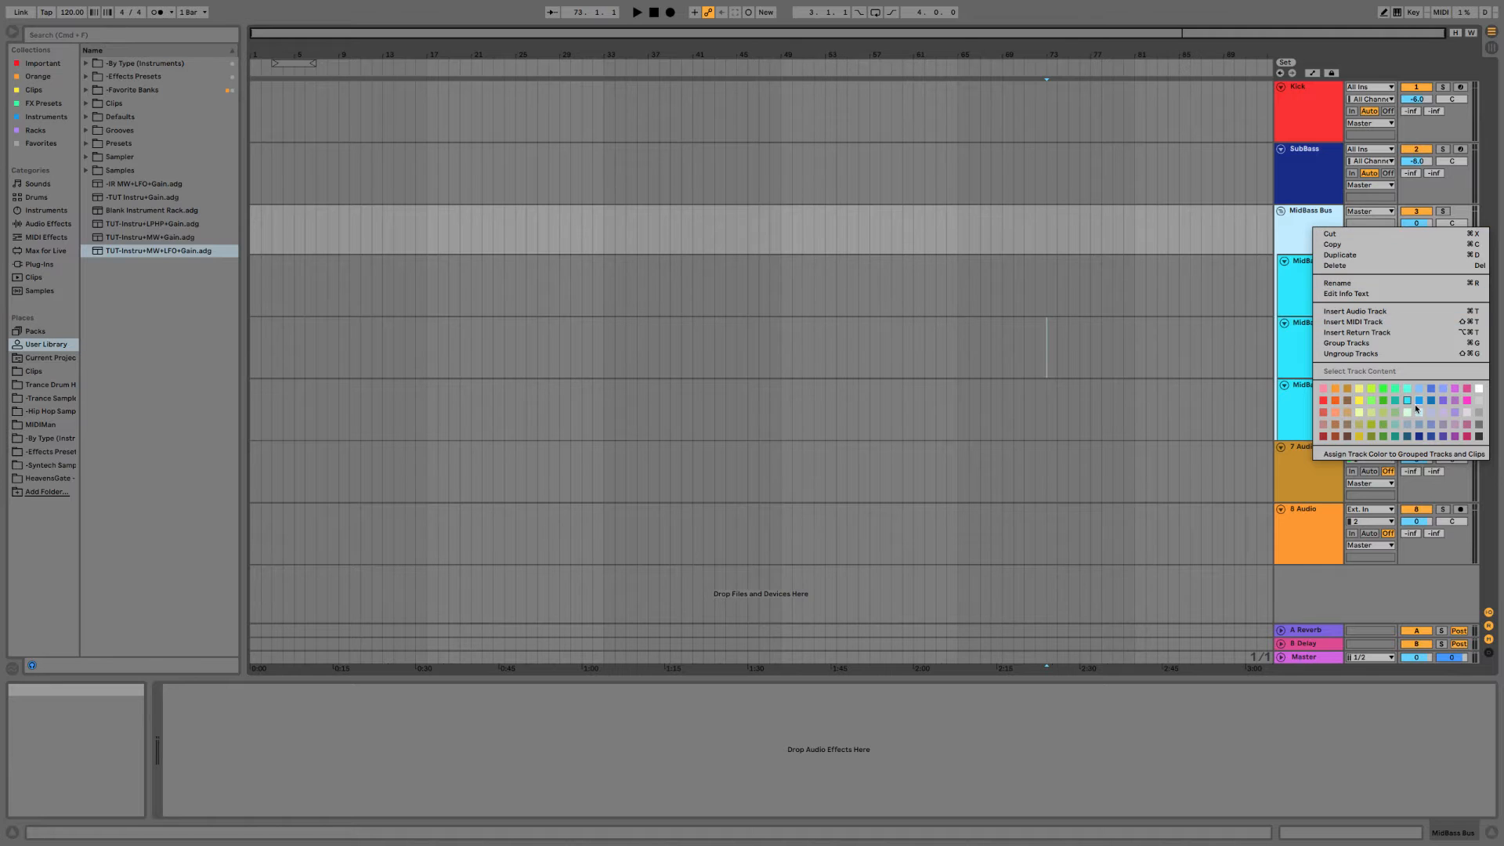
pyautogui.click(1419, 401)
pyautogui.click(1146, 286)
# Group the Kick, SubBass and MidBass Bus tracks together.
pyautogui.click(1320, 243)
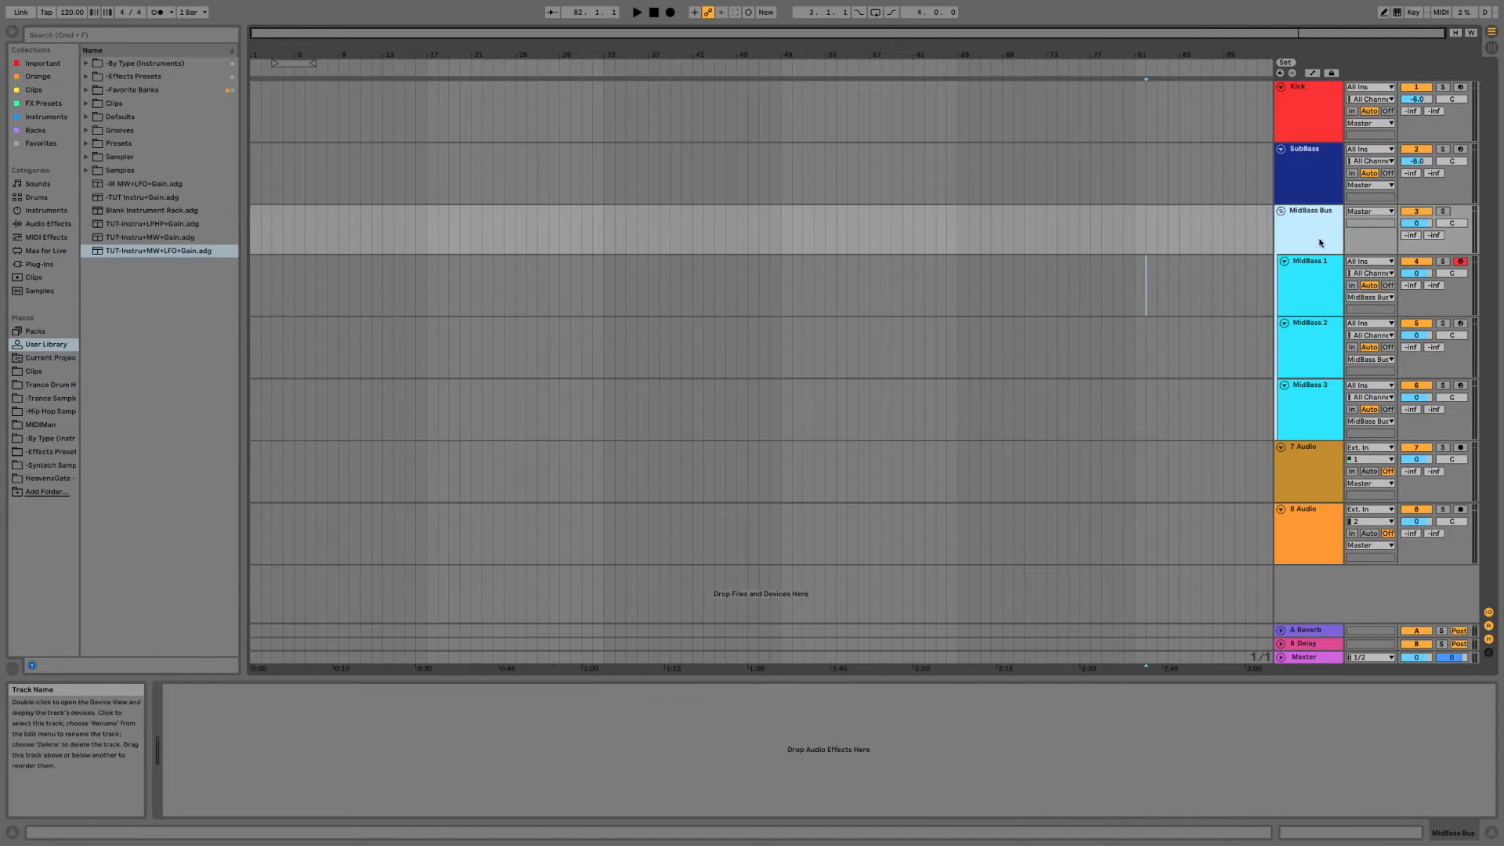
pyautogui.keyDown('shift'); pyautogui.click(1308, 110); pyautogui.keyUp('shift')
pyautogui.press('super+g')
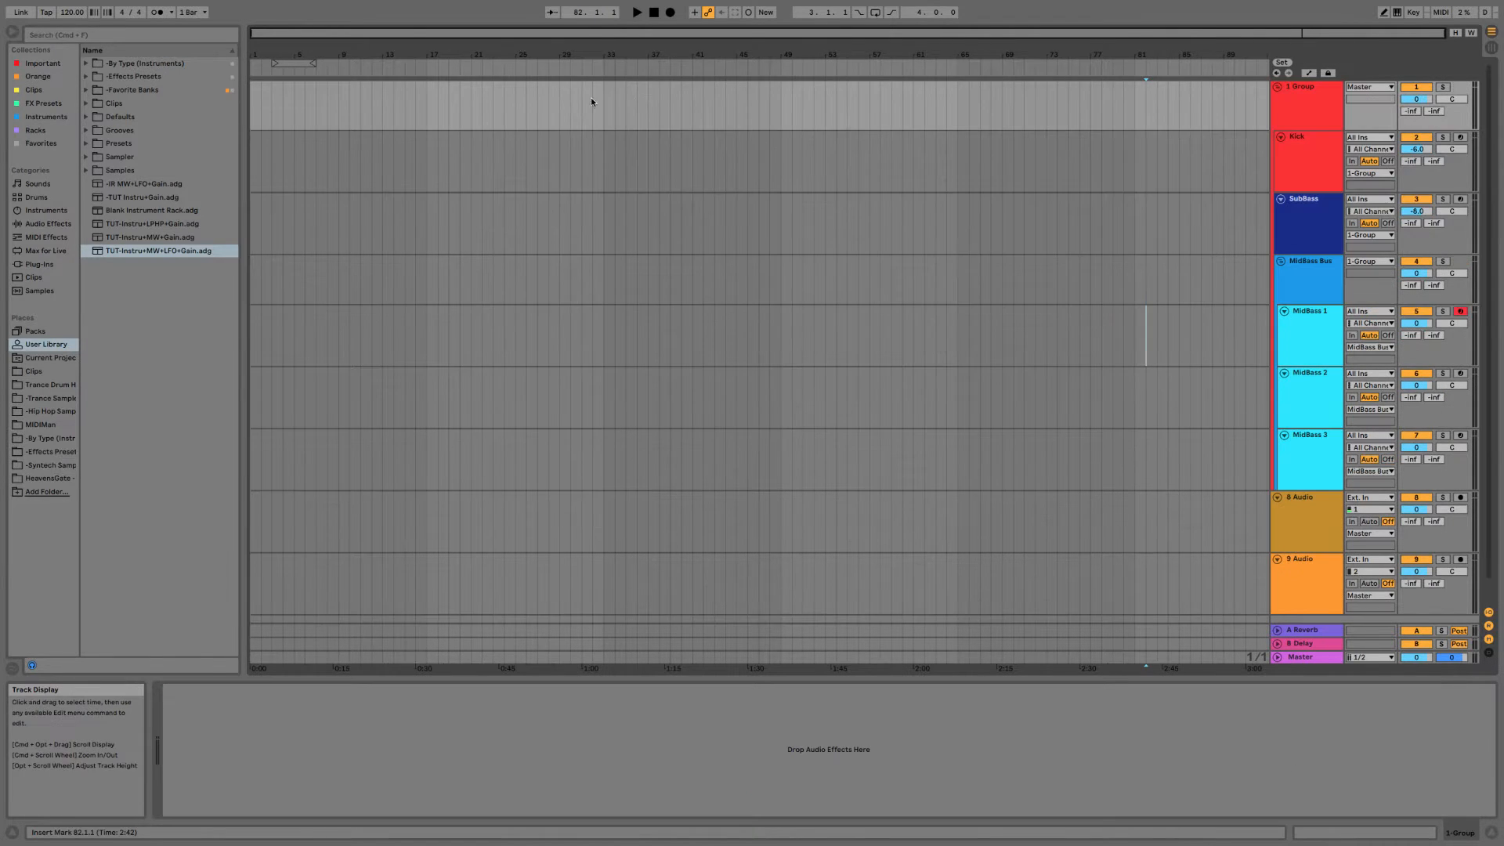
# Colour the new outer group white and rename it as Kick & Bass Bus.
pyautogui.rightClick(1323, 107)
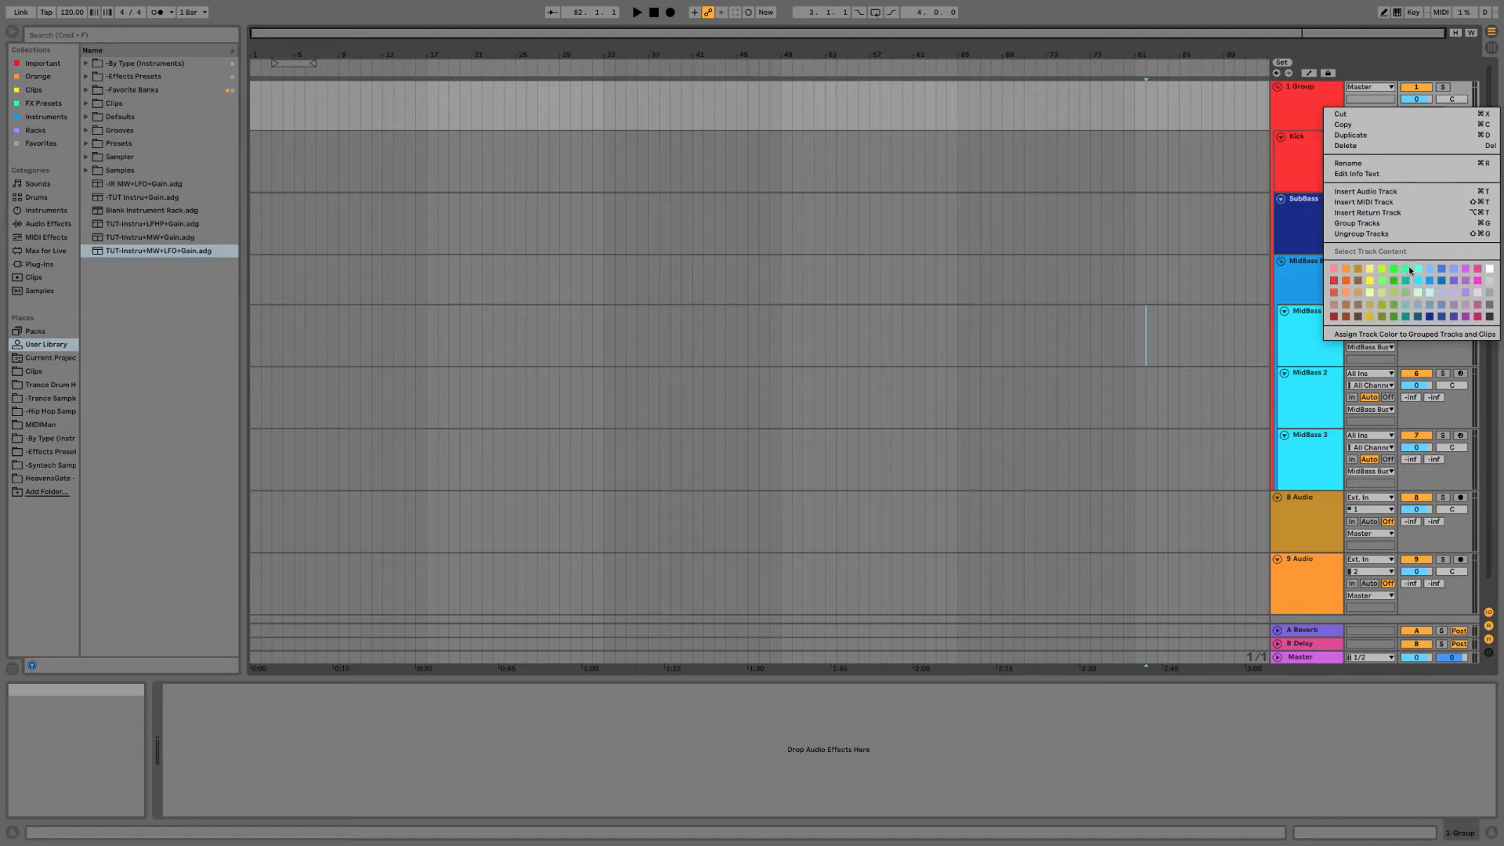
pyautogui.click(1489, 274)
pyautogui.rightClick(1324, 104)
pyautogui.click(1373, 163)
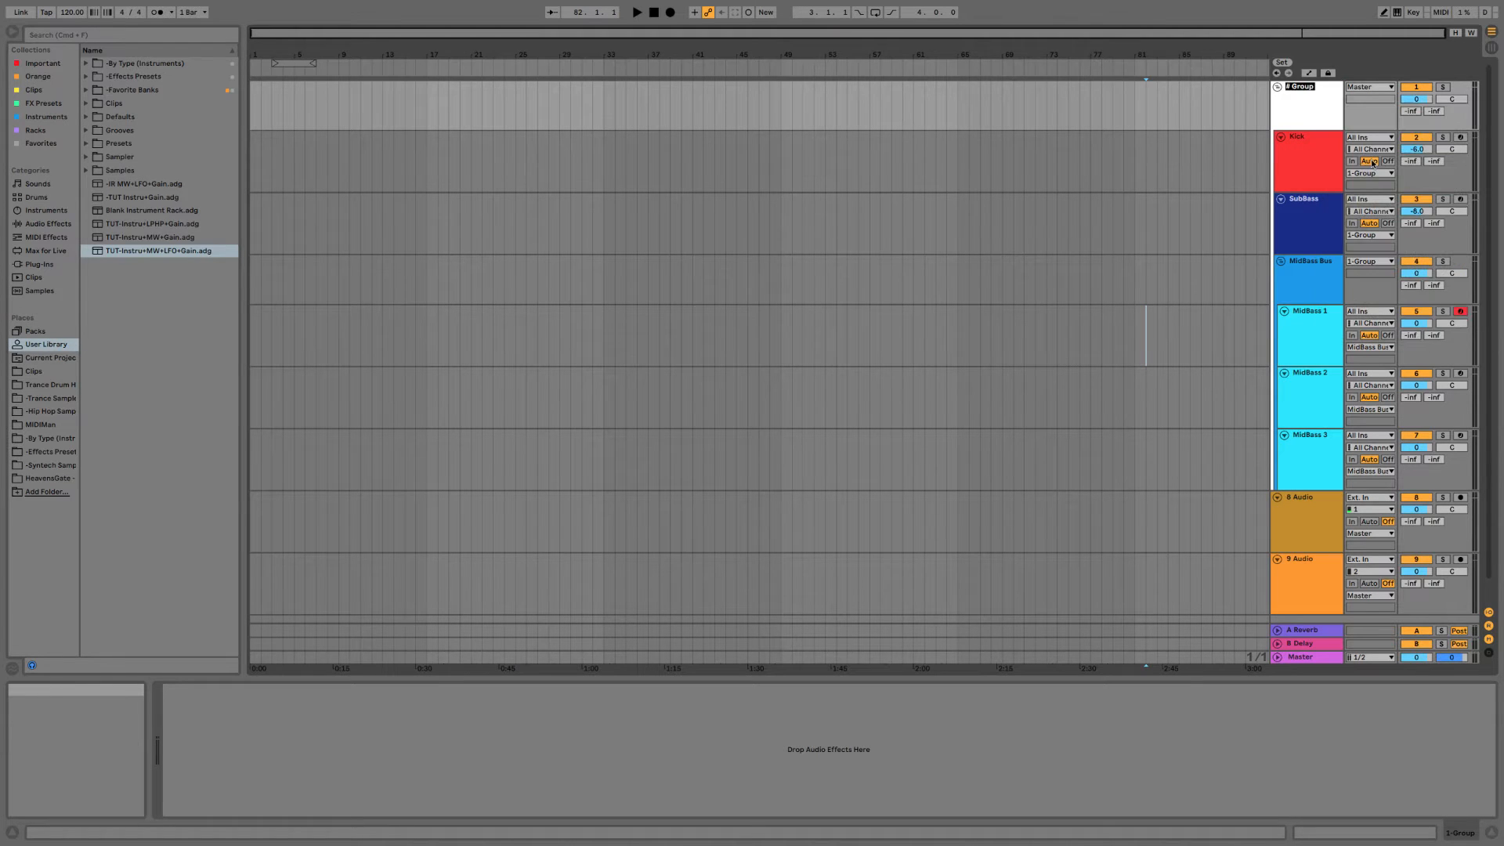
pyautogui.write('Kick & Bass Bu')
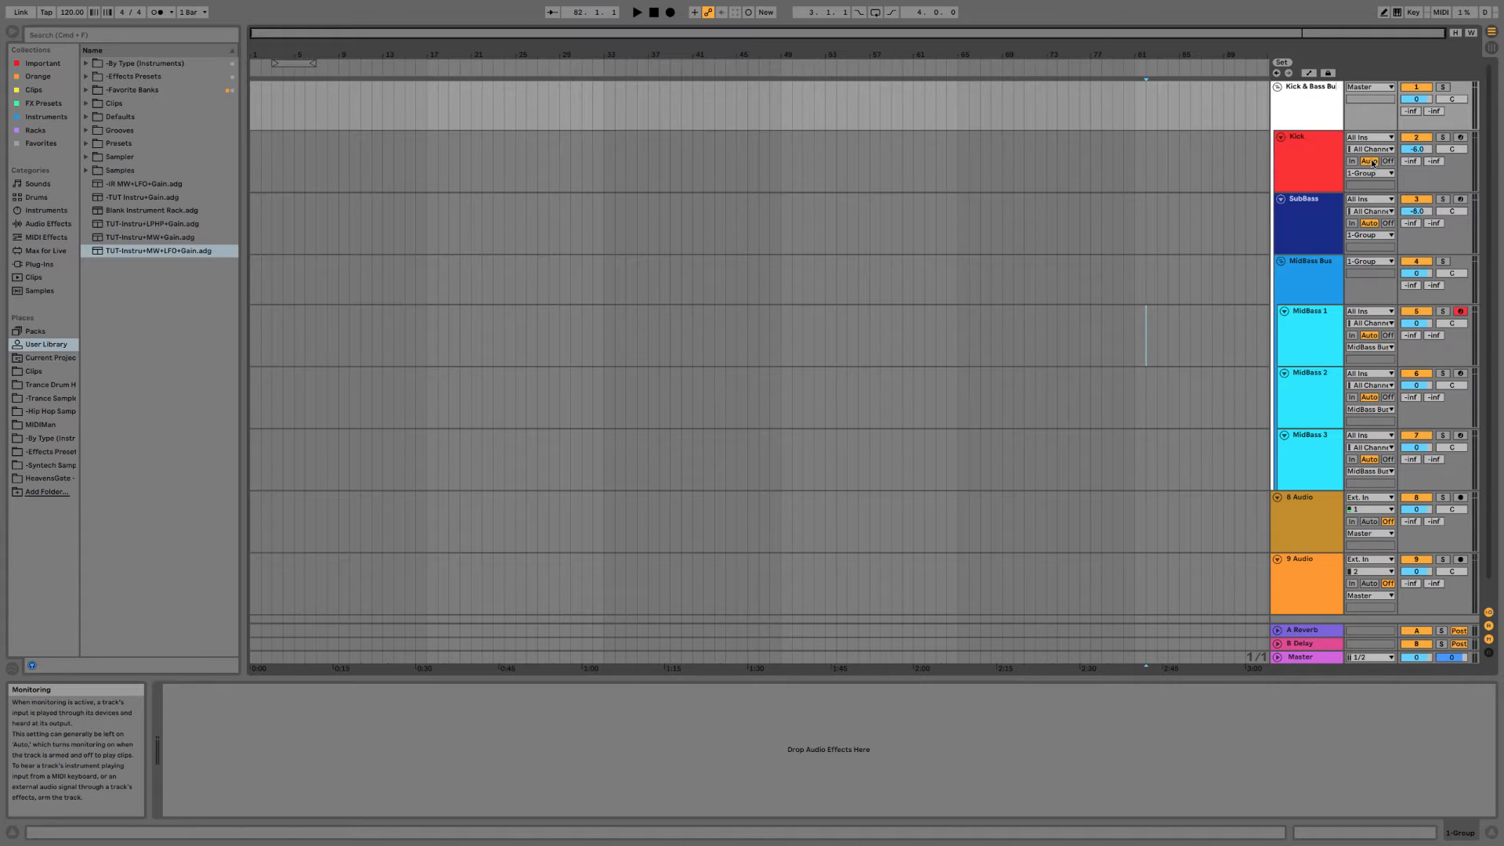
pyautogui.write('s')
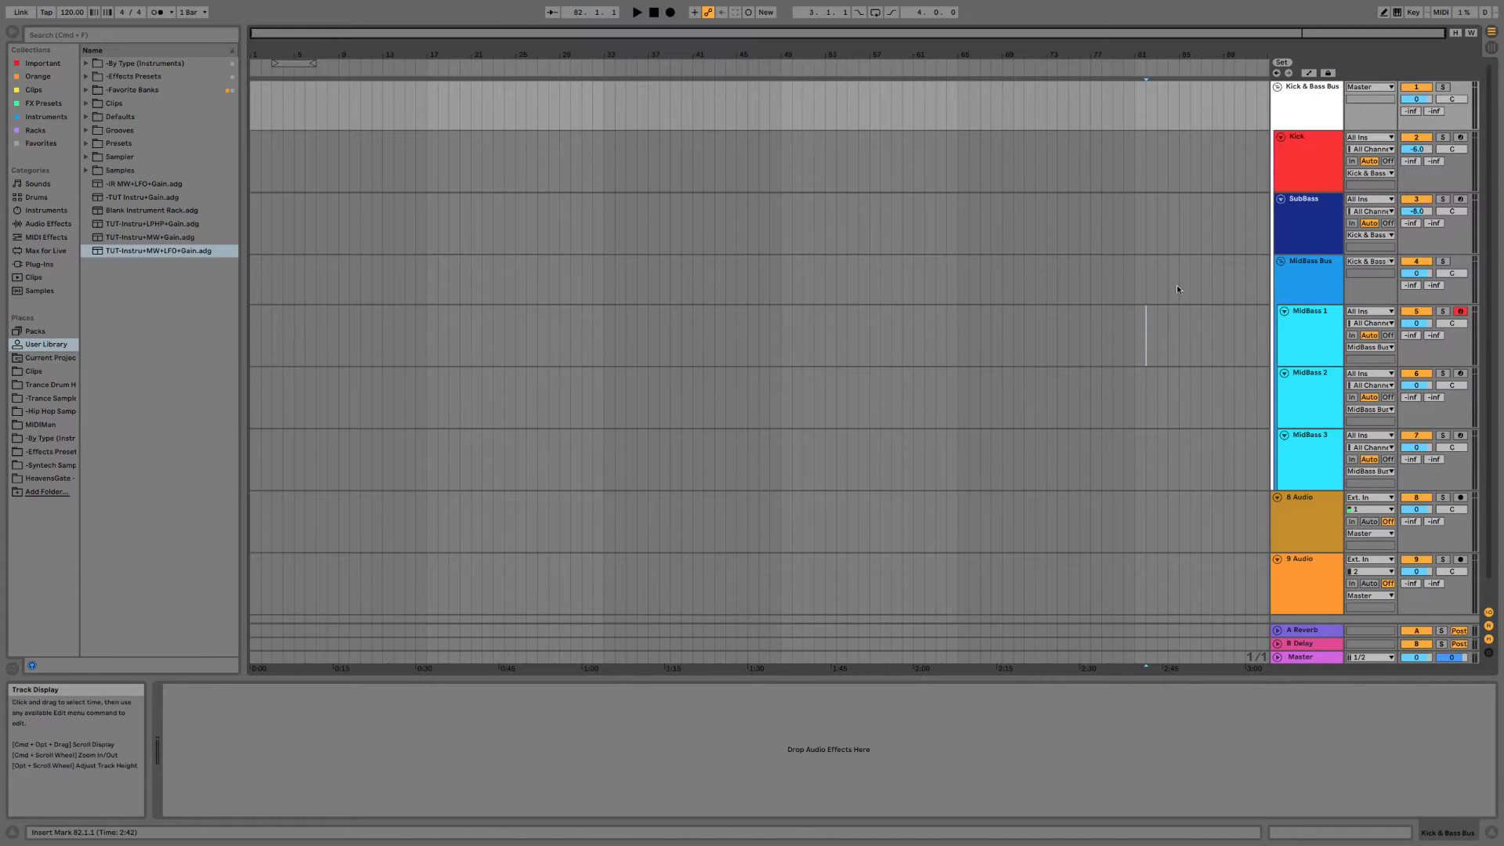
# Review the device chains of the MidBass, SubBass and Kick tracks and of both bus groups.
pyautogui.click(1334, 454)
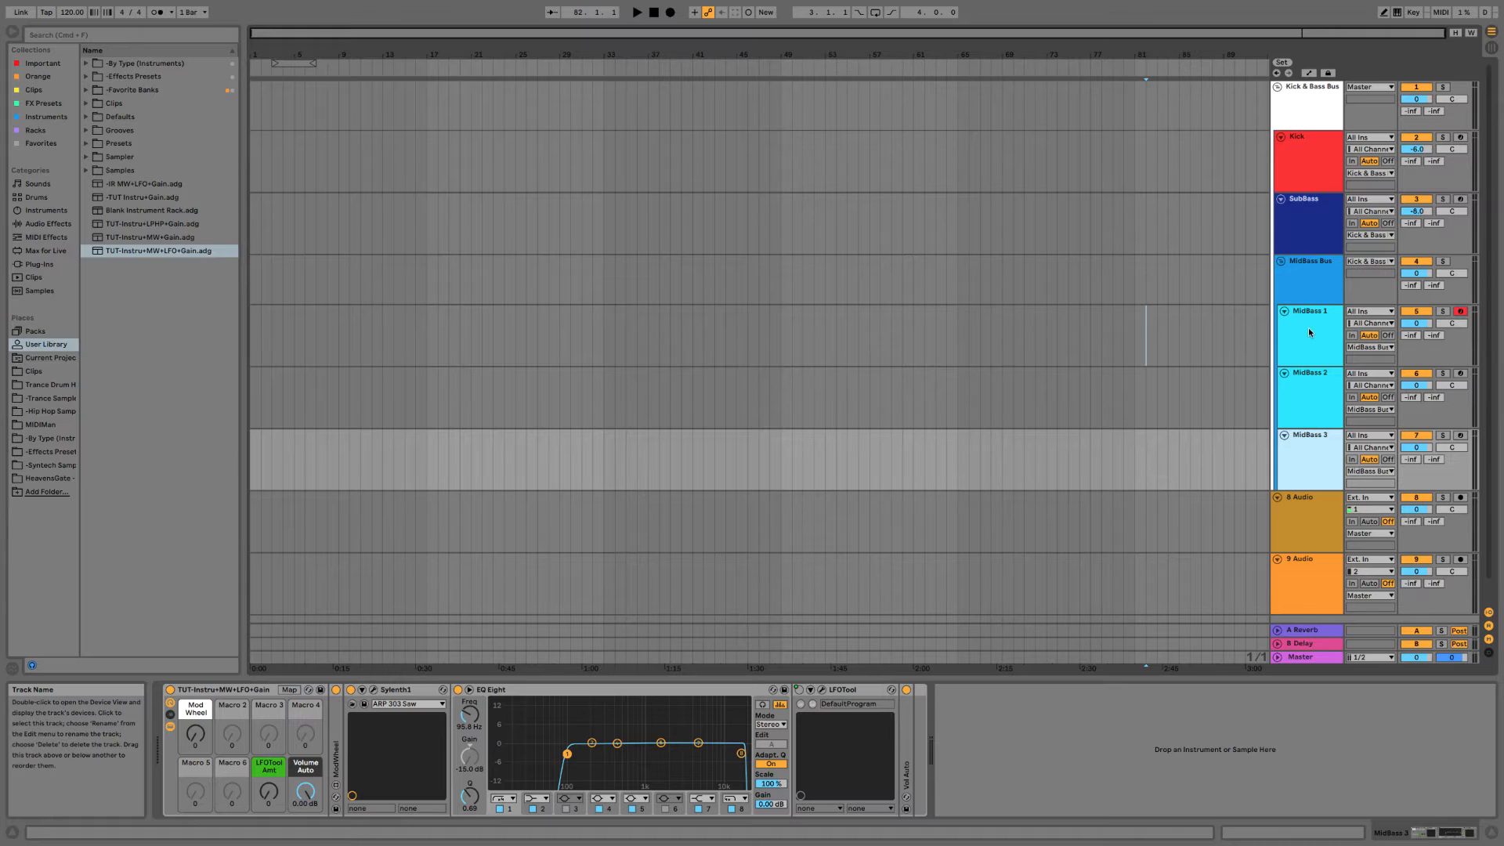
pyautogui.click(1313, 270)
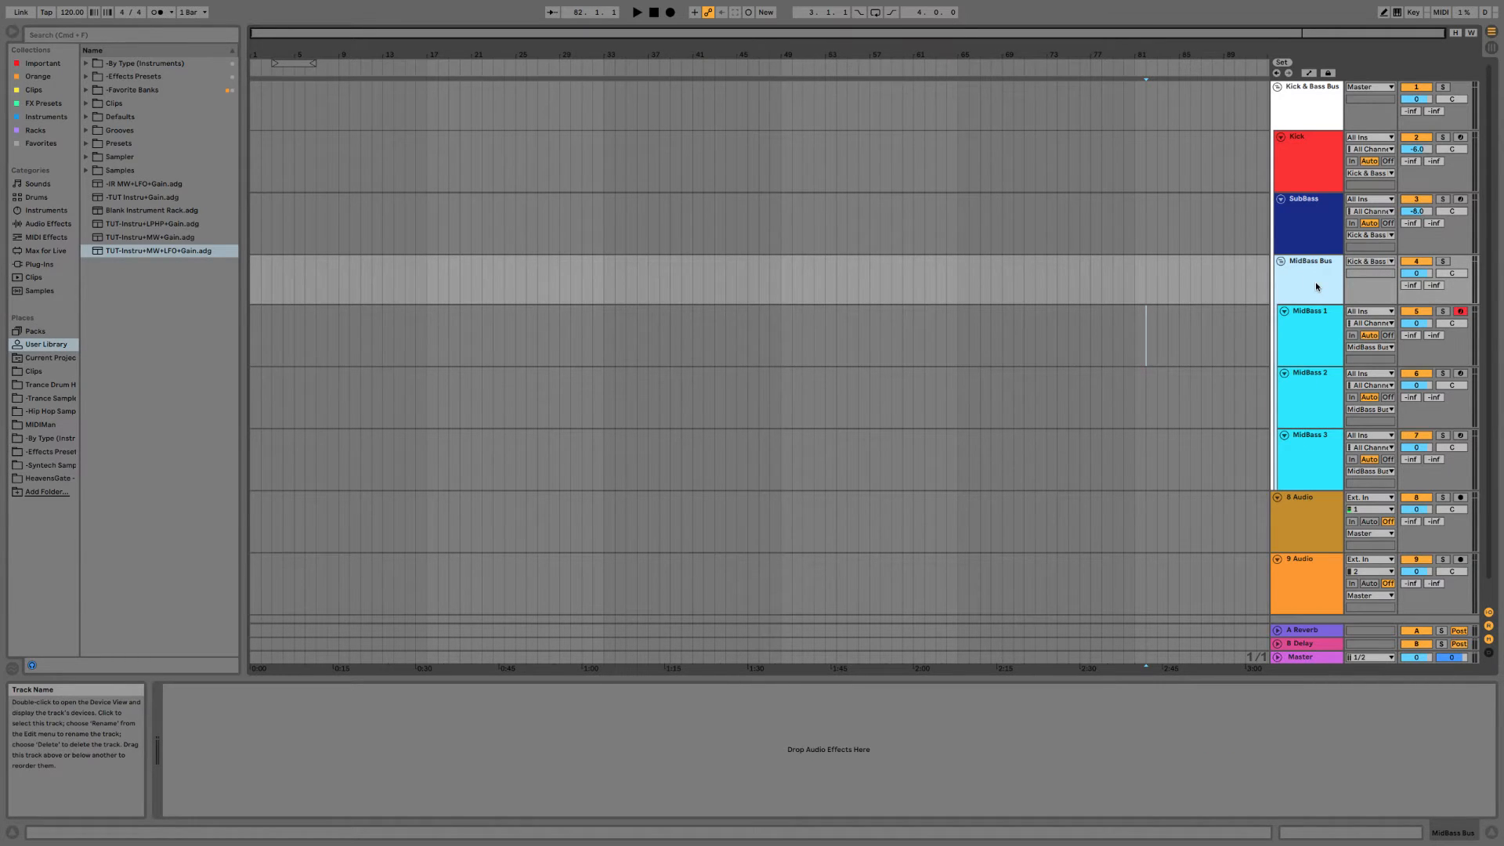
pyautogui.click(1318, 359)
pyautogui.click(1314, 388)
pyautogui.click(1319, 462)
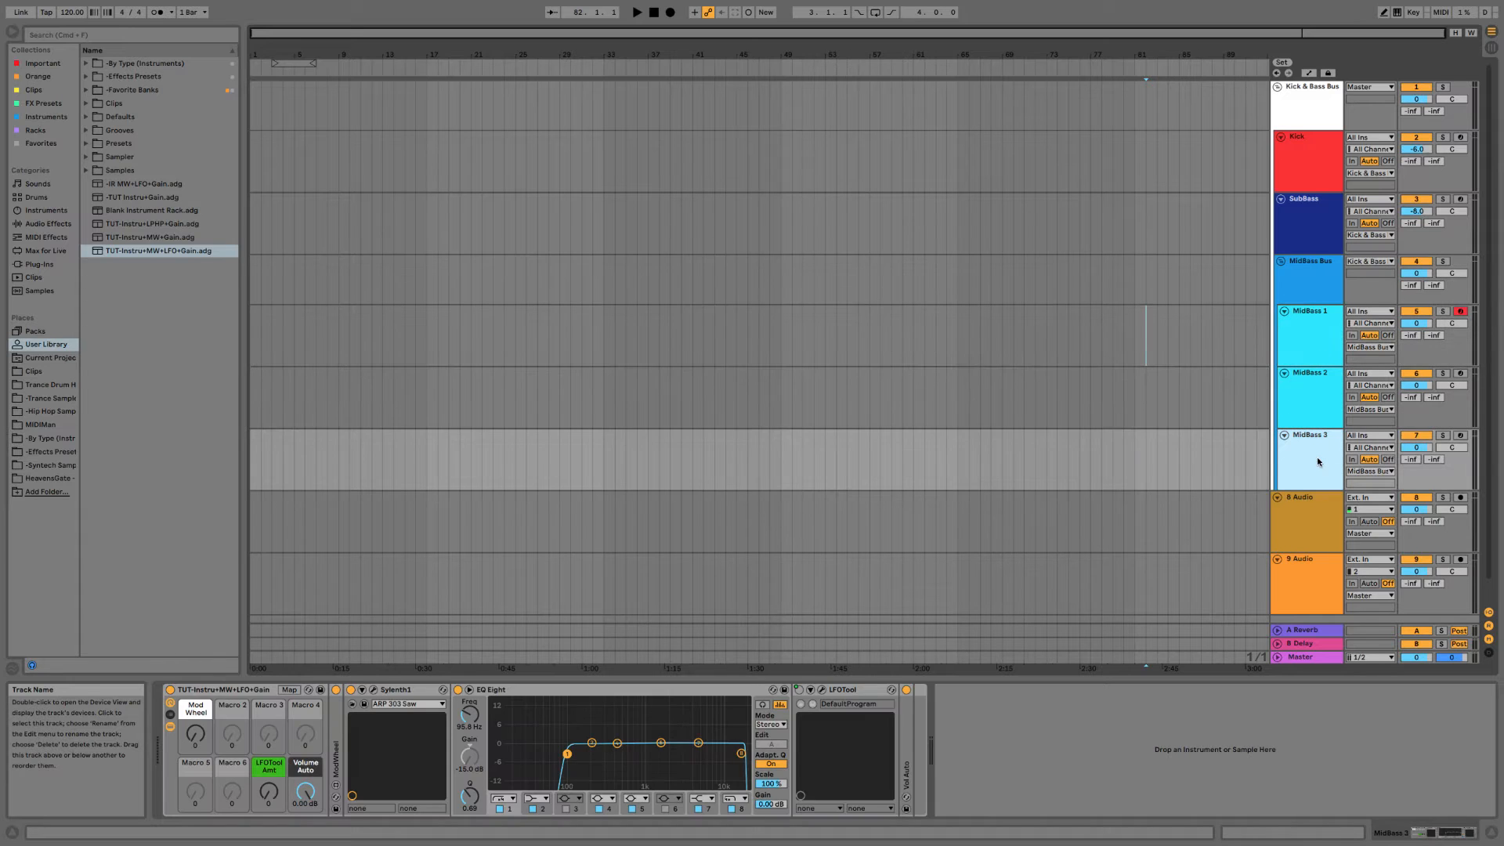
pyautogui.click(1330, 205)
pyautogui.click(1319, 134)
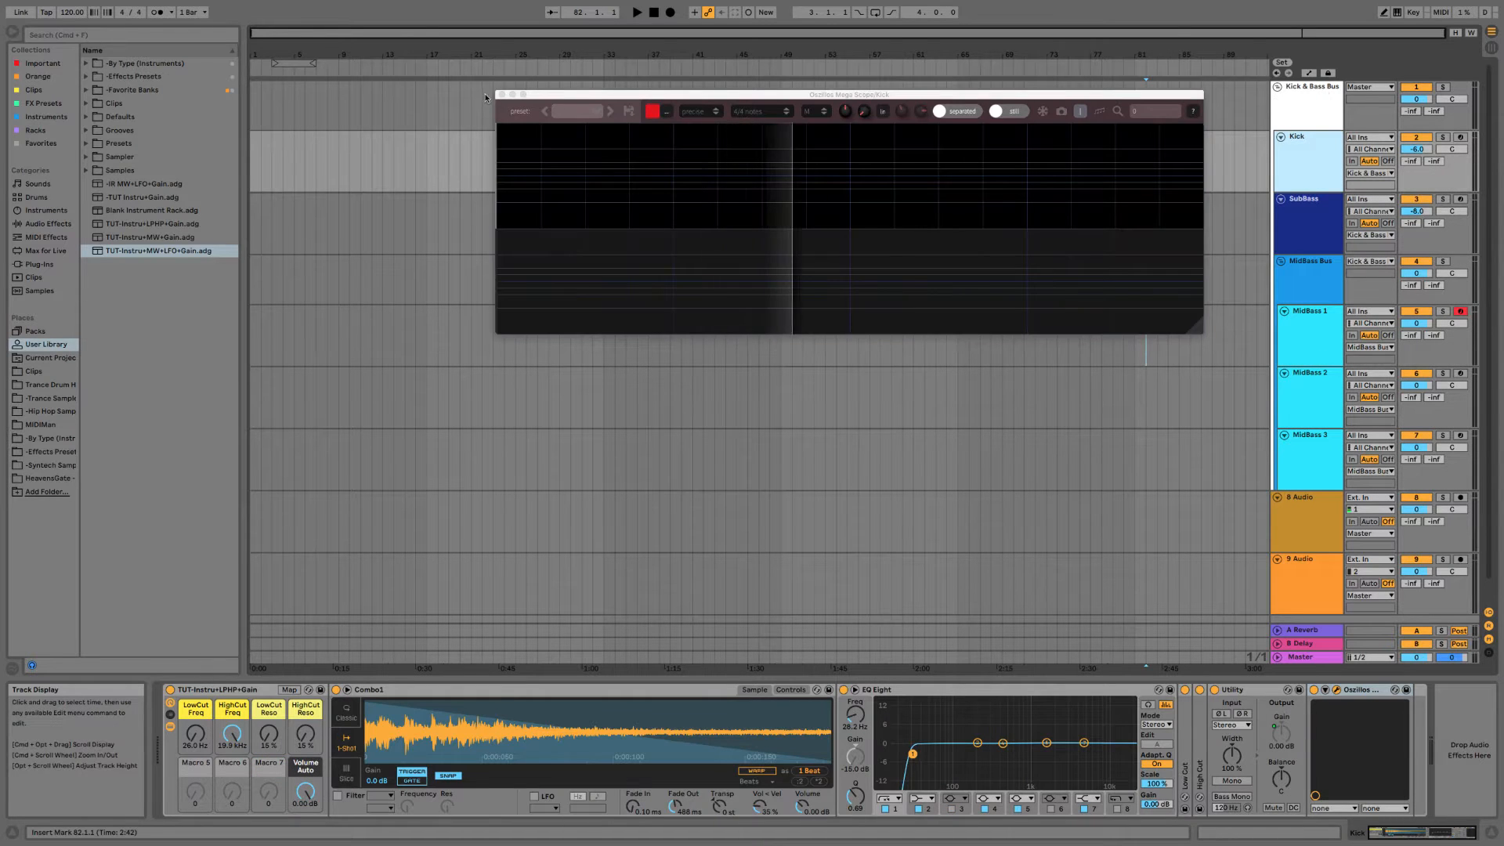
pyautogui.click(1322, 106)
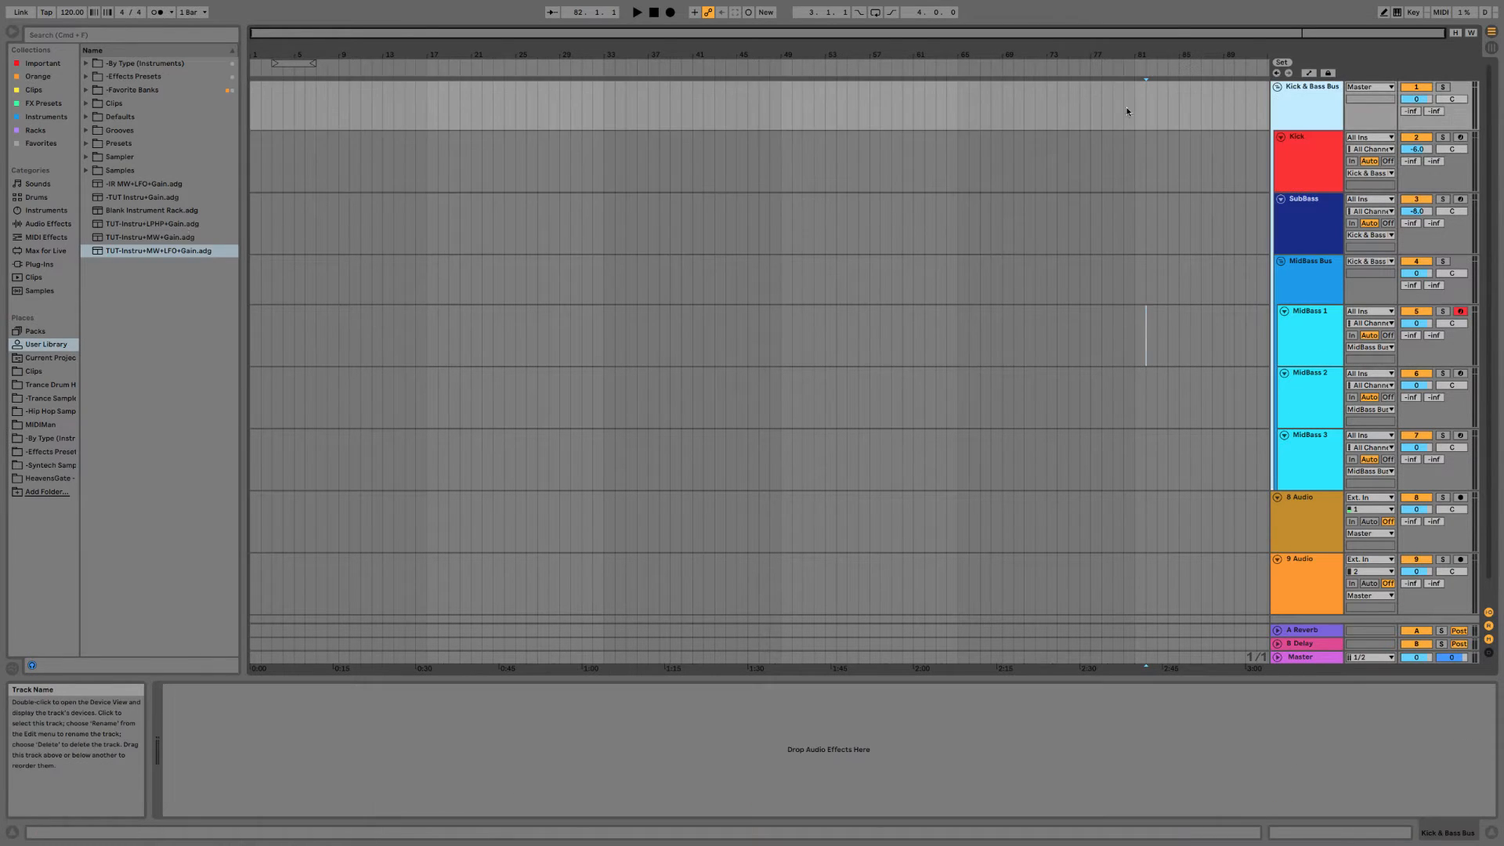
# Examine the device chains on the MidBass Bus and the MidBass tracks, including the Instrument Rack on MidBass 1.
pyautogui.click(1307, 315)
pyautogui.click(1301, 286)
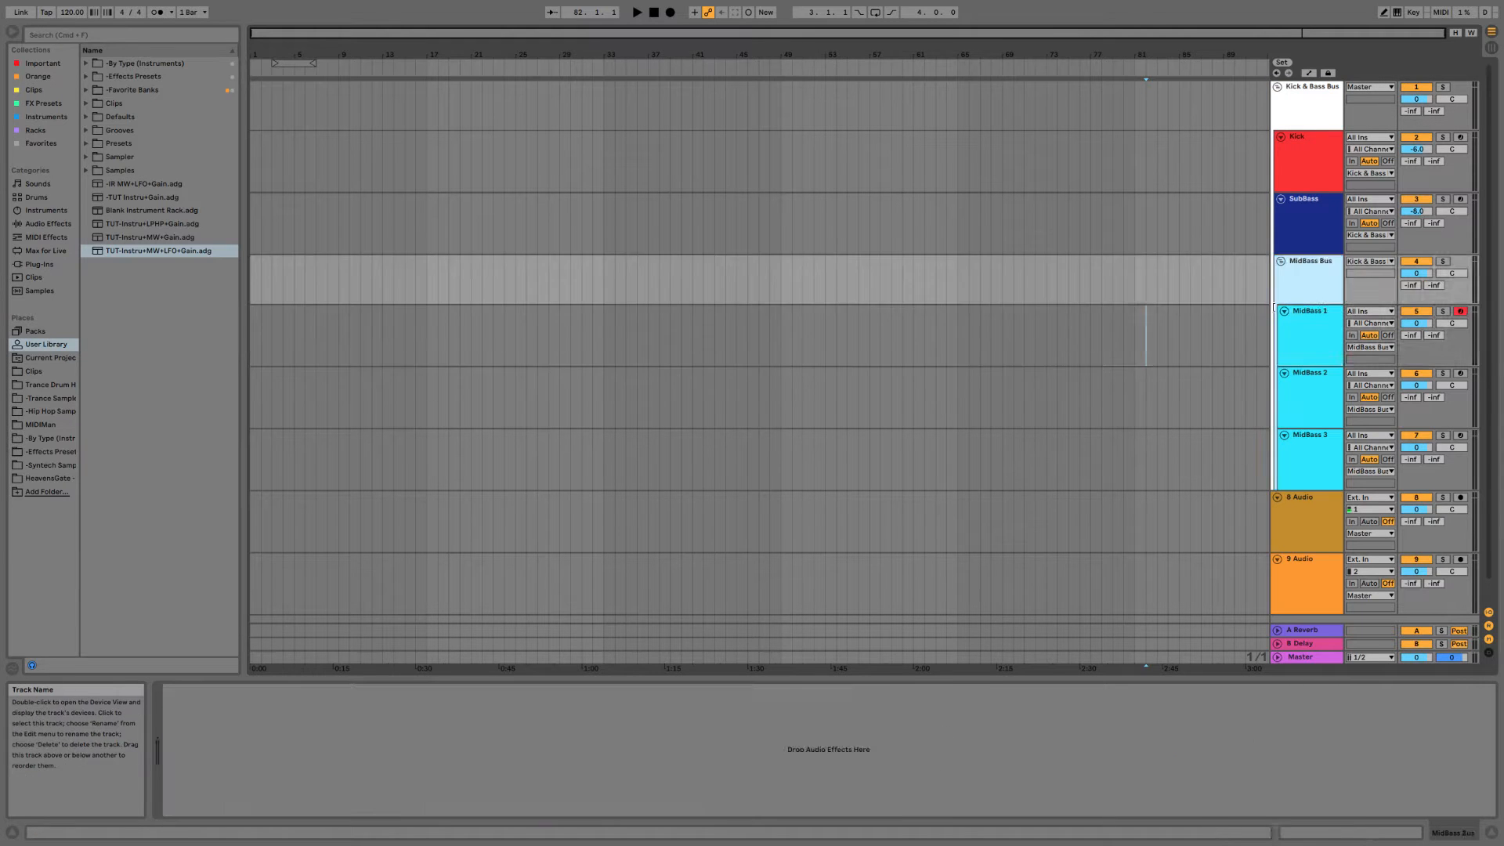
pyautogui.press('Down')
pyautogui.press('Down')
pyautogui.press('Down')
pyautogui.press('Up')
pyautogui.press('Up')
pyautogui.press('Up')
pyautogui.press('Down')
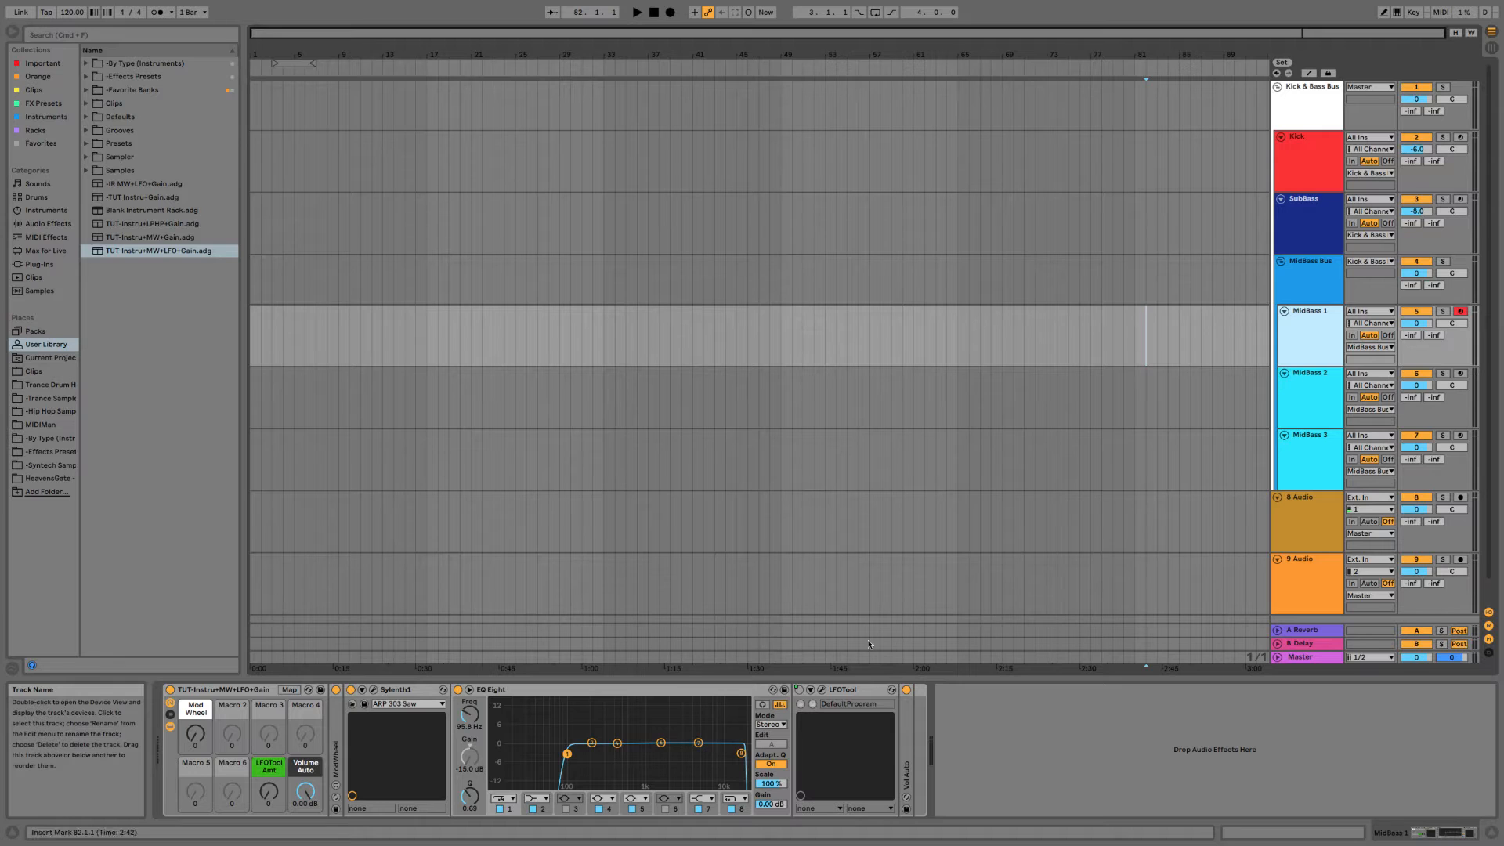
pyautogui.click(230, 692)
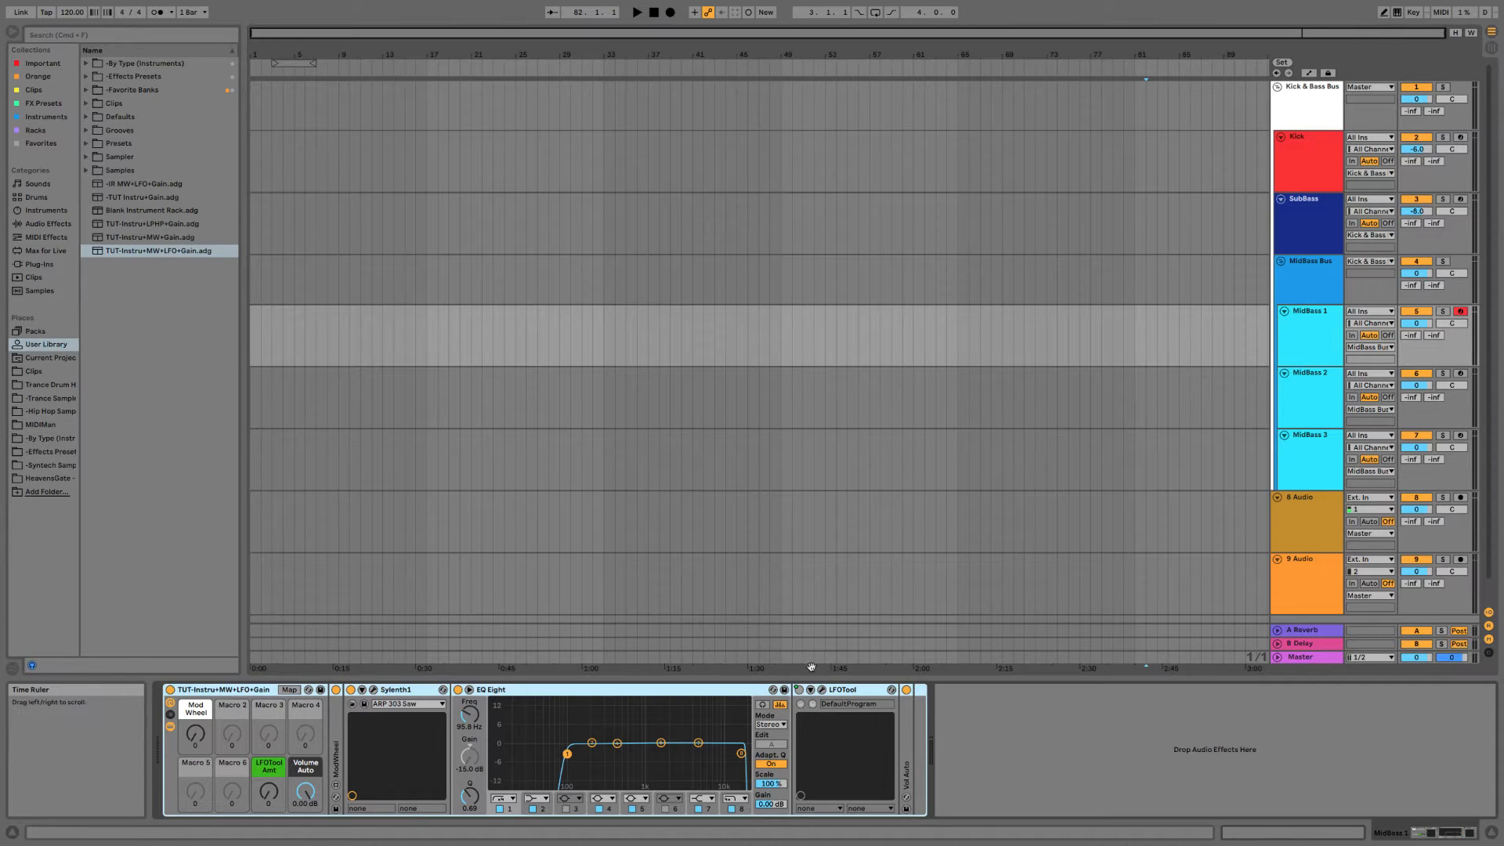
# Add an EQ Eight followed by a Utility to the MidBass Bus group.
pyautogui.click(1324, 292)
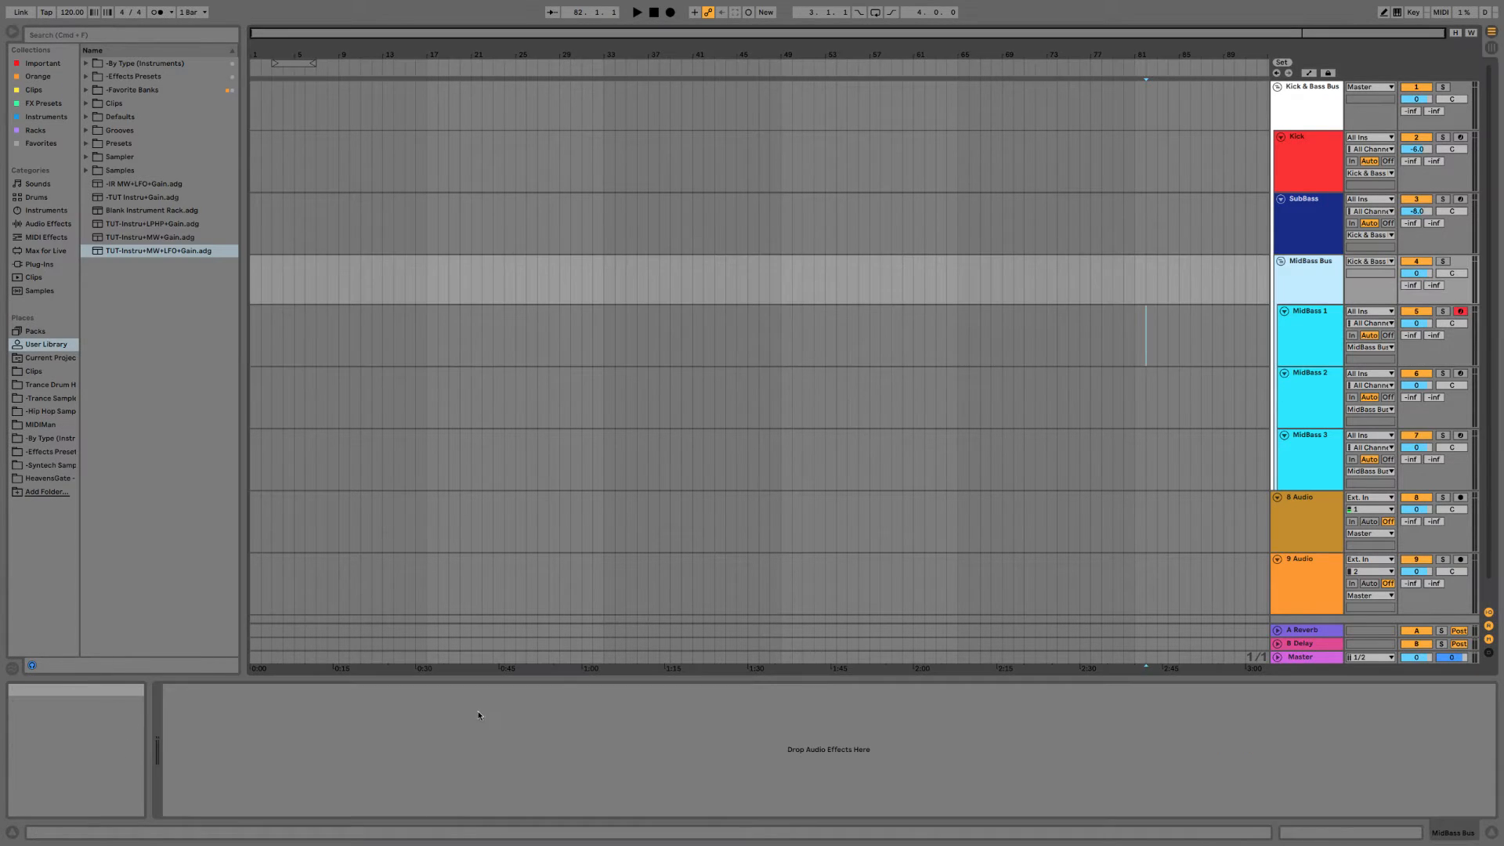
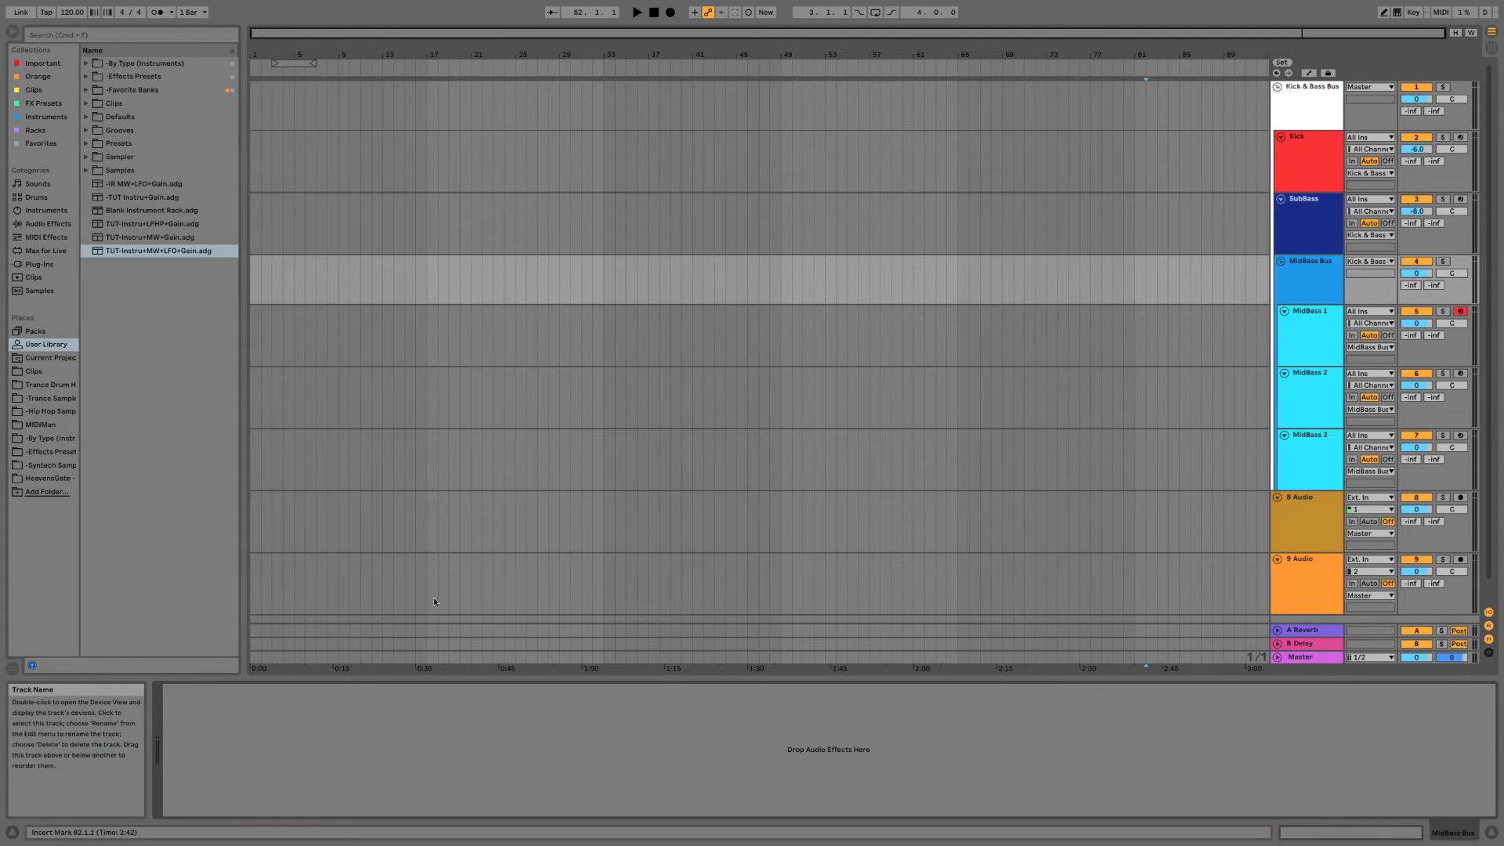
pyautogui.rightClick(367, 732)
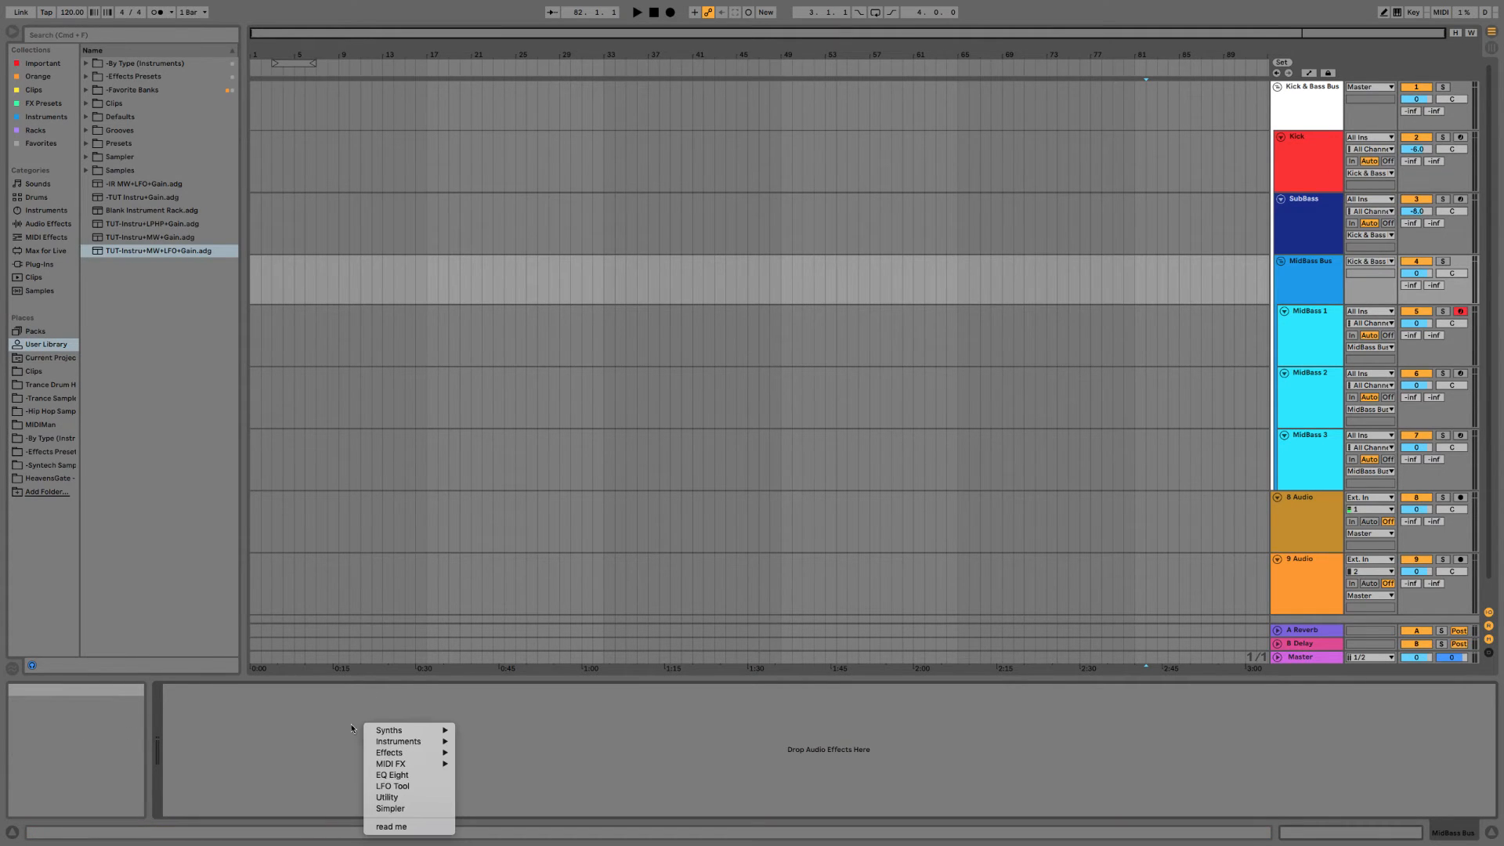
pyautogui.click(390, 775)
pyautogui.rightClick(583, 739)
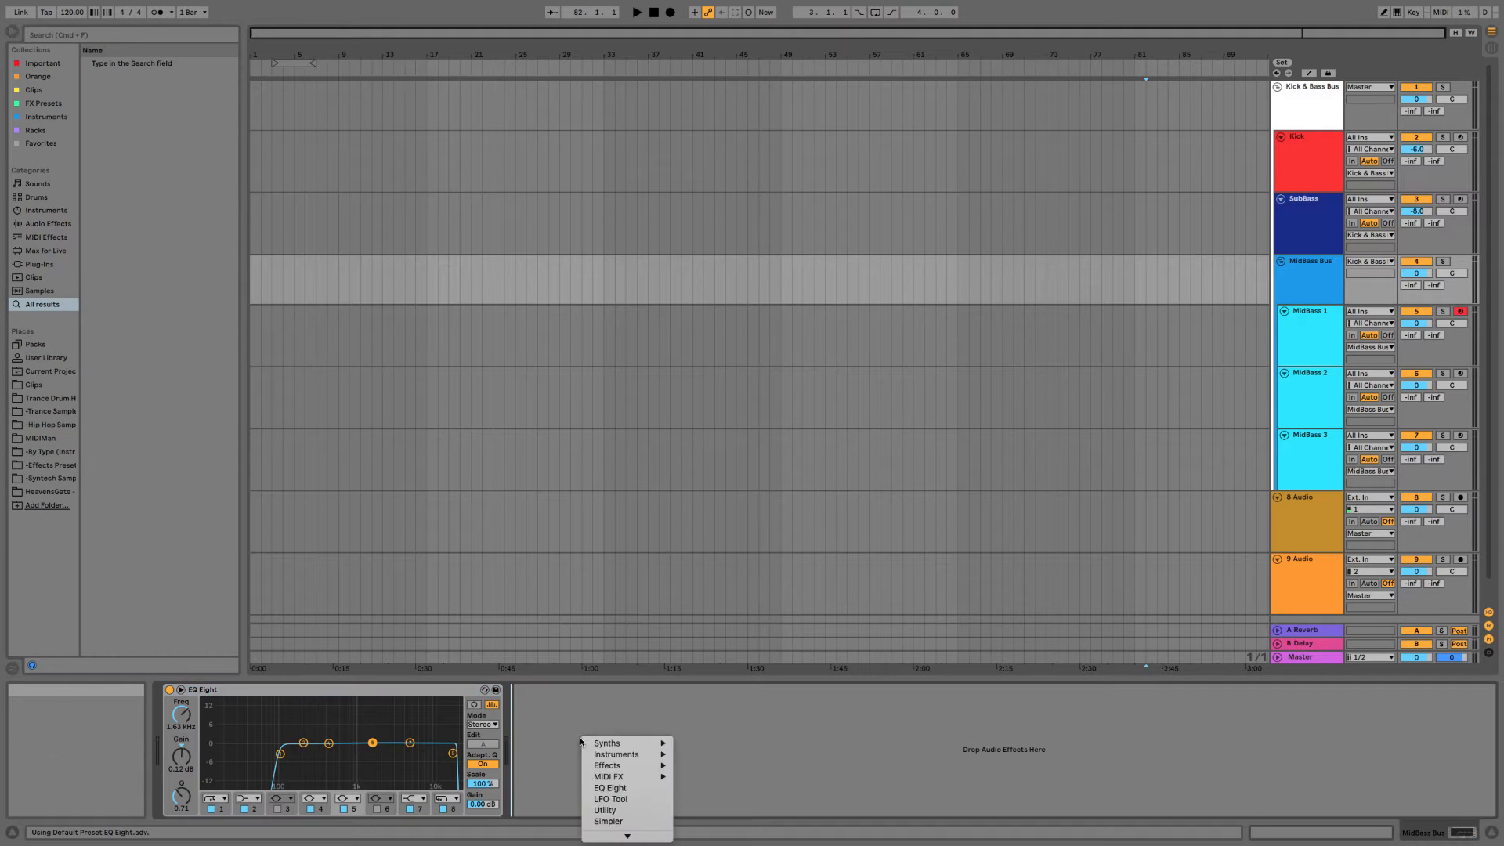
pyautogui.click(621, 815)
pyautogui.rightClick(781, 744)
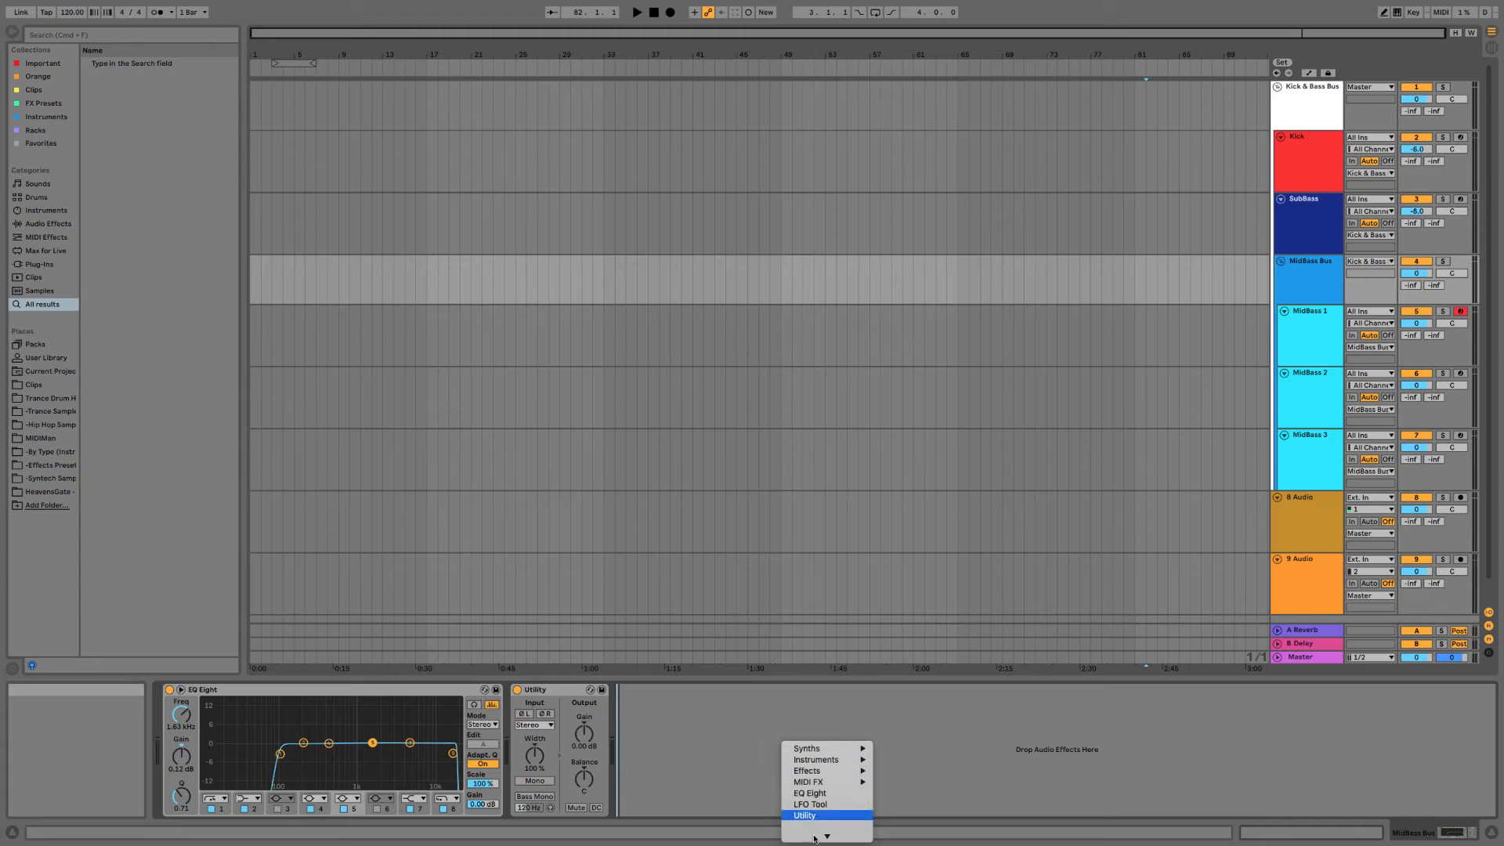
pyautogui.click(1314, 123)
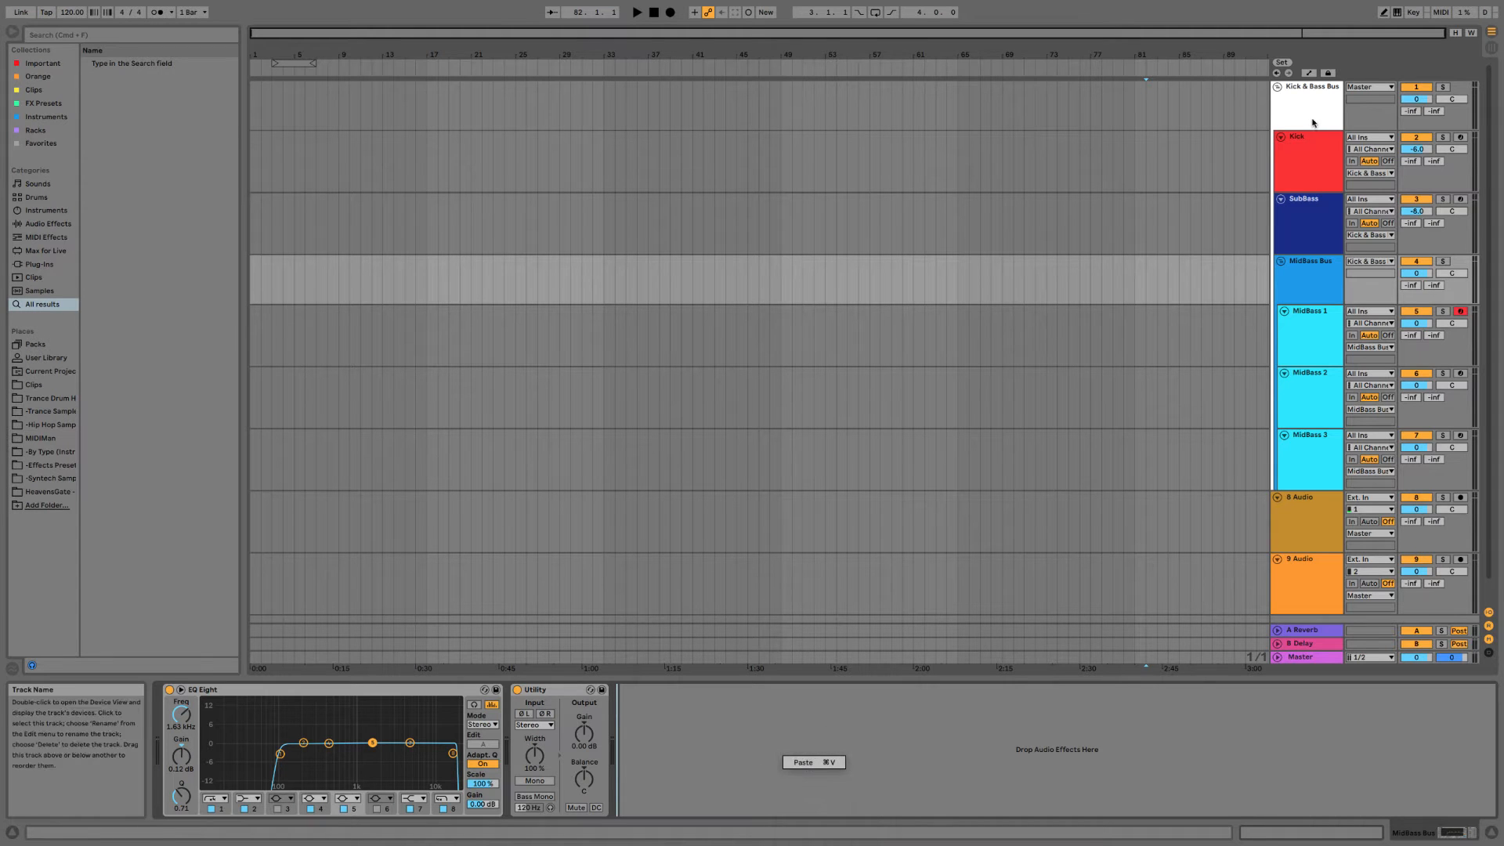
# Copy the EQ Eight, Low Cut, High Cut and Utility devices from the Kick track to the start of the MidBass Bus chain.
pyautogui.click(1308, 233)
pyautogui.click(1309, 141)
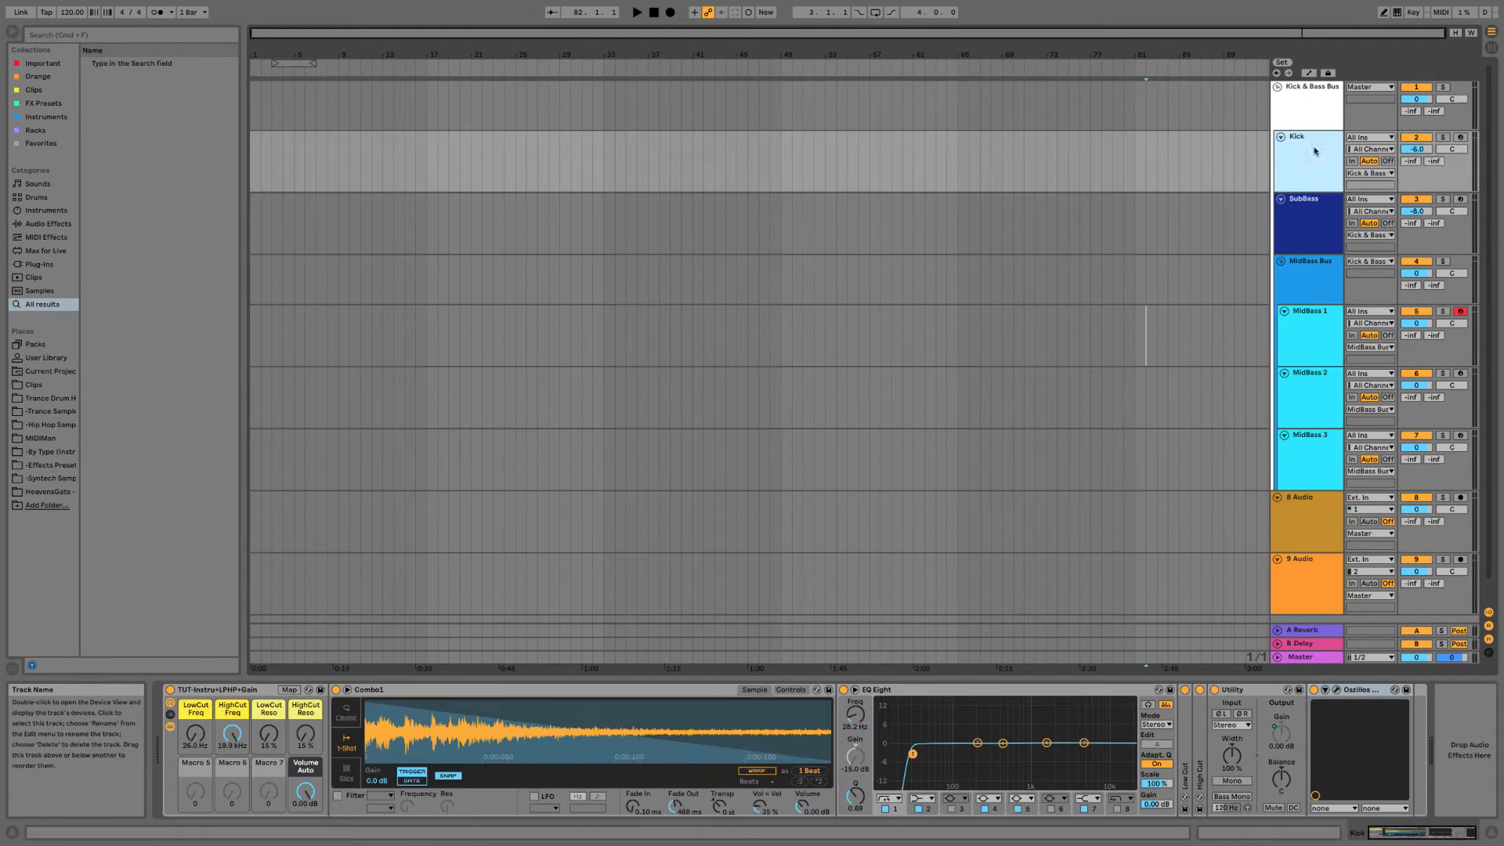
pyautogui.click(1197, 731)
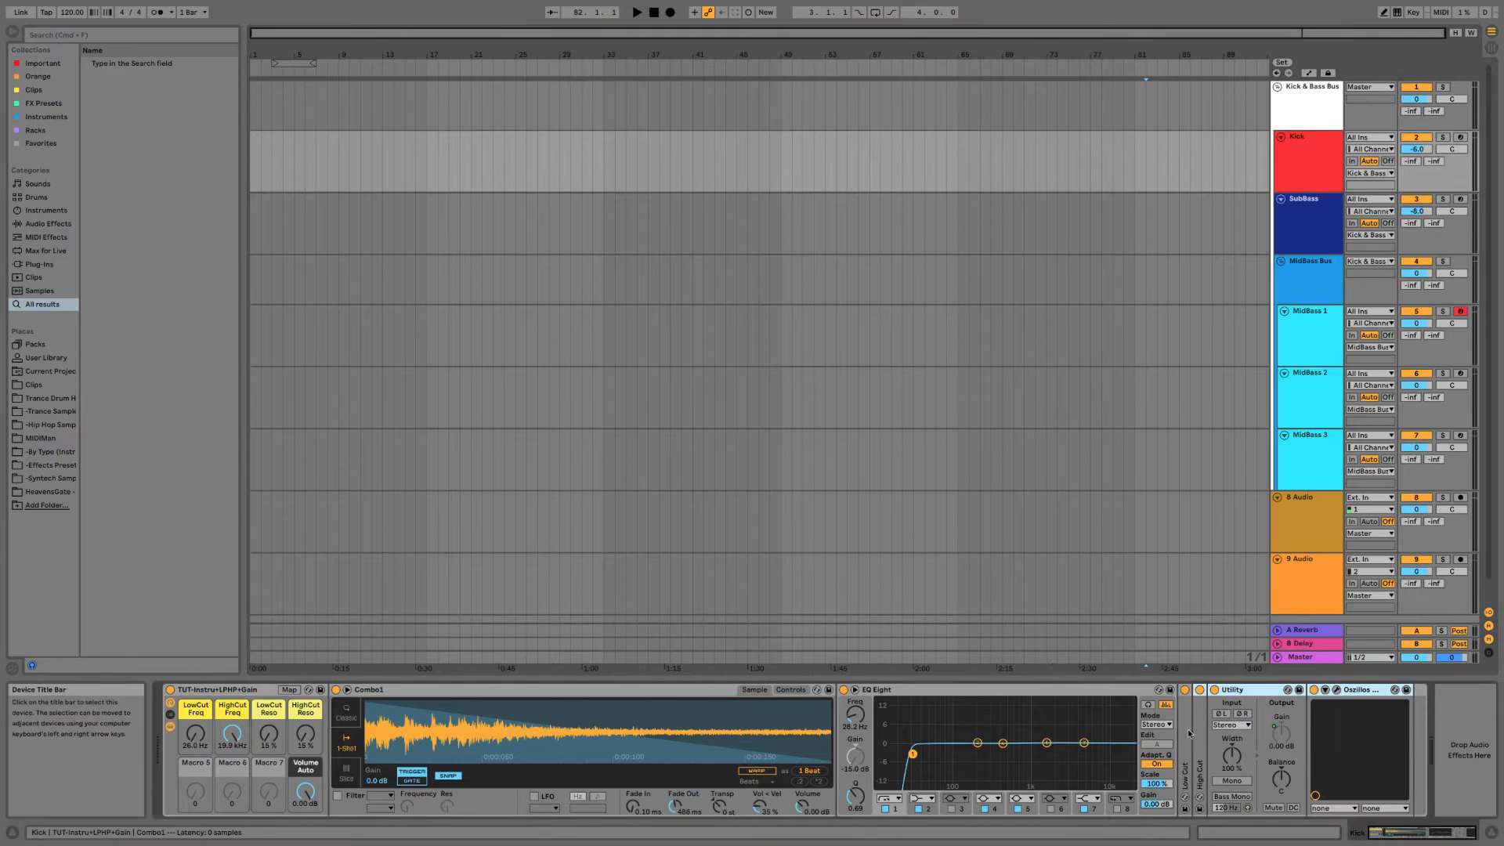
pyautogui.click(1169, 725)
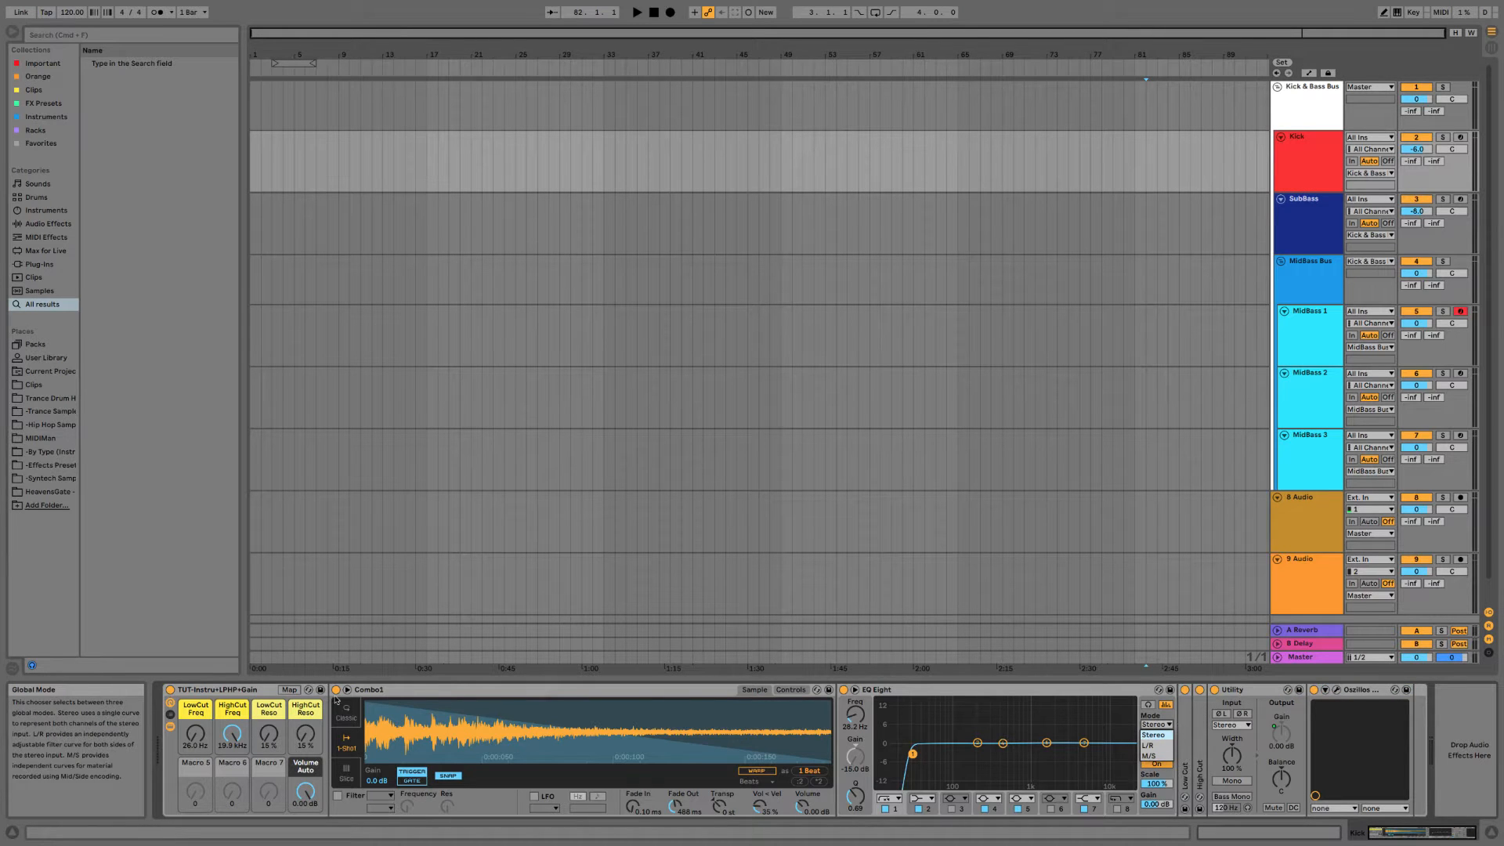
pyautogui.rightClick(227, 691)
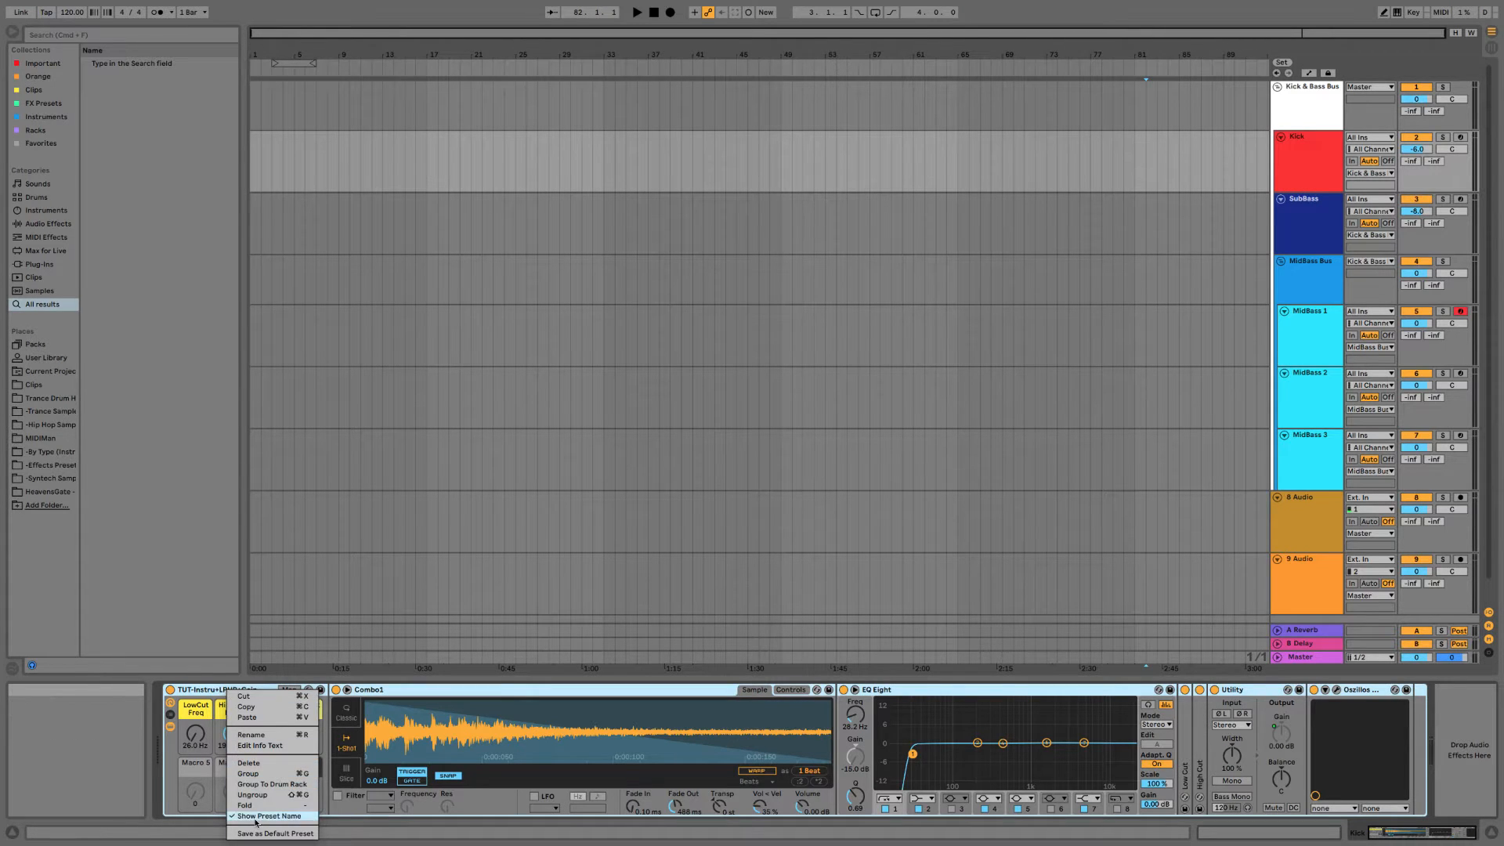
pyautogui.click(1190, 743)
pyautogui.click(1186, 740)
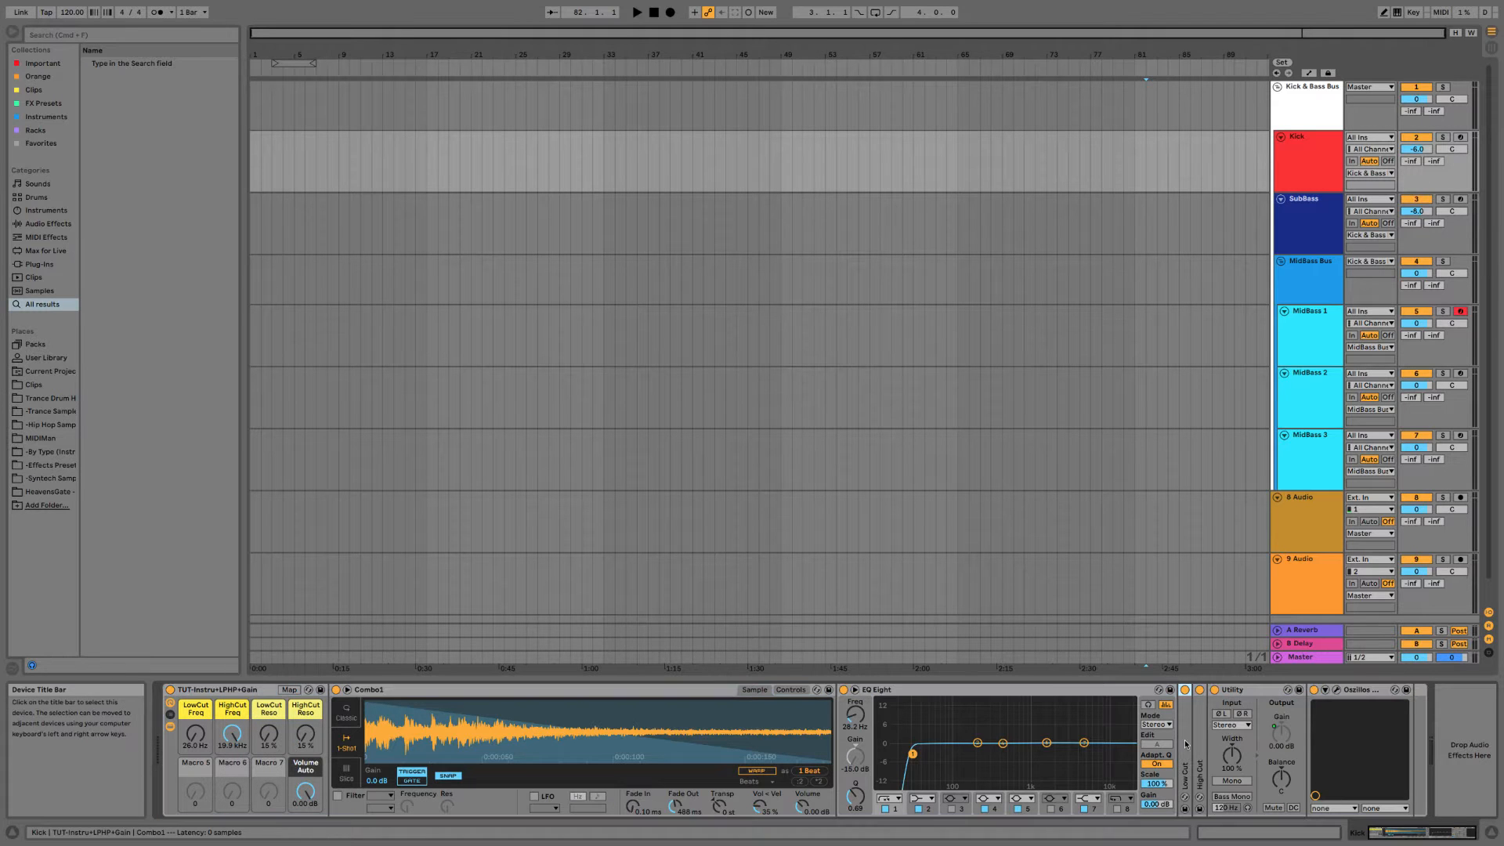
pyautogui.click(1072, 687)
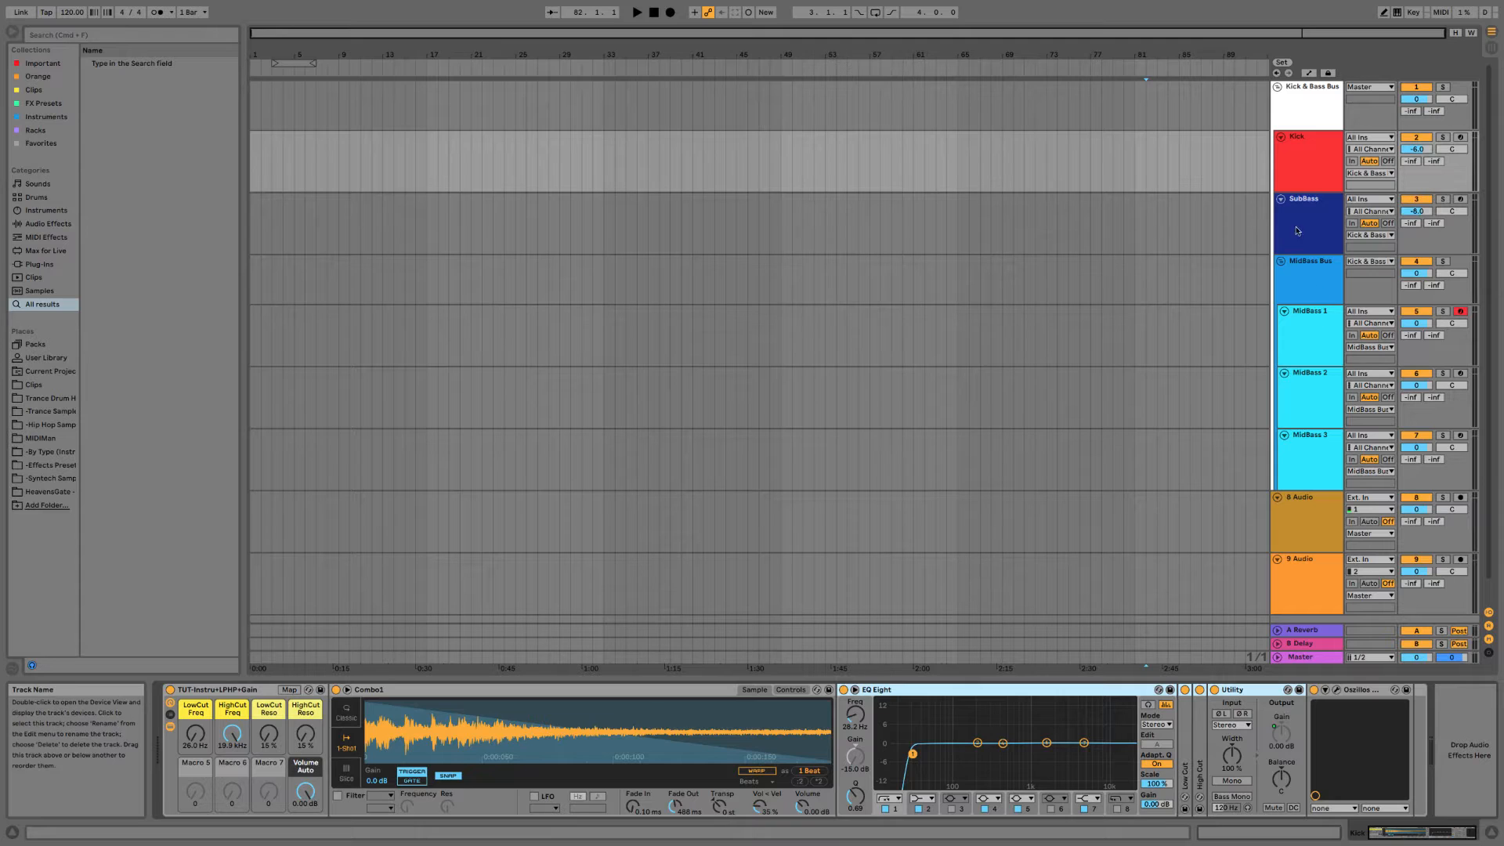
pyautogui.click(1302, 276)
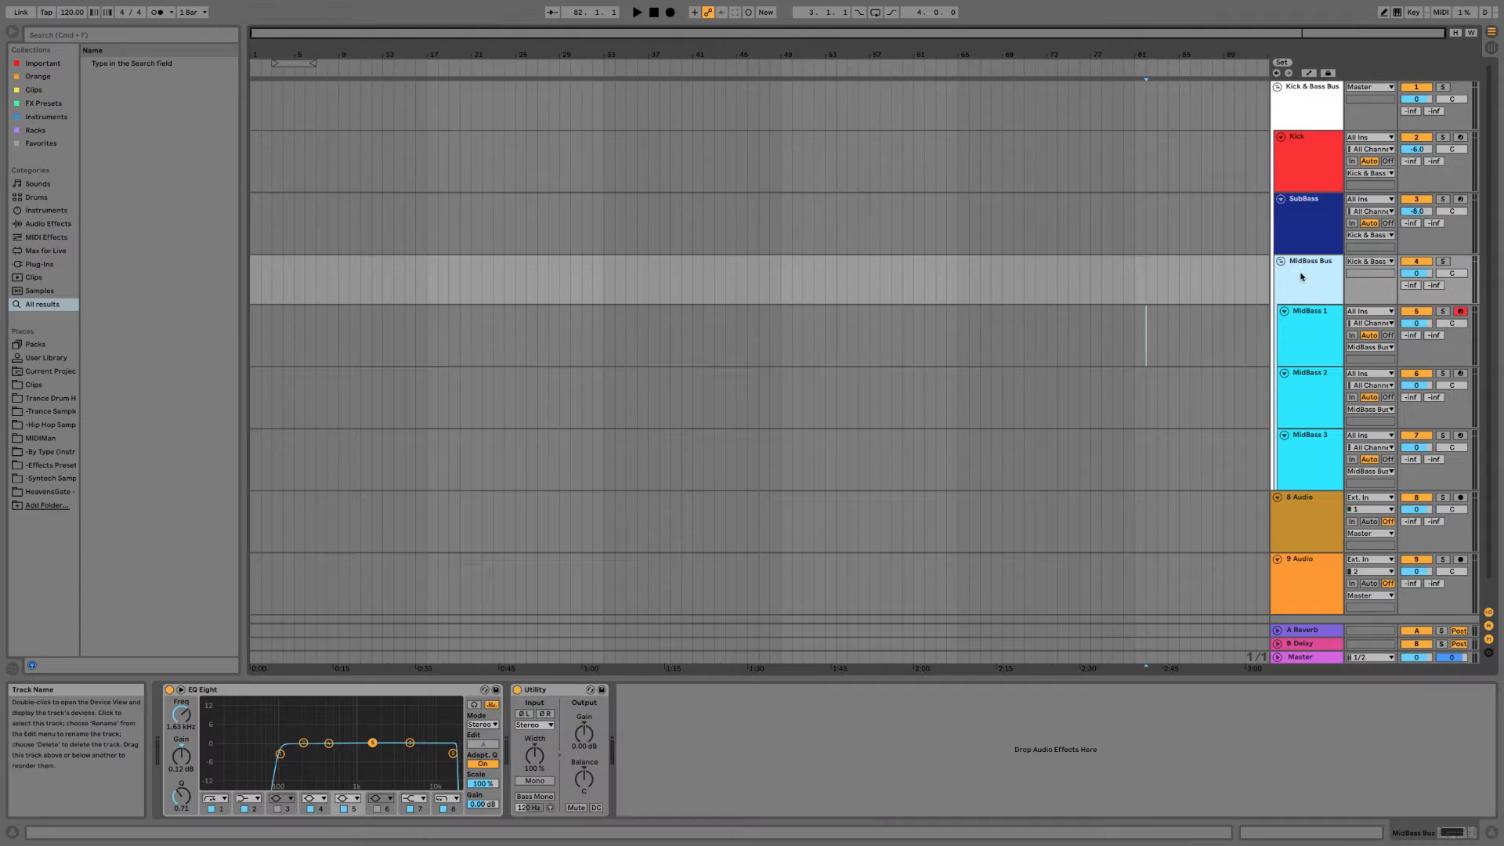
pyautogui.click(416, 694)
pyautogui.press('super+v')
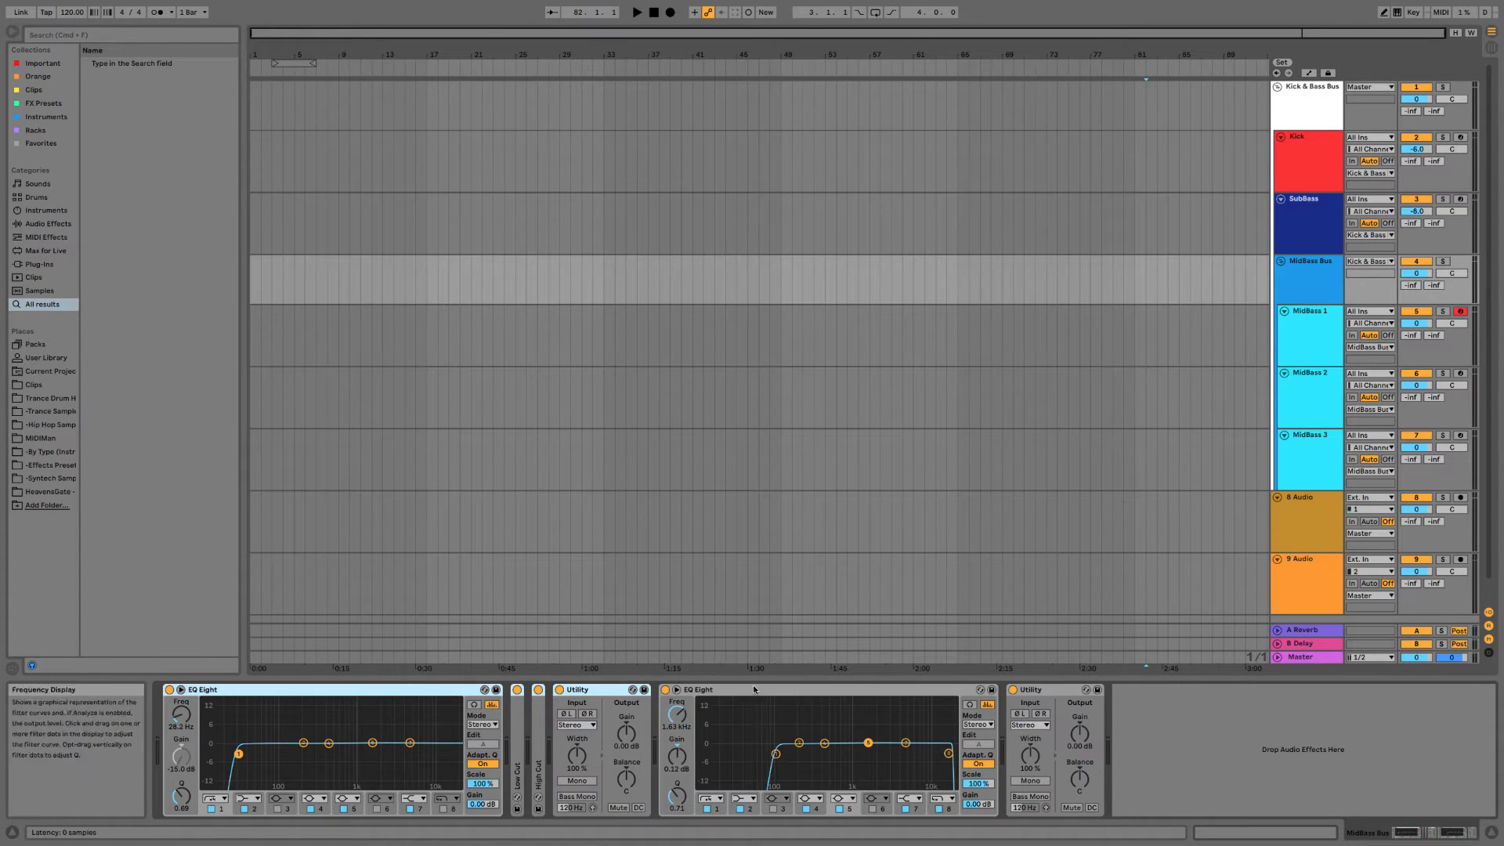
# Delete the pasted EQ Eight and Utility duplicates from the MidBass Bus and unfold the Low Cut and High Cut filters.
pyautogui.click(711, 690)
pyautogui.click(258, 691)
pyautogui.press('Delete')
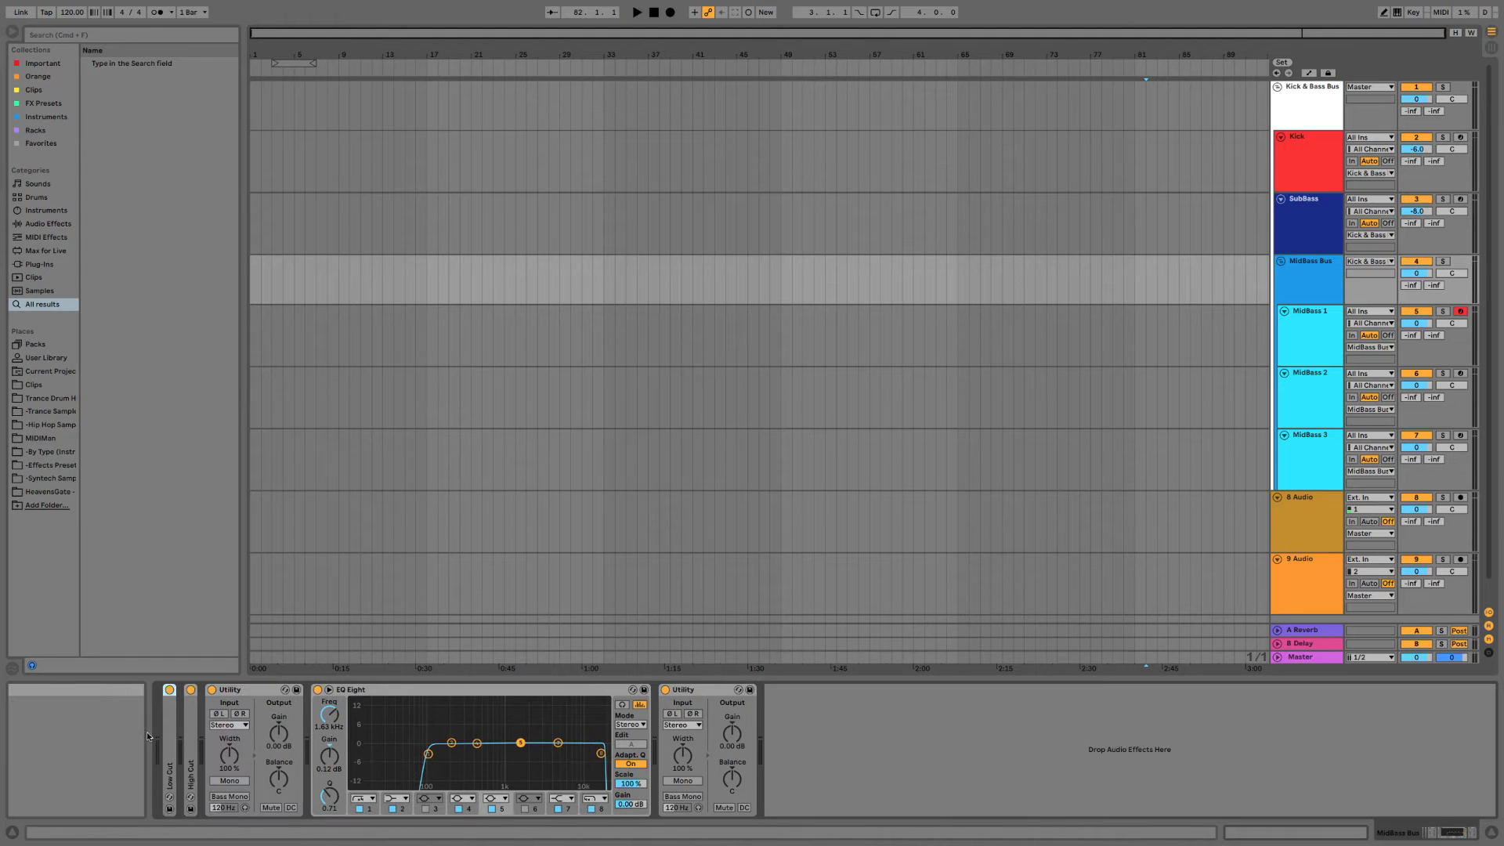
pyautogui.doubleClick(166, 746)
pyautogui.doubleClick(461, 746)
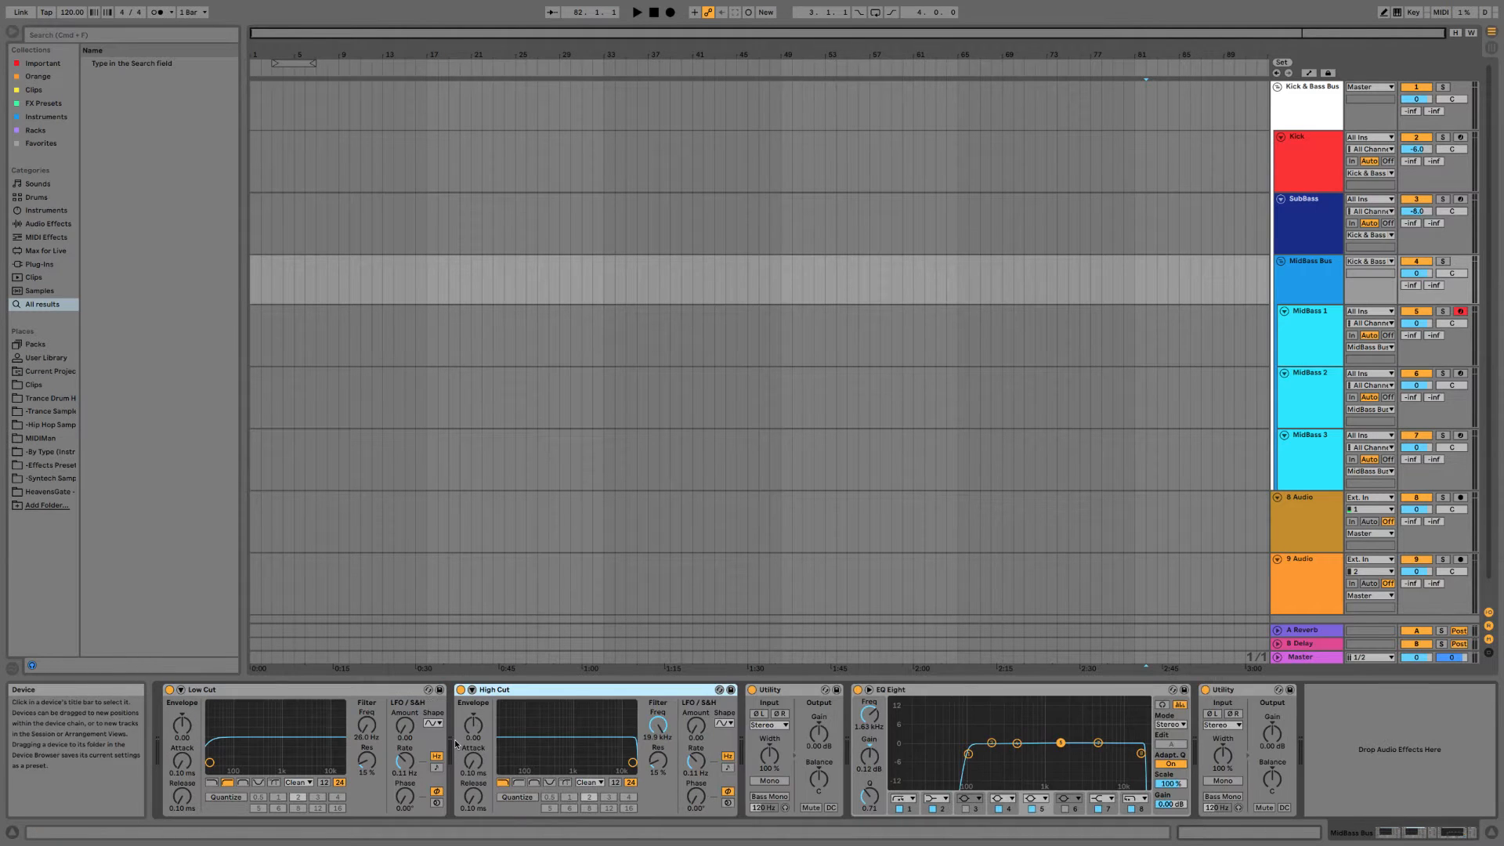
pyautogui.click(791, 690)
pyautogui.press('Delete')
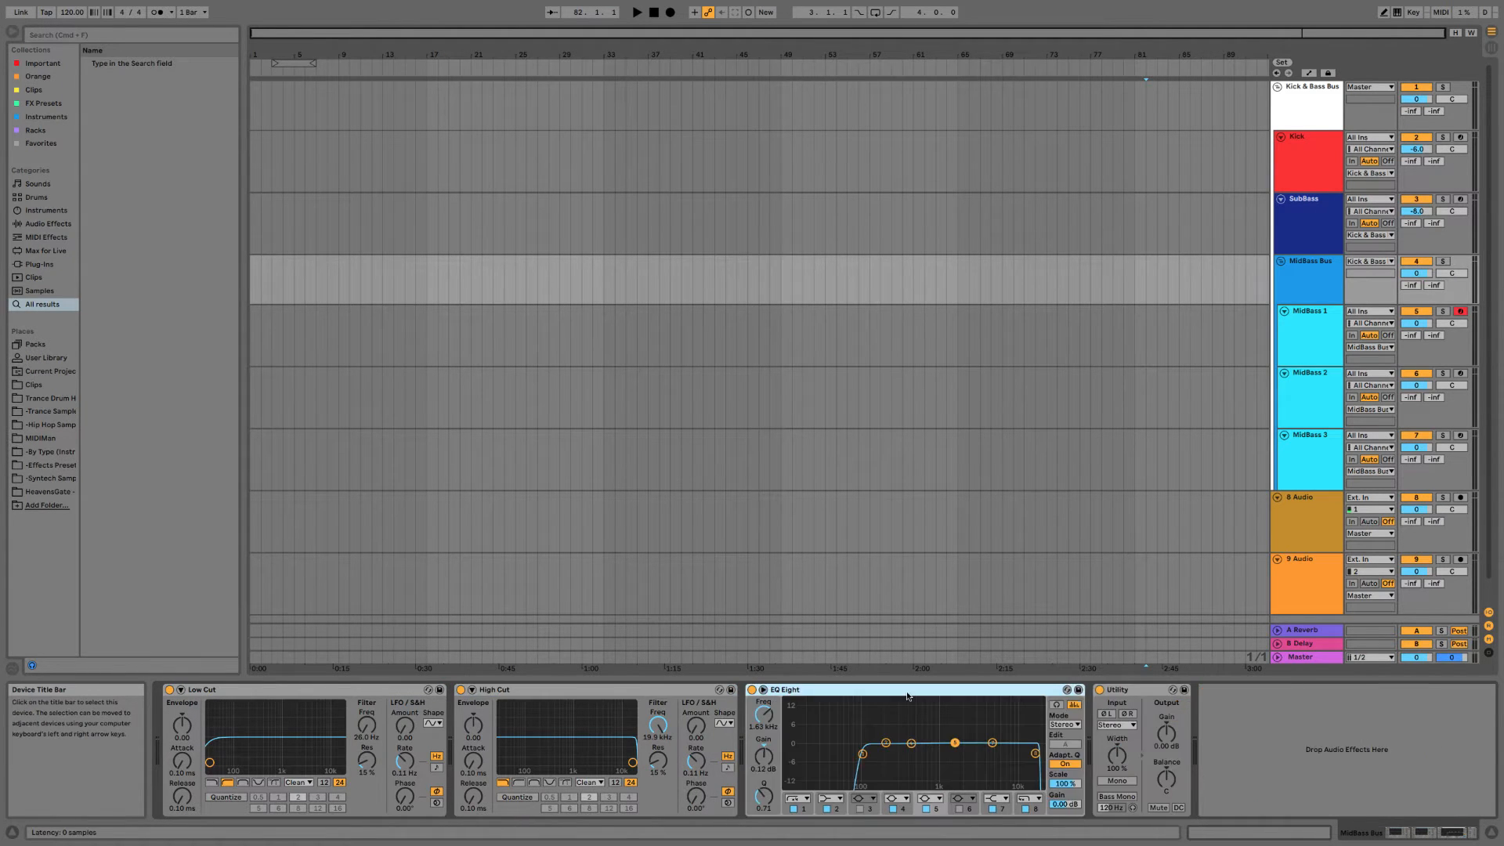
# Move the EQ Eight ahead of the Low Cut filter and add LFOTool between High Cut and Utility.
pyautogui.moveTo(907, 696); pyautogui.dragTo(166, 705)
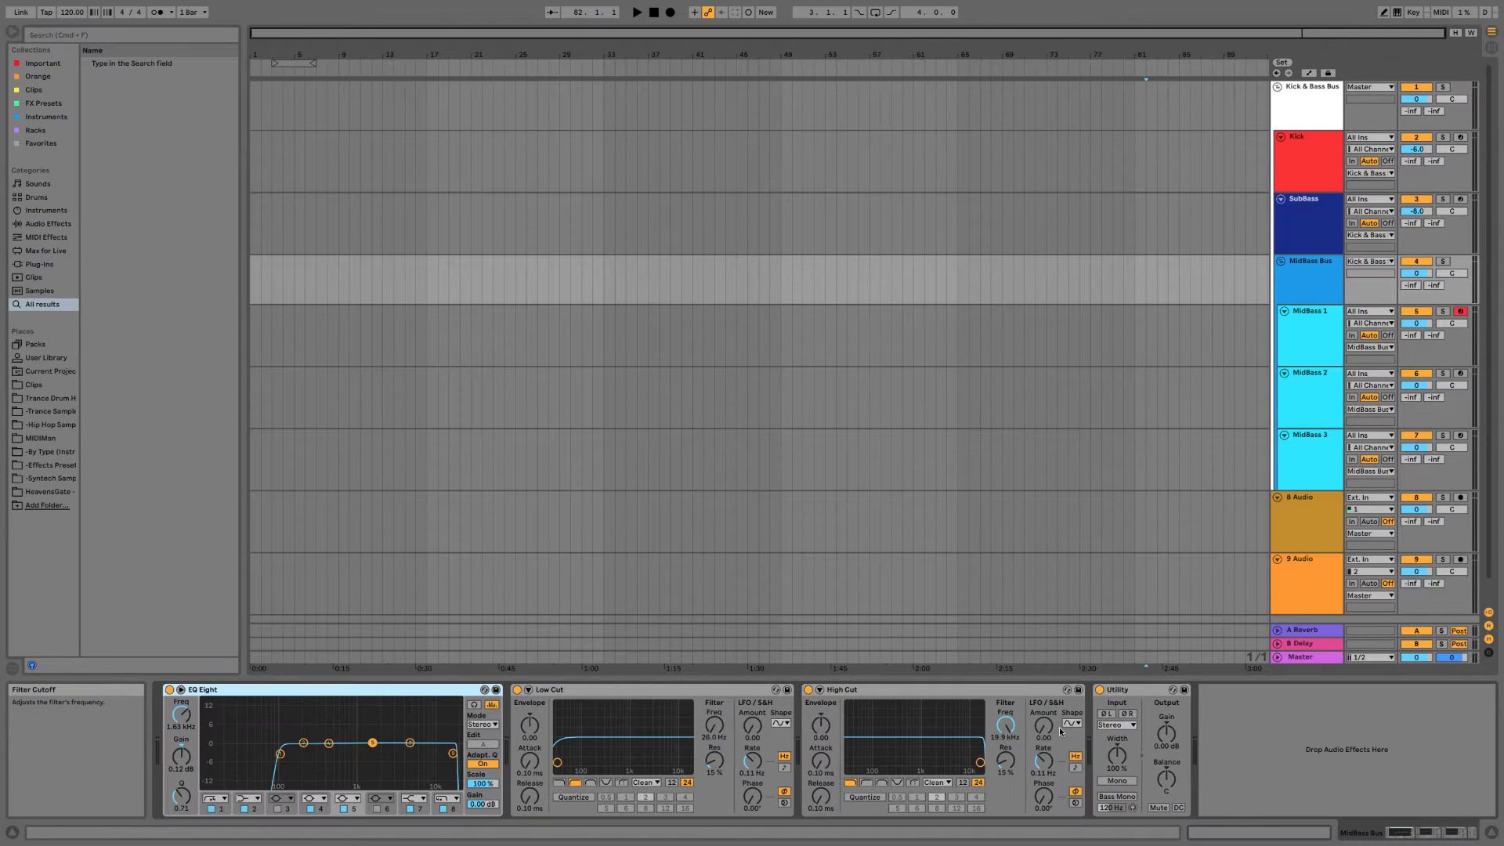
pyautogui.click(1142, 701)
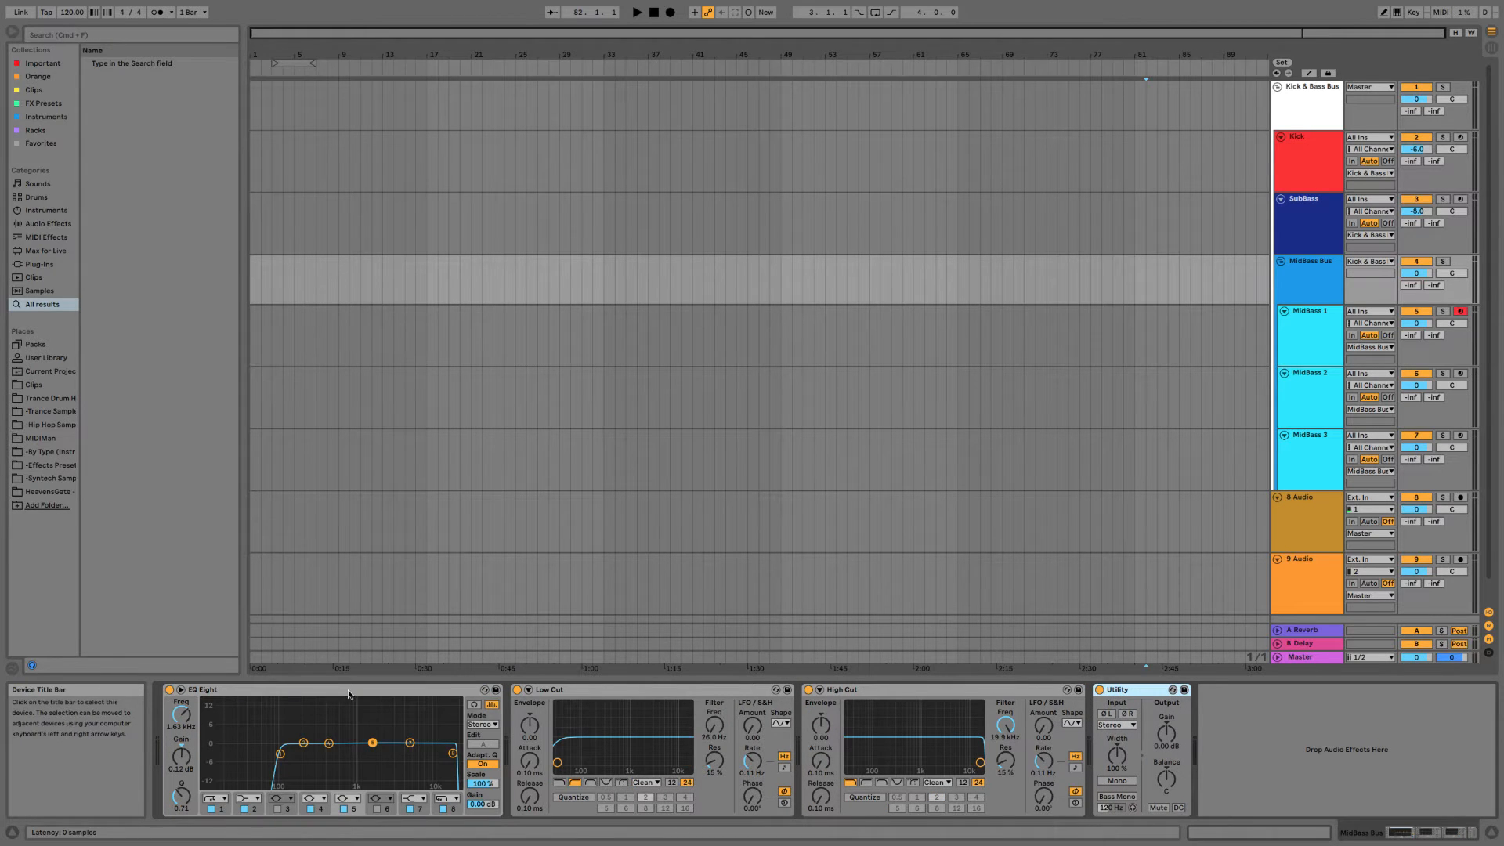
pyautogui.rightClick(1213, 747)
pyautogui.rightClick(1213, 746)
pyautogui.click(1274, 840)
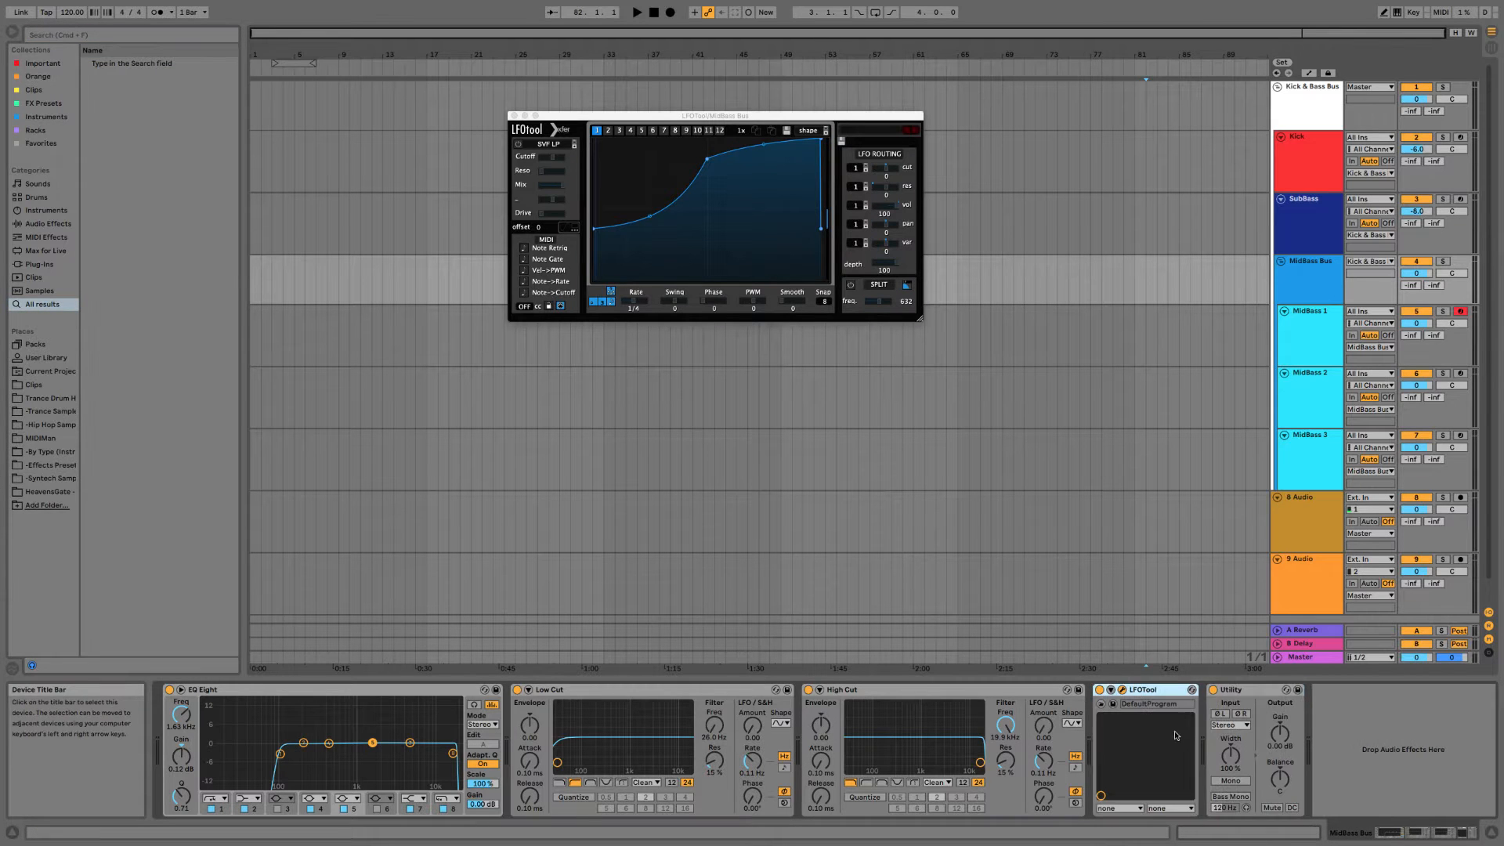
# Group all the MidBass Bus devices, from EQ Eight to Utility, into an Audio Effect Rack.
pyautogui.click(1253, 690)
pyautogui.keyDown('shift'); pyautogui.click(246, 689); pyautogui.keyUp('shift')
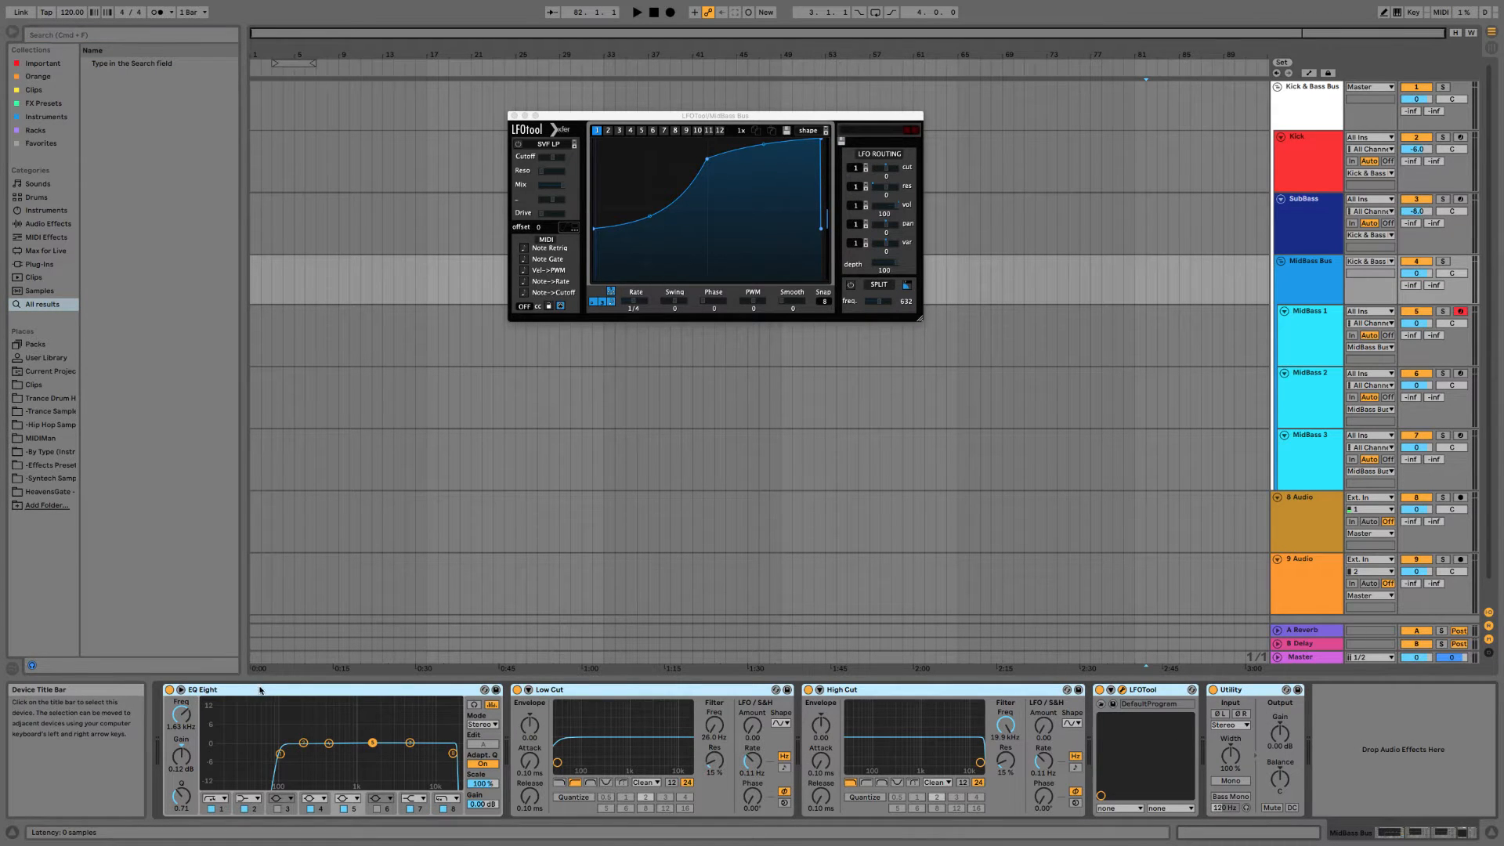
pyautogui.press('super+g')
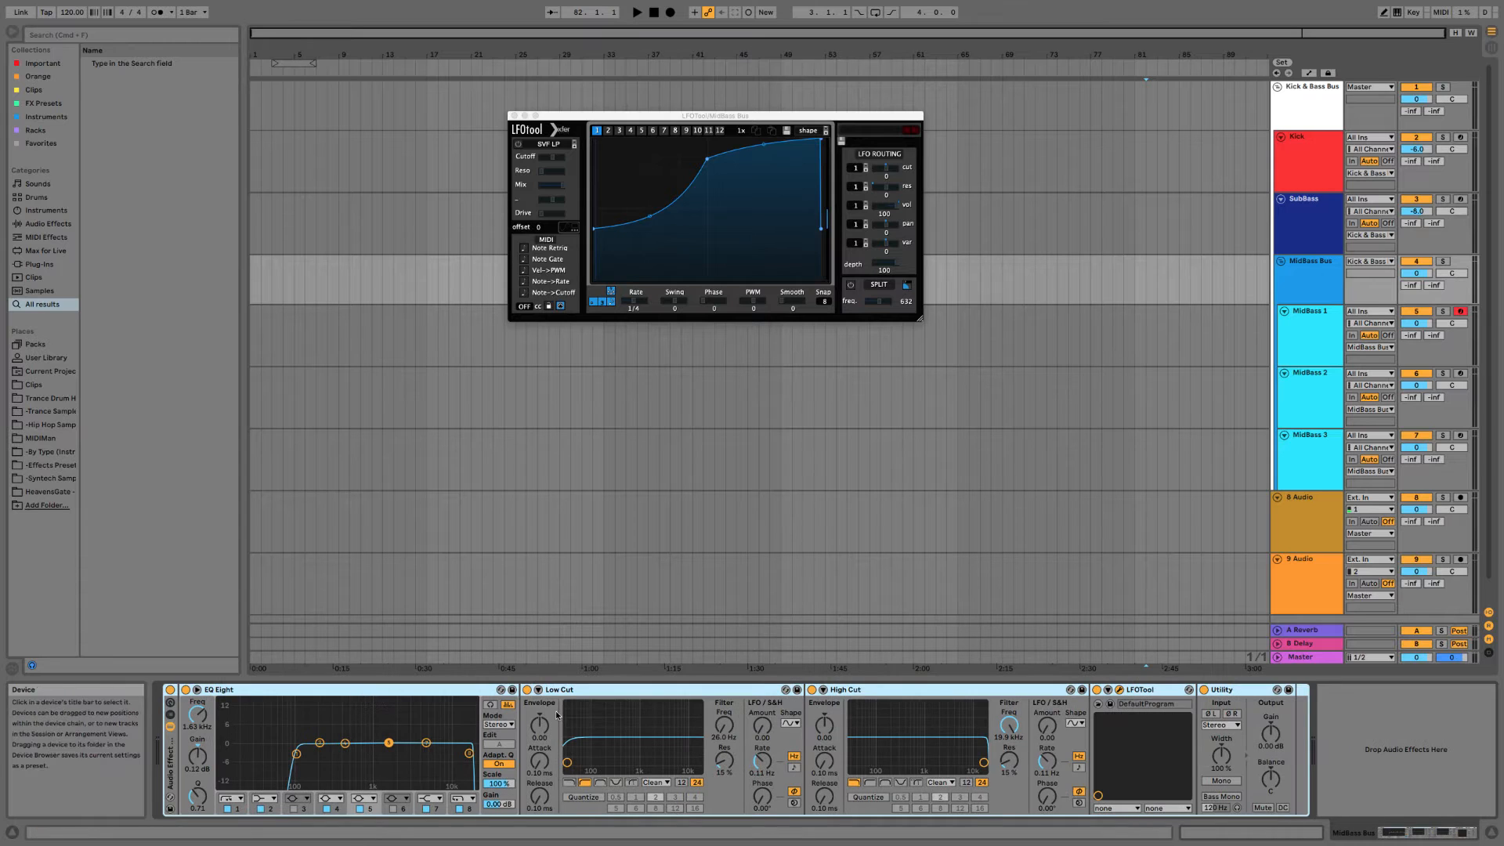
# Map the Low Cut filter's frequency to Macro 1 and the High Cut filter's frequency to Macro 2.
pyautogui.click(727, 730)
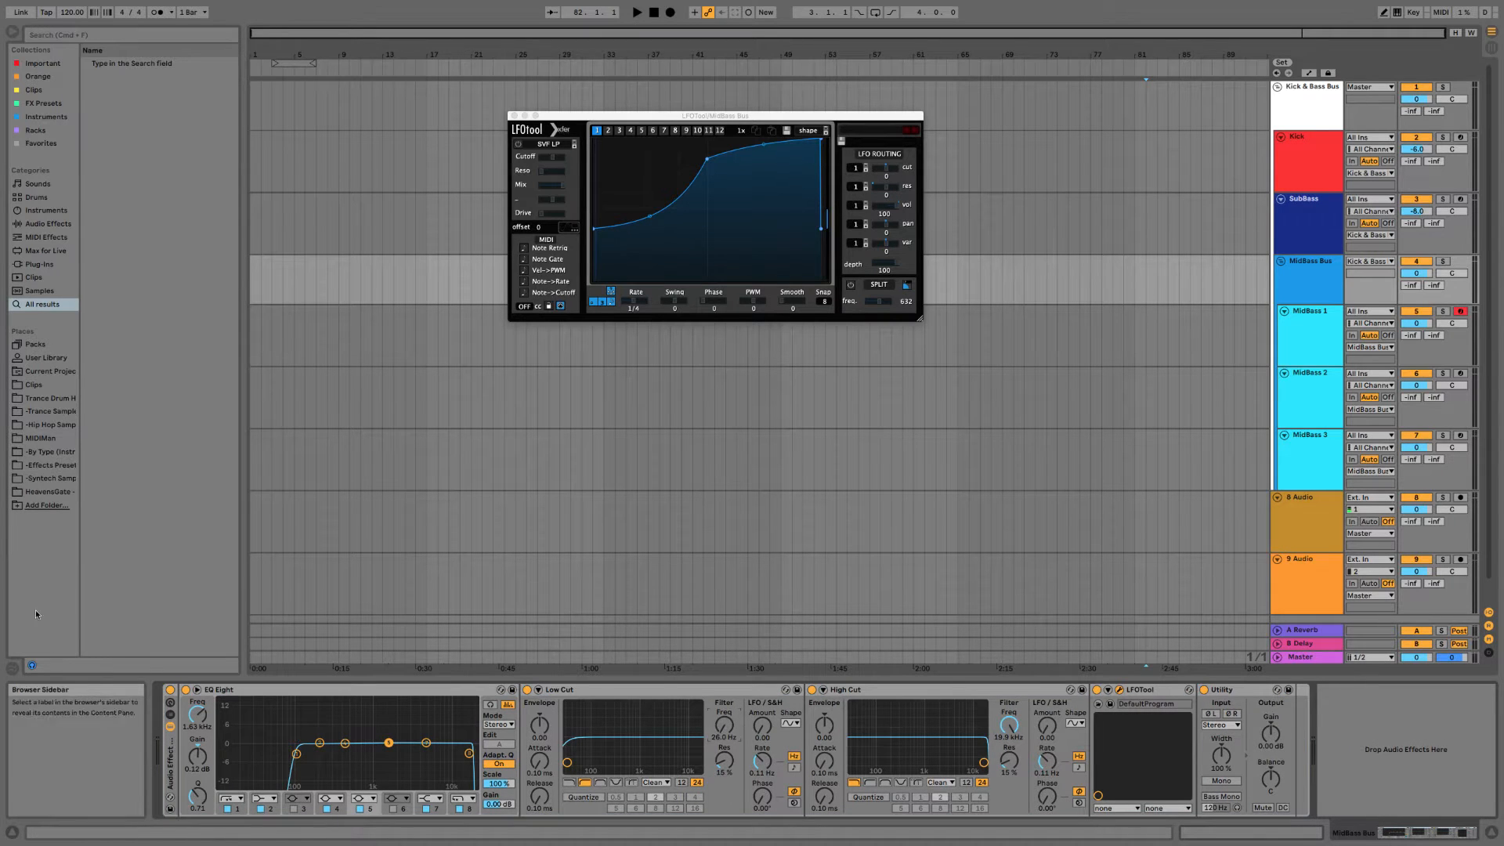
pyautogui.rightClick(719, 719)
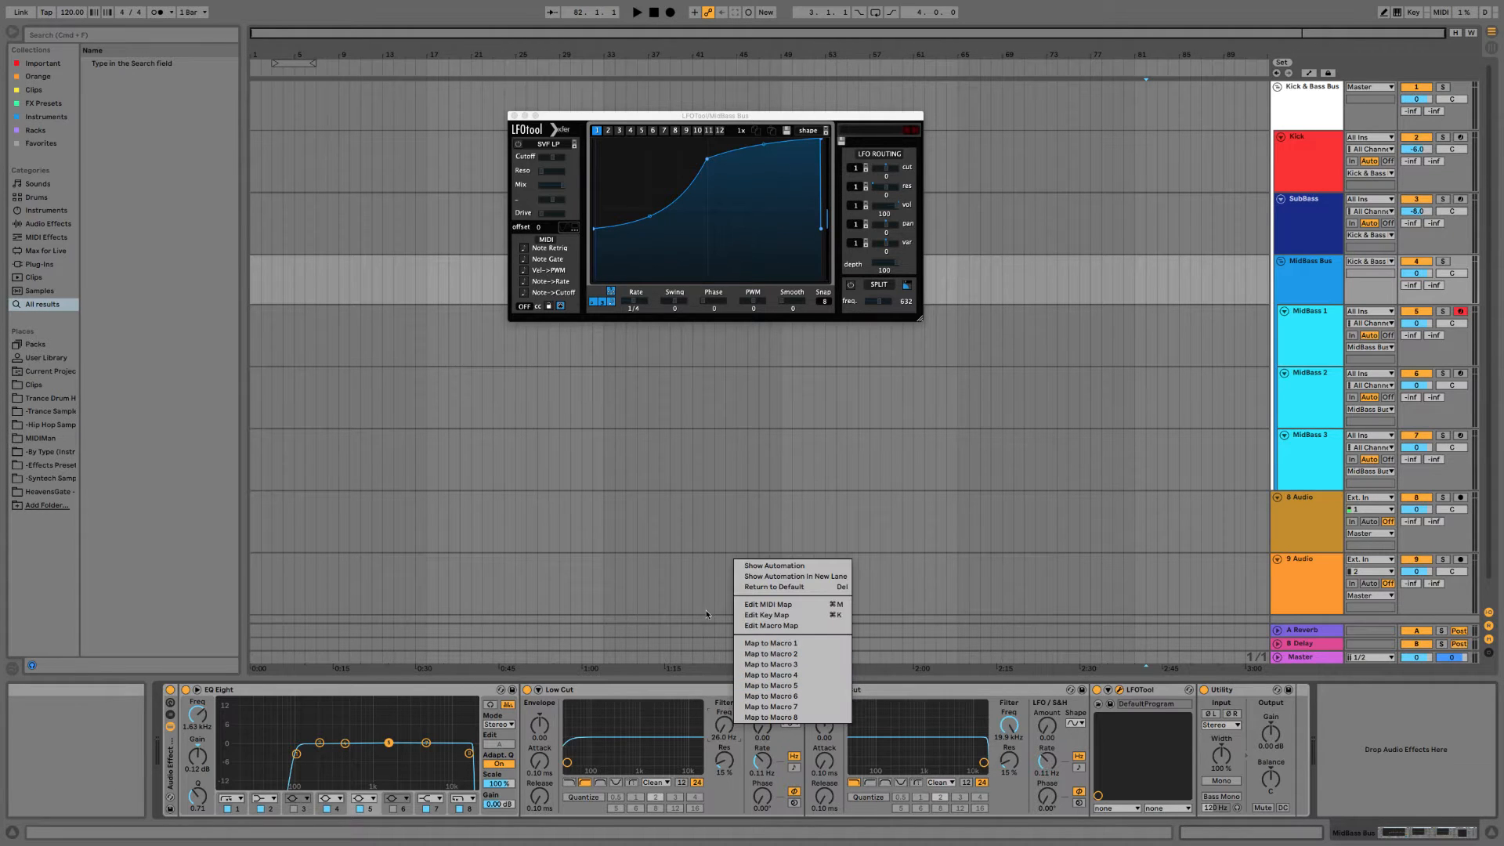
pyautogui.click(801, 642)
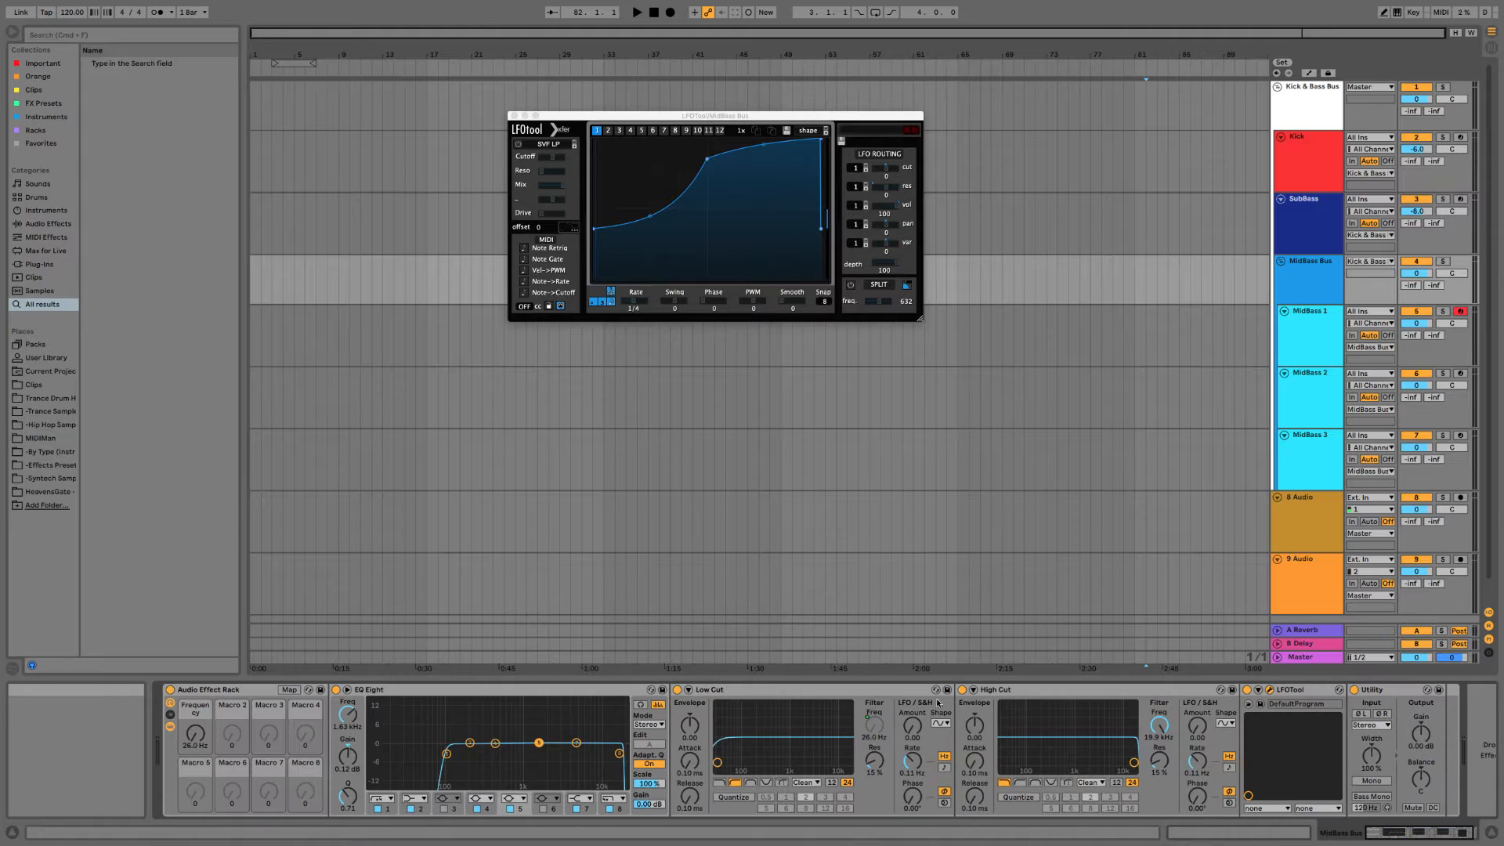
pyautogui.rightClick(1167, 724)
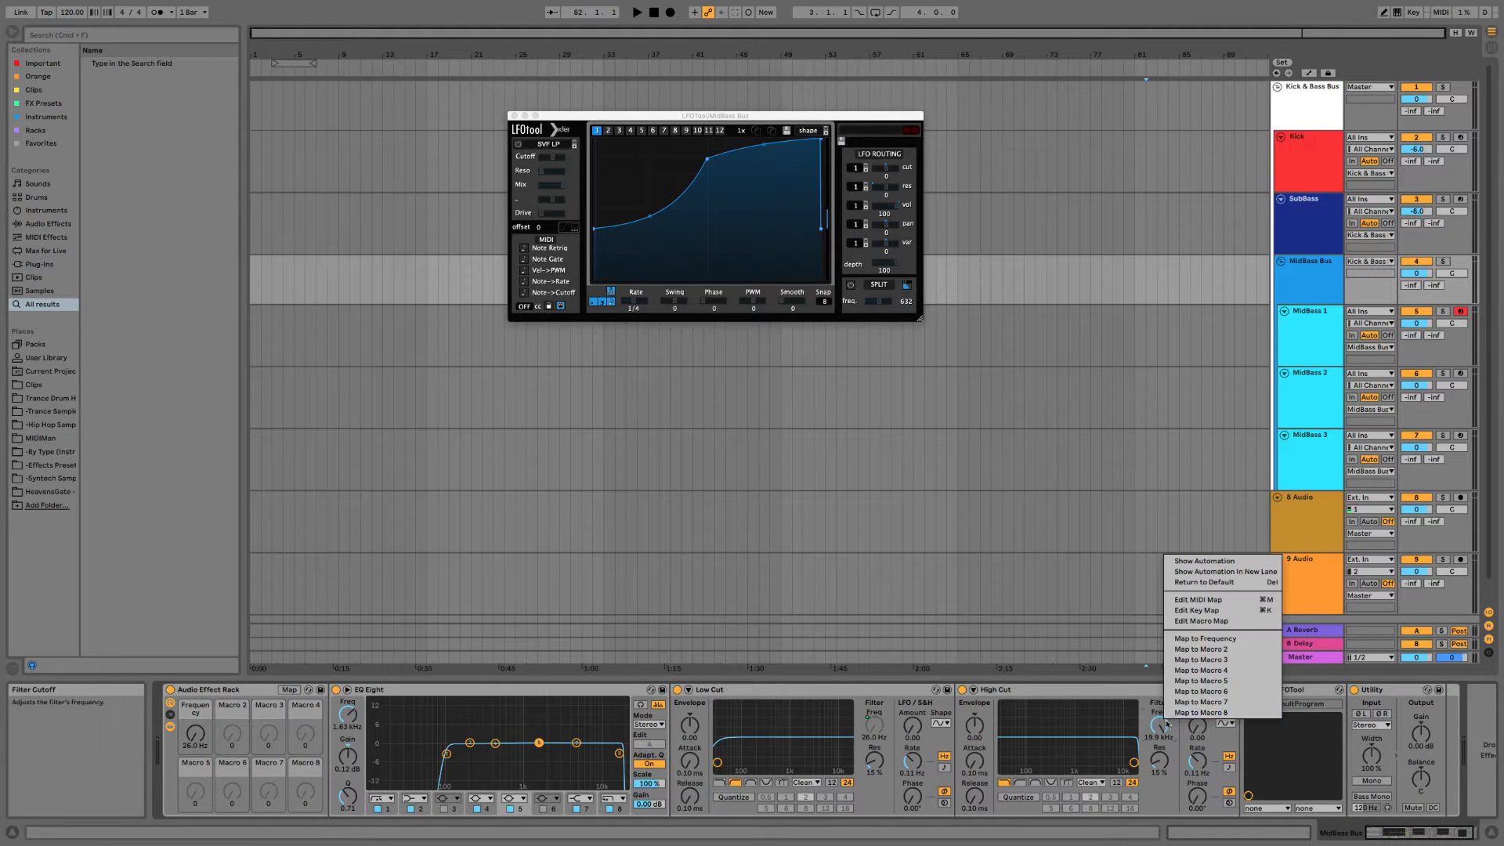
pyautogui.click(1200, 649)
# Map the Low Cut filter's resonance to Macro 3 and the High Cut filter's resonance to Macro 4.
pyautogui.rightClick(867, 764)
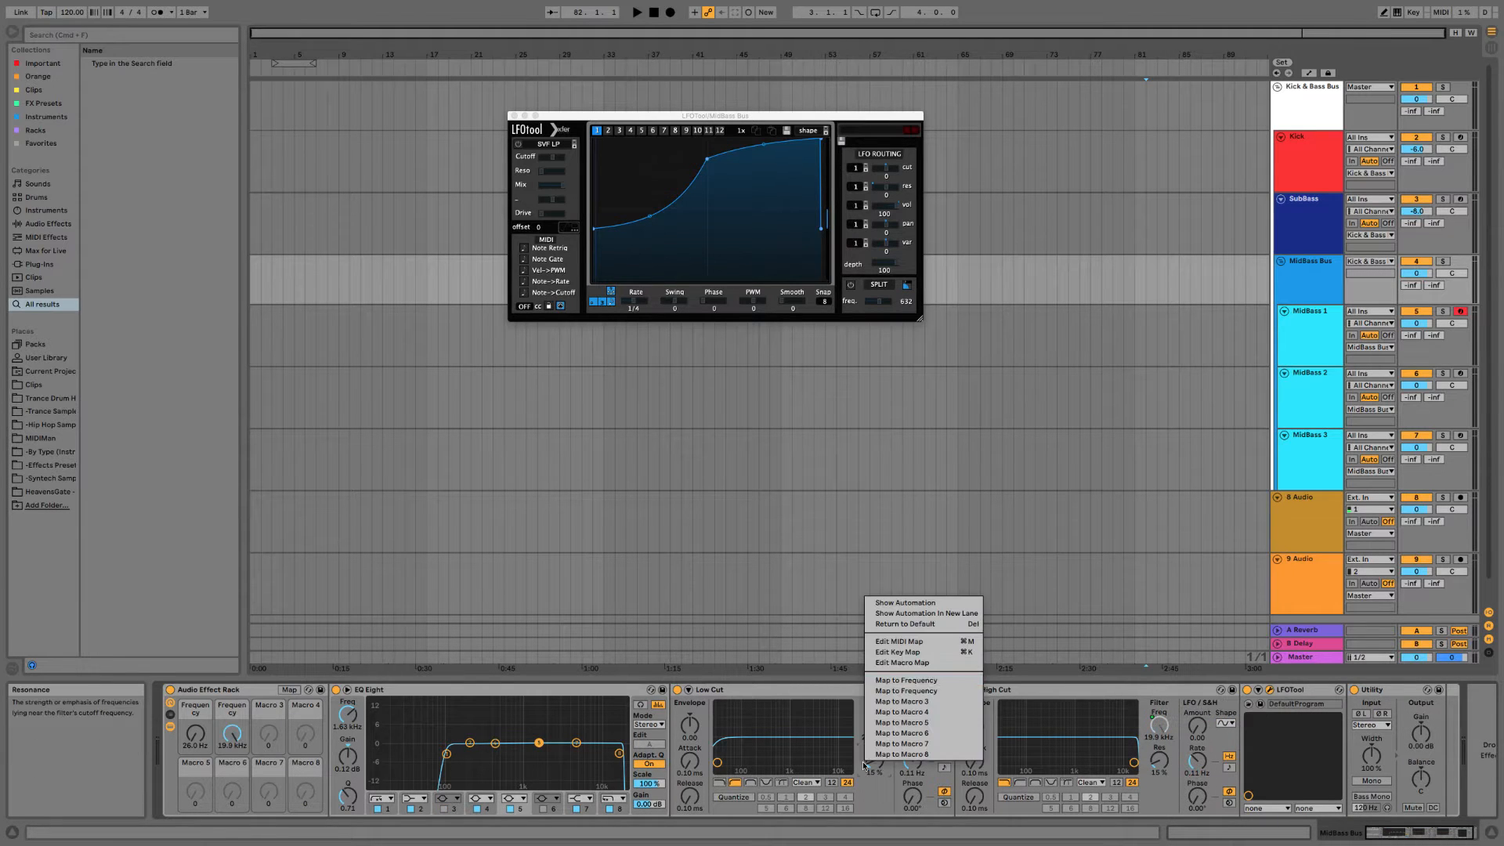
pyautogui.click(925, 701)
pyautogui.rightClick(1162, 758)
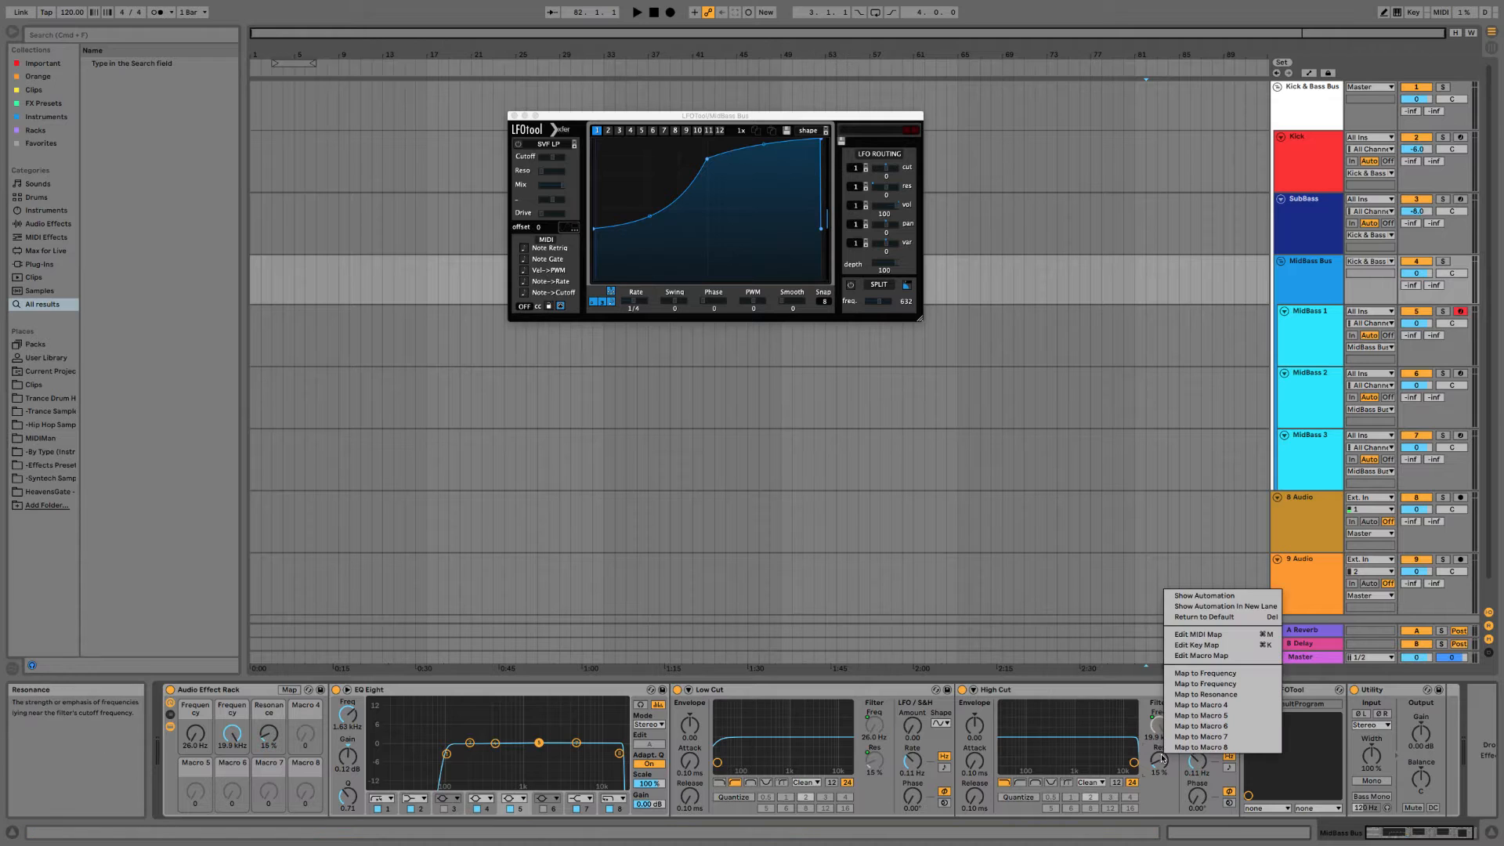
pyautogui.click(1201, 704)
# Map the Utility's gain to Macro 8, and expose LFOTool's LFO Depth parameter and map it to Macro 7.
pyautogui.rightClick(1414, 733)
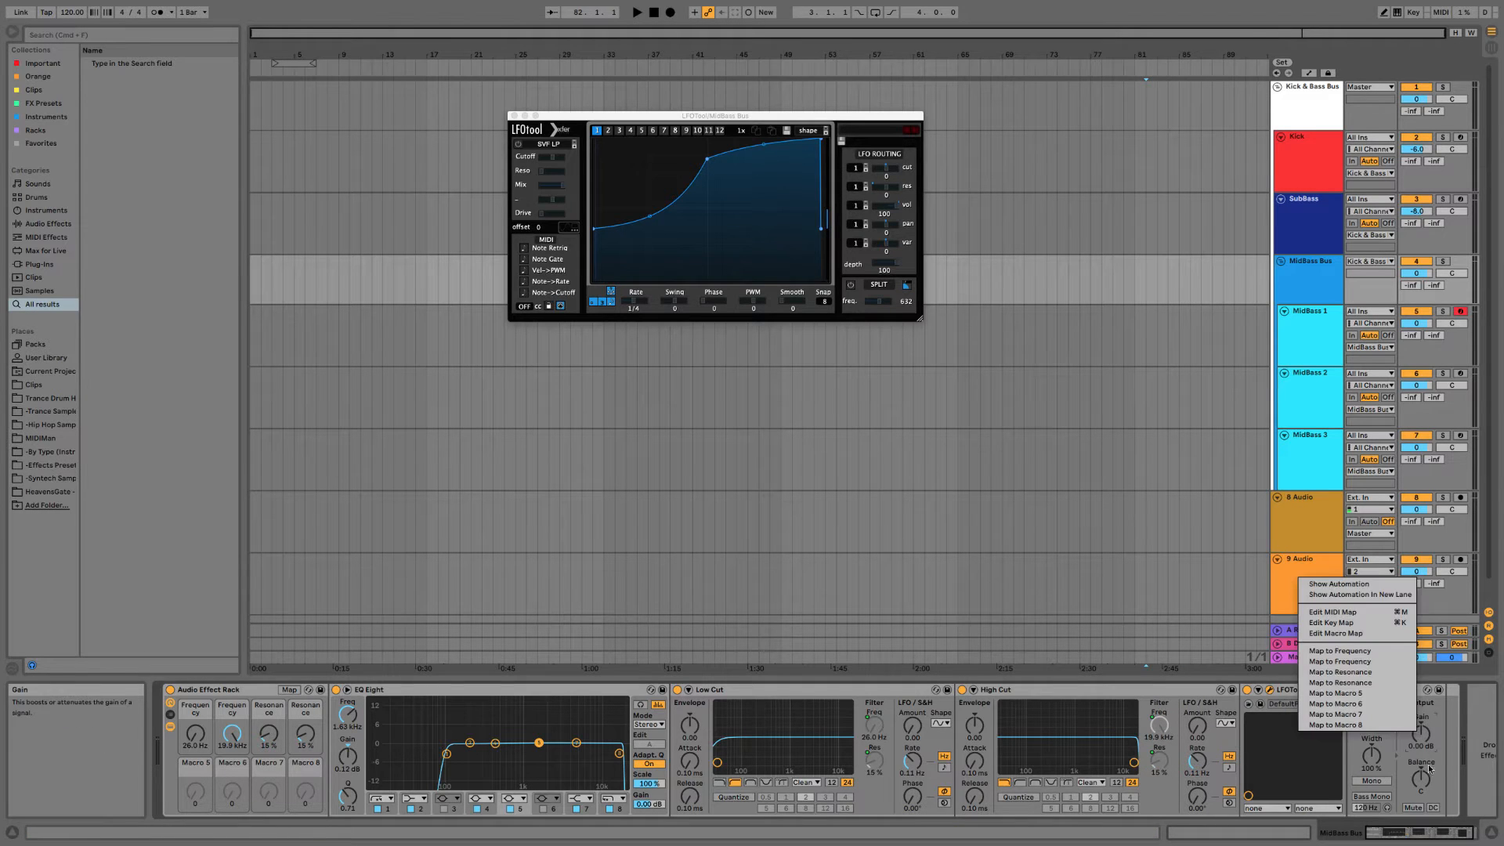
pyautogui.click(1355, 727)
pyautogui.click(1271, 692)
pyautogui.click(1271, 692)
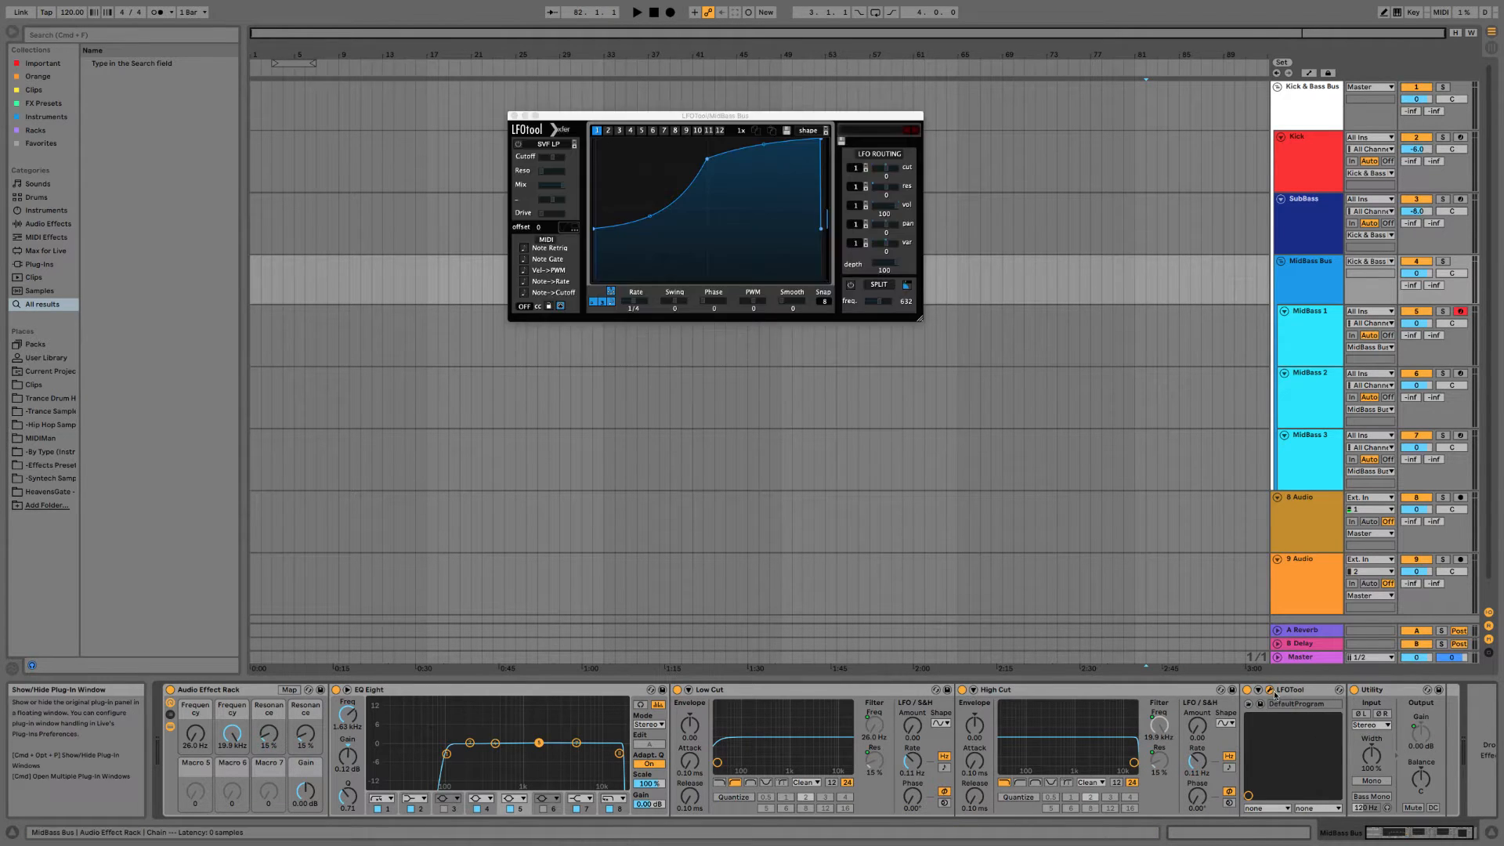
pyautogui.click(884, 264)
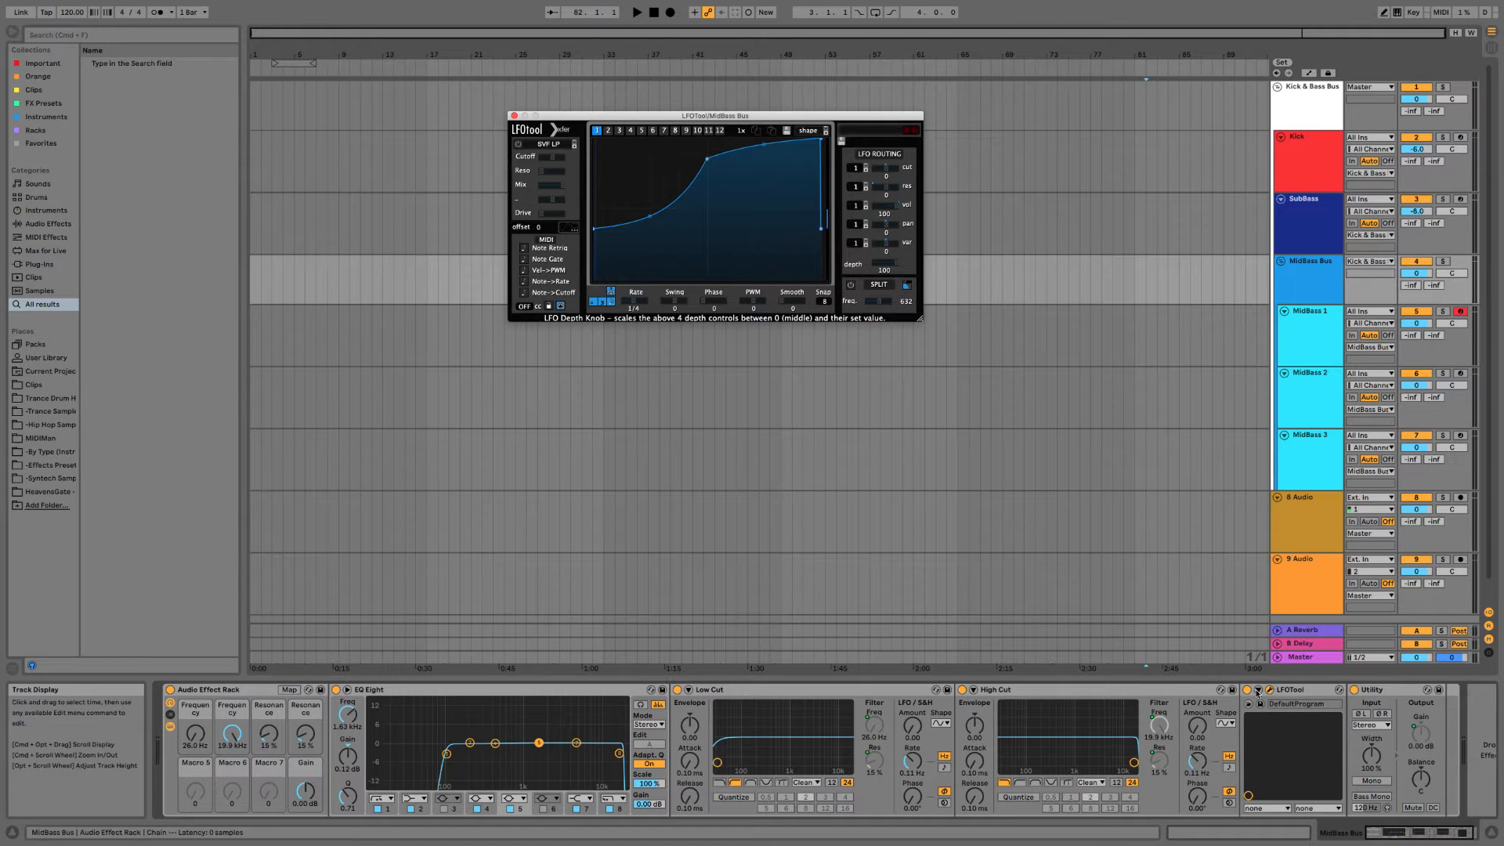
pyautogui.rightClick(1367, 716)
pyautogui.click(1398, 697)
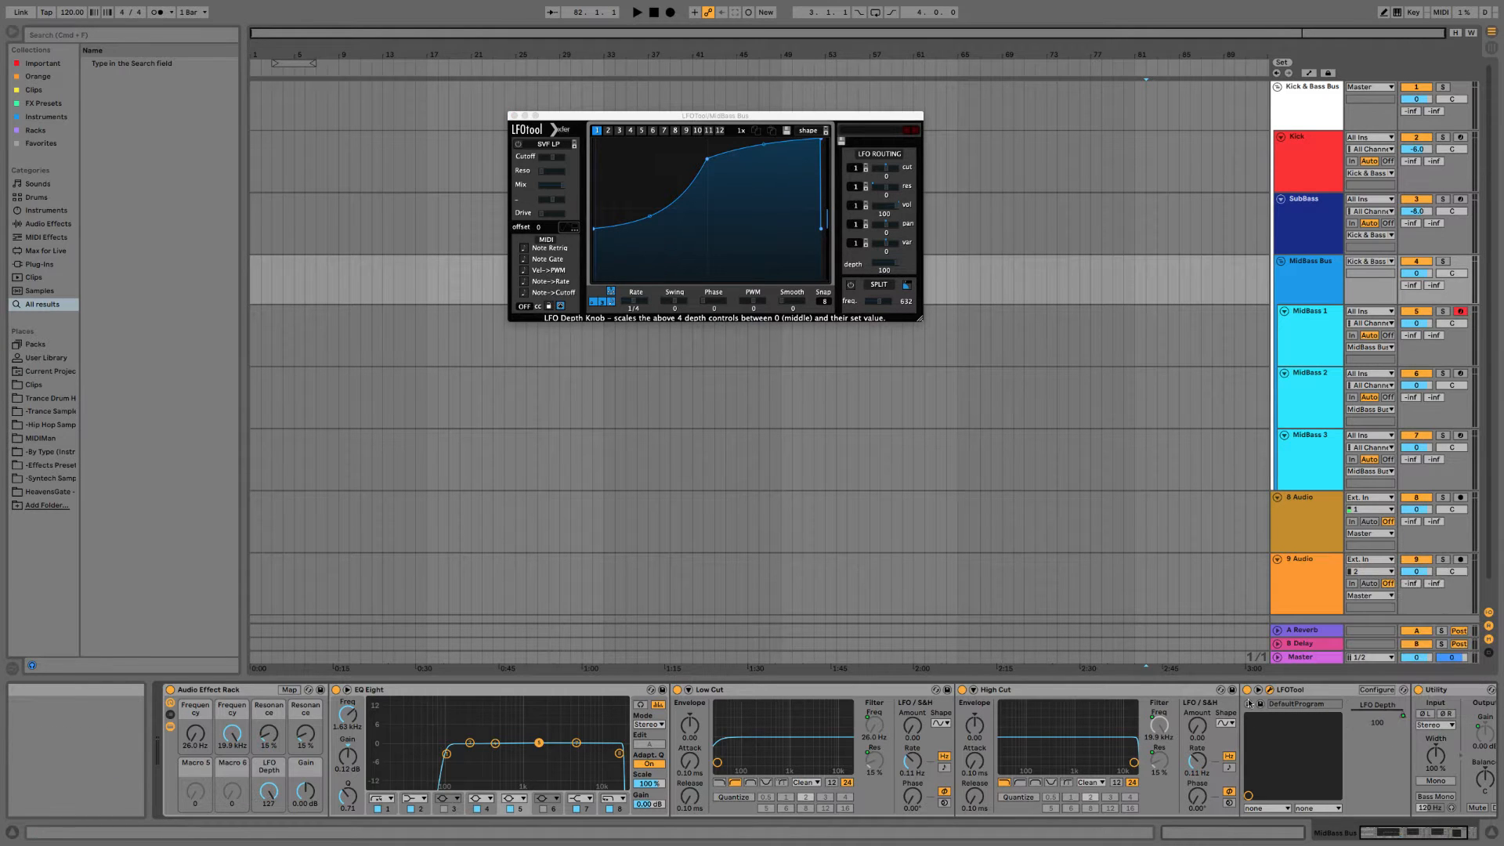
# Map LFOTool's Device On switch to the LFO Depth macro with a range of 2 to 64, and turn the macro down to 0.
pyautogui.rightClick(1369, 705)
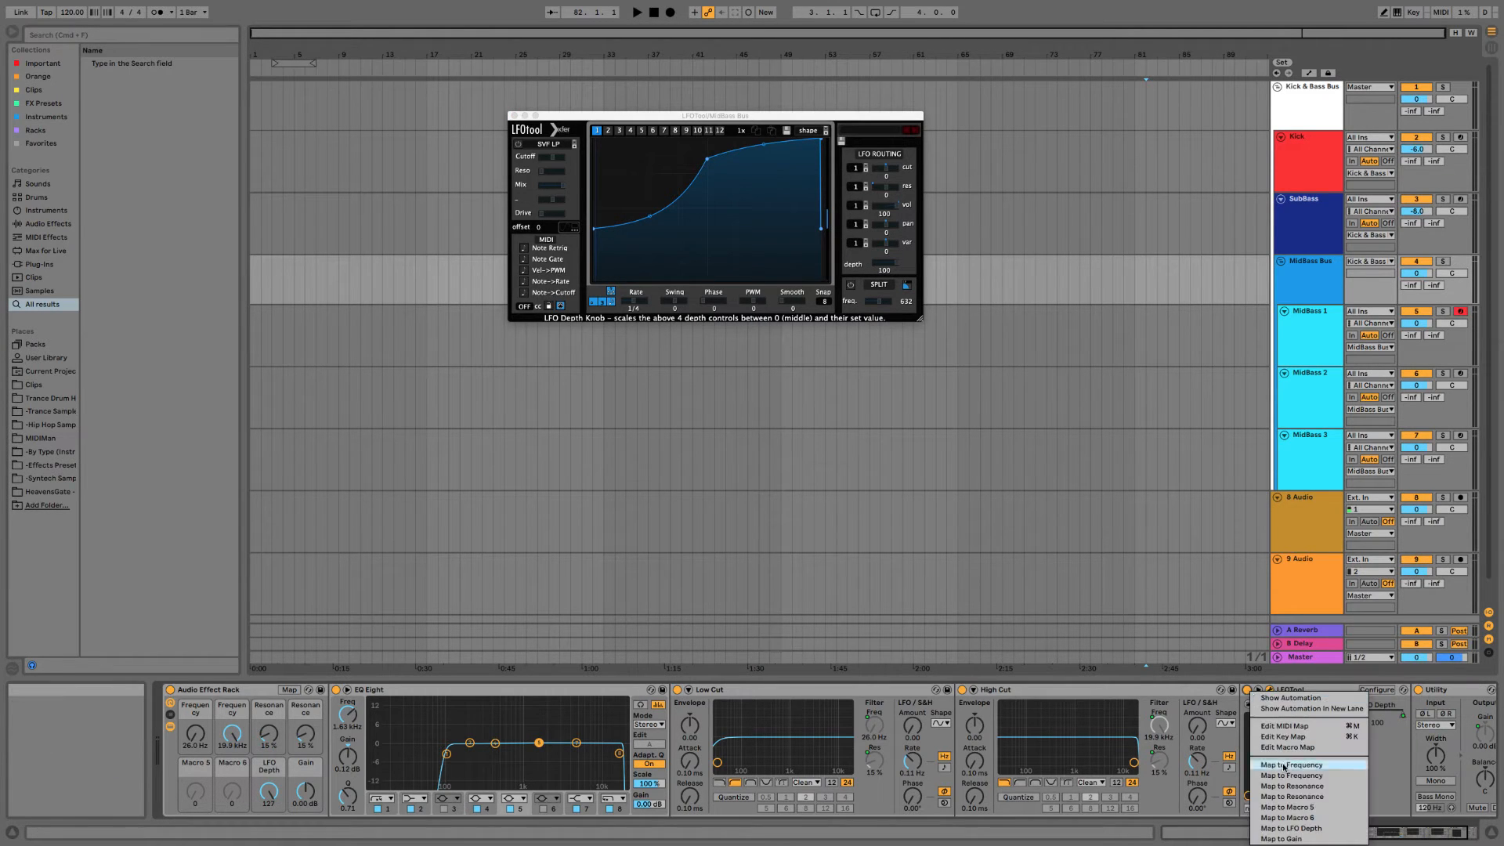
pyautogui.click(1291, 829)
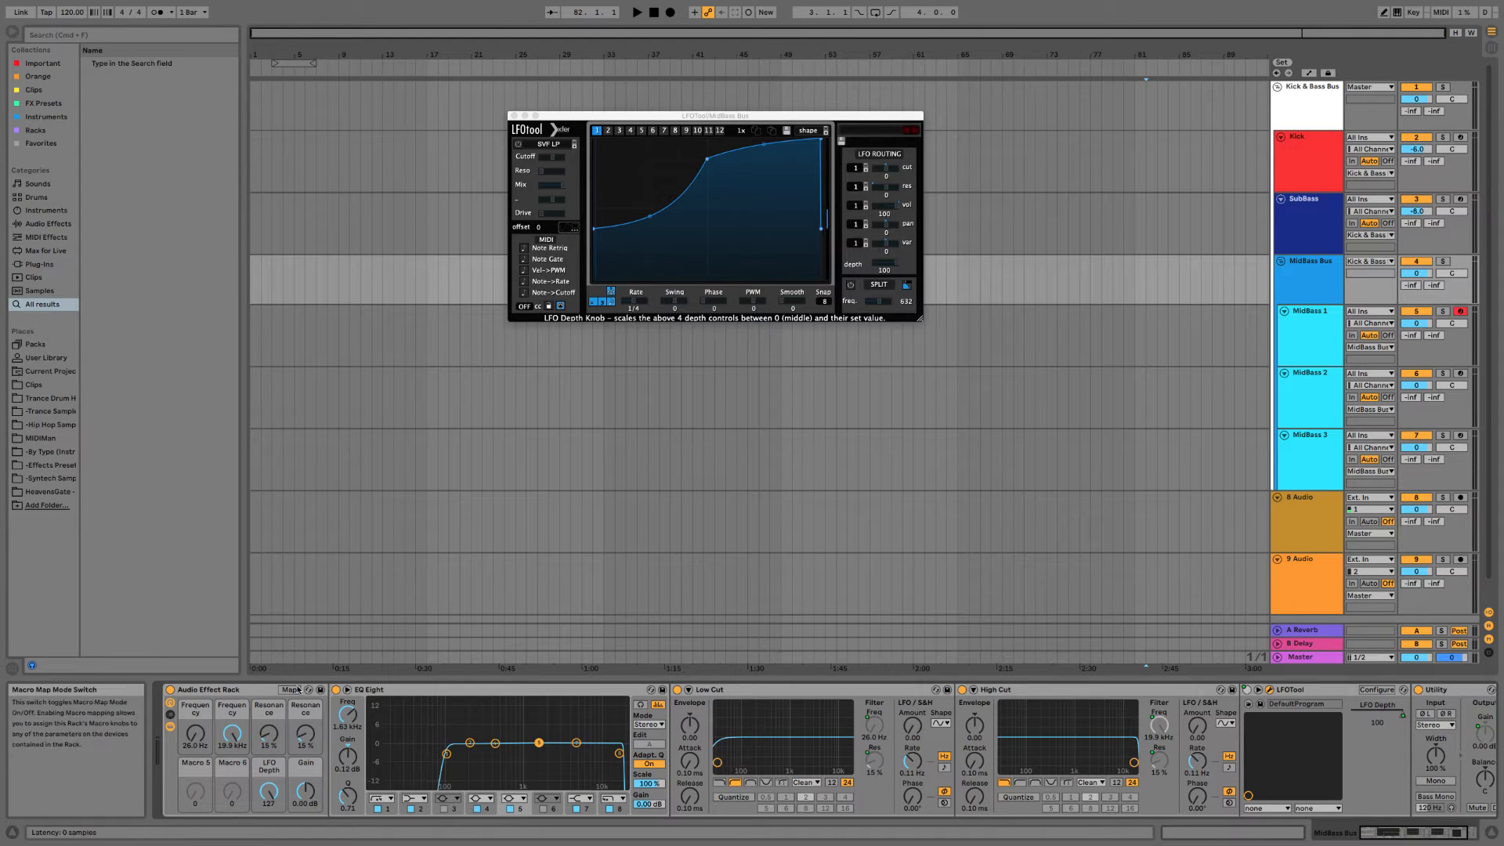
pyautogui.click(289, 690)
pyautogui.rightClick(189, 104)
pyautogui.click(193, 110)
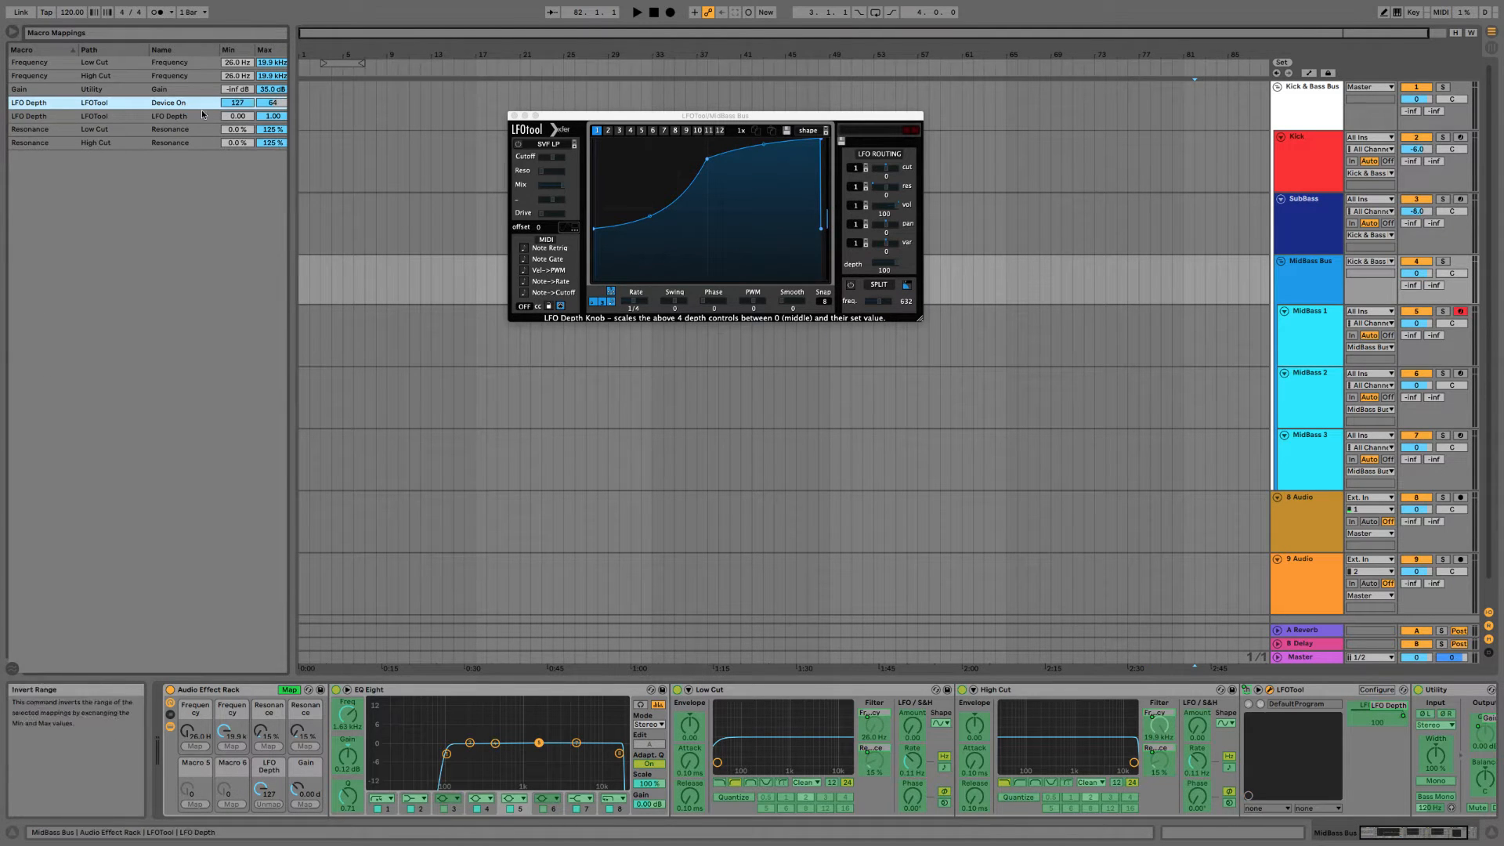
pyautogui.click(269, 103)
pyautogui.moveTo(260, 789); pyautogui.dragTo(260, 829)
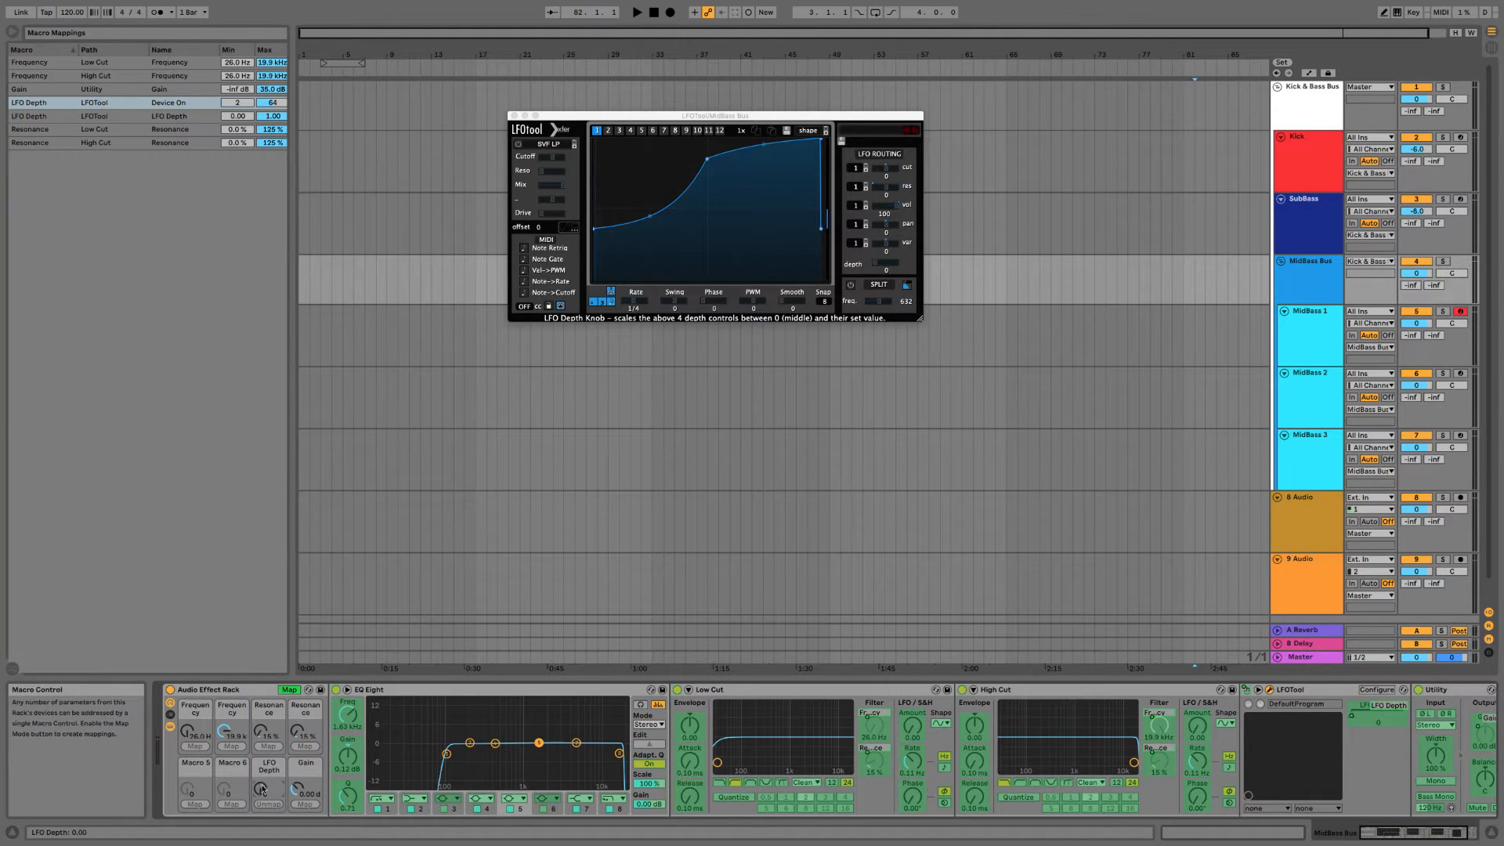
# Set the minimum of the Low Cut and High Cut resonance mappings to 15 %.
pyautogui.click(242, 130)
pyautogui.click(246, 142)
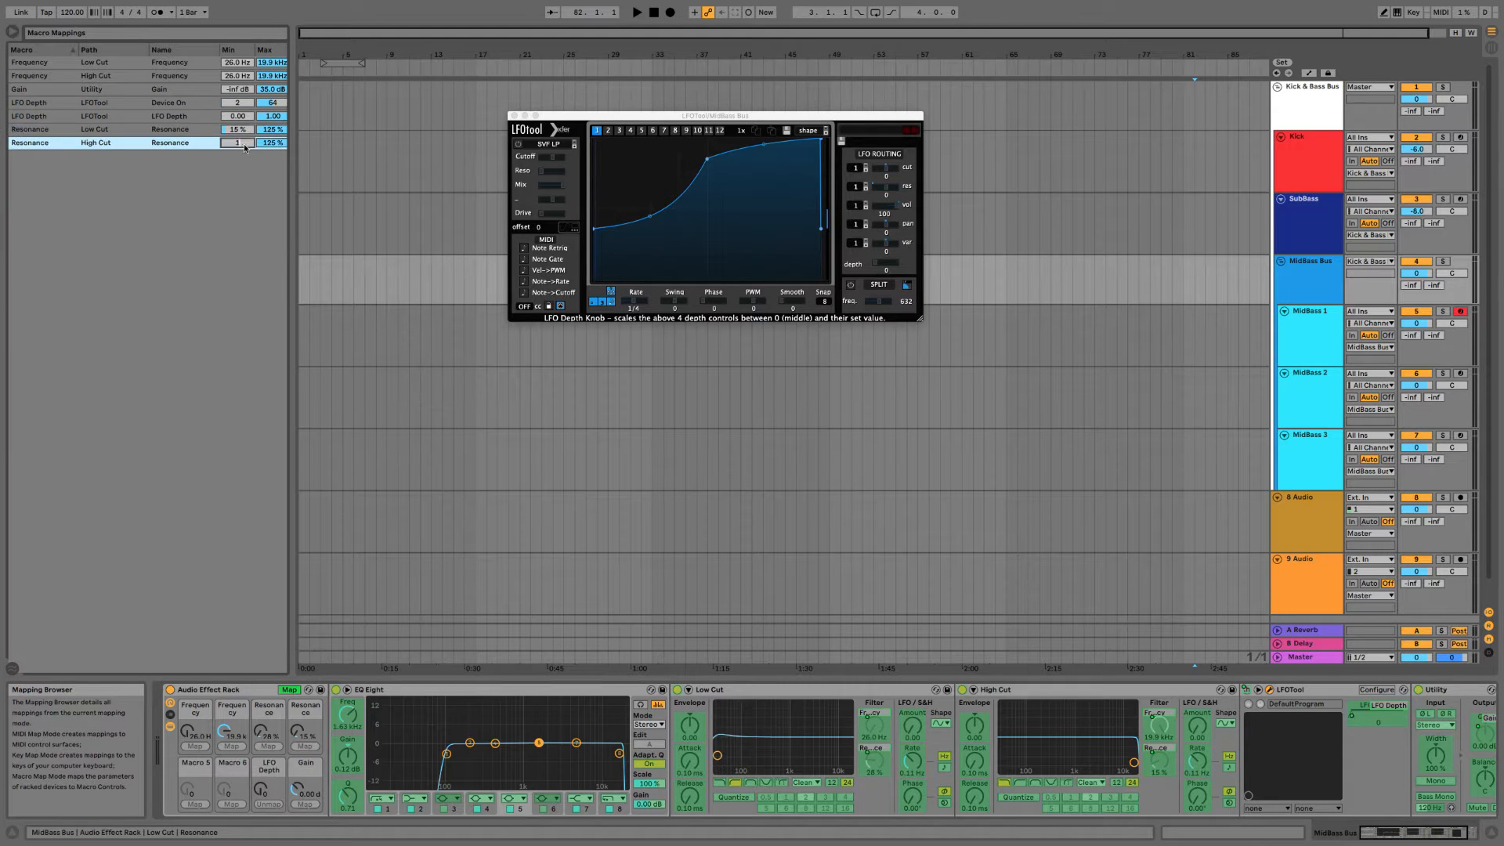
pyautogui.write('15')
pyautogui.press('Return')
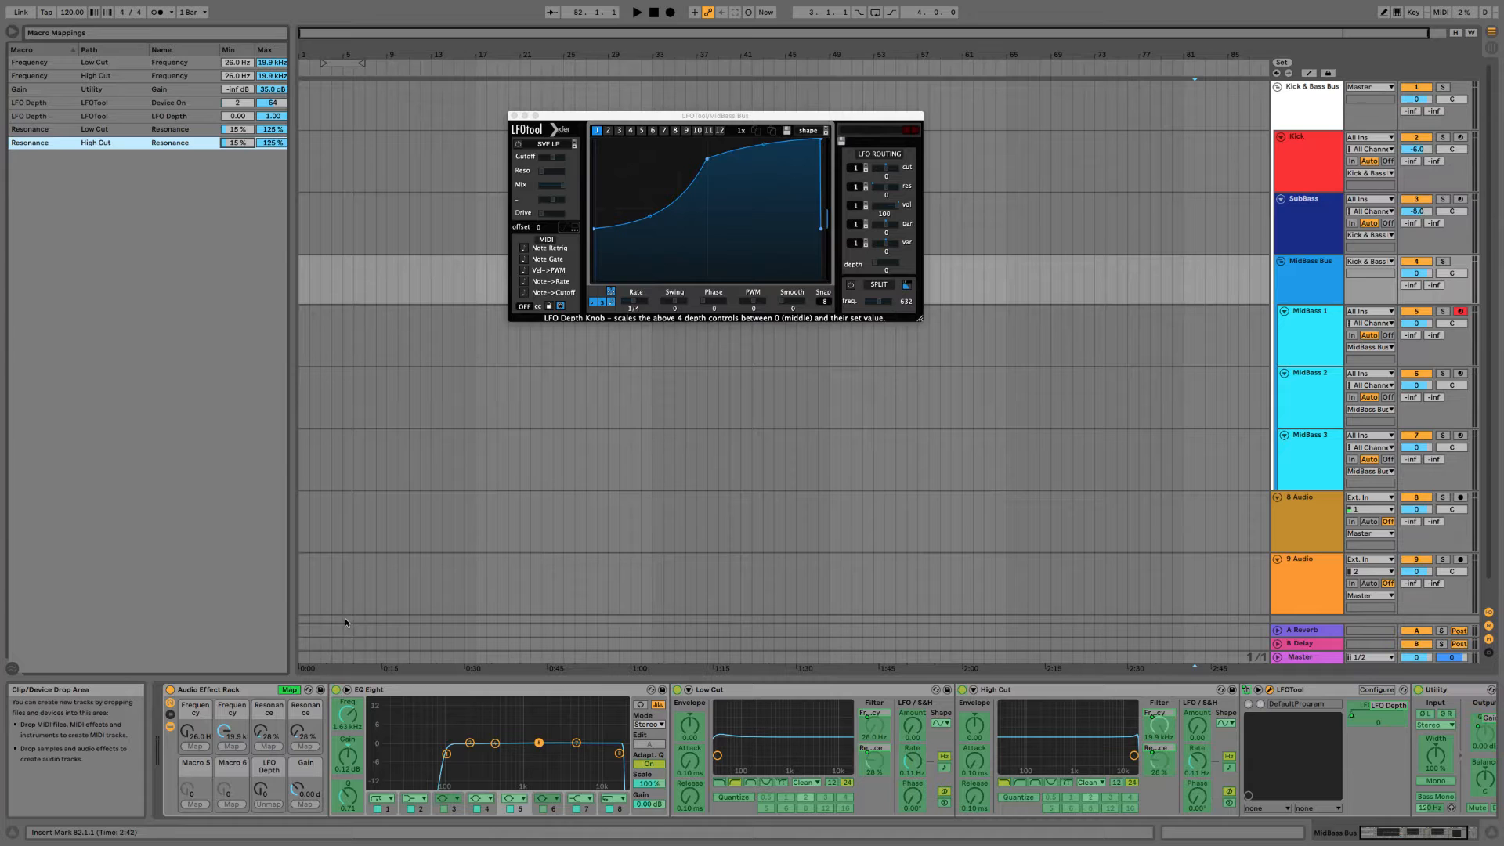
# Turn both Resonance macros down to 15 % and leave macro mapping mode.
pyautogui.click(289, 690)
pyautogui.click(289, 690)
pyautogui.click(274, 691)
pyautogui.moveTo(261, 730); pyautogui.dragTo(298, 748)
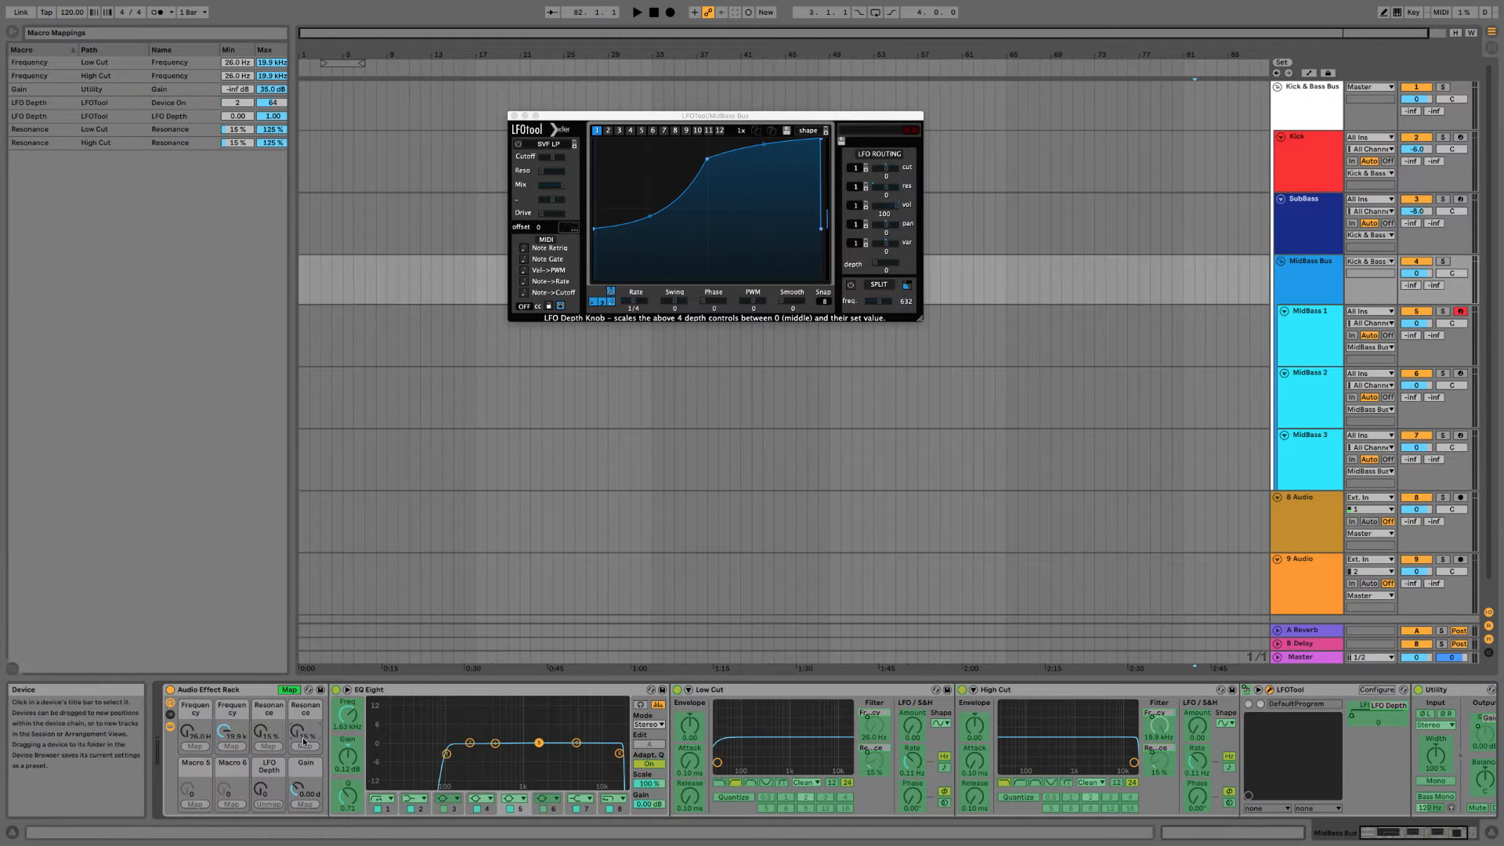
pyautogui.click(289, 690)
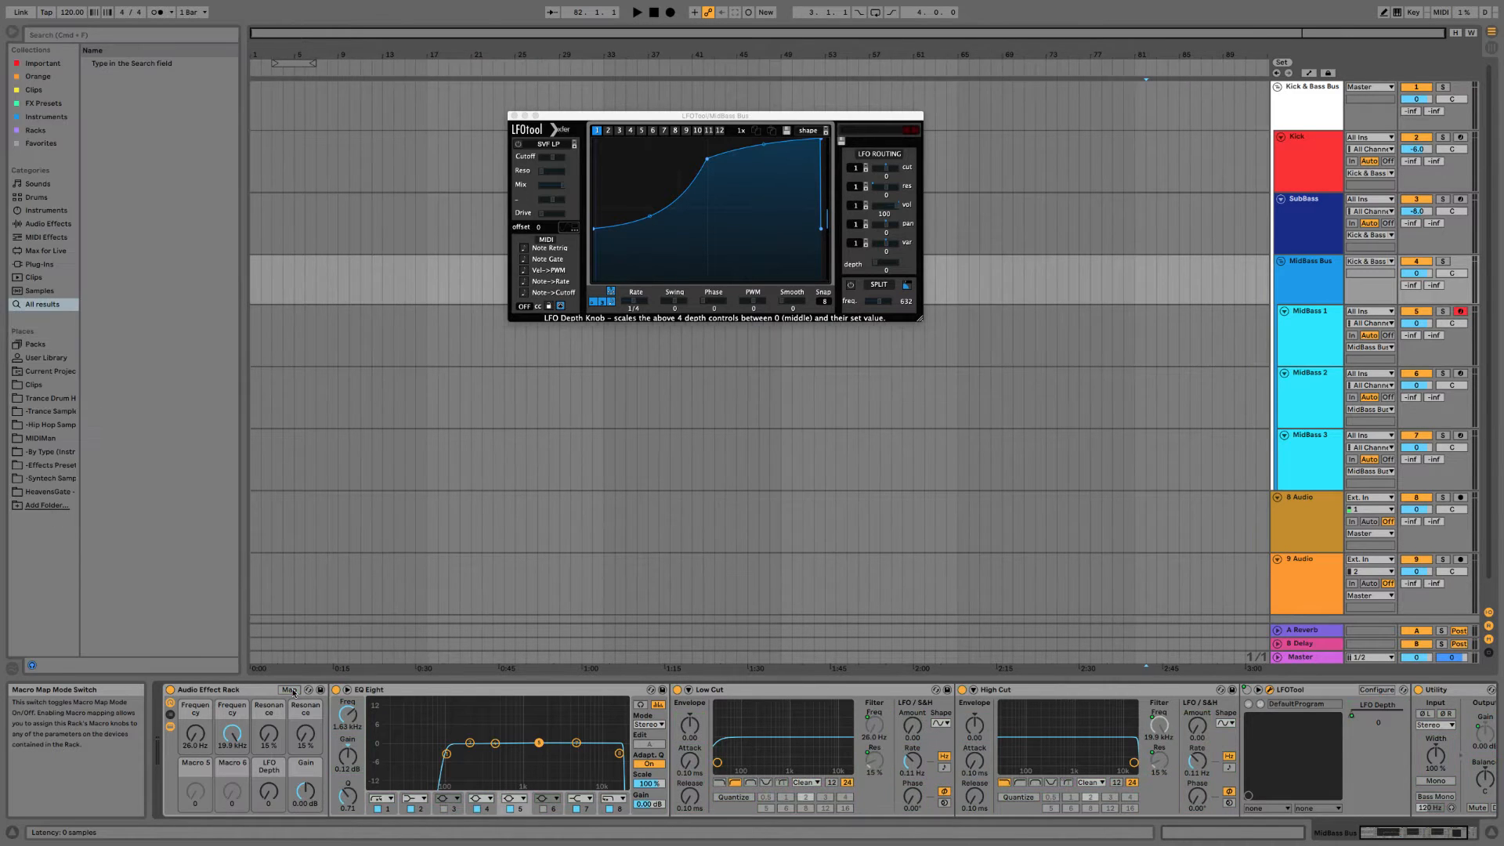
# Limit the Gain macro's mapping of the Utility's gain to a maximum of 0 dB.
pyautogui.click(289, 690)
pyautogui.click(275, 94)
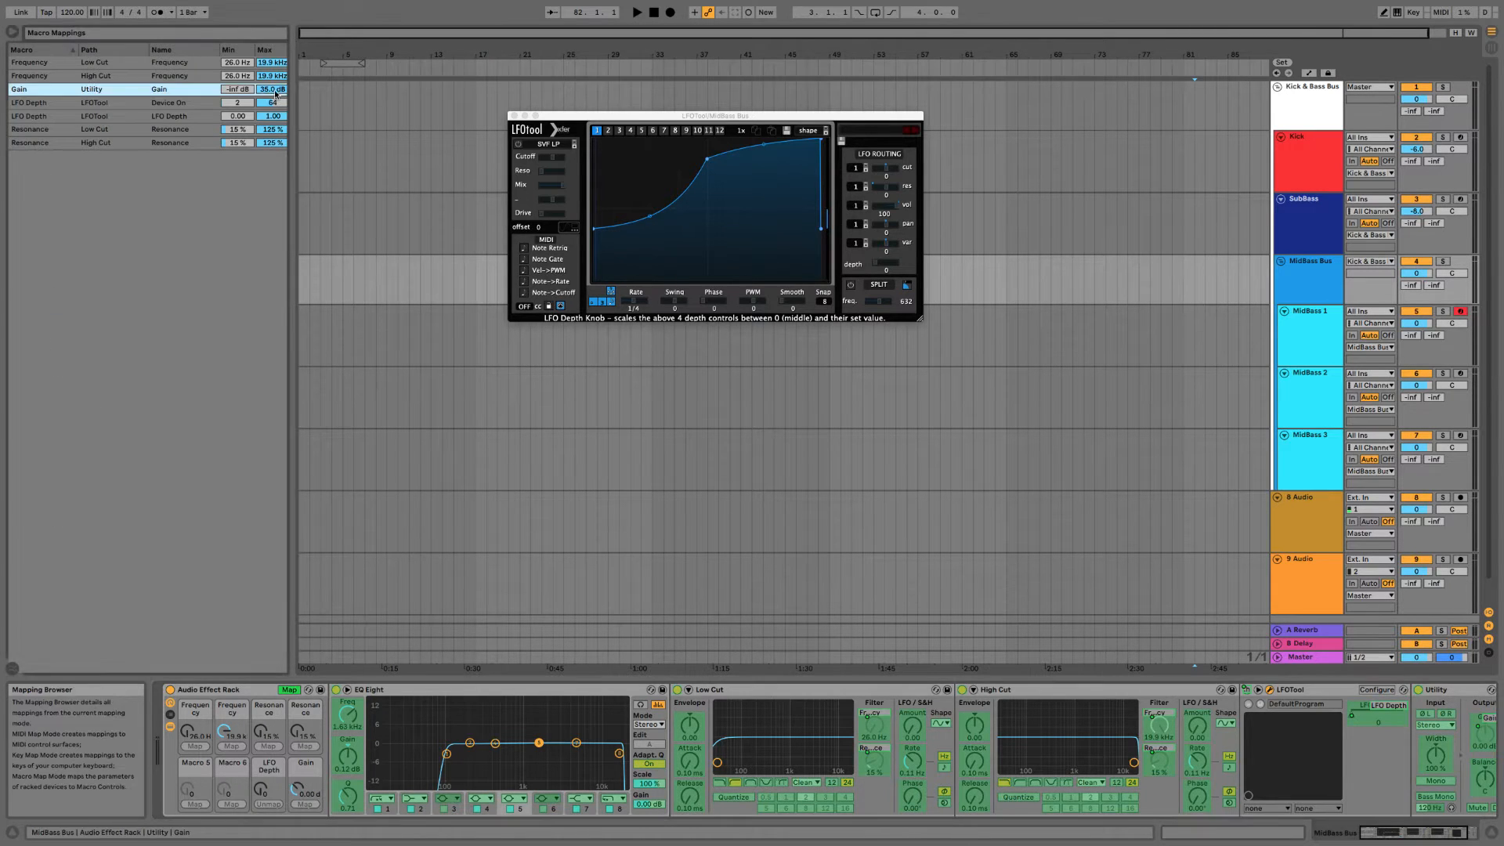
pyautogui.press('Delete')
pyautogui.hotkey('ctrl', 'z')
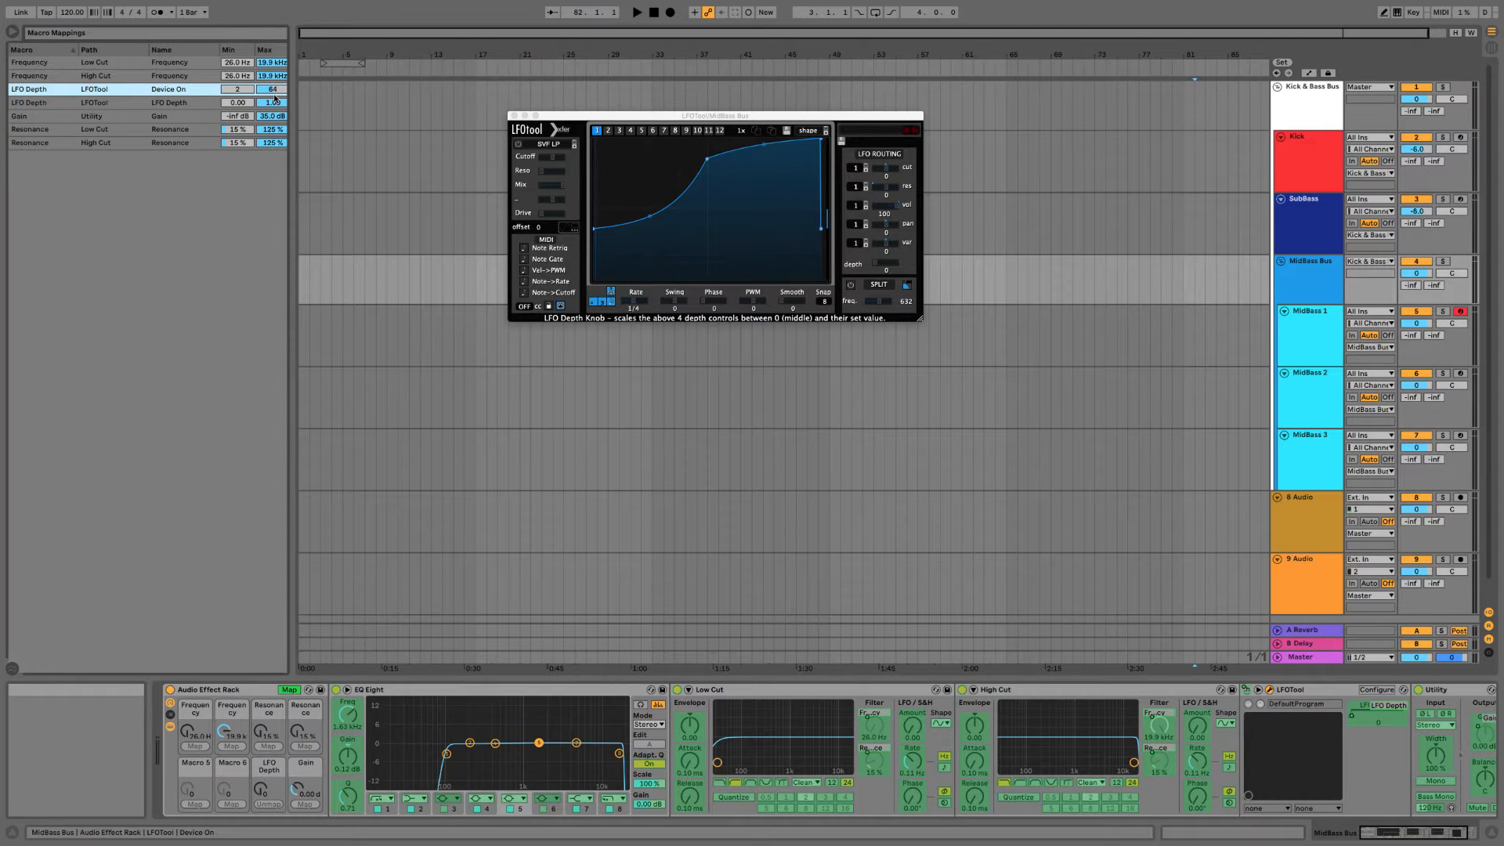
pyautogui.click(272, 103)
pyautogui.click(273, 118)
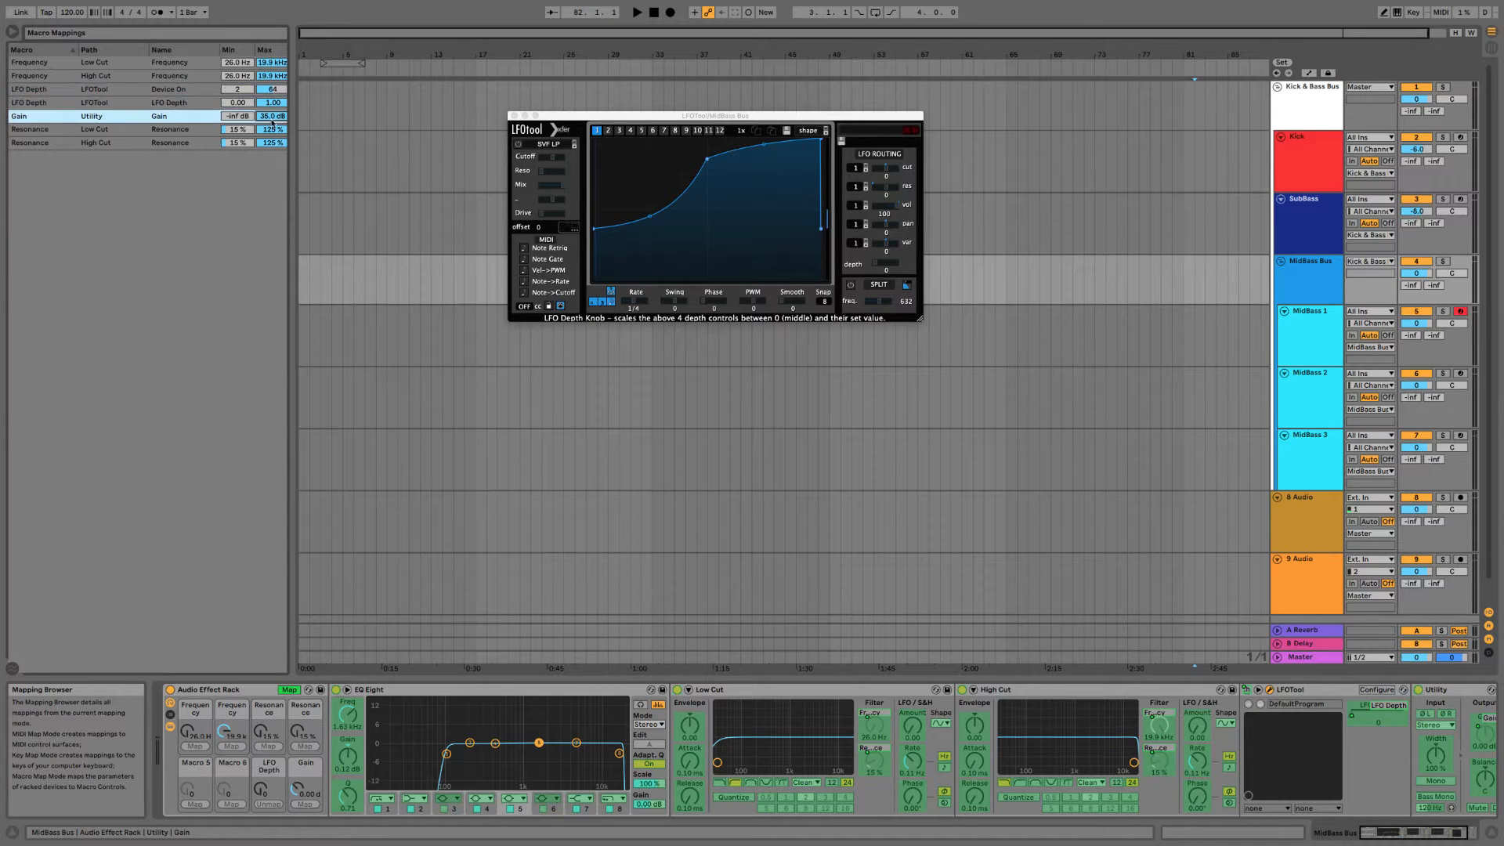
pyautogui.write('0')
pyautogui.press('Return')
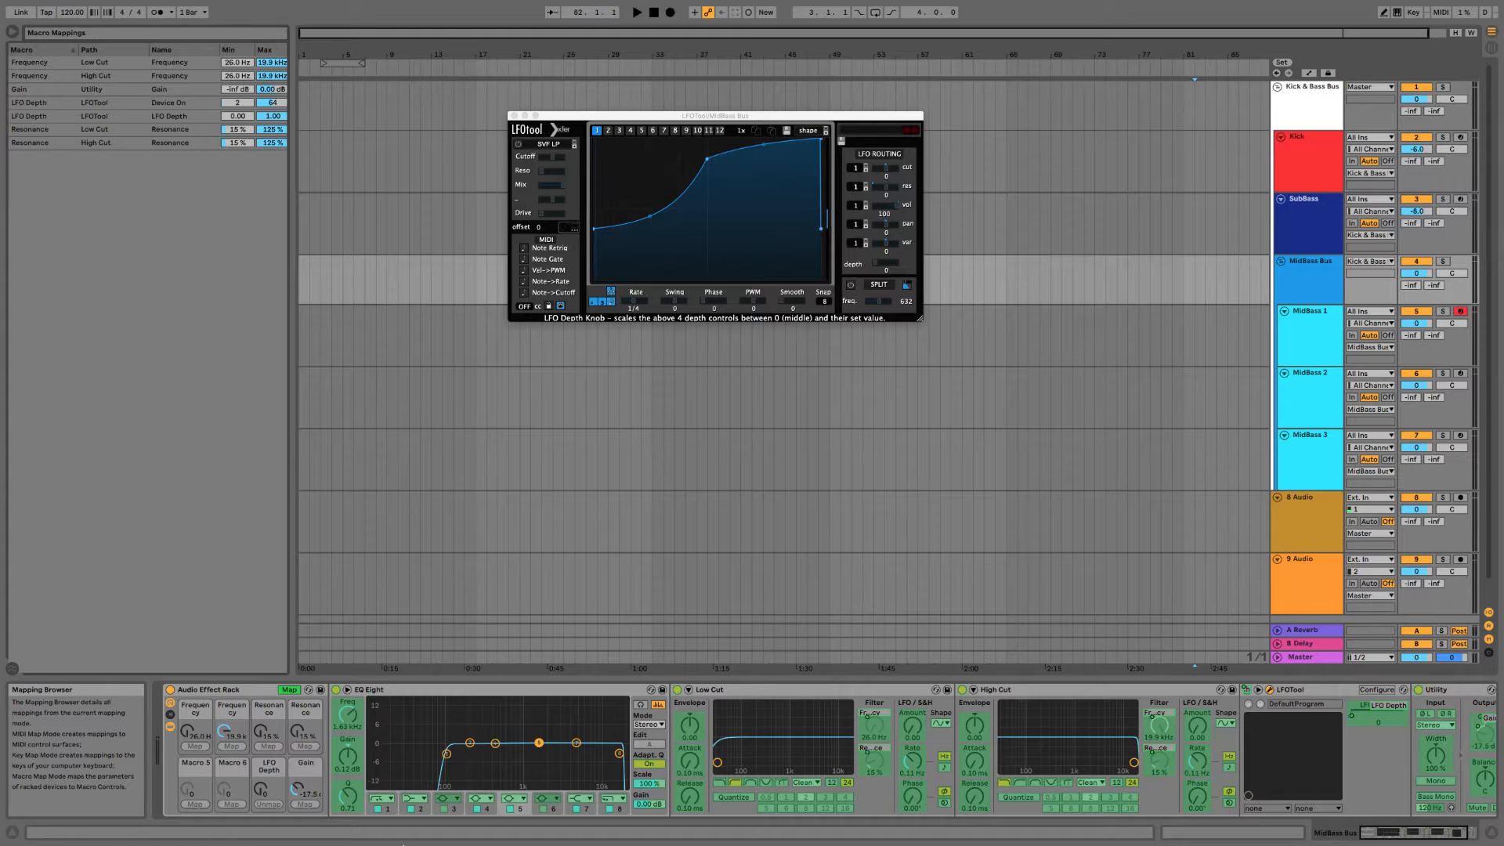
pyautogui.click(289, 689)
# Colour the Gain macro black and reset it to 0 dB.
pyautogui.rightClick(305, 791)
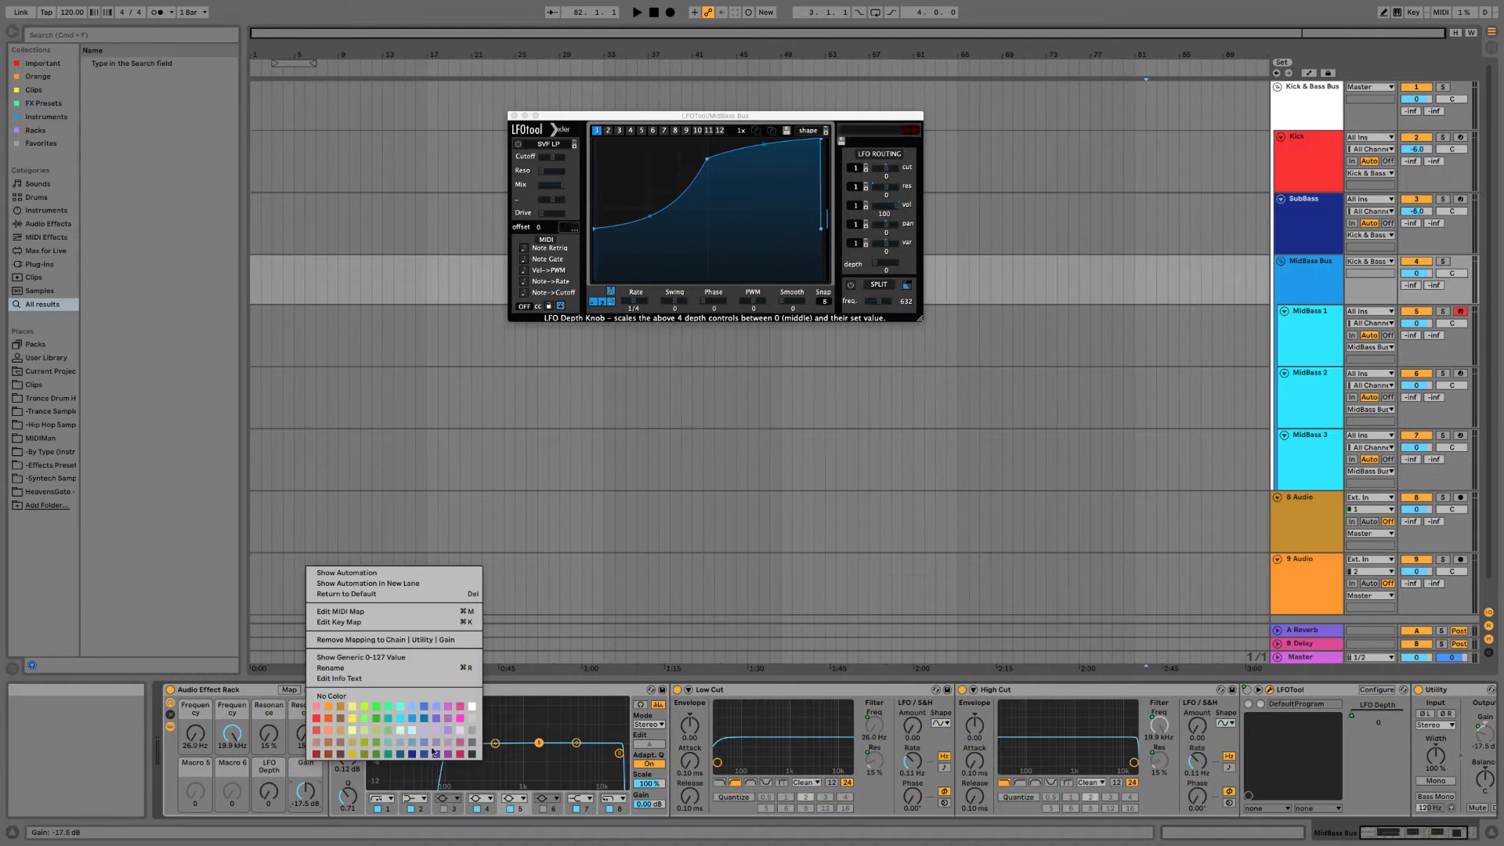
pyautogui.click(472, 755)
pyautogui.doubleClick(305, 791)
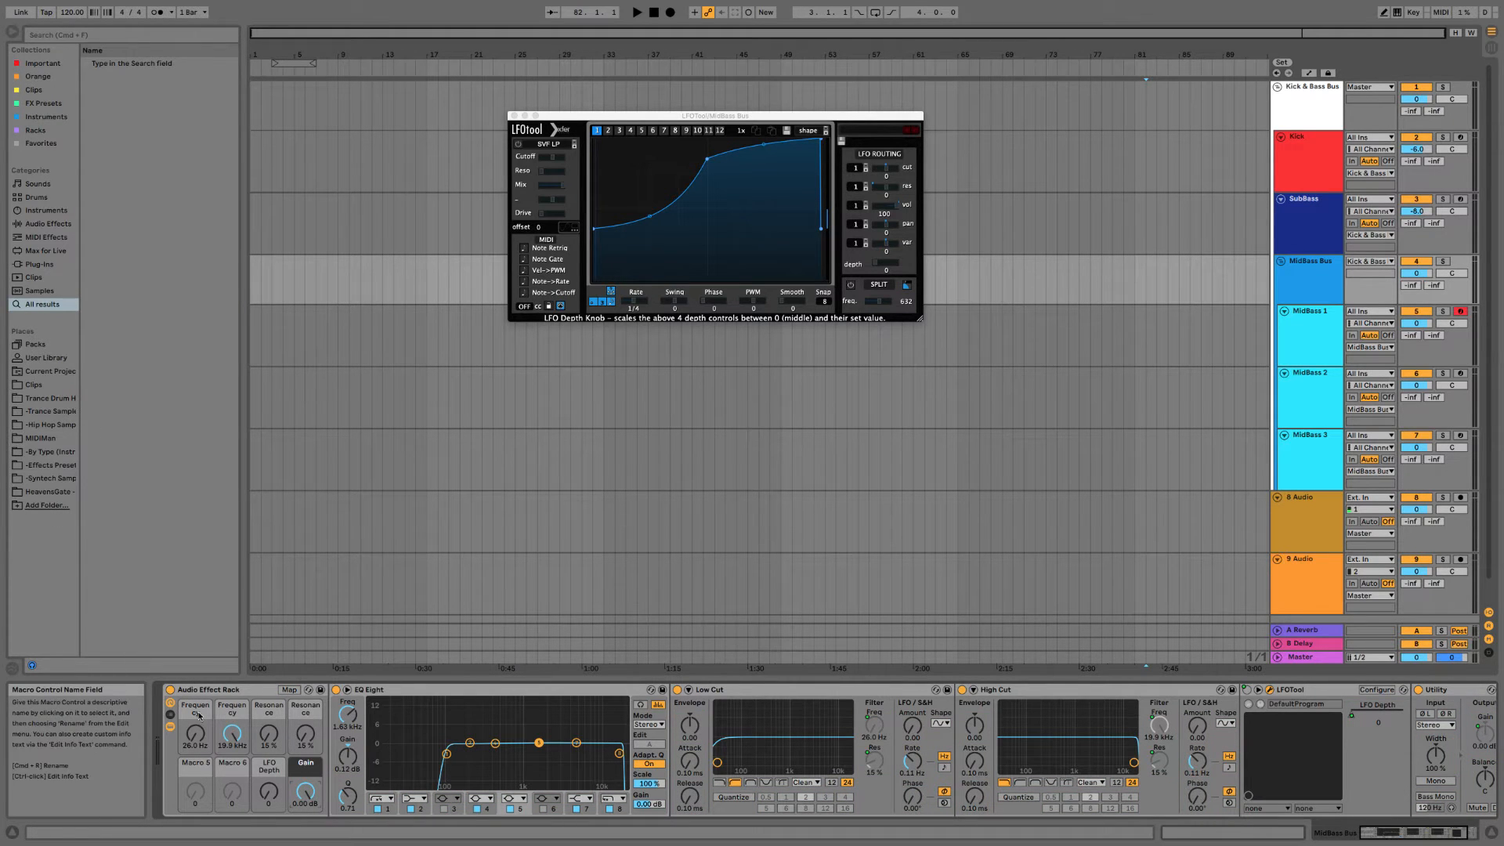
# Rename the first four macros as LowCut Freq, HighCut Freq, LowCut Reso and HighCut Reso.
pyautogui.rightClick(199, 736)
pyautogui.click(254, 618)
pyautogui.write('LowCut Freq')
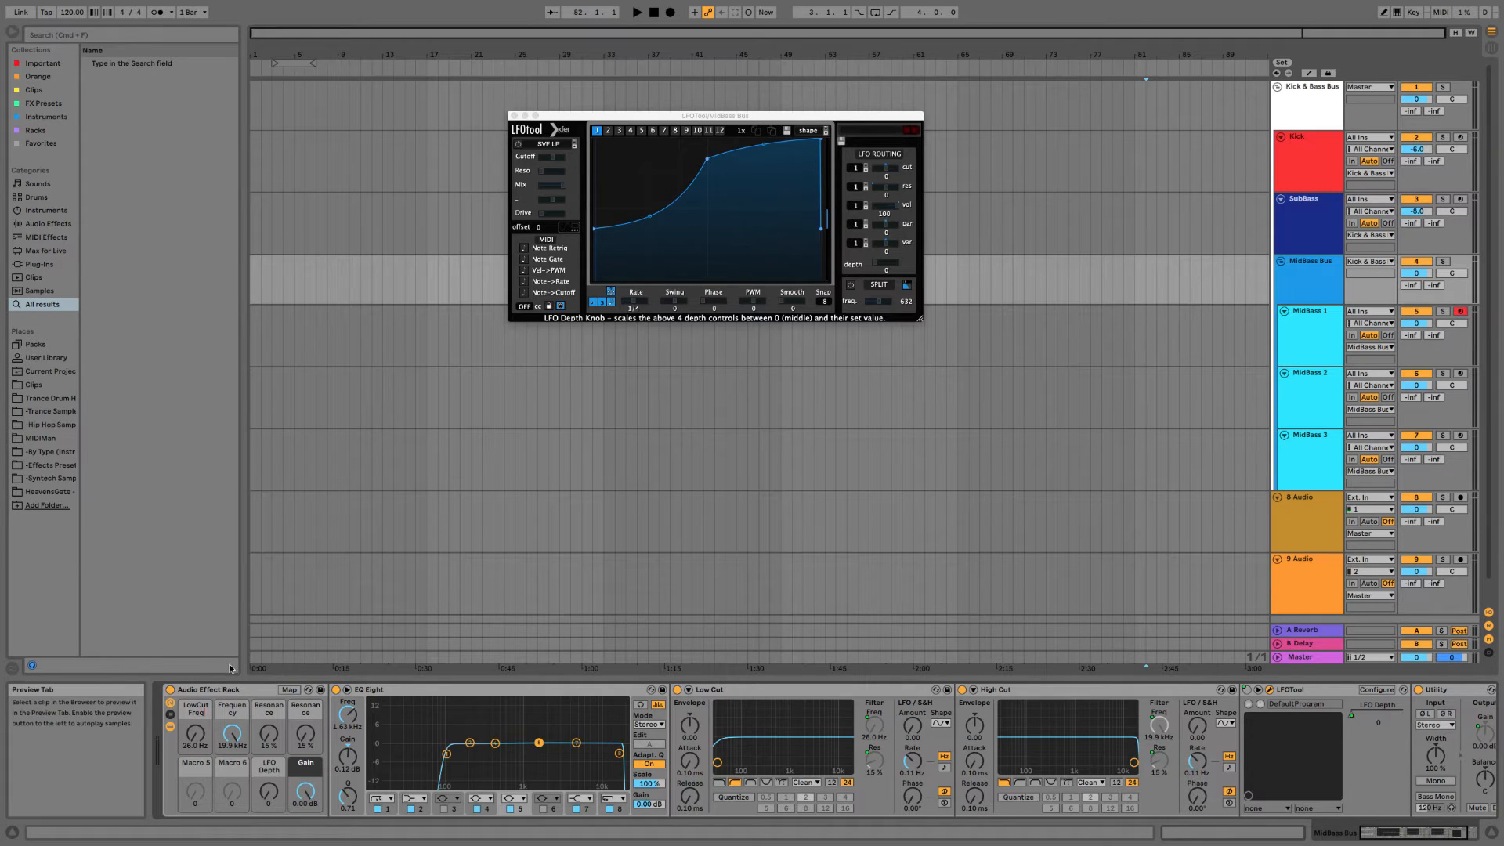
pyautogui.press('Tab')
pyautogui.write('HighCut Freq')
pyautogui.press('Tab')
pyautogui.write('Hi')
# Colour the four LowCut and HighCut macros yellow and the LFO Depth macro green.
pyautogui.rightClick(194, 715)
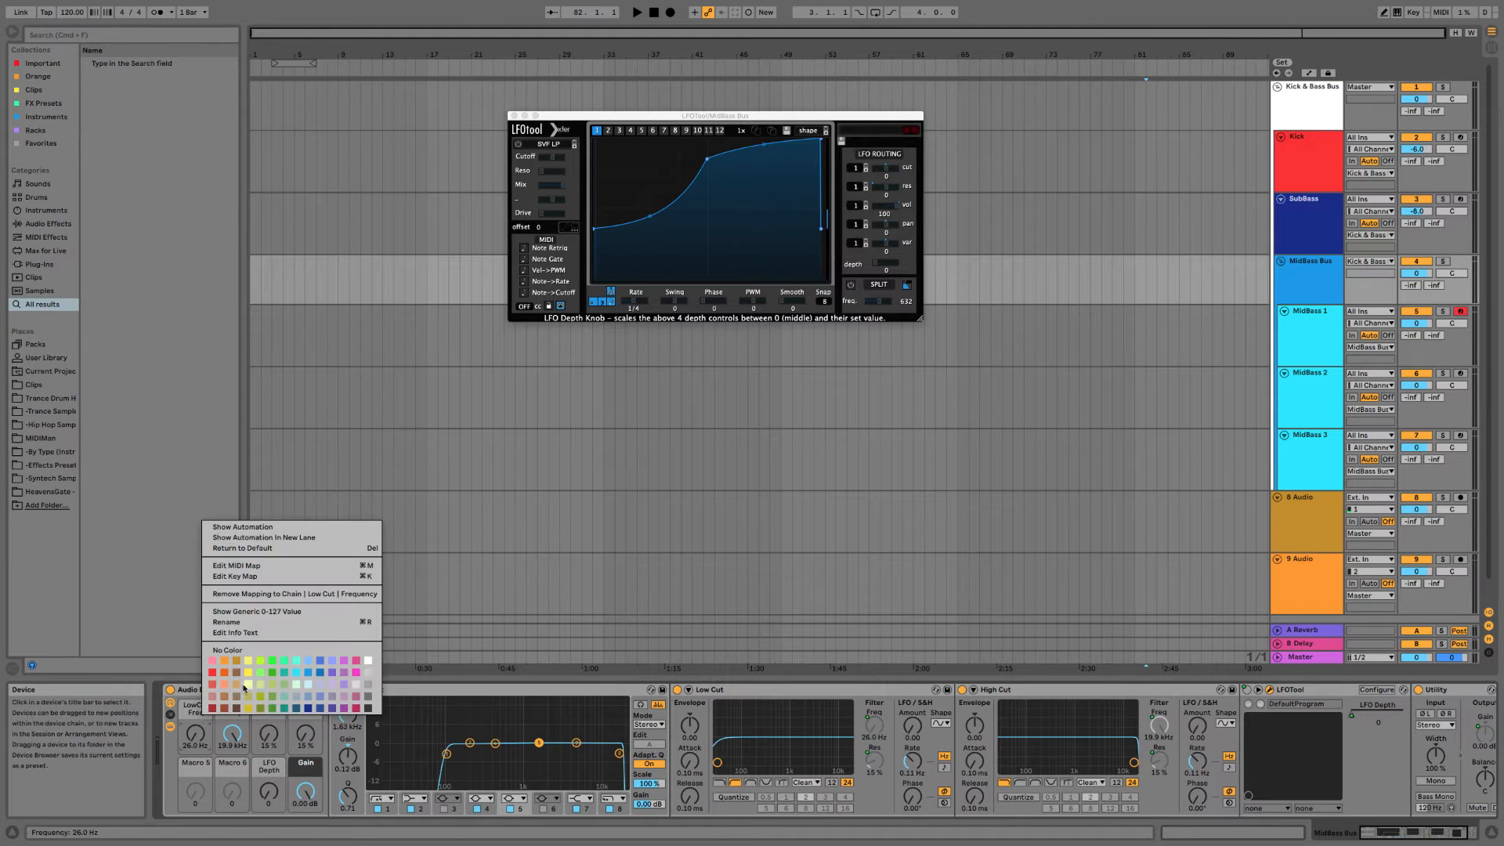
pyautogui.click(248, 672)
pyautogui.rightClick(235, 695)
pyautogui.press('Escape')
pyautogui.rightClick(232, 709)
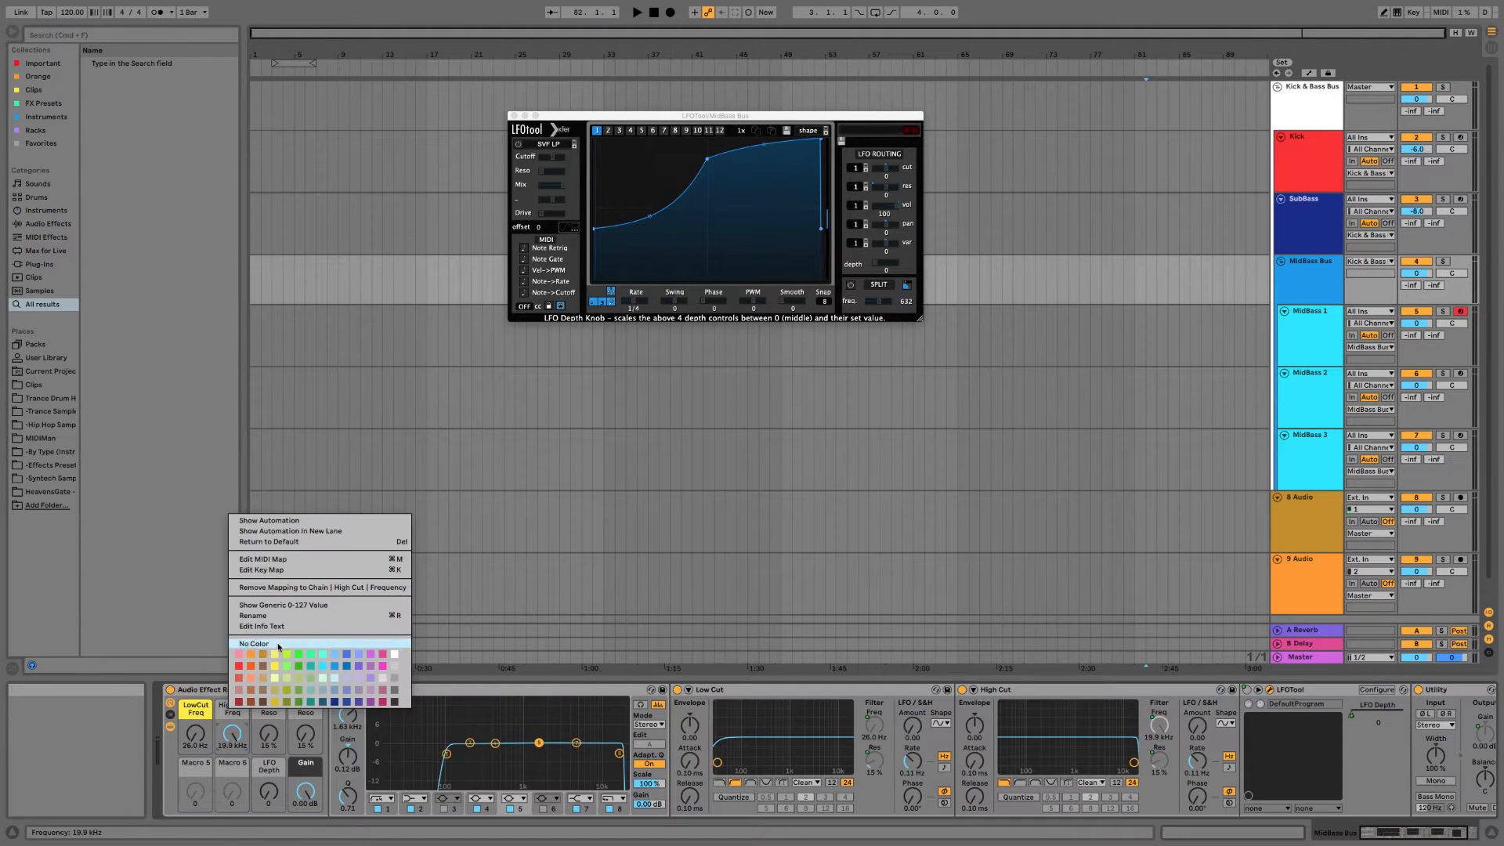
pyautogui.click(275, 662)
pyautogui.rightClick(271, 708)
pyautogui.click(316, 647)
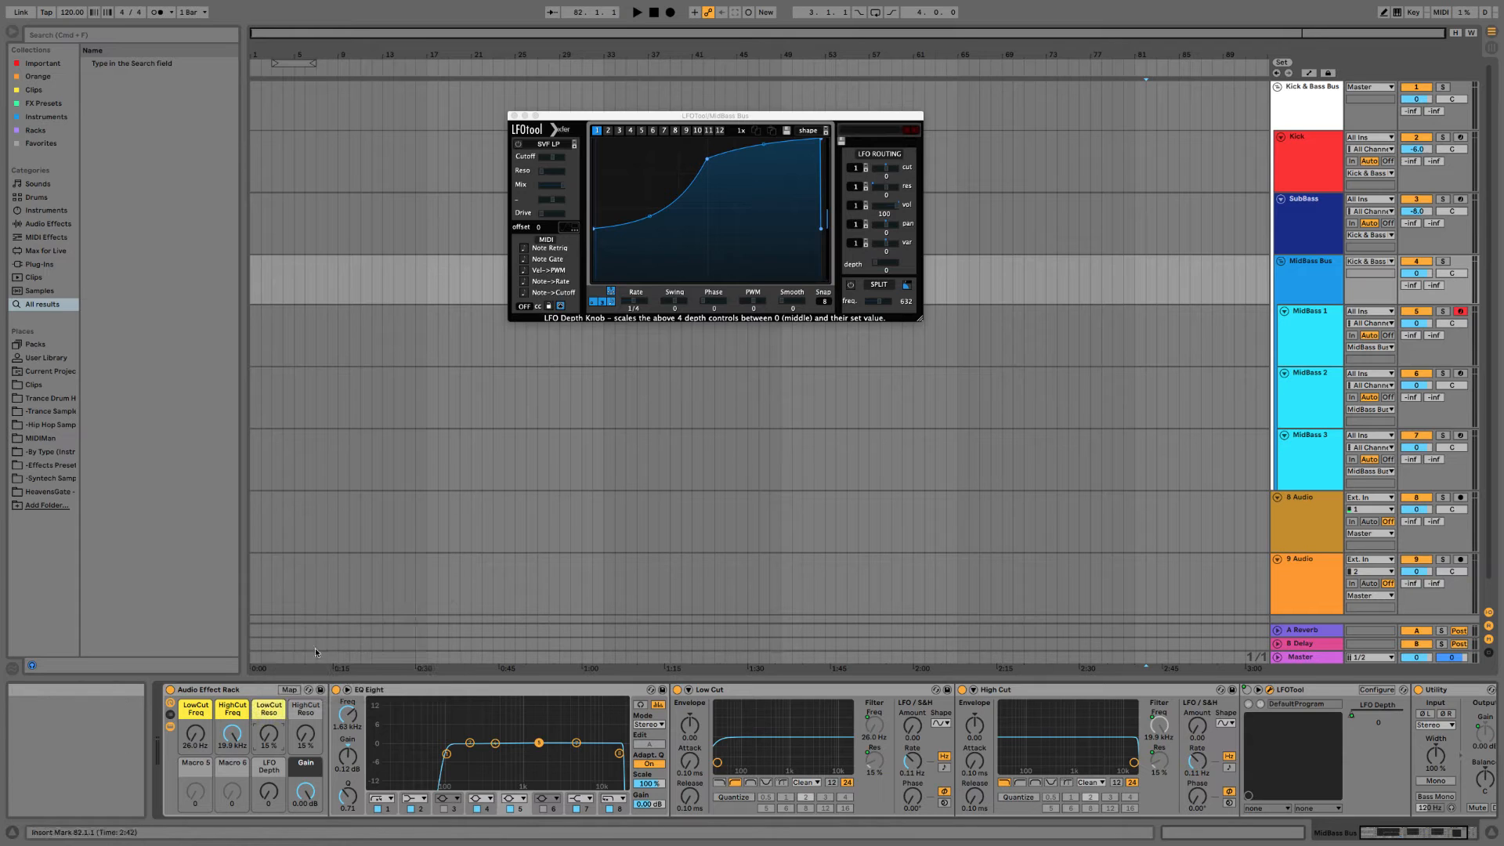
pyautogui.rightClick(304, 708)
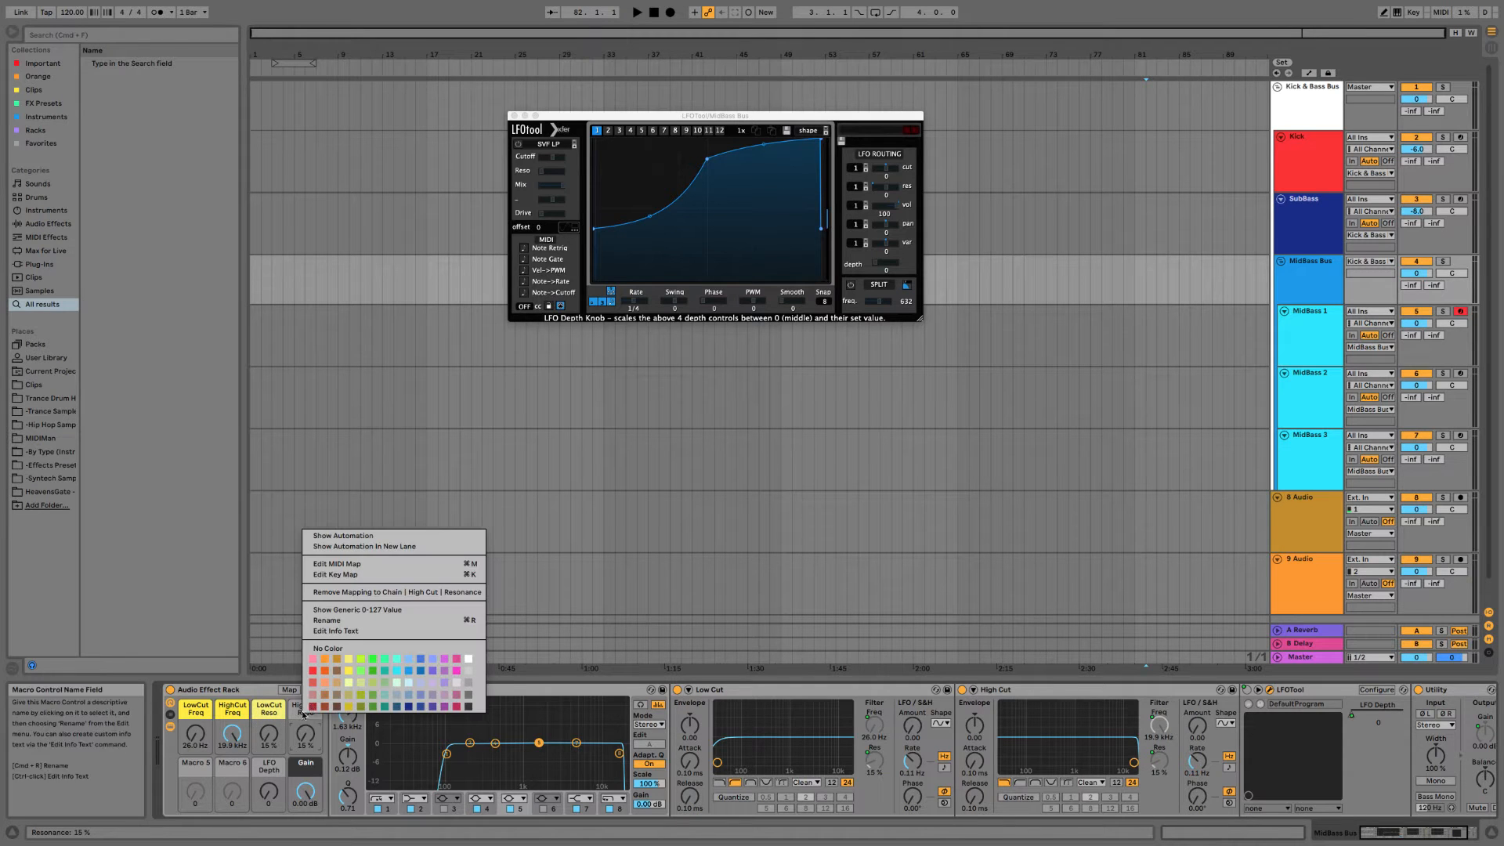
pyautogui.rightClick(264, 778)
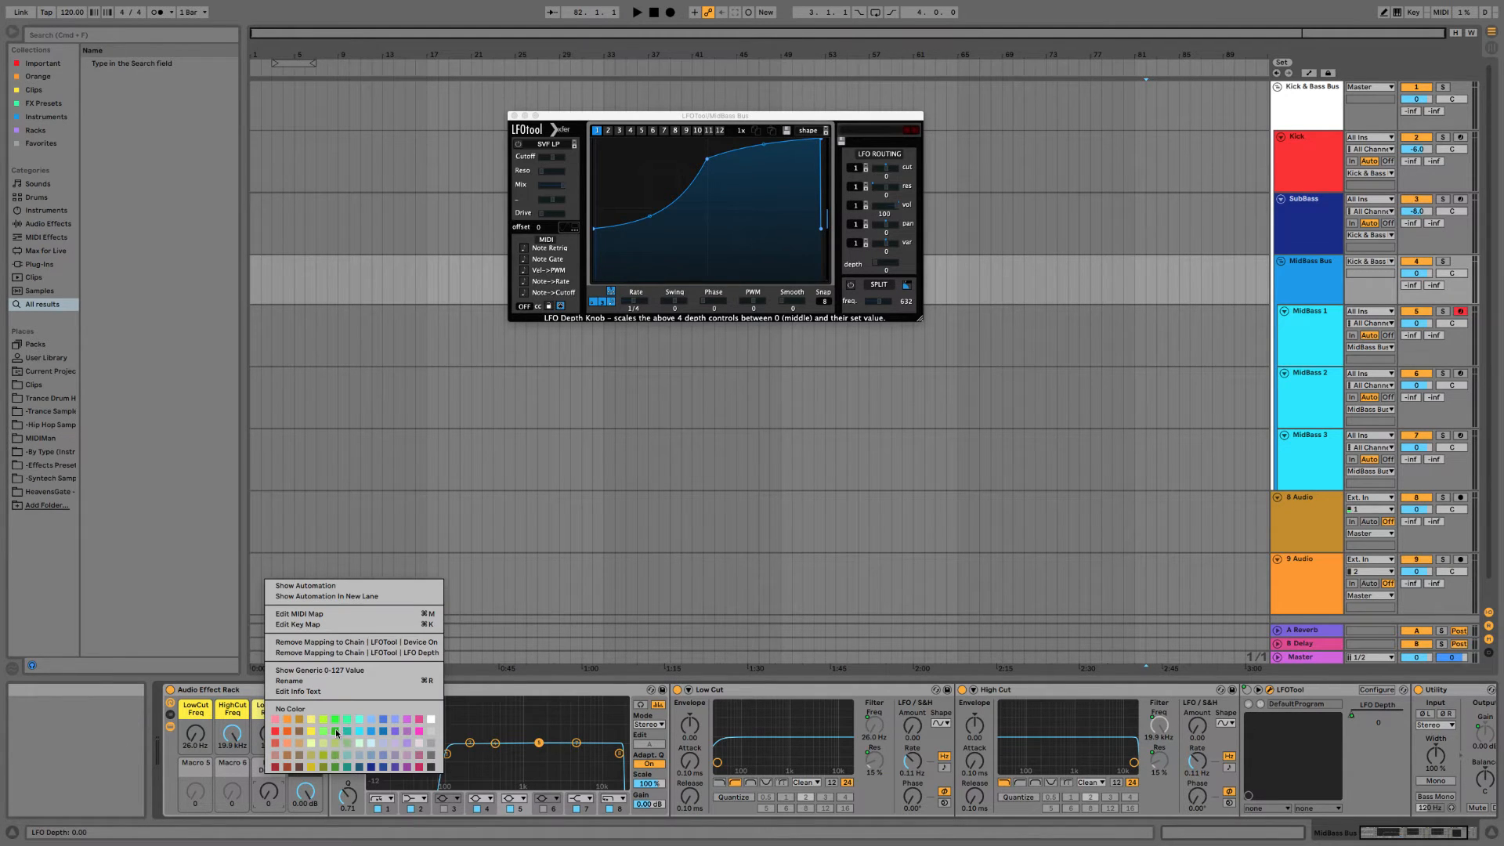
pyautogui.click(337, 732)
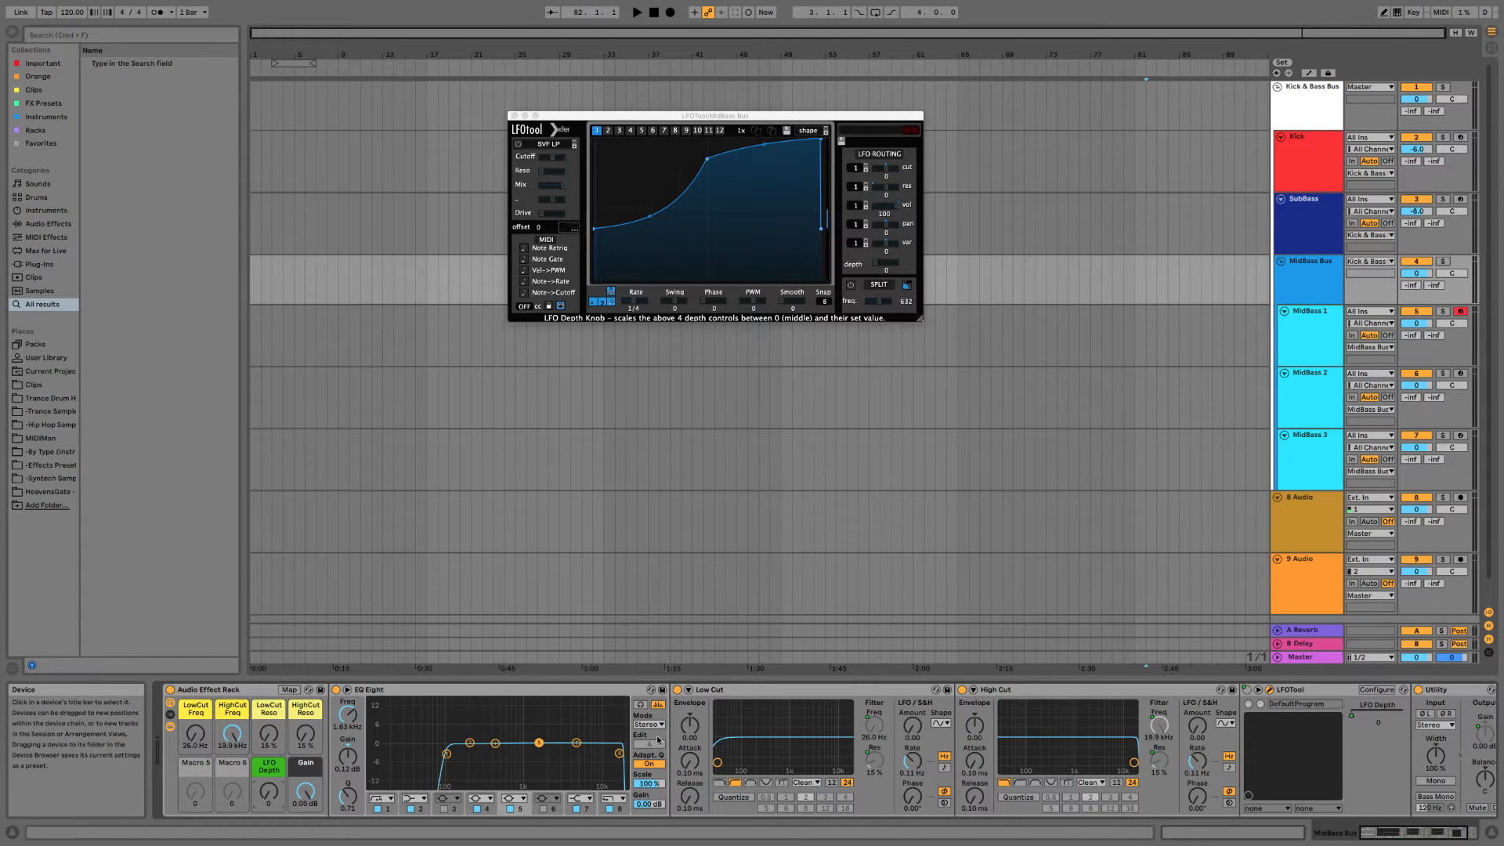
# Fold the Low Cut and High Cut devices and LFOTool's parameter area, and rename the Utility as Volume Auto and fold it.
pyautogui.doubleClick(782, 695)
pyautogui.doubleClick(782, 694)
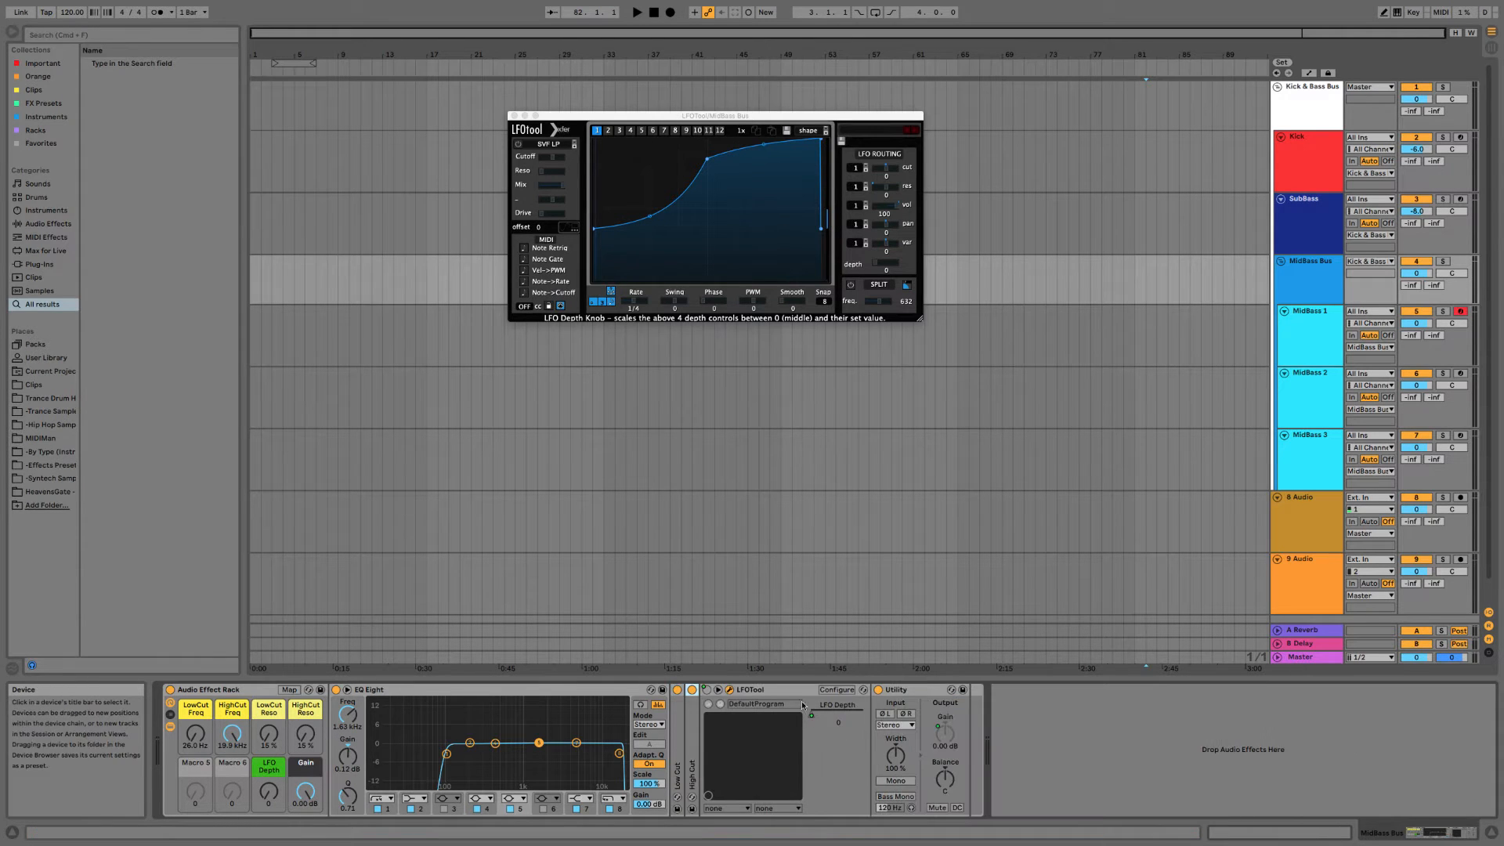
pyautogui.doubleClick(791, 692)
pyautogui.click(850, 695)
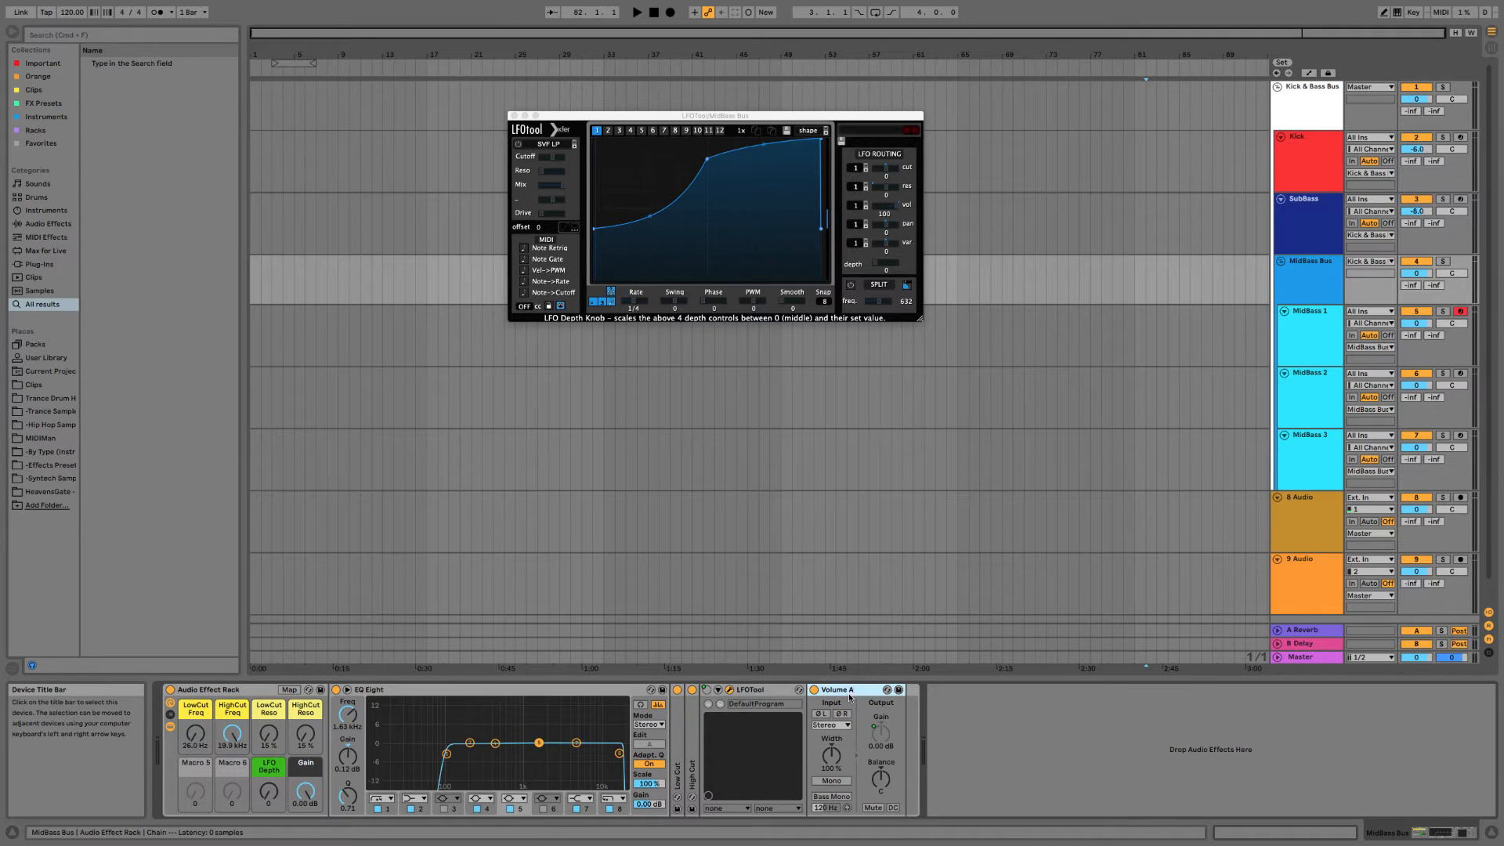
pyautogui.doubleClick(849, 695)
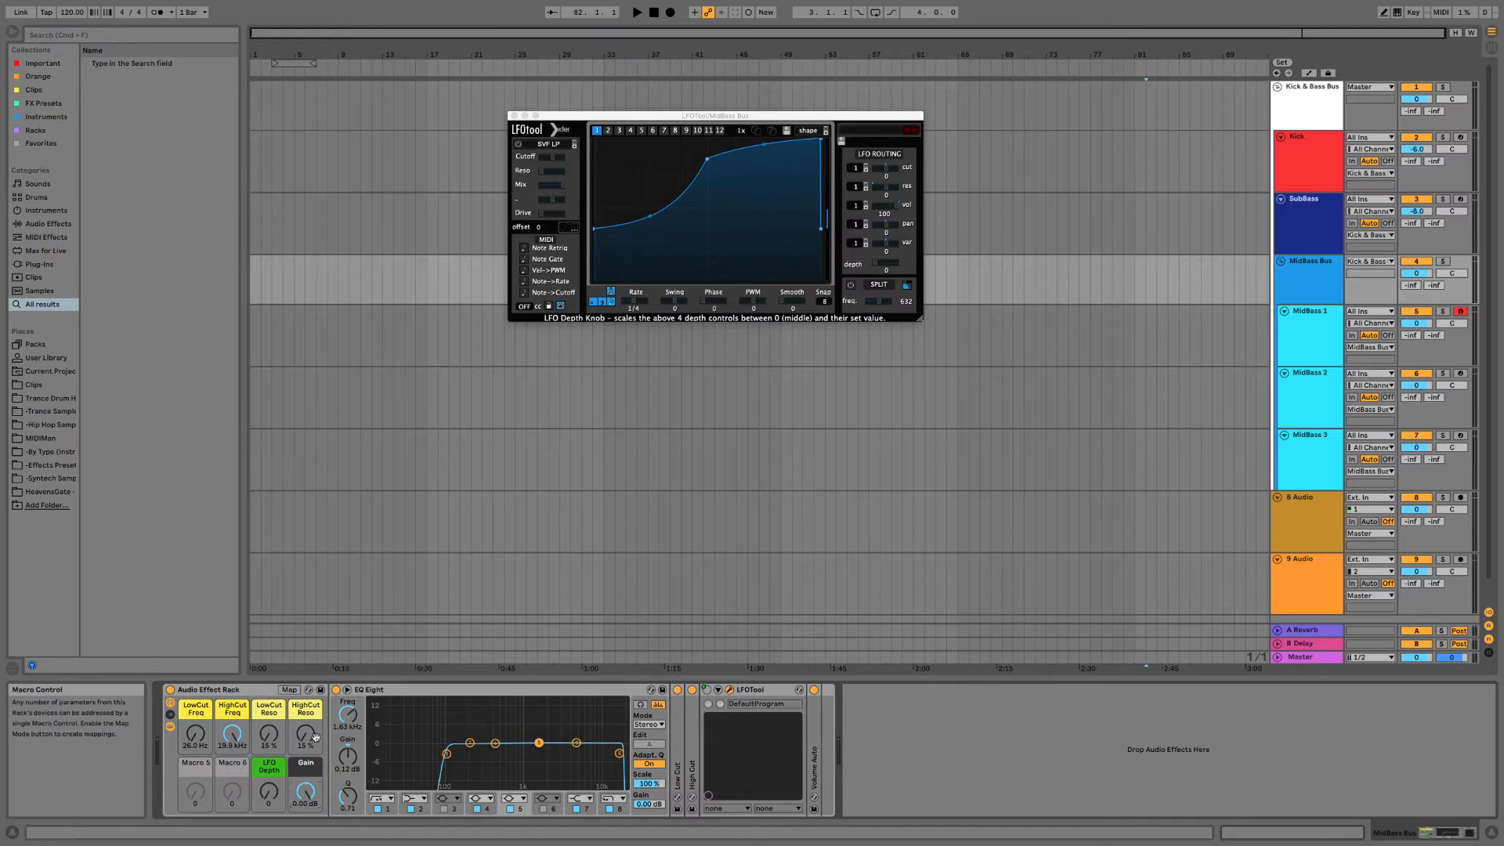
# Save the Audio Effect Rack to the User Library as TUT-LPHP+LFO+Gain and close the LFOTool plug-in window.
pyautogui.click(46, 357)
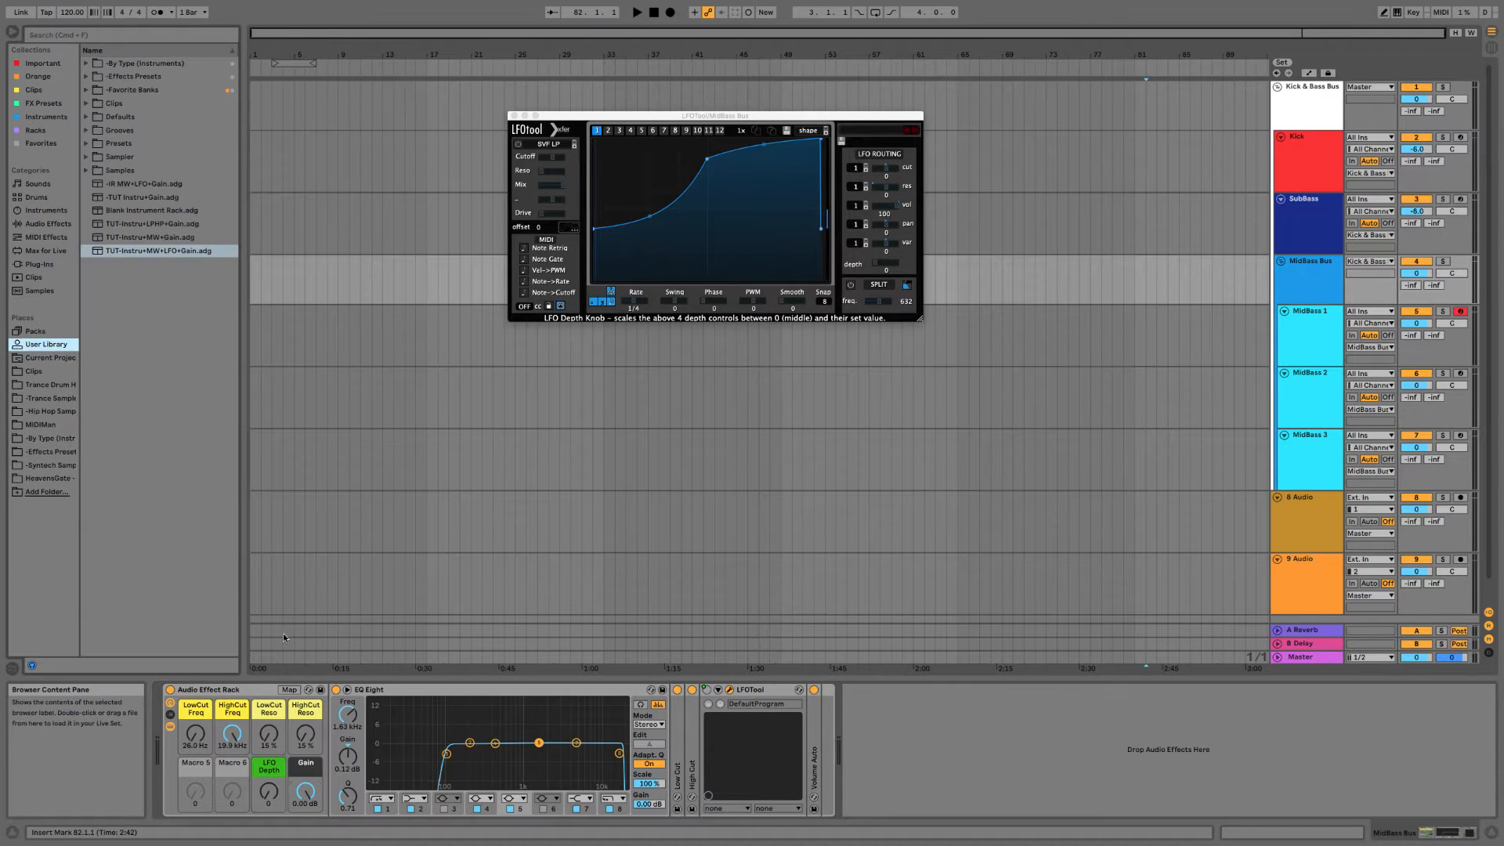
pyautogui.moveTo(208, 689); pyautogui.dragTo(156, 437)
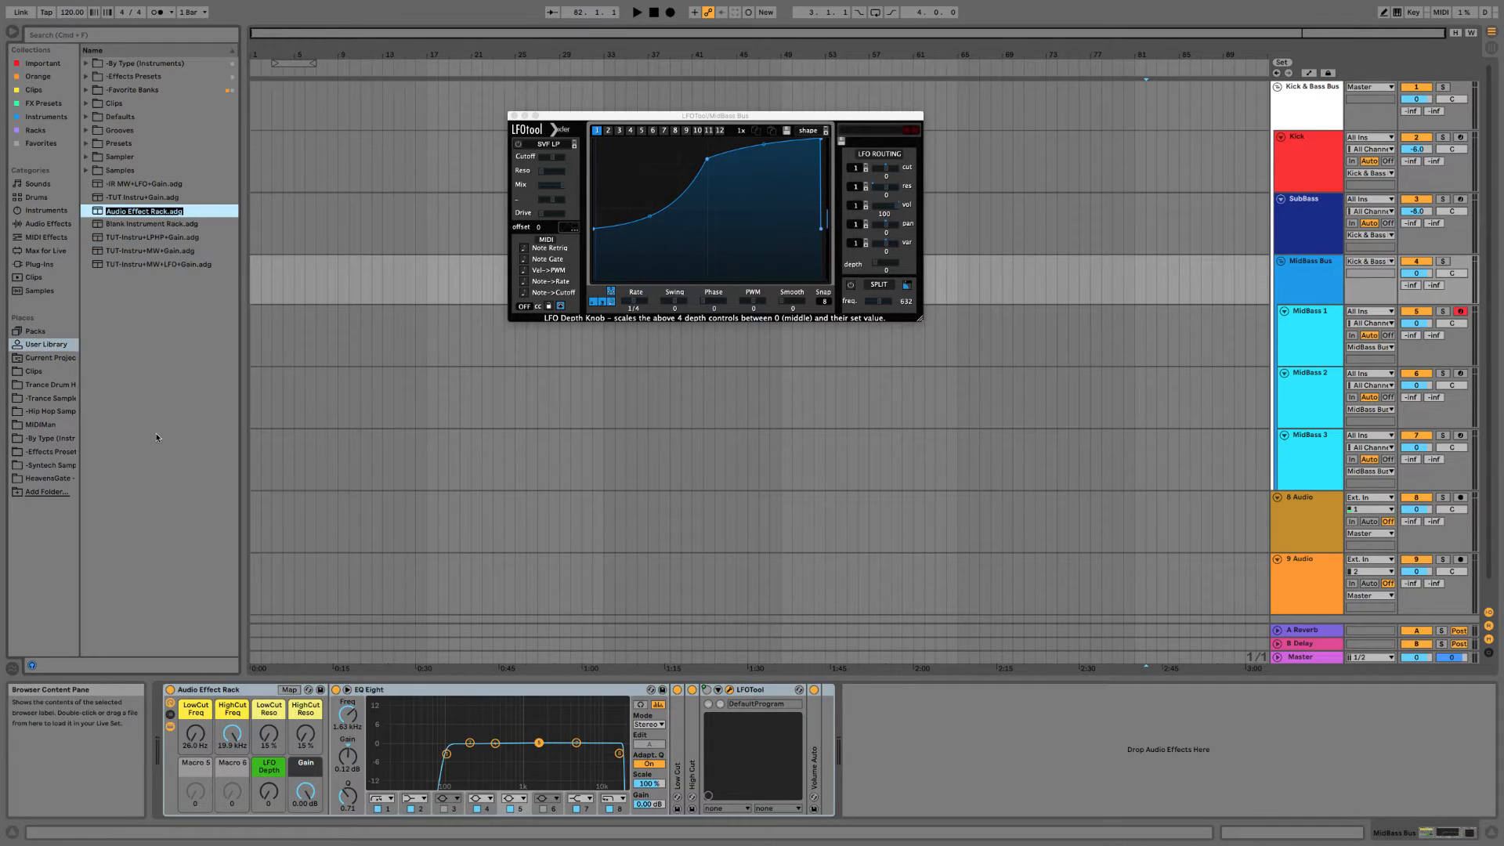
pyautogui.write('TUT-LPHP+LFO+Gain')
pyautogui.press('Return')
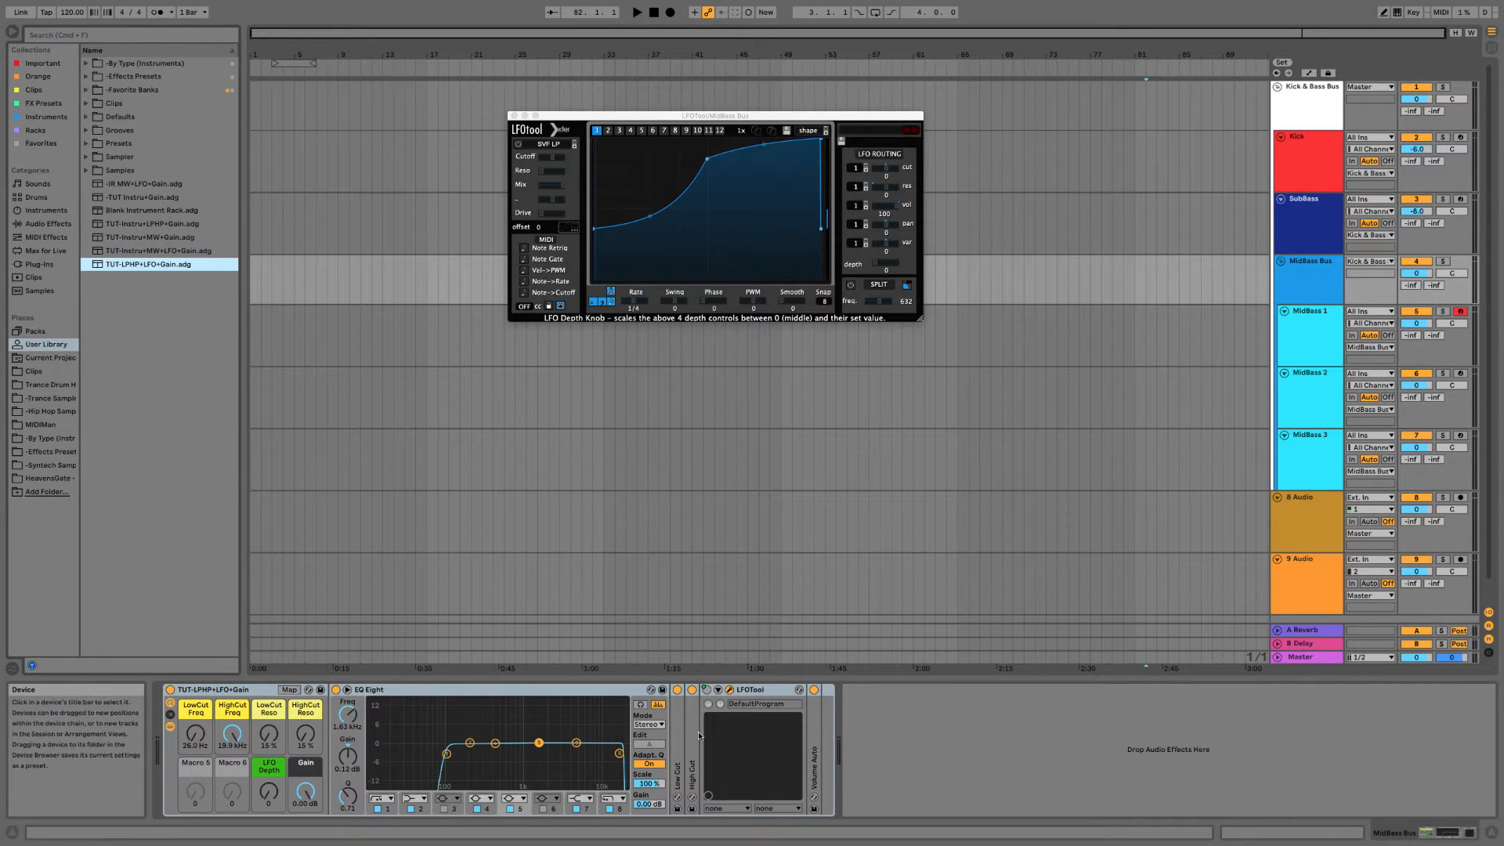
pyautogui.click(1311, 282)
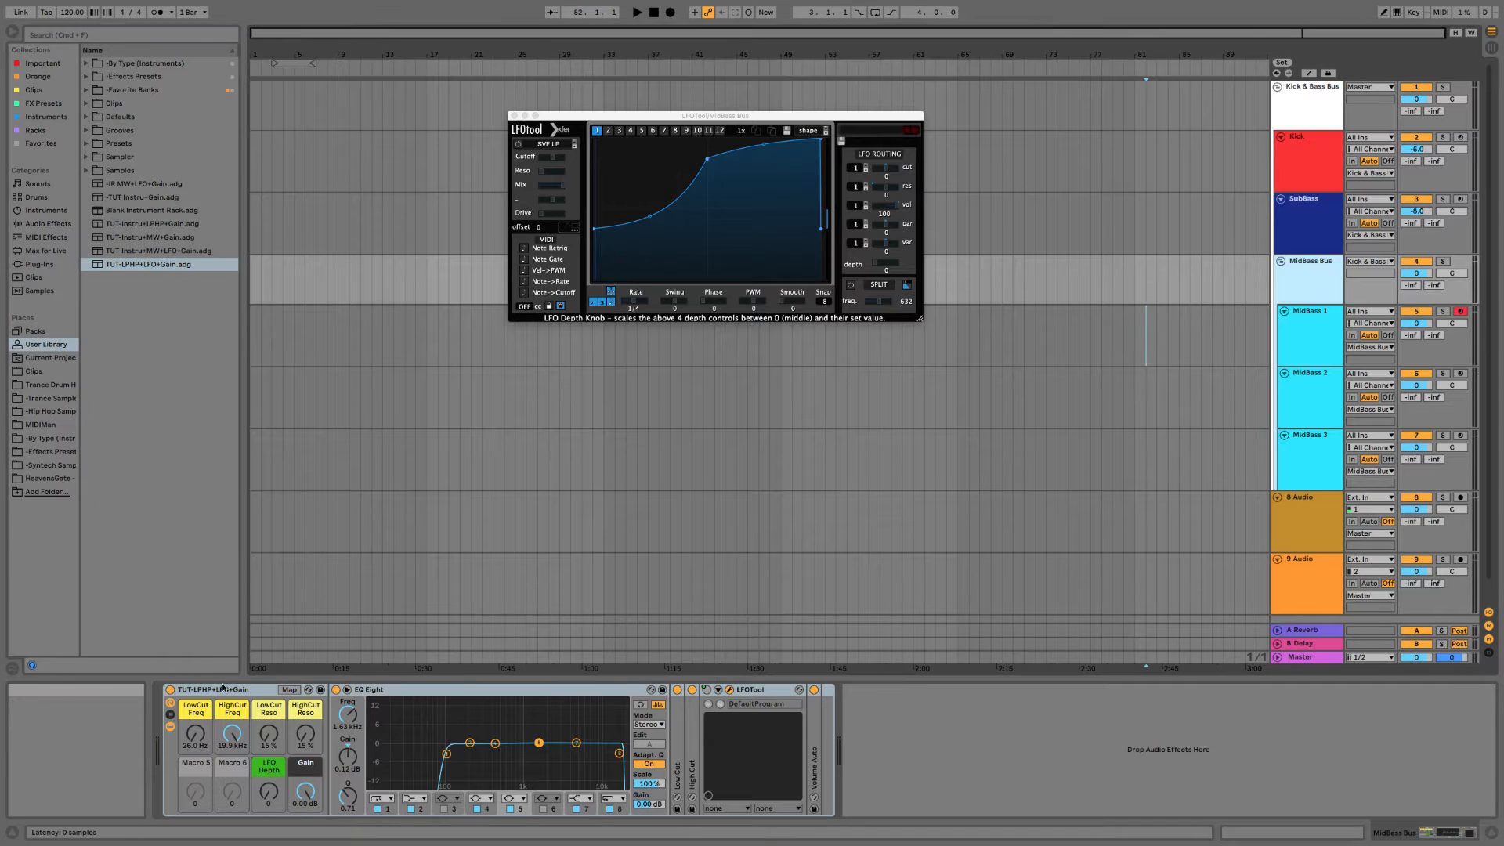
pyautogui.click(513, 115)
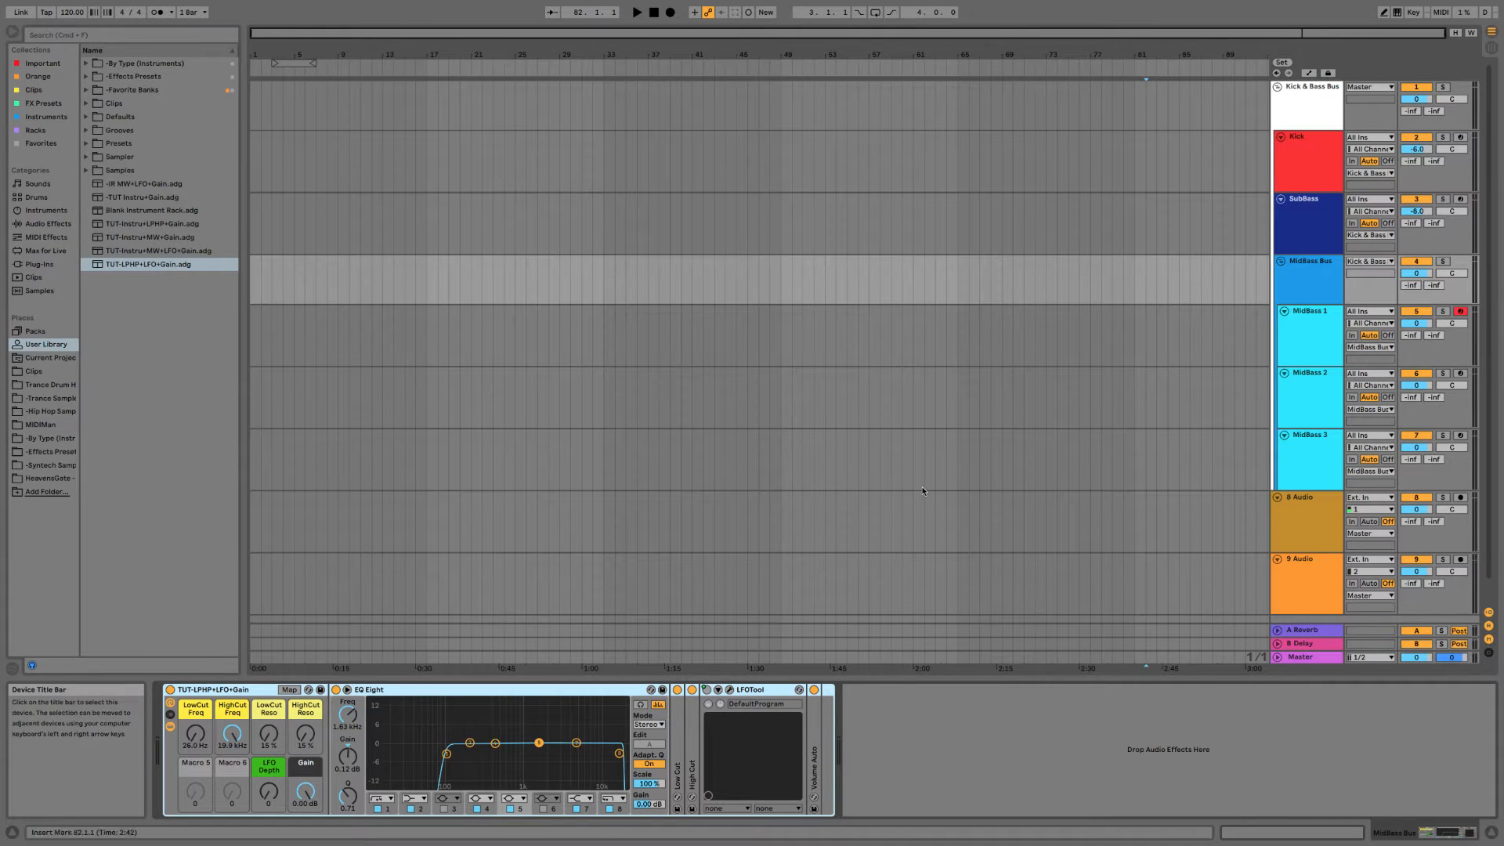
# Review the device chains of the MidBass Bus, the MidBass tracks, SubBass and Kick.
pyautogui.click(1325, 291)
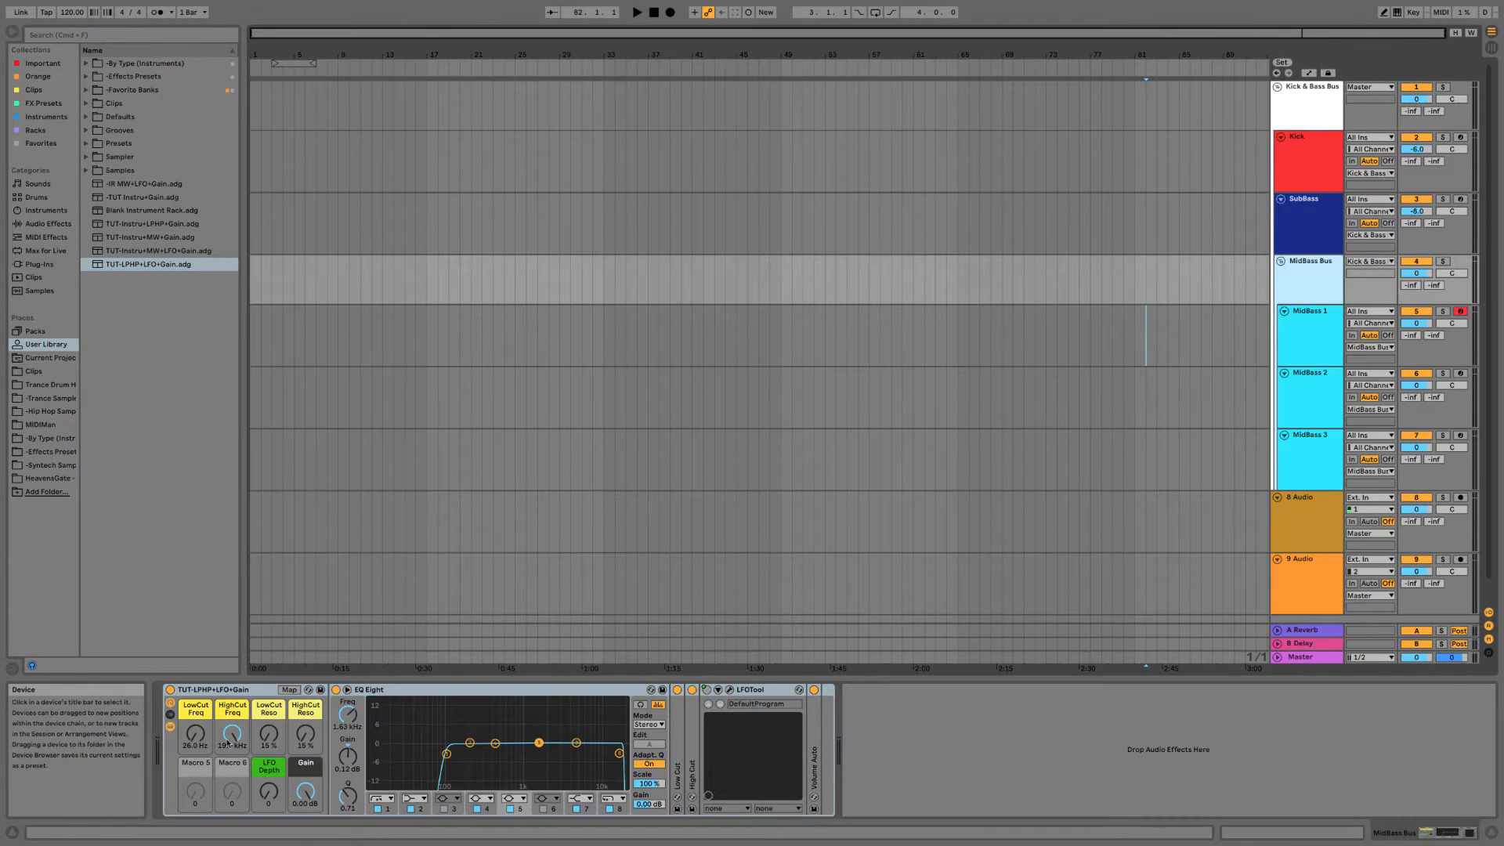
pyautogui.click(1321, 344)
pyautogui.click(1299, 398)
pyautogui.click(1300, 434)
pyautogui.click(1303, 339)
pyautogui.click(1306, 275)
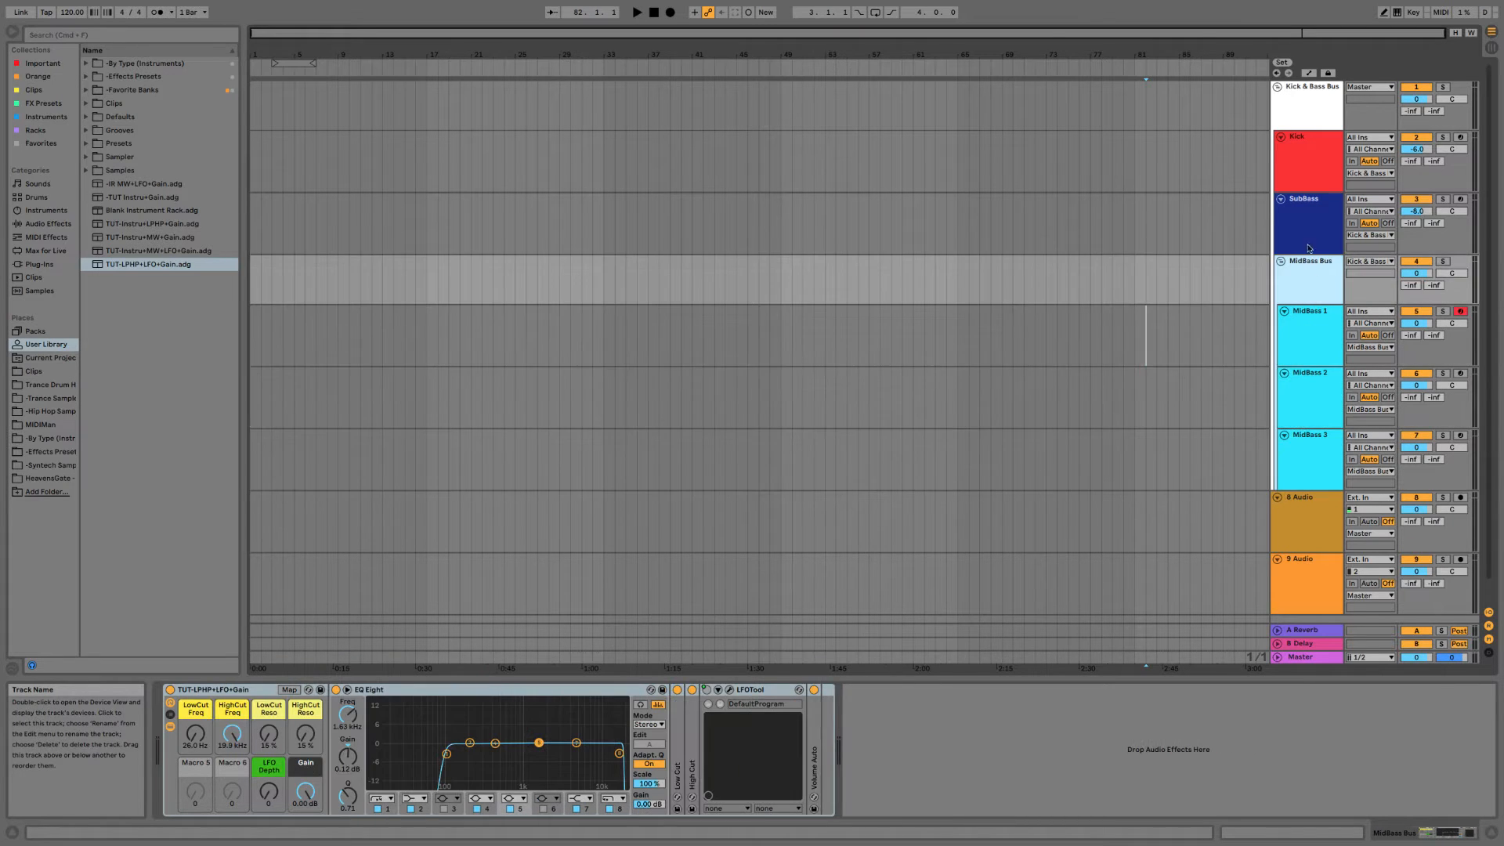
pyautogui.click(1300, 215)
pyautogui.click(1300, 163)
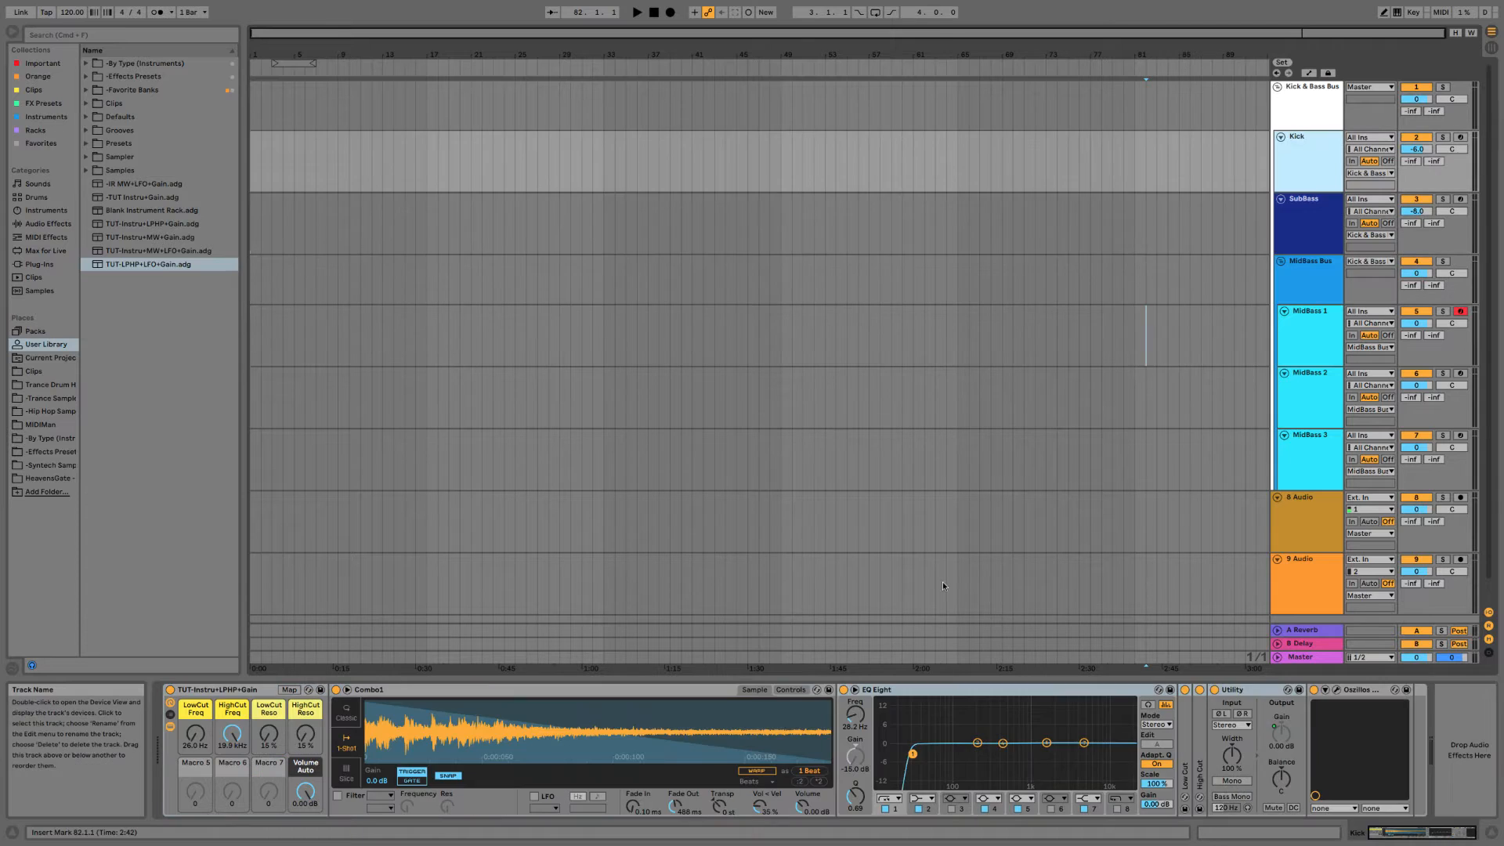
# Copy the oscilloscope plug-in from the SubBass track to the end of the MidBass Bus device chain.
pyautogui.press('Down')
pyautogui.click(1052, 691)
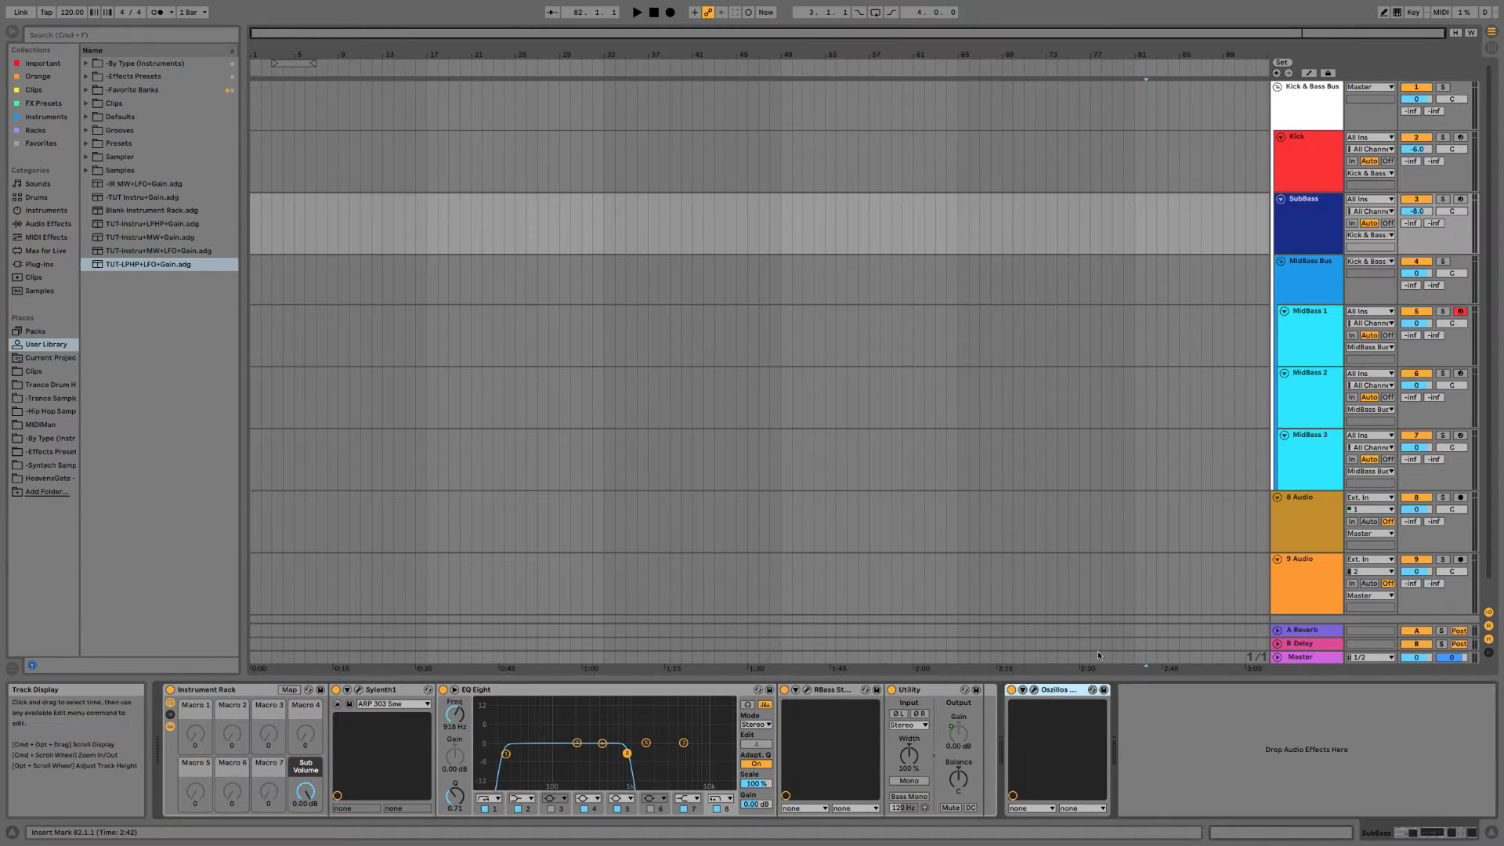
pyautogui.click(1287, 298)
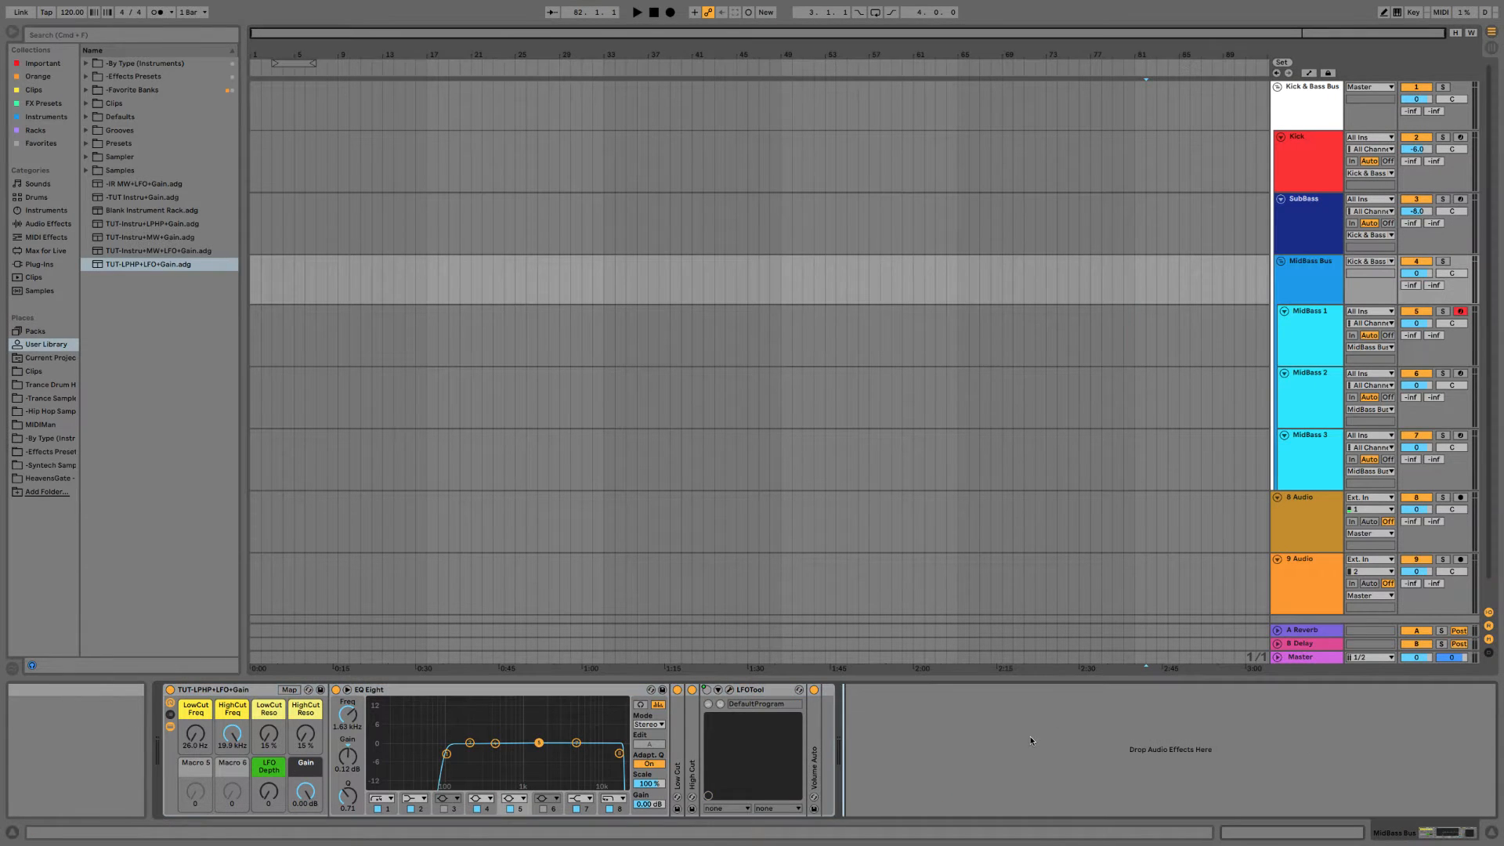
pyautogui.press('super+v')
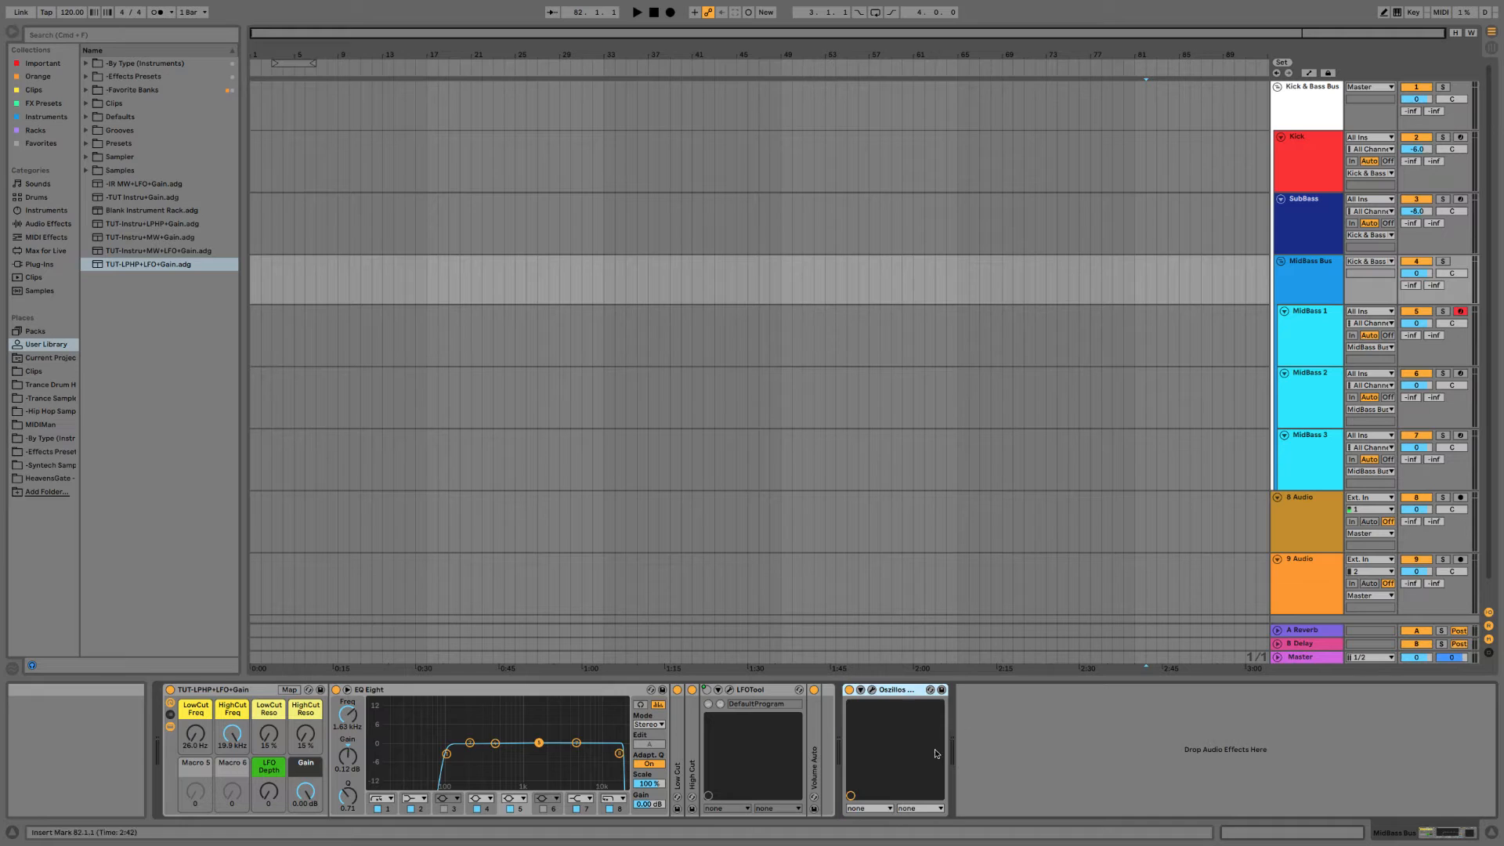
# Set the MidBass Bus trace colour in its oscilloscope plug-in to light blue and close the plug-in window.
pyautogui.click(871, 690)
pyautogui.click(633, 301)
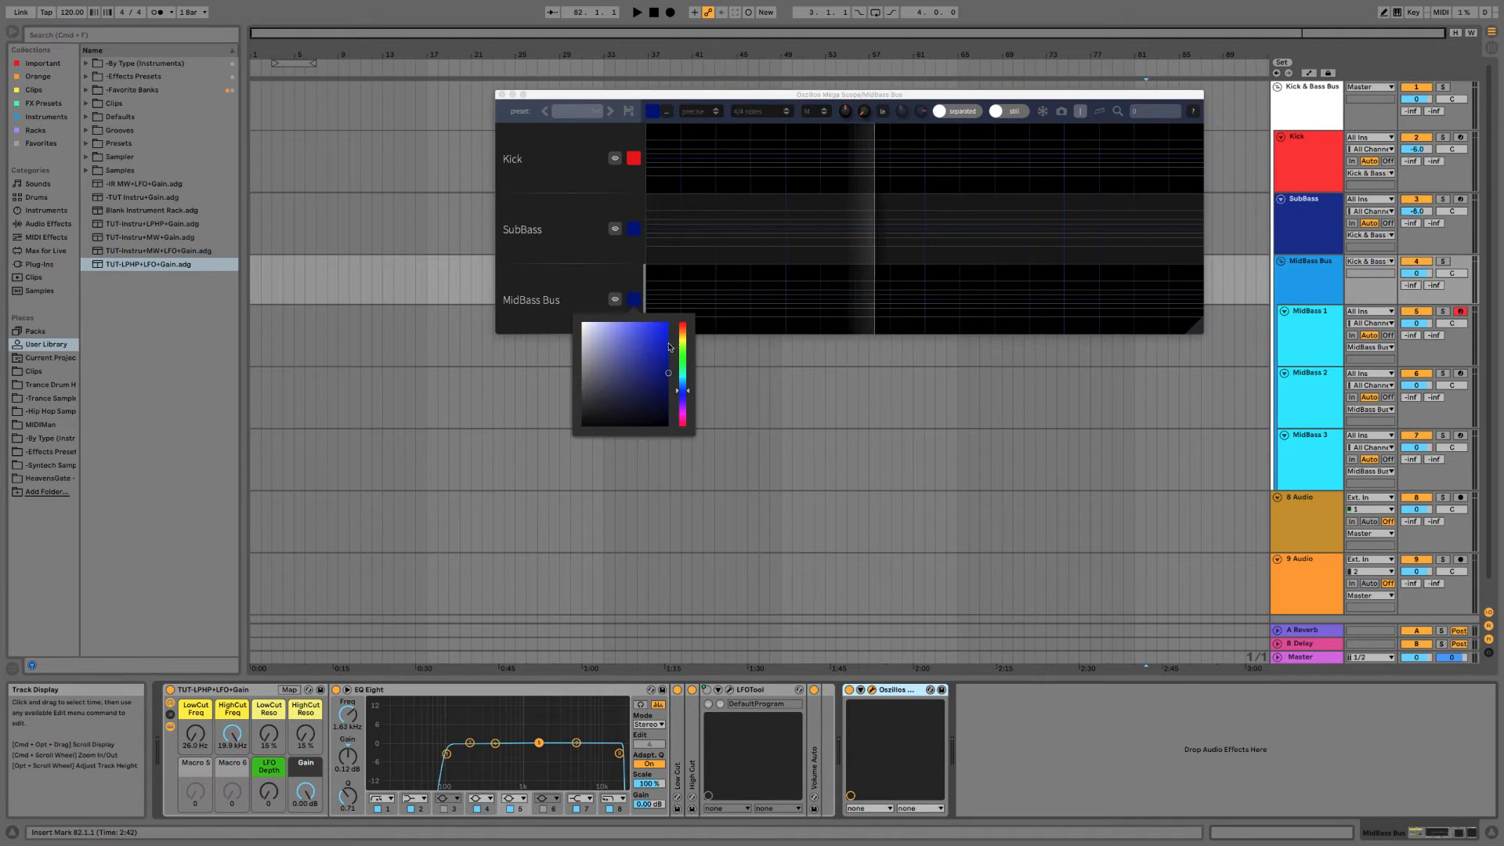
pyautogui.moveTo(682, 386); pyautogui.dragTo(669, 321)
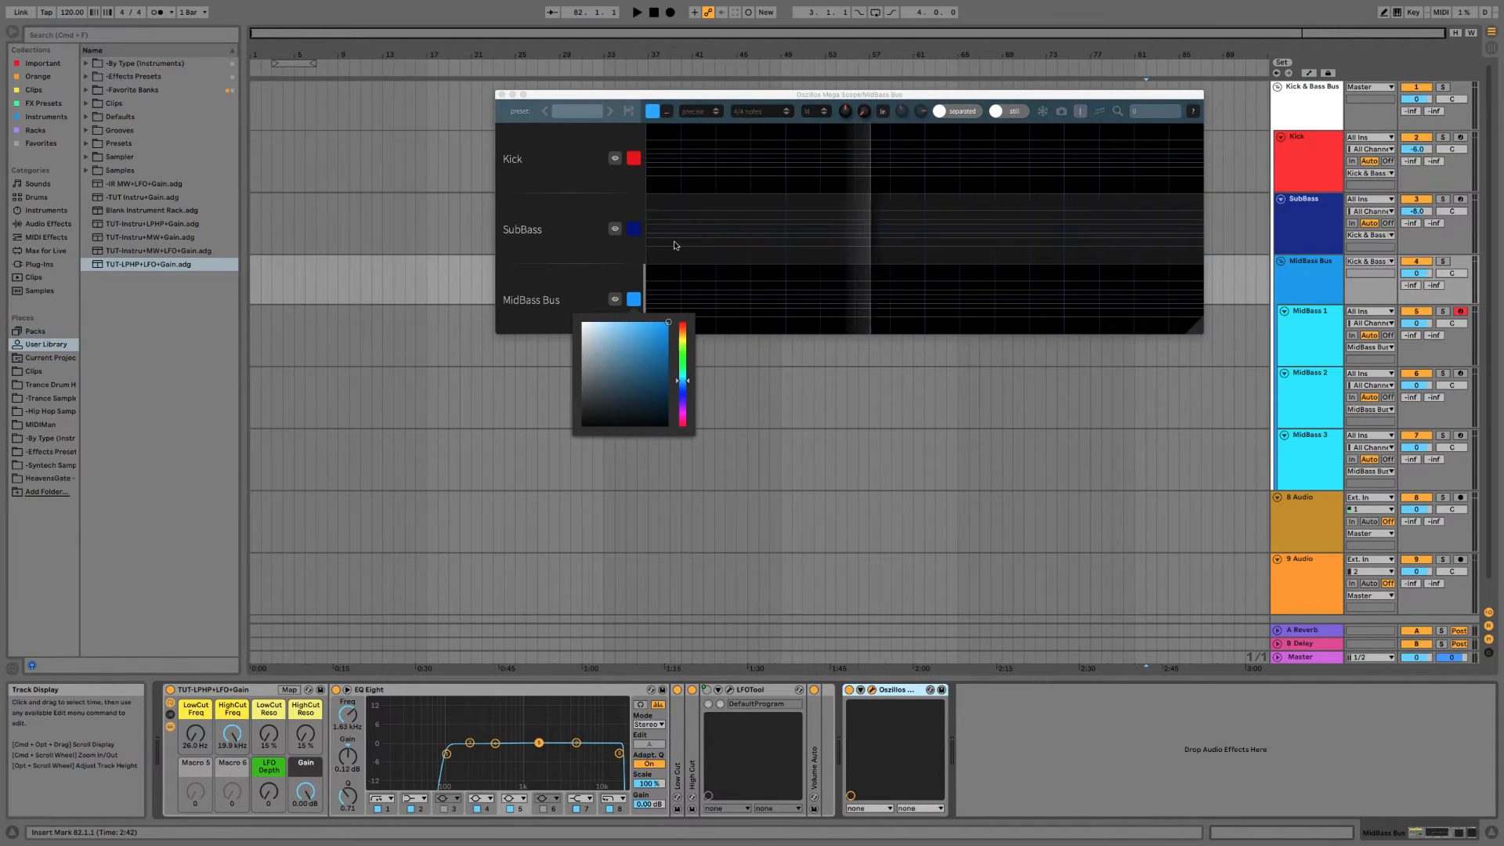
pyautogui.click(649, 165)
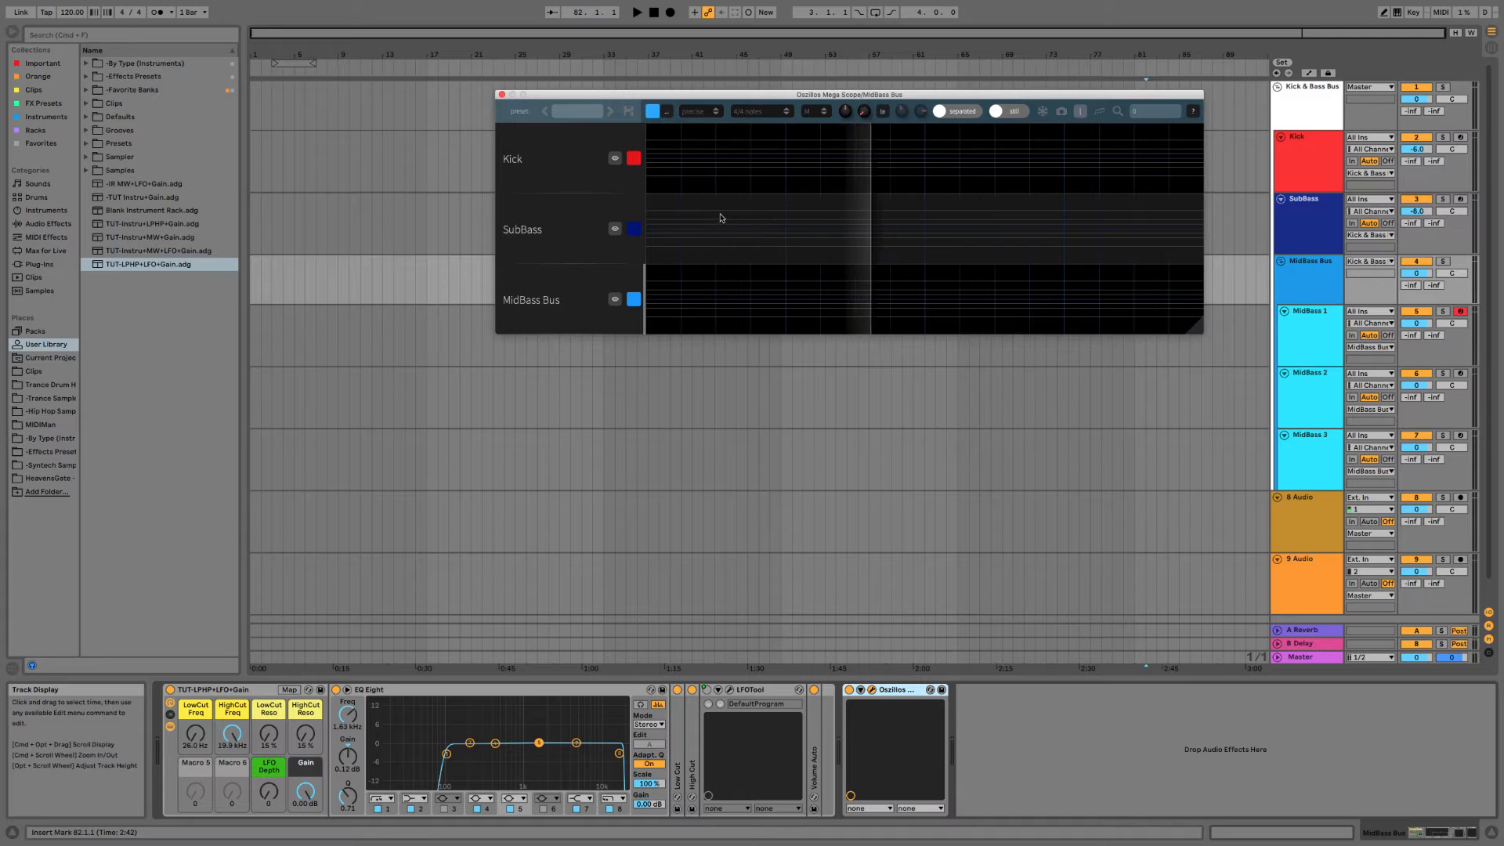
pyautogui.click(501, 95)
# Set the Kick & Bass Bus trace in its oscilloscope plug-in to white, move it above Kick, and close the plug-in window.
pyautogui.click(1302, 93)
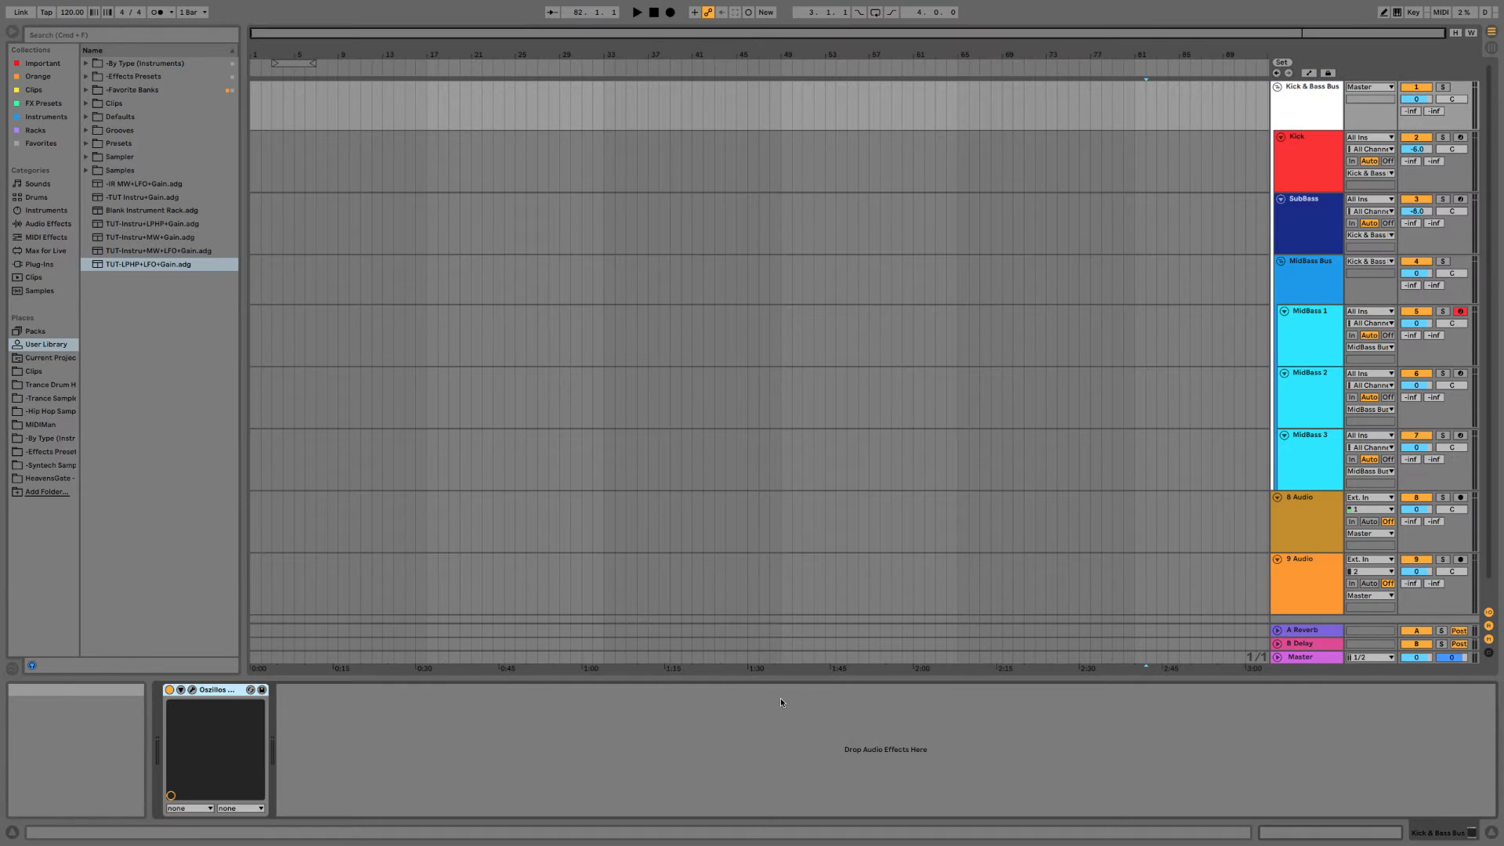
pyautogui.click(192, 690)
pyautogui.click(633, 308)
pyautogui.moveTo(646, 341); pyautogui.dragTo(556, 148)
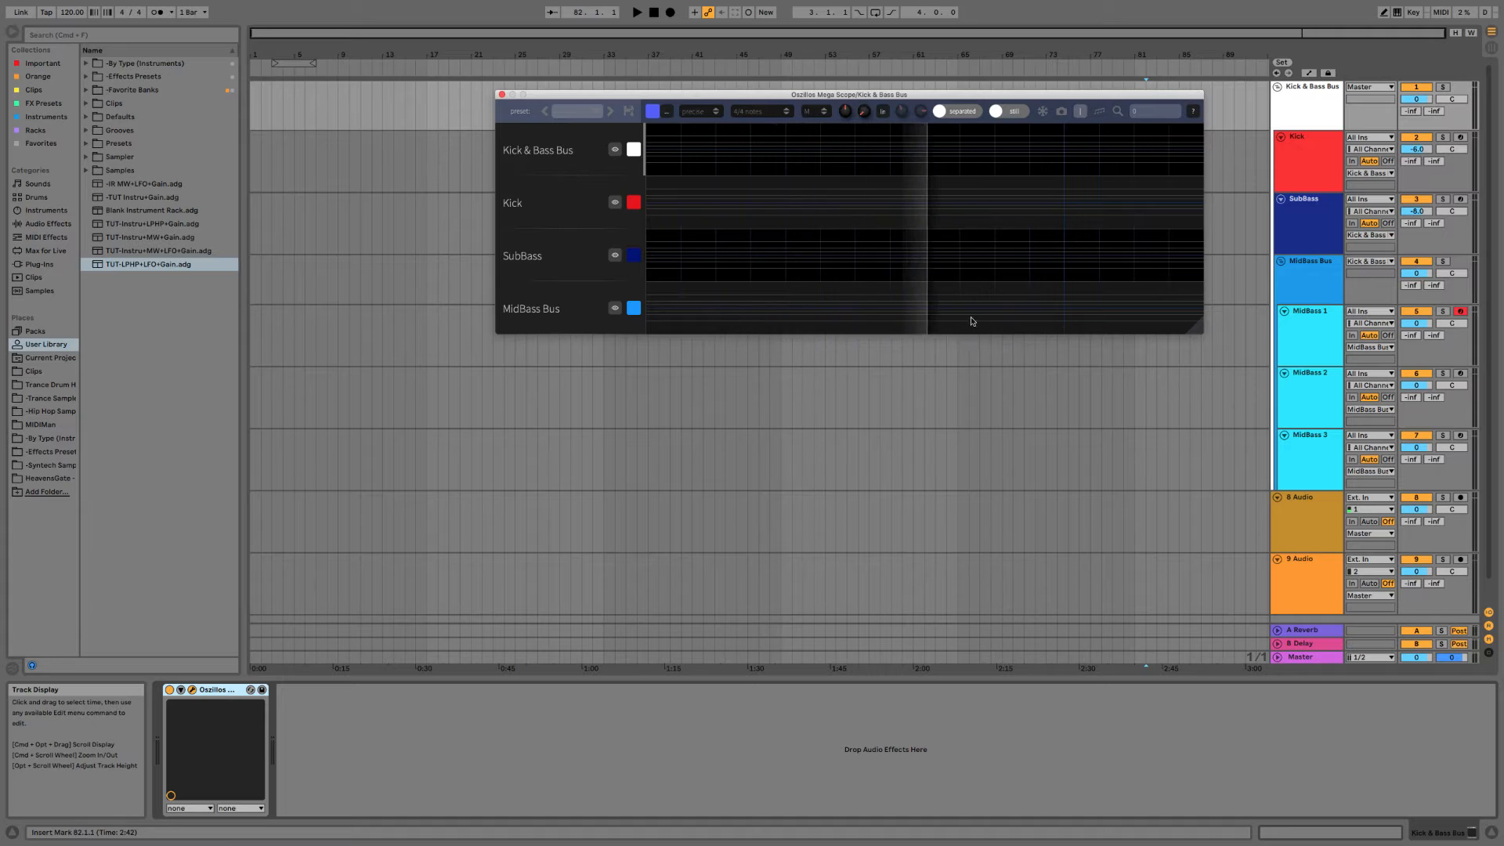
pyautogui.click(502, 94)
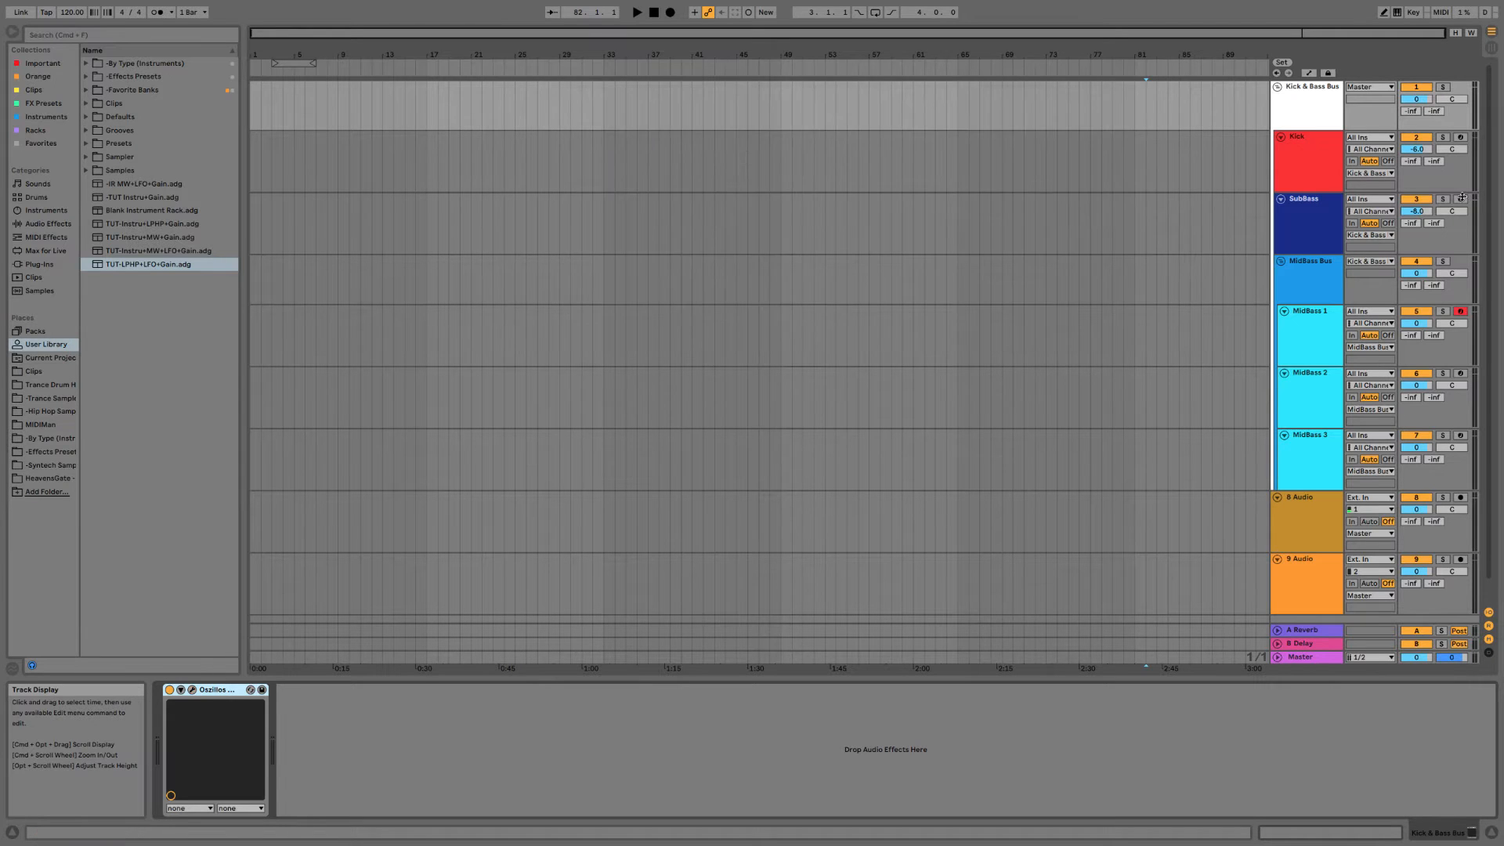
# Fold the Kick & Bass Bus group and delete the two unused audio tracks below it.
pyautogui.doubleClick(1340, 118)
pyautogui.click(1308, 107)
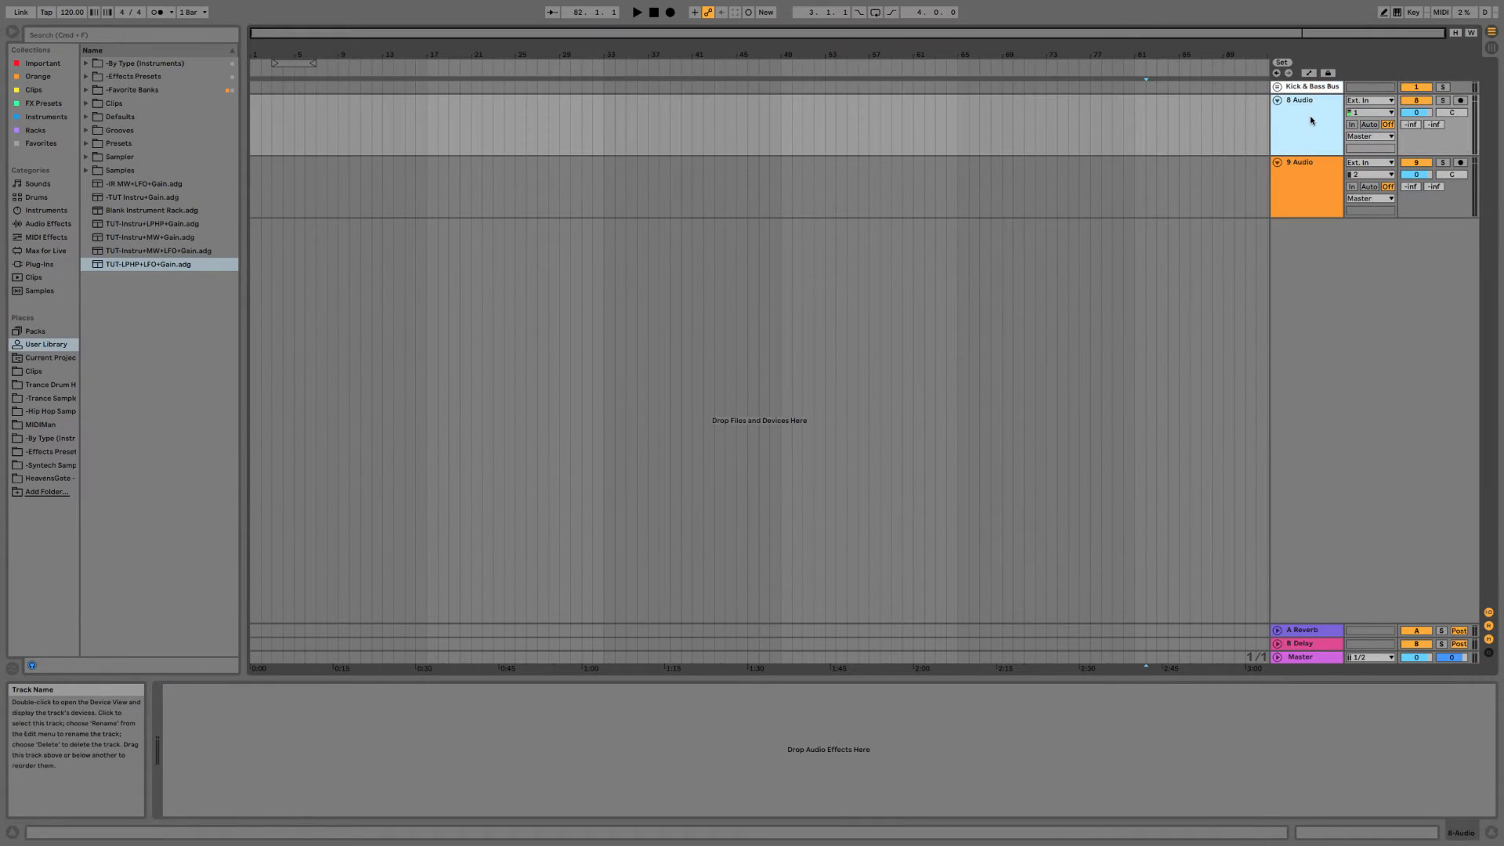
pyautogui.click(1317, 90)
pyautogui.press('u')
pyautogui.press('u')
pyautogui.click(1314, 118)
pyautogui.rightClick(1310, 168)
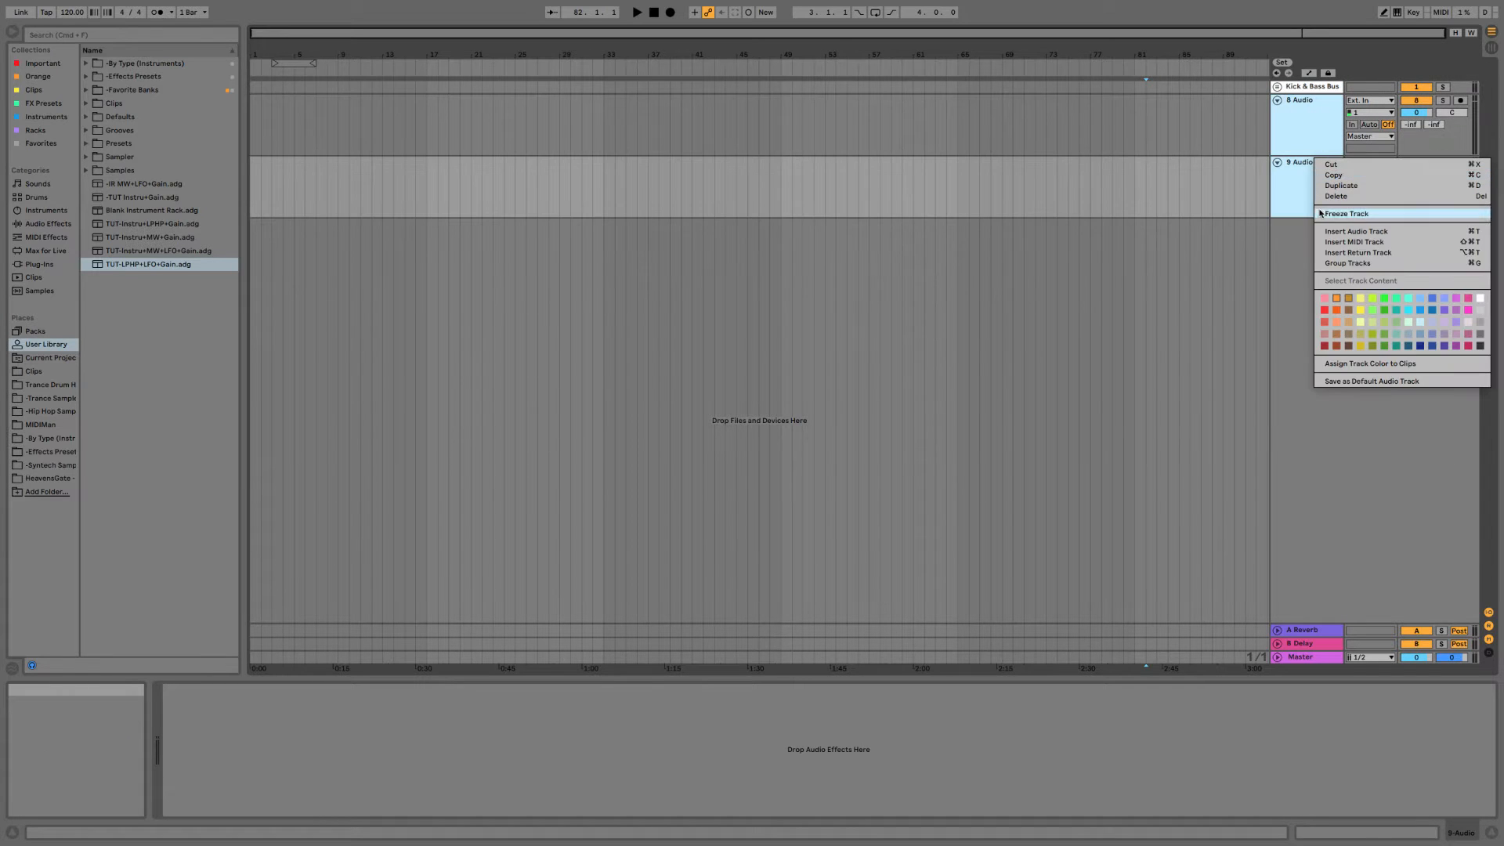
pyautogui.click(1346, 383)
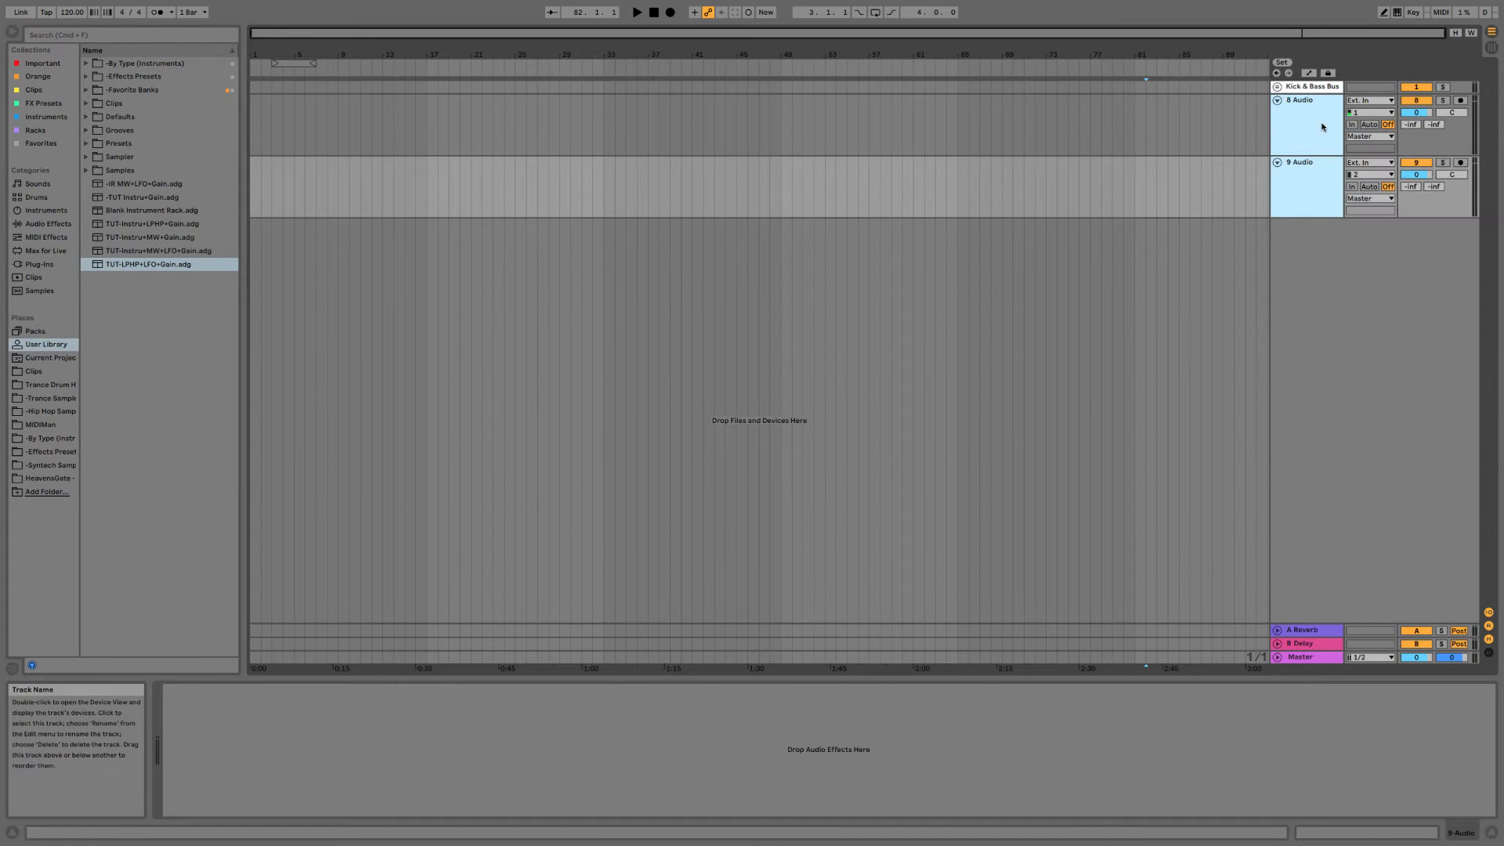
pyautogui.rightClick(1322, 130)
pyautogui.click(1402, 169)
pyautogui.rightClick(1290, 143)
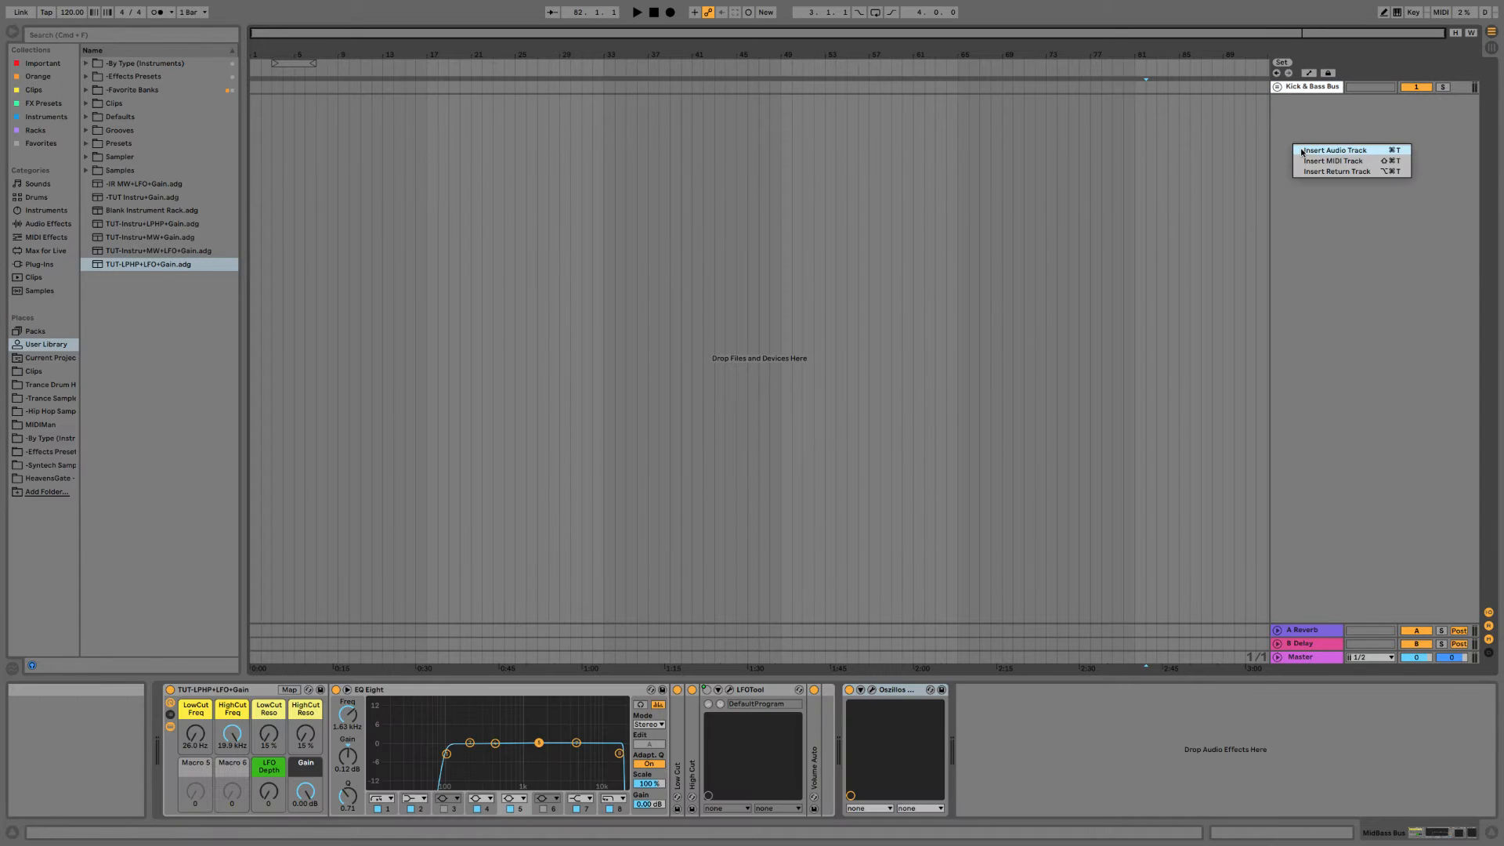
pyautogui.click(1310, 161)
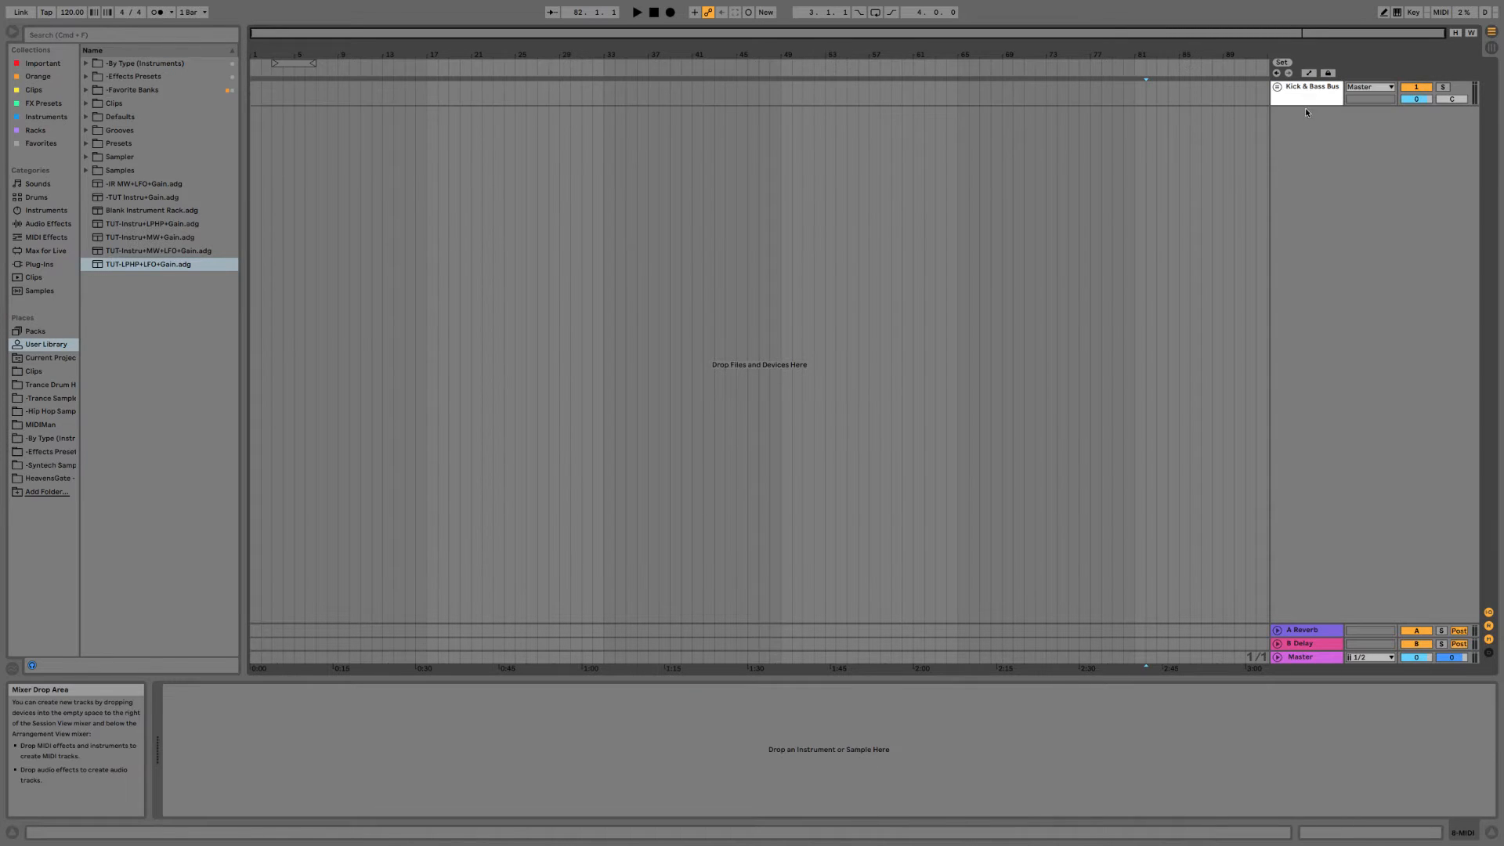
pyautogui.press('super+z')
# Insert a new MIDI track below the folded Kick & Bass Bus group.
pyautogui.rightClick(1322, 185)
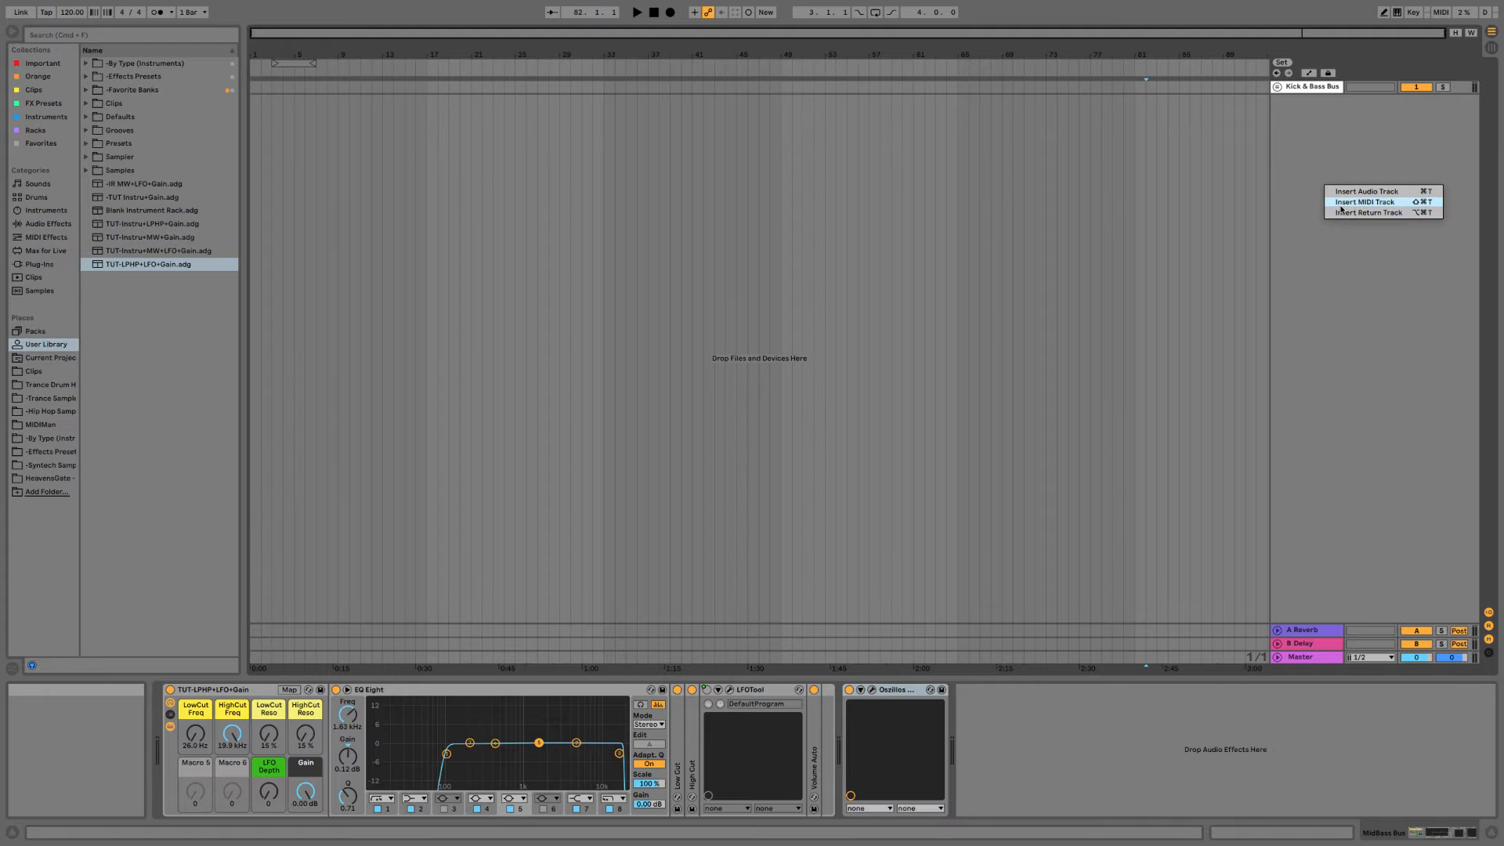
pyautogui.click(1336, 203)
pyautogui.click(1278, 87)
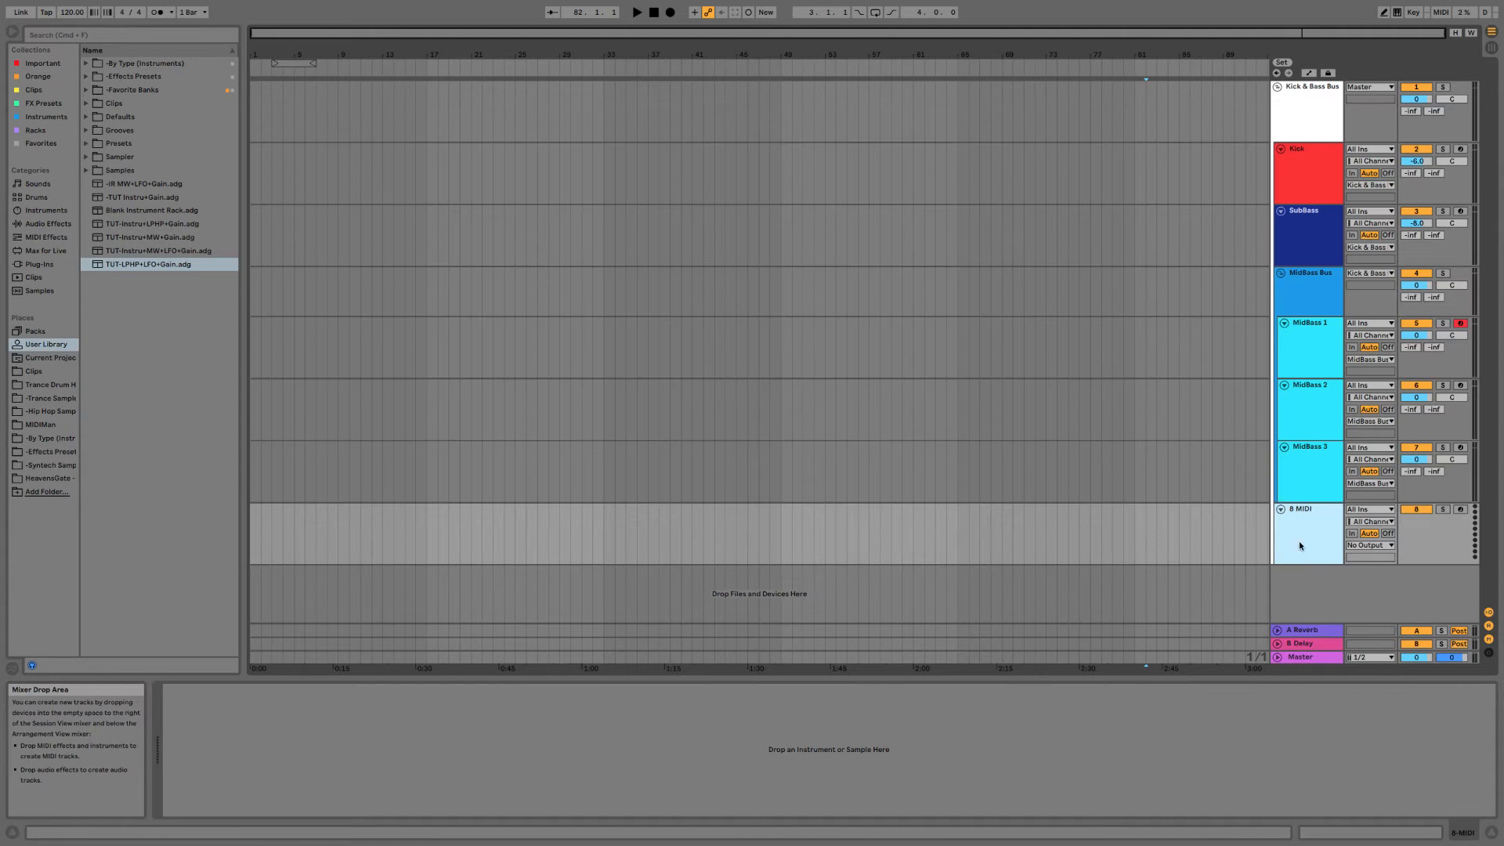
pyautogui.click(1278, 88)
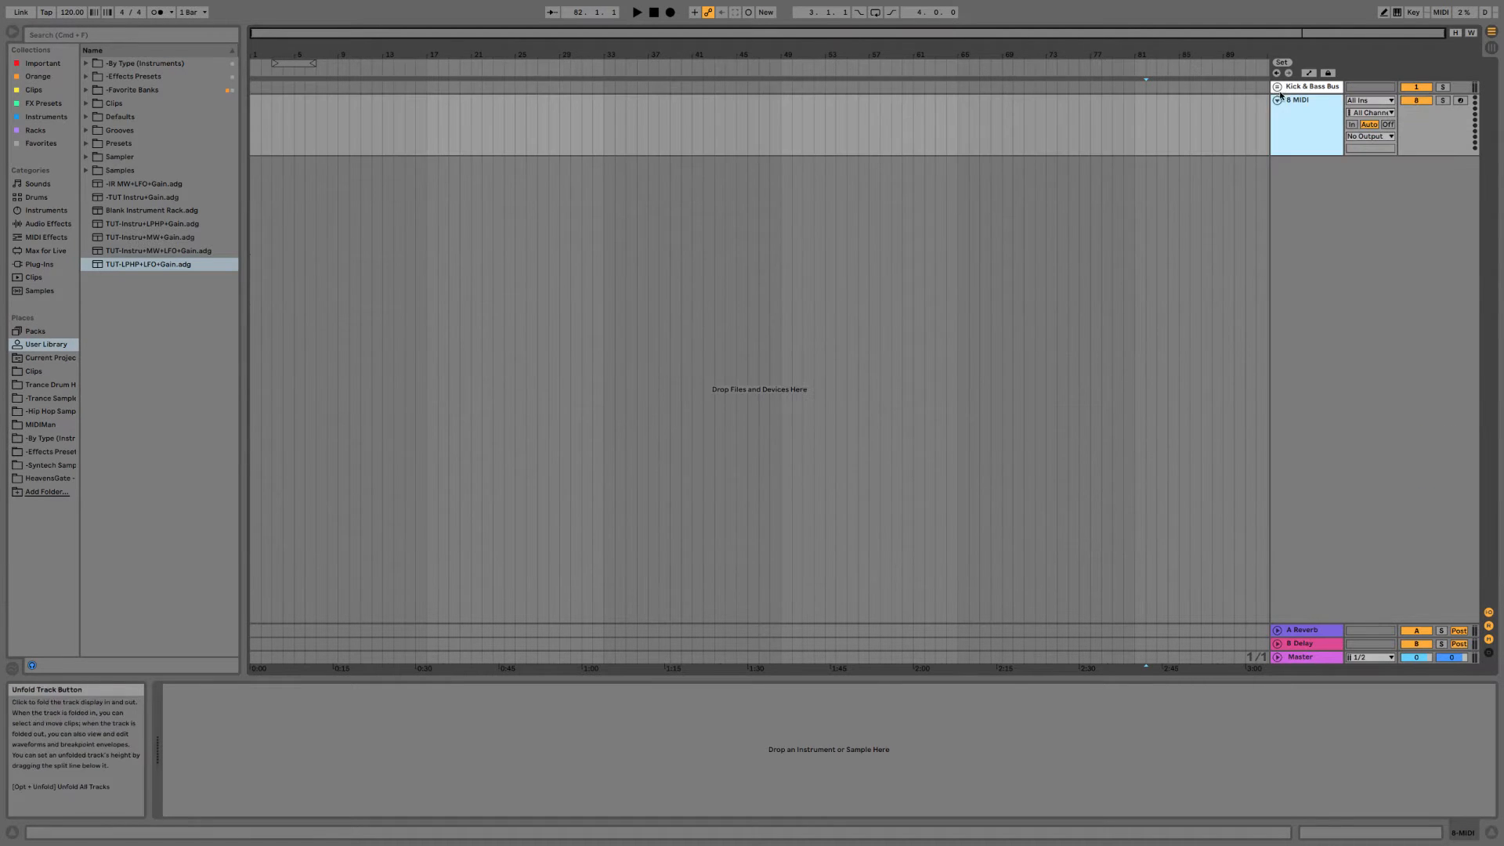
# Rename the new MIDI track as Lead 1 and colour it bright magenta pink.
pyautogui.rightClick(1301, 121)
pyautogui.click(1319, 174)
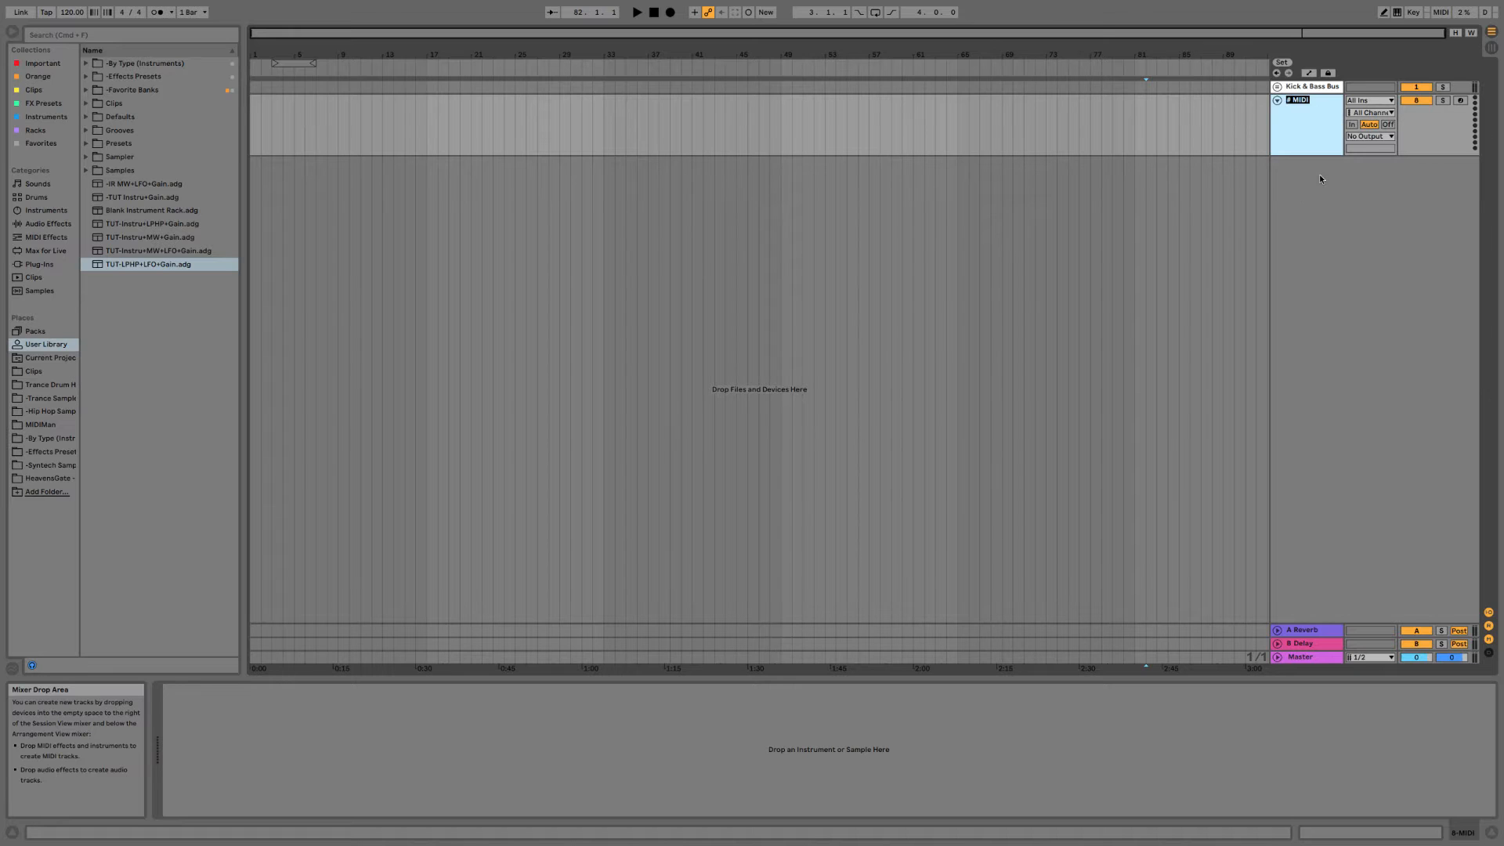
pyautogui.write('Lead 1')
pyautogui.press('Return')
pyautogui.rightClick(1287, 145)
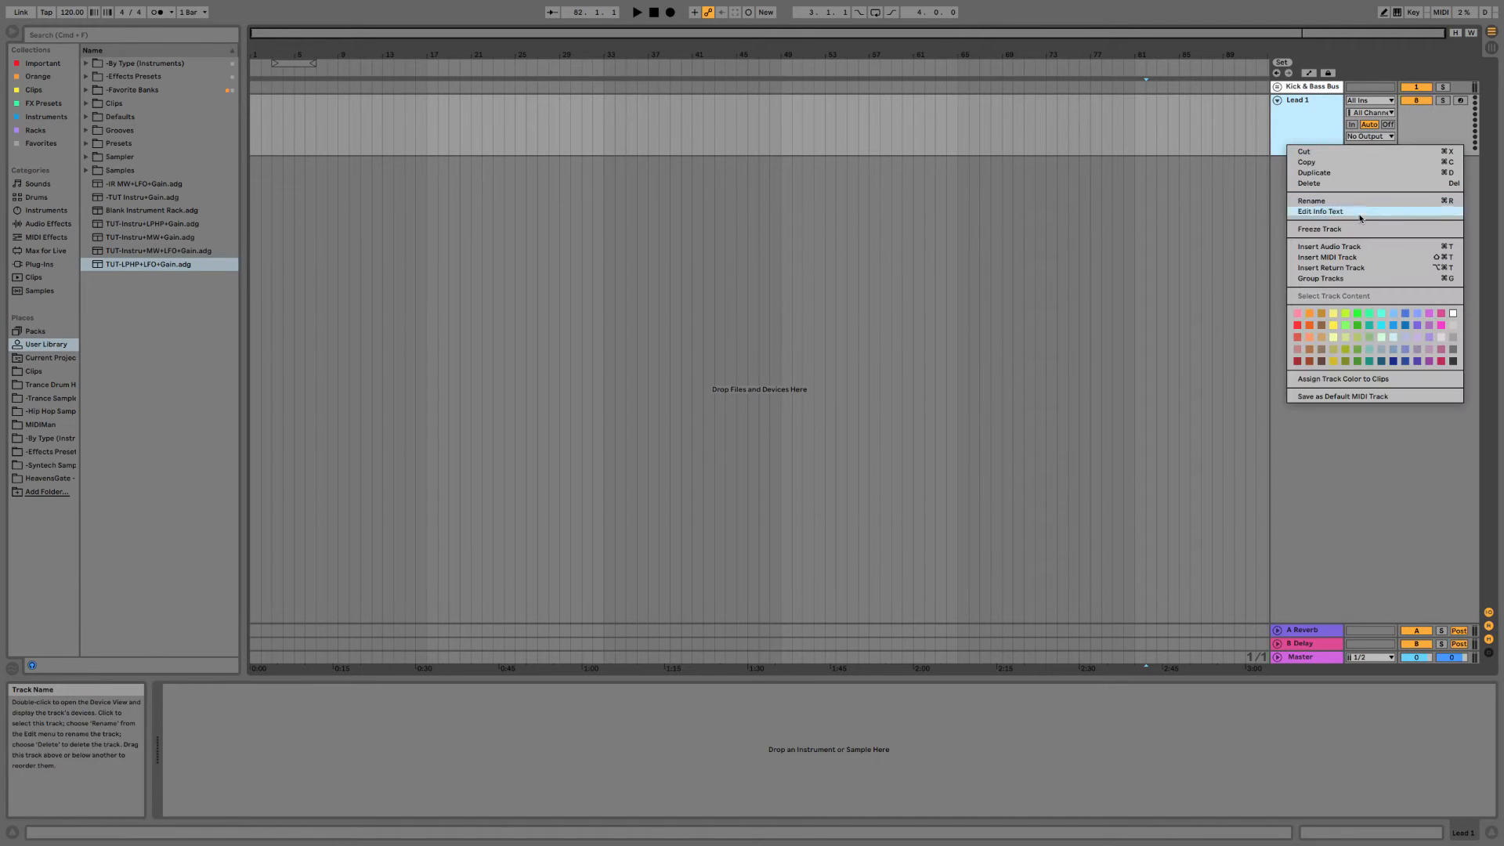
pyautogui.click(1441, 327)
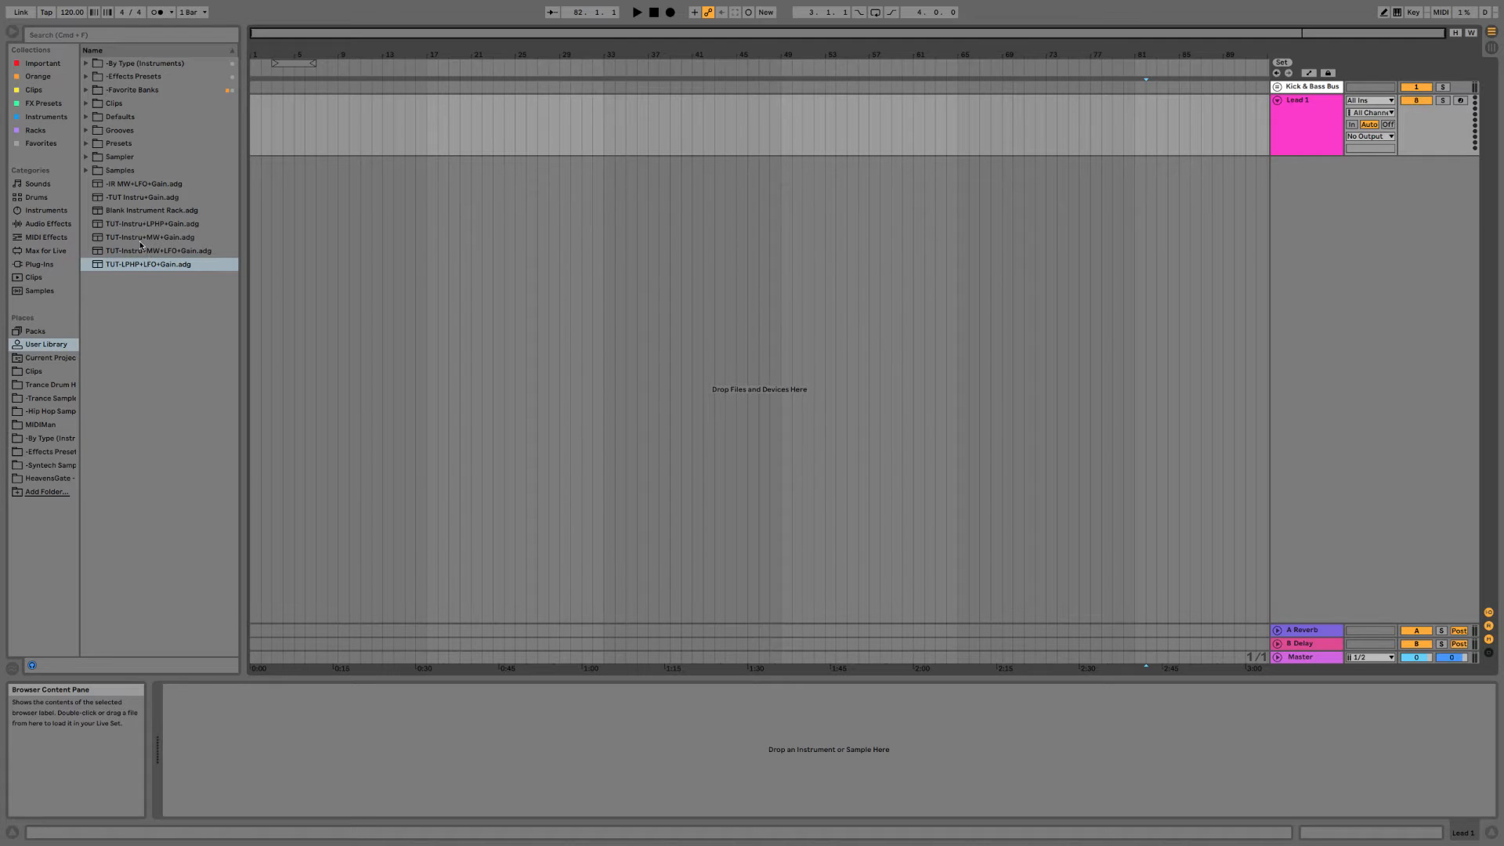
# Load the saved TUT-Instru+MW+Gain rack onto the Lead 1 track and rename the rack as Lead 1.
pyautogui.moveTo(135, 240); pyautogui.dragTo(267, 728)
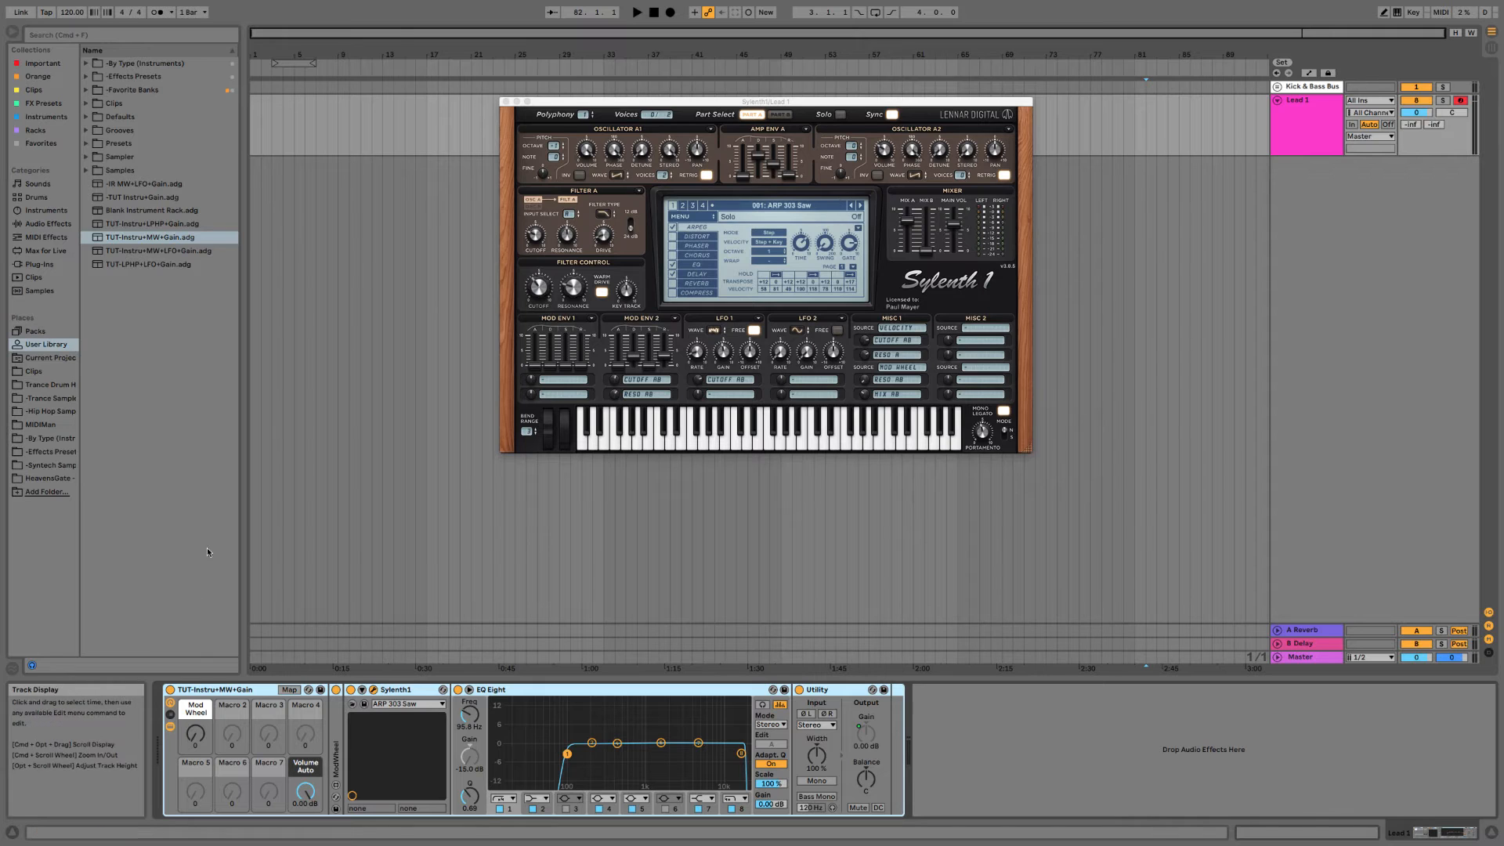
pyautogui.press('super+r')
pyautogui.write('Lea')
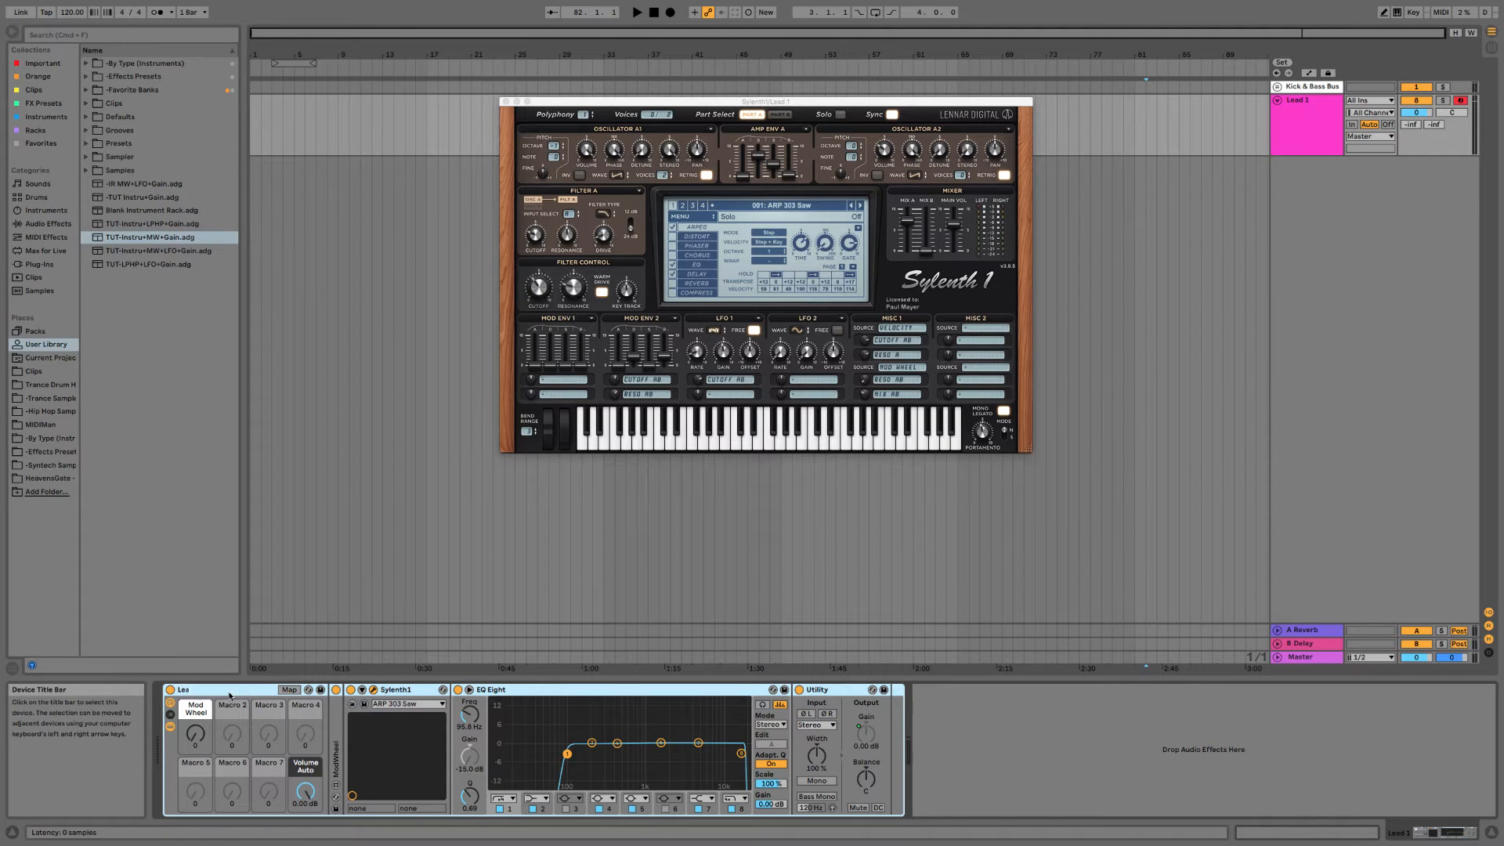
pyautogui.write('d 1')
pyautogui.press('Return')
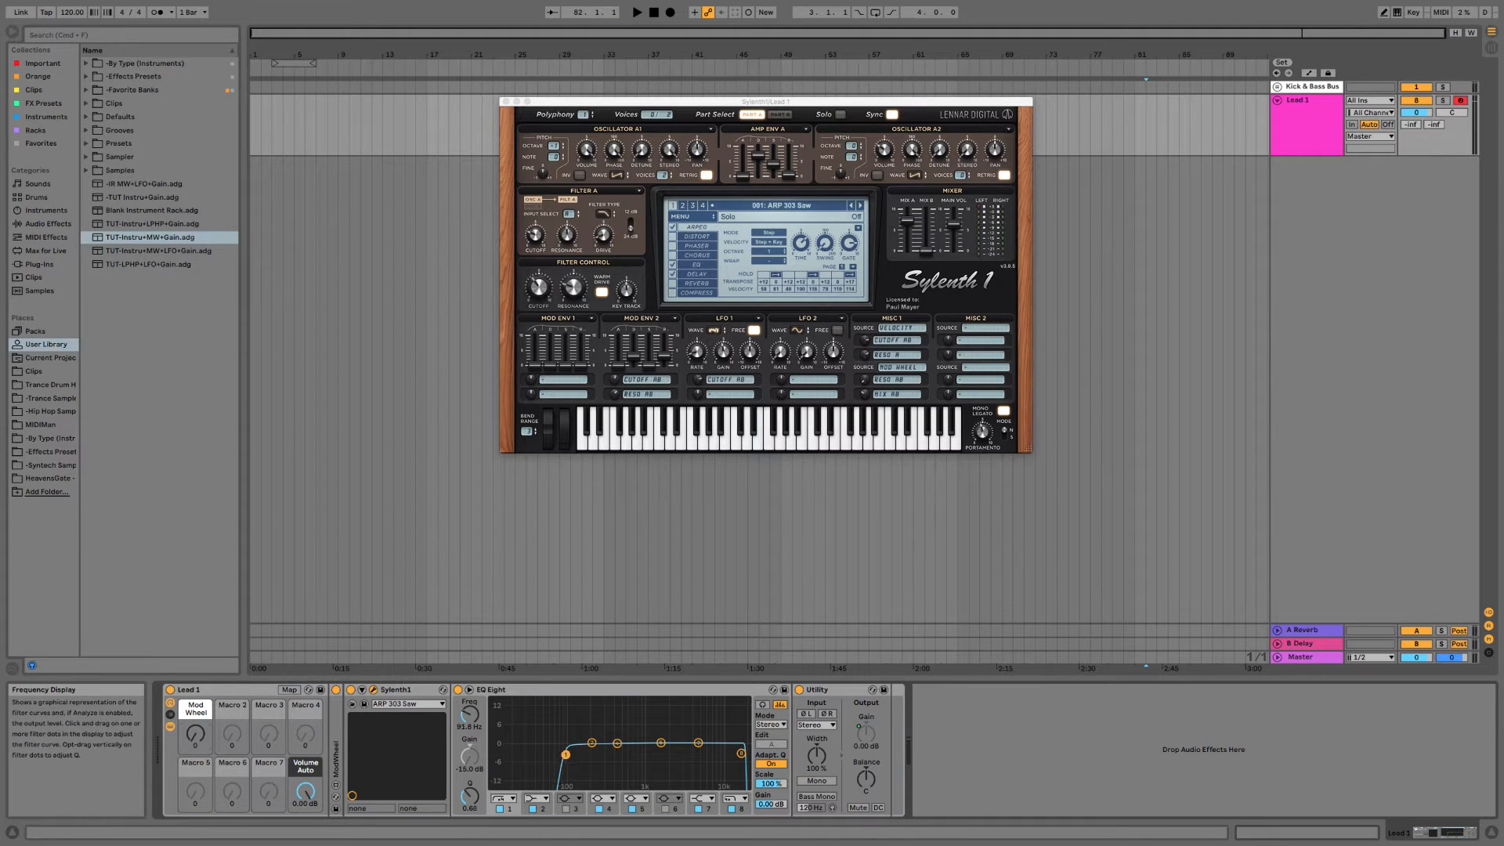
# Lower EQ Eight's band 1 low cut on Lead 1 to 41.7 Hz, switch the band off, and close the Sylenth1 window.
pyautogui.moveTo(565, 754); pyautogui.dragTo(539, 754)
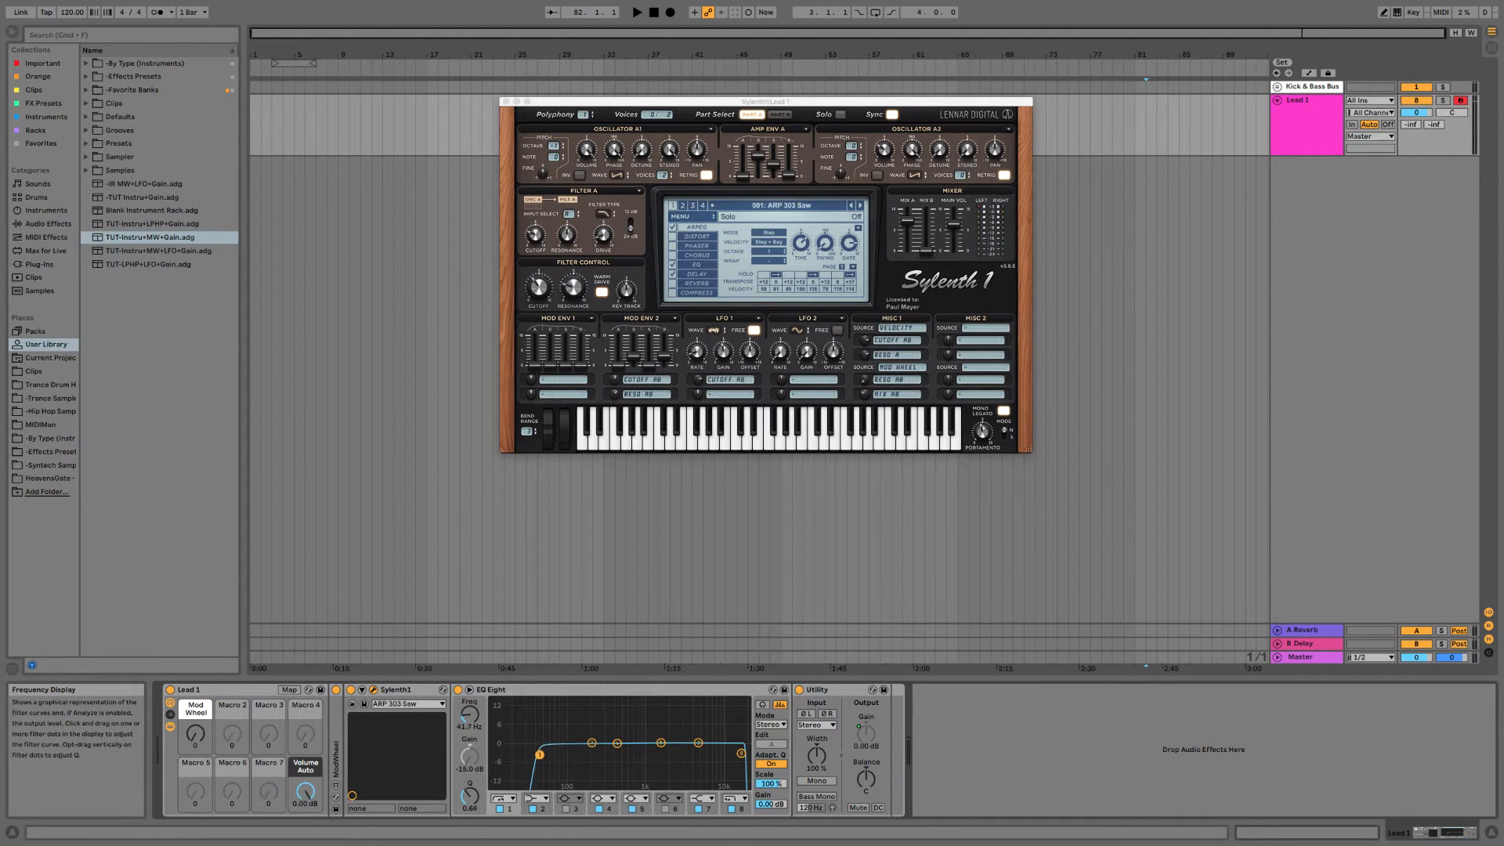
pyautogui.click(499, 808)
pyautogui.click(511, 106)
pyautogui.click(506, 102)
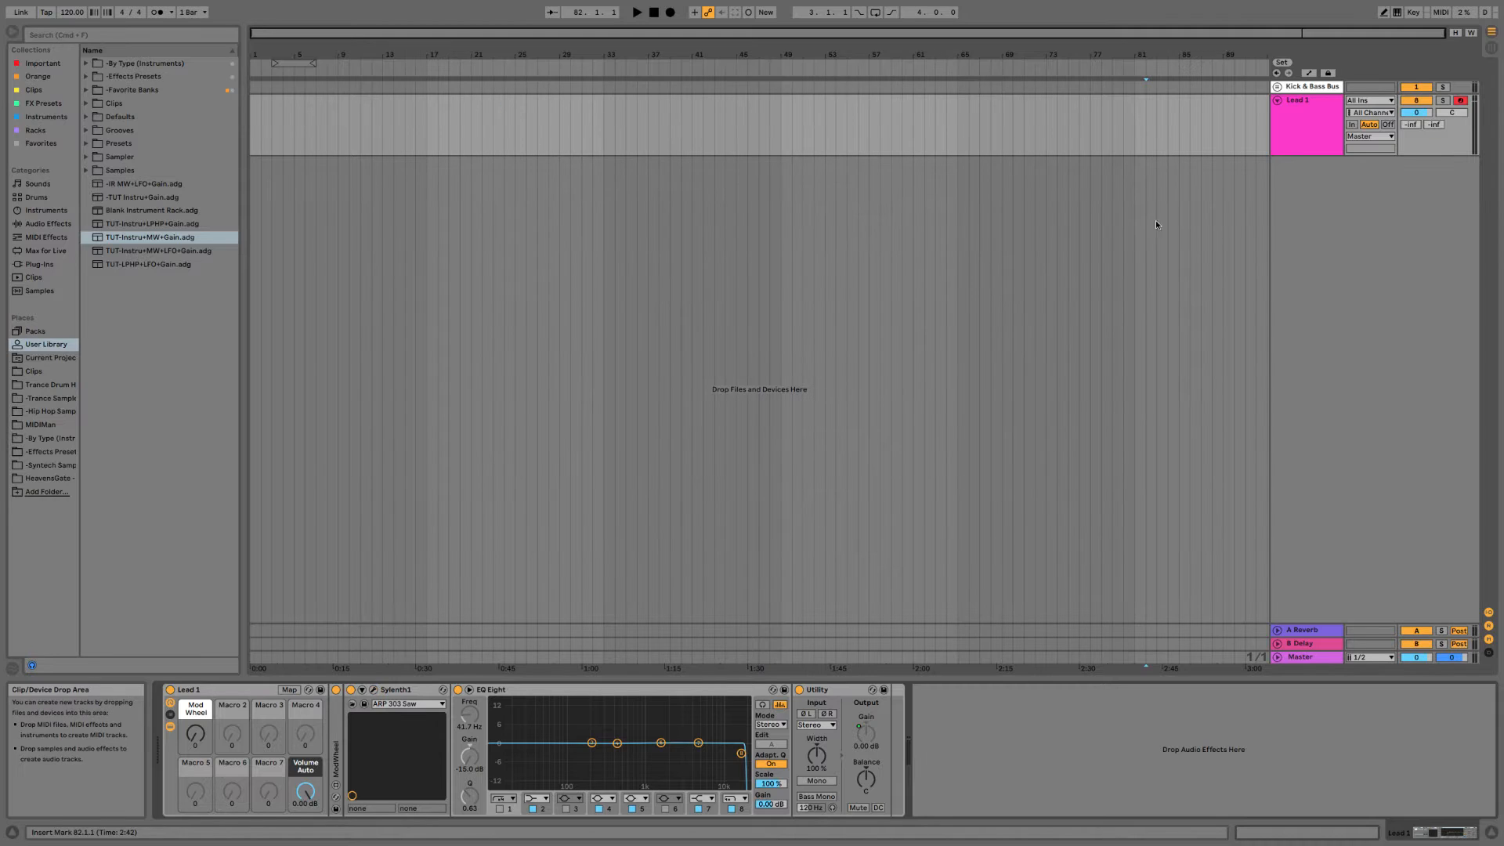
pyautogui.click(1256, 221)
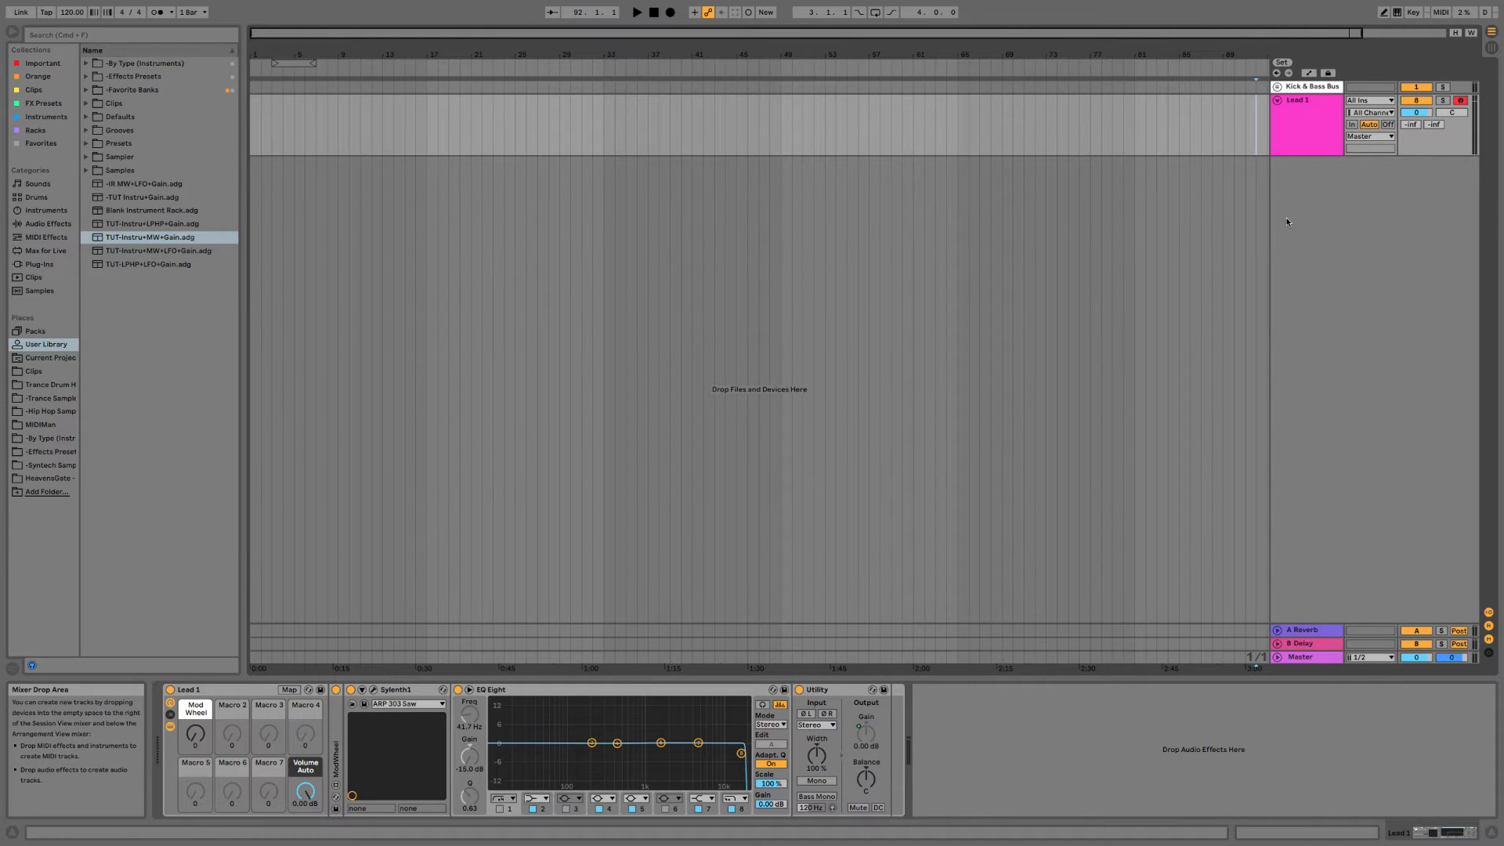
# Duplicate the Lead 1 track twice and name the copies Lead 2 and Lead 3.
pyautogui.click(1305, 122)
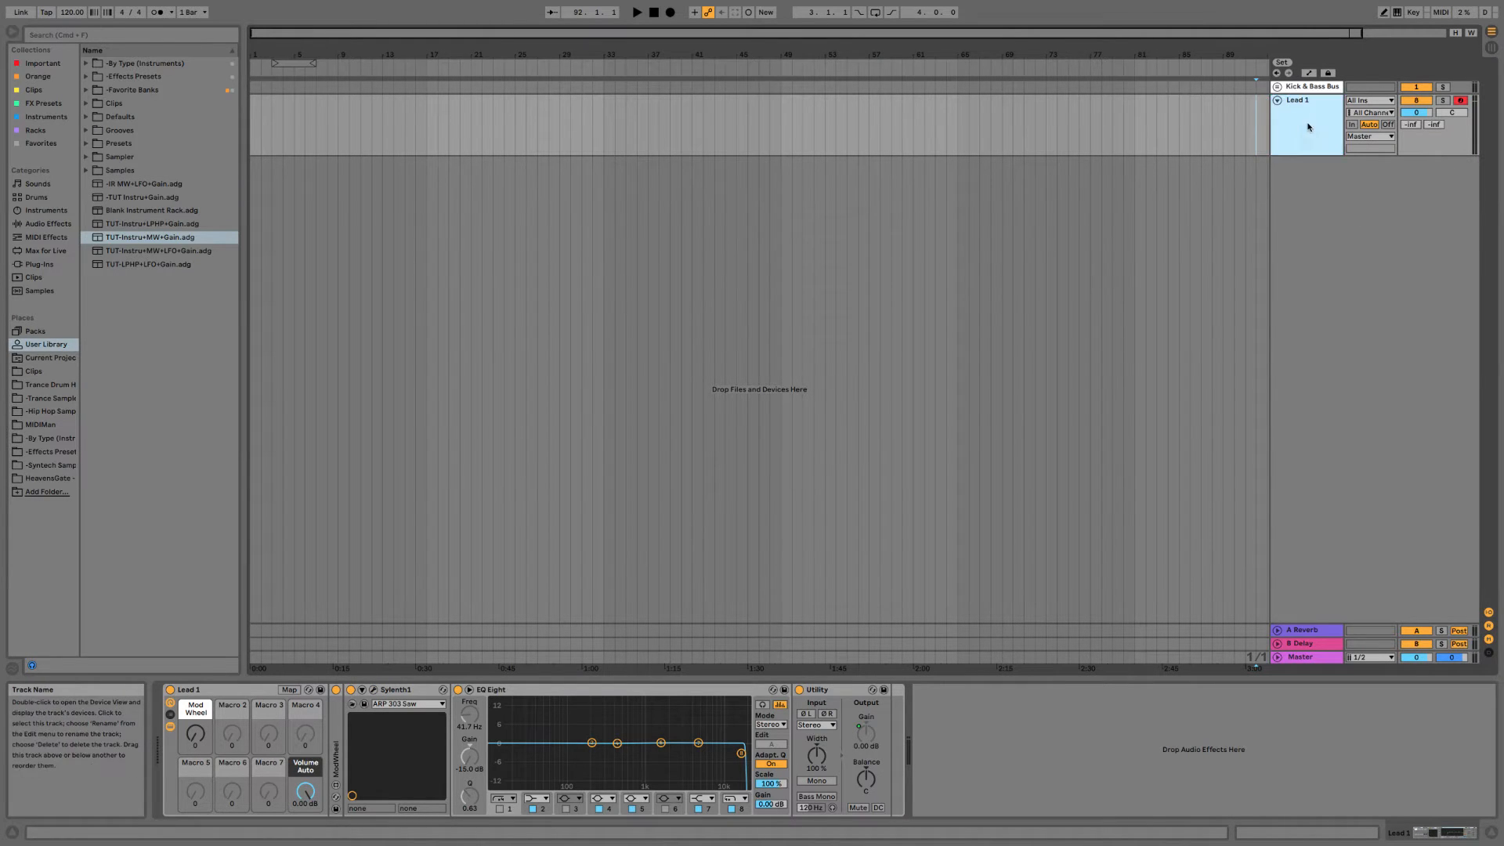
pyautogui.rightClick(1305, 122)
pyautogui.click(1182, 207)
pyautogui.rightClick(1294, 127)
pyautogui.click(1294, 122)
pyautogui.press('super+d')
pyautogui.press('super+d')
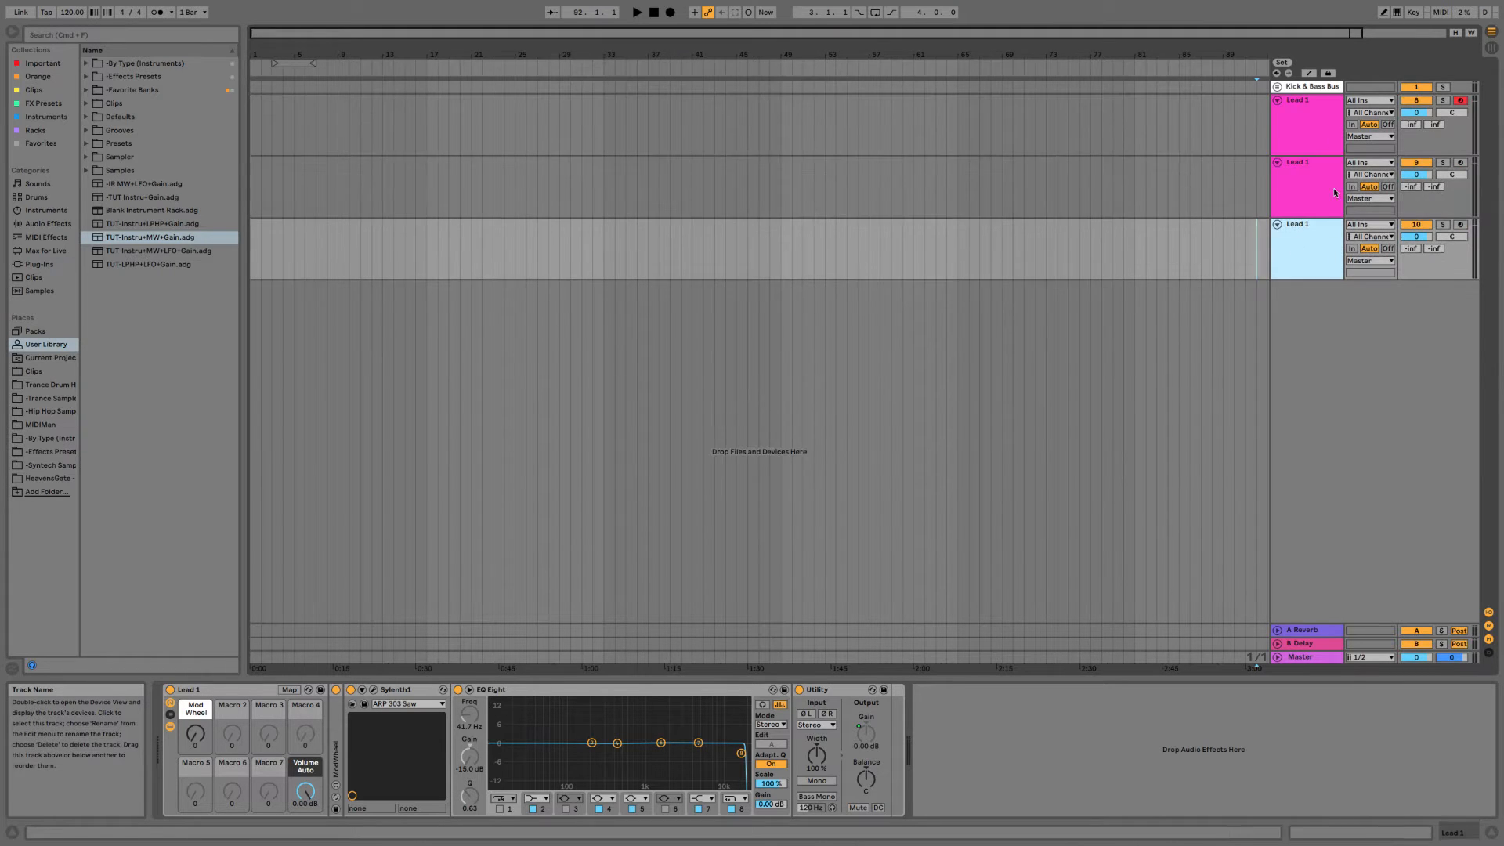
pyautogui.click(1328, 188)
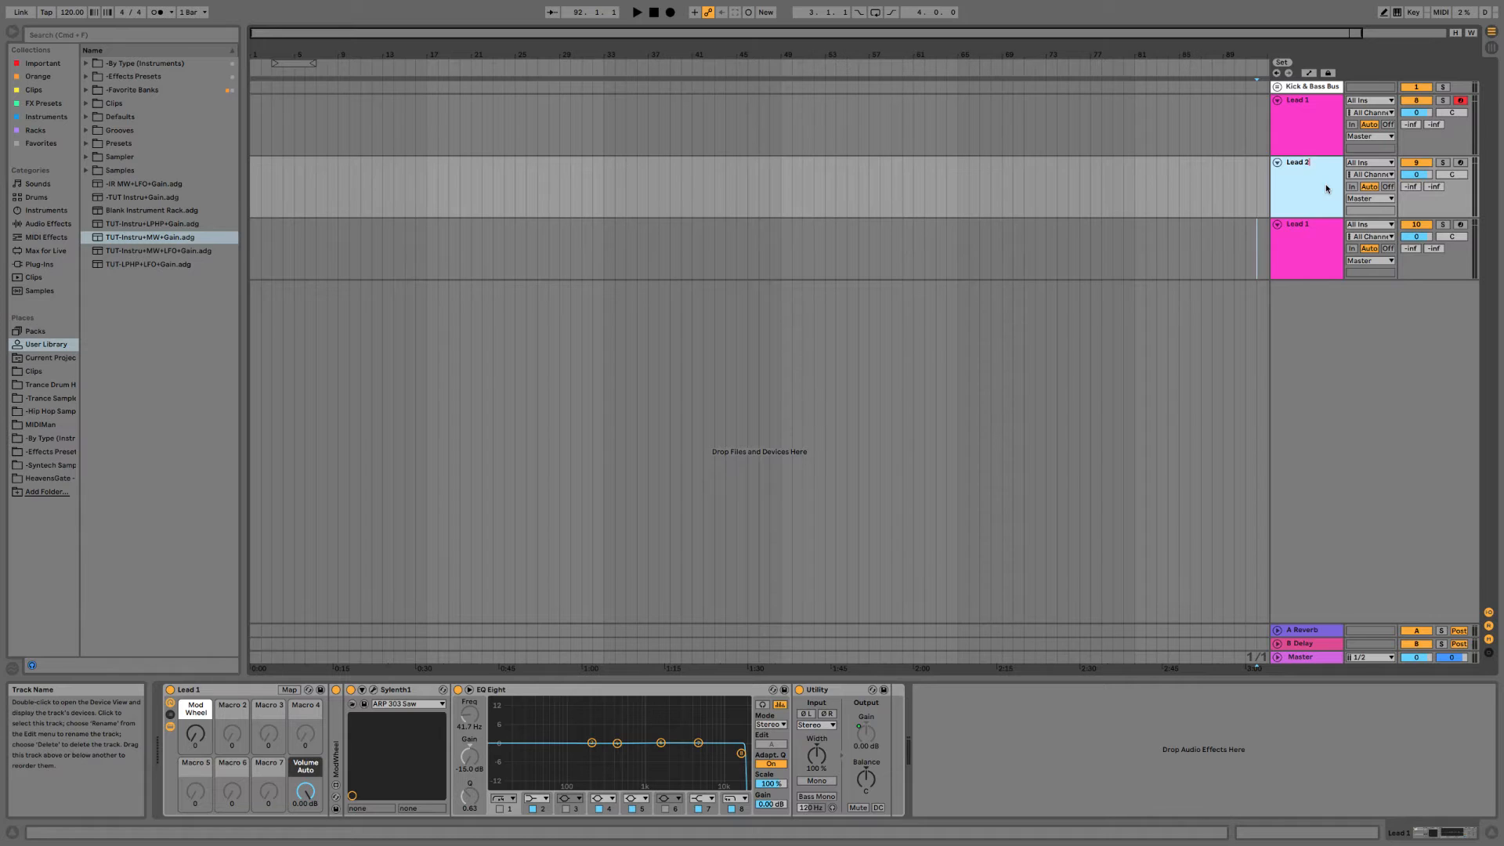
pyautogui.press('Tab')
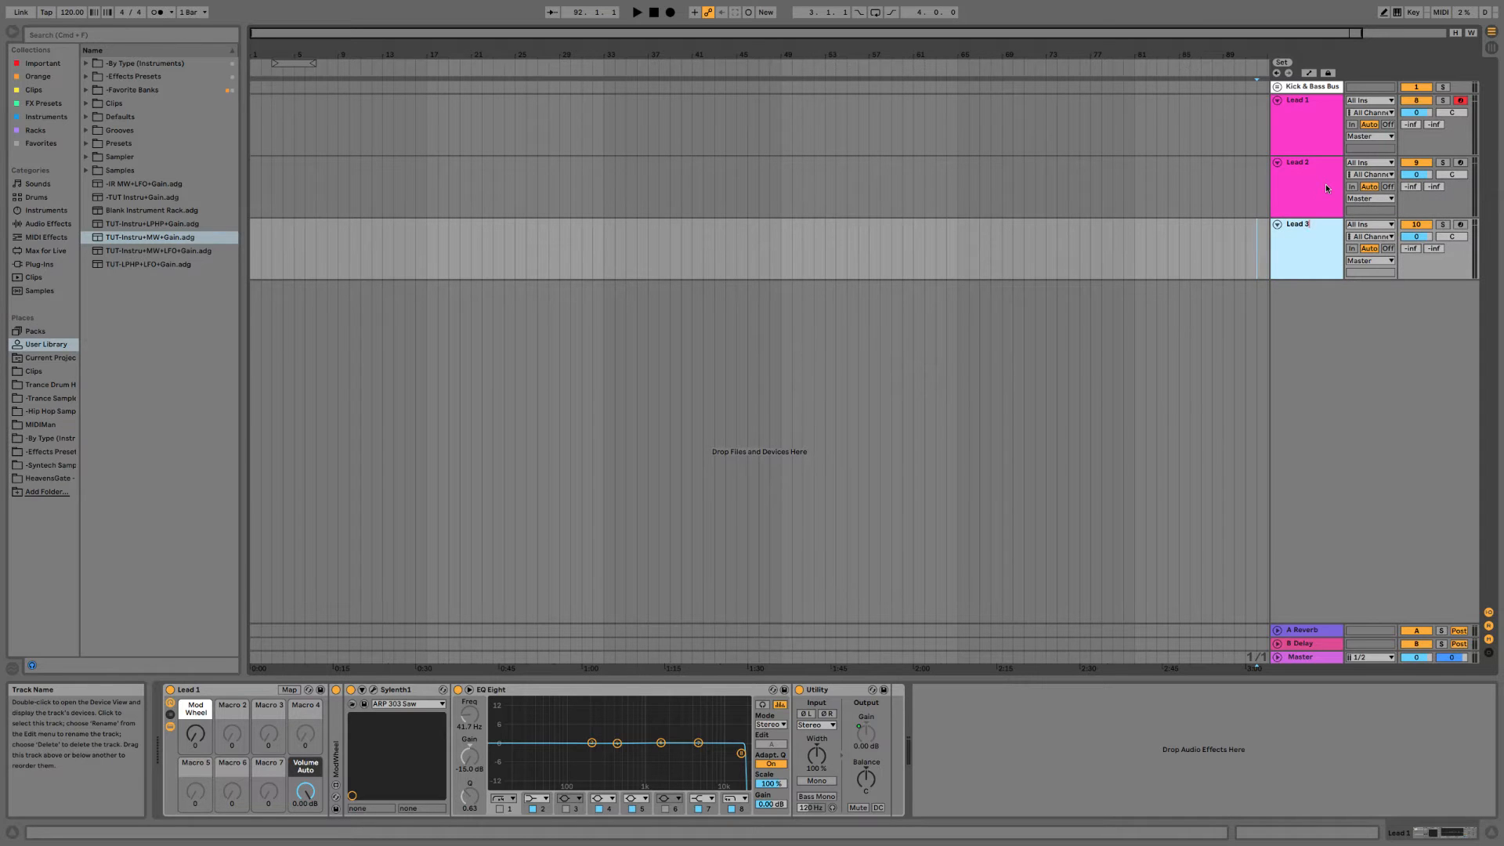
# Group the three Lead tracks and name the group Leads Bus.
pyautogui.keyDown('shift'); pyautogui.click(1315, 133); pyautogui.keyUp('shift')
pyautogui.press('super+g')
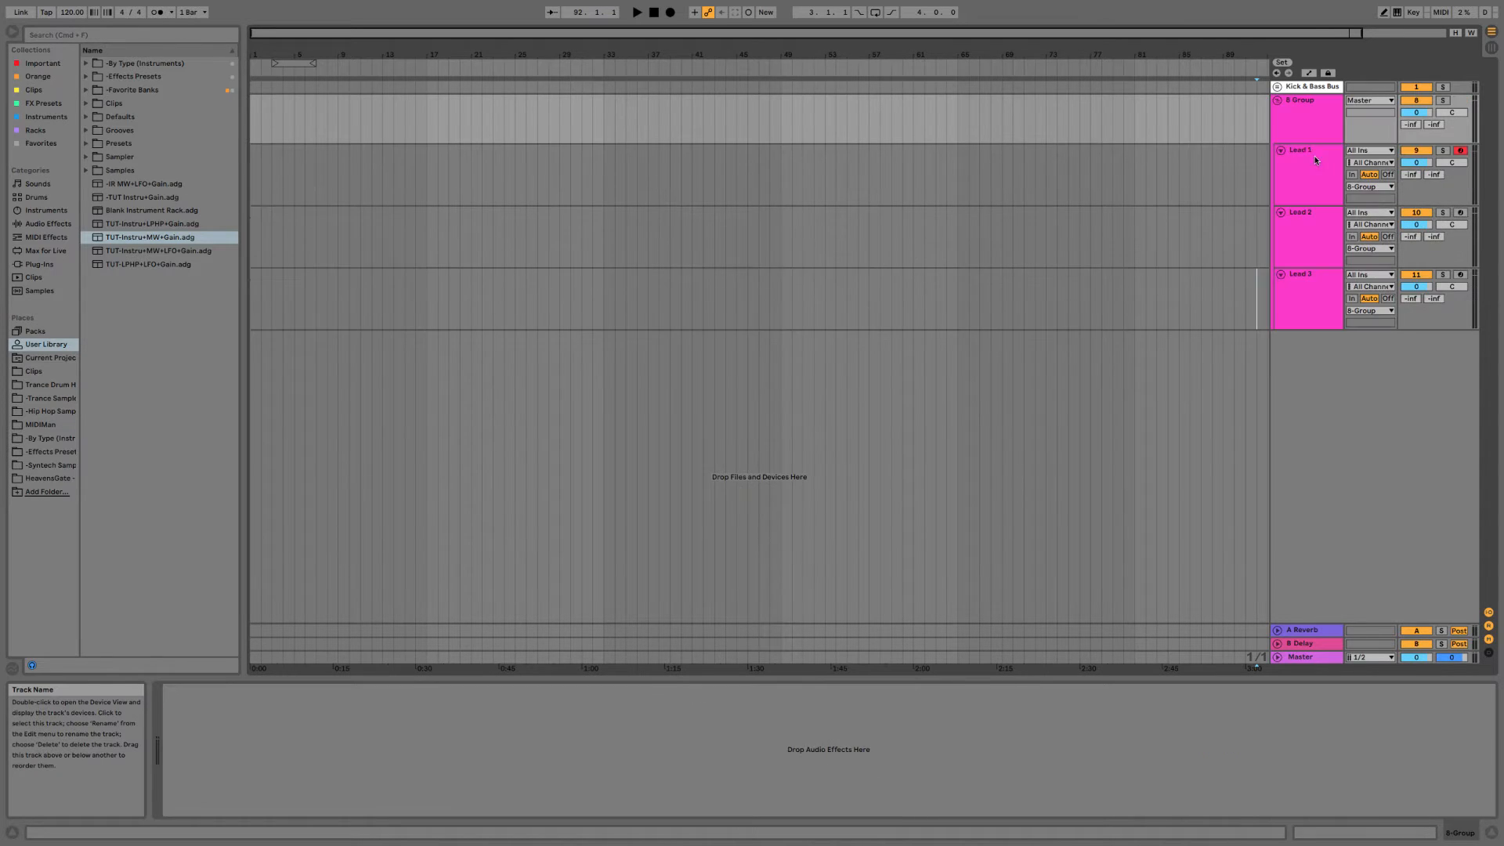
pyautogui.rightClick(1304, 115)
pyautogui.click(1342, 174)
pyautogui.write('Leads Bus')
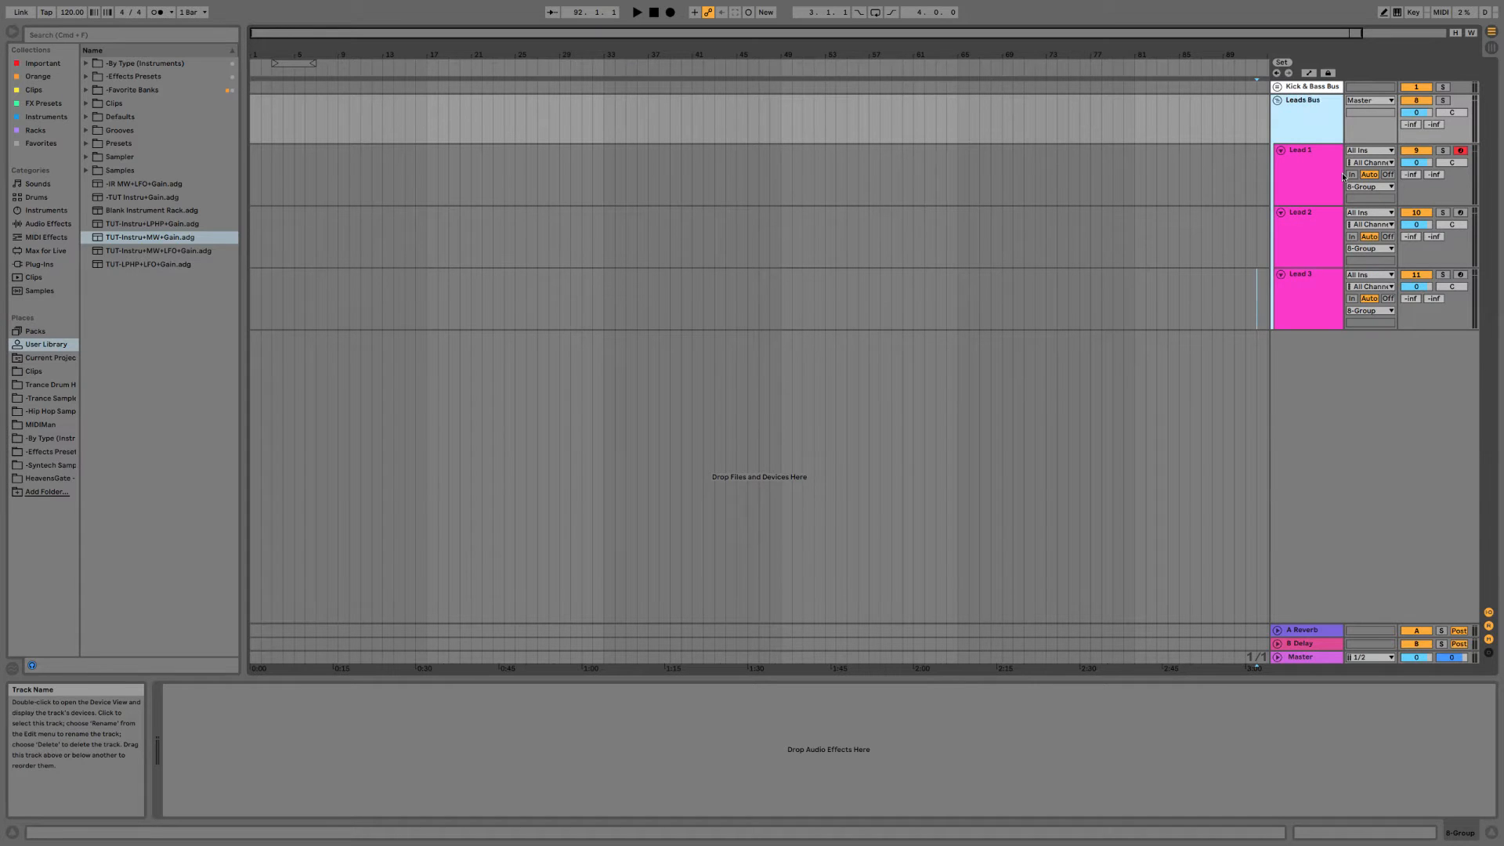
pyautogui.press('Return')
# Try a rose pink and a dark crimson as the Leads Bus track colour.
pyautogui.rightClick(1307, 116)
pyautogui.click(1296, 129)
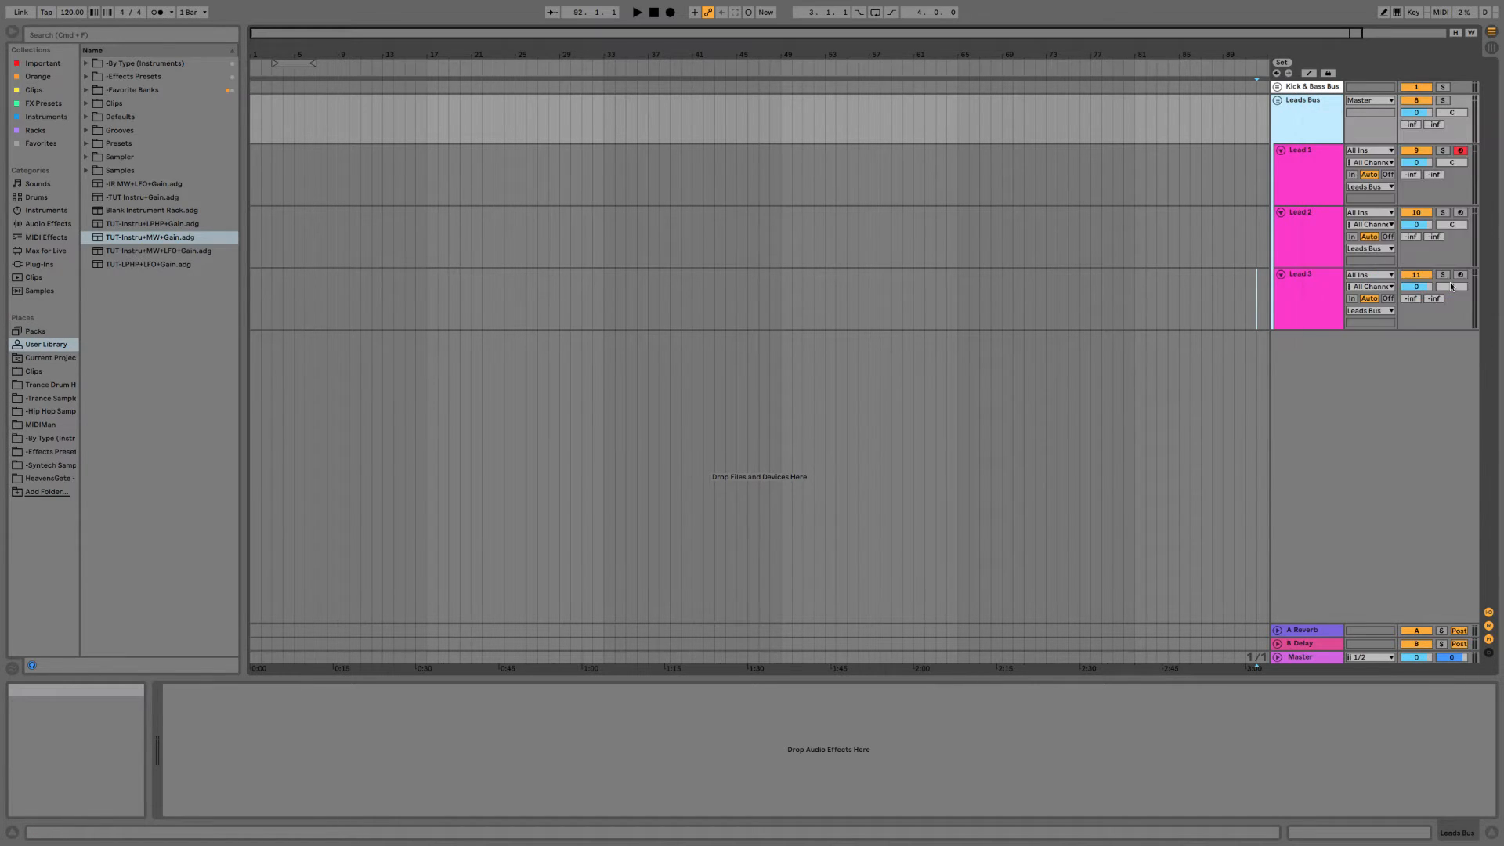
pyautogui.click(1313, 153)
pyautogui.rightClick(1315, 119)
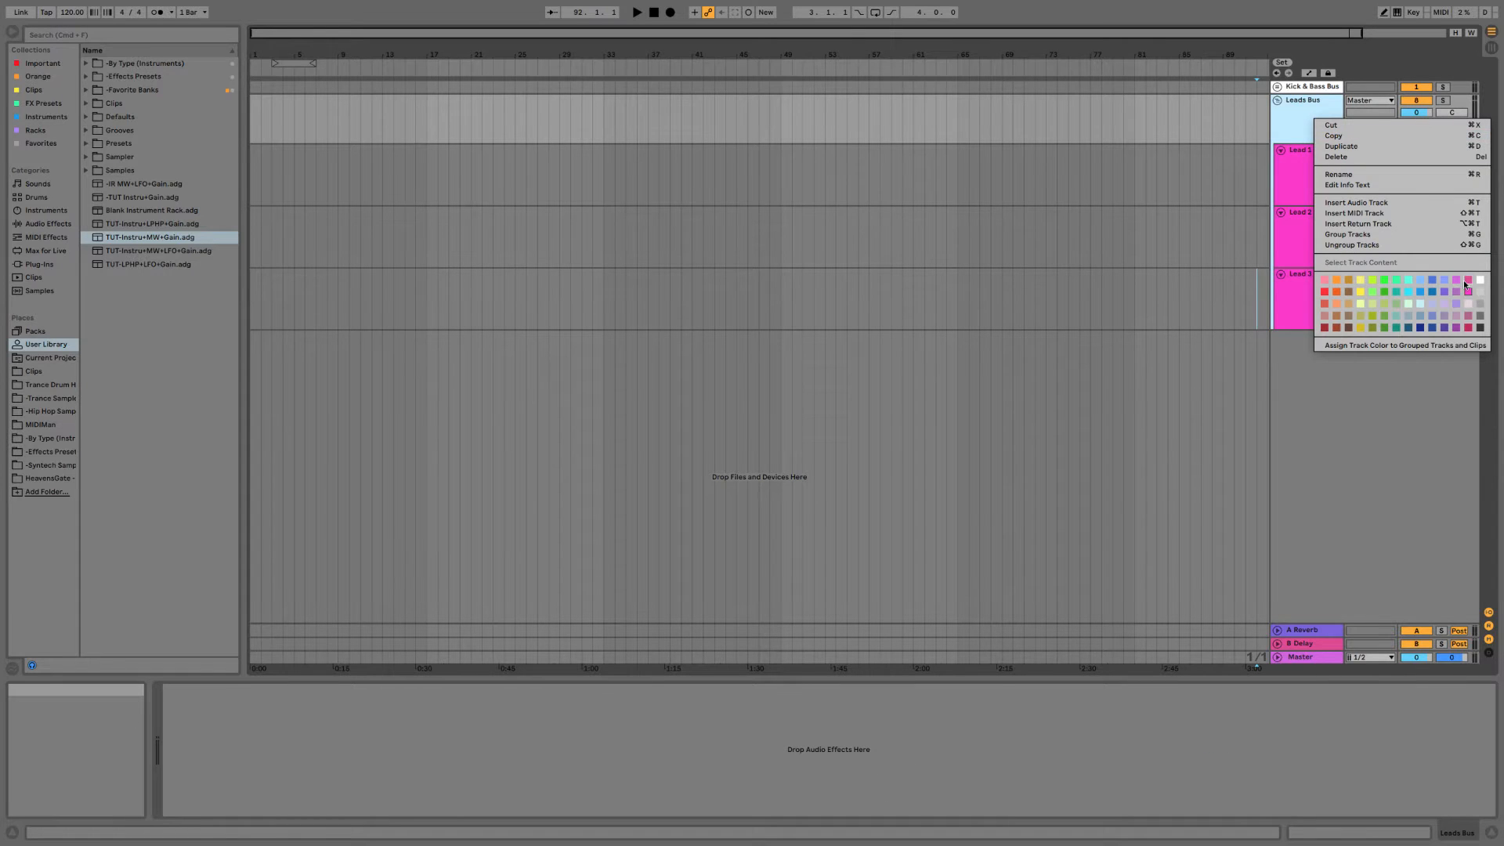
pyautogui.click(1466, 281)
pyautogui.click(1319, 224)
pyautogui.rightClick(1307, 122)
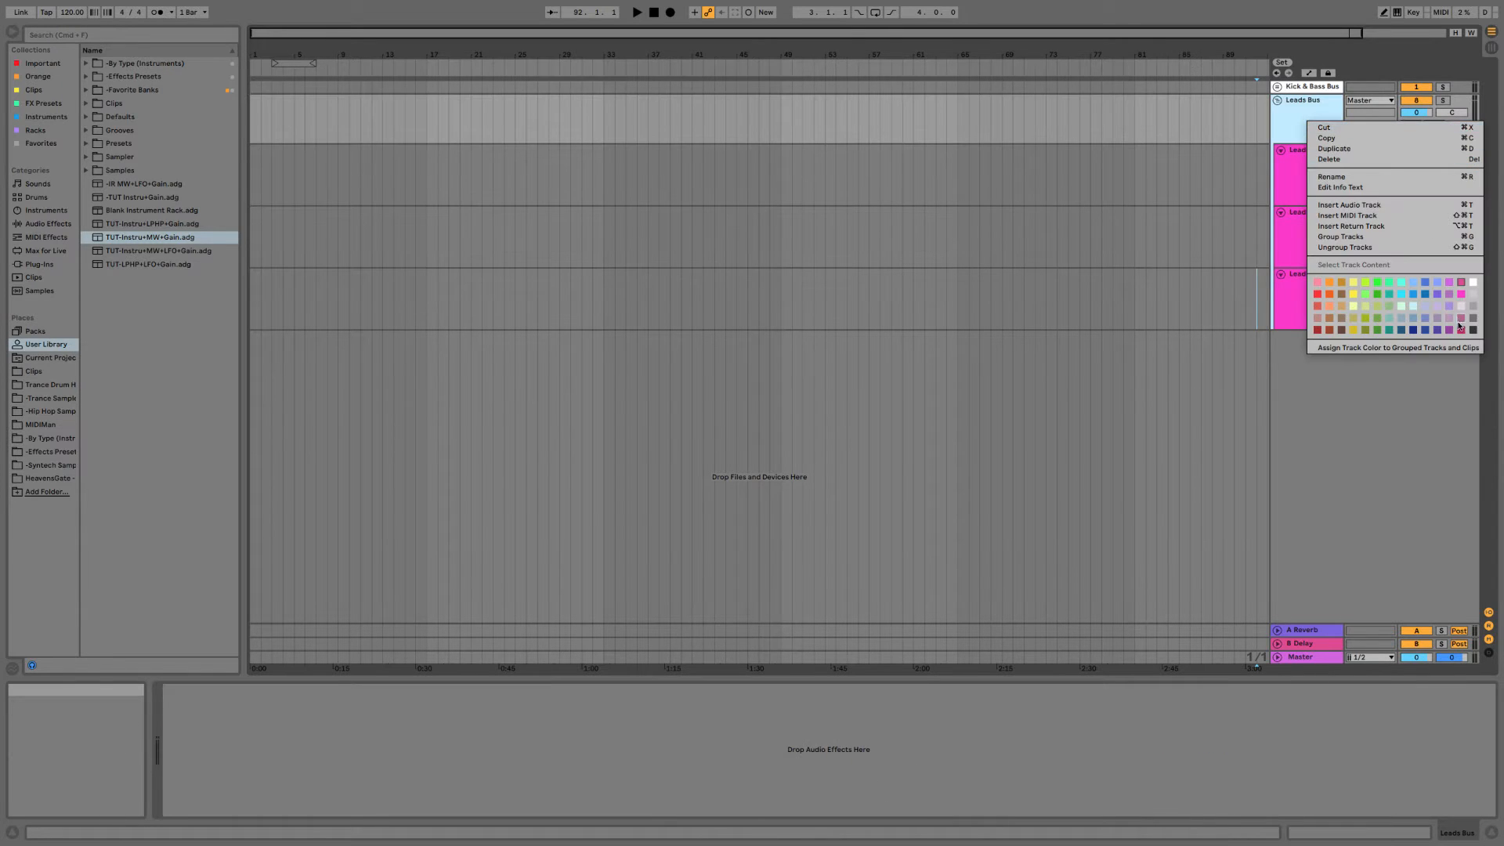
pyautogui.click(1461, 332)
# Colour the Leads Bus group track light purple.
pyautogui.rightClick(1308, 119)
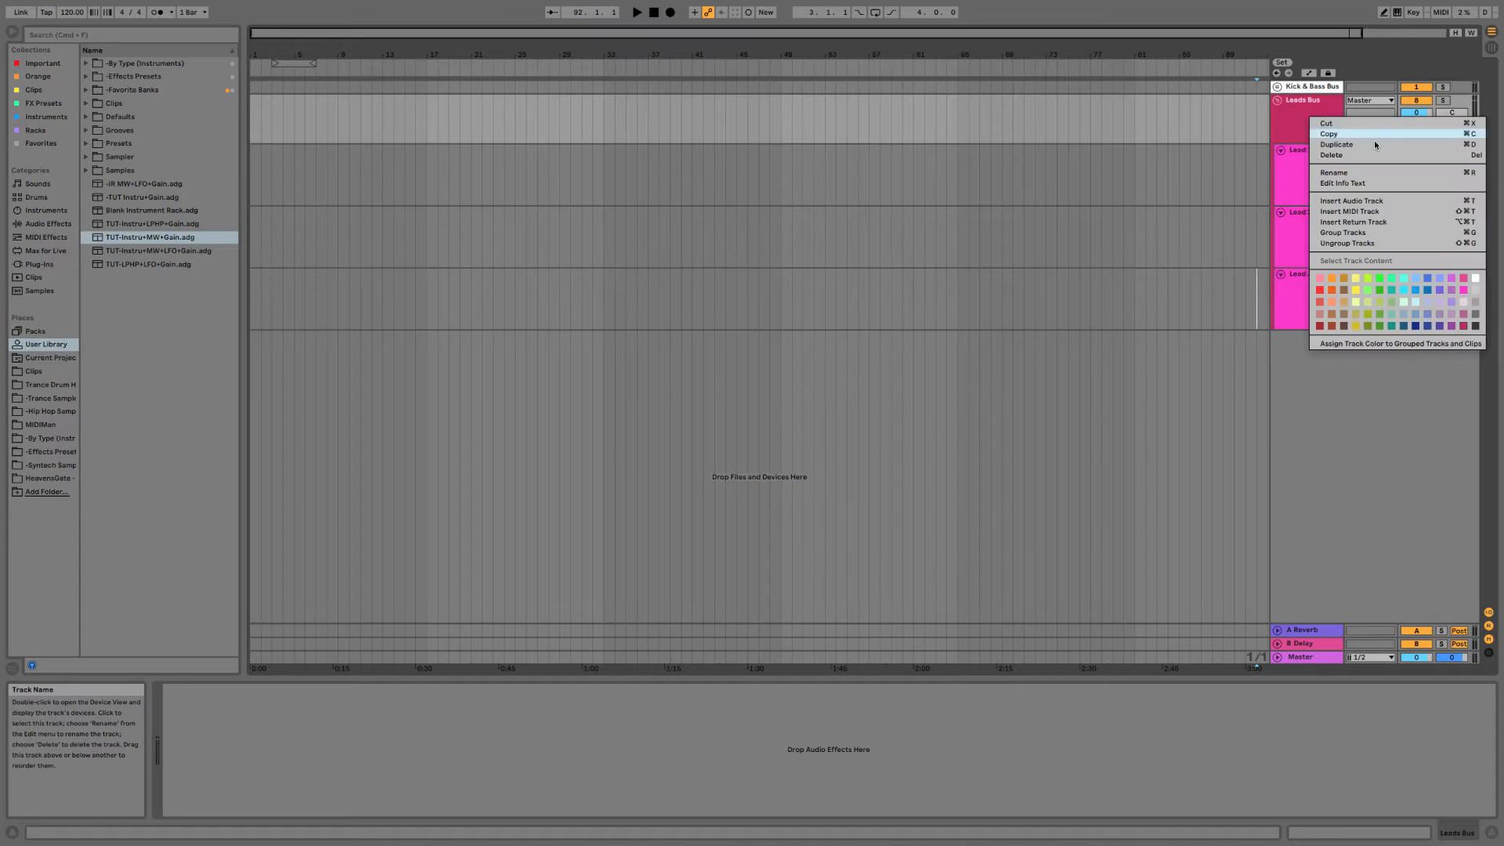
pyautogui.click(1449, 298)
pyautogui.click(1326, 185)
# Review the device chains of Lead 3, the Leads Bus and Lead 1.
pyautogui.click(1323, 314)
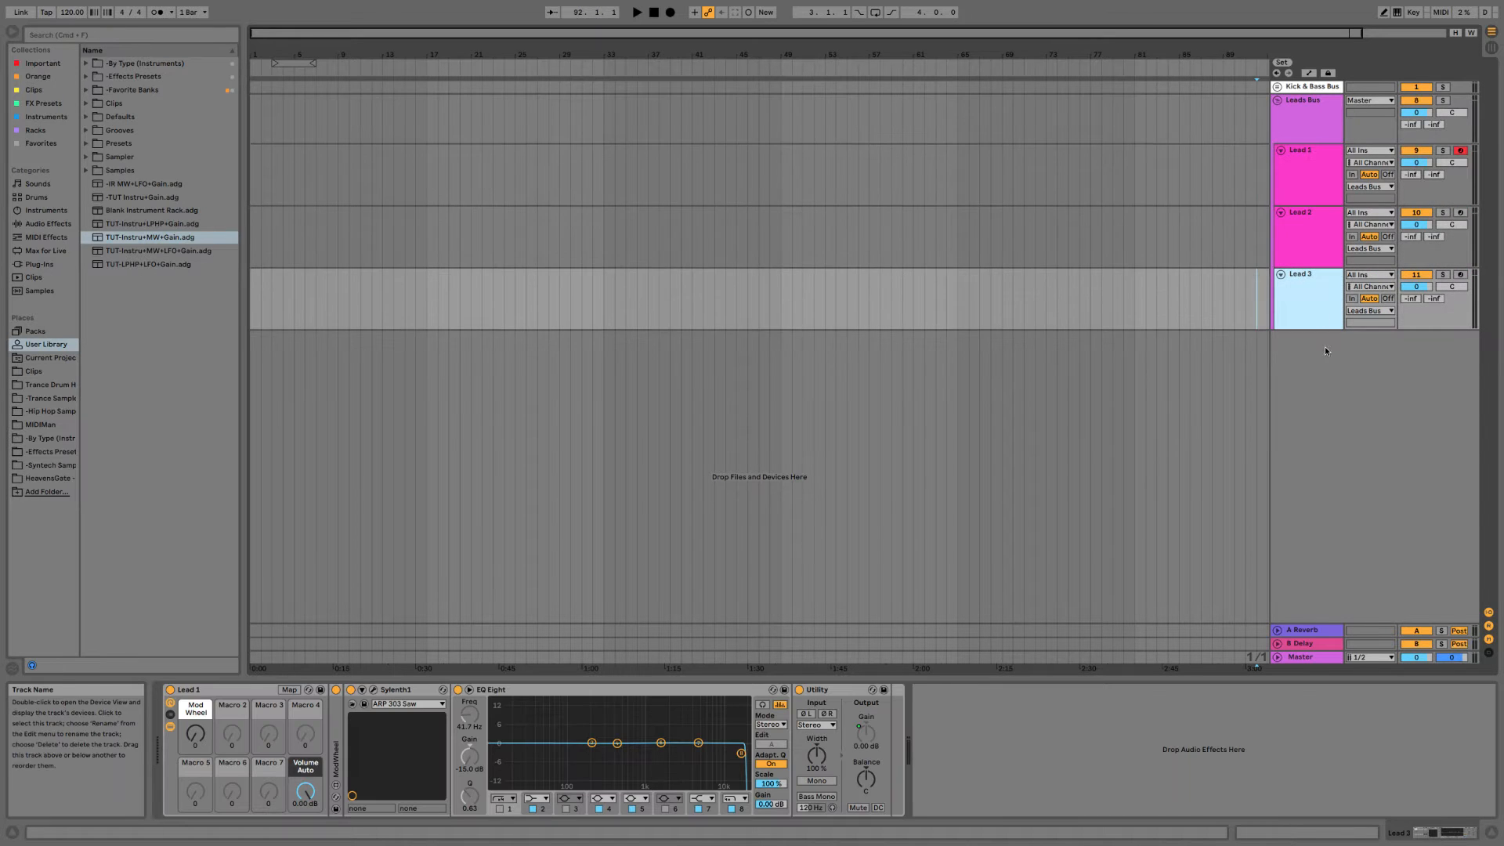
pyautogui.click(1321, 122)
pyautogui.click(1322, 154)
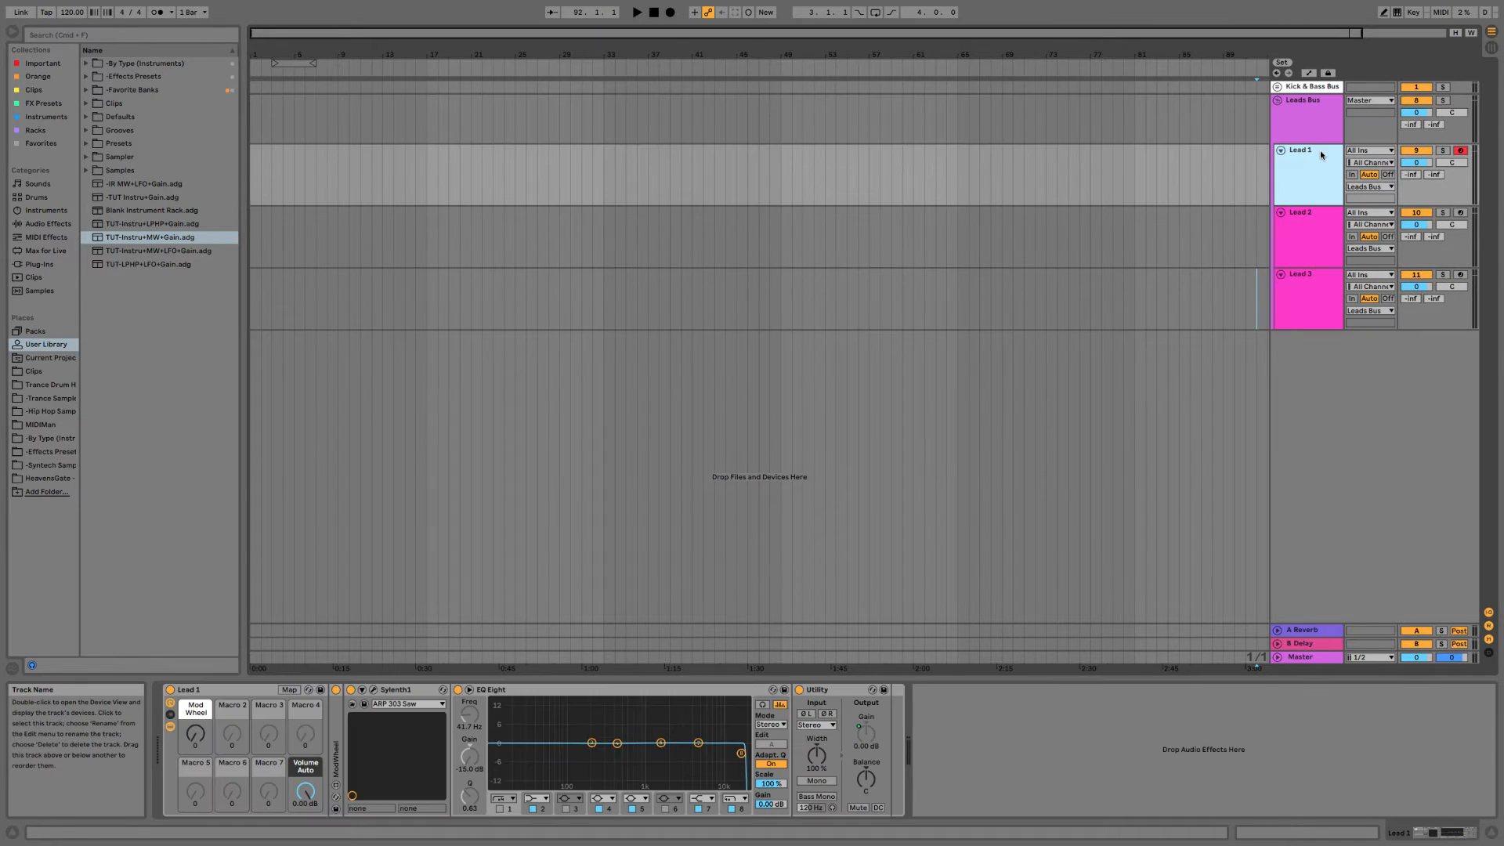
# Load the TUT-LPHP+LFO+Gain rack onto the Leads Bus, check its devices and close the LFOTool window.
pyautogui.click(1320, 124)
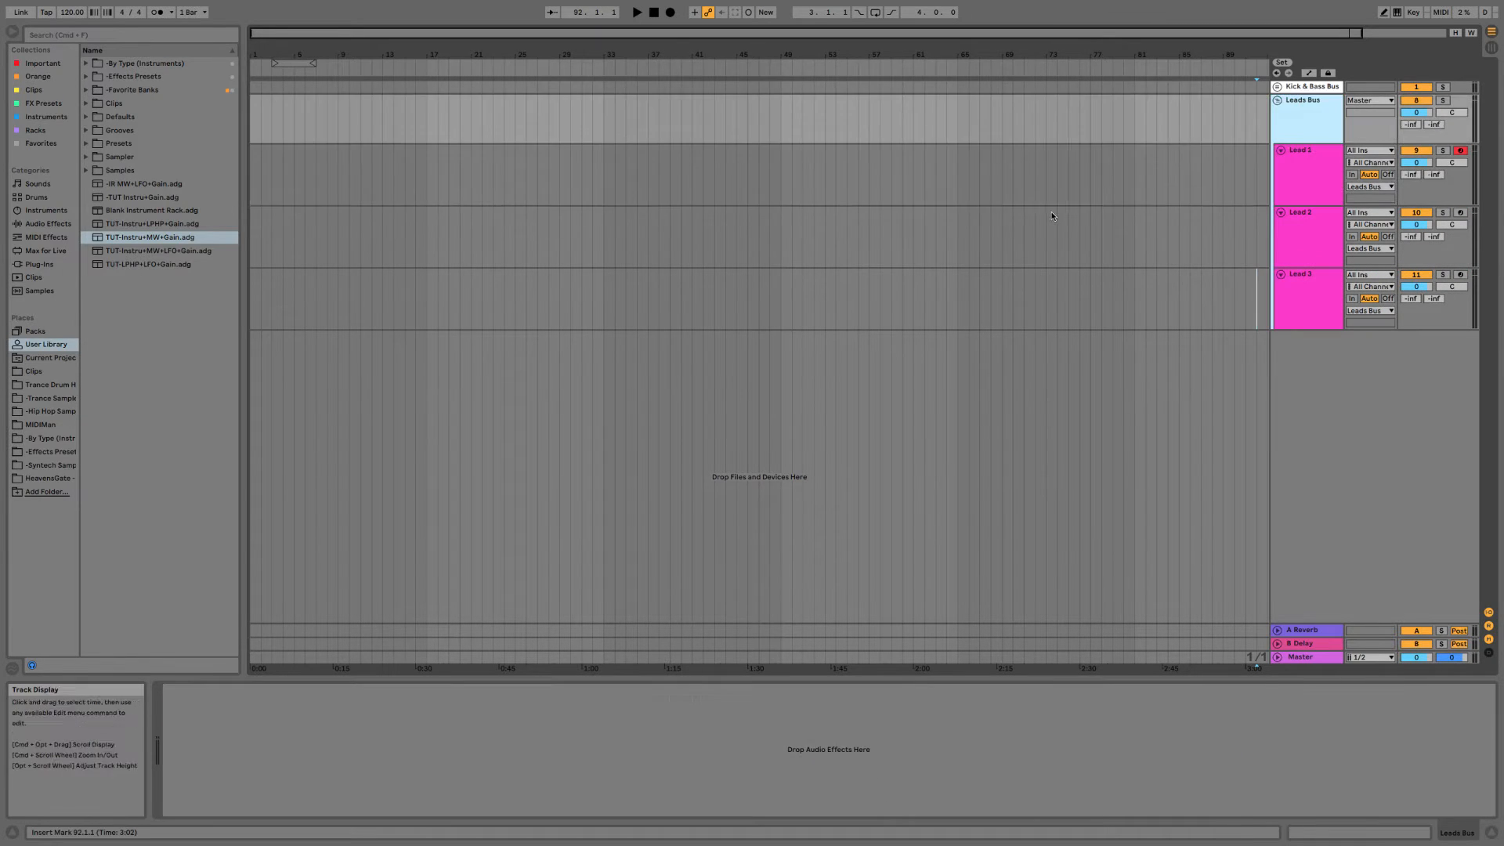
pyautogui.click(148, 266)
pyautogui.moveTo(263, 660); pyautogui.dragTo(251, 716)
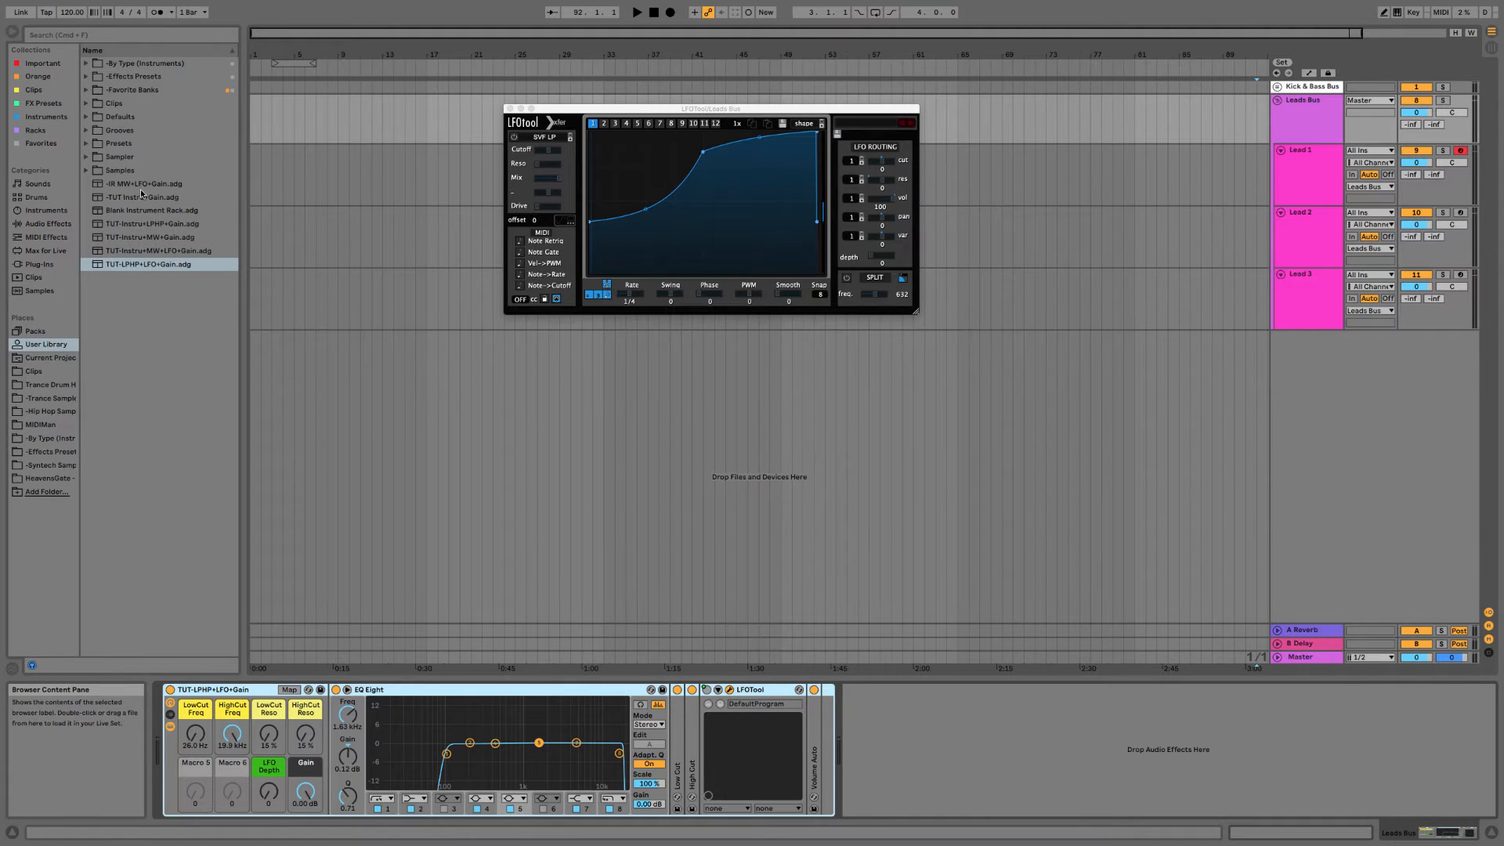
pyautogui.click(438, 759)
pyautogui.click(611, 690)
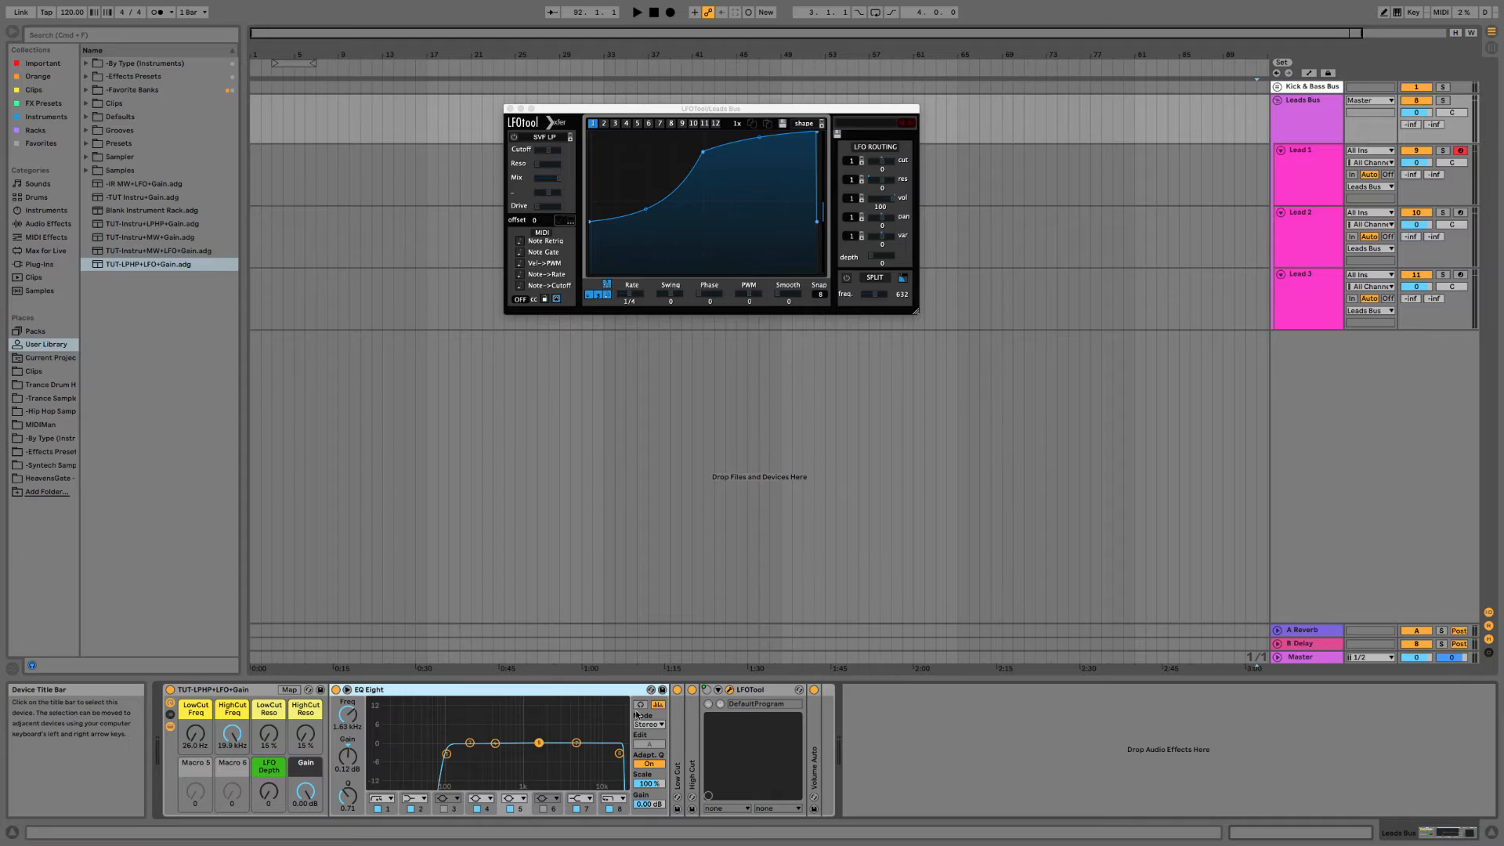
pyautogui.click(679, 745)
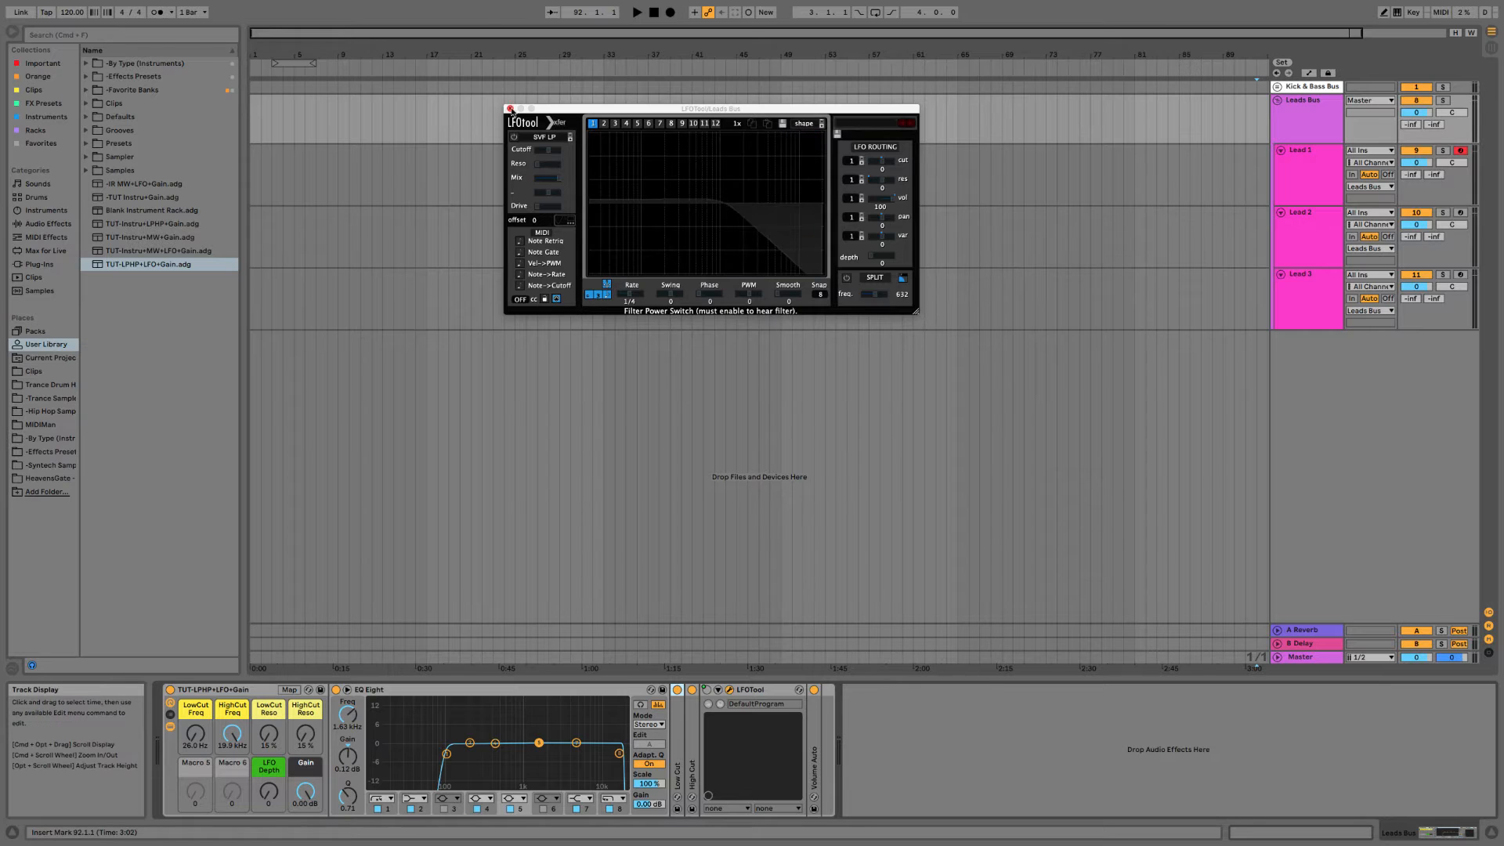
pyautogui.click(509, 109)
# Duplicate the folded Leads Bus group and rename the copy Plucks Bus.
pyautogui.click(1308, 126)
pyautogui.press('u')
pyautogui.press('u')
pyautogui.press('u')
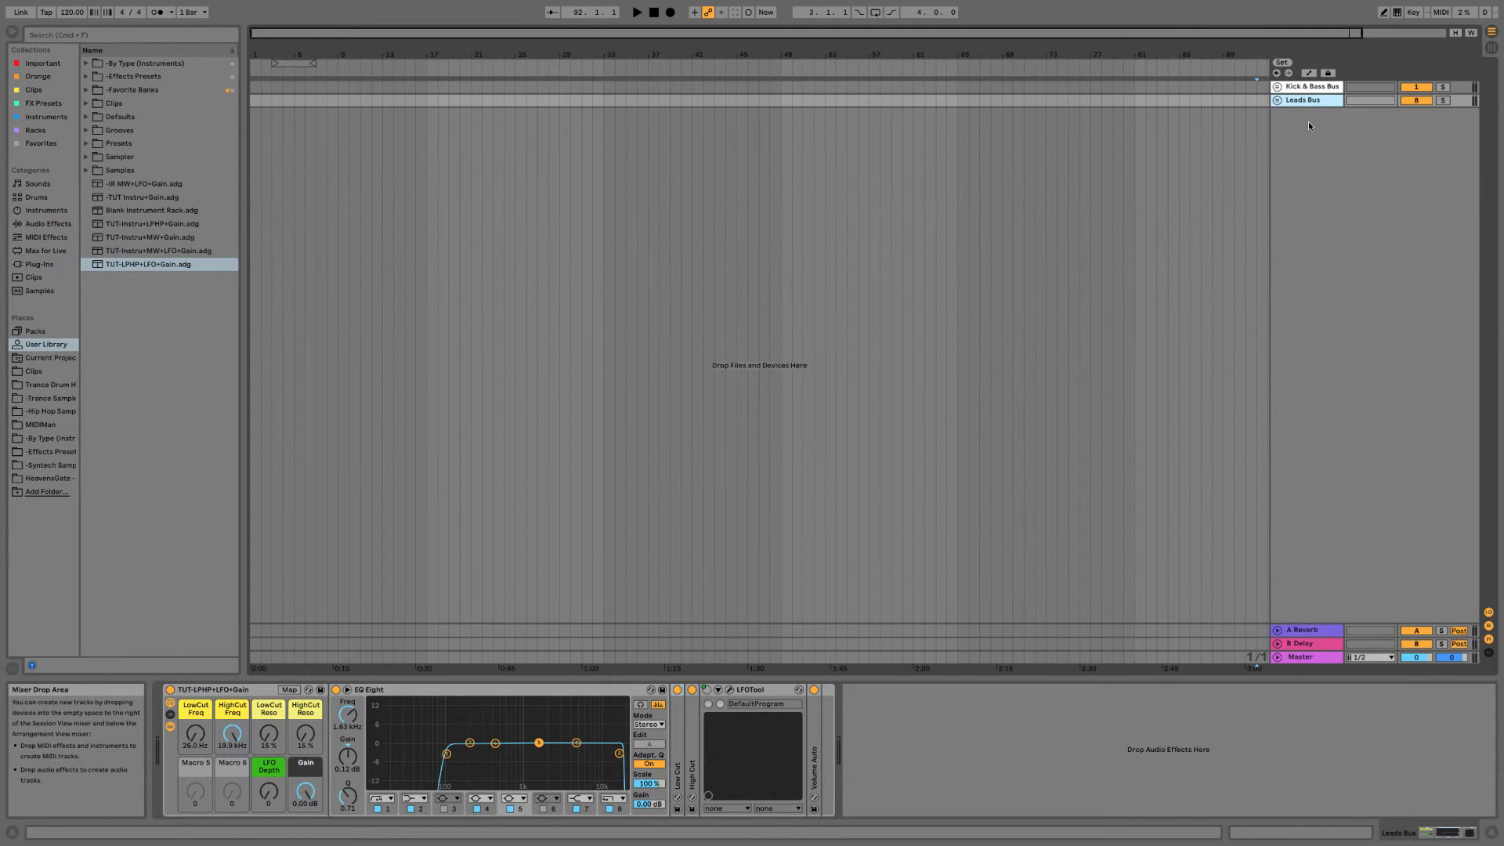
pyautogui.press('super+d')
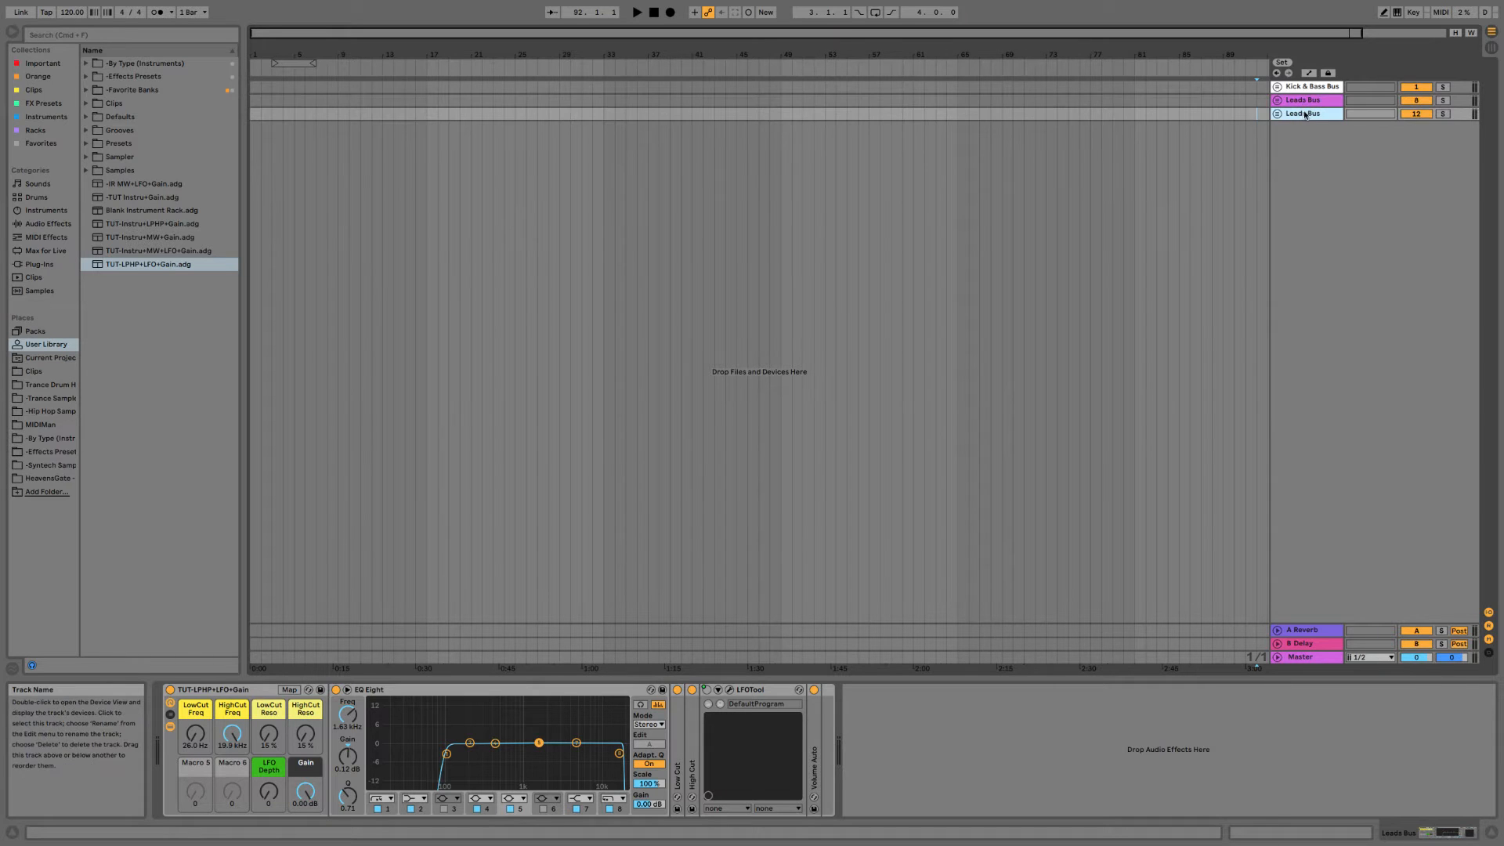
pyautogui.press('u')
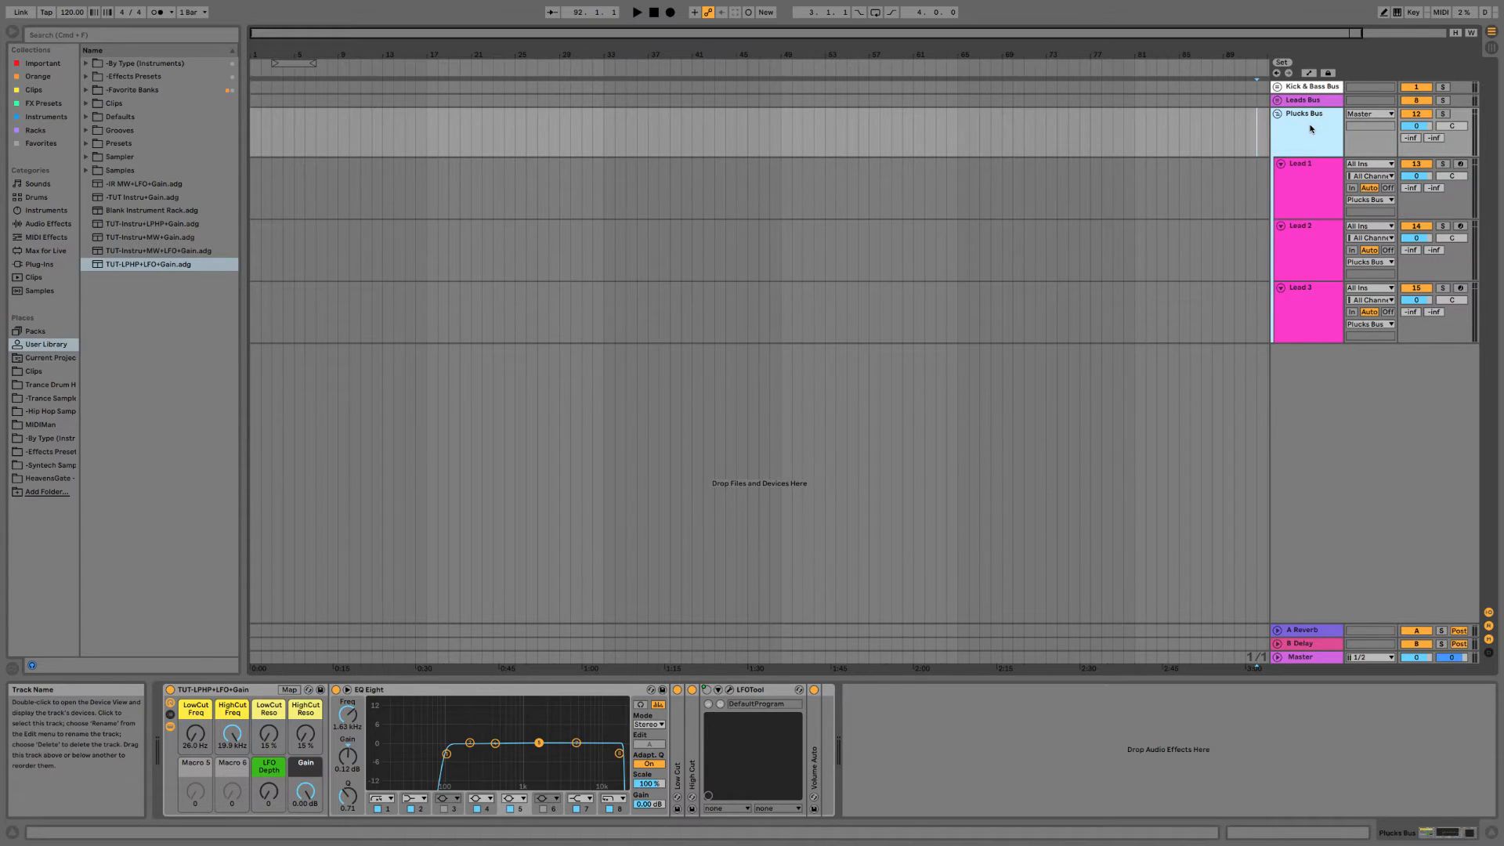
# Rename the three tracks inside the Plucks Bus to Pluck 1, Pluck 2 and Pluck 3.
pyautogui.press('Down')
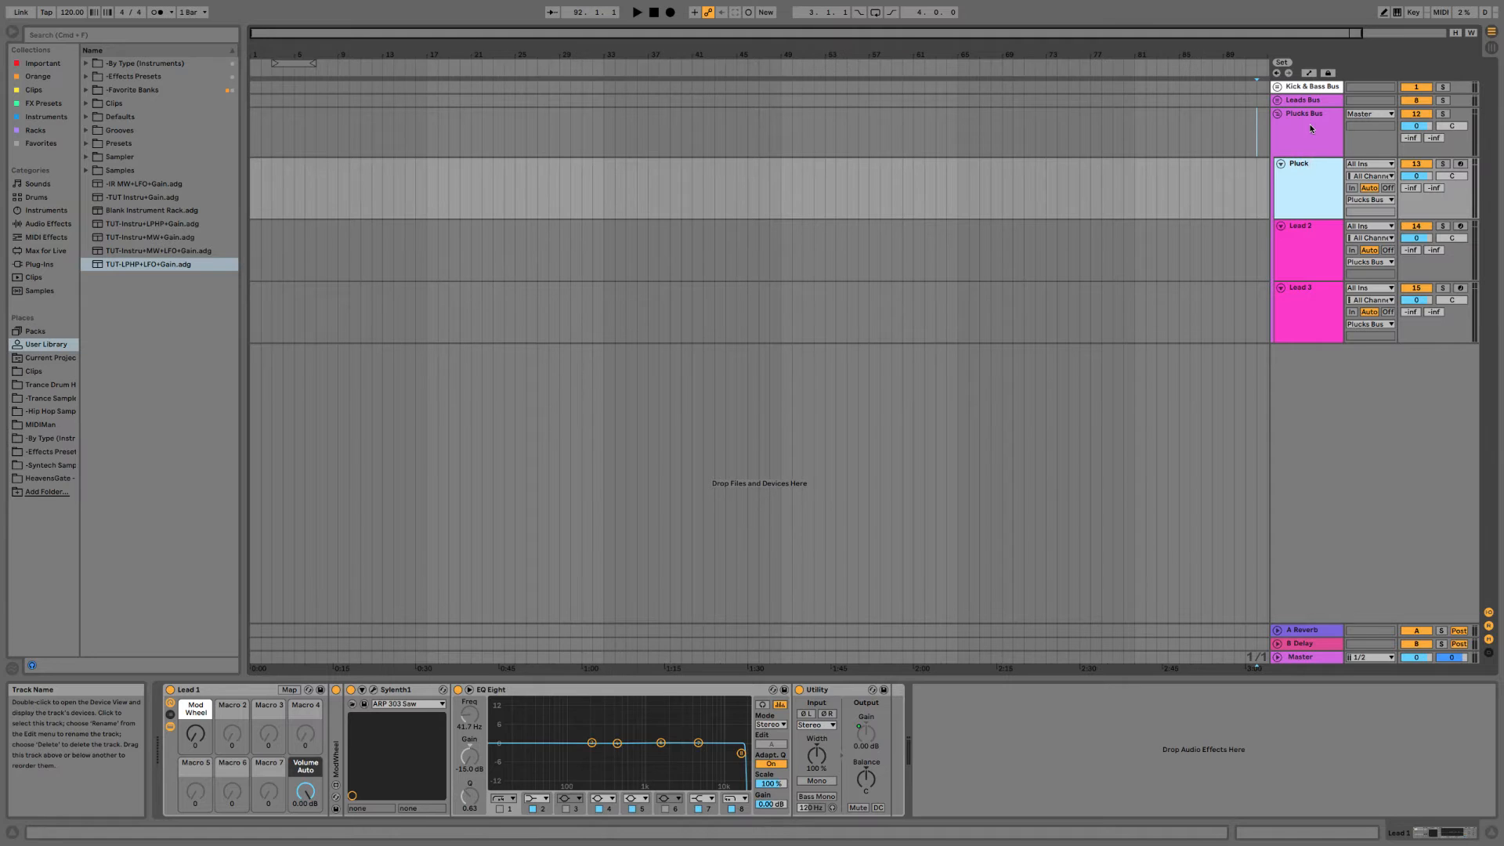
pyautogui.write('1')
pyautogui.press('Tab')
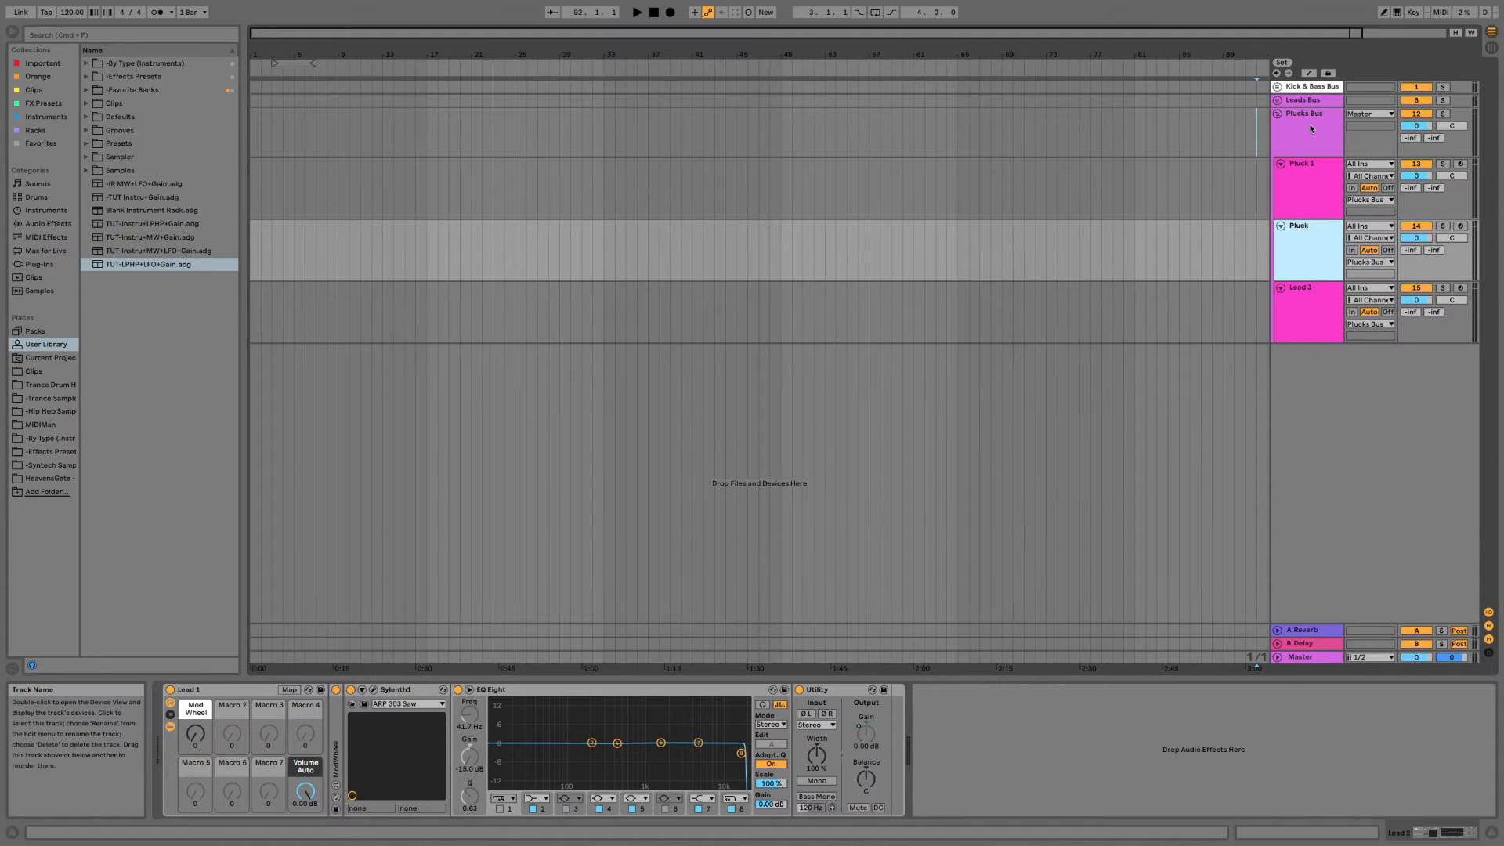
pyautogui.press('Down')
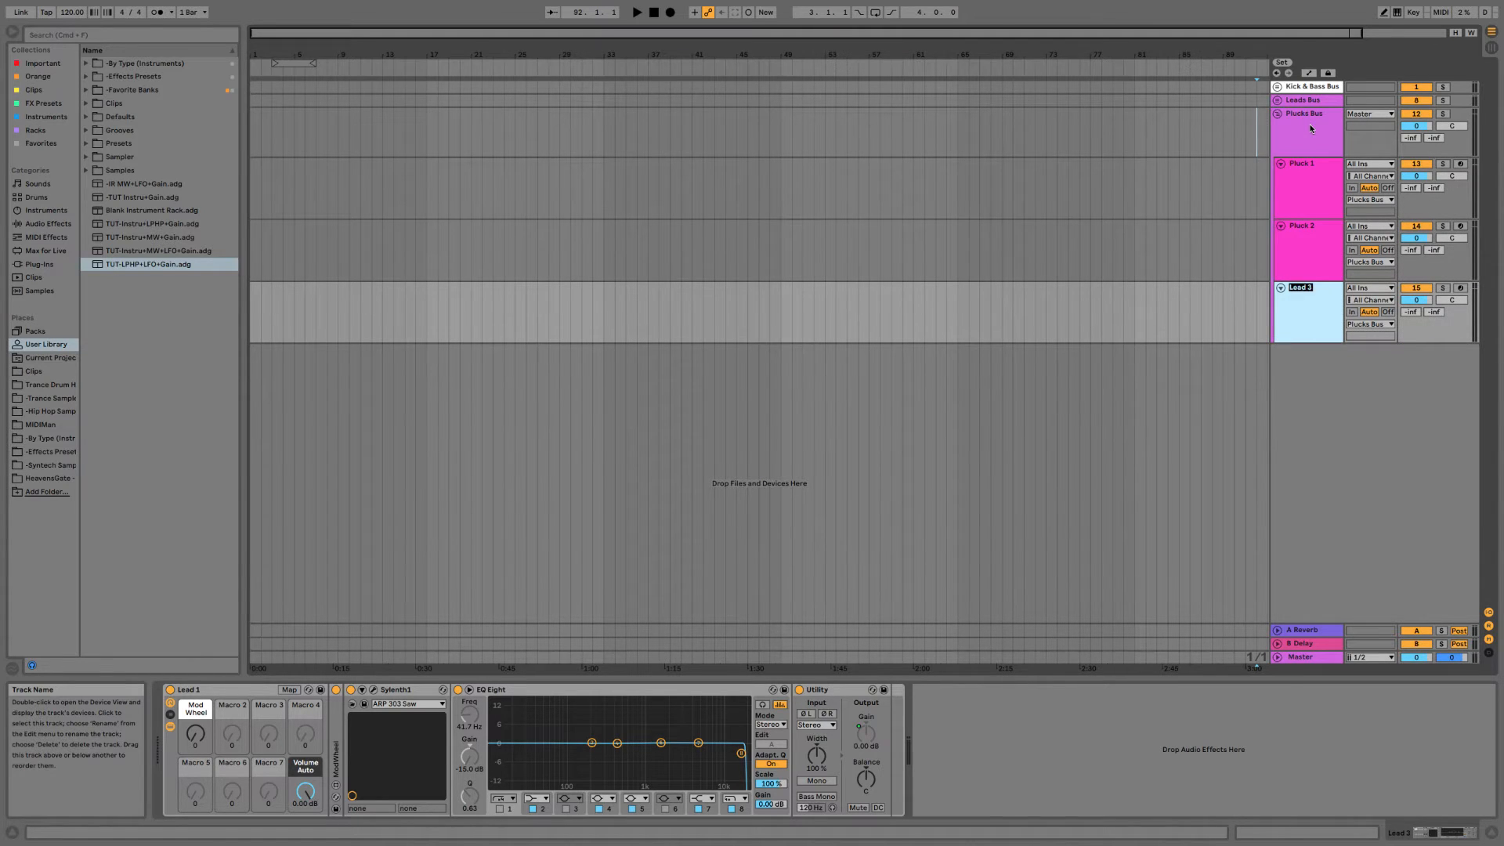
pyautogui.press('Up')
pyautogui.press('Up')
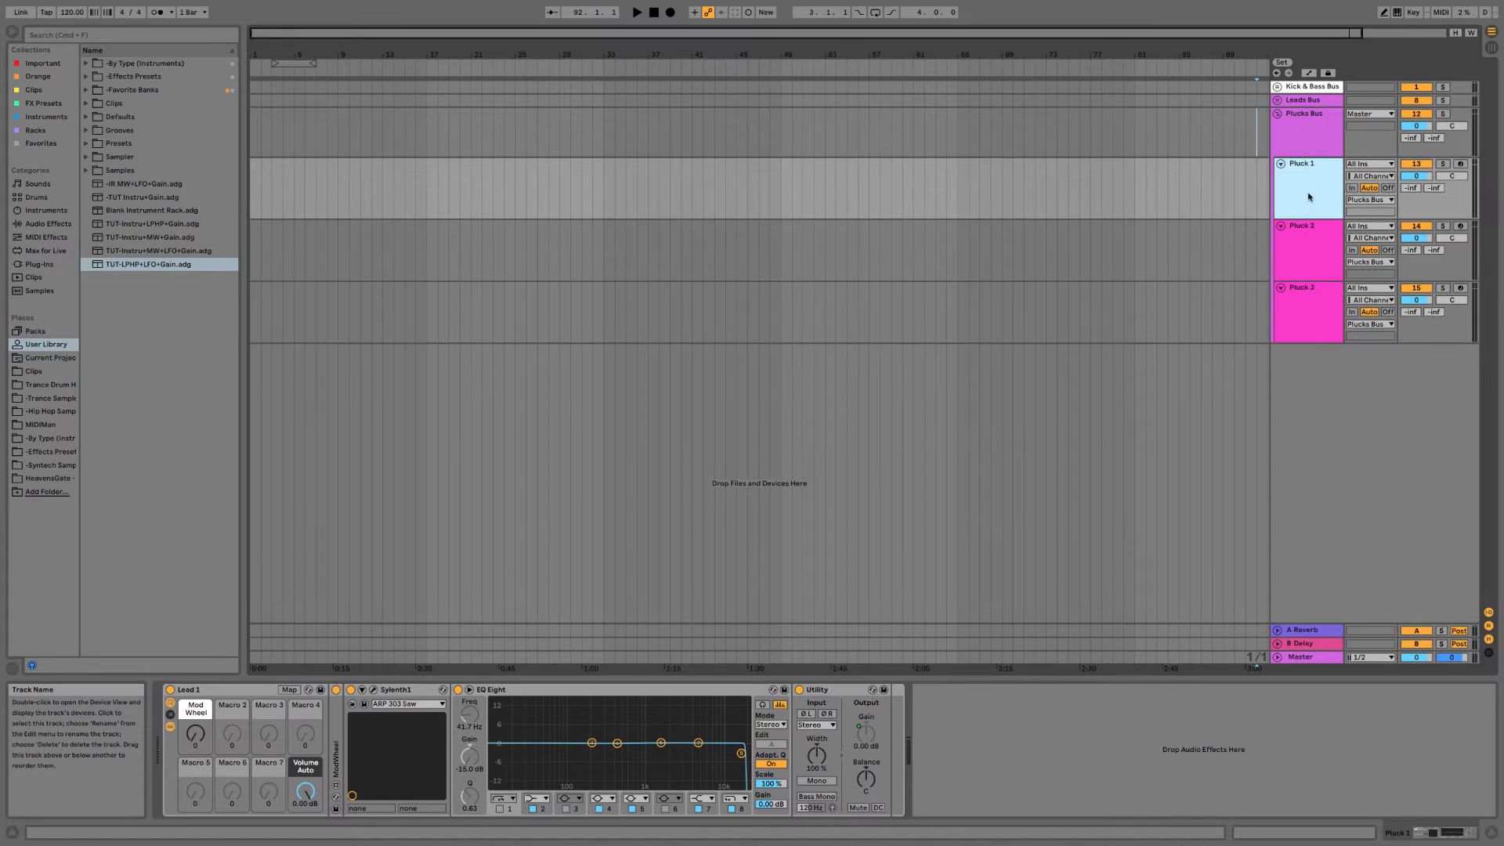
# Look over the track layout of the Leads Bus and Plucks Bus groups, leaving both unfolded.
pyautogui.press('Up')
pyautogui.press('Left')
pyautogui.press('Up')
pyautogui.press('Right')
pyautogui.press('Left')
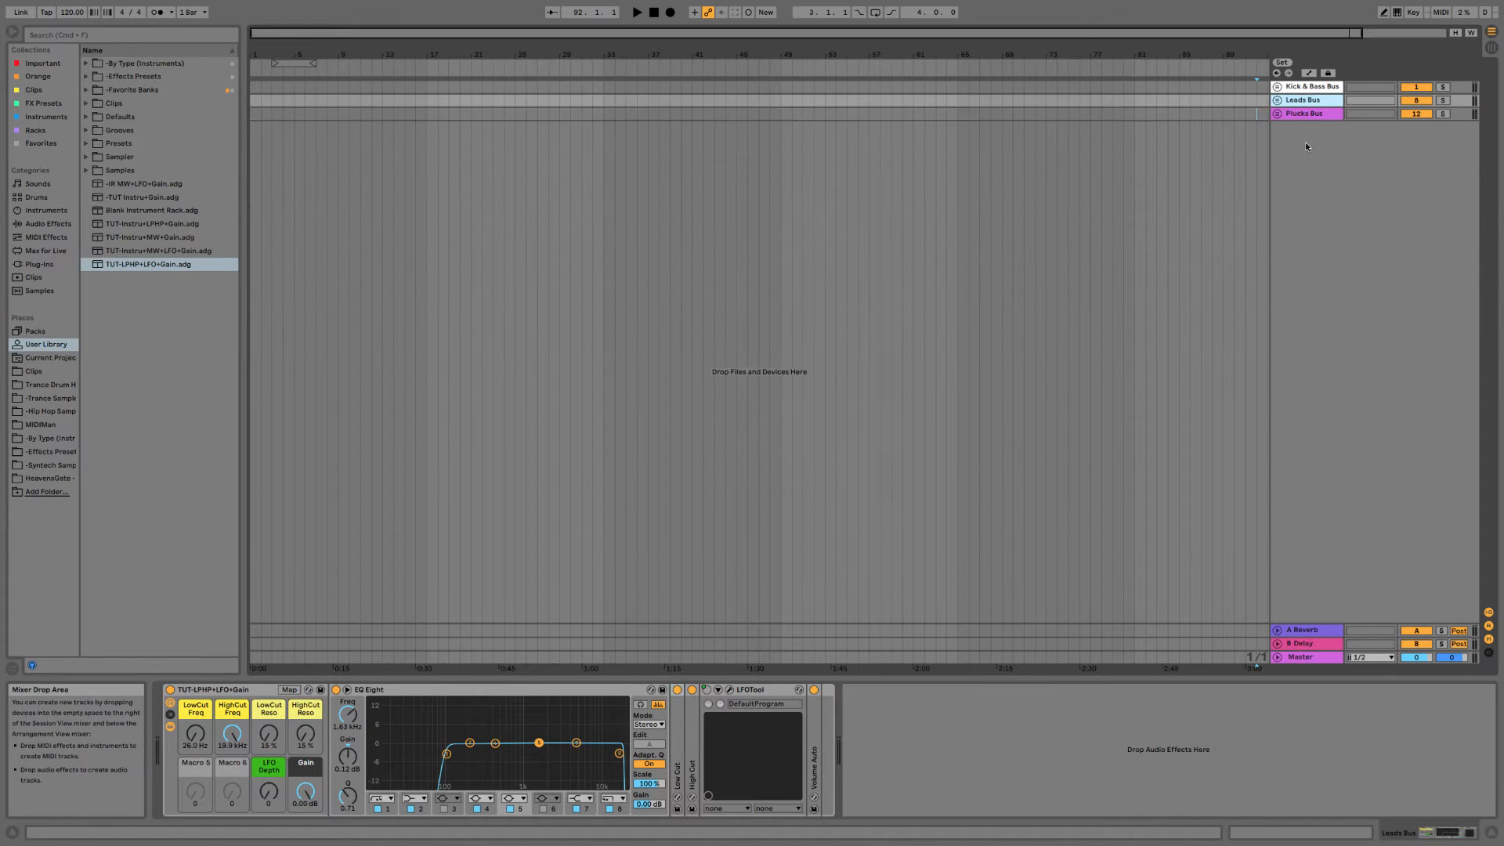
pyautogui.press('Up')
pyautogui.press('Right')
pyautogui.press('Down')
pyautogui.press('Left')
pyautogui.press('Down')
pyautogui.press('u')
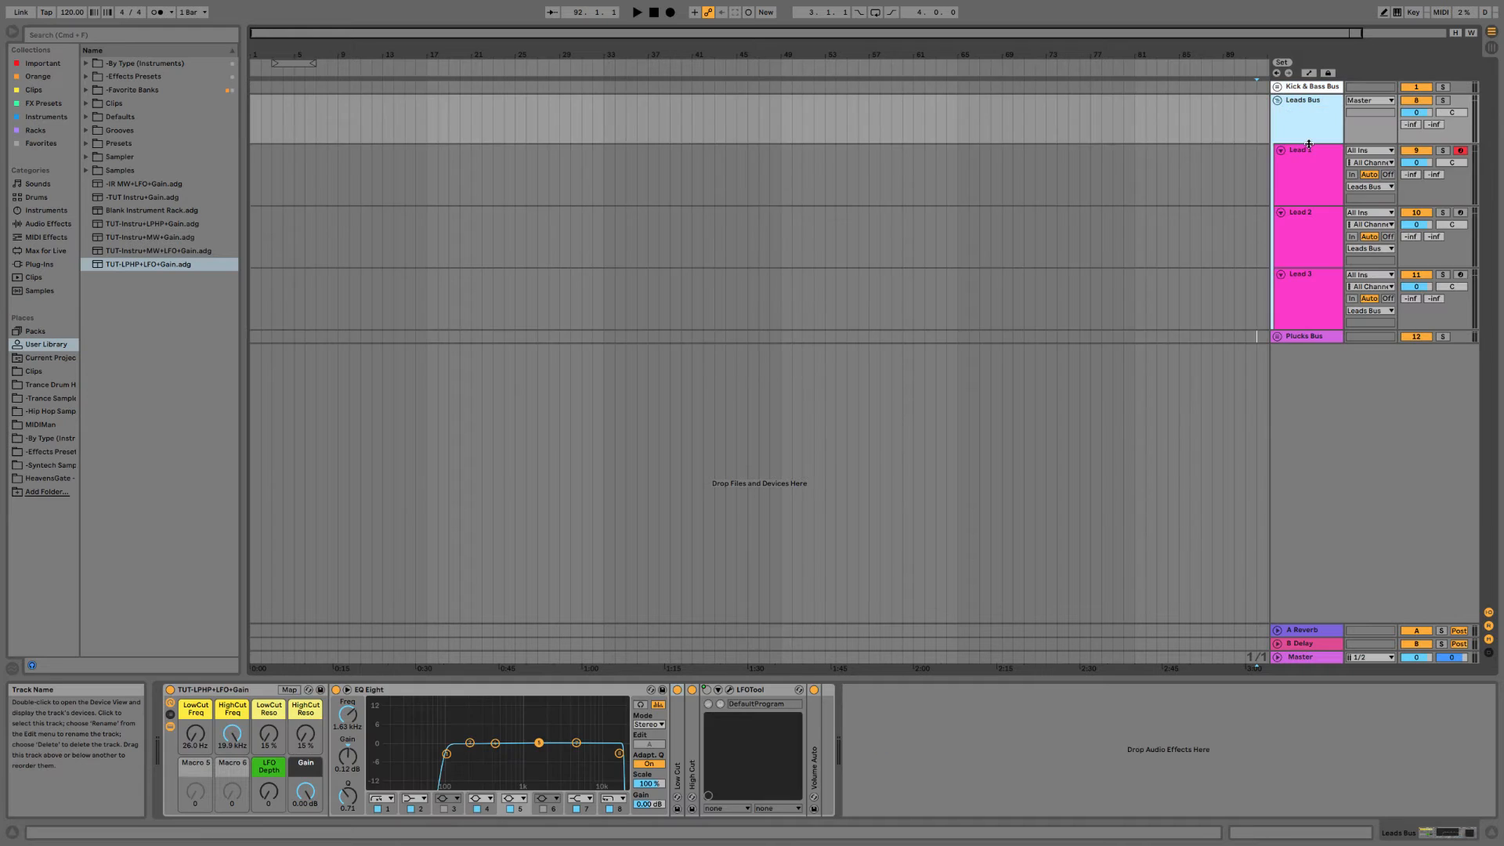
pyautogui.press('Down')
pyautogui.press('Down')
pyautogui.press('Up')
pyautogui.press('Down')
pyautogui.press('Down')
pyautogui.press('Down')
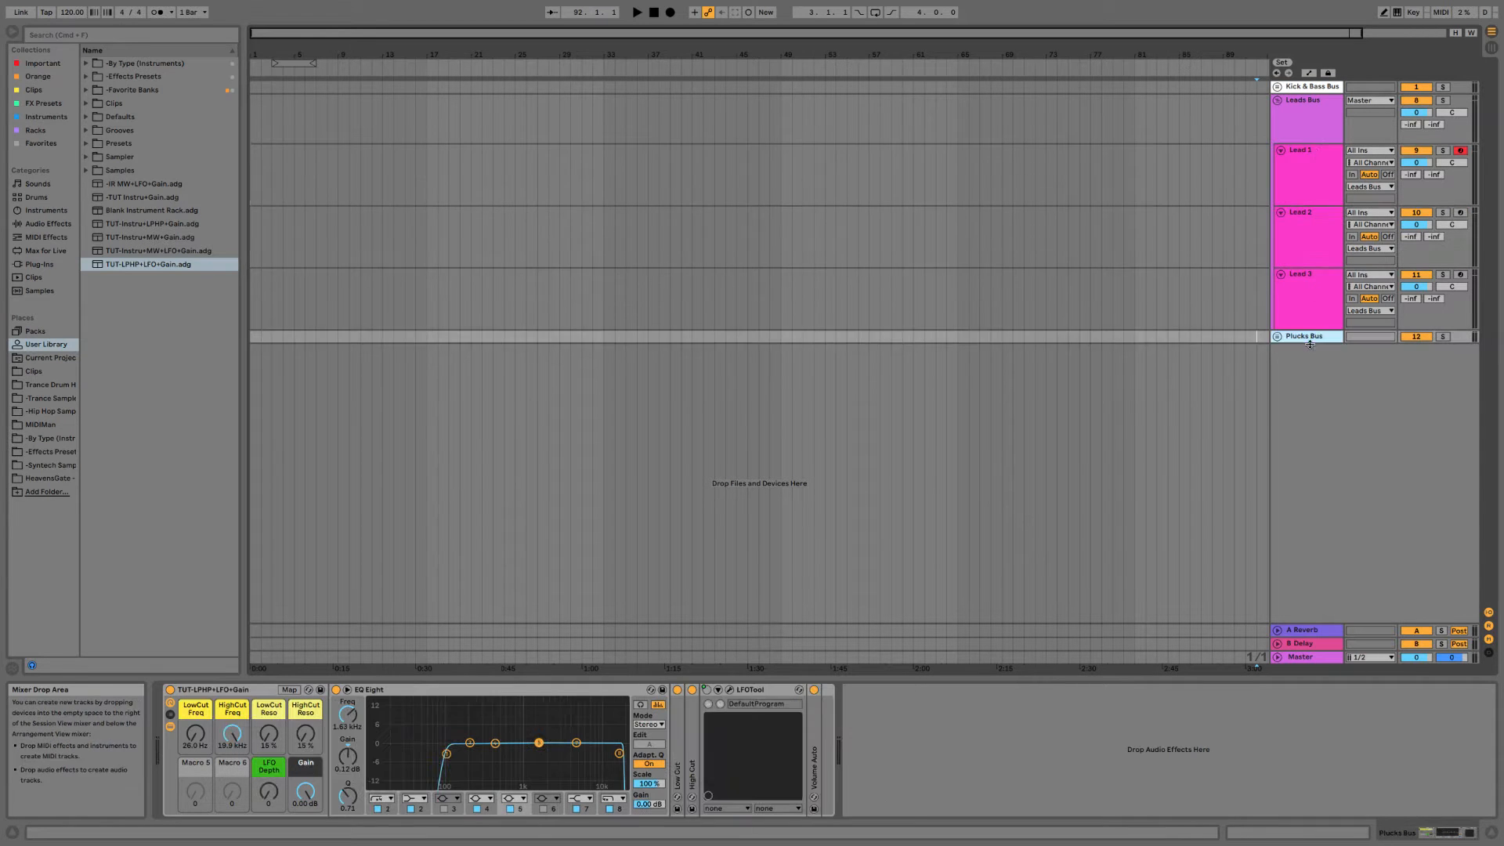
pyautogui.press('u')
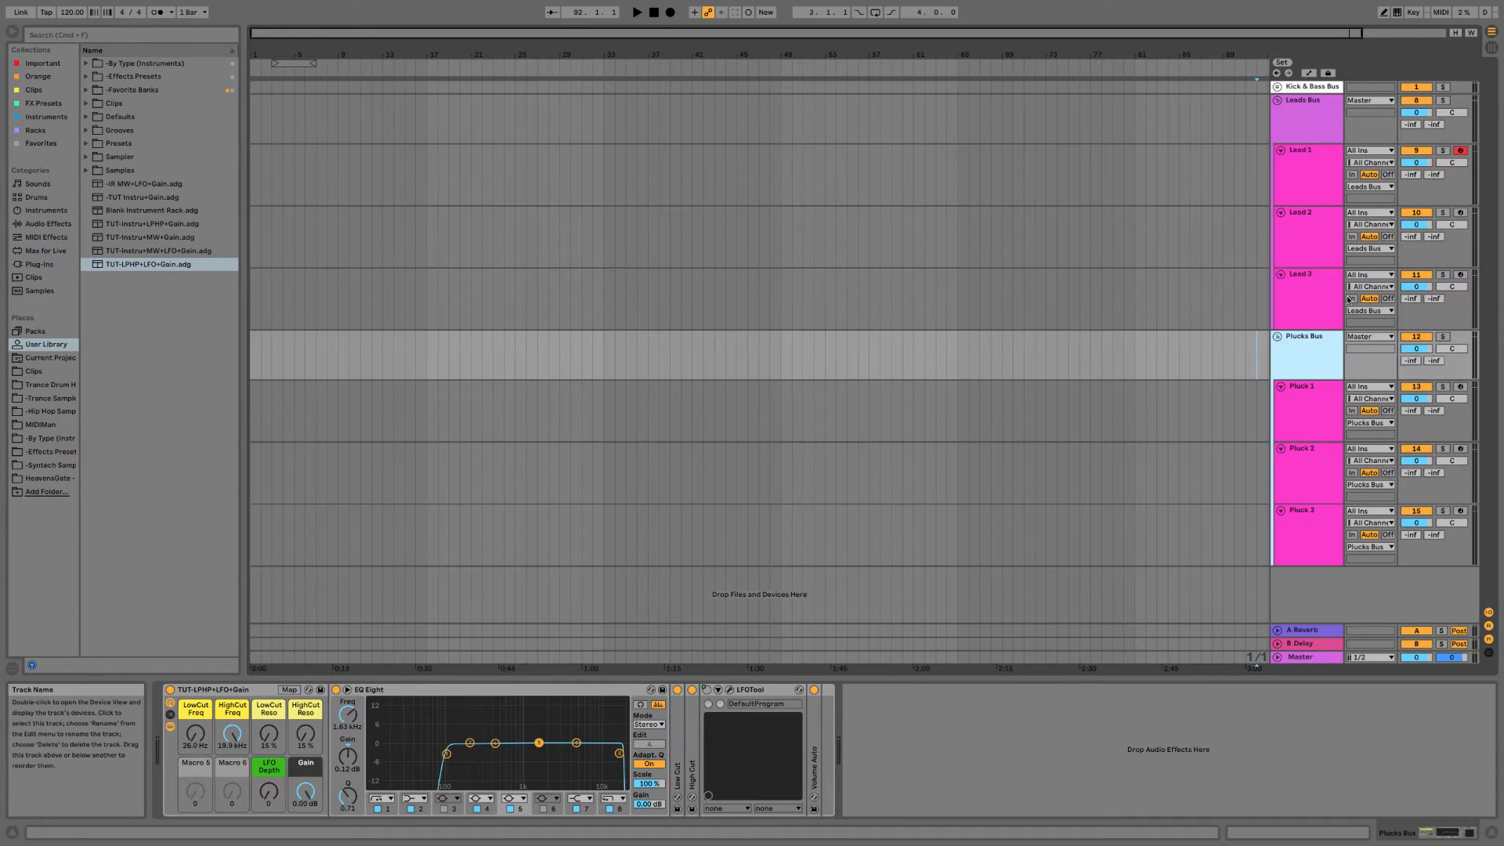
pyautogui.click(1459, 34)
pyautogui.click(1460, 34)
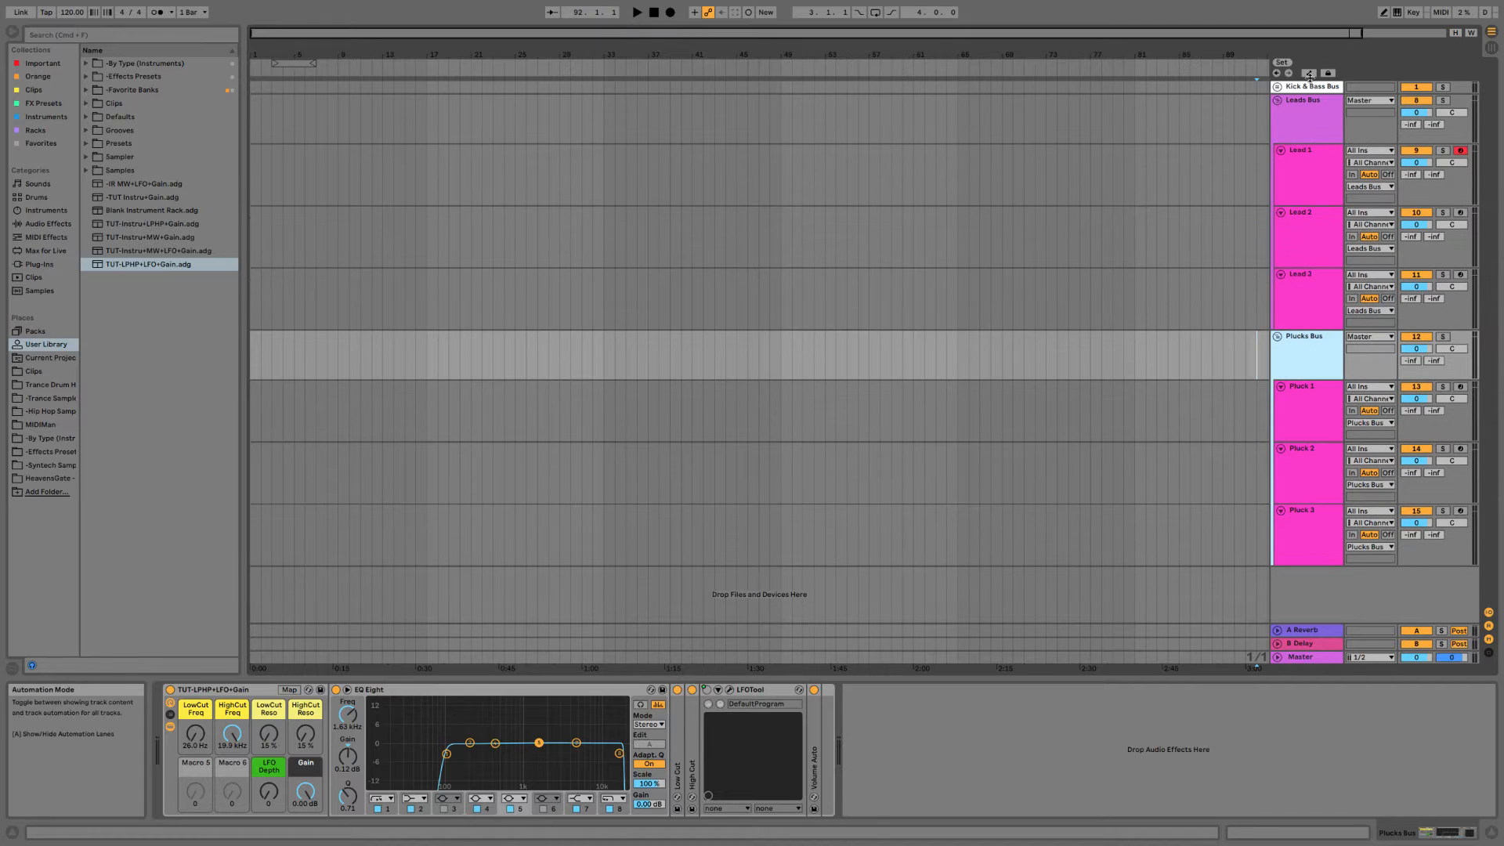
# Colour the three Pluck tracks rose pink and the Plucks Bus group track pale lavender.
pyautogui.rightClick(1321, 426)
pyautogui.click(1471, 638)
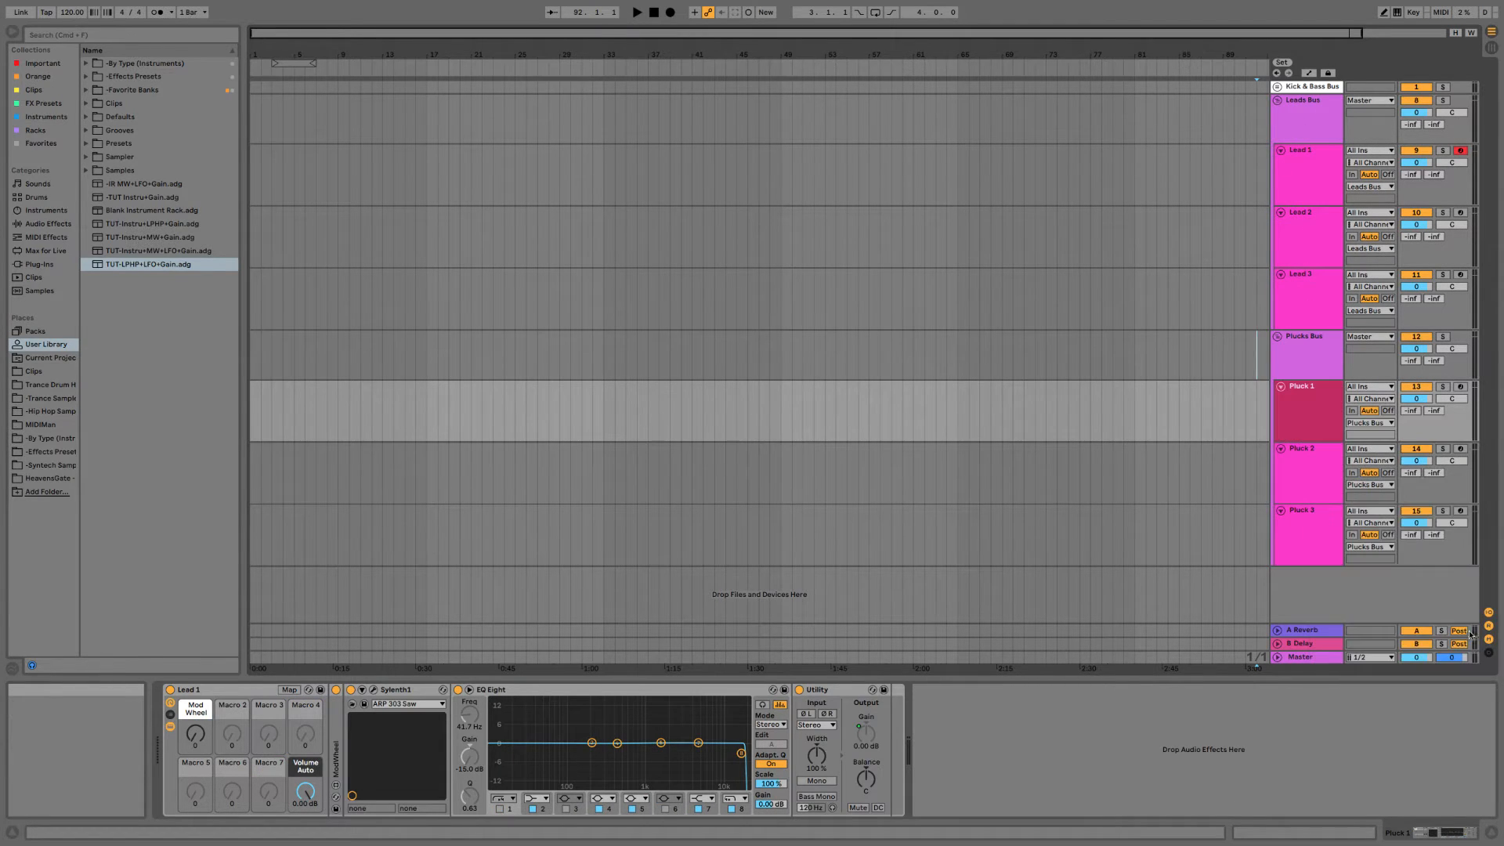
pyautogui.rightClick(1303, 415)
pyautogui.click(1461, 584)
pyautogui.click(1312, 483)
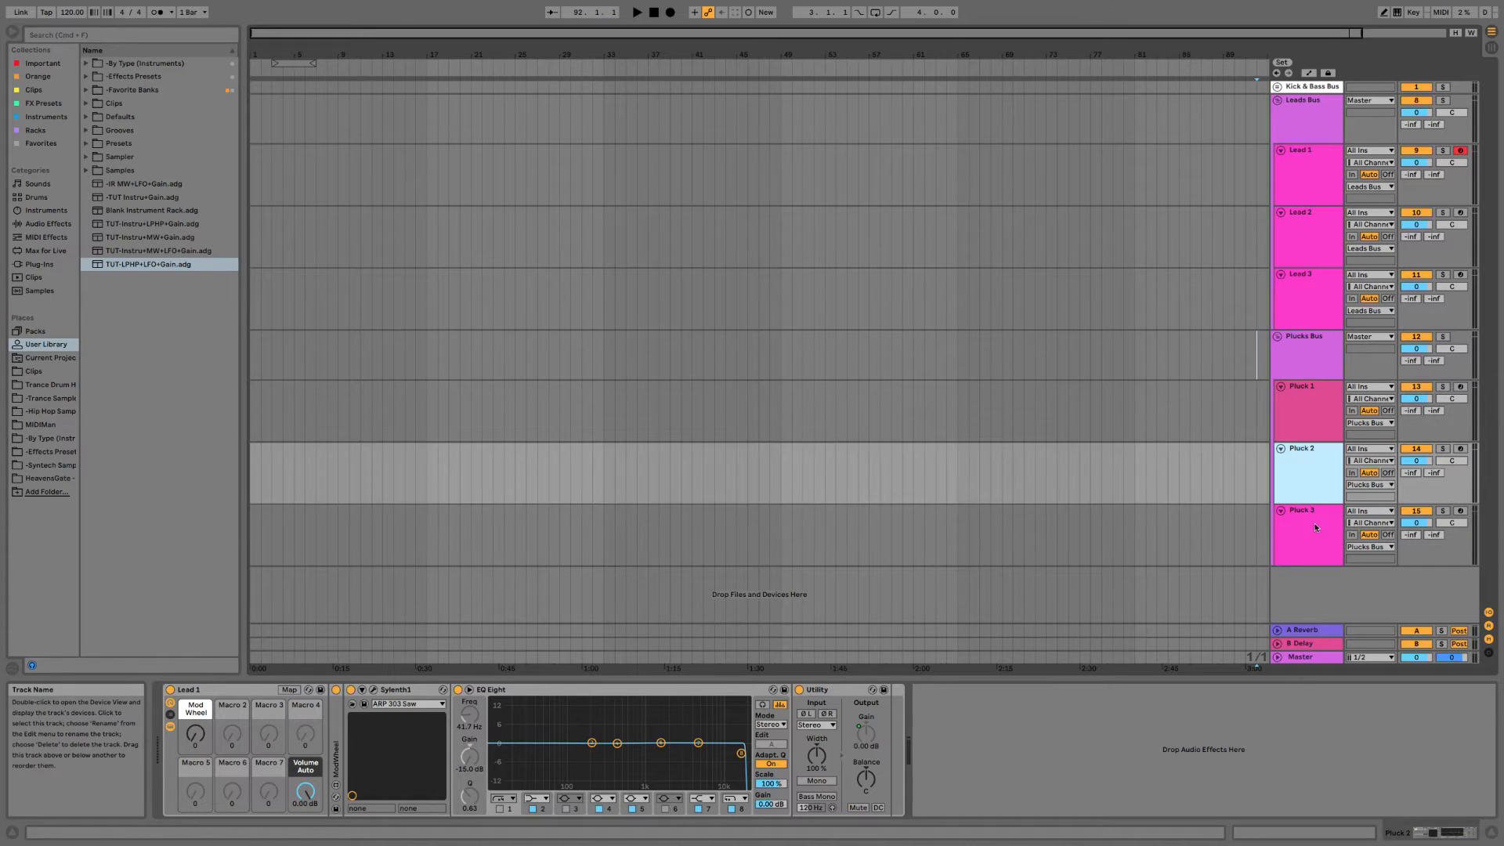
pyautogui.rightClick(1316, 527)
pyautogui.click(1472, 618)
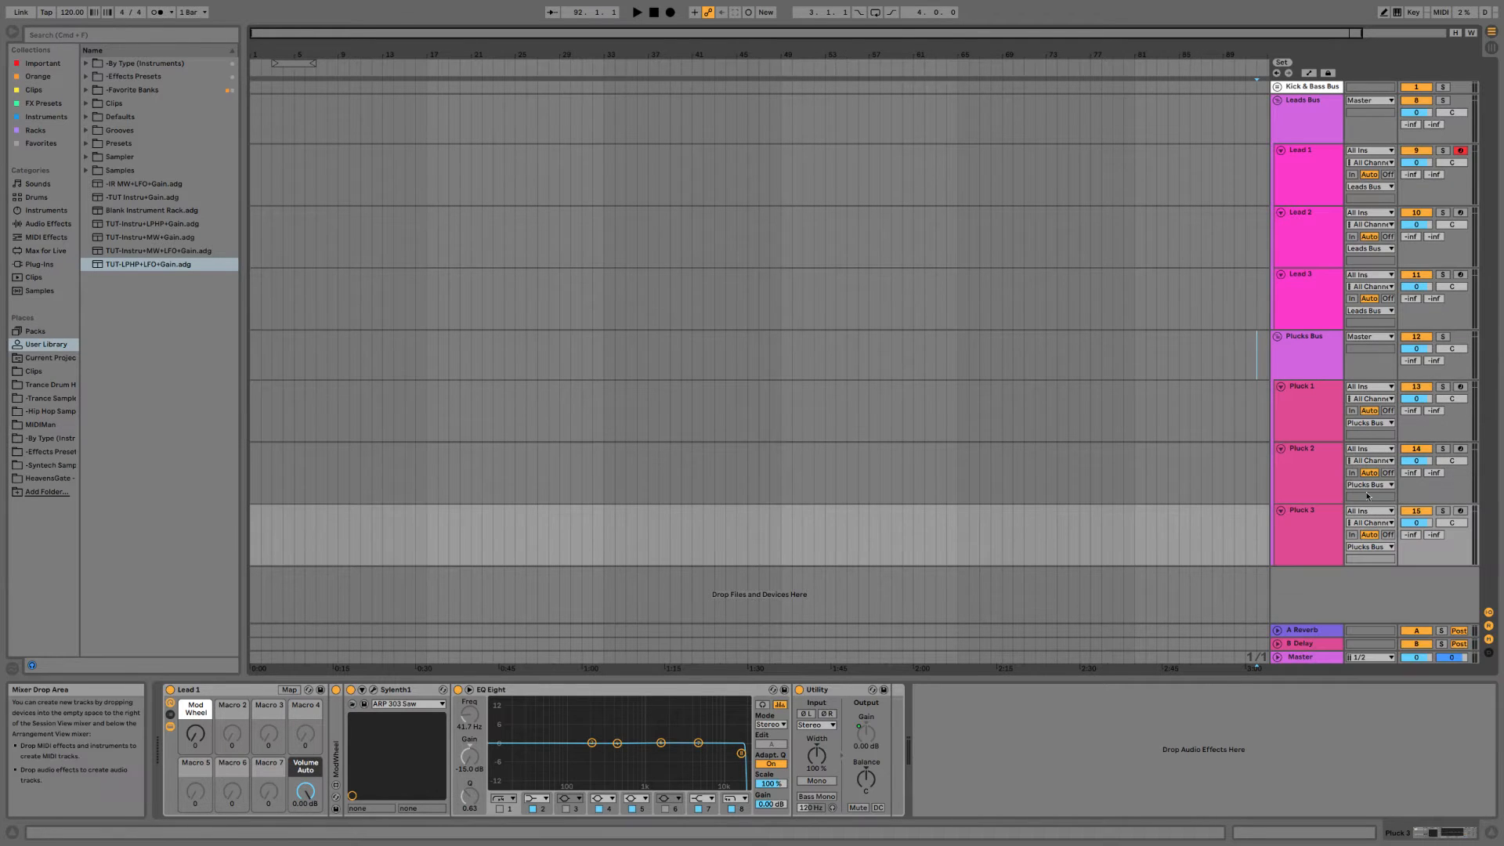
pyautogui.rightClick(1313, 349)
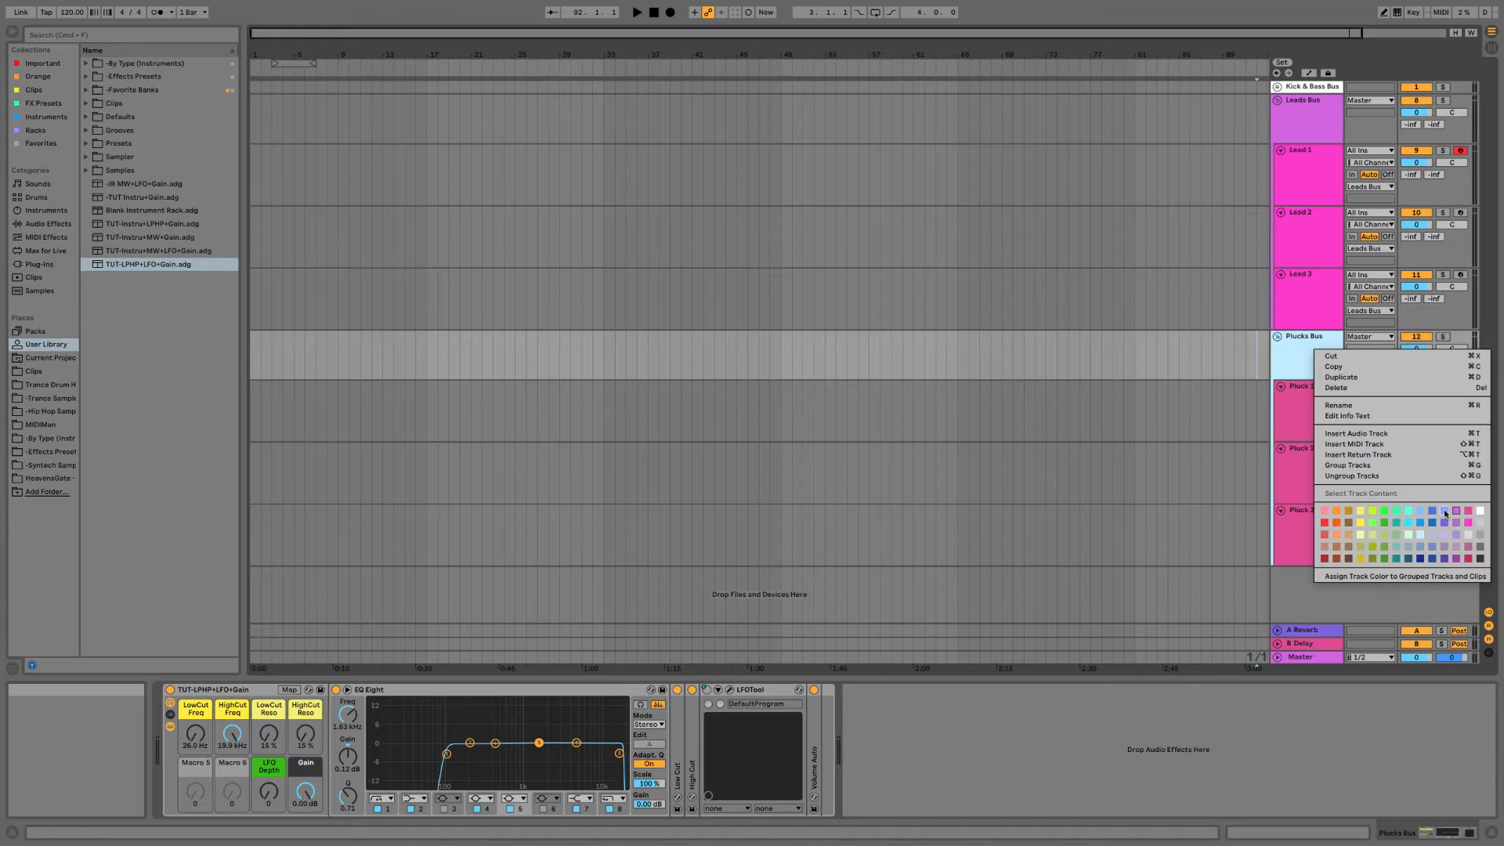
pyautogui.click(1445, 534)
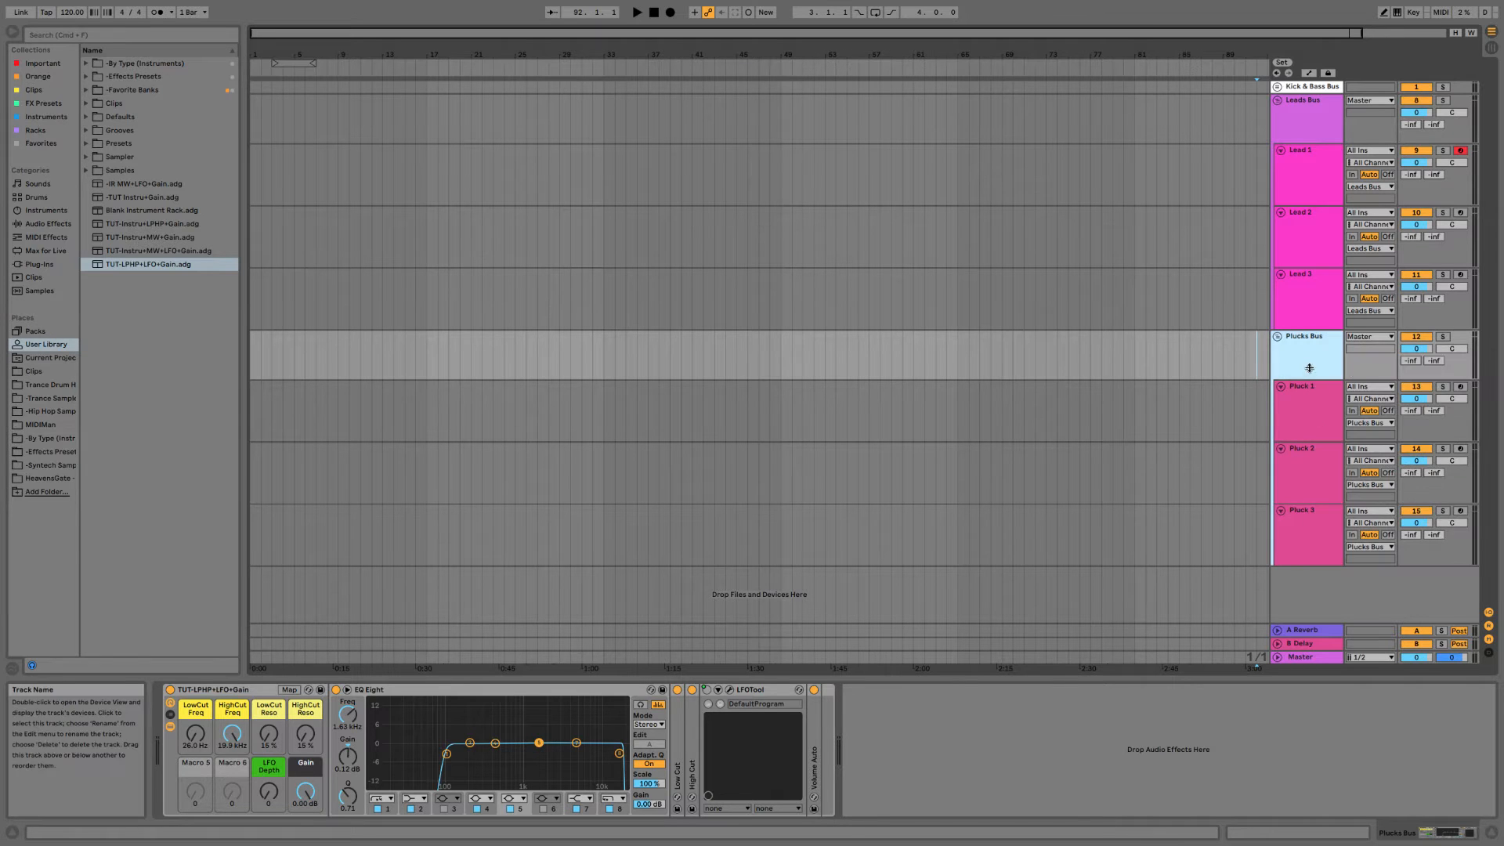
# Fold the Leads Bus and Plucks Bus, group them together and name the new group L&P Bus.
pyautogui.press('u')
pyautogui.click(1316, 127)
pyautogui.press('u')
pyautogui.keyDown('shift'); pyautogui.click(1316, 115); pyautogui.keyUp('shift')
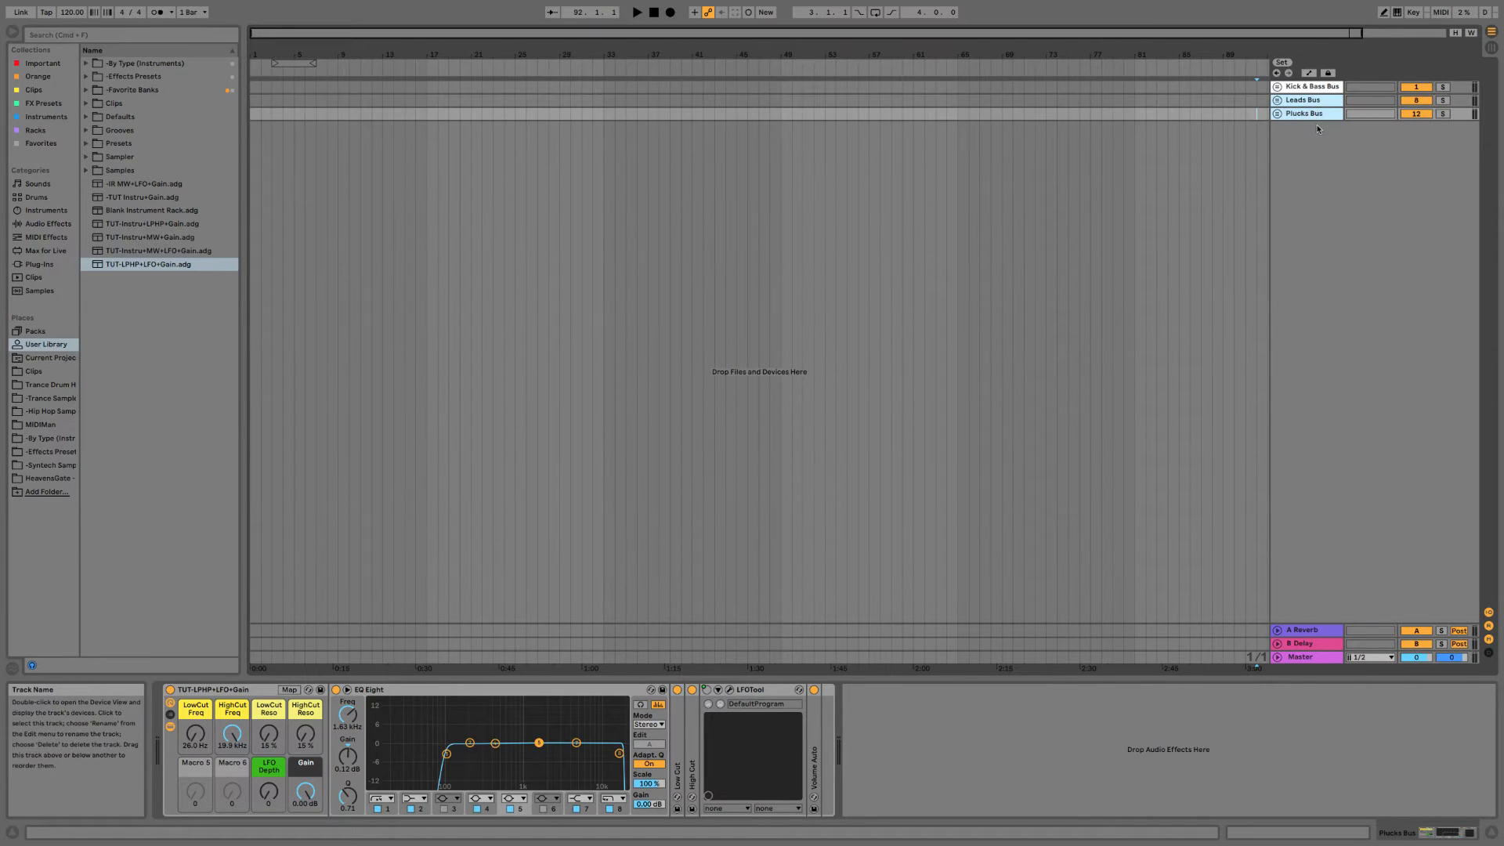
pyautogui.press('super+g')
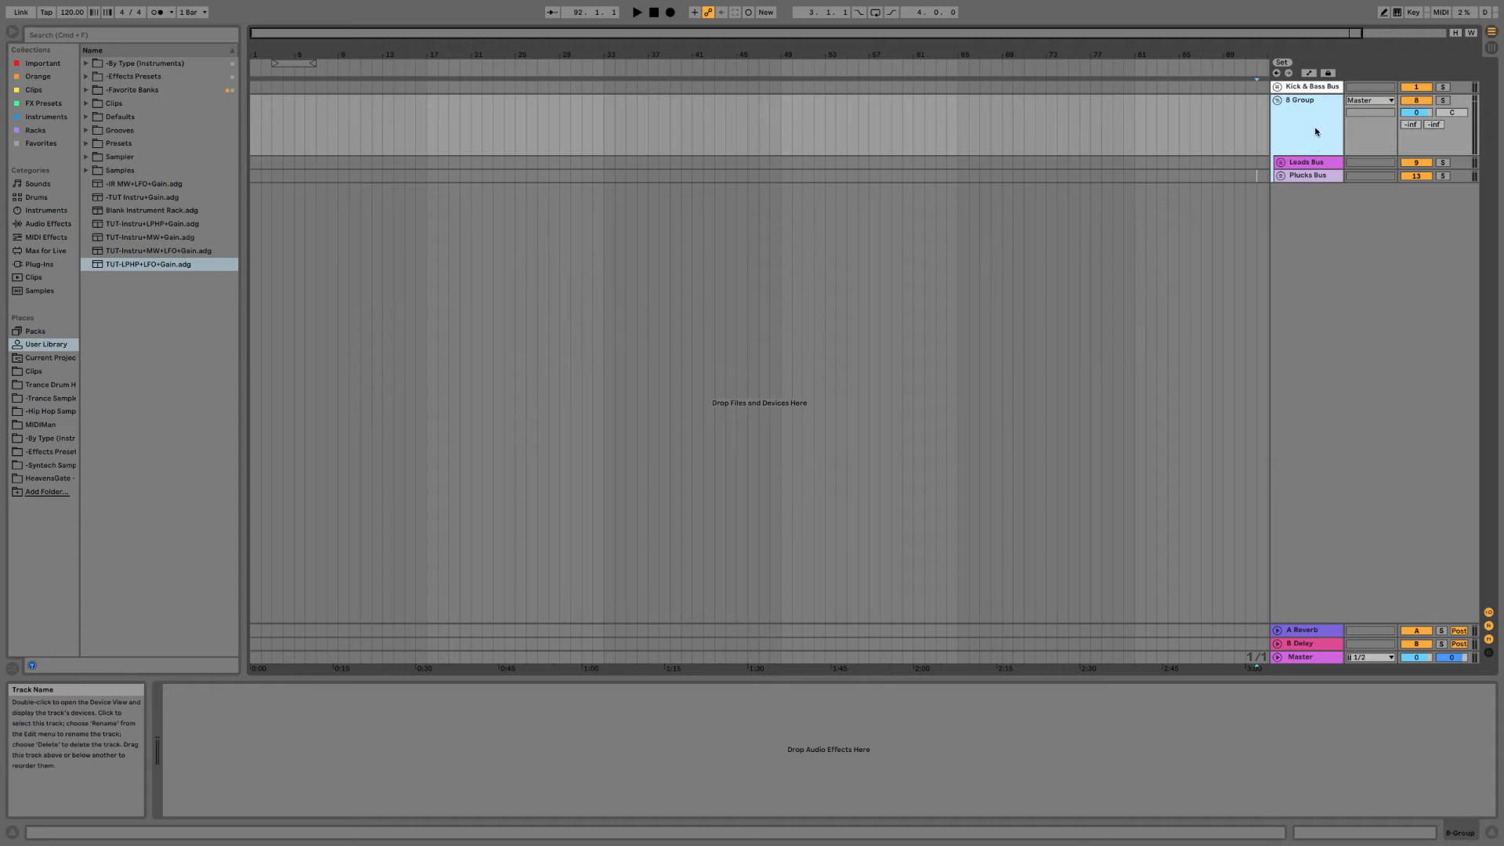
pyautogui.press('super+r')
pyautogui.write('L')
pyautogui.press('Return')
pyautogui.click(1322, 160)
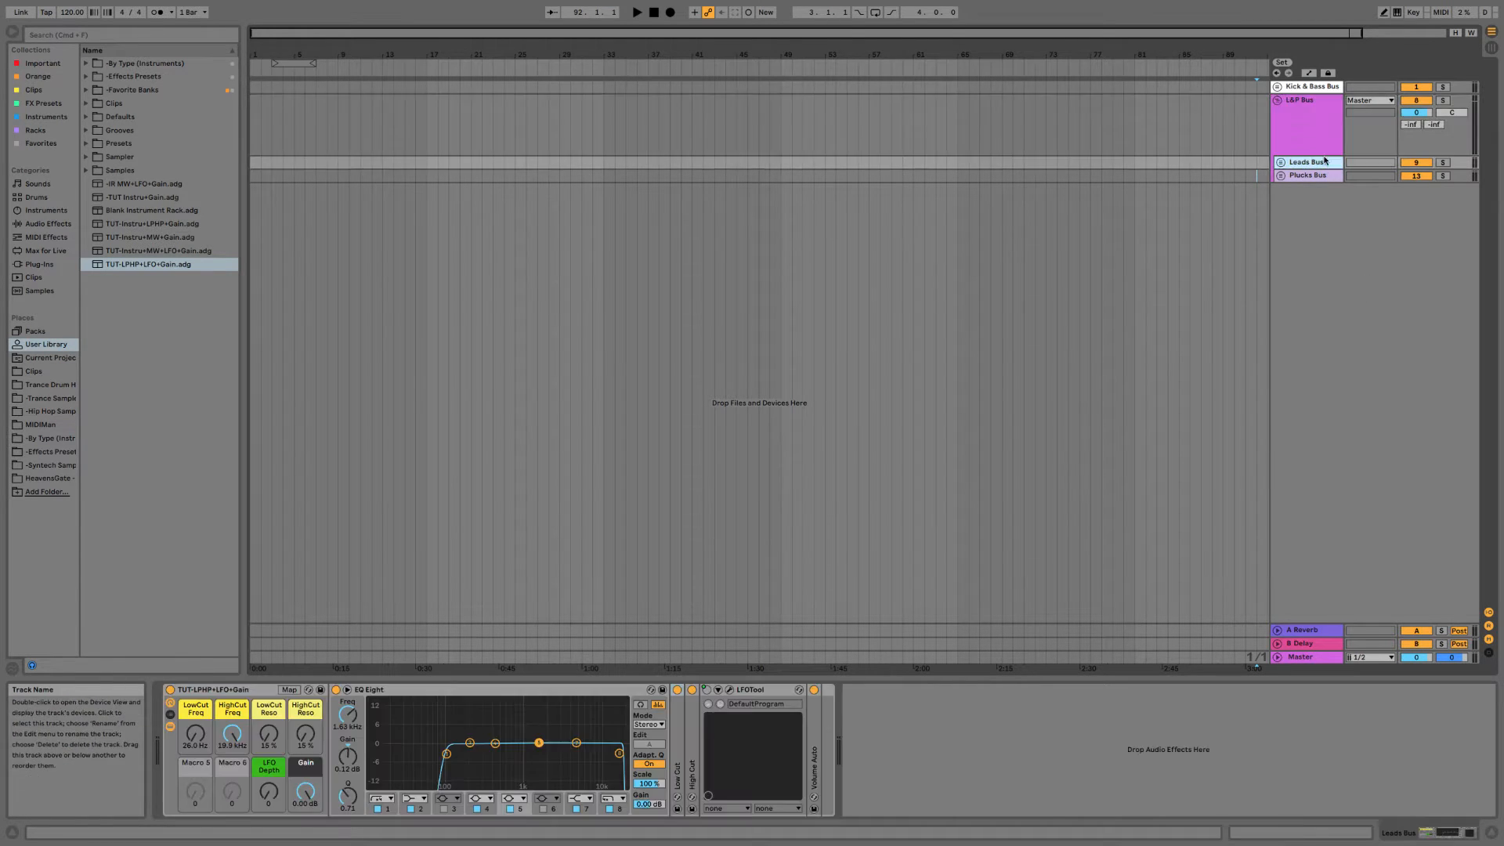
# Colour the L&P Bus group track dark purple.
pyautogui.rightClick(1320, 128)
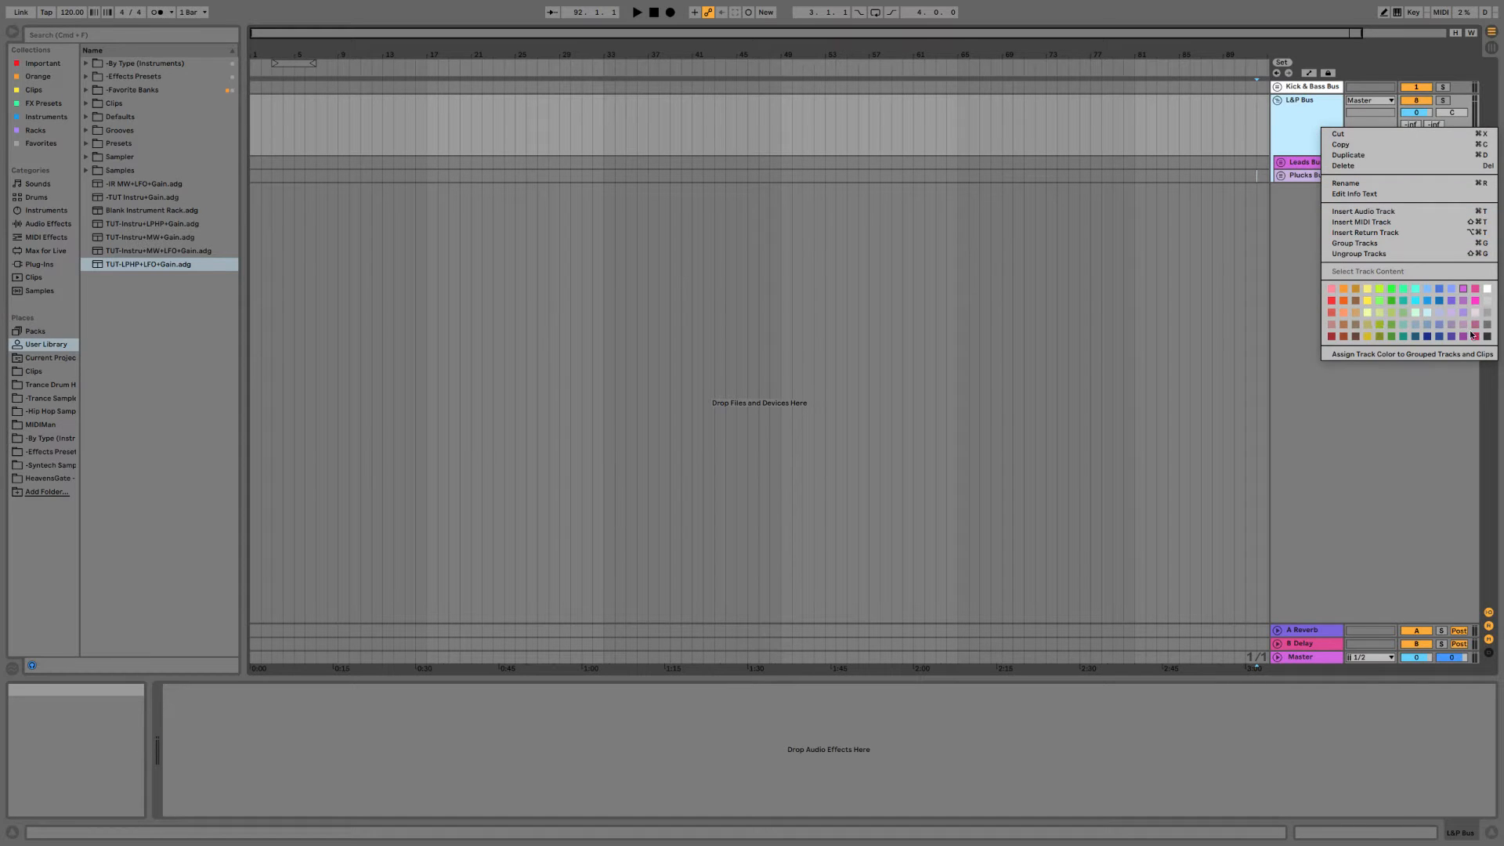
pyautogui.click(1464, 342)
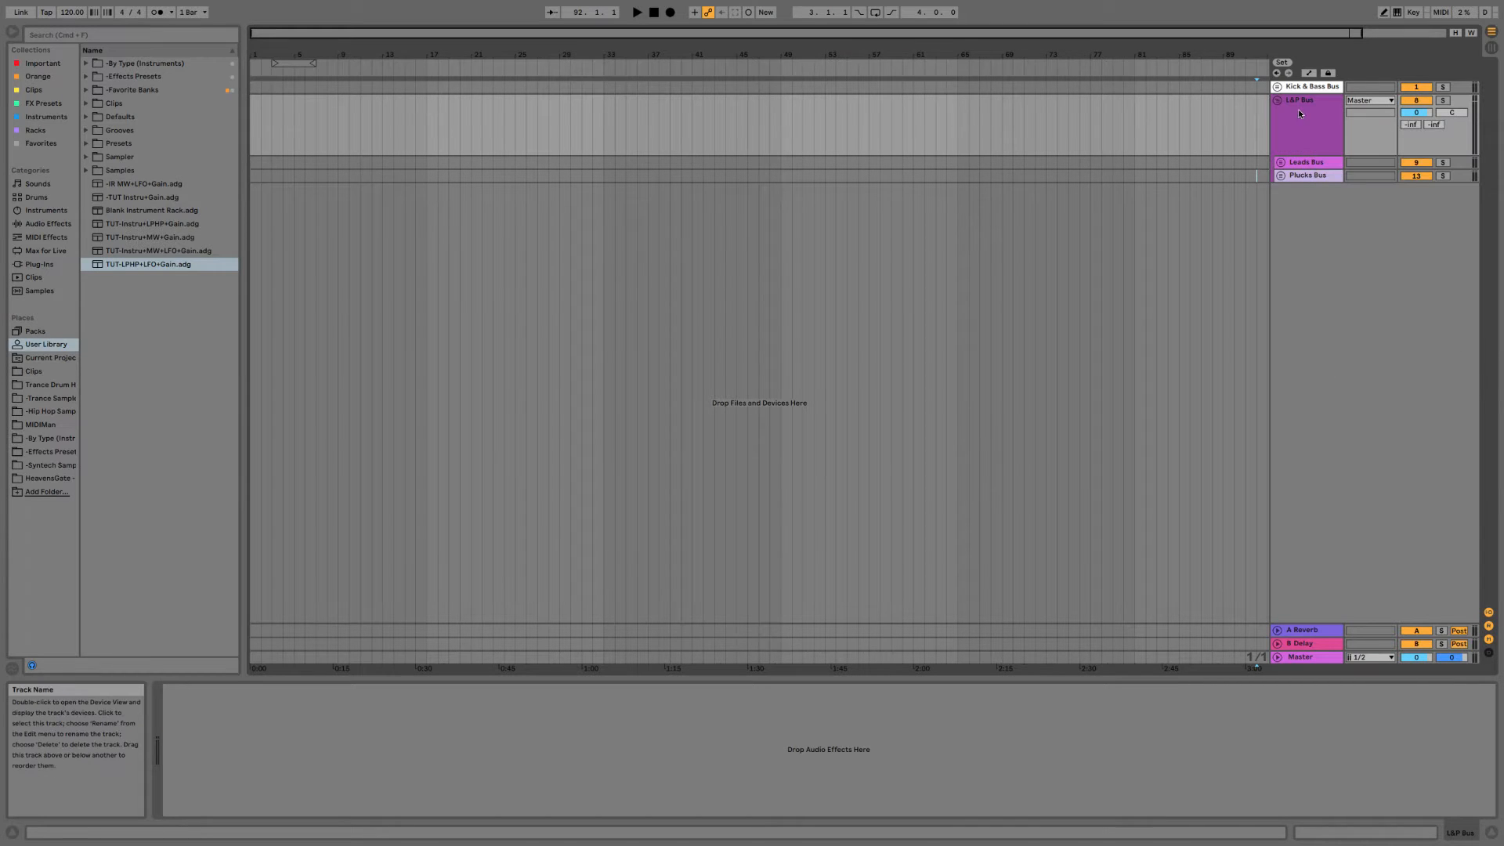
pyautogui.press('super+z')
pyautogui.rightClick(1319, 127)
pyautogui.click(1295, 139)
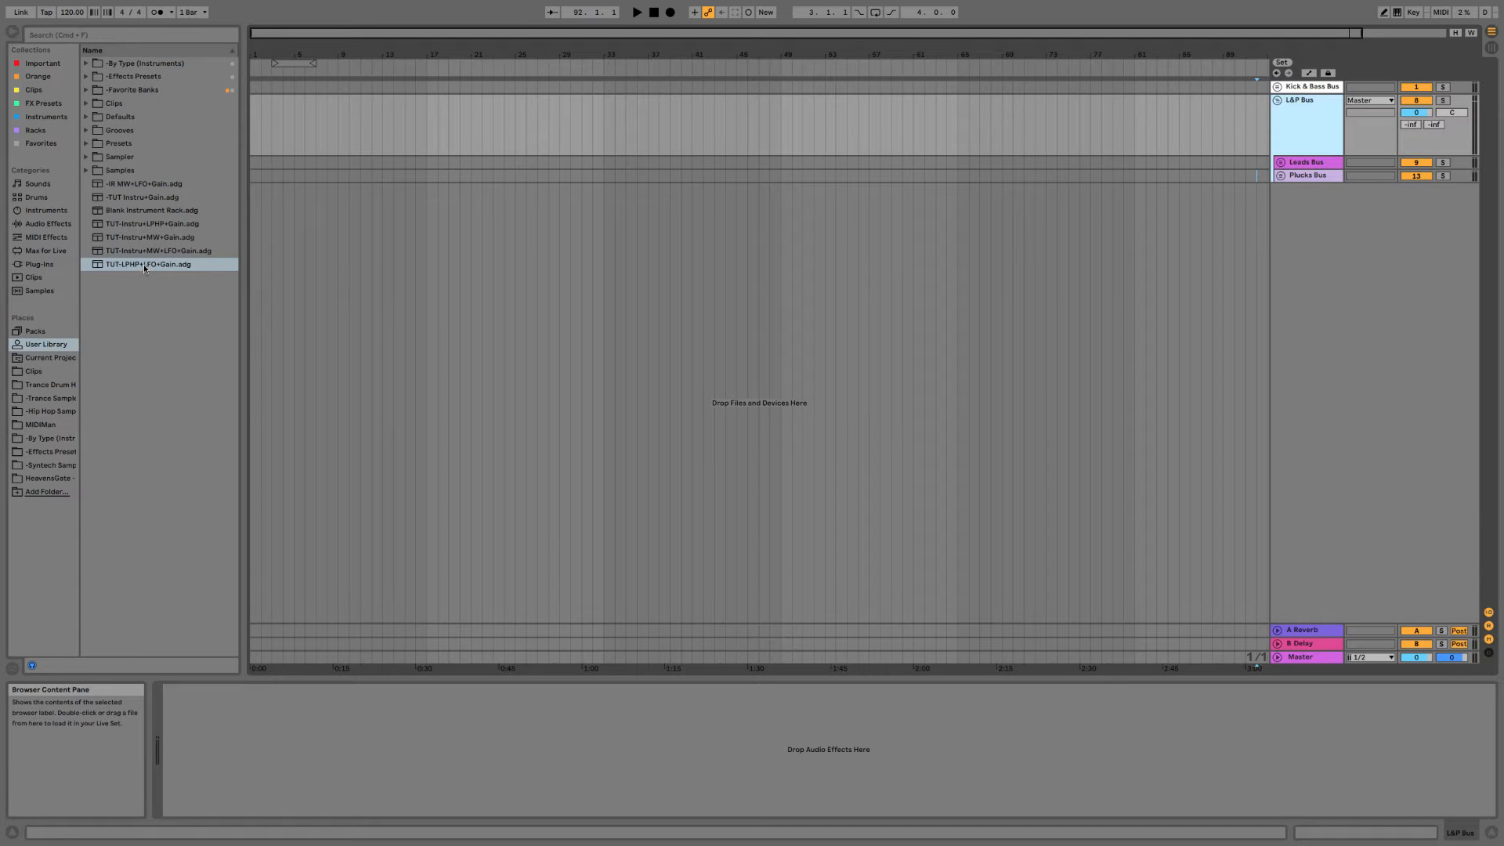
# Load the TUT-LPHP+LFO+Gain rack onto the L&P Bus and place AA Reverb inside it ahead of EQ Eight.
pyautogui.moveTo(143, 267); pyautogui.dragTo(317, 797)
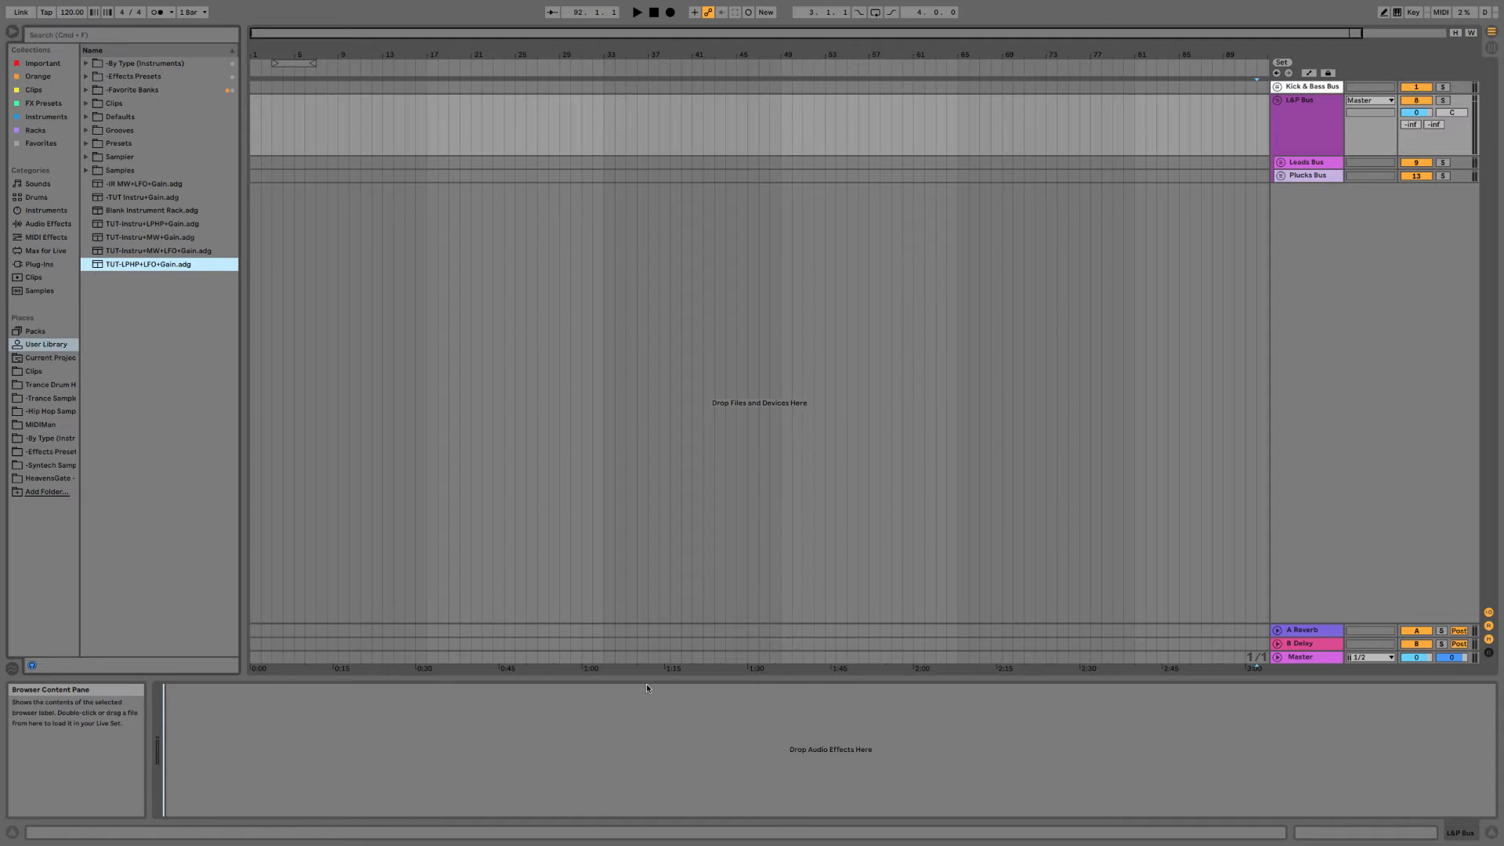
pyautogui.rightClick(998, 716)
pyautogui.moveTo(1050, 743)
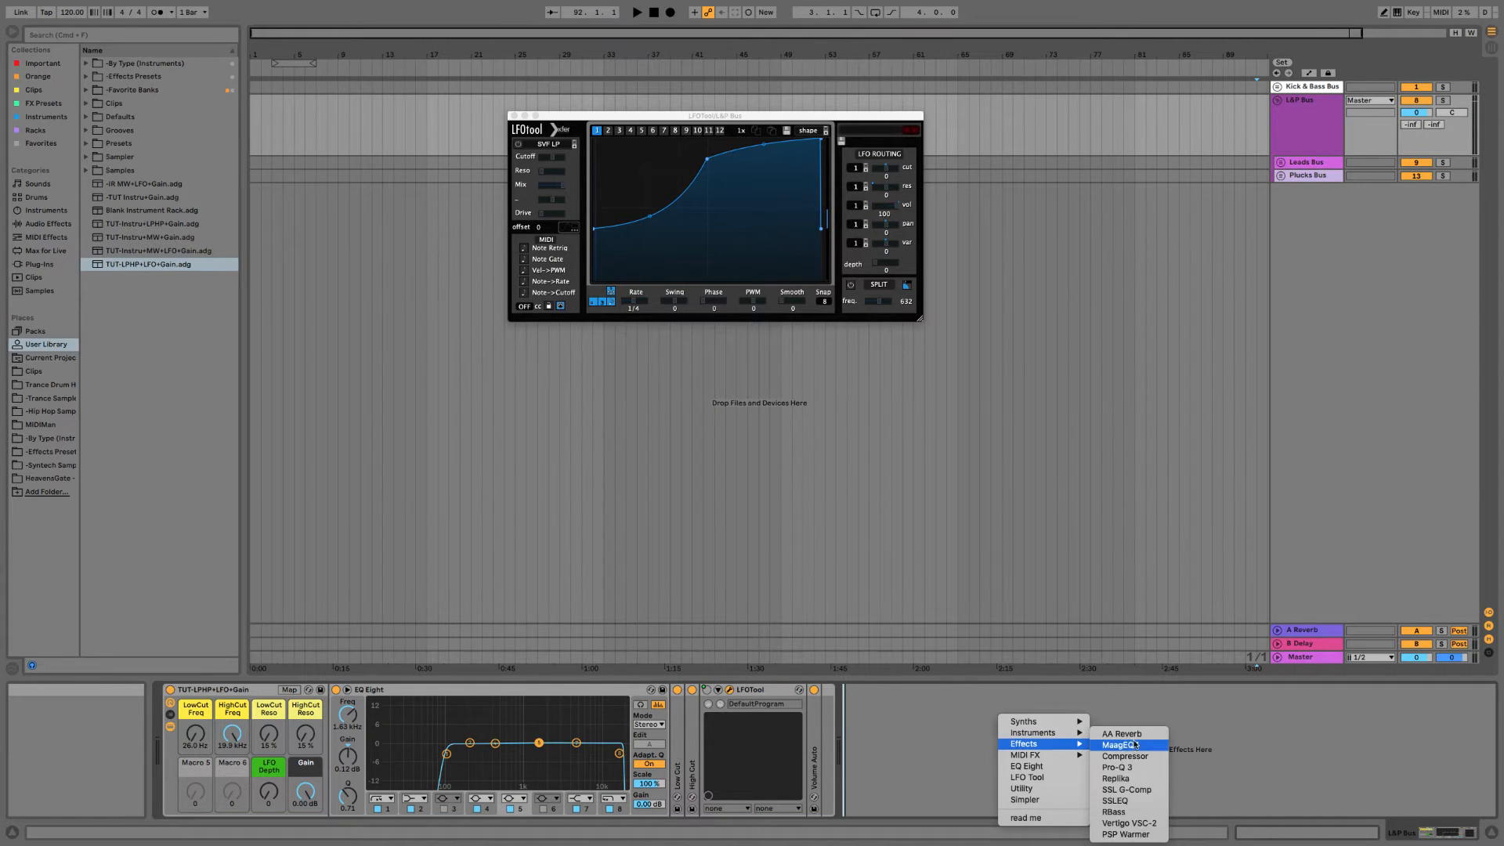
pyautogui.click(1122, 734)
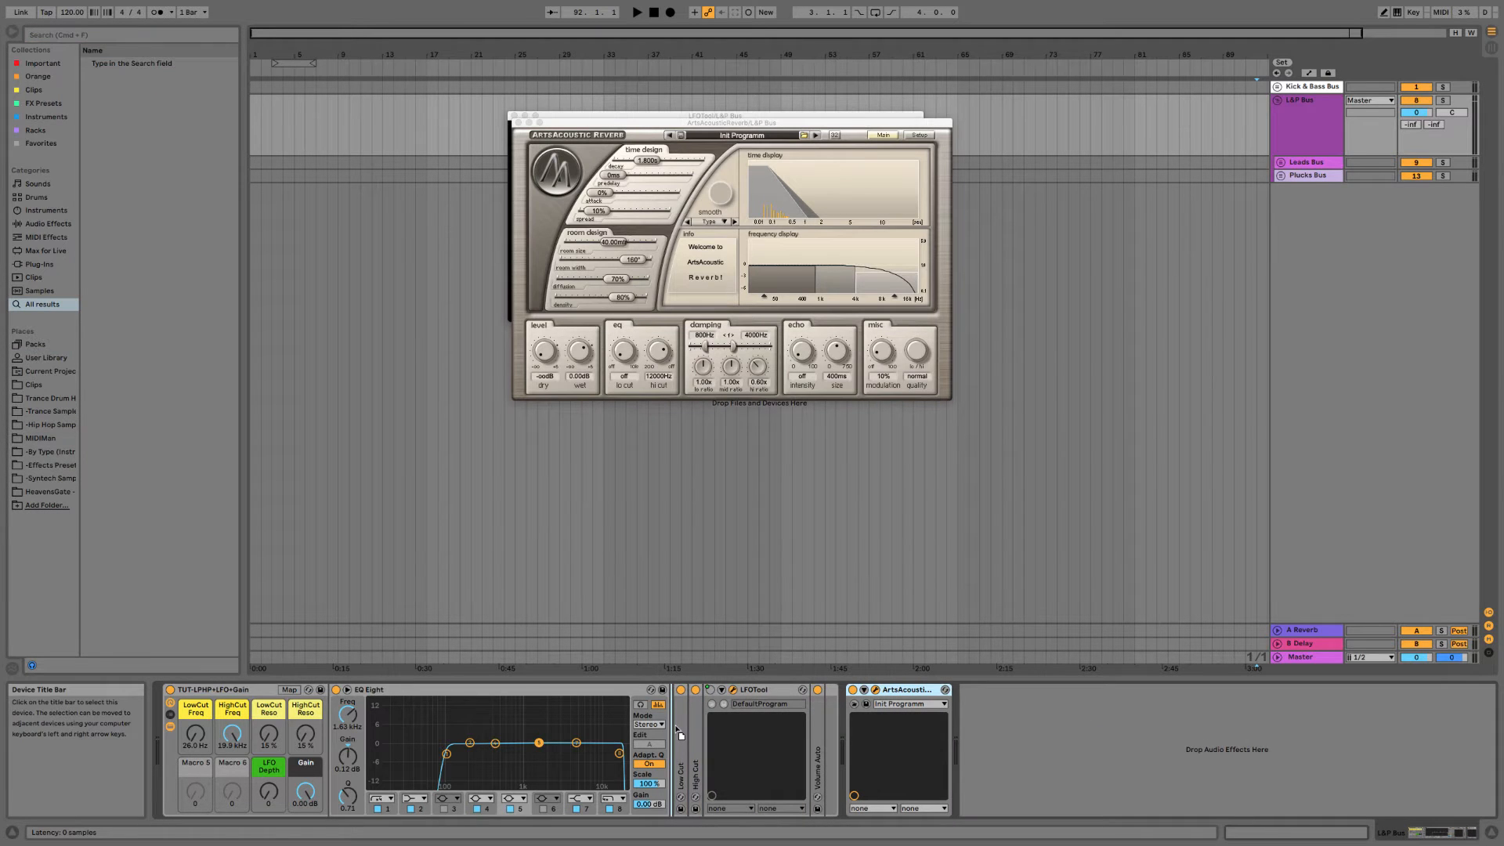
pyautogui.moveTo(676, 729); pyautogui.dragTo(381, 740)
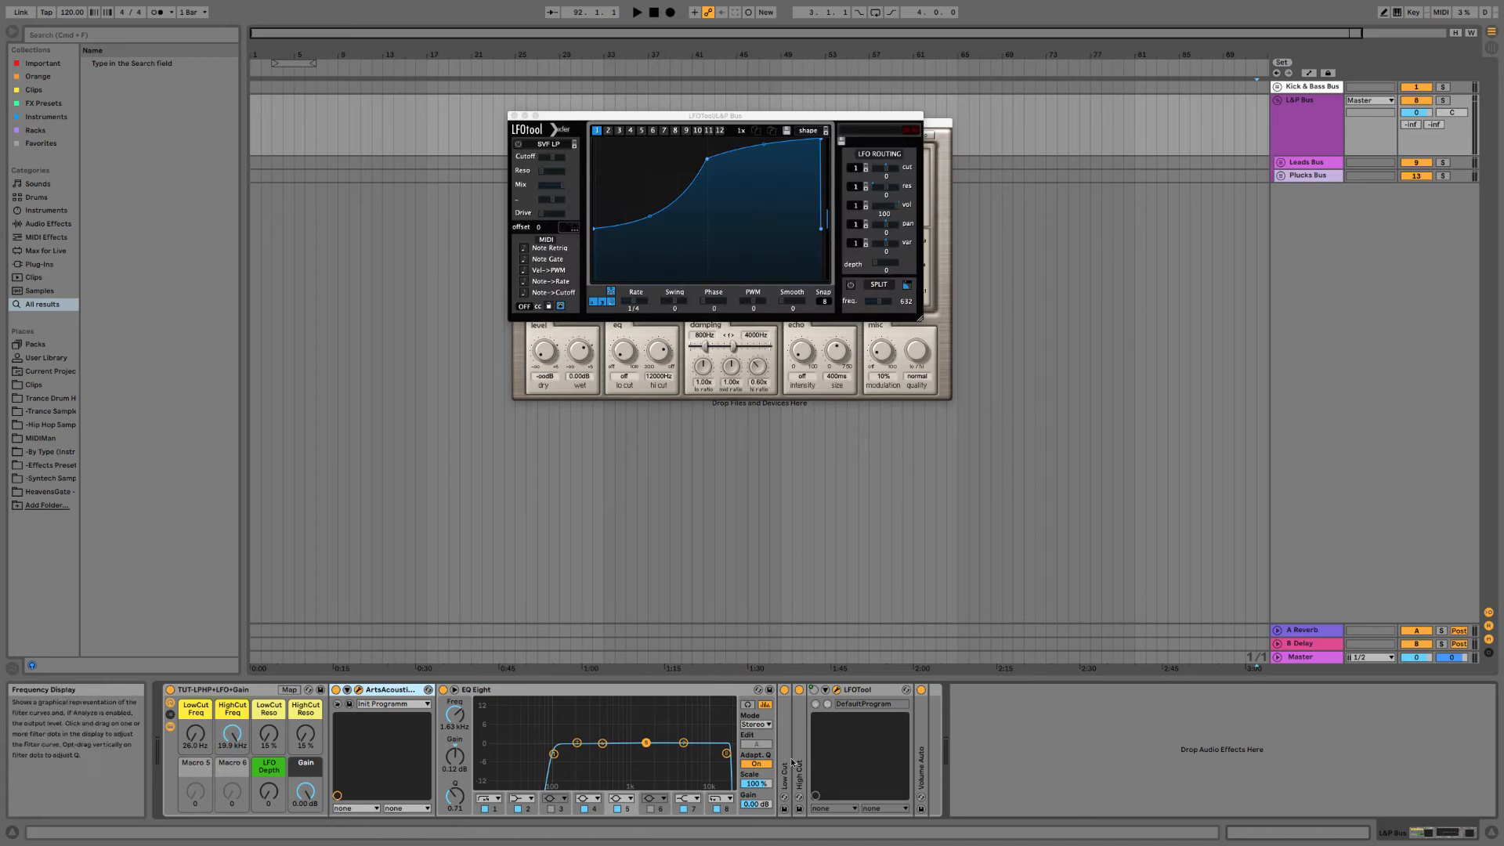
# Add the Replika XT delay after the rack on the L&P Bus.
pyautogui.rightClick(1075, 744)
pyautogui.moveTo(1112, 773)
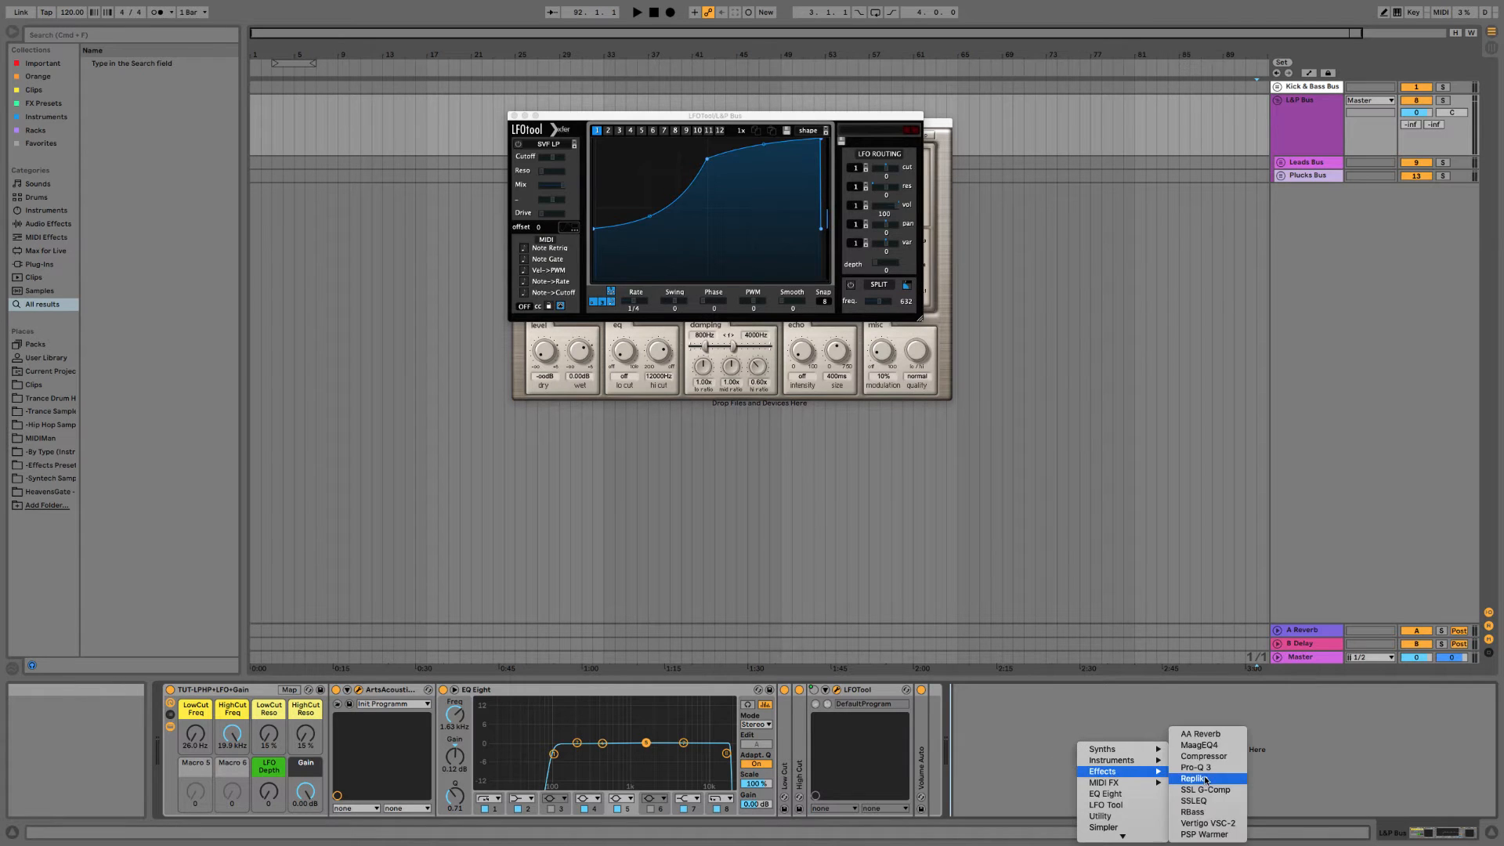
pyautogui.click(1205, 780)
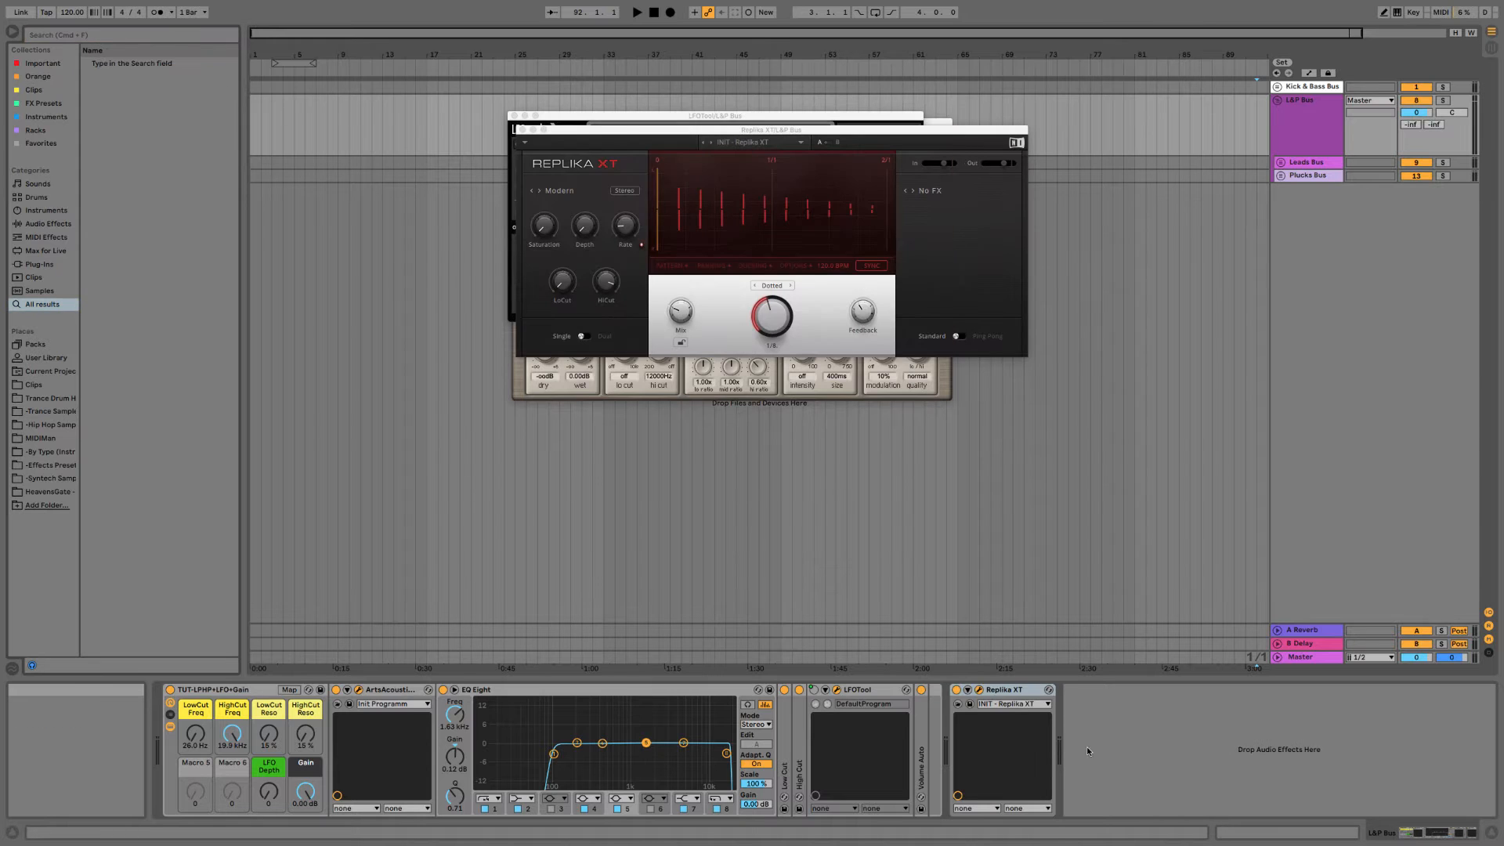
# Move the Replika XT delay into the TUT-LPHP+LFO+Gain rack, directly before ArtsAcoustic Reverb, and bring up the reverb's plug-in window.
pyautogui.moveTo(1007, 692); pyautogui.dragTo(405, 694)
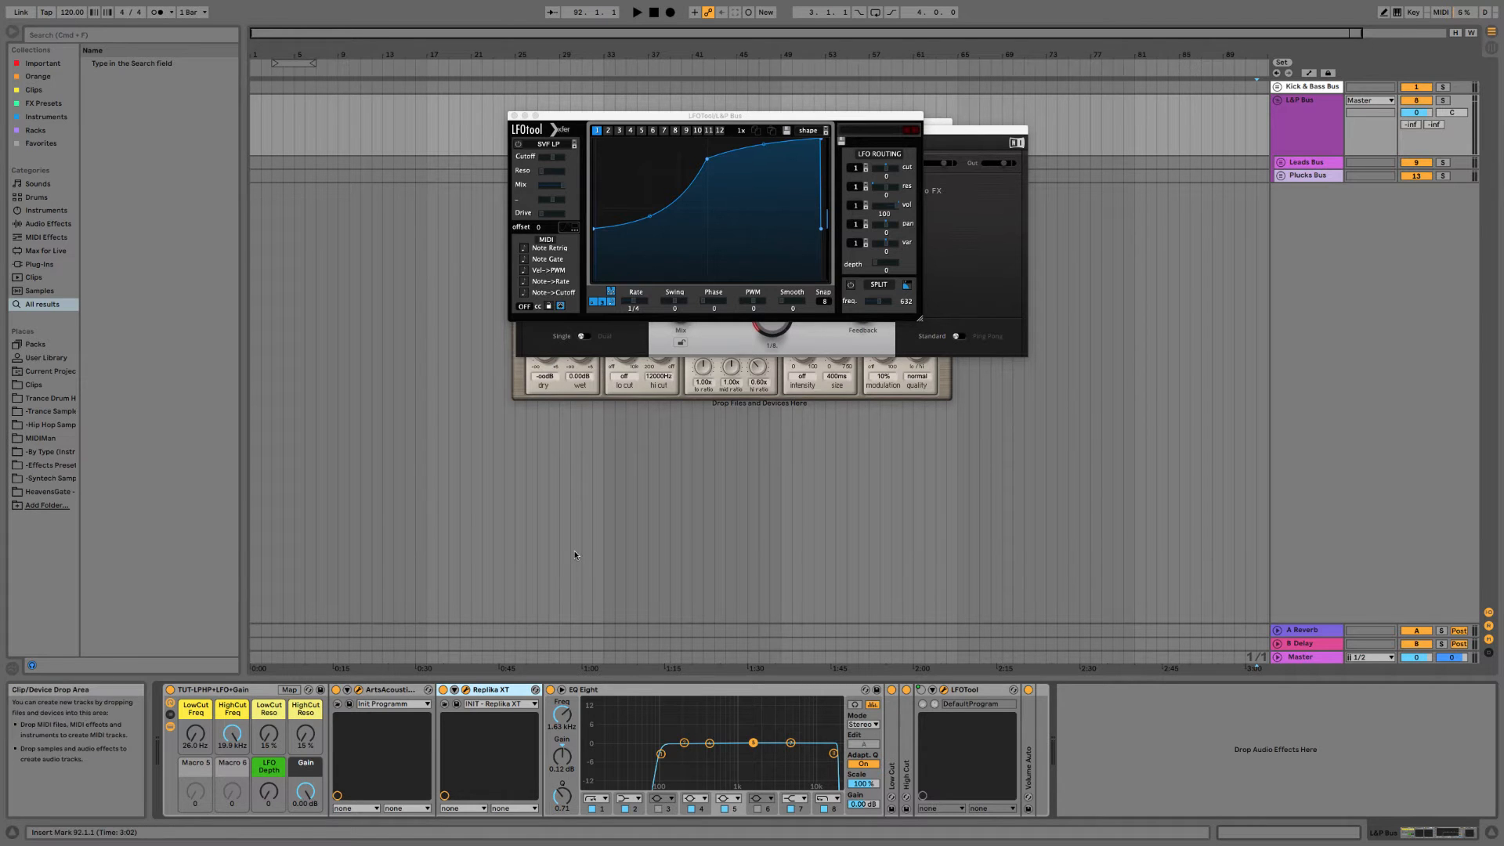
pyautogui.click(466, 689)
pyautogui.moveTo(497, 693); pyautogui.dragTo(348, 699)
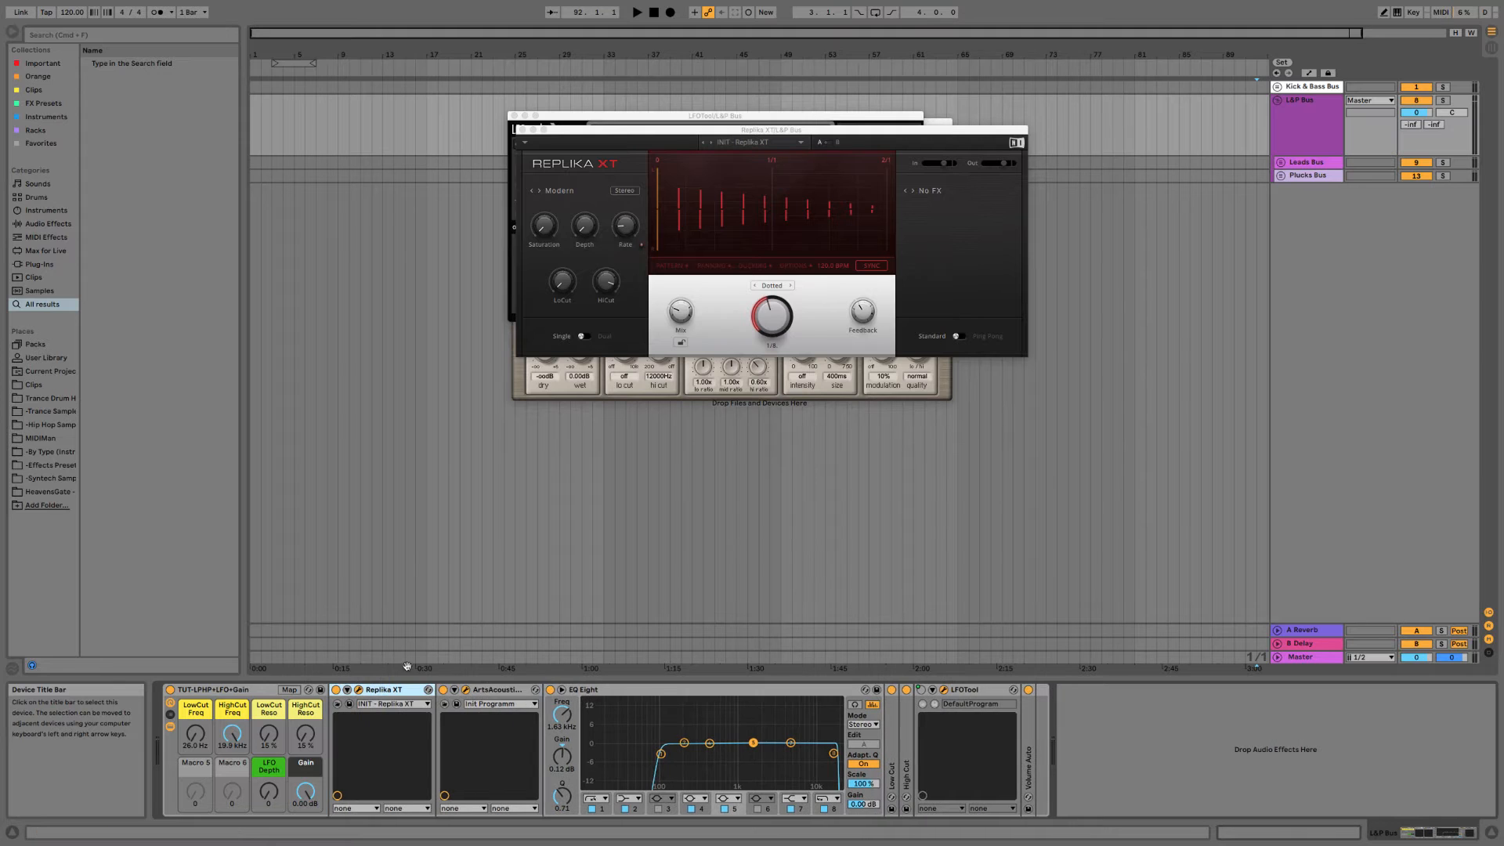
pyautogui.click(487, 695)
pyautogui.click(466, 689)
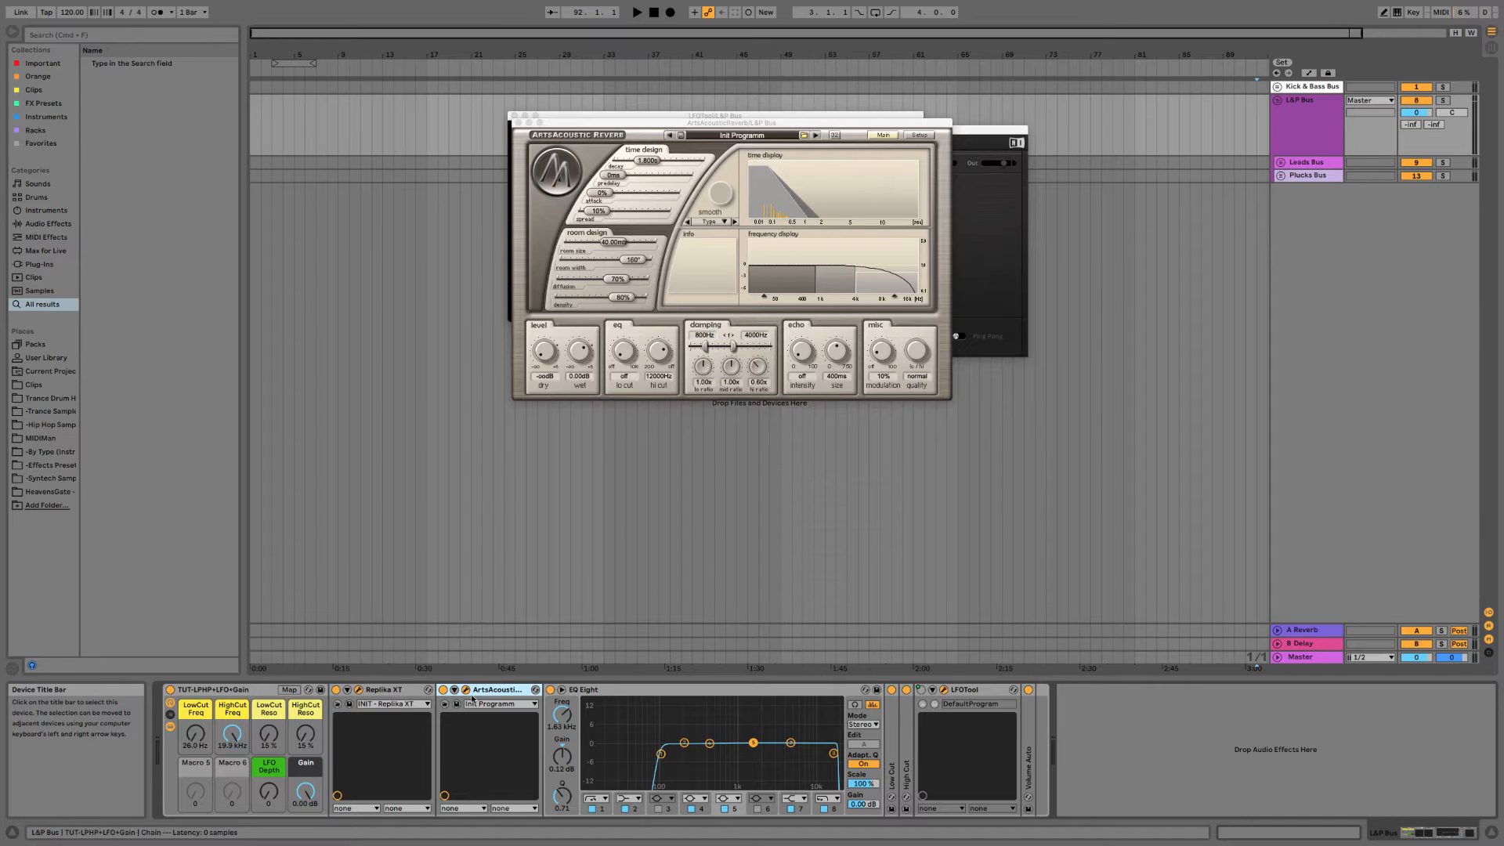
# Show Replika XT's plug-in window and parameters, and map its Mix parameter to Macro 5.
pyautogui.click(359, 692)
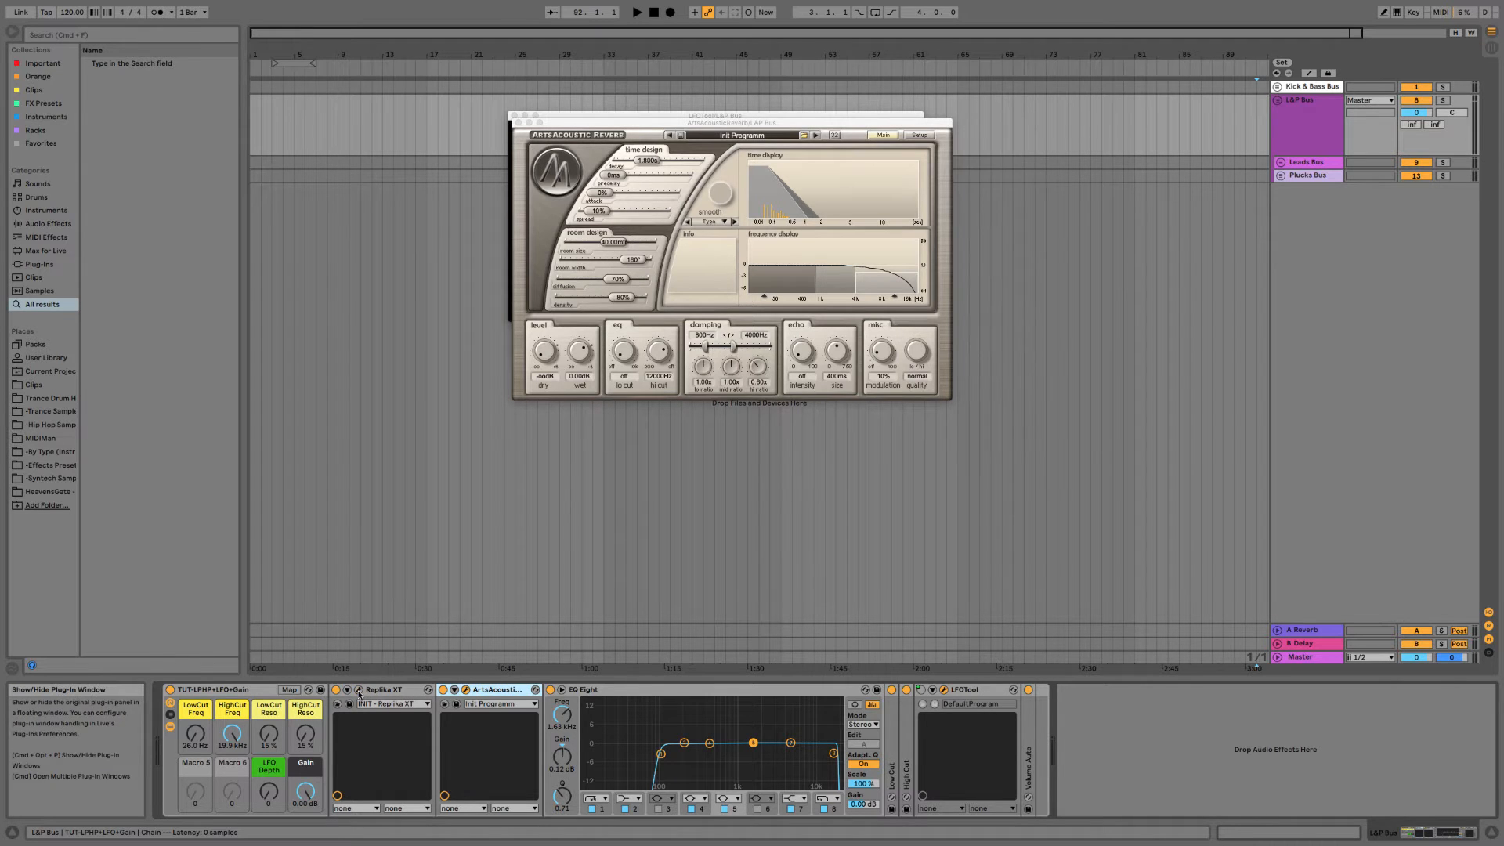
pyautogui.click(359, 691)
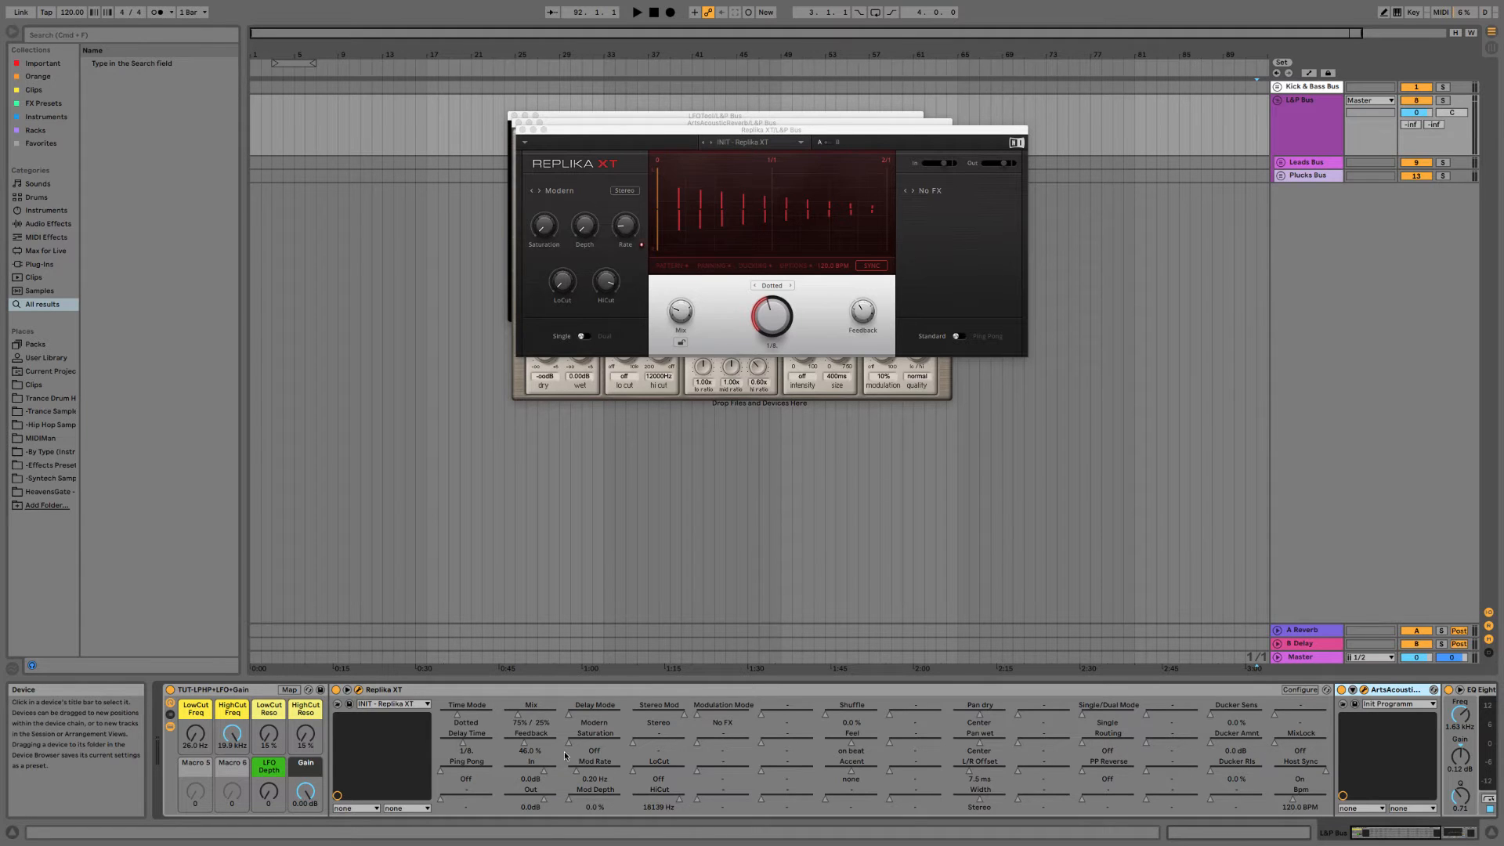
pyautogui.moveTo(520, 716); pyautogui.dragTo(505, 717)
pyautogui.rightClick(505, 717)
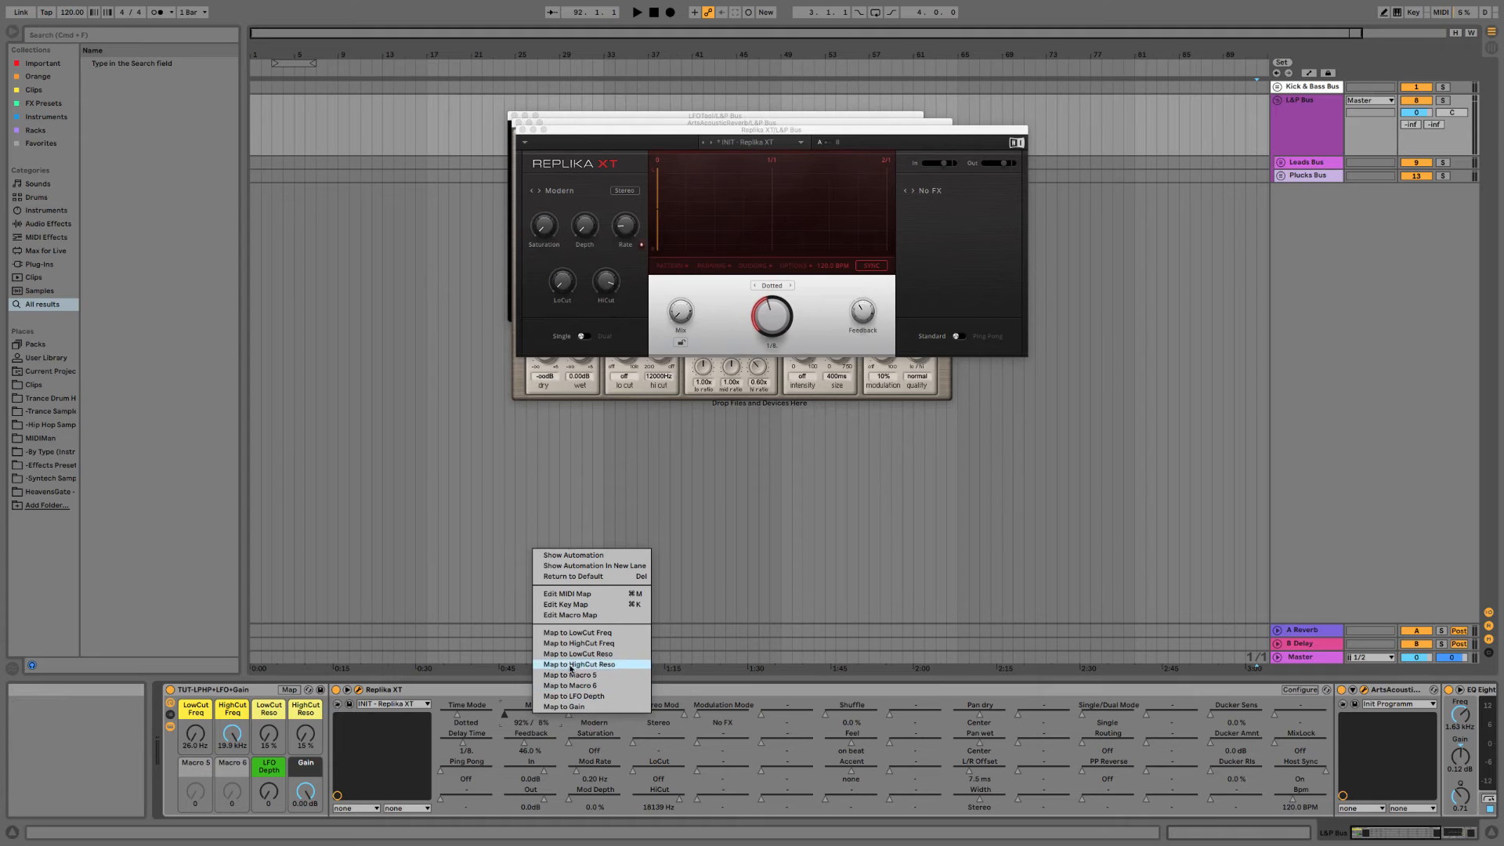
pyautogui.click(595, 668)
# Rename Macro 5 as "Delay Amt" and colour it turquoise green.
pyautogui.rightClick(210, 769)
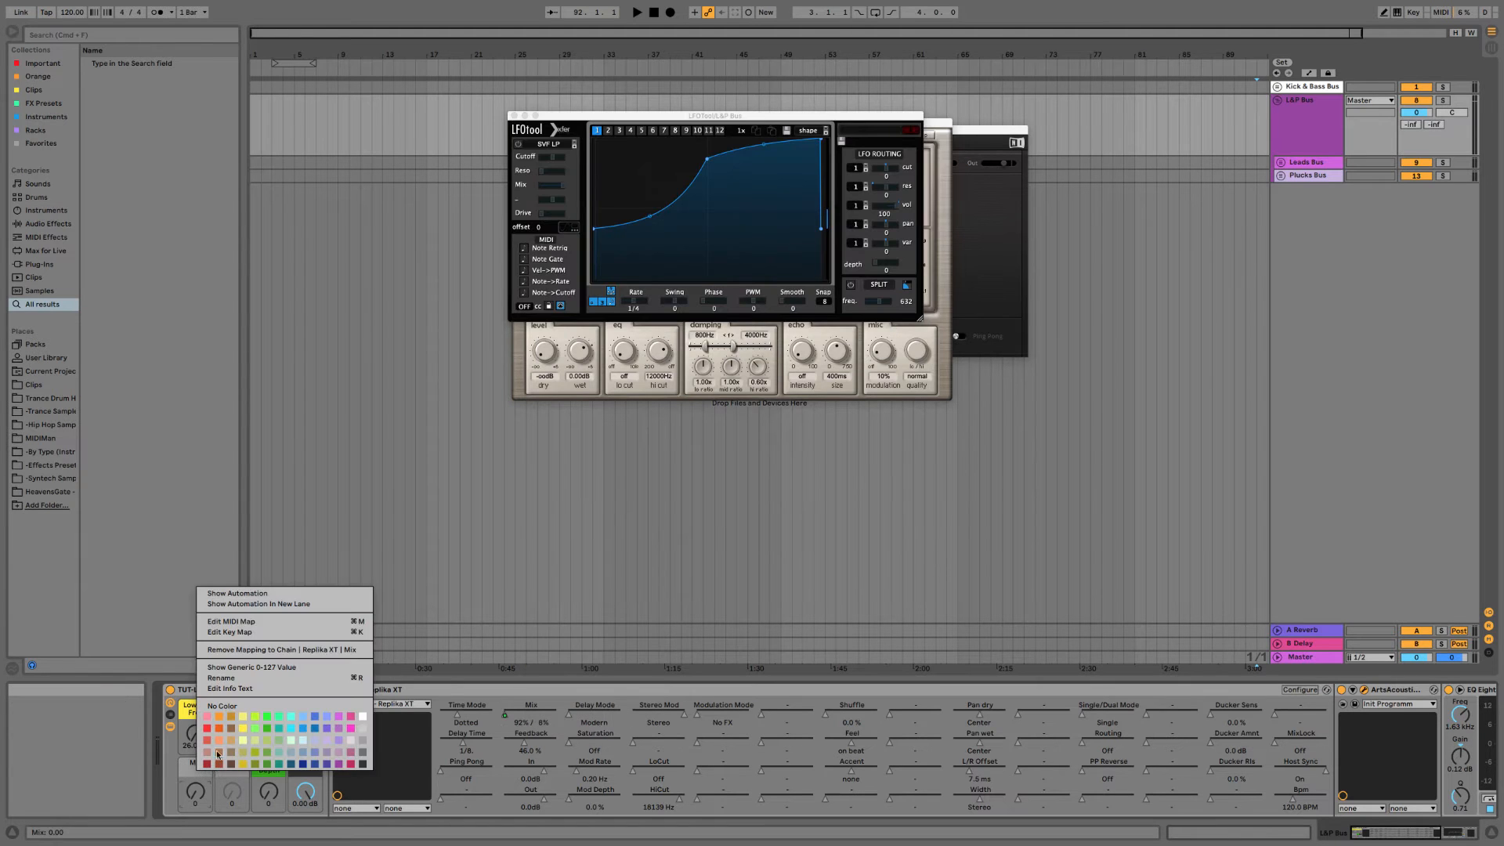
pyautogui.click(212, 679)
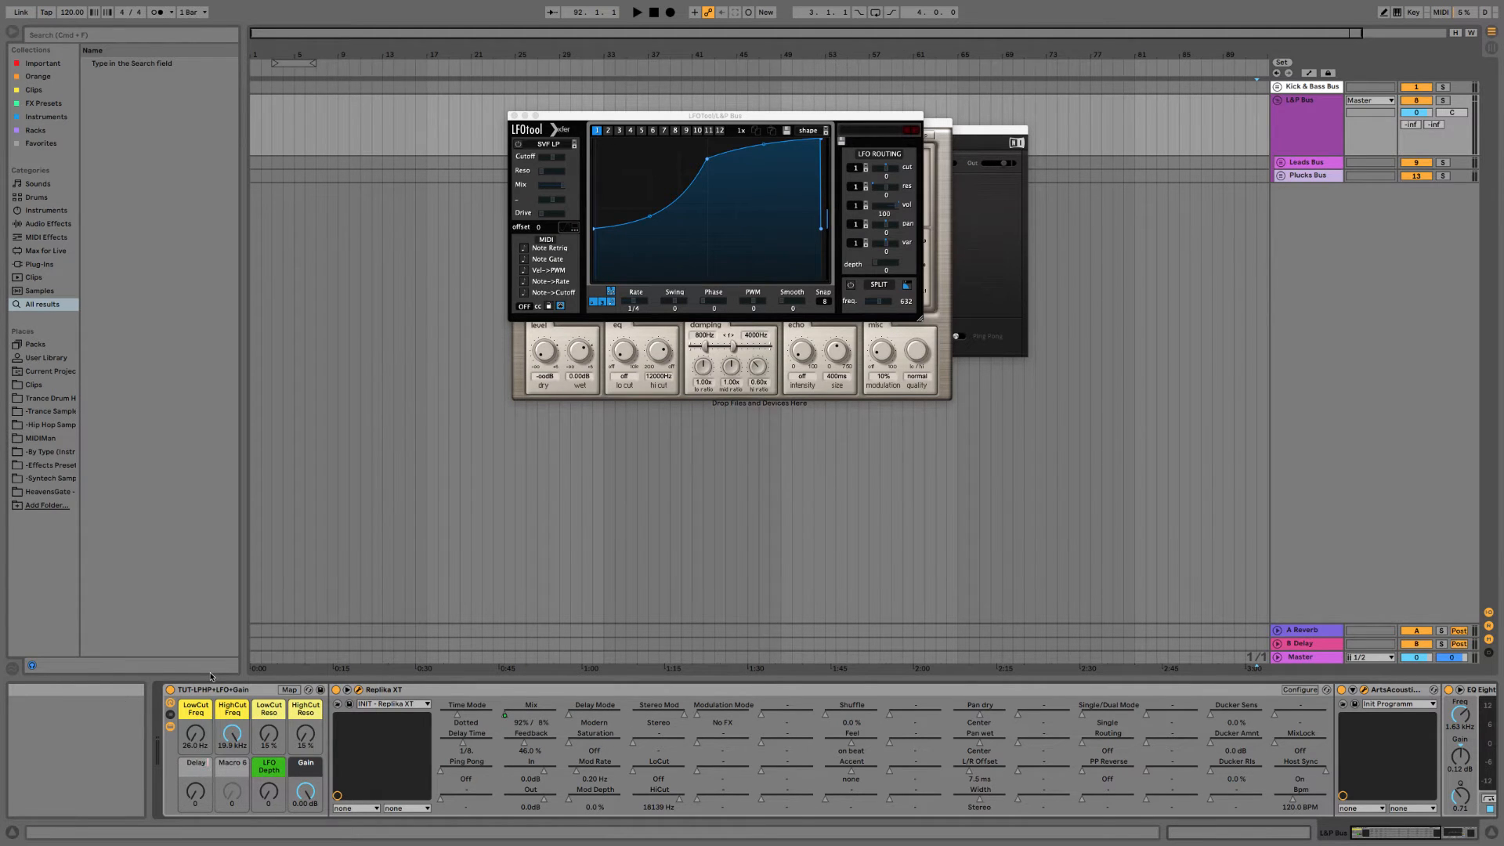
pyautogui.rightClick(199, 766)
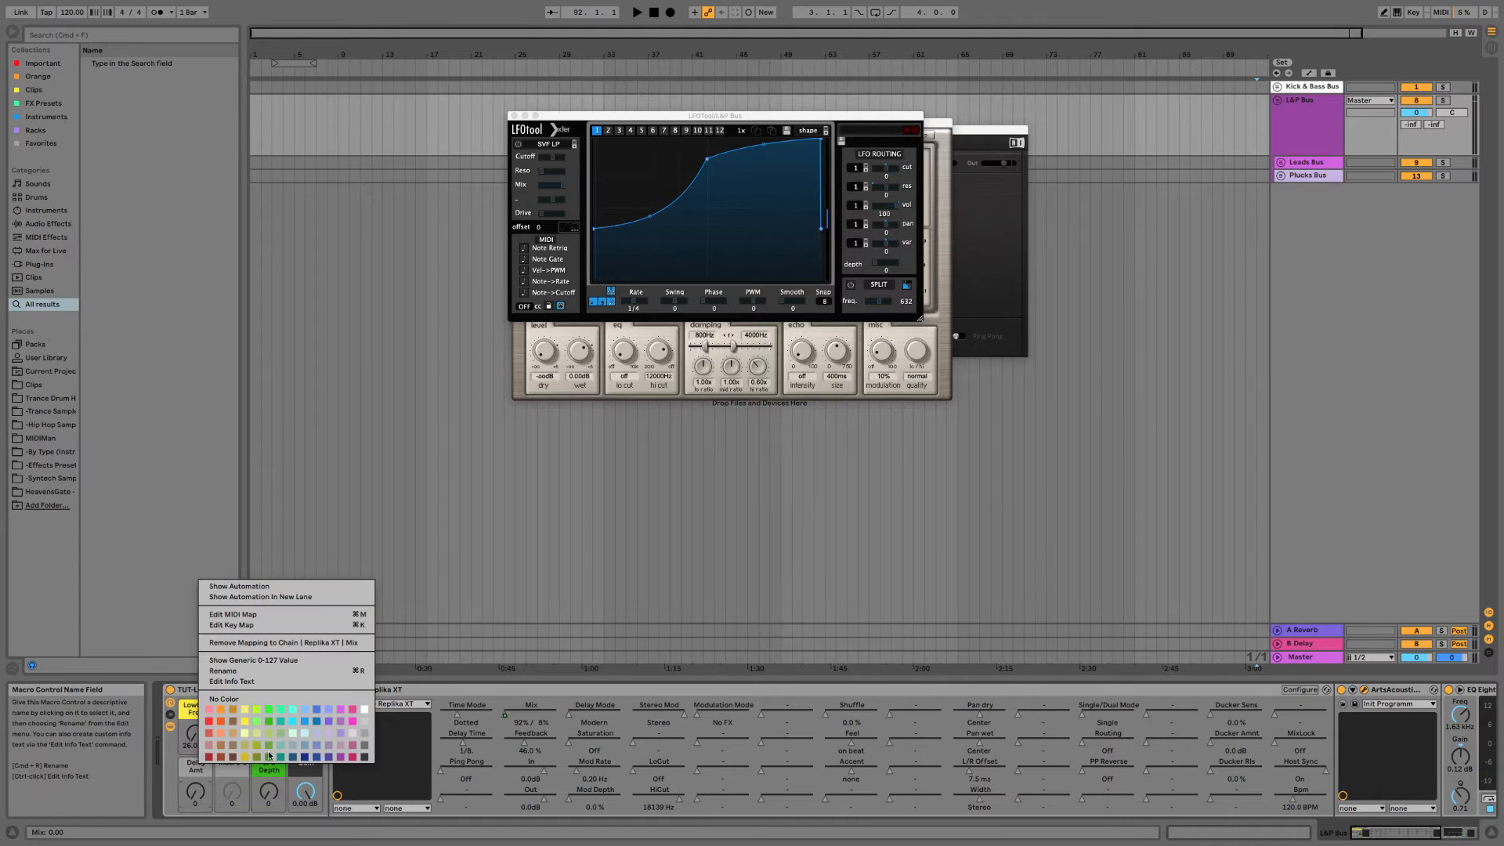
pyautogui.click(281, 712)
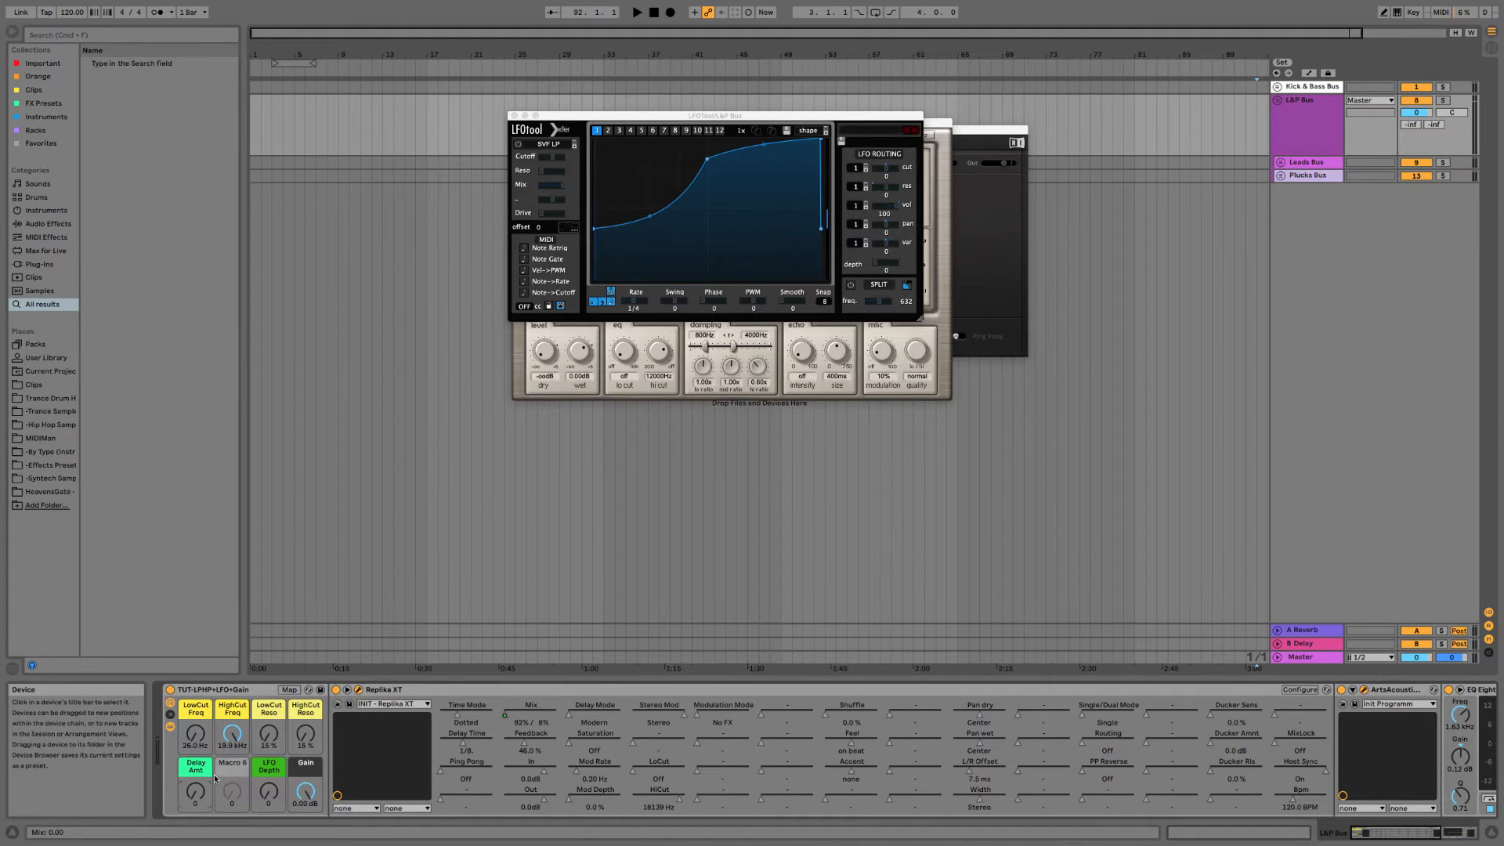
# Fold Replika XT's parameters and map its device on/off switch to the Delay Amt macro.
pyautogui.click(347, 689)
pyautogui.rightClick(338, 690)
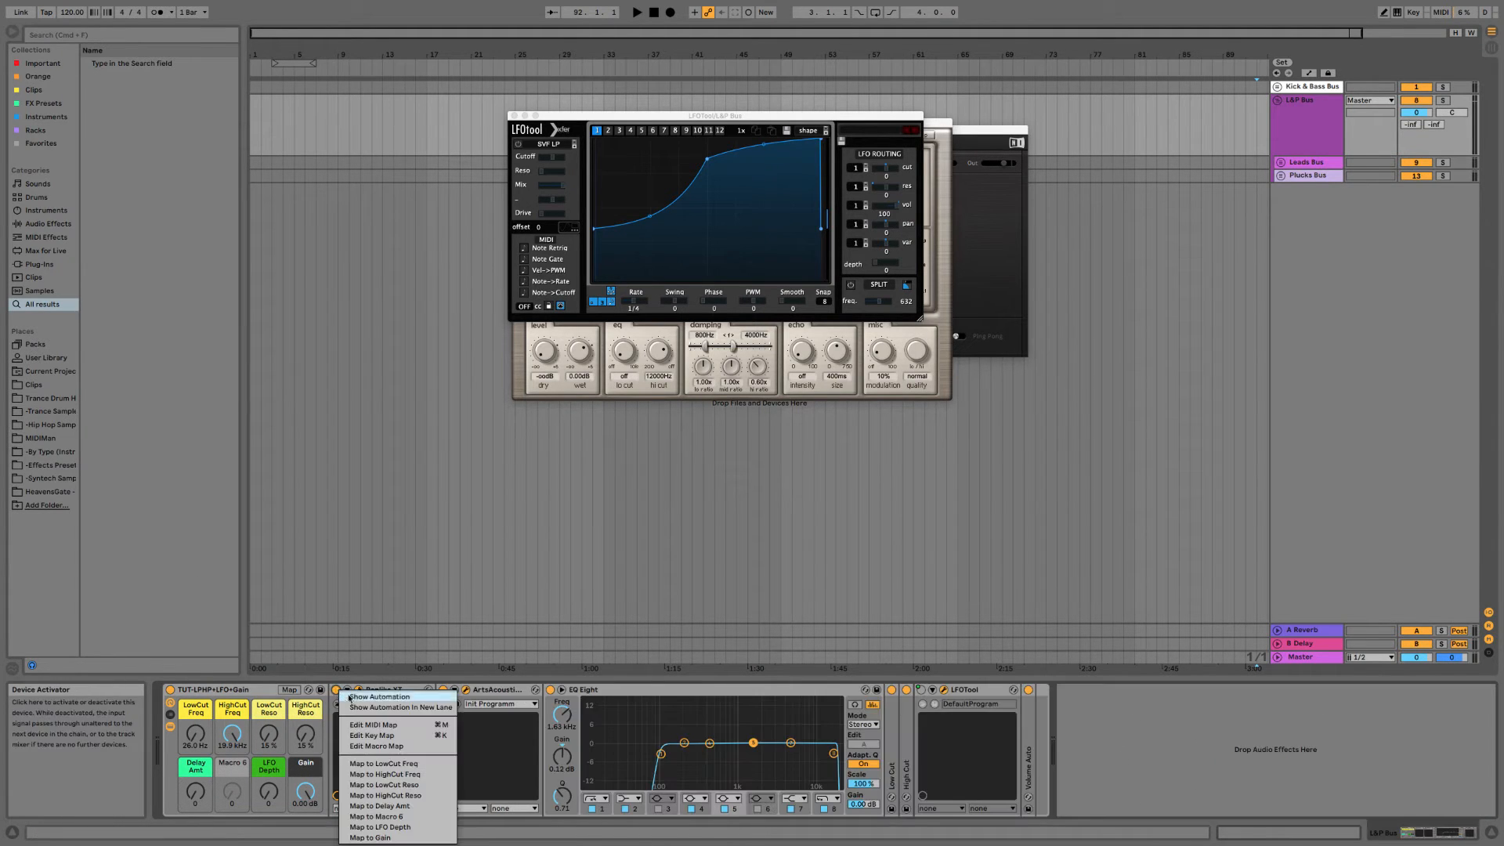
pyautogui.click(405, 805)
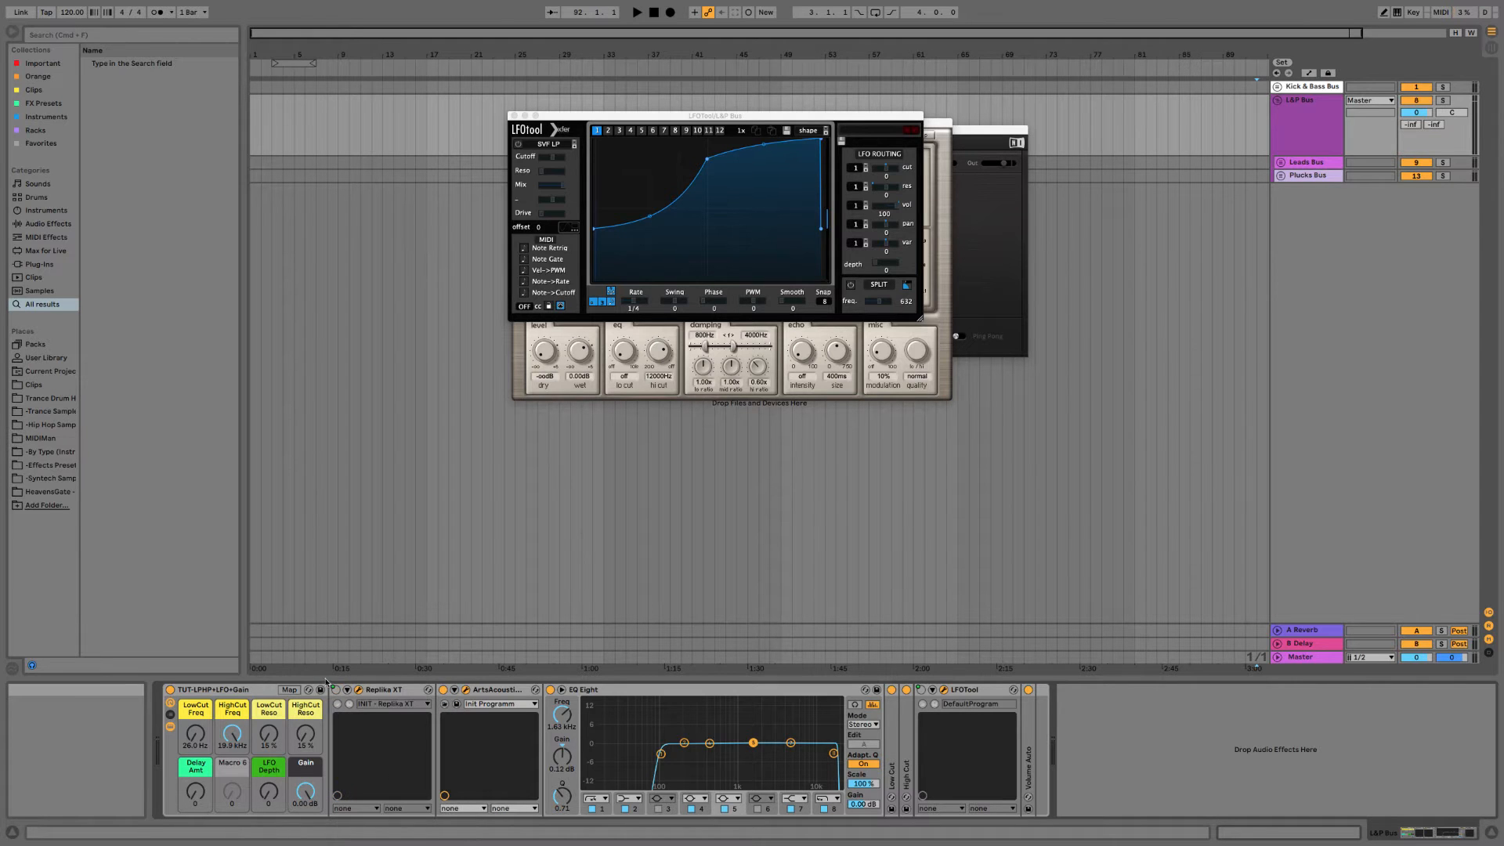
pyautogui.rightClick(446, 692)
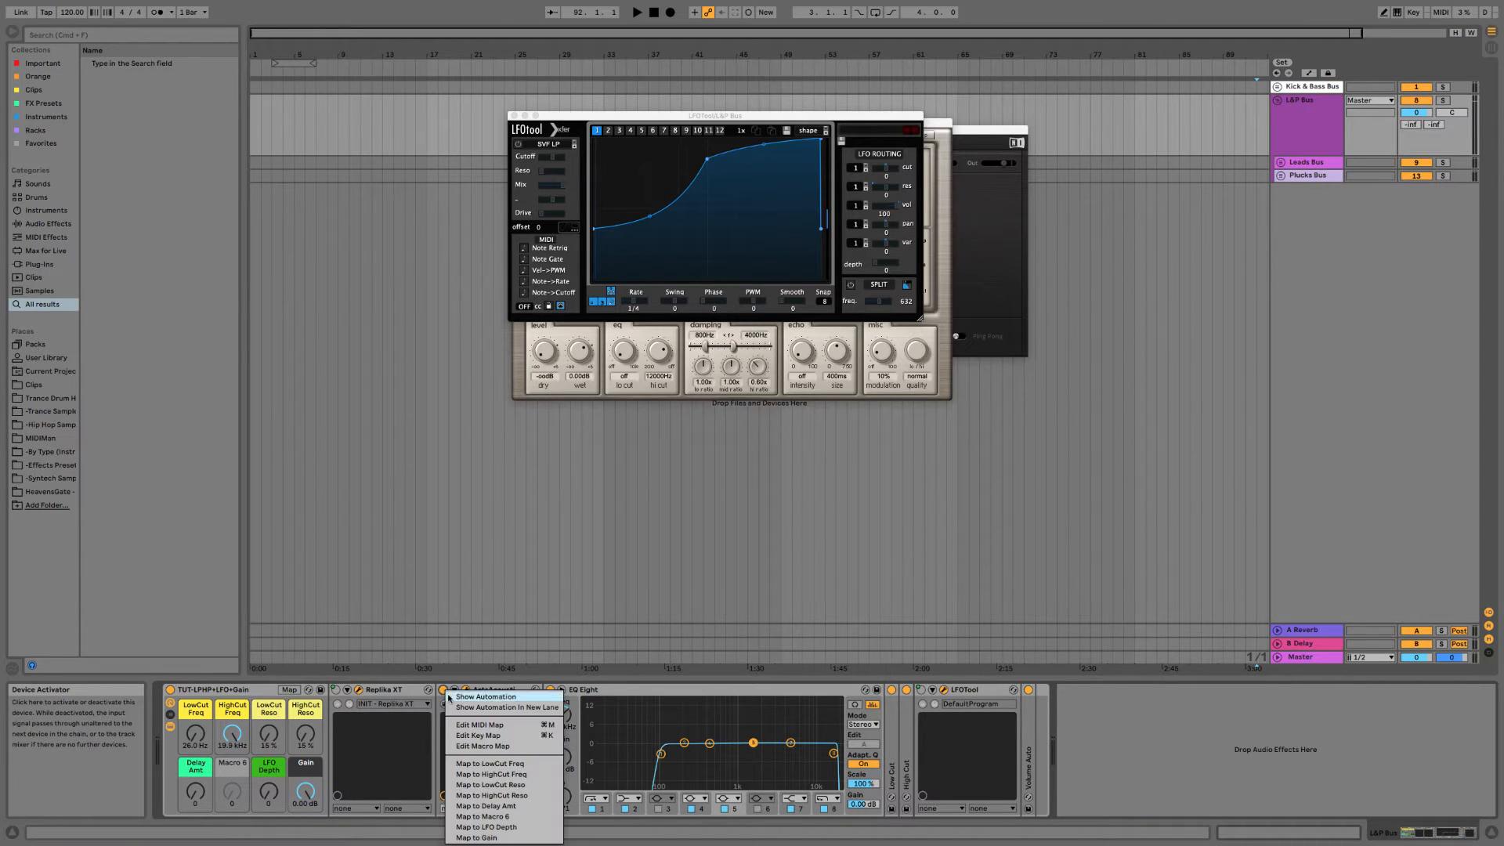
pyautogui.click(498, 817)
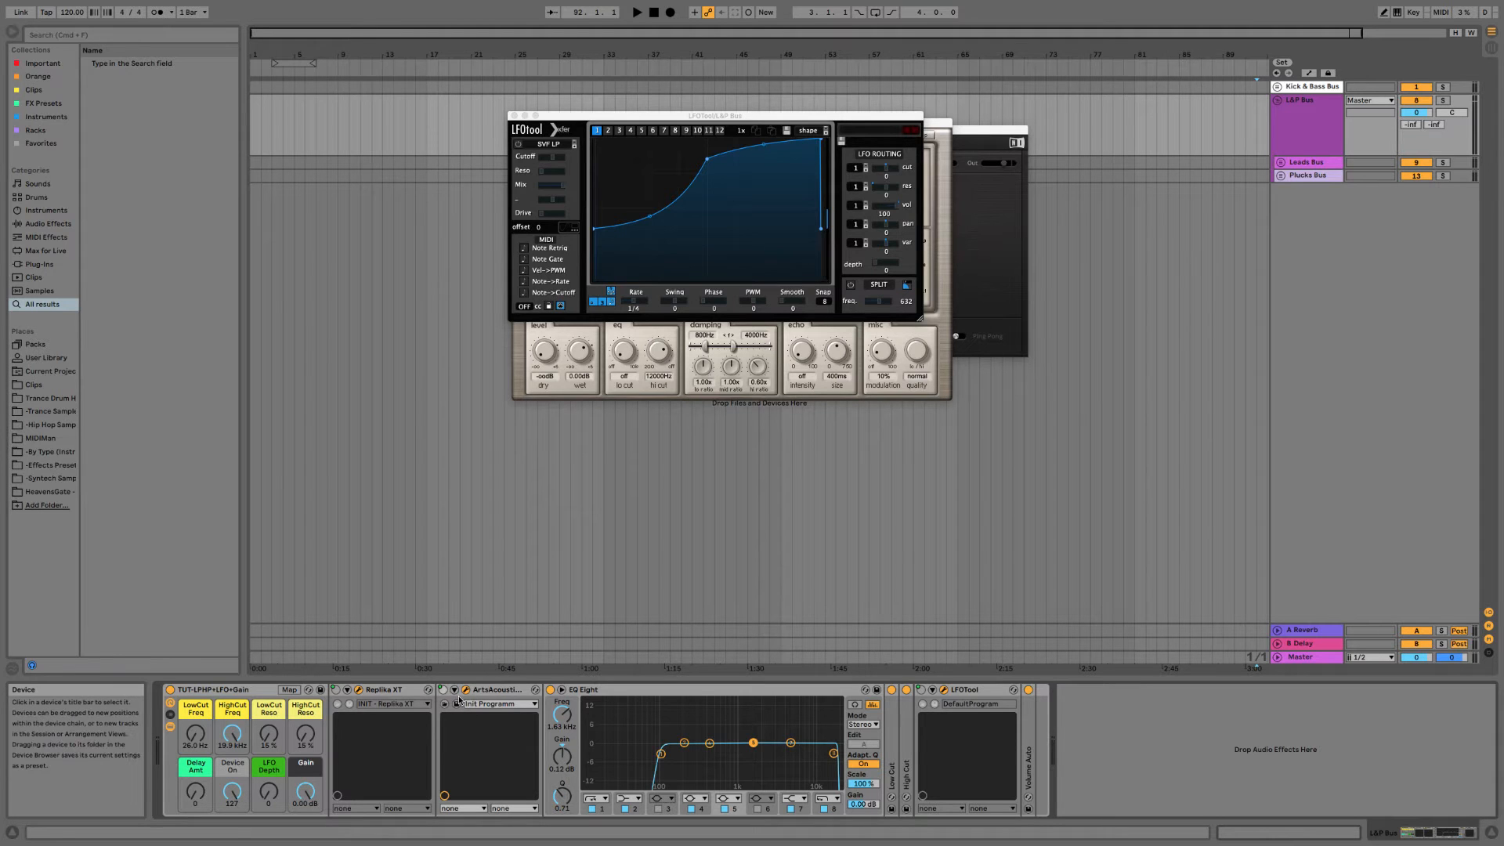
pyautogui.click(455, 690)
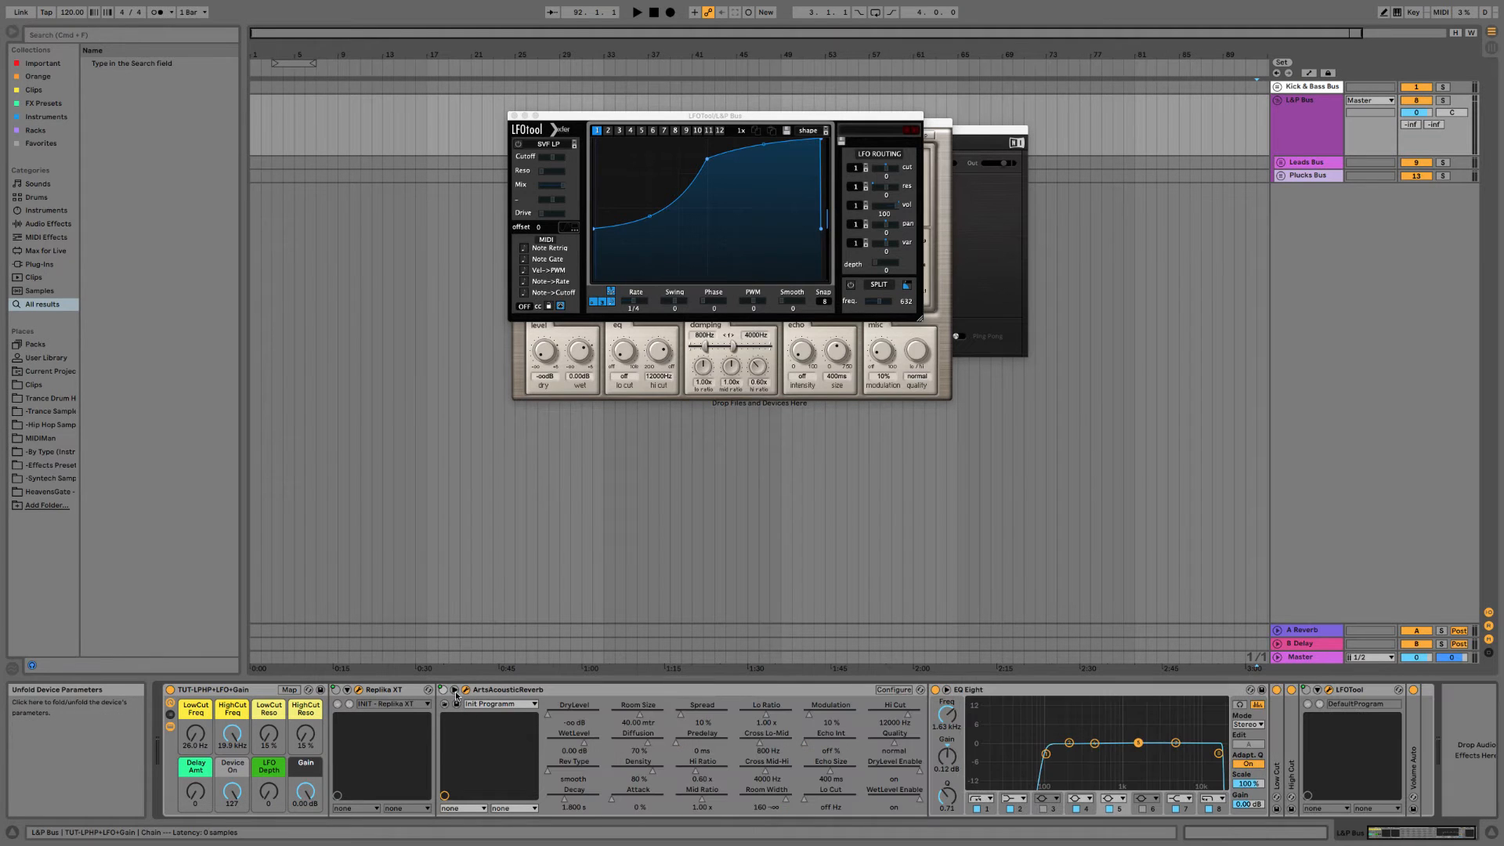
pyautogui.rightClick(579, 734)
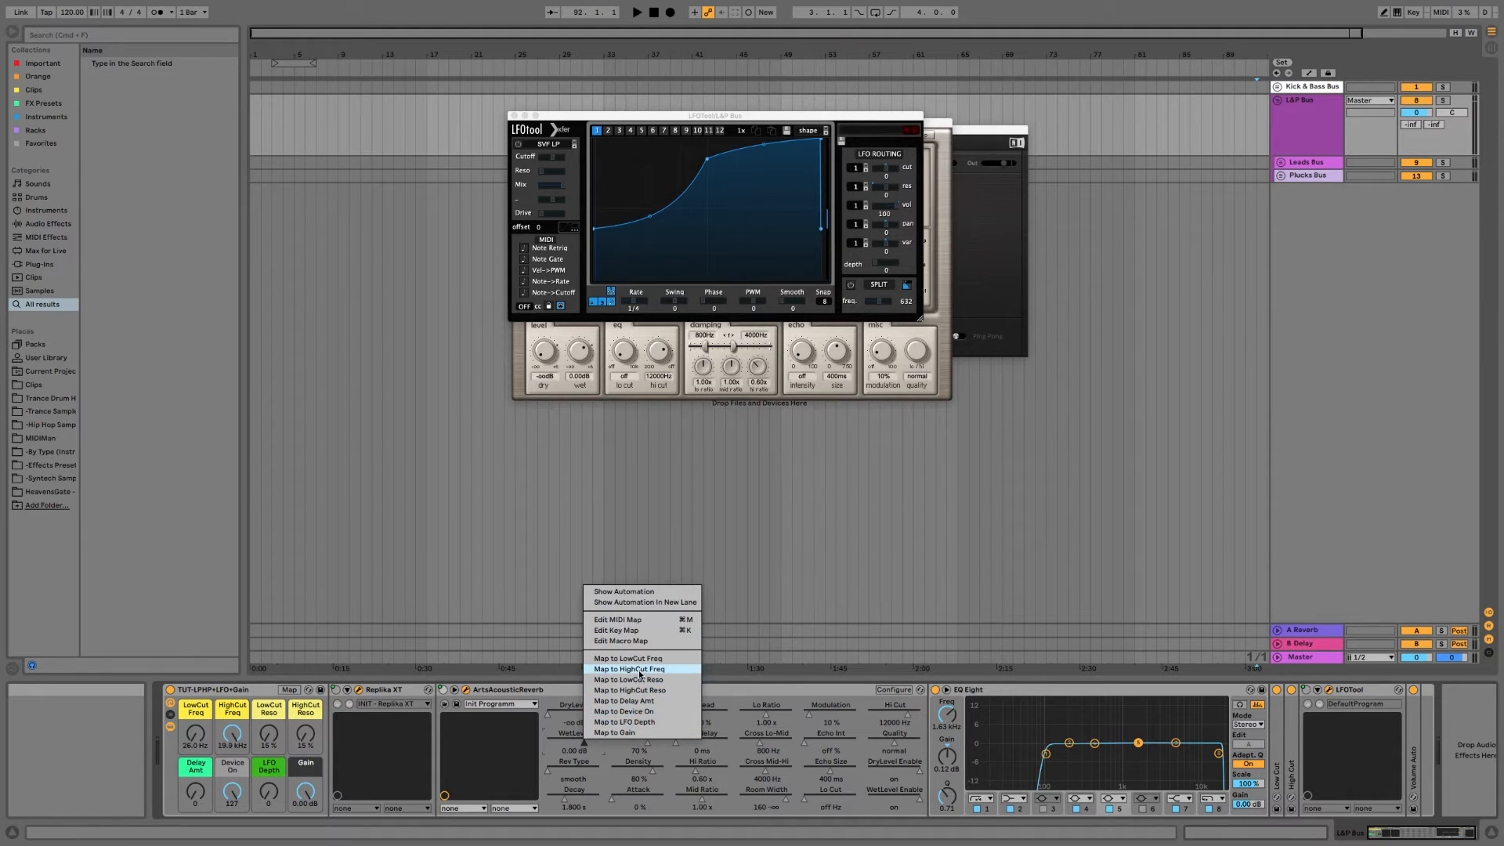
pyautogui.click(649, 711)
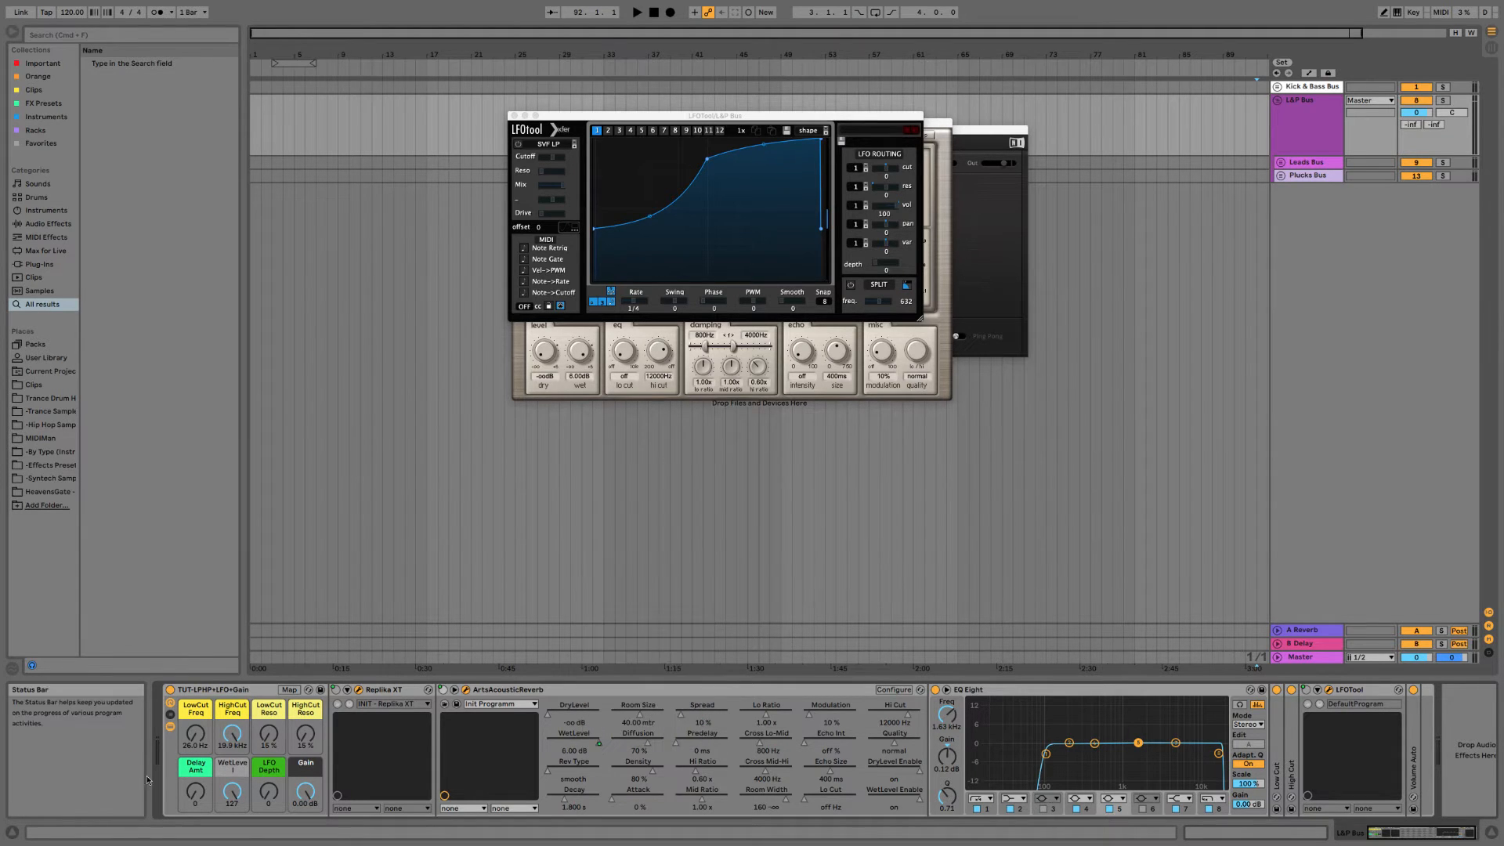
# Rename the sixth macro as "Reverb Amt" and give it a blue colour.
pyautogui.rightClick(233, 766)
pyautogui.click(271, 668)
pyautogui.write('Reverb Amt')
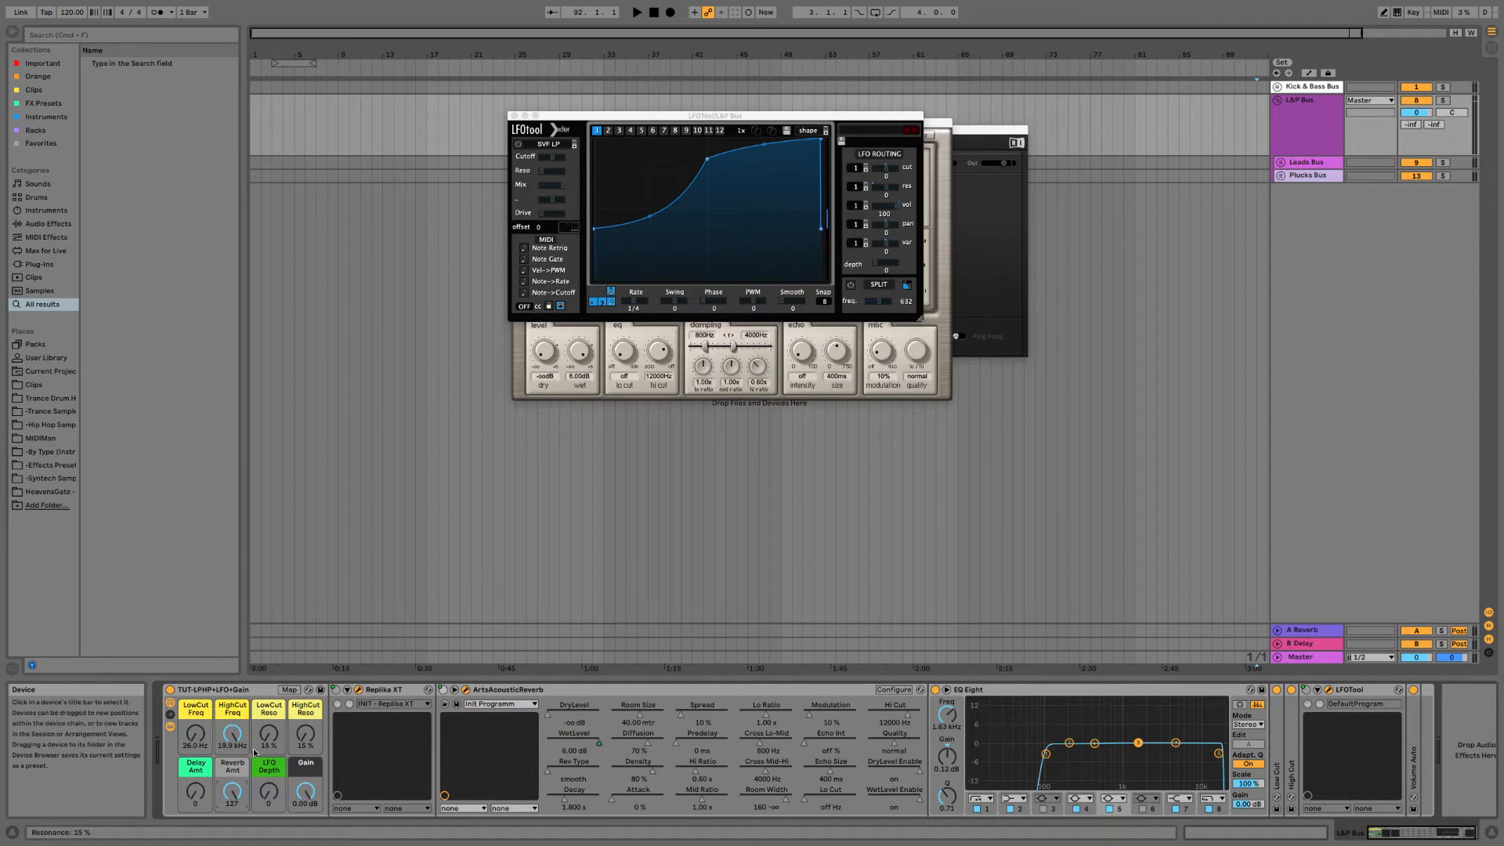
pyautogui.rightClick(240, 768)
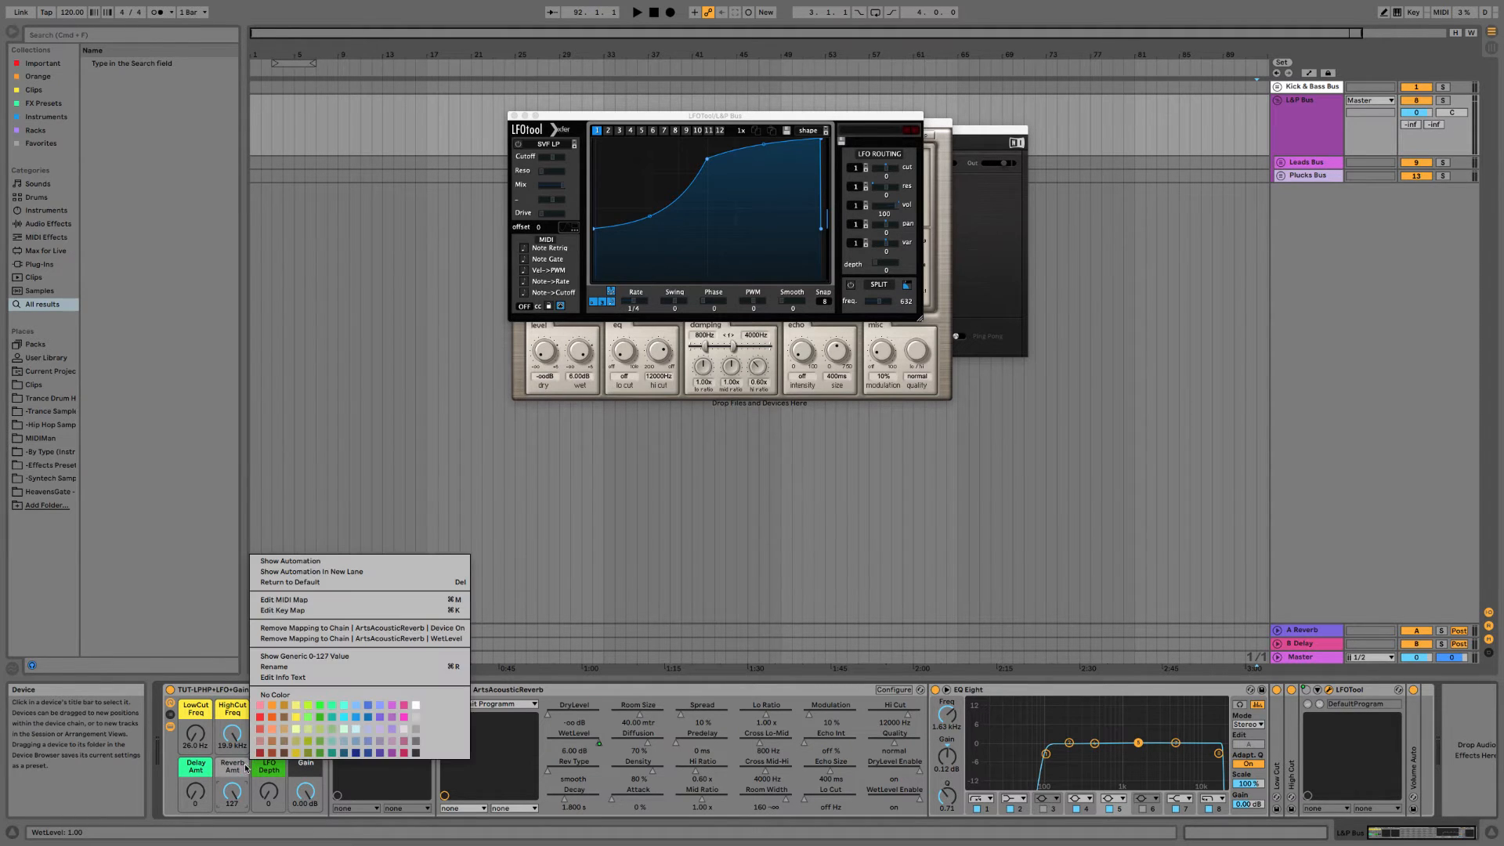
pyautogui.click(348, 730)
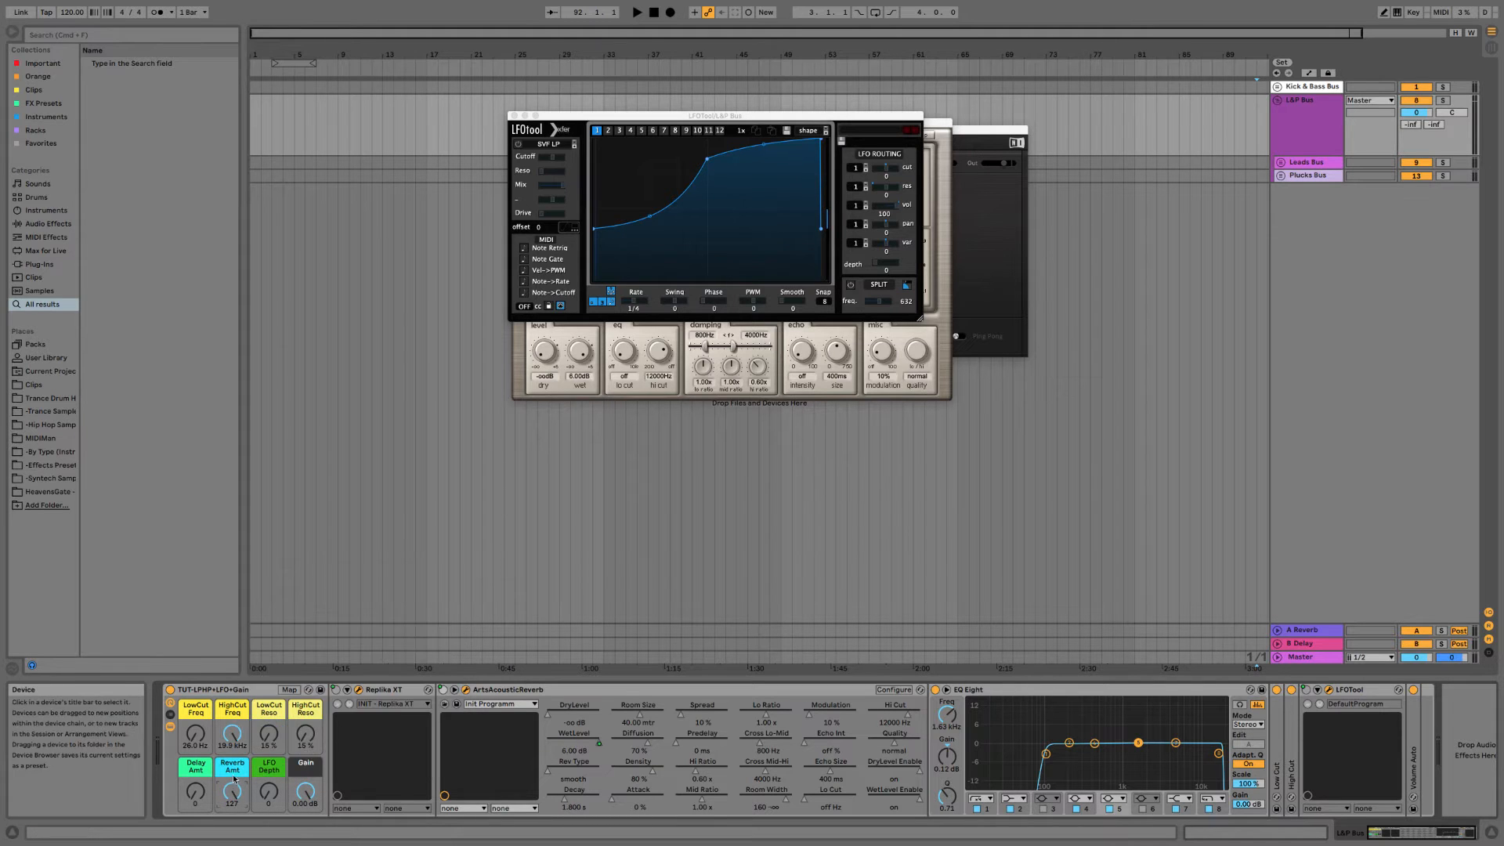
pyautogui.rightClick(234, 770)
pyautogui.click(338, 731)
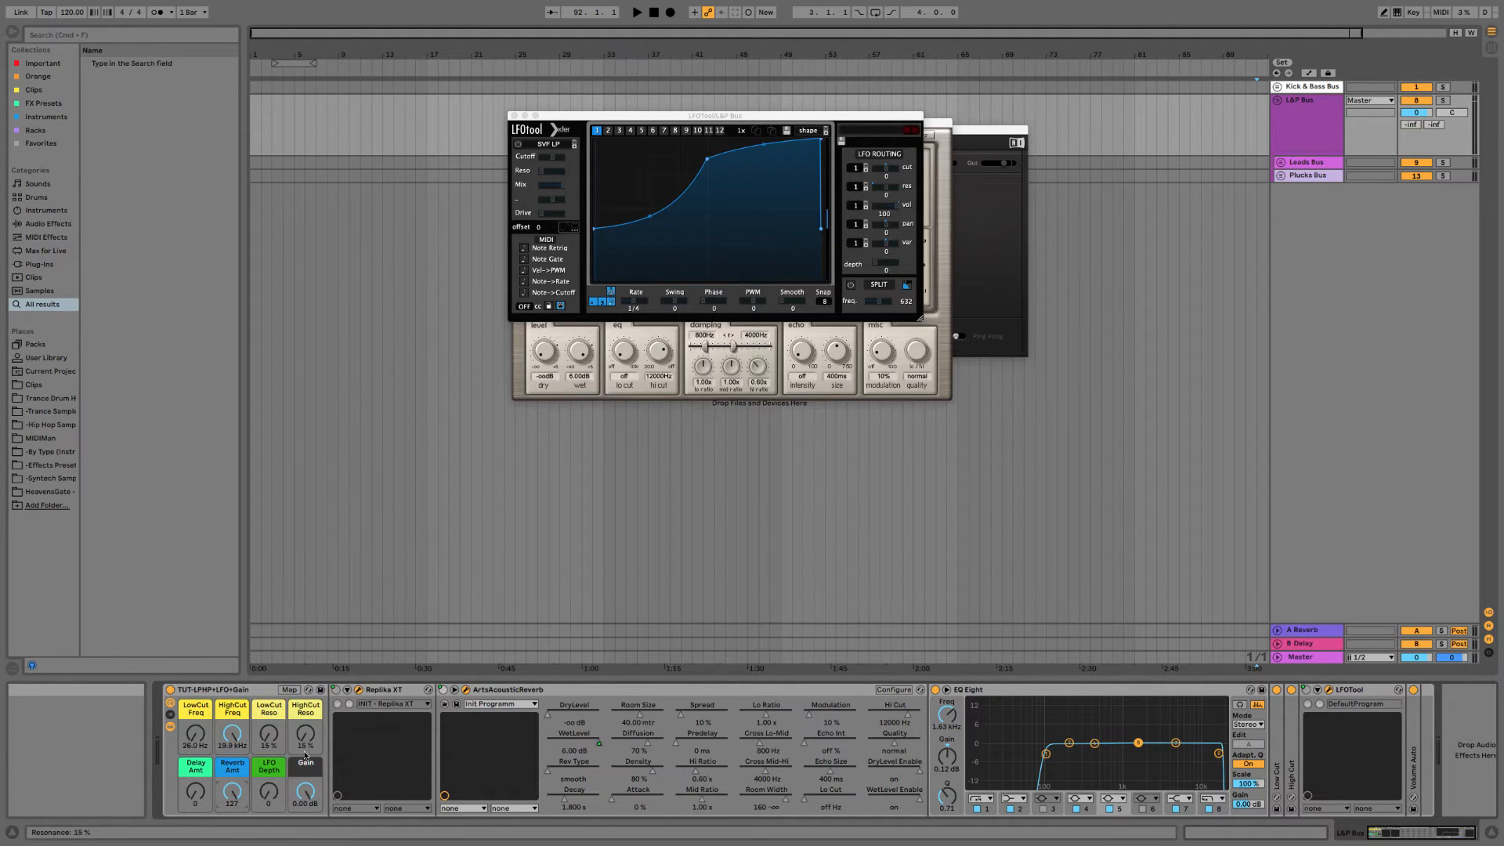
# Set the dry level in ArtsAcoustic Reverb to 0 dB.
pyautogui.click(455, 693)
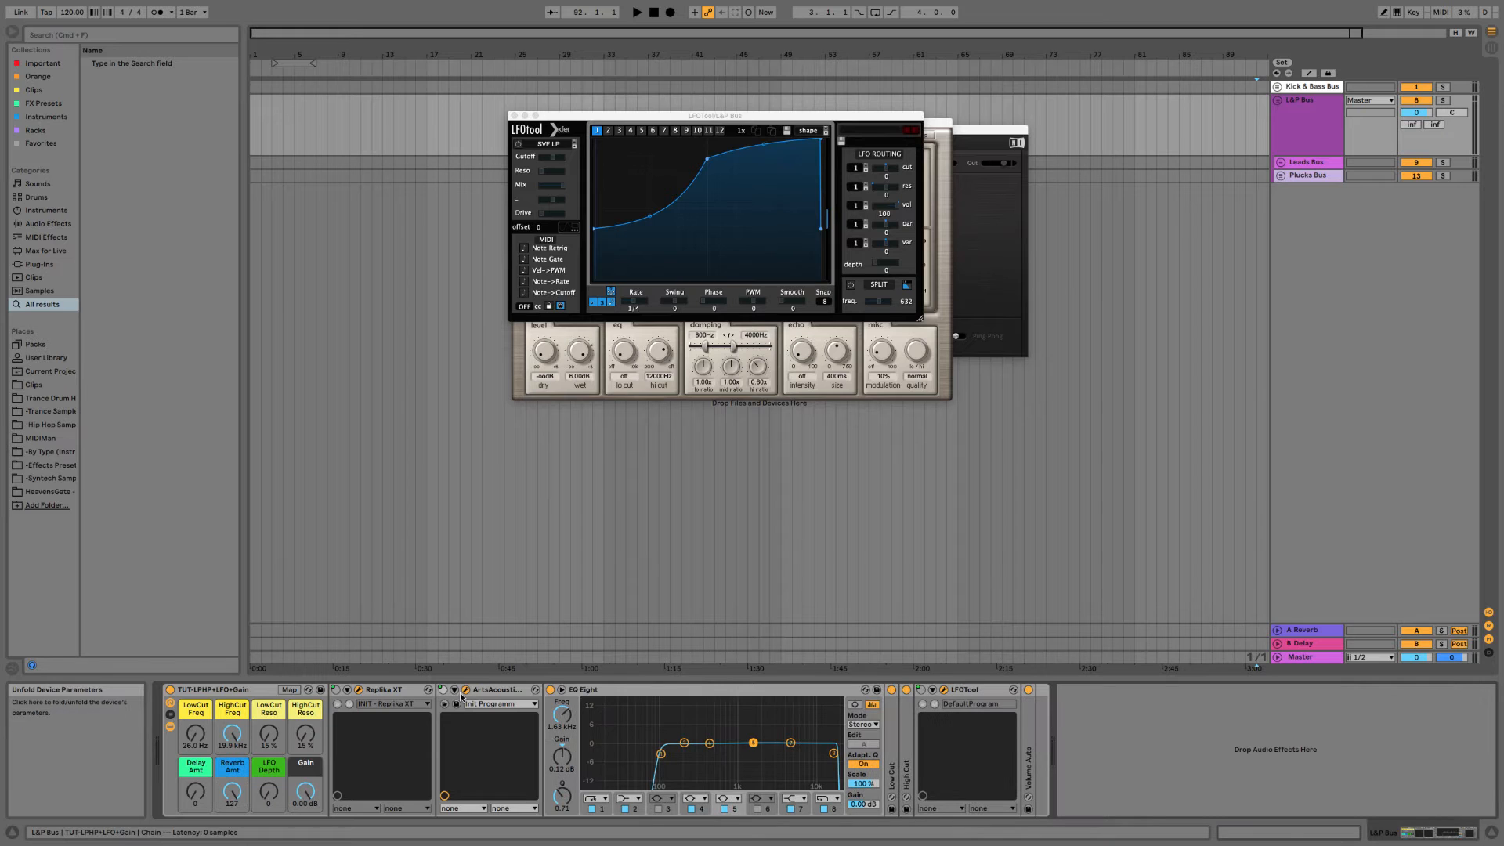
pyautogui.click(466, 690)
pyautogui.moveTo(560, 350); pyautogui.dragTo(546, 261)
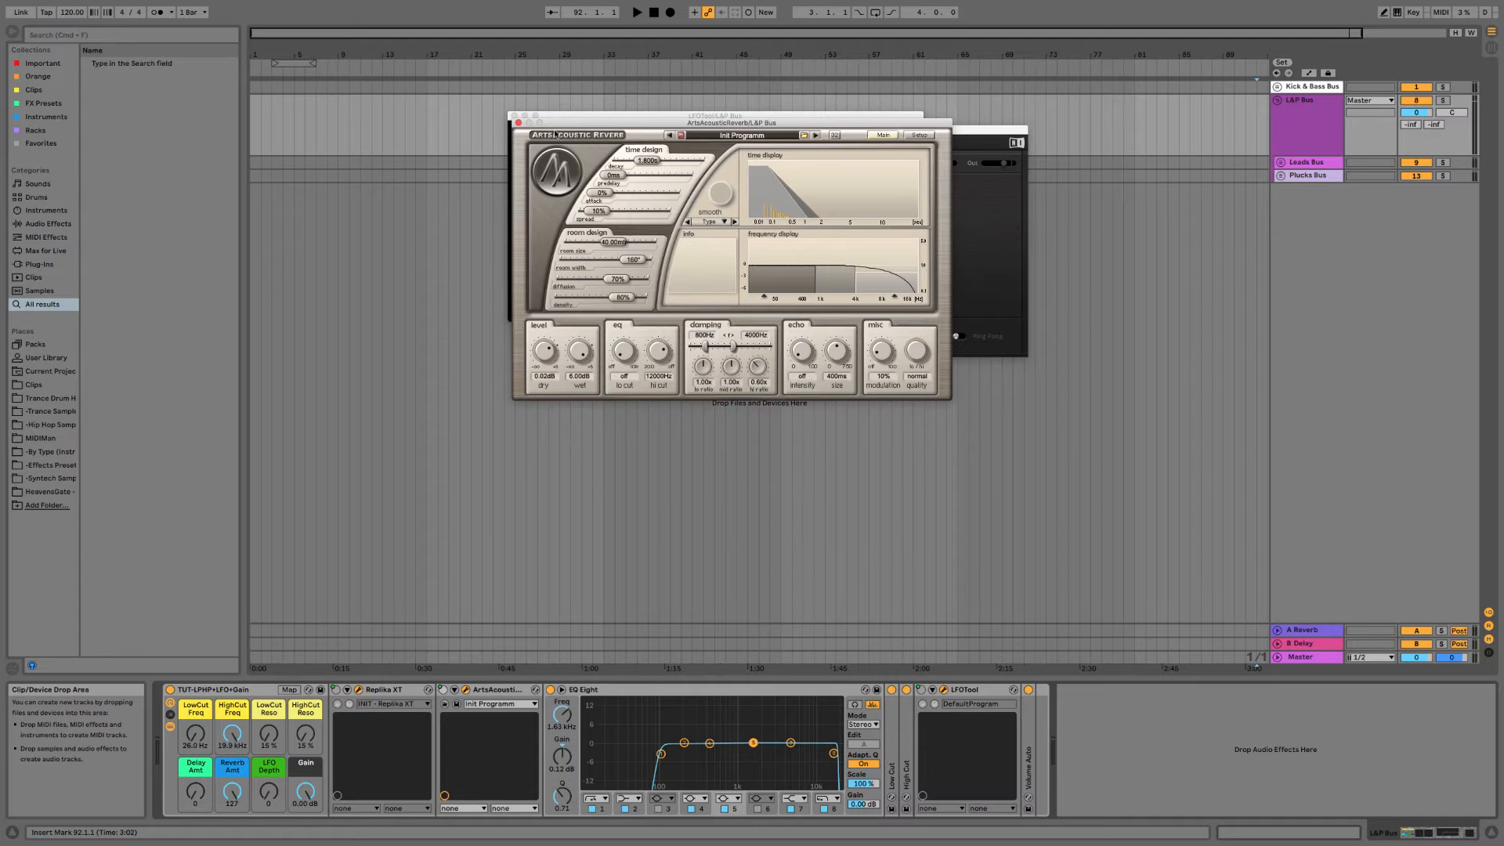
pyautogui.rightClick(545, 354)
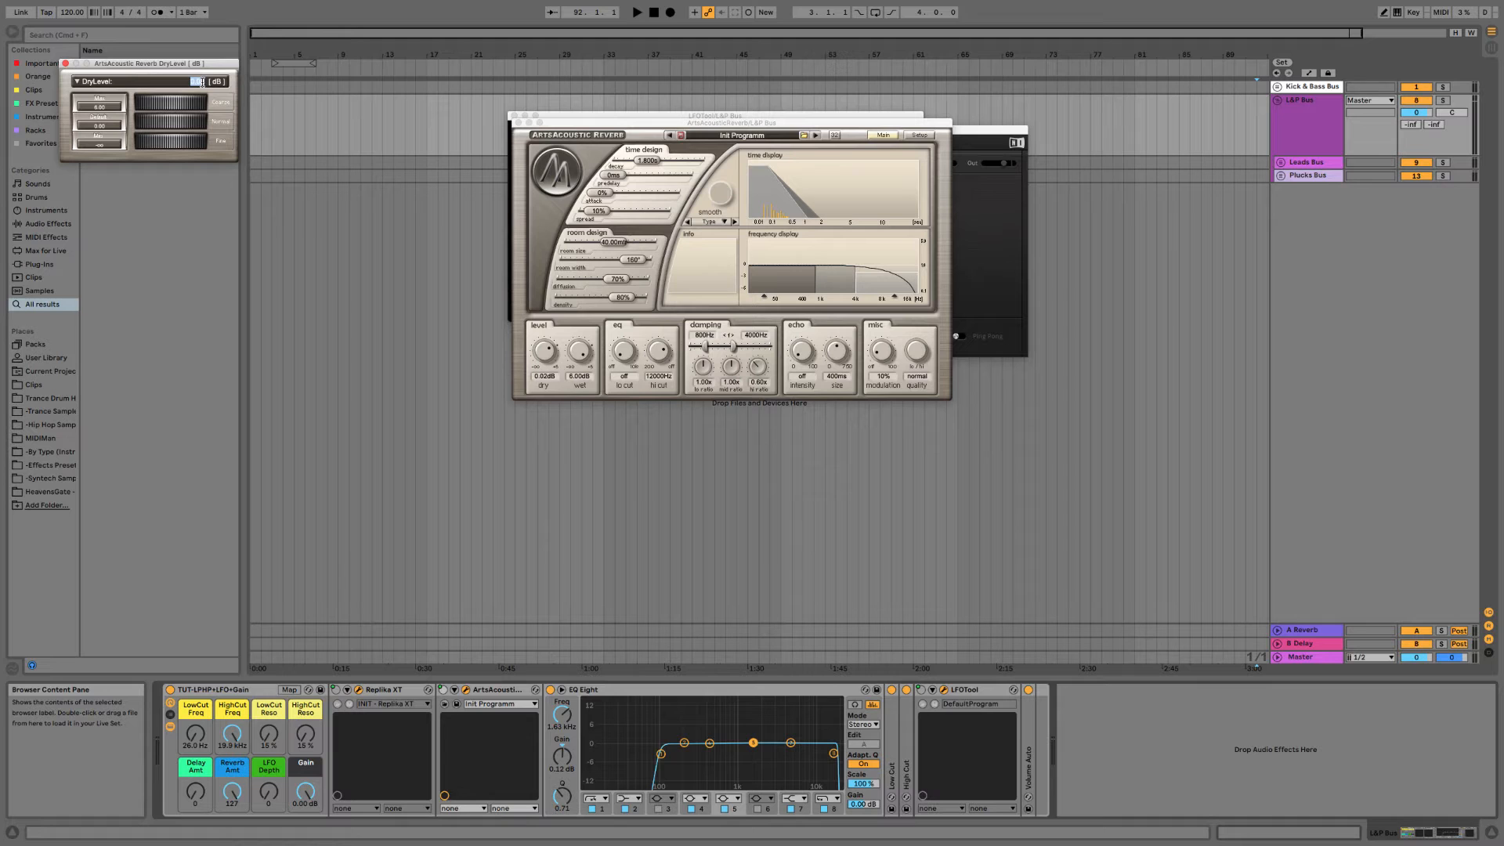
pyautogui.write('0')
pyautogui.press('Return')
pyautogui.click(66, 64)
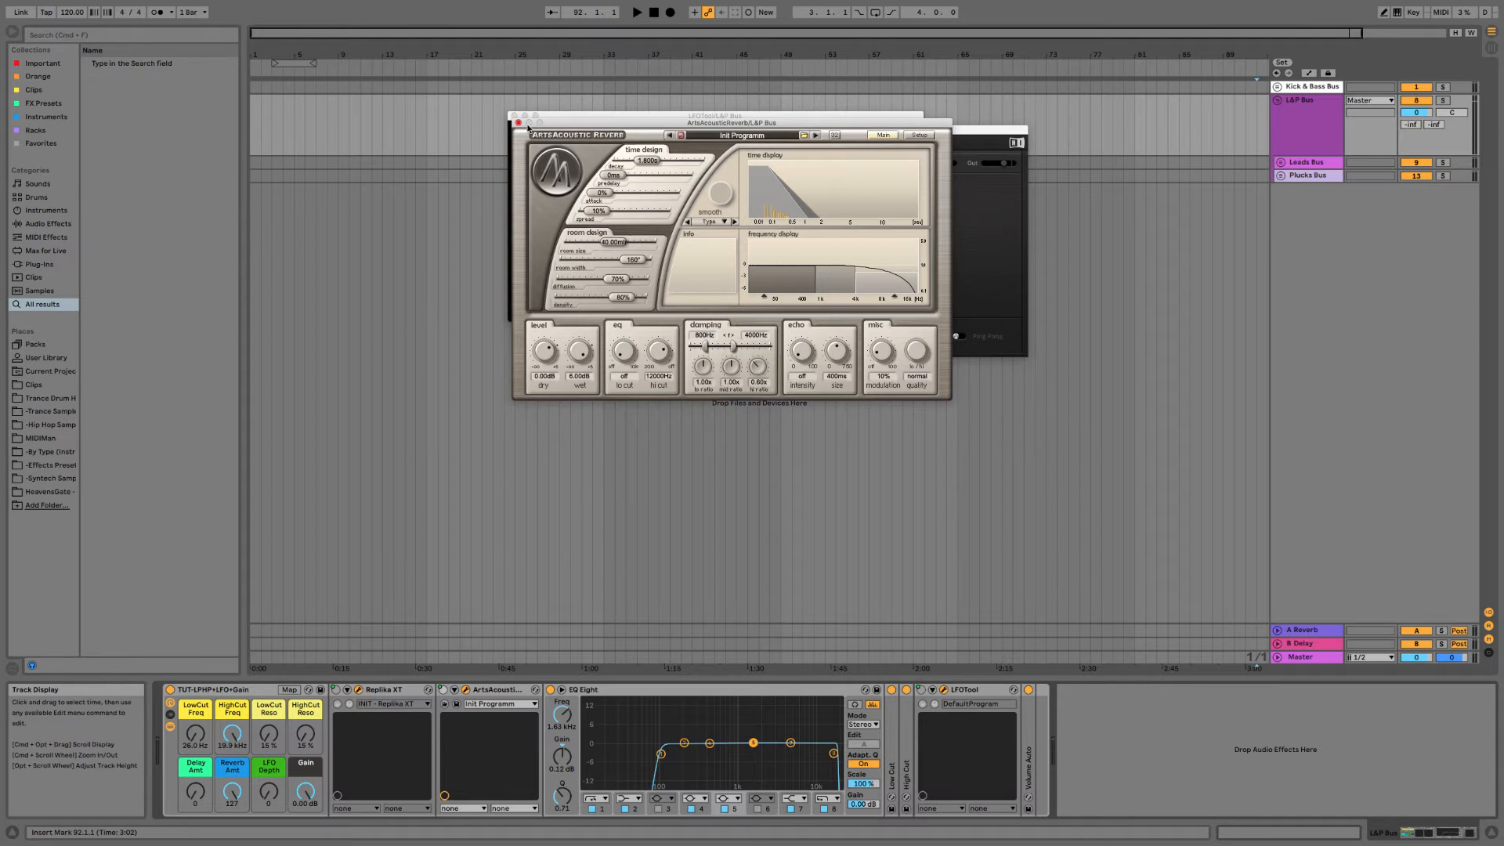
# Close the reverb and LFOTool windows, and sweep the Delay Amt macro up and back to zero to check Replika XT's mix.
pyautogui.click(519, 123)
pyautogui.click(514, 116)
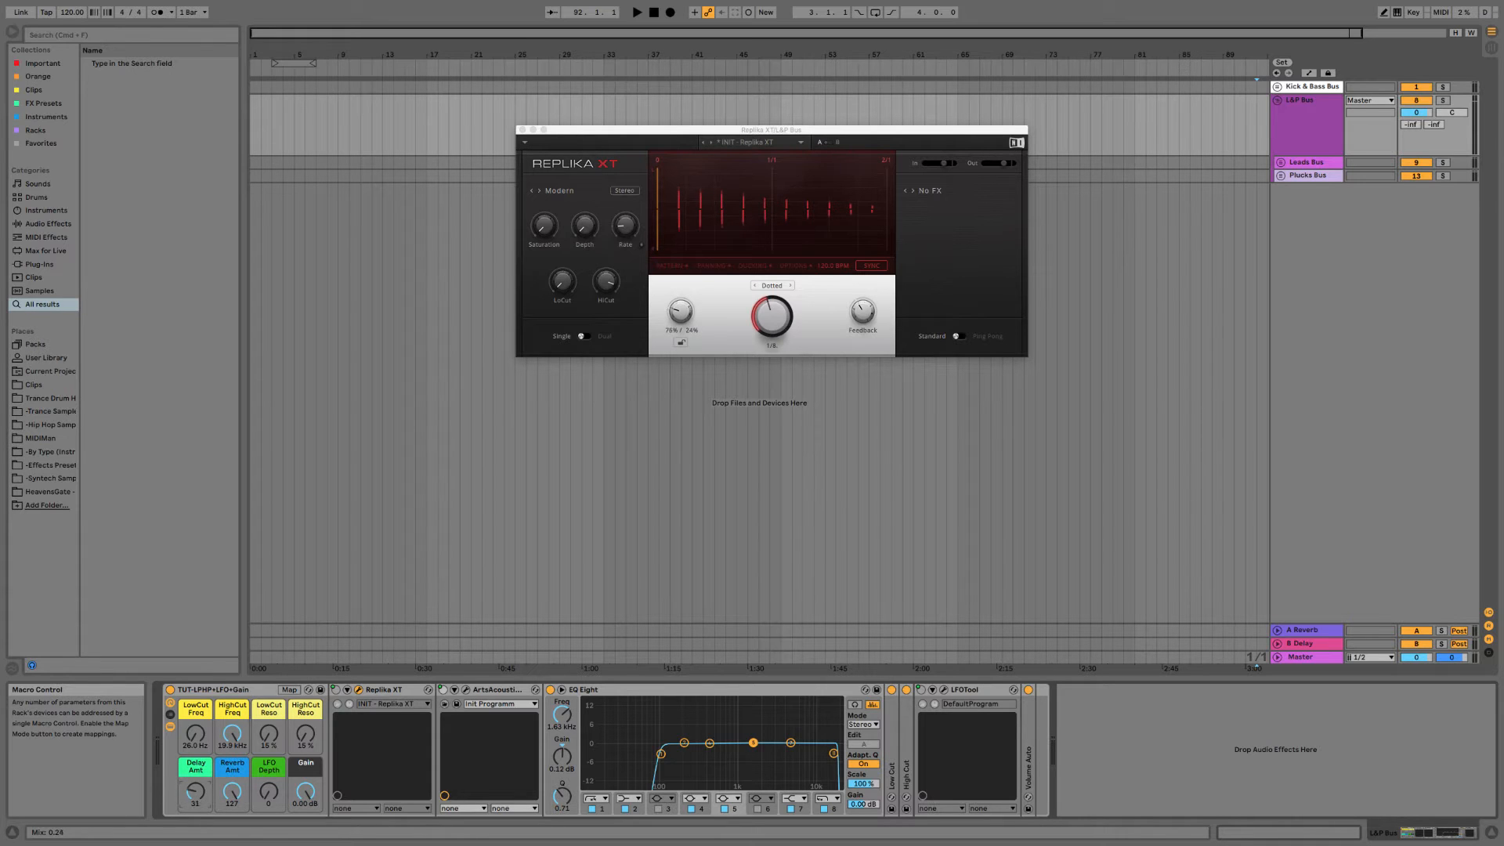
pyautogui.moveTo(195, 792)
pyautogui.mouseDown()
pyautogui.moveTo(196, 818)
pyautogui.moveTo(196, 772)
pyautogui.mouseUp()
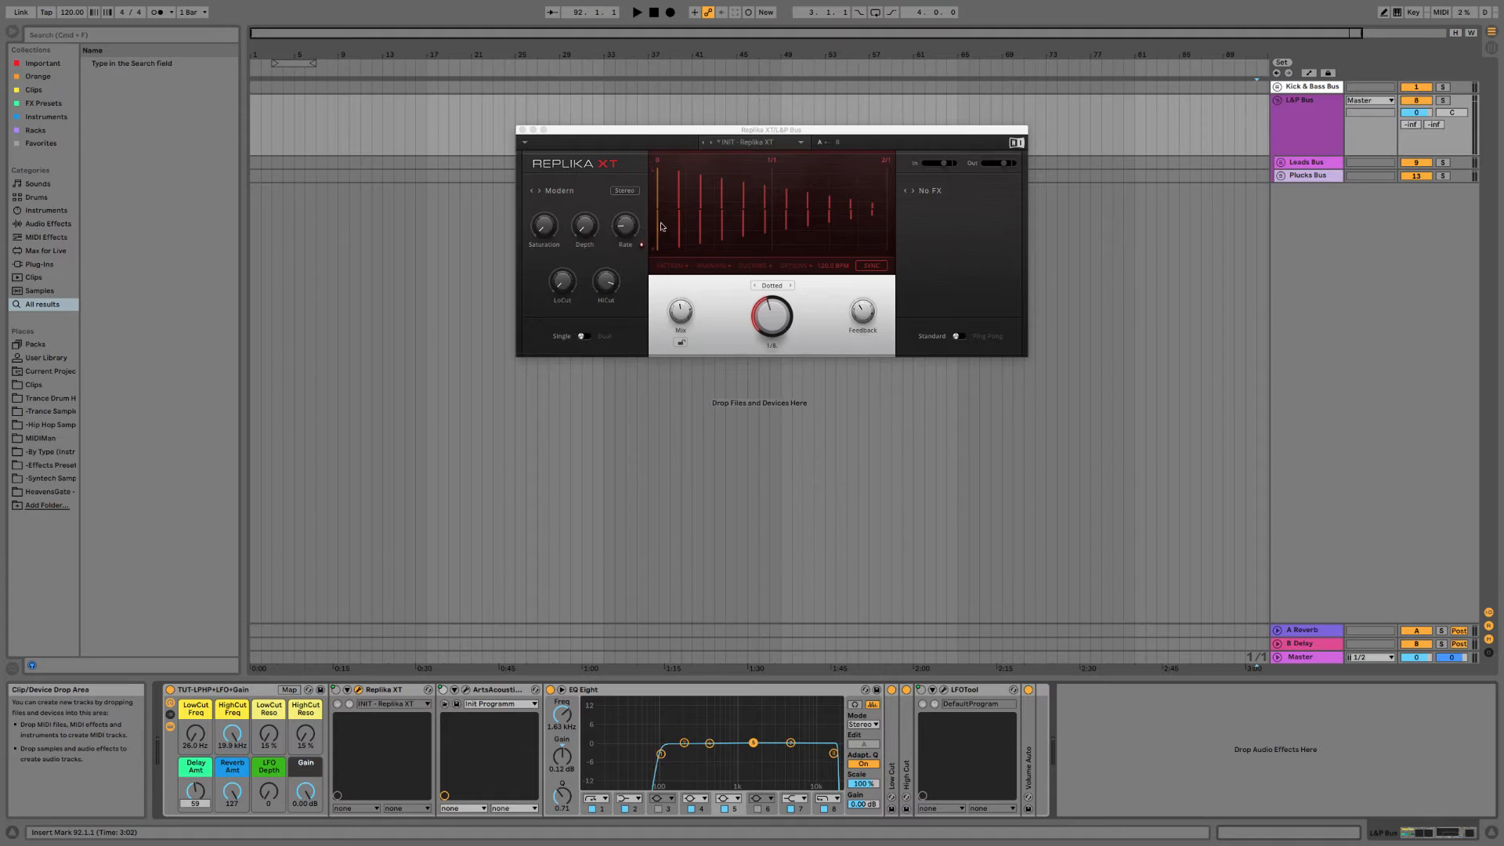
pyautogui.moveTo(196, 792); pyautogui.dragTo(232, 736)
# Reopen the reverb window and invert the Device On mapping ranges of the Reverb Amt and Delay Amt macros.
pyautogui.click(465, 690)
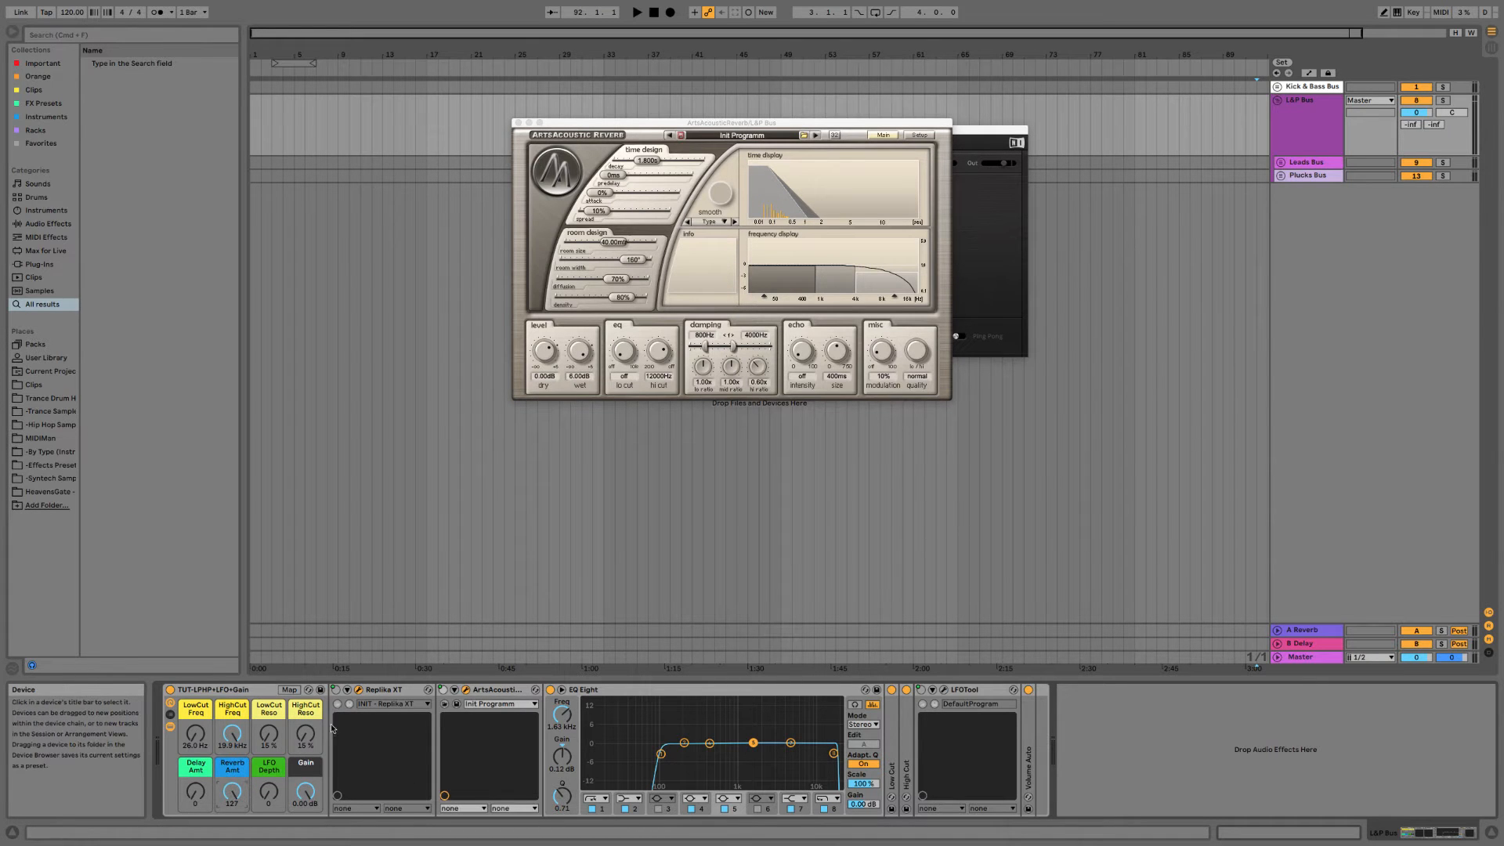
pyautogui.click(289, 690)
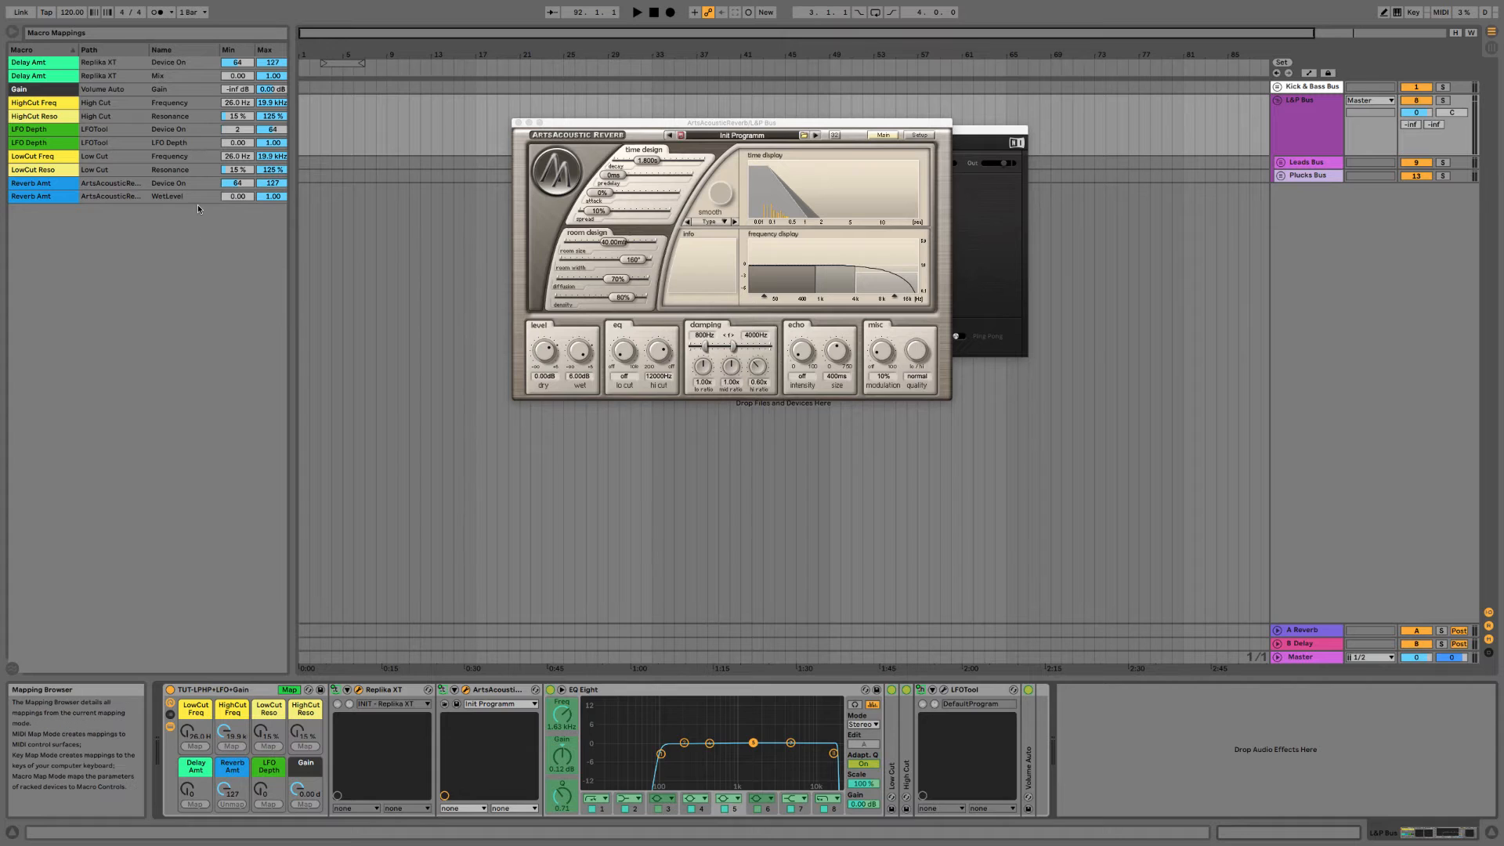
pyautogui.rightClick(163, 183)
pyautogui.click(190, 189)
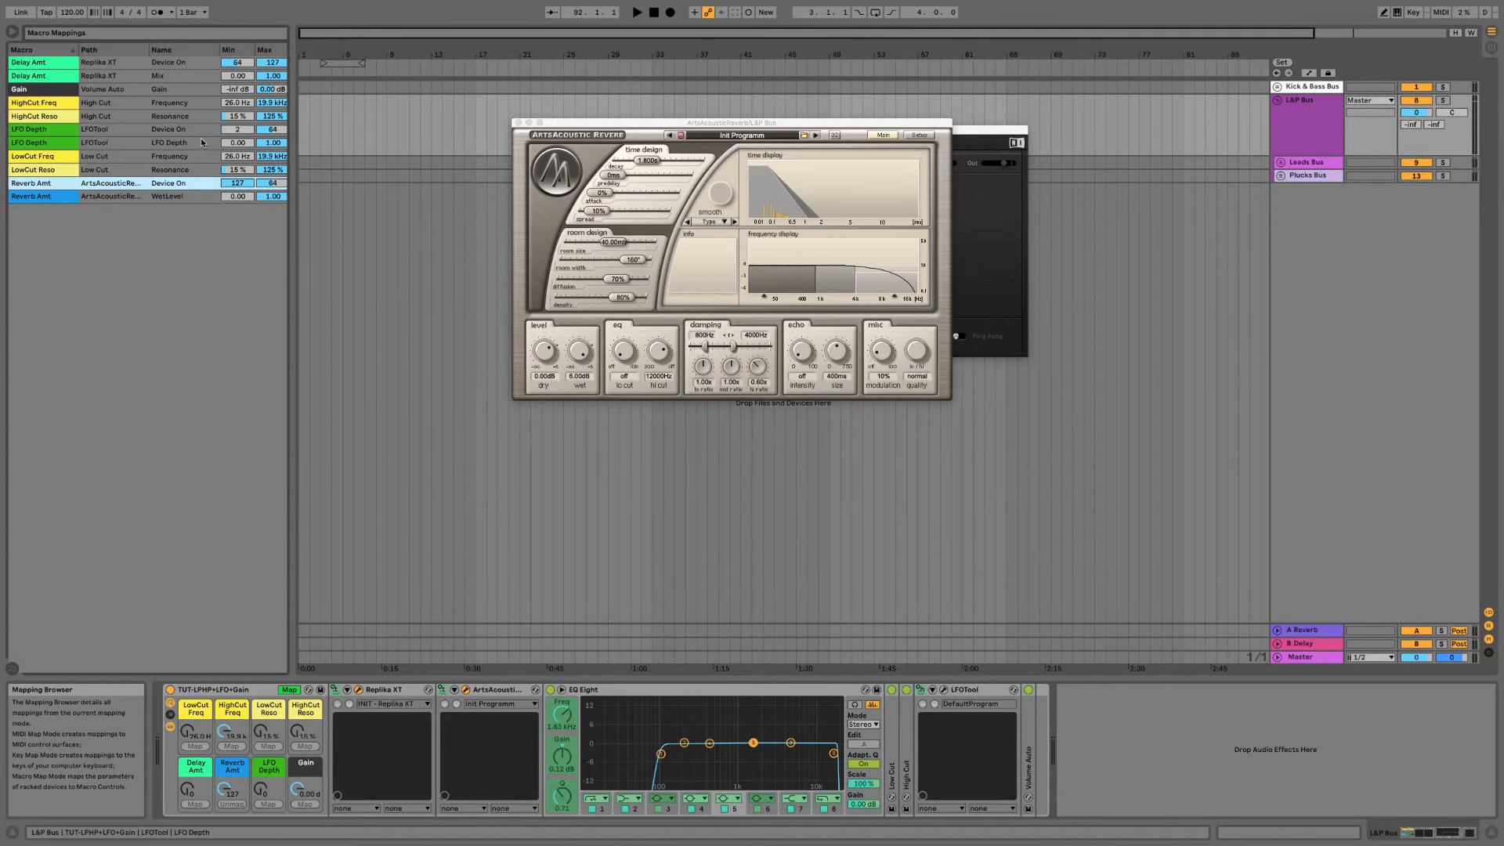
pyautogui.rightClick(177, 67)
pyautogui.click(204, 73)
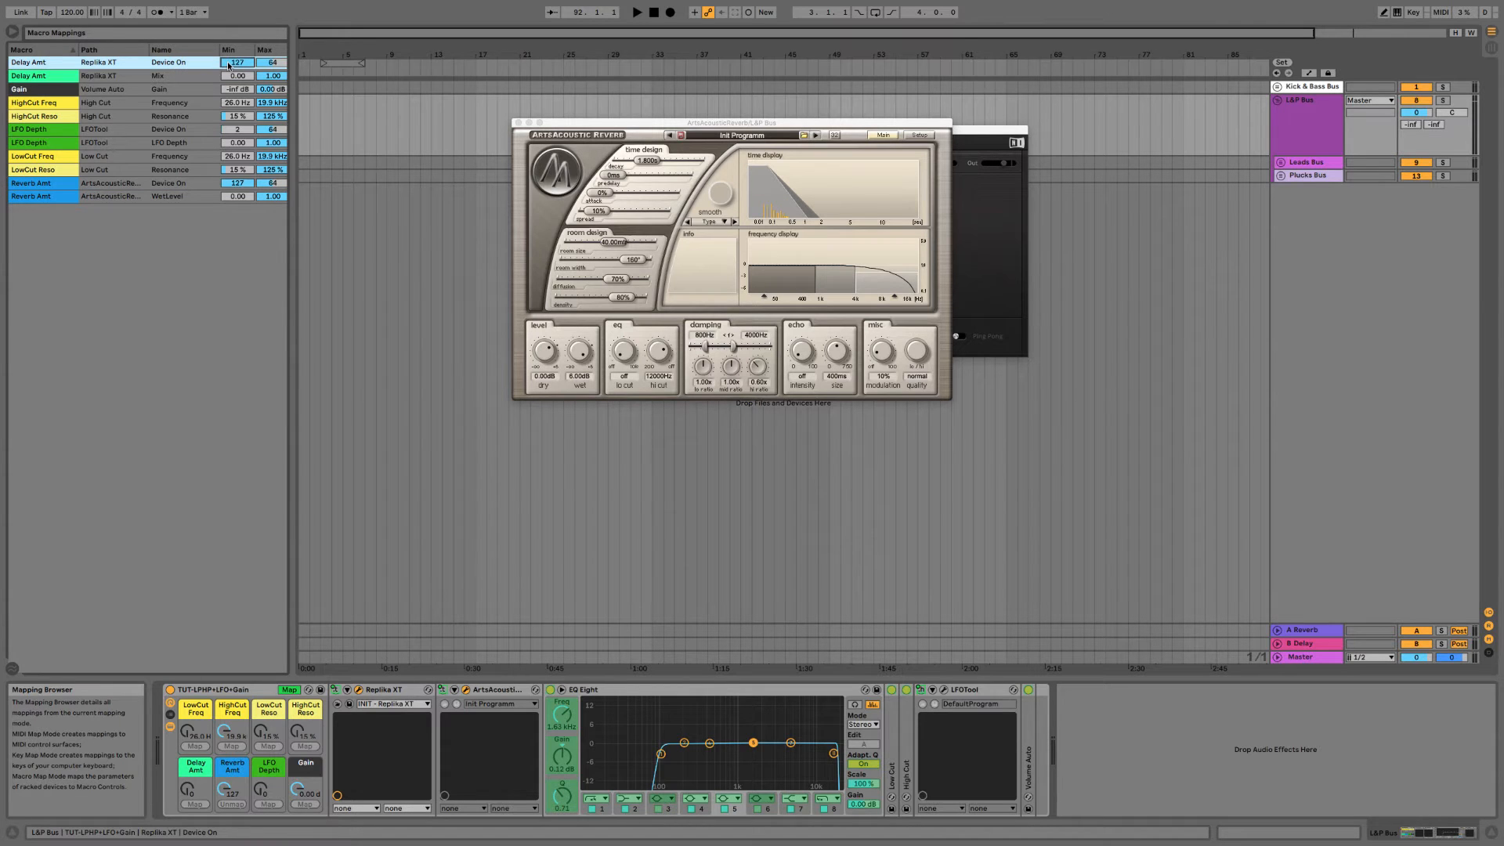
# Set the Device On minimum to 2 for the Delay Amt and Reverb Amt mappings, and turn the Reverb Amt macro fully down.
pyautogui.press('Return')
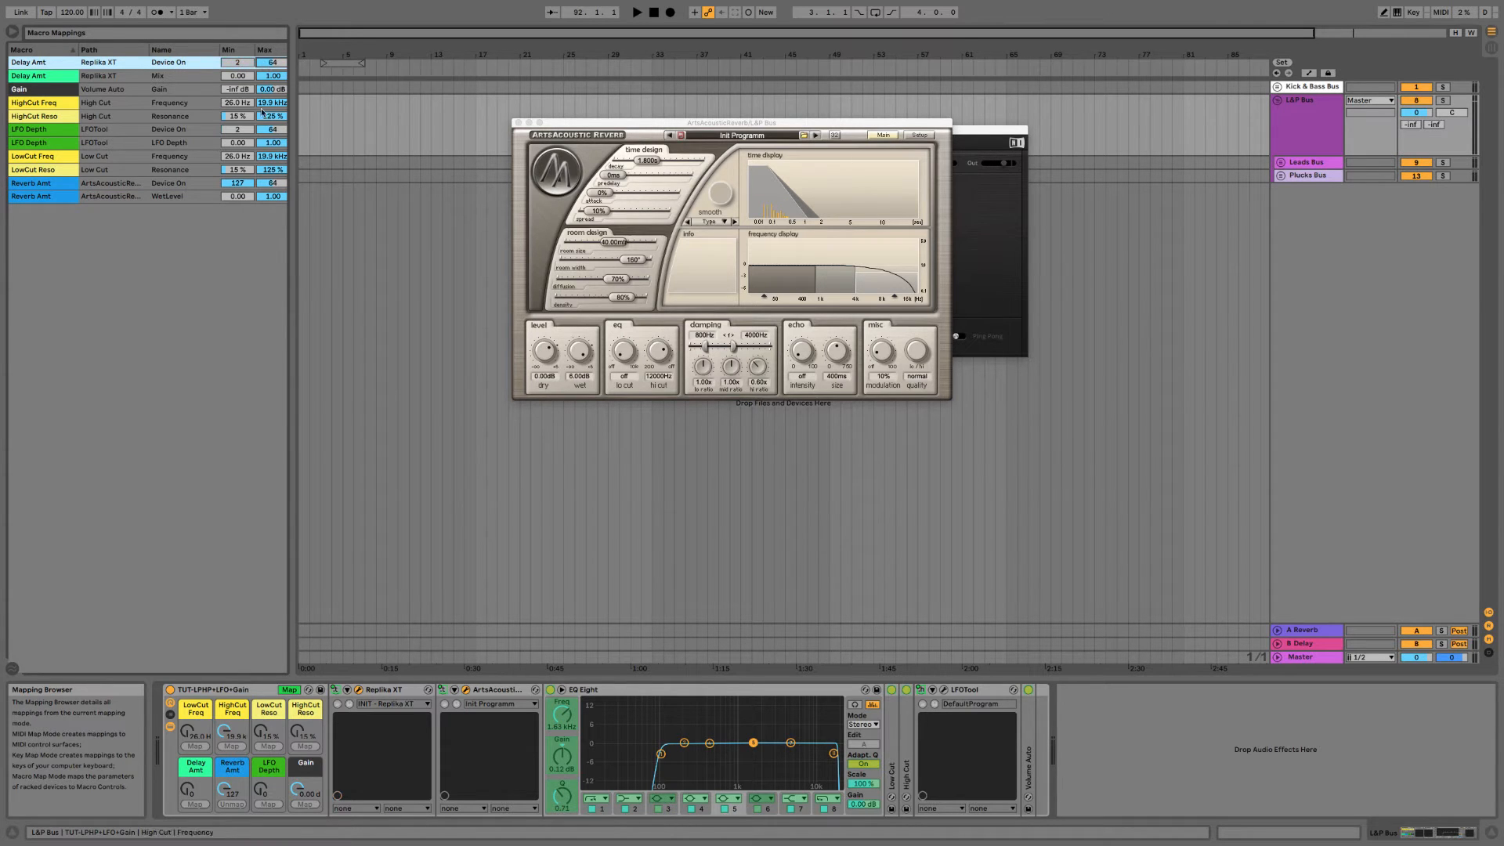
pyautogui.click(226, 789)
pyautogui.moveTo(226, 789); pyautogui.dragTo(225, 842)
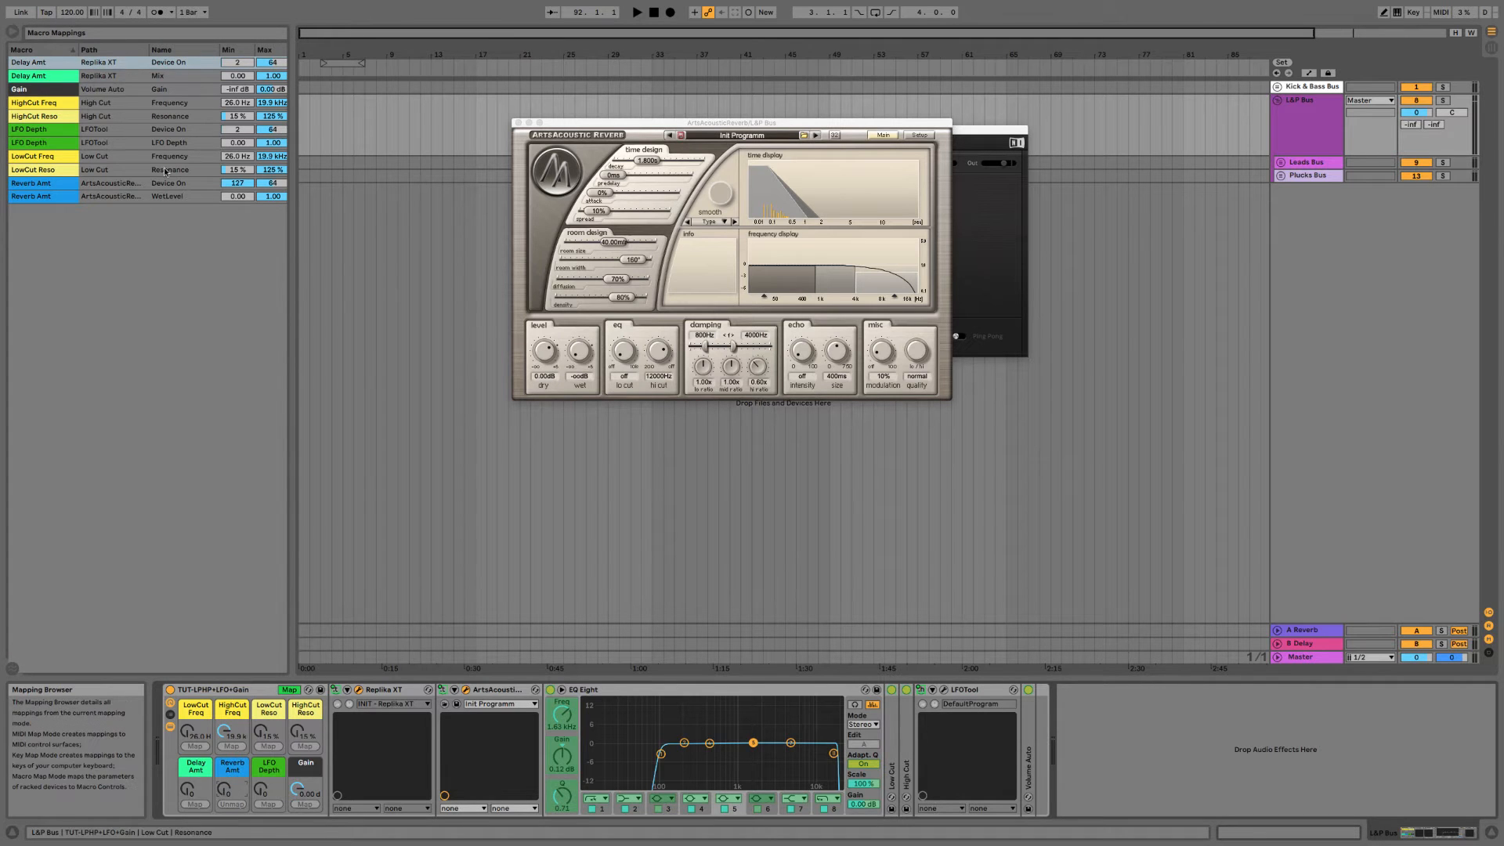
pyautogui.click(239, 185)
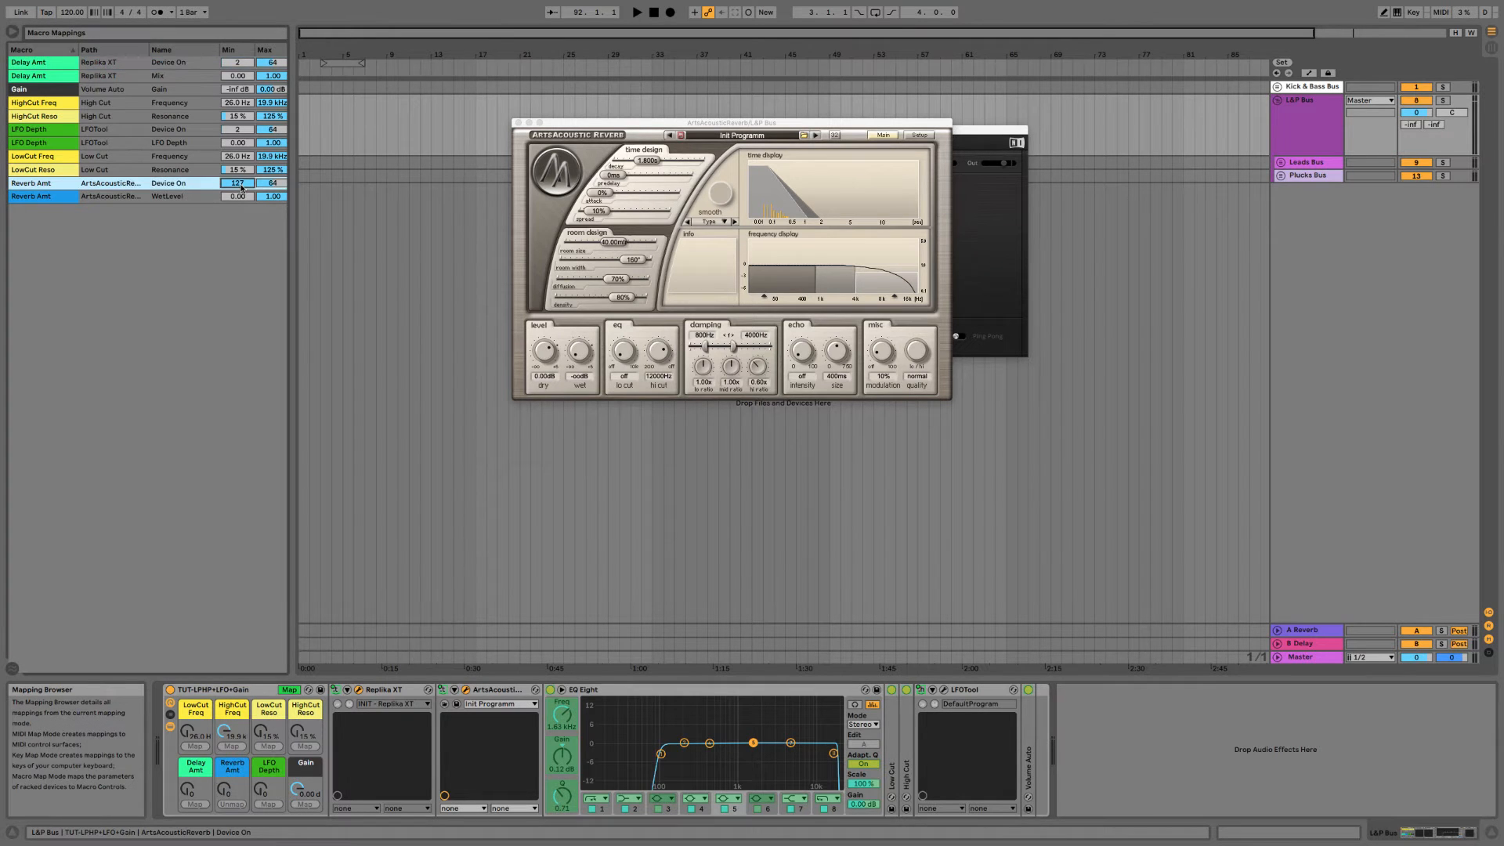
pyautogui.press('Return')
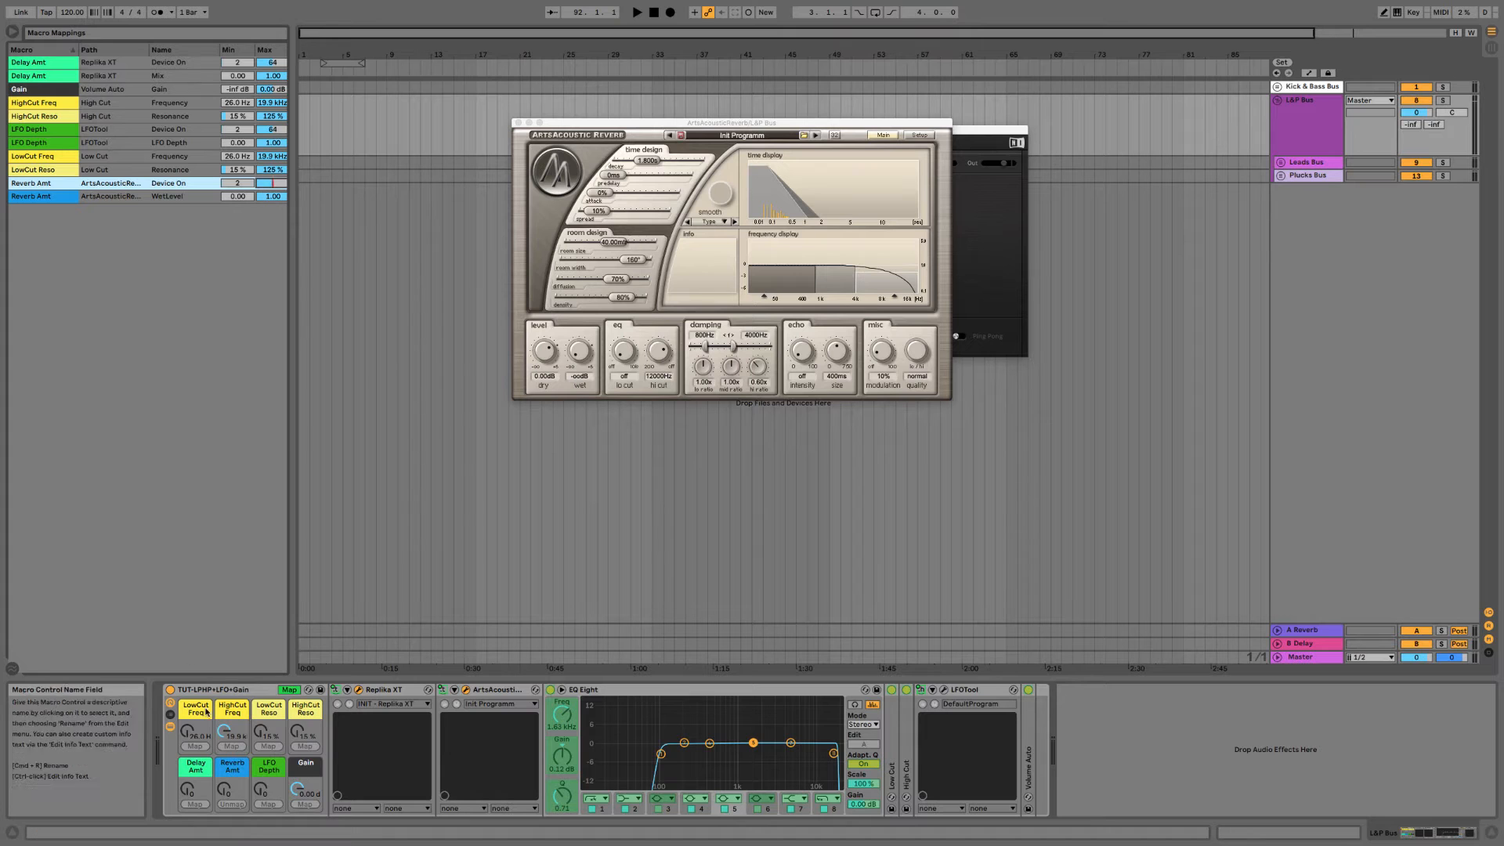
# Leave macro mapping and nudge the Delay Amt macro slightly up from zero to check when Replika XT switches on.
pyautogui.click(289, 689)
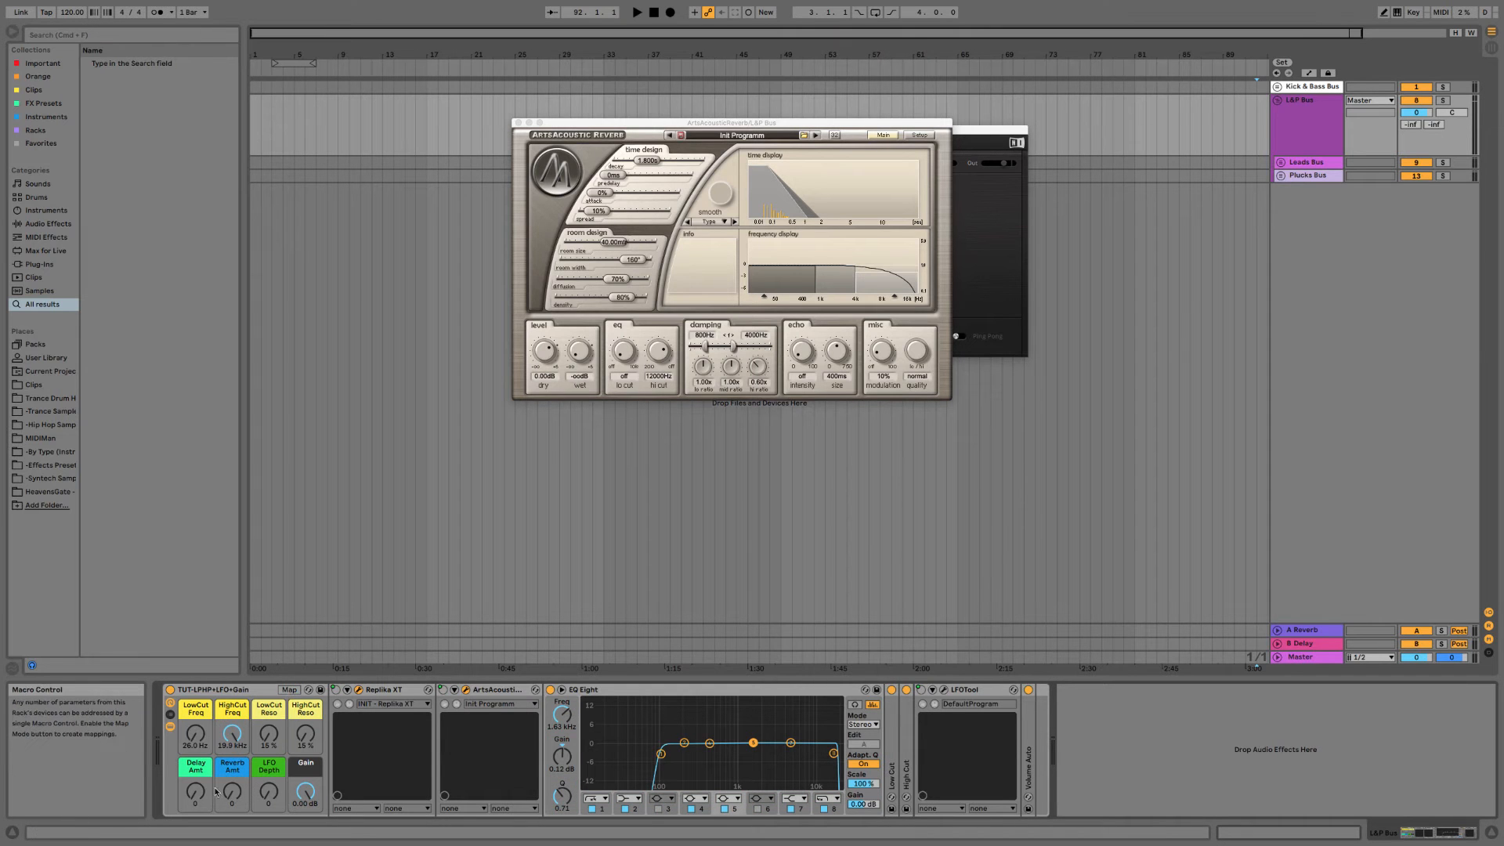
pyautogui.moveTo(202, 793)
pyautogui.mouseDown()
pyautogui.moveTo(228, 800)
pyautogui.moveTo(198, 805)
pyautogui.mouseUp()
pyautogui.click(223, 797)
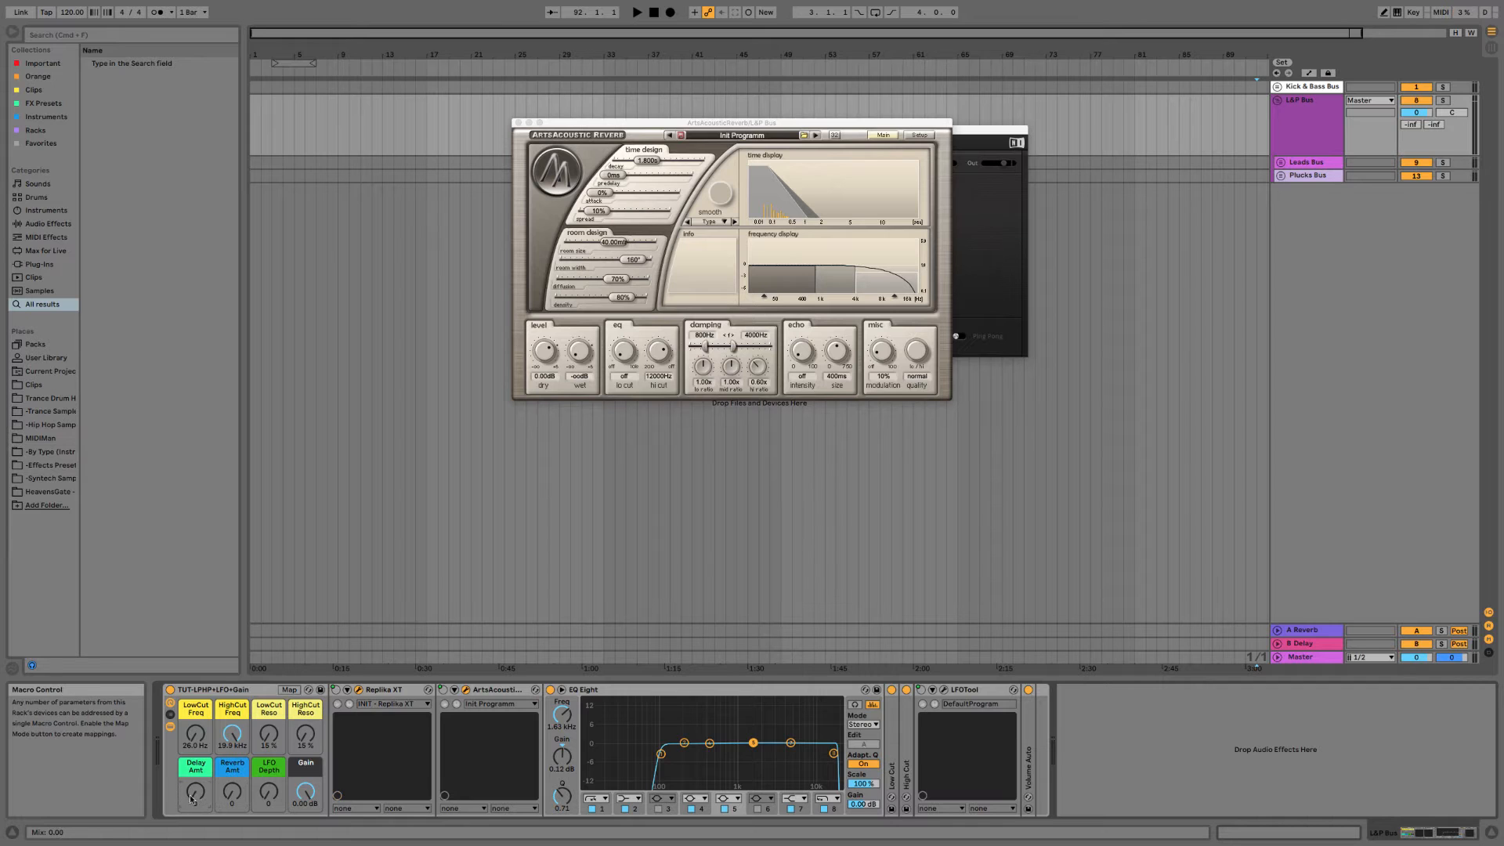
# Set the maximum of the Delay Amt macro's Replika XT Mix mapping to 0.50.
pyautogui.click(289, 689)
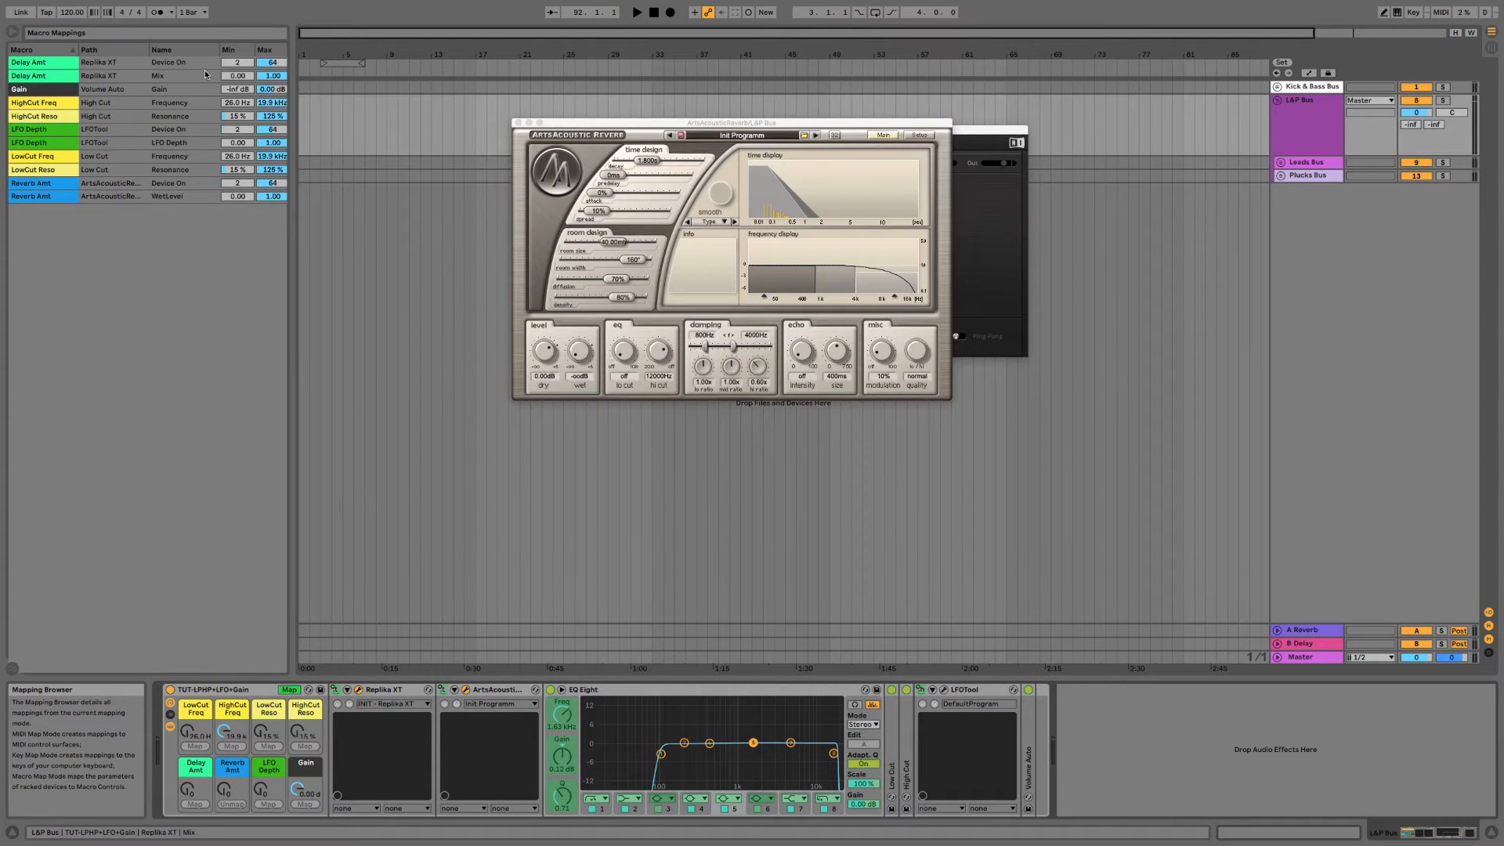
pyautogui.click(270, 79)
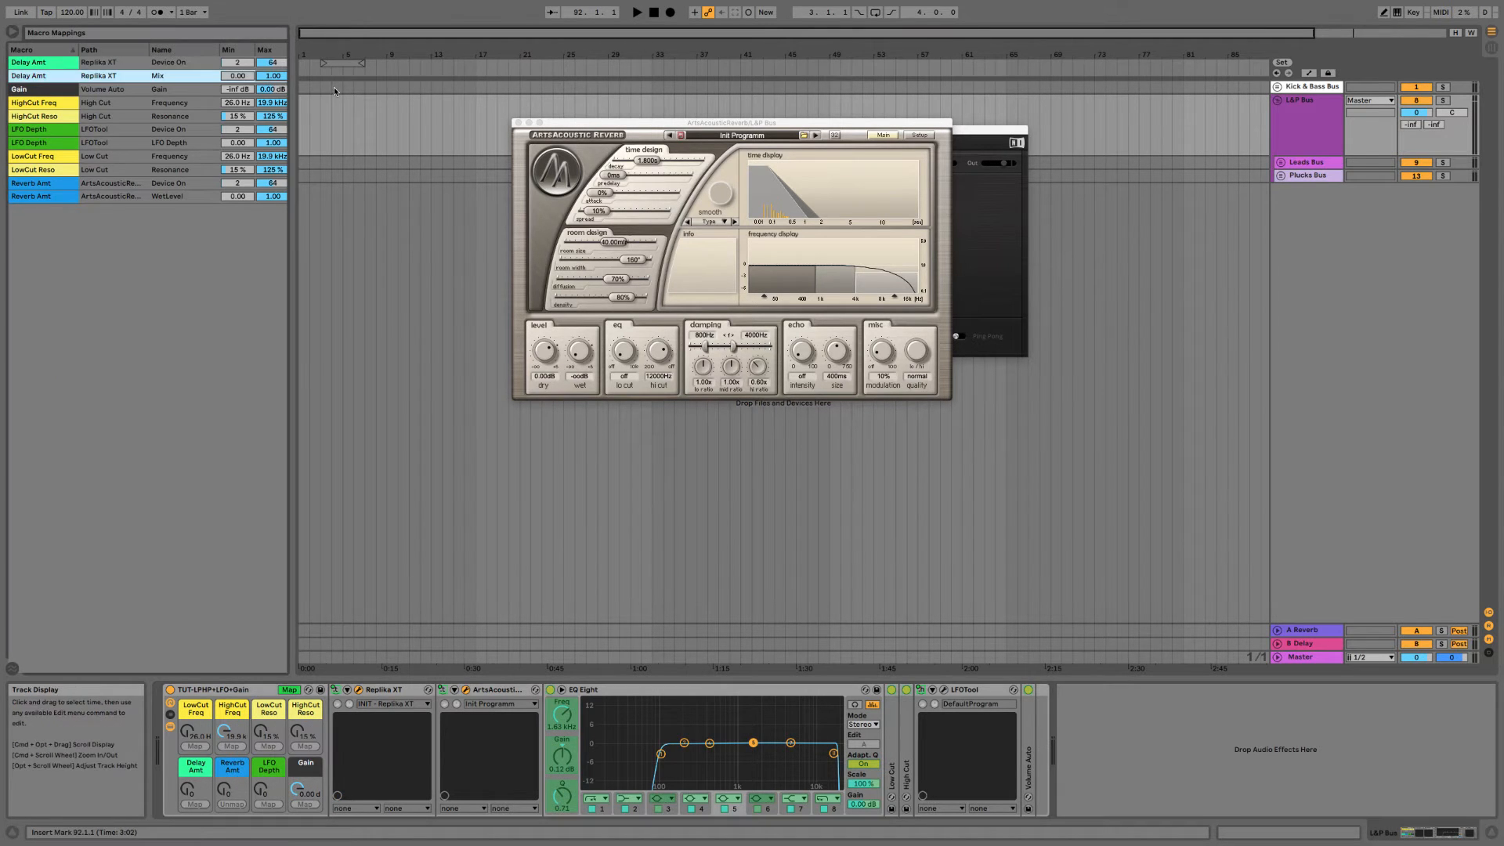
pyautogui.write('.5')
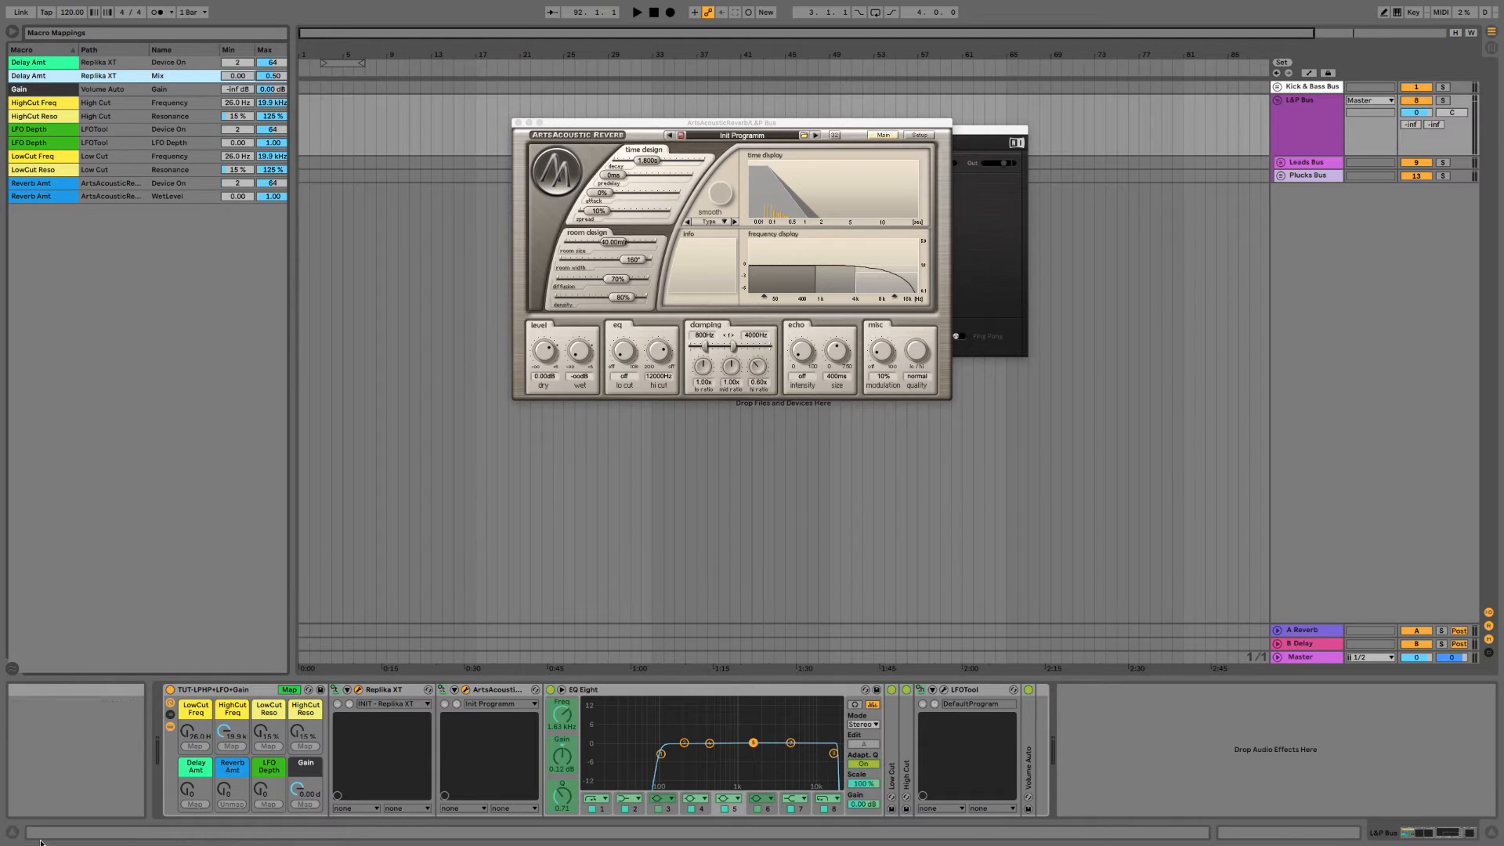
# Open Replika XT, sweep Delay Amt to 127 and back to zero to check the mix, and close the plug-in windows.
pyautogui.click(359, 690)
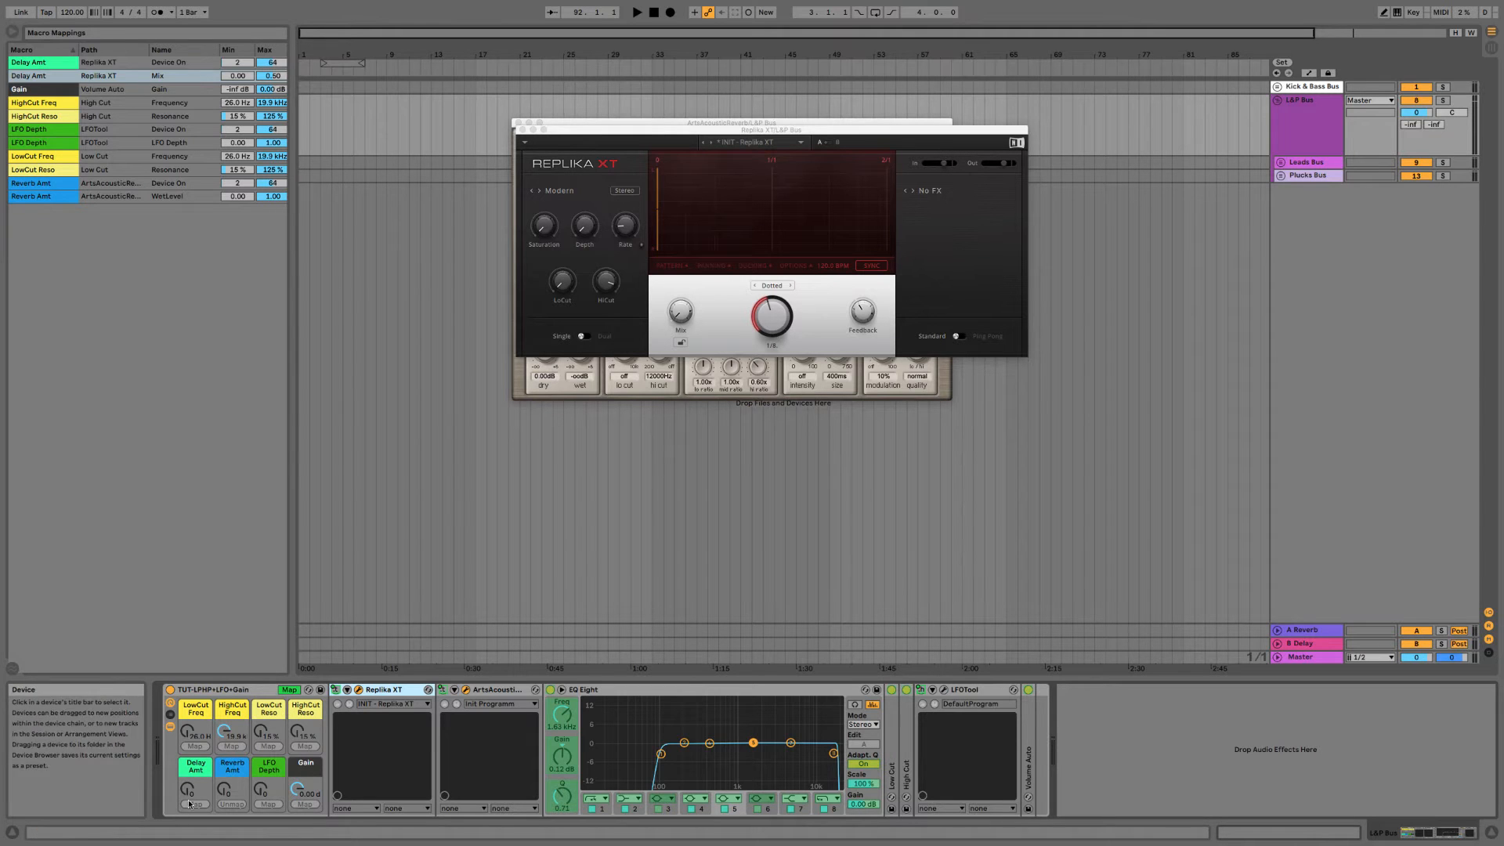
pyautogui.moveTo(187, 789); pyautogui.dragTo(187, 756)
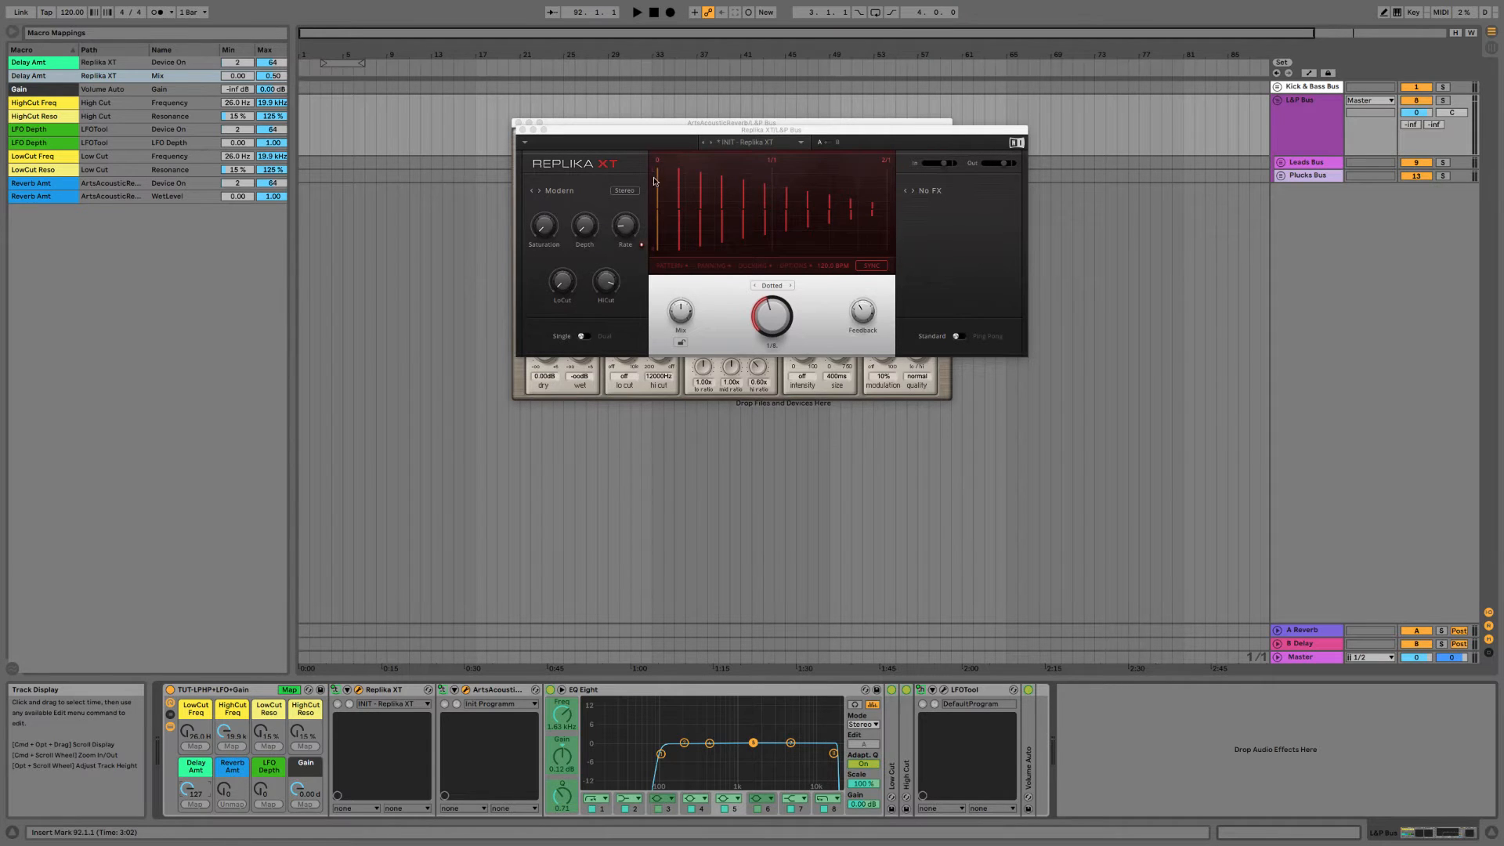
pyautogui.moveTo(188, 788); pyautogui.dragTo(188, 838)
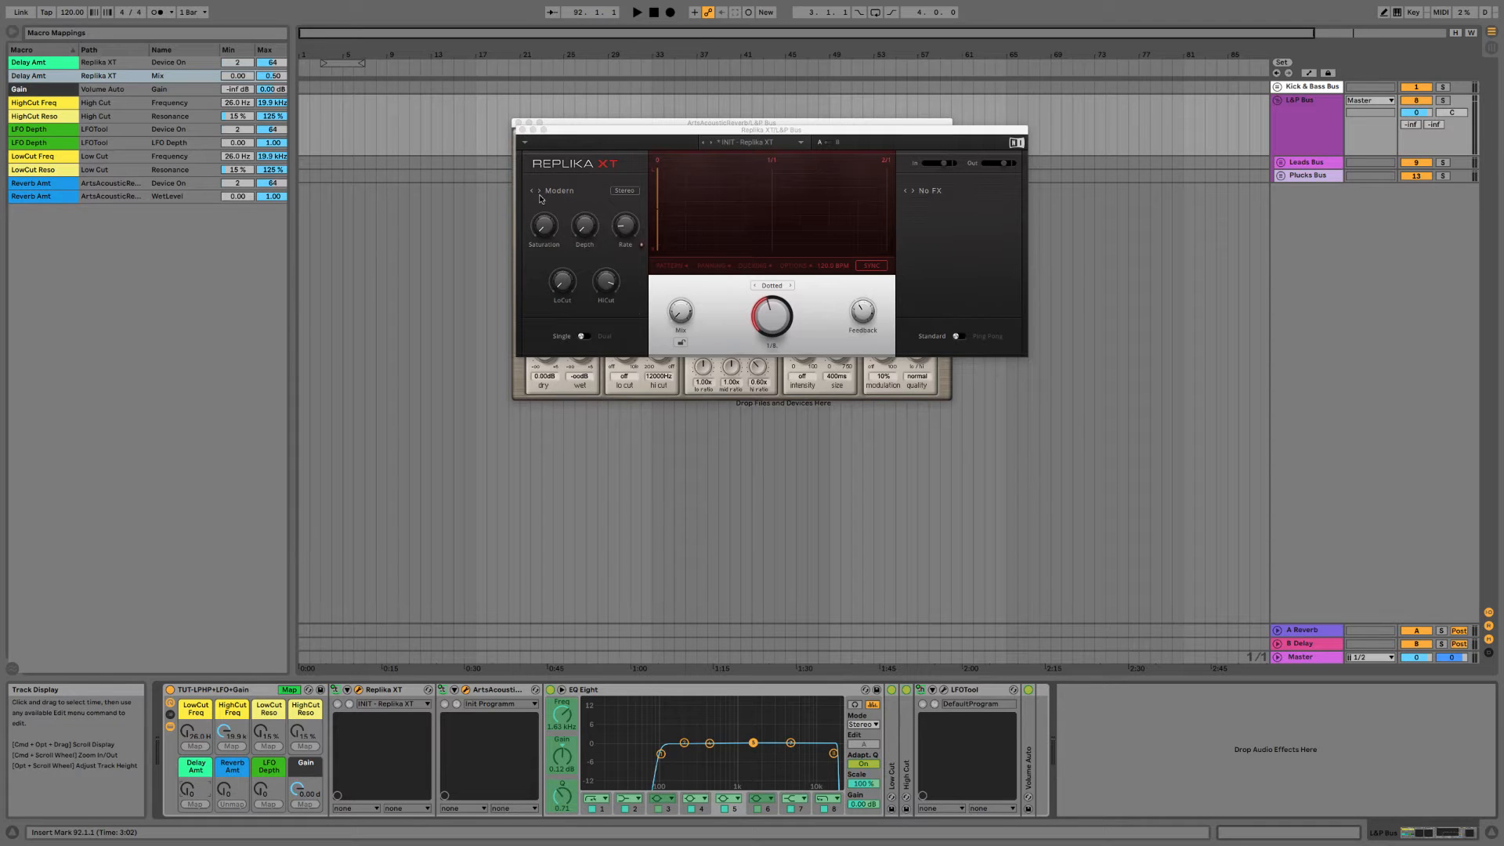
pyautogui.click(522, 130)
pyautogui.click(518, 123)
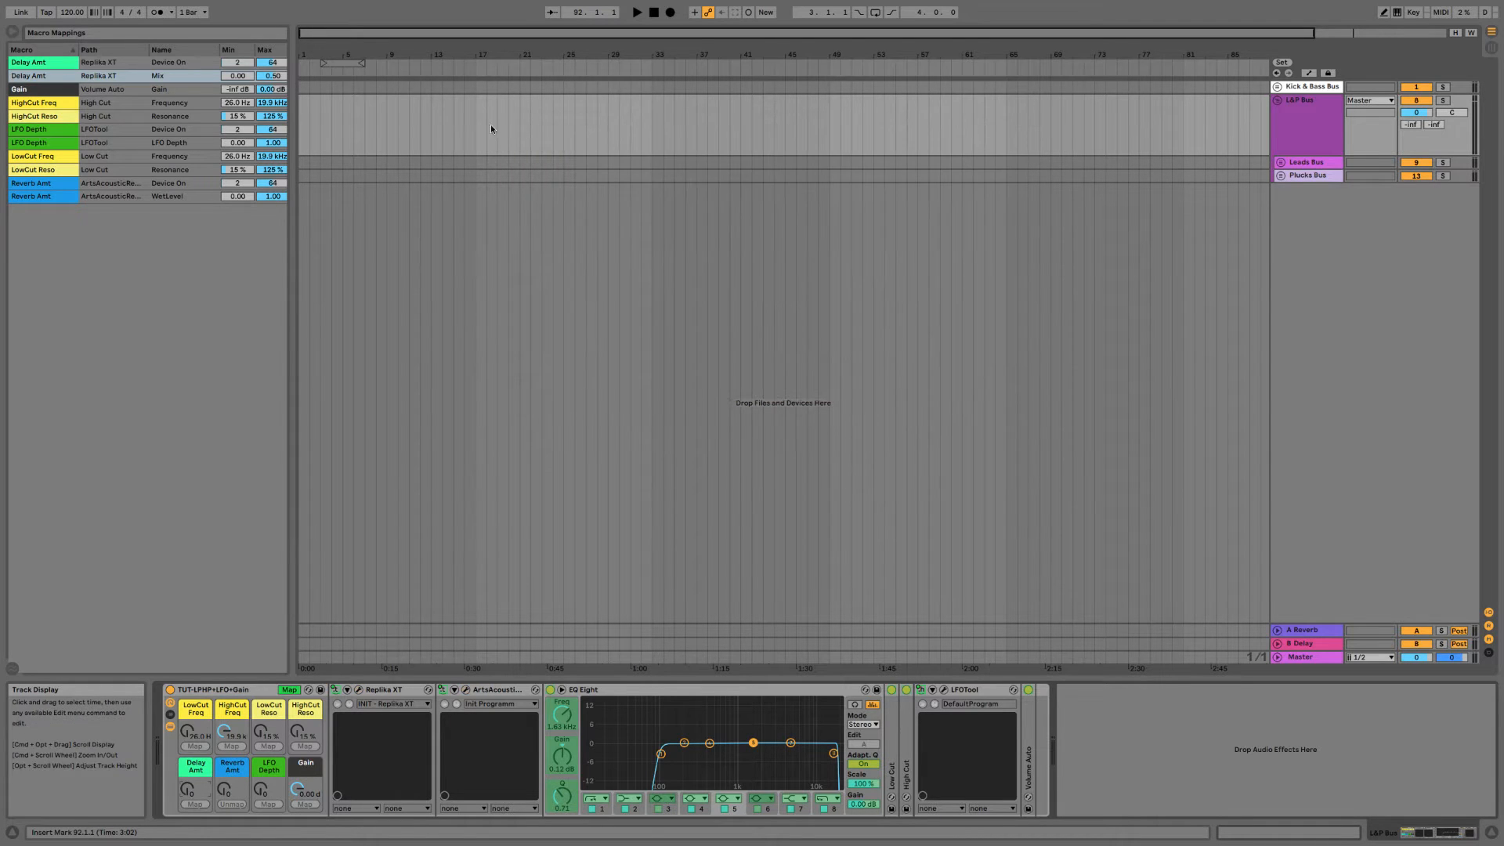
# Open ArtsAcoustic Reverb and raise the Reverb Amt macro to find where the wet level reaches about 0 dB, then leave macro mapping.
pyautogui.click(188, 195)
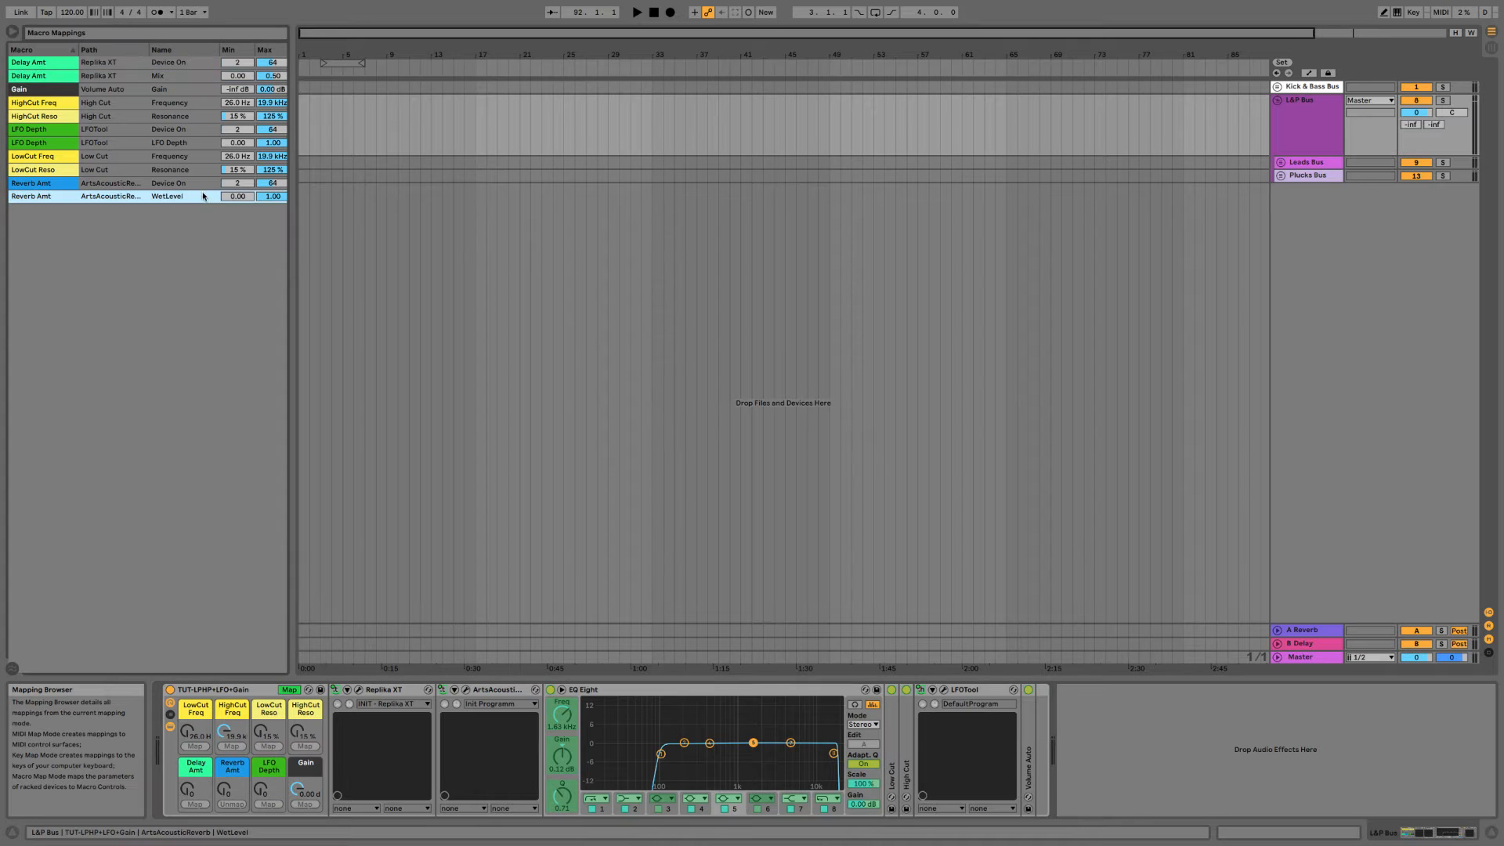
pyautogui.click(466, 690)
pyautogui.moveTo(224, 790); pyautogui.dragTo(224, 734)
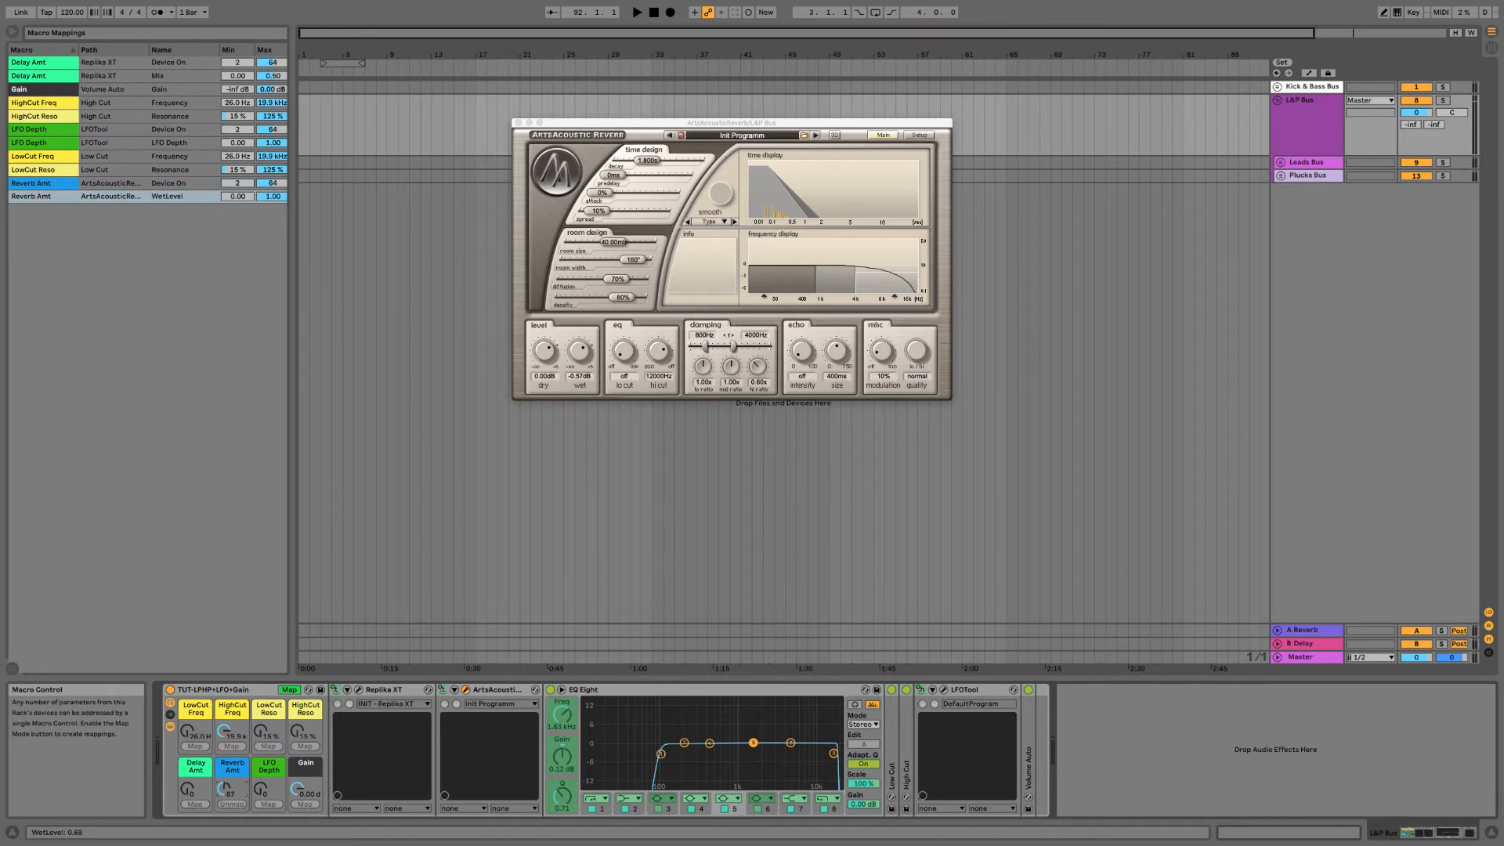
pyautogui.moveTo(224, 734); pyautogui.dragTo(224, 731)
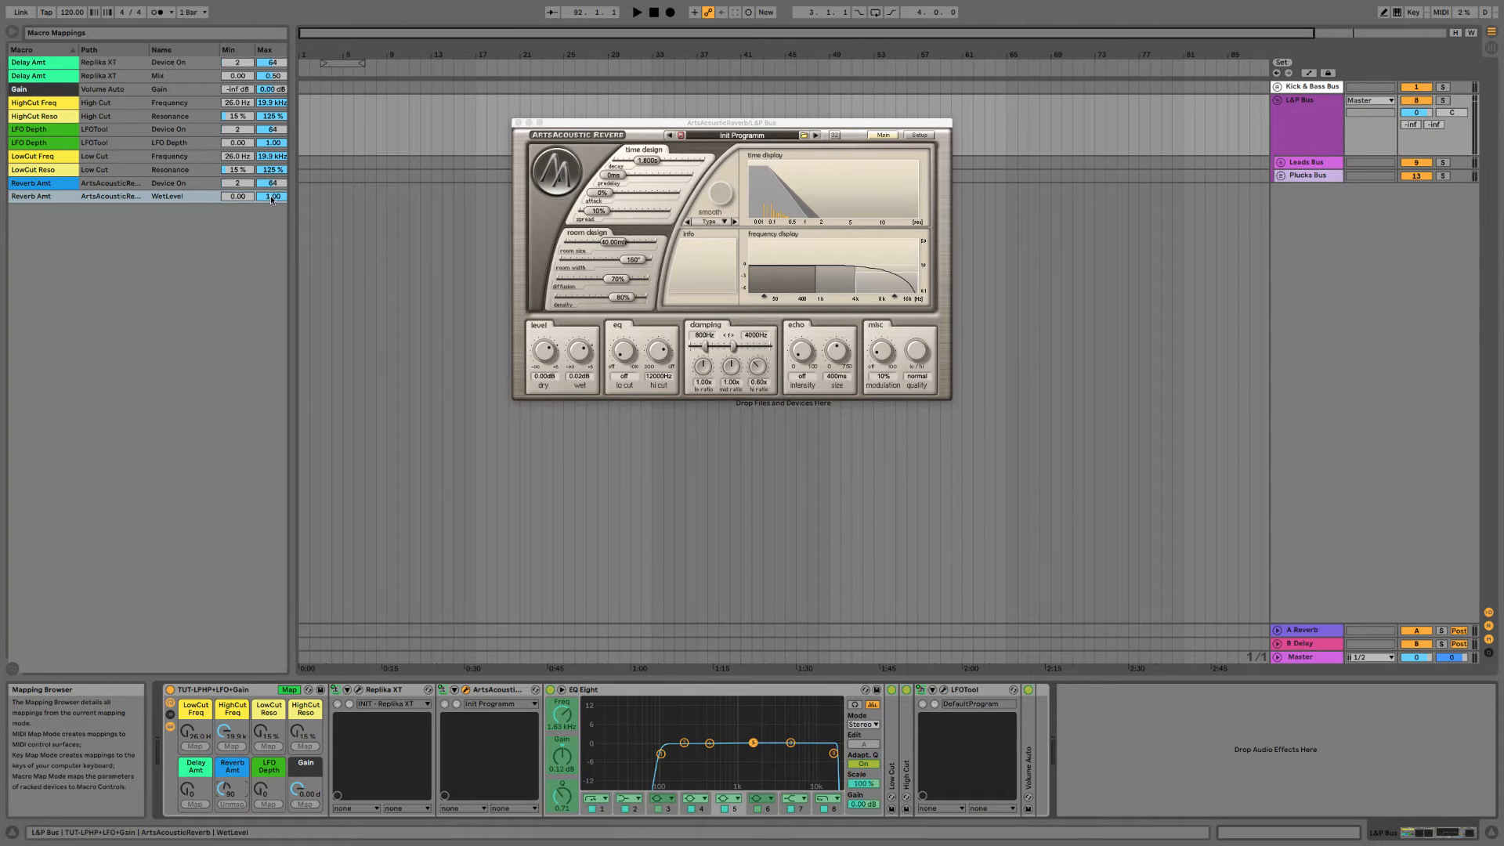
pyautogui.moveTo(224, 789); pyautogui.dragTo(224, 788)
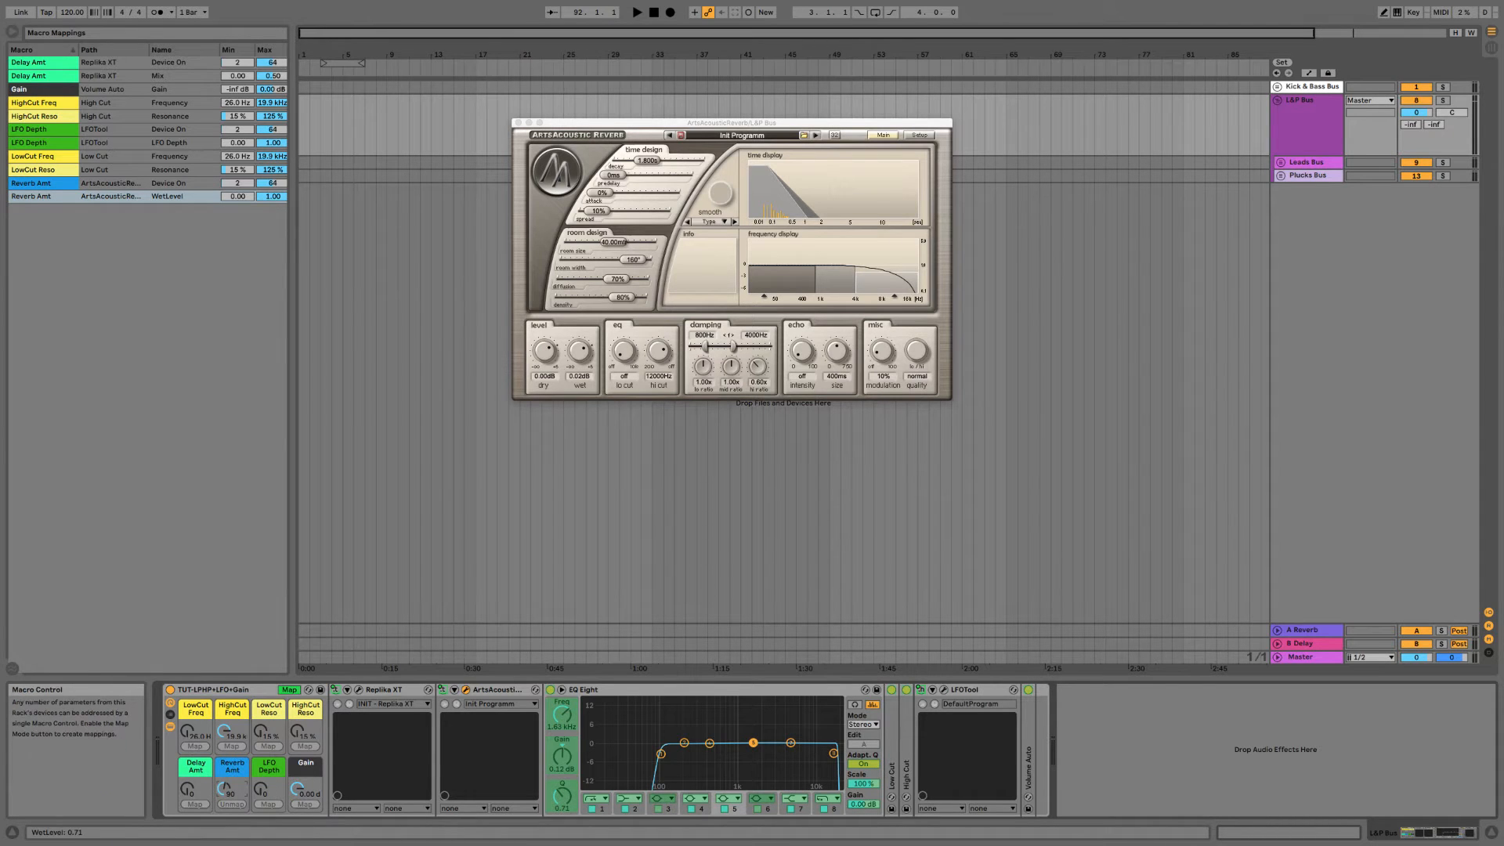
pyautogui.hotkey('shift', 'Tab')
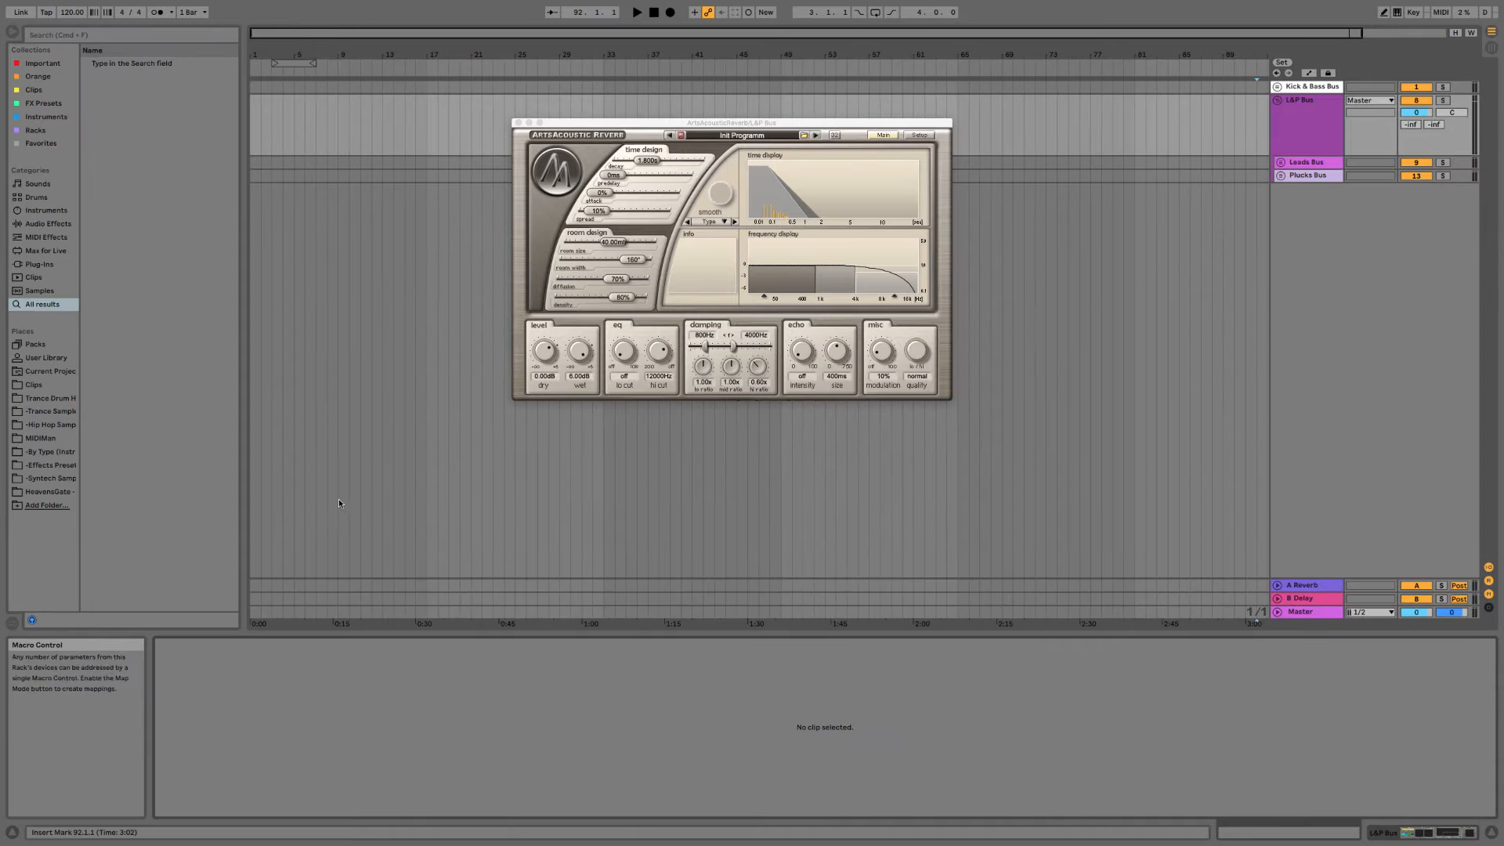
pyautogui.hotkey('shift', 'Tab')
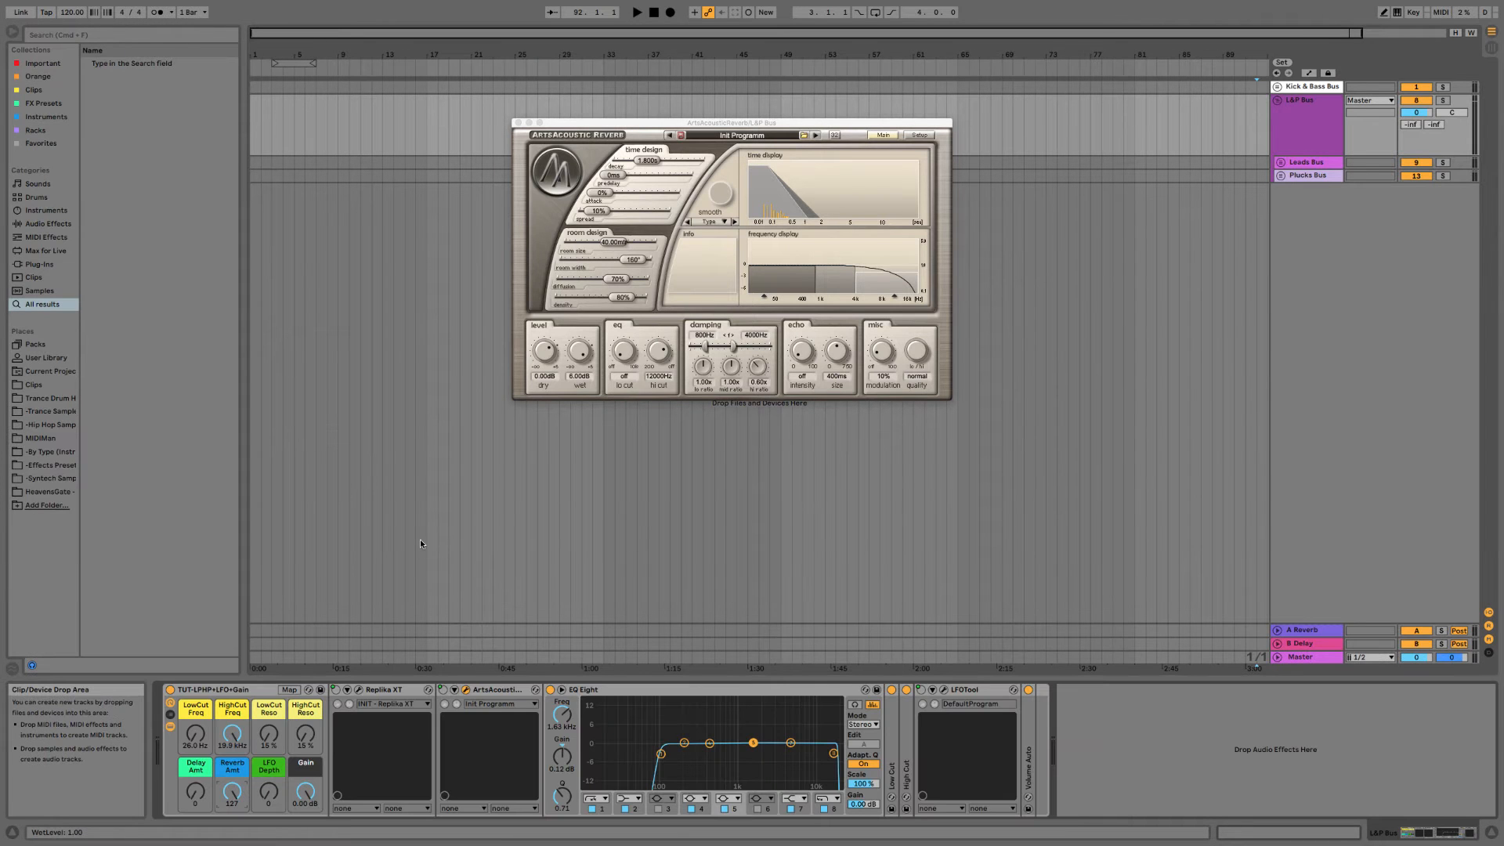
# Switch to Chrome, calculate 90/127 with a Google search, and return to Ableton Live.
pyautogui.press('super+Tab')
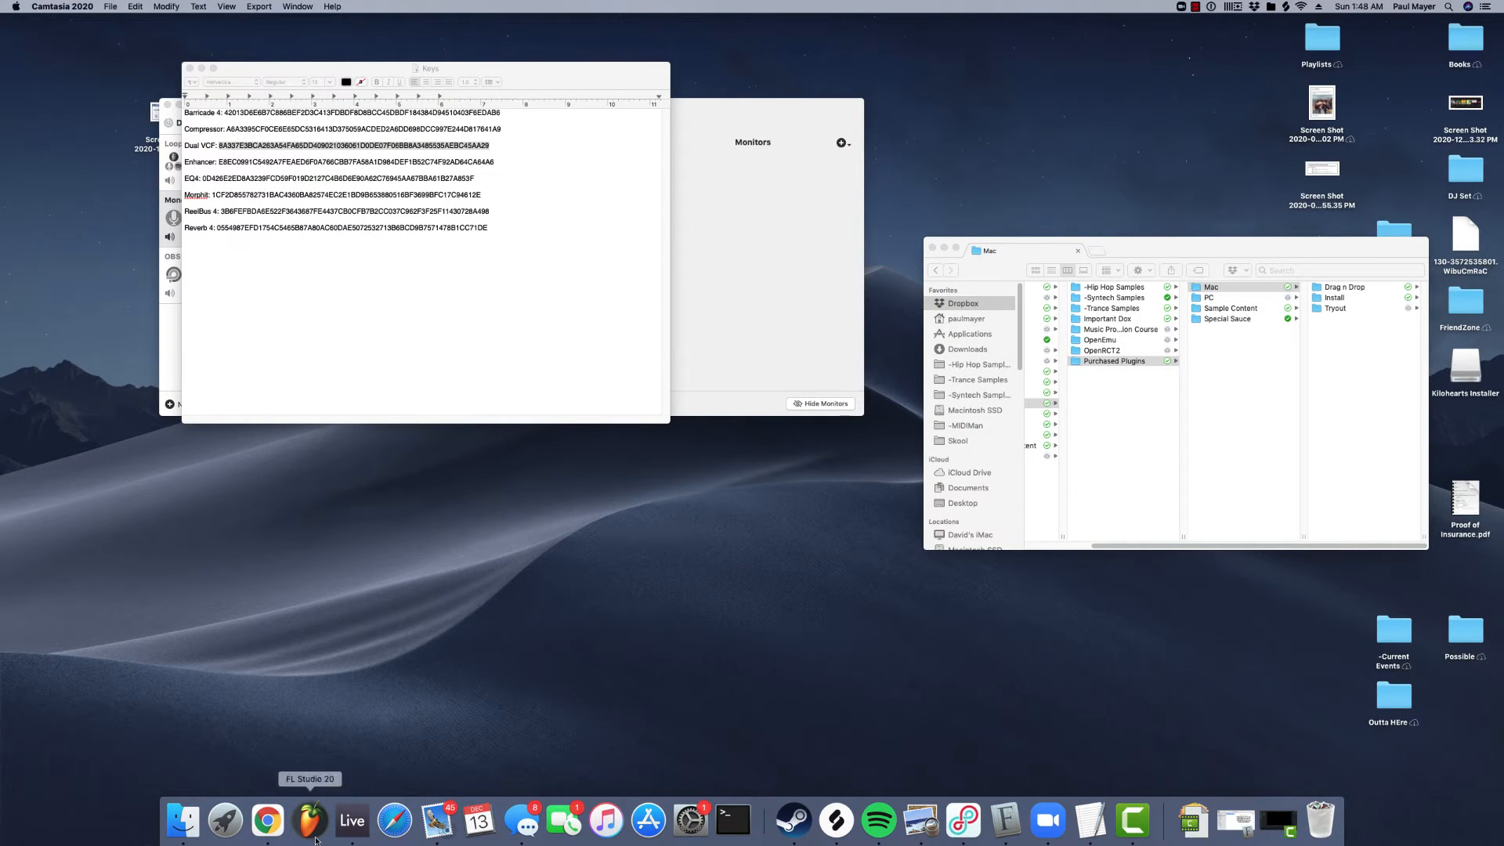
pyautogui.click(267, 820)
pyautogui.write('90')
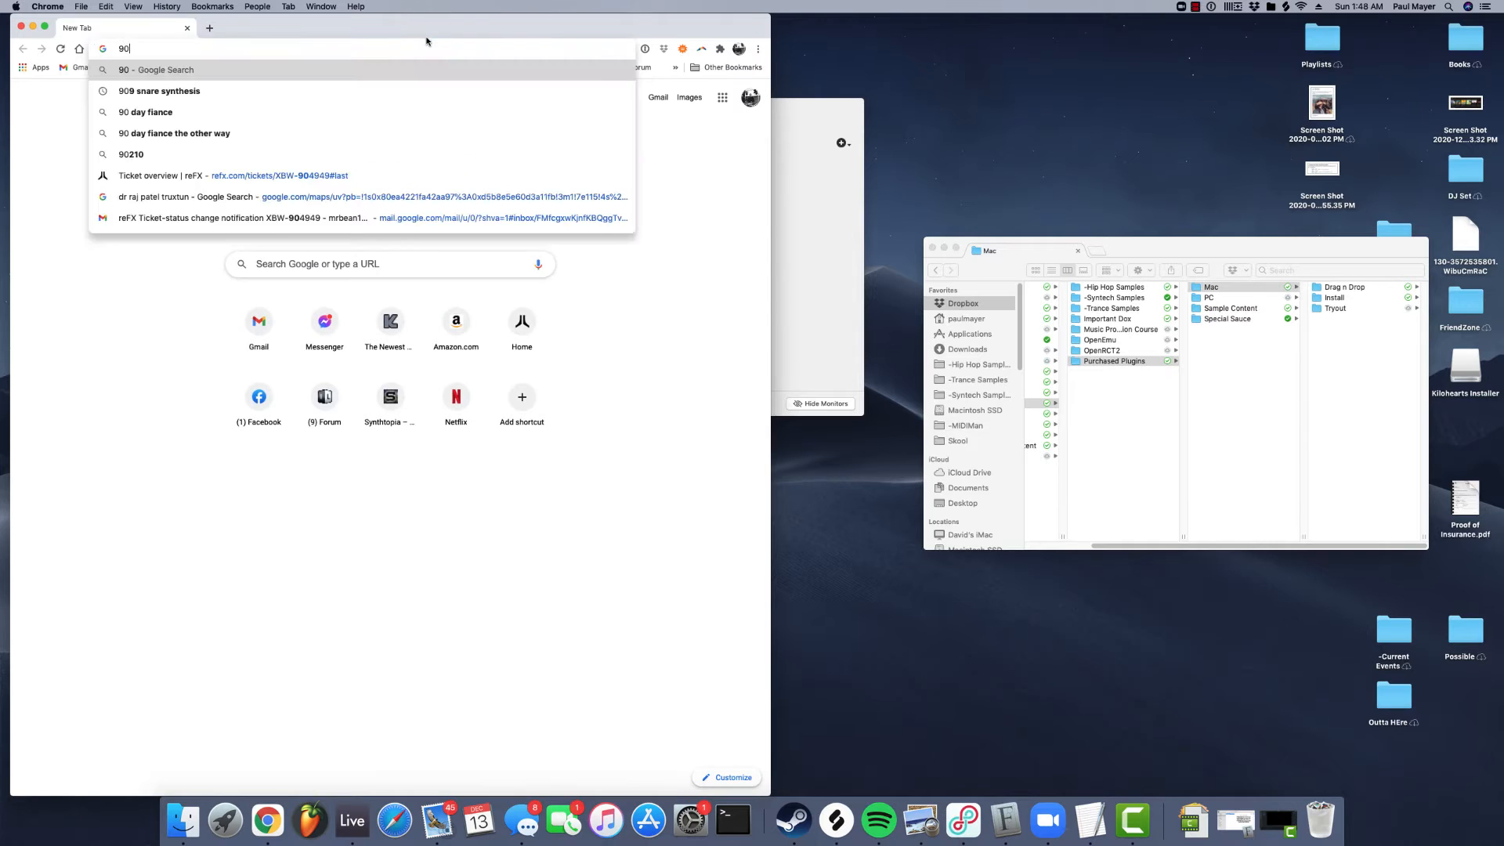
pyautogui.write('/127')
pyautogui.press('Return')
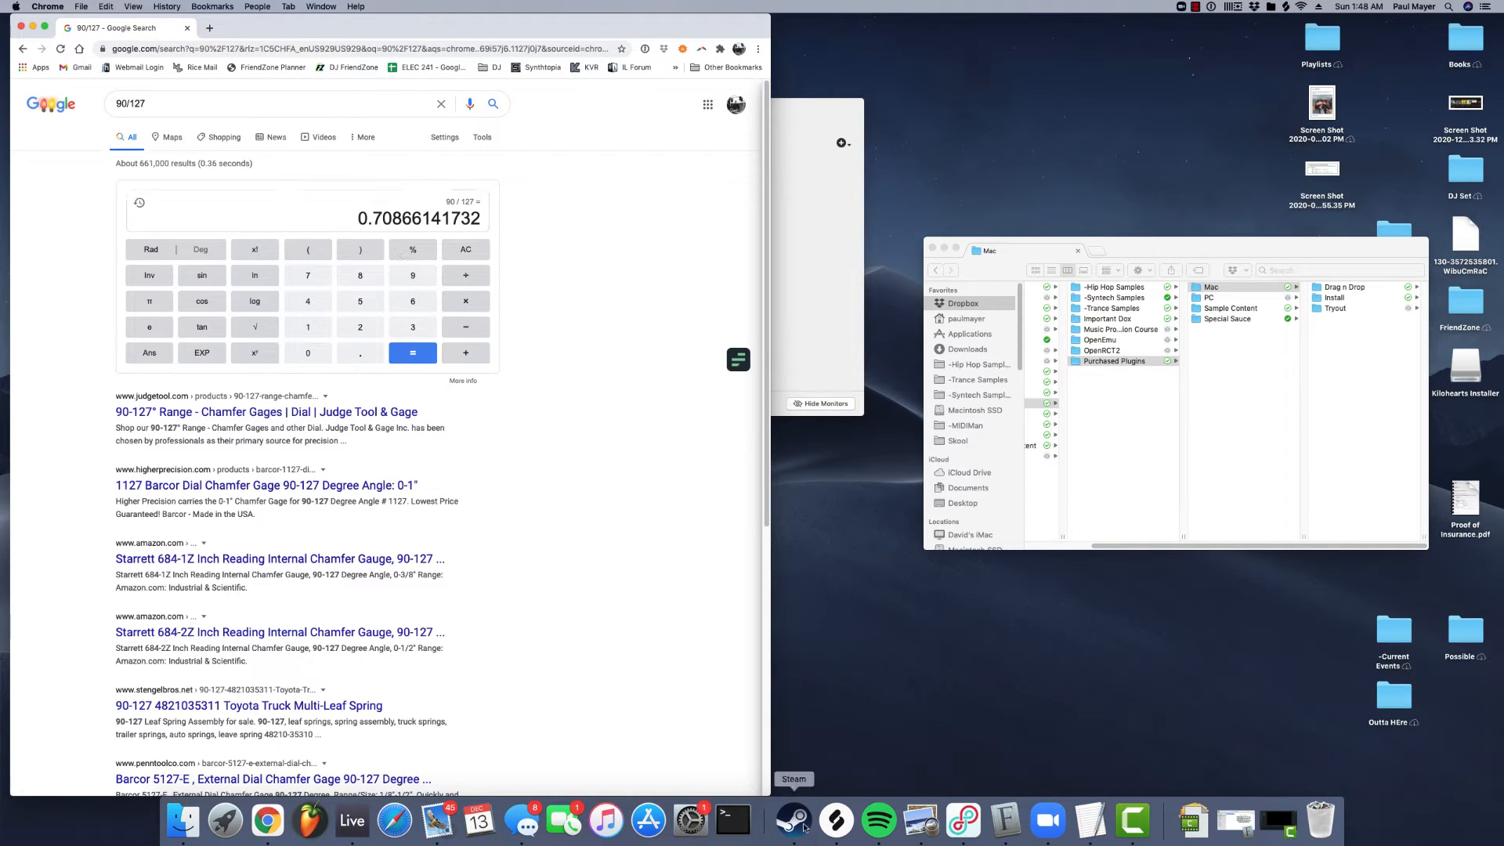
pyautogui.click(352, 820)
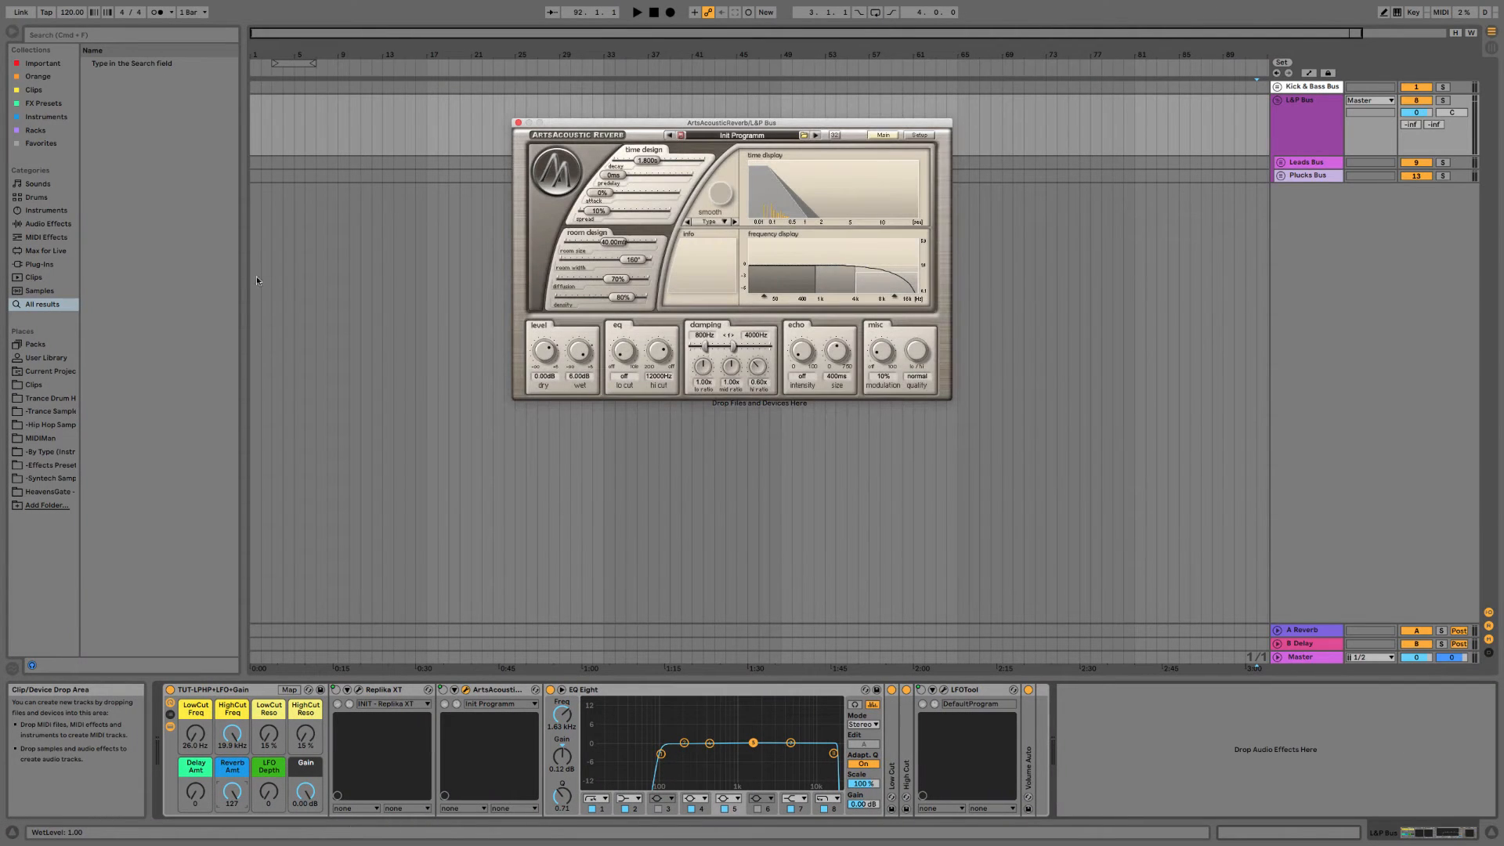
# Set the maximum of the Reverb Amt macro's ArtsAcoustic Reverb WetLevel mapping to 0.70.
pyautogui.click(285, 679)
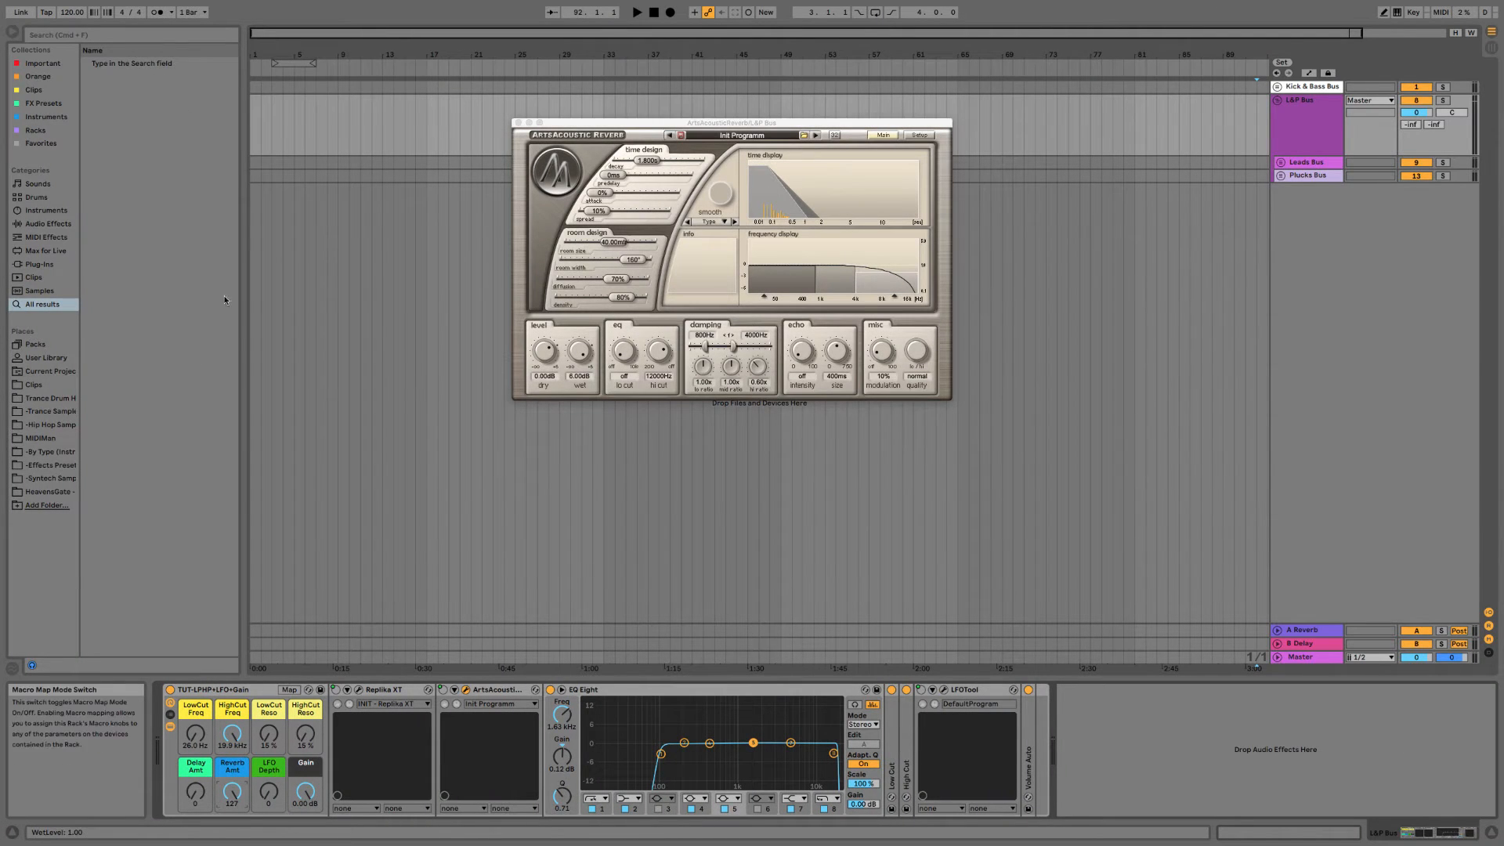
pyautogui.click(289, 689)
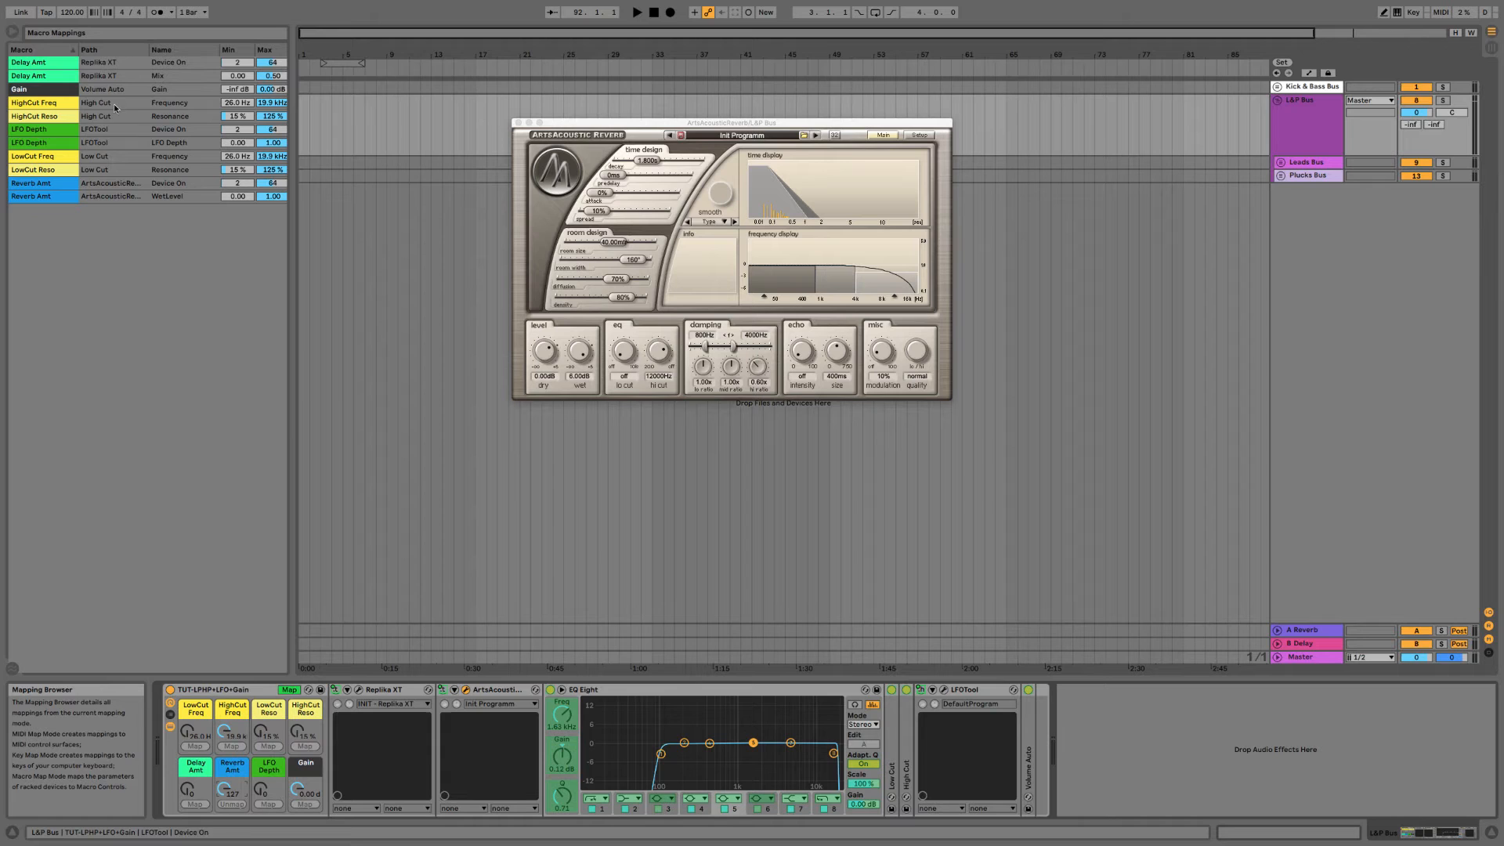
pyautogui.click(272, 196)
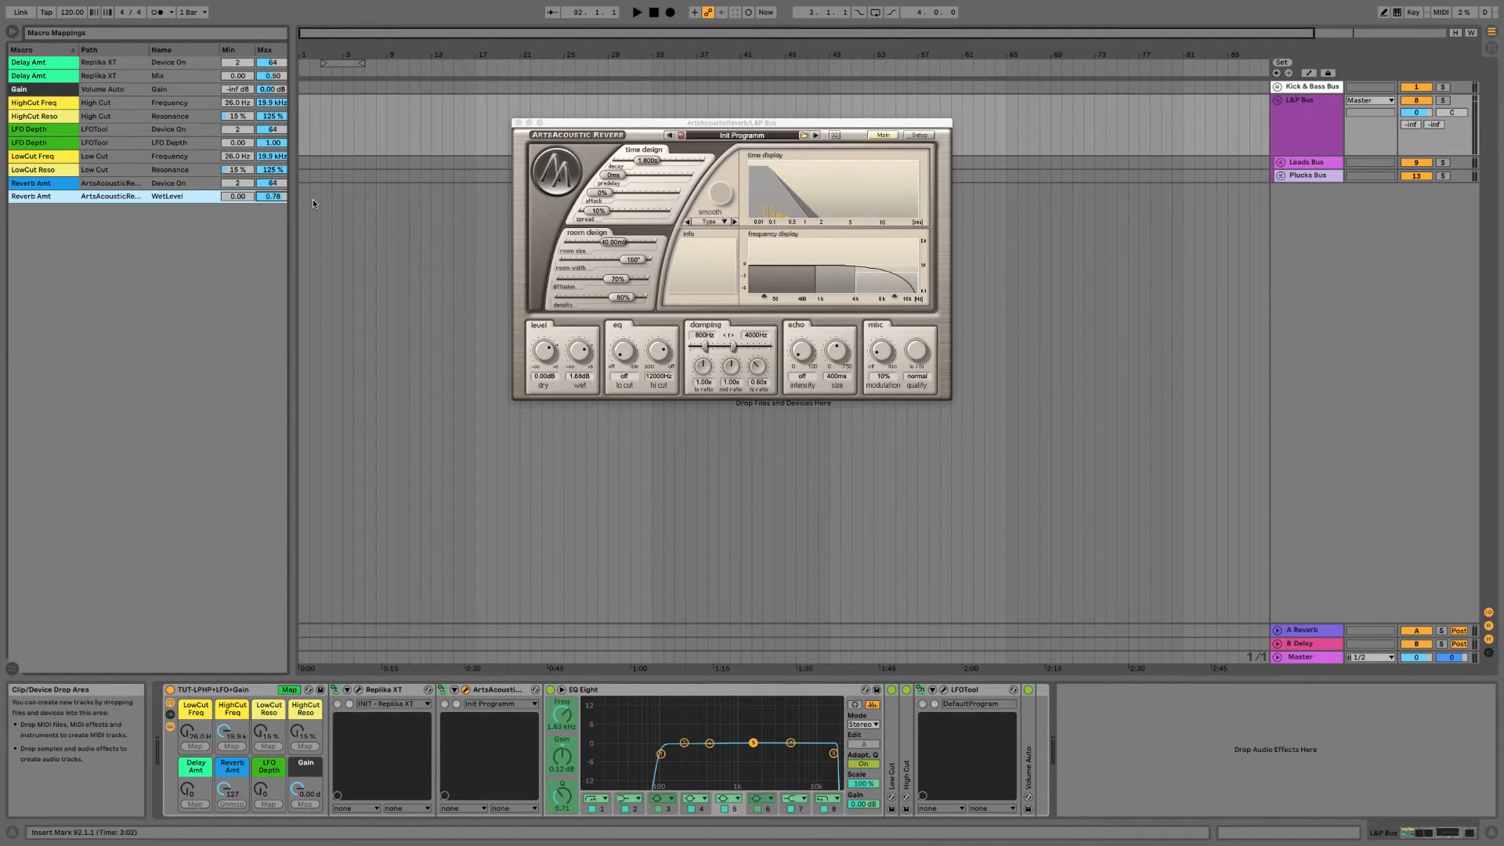
pyautogui.moveTo(225, 788); pyautogui.dragTo(225, 789)
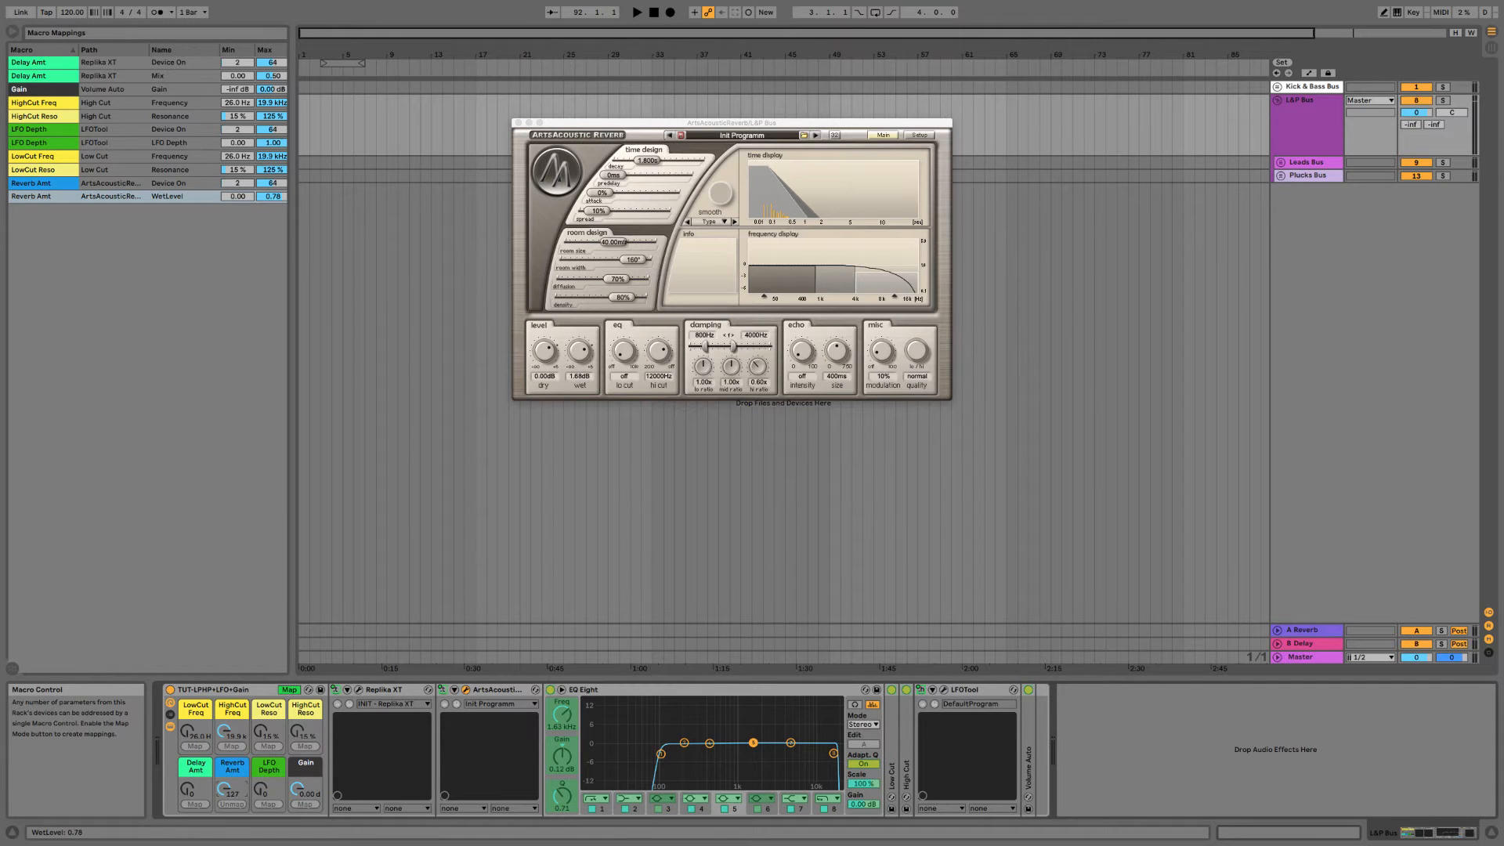
pyautogui.click(274, 200)
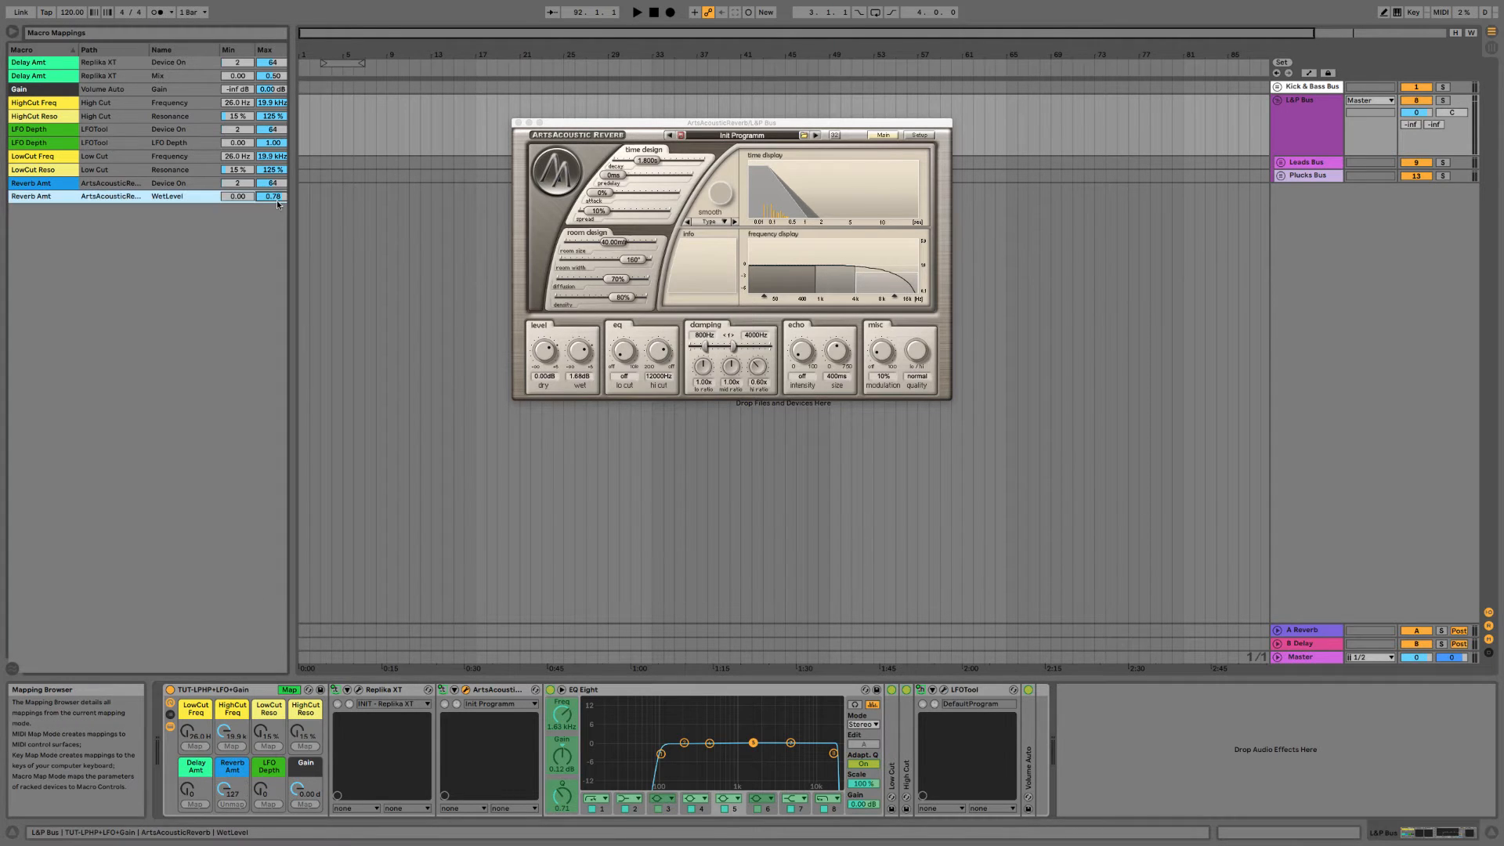
pyautogui.write('.7')
pyautogui.press('Return')
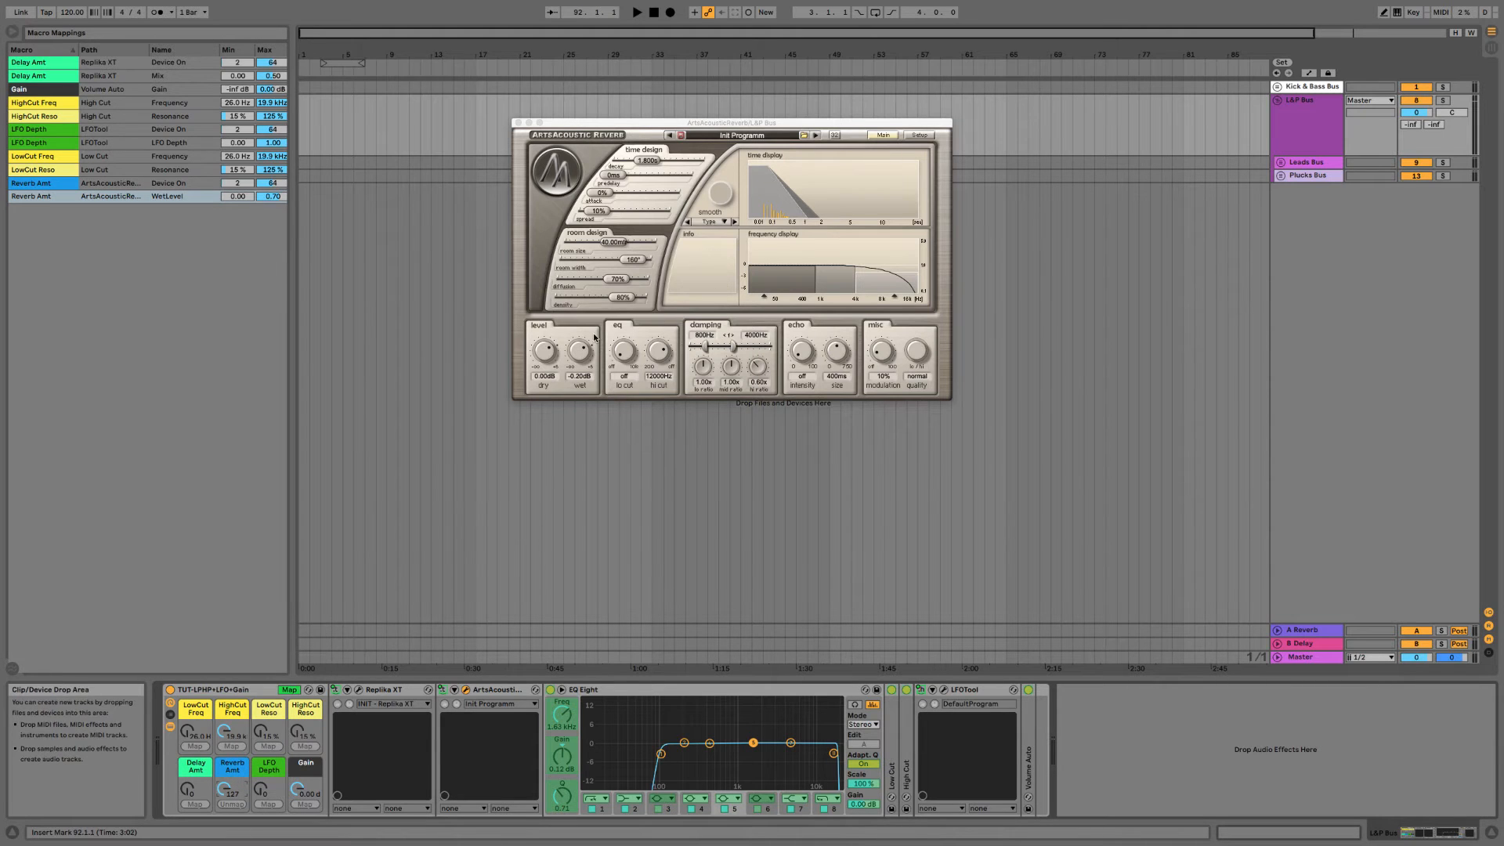
# Turn the Reverb Amt macro fully down, leave macro mapping, and close the reverb window.
pyautogui.moveTo(225, 789); pyautogui.dragTo(224, 843)
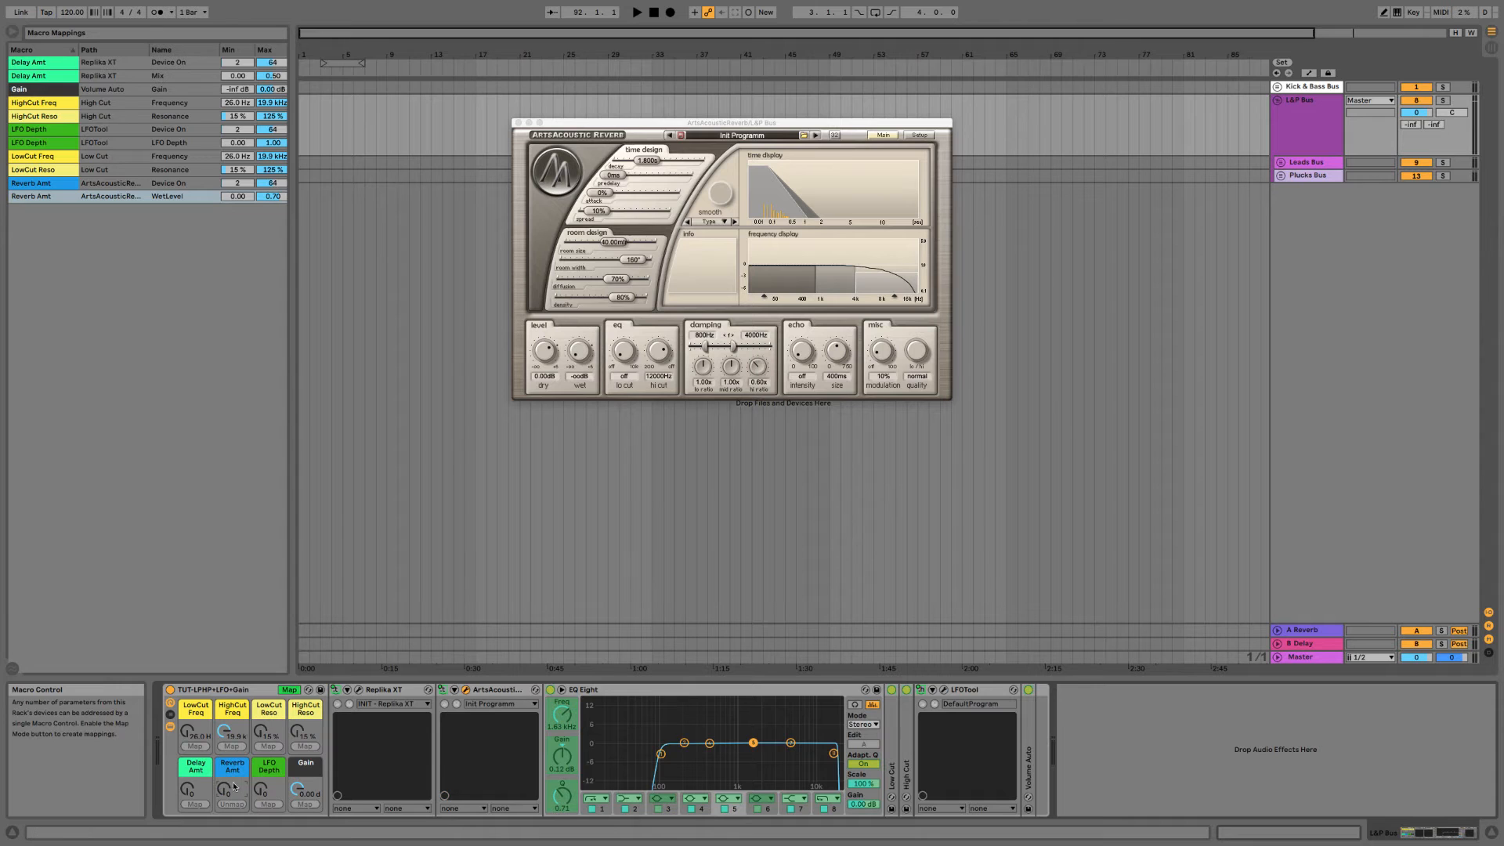
pyautogui.click(289, 689)
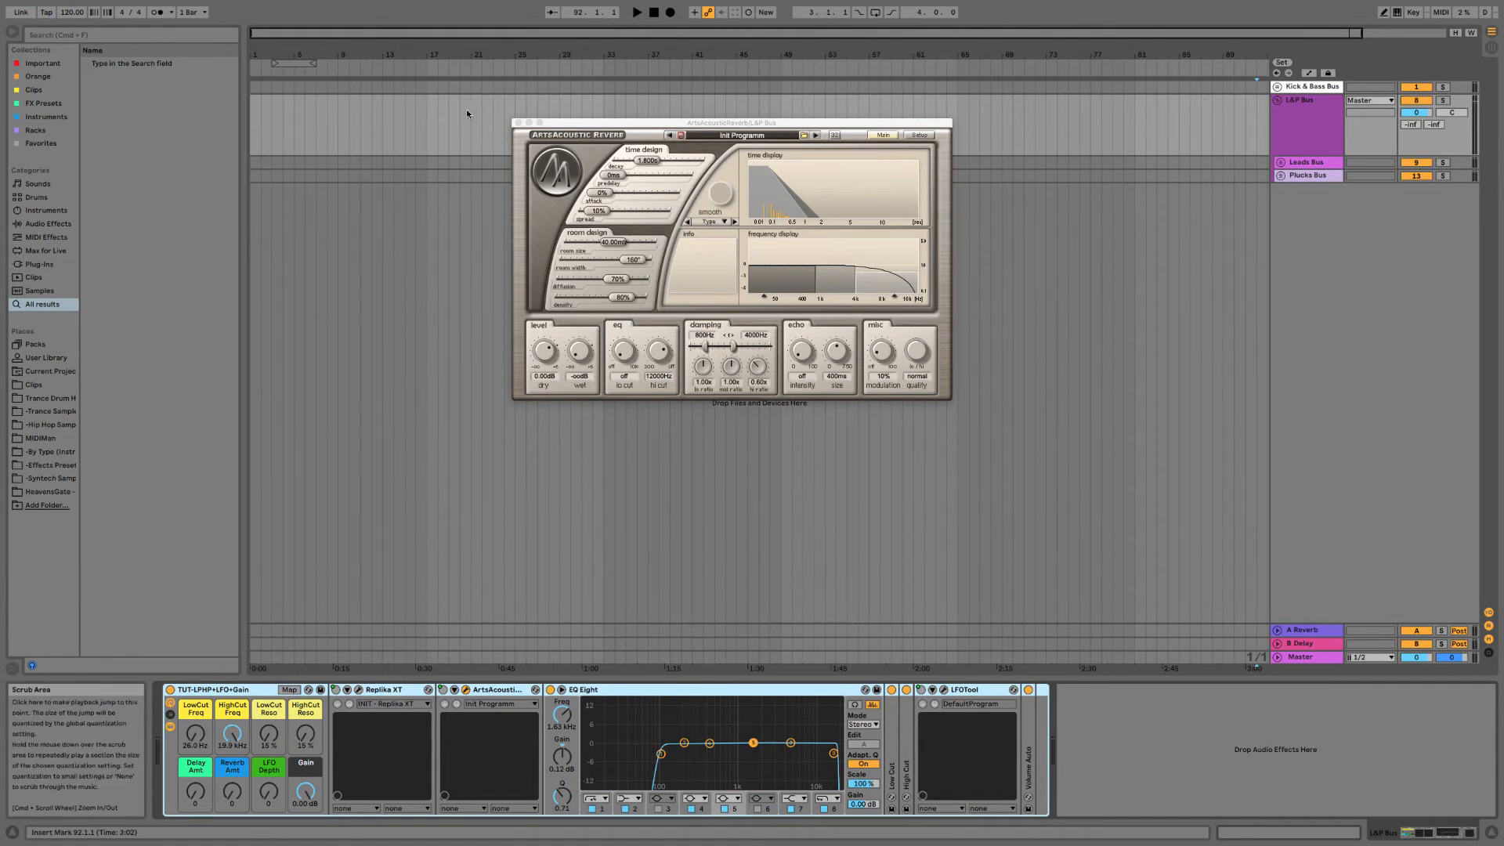
pyautogui.click(515, 122)
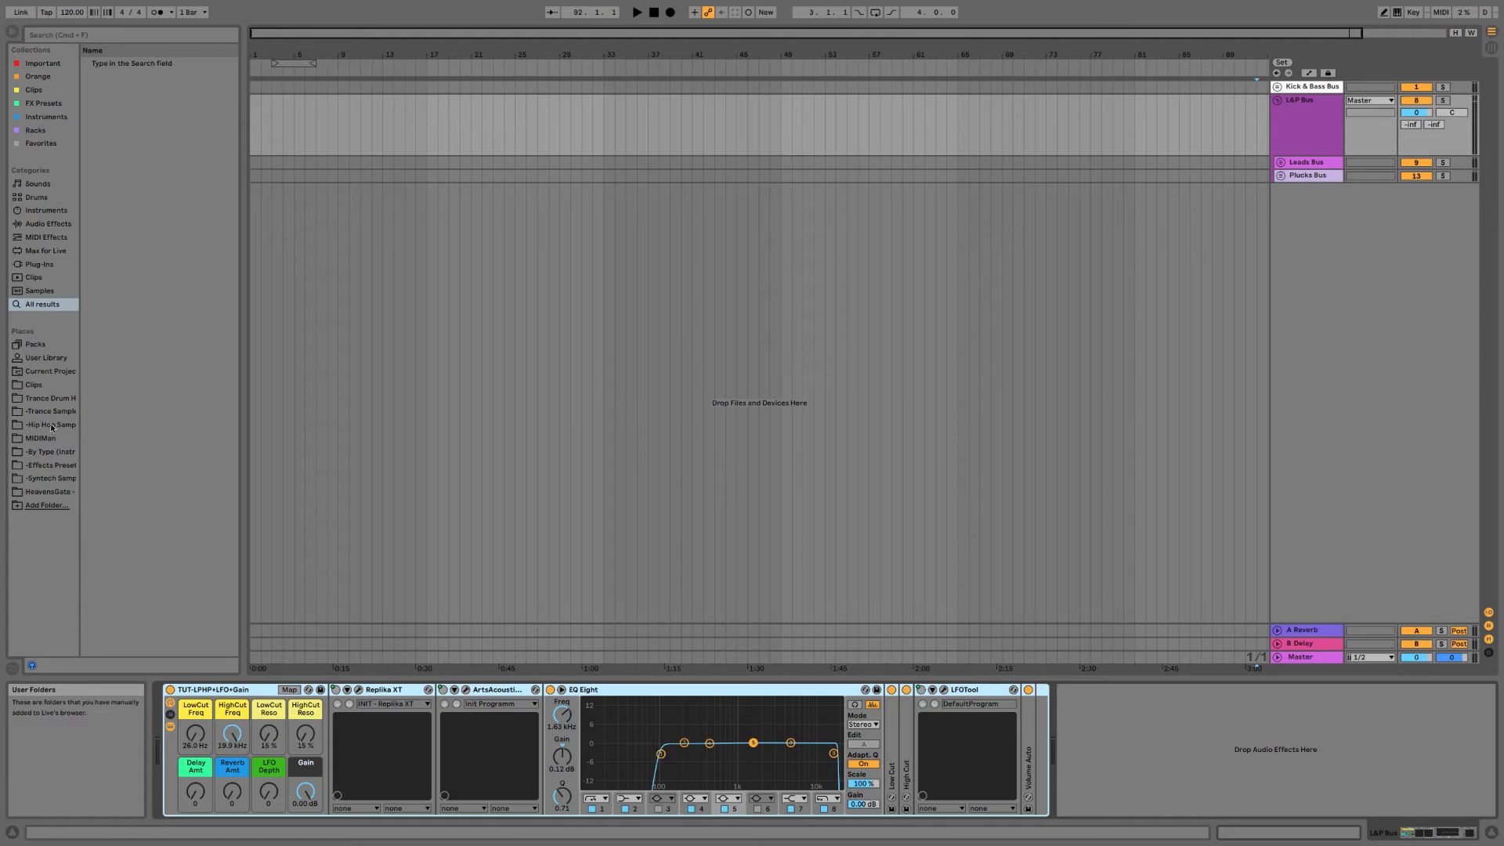
# Save the L&P Bus effect rack to the User Library as TUT-Del+rev+LPHP+LFO+Gain.
pyautogui.click(46, 357)
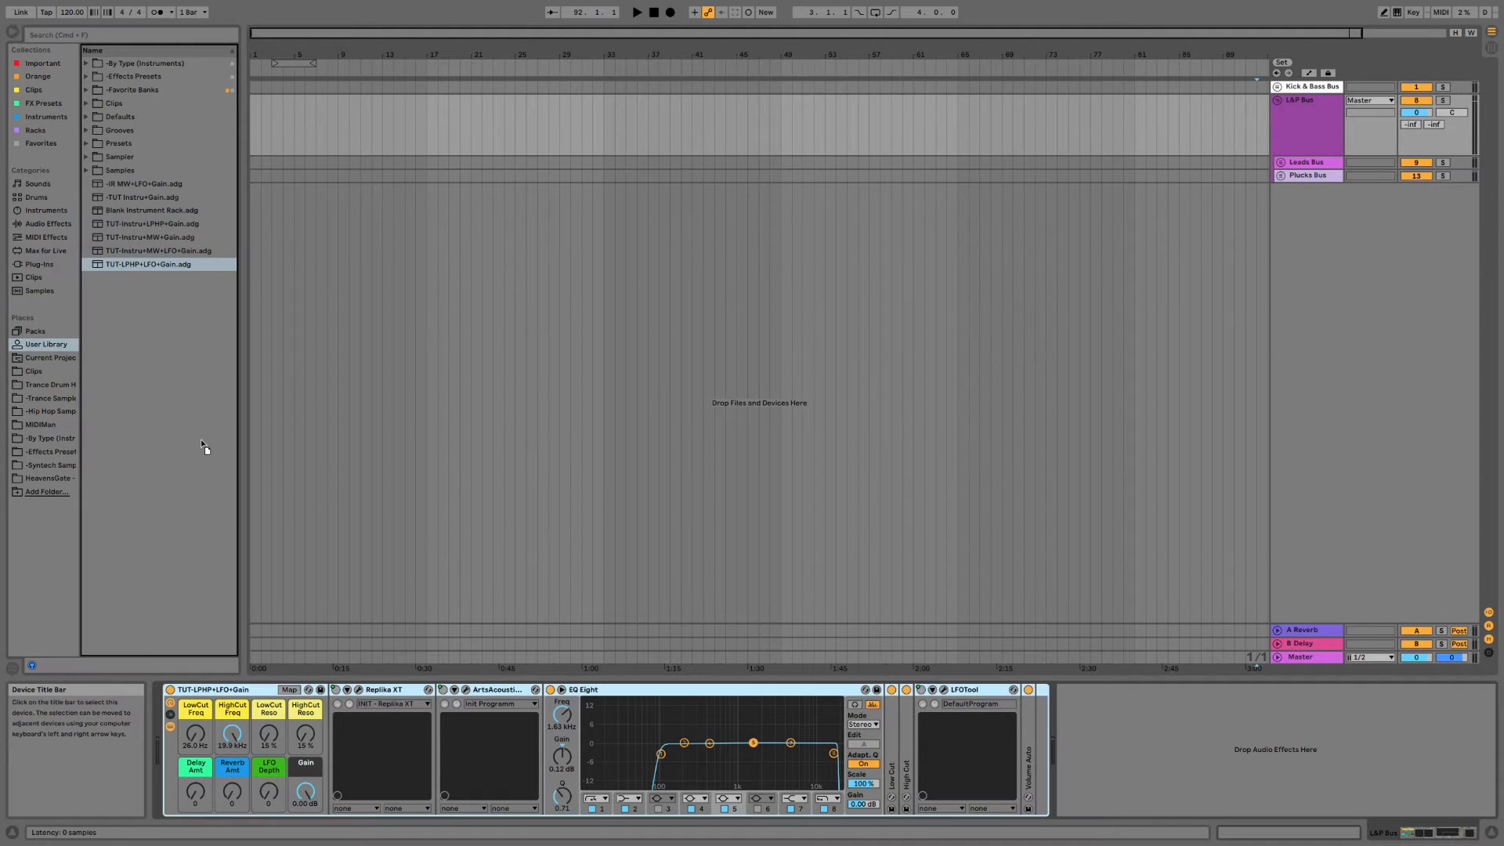
pyautogui.write('TUT-Del+rev+LP')
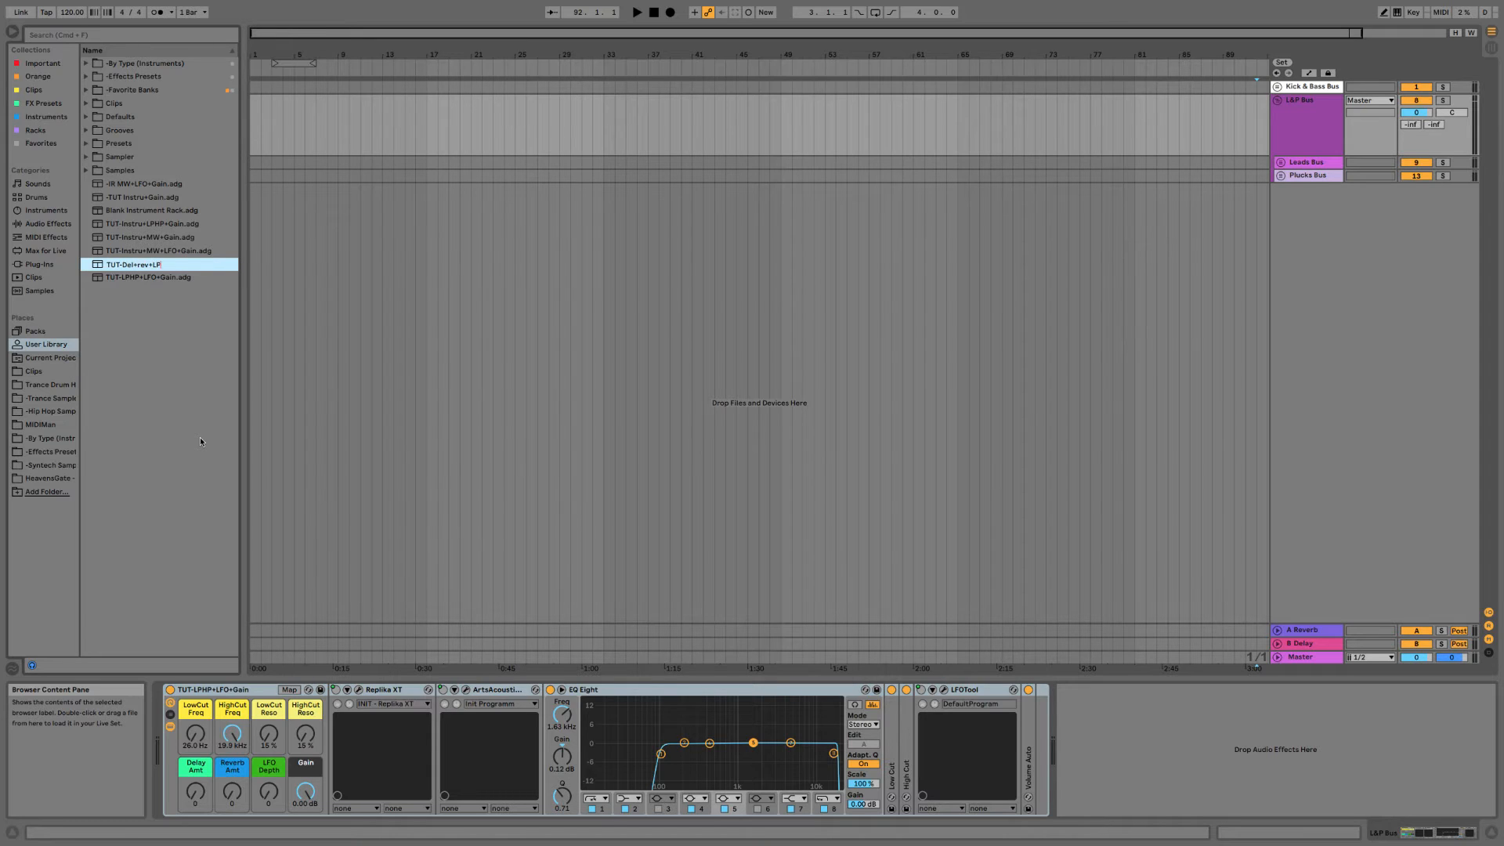
pyautogui.write('HP+LFO+Gain')
pyautogui.press('Return')
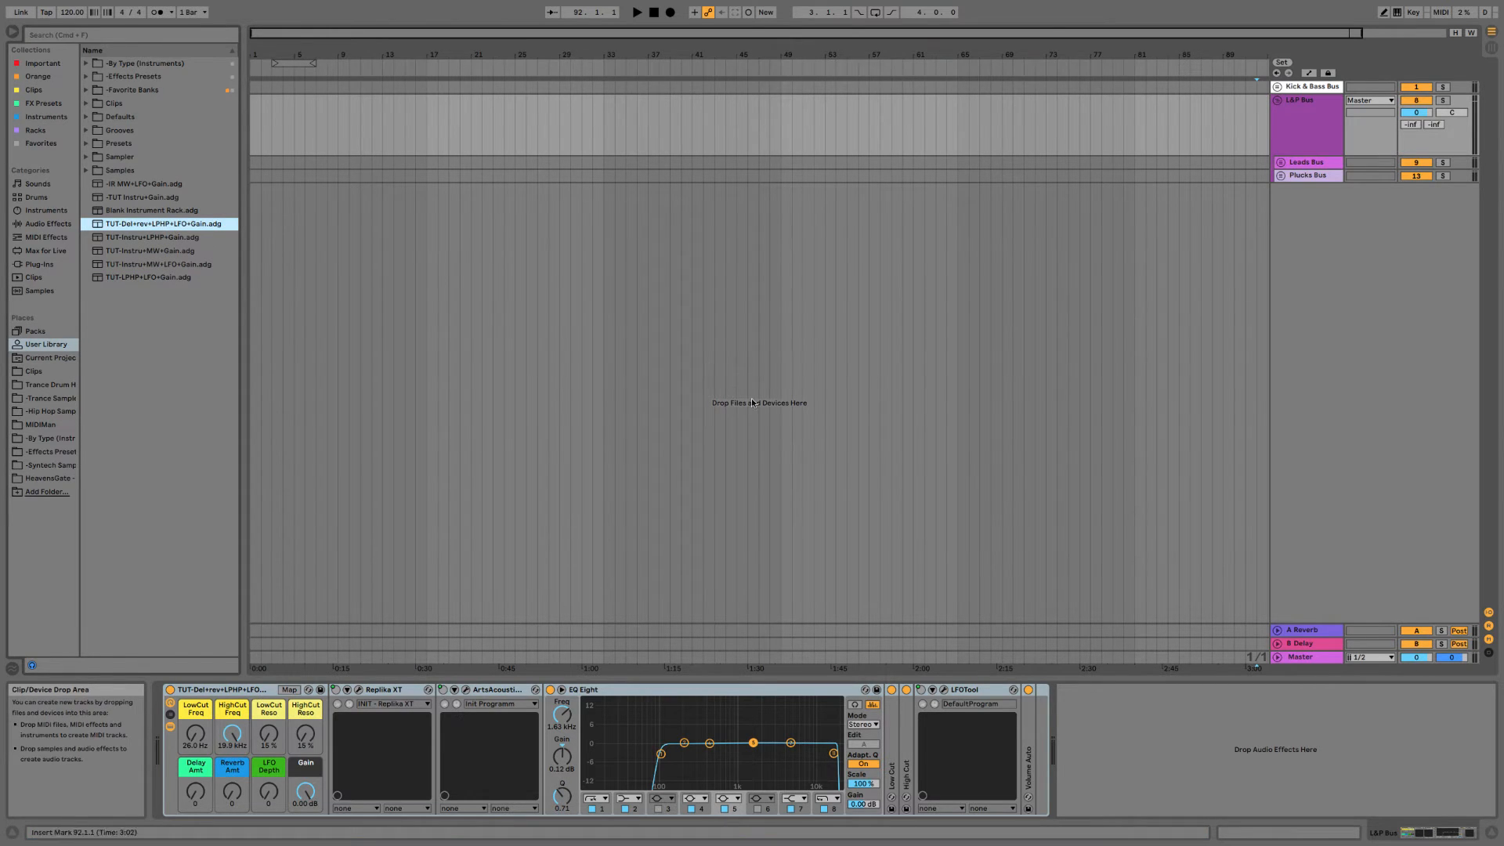
# Unfold the Plucks Bus and Leads Bus tracks and their groups to show the individual Pluck and Lead tracks.
pyautogui.click(1315, 162)
pyautogui.click(1315, 135)
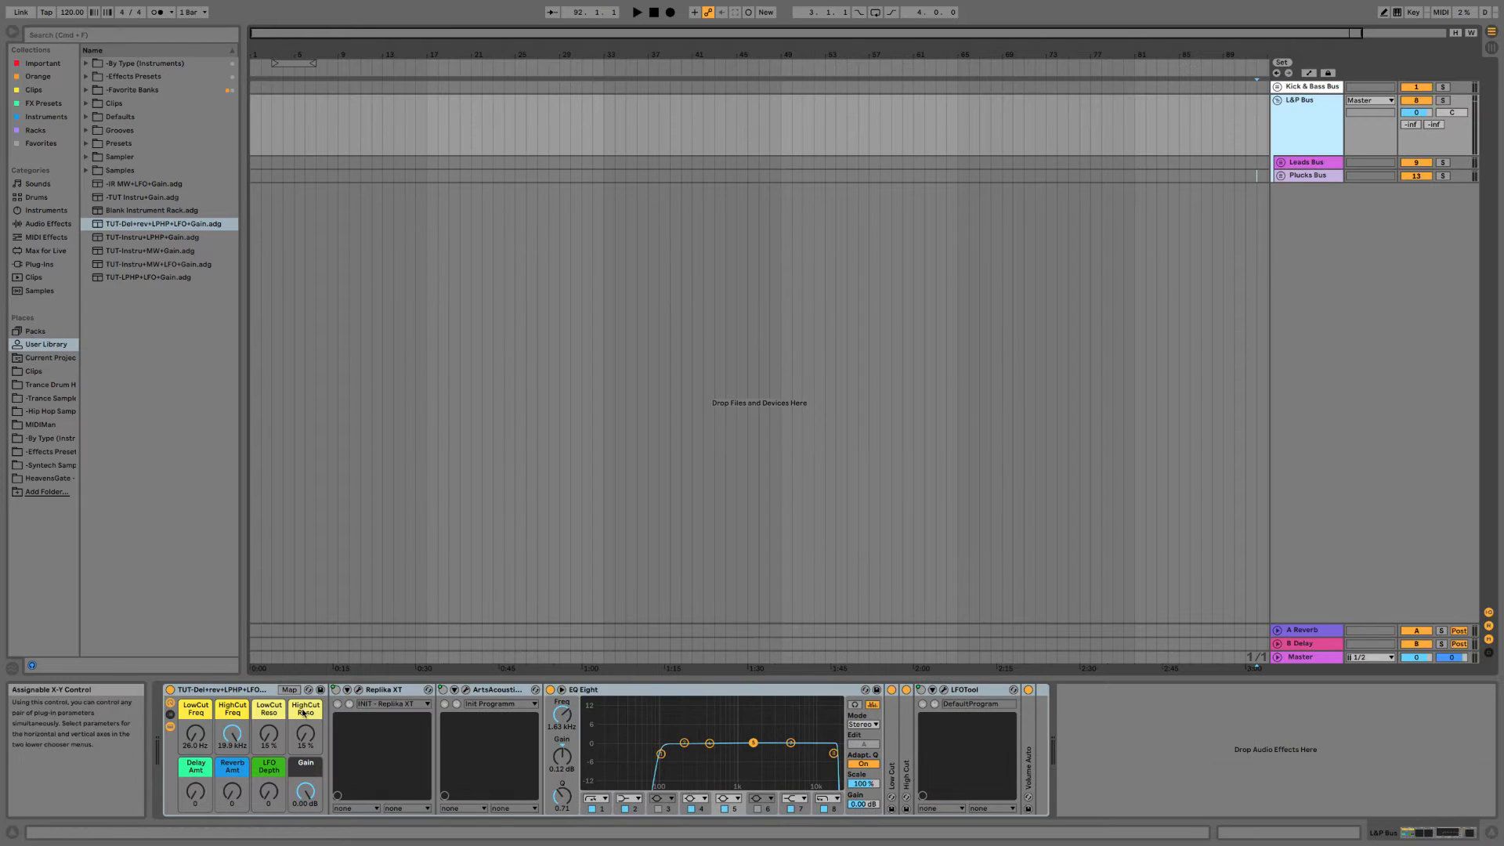
pyautogui.doubleClick(1308, 164)
pyautogui.doubleClick(1309, 173)
pyautogui.doubleClick(1309, 175)
pyautogui.press('Up')
pyautogui.press('Up')
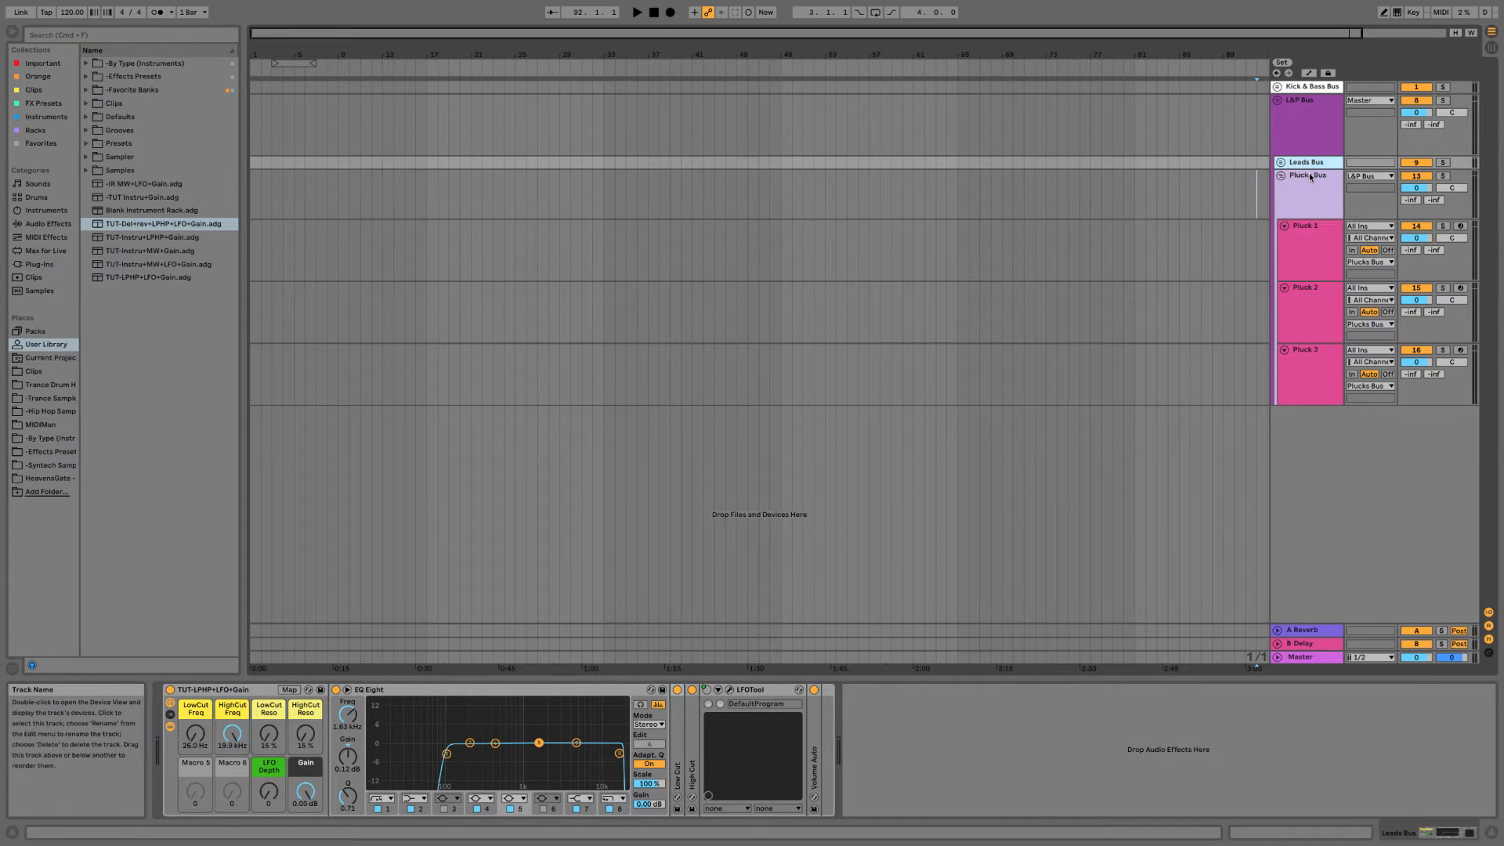
pyautogui.press('Down')
pyautogui.press('Right')
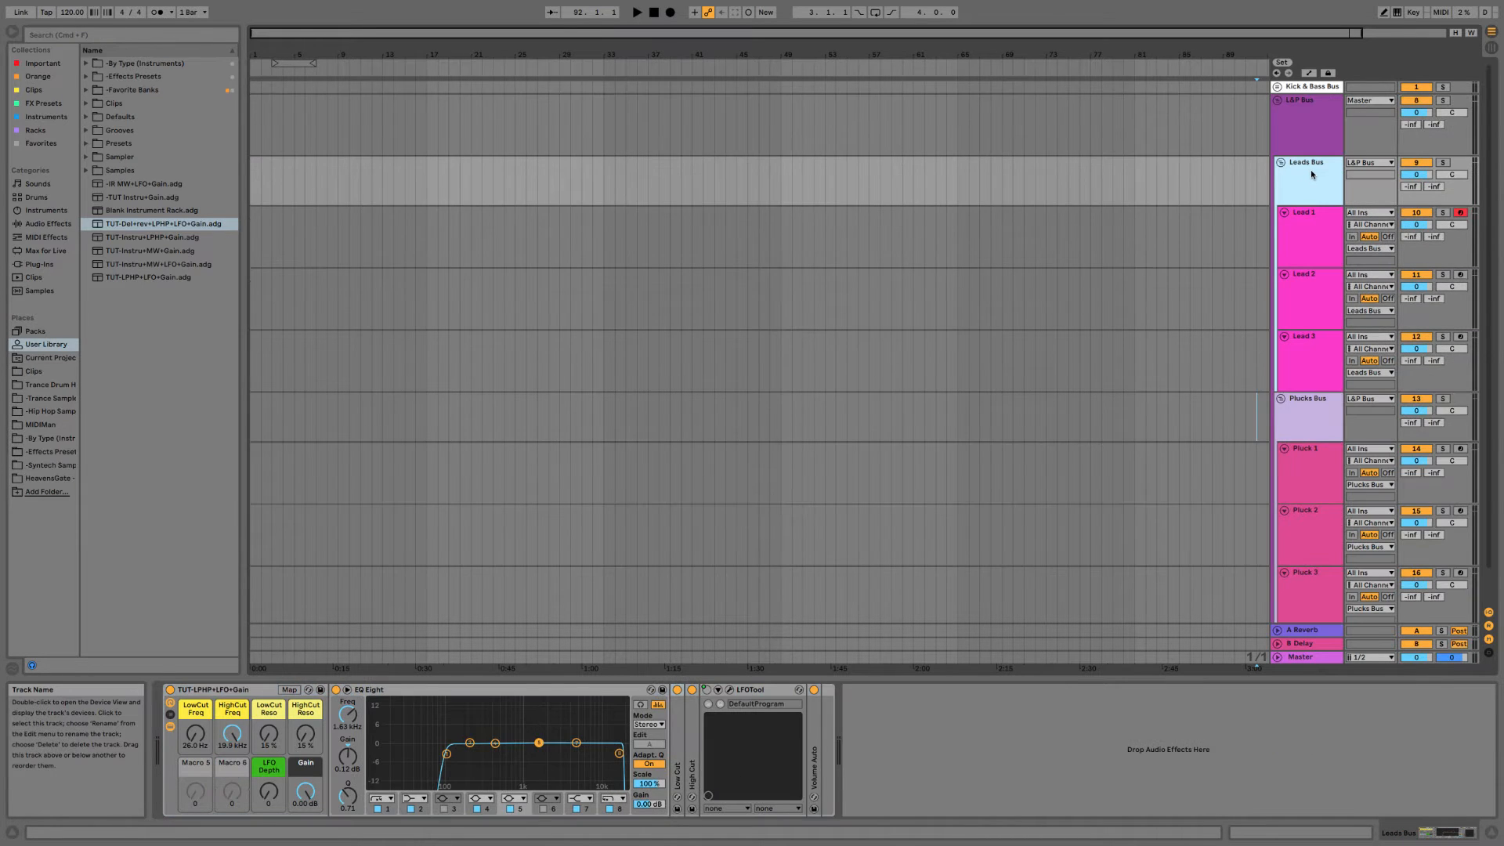
# Fold the Leads Bus and Plucks Bus groups so their individual Lead and Pluck tracks are hidden.
pyautogui.press('Down')
pyautogui.press('Down')
pyautogui.press('Down')
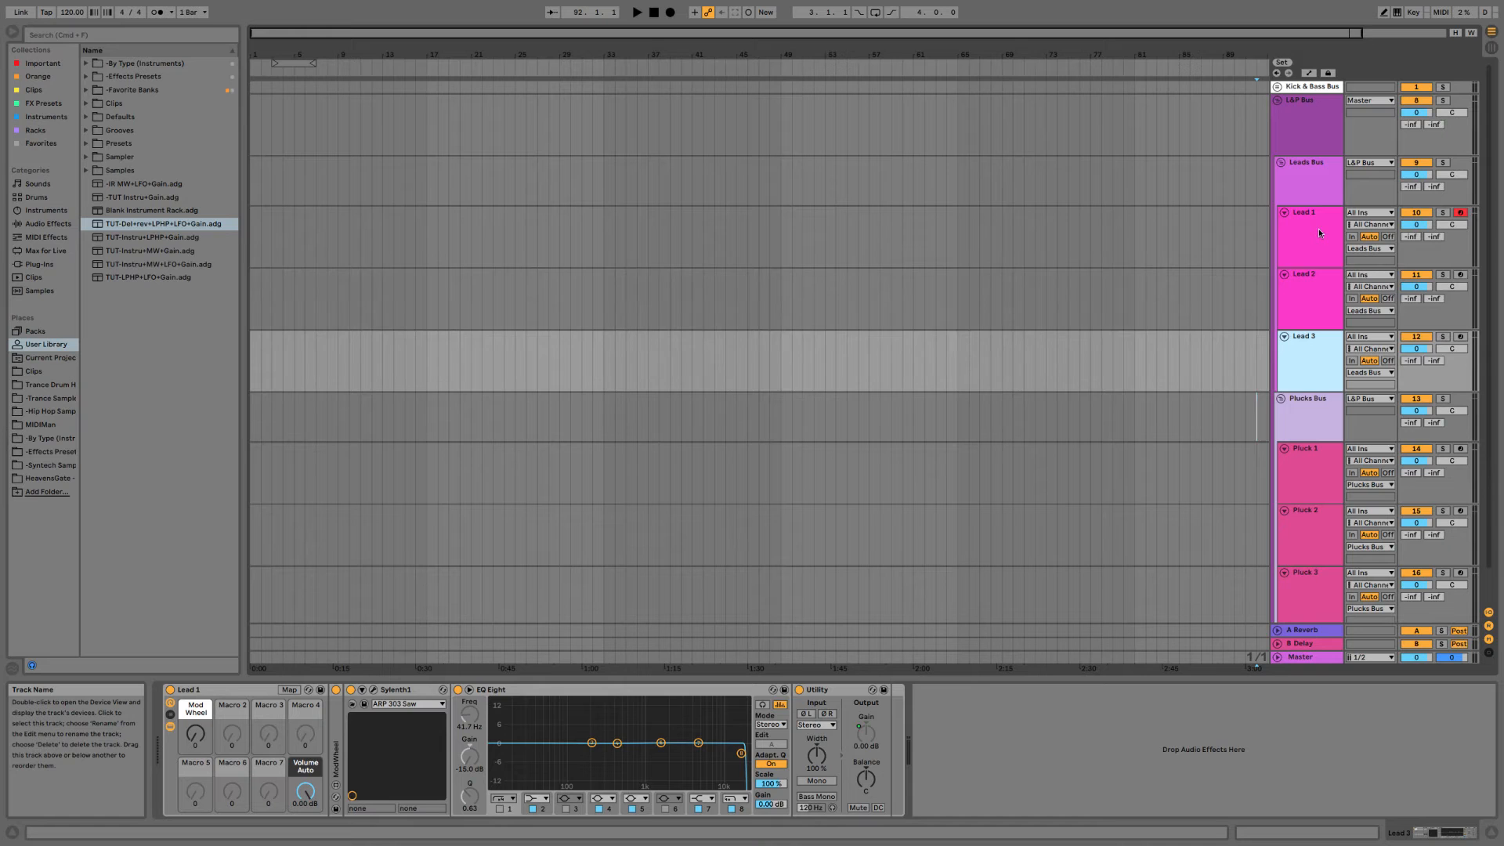
pyautogui.press('Up')
pyautogui.press('Up')
pyautogui.press('Up')
pyautogui.press('Left')
pyautogui.press('Down')
pyautogui.press('Down')
pyautogui.press('Down')
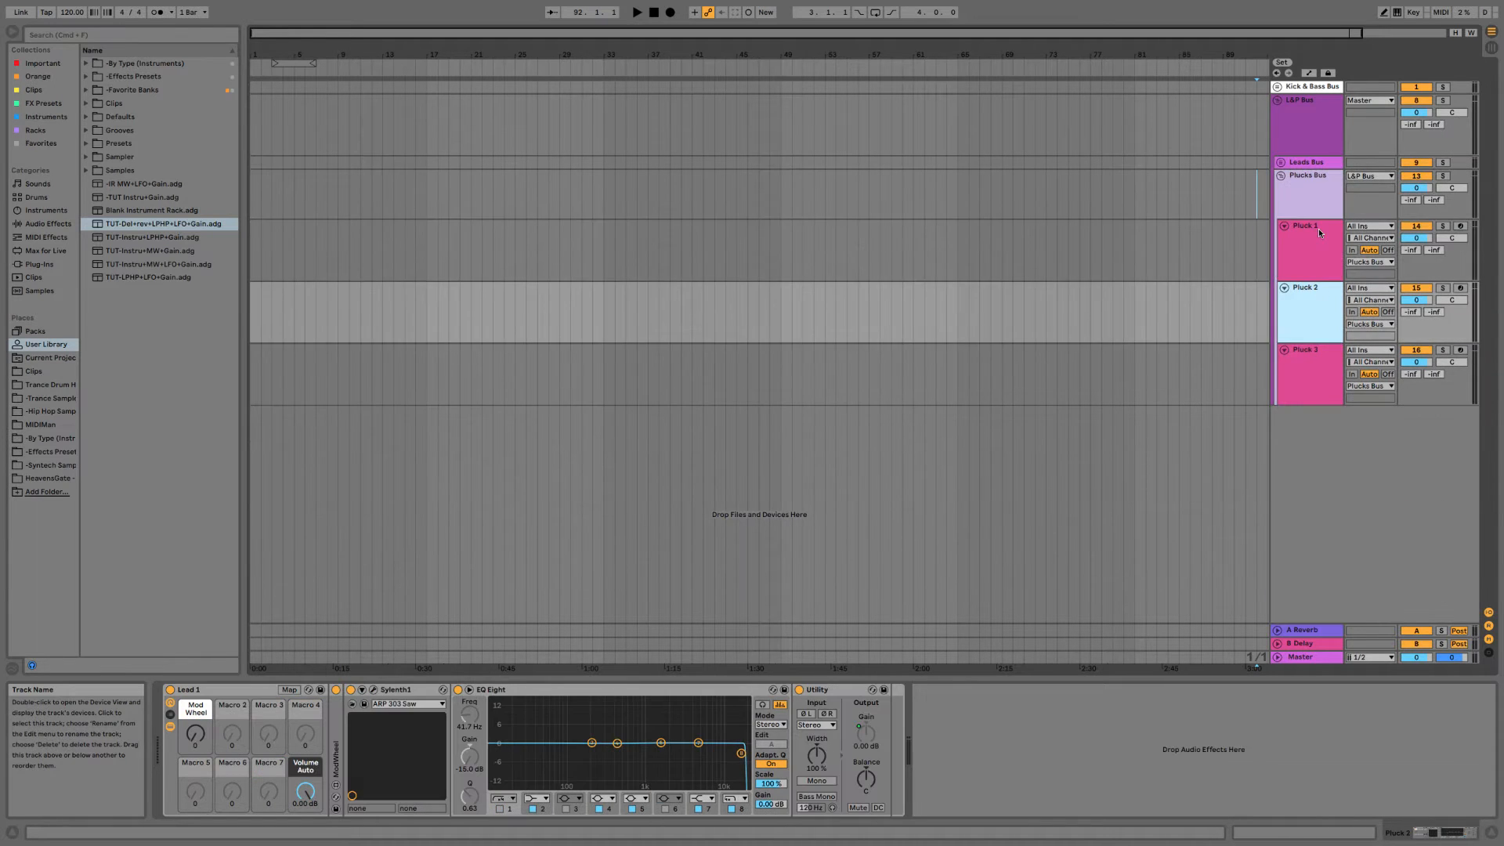
pyautogui.press('Up')
pyautogui.press('Up')
pyautogui.press('Left')
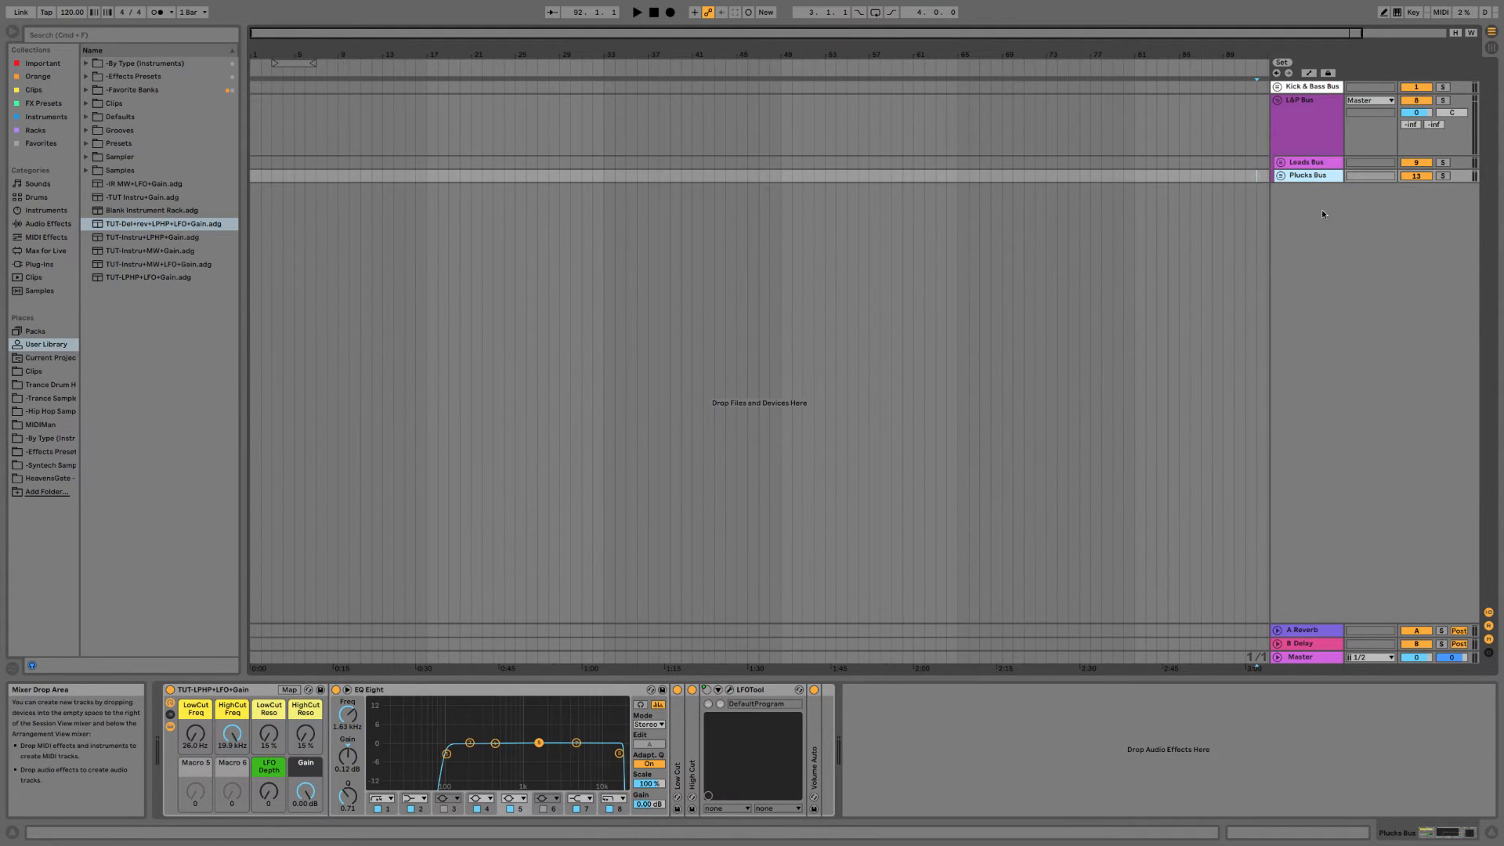
# Switch the first filter of the Leads Bus track's EQ Eight off and back on.
pyautogui.press('Up')
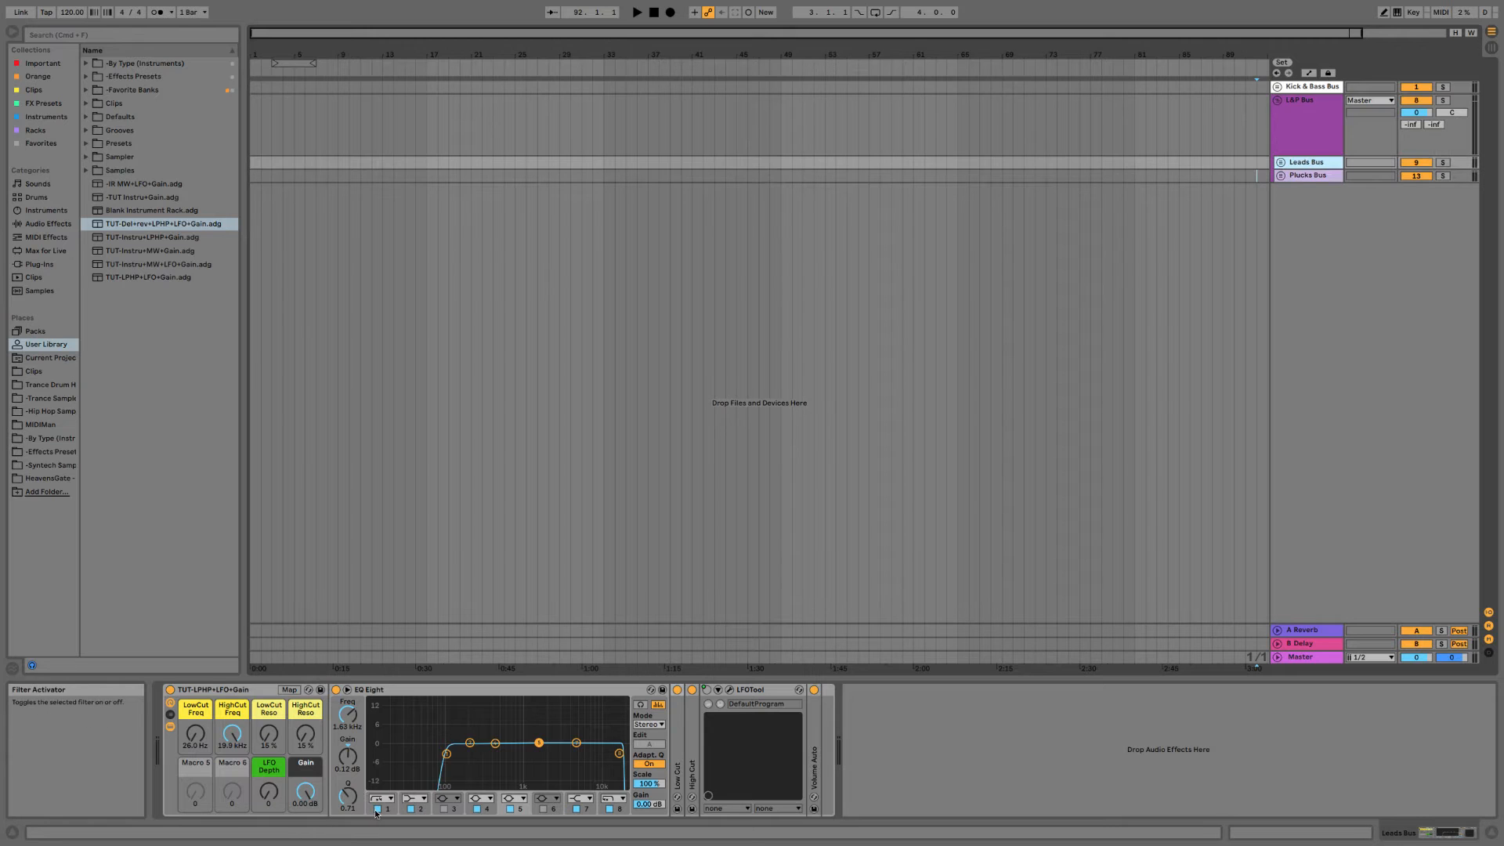
pyautogui.click(376, 810)
pyautogui.click(377, 810)
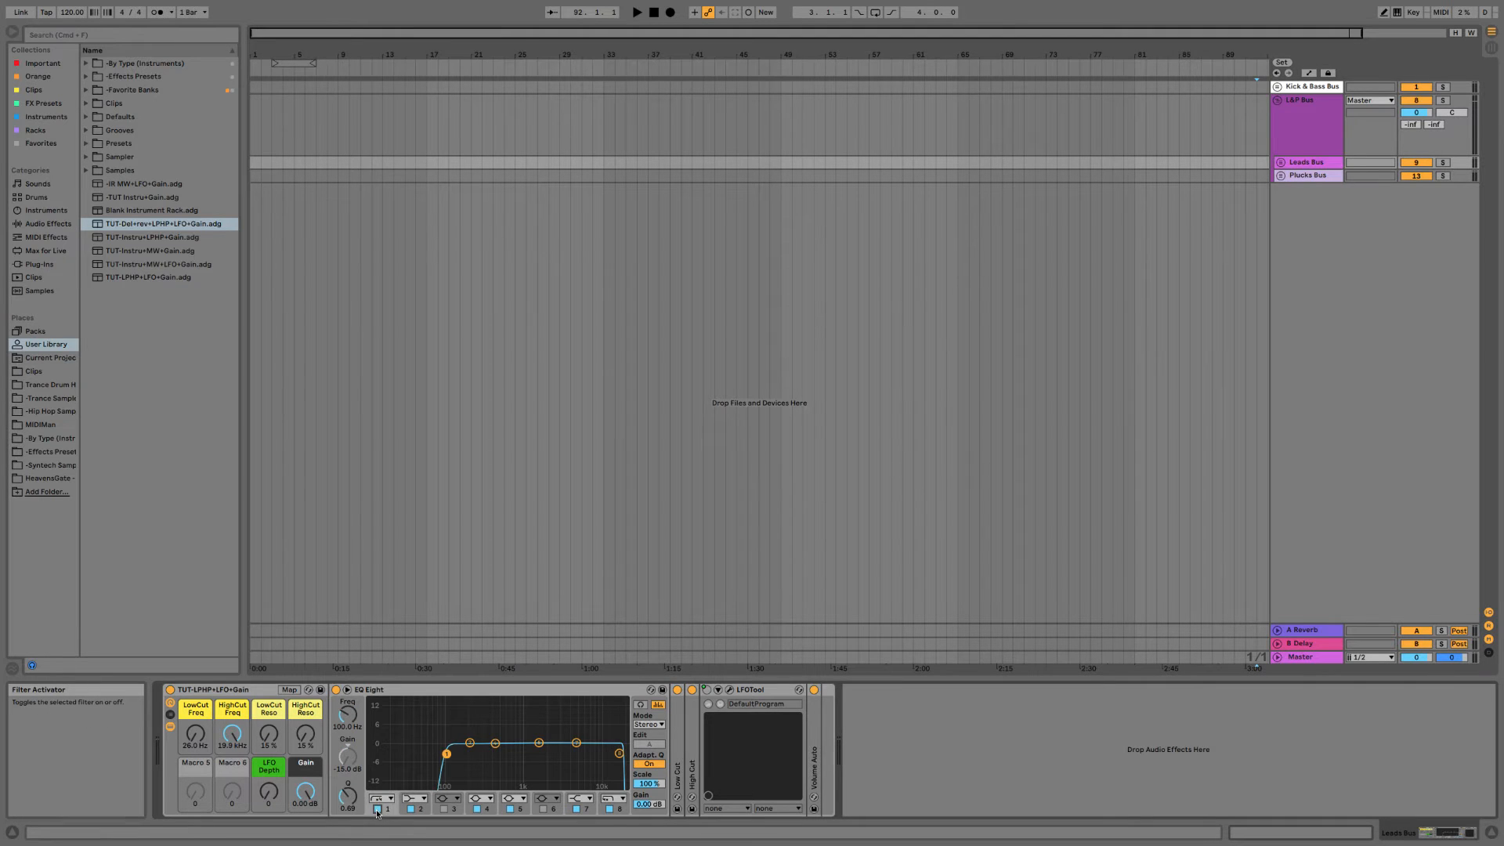
pyautogui.click(1313, 101)
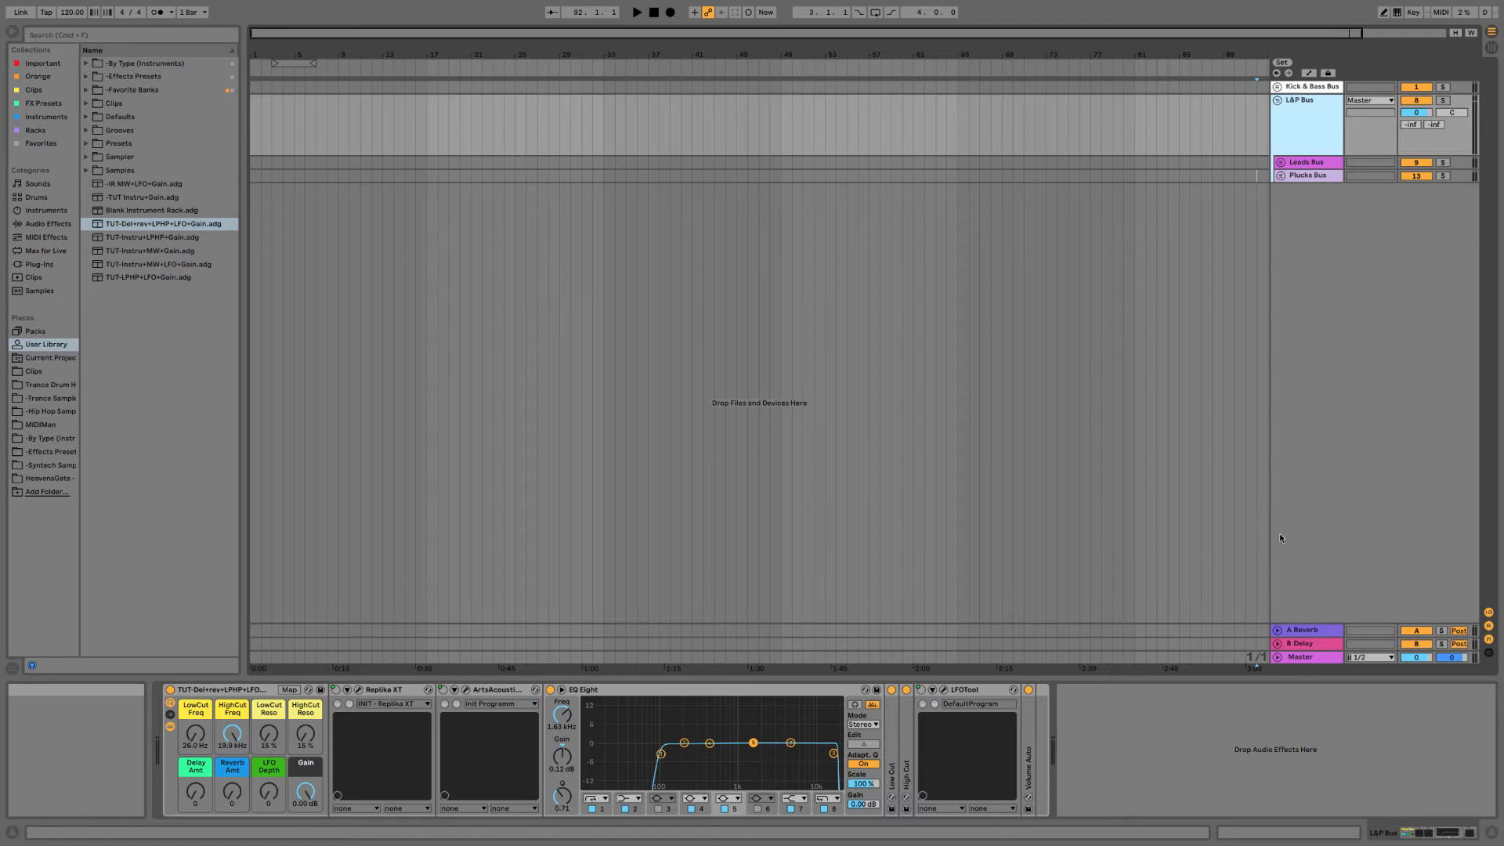
pyautogui.click(1103, 741)
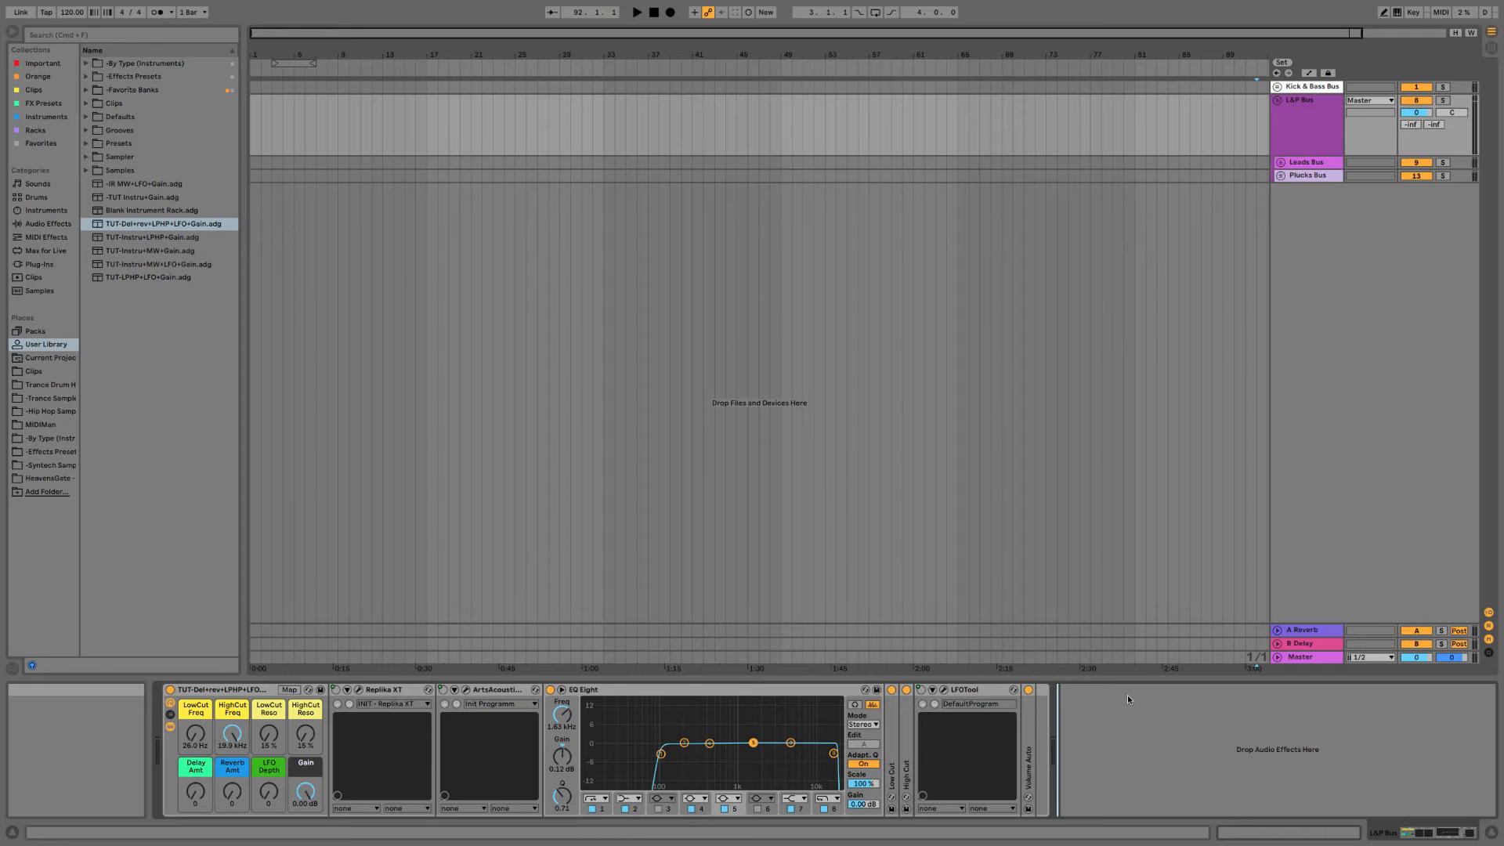
pyautogui.rightClick(1146, 736)
pyautogui.rightClick(1146, 736)
pyautogui.click(1144, 736)
pyautogui.click(1144, 735)
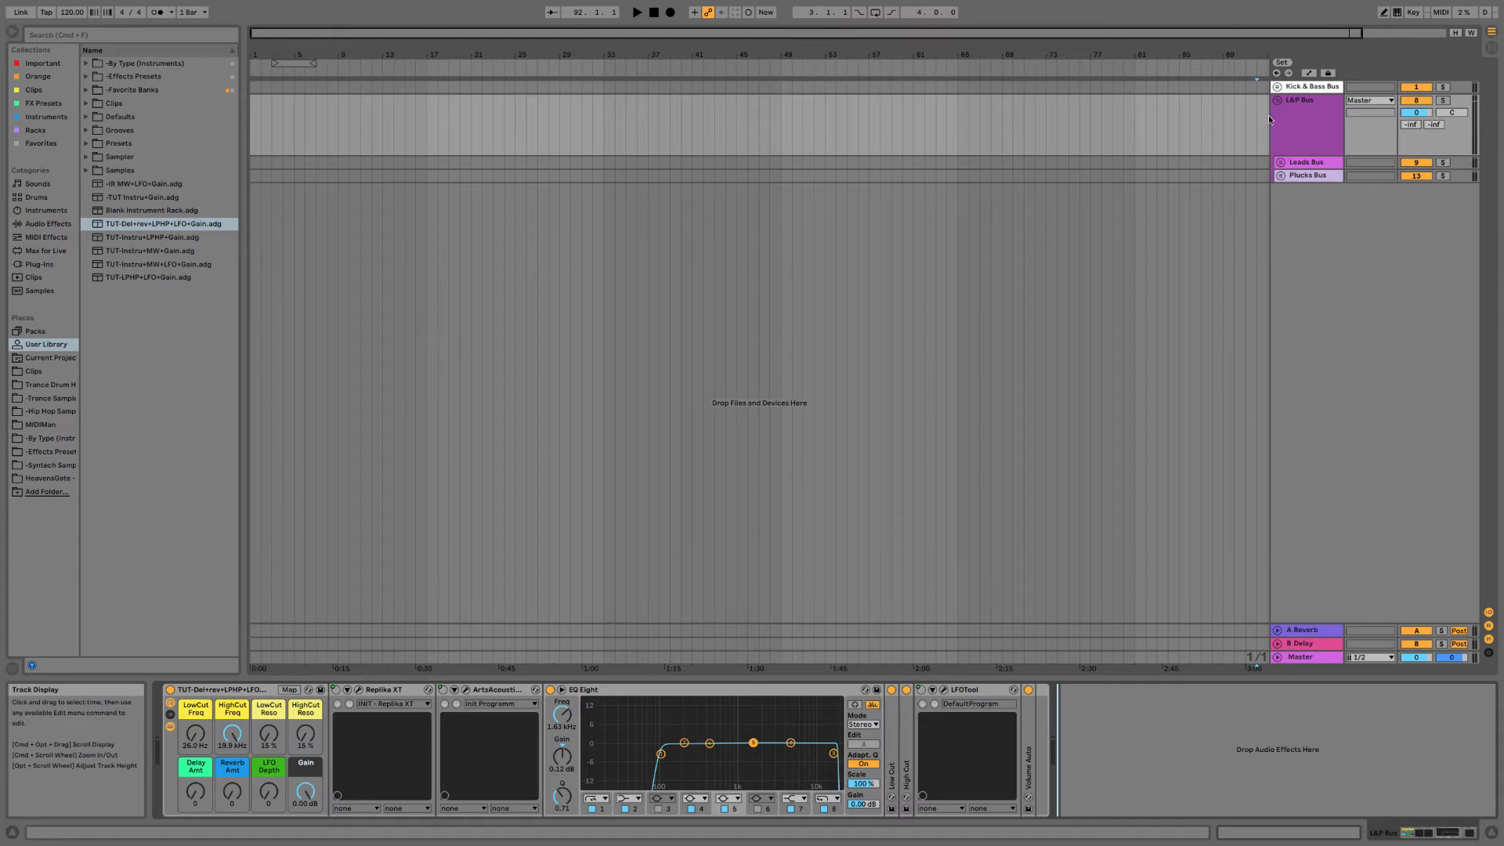
# Copy the Lead 1 track, fold the L&P Bus group, and place the pasted copy below it, outside the group.
pyautogui.click(1306, 130)
pyautogui.press('u')
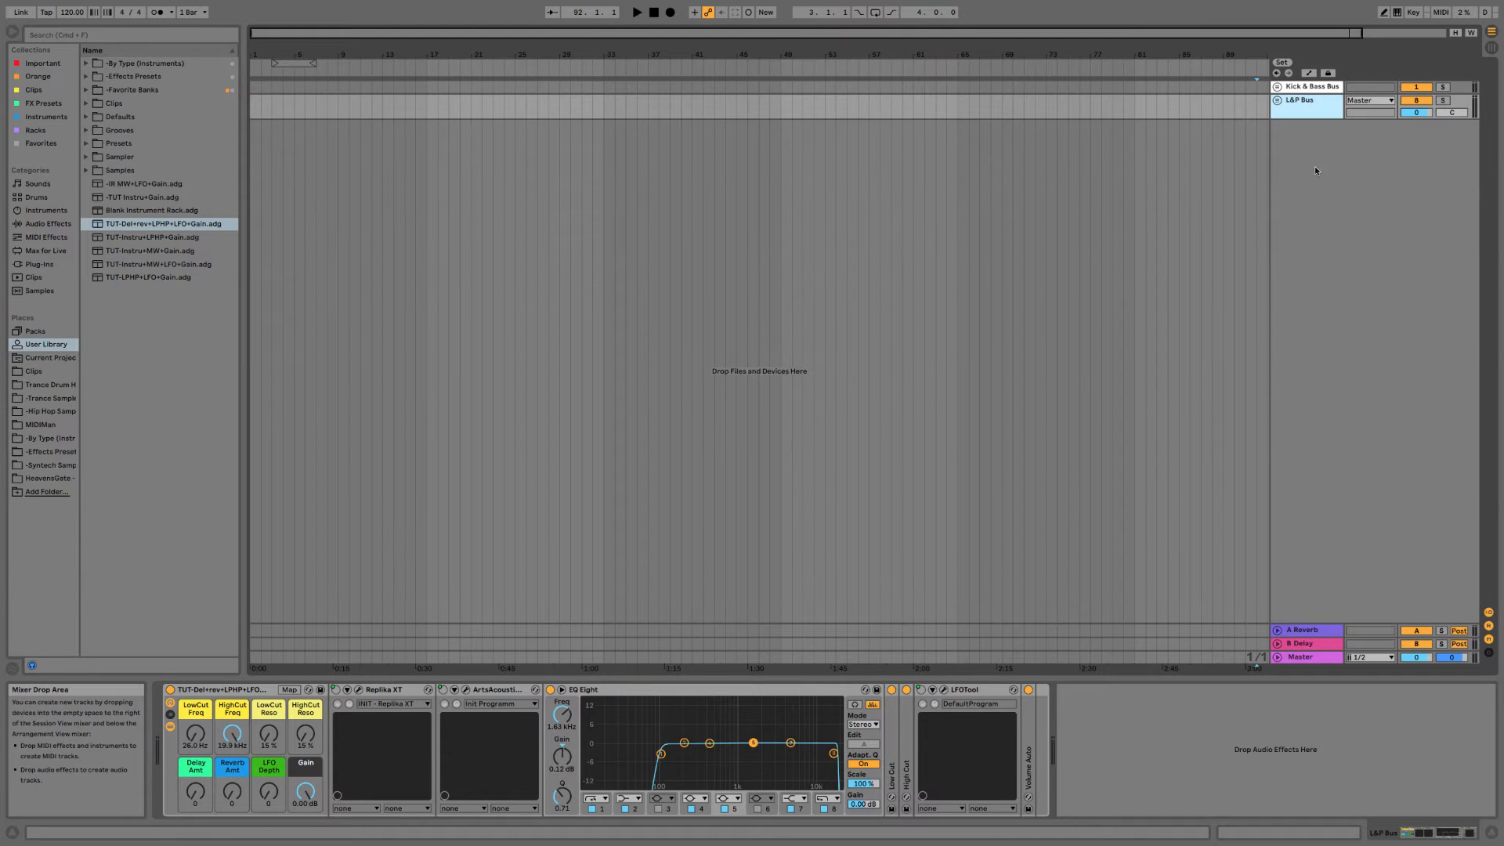
pyautogui.press('u')
pyautogui.click(1316, 160)
pyautogui.press('u')
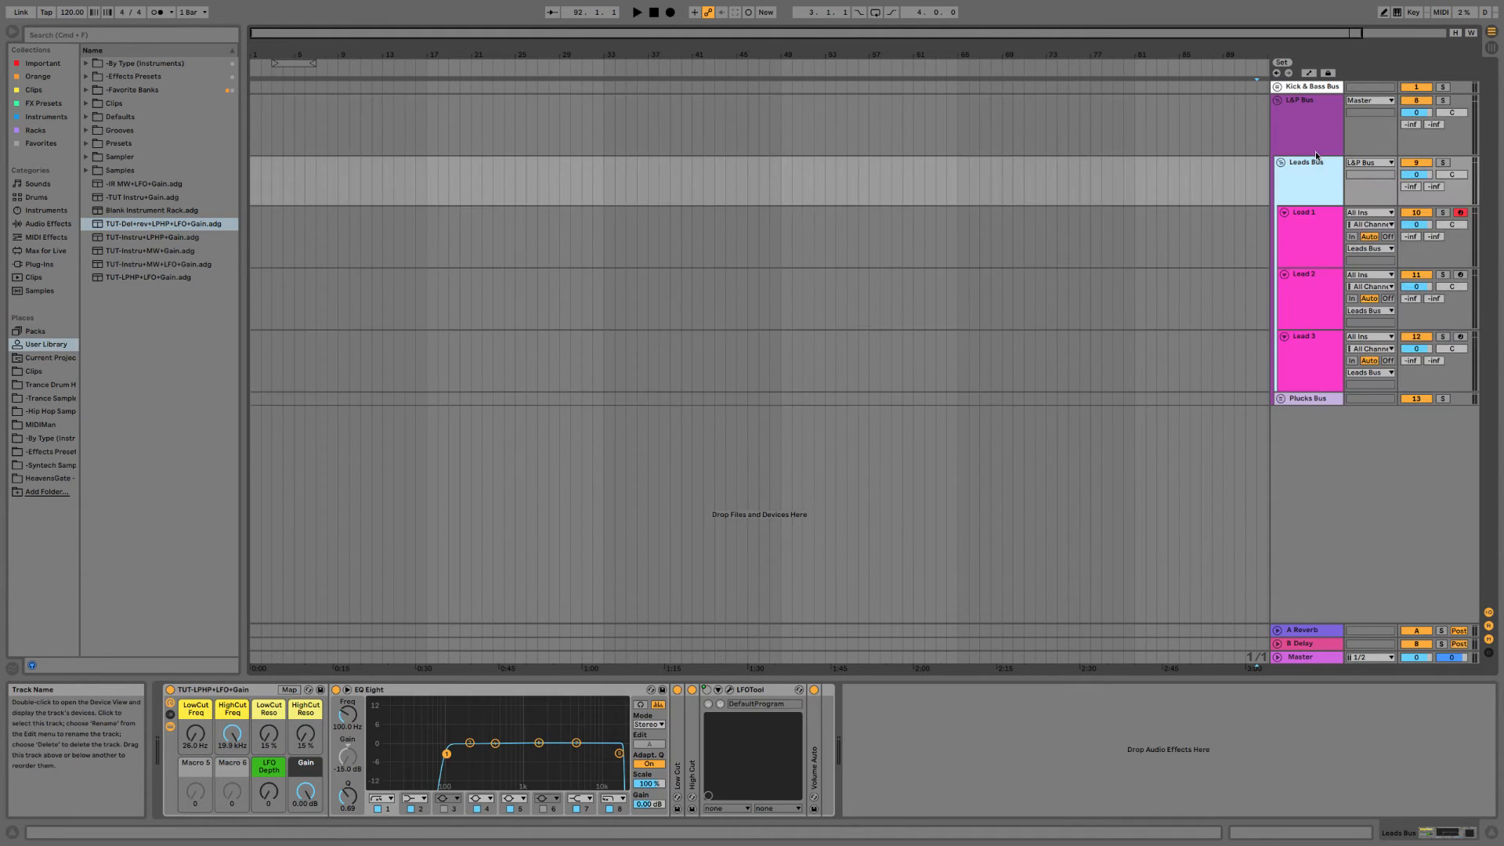
pyautogui.click(1317, 238)
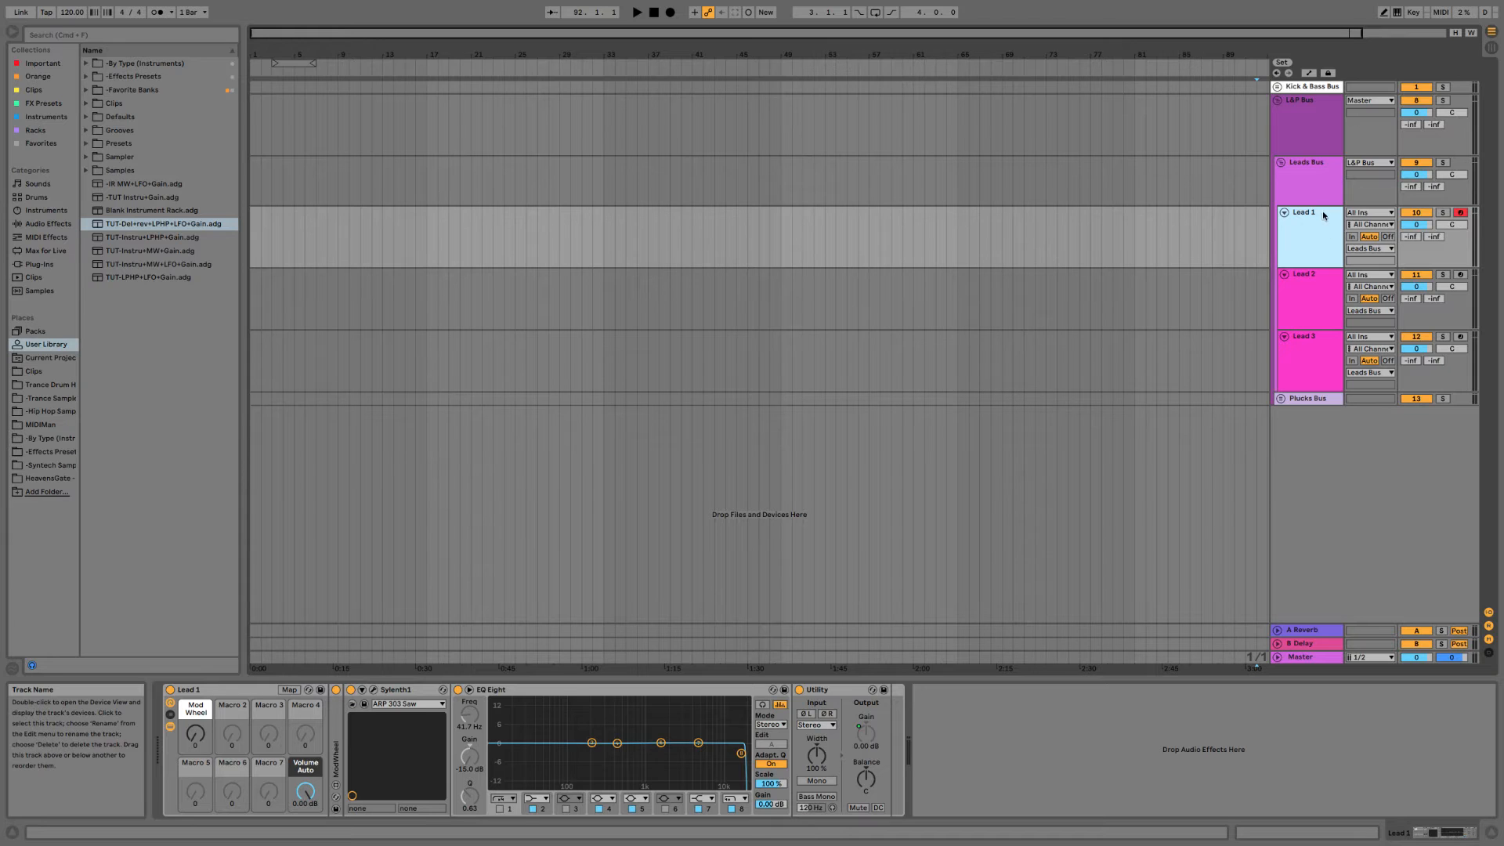
pyautogui.click(1303, 111)
pyautogui.click(1278, 101)
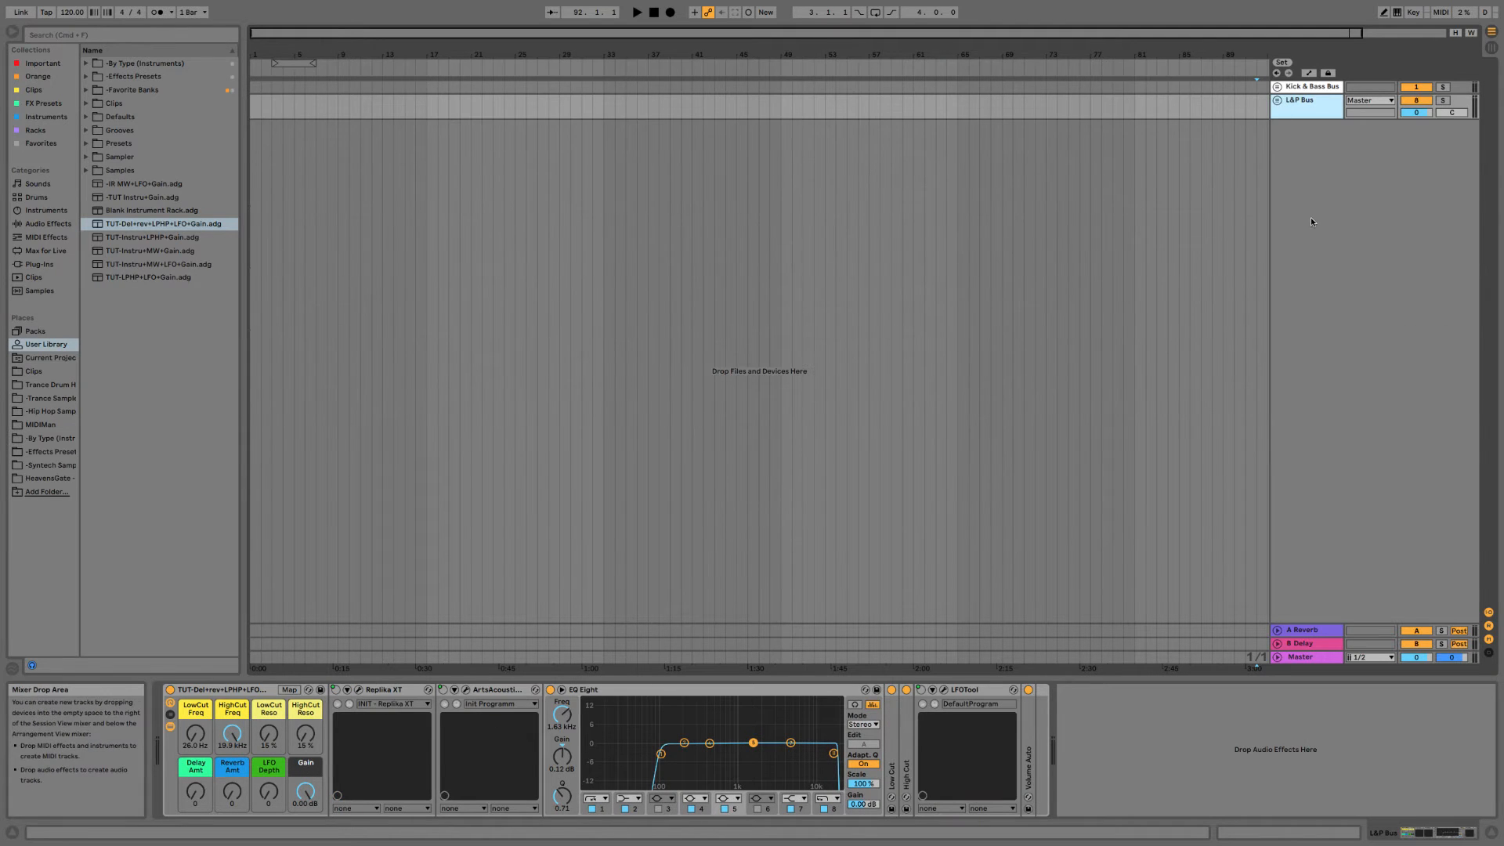
pyautogui.press('super+v')
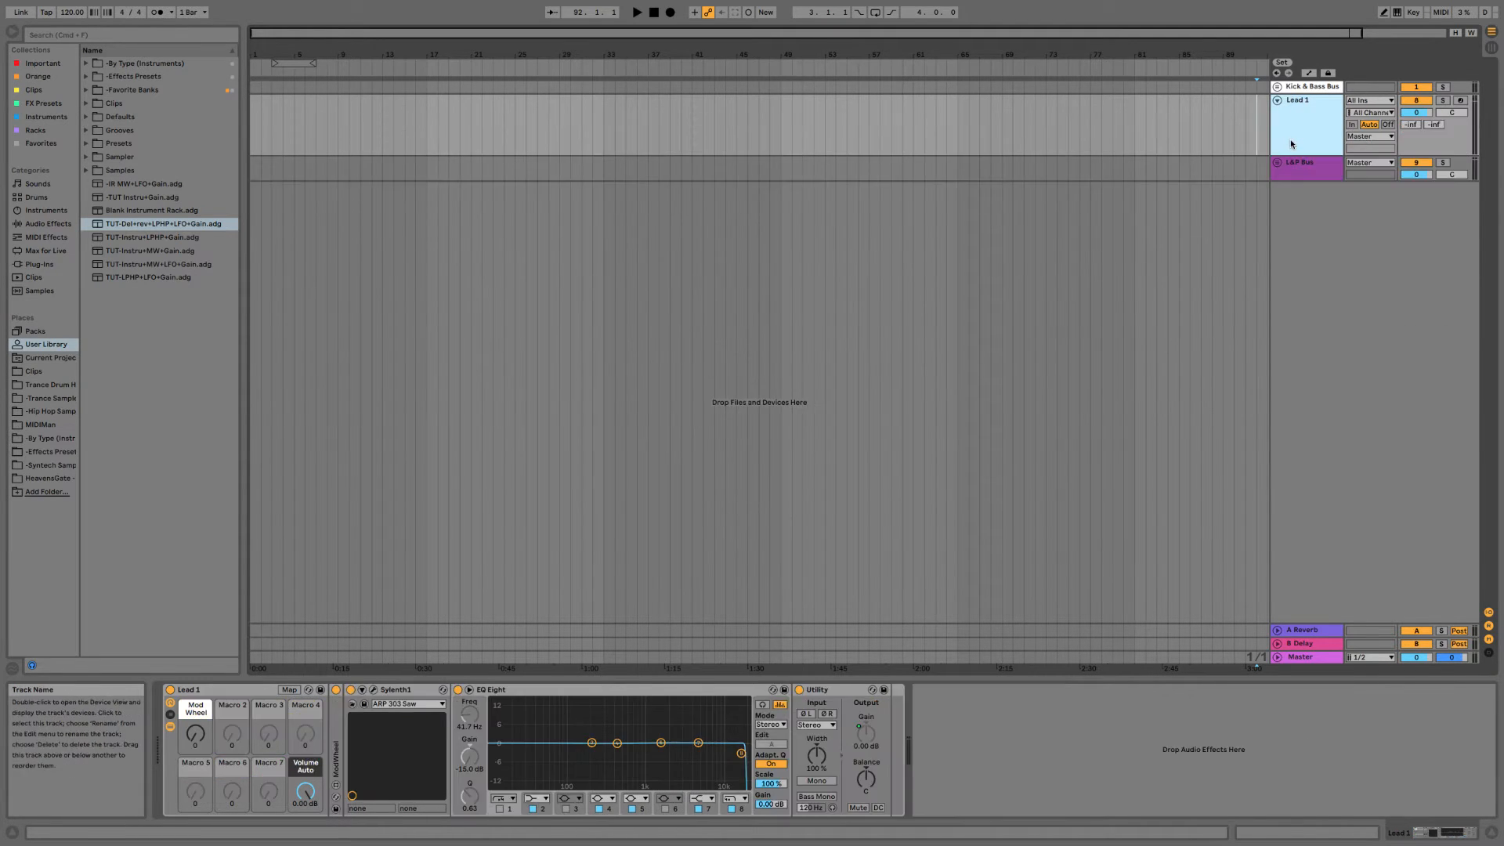
pyautogui.moveTo(1302, 114); pyautogui.dragTo(1423, 384)
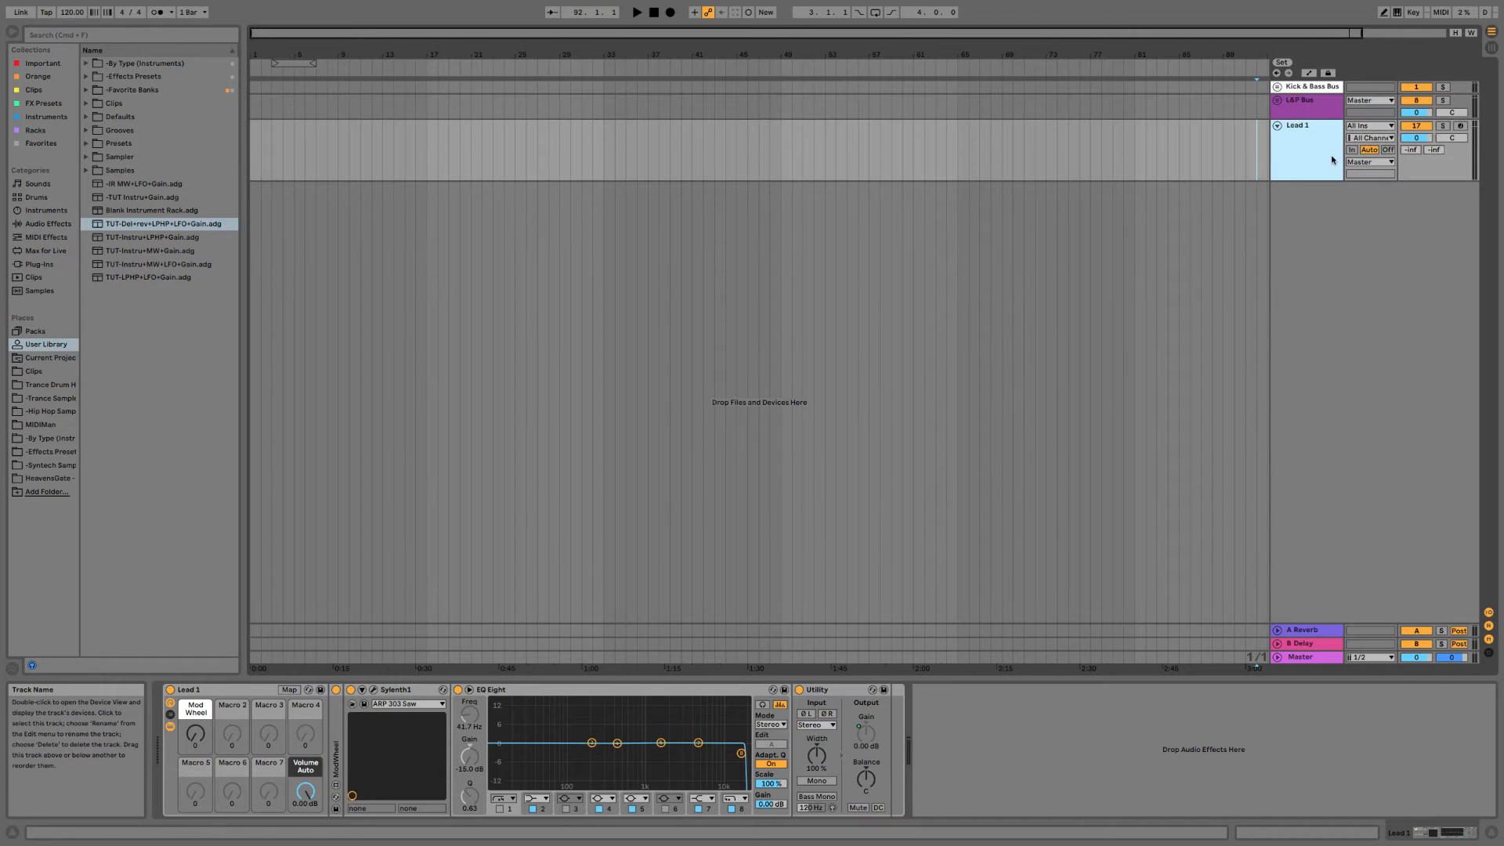
# Rename the copied Lead 1 track as Pad 1.
pyautogui.press('super+r')
pyautogui.write('Pad 1')
pyautogui.press('Return')
# Change the Pad 1 track's colour to light lavender, matching the Plucks Bus track.
pyautogui.rightClick(1332, 156)
pyautogui.click(1294, 344)
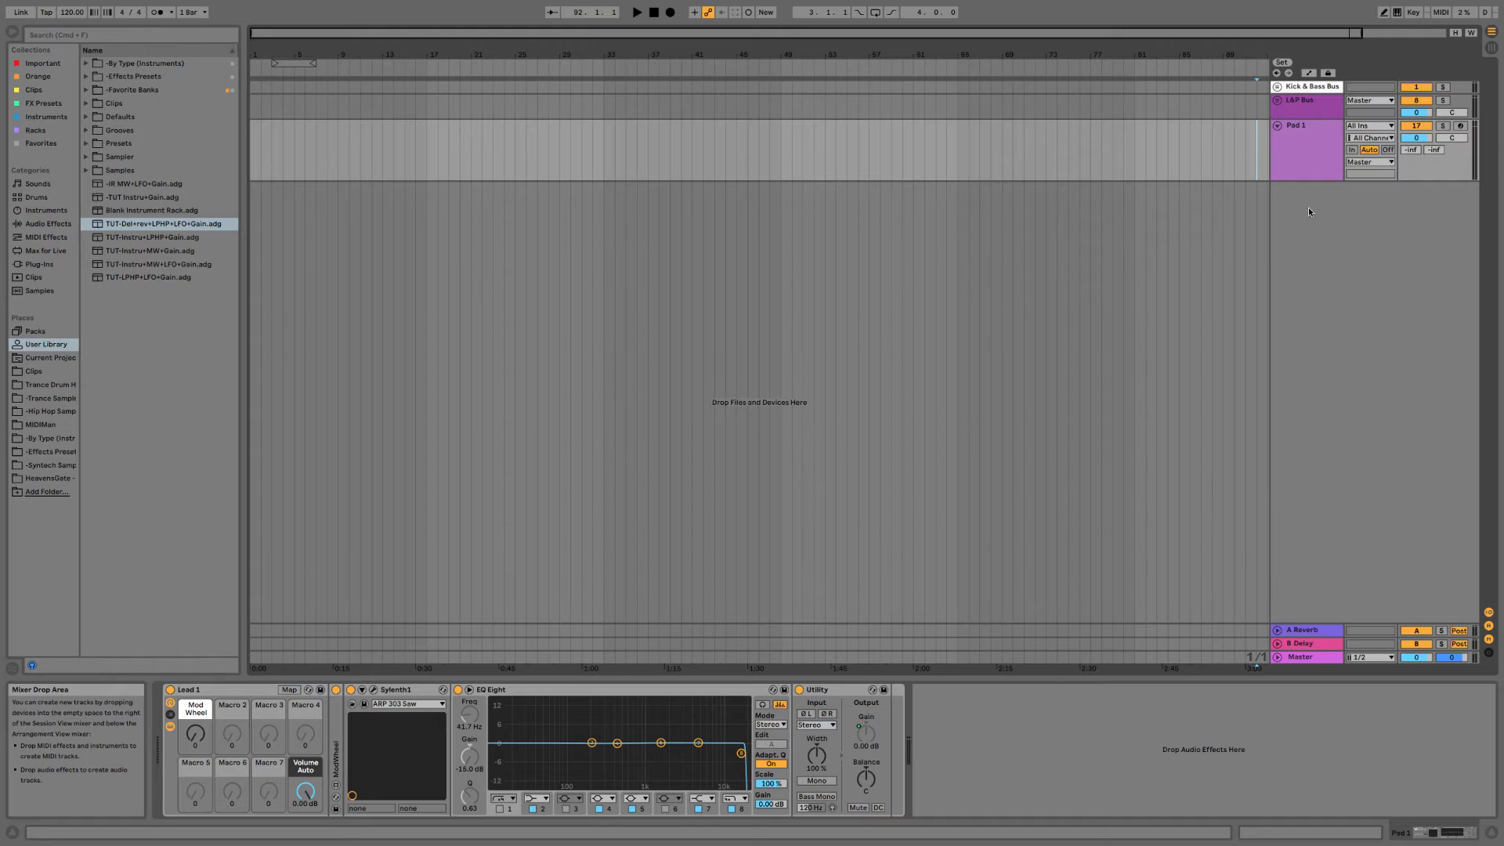
pyautogui.rightClick(1319, 144)
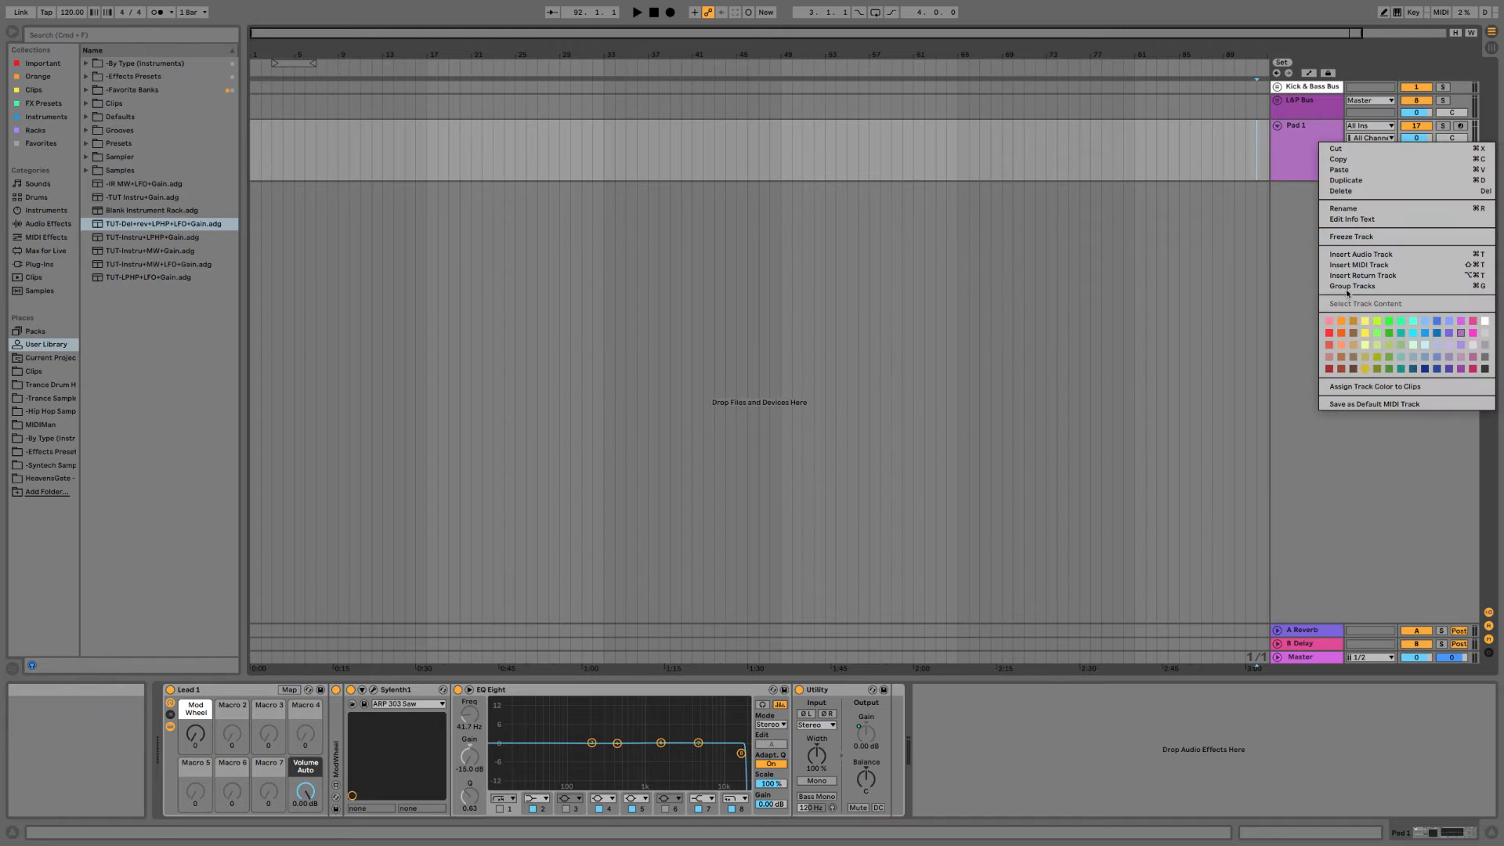
pyautogui.click(1450, 332)
pyautogui.rightClick(1307, 154)
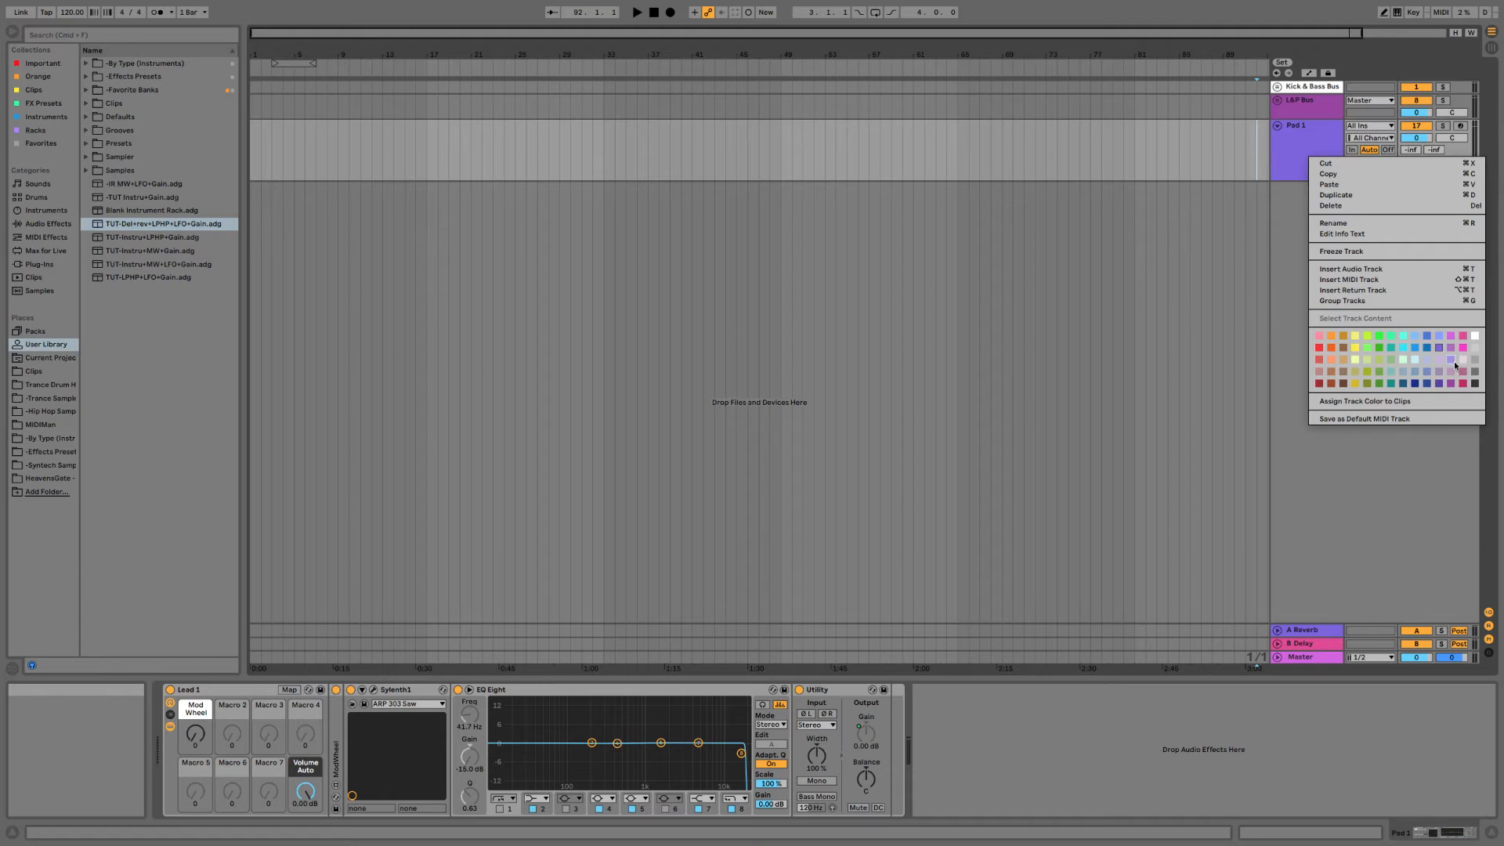
pyautogui.click(1453, 360)
pyautogui.rightClick(1292, 145)
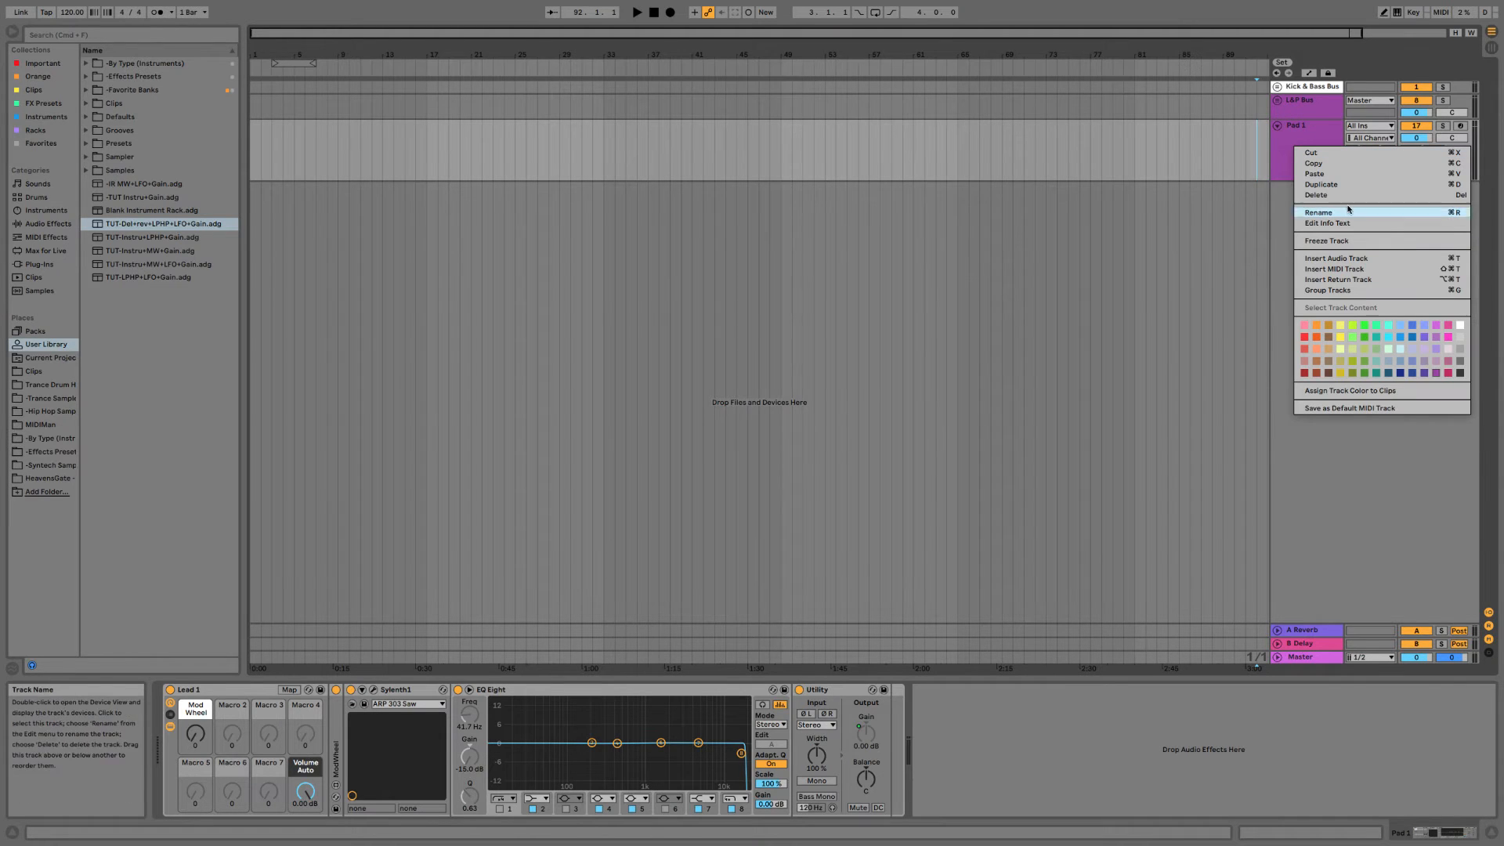
pyautogui.click(1424, 347)
pyautogui.click(1277, 101)
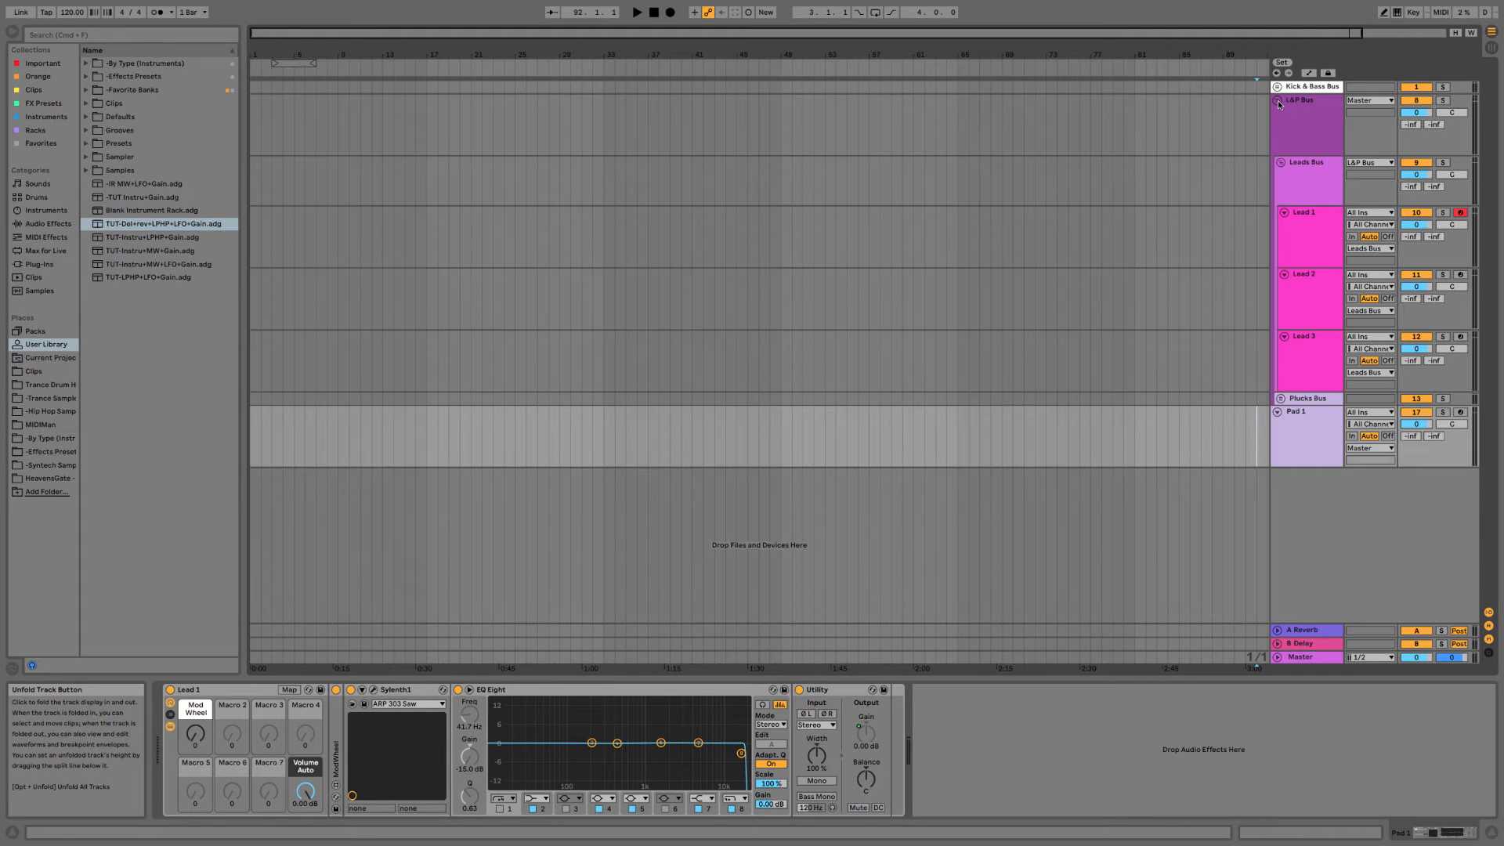
pyautogui.click(1276, 100)
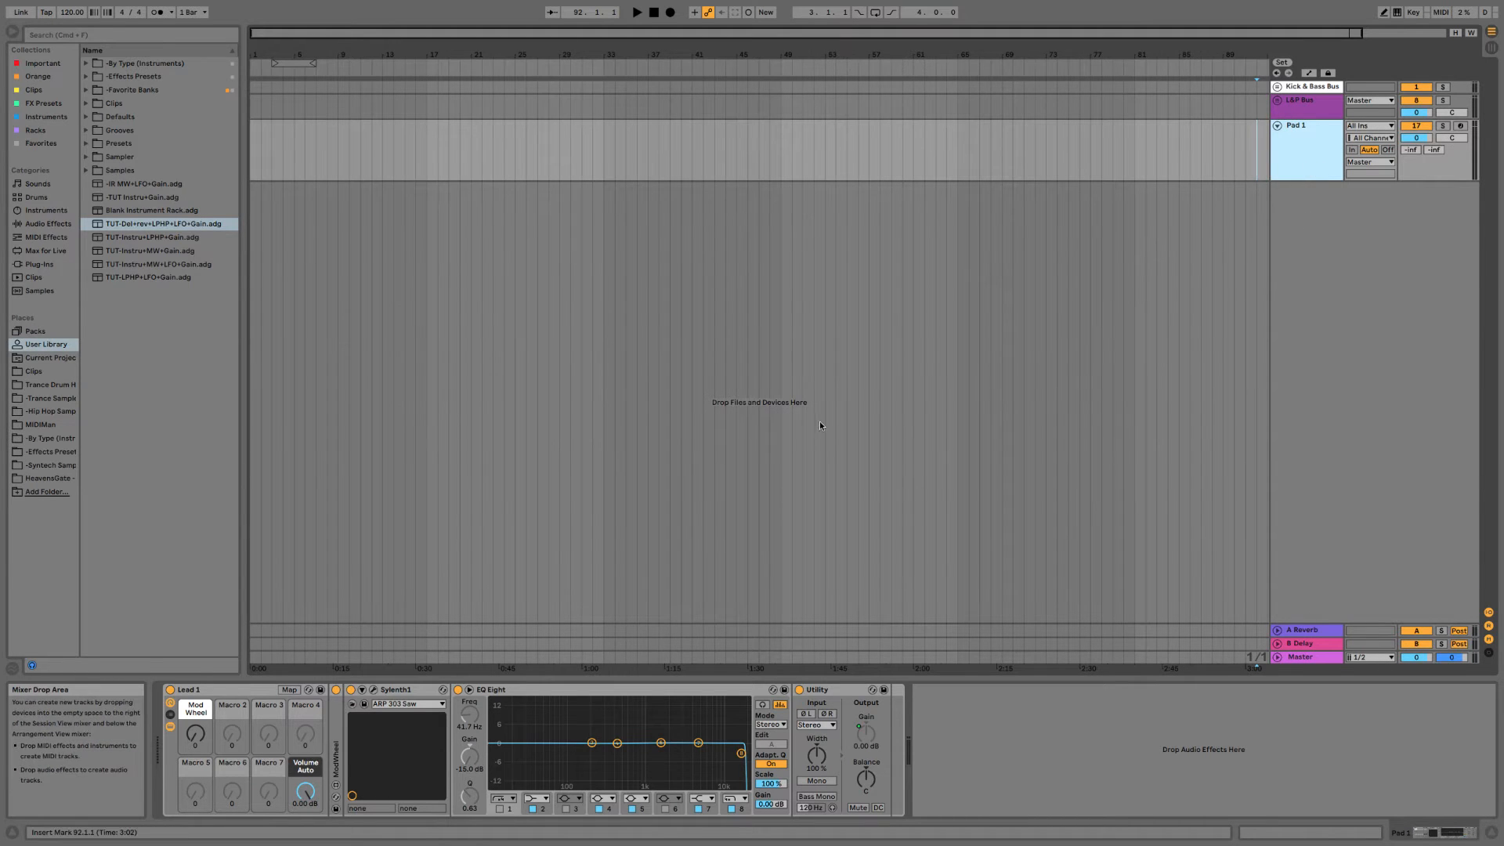
# Rename the instrument rack on the Pad 1 track as Pad 1.
pyautogui.click(187, 690)
pyautogui.press('super+r')
pyautogui.write('Pa')
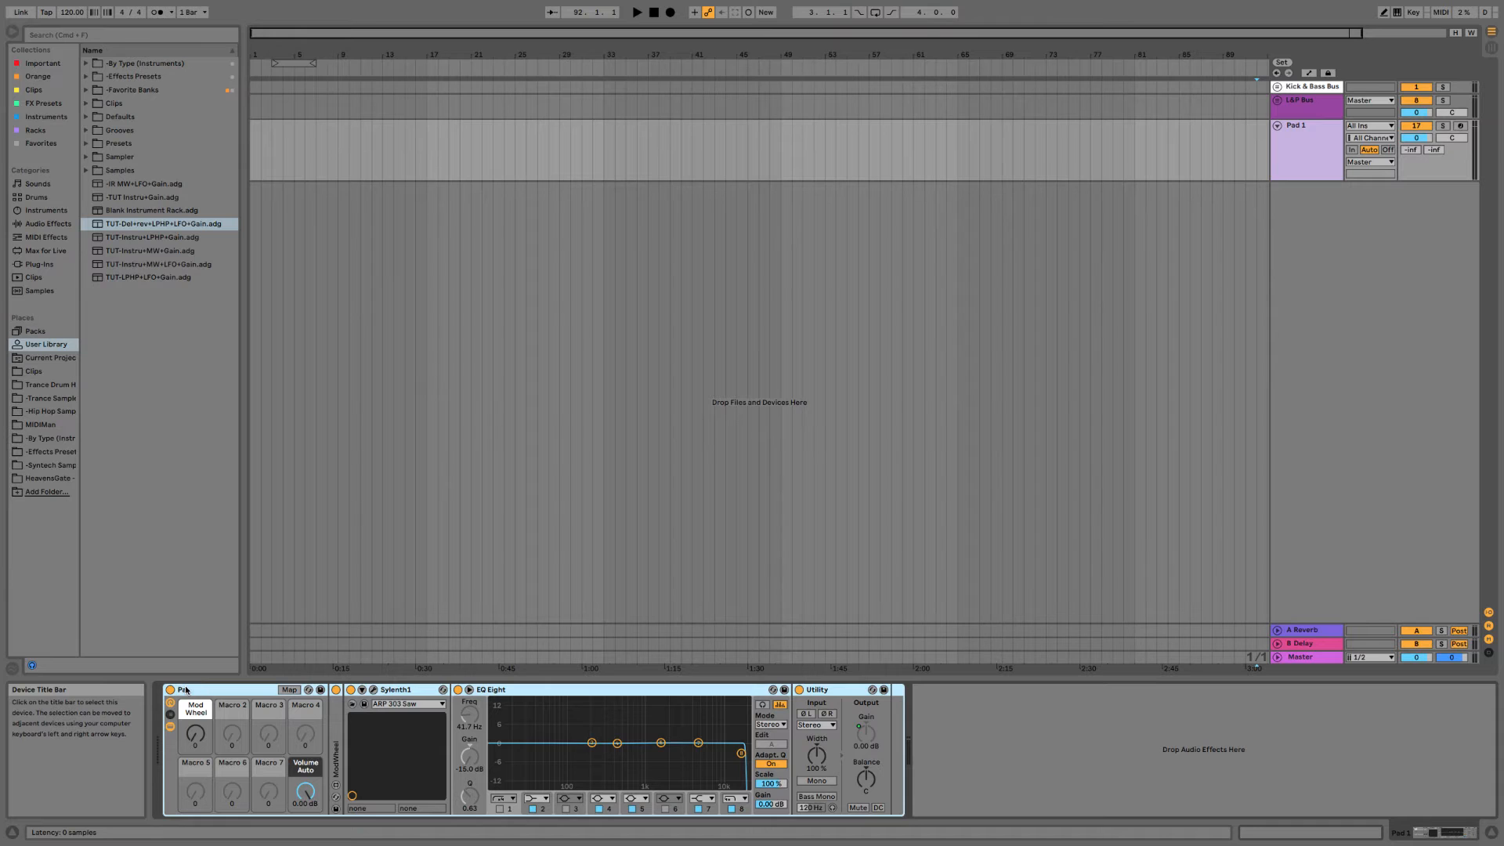
pyautogui.press('Return')
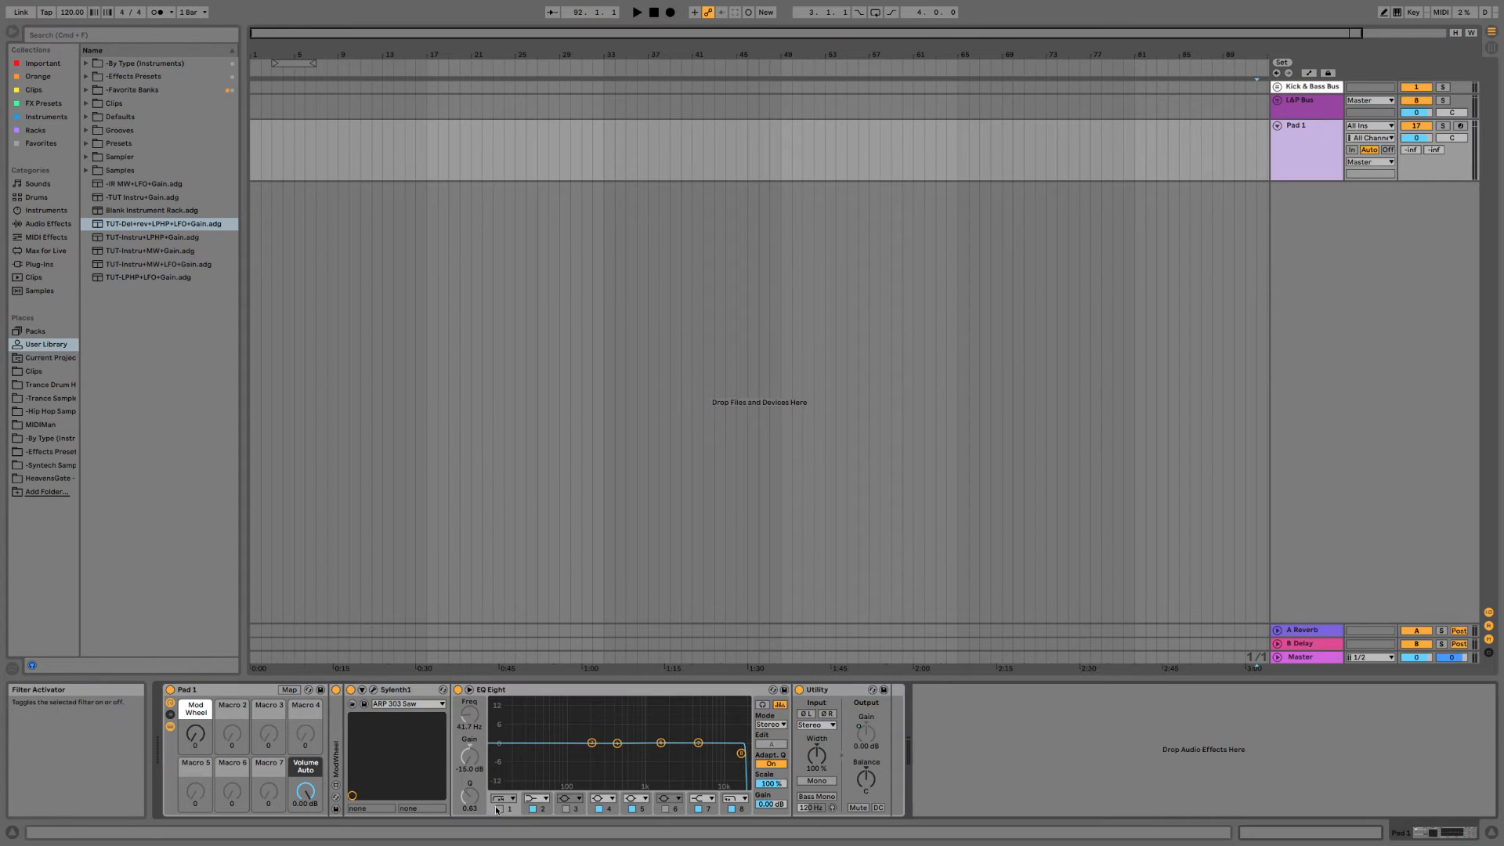
# Enable filter 1 of the Pad 1 track's EQ Eight and raise its low-cut frequency to just under 80 Hz.
pyautogui.click(499, 808)
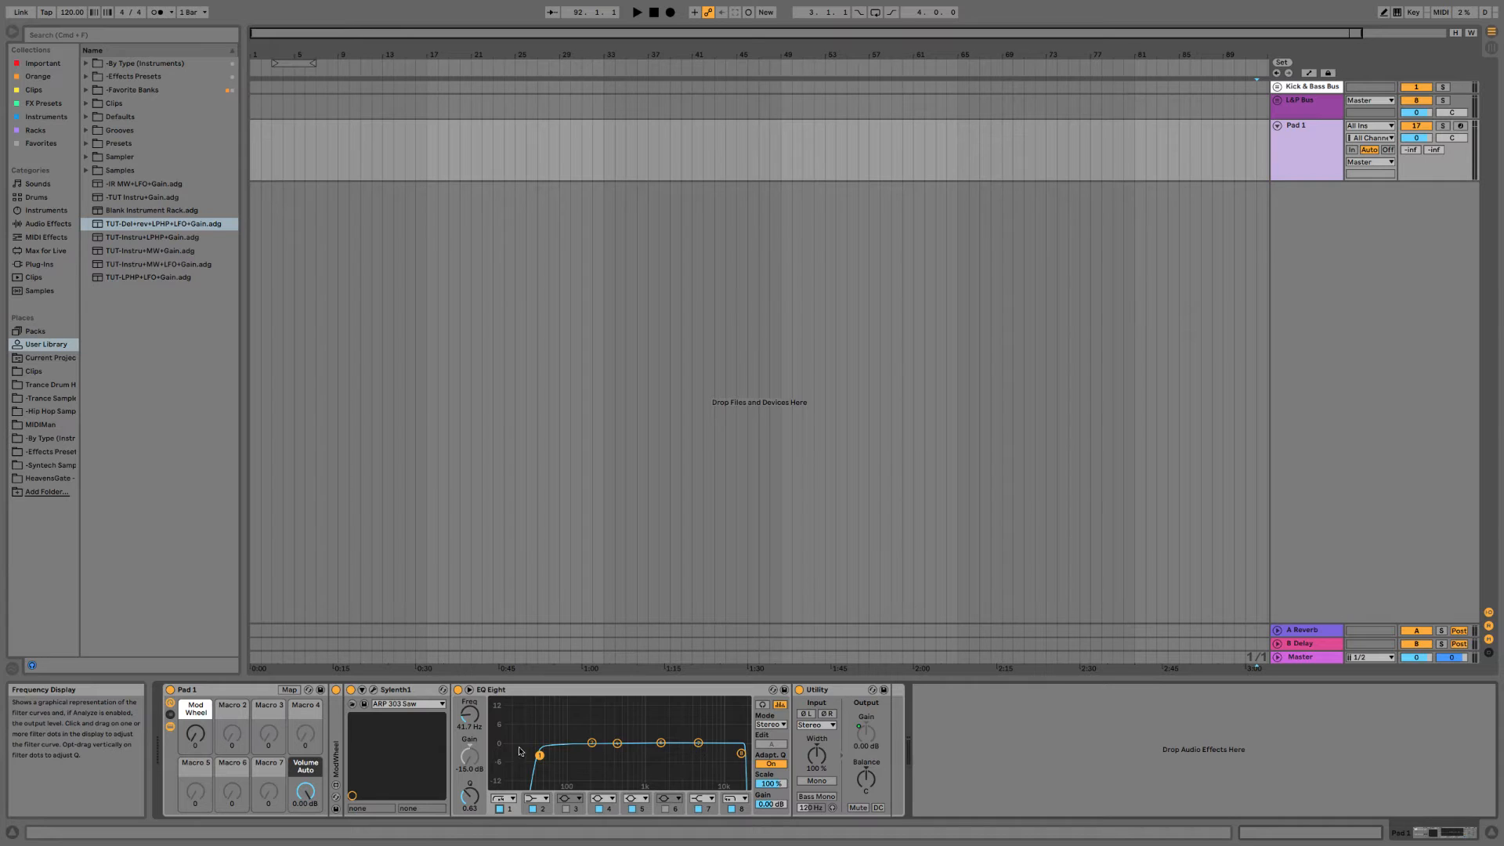
pyautogui.moveTo(520, 752); pyautogui.dragTo(474, 725)
pyautogui.click(1332, 299)
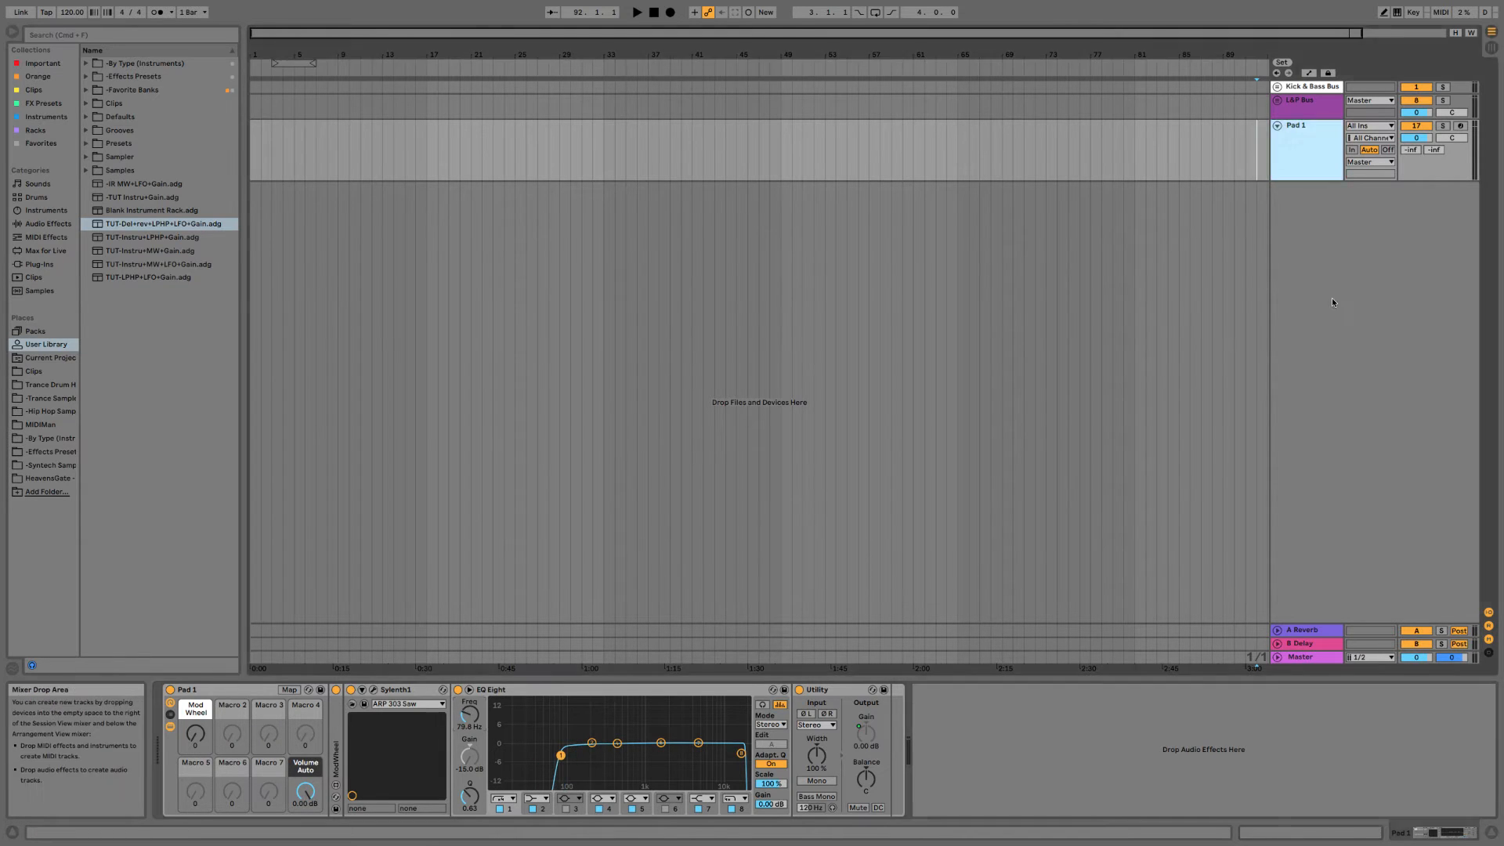
pyautogui.press('super+g')
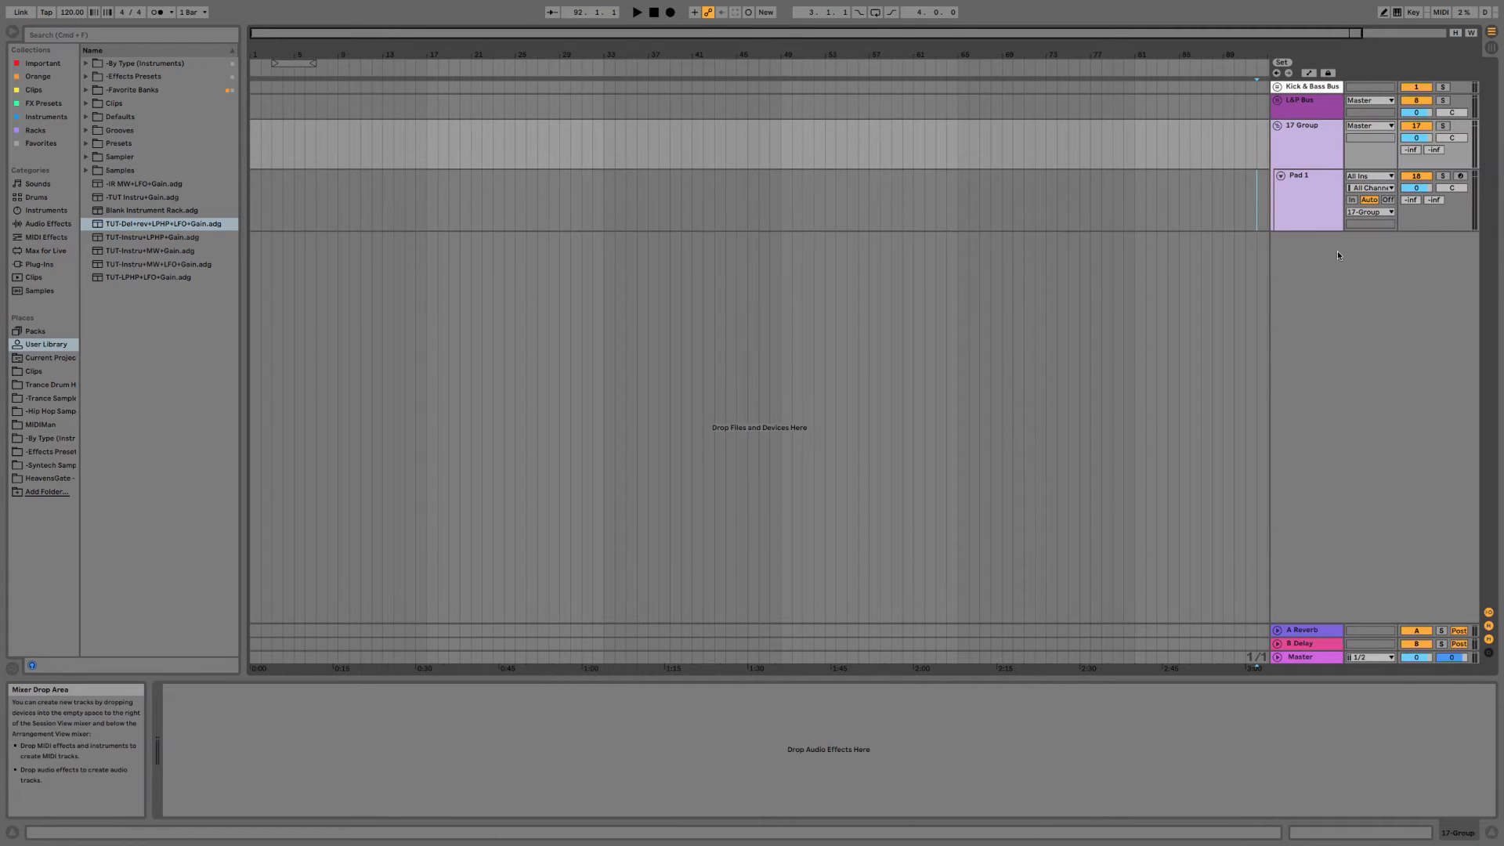
pyautogui.press('super+shift+g')
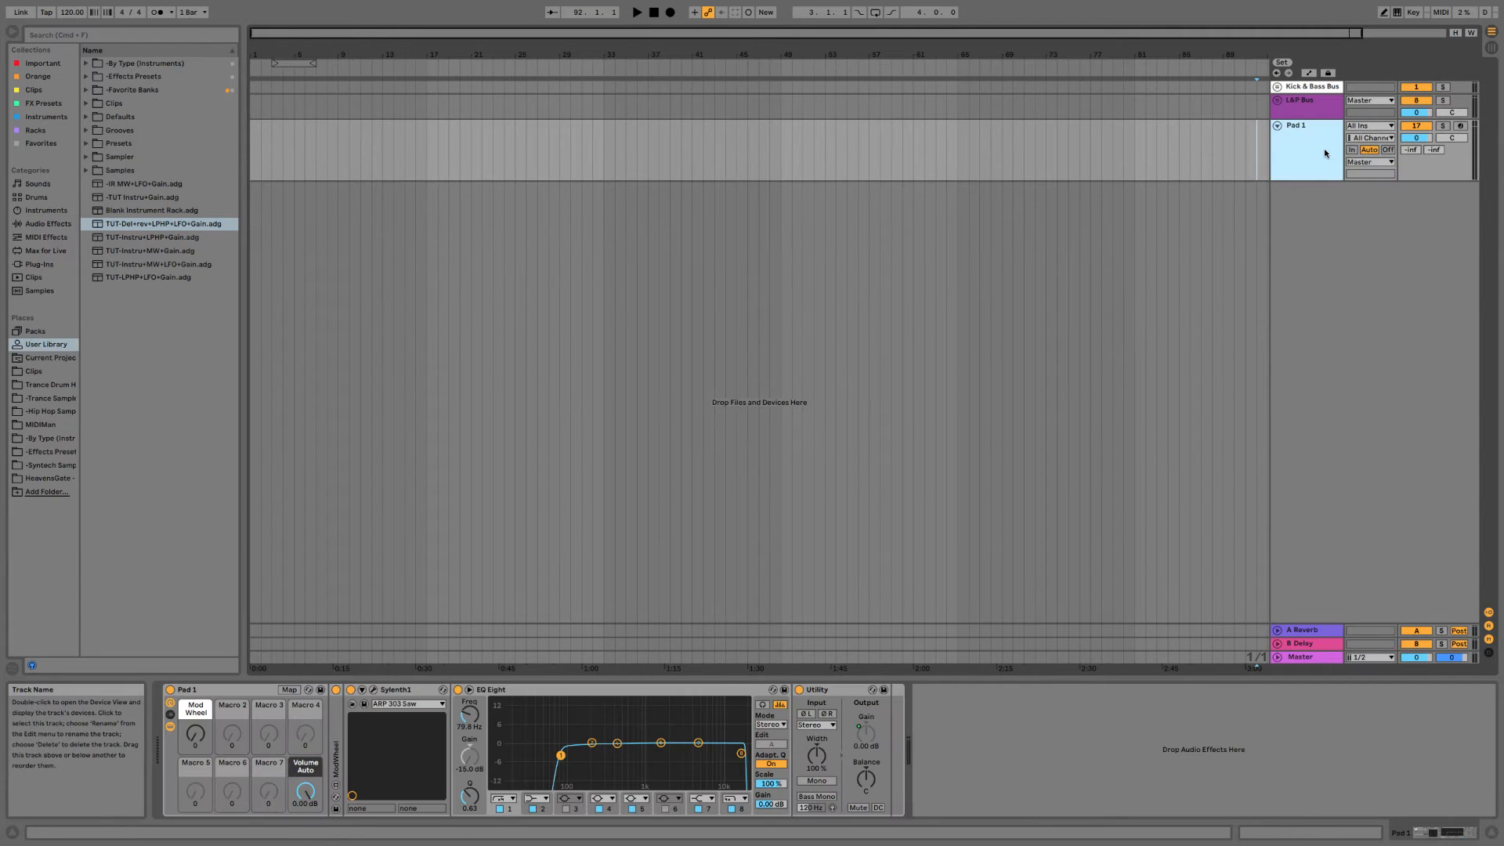
# Duplicate the Pad 1 track twice and rename the first duplicate and its rack as Pad 2.
pyautogui.press('super+d')
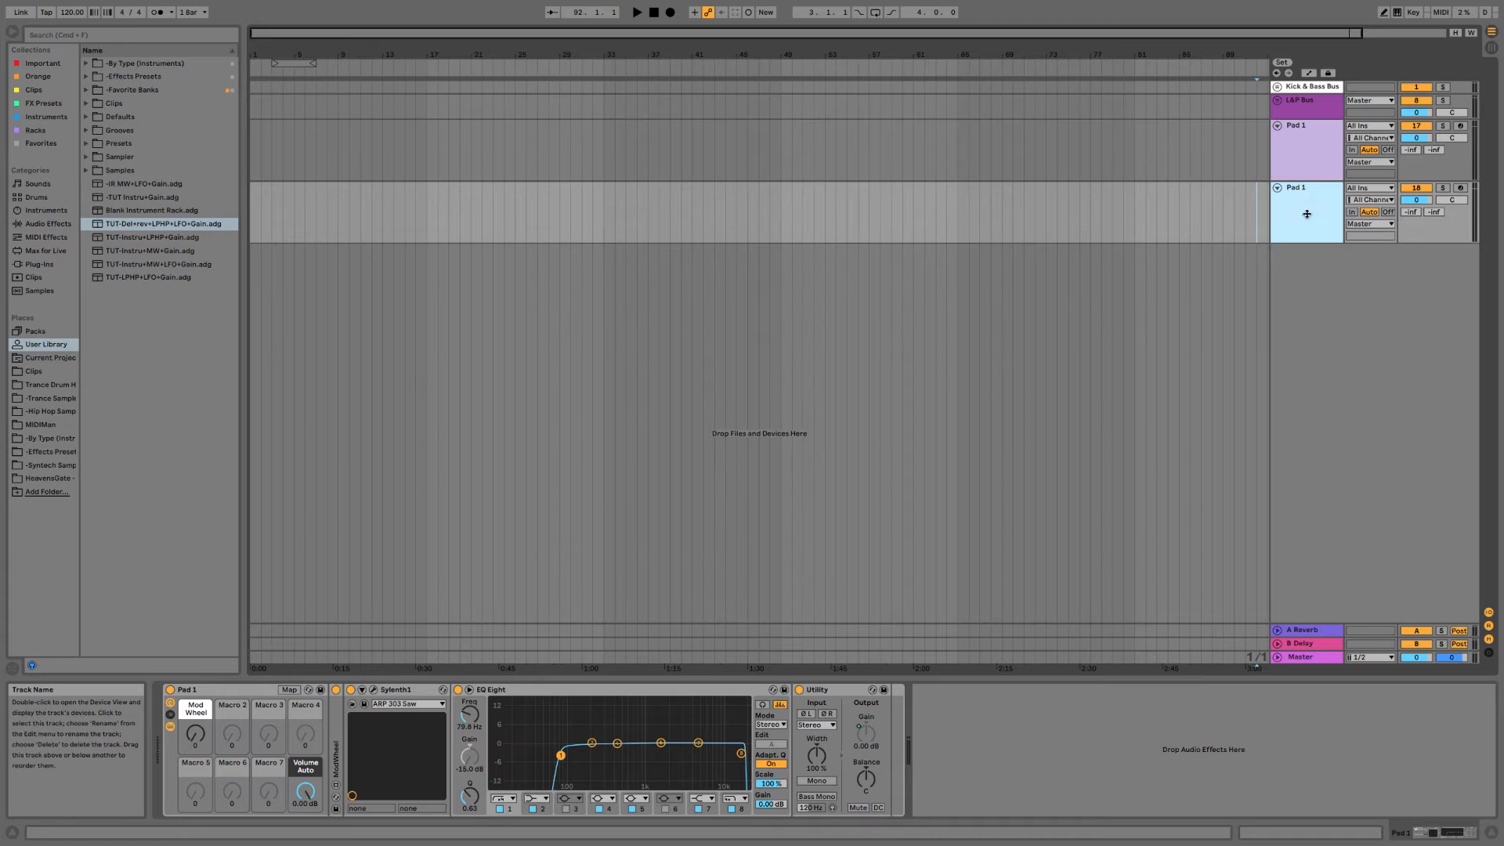
pyautogui.press('super+d')
pyautogui.click(226, 697)
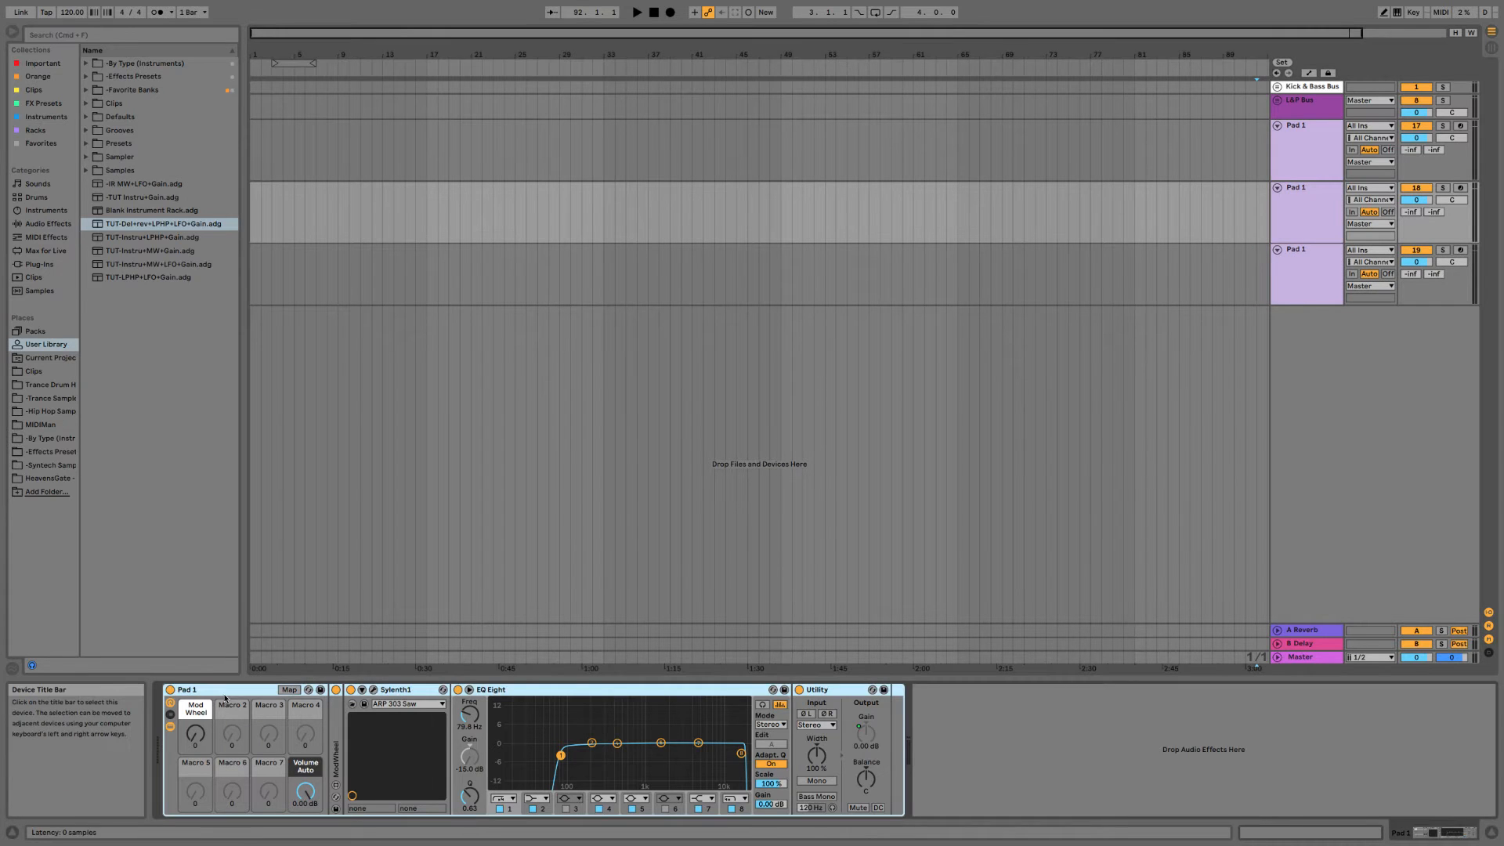
pyautogui.click(1330, 206)
pyautogui.write('2')
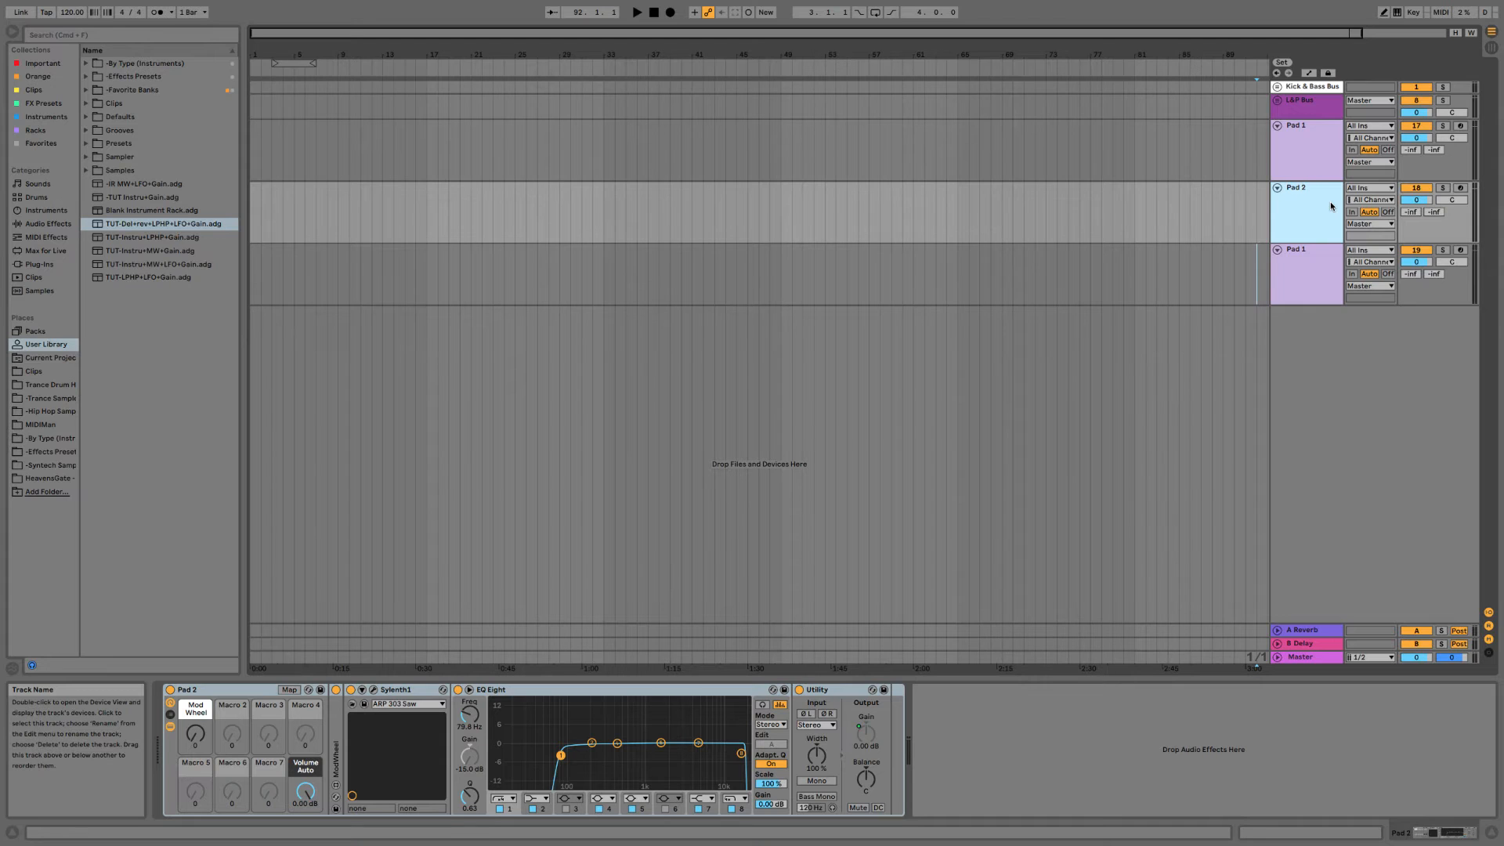
pyautogui.press('Return')
# Rename the last duplicated pad track as Pad 3.
pyautogui.press('Down')
pyautogui.press('super+r')
pyautogui.press('Right')
pyautogui.press('BackSpace')
pyautogui.write('3')
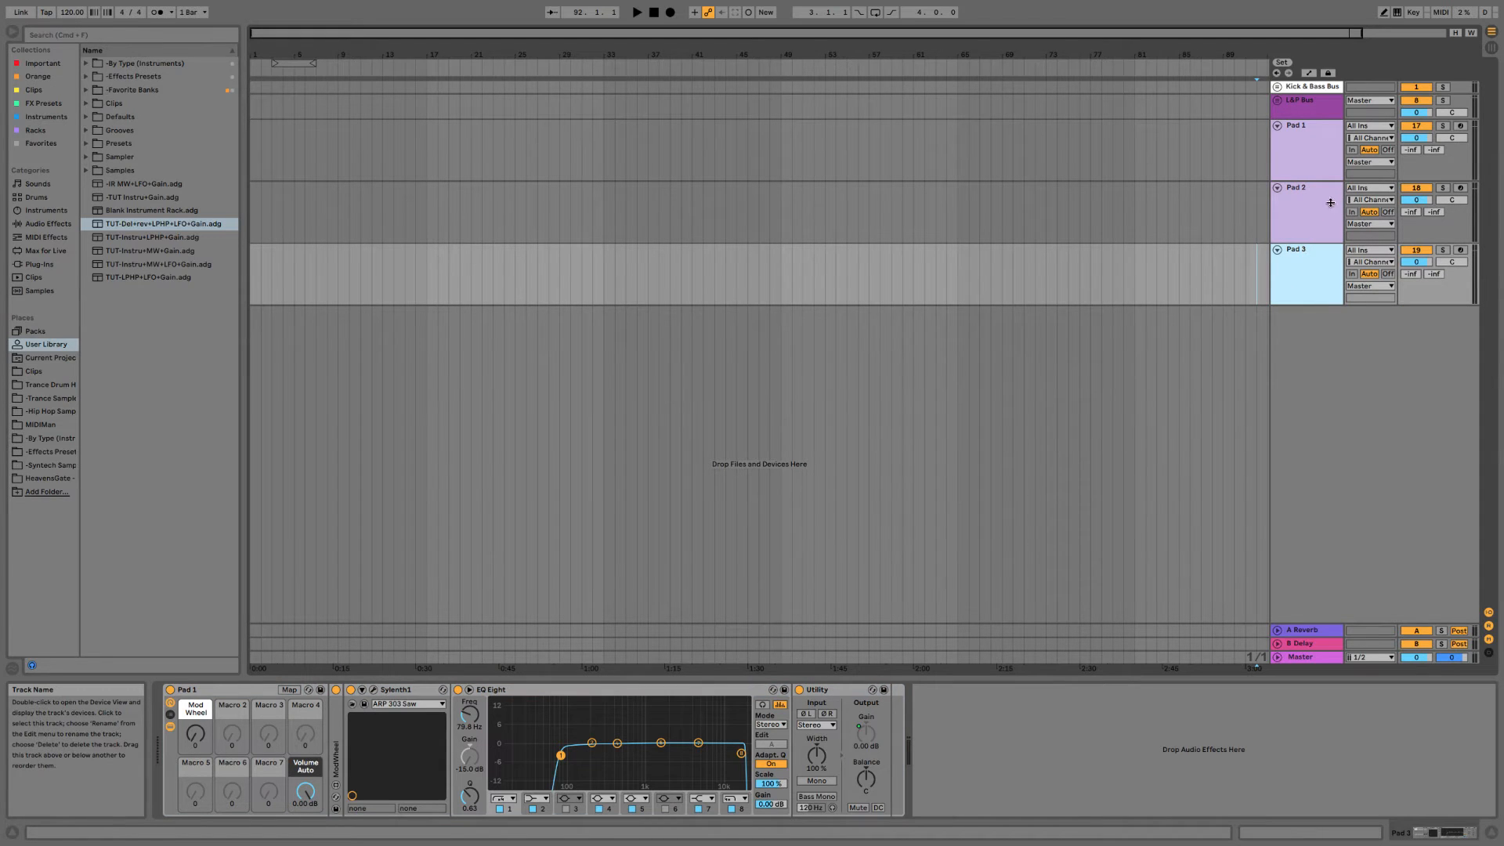
# Group the Pad 1, Pad 2 and Pad 3 tracks and name the group Pads Bus.
pyautogui.keyDown('shift'); pyautogui.click(1290, 149); pyautogui.keyUp('shift')
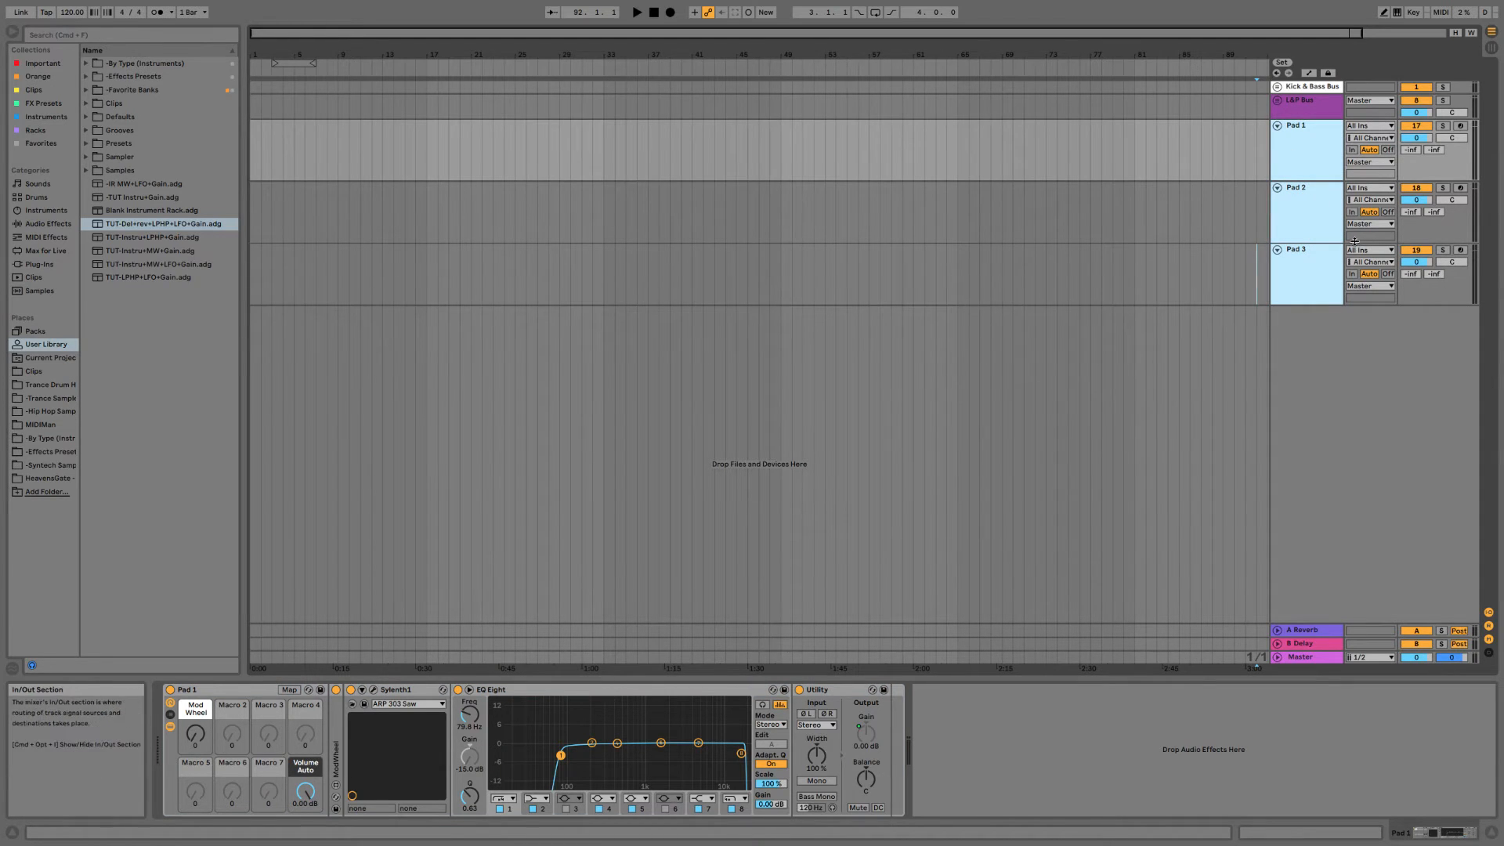
pyautogui.press('super+g')
pyautogui.press('super+r')
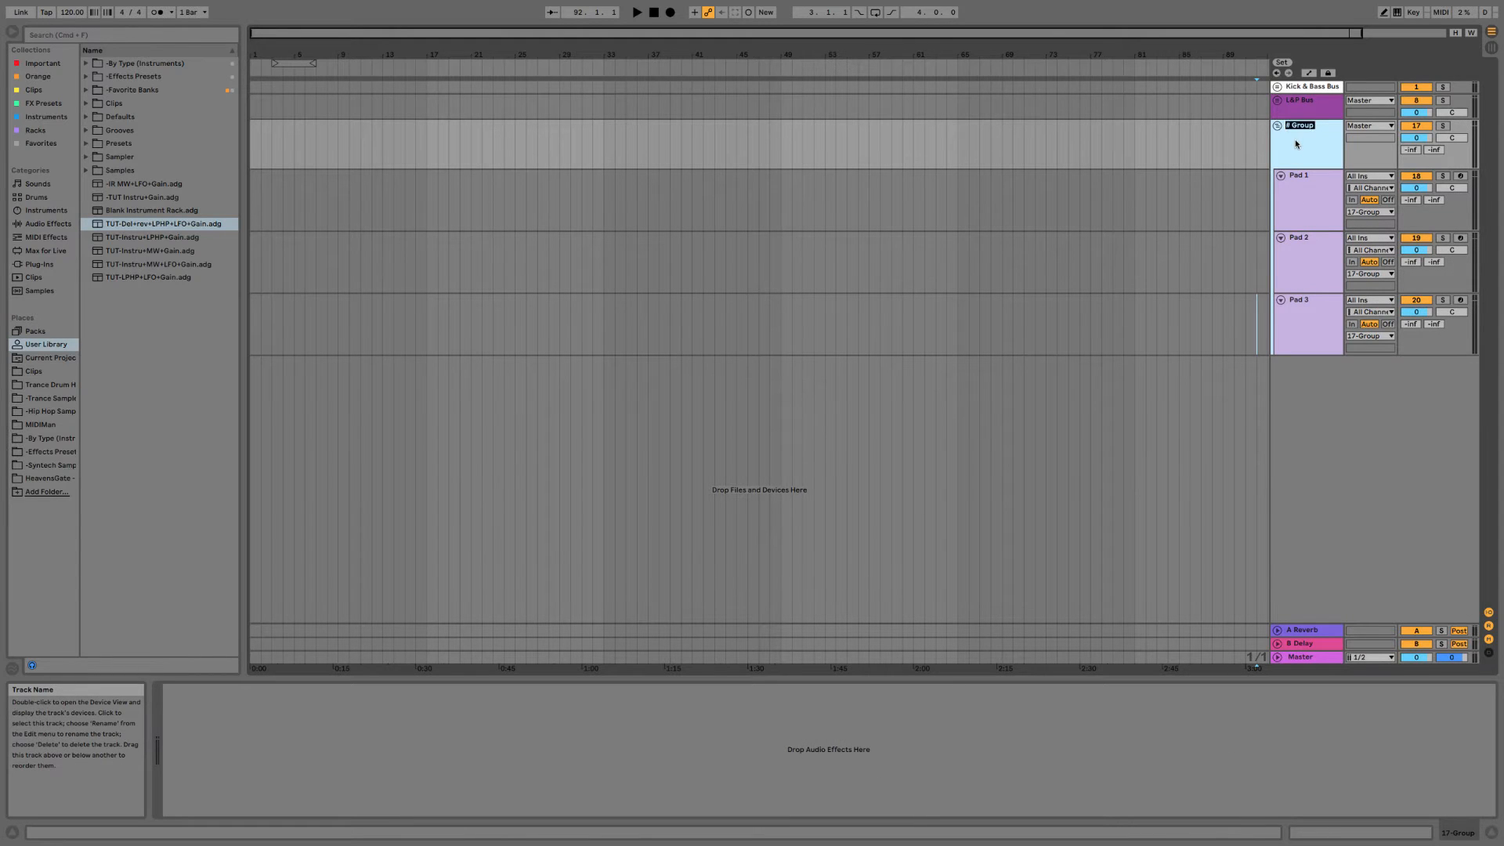
pyautogui.write('Pads')
pyautogui.press('Return')
pyautogui.write('Bus')
pyautogui.press('Return')
# Load the TUT-Del+rev+LPHP+LFO+Gain.adg rack onto Pads Bus and close the plug-in windows, keeping the LFO Depth macro at 0.
pyautogui.moveTo(138, 227); pyautogui.dragTo(361, 712)
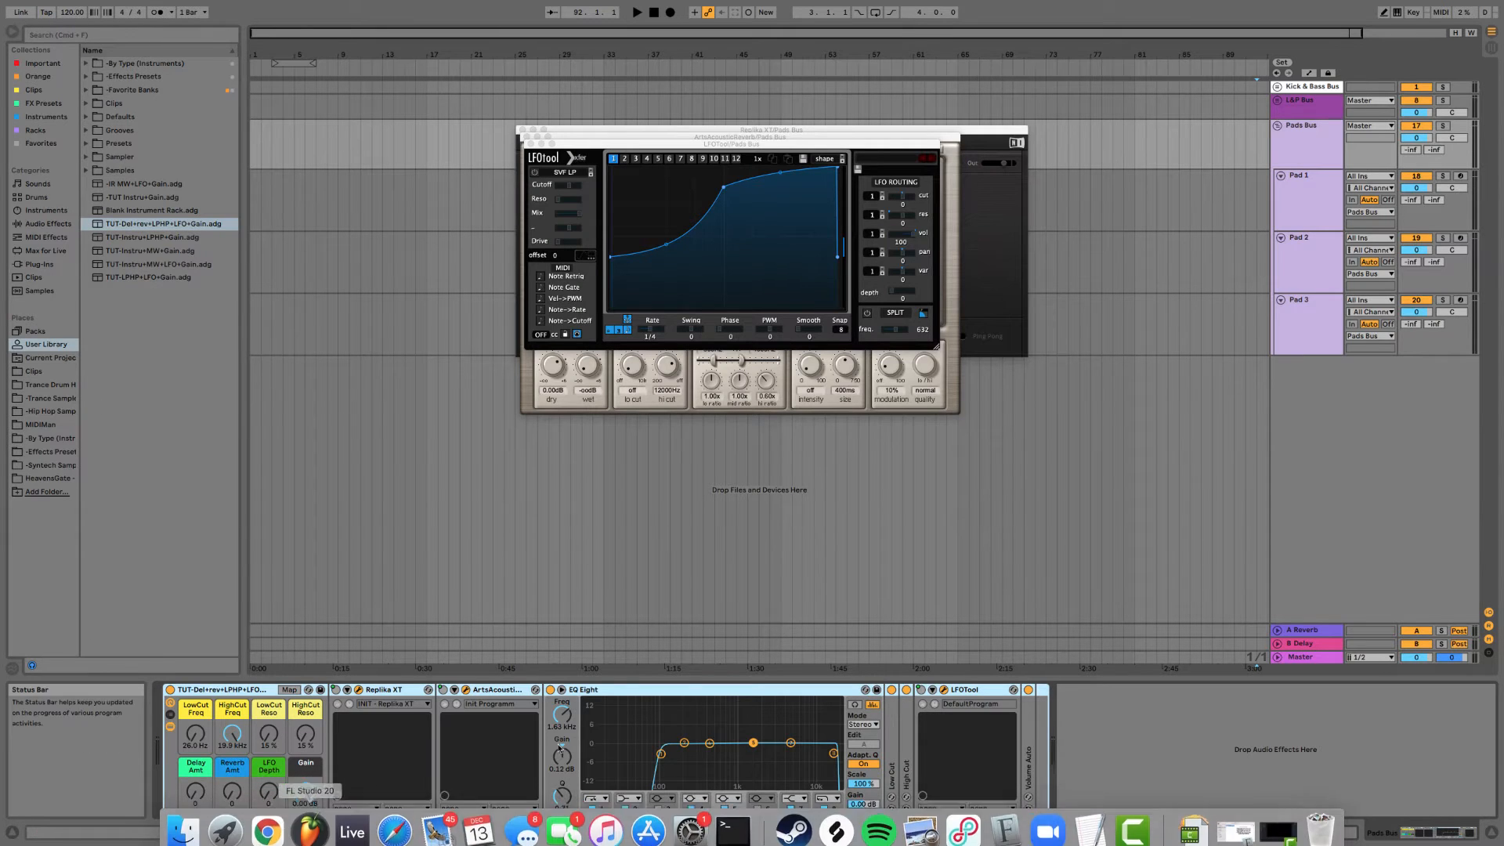
pyautogui.click(531, 144)
pyautogui.click(526, 137)
pyautogui.click(522, 130)
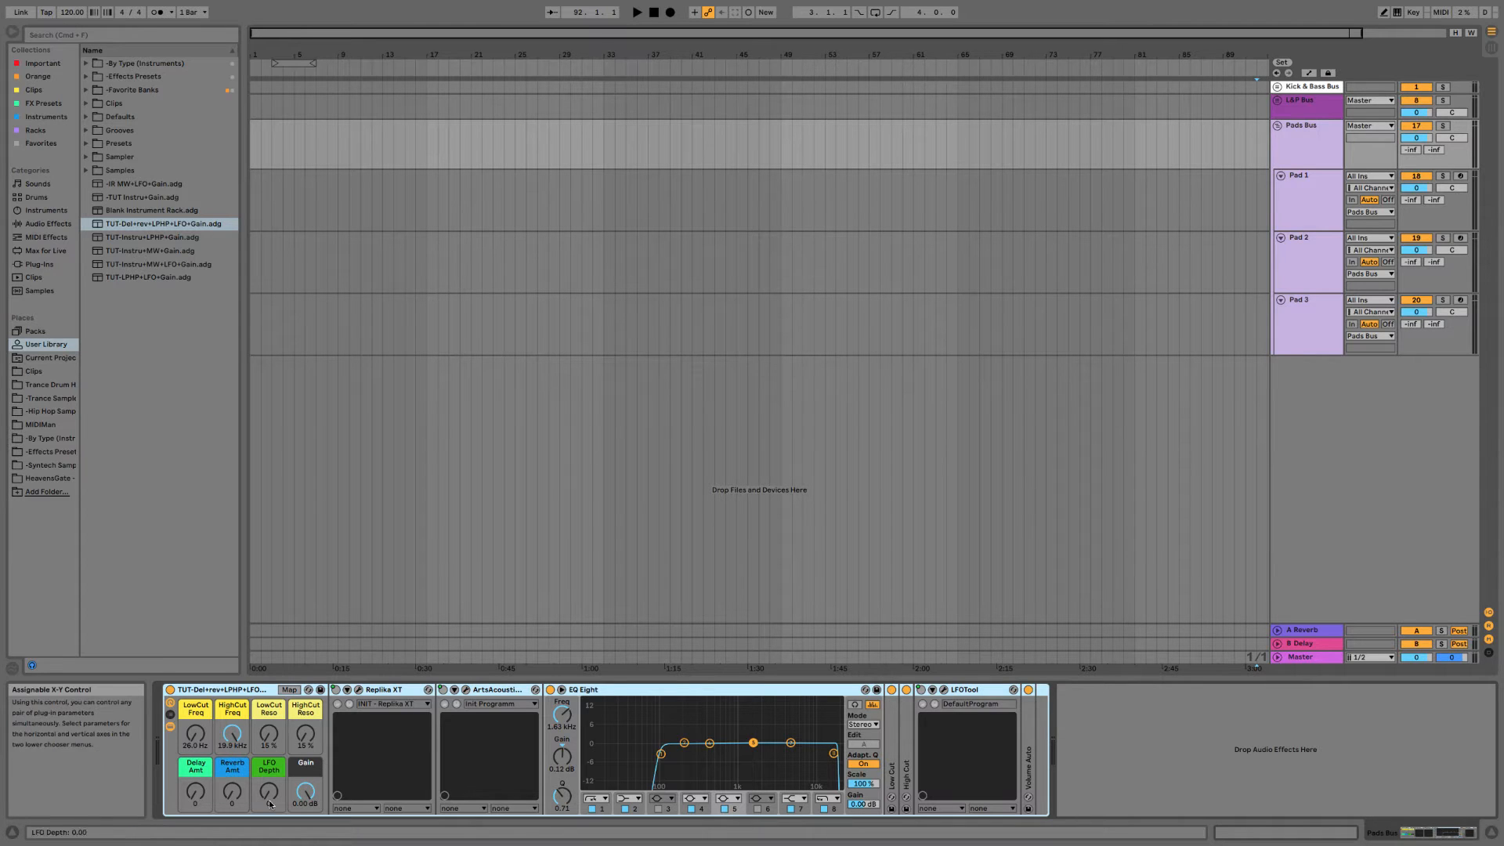
pyautogui.moveTo(269, 792)
pyautogui.mouseDown()
pyautogui.moveTo(269, 763)
pyautogui.moveTo(268, 792)
pyautogui.mouseUp()
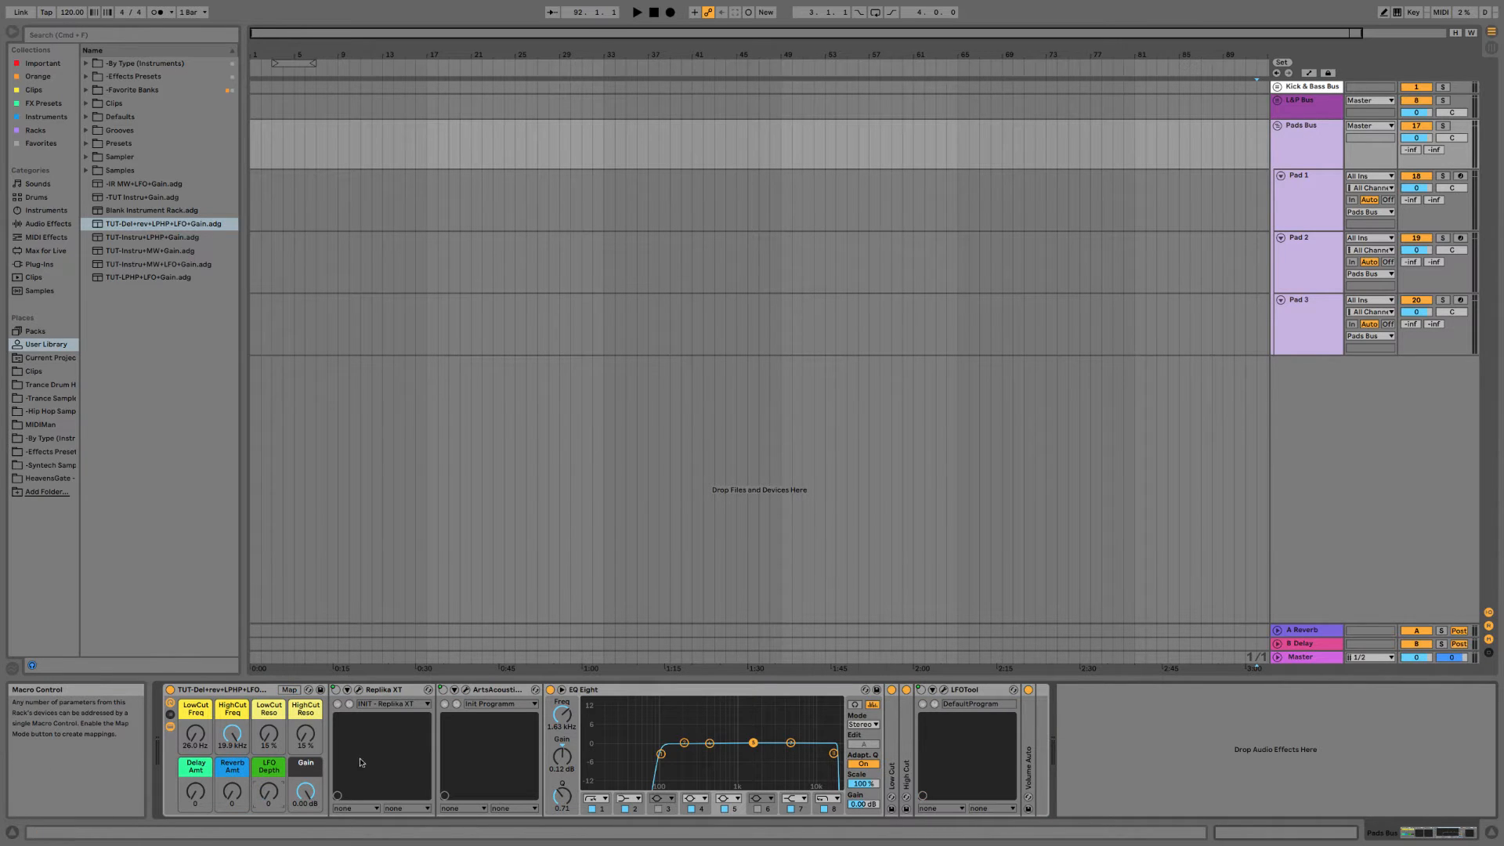
# Change the colour of the Pads Bus group header to a darker purple than its pad tracks.
pyautogui.click(1314, 168)
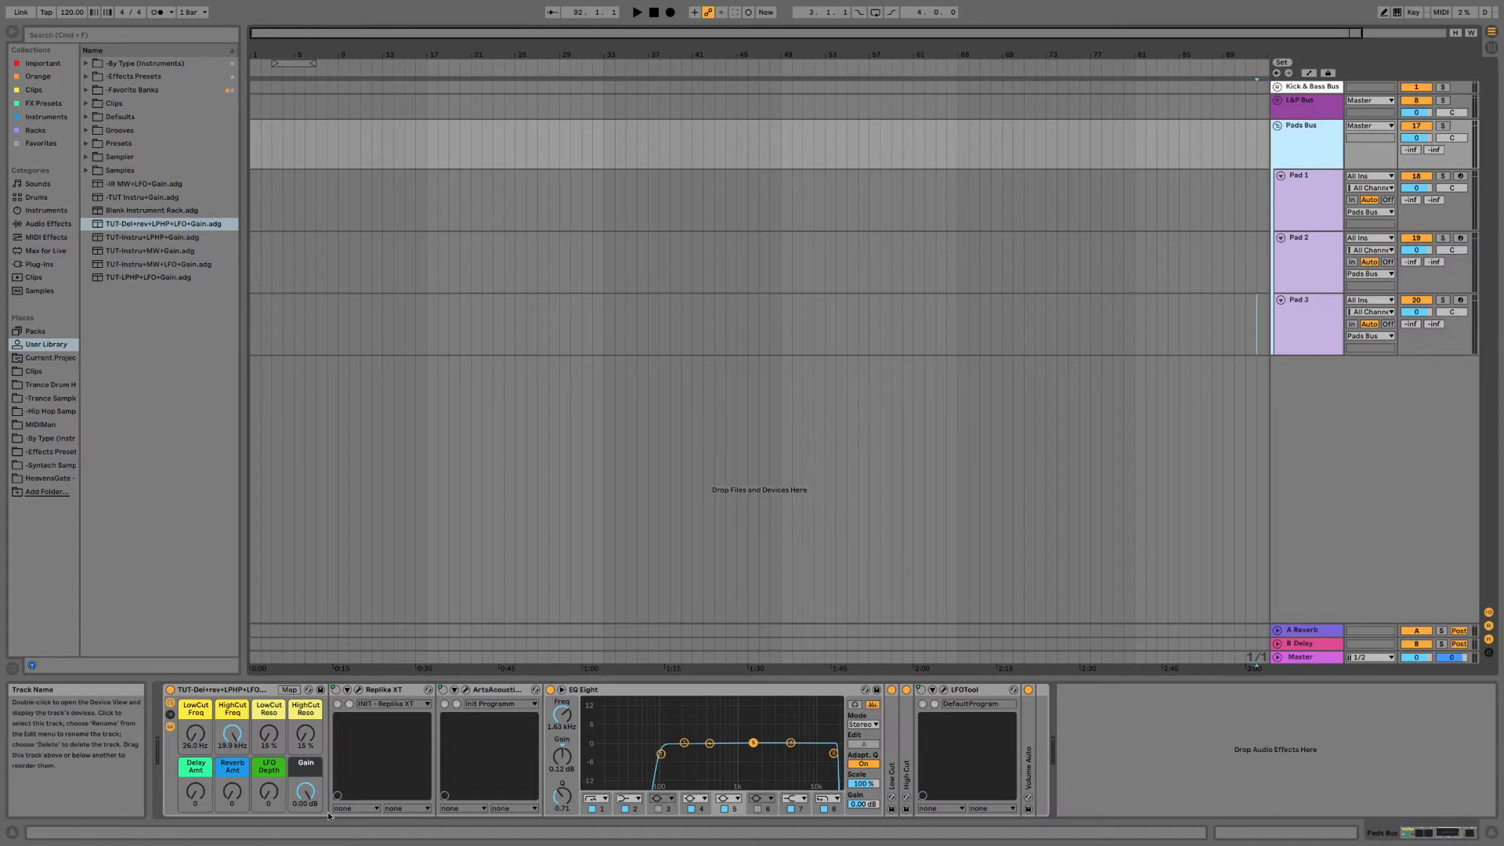
pyautogui.click(1320, 208)
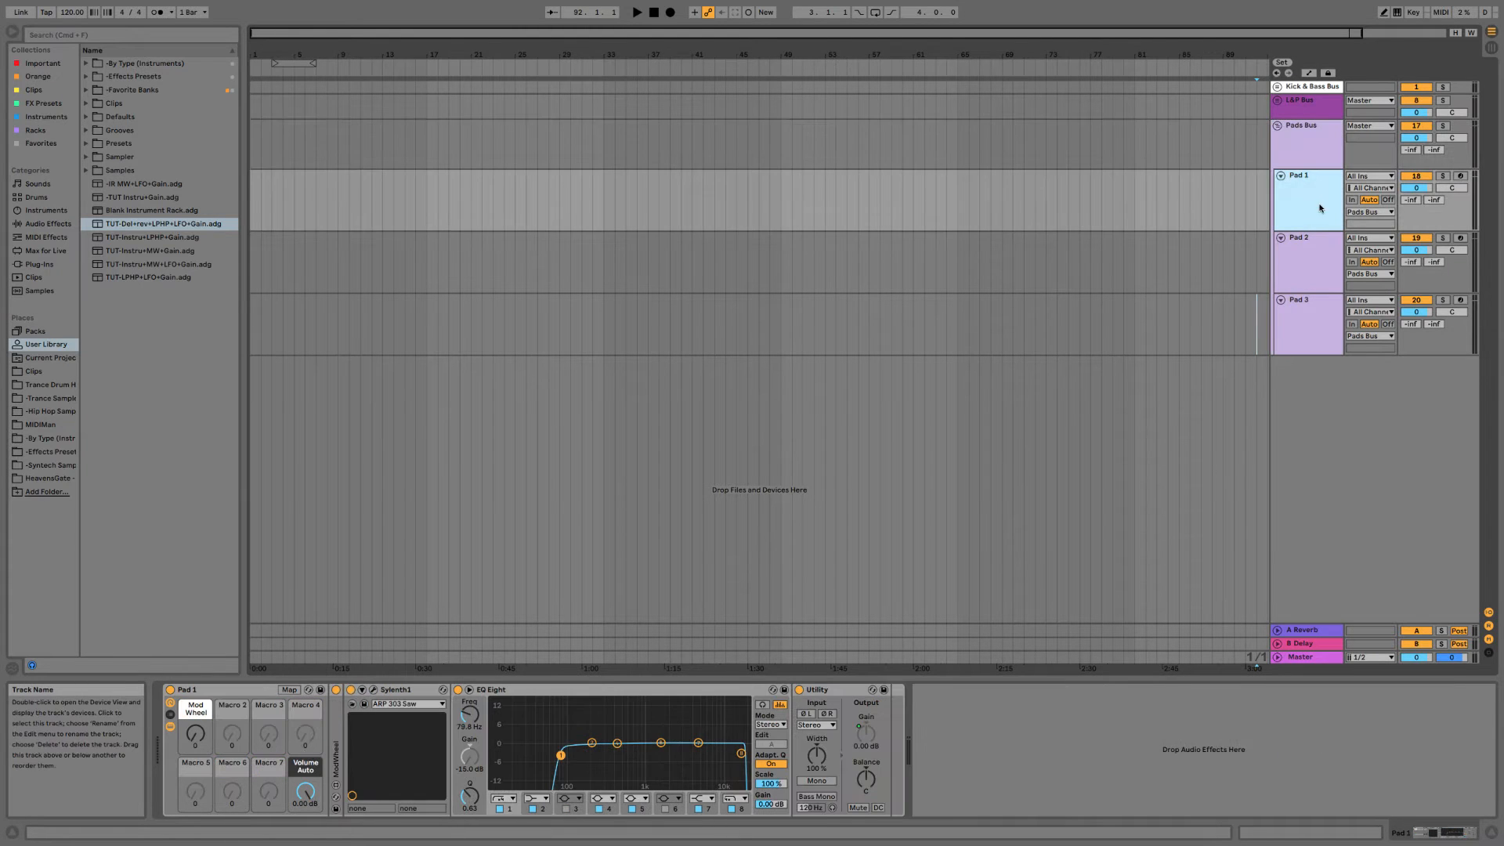
pyautogui.rightClick(1312, 153)
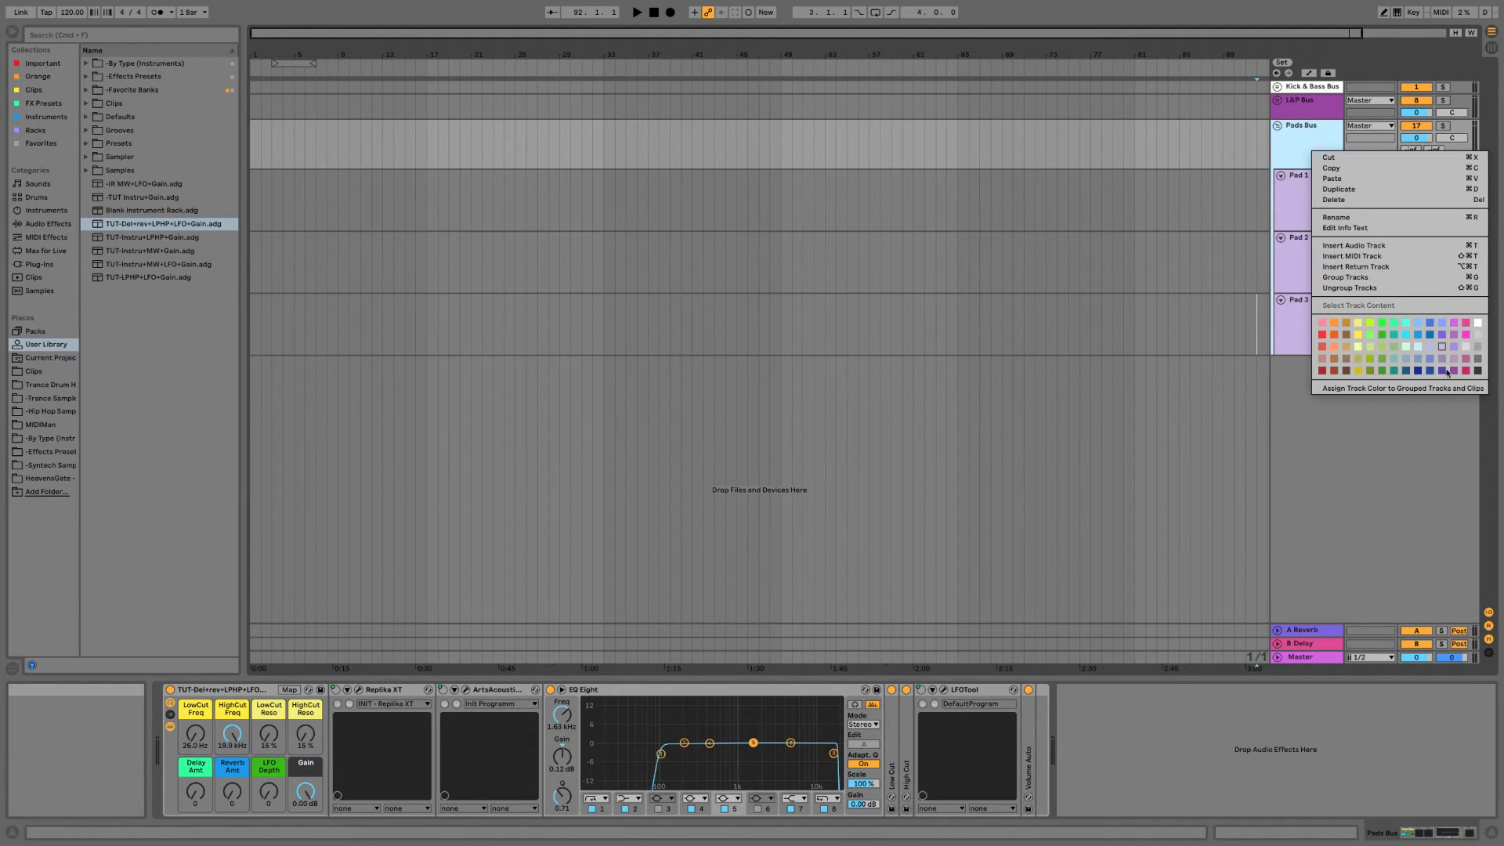
pyautogui.click(1445, 345)
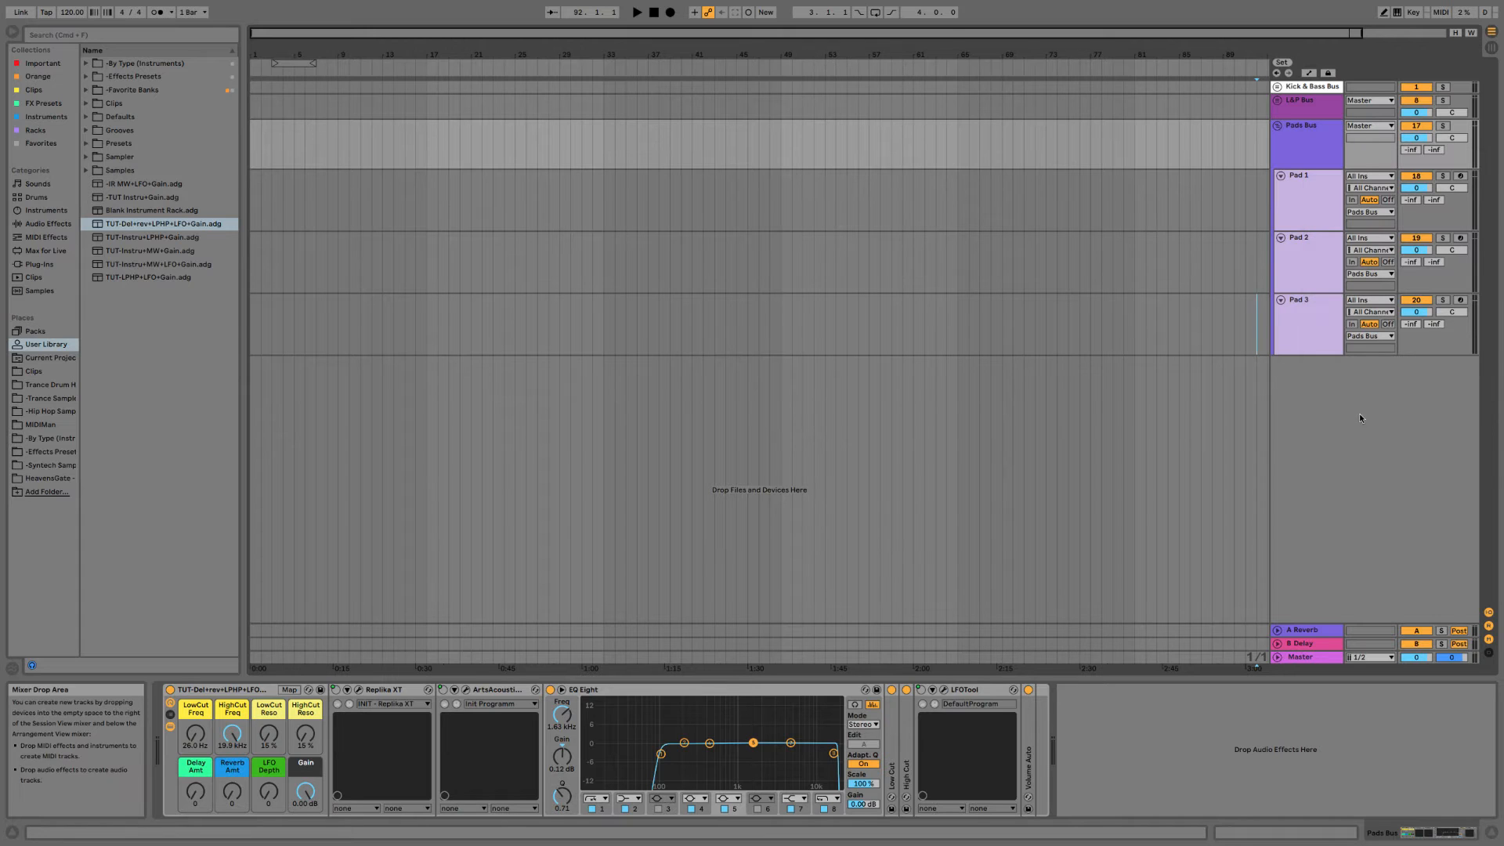
# Collapse the Pads Bus group so that its three pad tracks are folded away.
pyautogui.click(1279, 109)
pyautogui.click(1276, 101)
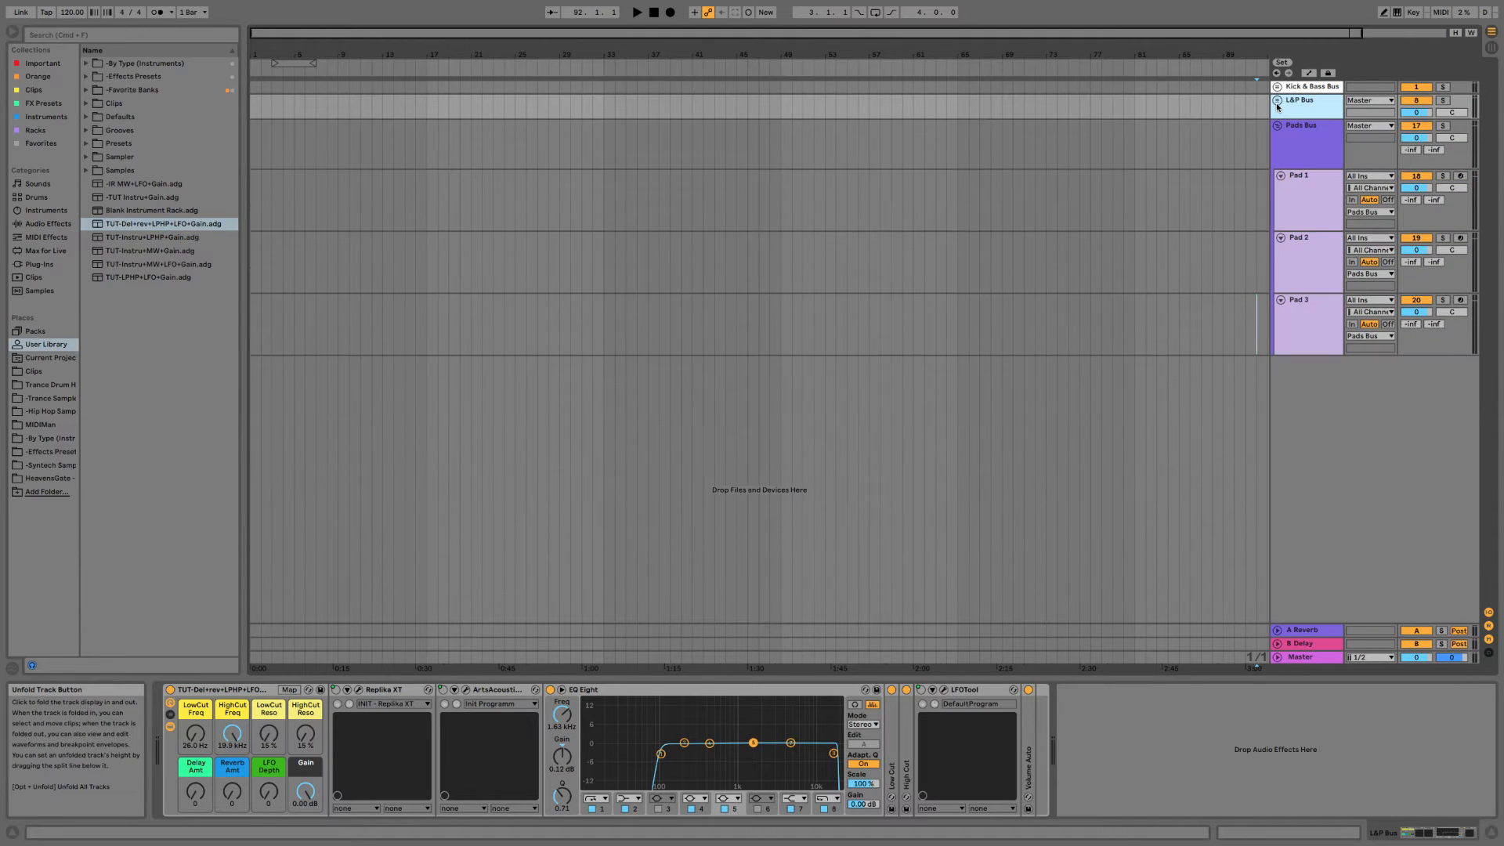
pyautogui.click(1277, 100)
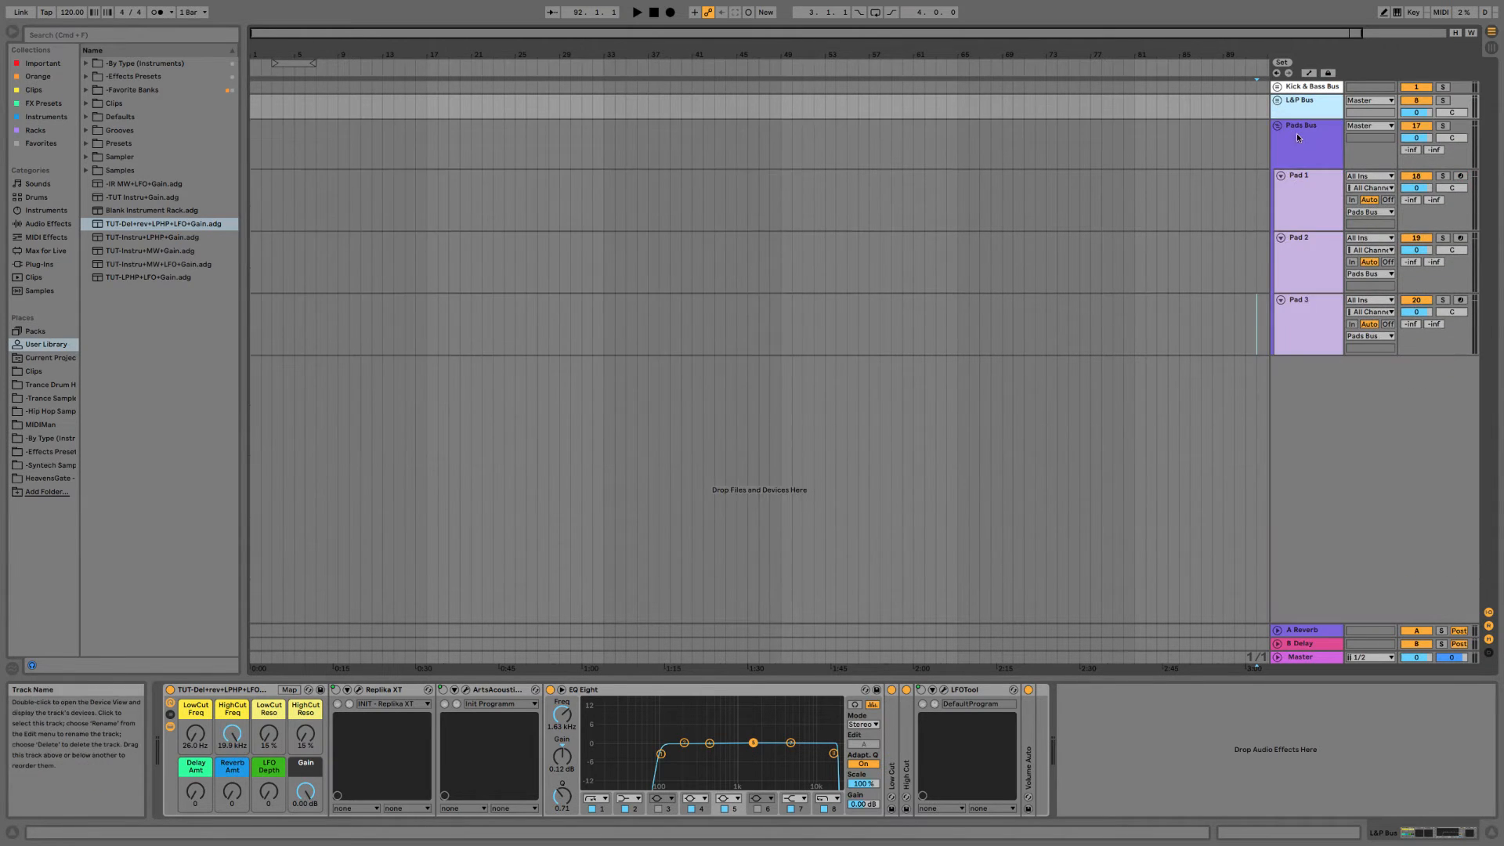
pyautogui.click(1300, 127)
pyautogui.click(1277, 126)
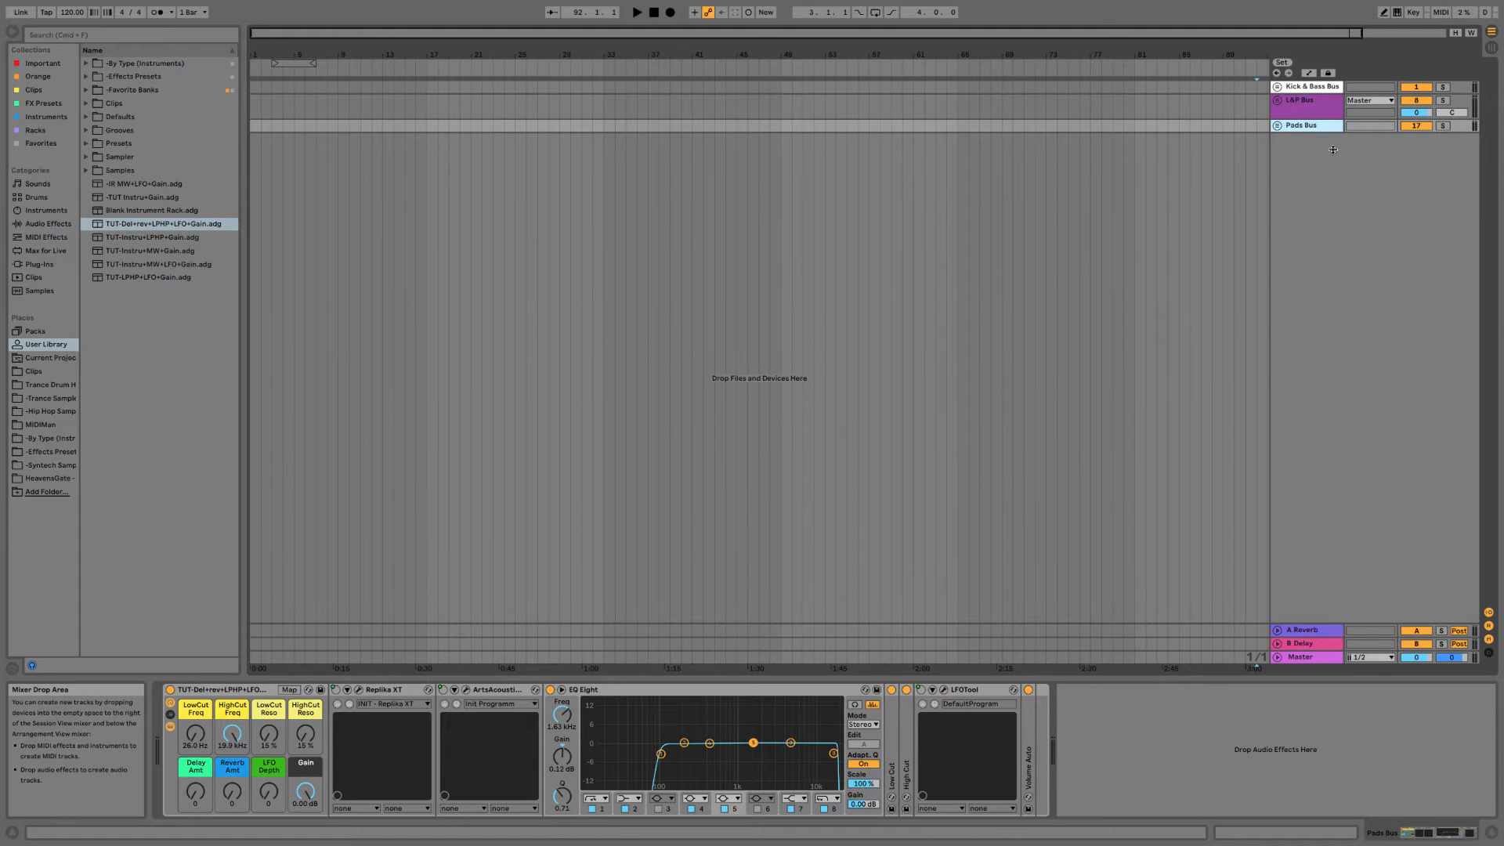
# Insert a new MIDI track below the Pads Bus group.
pyautogui.click(1320, 113)
pyautogui.rightClick(1315, 176)
pyautogui.click(1312, 172)
pyautogui.rightClick(1311, 176)
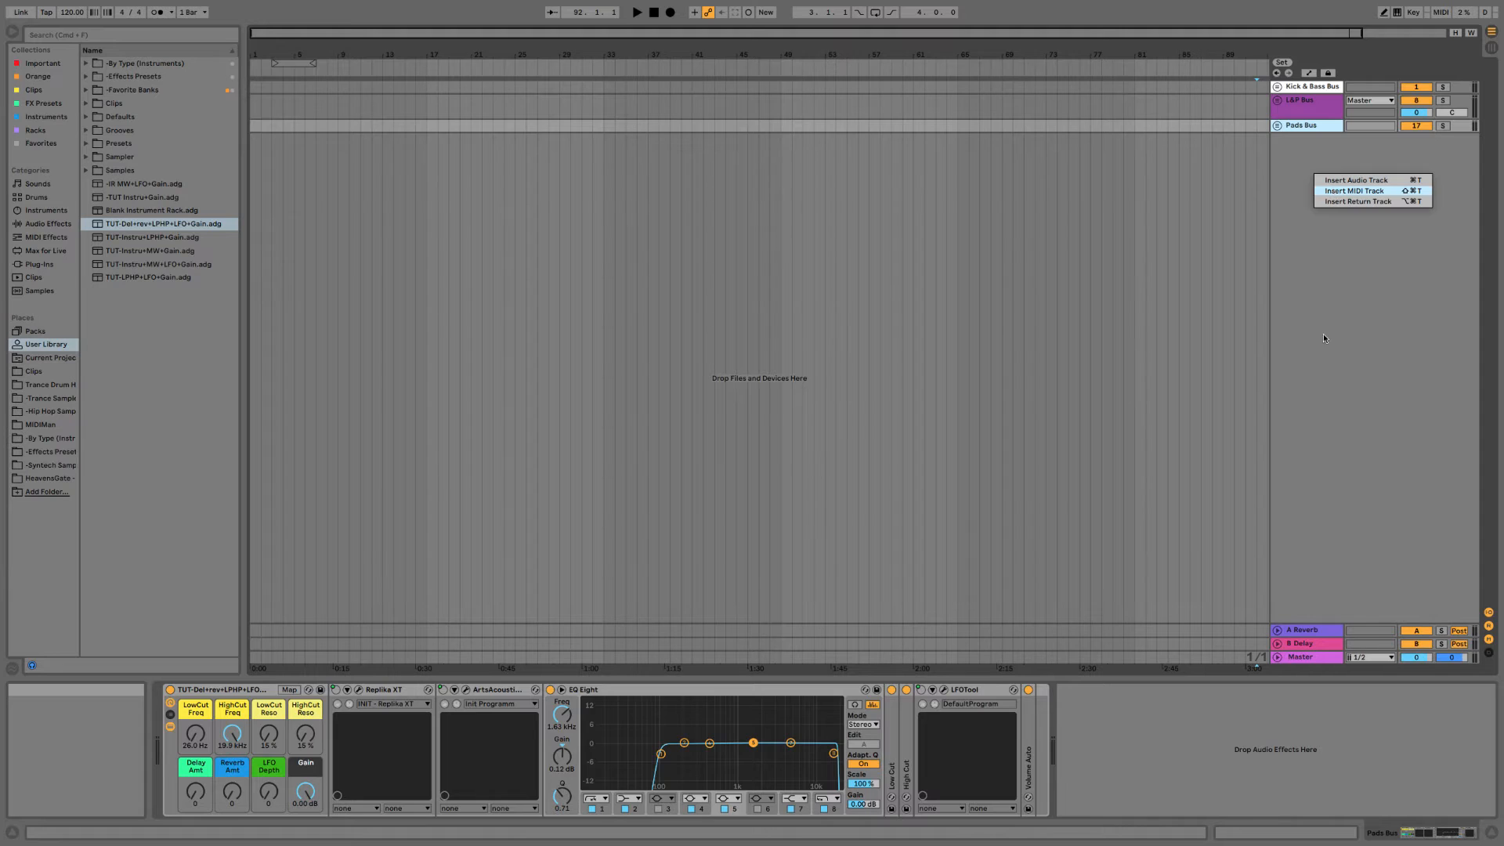
pyautogui.press('Return')
pyautogui.rightClick(551, 731)
pyautogui.moveTo(581, 752)
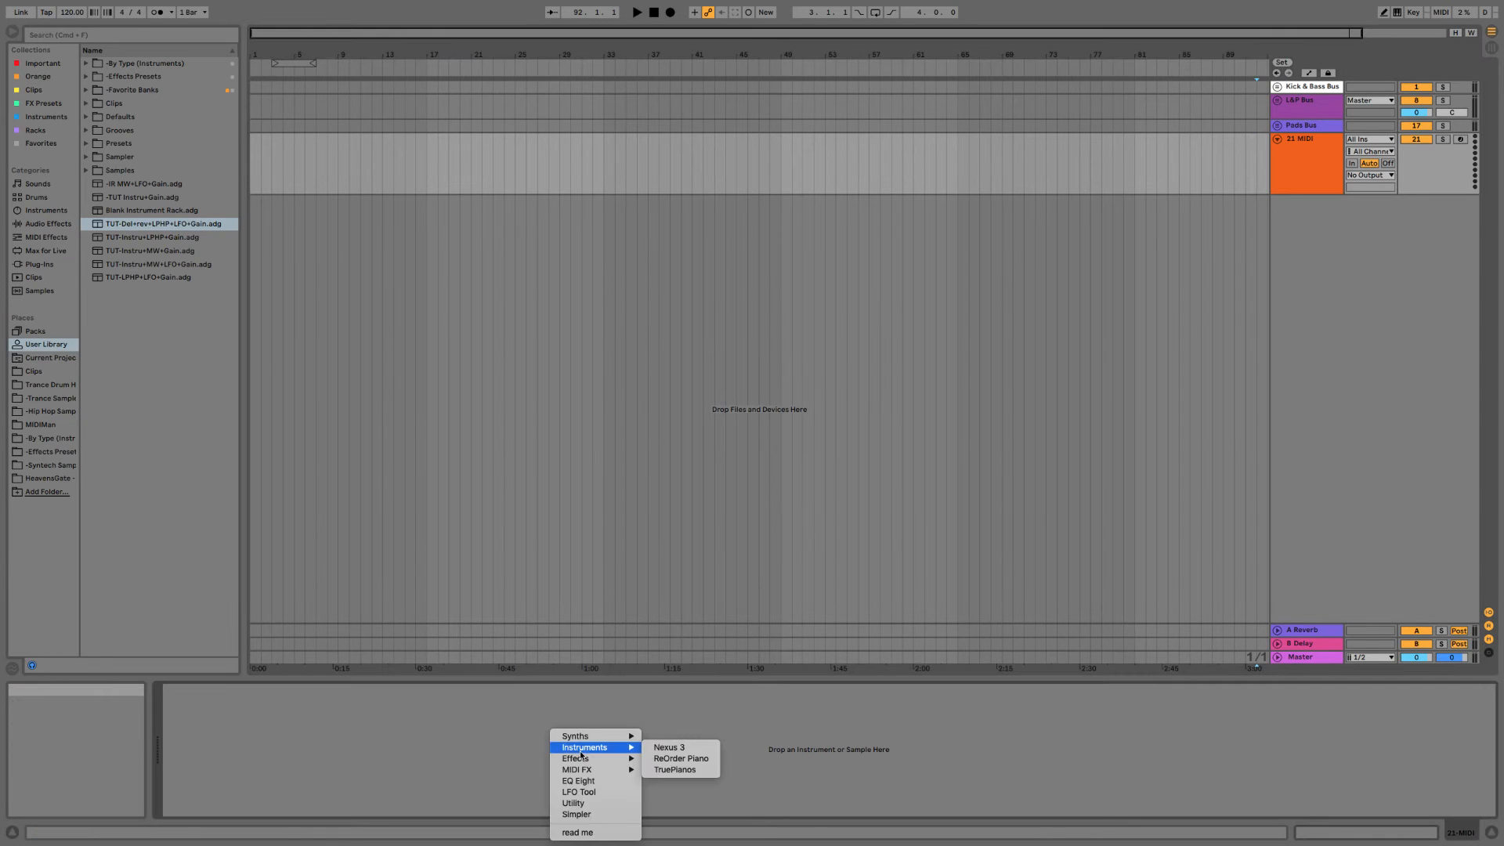
pyautogui.click(662, 770)
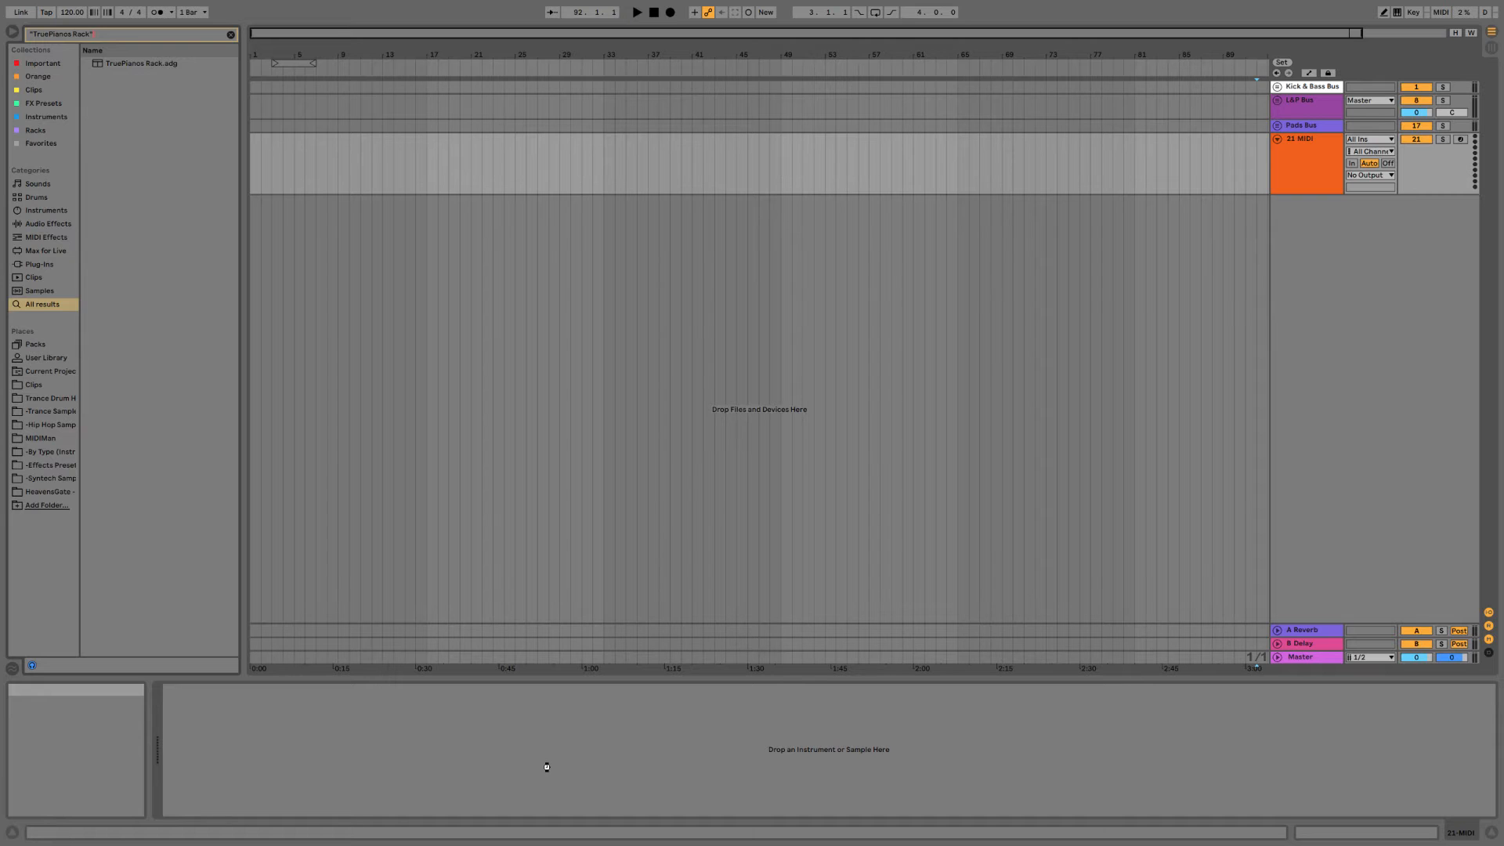
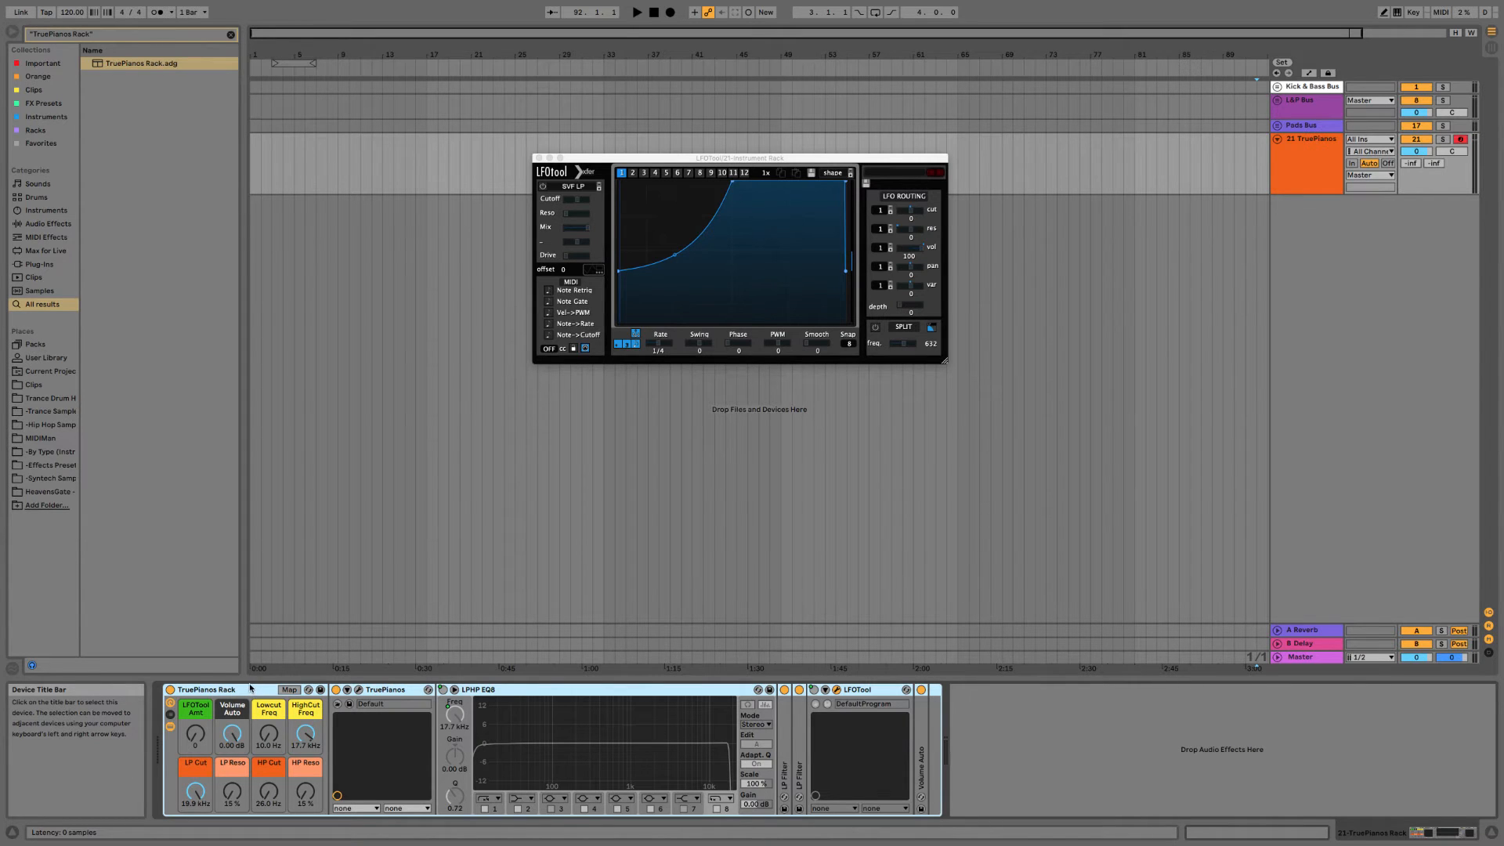
pyautogui.click(249, 692)
pyautogui.press('Delete')
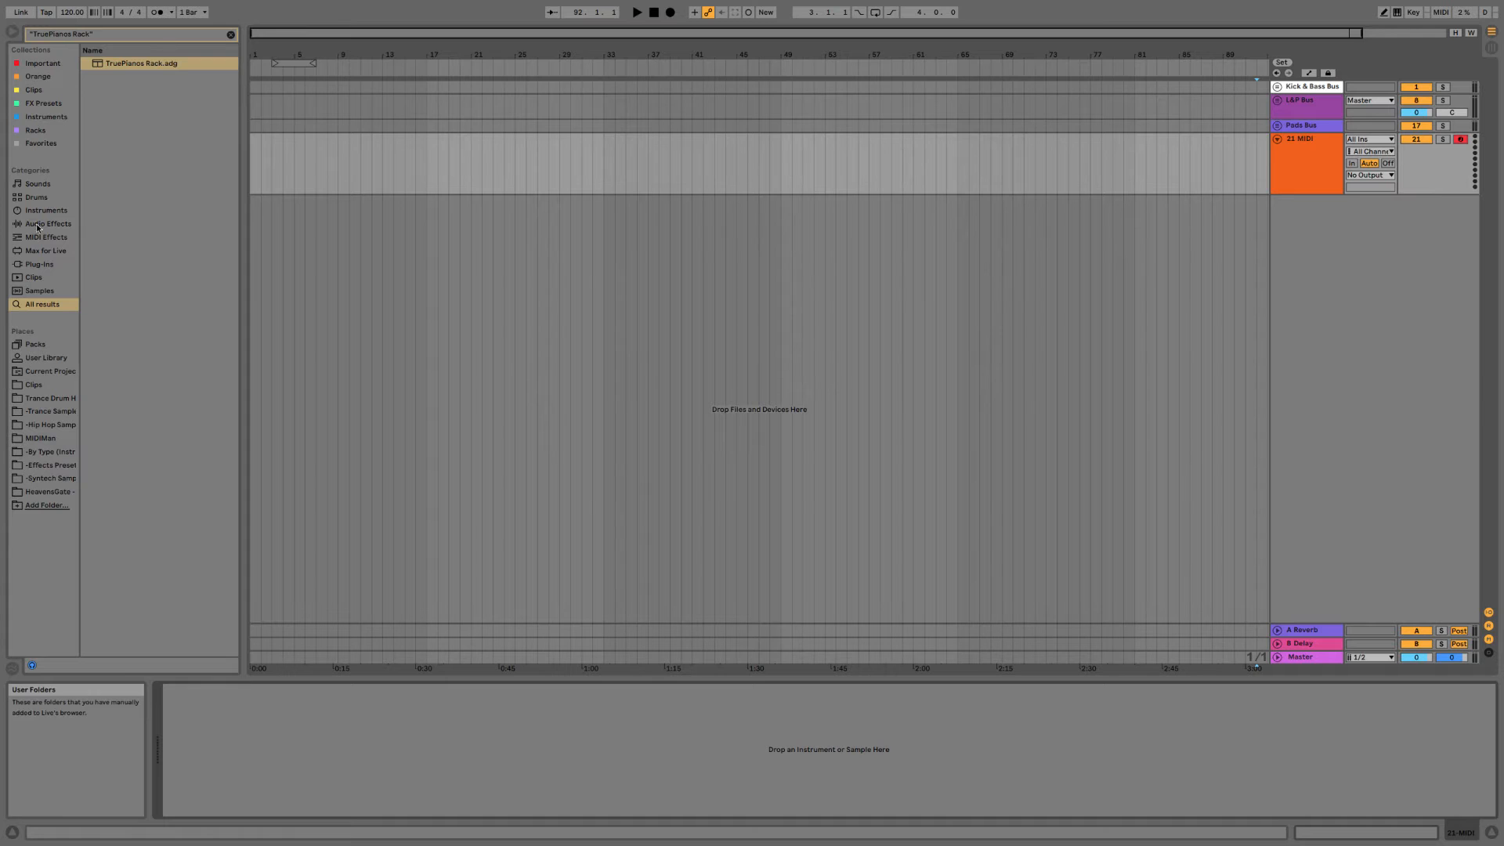
# Load the TUT-Instru+LPHP+Gain.adg rack from the User Library onto the new MIDI track and collapse both Auto Filter devices.
pyautogui.click(44, 360)
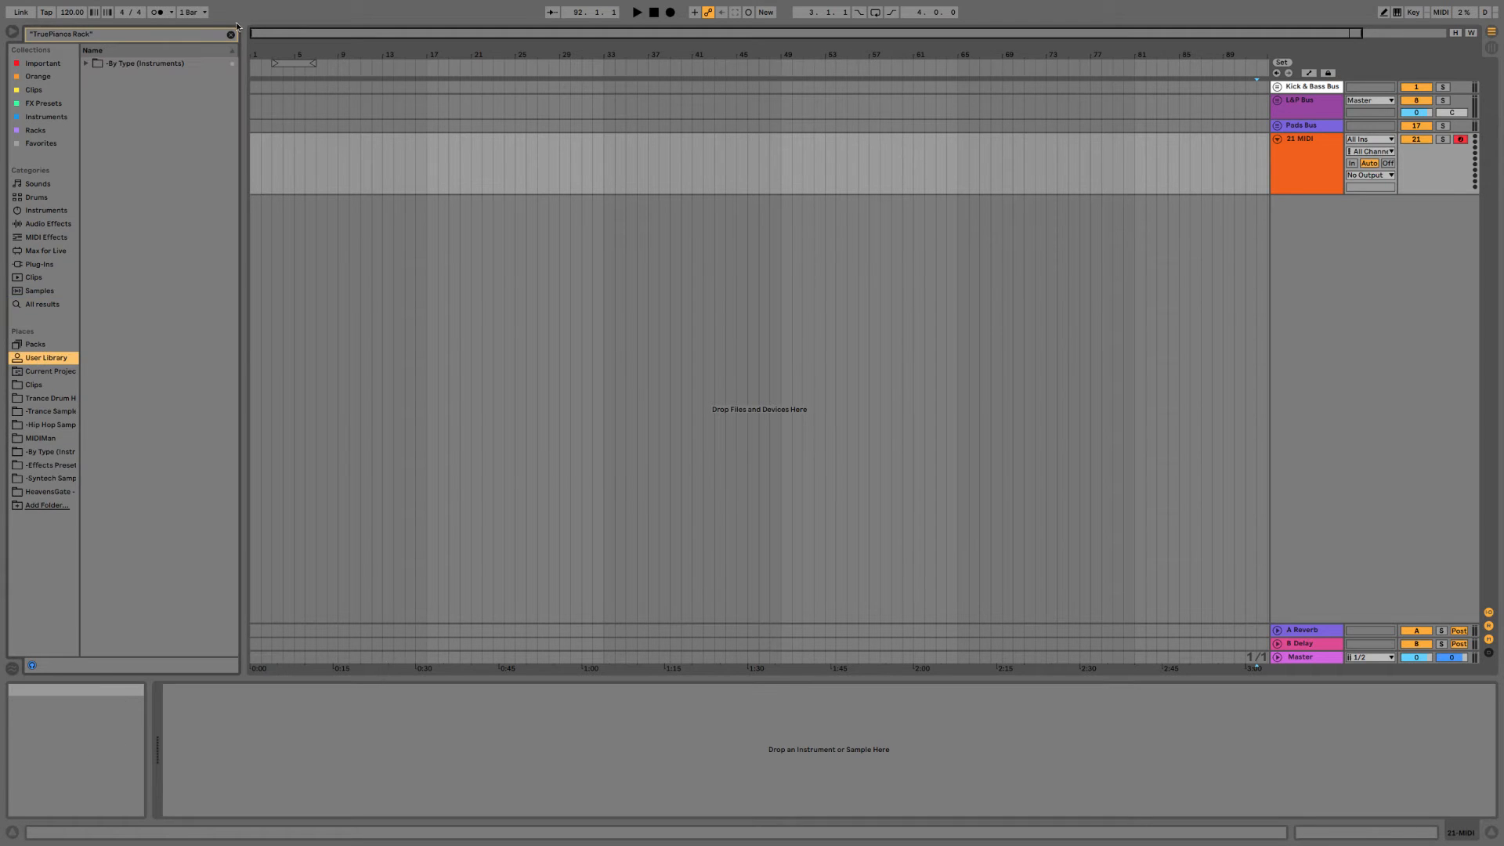
pyautogui.click(230, 34)
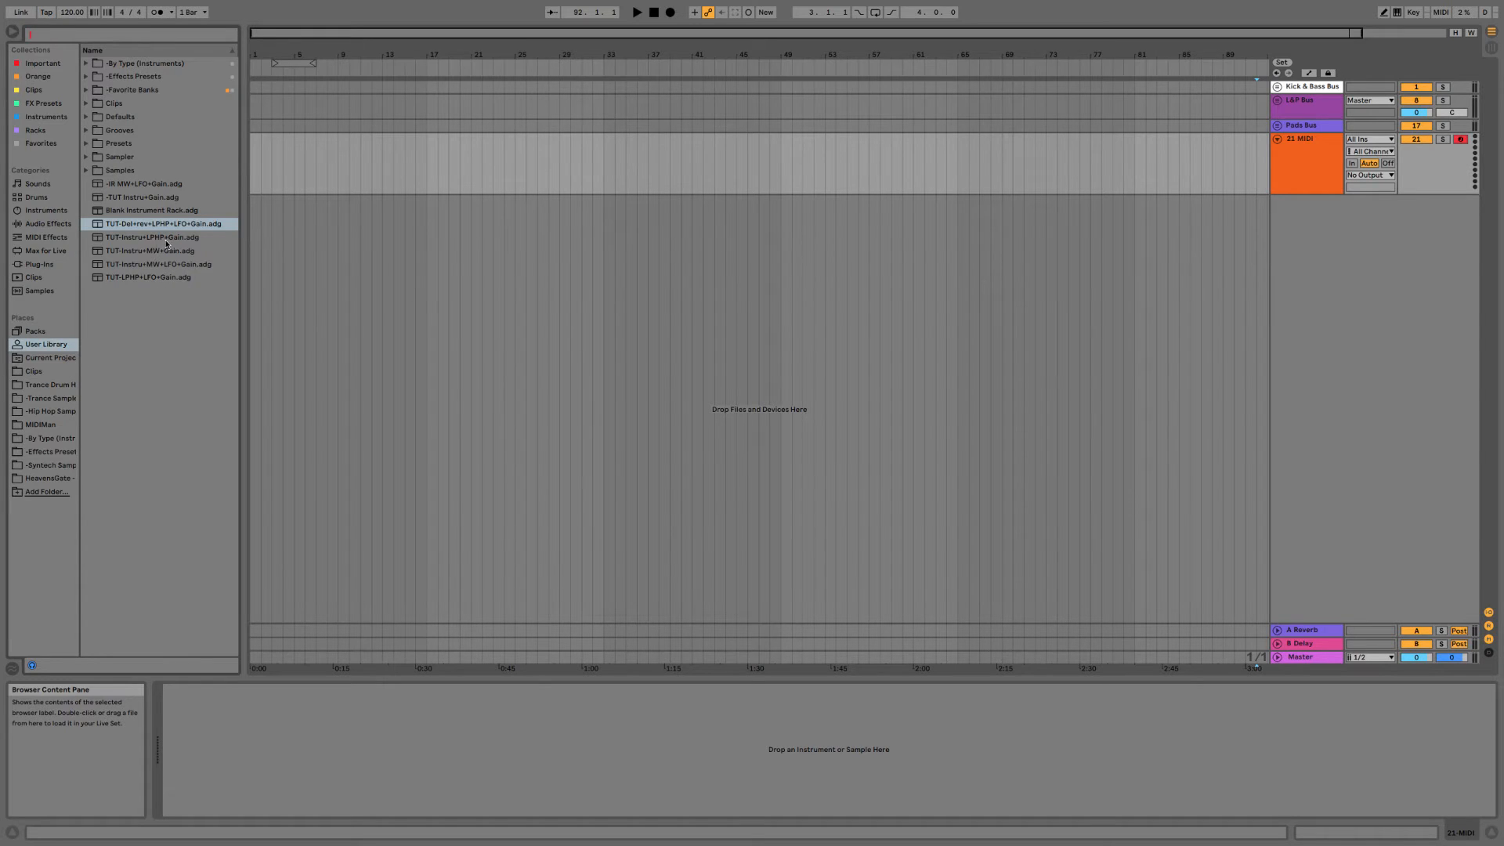
pyautogui.moveTo(166, 242); pyautogui.dragTo(261, 728)
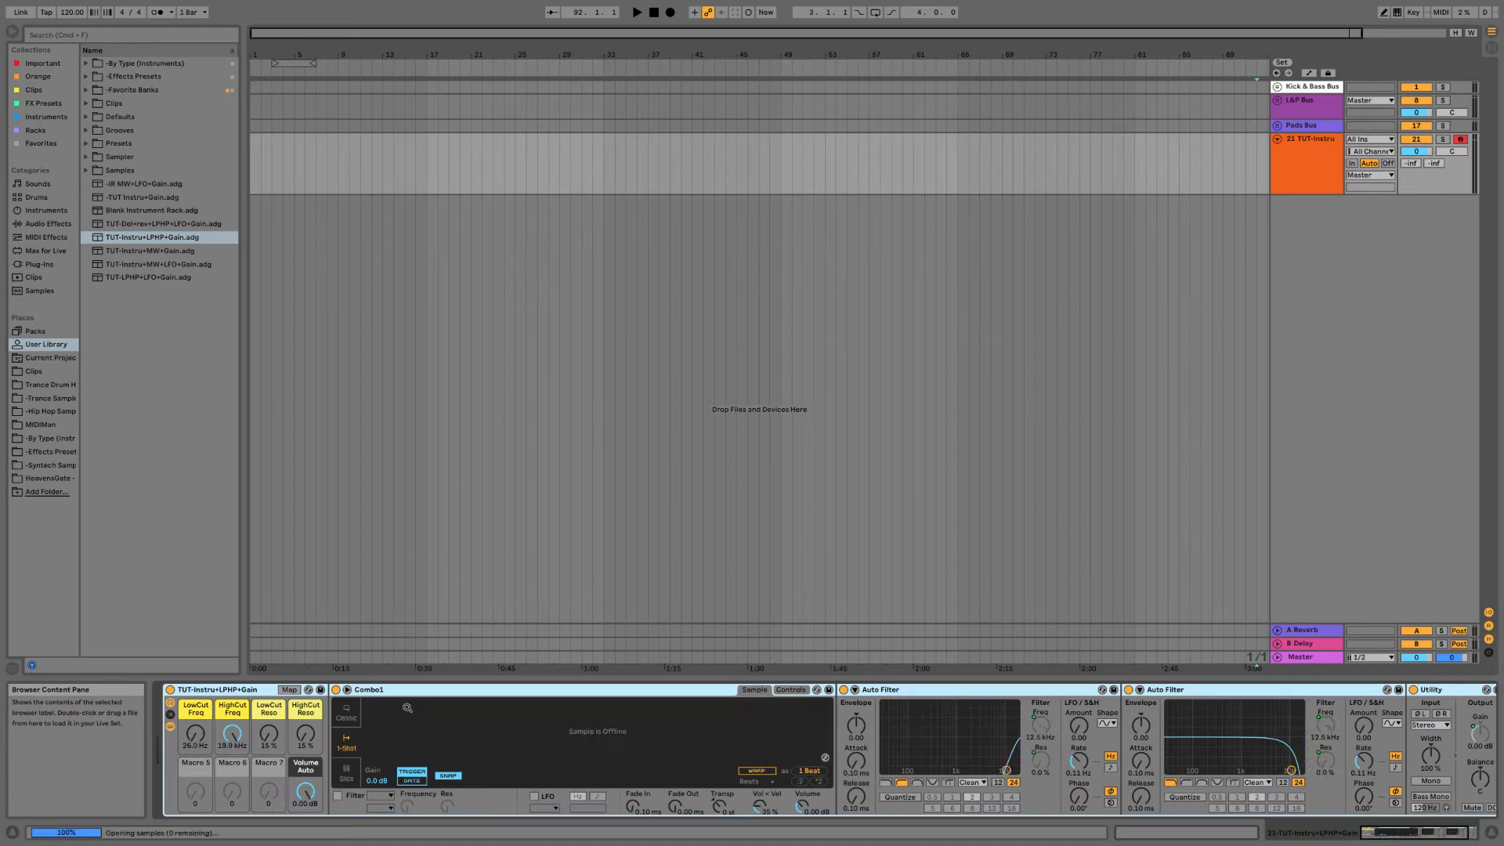
pyautogui.doubleClick(926, 690)
pyautogui.doubleClick(925, 690)
# Add LFO Tool to the new track's rack between the second Auto Filter and the Utility, and collapse the Utility.
pyautogui.rightClick(1003, 746)
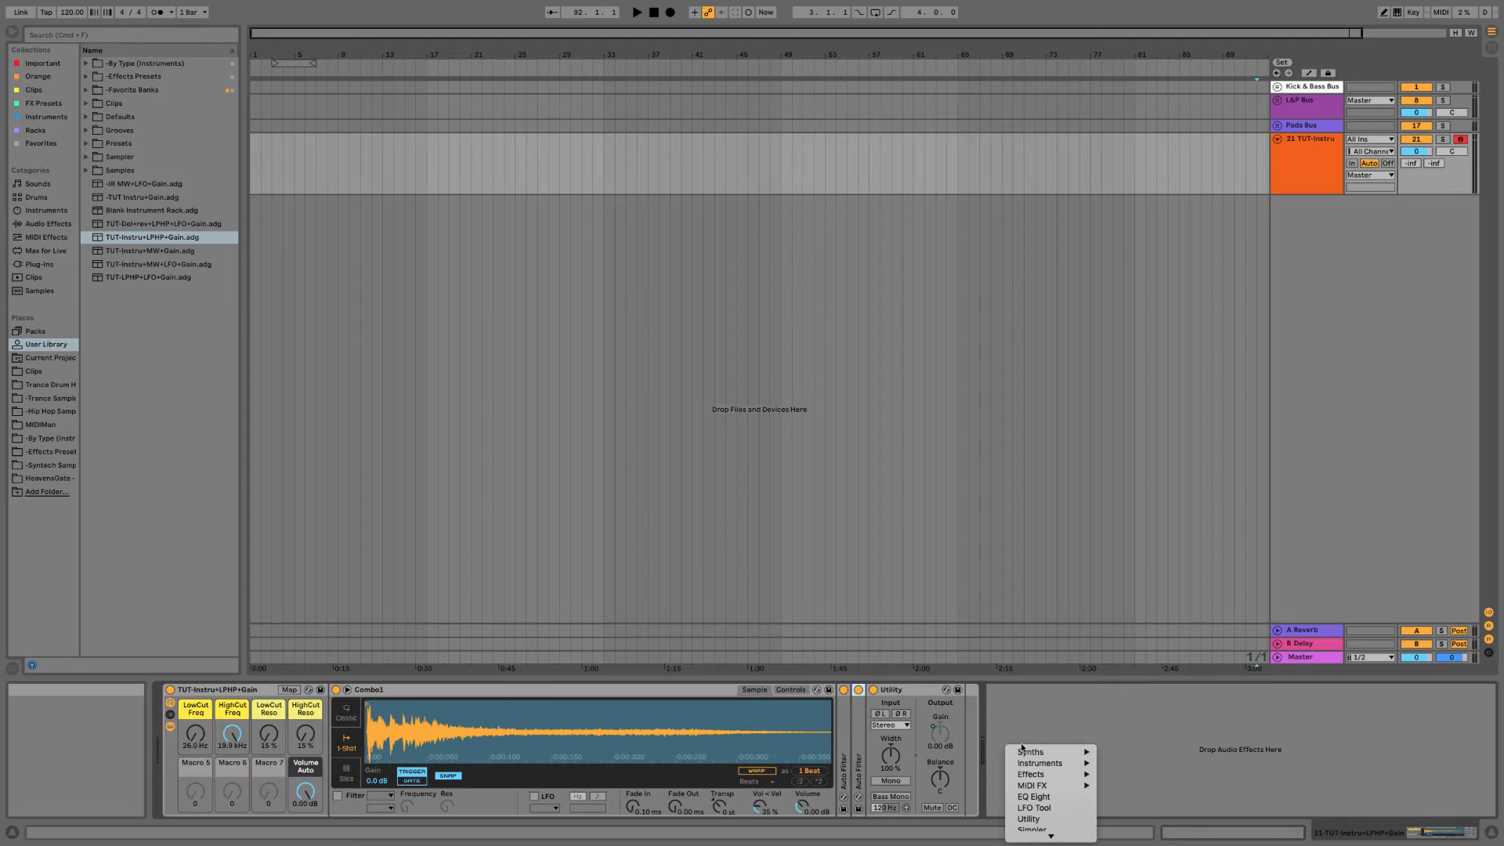
pyautogui.click(1053, 809)
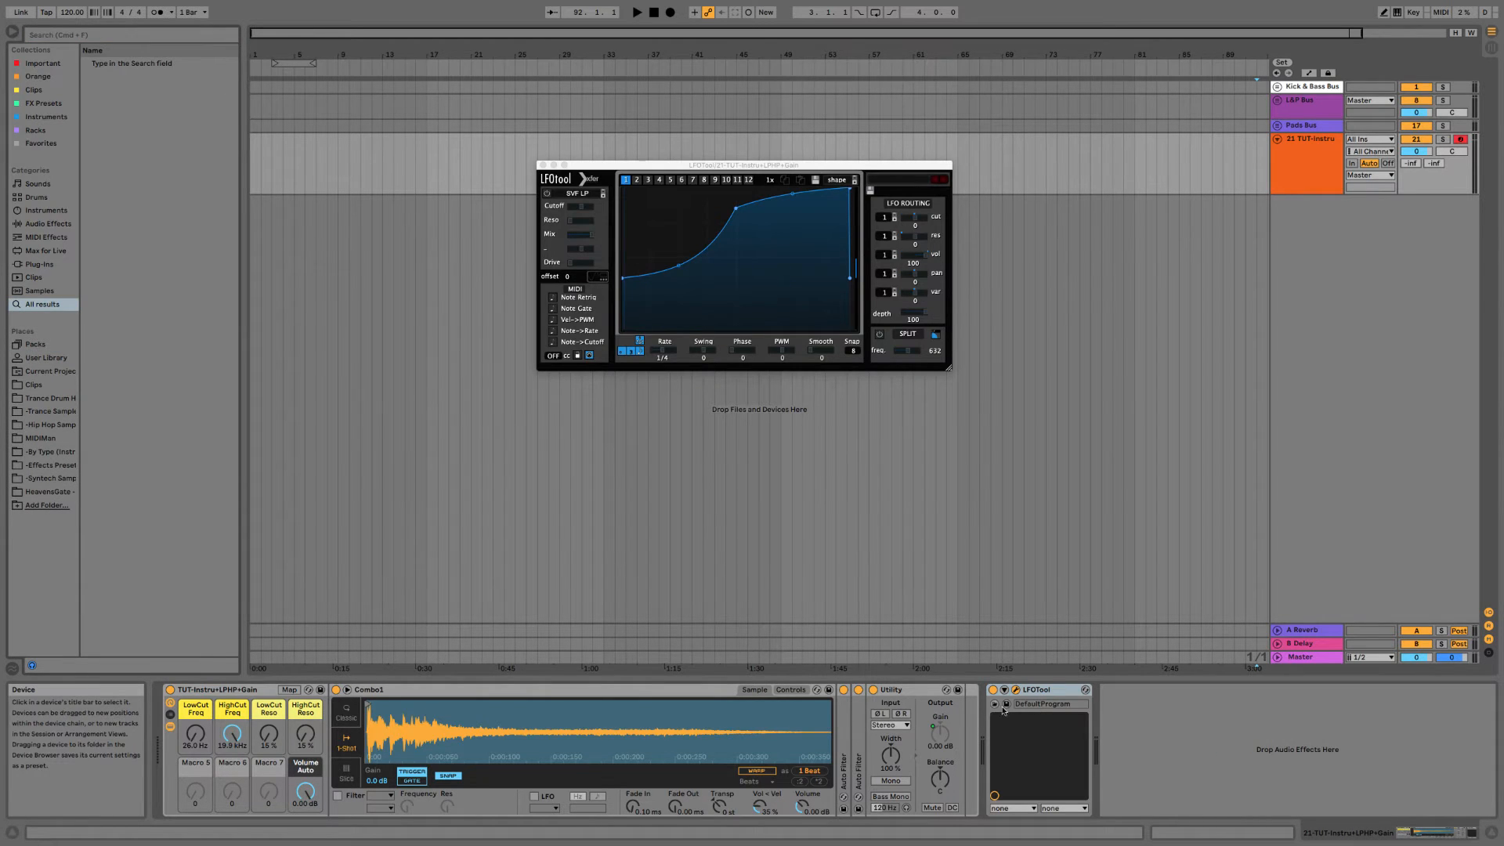
pyautogui.moveTo(1026, 689); pyautogui.dragTo(909, 691)
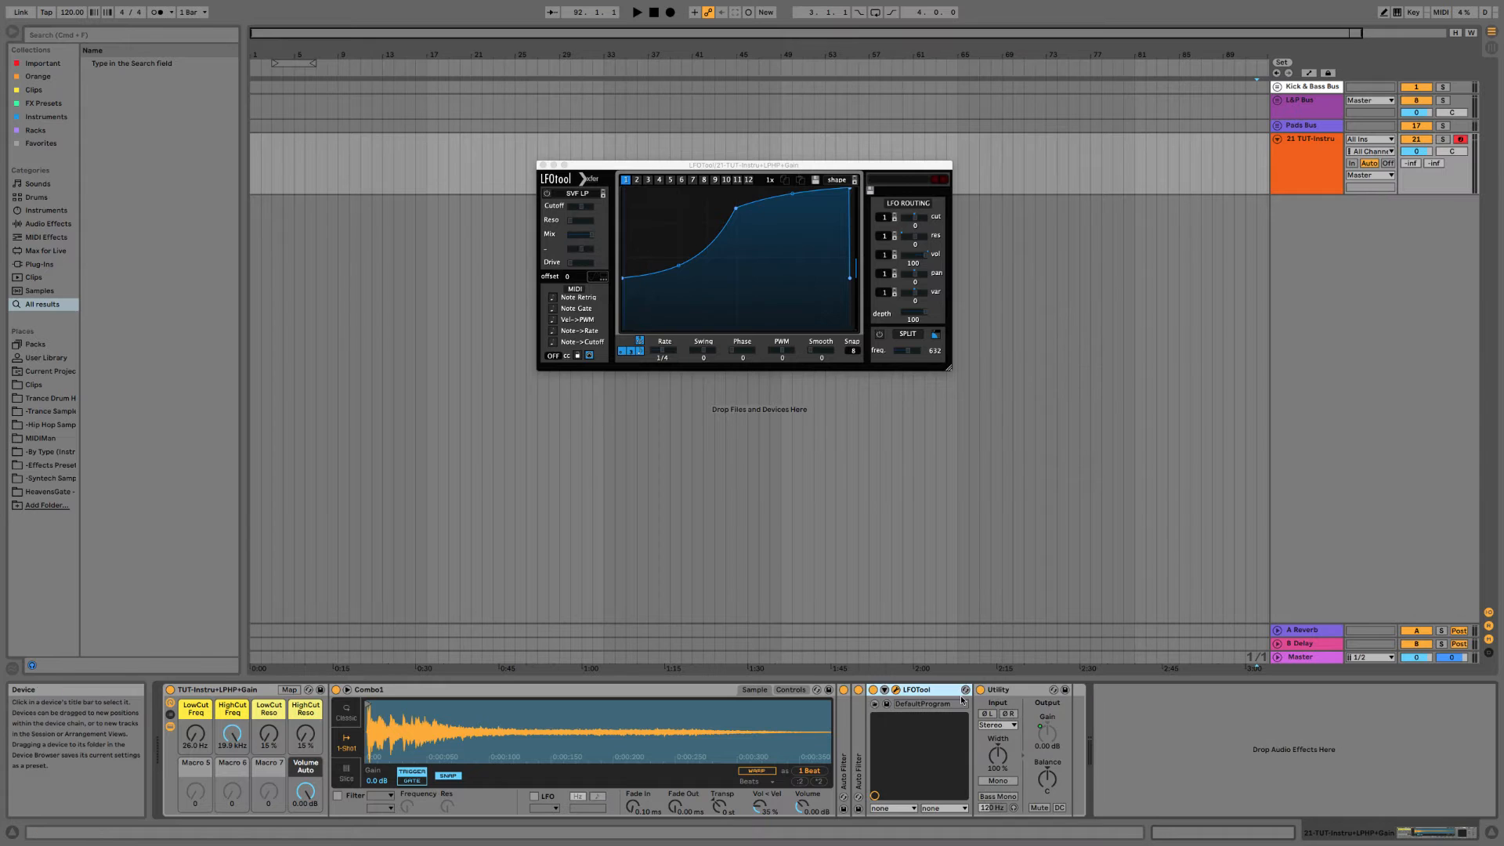
pyautogui.doubleClick(1013, 694)
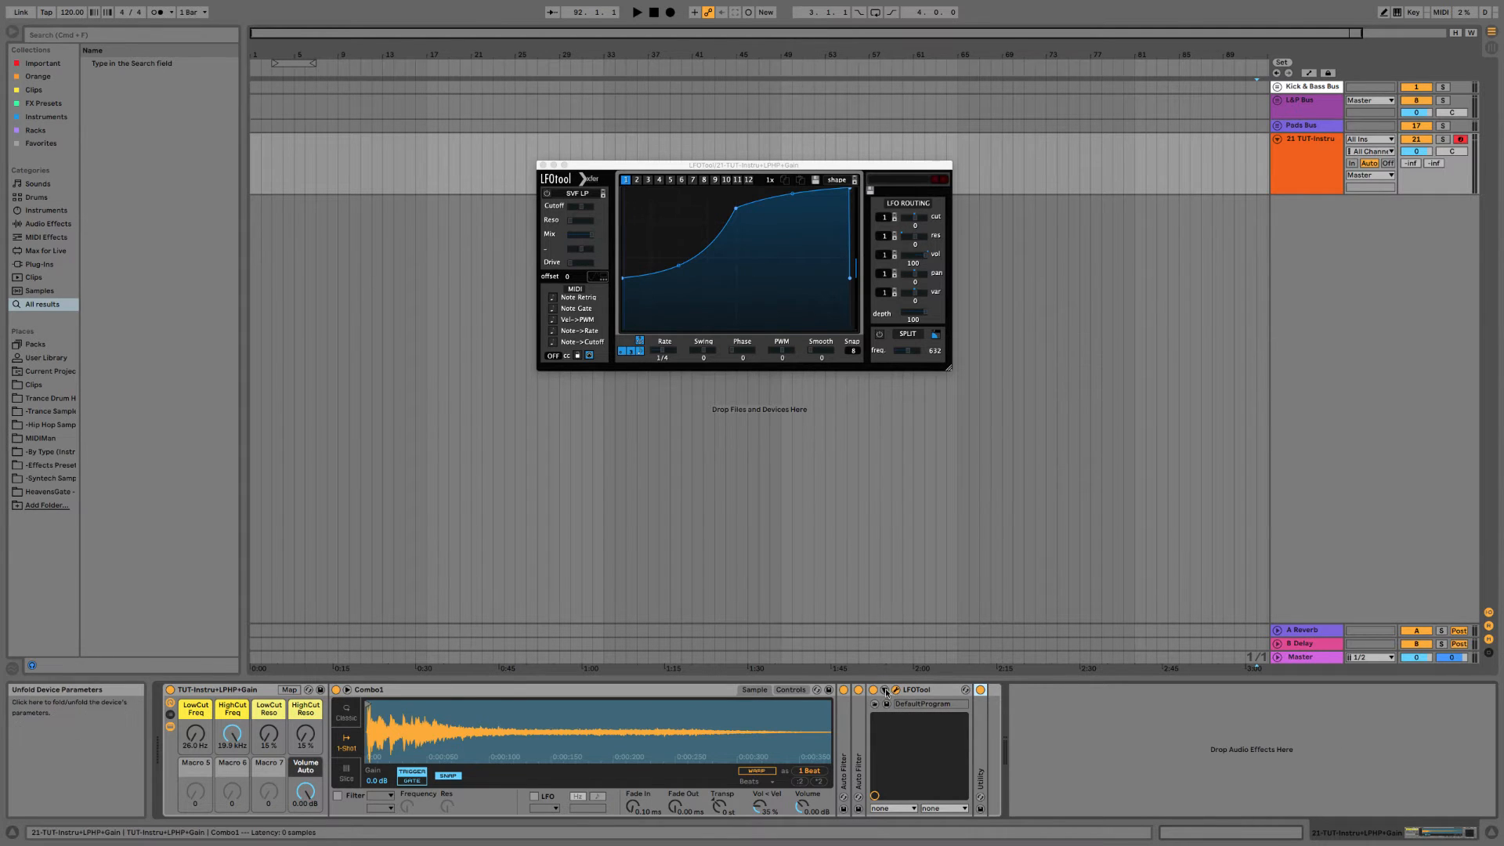
# Map LFOTool's LFO Depth parameter and its device on/off switch to Macro 7, and fold the device's parameters.
pyautogui.click(886, 692)
pyautogui.rightClick(1028, 717)
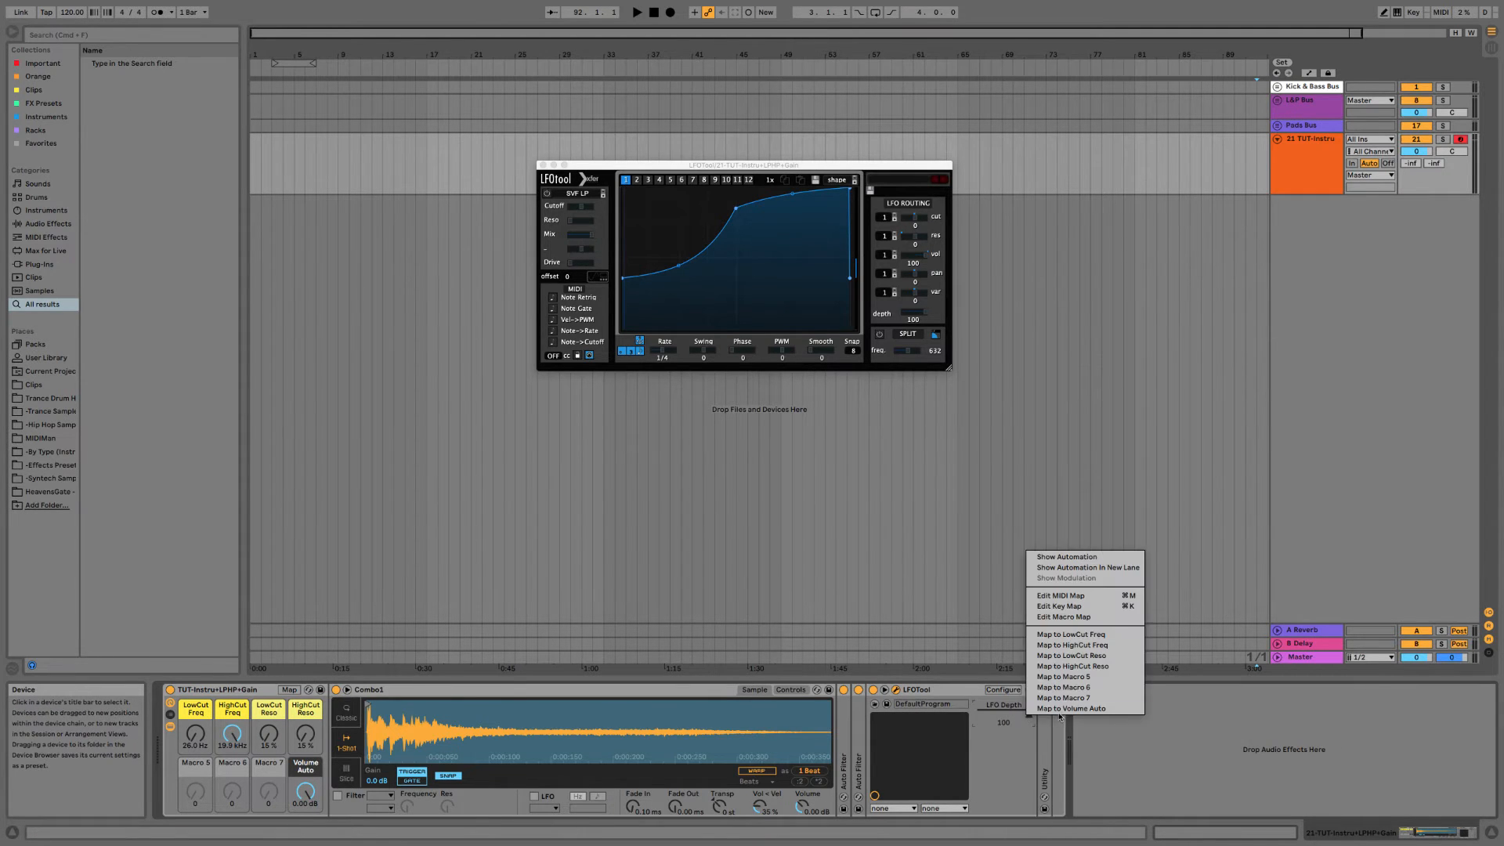
pyautogui.click(1062, 697)
pyautogui.rightClick(883, 692)
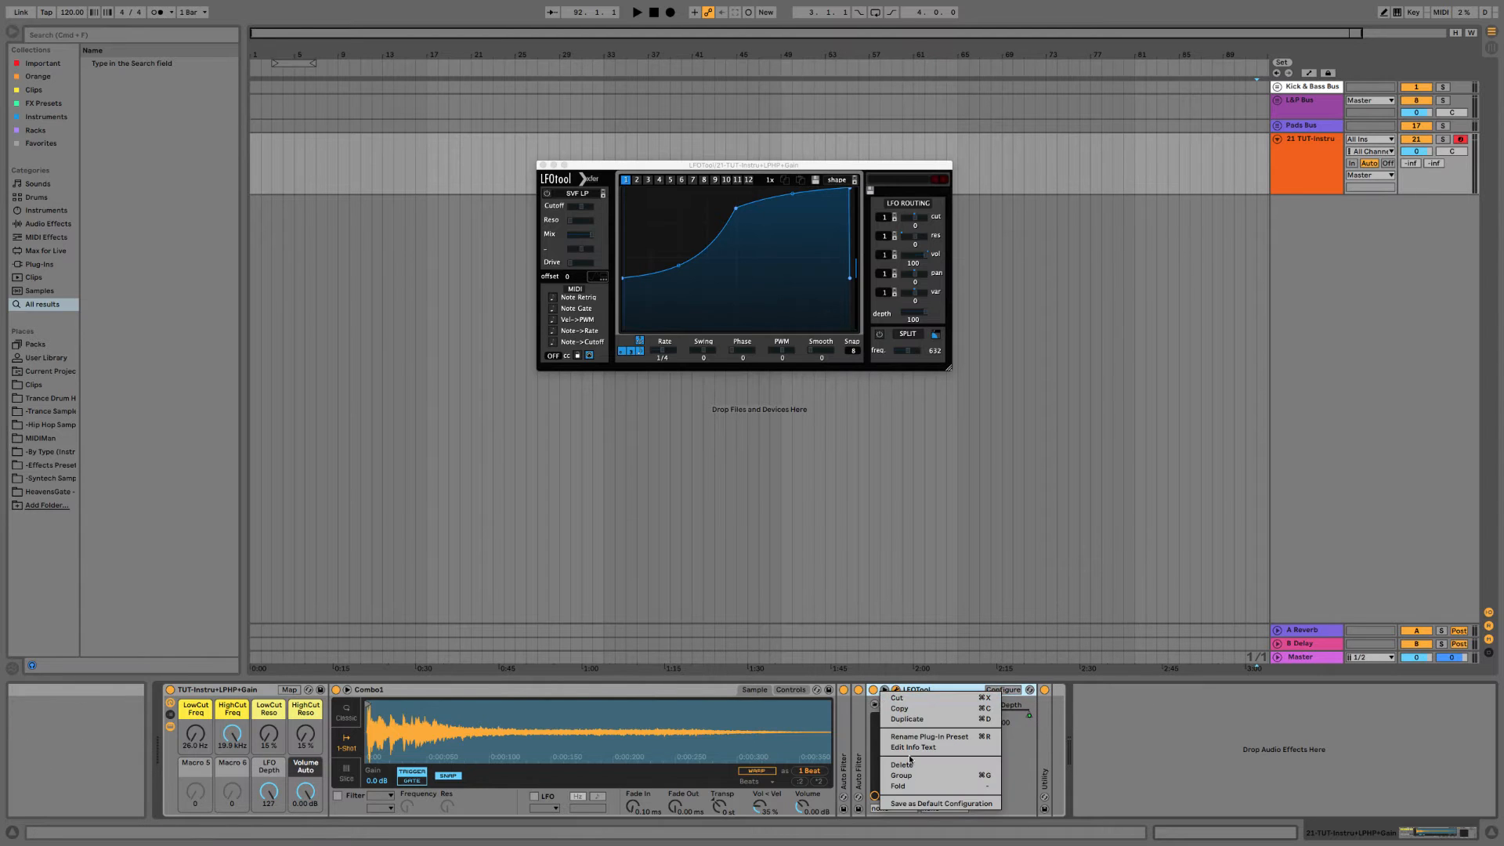
pyautogui.rightClick(874, 691)
pyautogui.click(900, 674)
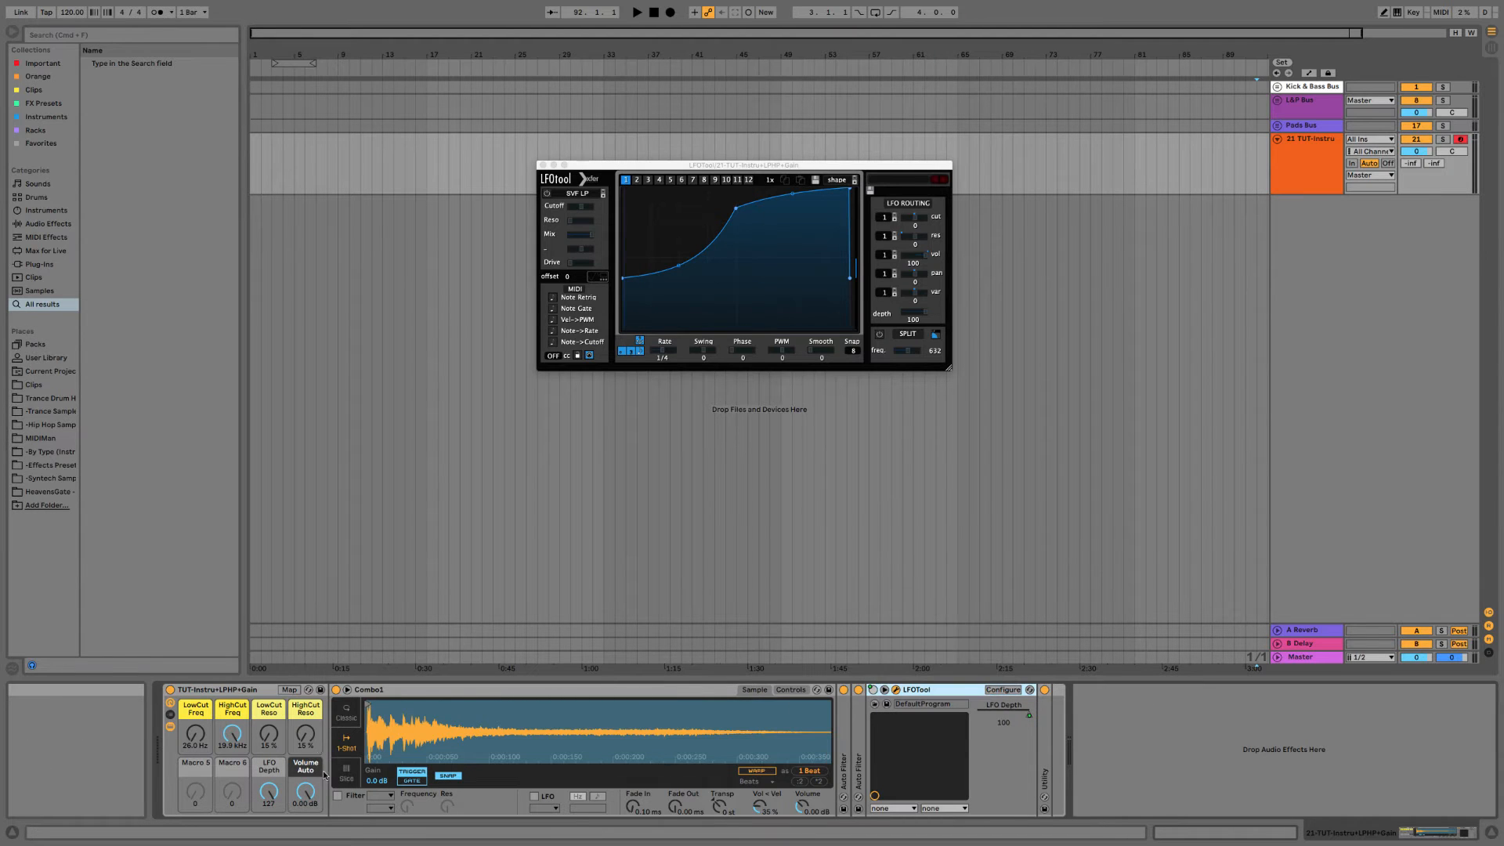
pyautogui.click(885, 690)
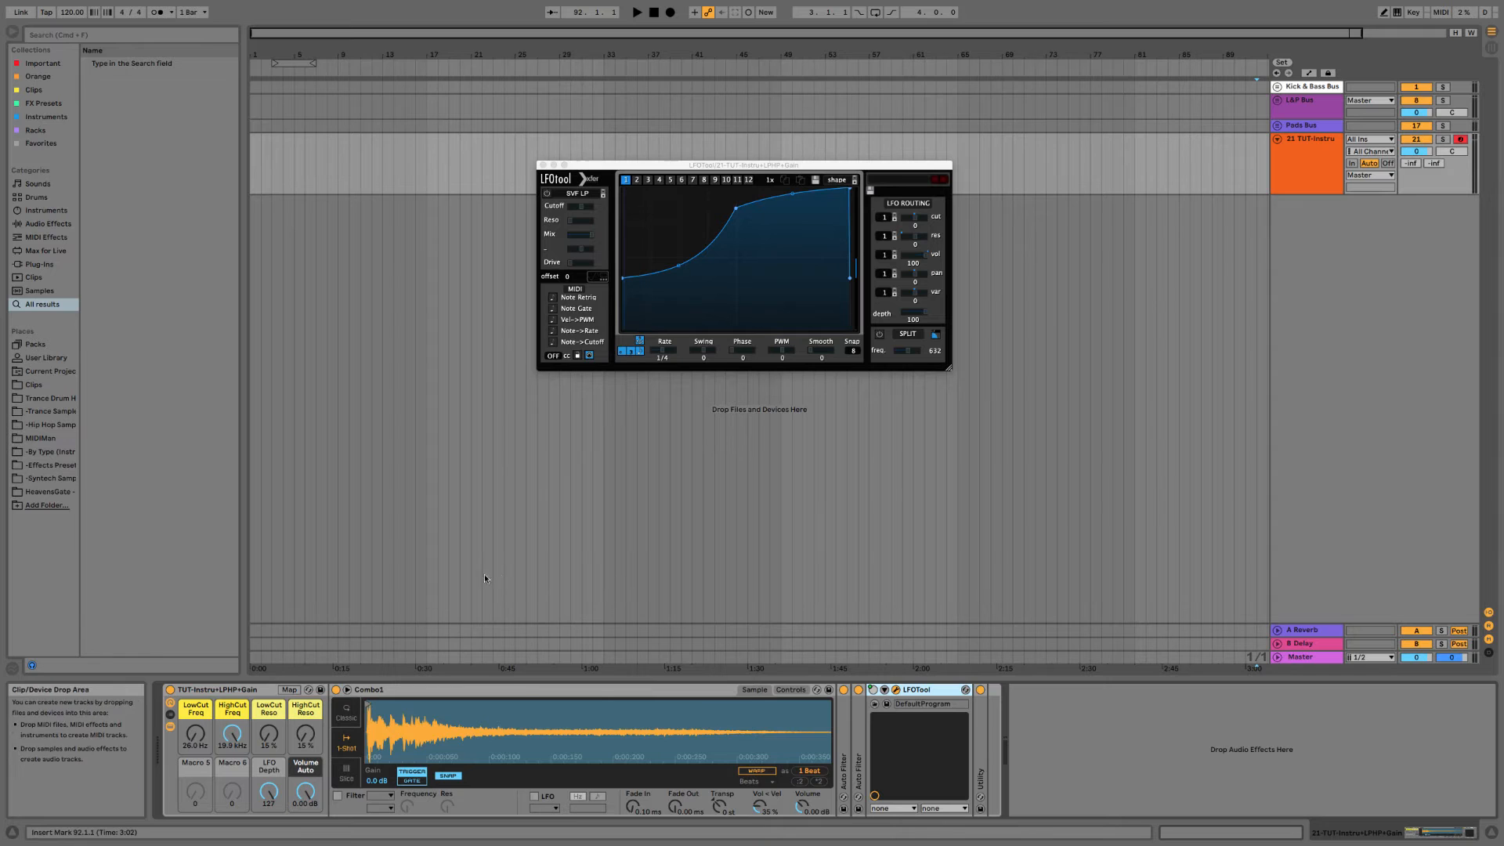
# Lower the start of the LFOTool curve to the bottom, keep its end point at the far edge, and close the plug-in window.
pyautogui.moveTo(849, 190); pyautogui.dragTo(846, 189)
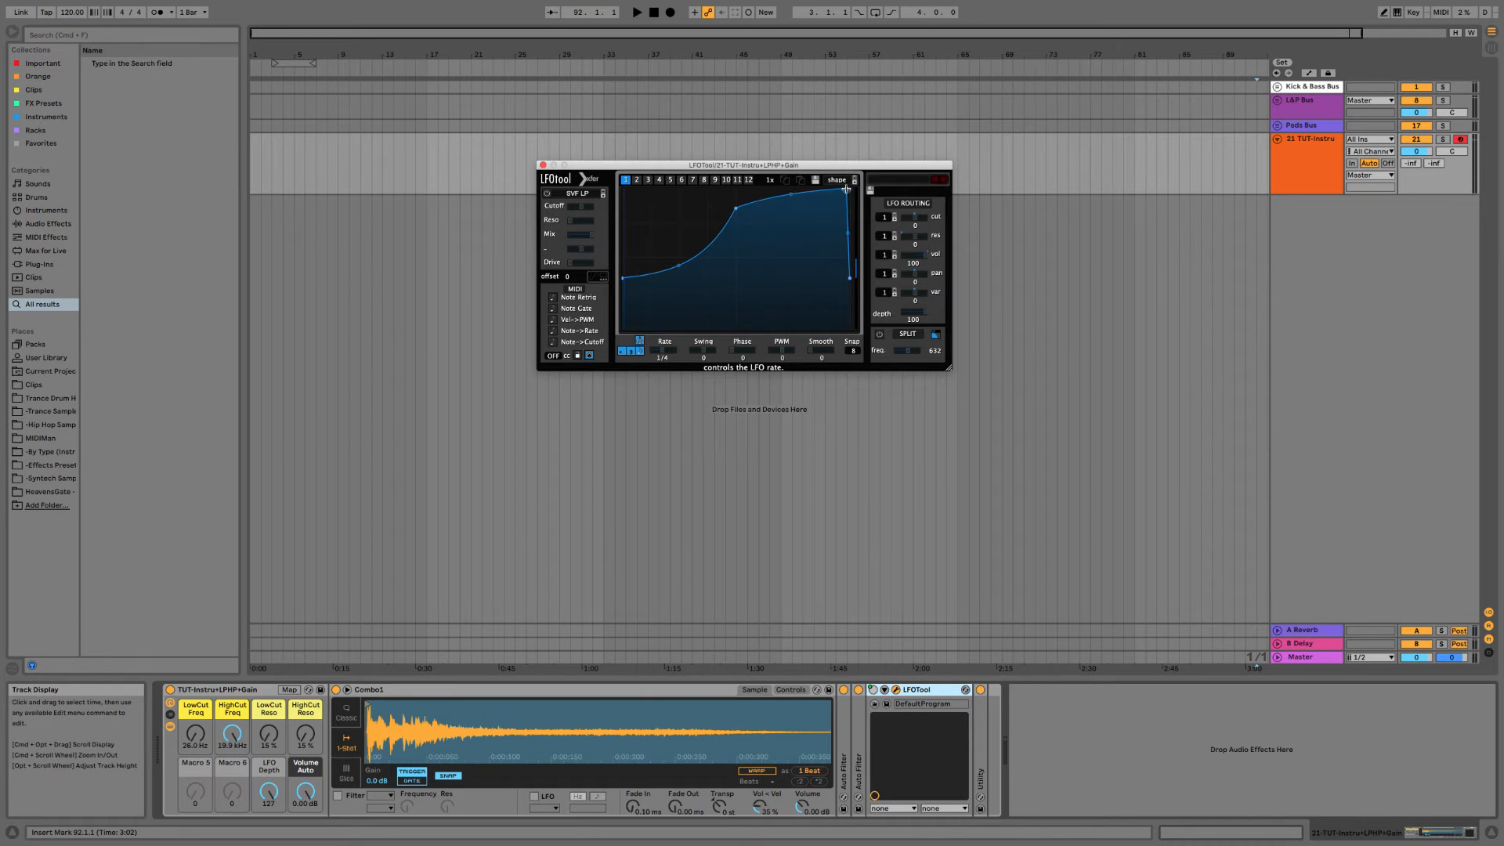
pyautogui.moveTo(623, 278); pyautogui.dragTo(622, 329)
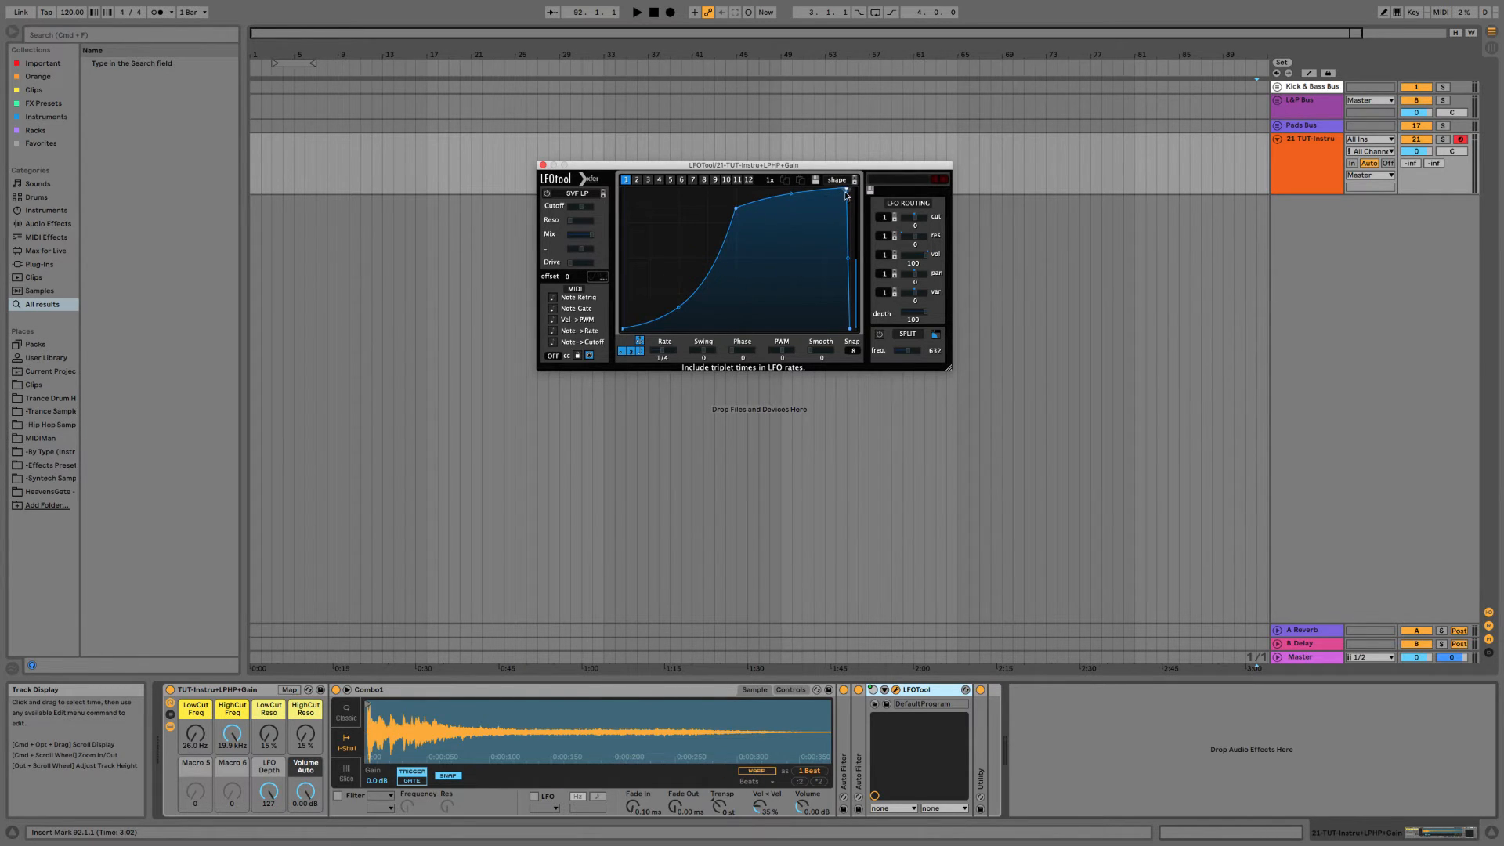
pyautogui.moveTo(846, 193); pyautogui.dragTo(852, 186)
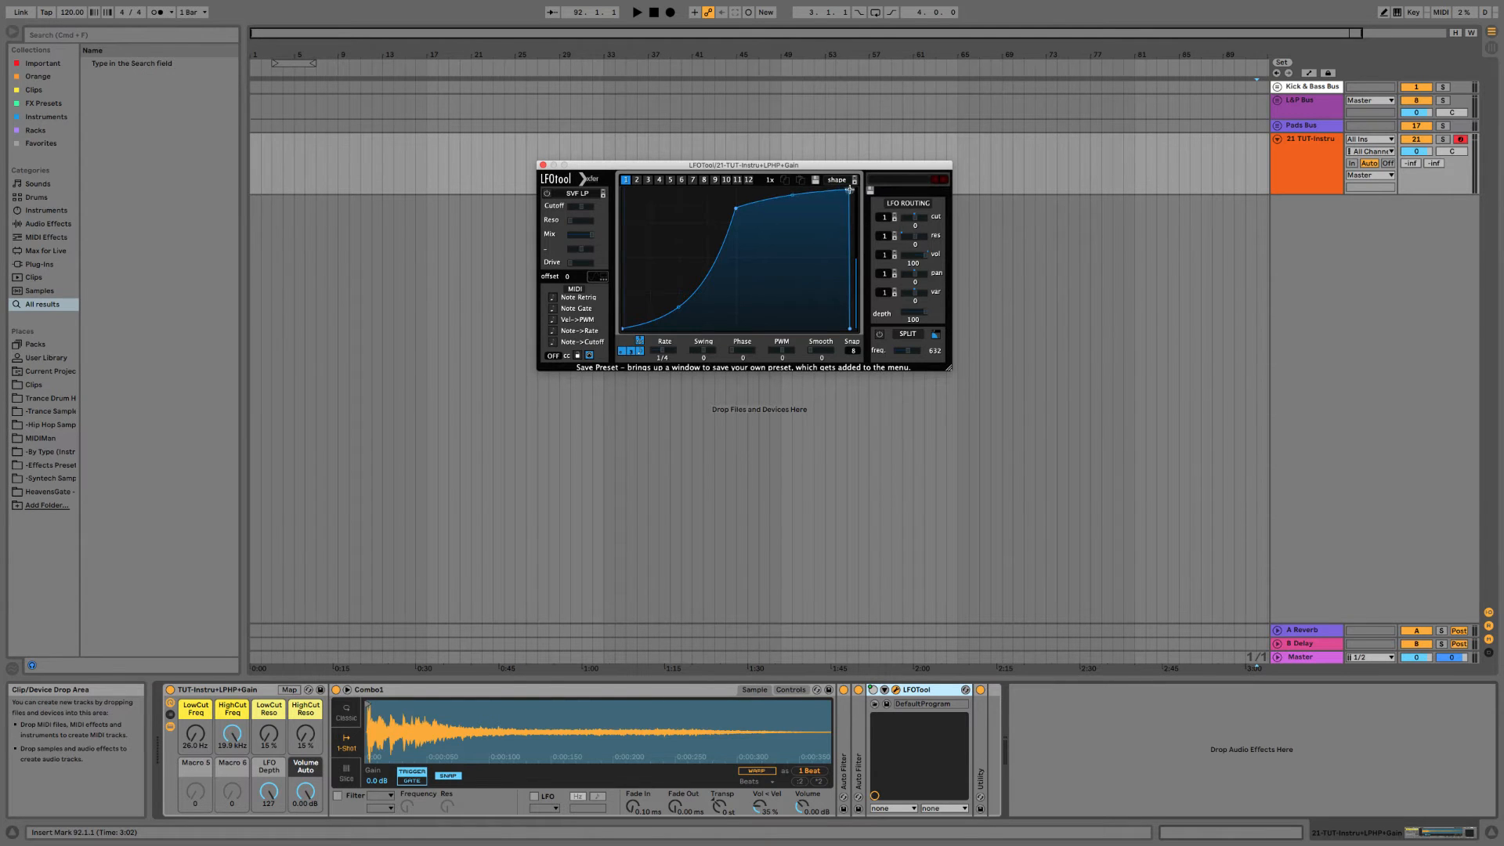
pyautogui.click(543, 164)
# Colour the LFO Depth macro green and rename it LFOTool Amt.
pyautogui.rightClick(269, 774)
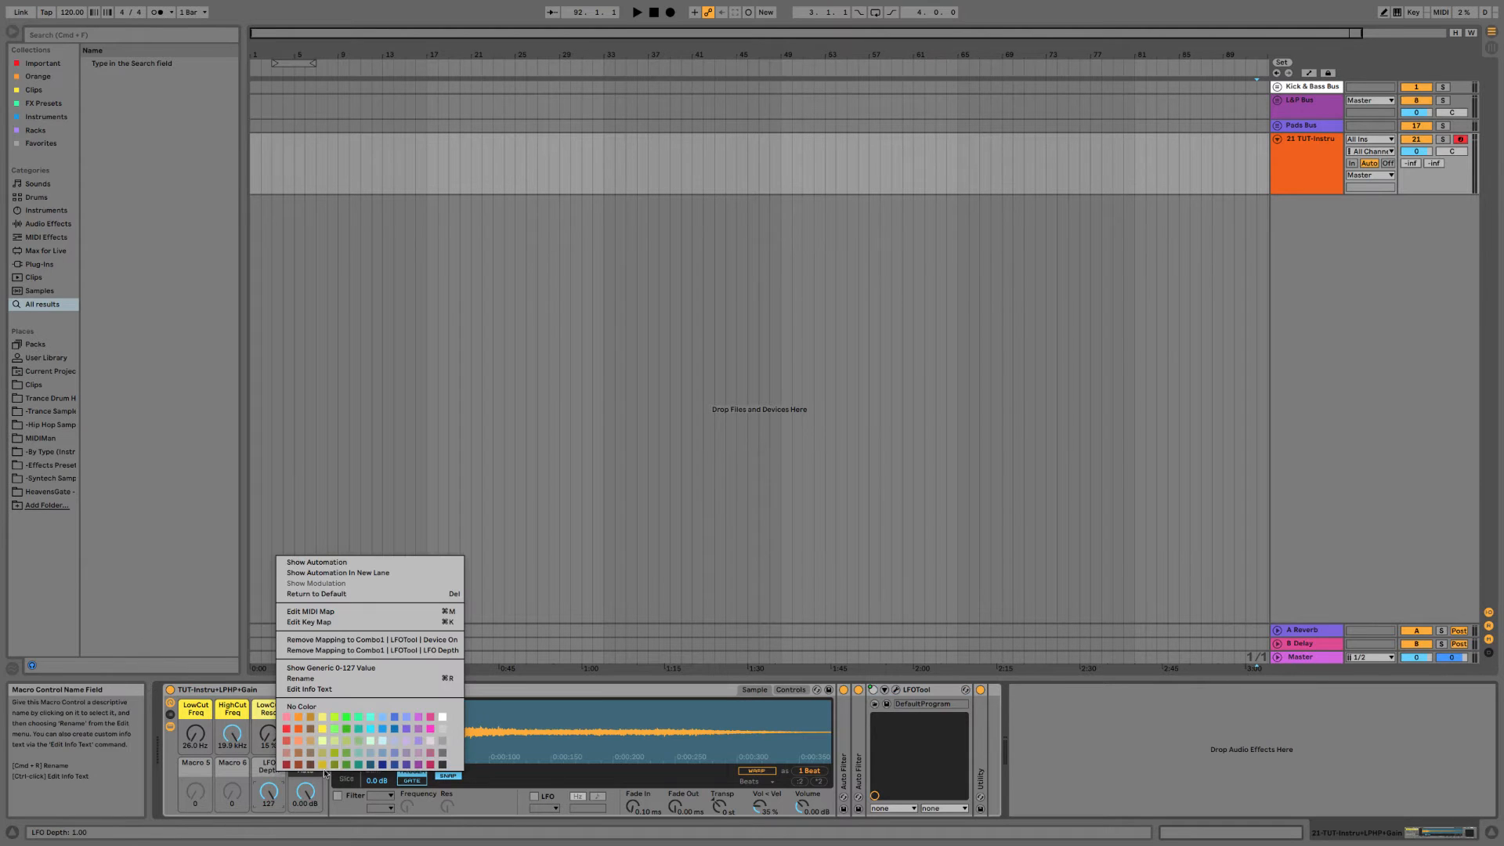
pyautogui.click(340, 731)
pyautogui.rightClick(269, 777)
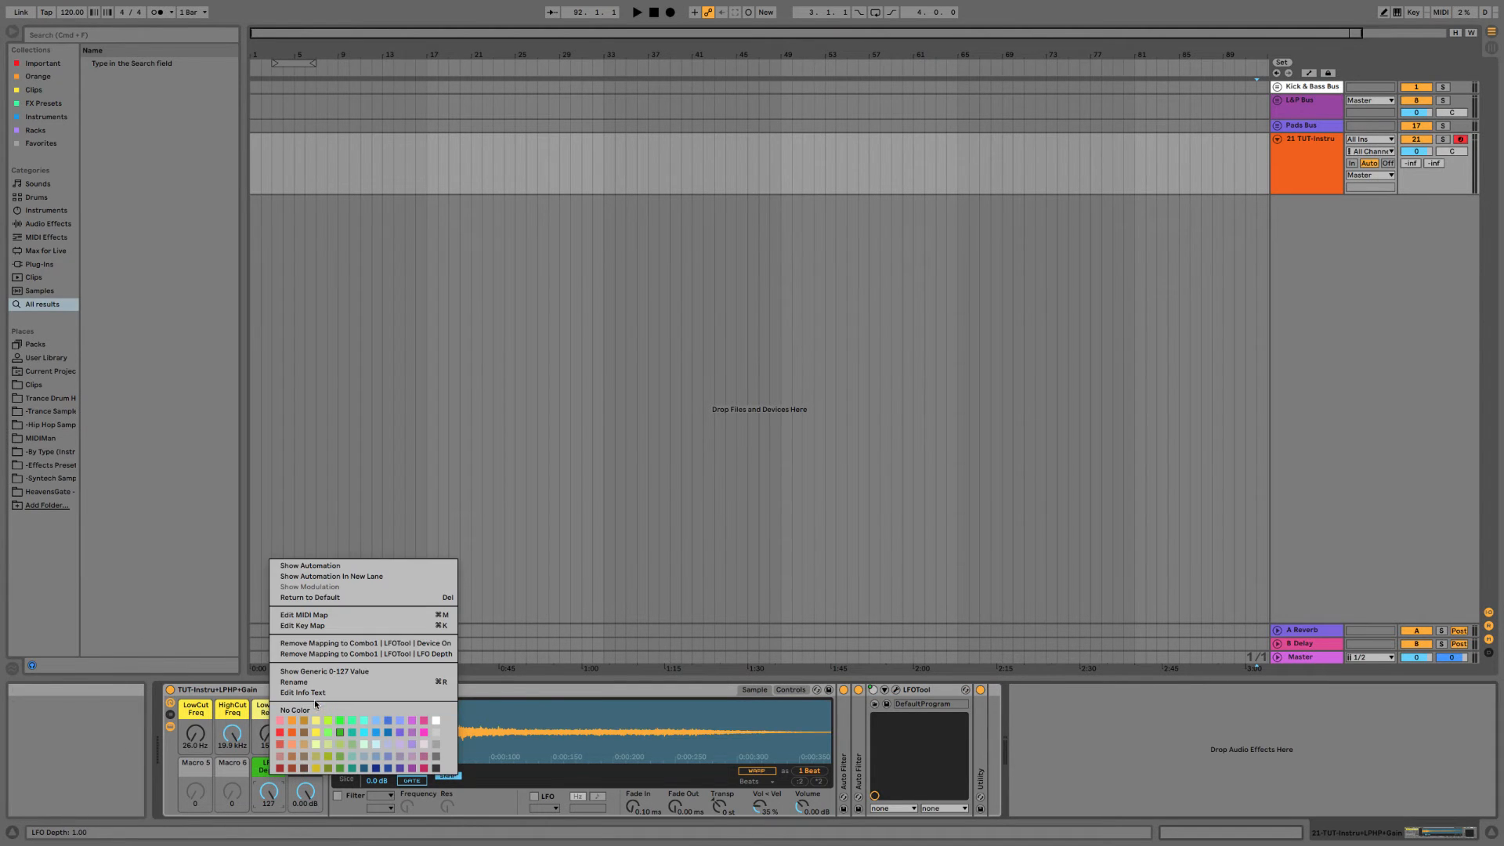
pyautogui.click(292, 681)
pyautogui.write('LFOTool')
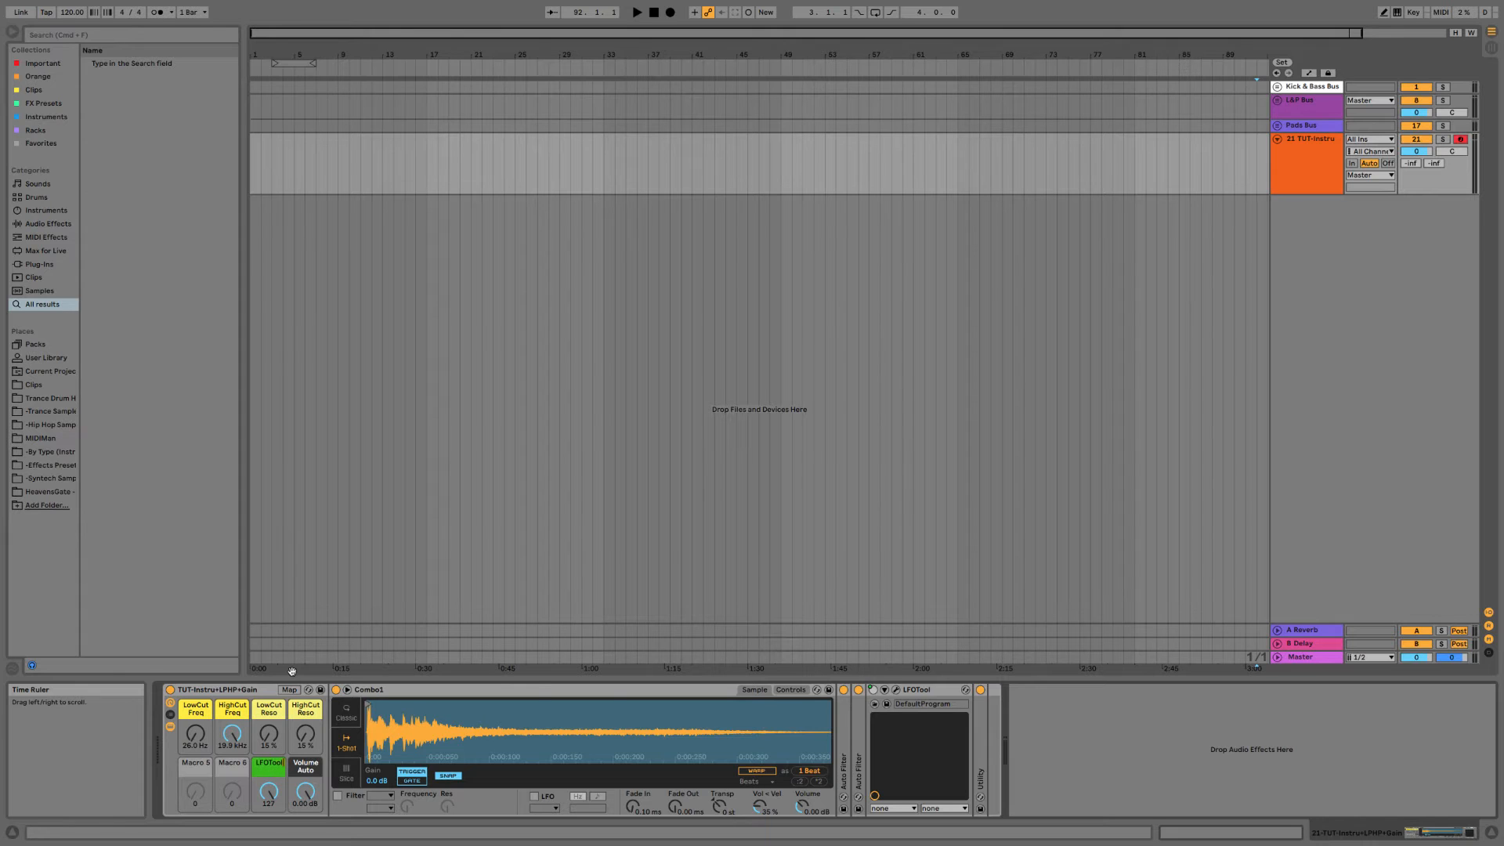
pyautogui.write(' Amt')
pyautogui.press('Return')
# Invert the LFOTool Device On mapping, set its range to minimum 2 and maximum 0, and turn the LFOTool Amt macro to 0.
pyautogui.click(289, 689)
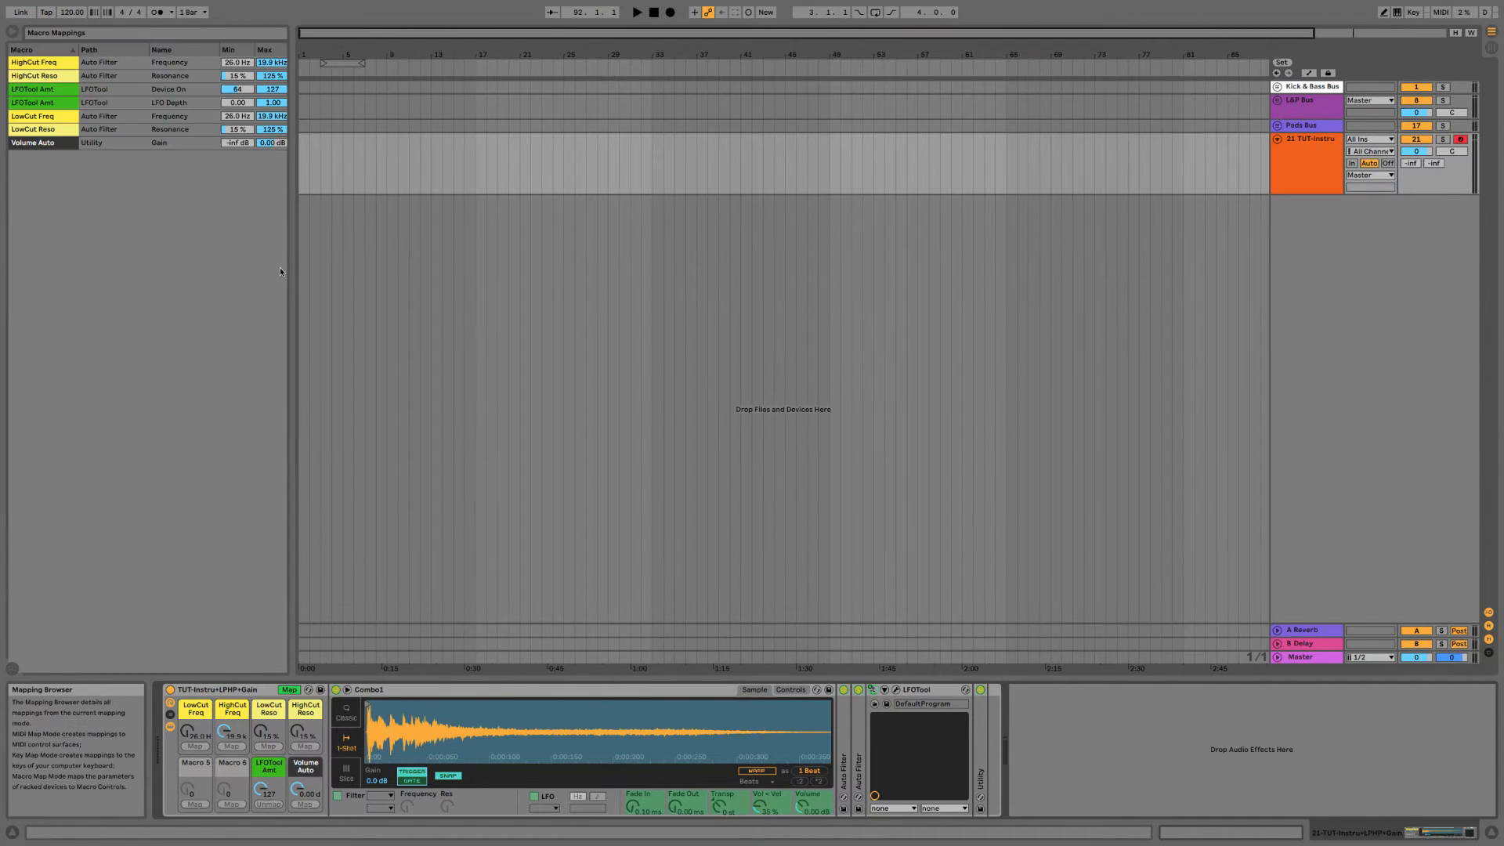
pyautogui.click(196, 90)
pyautogui.rightClick(196, 90)
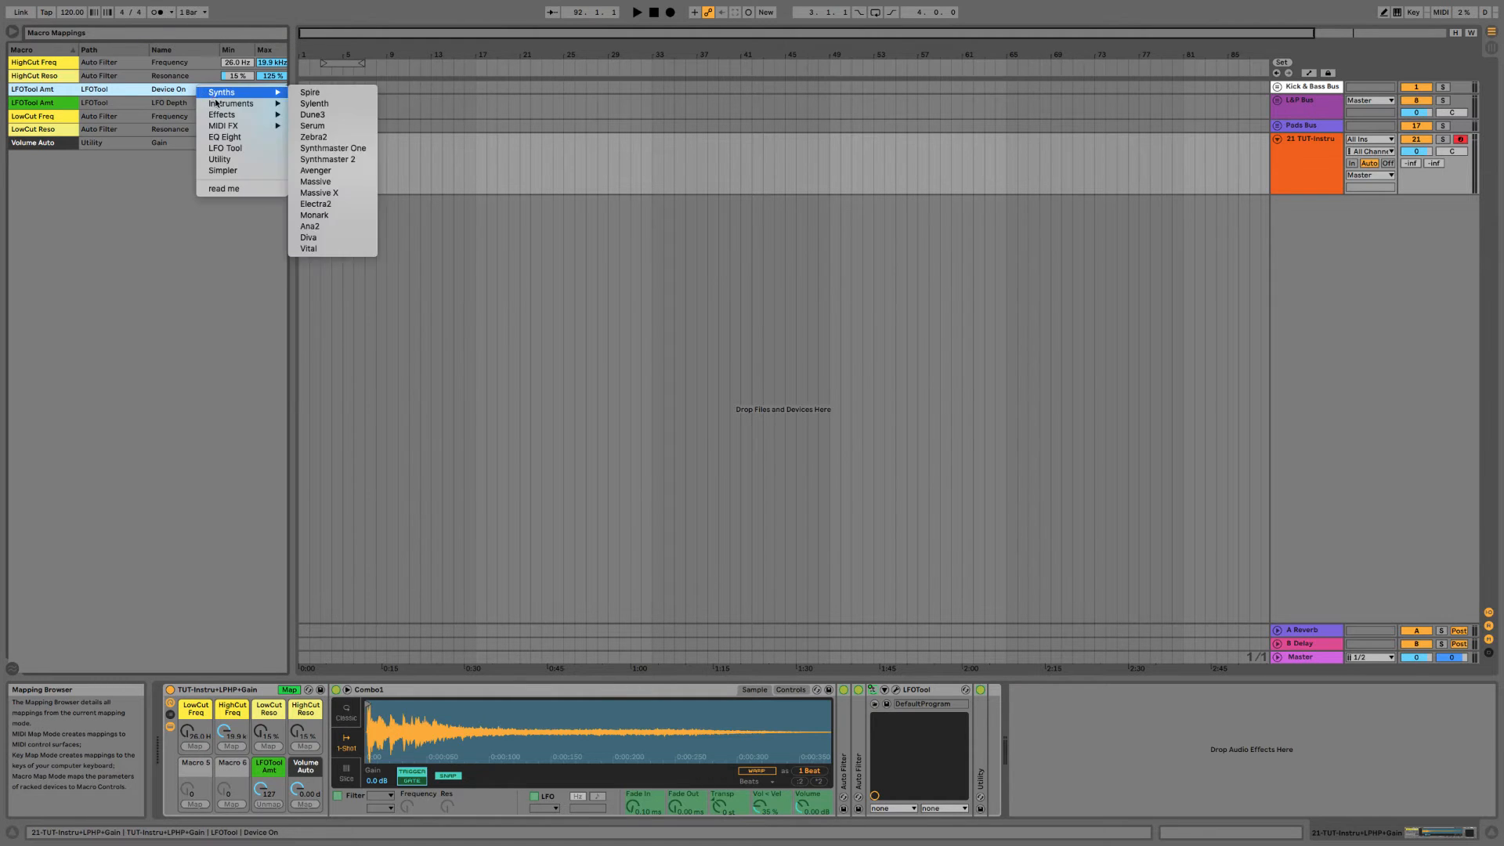
pyautogui.click(171, 90)
pyautogui.rightClick(176, 92)
pyautogui.click(187, 101)
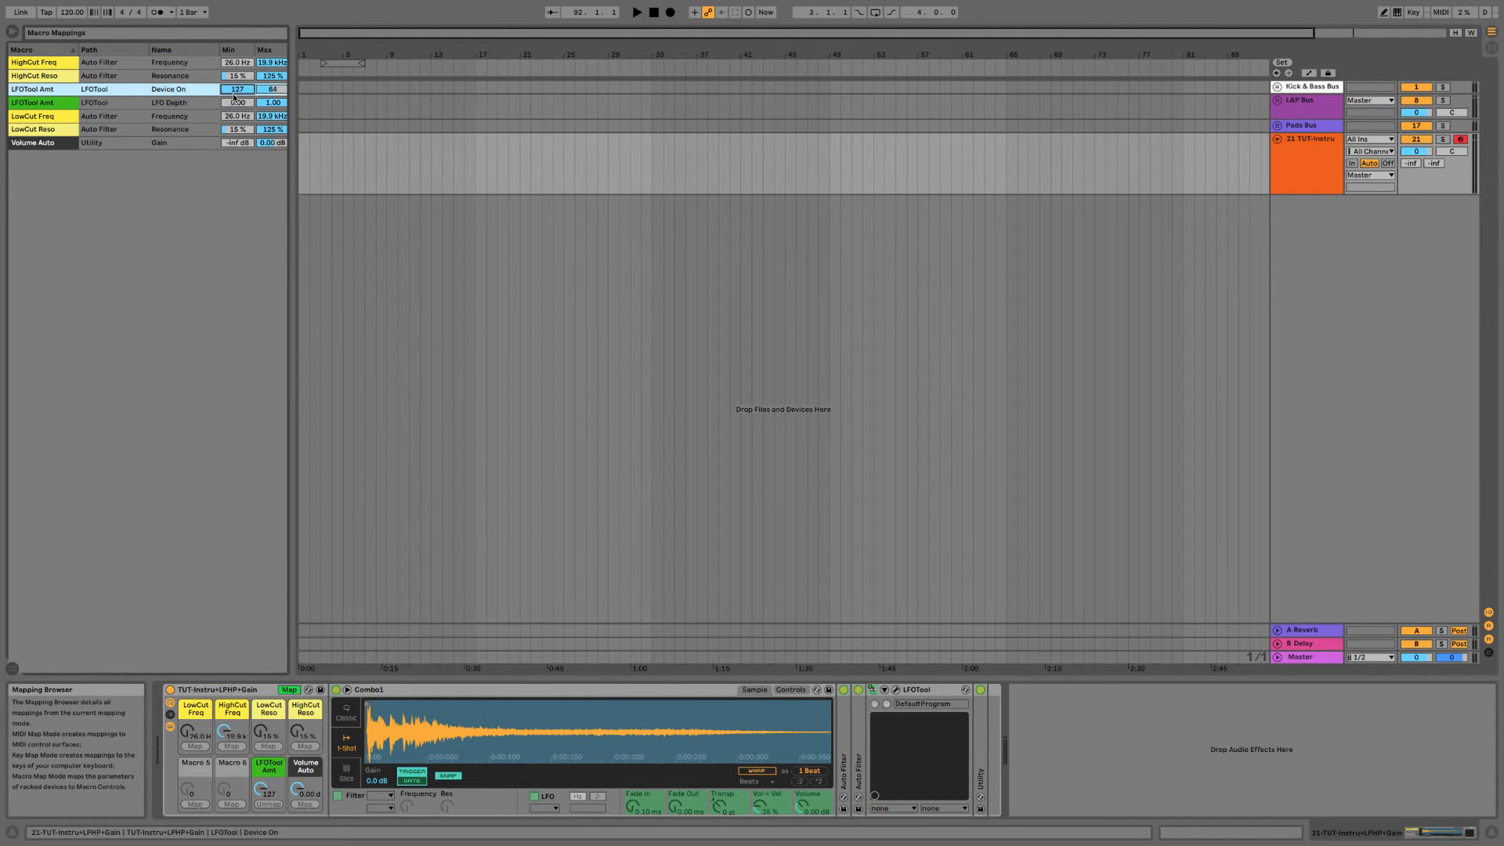
pyautogui.write('2')
pyautogui.press('Return')
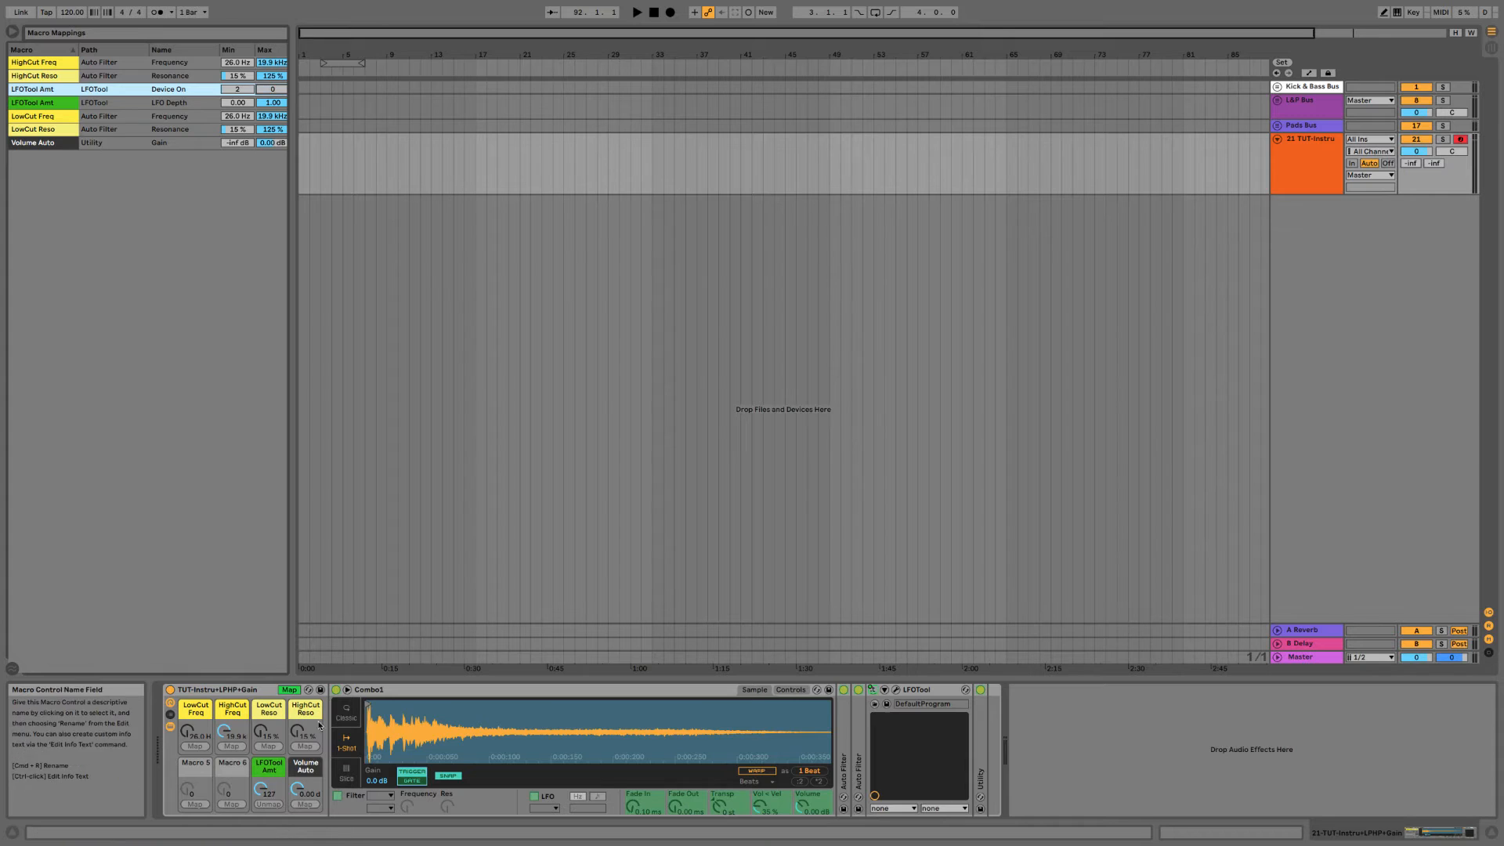
pyautogui.click(289, 689)
pyautogui.moveTo(267, 773); pyautogui.dragTo(267, 815)
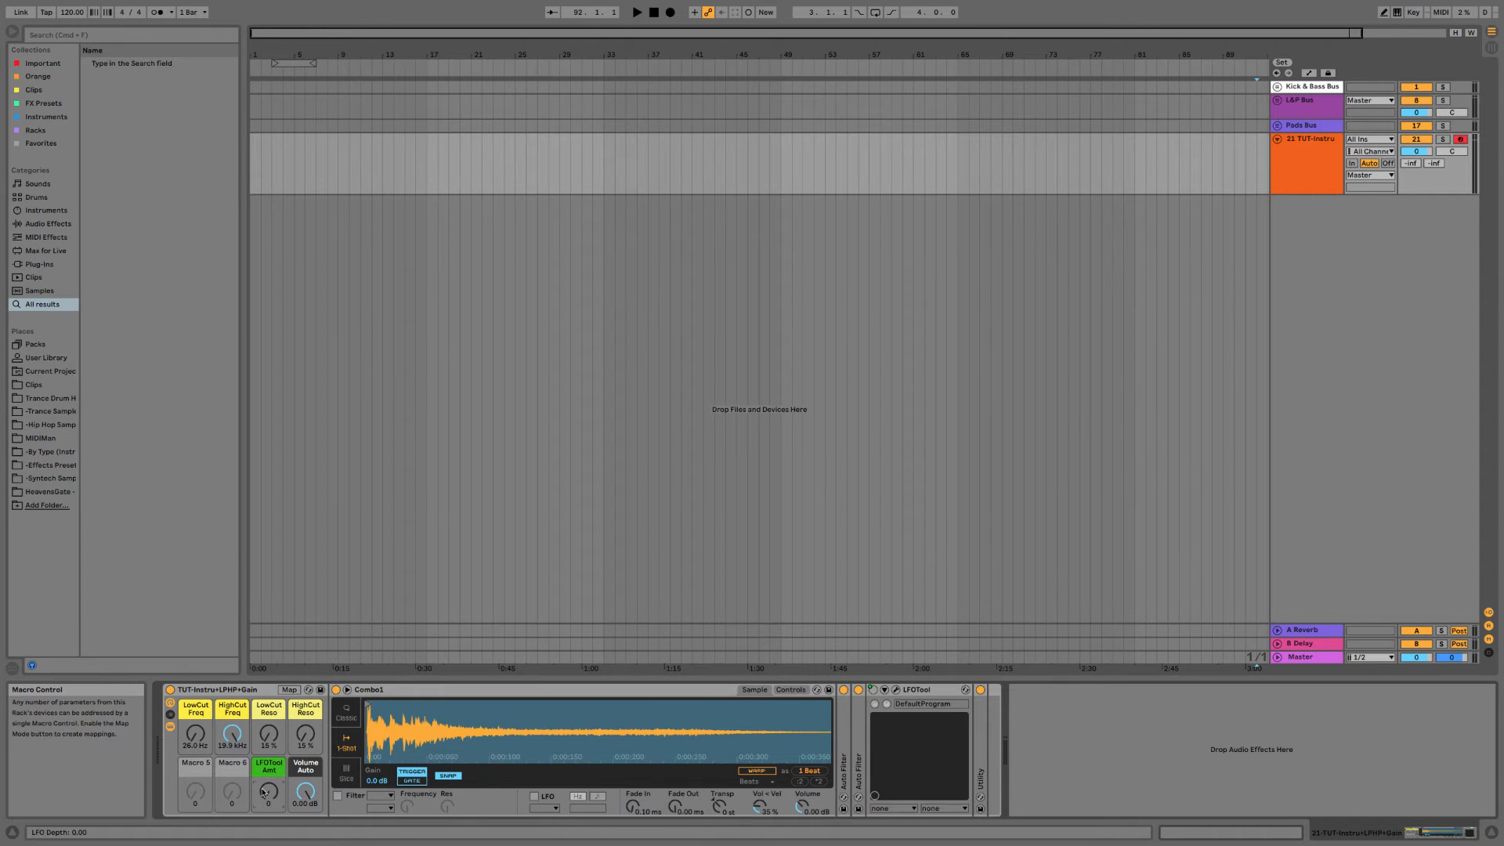
pyautogui.click(538, 694)
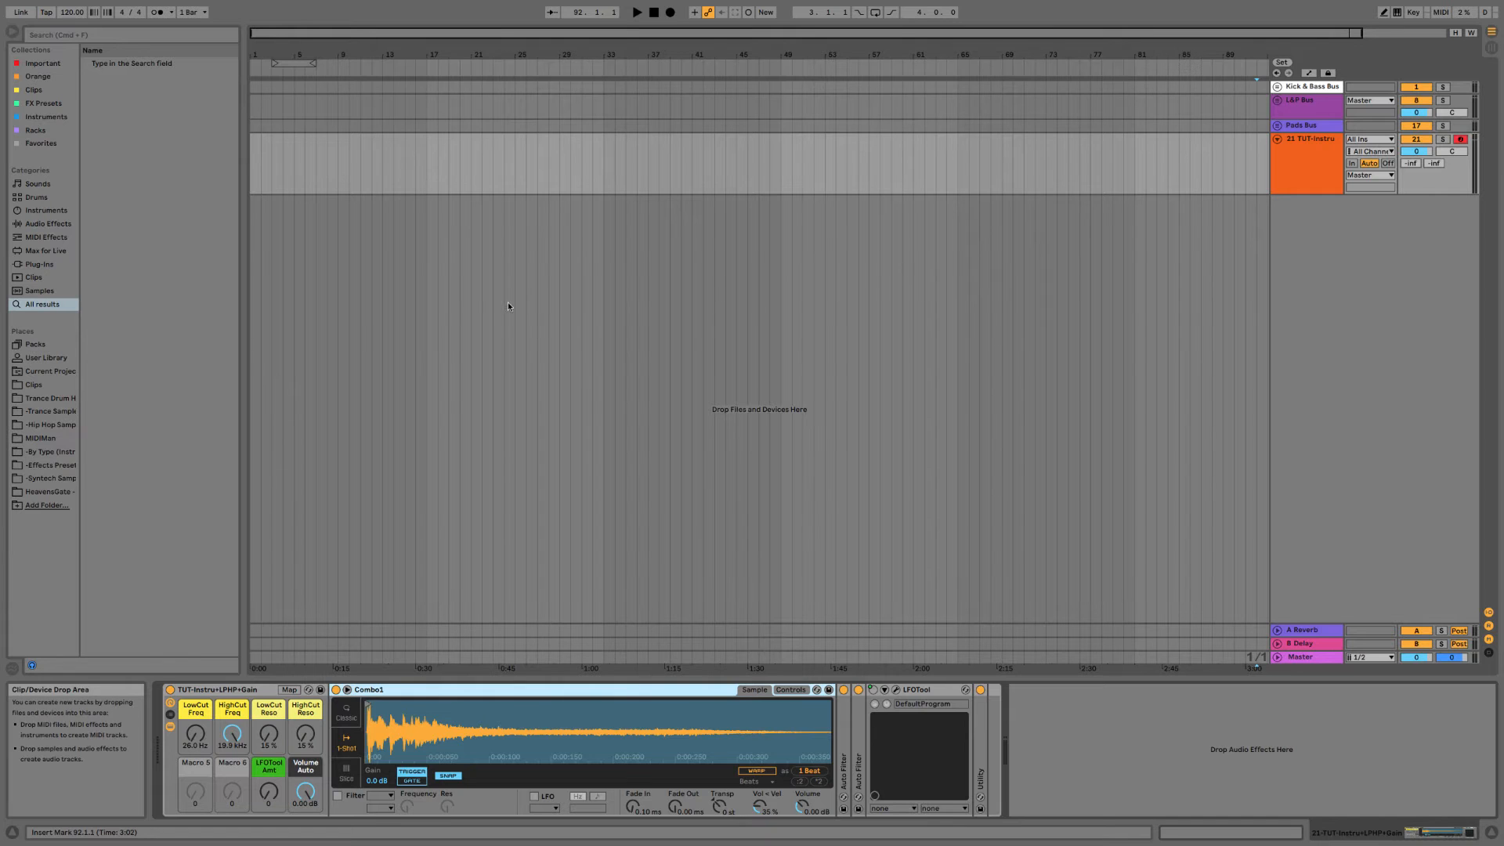
# Remove the Combo1 sampler from the rack and load the Grand Piano preset in its place.
pyautogui.press('Delete')
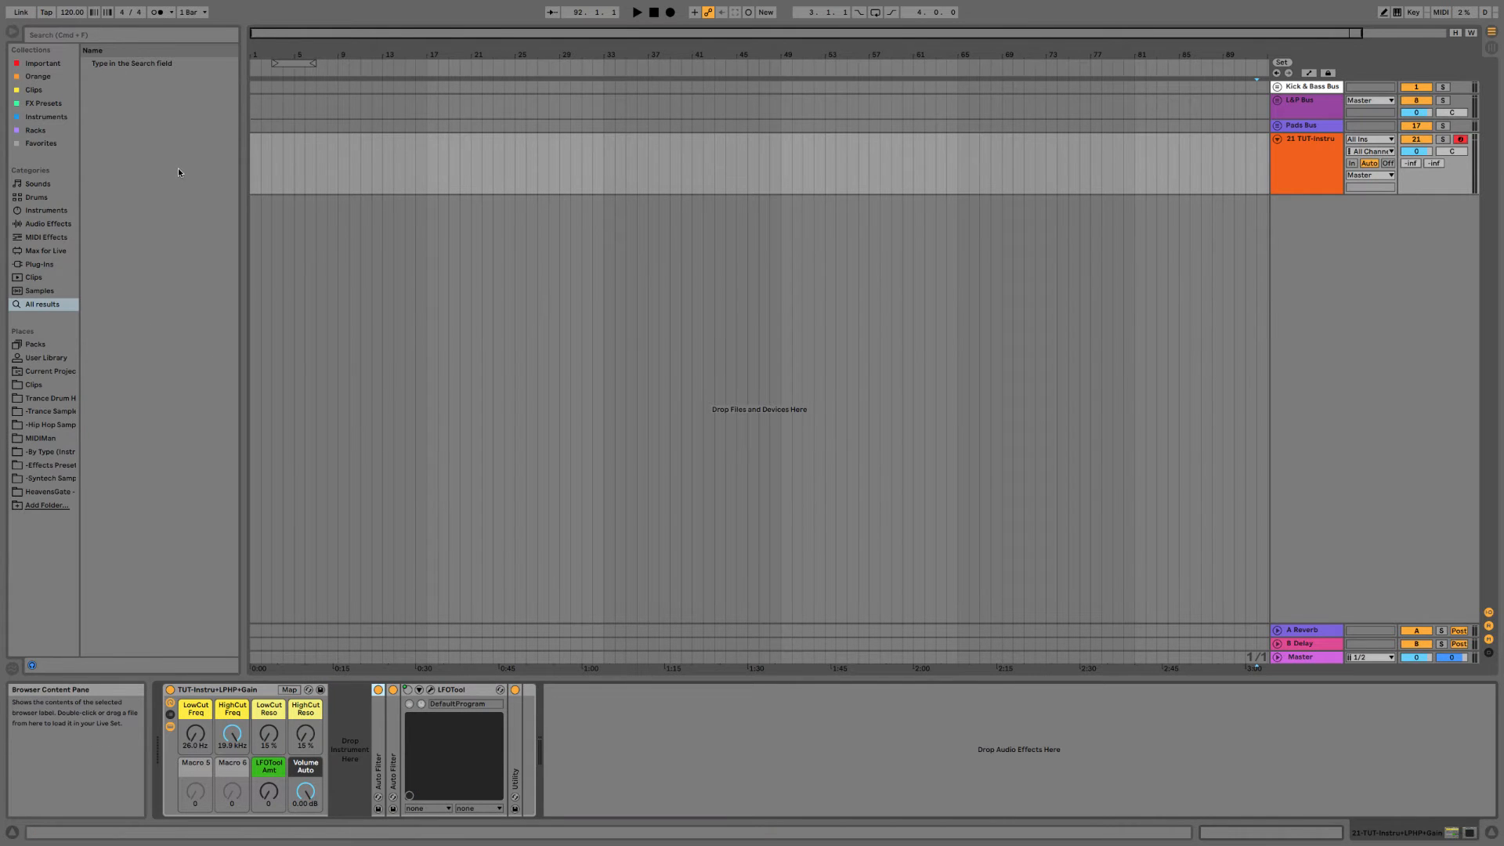
pyautogui.press('super+f')
pyautogui.write('Grand P')
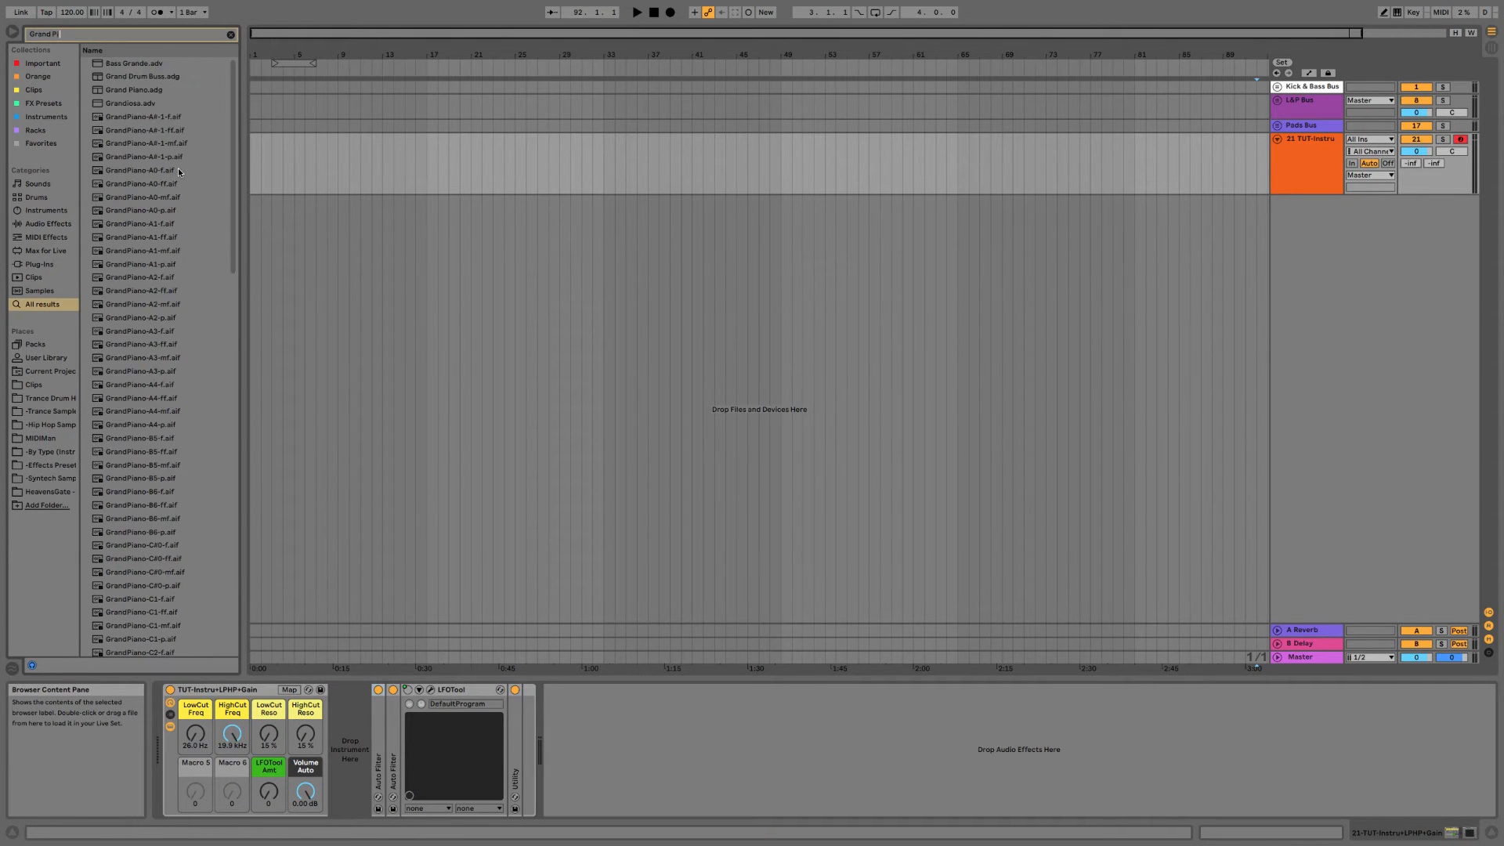
pyautogui.write('iano')
pyautogui.moveTo(138, 67); pyautogui.dragTo(348, 752)
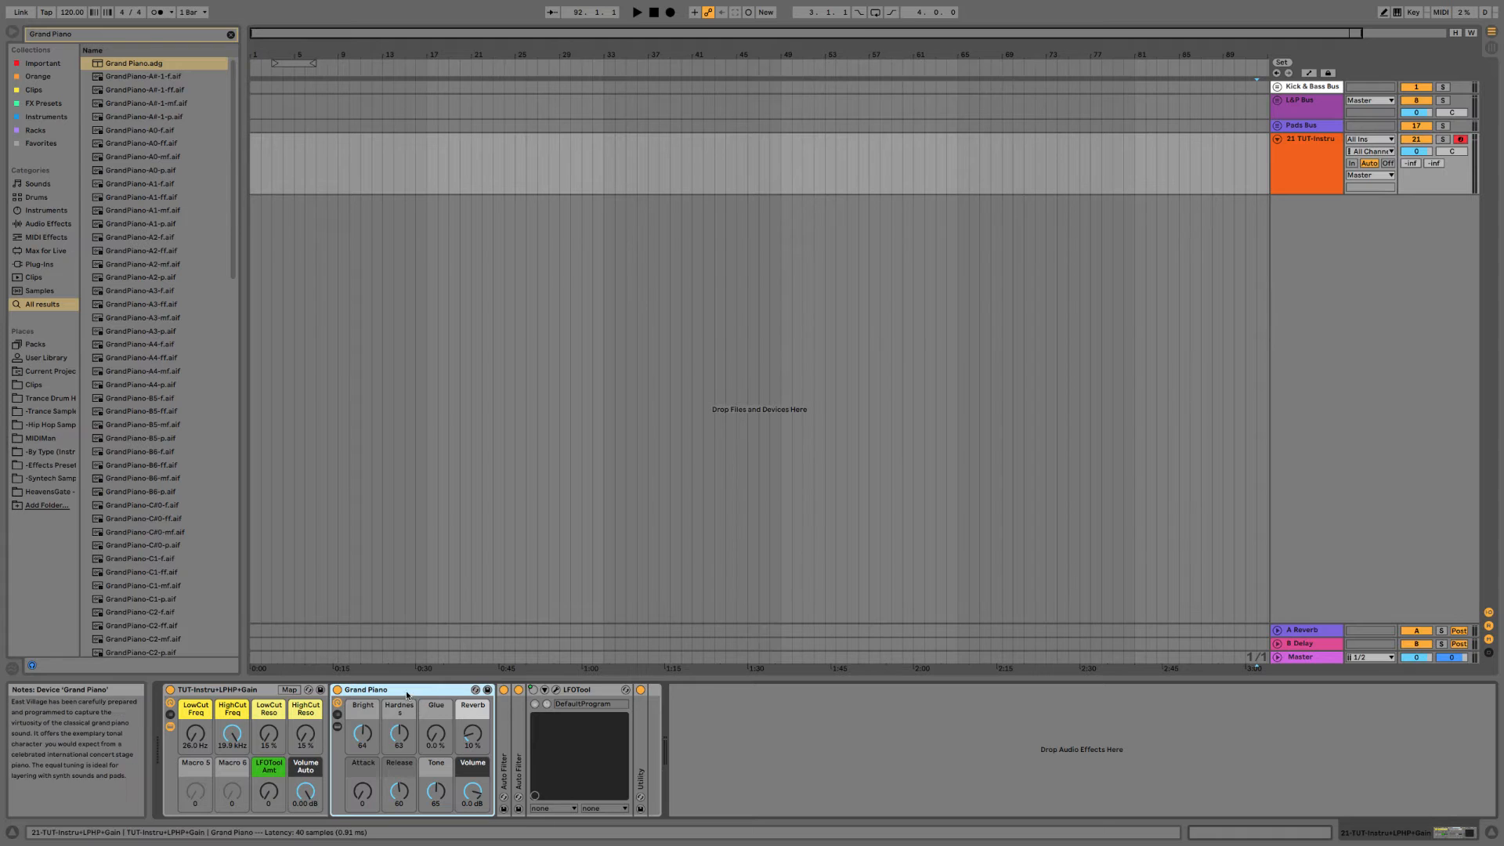
# Save the complete instrument rack to the User Library as TUT-Intru+LPHP+LFO+Gain.
pyautogui.click(678, 739)
pyautogui.click(305, 735)
pyautogui.click(272, 697)
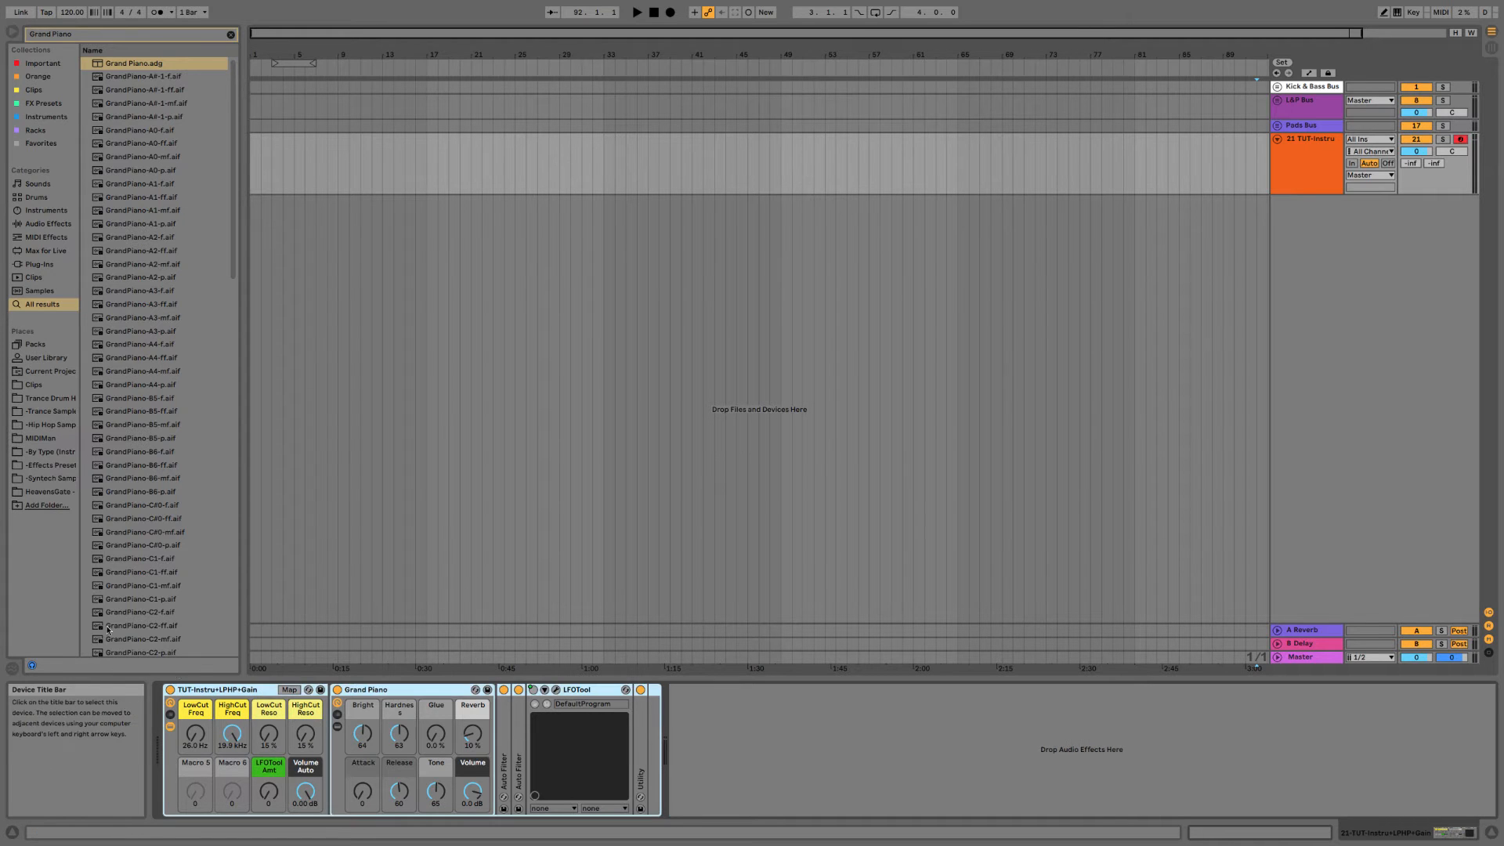
pyautogui.click(45, 358)
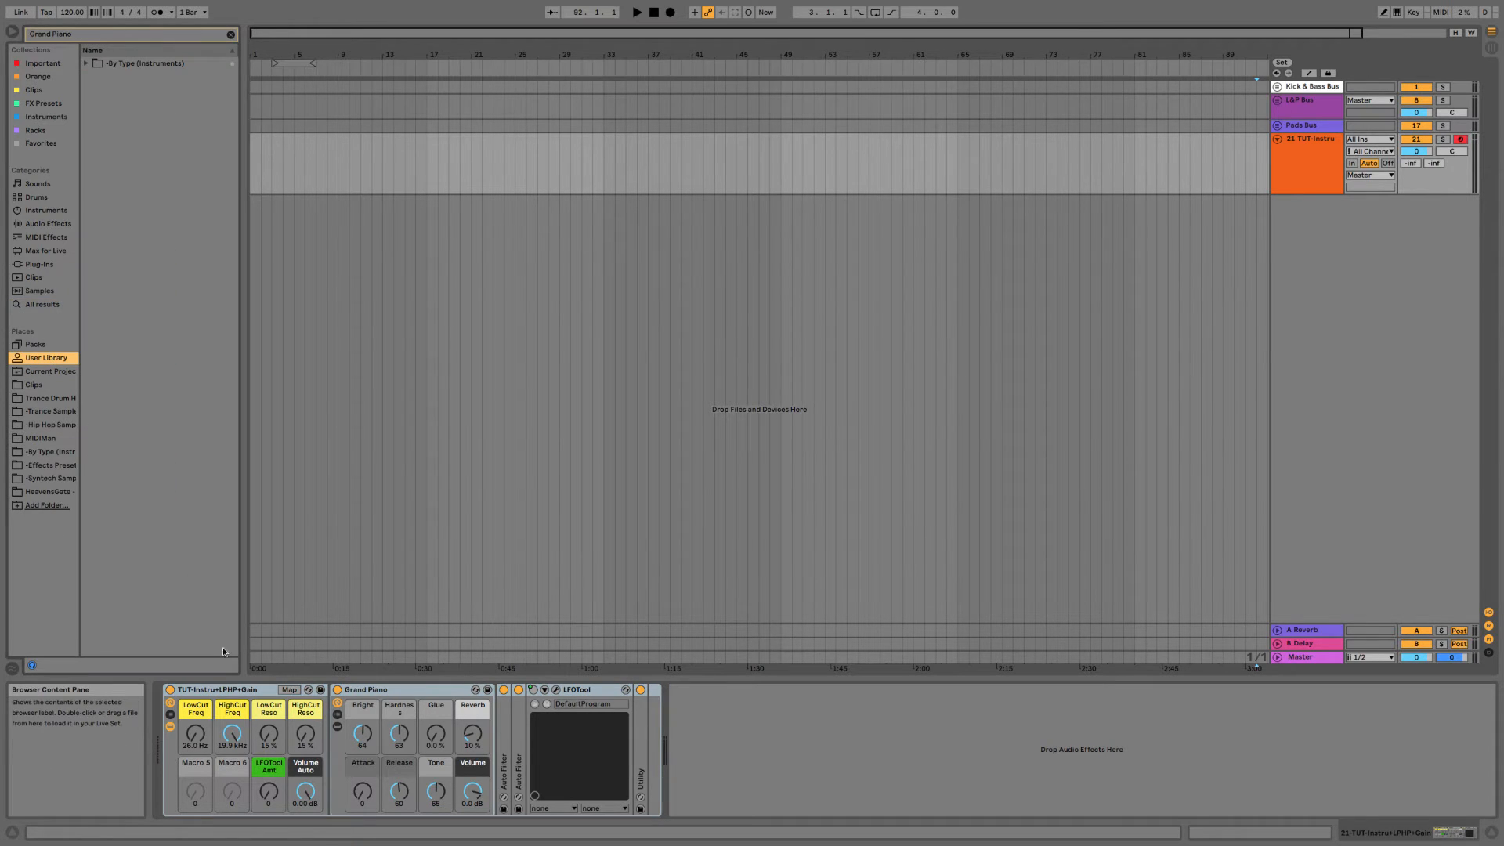
pyautogui.click(230, 35)
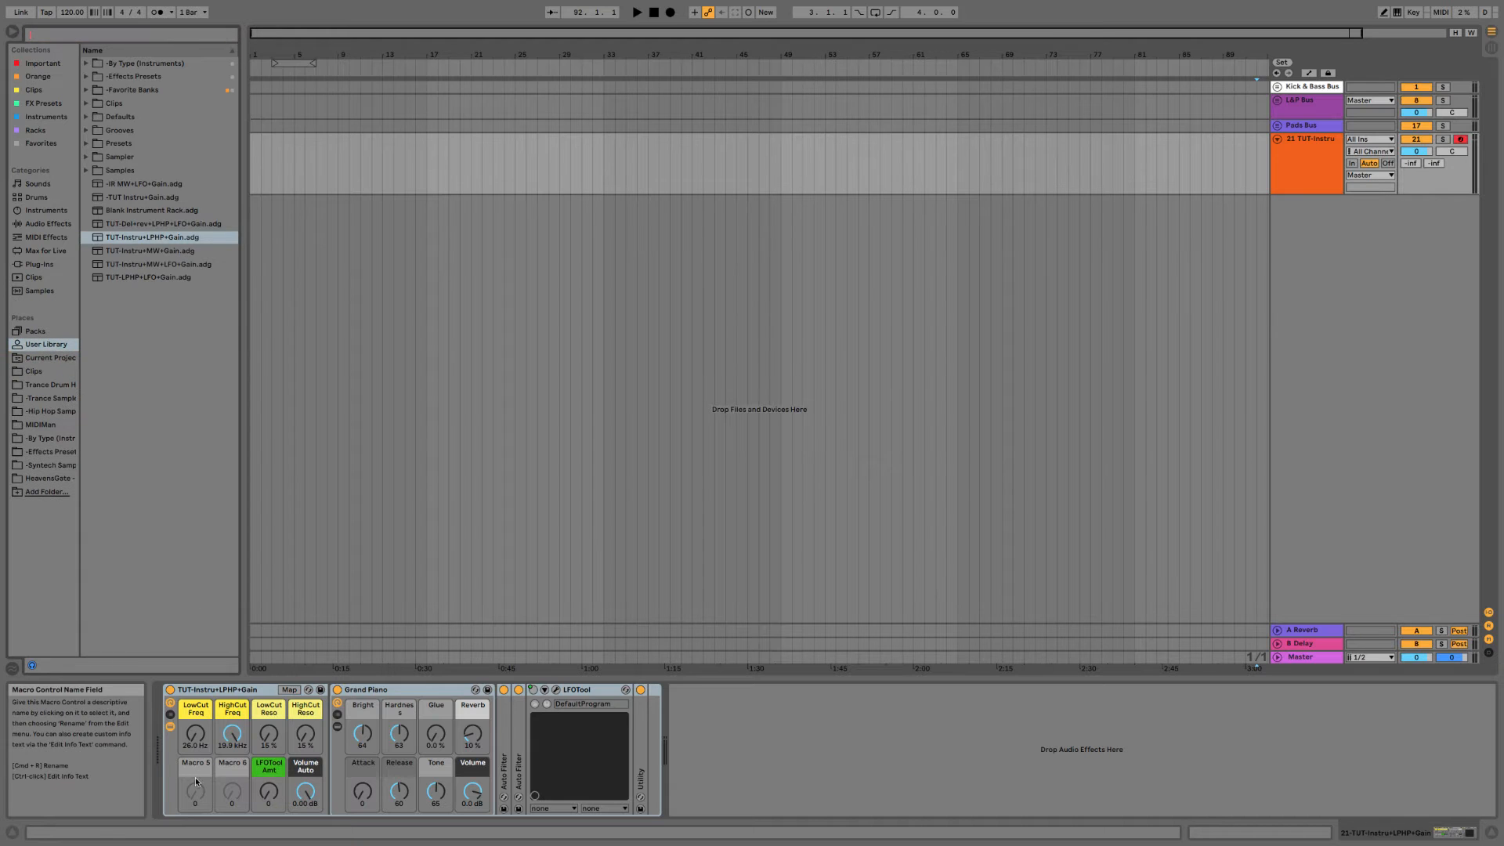
pyautogui.moveTo(230, 695); pyautogui.dragTo(148, 442)
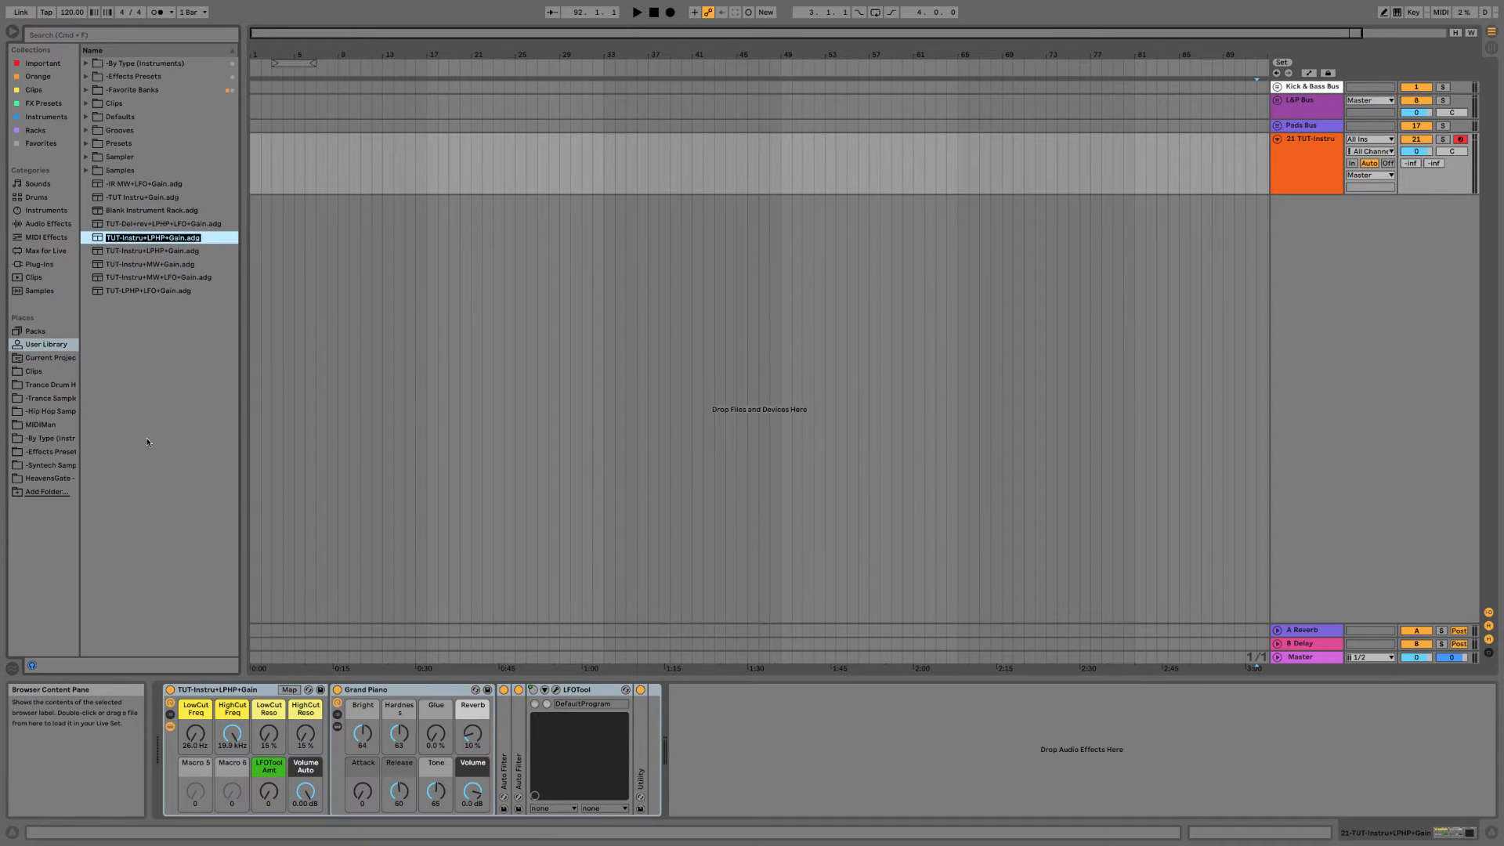
pyautogui.write('TUT')
pyautogui.press('Return')
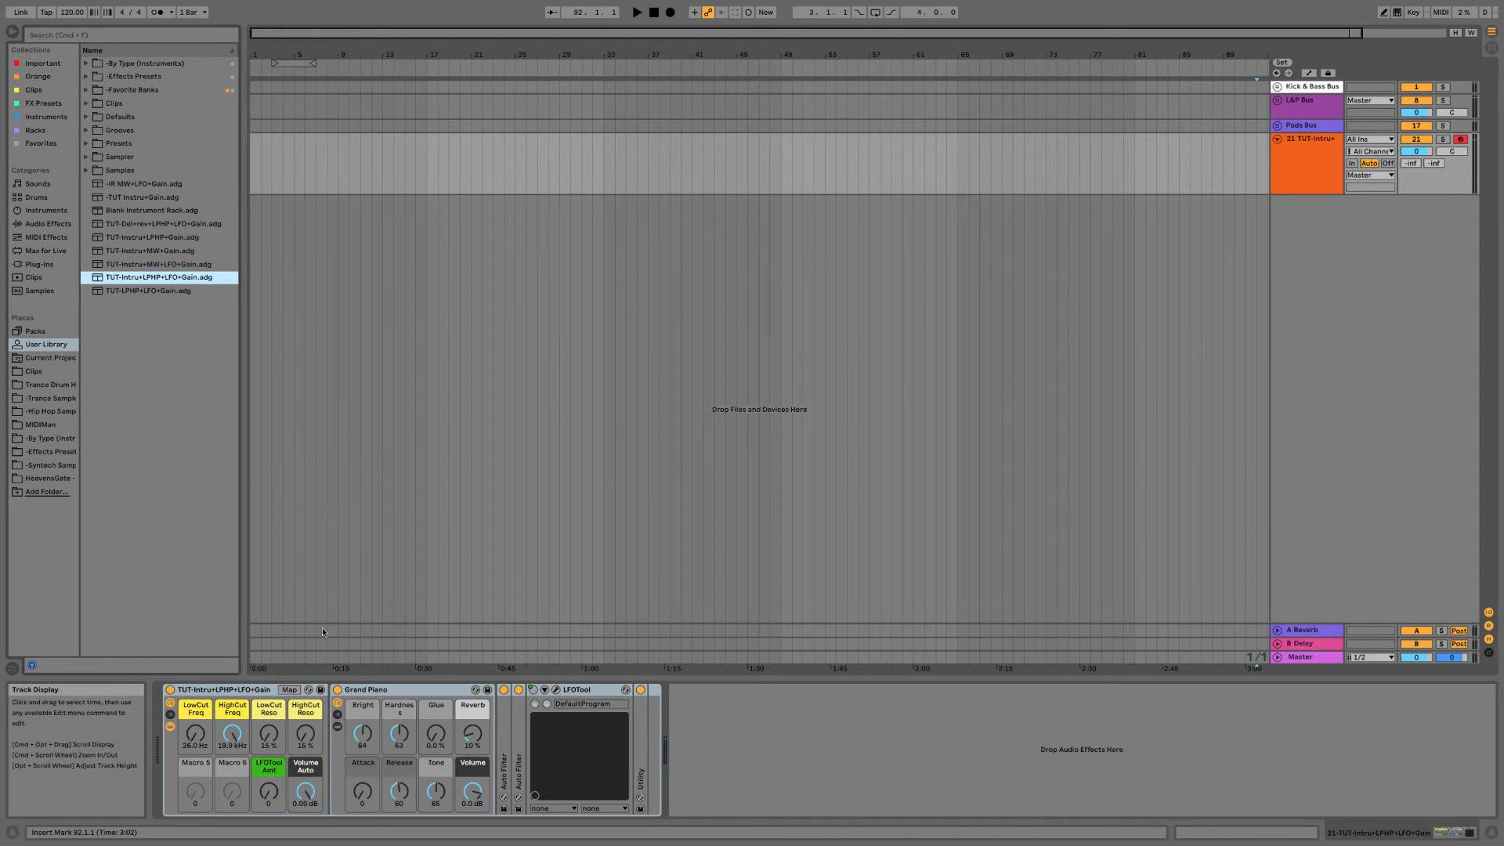
# Colour the new instrument track yellow and rename it Piano.
pyautogui.rightClick(1309, 163)
pyautogui.click(1368, 366)
pyautogui.rightClick(1322, 179)
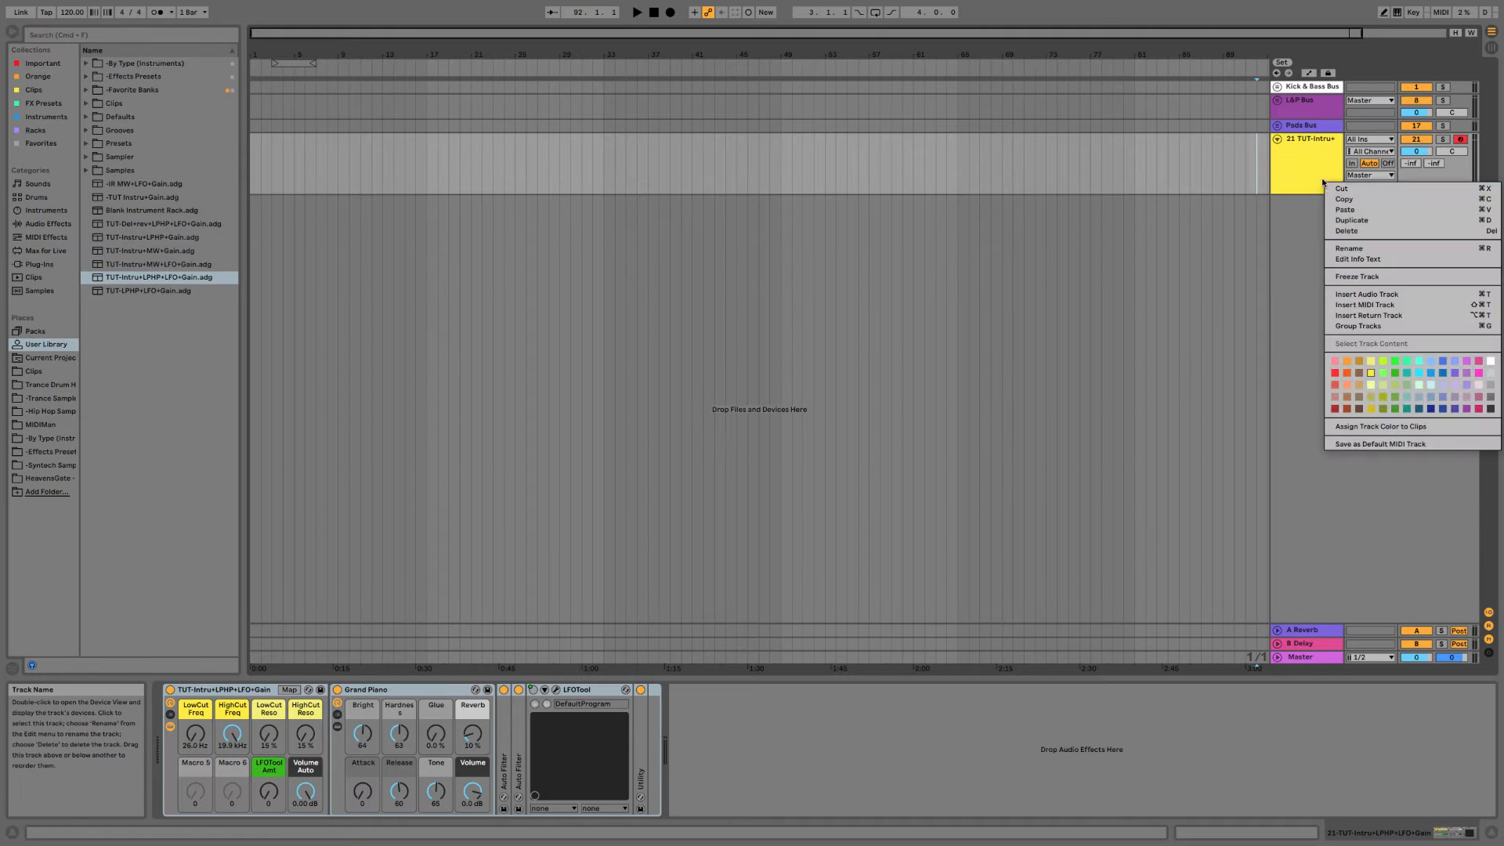
pyautogui.click(1360, 248)
pyautogui.write('Piano')
pyautogui.press('Return')
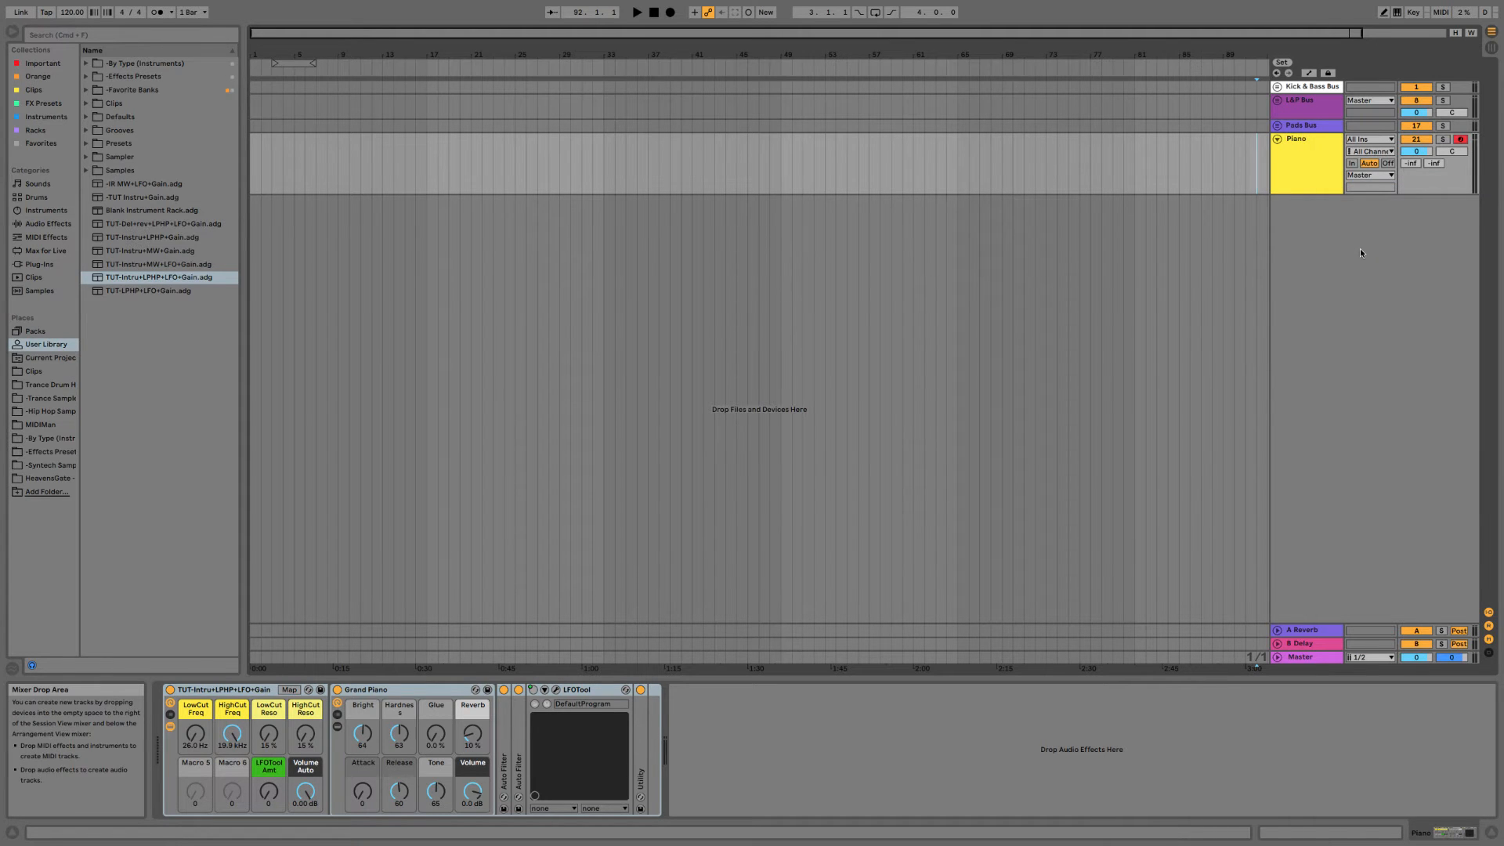
# Fold the Piano track and duplicate it.
pyautogui.click(1312, 167)
pyautogui.press('u')
pyautogui.press('u')
pyautogui.press('u')
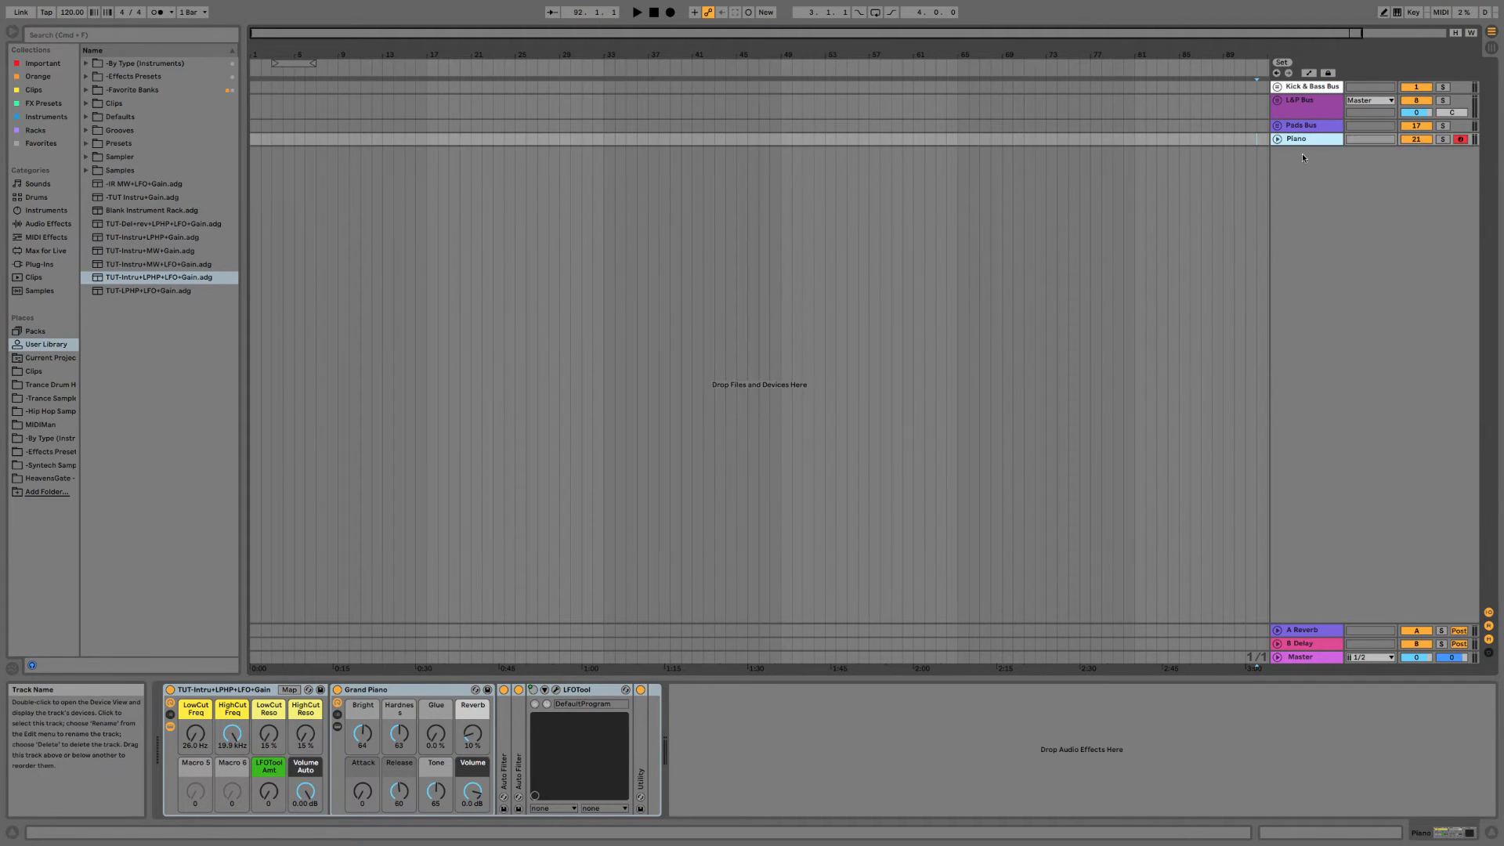
pyautogui.rightClick(1302, 155)
pyautogui.click(1293, 172)
pyautogui.rightClick(1297, 179)
pyautogui.click(1285, 156)
pyautogui.click(1300, 127)
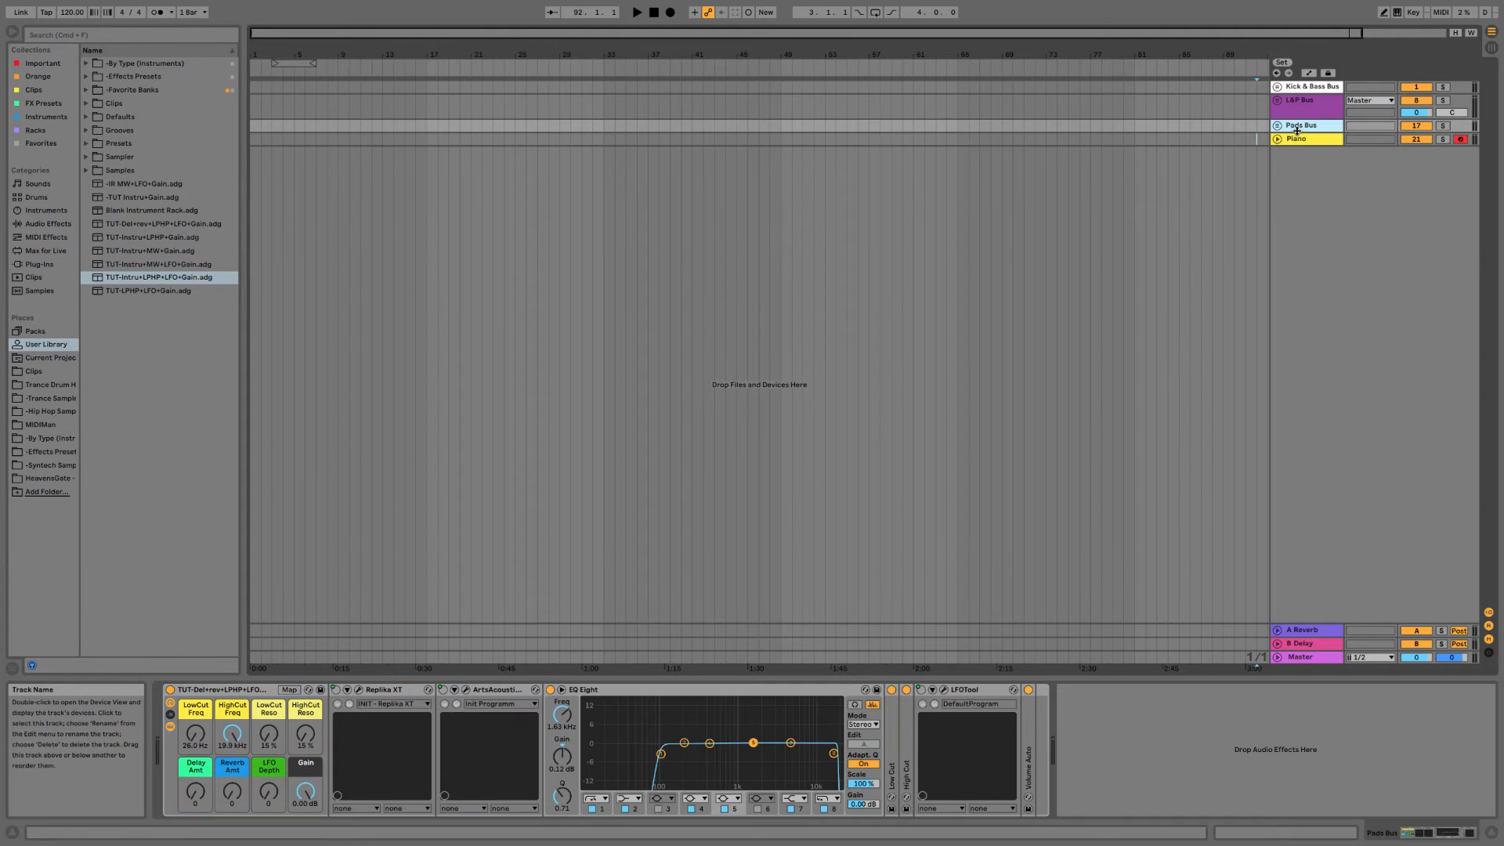
pyautogui.click(1302, 137)
pyautogui.rightClick(1303, 139)
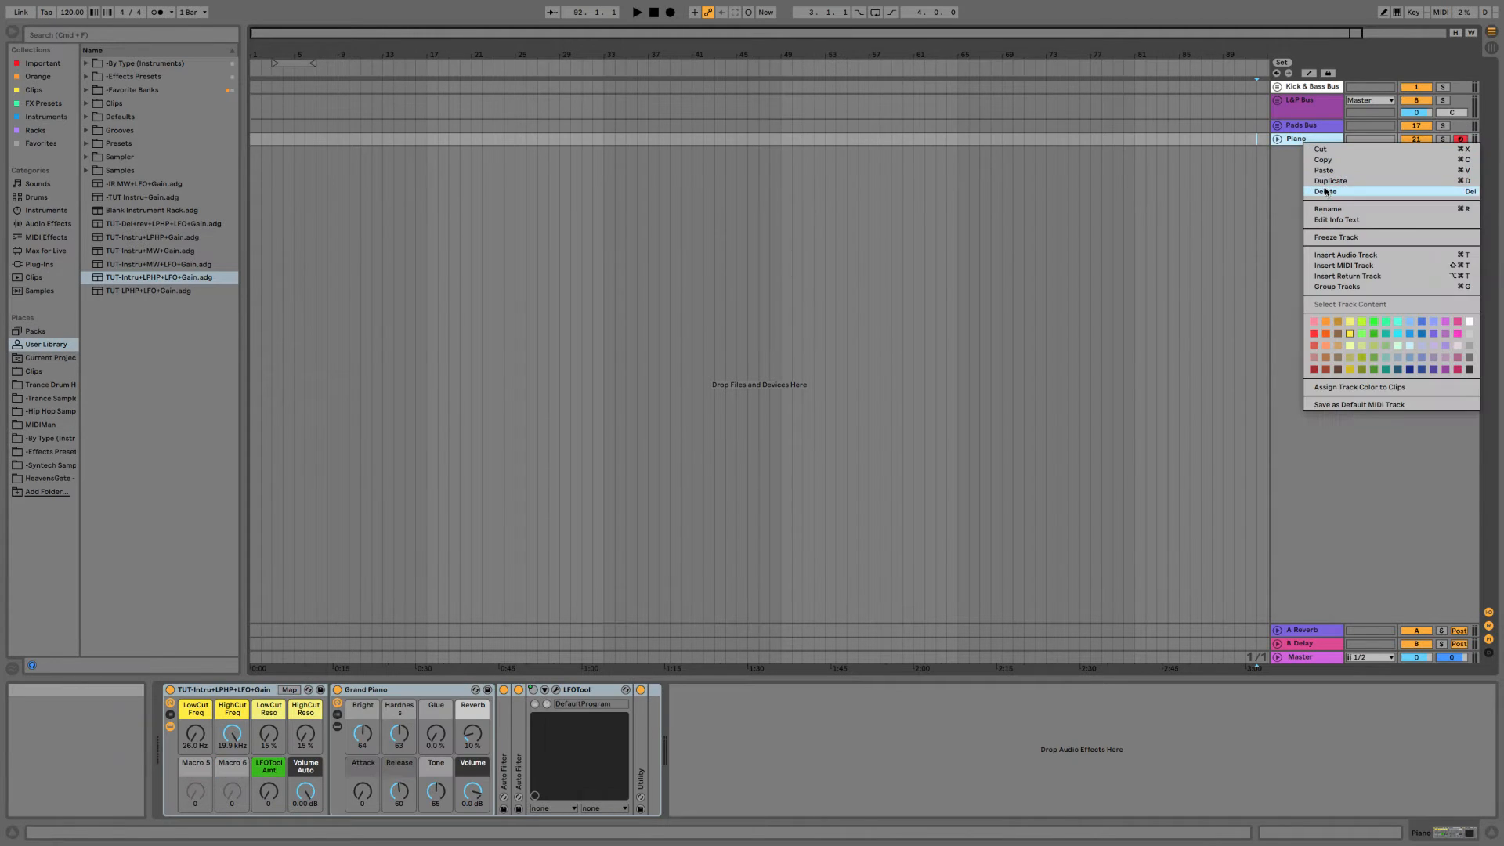
pyautogui.click(1306, 181)
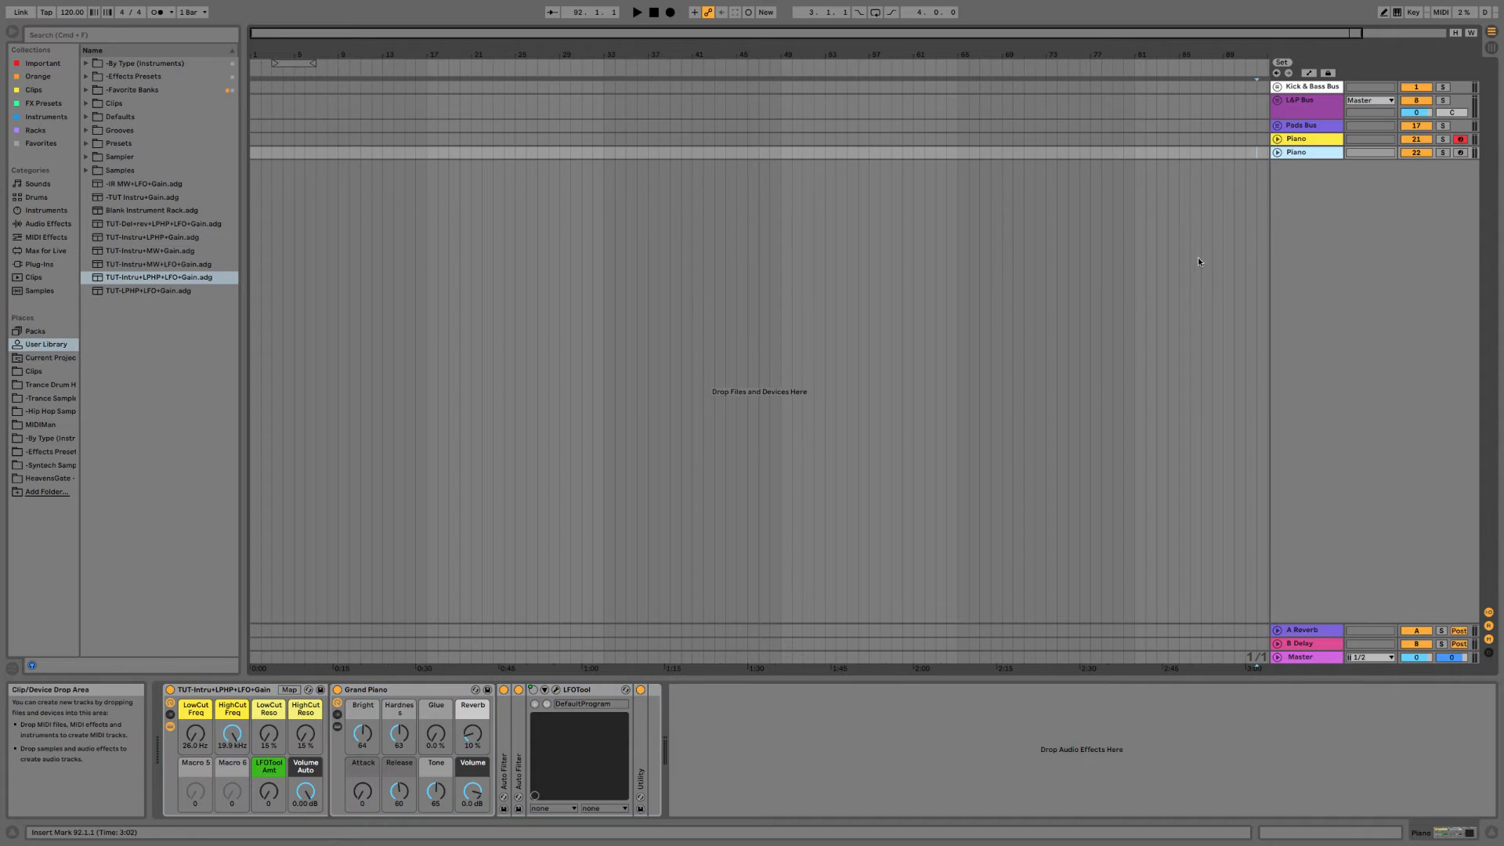
# Find the Sylenth1 VST plug-in and replace Grand Piano with it in the duplicated track's rack.
pyautogui.click(245, 694)
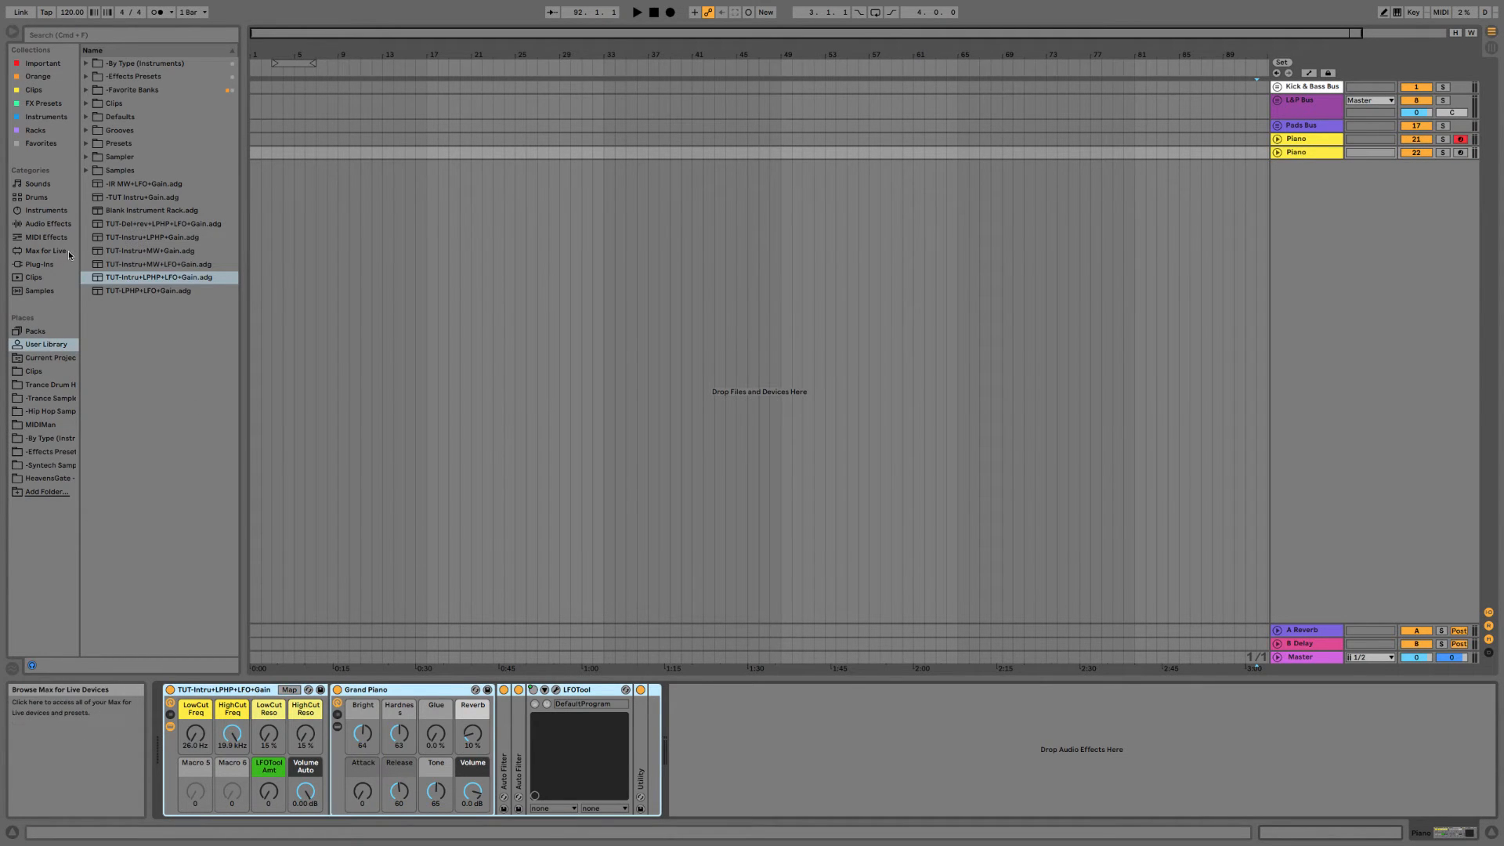
pyautogui.click(39, 264)
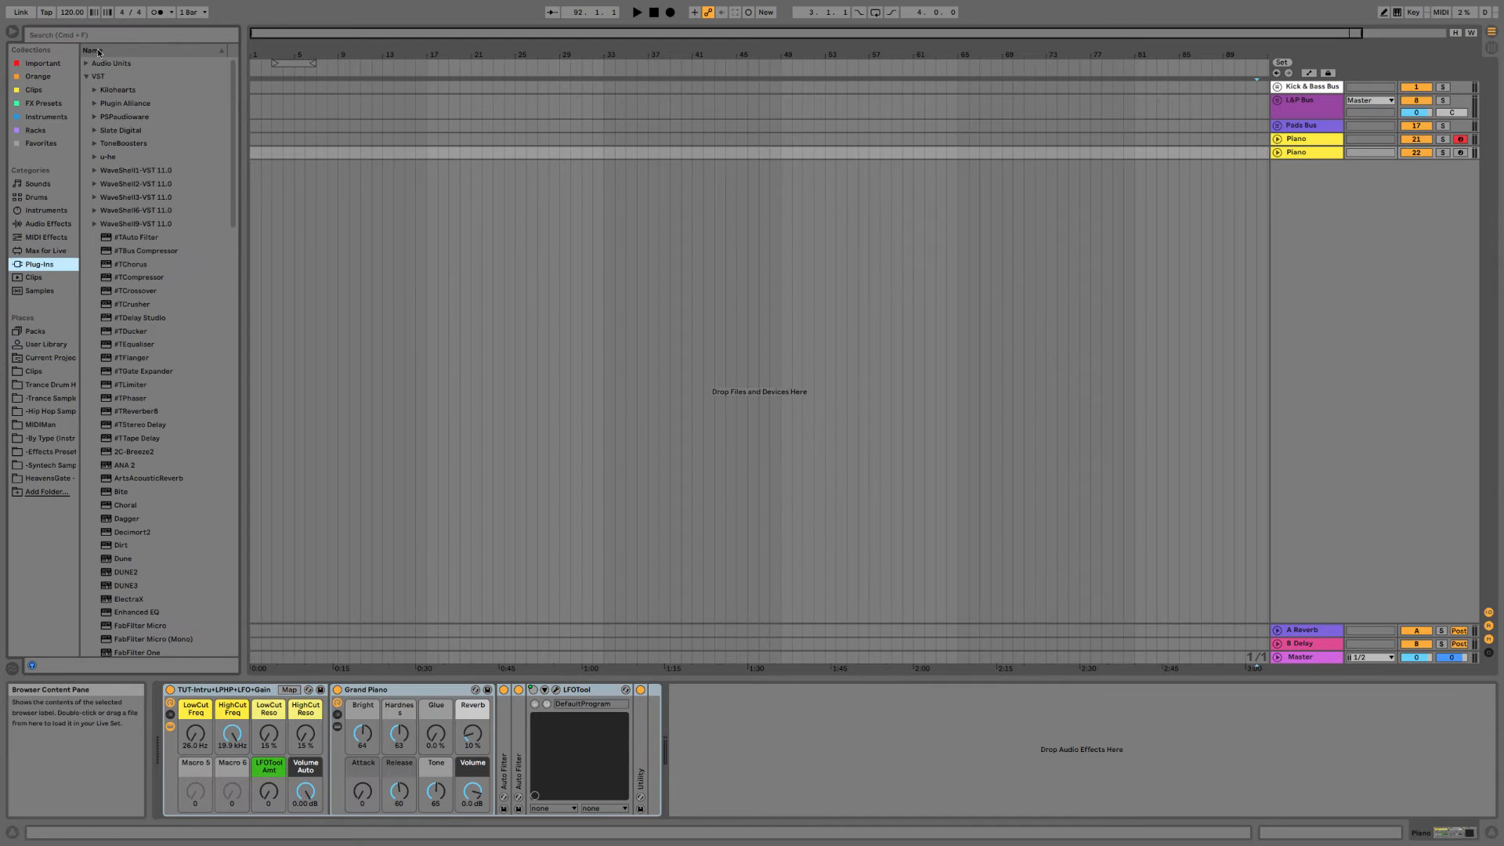
pyautogui.click(96, 45)
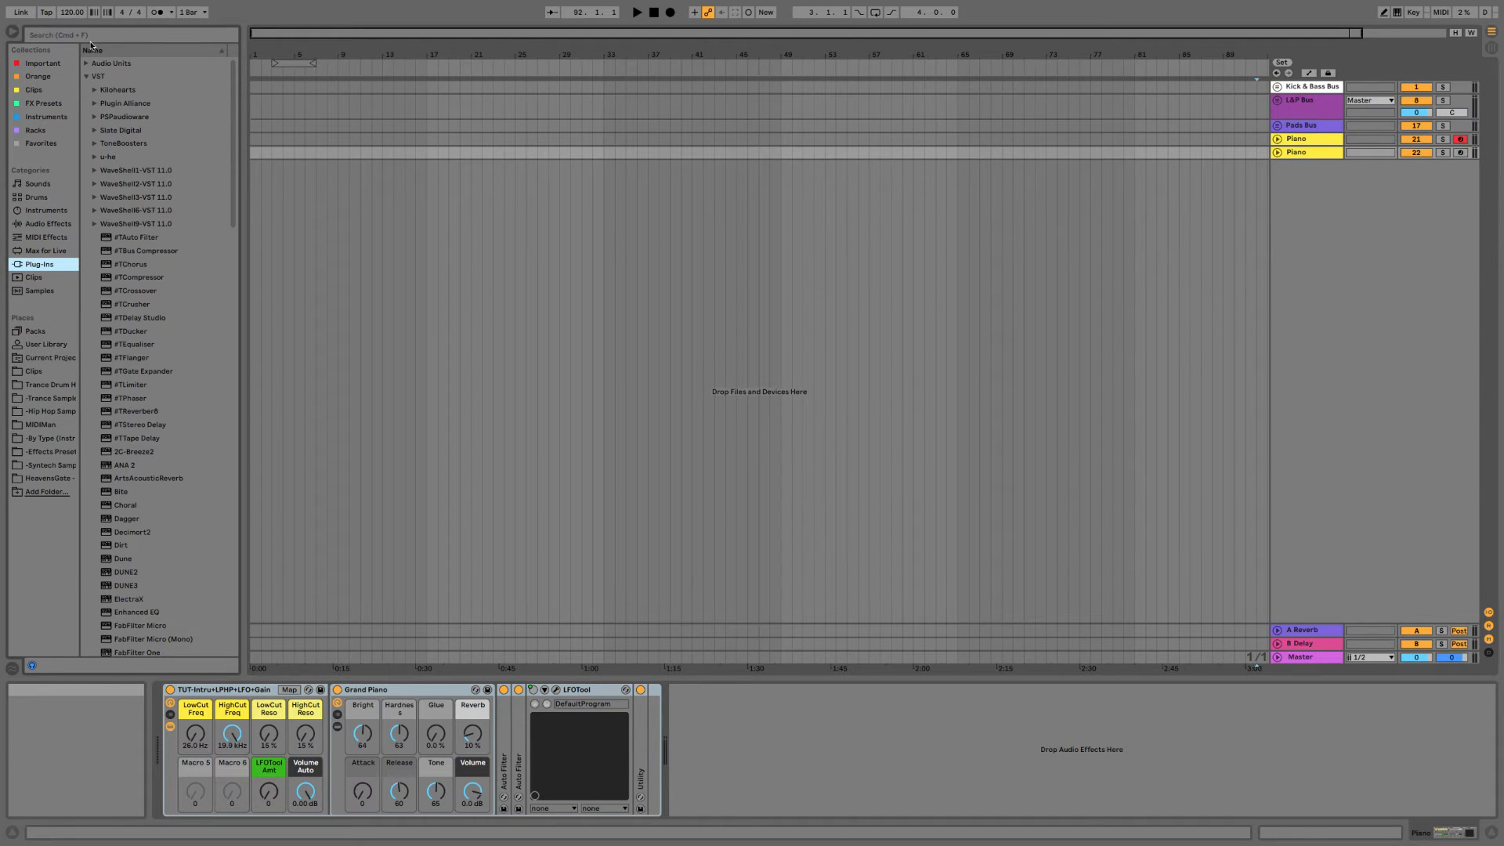
pyautogui.click(83, 38)
pyautogui.write('Sylenth')
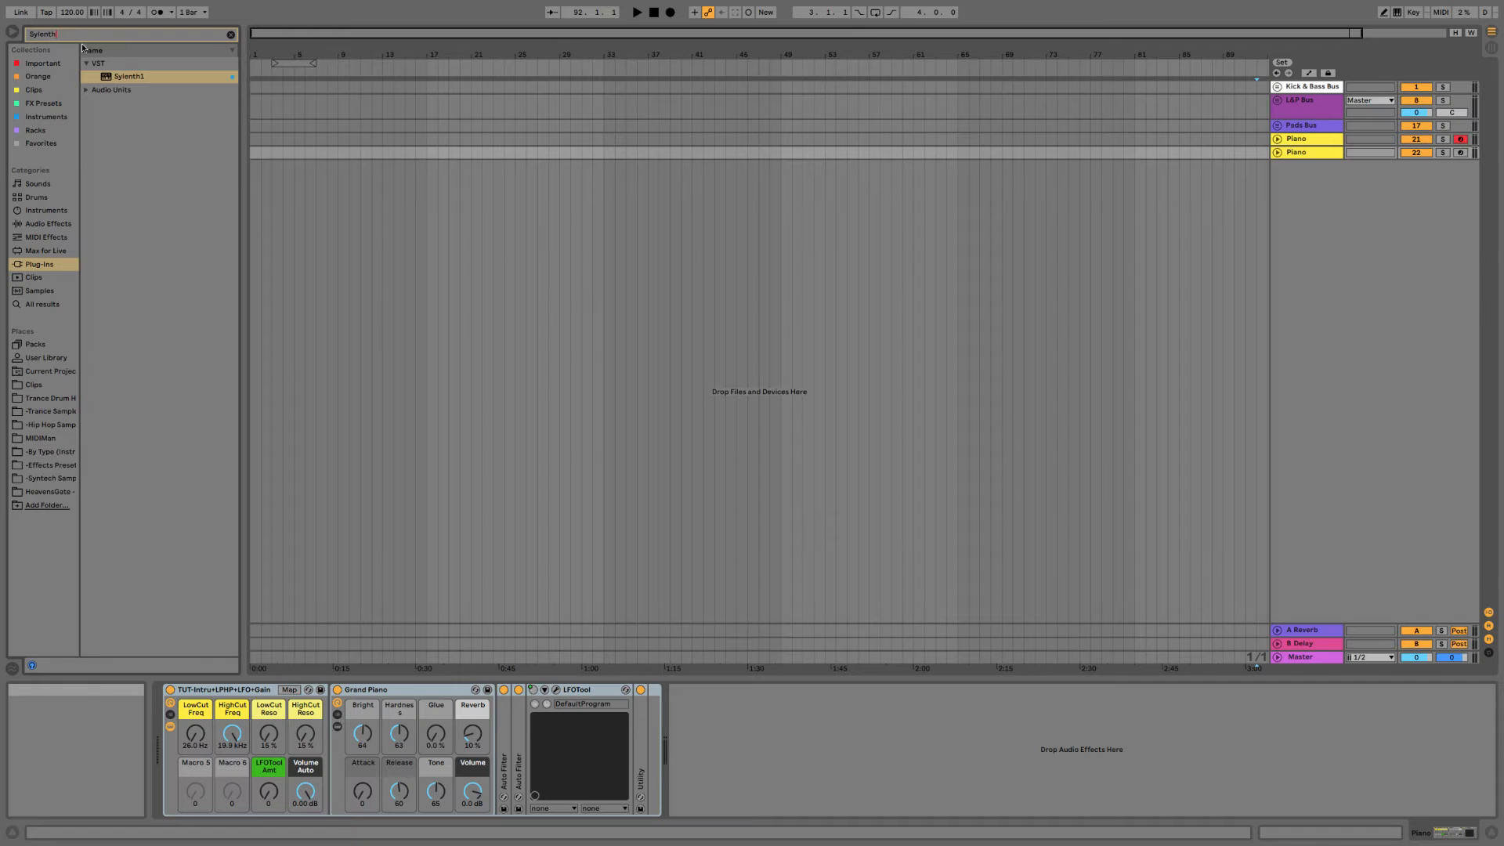
pyautogui.click(146, 78)
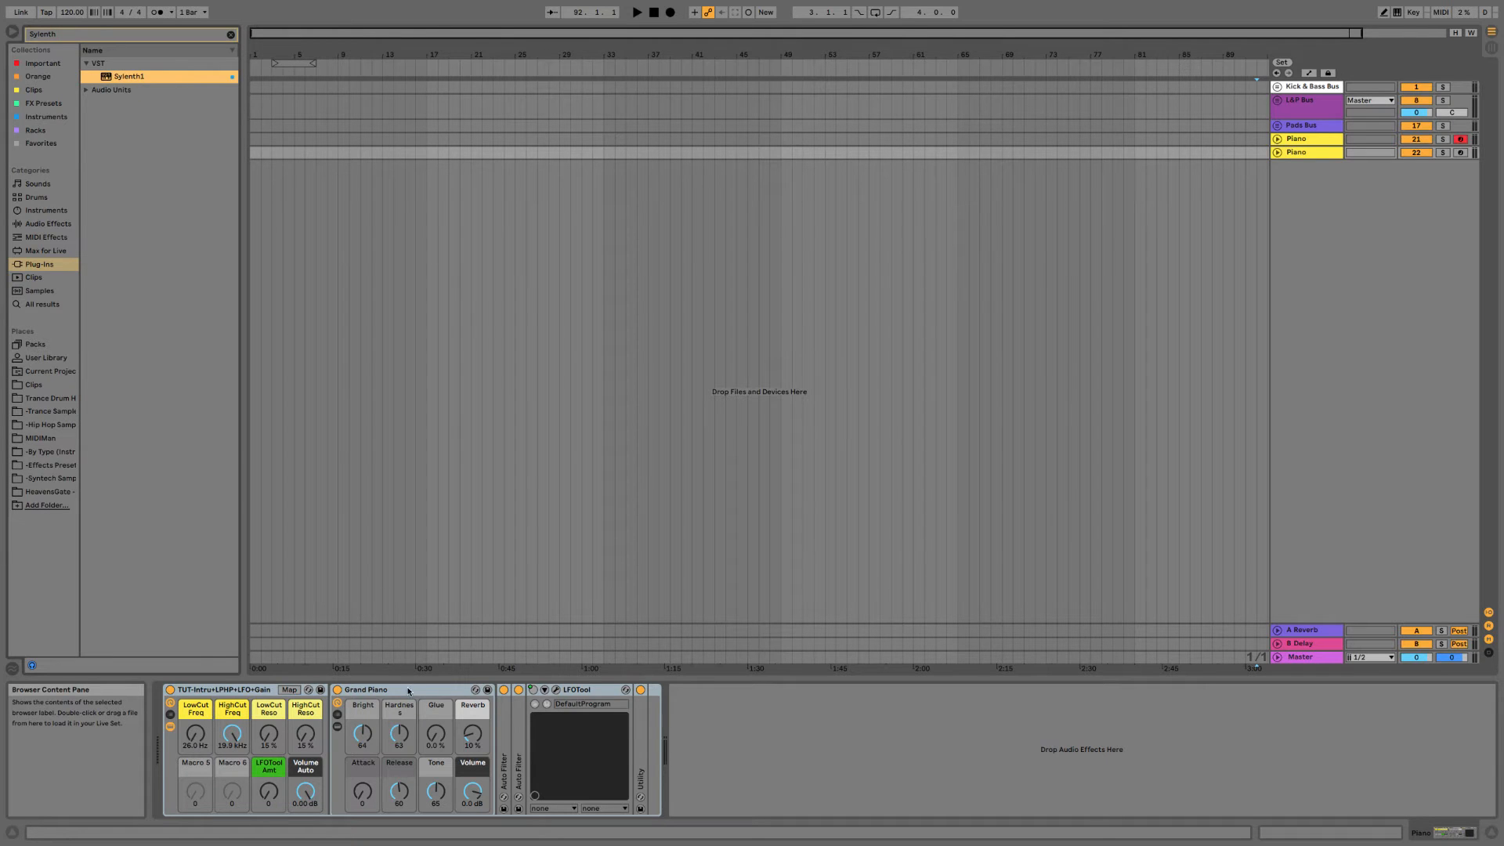
pyautogui.moveTo(126, 77); pyautogui.dragTo(404, 693)
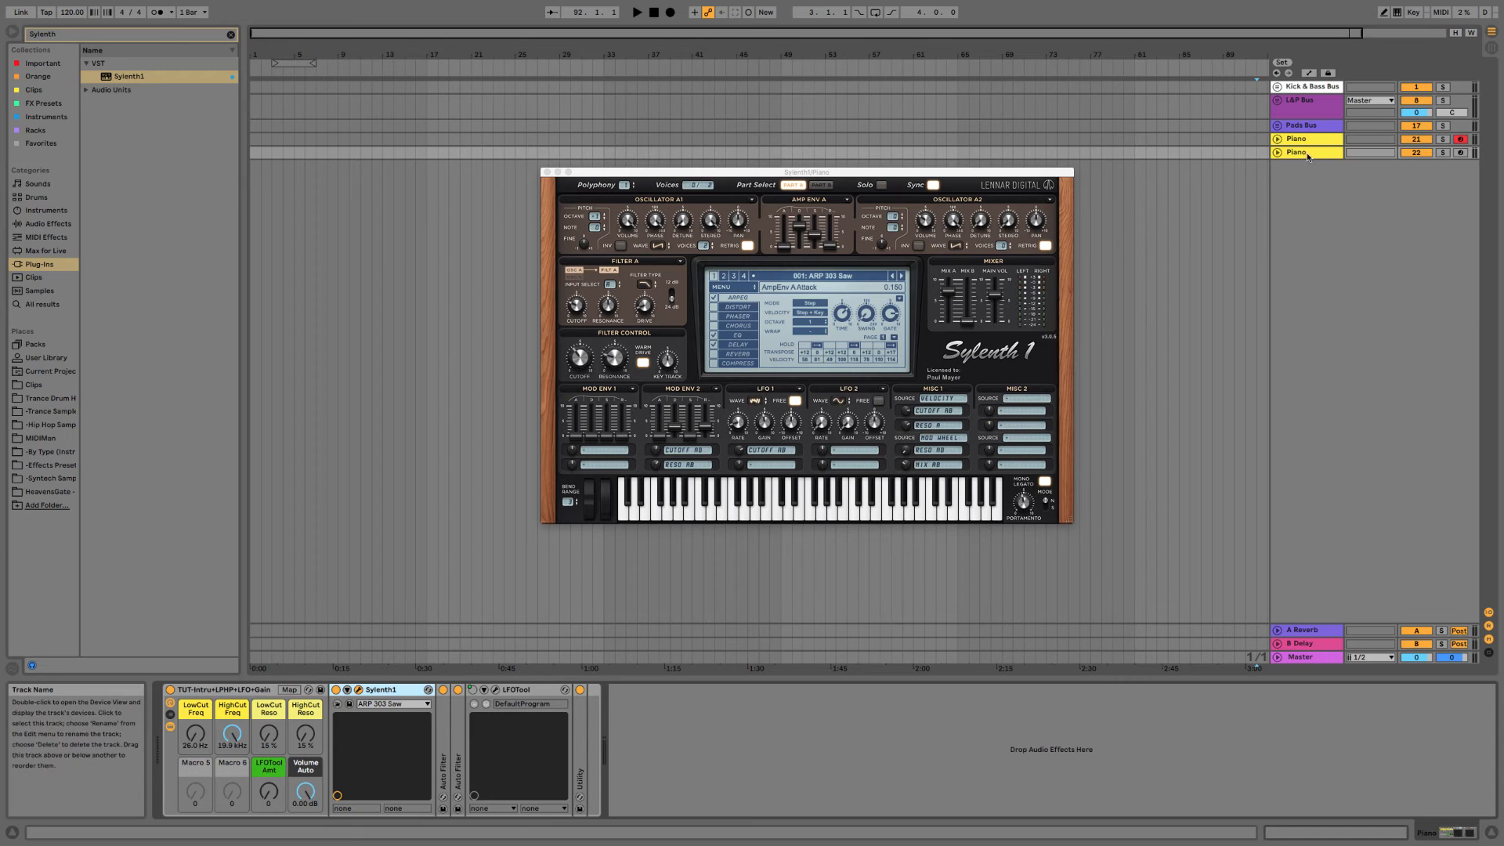
# Rename the duplicated Piano track SubPad and colour it dark purple.
pyautogui.rightClick(1308, 153)
pyautogui.click(1335, 220)
pyautogui.write('SubPad')
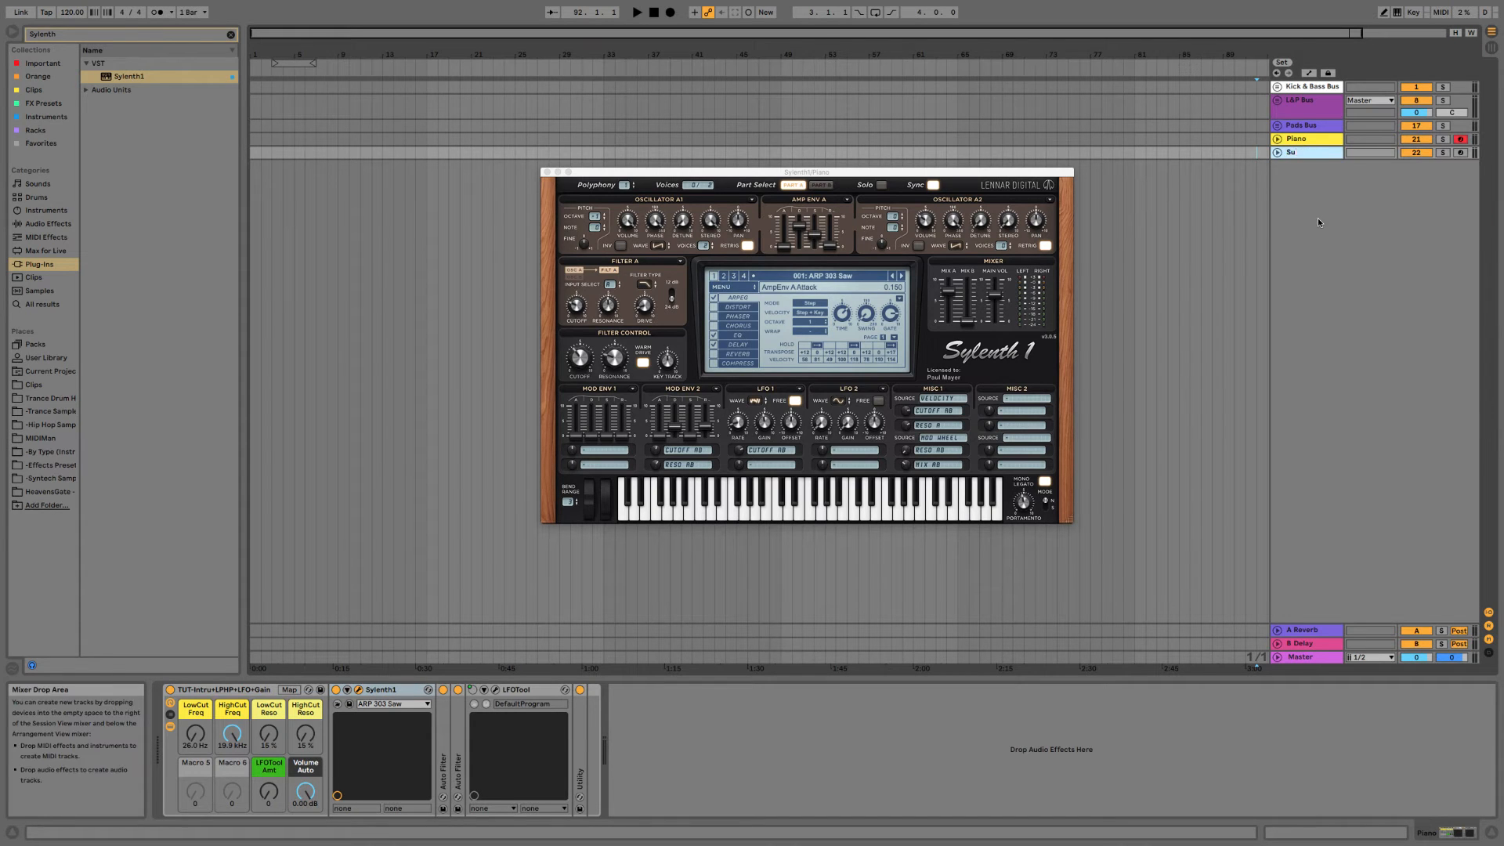
pyautogui.press('Return')
pyautogui.rightClick(1322, 153)
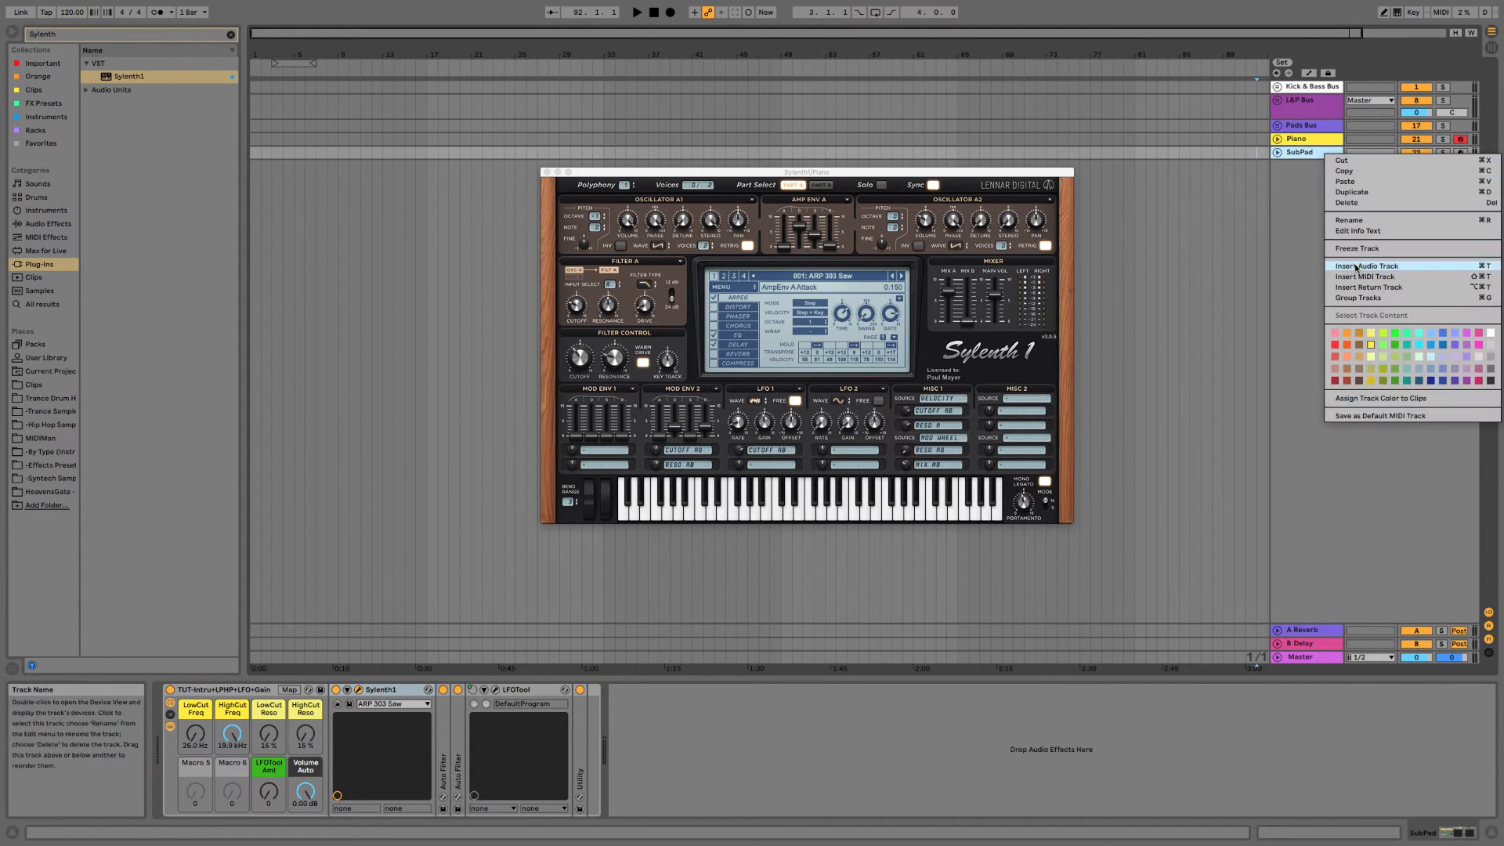
pyautogui.click(1445, 387)
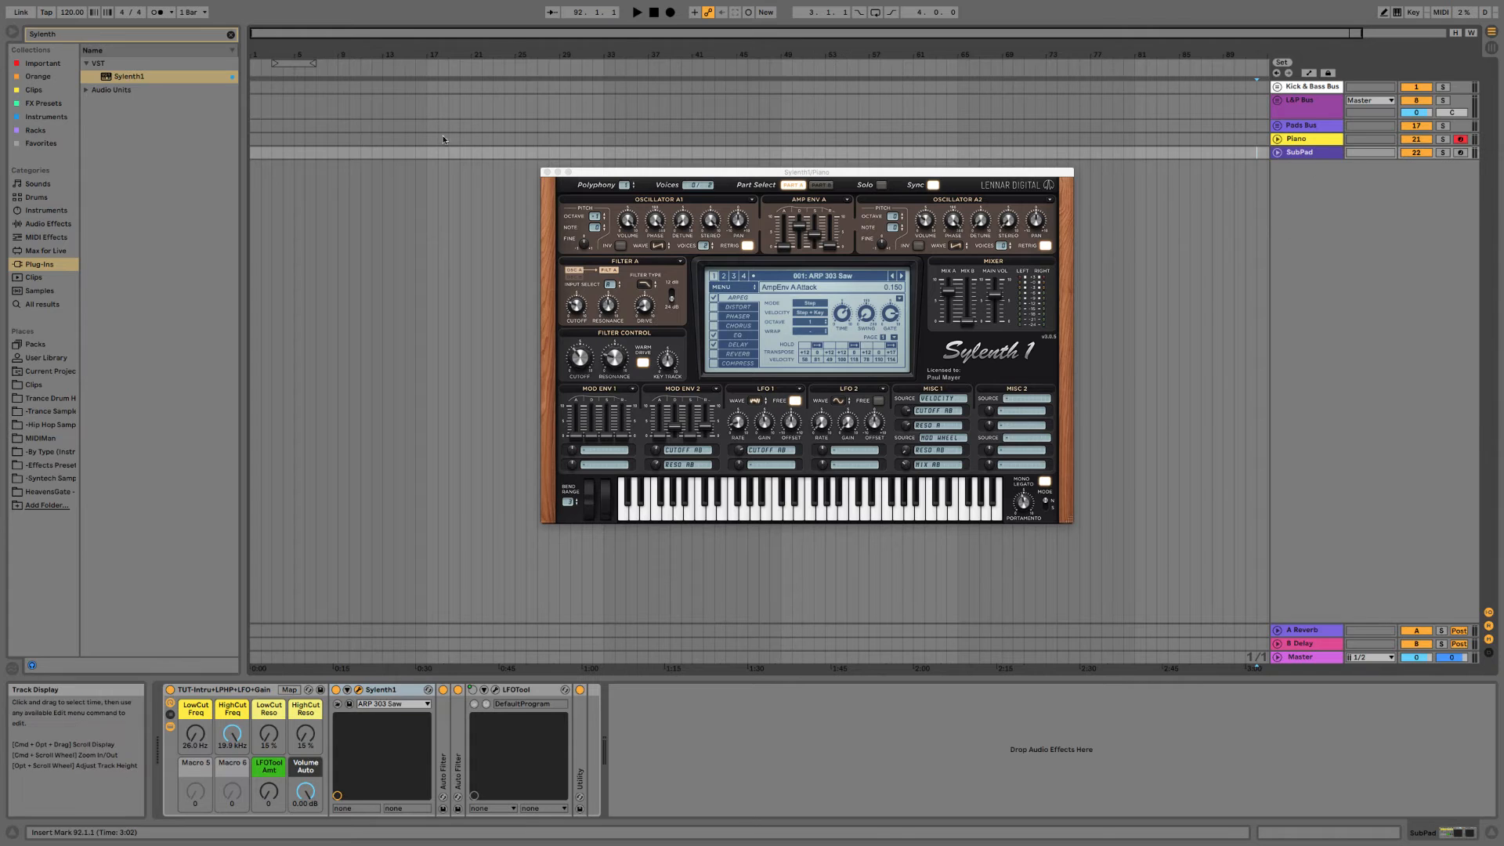
# Close the Sylenth1 plug-in window and rename the track's instrument rack SubPad.
pyautogui.click(548, 171)
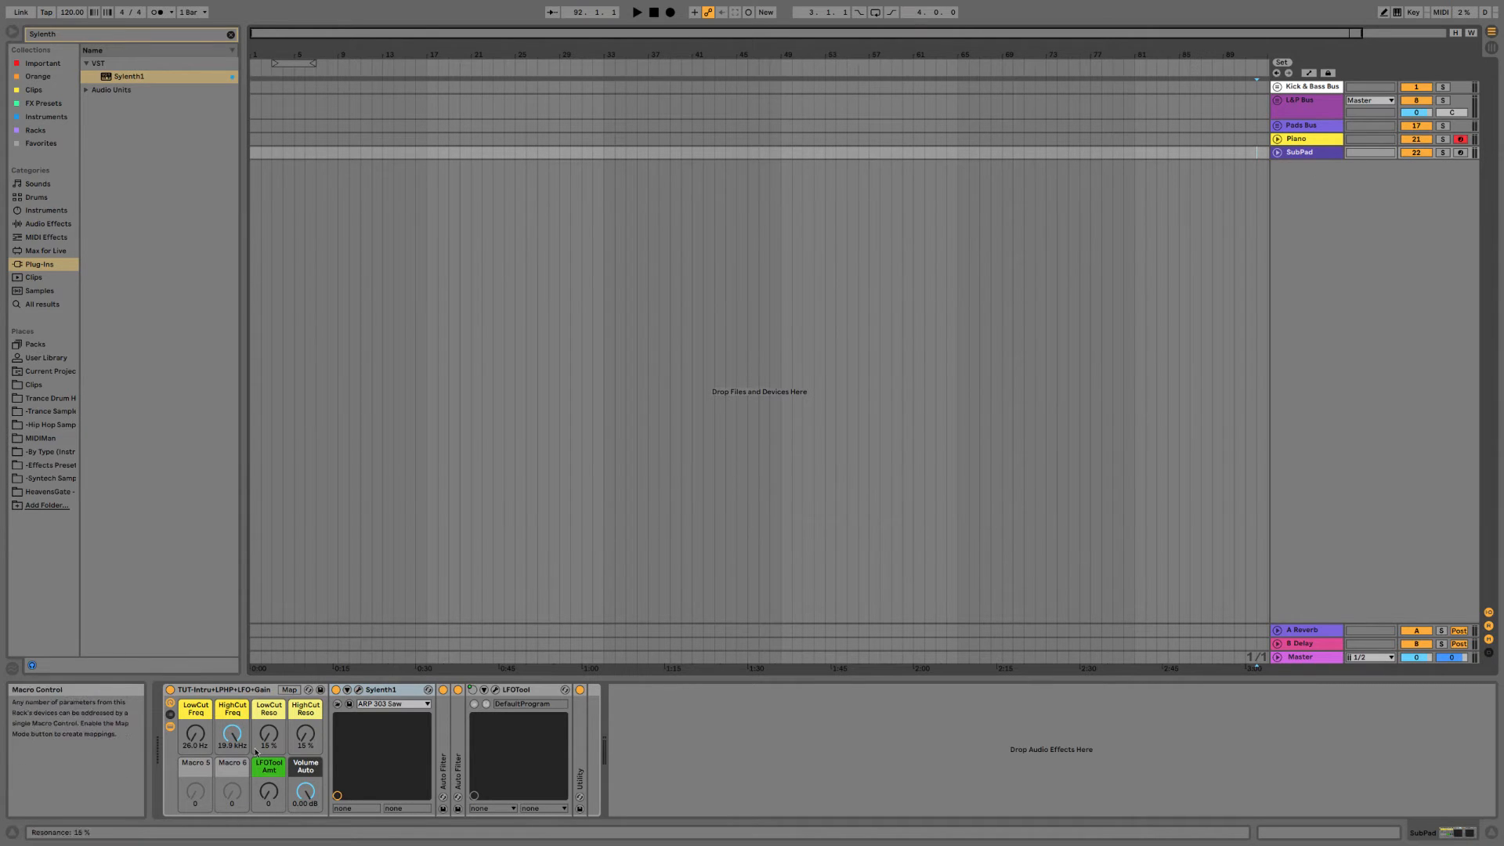
pyautogui.rightClick(266, 752)
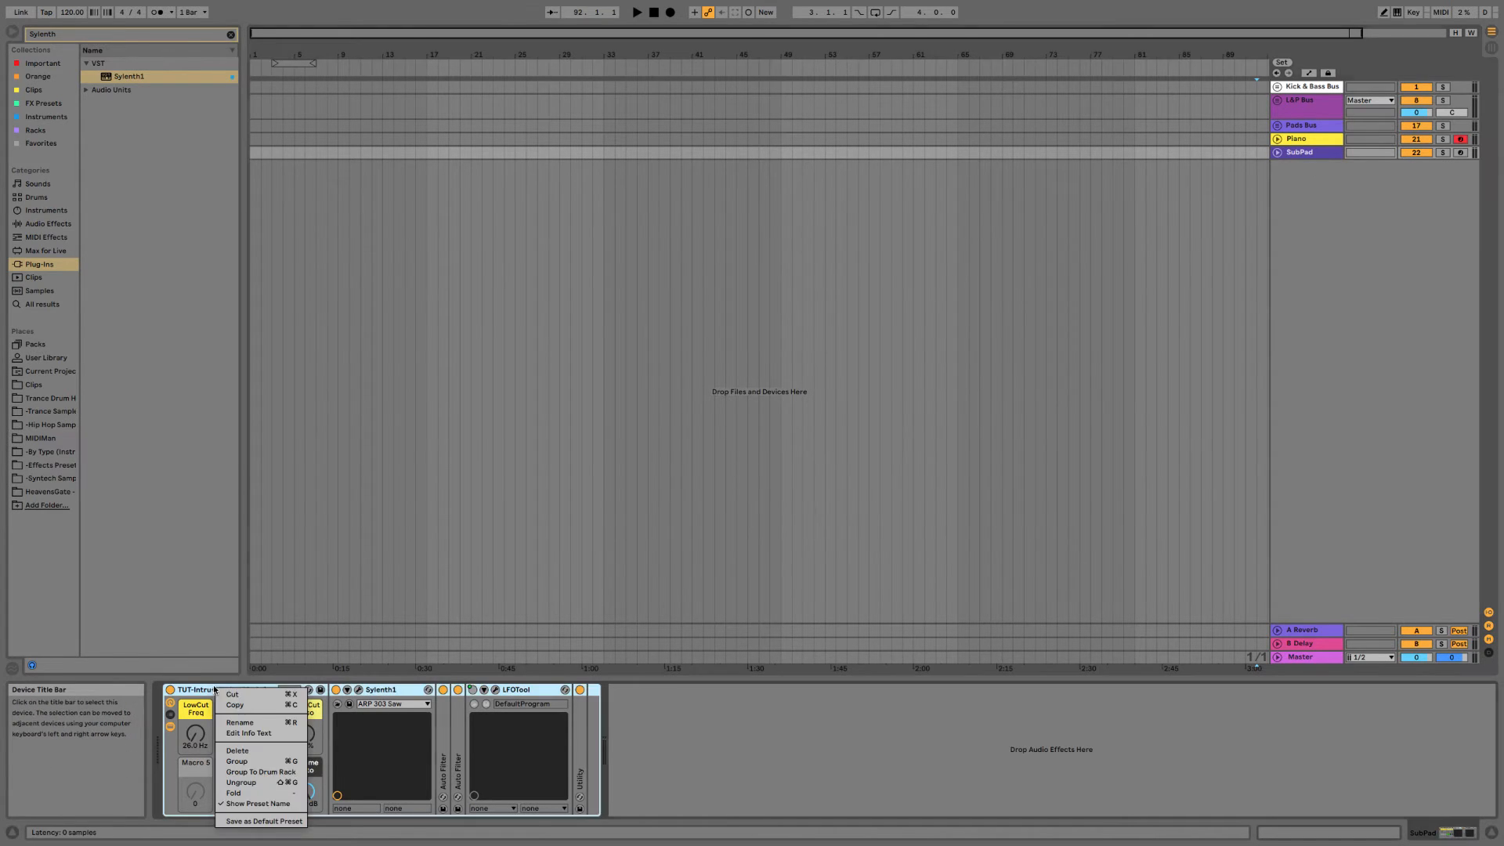
pyautogui.click(258, 728)
pyautogui.write('SubPad')
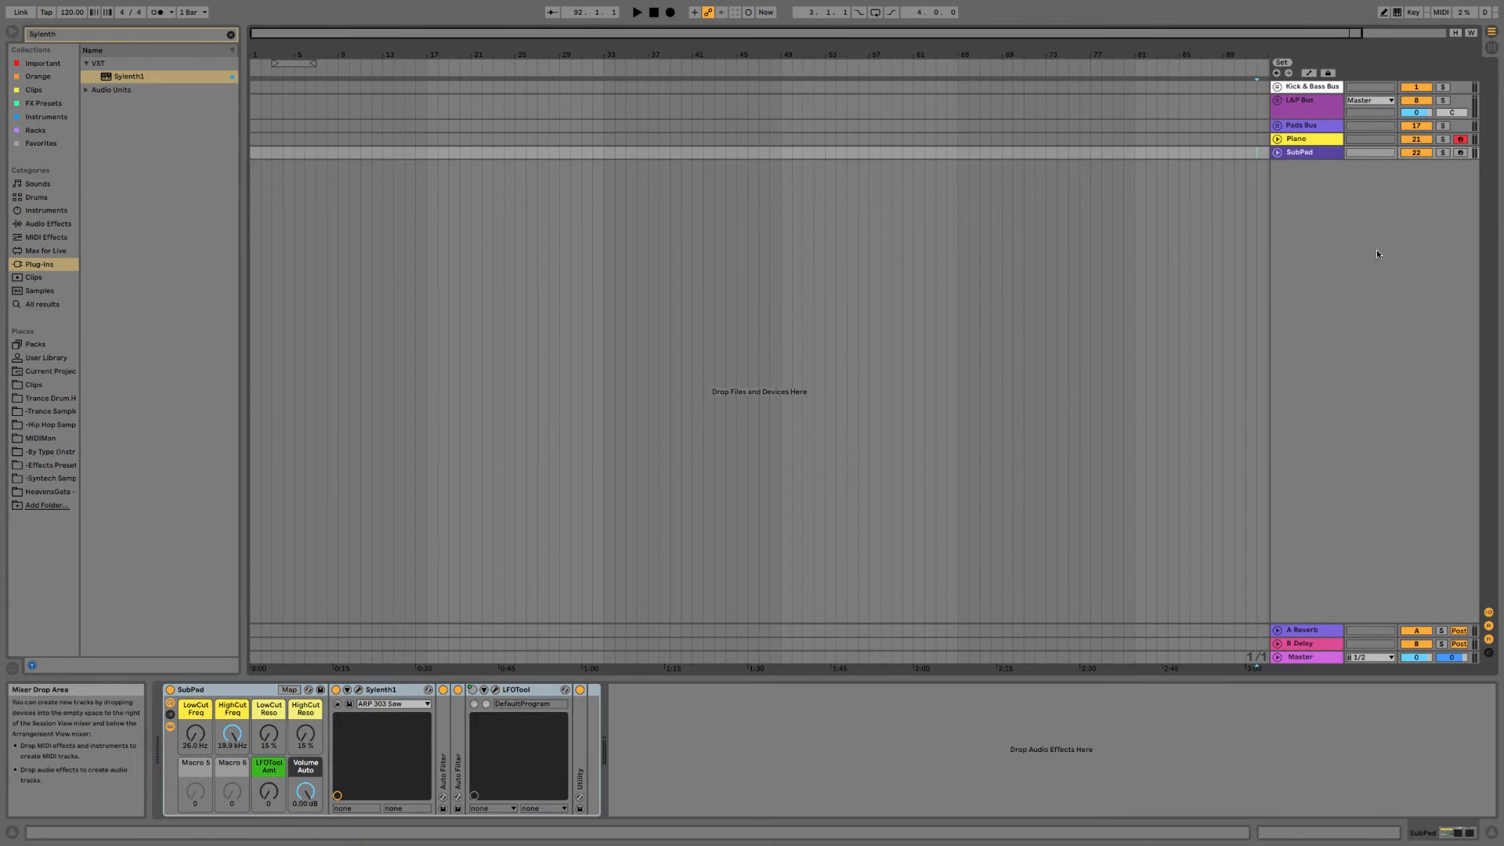
# Look through the Pads Bus contents and the Piano and SubPad tracks.
pyautogui.click(1308, 125)
pyautogui.press('Right')
pyautogui.press('Left')
pyautogui.press('Down')
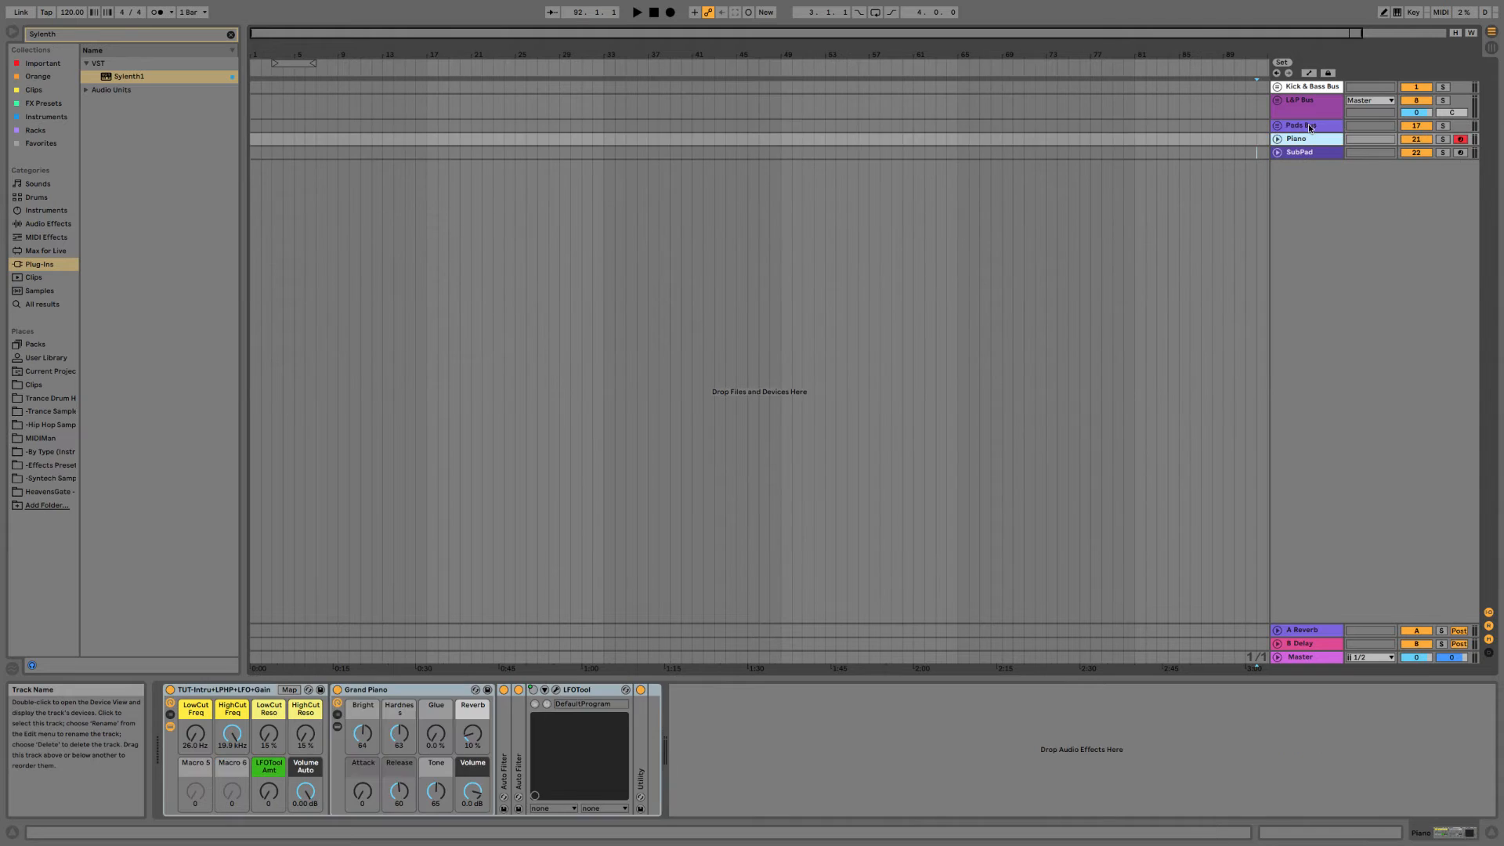
pyautogui.press('Up')
pyautogui.press('Right')
pyautogui.press('Left')
pyautogui.press('Down')
pyautogui.press('Down')
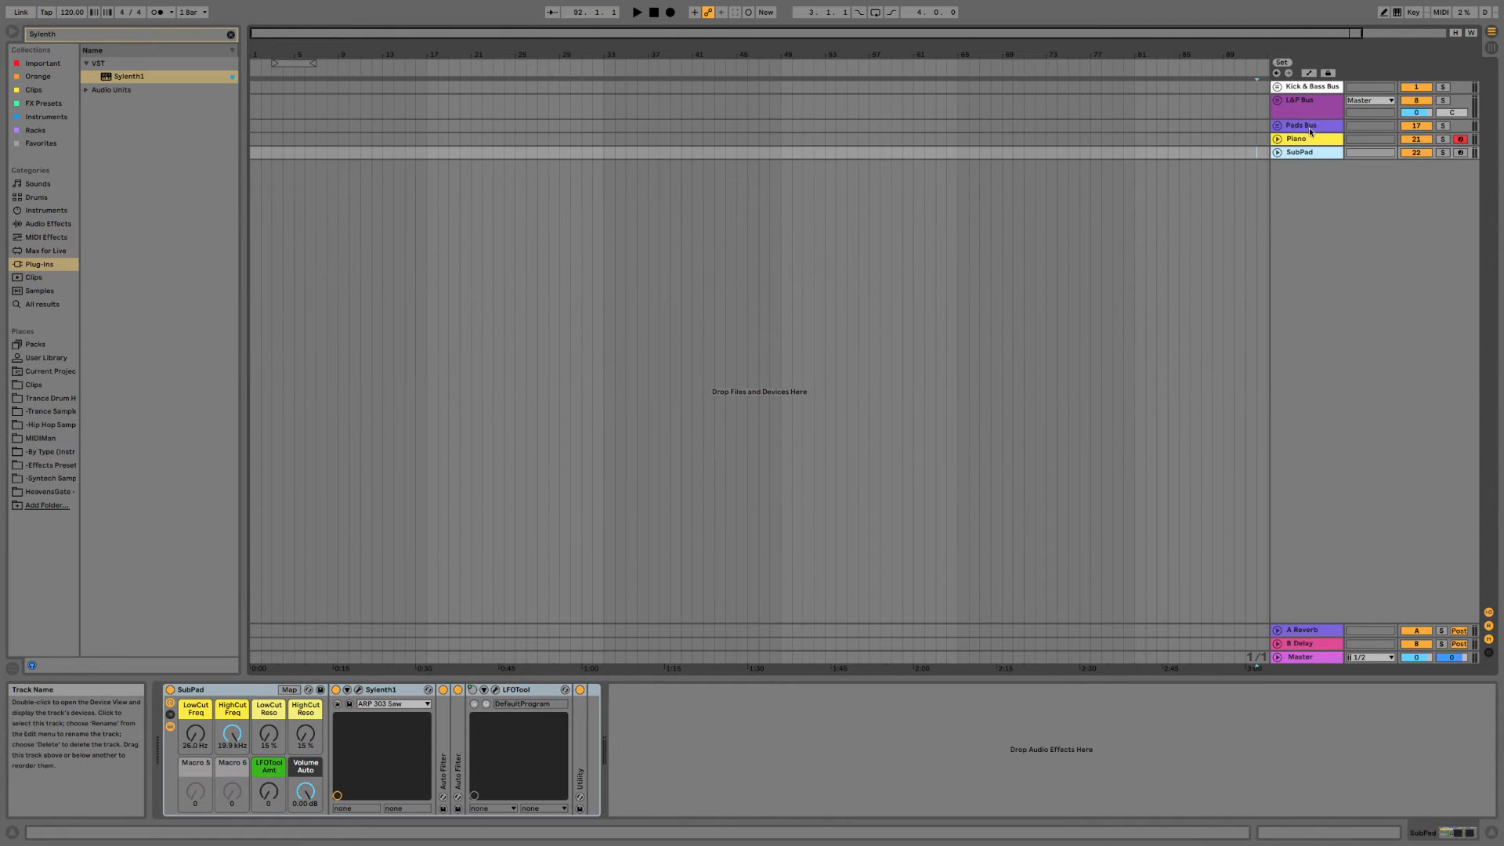
# Group the L&P Bus, Pads Bus, Piano and SubPad tracks together.
pyautogui.click(1307, 115)
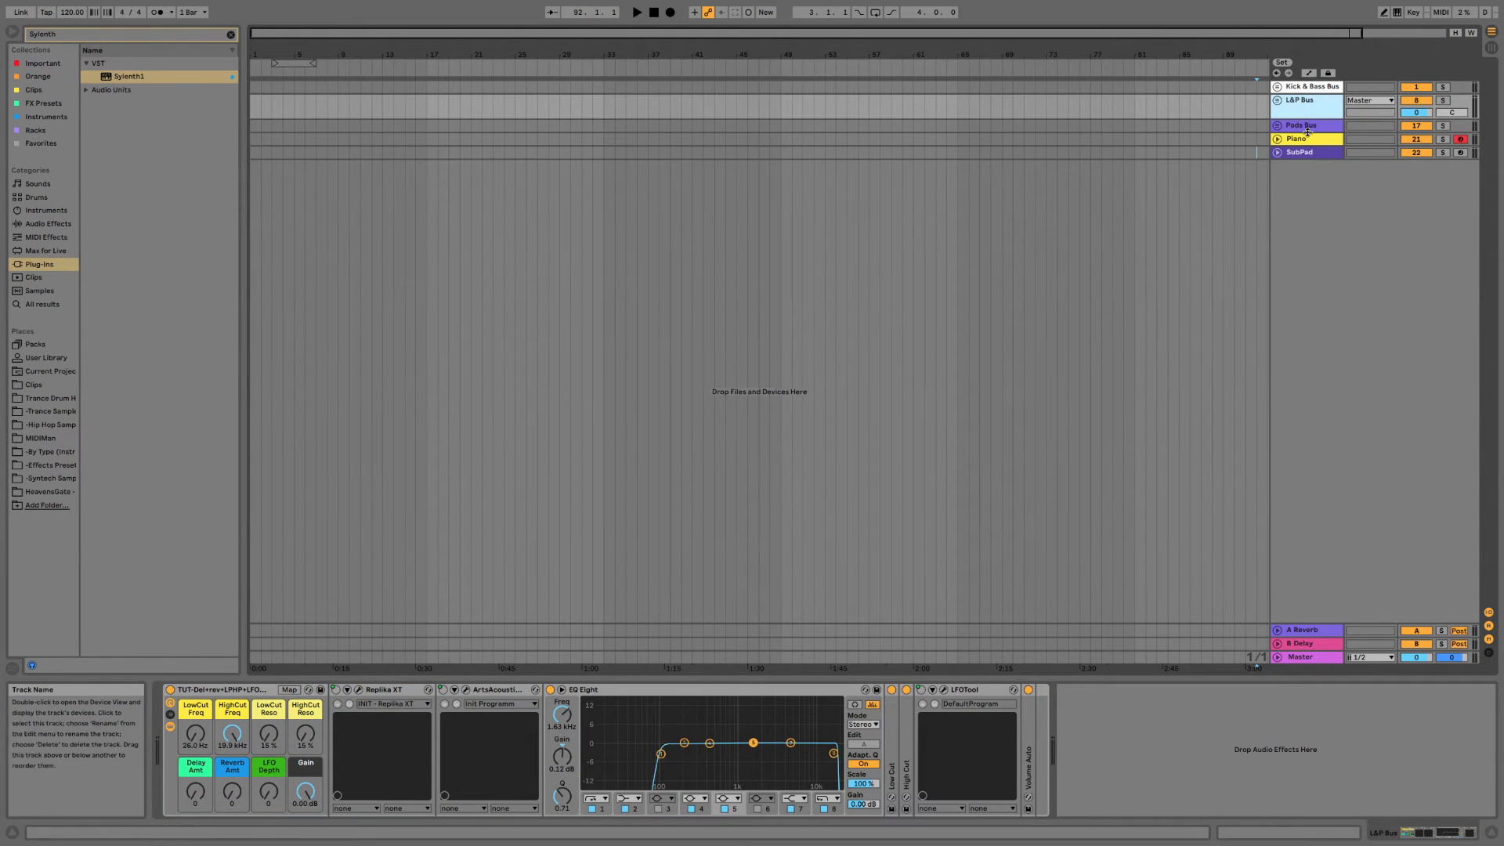
pyautogui.click(1308, 127)
pyautogui.click(1308, 115)
pyautogui.keyDown('shift'); pyautogui.click(1312, 151); pyautogui.keyUp('shift')
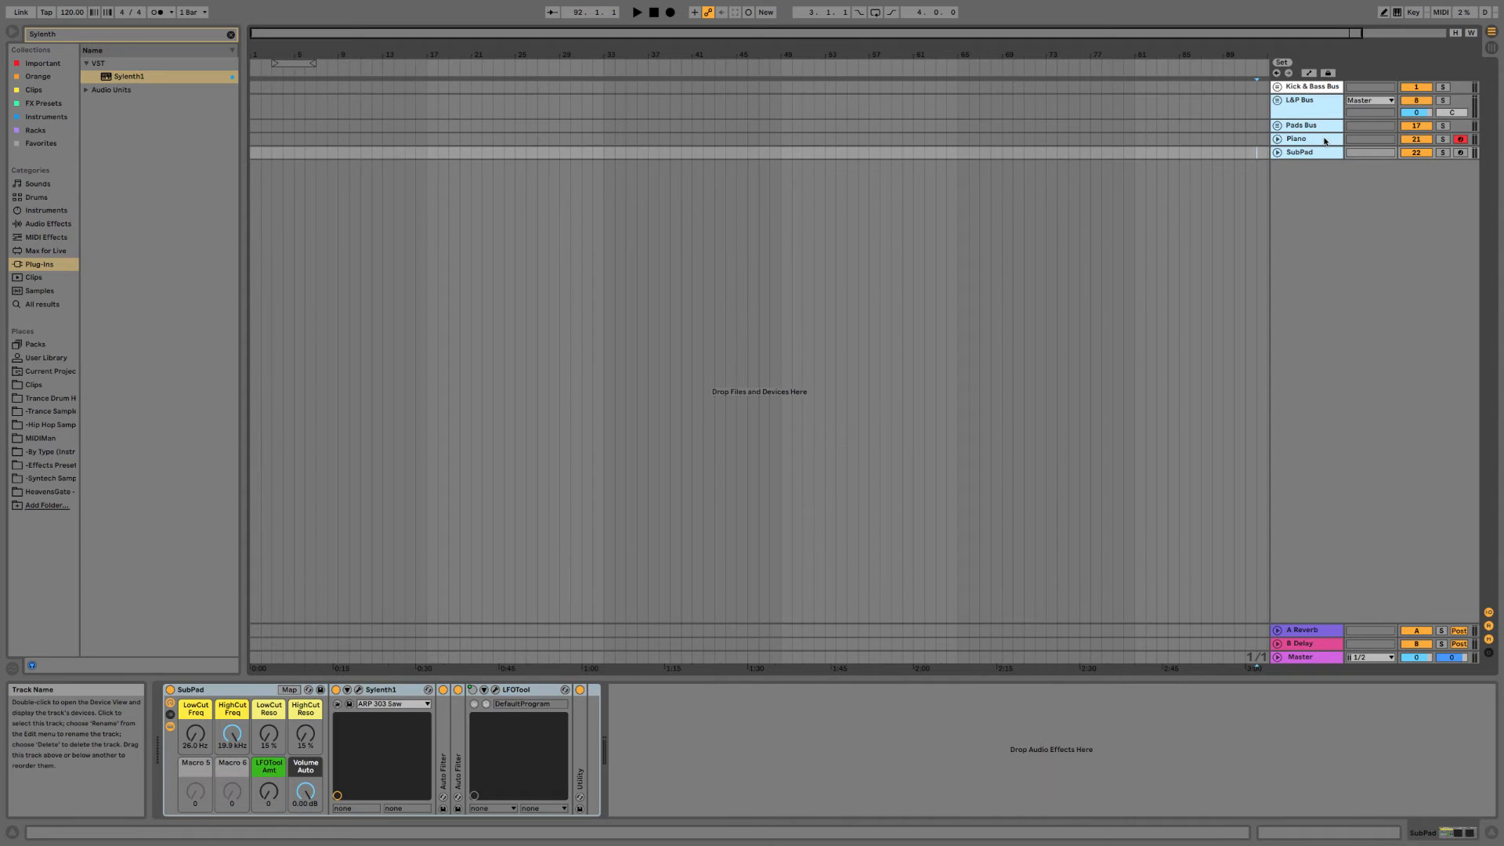
pyautogui.press('super+g')
# Rename the new track group Melodic Stuff and colour it pink.
pyautogui.rightClick(1144, 119)
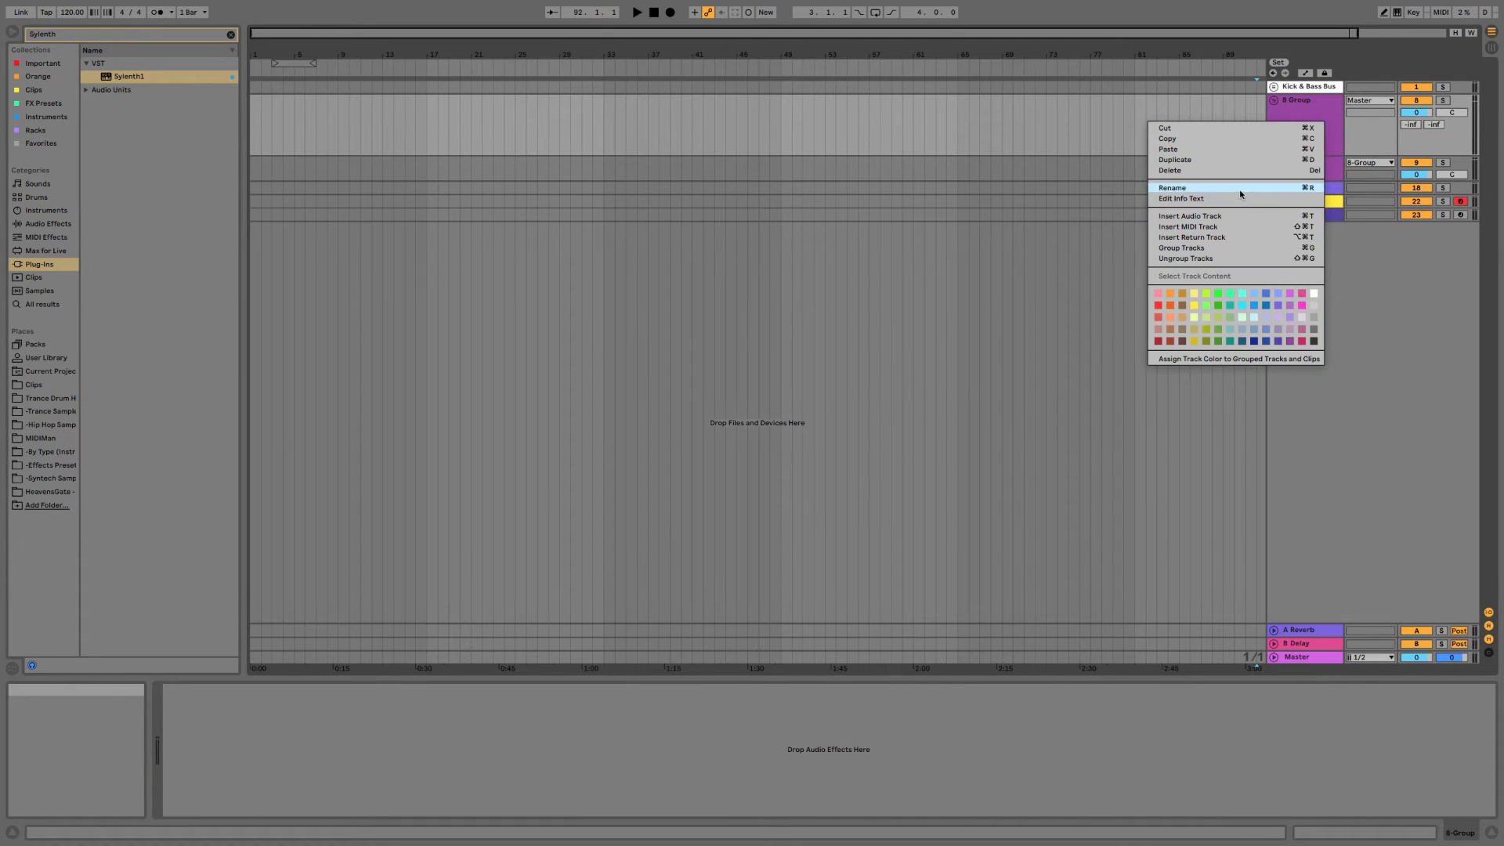
pyautogui.click(1239, 193)
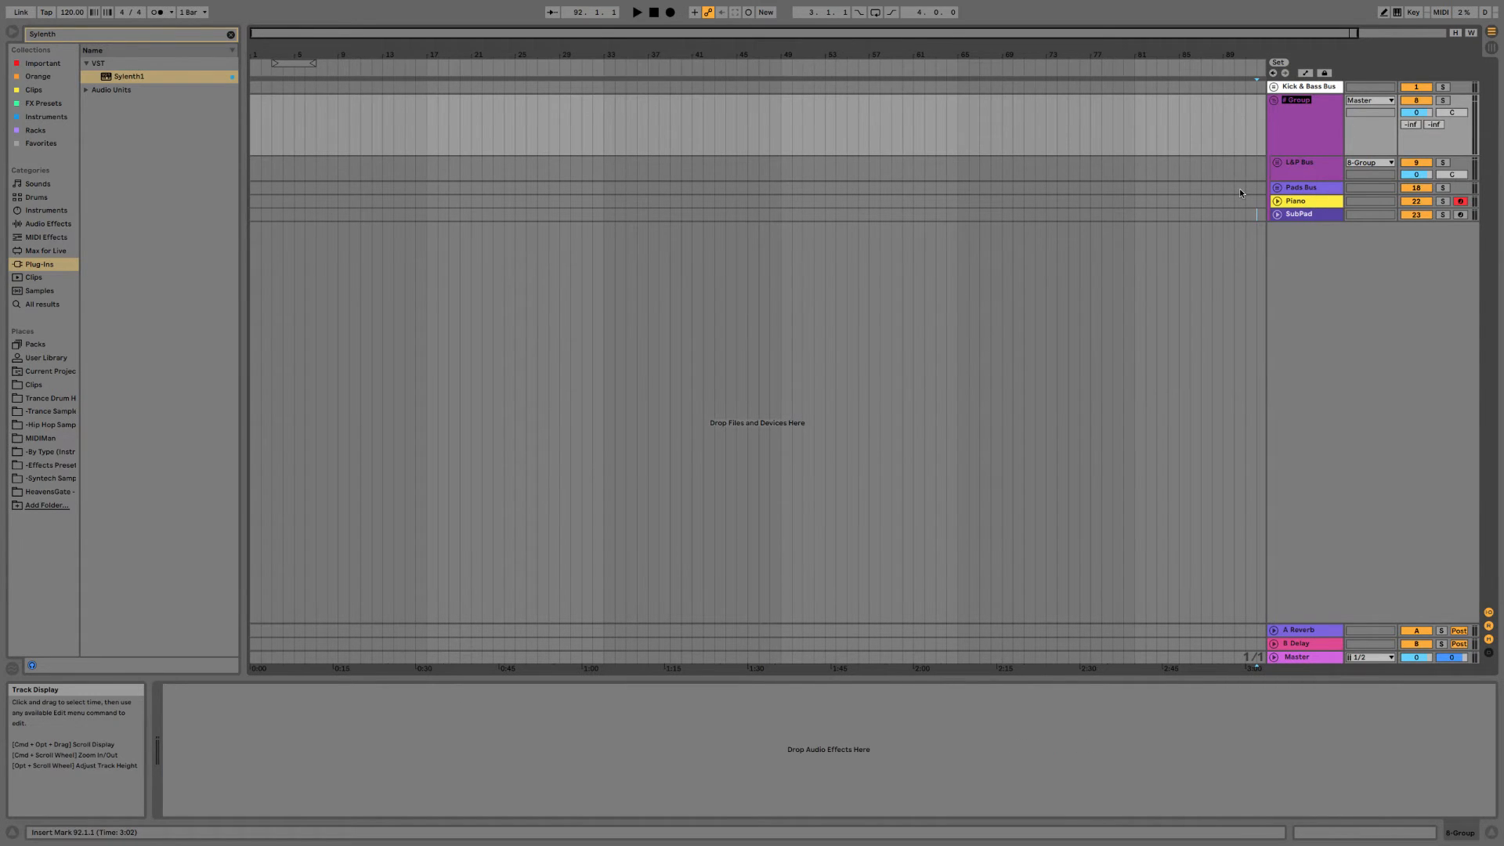
pyautogui.write('Melodic Stuff')
pyautogui.press('Return')
pyautogui.rightClick(1303, 122)
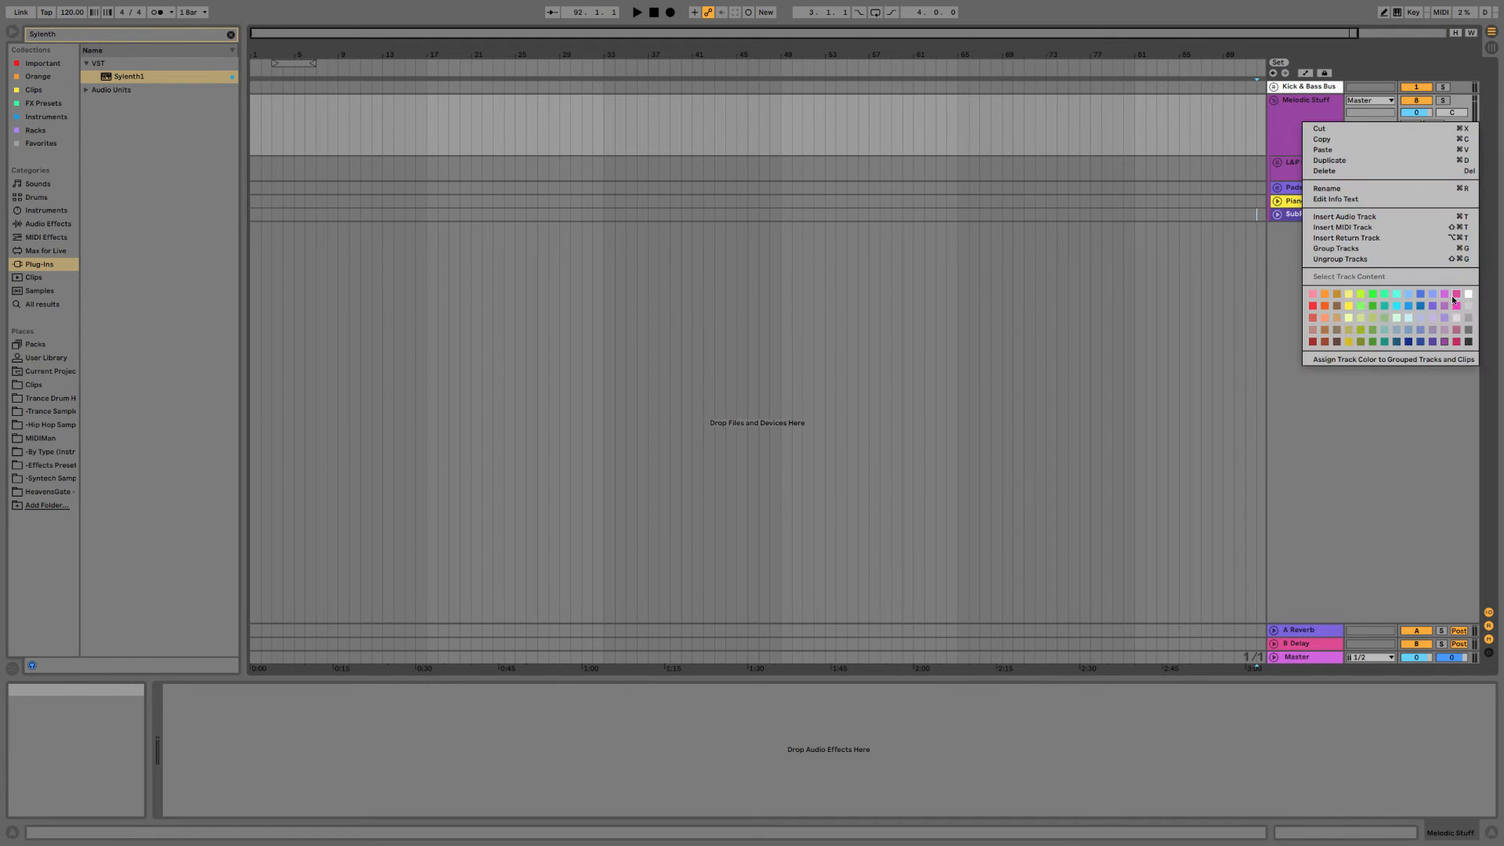
pyautogui.click(1454, 295)
# Examine the Melodic Stuff group by unfolding it and looking inside its L&P Bus and Pads Bus.
pyautogui.click(1313, 114)
pyautogui.press('Left')
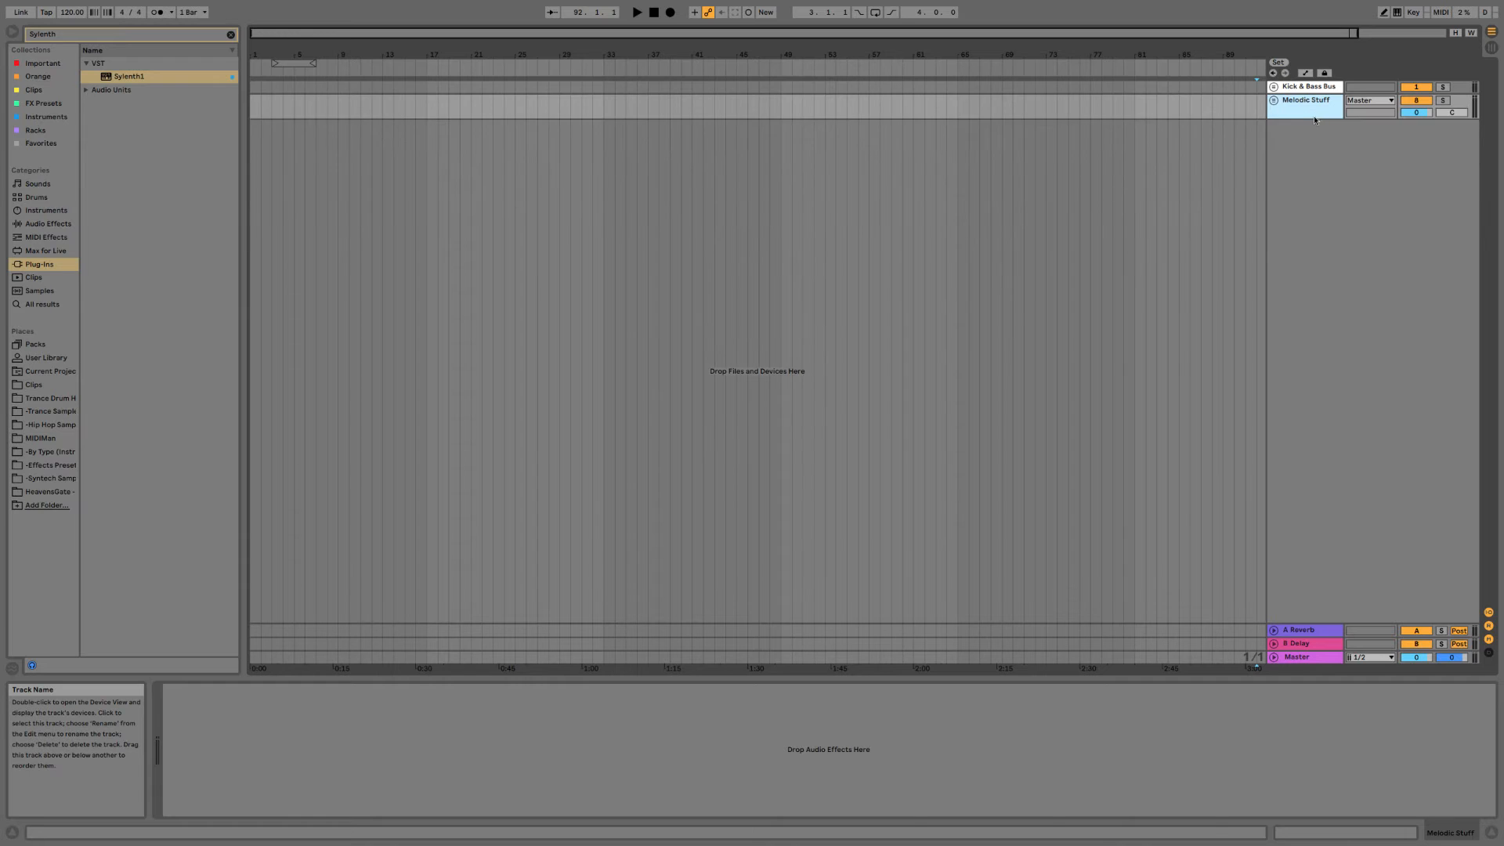
pyautogui.press('Right')
pyautogui.press('Down')
pyautogui.press('Right')
pyautogui.press('Left')
pyautogui.press('Down')
pyautogui.press('Right')
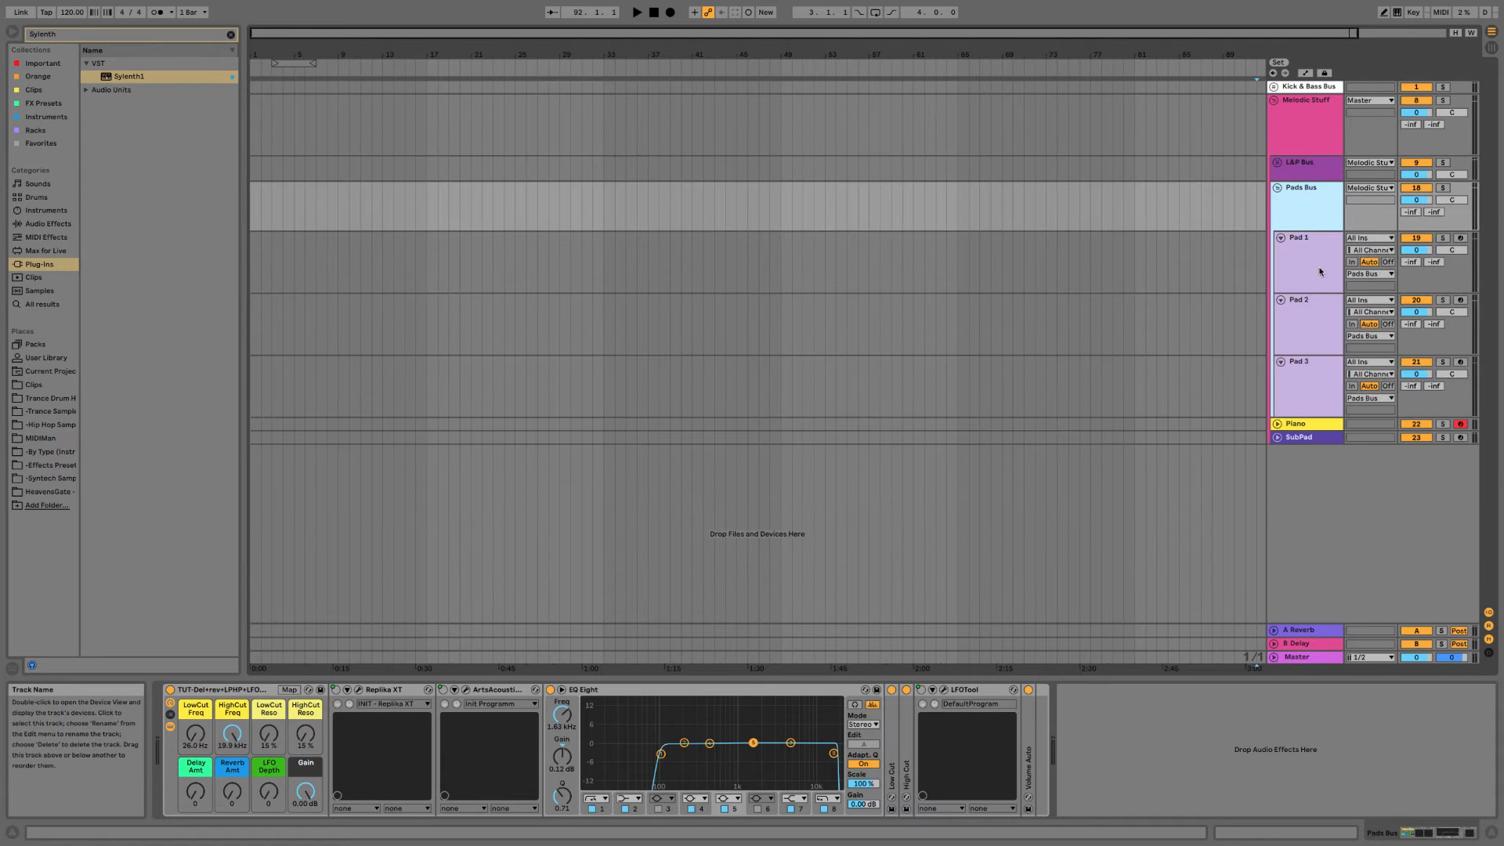
# Review the L&P Bus and Pads Bus contents, fold them back up and collapse the Melodic Stuff group.
pyautogui.press('Left')
pyautogui.press('Up')
pyautogui.press('Right')
pyautogui.press('Down')
pyautogui.press('Left')
pyautogui.press('Down')
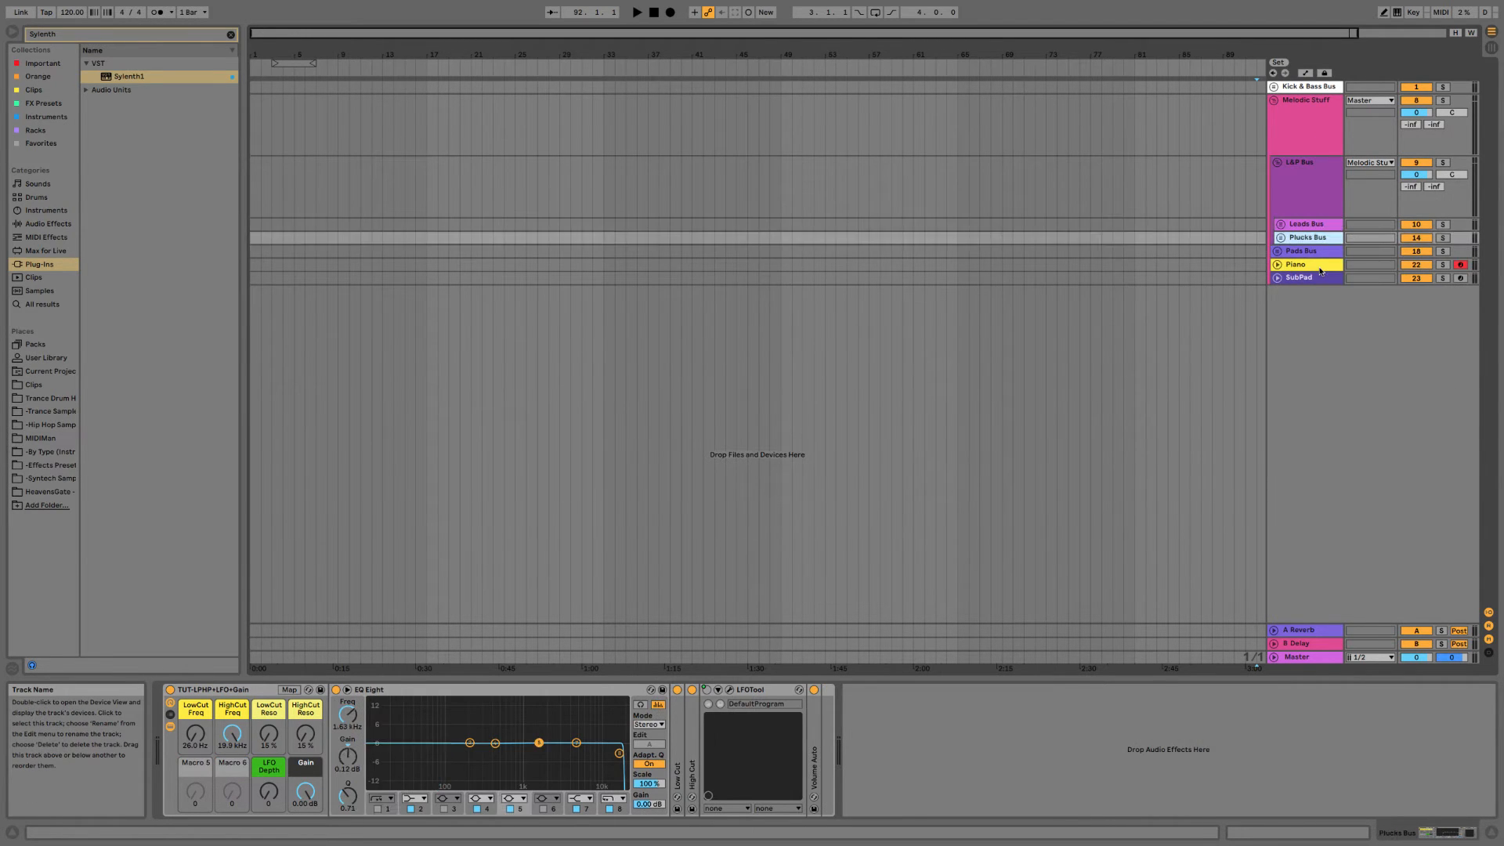
pyautogui.press('Down')
pyautogui.press('Right')
pyautogui.click(1312, 118)
pyautogui.press('Left')
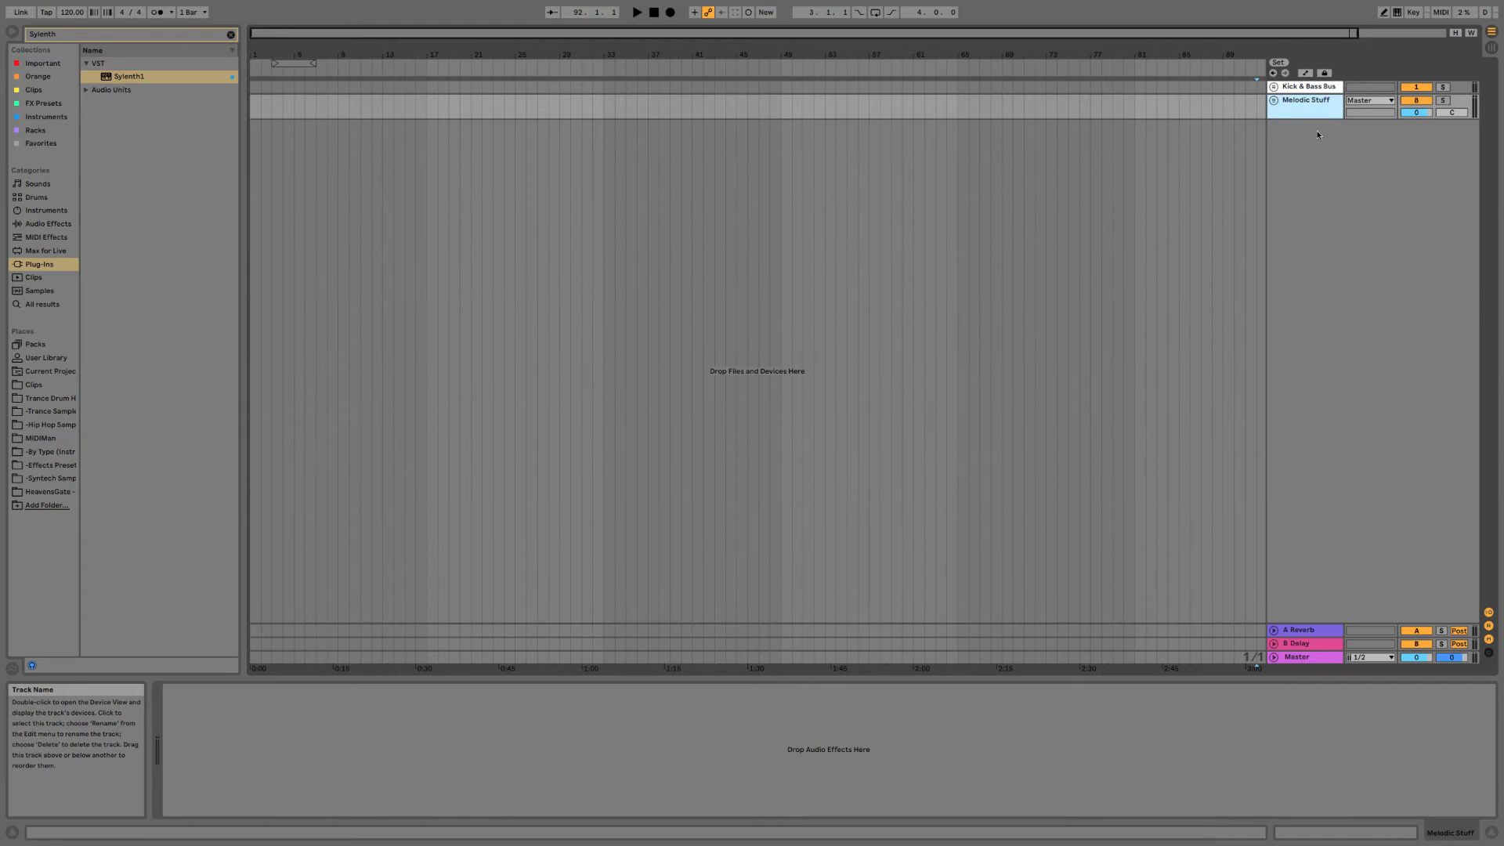
# Clear the browser search and check the Kick & Bass Bus, leaving it folded.
pyautogui.click(231, 35)
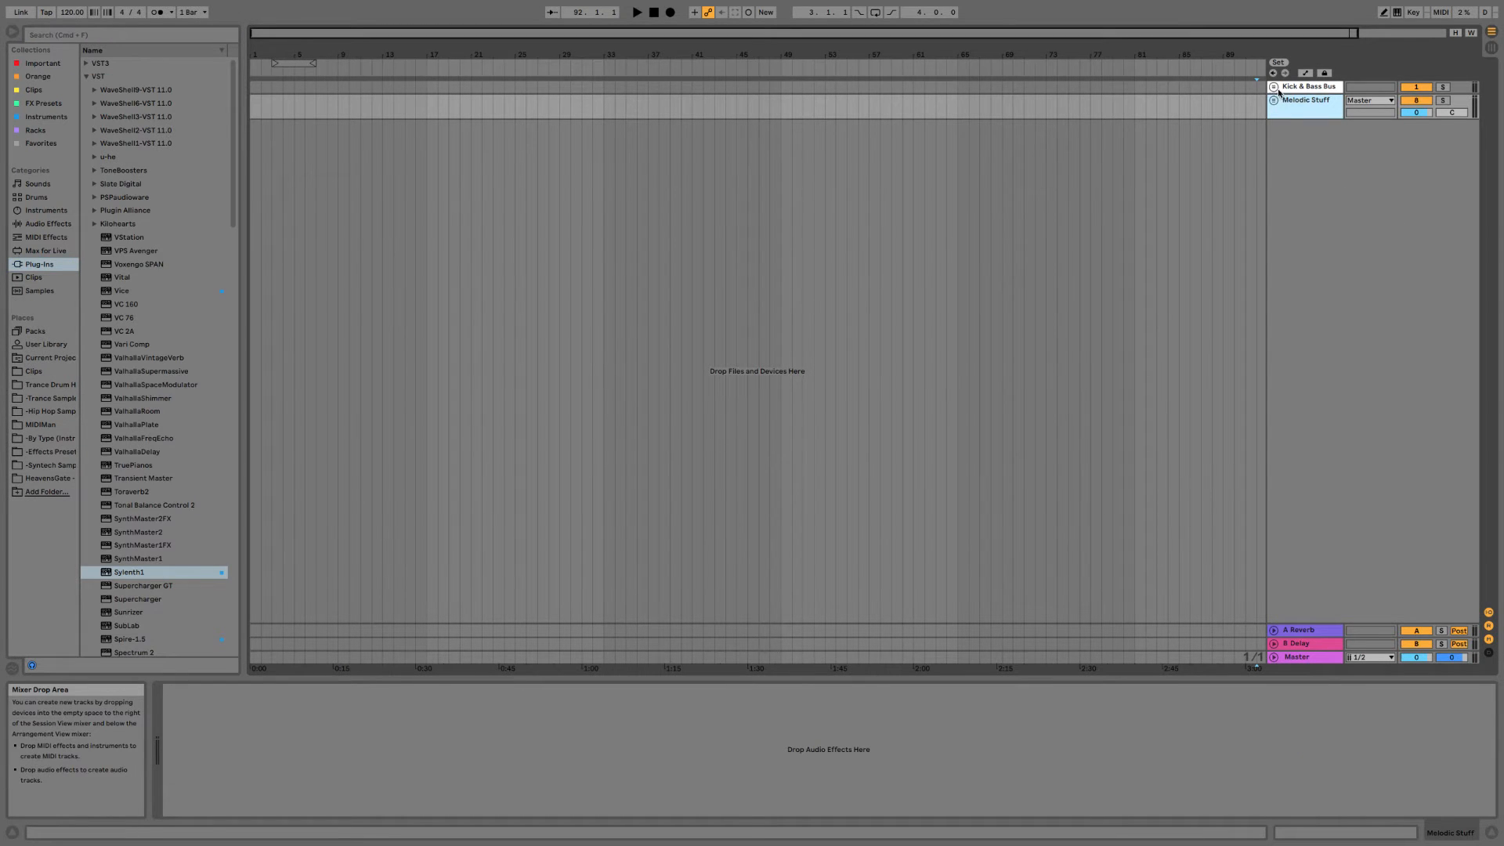
pyautogui.click(1273, 87)
pyautogui.click(1274, 89)
pyautogui.click(1302, 87)
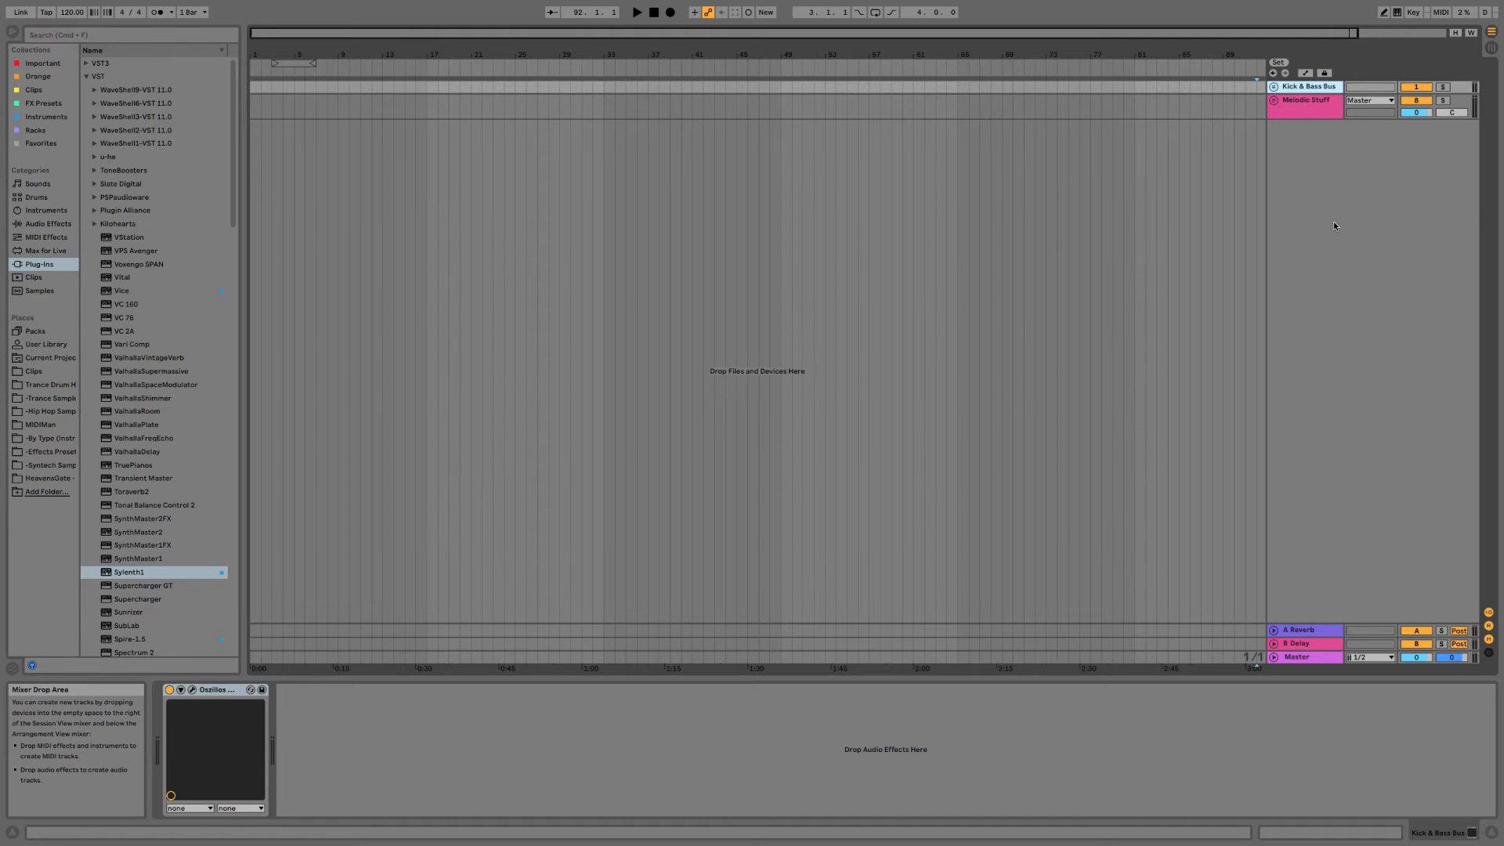
# Create a new track below Melodic Stuff from the -TUT Instru+Gain.adg rack in the User Library.
pyautogui.click(43, 370)
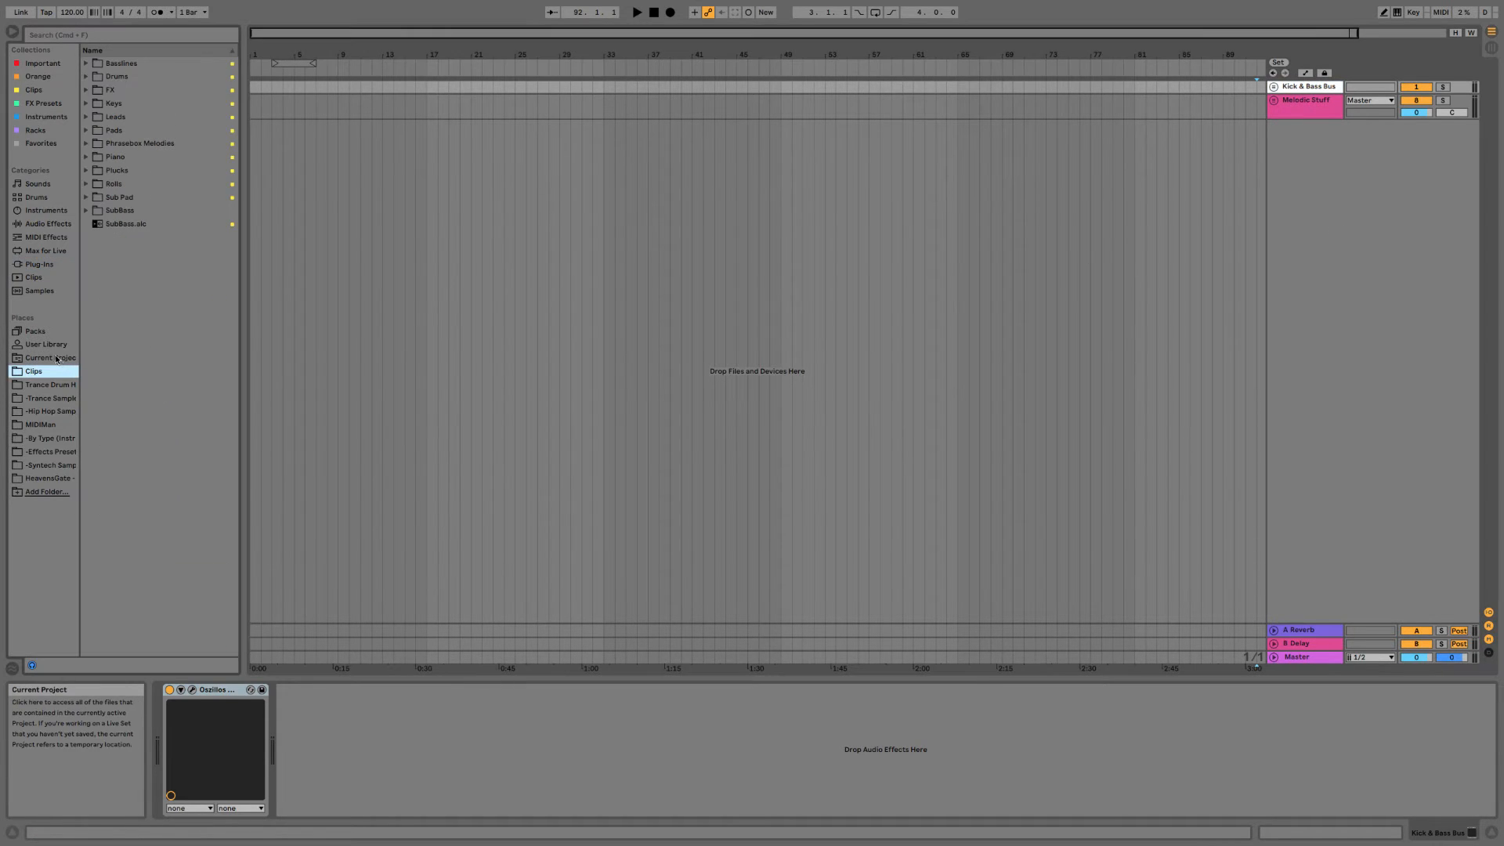
pyautogui.click(43, 344)
pyautogui.click(147, 277)
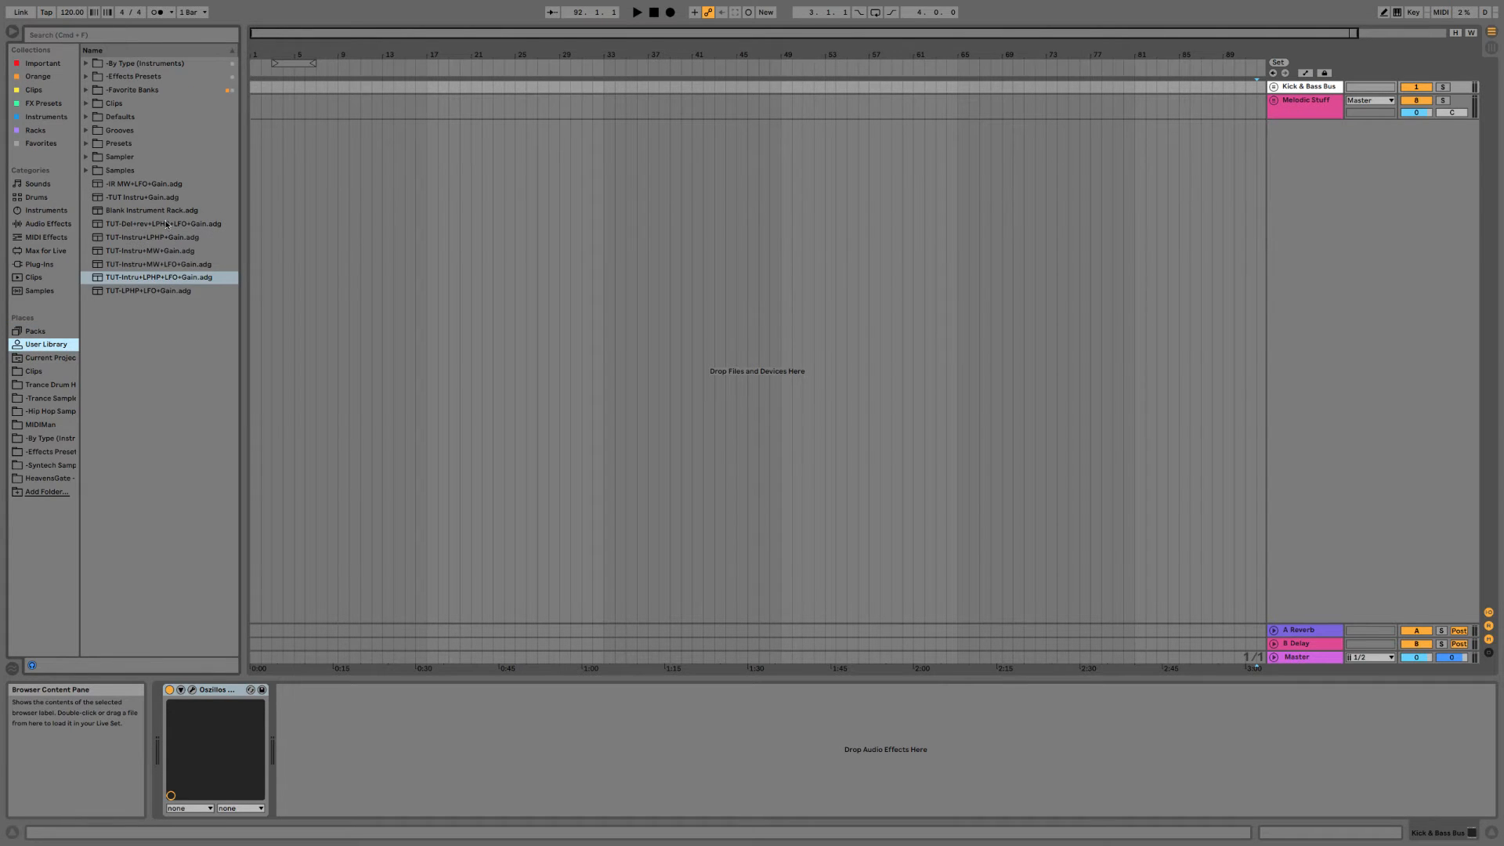
pyautogui.moveTo(157, 197); pyautogui.dragTo(1321, 247)
pyautogui.moveTo(890, 257); pyautogui.dragTo(889, 259)
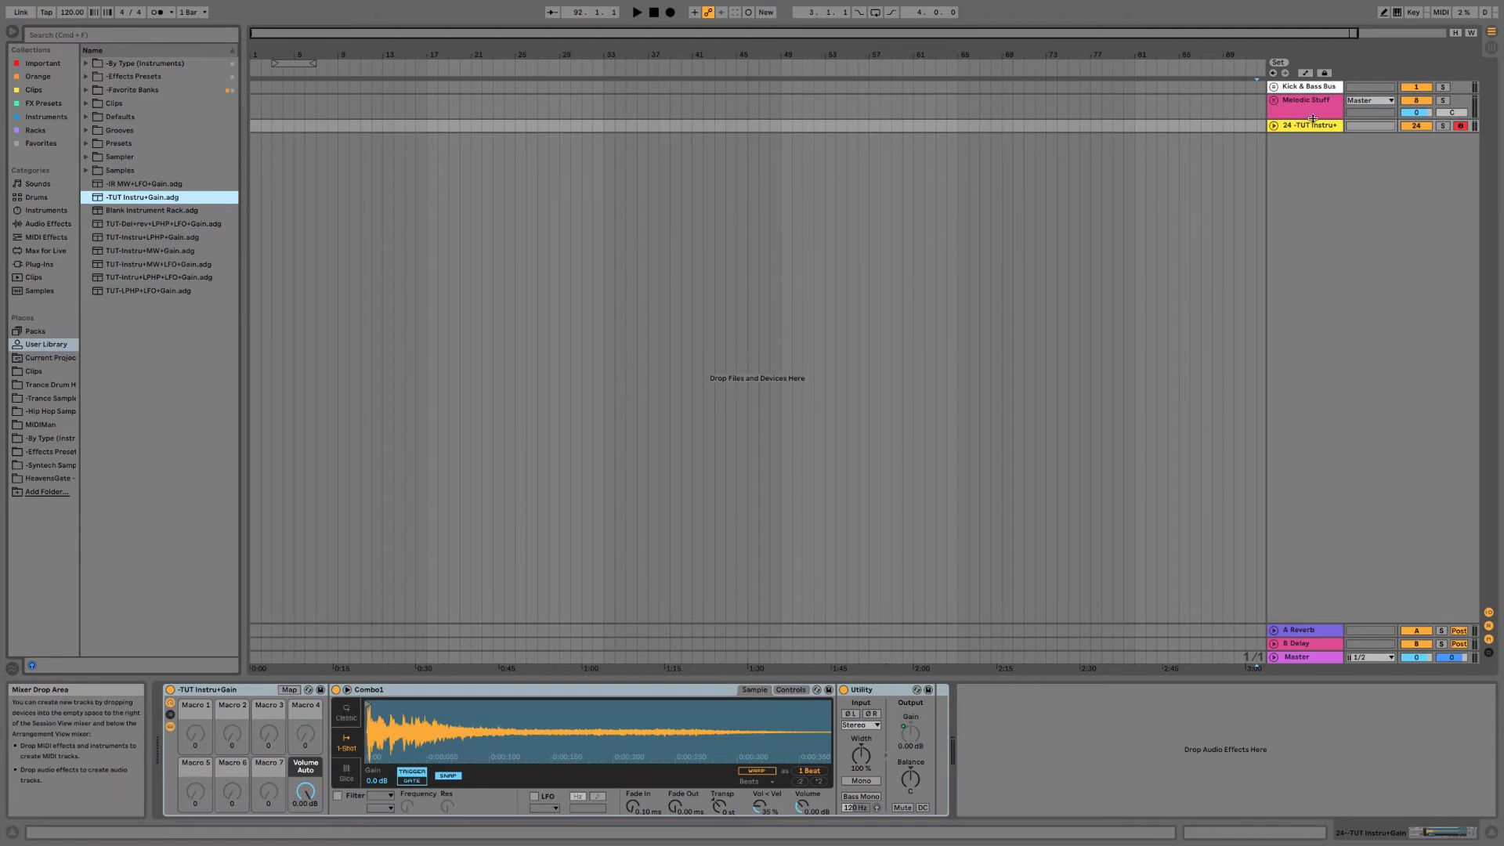
# Unfold the new rack track, rename it Clap, colour it red and reduce its height.
pyautogui.click(1273, 125)
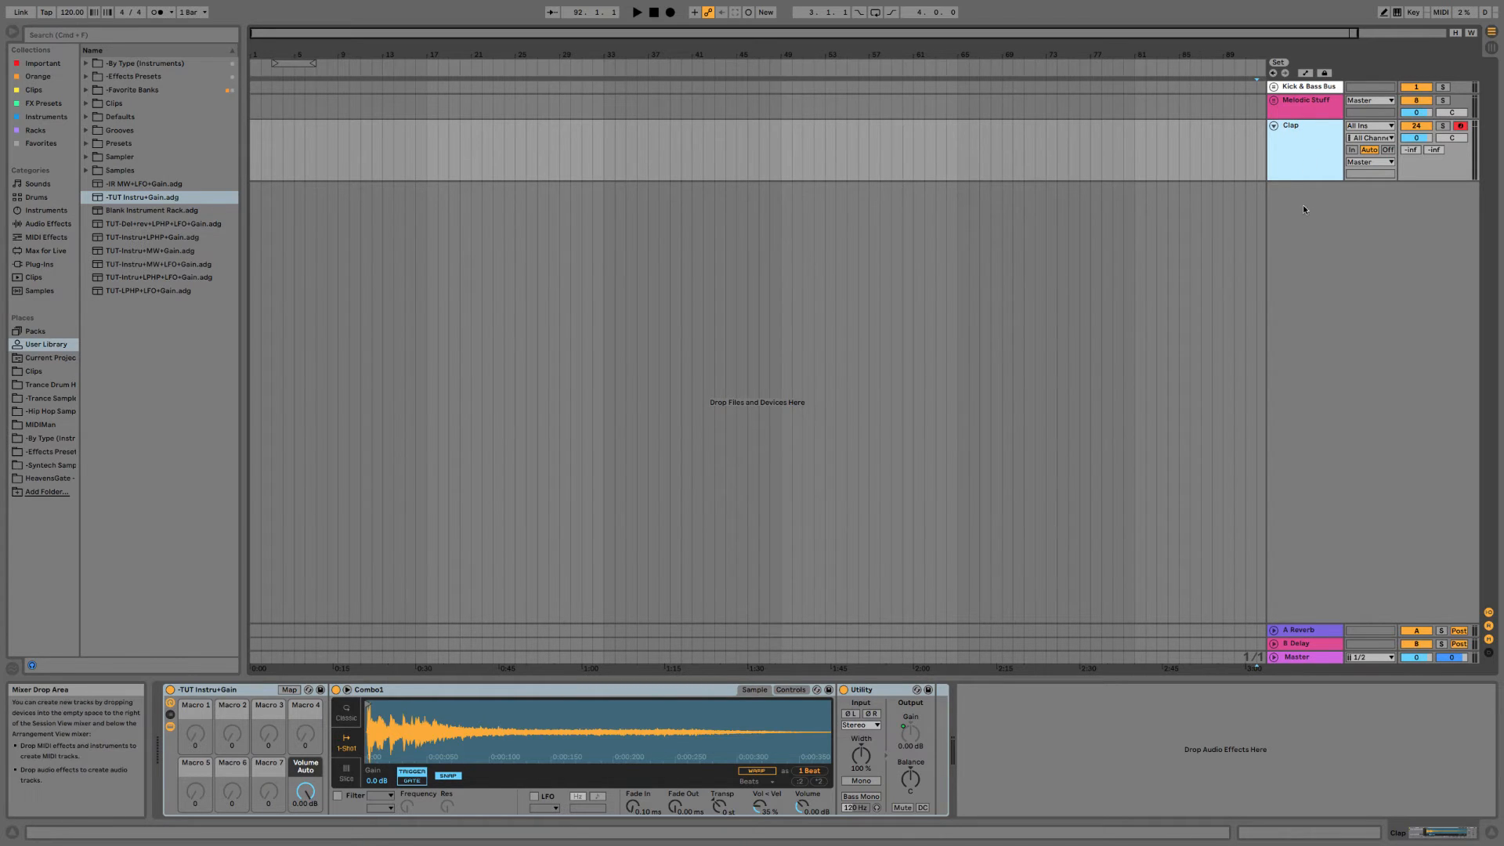
pyautogui.rightClick(1306, 161)
pyautogui.click(1304, 351)
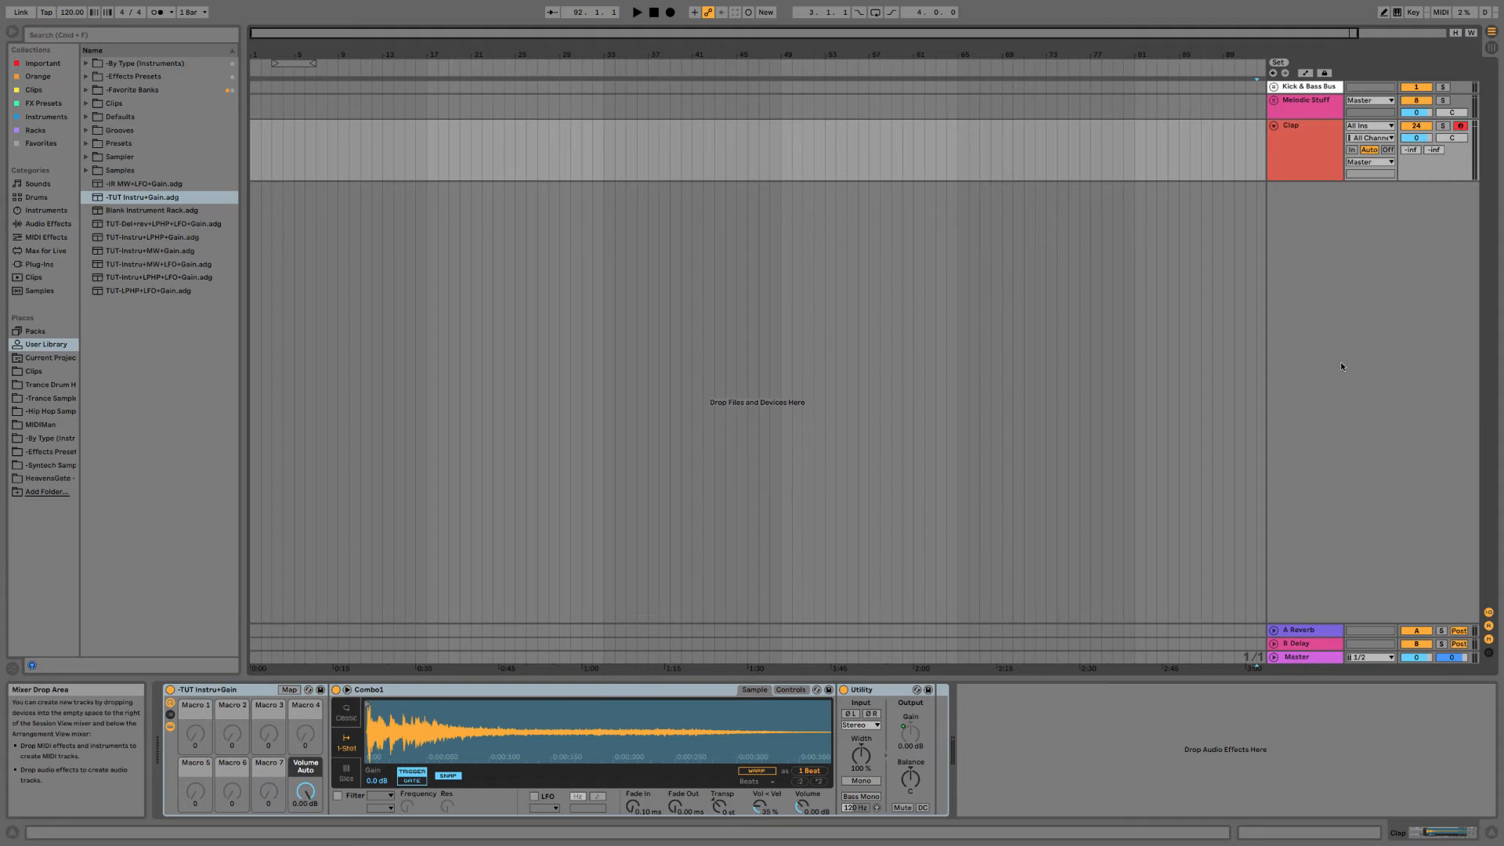
pyautogui.click(1307, 154)
pyautogui.moveTo(1319, 180); pyautogui.dragTo(1319, 156)
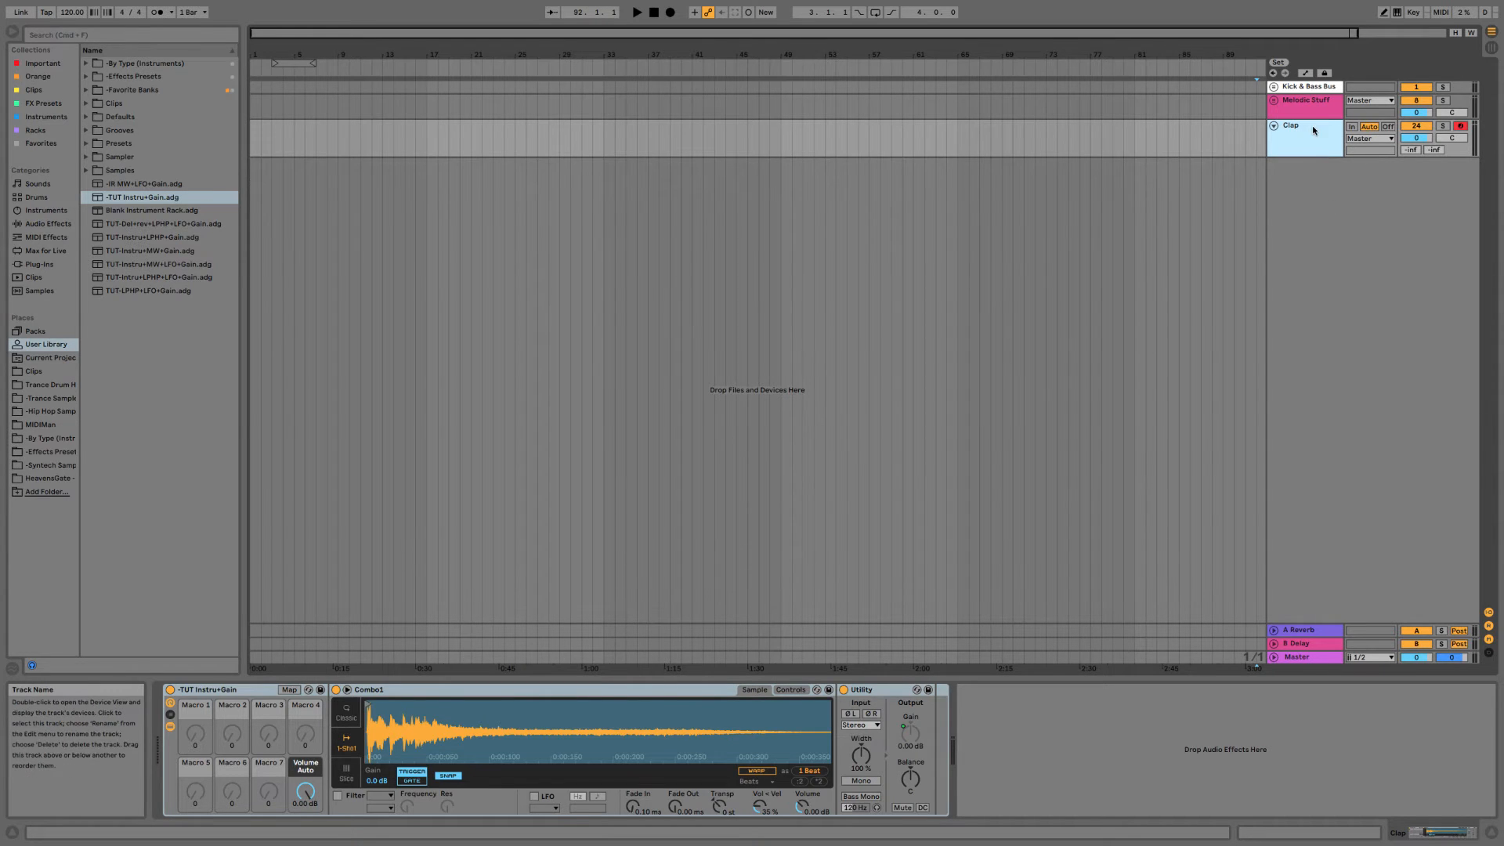
# Duplicate the Clap track to make two further percussion tracks named Closed Hat and Open Hat.
pyautogui.press('super+d')
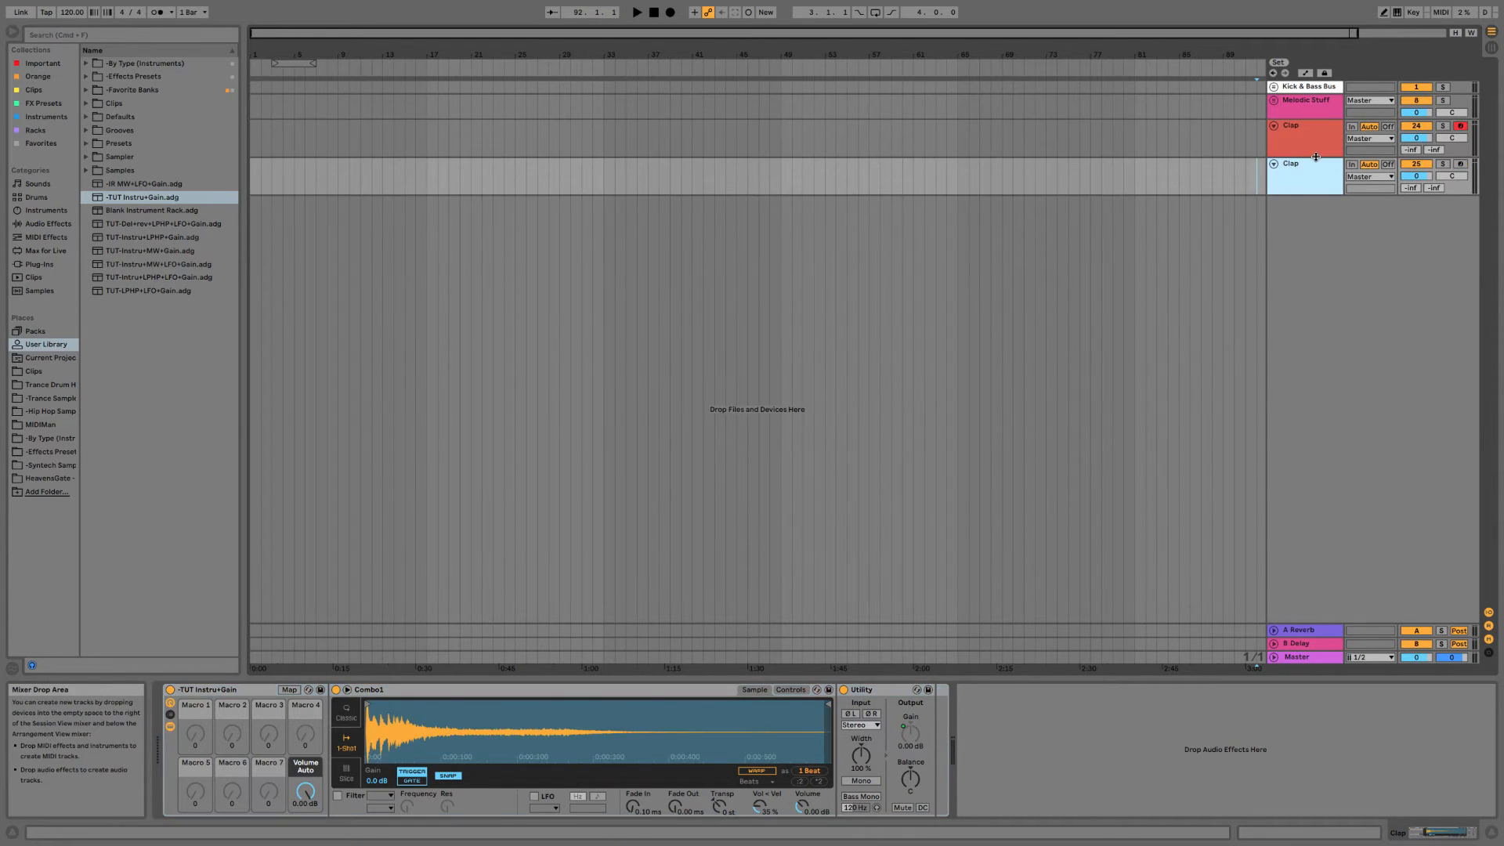
pyautogui.press('super+r')
pyautogui.write('Closed Hat')
pyautogui.press('Return')
pyautogui.press('super+d')
pyautogui.press('super+r')
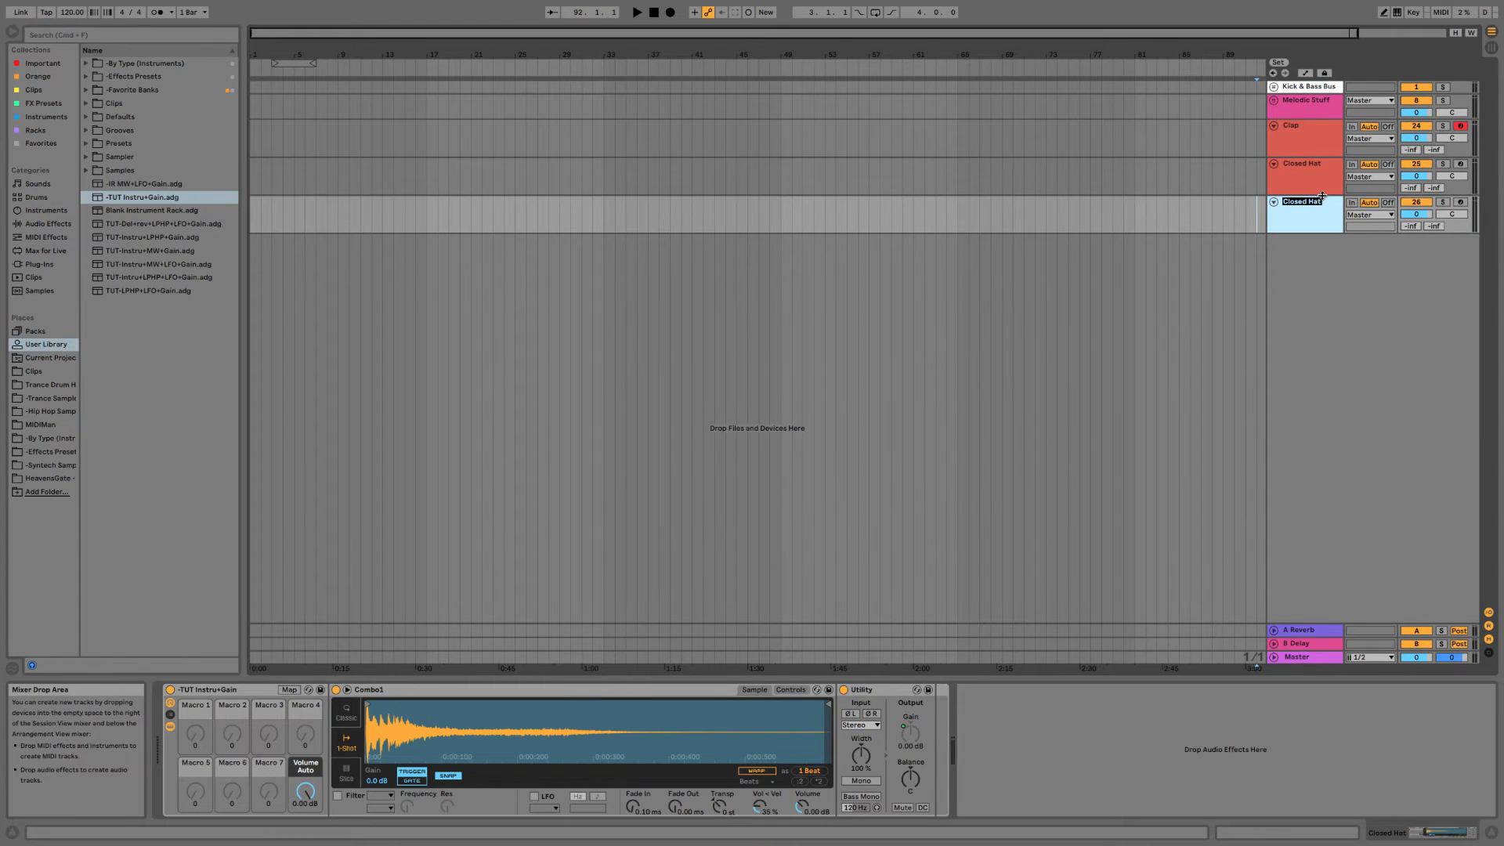
pyautogui.write('Open Hat')
pyautogui.press('Return')
# Duplicate the Open Hat track to make two further percussion tracks named Ride and Aux Perc.
pyautogui.press('super+d')
pyautogui.press('super+r')
pyautogui.write('Ride')
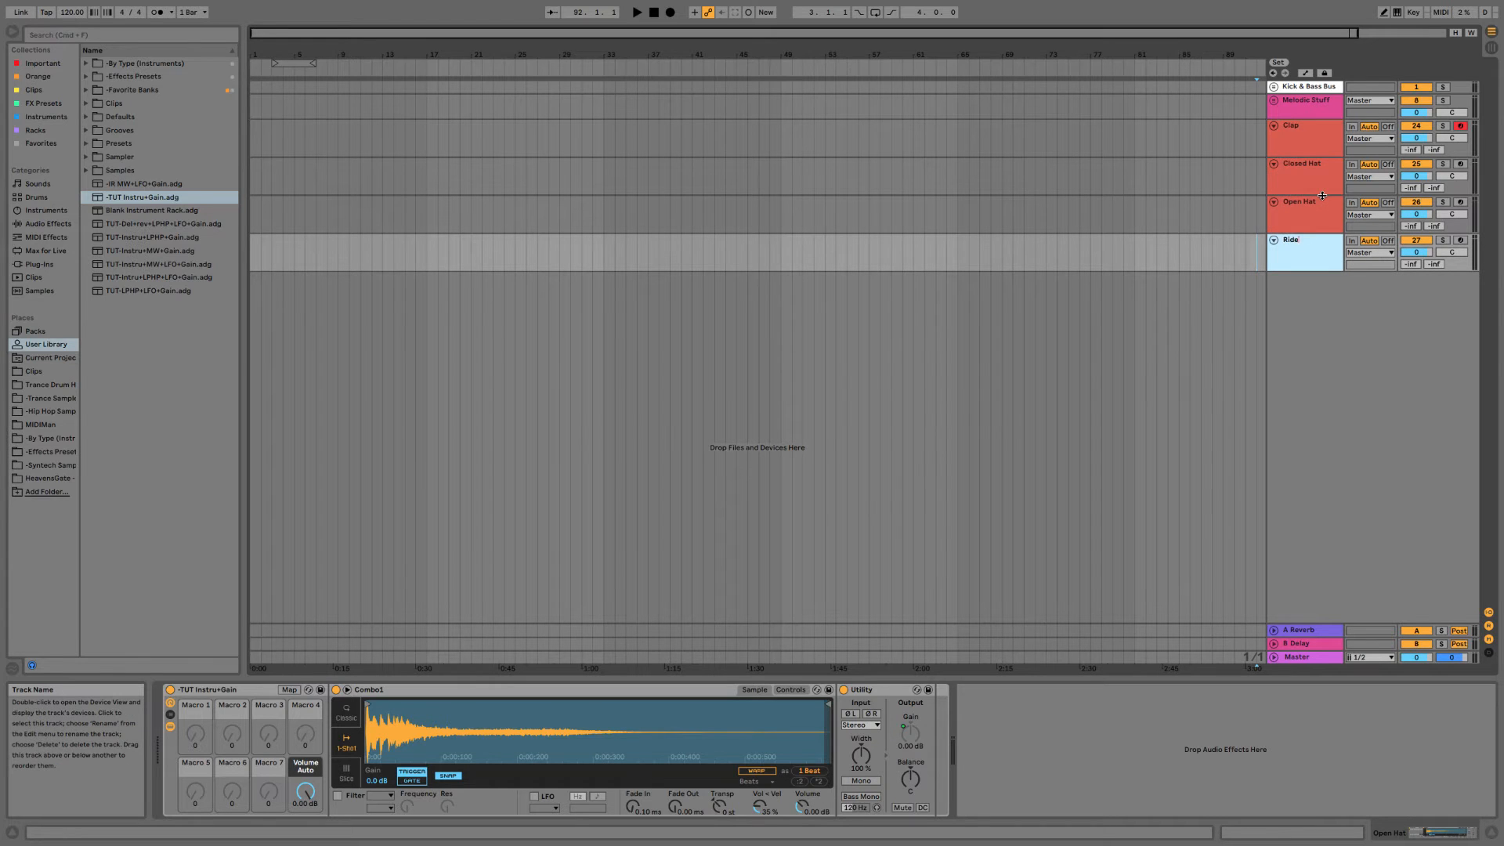
pyautogui.press('Return')
pyautogui.press('super+d')
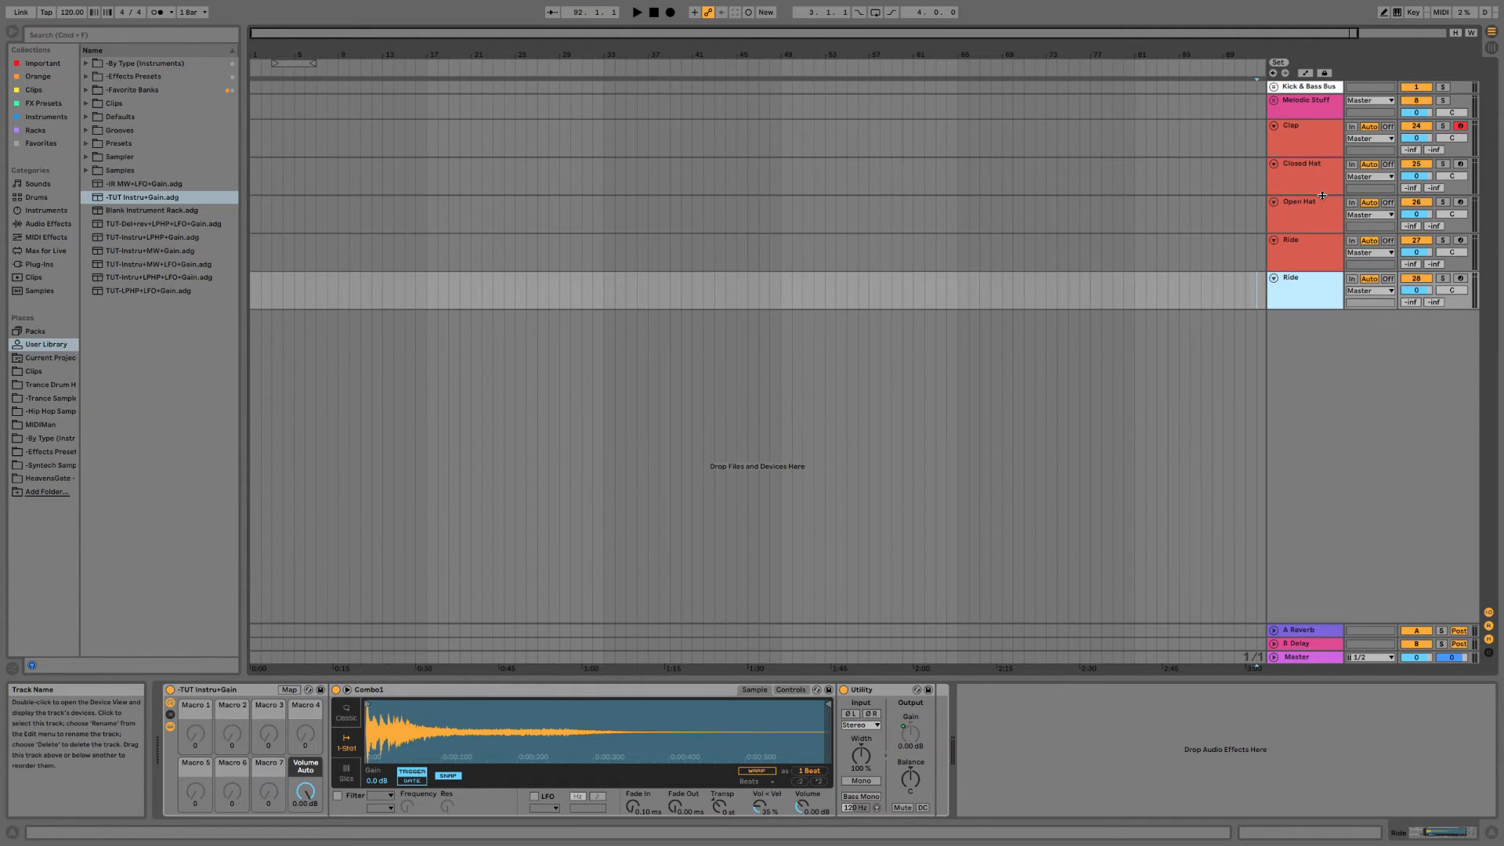
pyautogui.press('super+r')
pyautogui.write('Au')
pyautogui.press('Return')
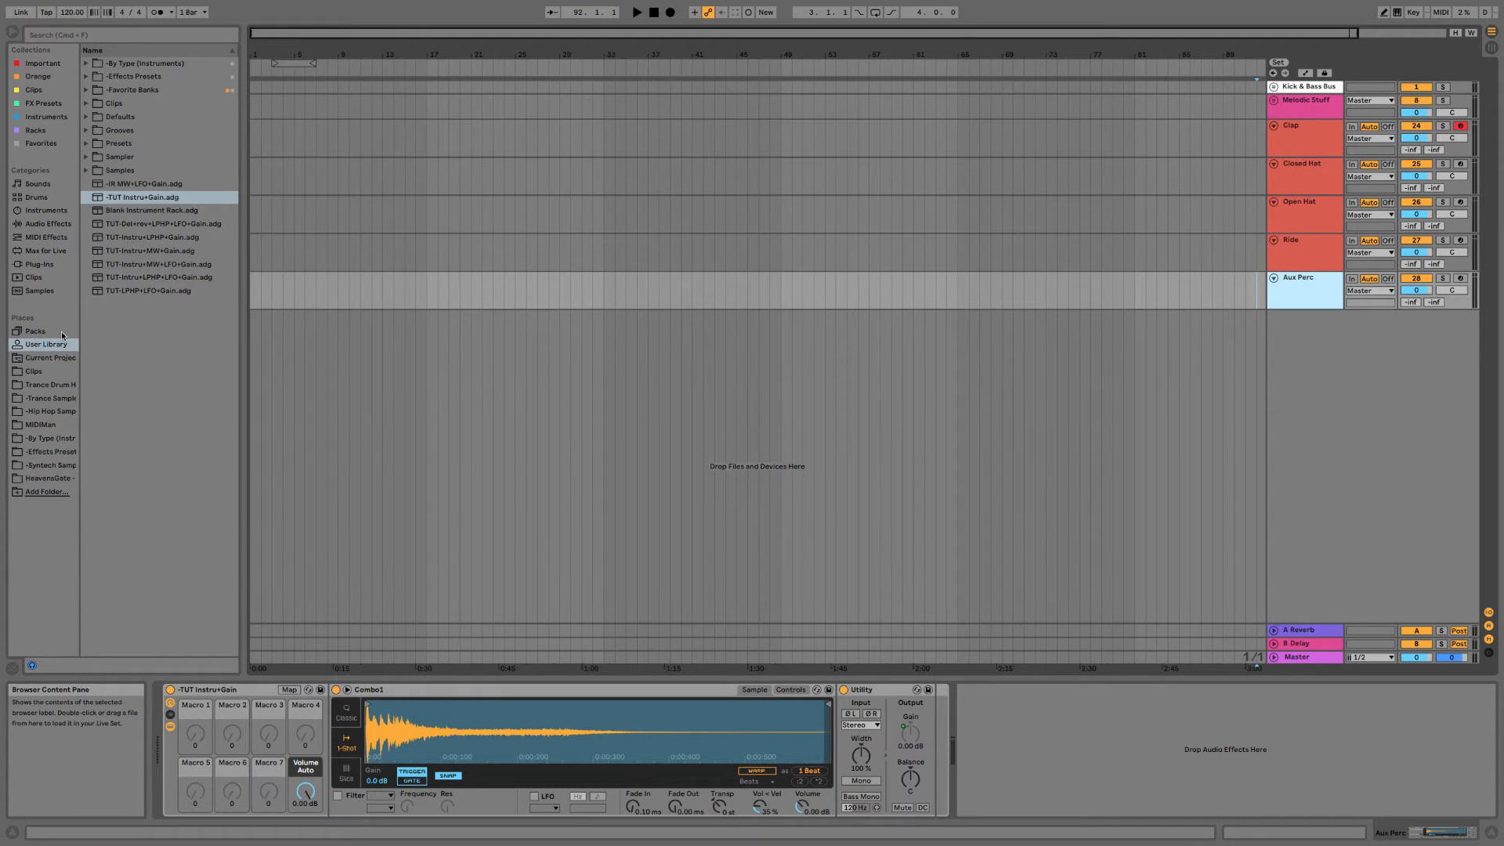
# Replace the Combo1 sampler inside the Aux Perc instrument rack with an empty Drum Rack.
pyautogui.click(153, 237)
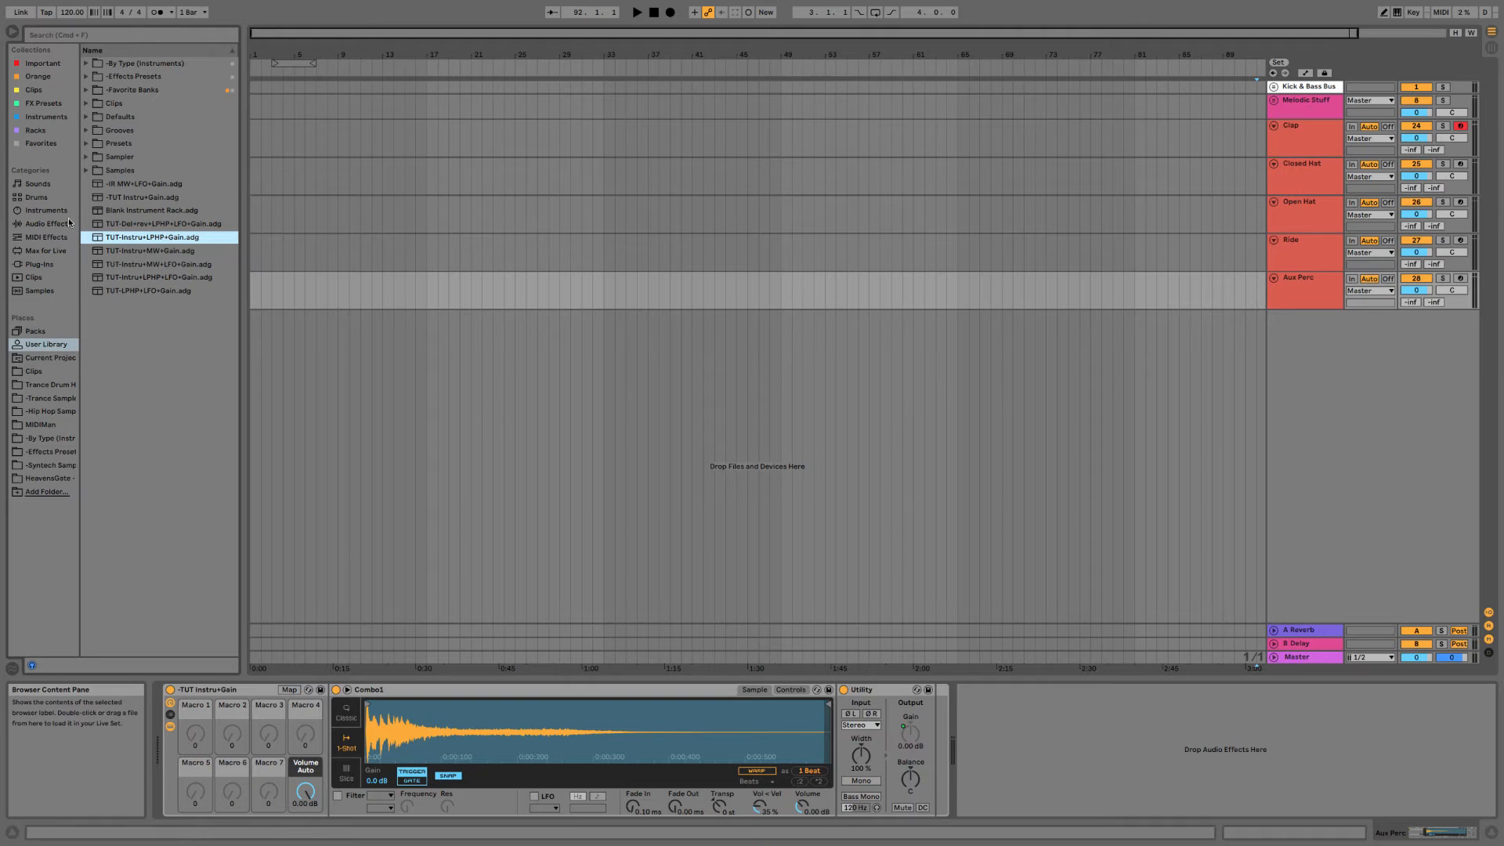
pyautogui.click(42, 214)
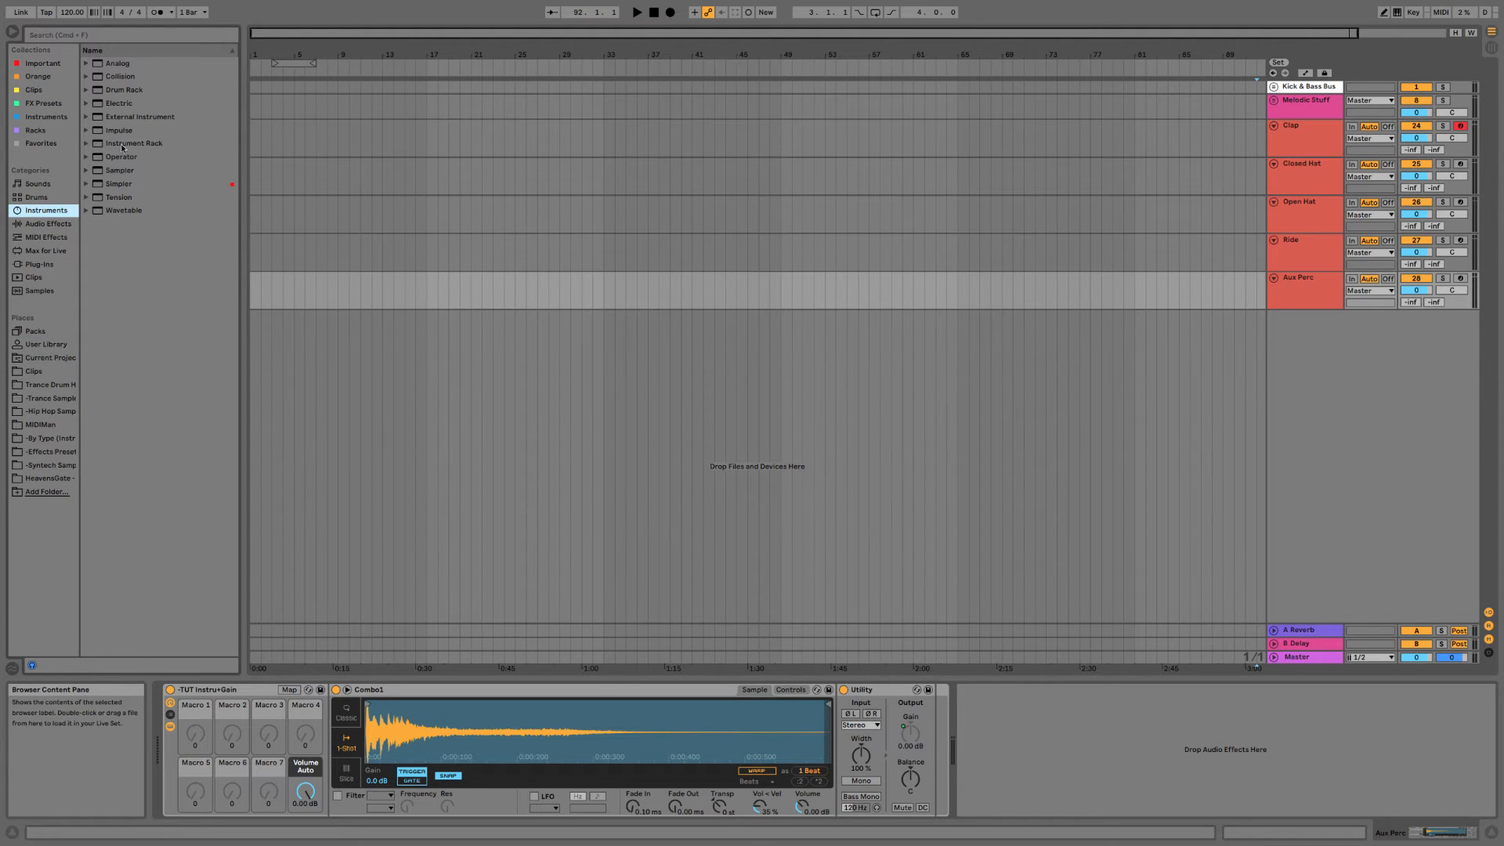
pyautogui.click(124, 92)
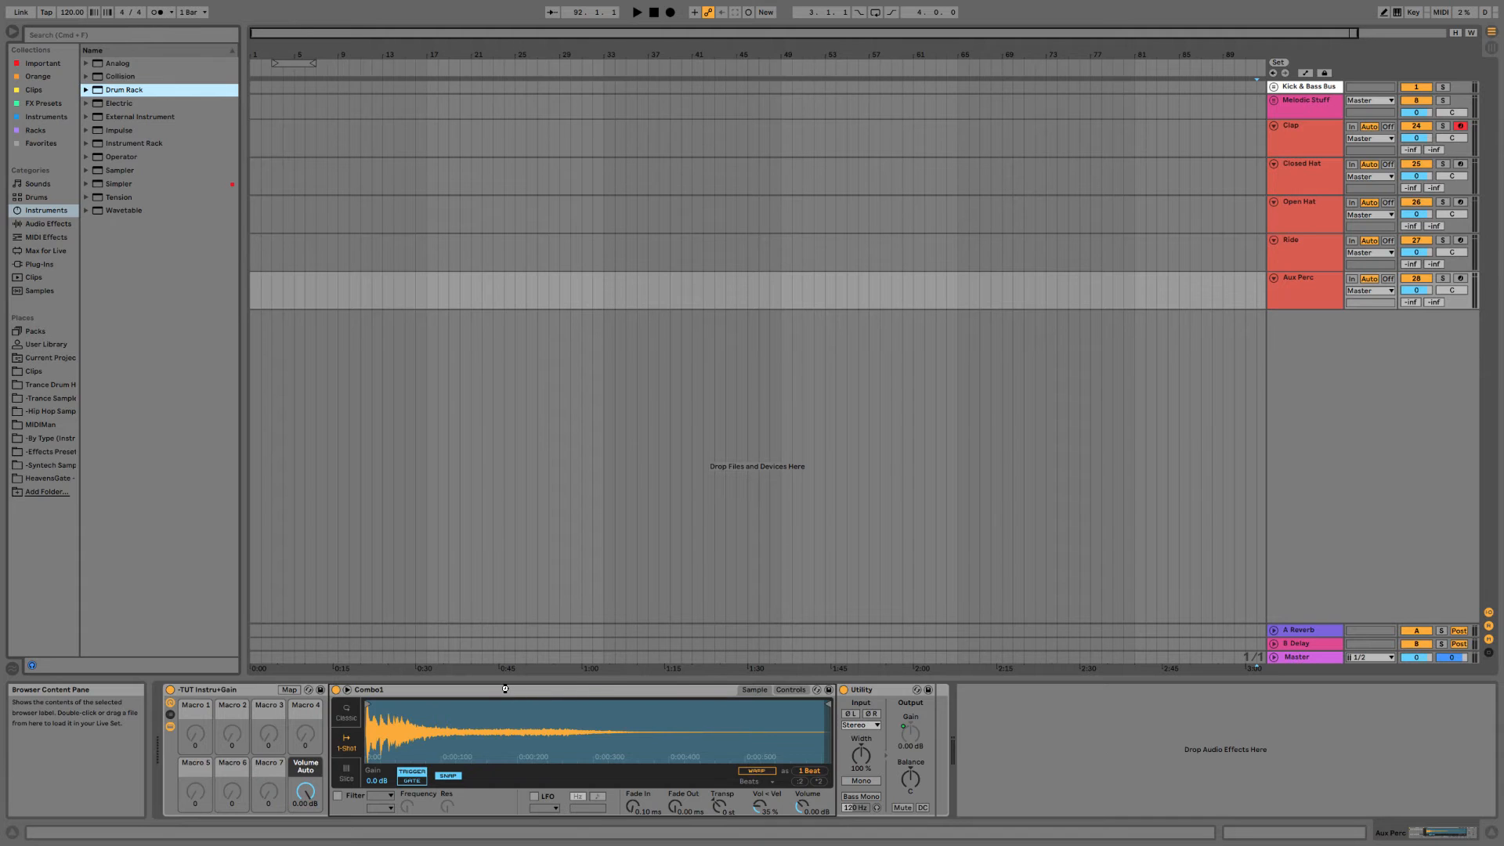
pyautogui.moveTo(506, 688); pyautogui.dragTo(551, 703)
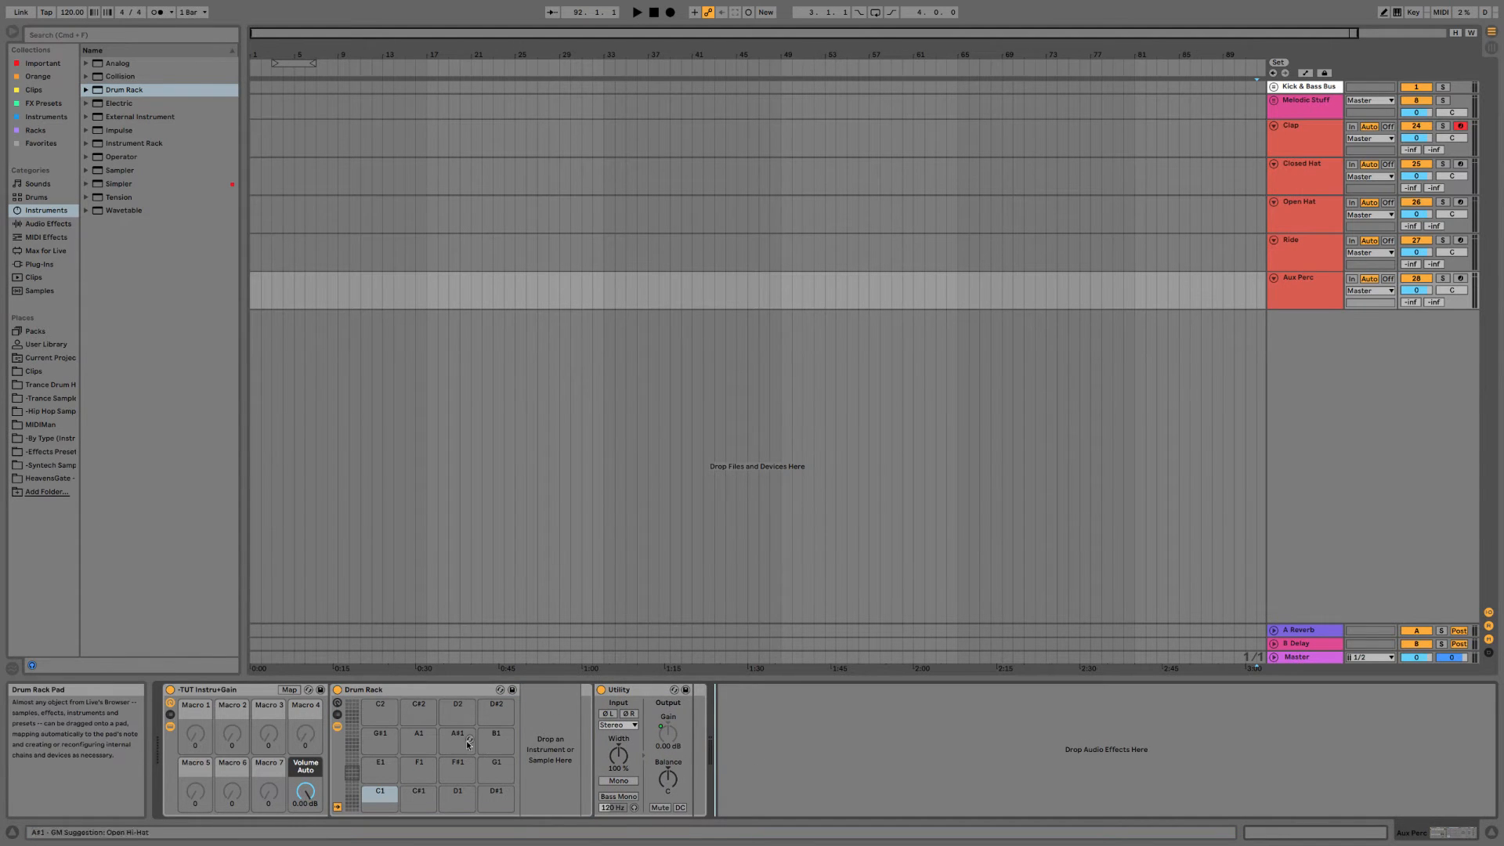
# Examine the pads of the Drum Rack and the Utility device on the Aux Perc track.
pyautogui.click(1296, 288)
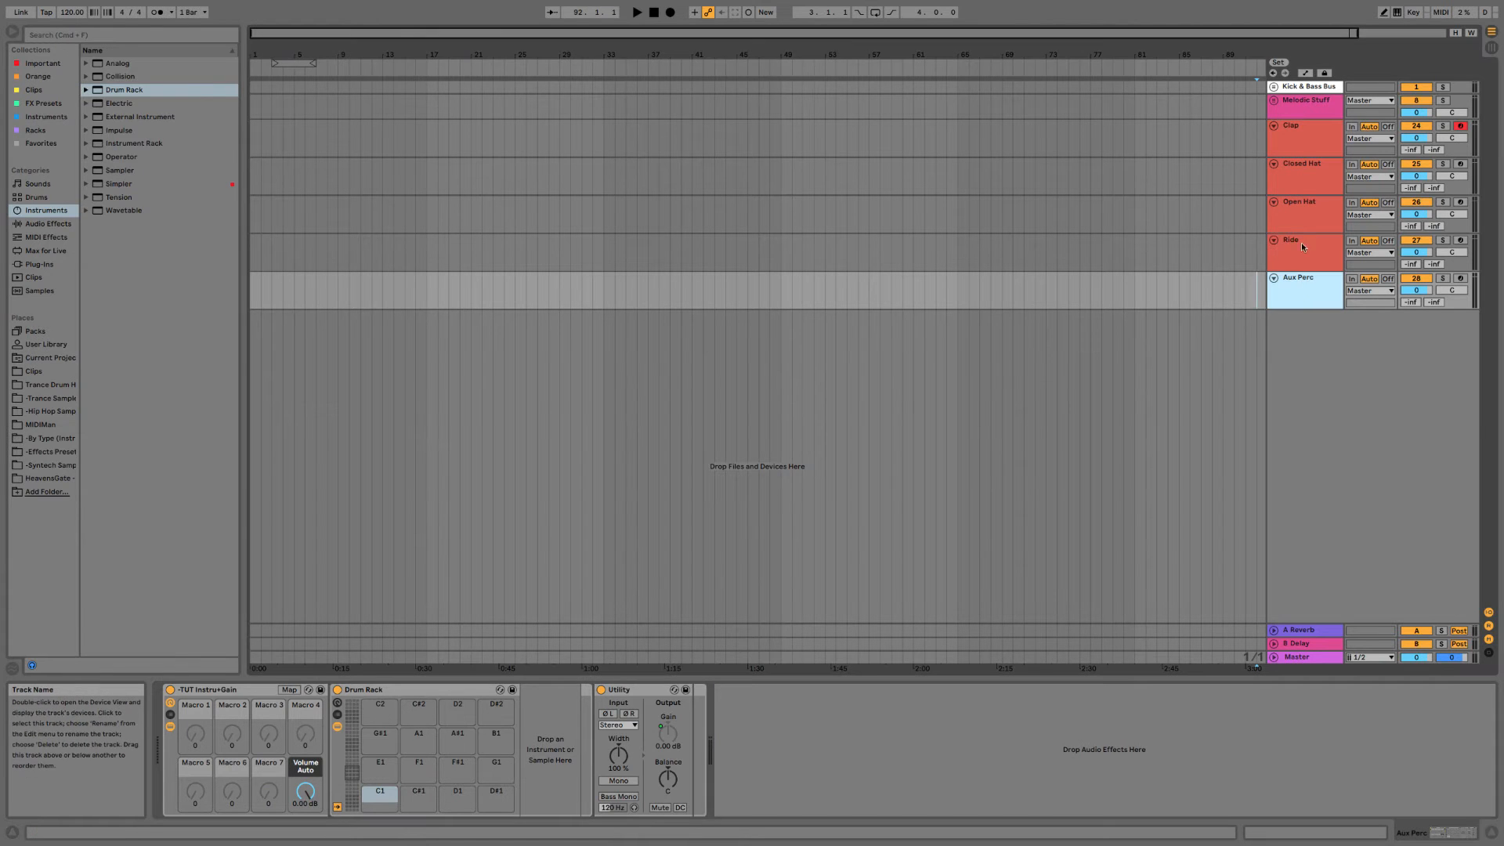
pyautogui.click(380, 736)
pyautogui.click(423, 709)
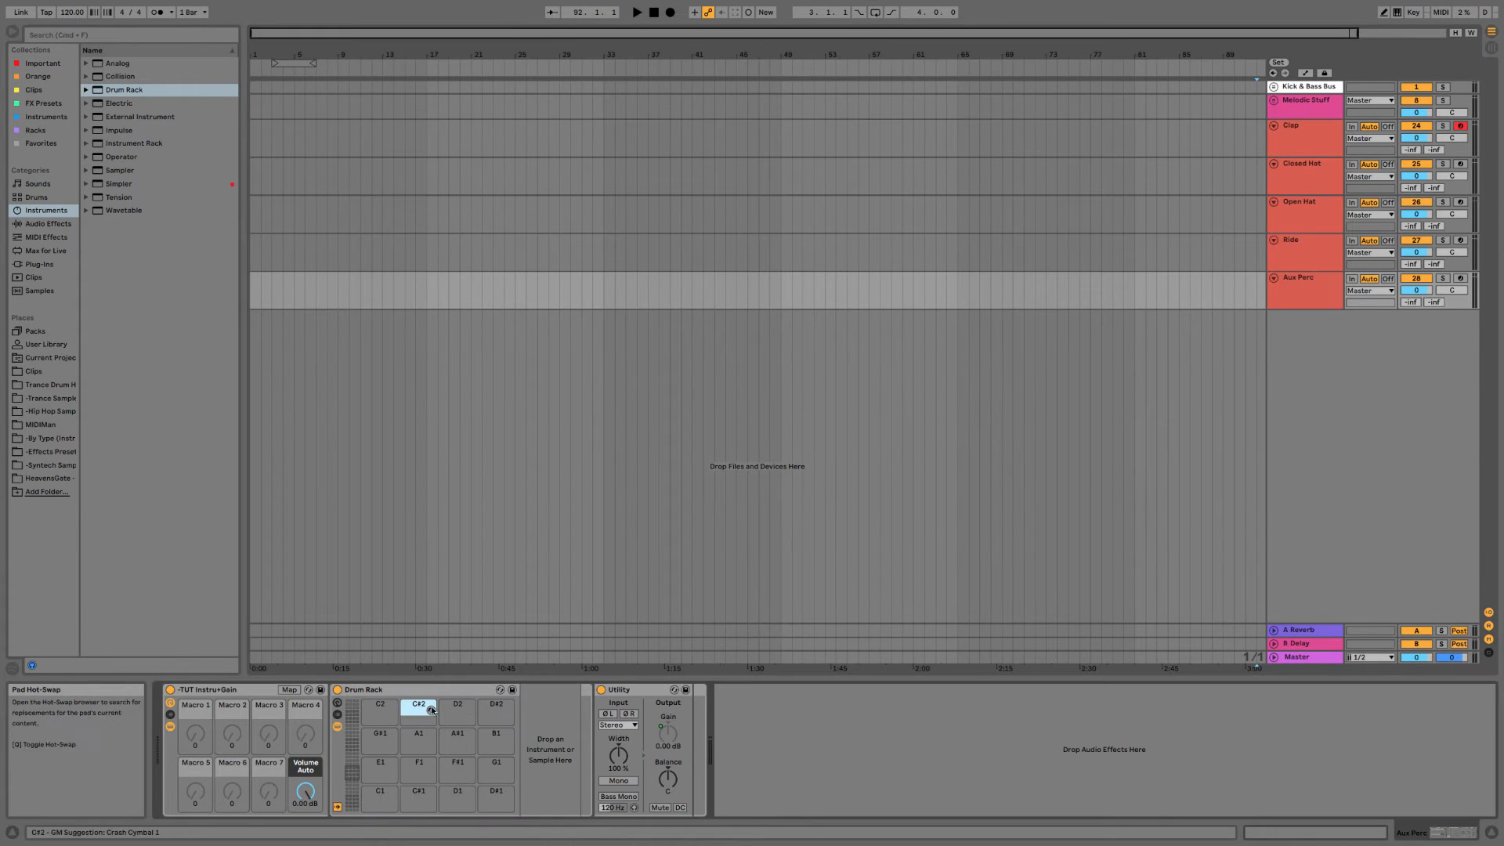
pyautogui.click(495, 709)
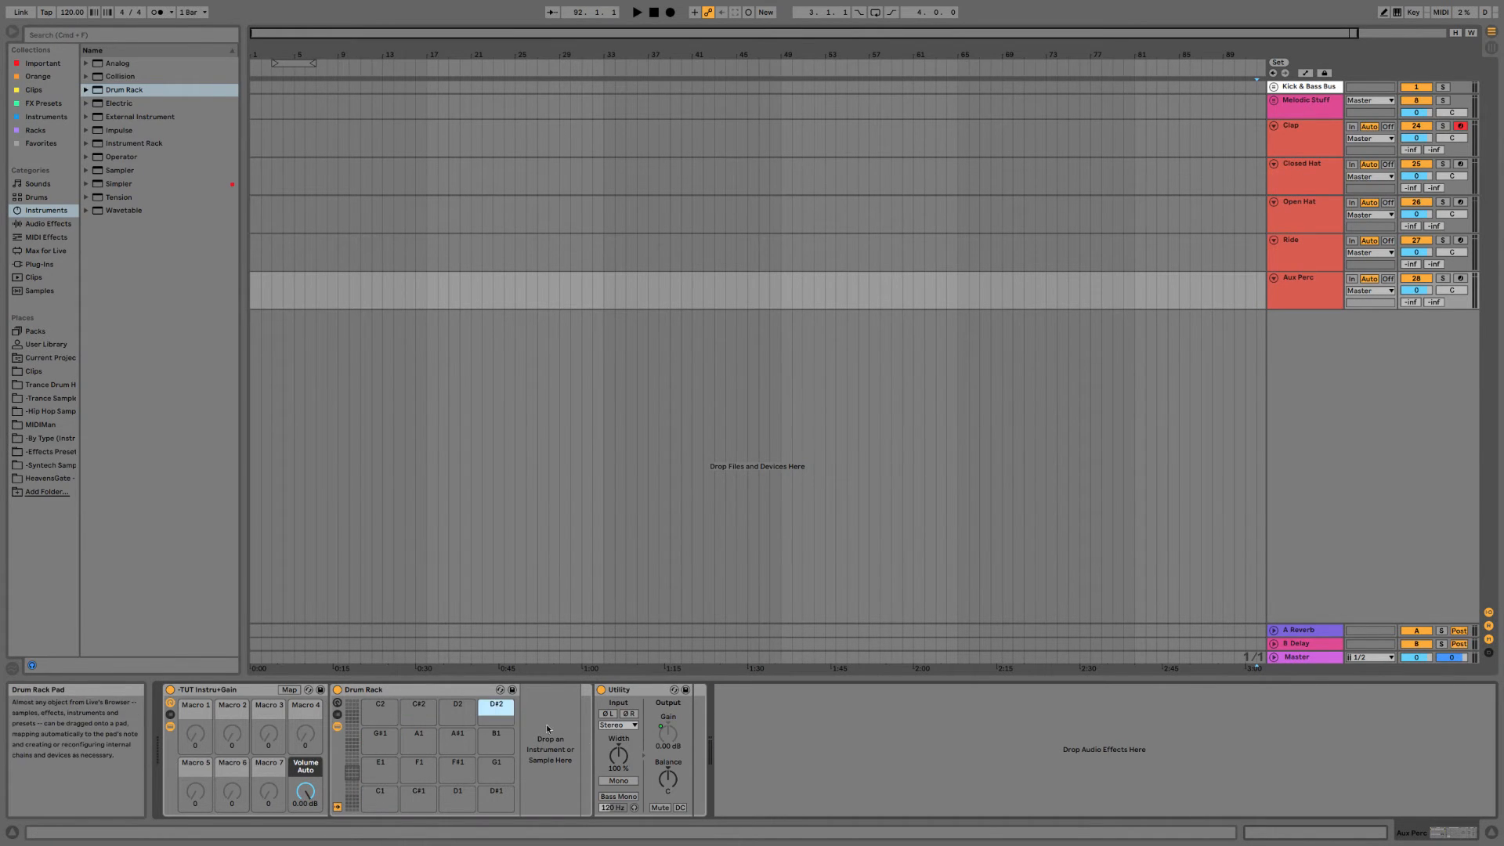
pyautogui.click(730, 723)
pyautogui.click(644, 690)
pyautogui.click(447, 690)
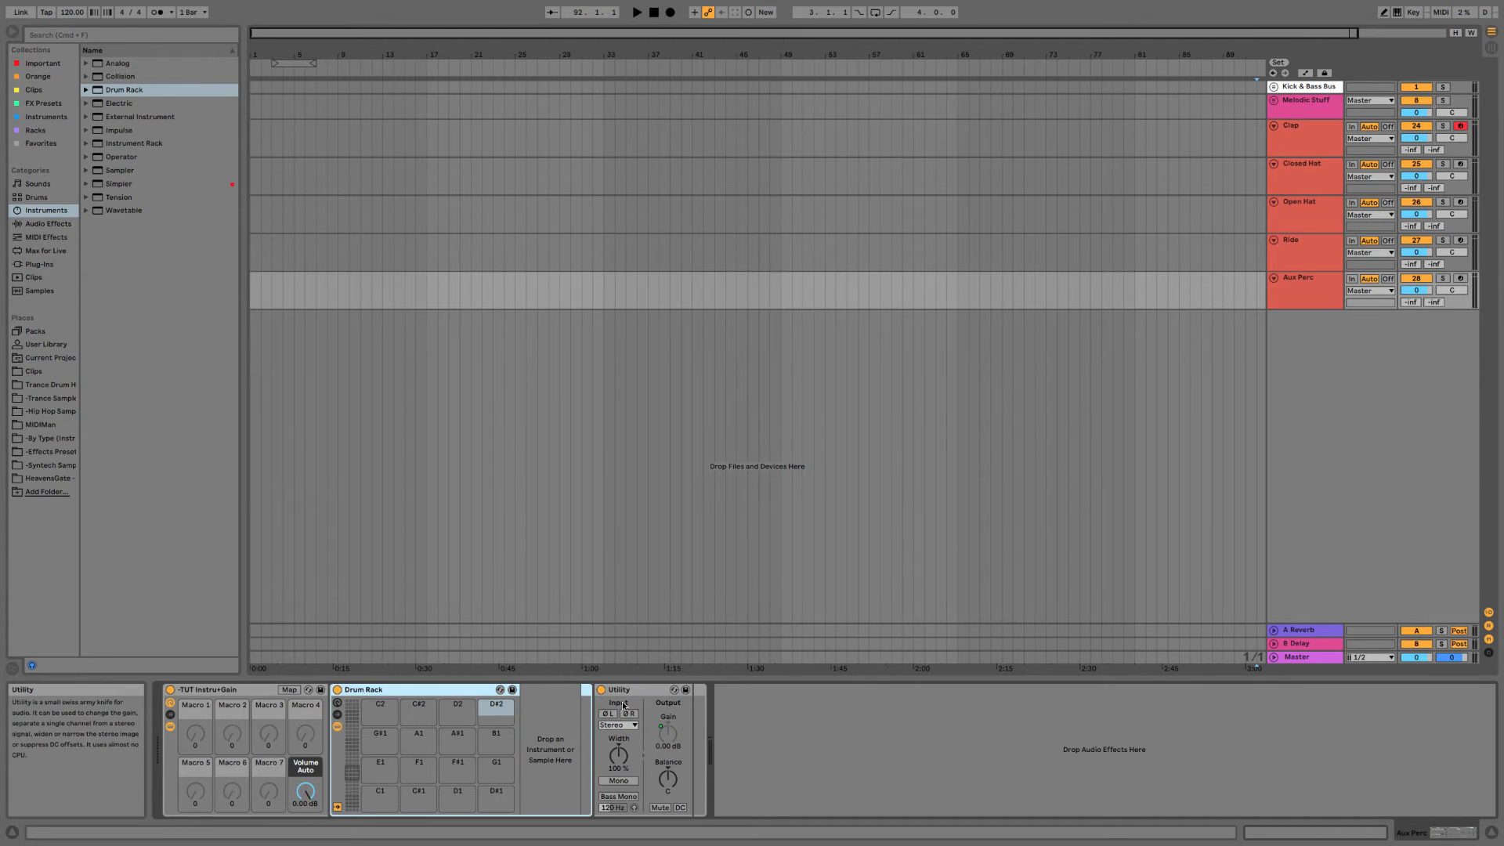
pyautogui.click(529, 709)
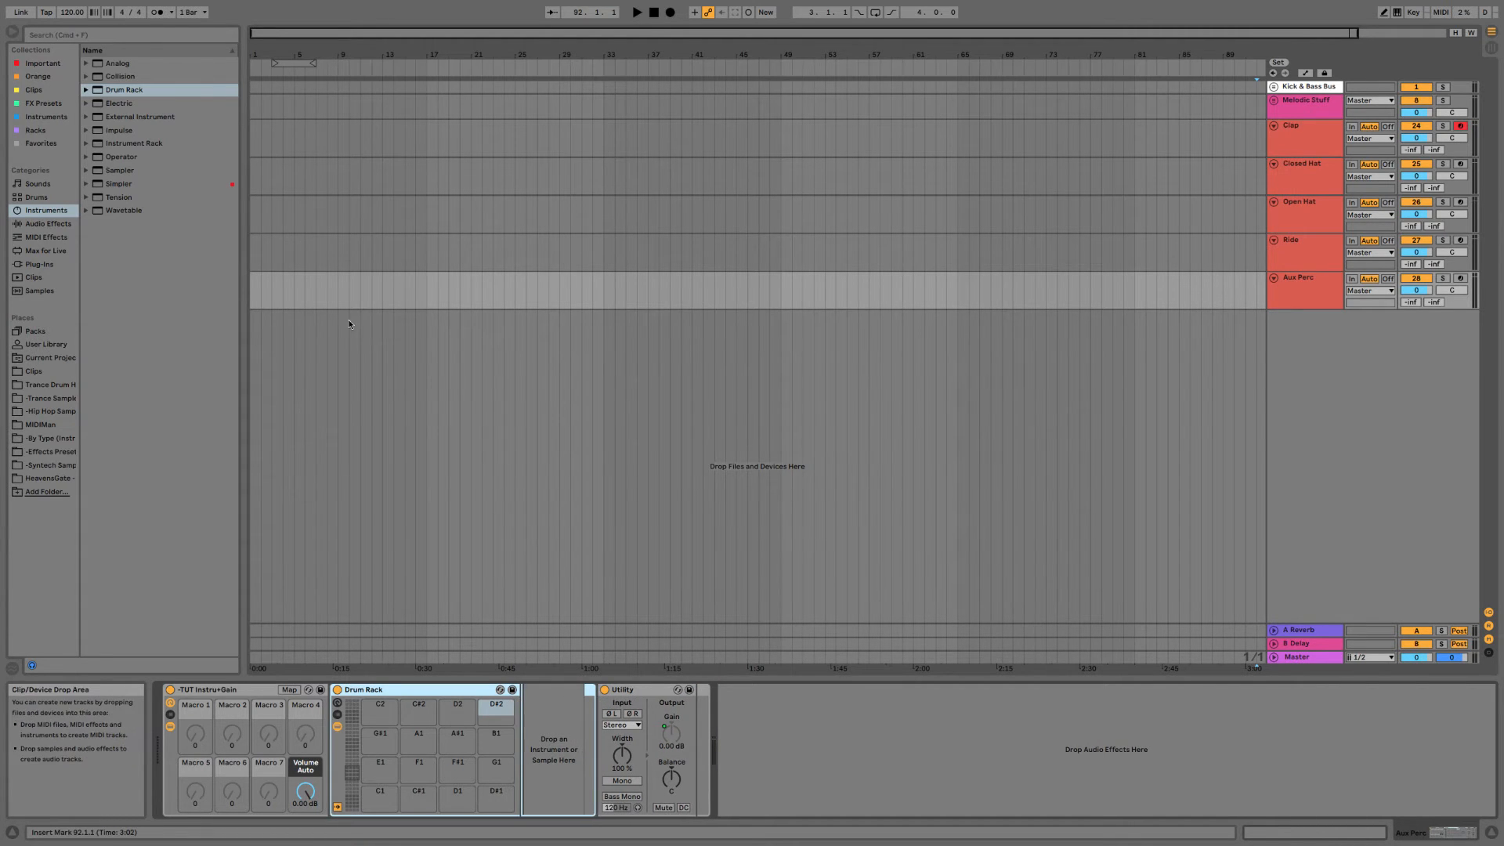
pyautogui.click(723, 813)
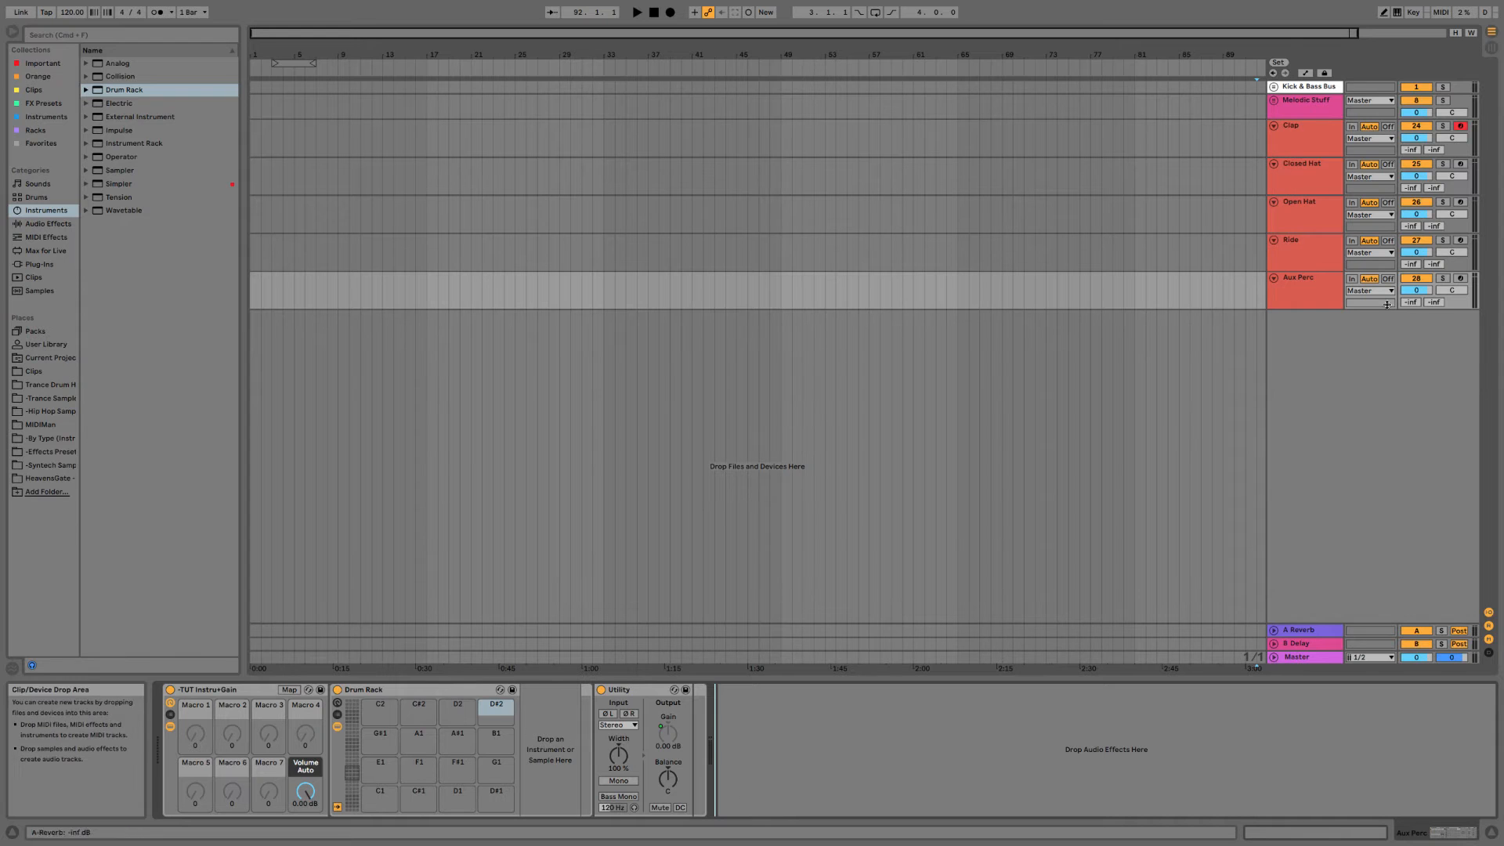
# Group the five tracks from Clap to Aux Perc and rename the group Percussion.
pyautogui.click(1316, 291)
pyautogui.keyDown('shift'); pyautogui.click(1310, 149); pyautogui.keyUp('shift')
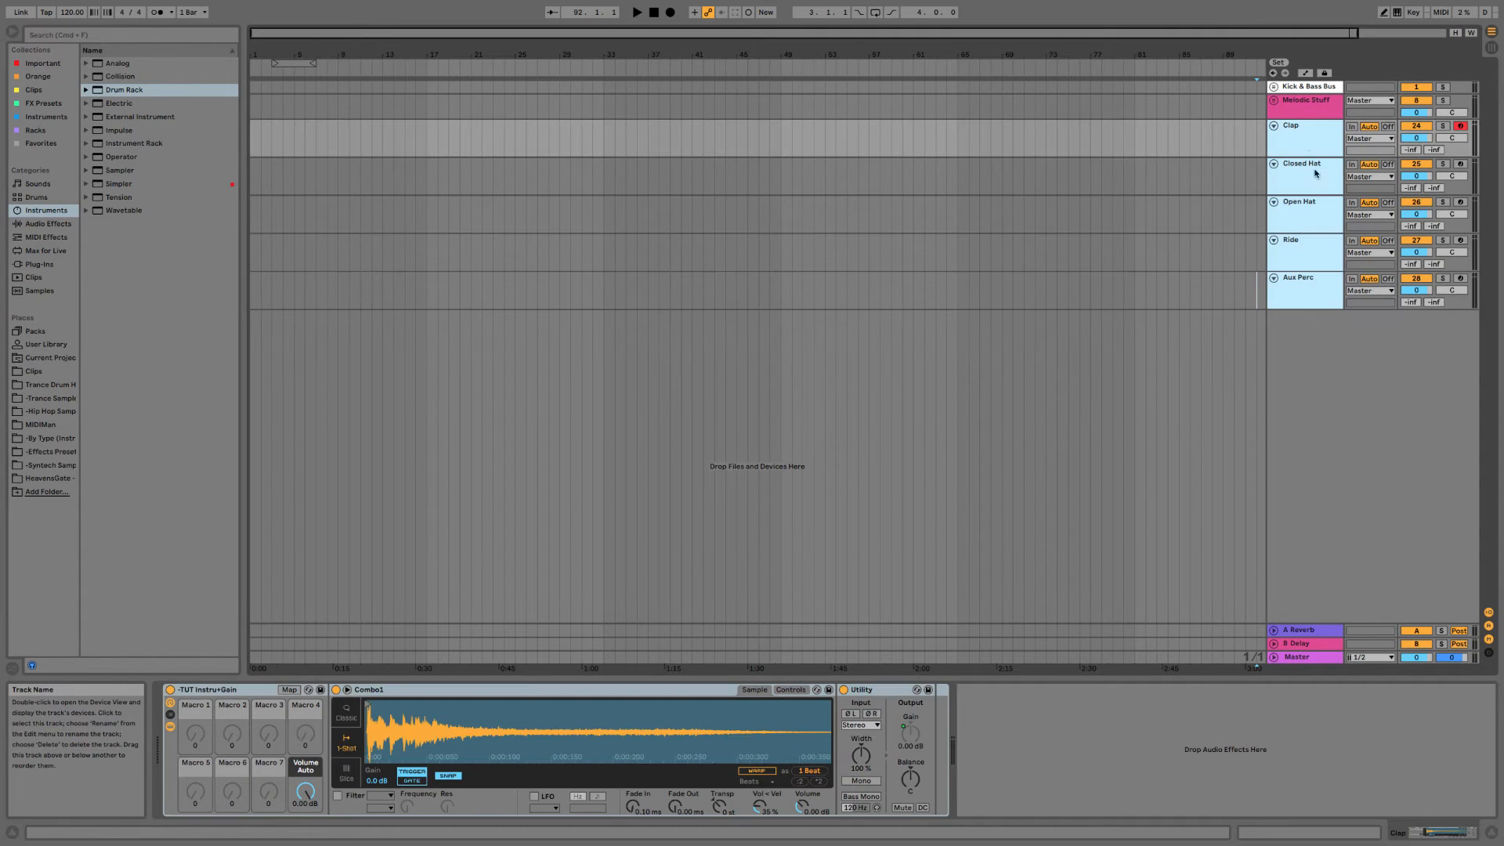
pyautogui.press('super+g')
pyautogui.rightClick(1338, 180)
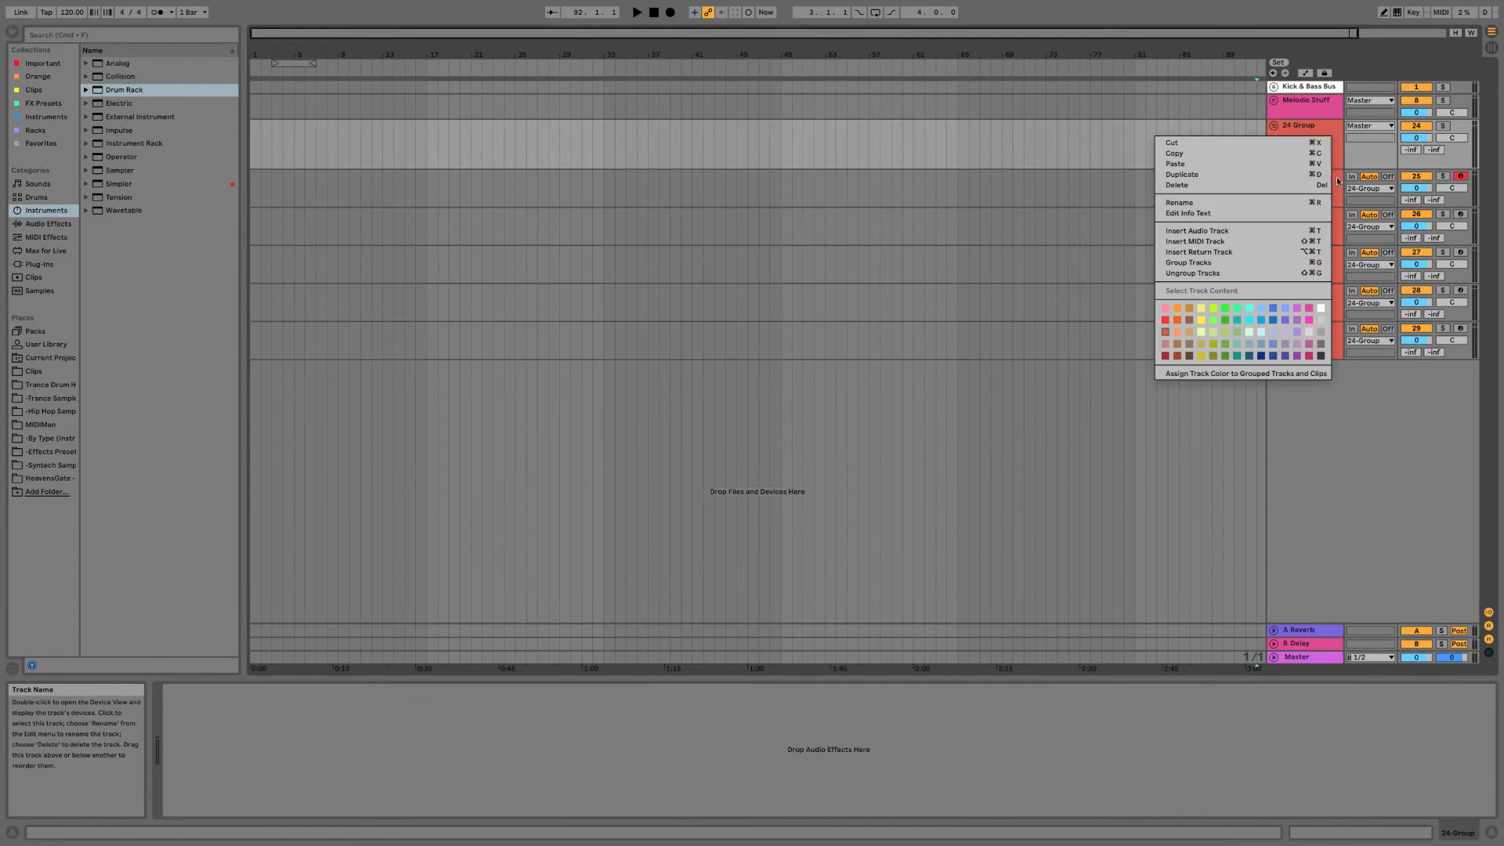
pyautogui.click(1223, 202)
pyautogui.write('Percussion')
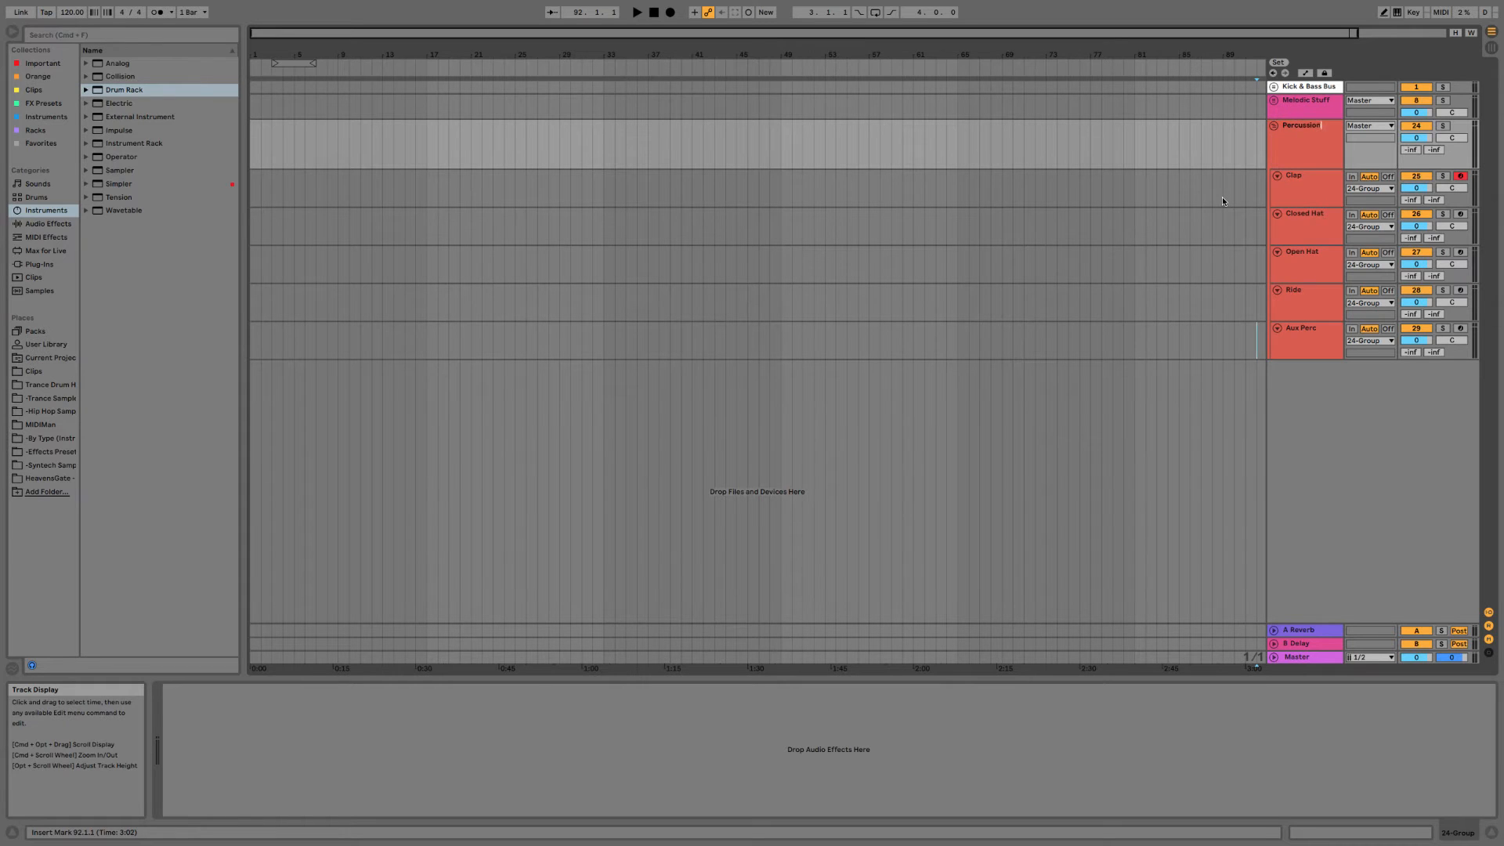
pyautogui.press('Return')
# Colour the Percussion group track dark red.
pyautogui.rightClick(1338, 149)
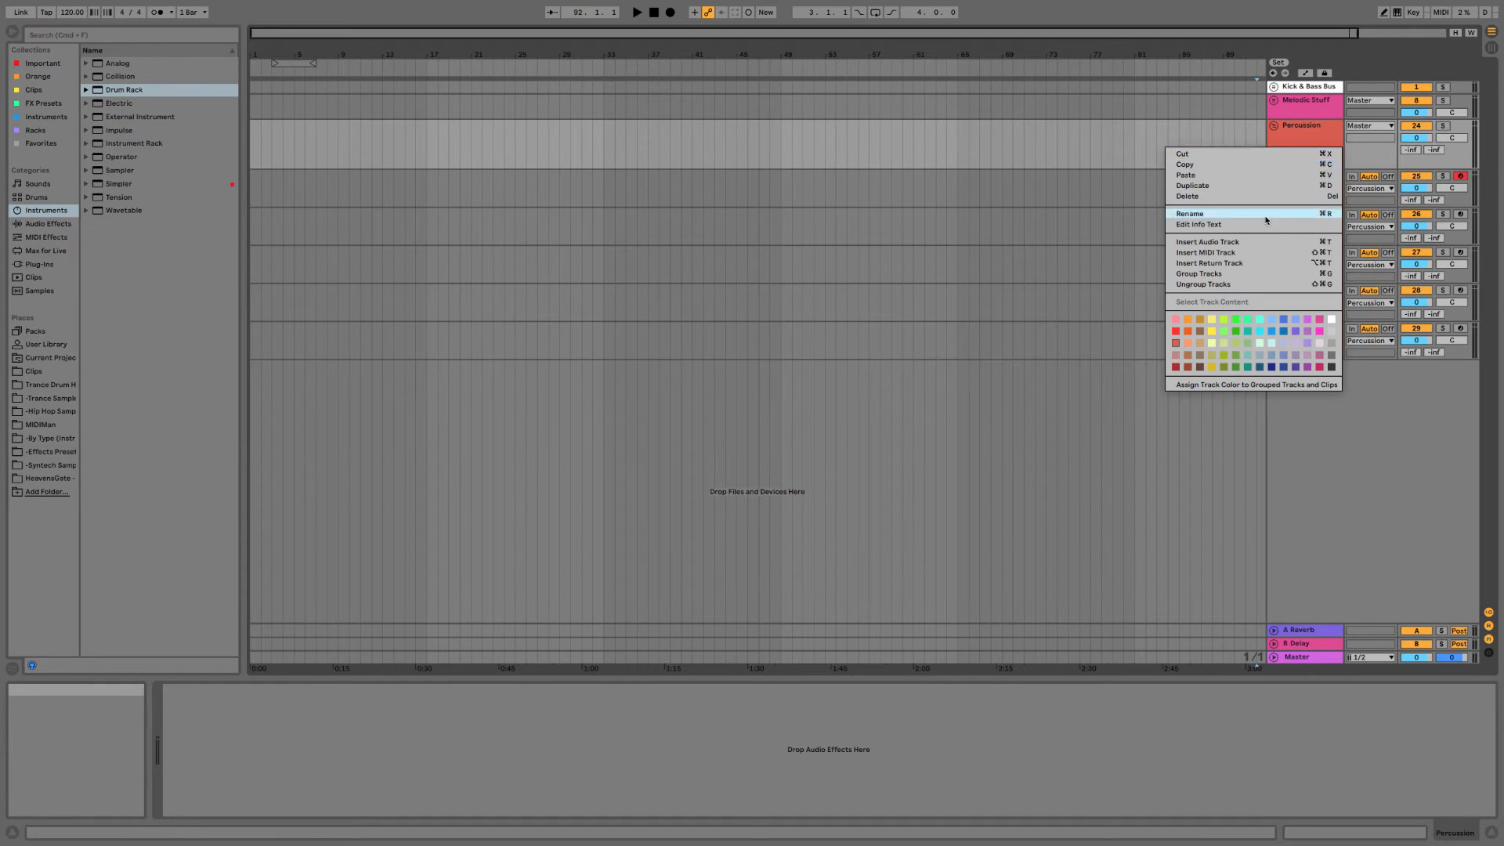
pyautogui.click(1179, 356)
pyautogui.rightClick(1310, 155)
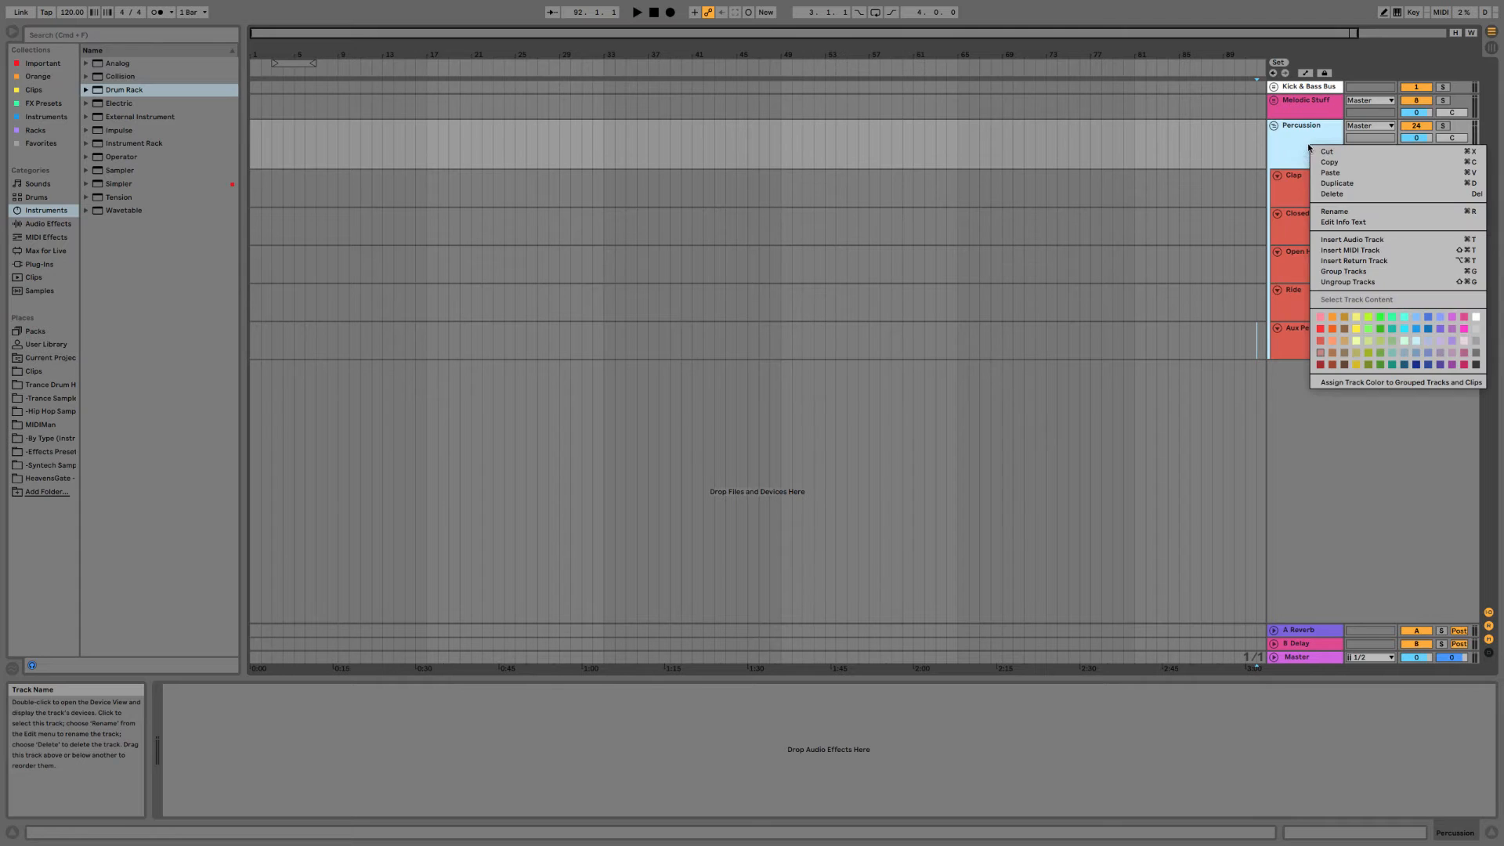
pyautogui.click(1316, 367)
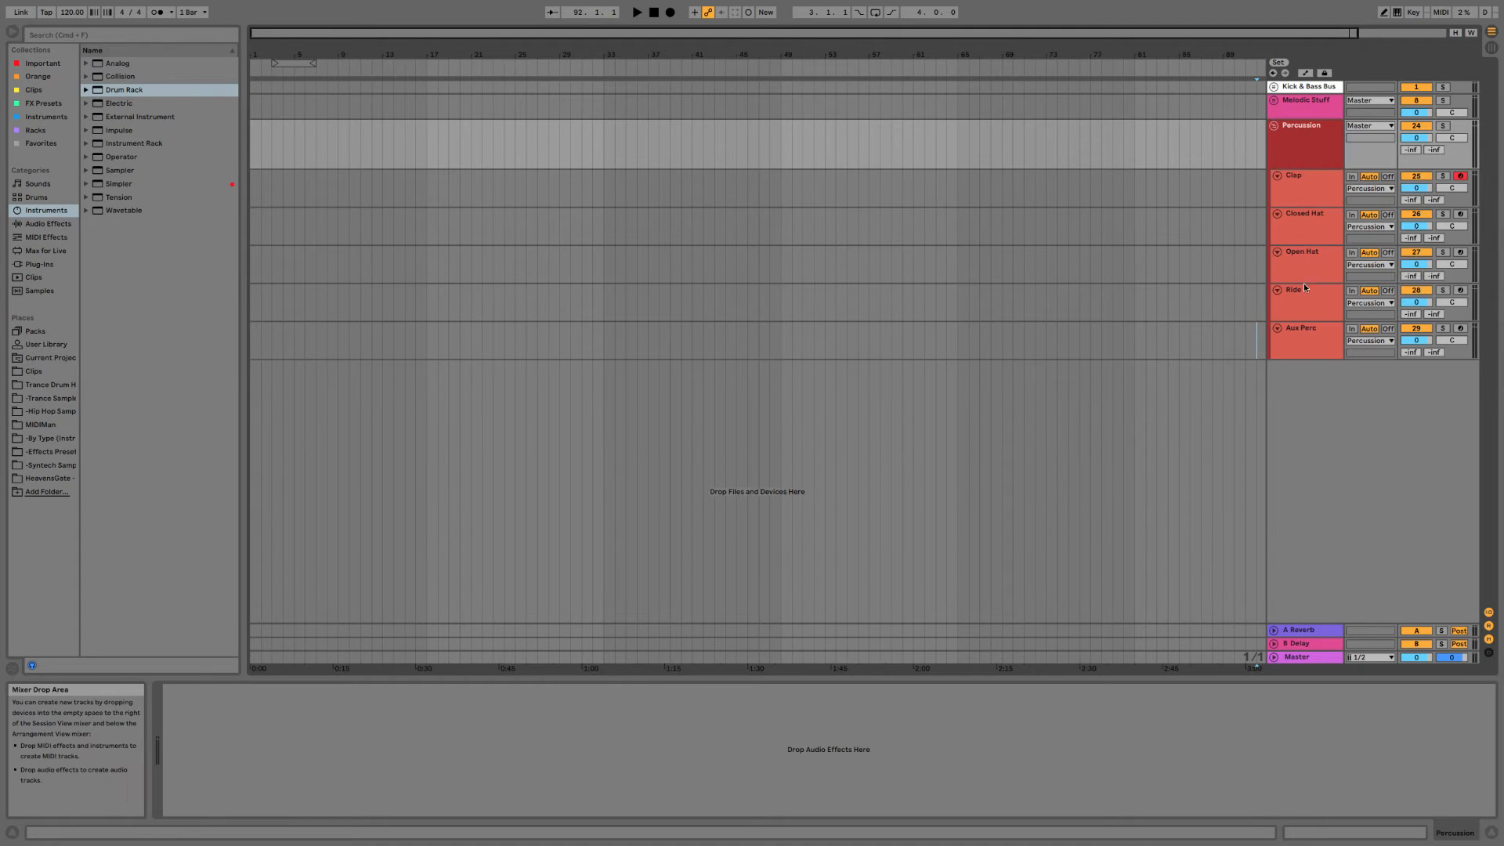
# Load the TUT-LPHP+LFO+Gain.adg effect rack from the User Library onto the Percussion group.
pyautogui.click(43, 344)
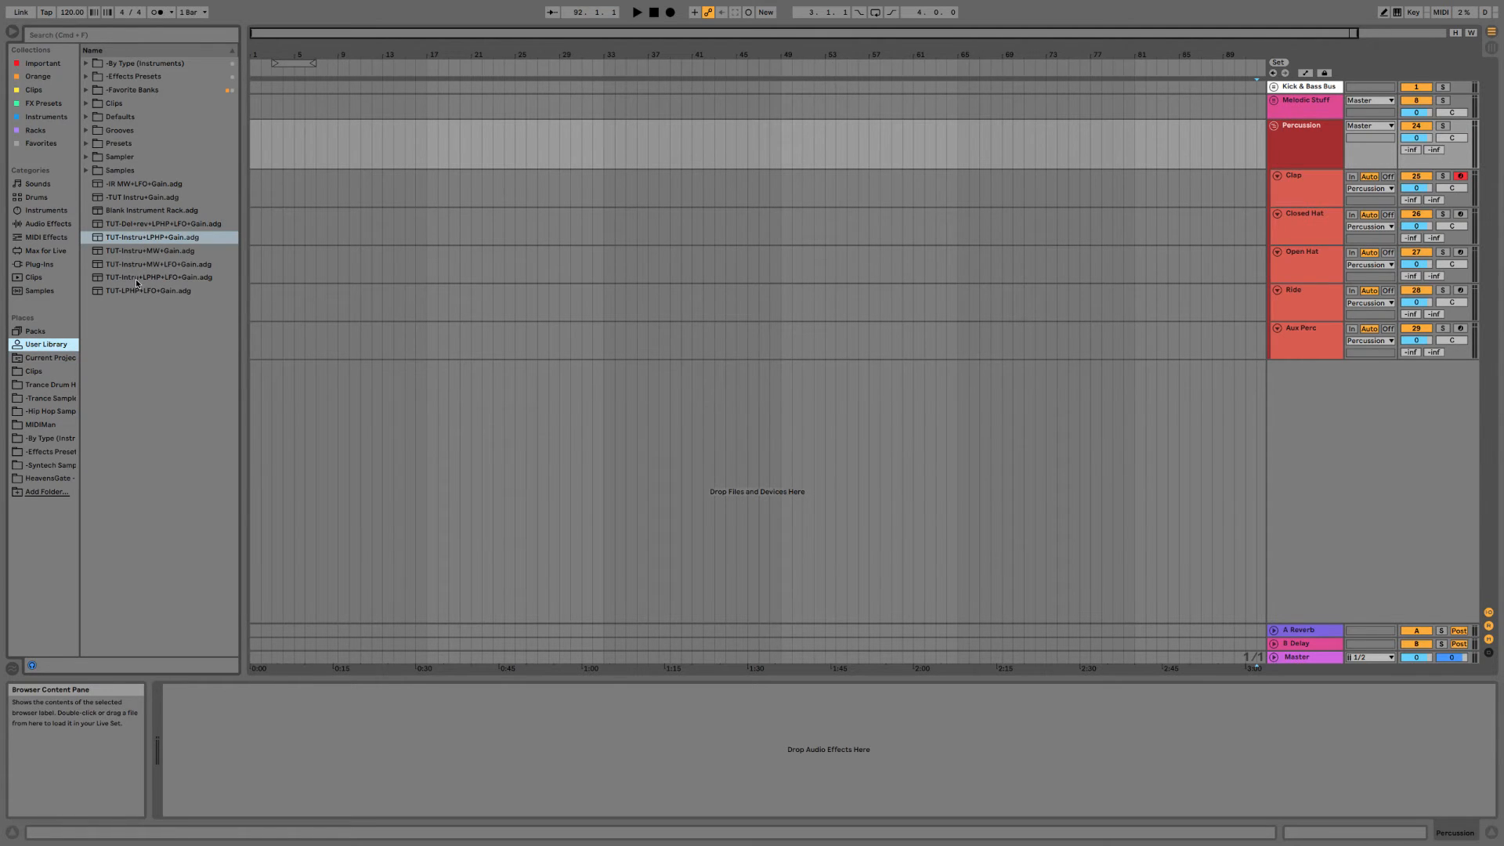
pyautogui.click(139, 225)
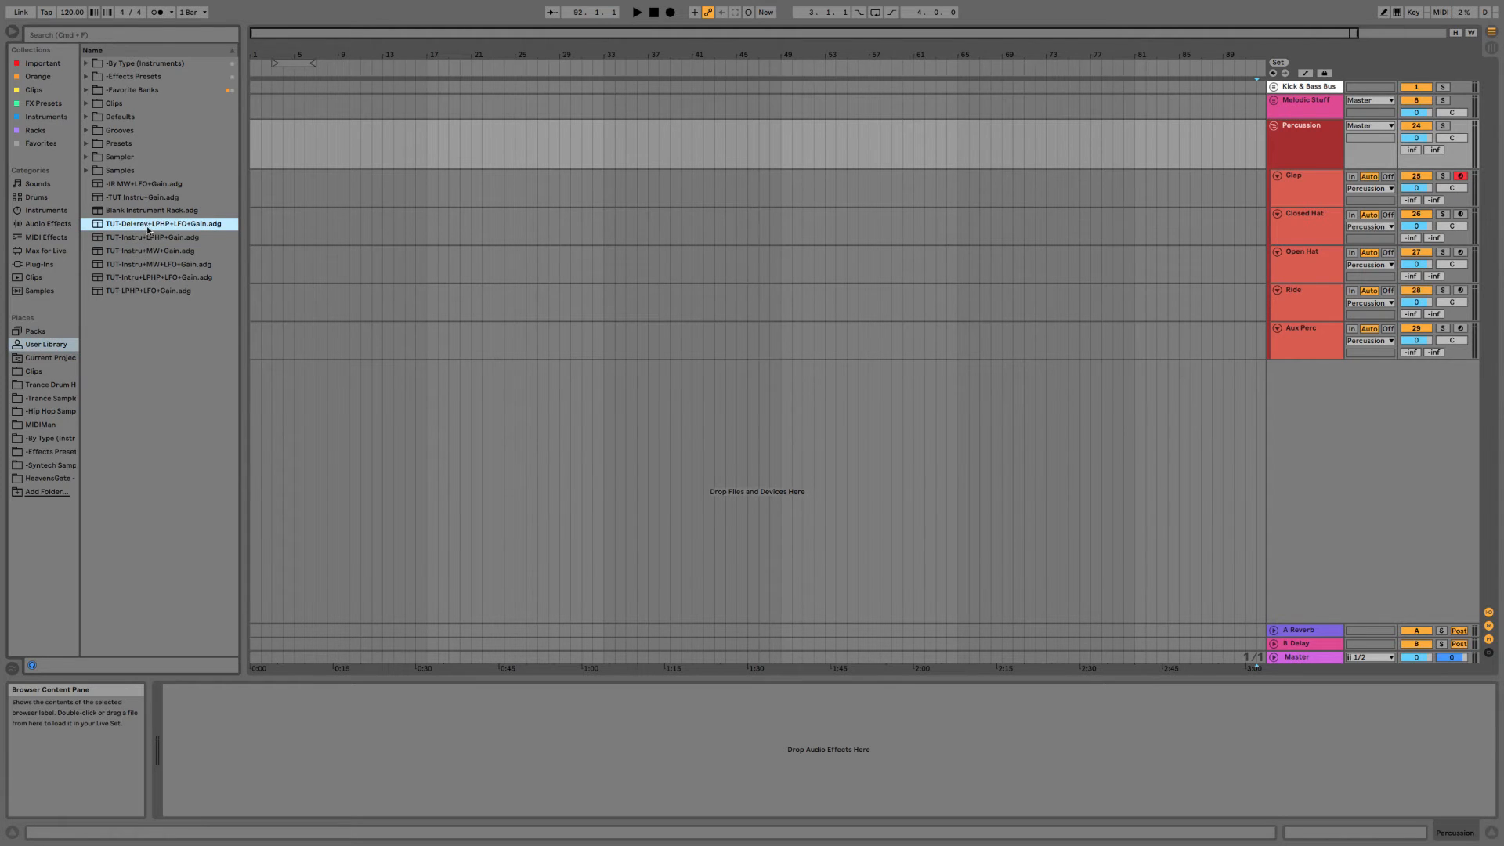
pyautogui.click(141, 238)
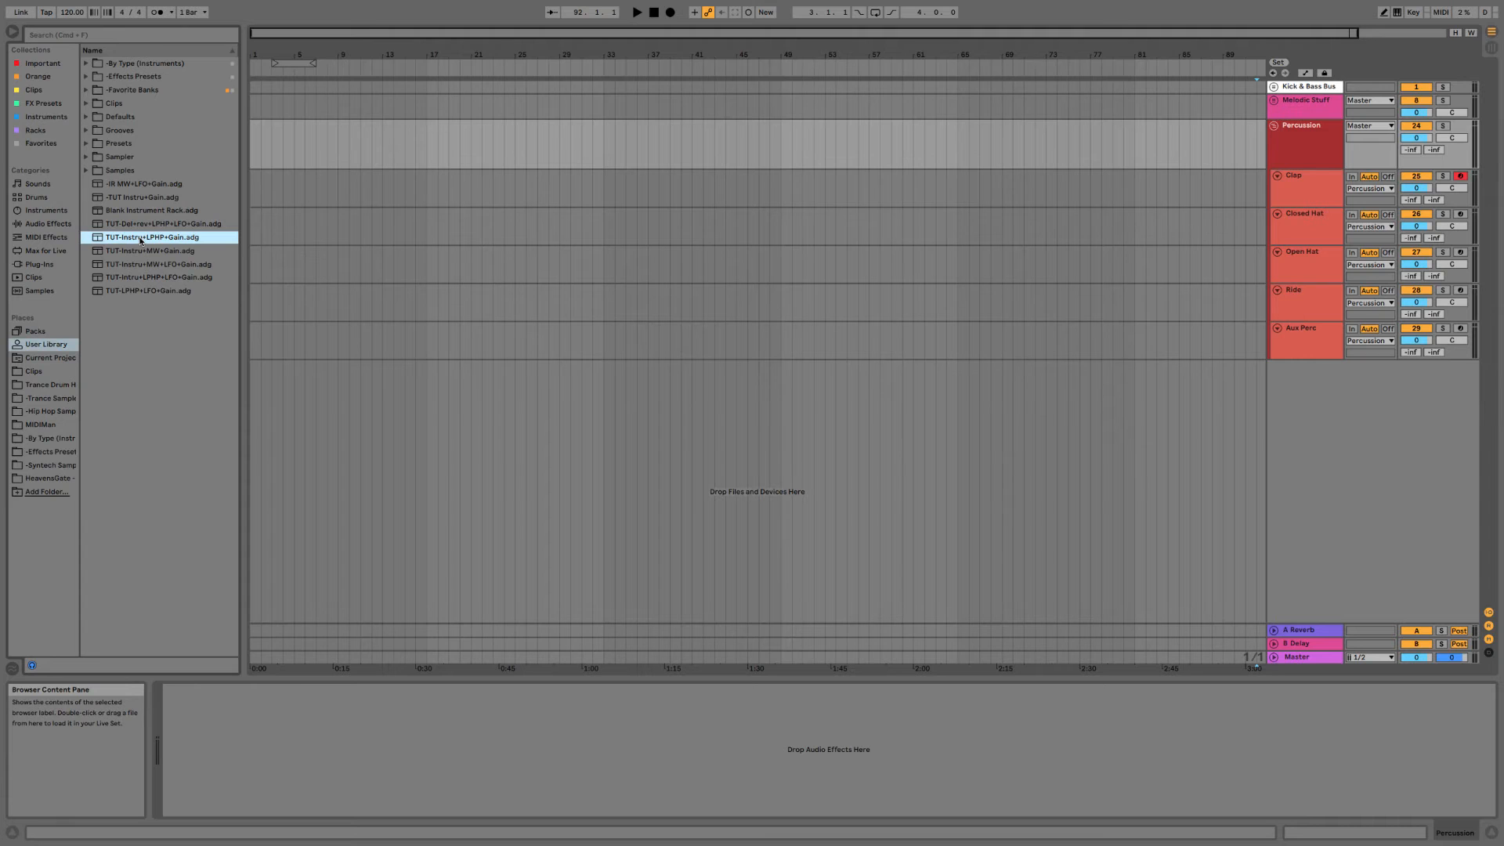
pyautogui.click(134, 293)
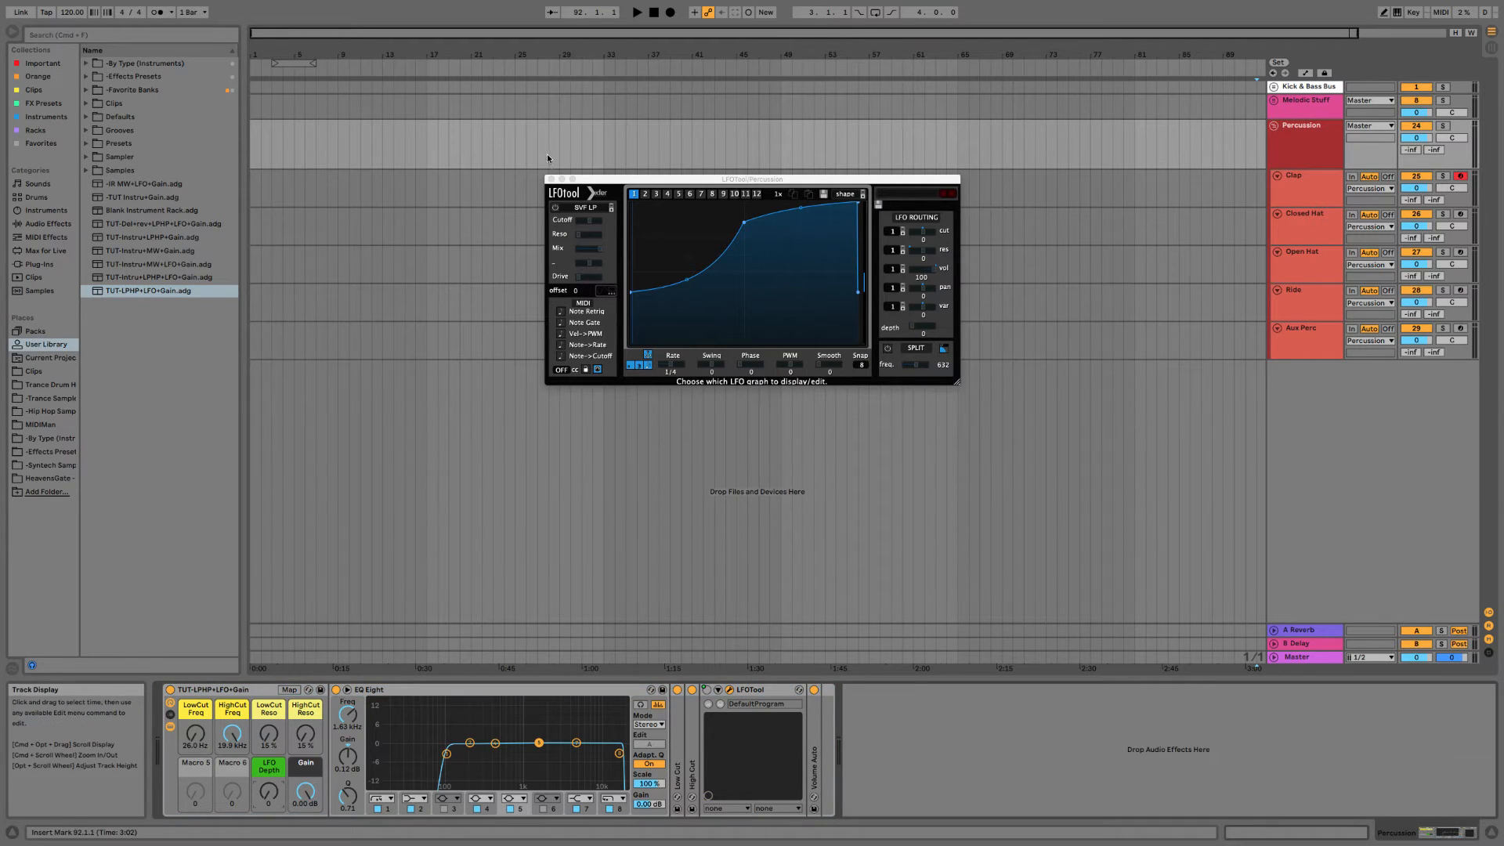
# Find the Vice plug-in, load it onto a new MIDI track below Aux Perc and start its demo session.
pyautogui.click(549, 186)
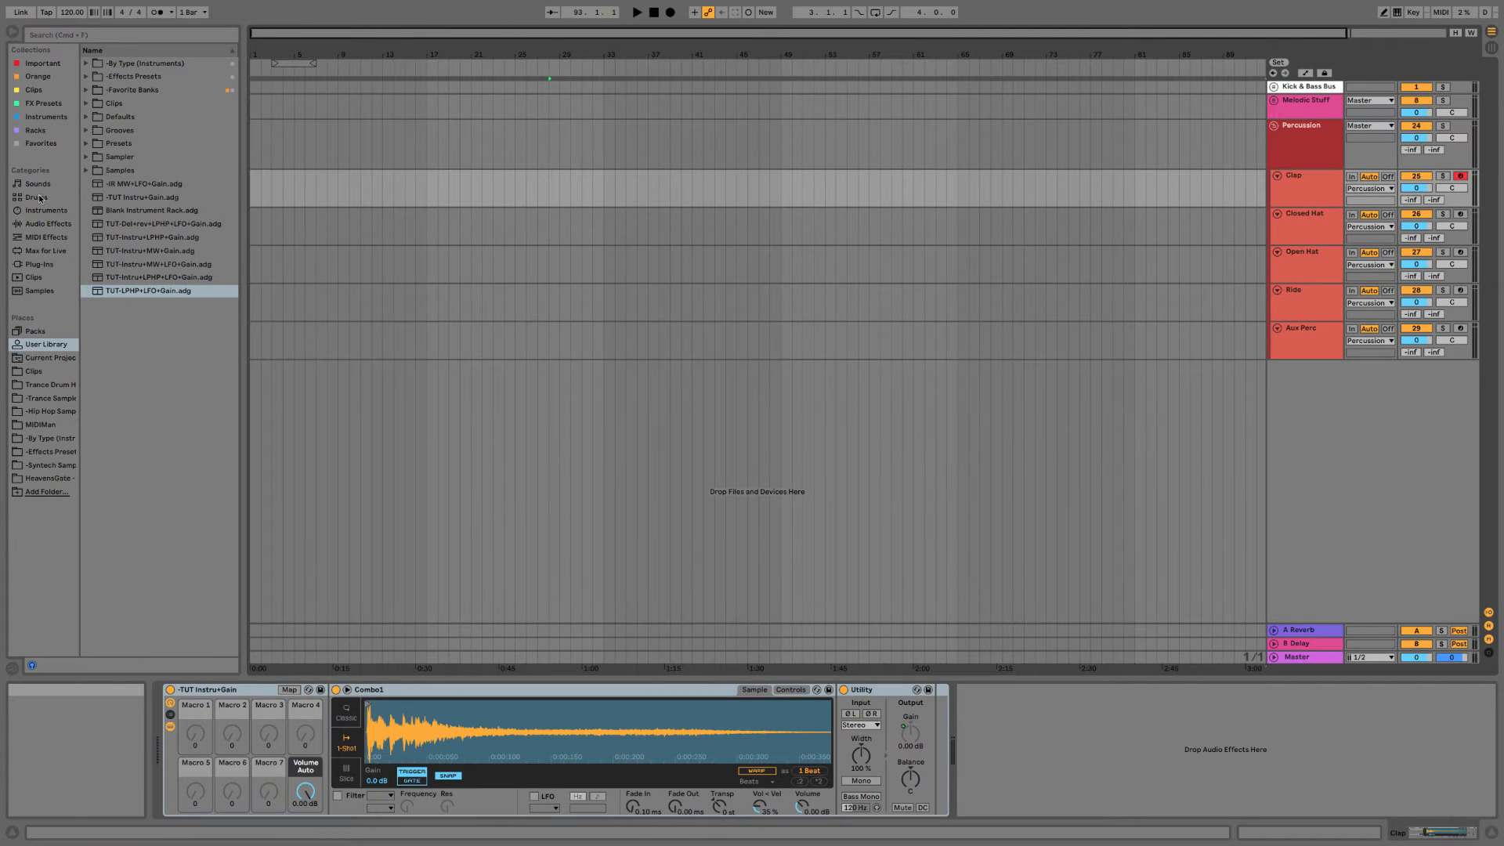
pyautogui.click(41, 263)
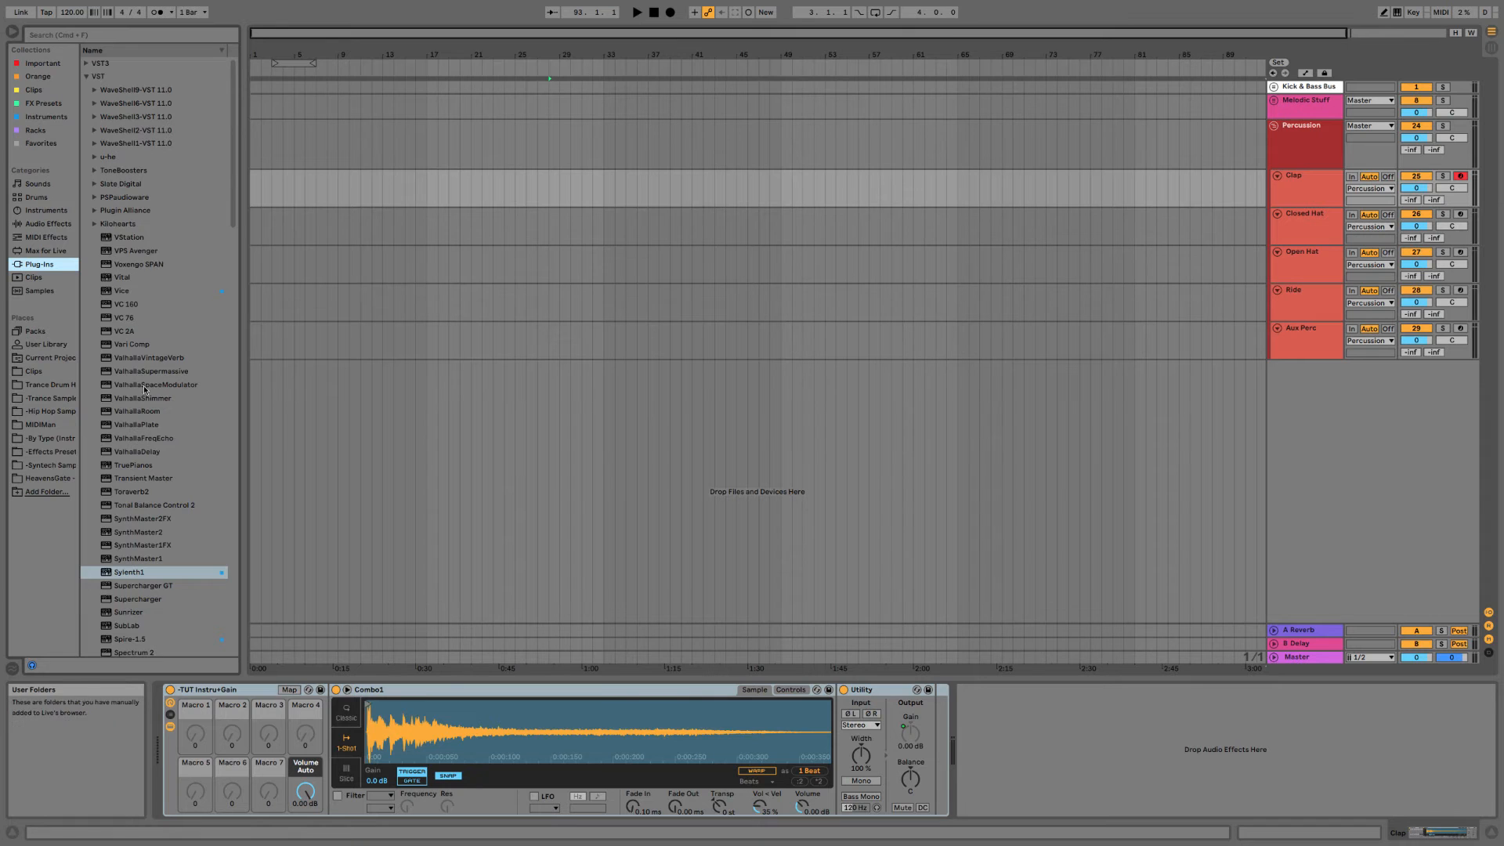
pyautogui.scroll(-20, 143, 384)
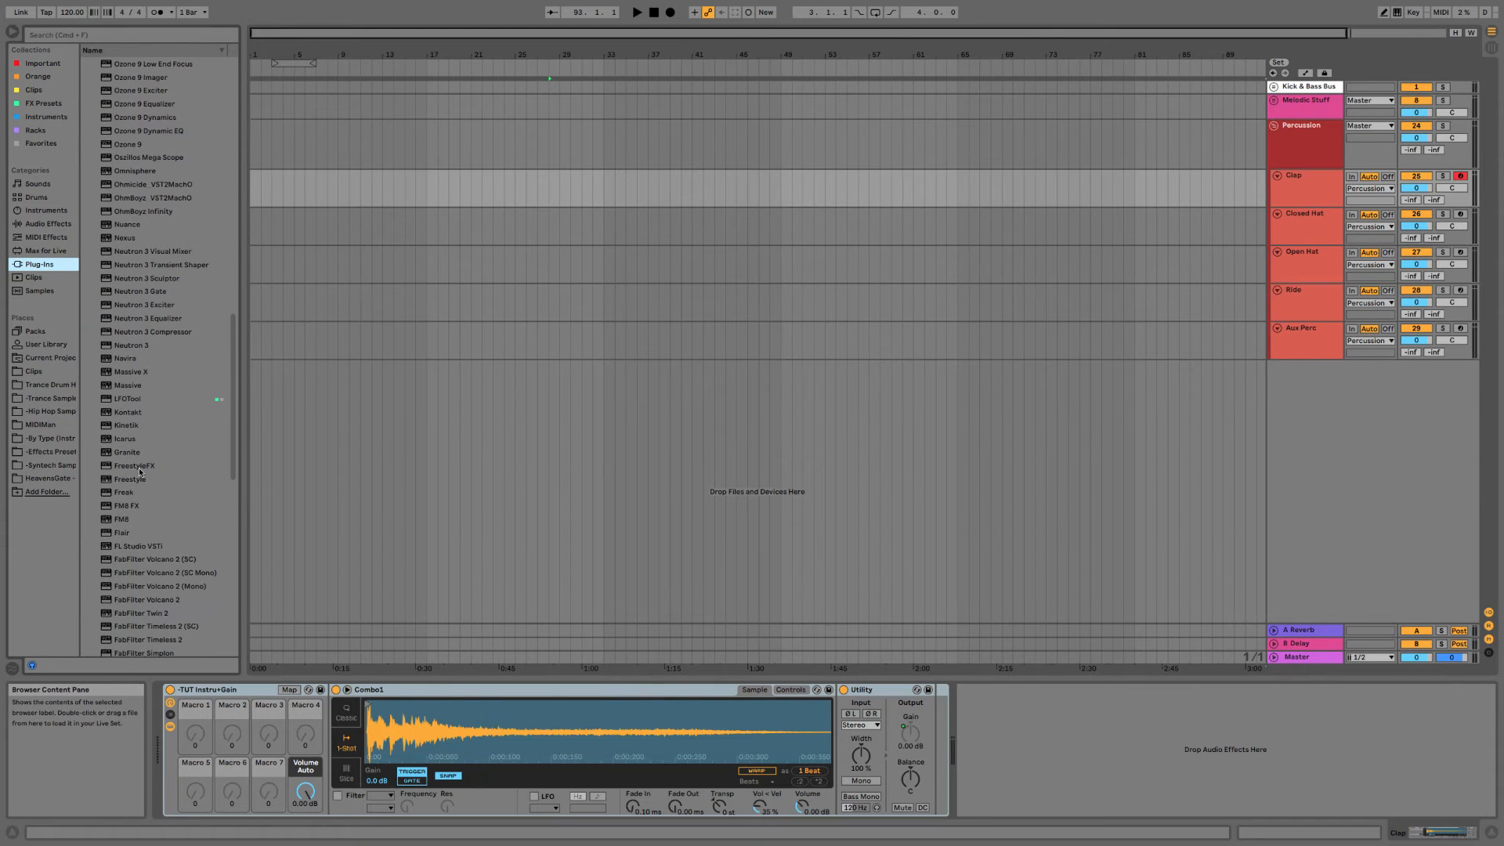
pyautogui.scroll(-15, 140, 463)
pyautogui.scroll(-1, 143, 464)
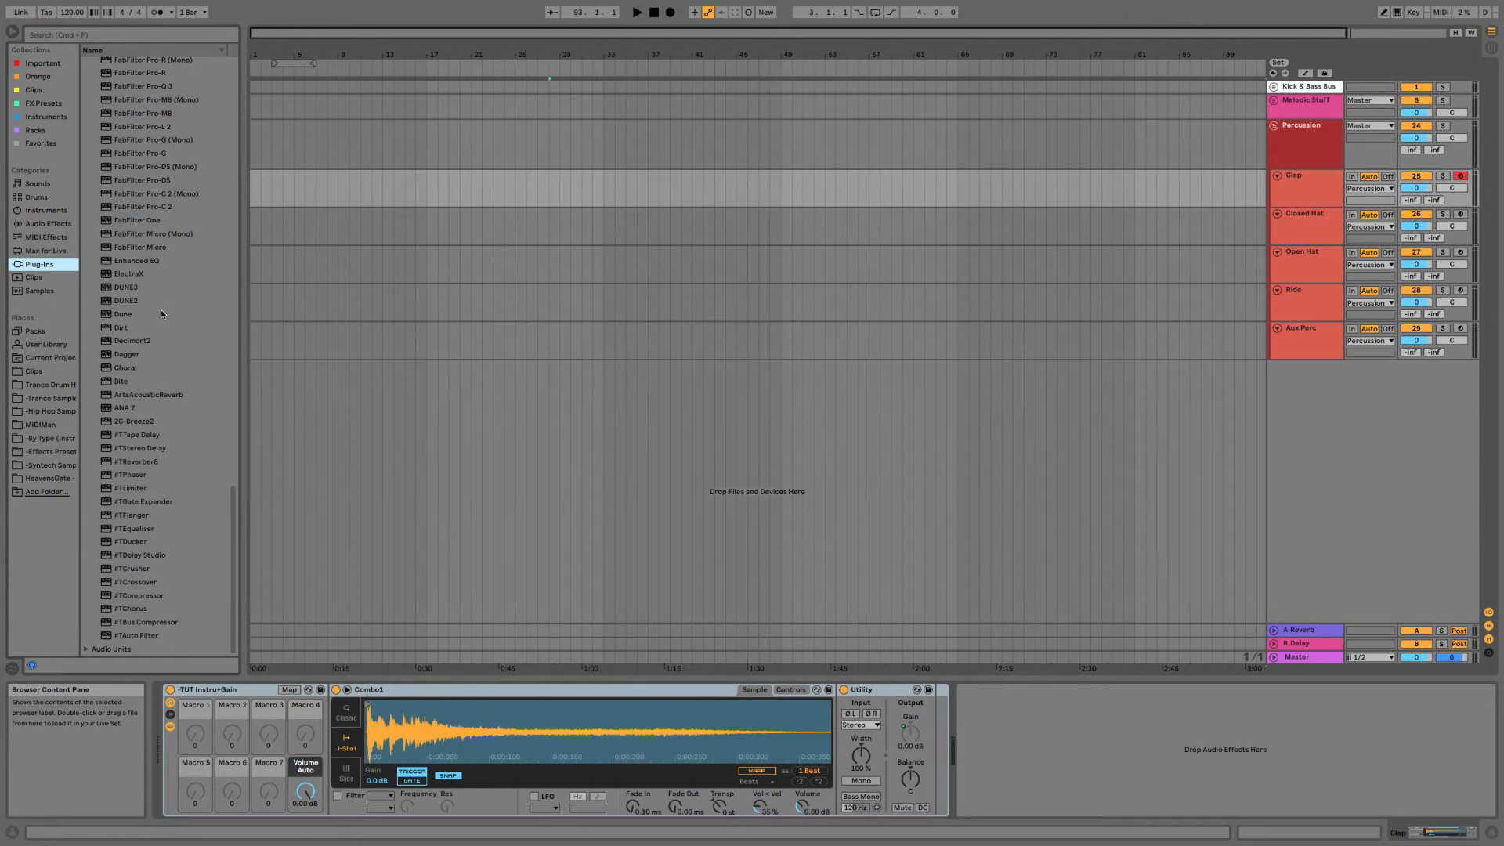
pyautogui.press('super+f')
pyautogui.write('Vice')
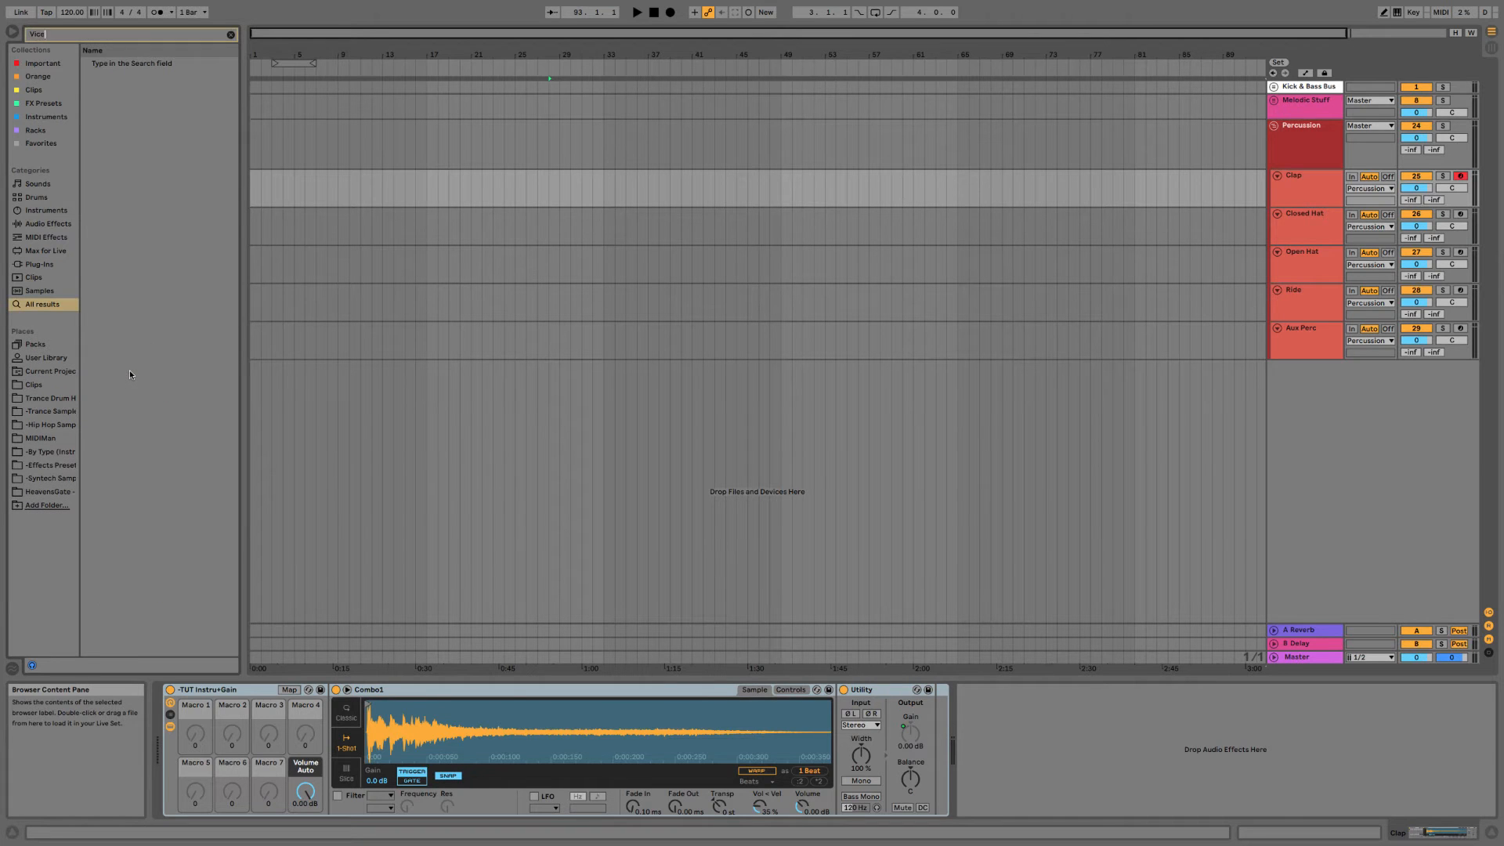
pyautogui.moveTo(111, 78); pyautogui.dragTo(1306, 467)
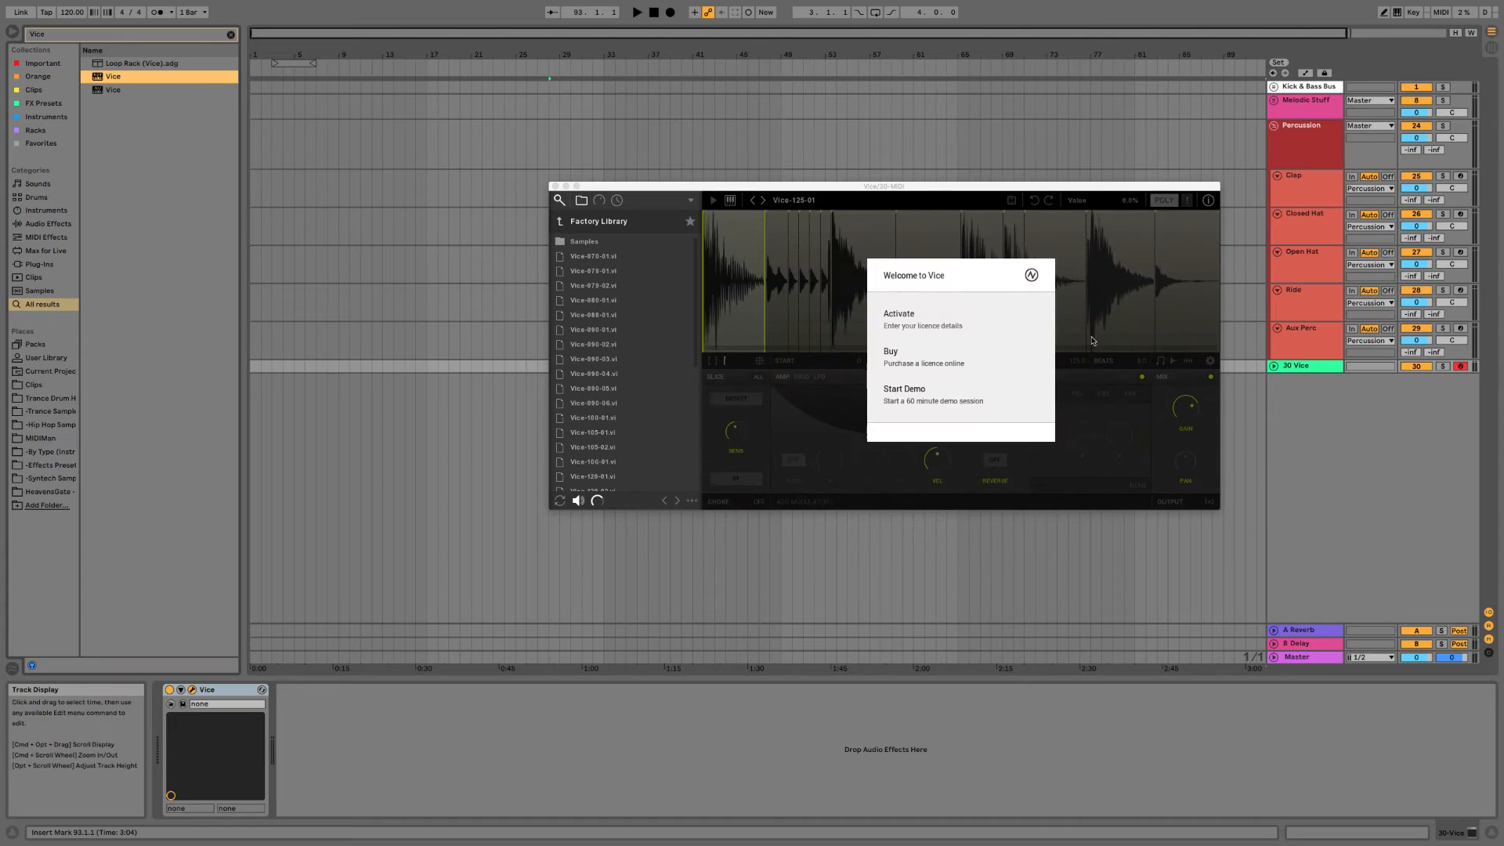
pyautogui.click(914, 402)
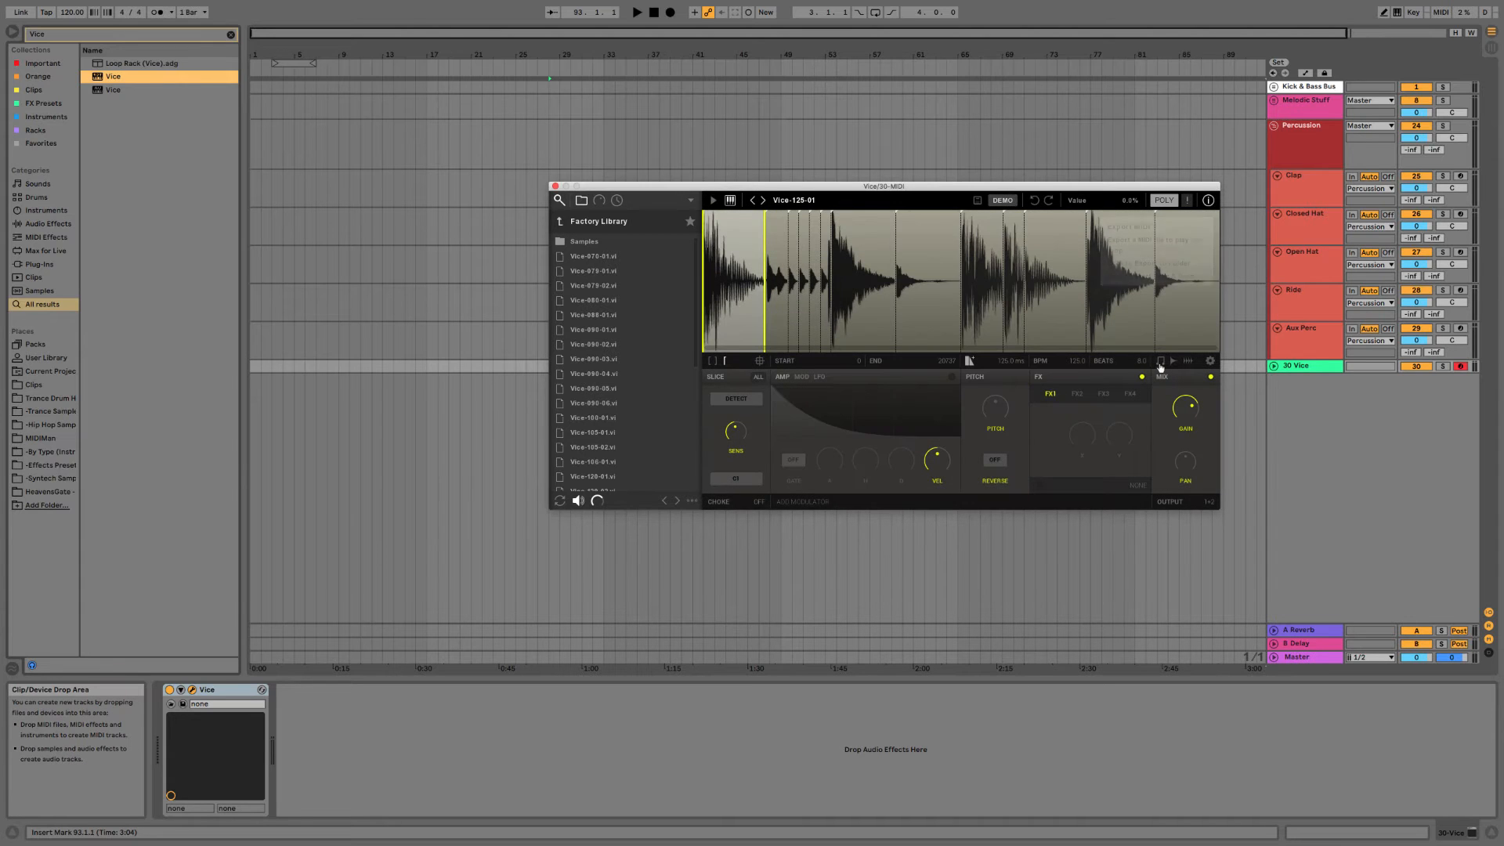
# Place Vice's MIDI slice pattern as a clip at bar 4 on its track, decline the tempo import and open the clip's notes.
pyautogui.moveTo(1165, 366)
pyautogui.mouseDown()
pyautogui.moveTo(1032, 329)
pyautogui.moveTo(470, 329)
pyautogui.moveTo(286, 374)
pyautogui.mouseUp()
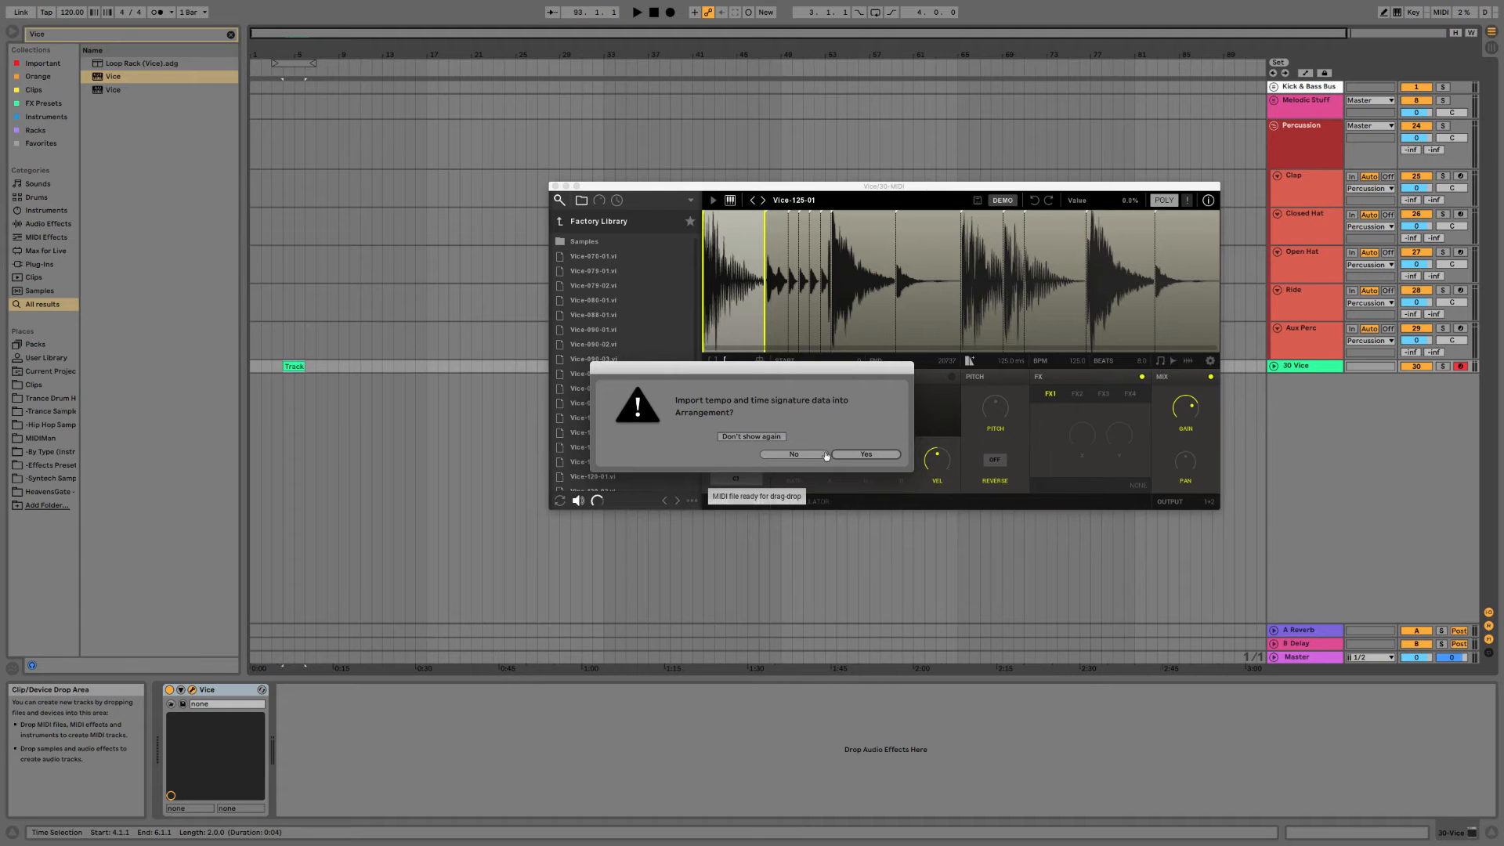
pyautogui.click(815, 455)
pyautogui.doubleClick(298, 368)
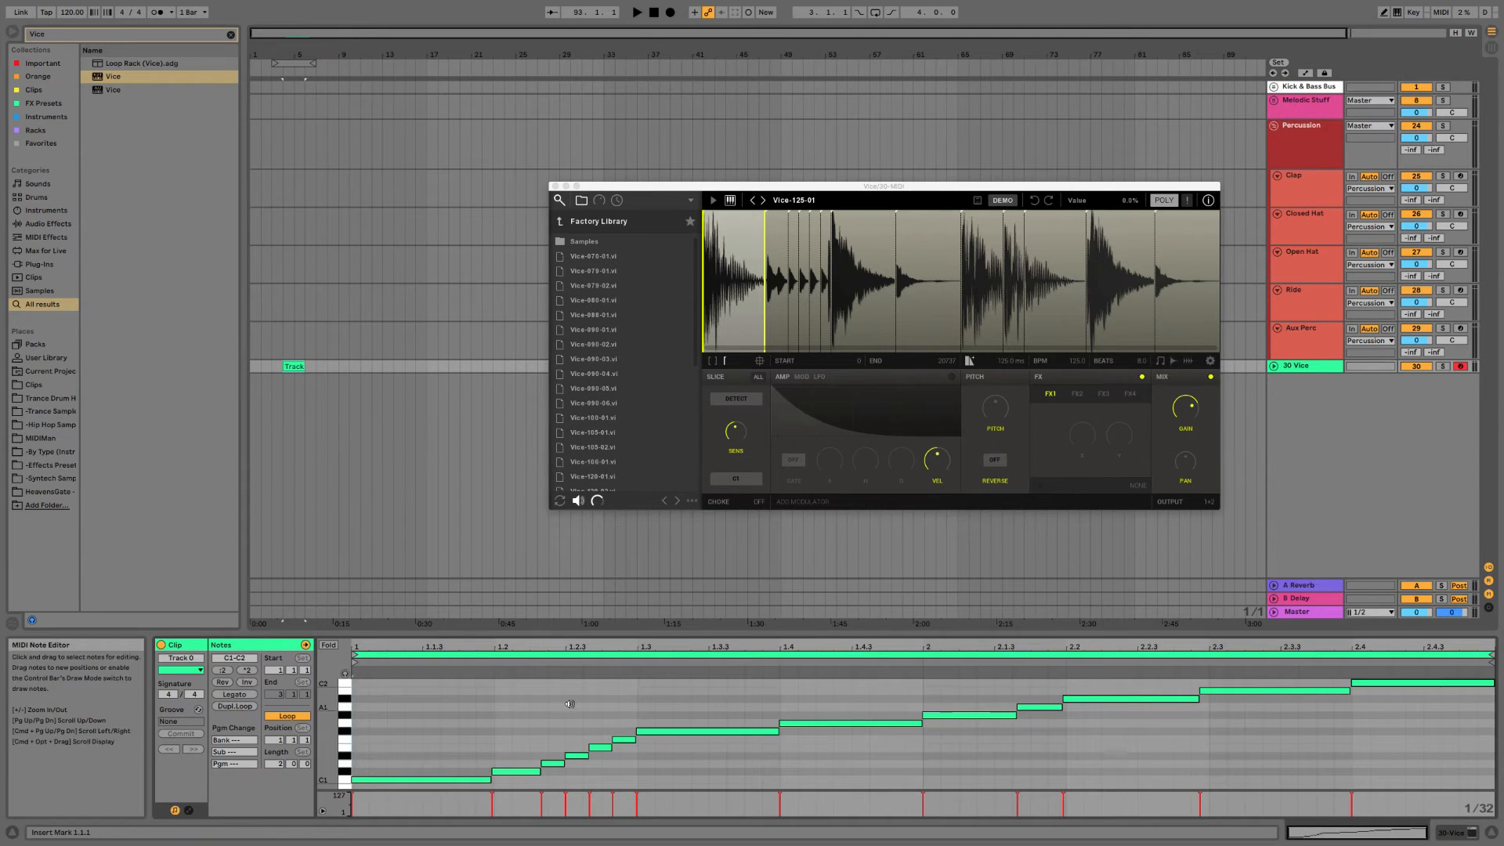
# Shift the group of short notes just before beat 1.3 up and down in pitch to rearrange the slice pattern.
pyautogui.moveTo(532, 722); pyautogui.dragTo(623, 768)
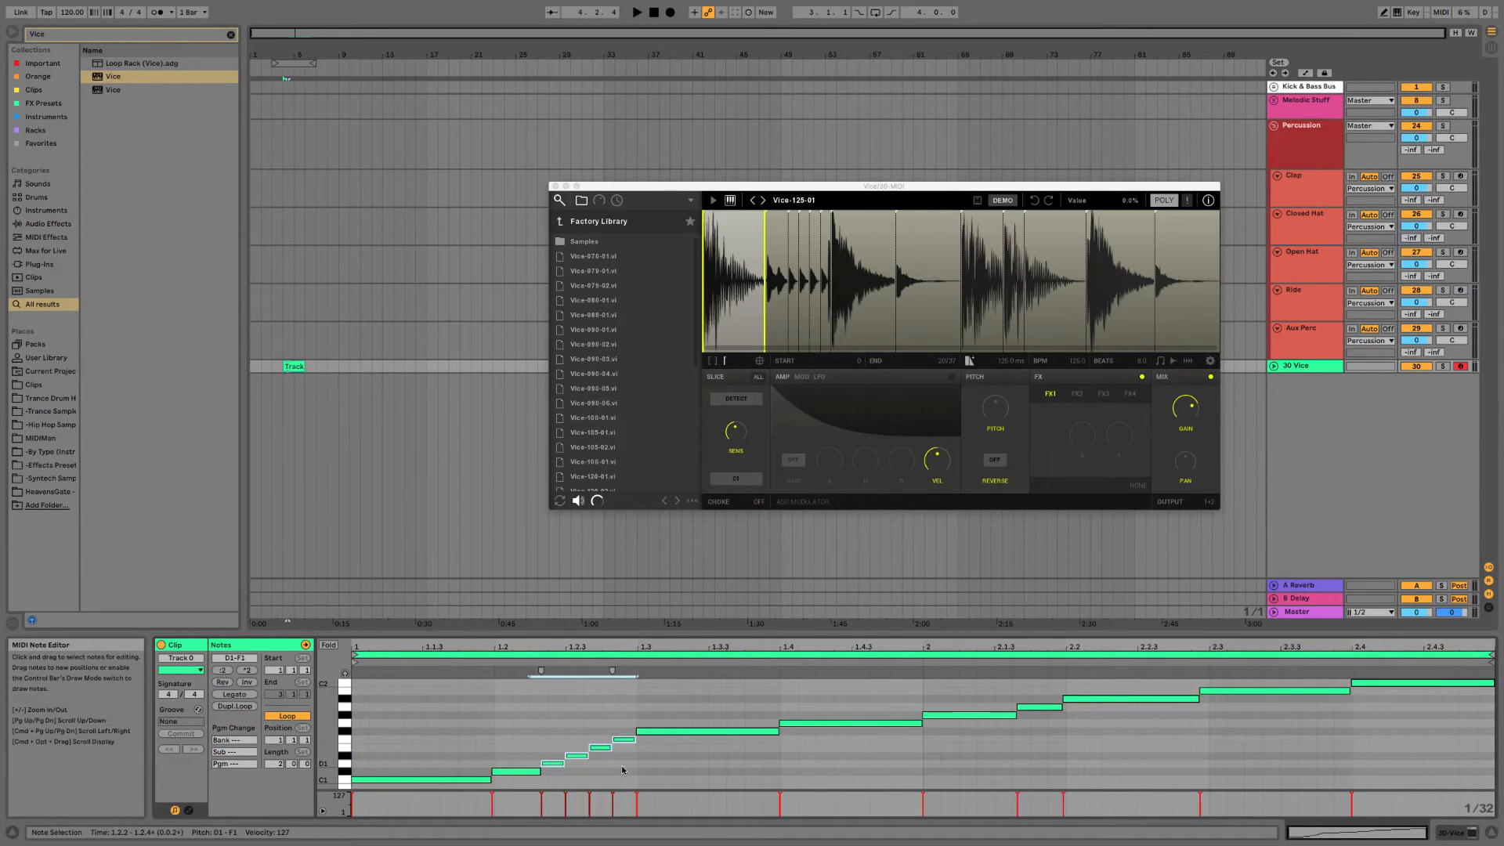
pyautogui.press('Up')
pyautogui.press('Up')
pyautogui.press('Down')
pyautogui.click(498, 722)
pyautogui.moveTo(510, 734); pyautogui.dragTo(617, 749)
pyautogui.press('Down')
pyautogui.click(674, 731)
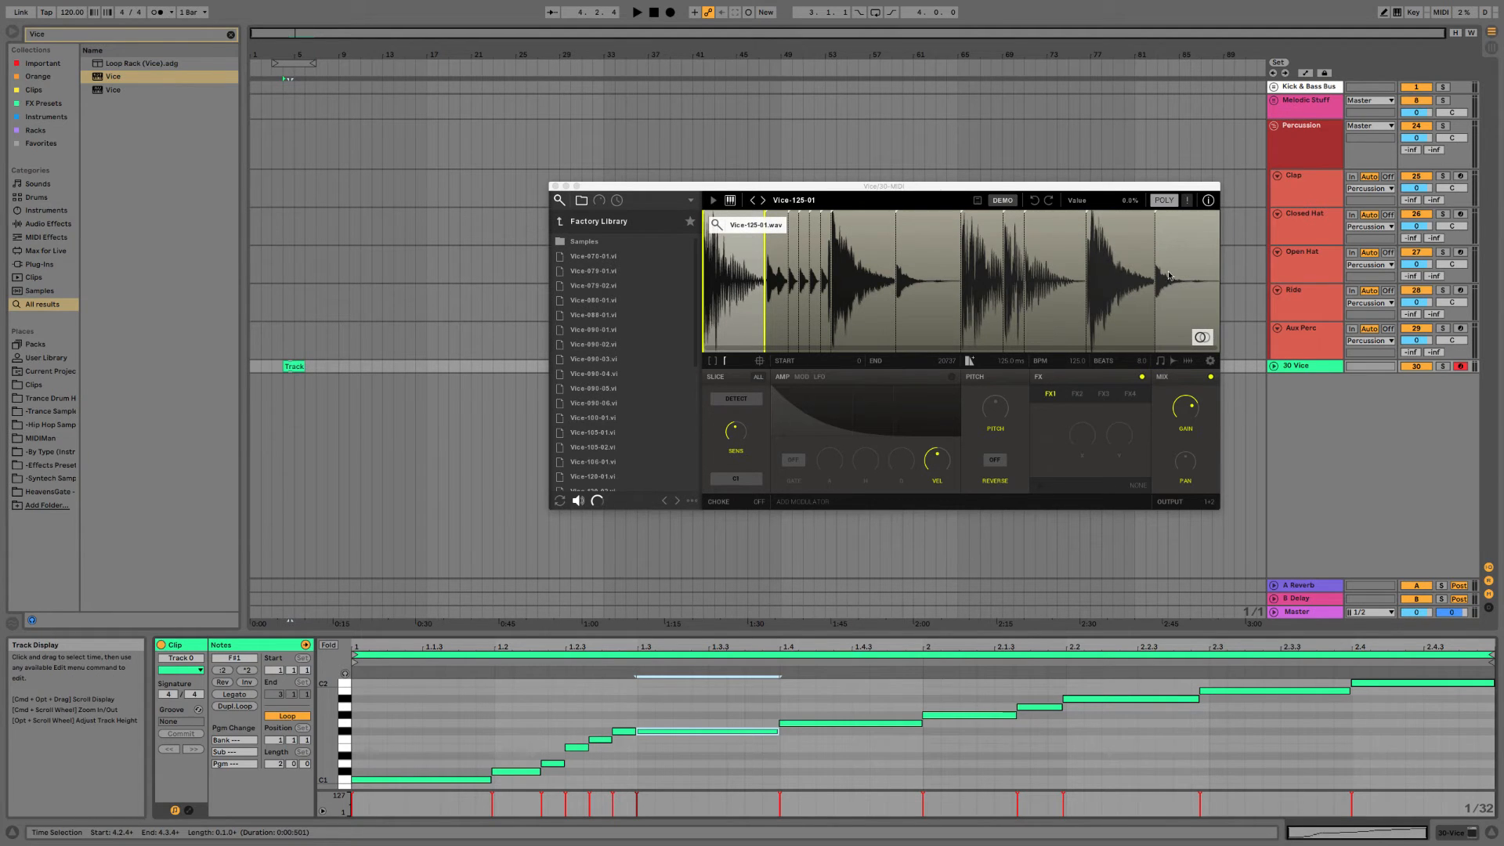
# Delete the MIDI clip from the Vice track.
pyautogui.moveTo(285, 286); pyautogui.dragTo(321, 388)
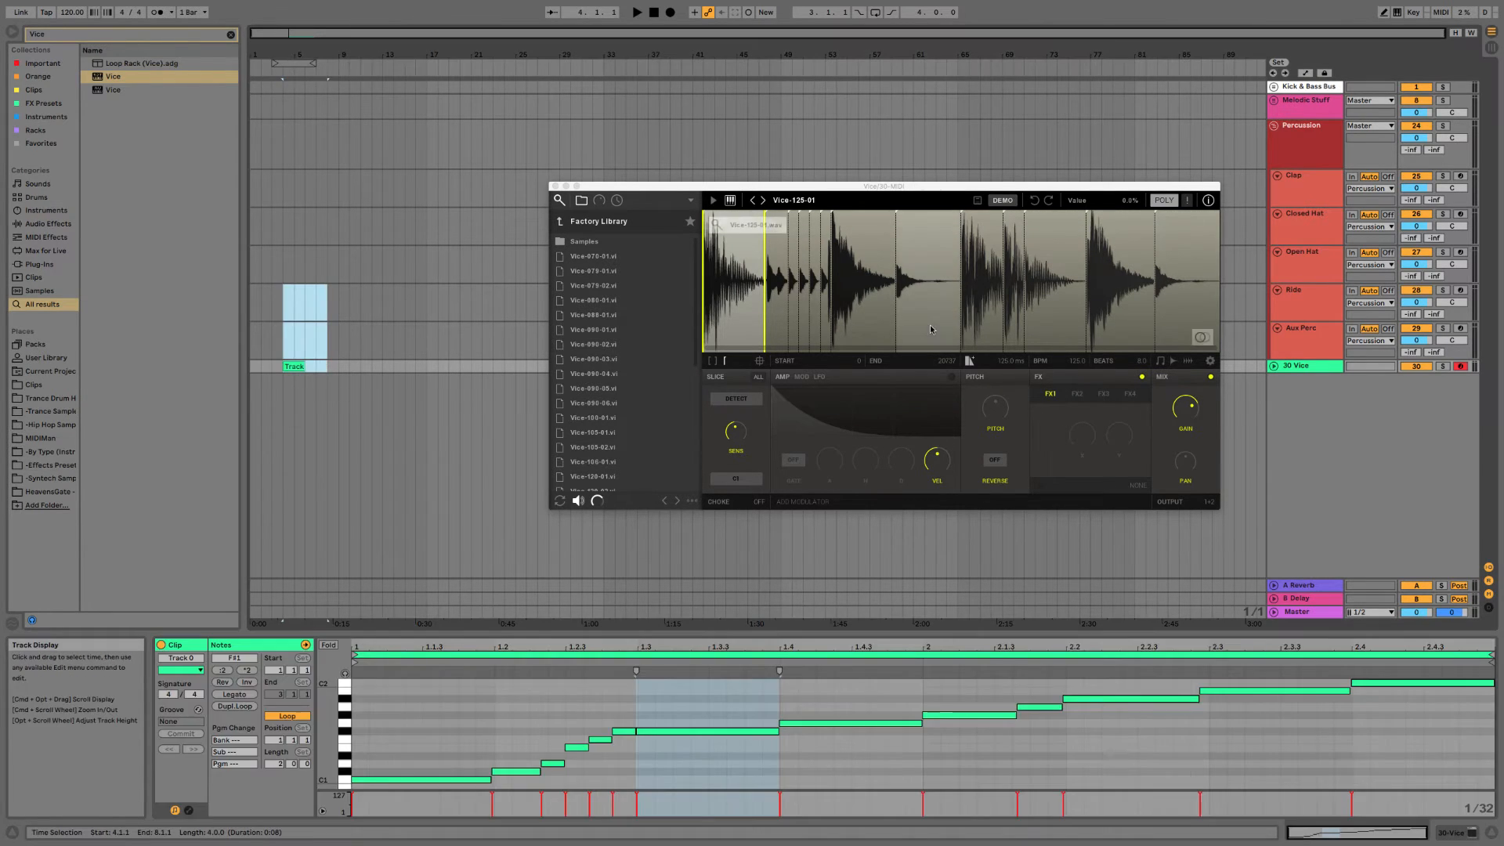
pyautogui.click(296, 366)
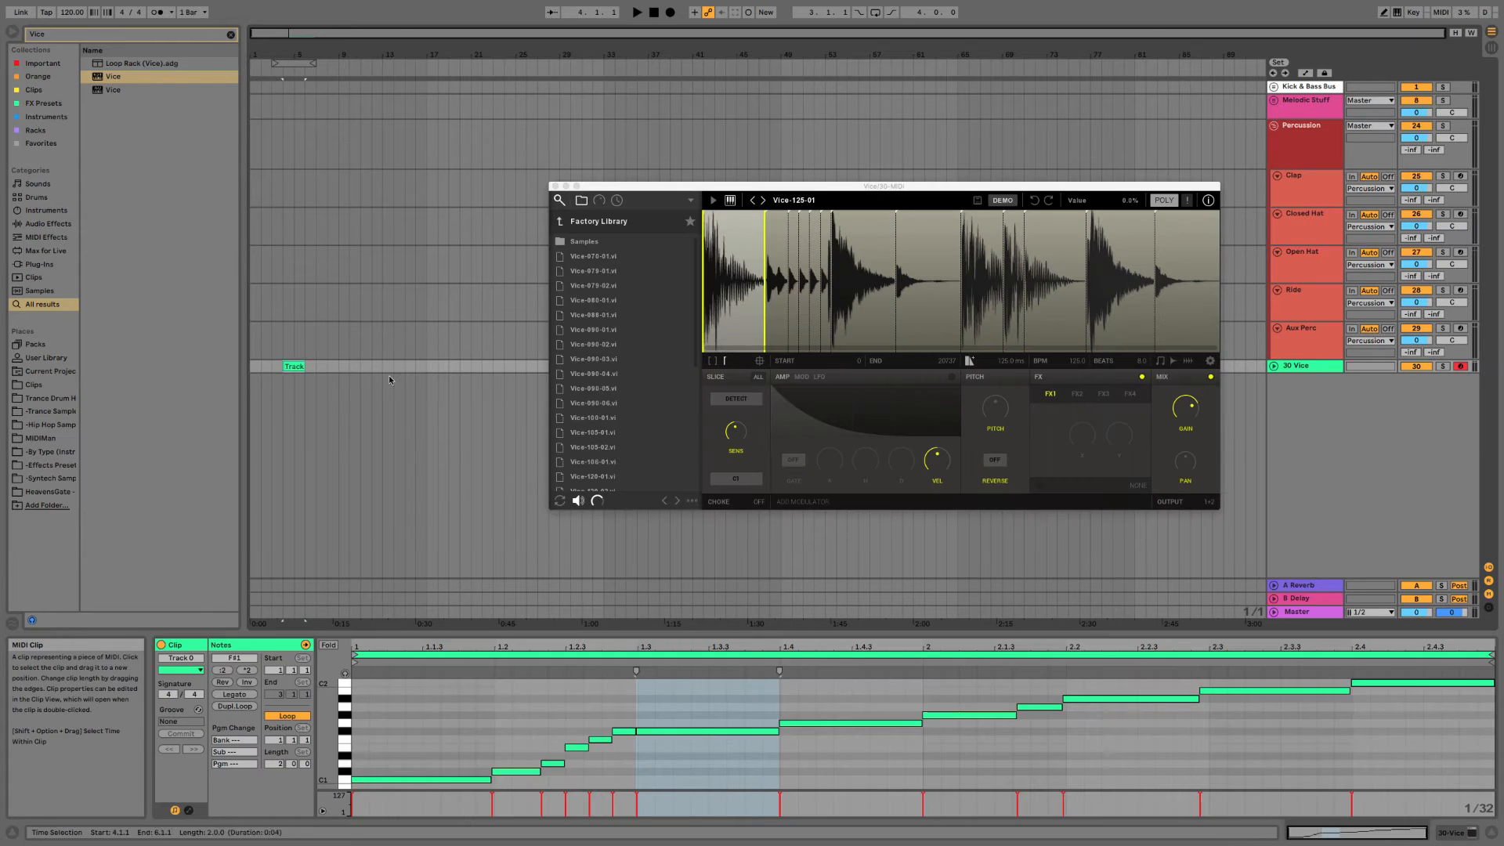
pyautogui.press('Delete')
# Rename the Vice track Perc Loop 1 and colour it orange.
pyautogui.rightClick(1317, 367)
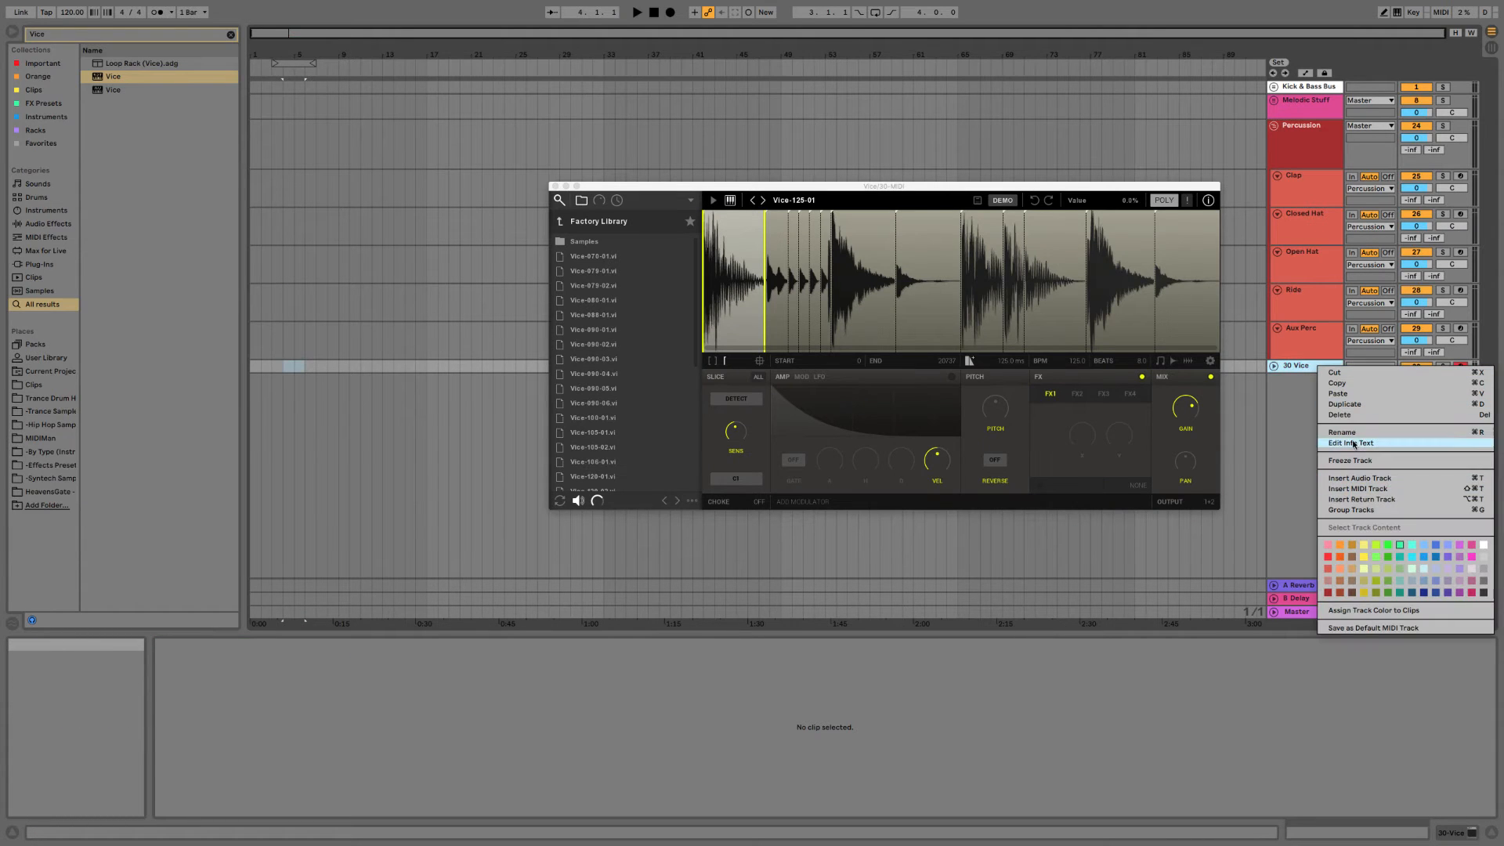
pyautogui.click(1344, 432)
pyautogui.write('L')
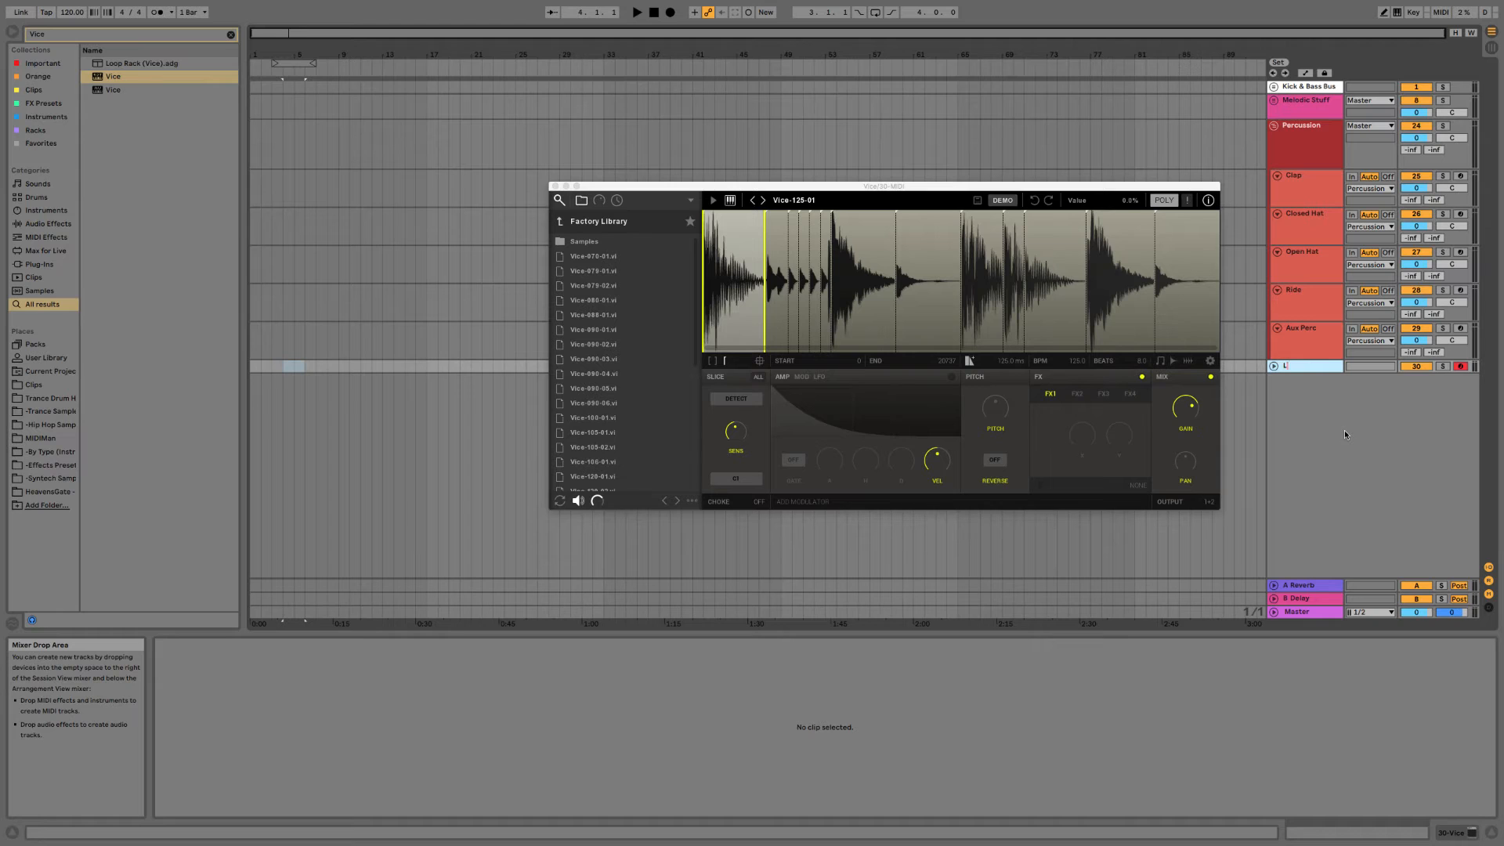
pyautogui.write('Perc Loop 1')
pyautogui.press('Return')
pyautogui.rightClick(1323, 365)
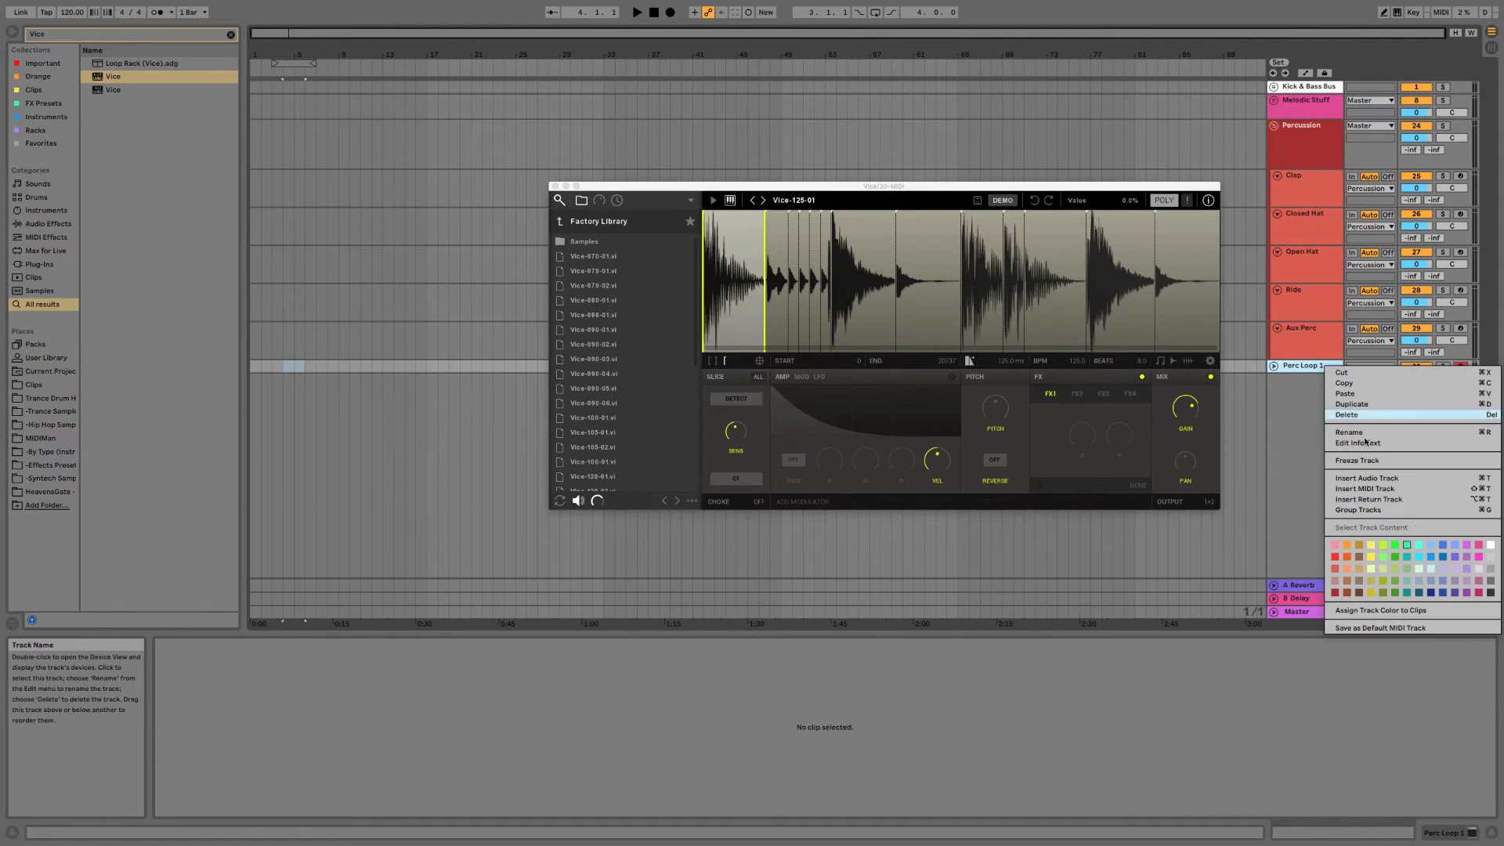
pyautogui.click(1347, 566)
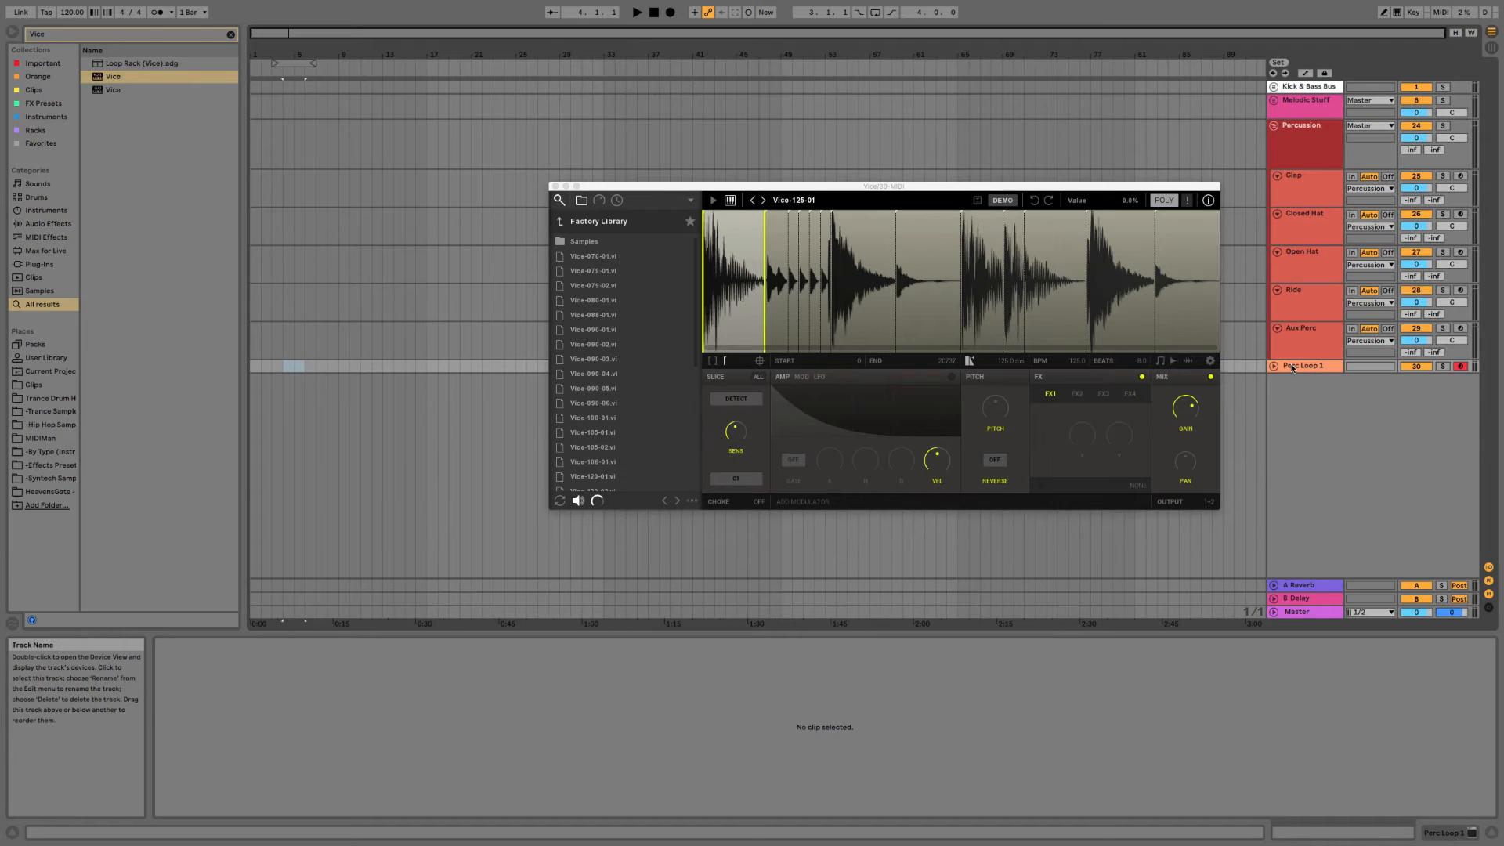
# Duplicate the Perc Loop 1 track twice and check the Vice device on the original and the first copy.
pyautogui.press('super+d')
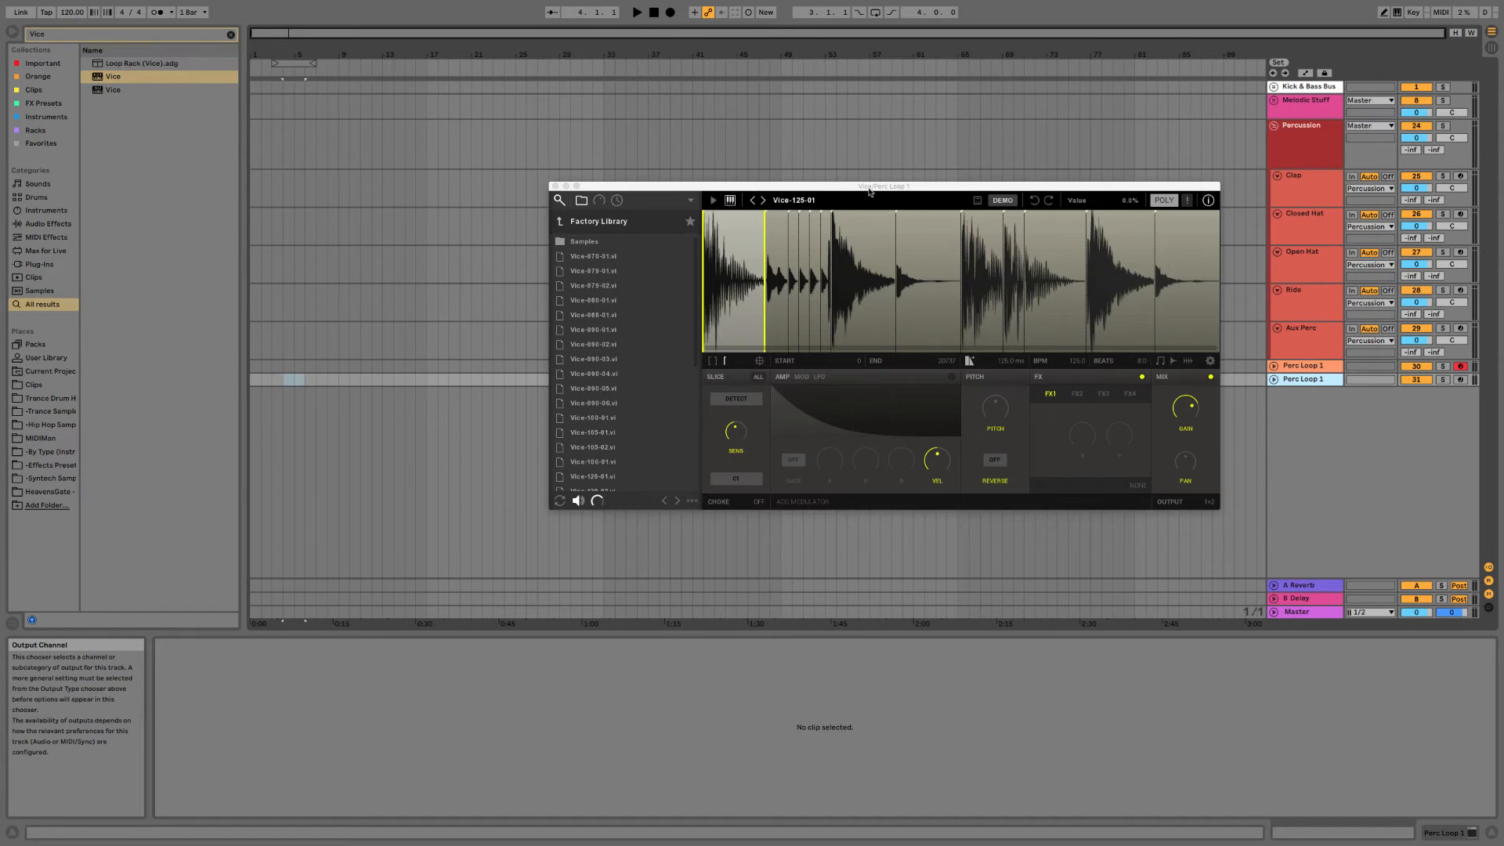
pyautogui.press('super+d')
pyautogui.click(1318, 366)
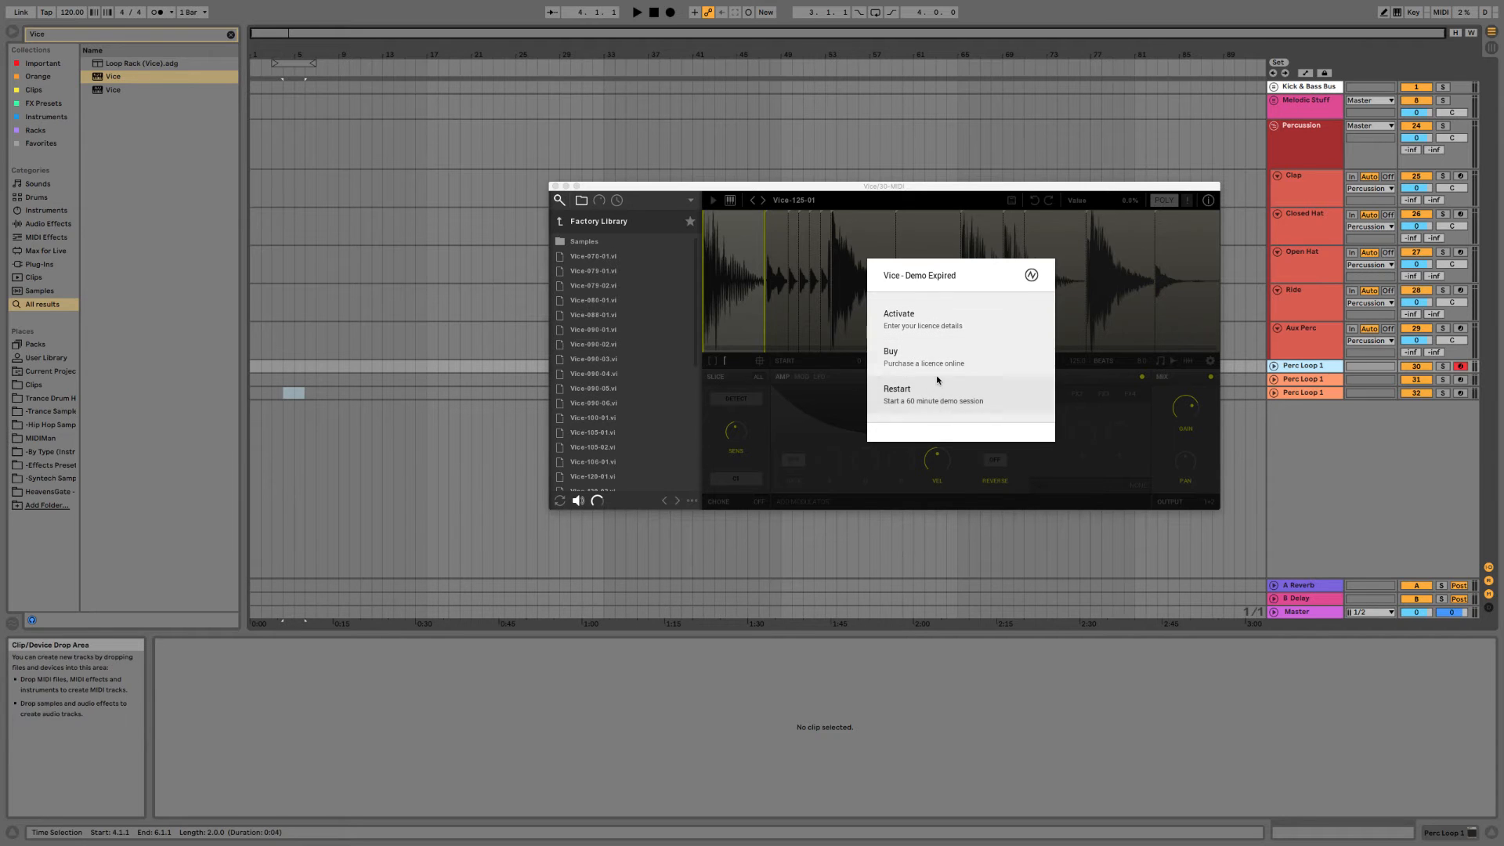
pyautogui.click(1449, 831)
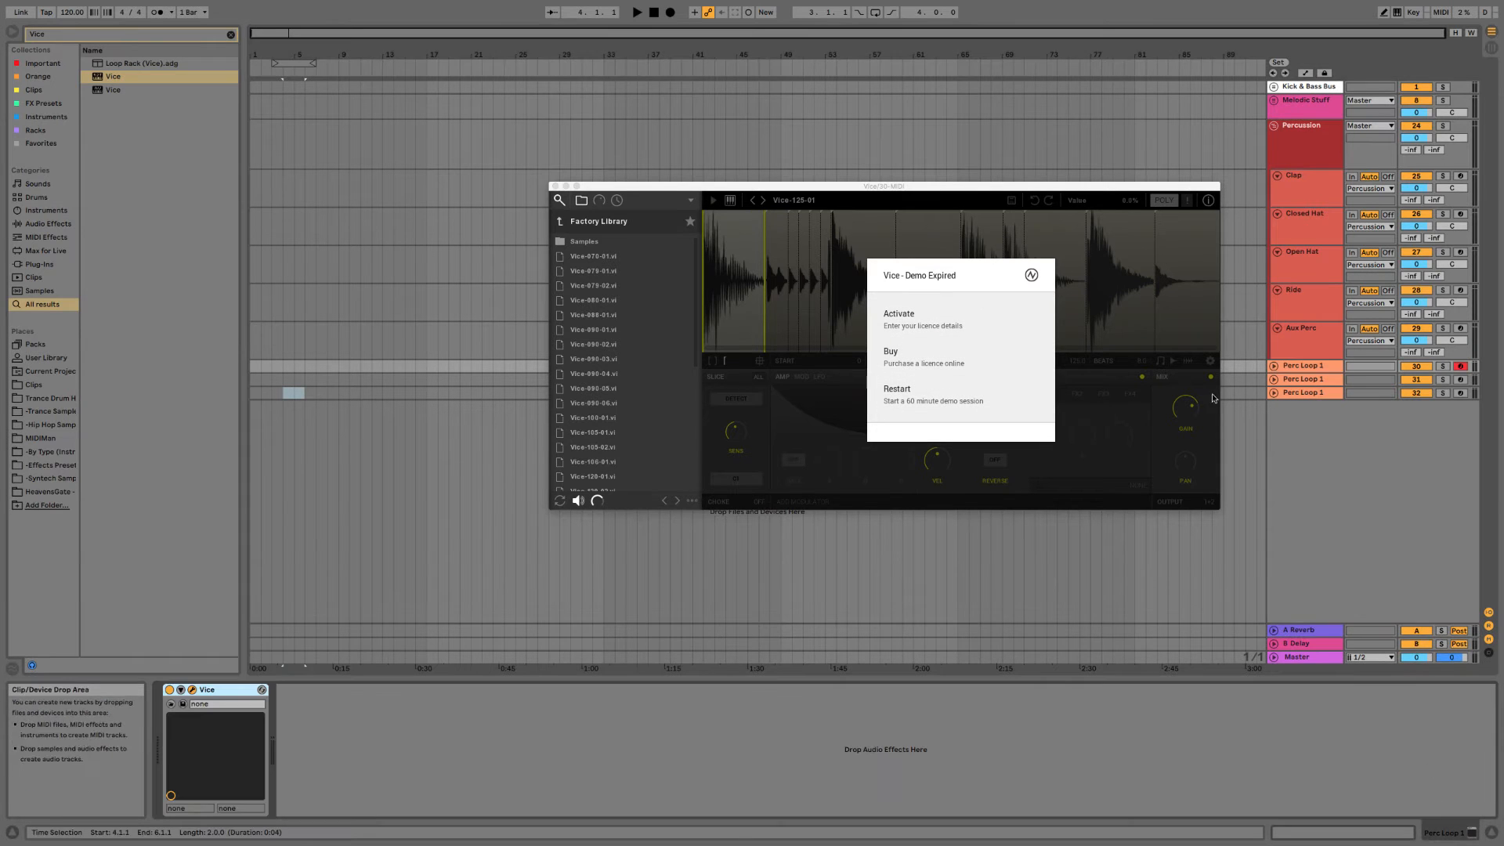
pyautogui.click(1310, 380)
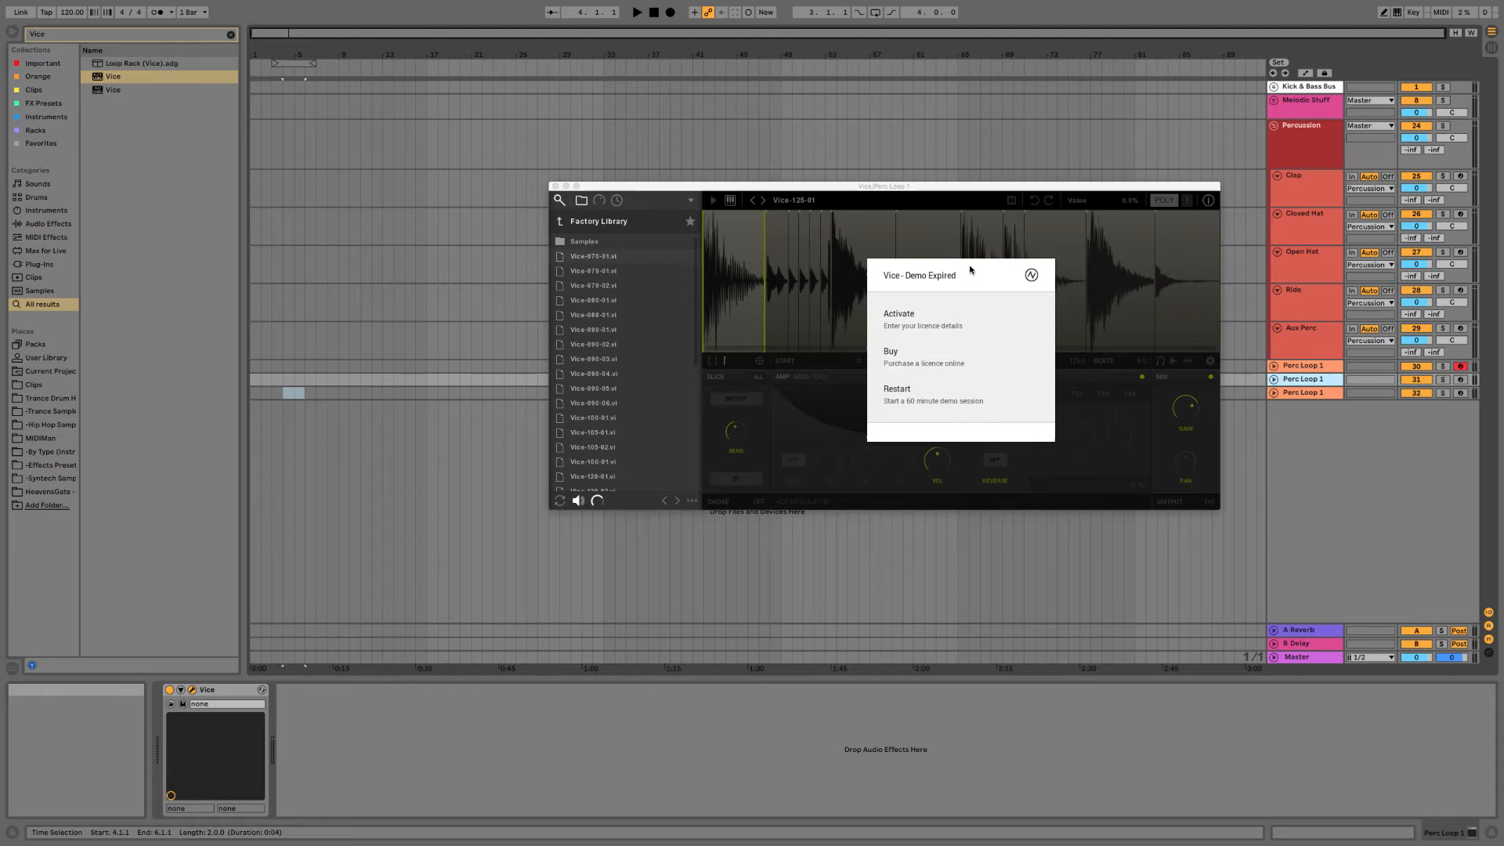
# Delete the two duplicate Perc Loop 1 tracks.
pyautogui.click(1333, 395)
pyautogui.keyDown('shift'); pyautogui.click(1320, 383); pyautogui.keyUp('shift')
pyautogui.press('Delete')
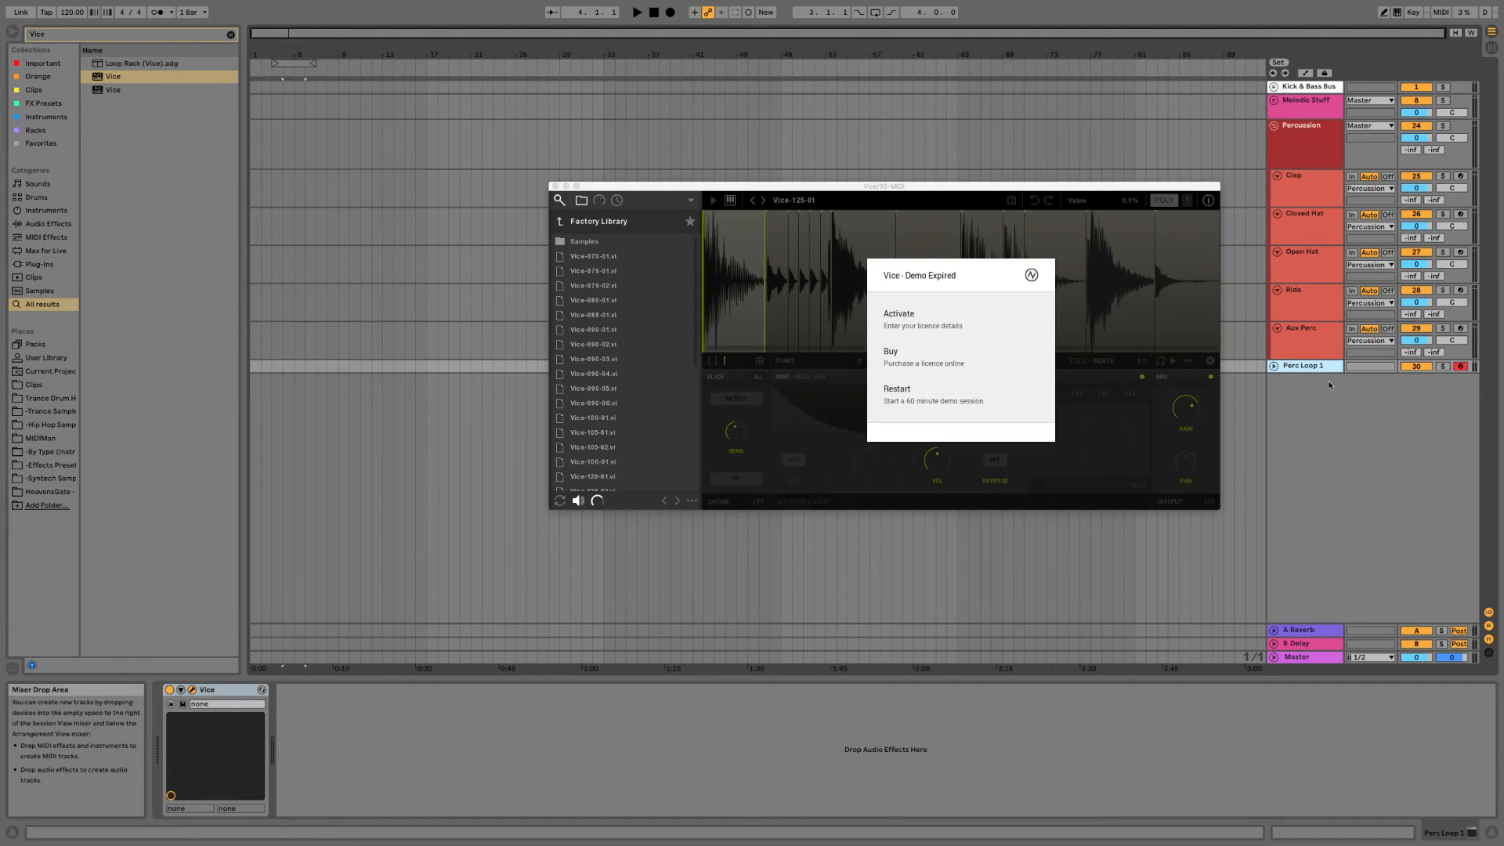
# Load the TUT-Instru+MW+LFO+Gain.adg rack from the User Library onto the Perc Loop 1 track in place of Vice.
pyautogui.click(50, 452)
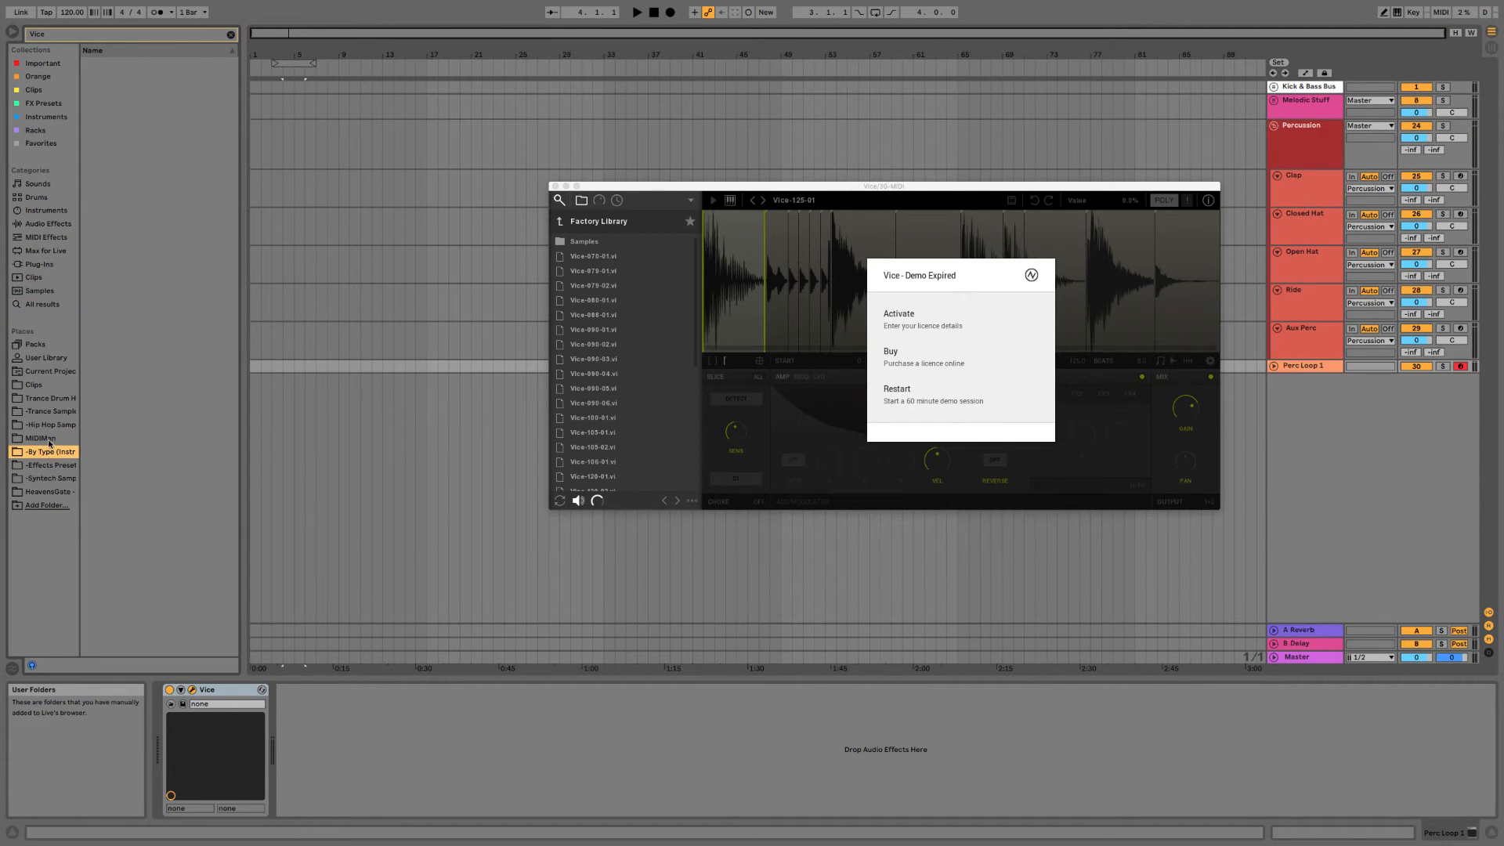
pyautogui.click(43, 360)
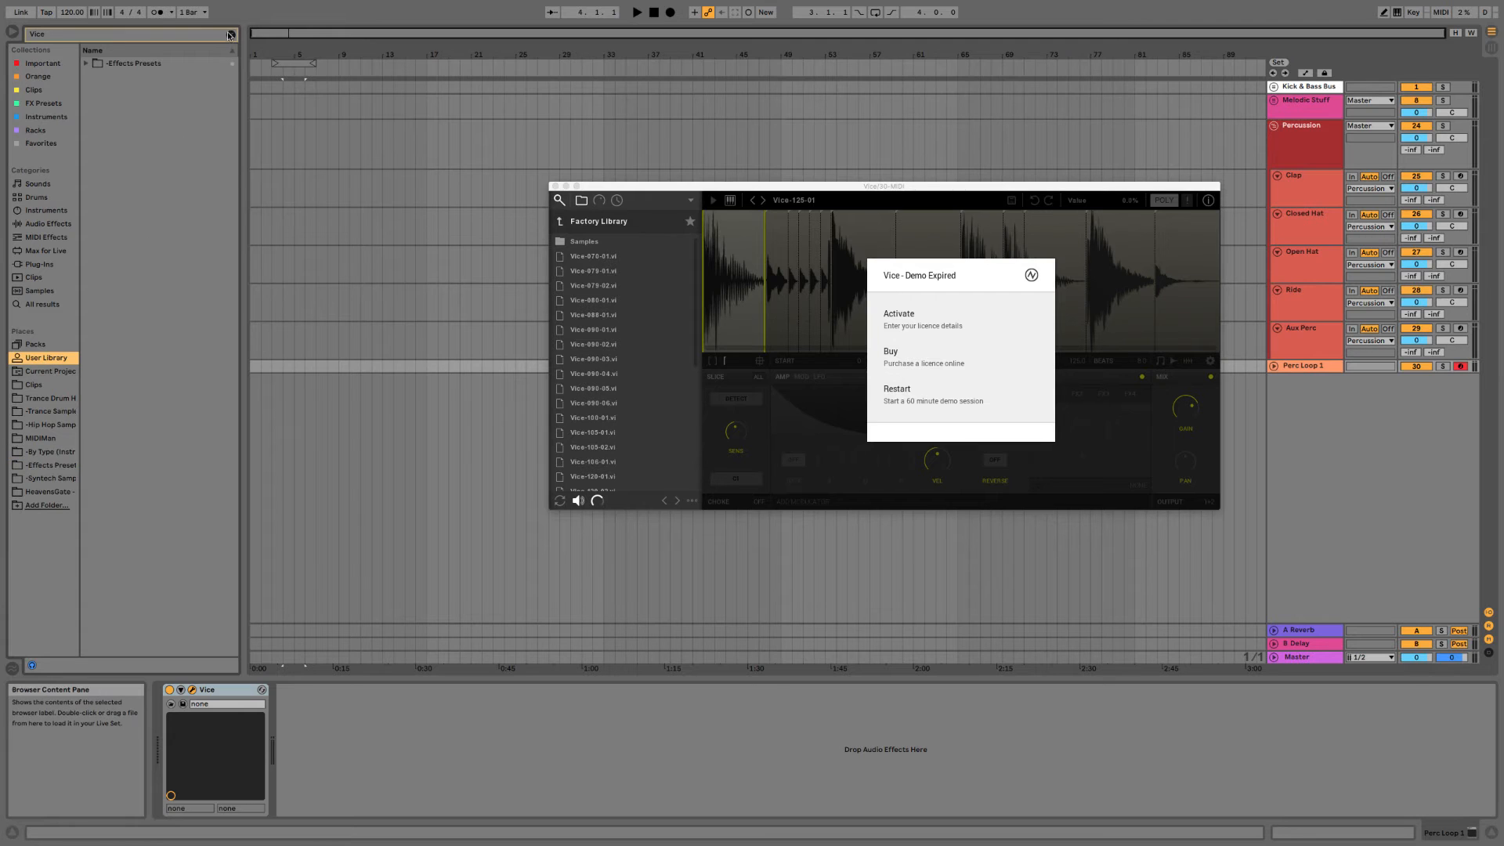
pyautogui.click(230, 35)
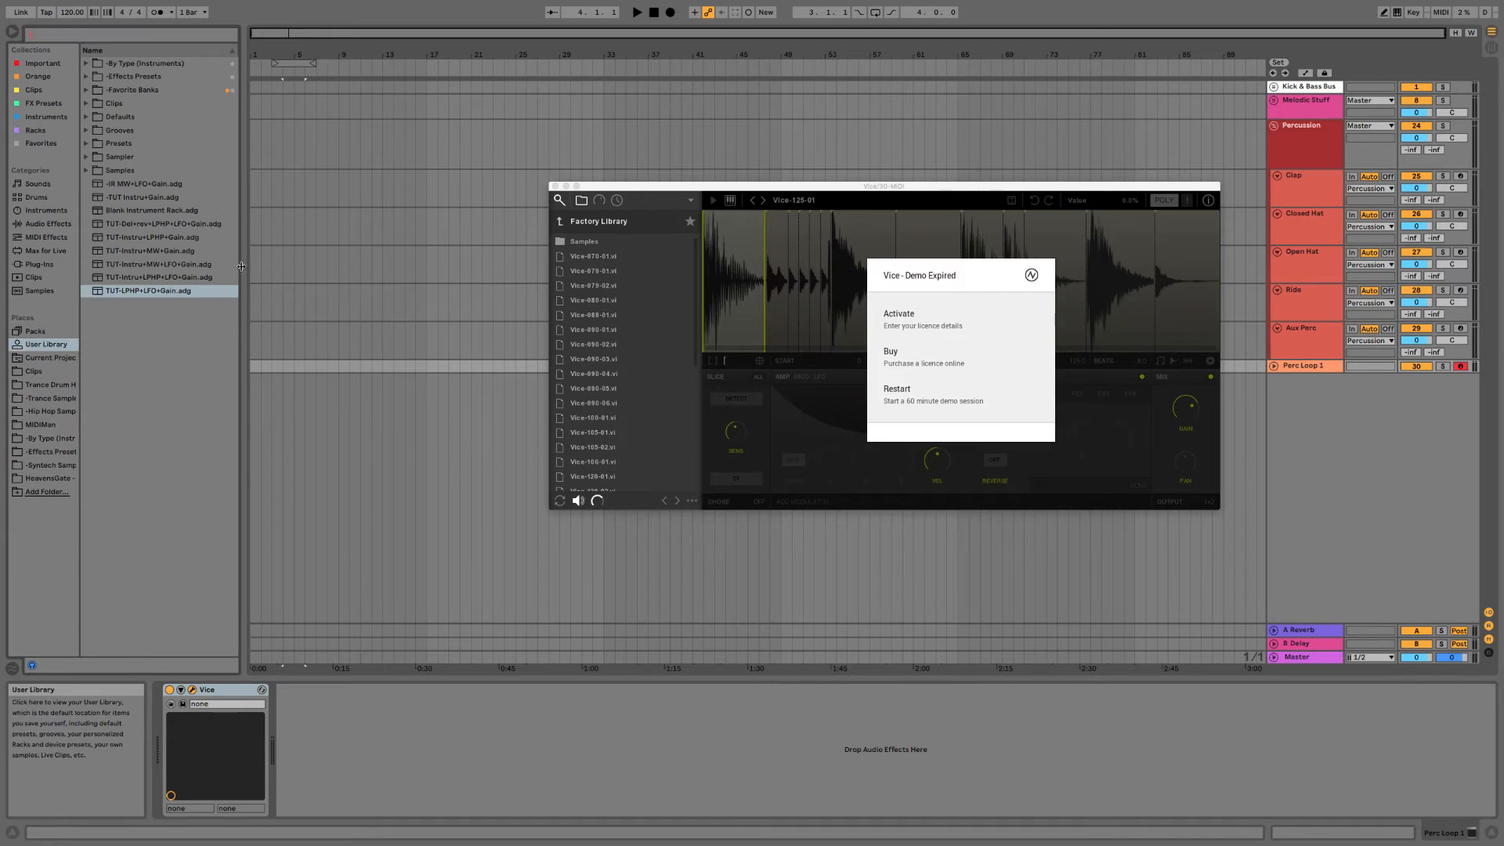
pyautogui.click(173, 267)
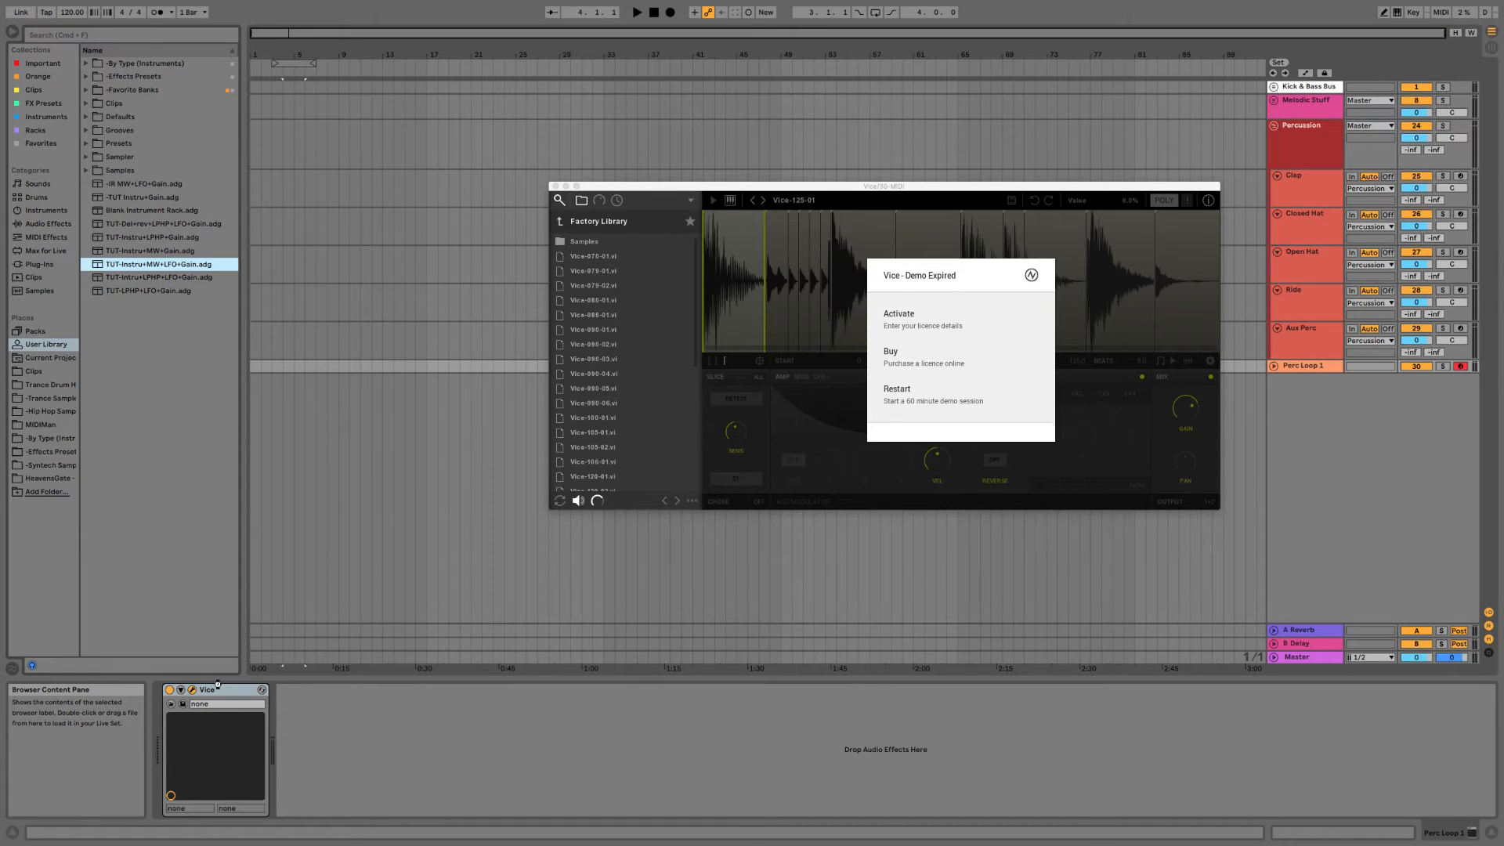
pyautogui.moveTo(218, 686); pyautogui.dragTo(219, 685)
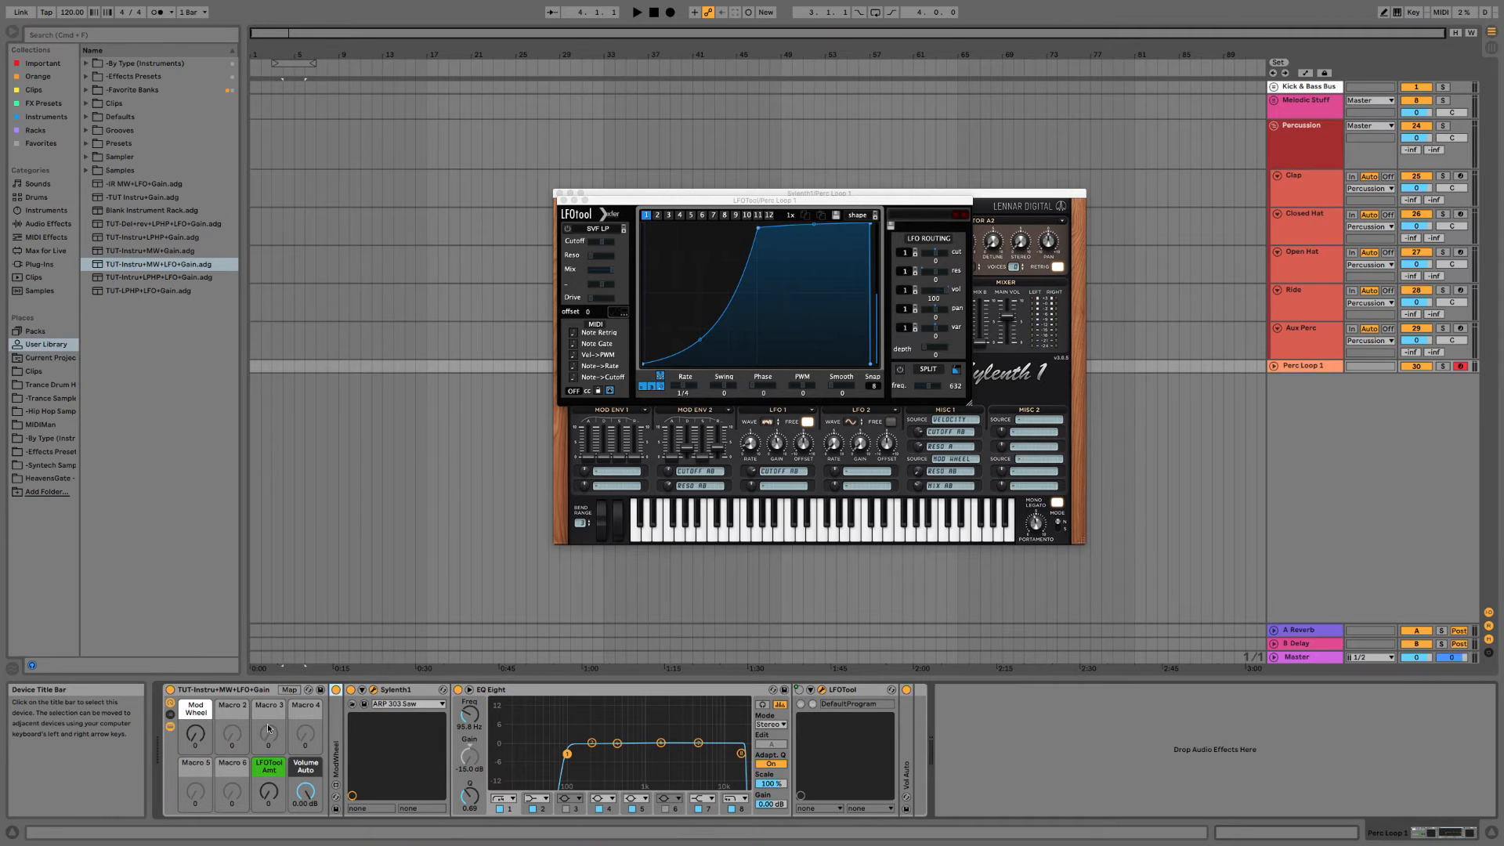
# Remove the mod wheel device from the Perc Loop 1 rack and clear Macro 1's colour.
pyautogui.rightClick(191, 729)
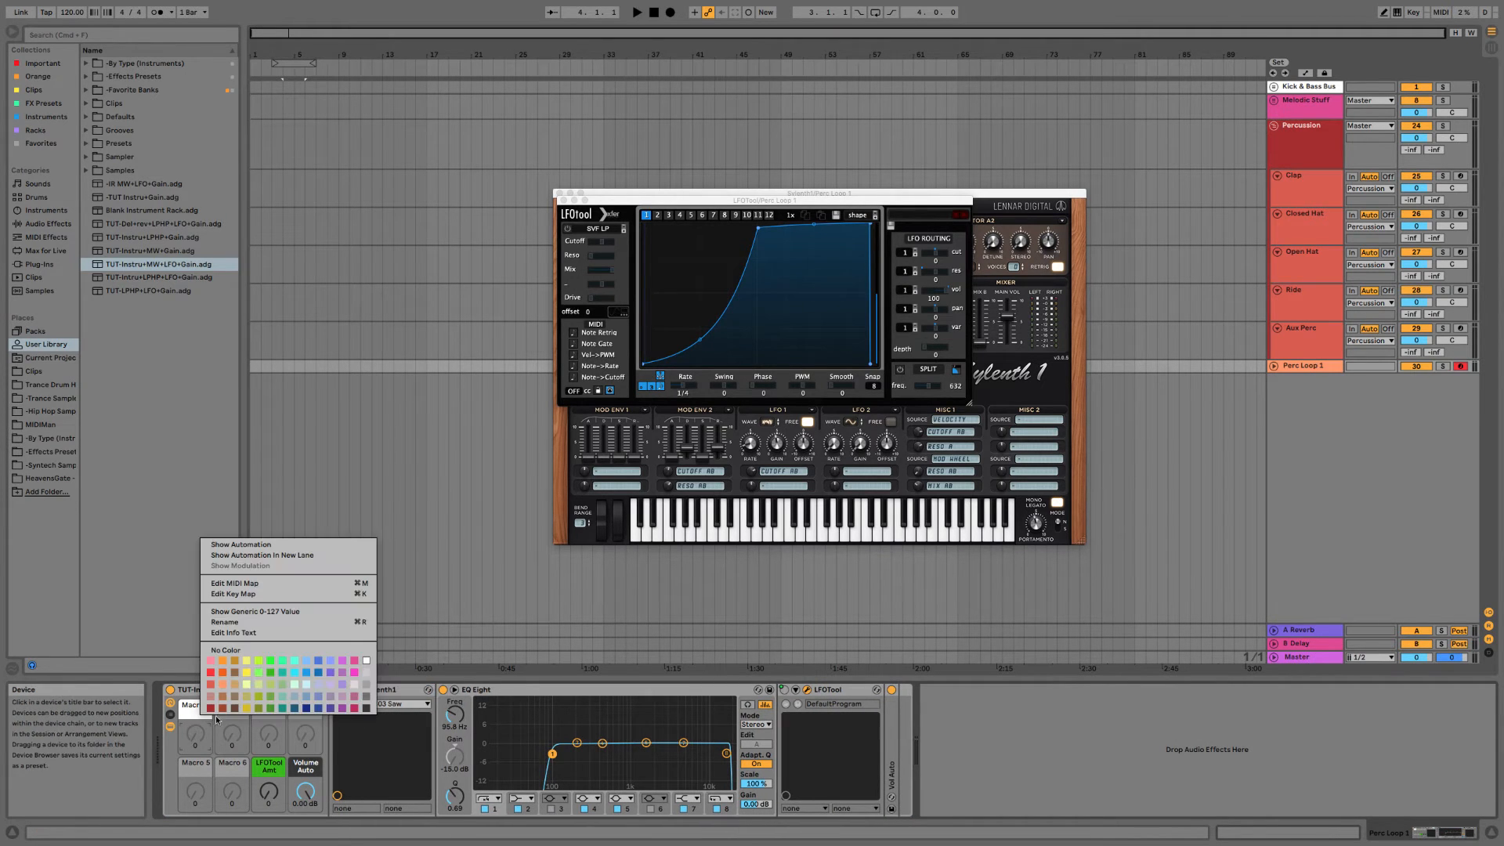
pyautogui.click(235, 629)
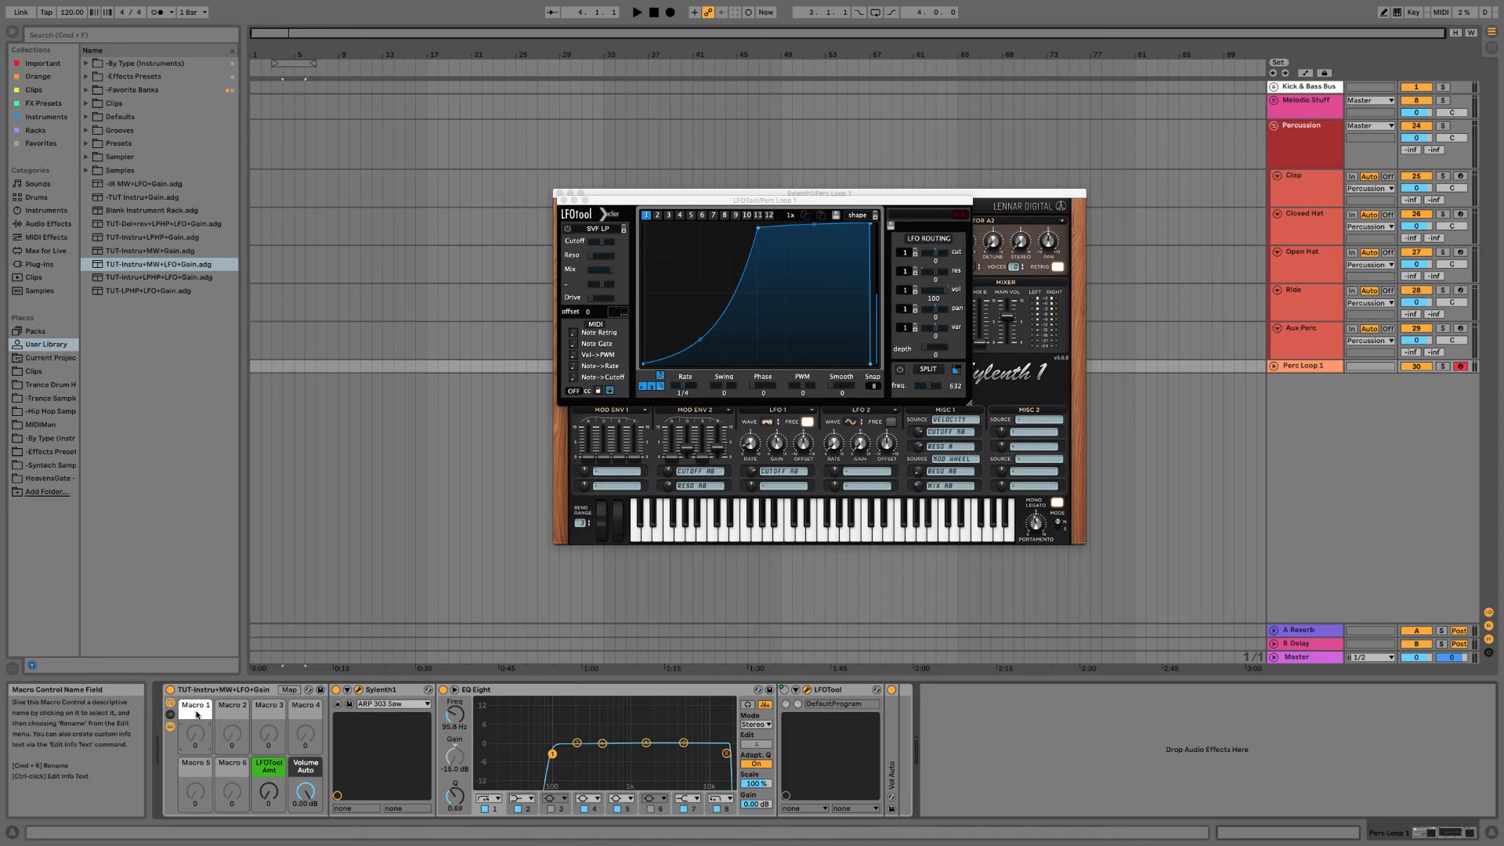
pyautogui.rightClick(196, 714)
pyautogui.click(227, 646)
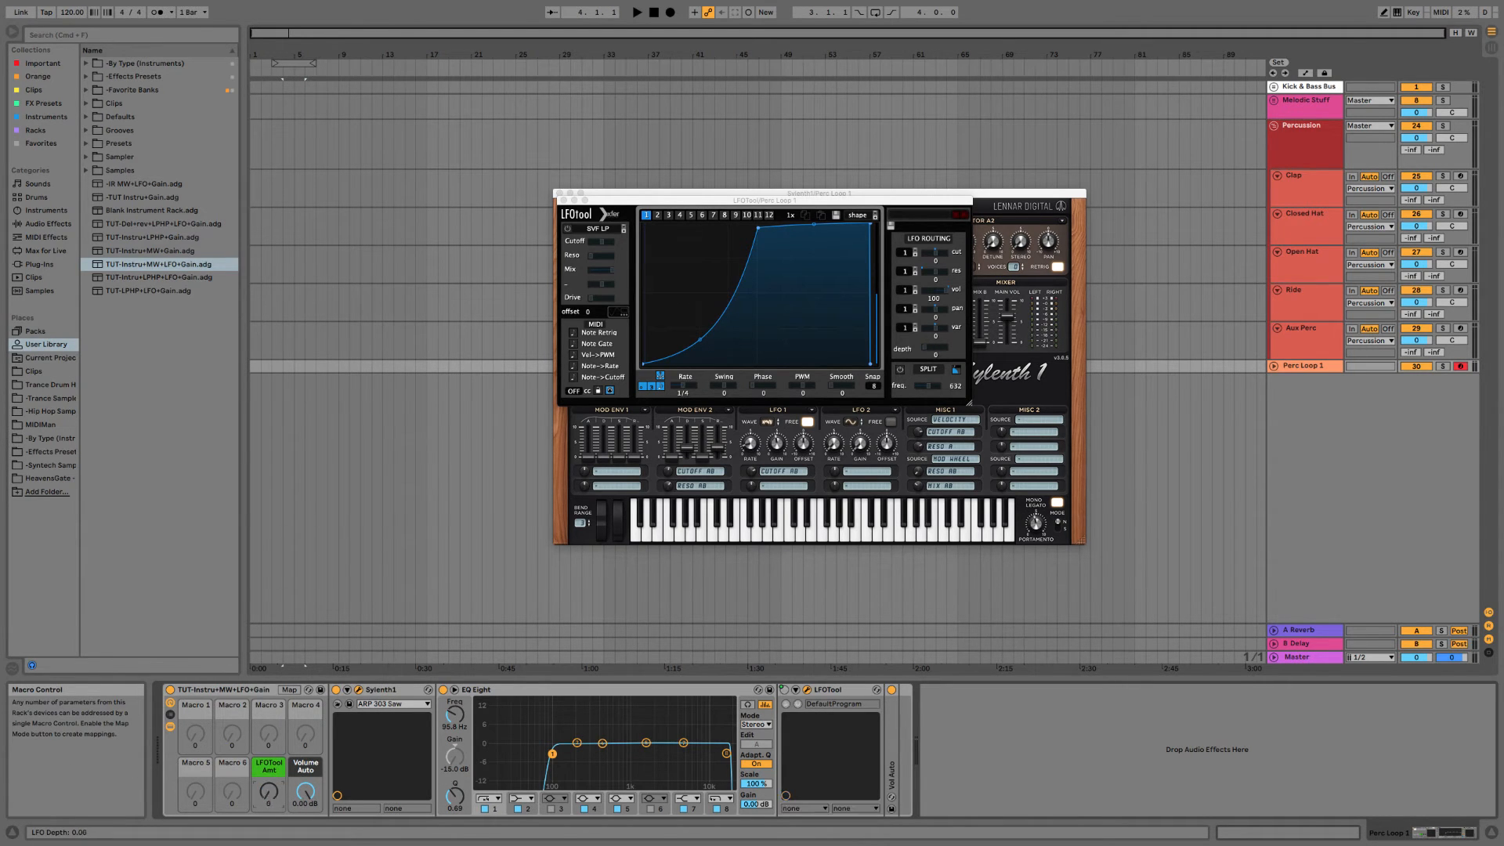
# Replace Sylenth1 in the Perc Loop 1 rack with the Vice plug-in and close its window.
pyautogui.press('super+f')
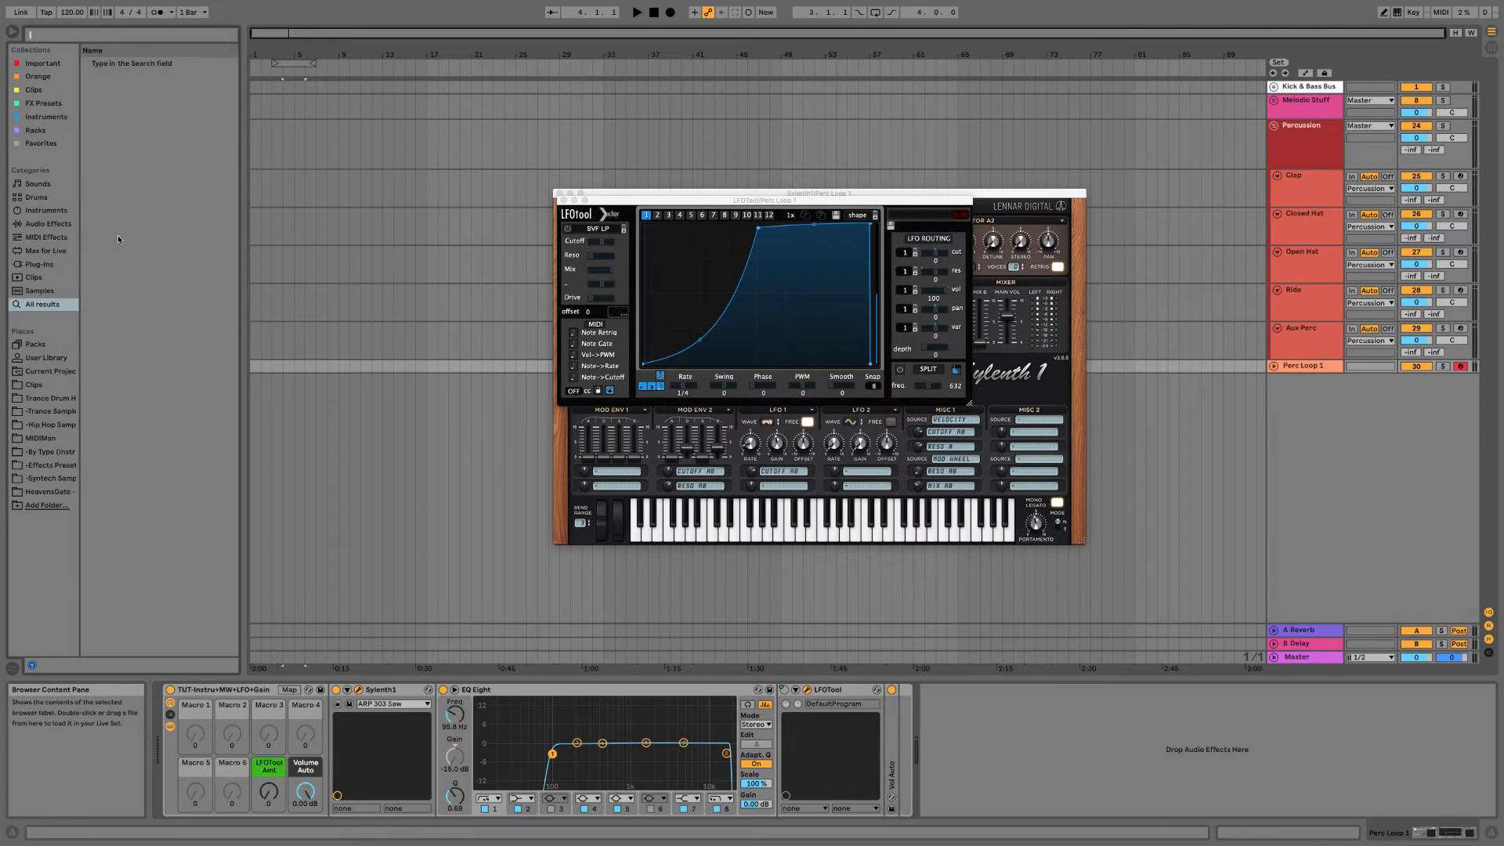
pyautogui.write('Vice')
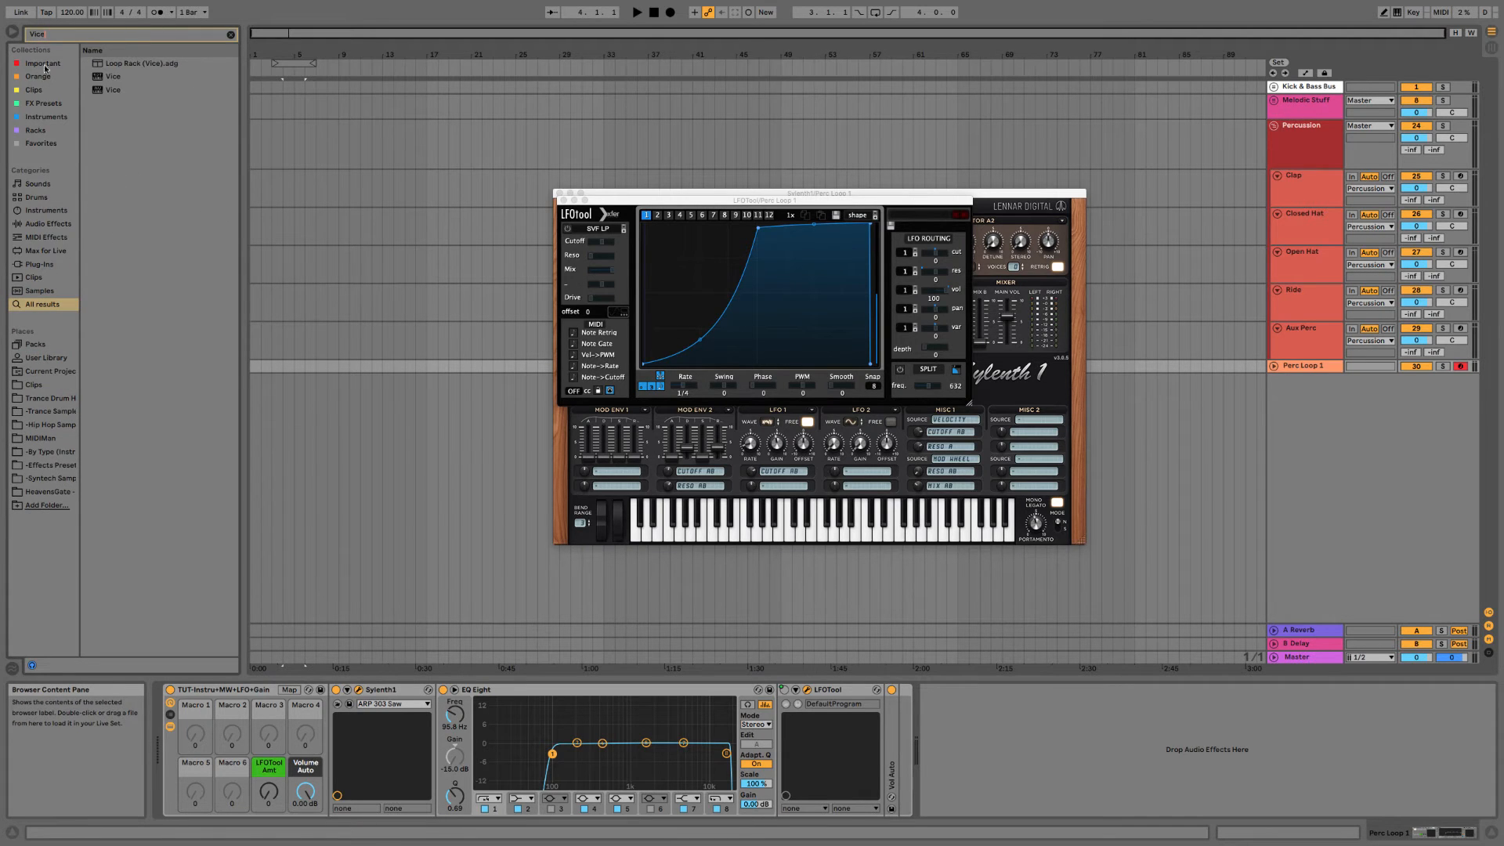
pyautogui.click(121, 75)
pyautogui.moveTo(474, 677); pyautogui.dragTo(470, 681)
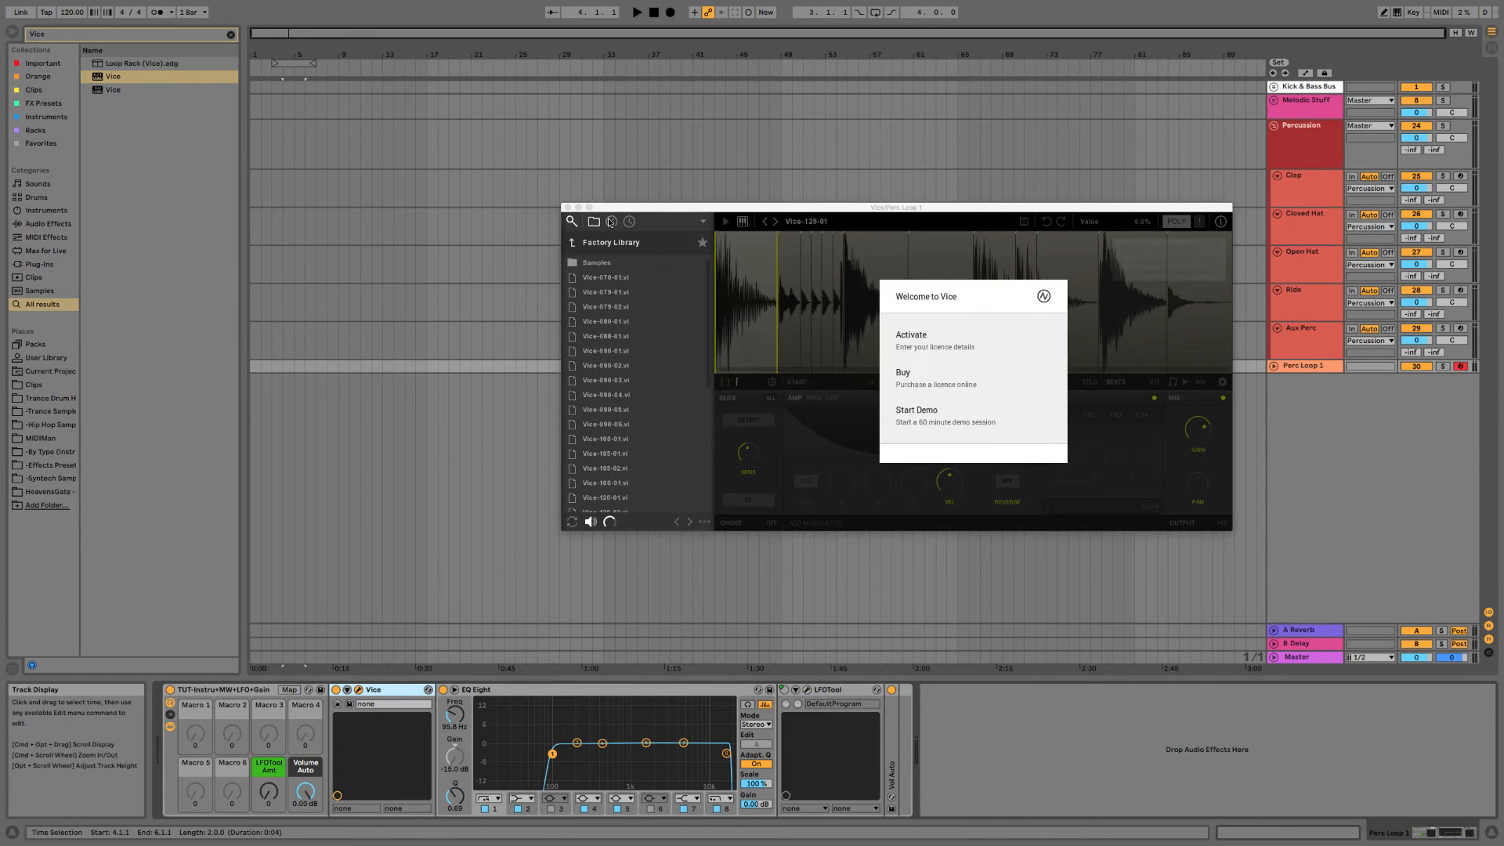
pyautogui.click(568, 208)
# Duplicate the Perc Loop 1 track with its Vice rack.
pyautogui.click(1304, 365)
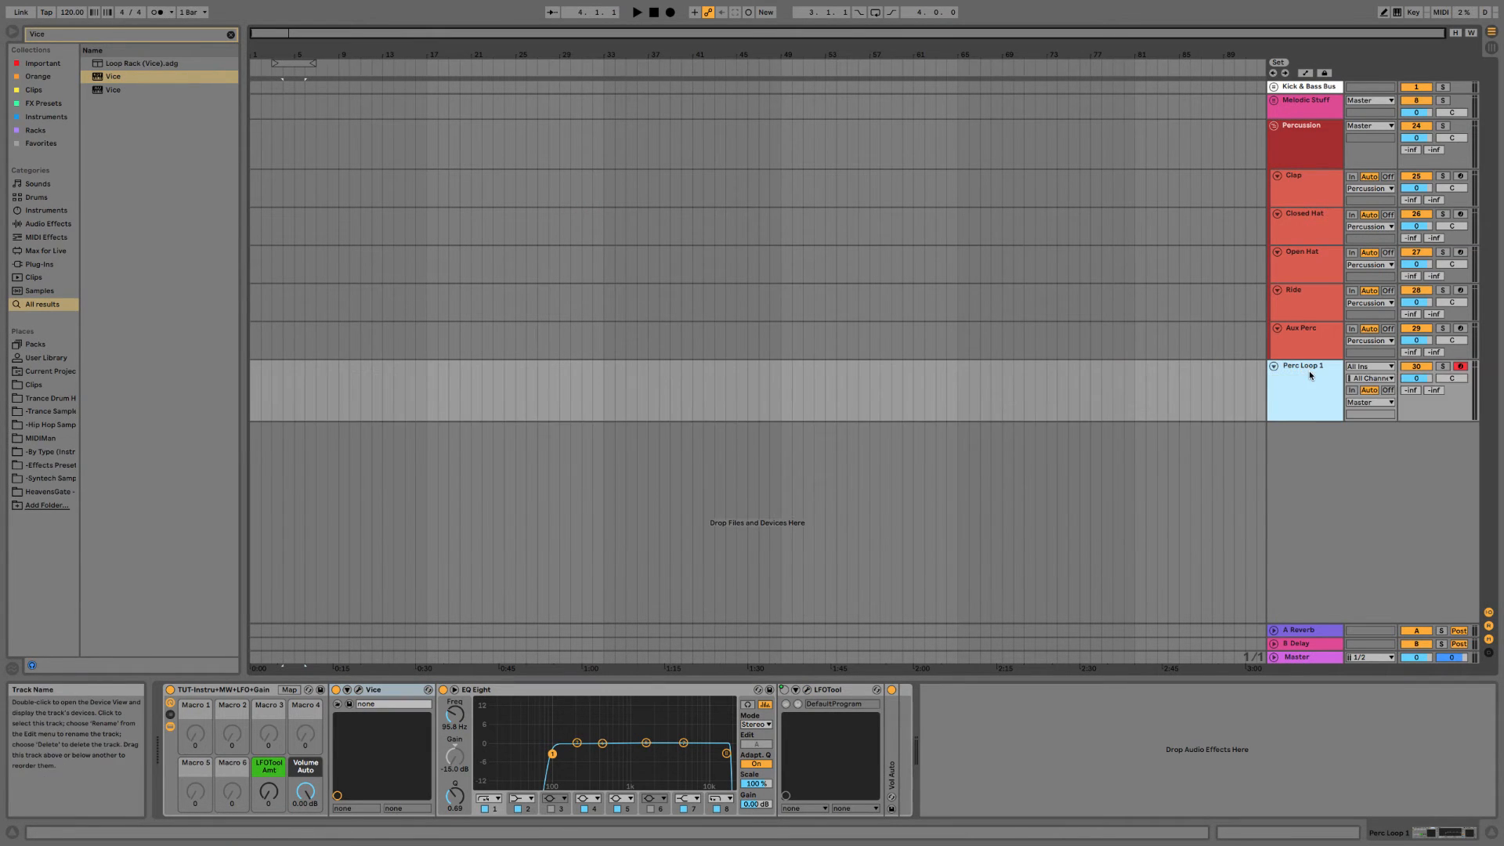
pyautogui.hotkey('ctrl', 'd')
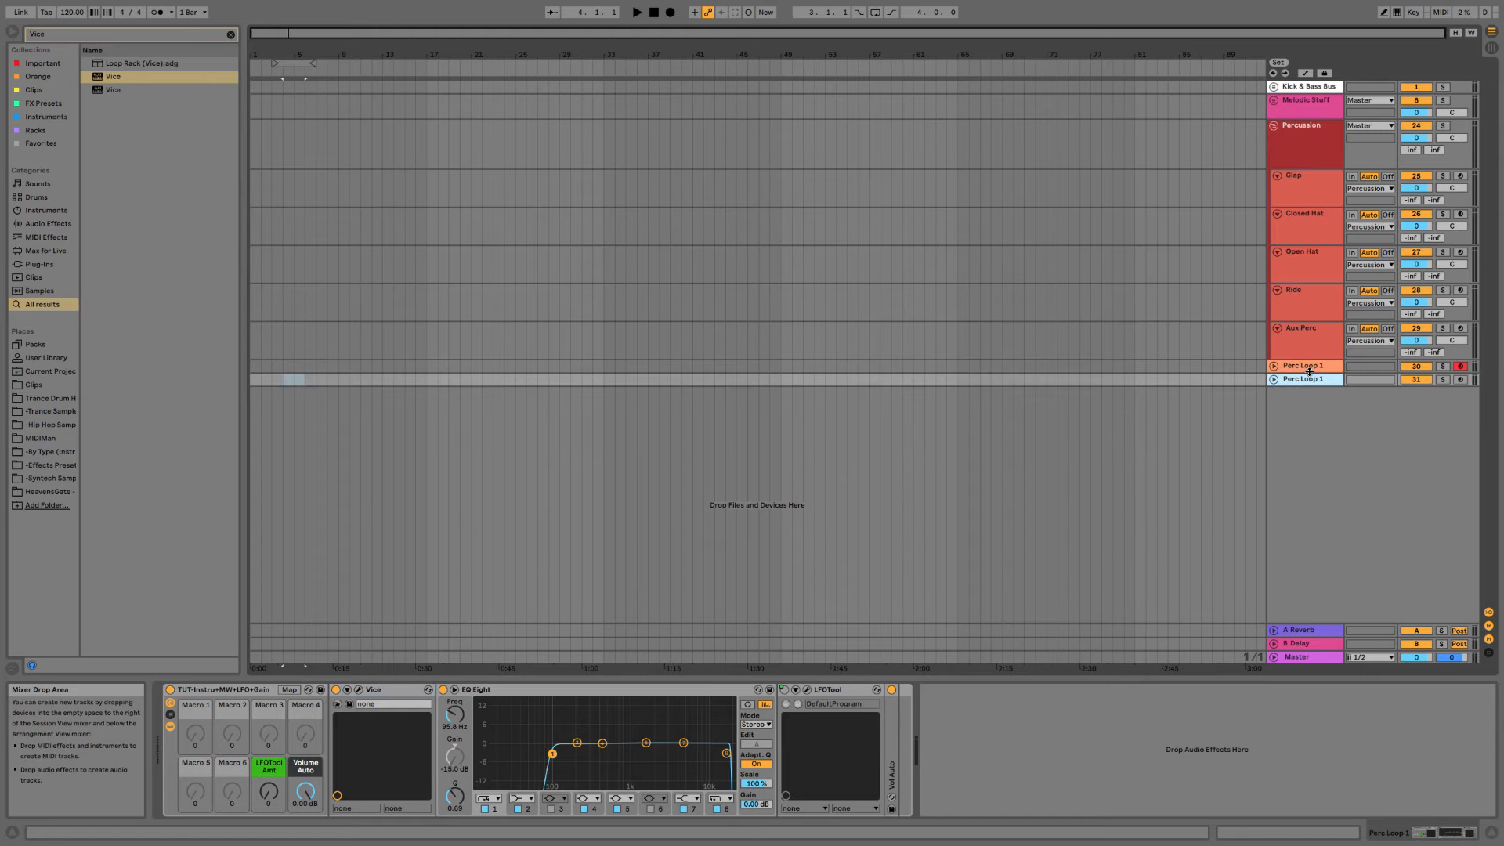
# Duplicate the Perc Loop track once more and rename the two copies Perc Loop 2 and Perc Loop 3.
pyautogui.hotkey('ctrl', 'd')
pyautogui.click(1313, 379)
pyautogui.hotkey('ctrl', 'r')
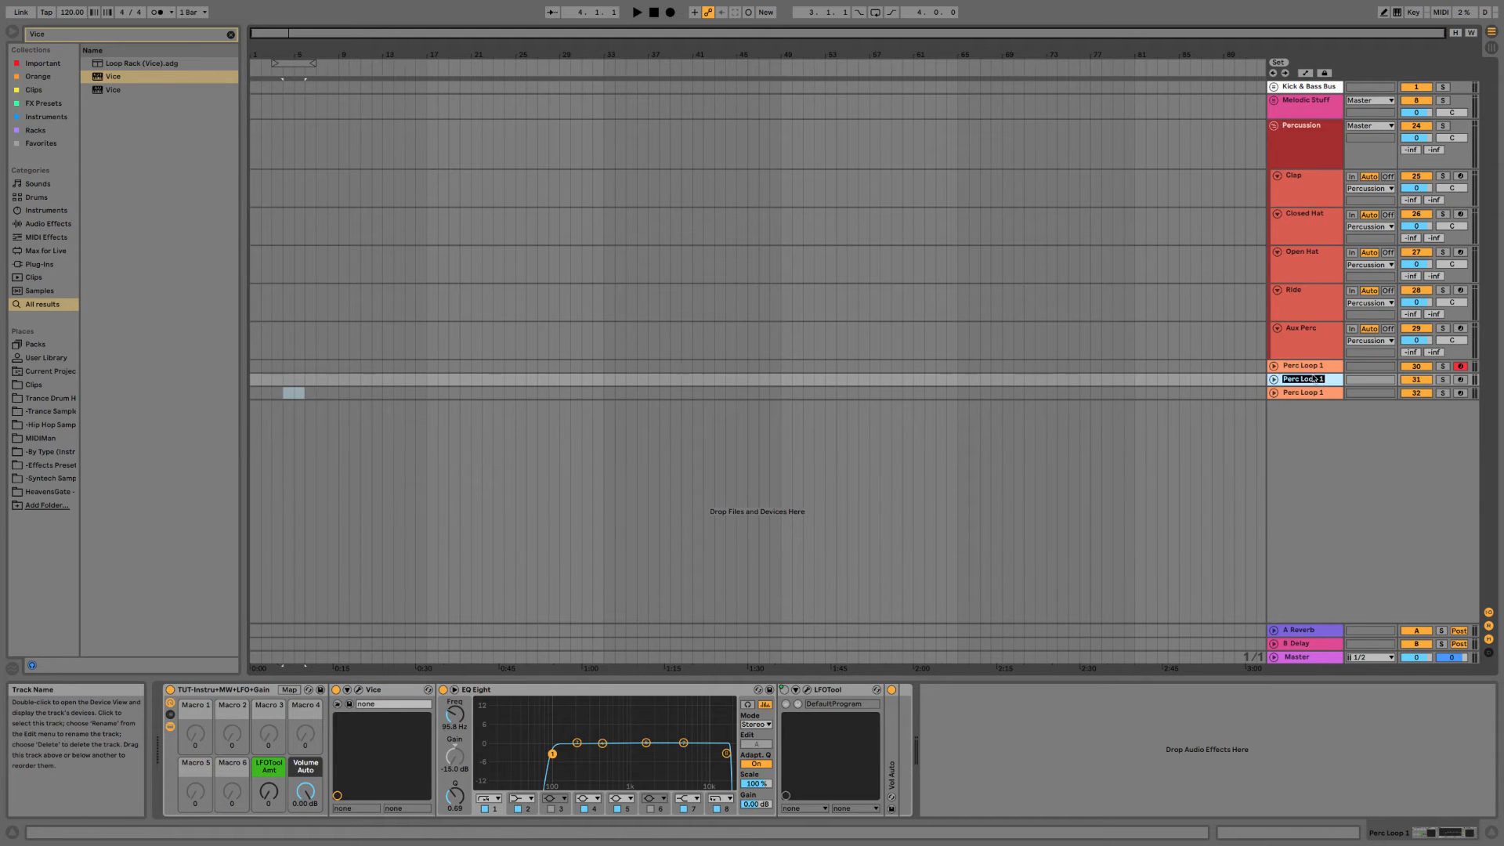
pyautogui.press('Right')
pyautogui.write('2')
pyautogui.press('Tab')
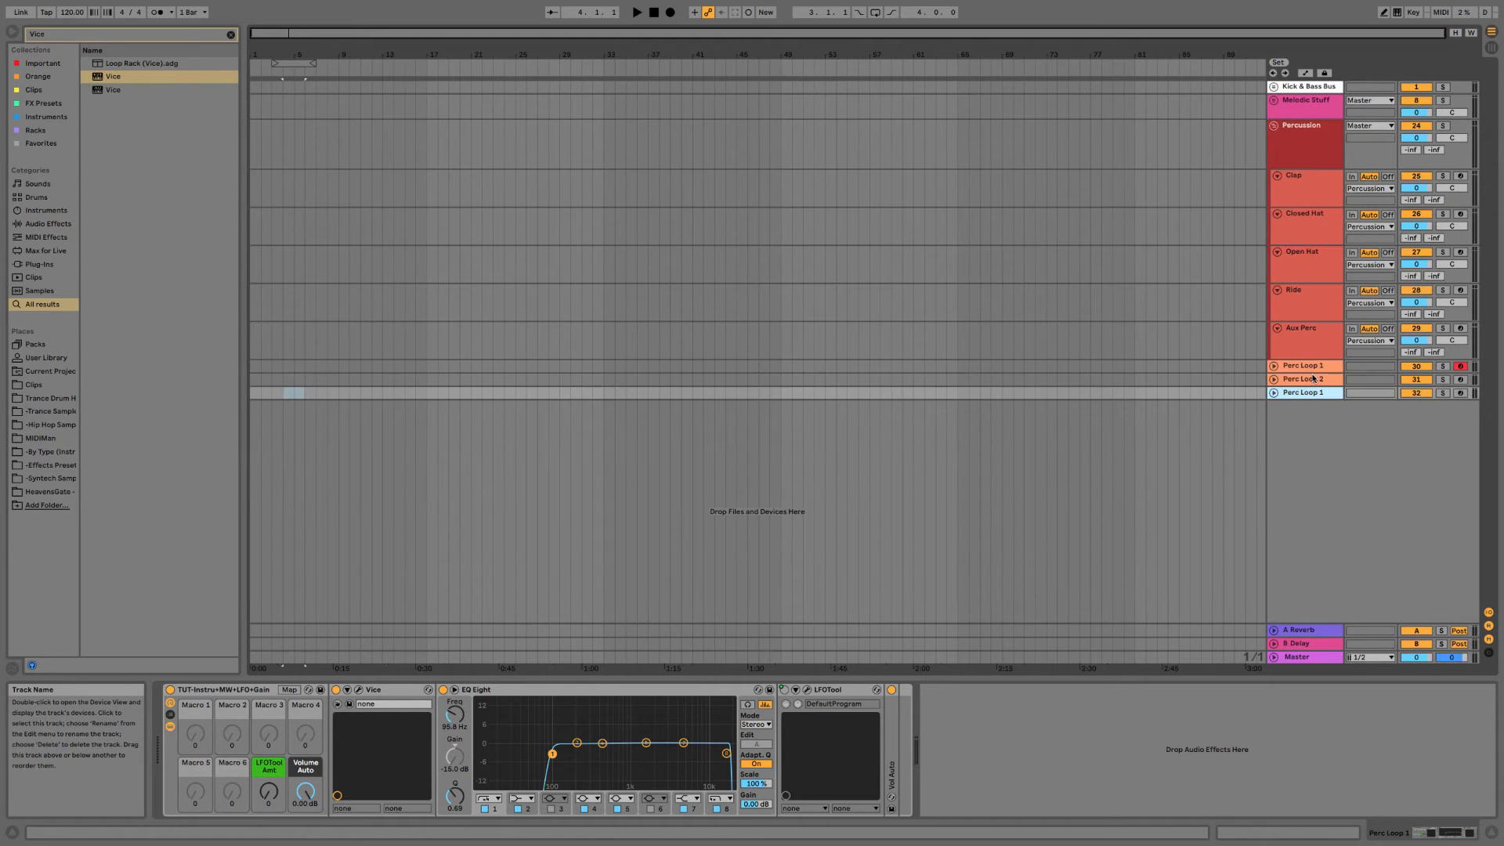
pyautogui.press('Right')
pyautogui.press('BackSpace')
# Group the Perc Loop 1, 2 and 3 tracks and rename the group Perc Loops Bus.
pyautogui.click(1337, 371)
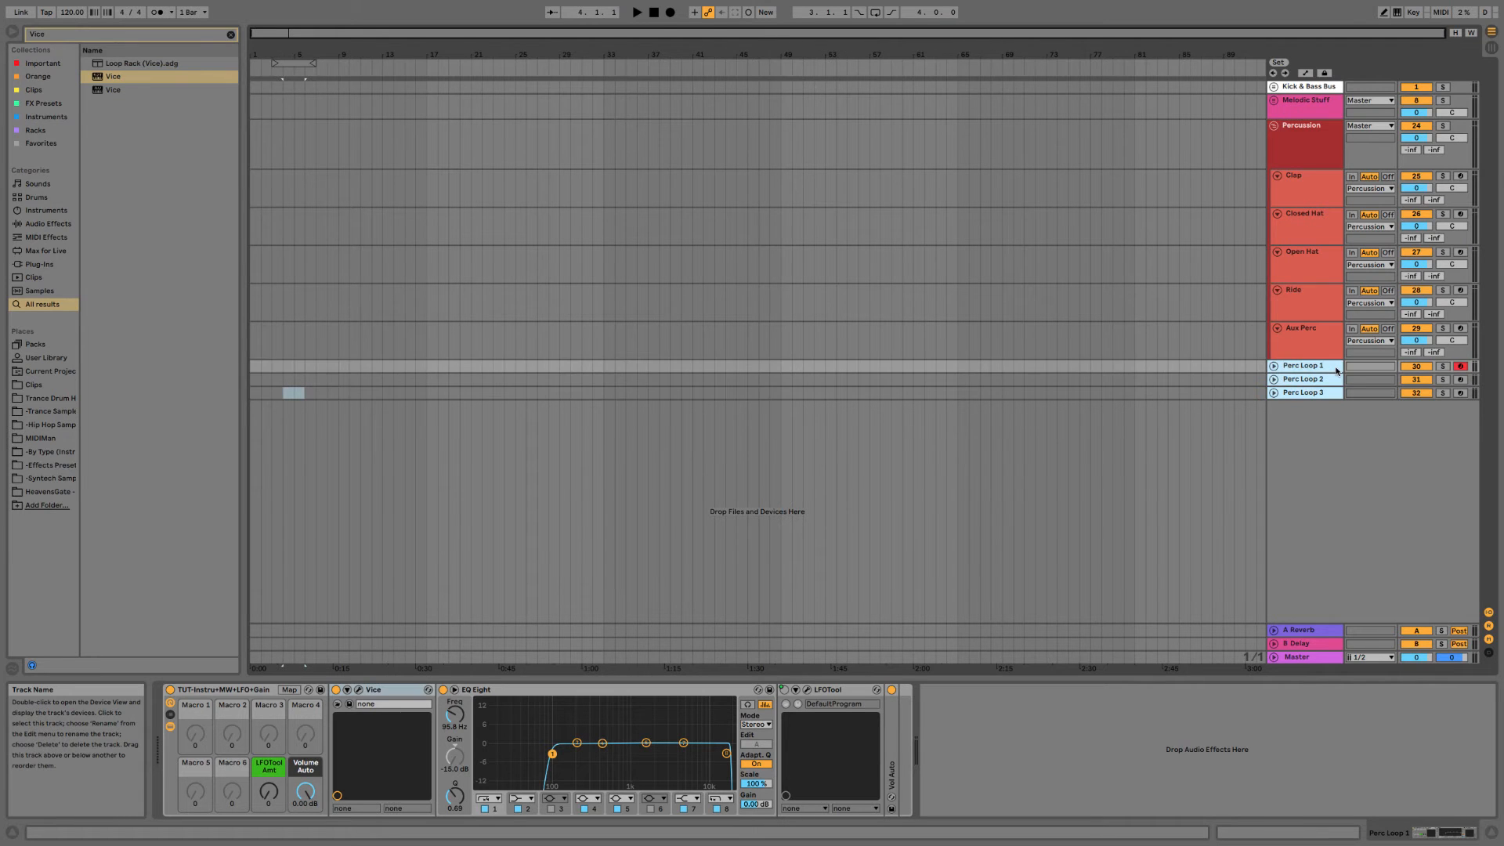
pyautogui.press('super+g')
pyautogui.rightClick(1337, 371)
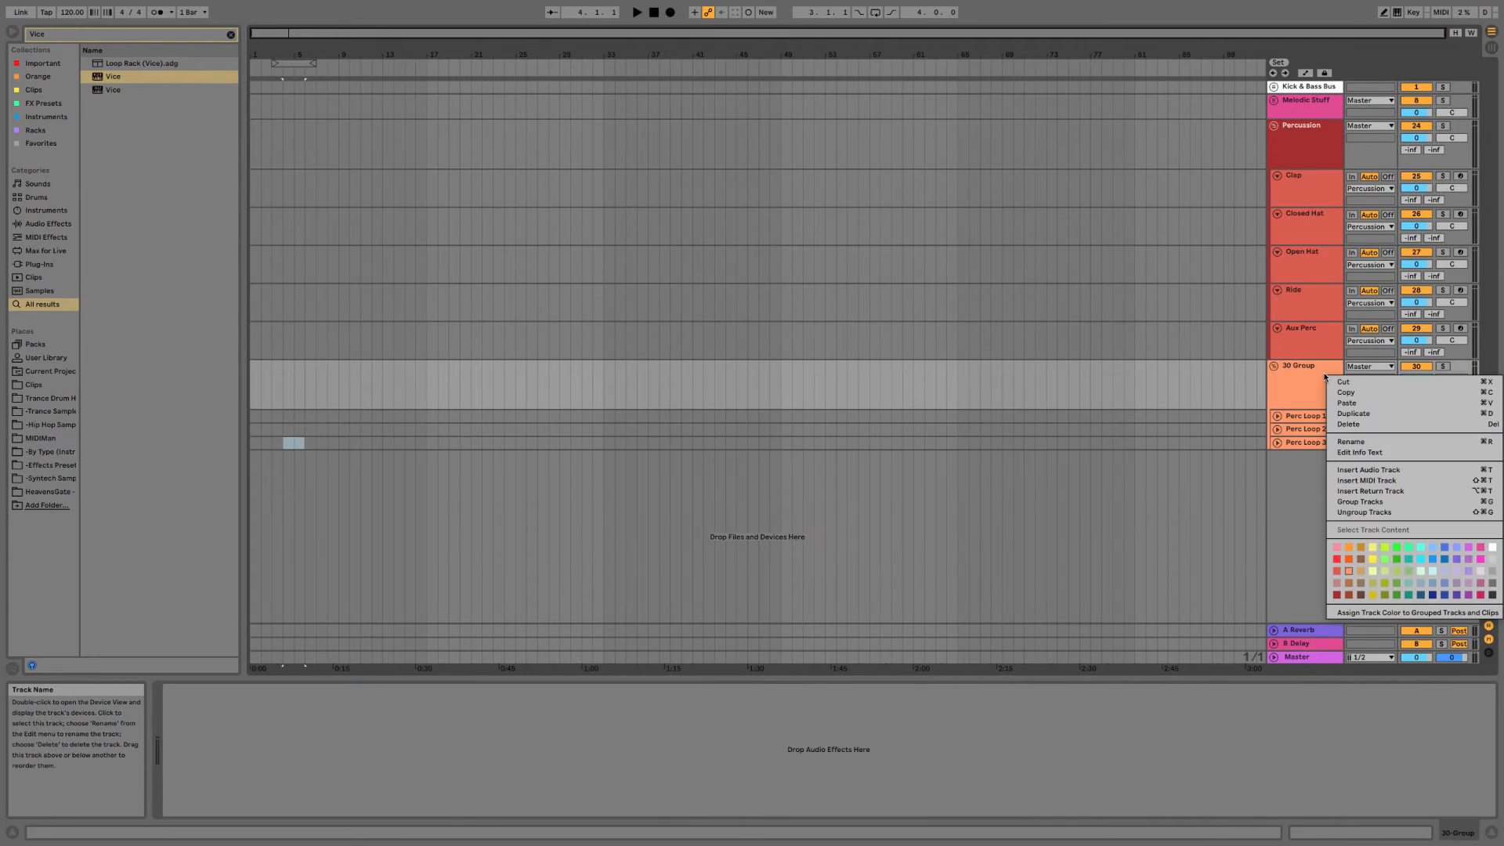
pyautogui.click(1352, 441)
pyautogui.write('P')
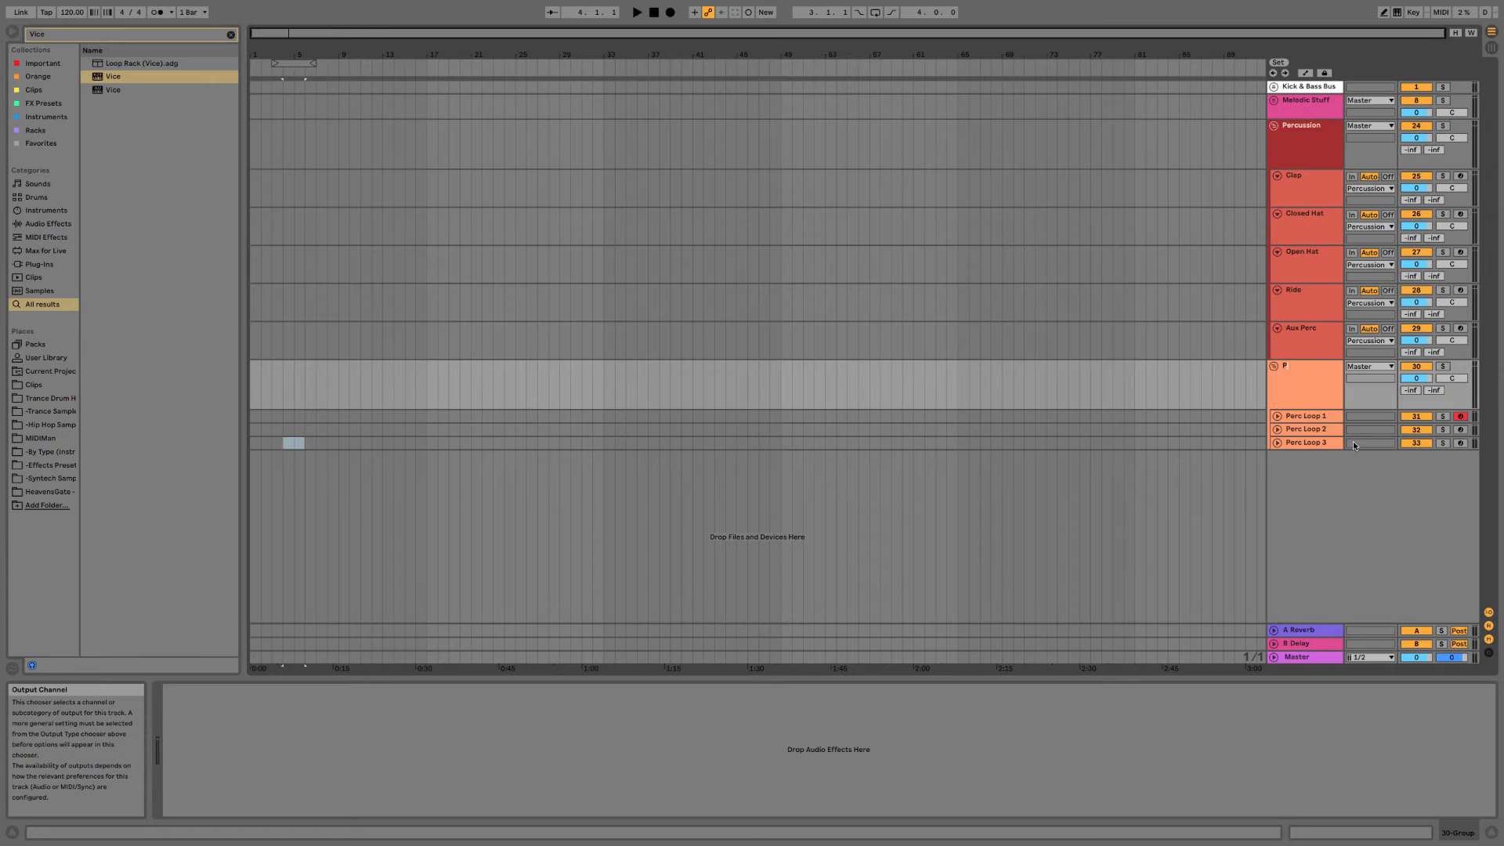
pyautogui.write('erc Loops Bus')
pyautogui.press('Return')
# Colour the Perc Loops Bus group track dark orange.
pyautogui.rightClick(1308, 393)
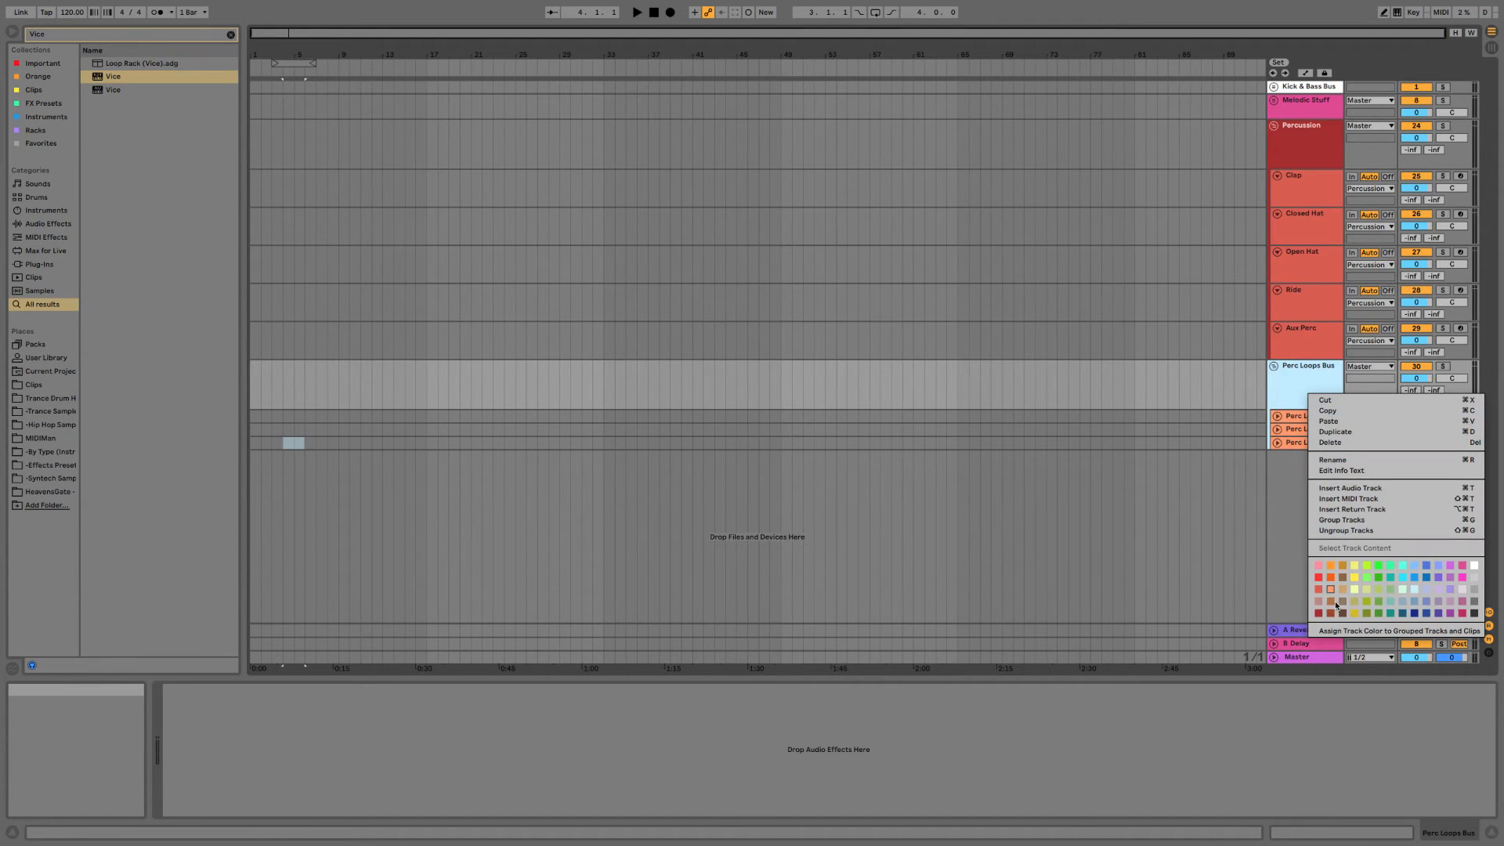
pyautogui.click(1330, 578)
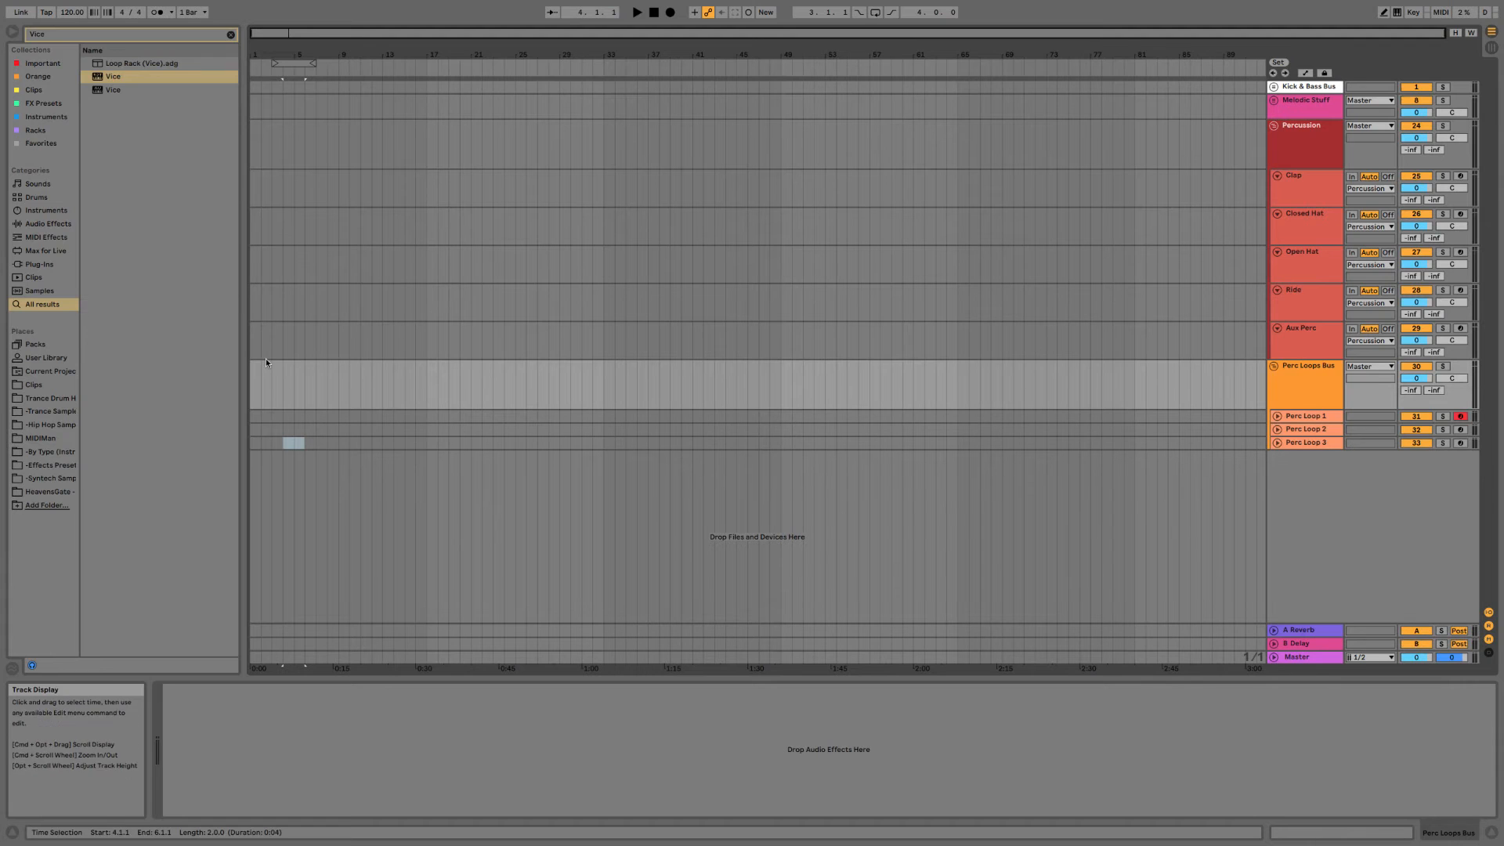
pyautogui.rightClick(1347, 393)
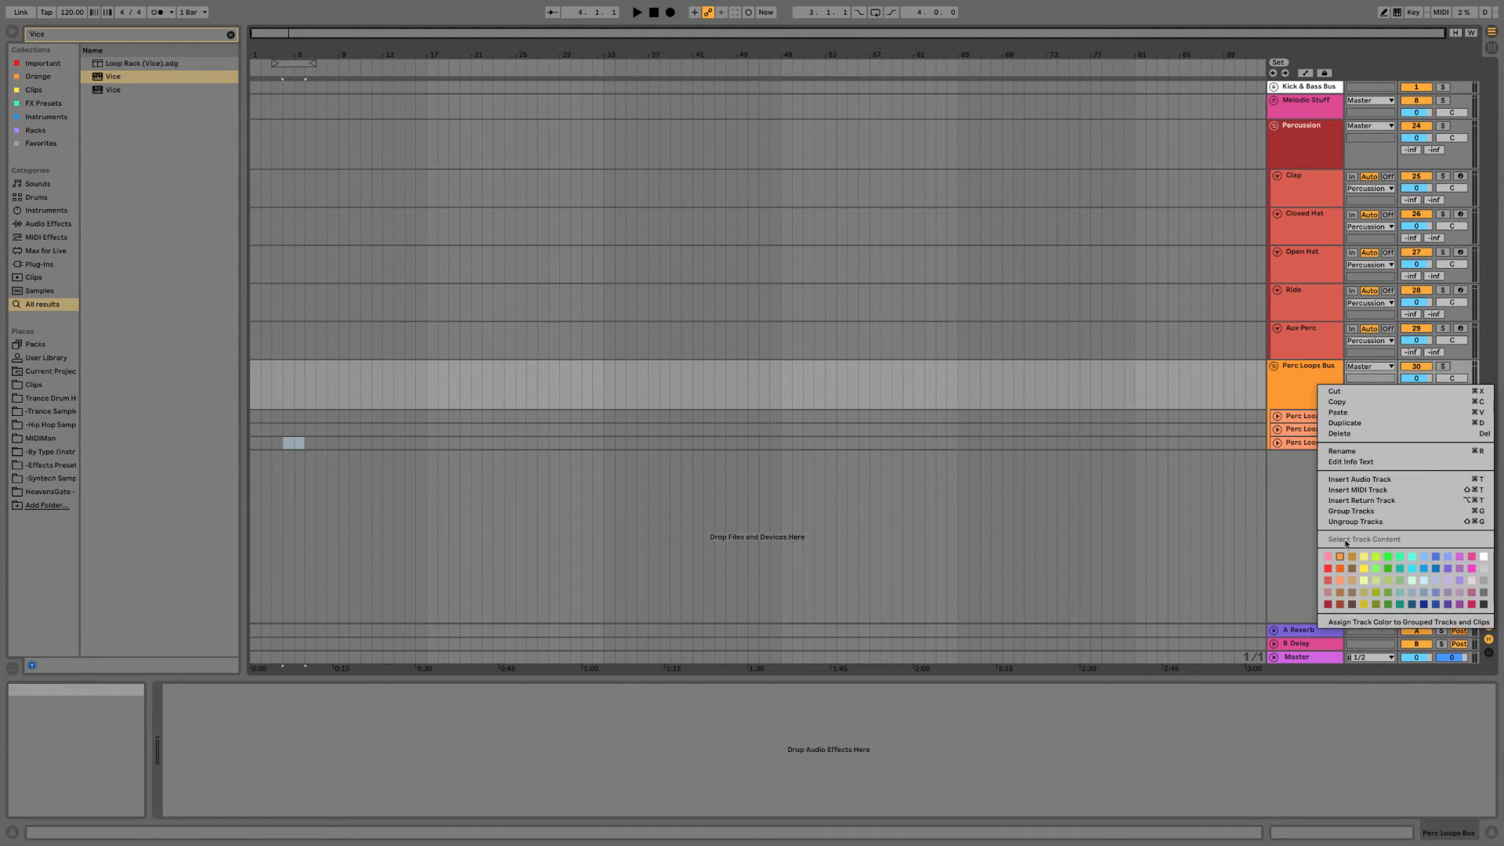
pyautogui.click(1341, 567)
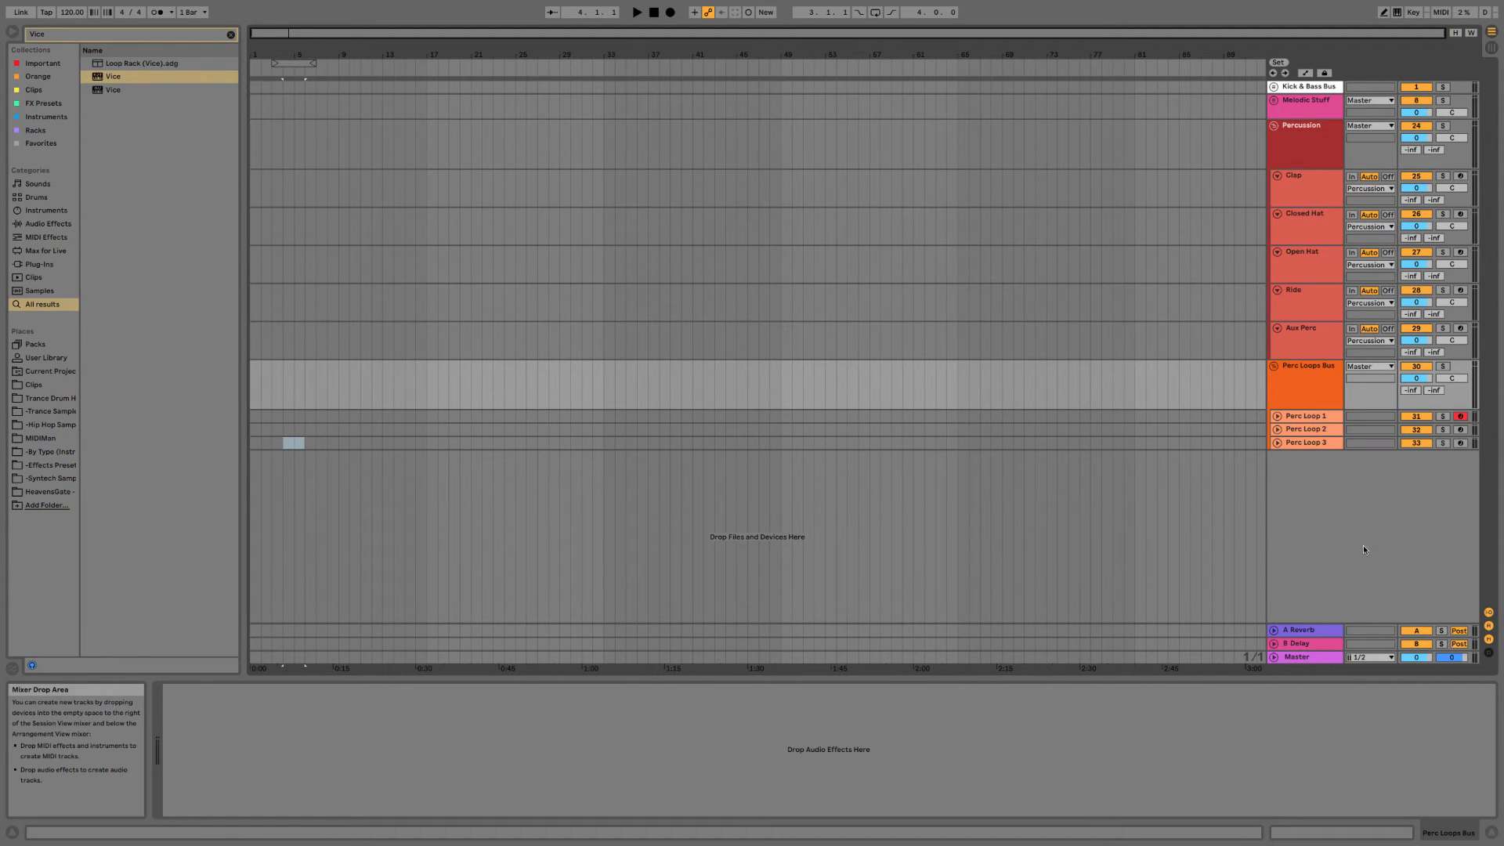
# Clear the browser search and load the TUT-LPHP+LFO+Gain.adg rack from the User Library onto Perc Loops Bus.
pyautogui.click(230, 35)
pyautogui.click(45, 357)
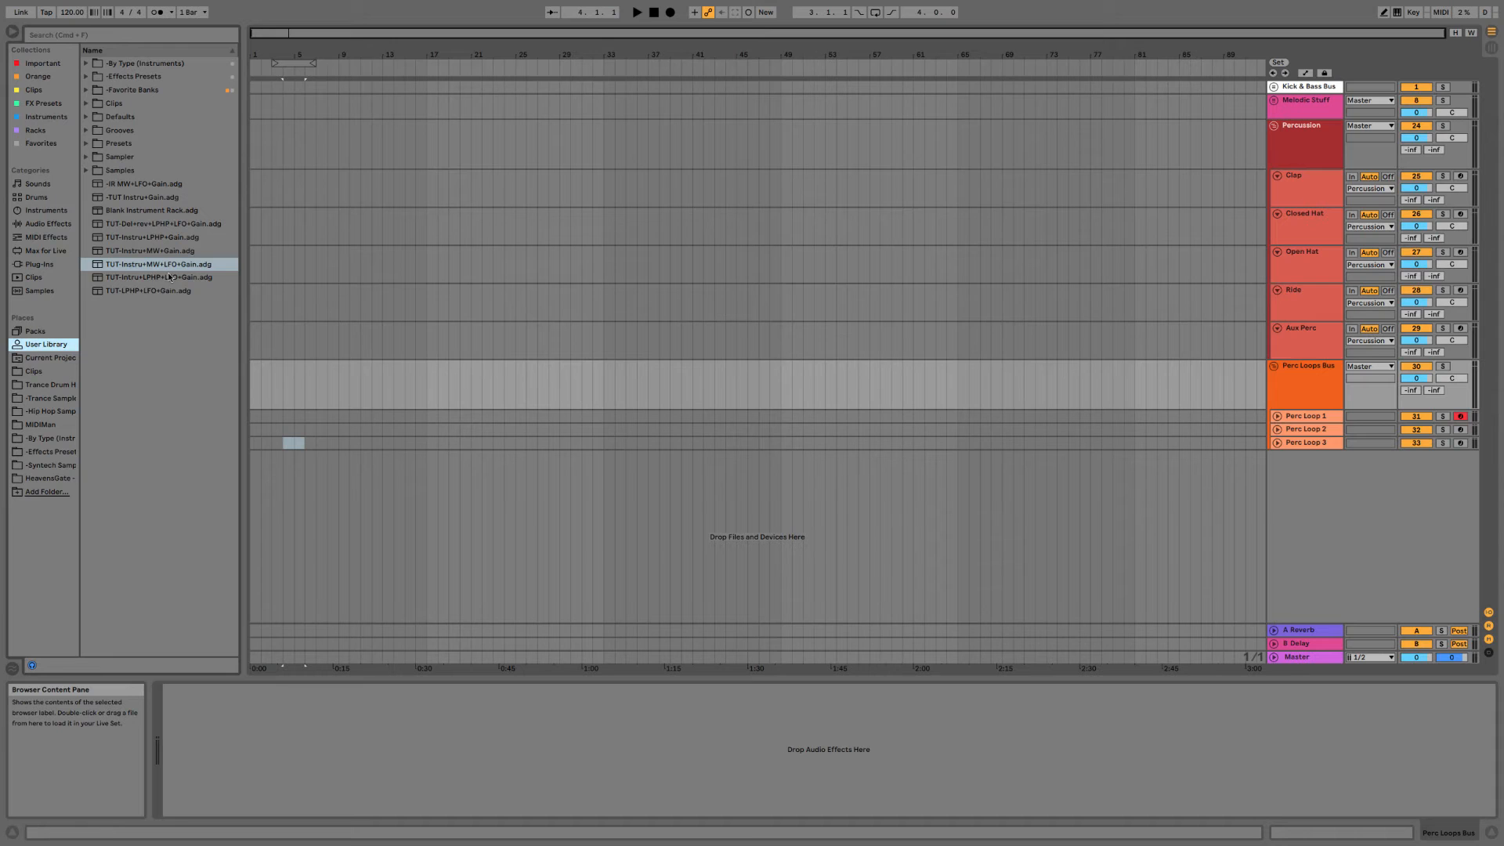
pyautogui.moveTo(158, 279); pyautogui.dragTo(139, 238)
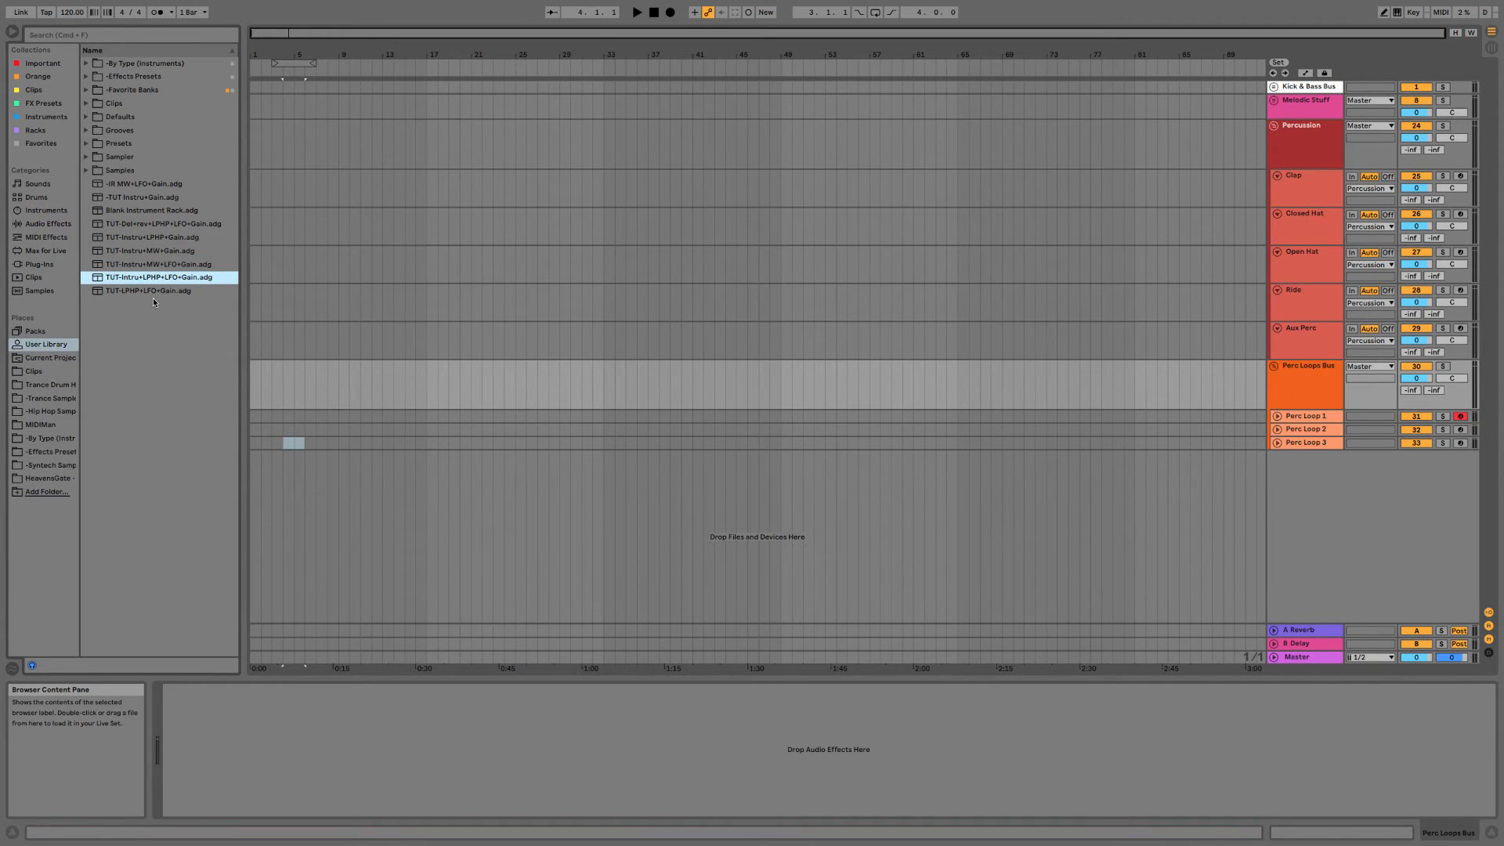
pyautogui.moveTo(152, 295); pyautogui.dragTo(431, 740)
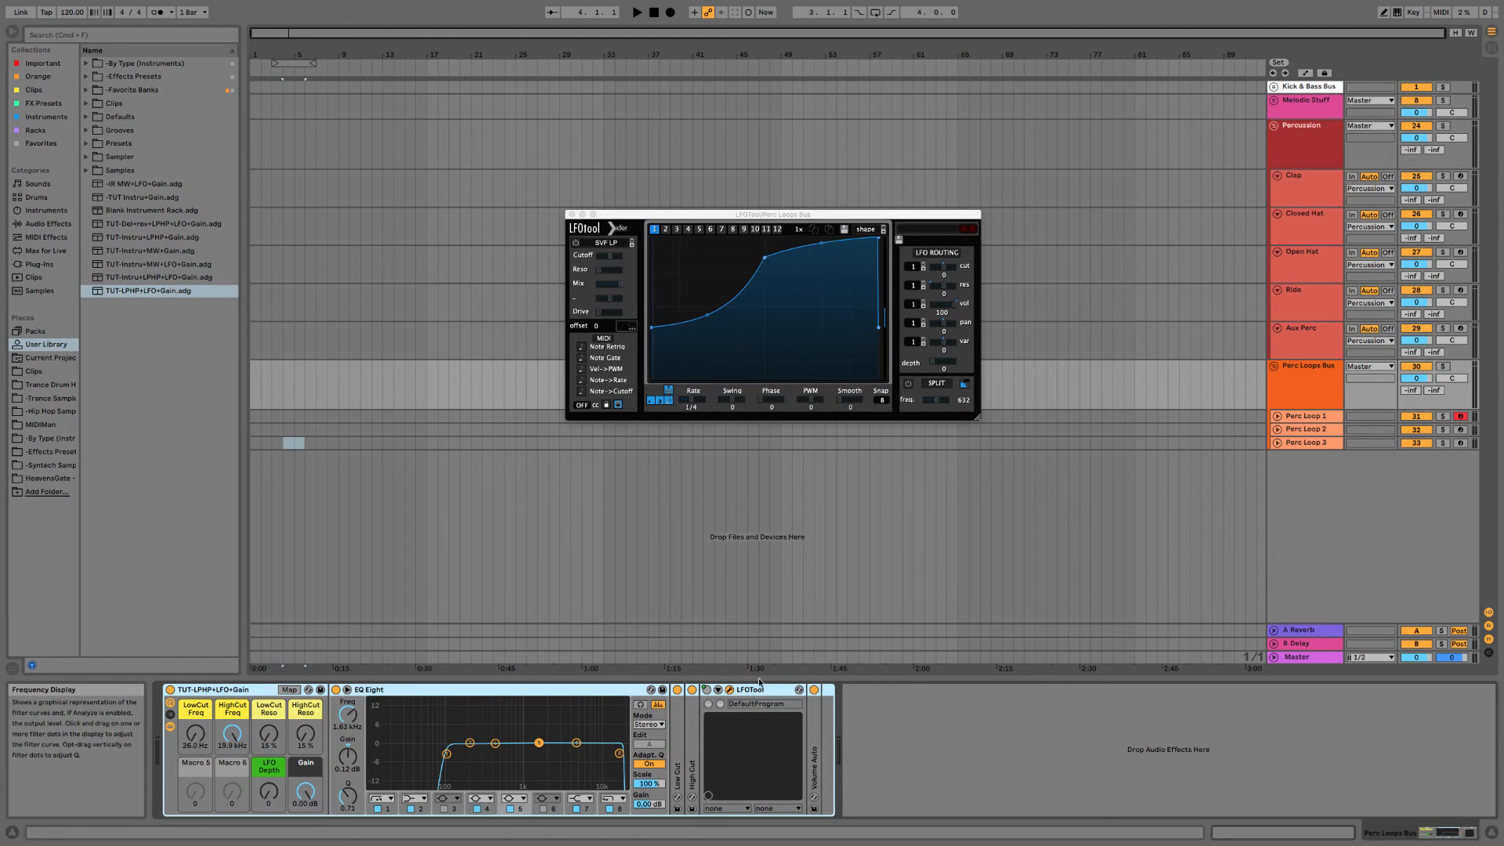
# Group the Percussion and Perc Loops Bus groups together and colour the new parent group light orange.
pyautogui.click(1311, 152)
pyautogui.keyDown('super'); pyautogui.click(1311, 387); pyautogui.keyUp('super')
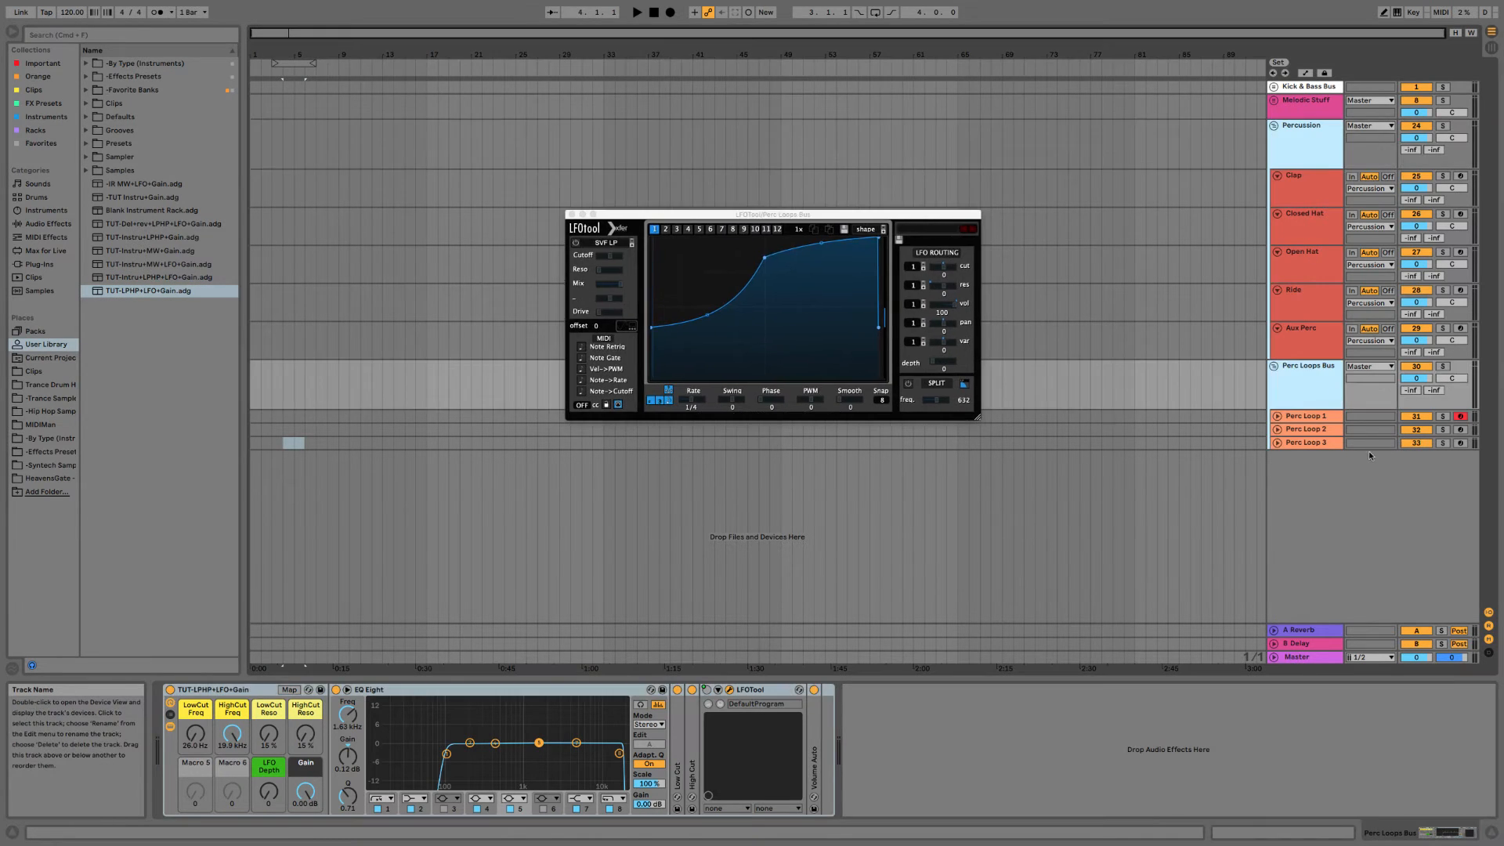
pyautogui.press('super+g')
pyautogui.rightClick(1331, 169)
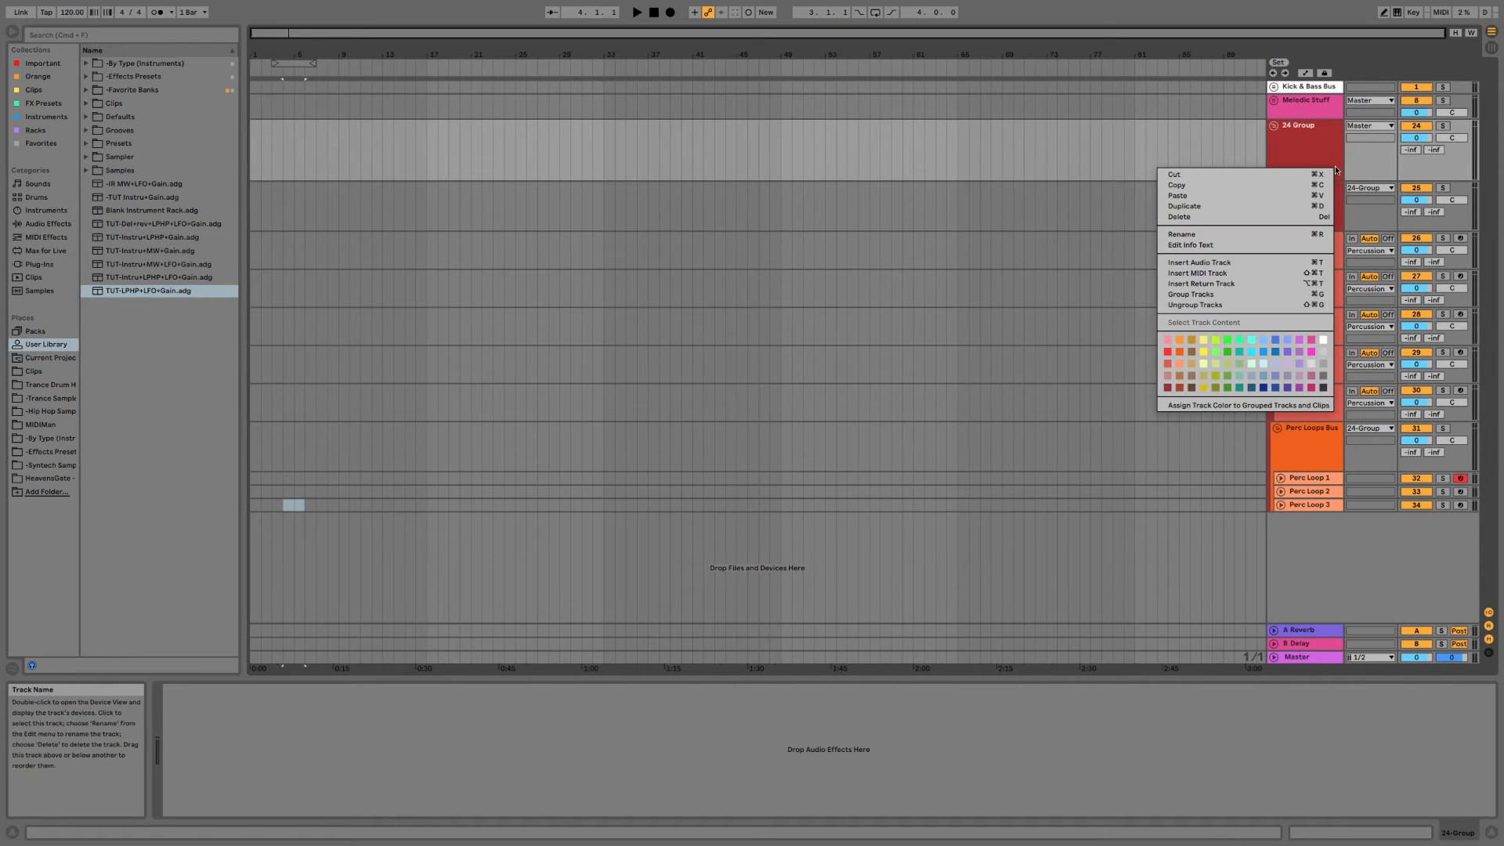
pyautogui.click(1178, 344)
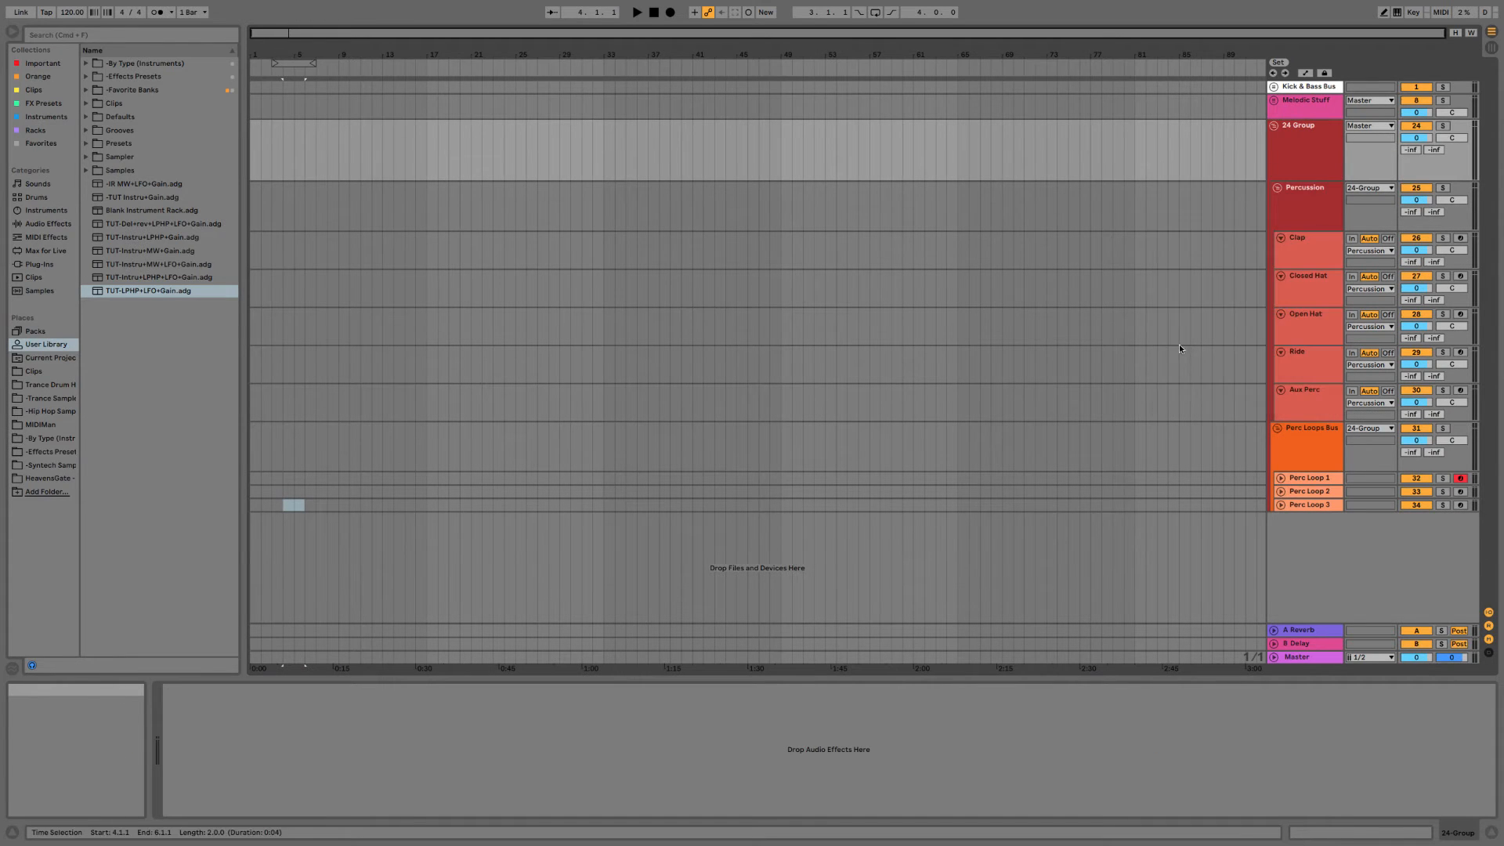
pyautogui.rightClick(1317, 172)
pyautogui.click(1338, 346)
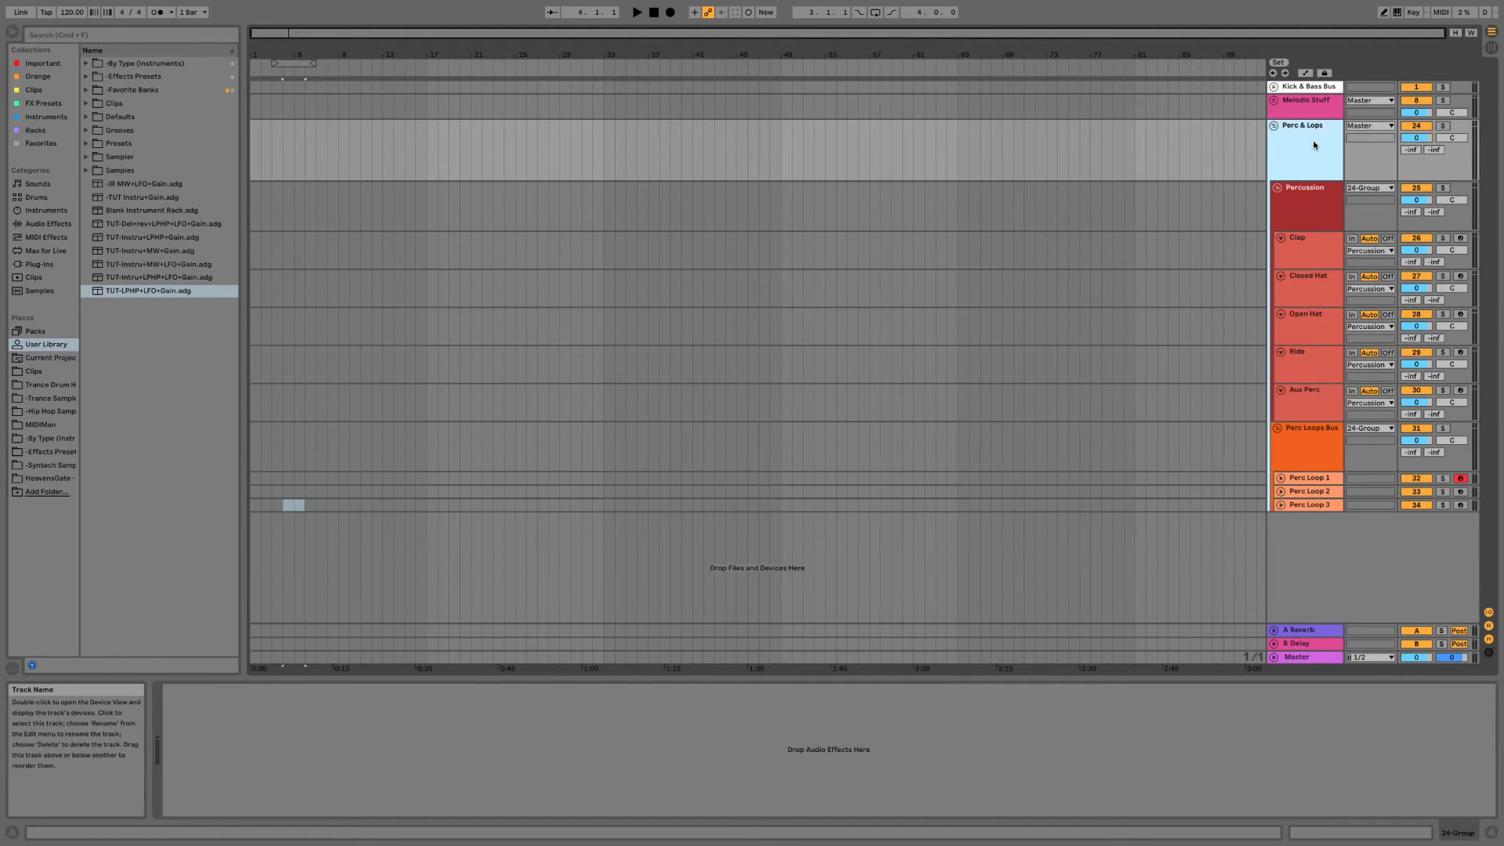
# Rename the new parent group Perc & Loops Bus.
pyautogui.write('s Bus')
pyautogui.press('Return')
pyautogui.click(1274, 127)
pyautogui.click(1274, 127)
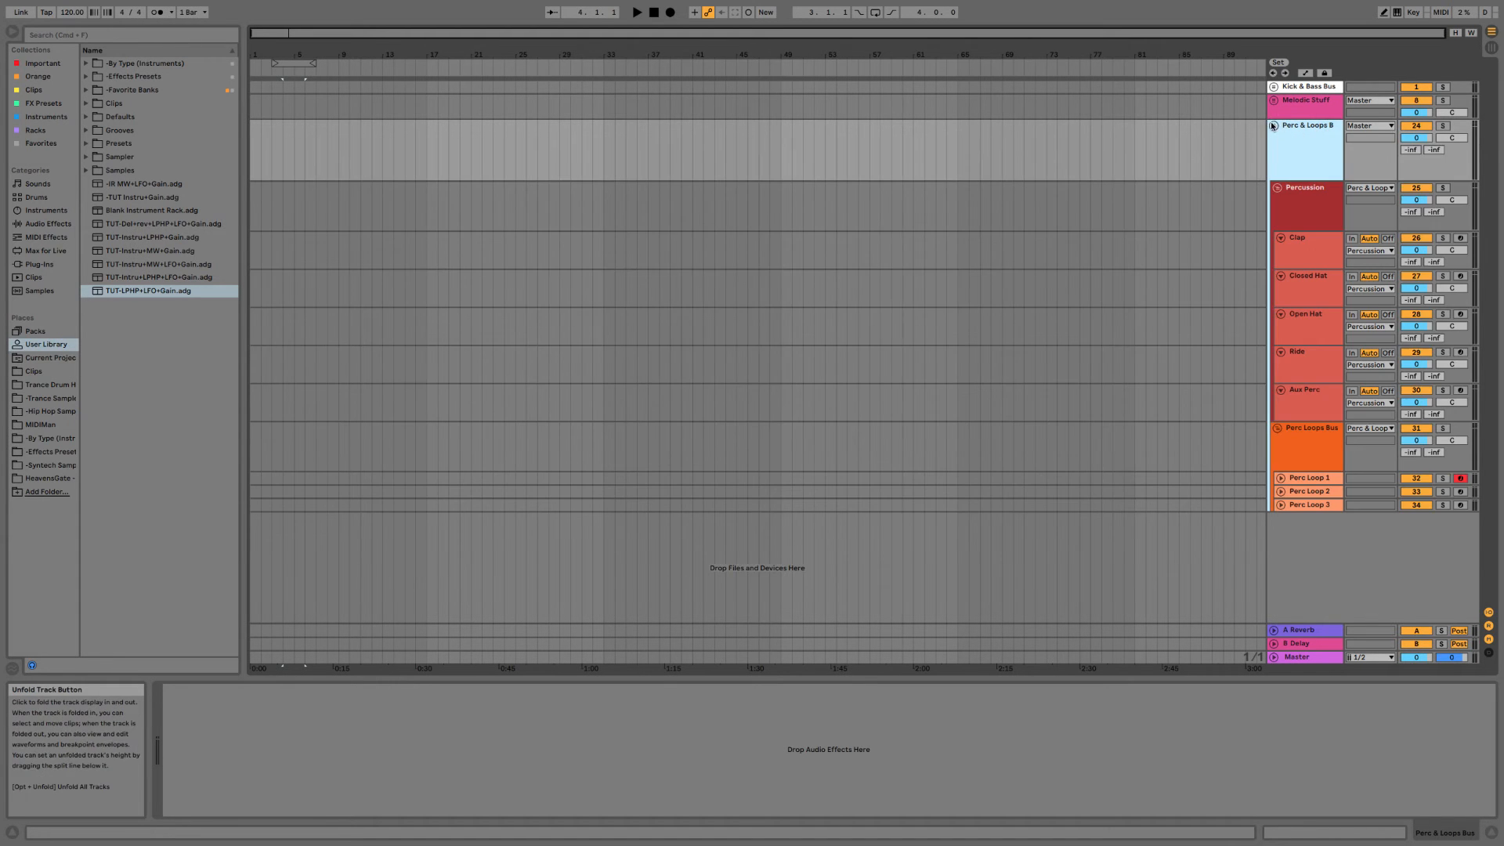
# Lower the Clap, Closed Hat, Open Hat, Ride and Aux Perc volumes to -3.0 dB and the Percussion group to about -3 dB.
pyautogui.click(1314, 202)
pyautogui.click(1320, 260)
pyautogui.keyDown('shift'); pyautogui.click(1310, 401); pyautogui.keyUp('shift')
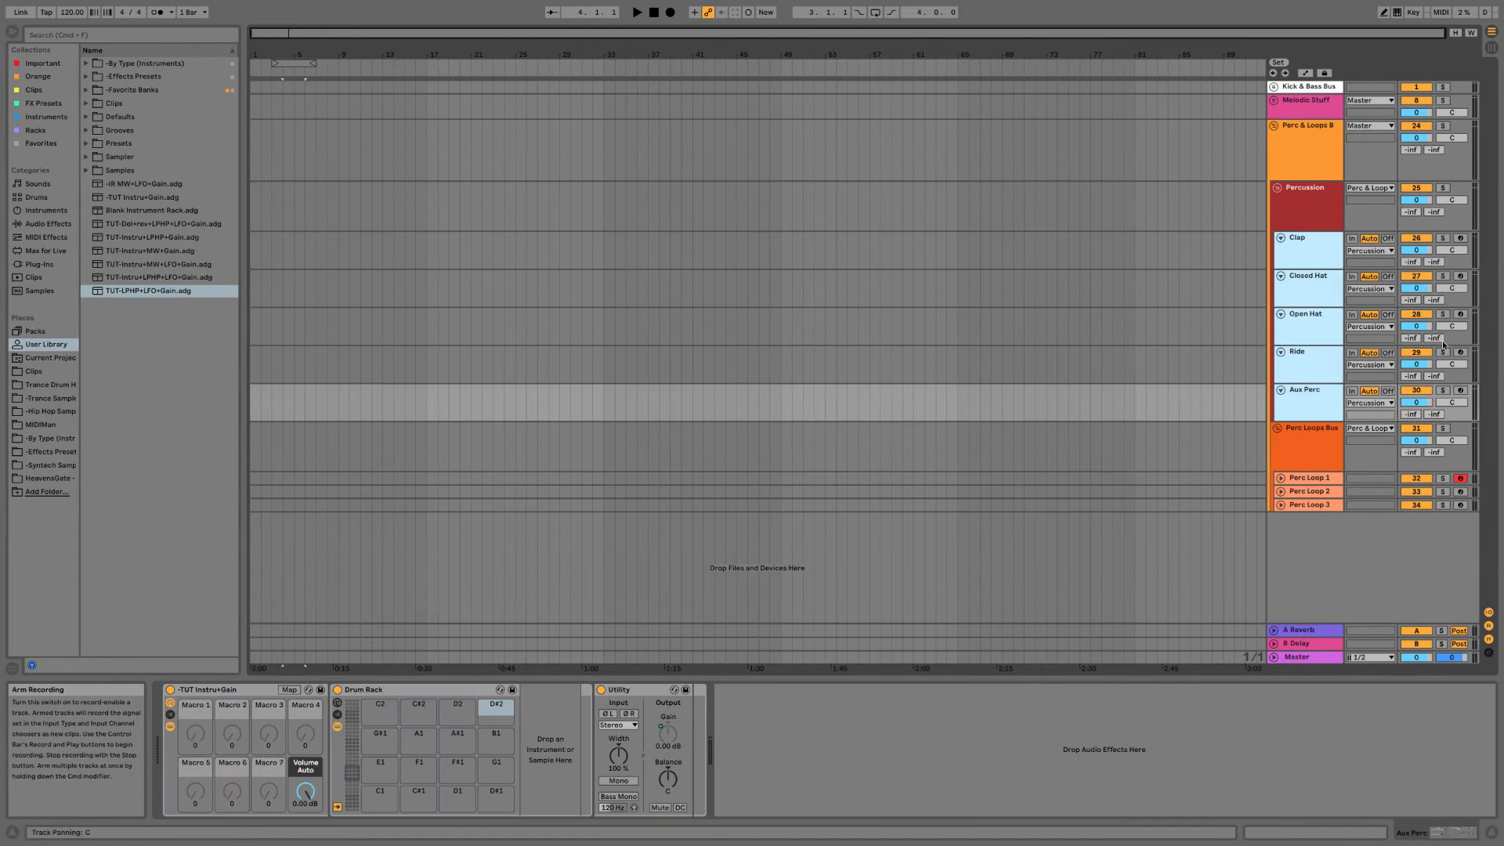
pyautogui.moveTo(1416, 250); pyautogui.dragTo(1416, 259)
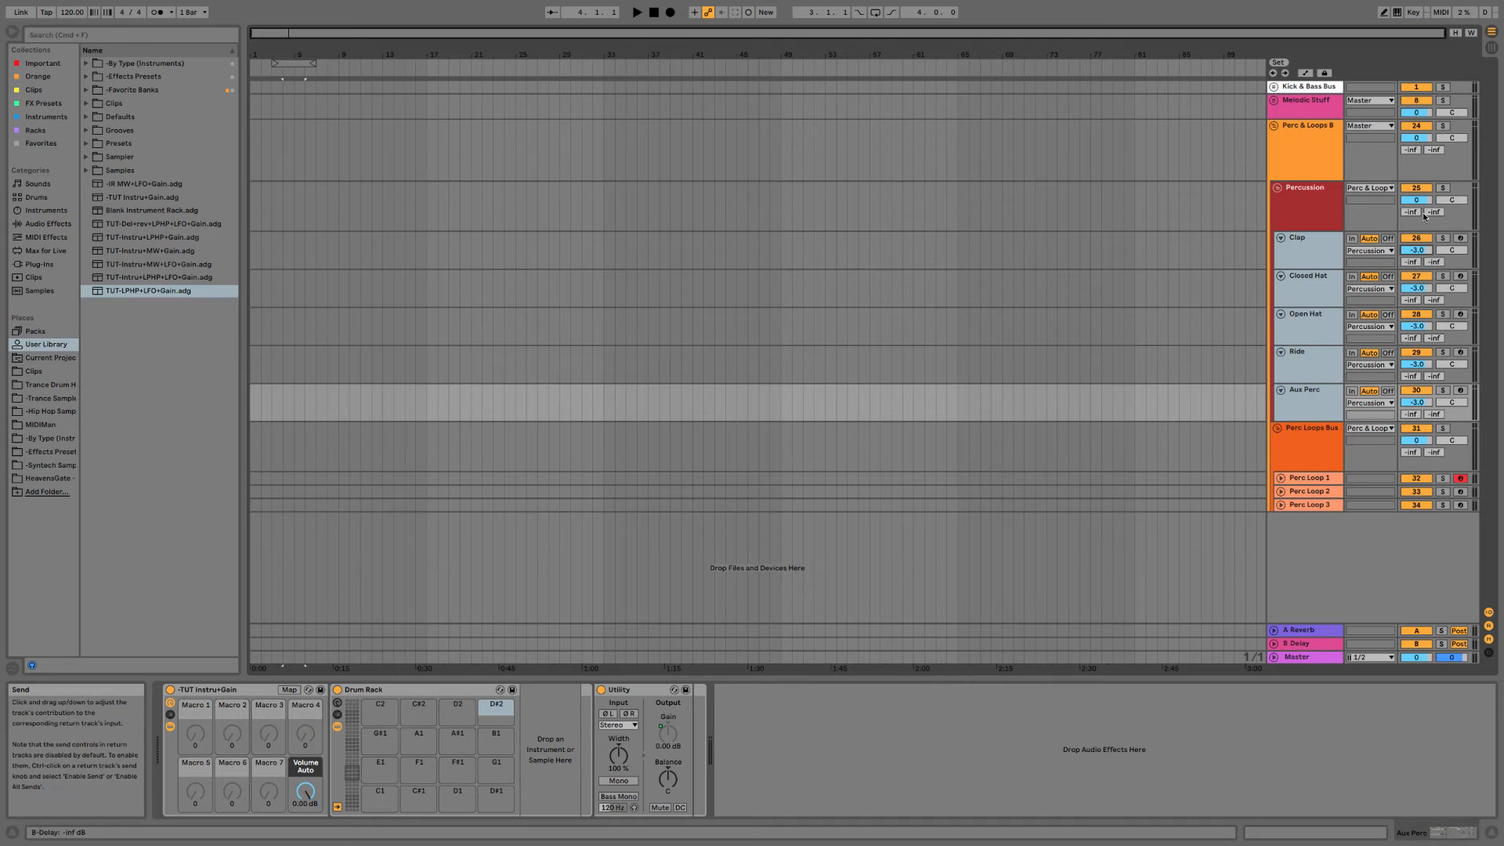
pyautogui.moveTo(1416, 200); pyautogui.dragTo(1416, 202)
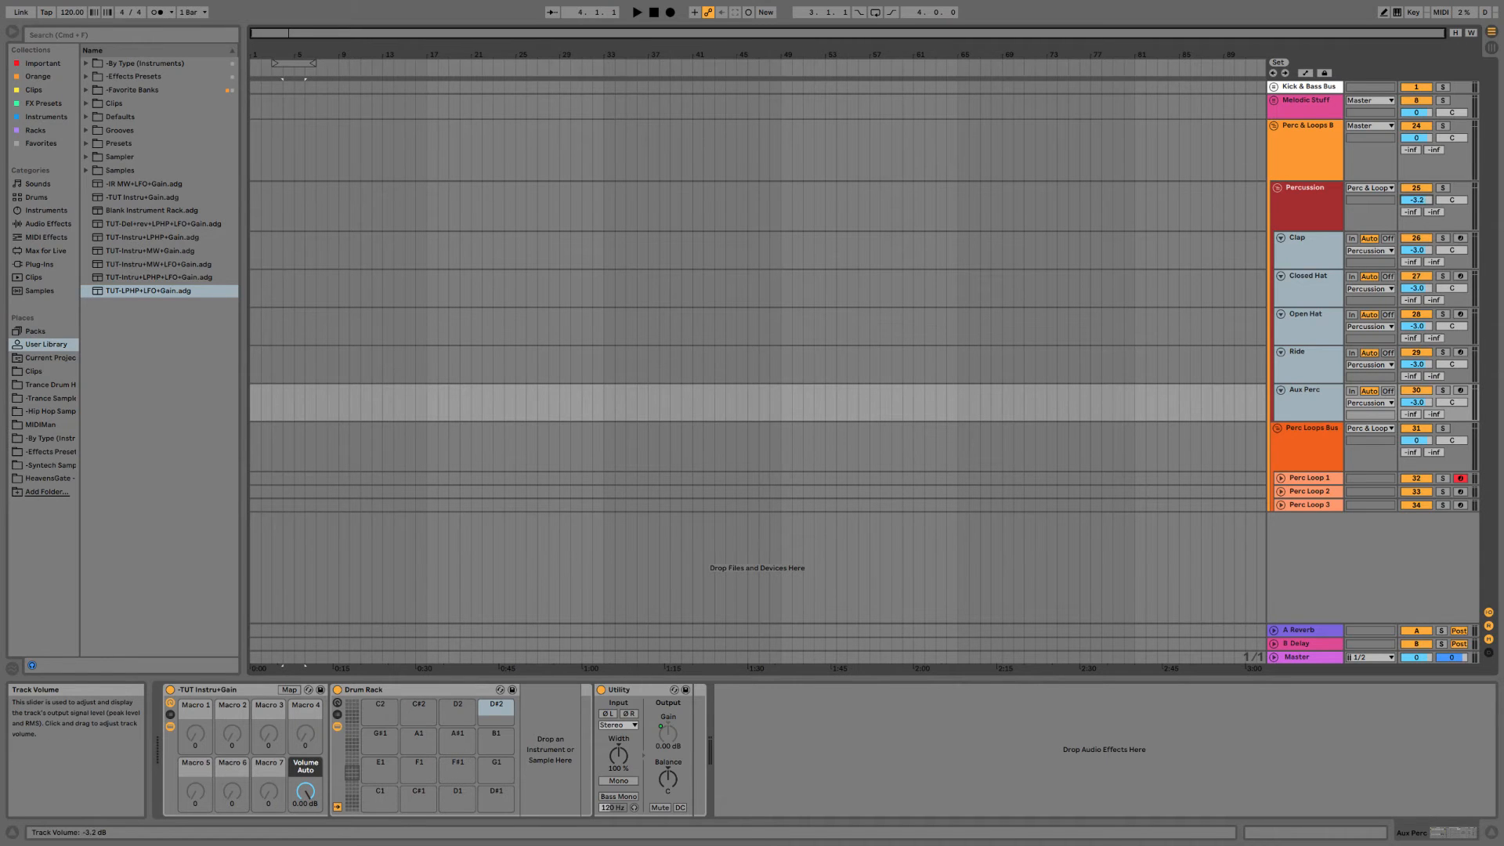
# Collapse the Percussion group and unfold the Perc Loop 1, 2 and 3 tracks to show their mixer controls.
pyautogui.doubleClick(1303, 208)
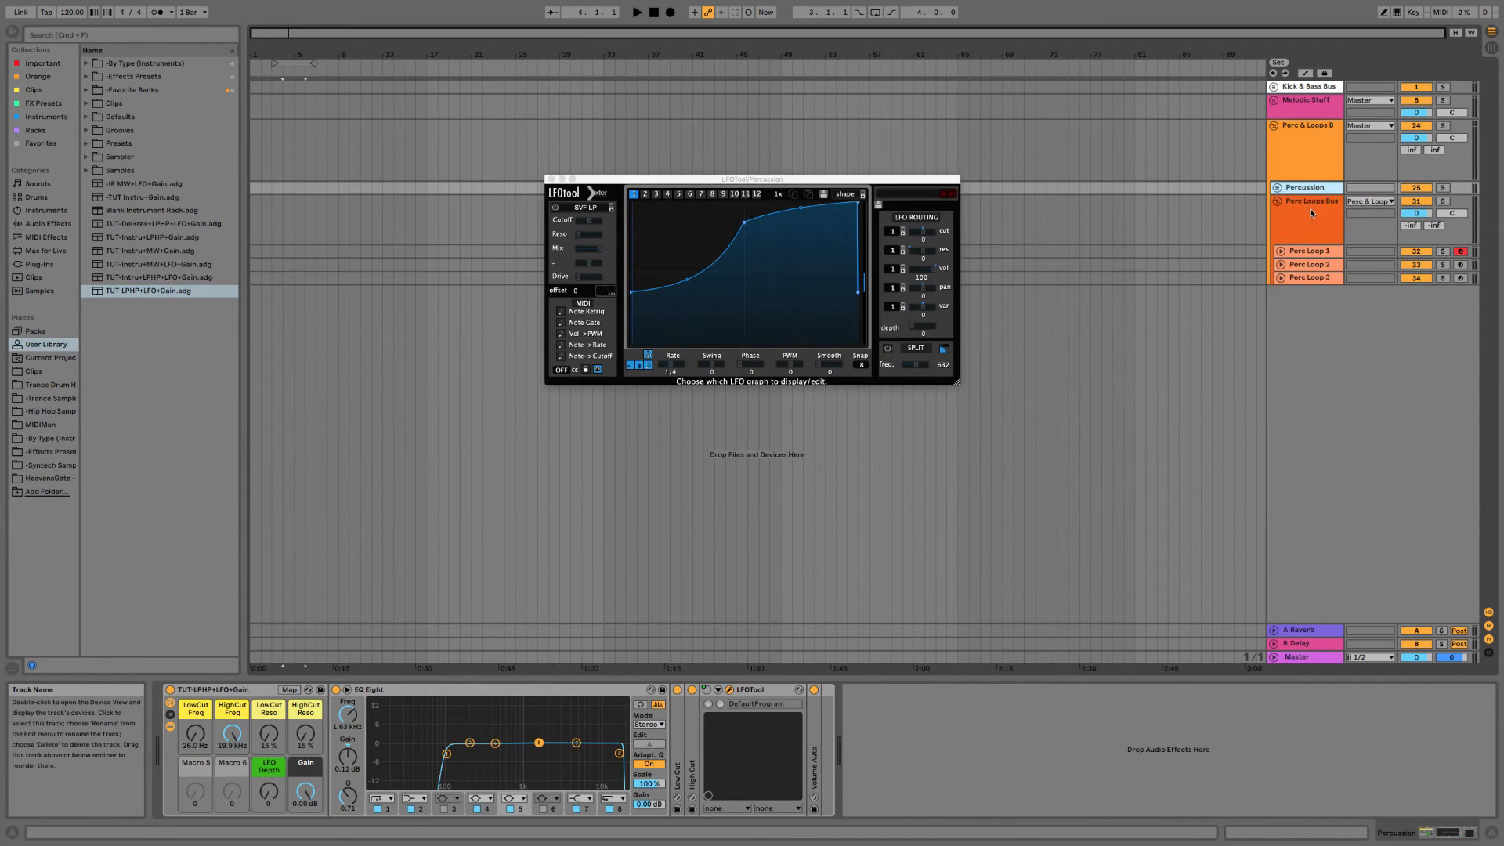
pyautogui.click(1310, 209)
pyautogui.click(1305, 253)
pyautogui.press('u')
pyautogui.press('Down')
pyautogui.press('u')
pyautogui.press('Down')
pyautogui.press('u')
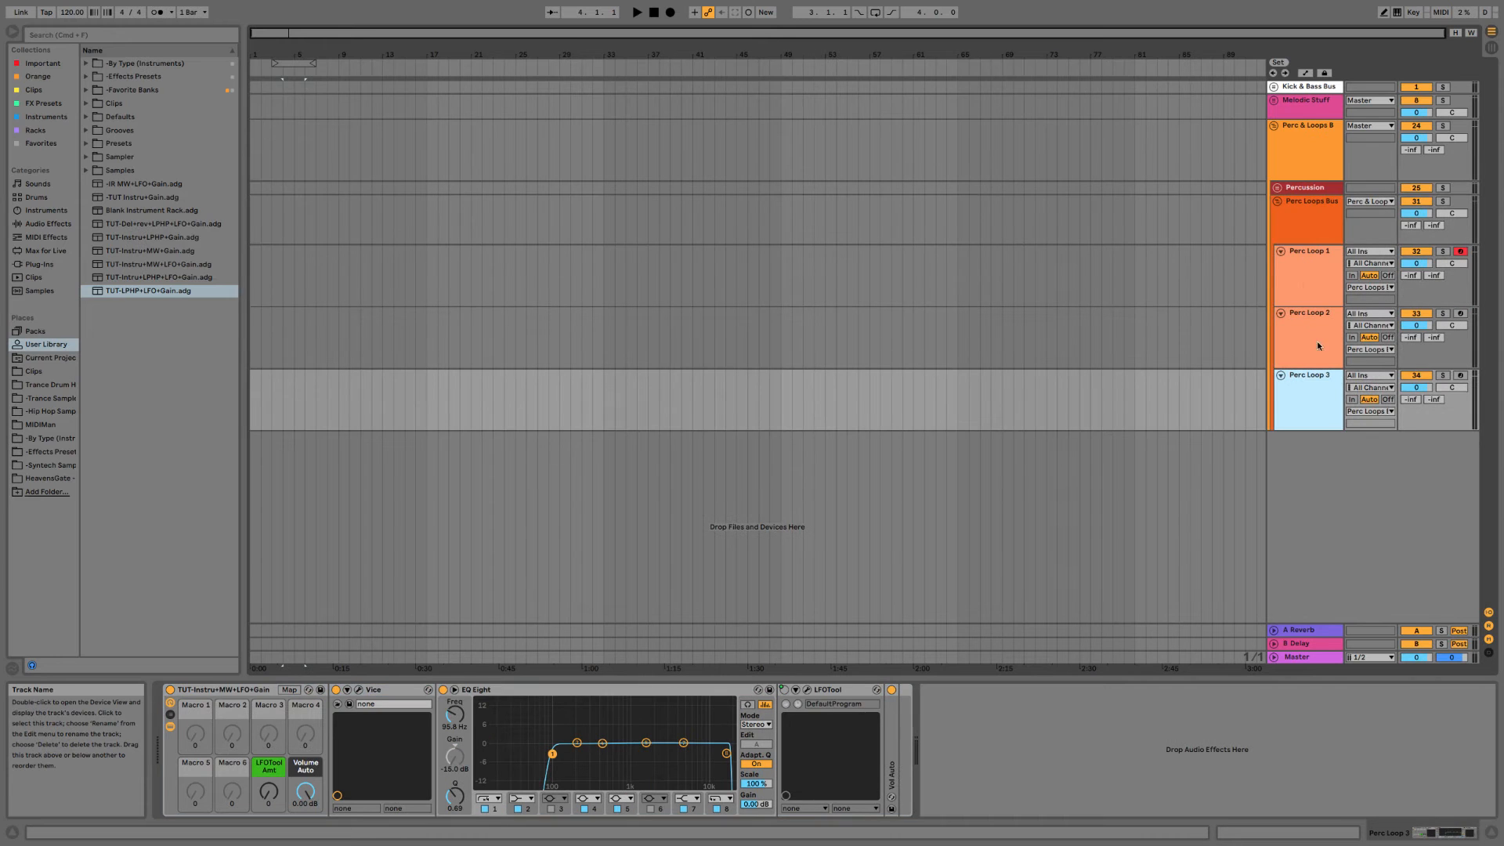
# Lower the Perc Loop 1, 2 and 3 volumes to -2.9 dB and the Perc Loops Bus volume to about -3.0 dB.
pyautogui.keyDown('shift'); pyautogui.click(1320, 280); pyautogui.keyUp('shift')
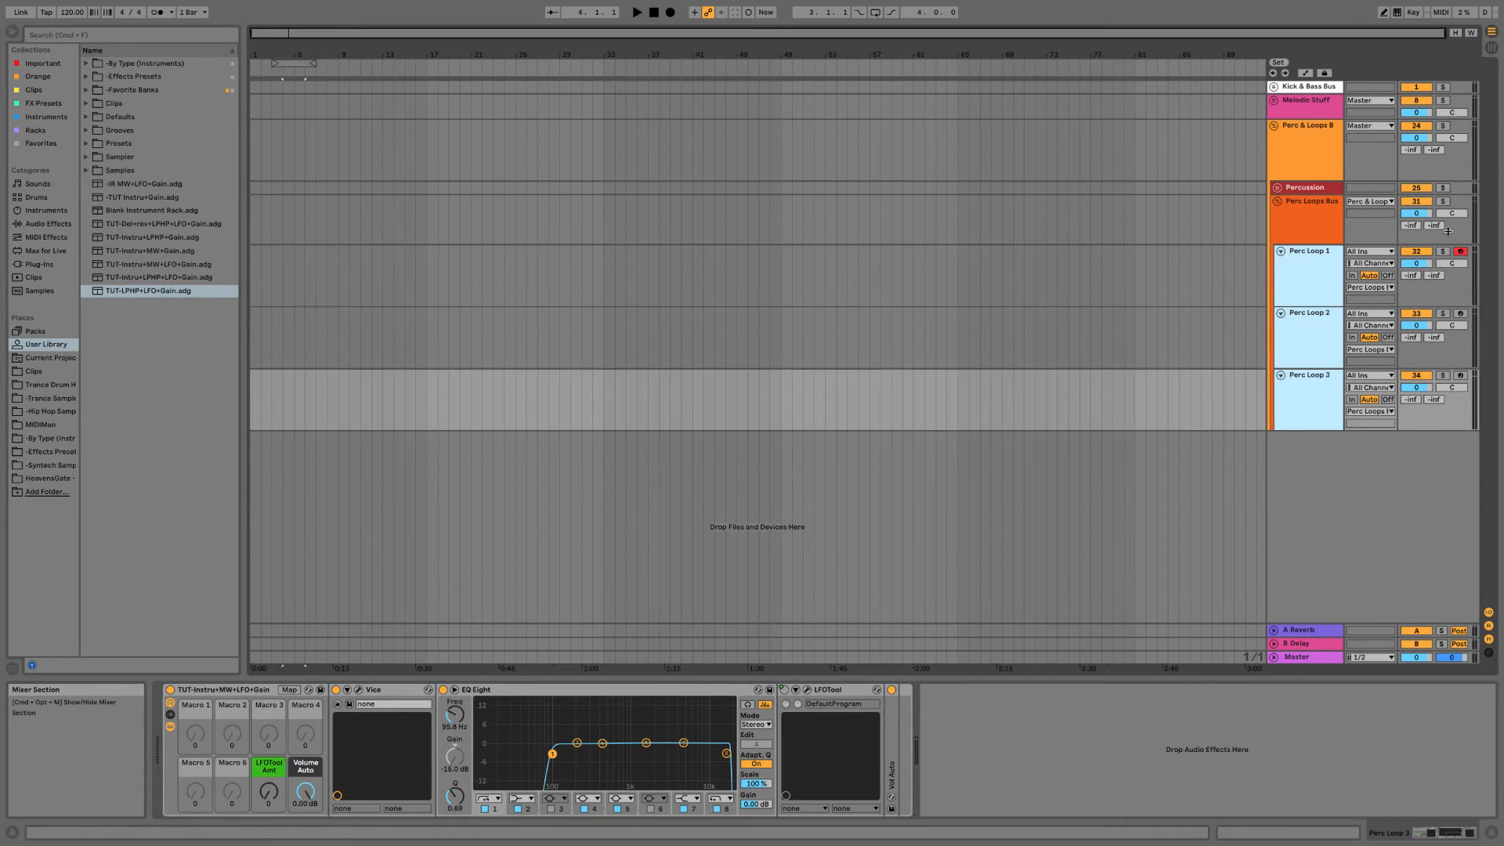
pyautogui.click(1328, 222)
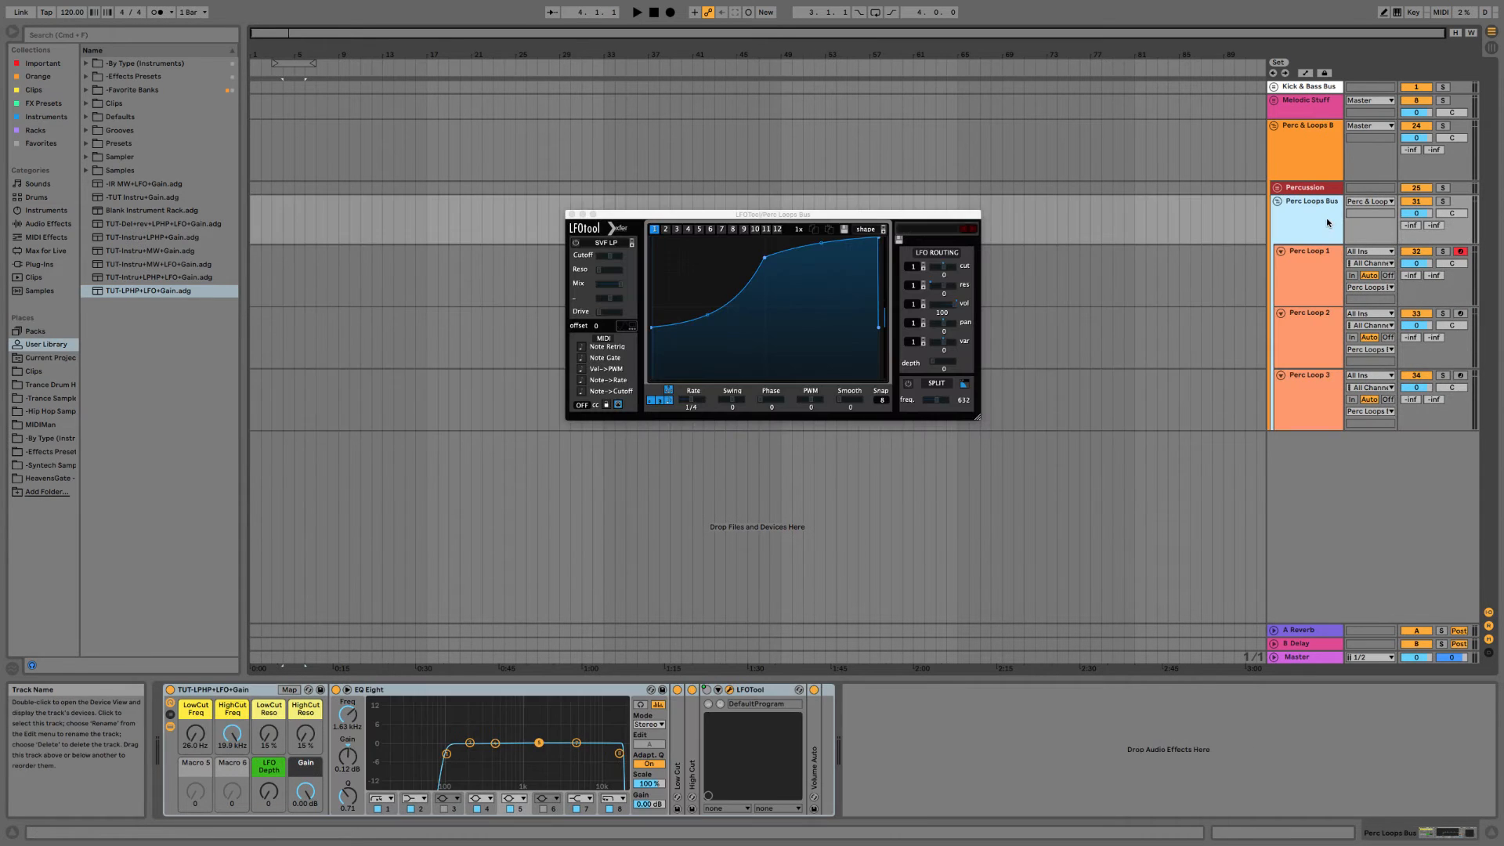
pyautogui.click(1306, 278)
pyautogui.keyDown('shift'); pyautogui.click(1331, 391); pyautogui.keyUp('shift')
pyautogui.moveTo(1416, 264); pyautogui.dragTo(1416, 276)
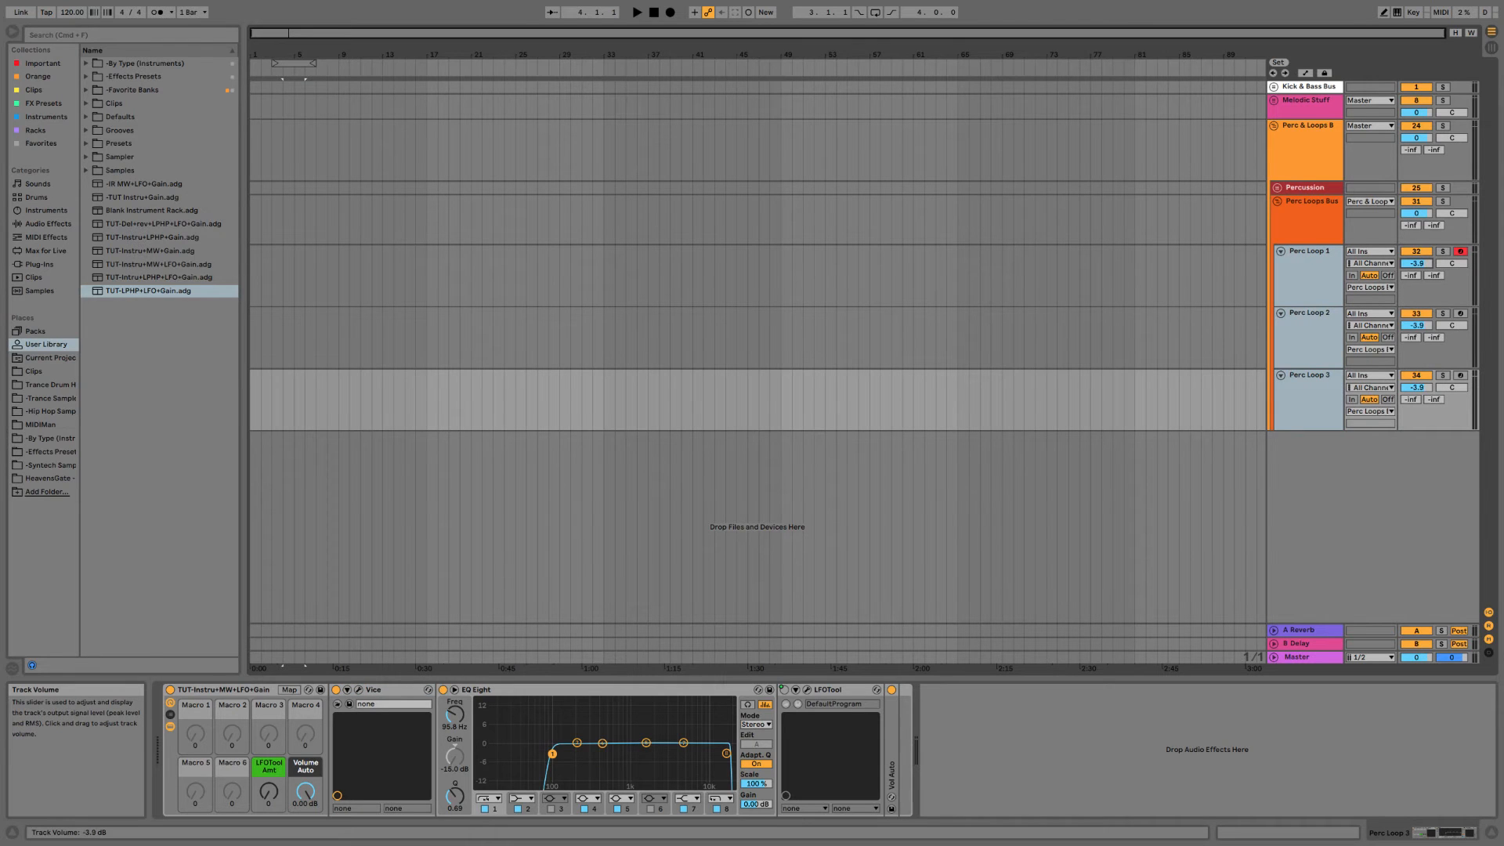
pyautogui.click(1315, 220)
pyautogui.moveTo(1416, 213); pyautogui.dragTo(1416, 223)
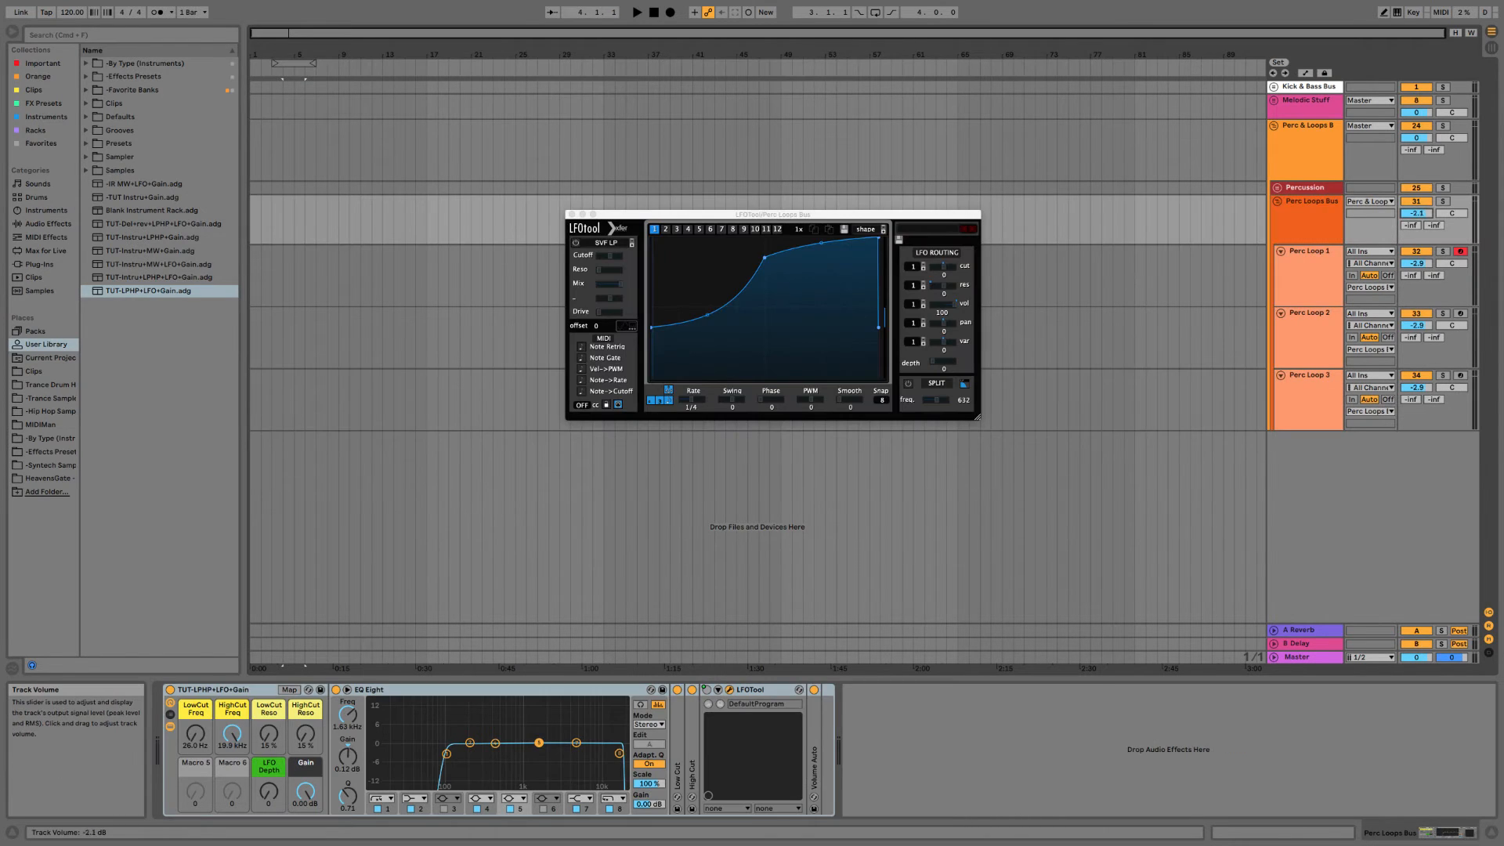
# Collapse the Perc & Loops Bus group and expand Melodic Stuff down to the tracks inside Leads Bus.
pyautogui.click(1315, 205)
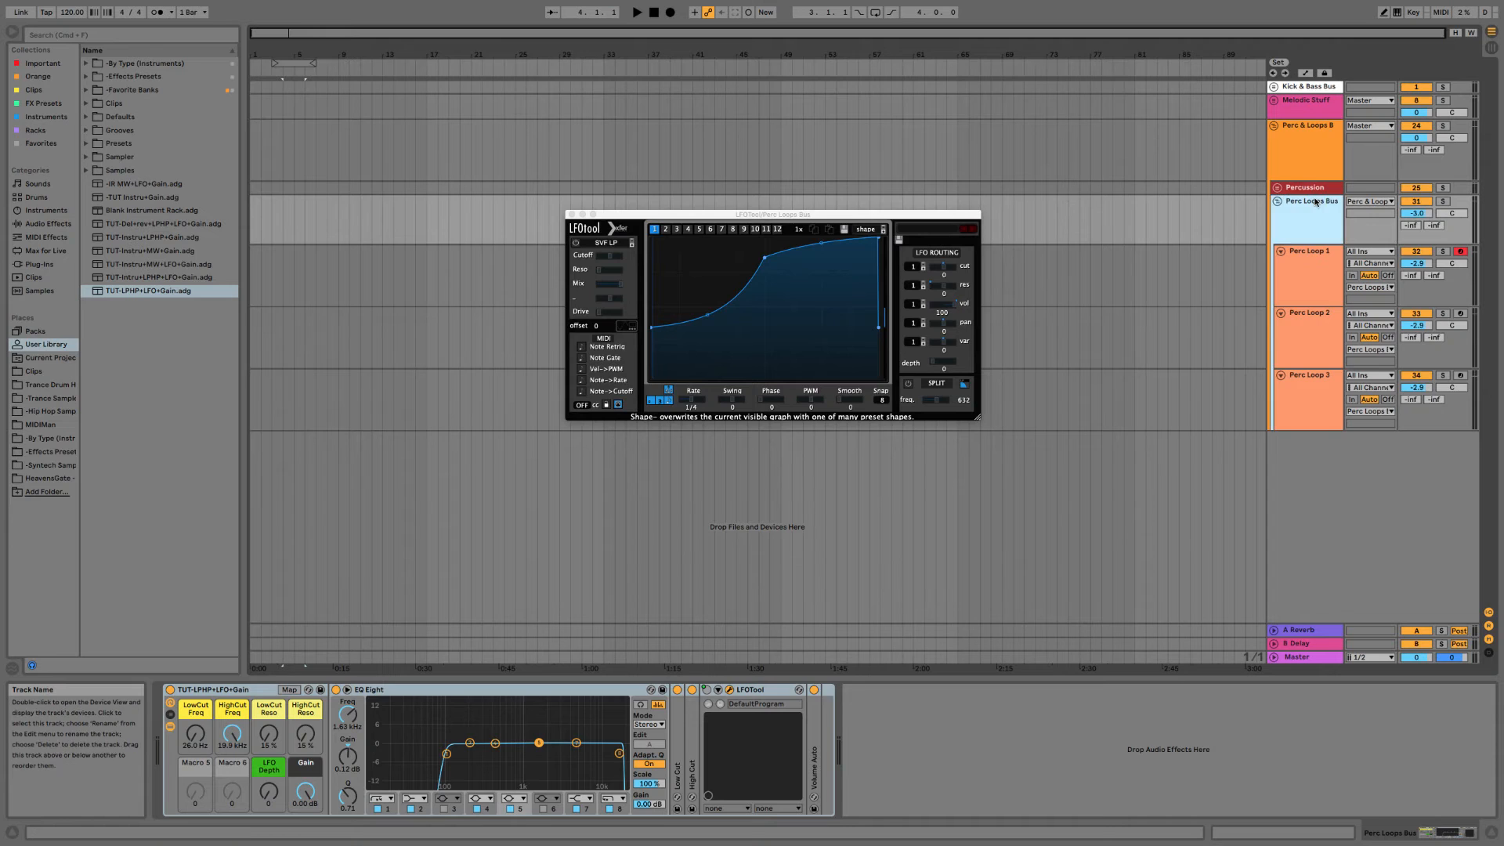
pyautogui.press('Left')
pyautogui.click(1307, 149)
pyautogui.press('Left')
pyautogui.press('Up')
pyautogui.press('Right')
pyautogui.press('Down')
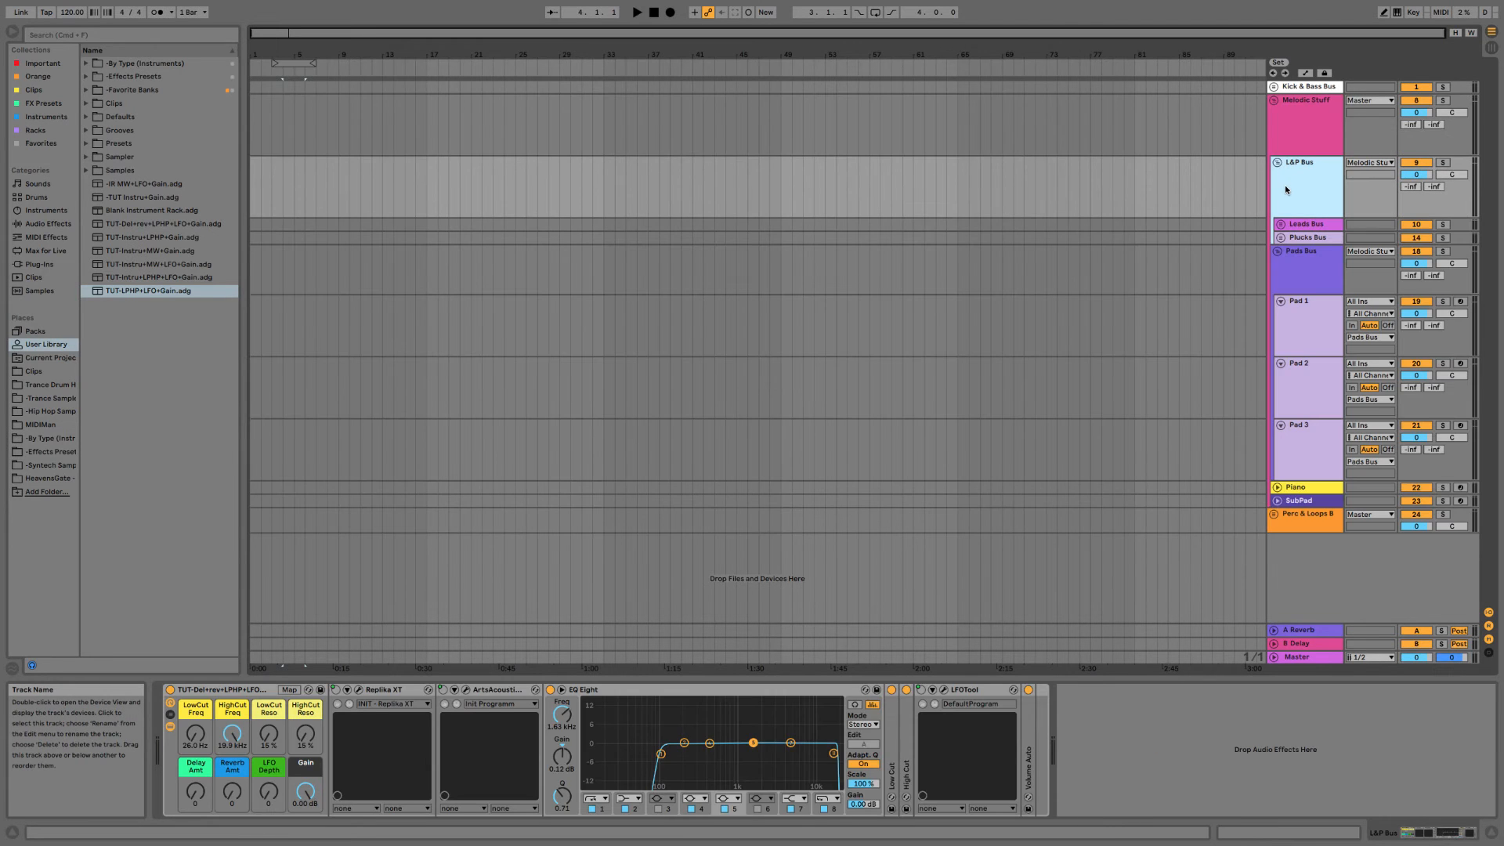
pyautogui.press('Down')
pyautogui.press('Right')
pyautogui.press('Down')
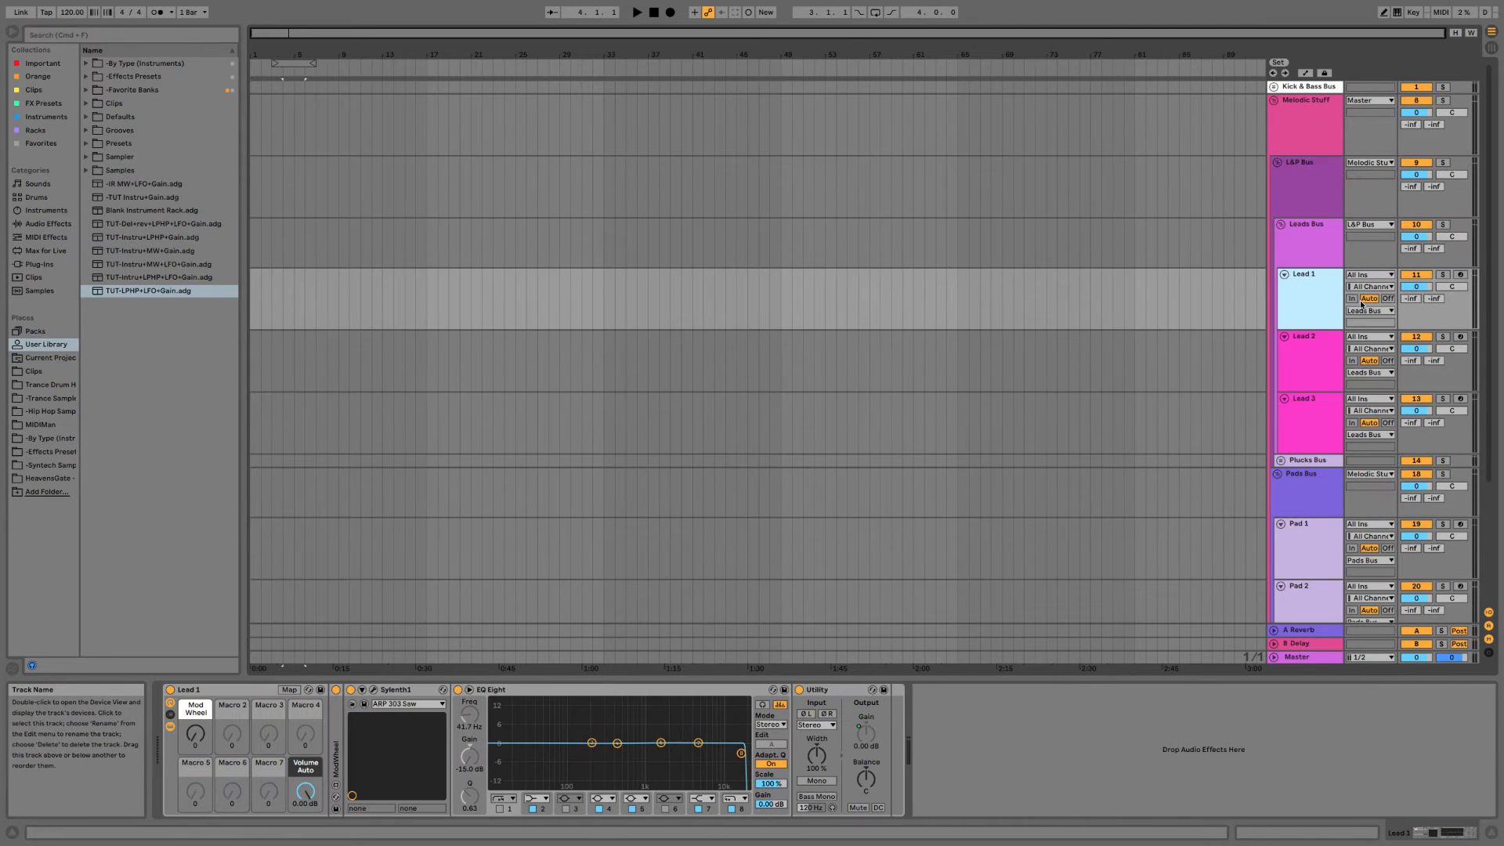
# Lower the Lead 1, Lead 2 and Lead 3 volumes and the Leads Bus volume to -3.1 dB.
pyautogui.keyDown('shift'); pyautogui.click(1308, 423); pyautogui.keyUp('shift')
pyautogui.moveTo(1416, 410); pyautogui.dragTo(1416, 427)
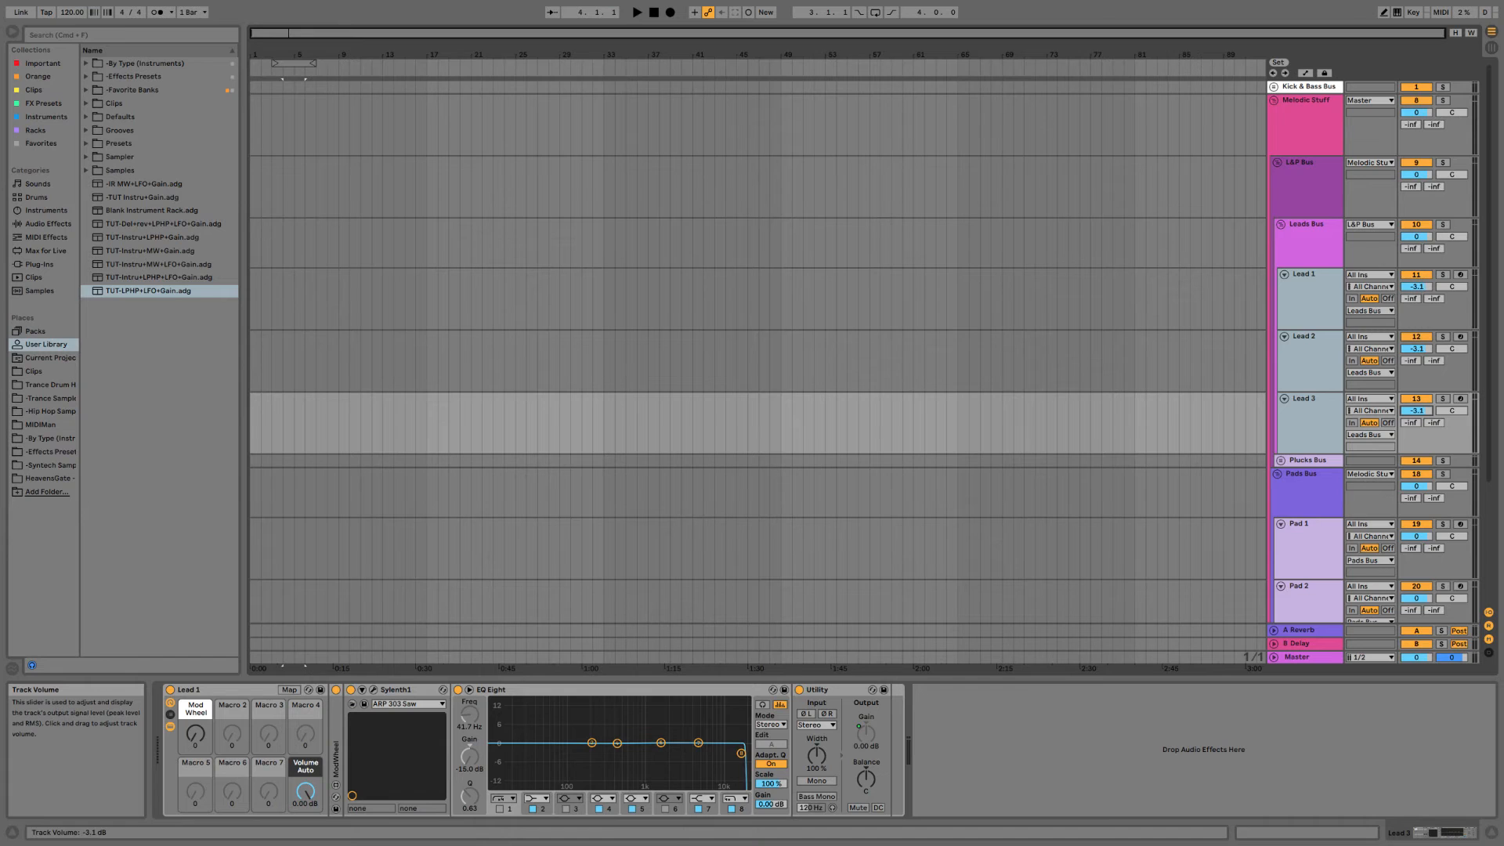
pyautogui.click(1306, 191)
pyautogui.moveTo(1416, 237); pyautogui.dragTo(1416, 245)
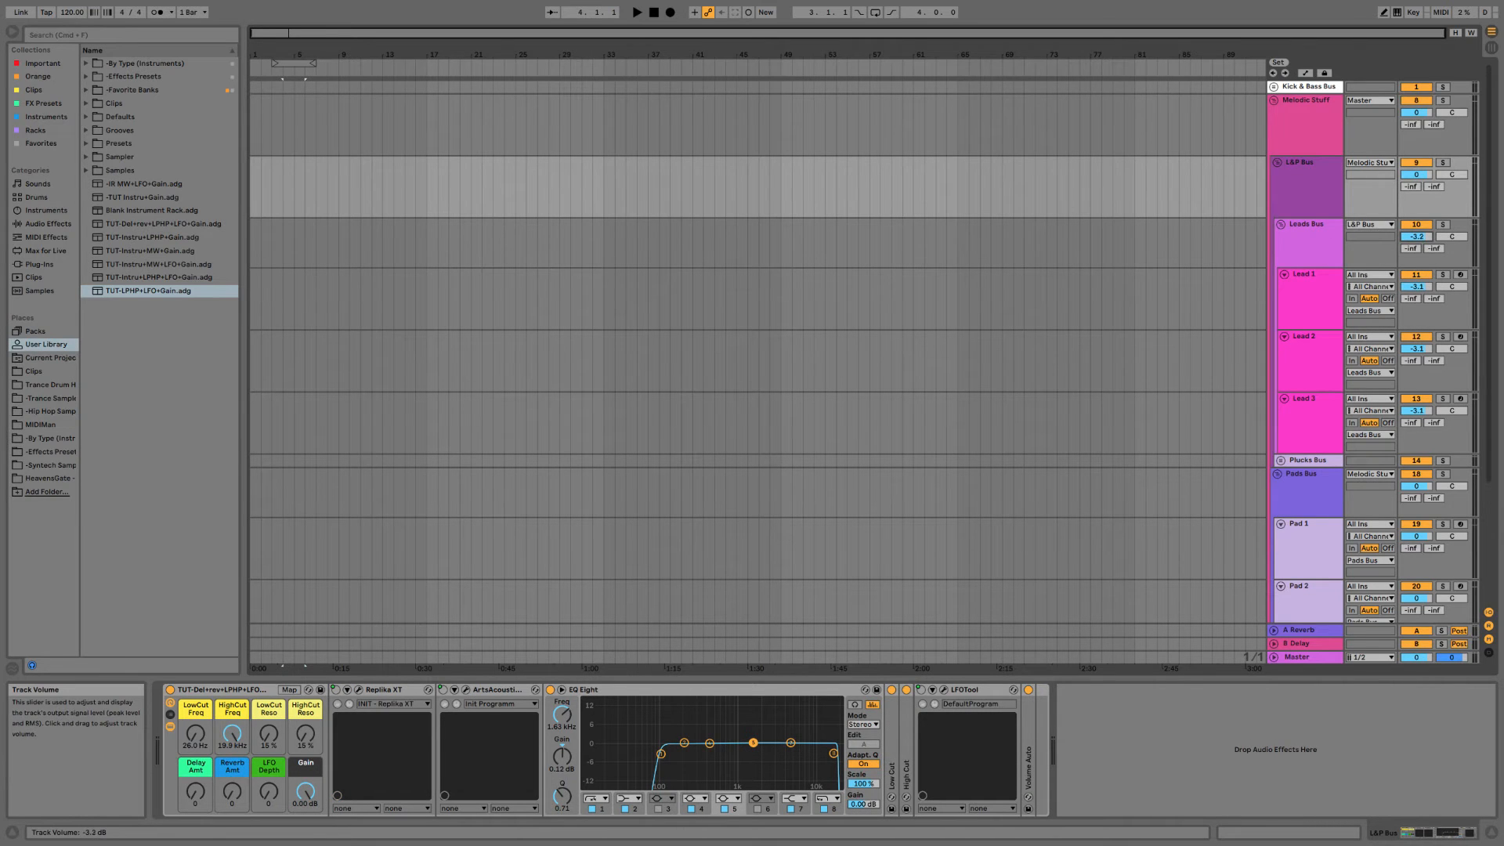
pyautogui.click(1302, 184)
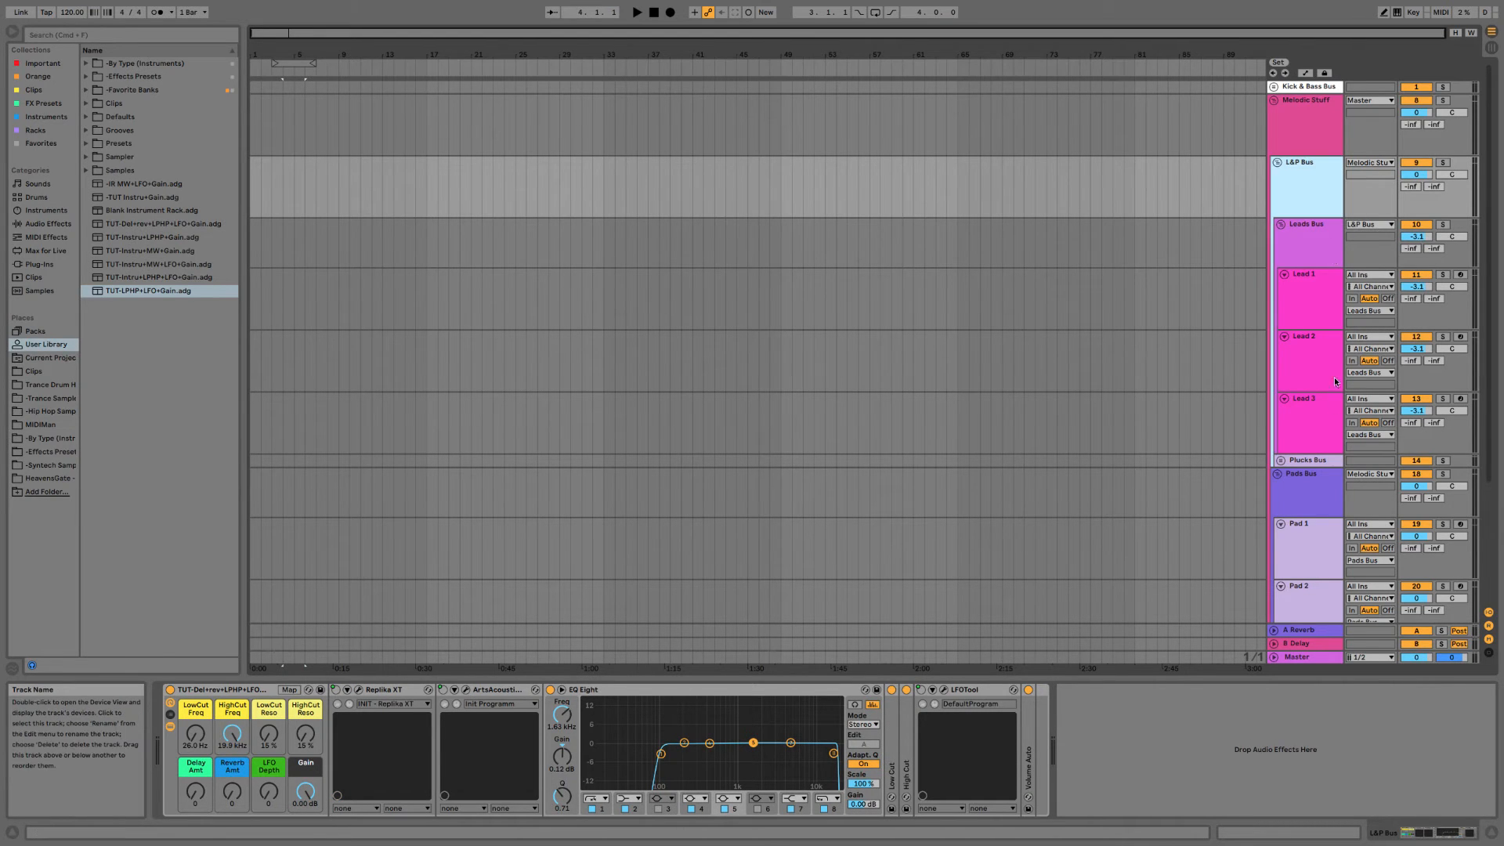
# Lower the Pad 1, Pad 2 and Pad 3 volumes to -3.1 dB and the Pads Bus volume to -3.0 dB.
pyautogui.scroll(-2, 1323, 431)
pyautogui.click(1314, 472)
pyautogui.scroll(-2, 1315, 472)
pyautogui.keyDown('shift'); pyautogui.click(1306, 536); pyautogui.keyUp('shift')
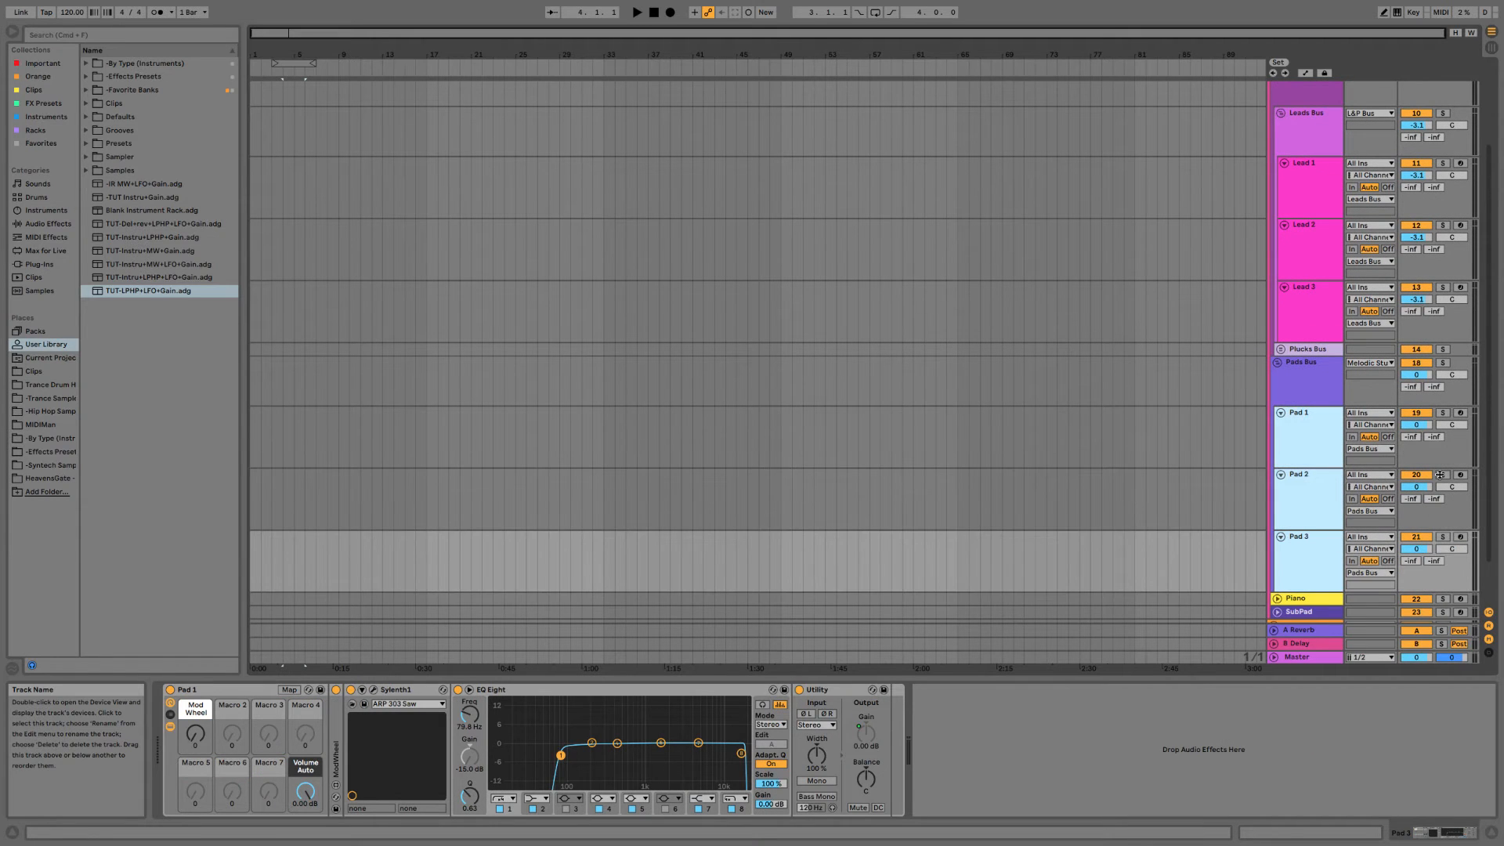
pyautogui.moveTo(1416, 486); pyautogui.dragTo(1416, 499)
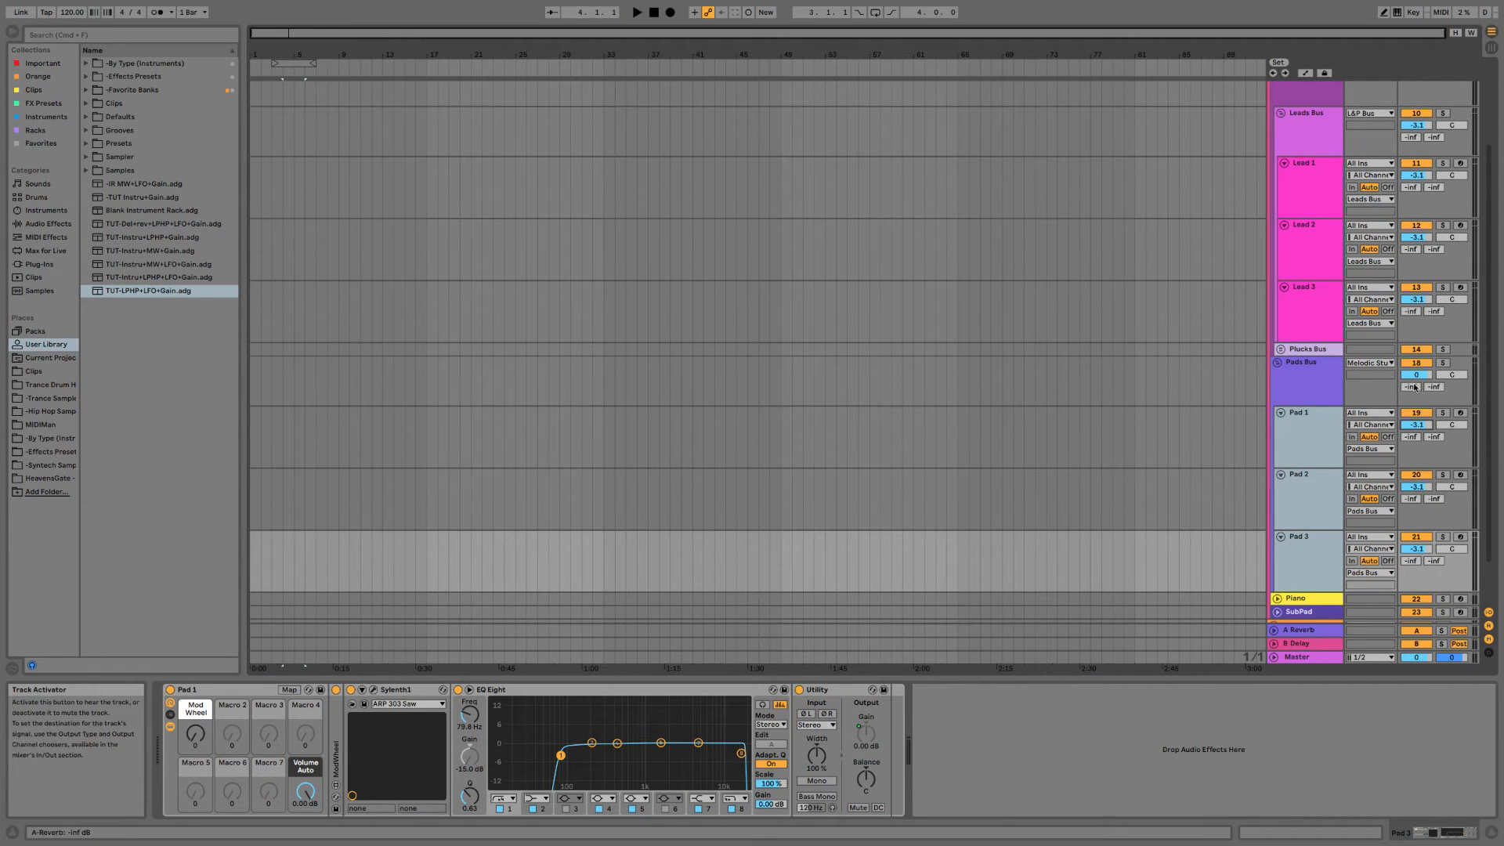
pyautogui.moveTo(1416, 374); pyautogui.dragTo(1416, 384)
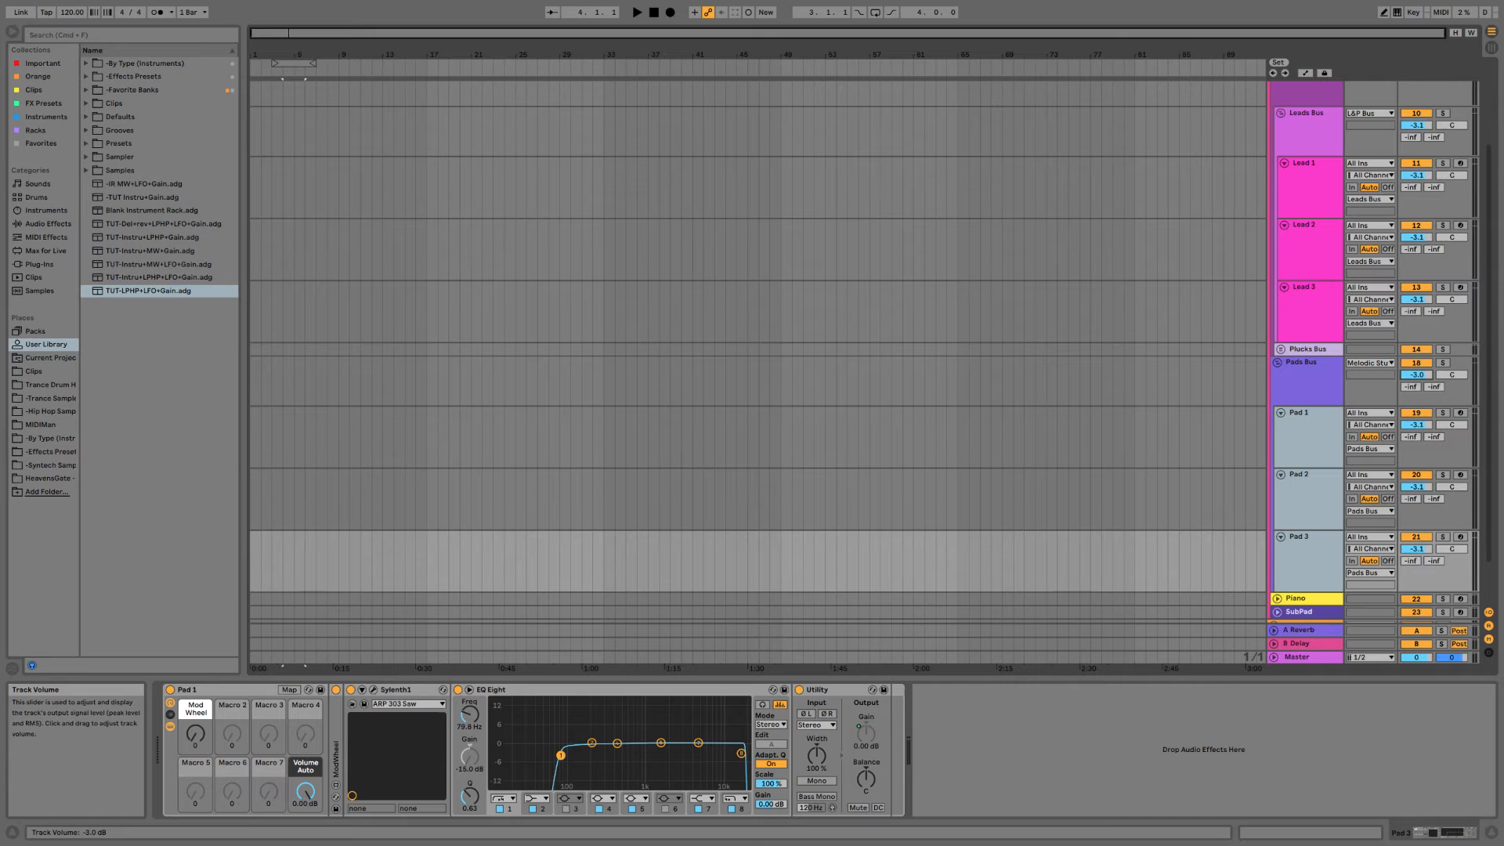
# Expand Plucks Bus and lower the Pluck 1, Pluck 2 and Pluck 3 volumes to -3.3 dB and the Plucks Bus volume to -2.9 dB.
pyautogui.doubleClick(1325, 350)
pyautogui.click(1335, 411)
pyautogui.keyDown('shift'); pyautogui.click(1316, 527); pyautogui.keyUp('shift')
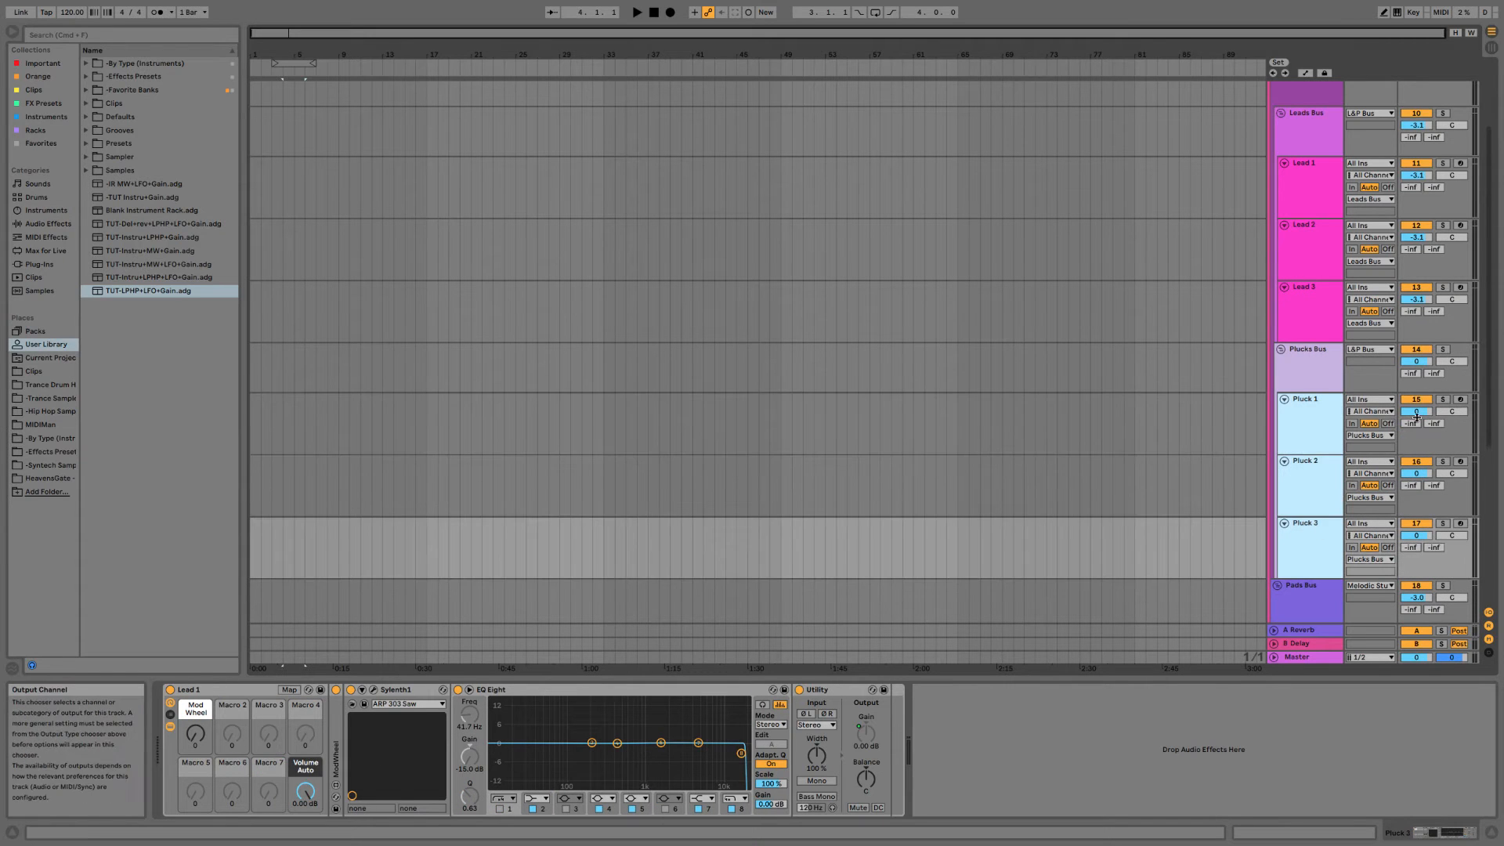
pyautogui.moveTo(1416, 535); pyautogui.dragTo(1416, 541)
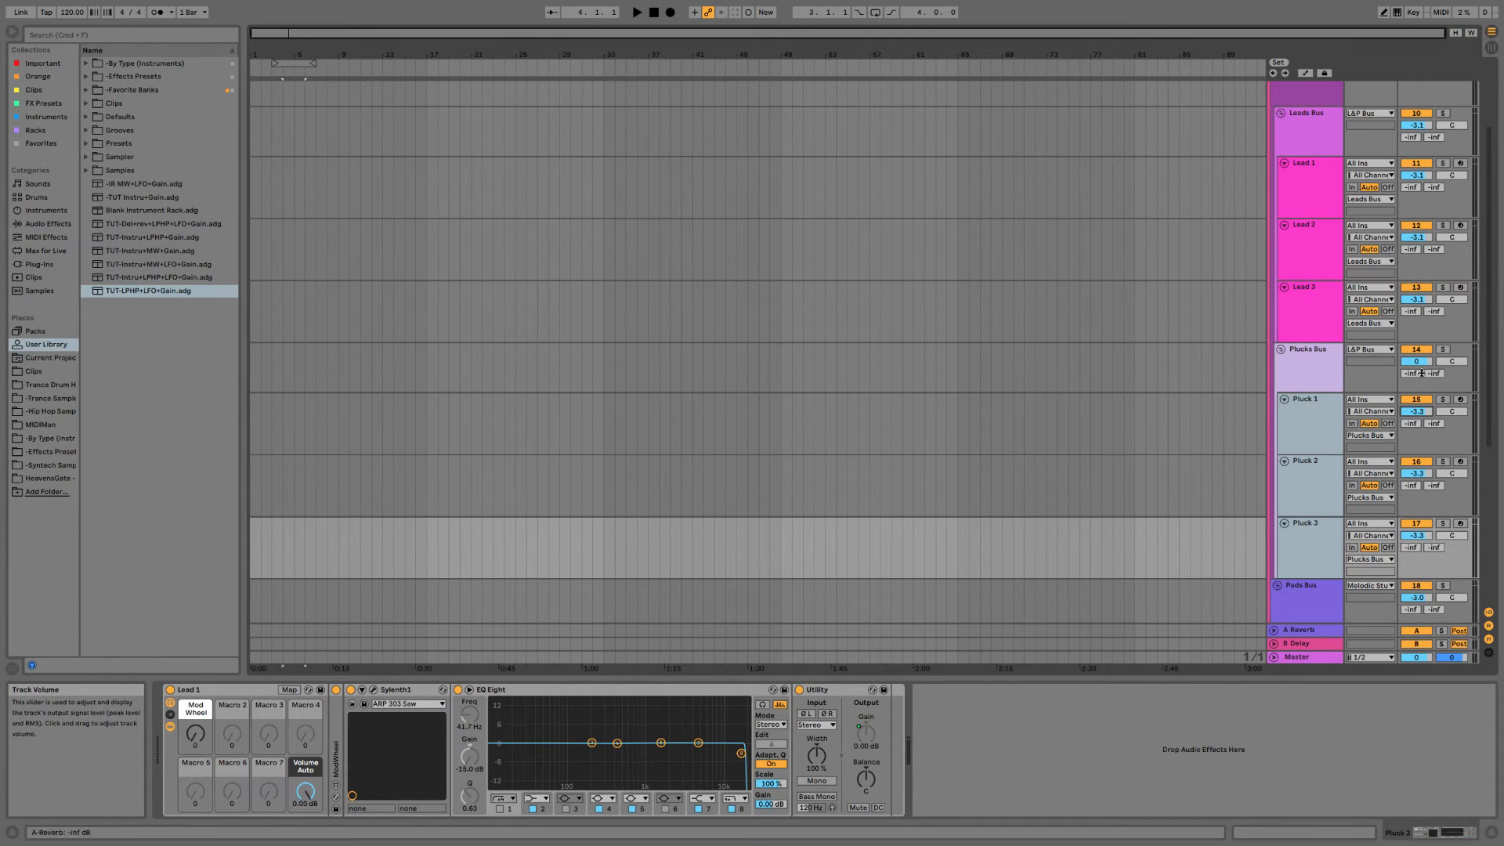
pyautogui.moveTo(1416, 361); pyautogui.dragTo(1416, 360)
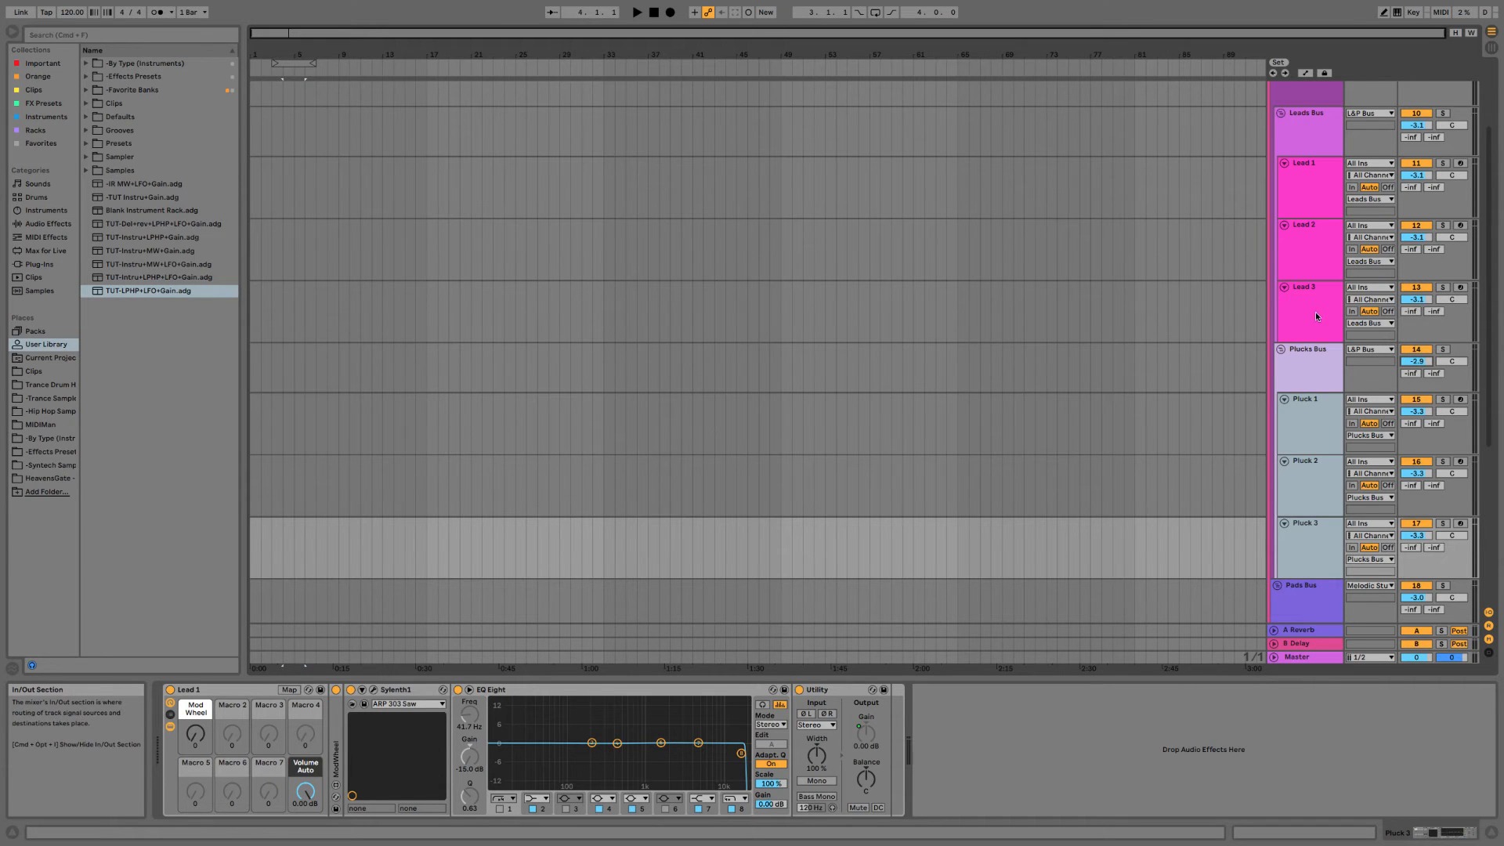
# Collapse the whole Melodic Stuff group.
pyautogui.scroll(4, 1300, 274)
pyautogui.click(1316, 148)
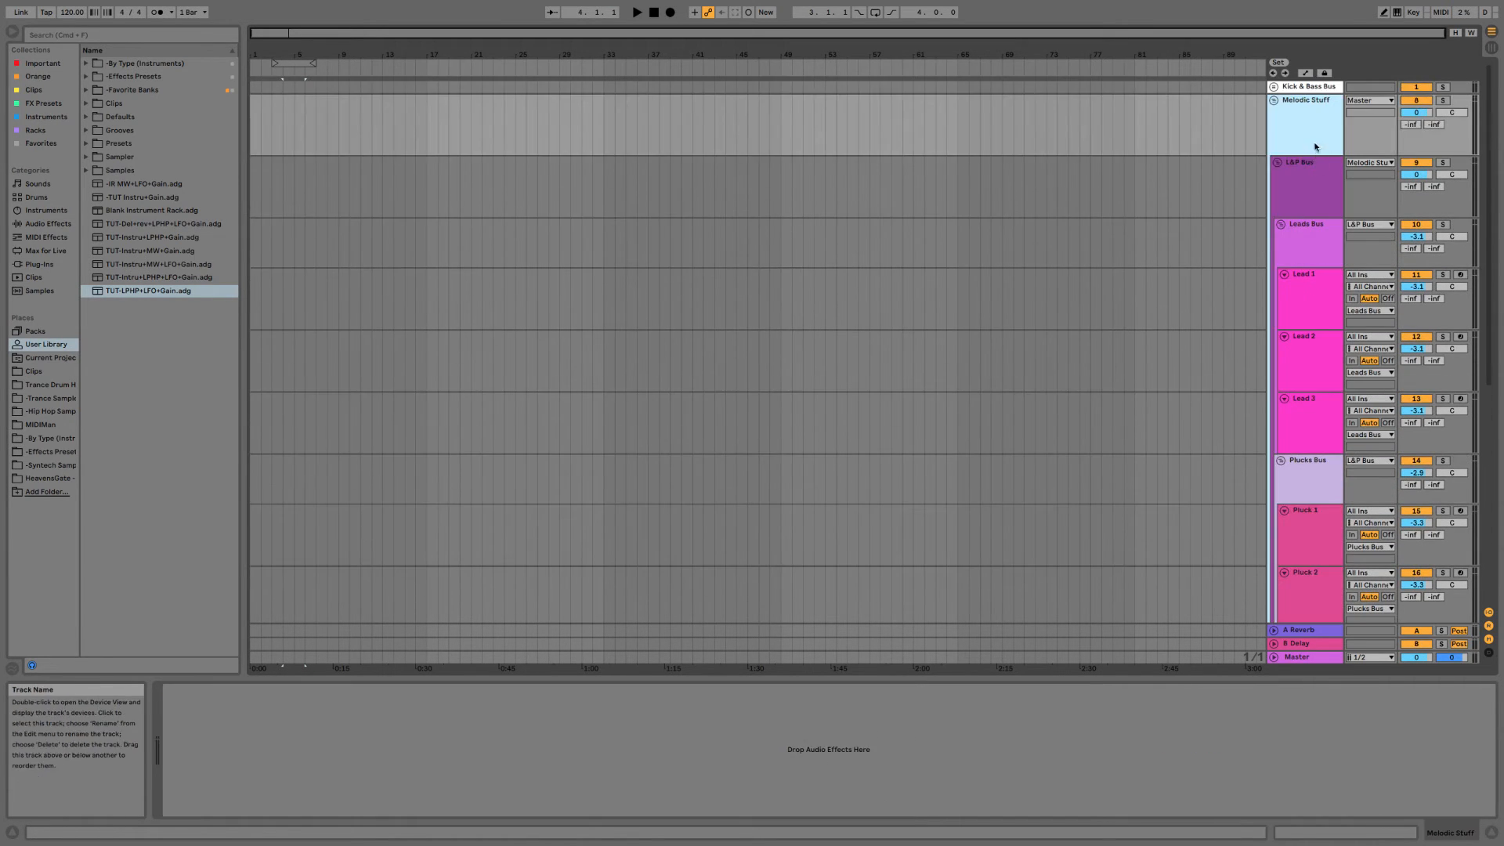
pyautogui.press('u')
pyautogui.click(1318, 142)
pyautogui.press('u')
pyautogui.press('u')
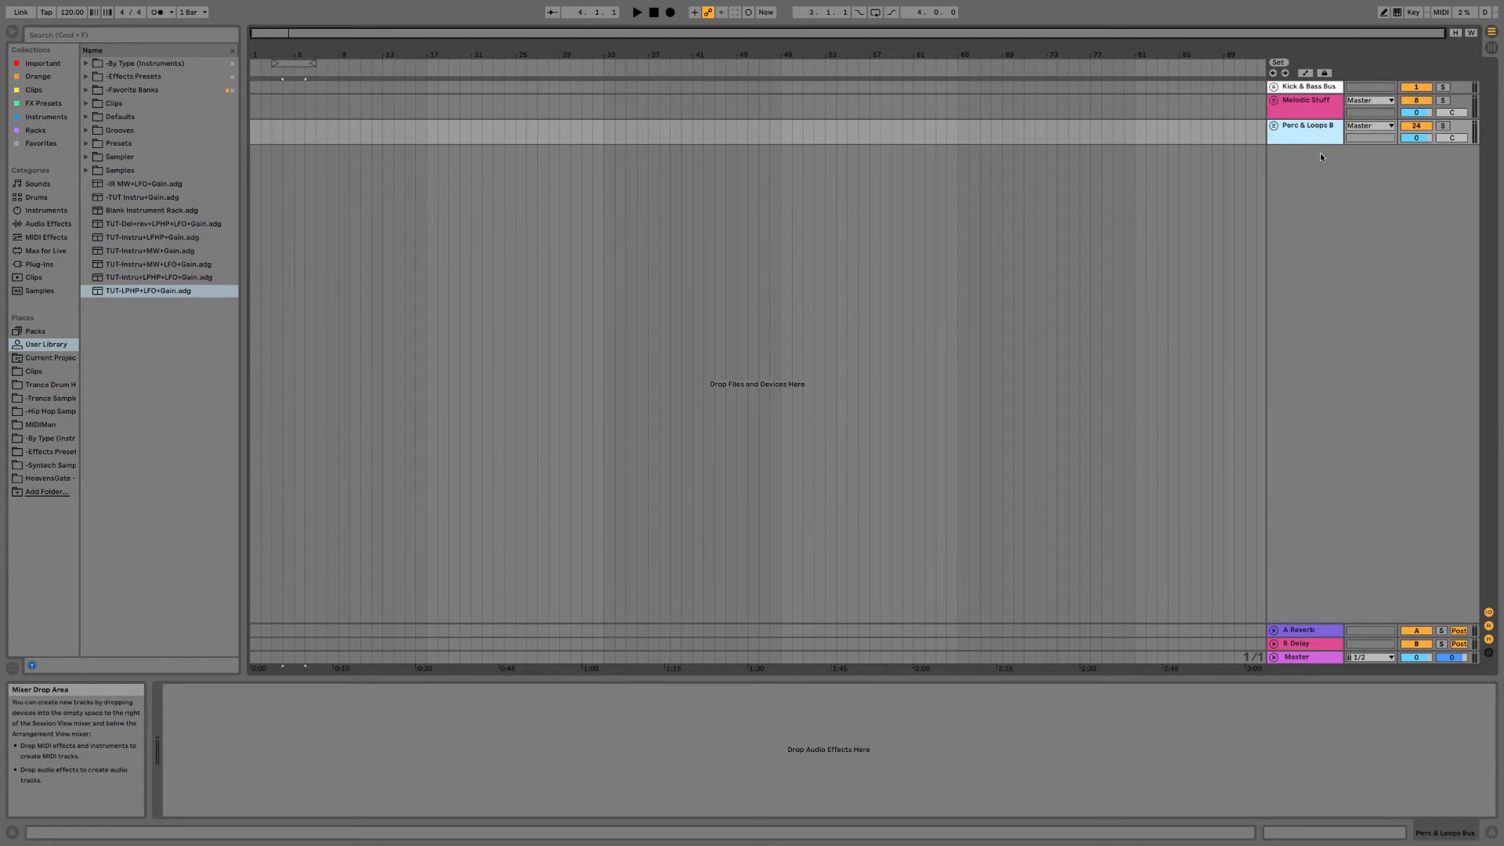
# Set the Clap track's volume in the Percussion group to -3.1 dB and collapse the Perc & Loops Bus group.
pyautogui.press('u')
pyautogui.click(1319, 189)
pyautogui.press('u')
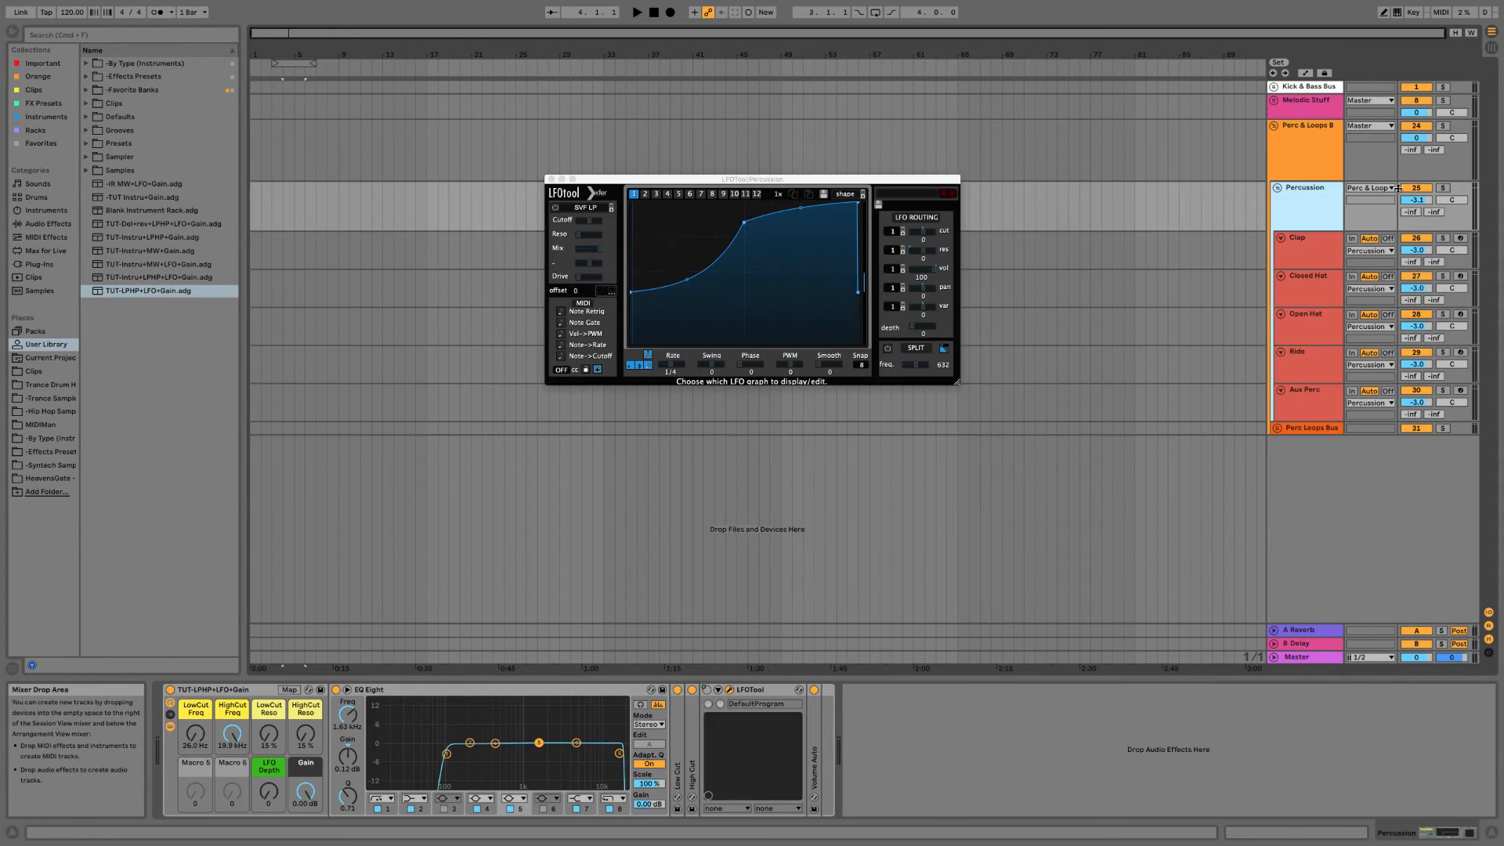
pyautogui.click(1319, 244)
pyautogui.click(1416, 251)
pyautogui.moveTo(1416, 250); pyautogui.dragTo(1416, 236)
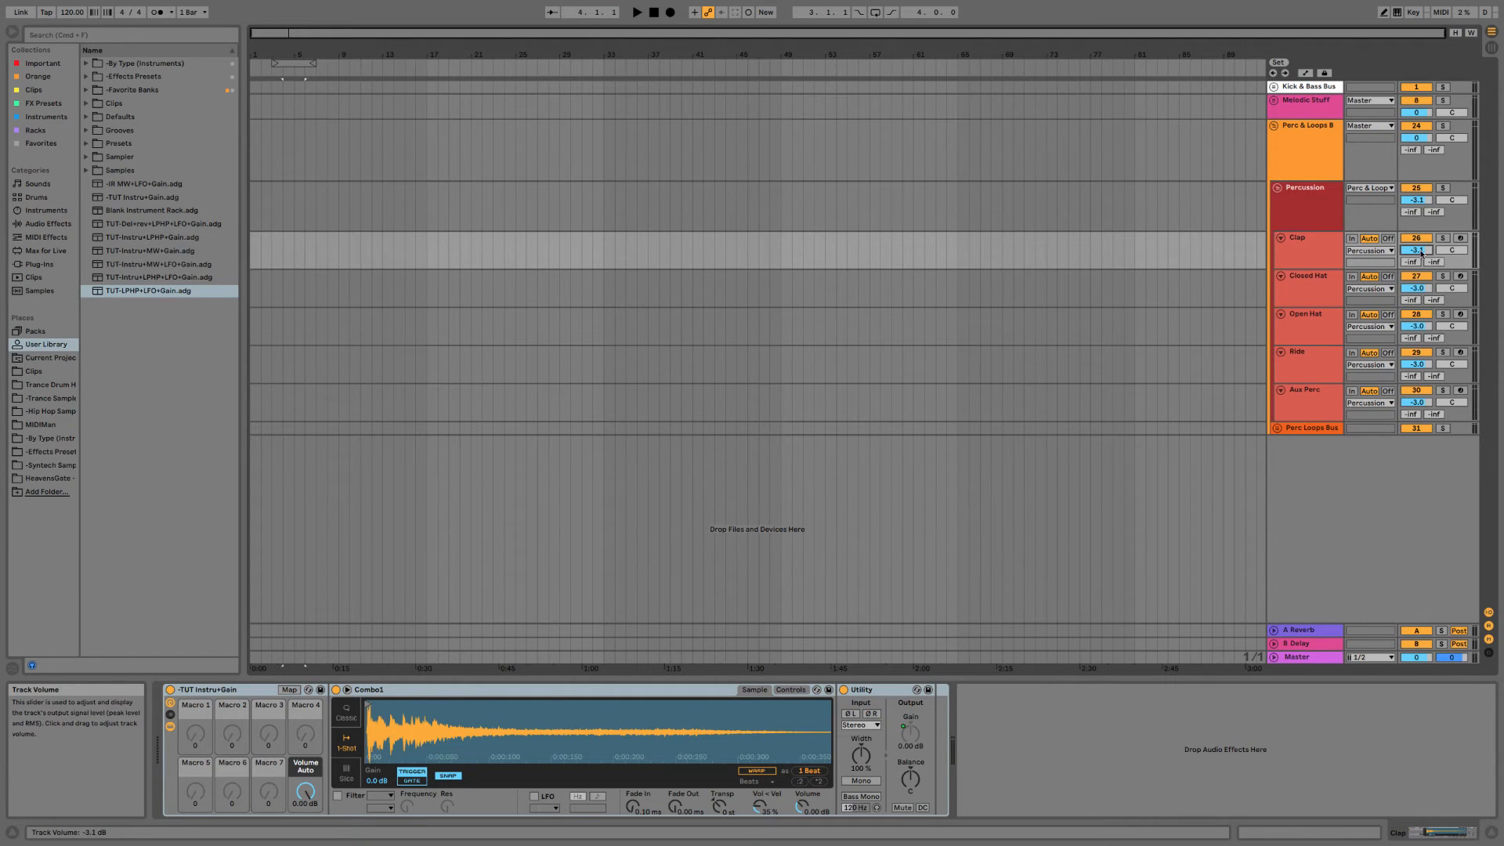
pyautogui.click(1311, 164)
pyautogui.press('u')
pyautogui.press('Down')
pyautogui.press('Up')
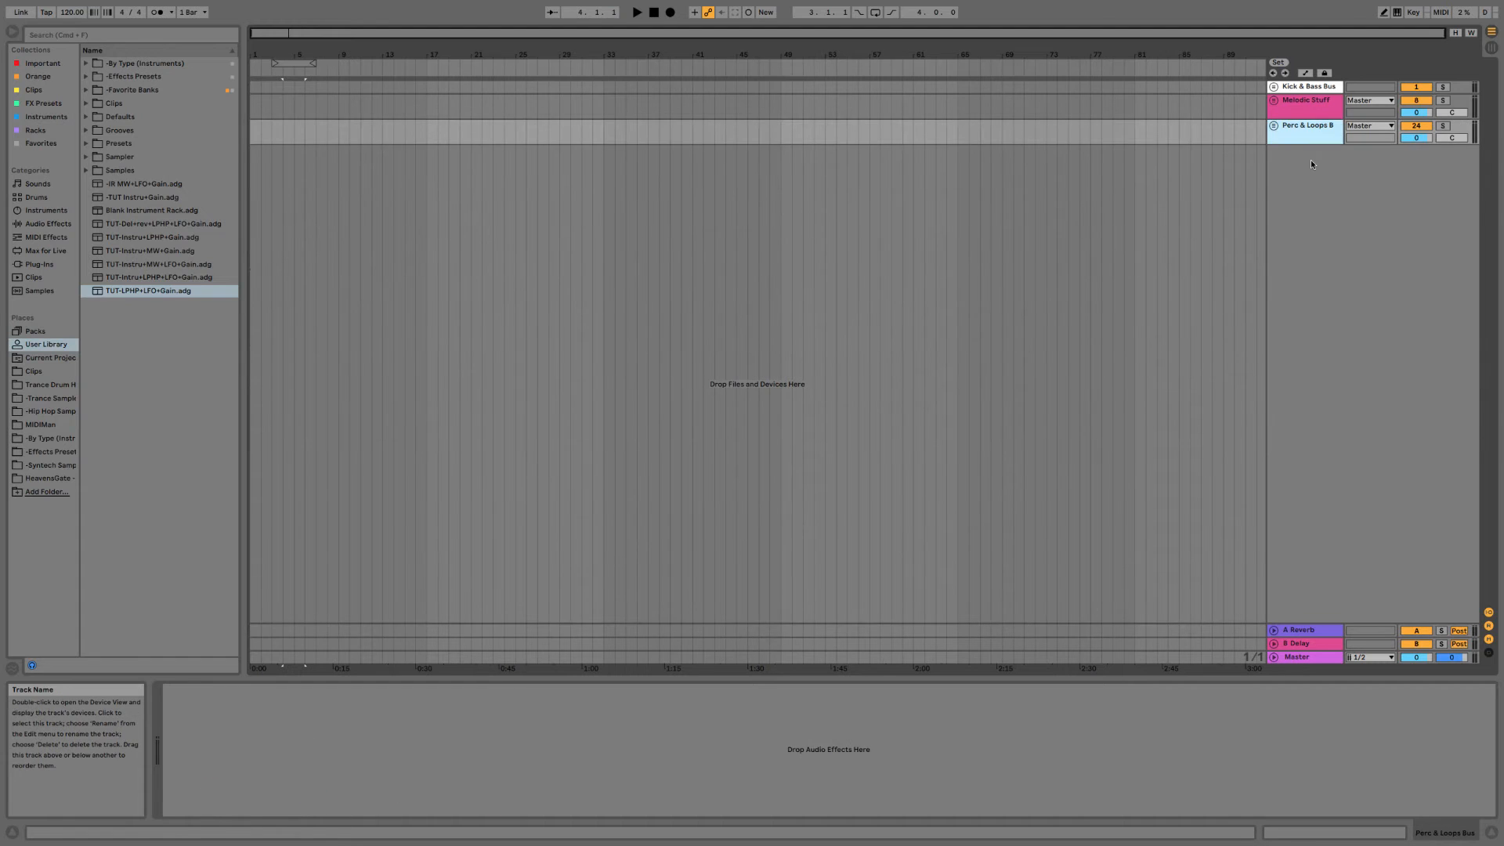
pyautogui.press('Down')
pyautogui.press('Up')
pyautogui.press('Down')
pyautogui.press('Down')
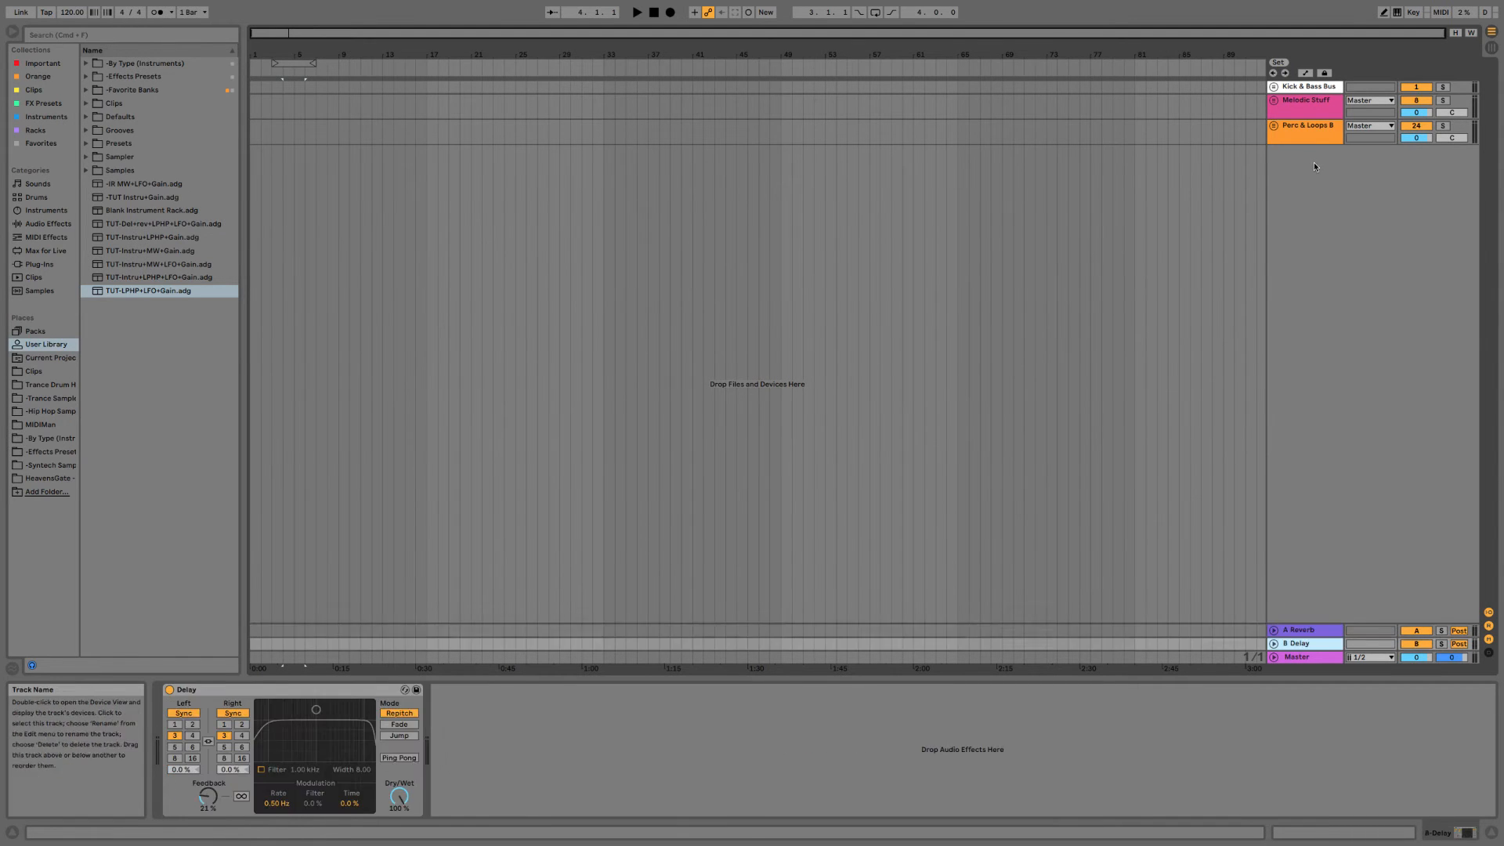
pyautogui.press('Up')
pyautogui.press('Up')
pyautogui.press('Up')
pyautogui.press('Down')
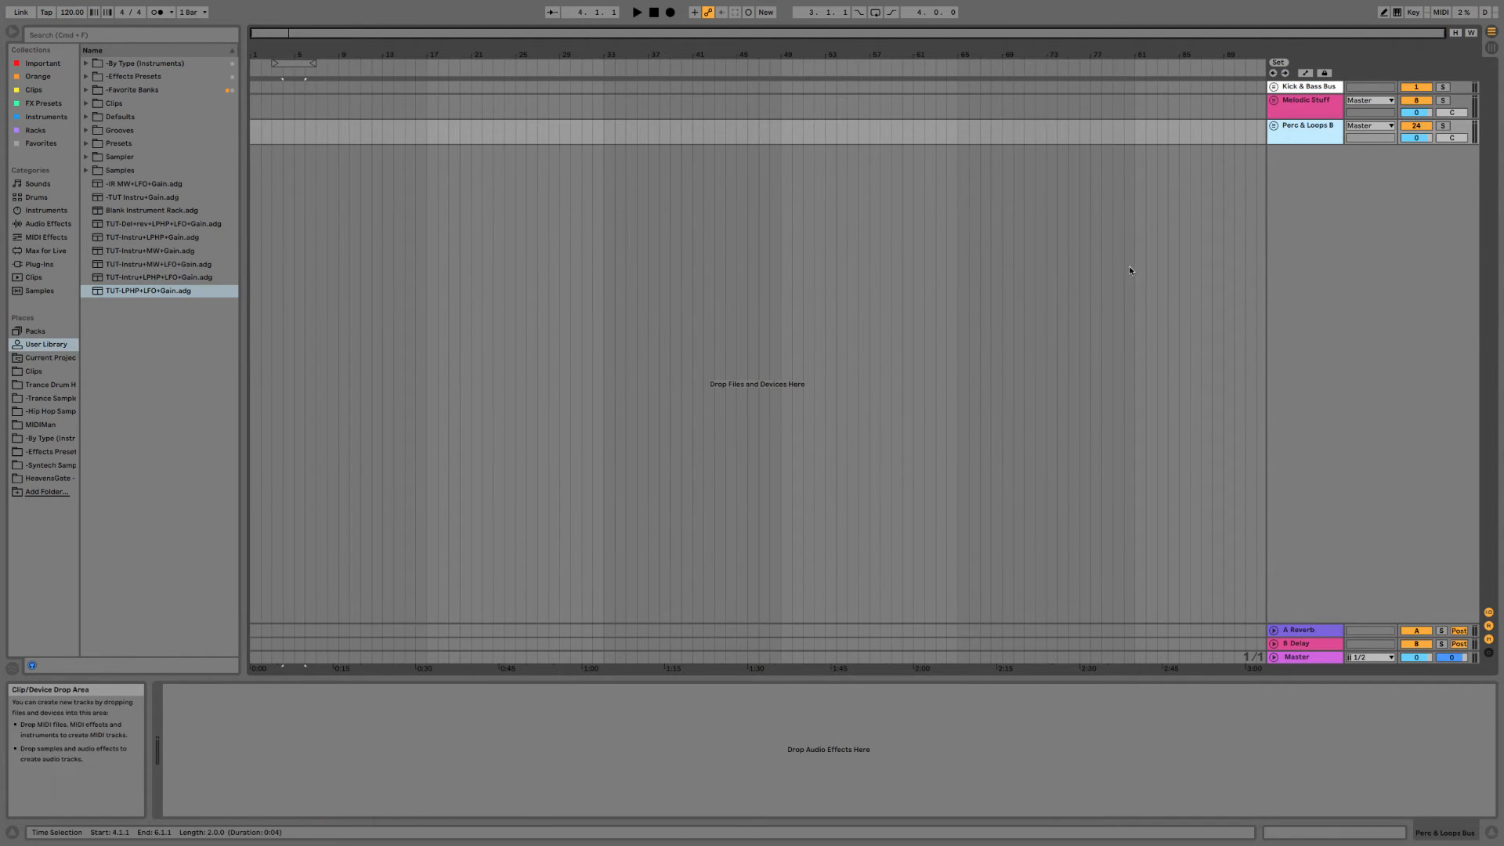
pyautogui.click(1222, 313)
pyautogui.click(1340, 192)
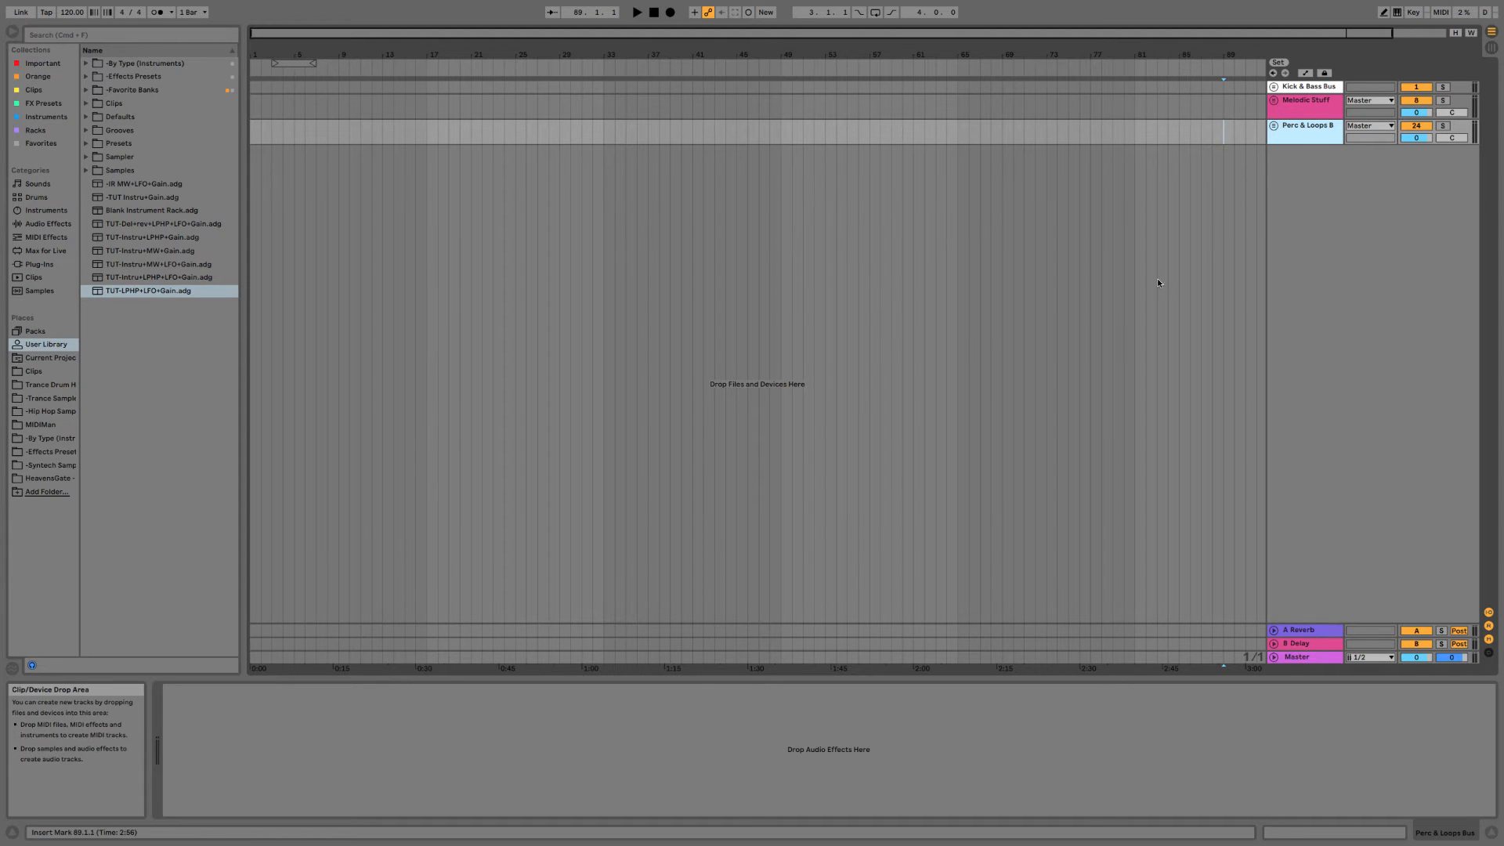
# Insert a new audio track and move it out of the Perc & Loops Bus group into the empty area below, leaving the group collapsed.
pyautogui.rightClick(1297, 222)
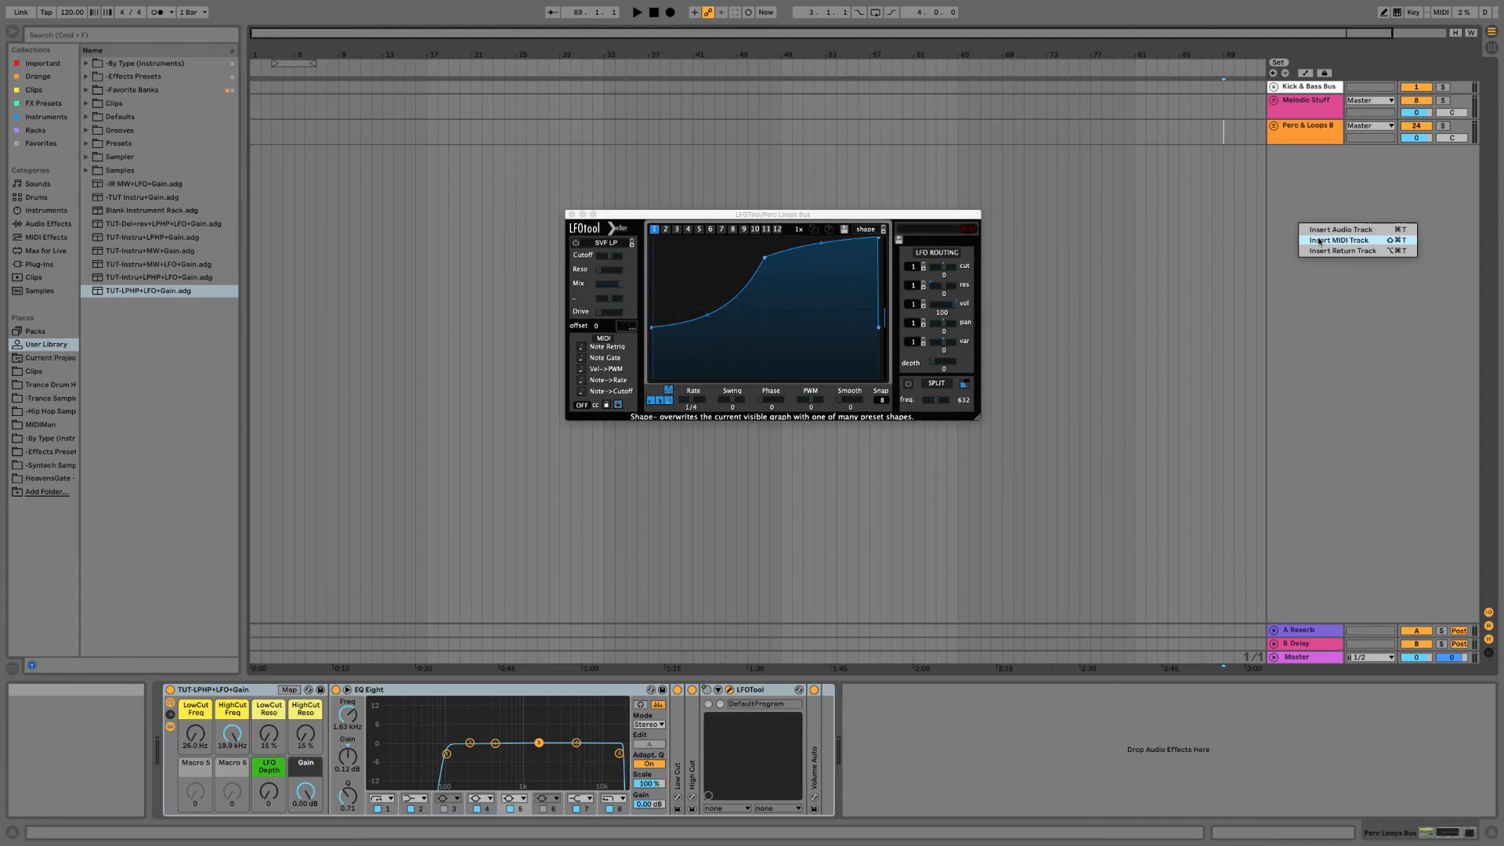
pyautogui.click(1285, 164)
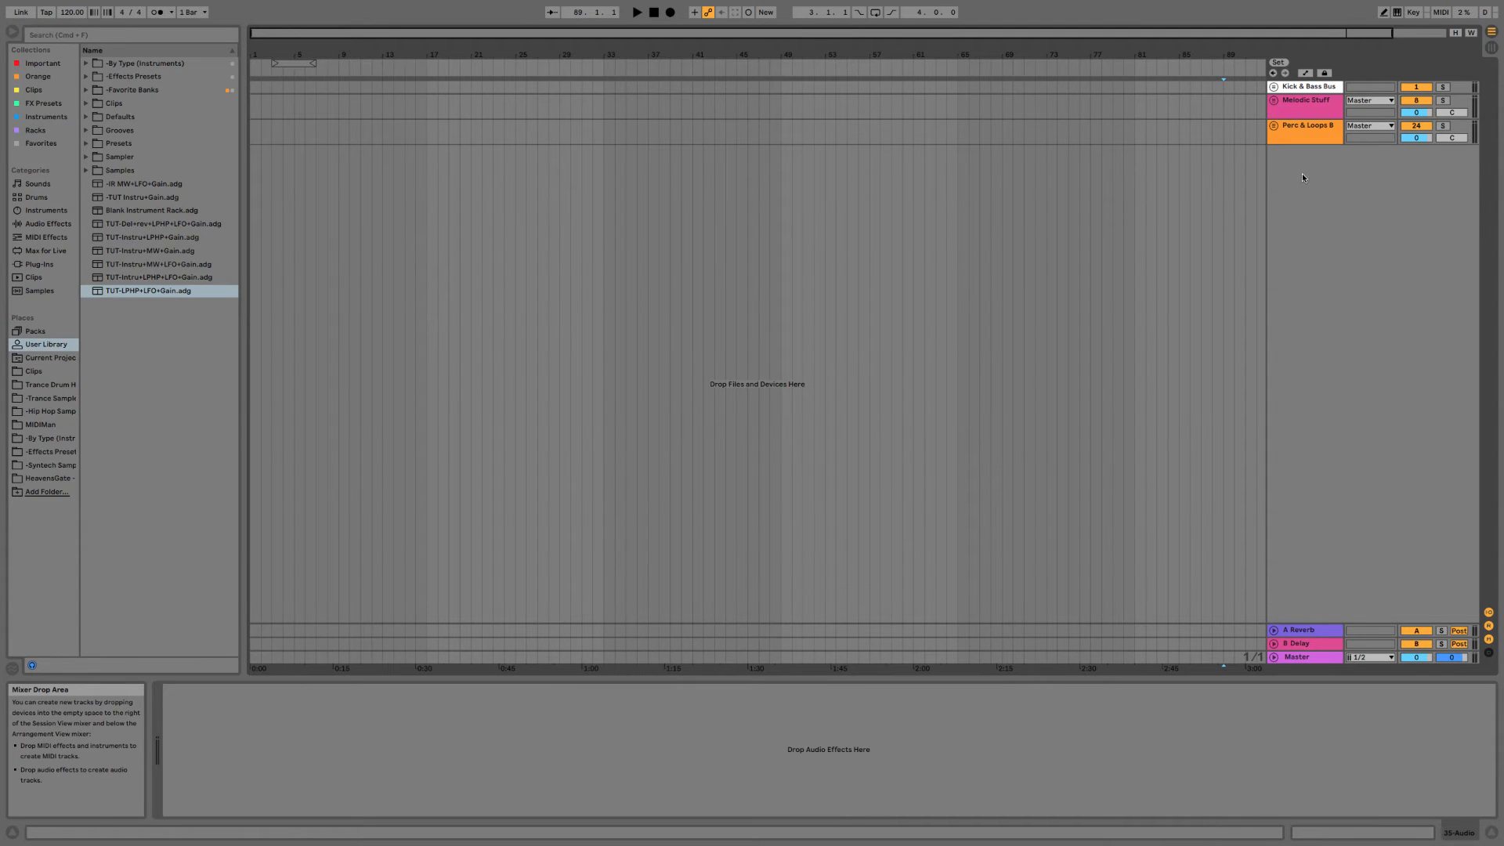
pyautogui.rightClick(1293, 173)
pyautogui.click(1276, 132)
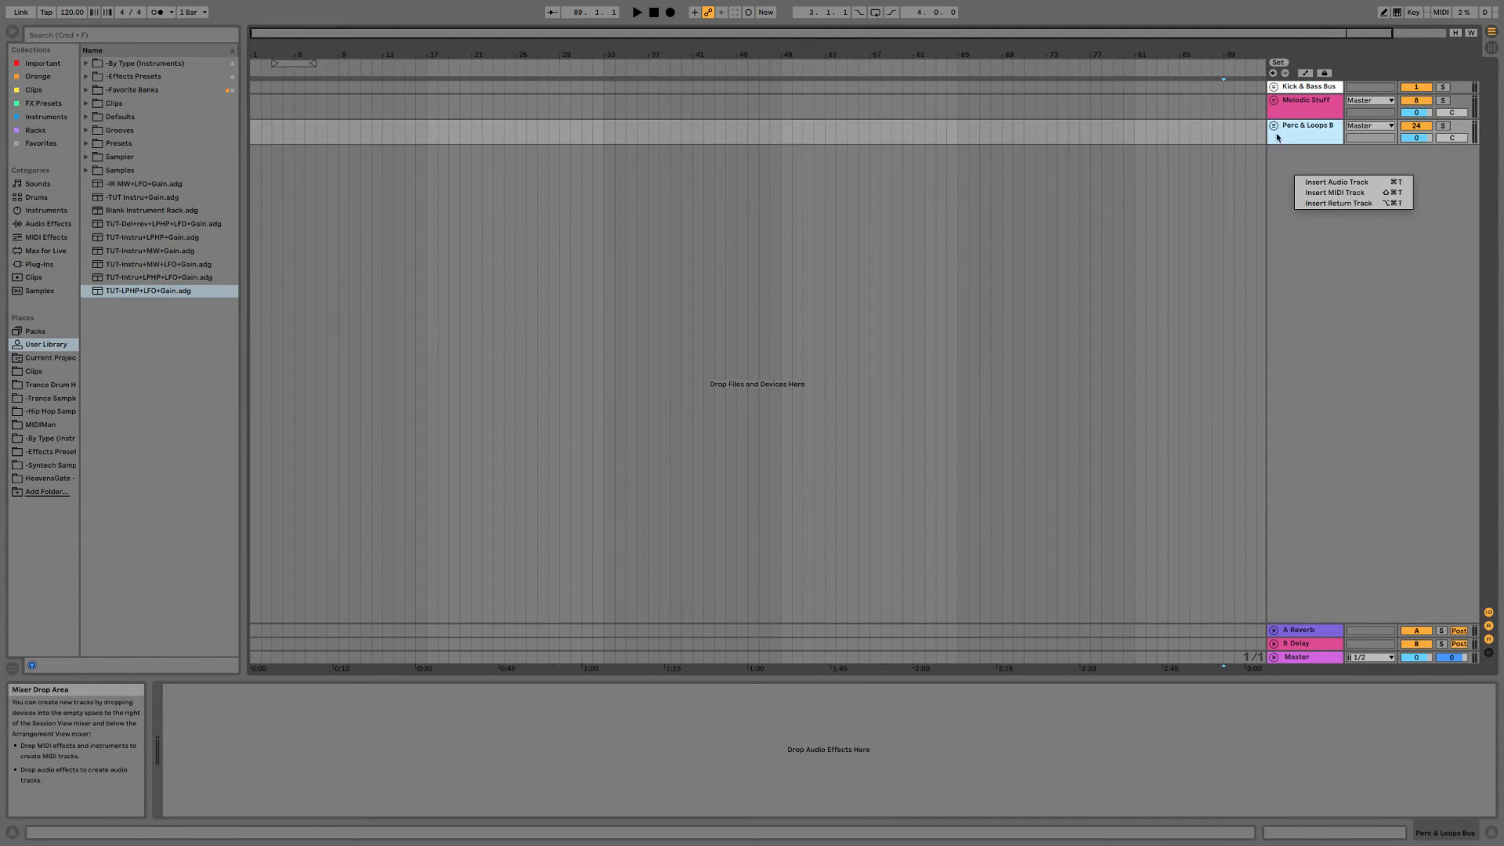
pyautogui.click(1273, 125)
pyautogui.moveTo(1309, 460); pyautogui.dragTo(1331, 603)
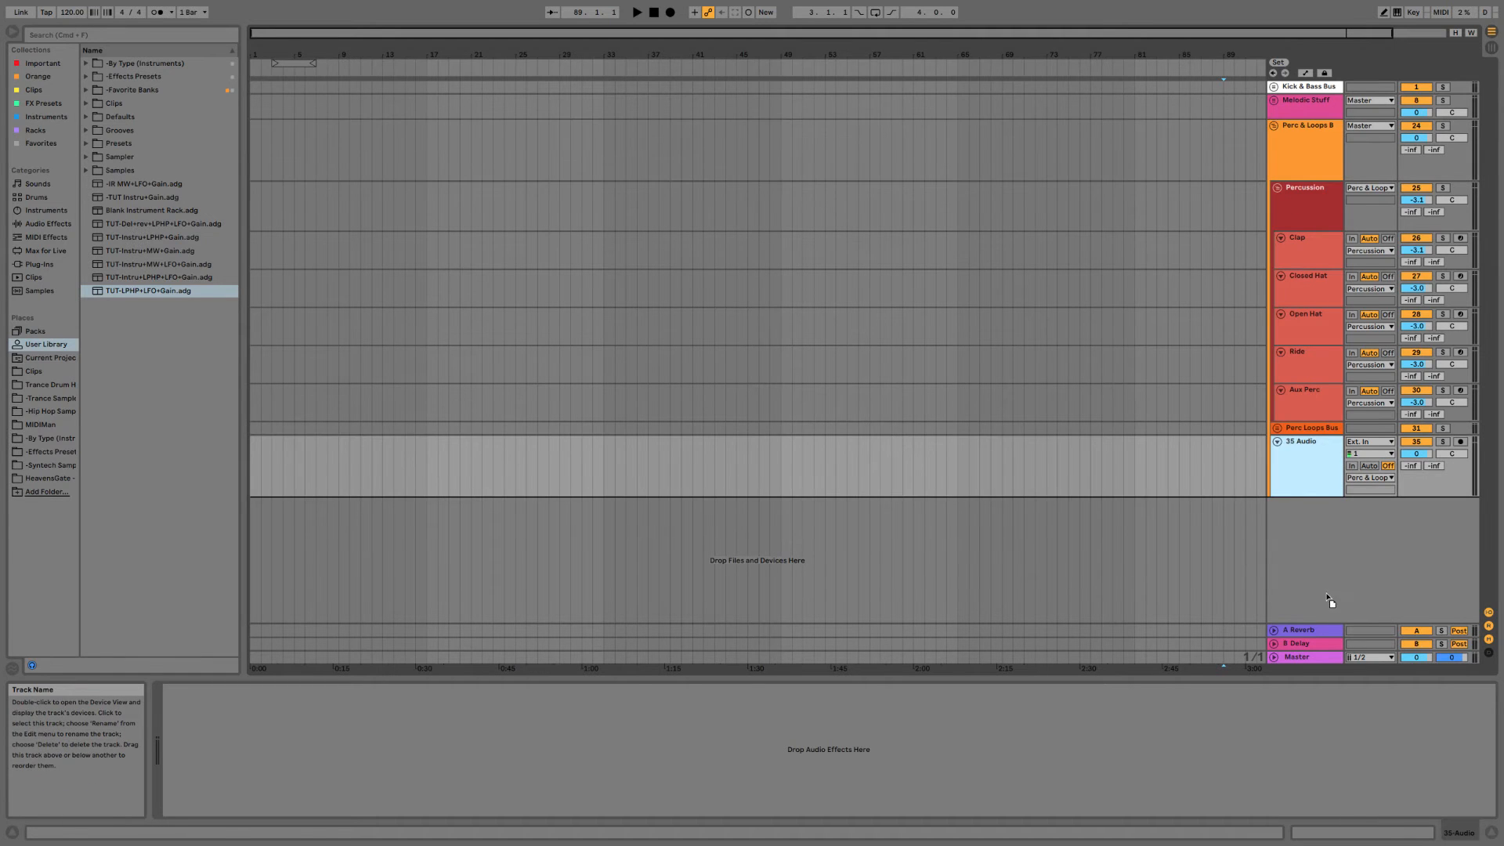
pyautogui.click(1275, 132)
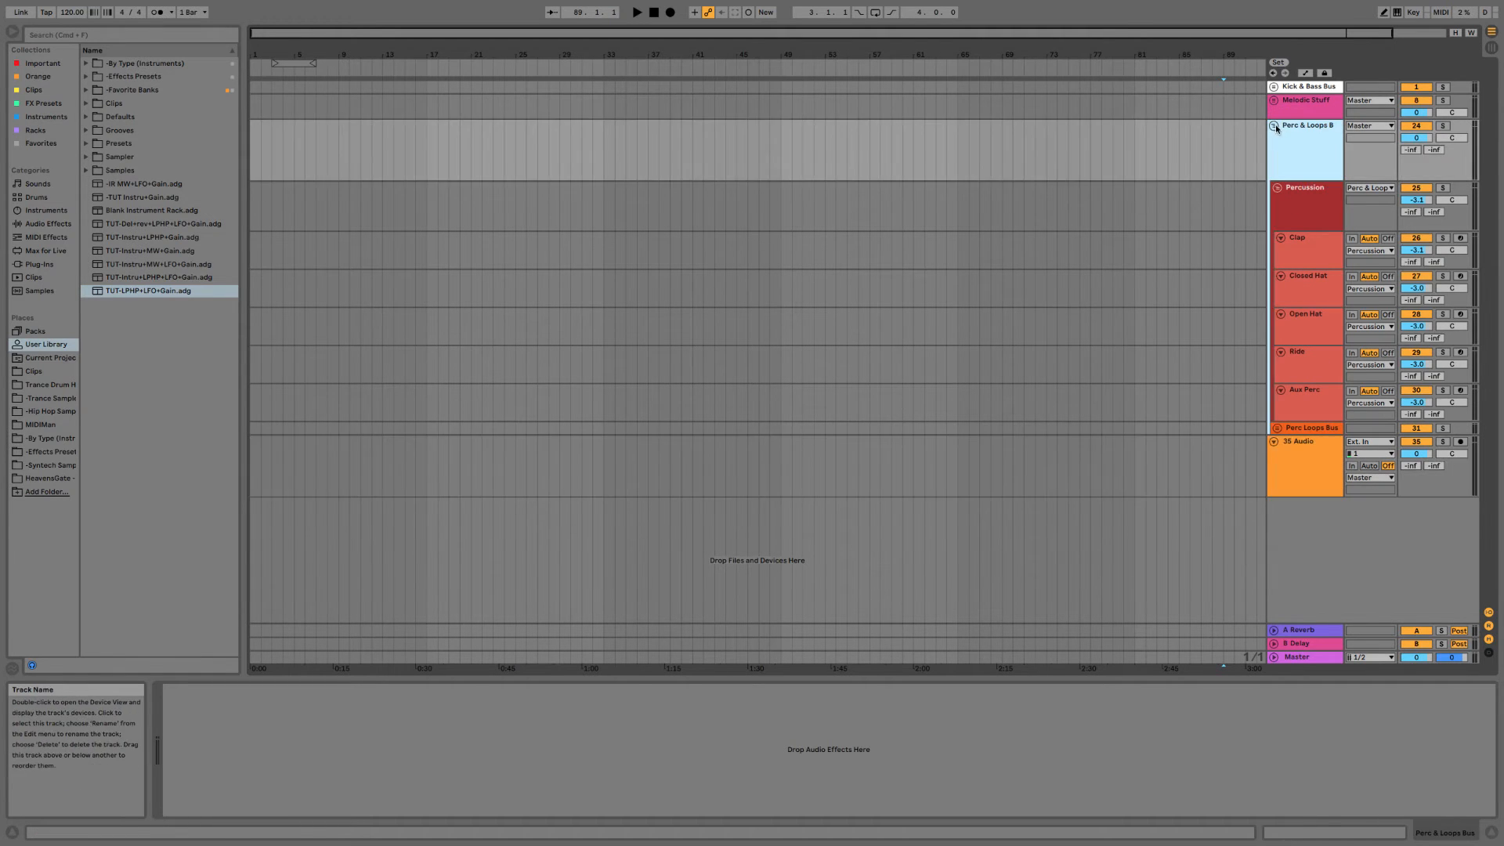
pyautogui.click(1274, 126)
# Rename the new audio track Crash 1 and give it a red track colour.
pyautogui.click(1285, 160)
pyautogui.press('super+r')
pyautogui.write('Crash')
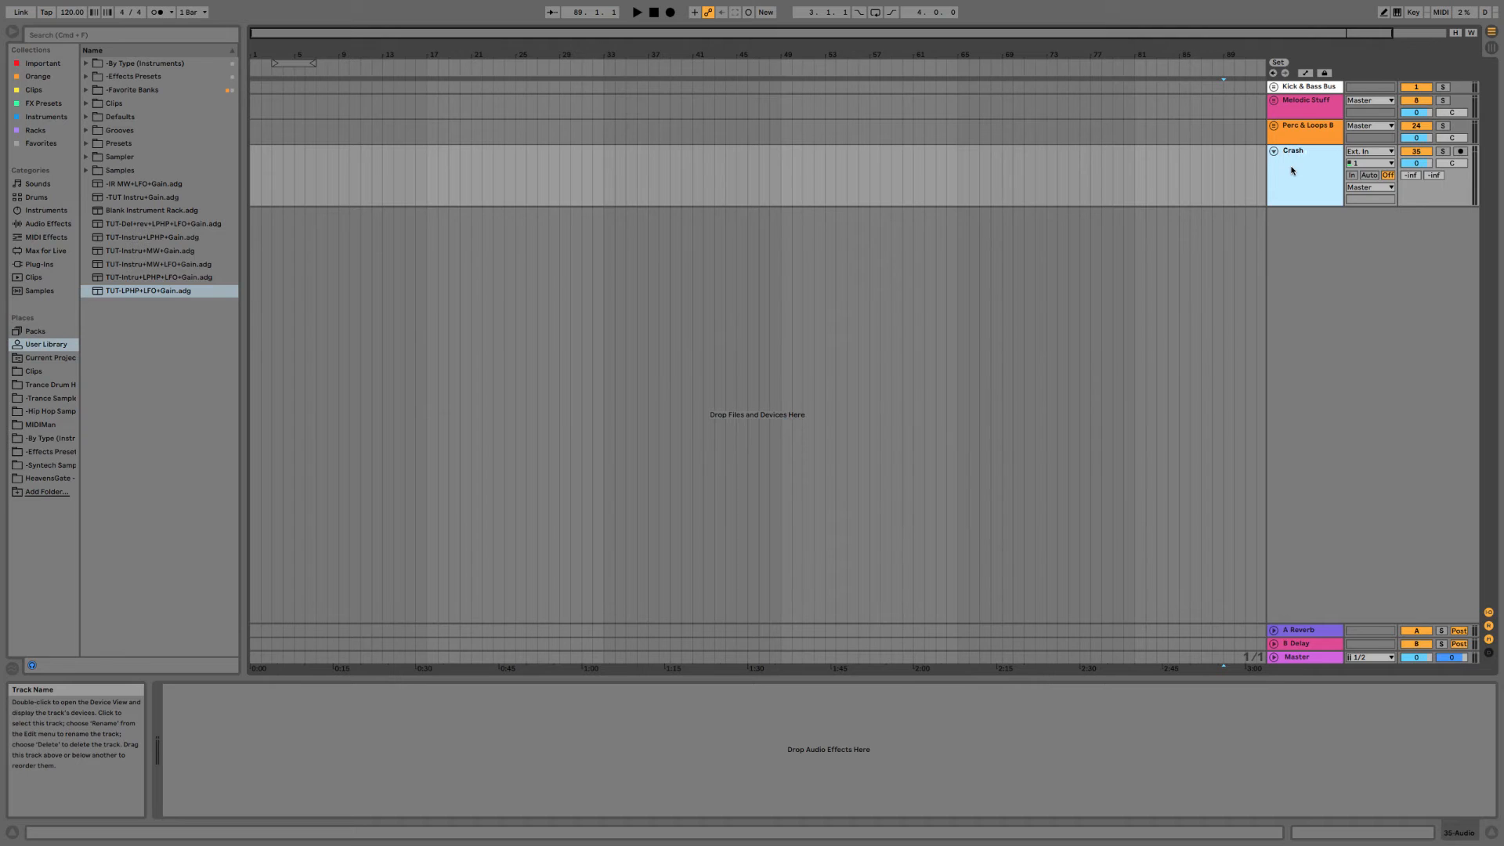
pyautogui.write(' 1')
pyautogui.press('Return')
pyautogui.rightClick(1290, 165)
pyautogui.click(1304, 373)
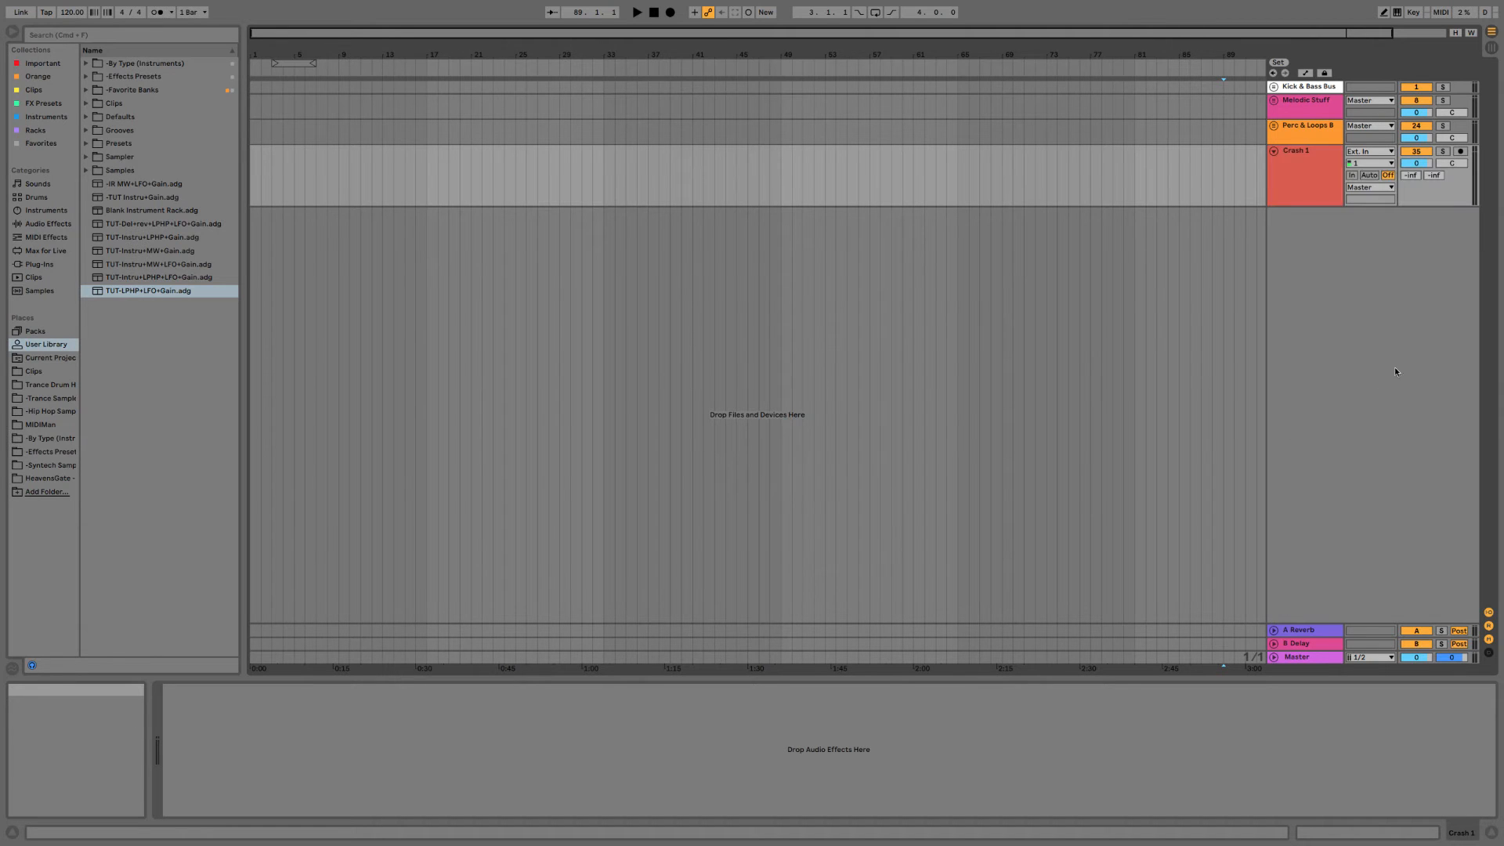
# Reduce the height of the Crash 1 track and duplicate it twice.
pyautogui.click(1292, 171)
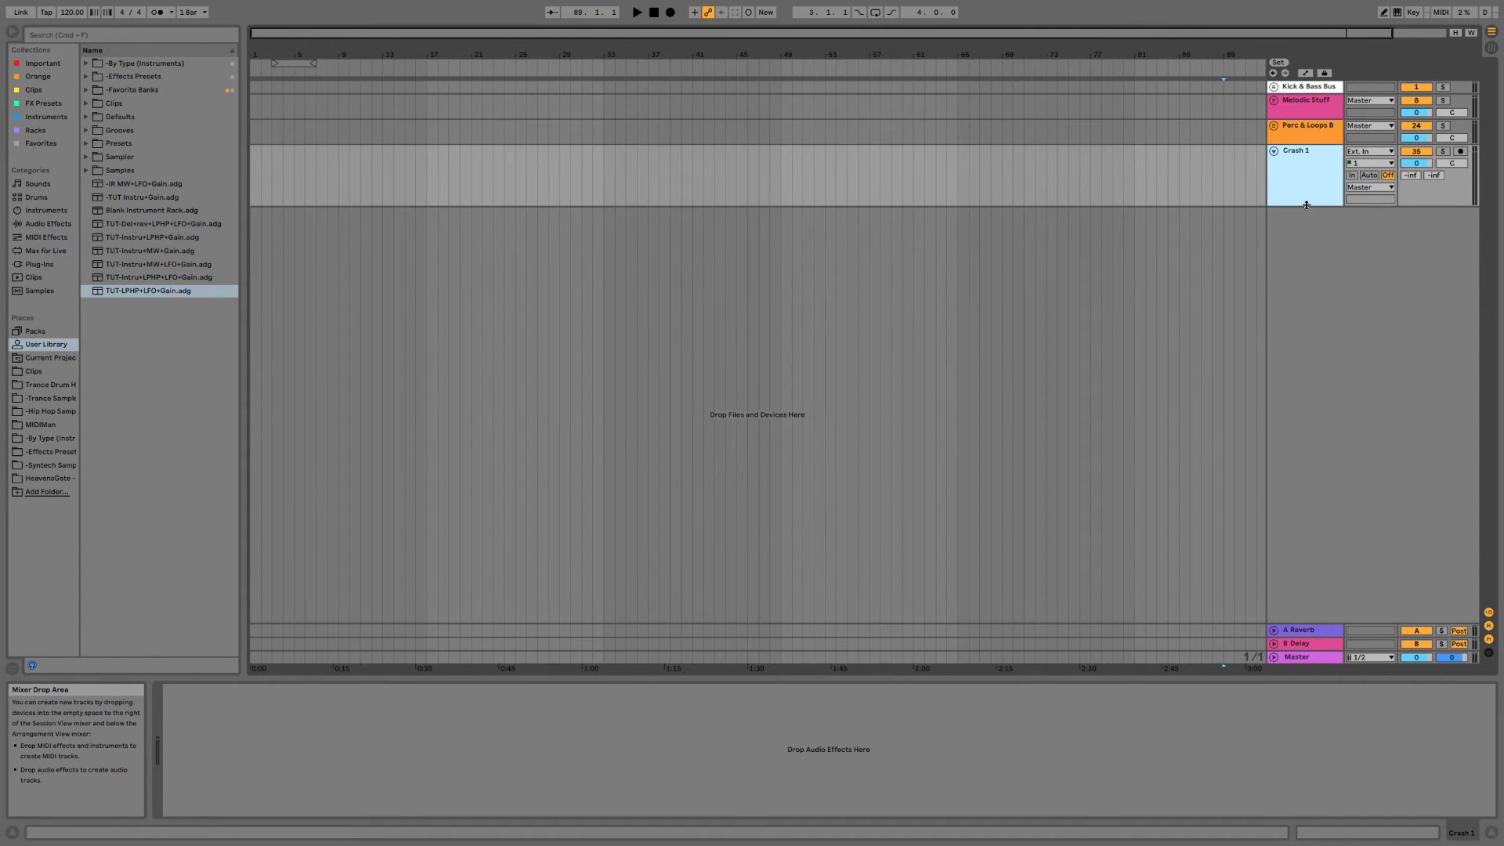
pyautogui.moveTo(1307, 206); pyautogui.dragTo(1307, 184)
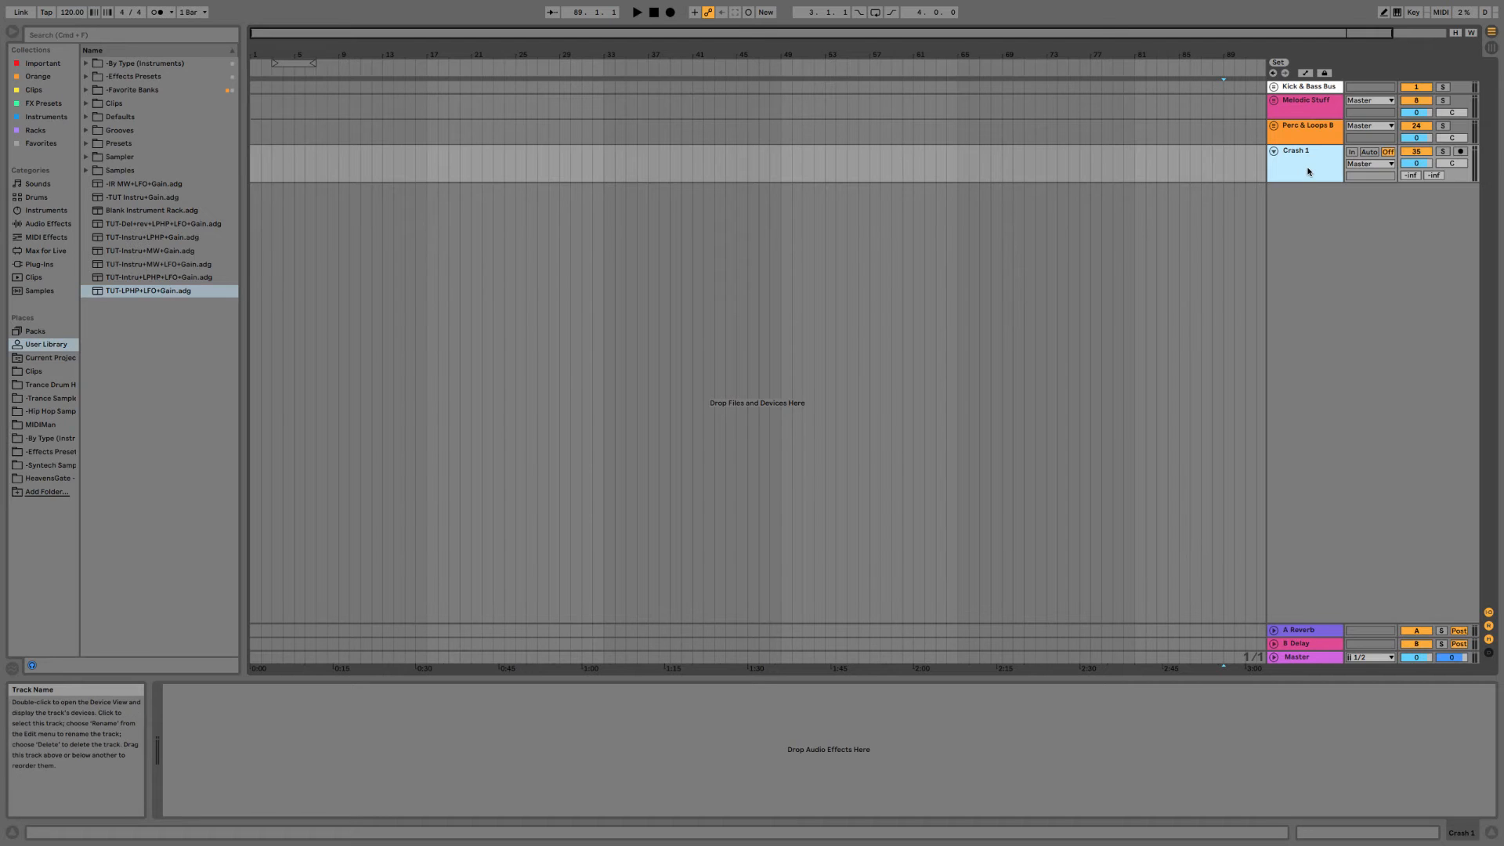
pyautogui.press('super+d')
pyautogui.press('super+d')
# Rename the two duplicated crash tracks Crash 2 and Crash 3.
pyautogui.click(1318, 204)
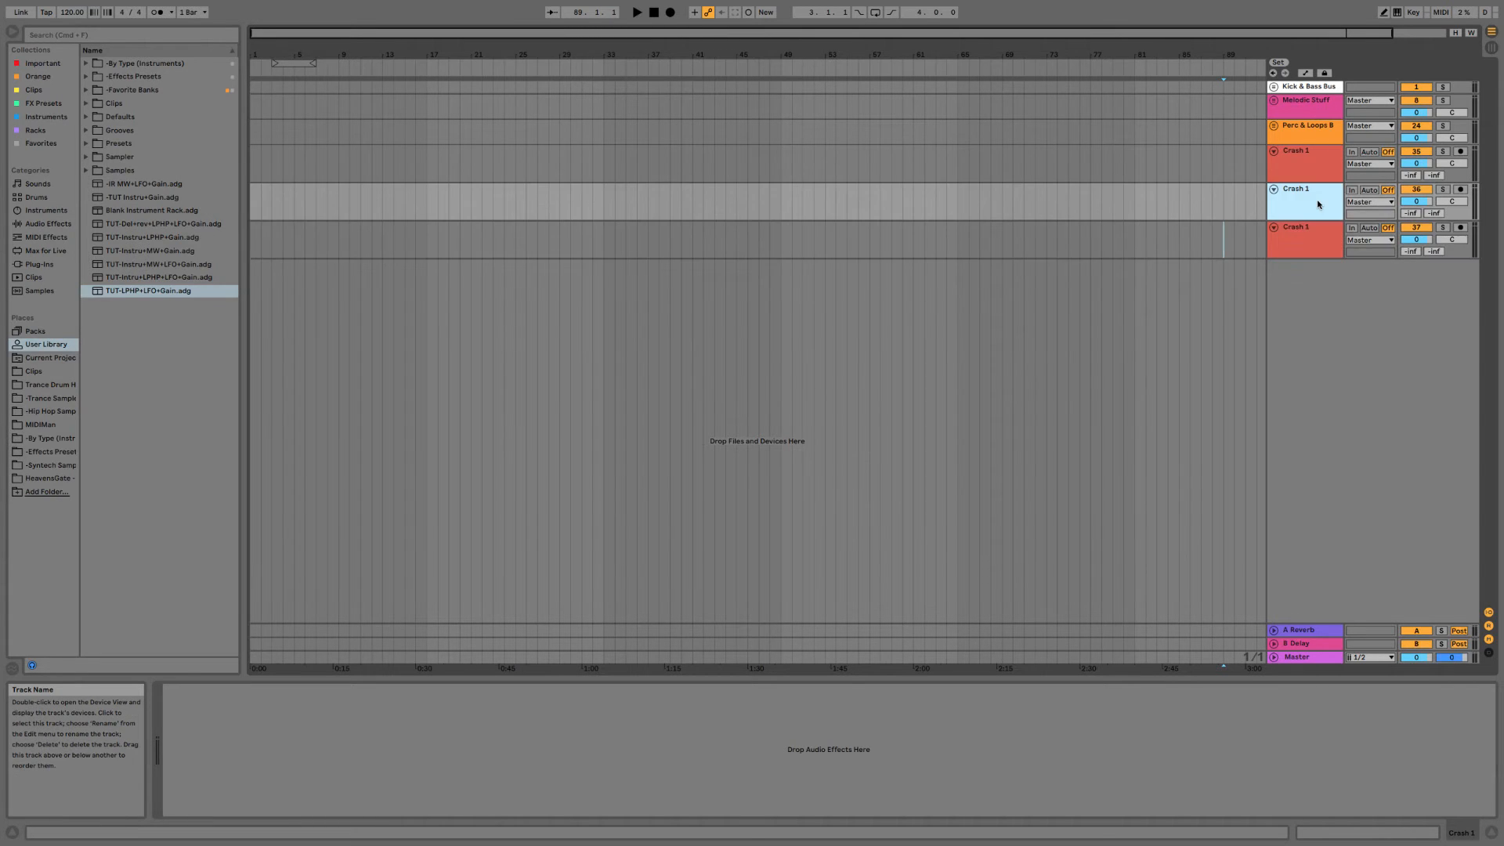
pyautogui.press('BackSpace')
pyautogui.press('BackSpace')
pyautogui.press('Tab')
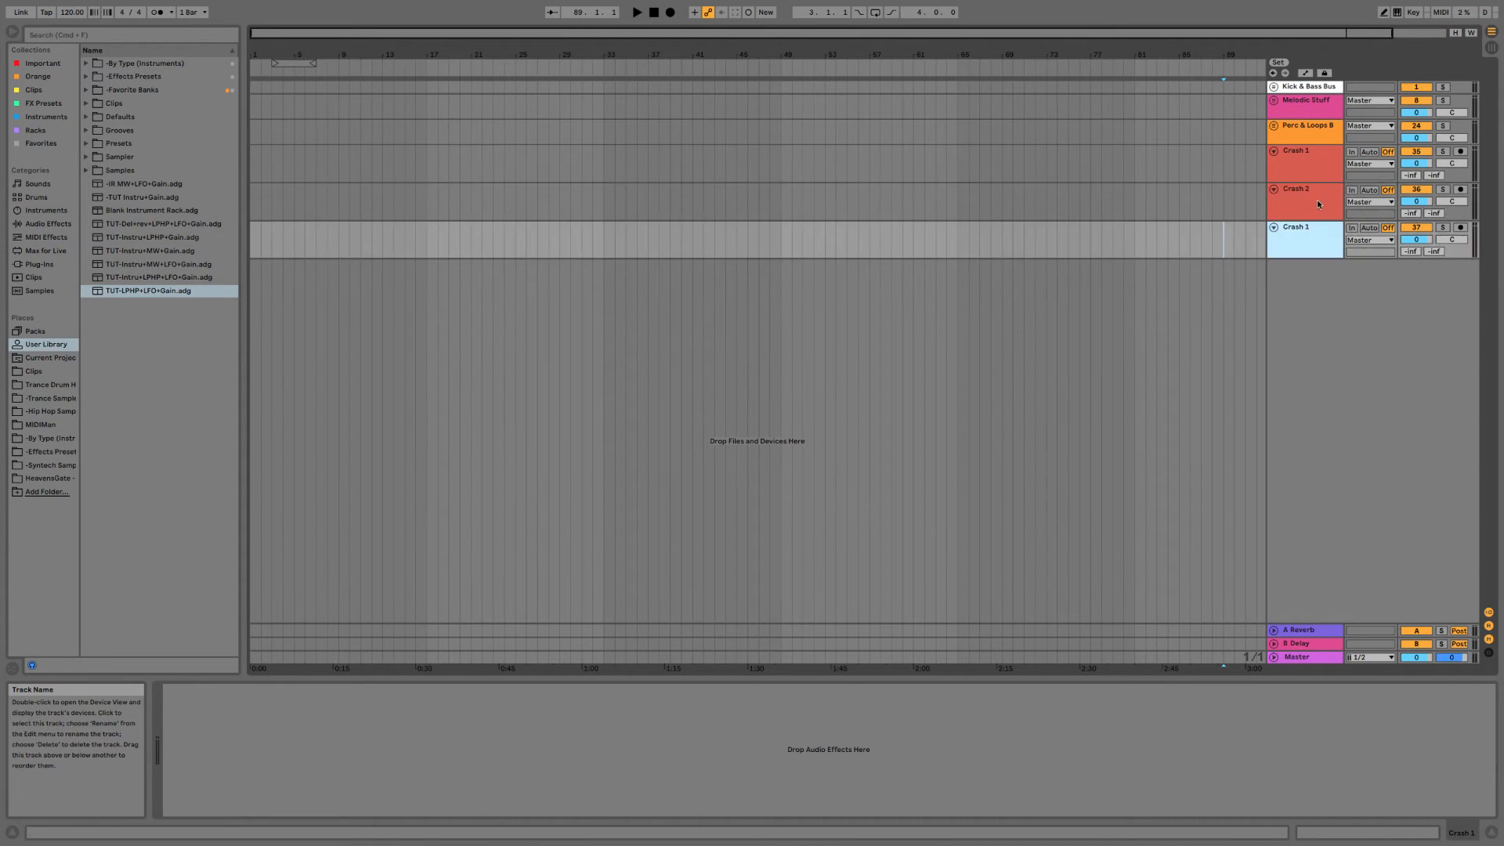
pyautogui.write('3')
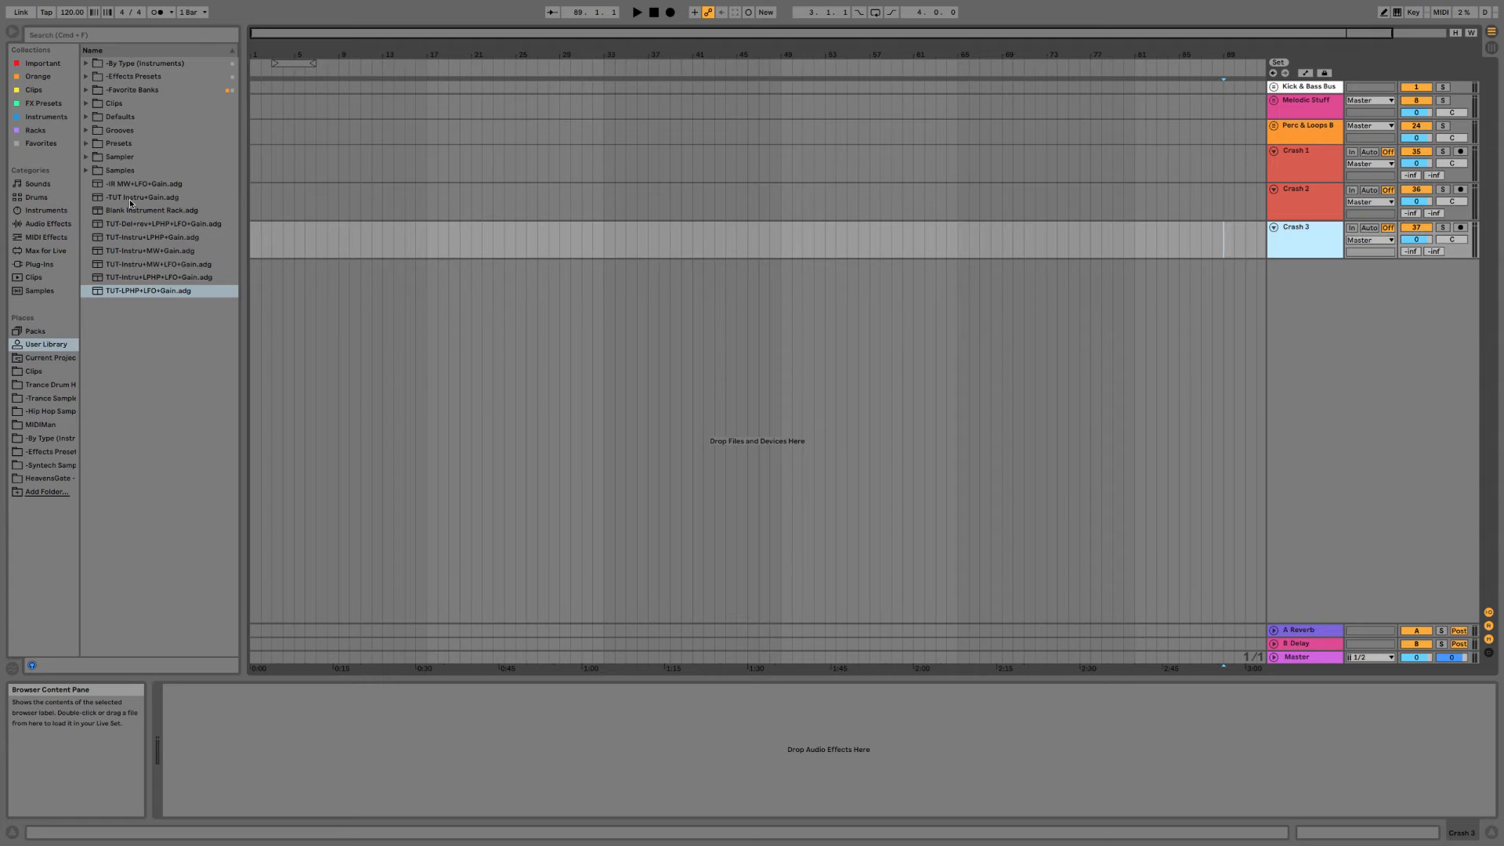
# Load the TUT-LPHP+LFO+Gain.adg rack from the User Library onto the Crash 3 track.
pyautogui.click(1309, 165)
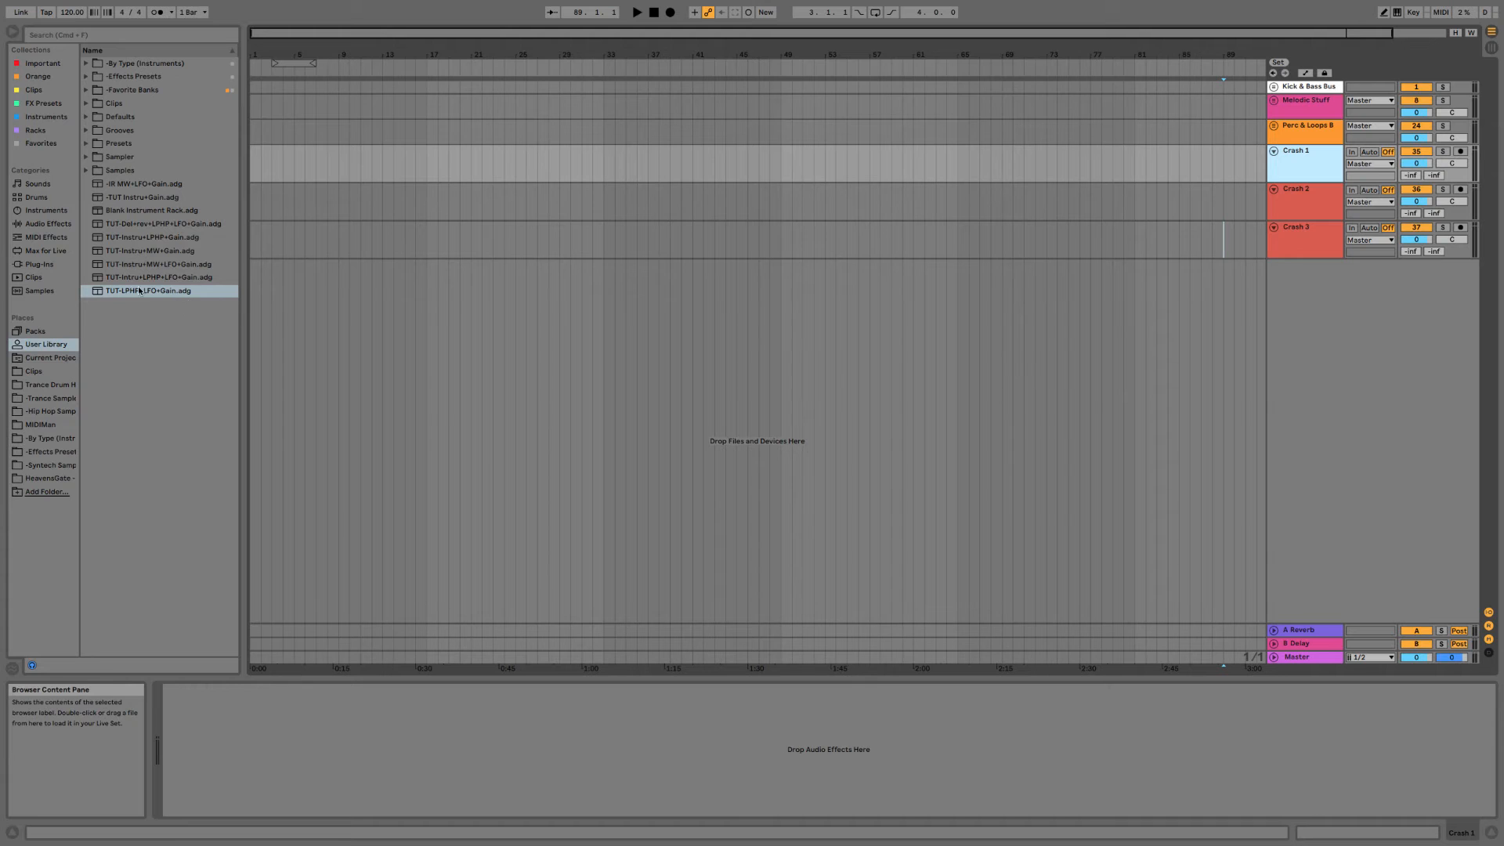
pyautogui.moveTo(131, 293); pyautogui.dragTo(1290, 249)
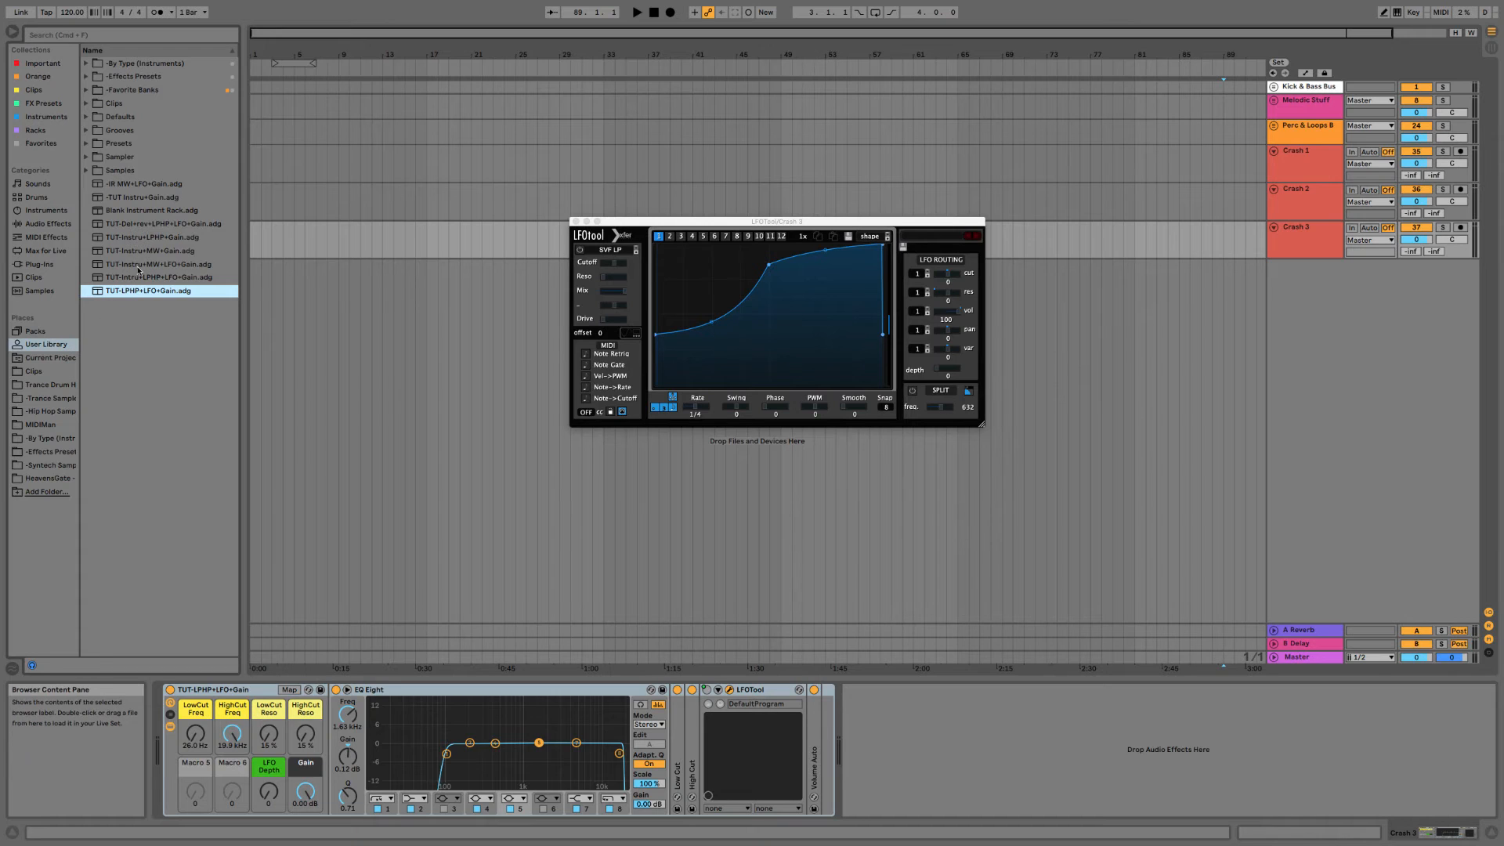
# Look through the saved rack presets in the User Library for one suited to the crash tracks.
pyautogui.click(143, 199)
pyautogui.click(144, 185)
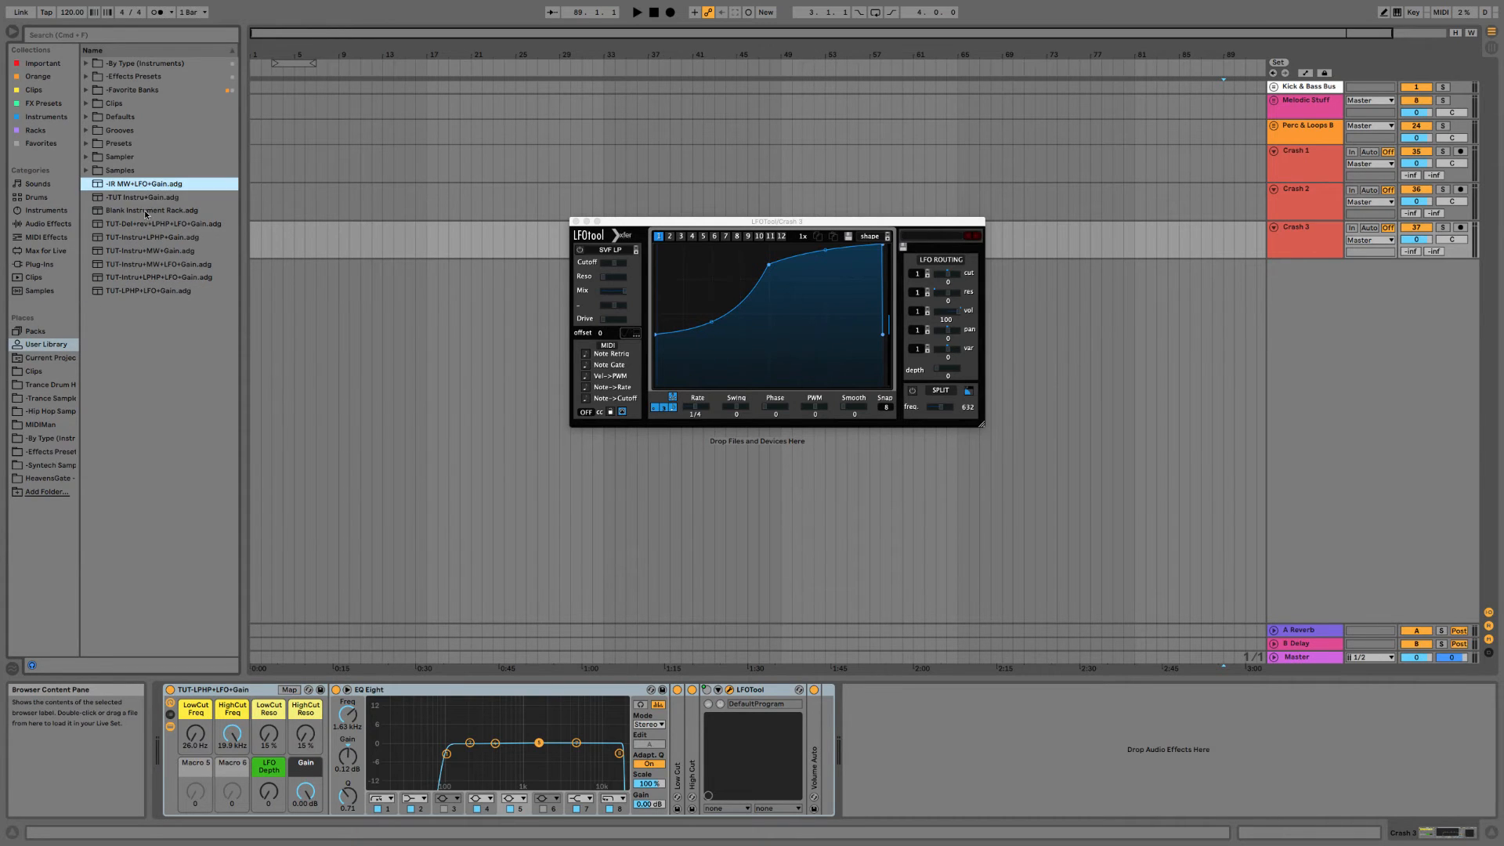
pyautogui.click(146, 211)
pyautogui.click(148, 198)
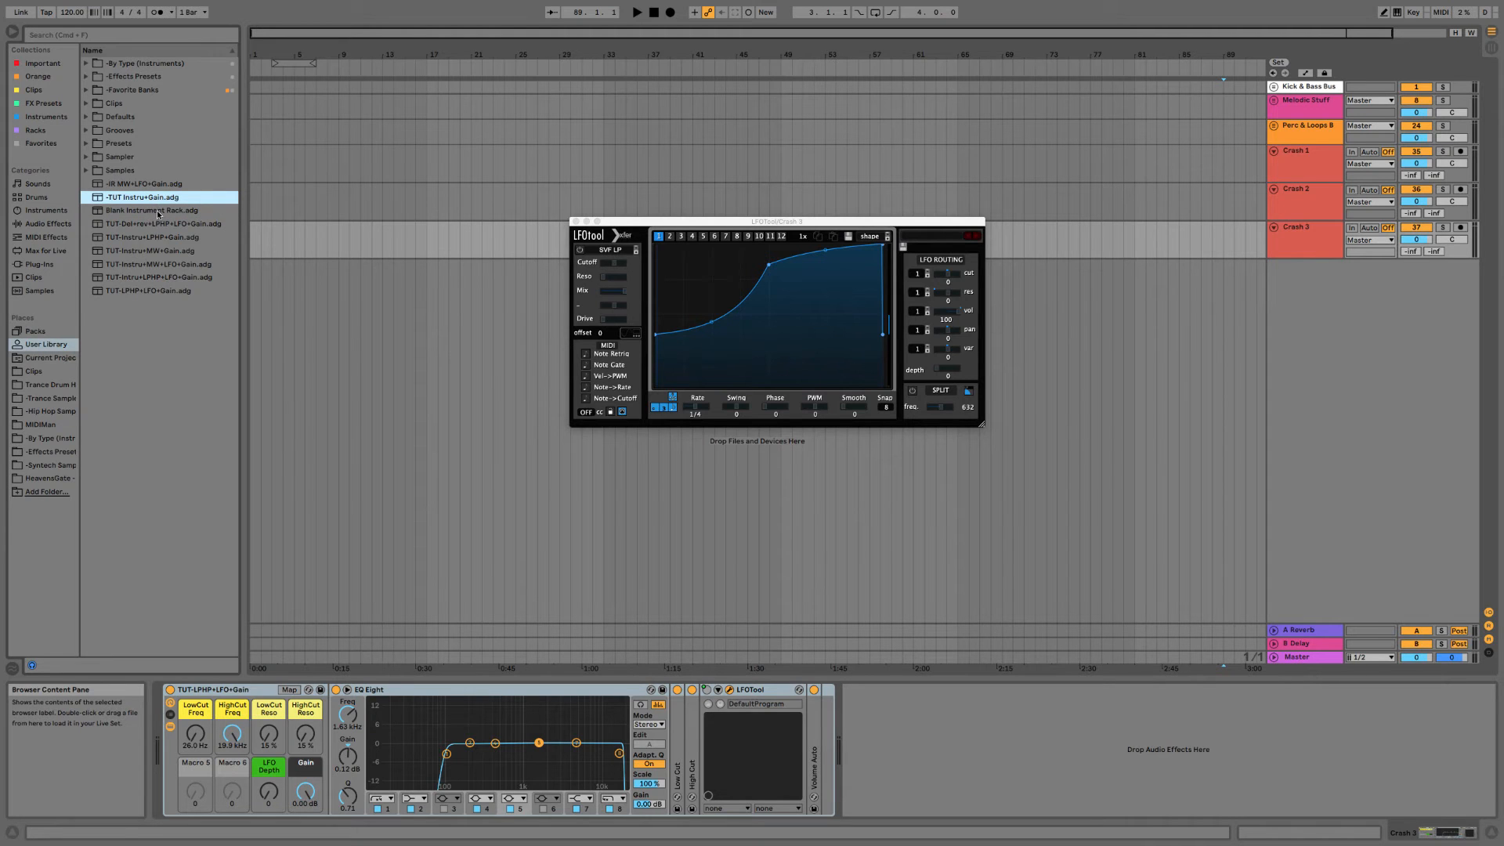
pyautogui.click(157, 211)
pyautogui.click(157, 225)
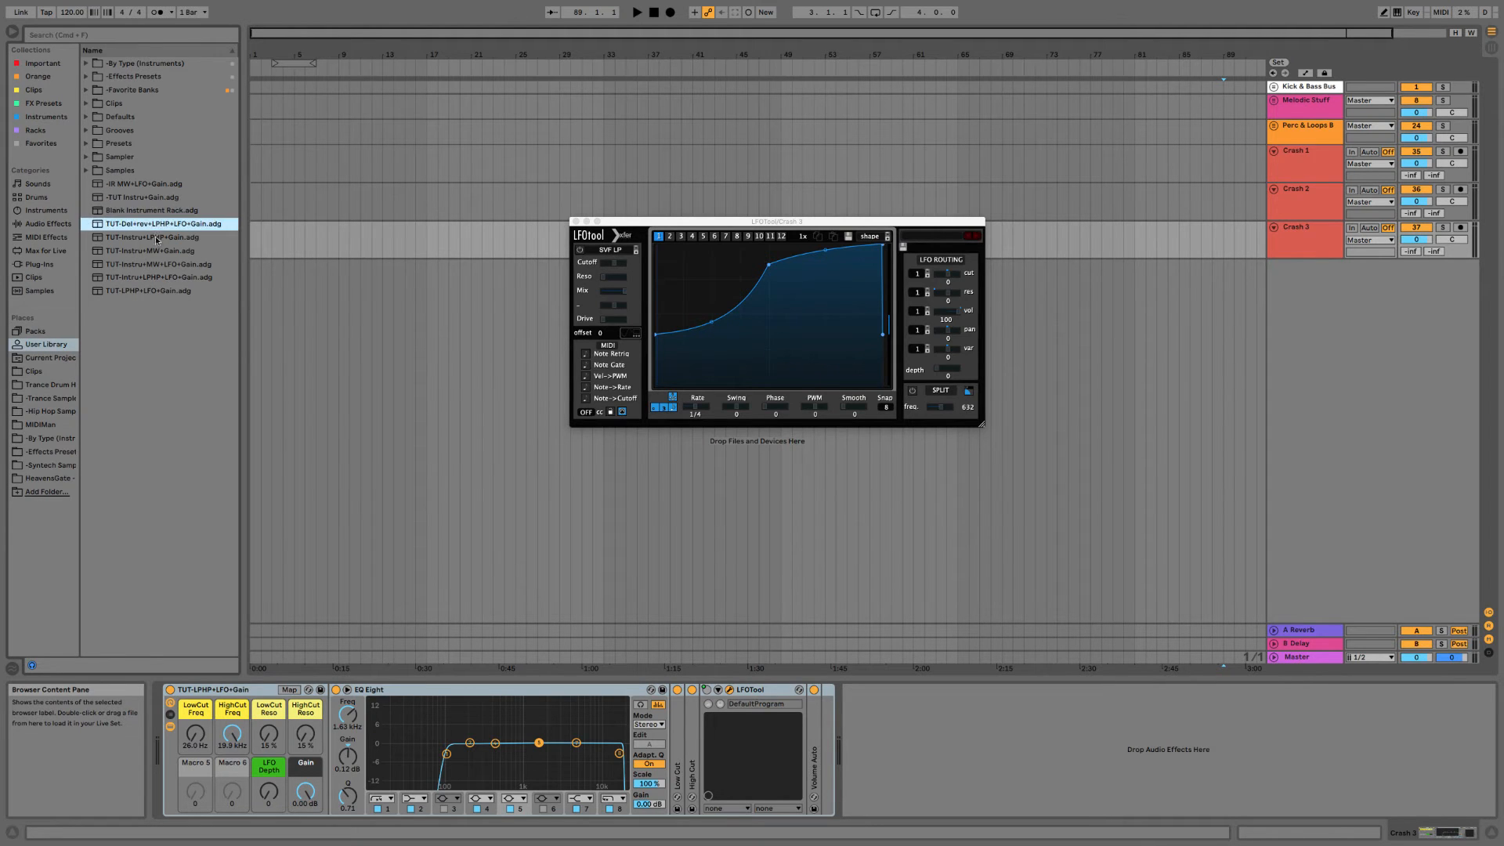
pyautogui.click(157, 237)
pyautogui.click(160, 293)
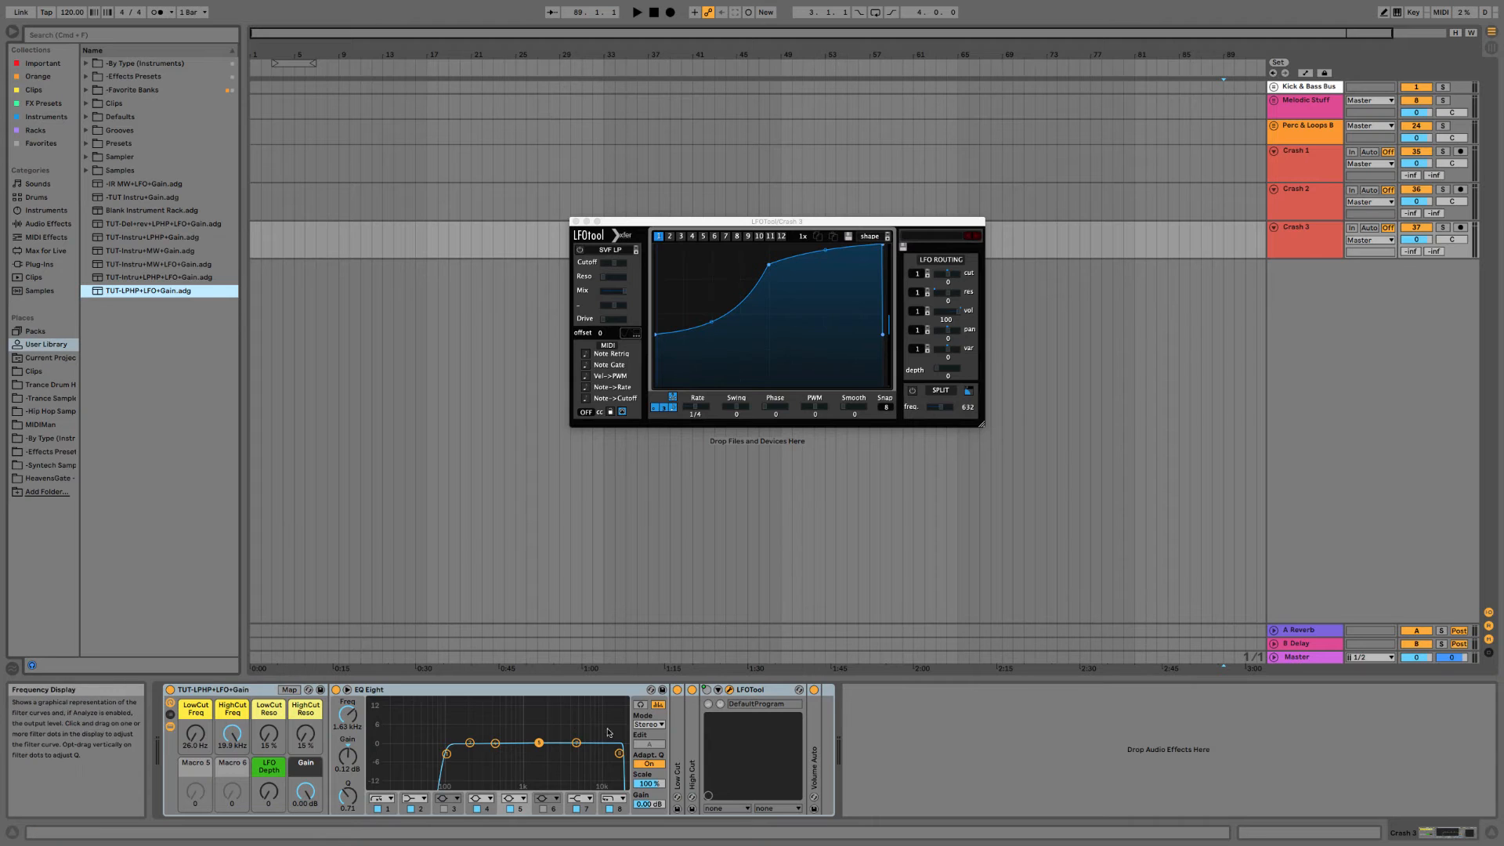
# Delete the Low Cut and High Cut devices from the rack on Crash 3.
pyautogui.click(680, 752)
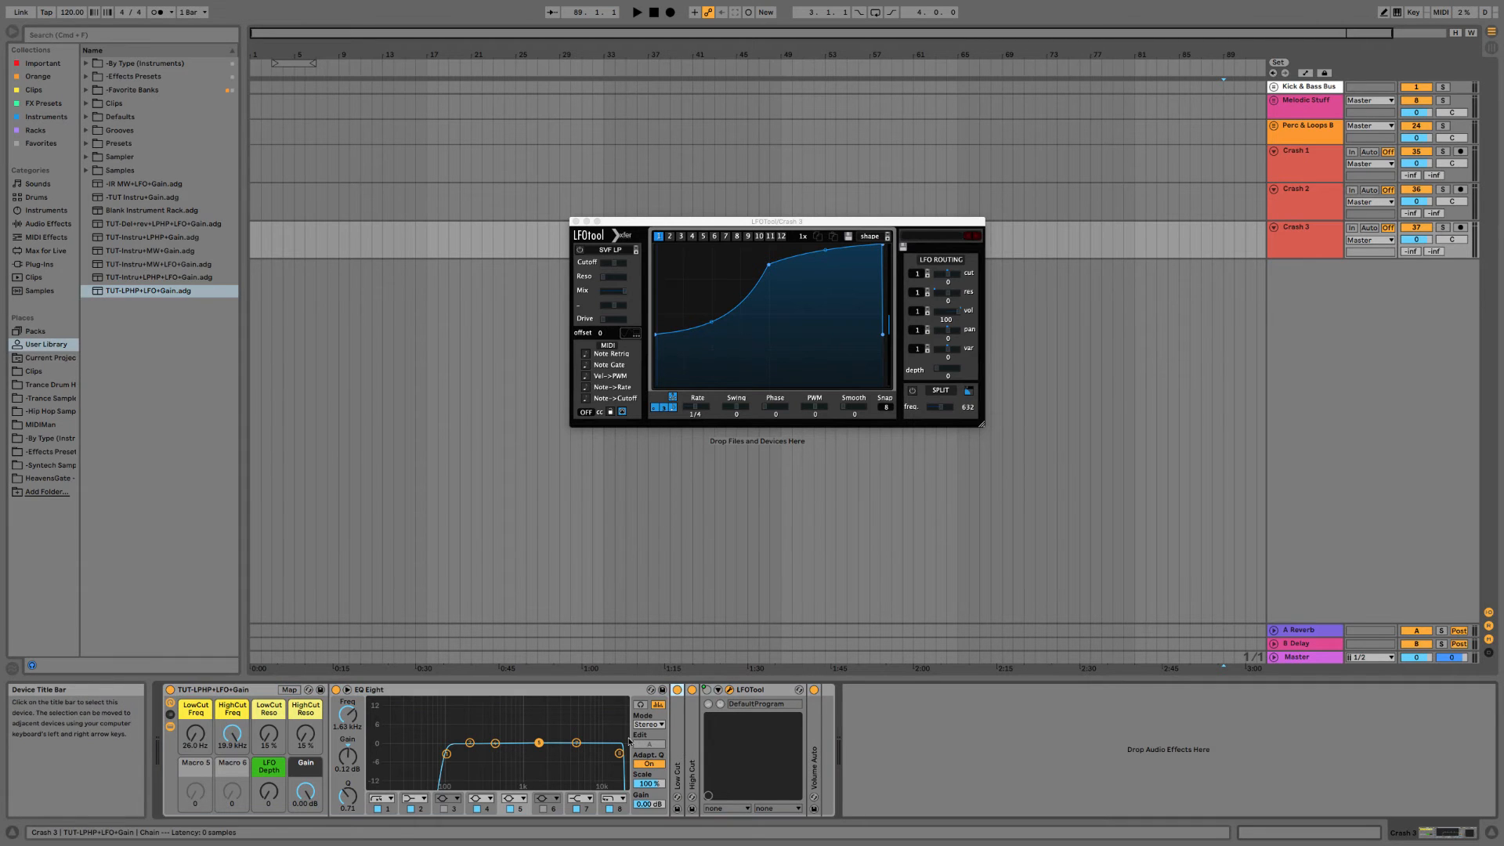
pyautogui.press('Delete')
pyautogui.press('Delete')
# Clear the custom names of the rack's LowCut Freq, HighCut Freq, LowCut Reso and HighCut Reso macros to restore their defaults.
pyautogui.rightClick(208, 713)
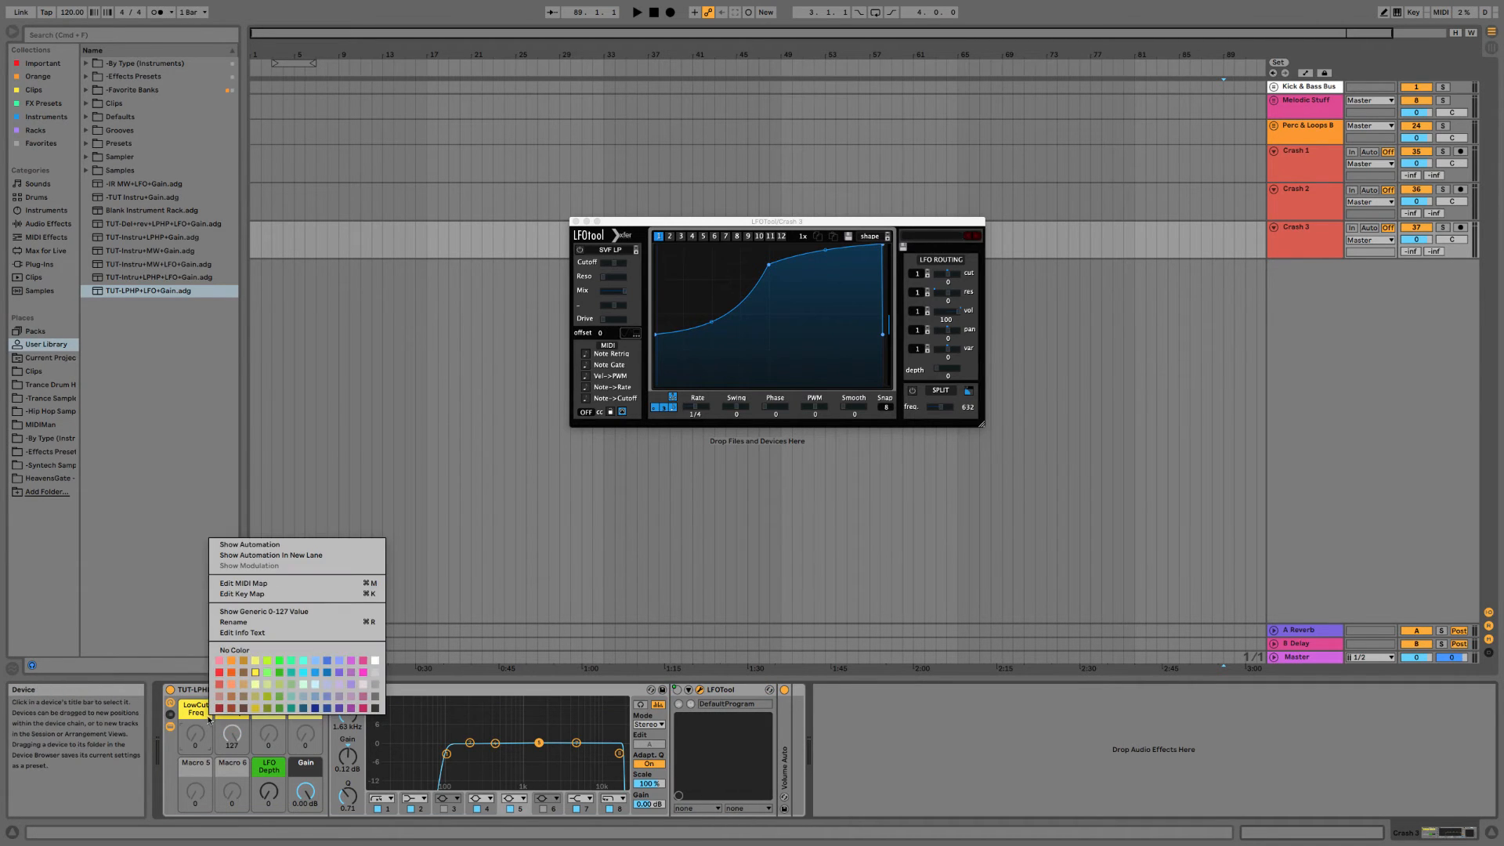
pyautogui.click(223, 622)
pyautogui.press('BackSpace')
pyautogui.press('Tab')
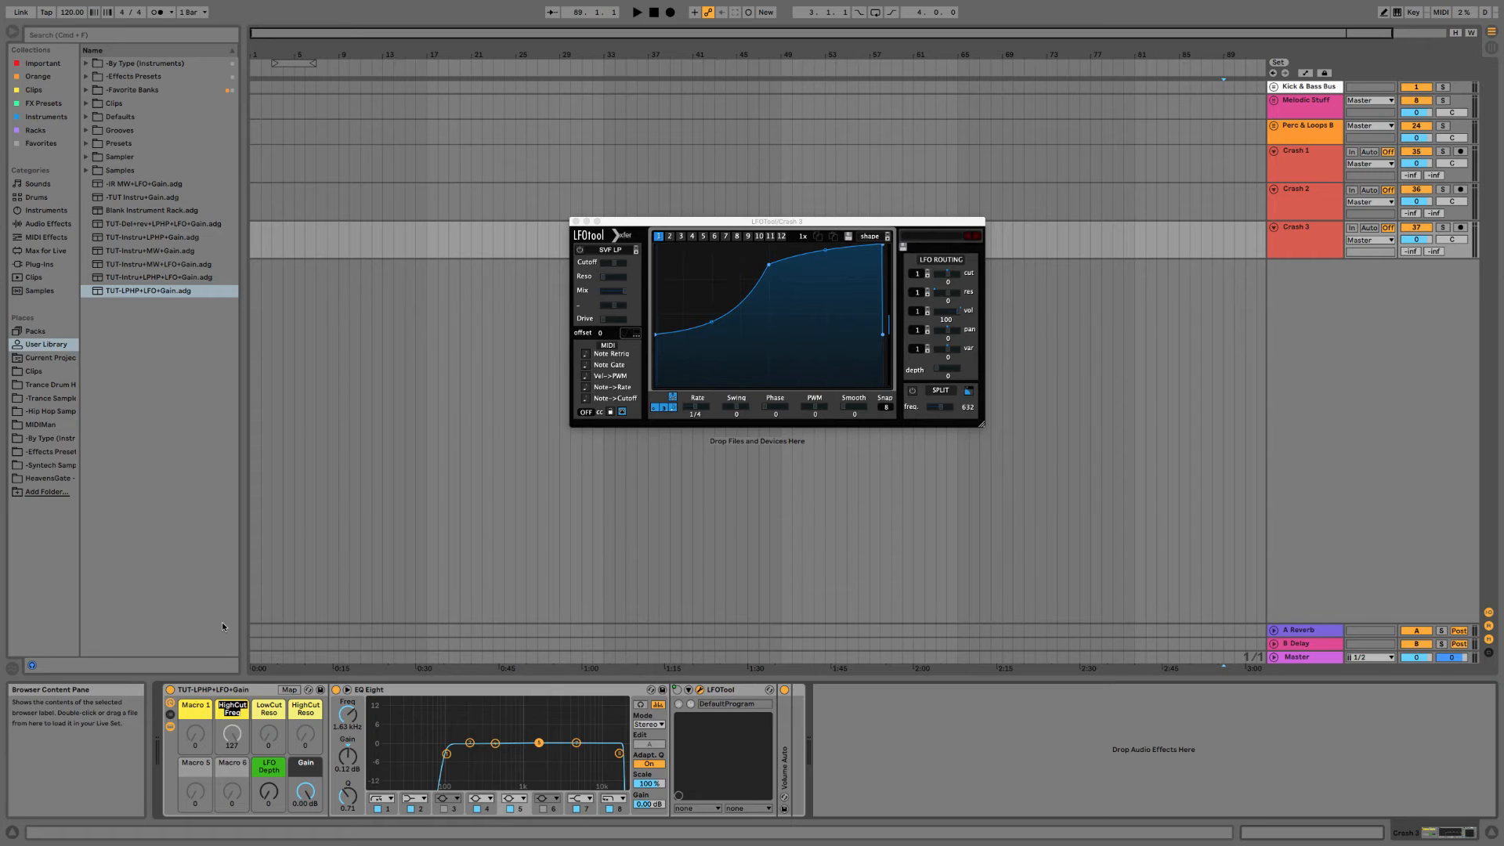
pyautogui.press('BackSpace')
pyautogui.press('Tab')
pyautogui.press('BackSpace')
pyautogui.press('Tab')
pyautogui.press('BackSpace')
pyautogui.press('Tab')
# Reset Macros 1 to 4 of the Crash 3 rack to no color.
pyautogui.rightClick(210, 708)
pyautogui.rightClick(210, 708)
pyautogui.click(228, 665)
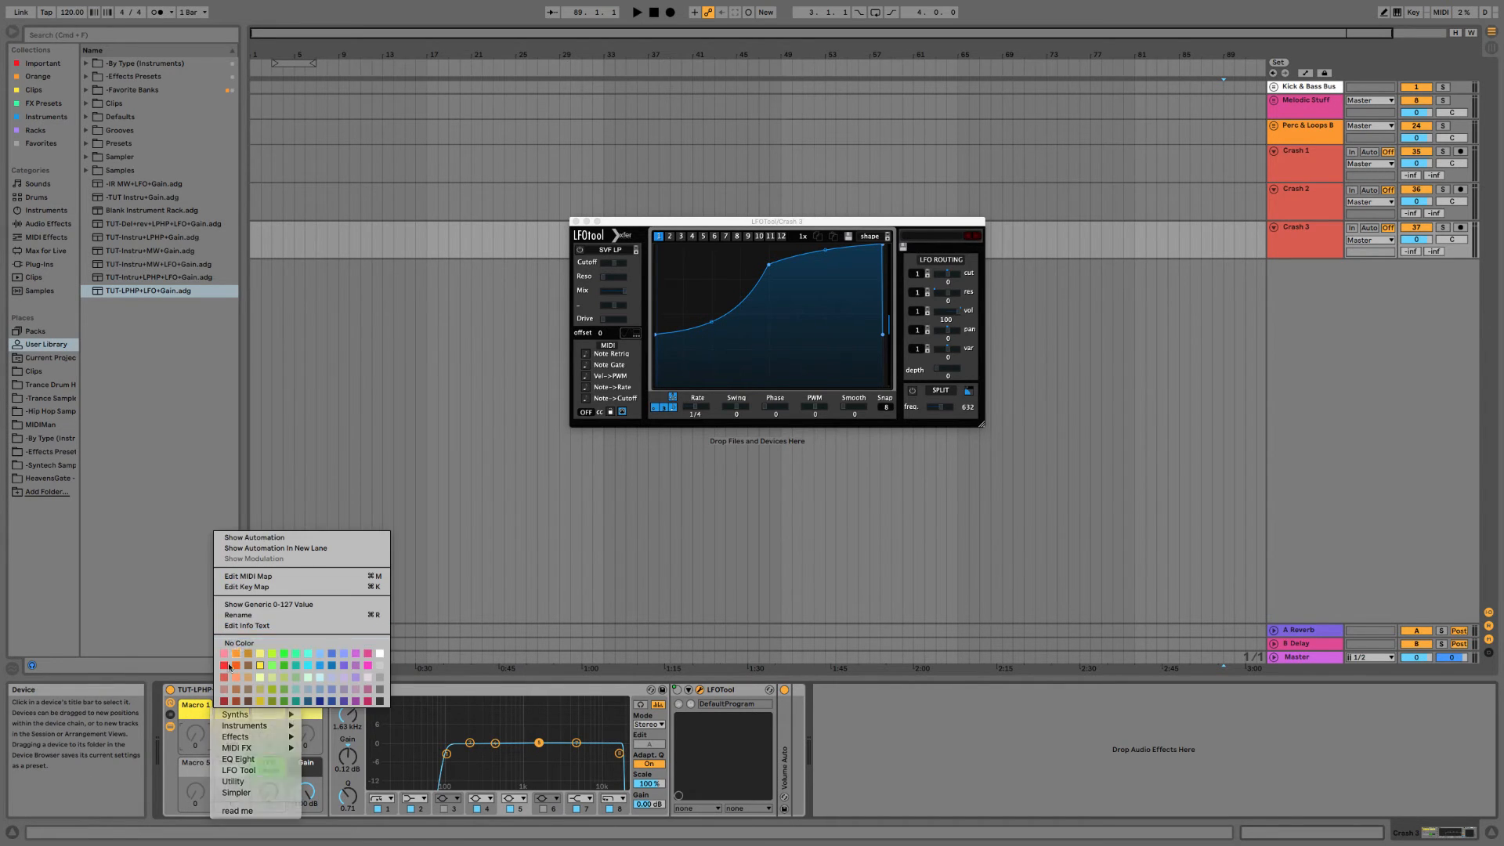
pyautogui.rightClick(211, 707)
pyautogui.click(231, 643)
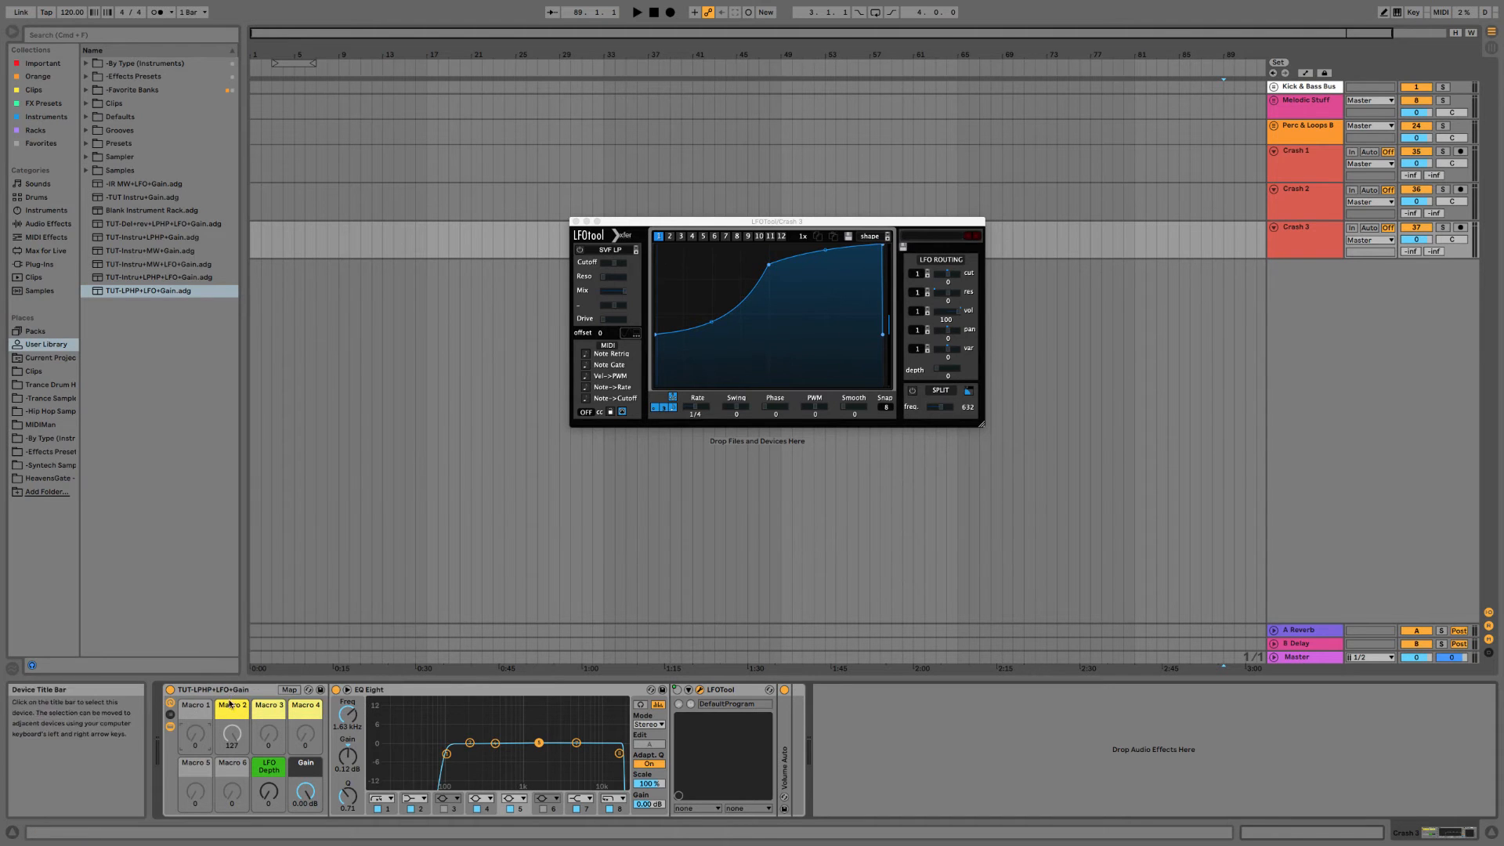
pyautogui.rightClick(231, 704)
pyautogui.click(259, 640)
pyautogui.rightClick(271, 705)
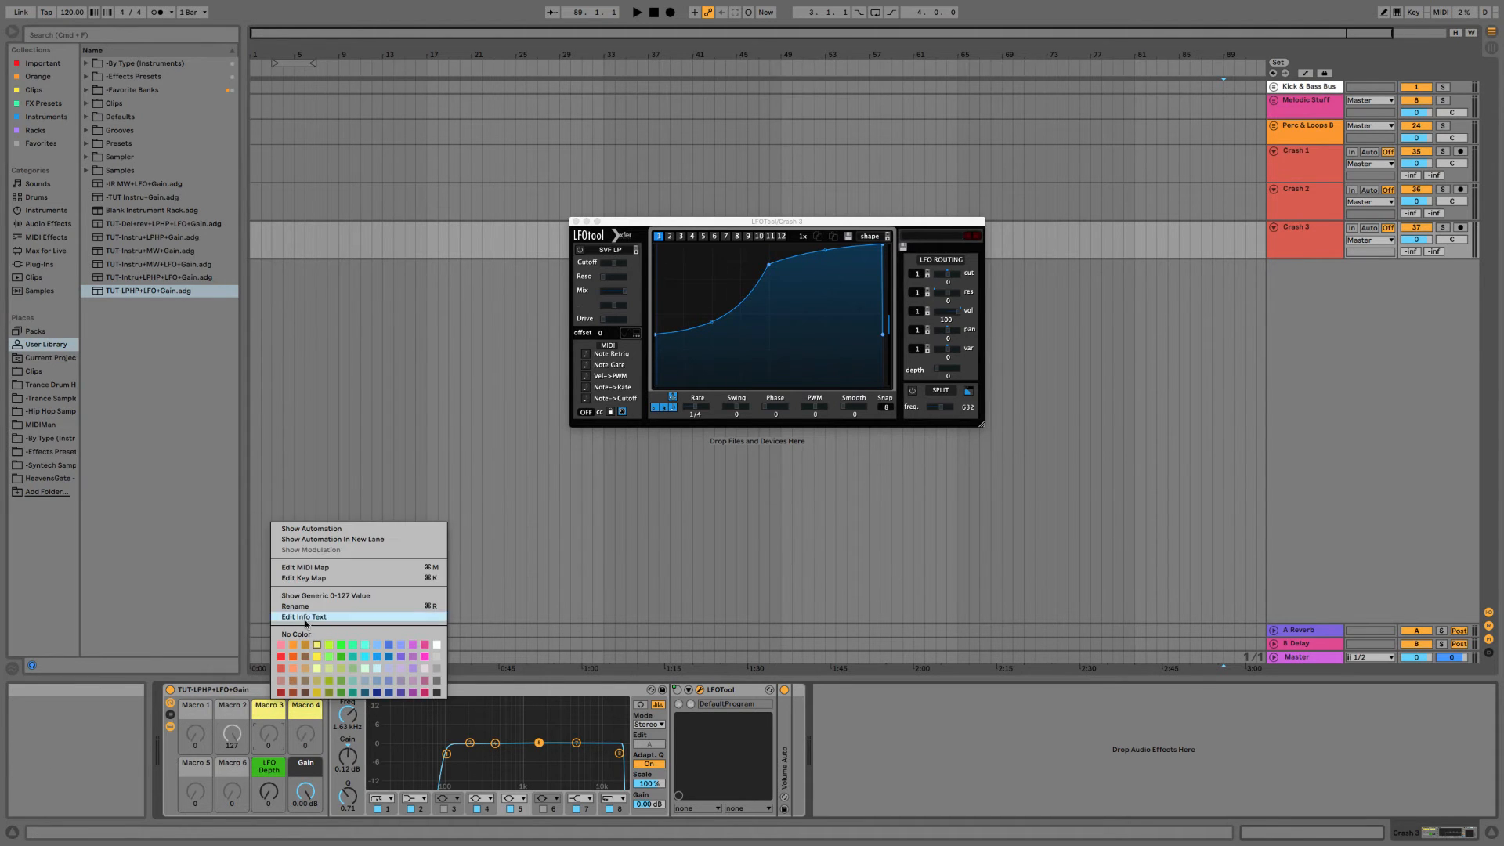
pyautogui.click(306, 634)
pyautogui.rightClick(306, 705)
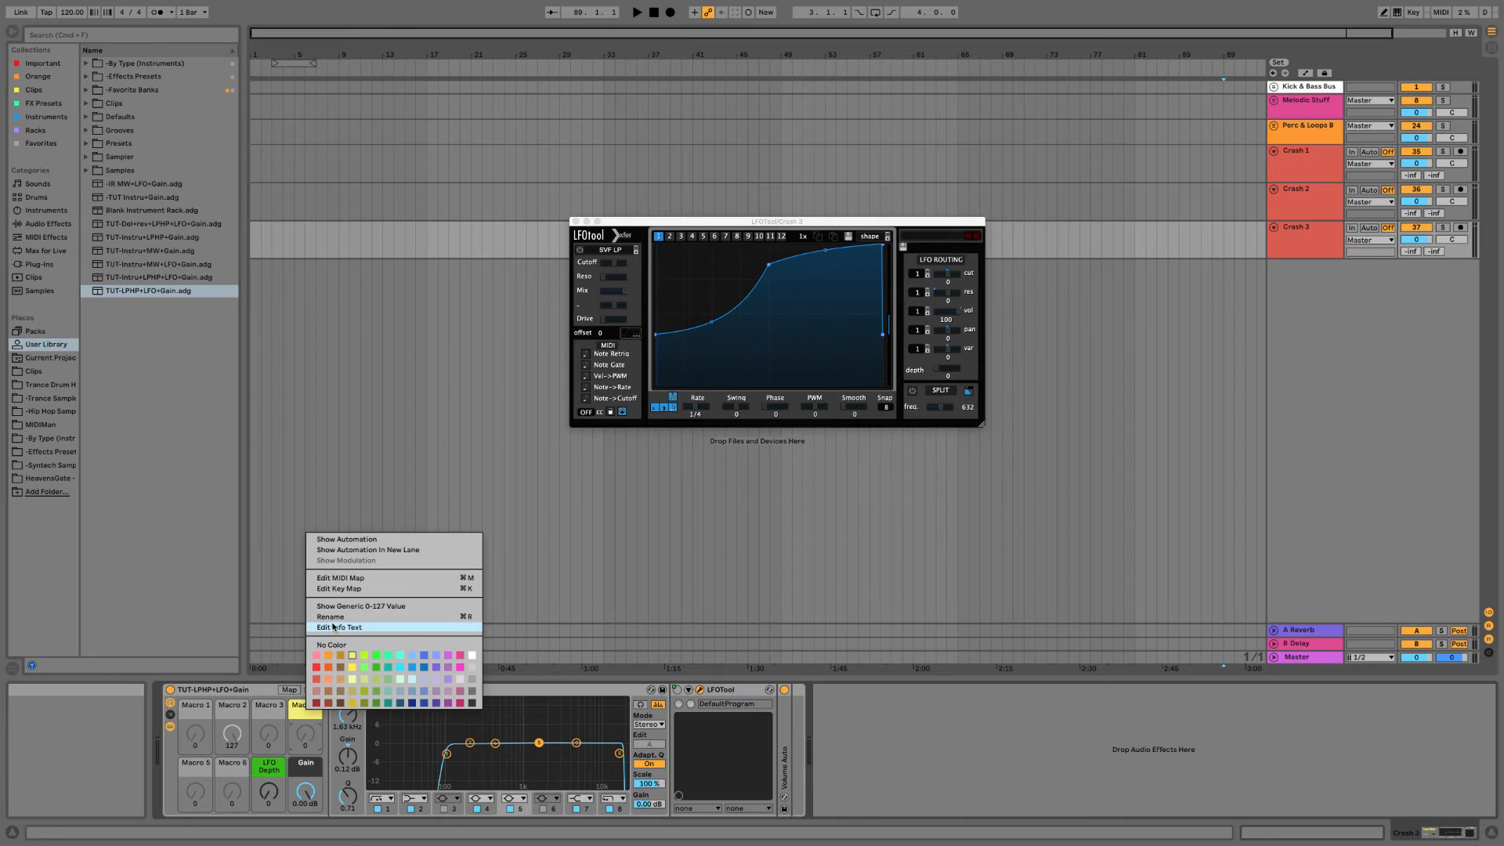
pyautogui.click(332, 644)
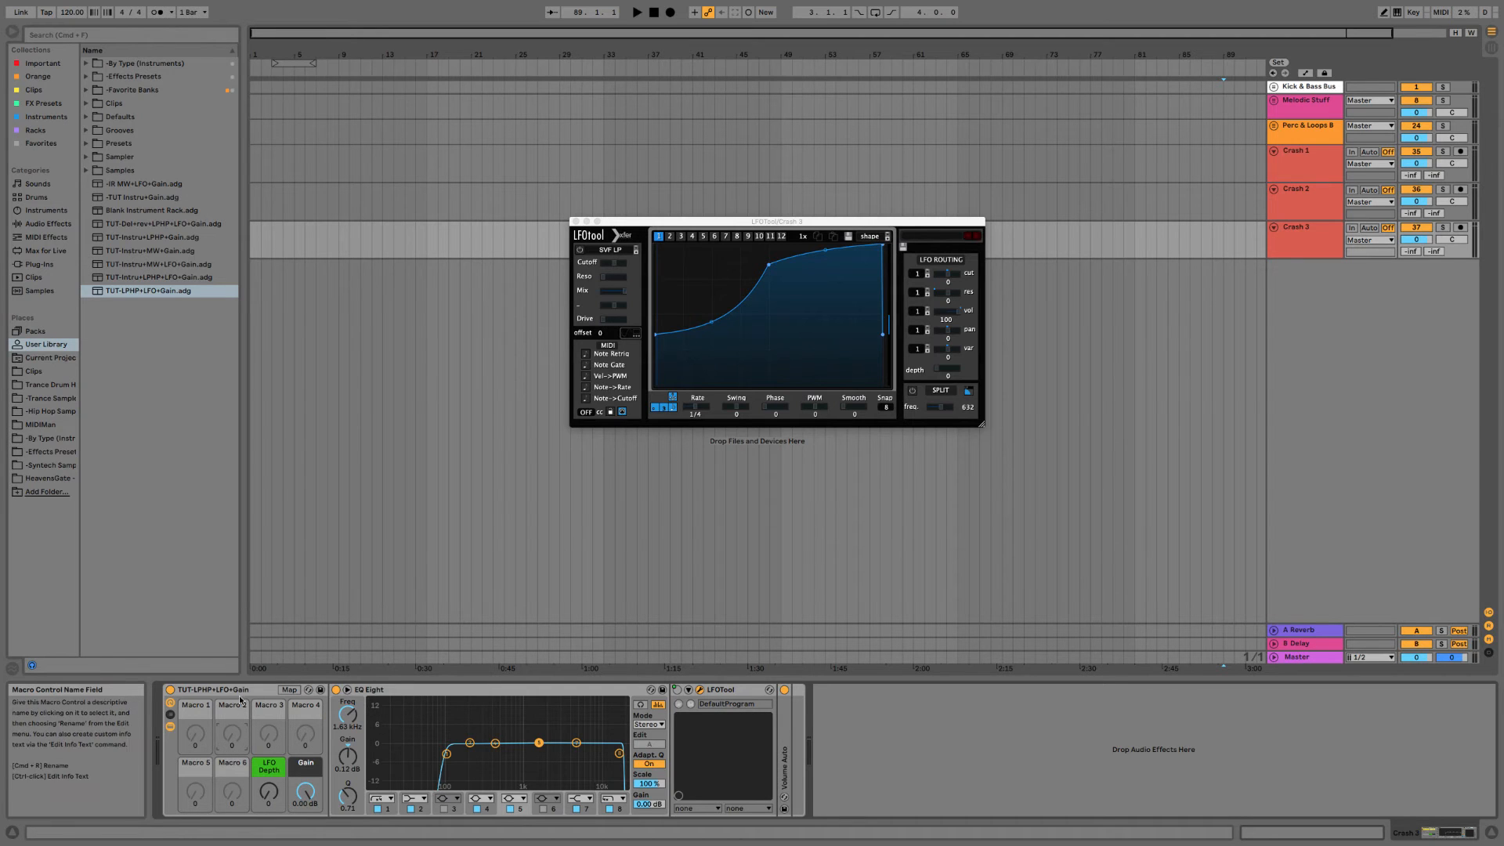
# Save the simplified Crash 3 rack to the User Library as TUT-EQ+LFO+Gain.
pyautogui.click(236, 692)
pyautogui.moveTo(231, 689); pyautogui.dragTo(133, 444)
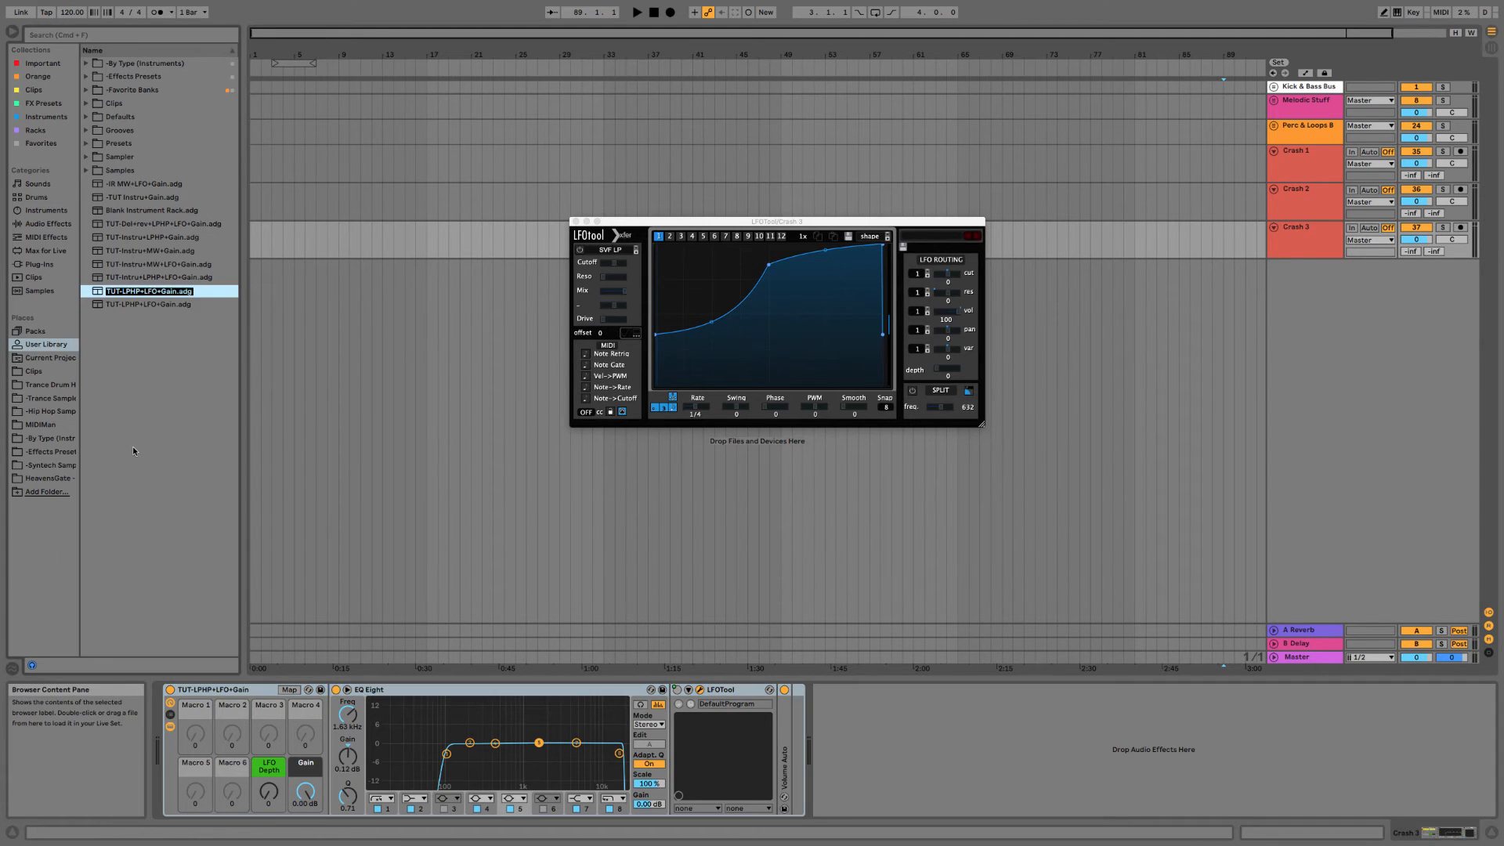
pyautogui.write('TUT-EQ+LFO+Gain')
pyautogui.press('Return')
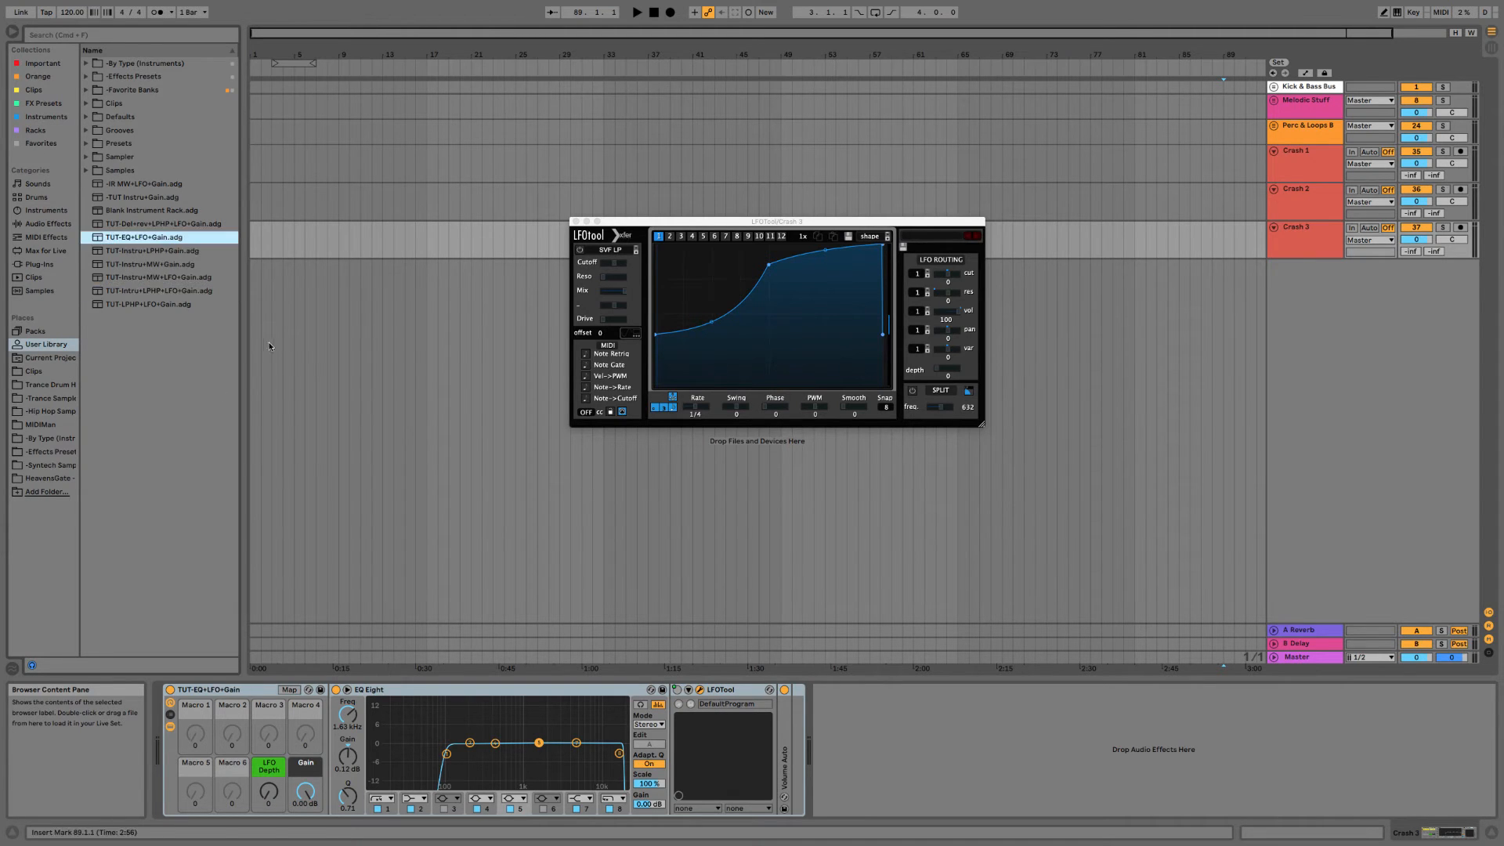
# Load the TUT-EQ+LFO+Gain.adg rack onto Crash 2 and Crash 1, then close the LFOTool window.
pyautogui.click(1333, 251)
pyautogui.click(1287, 198)
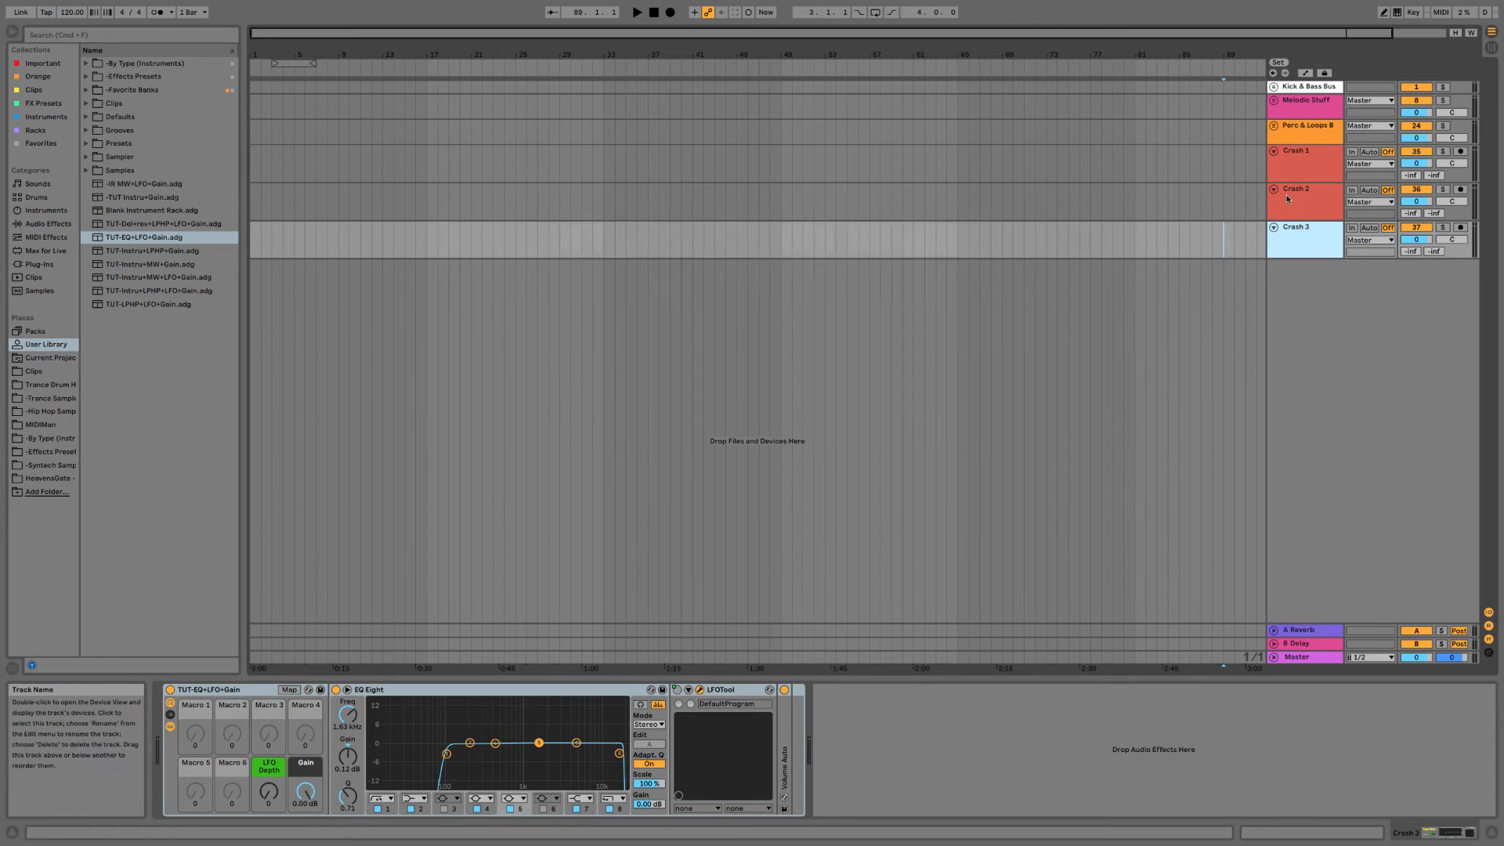
pyautogui.click(156, 238)
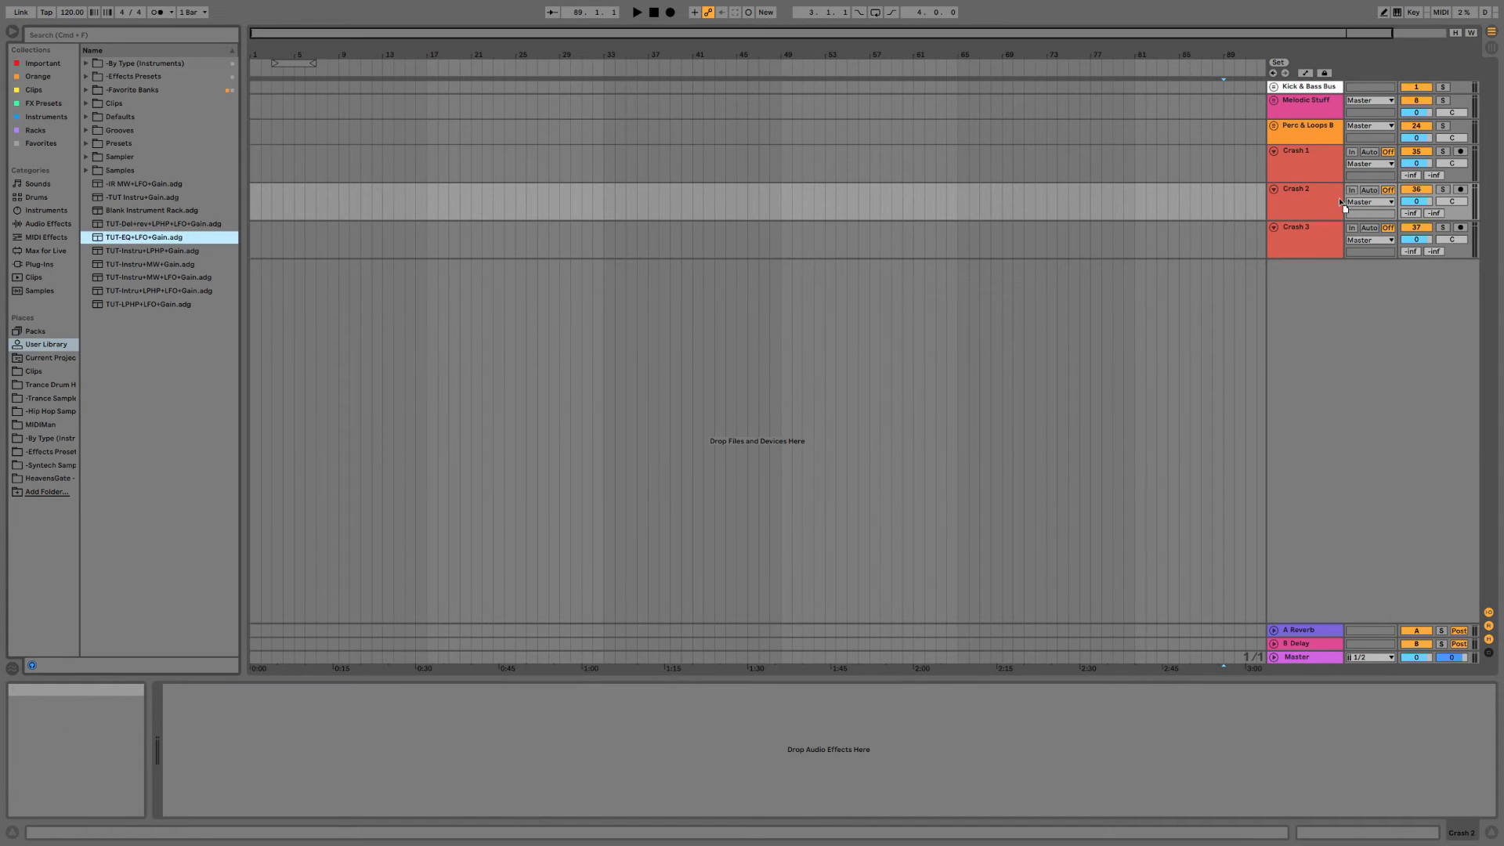
pyautogui.doubleClick(141, 241)
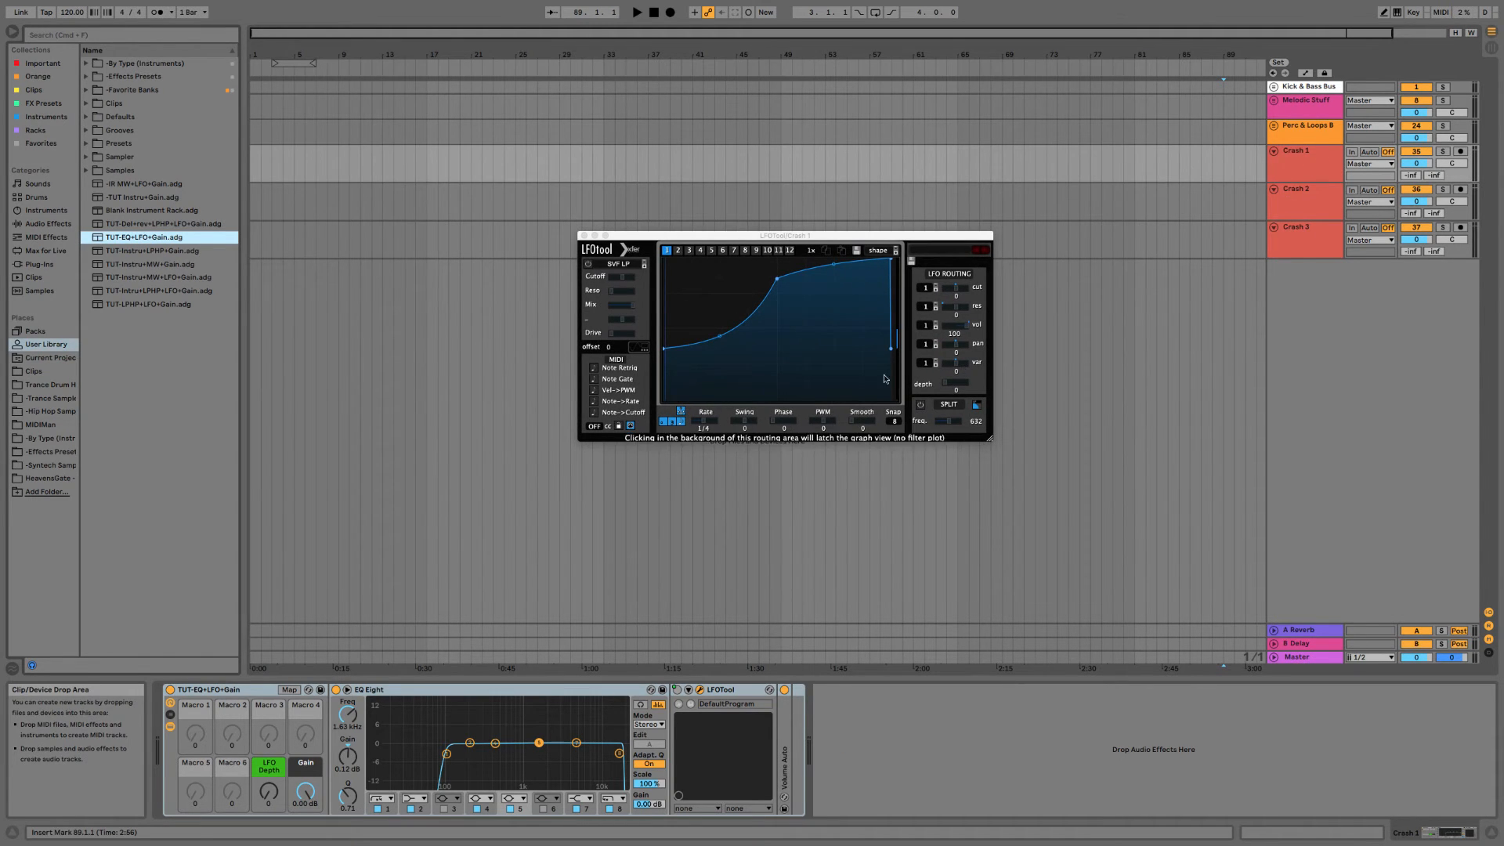
pyautogui.click(583, 236)
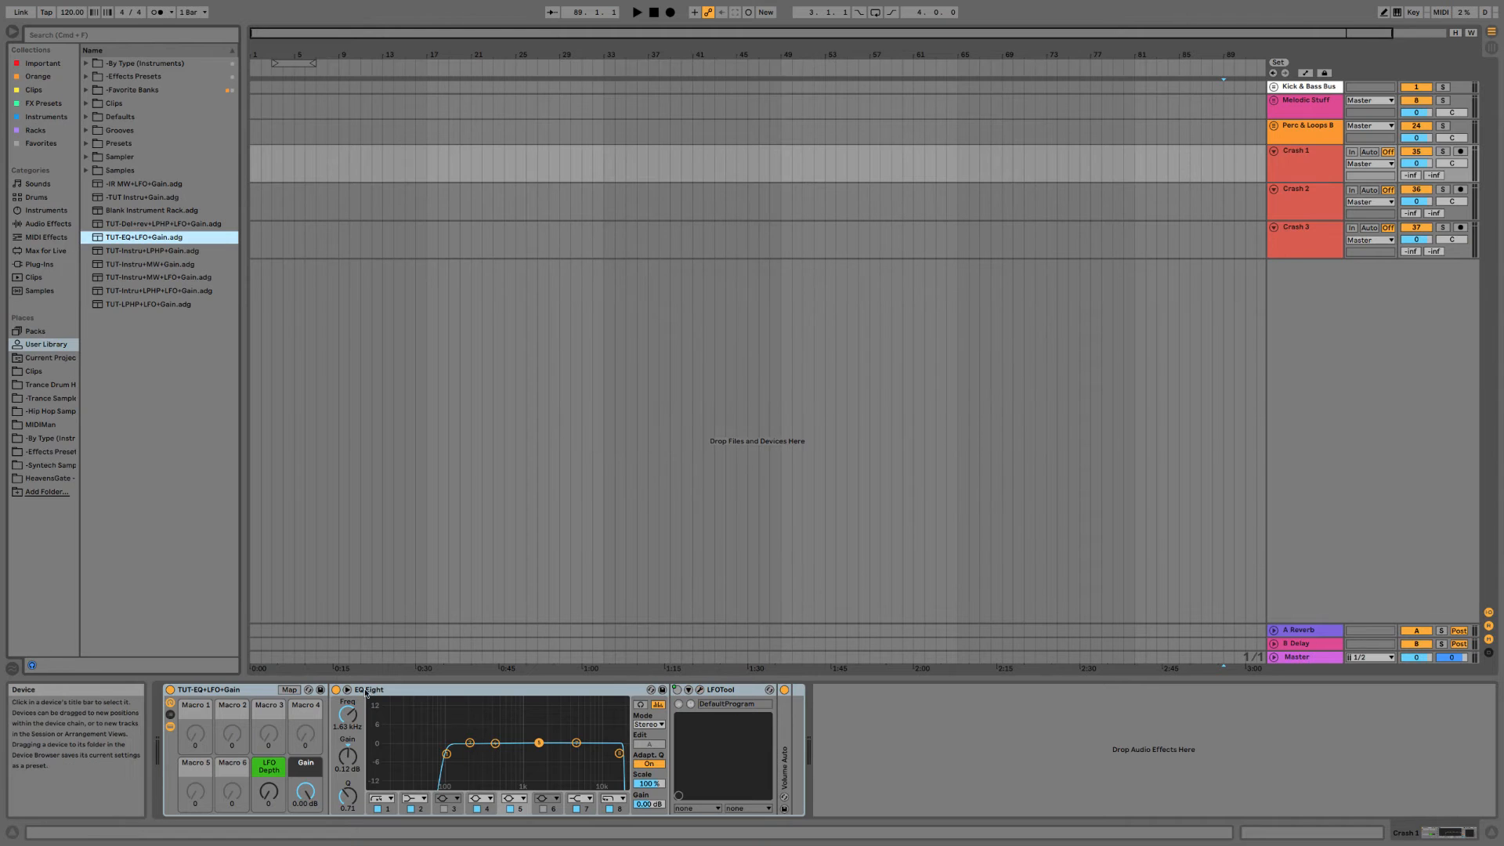
# Set the volume of Crash 1, Crash 2 and Crash 3 together to -3.0 dB.
pyautogui.click(1309, 161)
pyautogui.keyDown('shift'); pyautogui.click(1308, 225); pyautogui.keyUp('shift')
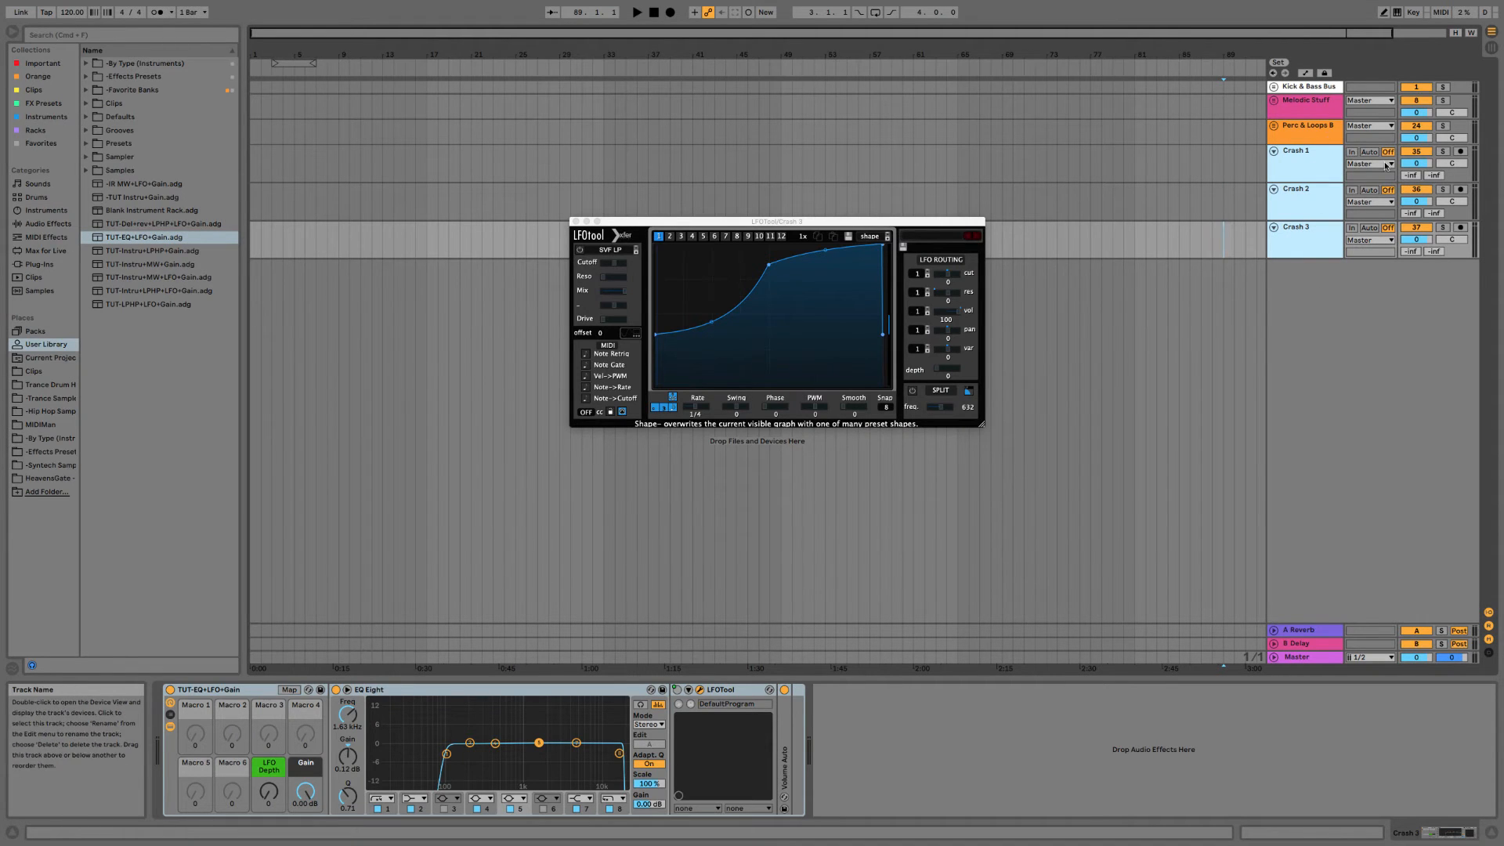
pyautogui.moveTo(1416, 163); pyautogui.dragTo(1416, 168)
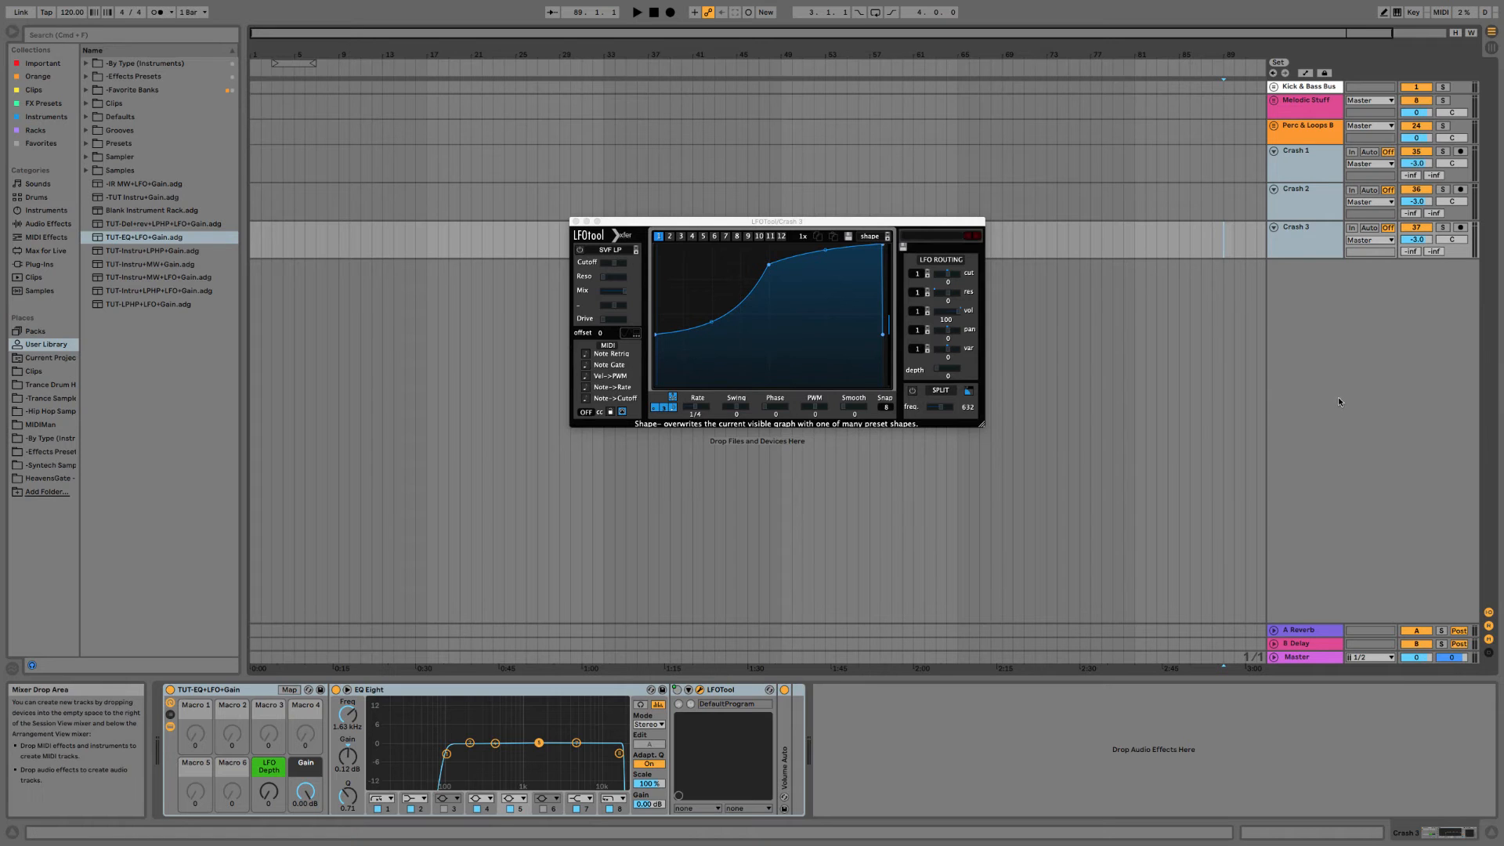
# Duplicate the three crash tracks and rename the copies Sweep 1, Sweep 2 and Sweep 3.
pyautogui.rightClick(1325, 248)
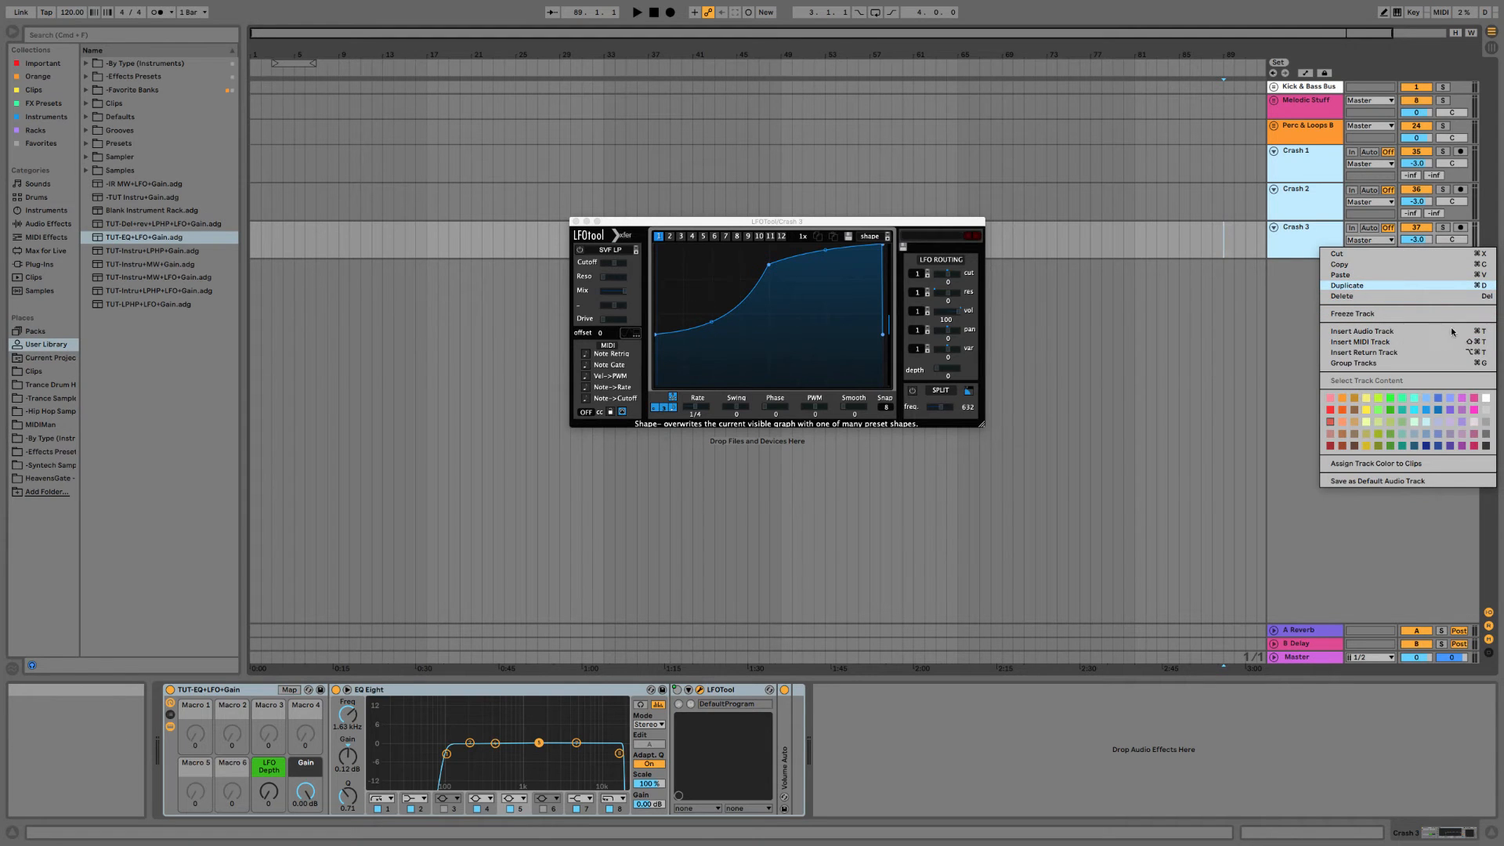
pyautogui.click(1378, 285)
pyautogui.press('cmd+r')
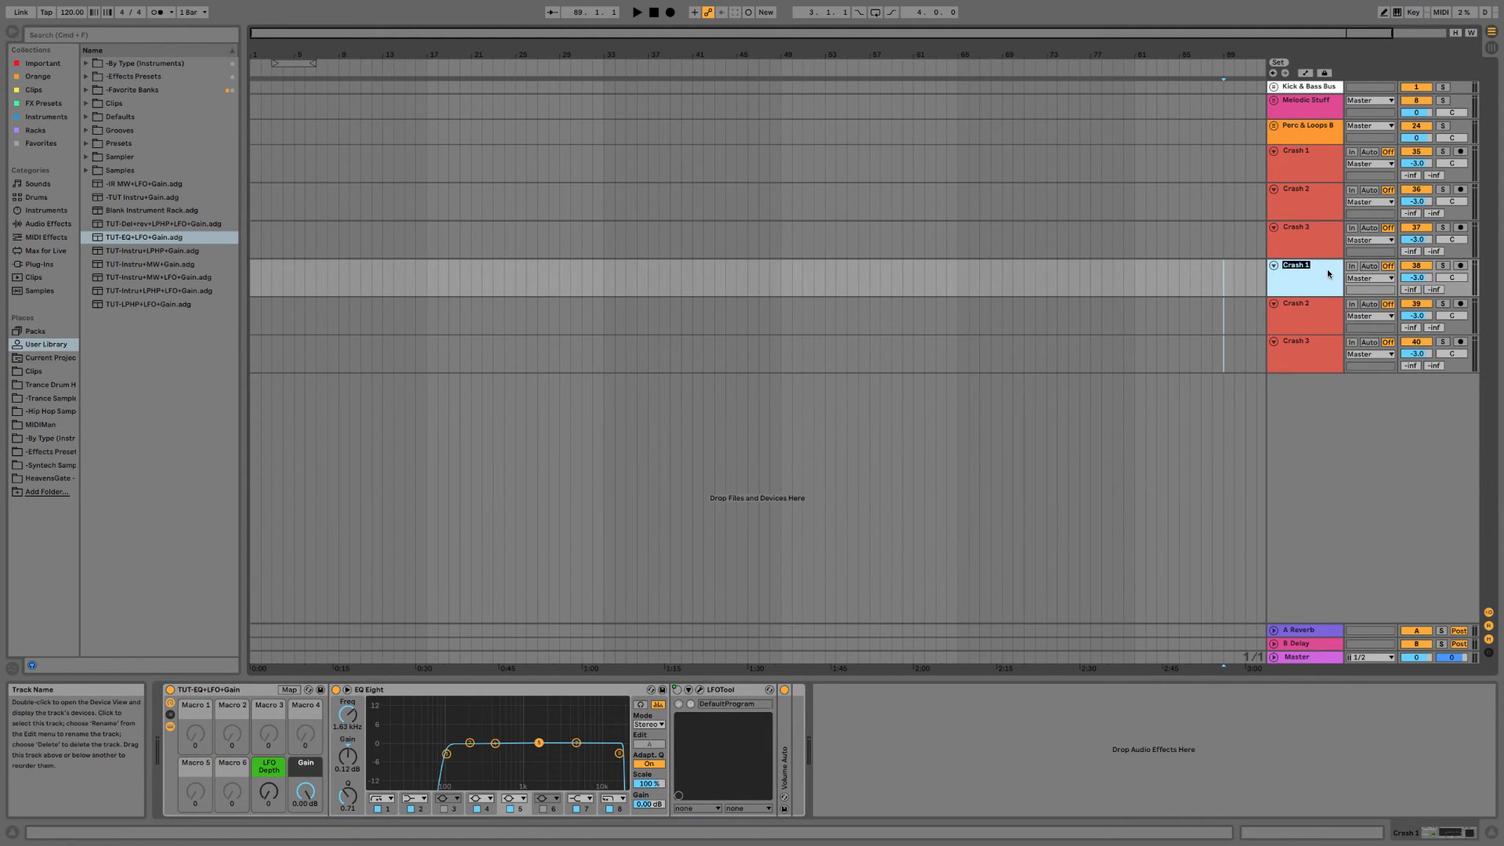
pyautogui.write('Sweeps')
pyautogui.press('BackSpace')
pyautogui.write('1')
pyautogui.press('Tab')
pyautogui.write('S')
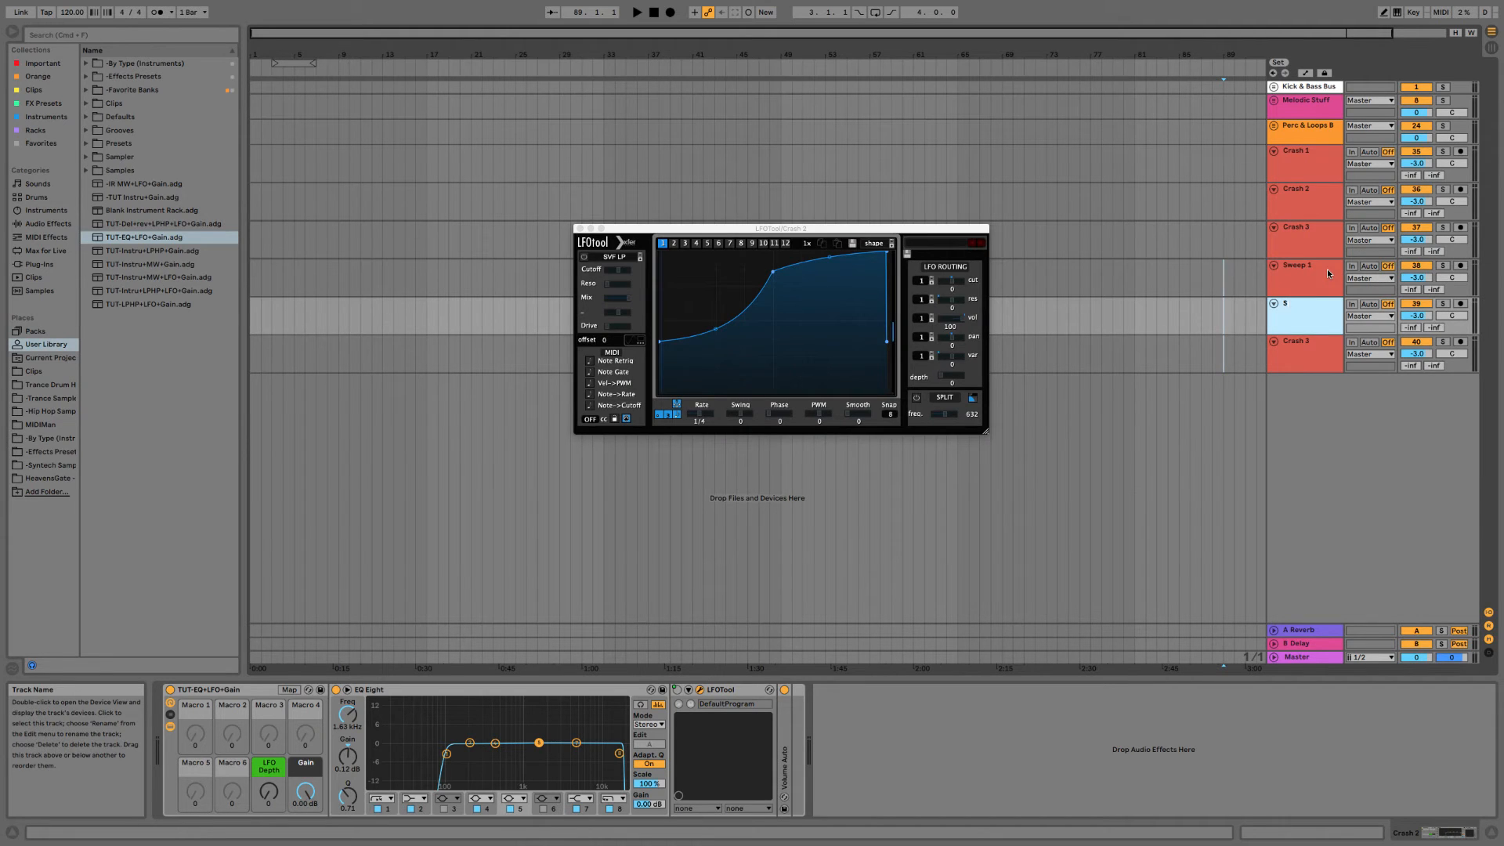
pyautogui.write('weep 2')
pyautogui.press('Tab')
pyautogui.write('Sweep 3')
pyautogui.press('Return')
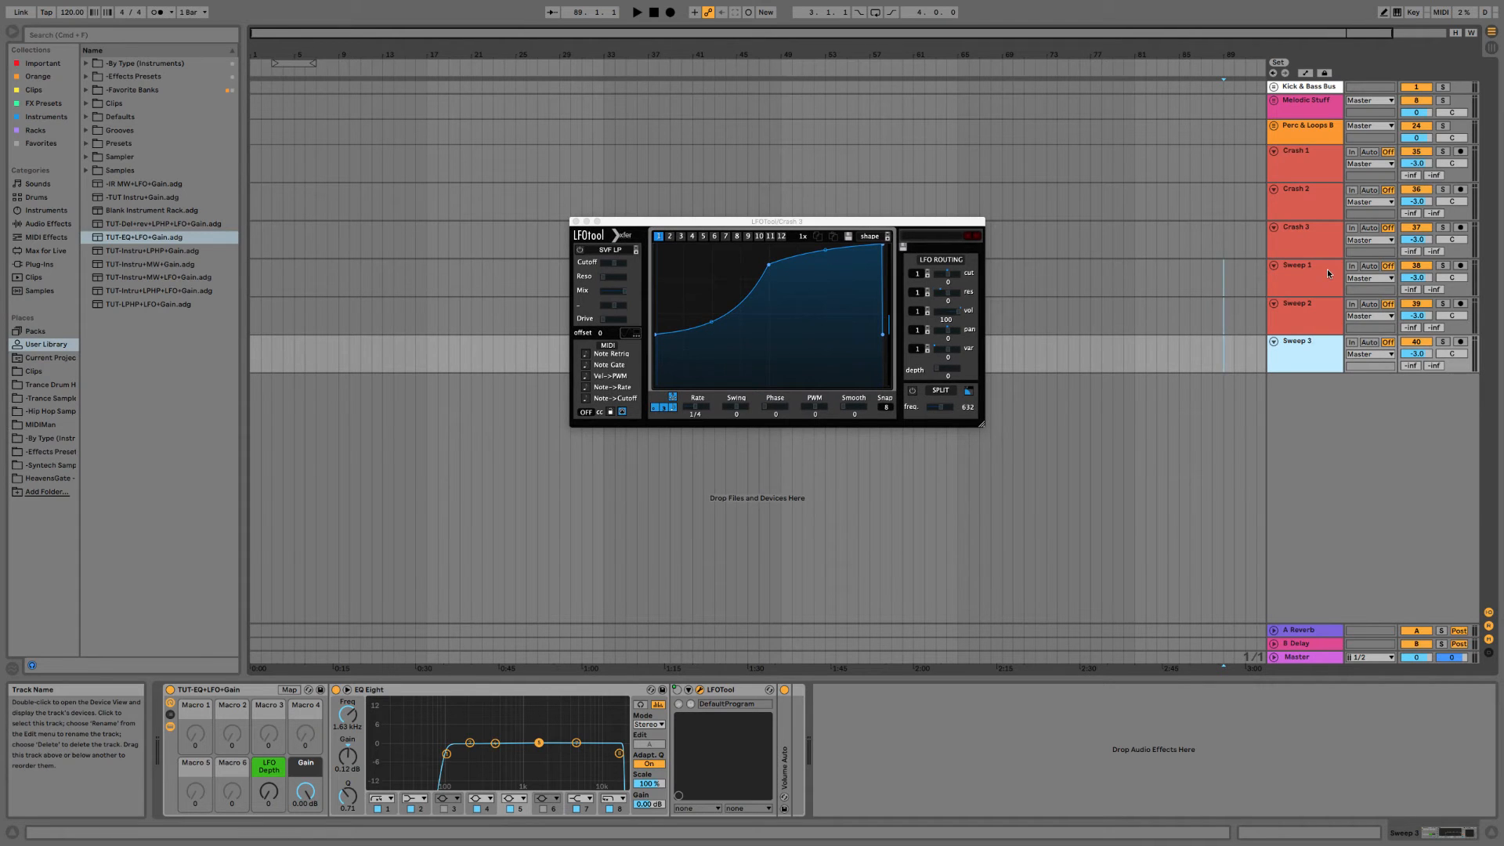
# Color the Sweep 1, Sweep 2 and Sweep 3 tracks light green.
pyautogui.keyDown('shift'); pyautogui.click(1326, 269); pyautogui.keyUp('shift')
pyautogui.rightClick(1326, 269)
pyautogui.click(1363, 437)
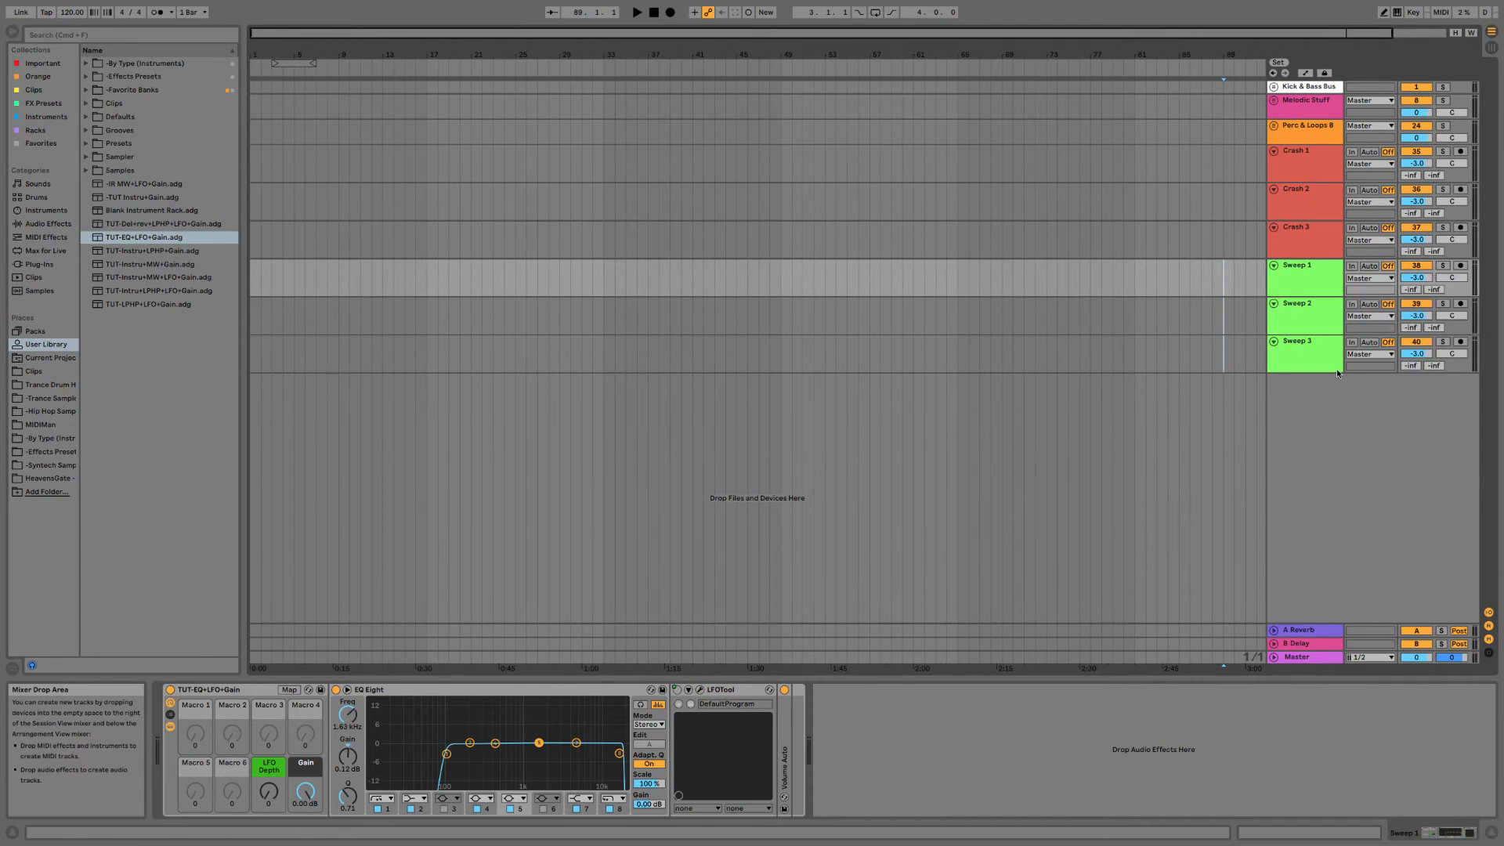
# Close the LFOTool window and go through the Crash and Sweep tracks to check the device rack on each.
pyautogui.click(1317, 152)
pyautogui.keyDown('shift'); pyautogui.click(1316, 343); pyautogui.keyUp('shift')
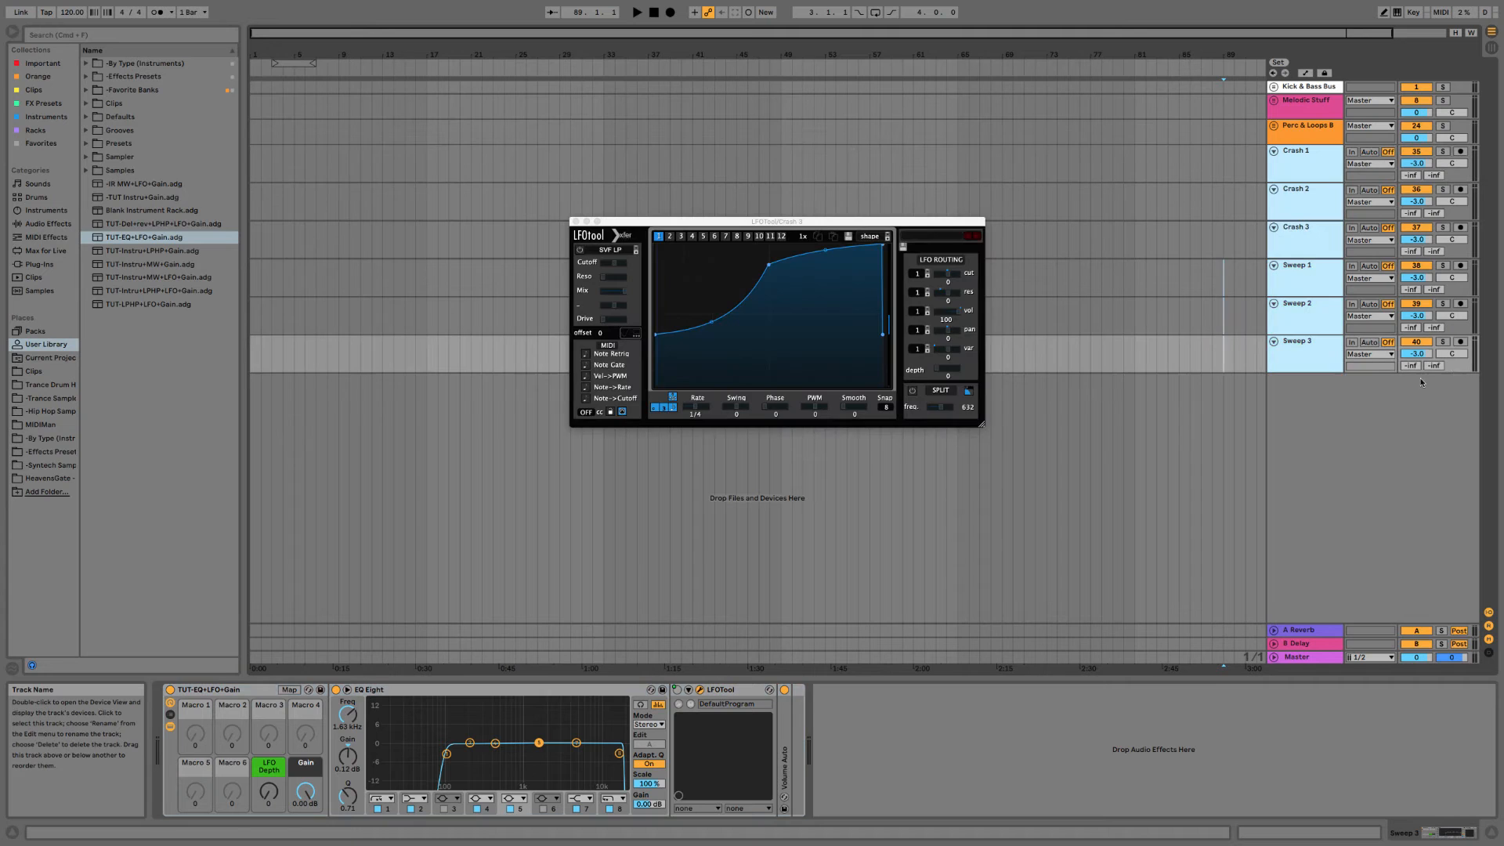
pyautogui.click(578, 223)
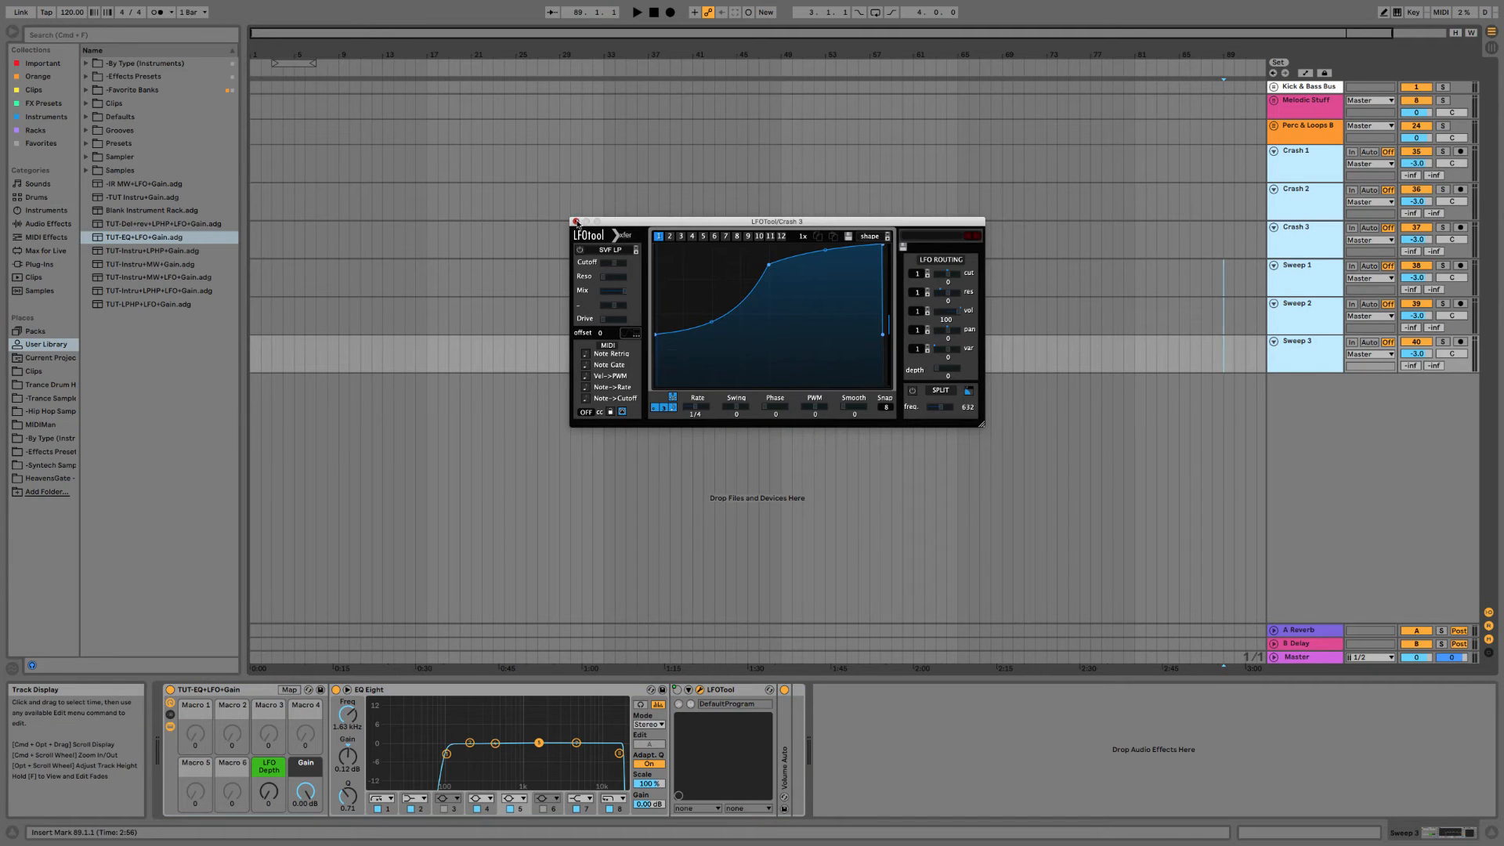
pyautogui.click(577, 223)
pyautogui.click(859, 202)
pyautogui.click(1298, 270)
pyautogui.click(1291, 326)
pyautogui.click(1298, 360)
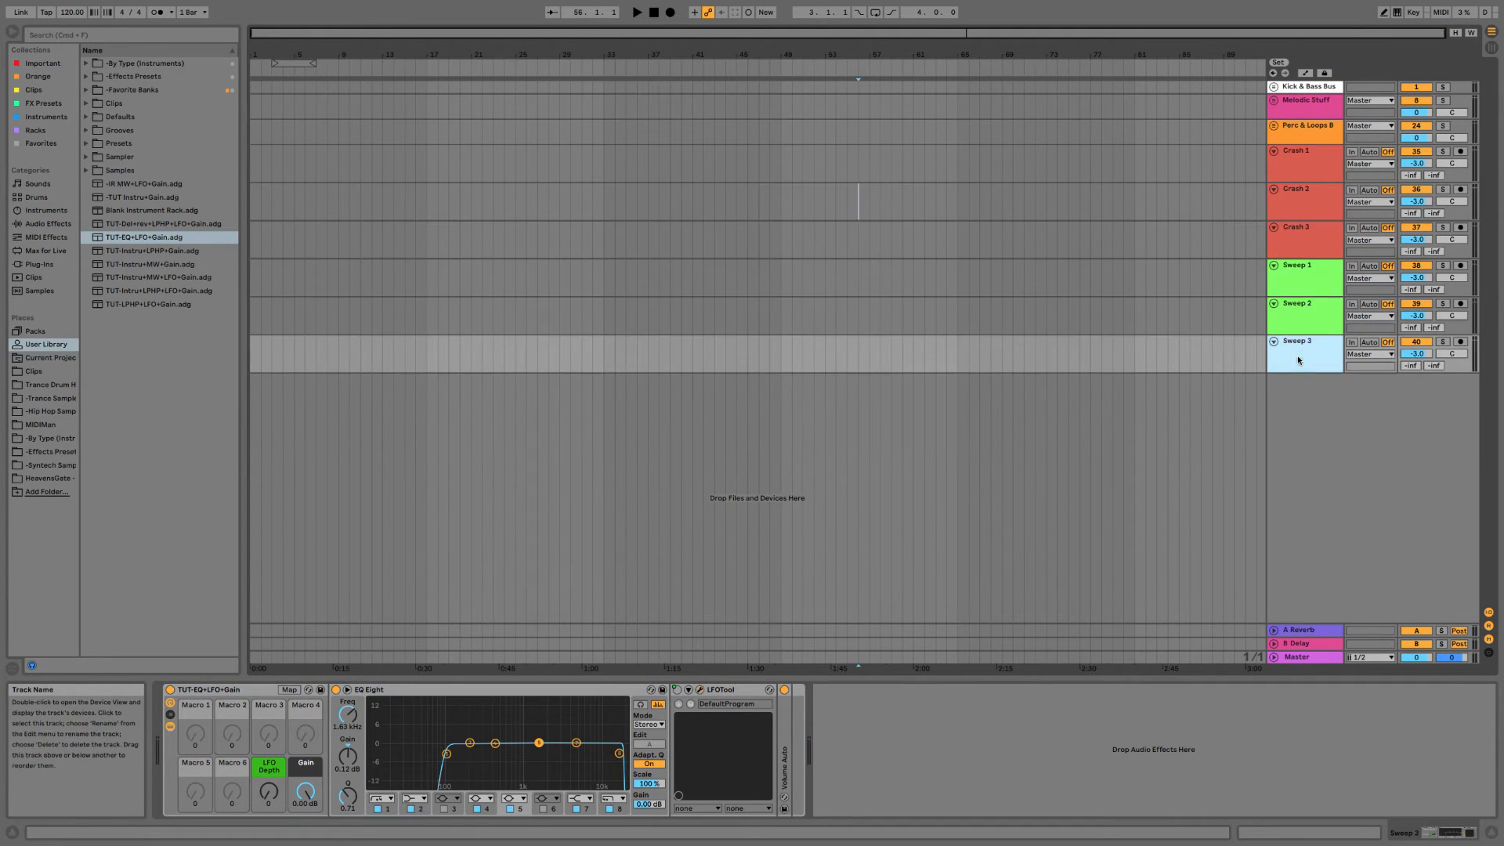
pyautogui.click(1313, 275)
pyautogui.click(1313, 246)
pyautogui.click(1314, 208)
pyautogui.click(1316, 168)
pyautogui.click(1290, 318)
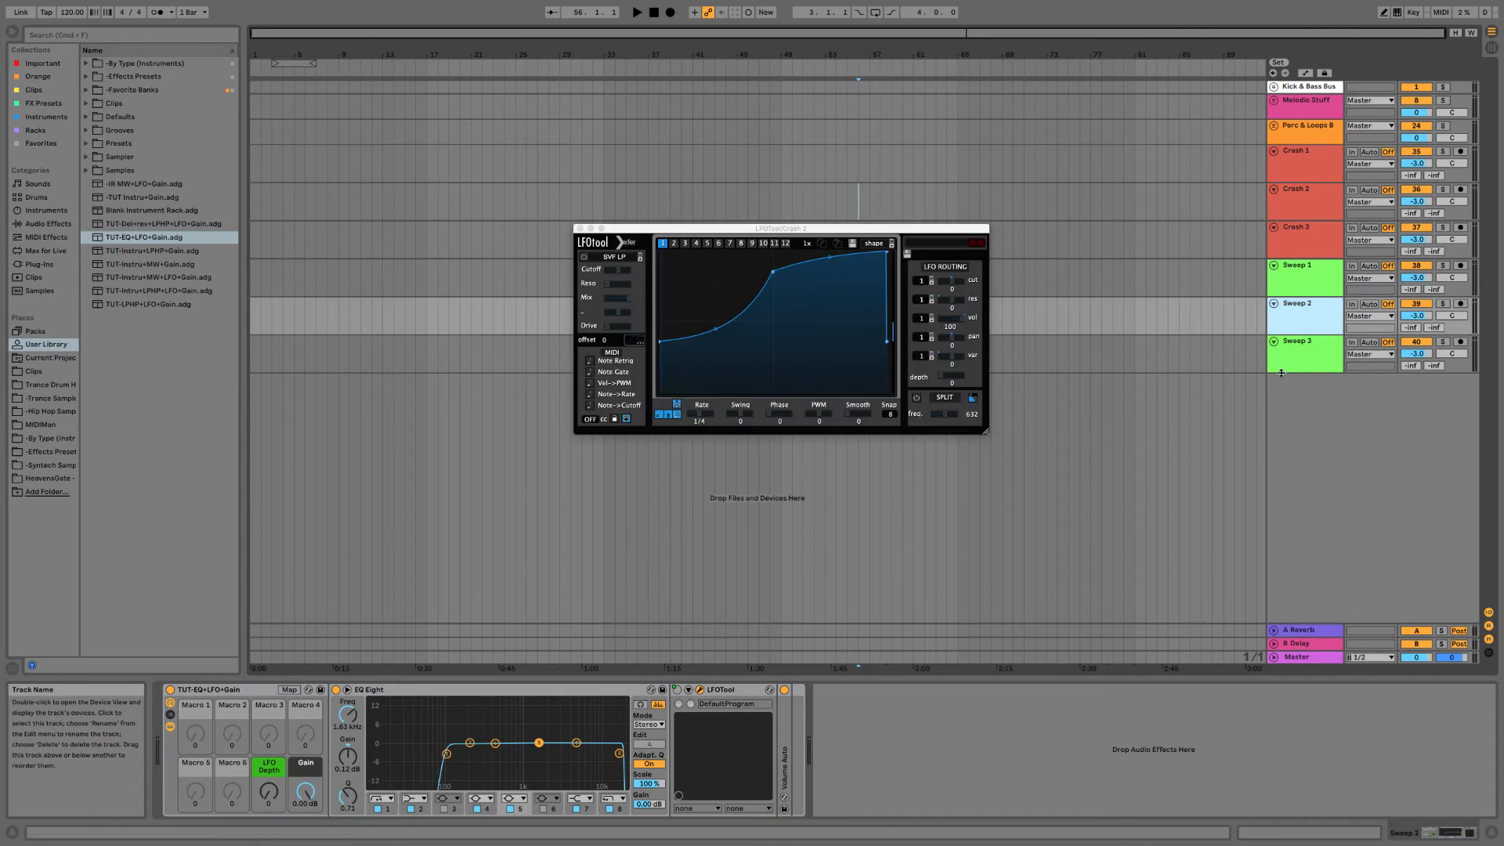
# Create a new MIDI track below Sweep 3 from the -IR MW+LFO+Gain.adg rack in the User Library.
pyautogui.click(1281, 371)
pyautogui.rightClick(1313, 395)
pyautogui.click(1282, 382)
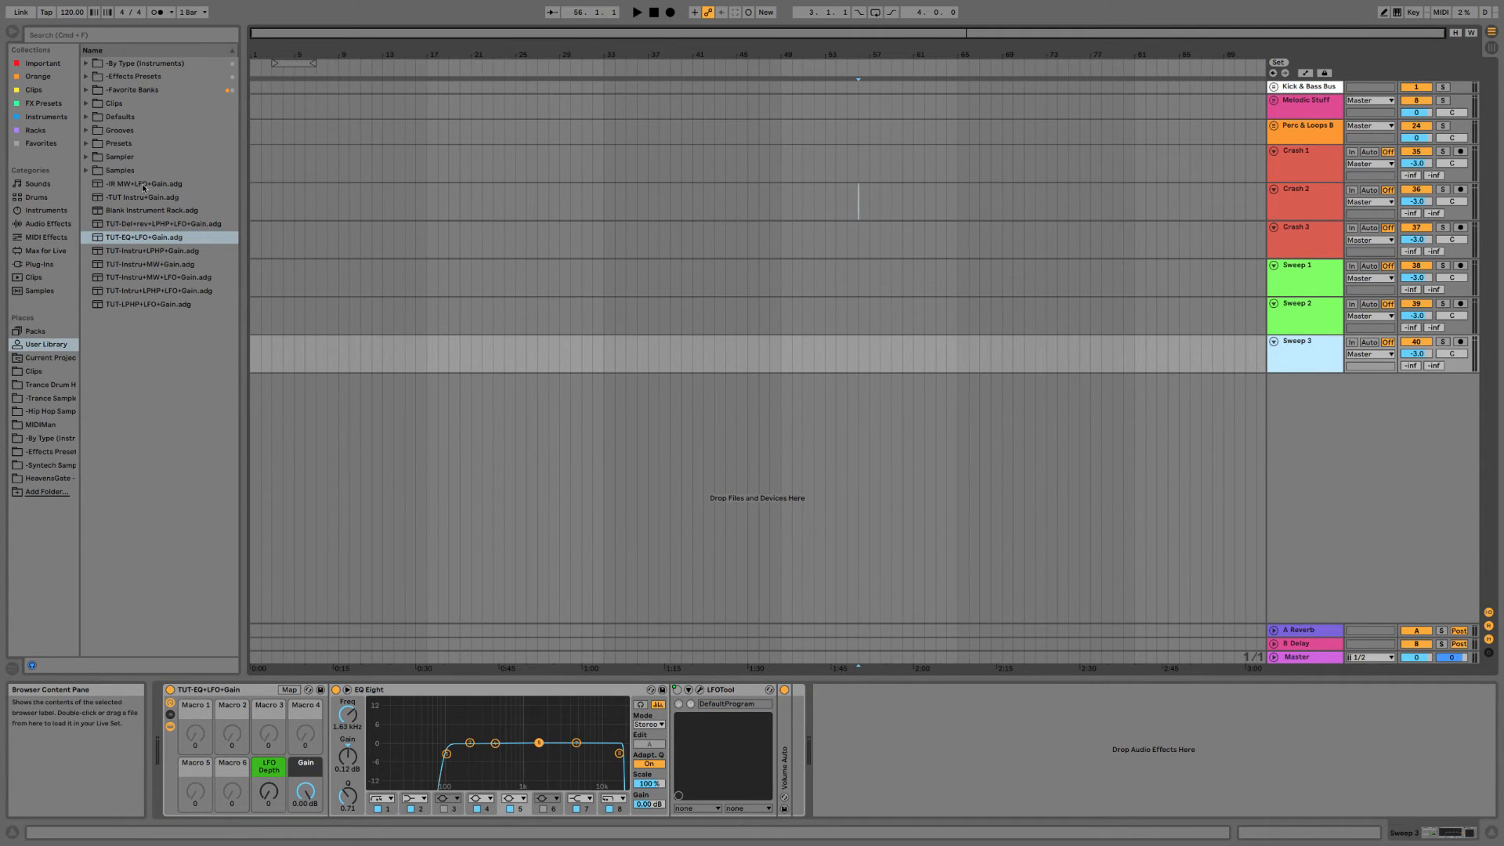
pyautogui.moveTo(145, 186); pyautogui.dragTo(1323, 411)
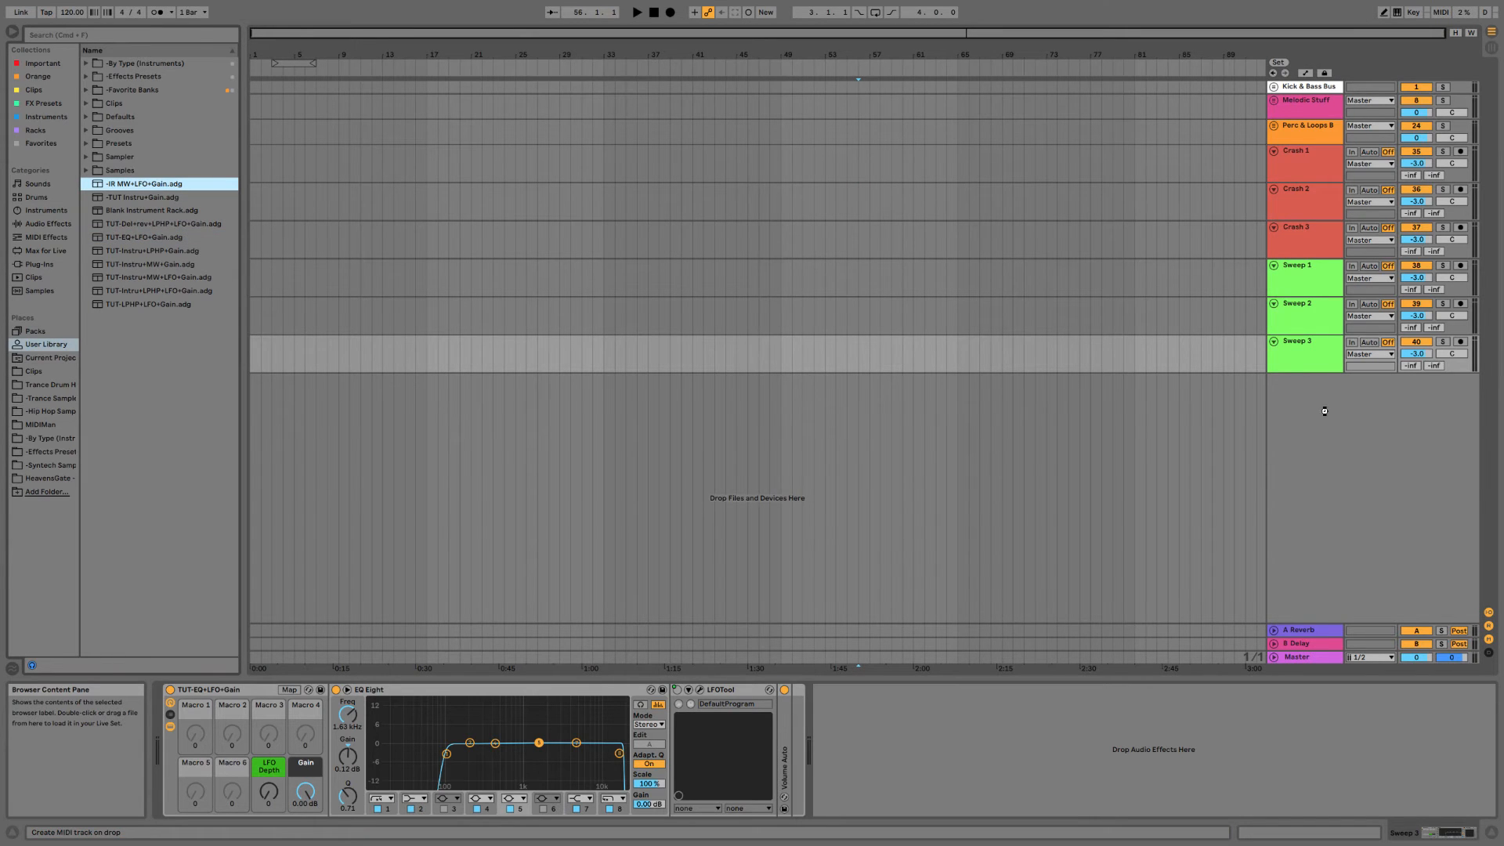
pyautogui.moveTo(1242, 558); pyautogui.dragTo(823, 619)
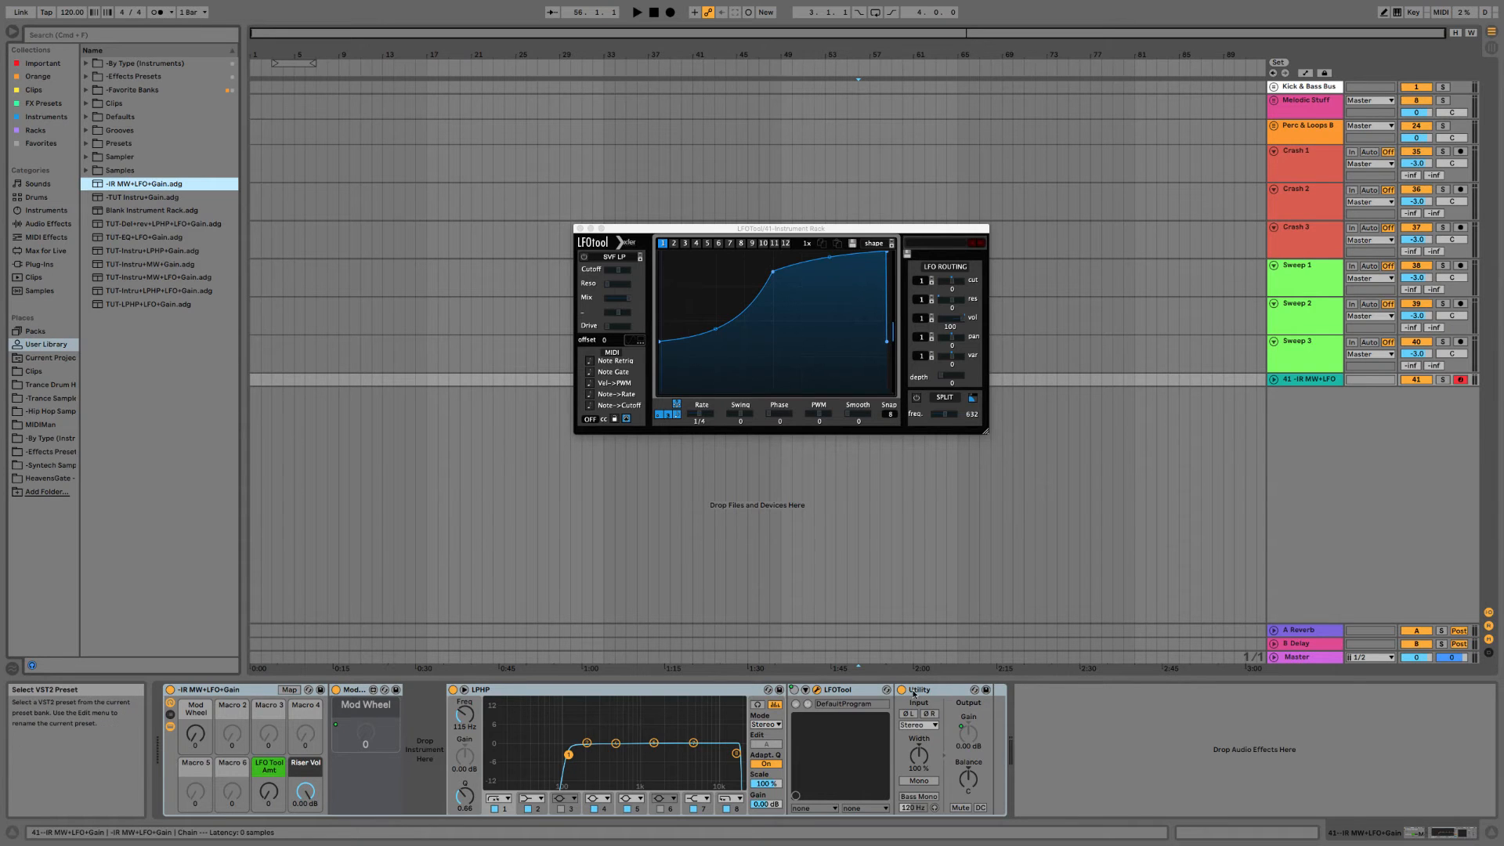
# Search the browser for ModAnd and replace the new rack's Mod Wheel device with ModAndPitchWheel.amxd.
pyautogui.click(353, 690)
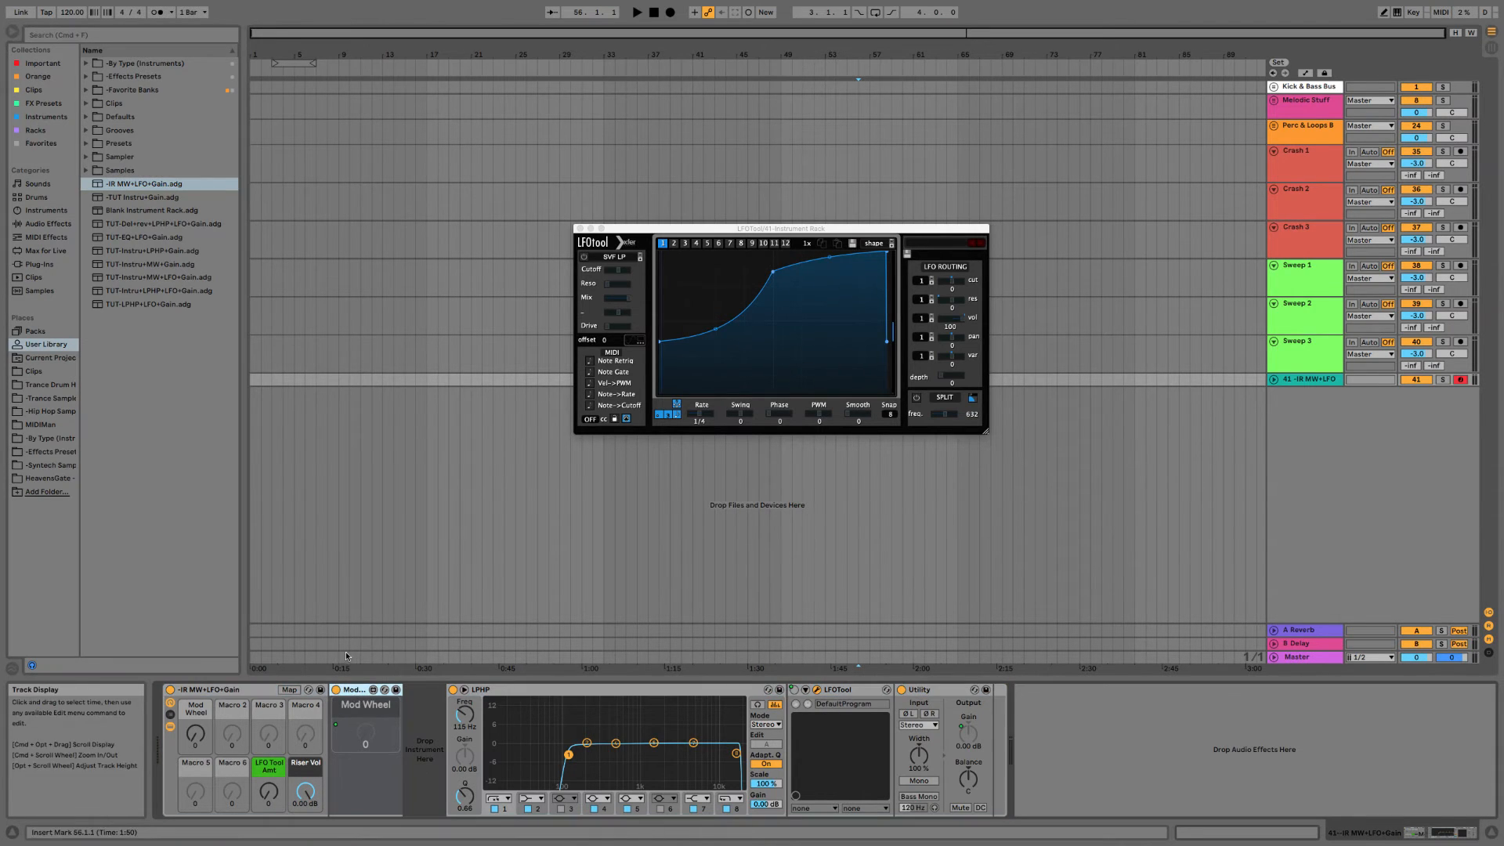
pyautogui.press('super+f')
pyautogui.write('P')
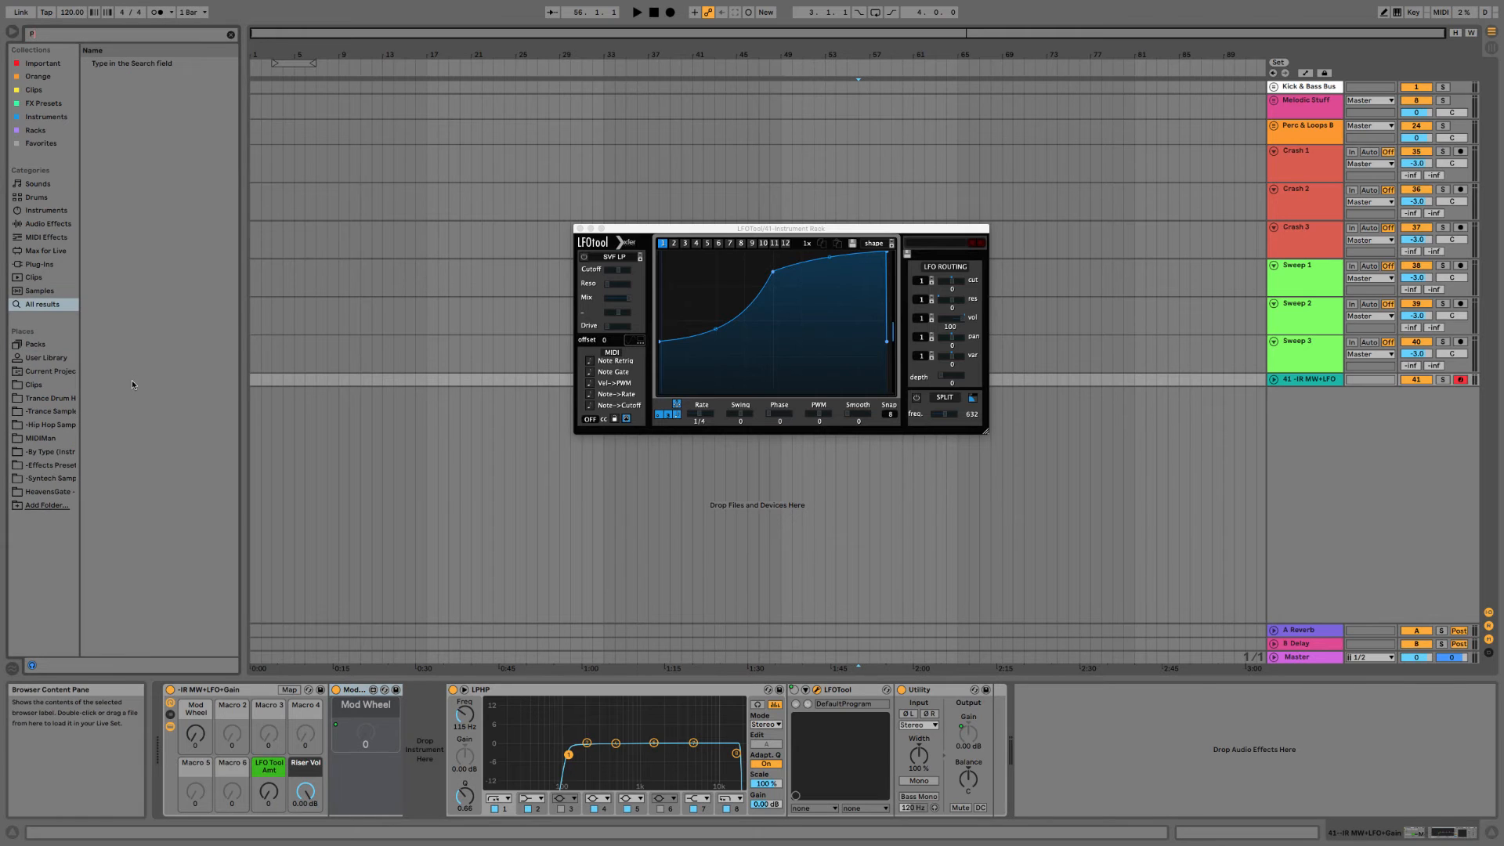
pyautogui.press('BackSpace')
pyautogui.write('Modwhee')
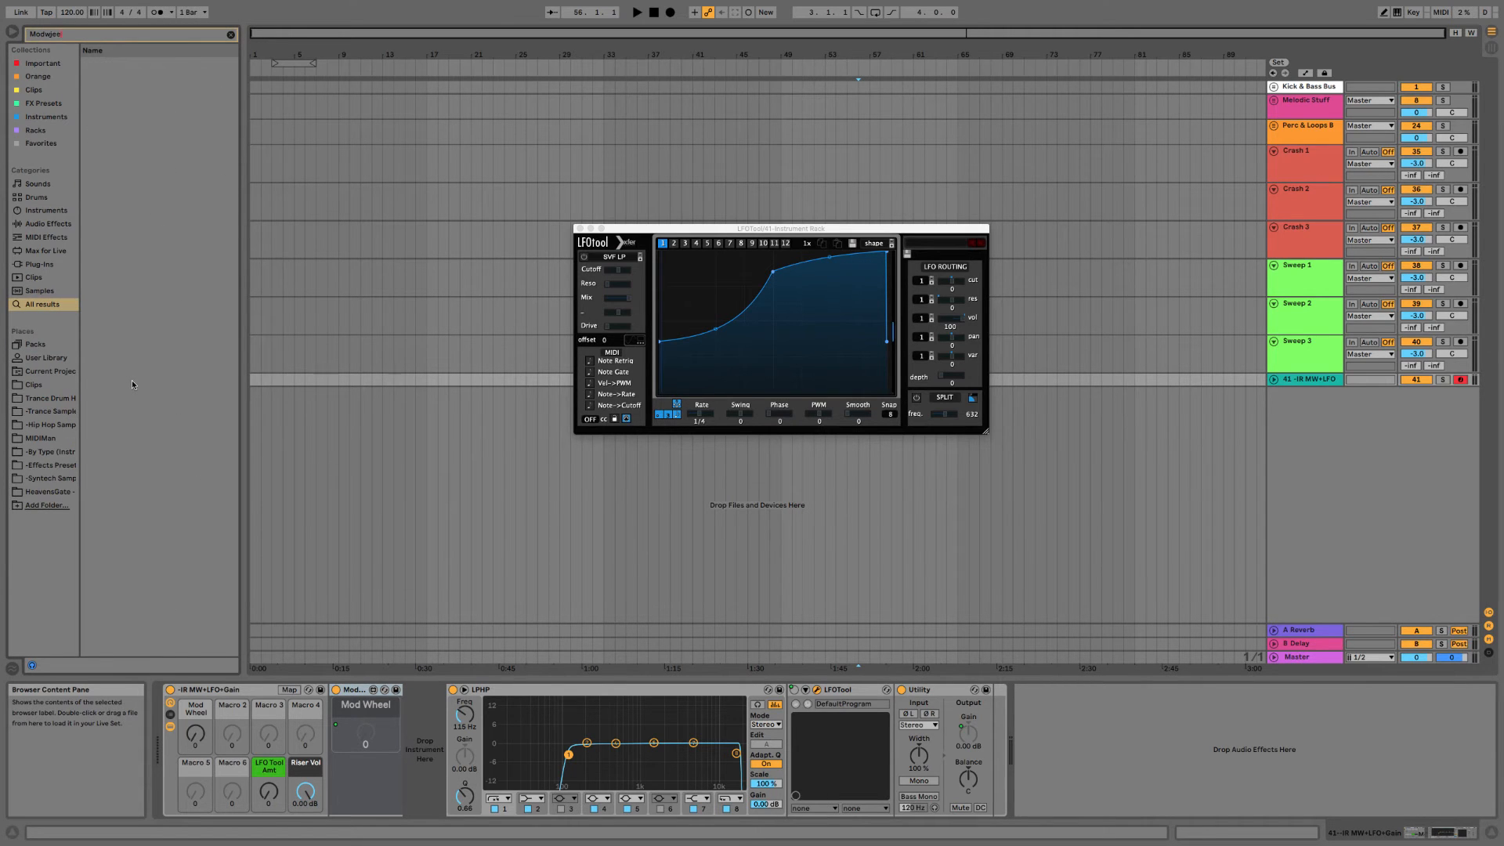
pyautogui.press('BackSpace')
pyautogui.write('And')
pyautogui.moveTo(127, 66); pyautogui.dragTo(366, 695)
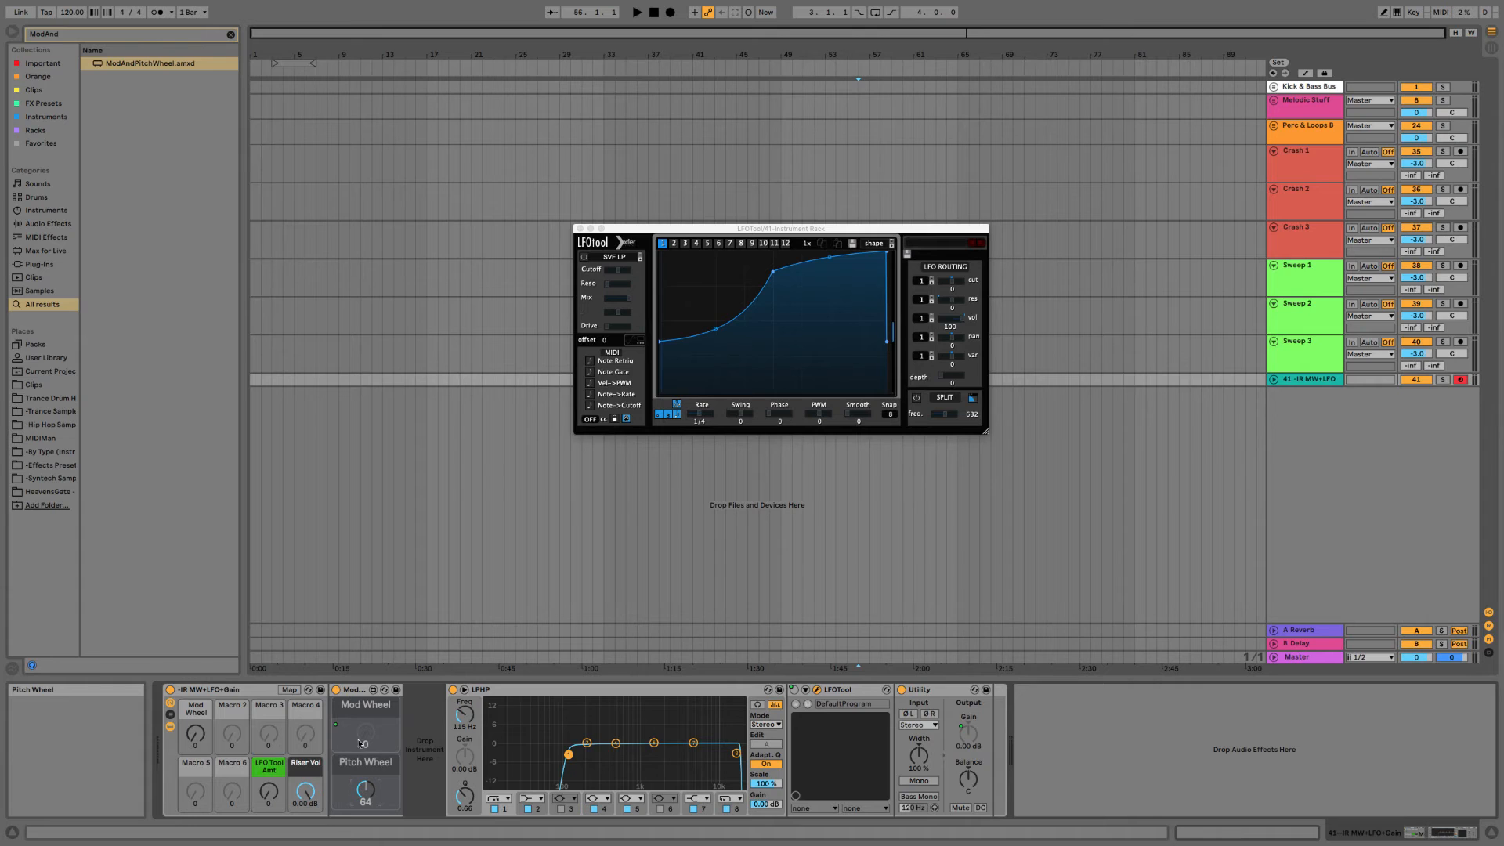
pyautogui.moveTo(370, 782)
pyautogui.mouseDown()
pyautogui.moveTo(371, 795)
pyautogui.moveTo(371, 782)
pyautogui.mouseUp()
# Rename the new MIDI track Synth Riser and close its LFOTool window.
pyautogui.rightClick(1312, 381)
pyautogui.click(1335, 449)
pyautogui.write('Sy')
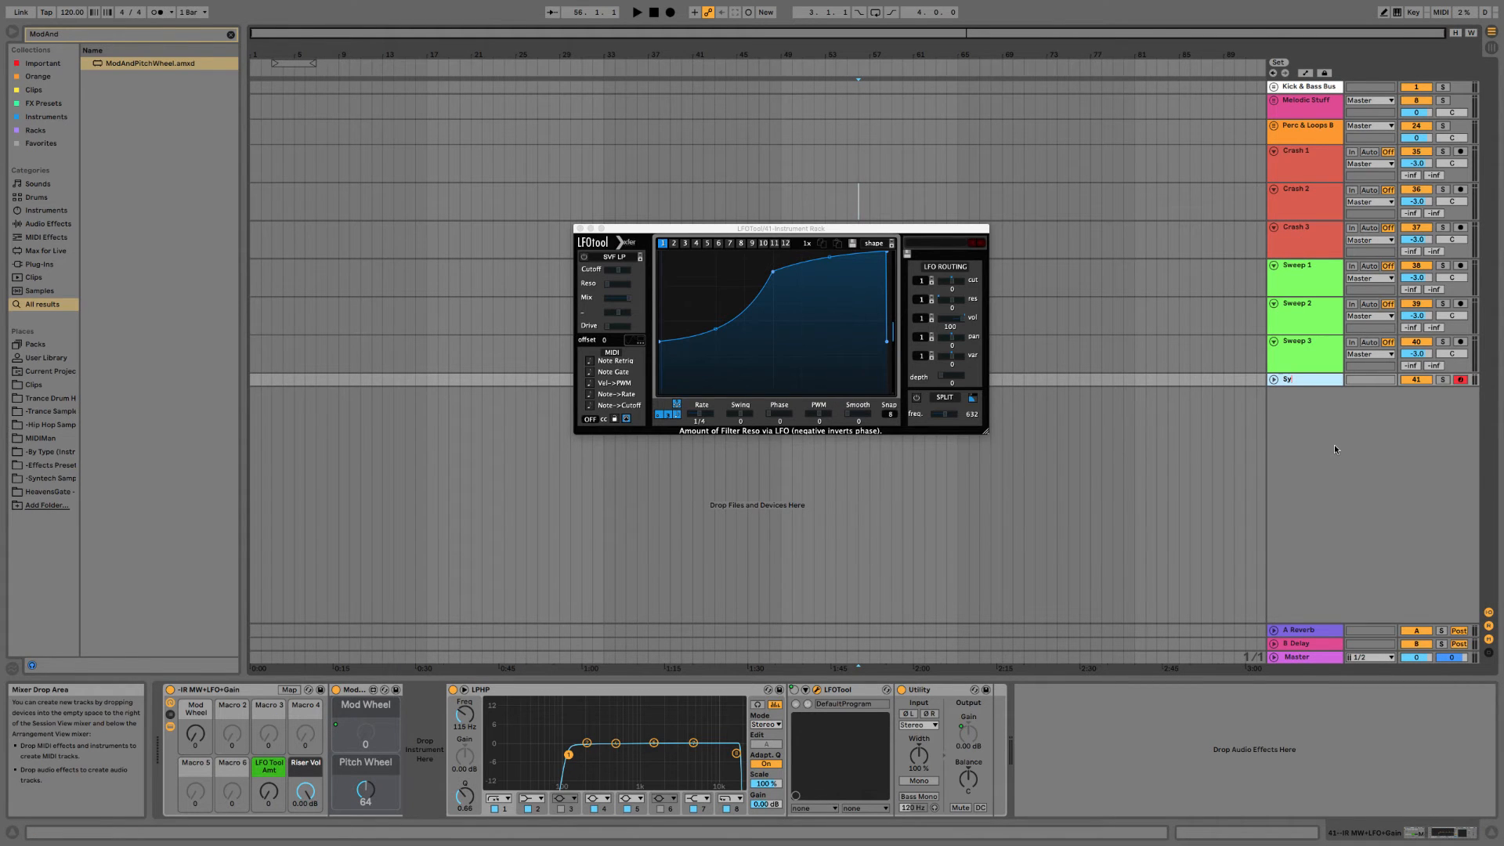
pyautogui.write('nth Riser')
pyautogui.press('Return')
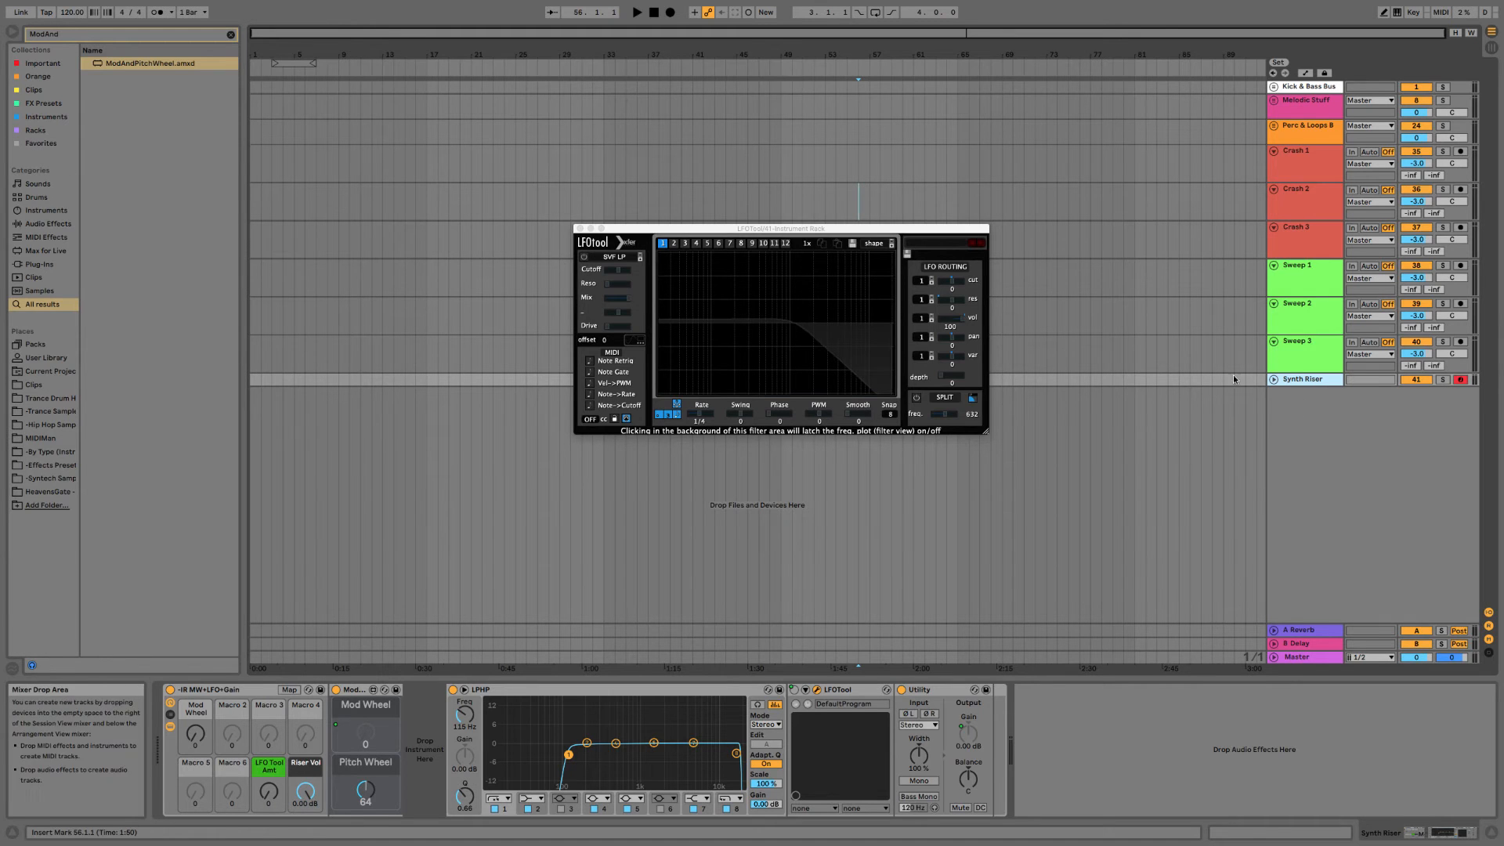
pyautogui.click(580, 228)
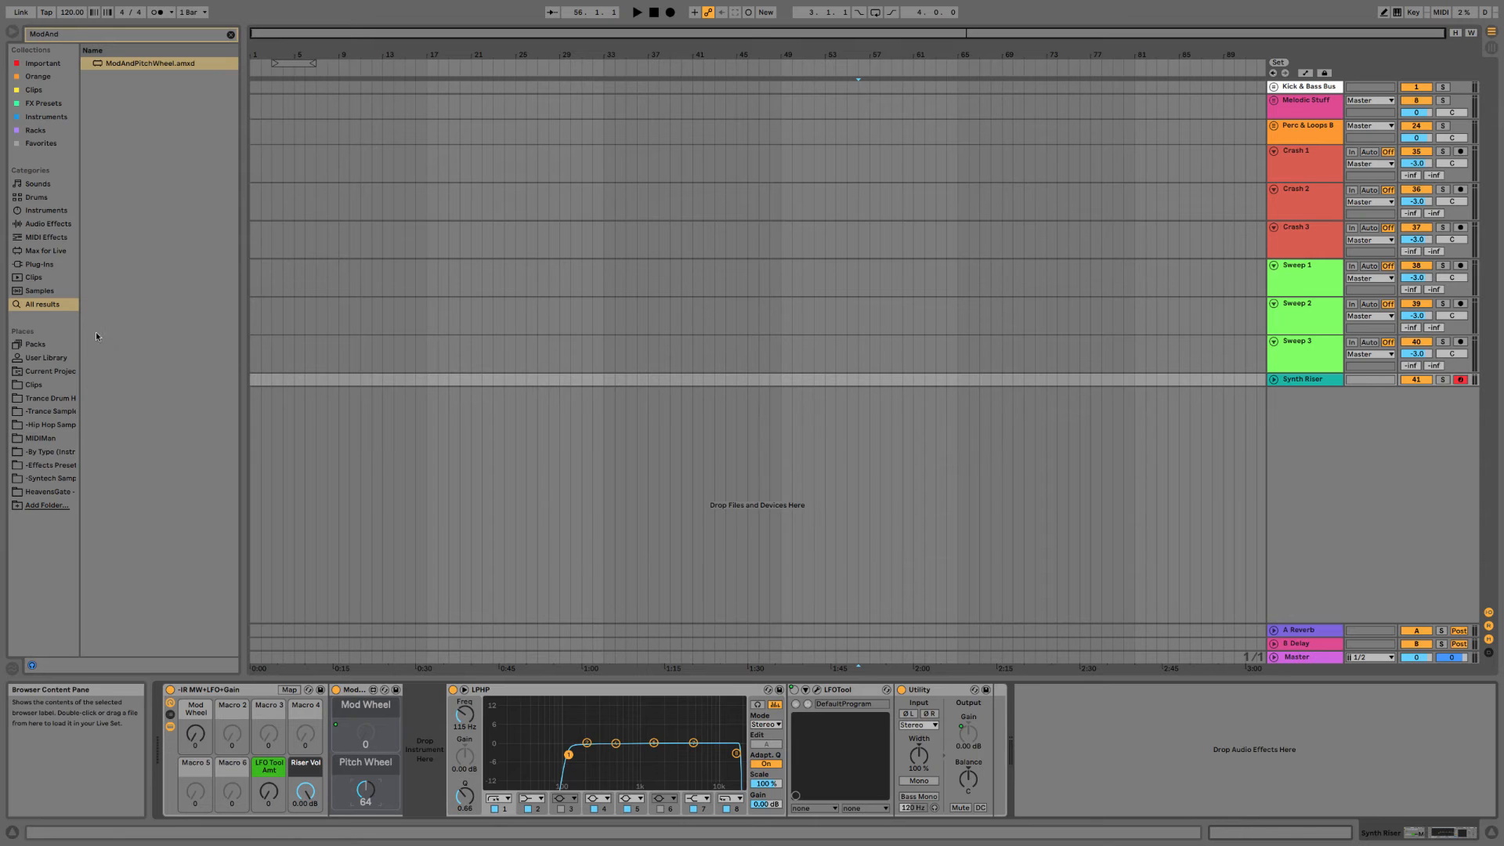
# Load the Sylenth1 plug-in into the Synth Riser rack directly after the ModAndPitchWheel device and close its window.
pyautogui.click(45, 210)
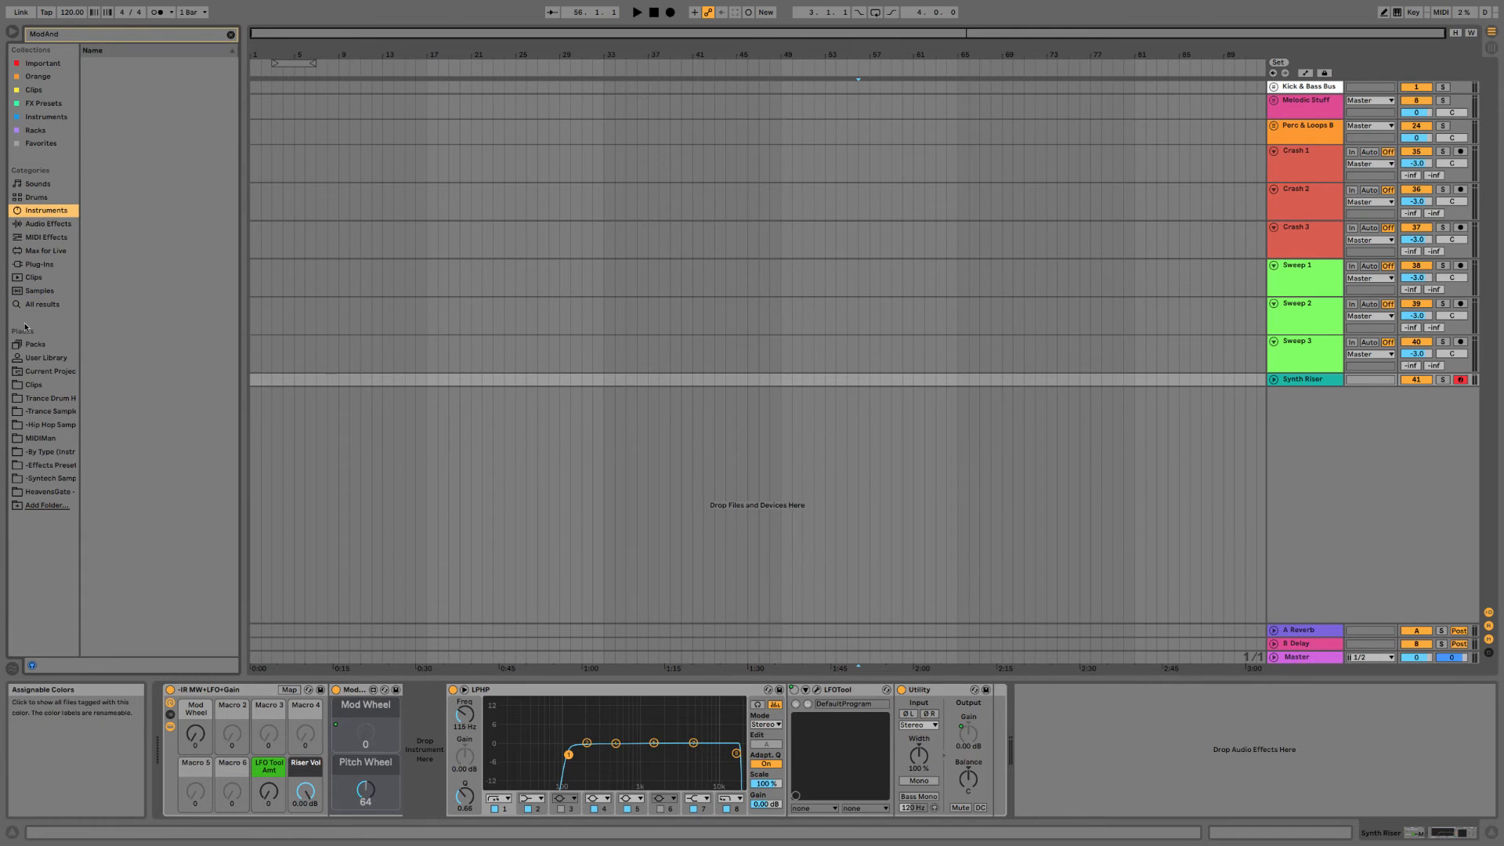
pyautogui.click(36, 277)
pyautogui.click(45, 265)
pyautogui.click(230, 34)
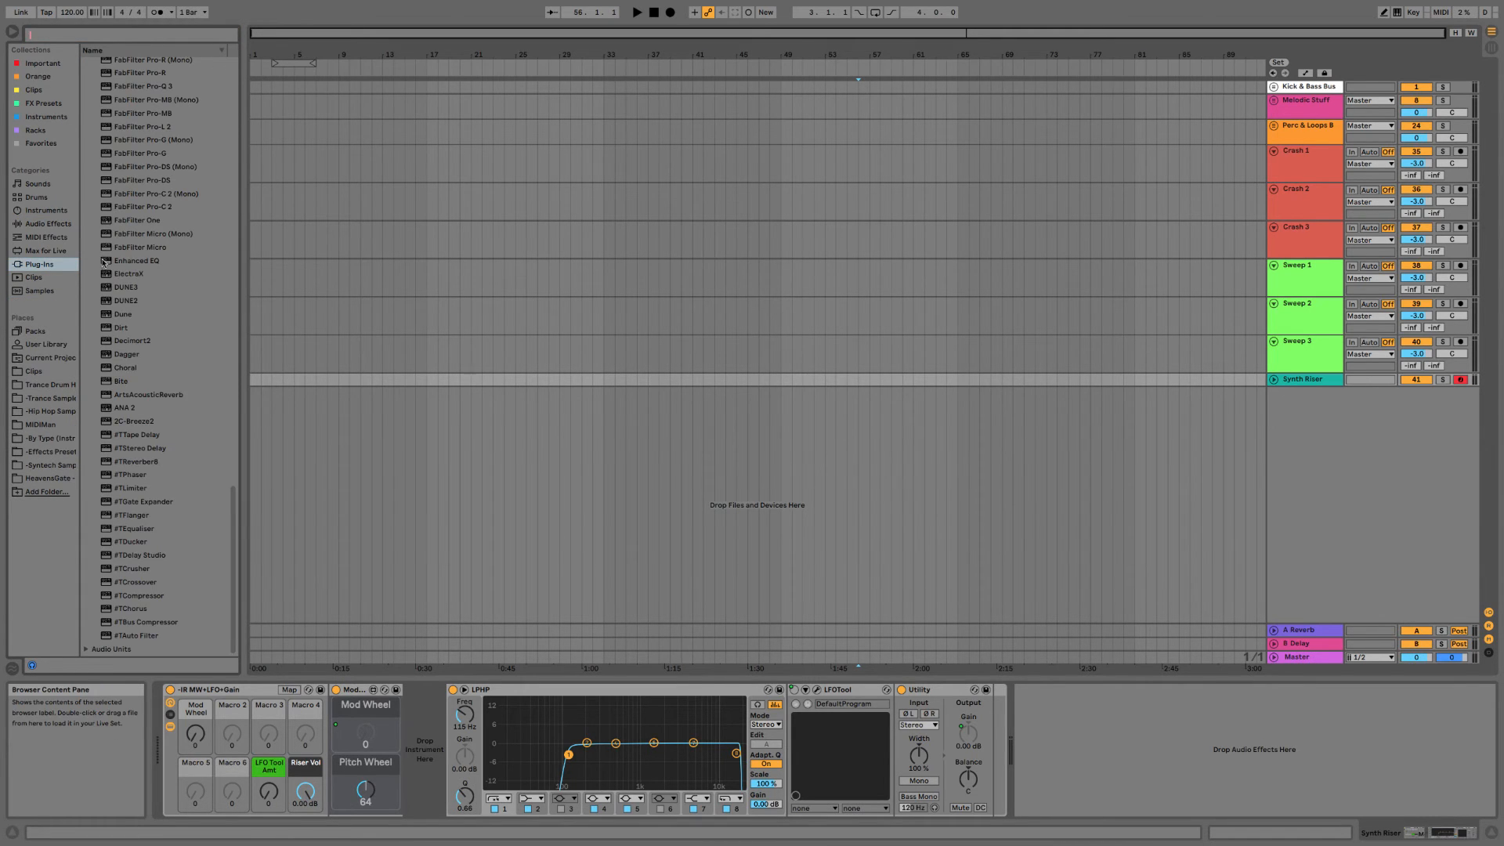
pyautogui.scroll(20, 135, 318)
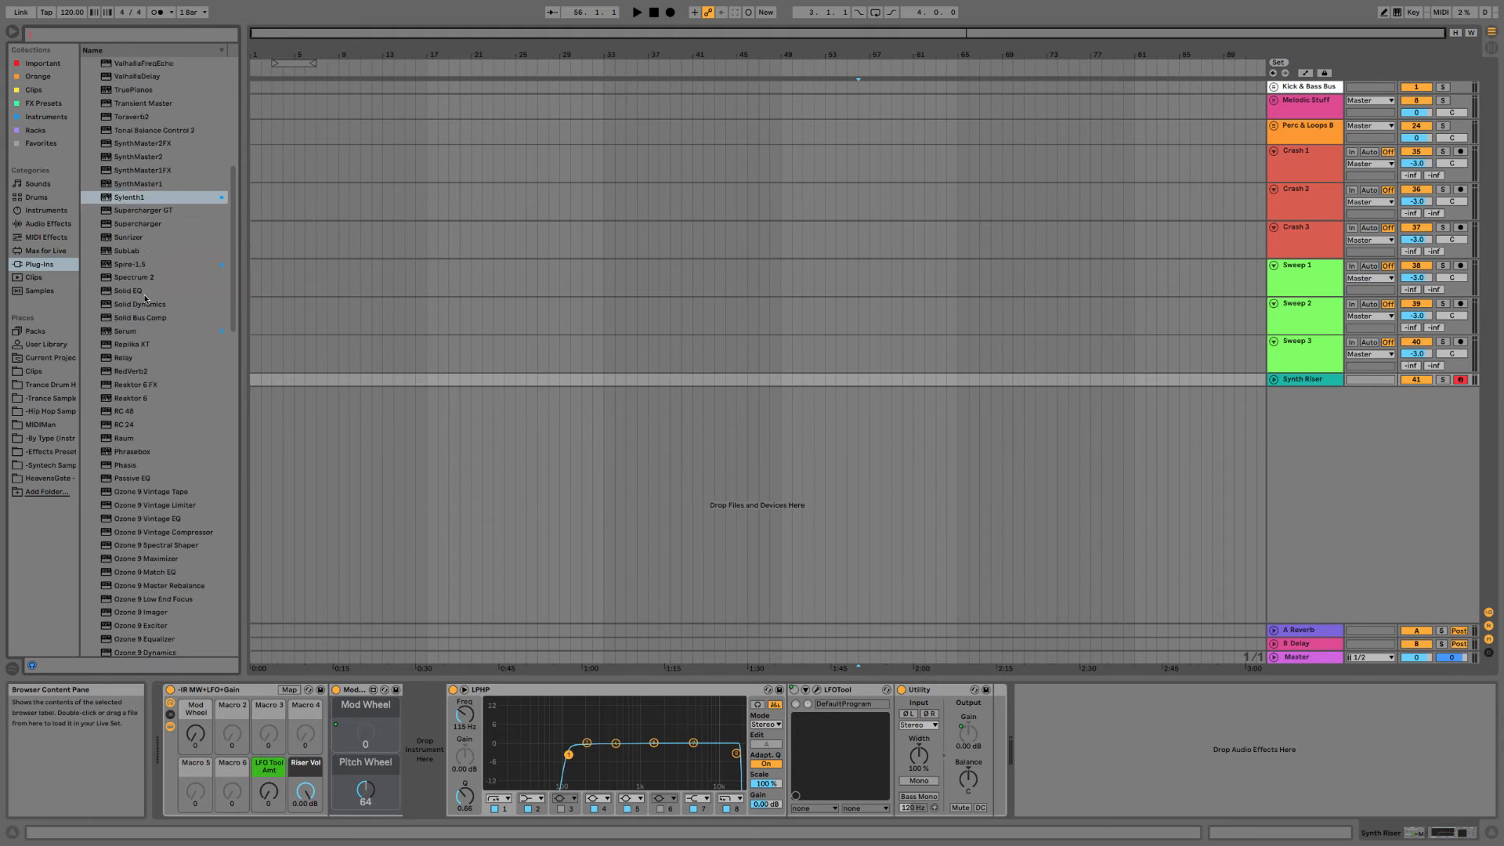
pyautogui.moveTo(127, 456); pyautogui.dragTo(424, 717)
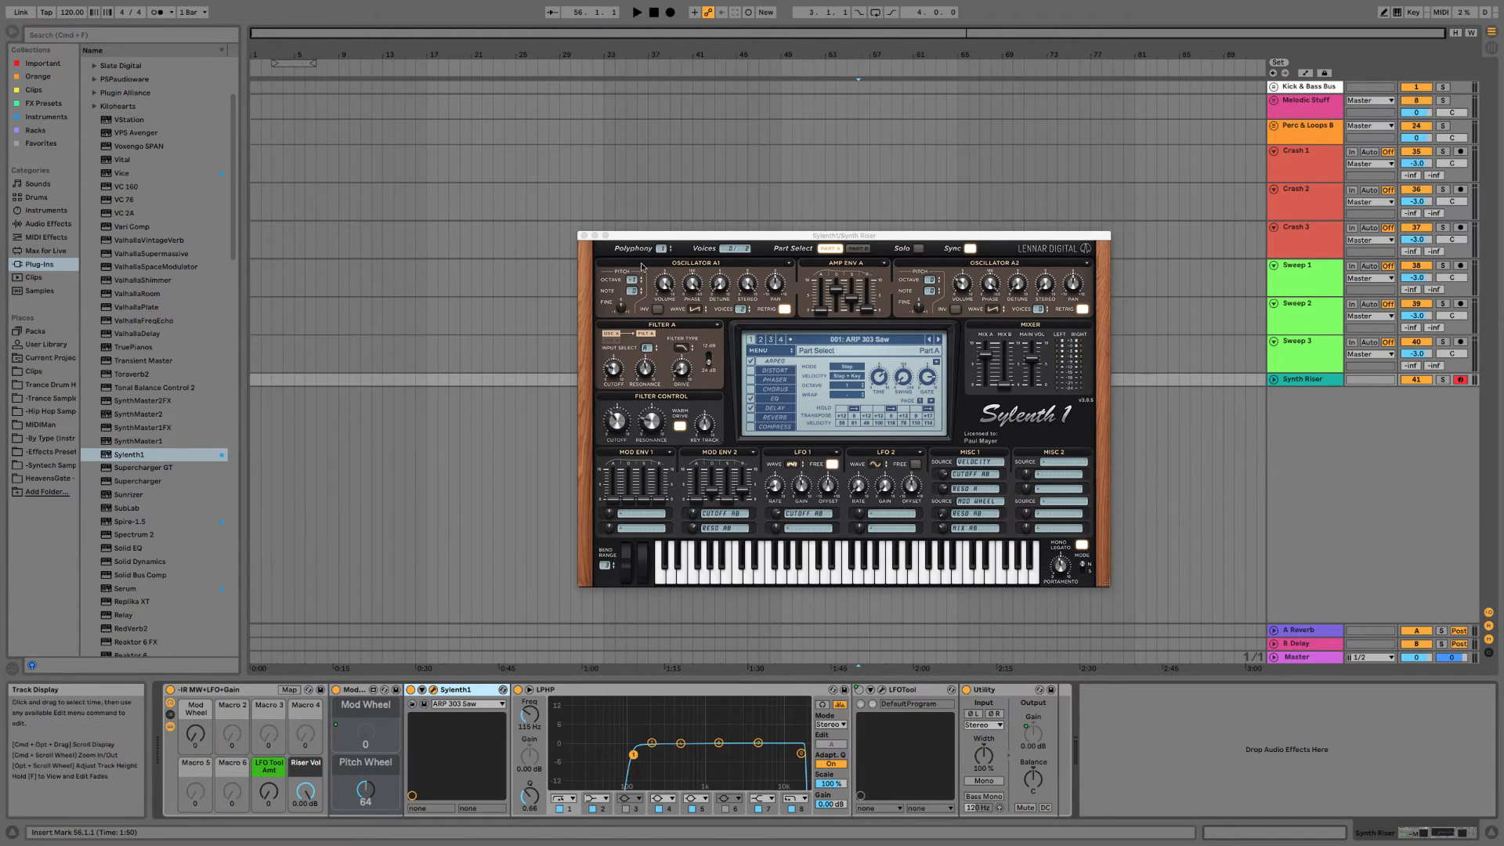
pyautogui.click(1295, 162)
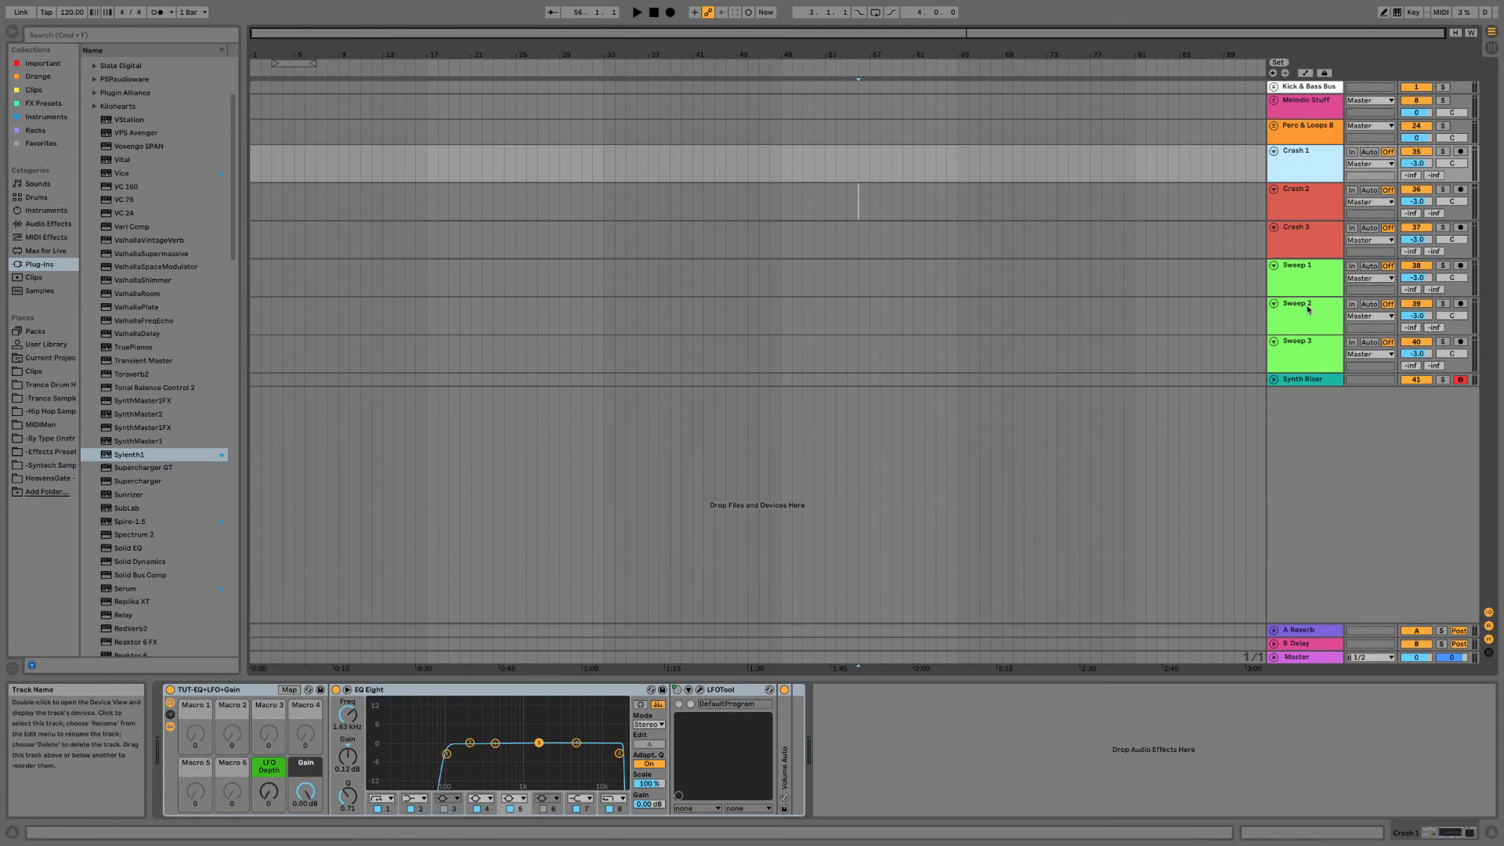
pyautogui.keyDown('shift'); pyautogui.click(1314, 384); pyautogui.keyUp('shift')
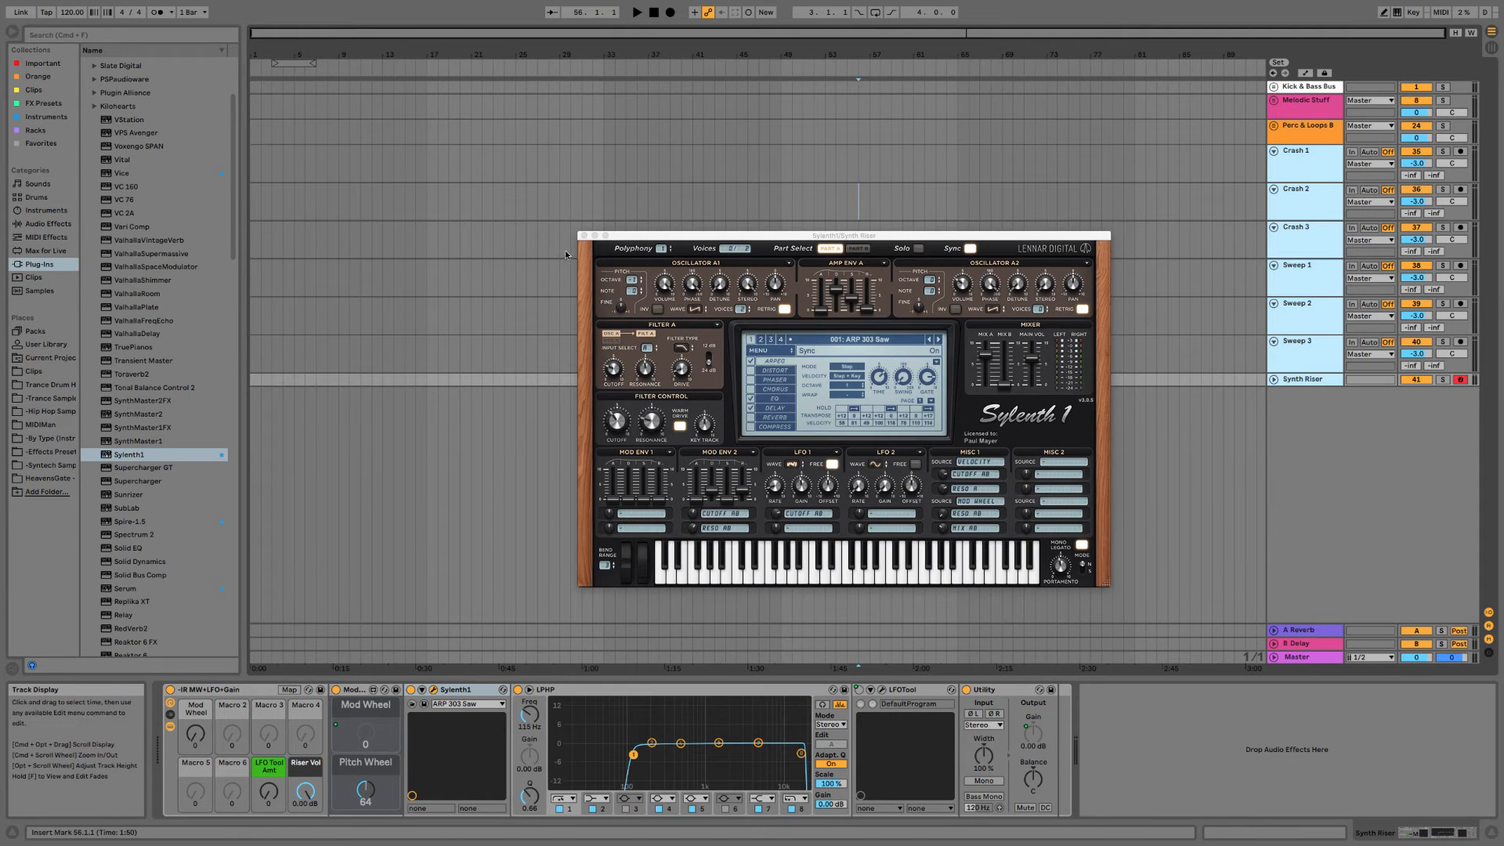
pyautogui.click(583, 233)
# Insert a new audio track below Synth Riser and rename it Impact.
pyautogui.click(1325, 392)
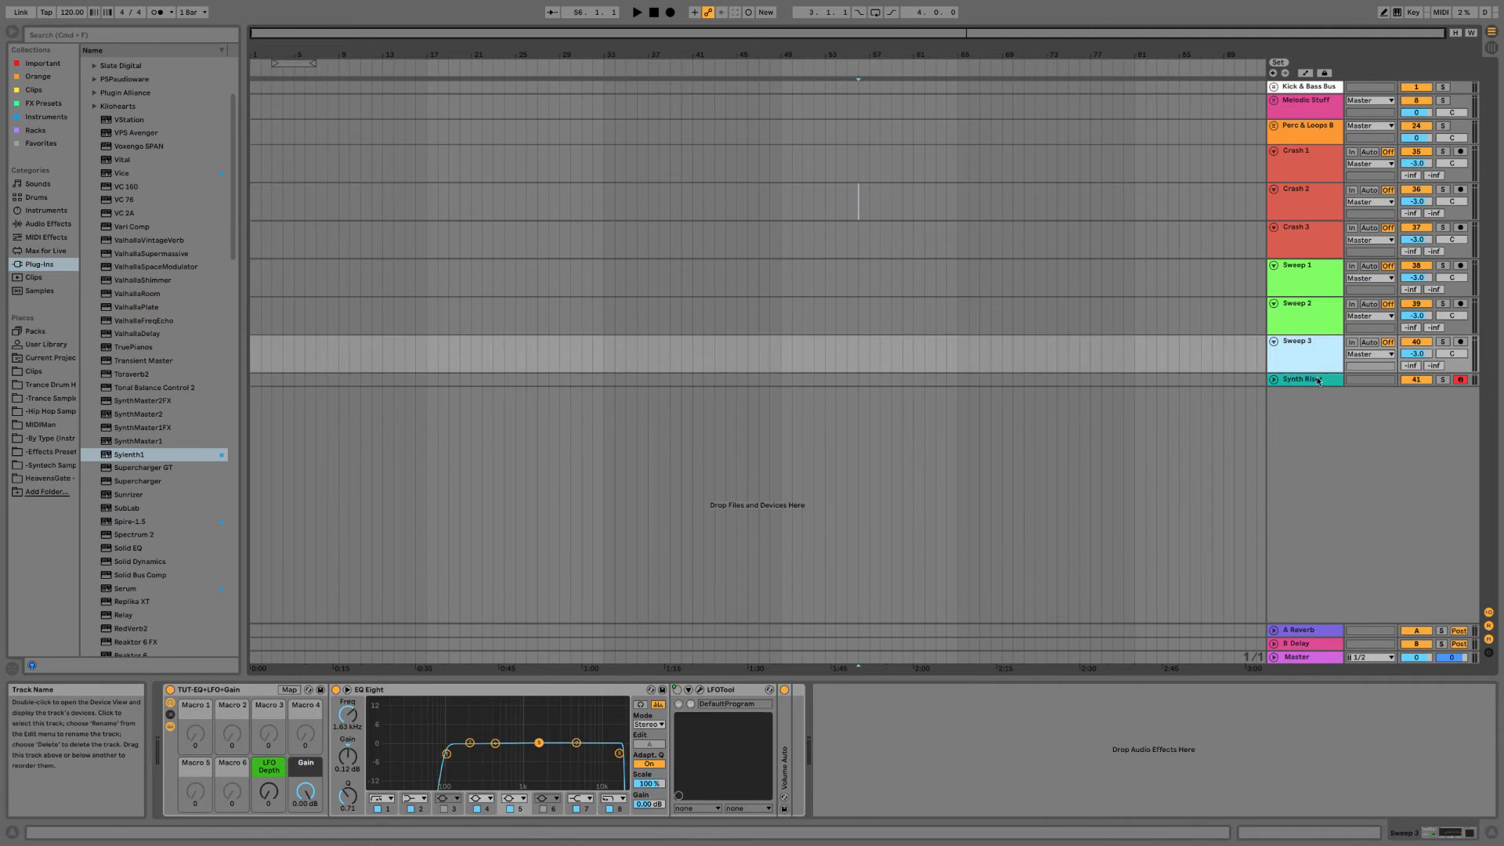
pyautogui.rightClick(1319, 419)
pyautogui.click(1333, 423)
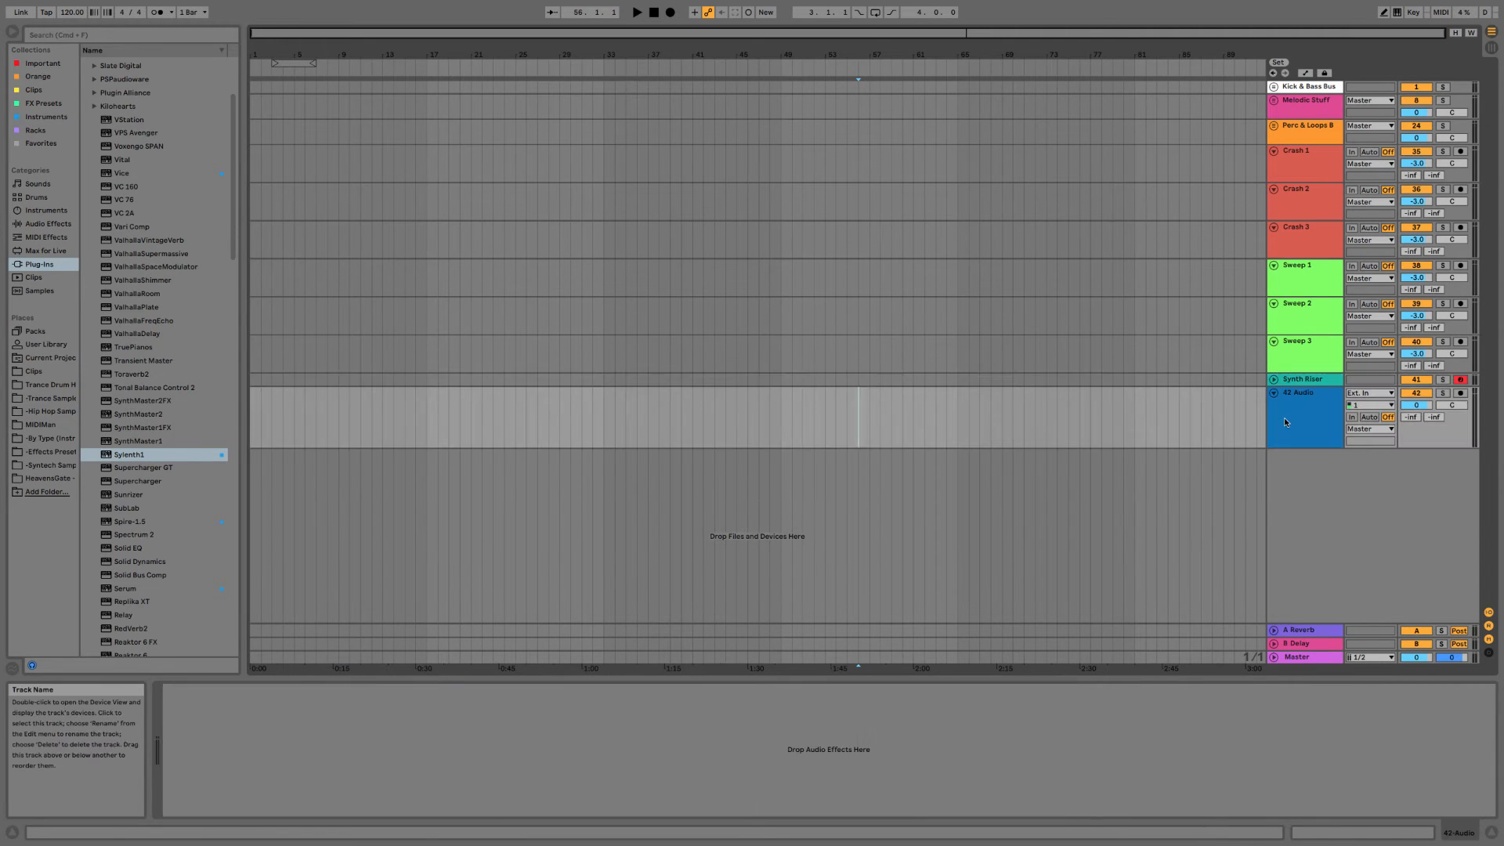
pyautogui.click(1310, 413)
pyautogui.press('super+r')
pyautogui.write('Impa')
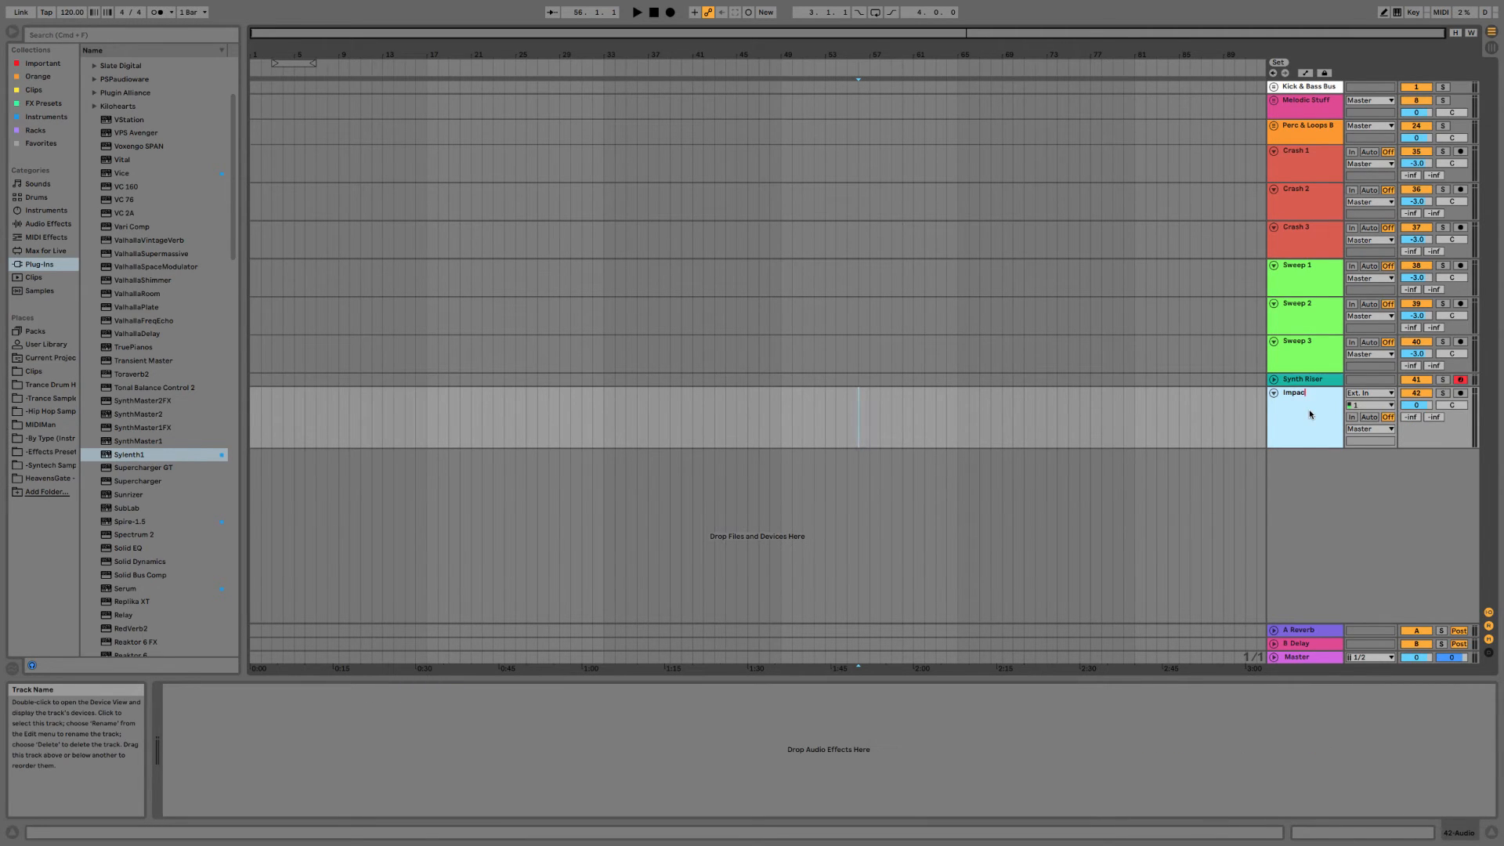
pyautogui.write('ct')
pyautogui.press('Return')
# Color the Impact track dark green and reduce its height to two mixer rows.
pyautogui.rightClick(1305, 431)
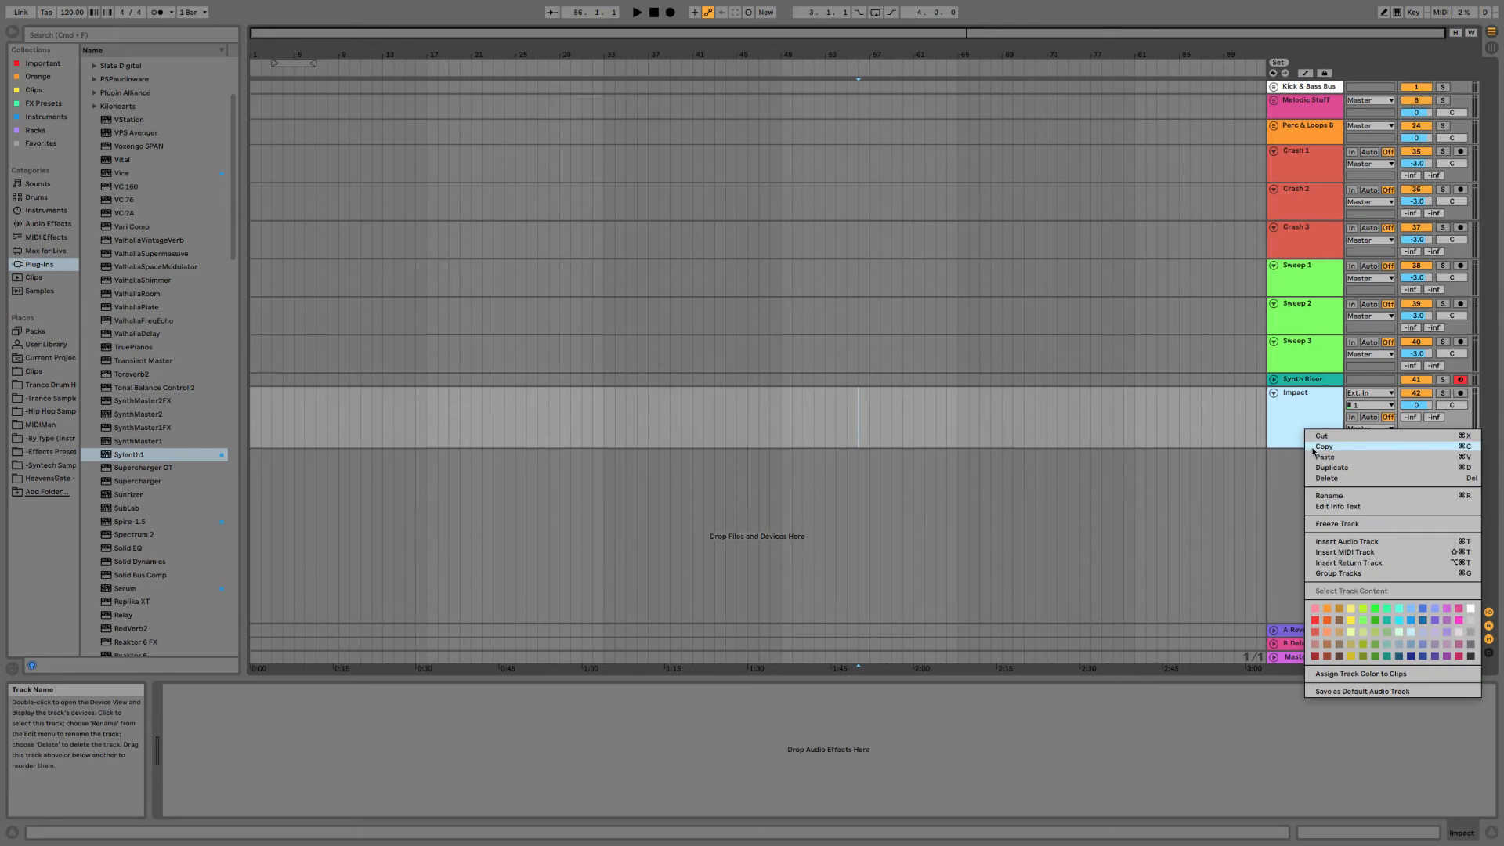
pyautogui.click(1375, 620)
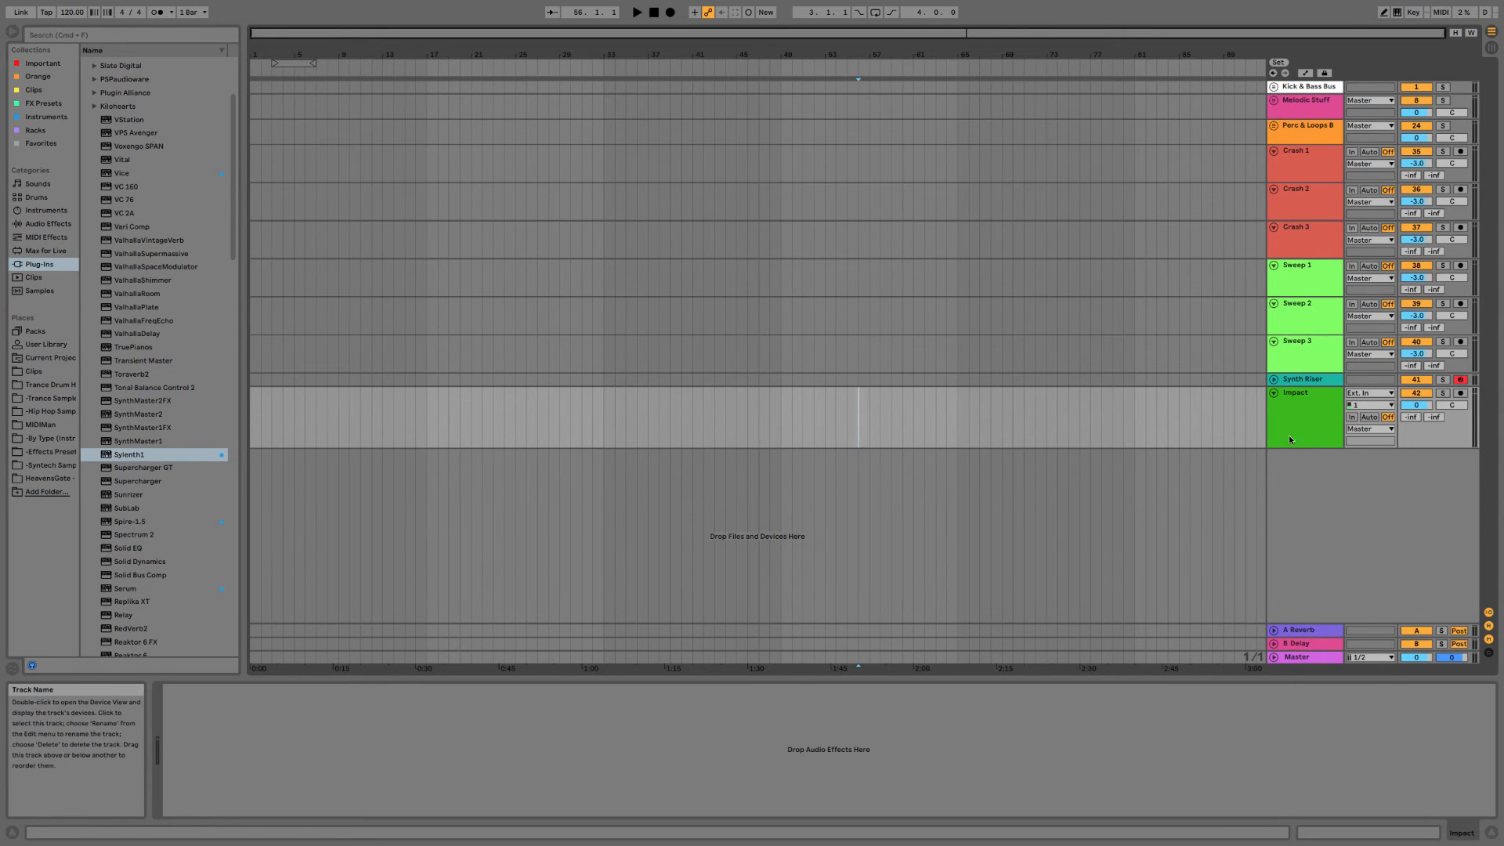
pyautogui.moveTo(1297, 446); pyautogui.dragTo(1297, 411)
pyautogui.click(1311, 401)
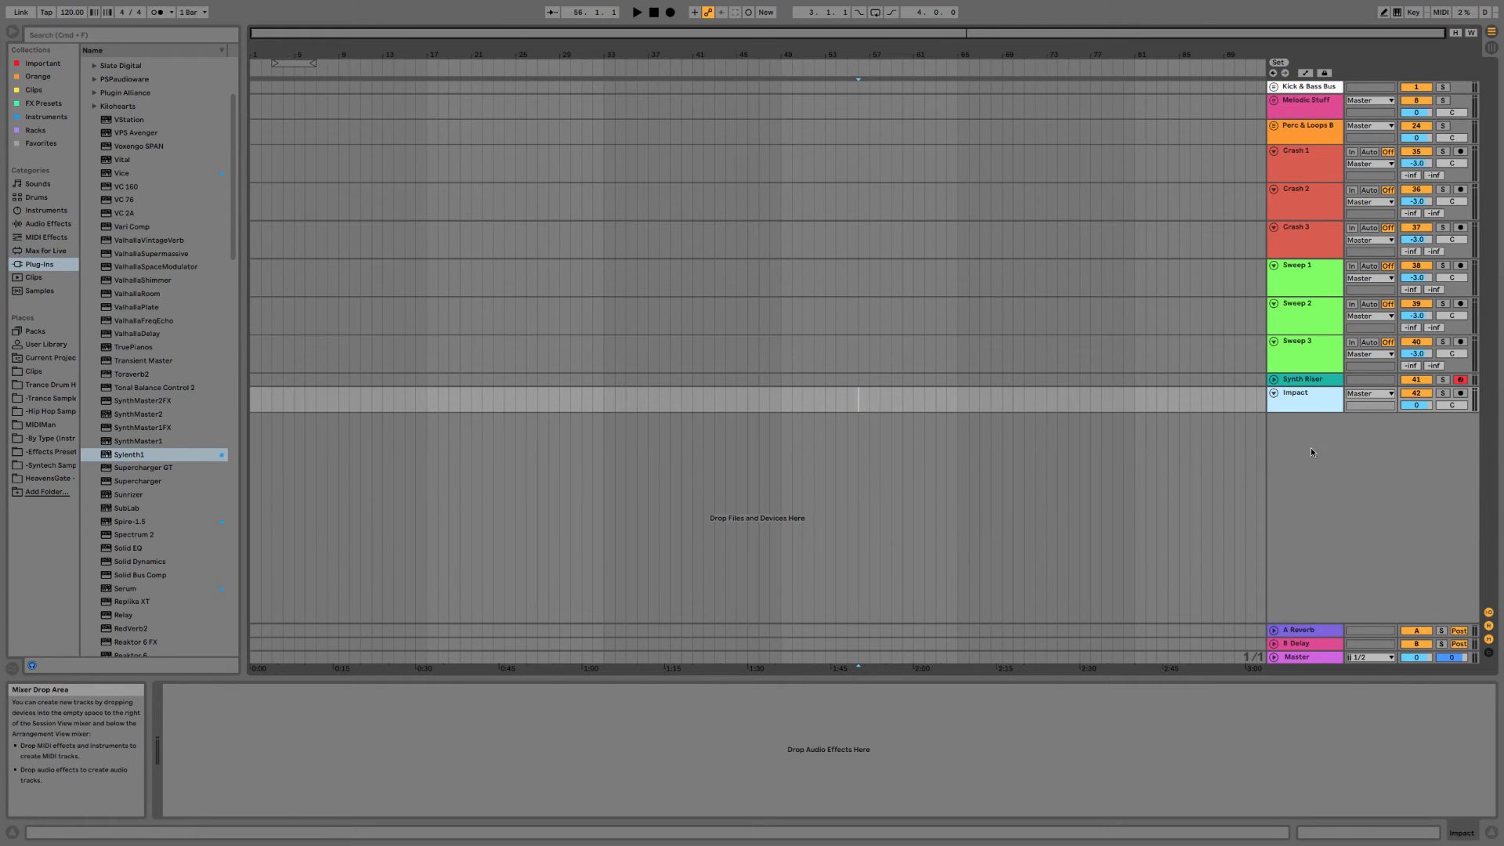
# Go through the Crash, Sweep, Synth Riser and Impact tracks to review the devices on each.
pyautogui.click(1315, 352)
pyautogui.click(1313, 275)
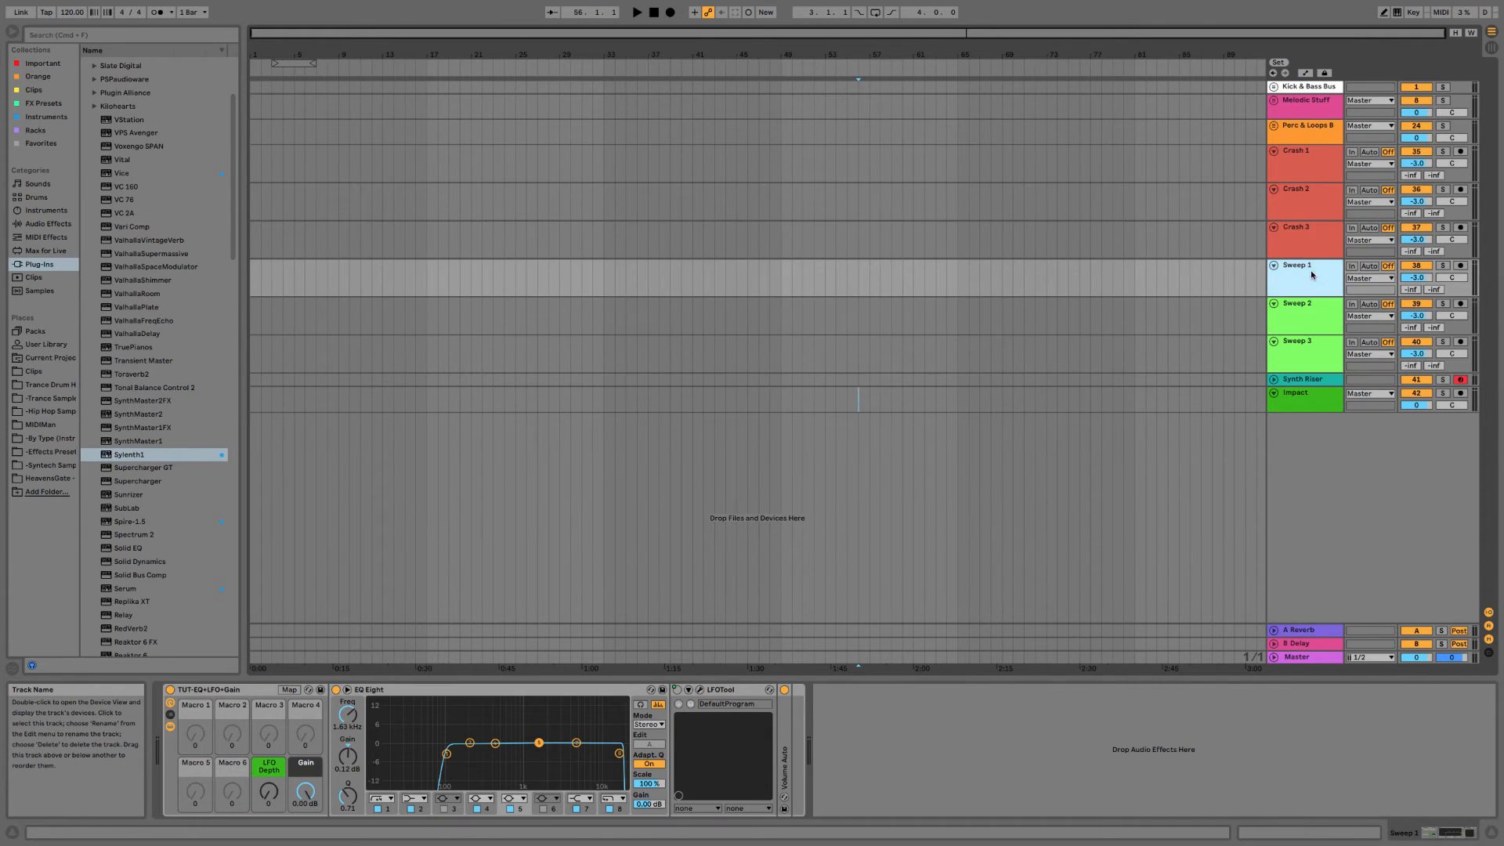
pyautogui.click(1322, 150)
pyautogui.click(1296, 399)
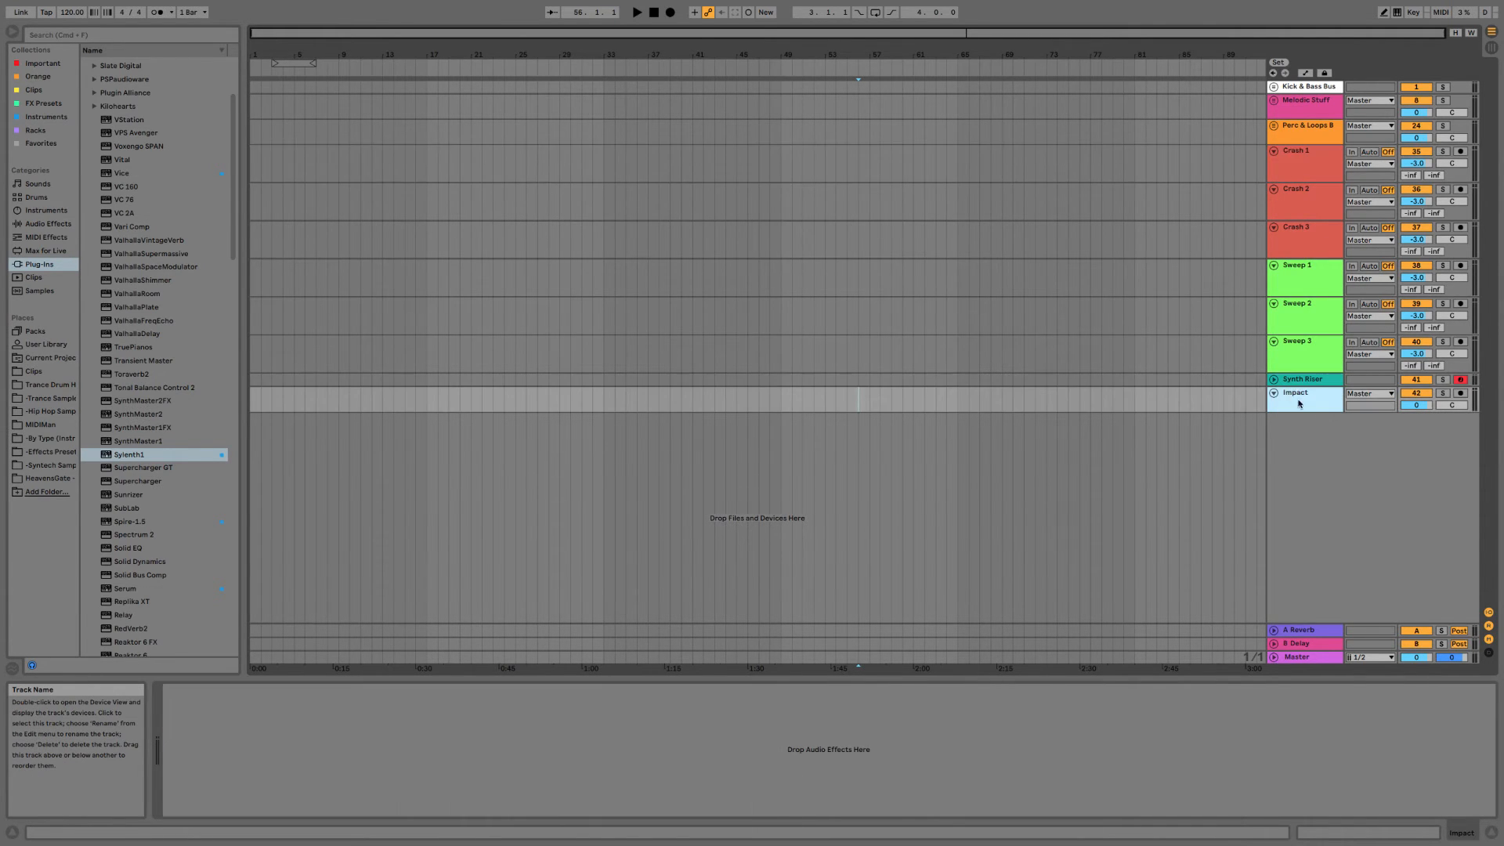
pyautogui.click(1315, 171)
pyautogui.press('Down')
pyautogui.press('Down')
pyautogui.press('Down')
pyautogui.press('Down')
pyautogui.press('Down')
pyautogui.press('Down')
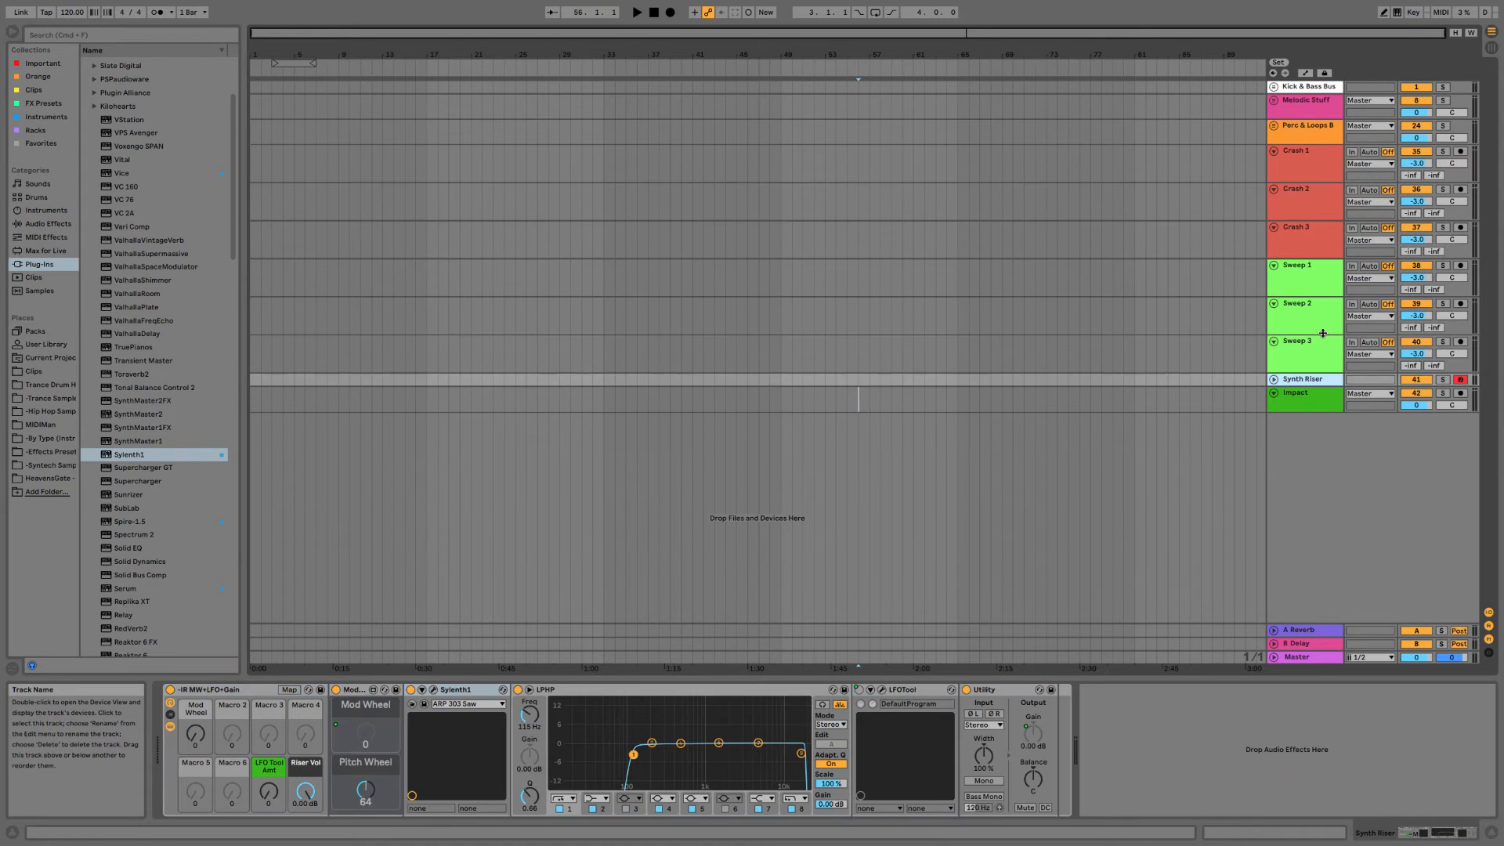
pyautogui.press('Down')
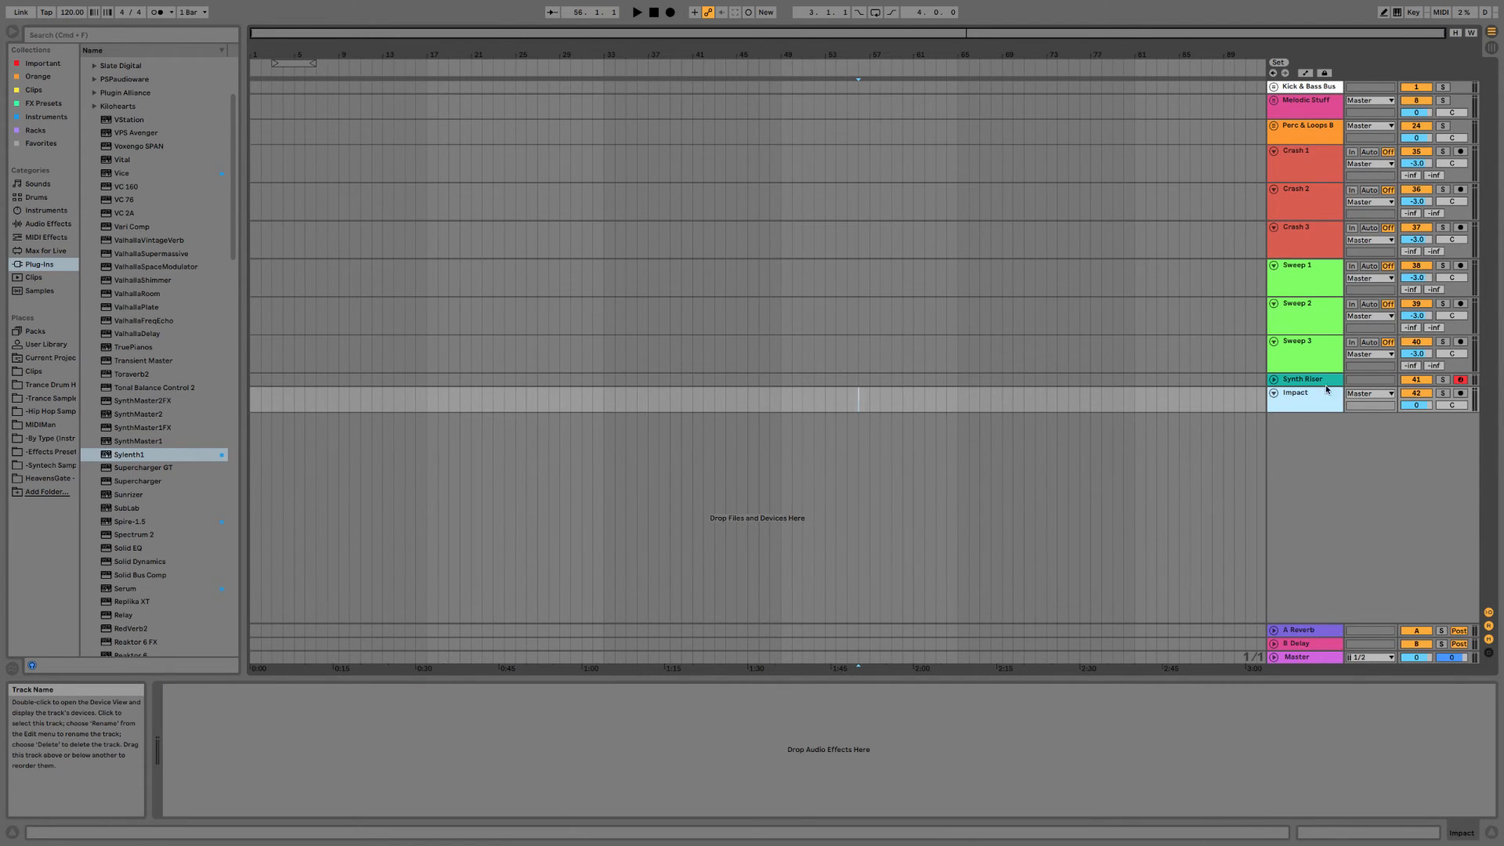
pyautogui.click(1304, 353)
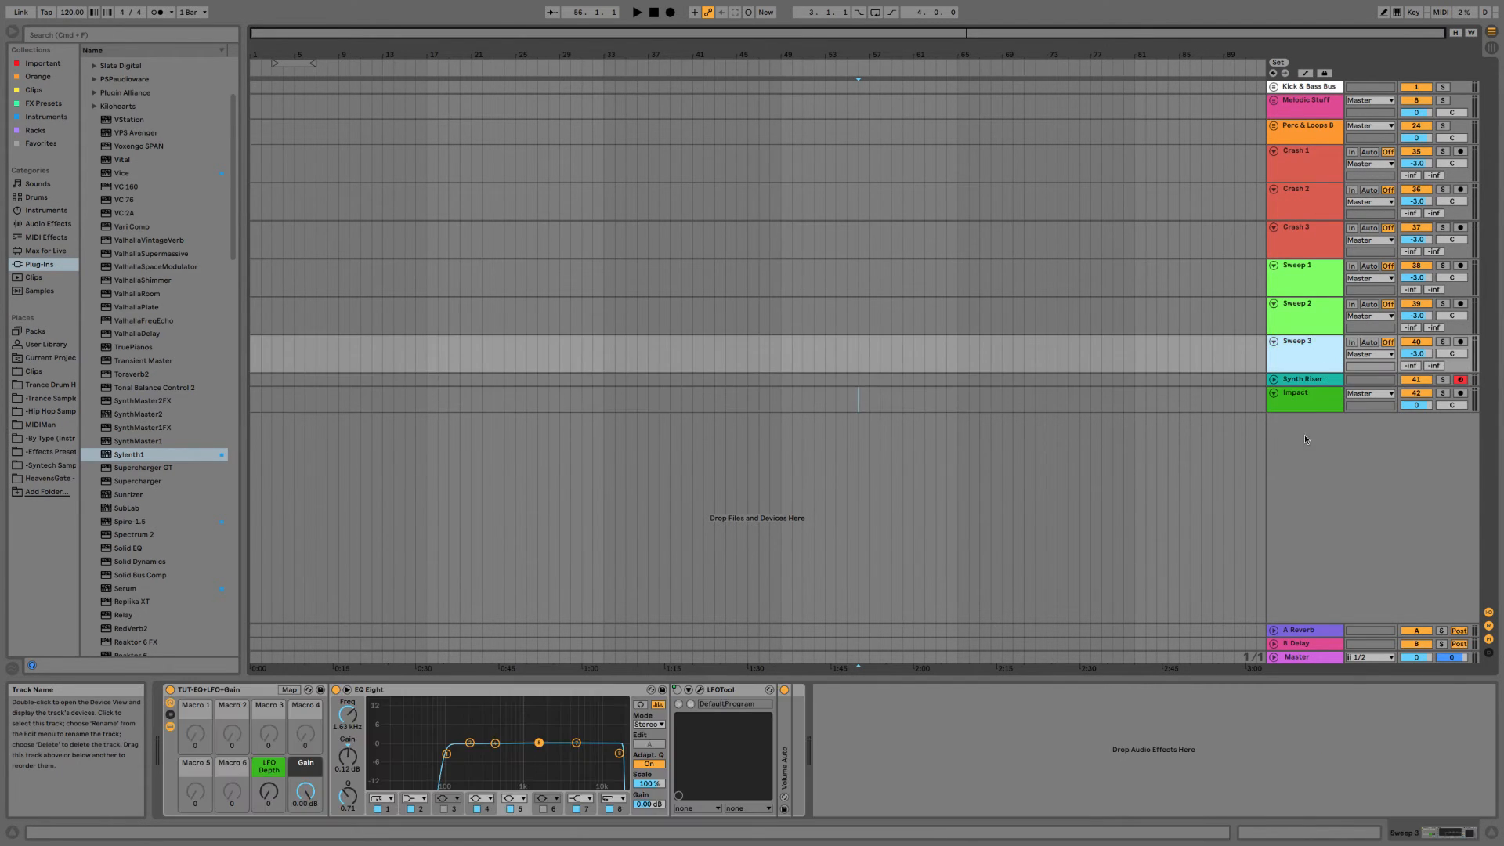
pyautogui.click(1316, 326)
pyautogui.click(1307, 287)
pyautogui.click(1315, 349)
pyautogui.press('Down')
pyautogui.press('Down')
pyautogui.press('Down')
pyautogui.press('Up')
# Duplicate the three Sweep tracks below Sweep 1, and undo the duplication.
pyautogui.click(1315, 359)
pyautogui.keyDown('shift'); pyautogui.click(1309, 291); pyautogui.keyUp('shift')
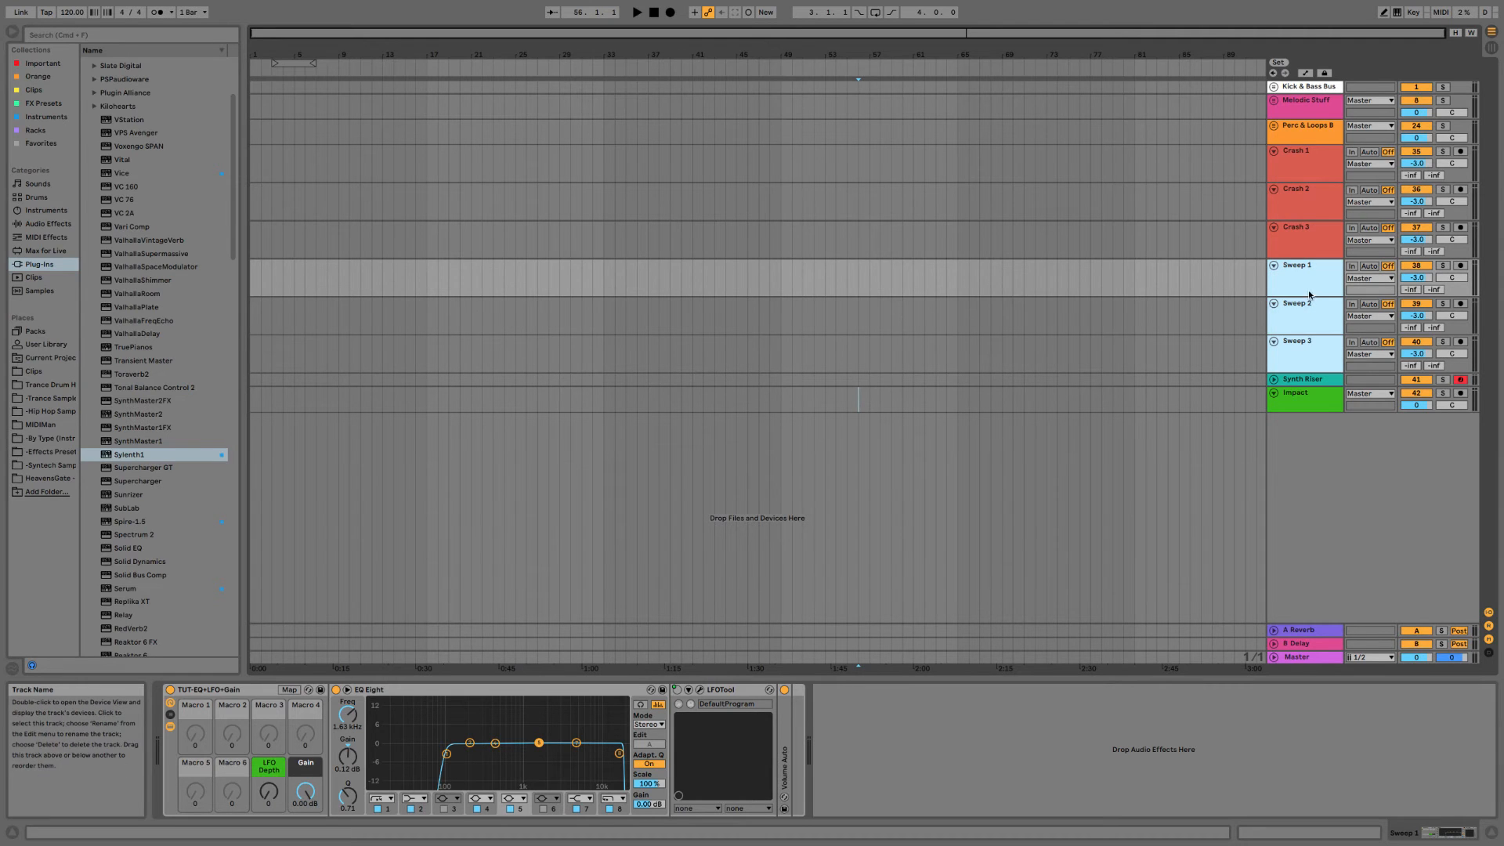
pyautogui.moveTo(1310, 289); pyautogui.dragTo(1333, 326)
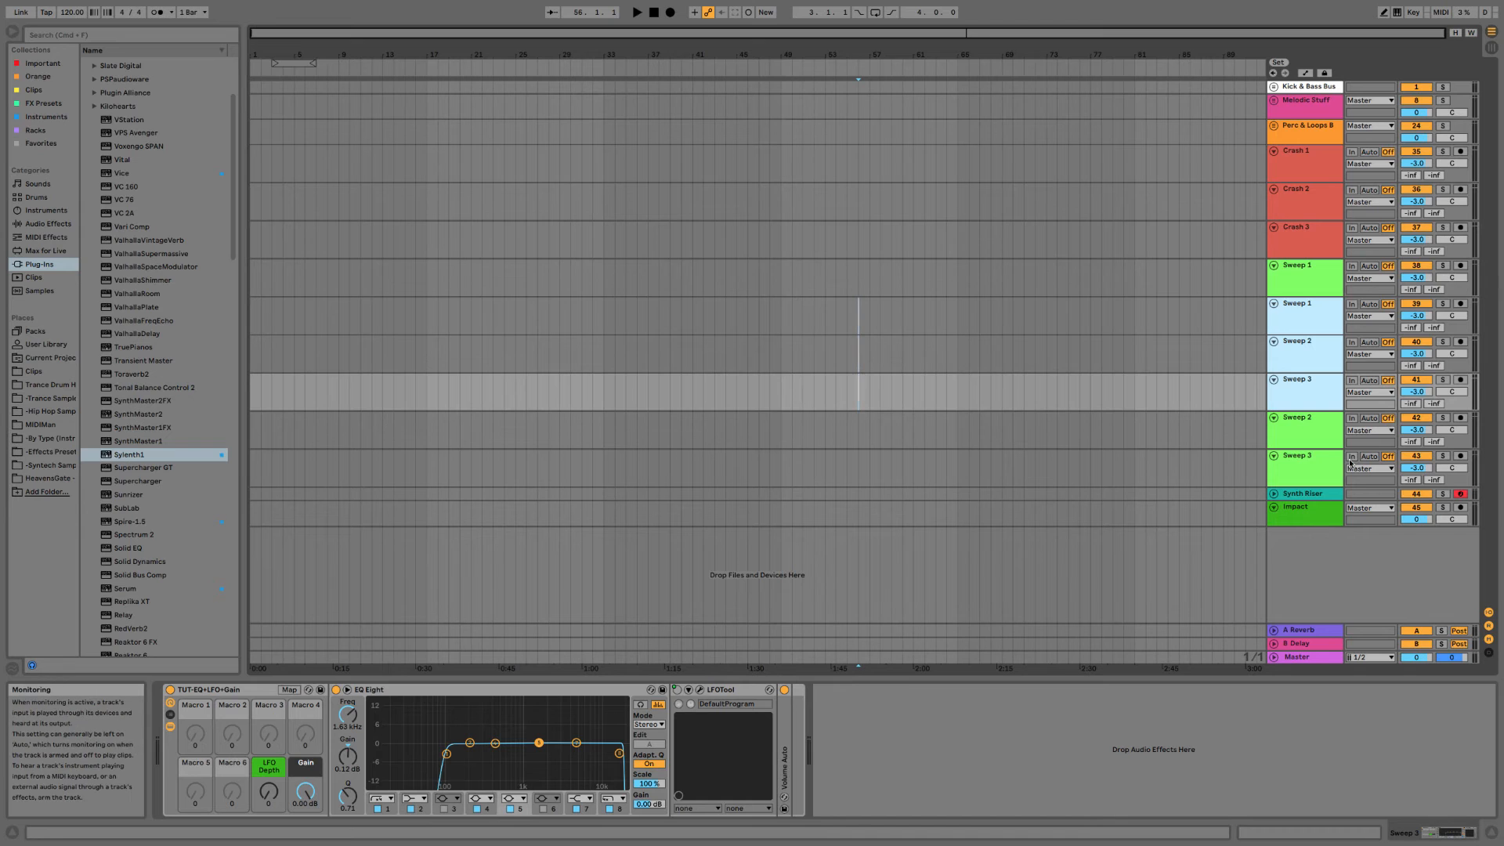
pyautogui.press('super+z')
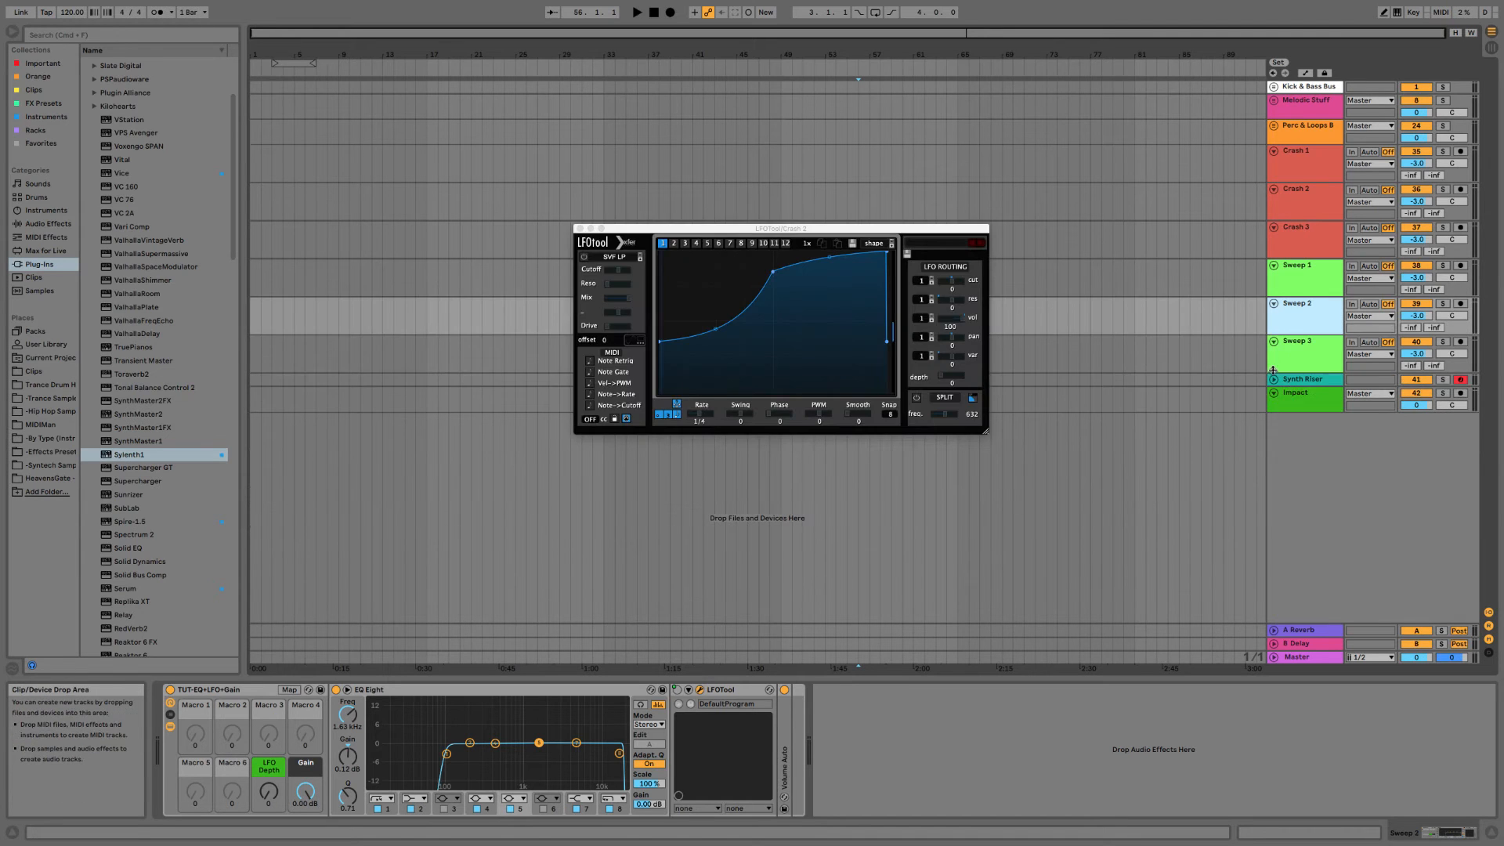
# Group all tracks from Crash 1 to Impact and rename the group FX Bus.
pyautogui.click(1305, 394)
pyautogui.keyDown('shift'); pyautogui.click(1308, 168); pyautogui.keyUp('shift')
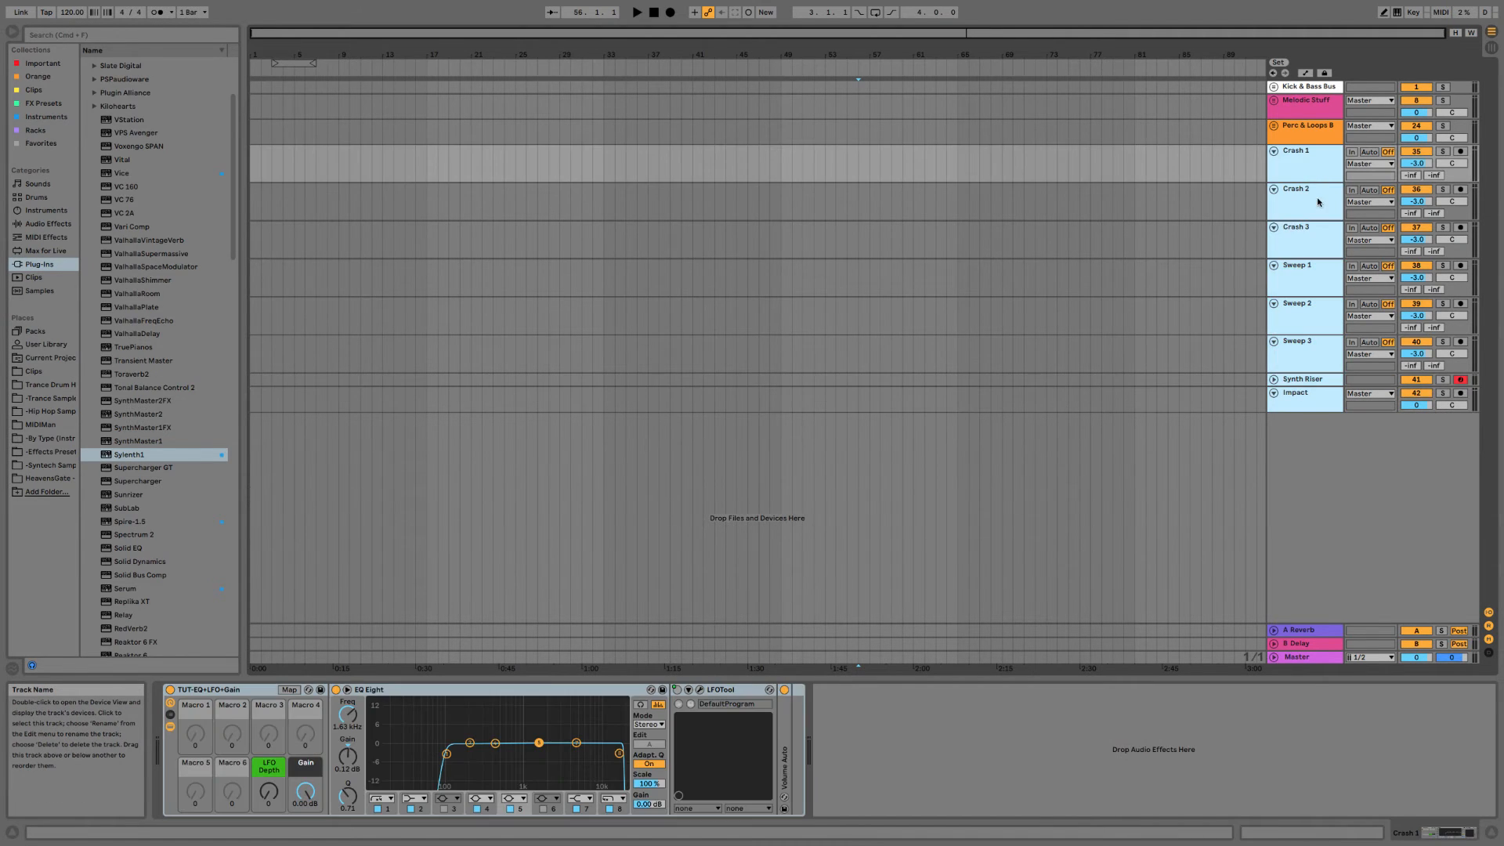
pyautogui.press('super+g')
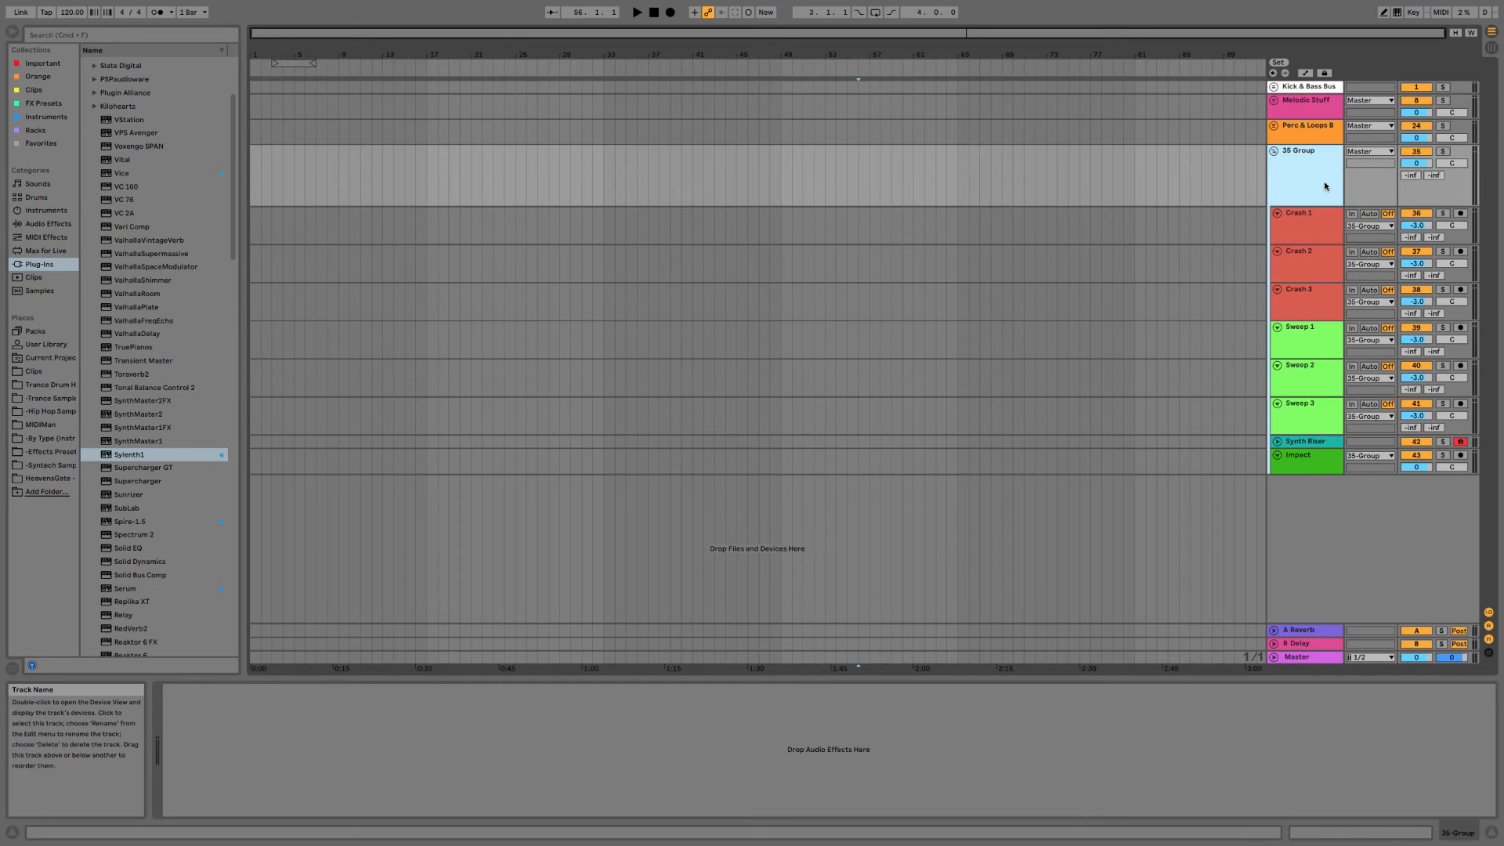
pyautogui.press('super+r')
pyautogui.write('F')
pyautogui.press('Return')
# Color the FX Bus group mint green and fold it.
pyautogui.rightClick(1302, 180)
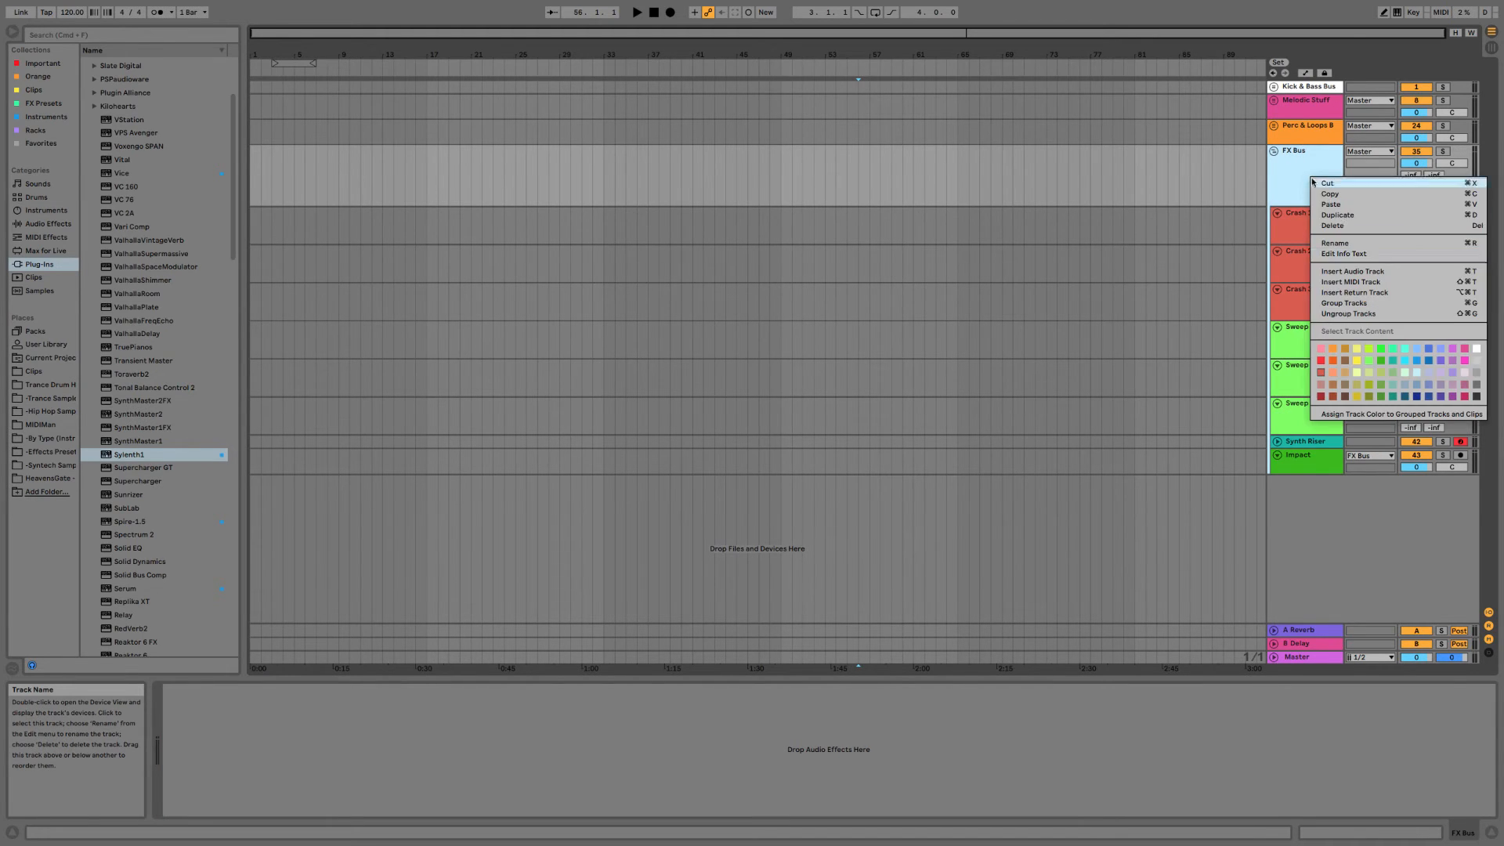
pyautogui.click(1392, 350)
pyautogui.doubleClick(1294, 182)
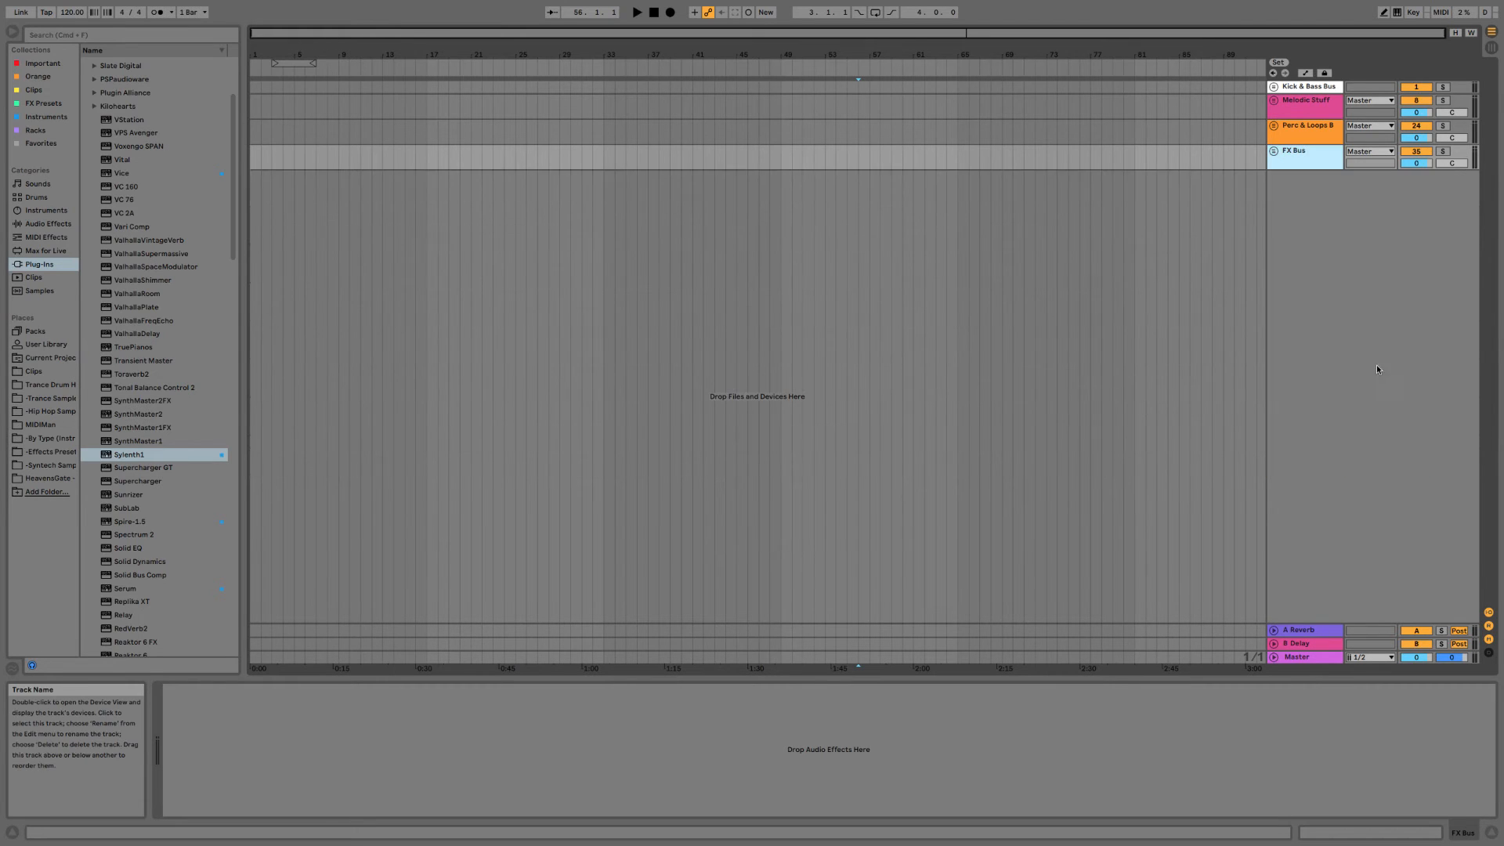
# Unfold and refold the FX Bus group to examine the effect tracks inside it.
pyautogui.click(1326, 157)
pyautogui.press('Right')
pyautogui.press('Left')
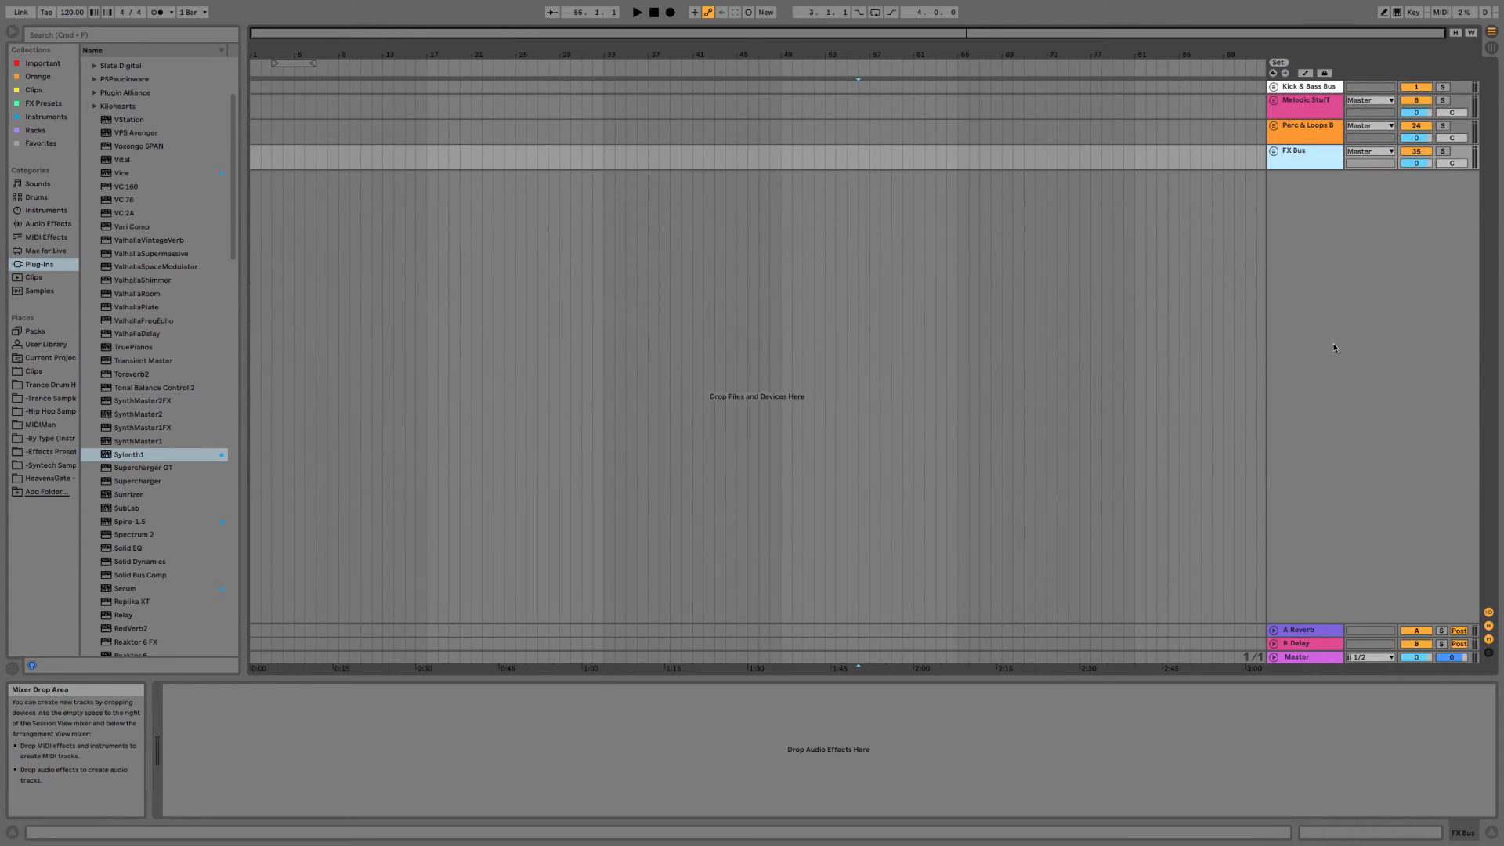
pyautogui.press('Right')
pyautogui.press('Left')
pyautogui.press('Right')
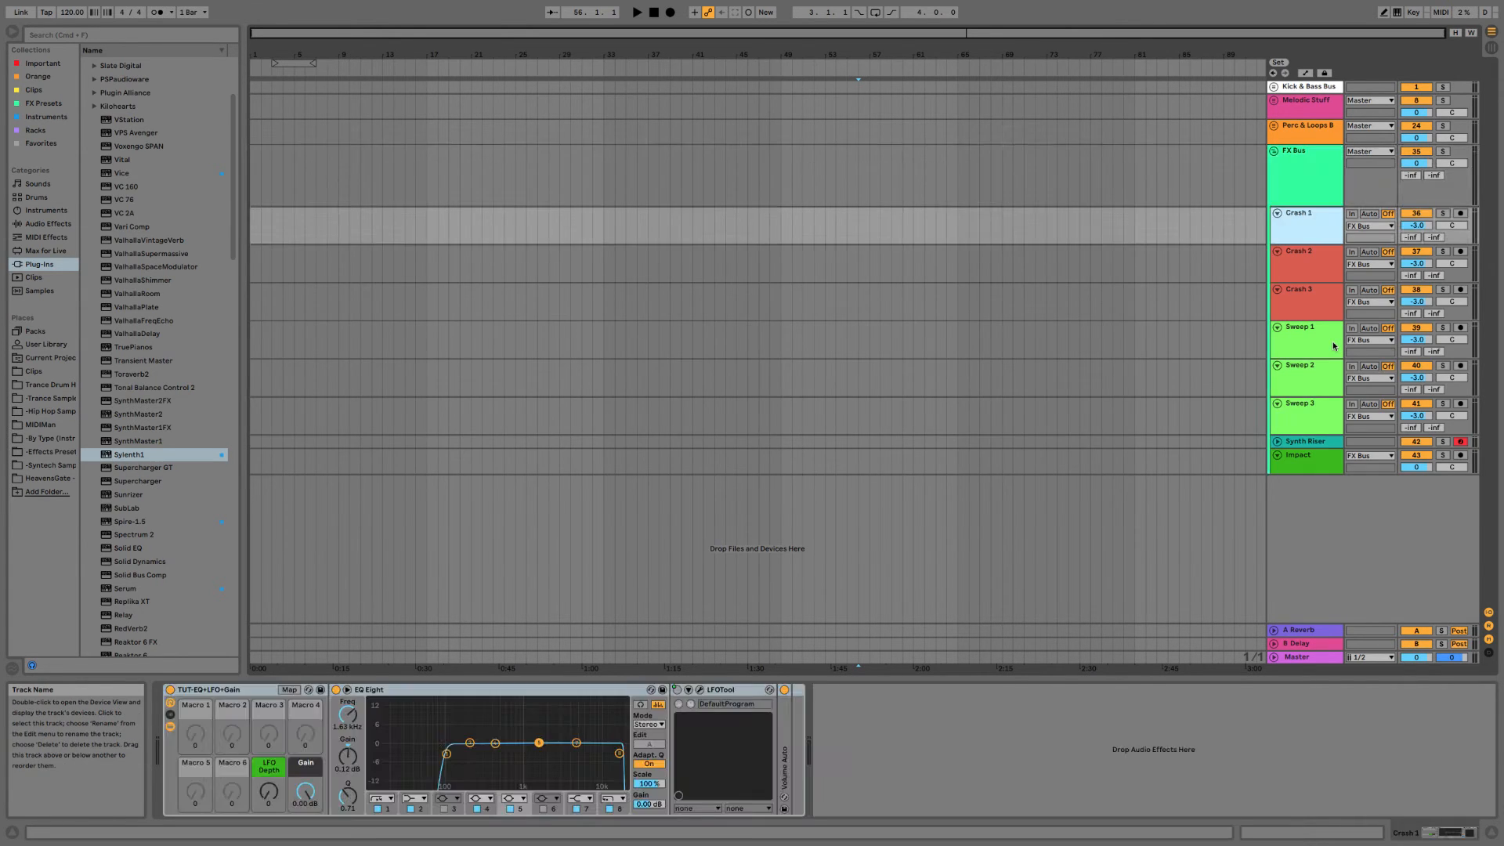
pyautogui.press('Left')
pyautogui.press('Up')
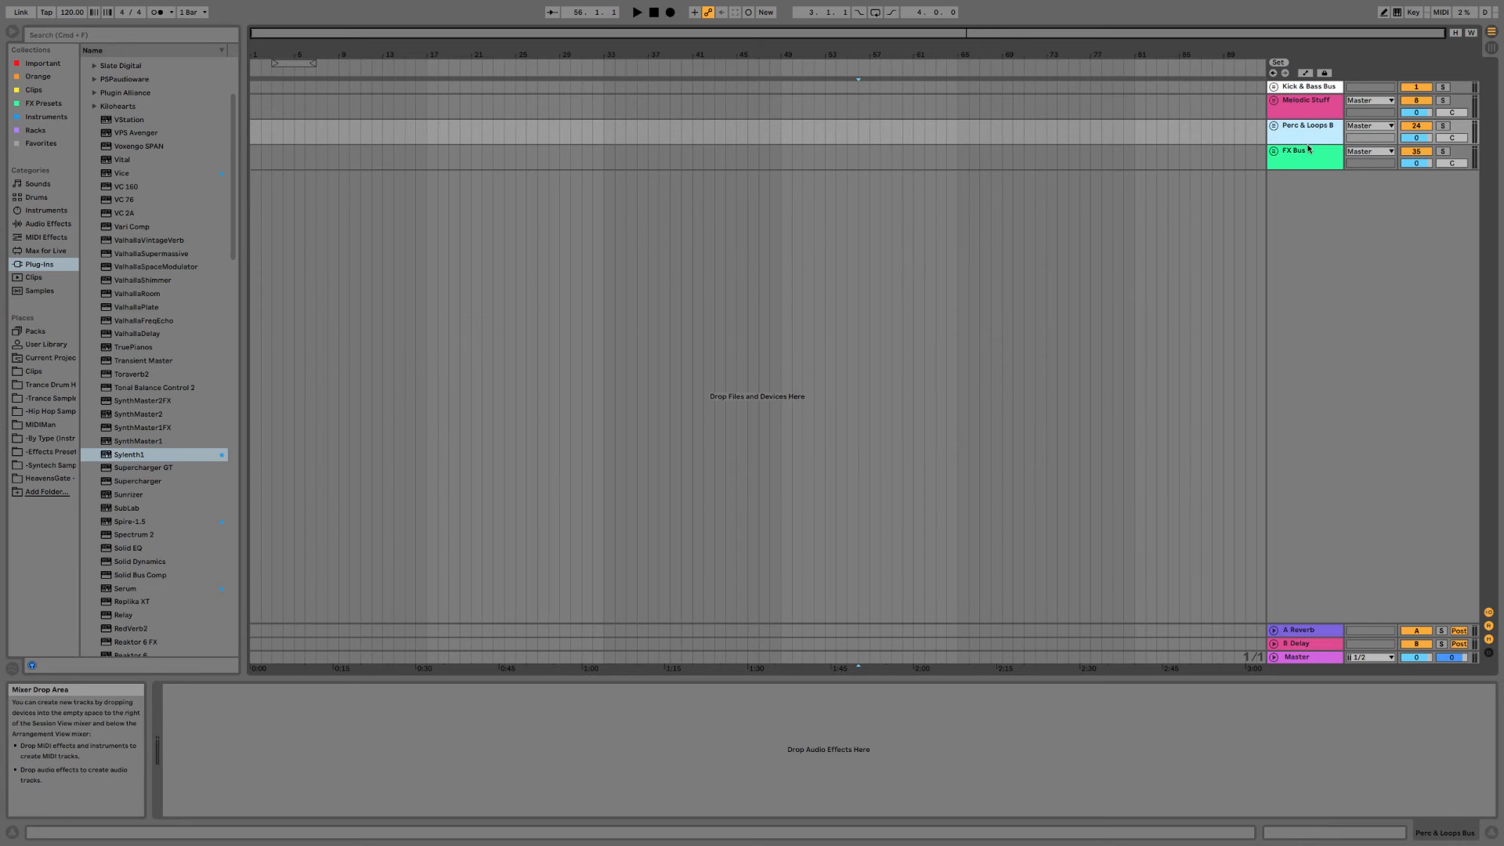
# Rename the two return tracks Reverb Send and Delay Send.
pyautogui.click(1314, 631)
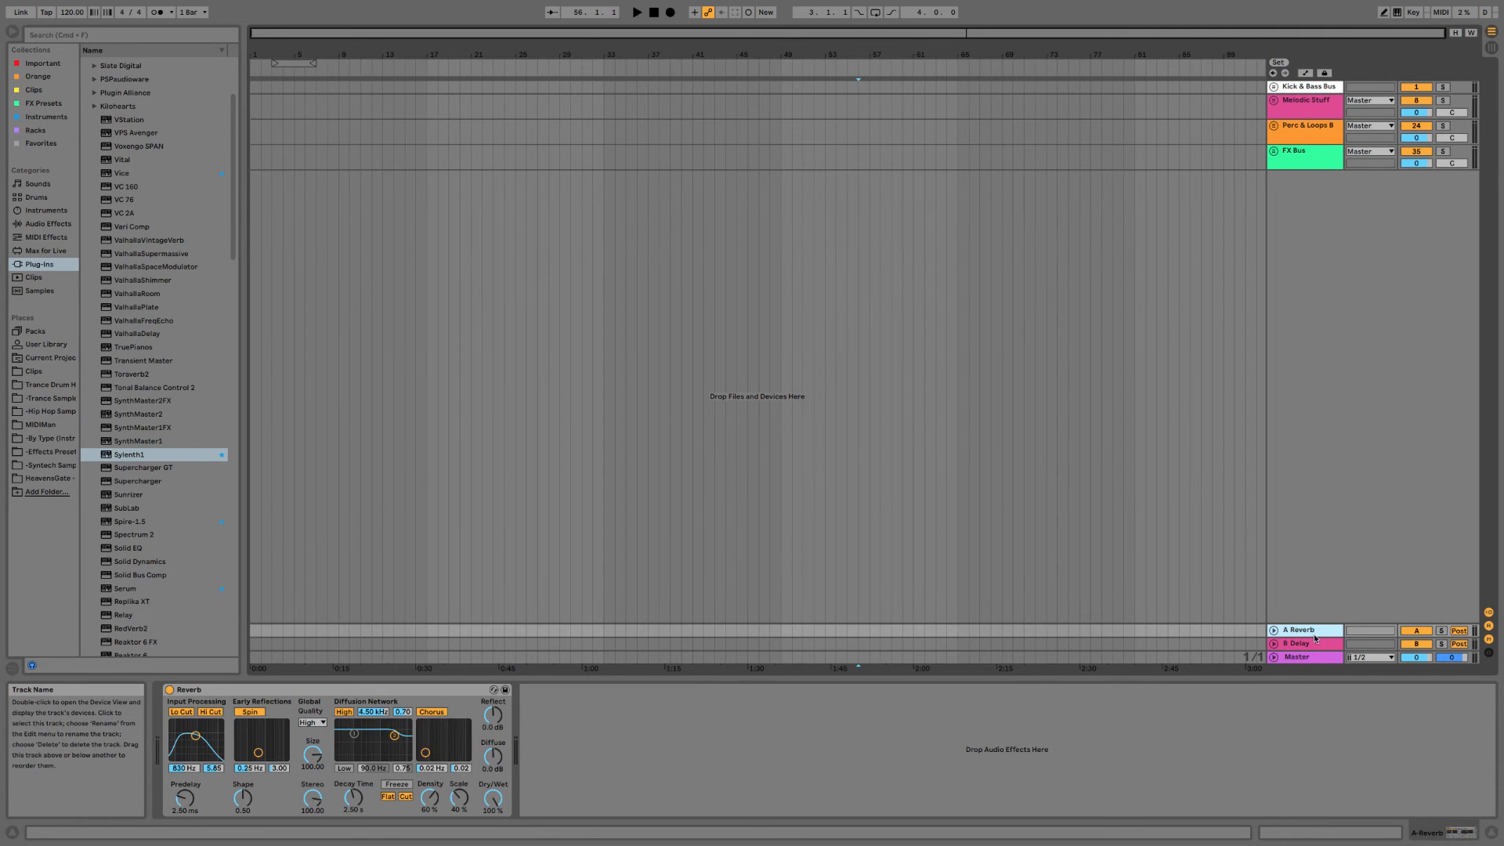
pyautogui.click(1317, 643)
pyautogui.click(1320, 656)
pyautogui.click(1322, 647)
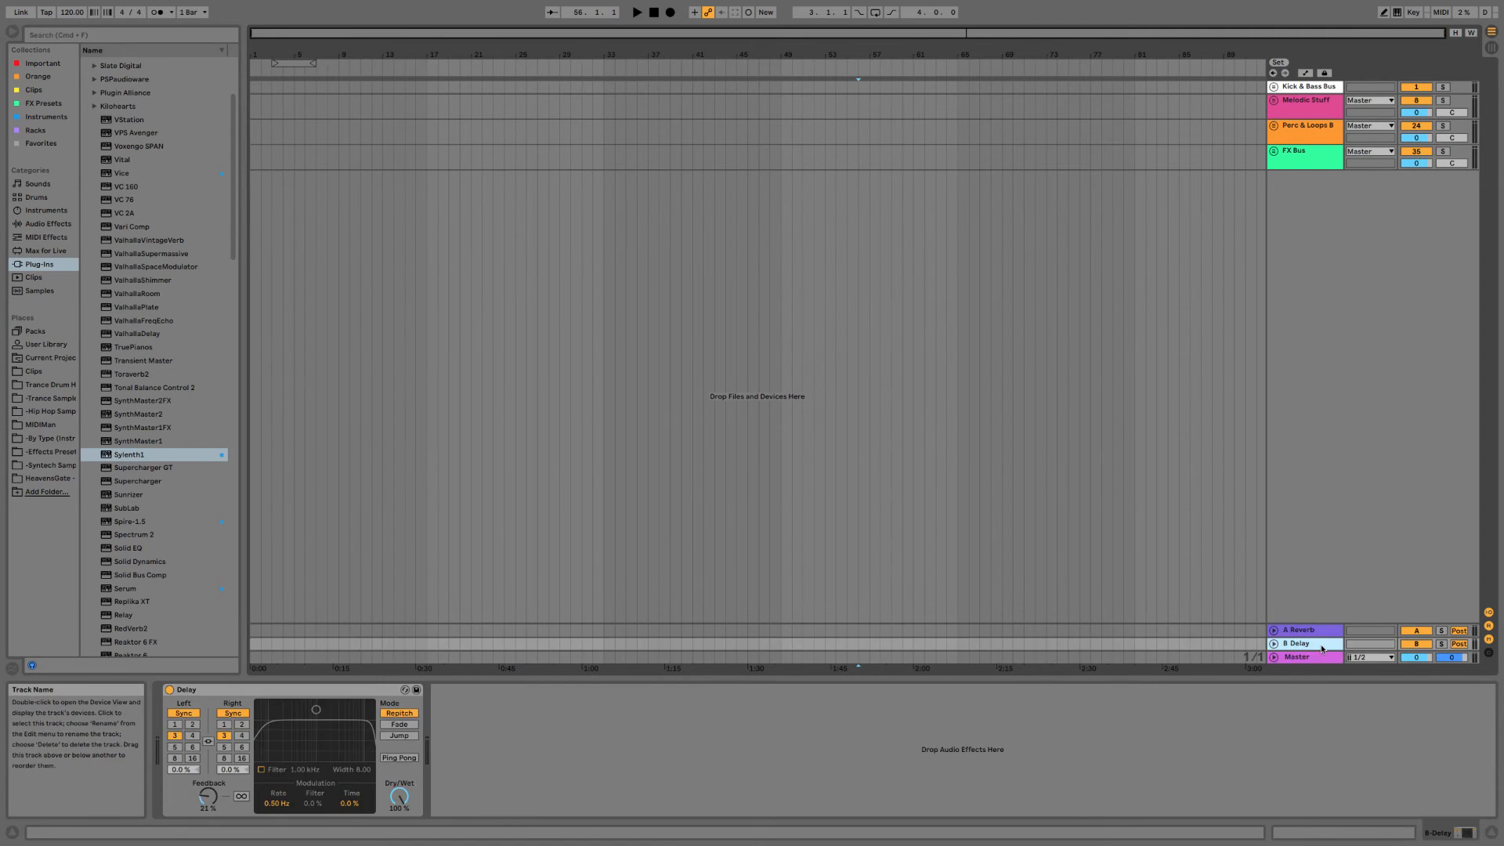
pyautogui.click(1322, 636)
pyautogui.press('super+r')
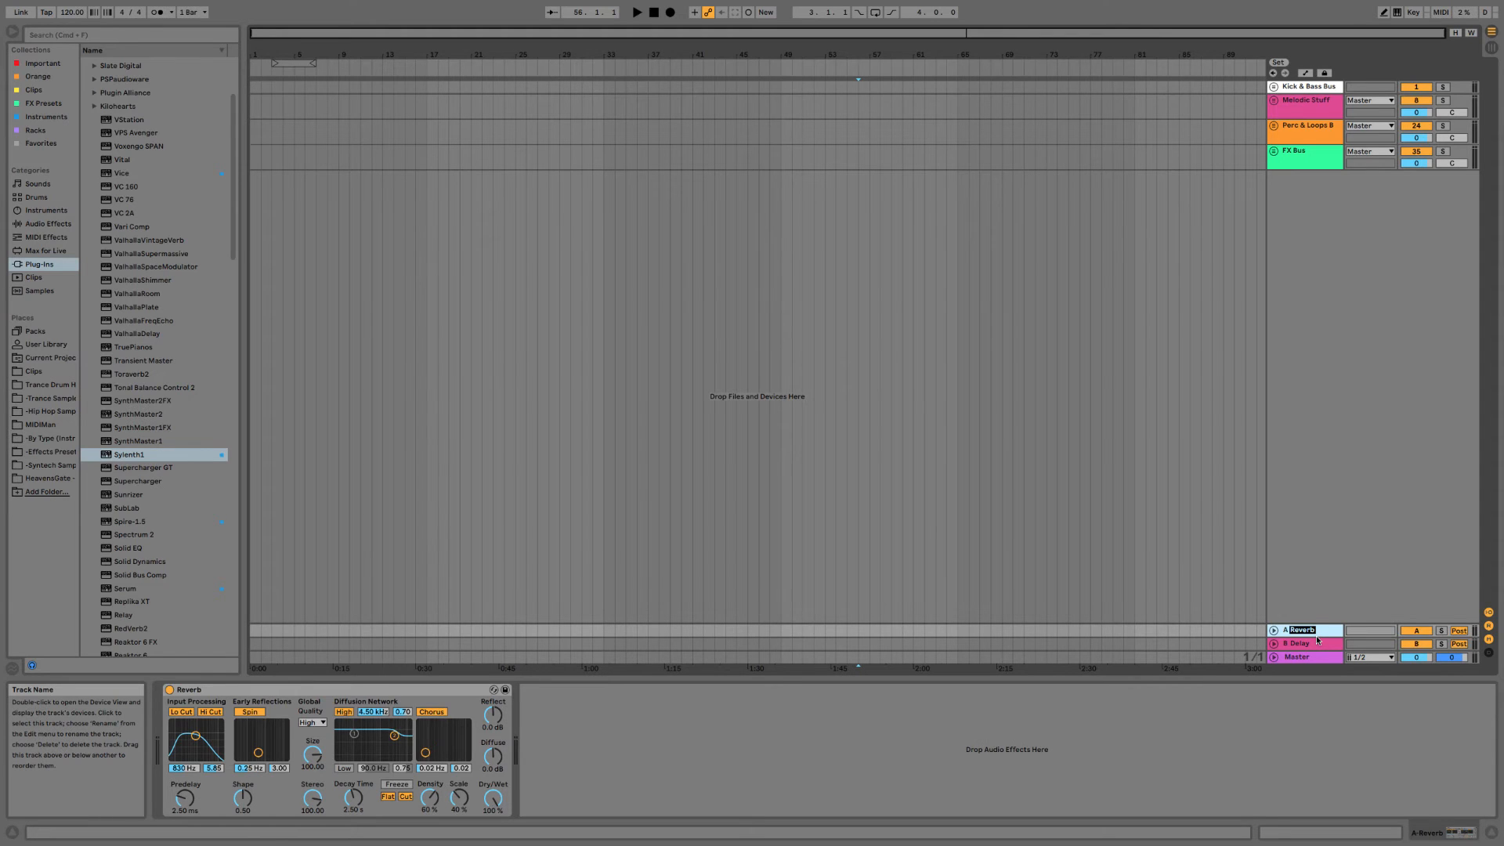
pyautogui.write('Reverb Send')
pyautogui.click(1316, 640)
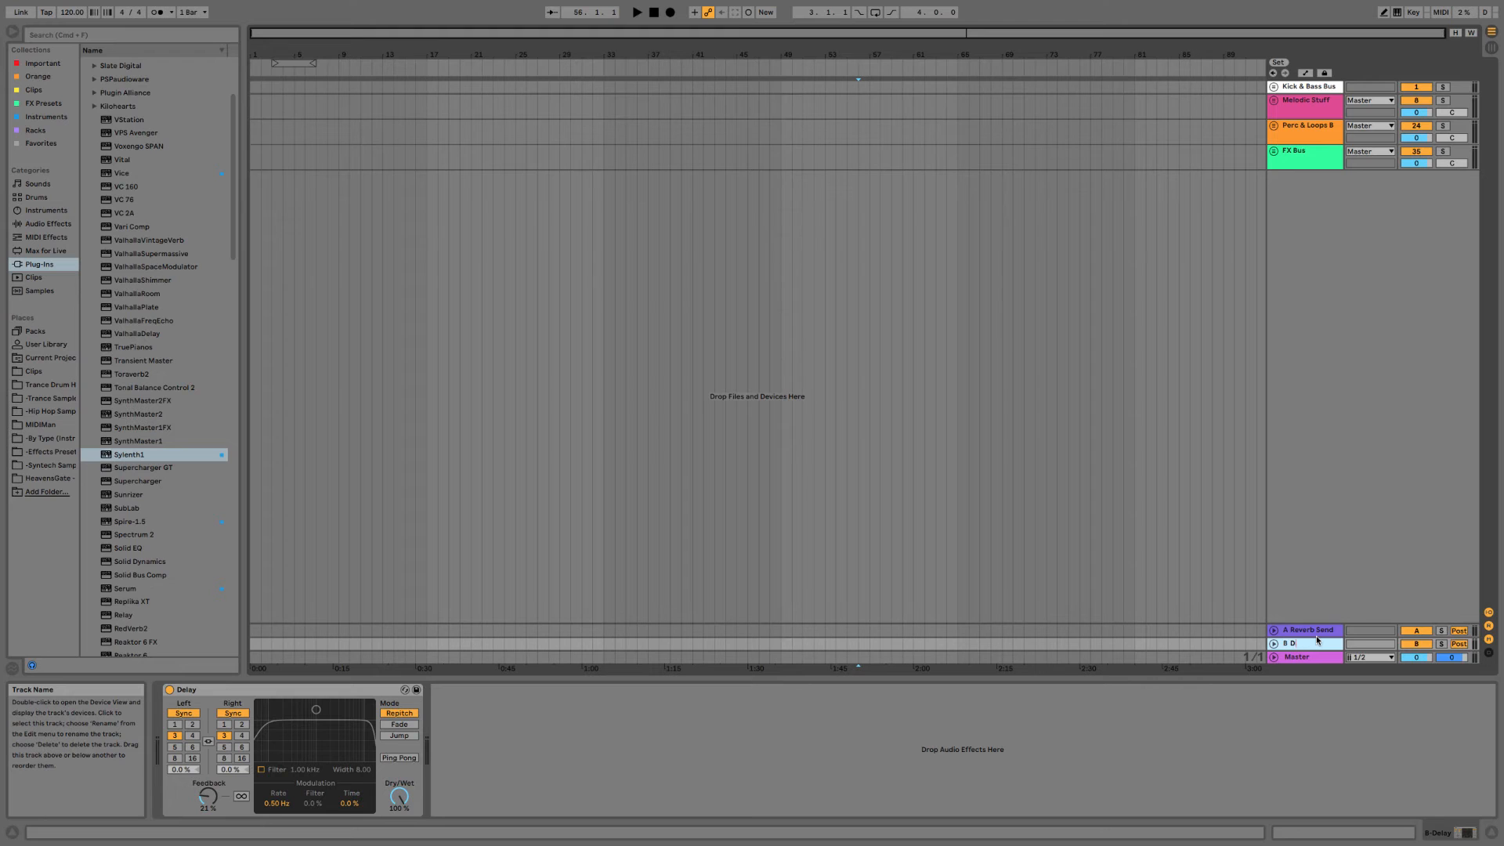
pyautogui.write('end')
pyautogui.press('Return')
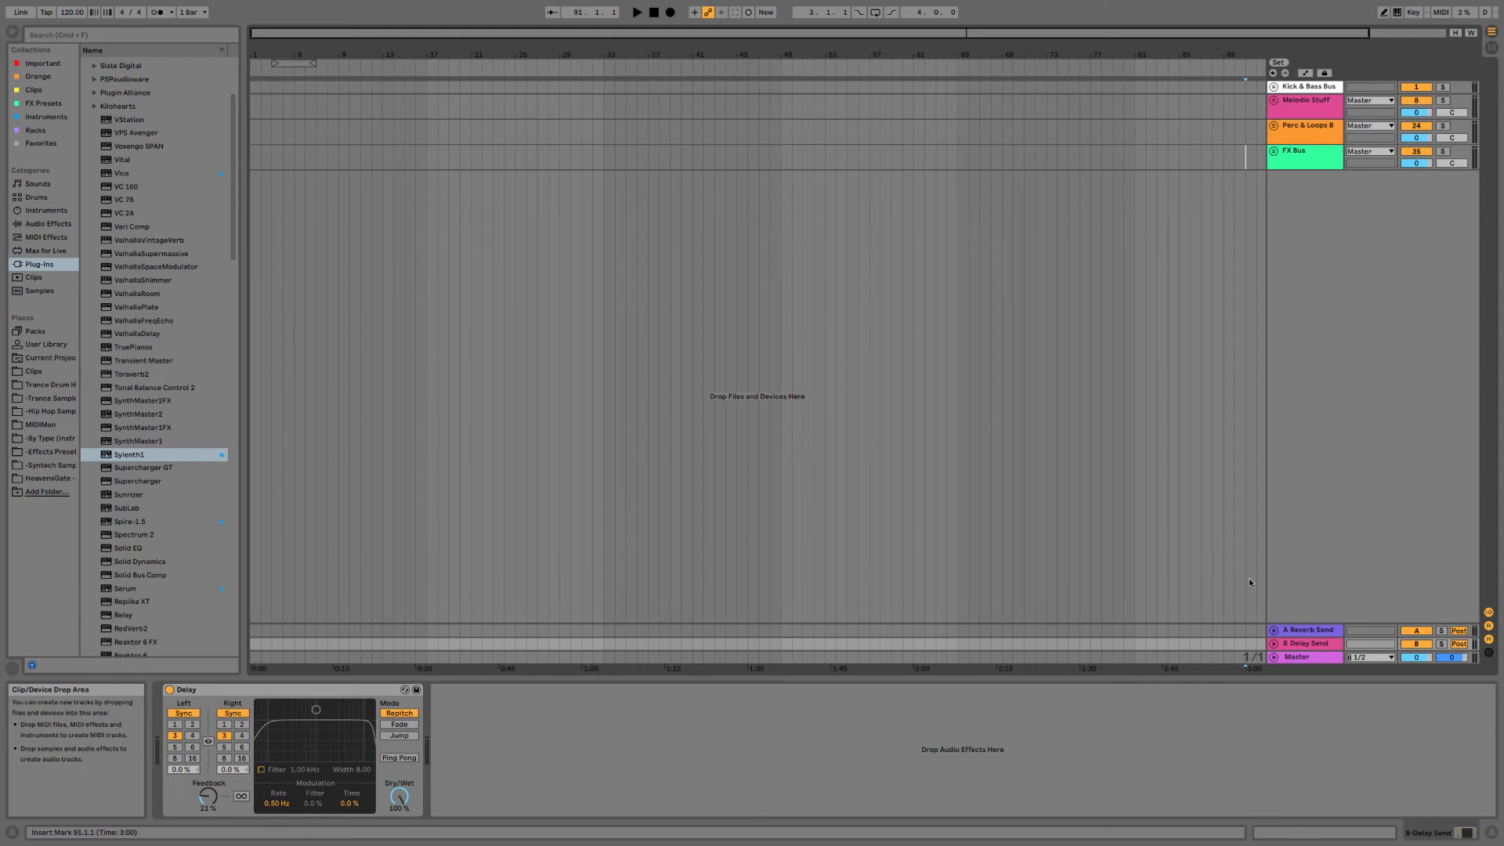
# Unfold the FX Bus group and select the A Reverb Send return track to show its Reverb device.
pyautogui.click(1284, 160)
pyautogui.click(1273, 150)
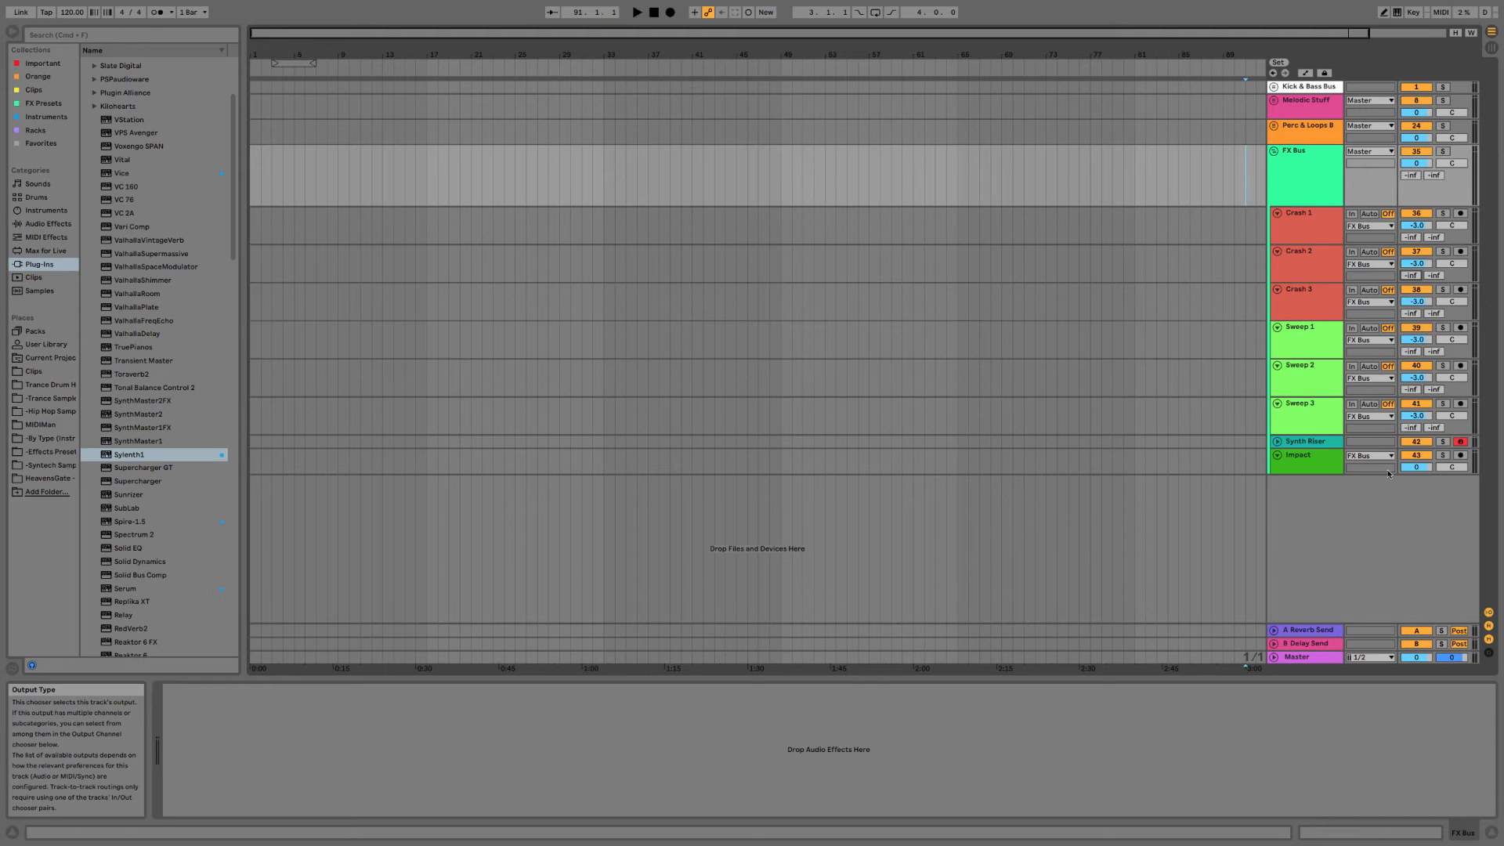
pyautogui.rightClick(1307, 631)
pyautogui.click(1314, 644)
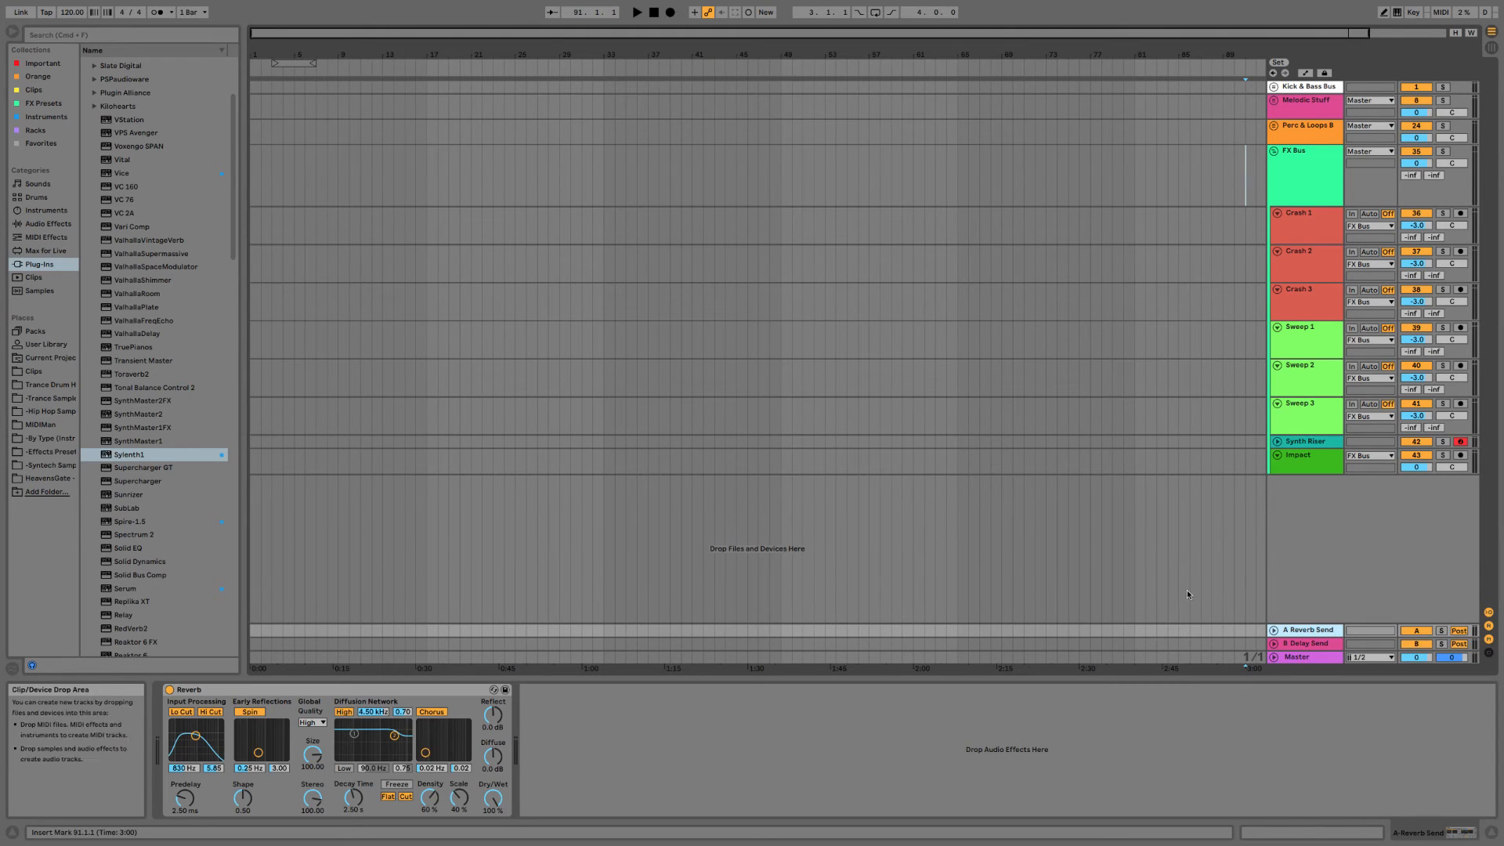
# Recolour the return tracks, making B Delay Send green and A Reverb Send blue.
pyautogui.click(1315, 645)
pyautogui.rightClick(1314, 647)
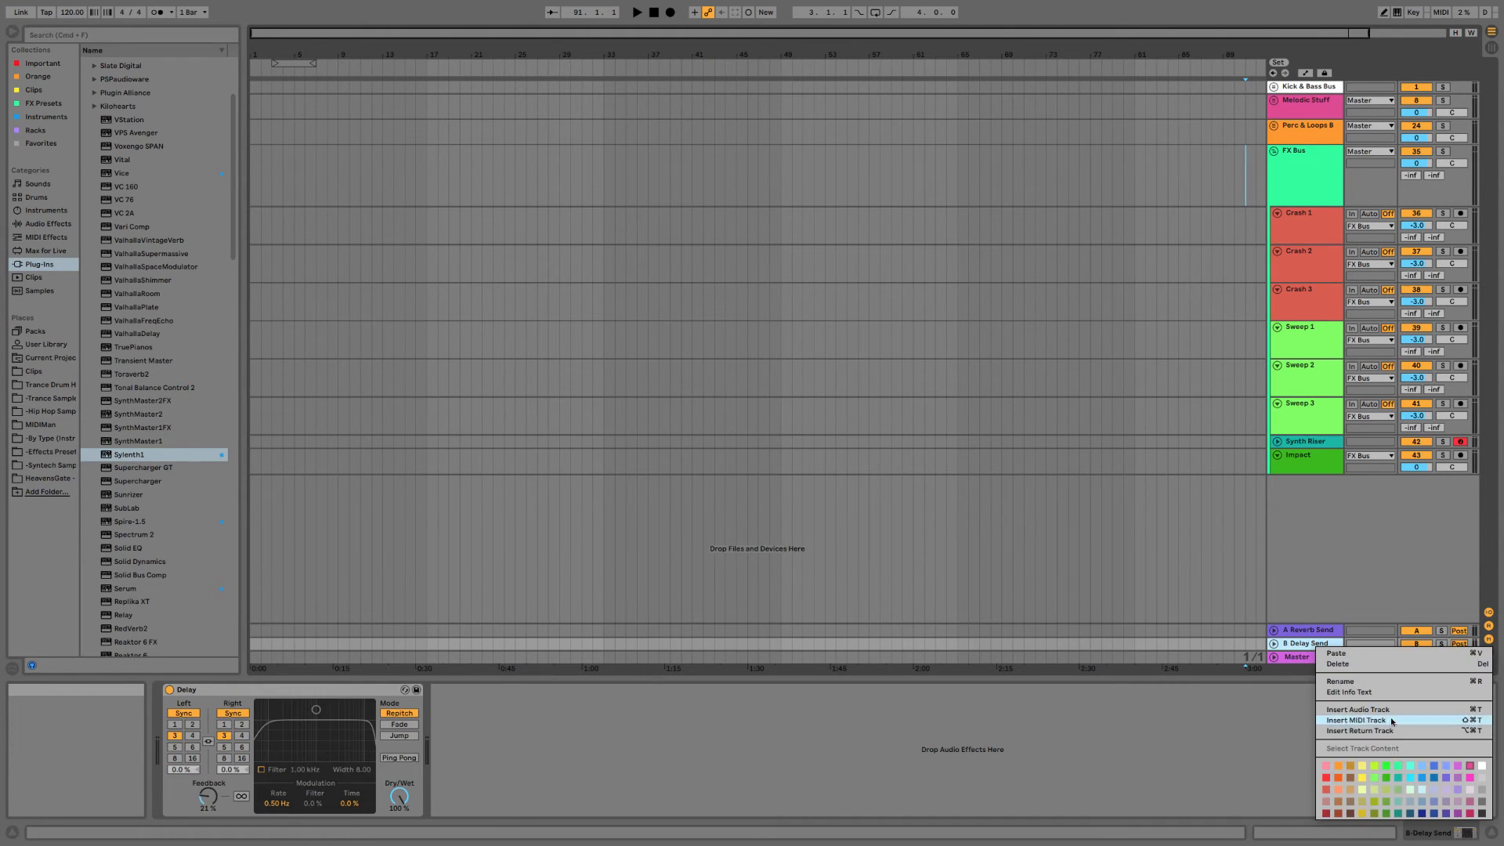
pyautogui.click(1397, 780)
pyautogui.rightClick(1323, 633)
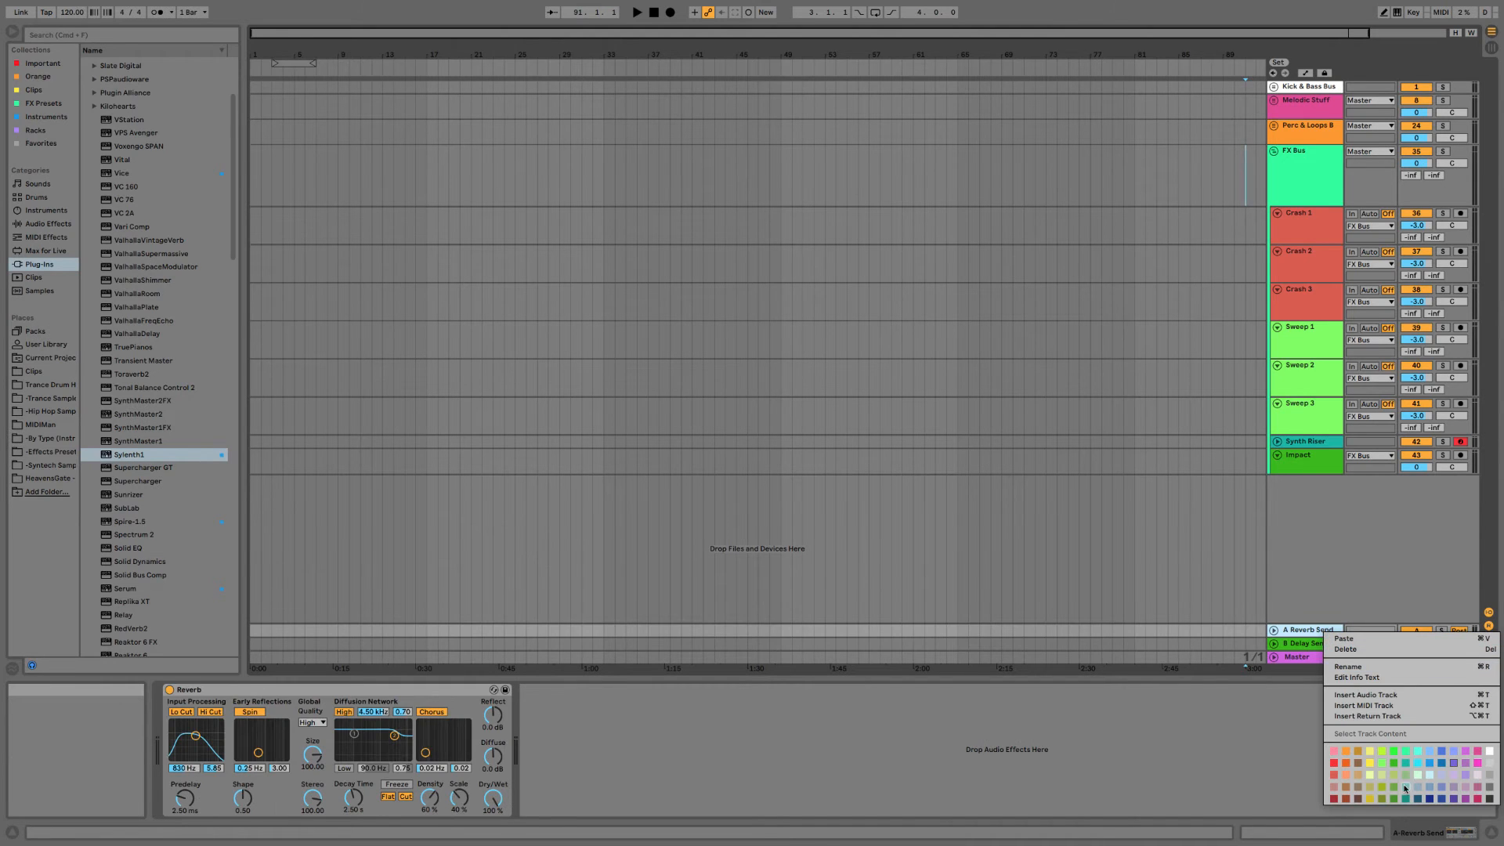
pyautogui.click(1444, 761)
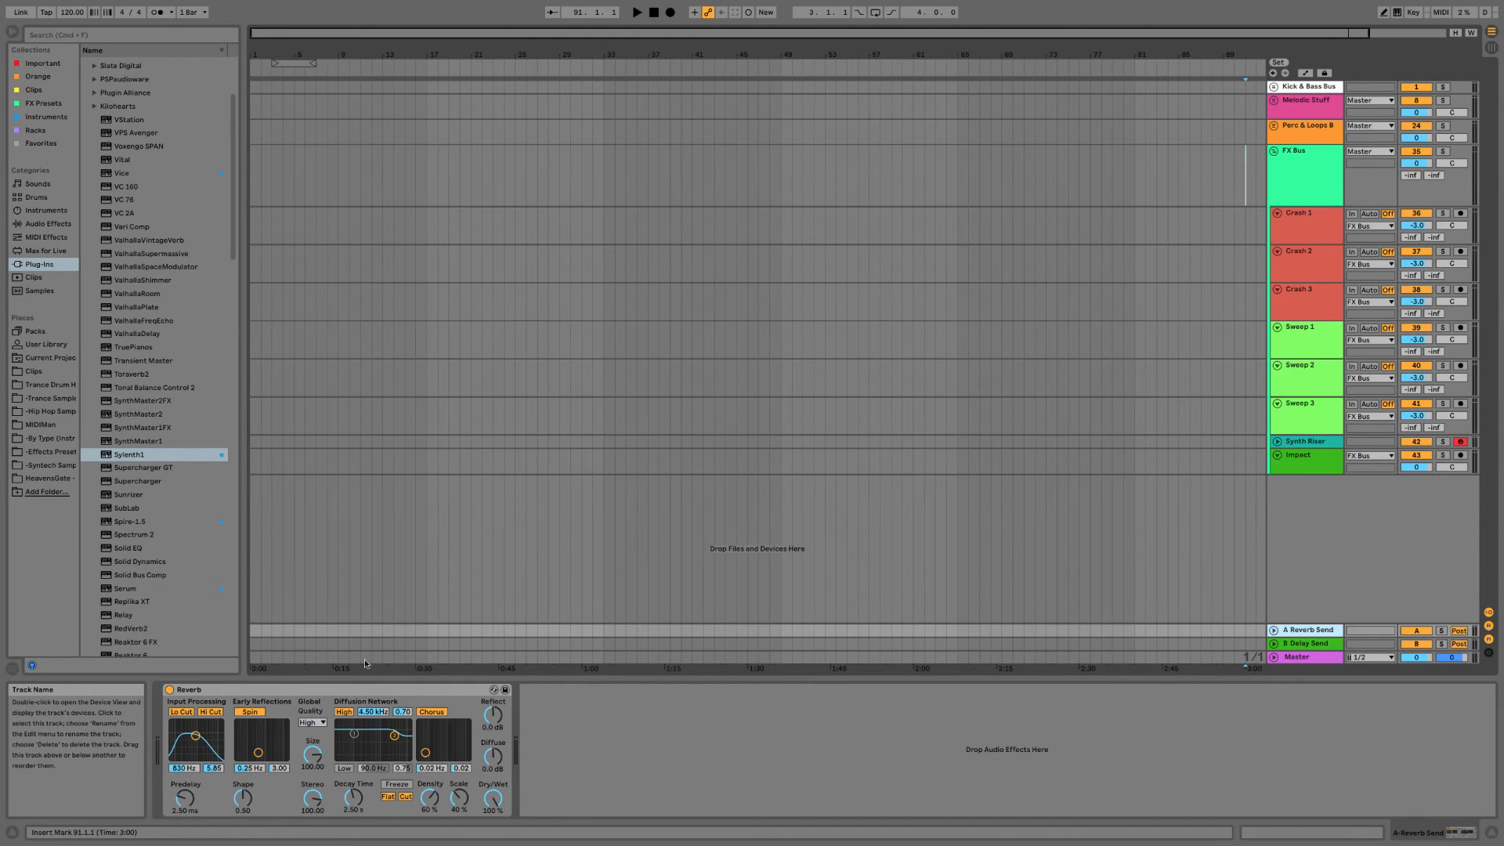
# Replace the Reverb device on A Reverb Send with the TUT-Del+rev+LPHP+LFO+Gain.adg rack from the User Library.
pyautogui.press('Delete')
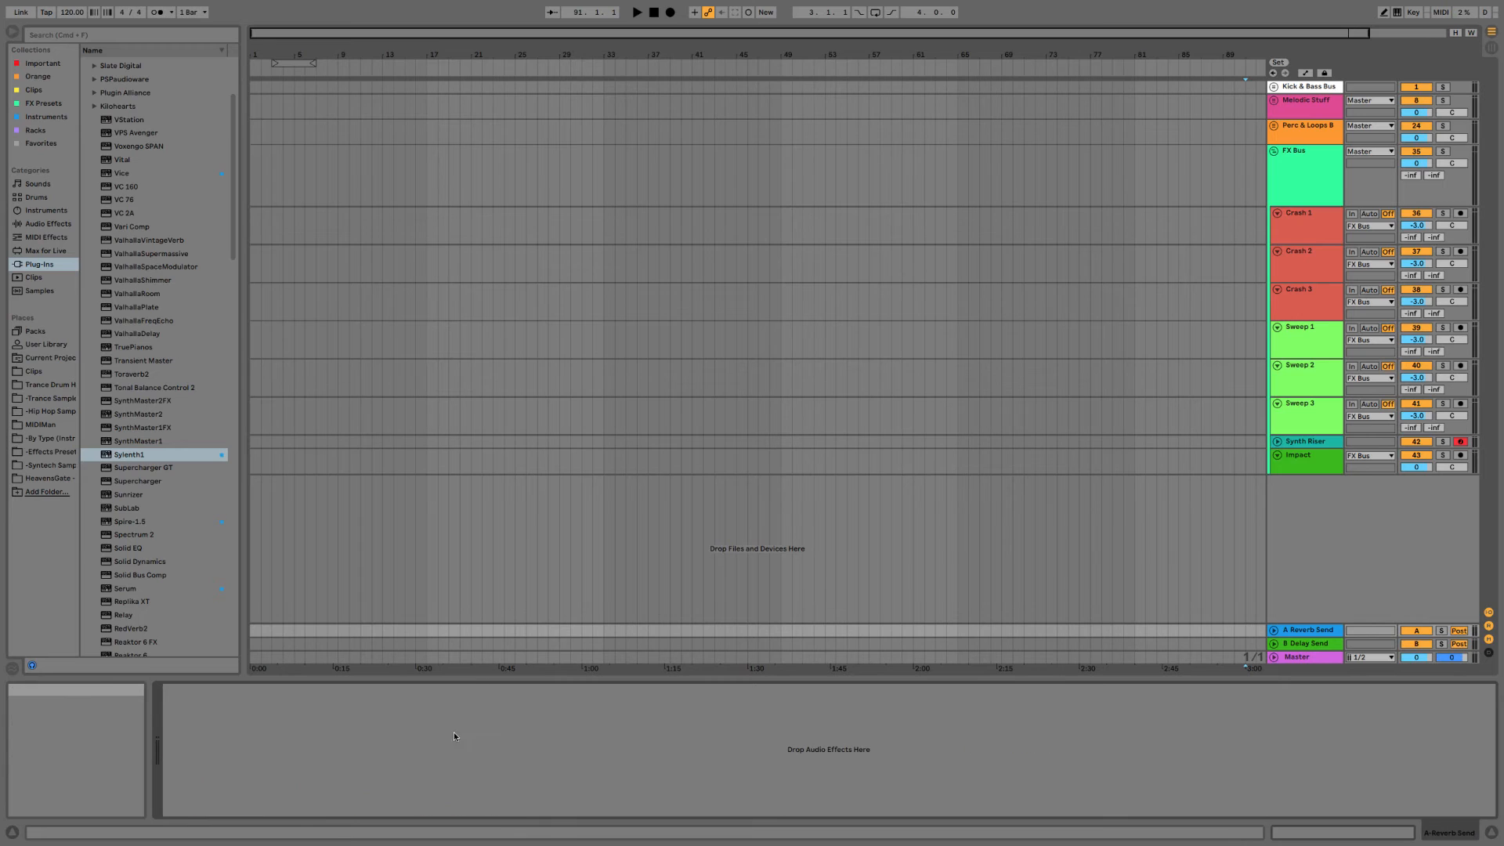
pyautogui.rightClick(448, 731)
pyautogui.press('Escape')
pyautogui.click(47, 385)
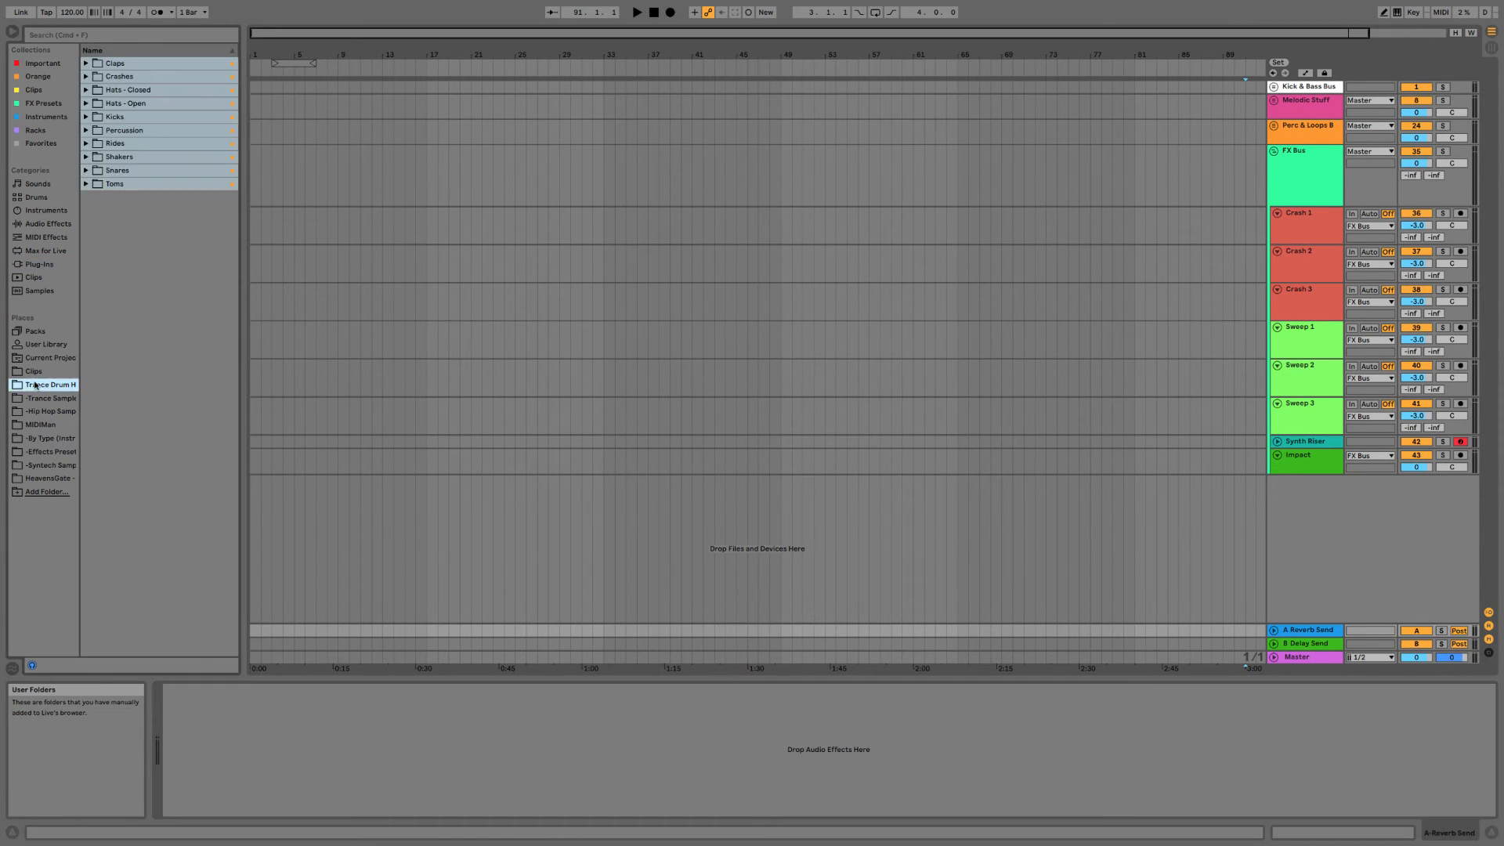
pyautogui.click(48, 439)
pyautogui.click(46, 344)
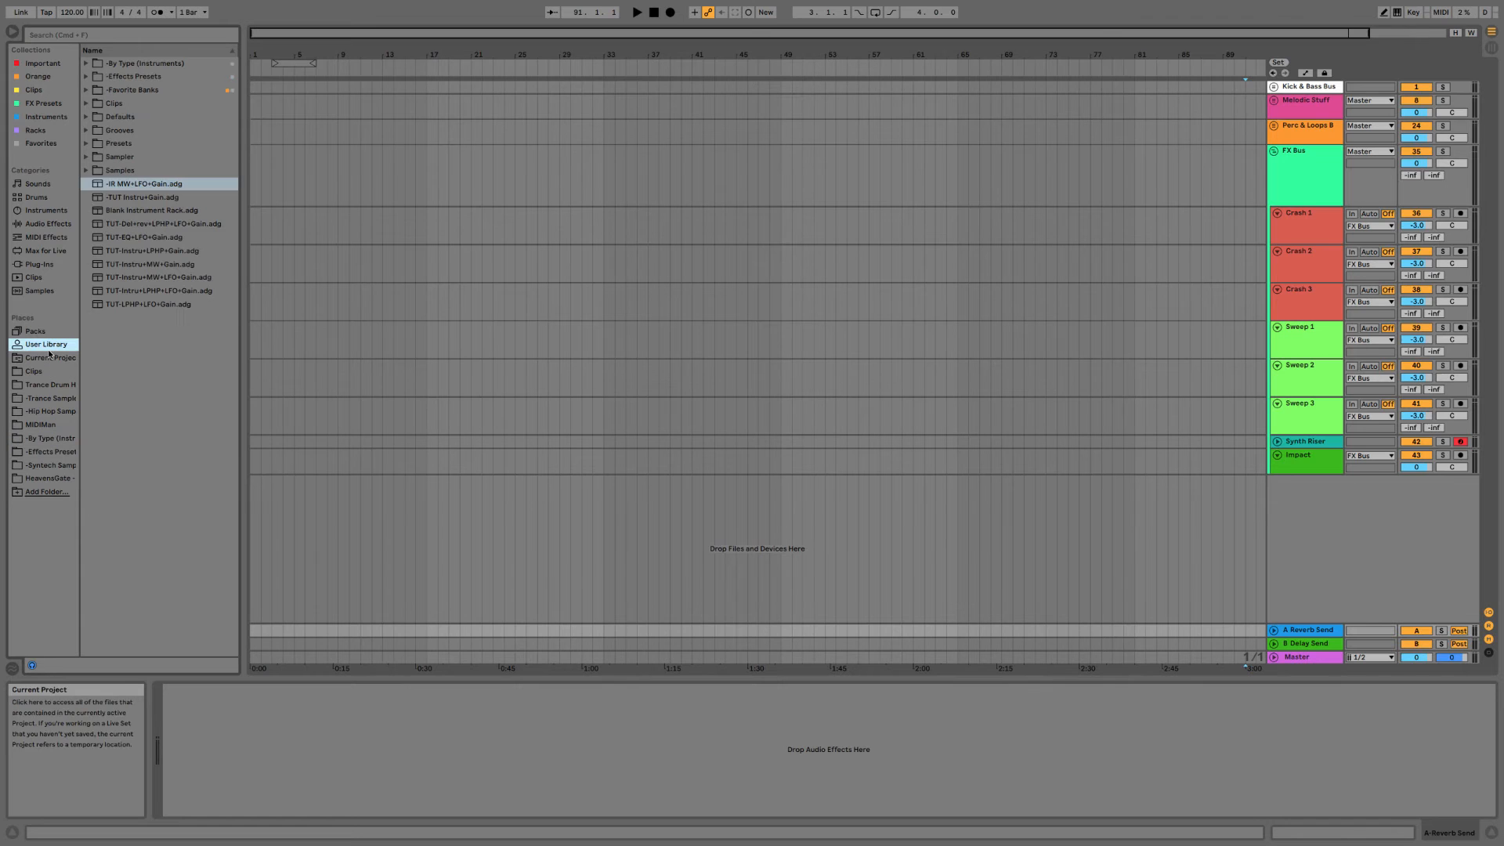
pyautogui.moveTo(151, 222); pyautogui.dragTo(317, 704)
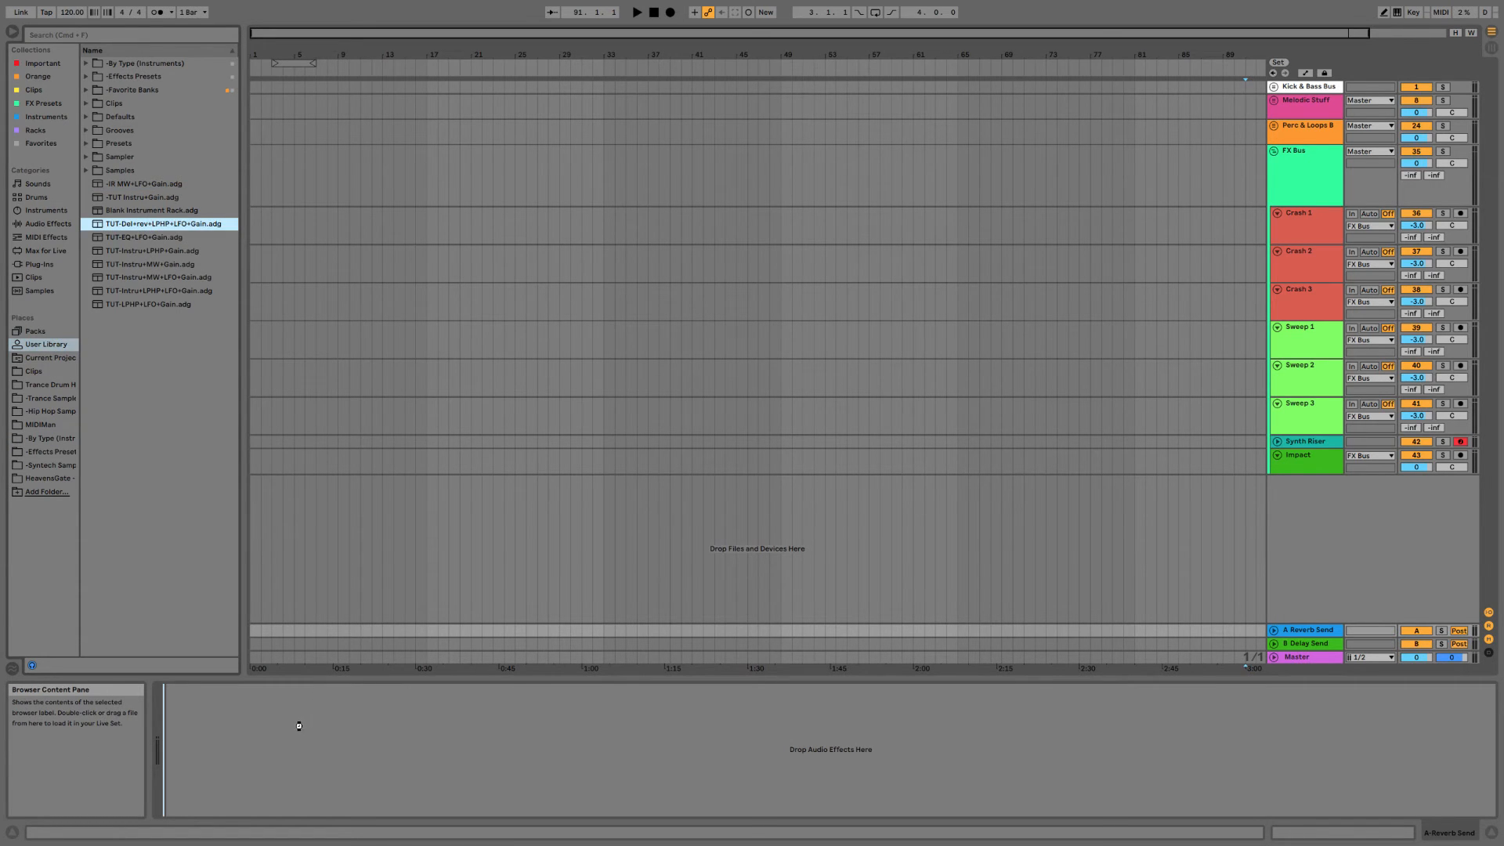
pyautogui.moveTo(302, 788); pyautogui.dragTo(302, 788)
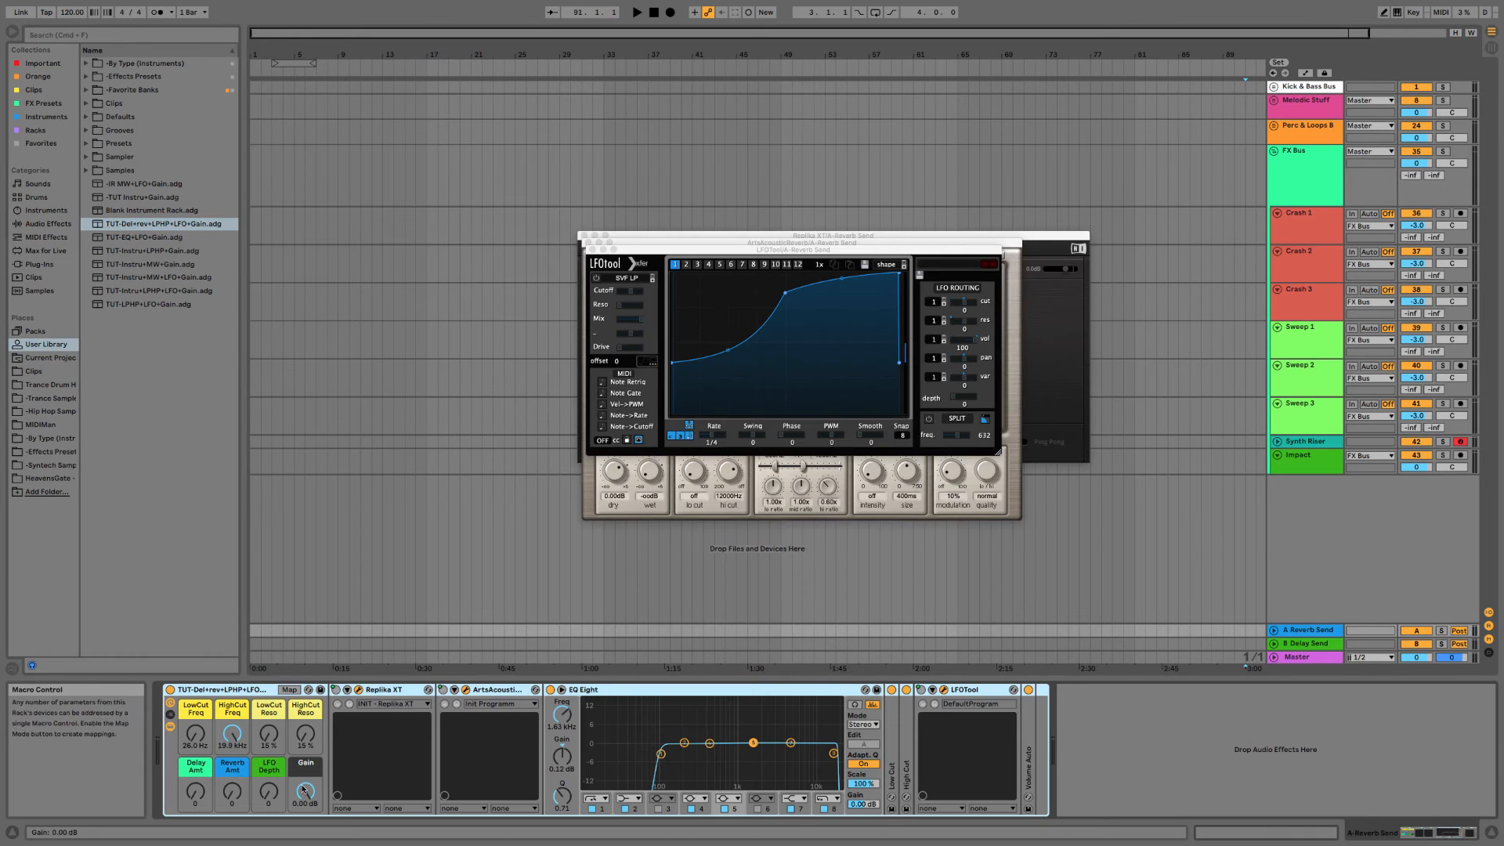
# Remove the ArtsAcousticReverb Device On and WetLevel mappings from the rack's Reverb Amt macro.
pyautogui.click(465, 692)
pyautogui.rightClick(252, 770)
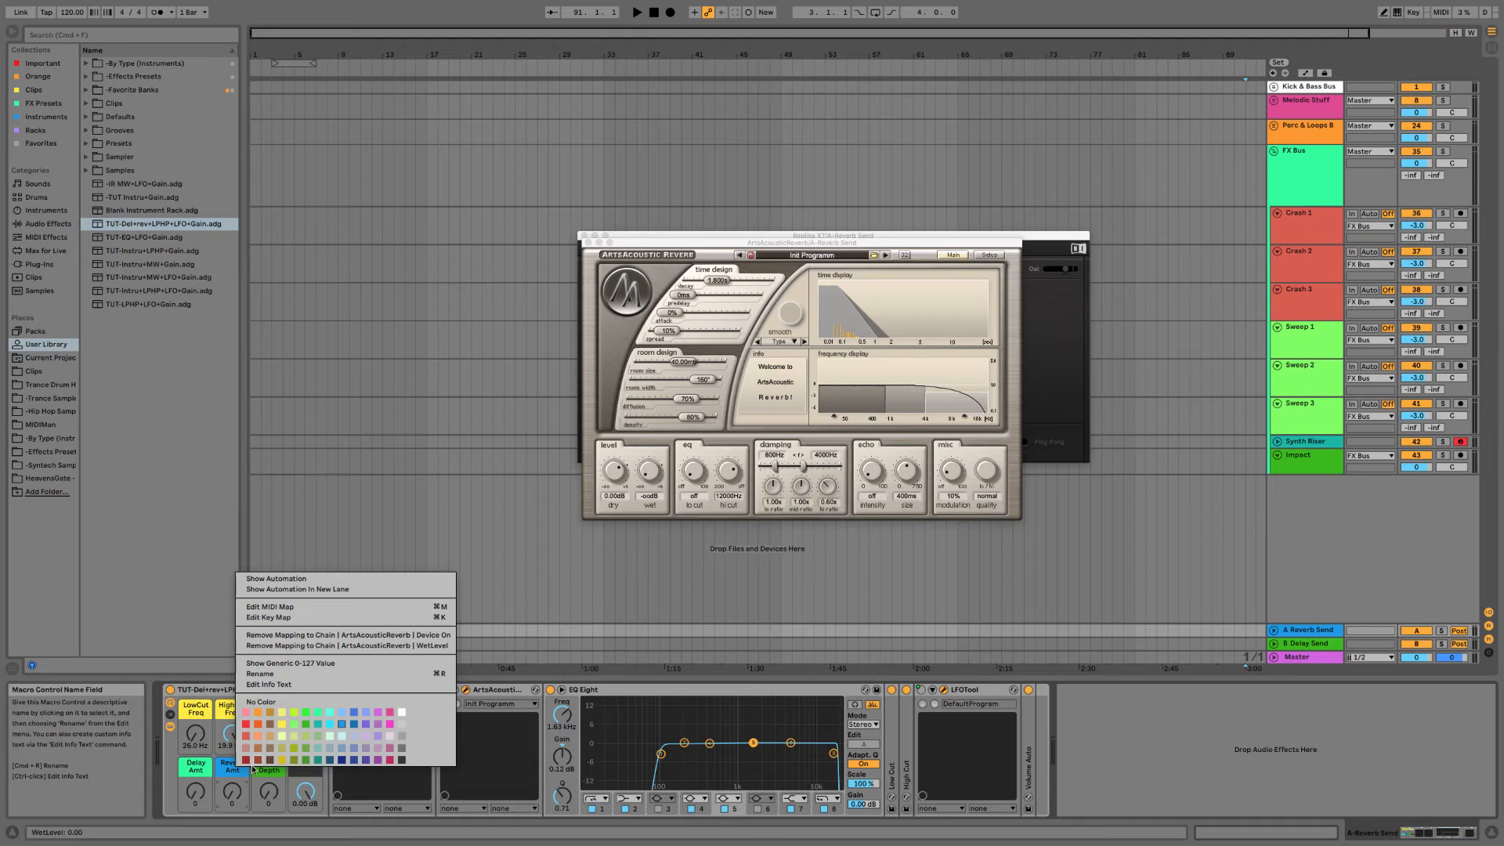
pyautogui.click(287, 648)
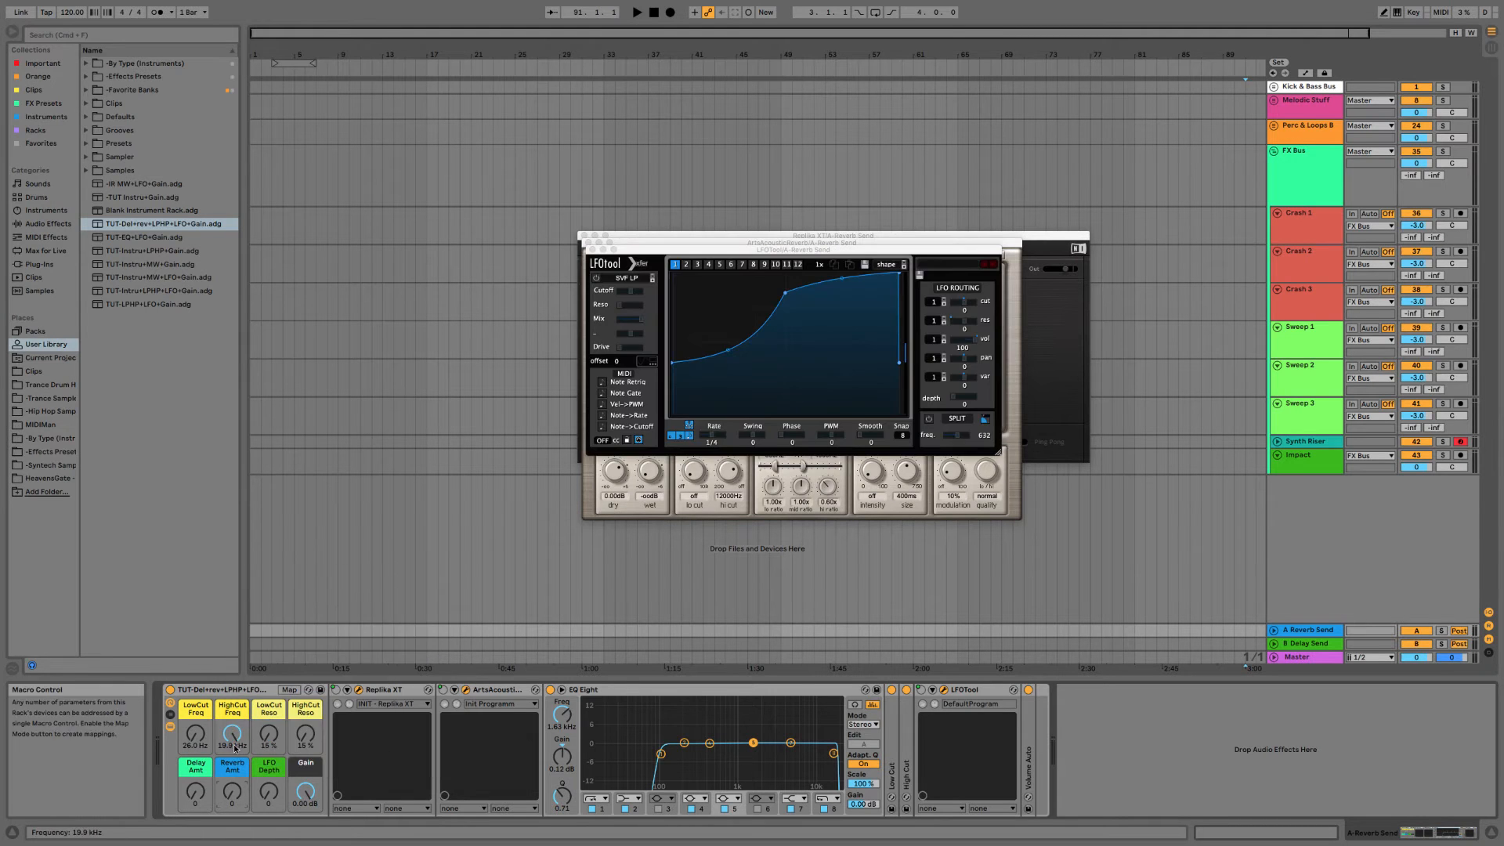
pyautogui.rightClick(256, 784)
pyautogui.click(286, 649)
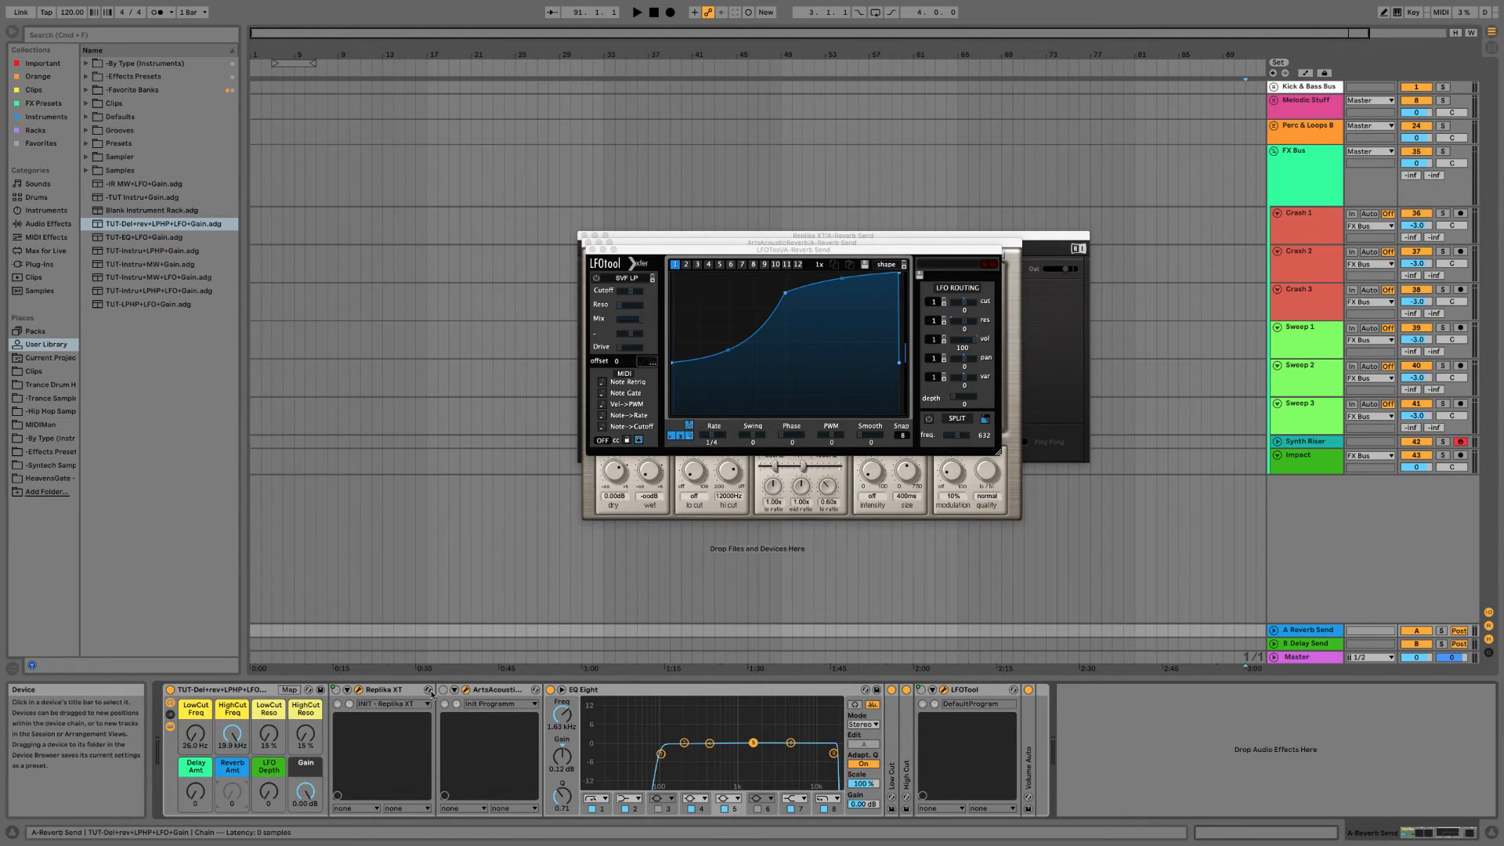
# Delete the Replika XT, Low Cut and High Cut devices from the rack.
pyautogui.press('Delete')
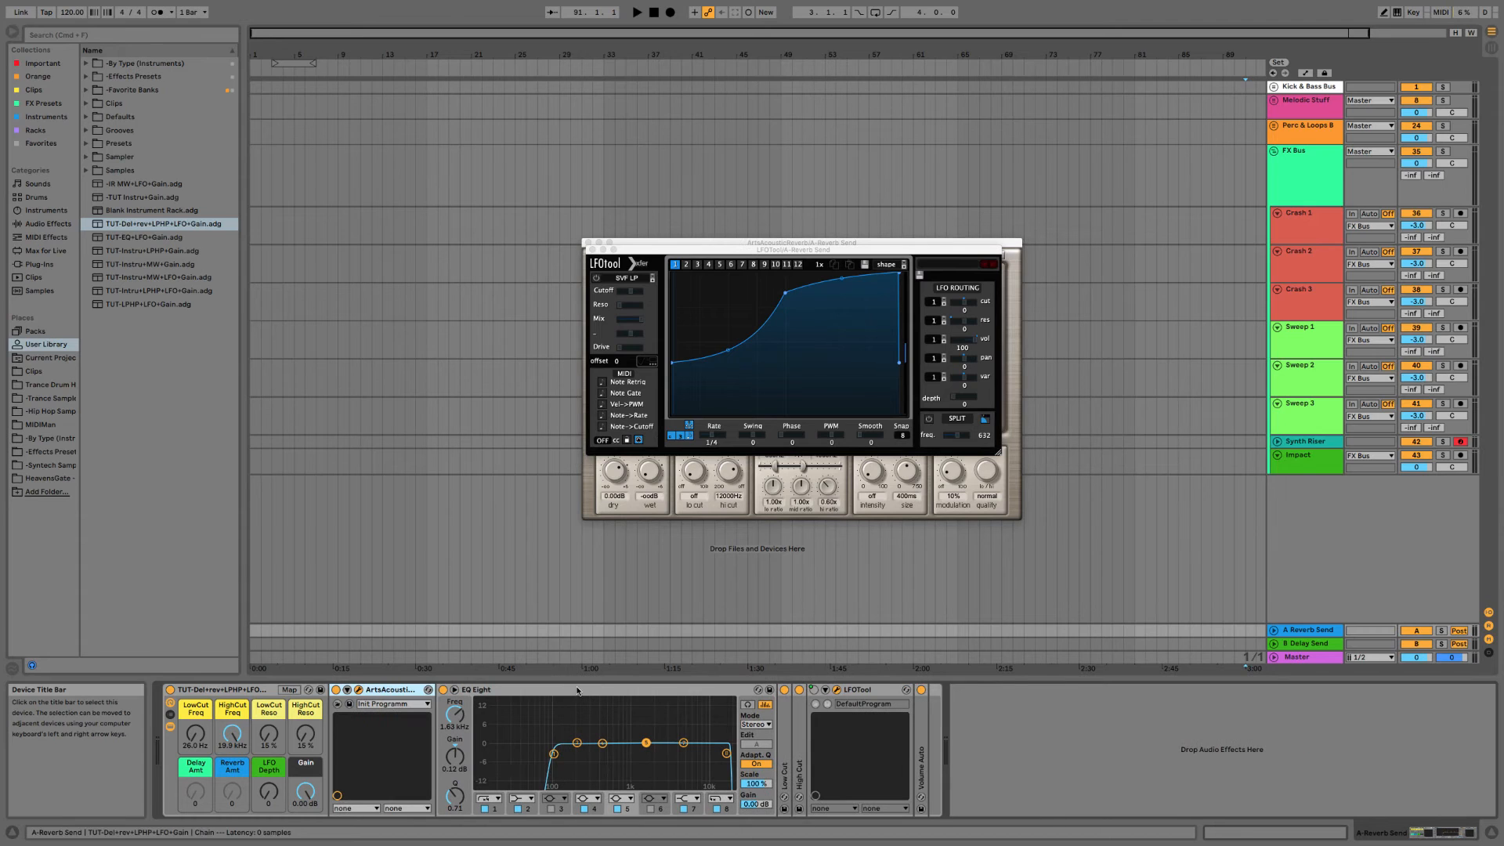
pyautogui.moveTo(510, 755); pyautogui.dragTo(478, 754)
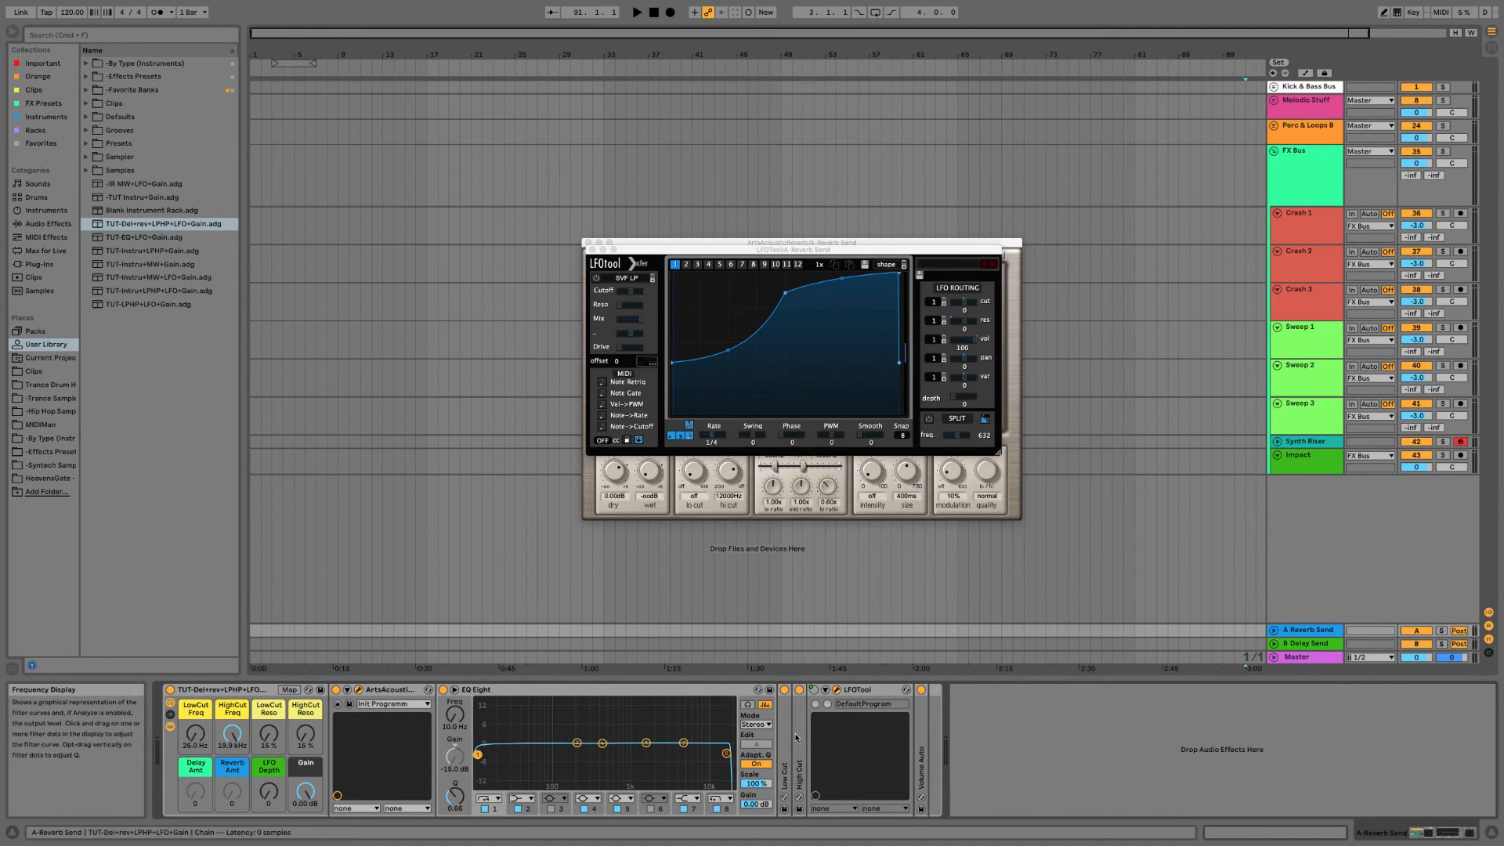
pyautogui.press('Delete')
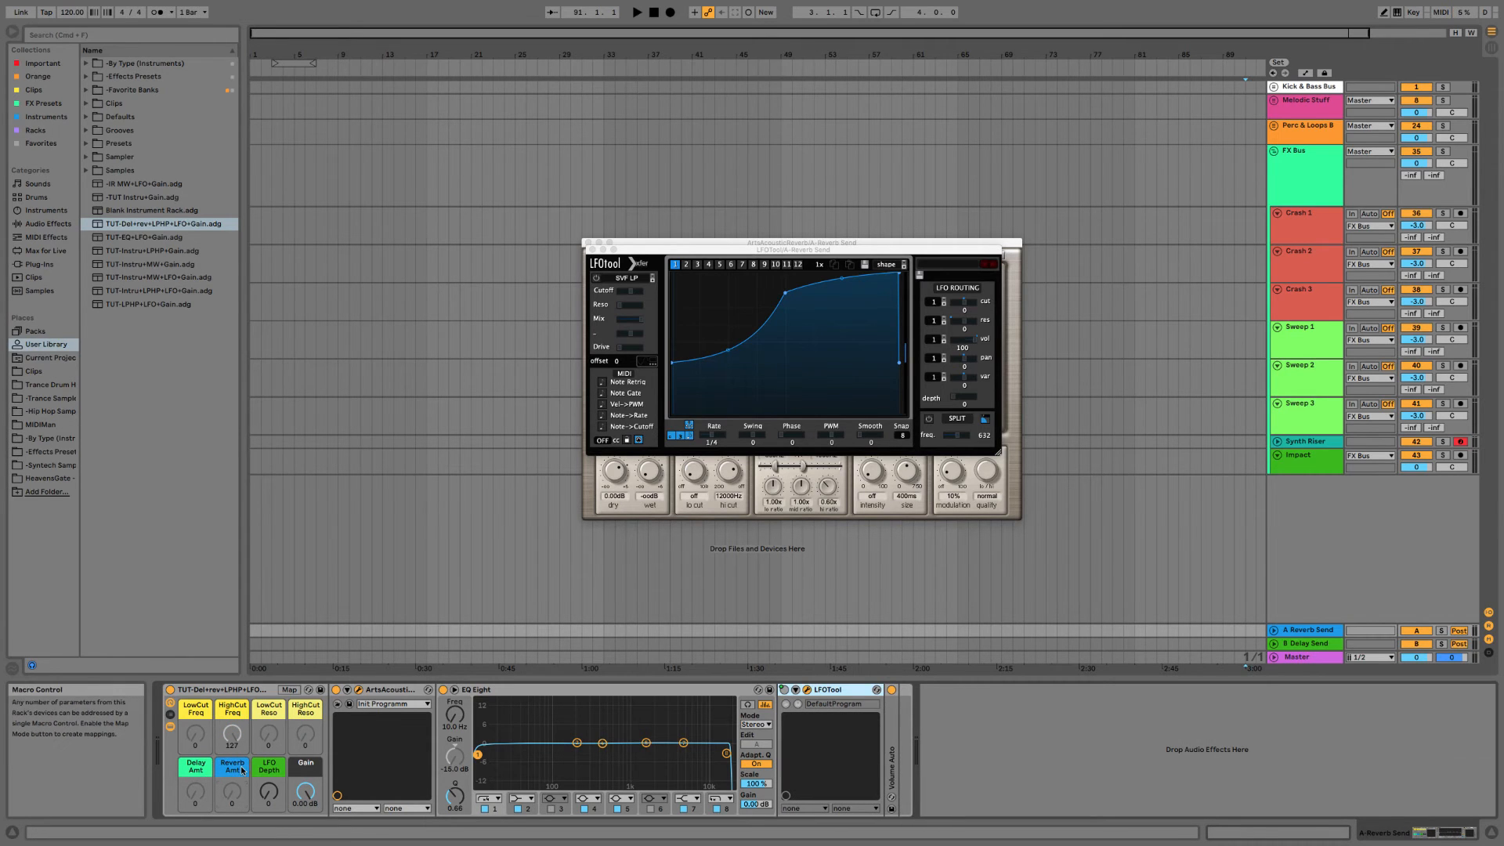
# Clear the custom names of the Reverb Amt and Delay Amt macros to restore their default names.
pyautogui.rightClick(266, 705)
pyautogui.click(268, 674)
pyautogui.press('BackSpace')
pyautogui.press('Return')
pyautogui.rightClick(194, 764)
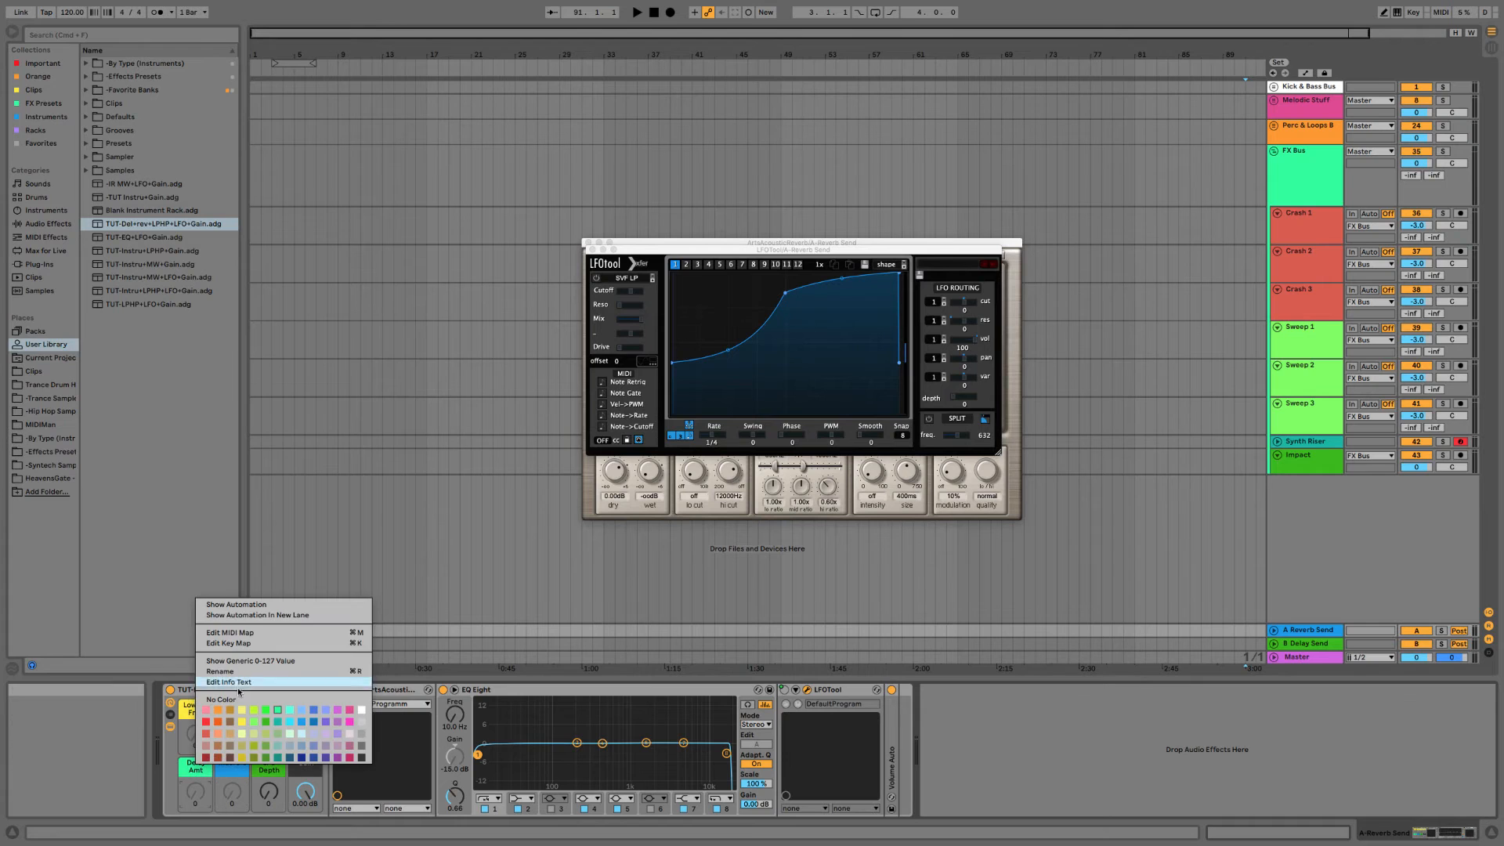
pyautogui.click(234, 674)
pyautogui.press('BackSpace')
pyautogui.press('Return')
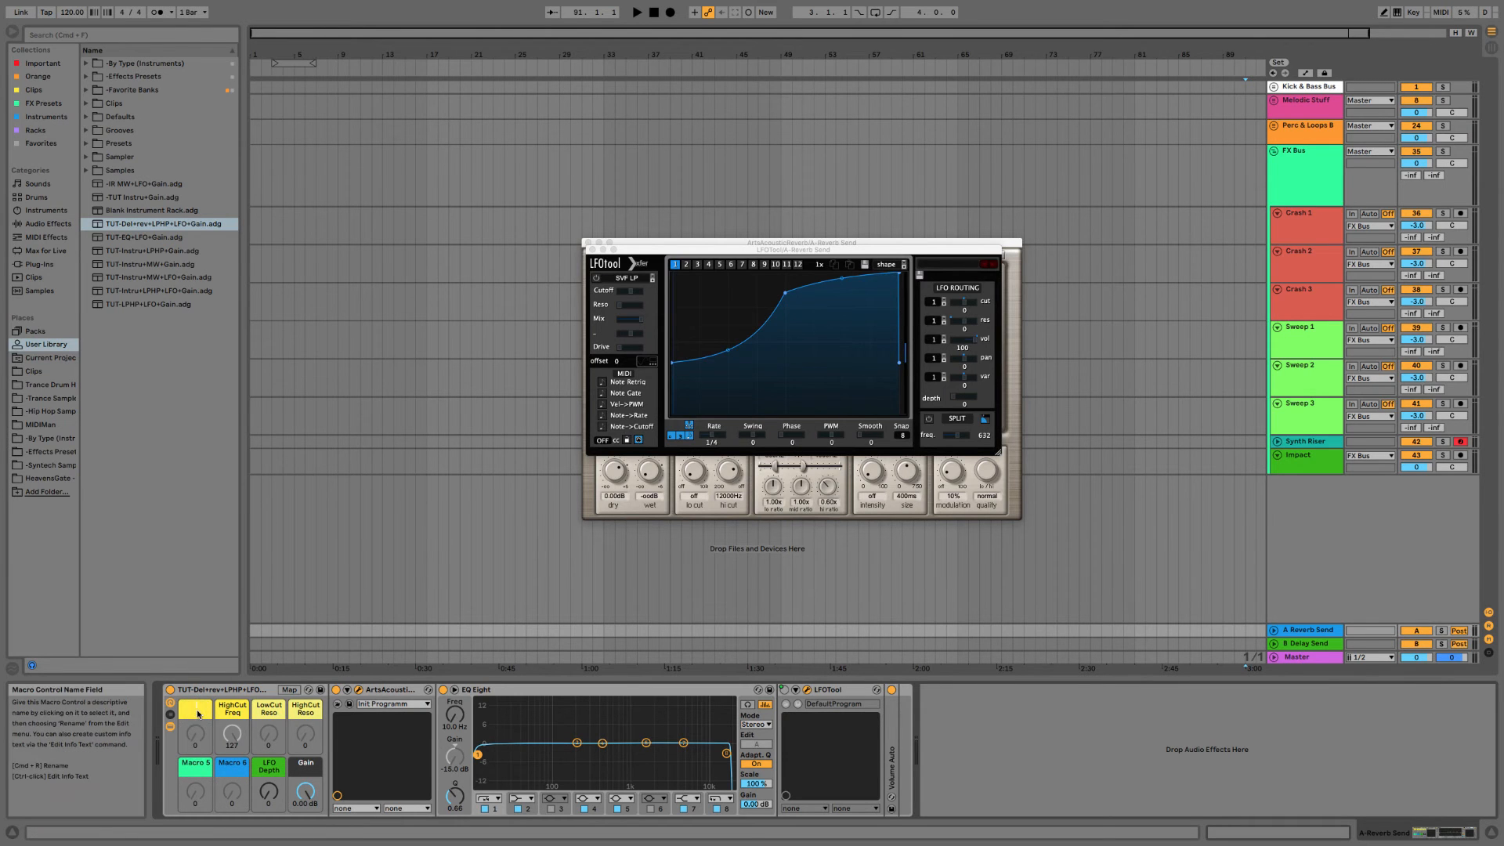
# Restore the default names of the four cutoff and resonance macros and remove their yellow colour.
pyautogui.rightClick(246, 701)
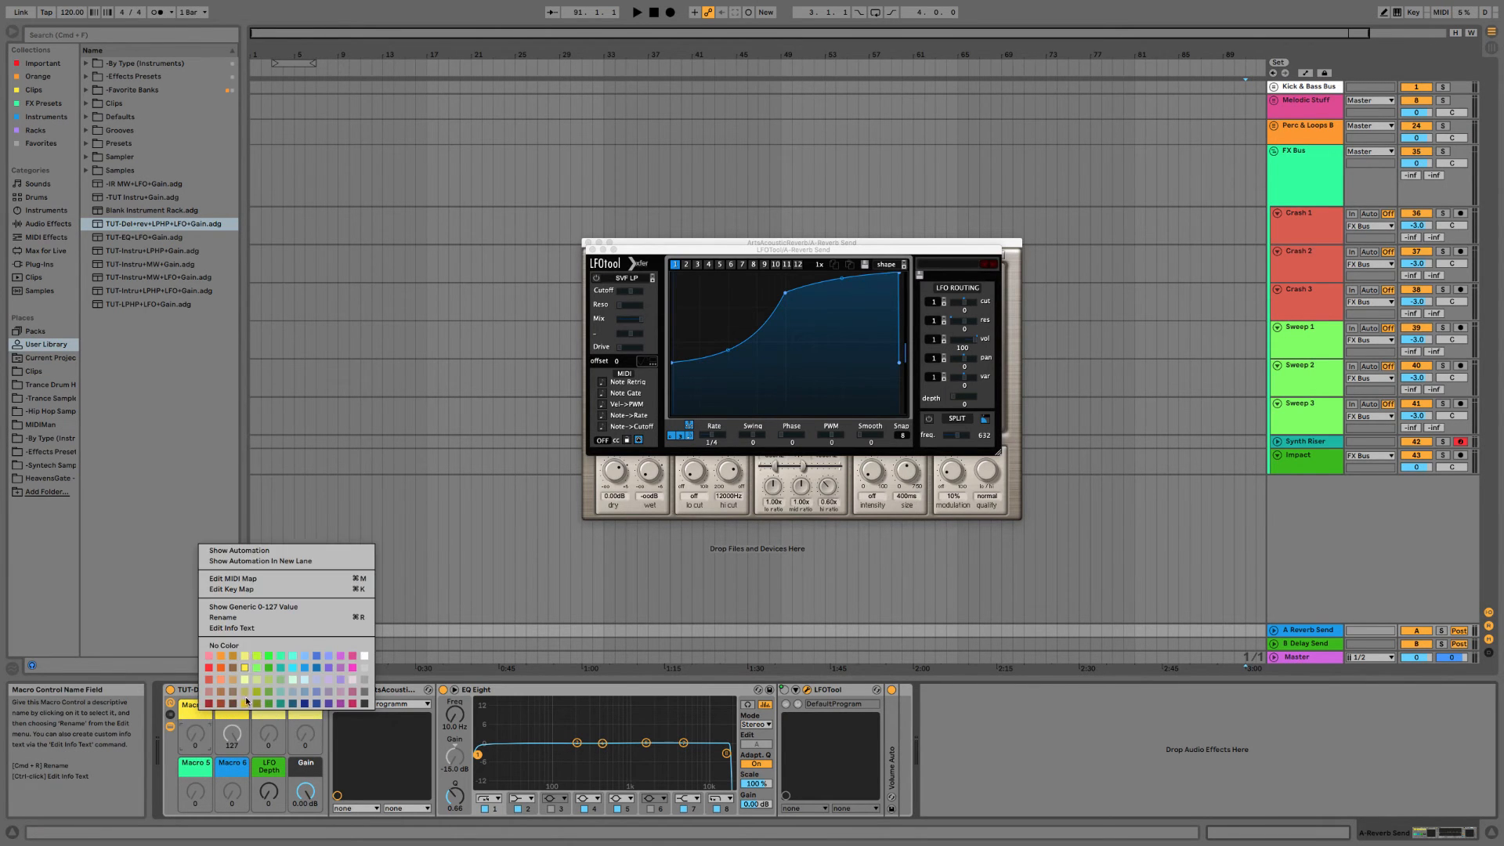
pyautogui.click(245, 646)
pyautogui.rightClick(232, 690)
pyautogui.click(221, 706)
pyautogui.rightClick(223, 706)
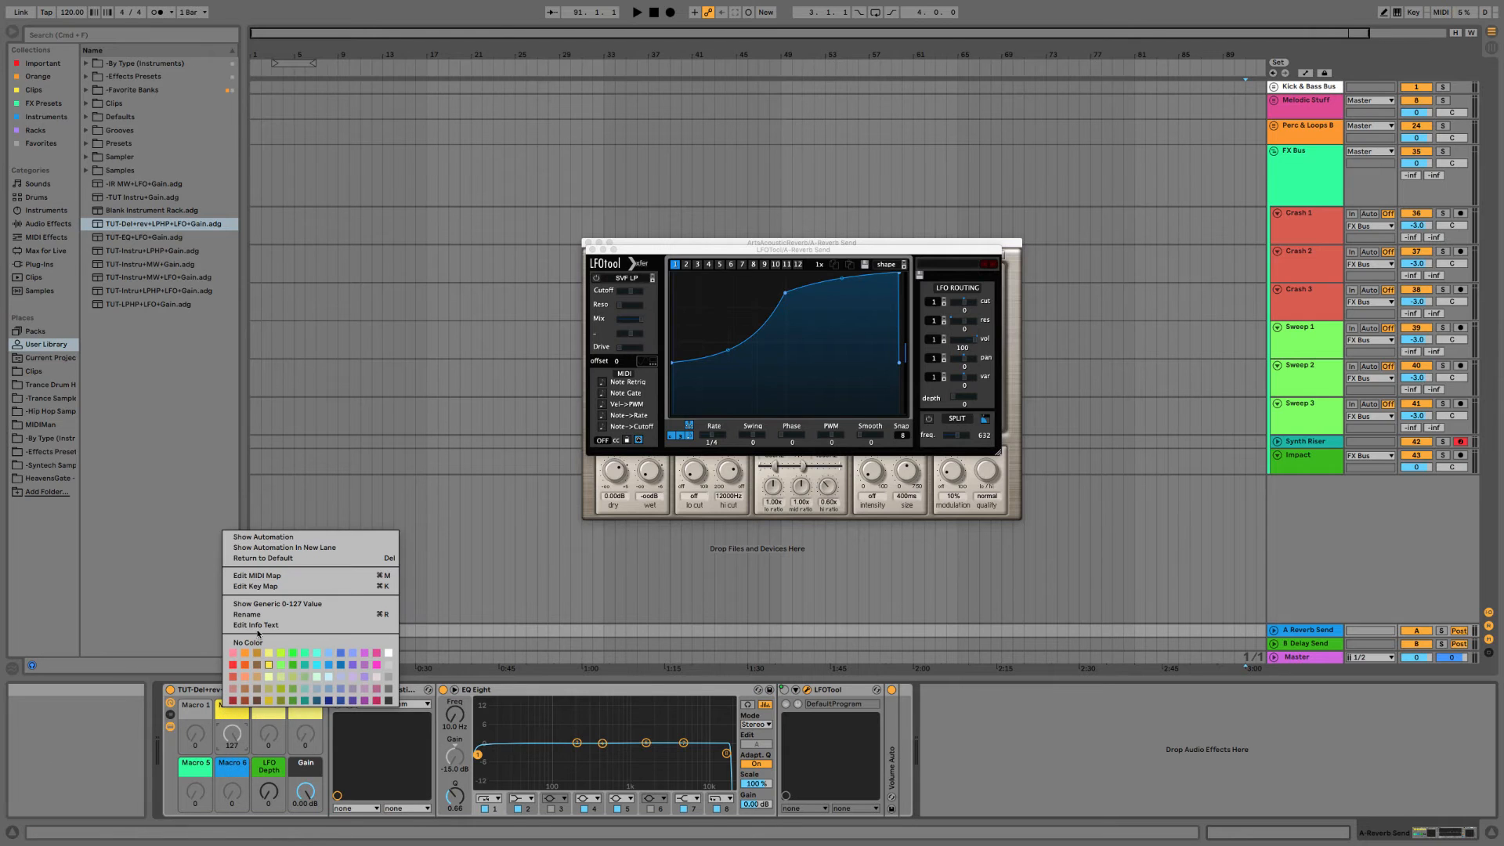
pyautogui.click(249, 642)
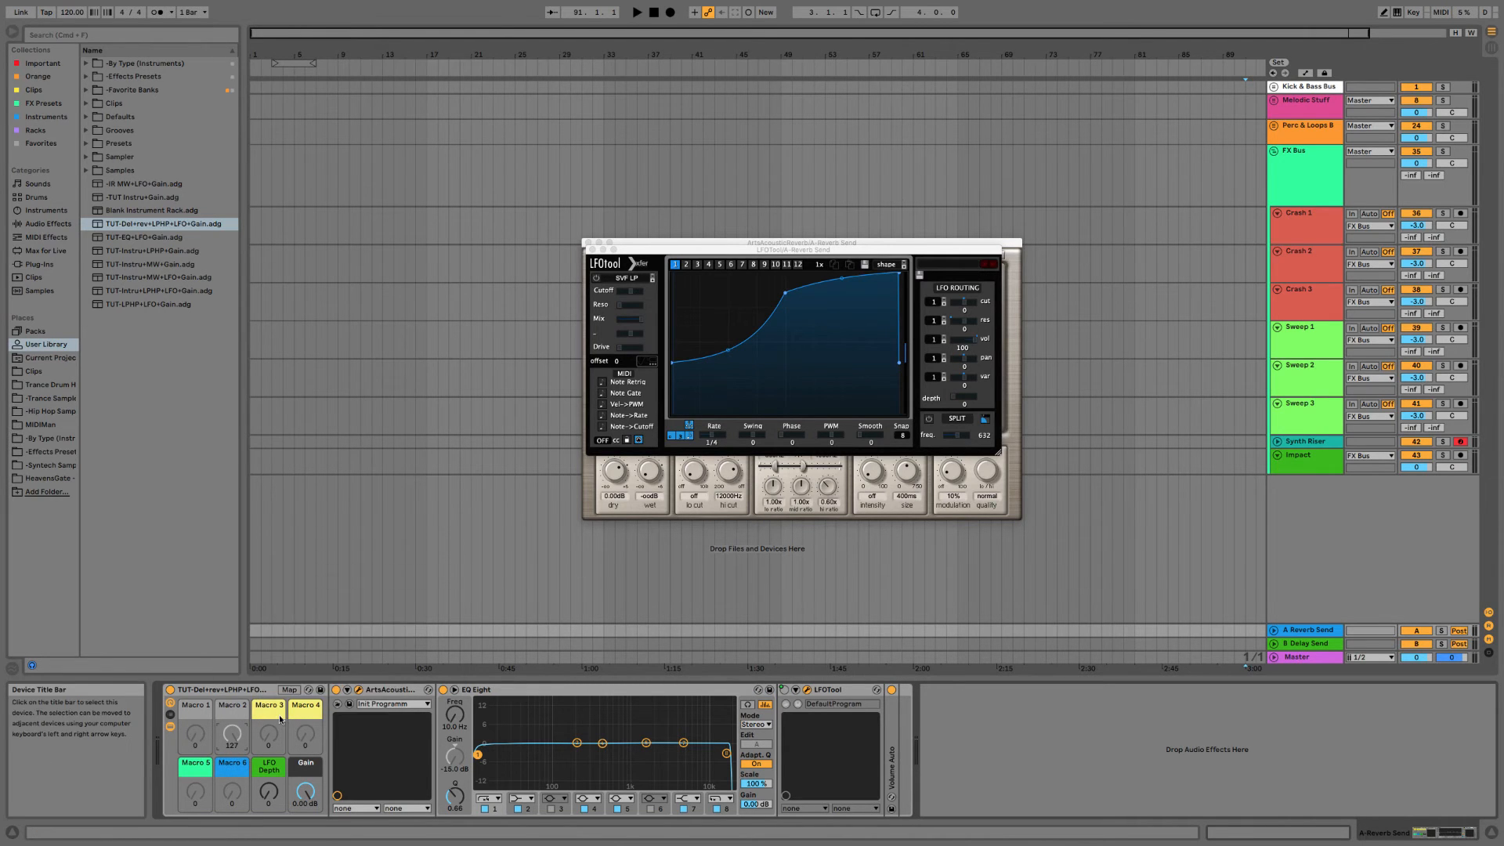
pyautogui.rightClick(280, 719)
pyautogui.click(301, 642)
pyautogui.rightClick(297, 713)
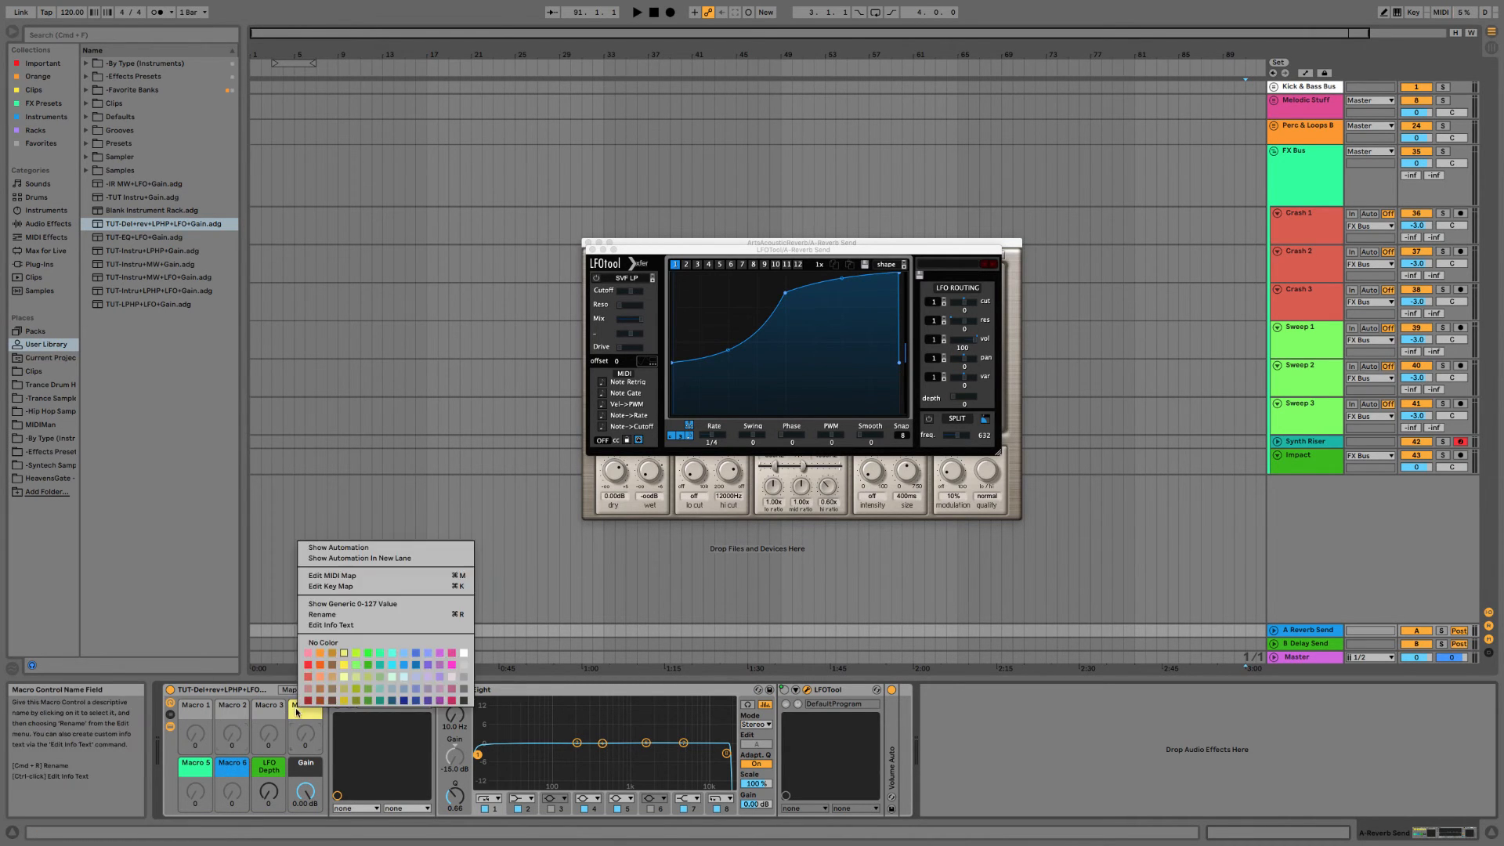
pyautogui.click(323, 642)
# Remove the colours from Macro 5 and Macro 6.
pyautogui.rightClick(195, 772)
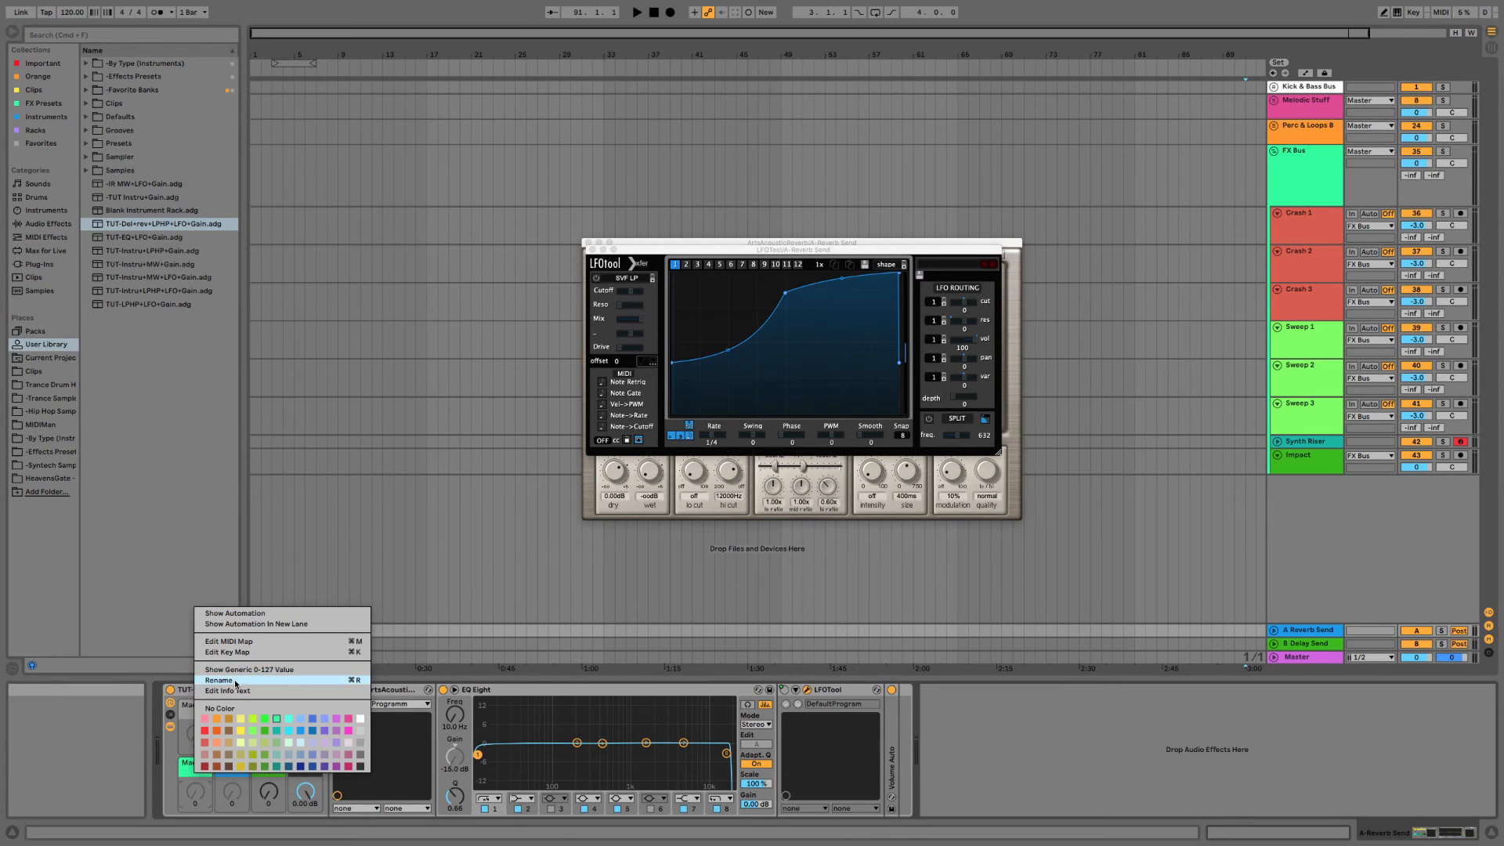
pyautogui.click(223, 708)
pyautogui.rightClick(235, 771)
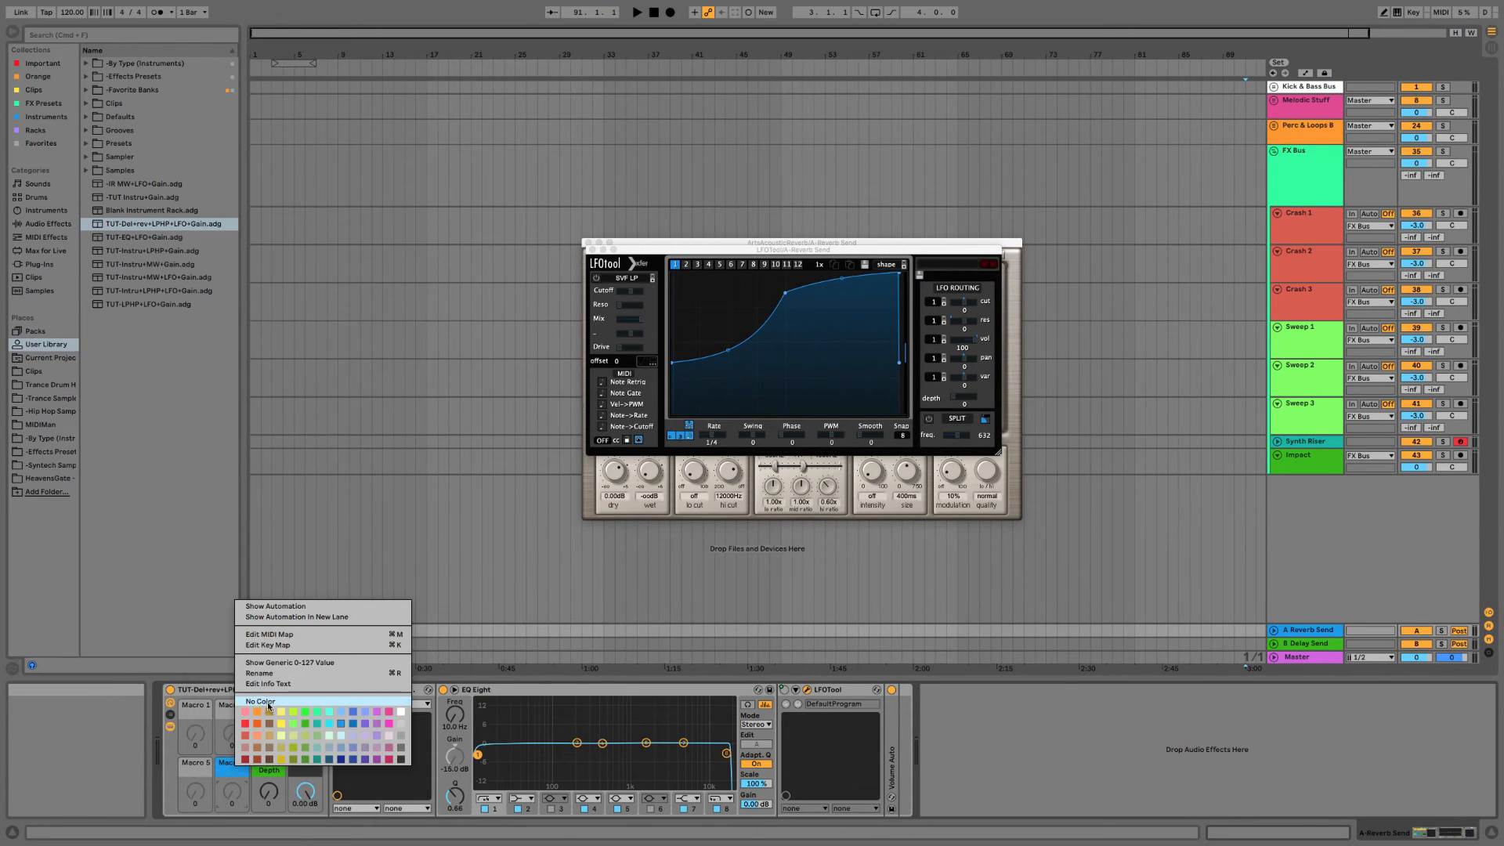
pyautogui.click(268, 702)
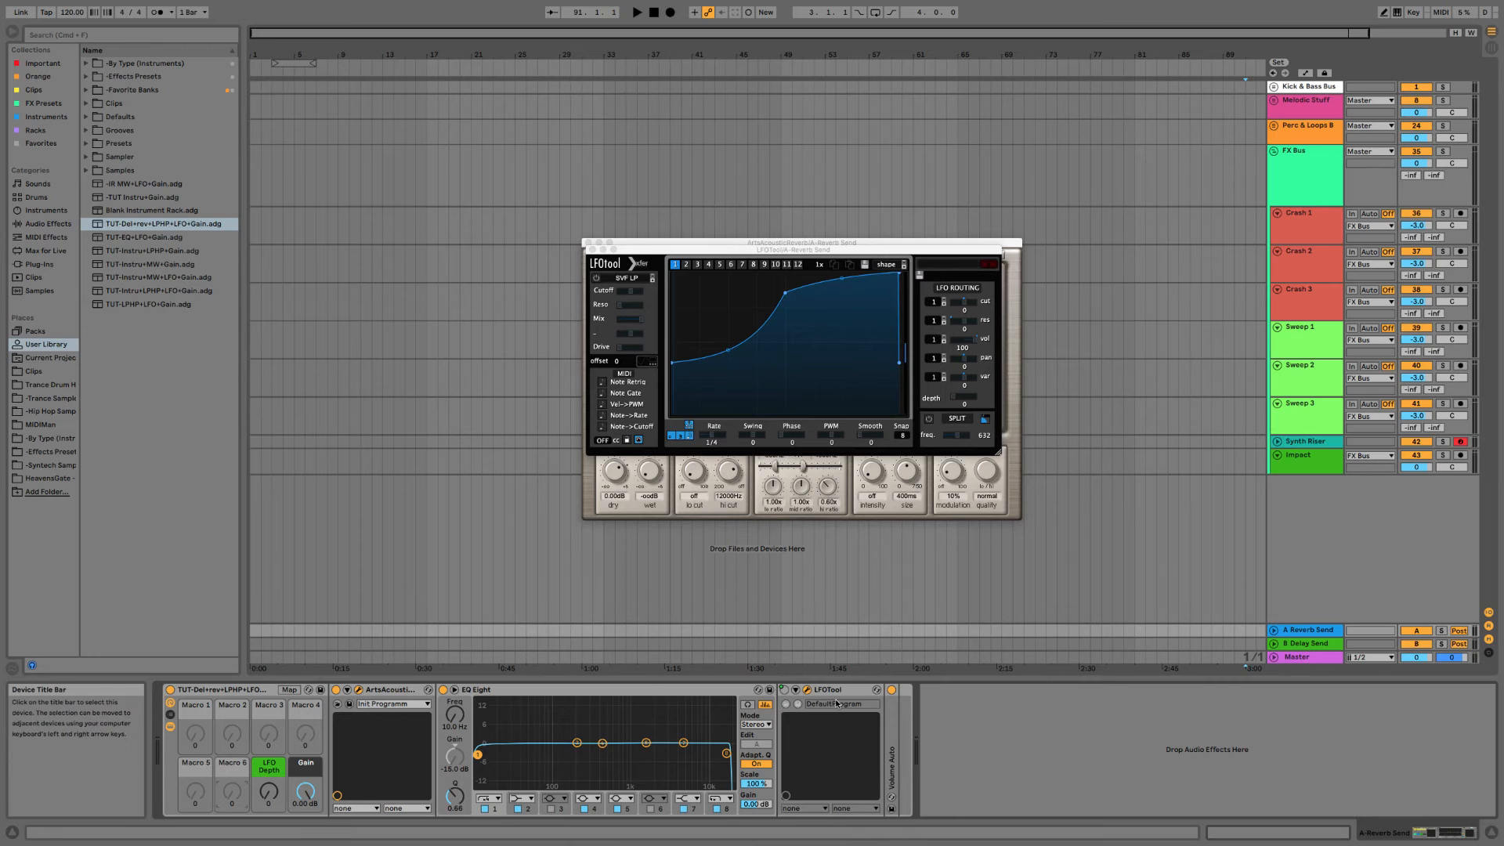
# Set EQ Eight's low cut to about 92 Hz and high cut to about 12.6 kHz, and close the LFOTool window.
pyautogui.moveTo(478, 755); pyautogui.dragTo(550, 754)
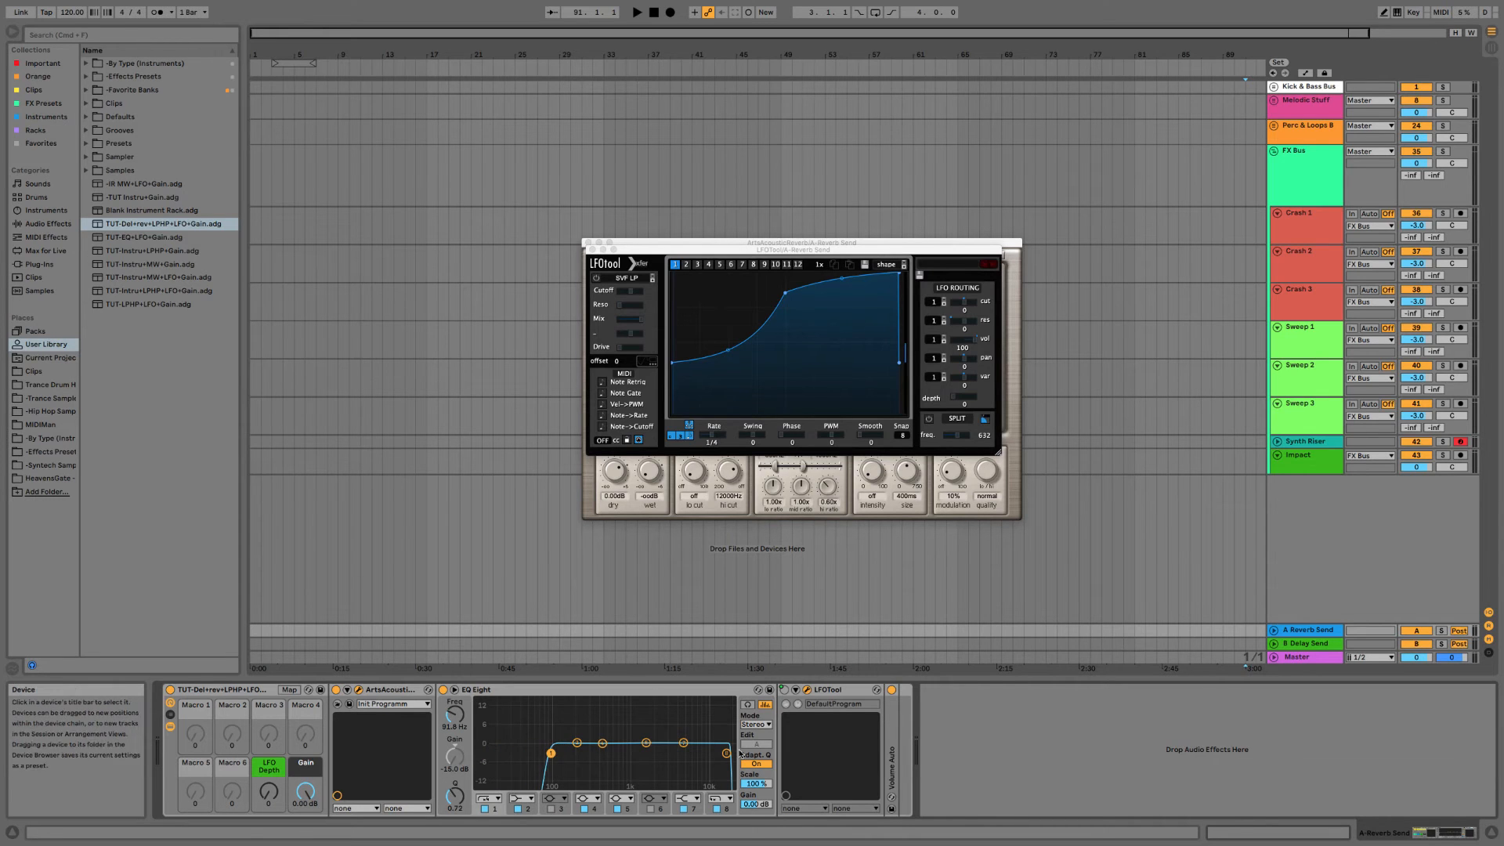
pyautogui.moveTo(726, 753); pyautogui.dragTo(713, 754)
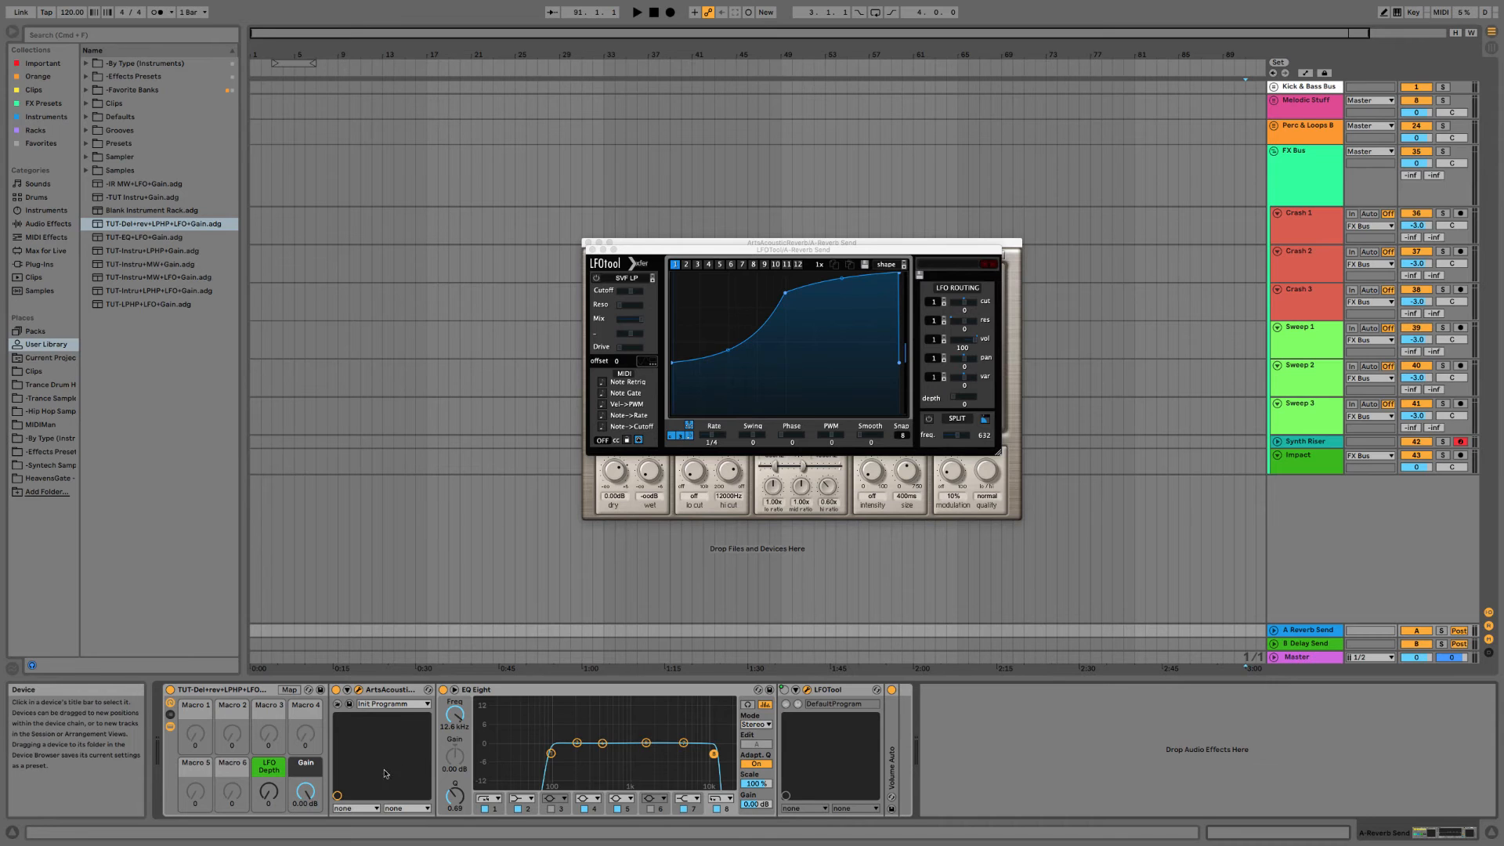
pyautogui.click(589, 244)
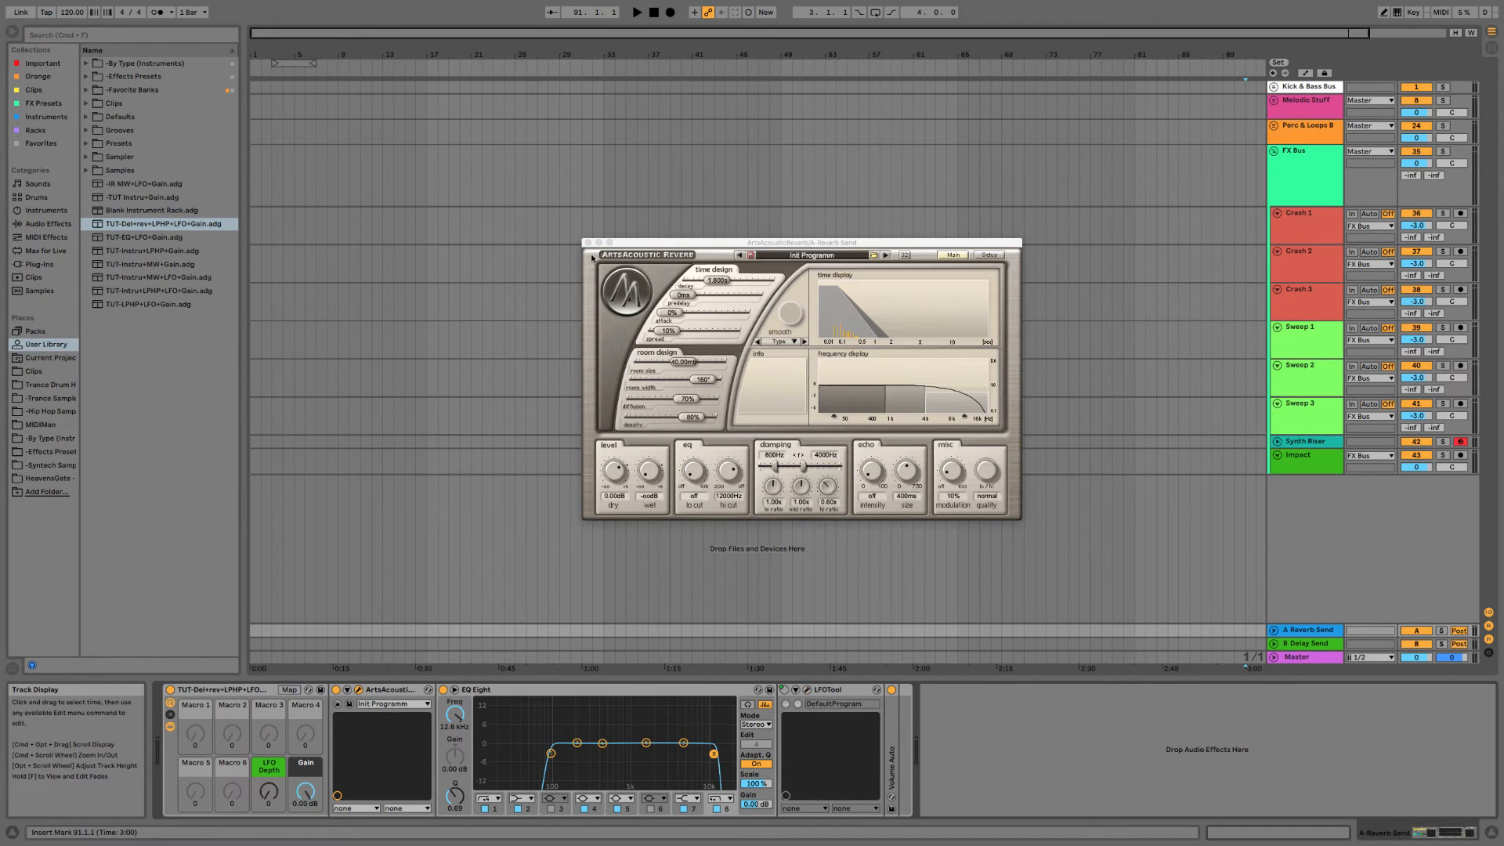
# In ArtsAcoustic Reverb, turn the dry level fully down, raise wet to about -0.03 dB and lengthen the decay to about 6.9 s.
pyautogui.moveTo(614, 473); pyautogui.dragTo(614, 560)
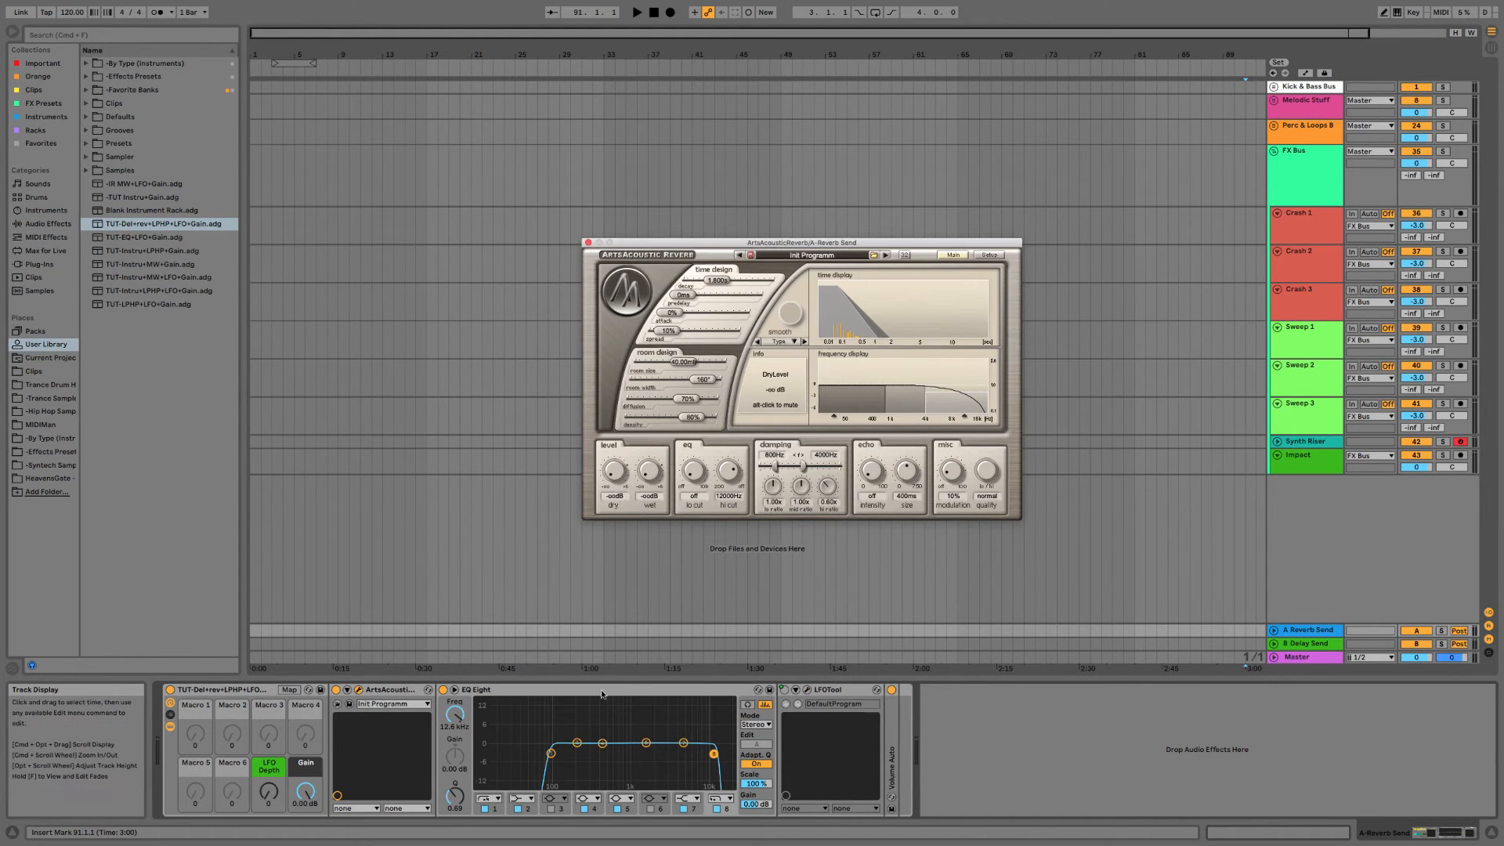
pyautogui.moveTo(649, 474); pyautogui.dragTo(645, 391)
pyautogui.doubleClick(651, 471)
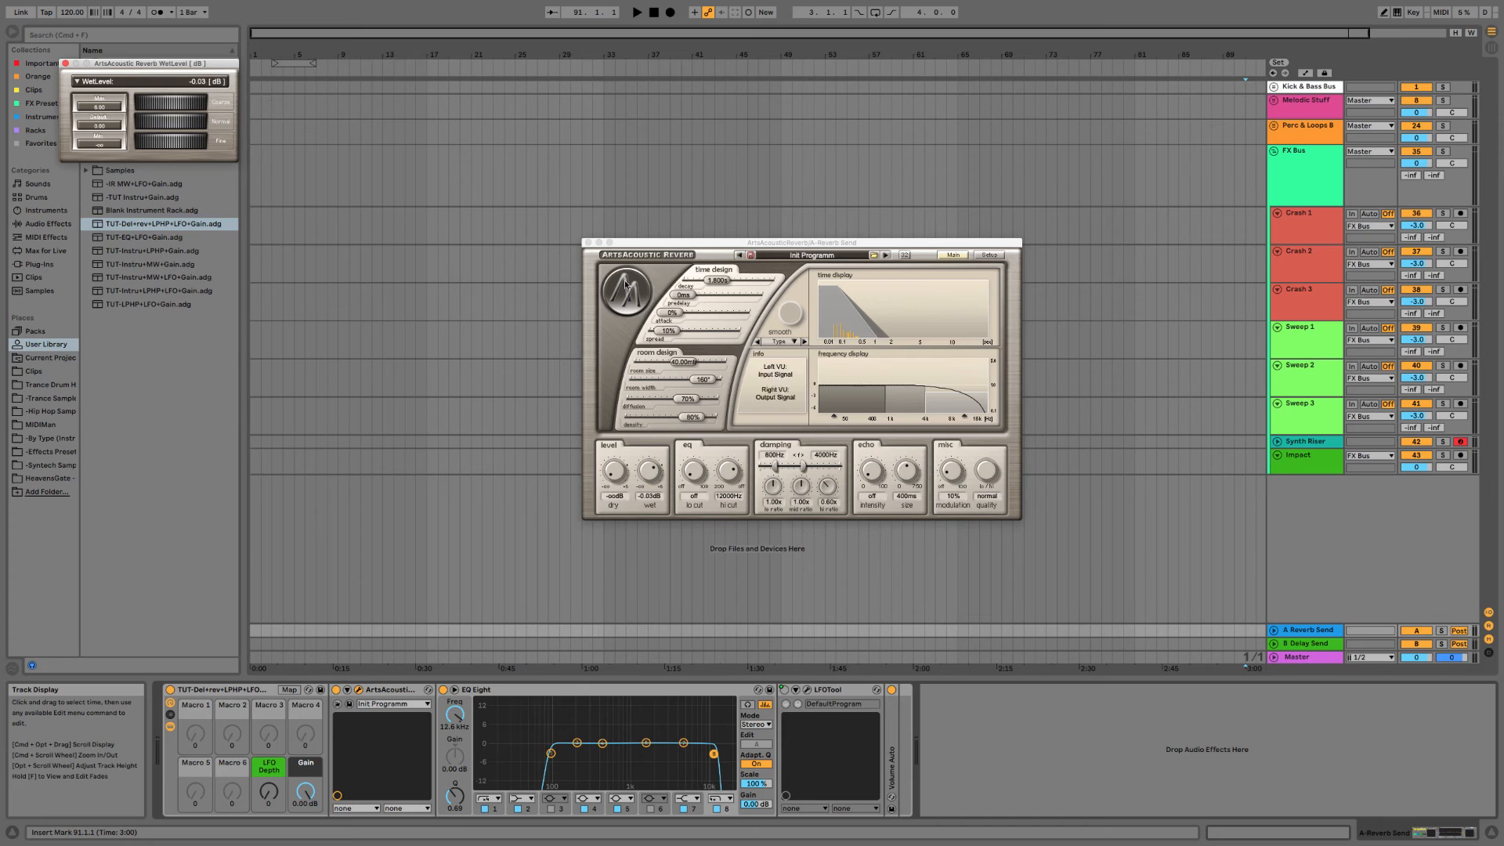
pyautogui.click(66, 63)
pyautogui.moveTo(717, 280); pyautogui.dragTo(730, 282)
# Rename the effect rack to "Reverb Send" and close the ArtsAcoustic Reverb window.
pyautogui.click(267, 692)
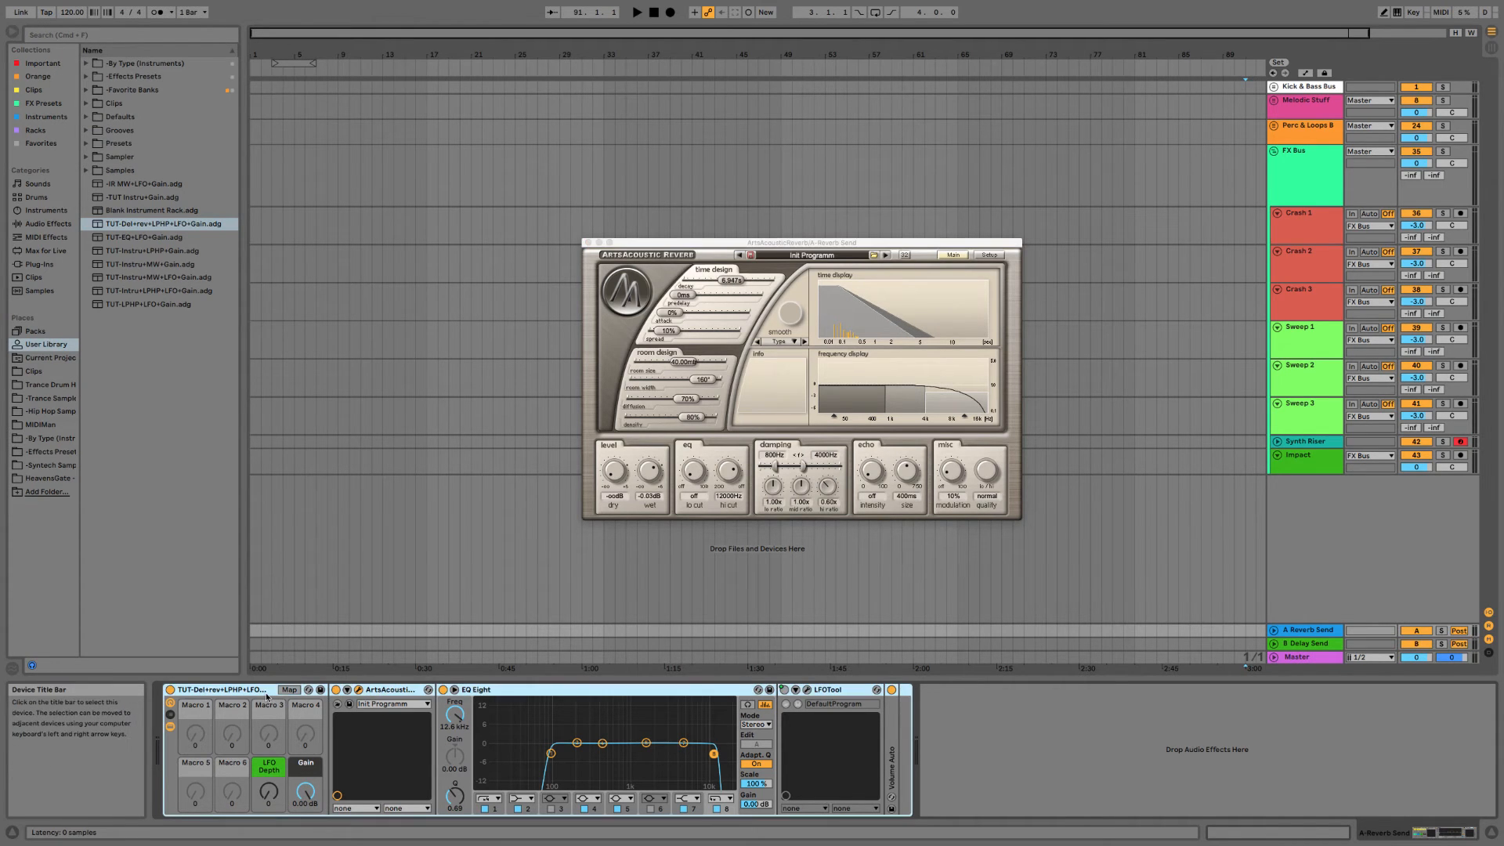
pyautogui.press('super+r')
pyautogui.write('Rev')
pyautogui.press('Return')
pyautogui.click(980, 748)
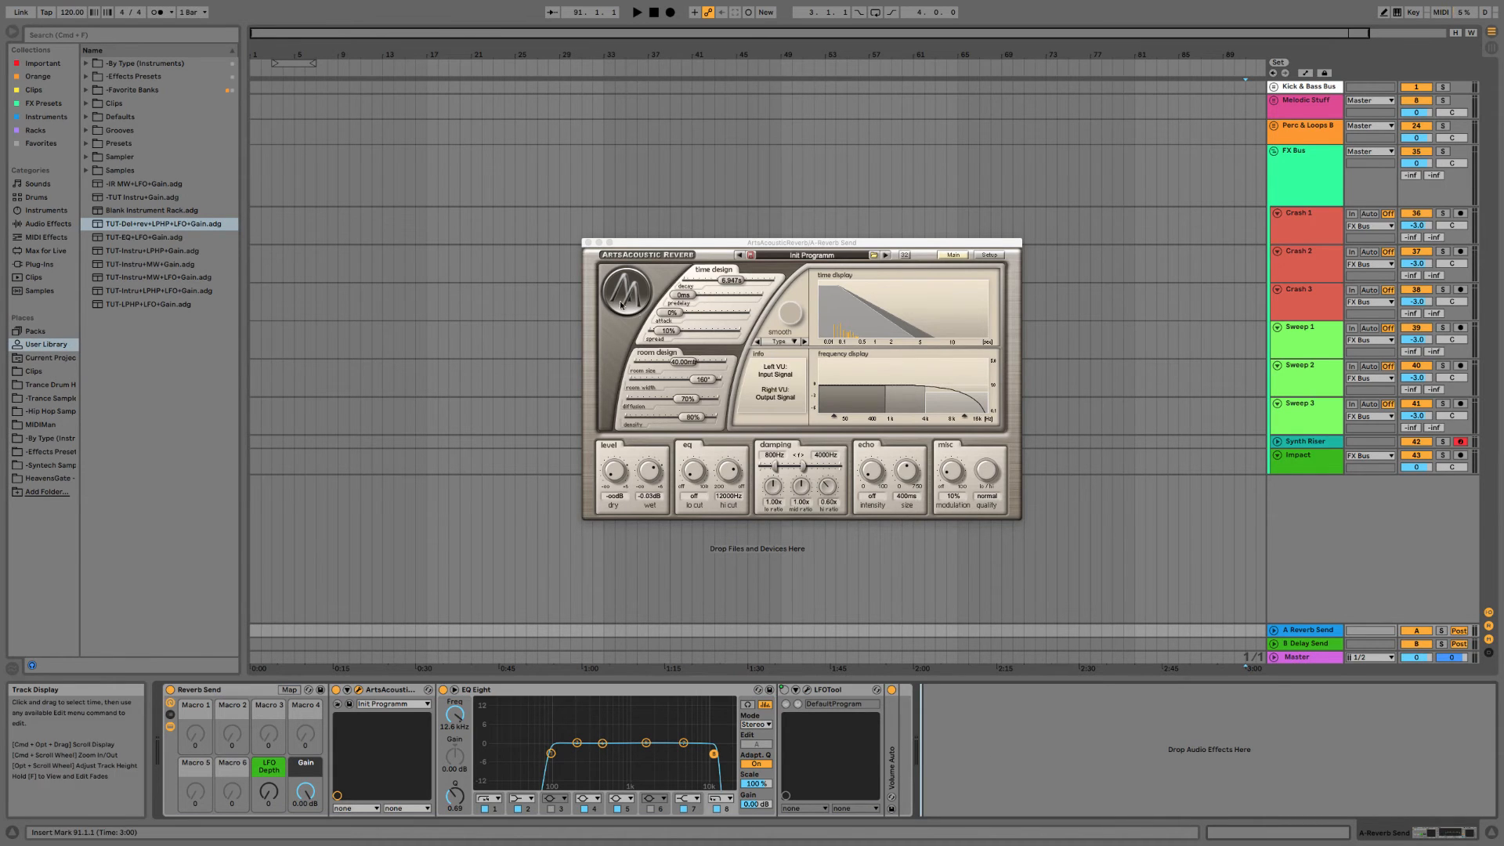
pyautogui.click(588, 242)
# Copy the Reverb Send rack from A Reverb Send onto B Delay Send, ahead of its Delay device, and select the Delay.
pyautogui.click(1303, 643)
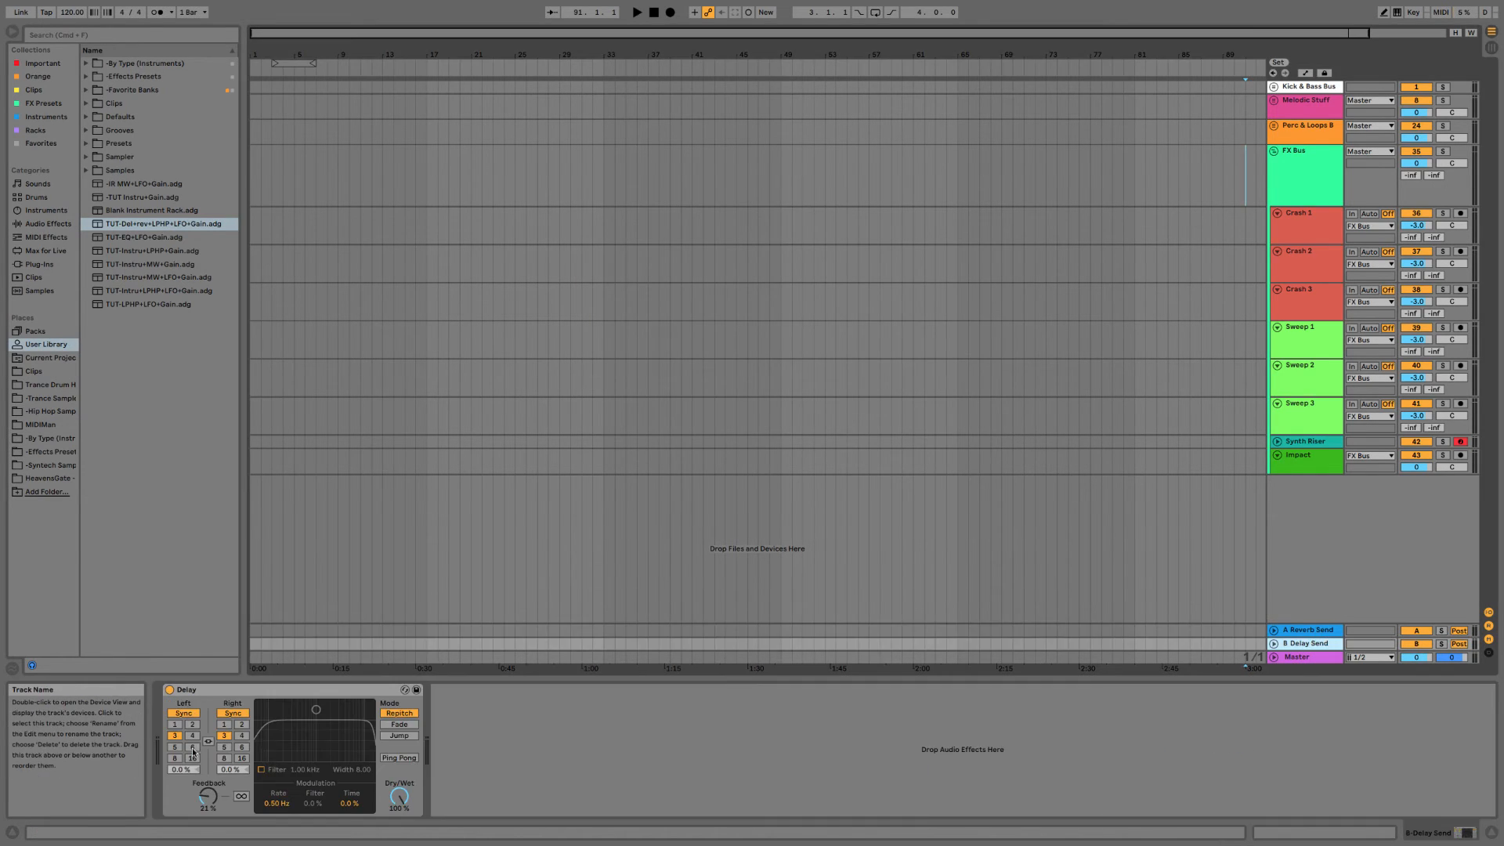
pyautogui.click(1302, 631)
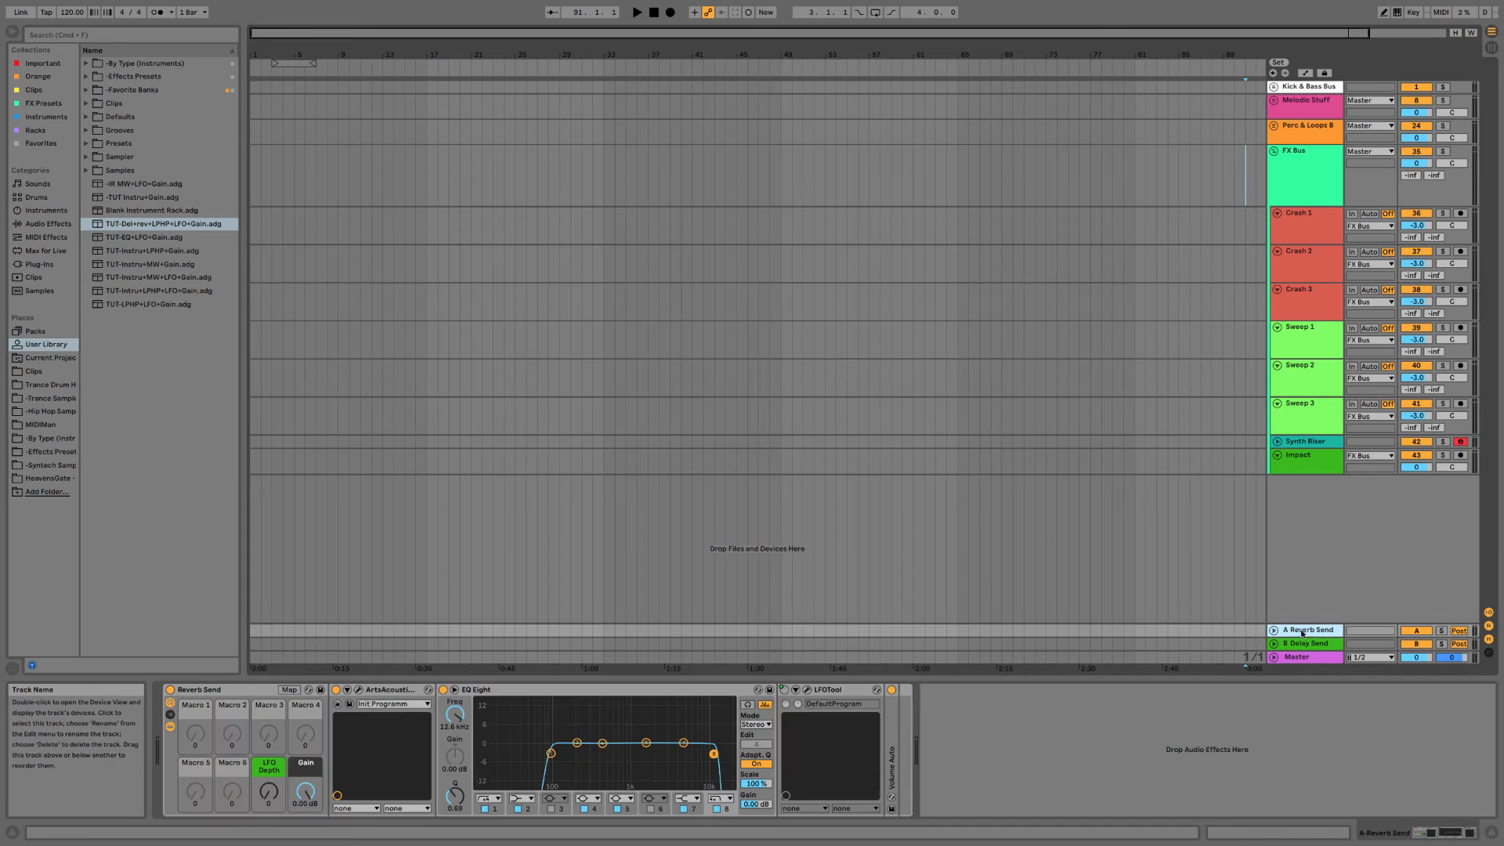
pyautogui.click(250, 688)
pyautogui.click(1145, 644)
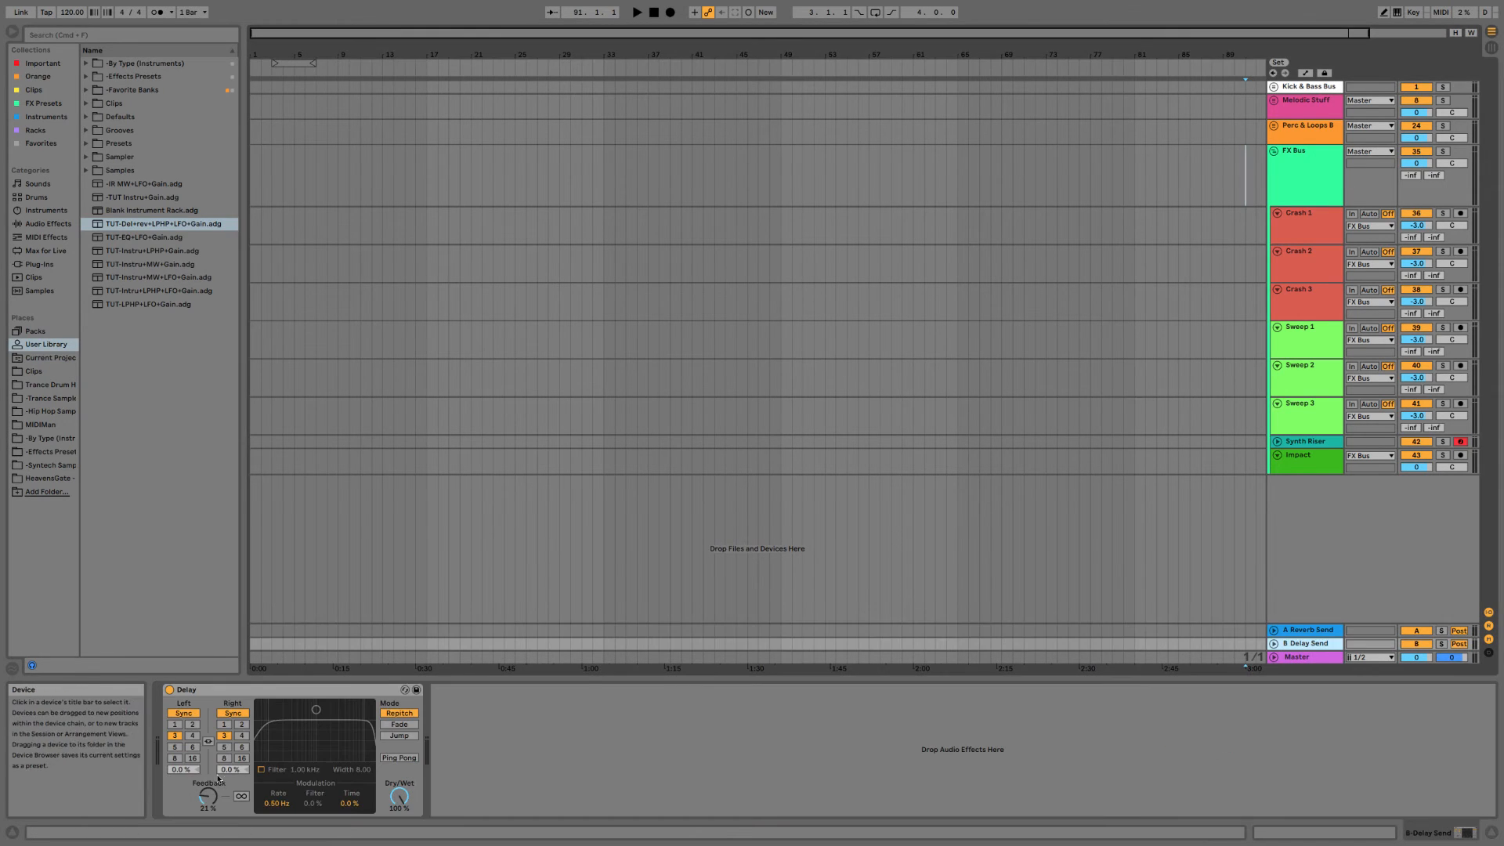
pyautogui.press('super+v')
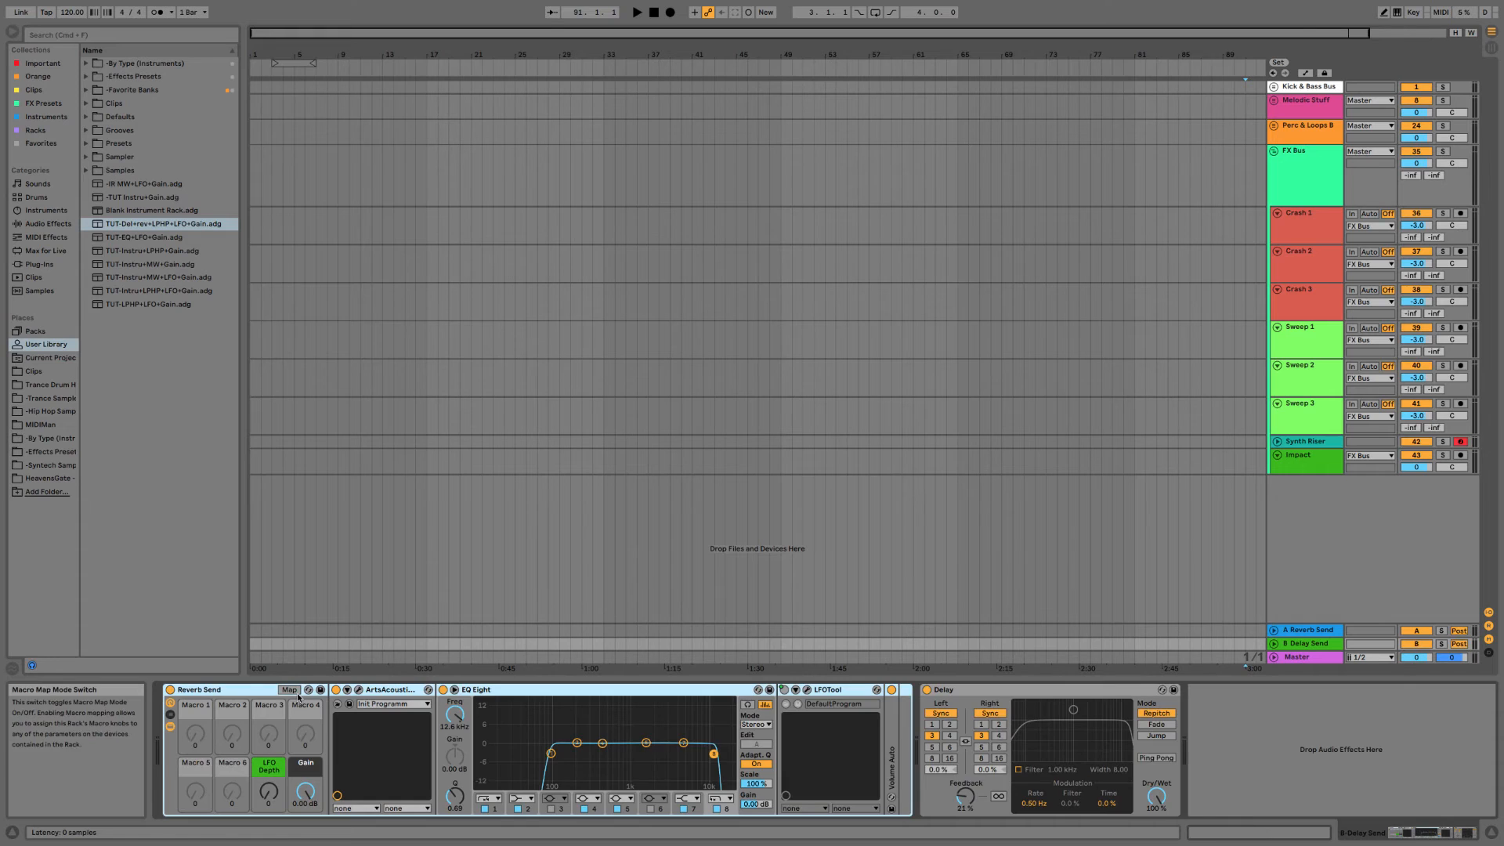
pyautogui.click(1017, 692)
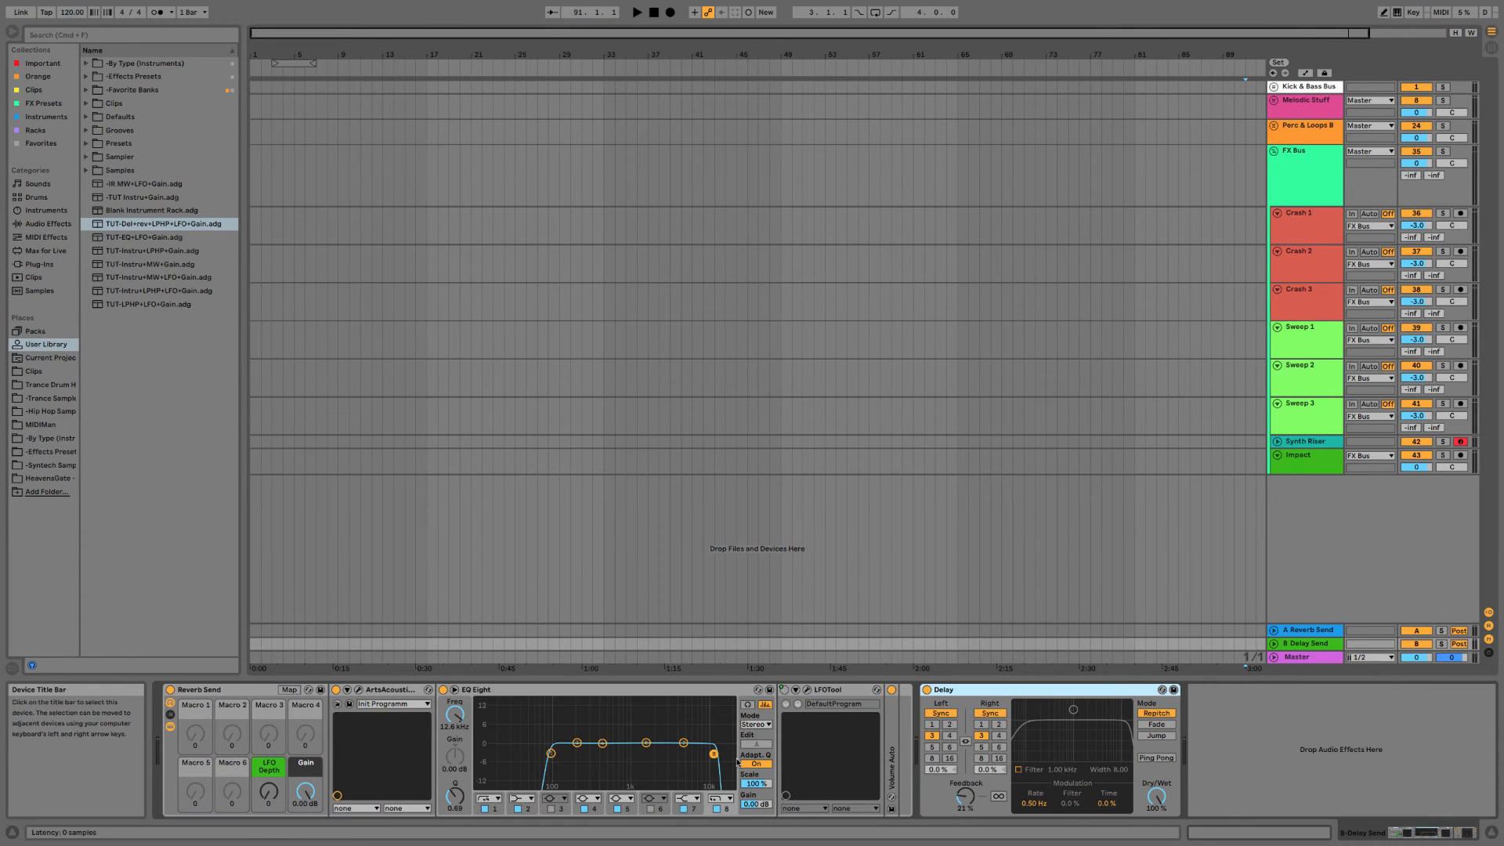
# Replace the Delay and ArtsAcoustic Reverb devices on B Delay Send with Replika XT, placed ahead of EQ Eight in the rack.
pyautogui.press('Delete')
pyautogui.press('Delete')
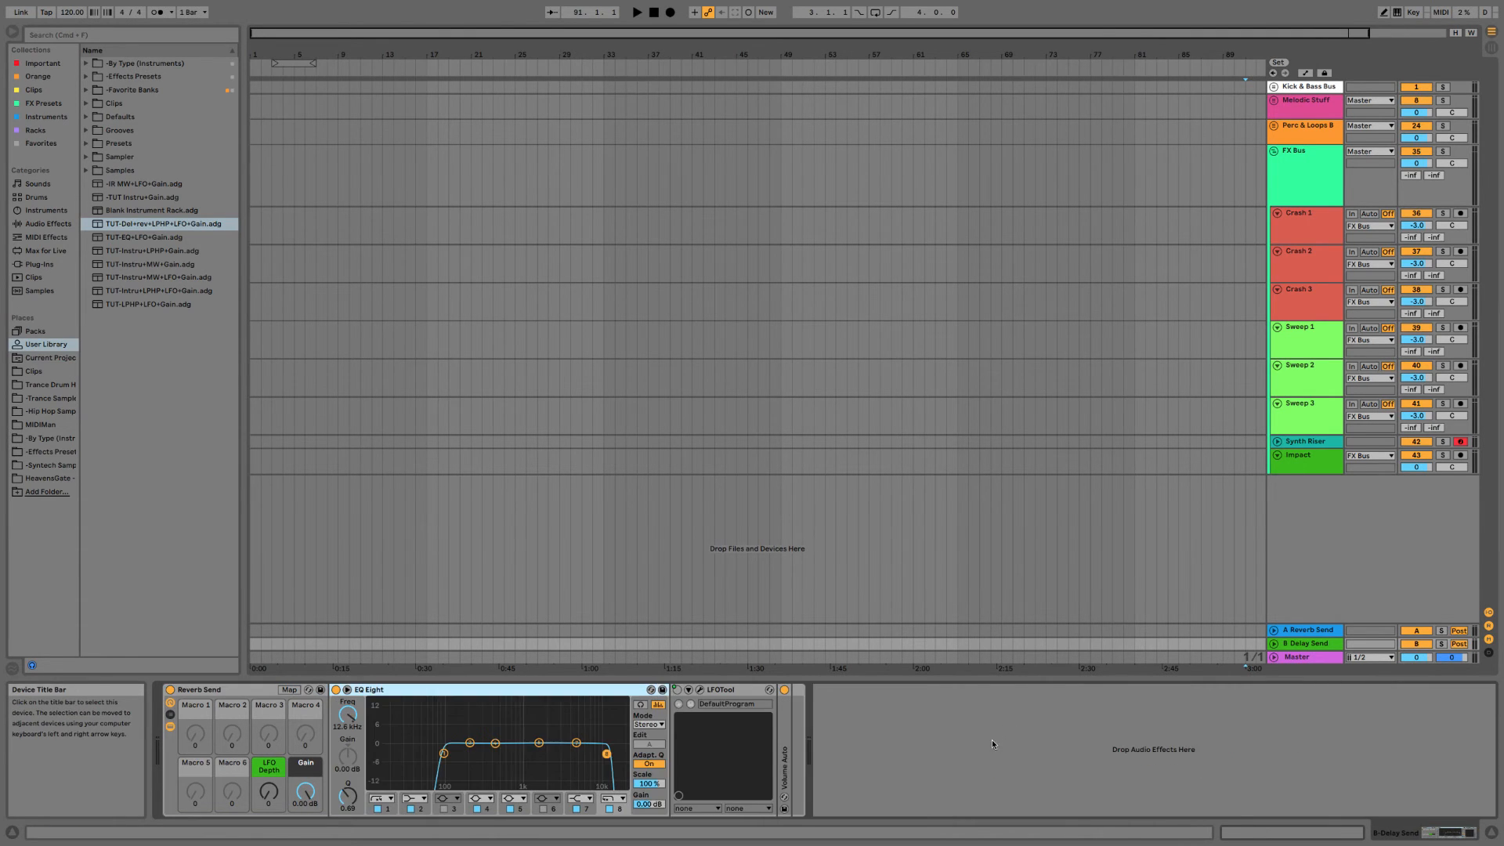
pyautogui.rightClick(997, 739)
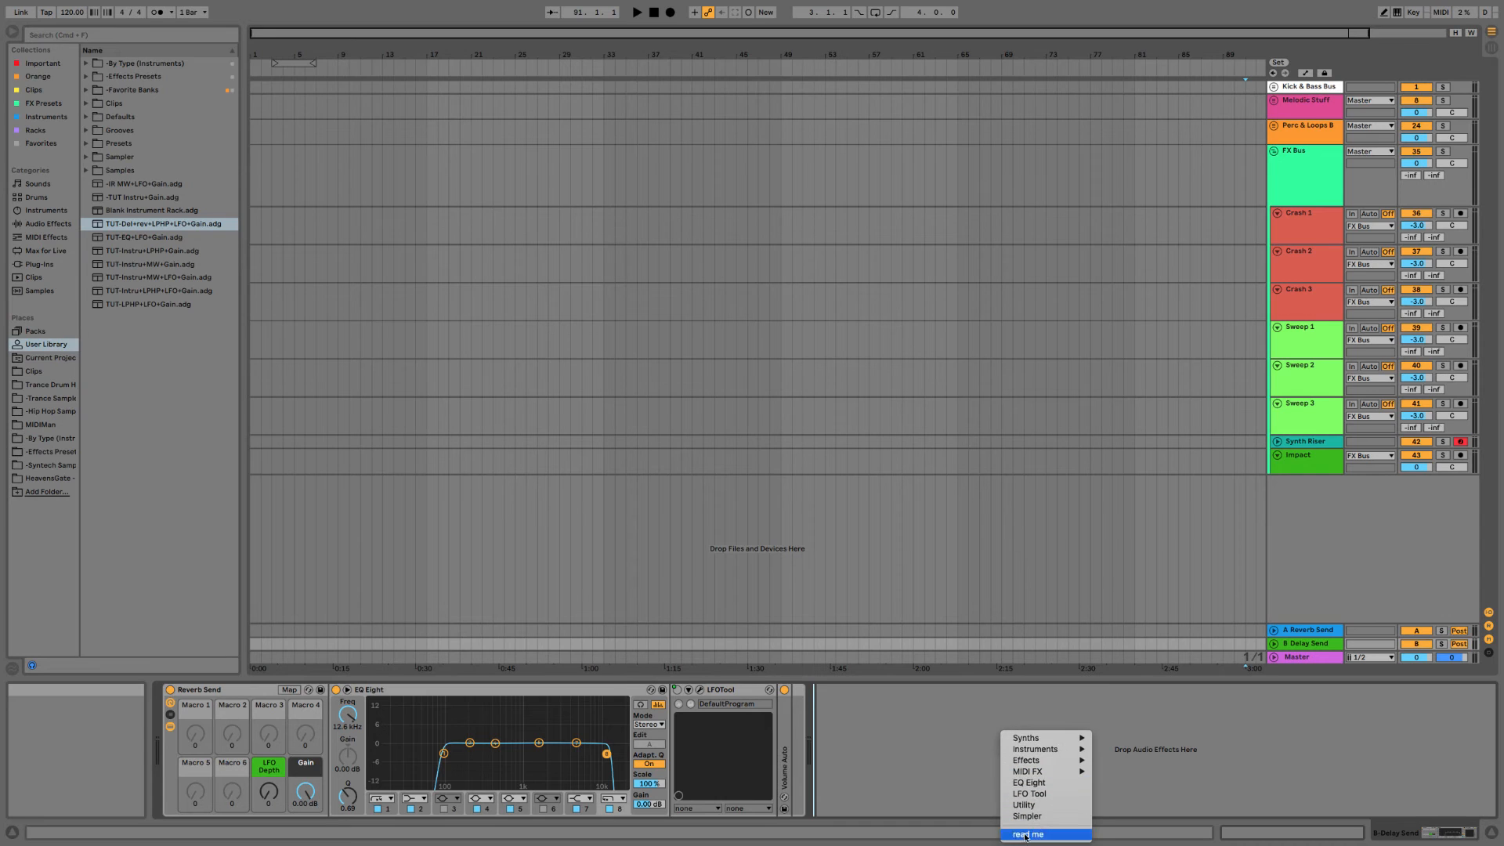
pyautogui.moveTo(1081, 760)
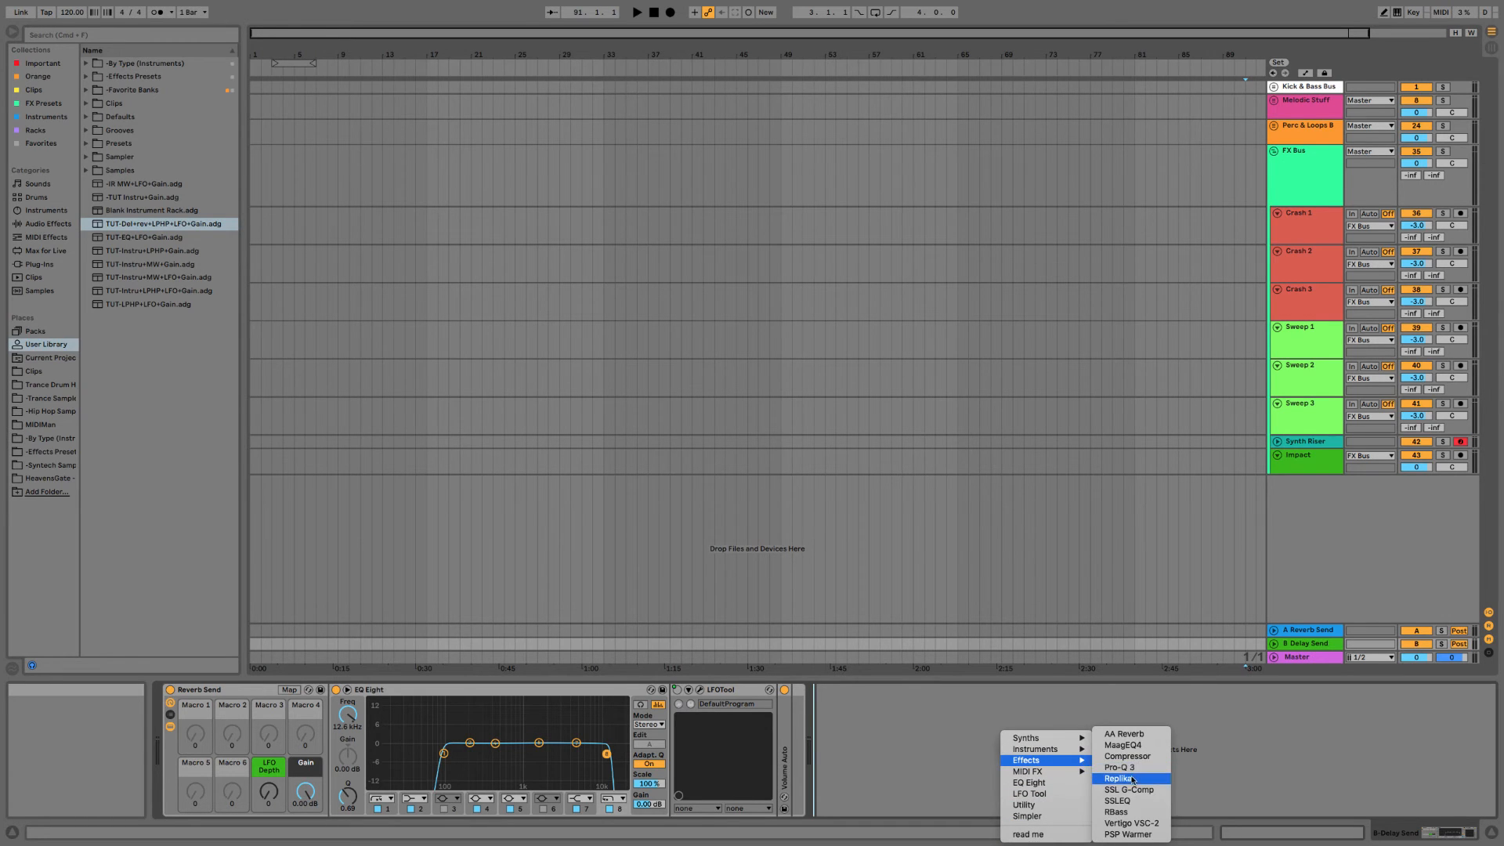
pyautogui.click(1119, 779)
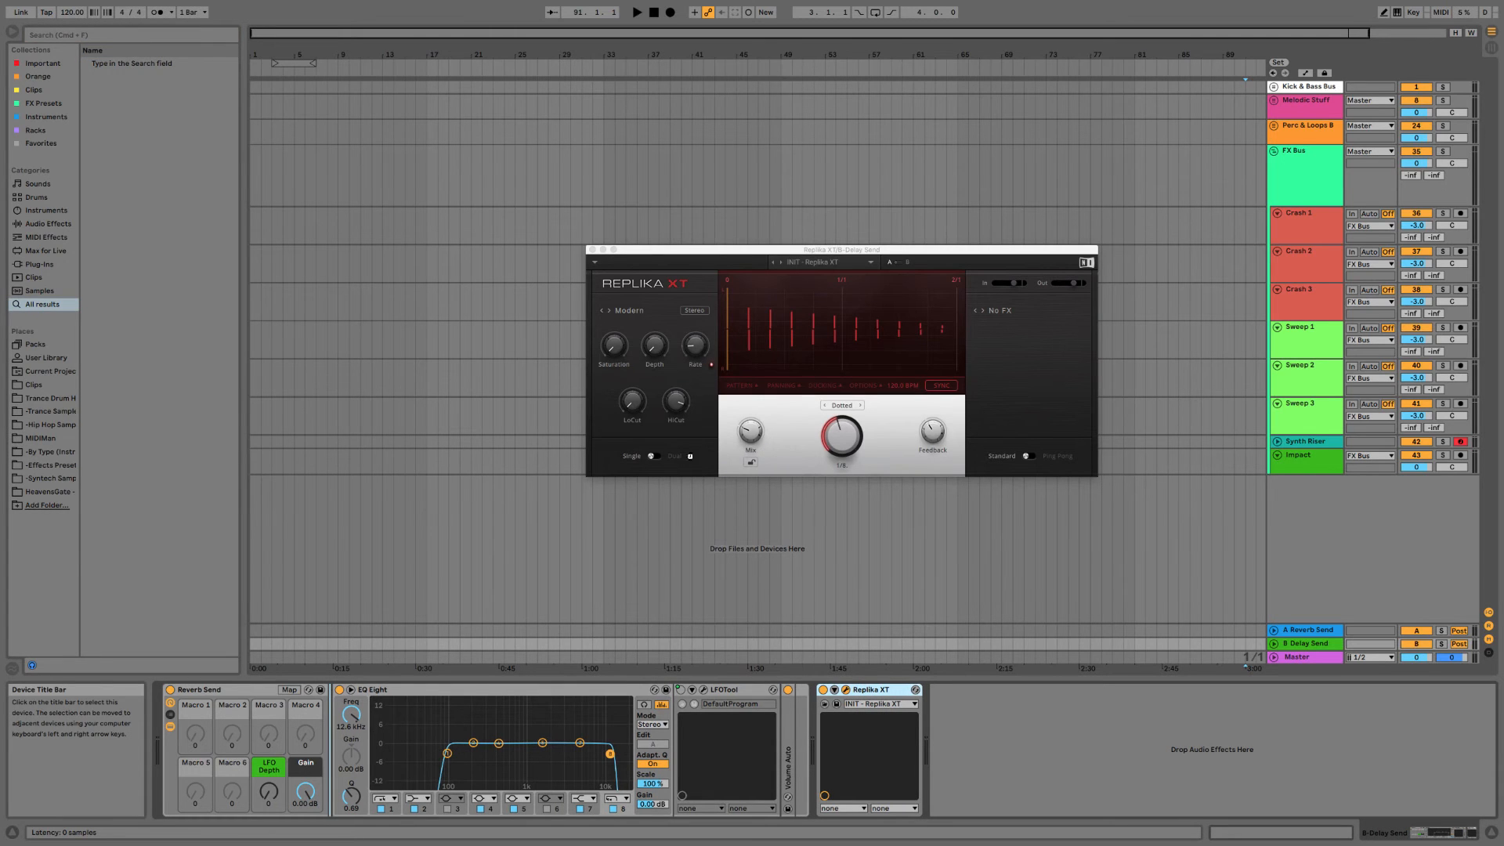
pyautogui.moveTo(871, 690); pyautogui.dragTo(335, 692)
# Turn Replika XT's mix up to 100% wet, rename the effect rack to "Delay Send" and close the plug-in window.
pyautogui.moveTo(751, 432); pyautogui.dragTo(750, 353)
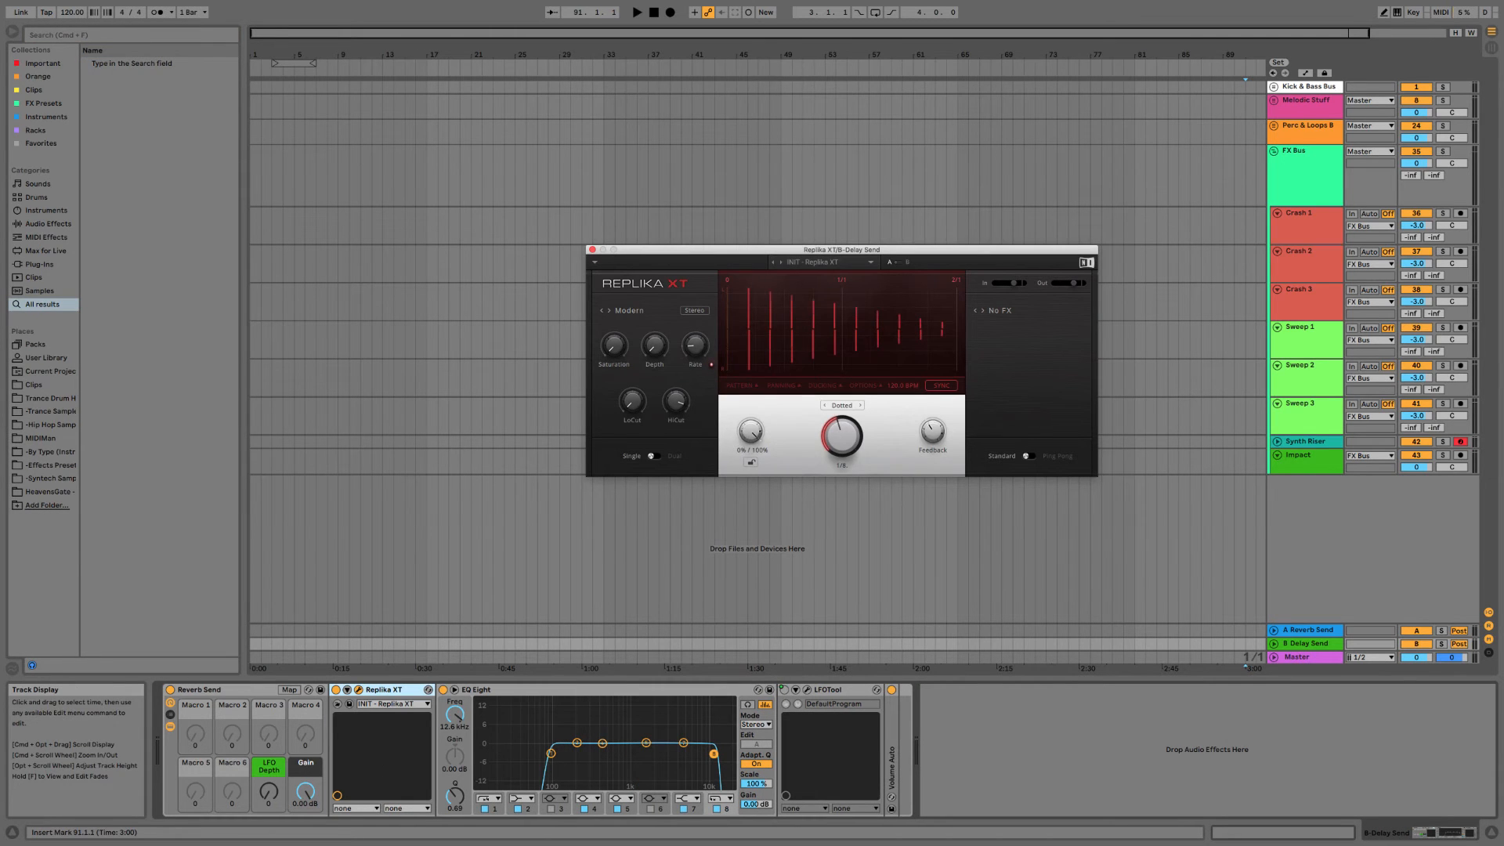
pyautogui.click(230, 692)
pyautogui.press('super+r')
pyautogui.write('D')
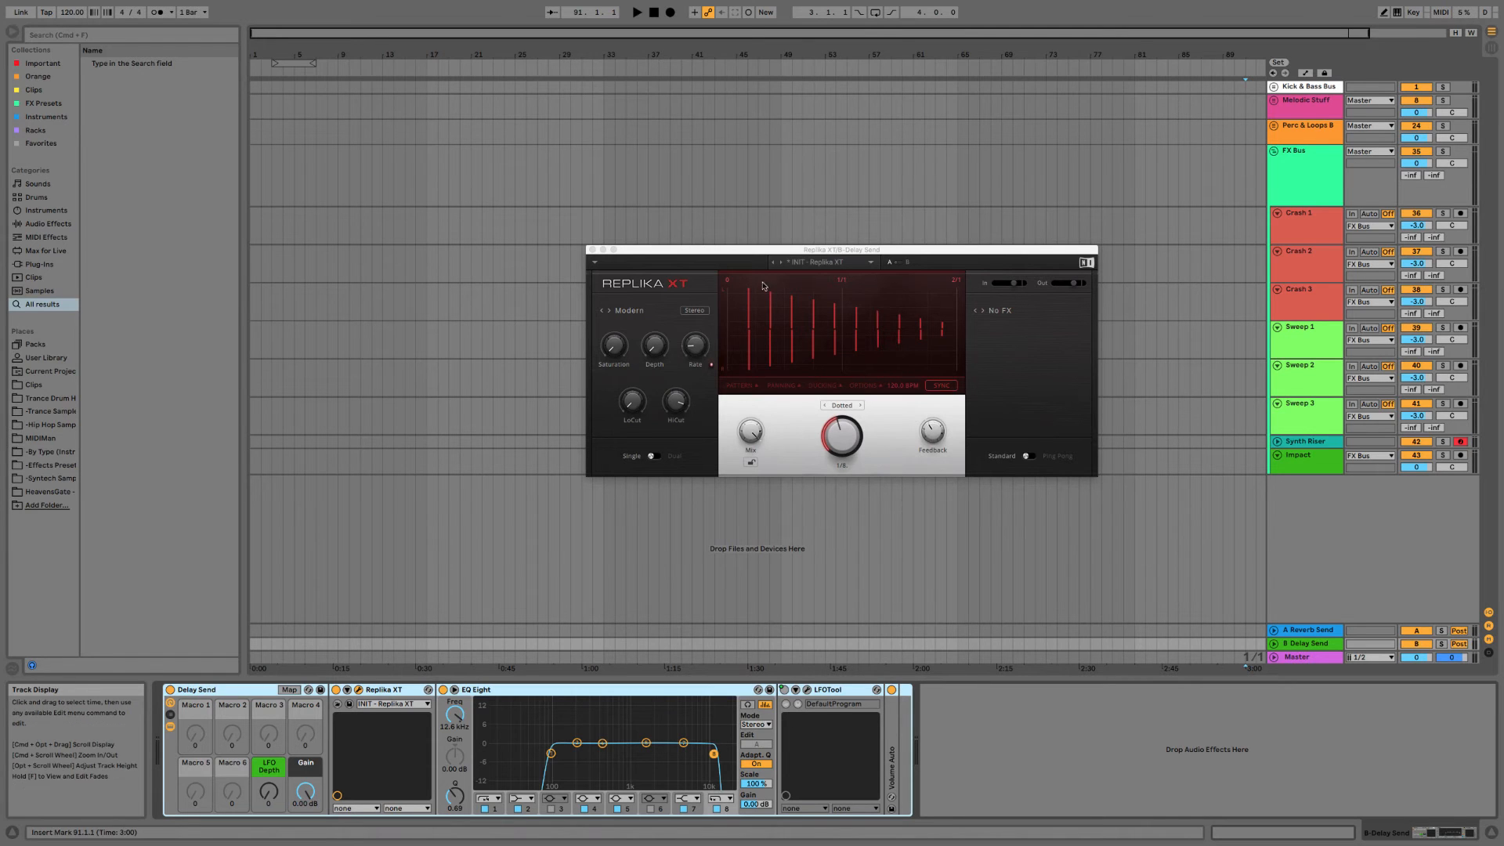
pyautogui.click(593, 250)
# Check the send controls on the Sweep tracks and compare the racks on A Reverb Send and B Delay Send.
pyautogui.click(1295, 354)
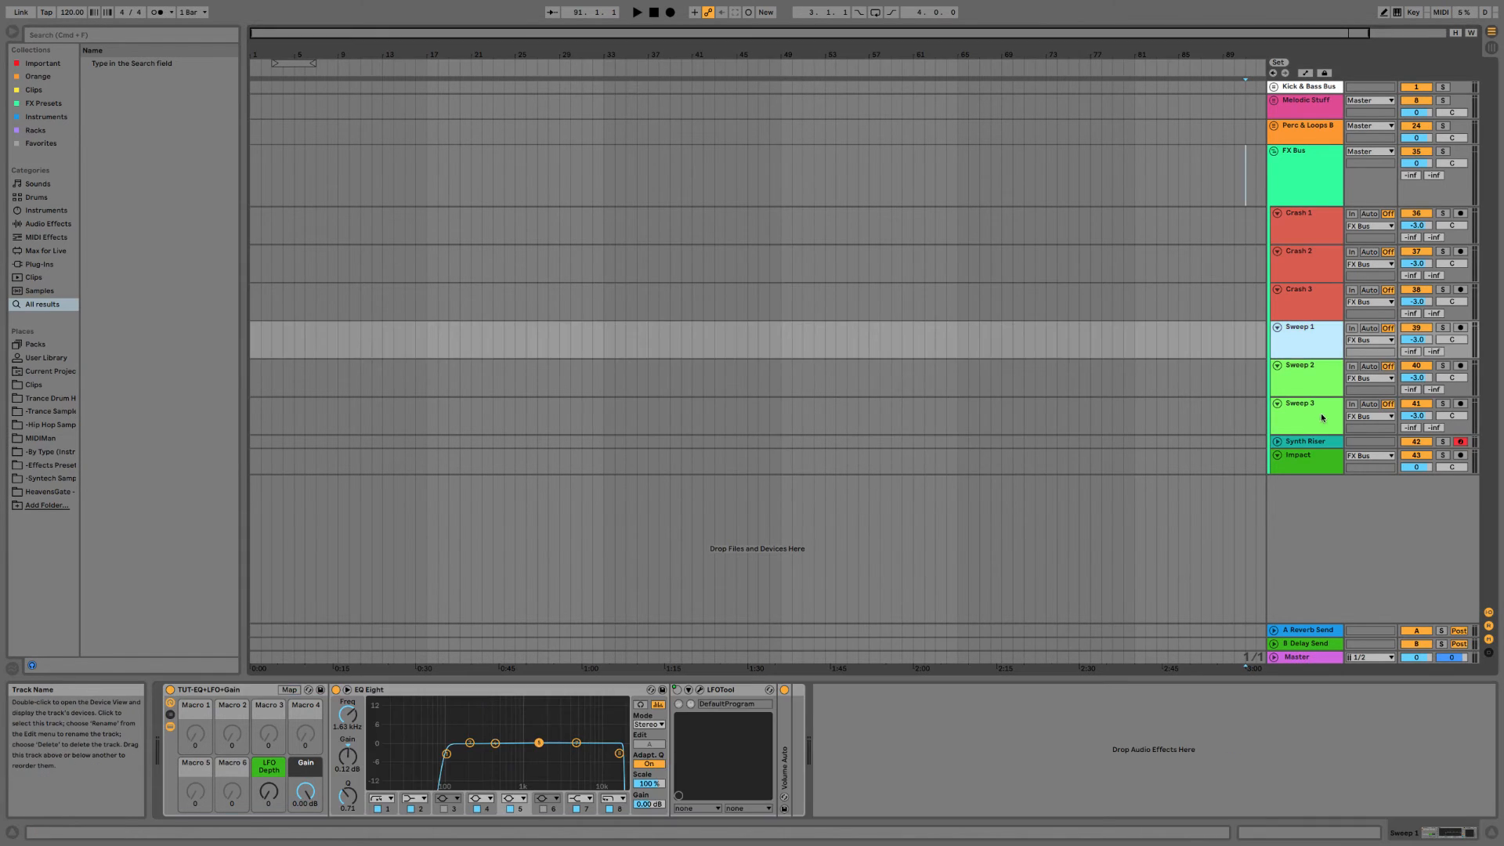
pyautogui.click(1324, 419)
pyautogui.click(1329, 460)
pyautogui.click(1316, 378)
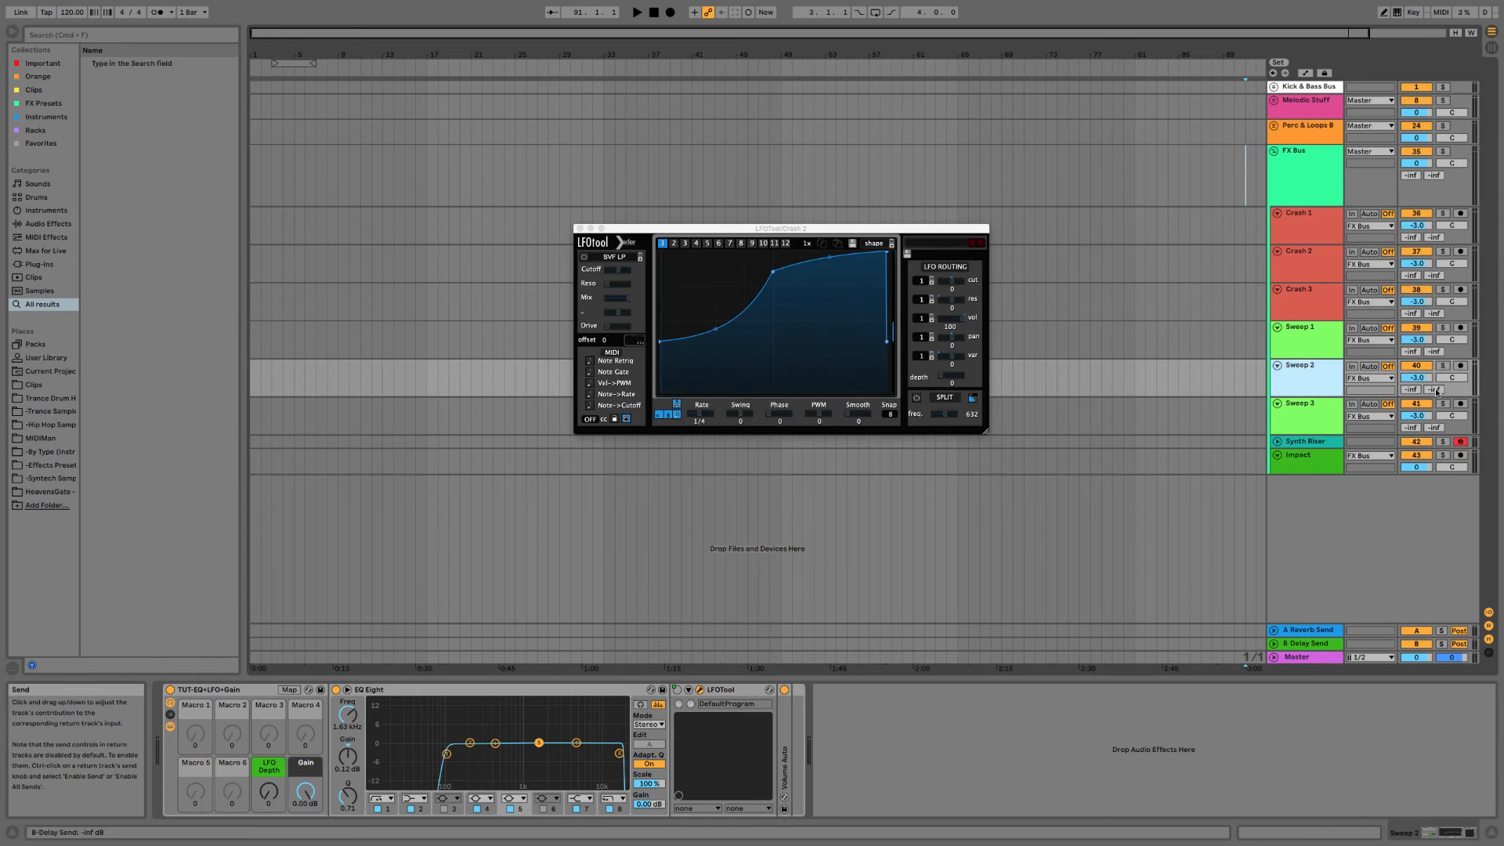
pyautogui.moveTo(1434, 389); pyautogui.dragTo(1434, 383)
pyautogui.click(1321, 643)
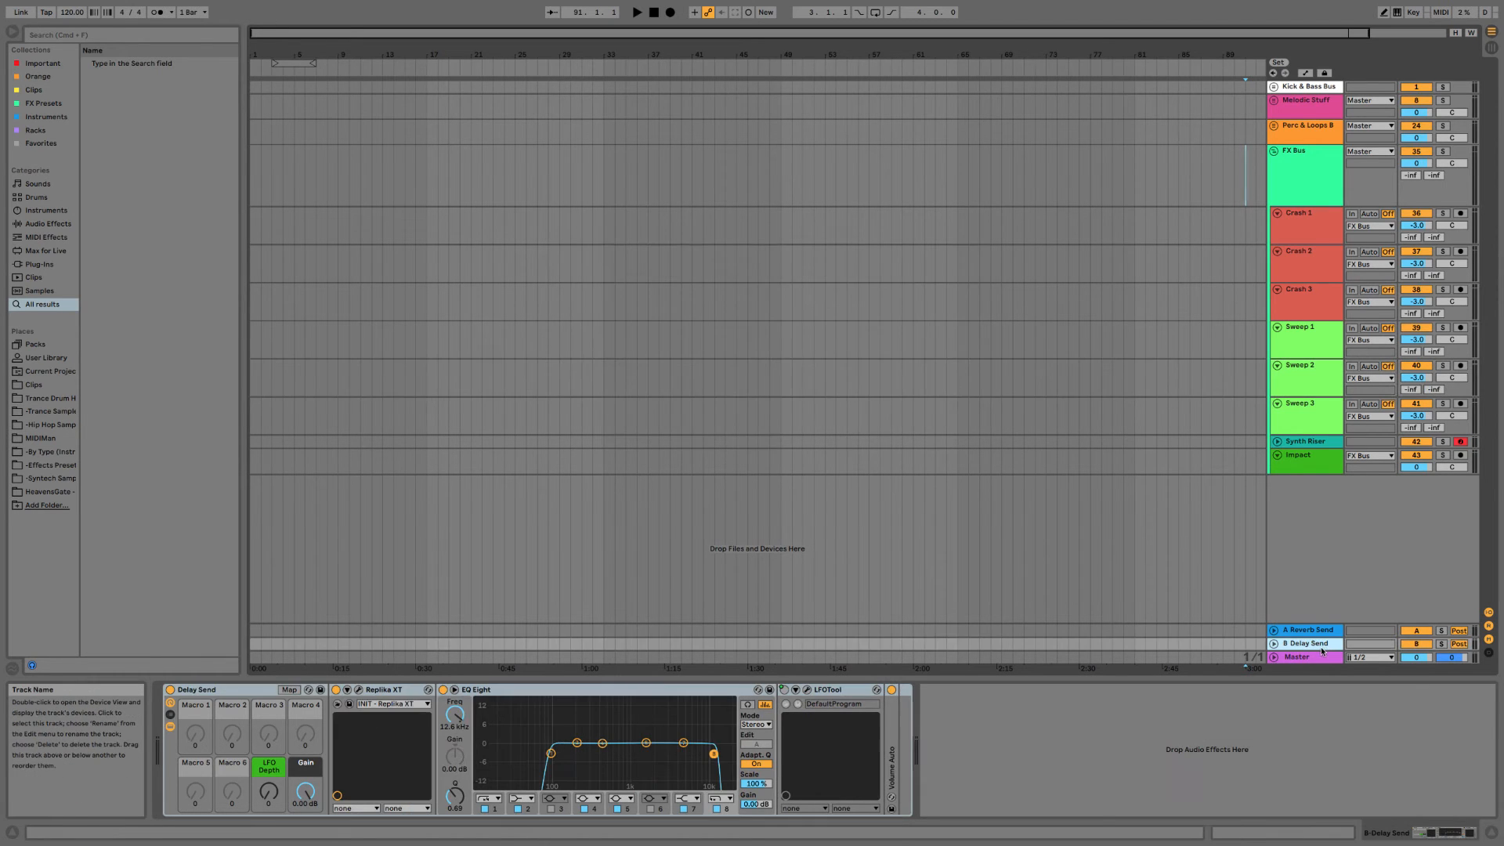
pyautogui.click(1310, 630)
pyautogui.moveTo(1434, 427); pyautogui.dragTo(1434, 455)
pyautogui.click(1314, 642)
pyautogui.click(1320, 631)
pyautogui.click(1315, 643)
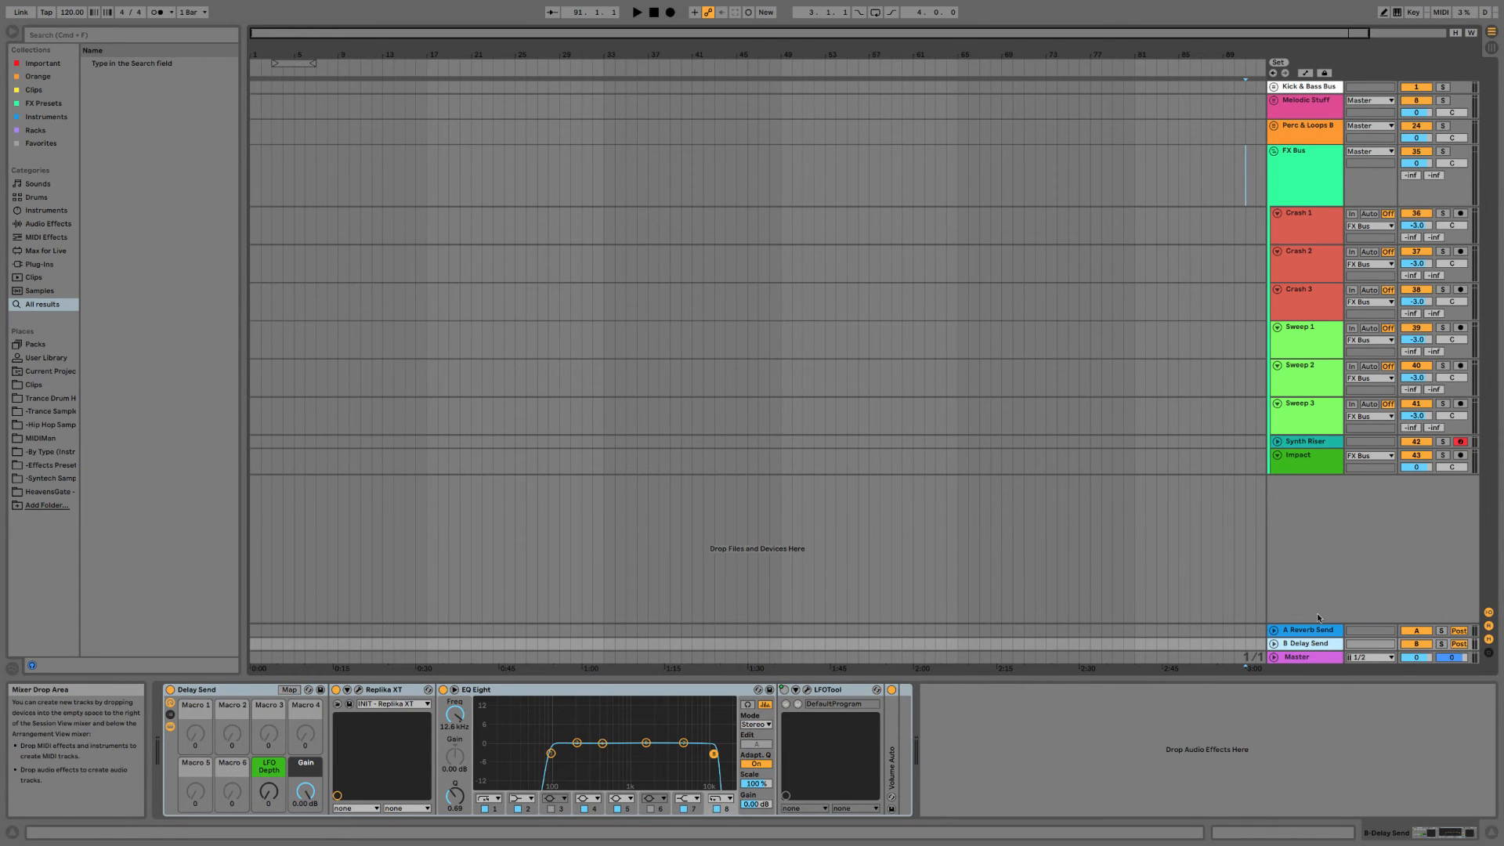
# Collapse the FX Bus group.
pyautogui.click(1305, 464)
pyautogui.click(1318, 174)
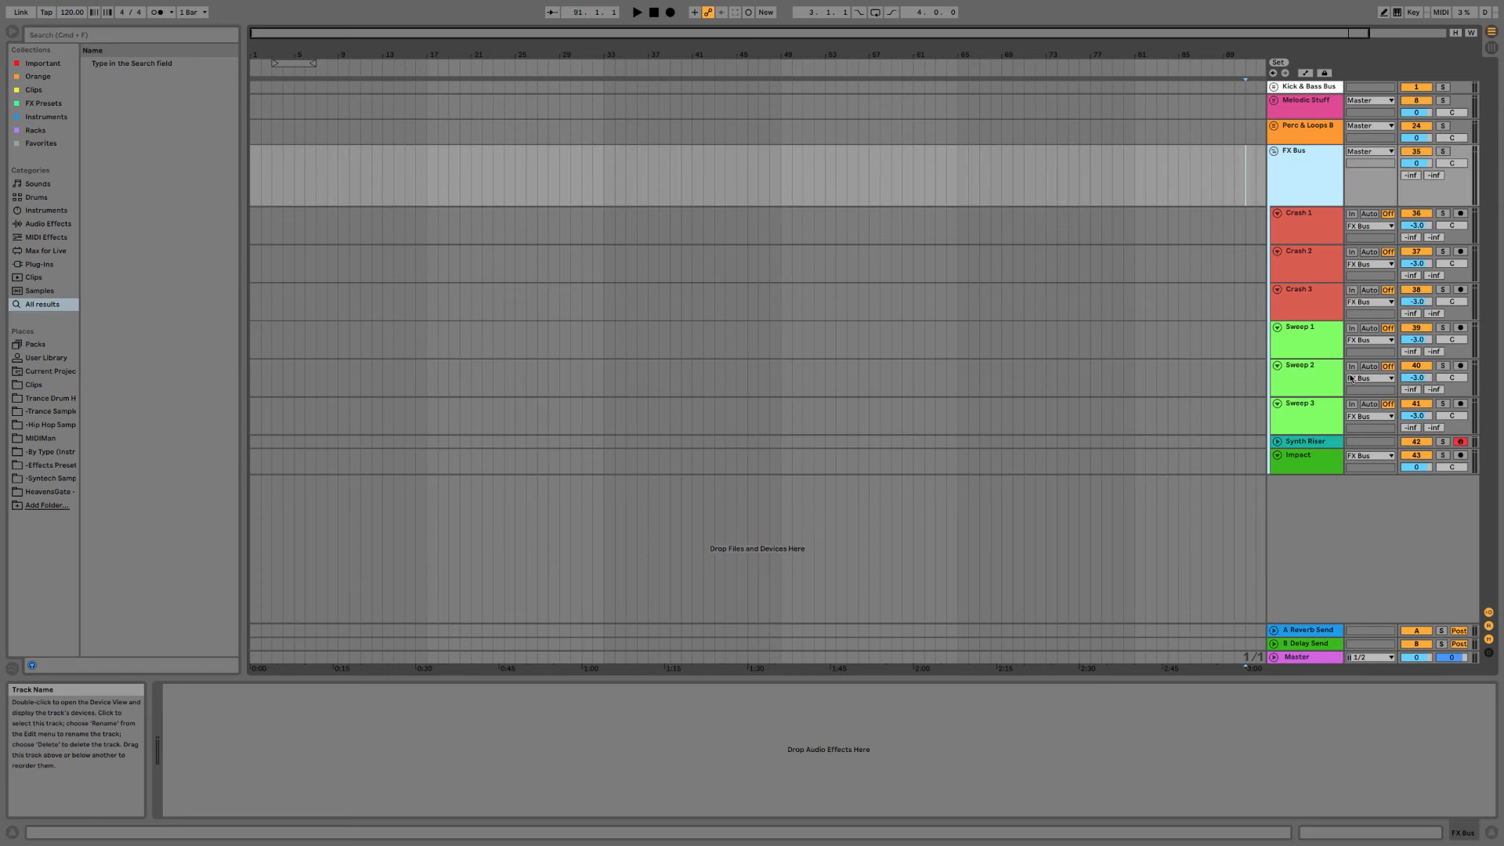
pyautogui.press('u')
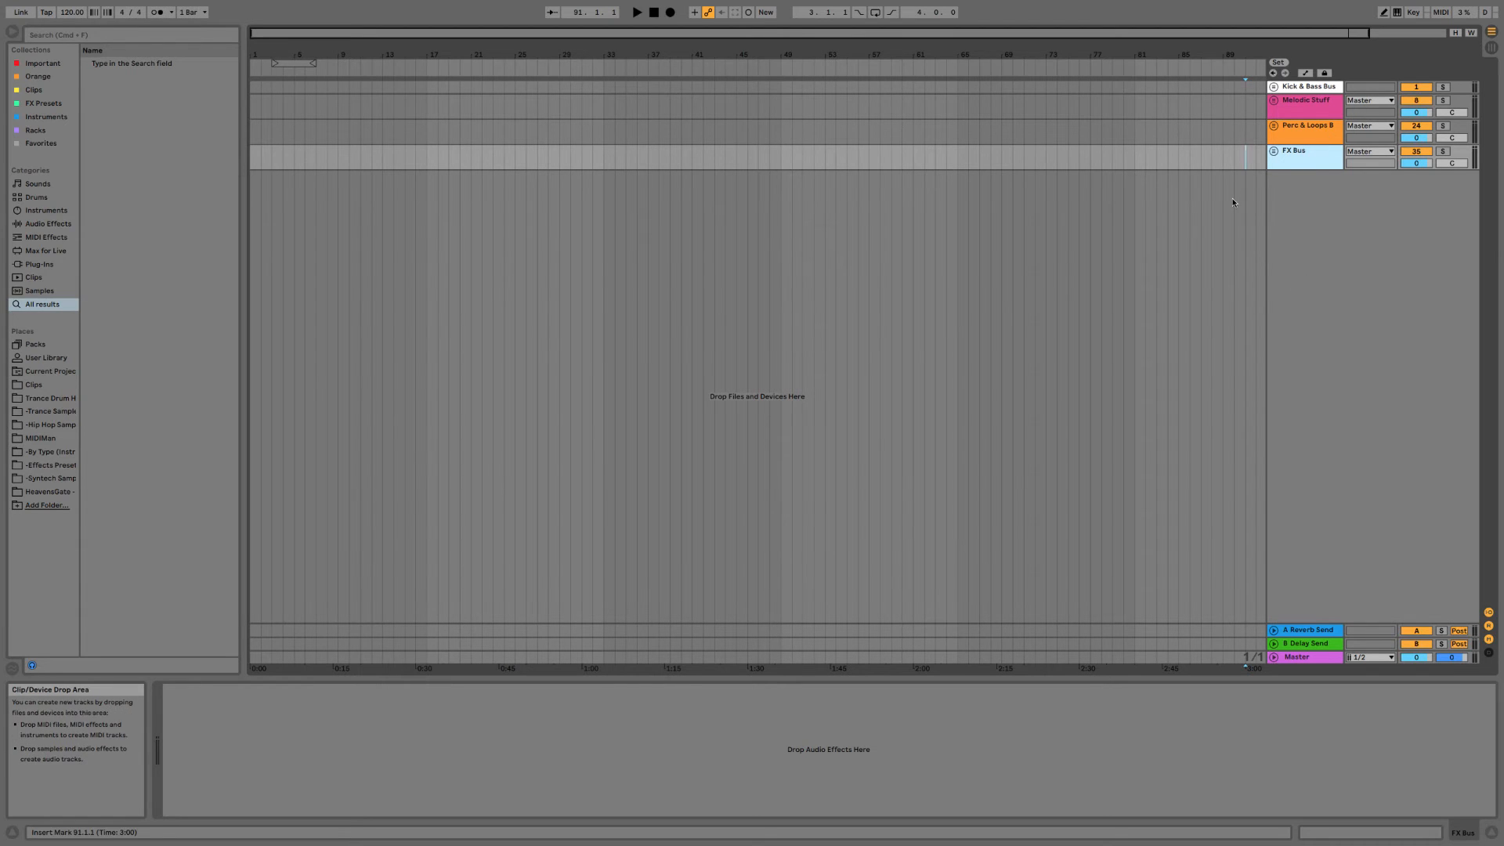
# Add the TUT-Instru+MW+LFO+Gain.adg rack from the User Library as a new track named "Acid 1" and color it green.
pyautogui.click(49, 463)
pyautogui.click(47, 438)
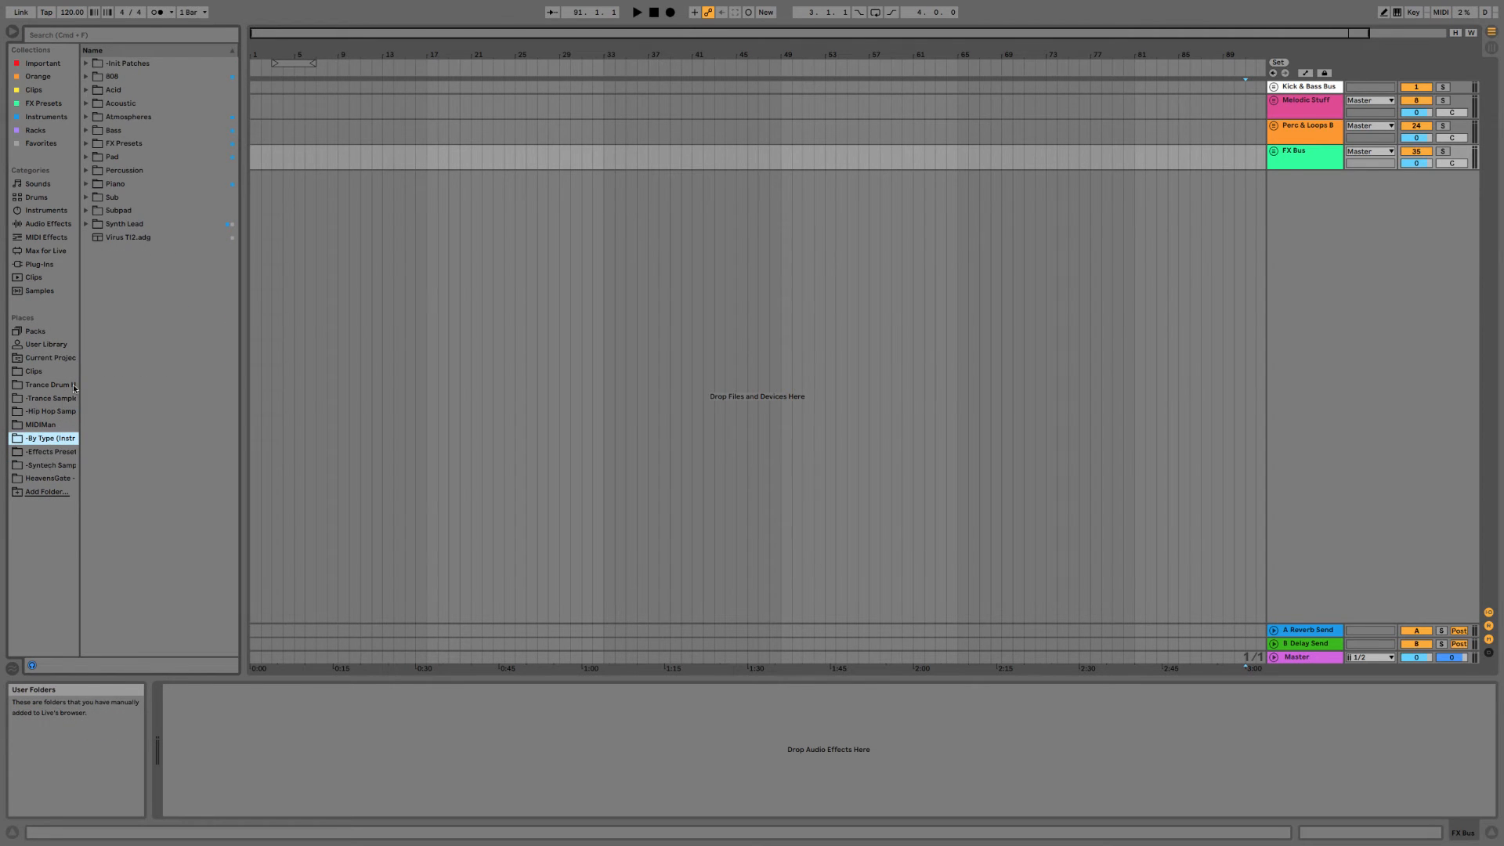
pyautogui.click(45, 344)
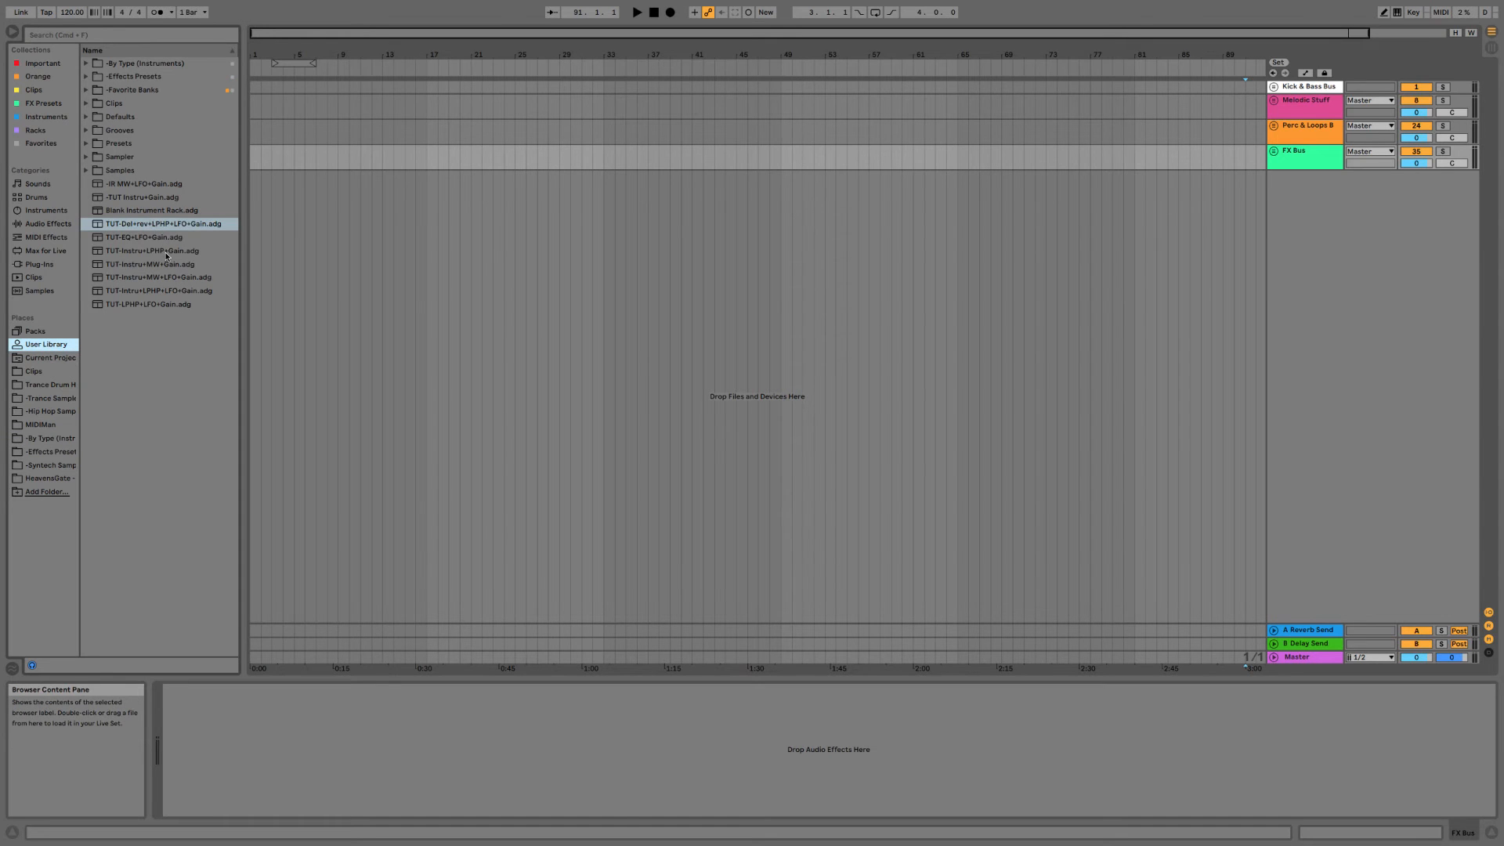
pyautogui.click(171, 276)
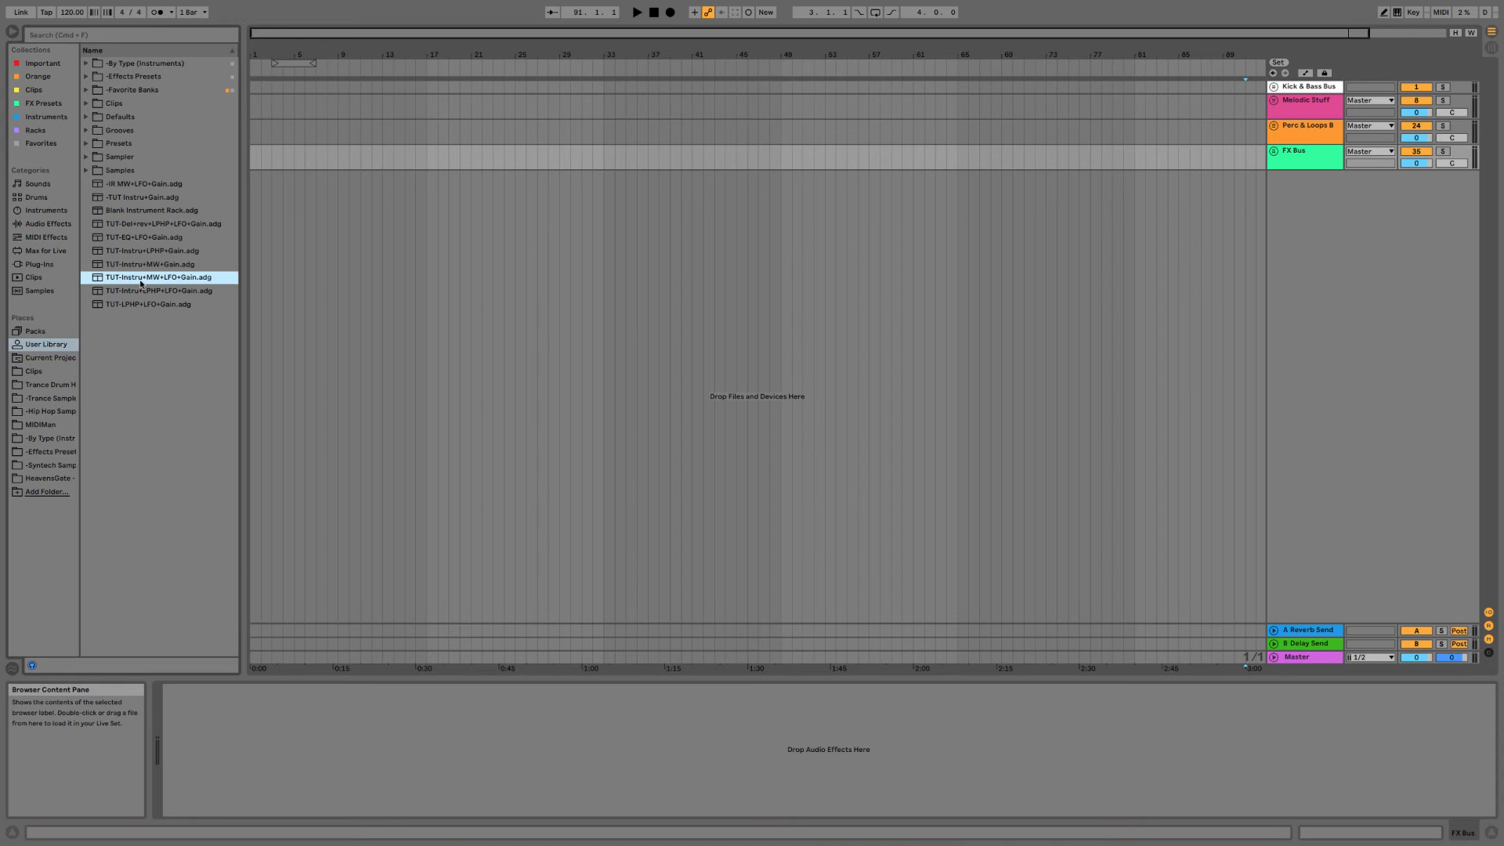
pyautogui.moveTo(141, 284); pyautogui.dragTo(1453, 309)
pyautogui.moveTo(1393, 208); pyautogui.dragTo(1390, 205)
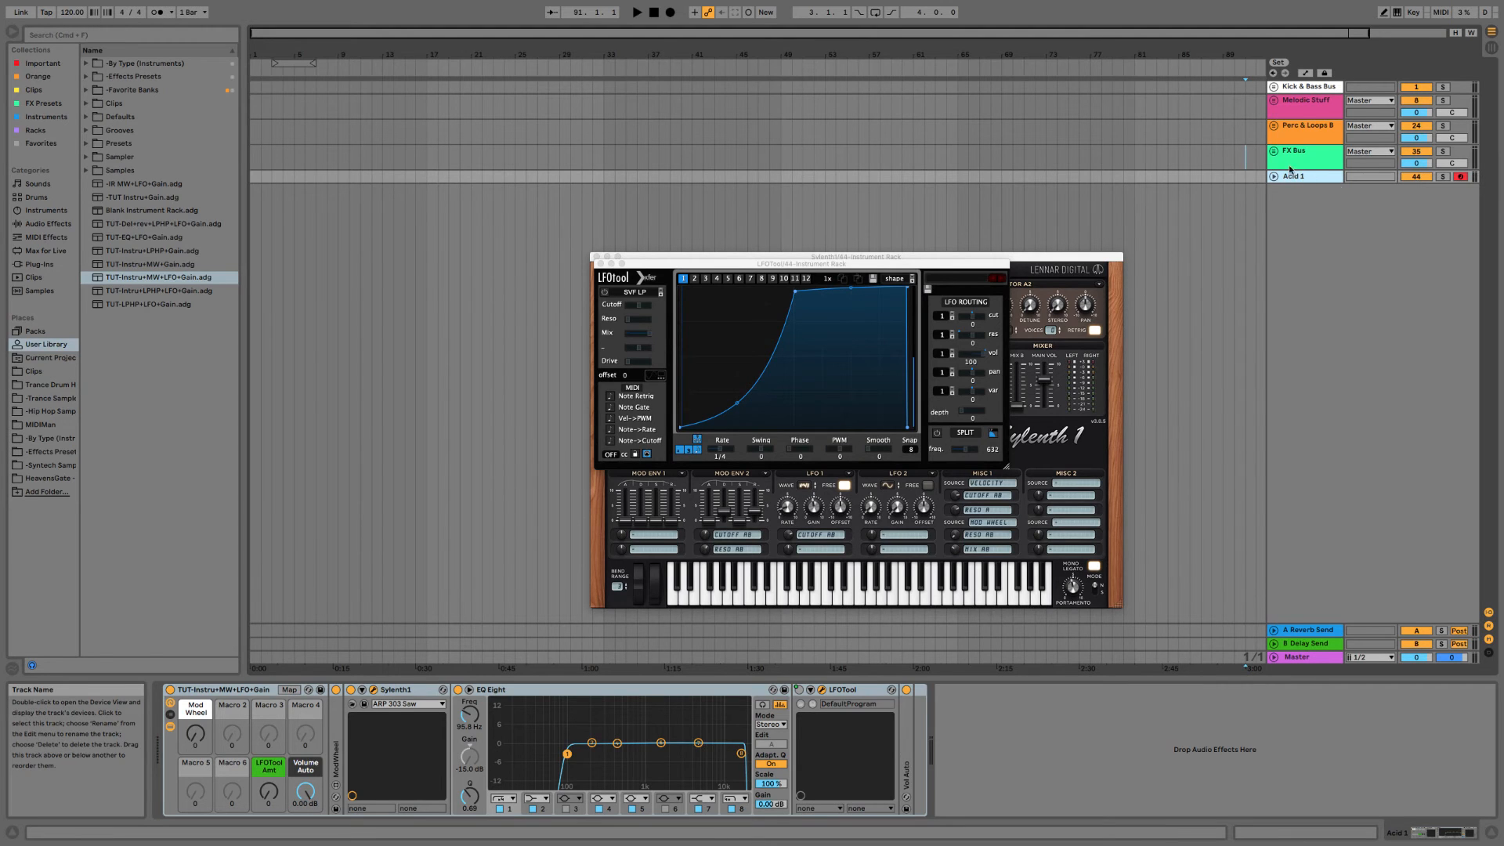
pyautogui.rightClick(1296, 177)
pyautogui.click(1225, 360)
# Duplicate the Acid 1 track twice and rename the copies "Acid 2" and "Acid 3".
pyautogui.press('super+d')
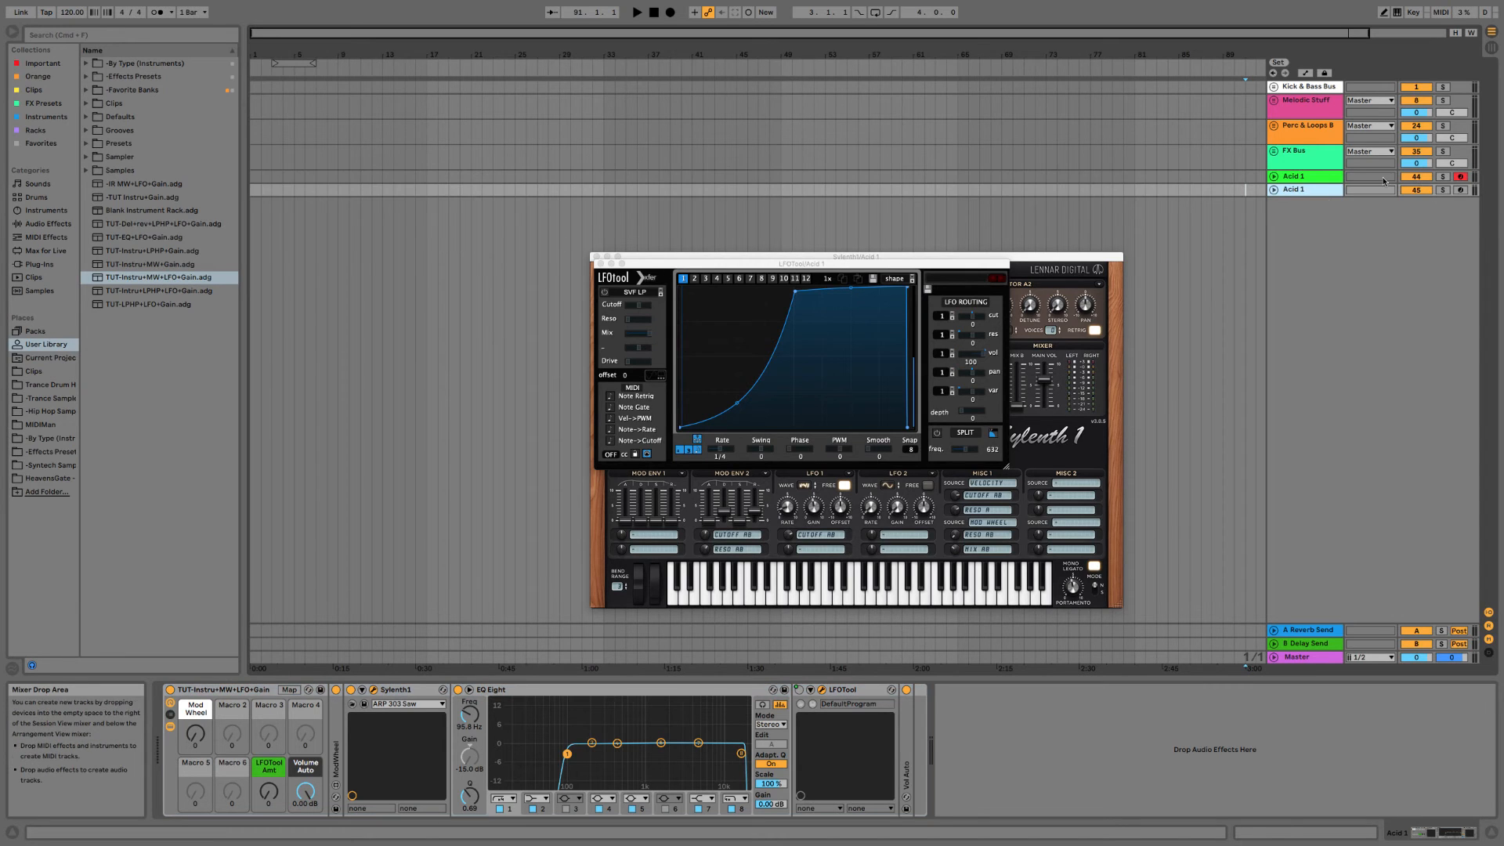
pyautogui.press('super+d')
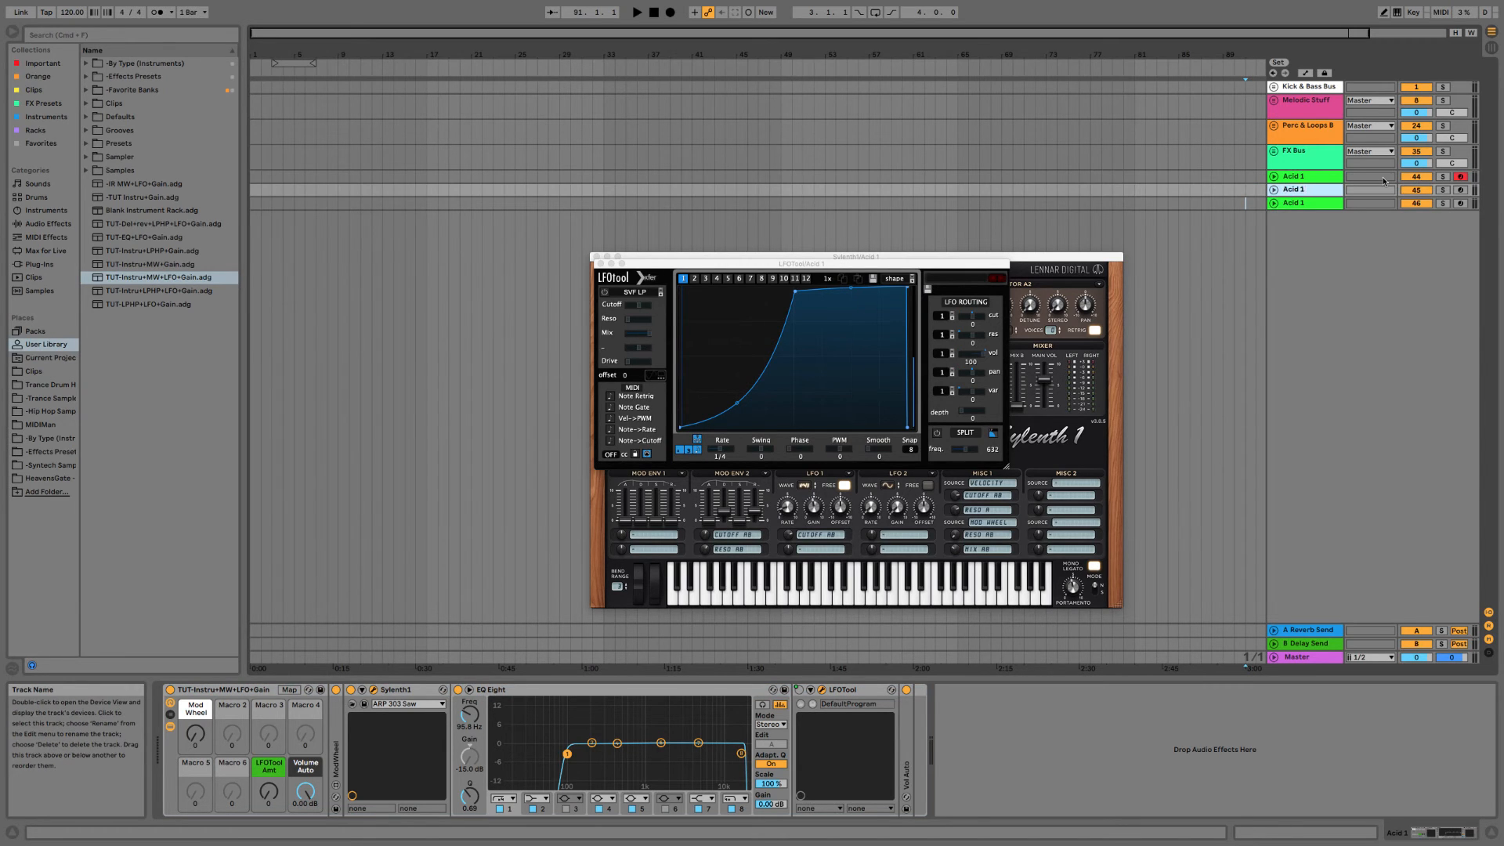
pyautogui.press('Down')
pyautogui.press('super+r')
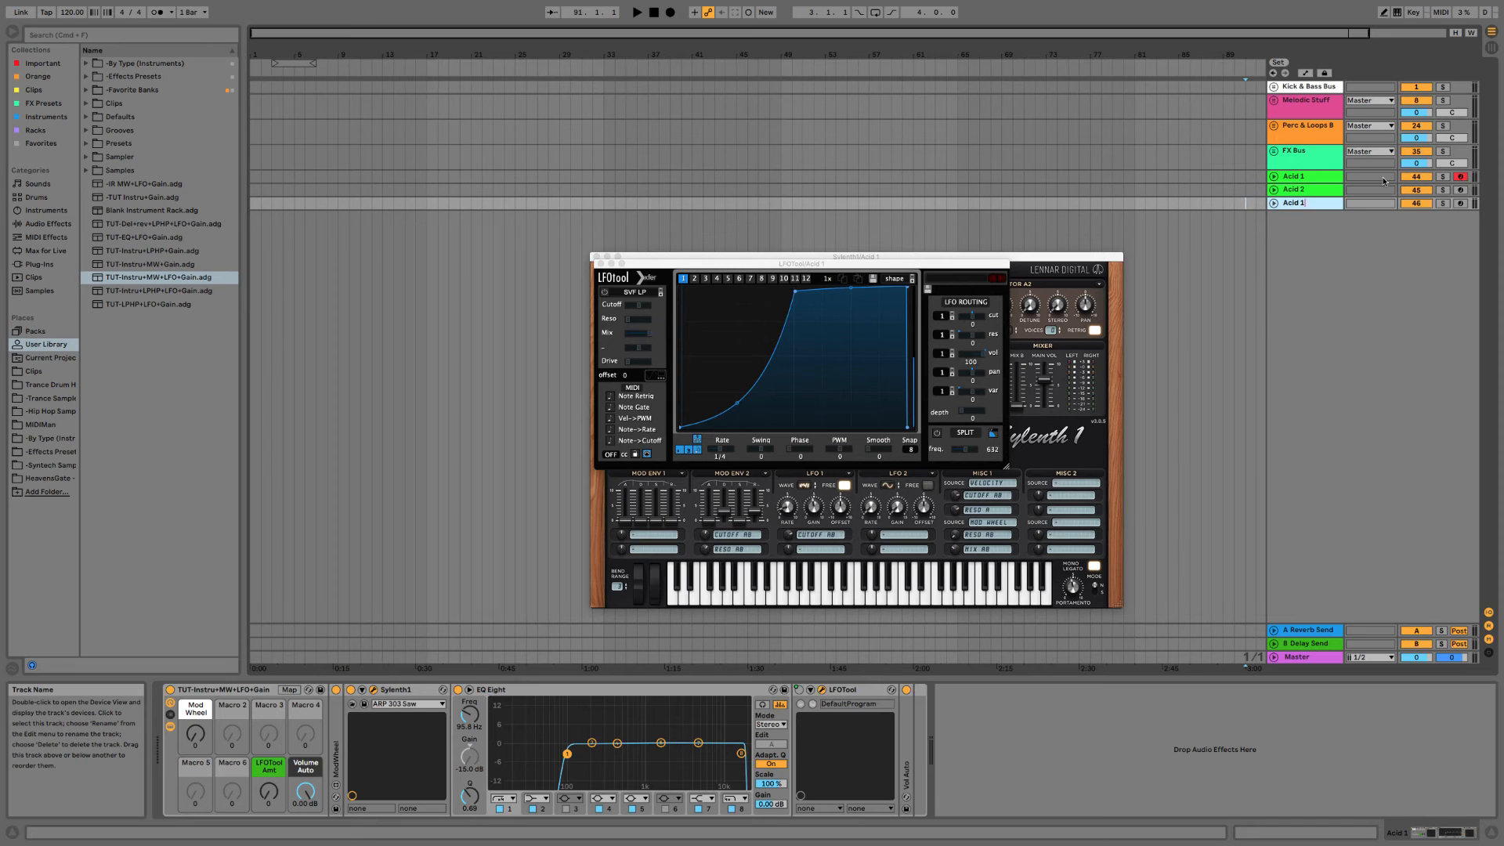
# Close the LFOTool and Sylenth1 windows and group the three Acid tracks.
pyautogui.keyDown('shift'); pyautogui.click(1338, 180); pyautogui.keyUp('shift')
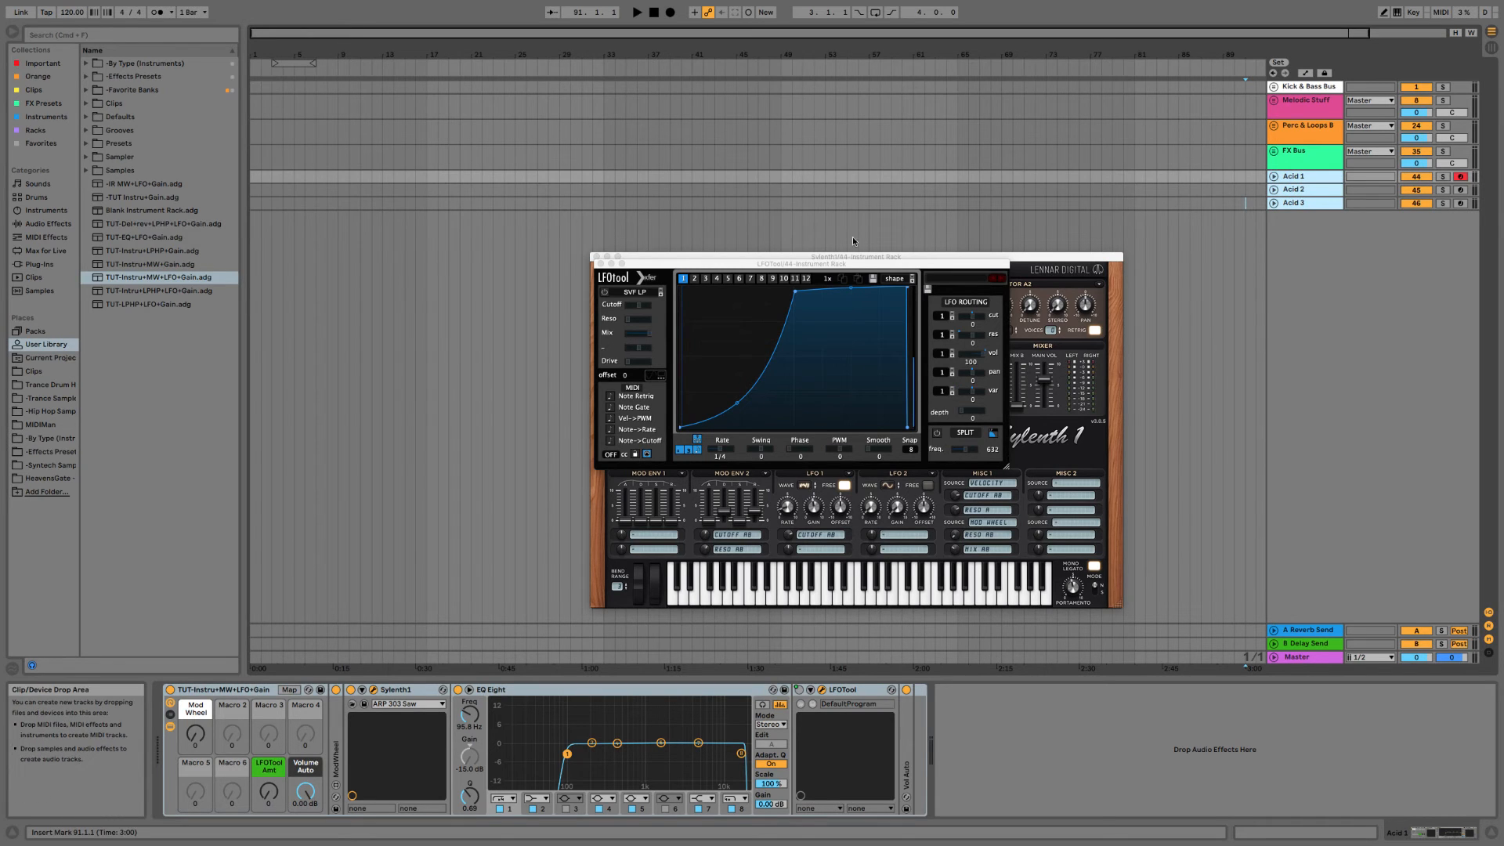
pyautogui.moveTo(615, 262); pyautogui.dragTo(597, 274)
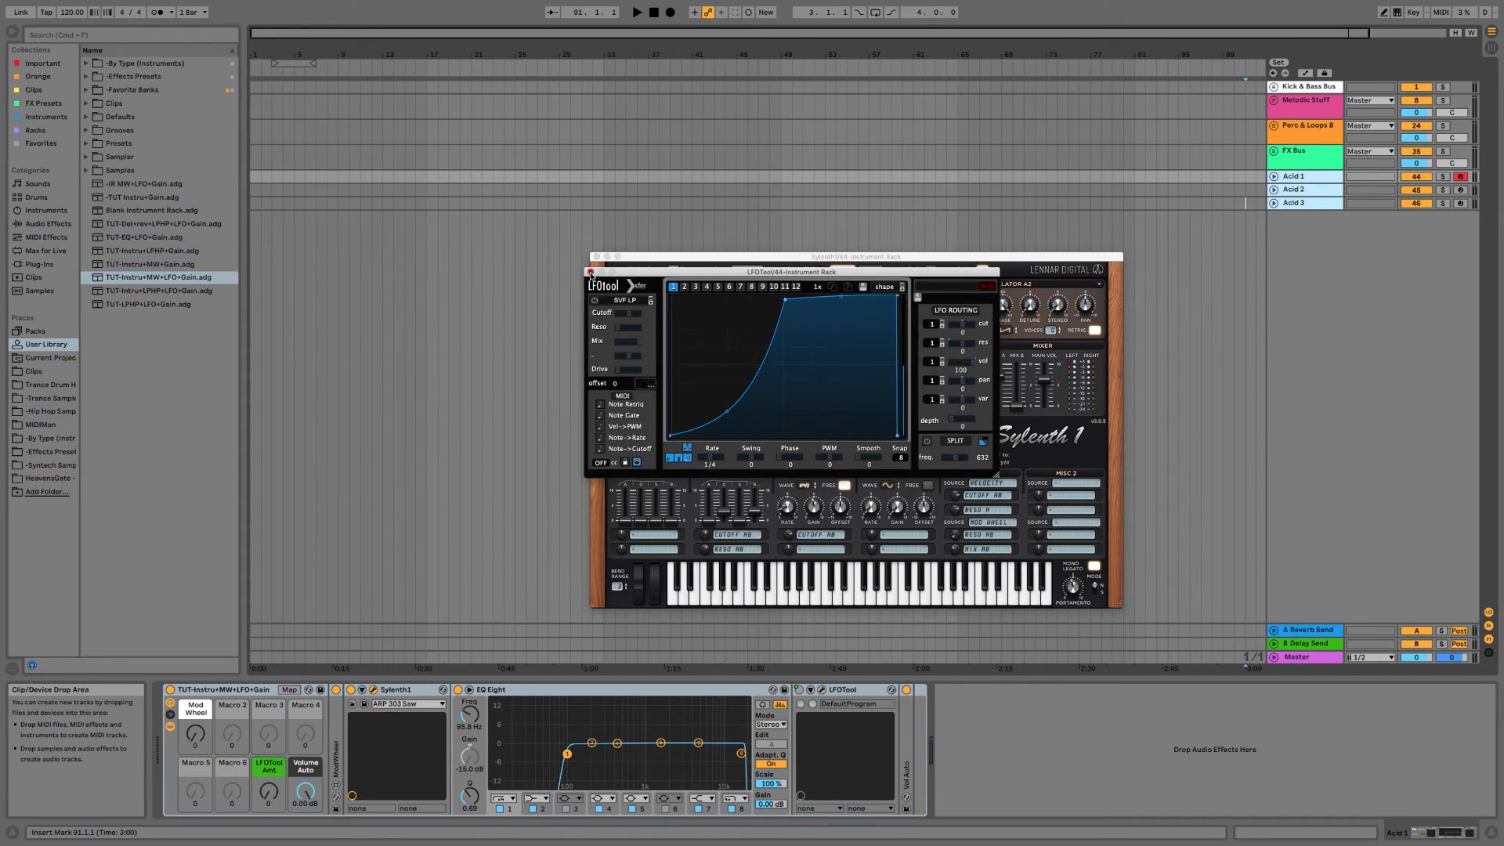
pyautogui.click(592, 272)
pyautogui.click(596, 256)
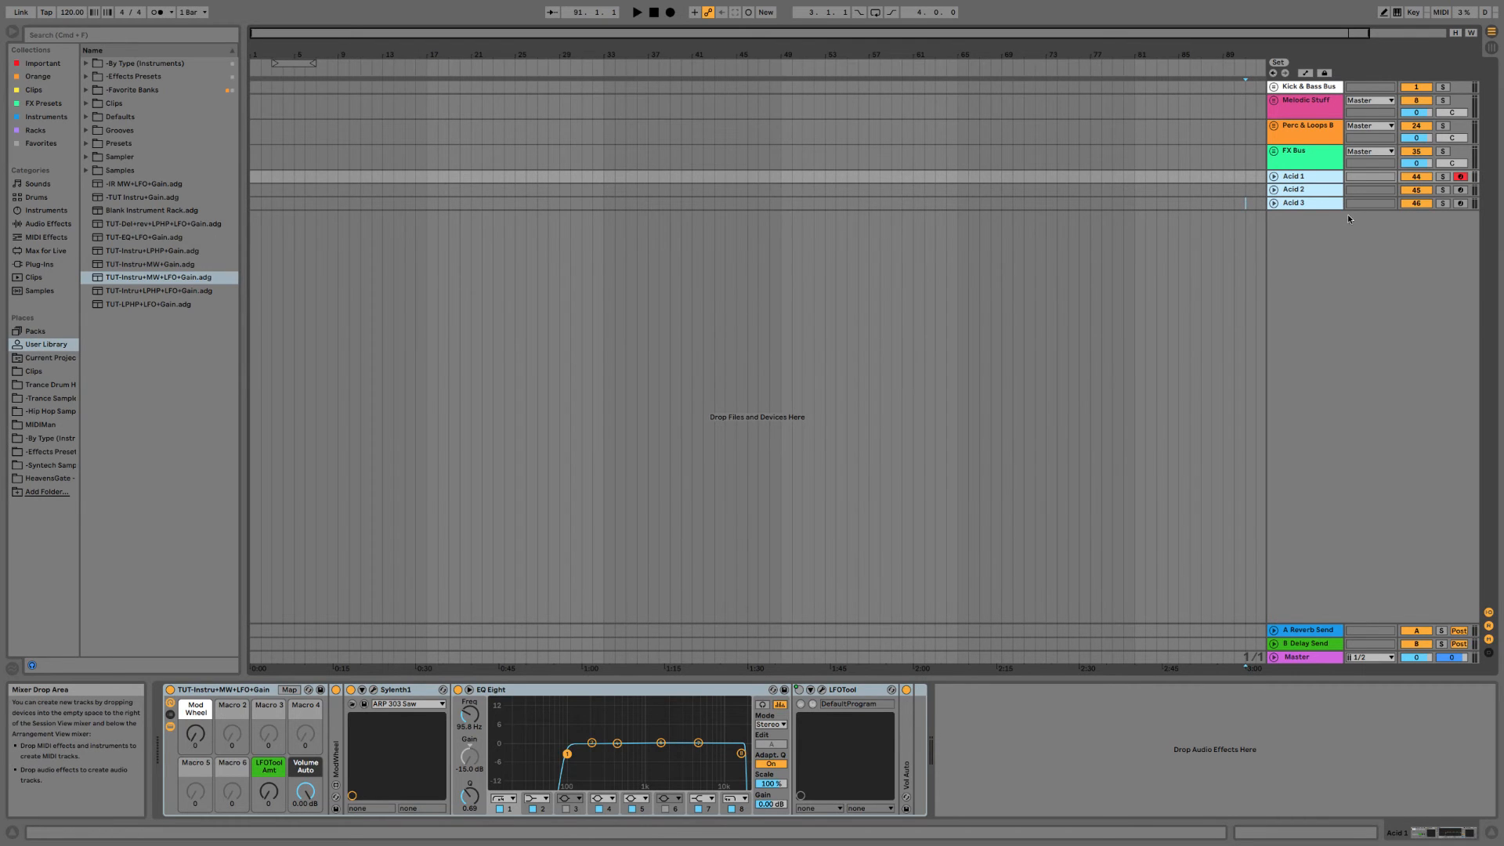
pyautogui.press('super+g')
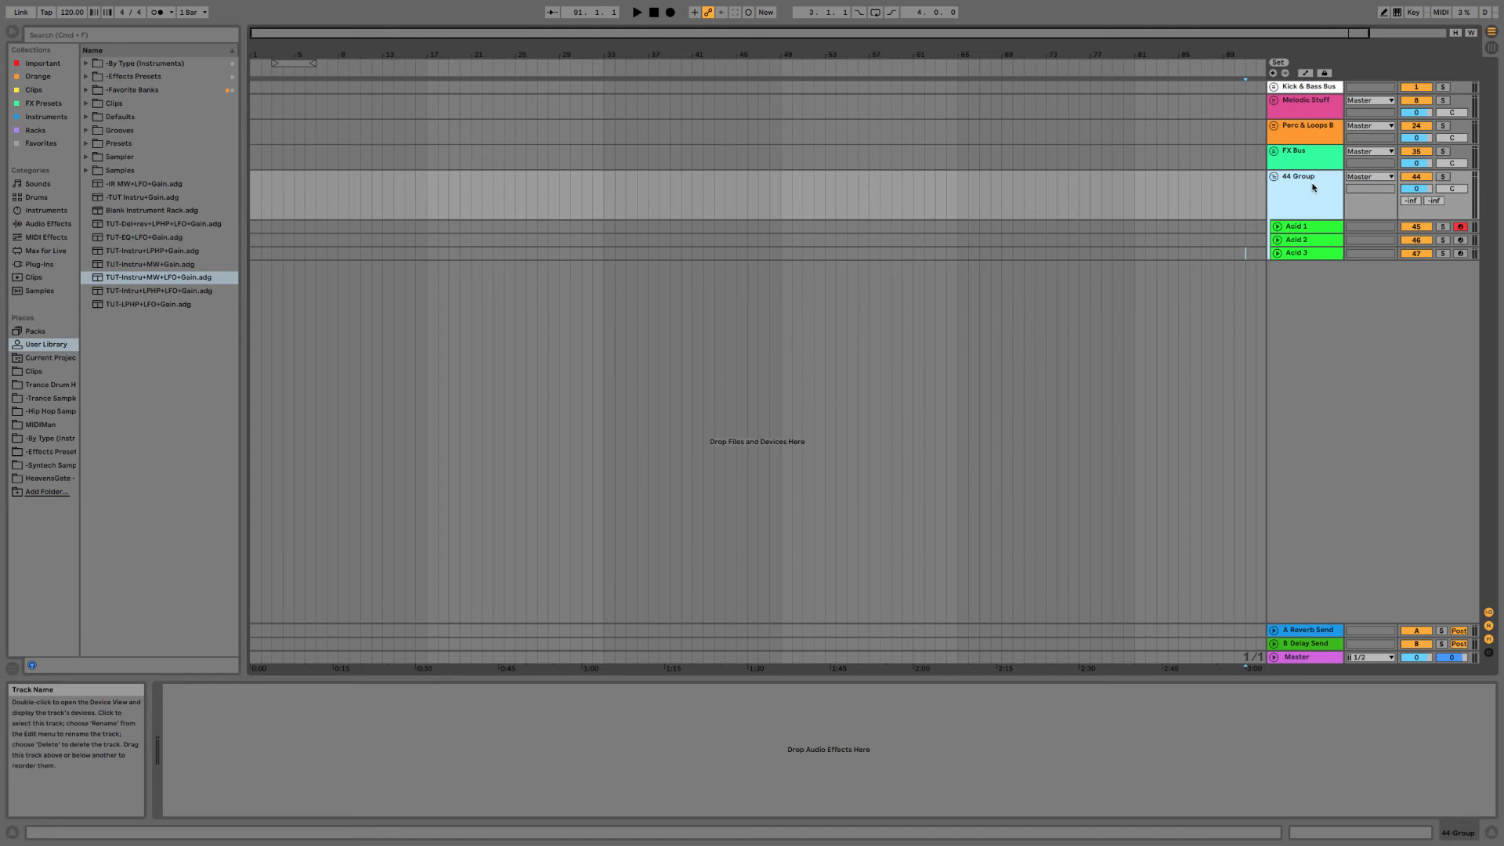
# Rename the new group to "Acid Bus" and color it a darker green than its tracks.
pyautogui.press('super+r')
pyautogui.write('Ac')
pyautogui.rightClick(1313, 187)
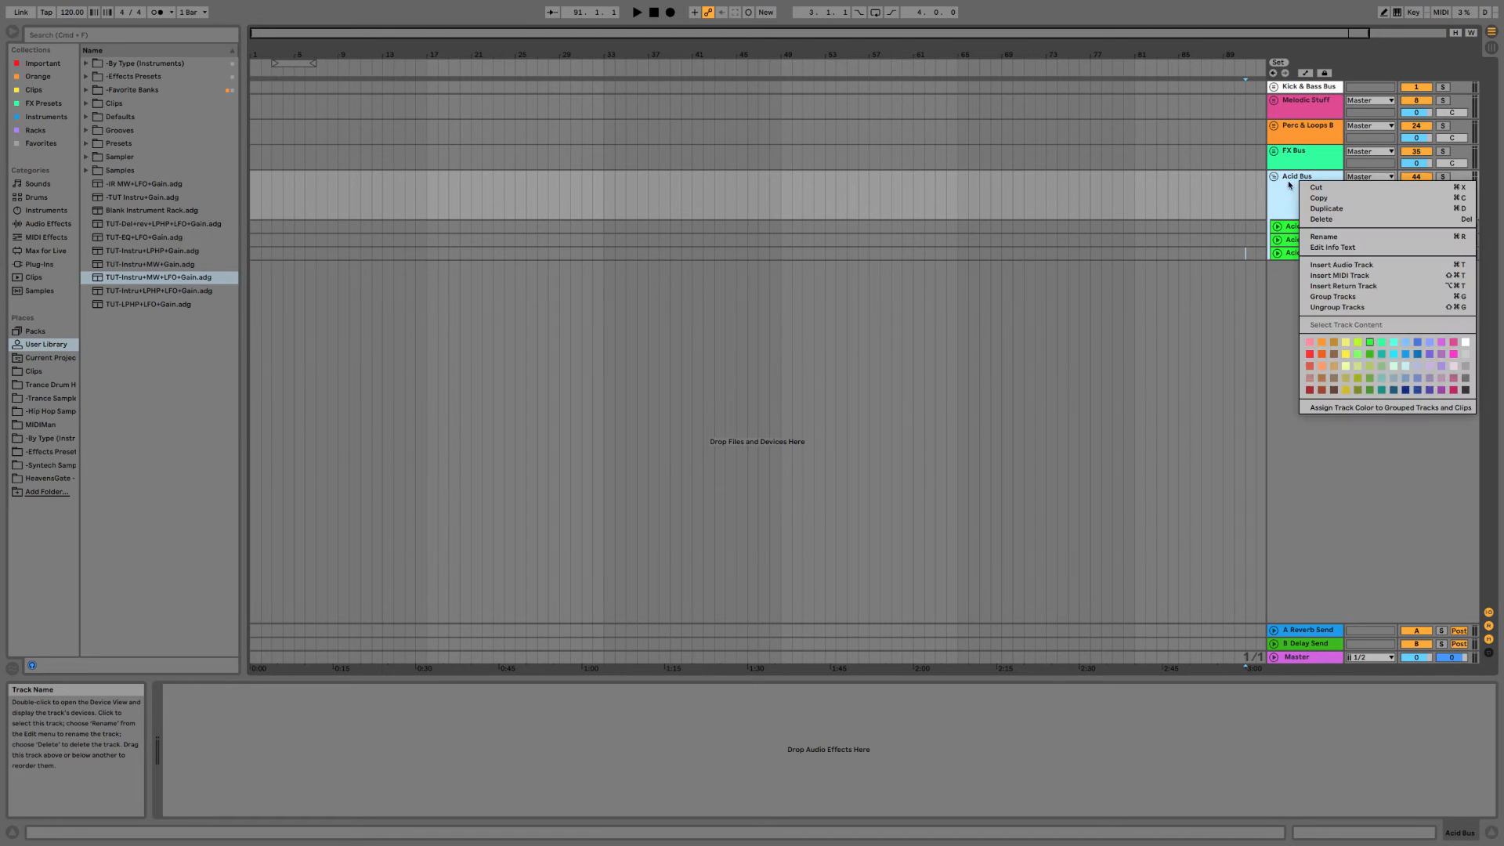
pyautogui.click(1369, 356)
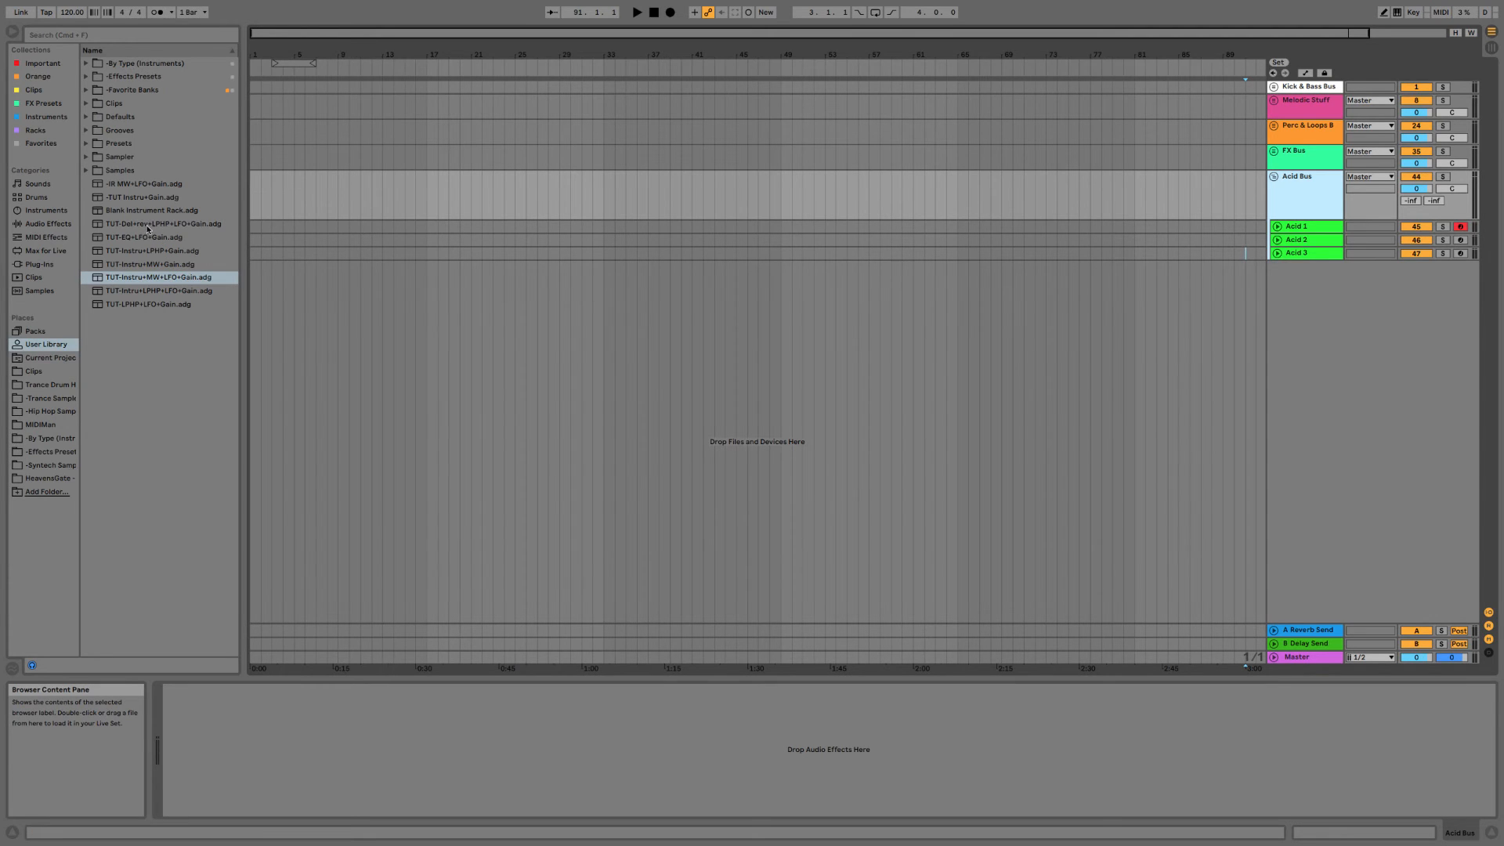
# Load the TUT-Del+rev+LPHP+LFO+Gain.adg rack onto Acid Bus and close the Replika XT, ArtsAcoustic Reverb and LFOTool windows.
pyautogui.moveTo(148, 228)
pyautogui.mouseDown()
pyautogui.moveTo(270, 760)
pyautogui.moveTo(289, 630)
pyautogui.moveTo(749, 522)
pyautogui.moveTo(464, 588)
pyautogui.mouseUp()
pyautogui.moveTo(368, 668); pyautogui.dragTo(224, 697)
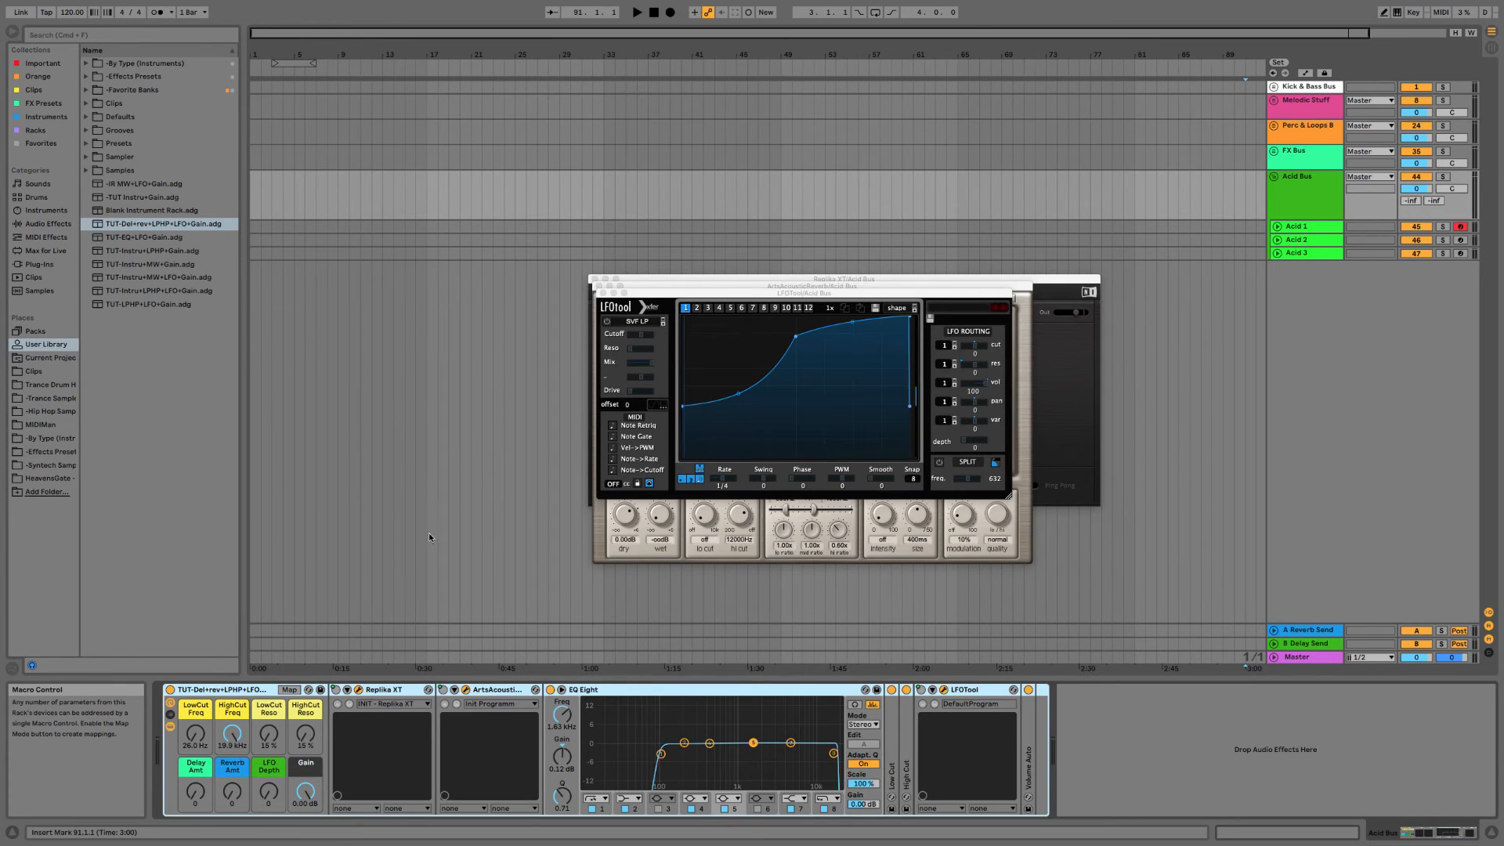
pyautogui.click(600, 287)
pyautogui.click(595, 278)
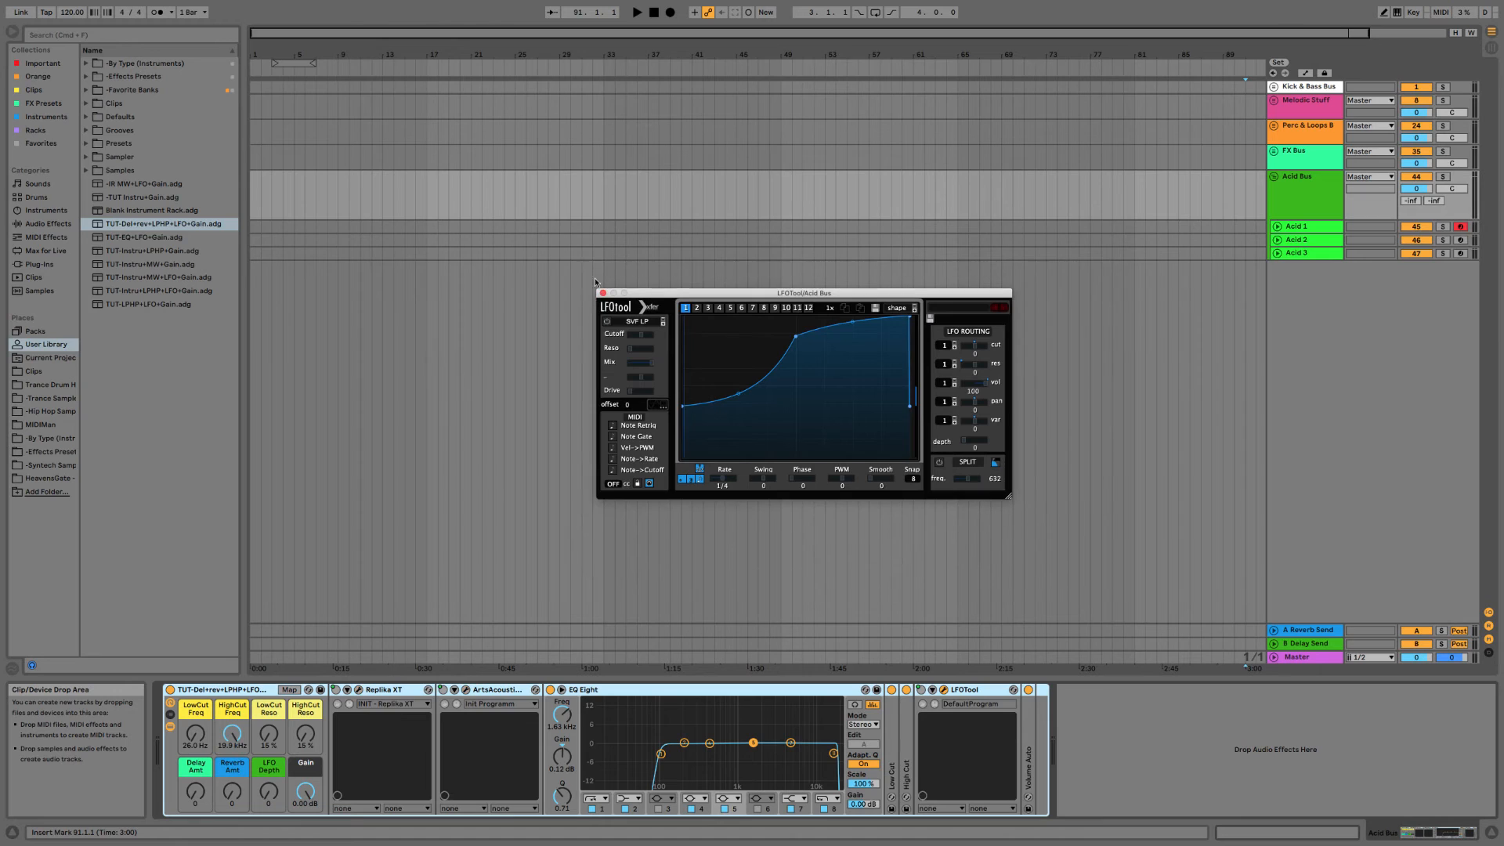
pyautogui.click(602, 293)
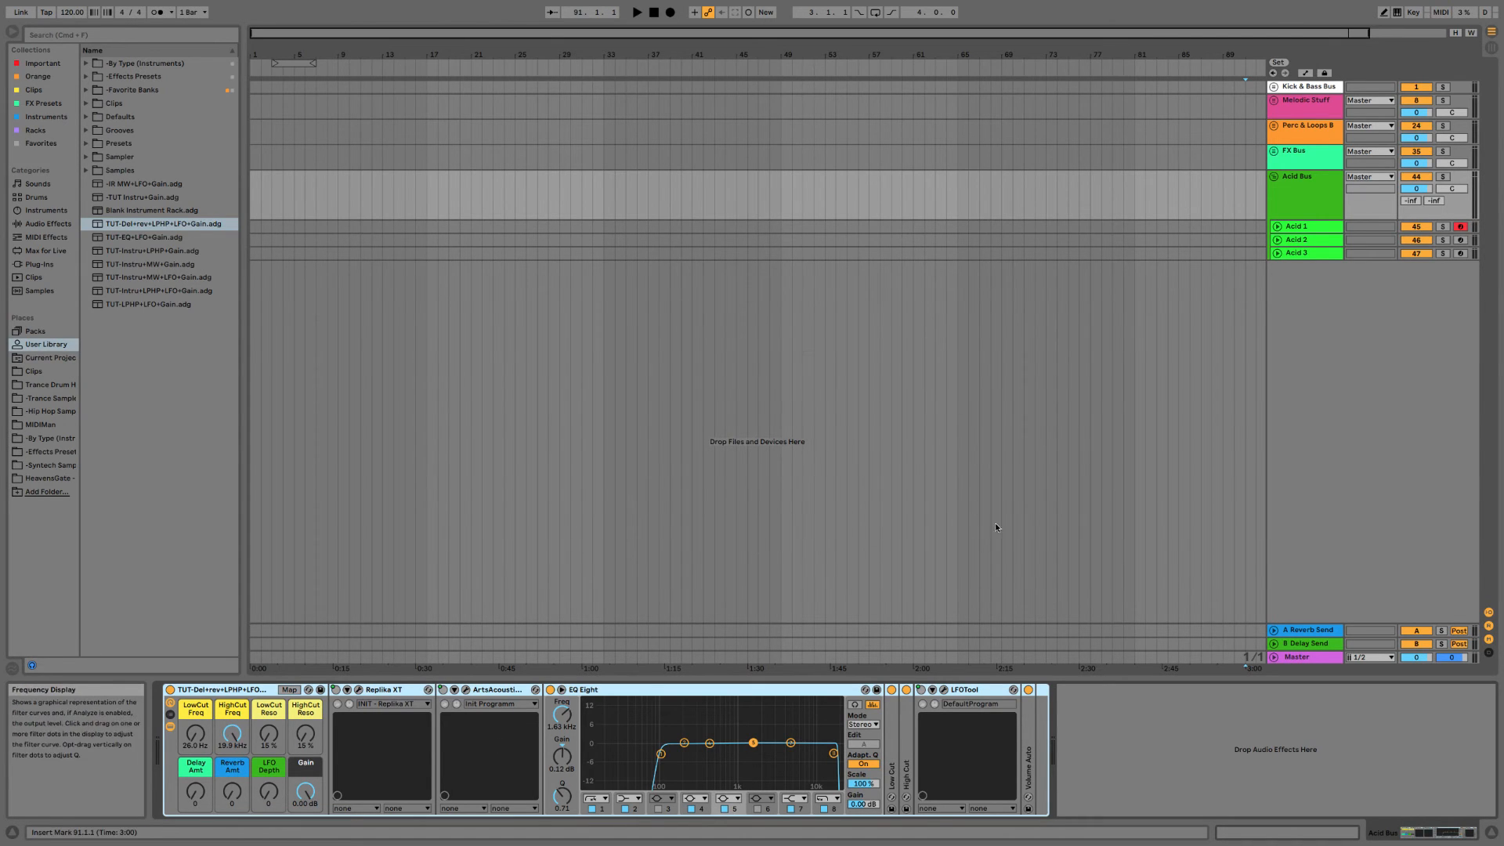
# Collapse the Acid Bus group and insert a new MIDI track below it.
pyautogui.click(1274, 176)
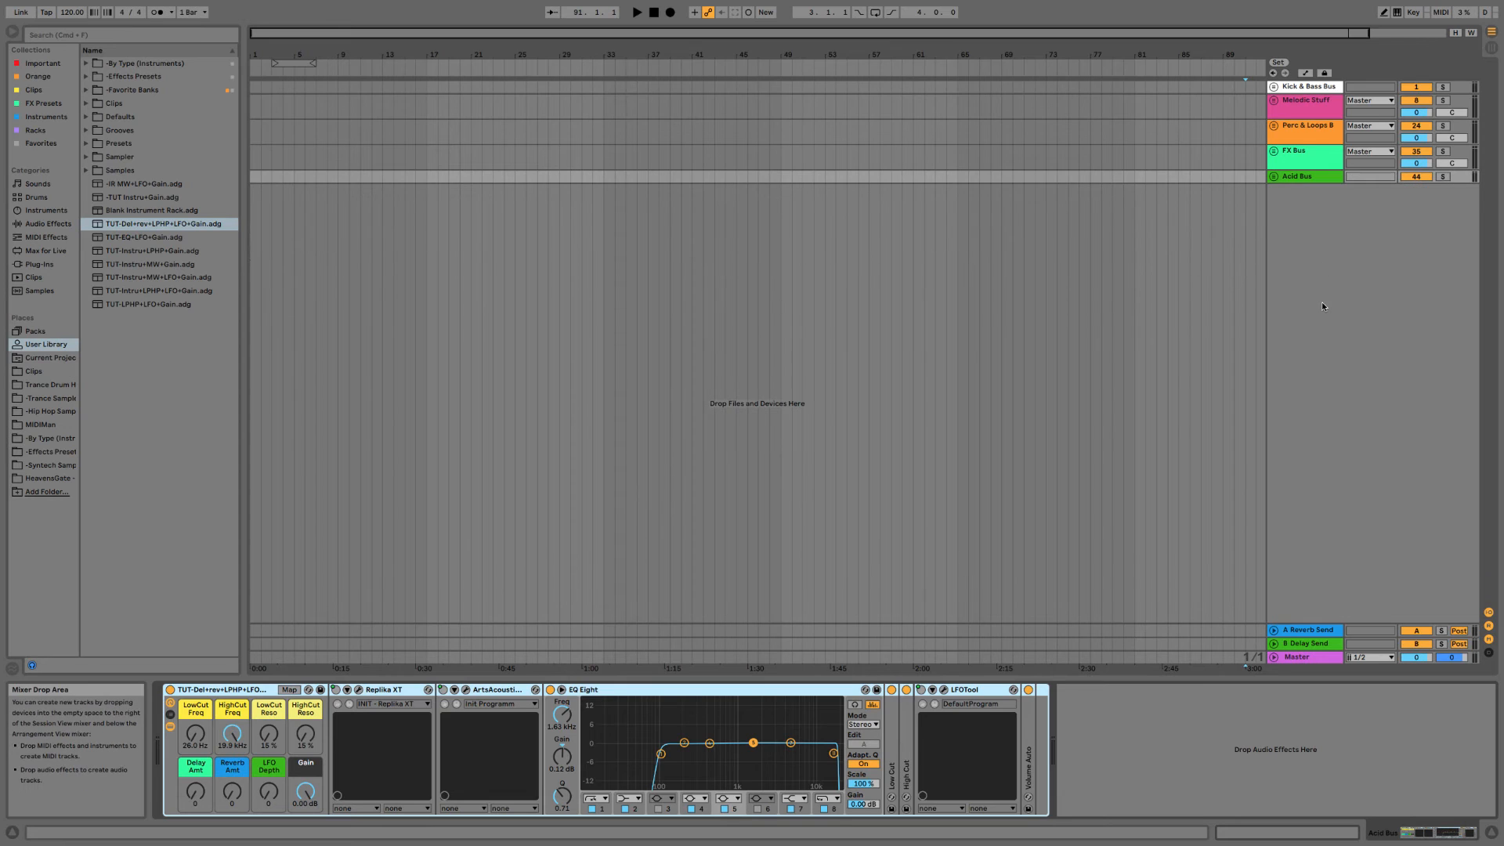
pyautogui.click(1322, 300)
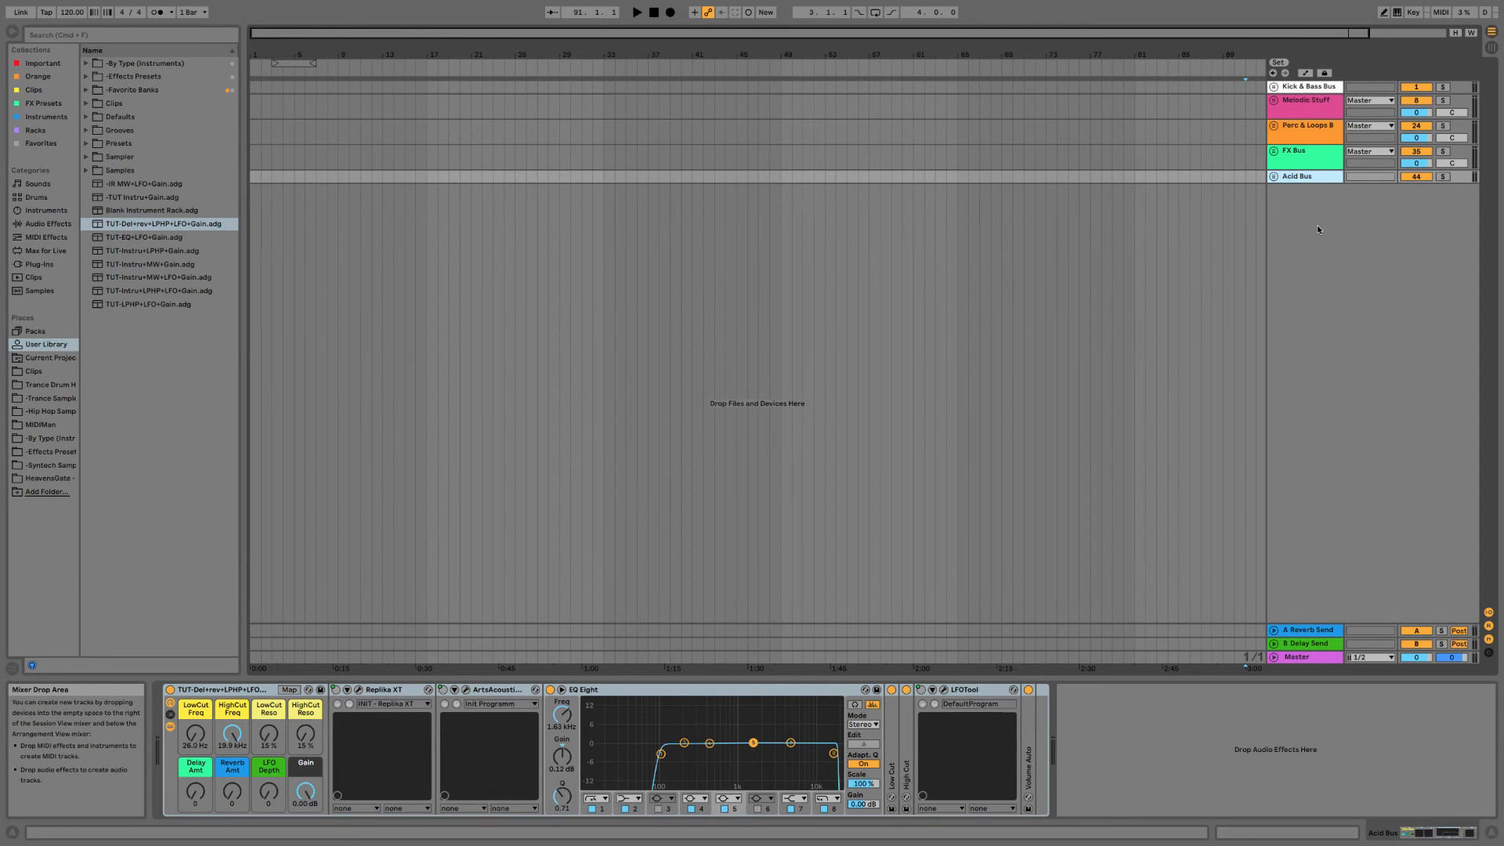
pyautogui.rightClick(1307, 215)
pyautogui.click(1298, 206)
pyautogui.rightClick(1321, 257)
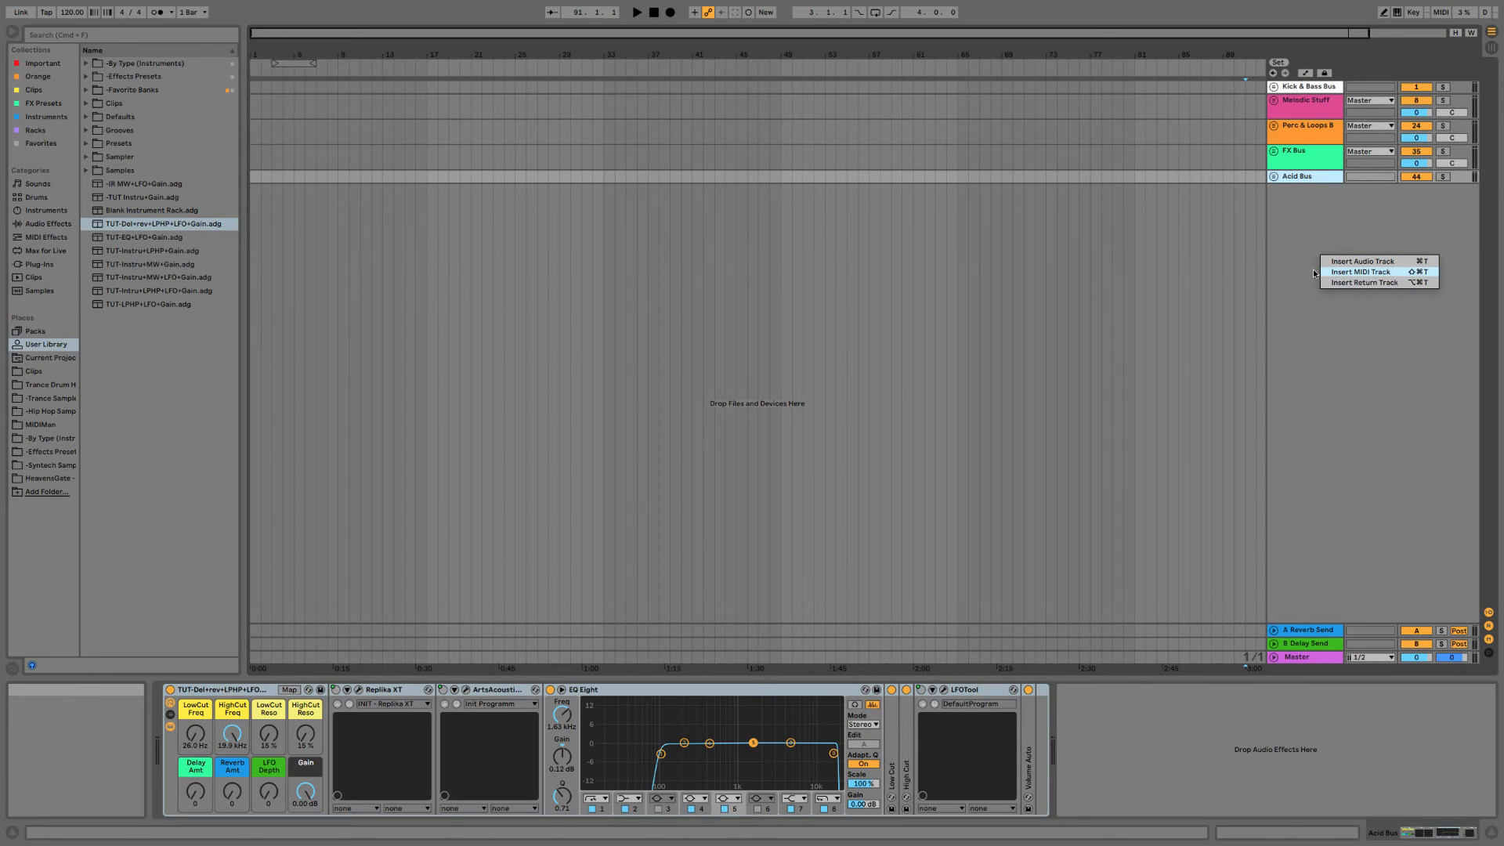
pyautogui.click(1330, 272)
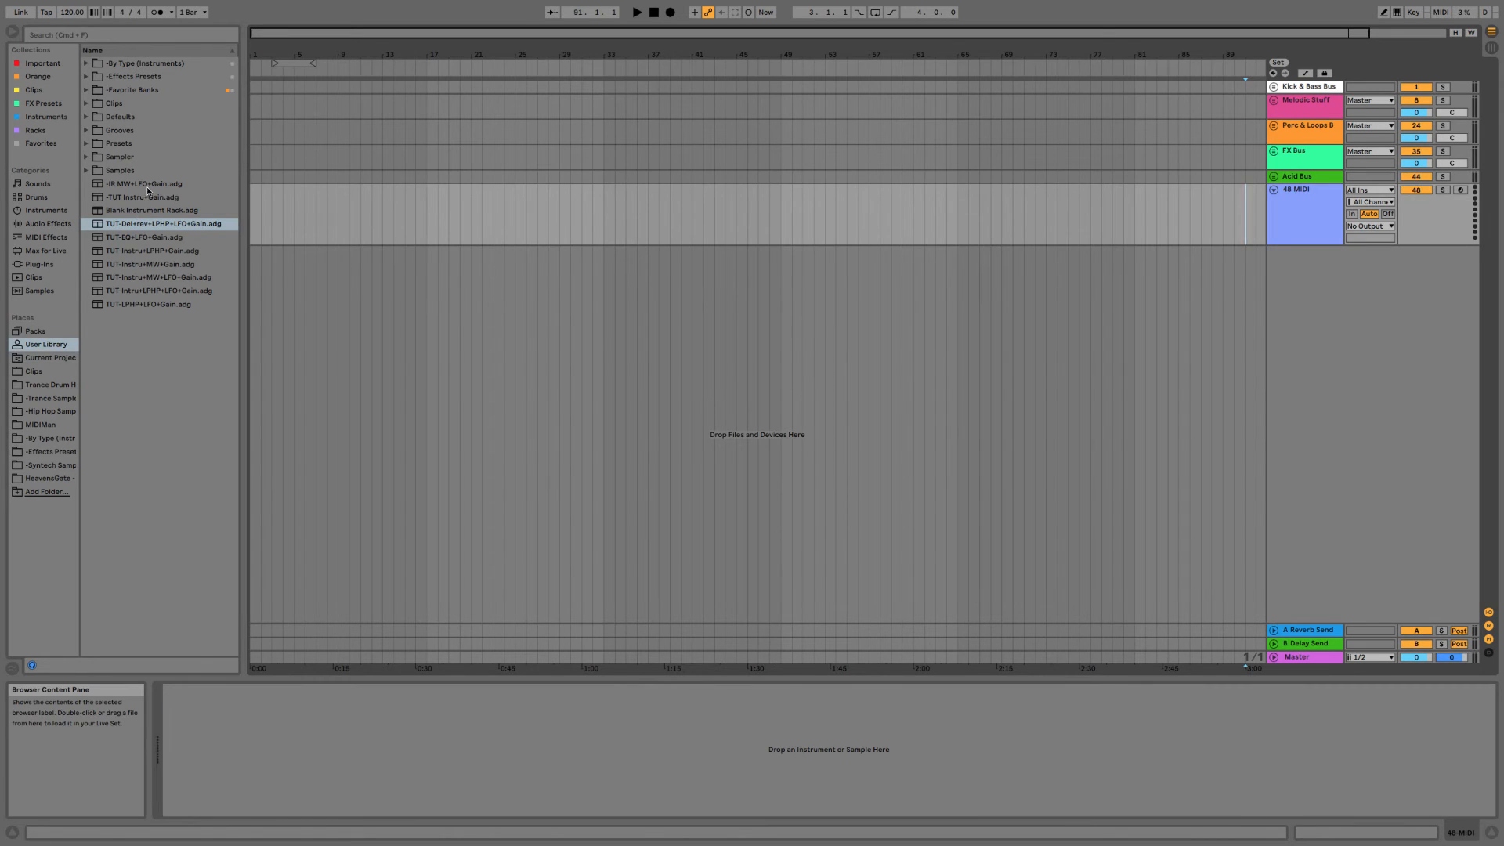
# Load the -IR MW+LFO+Gain.adg rack onto the new MIDI track and color its Mod Wheel macro white.
pyautogui.moveTo(147, 186); pyautogui.dragTo(1289, 204)
pyautogui.rightClick(1294, 205)
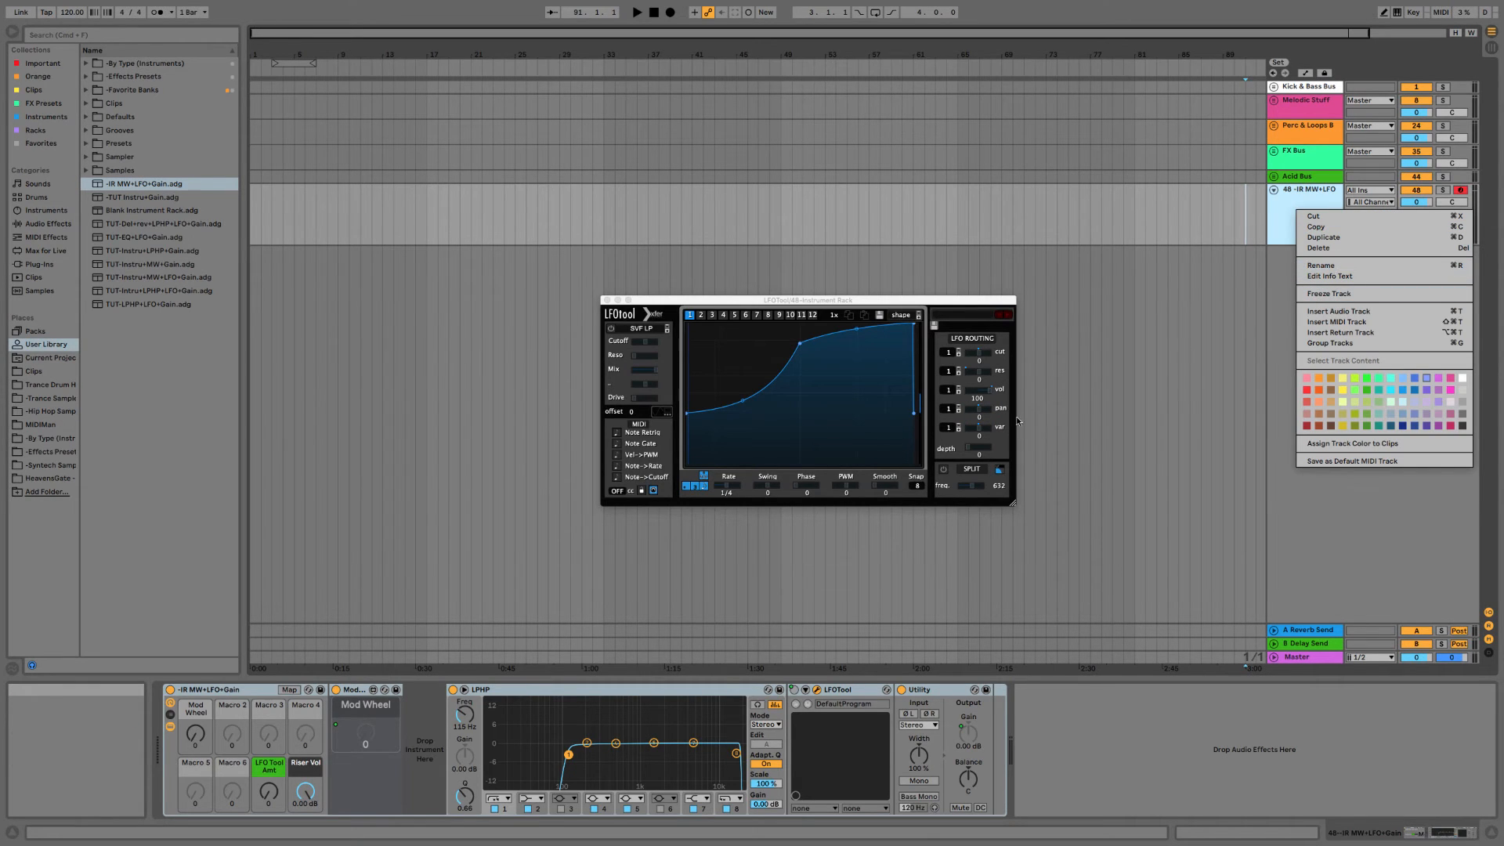
pyautogui.click(363, 560)
pyautogui.rightClick(205, 709)
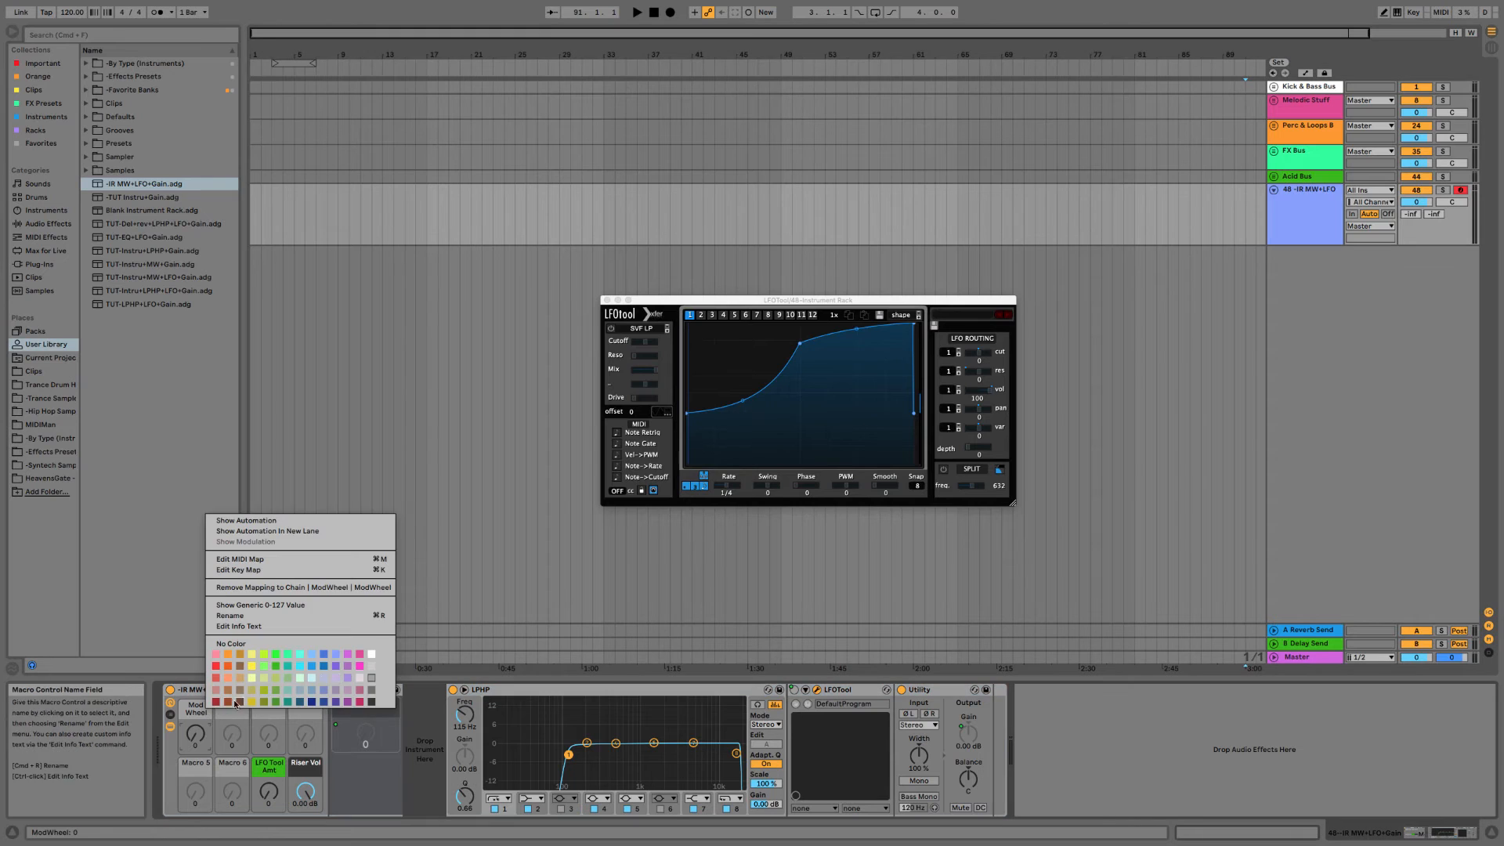
pyautogui.click(372, 654)
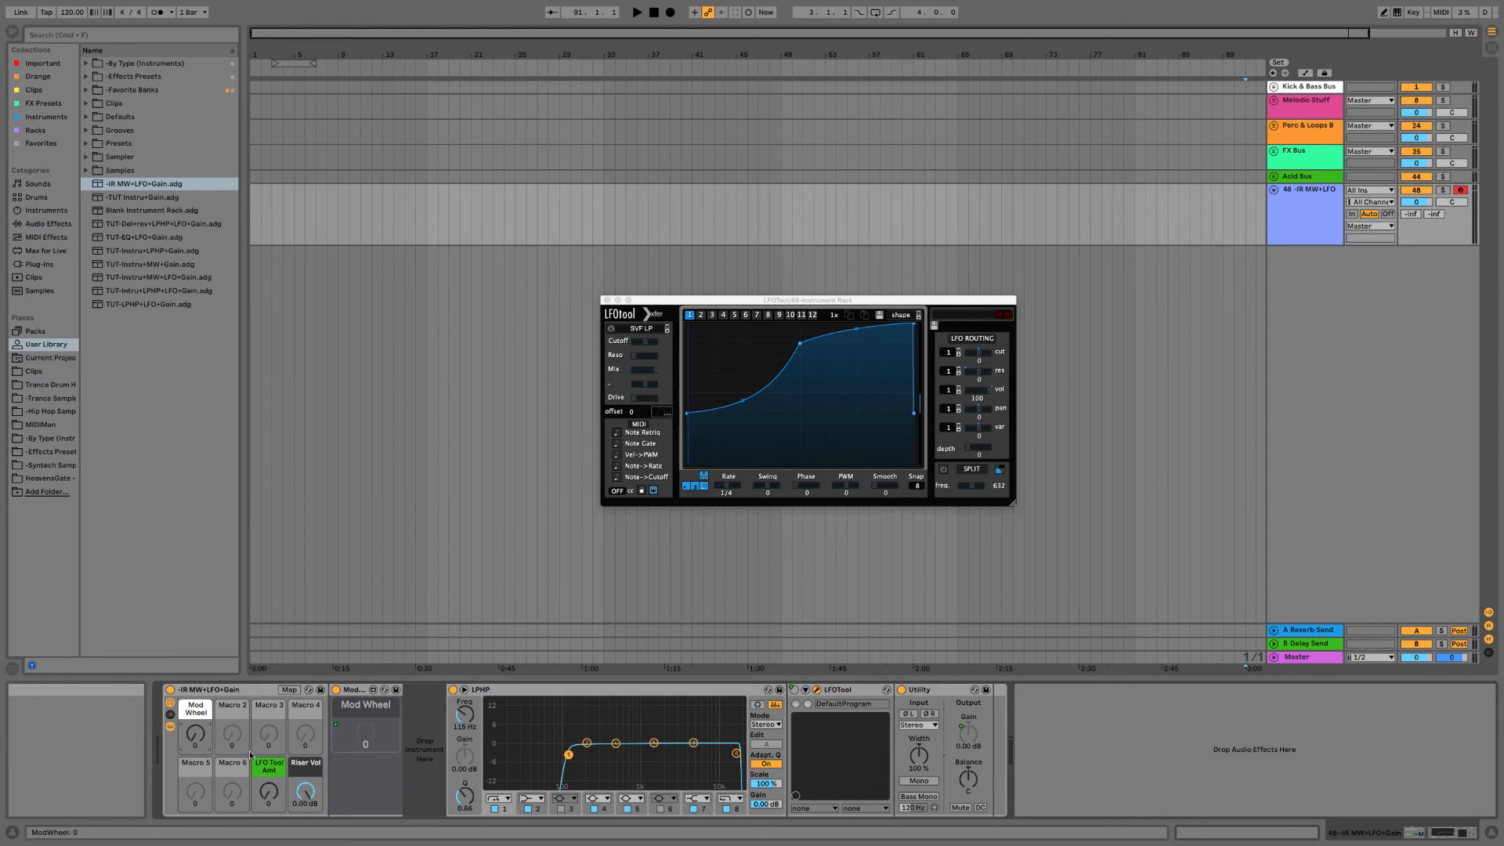
# Rename the rack's Riser Vol macro to "Volume Auto" and fold the Utility device.
pyautogui.rightClick(308, 790)
pyautogui.rightClick(298, 778)
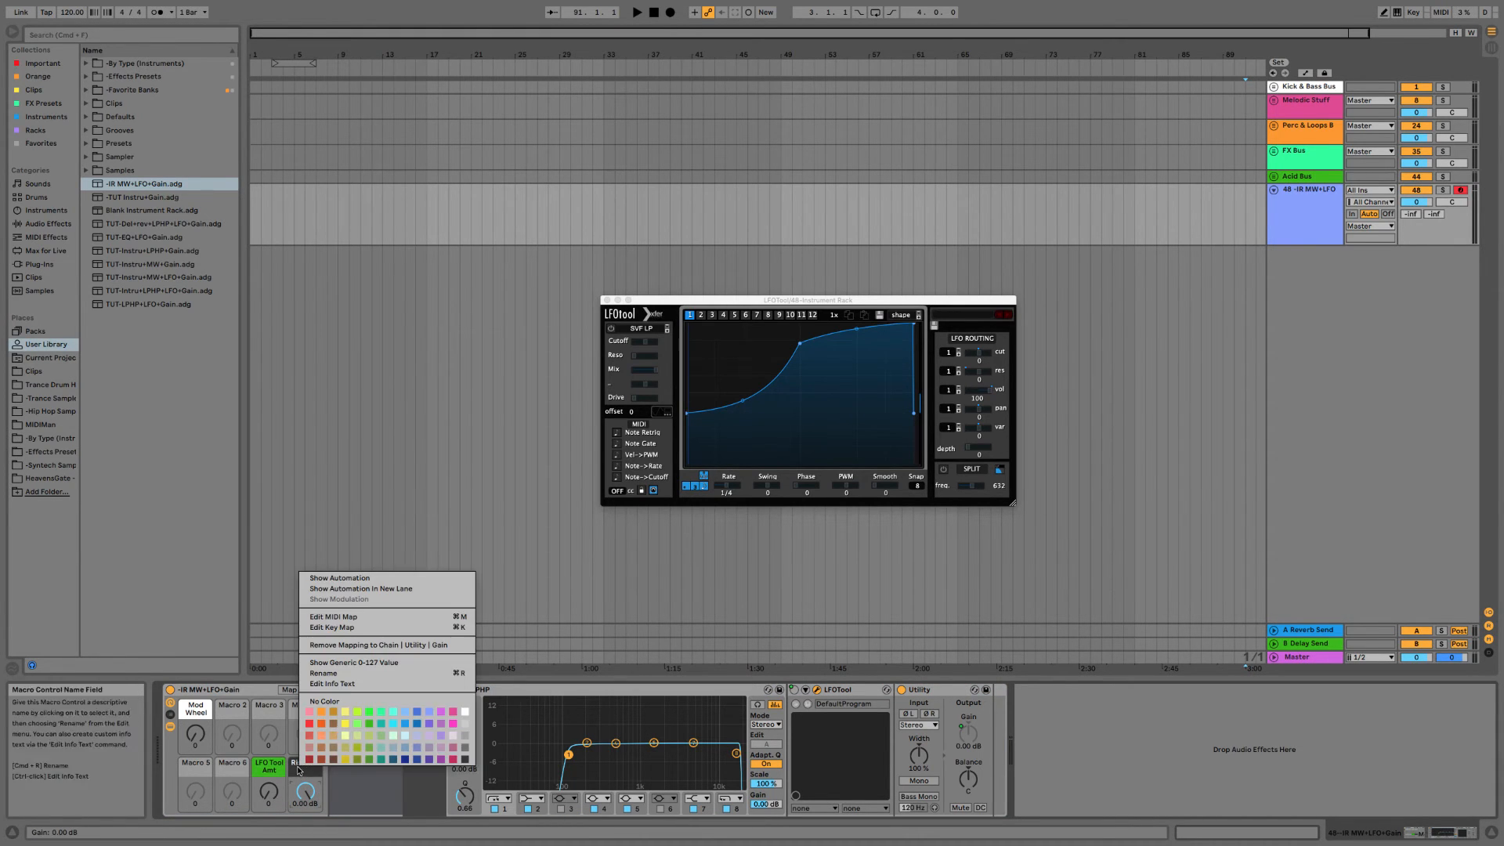
pyautogui.click(331, 673)
pyautogui.write('Volume A')
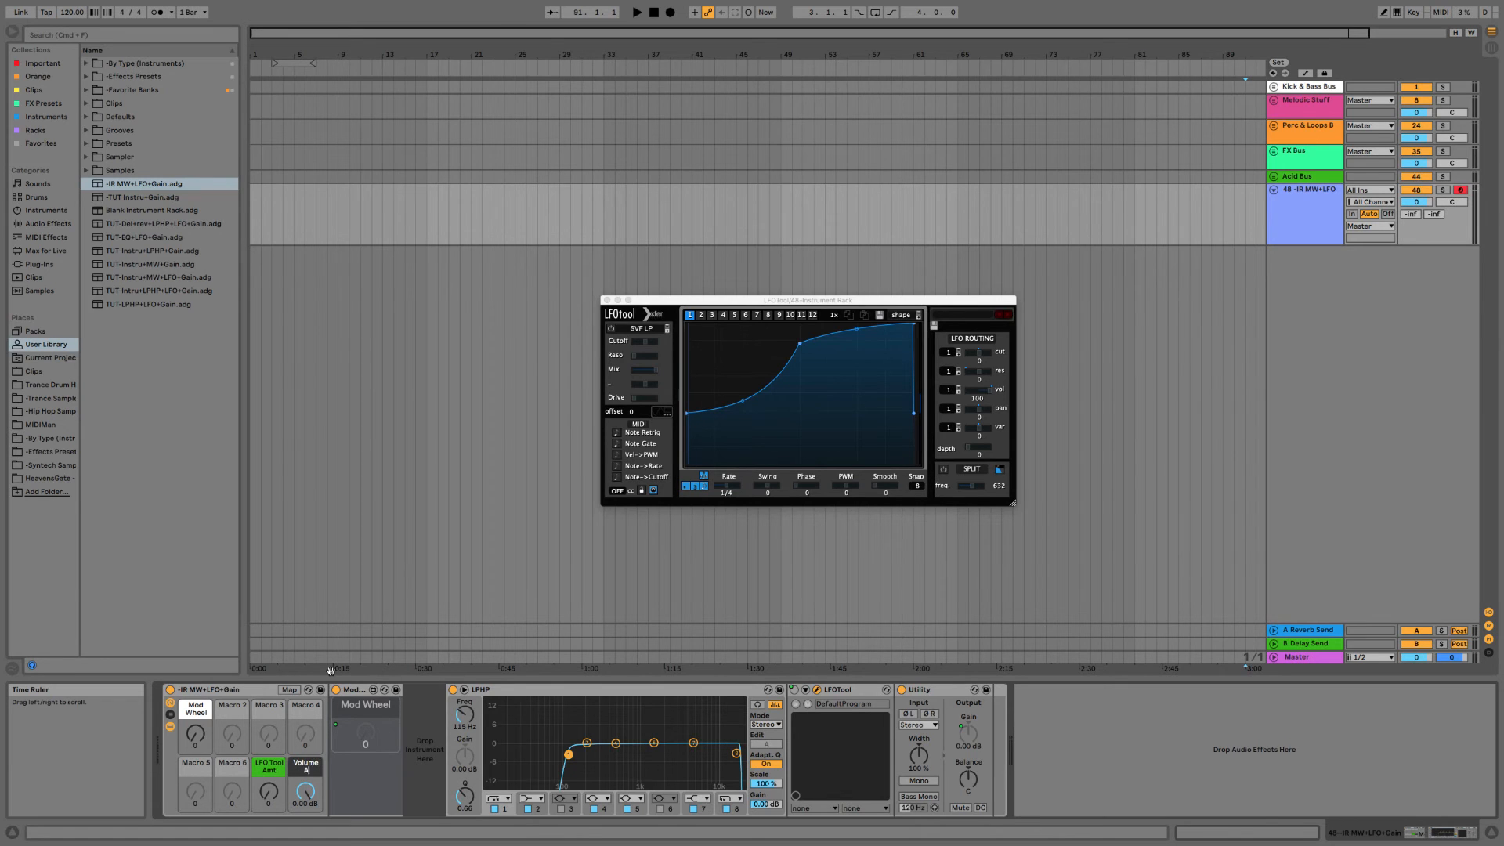
pyautogui.write('uto')
pyautogui.press('Return')
pyautogui.doubleClick(931, 690)
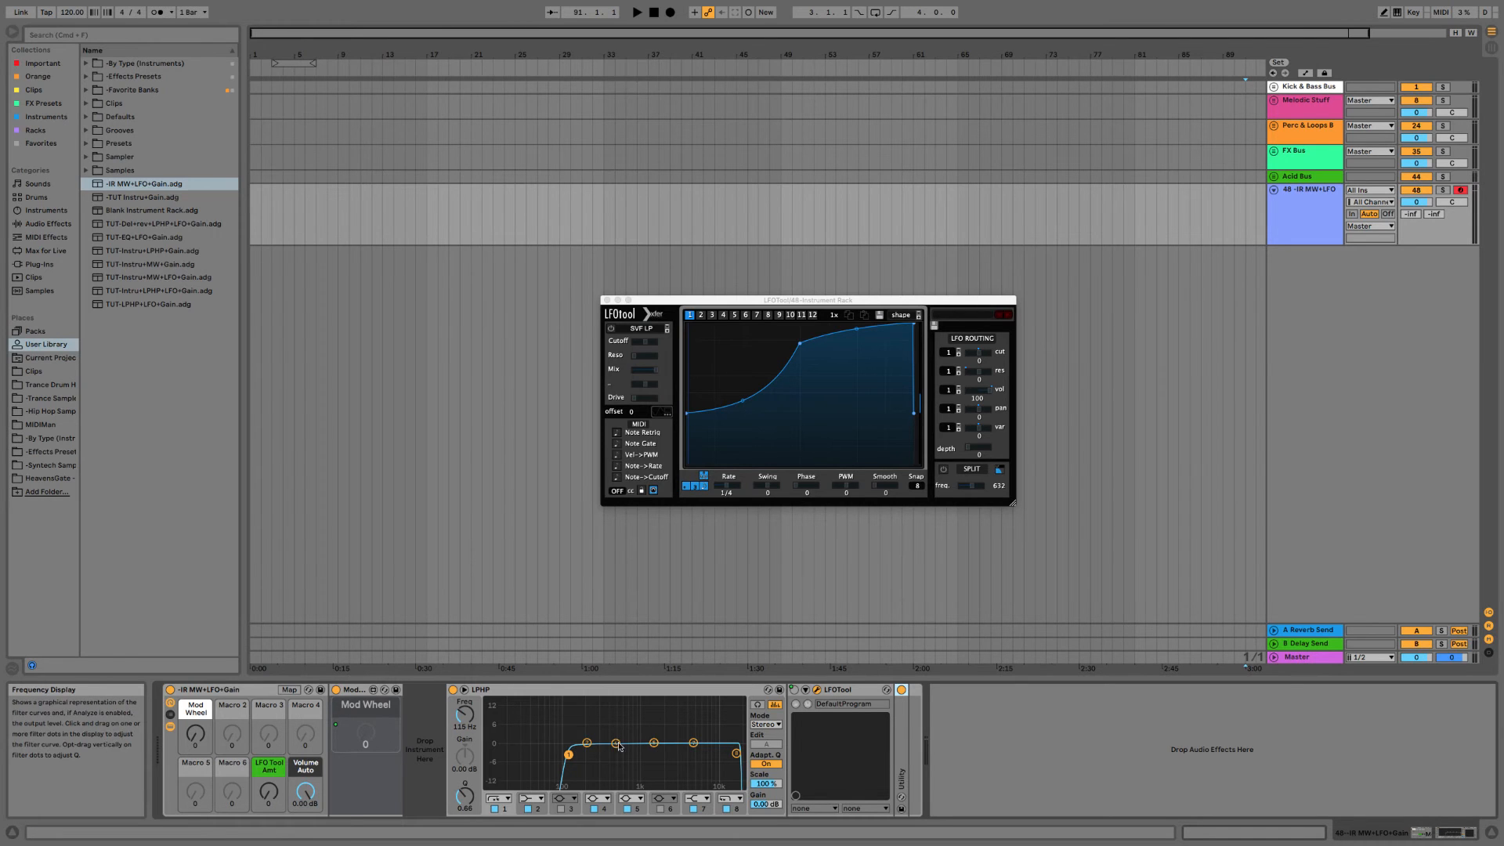
# Load Sylenth1 into the rack right after the Mod Wheel device and close the LFOTool and Sylenth1 windows.
pyautogui.click(39, 210)
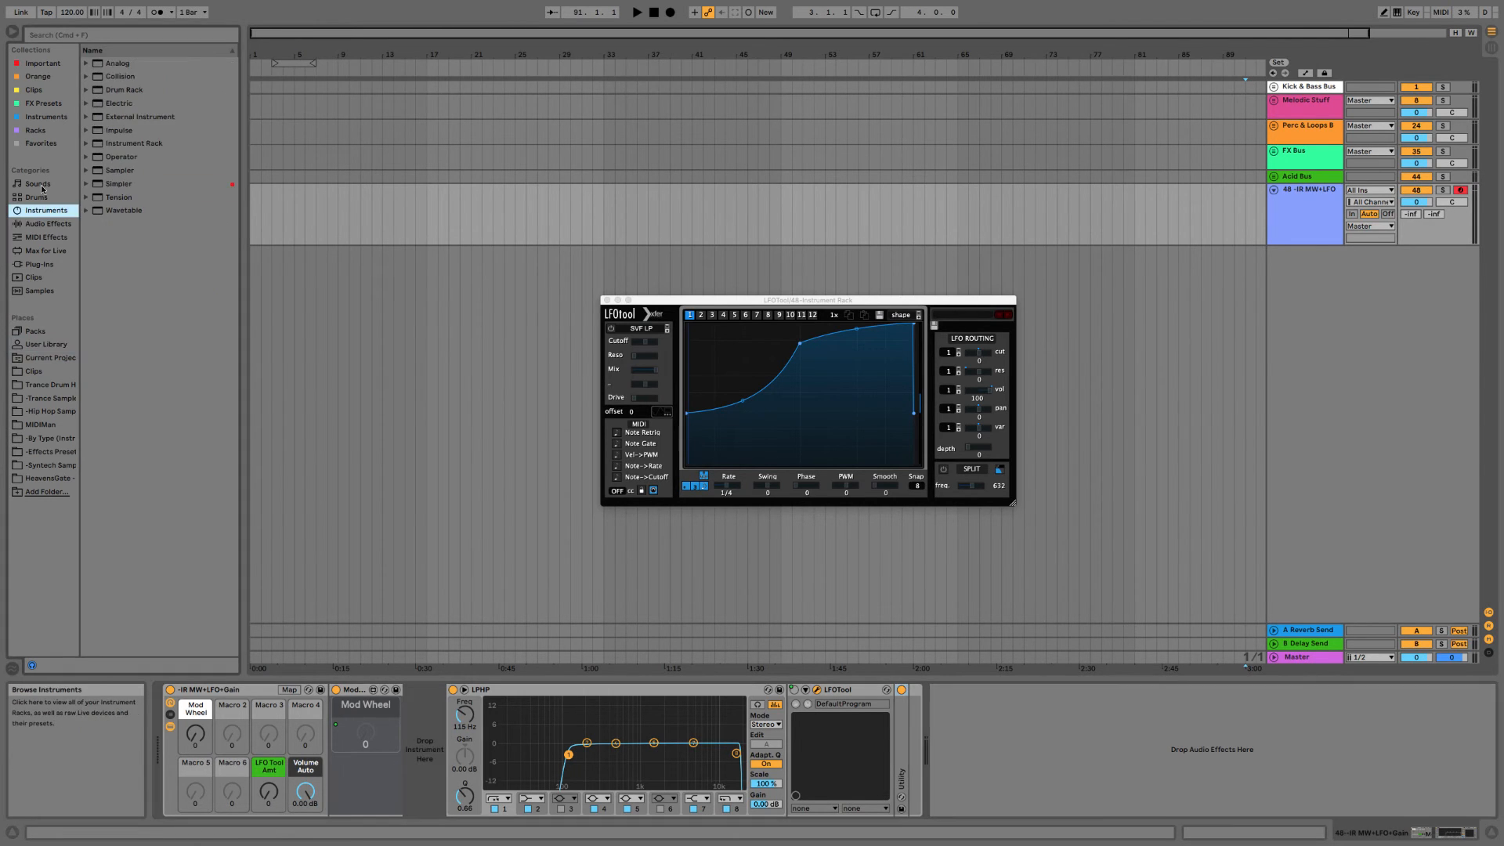
pyautogui.click(33, 264)
pyautogui.moveTo(135, 458); pyautogui.dragTo(478, 710)
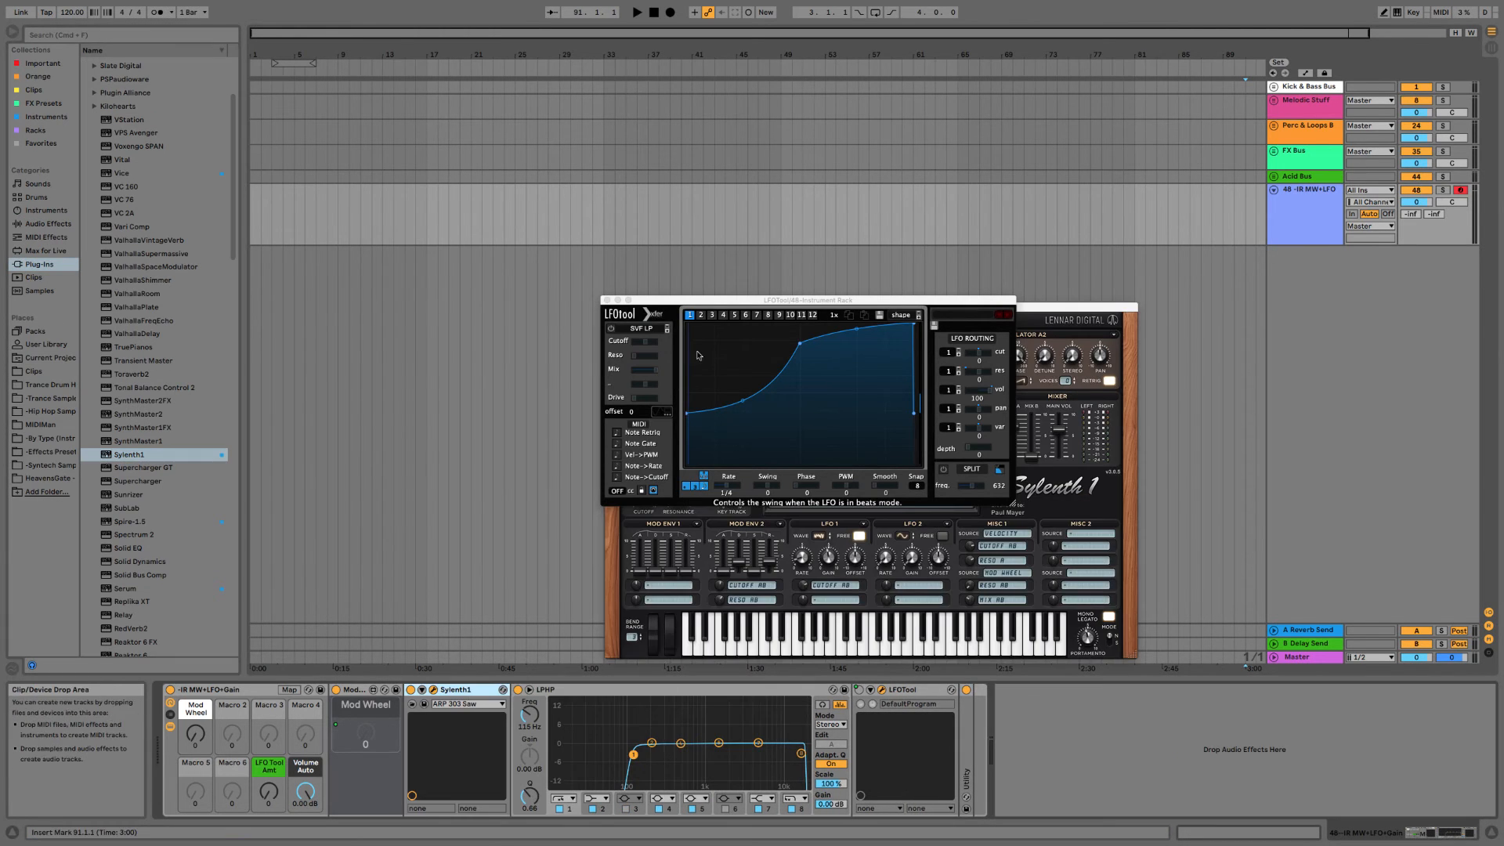
pyautogui.click(605, 300)
pyautogui.click(611, 307)
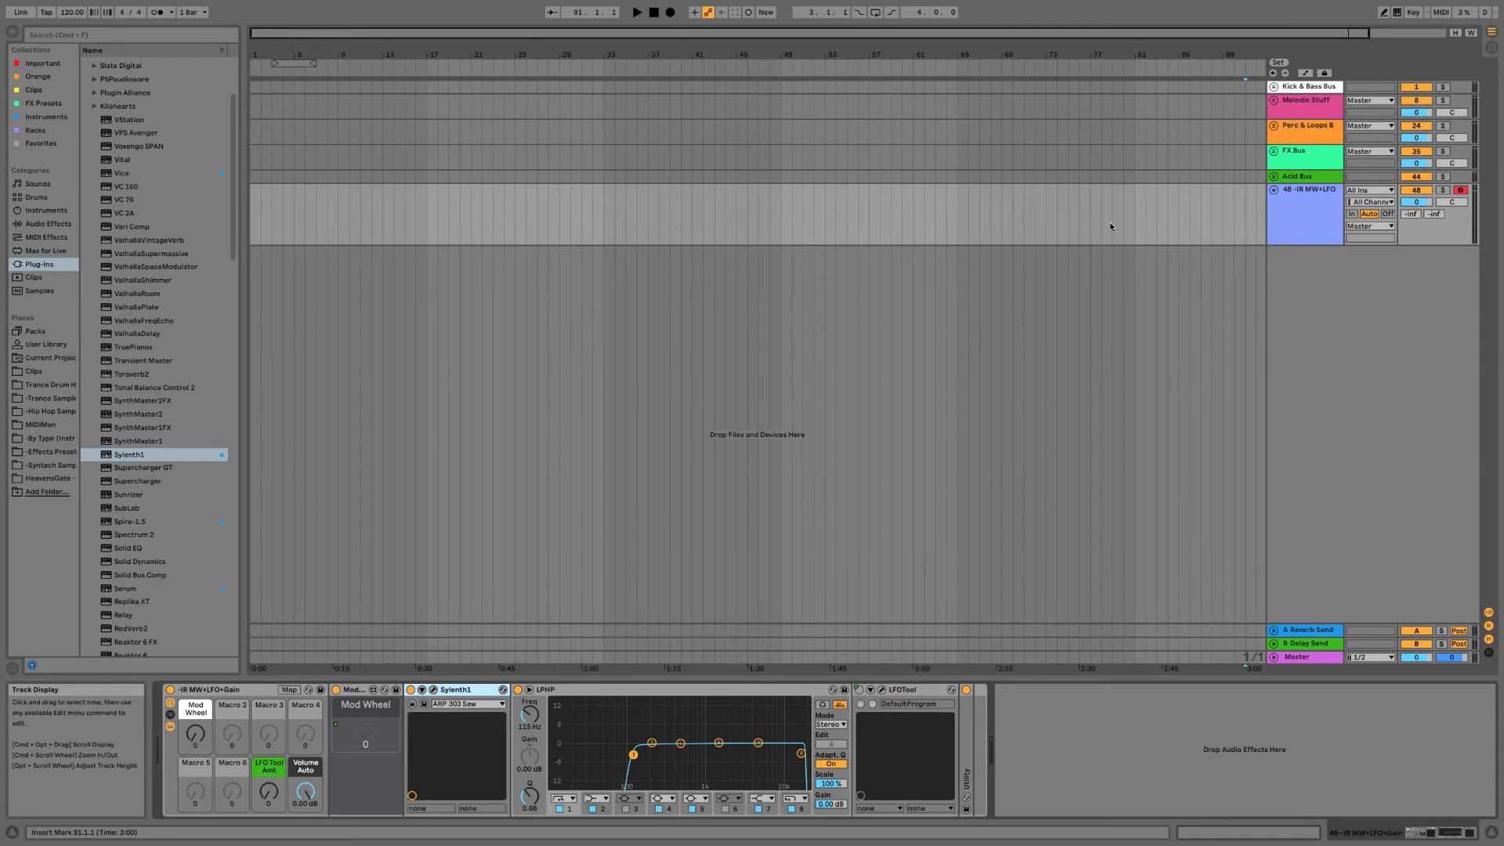
# Rename the new MIDI track below Acid Bus to "Synth Atmos".
pyautogui.click(1270, 230)
pyautogui.press('super+r')
pyautogui.write('S')
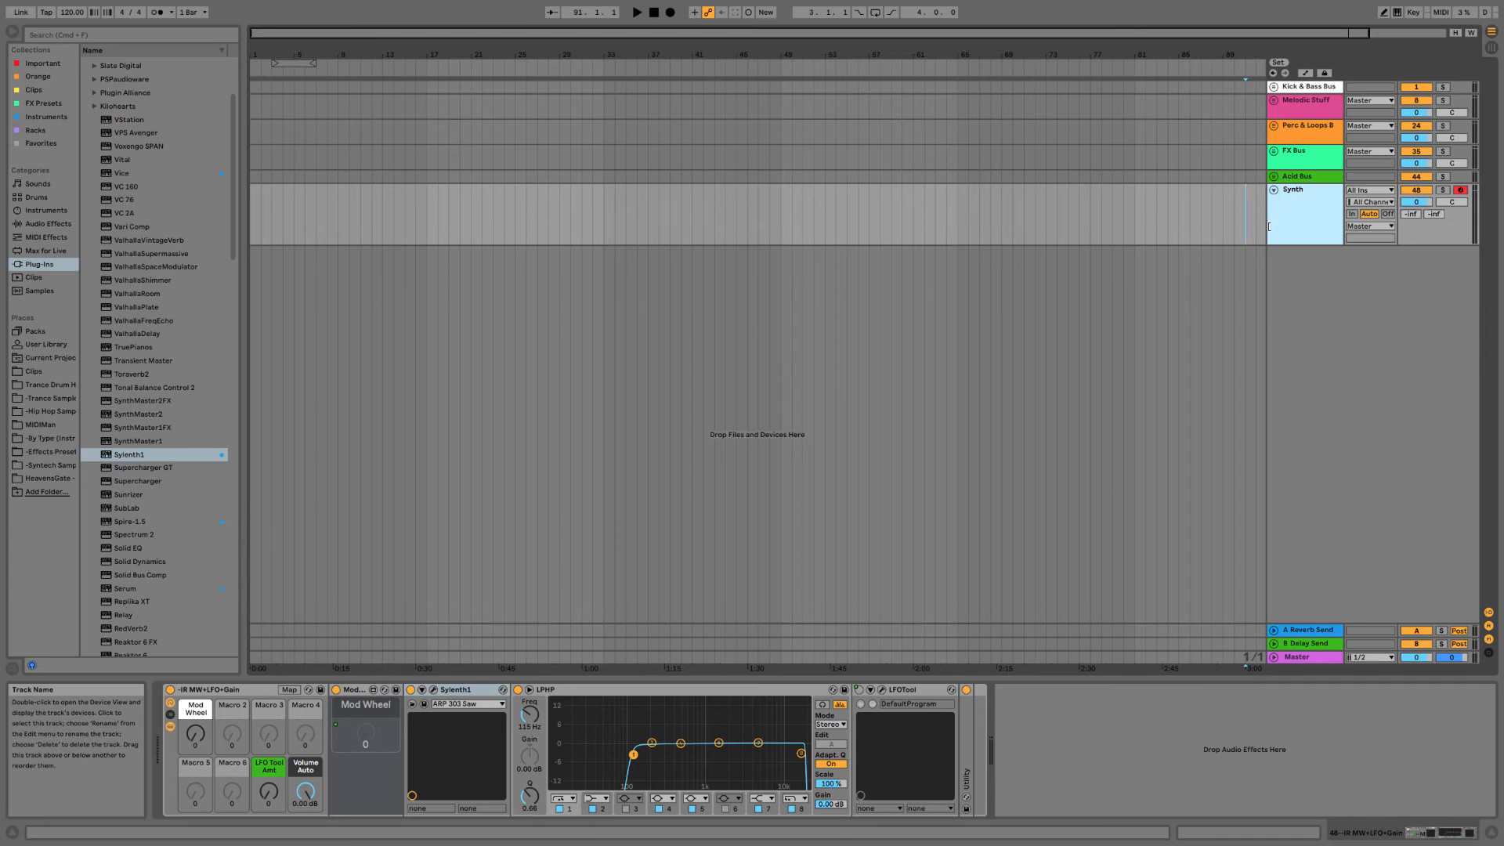
pyautogui.write('ynth Atmos')
pyautogui.press('Return')
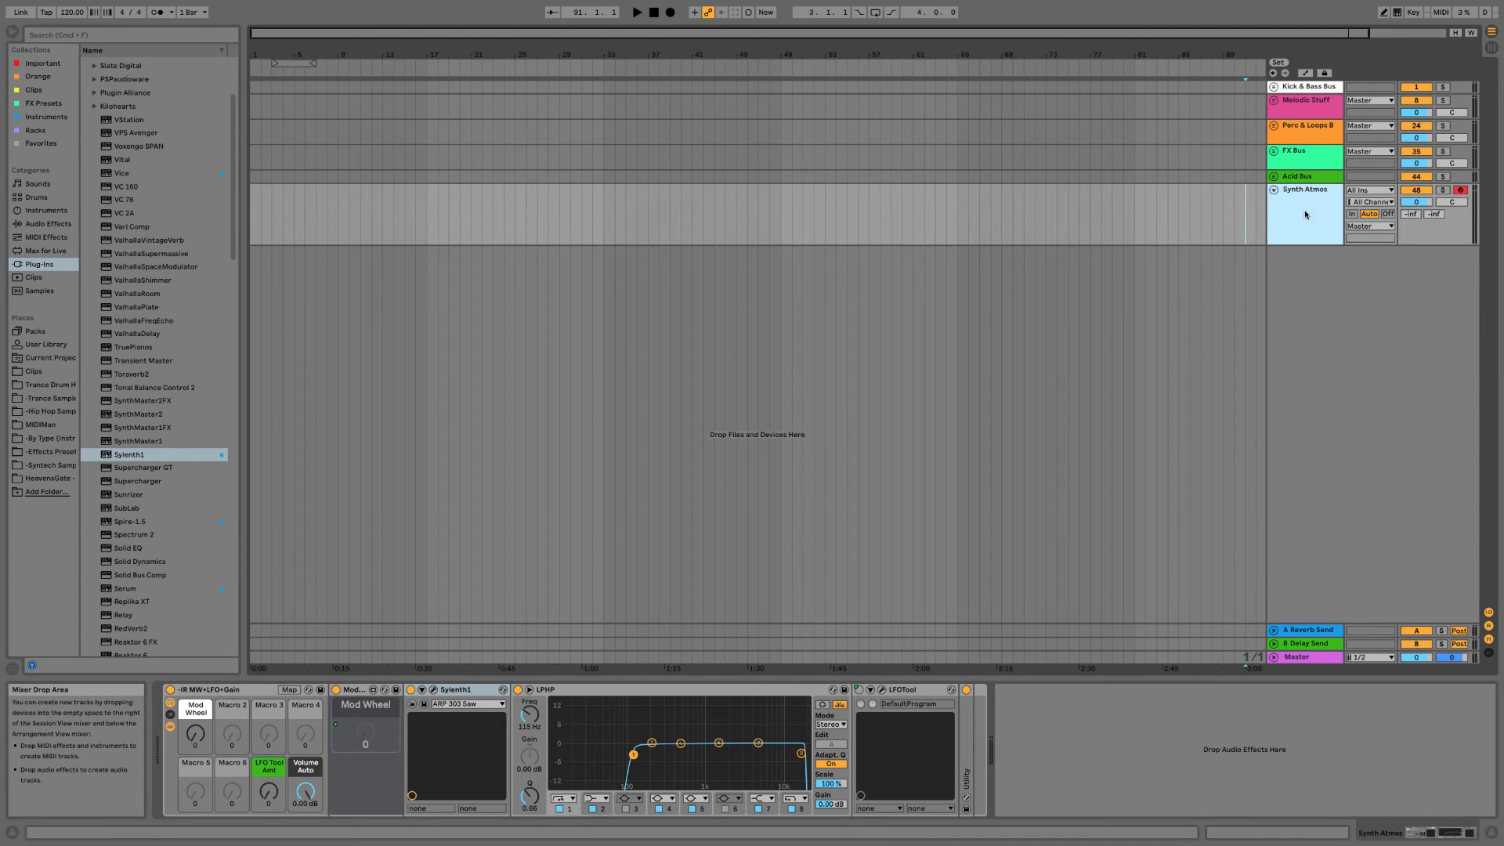
# Insert an audio track below Synth Atmos and rename it "Atmos 1".
pyautogui.click(1294, 163)
pyautogui.click(1300, 226)
pyautogui.rightClick(1301, 227)
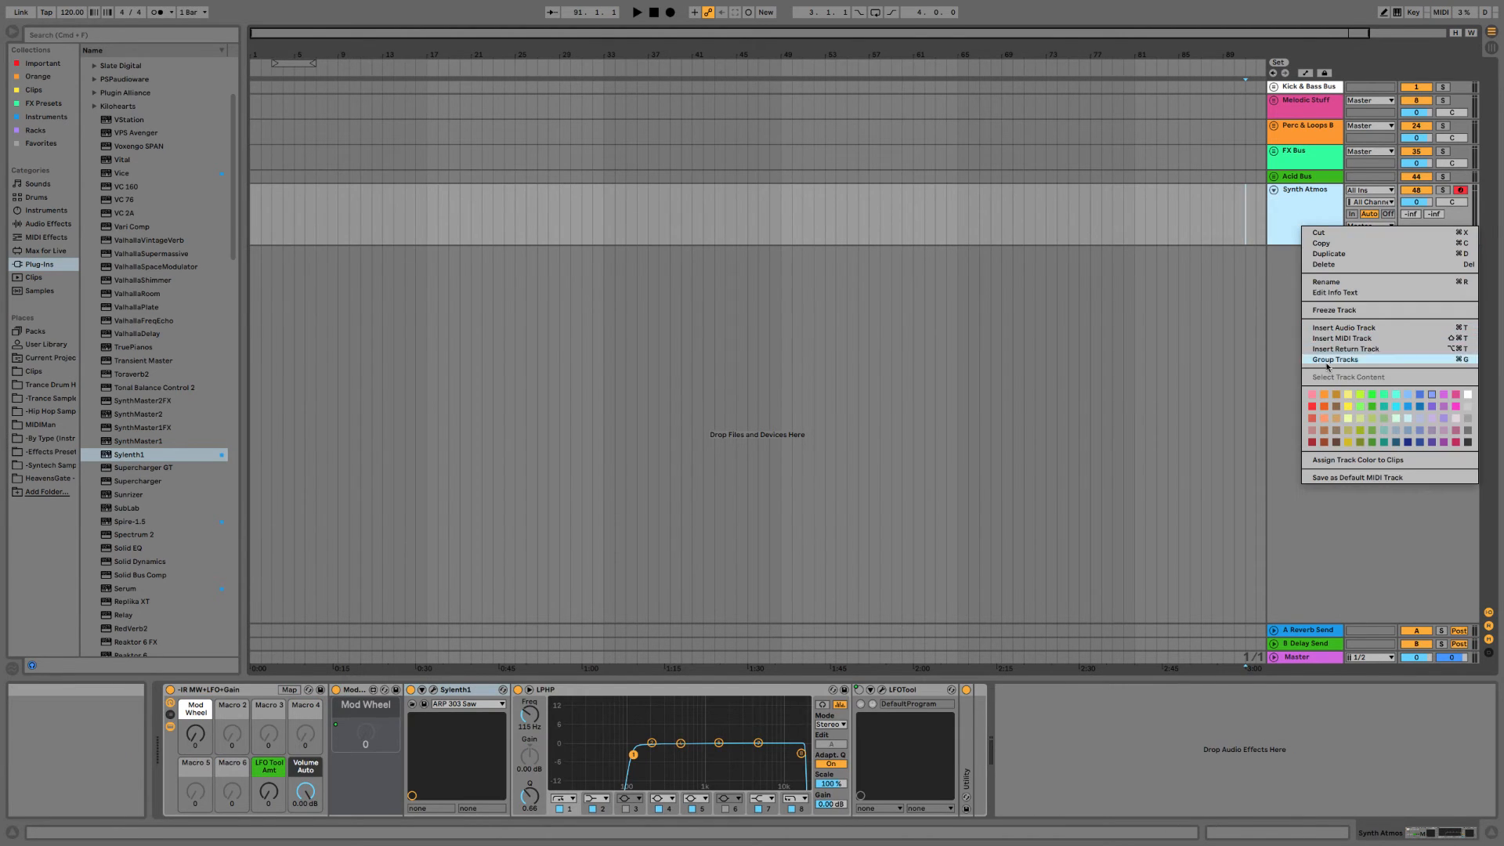
pyautogui.click(1360, 327)
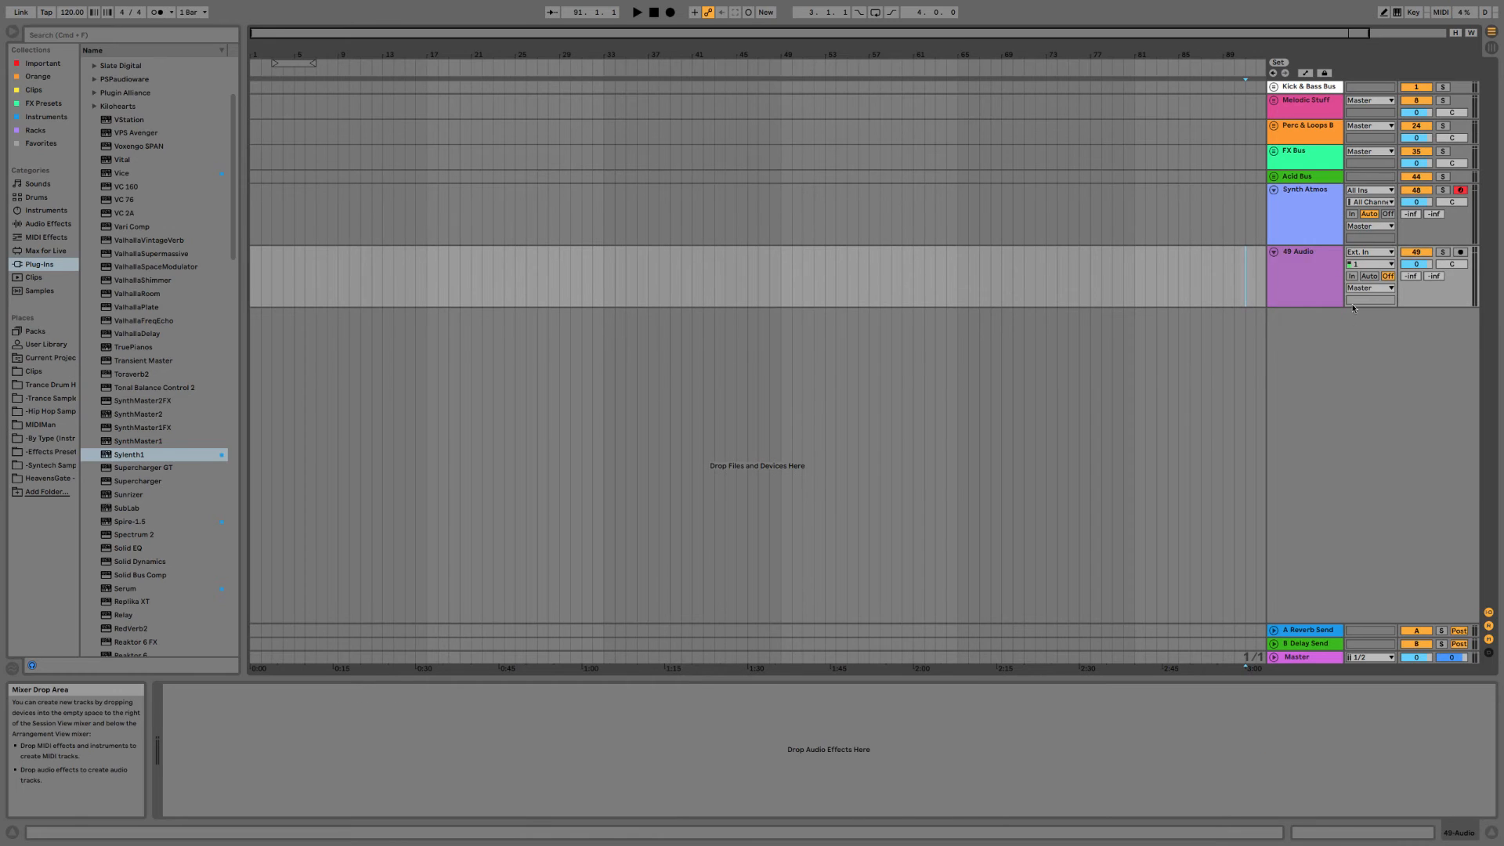
pyautogui.press('super+r')
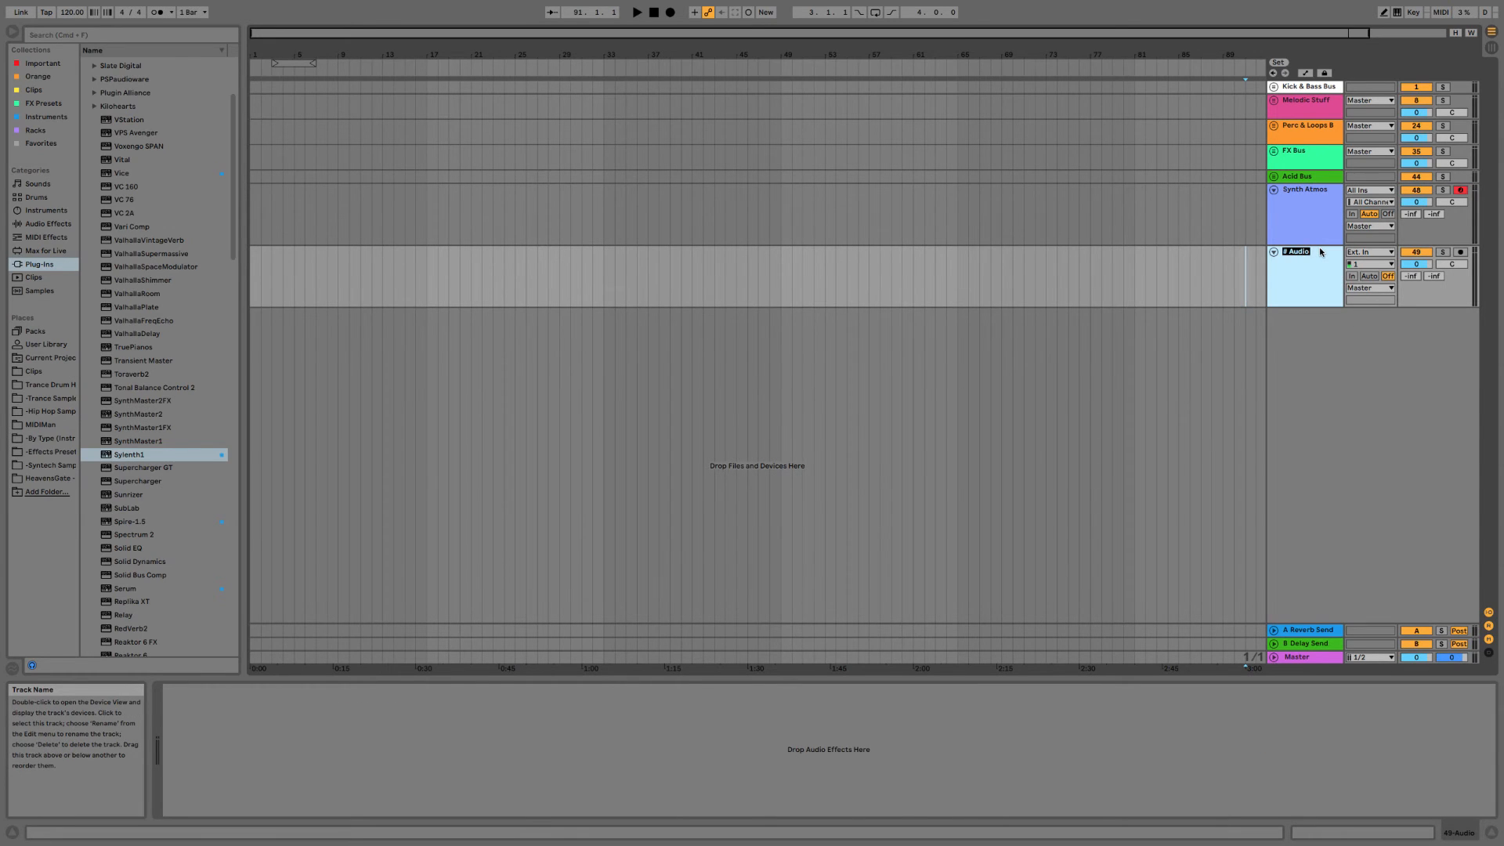
pyautogui.press('Return')
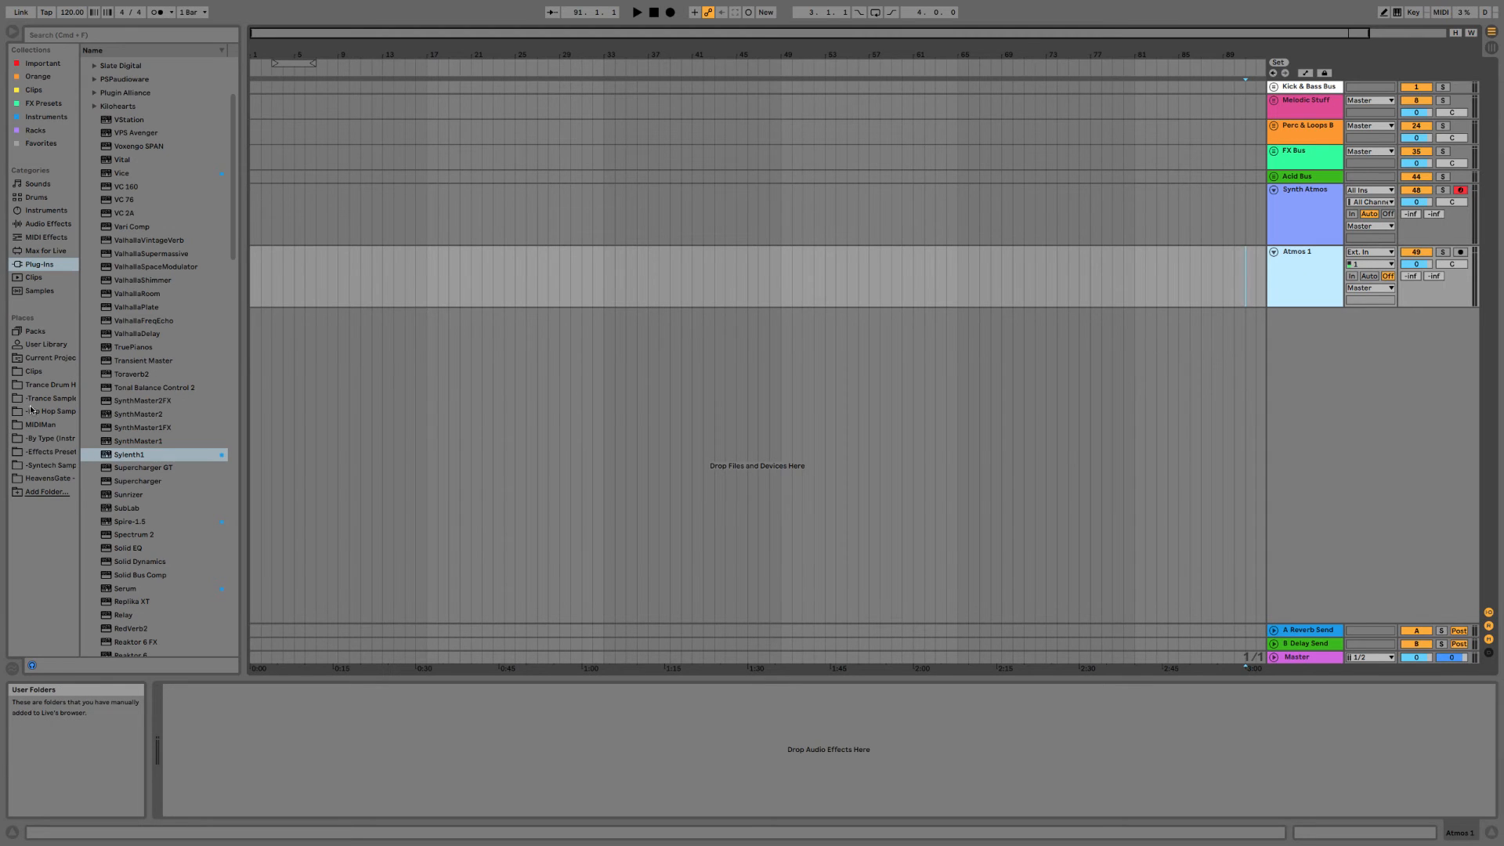
# Load the TUT-LPHP+LFO+Gain.adg rack from the User Library onto Atmos 1 and close the LFOTool window.
pyautogui.click(45, 344)
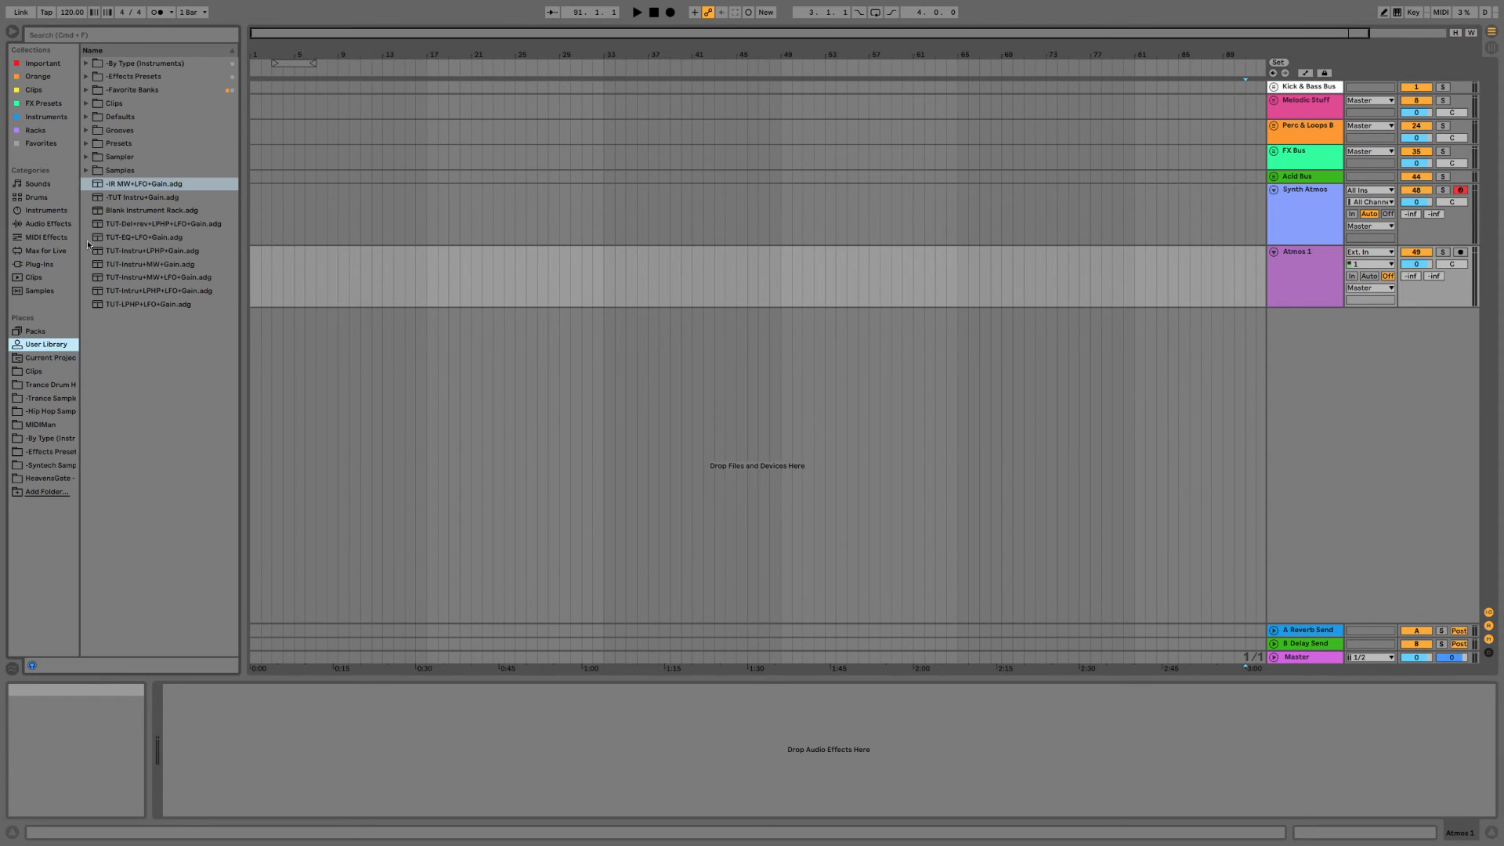
pyautogui.click(169, 251)
pyautogui.click(178, 269)
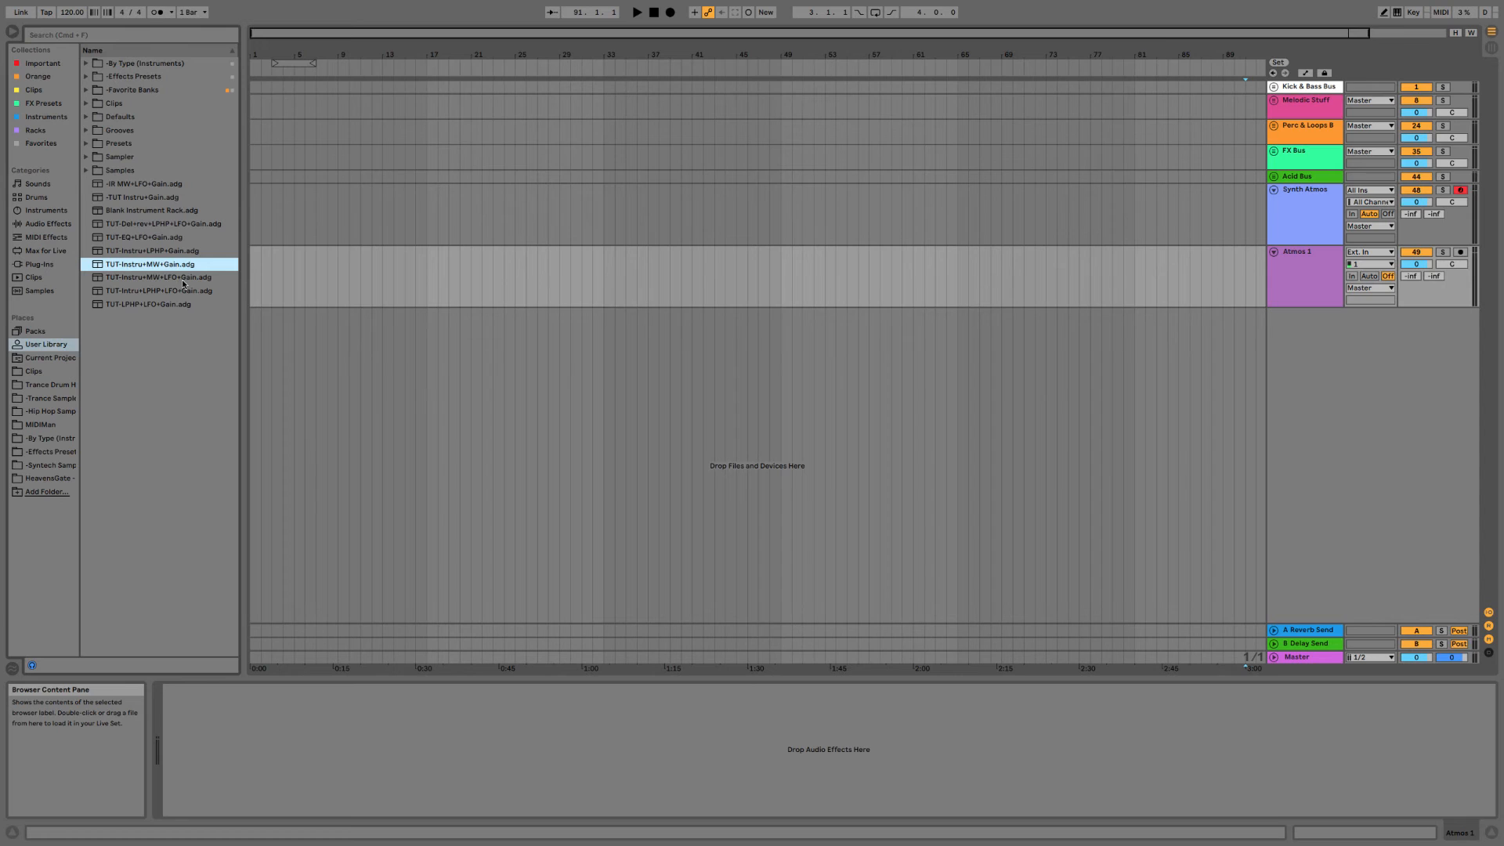
pyautogui.click(184, 279)
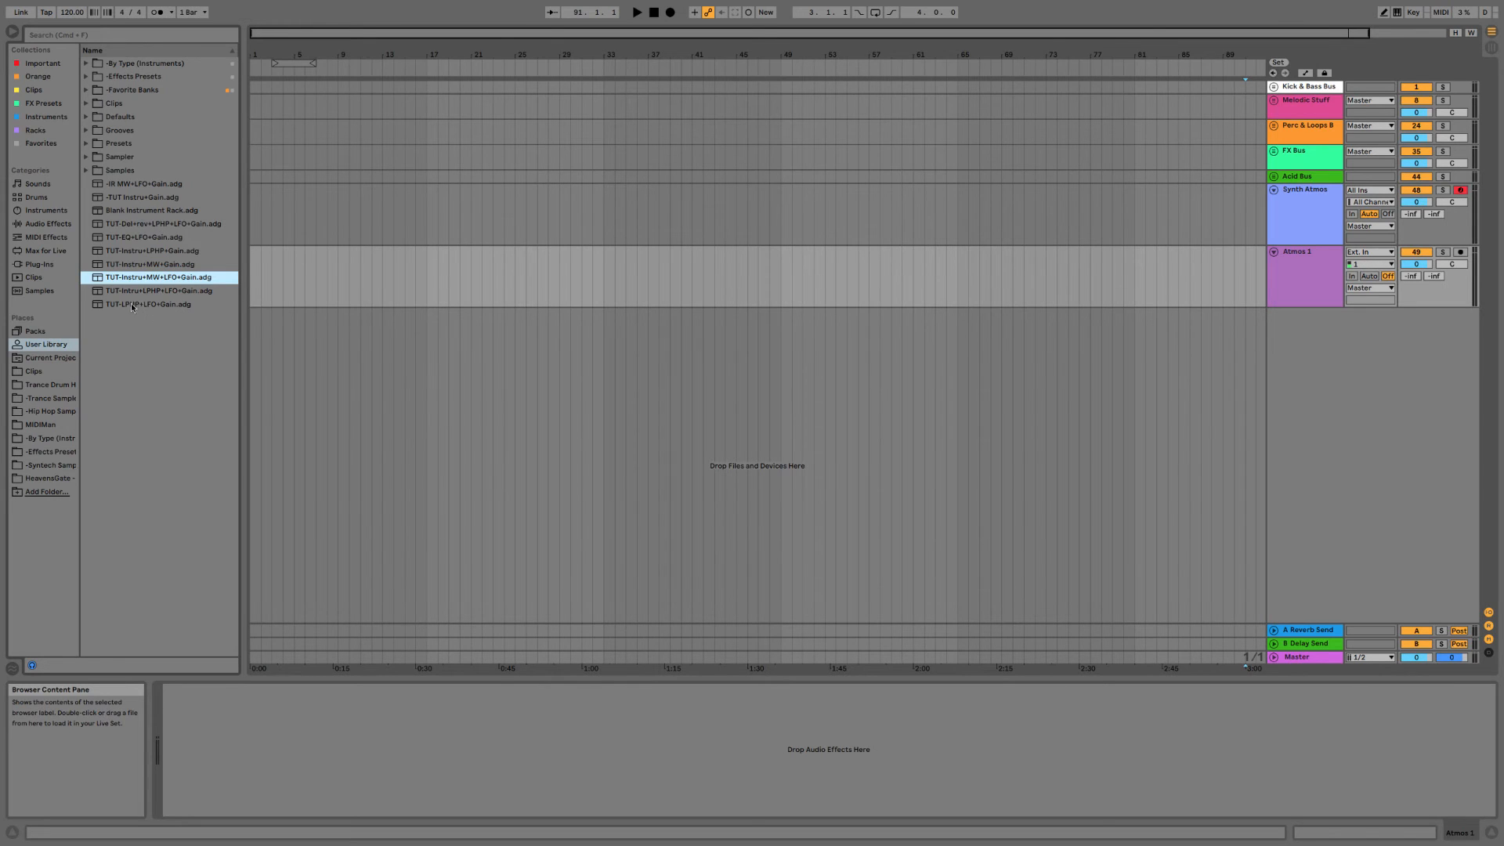
pyautogui.moveTo(131, 305); pyautogui.dragTo(1294, 283)
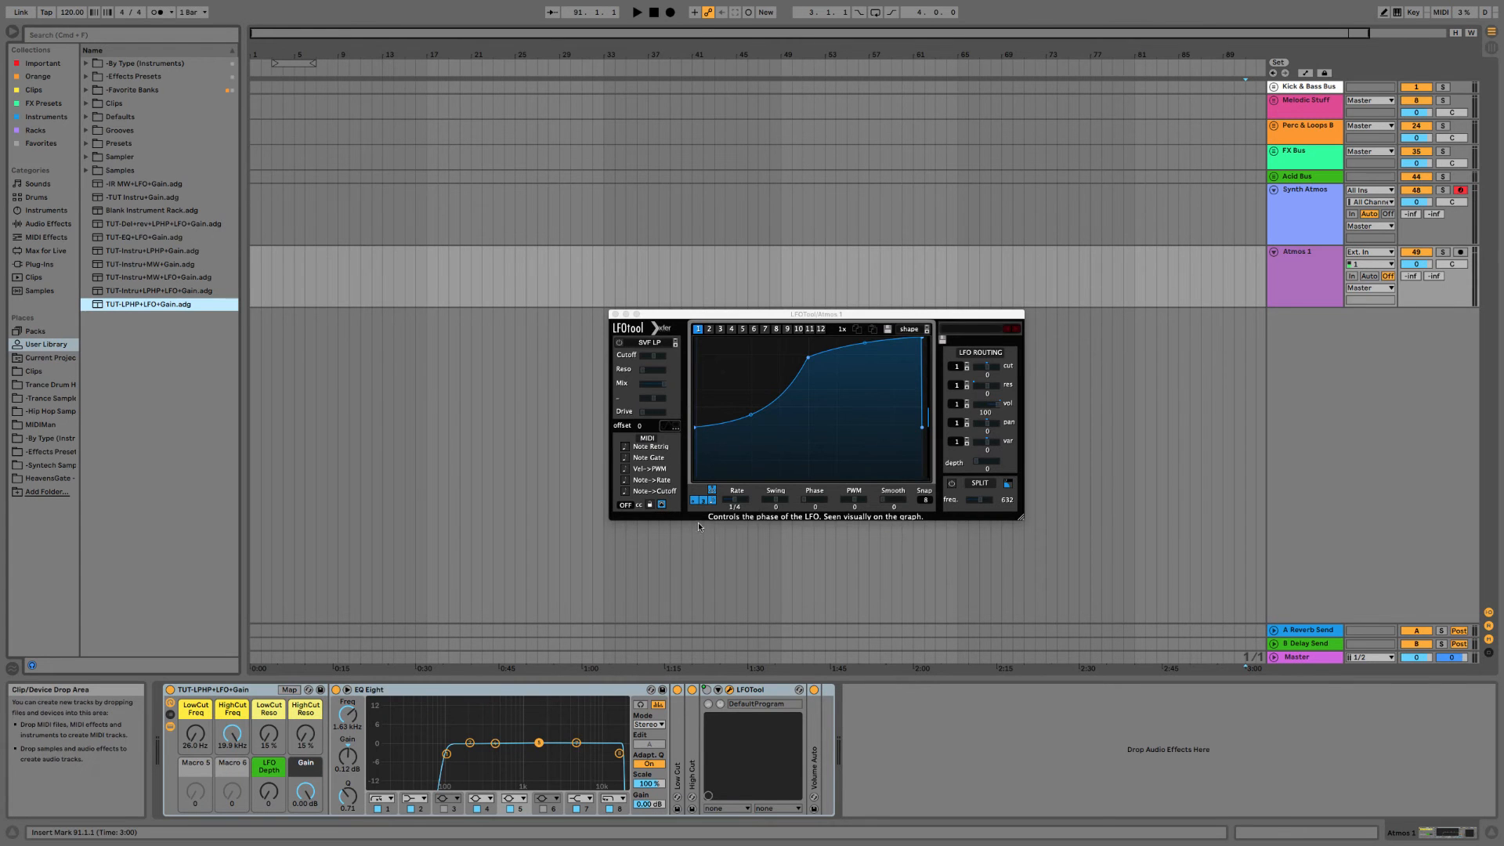
pyautogui.click(615, 315)
# Duplicate the Atmos 1 track twice and name the copies "Atmos 2" and "Atmos 3".
pyautogui.click(1332, 285)
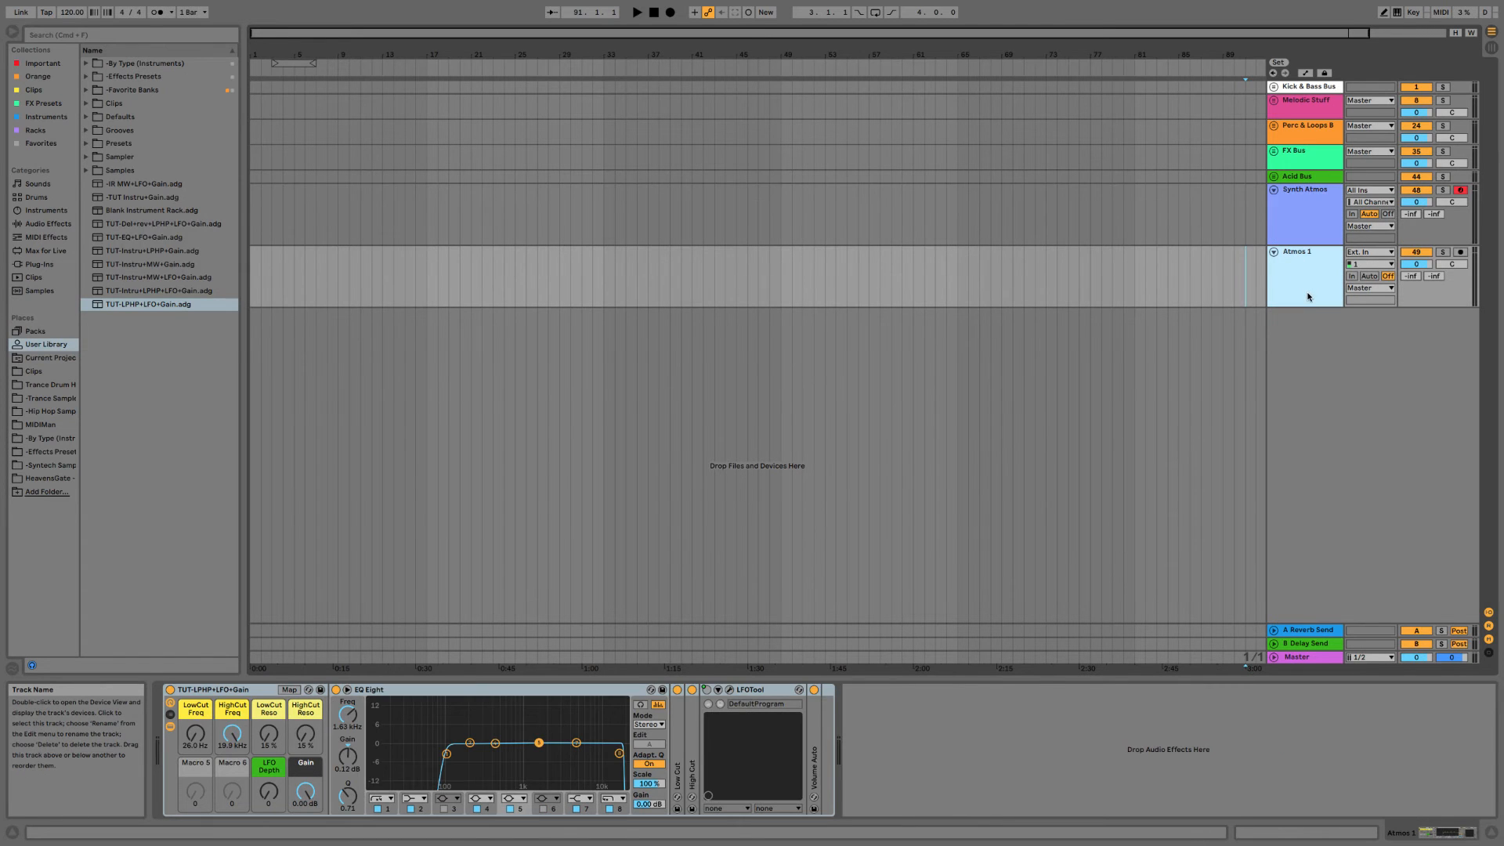
pyautogui.press('super+d')
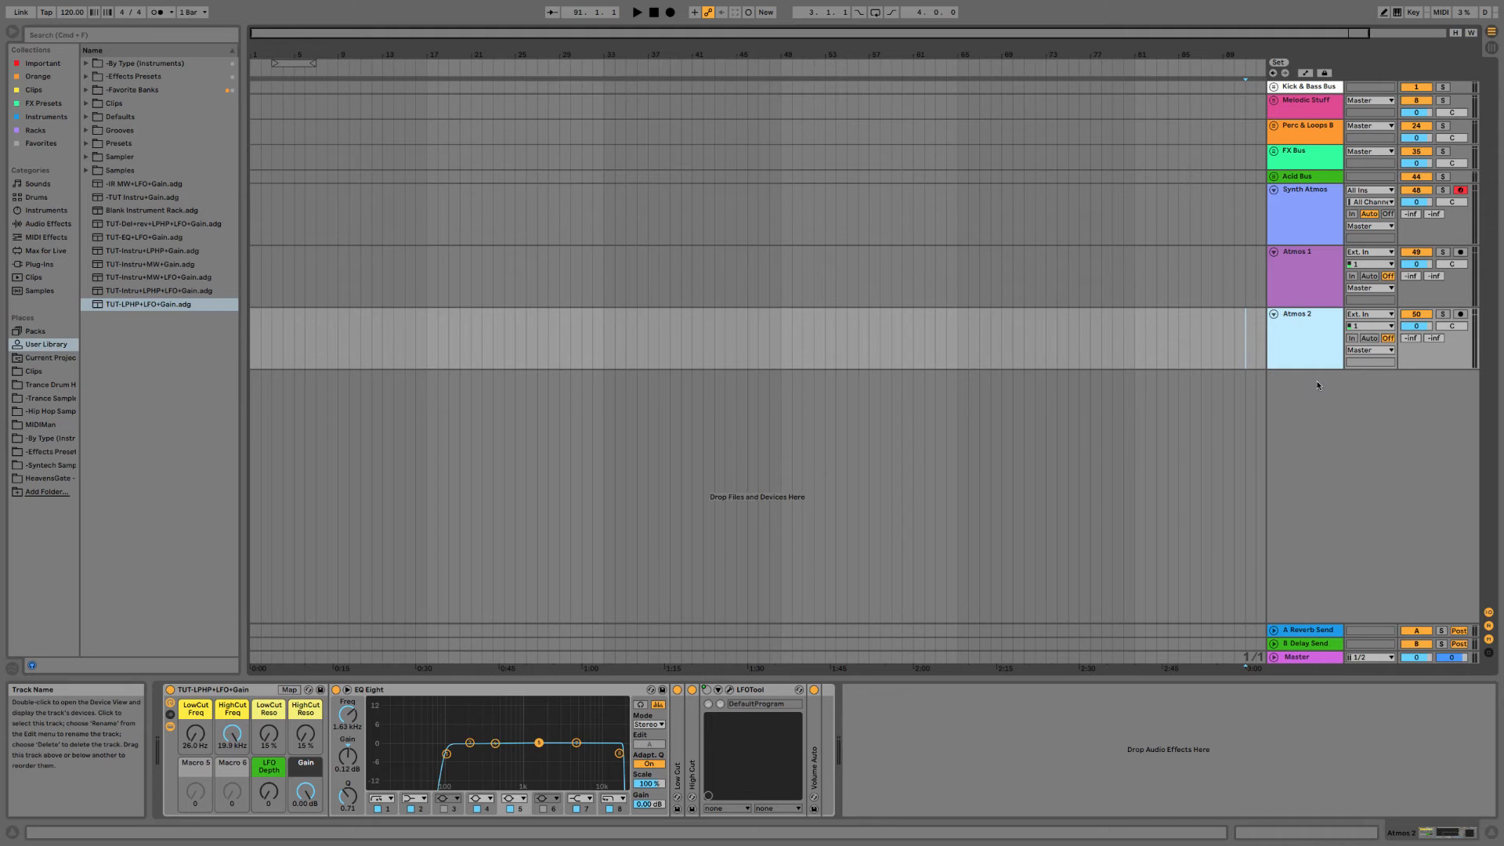
pyautogui.press('super+d')
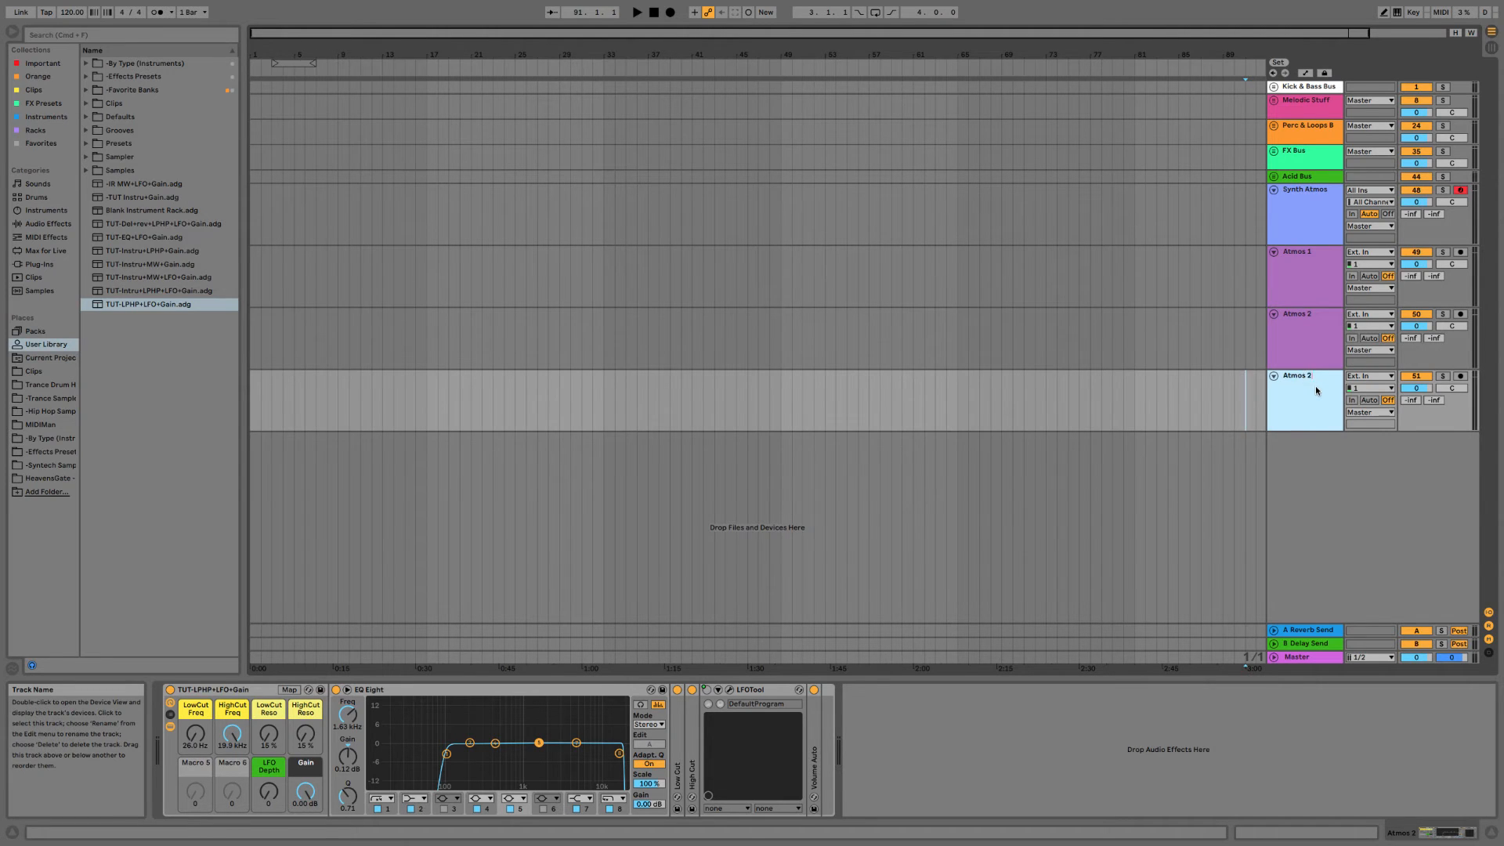
pyautogui.press('Return')
# Group the Synth Atmos and Atmos 1 to 3 tracks and rename the group "Atmos Bus".
pyautogui.keyDown('shift'); pyautogui.click(1291, 213); pyautogui.keyUp('shift')
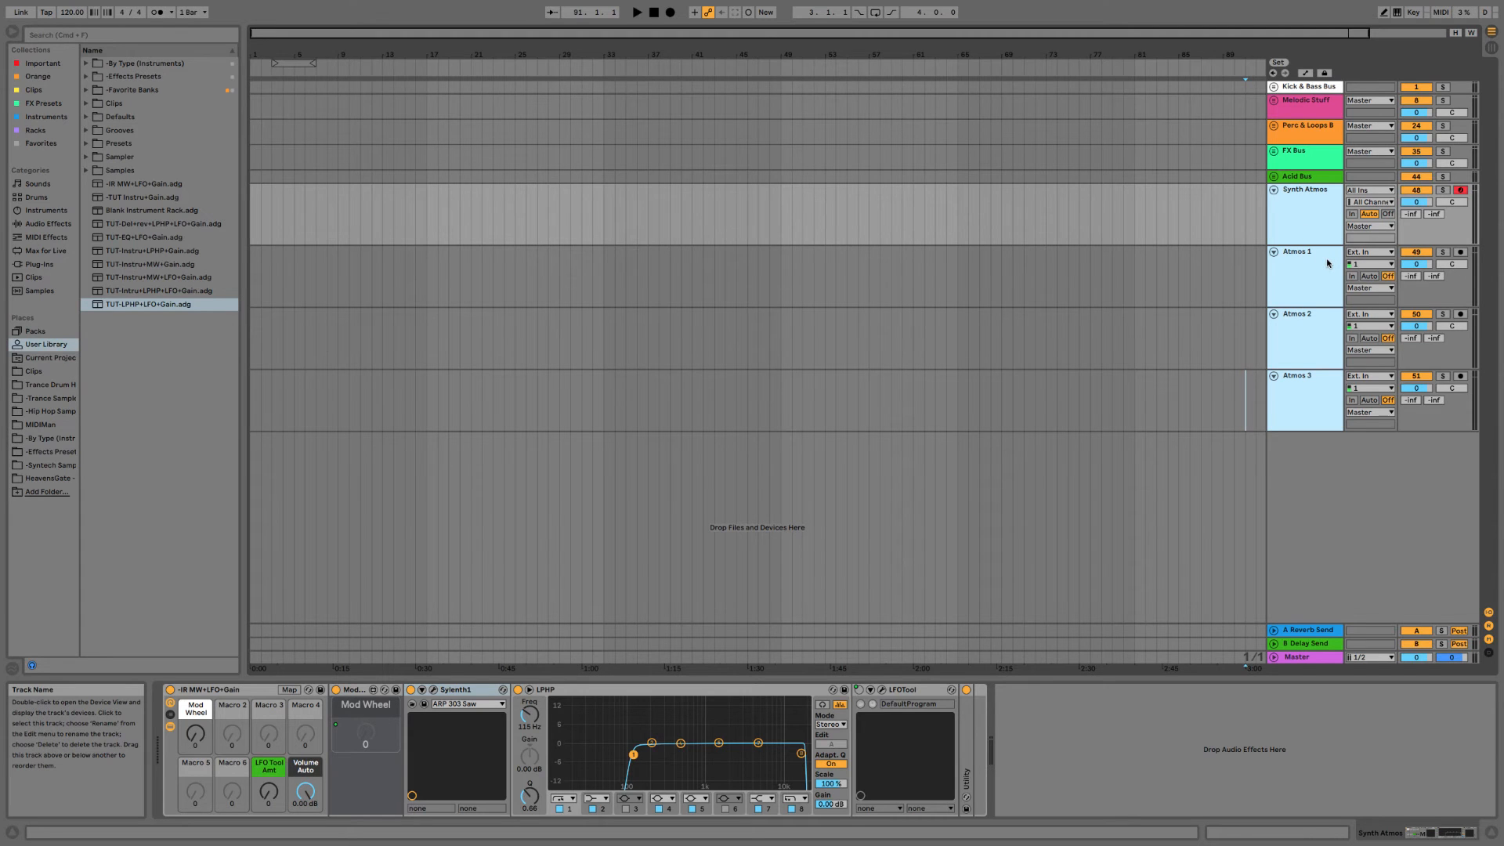
pyautogui.press('super+g')
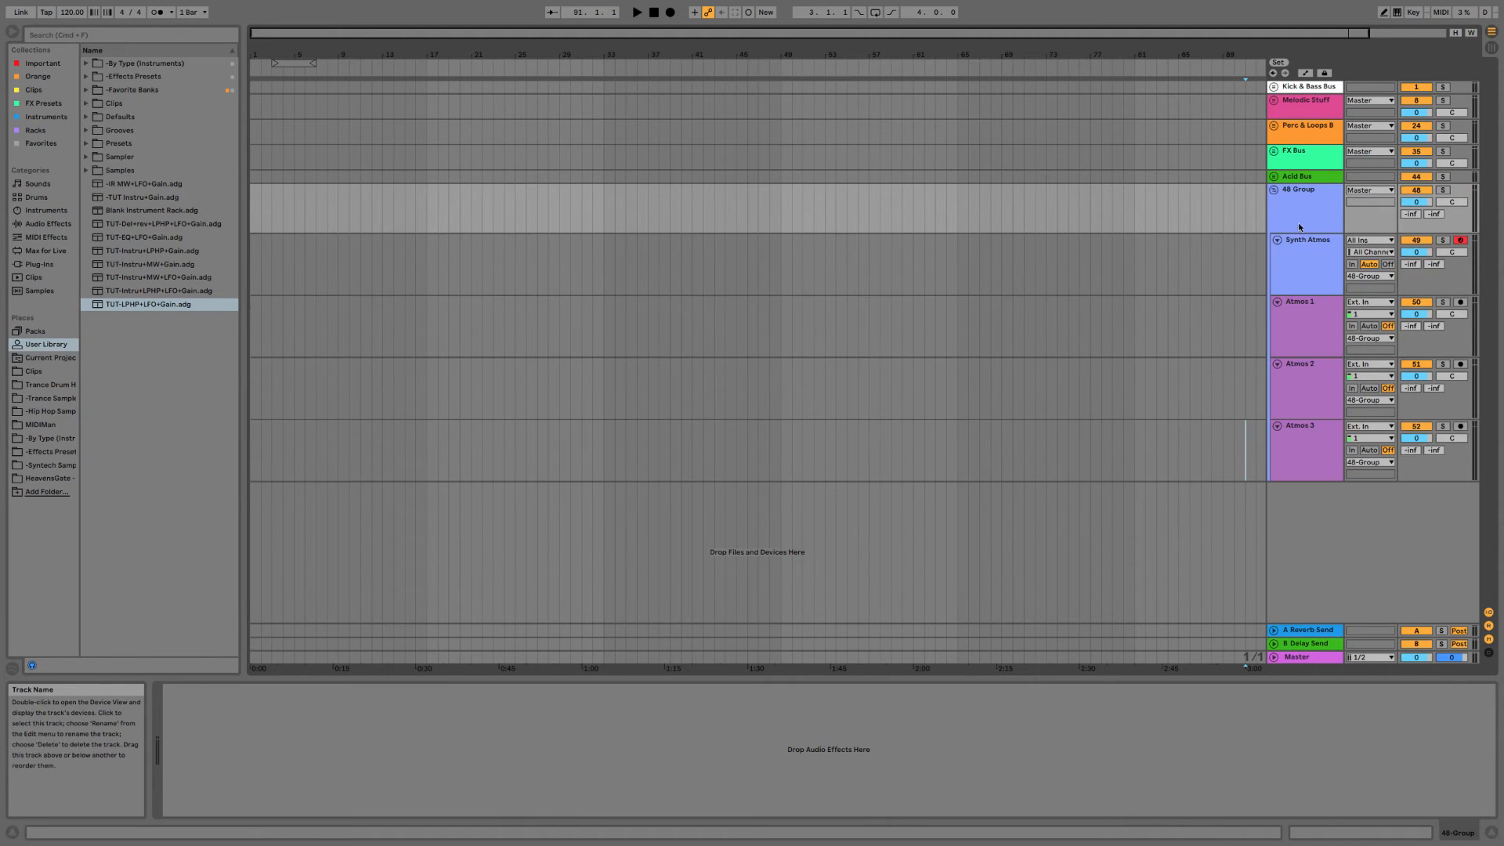
pyautogui.rightClick(1308, 206)
pyautogui.click(1332, 267)
pyautogui.write('Atmos Bus')
pyautogui.press('Return')
# Lower the volume of the four tracks inside Atmos Bus to -3.7 dB and Atmos Bus itself to -3.4 dB.
pyautogui.click(1310, 252)
pyautogui.keyDown('shift'); pyautogui.click(1304, 437); pyautogui.keyUp('shift')
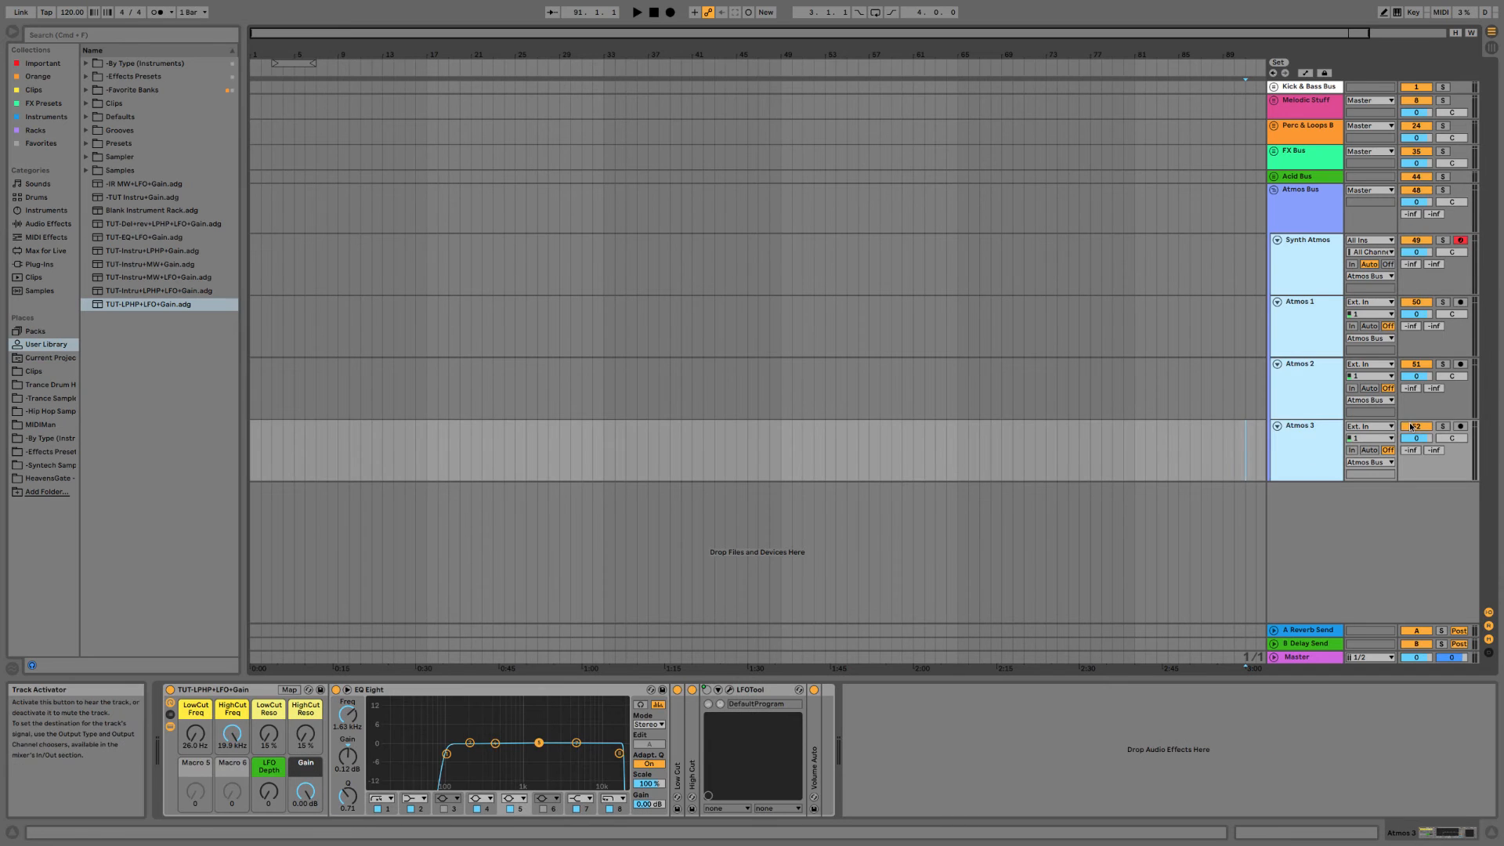
pyautogui.moveTo(1416, 439); pyautogui.dragTo(1416, 449)
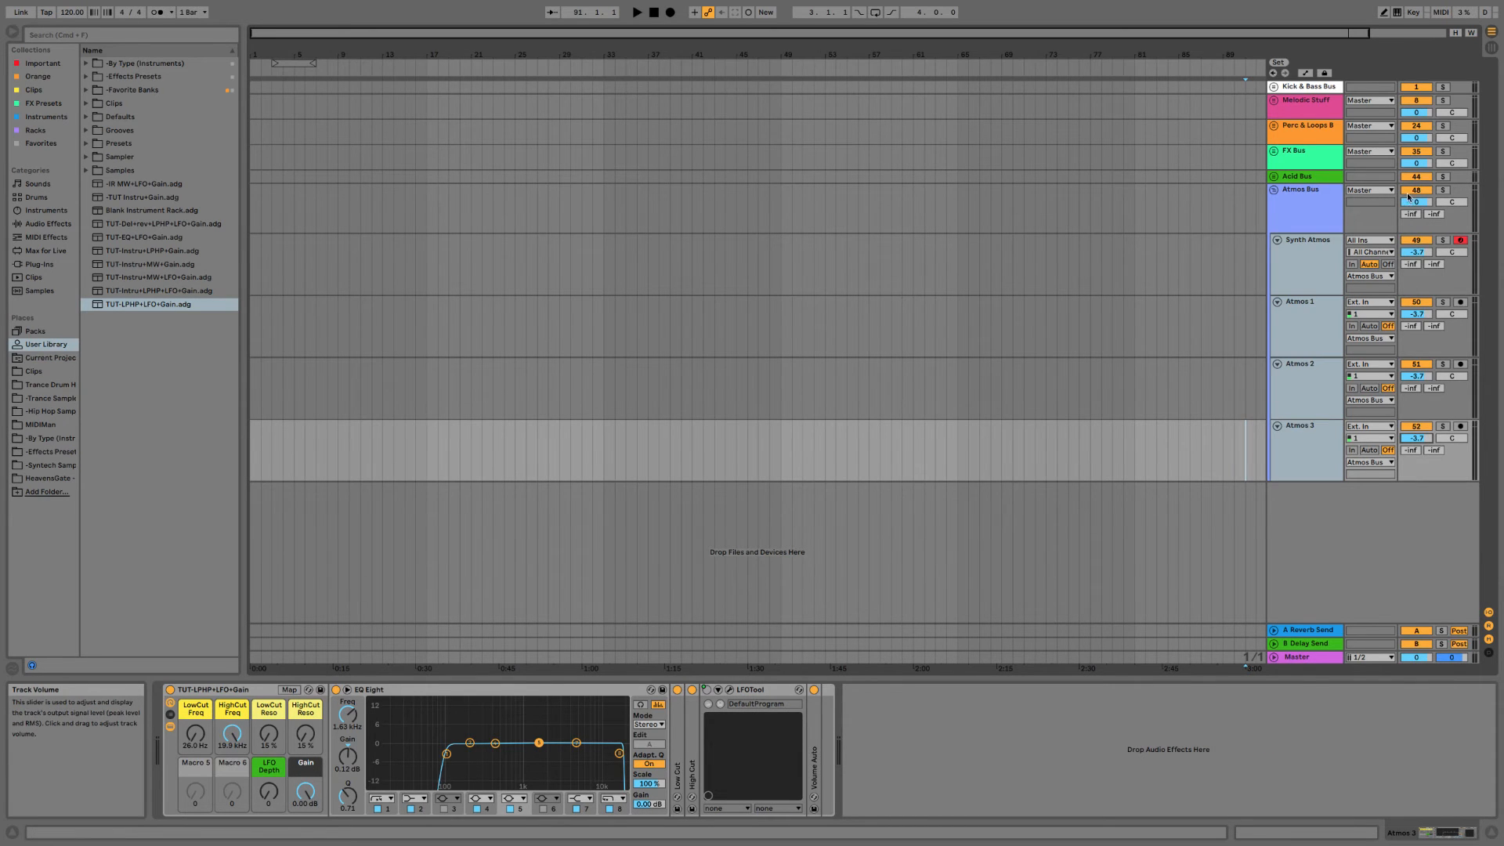
pyautogui.moveTo(1408, 198); pyautogui.dragTo(1408, 210)
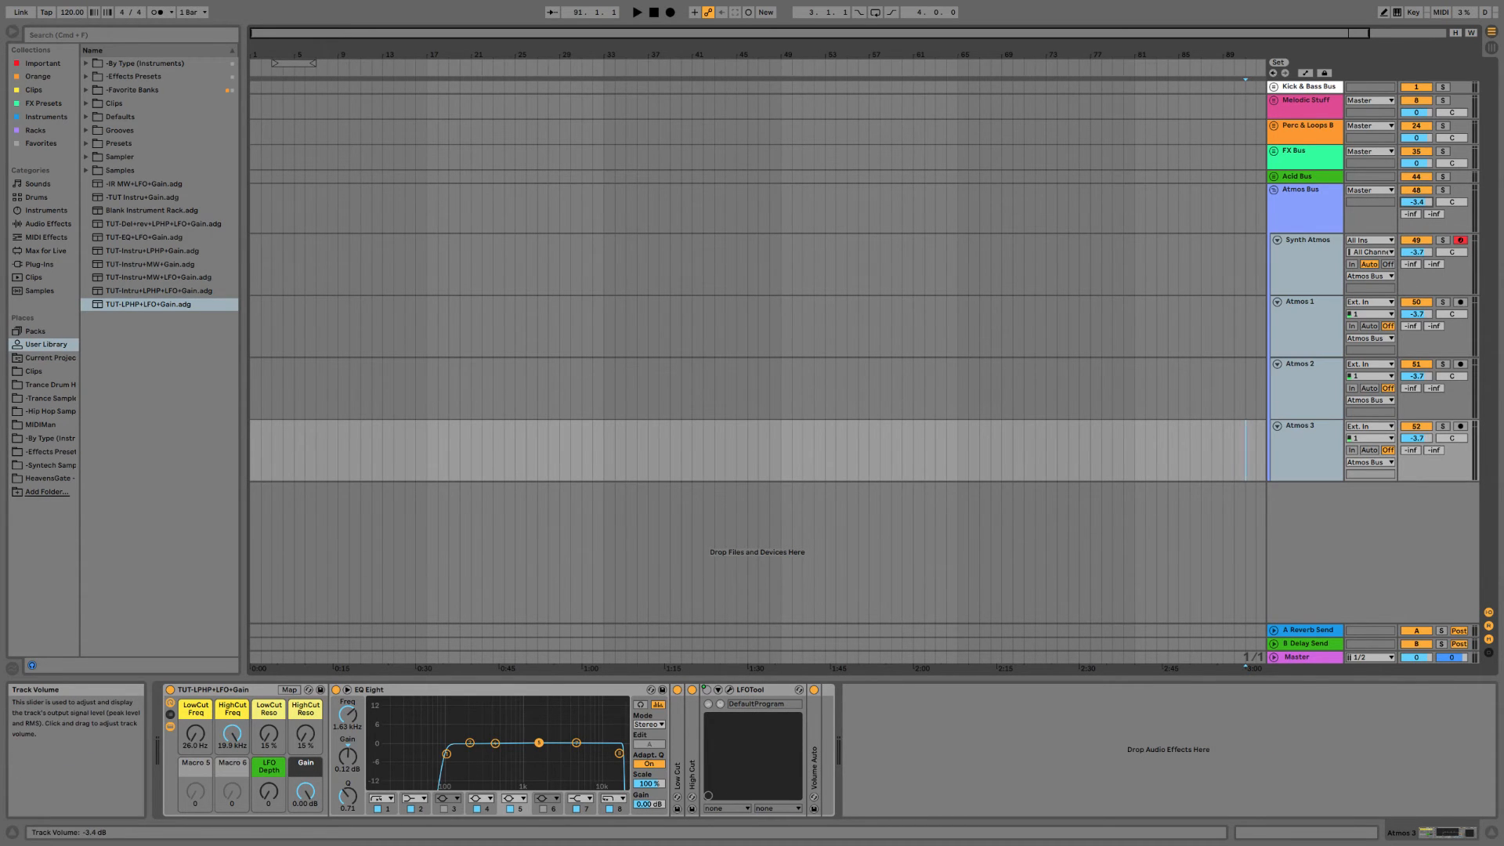
# Load the TUT-Del+rev+LPHP+LFO+Gain.adg rack onto Atmos Bus and close the LFOTool, ArtsAcoustic Reverb and Replika XT windows.
pyautogui.click(1329, 213)
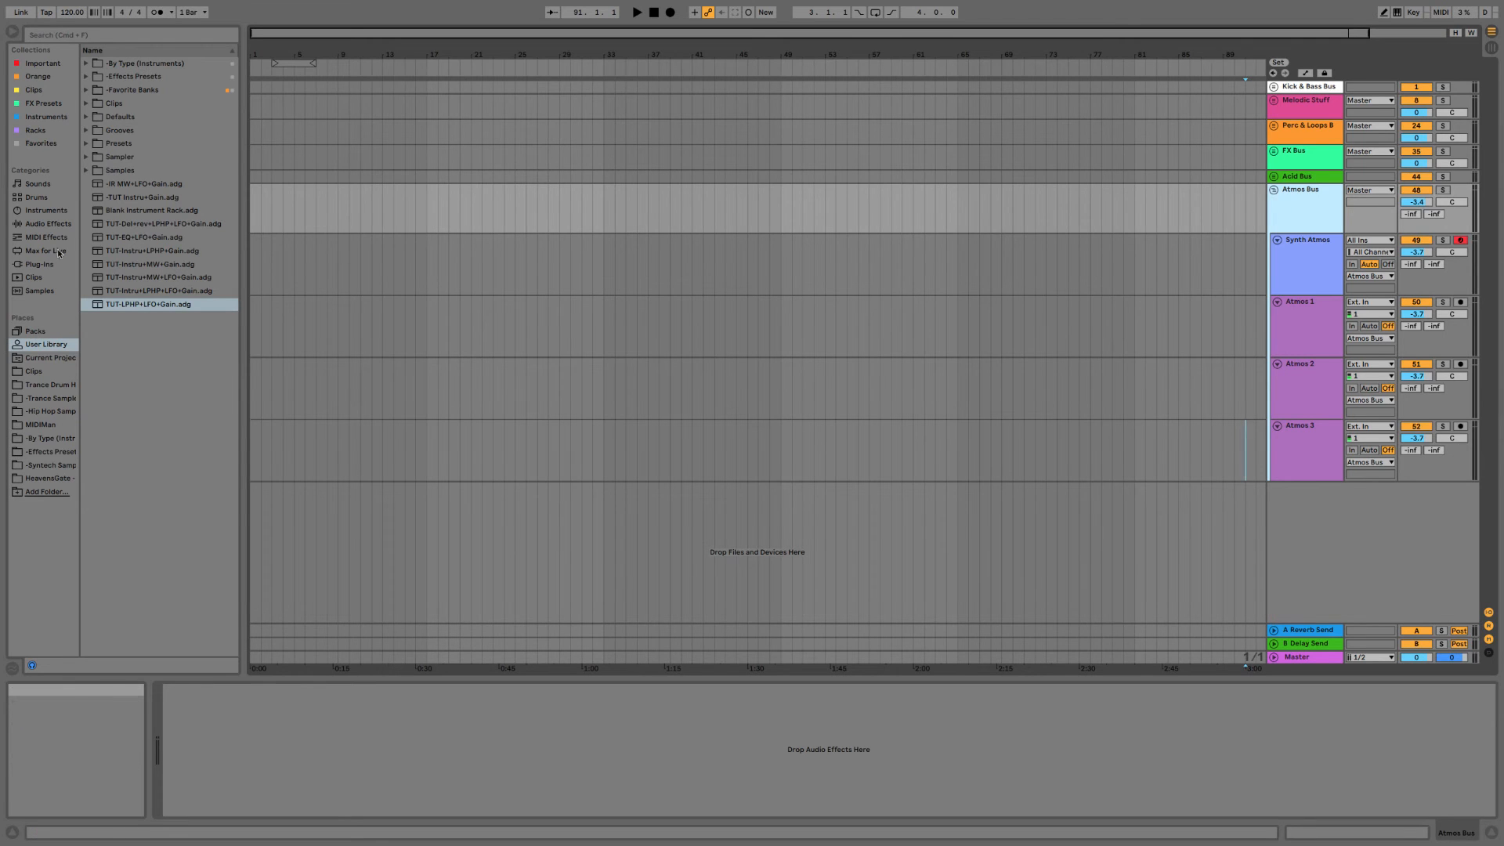
pyautogui.moveTo(145, 228); pyautogui.dragTo(307, 739)
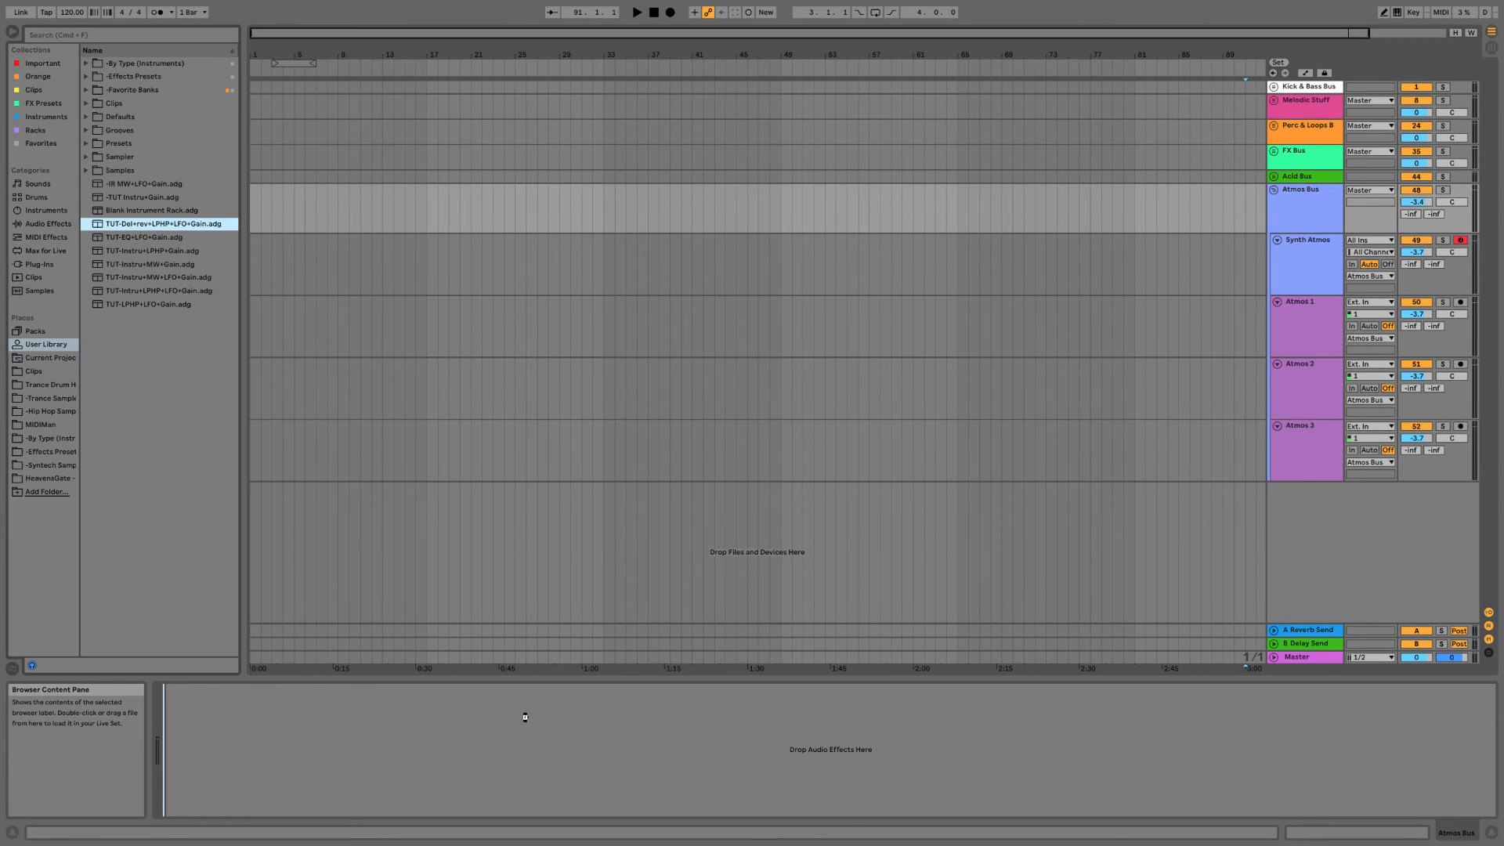
pyautogui.moveTo(525, 717); pyautogui.dragTo(275, 774)
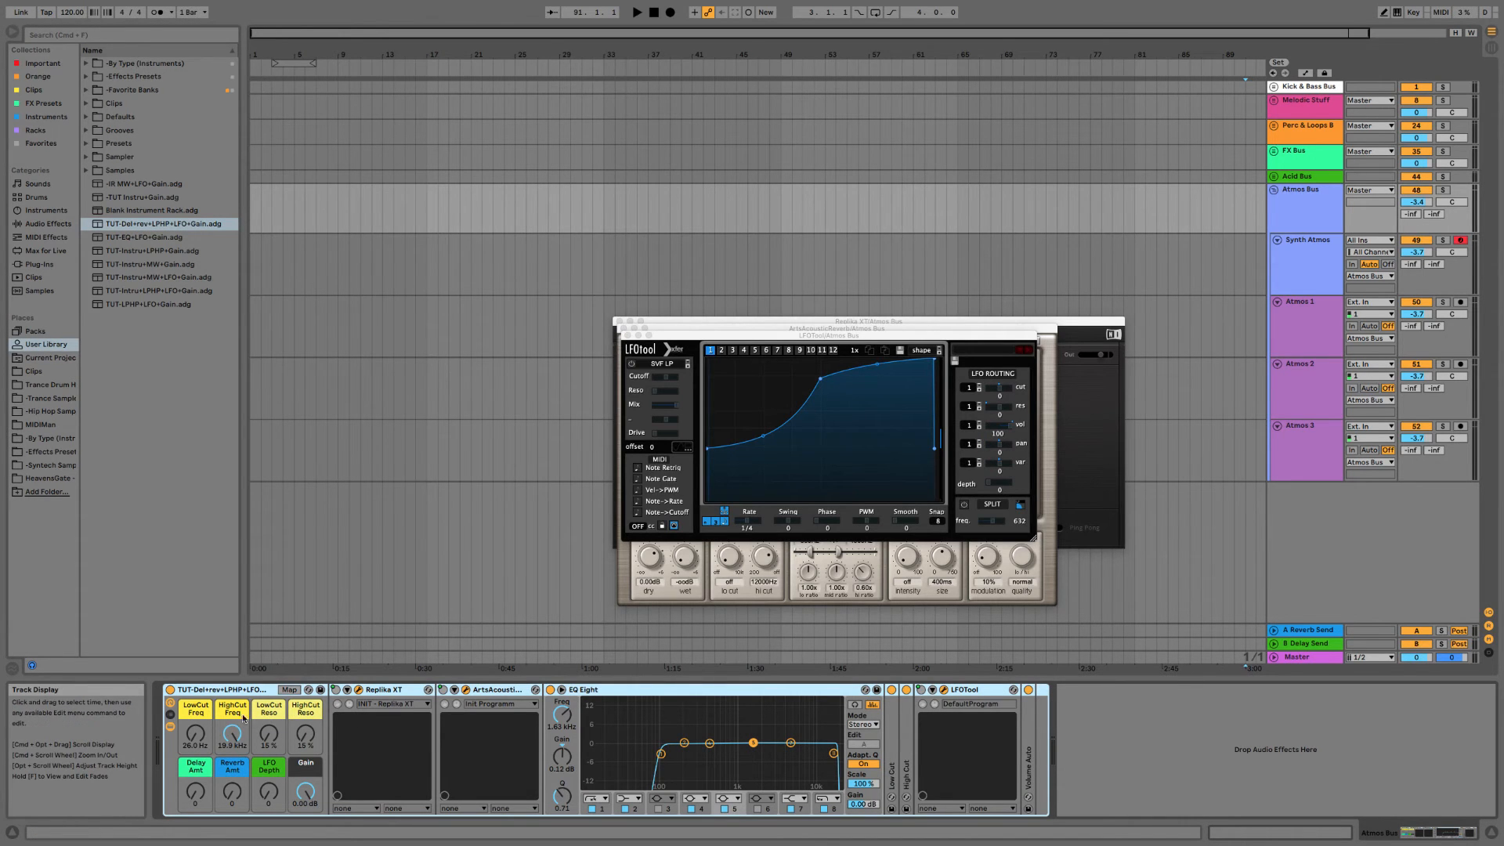
pyautogui.click(624, 335)
pyautogui.click(625, 329)
pyautogui.click(619, 322)
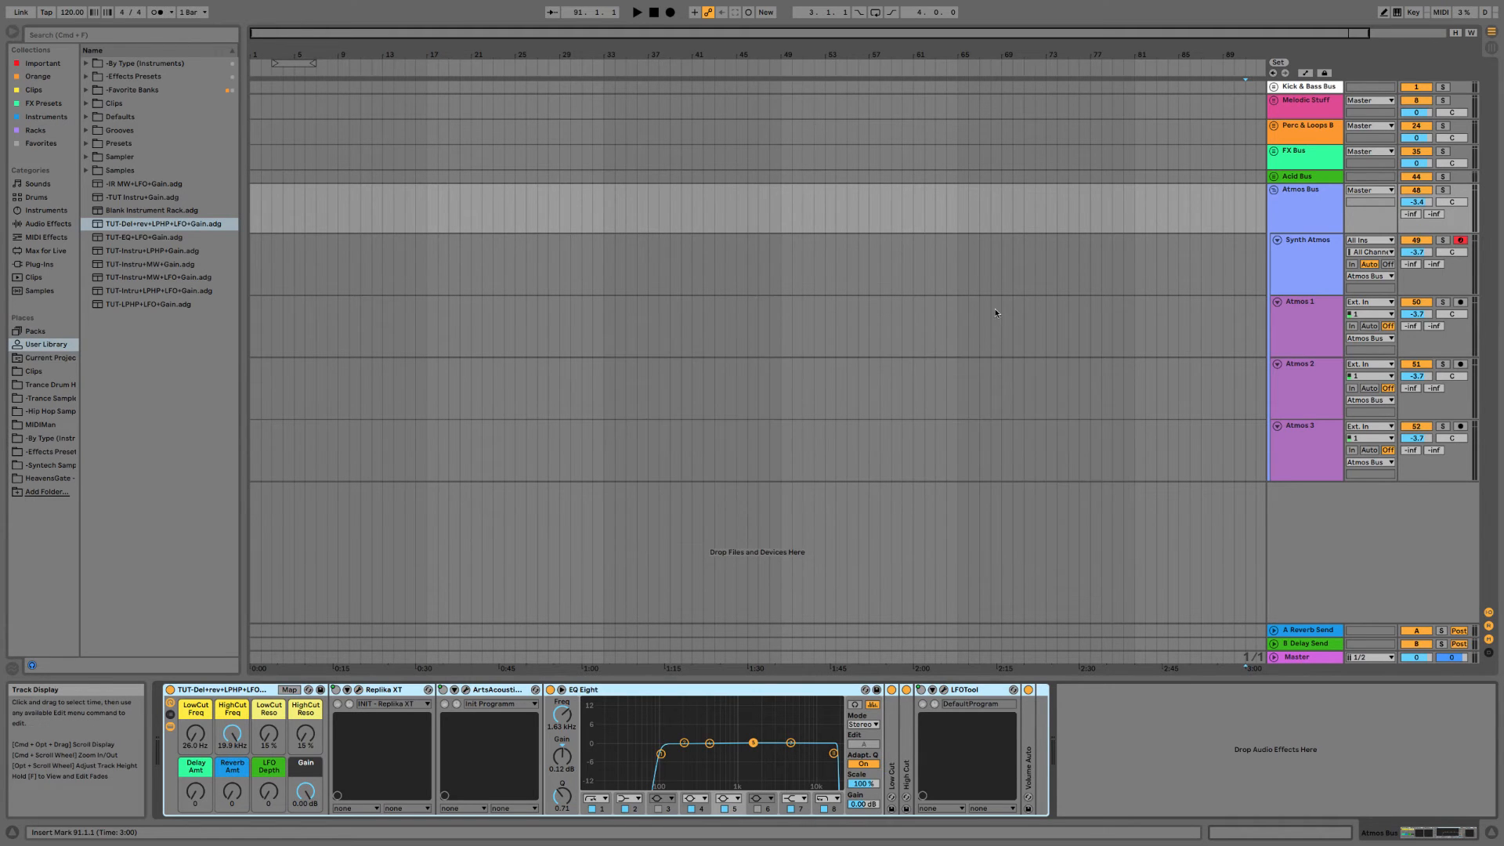
# Expand Acid Bus and replace the rack on the Acid 1 track with TUT-Intru+LPHP+LFO+Gain.adg.
pyautogui.click(1314, 179)
pyautogui.press('Right')
pyautogui.press('Down')
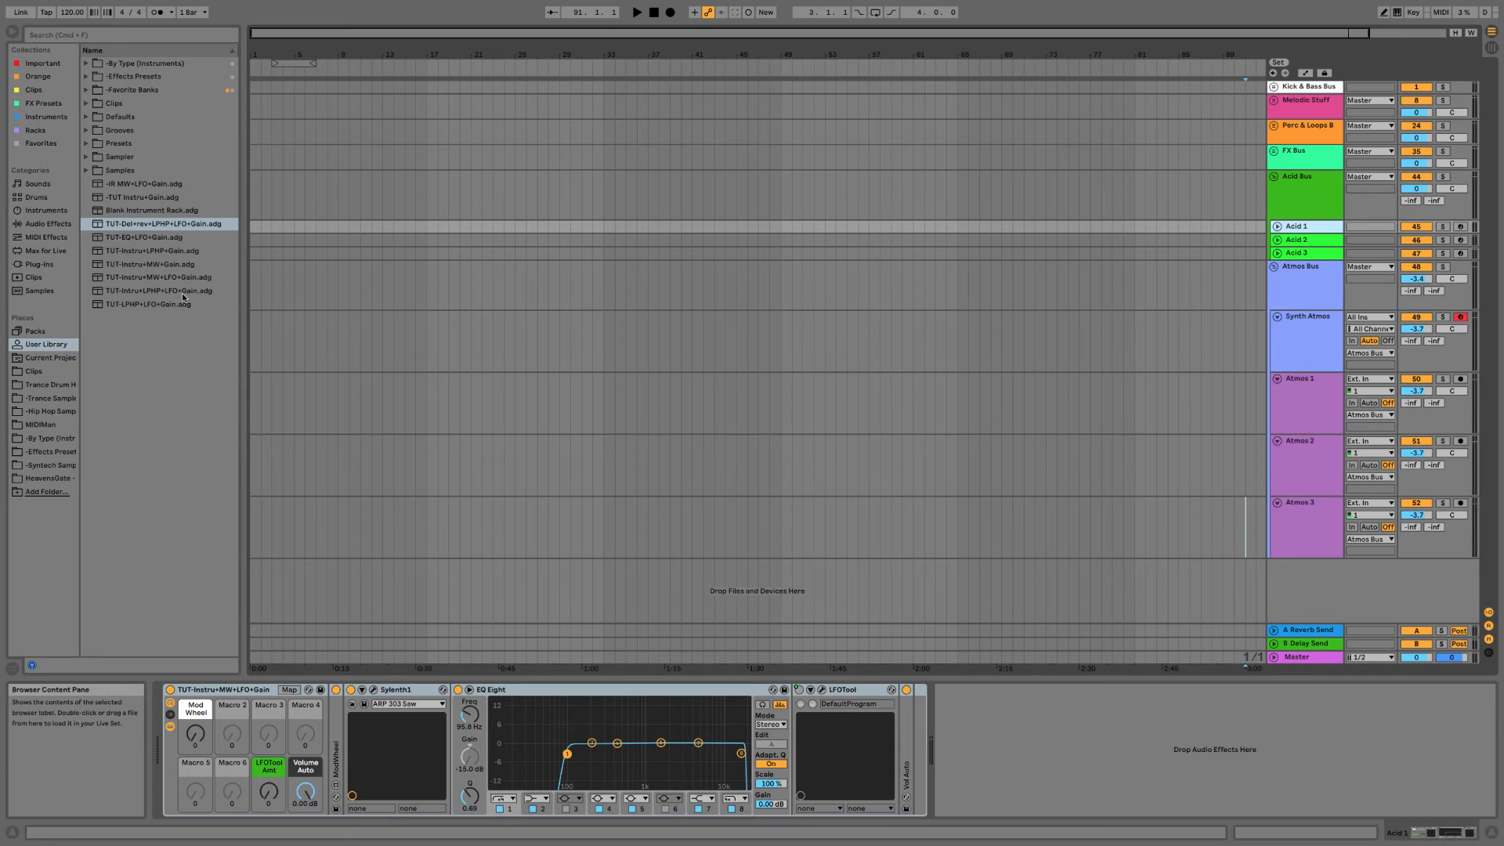
pyautogui.click(131, 291)
pyautogui.moveTo(252, 696); pyautogui.dragTo(252, 695)
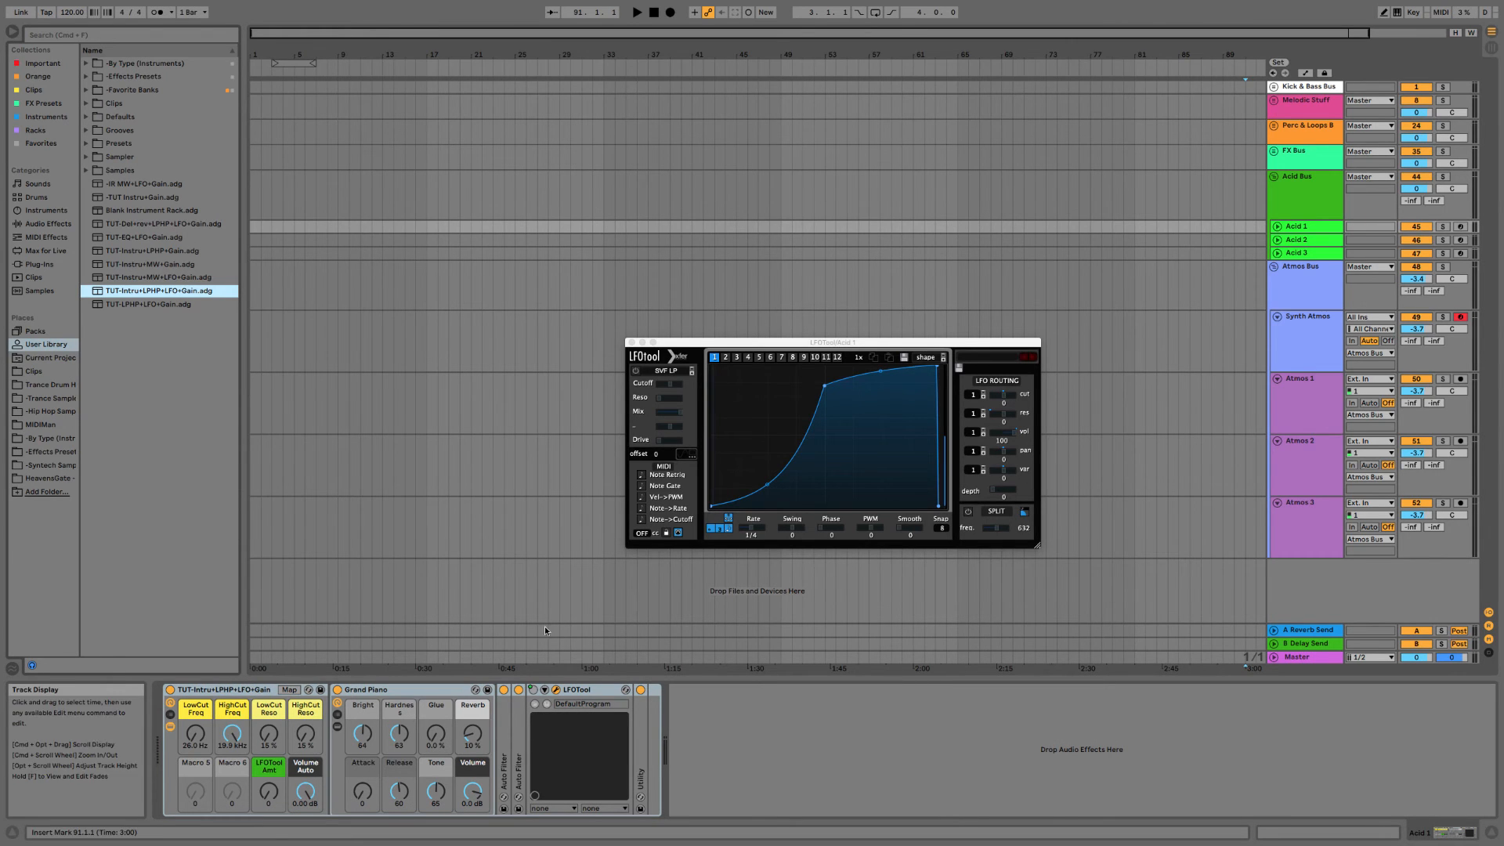
# Add the ModWheel MIDI effect to Acid 1 and place it inside the rack ahead of the Grand Piano.
pyautogui.rightClick(733, 724)
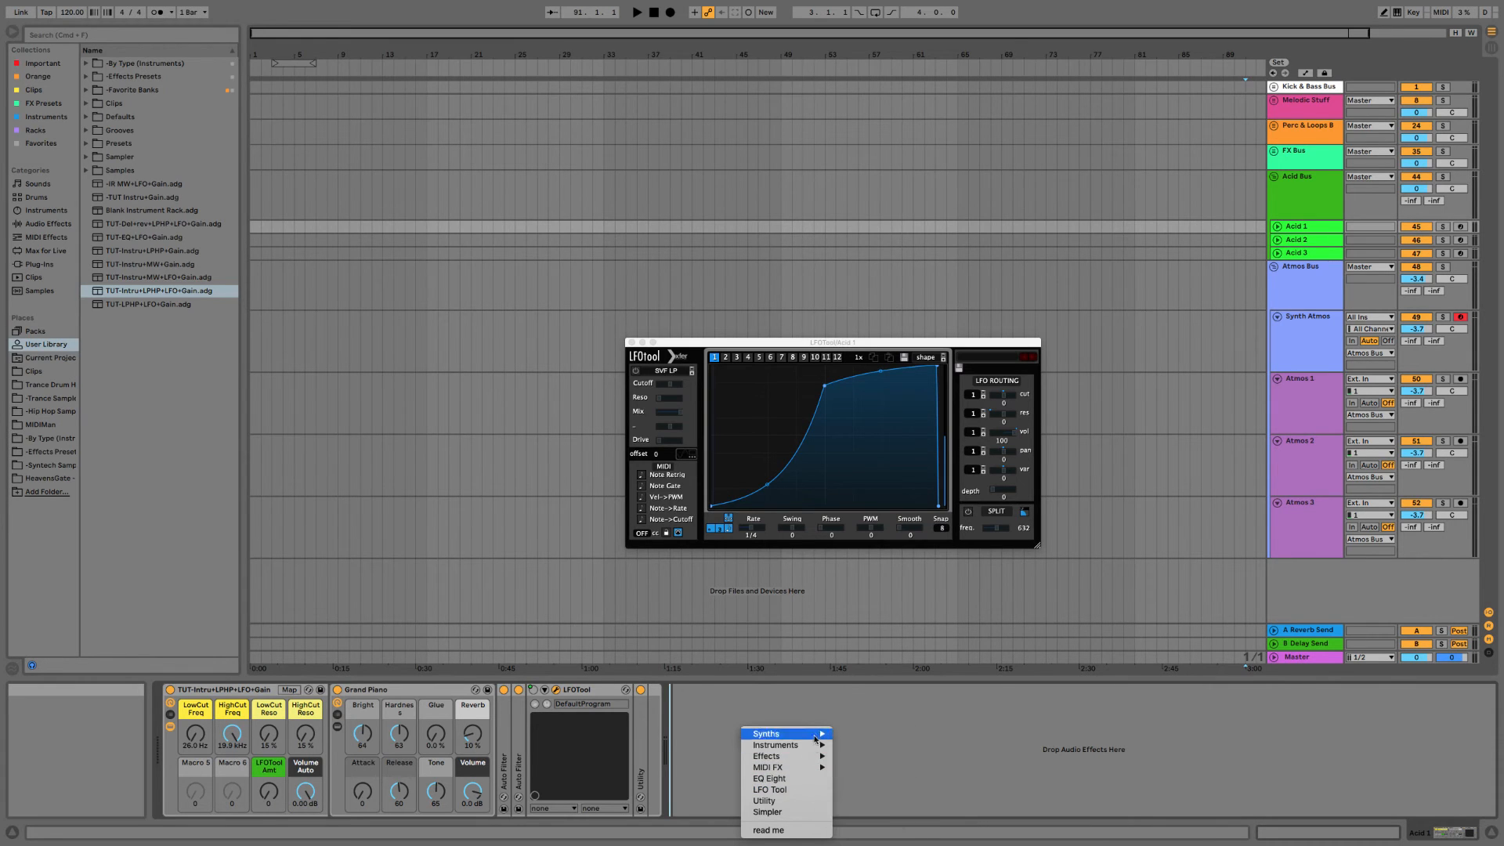
pyautogui.moveTo(821, 758)
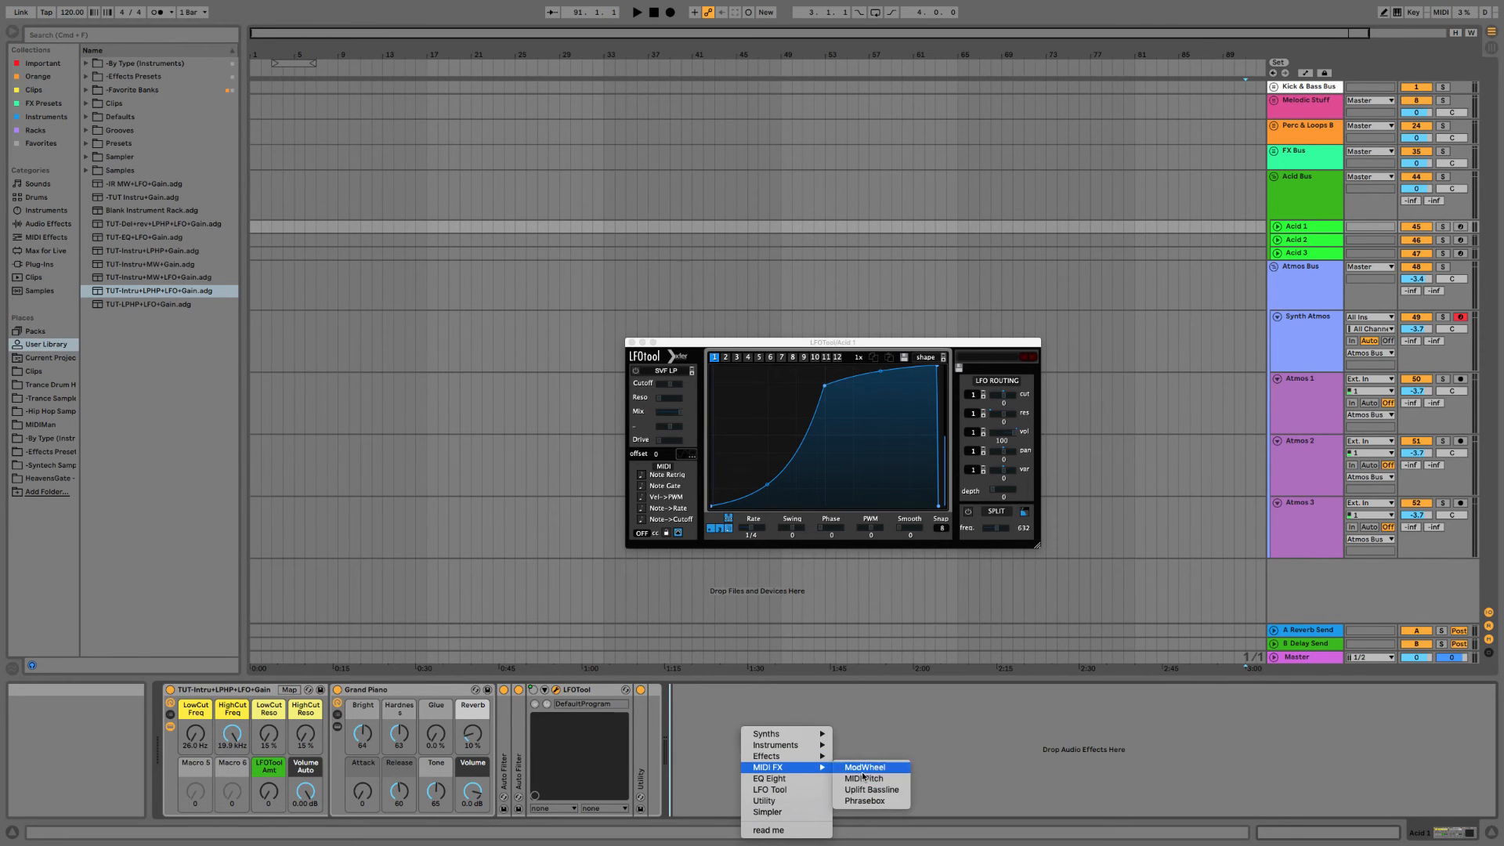
pyautogui.click(863, 767)
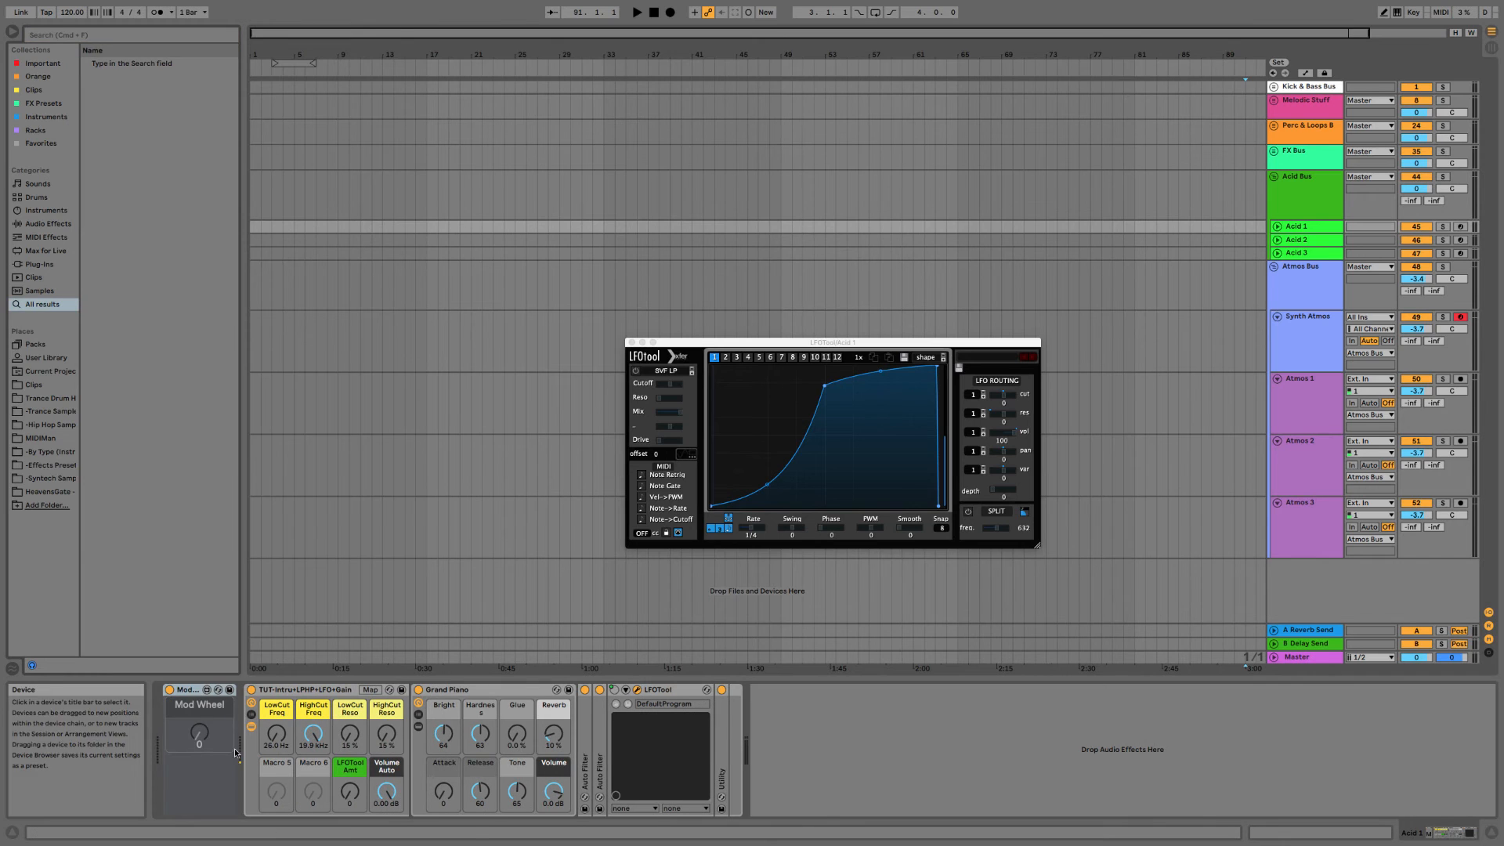
# Replace the Grand Piano in the Acid 1 rack with the Sylenth1 plug-in.
pyautogui.click(470, 693)
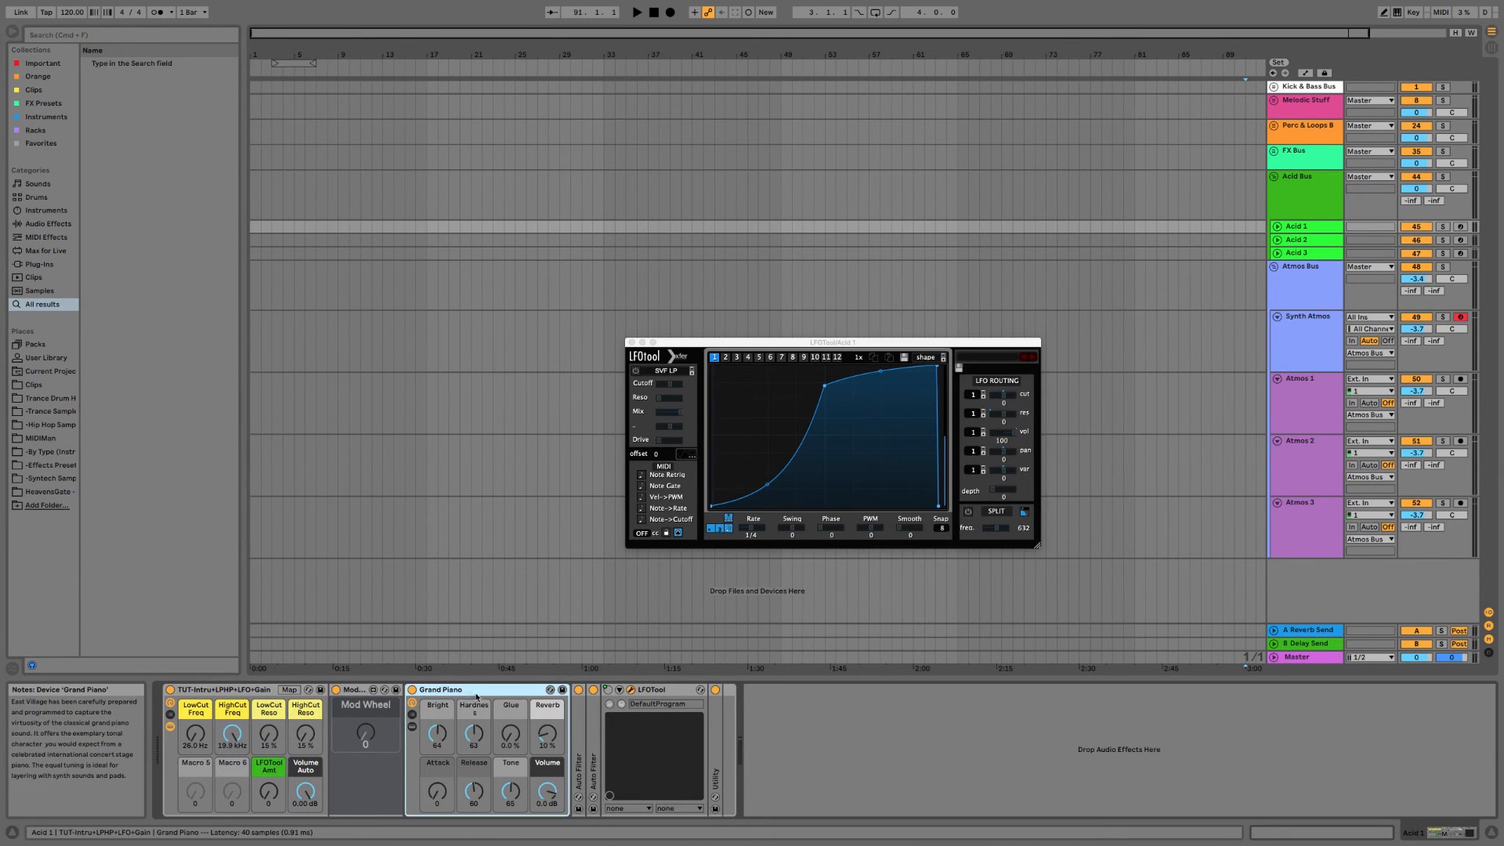
pyautogui.press('Delete')
pyautogui.click(39, 264)
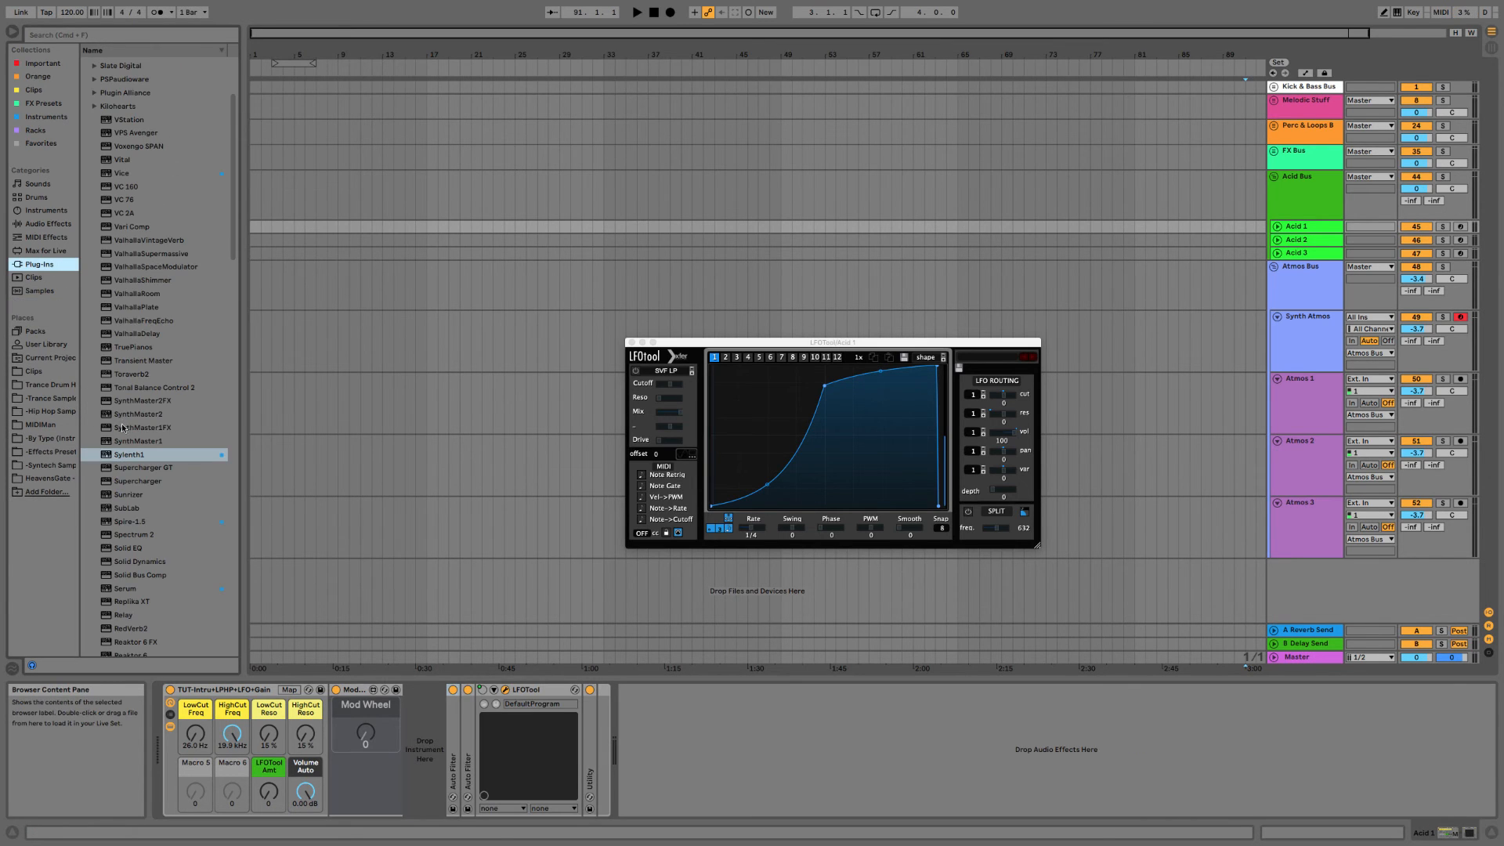
pyautogui.moveTo(127, 455); pyautogui.dragTo(332, 721)
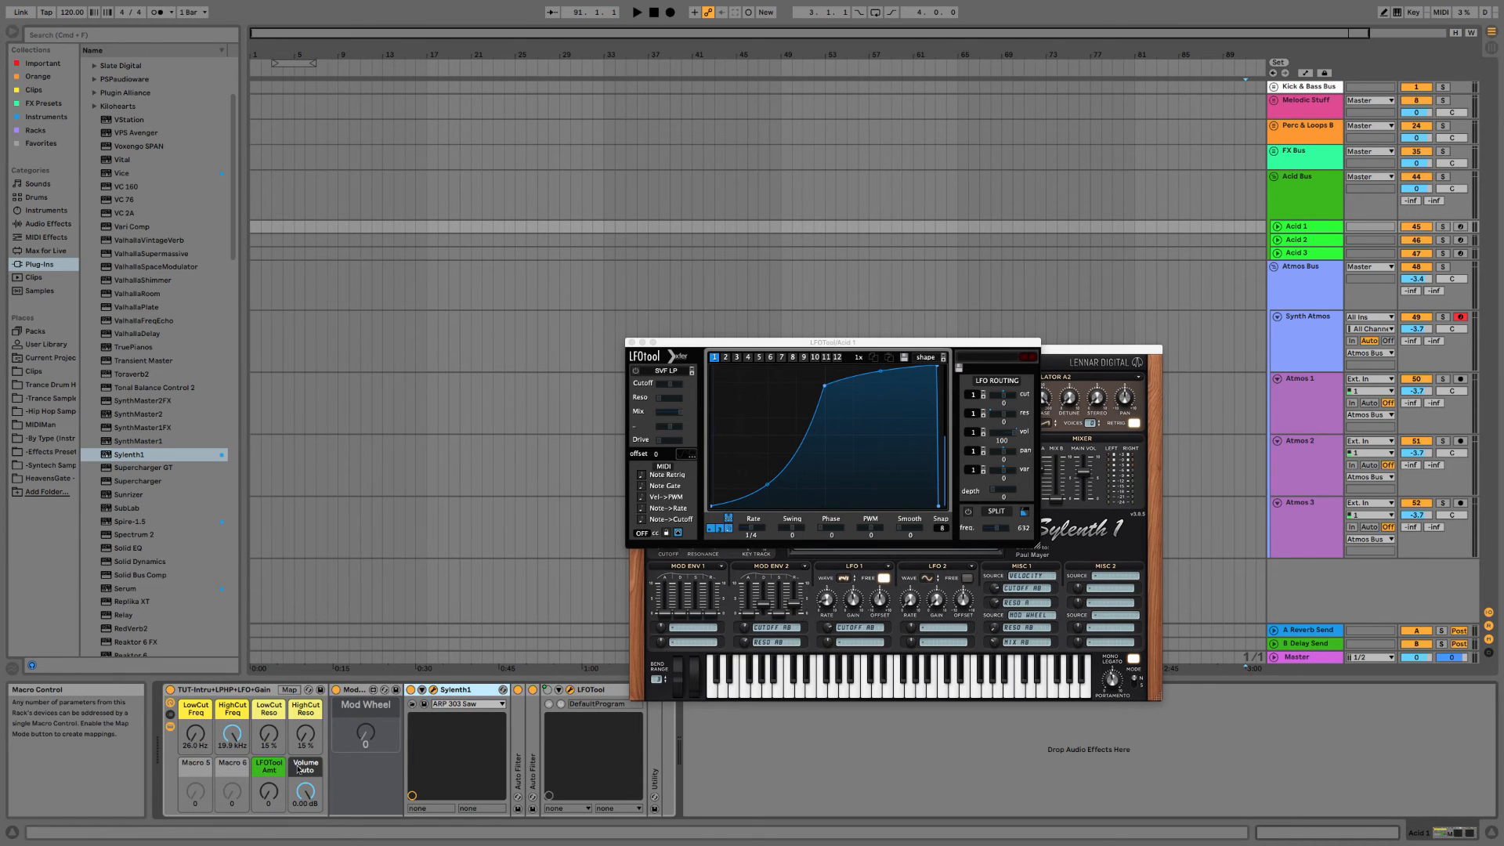
# Map the Mod Wheel control to Macro 5, colour that macro white and fold the ModWheel device.
pyautogui.rightClick(366, 733)
pyautogui.click(376, 660)
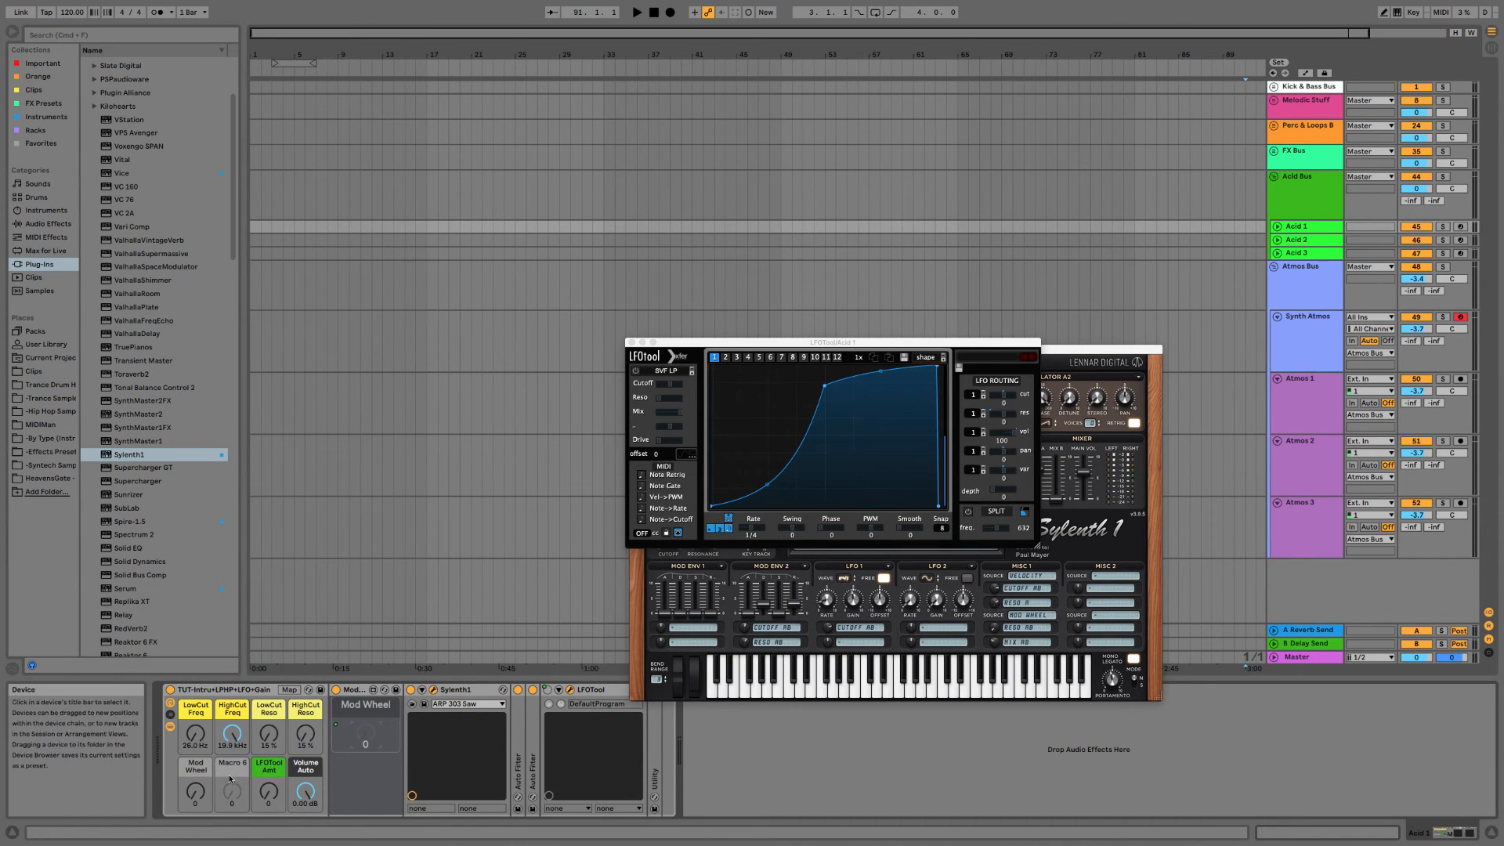
pyautogui.rightClick(194, 773)
pyautogui.click(366, 708)
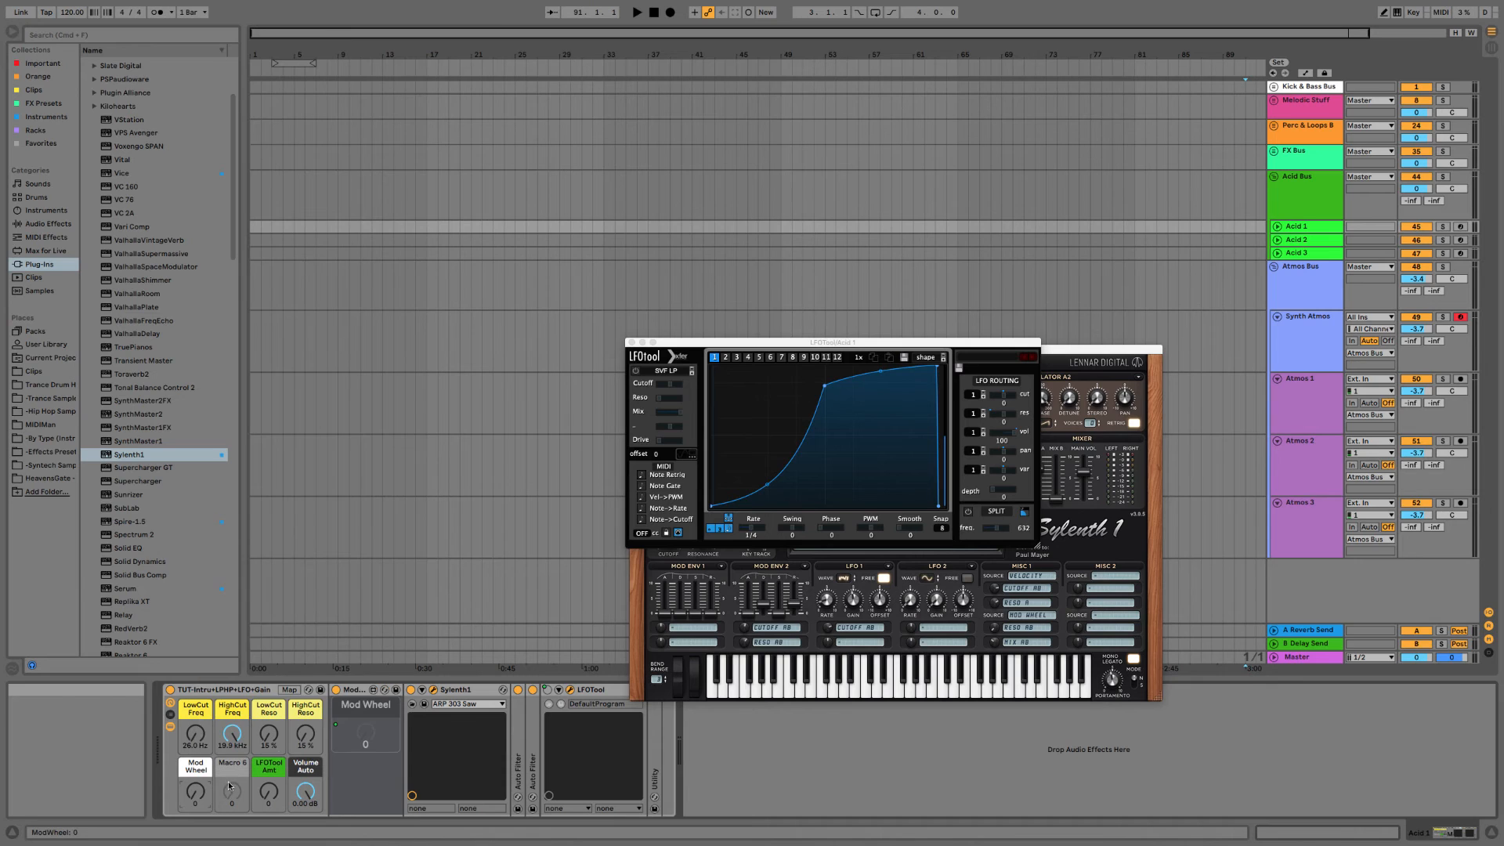
pyautogui.doubleClick(362, 693)
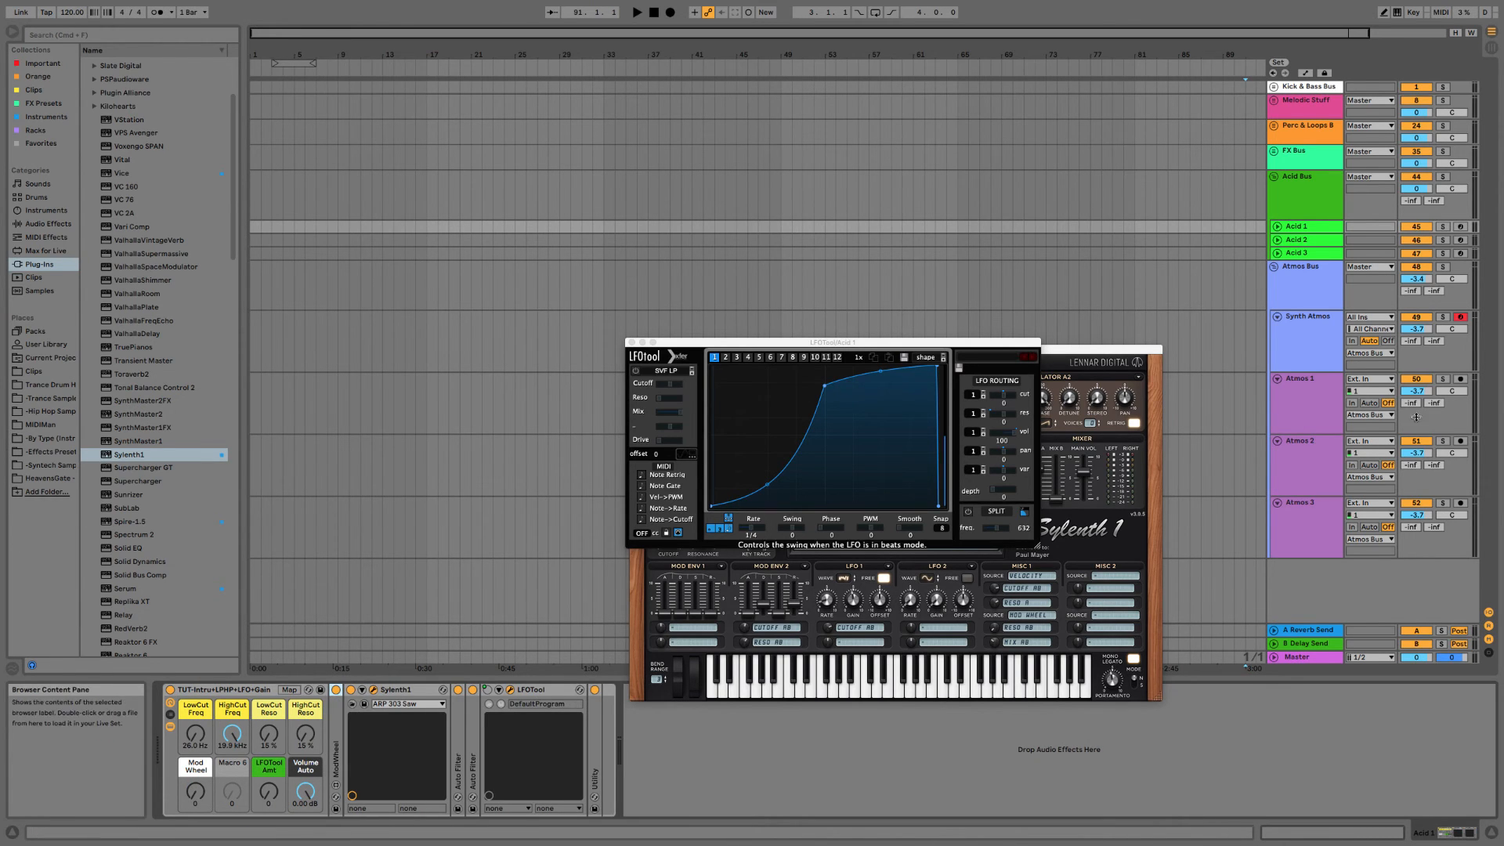
# Delete the old Acid 2 and Acid 3 tracks, keeping Acid 1 and Atmos Bus.
pyautogui.click(1332, 254)
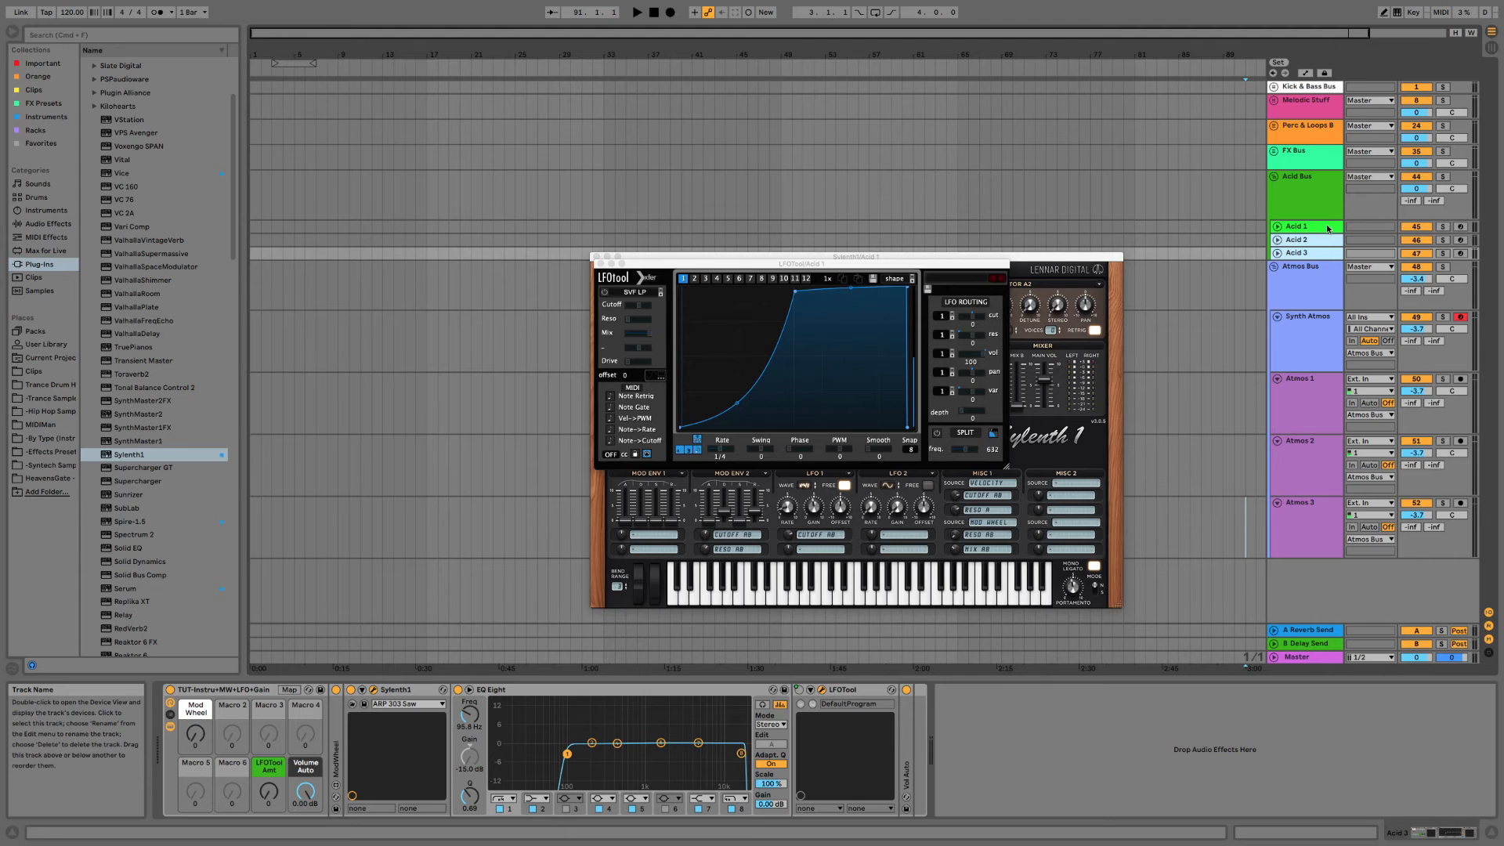
pyautogui.click(1328, 229)
pyautogui.click(1319, 241)
pyautogui.click(1319, 253)
pyautogui.press('Delete')
pyautogui.press('Delete')
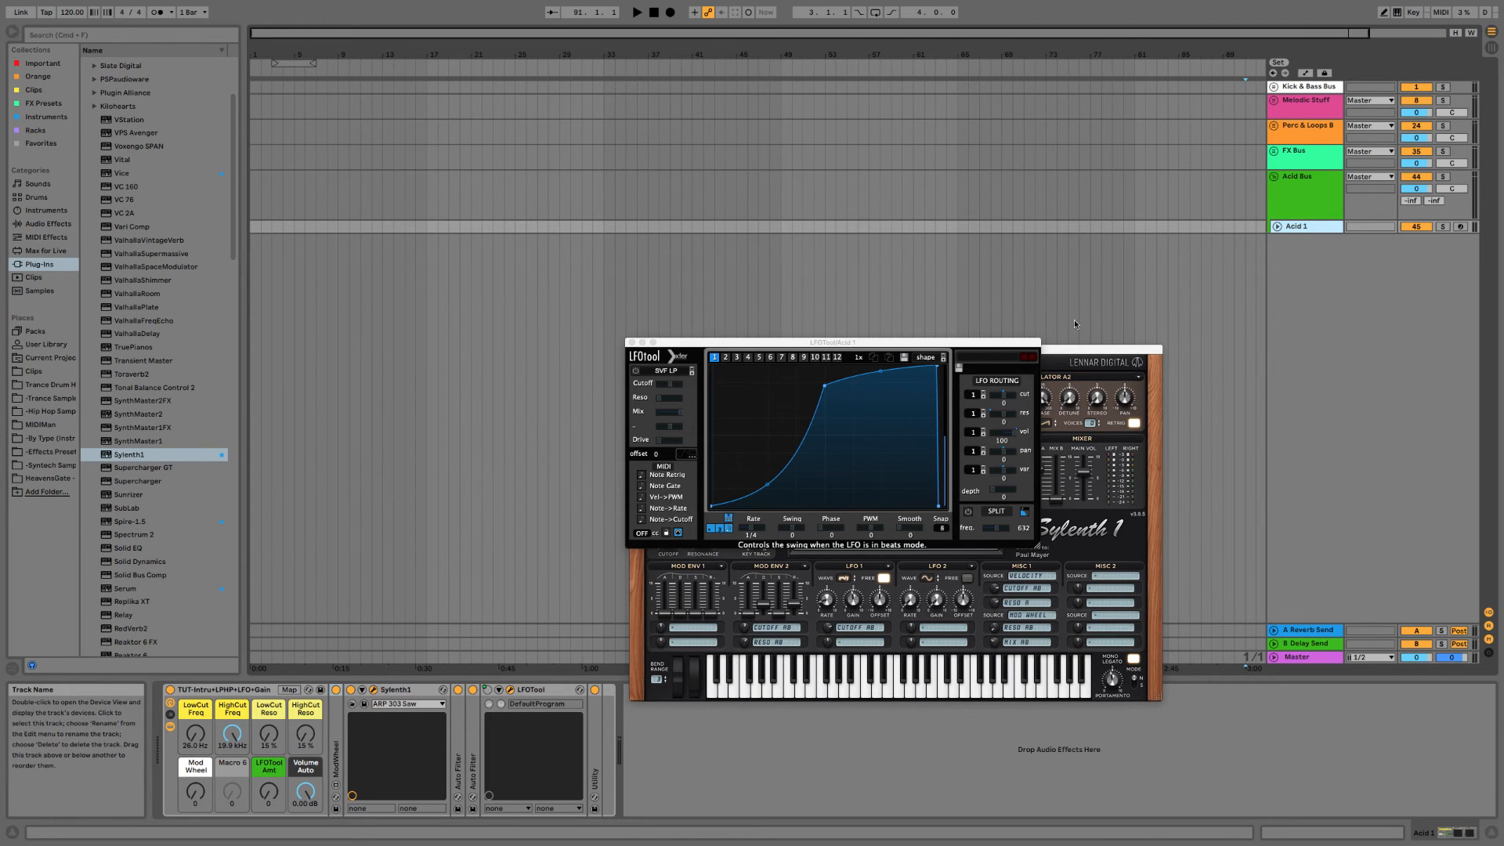
pyautogui.press('super+z')
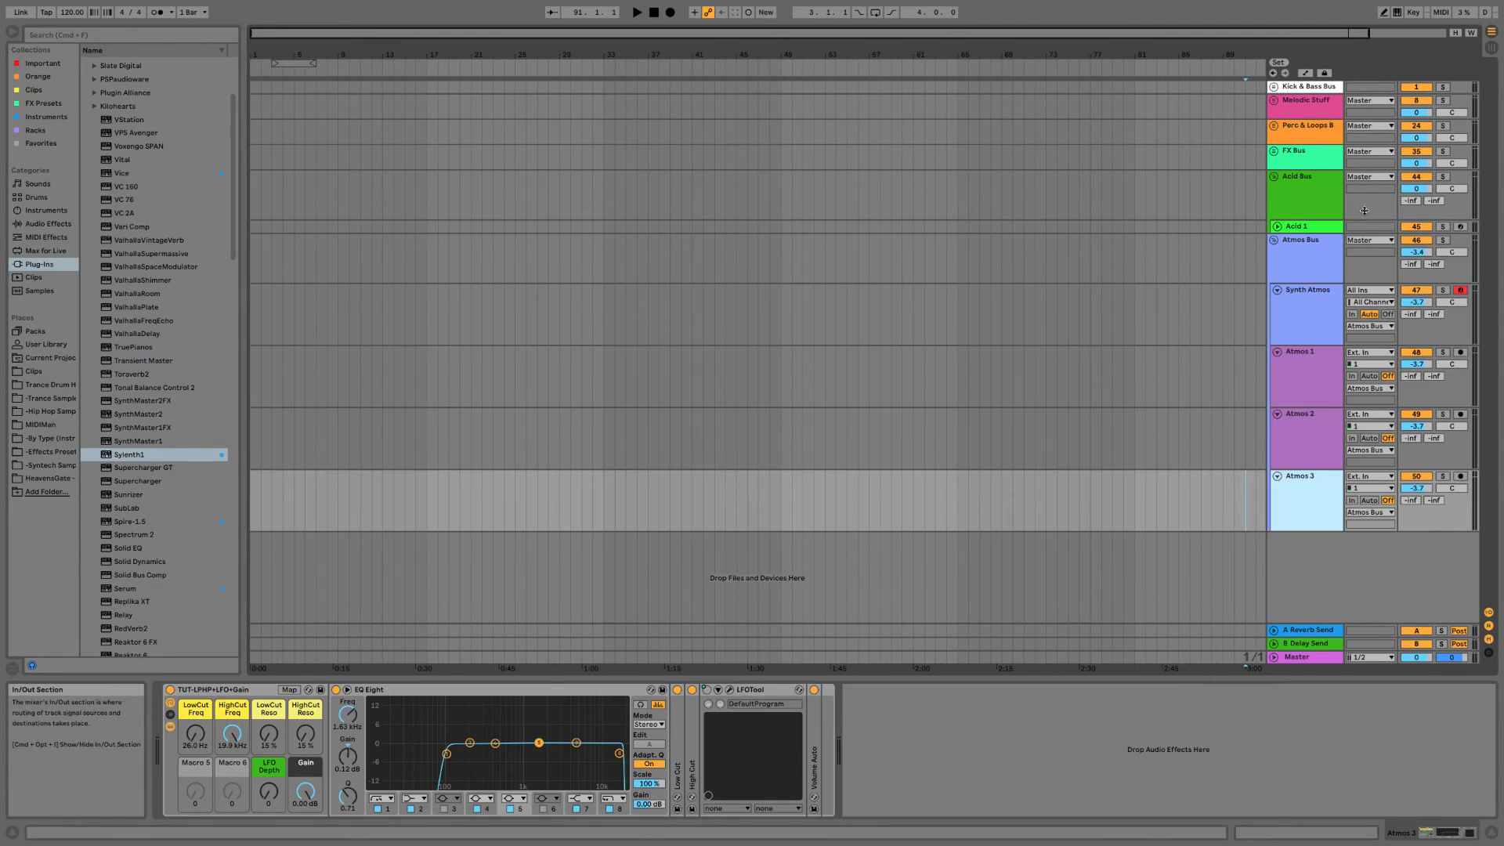
# Duplicate the Acid 1 track twice and rename the copies Acid 2 and Acid 3.
pyautogui.click(1325, 208)
pyautogui.click(1328, 227)
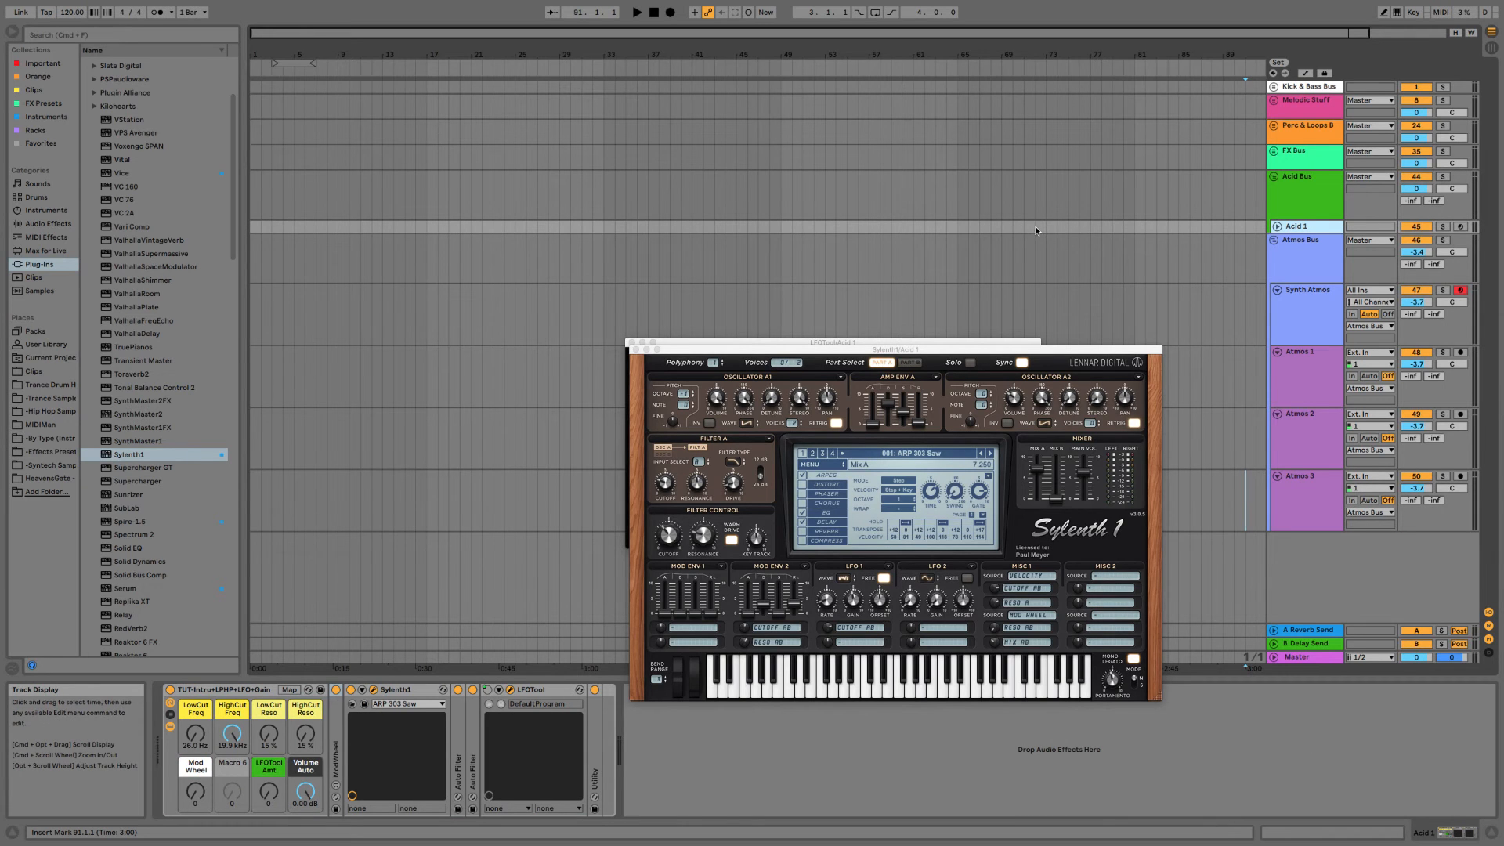
pyautogui.press('super+d')
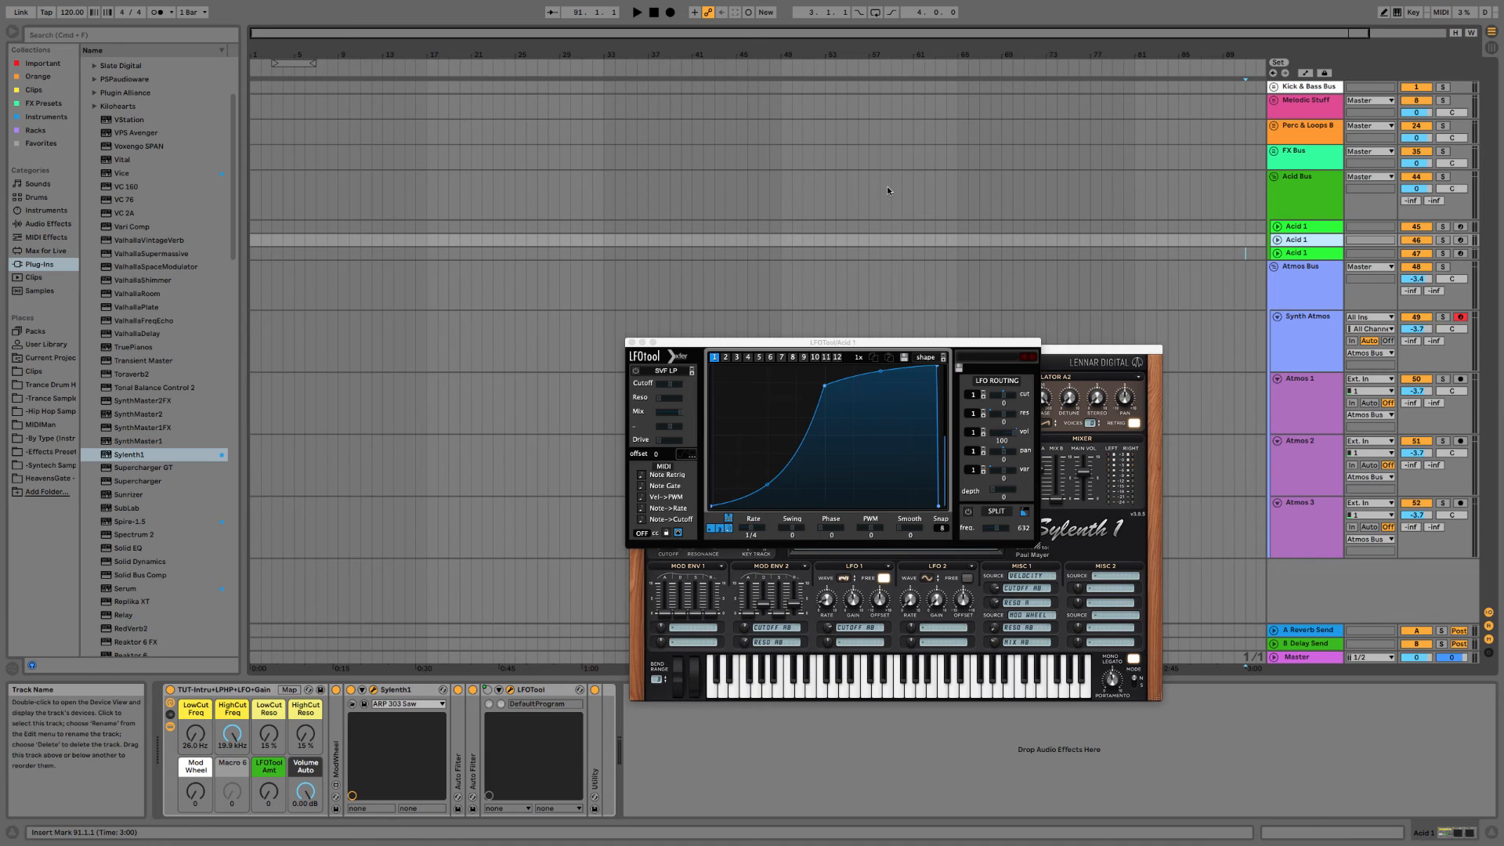
pyautogui.press('BackSpace')
pyautogui.write('2')
pyautogui.press('Tab')
pyautogui.press('Right')
pyautogui.press('BackSpace')
pyautogui.write('3')
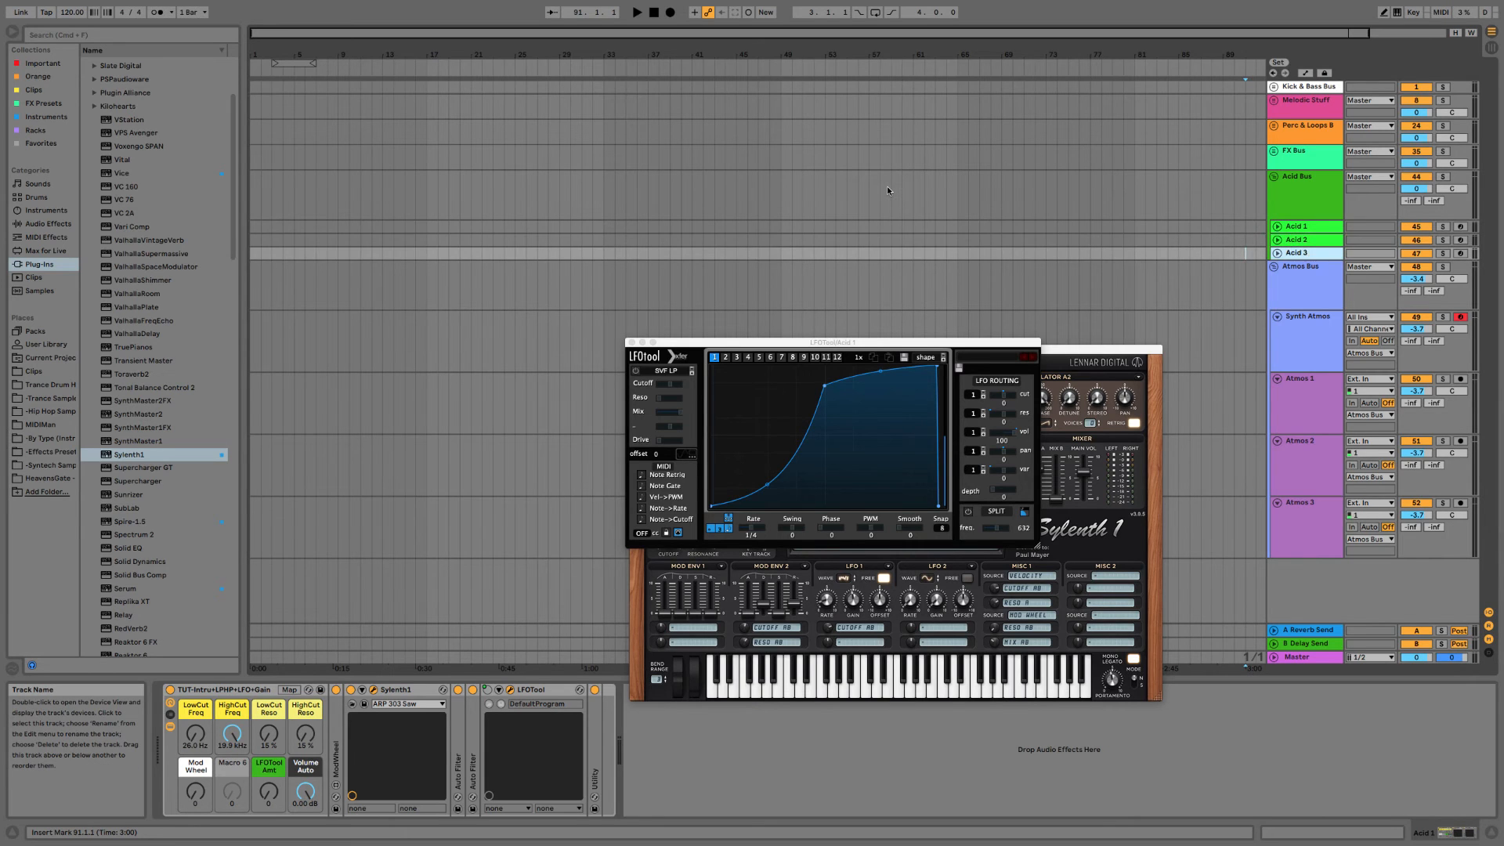
# Close the LFOTool and Sylenth1 windows and collapse Acid Bus.
pyautogui.click(632, 344)
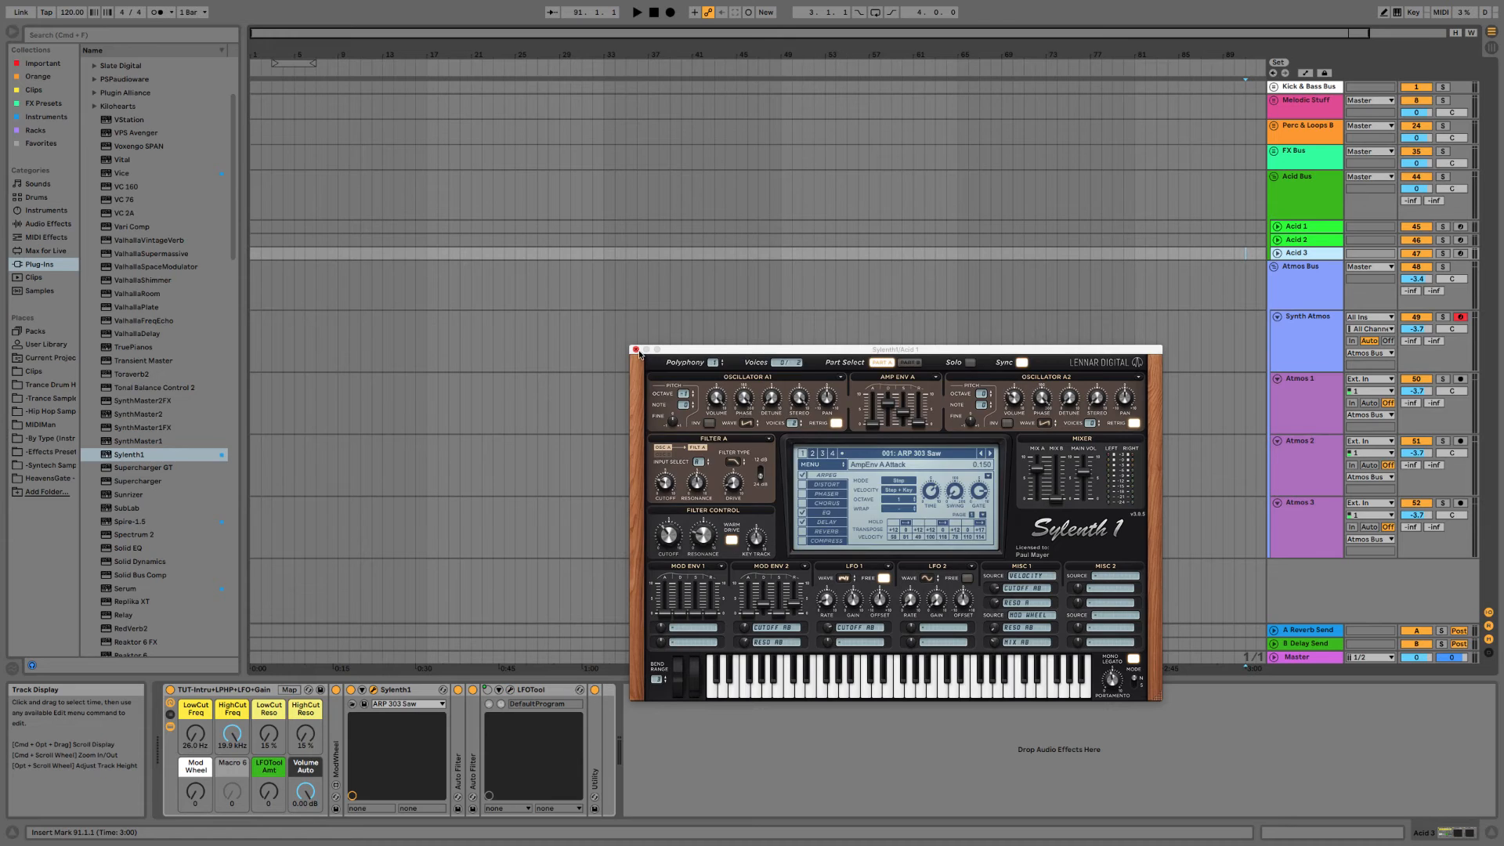
pyautogui.click(635, 349)
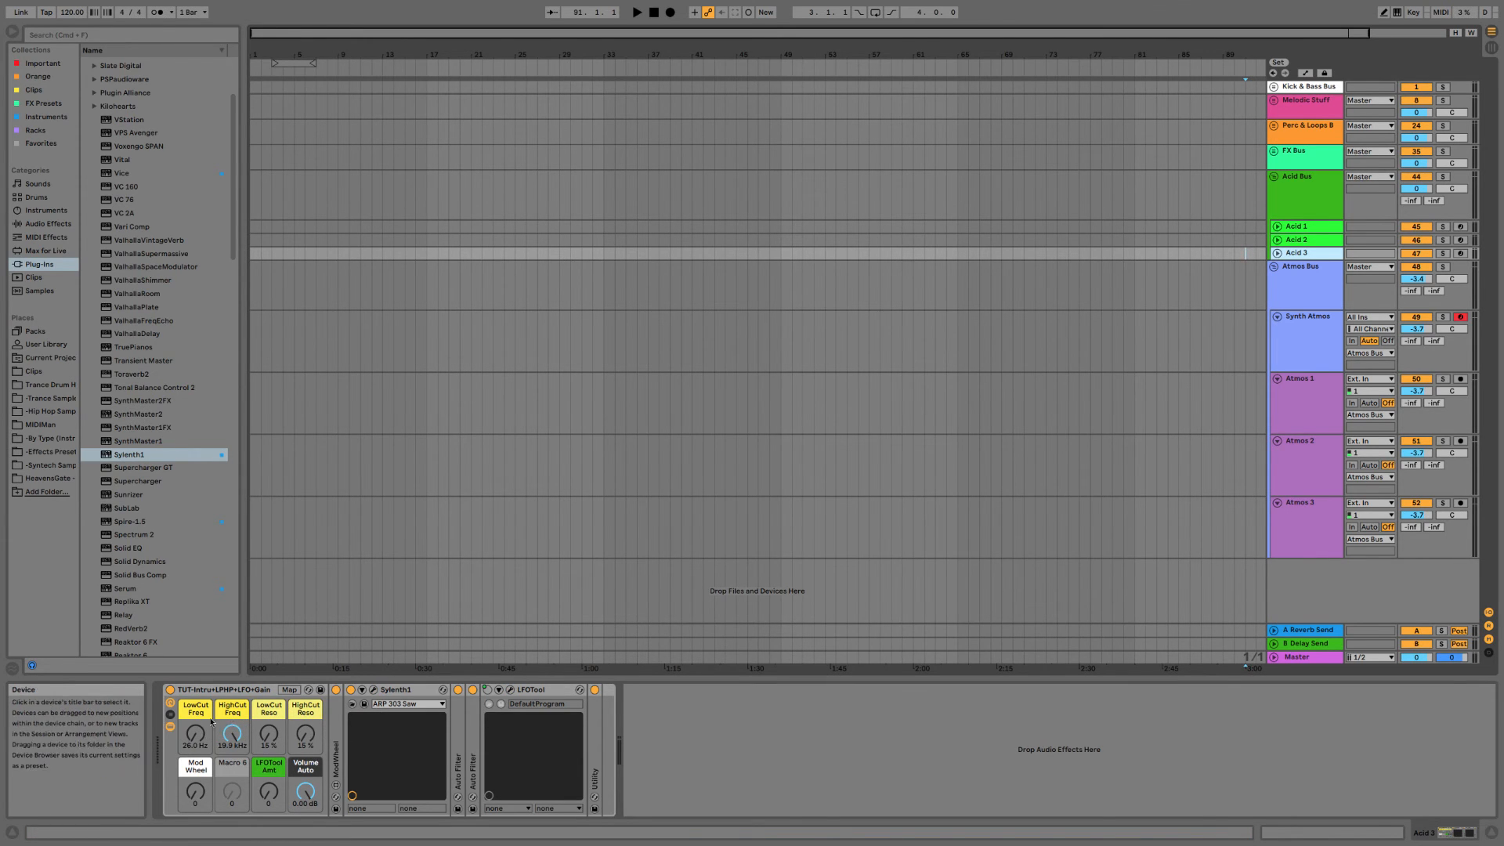
pyautogui.click(1327, 212)
pyautogui.press('u')
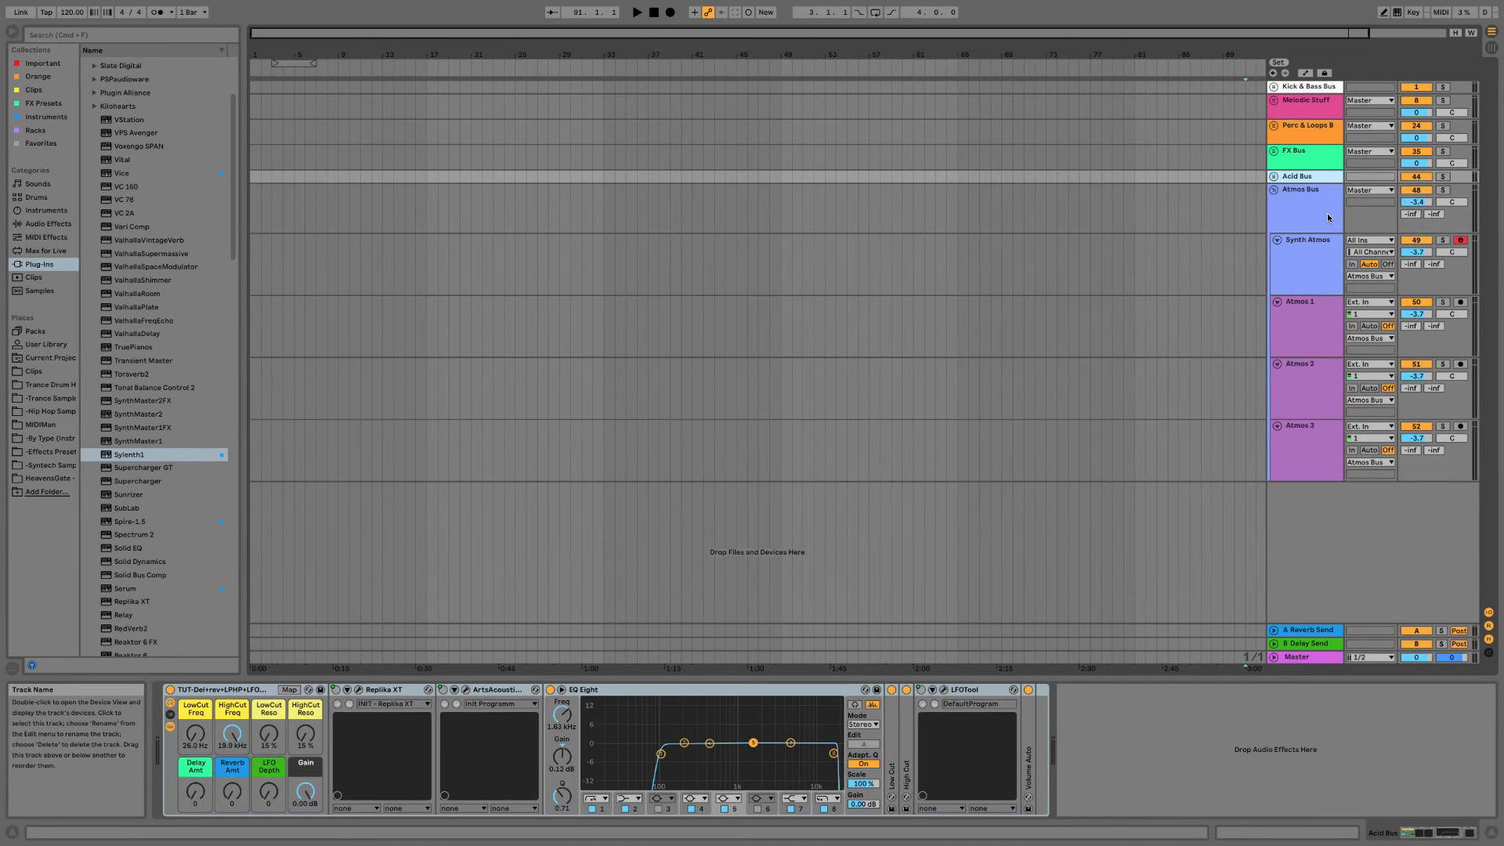
# Collapse Atmos Bus so that its four tracks are folded away.
pyautogui.click(1328, 218)
pyautogui.press('Down')
pyautogui.press('Down')
pyautogui.press('Down')
pyautogui.press('Down')
pyautogui.press('Down')
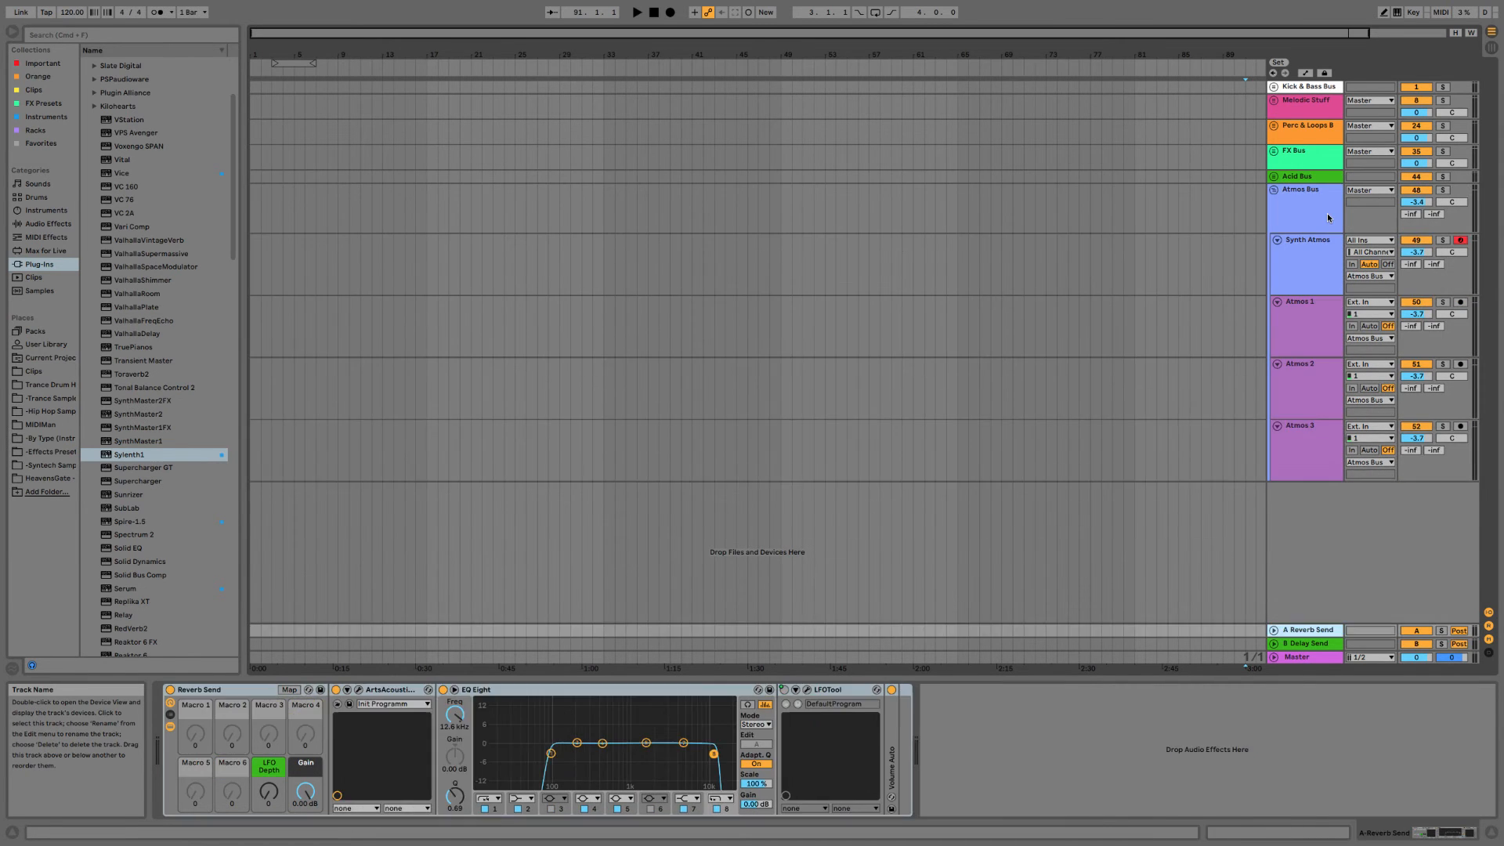
pyautogui.press('Up')
pyautogui.press('Up')
pyautogui.press('Up')
pyautogui.press('Up')
pyautogui.press('Up')
pyautogui.press('u')
# Group Acid Bus and Atmos Bus together and name the group Acids & Atmos Bus.
pyautogui.press('Up')
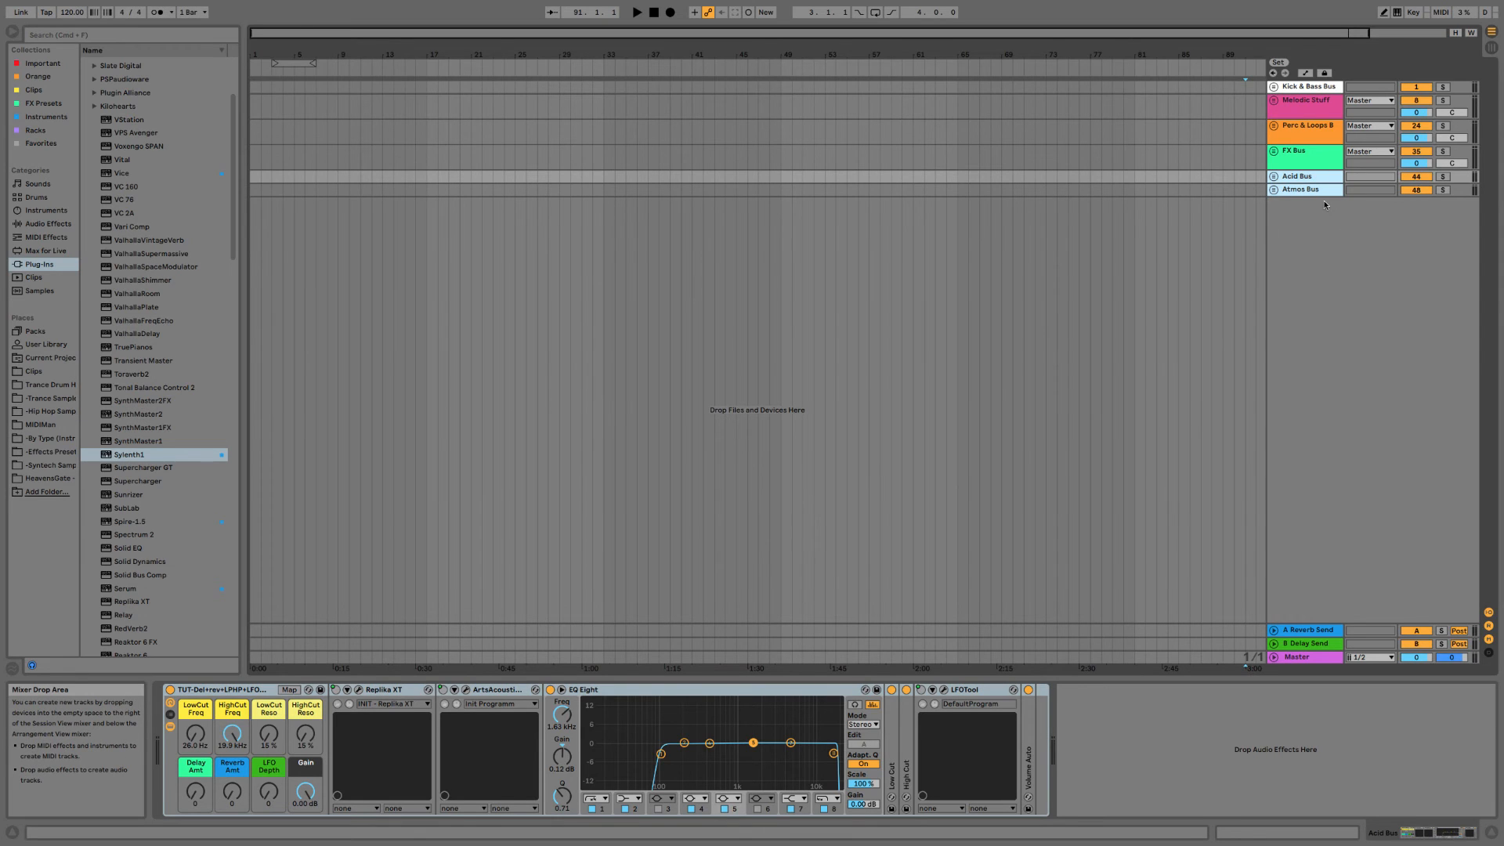
pyautogui.press('super+g')
pyautogui.click(1306, 196)
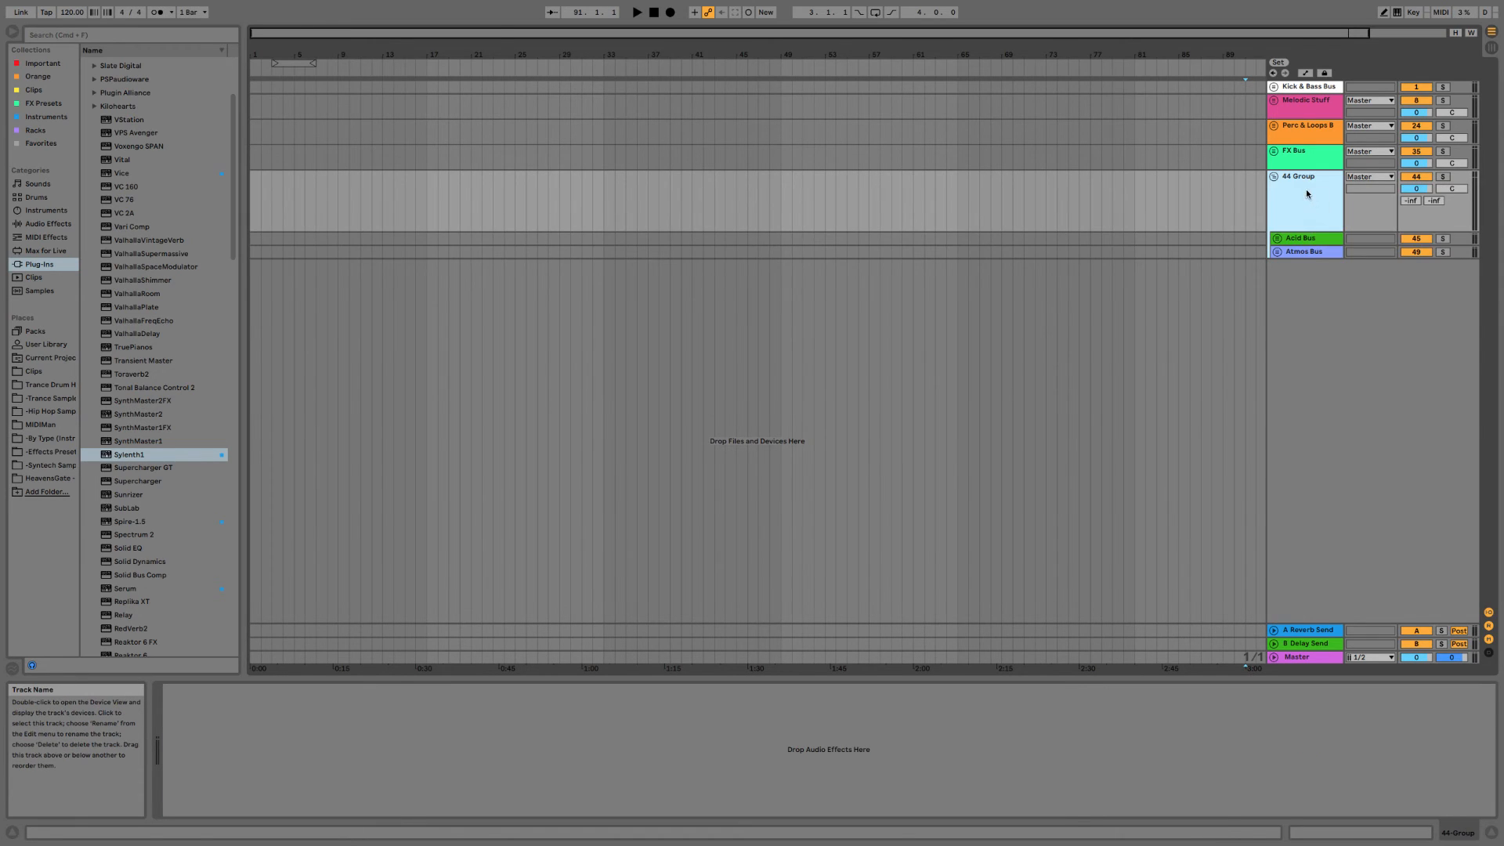
pyautogui.rightClick(1308, 192)
pyautogui.click(1349, 249)
pyautogui.write('Acids & Atmos')
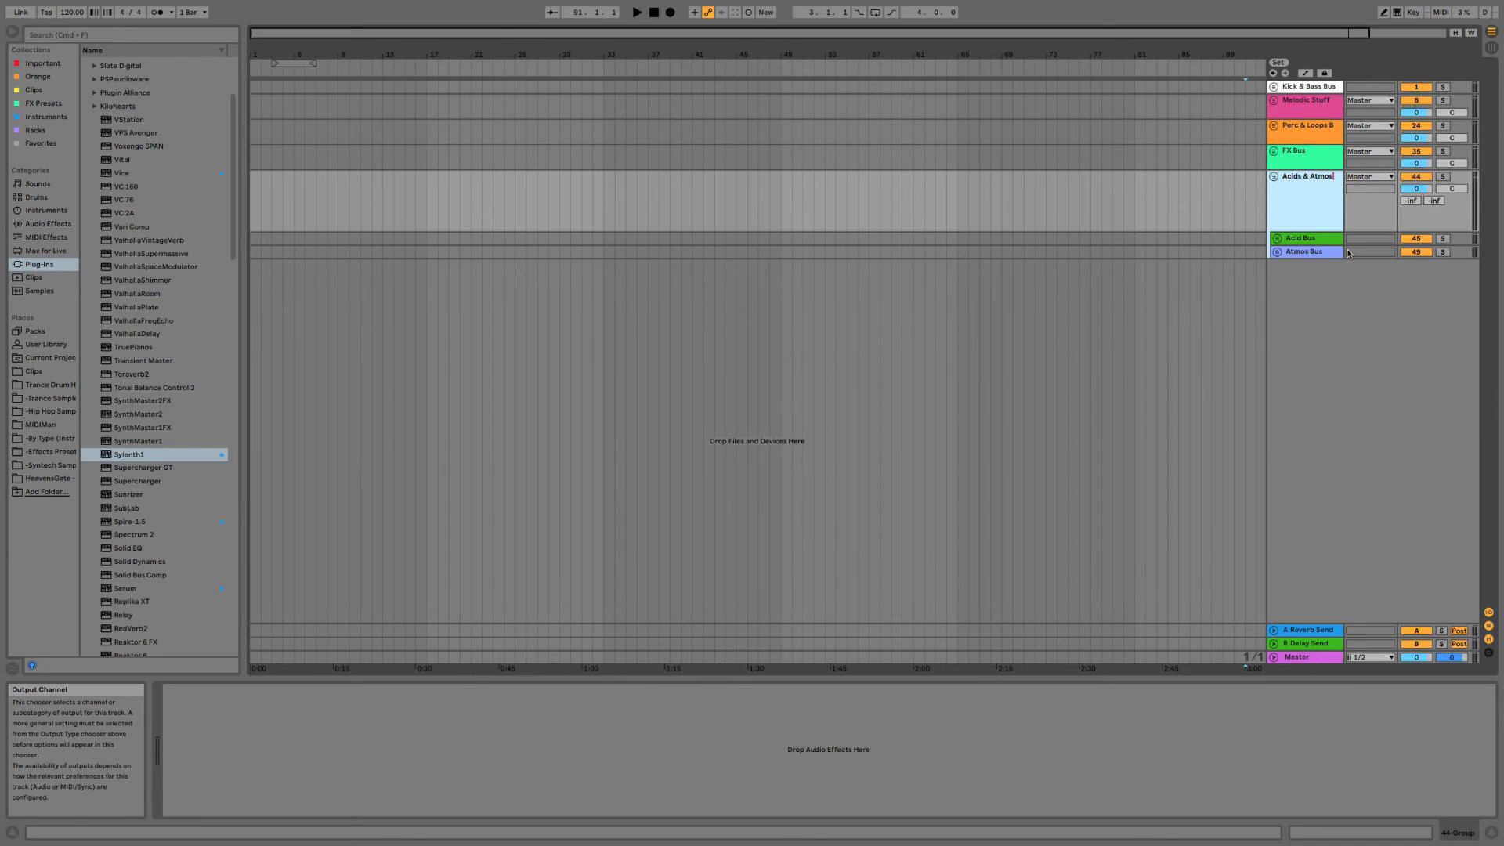
pyautogui.write(' Bus')
pyautogui.press('Return')
# Colour the Acids & Atmos Bus group mauve and collapse it.
pyautogui.rightClick(1304, 220)
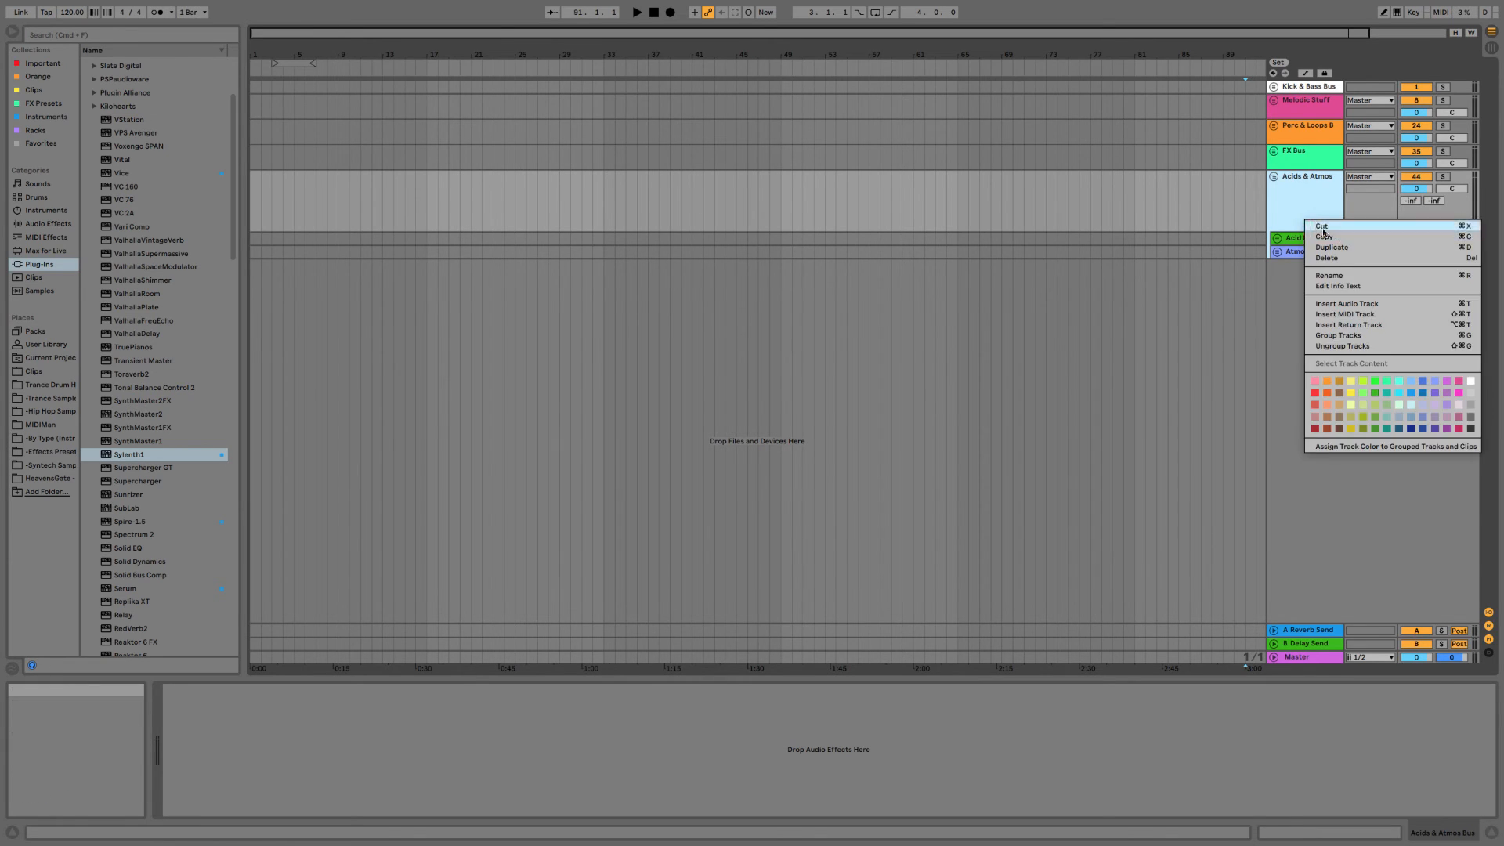
pyautogui.click(1459, 417)
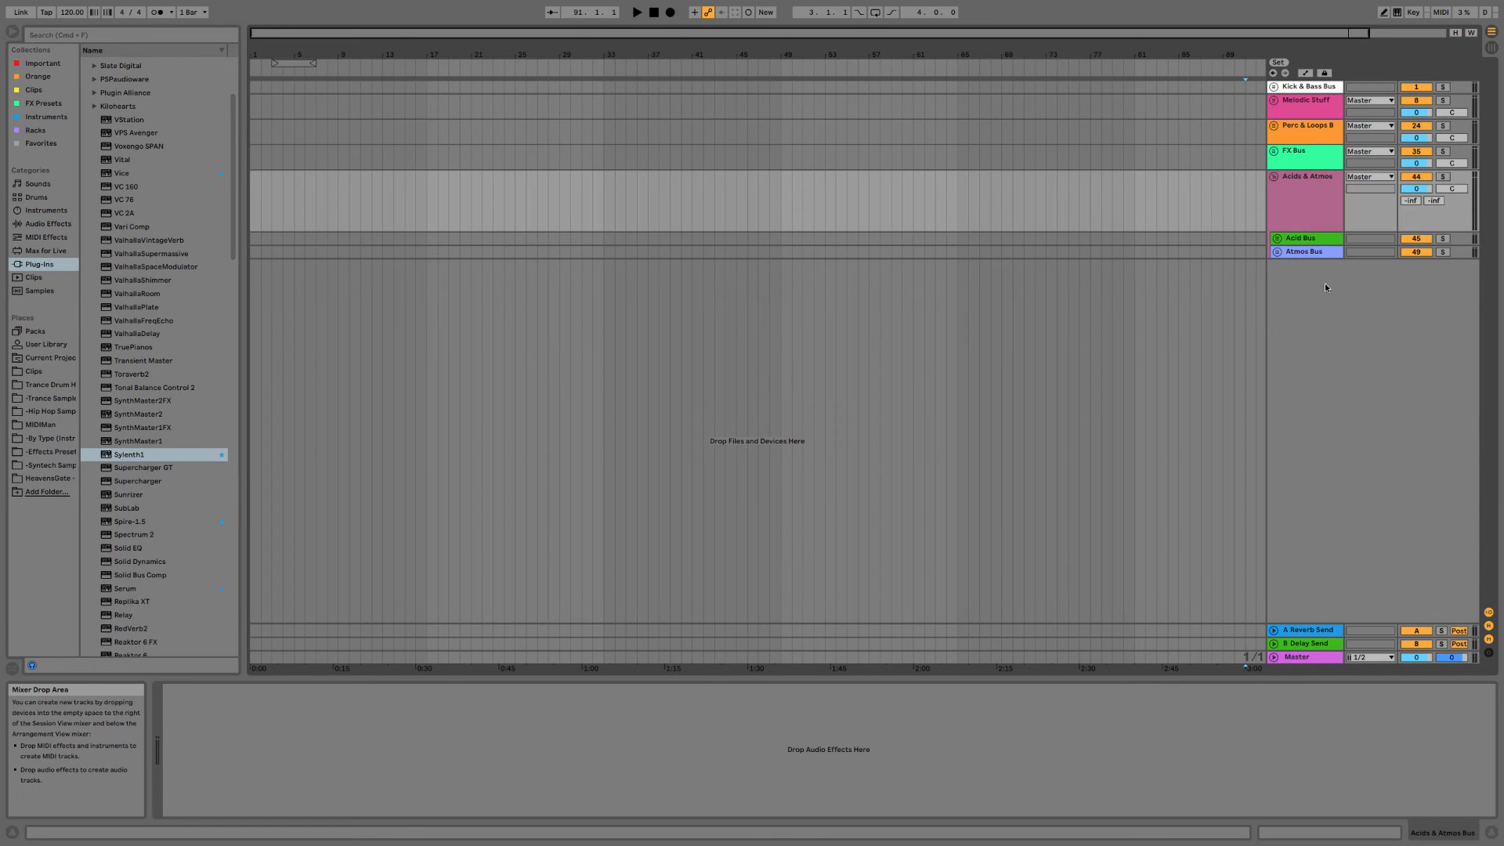
pyautogui.press('super+z')
pyautogui.press('u')
# Change the FX Bus colour to a bright light green.
pyautogui.click(1332, 164)
pyautogui.click(1323, 109)
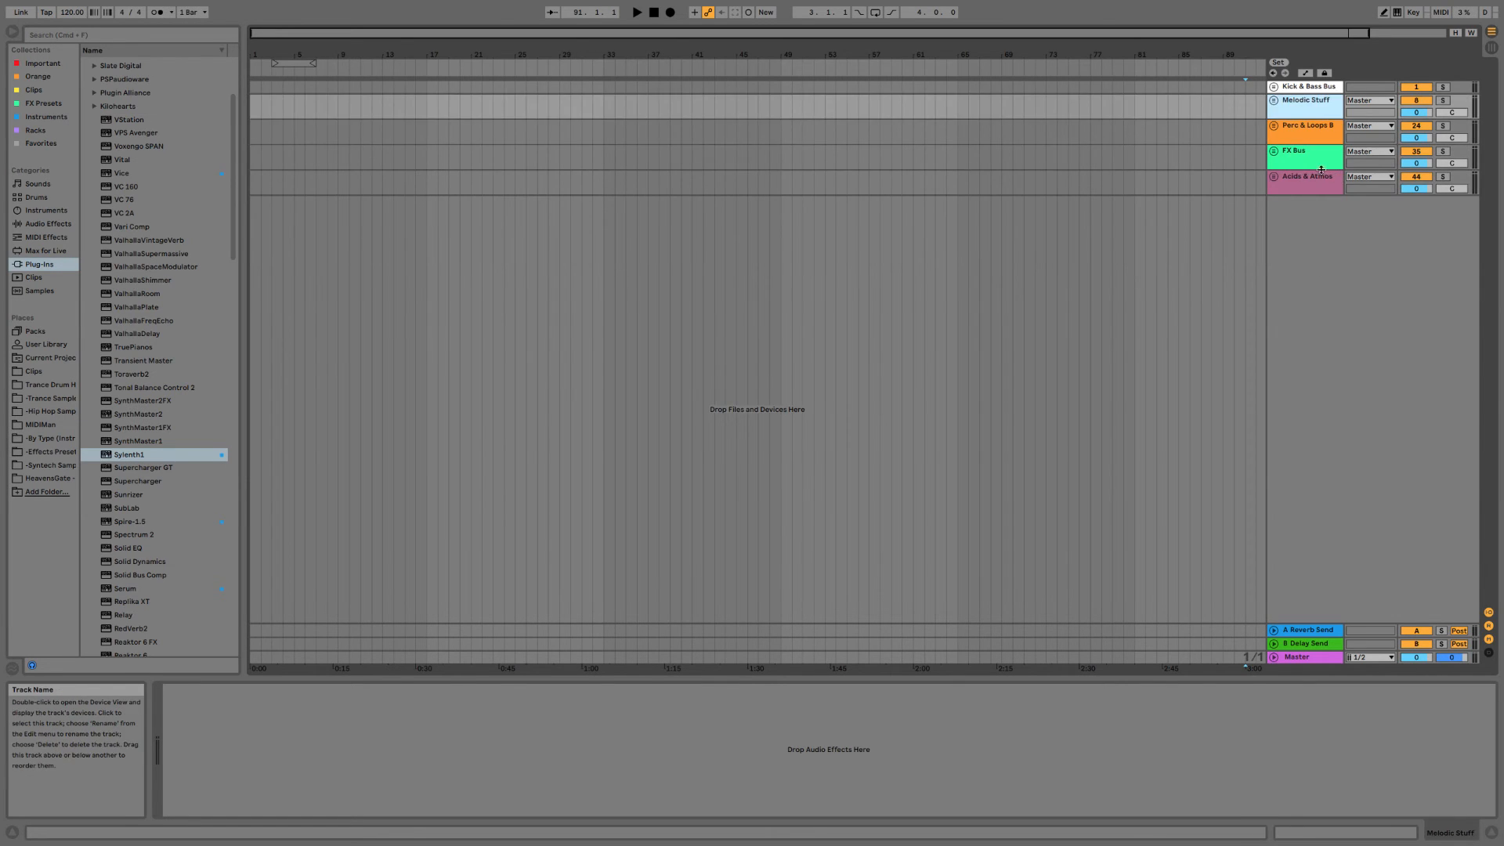
pyautogui.rightClick(1315, 166)
pyautogui.click(1373, 345)
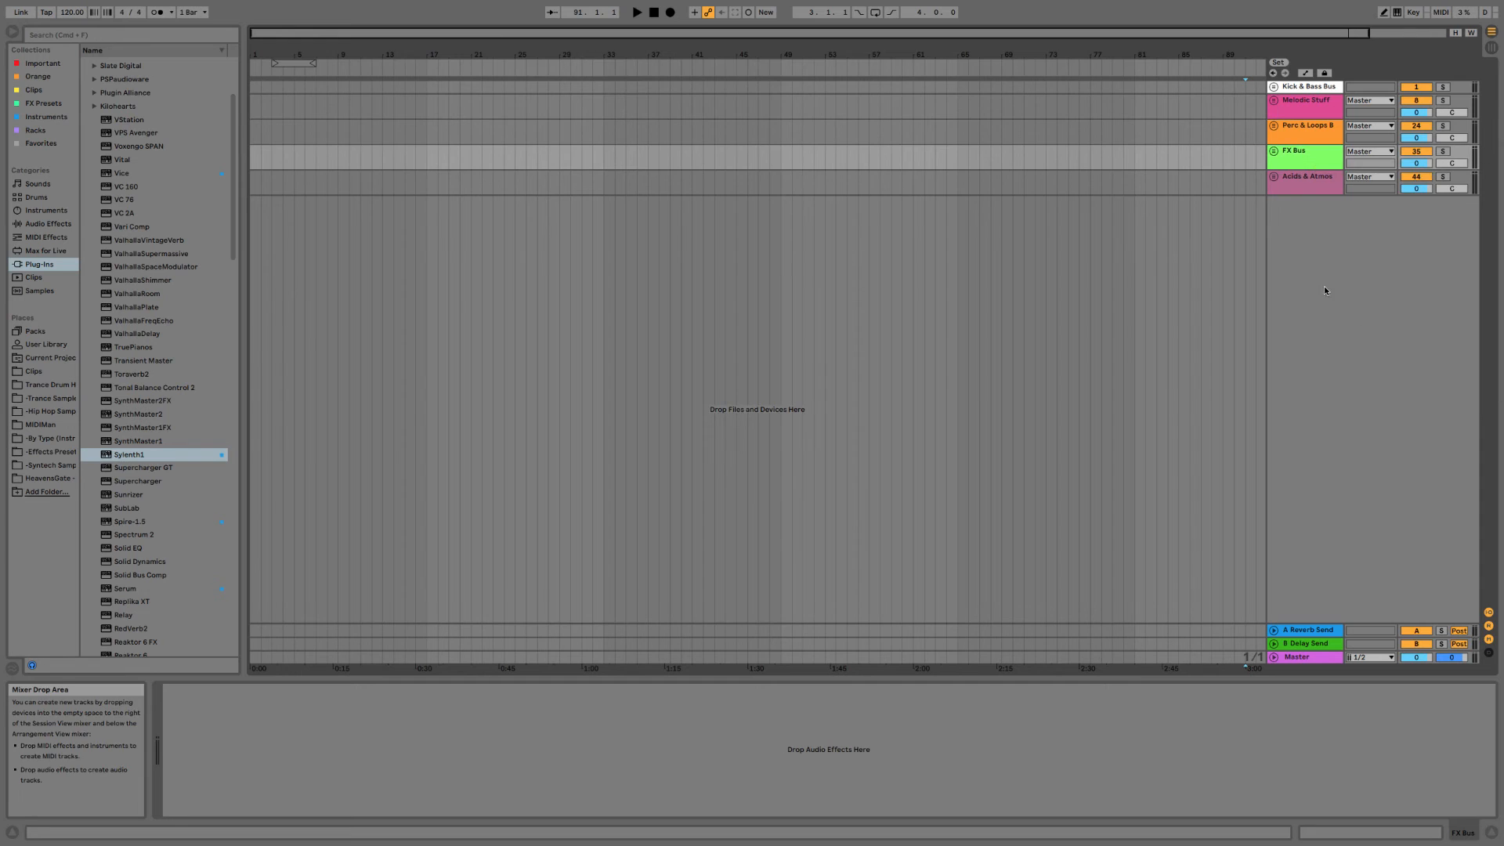
pyautogui.click(1329, 183)
pyautogui.press('u')
pyautogui.press('u')
pyautogui.click(1332, 137)
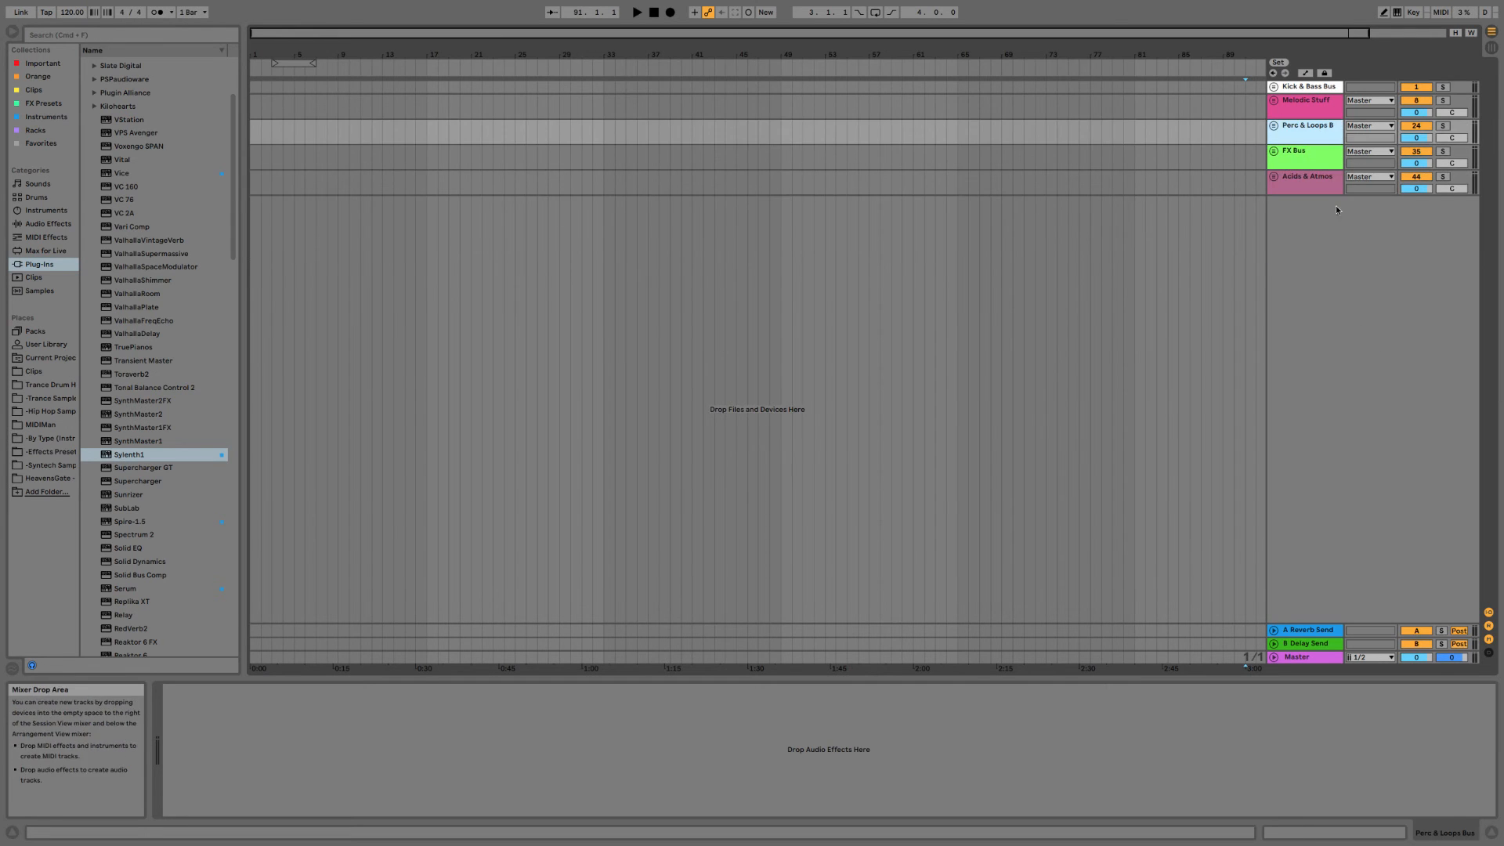
pyautogui.click(1330, 162)
pyautogui.click(1330, 188)
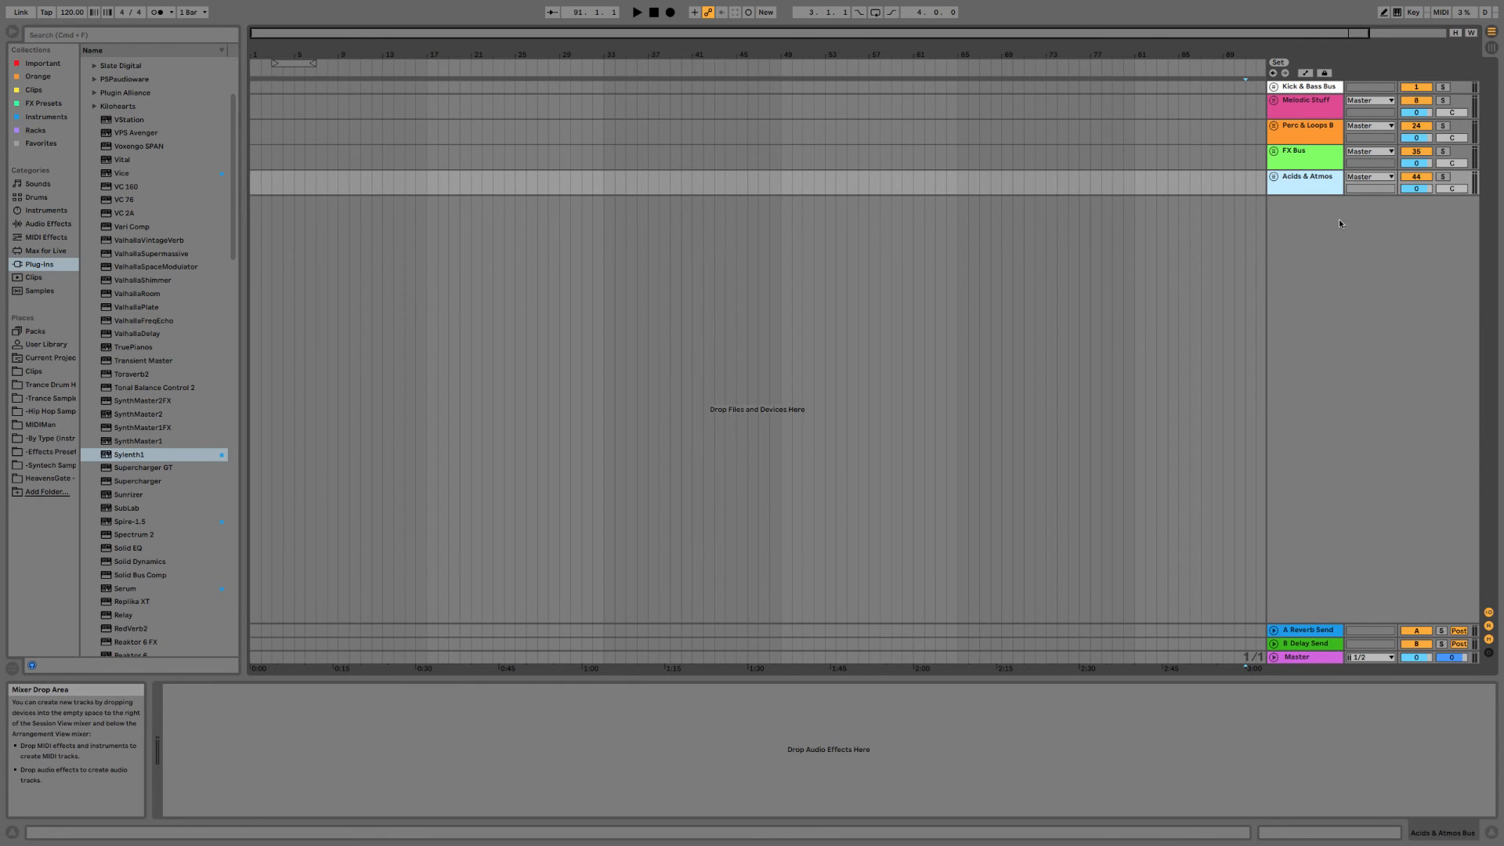
pyautogui.click(1275, 87)
pyautogui.click(1274, 87)
pyautogui.moveTo(1295, 93); pyautogui.dragTo(1296, 107)
pyautogui.click(1275, 87)
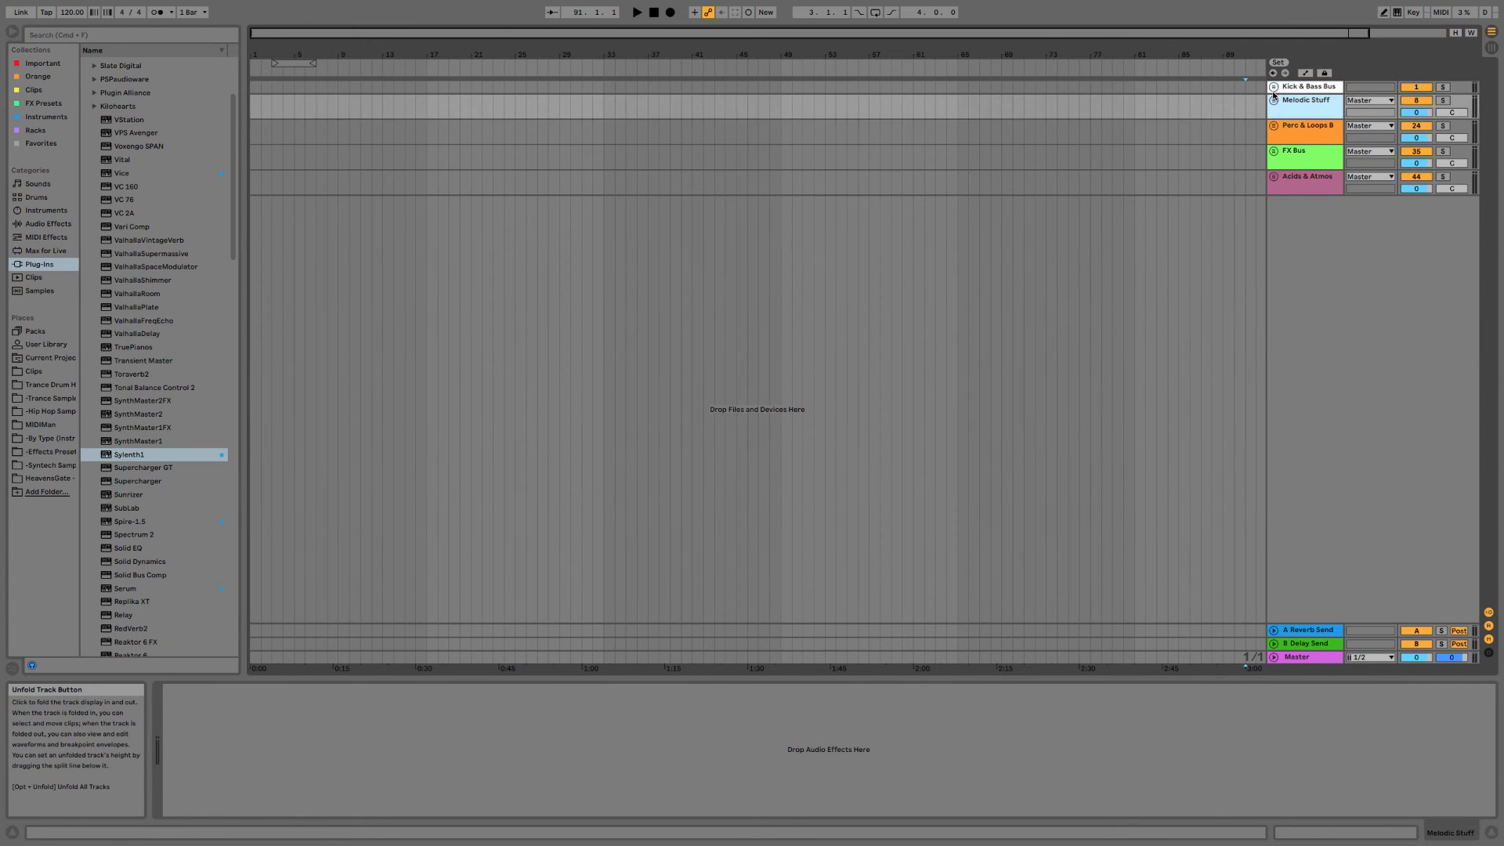
pyautogui.click(1274, 98)
pyautogui.click(1273, 98)
pyautogui.click(1282, 89)
pyautogui.click(1284, 90)
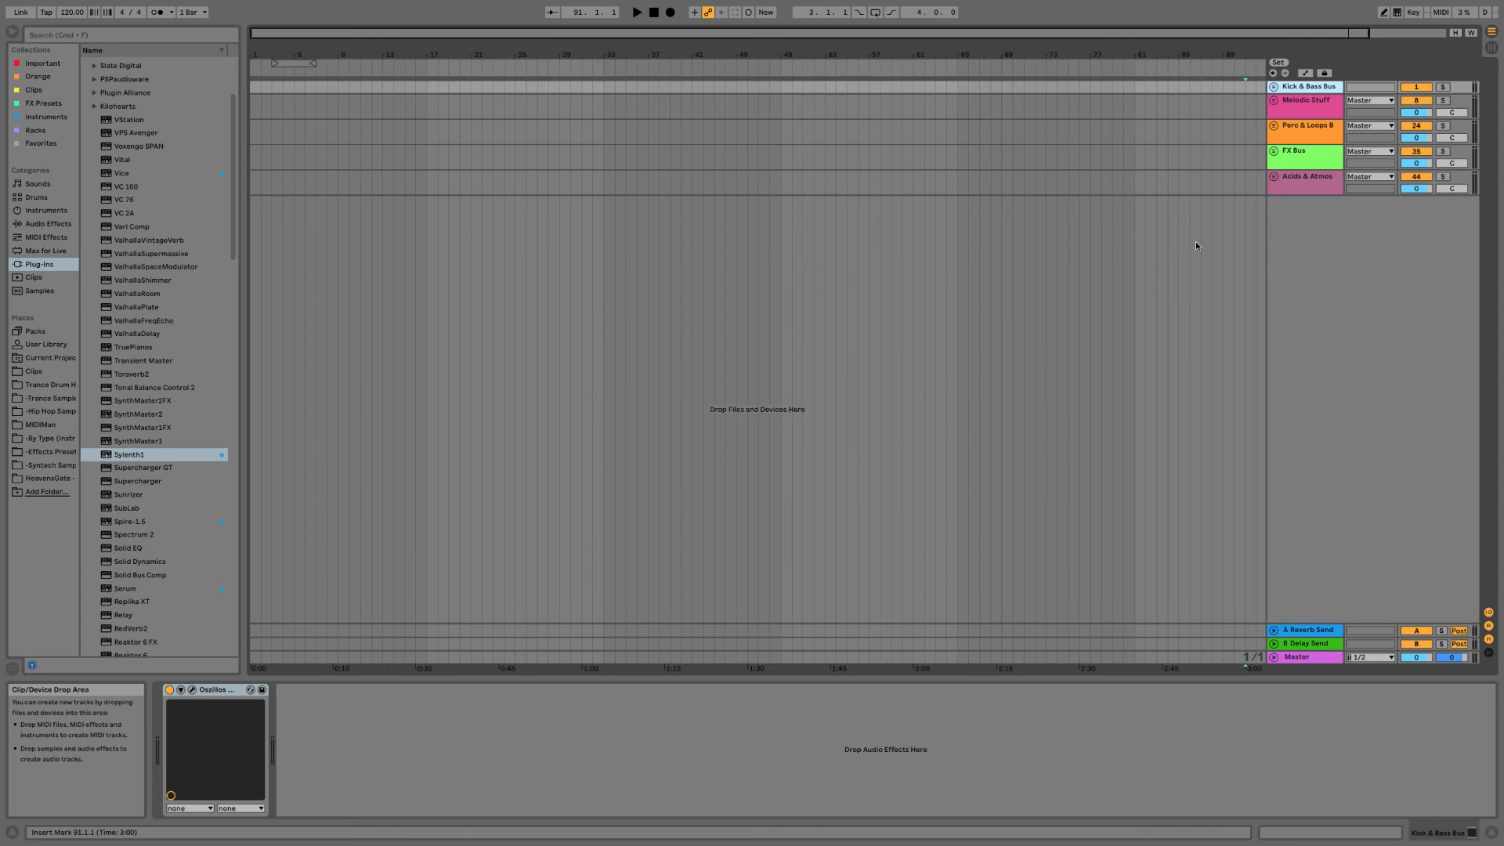
# Insert a new MIDI track after the existing buses.
pyautogui.rightClick(1291, 241)
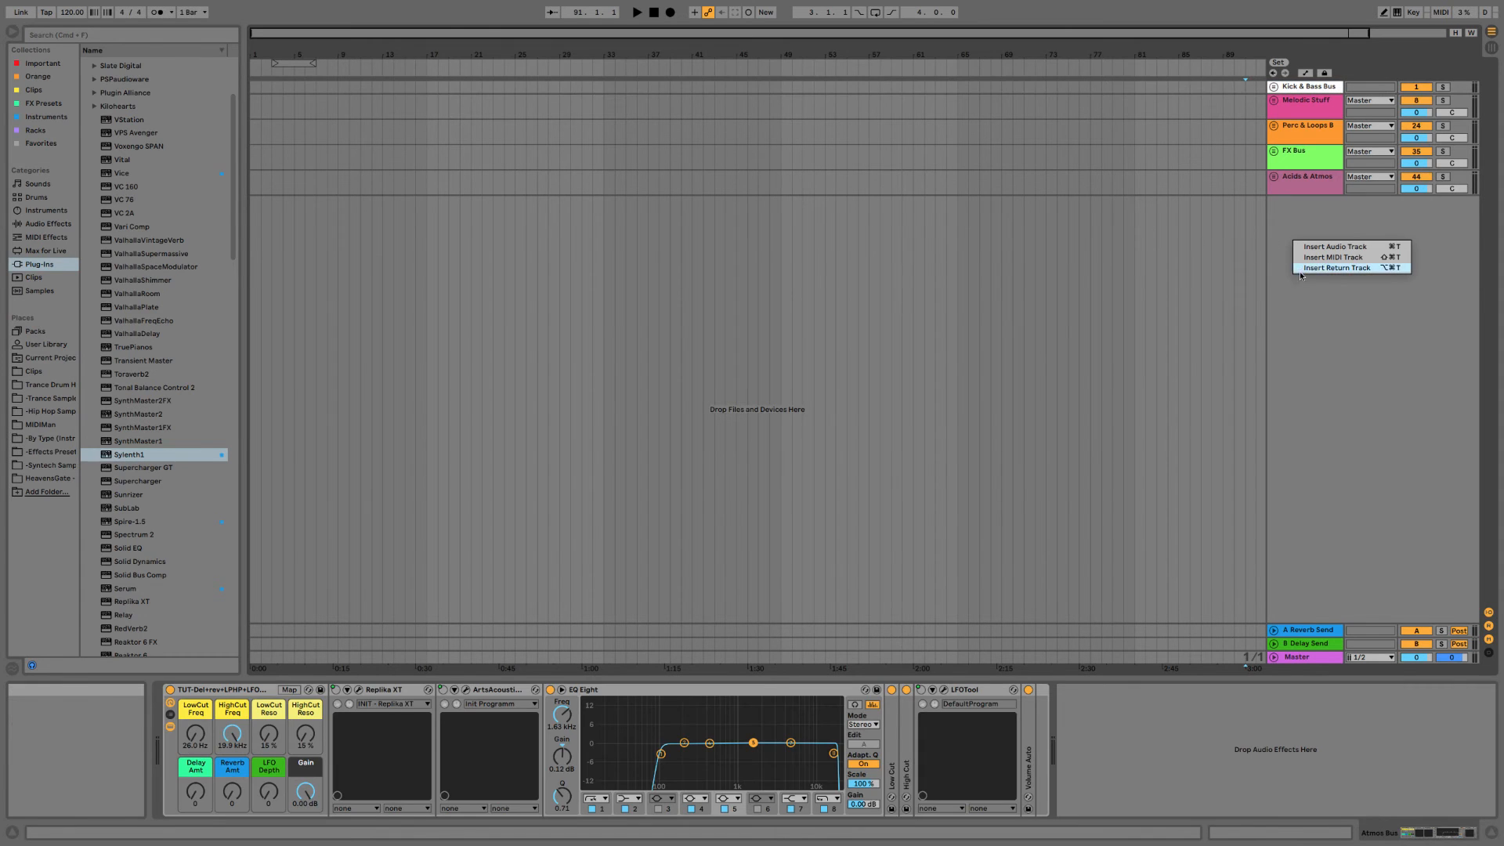
pyautogui.click(1298, 275)
pyautogui.rightClick(1302, 271)
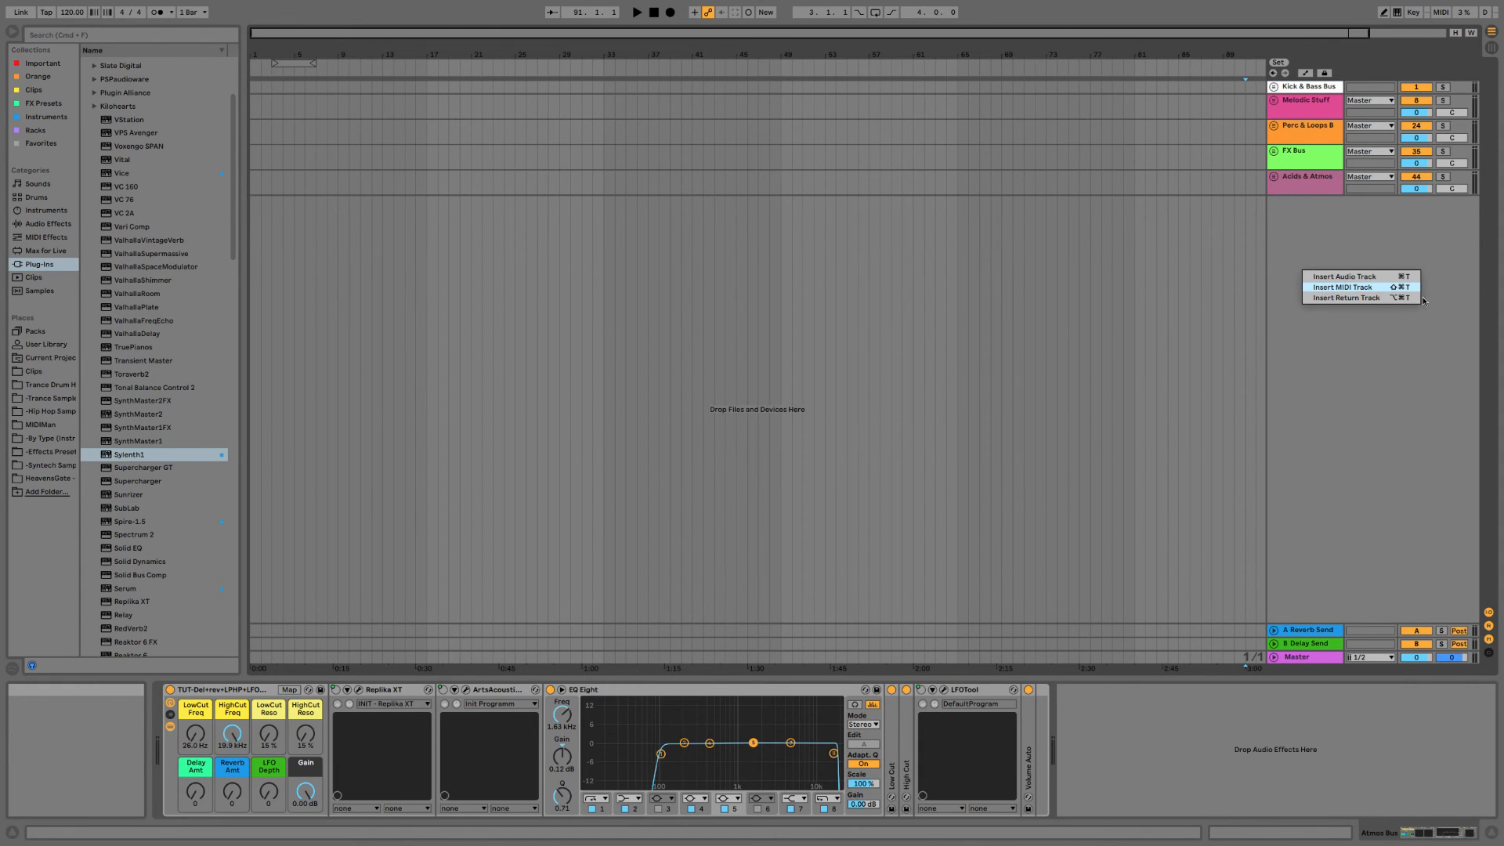
pyautogui.press('Return')
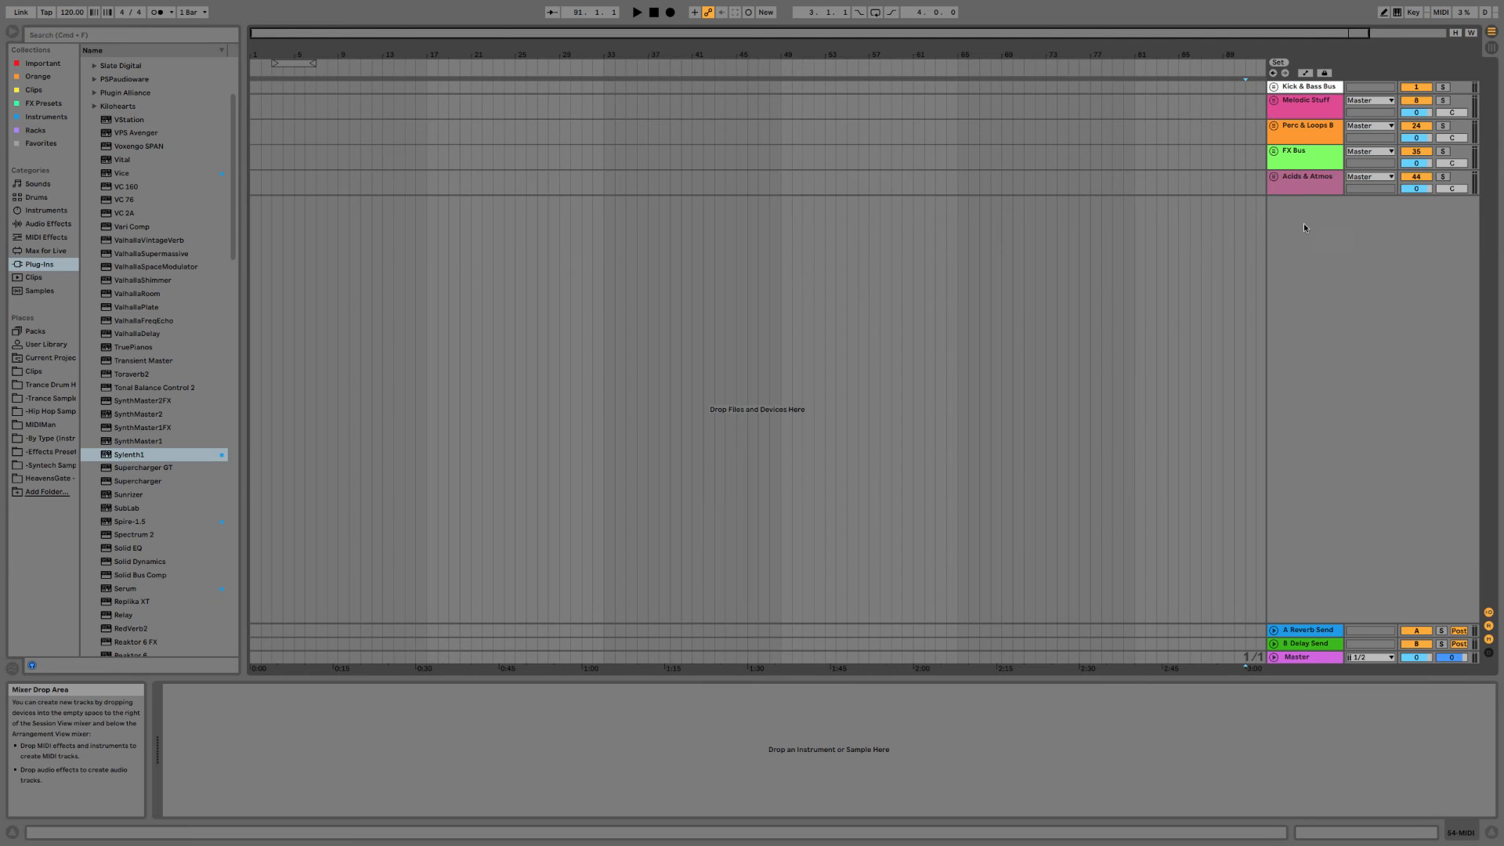
# Expand the Acids & Atmos Bus, move the new MIDI track out of it and collapse the group again.
pyautogui.doubleClick(1286, 186)
pyautogui.click(1313, 283)
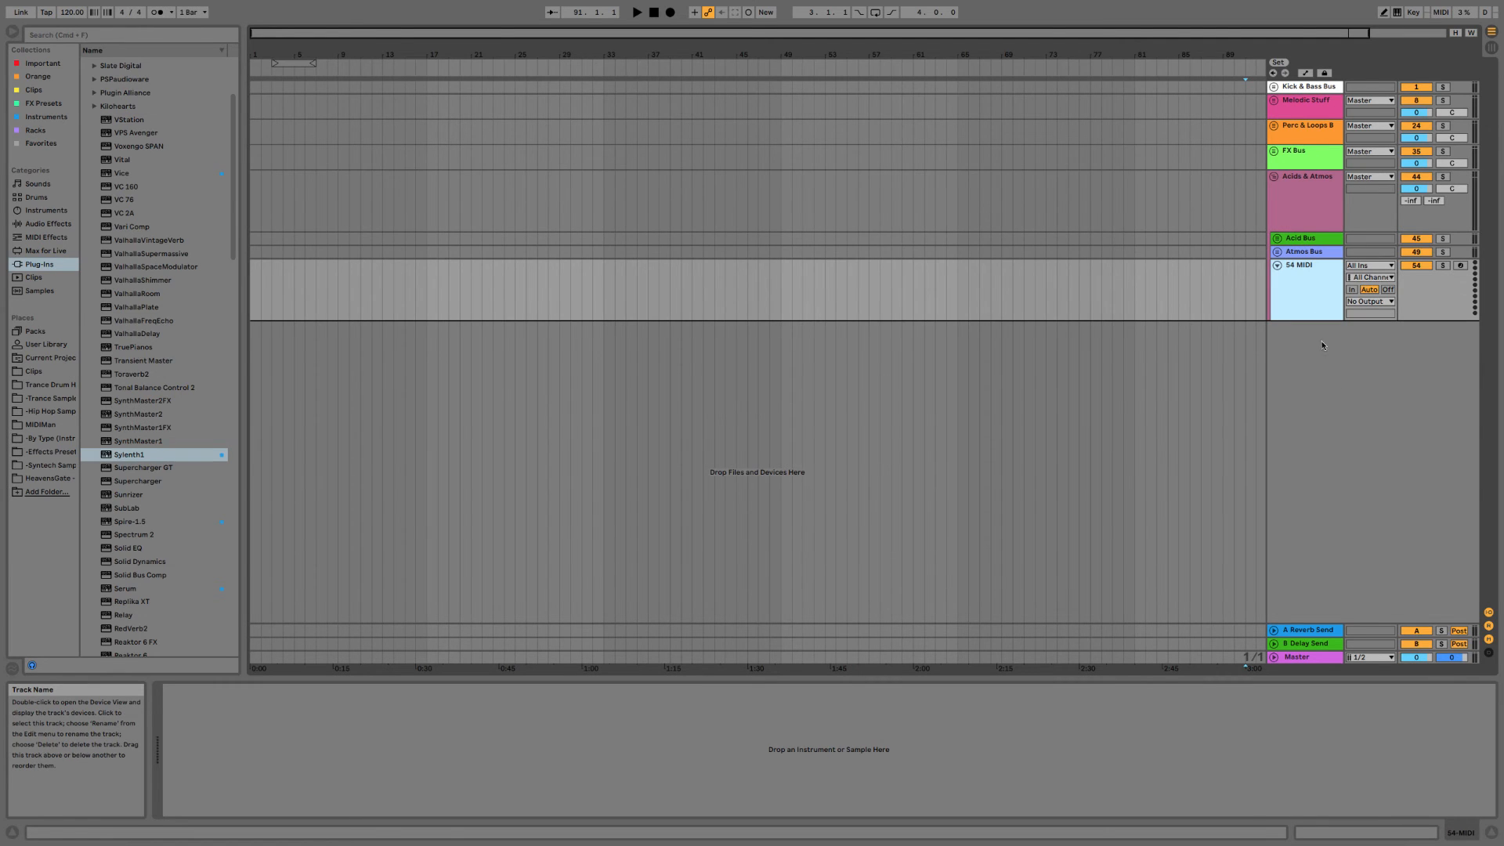
pyautogui.moveTo(1323, 346); pyautogui.dragTo(1323, 346)
pyautogui.doubleClick(1313, 201)
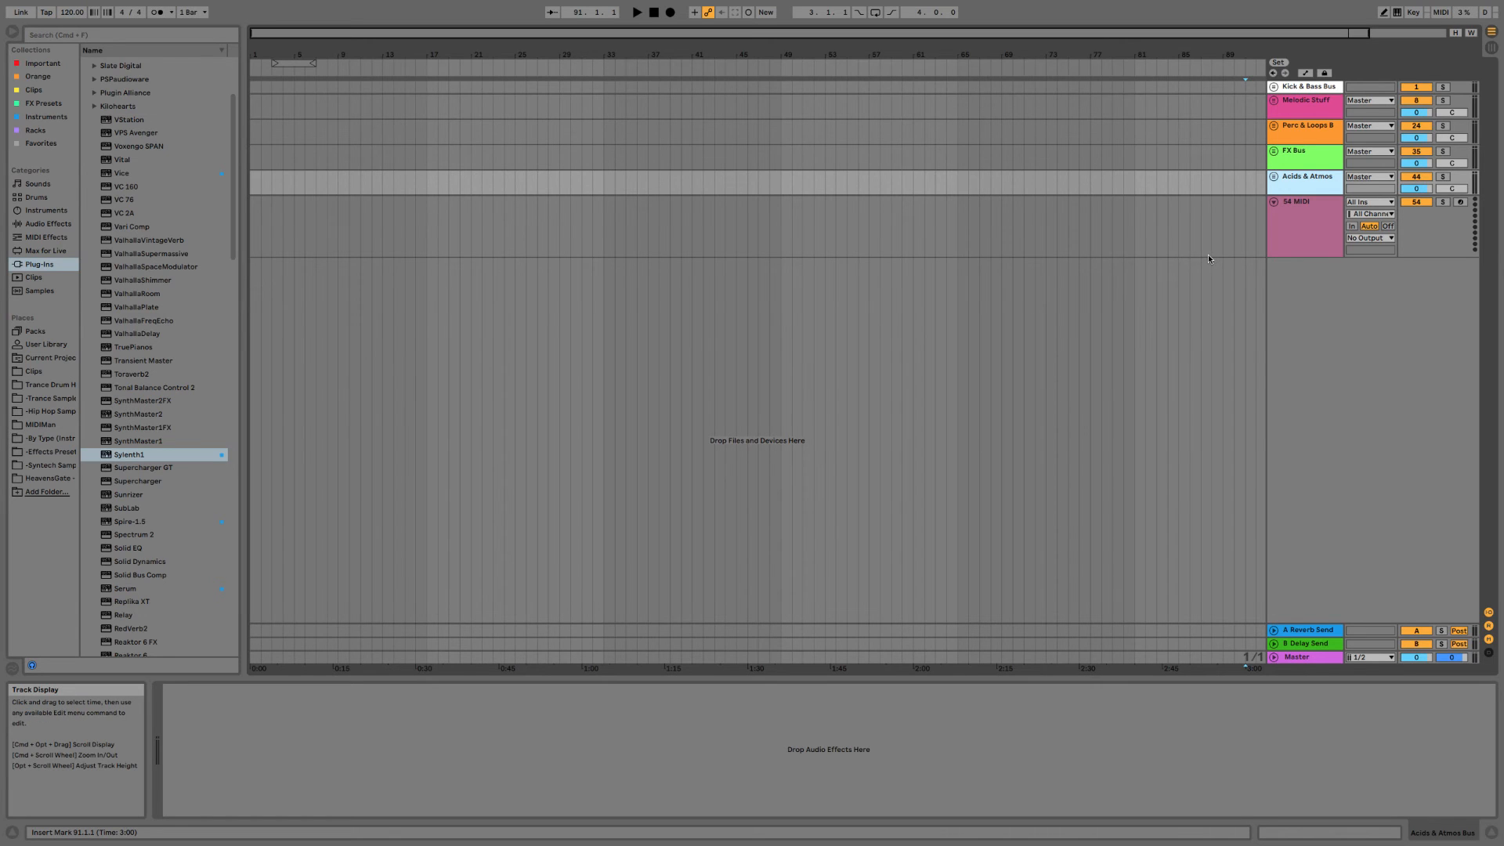
# Move the new MIDI track into FX Bus above Crash 1 and expand the bus.
pyautogui.moveTo(1284, 242); pyautogui.dragTo(1311, 180)
pyautogui.moveTo(1308, 253); pyautogui.dragTo(1316, 188)
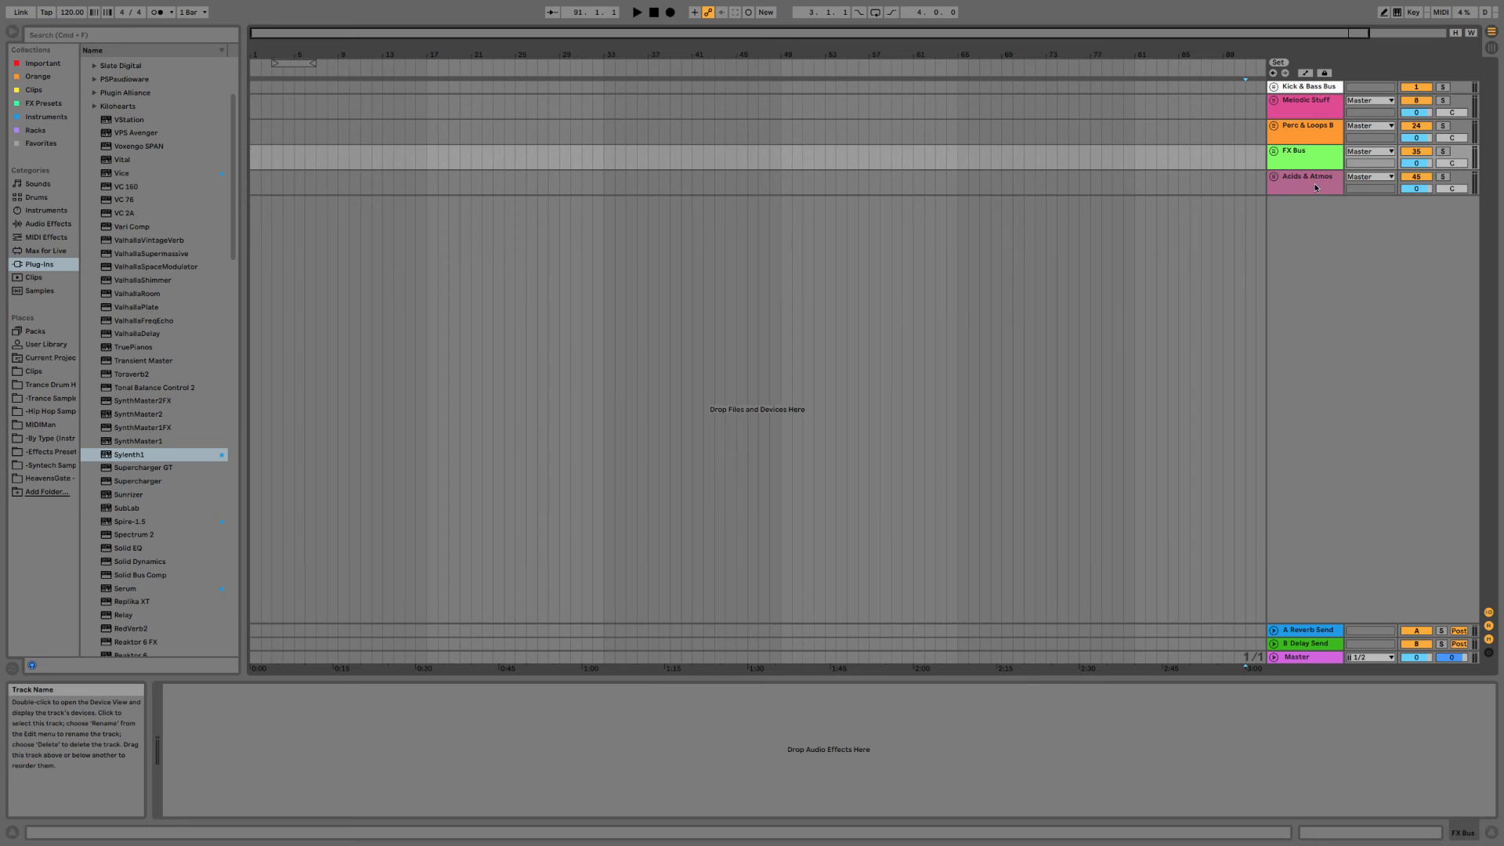
pyautogui.click(1274, 152)
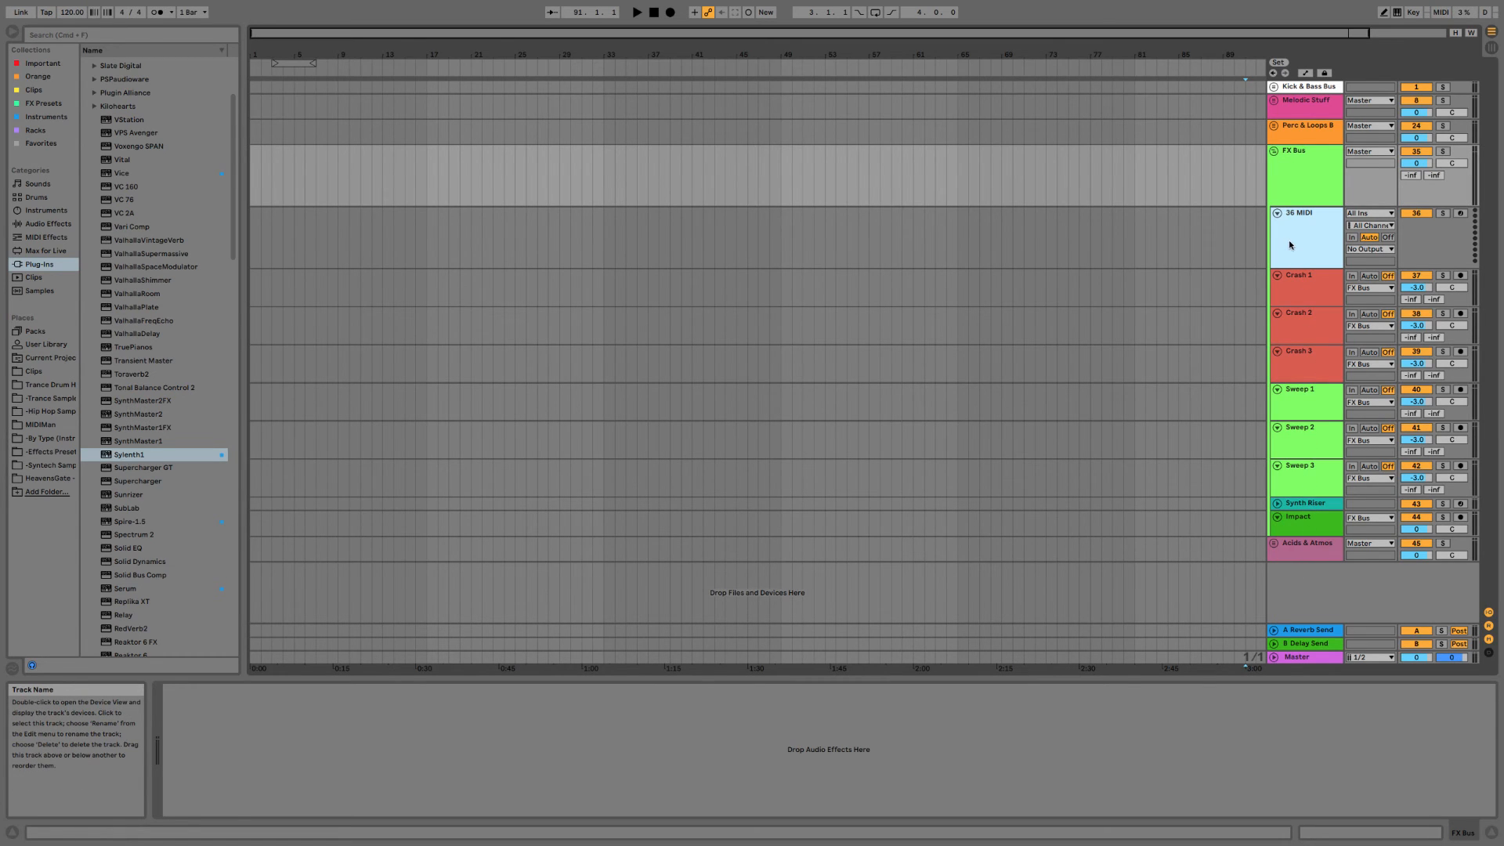
pyautogui.moveTo(1290, 244); pyautogui.dragTo(1328, 258)
pyautogui.click(1309, 367)
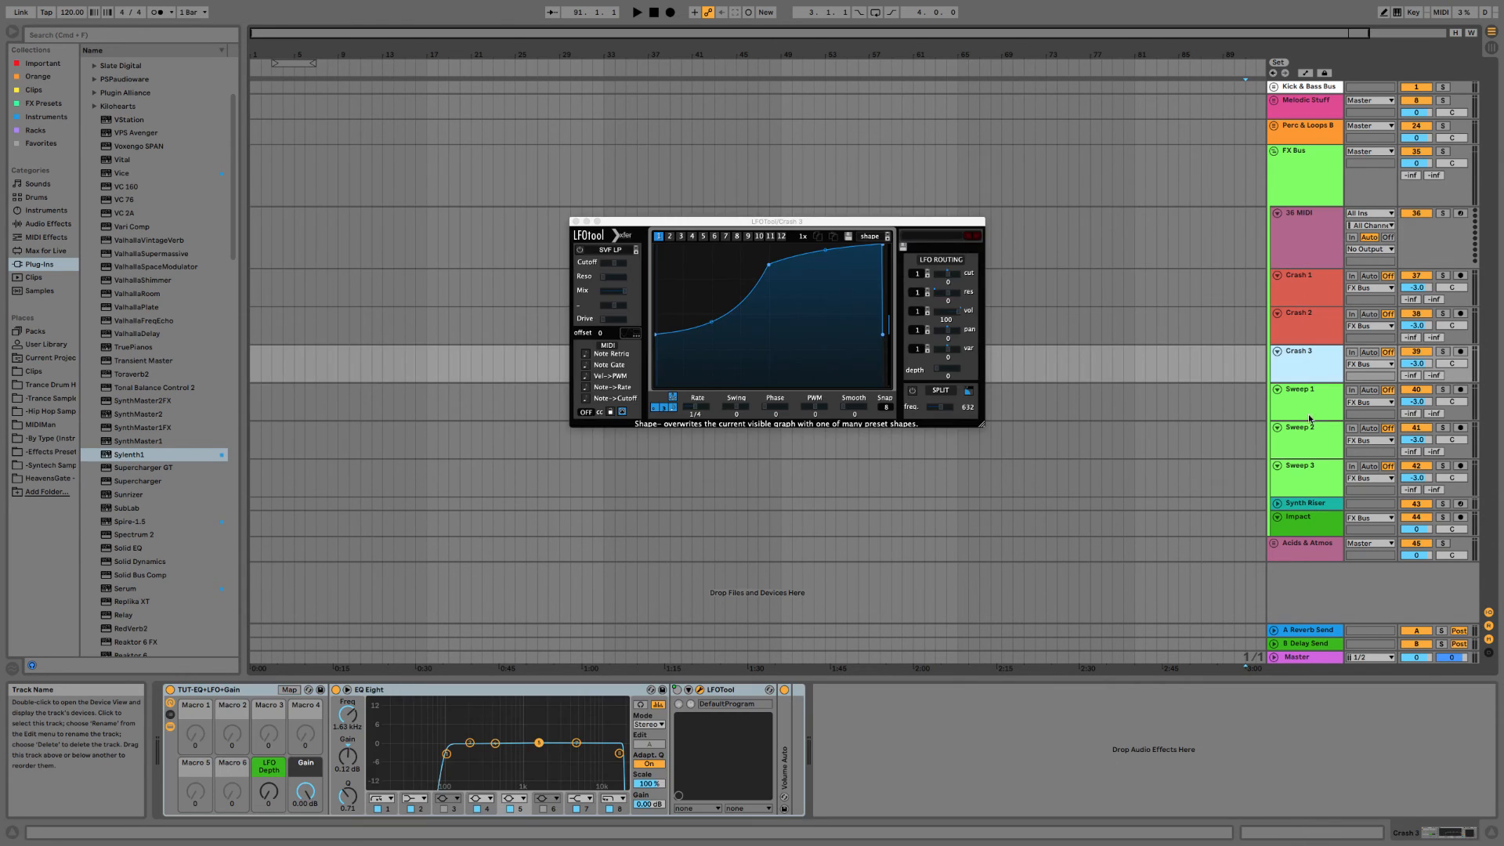
# Move the unnamed MIDI track below Impact so that it is the last track in the FX Bus group.
pyautogui.click(1309, 478)
pyautogui.keyDown('shift'); pyautogui.click(1302, 284); pyautogui.keyUp('shift')
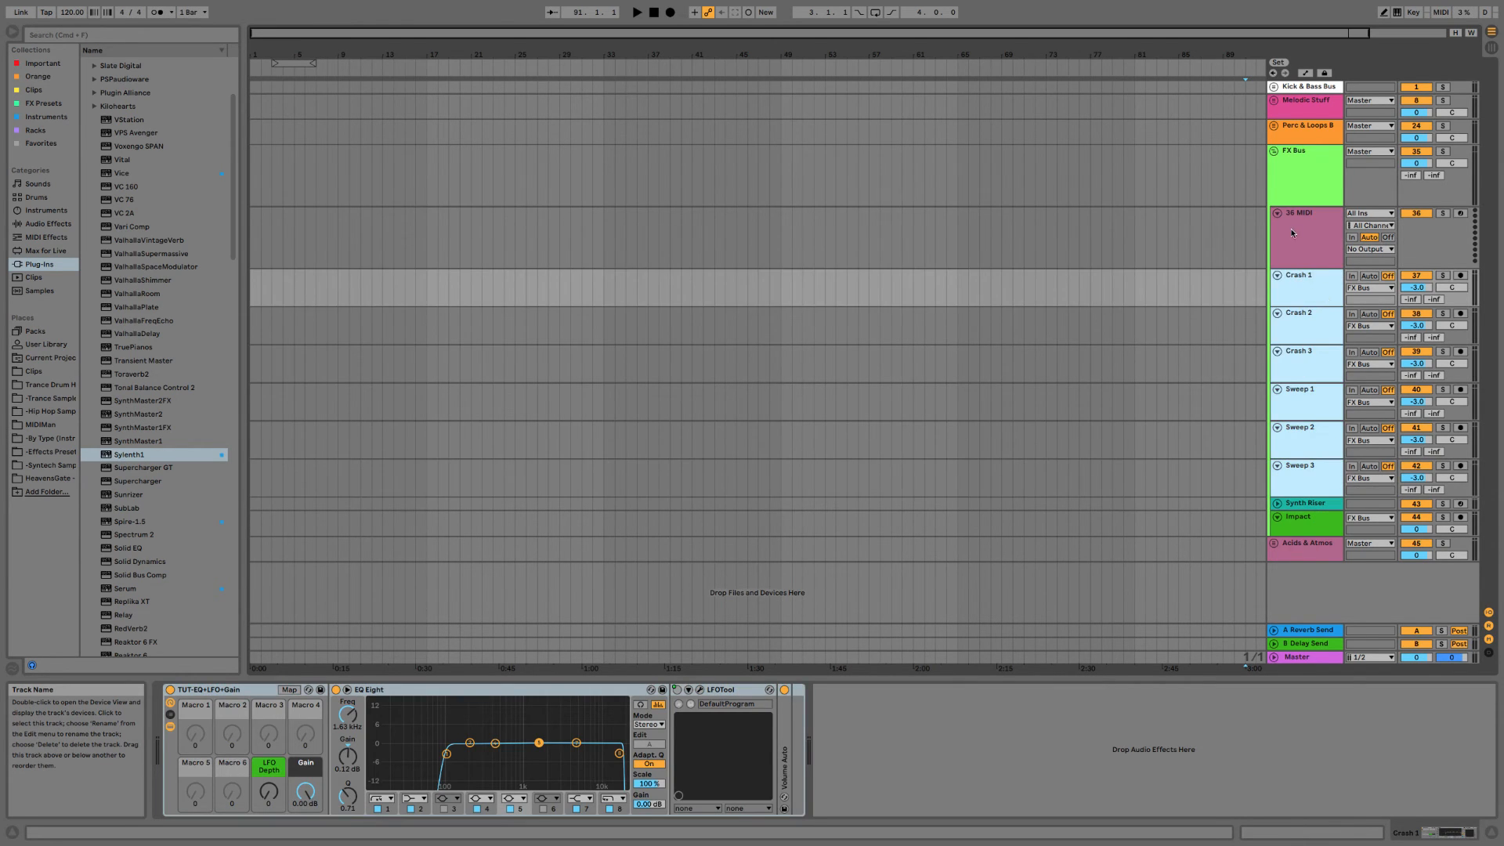
pyautogui.moveTo(1292, 233); pyautogui.dragTo(1313, 490)
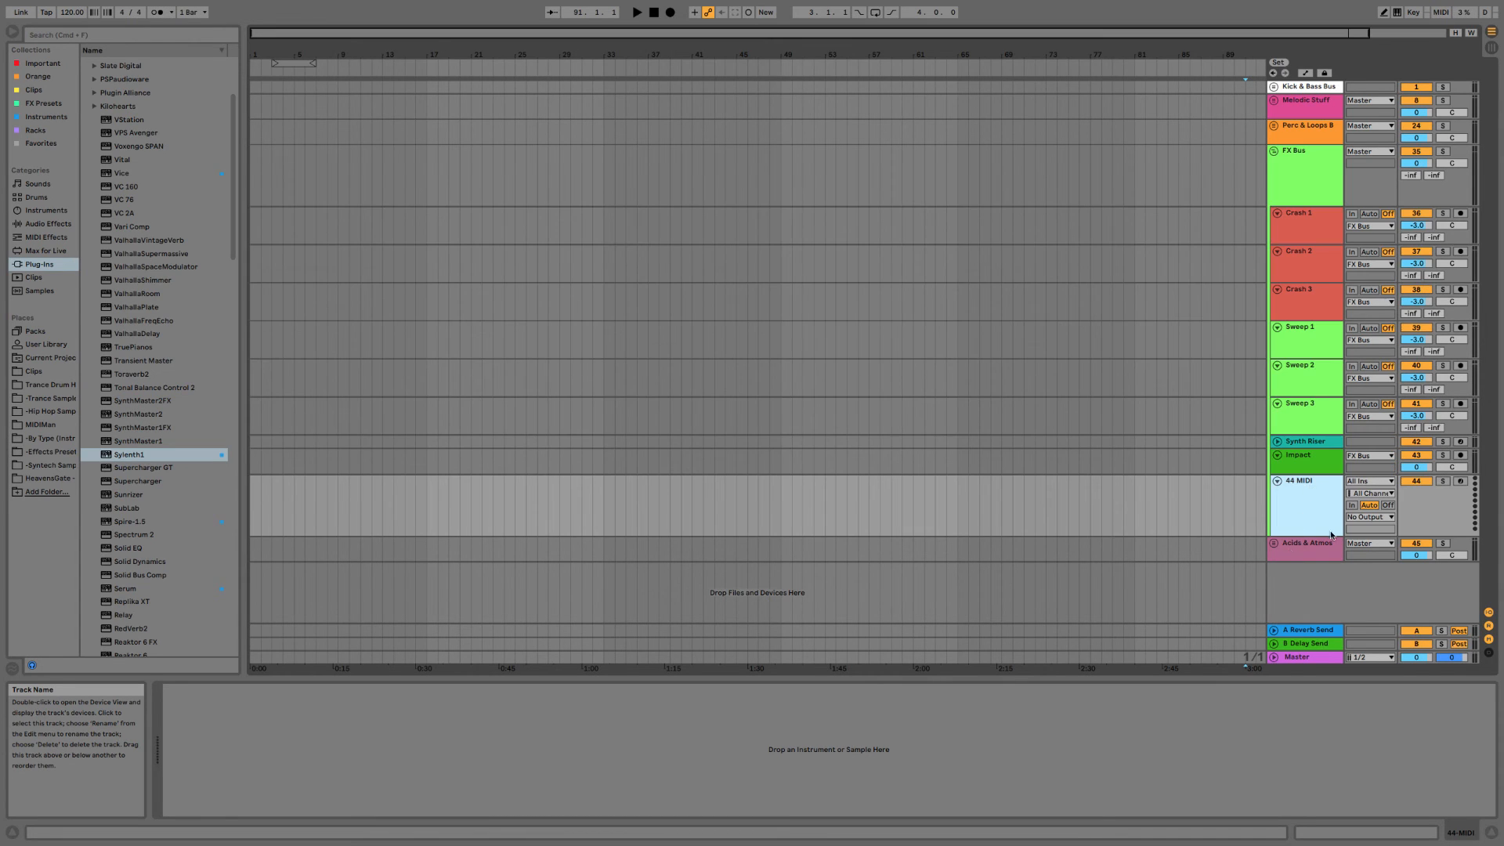
# Colour the new MIDI track at the end of FX Bus red to match the Crash tracks.
pyautogui.rightClick(1299, 500)
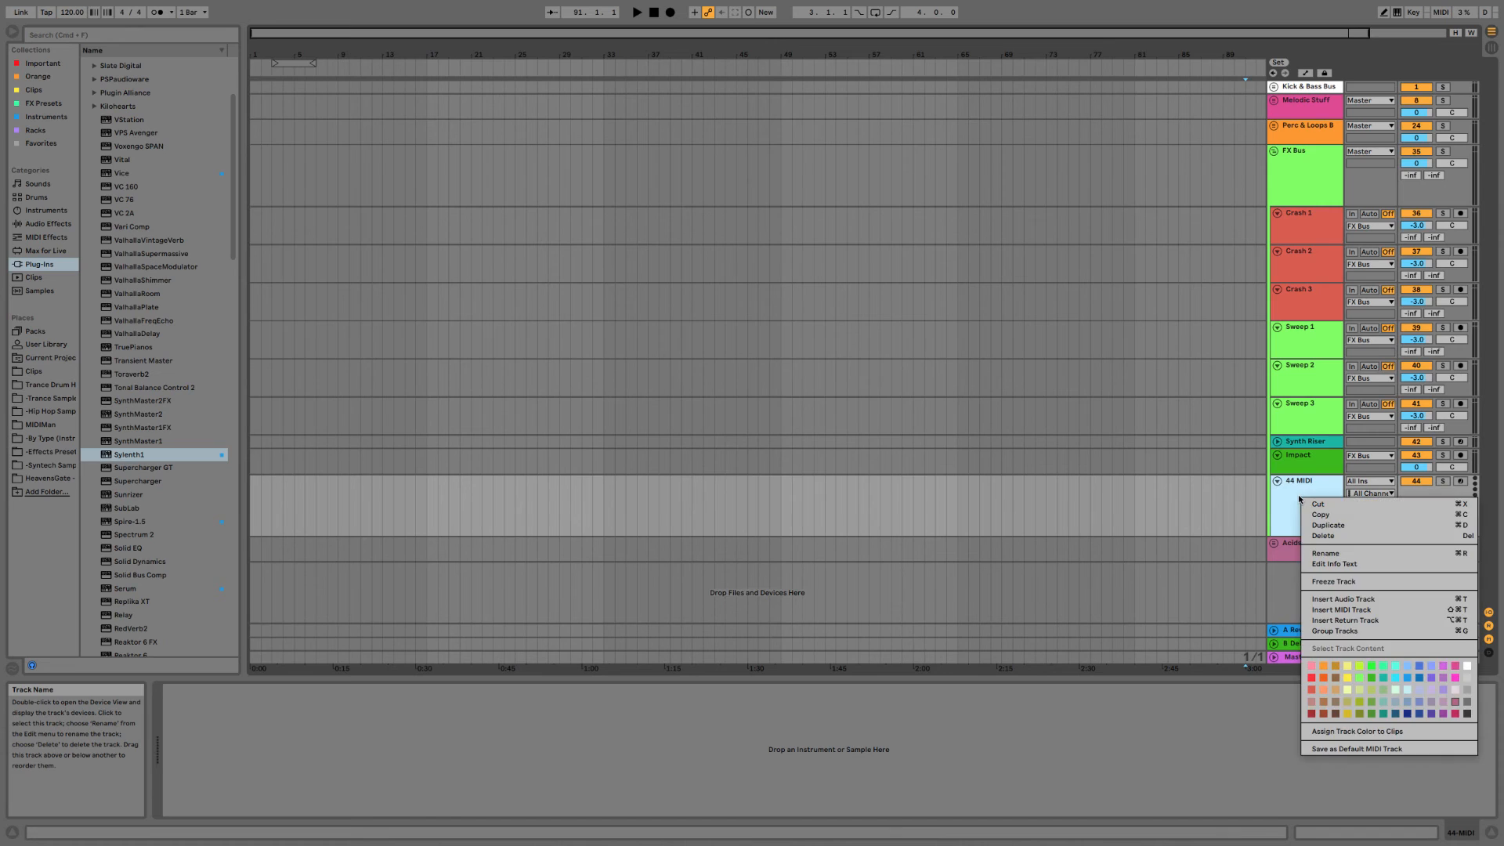
pyautogui.click(1295, 497)
pyautogui.rightClick(1294, 496)
pyautogui.click(1307, 686)
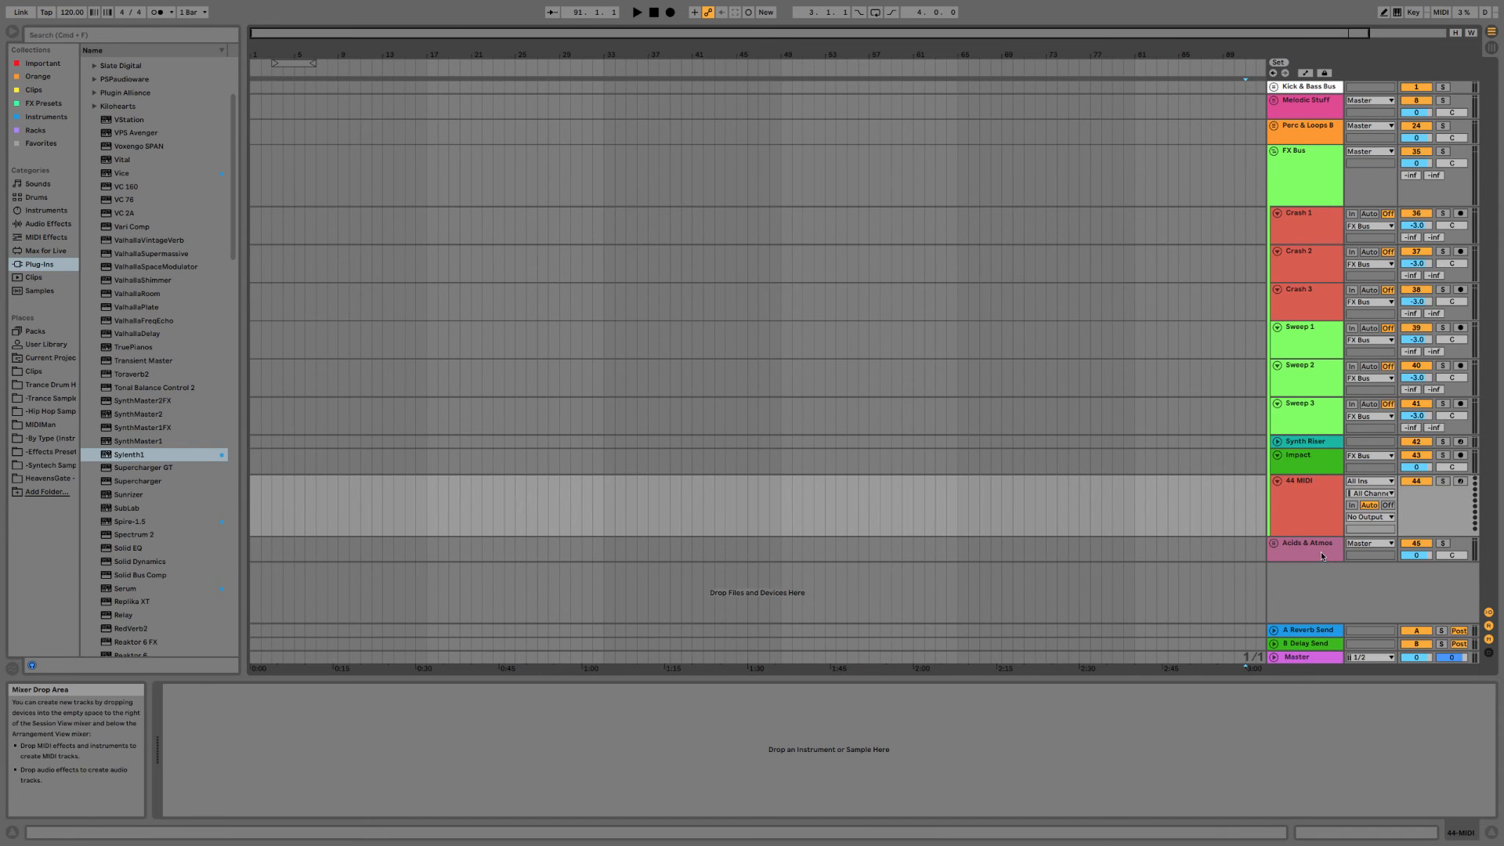
# Rename the red MIDI track as Snare Roll 1.
pyautogui.click(1316, 531)
pyautogui.press('super+r')
pyautogui.write('S')
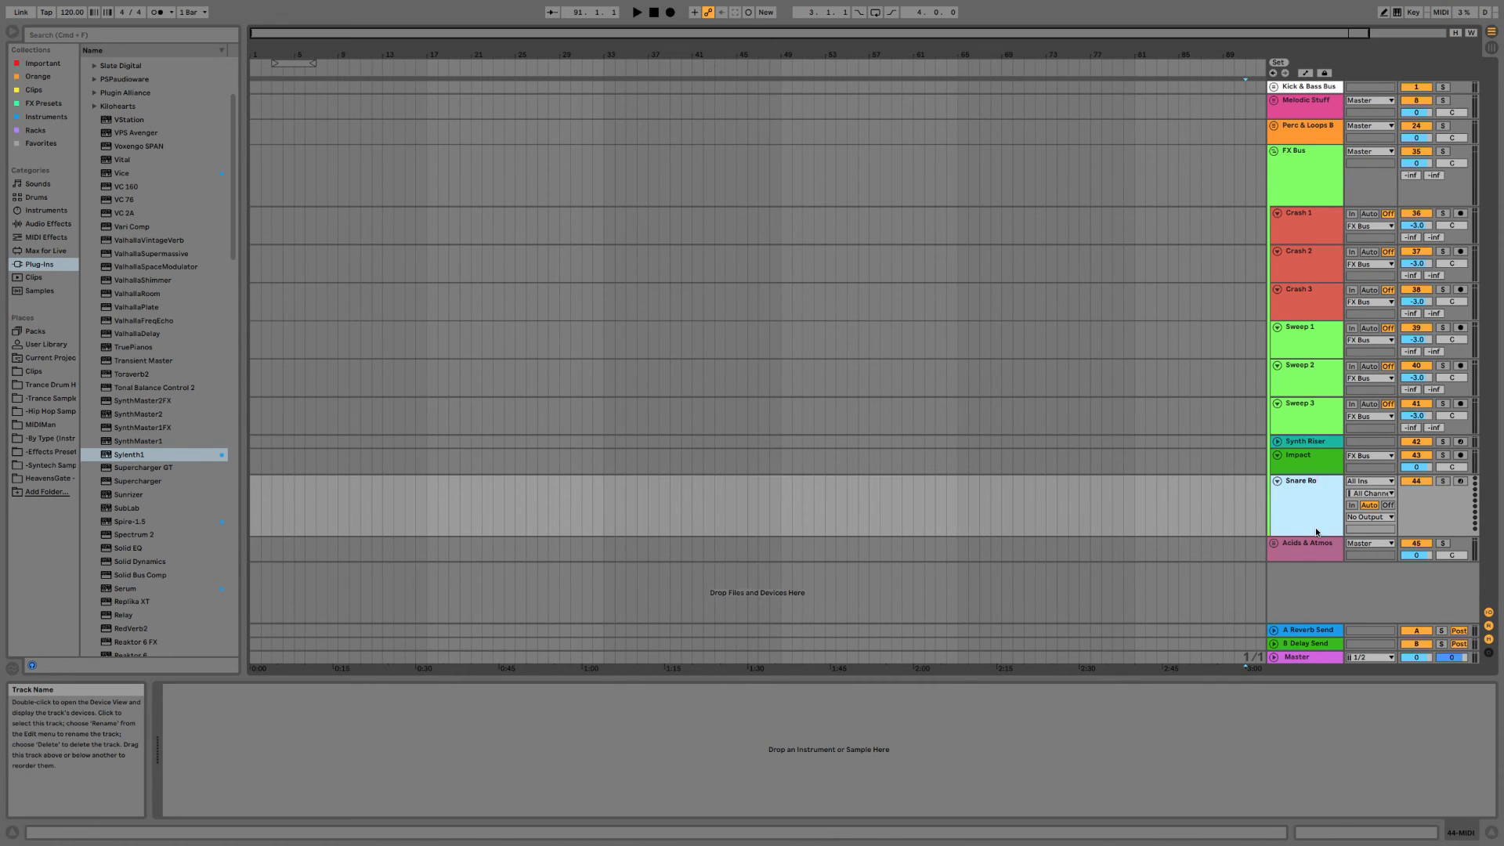
pyautogui.write('nare Roll 1')
pyautogui.press('Return')
pyautogui.rightClick(1316, 531)
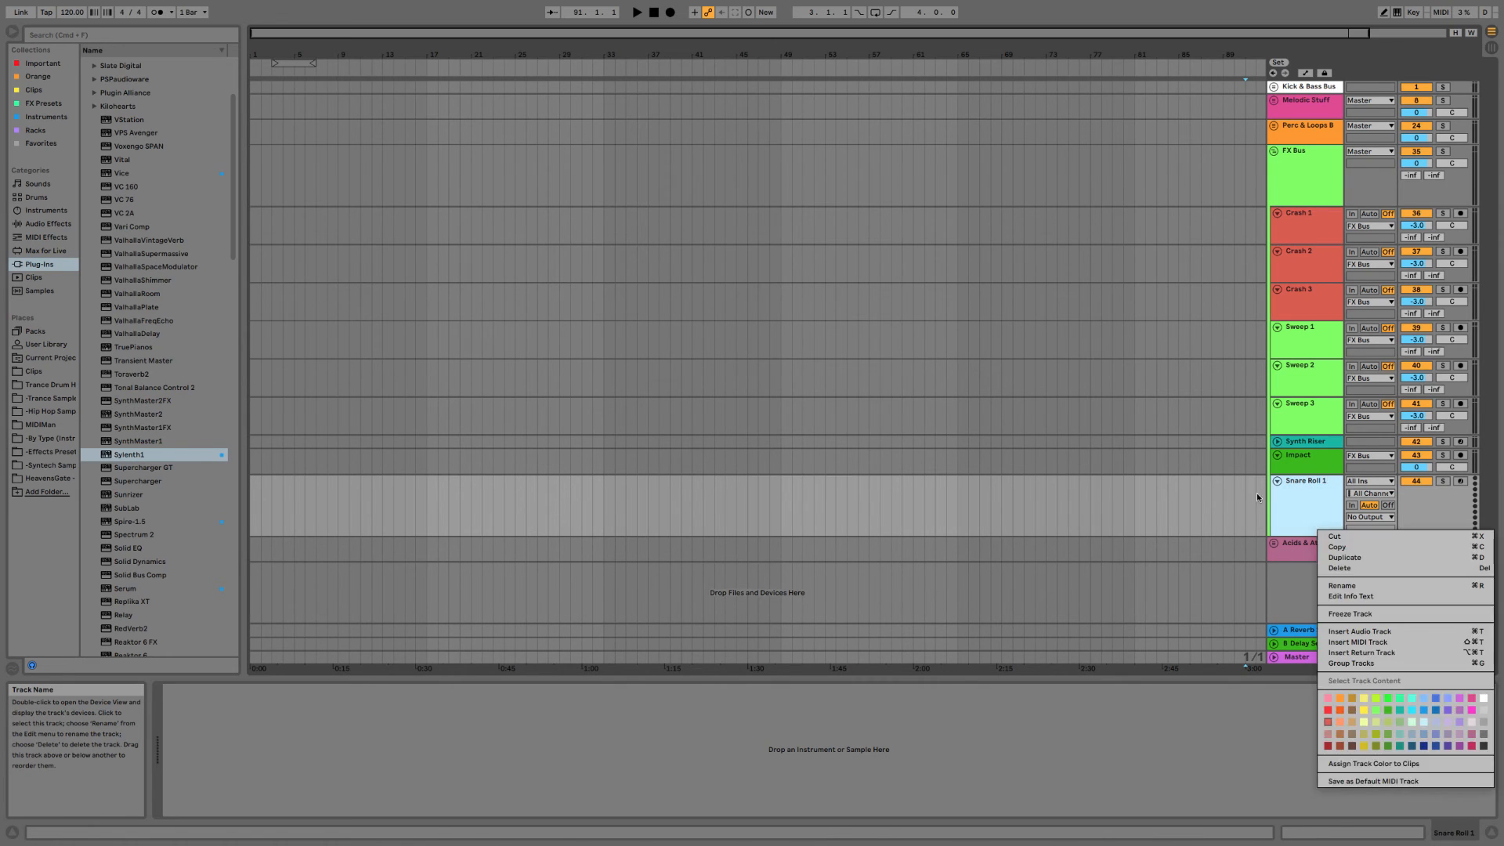
pyautogui.click(1159, 509)
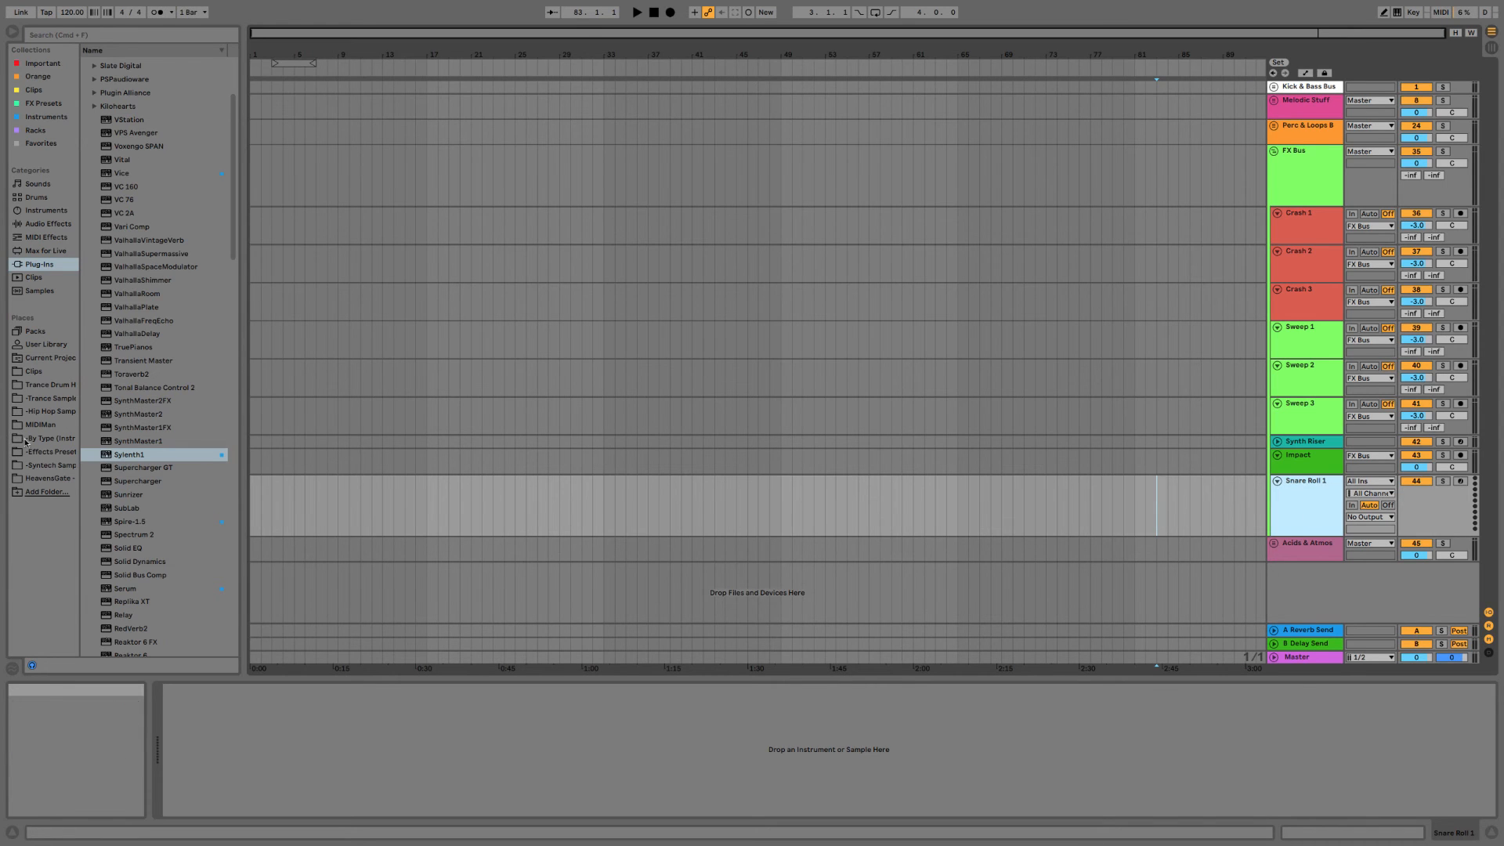
pyautogui.click(47, 491)
pyautogui.click(902, 397)
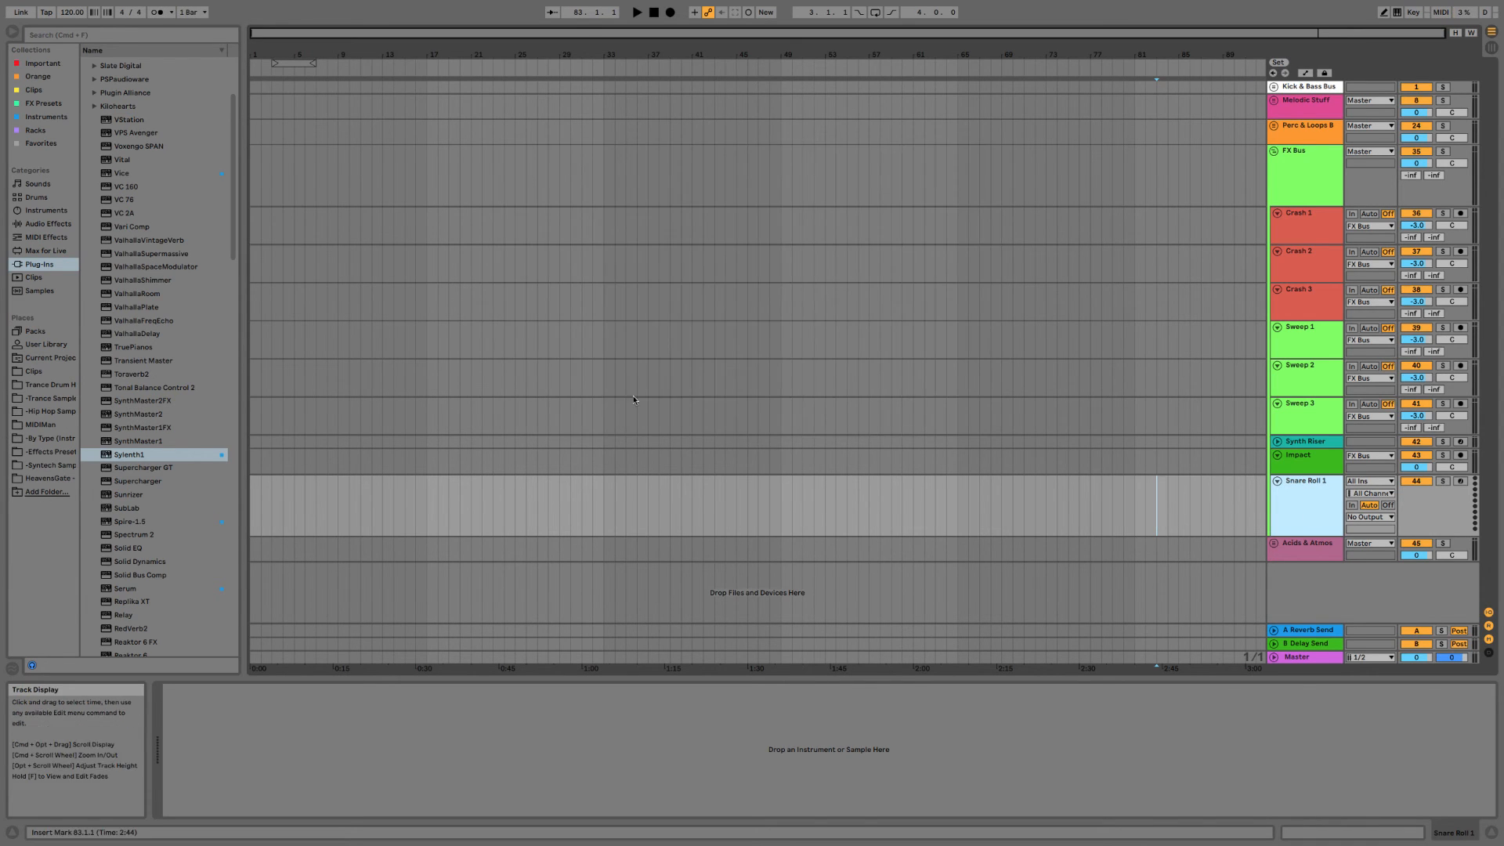
pyautogui.click(43, 439)
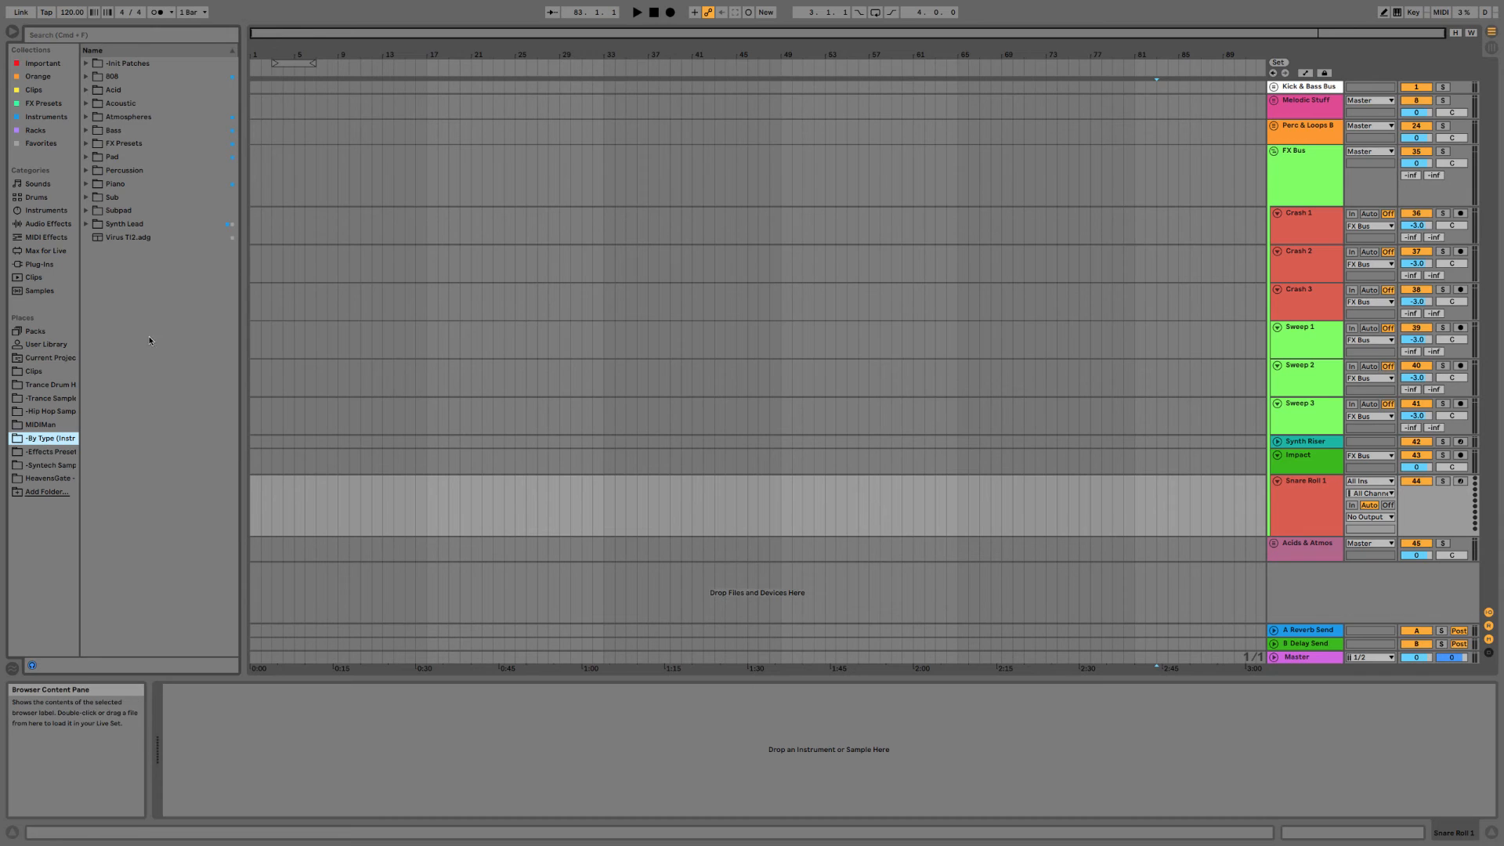
pyautogui.click(1297, 496)
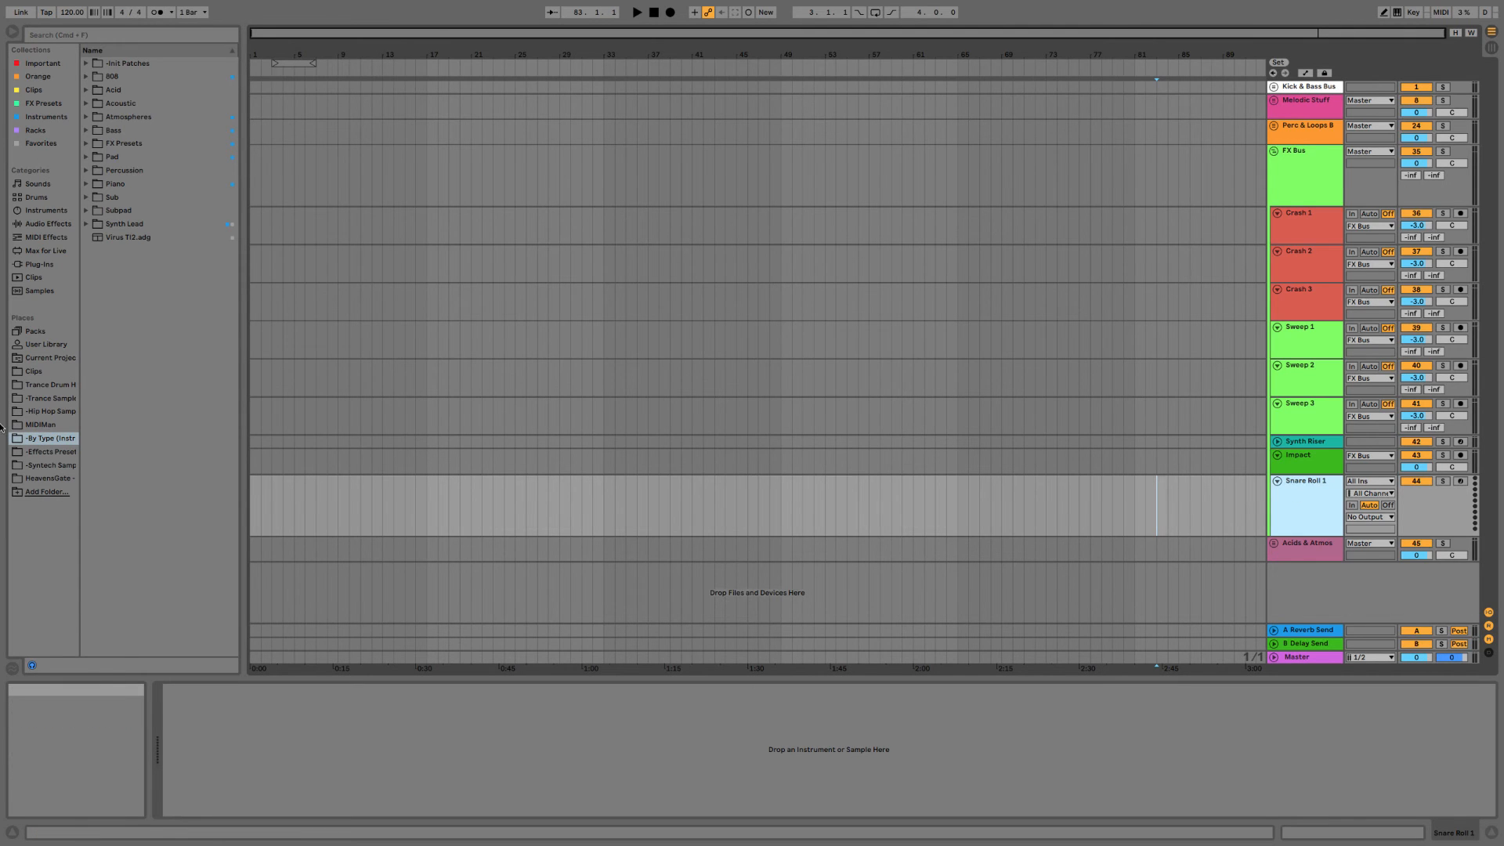
# Load TUT-Intru+LPHP+LFO+Gain.adg from the User Library onto Snare Roll 1 and remove the Grand Piano from the rack.
pyautogui.click(46, 344)
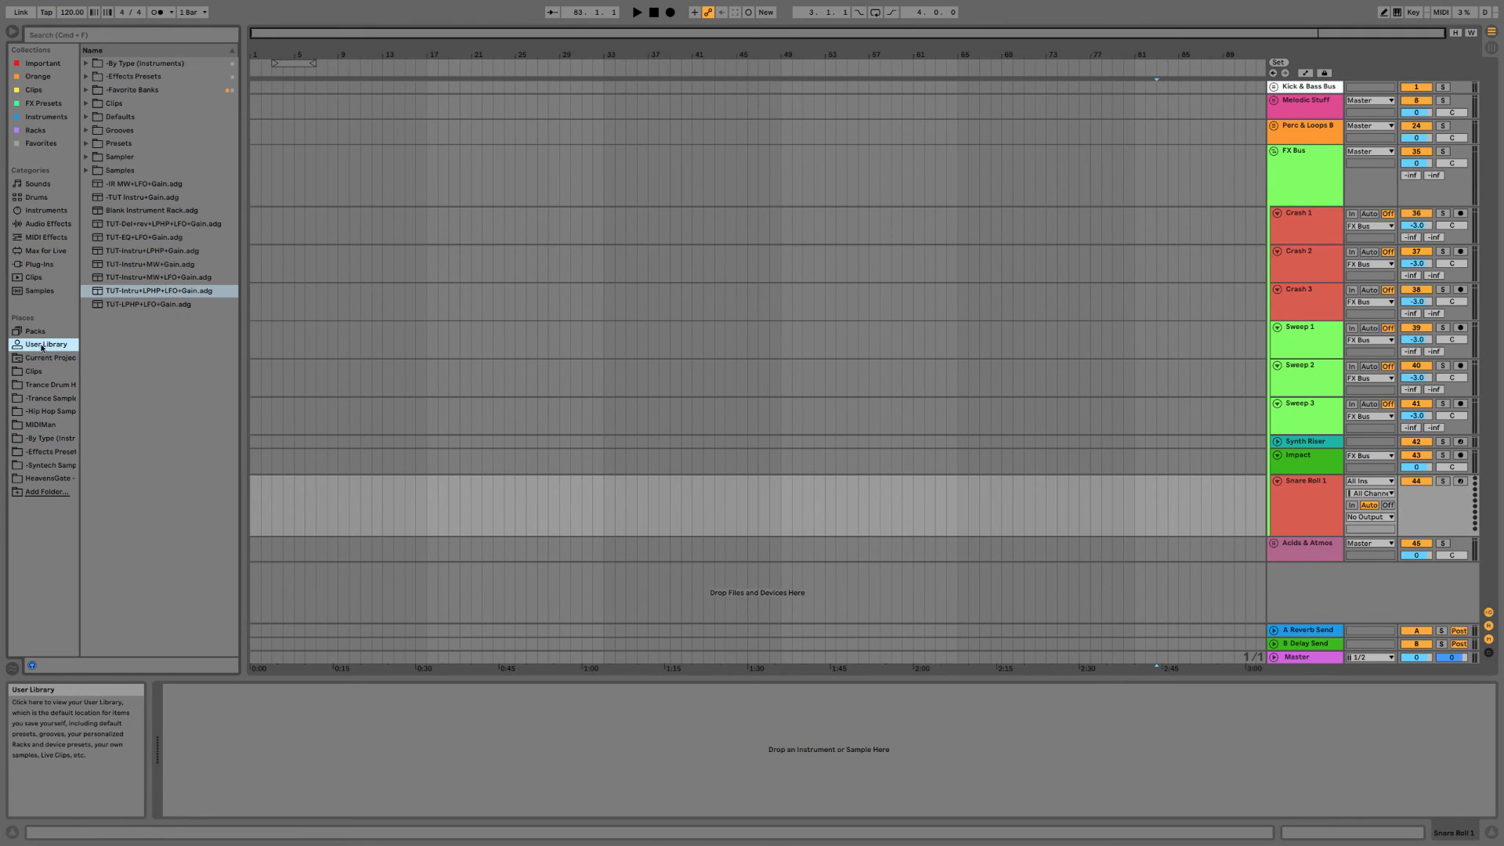
pyautogui.click(188, 253)
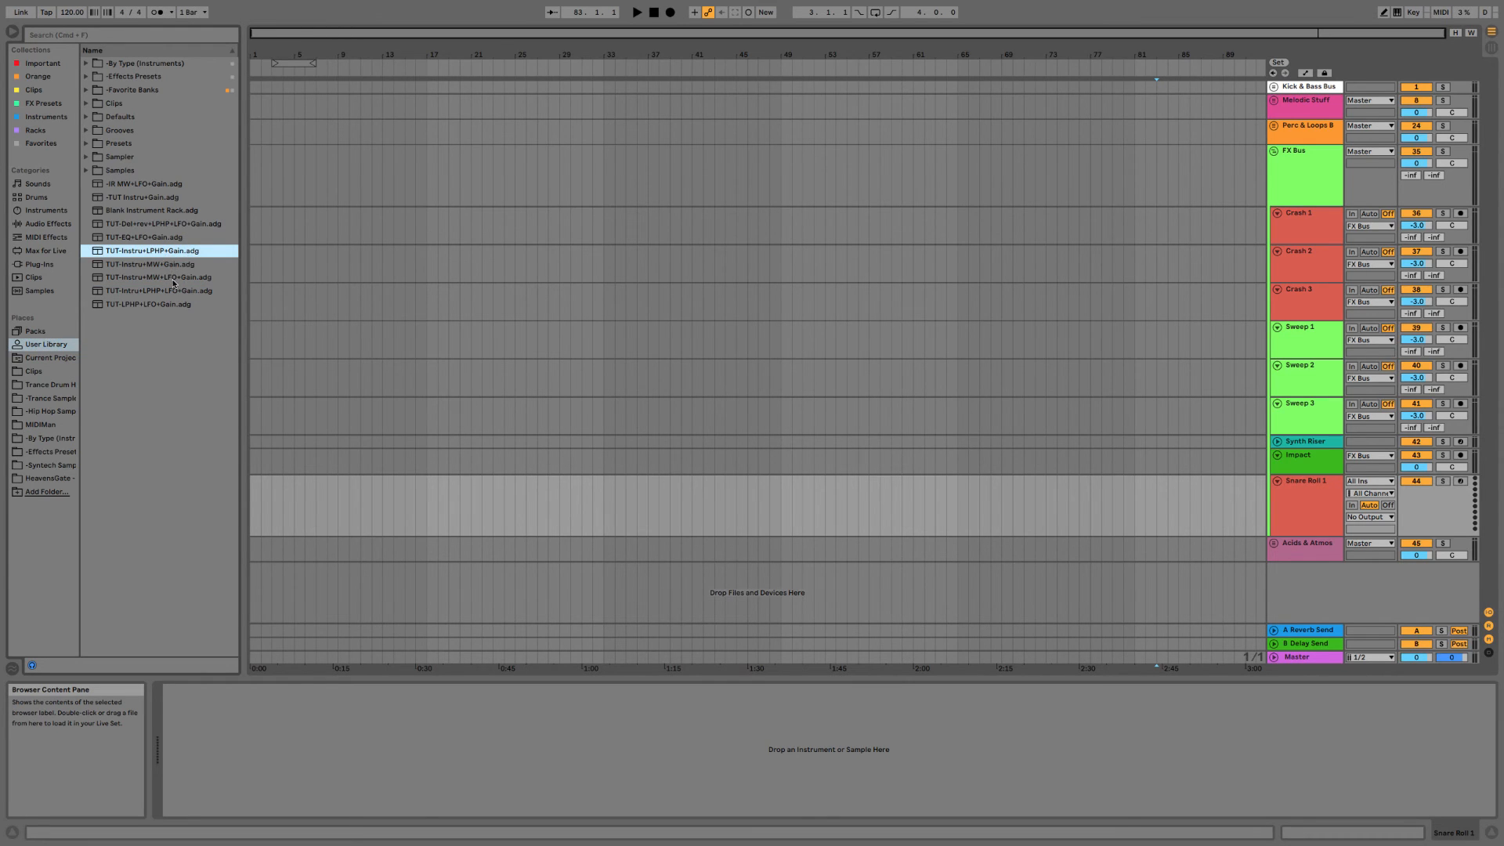
pyautogui.click(195, 279)
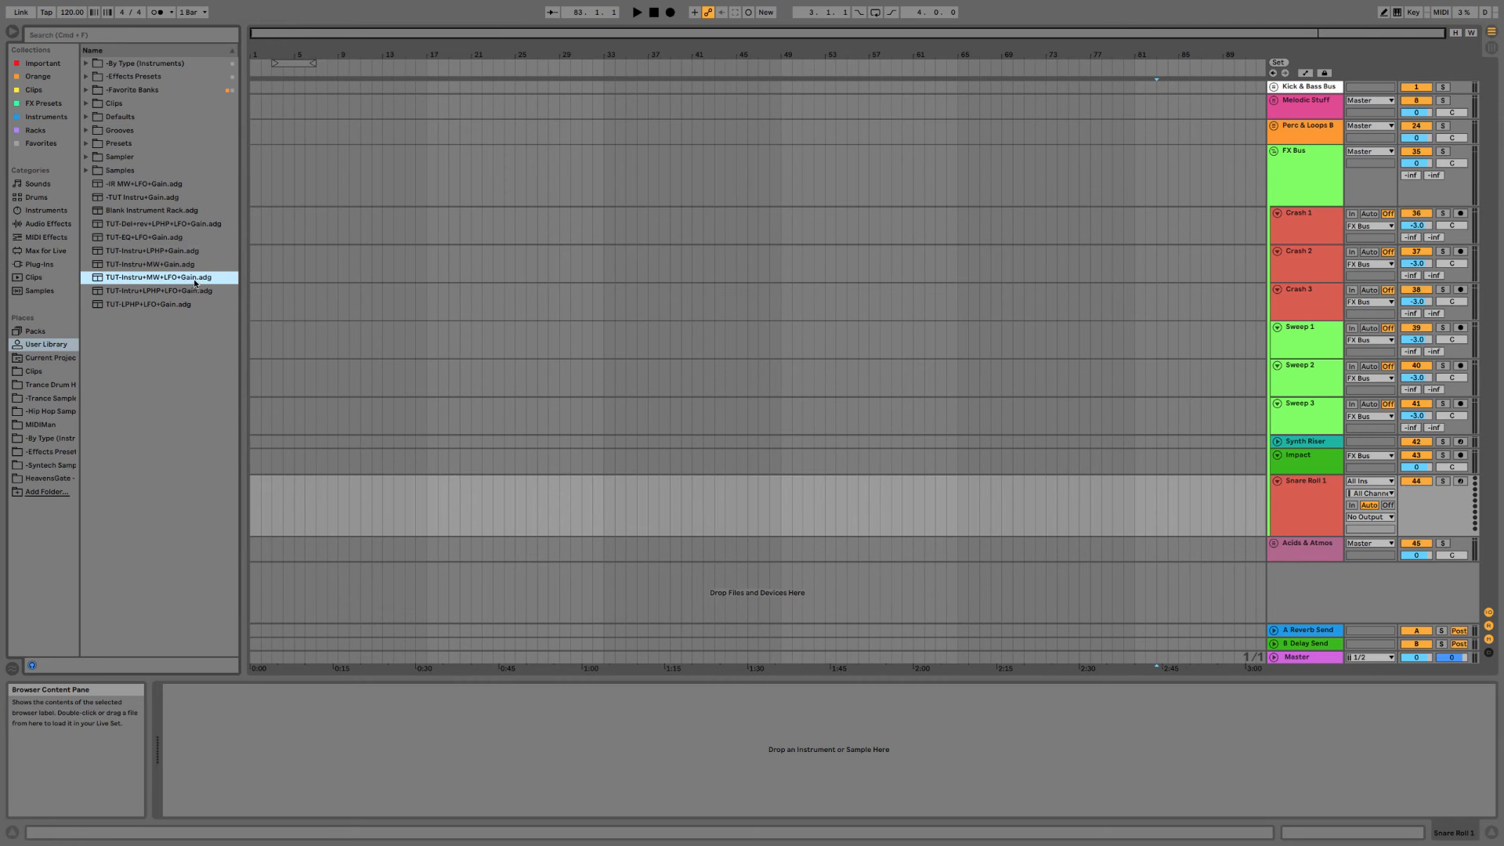
pyautogui.click(178, 292)
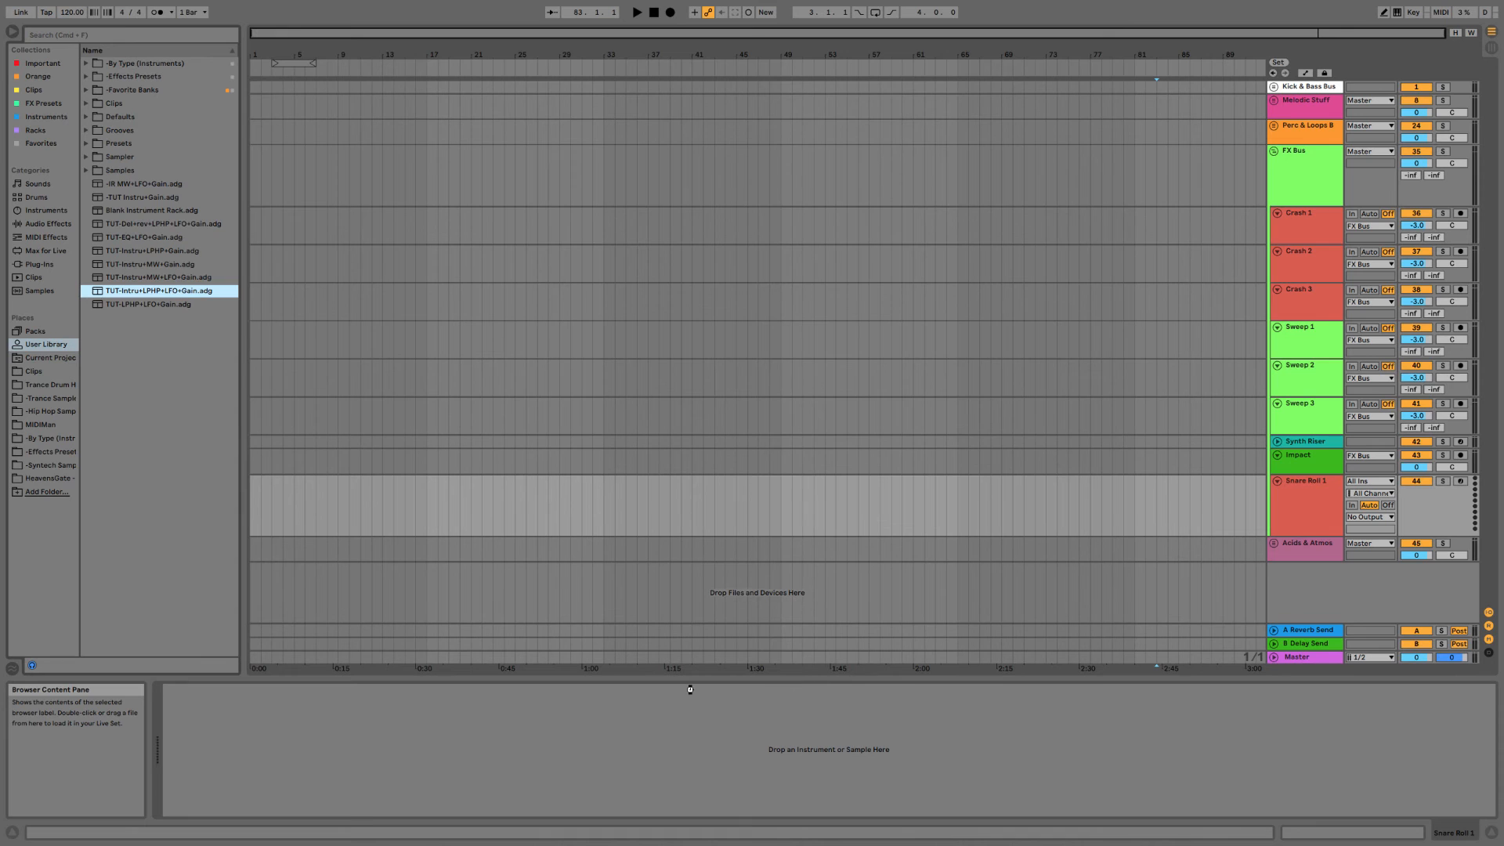
pyautogui.press('Return')
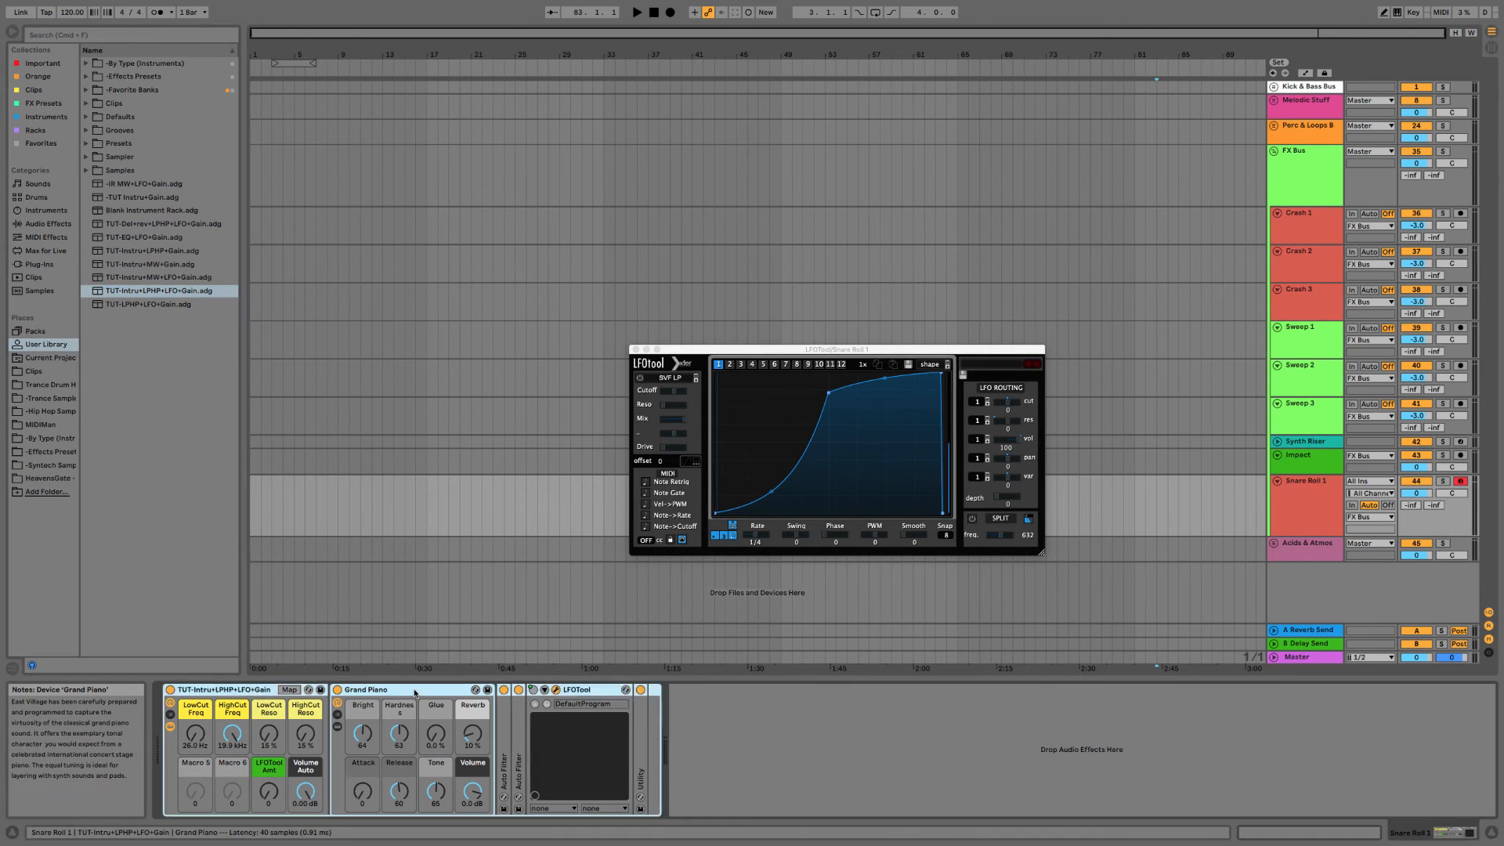
pyautogui.press('Delete')
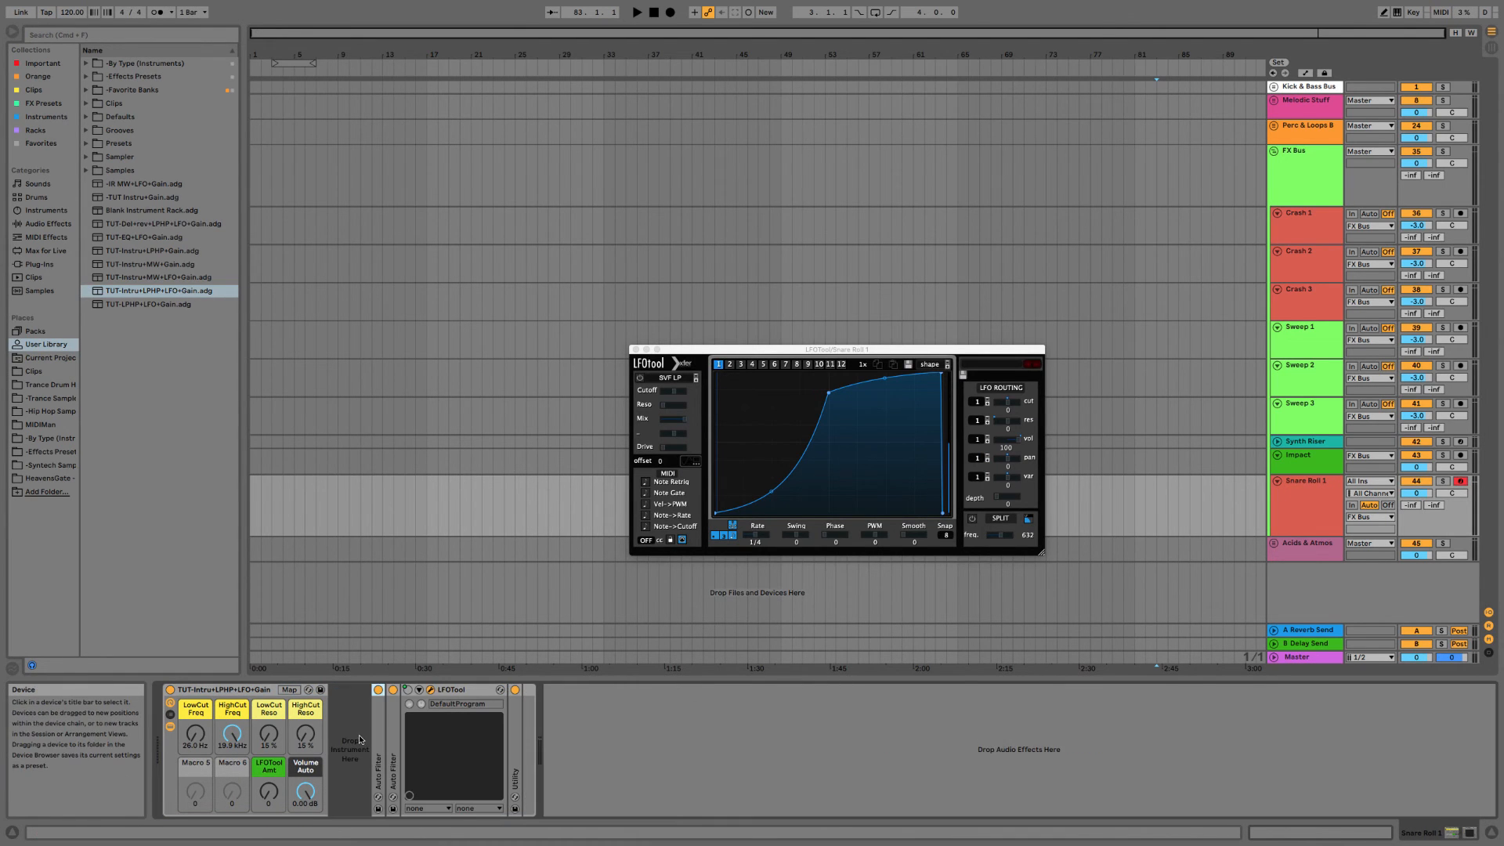
# Find Simpler in the browser and place it in the rack's empty instrument slot on Snare Roll 1.
pyautogui.rightClick(358, 734)
pyautogui.click(380, 822)
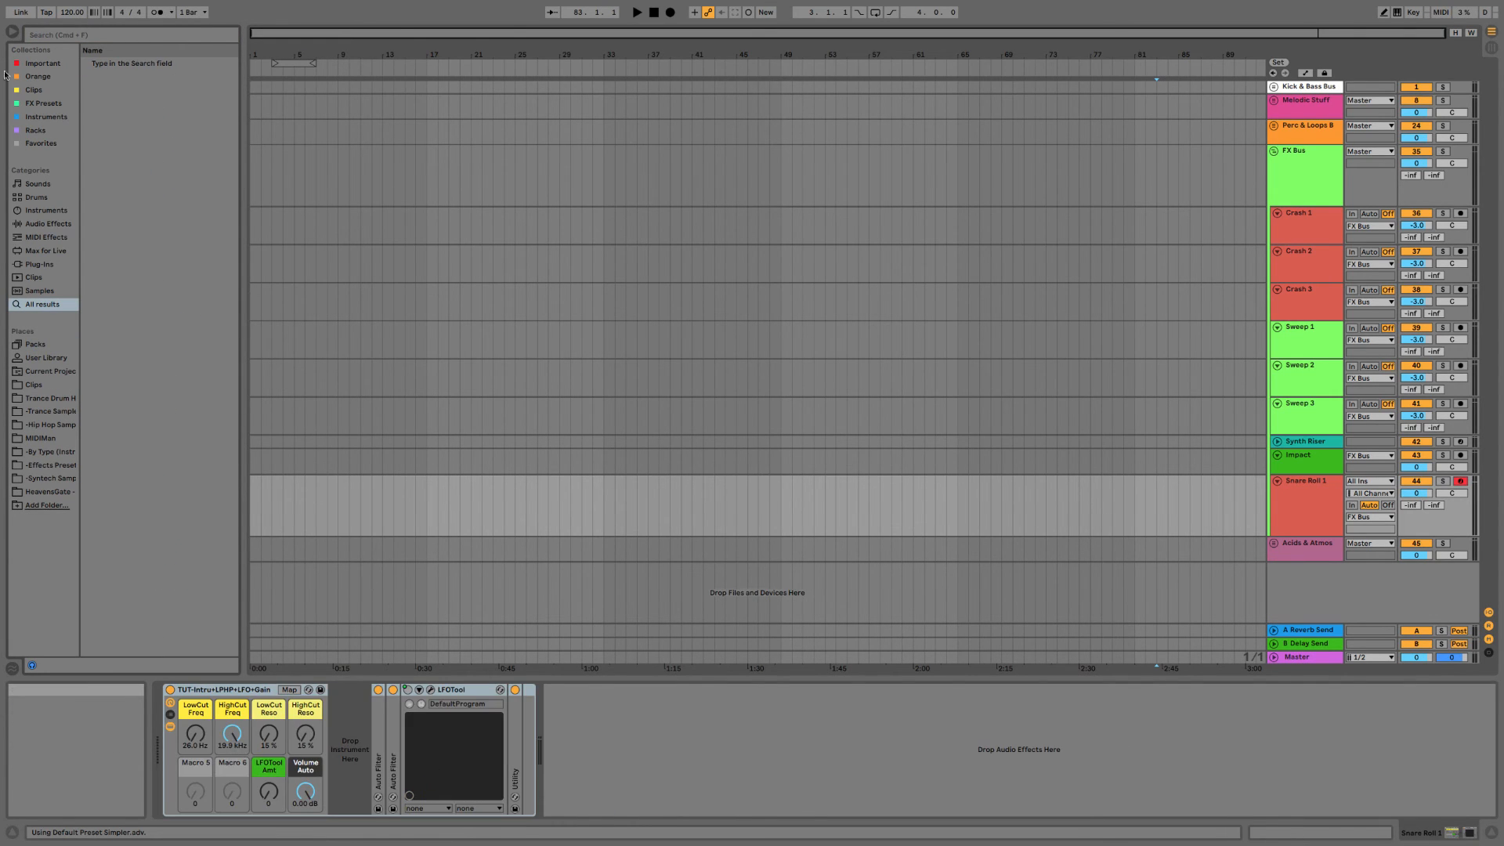
pyautogui.click(41, 36)
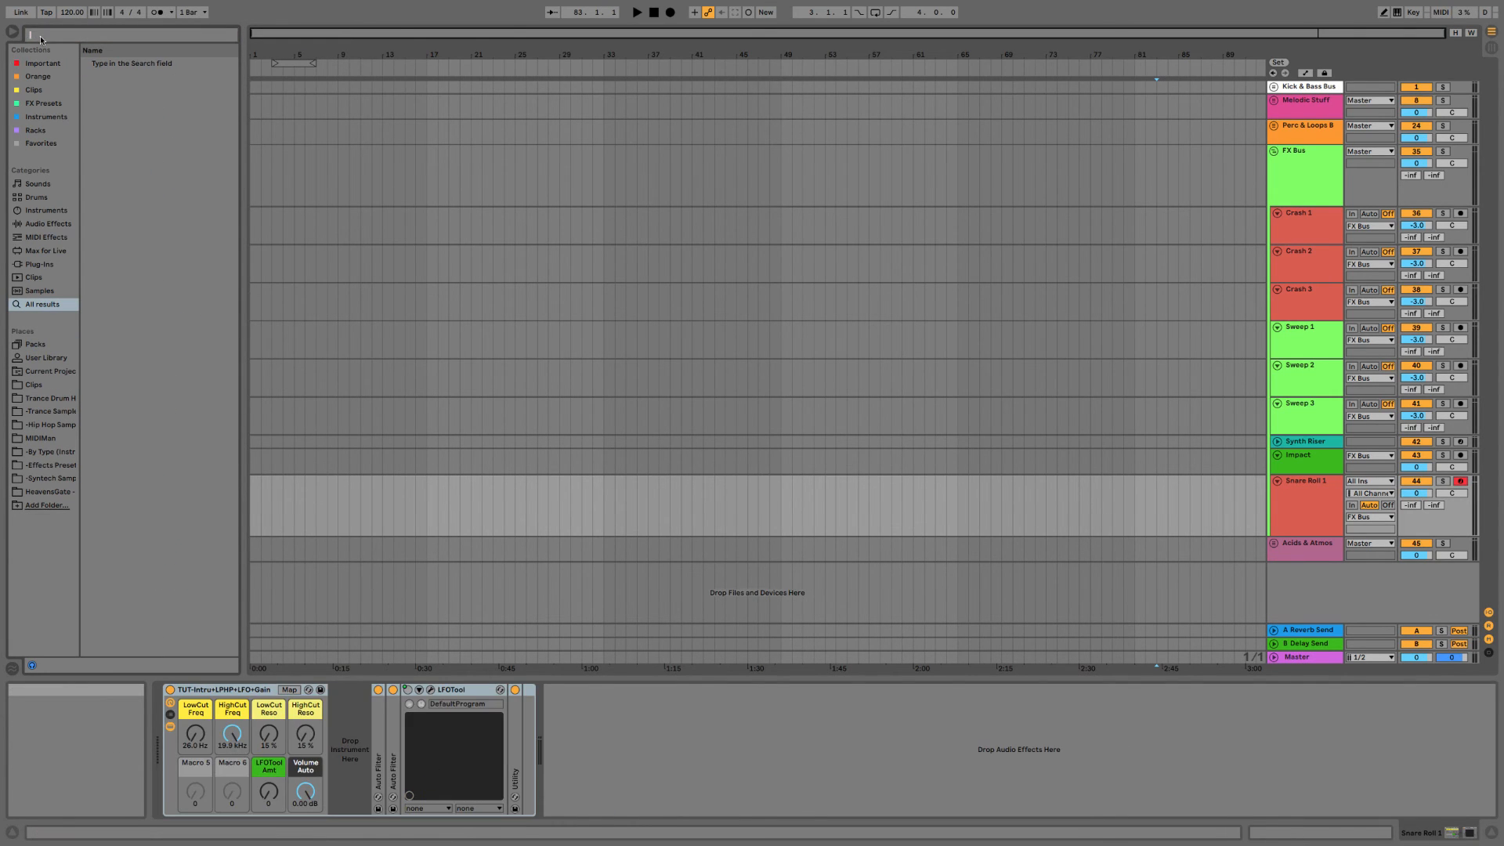
pyautogui.write('Simpler')
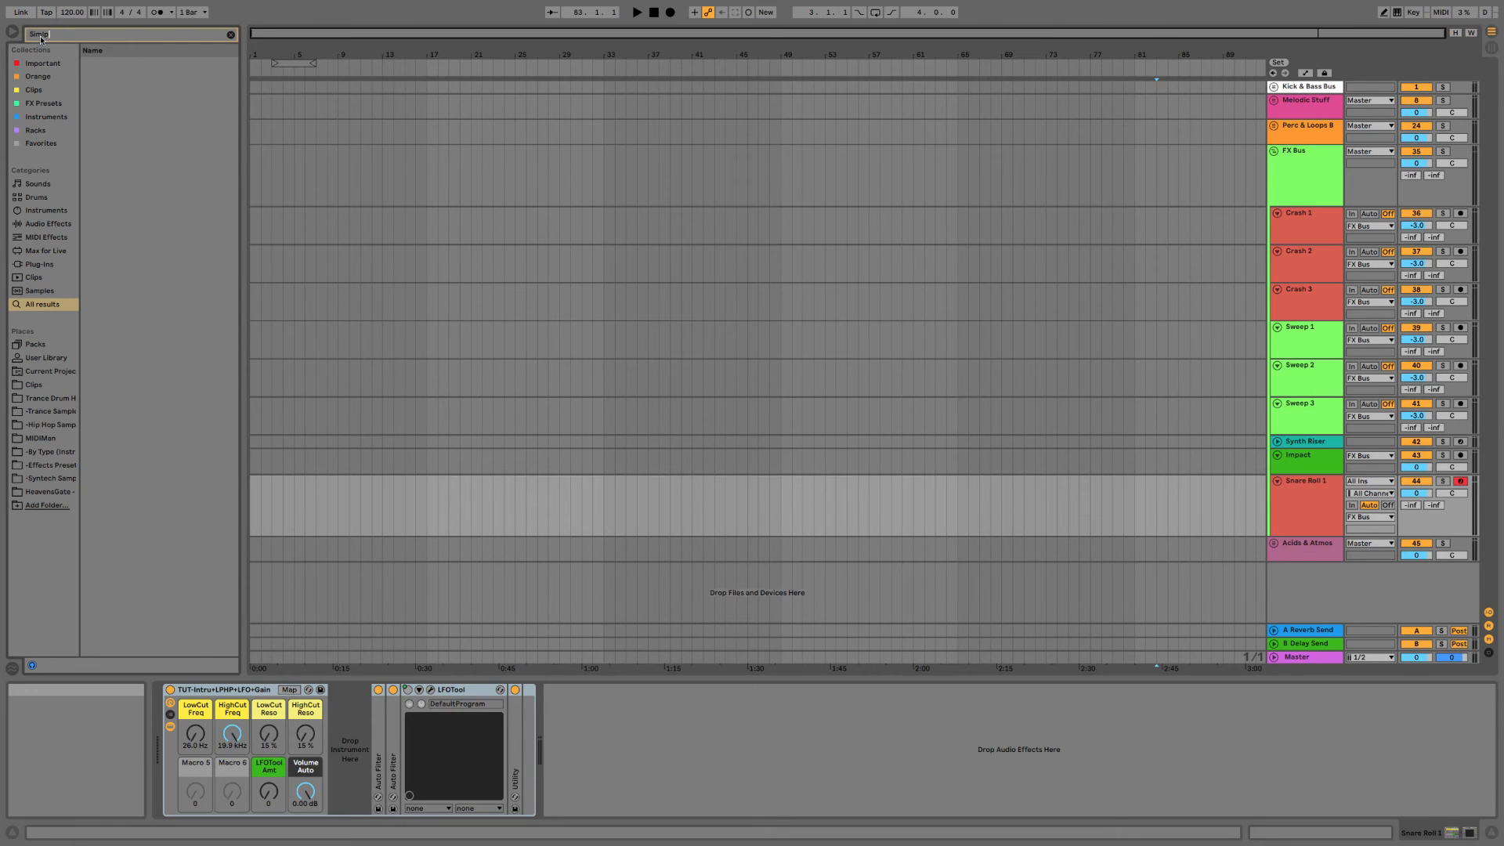
pyautogui.press('BackSpace')
pyautogui.moveTo(118, 62); pyautogui.dragTo(342, 716)
pyautogui.moveTo(358, 775); pyautogui.dragTo(357, 774)
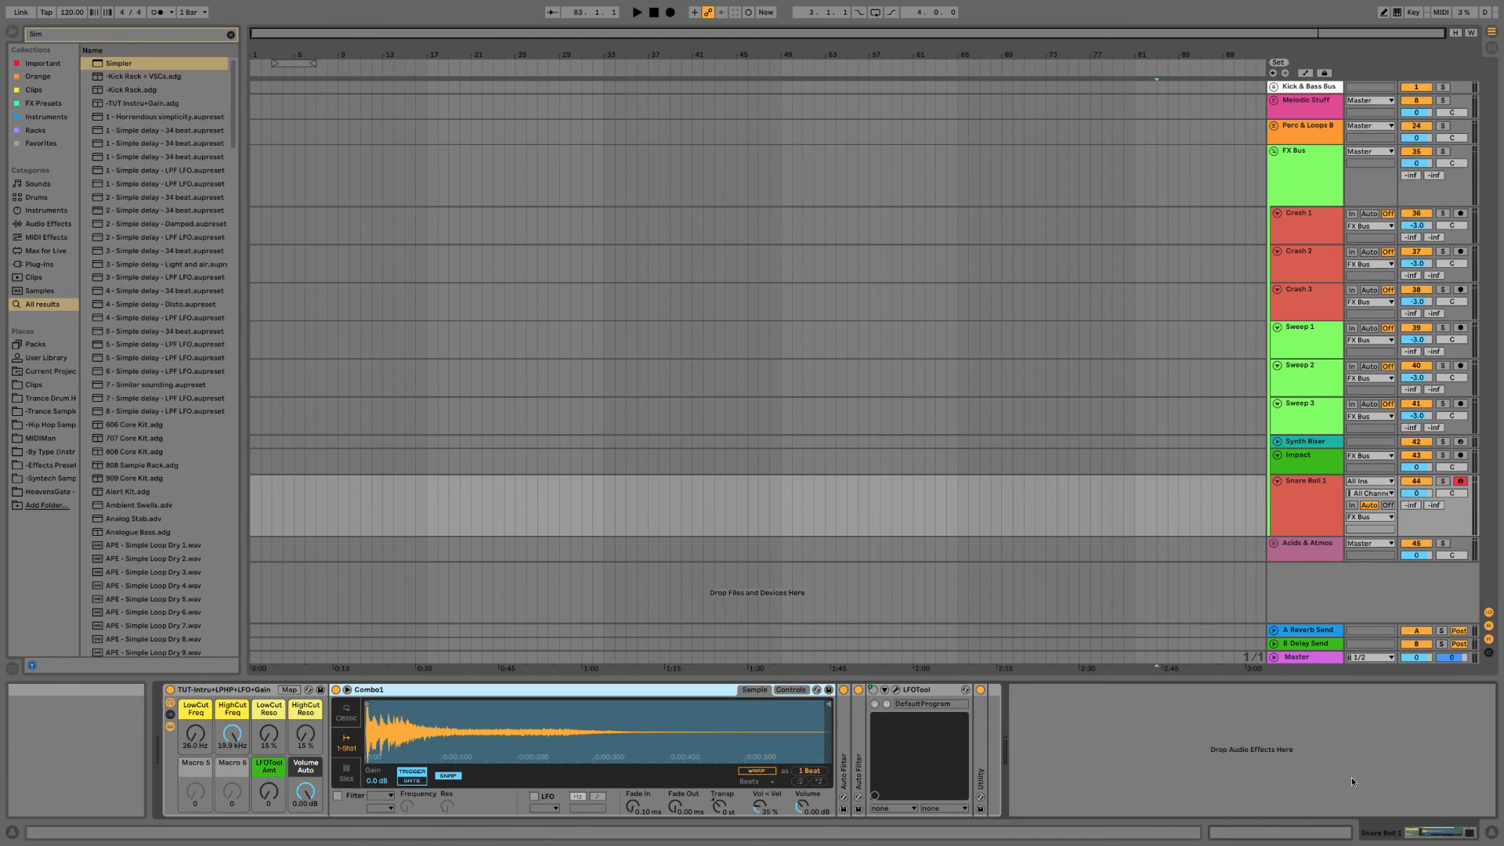
pyautogui.moveTo(306, 793)
pyautogui.mouseDown()
pyautogui.moveTo(306, 818)
pyautogui.moveTo(305, 775)
pyautogui.mouseUp()
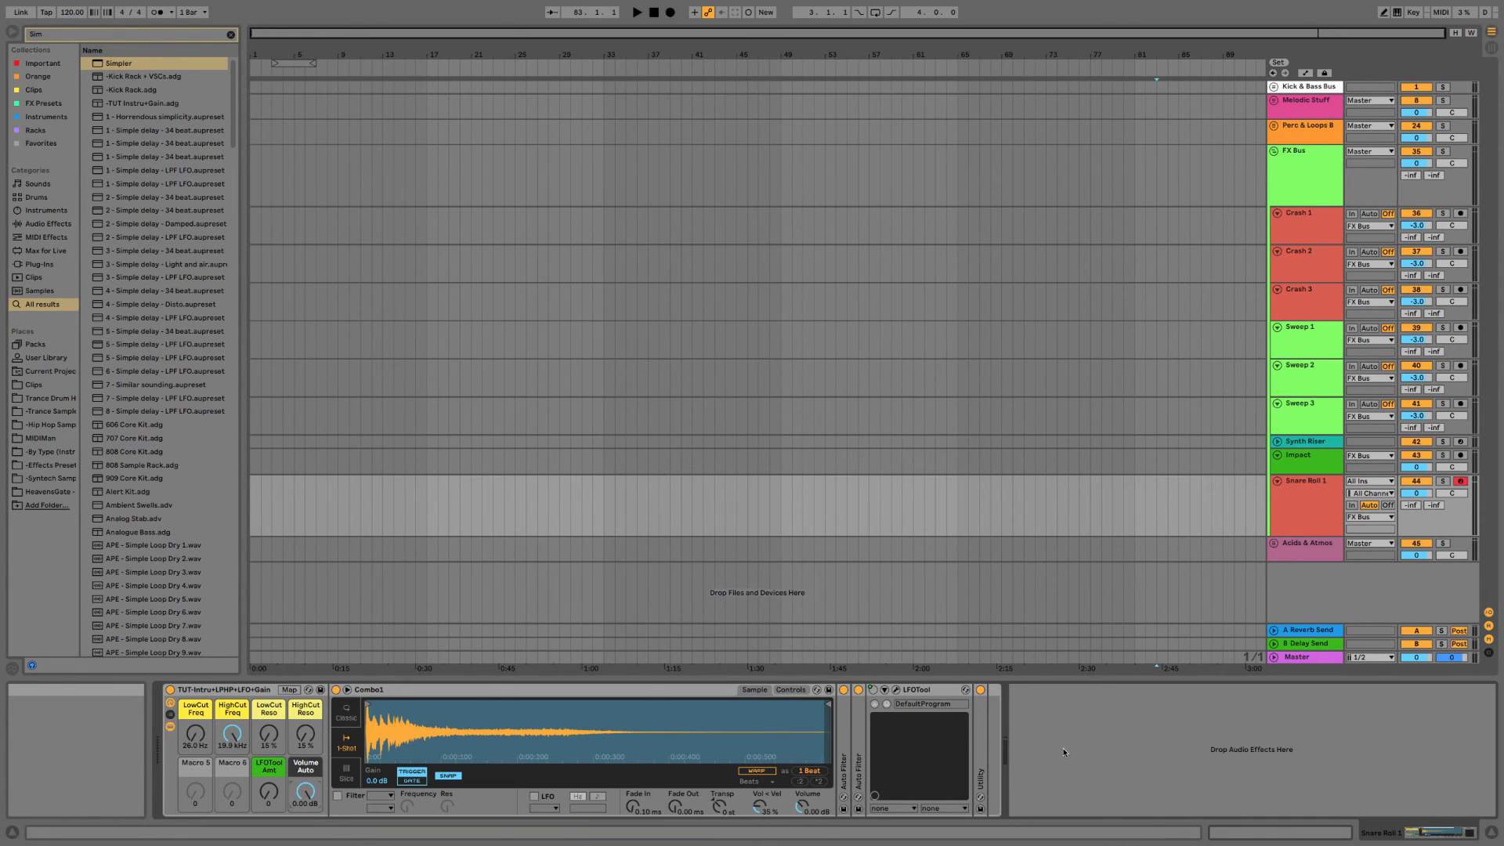
pyautogui.rightClick(1099, 719)
pyautogui.moveTo(1122, 752)
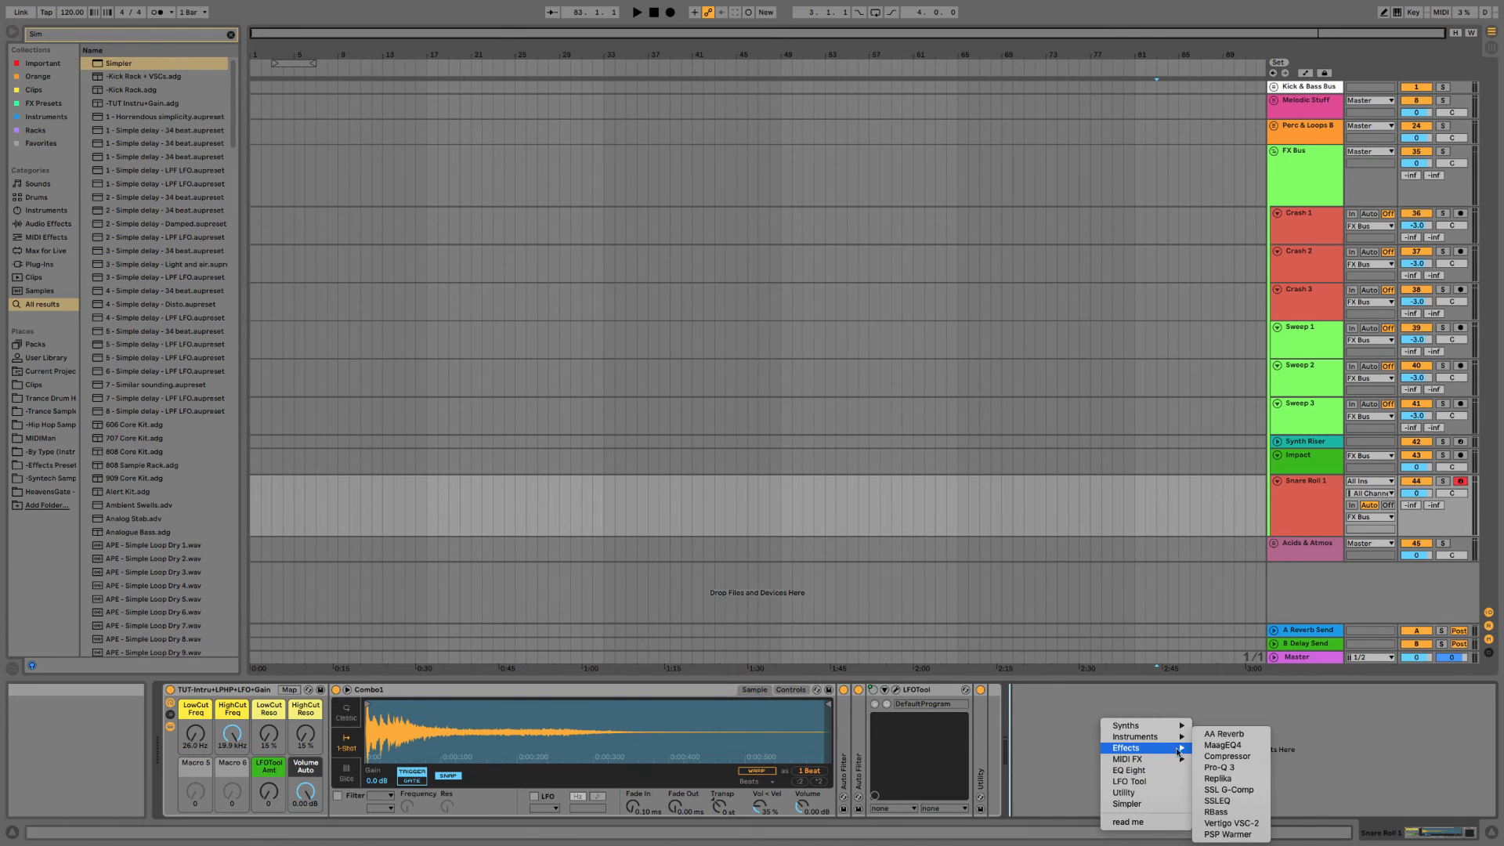
pyautogui.click(227, 144)
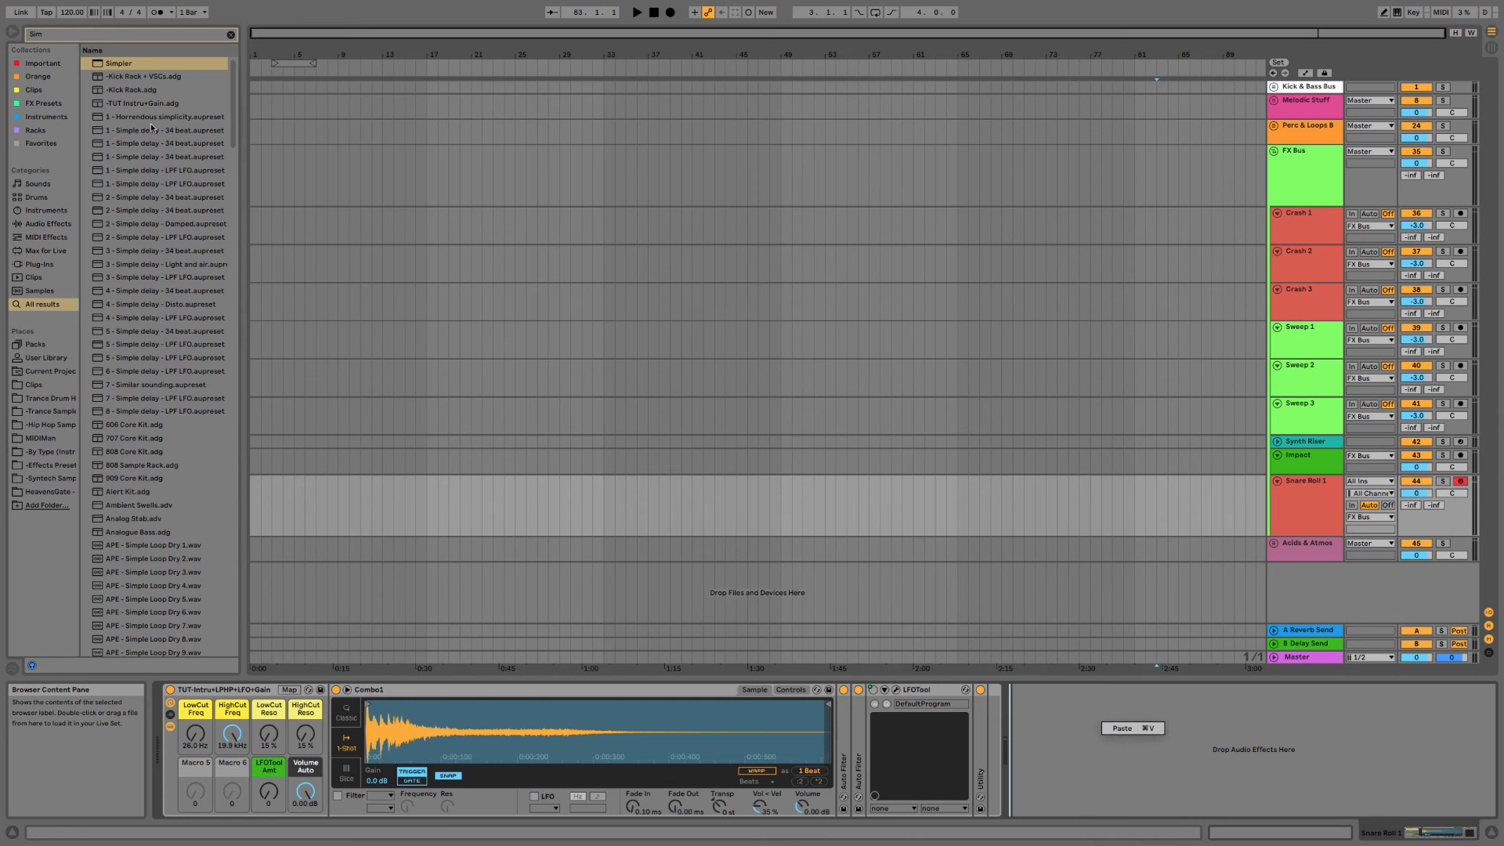
# Search the browser for Reverb and insert the Reverb device right after Simpler inside the Snare Roll 1 rack.
pyautogui.click(64, 36)
pyautogui.press('BackSpace')
pyautogui.press('BackSpace')
pyautogui.press('BackSpace')
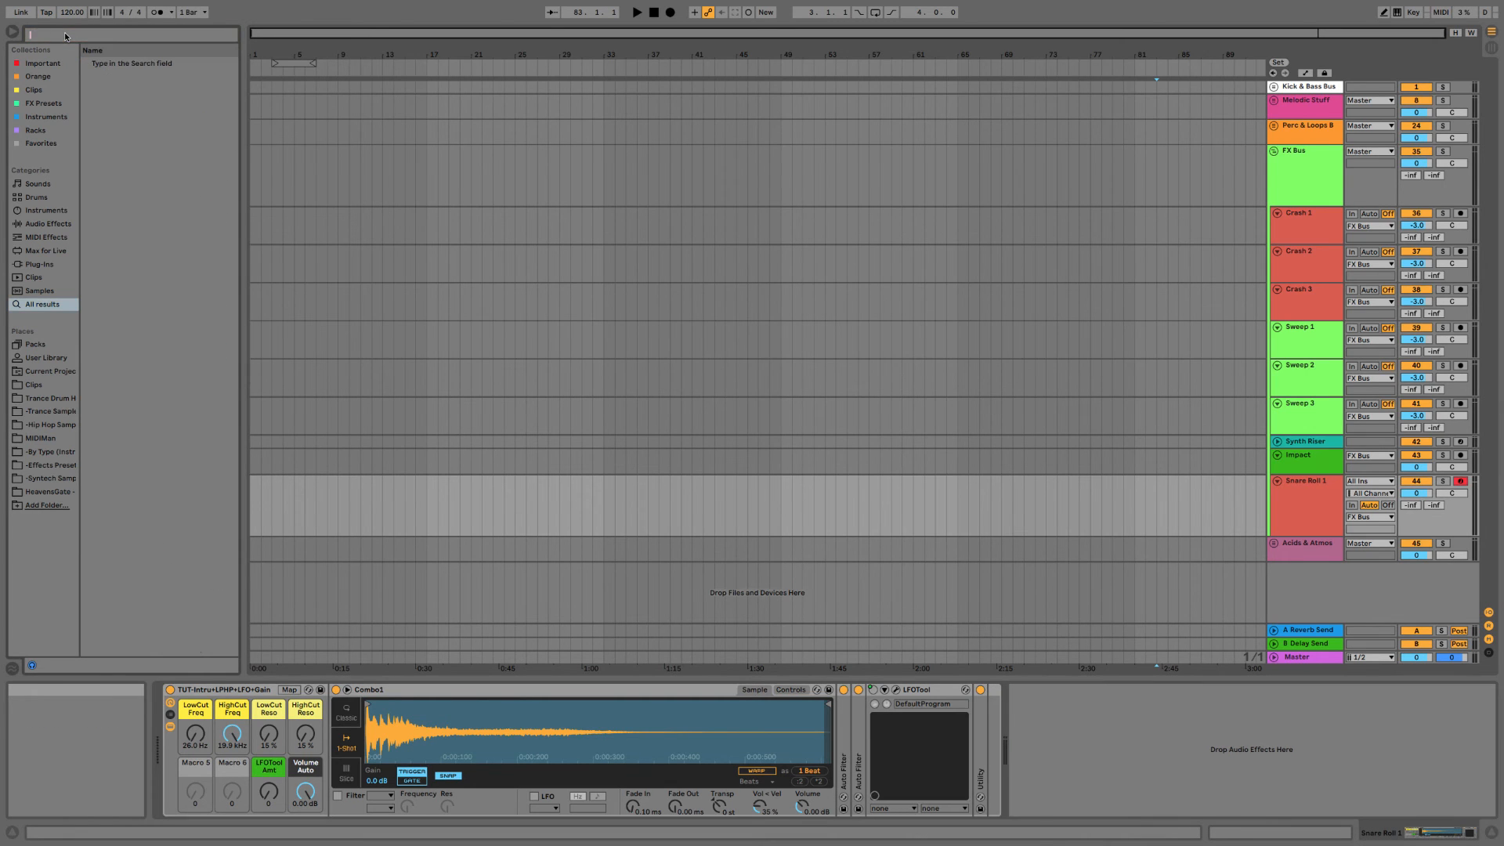
pyautogui.write('Reverb')
pyautogui.moveTo(100, 64); pyautogui.dragTo(1100, 790)
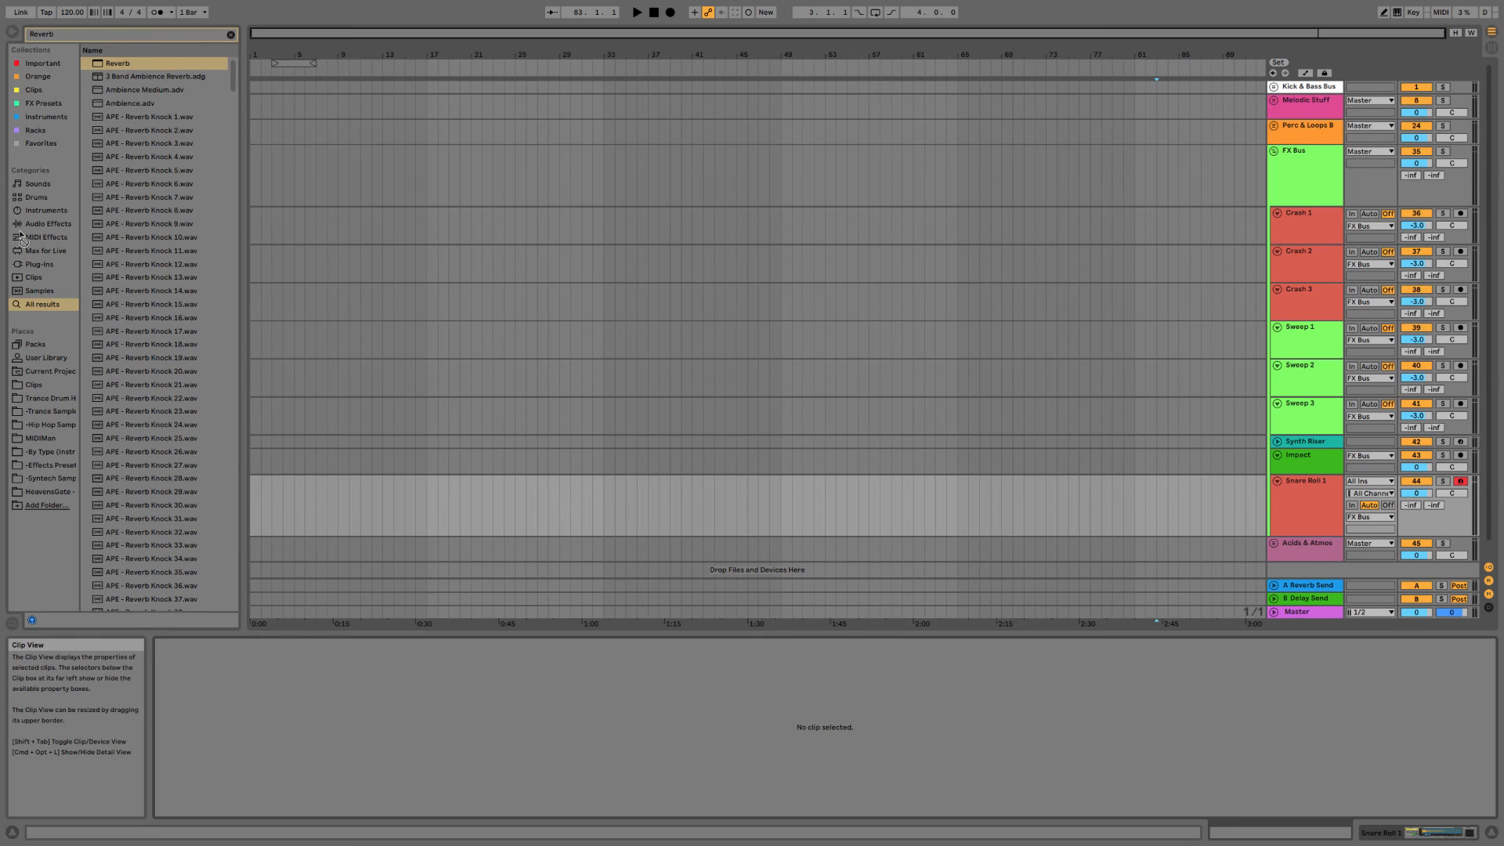
pyautogui.click(1326, 503)
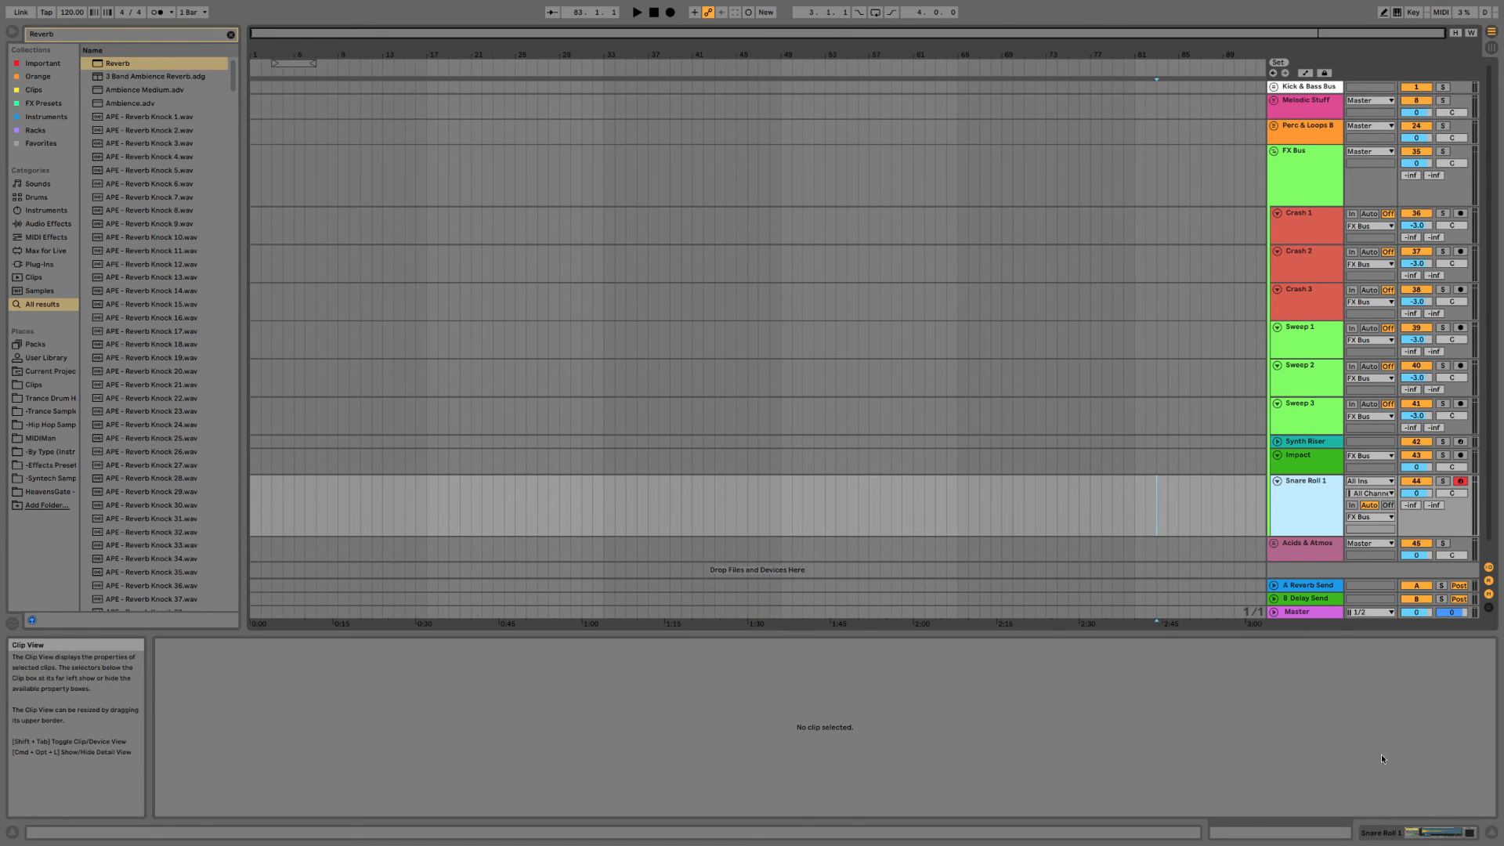
pyautogui.click(1419, 834)
pyautogui.moveTo(121, 65)
pyautogui.mouseDown()
pyautogui.moveTo(766, 624)
pyautogui.moveTo(852, 755)
pyautogui.moveTo(839, 748)
pyautogui.moveTo(883, 736)
pyautogui.mouseUp()
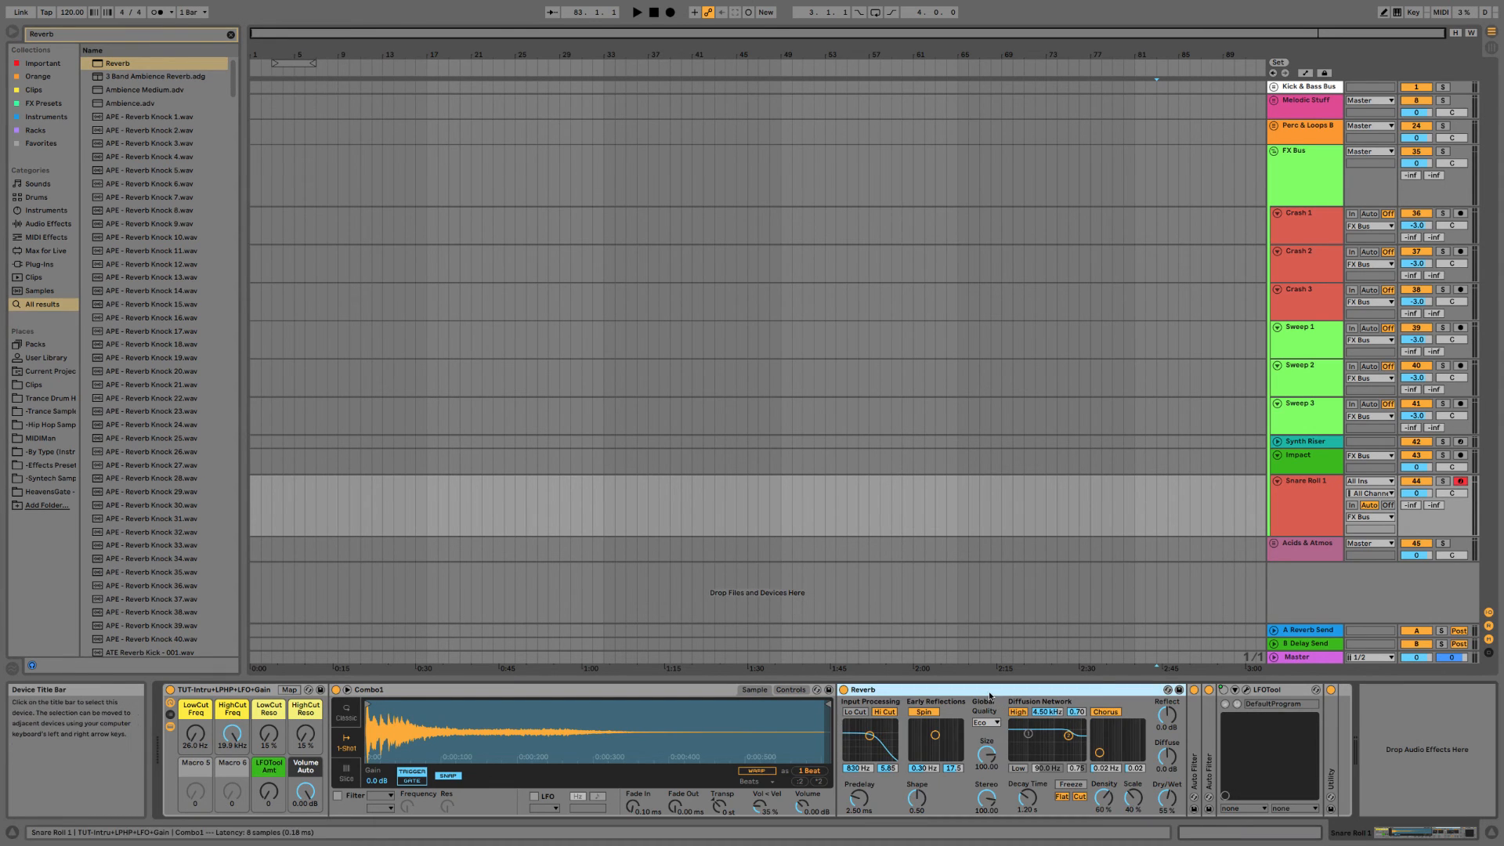
# Try to map the Reverb's Dry/Wet control to Macro 6 of the Snare Roll 1 rack.
pyautogui.rightClick(1165, 802)
pyautogui.press('Escape')
pyautogui.rightClick(1166, 798)
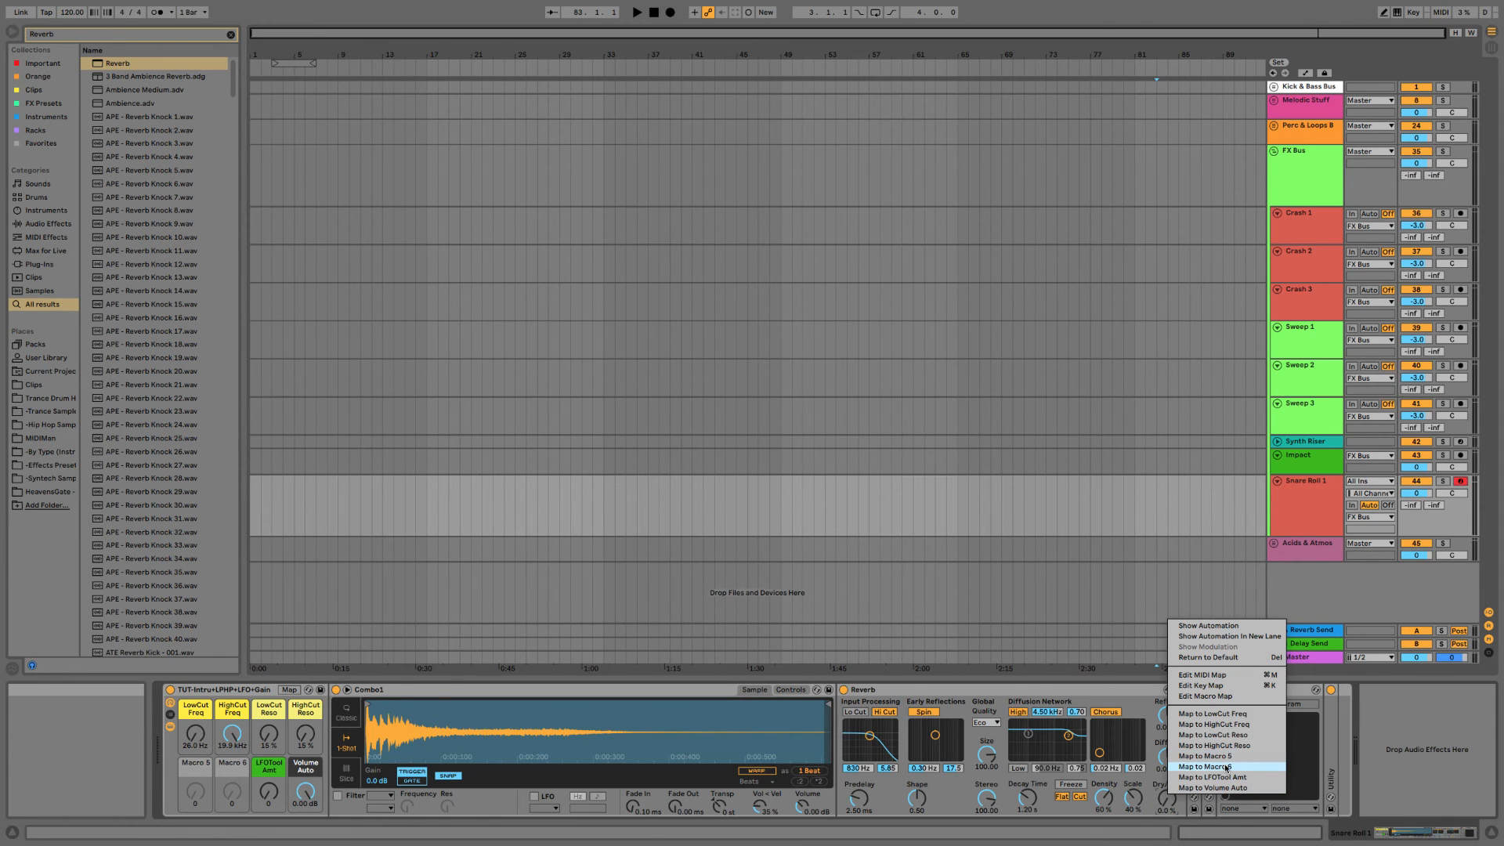
pyautogui.click(1226, 767)
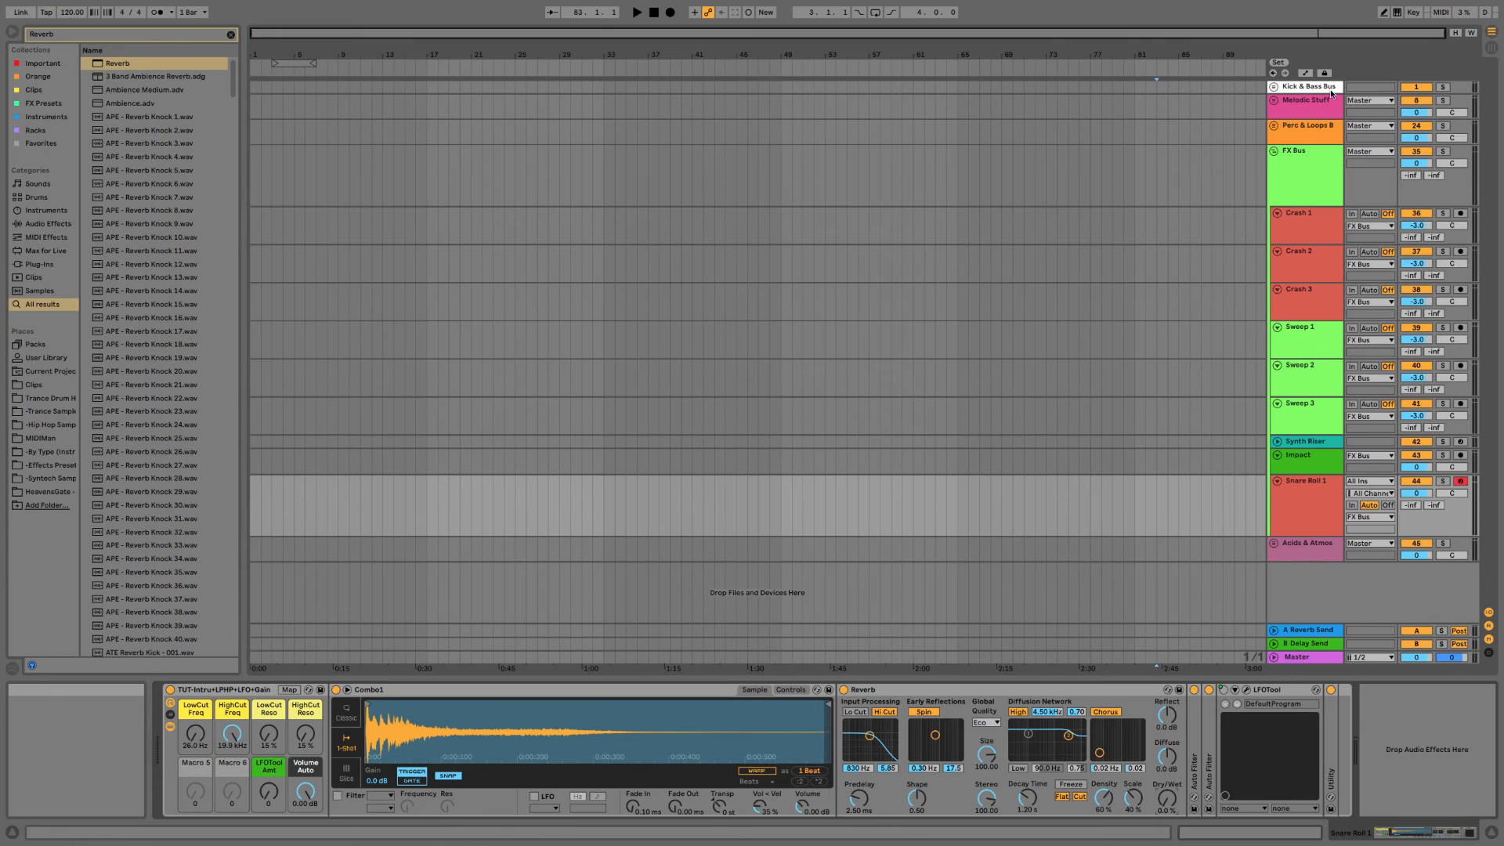
# Check the macro assignments and colours of the L&P Bus rack in Melodic Stuff, collapse the group and return to Snare Roll 1.
pyautogui.click(1281, 115)
pyautogui.click(1274, 101)
pyautogui.click(1313, 172)
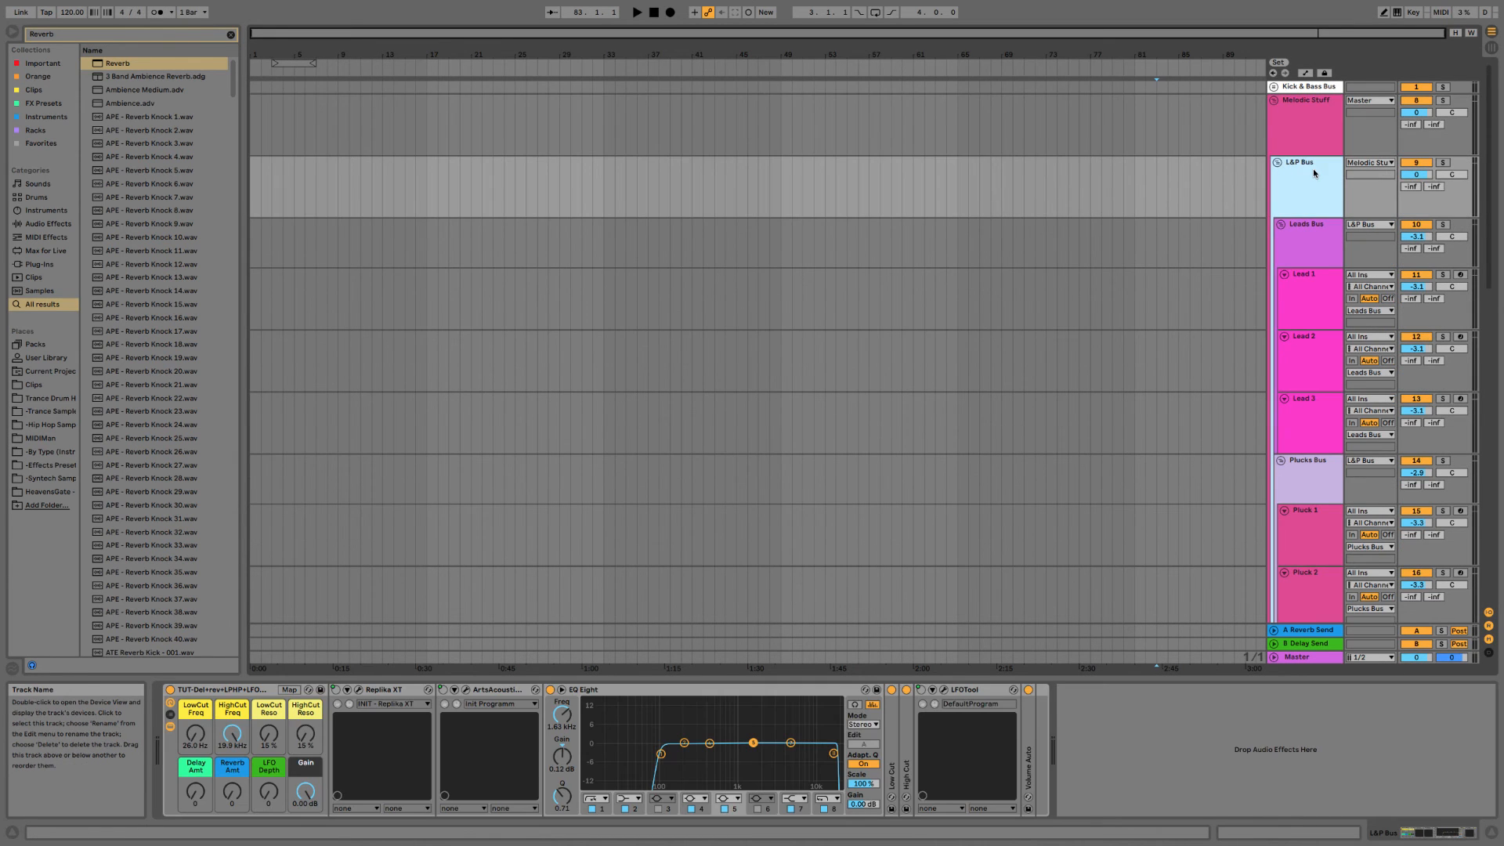
pyautogui.click(1273, 101)
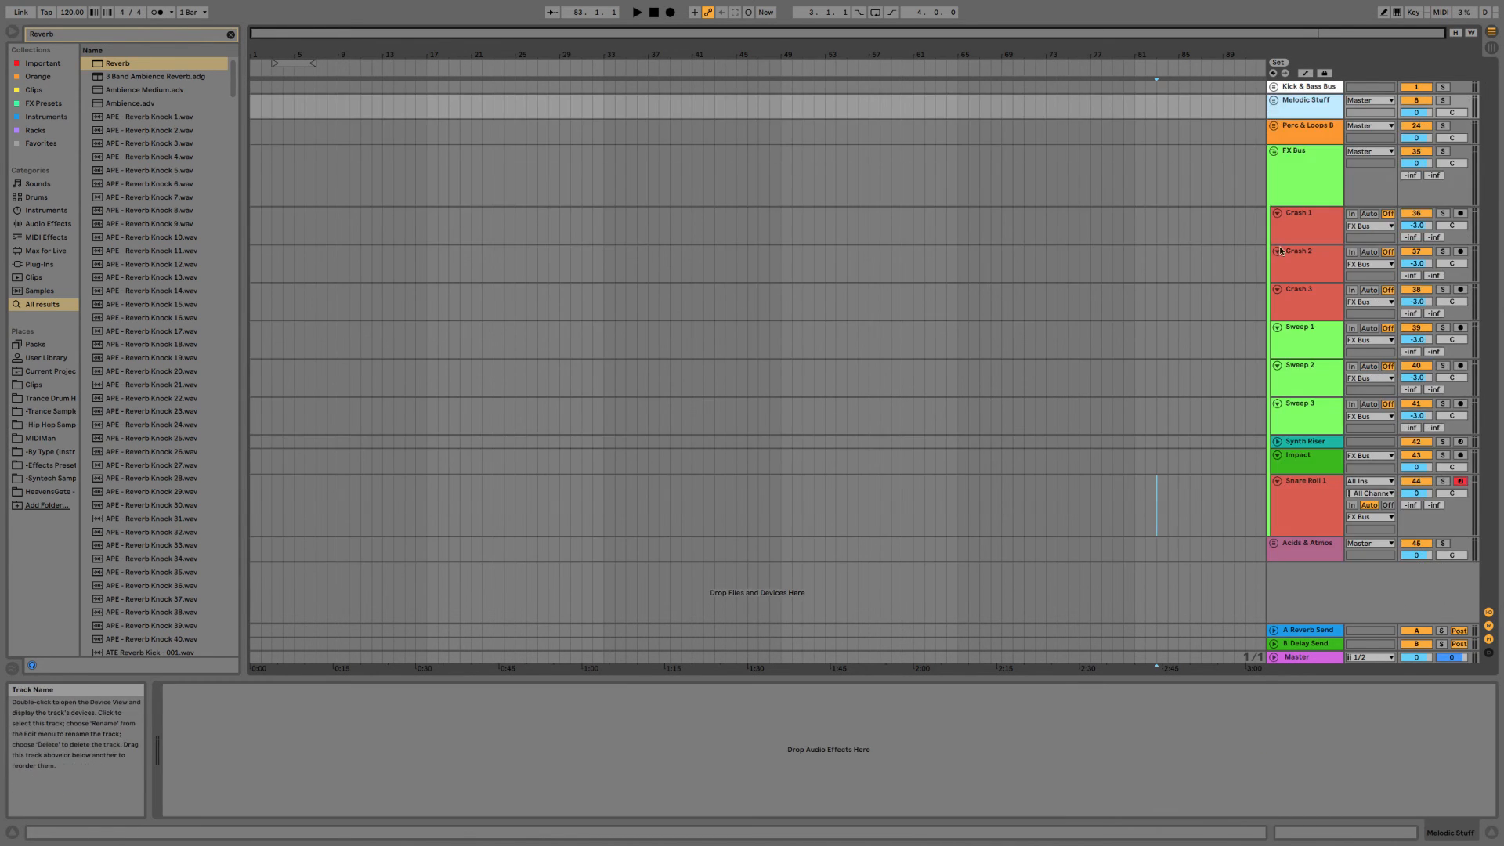
pyautogui.click(1156, 505)
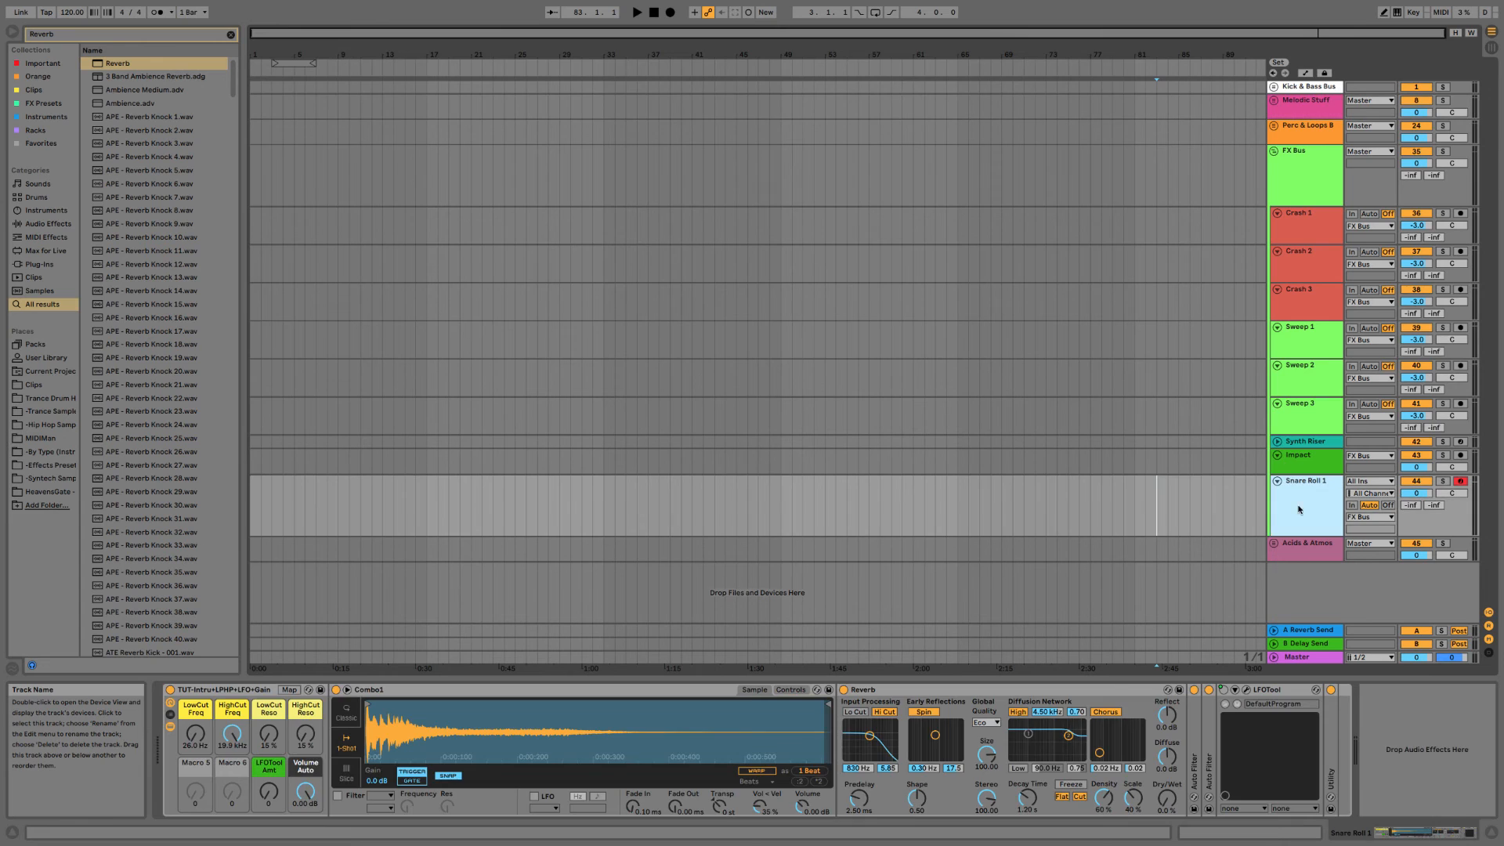
# Map the Reverb's Dry/Wet control to Macro 6 of the Snare Roll 1 rack and colour the macro light blue.
pyautogui.rightClick(1167, 797)
pyautogui.click(1202, 772)
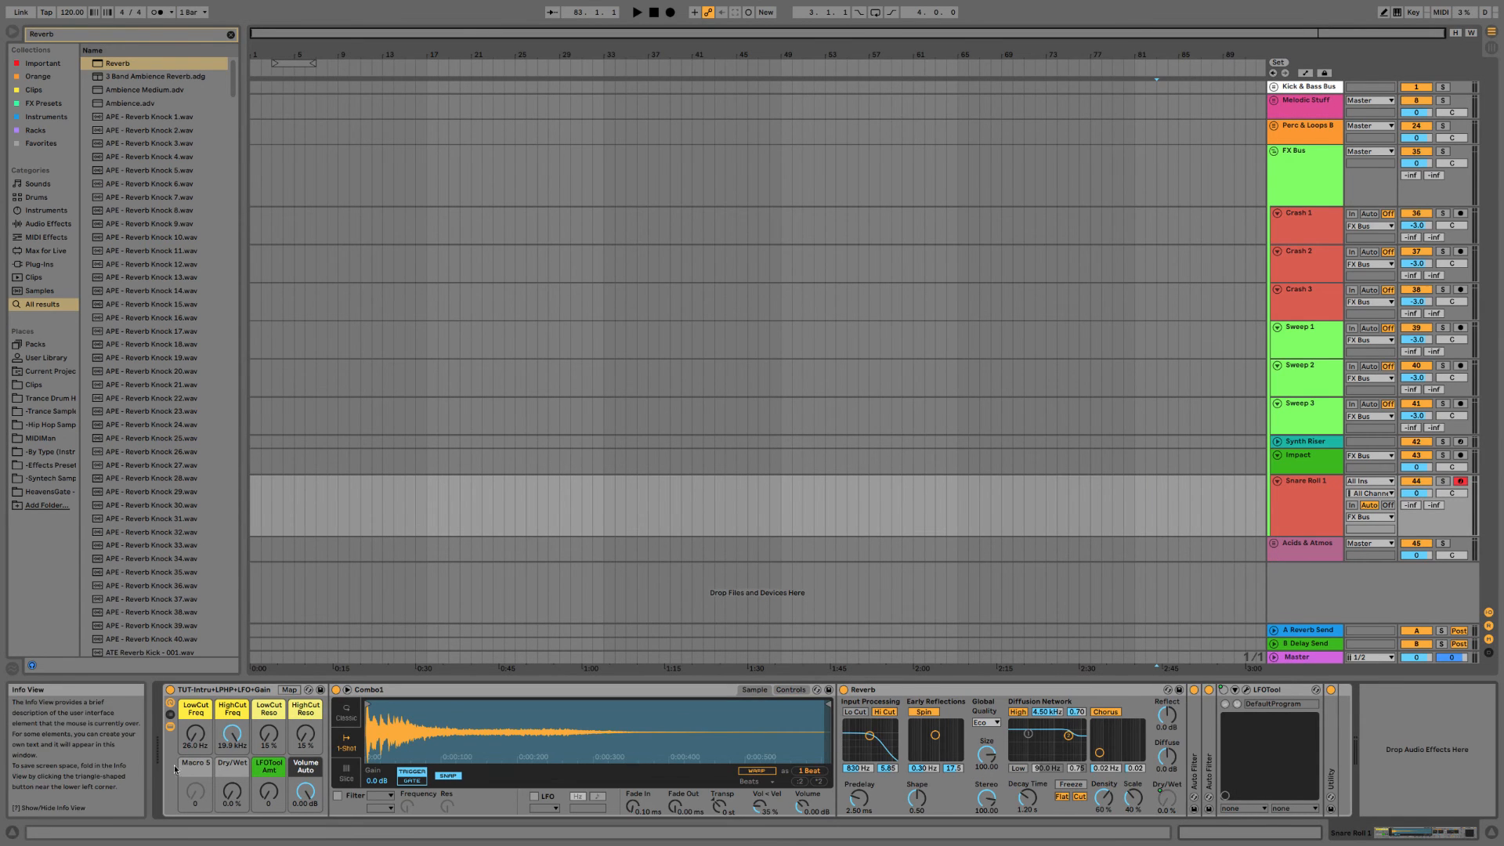
pyautogui.rightClick(230, 775)
pyautogui.click(323, 723)
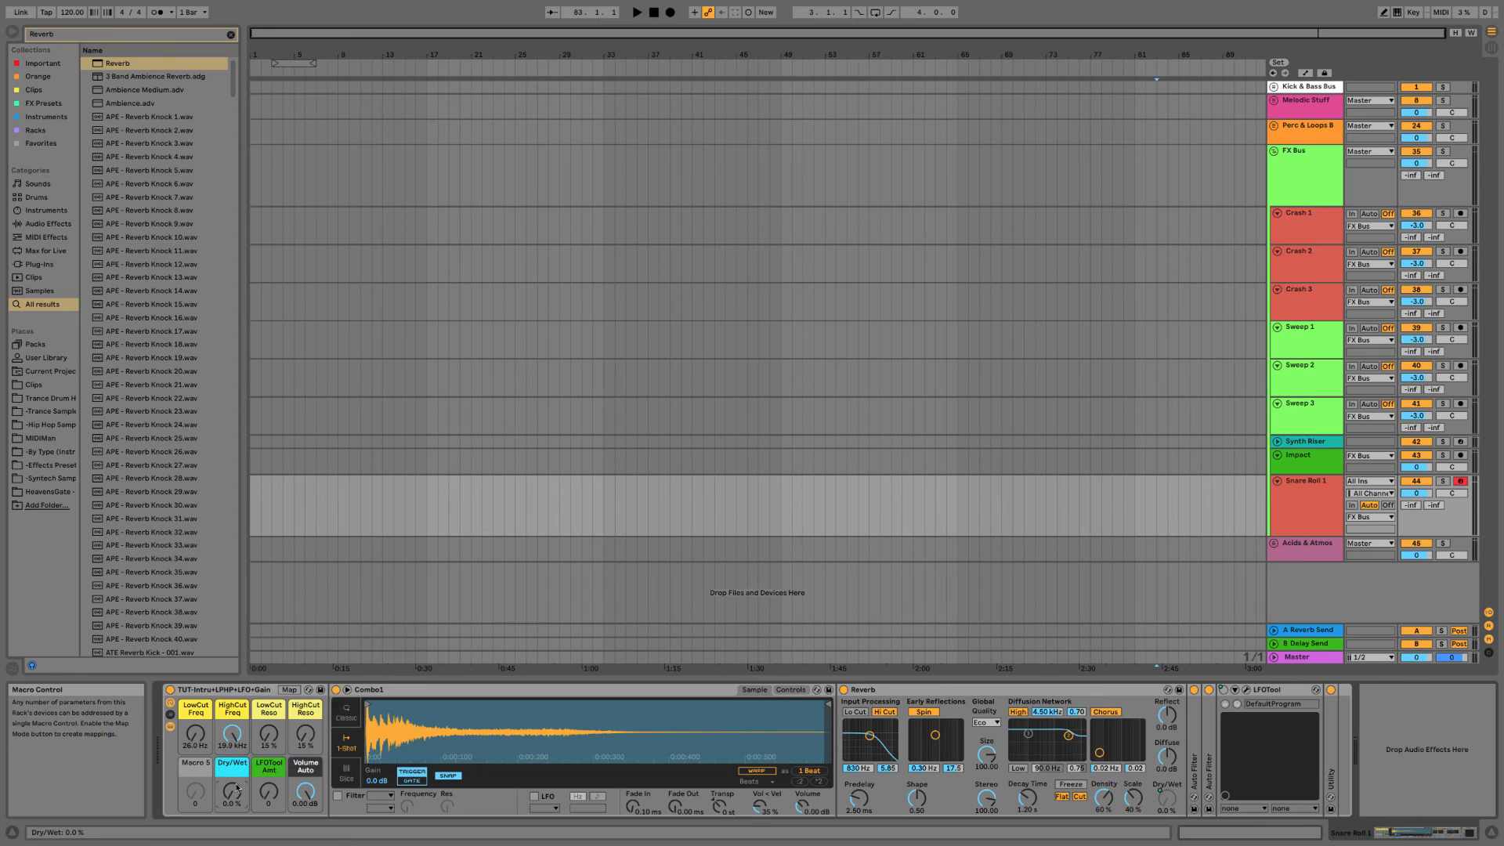
# Rename the light blue Dry/Wet macro to Reverb Amt.
pyautogui.rightClick(236, 780)
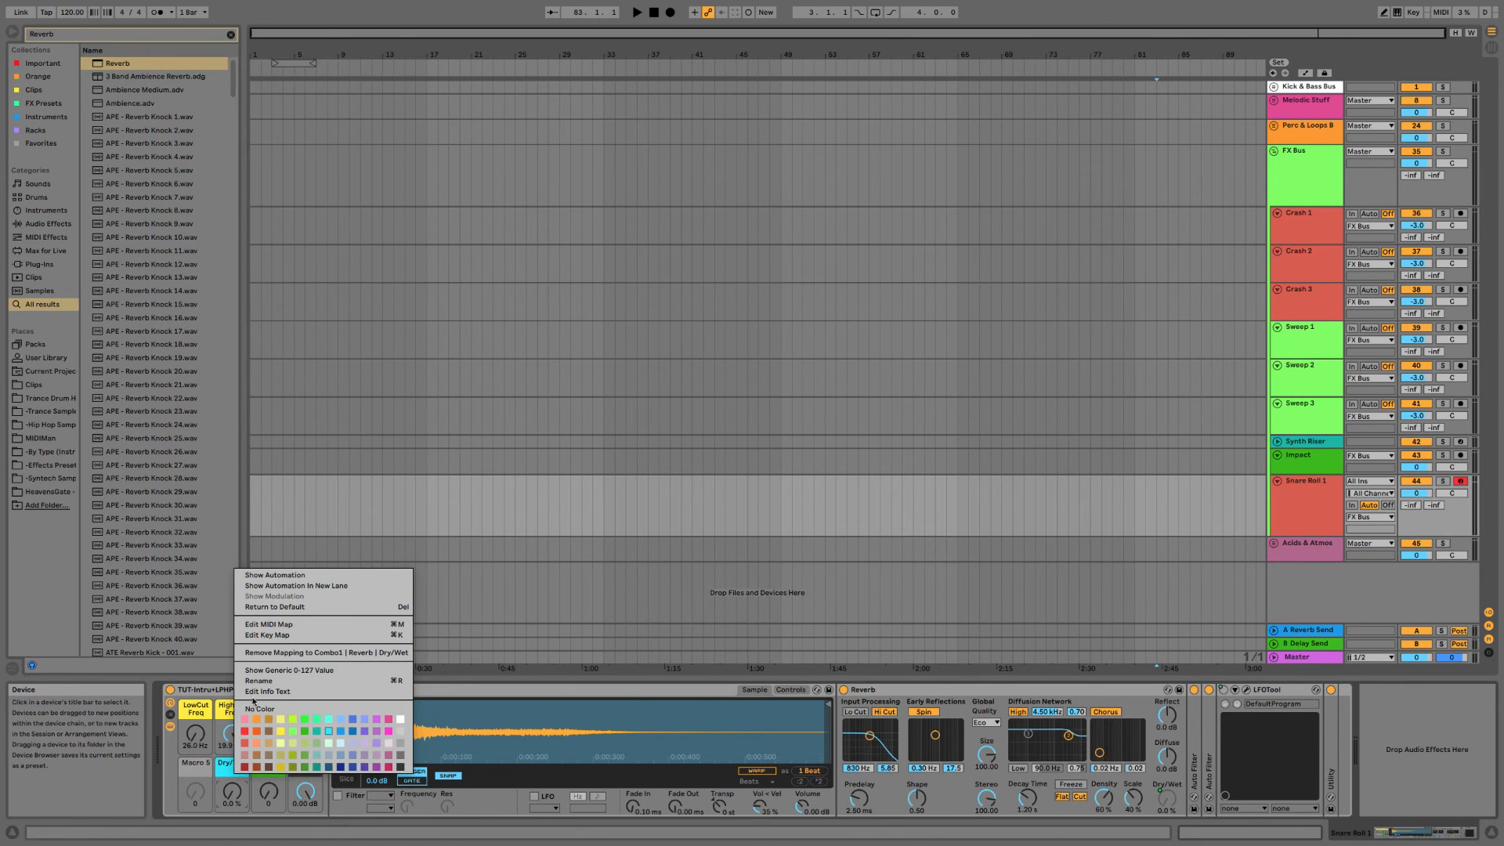
pyautogui.click(256, 681)
pyautogui.write('Re')
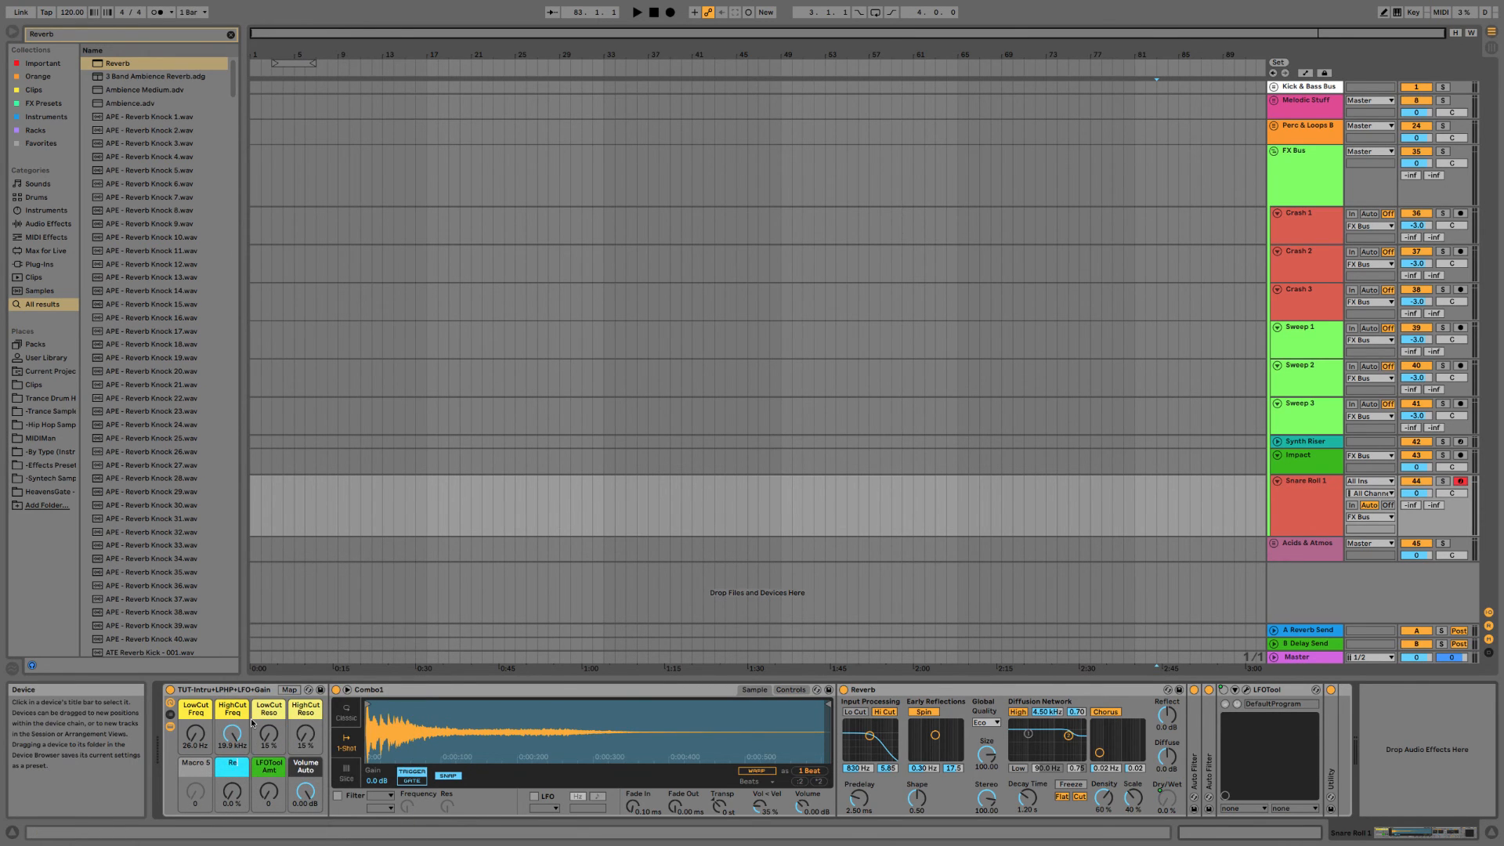
pyautogui.write('verb Amt')
pyautogui.press('Return')
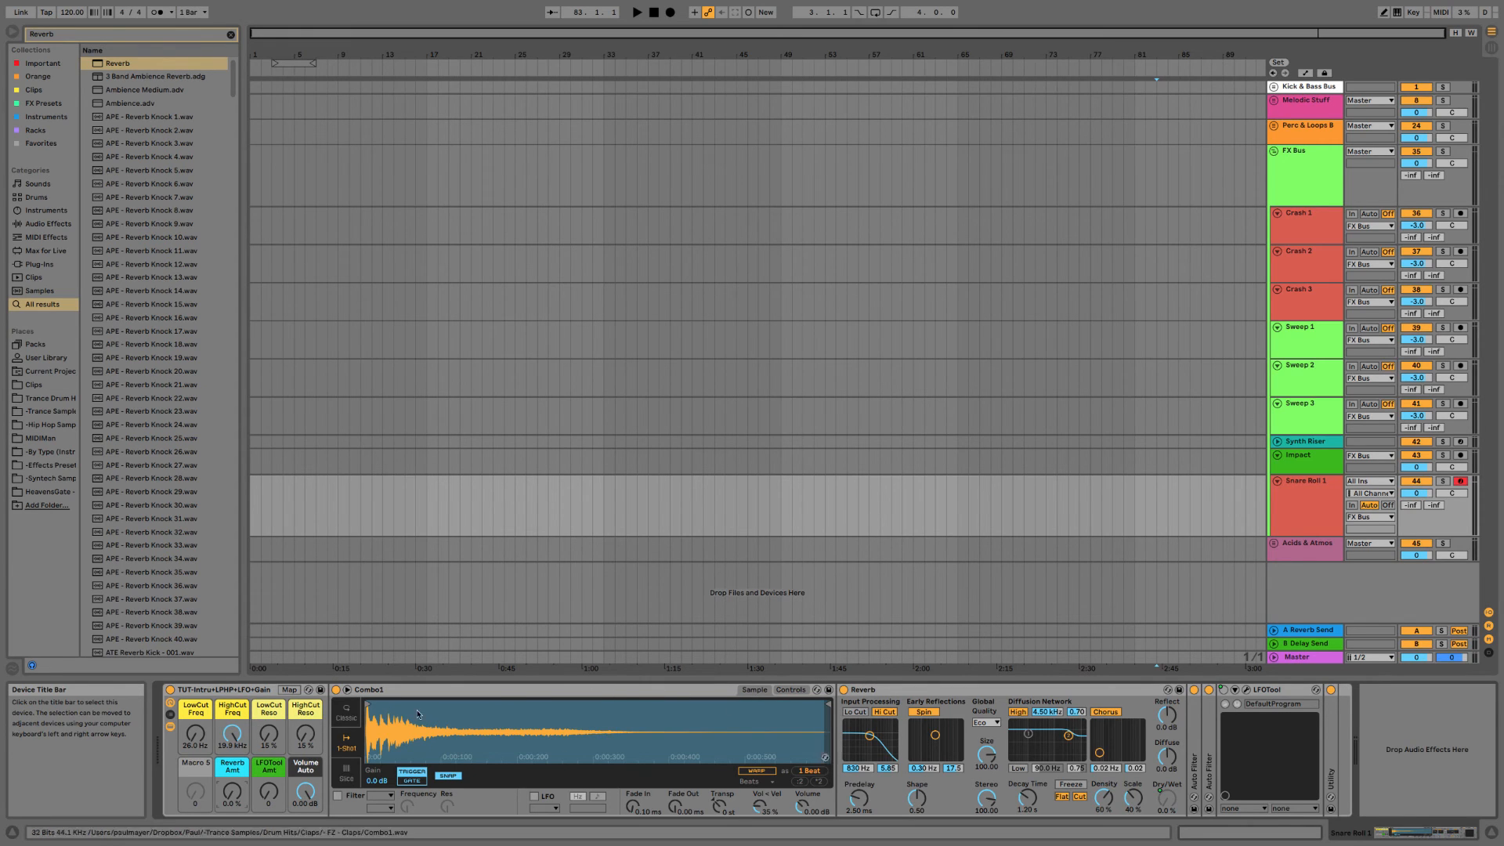
# Set the Reverb's decay time to 2.30 s and the Reverb Amt macro to 7.1 %, and clear the browser search.
pyautogui.moveTo(232, 792)
pyautogui.mouseDown()
pyautogui.moveTo(232, 772)
pyautogui.moveTo(232, 807)
pyautogui.mouseUp()
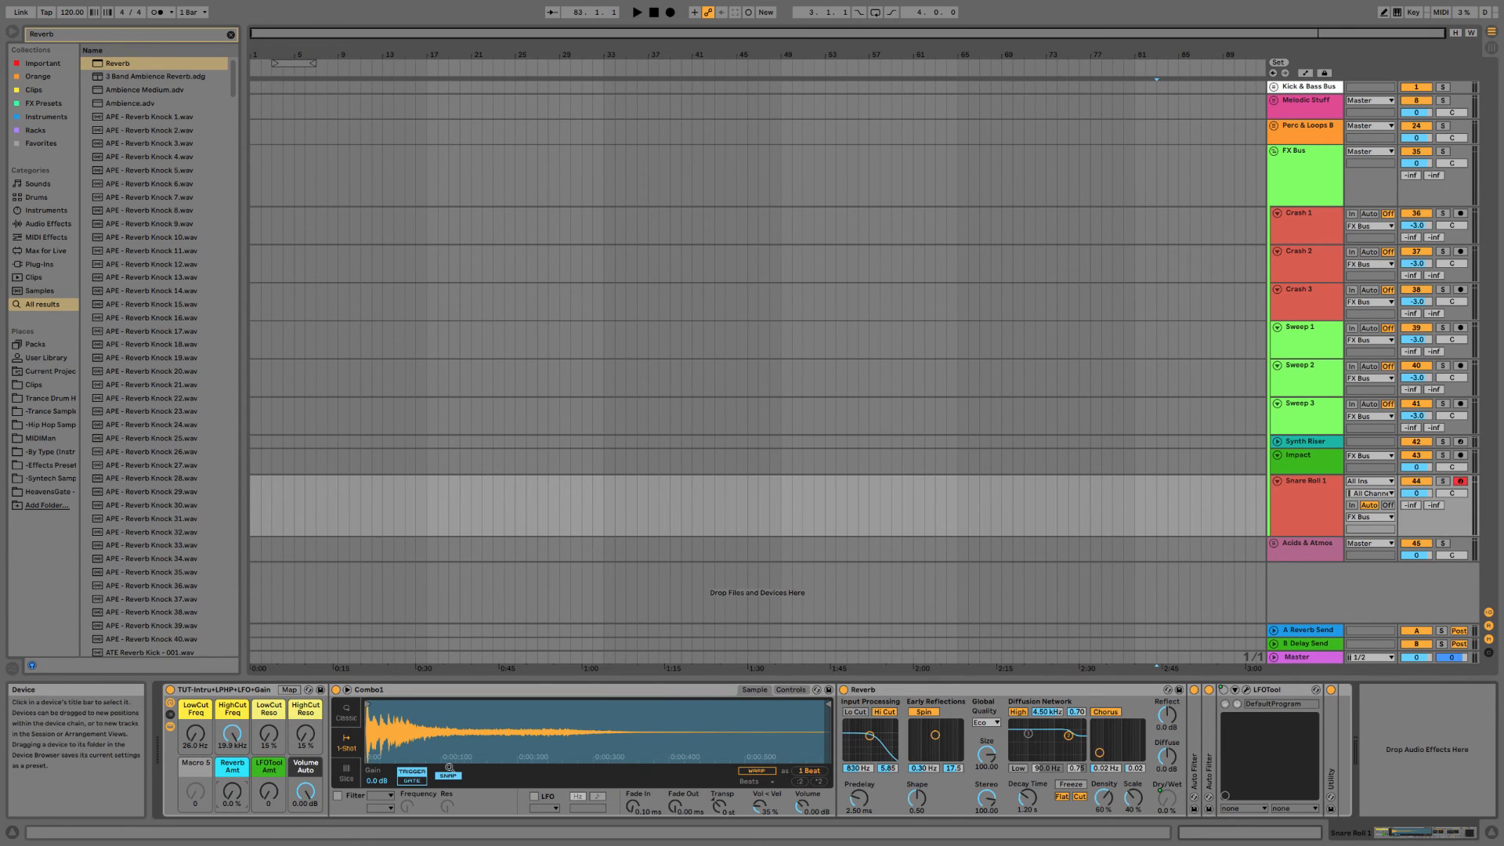
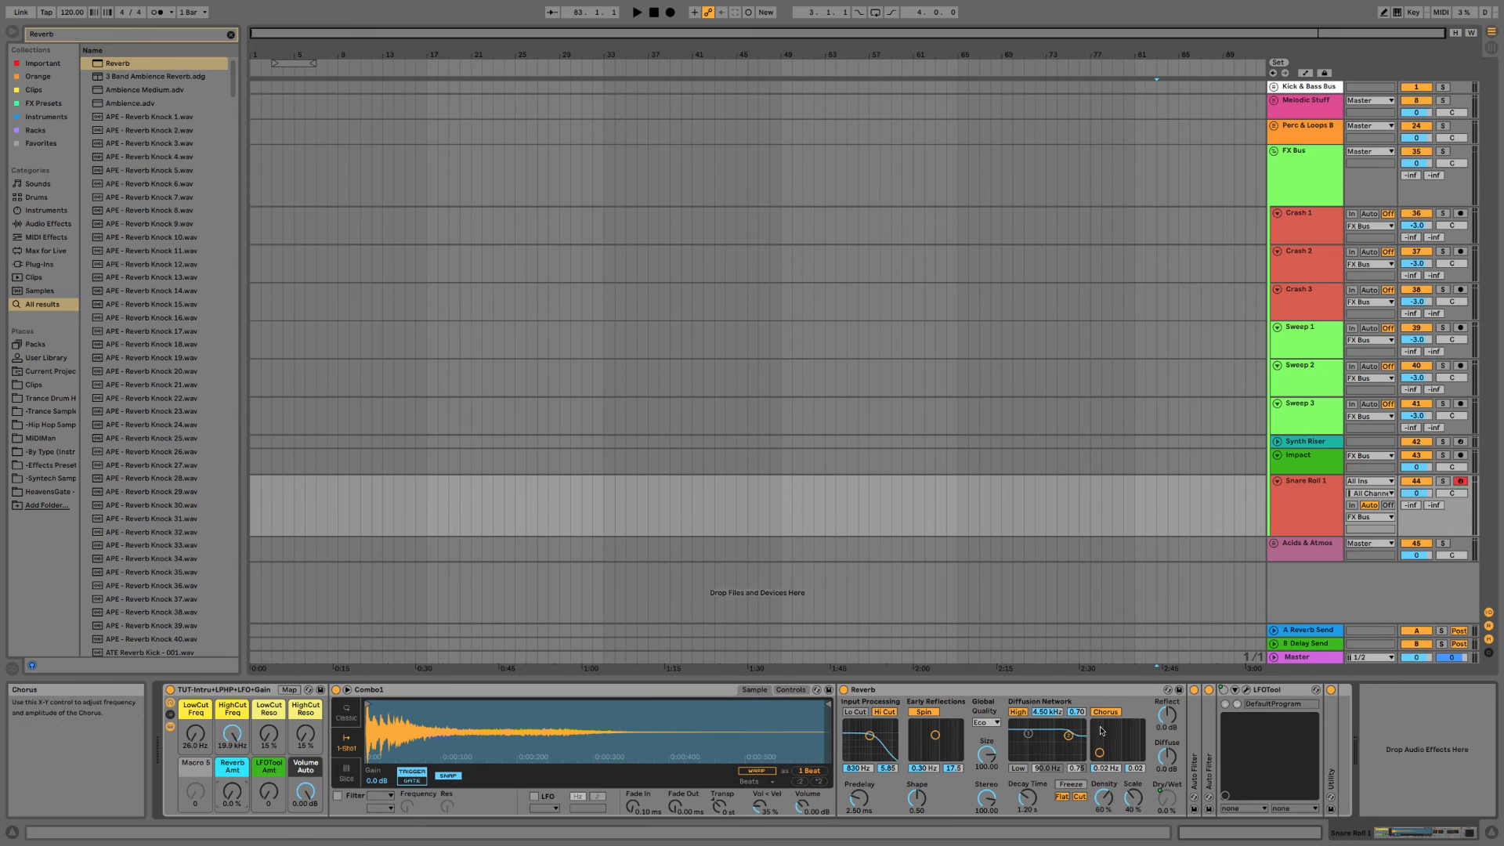
pyautogui.moveTo(1016, 811); pyautogui.dragTo(1016, 790)
pyautogui.click(1165, 799)
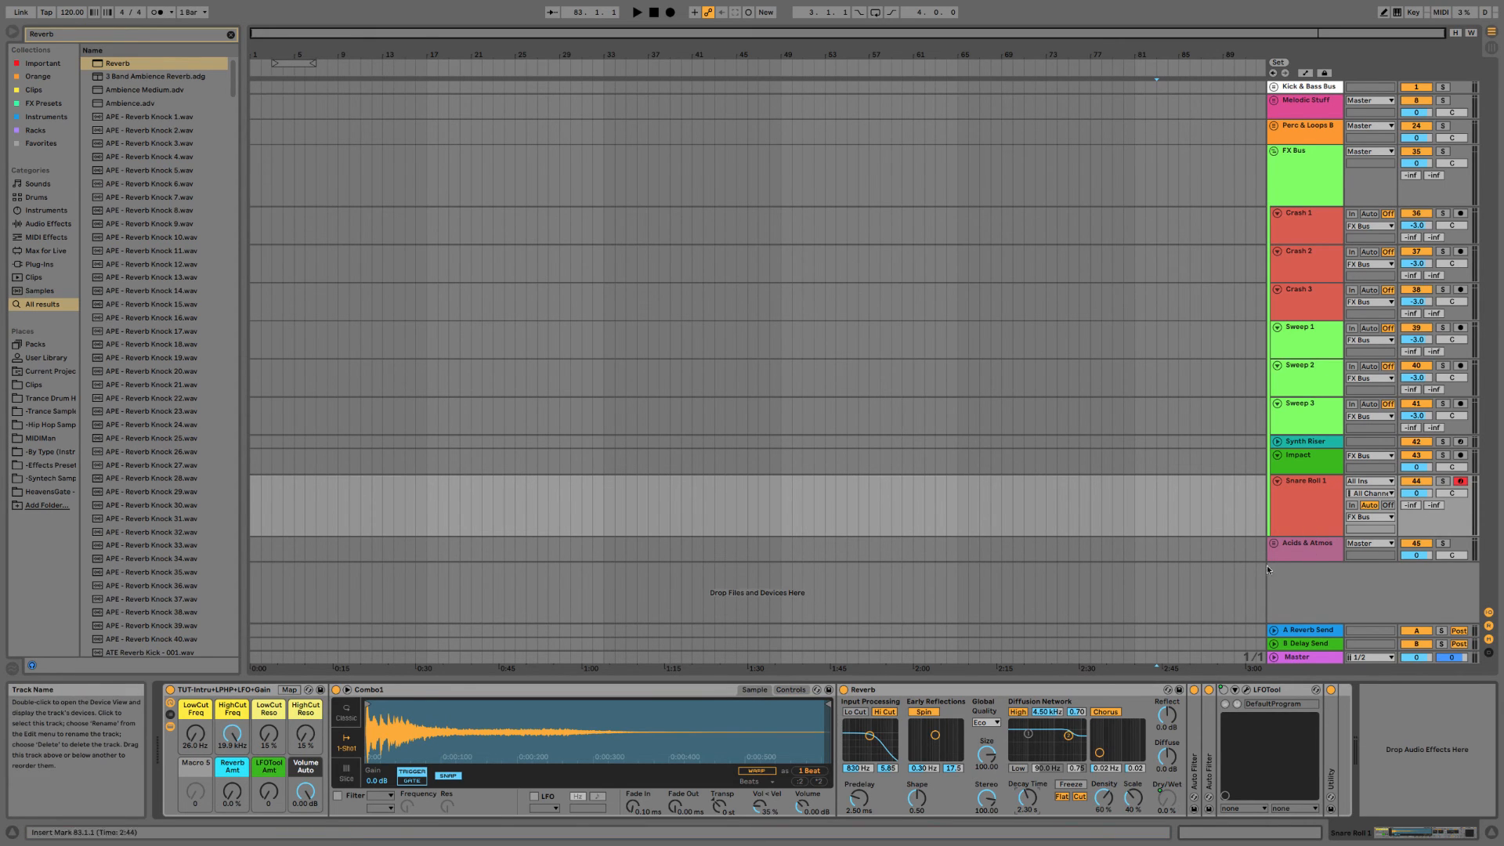
pyautogui.moveTo(221, 803); pyautogui.dragTo(221, 794)
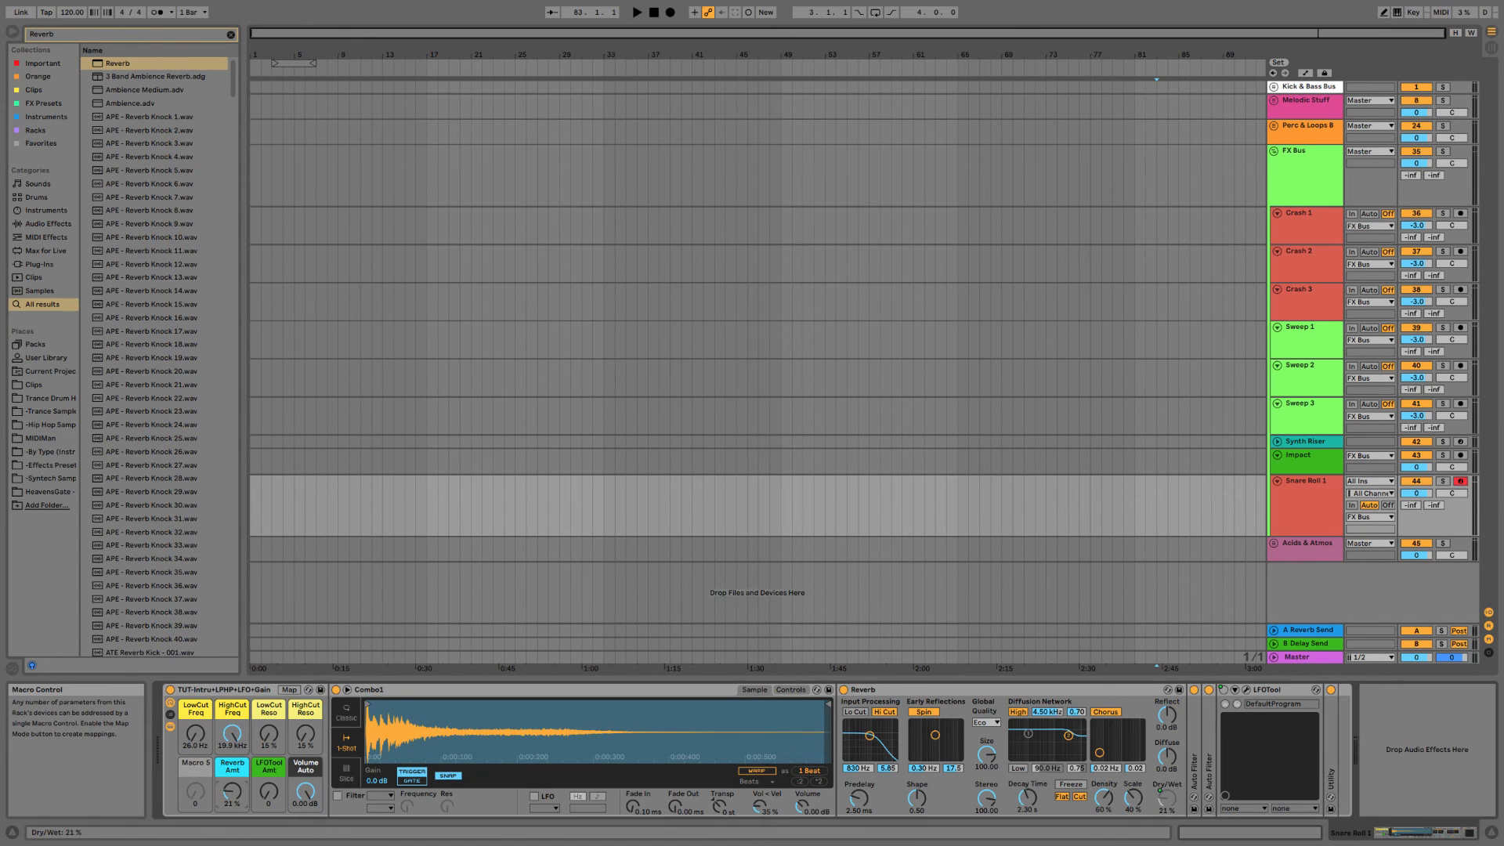
pyautogui.moveTo(232, 793); pyautogui.dragTo(232, 796)
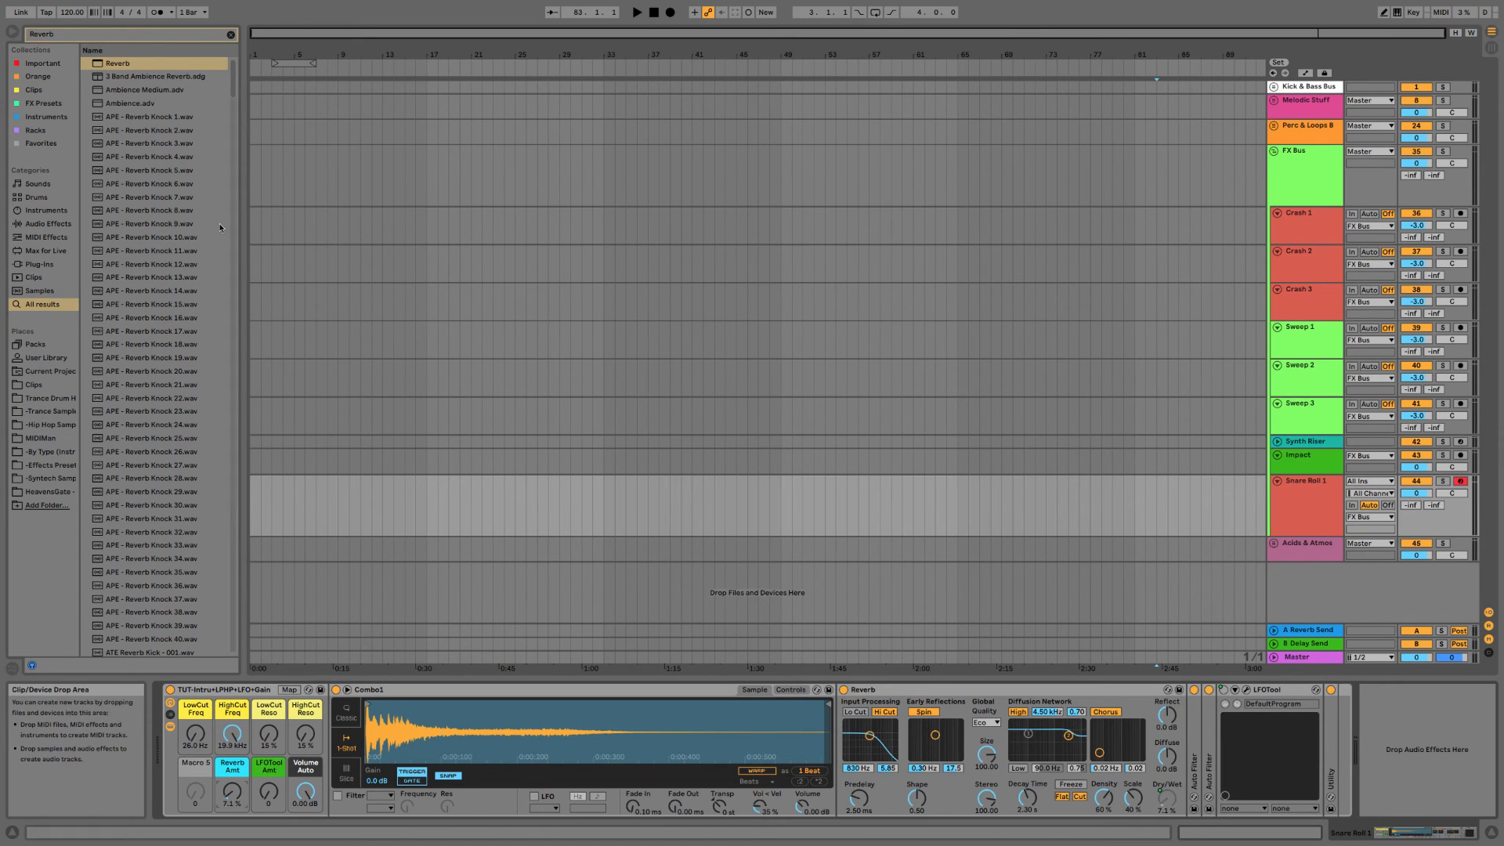
pyautogui.click(231, 34)
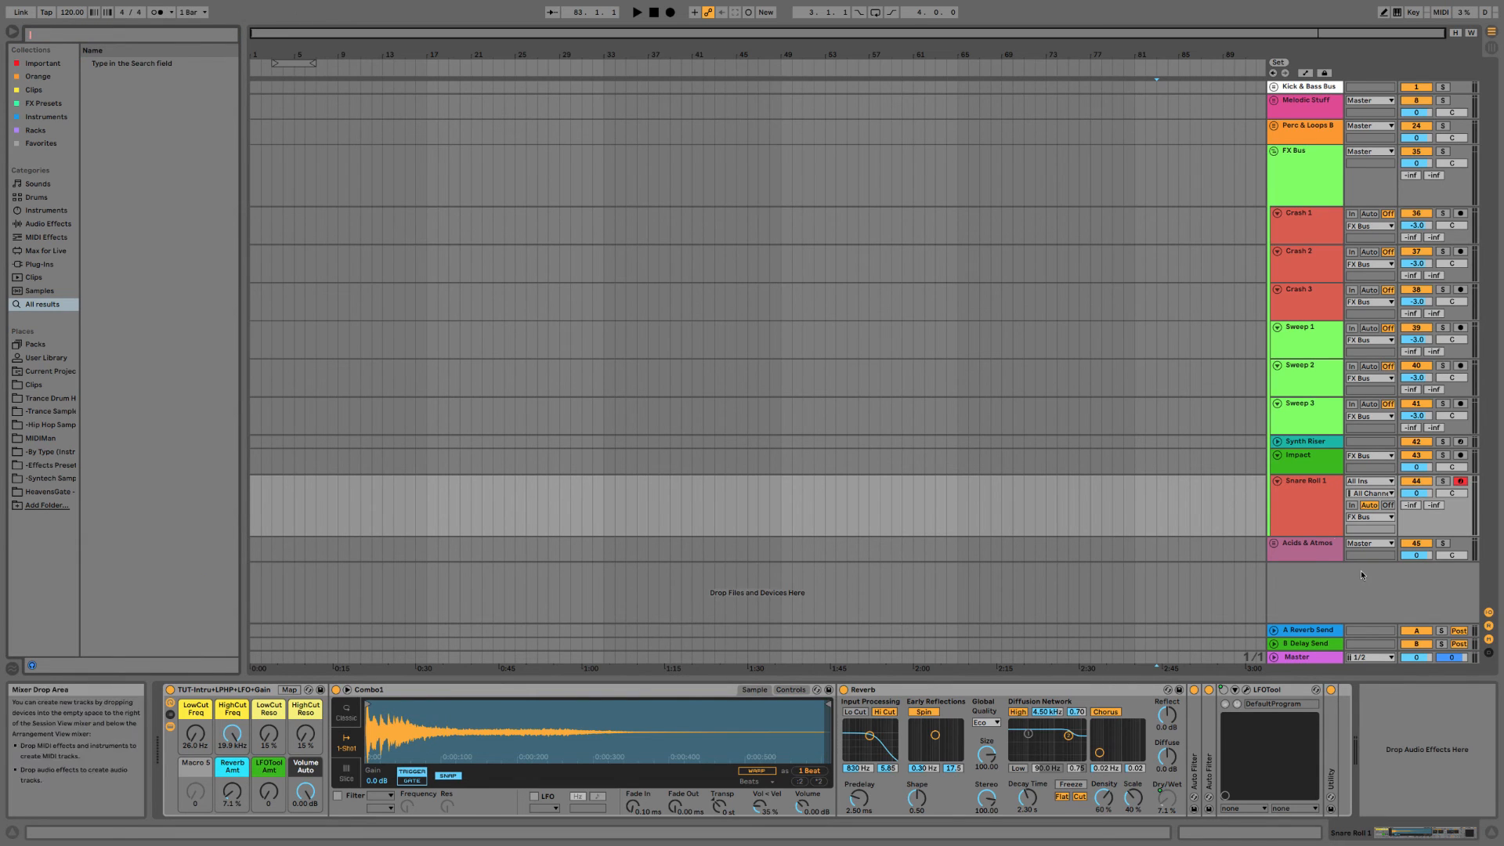
# Colour the Snare Roll 1 track dark red.
pyautogui.rightClick(1324, 533)
pyautogui.click(1345, 736)
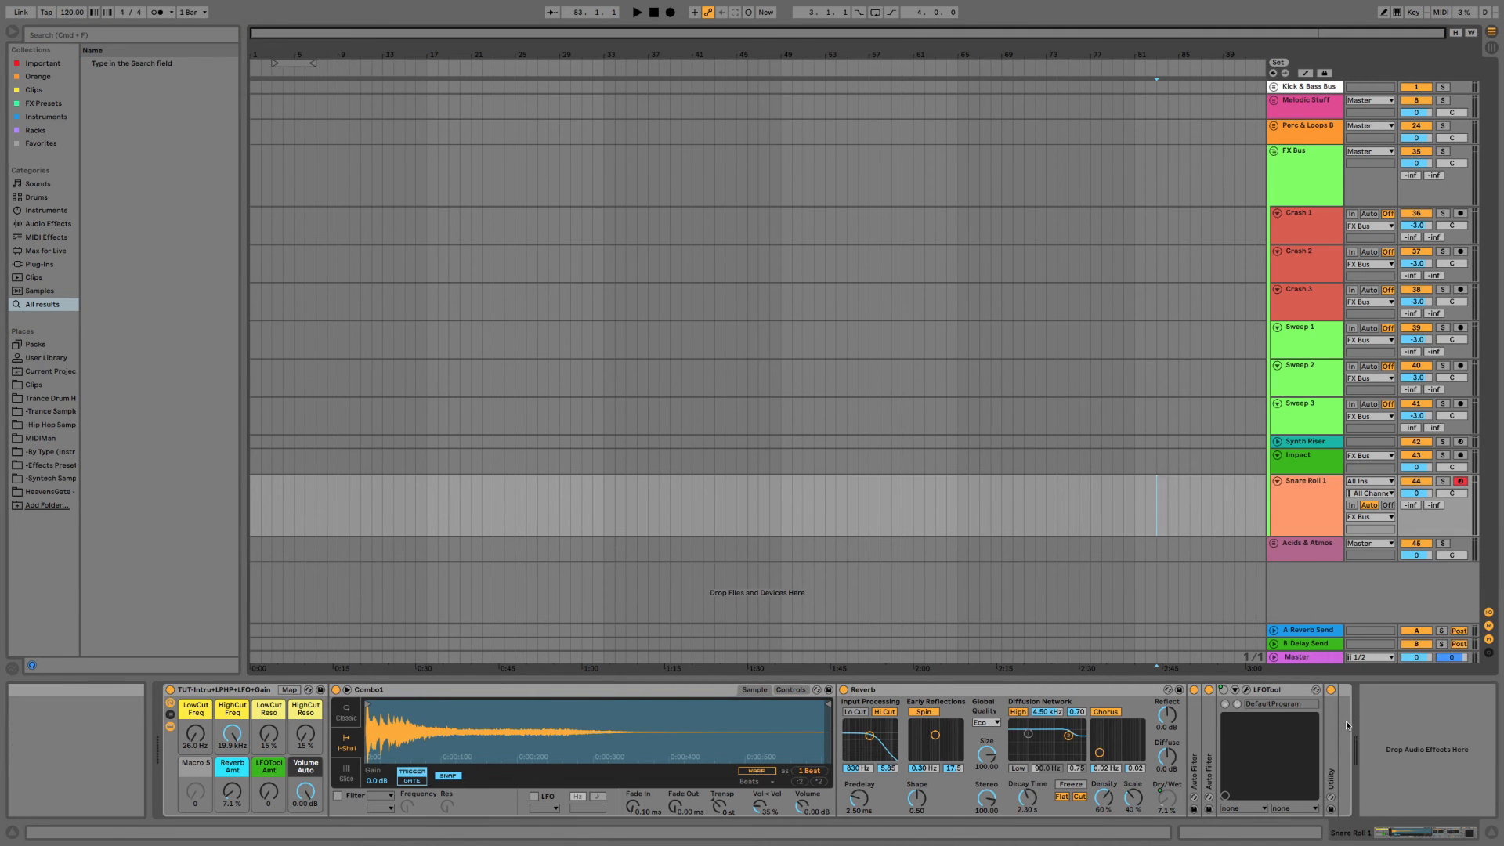
pyautogui.rightClick(1324, 513)
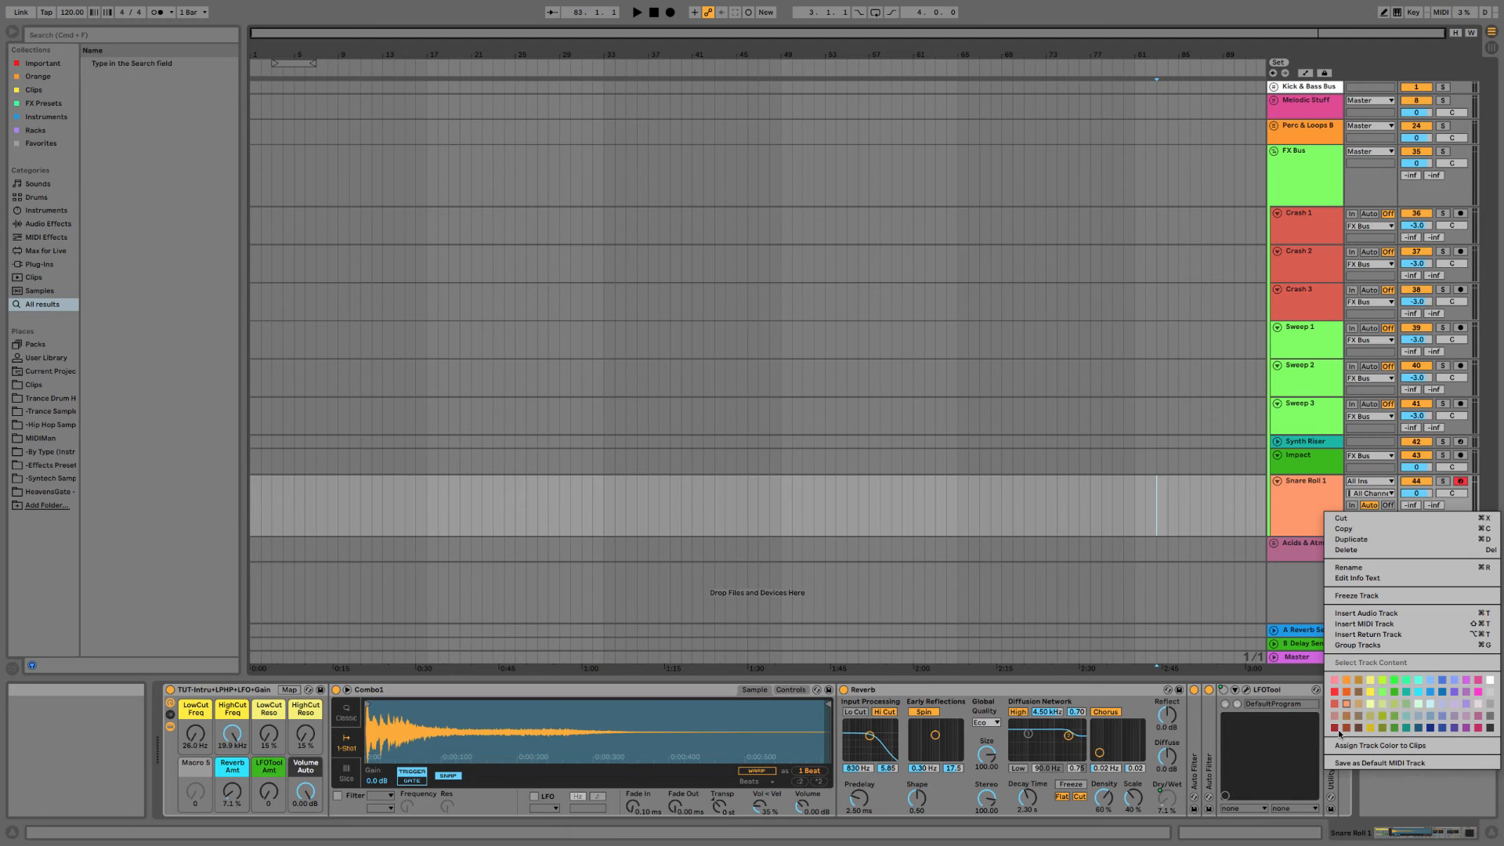
pyautogui.click(1338, 731)
# Reduce the height of the Snare Roll 1 track.
pyautogui.click(1313, 457)
pyautogui.click(1325, 520)
pyautogui.press('u')
pyautogui.press('u')
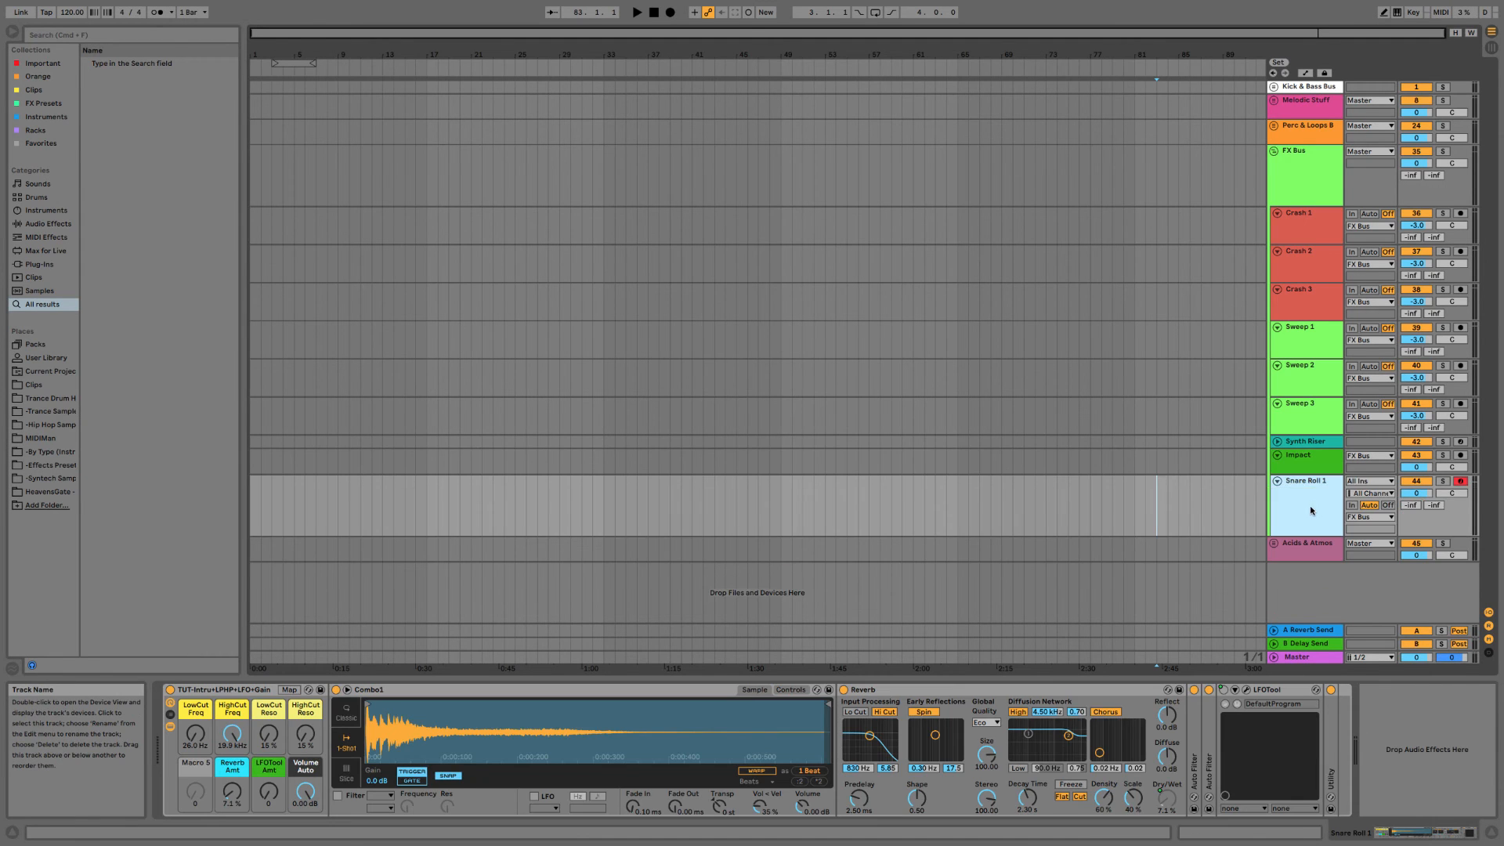
pyautogui.click(1310, 462)
pyautogui.click(1312, 507)
pyautogui.moveTo(1313, 535); pyautogui.dragTo(1313, 512)
# Insert a MIDI track below Snare Roll 1 and name it Fill 1.
pyautogui.rightClick(1311, 502)
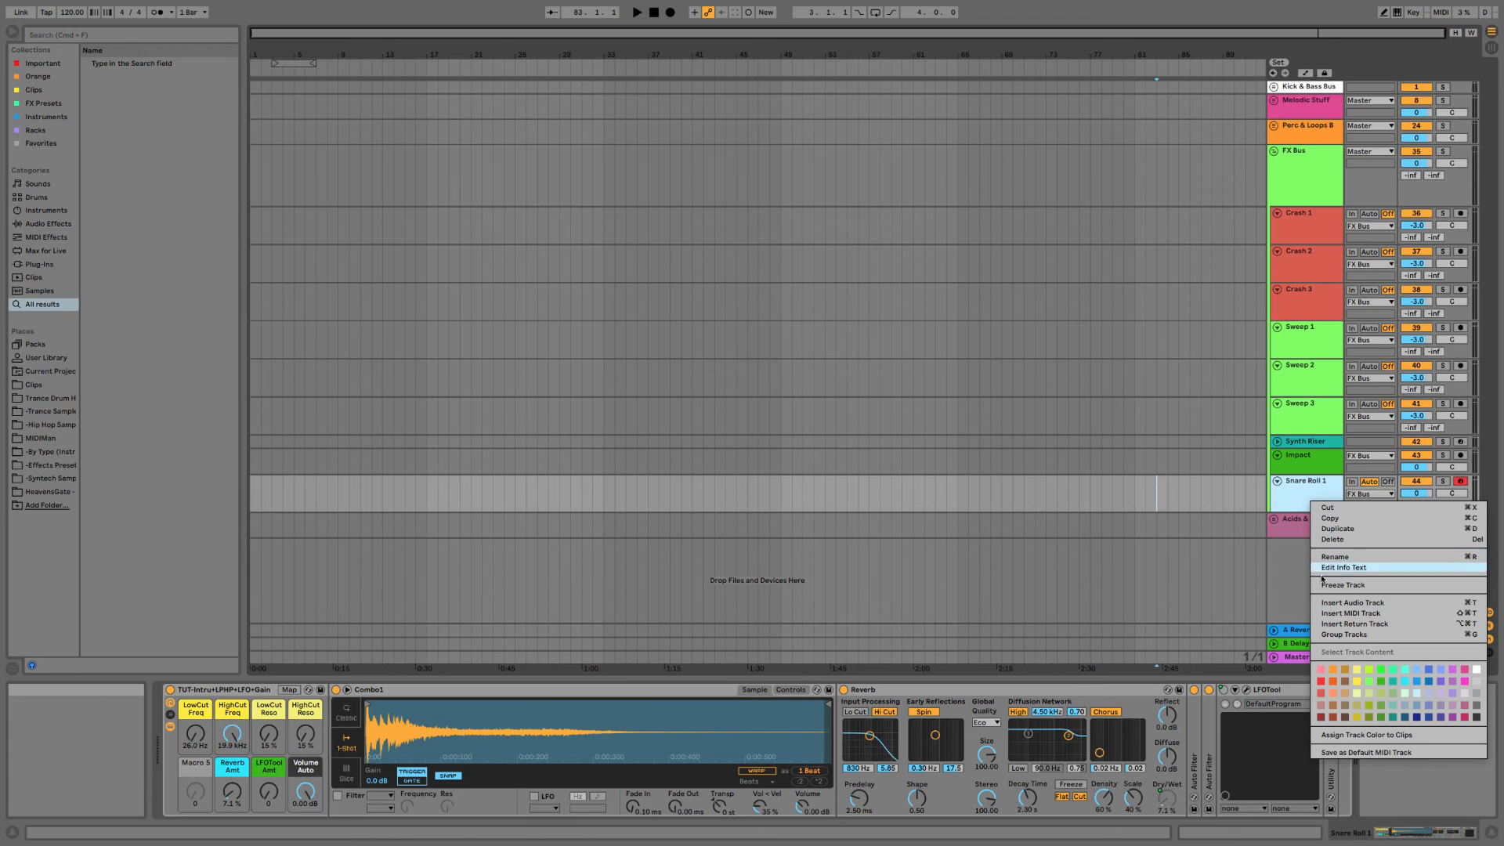
pyautogui.click(1347, 616)
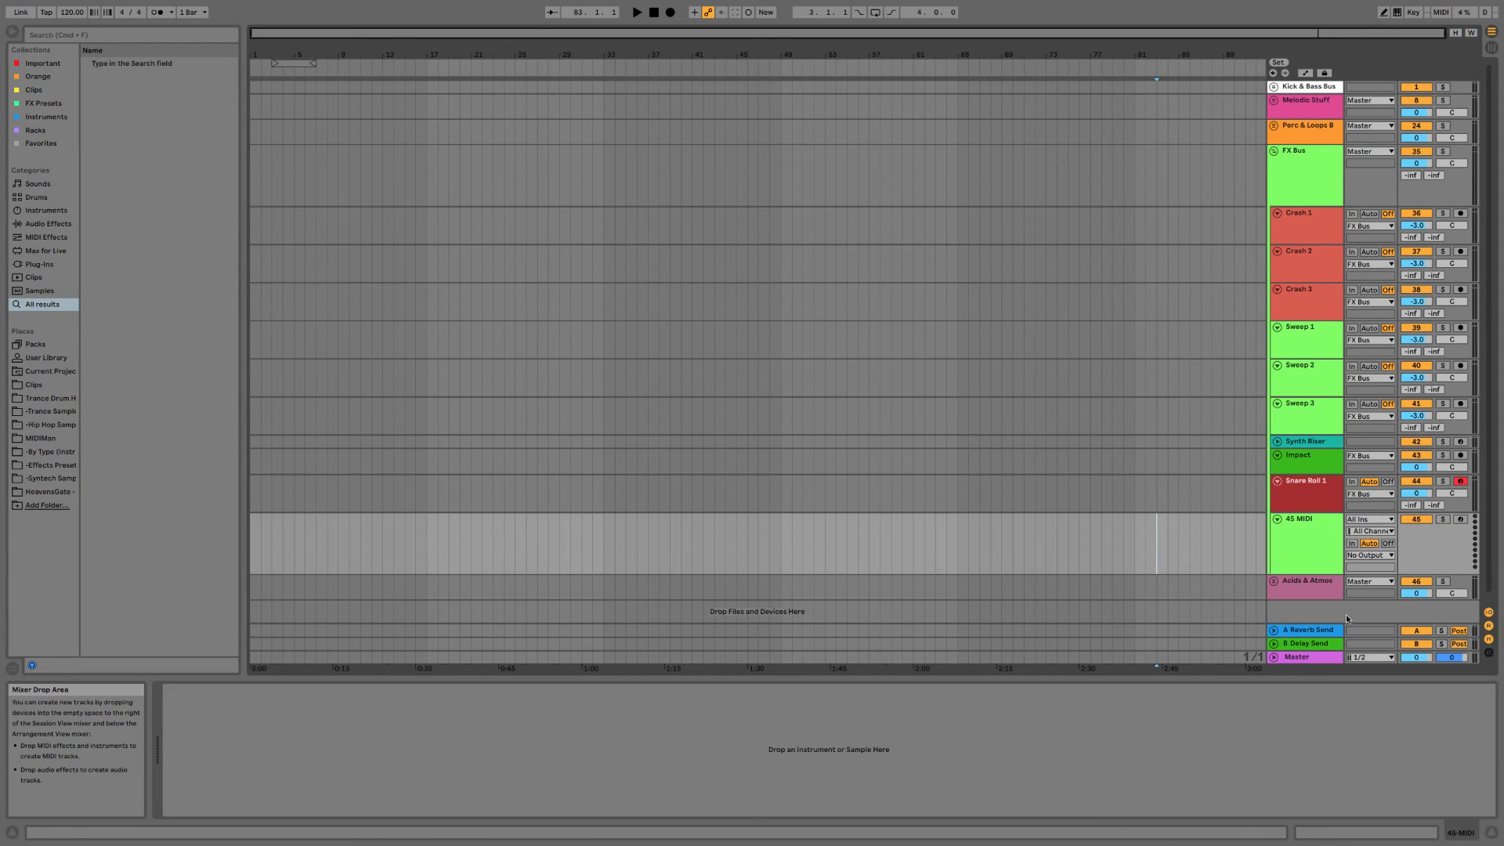
pyautogui.click(1277, 519)
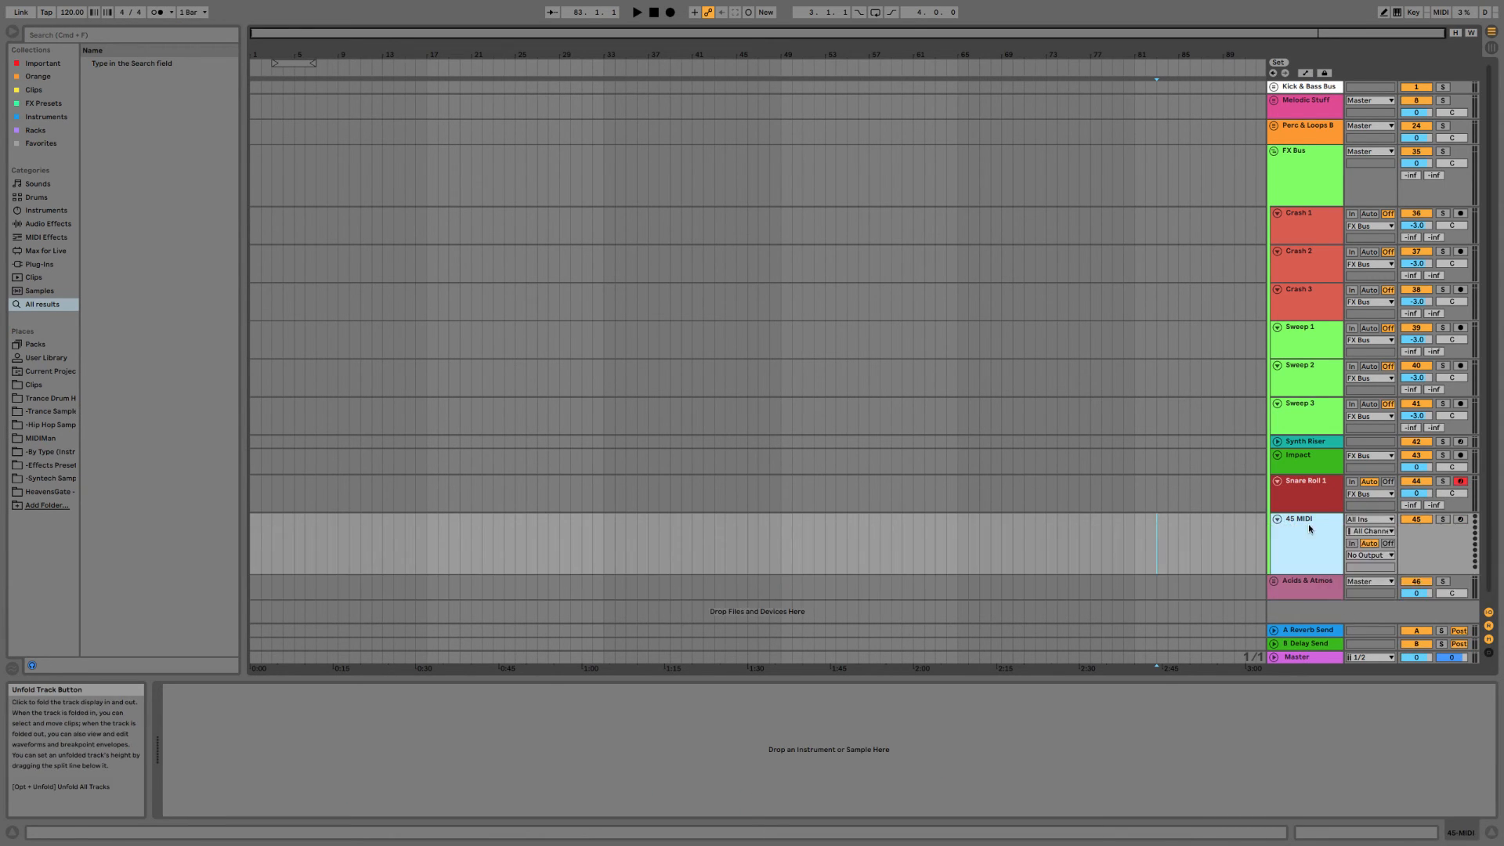
pyautogui.rightClick(1306, 523)
pyautogui.click(1334, 586)
pyautogui.write('Fill')
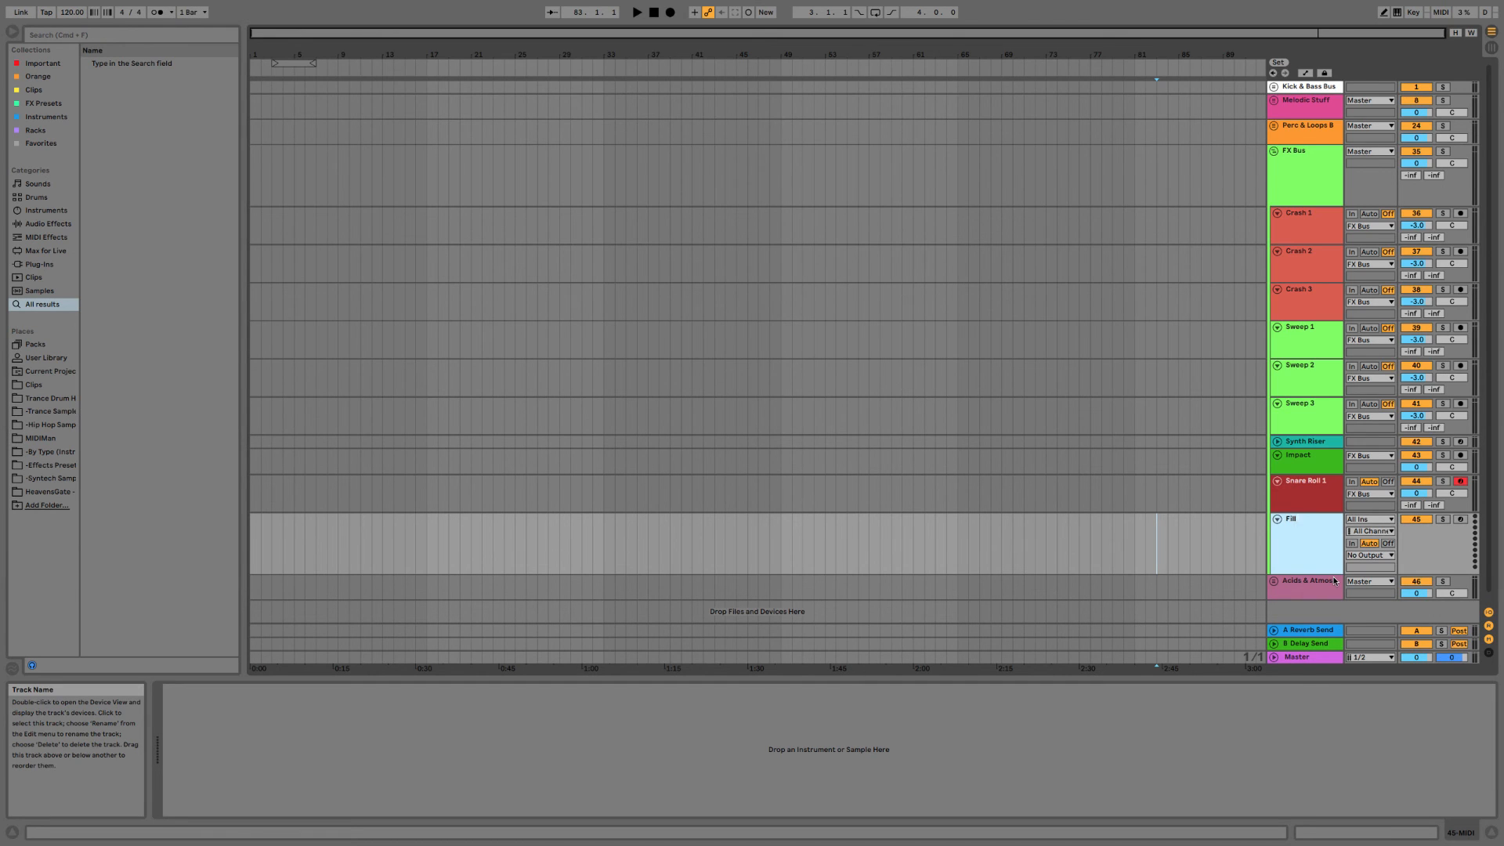
pyautogui.write(' 1')
pyautogui.press('Return')
# Colour the Fill 1 track light orange and reduce its height.
pyautogui.rightClick(1296, 563)
pyautogui.click(1320, 754)
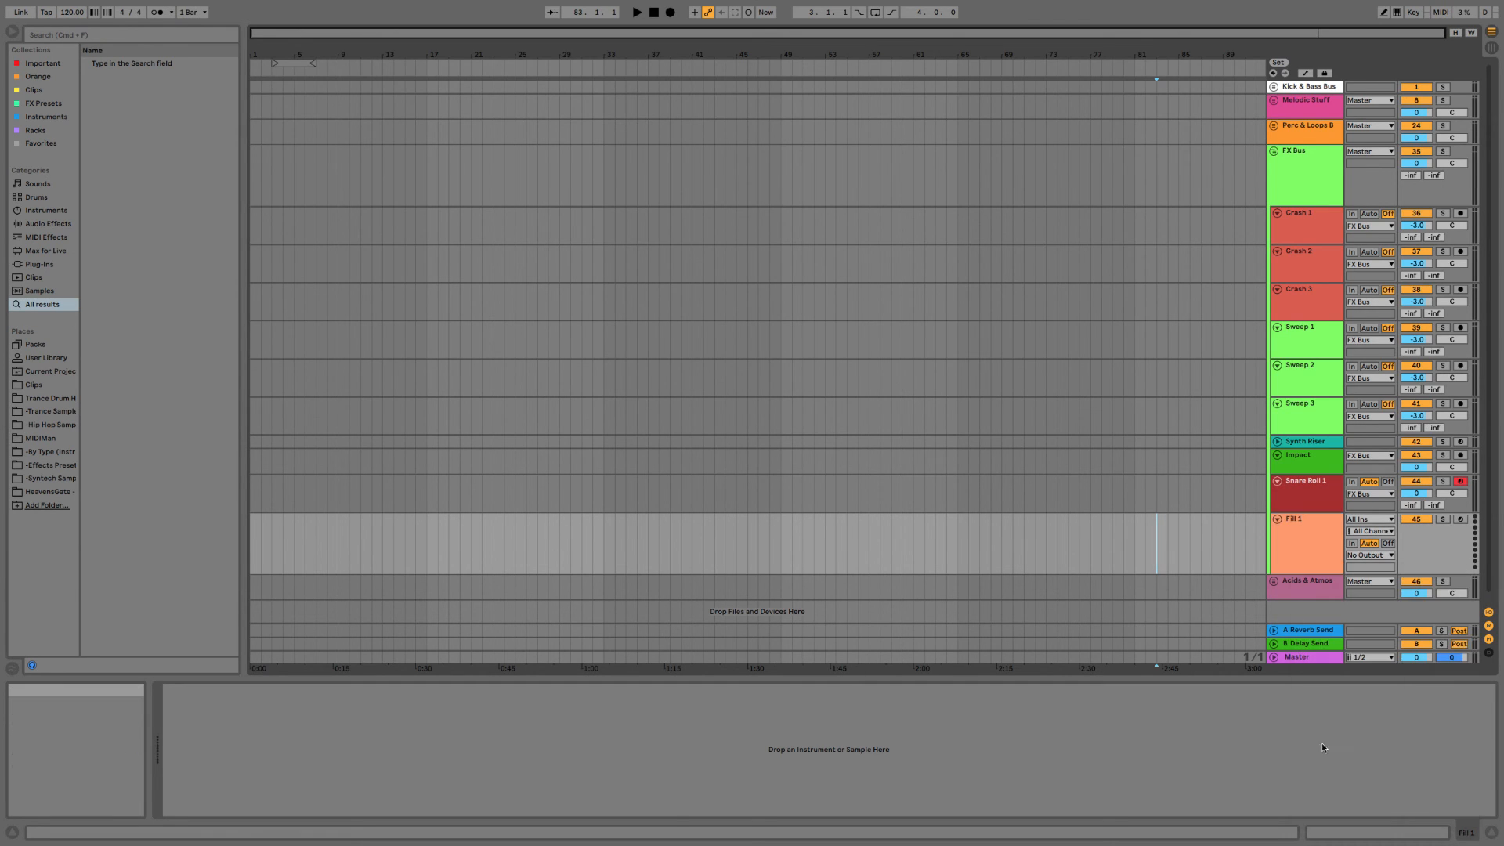
pyautogui.click(1325, 502)
pyautogui.doubleClick(1316, 520)
pyautogui.click(1278, 519)
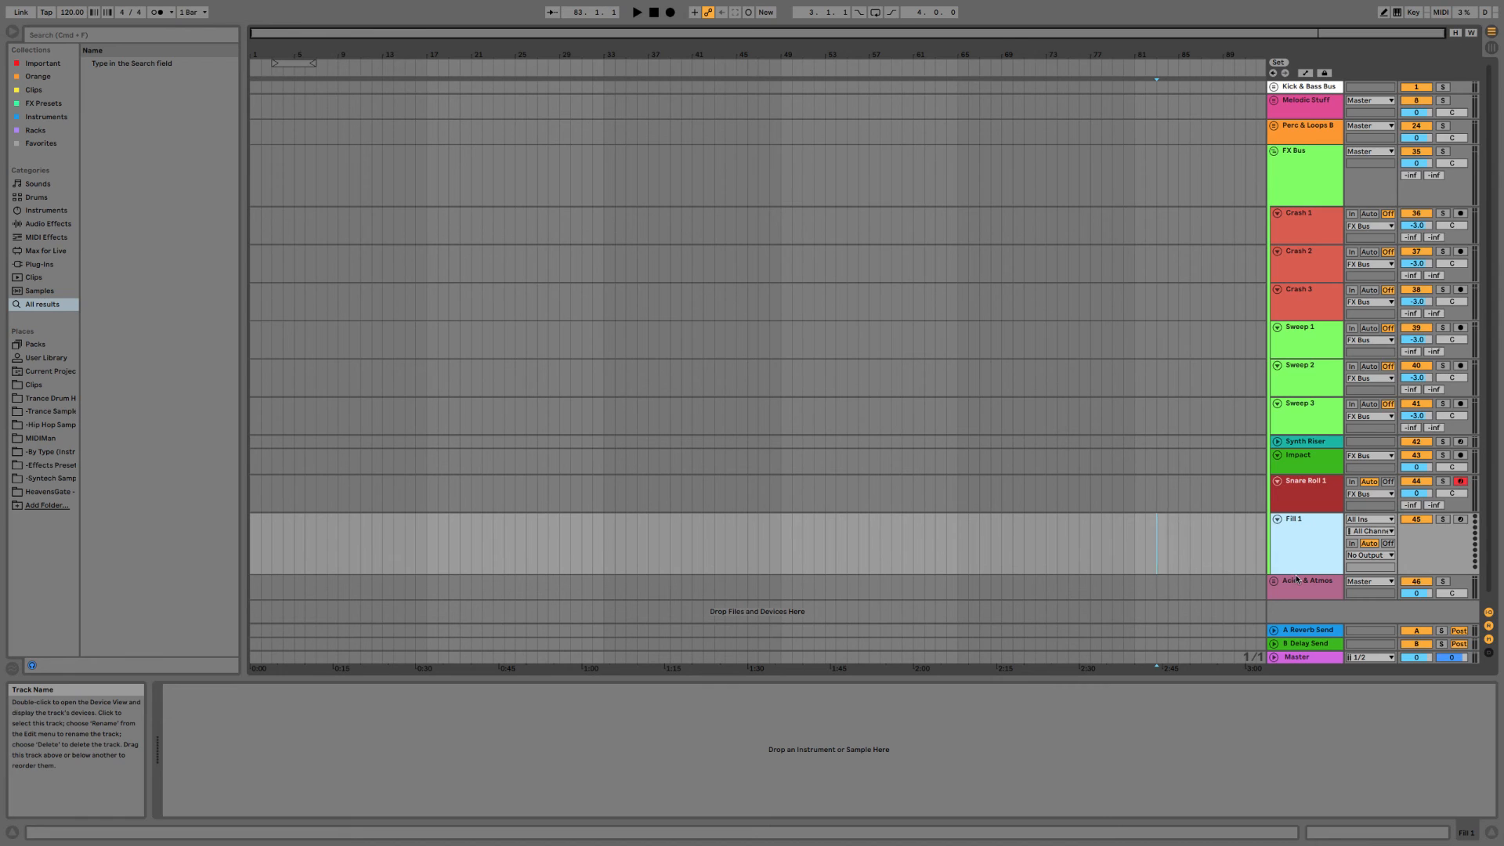
pyautogui.moveTo(1296, 571); pyautogui.dragTo(1295, 550)
pyautogui.click(1199, 564)
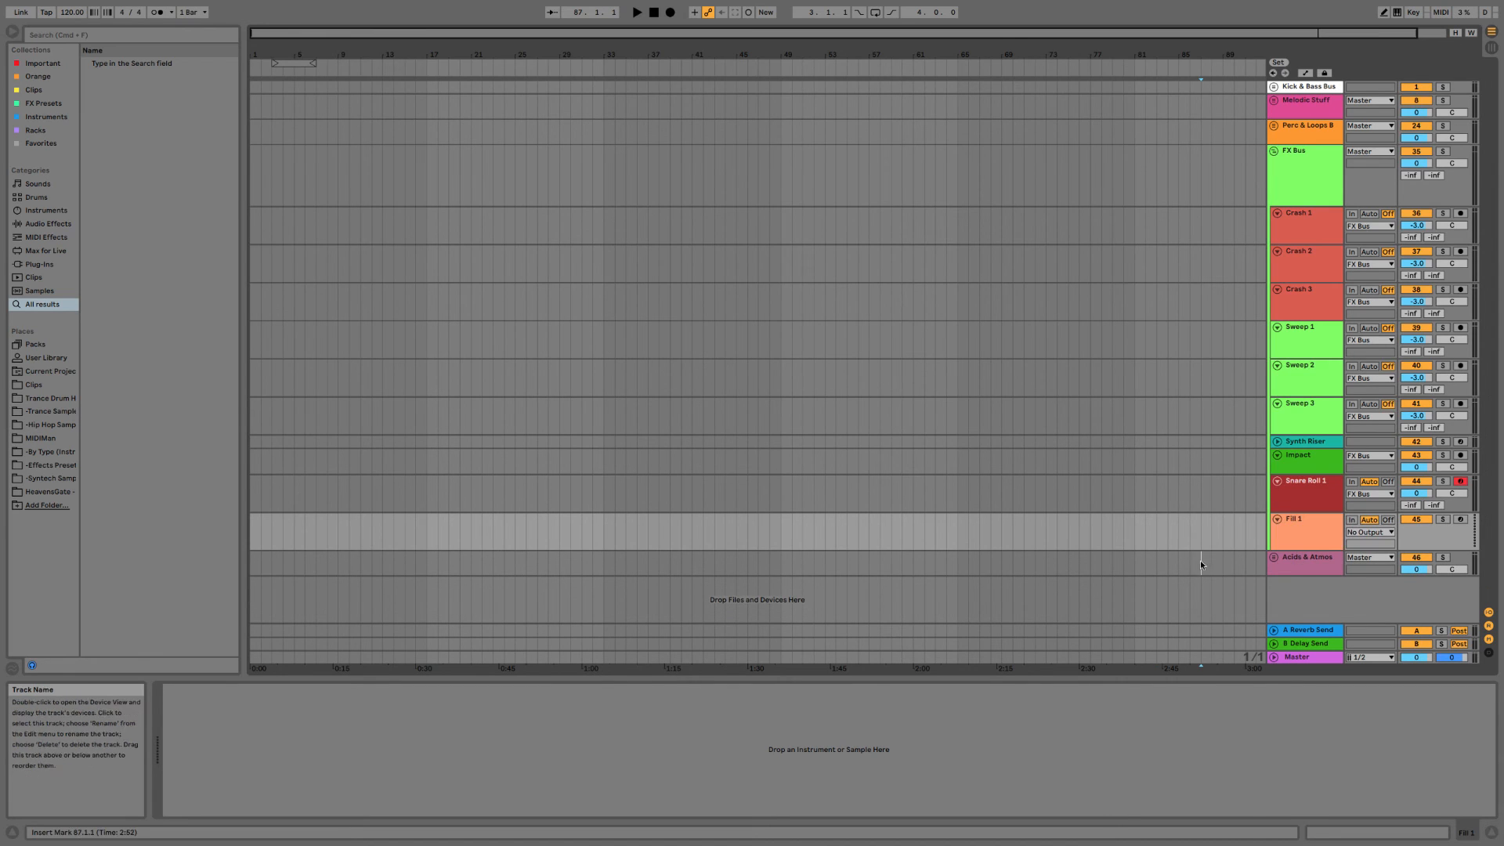
# Unfold the Perc & Loops Bus group and its Perc Loops Bus subgroup to reach the percussion loop tracks.
pyautogui.click(1314, 533)
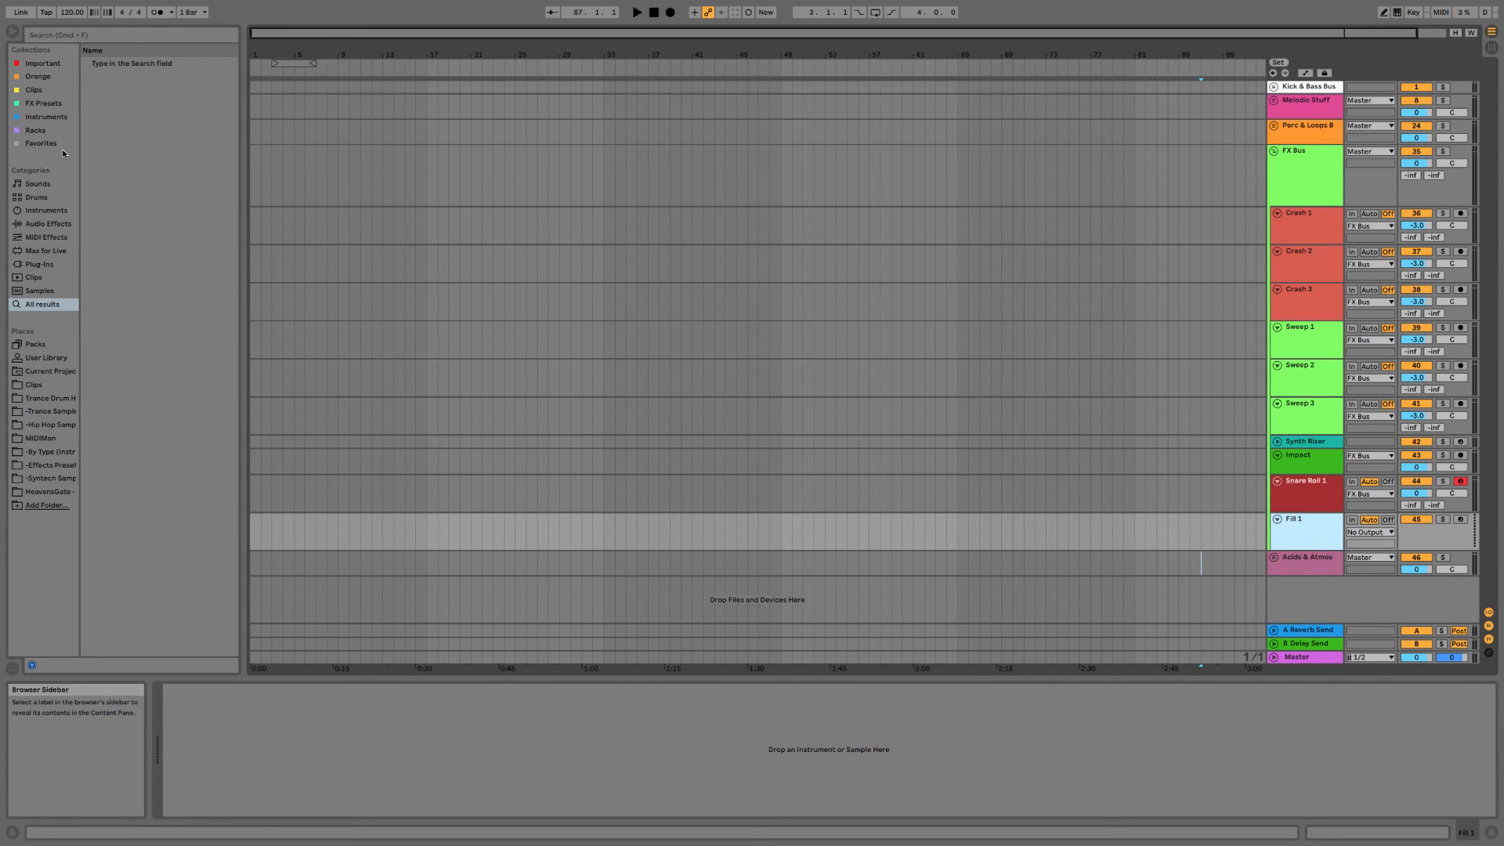
pyautogui.click(1319, 150)
pyautogui.click(1311, 138)
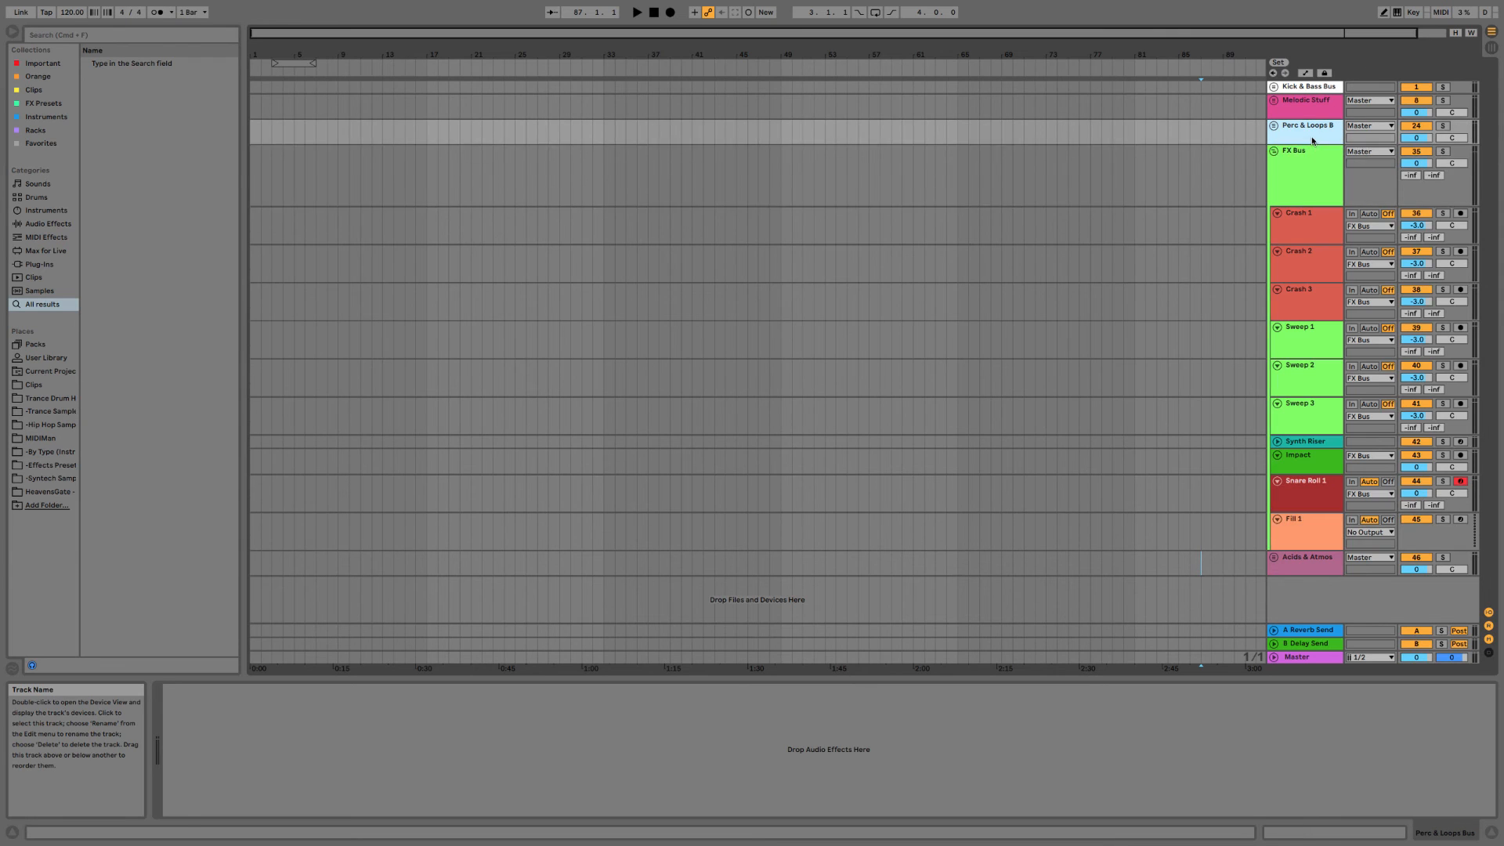
pyautogui.press('u')
pyautogui.click(1302, 428)
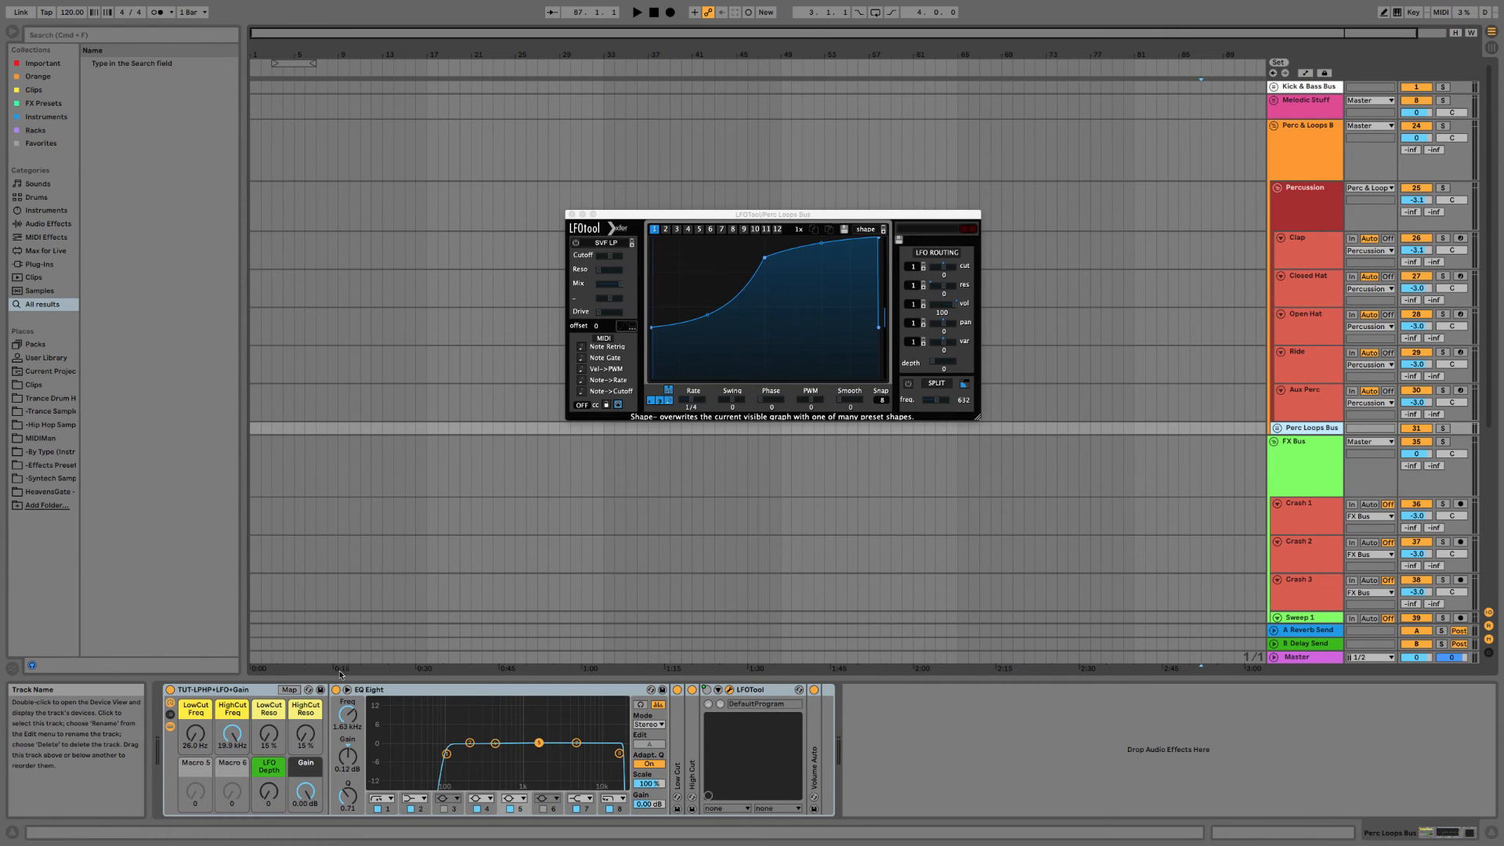
pyautogui.click(232, 694)
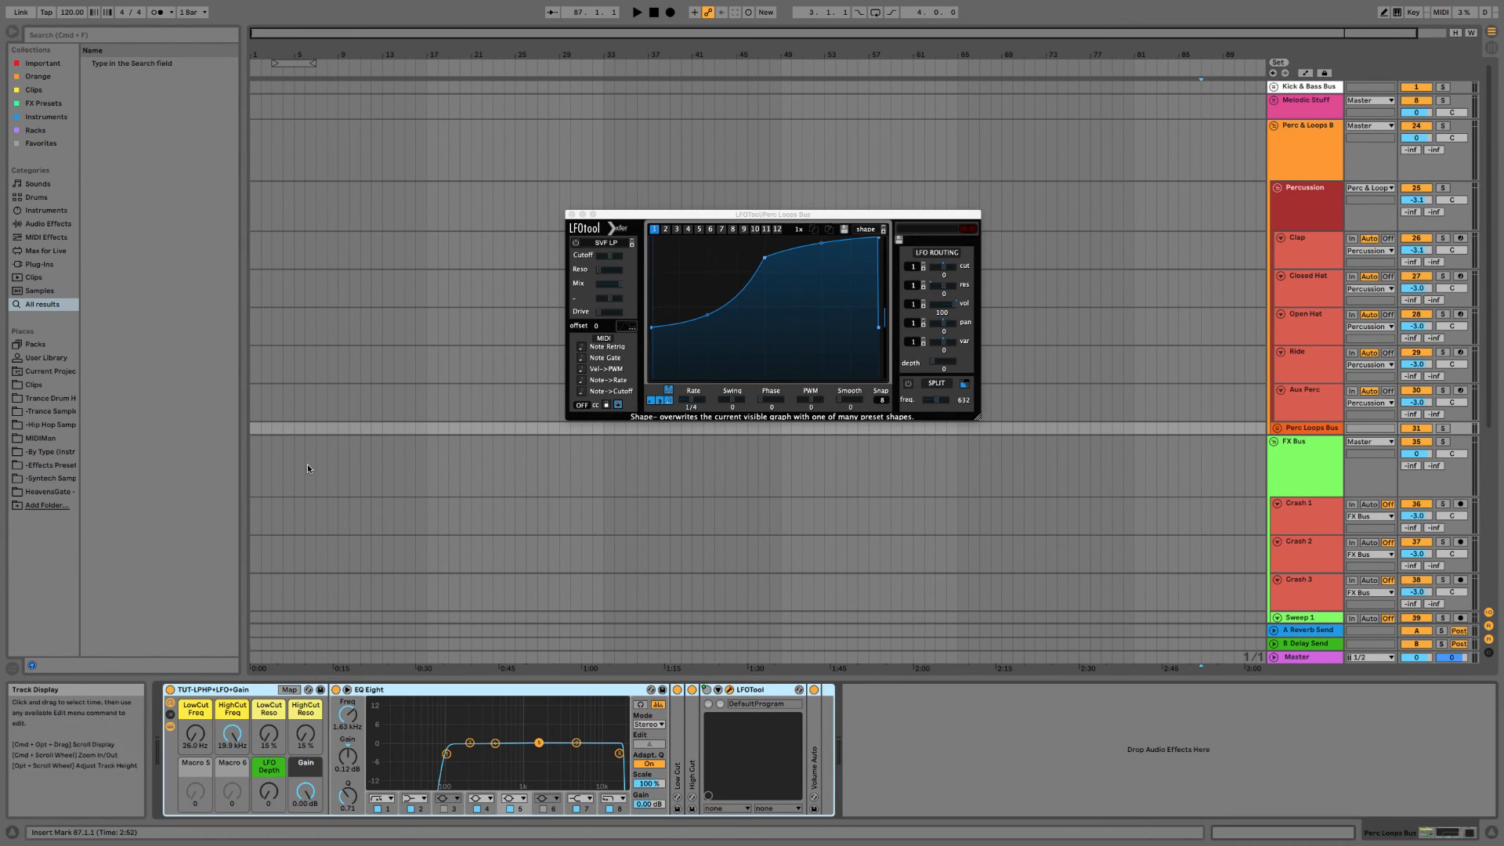
pyautogui.scroll(-3, 1304, 352)
pyautogui.click(1277, 336)
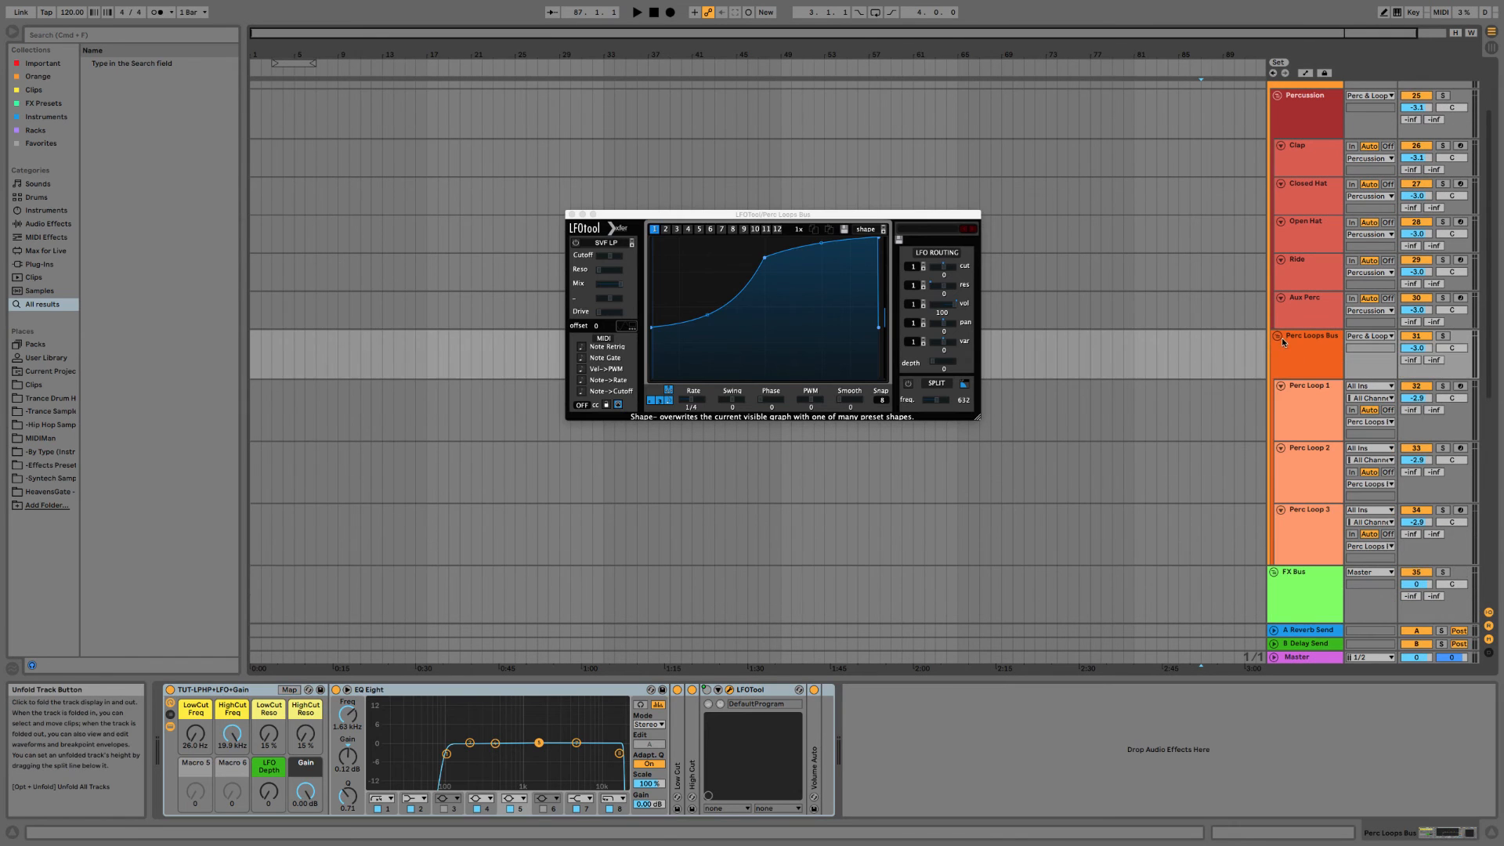
# Copy the TUT-Instru+MW+LFO+Gain rack from Perc Loop 1 onto the Fill 1 track.
pyautogui.click(1312, 396)
pyautogui.click(232, 690)
pyautogui.scroll(-8, 617, 478)
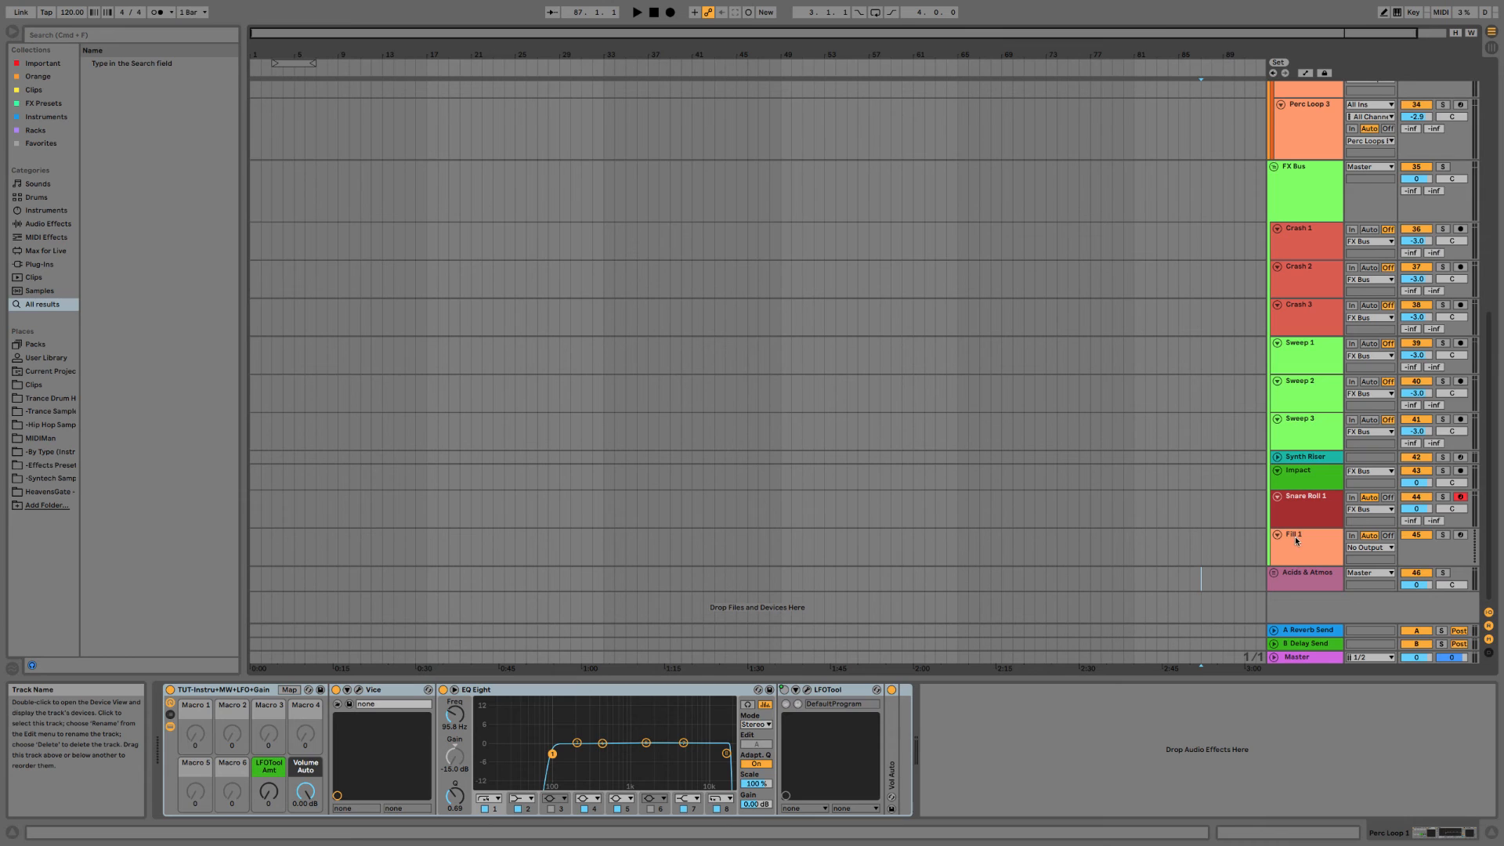
pyautogui.click(1295, 541)
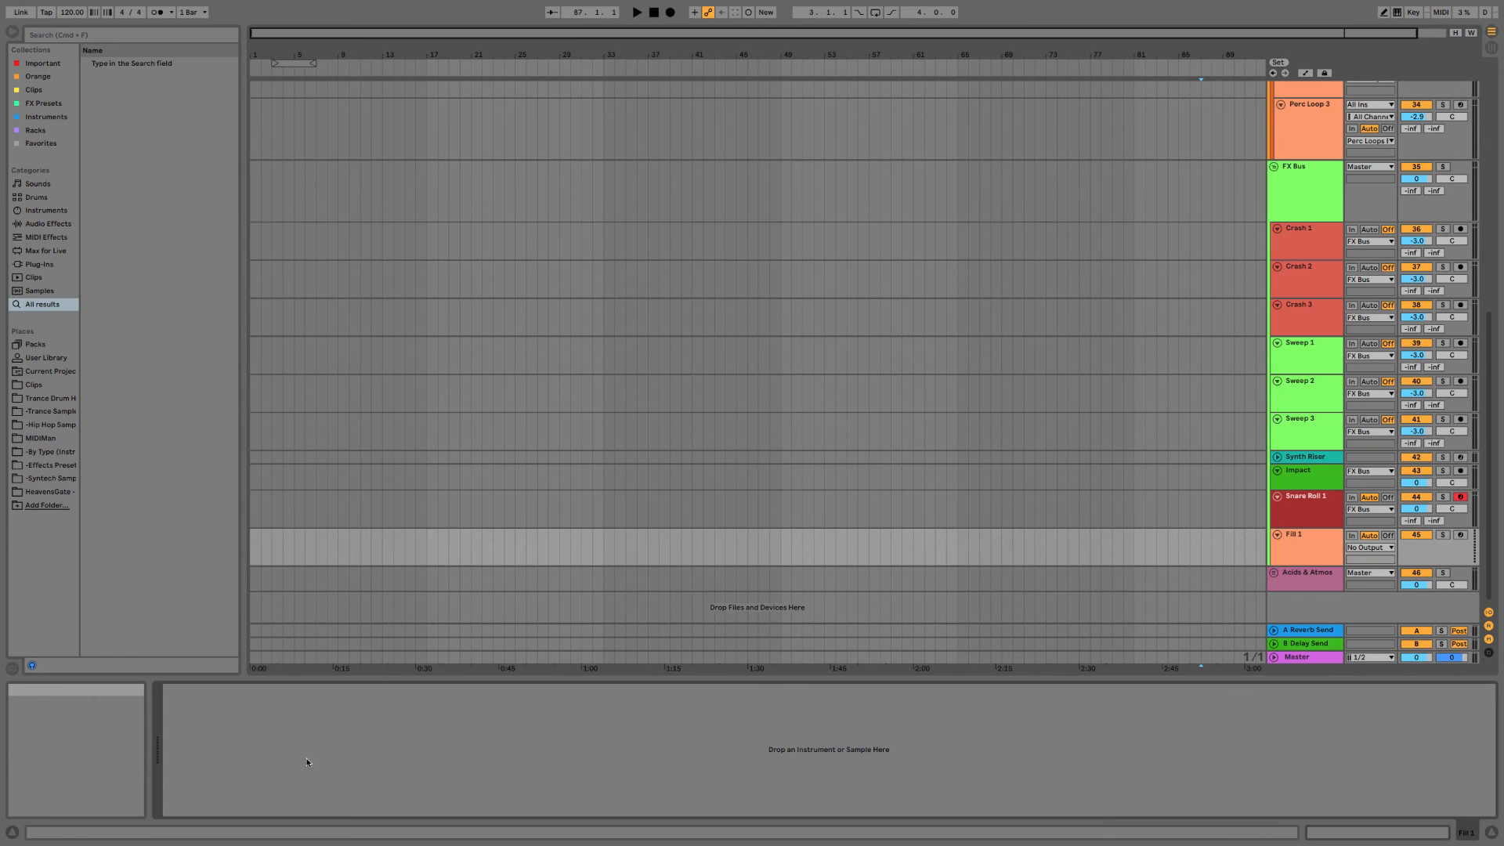
pyautogui.click(1308, 559)
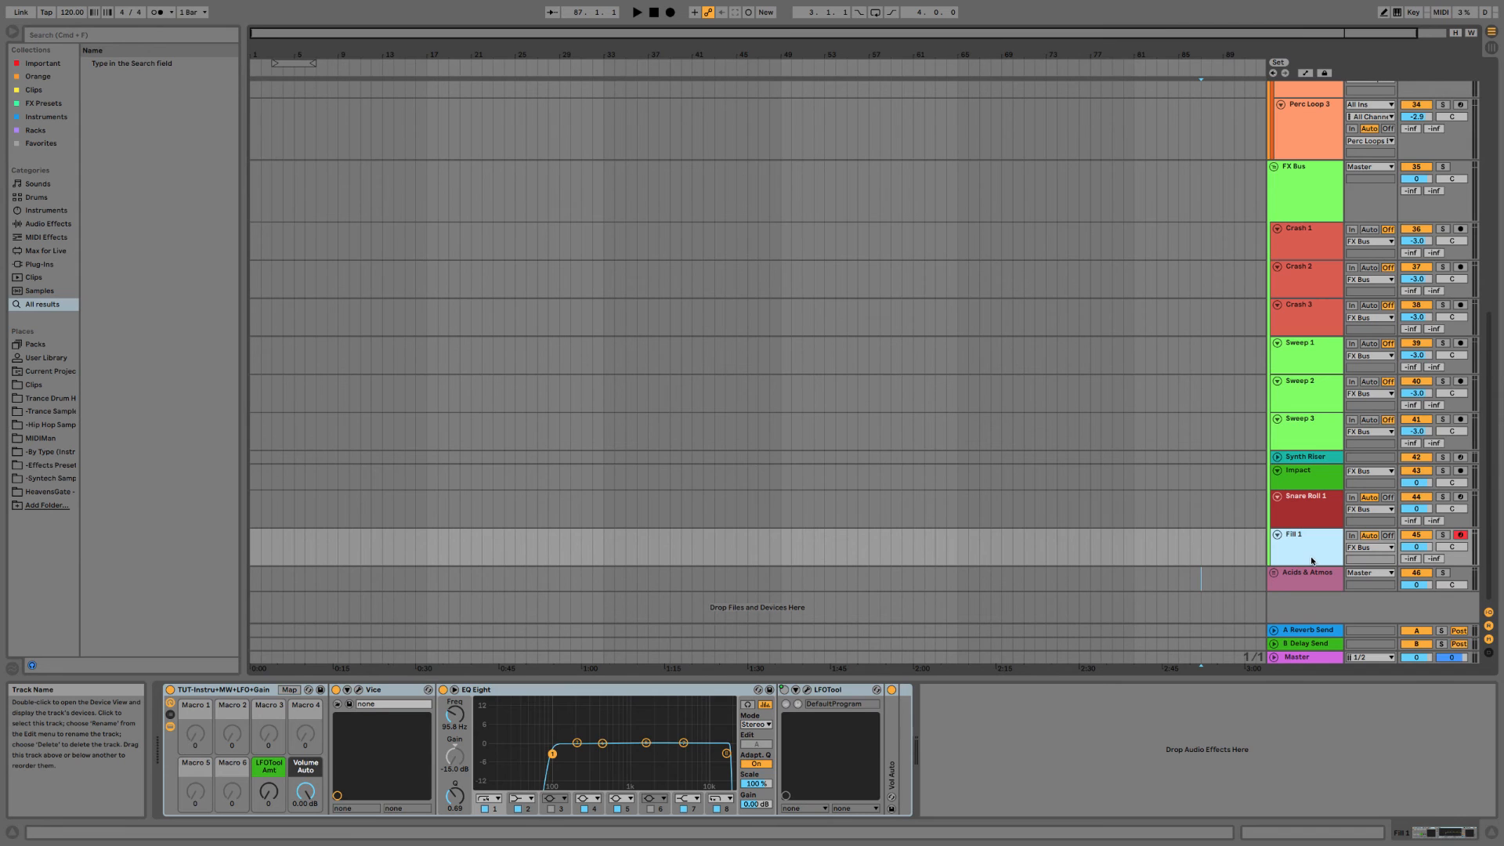
# Duplicate the Fill 1 track as Fill 2 and rename the duplicate's instrument rack to Fill 2.
pyautogui.press('super+d')
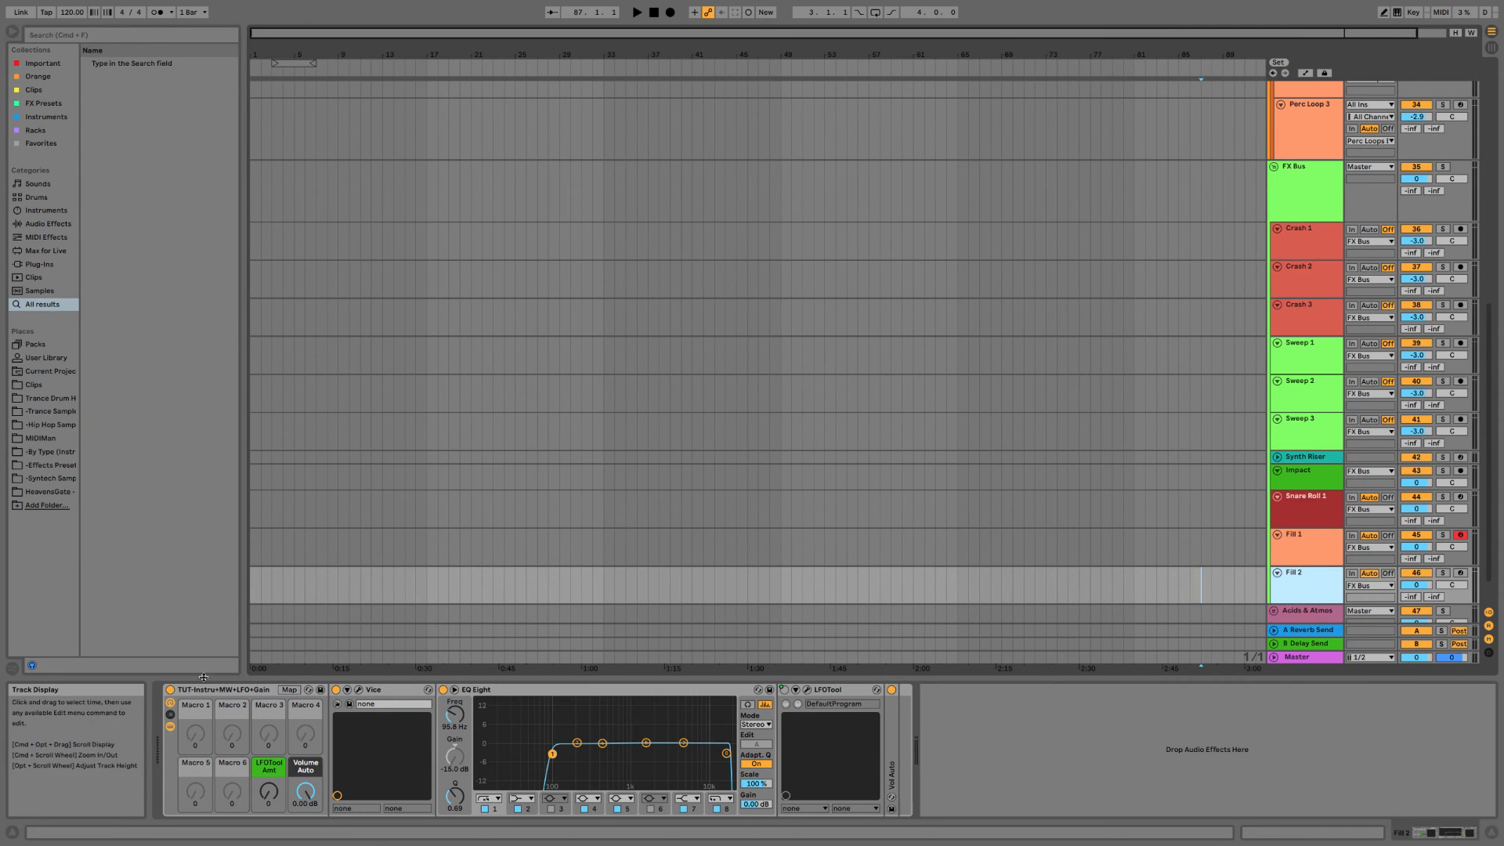
pyautogui.click(225, 711)
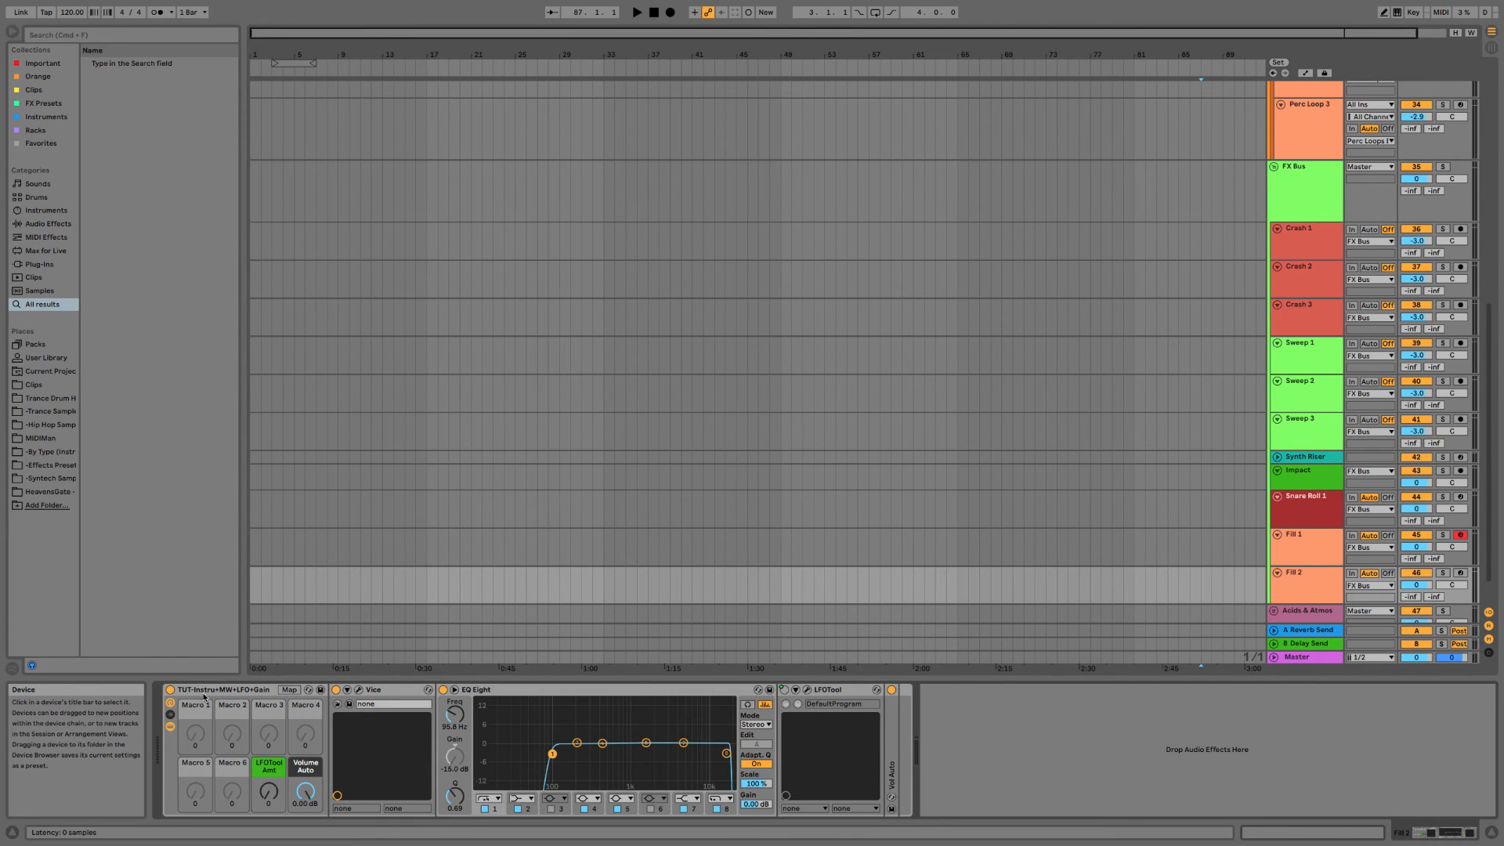
pyautogui.click(204, 694)
pyautogui.press('super+f')
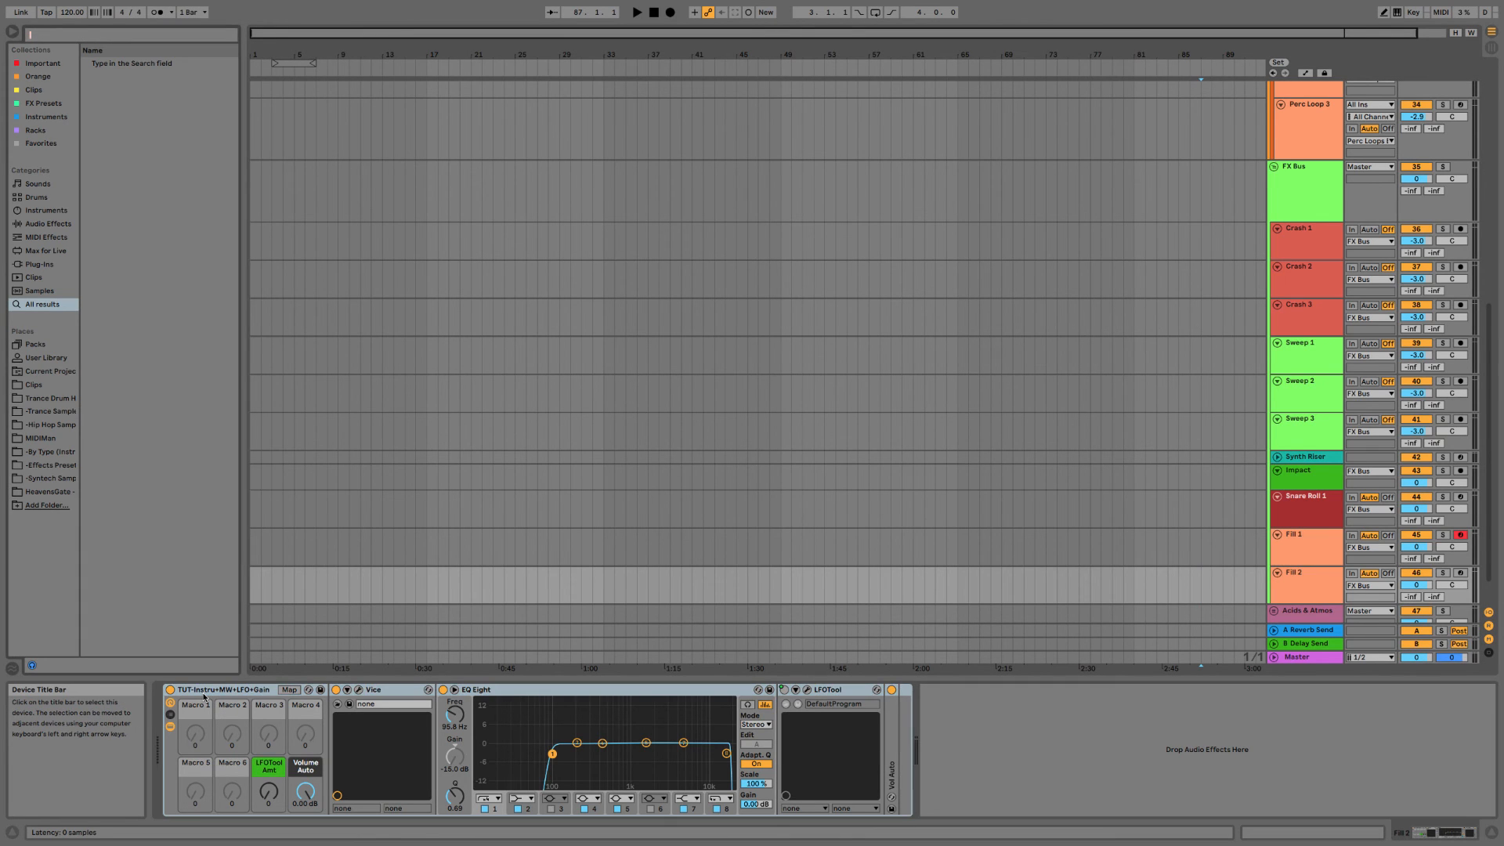
pyautogui.click(209, 694)
pyautogui.press('super+shift+r')
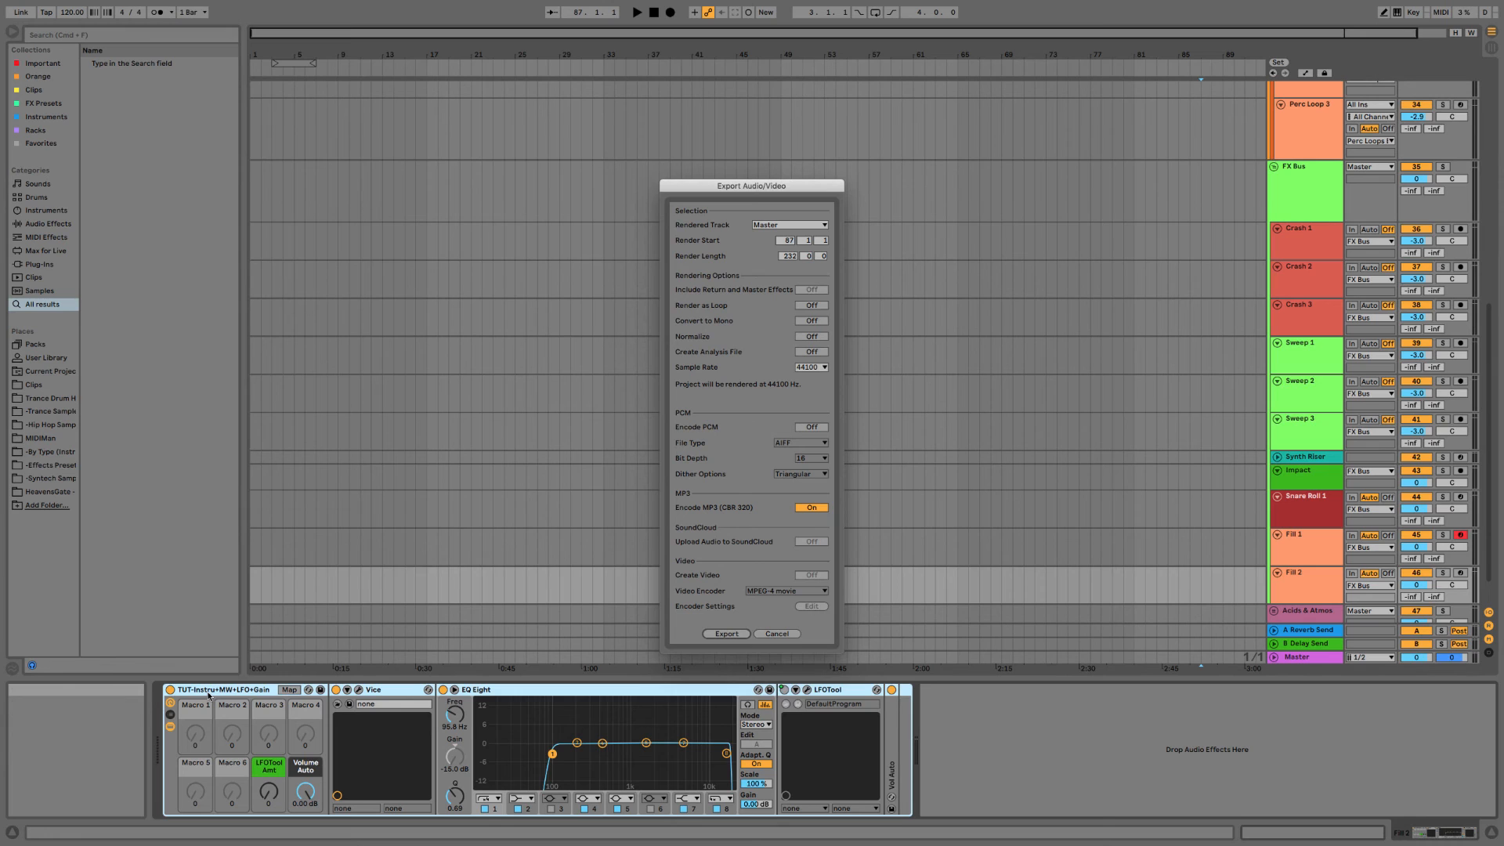
pyautogui.click(766, 636)
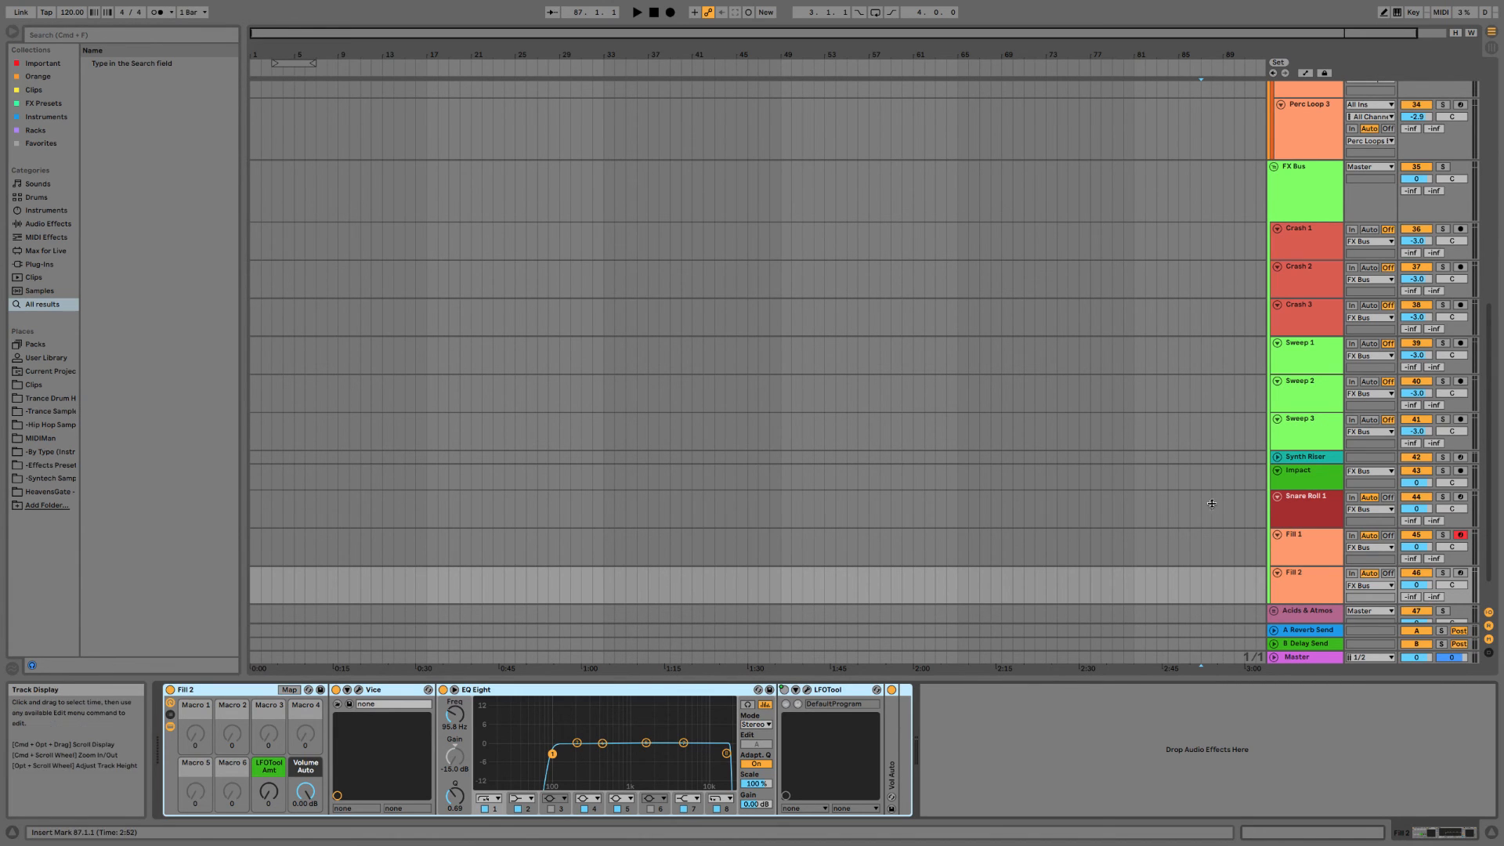
# Rename the instrument rack on the Fill 1 track.
pyautogui.press('Up')
pyautogui.click(217, 690)
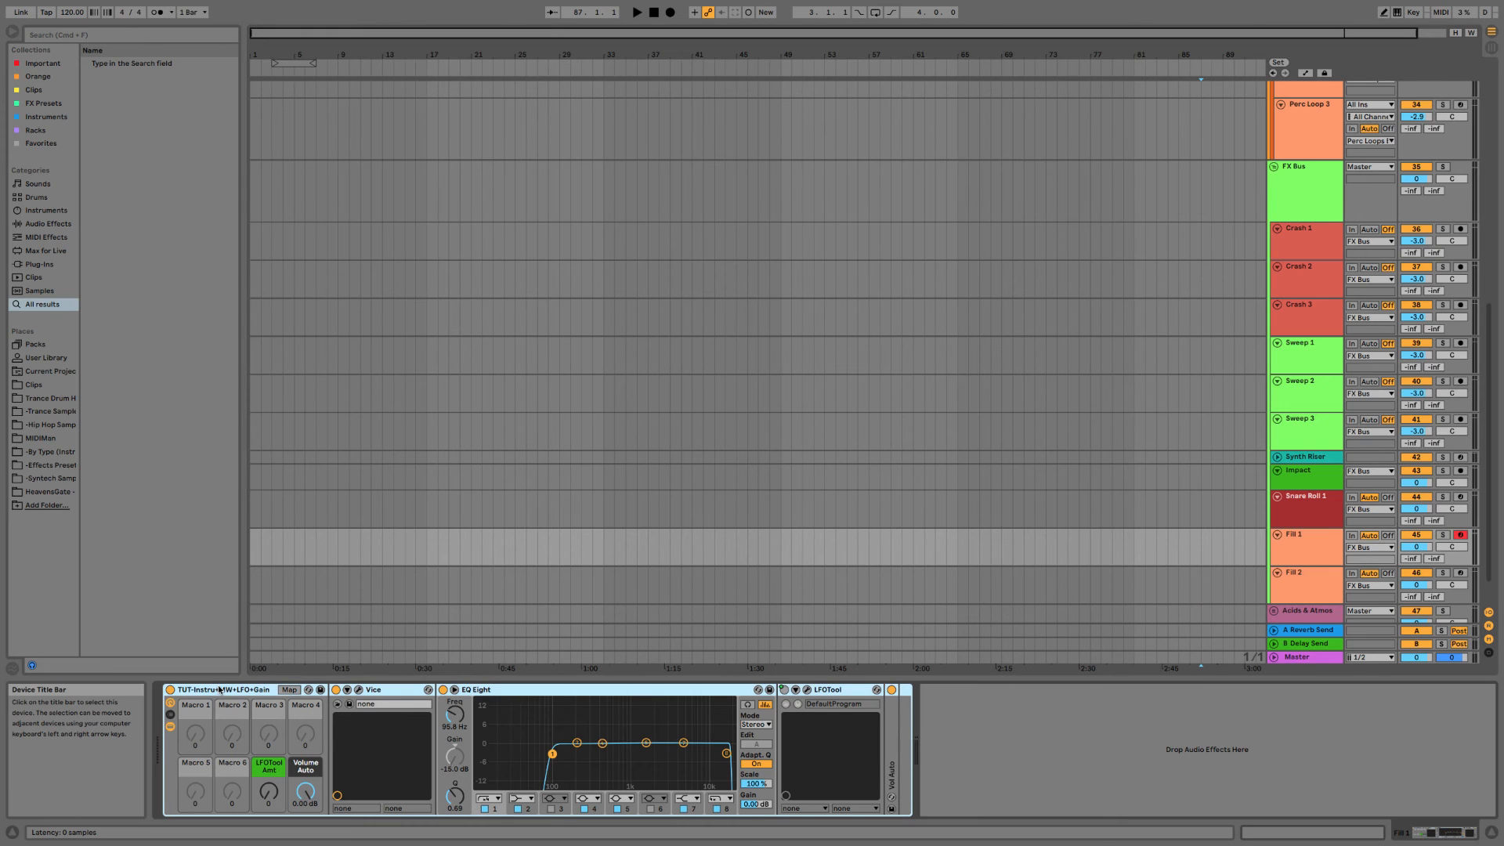
pyautogui.press('super+r')
pyautogui.write('Fi')
pyautogui.click(1311, 579)
pyautogui.scroll(-1, 1311, 579)
pyautogui.press('Up')
pyautogui.press('Up')
pyautogui.press('Up')
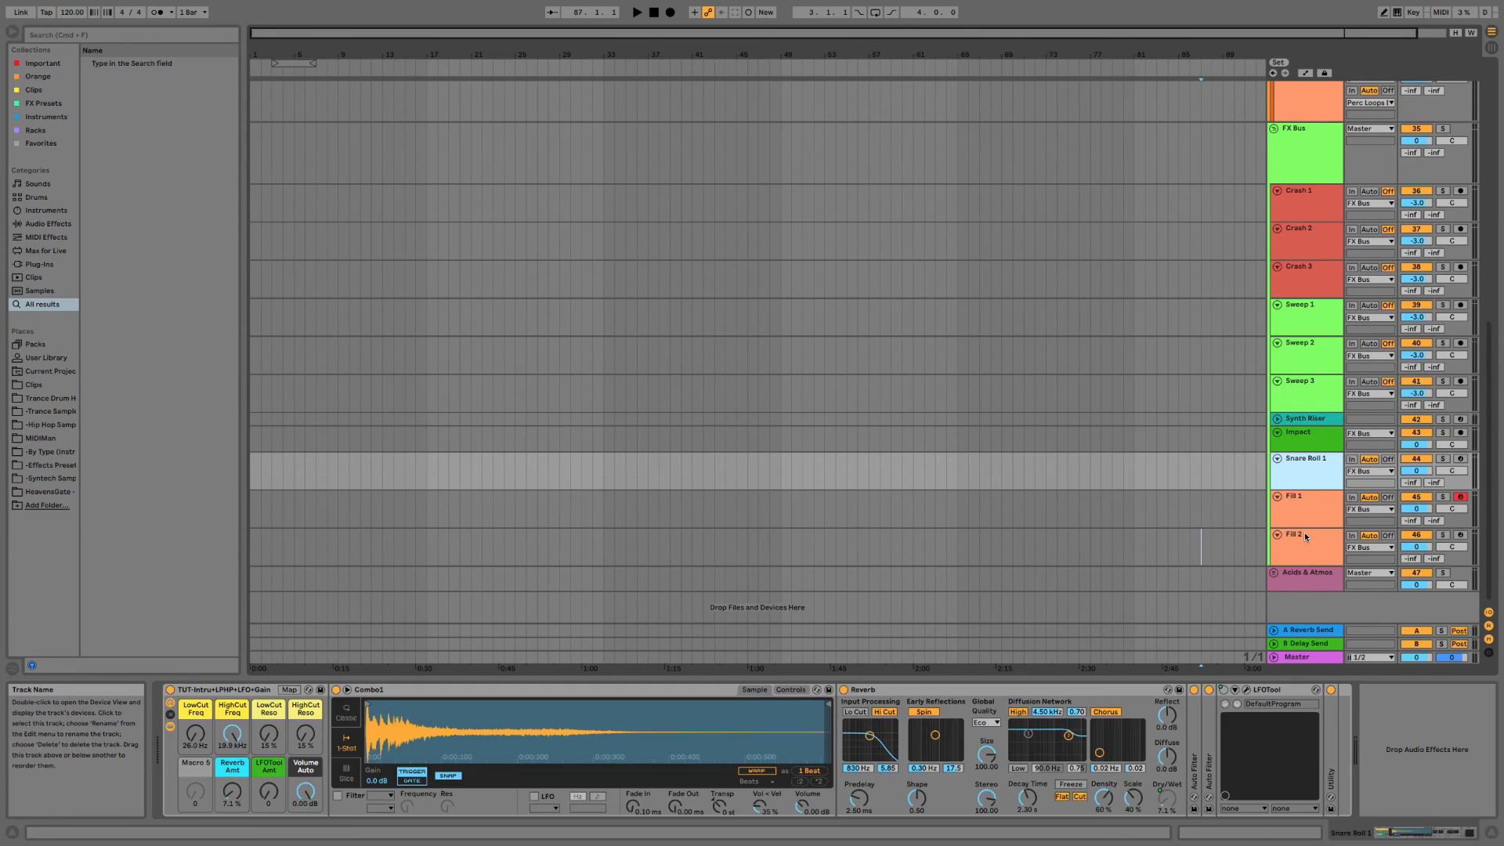
pyautogui.click(1316, 477)
pyautogui.keyDown('shift'); pyautogui.click(1312, 541); pyautogui.keyUp('shift')
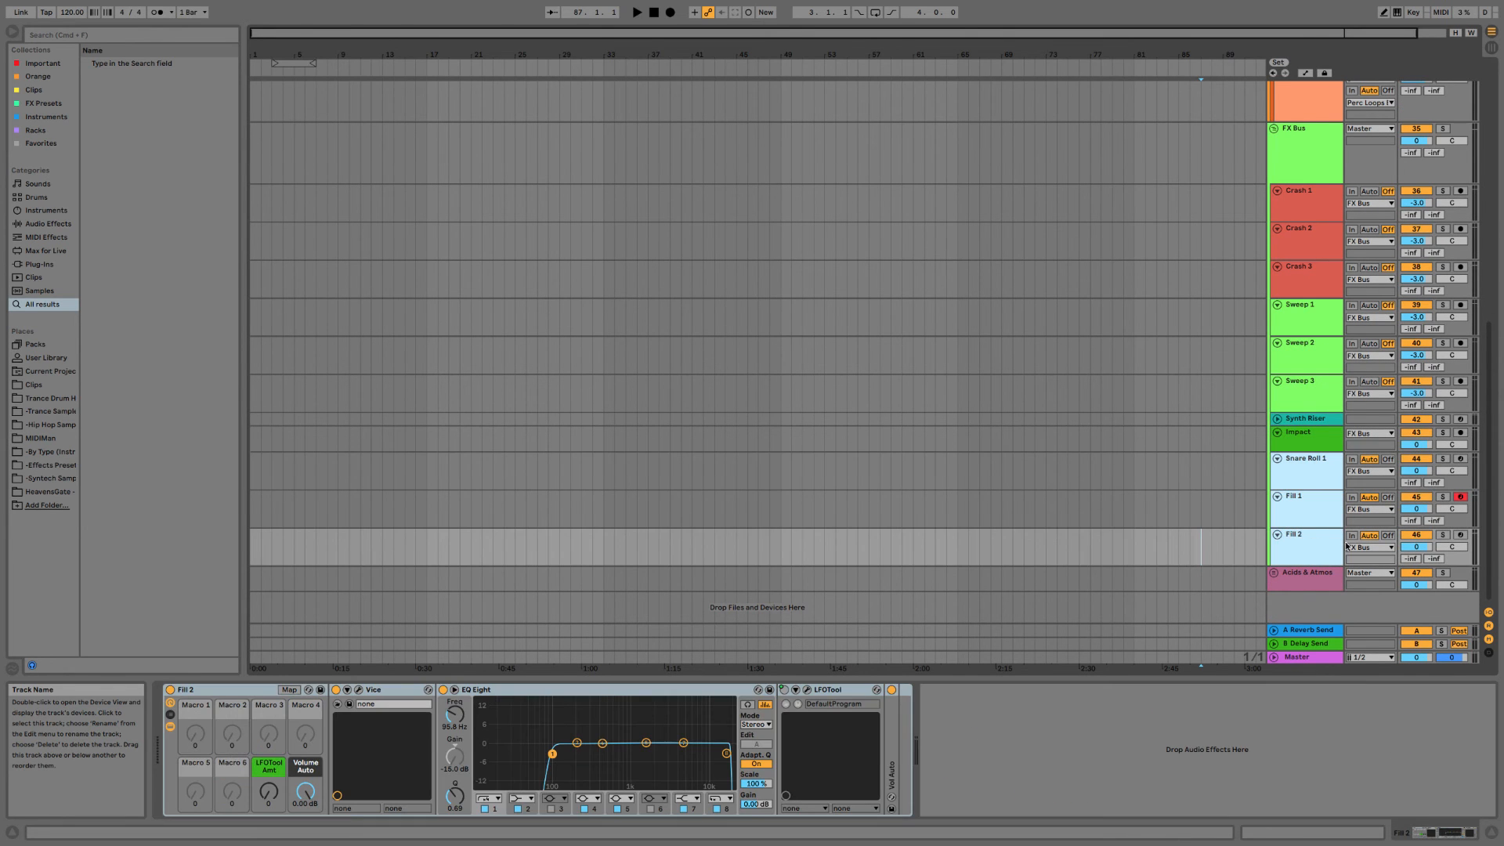
# Move the Synth Riser track below Impact, directly above Snare Roll 1 in FX Bus.
pyautogui.click(1313, 422)
pyautogui.click(1313, 469)
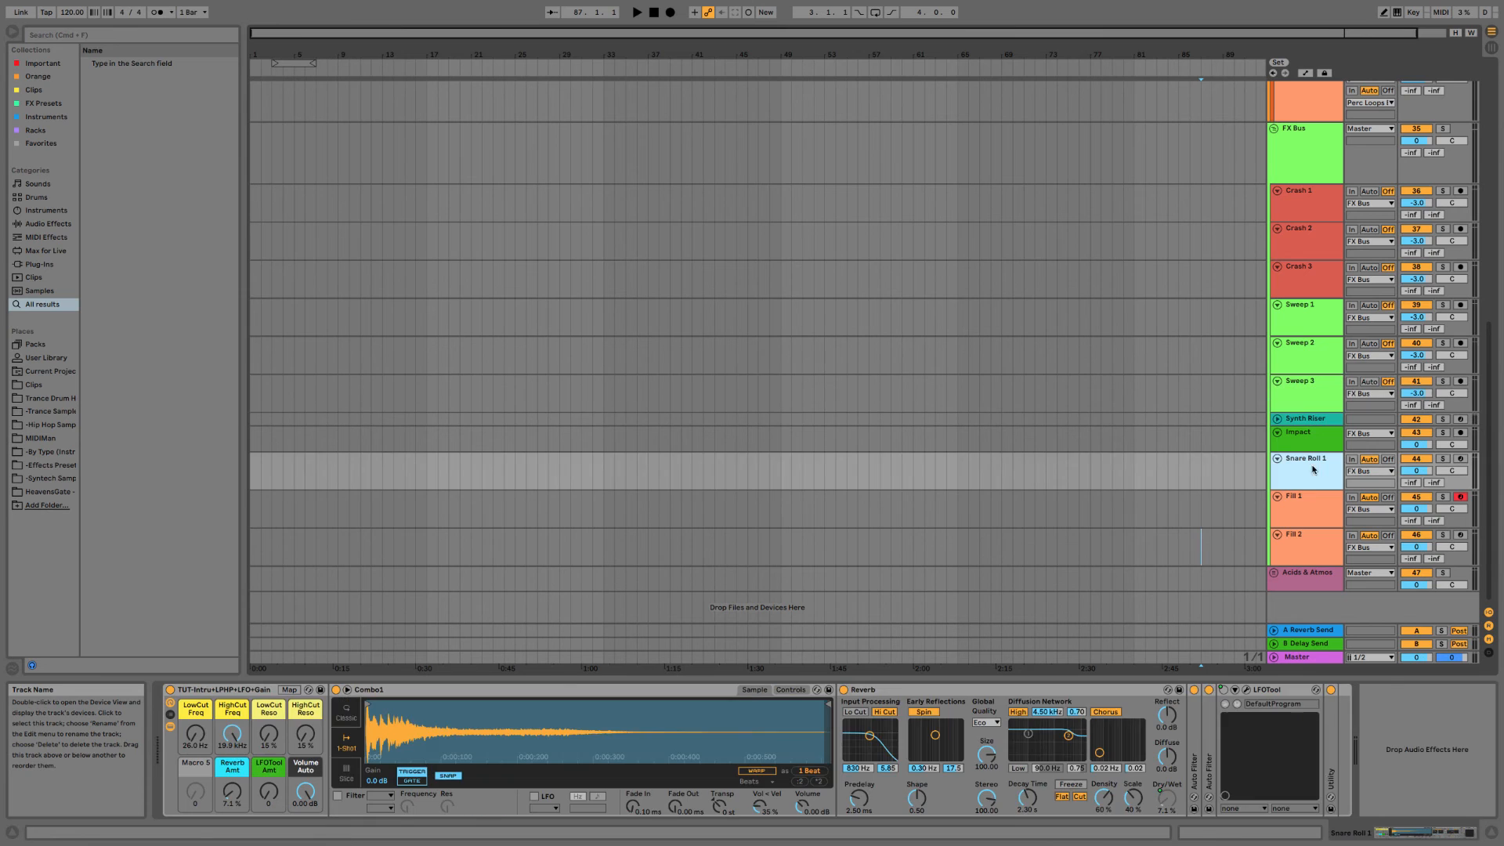
pyautogui.keyDown('shift'); pyautogui.click(1307, 531); pyautogui.keyUp('shift')
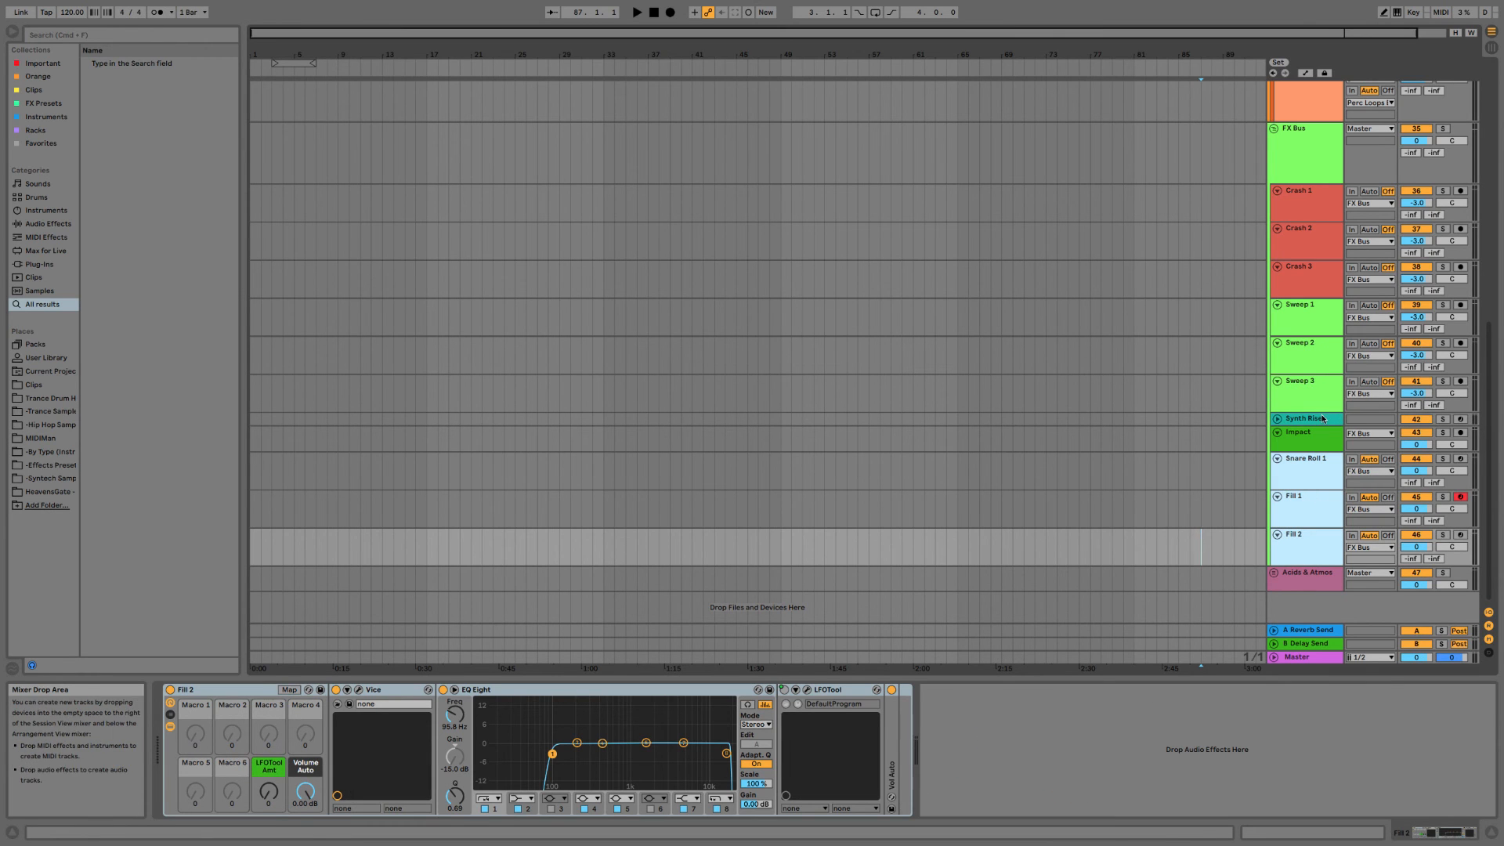
pyautogui.moveTo(1323, 420); pyautogui.dragTo(1323, 445)
# Group the tracks Crash 1 to 3 and Sweep 1 to 3 and name the group Crashes & Sweeps.
pyautogui.click(1308, 394)
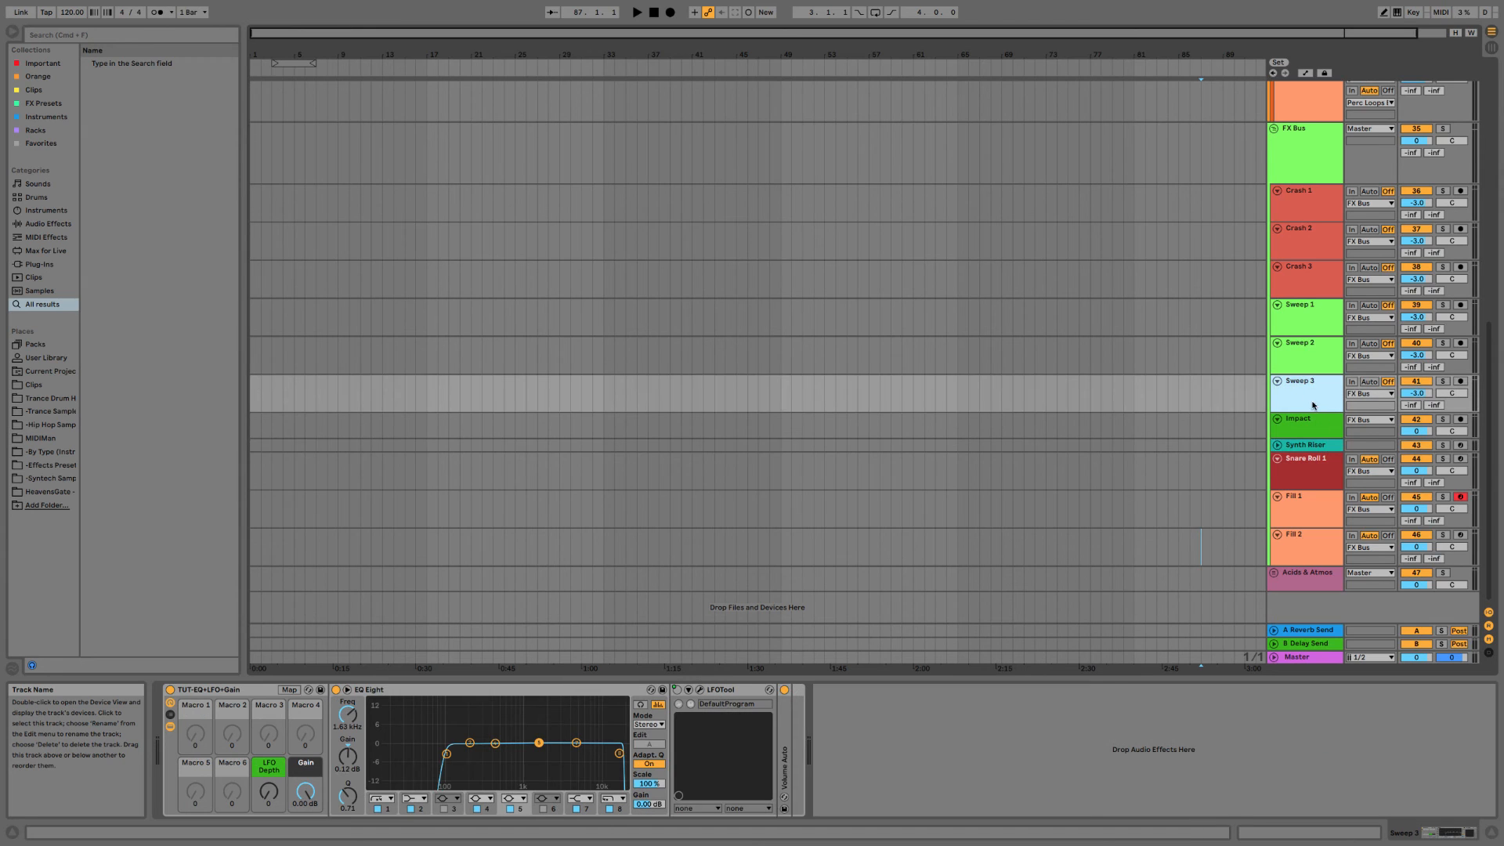
pyautogui.scroll(1, 1308, 313)
pyautogui.keyDown('shift'); pyautogui.click(1302, 237); pyautogui.keyUp('shift')
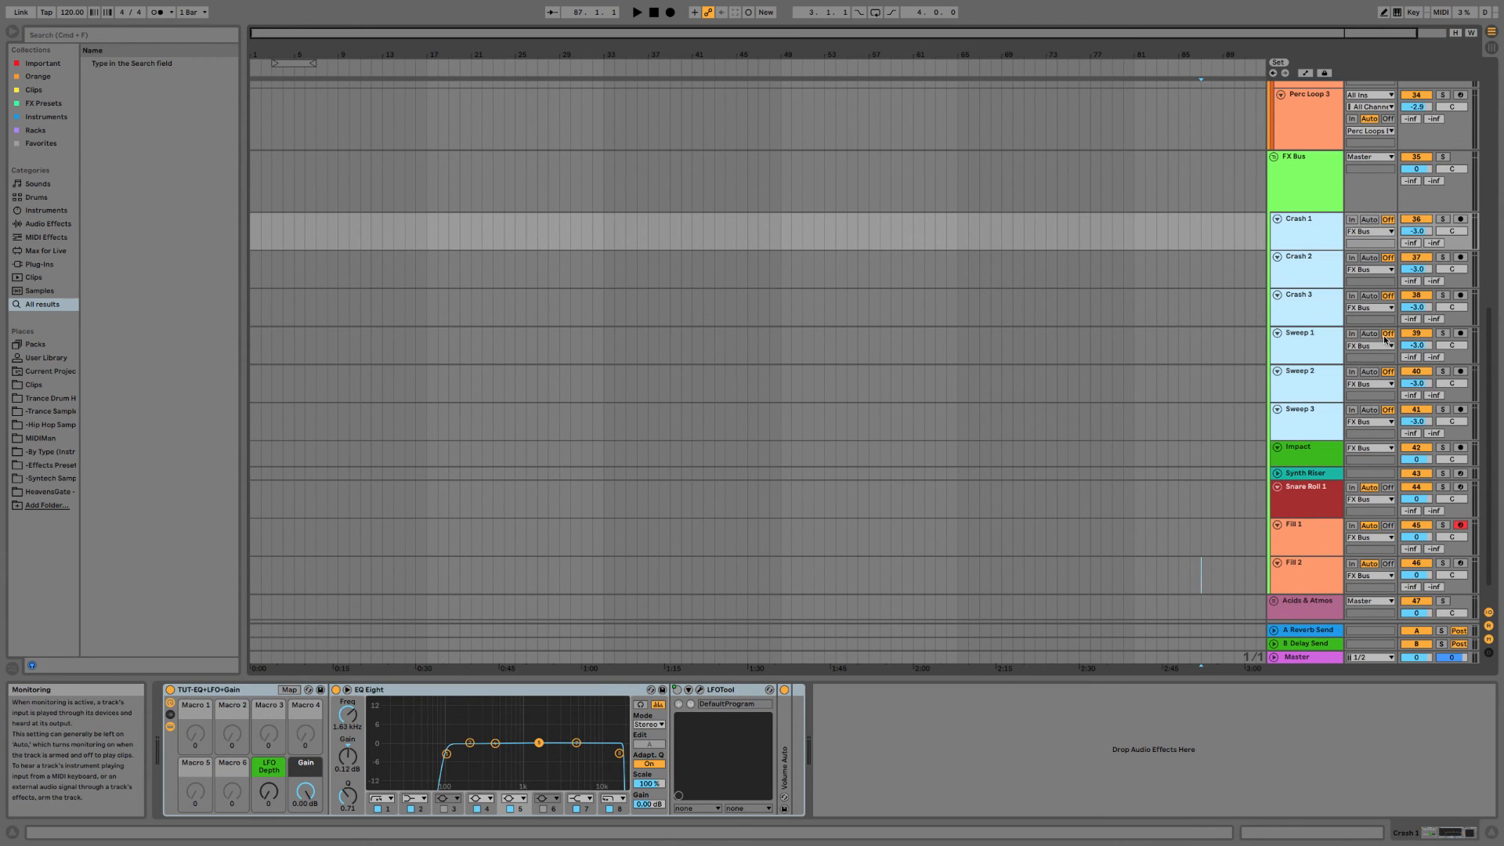
pyautogui.press('super+g')
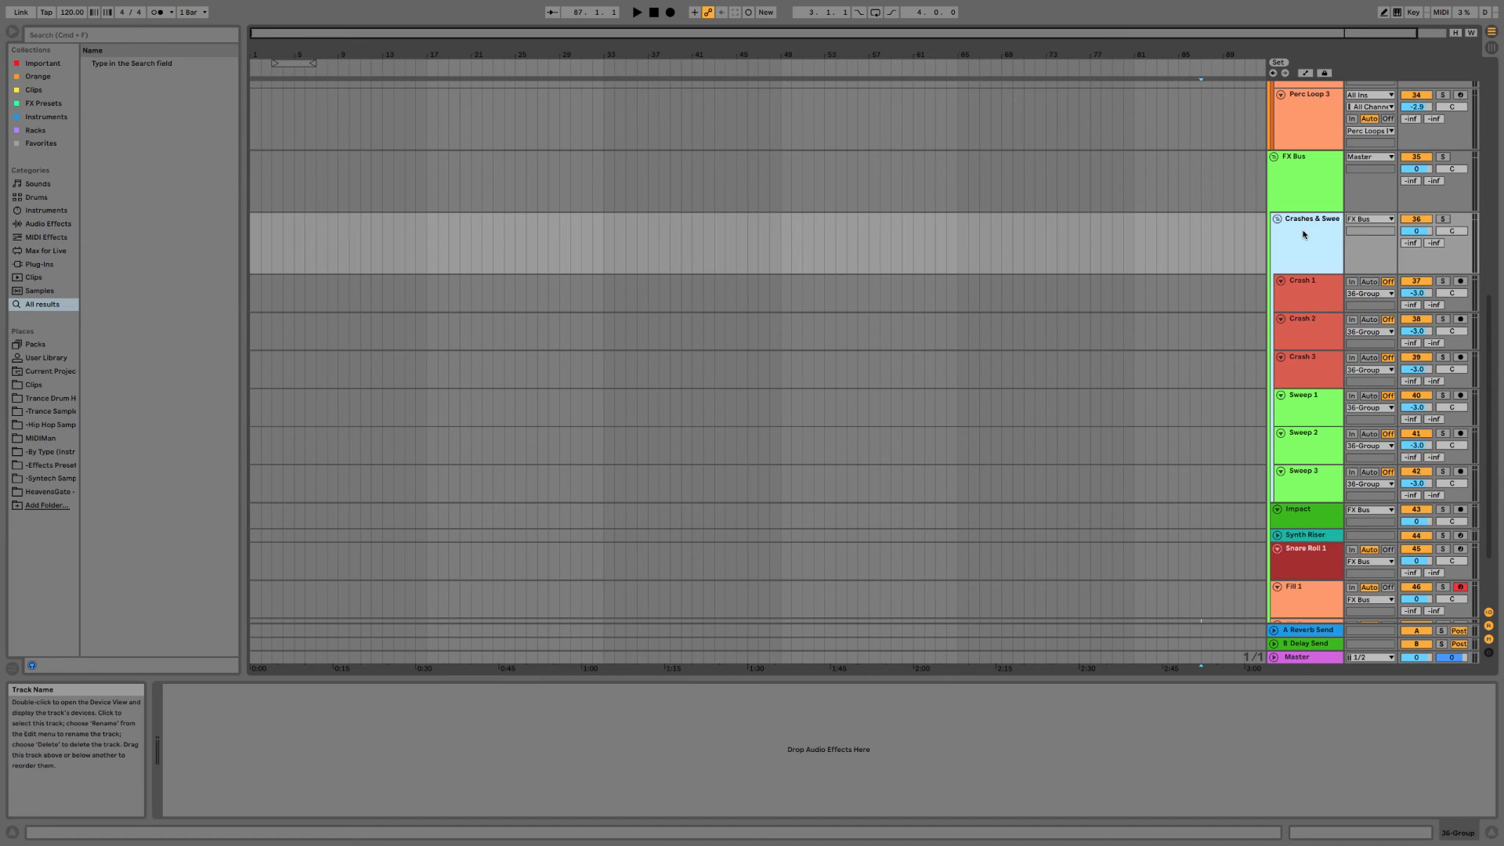
pyautogui.press('Return')
# Fold the Crashes & Sweeps group, FX Bus and the Perc & Loops Bus.
pyautogui.click(1276, 220)
pyautogui.click(1304, 192)
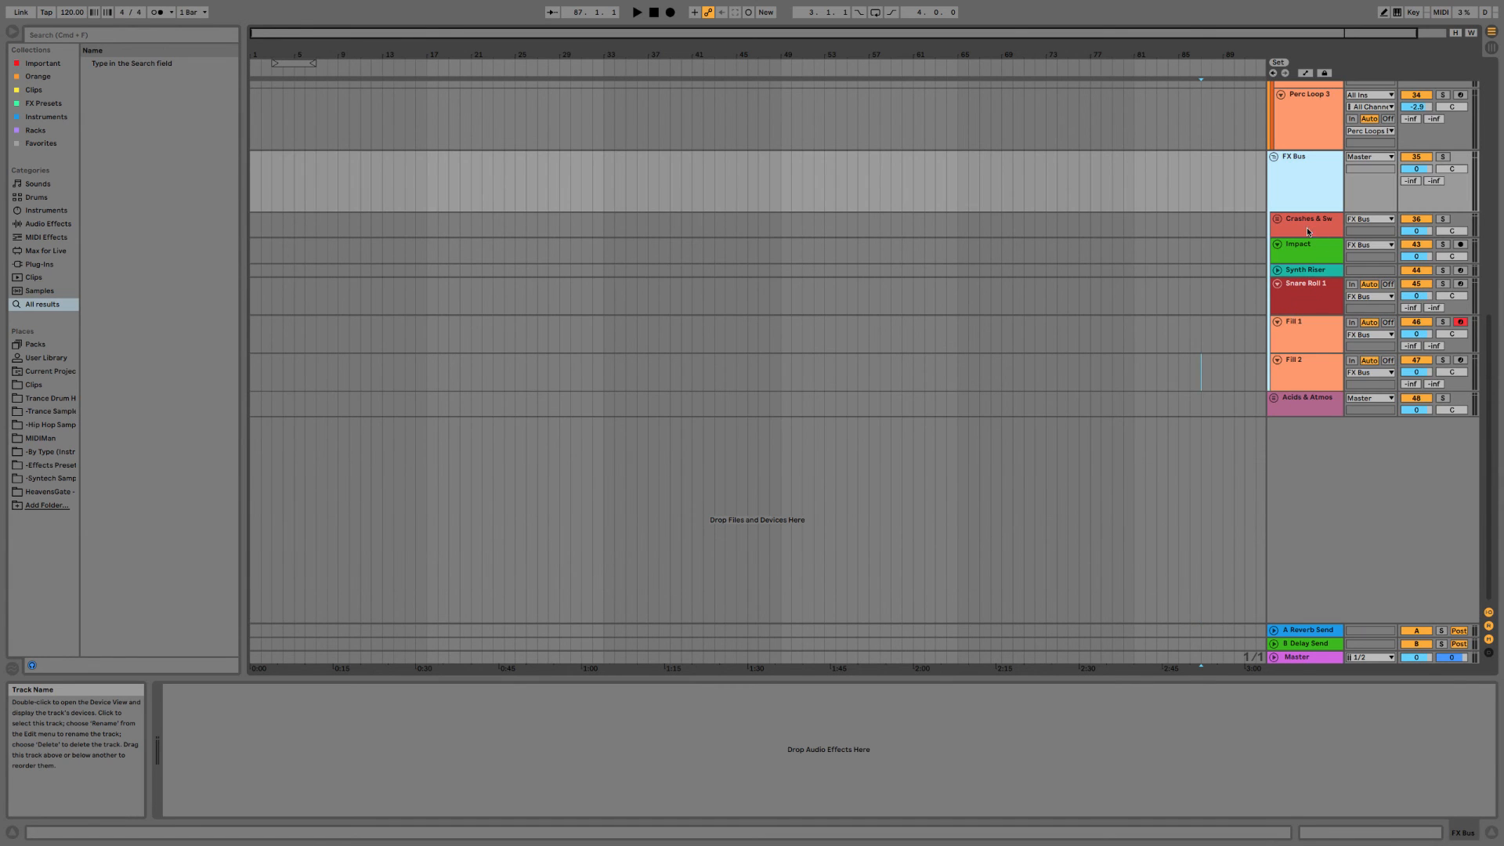
pyautogui.click(1303, 398)
pyautogui.doubleClick(1309, 190)
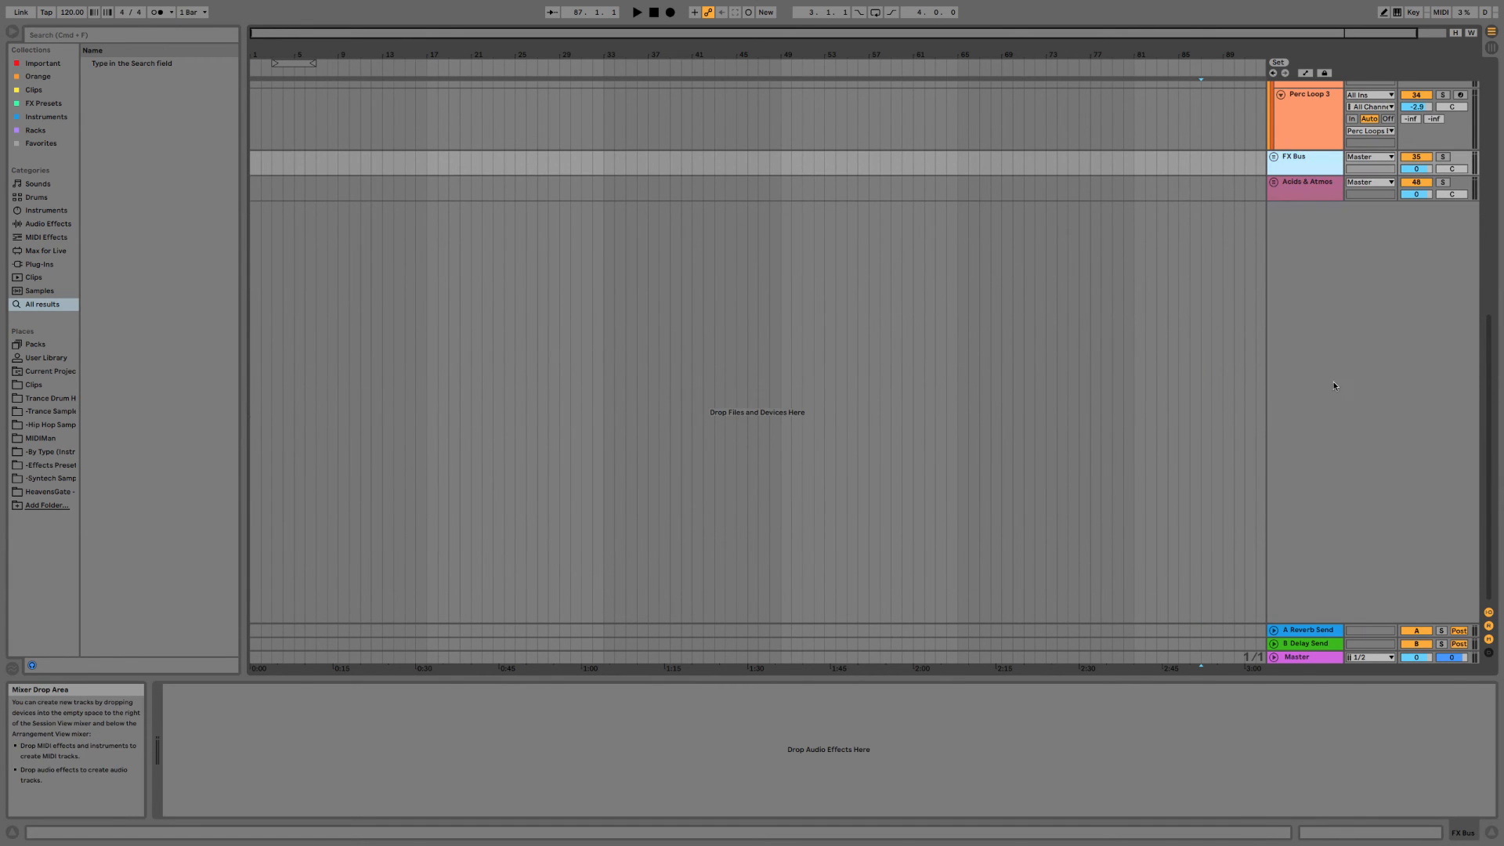
pyautogui.scroll(10, 1315, 329)
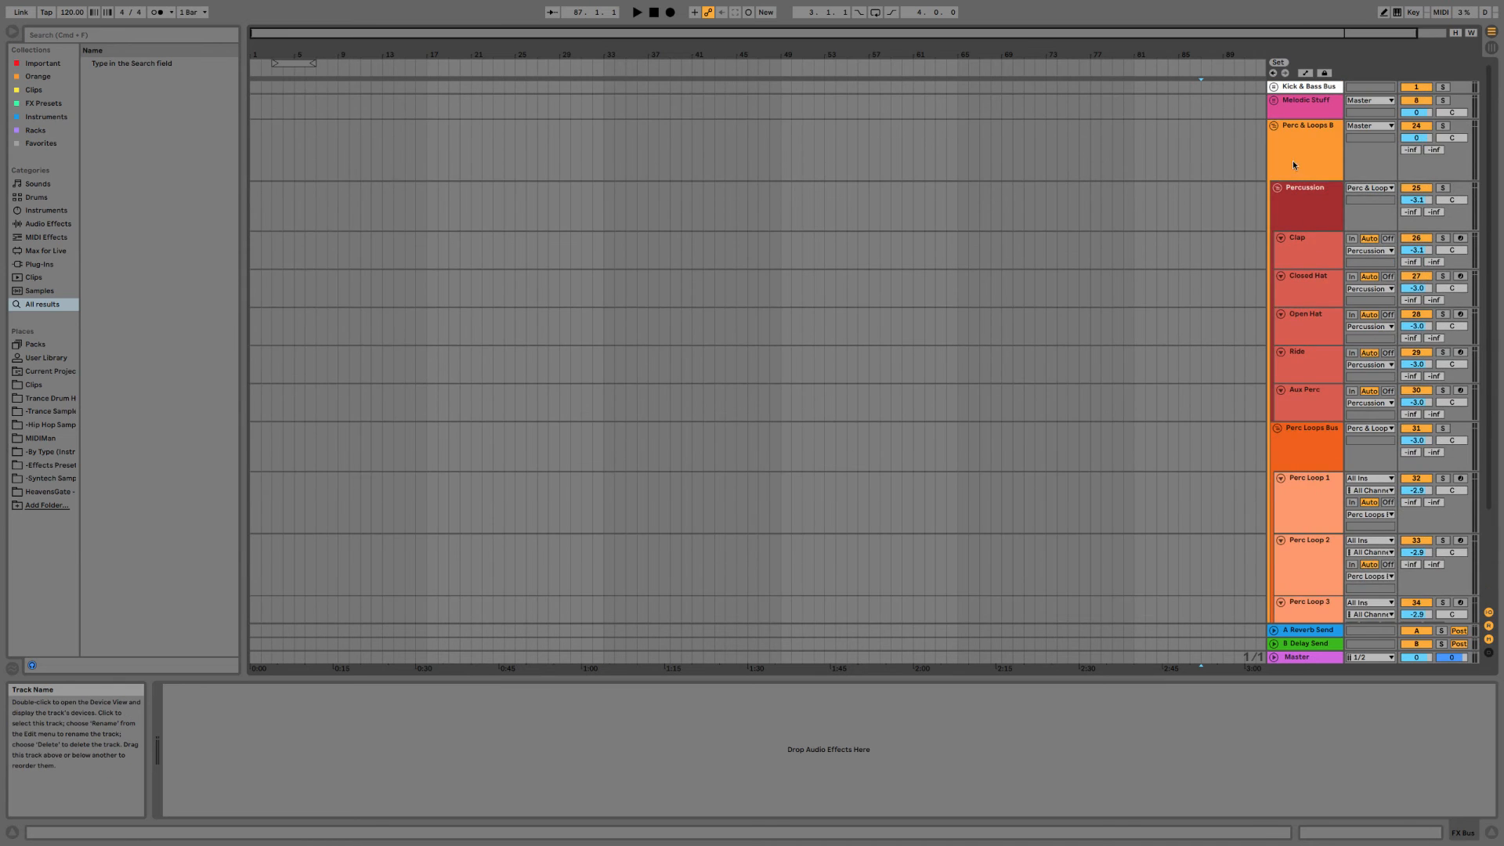
pyautogui.doubleClick(1293, 165)
pyautogui.click(1296, 163)
pyautogui.click(1298, 190)
pyautogui.click(1304, 164)
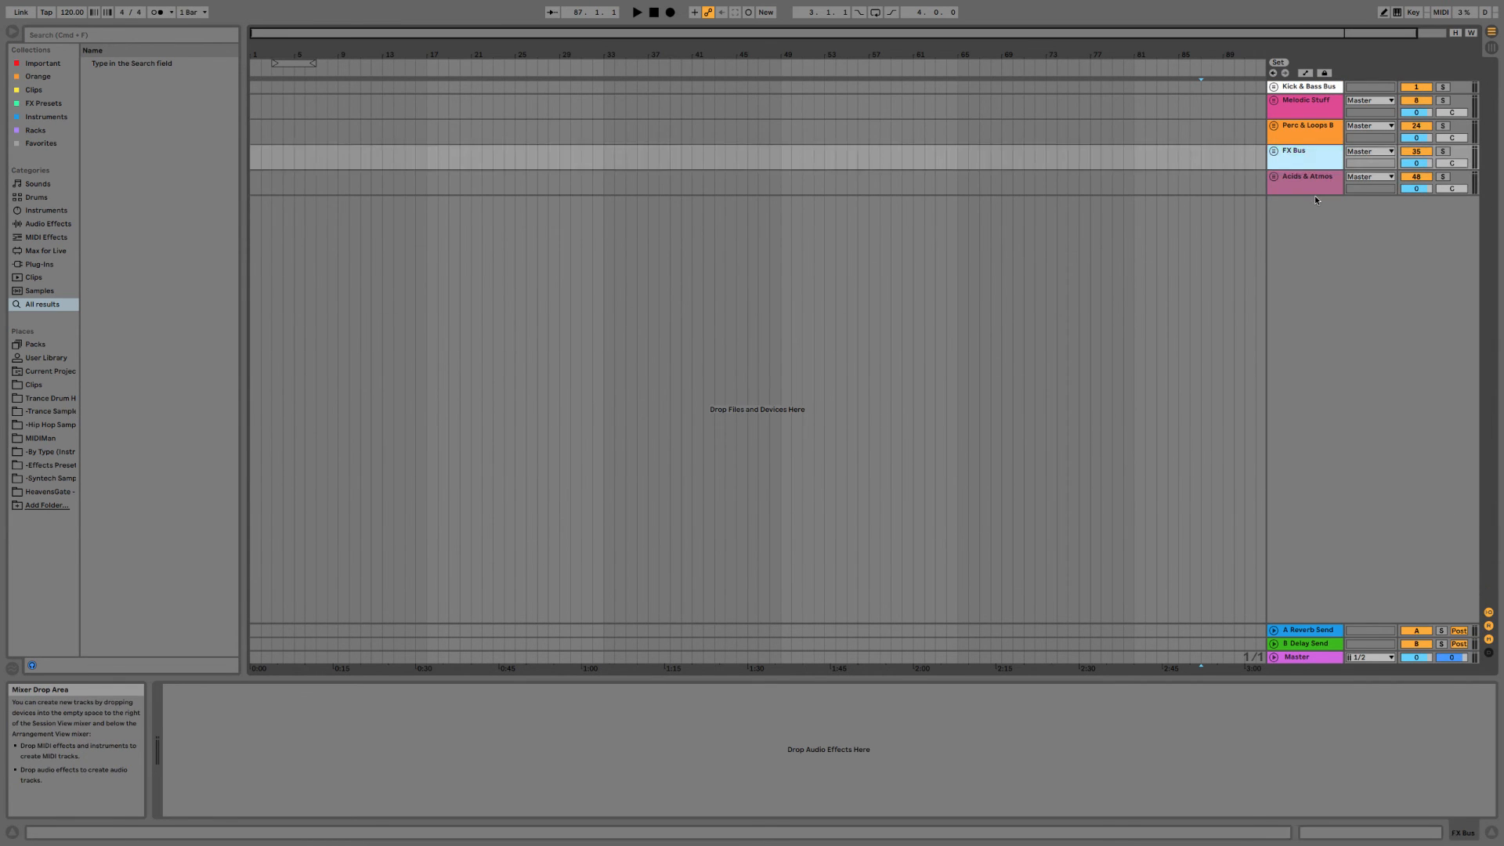
# Add an EQ Eight after the existing plug-in on Kick & Bass Bus and switch off its filter bands 1 and 8.
pyautogui.press('Up')
pyautogui.press('Up')
pyautogui.press('Up')
pyautogui.press('Down')
pyautogui.press('Up')
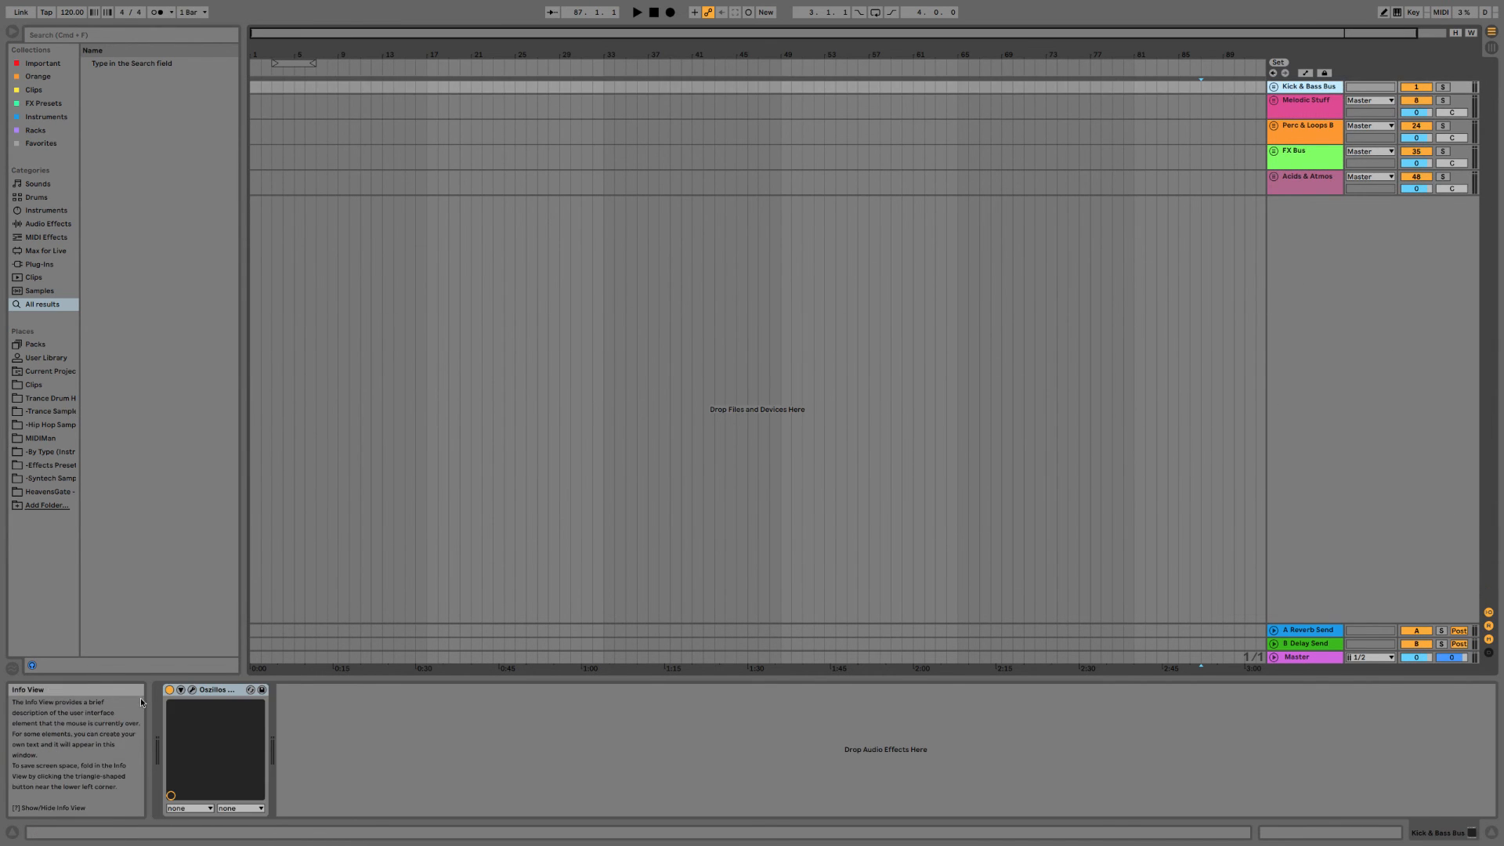
pyautogui.rightClick(317, 724)
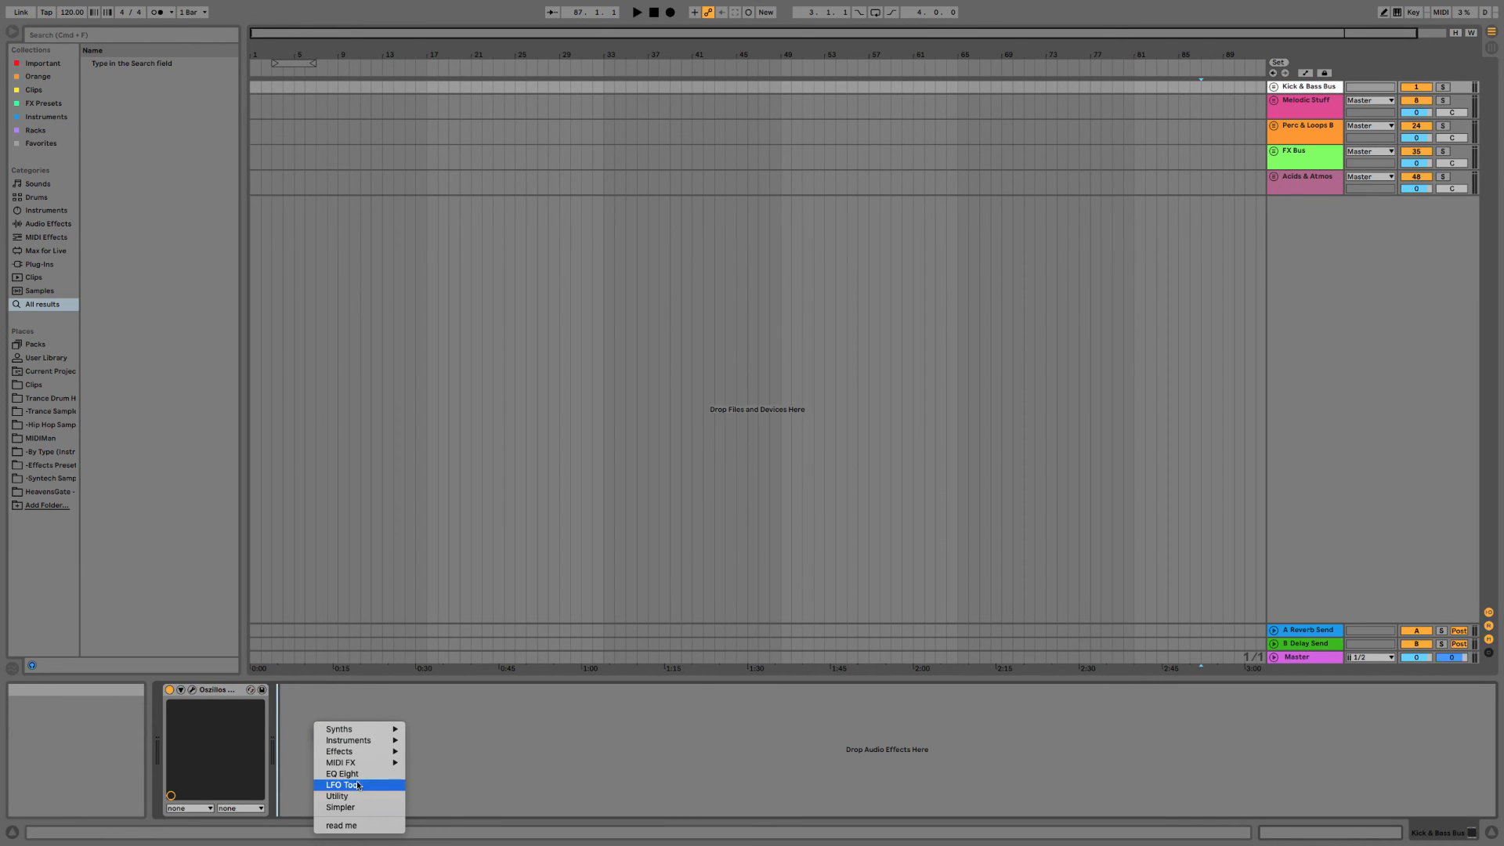
pyautogui.click(349, 774)
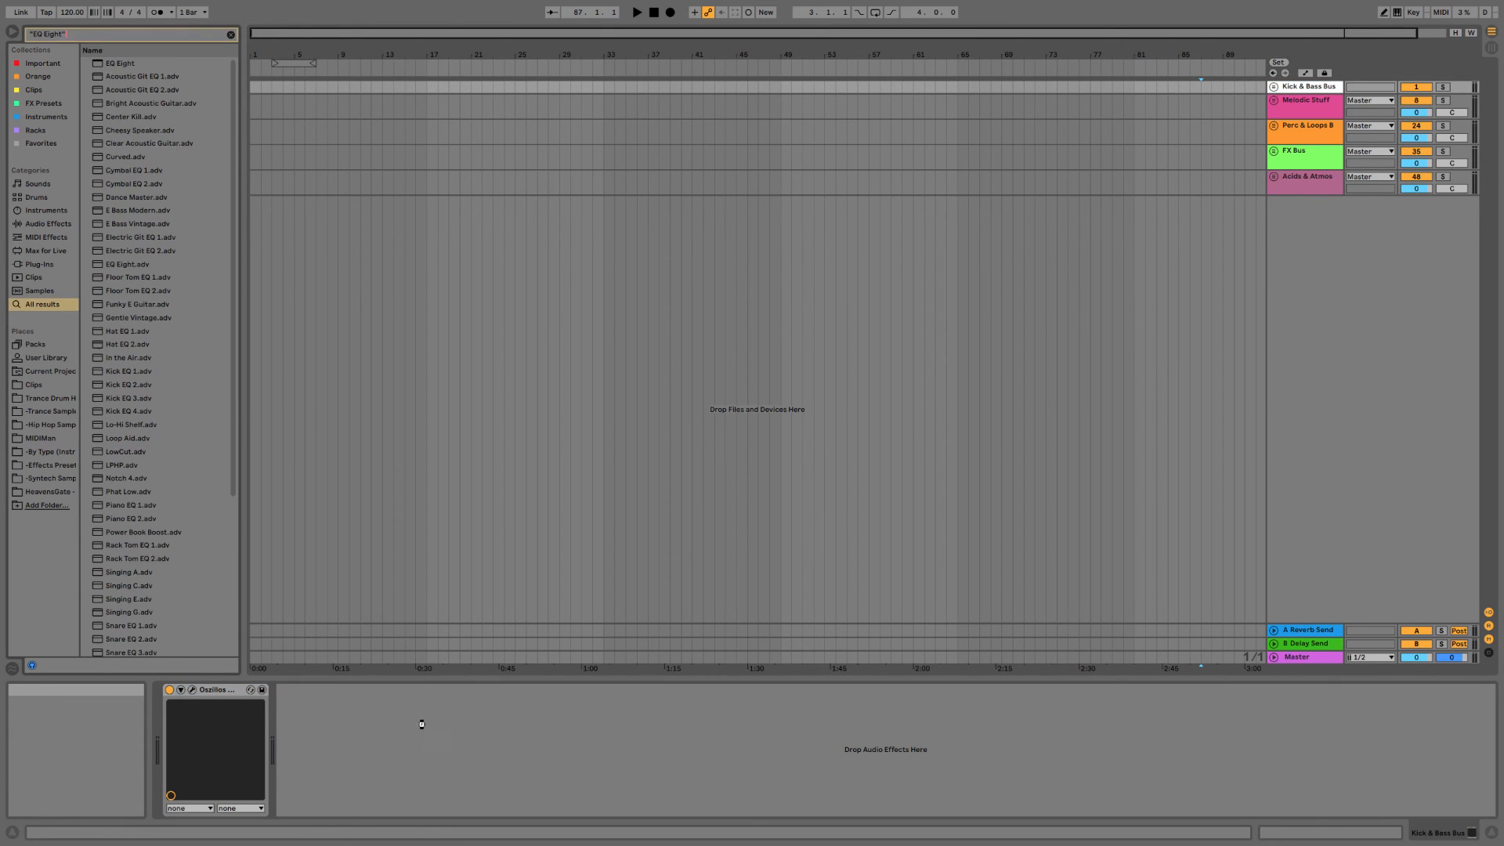
pyautogui.click(325, 810)
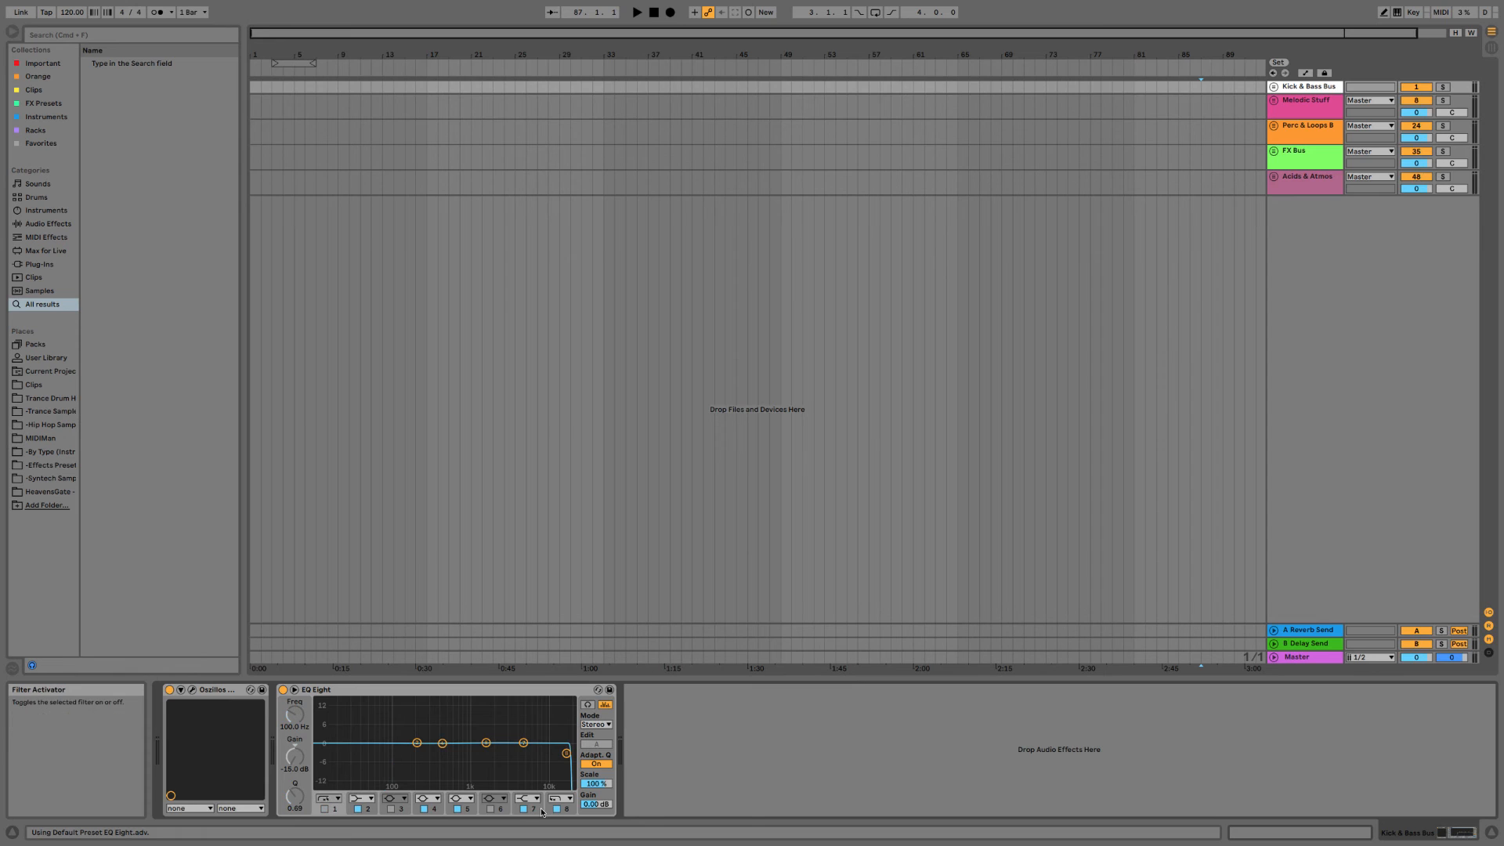
pyautogui.click(557, 809)
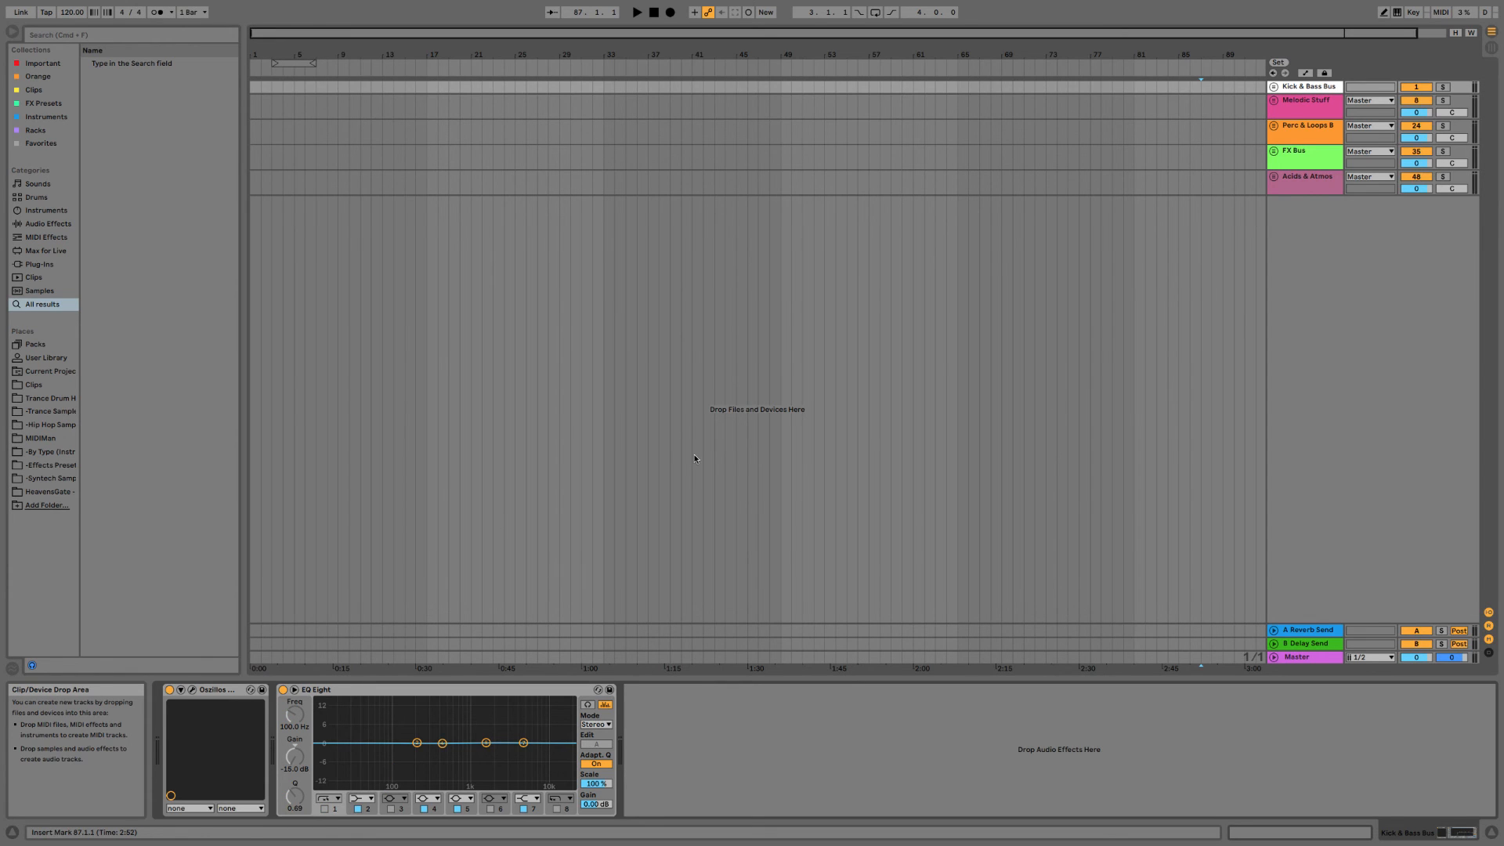
# Unfold and refold the Kick & Bass, FX and Acids & Atmos buses to check the tracks and devices they contain.
pyautogui.click(1303, 126)
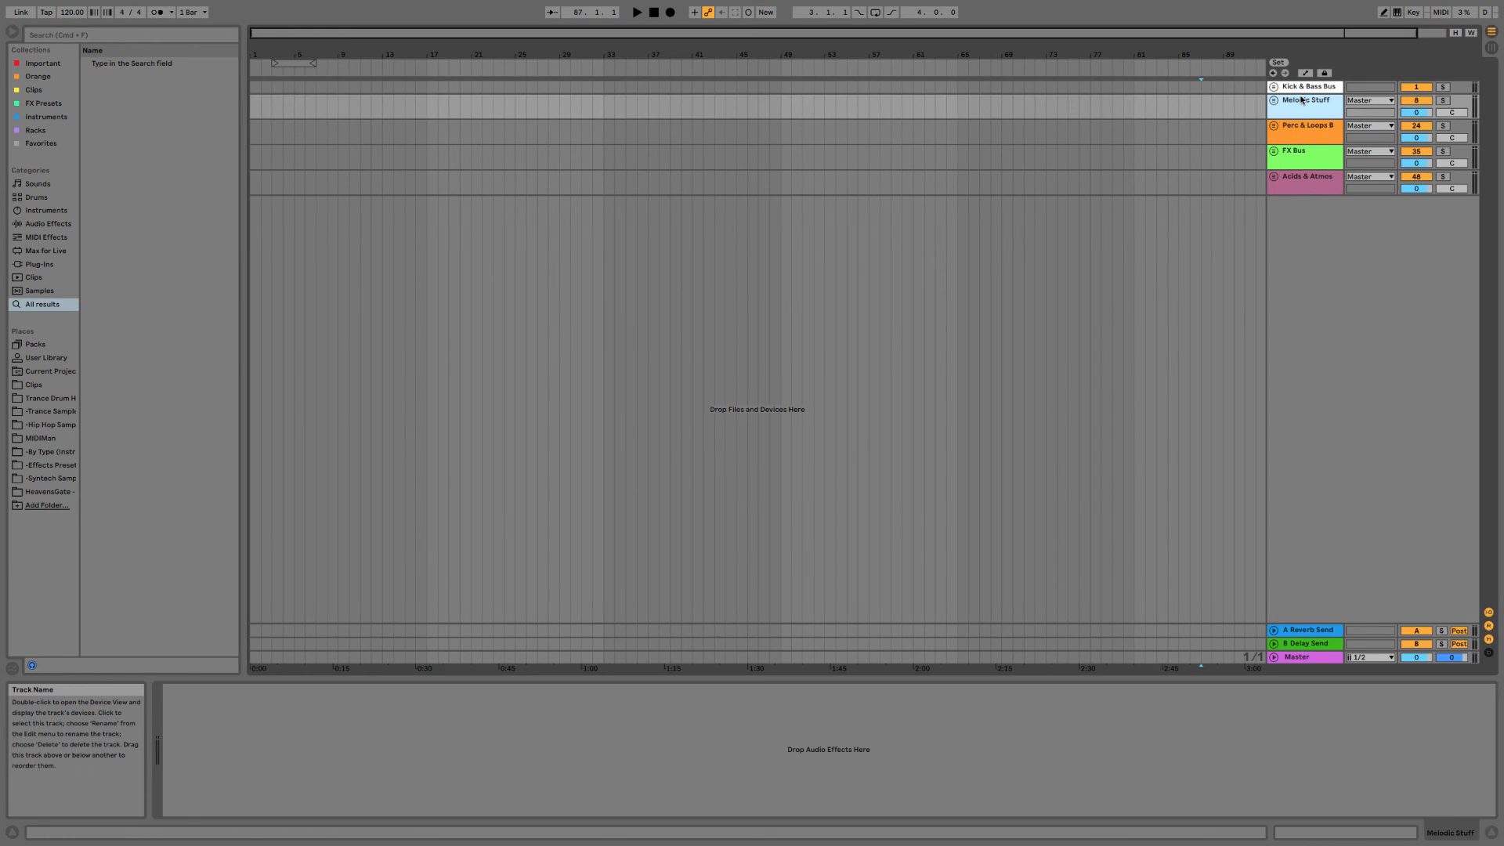
pyautogui.press('Down')
pyautogui.press('Down')
pyautogui.press('Right')
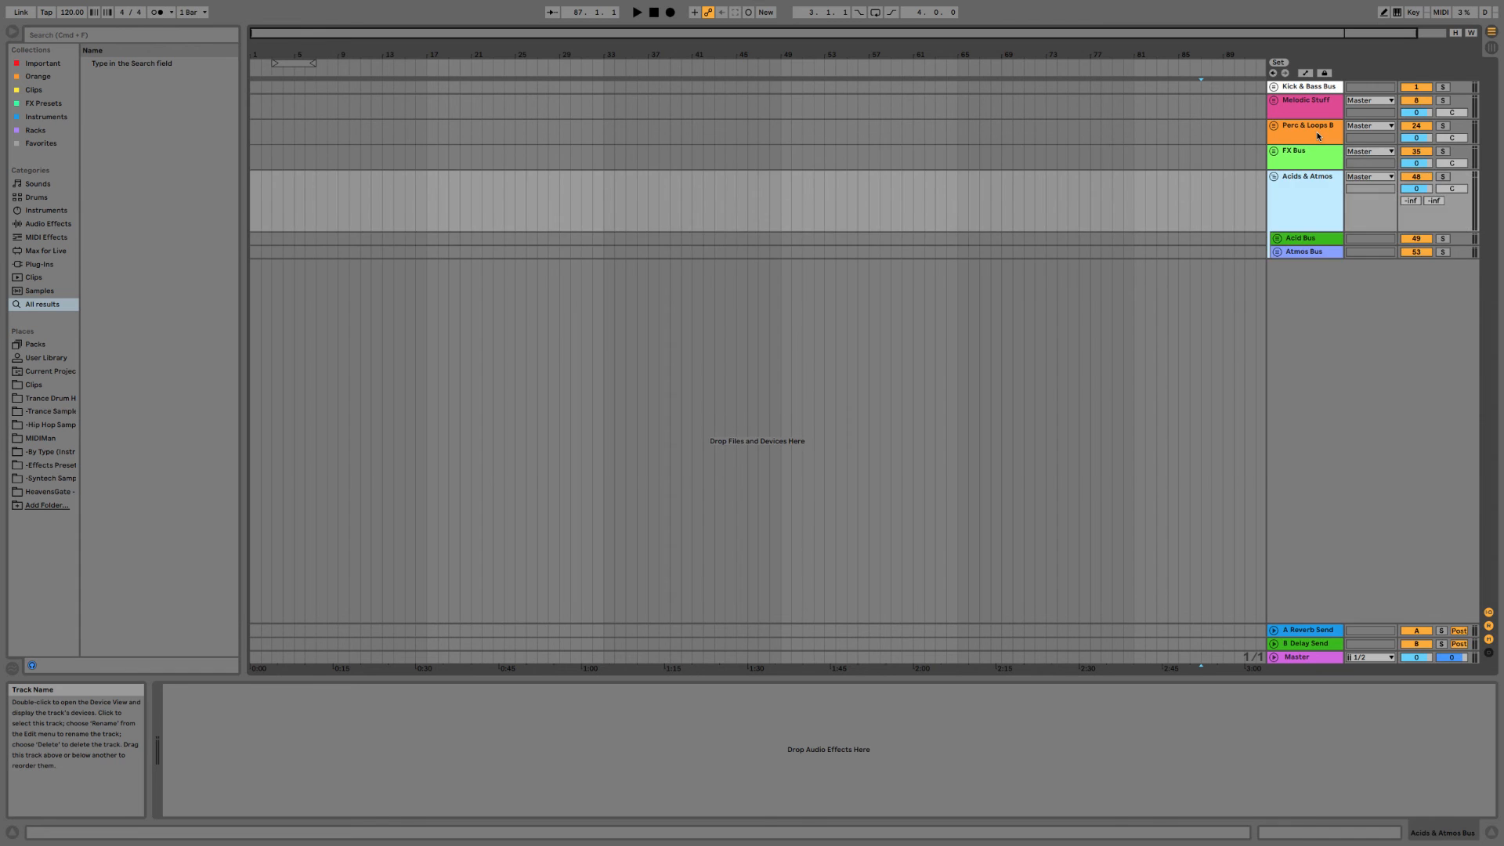
pyautogui.press('Up')
pyautogui.press('Right')
pyautogui.press('Left')
pyautogui.press('Up')
pyautogui.press('Up')
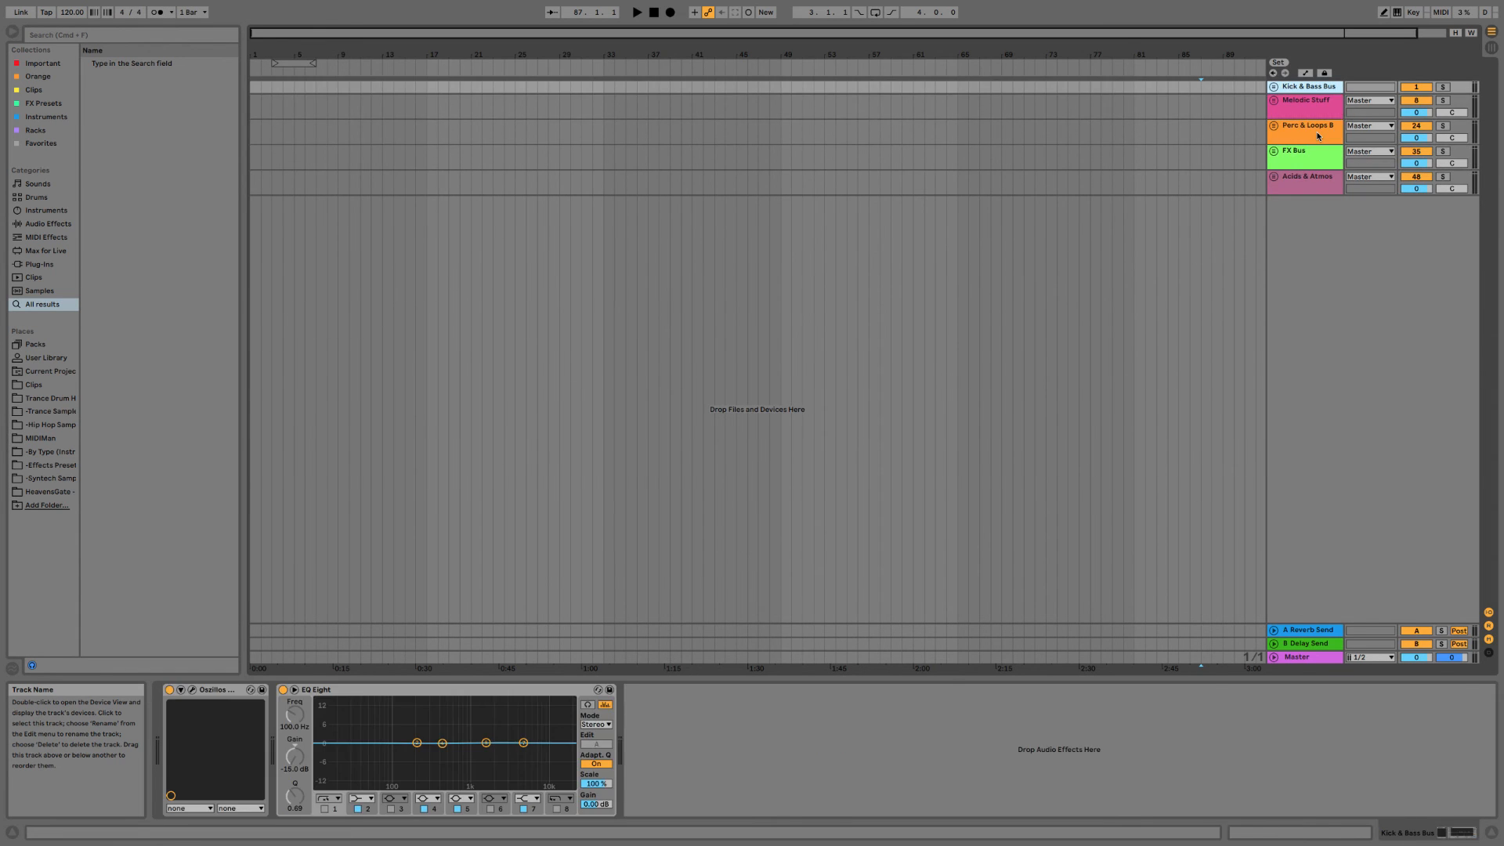
pyautogui.press('Right')
pyautogui.press('Down')
pyautogui.press('Up')
pyautogui.press('Left')
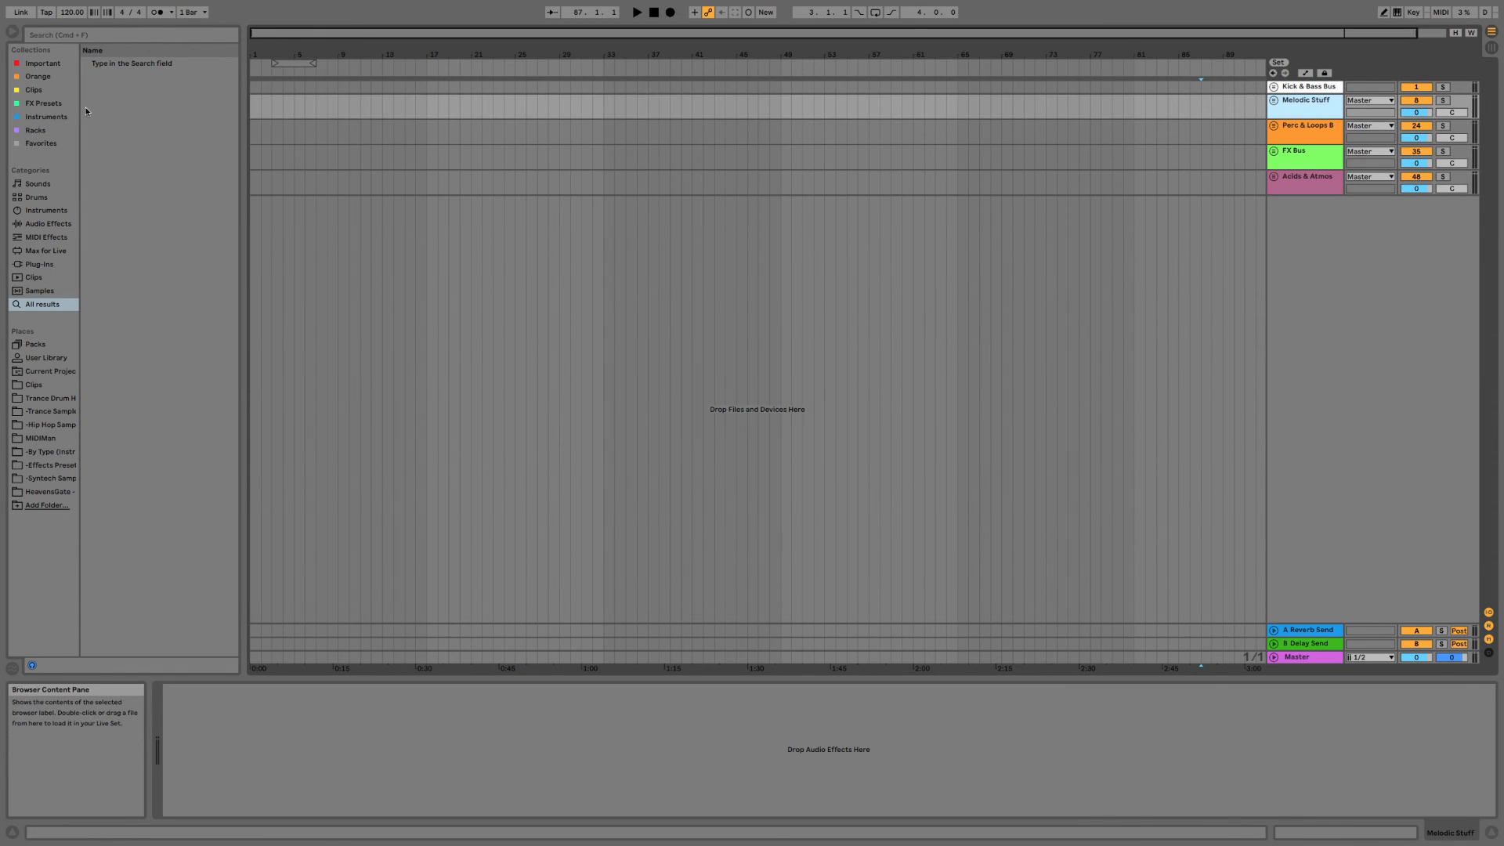
pyautogui.press('Down')
pyautogui.press('Down')
pyautogui.press('Right')
pyautogui.press('Left')
pyautogui.press('Down')
pyautogui.press('Right')
pyautogui.press('Down')
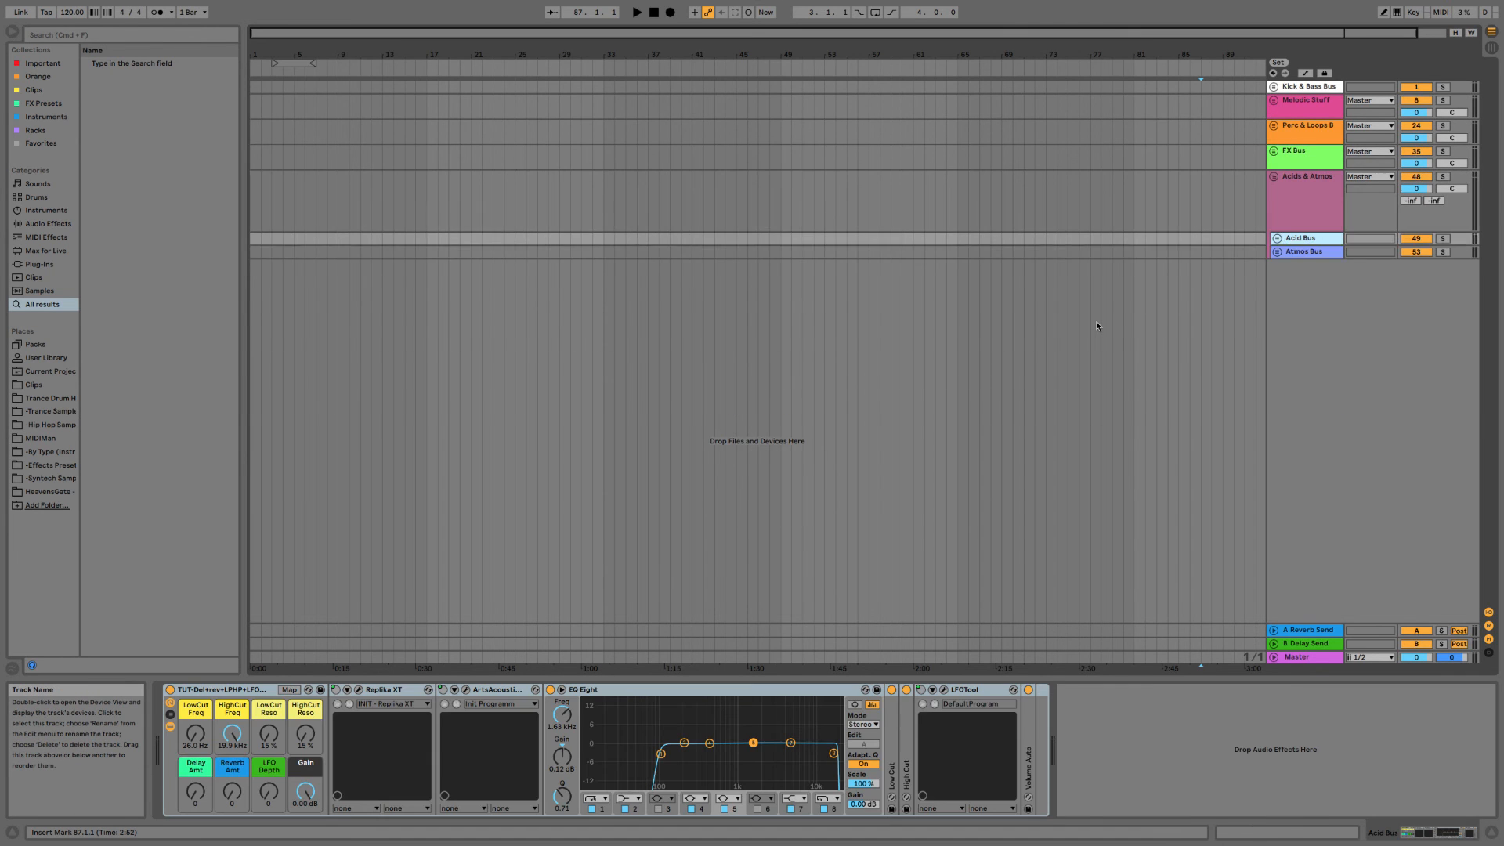
pyautogui.press('Right')
pyautogui.press('Left')
pyautogui.press('Up')
pyautogui.press('Up')
pyautogui.press('Down')
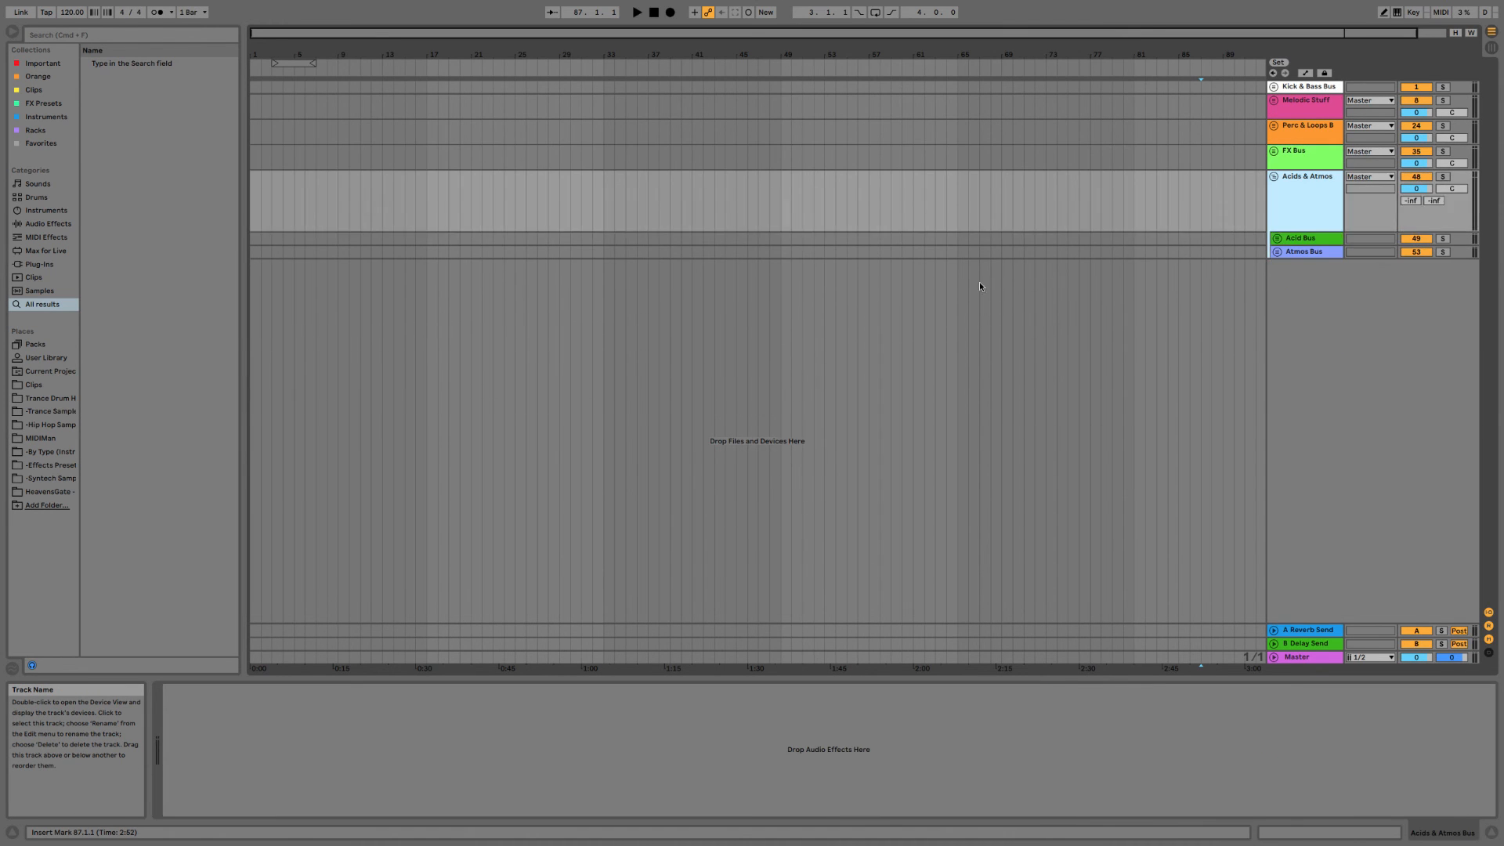
pyautogui.press('Left')
# Add arrangement locators named Song Start at bar 1 and Sub In at bar 33.
pyautogui.rightClick(252, 74)
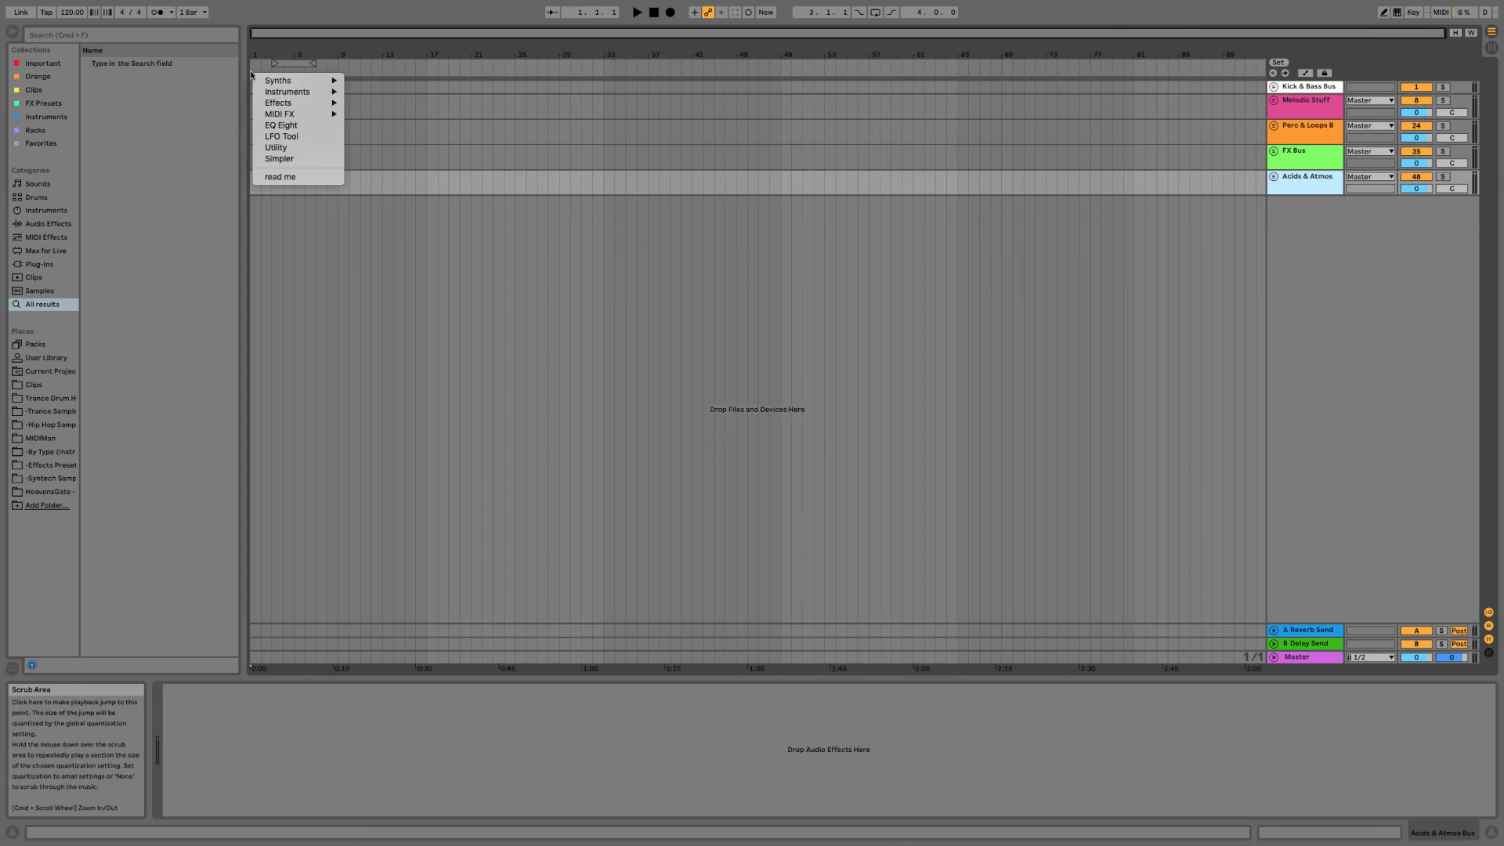
pyautogui.rightClick(250, 73)
pyautogui.click(275, 83)
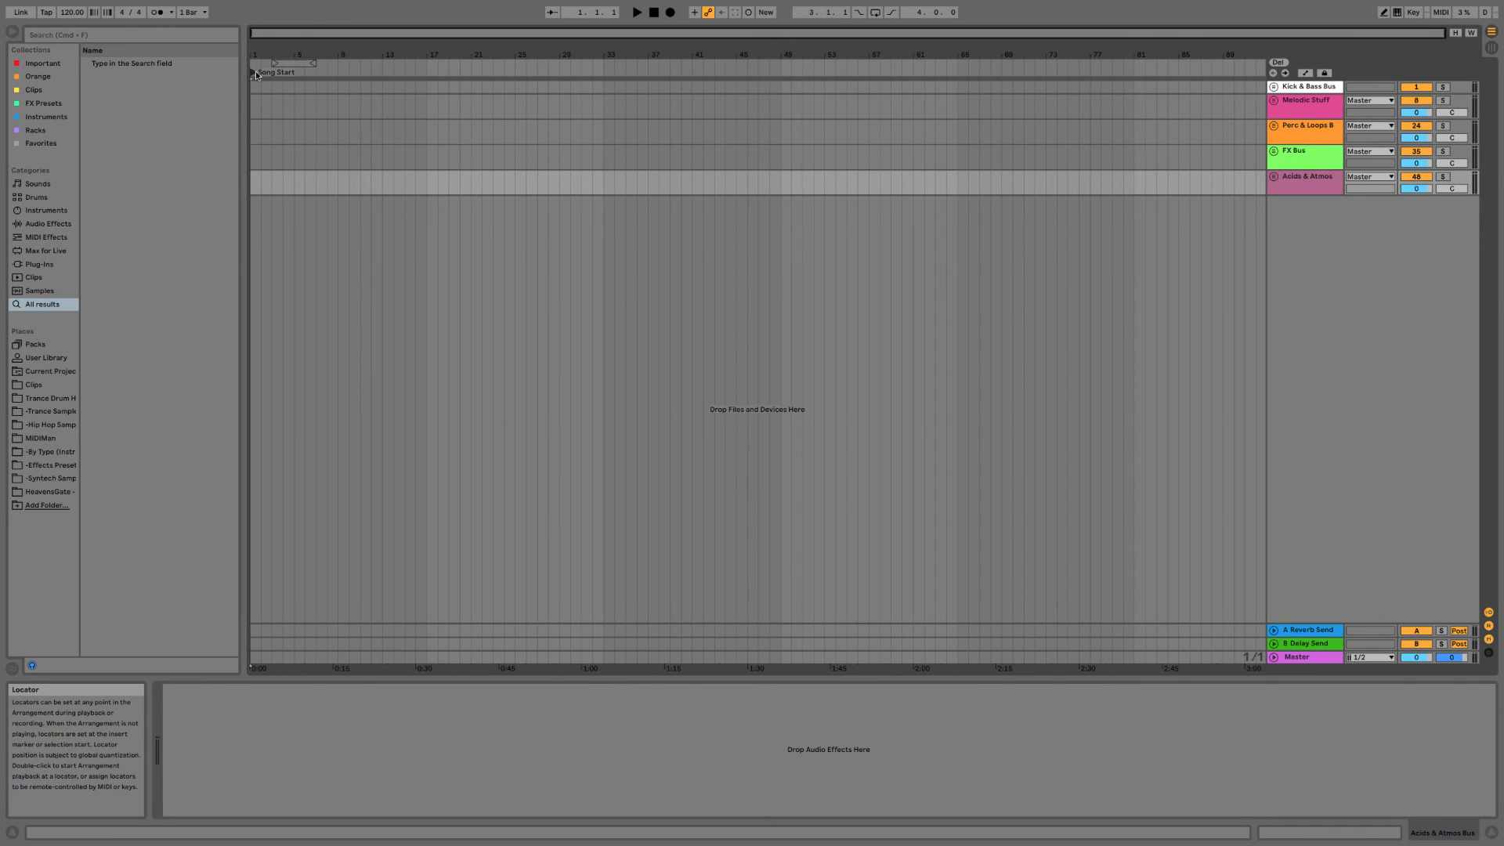
pyautogui.rightClick(605, 76)
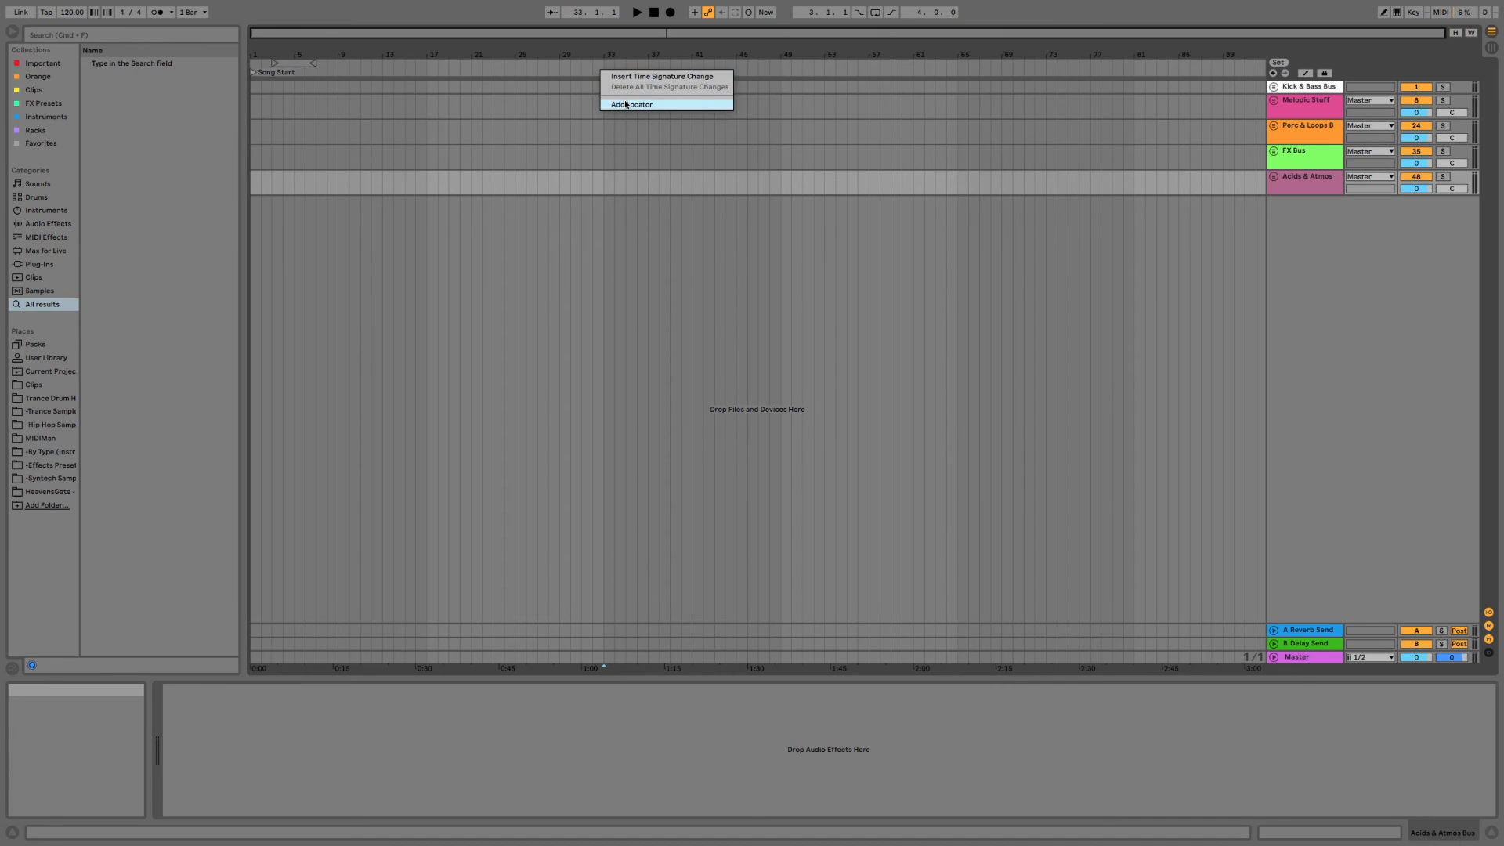
pyautogui.click(624, 104)
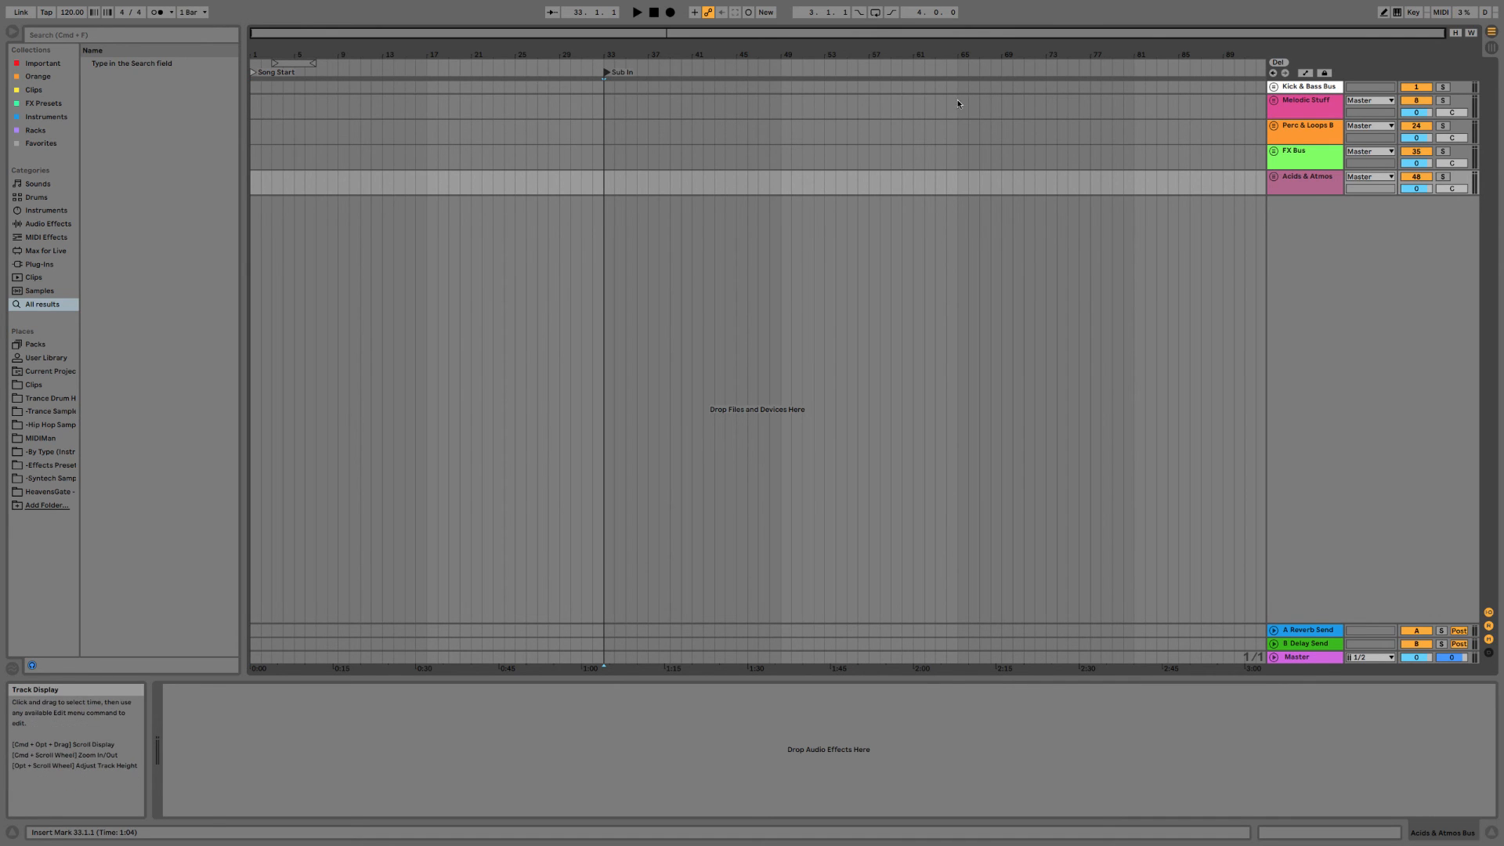
# Add a locator named Breakdown Start at bar 65.
pyautogui.rightClick(959, 71)
pyautogui.click(982, 105)
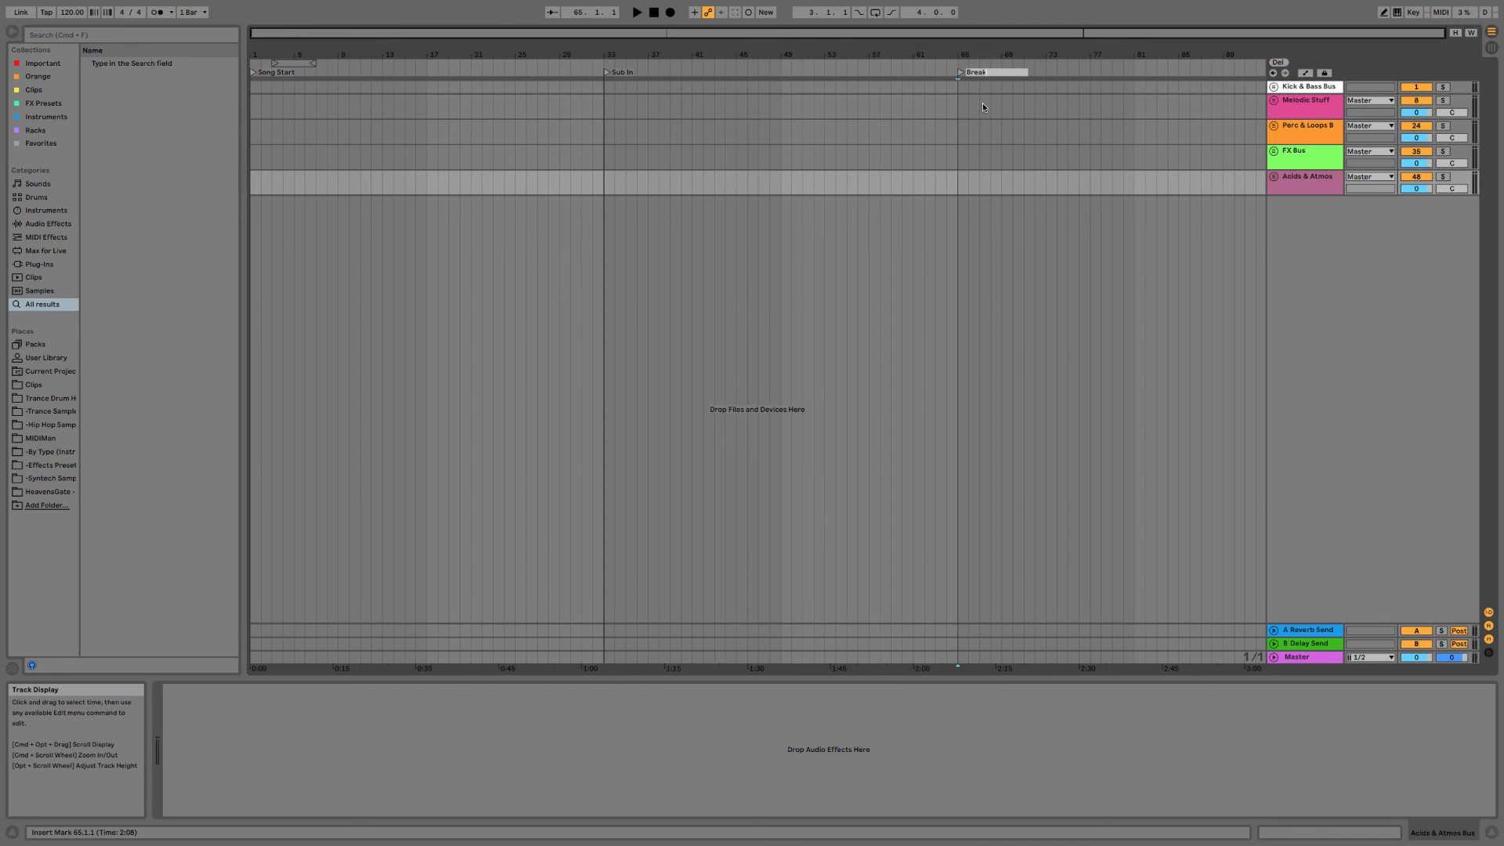
pyautogui.write('Breakdown Start')
pyautogui.press('Return')
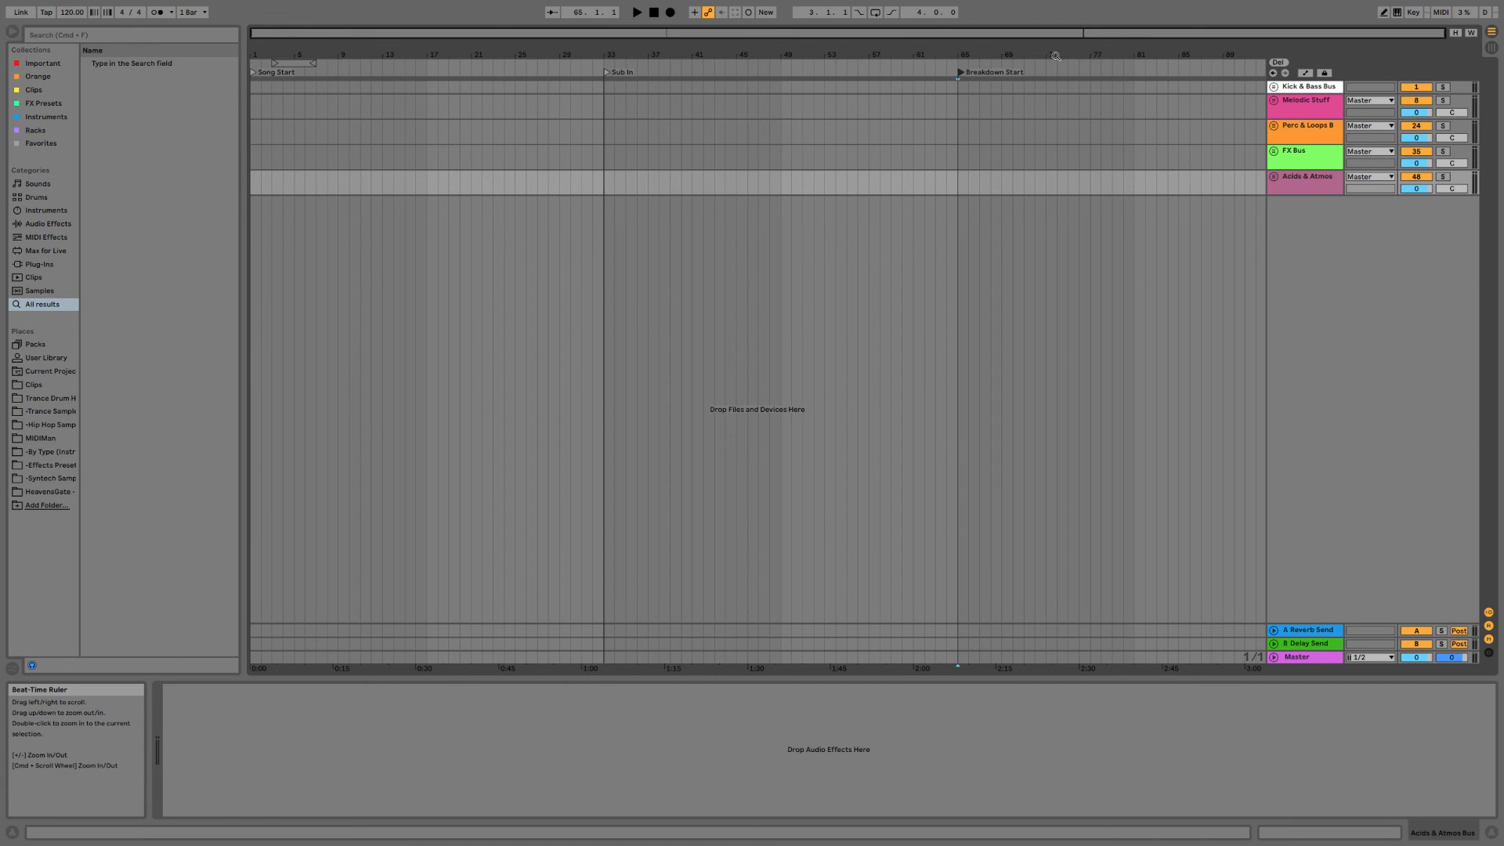
# Add a locator named Build Up at bar 81 and delete it again.
pyautogui.moveTo(1083, 55); pyautogui.dragTo(1165, 56)
pyautogui.rightClick(1253, 69)
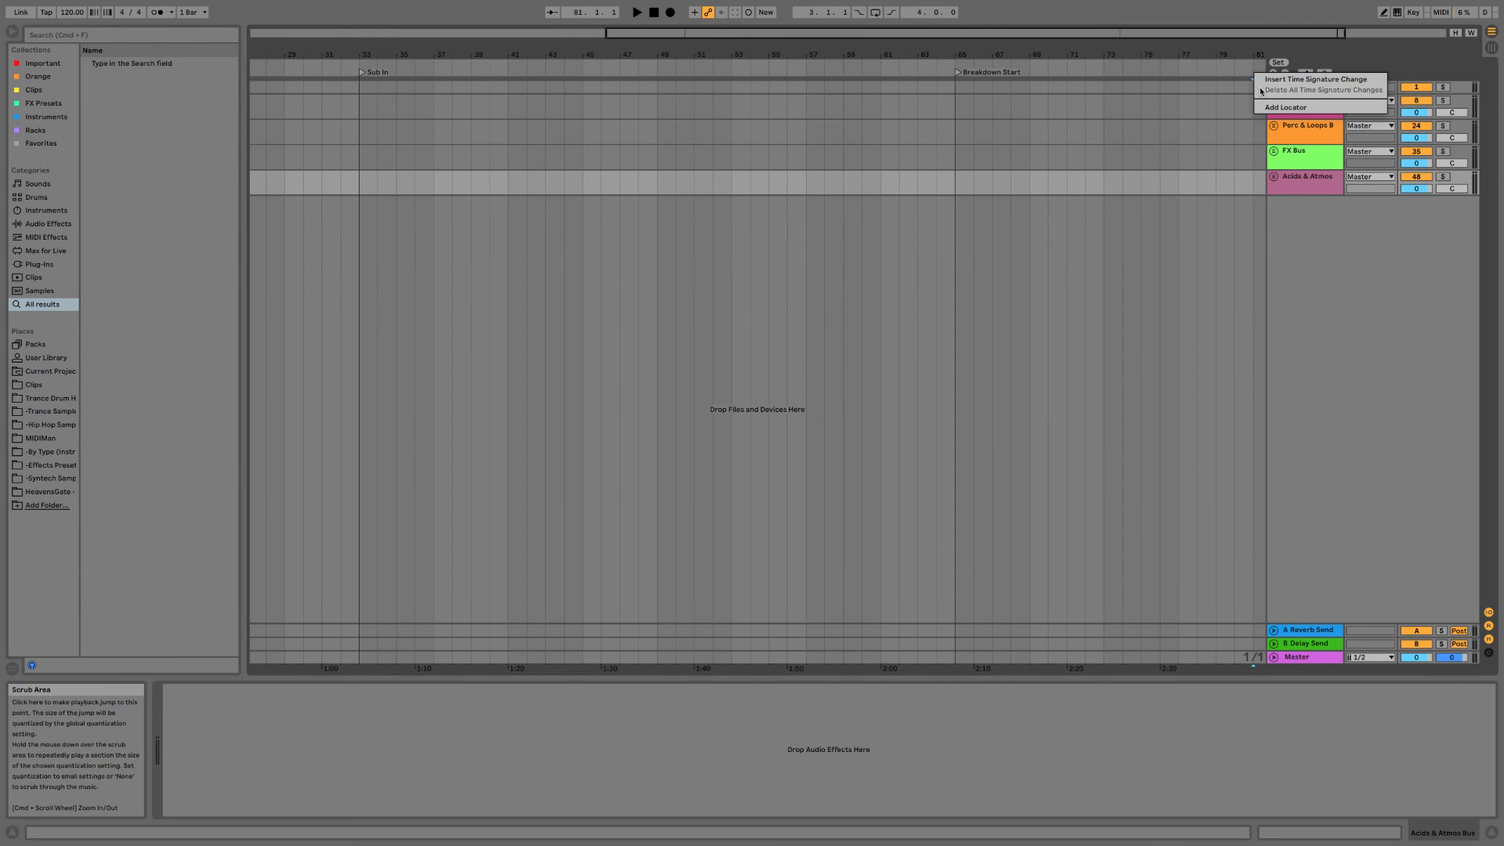
pyautogui.click(1274, 112)
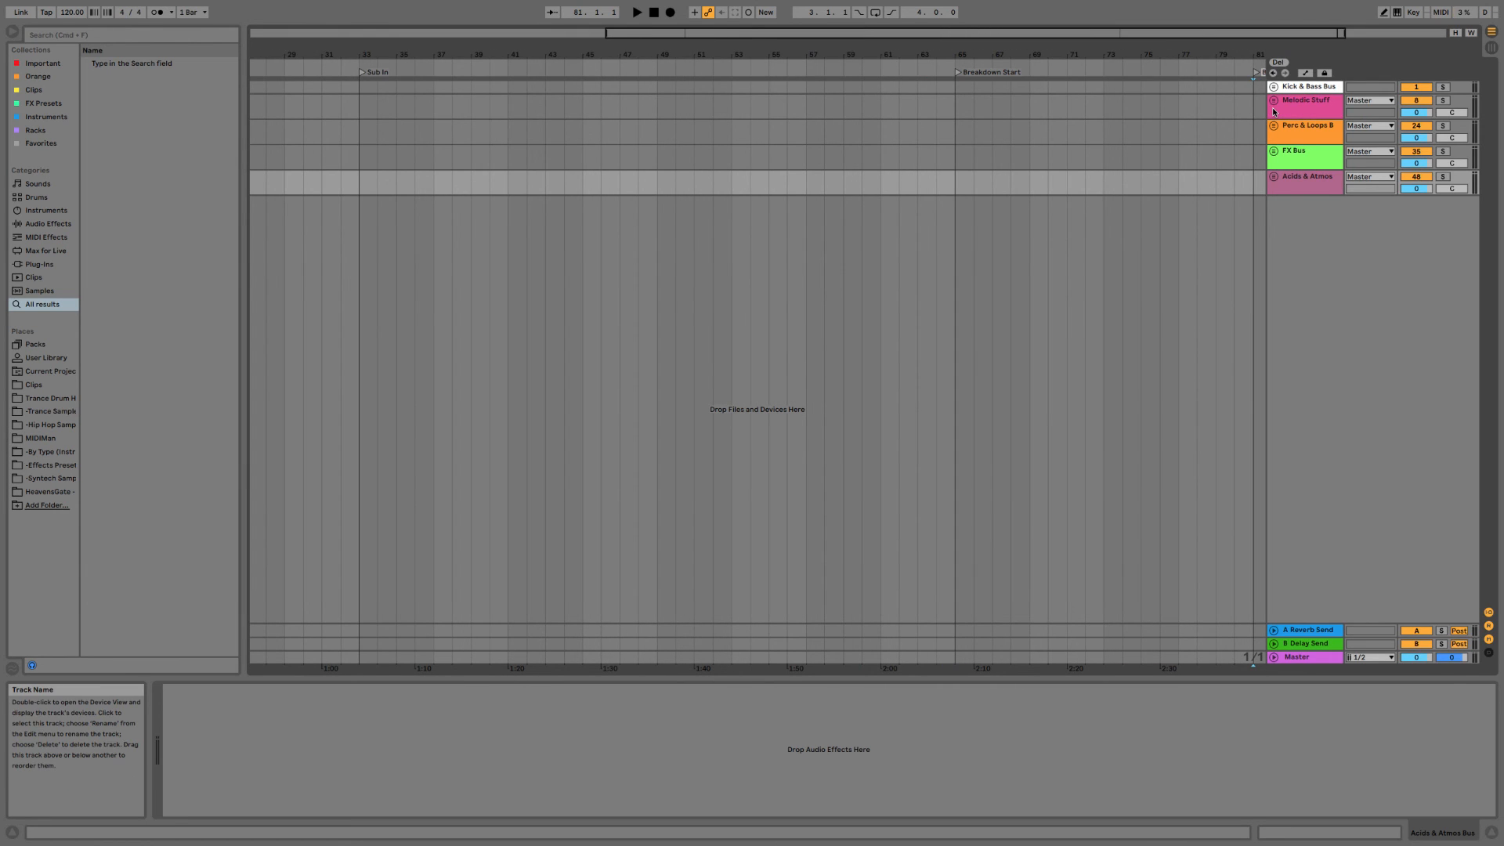
pyautogui.moveTo(1142, 53); pyautogui.dragTo(1102, 55)
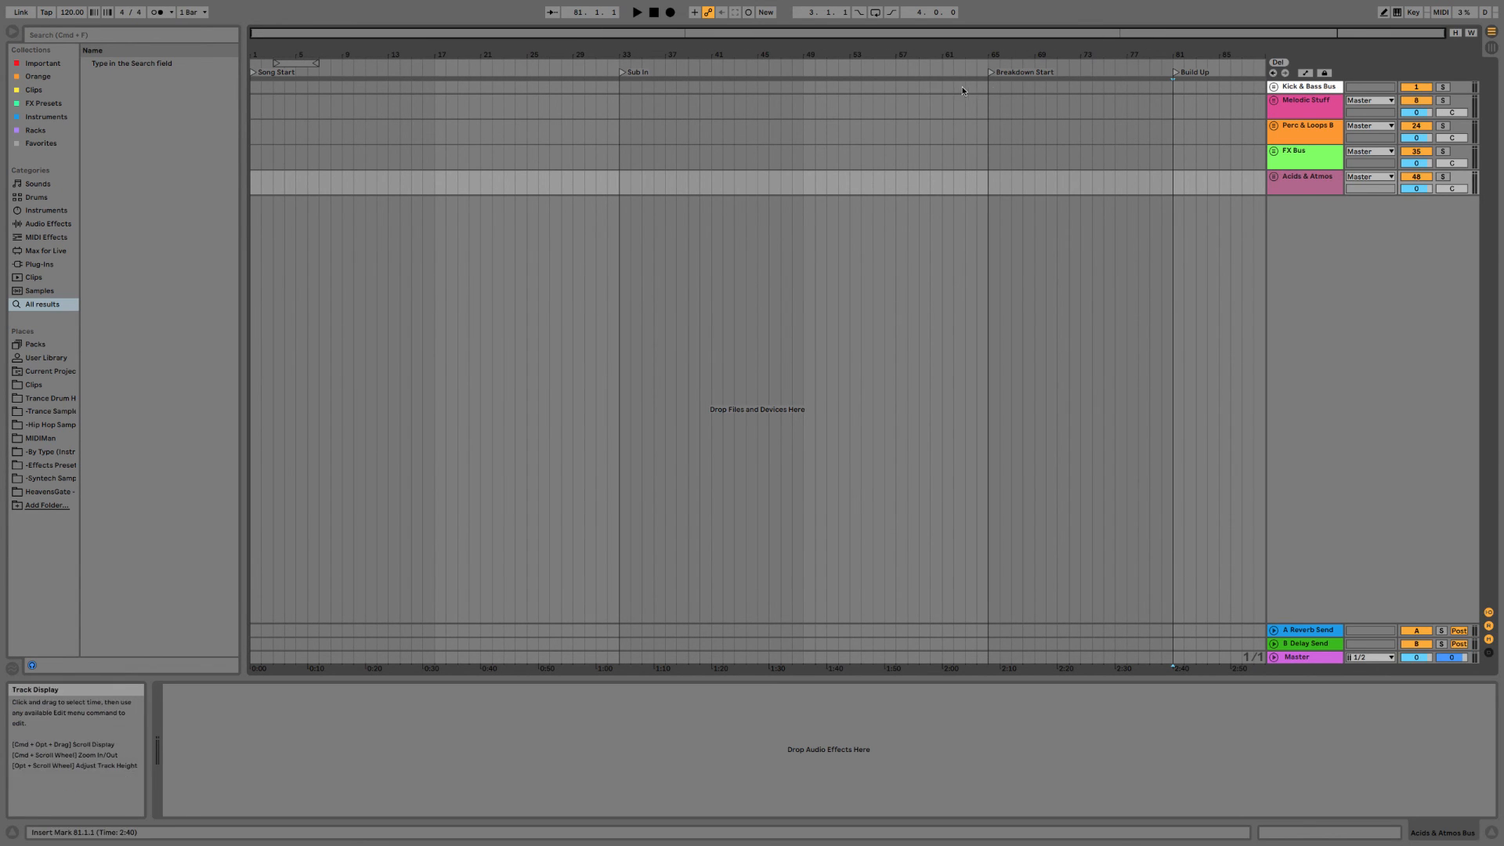
pyautogui.click(1277, 62)
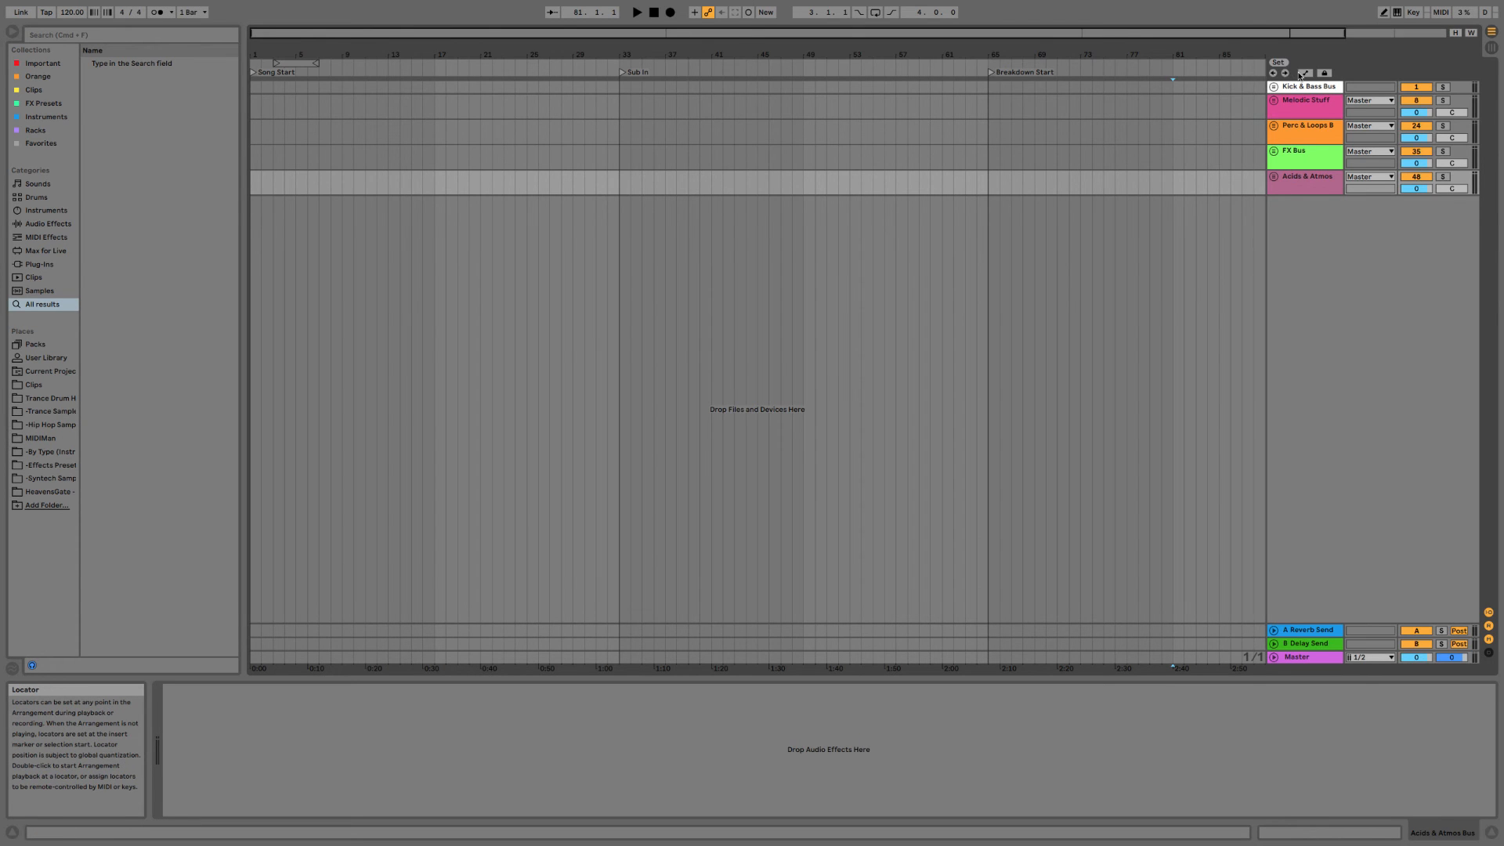
# Show the whole arrangement and add a locator named Build Up at bar 101.
pyautogui.hscroll(4, 1312, 76)
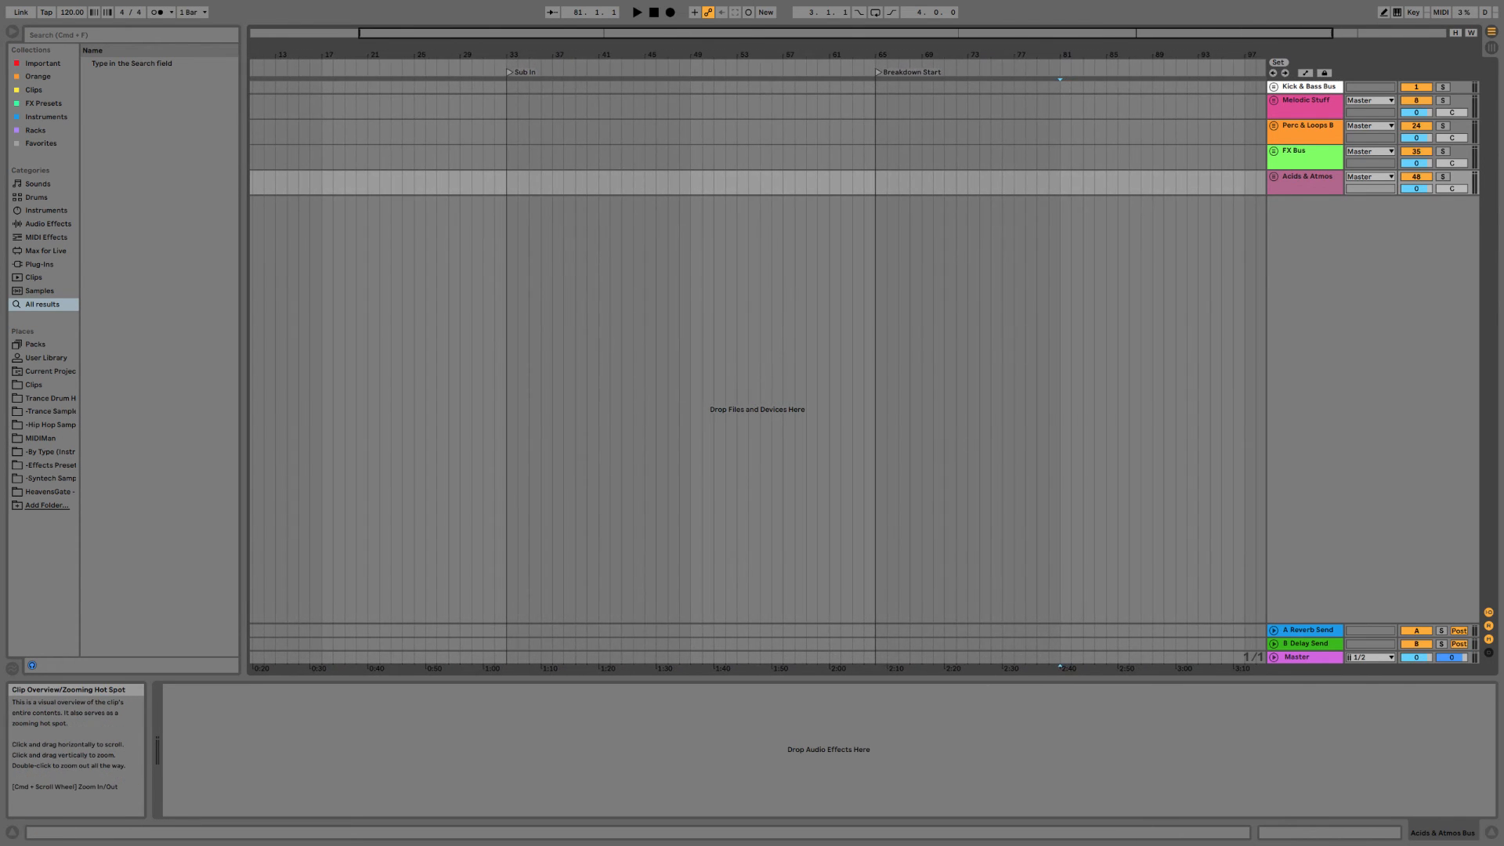
pyautogui.doubleClick(1235, 31)
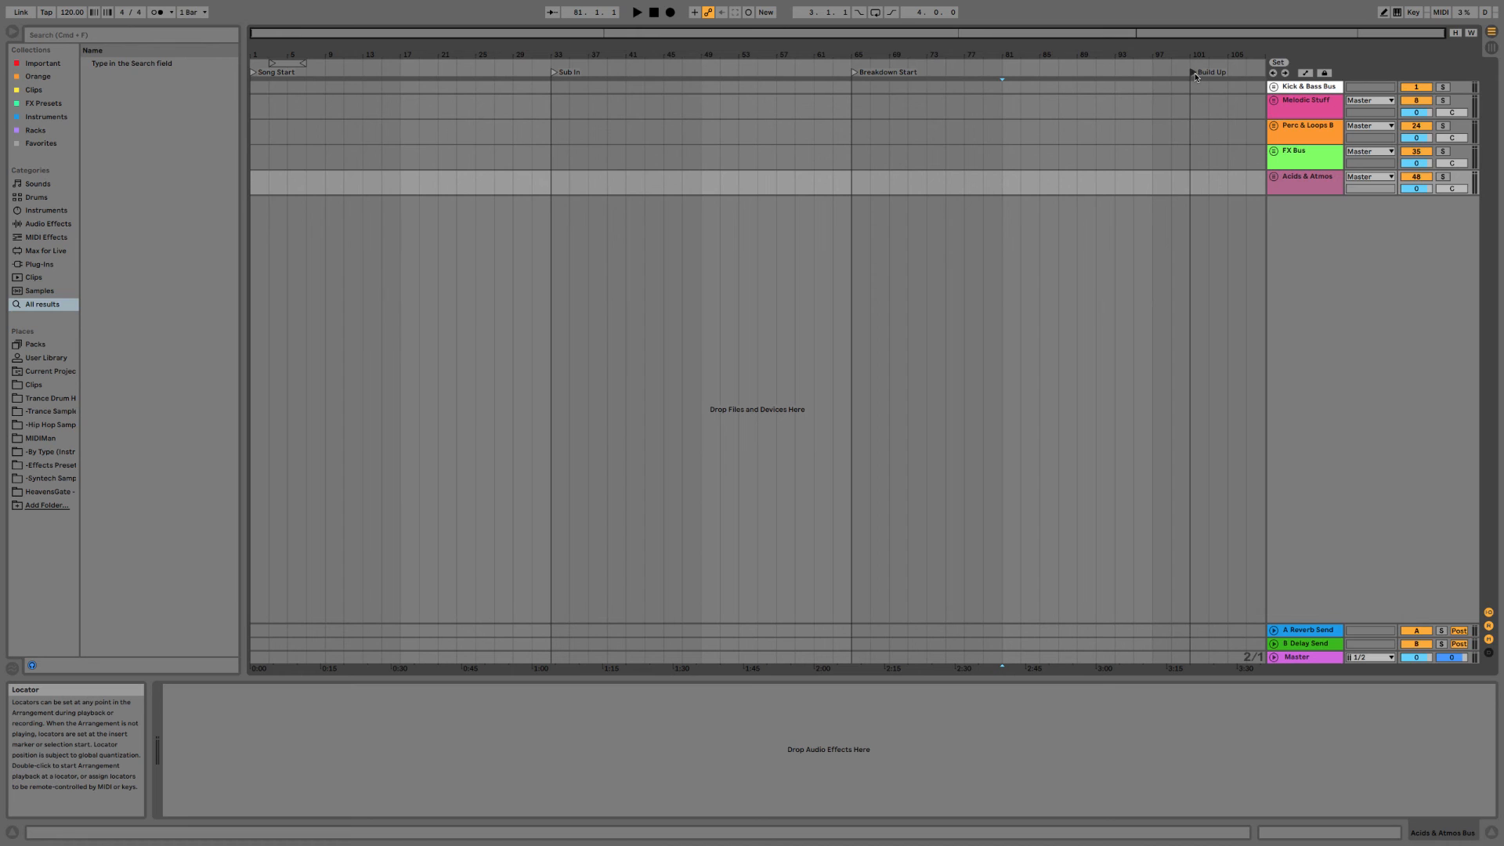
# Move the Build Up locator to bar 97 and add a locator named Drop at bar 113.
pyautogui.moveTo(1196, 77); pyautogui.dragTo(1156, 72)
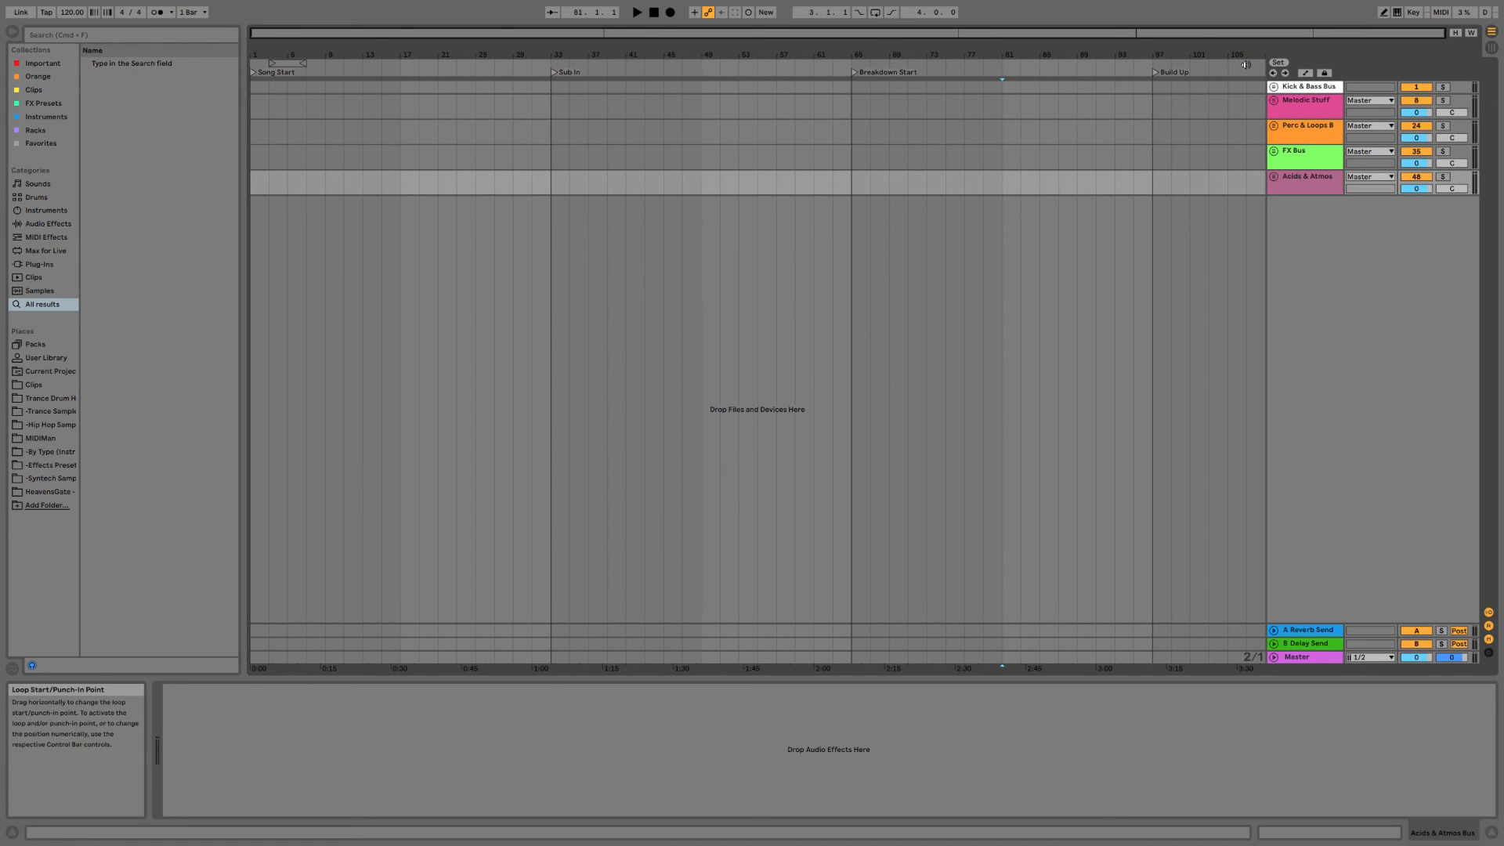
pyautogui.rightClick(1228, 70)
pyautogui.click(1247, 105)
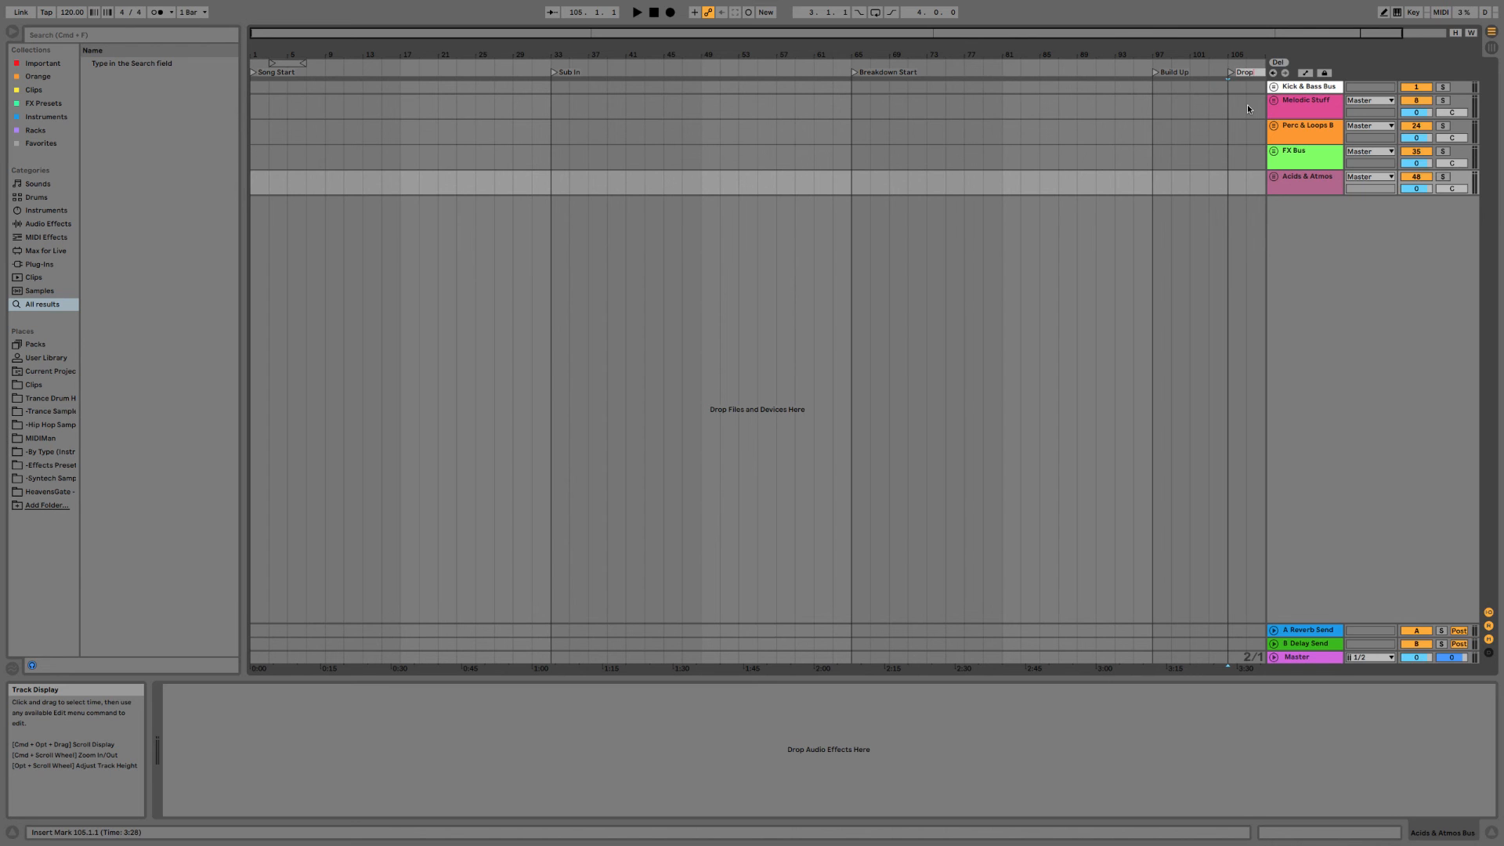
pyautogui.press('Return')
pyautogui.moveTo(1252, 74); pyautogui.dragTo(1187, 41)
# Add a locator named Outro and move it to bar 145.
pyautogui.rightClick(1242, 71)
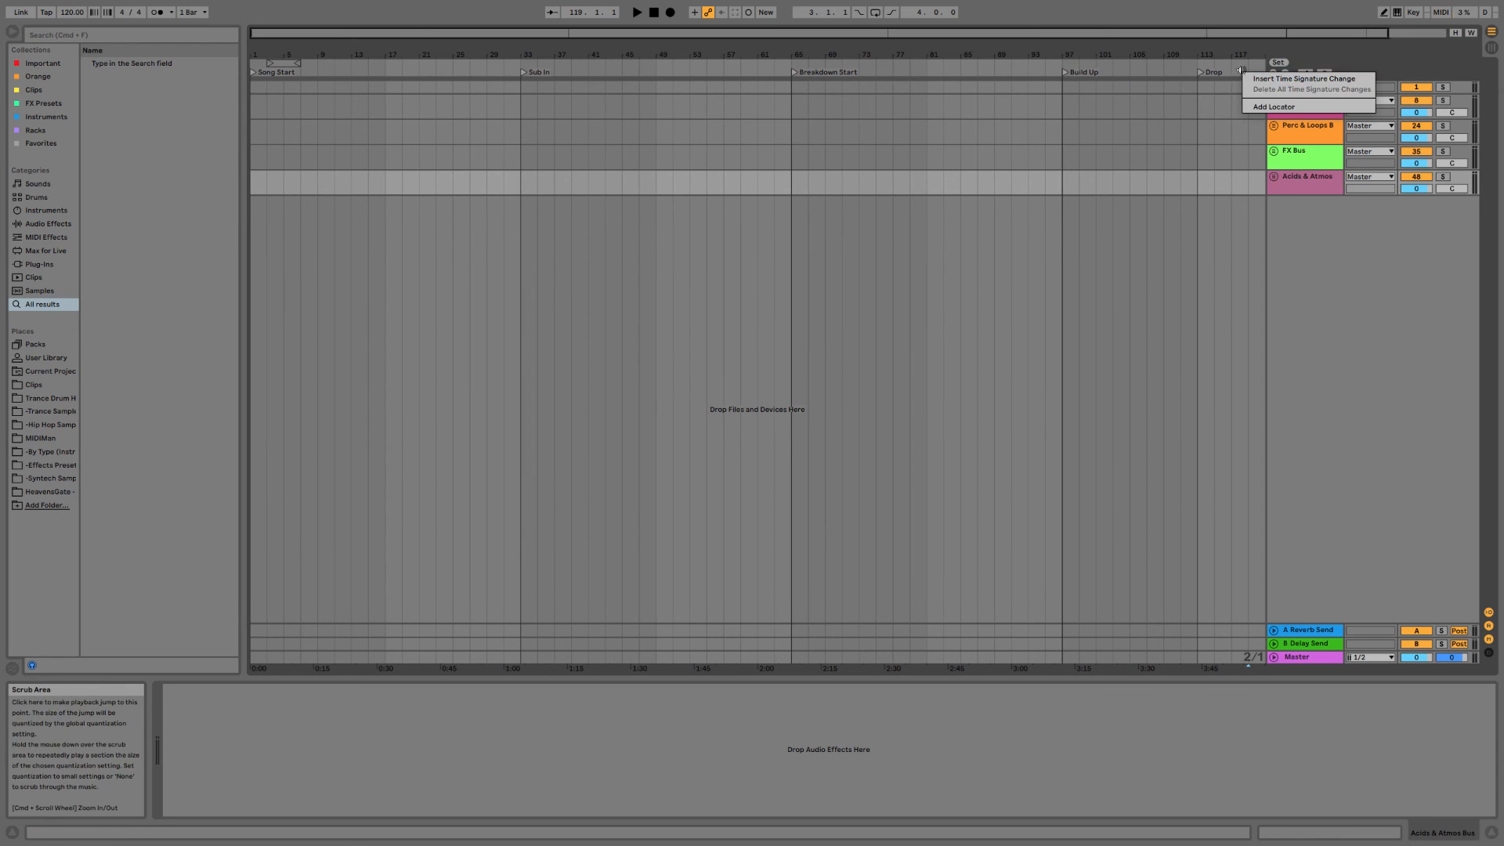
pyautogui.click(1273, 107)
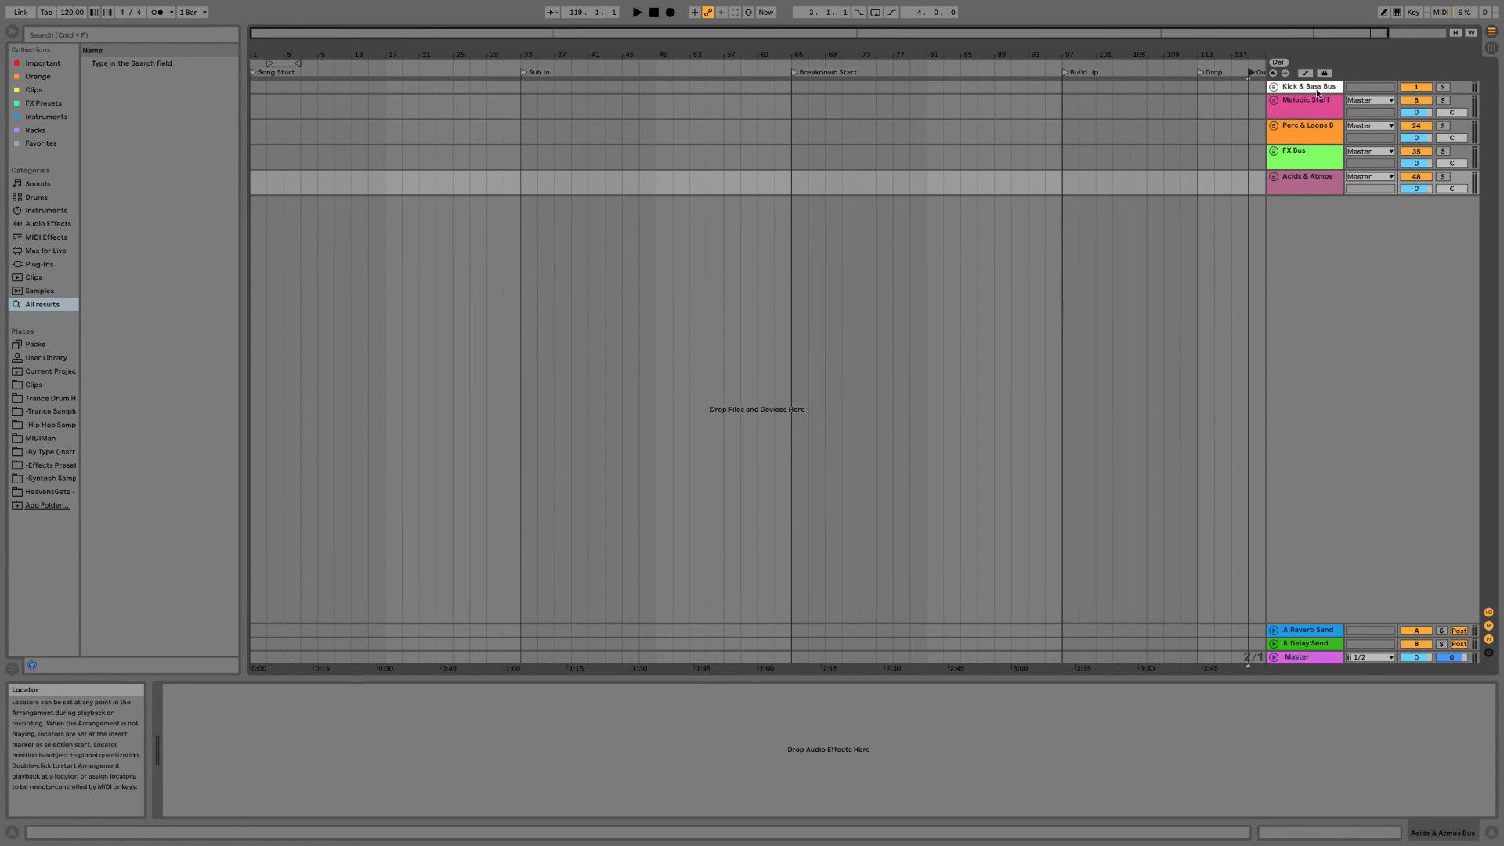
pyautogui.moveTo(1252, 73)
pyautogui.mouseDown()
pyautogui.moveTo(1366, 92)
pyautogui.moveTo(1172, 86)
pyautogui.moveTo(1182, 19)
pyautogui.moveTo(1183, 47)
pyautogui.mouseUp()
# Add a locator named Song End, move it to bar 193 and show the whole arrangement.
pyautogui.rightClick(1263, 68)
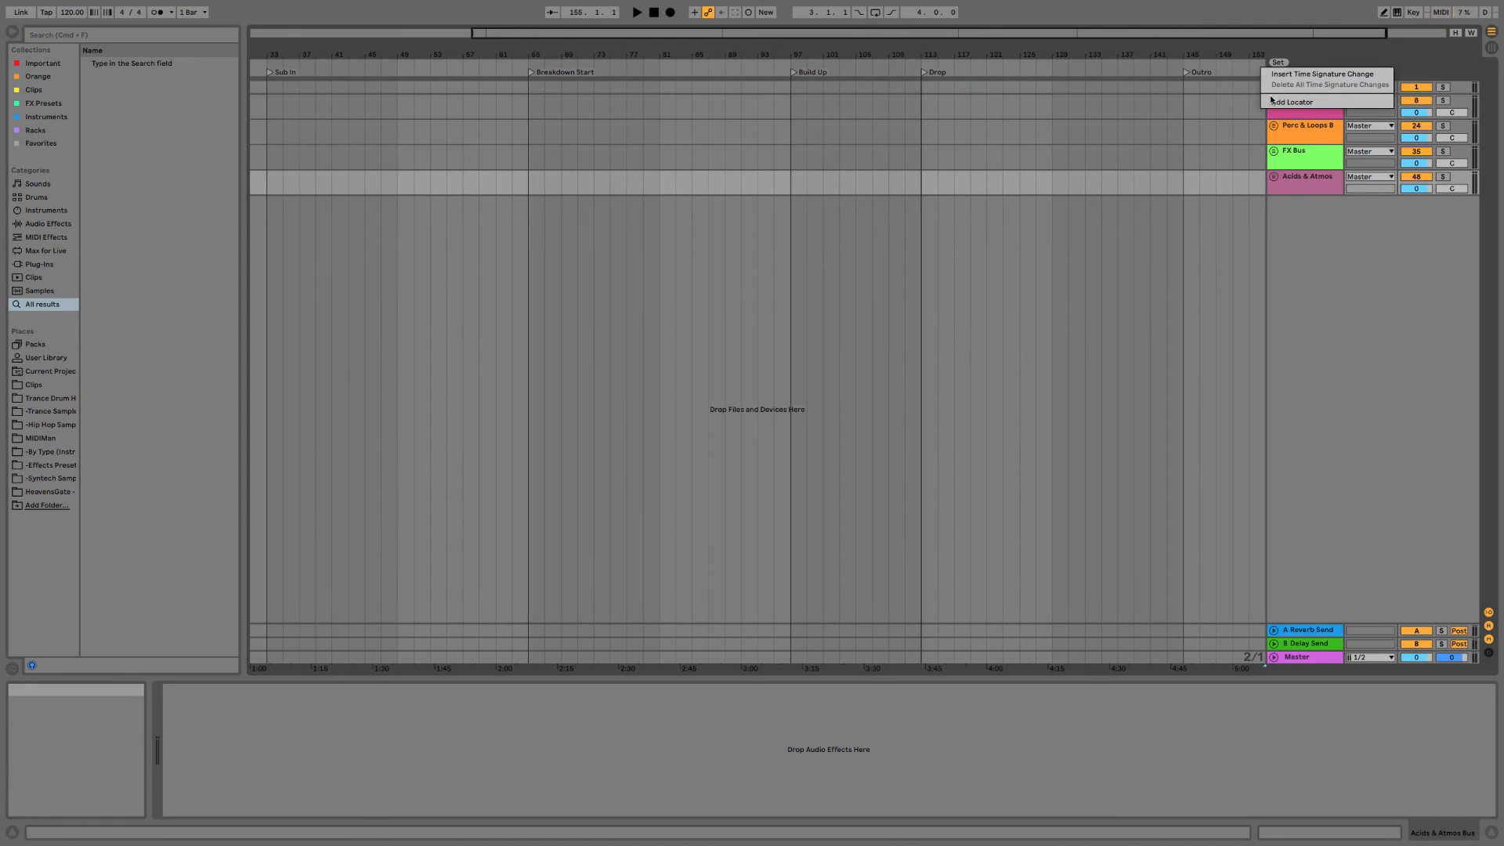
pyautogui.click(1272, 100)
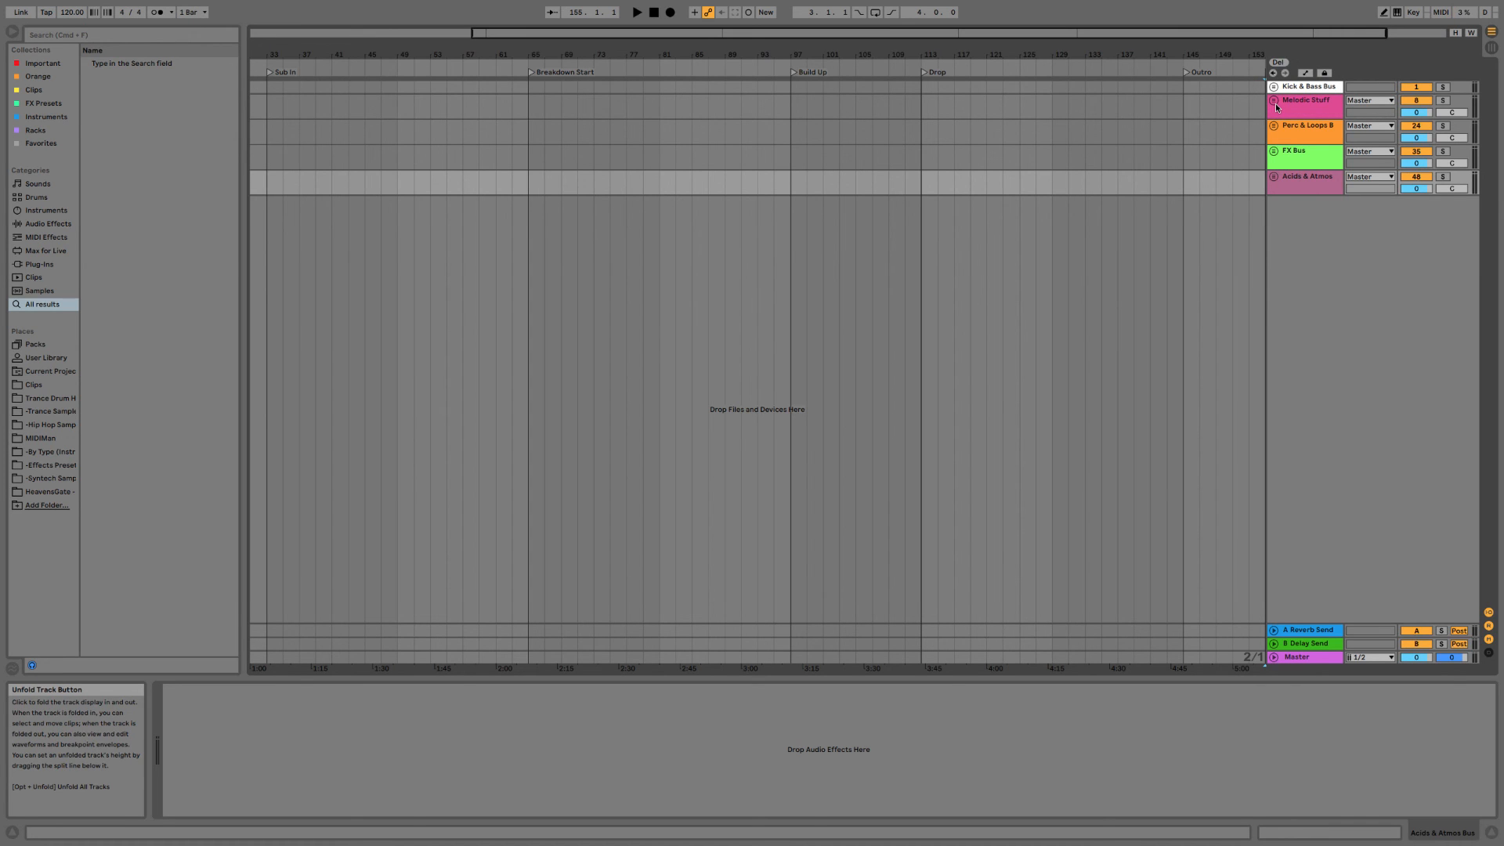
pyautogui.moveTo(1237, 52); pyautogui.dragTo(1195, 31)
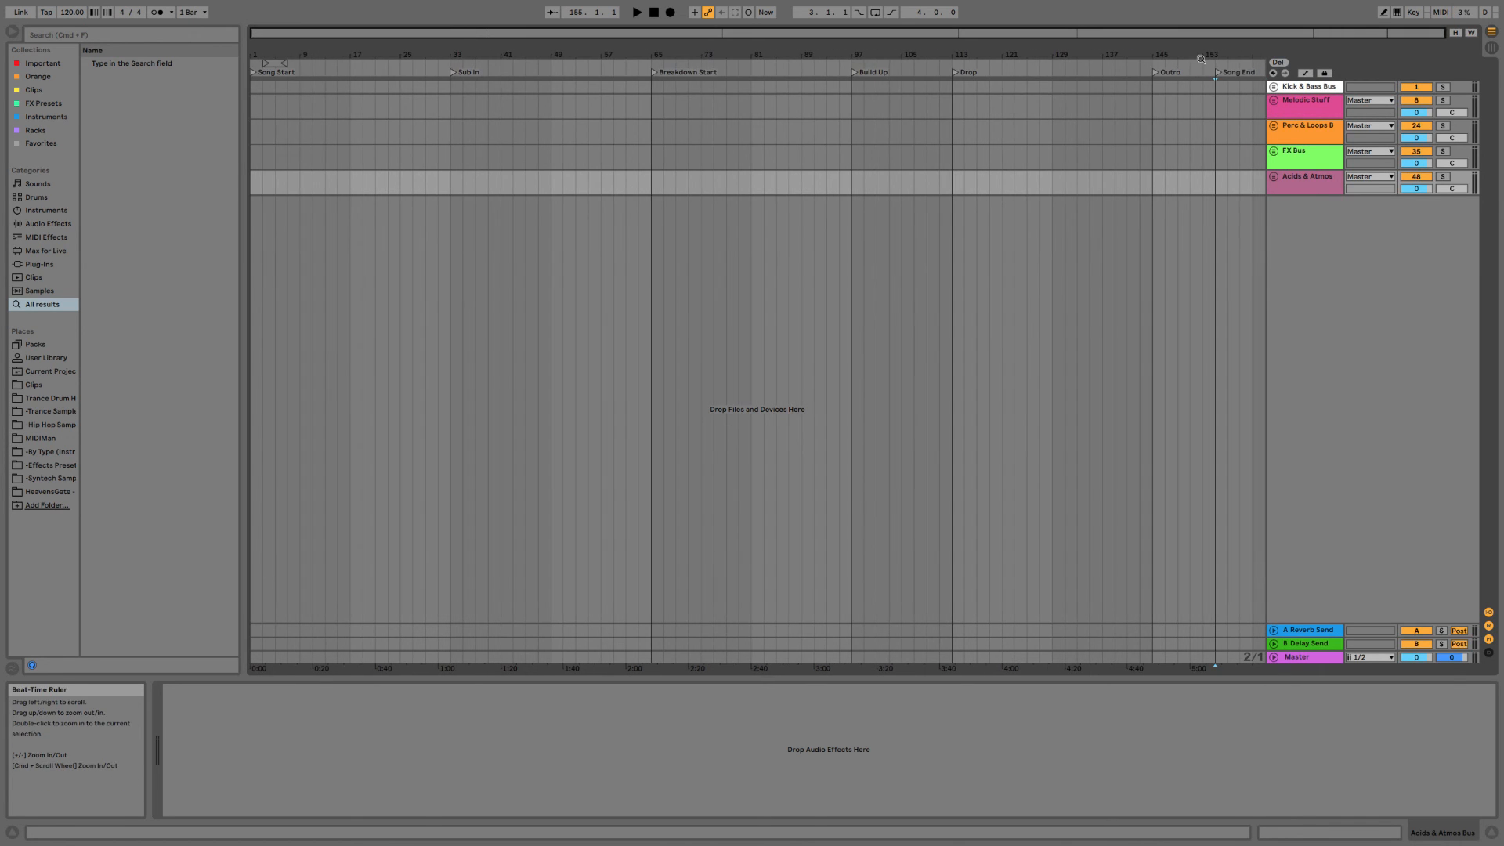
pyautogui.moveTo(1248, 73); pyautogui.dragTo(1283, 76)
pyautogui.hscroll(5, 1392, 79)
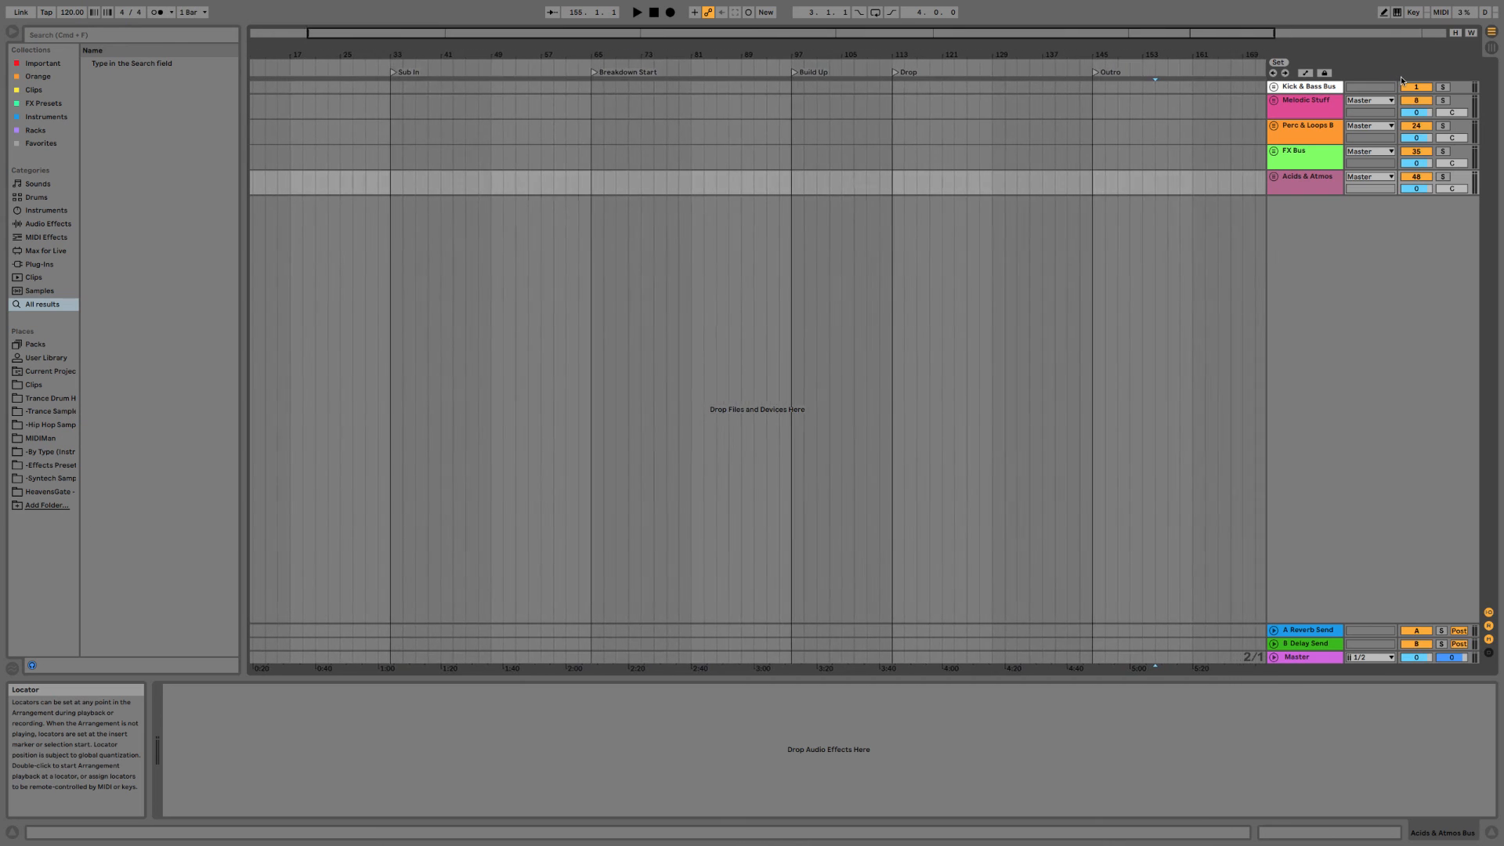
pyautogui.hscroll(4, 1404, 80)
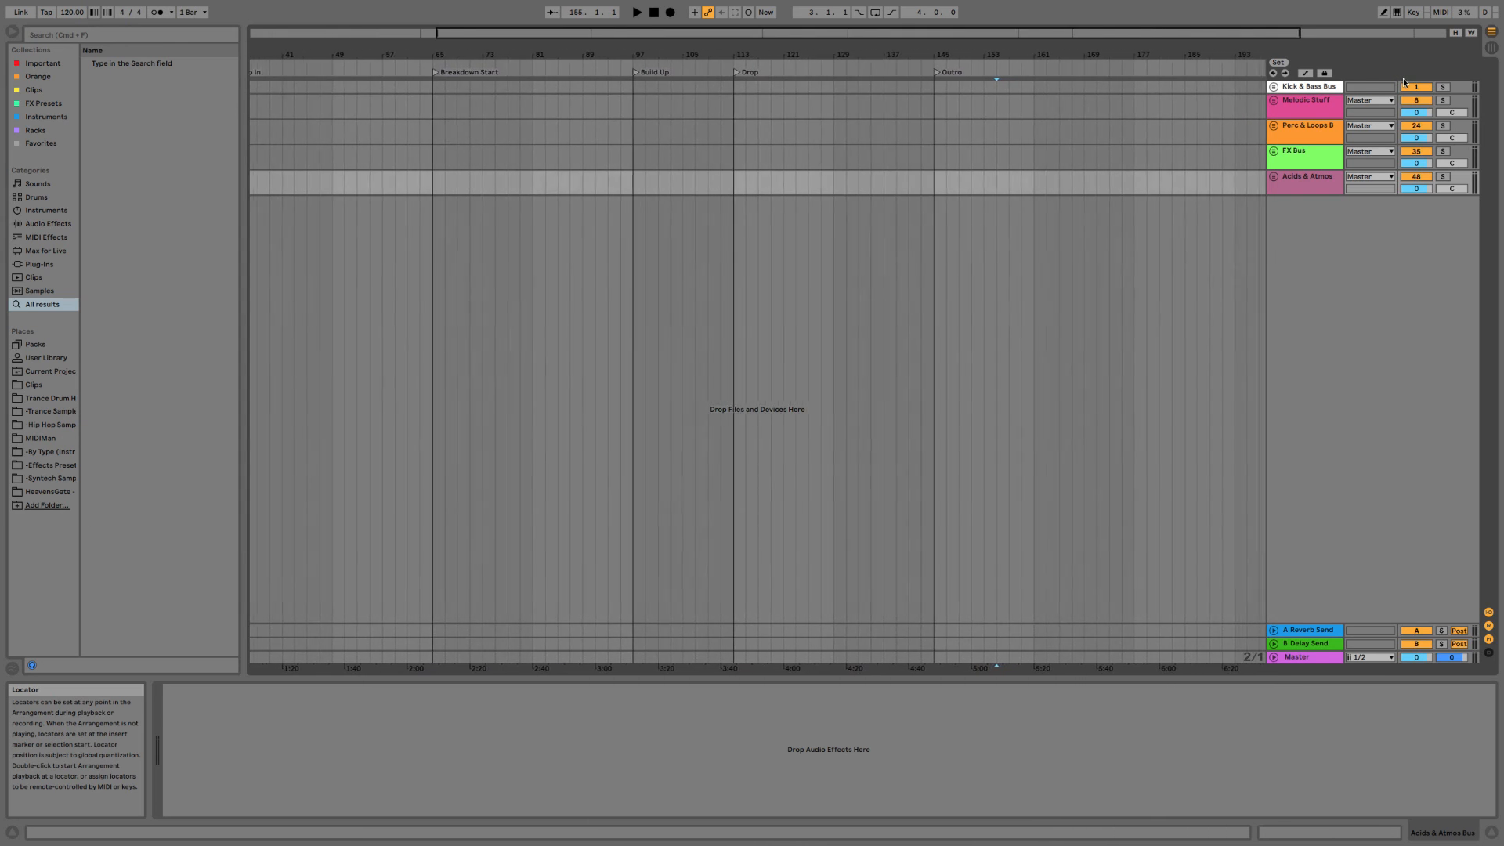
pyautogui.moveTo(1214, 75); pyautogui.dragTo(1115, 85)
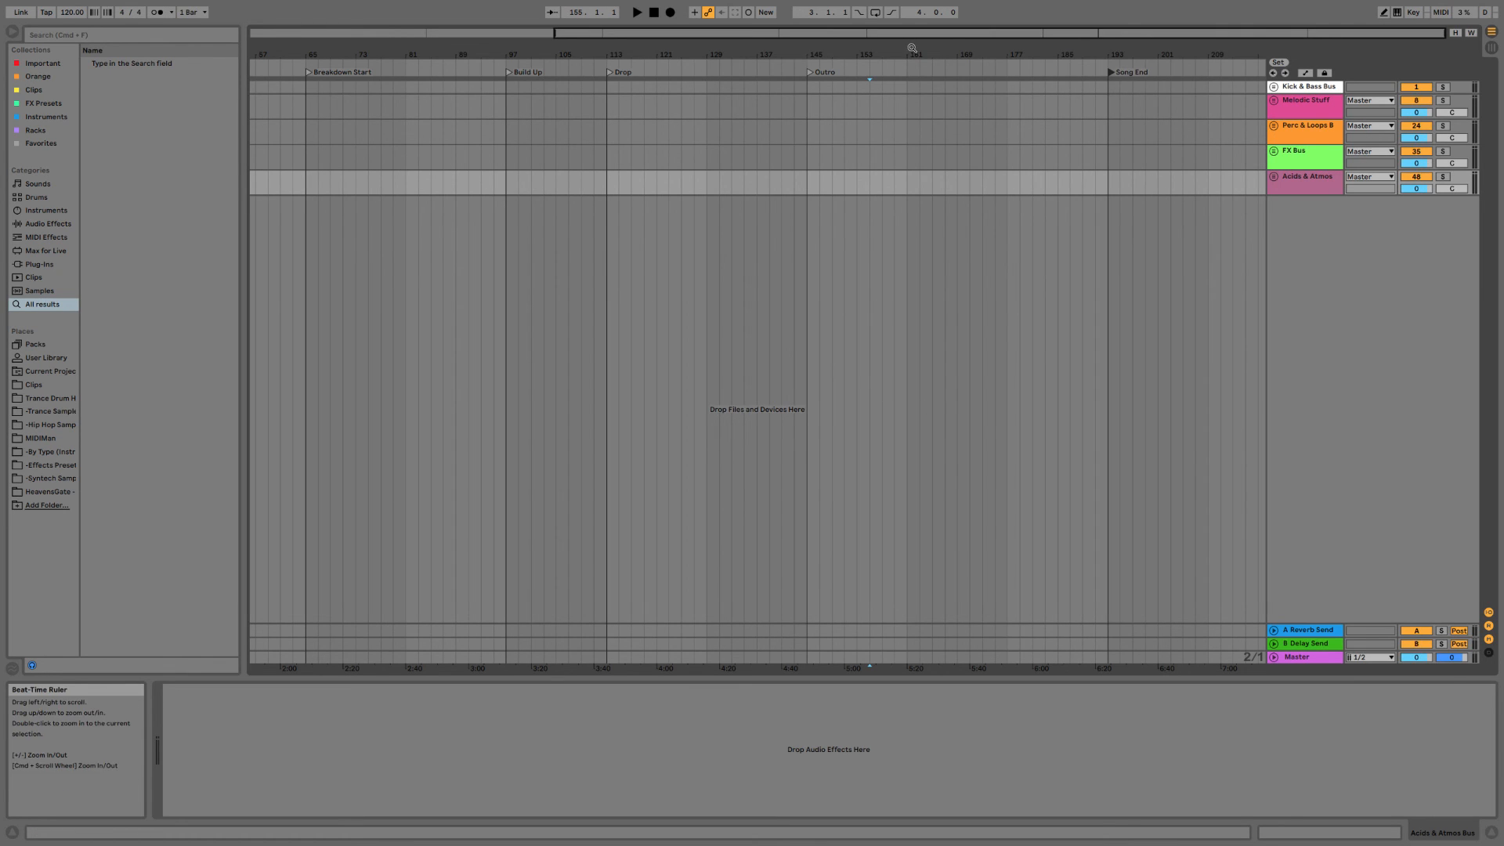
pyautogui.moveTo(911, 47); pyautogui.dragTo(1069, 32)
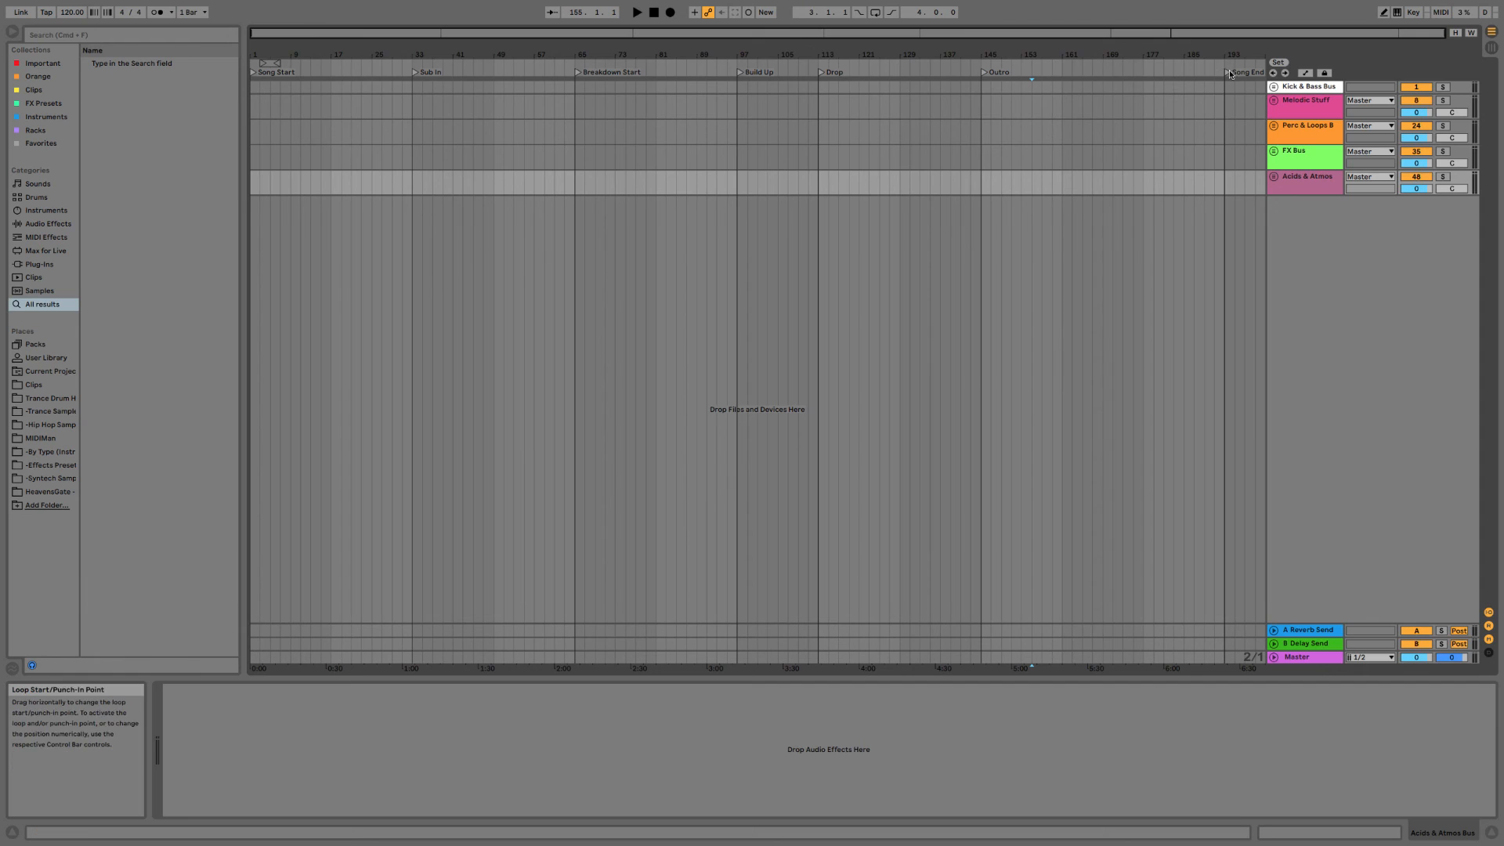
pyautogui.moveTo(1228, 72)
pyautogui.mouseDown()
pyautogui.moveTo(1149, 73)
pyautogui.moveTo(1227, 75)
pyautogui.mouseUp()
pyautogui.moveTo(1149, 101); pyautogui.dragTo(980, 108)
pyautogui.click(1188, 98)
pyautogui.click(1113, 109)
pyautogui.click(818, 182)
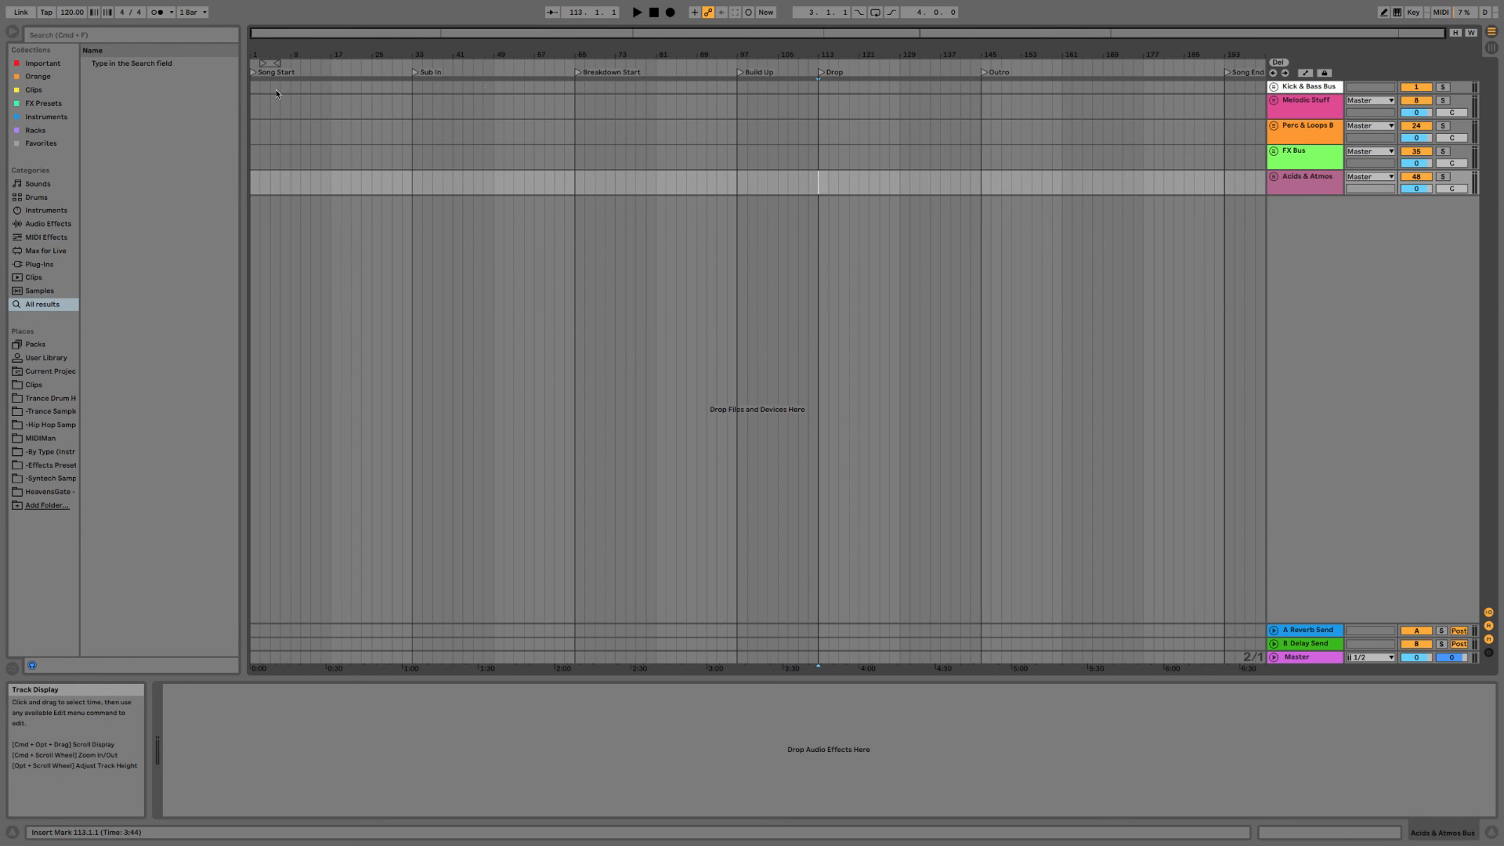
# Unfold the Kick & Bass Bus group to view its tracks and fold it again.
pyautogui.click(1298, 89)
pyautogui.press('u')
pyautogui.press('u')
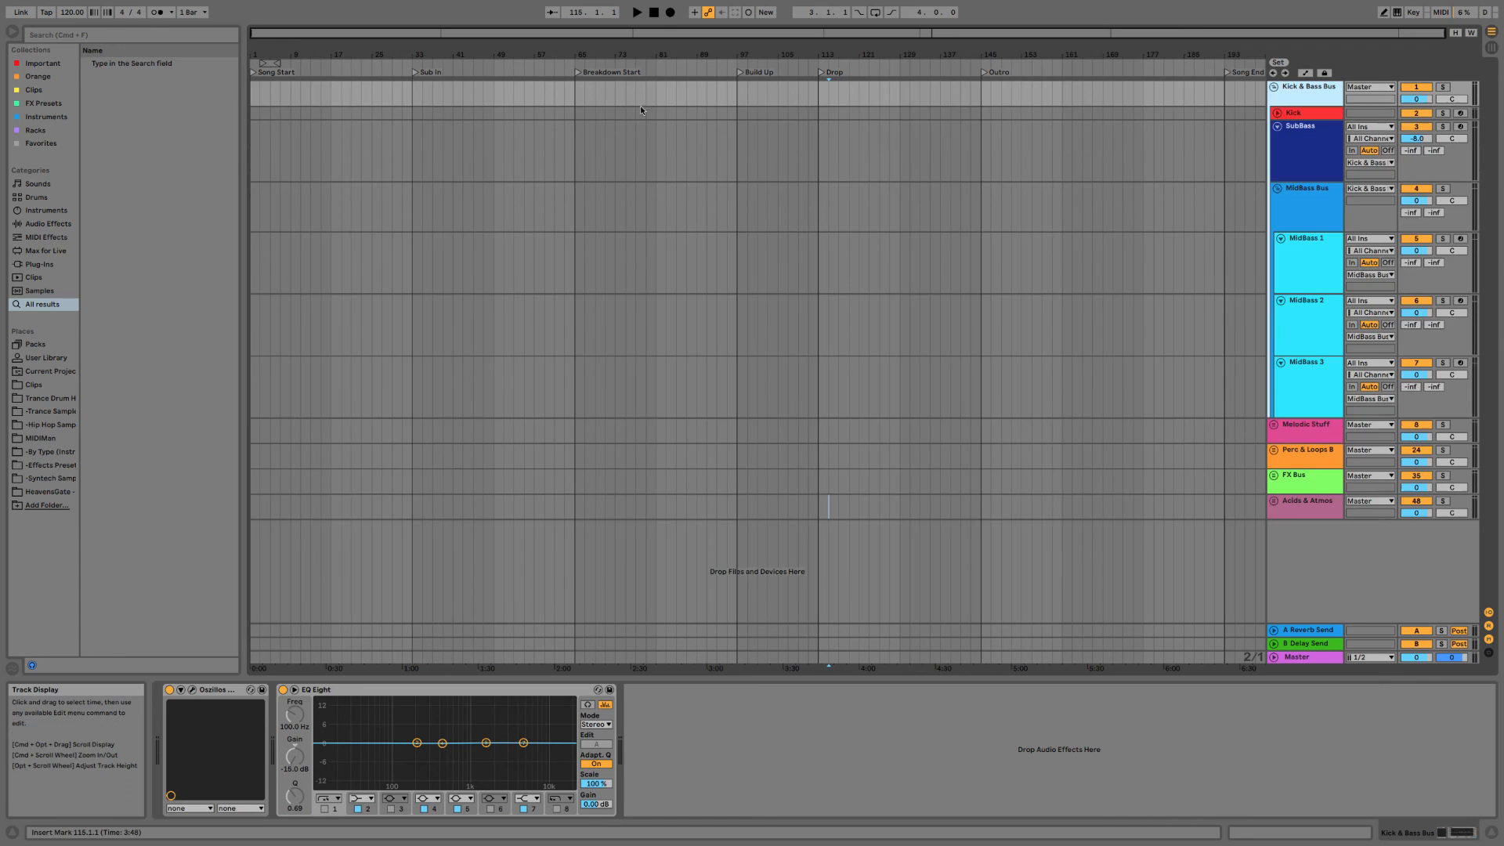
pyautogui.press('Down')
pyautogui.press('u')
pyautogui.press('u')
pyautogui.press('Up')
pyautogui.press('u')
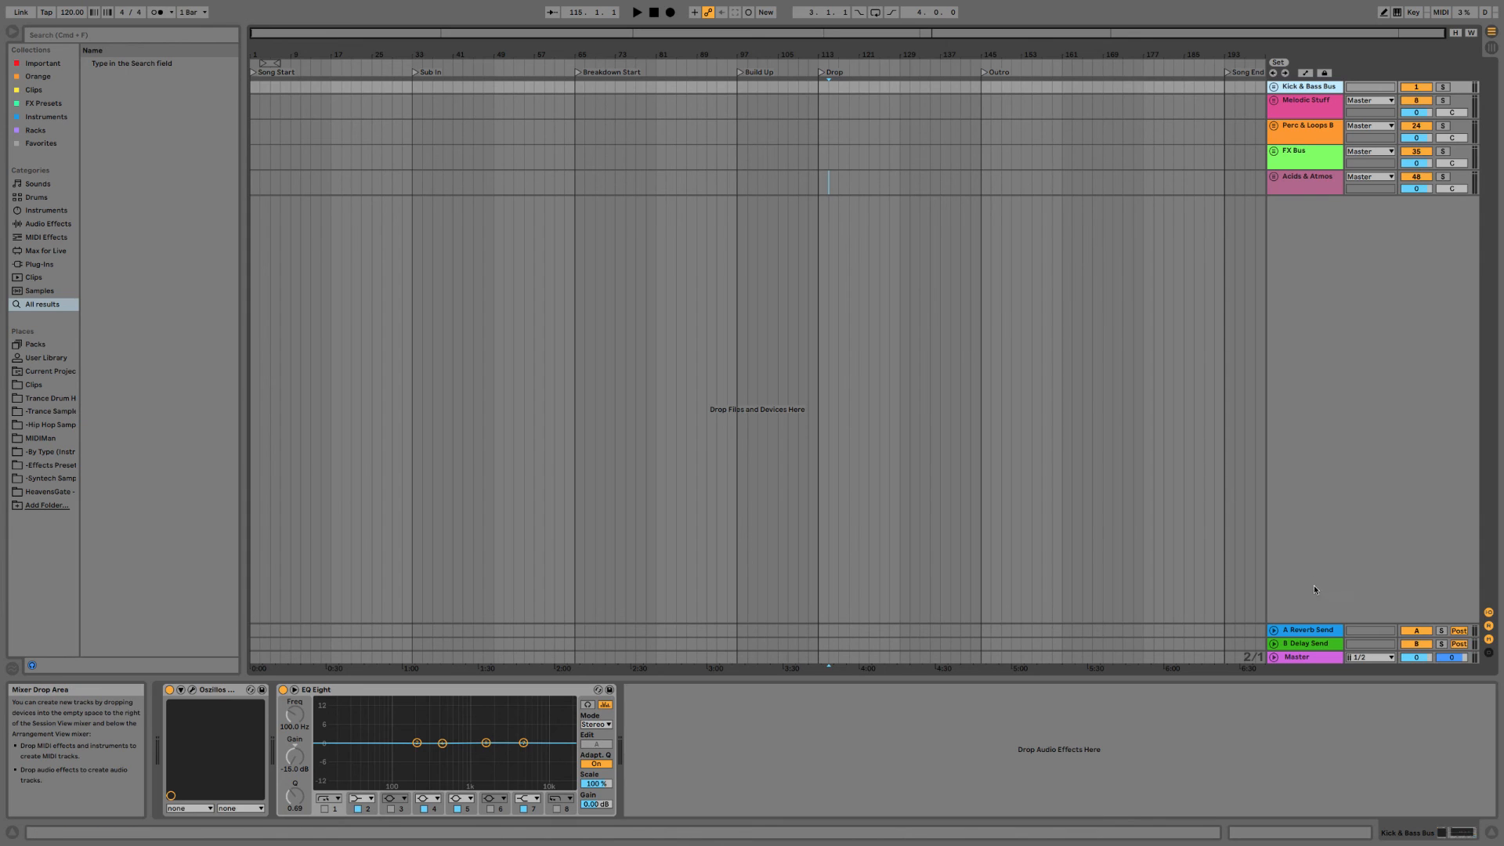
# Load the TUT-LPHP+LFO+Gain rack from the User Library onto the Master track and close the LFOTool window.
pyautogui.click(1315, 661)
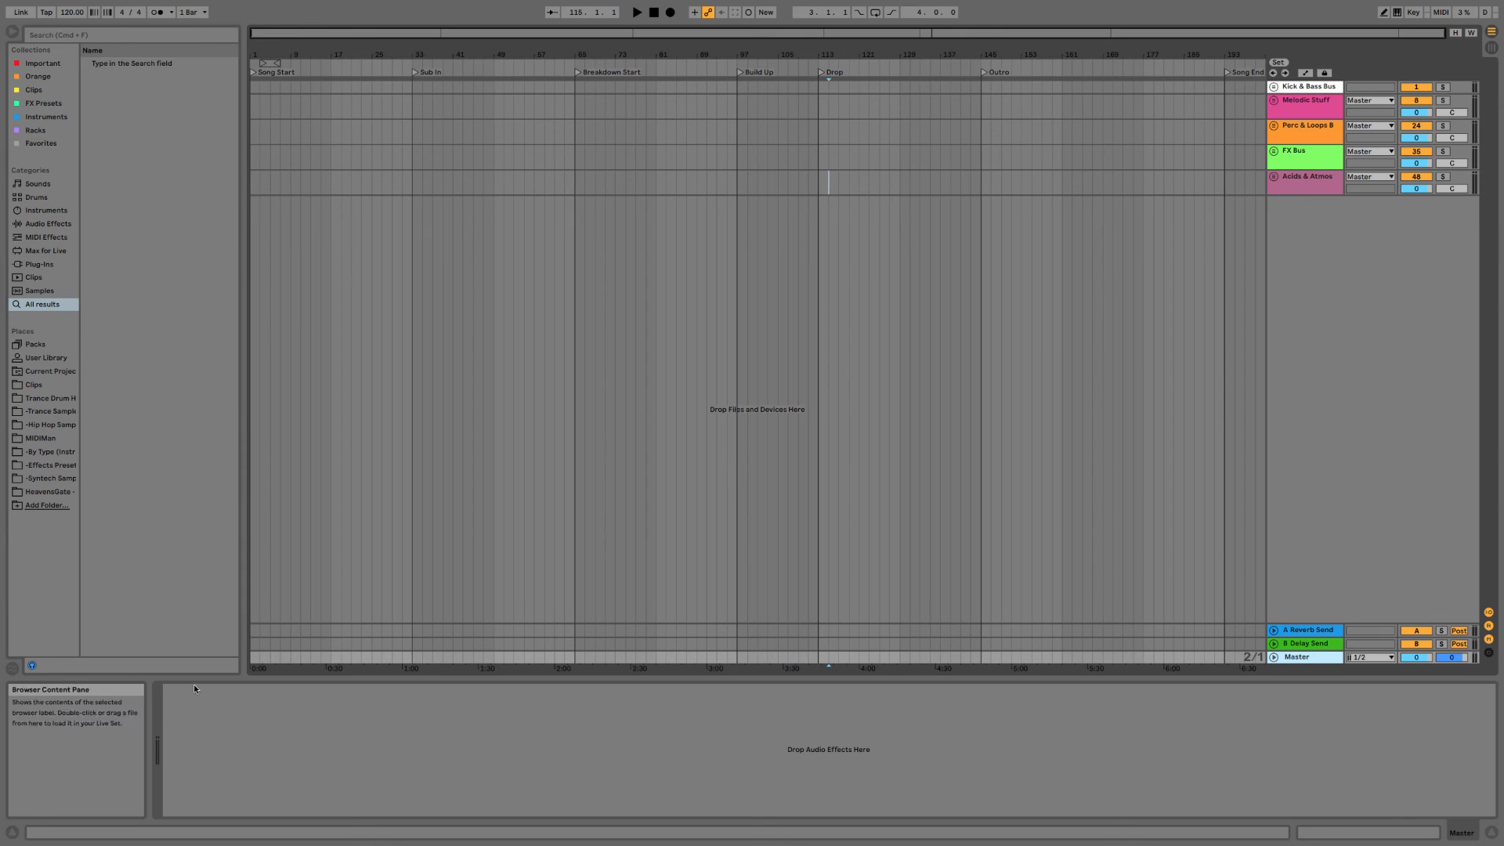
pyautogui.click(44, 440)
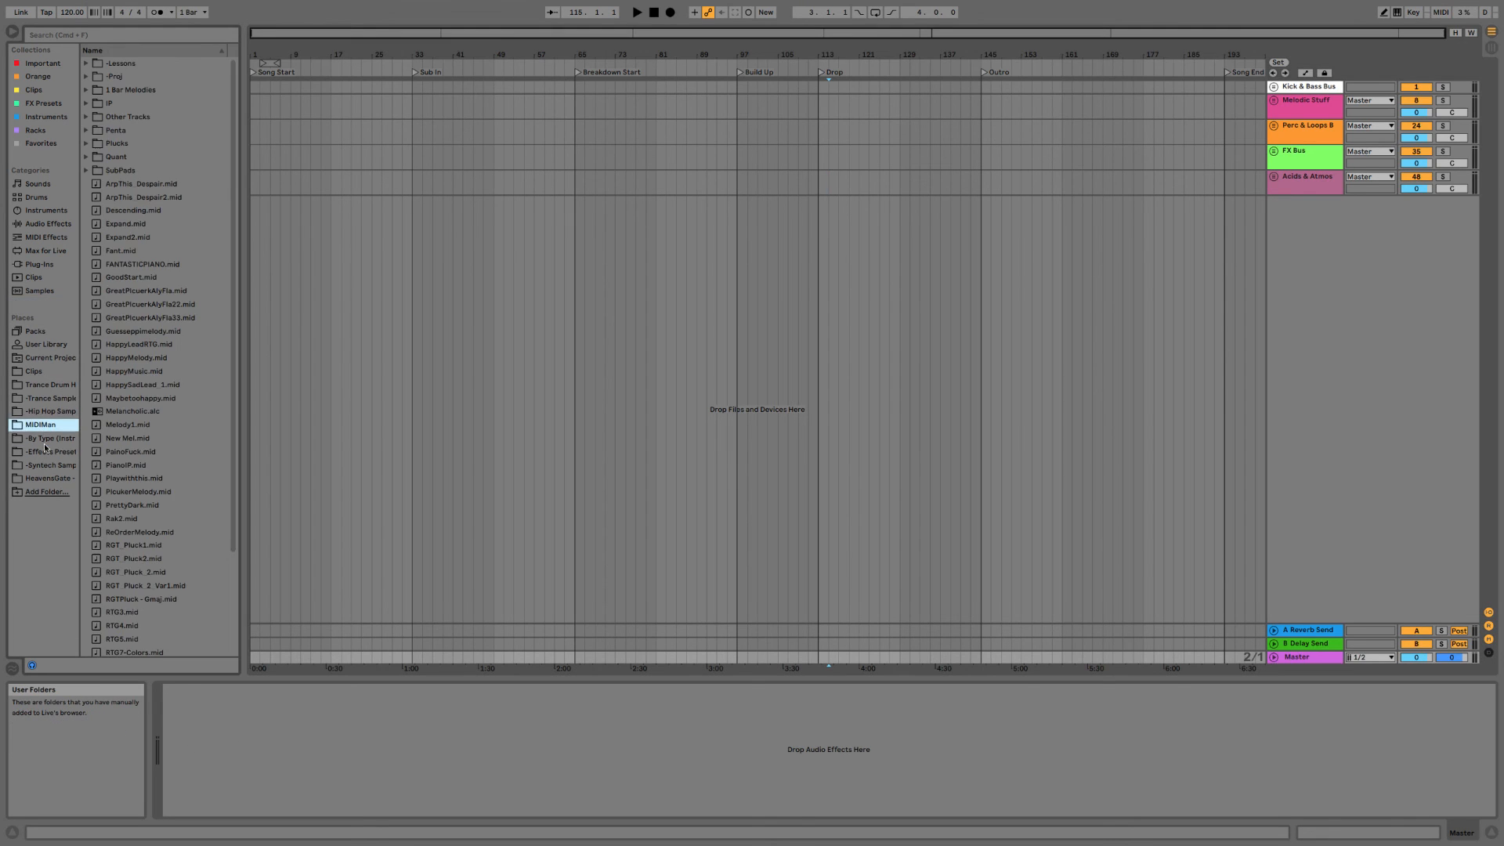
pyautogui.click(47, 452)
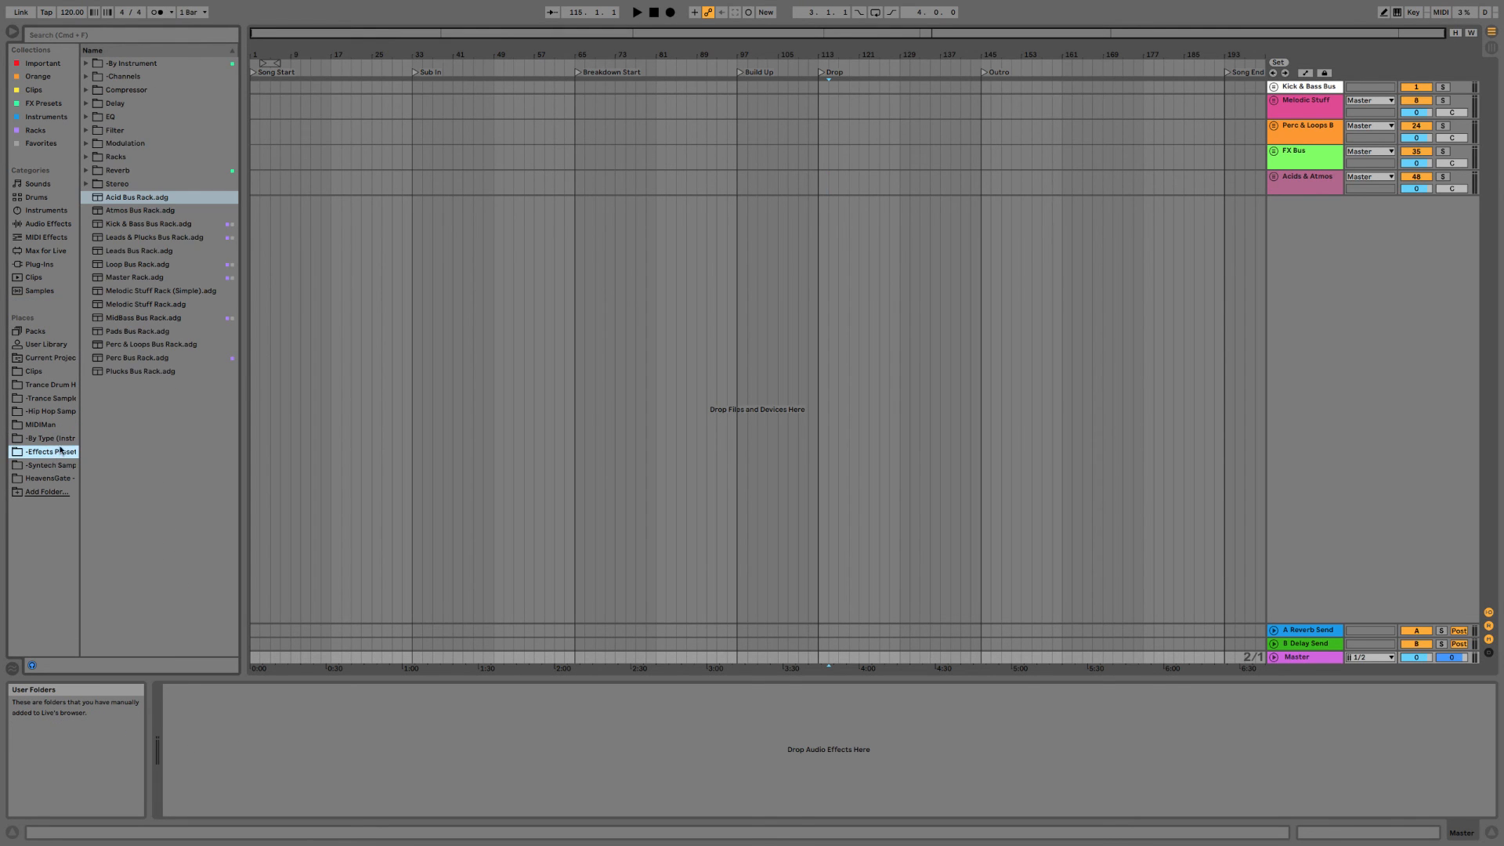
pyautogui.click(46, 343)
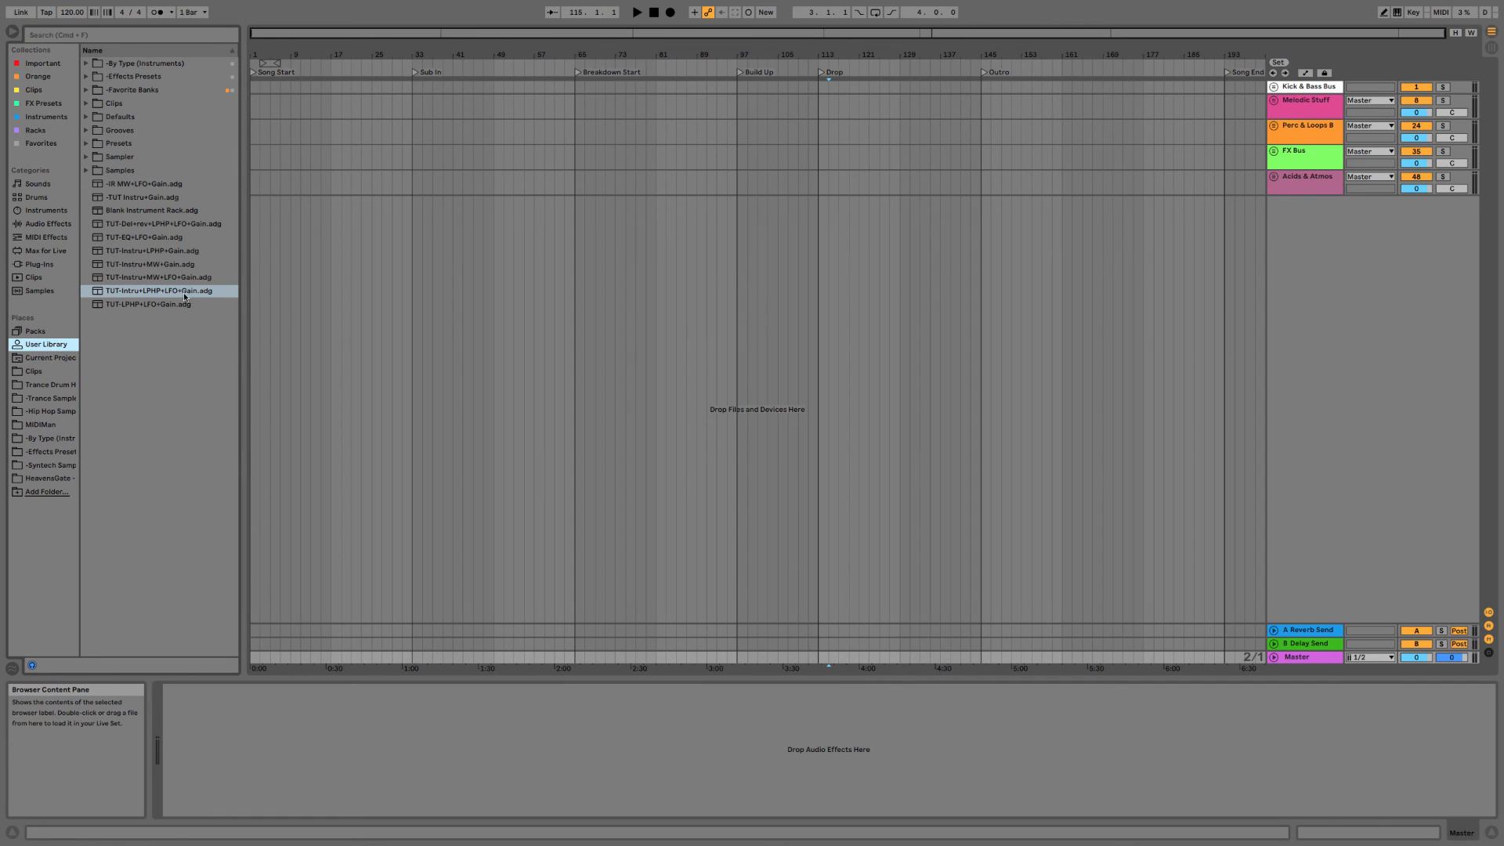
pyautogui.click(162, 307)
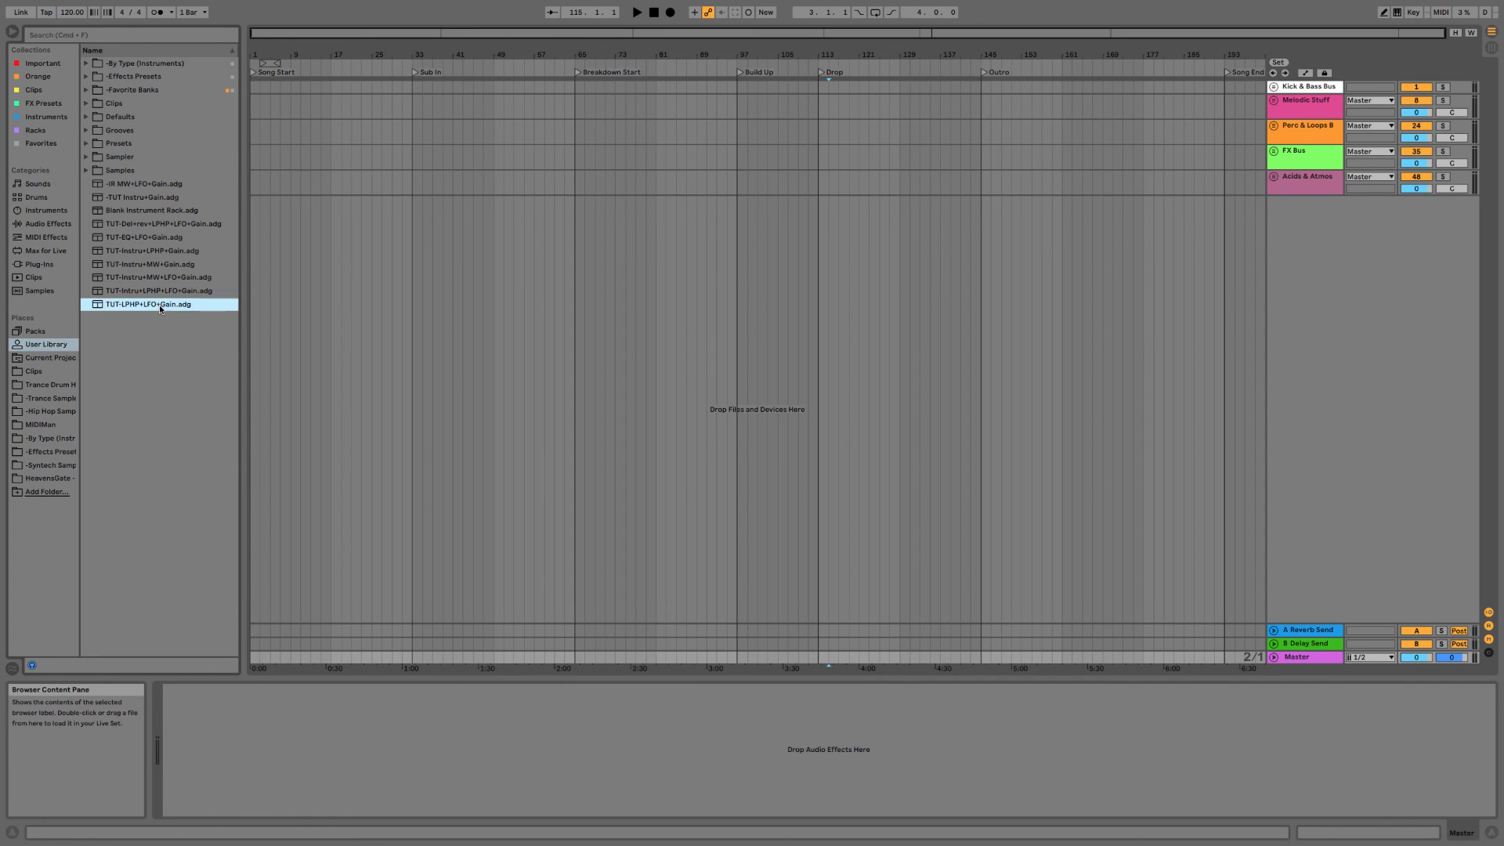
pyautogui.moveTo(159, 304); pyautogui.dragTo(266, 723)
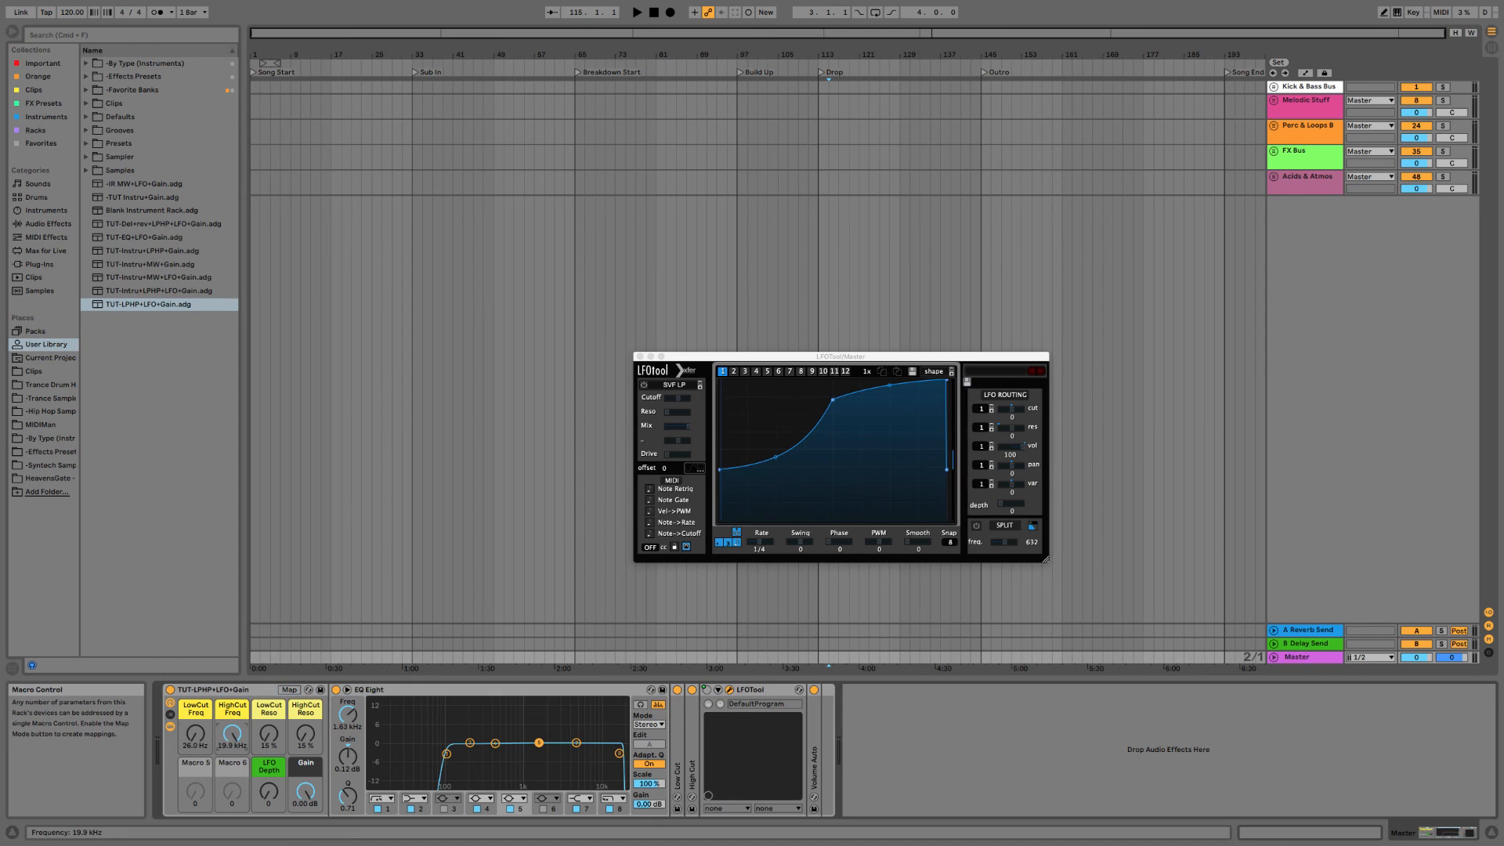
pyautogui.moveTo(195, 740); pyautogui.dragTo(195, 727)
pyautogui.moveTo(231, 734); pyautogui.dragTo(231, 726)
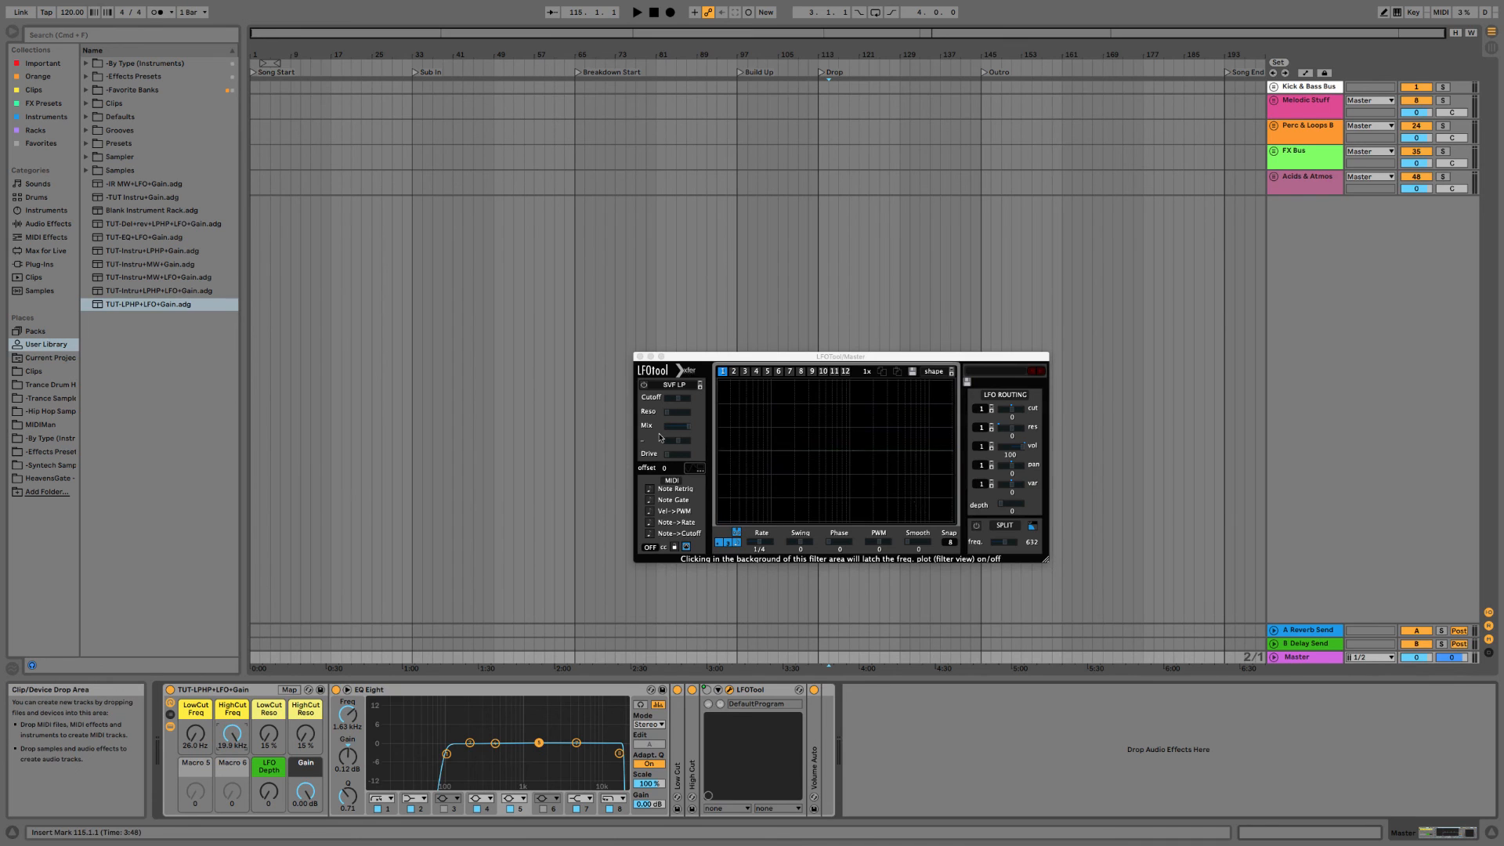
pyautogui.click(640, 357)
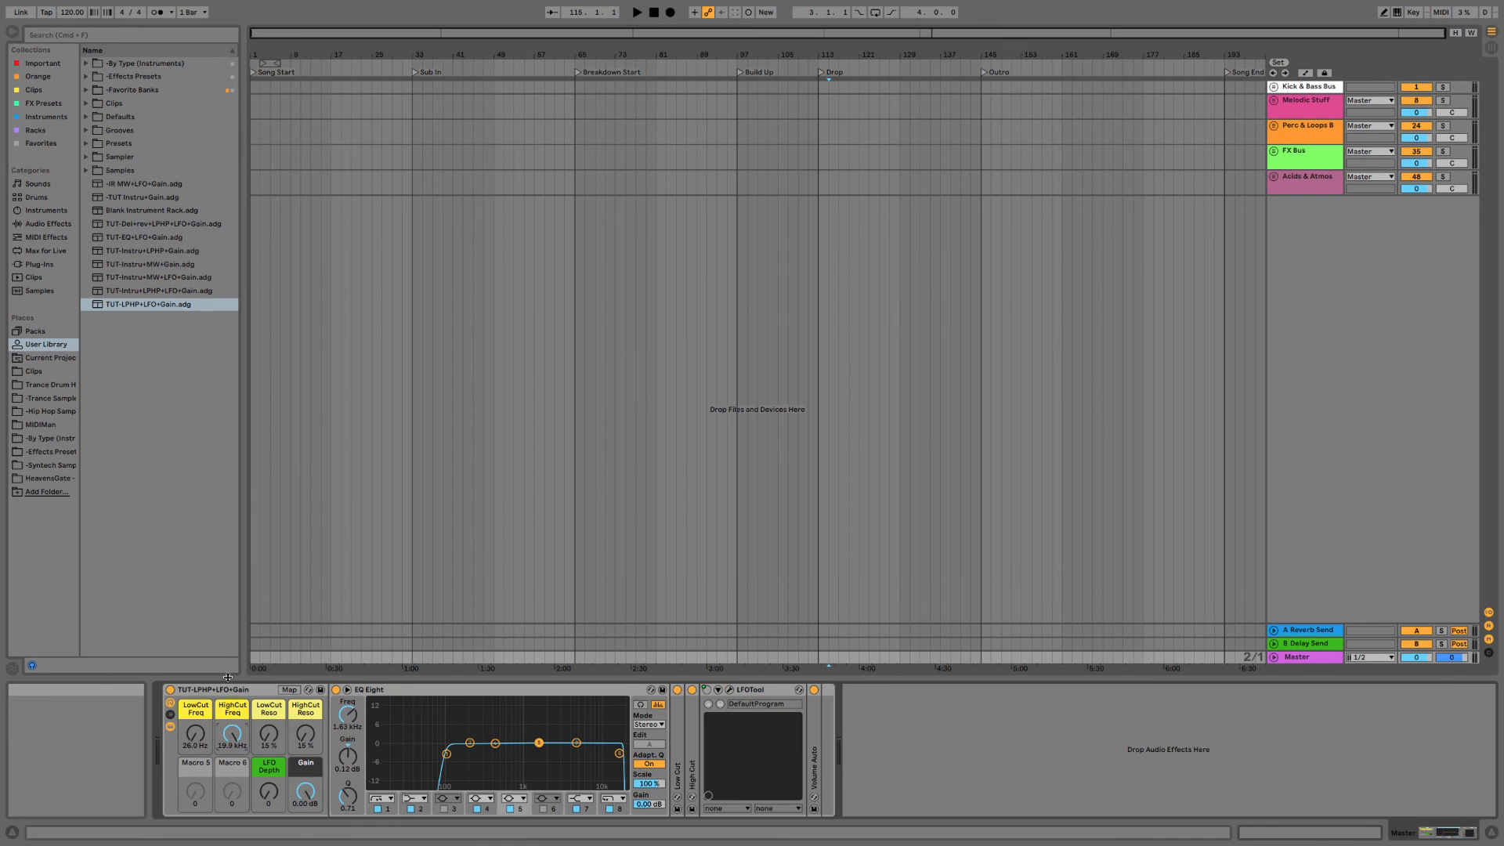
# Clear the LFO Depth macro's name and color and delete the LFOTool device from the Master rack.
pyautogui.rightClick(269, 770)
pyautogui.click(316, 675)
pyautogui.press('BackSpace')
pyautogui.rightClick(268, 787)
pyautogui.click(294, 724)
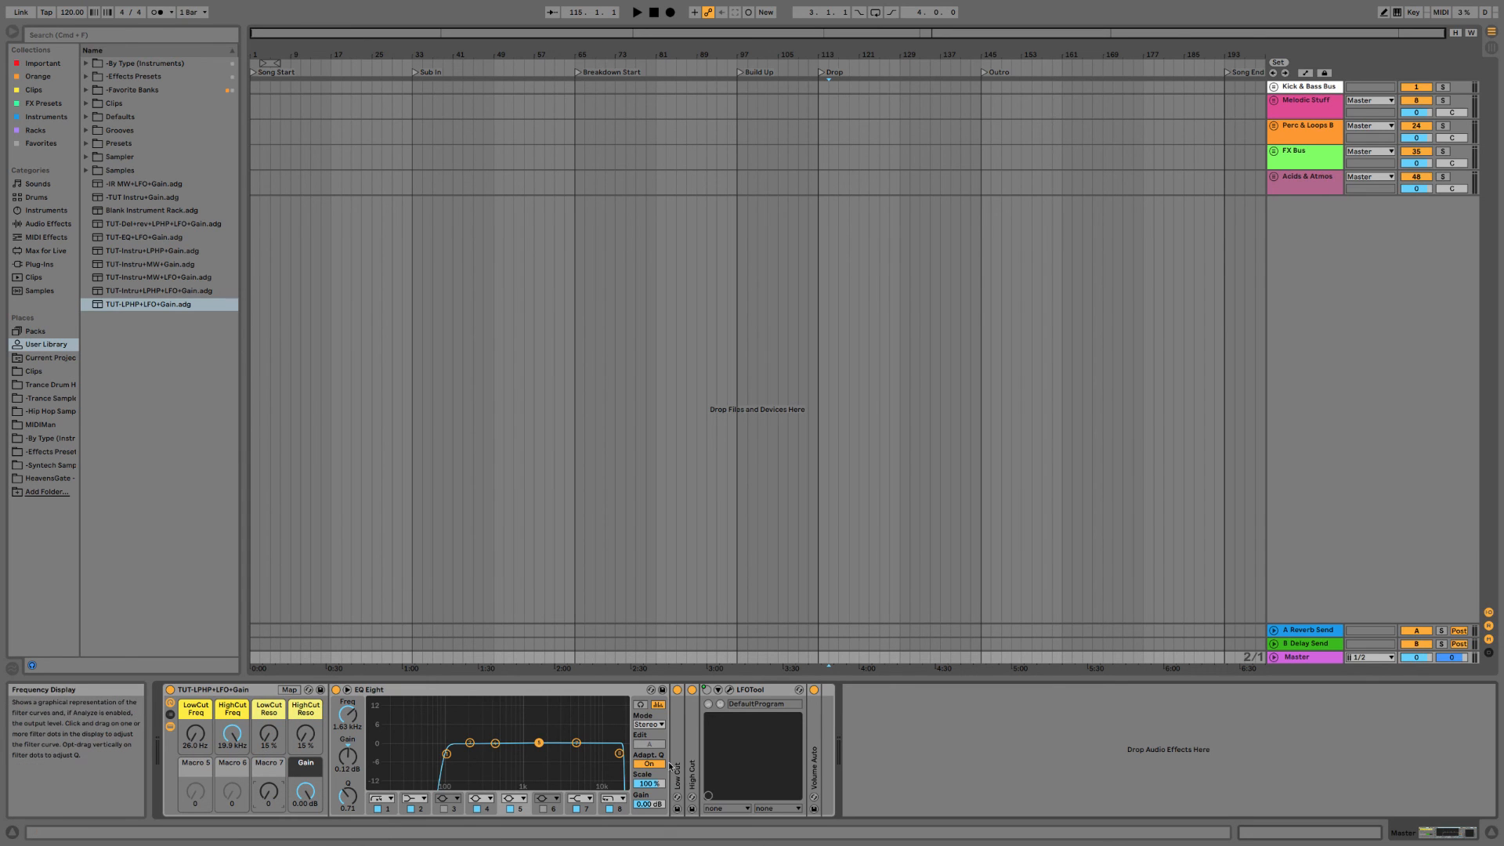
pyautogui.click(752, 689)
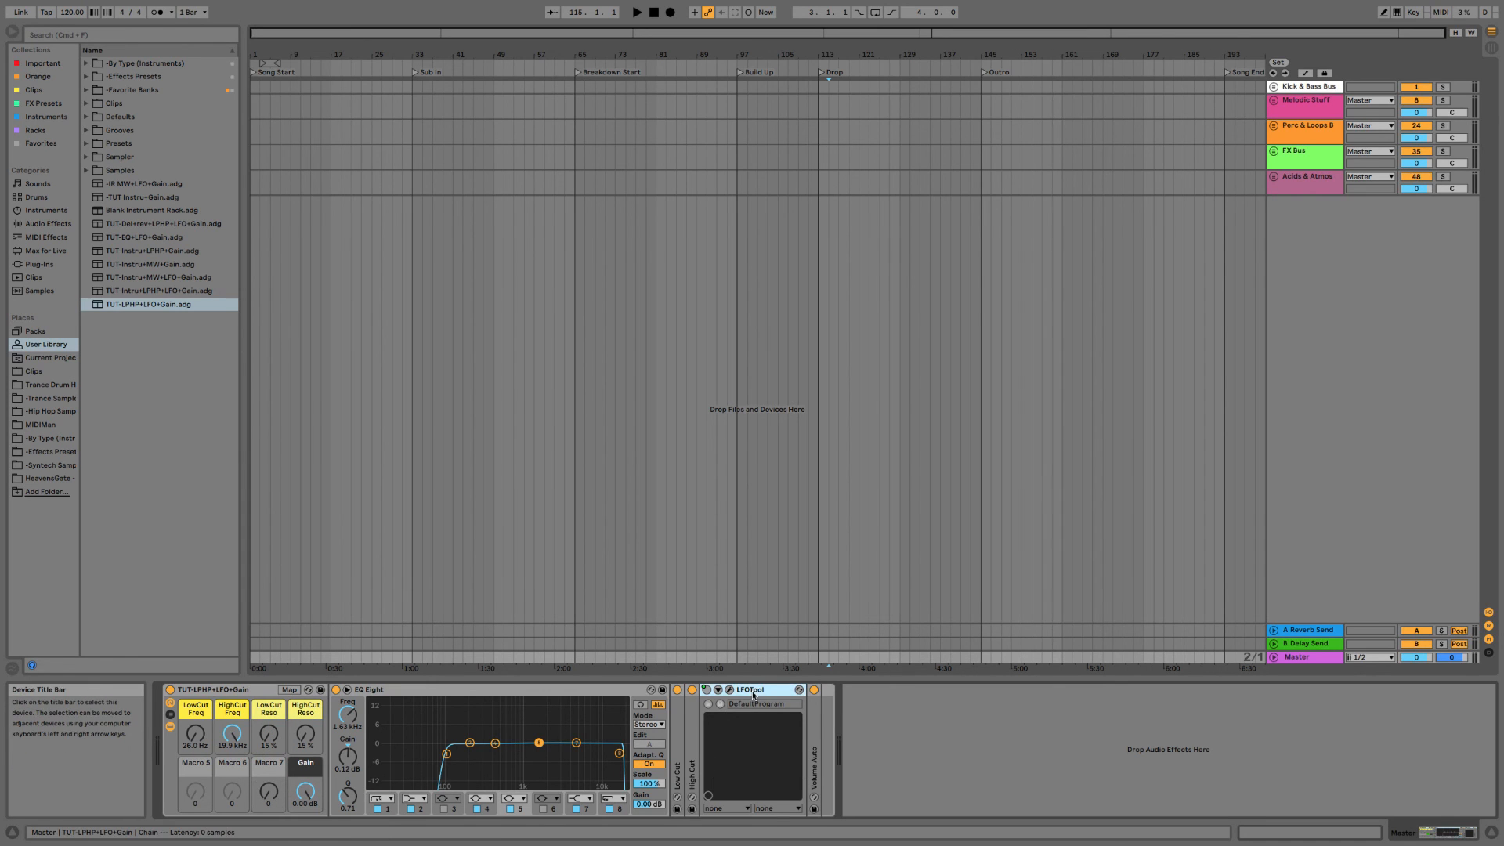
pyautogui.press('Delete')
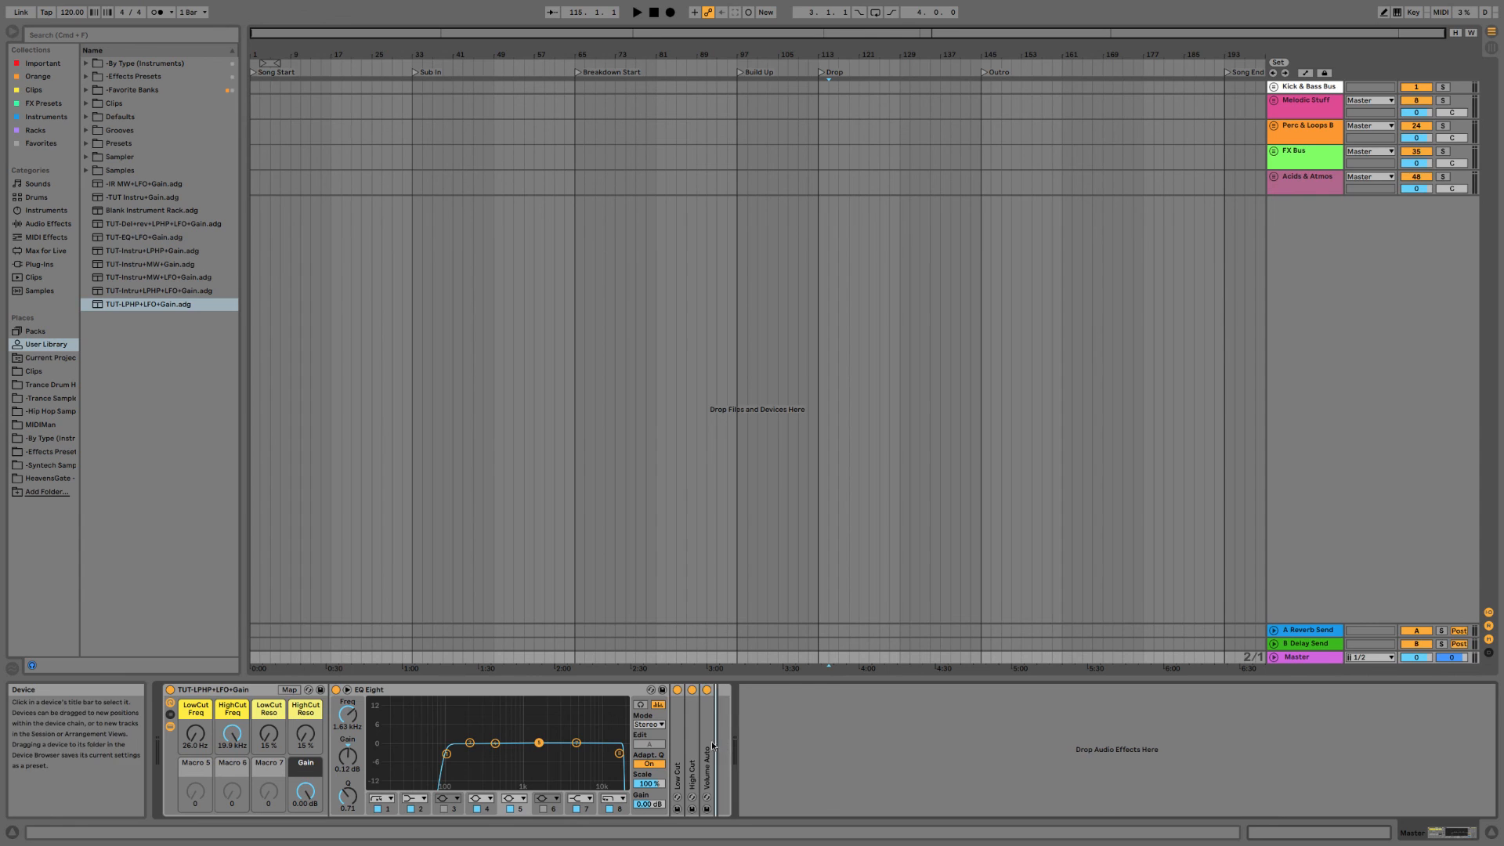
# Unfold the Volume Auto device and delete EQ Eight from the Master rack.
pyautogui.doubleClick(707, 740)
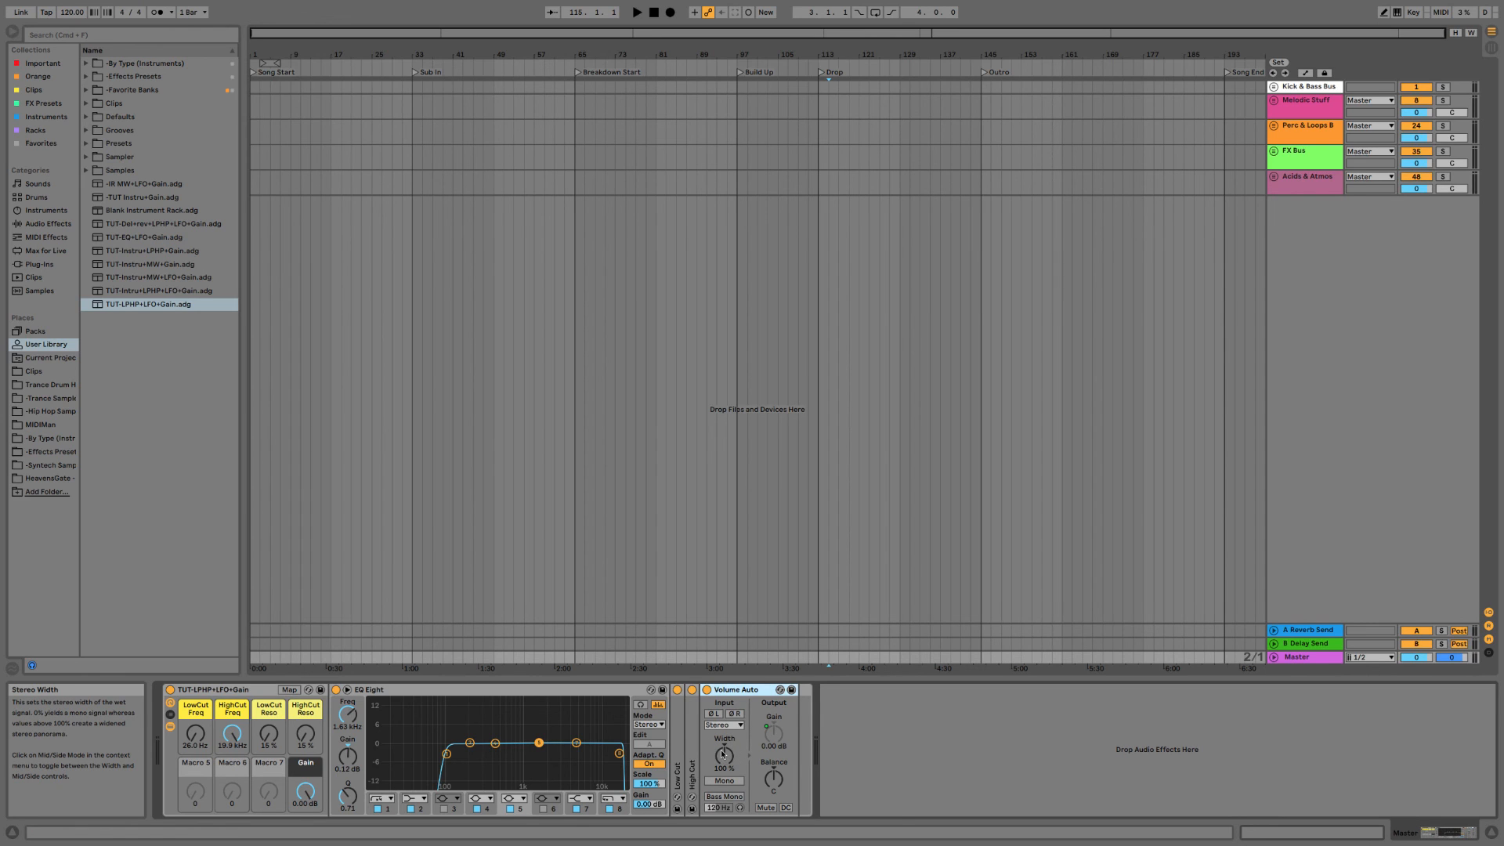
pyautogui.rightClick(724, 760)
pyautogui.click(906, 764)
pyautogui.click(609, 808)
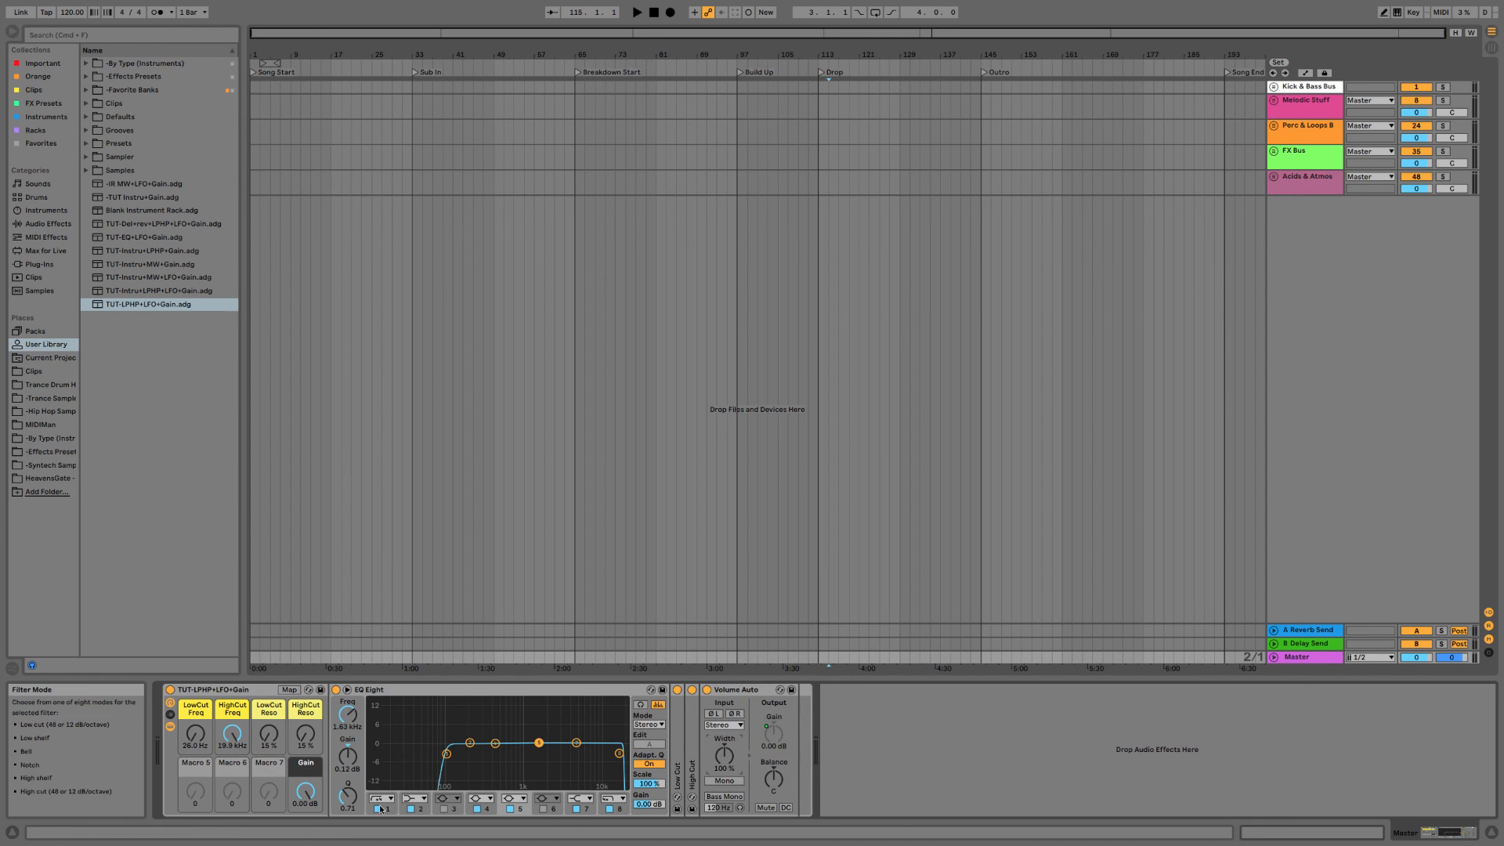
pyautogui.click(377, 808)
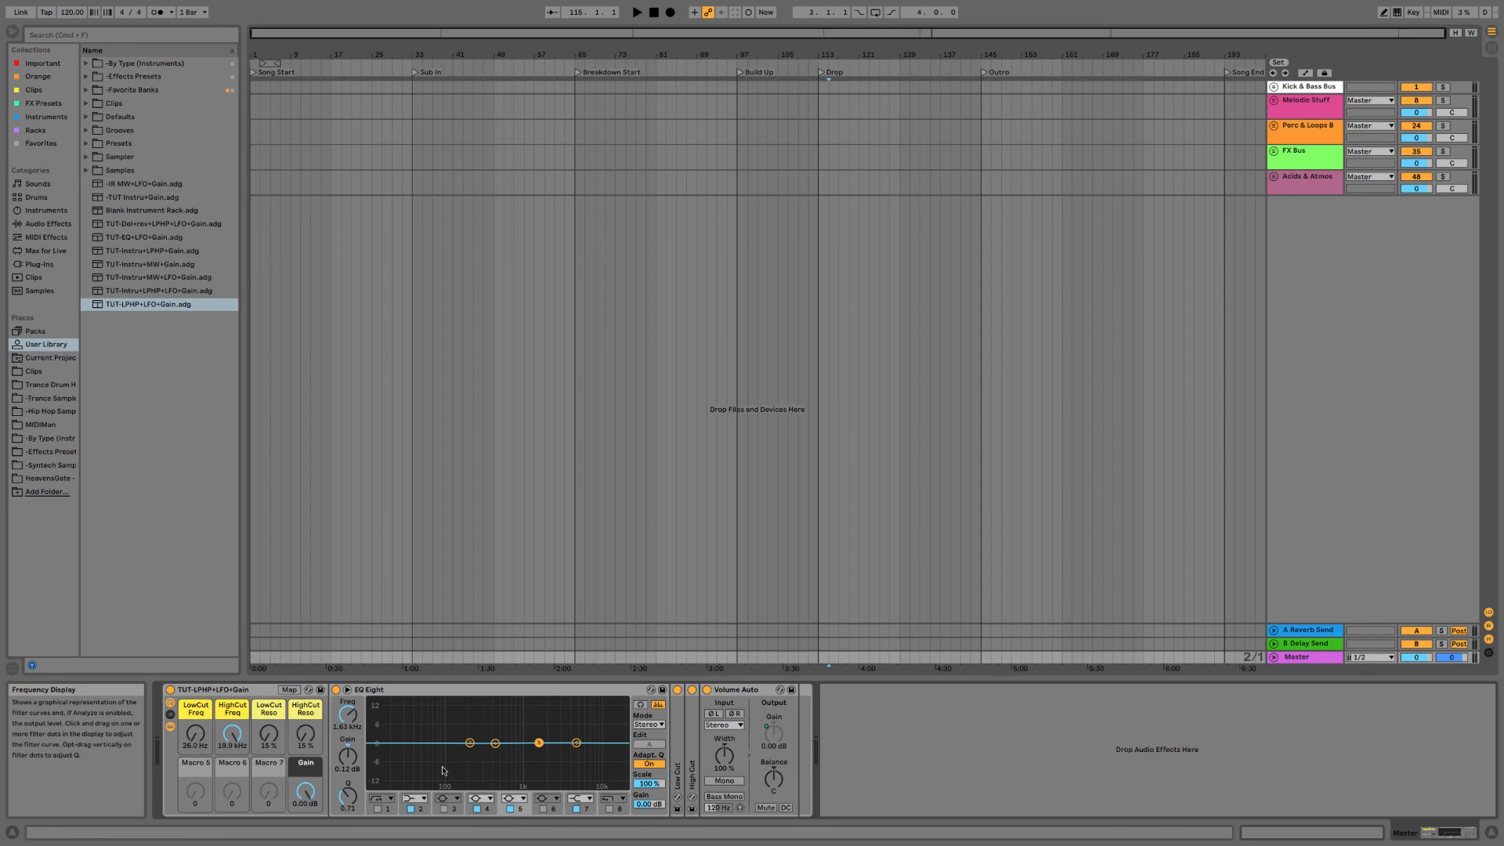
pyautogui.click(459, 692)
pyautogui.press('Delete')
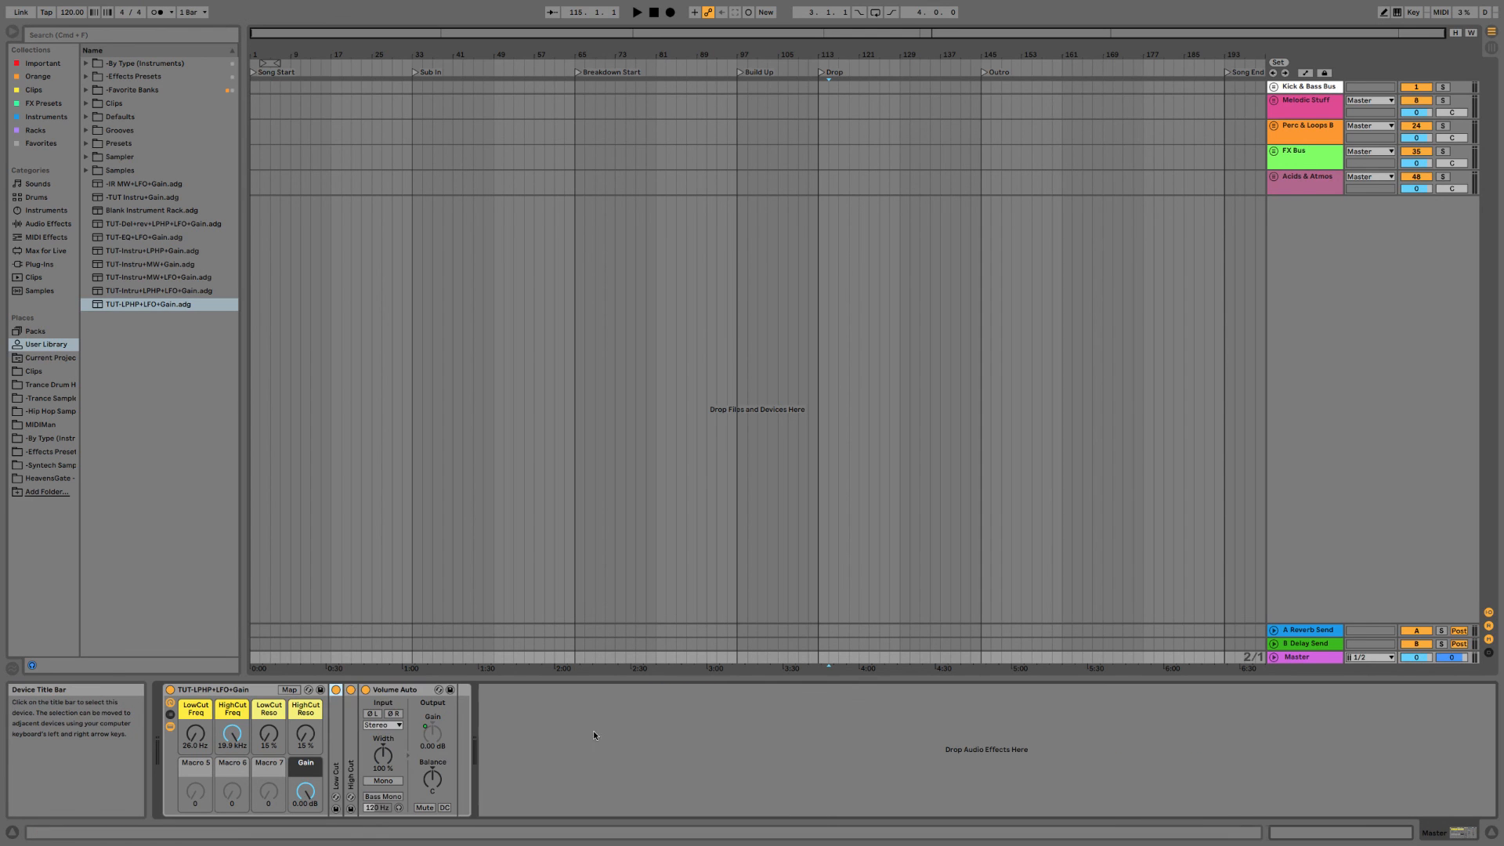
# Map Volume Auto's stereo width to Macro 7 and rename the macro Master Width.
pyautogui.rightClick(378, 758)
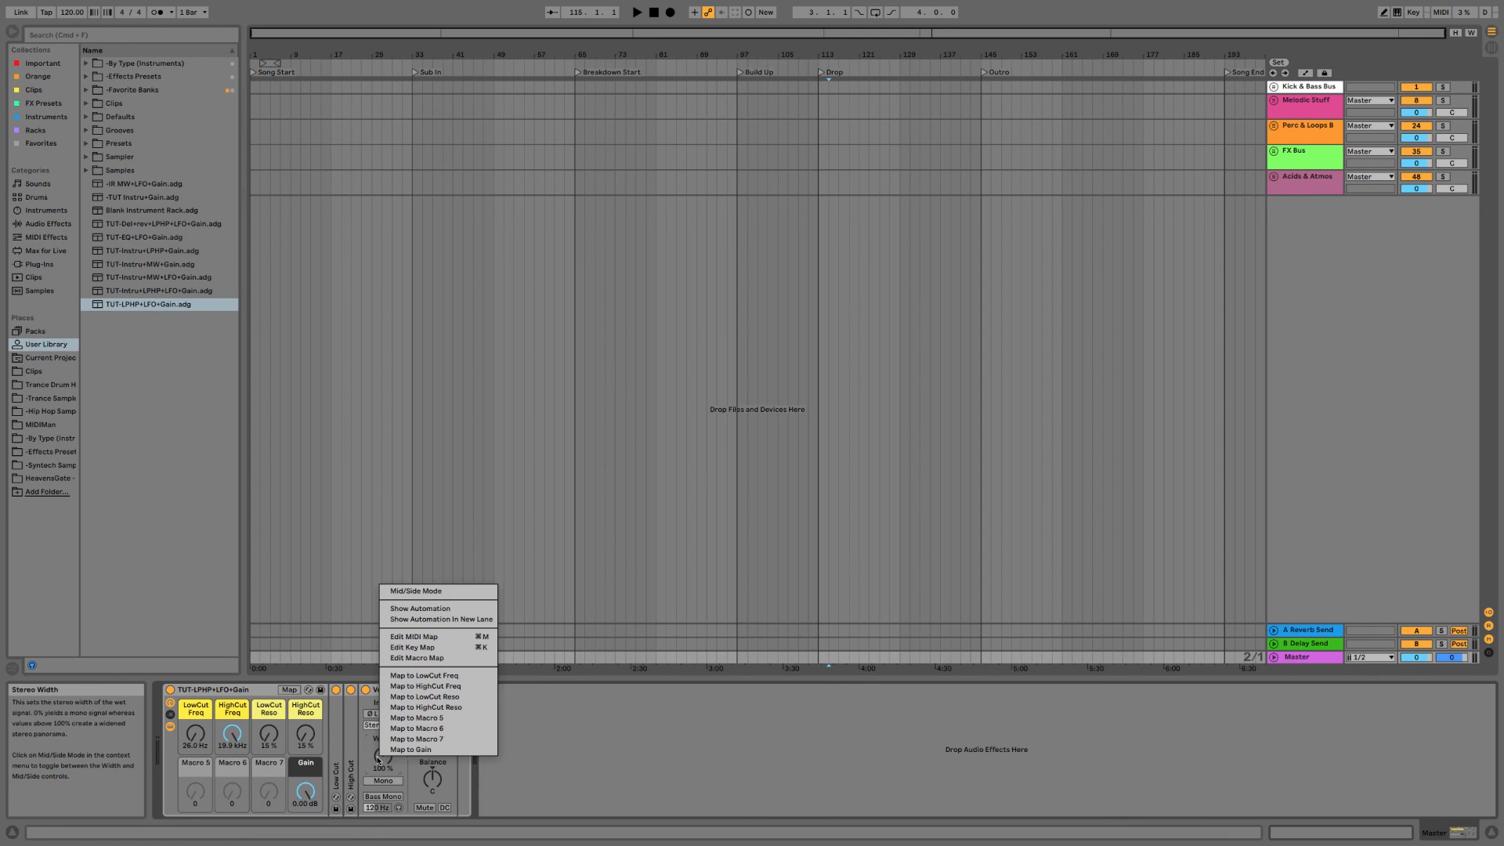
pyautogui.click(436, 741)
pyautogui.rightClick(266, 770)
pyautogui.click(407, 693)
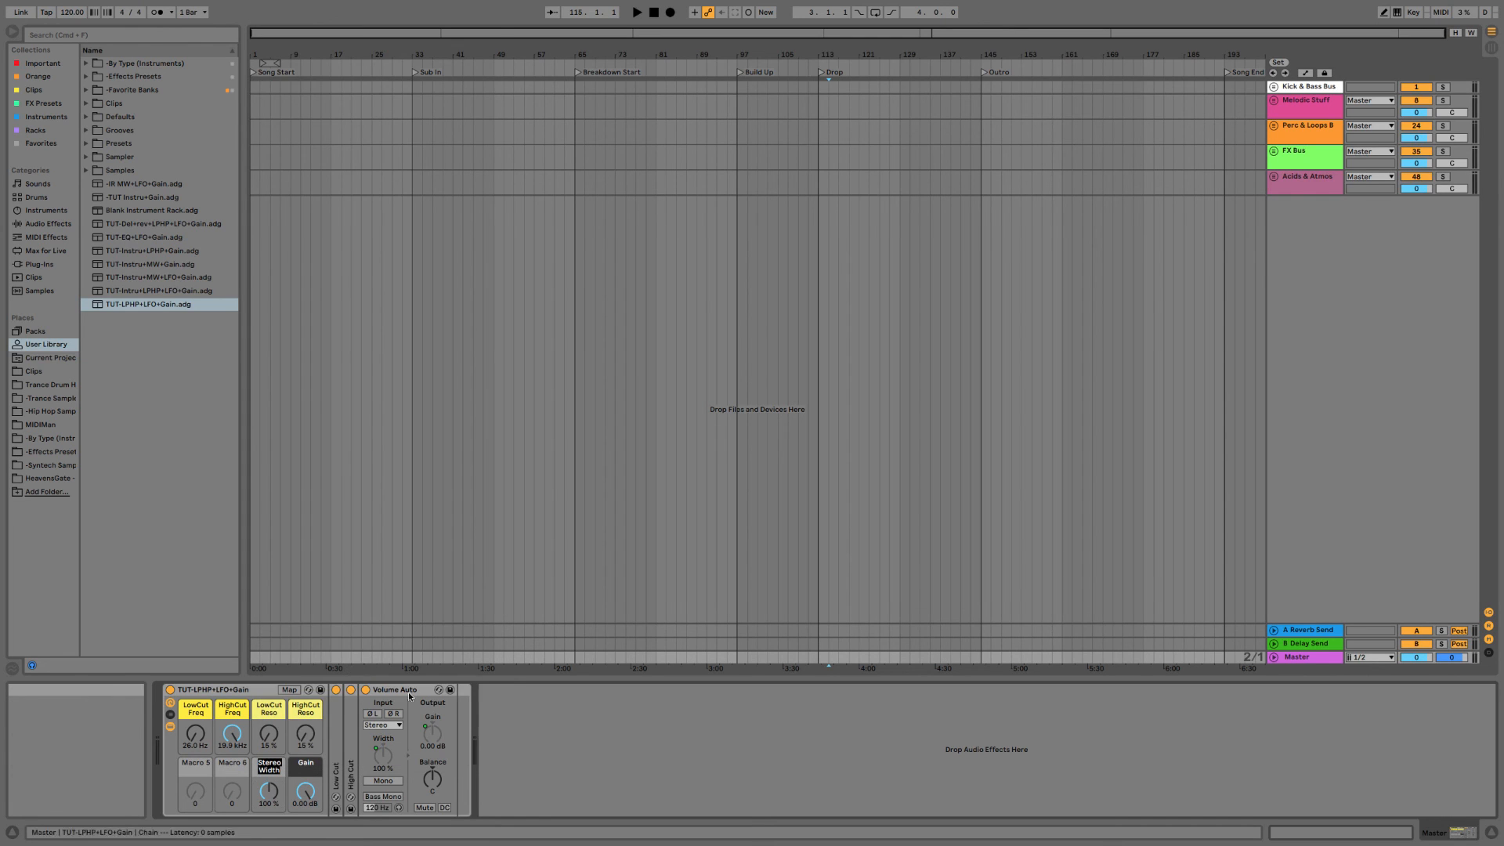
pyautogui.write('Width')
pyautogui.press('Return')
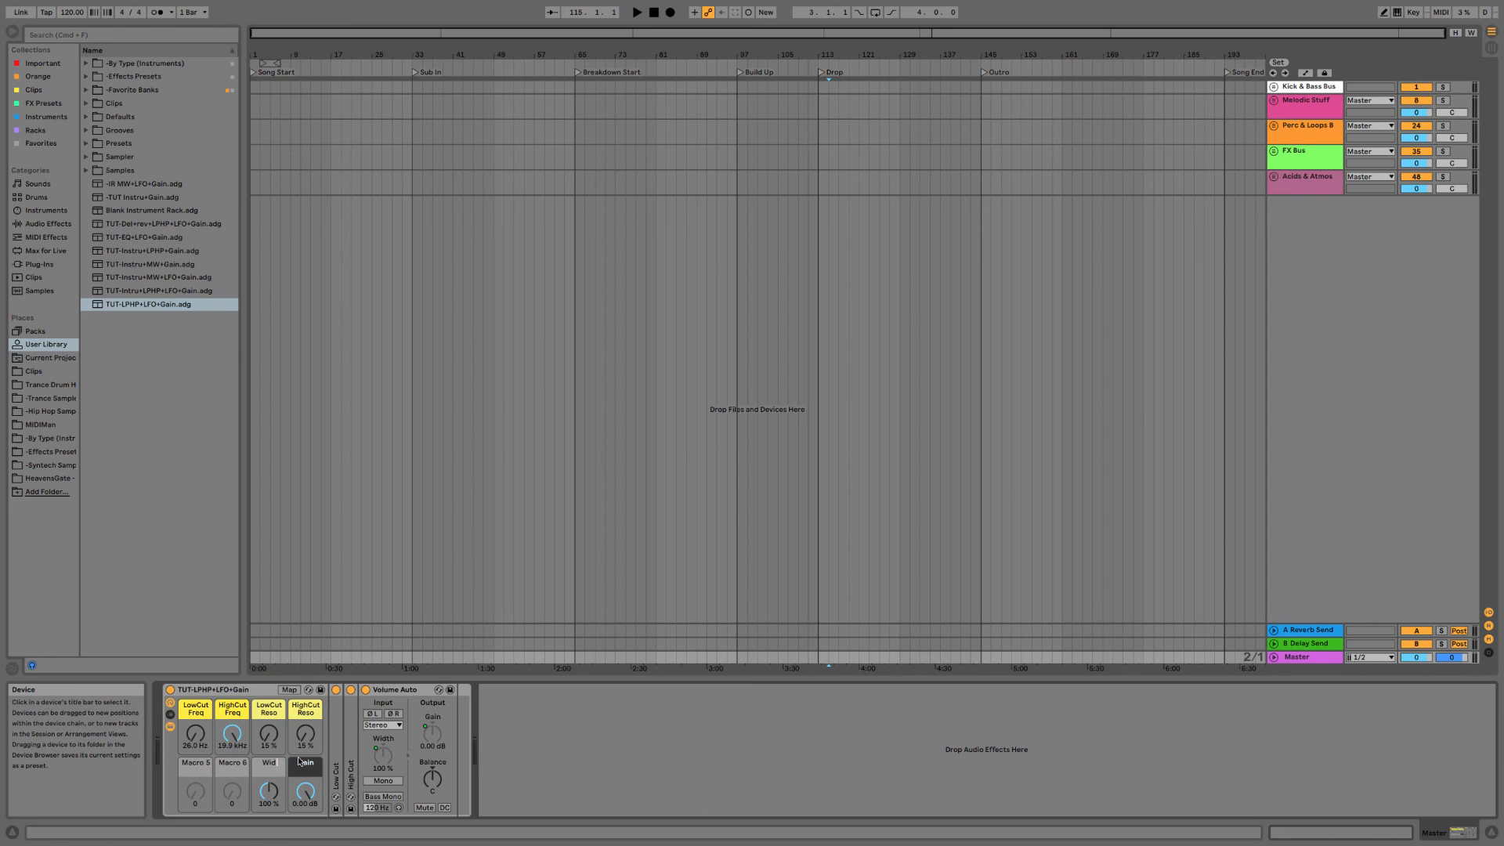
pyautogui.press('BackSpace')
pyautogui.press('BackSpace')
pyautogui.press('BackSpace')
pyautogui.write('Master Width')
pyautogui.press('Return')
# Color the Master Width macro purple and open the rack's macro mappings for editing.
pyautogui.rightClick(280, 765)
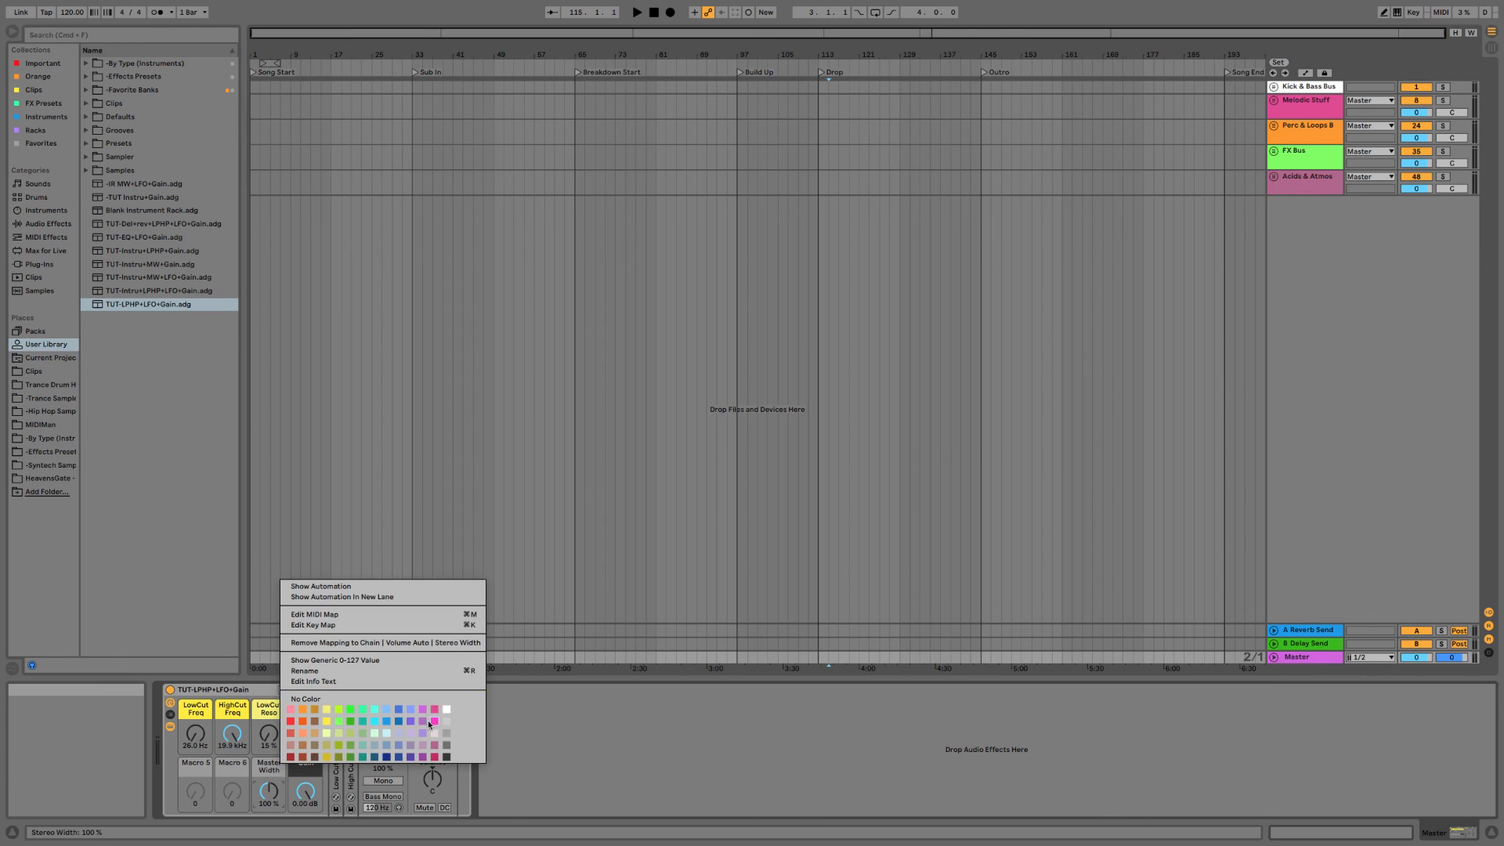
pyautogui.click(425, 719)
pyautogui.rightClick(272, 769)
pyautogui.press('Escape')
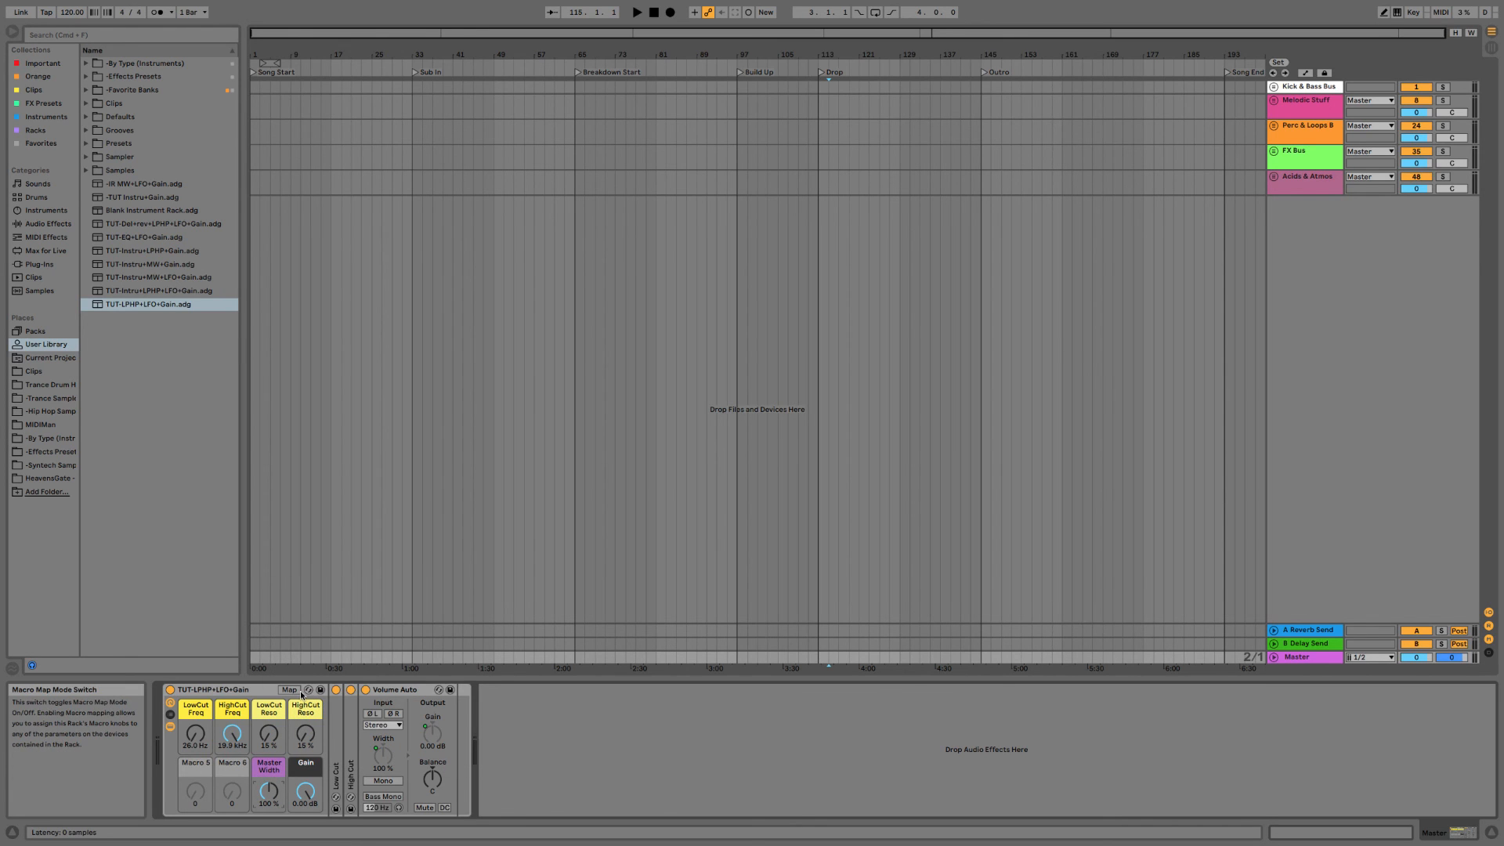
pyautogui.click(297, 690)
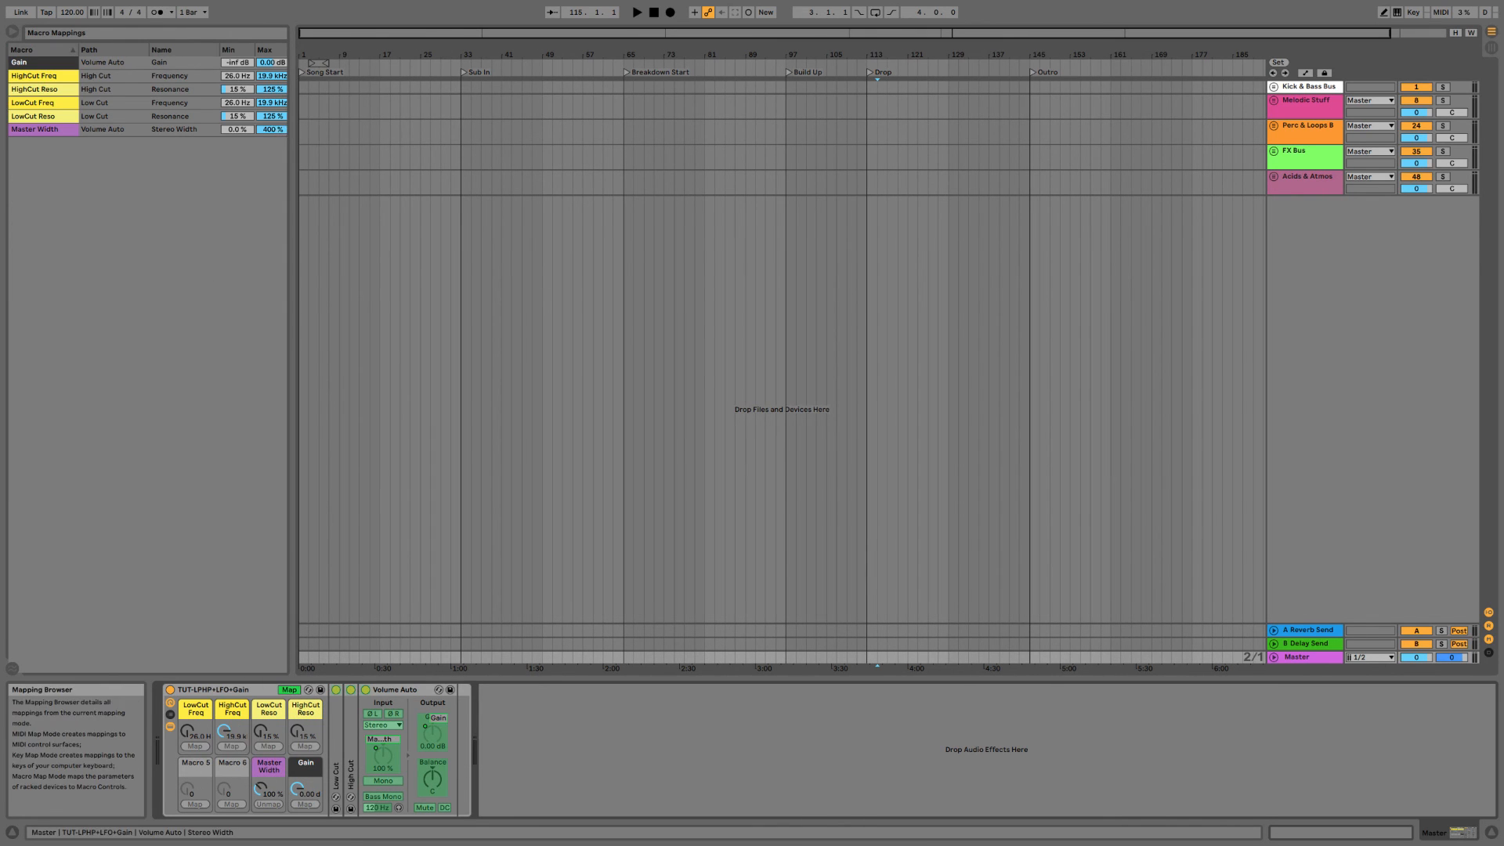
# Limit the Master Width mapping's maximum to 100 %, leave macro mapping and set the Master Width macro to 100 %.
pyautogui.click(256, 130)
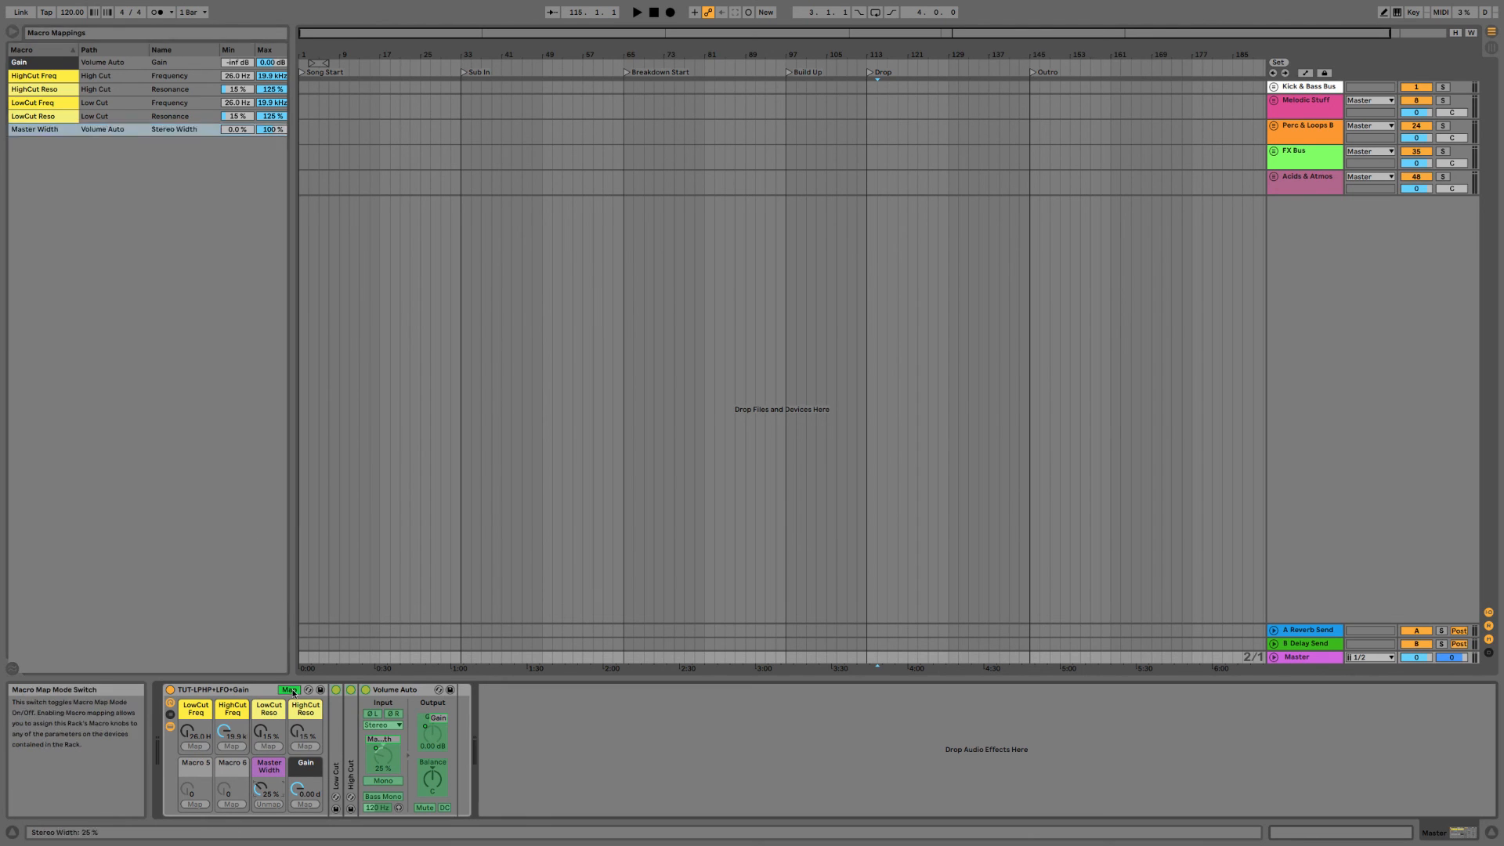
pyautogui.click(289, 690)
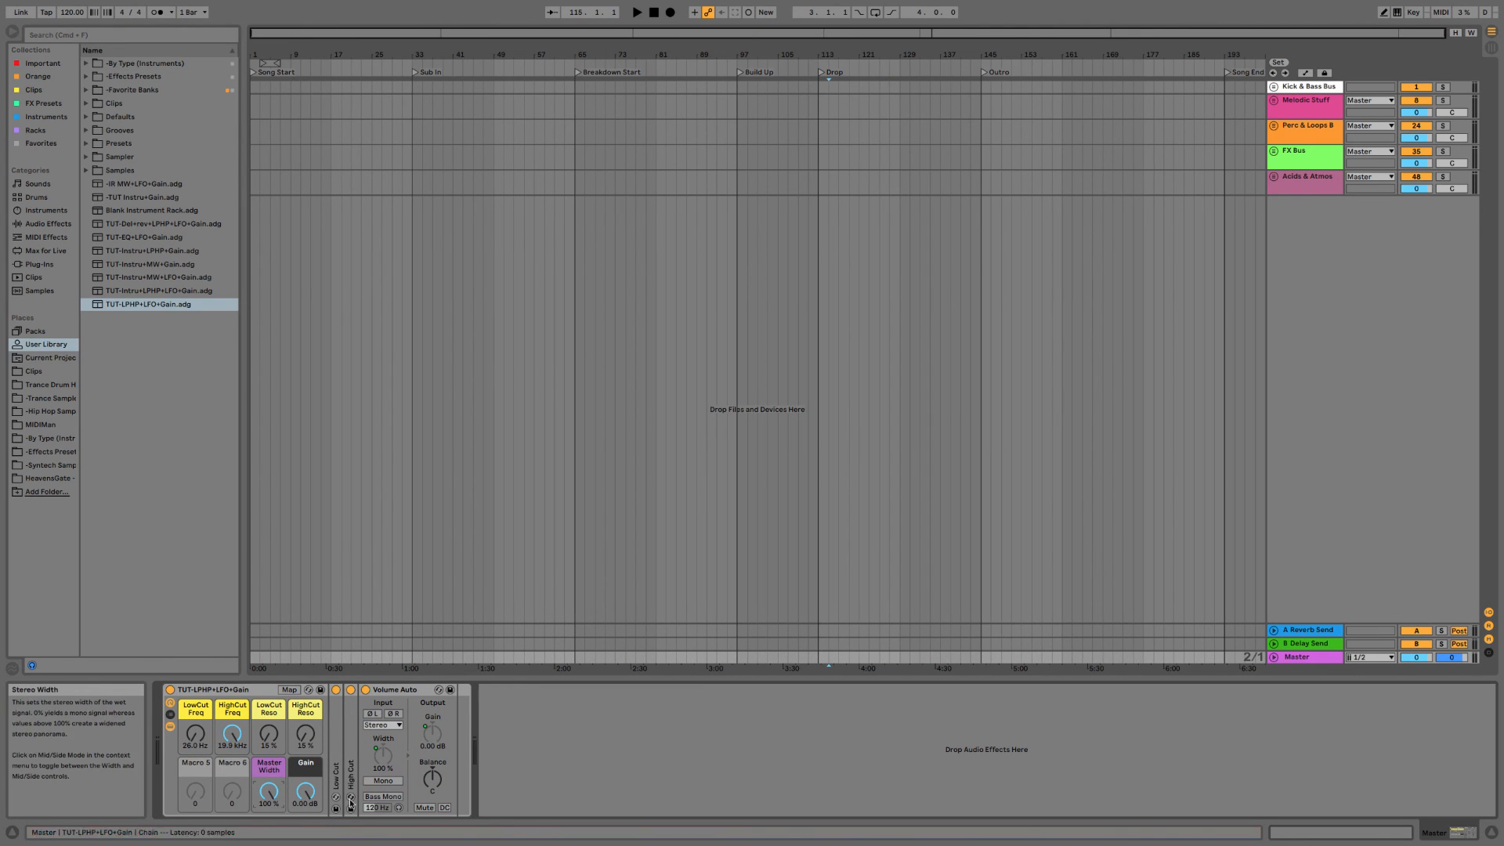
pyautogui.moveTo(271, 806)
pyautogui.mouseDown()
pyautogui.moveTo(271, 820)
pyautogui.moveTo(269, 777)
pyautogui.mouseUp()
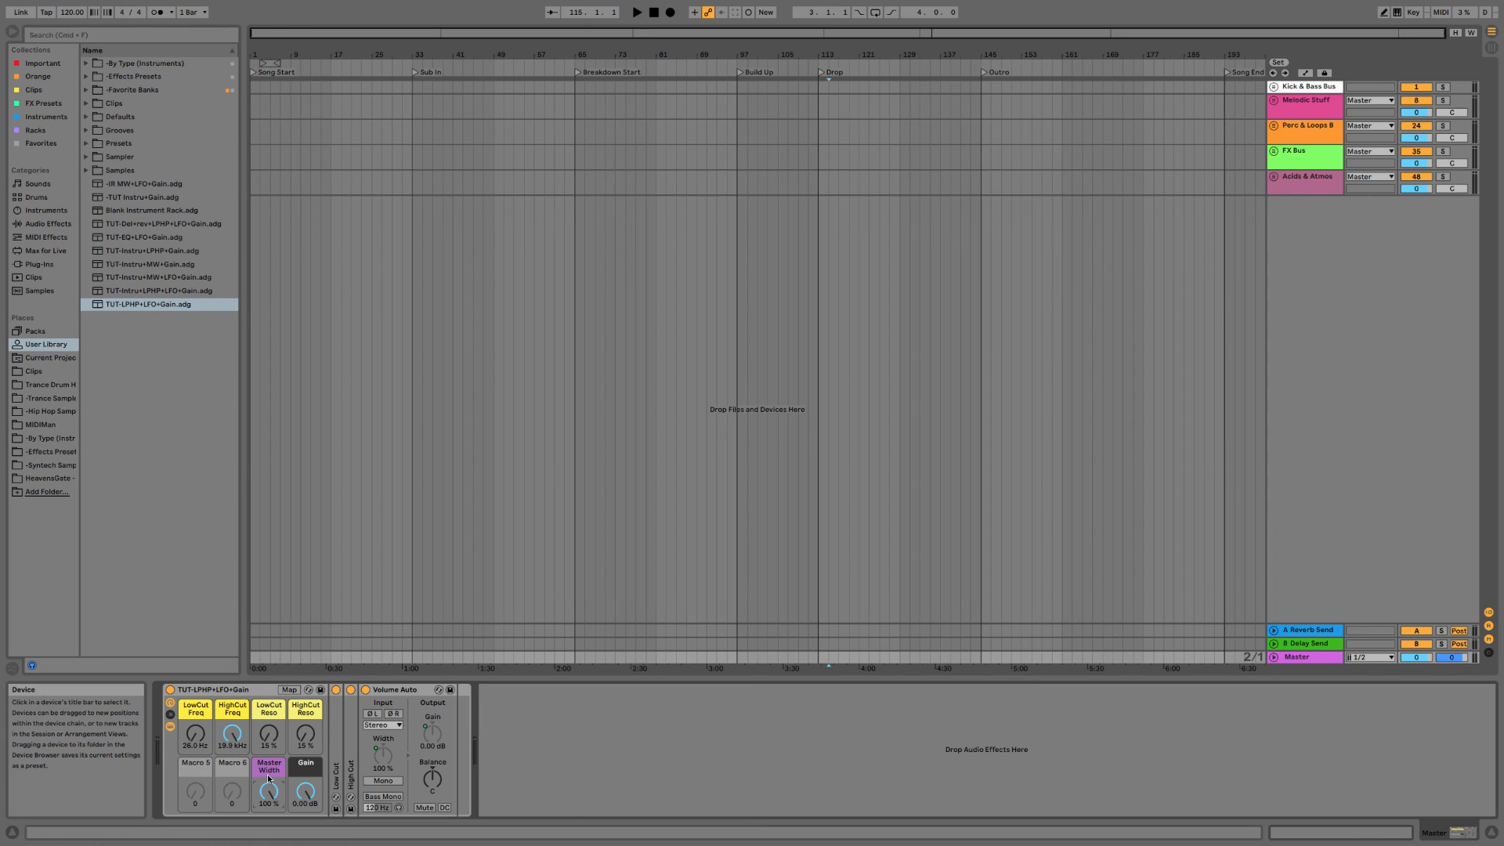
# Fold the Volume Auto device in the Master track's rack.
pyautogui.doubleClick(399, 690)
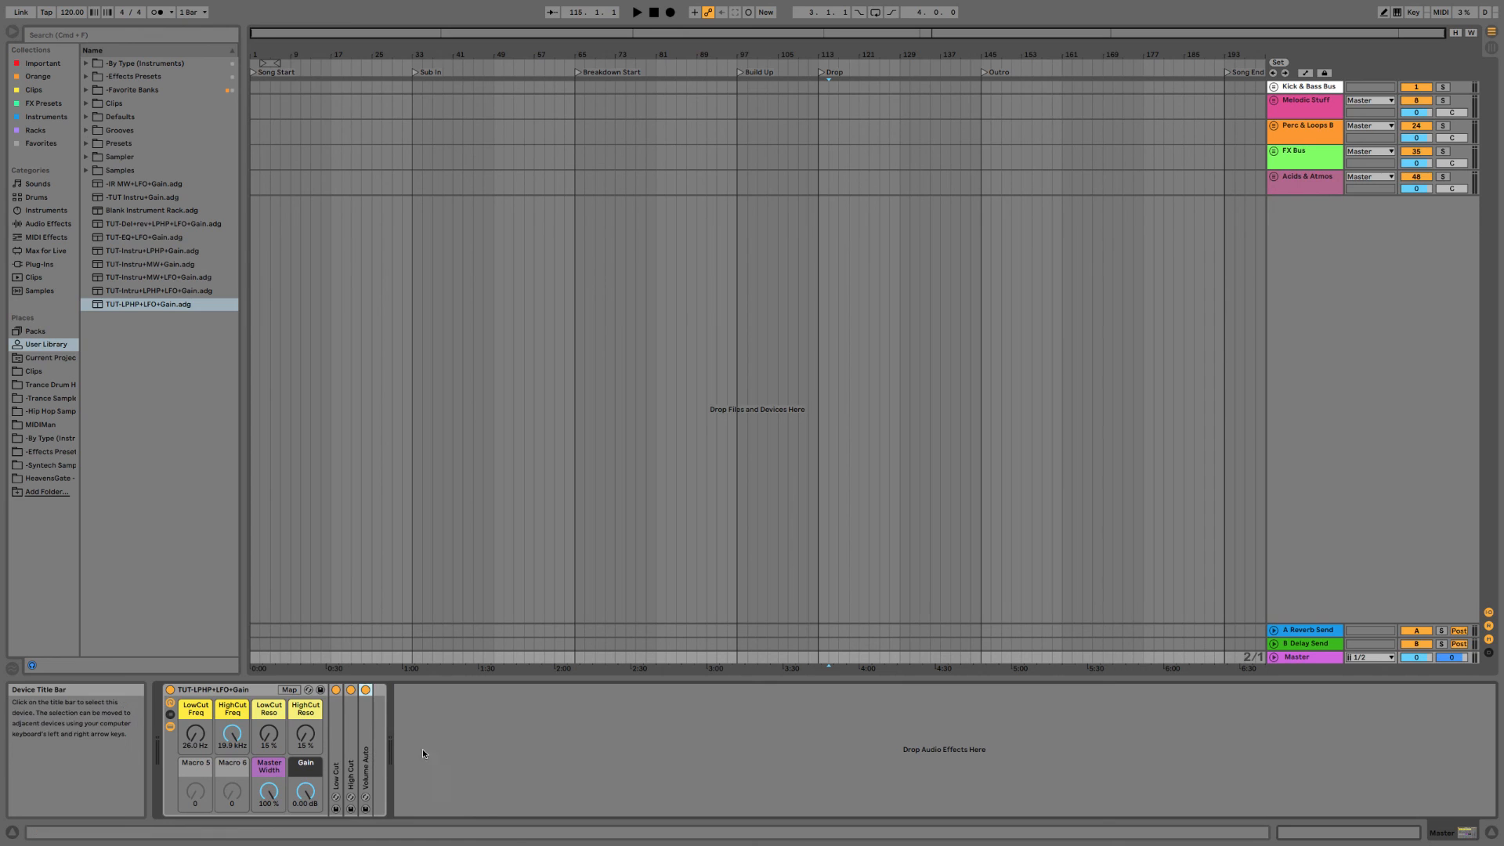
pyautogui.click(308, 783)
pyautogui.moveTo(308, 790); pyautogui.dragTo(308, 779)
pyautogui.click(483, 769)
# Rename the Master track's effect rack as Master Rack.
pyautogui.click(263, 692)
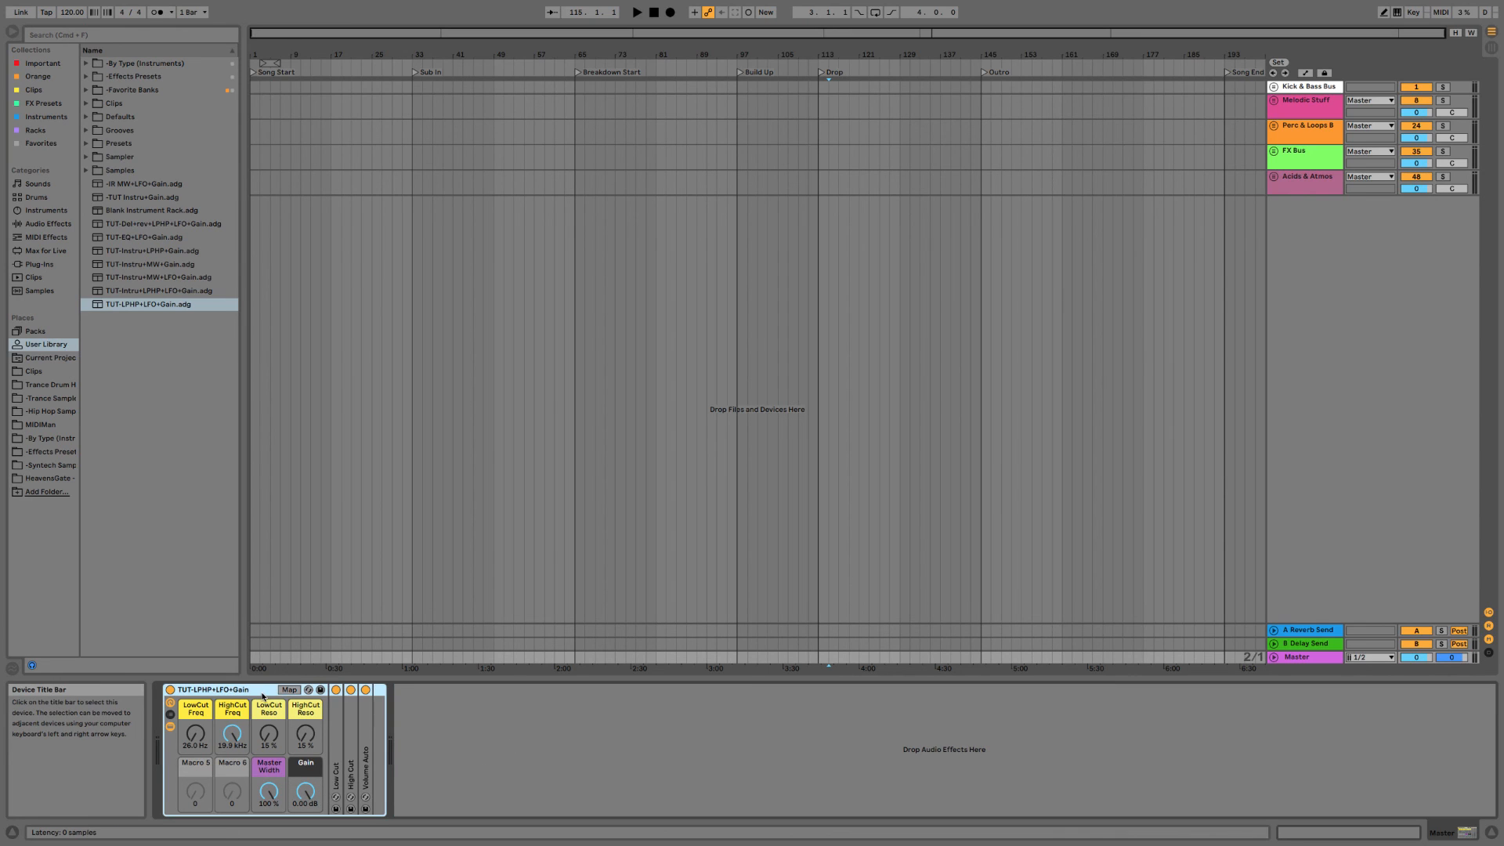
pyautogui.press('super+r')
pyautogui.write('Master Rack')
pyautogui.press('Return')
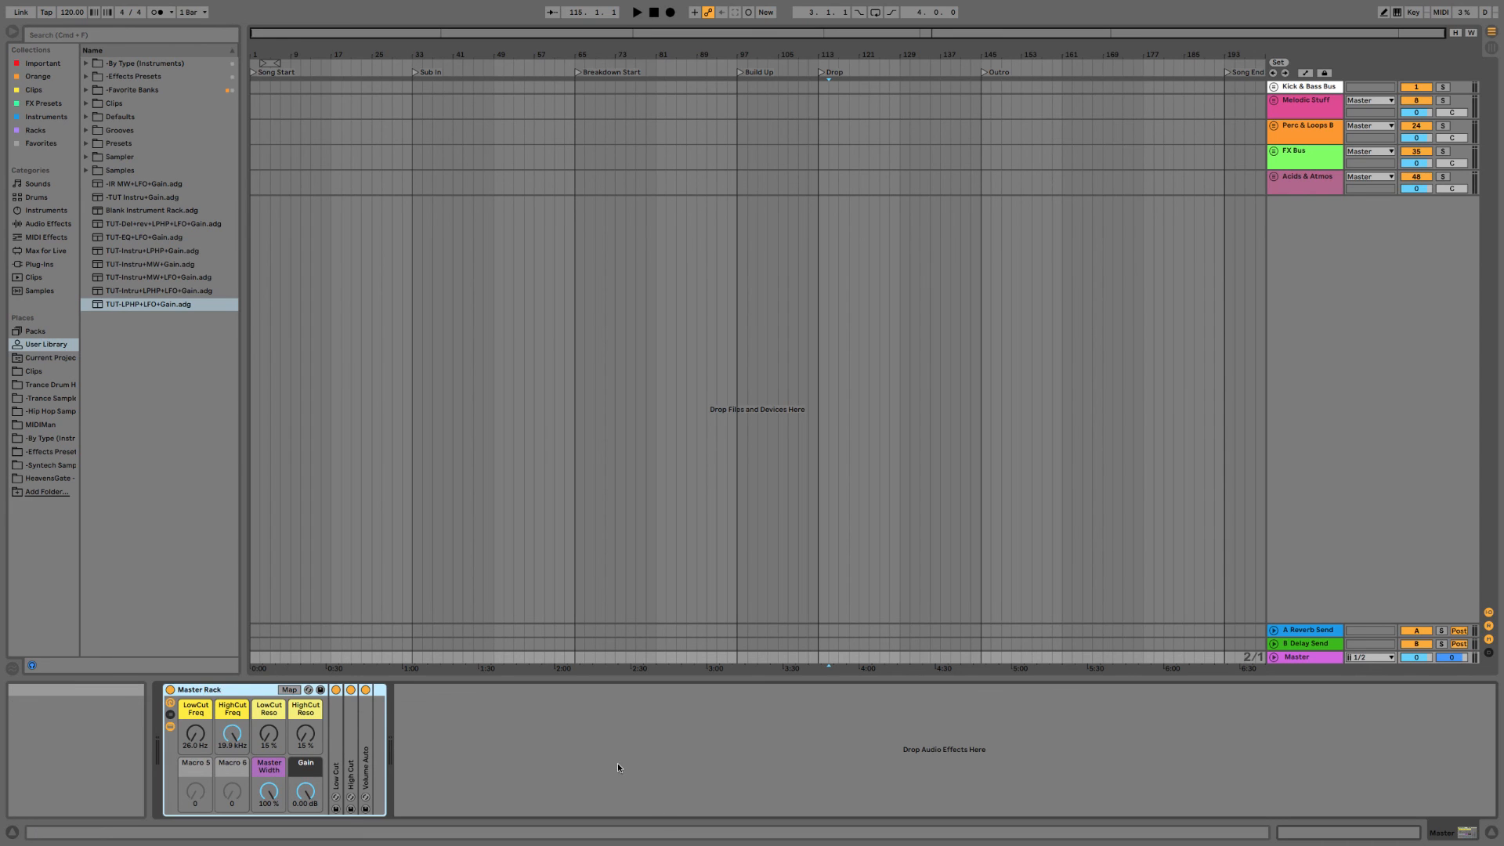
# Browse the installed third-party plug-ins for an analyzer and a limiter to put on the Master track.
pyautogui.rightClick(546, 720)
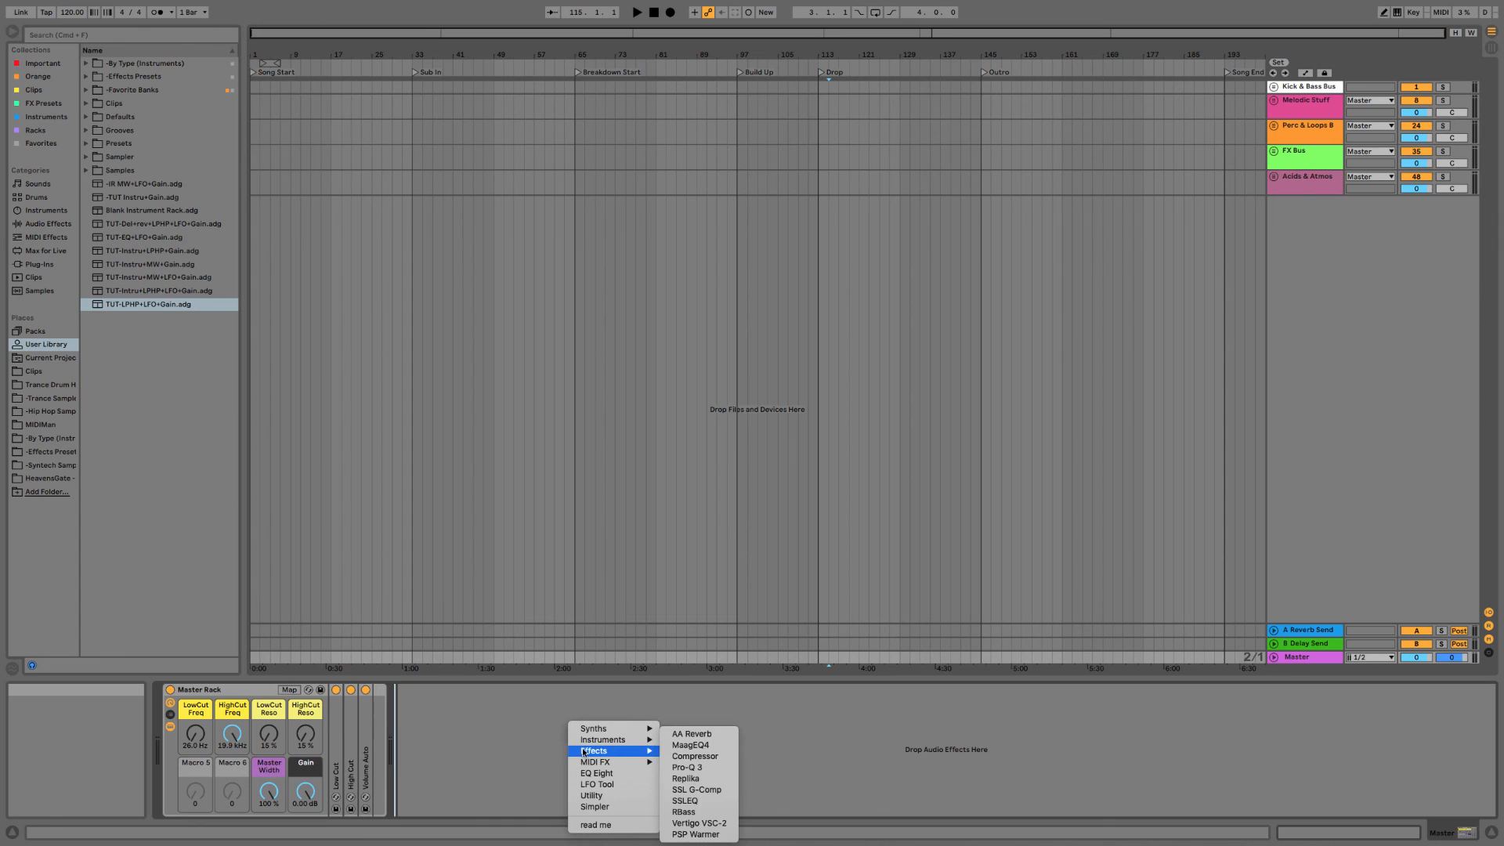
pyautogui.click(593, 774)
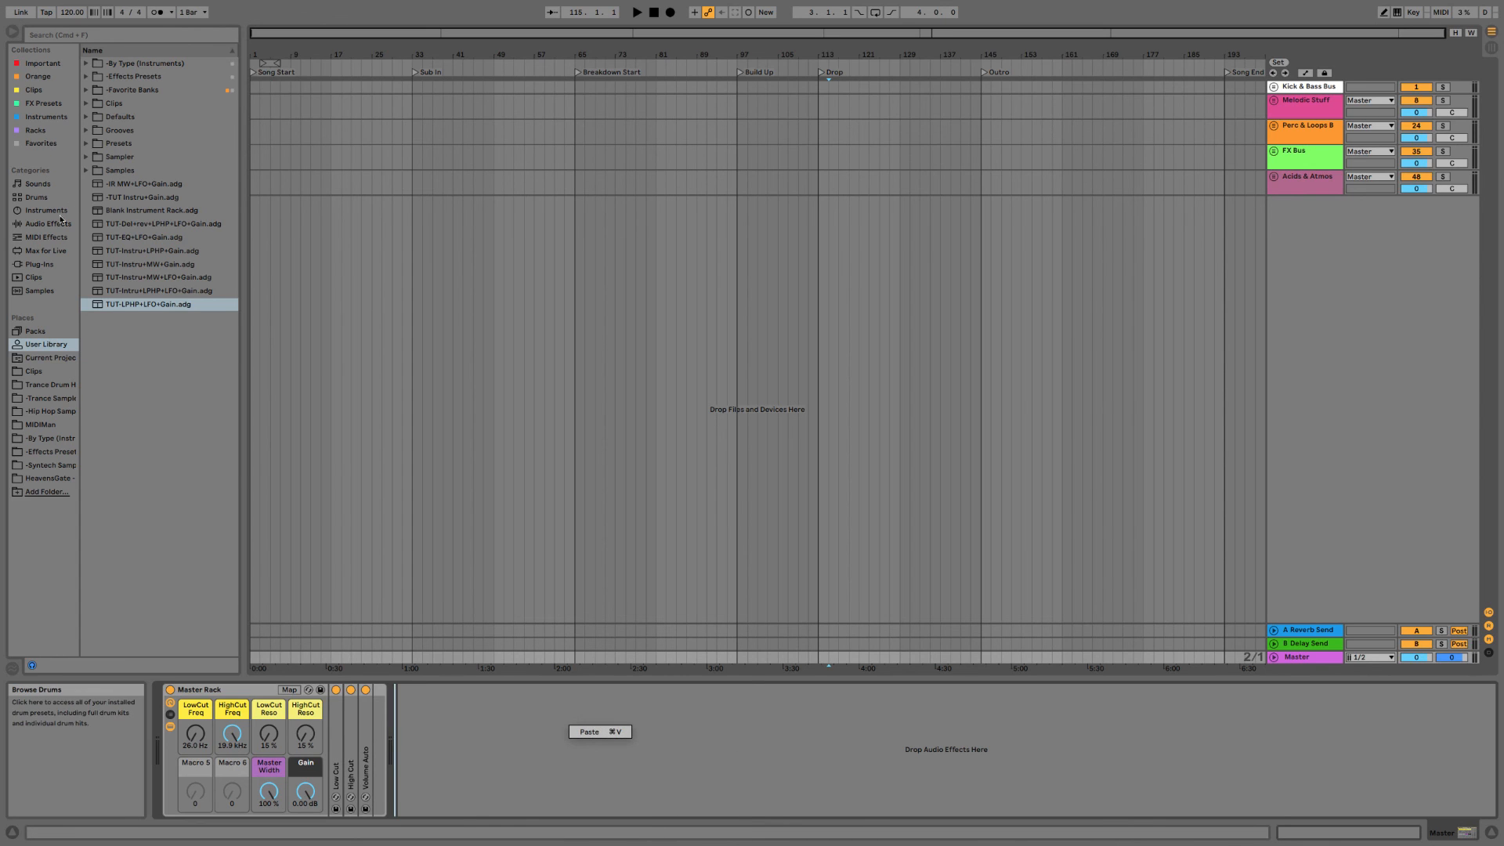
pyautogui.click(48, 257)
pyautogui.click(39, 264)
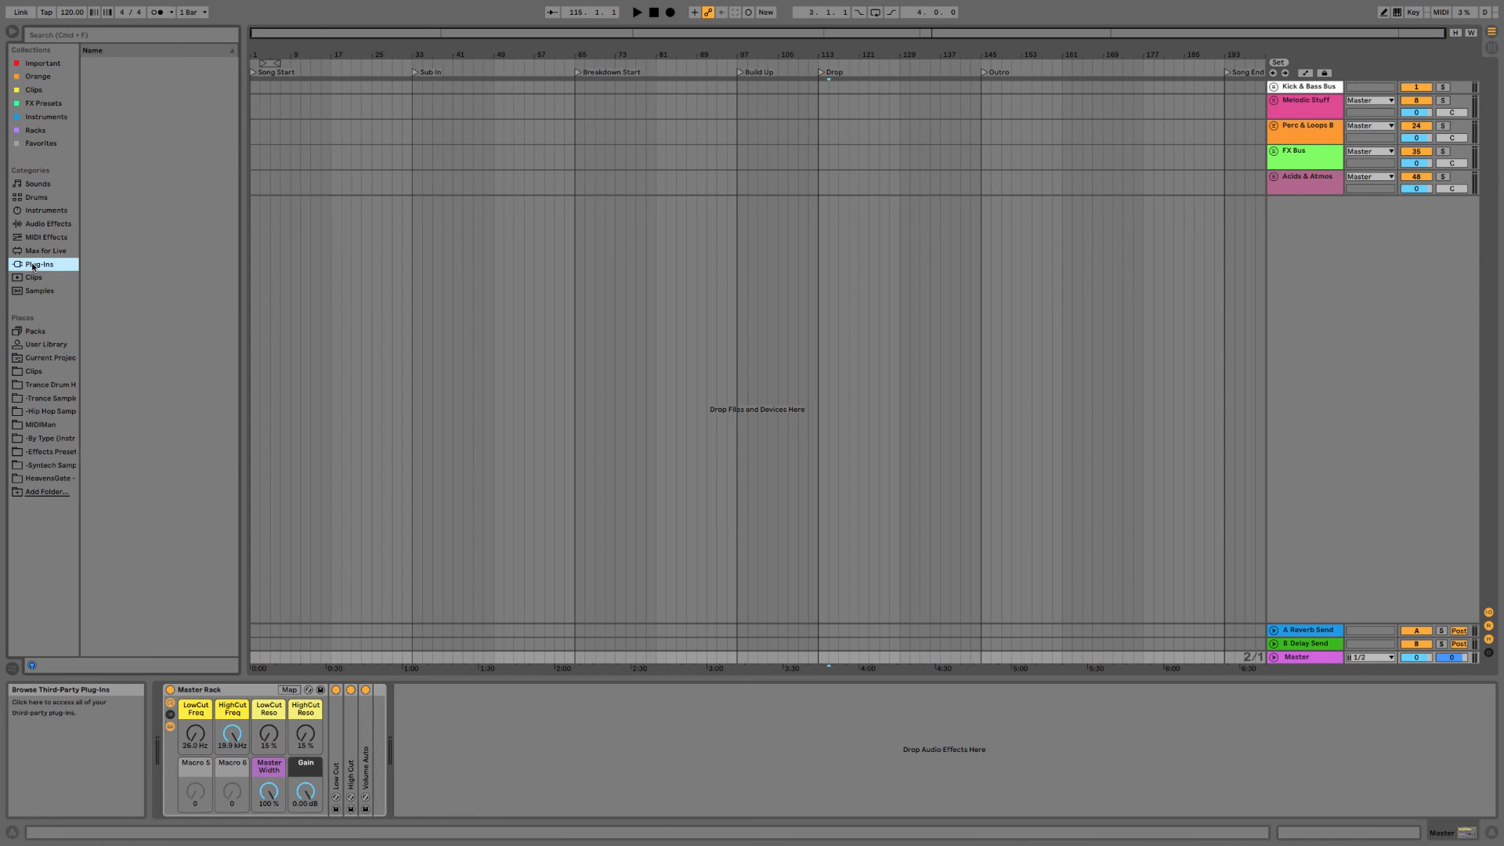
pyautogui.scroll(-10, 162, 122)
pyautogui.scroll(-15, 167, 427)
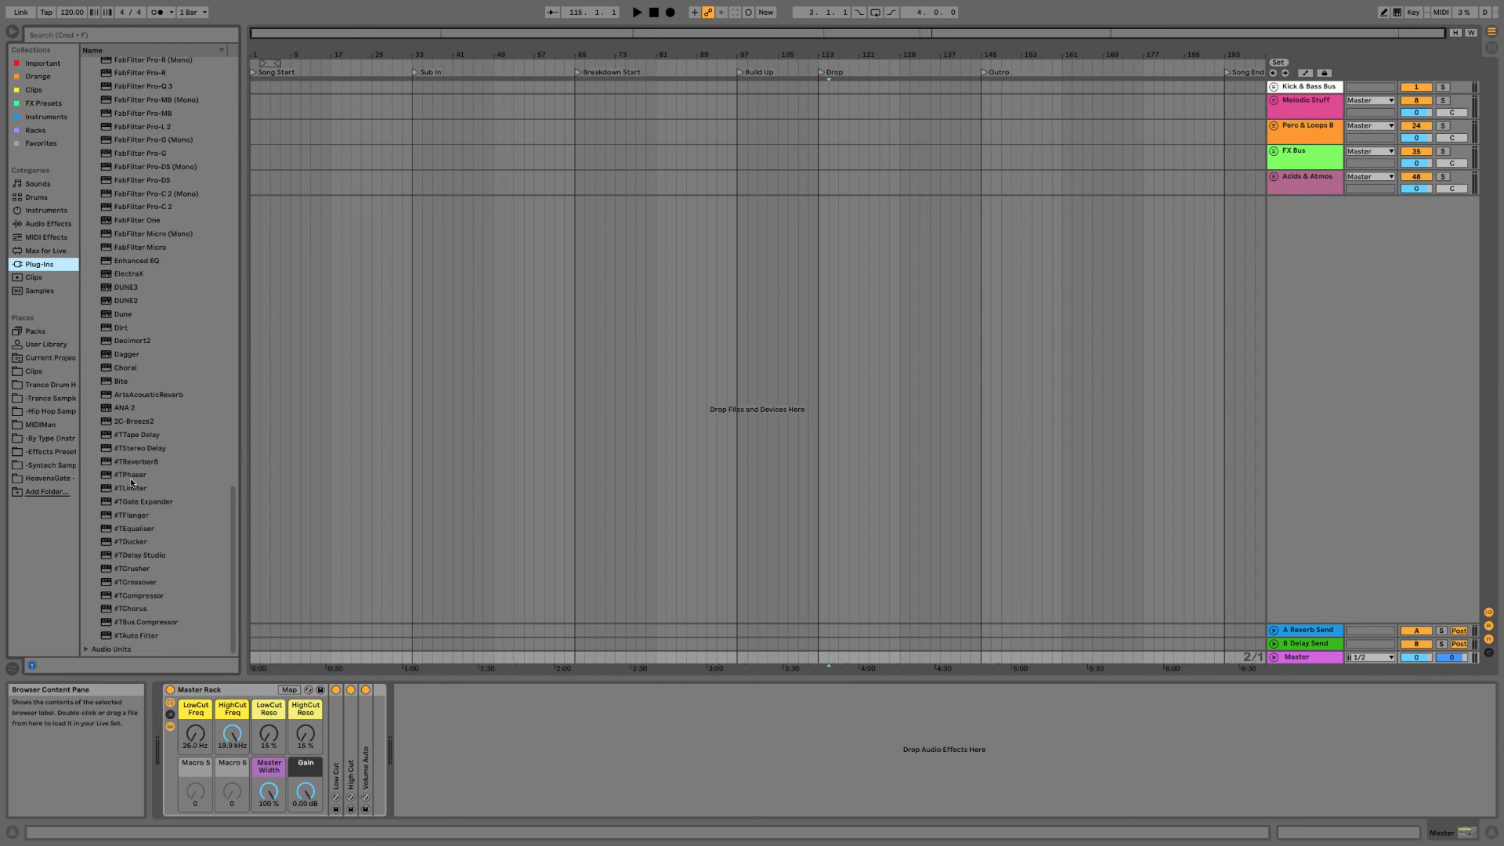
pyautogui.scroll(8, 166, 479)
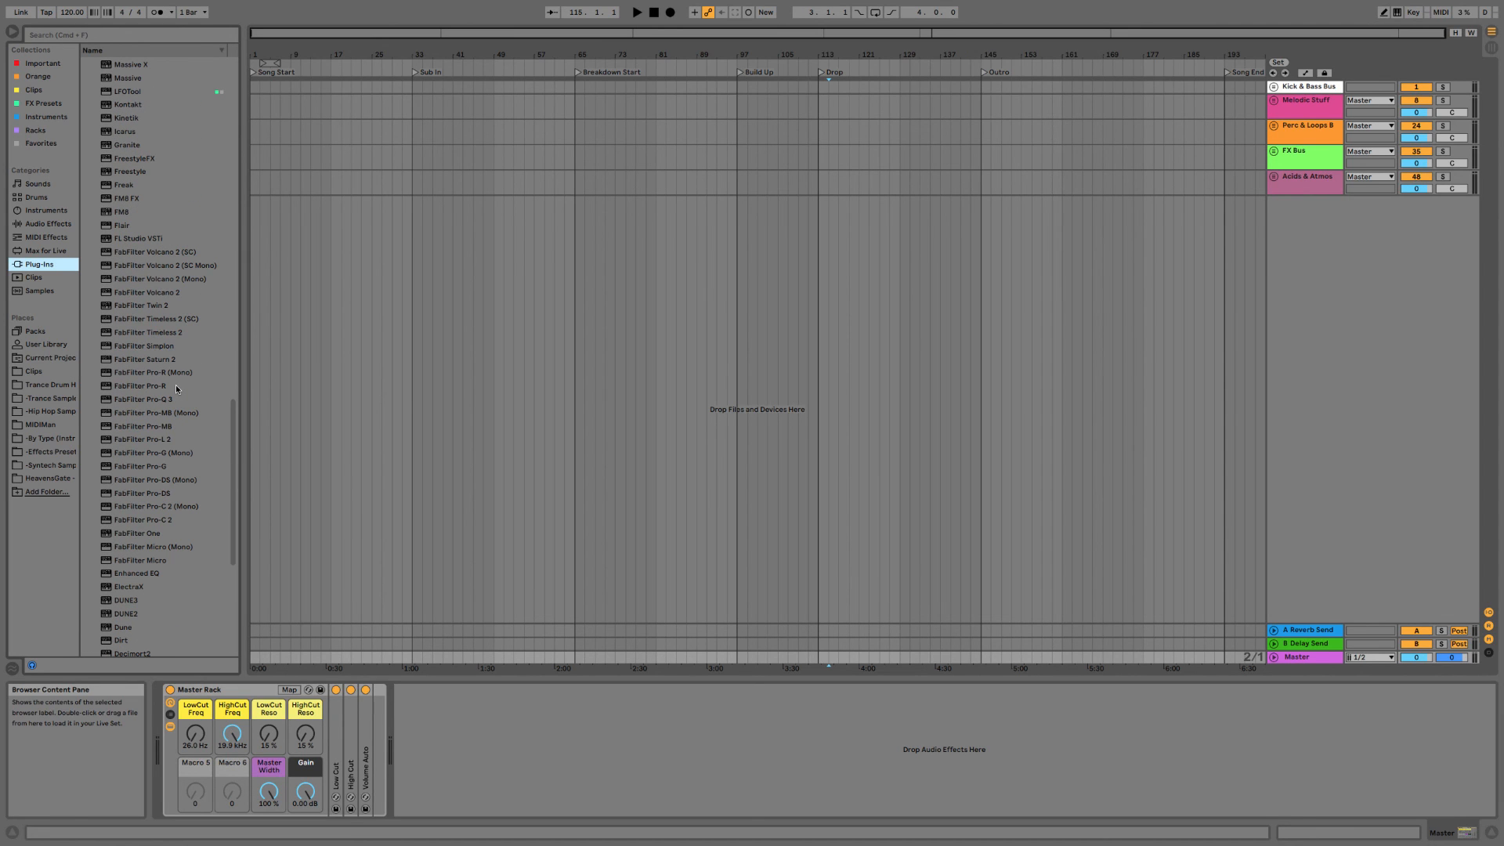
pyautogui.scroll(20, 208, 223)
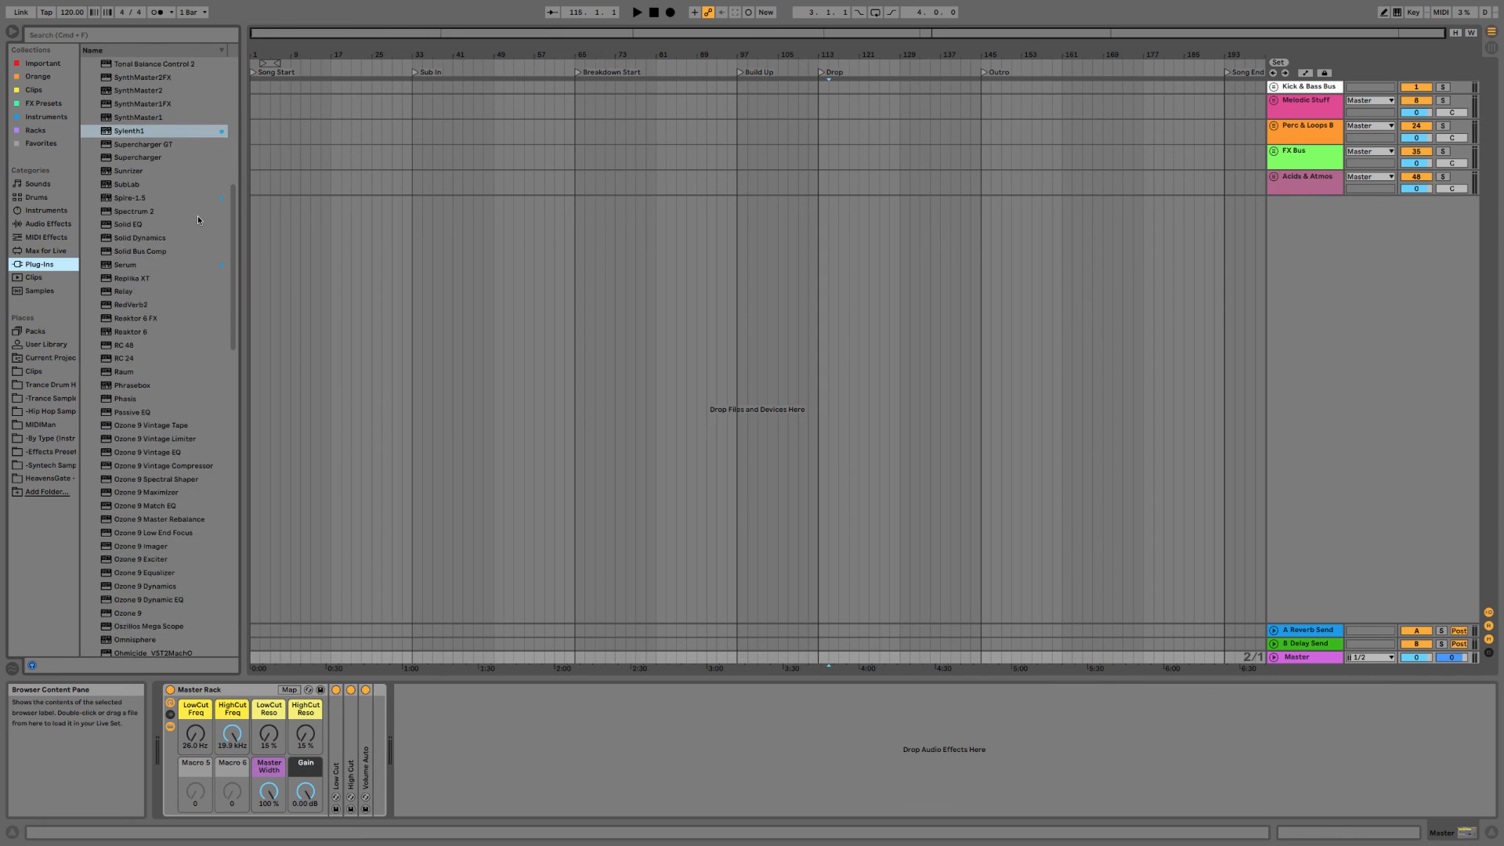
pyautogui.scroll(11, 197, 220)
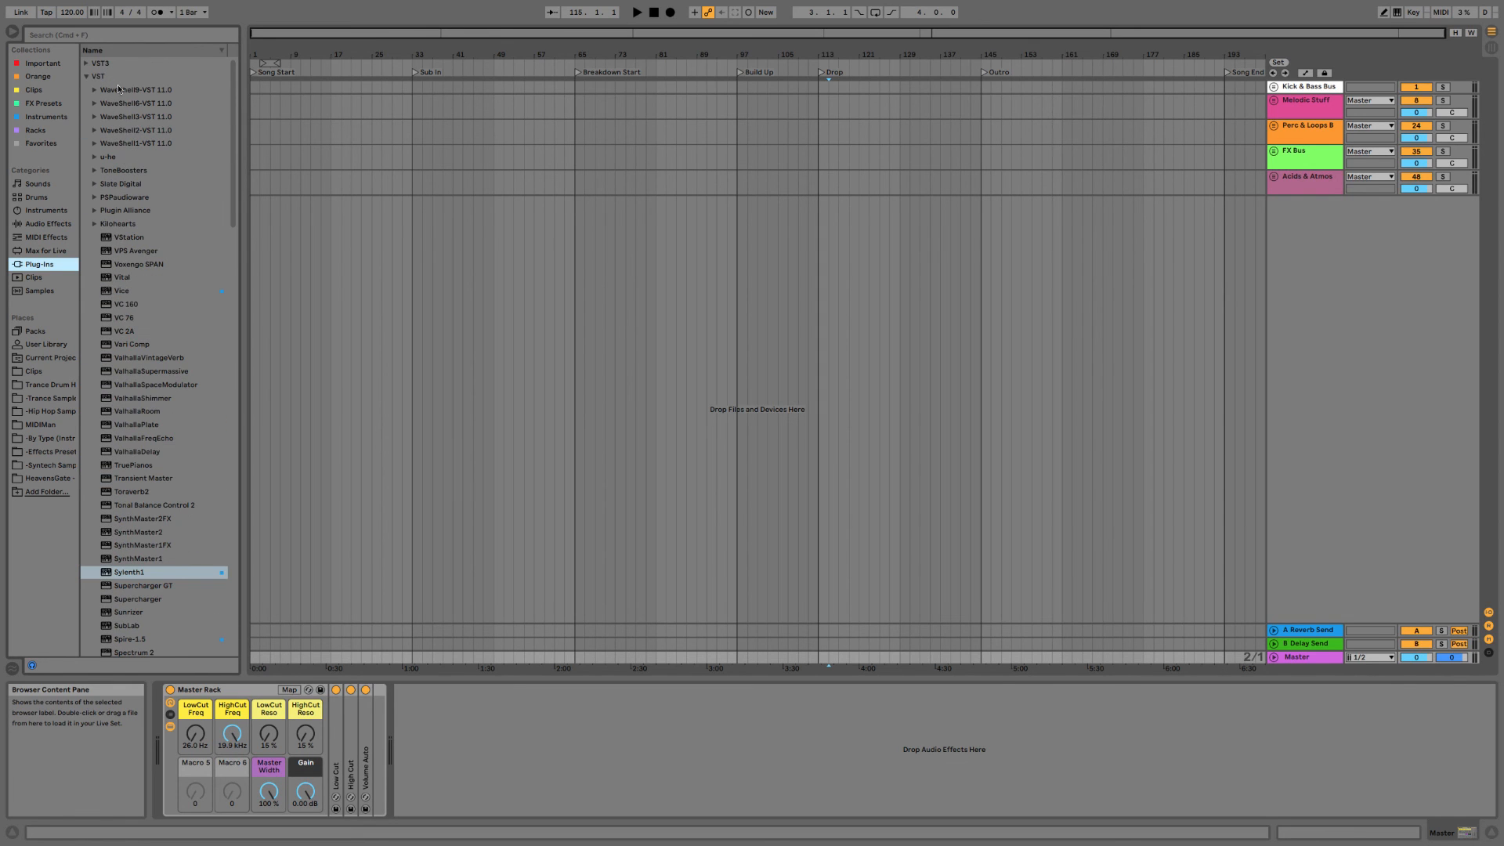
# Look through the VST3 vendor folders, including the iZotope plug-ins, for suitable mastering tools.
pyautogui.click(112, 77)
pyautogui.click(112, 64)
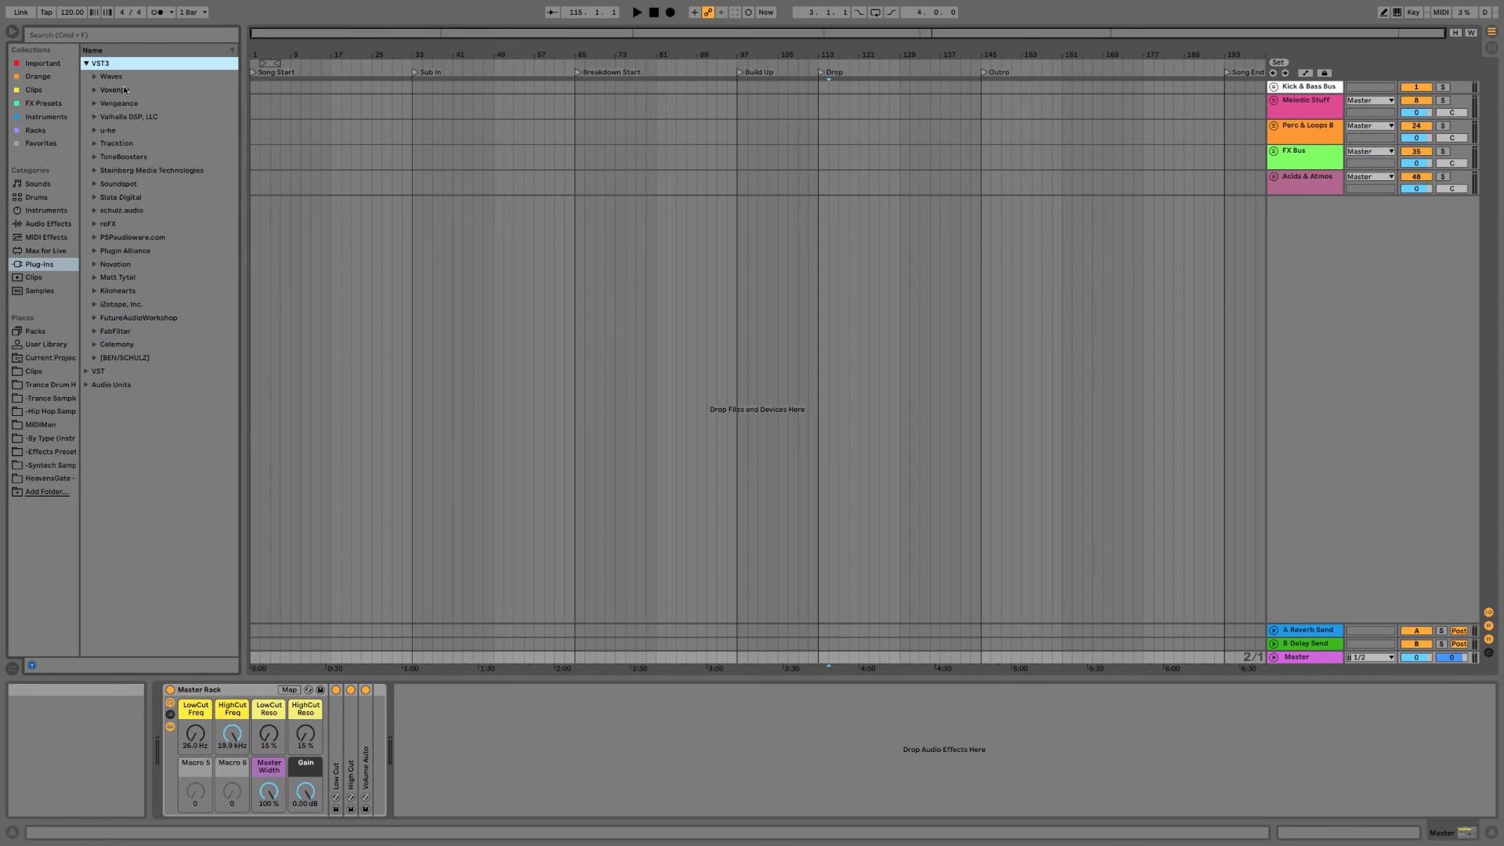
pyautogui.click(143, 292)
pyautogui.press('Down')
pyautogui.press('Right')
pyautogui.press('Down')
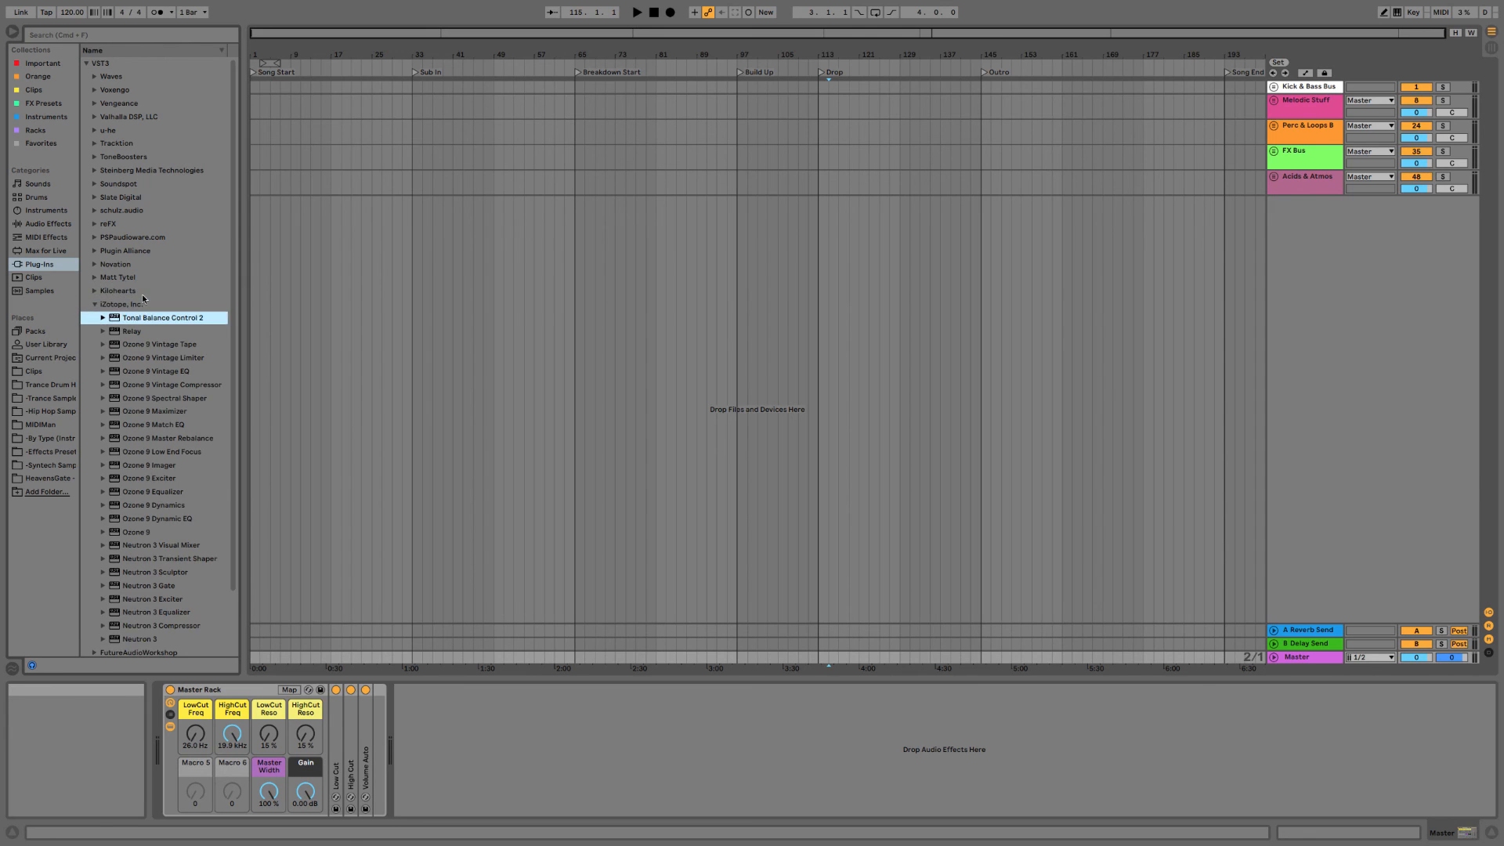
pyautogui.scroll(-3, 144, 315)
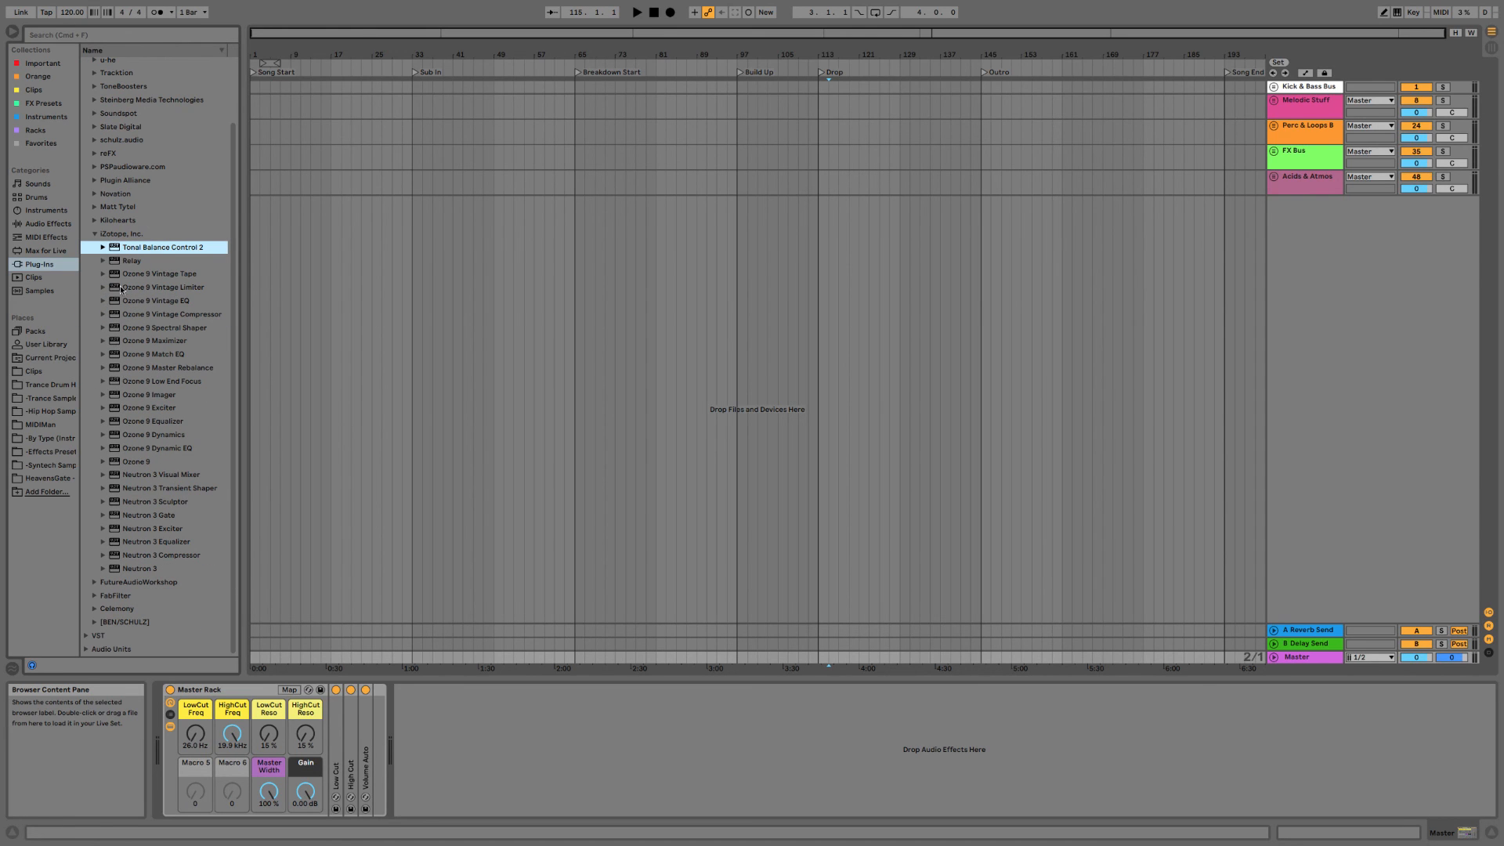
pyautogui.press('Left')
pyautogui.press('Left')
pyautogui.press('Up')
pyautogui.press('Up')
pyautogui.press('Up')
pyautogui.press('Up')
pyautogui.press('Up')
pyautogui.press('Up')
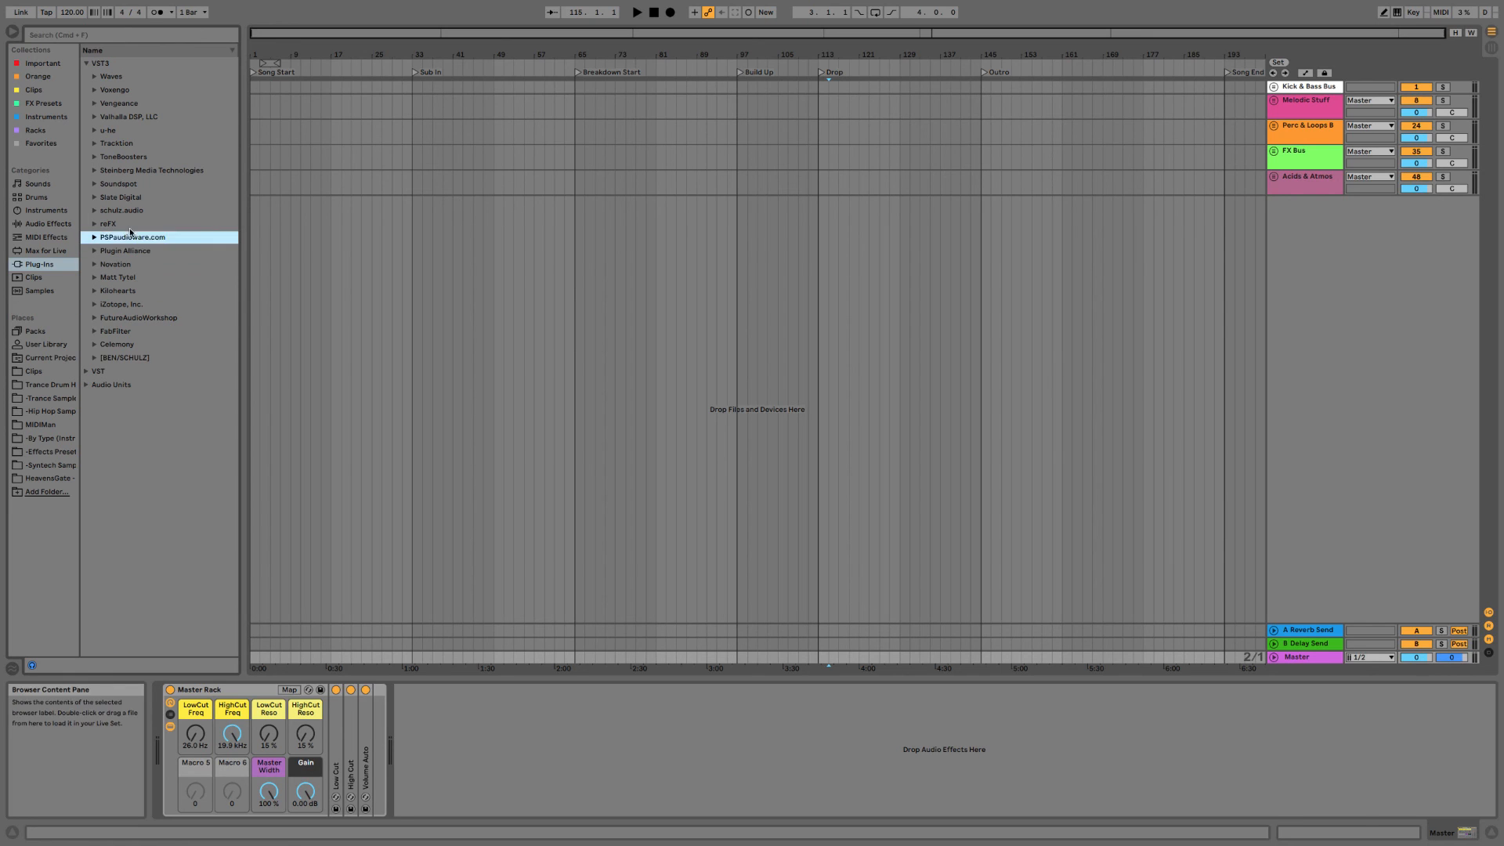
pyautogui.press('Up')
pyautogui.press('Up')
pyautogui.press('Up')
pyautogui.press('Up')
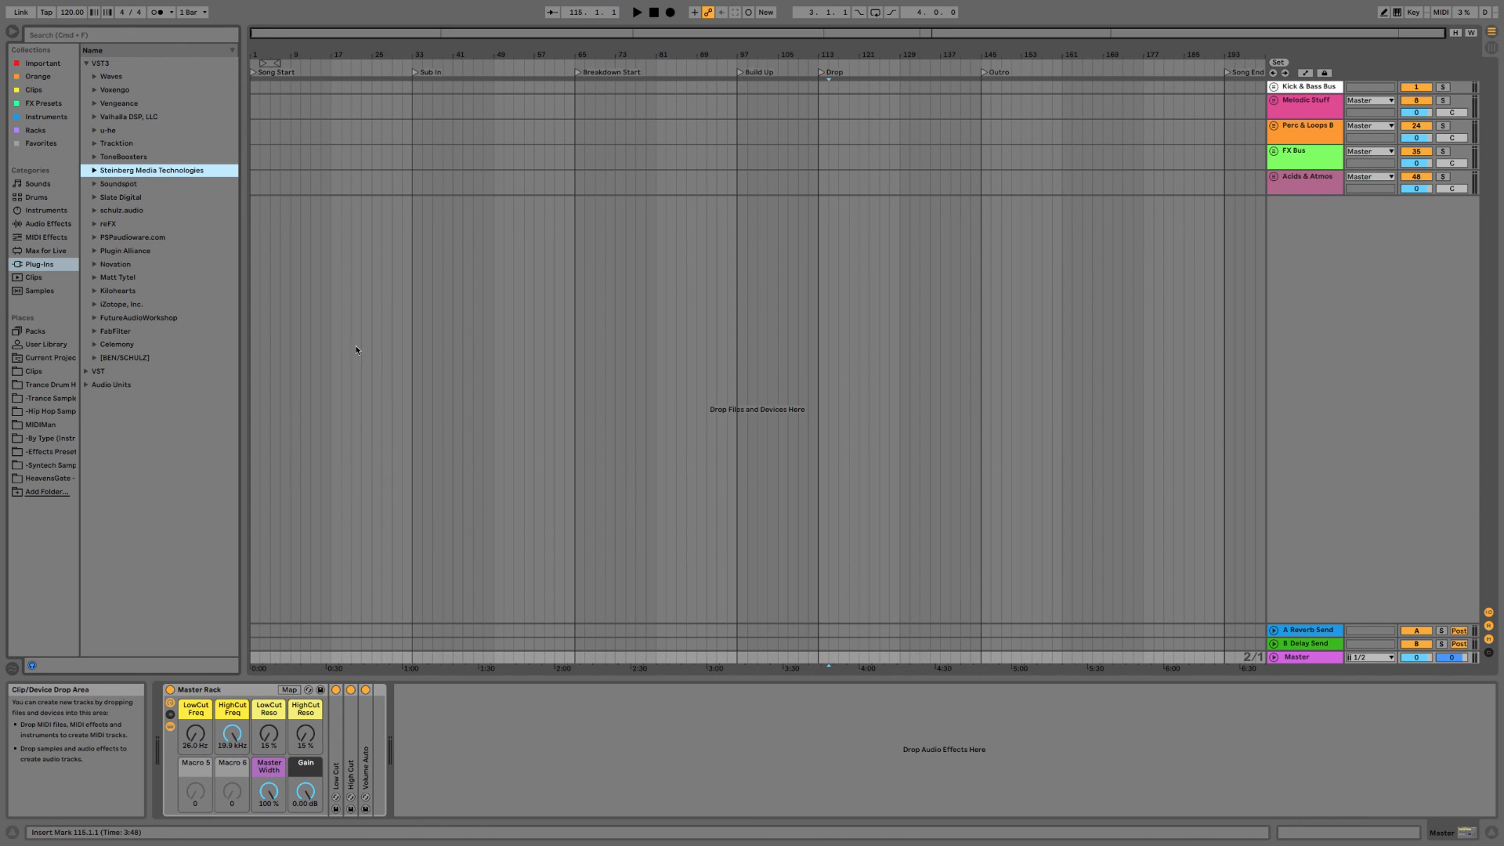
pyautogui.click(119, 79)
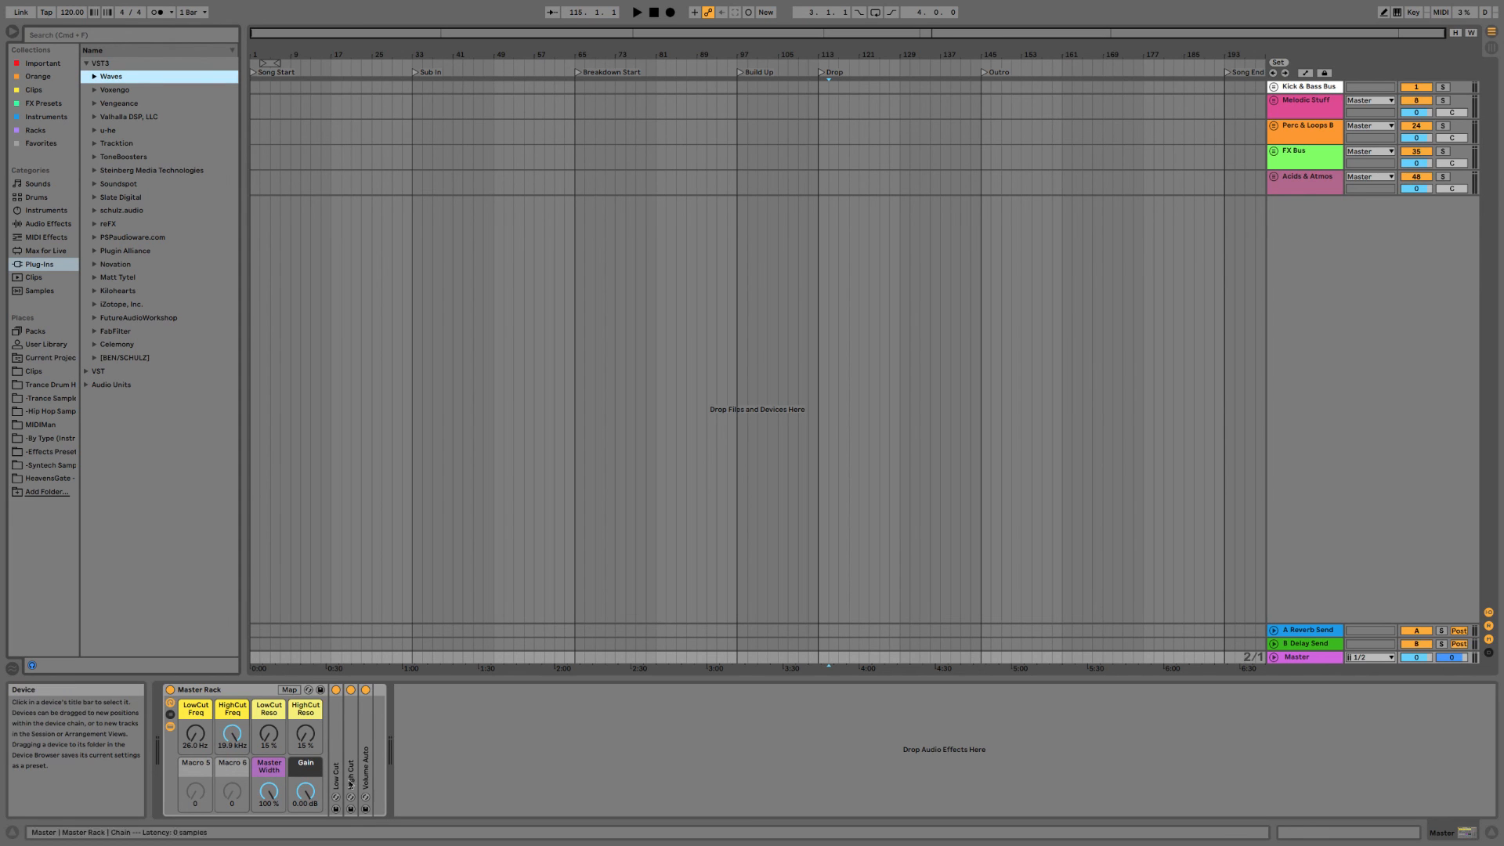
# Search the browser for Span and add Voxengo SPAN to the Master Rack after Volume Auto.
pyautogui.click(381, 780)
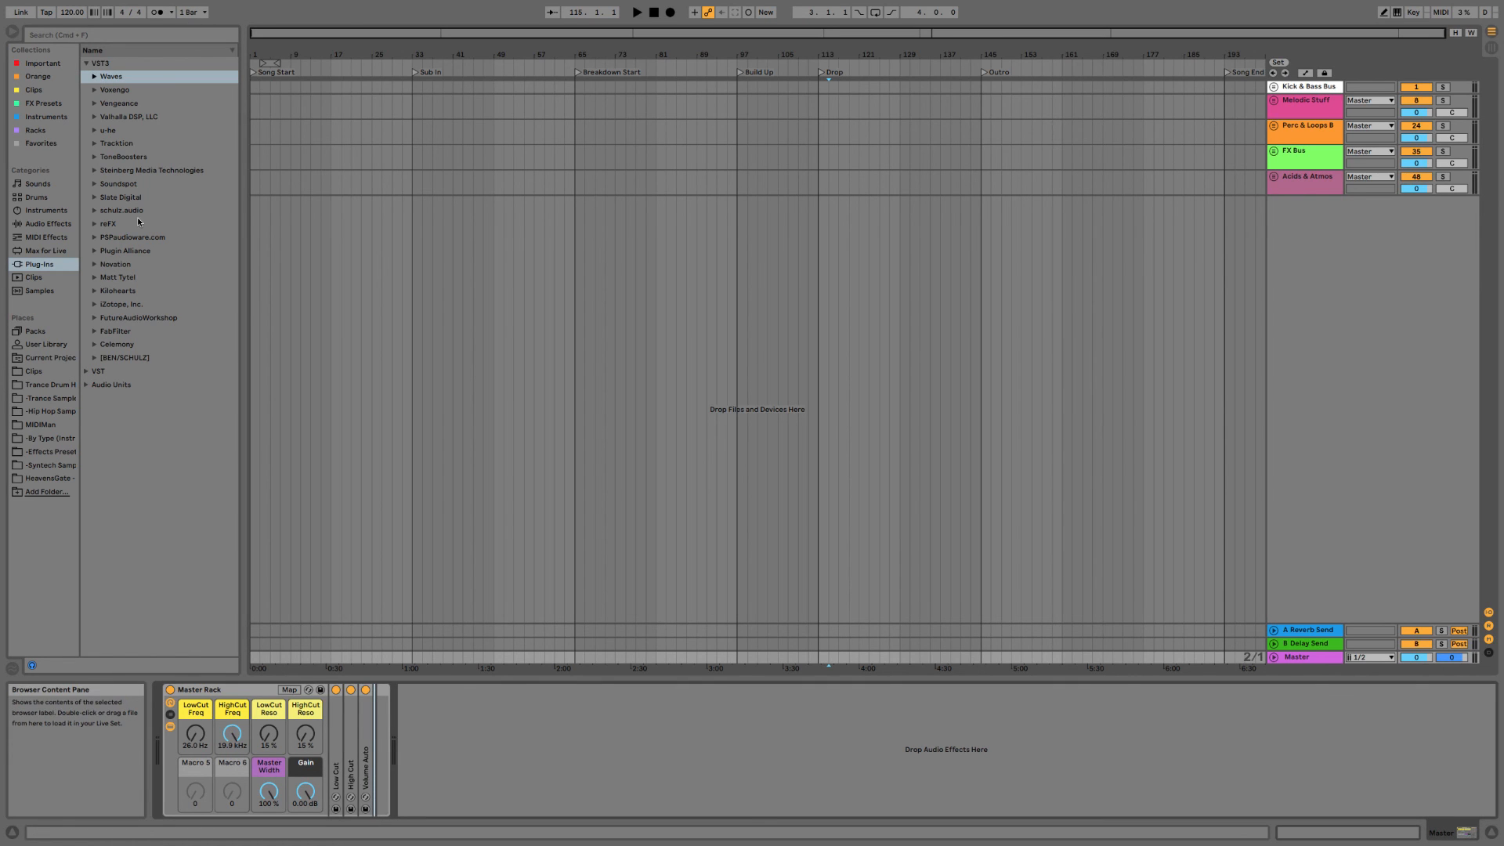
pyautogui.press('super+f')
pyautogui.write('Span')
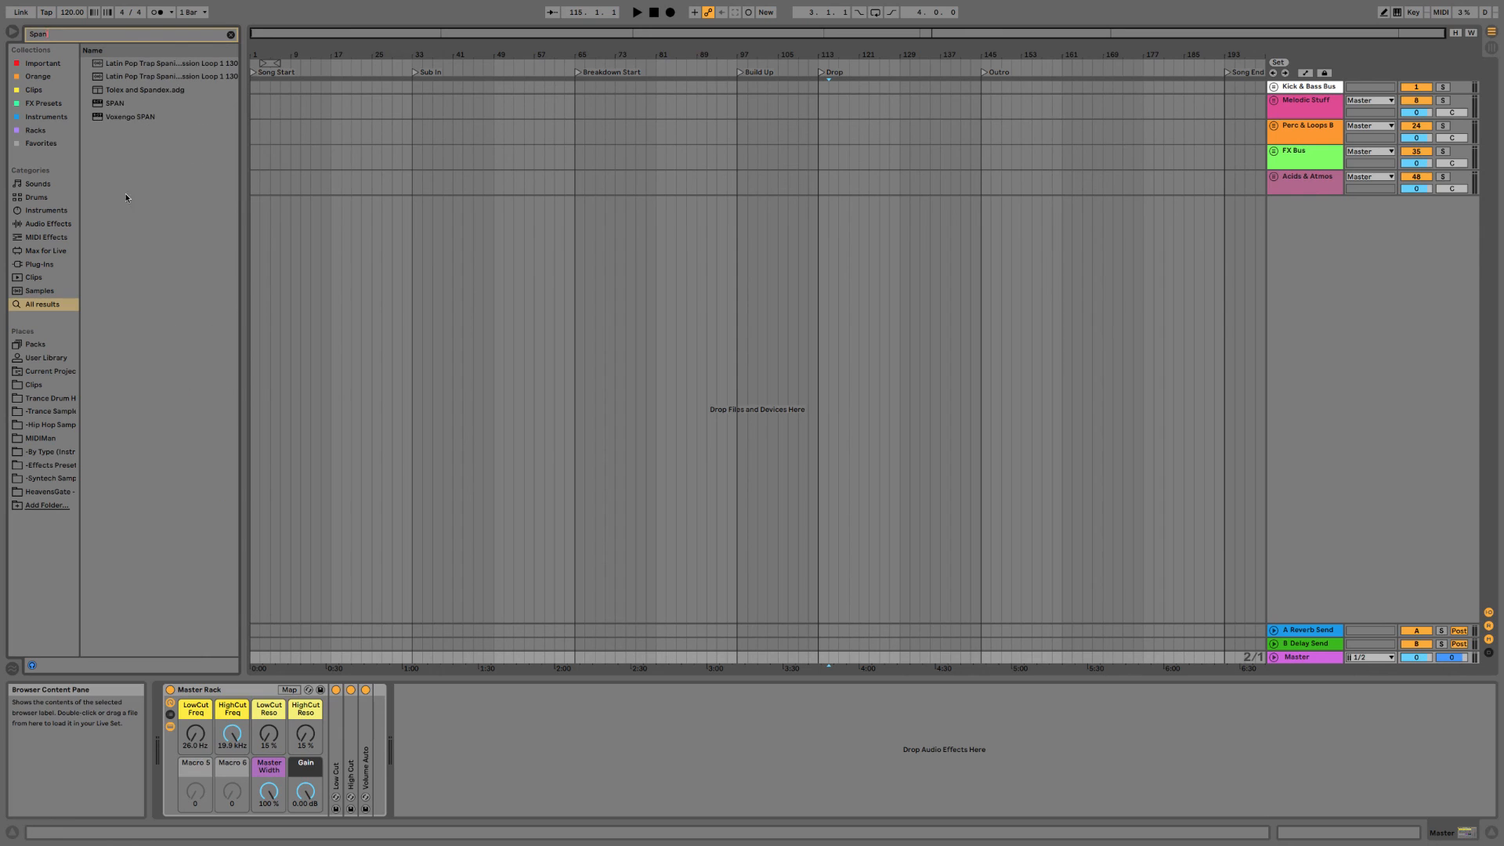
pyautogui.click(116, 116)
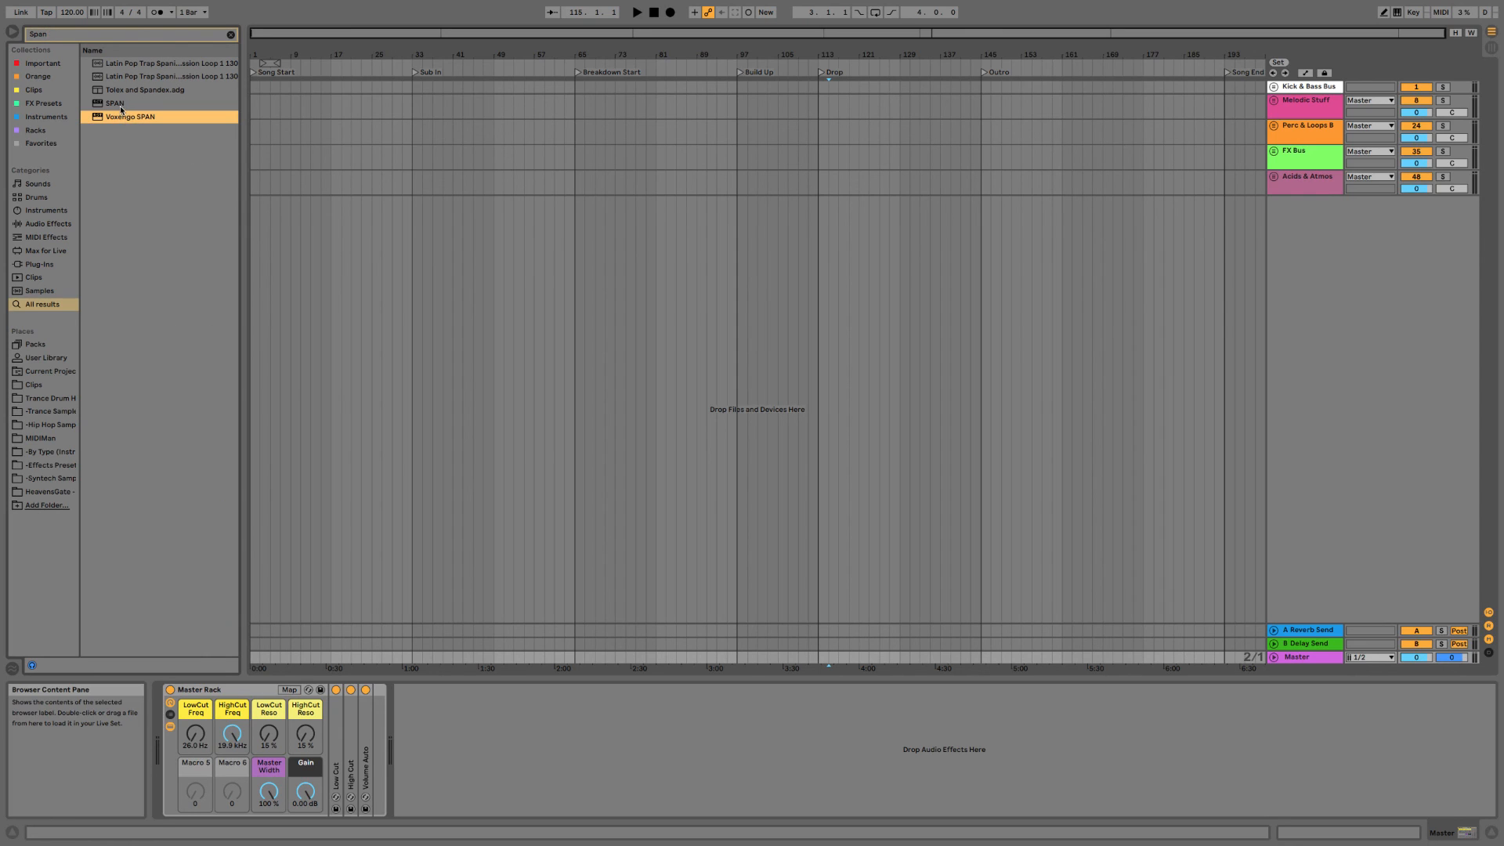
pyautogui.click(120, 105)
pyautogui.click(125, 118)
pyautogui.click(114, 105)
pyautogui.click(119, 118)
pyautogui.moveTo(119, 115); pyautogui.dragTo(368, 761)
pyautogui.moveTo(374, 754); pyautogui.dragTo(436, 709)
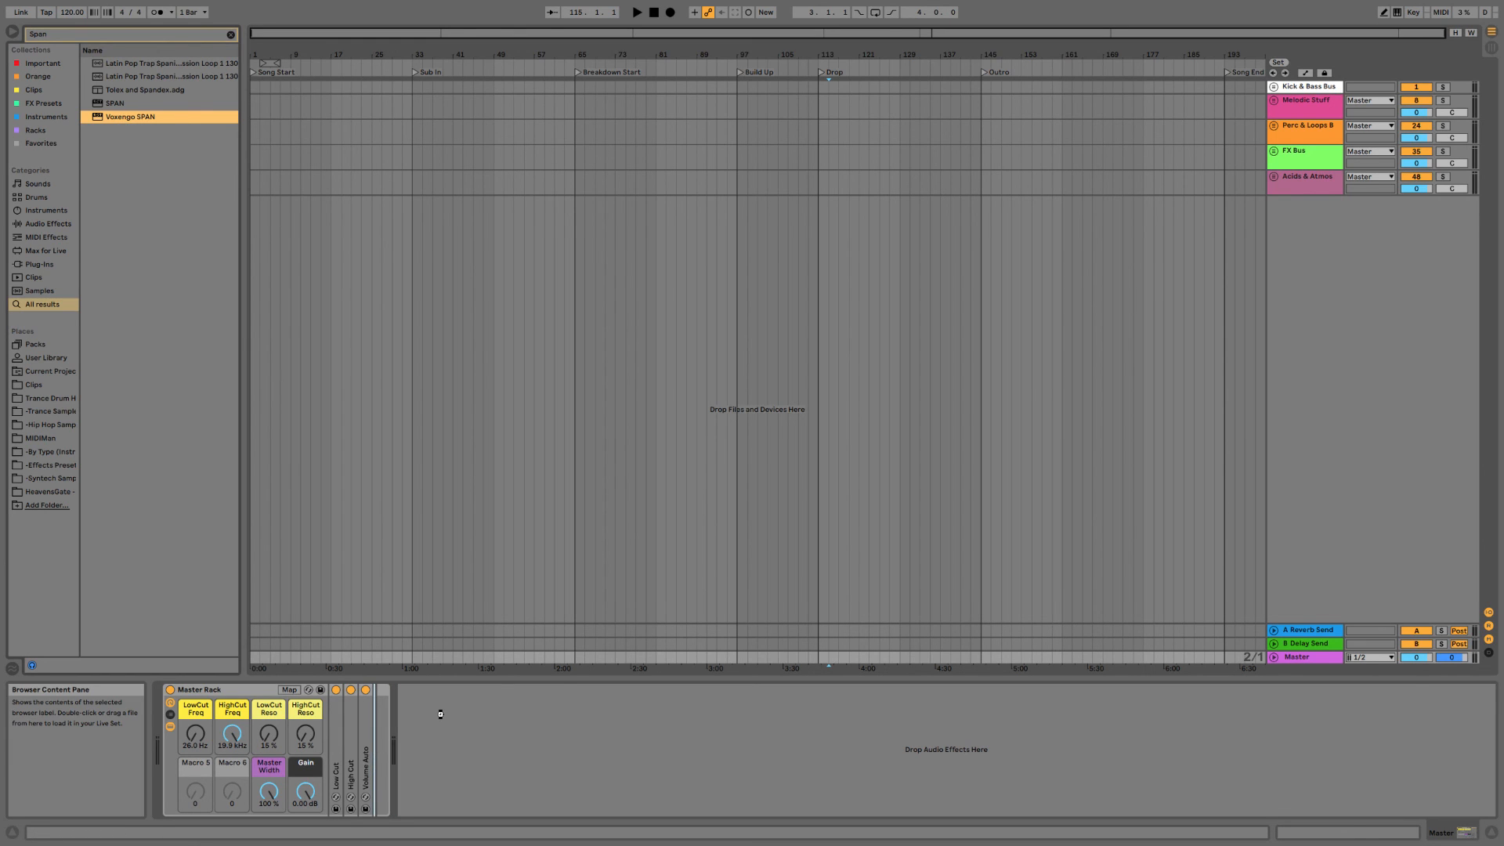
# Set SPAN's spectrum mode to High Res and check its device chain entry.
pyautogui.click(1045, 396)
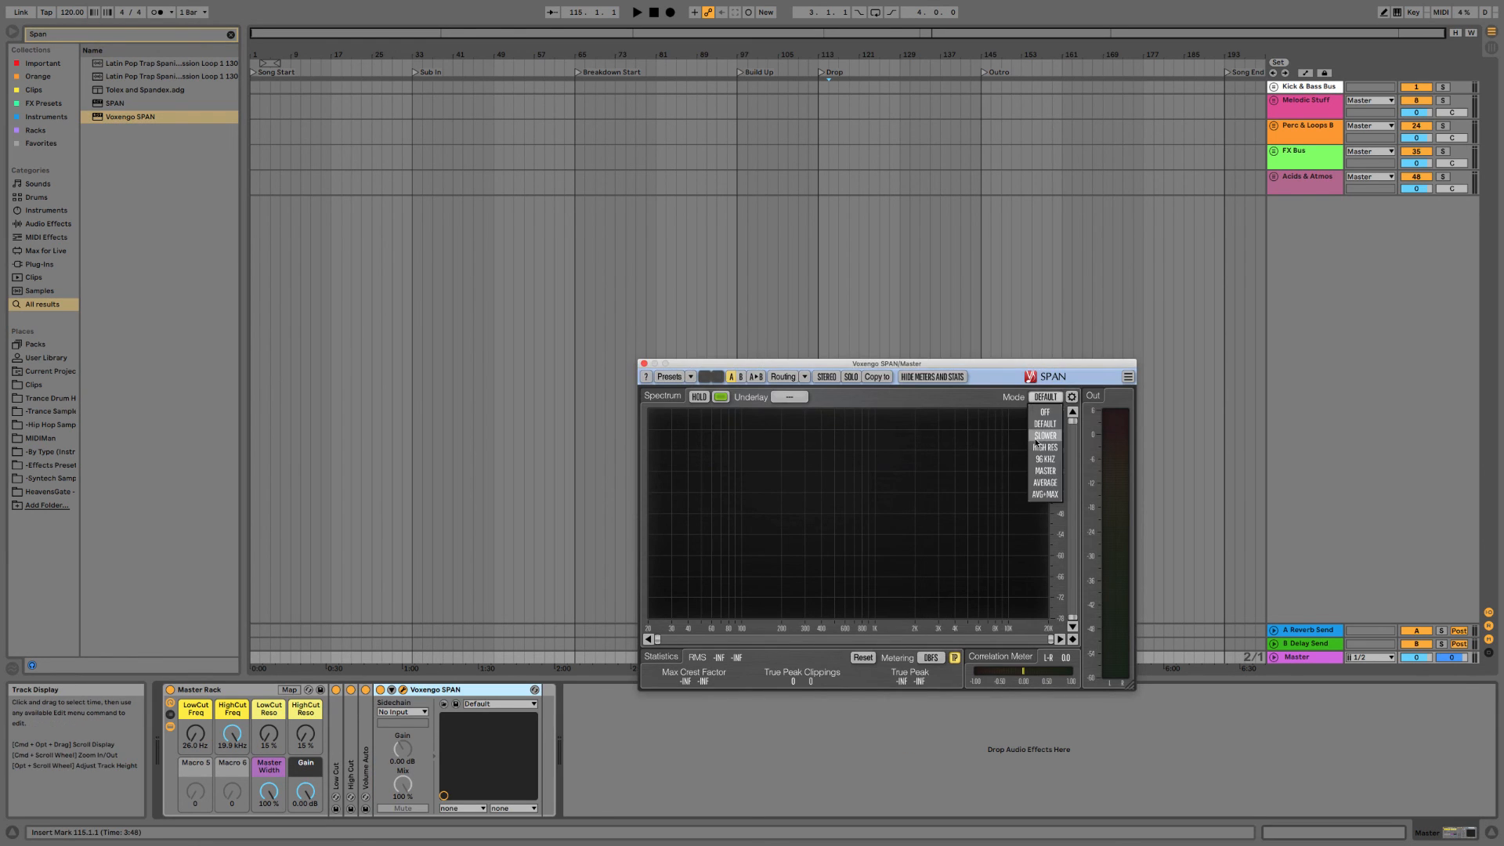
pyautogui.click(1044, 439)
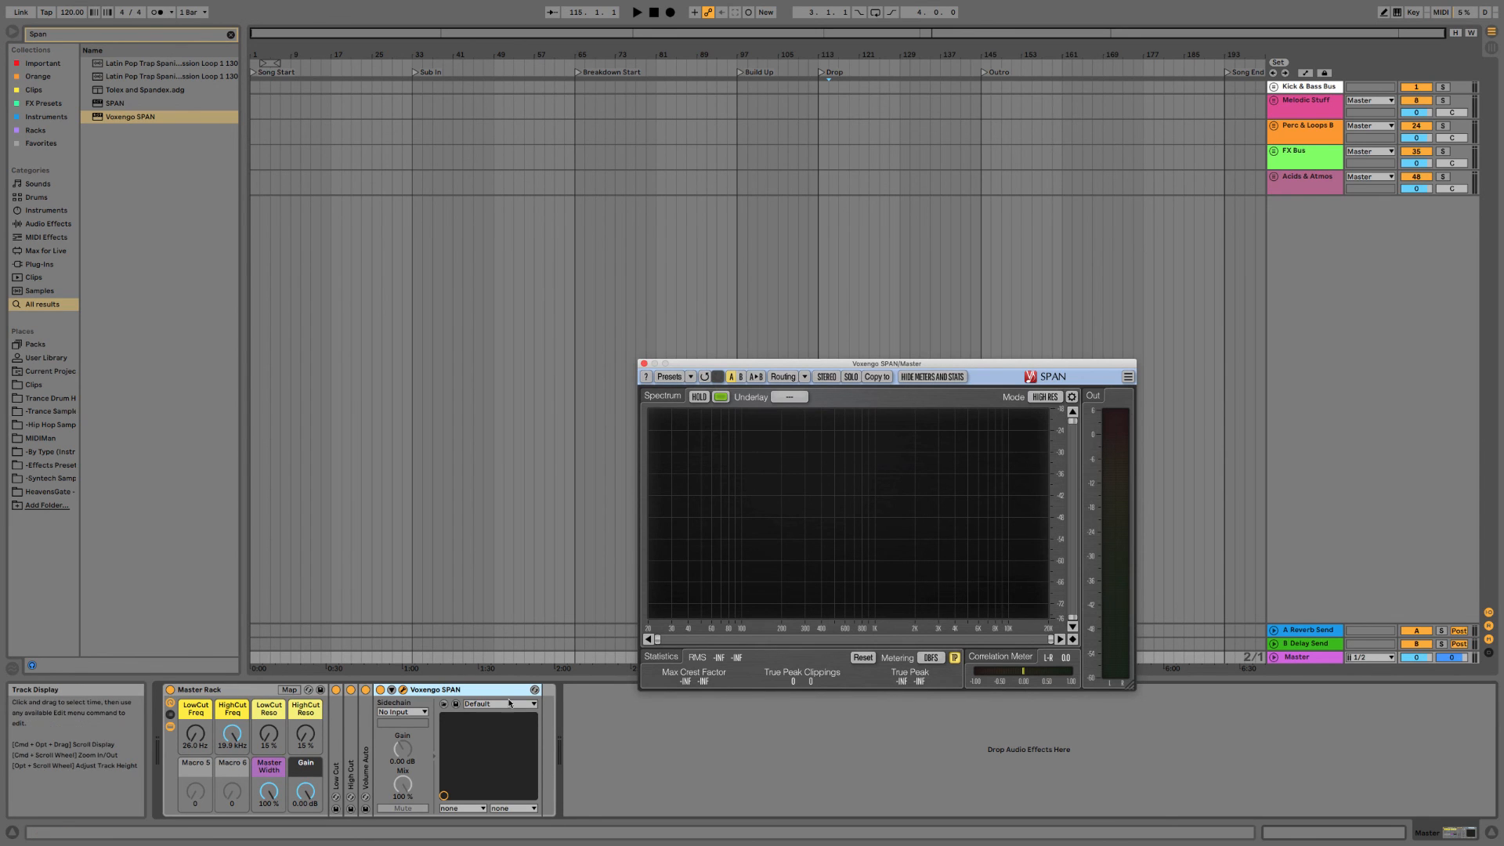
pyautogui.click(392, 690)
pyautogui.click(391, 690)
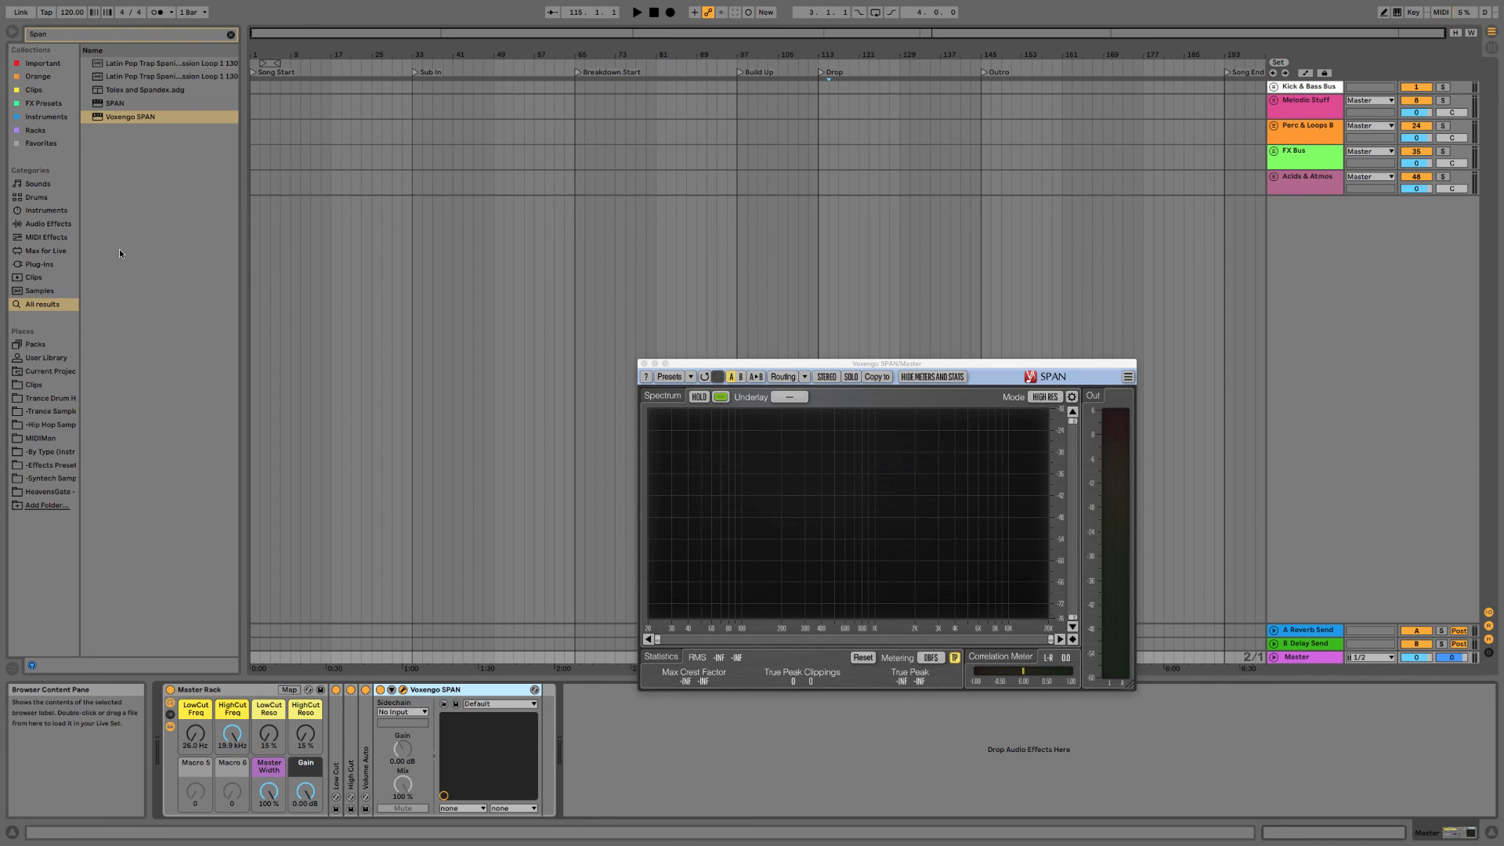
# Search the browser for Pro-L and insert Pro-L 2 between High Cut and Volume Auto in the Master Rack.
pyautogui.press('super+f')
pyautogui.write('Pro-')
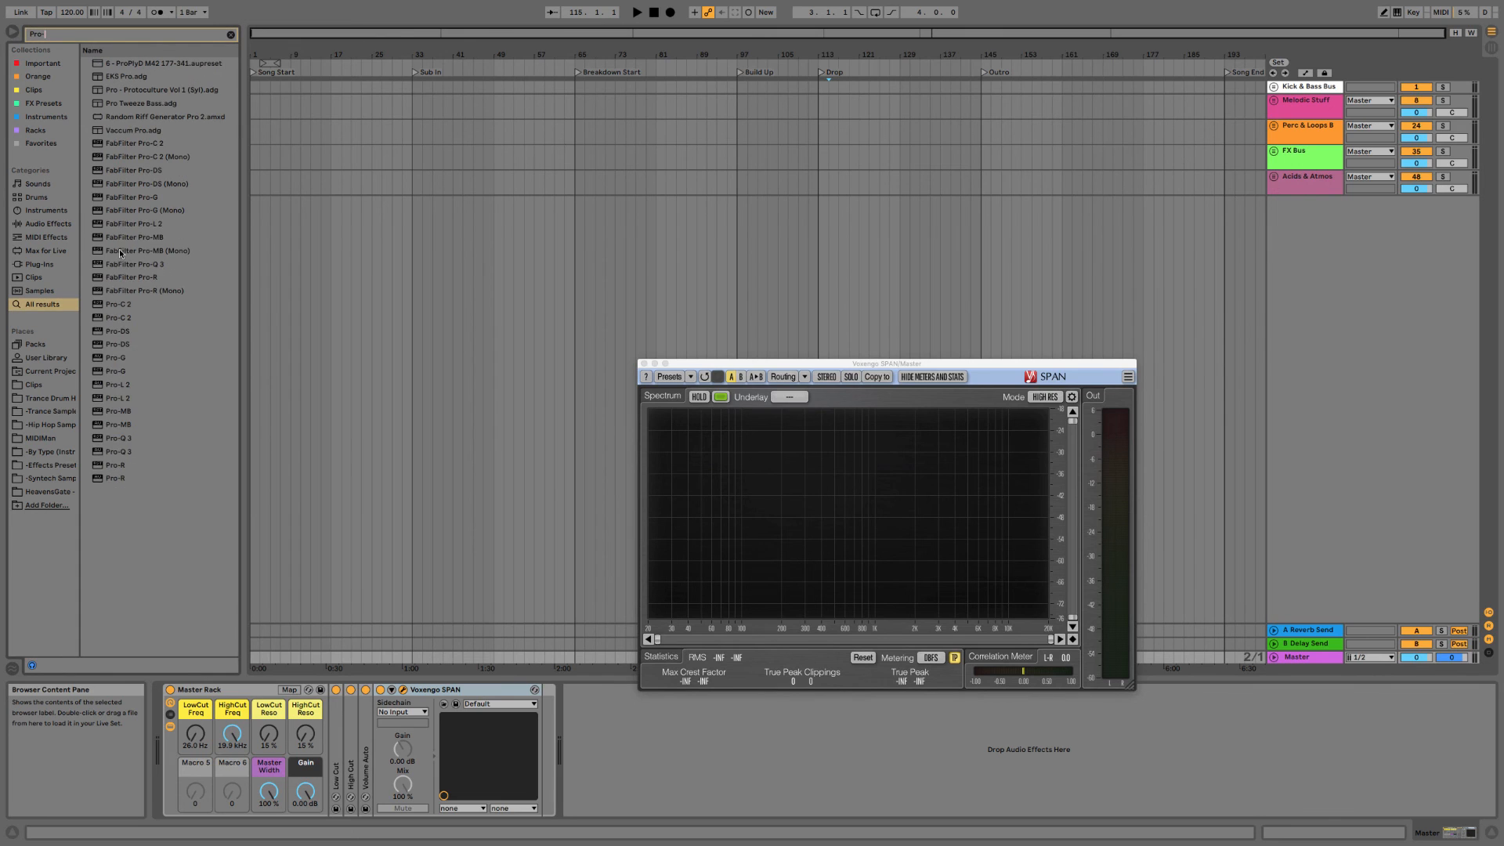
pyautogui.write('L')
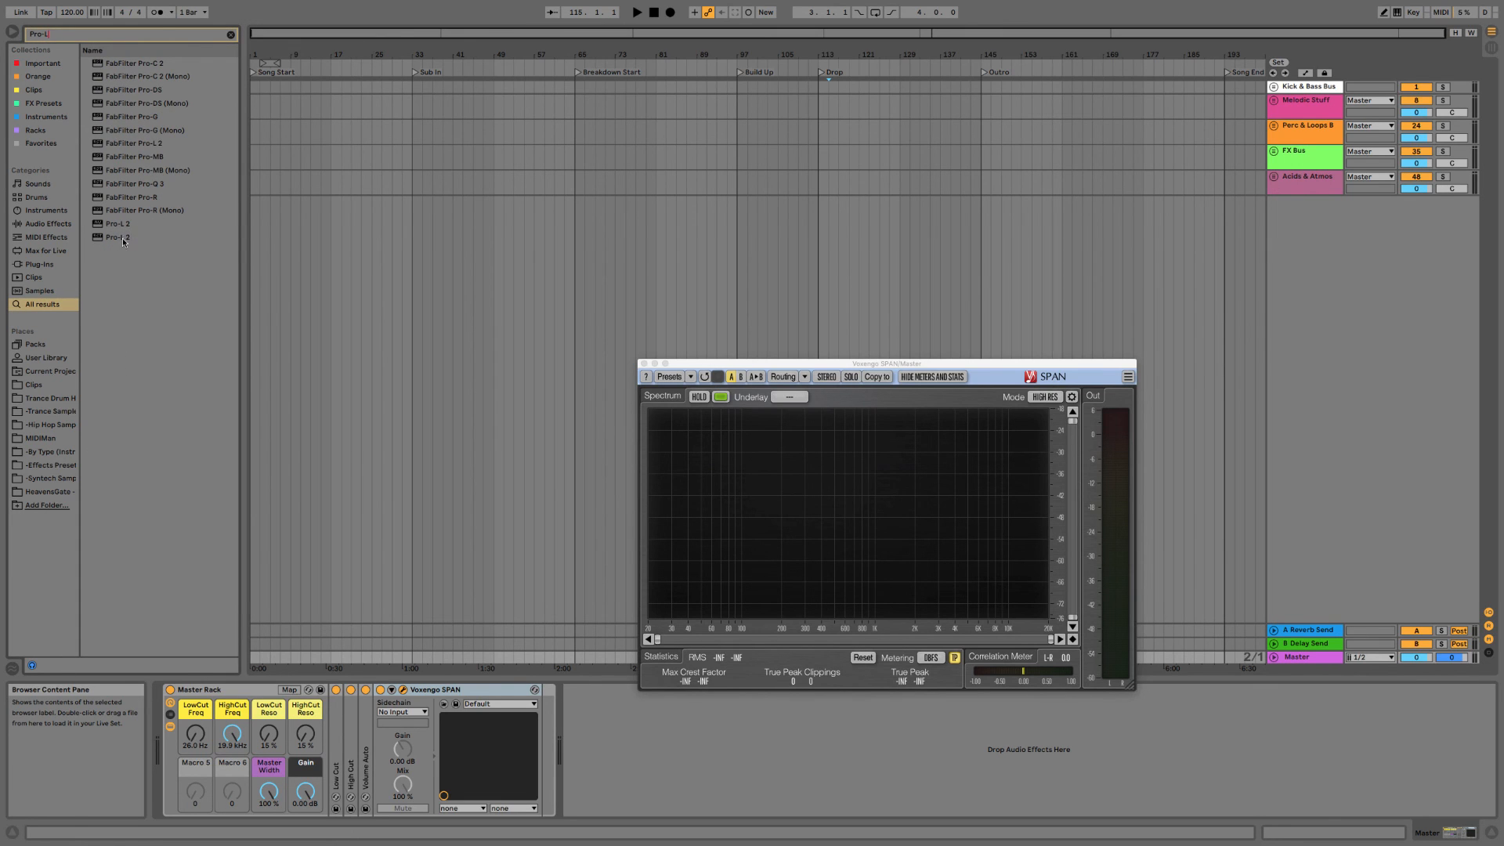
pyautogui.moveTo(122, 237)
pyautogui.mouseDown()
pyautogui.moveTo(462, 751)
pyautogui.moveTo(360, 766)
pyautogui.moveTo(408, 745)
pyautogui.mouseUp()
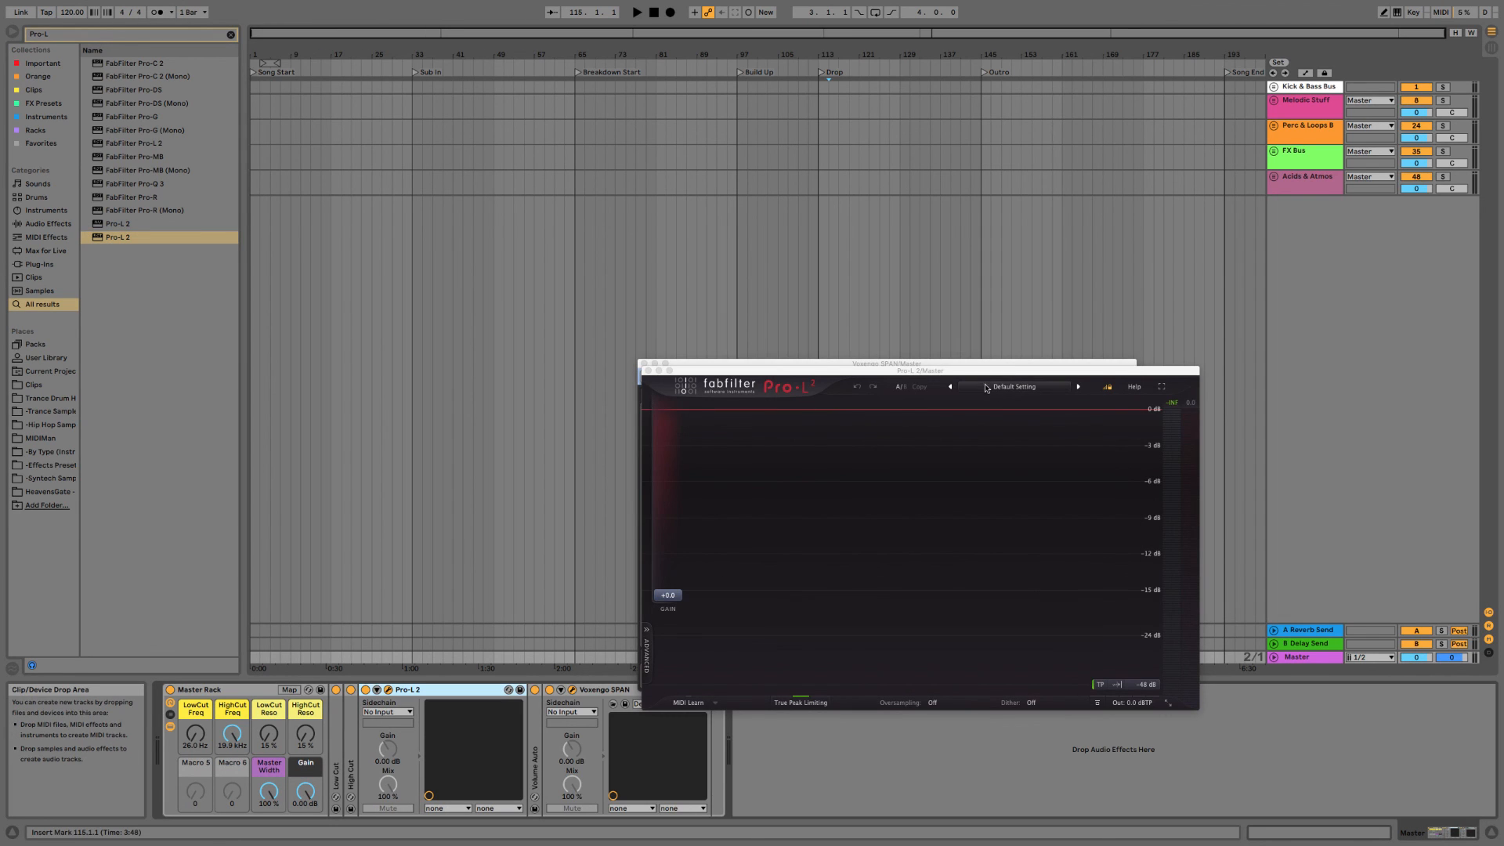
# Load Pro-L 2's Transparent preset from the Basic group and look through its Loud presets.
pyautogui.click(1015, 387)
pyautogui.moveTo(1008, 408)
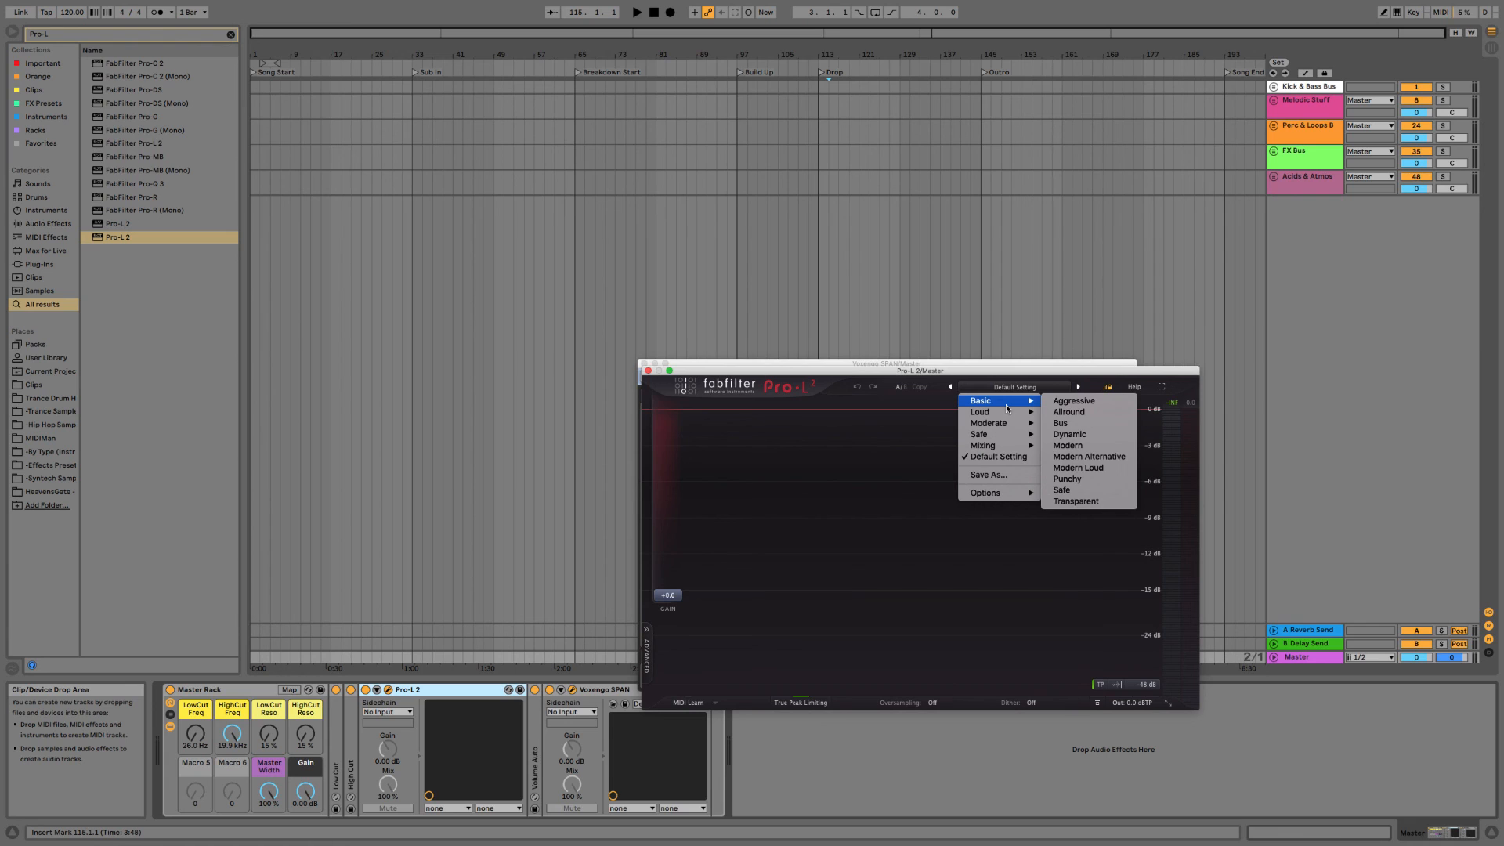
pyautogui.click(1077, 502)
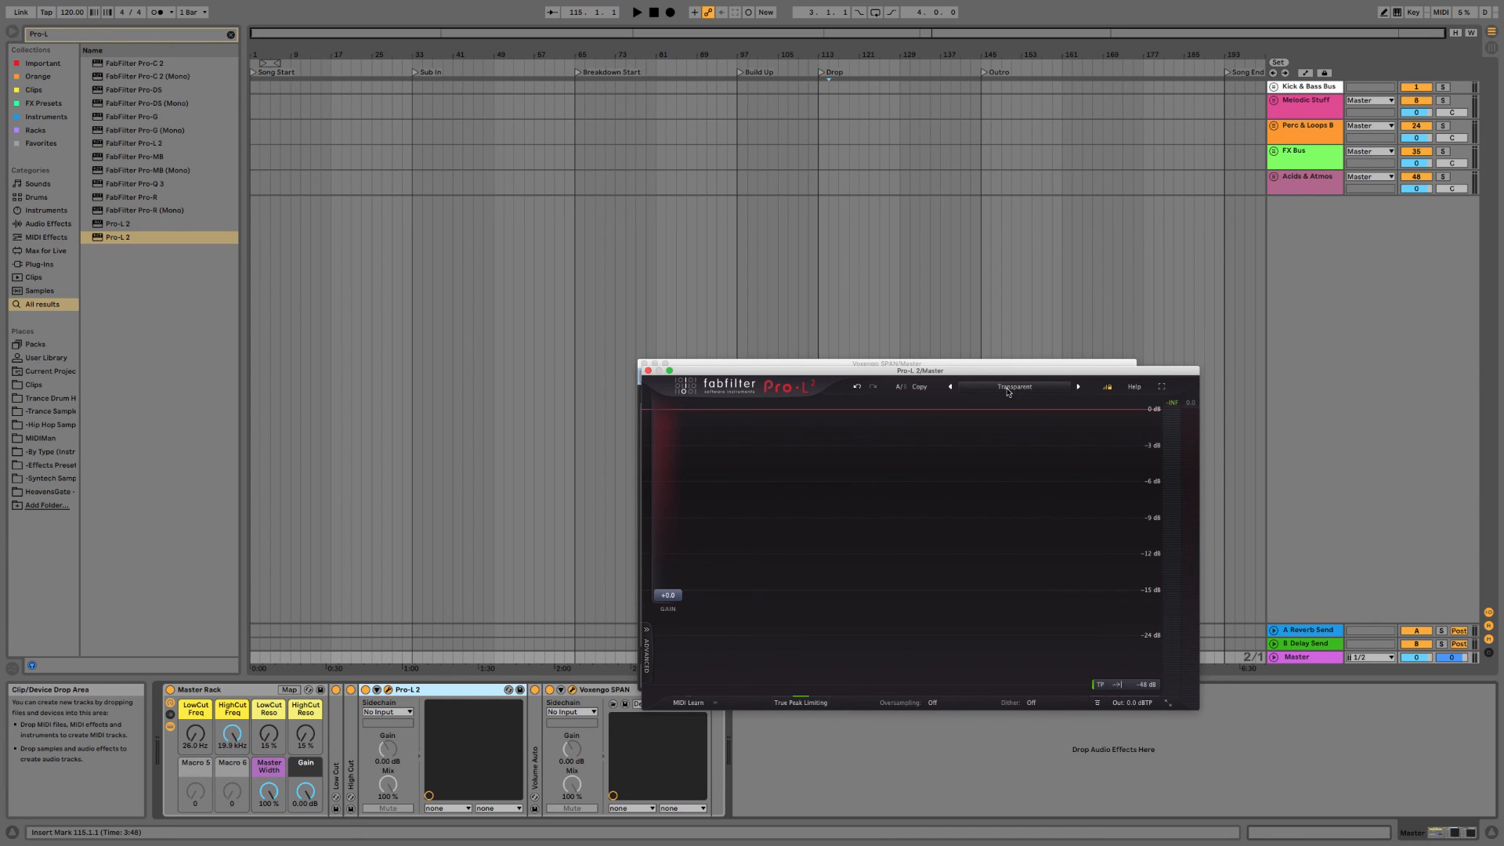
pyautogui.click(1008, 389)
pyautogui.moveTo(1002, 447)
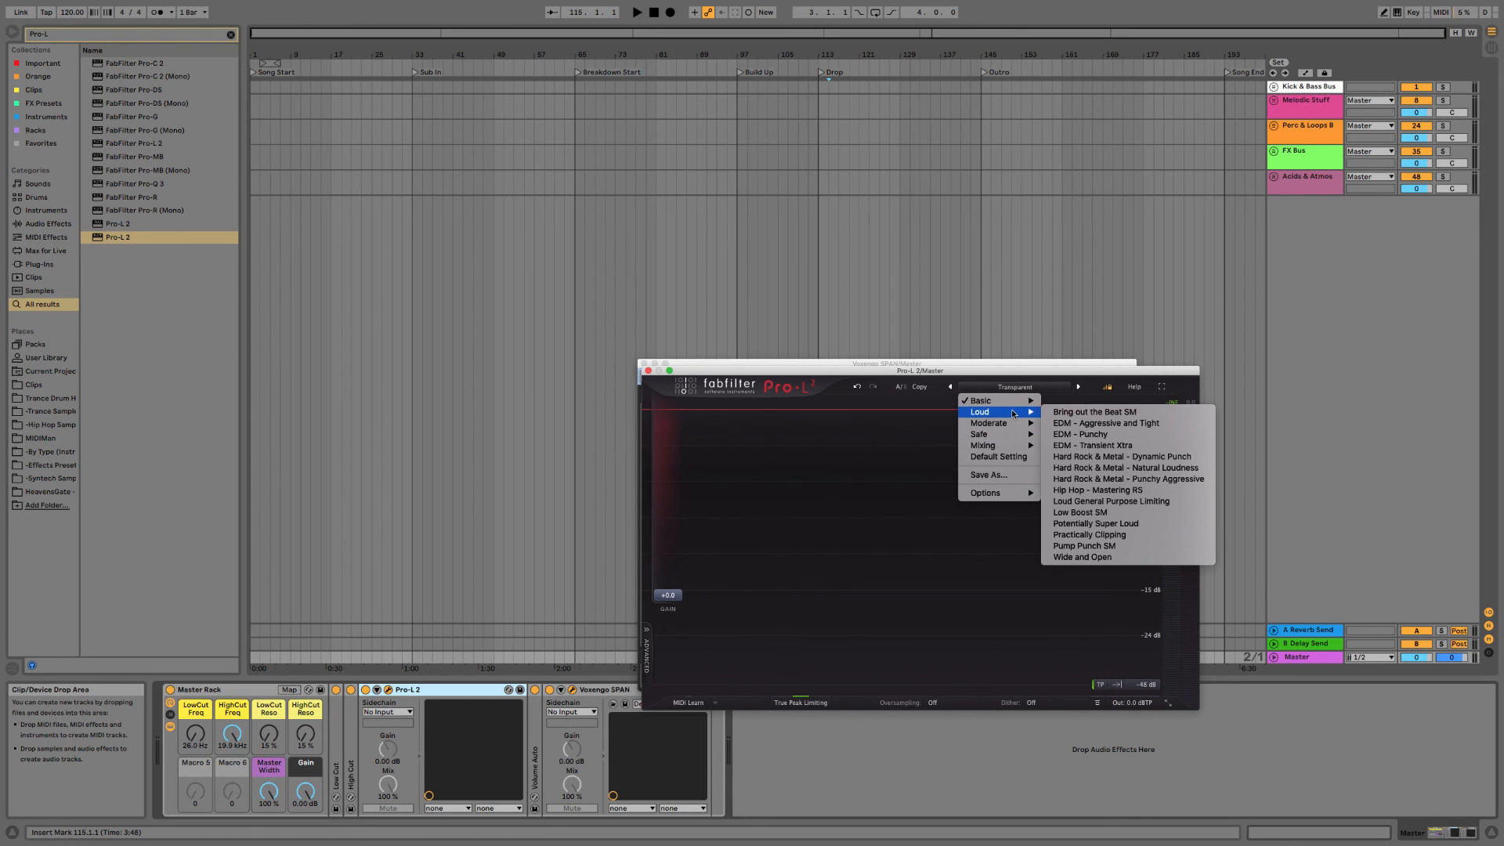
pyautogui.click(1100, 502)
# Raise Pro-L 2's gain to +4.0 dB and switch the device off and back on.
pyautogui.moveTo(668, 595); pyautogui.dragTo(678, 573)
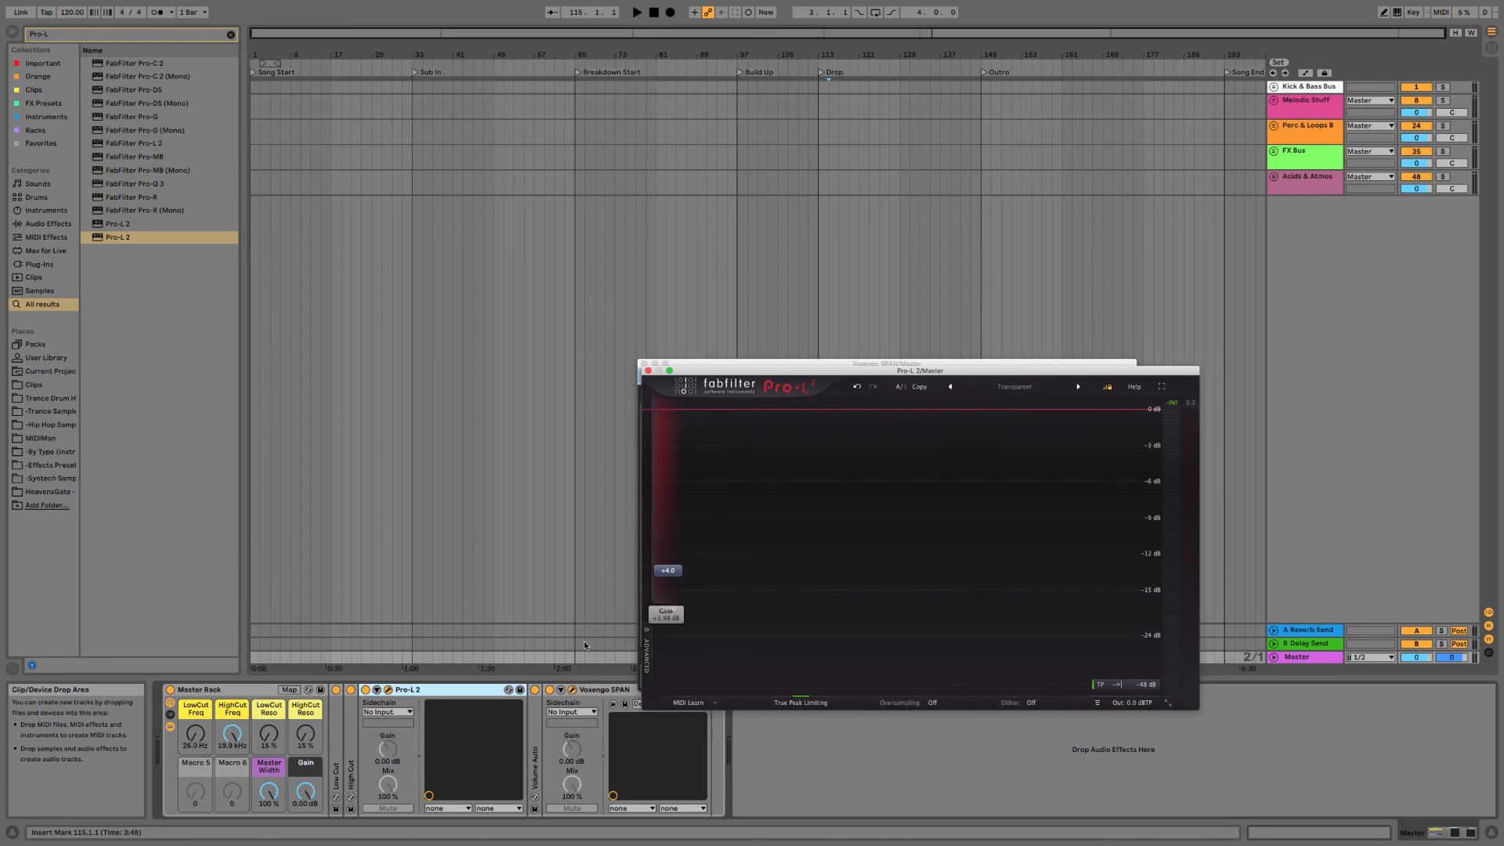
pyautogui.click(366, 690)
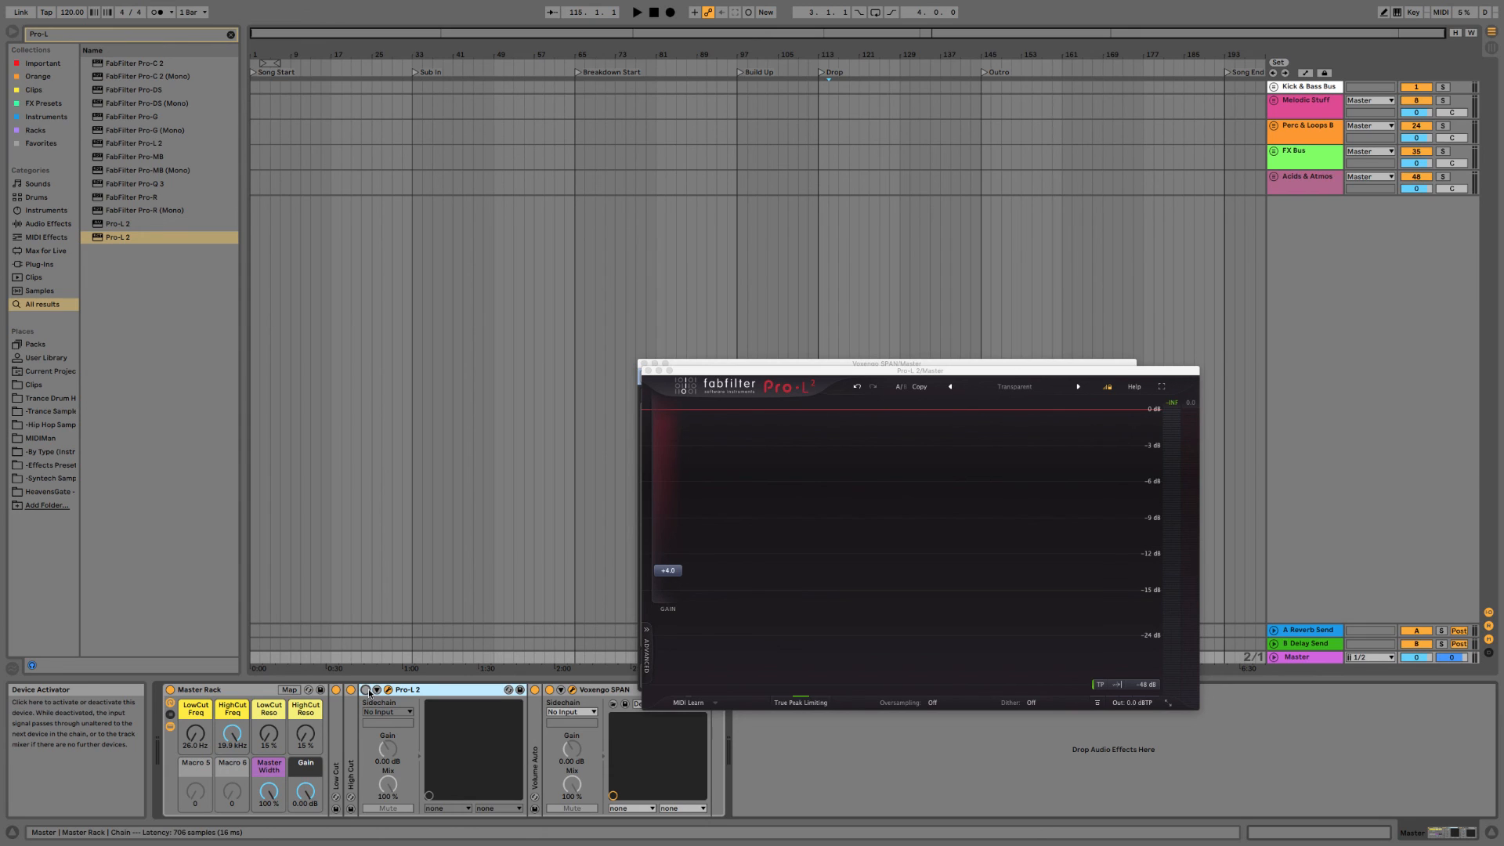
pyautogui.click(367, 691)
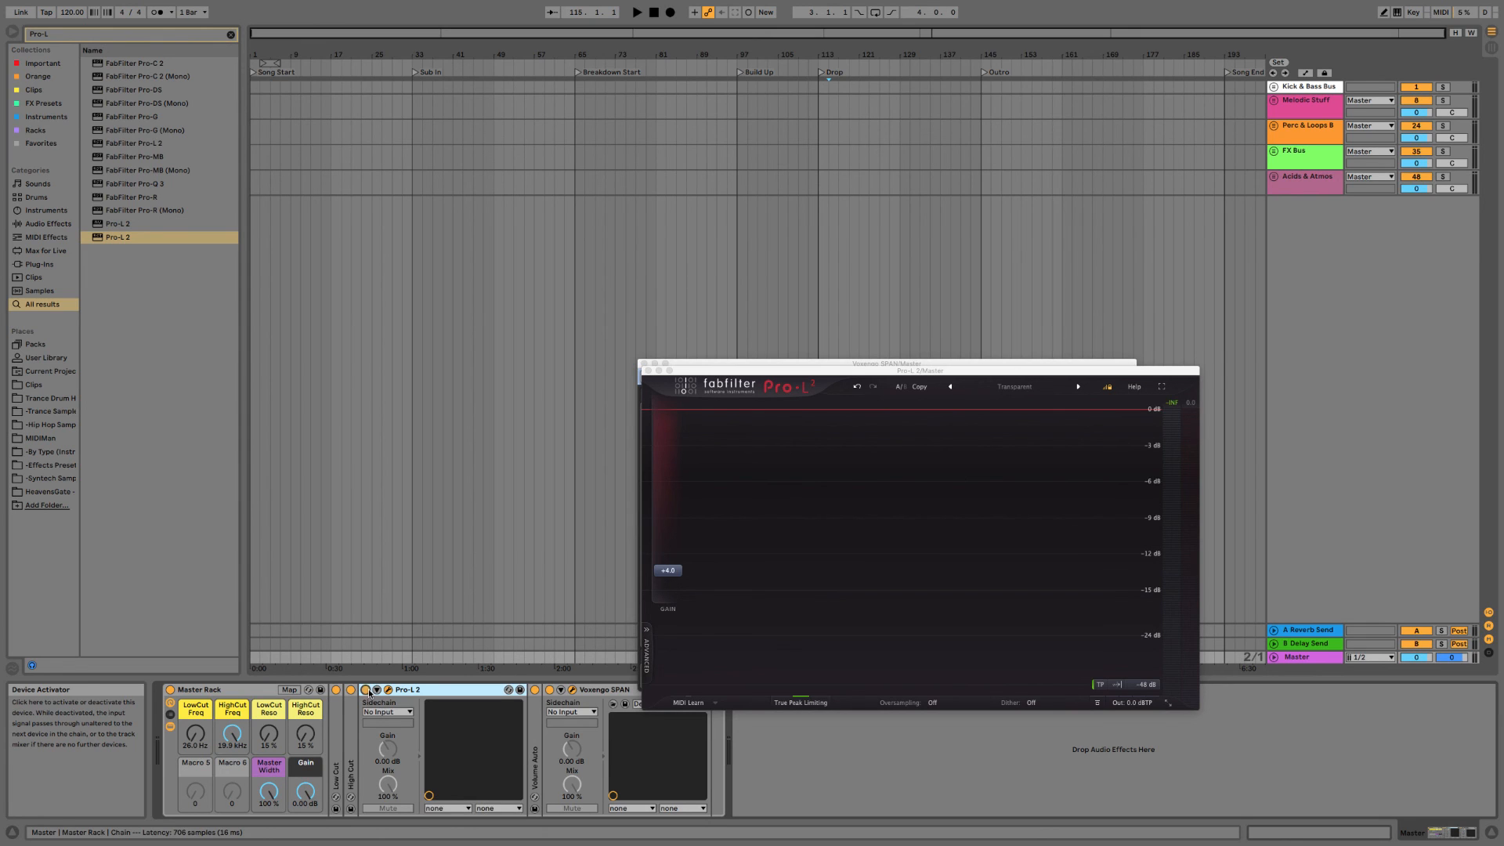
# Bypass Pro-L 2 and close the Pro-L 2 and SPAN plug-in windows.
pyautogui.click(367, 691)
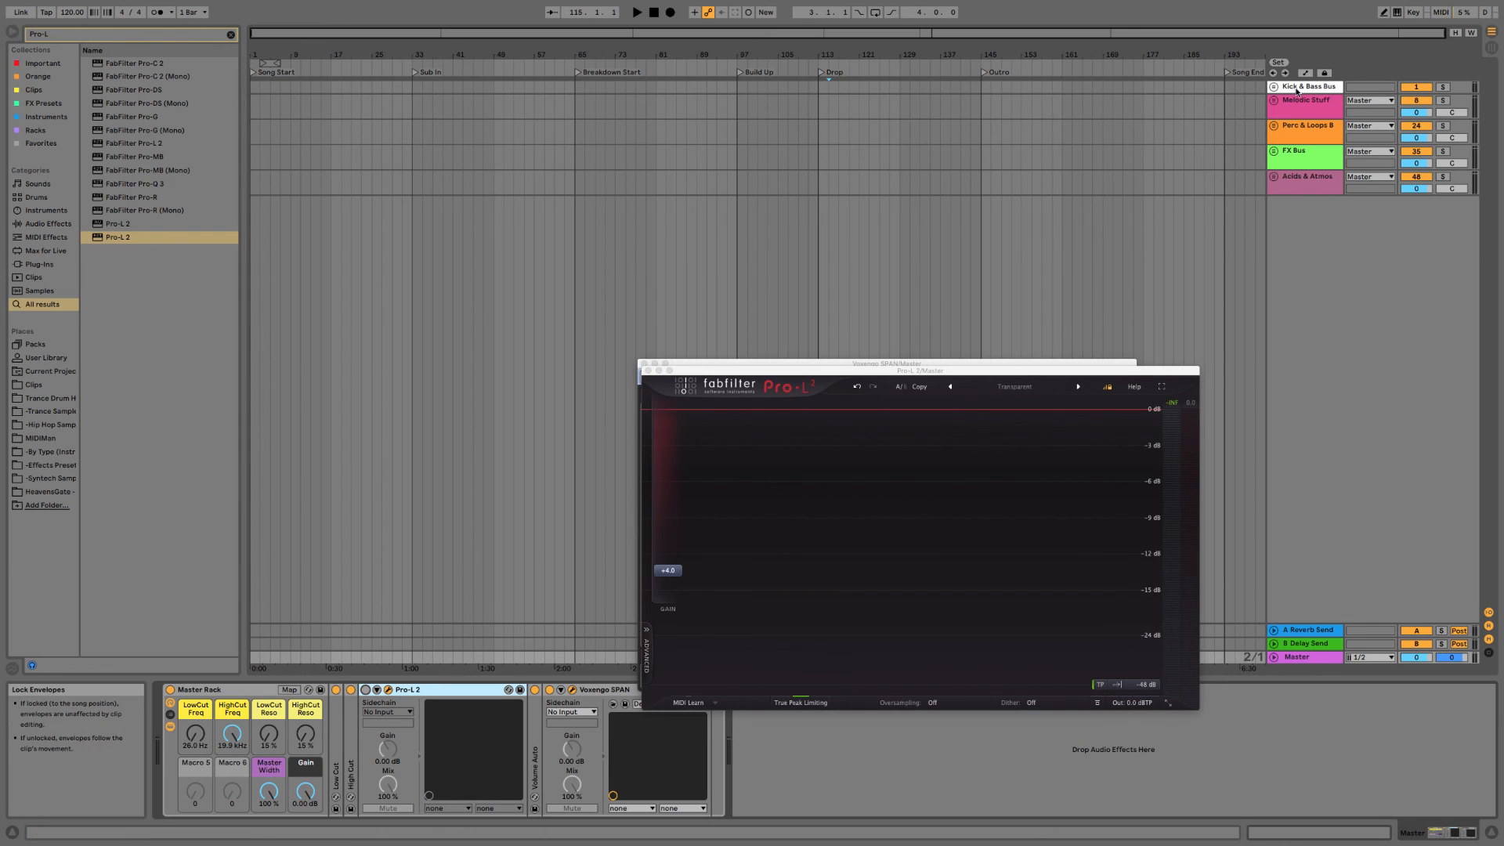
pyautogui.click(647, 370)
pyautogui.click(643, 364)
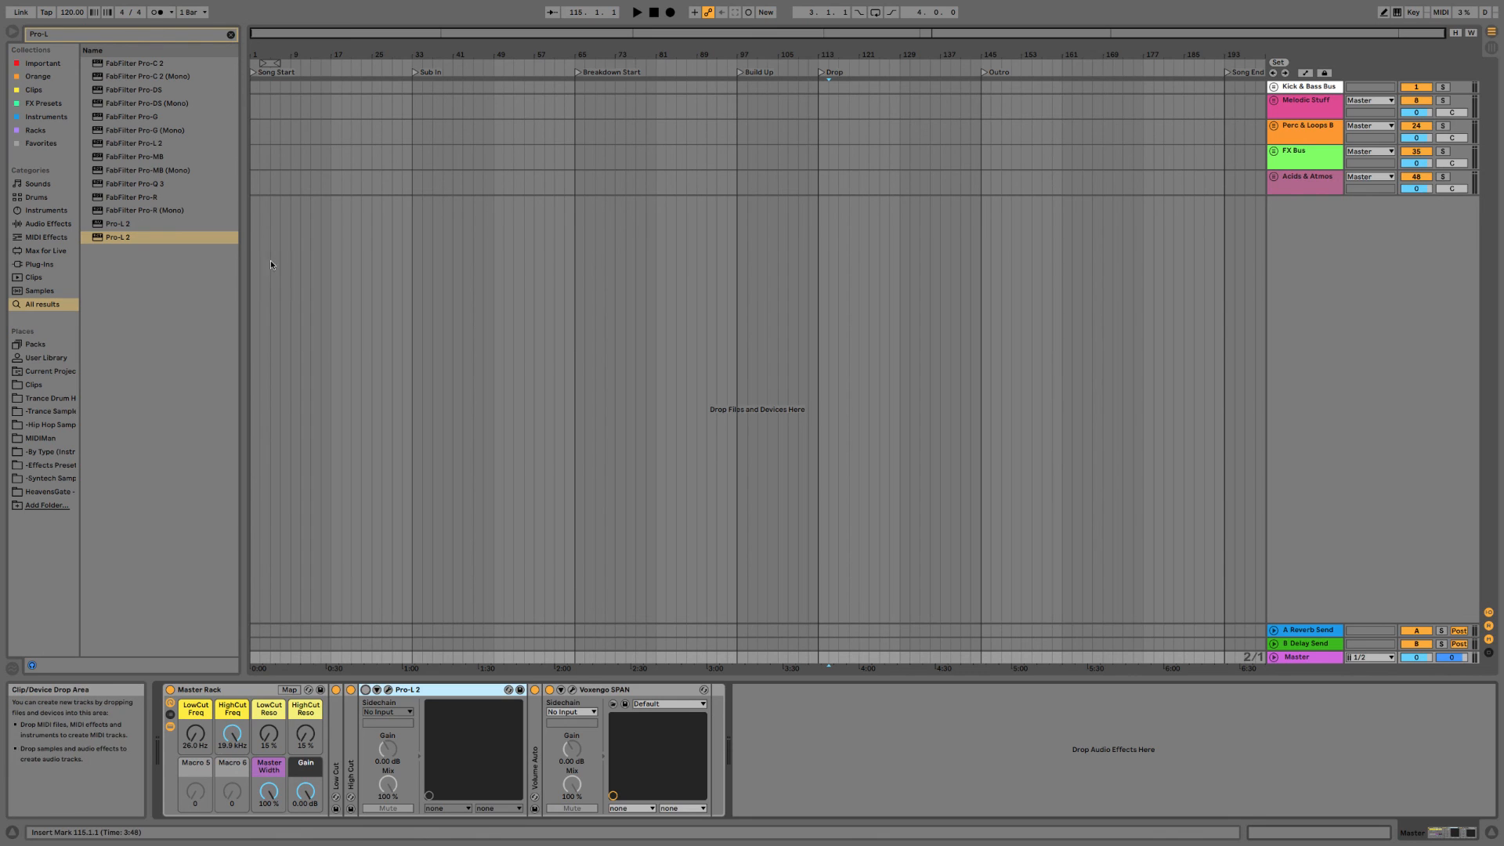
# Insert FabFilter Pro-Q 3 ahead of Pro-L 2 and add a 24 dB/oct low cut at about 23 Hz.
pyautogui.click(150, 185)
pyautogui.moveTo(146, 186)
pyautogui.mouseDown()
pyautogui.moveTo(275, 316)
pyautogui.moveTo(370, 787)
pyautogui.moveTo(365, 773)
pyautogui.mouseUp()
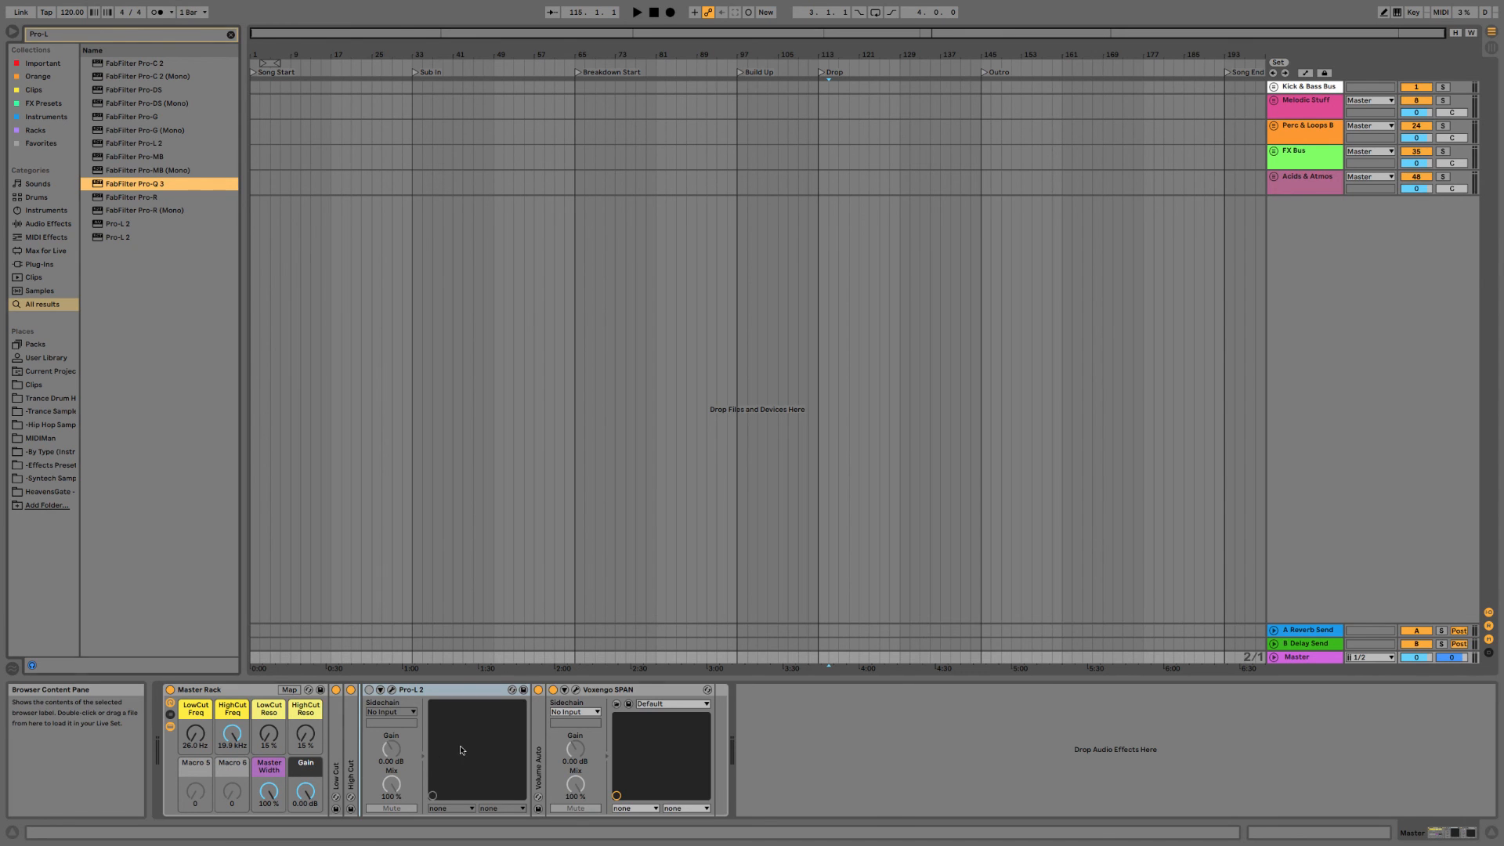
pyautogui.click(683, 502)
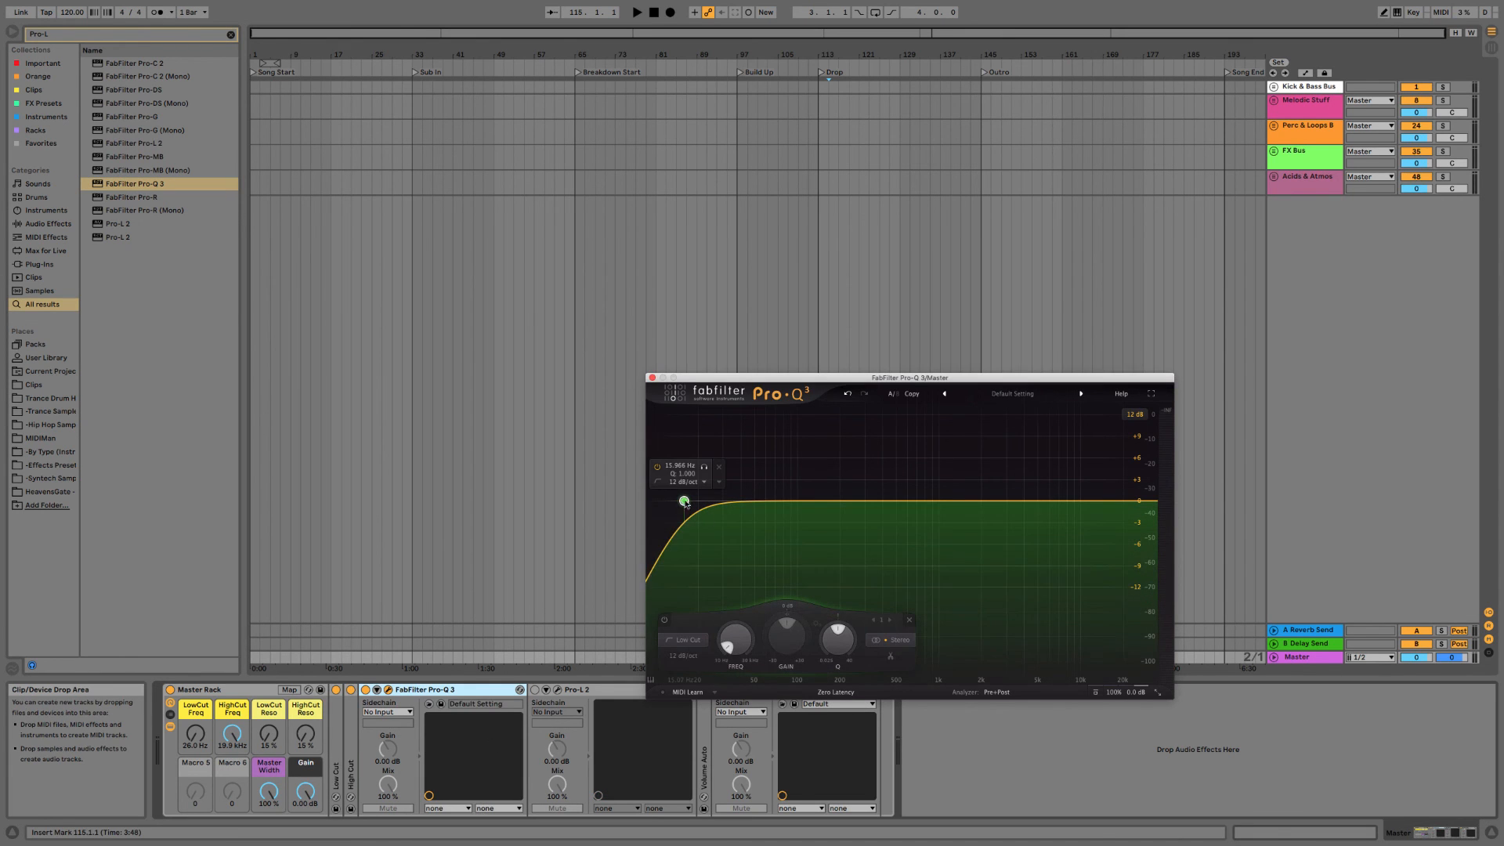
pyautogui.click(683, 656)
pyautogui.click(700, 704)
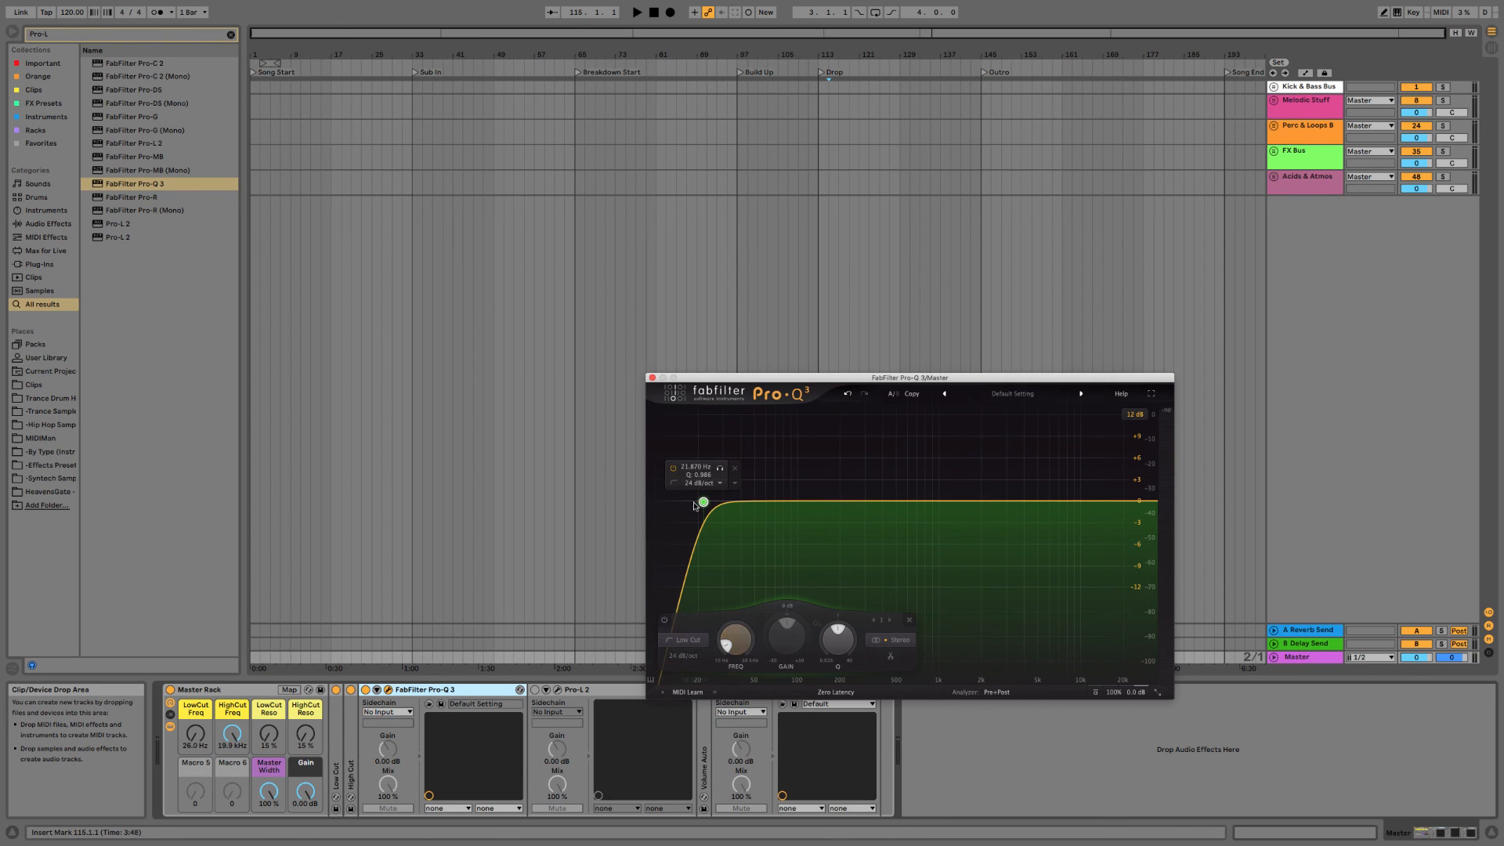
pyautogui.moveTo(704, 502); pyautogui.dragTo(707, 504)
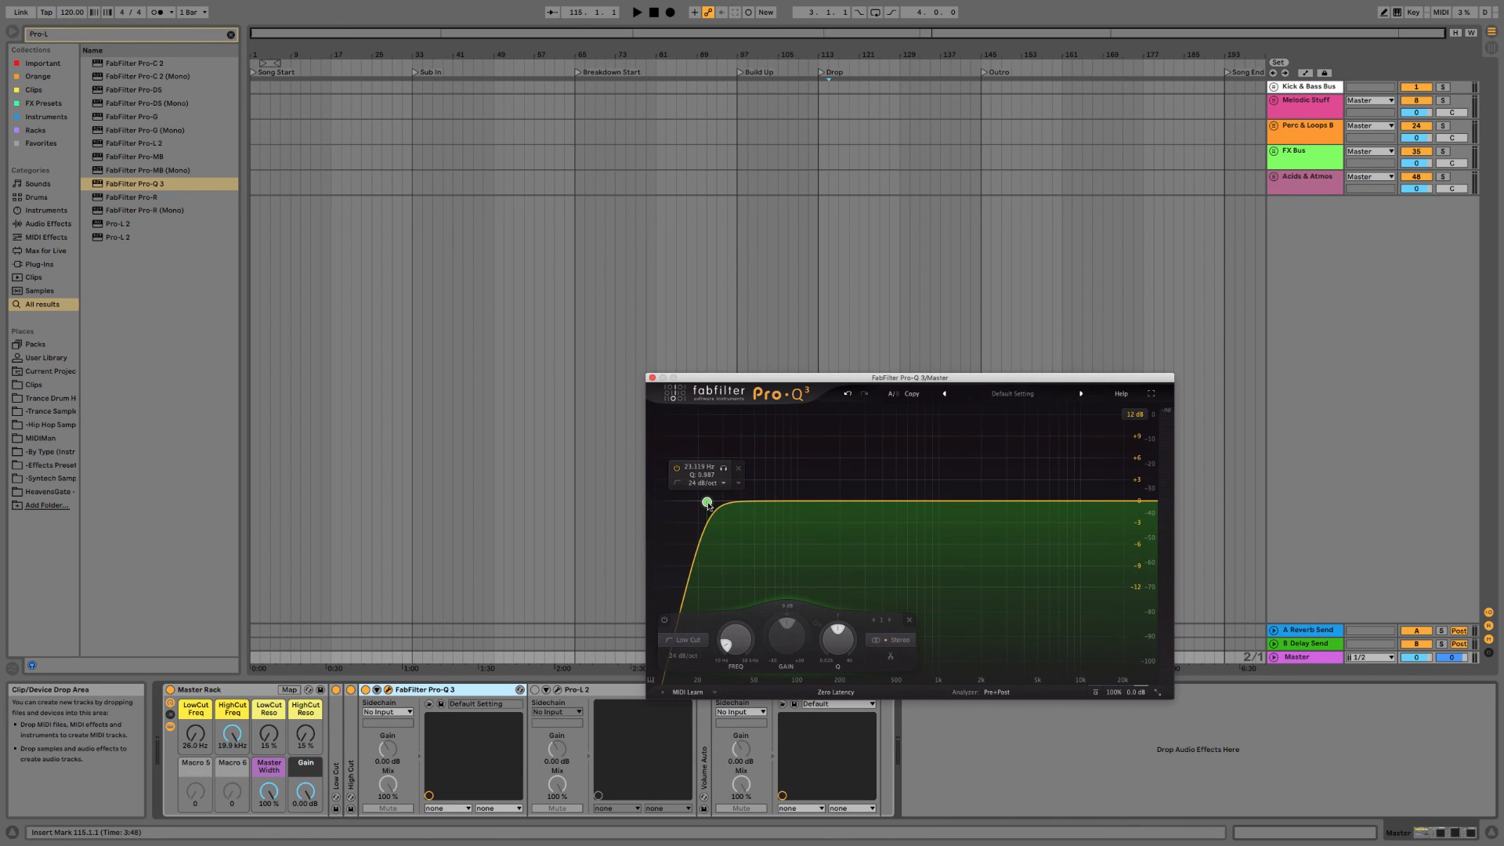
# Add a 24 dB/oct high cut at the upper end of Pro-Q 3's spectrum and lower its frequency slightly.
pyautogui.click(1128, 502)
pyautogui.click(912, 656)
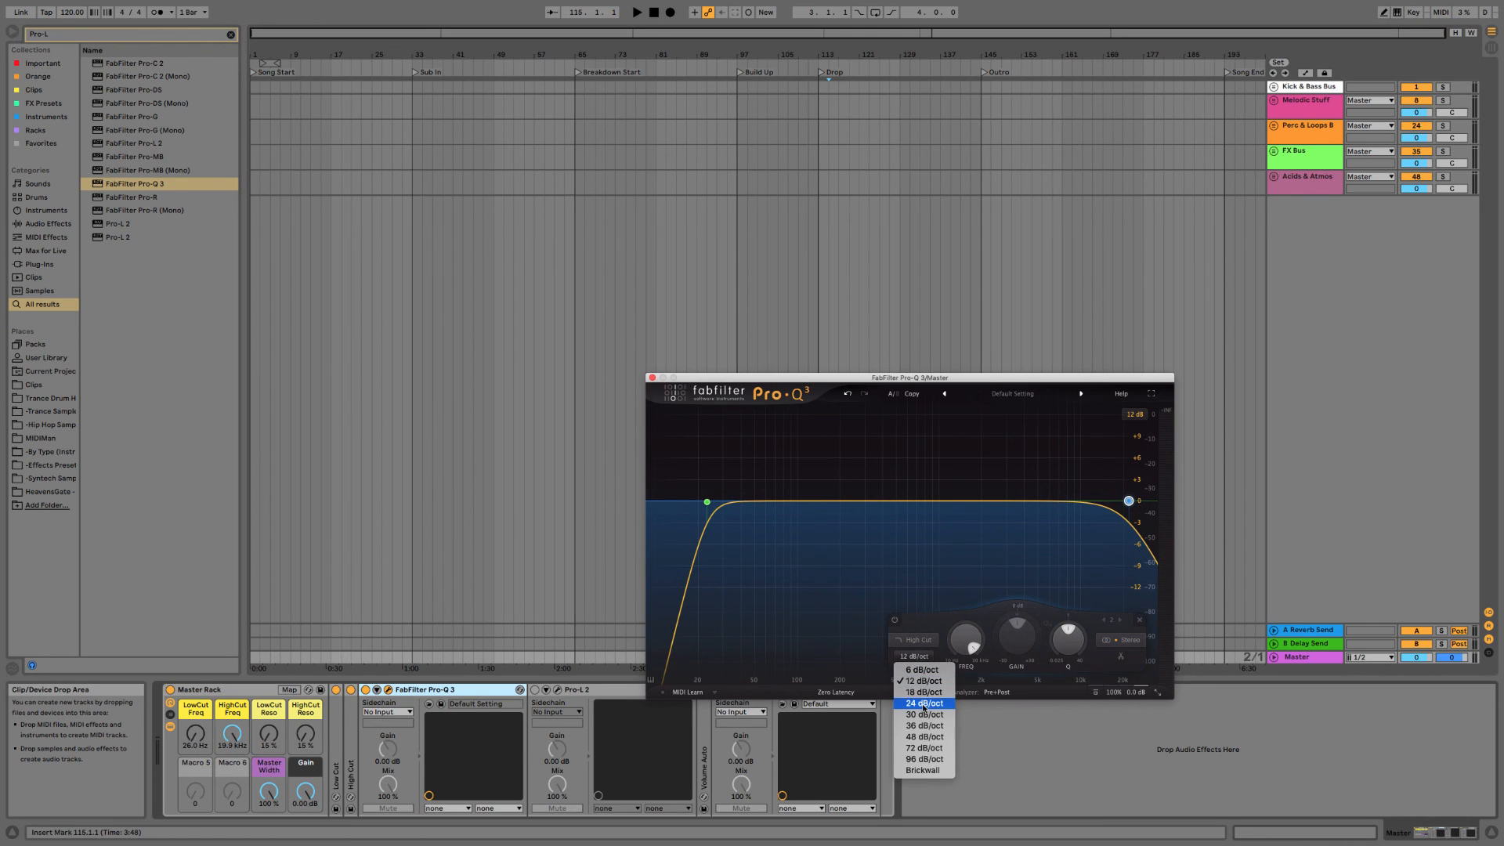
pyautogui.click(924, 706)
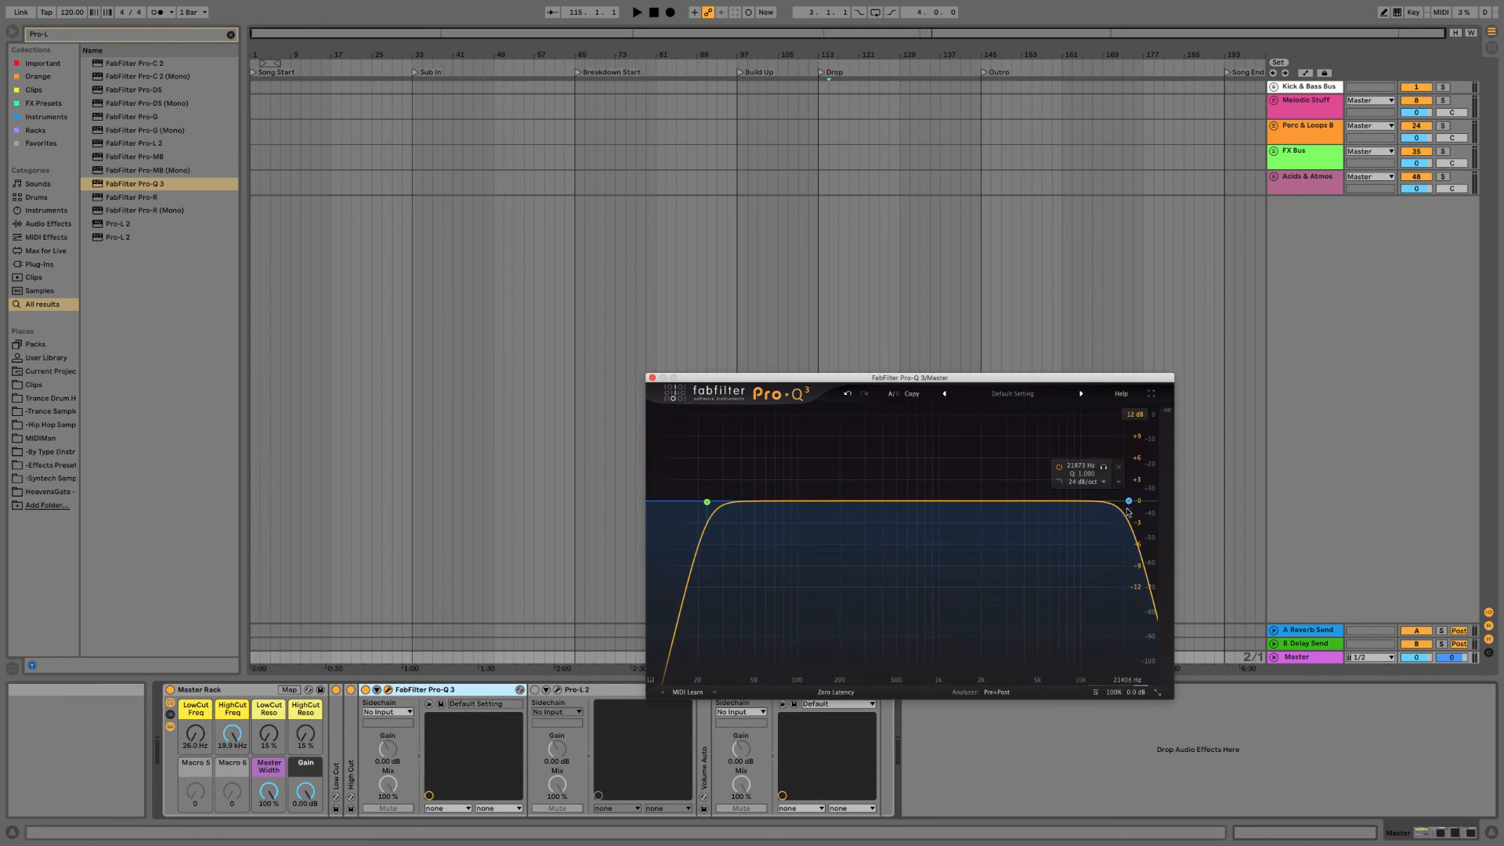
pyautogui.moveTo(1132, 510); pyautogui.dragTo(1121, 509)
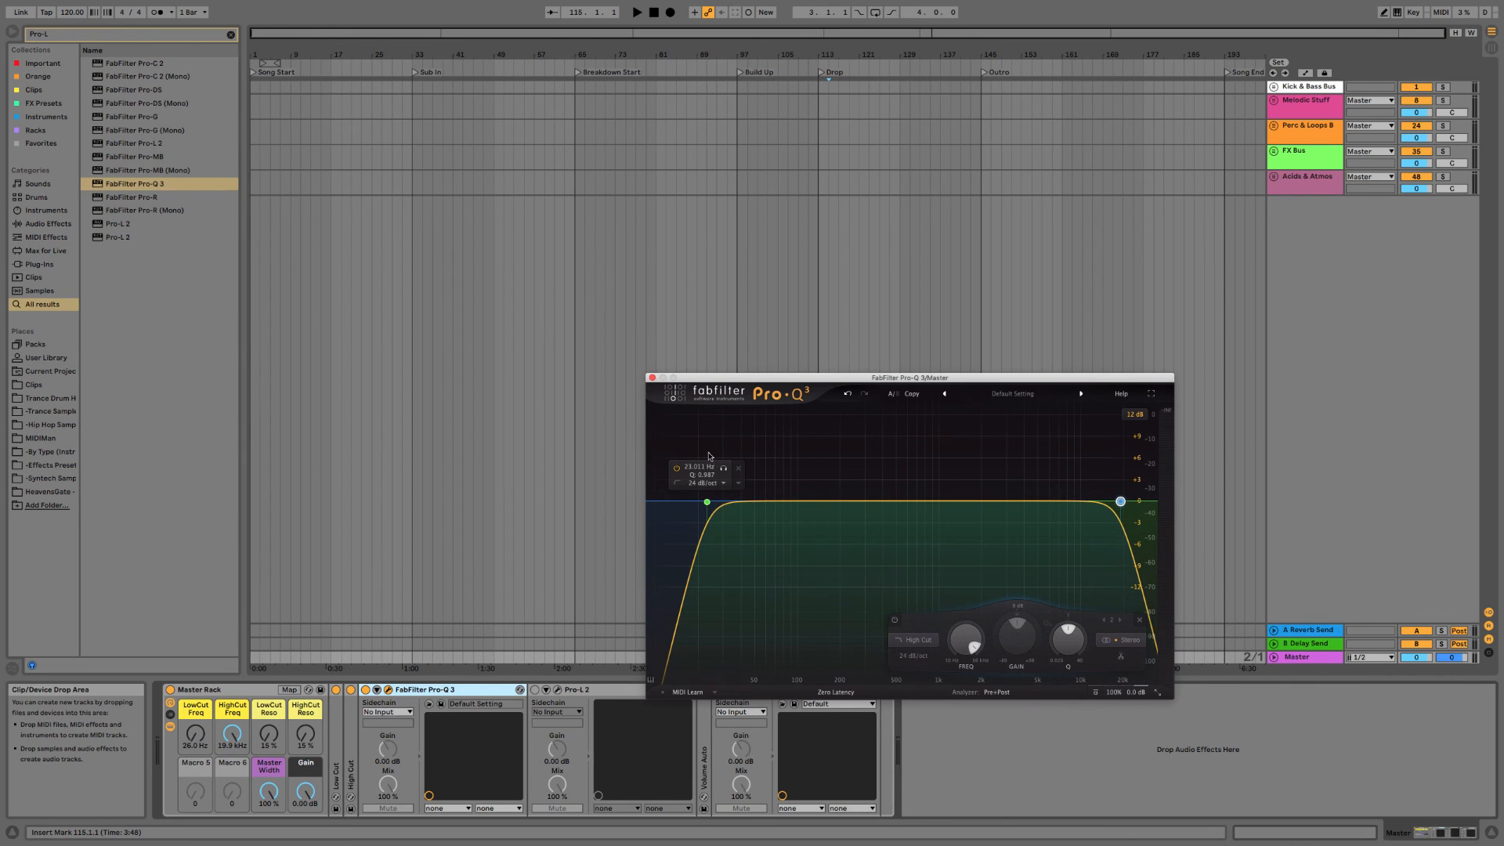
# Nudge Pro-Q 3's low cut frequency slightly higher, bypass the device and close its window.
pyautogui.moveTo(707, 504); pyautogui.dragTo(708, 506)
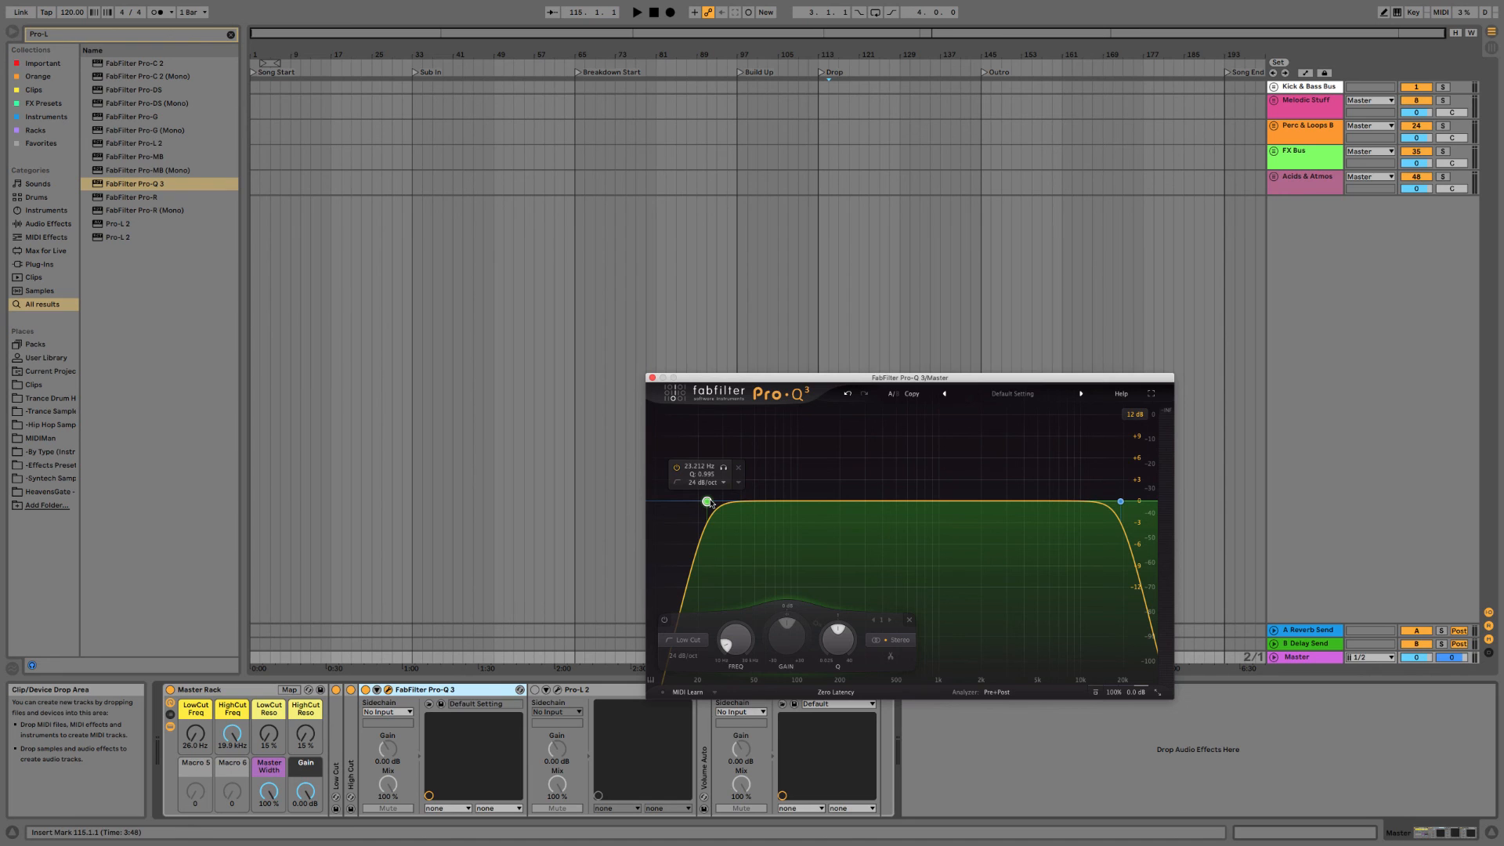
pyautogui.moveTo(708, 502); pyautogui.dragTo(710, 503)
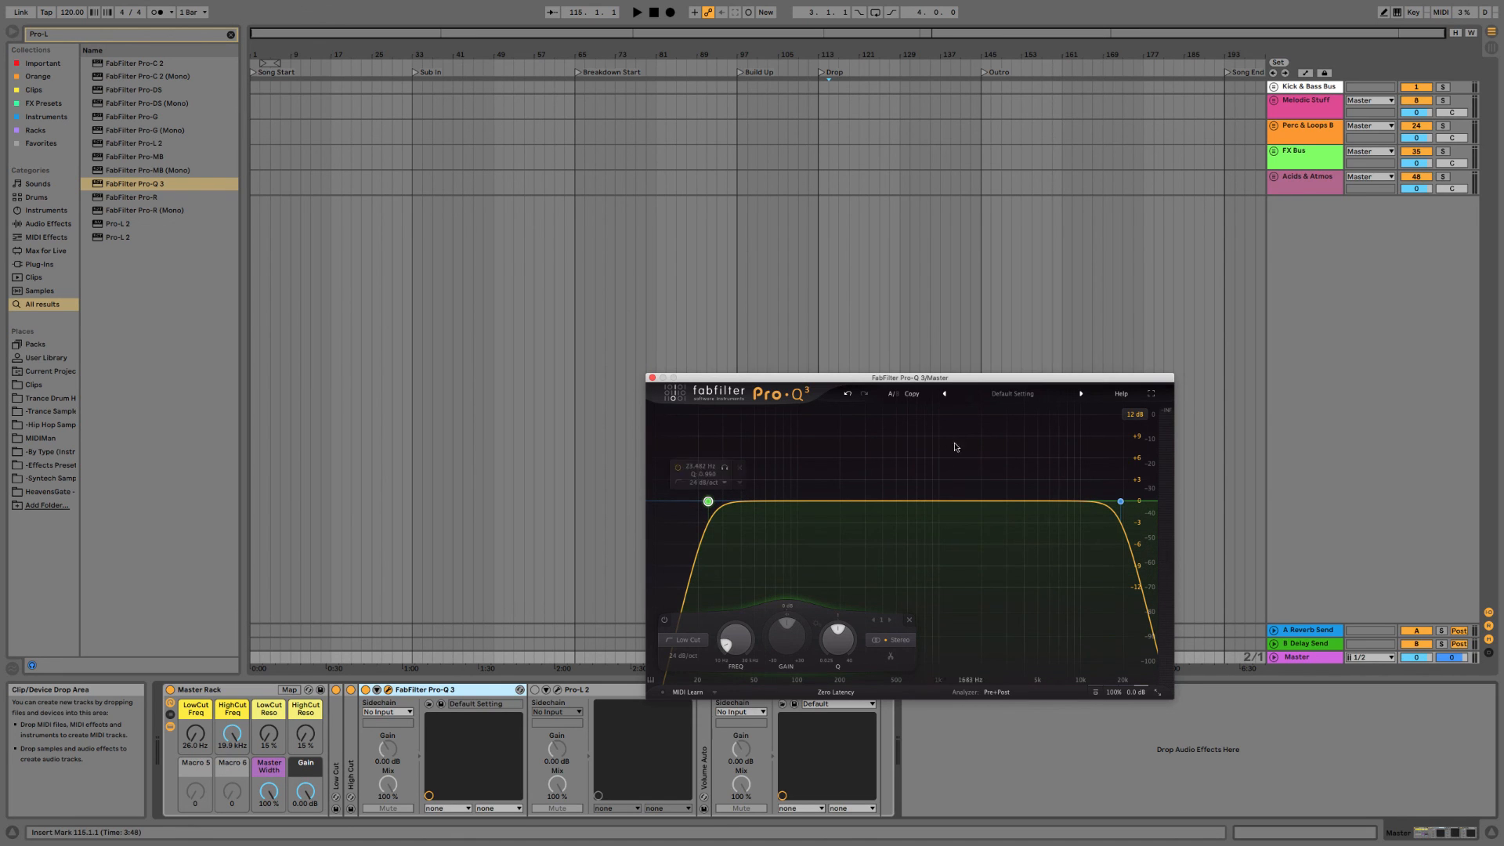
pyautogui.click(366, 690)
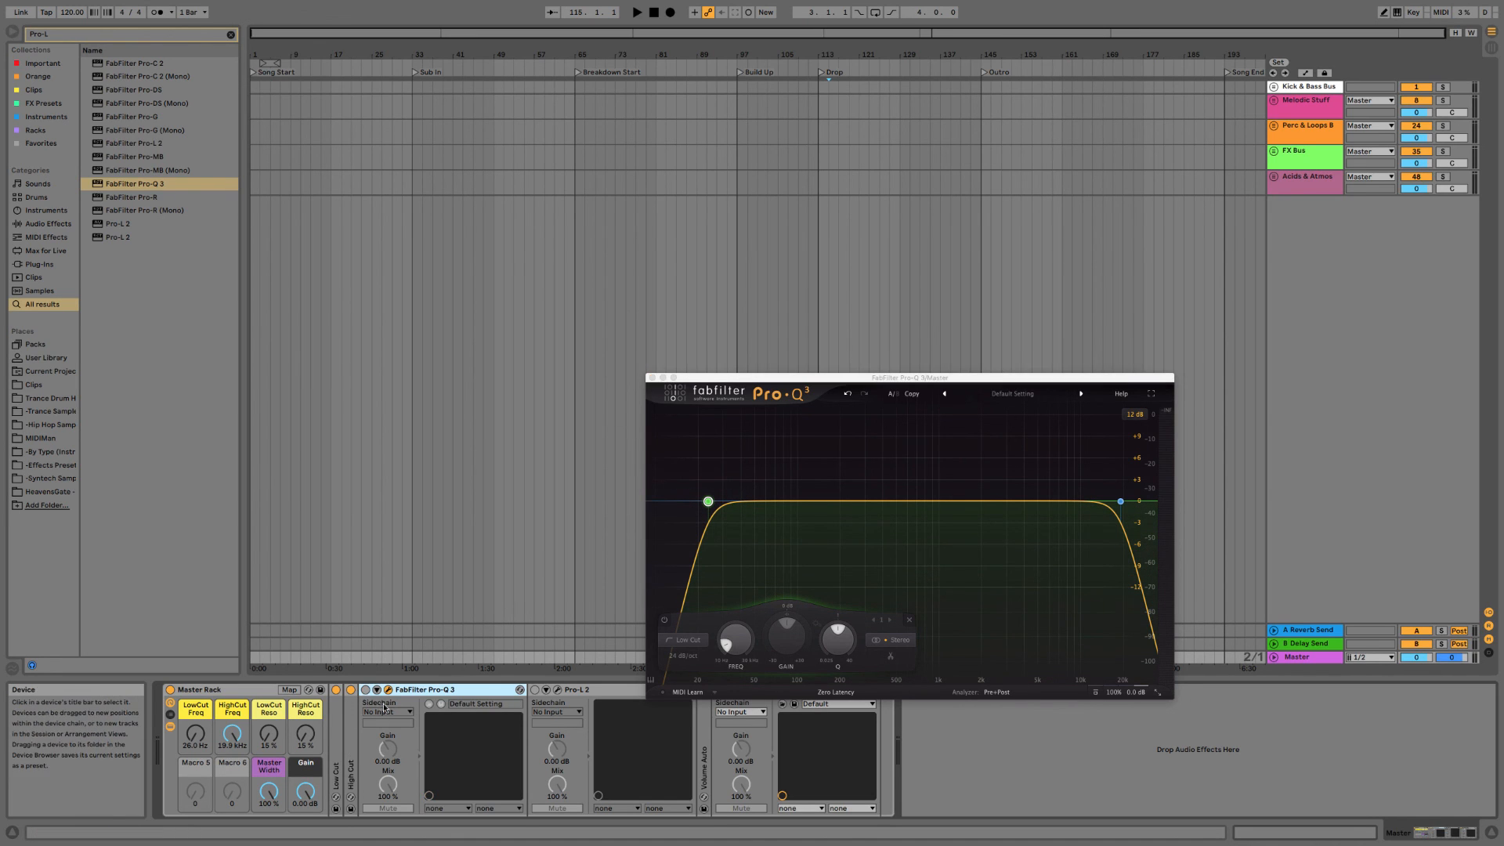
pyautogui.click(648, 378)
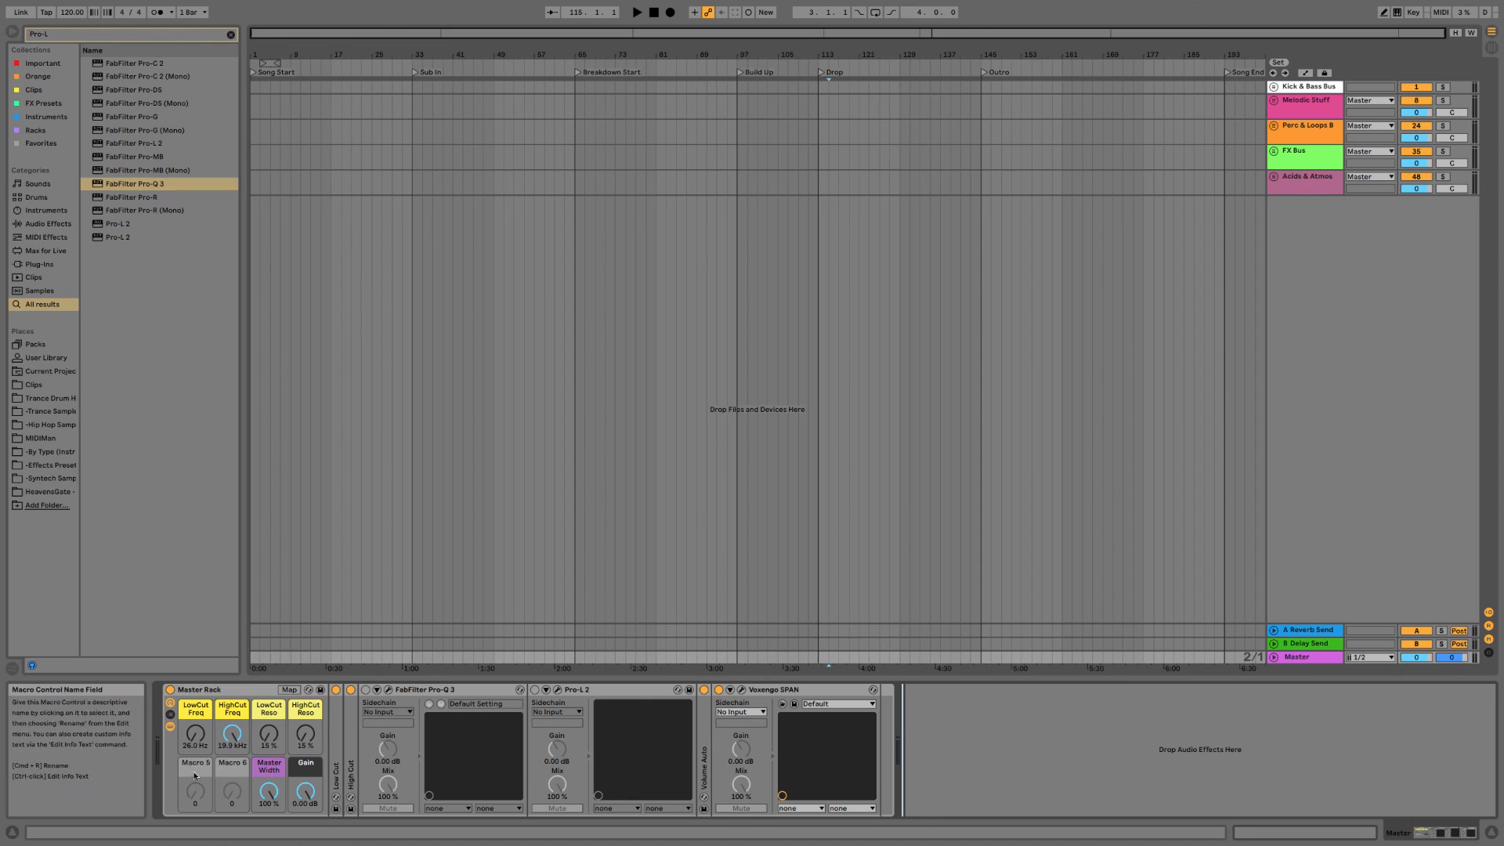
# Search the browser for Flanger and close the Mail window sharing the screen.
pyautogui.moveTo(232, 791)
pyautogui.mouseDown()
pyautogui.moveTo(232, 713)
pyautogui.moveTo(232, 791)
pyautogui.mouseUp()
pyautogui.click(185, 493)
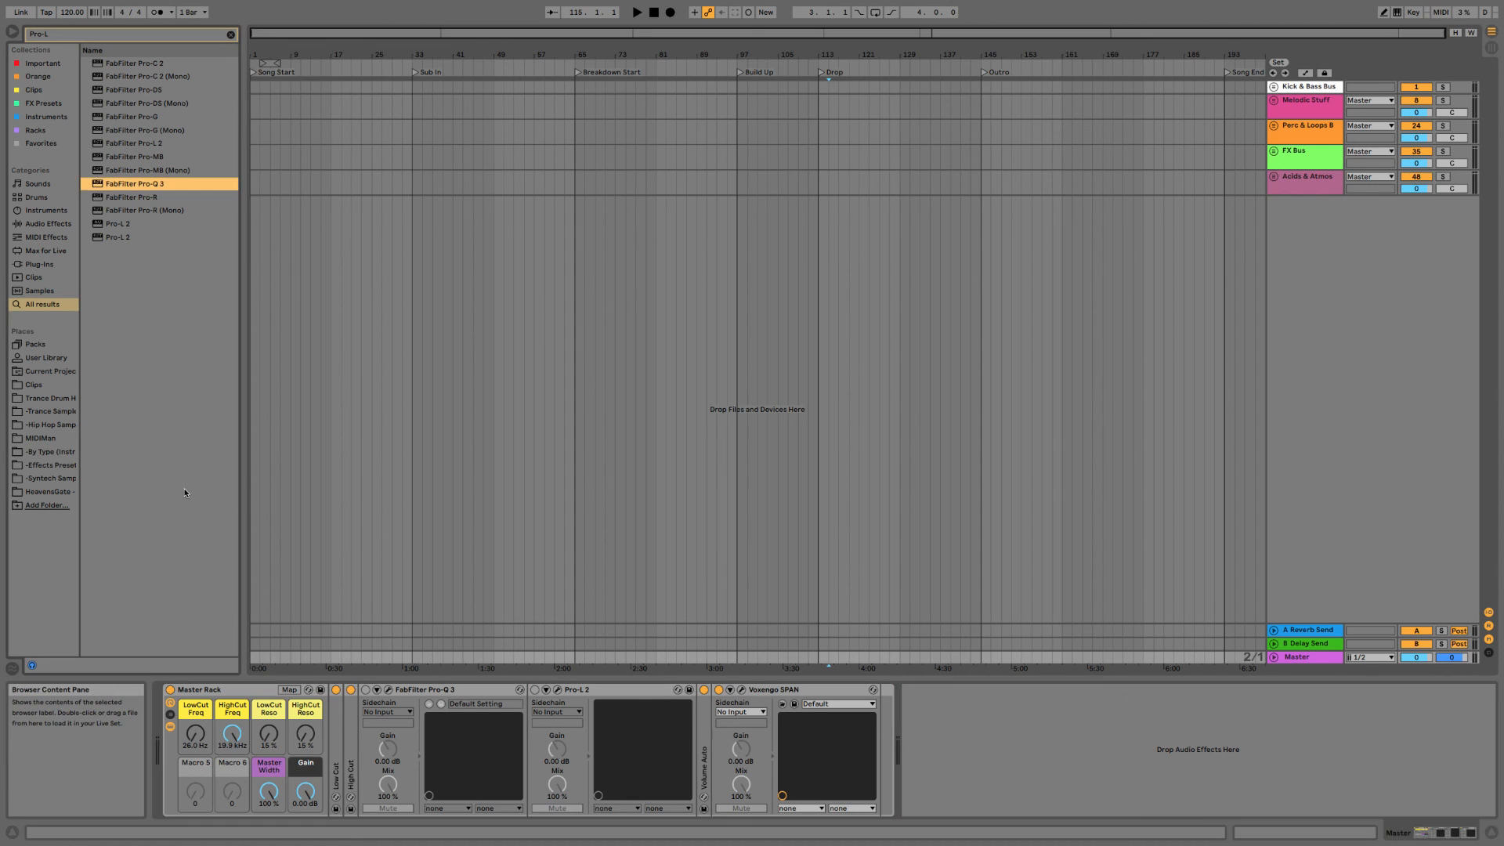
pyautogui.hotkey('ctrl', 'f')
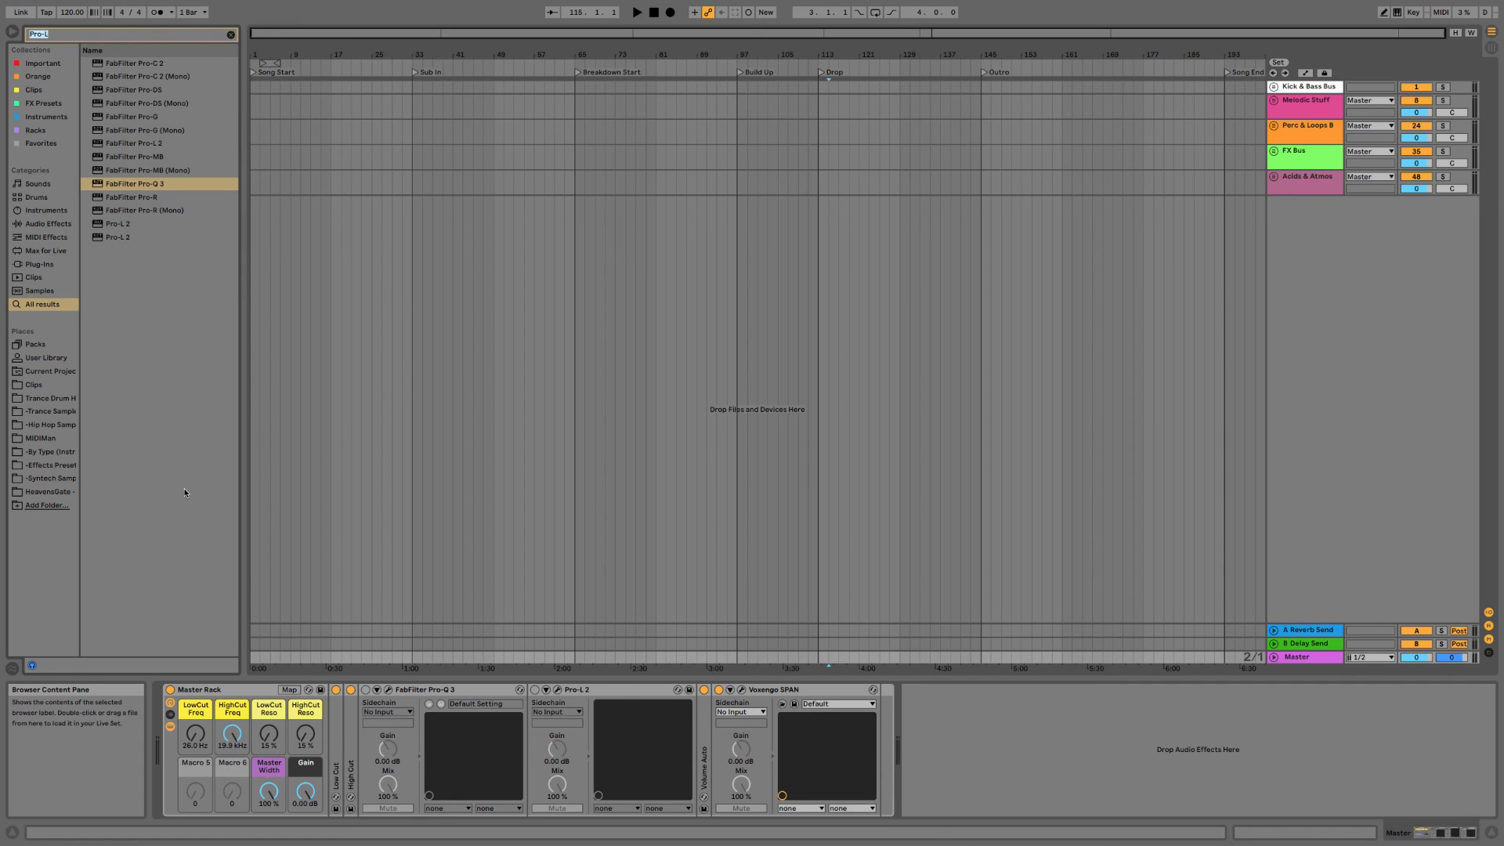
pyautogui.write('Flanger')
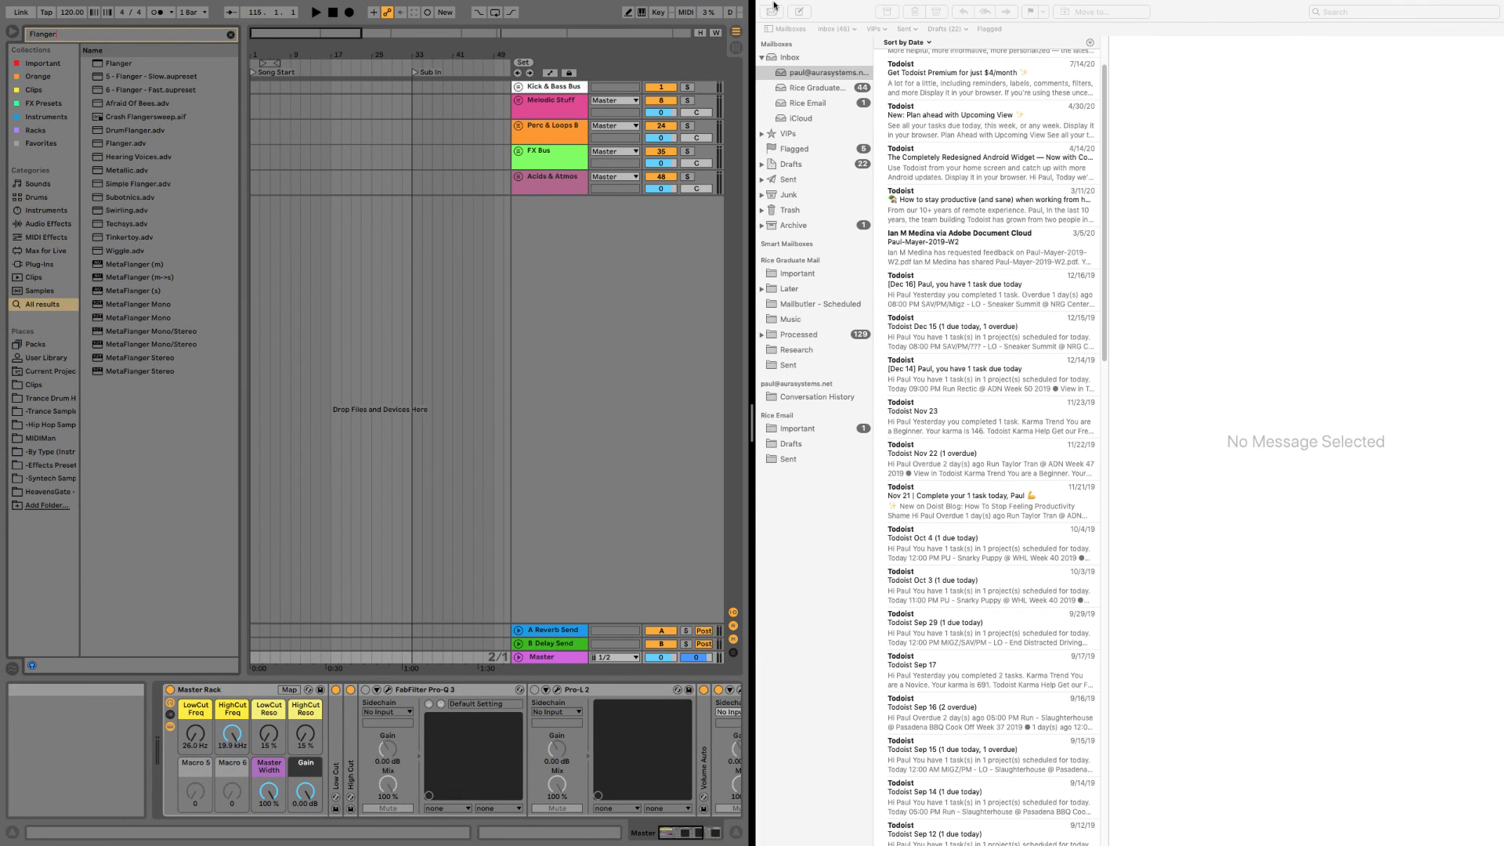
pyautogui.click(804, 14)
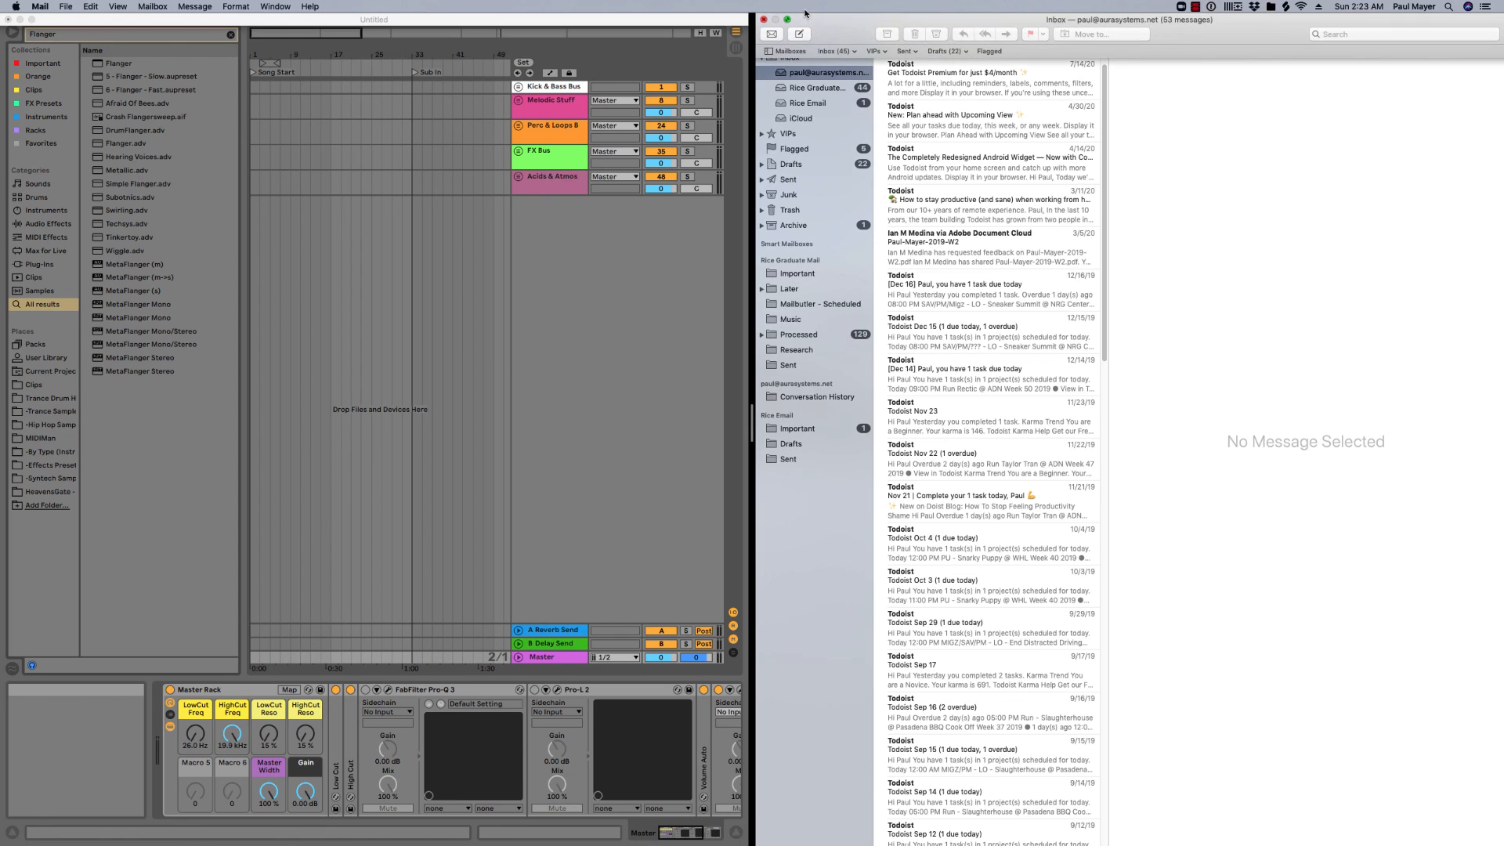
pyautogui.click(763, 20)
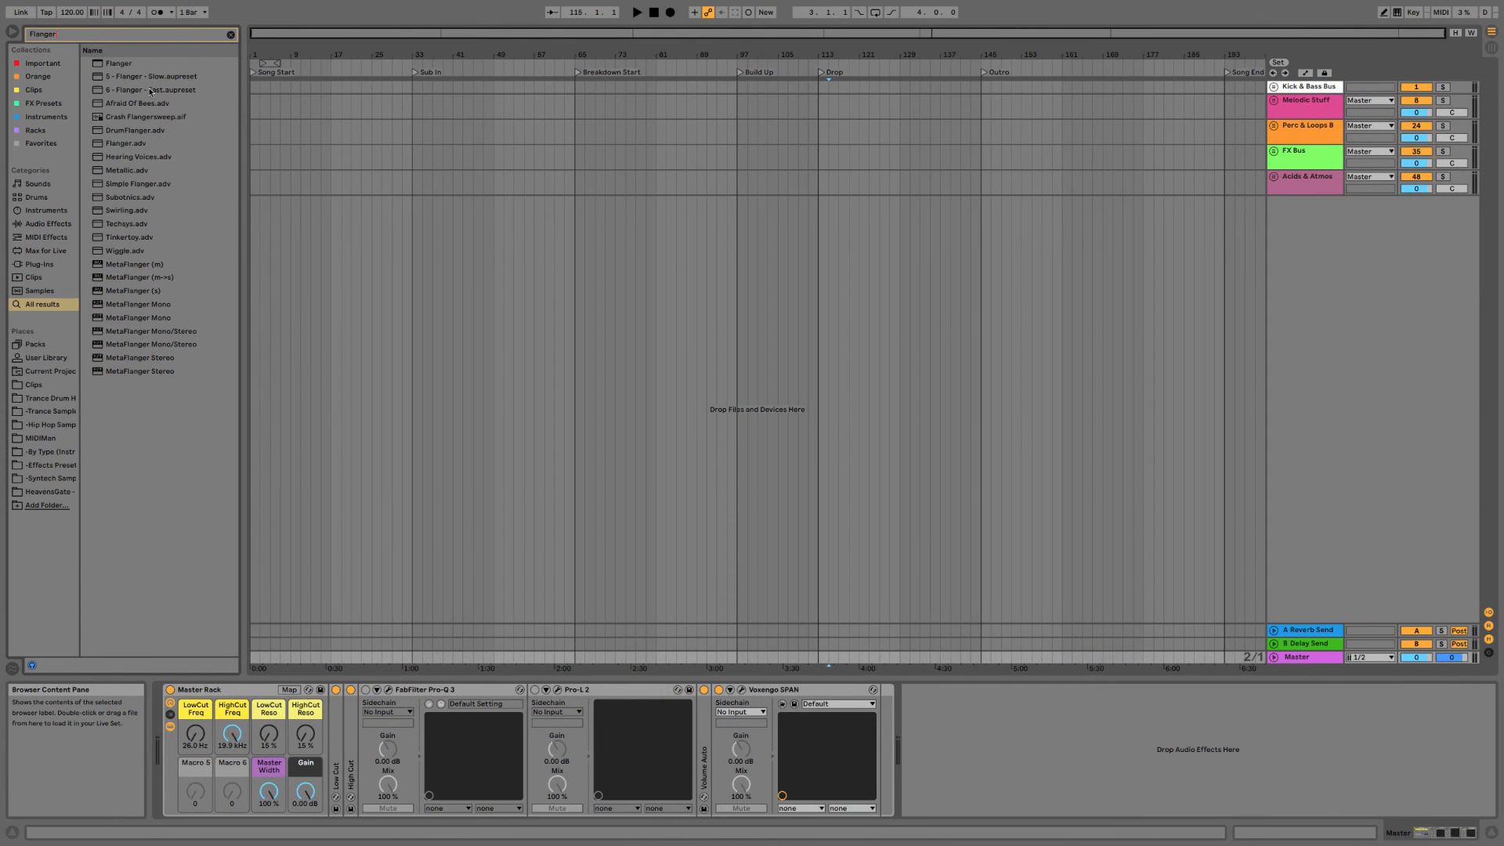
# Clear the browser search and insert #TFlanger from the Tracktion VST3 plug-ins ahead of Pro-Q 3 in the Master Rack.
pyautogui.click(39, 264)
pyautogui.click(230, 34)
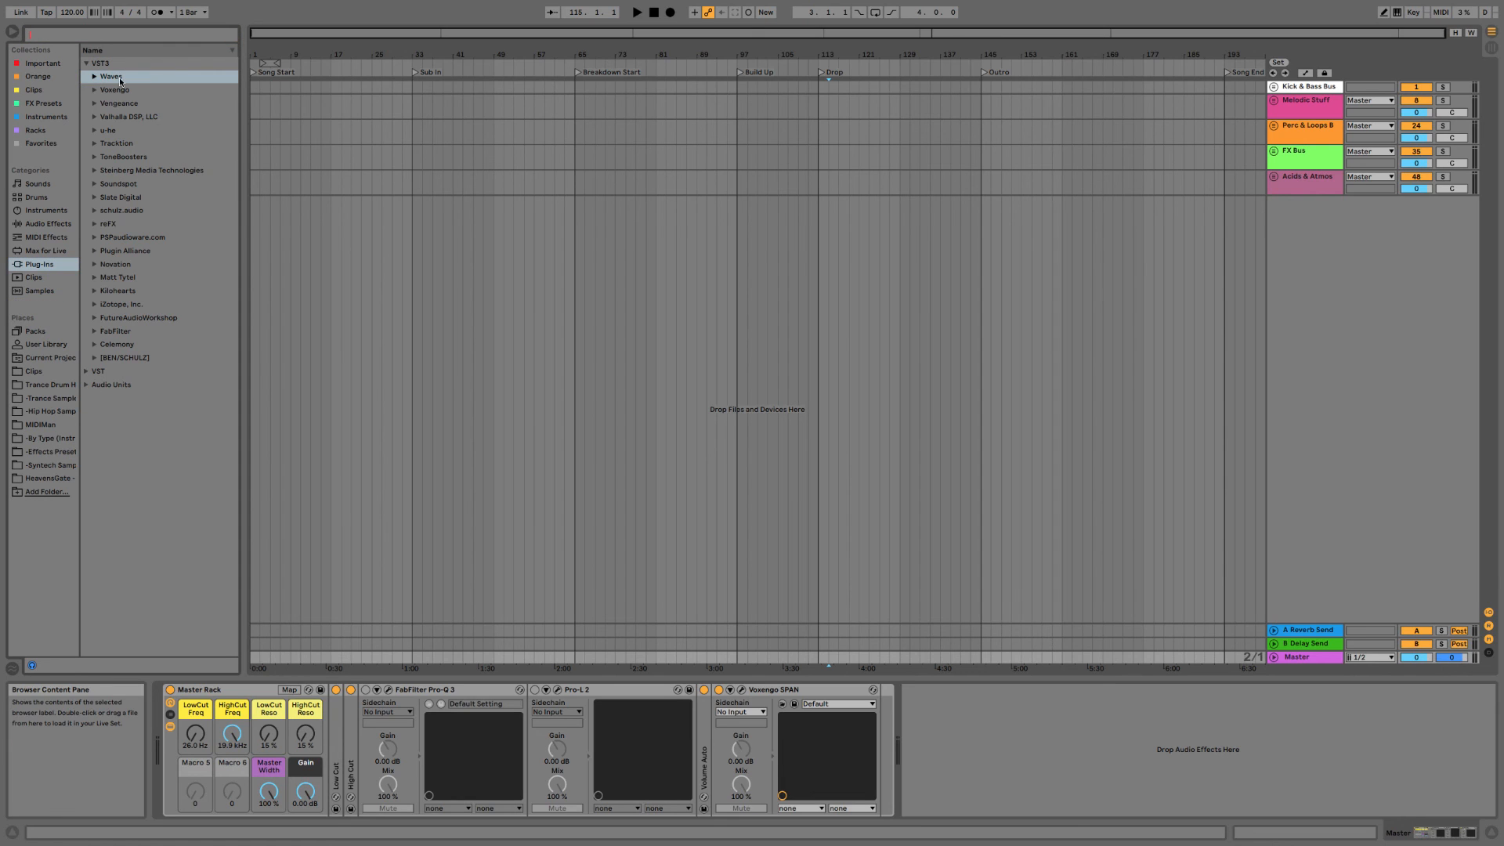
pyautogui.press('Down')
pyautogui.press('Down')
pyautogui.click(115, 371)
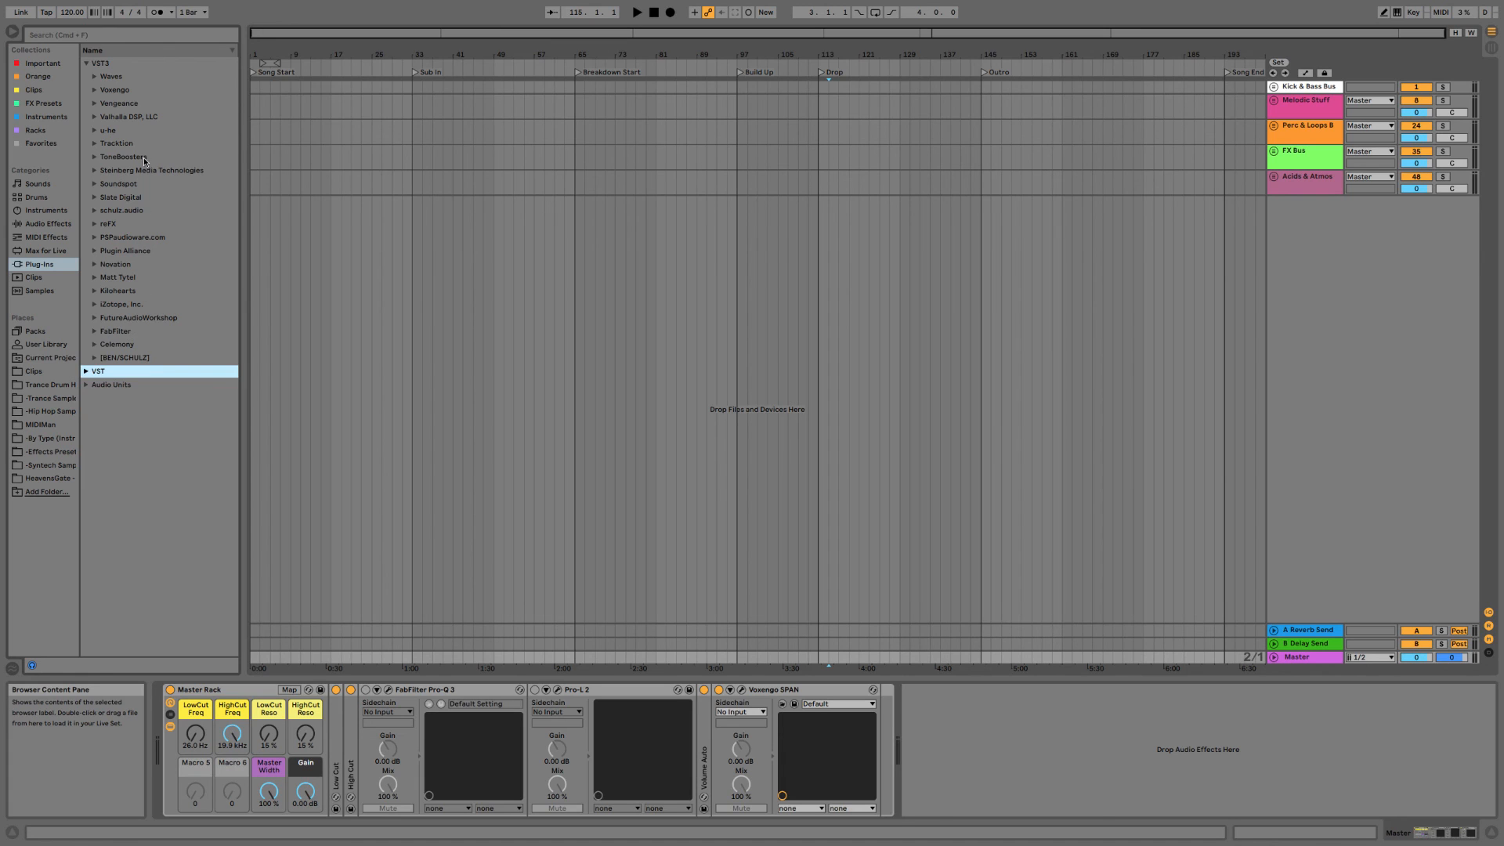
pyautogui.click(133, 144)
pyautogui.press('Right')
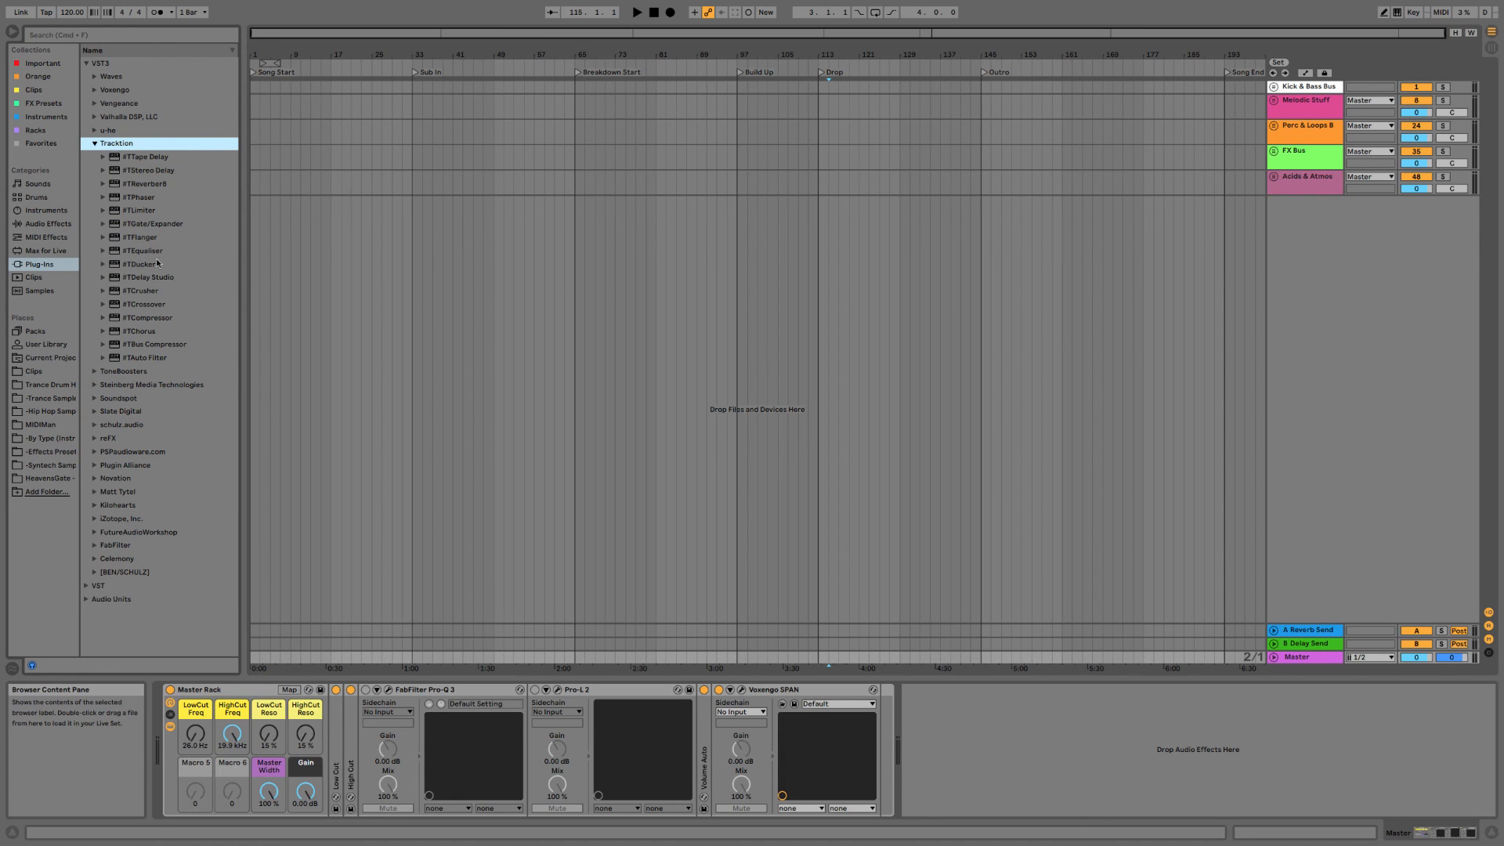
pyautogui.moveTo(145, 238); pyautogui.dragTo(389, 723)
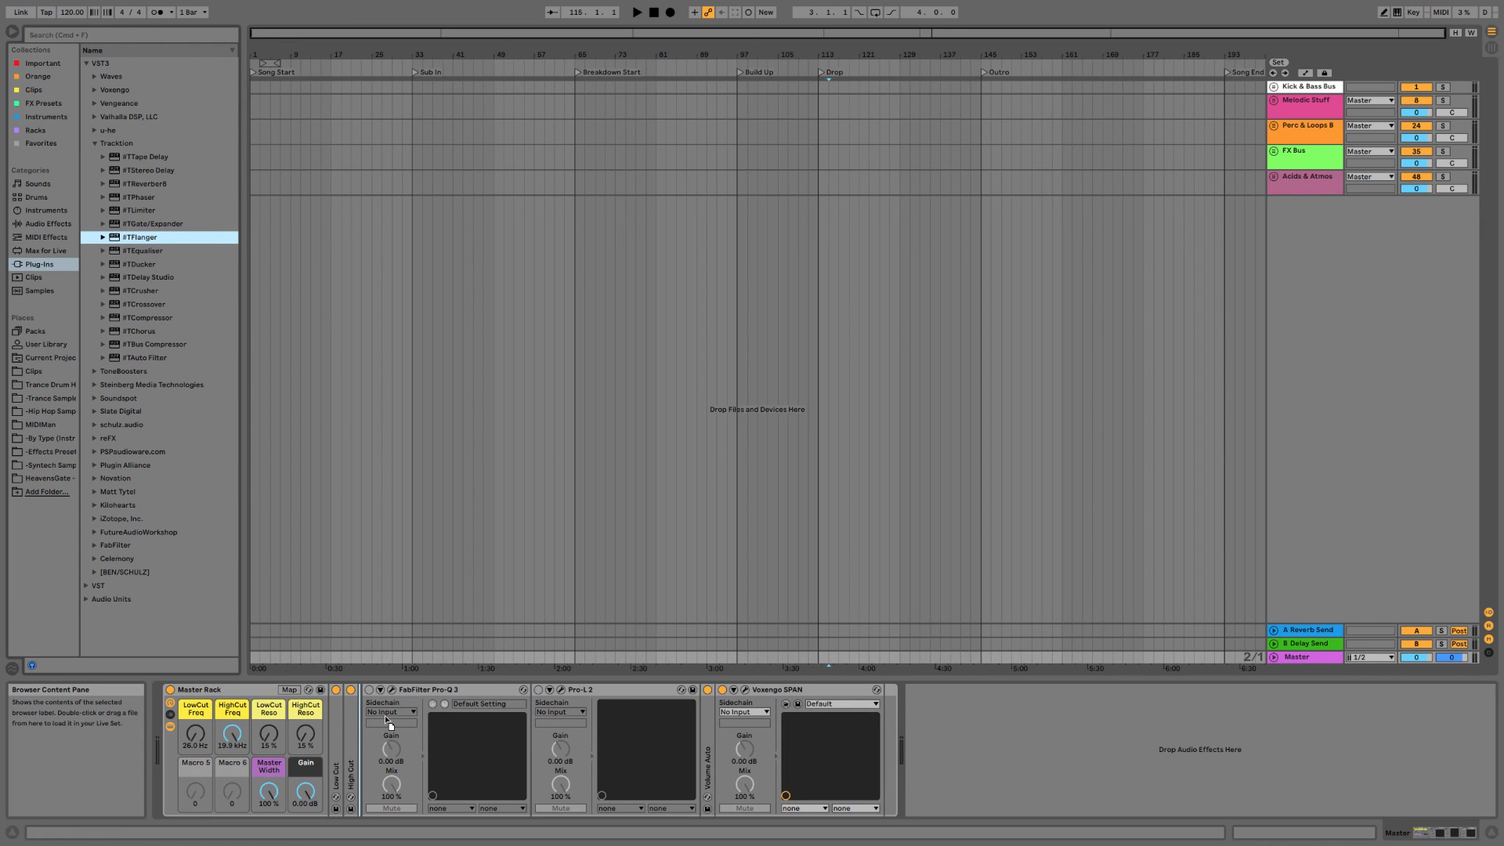
pyautogui.moveTo(288, 759); pyautogui.dragTo(288, 761)
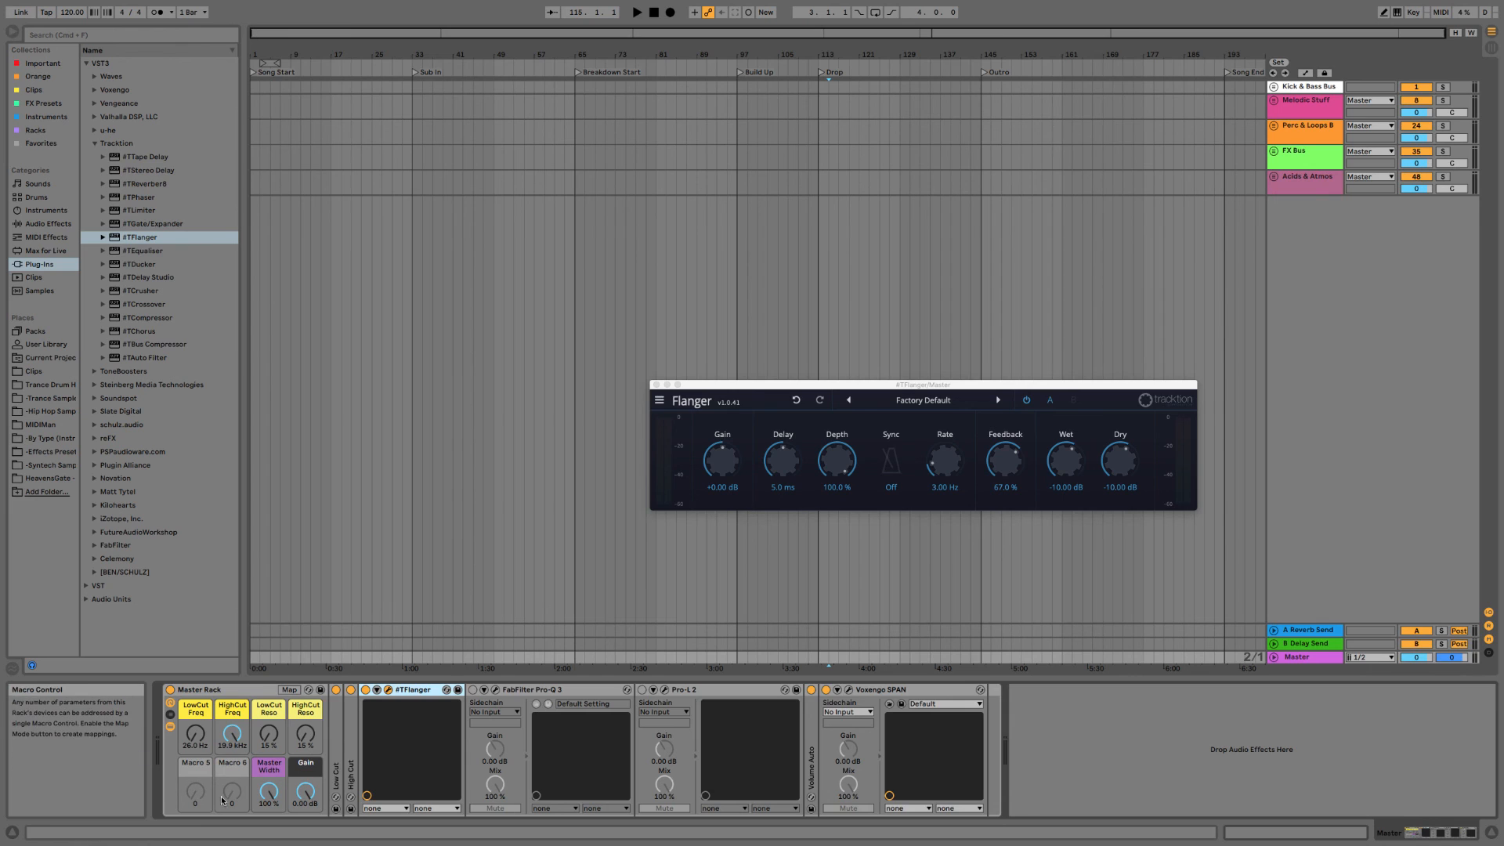
# Expose #TFlanger's parameters in the device and map its Wet and Dry levels to Macro 6.
pyautogui.moveTo(1077, 468); pyautogui.dragTo(1076, 475)
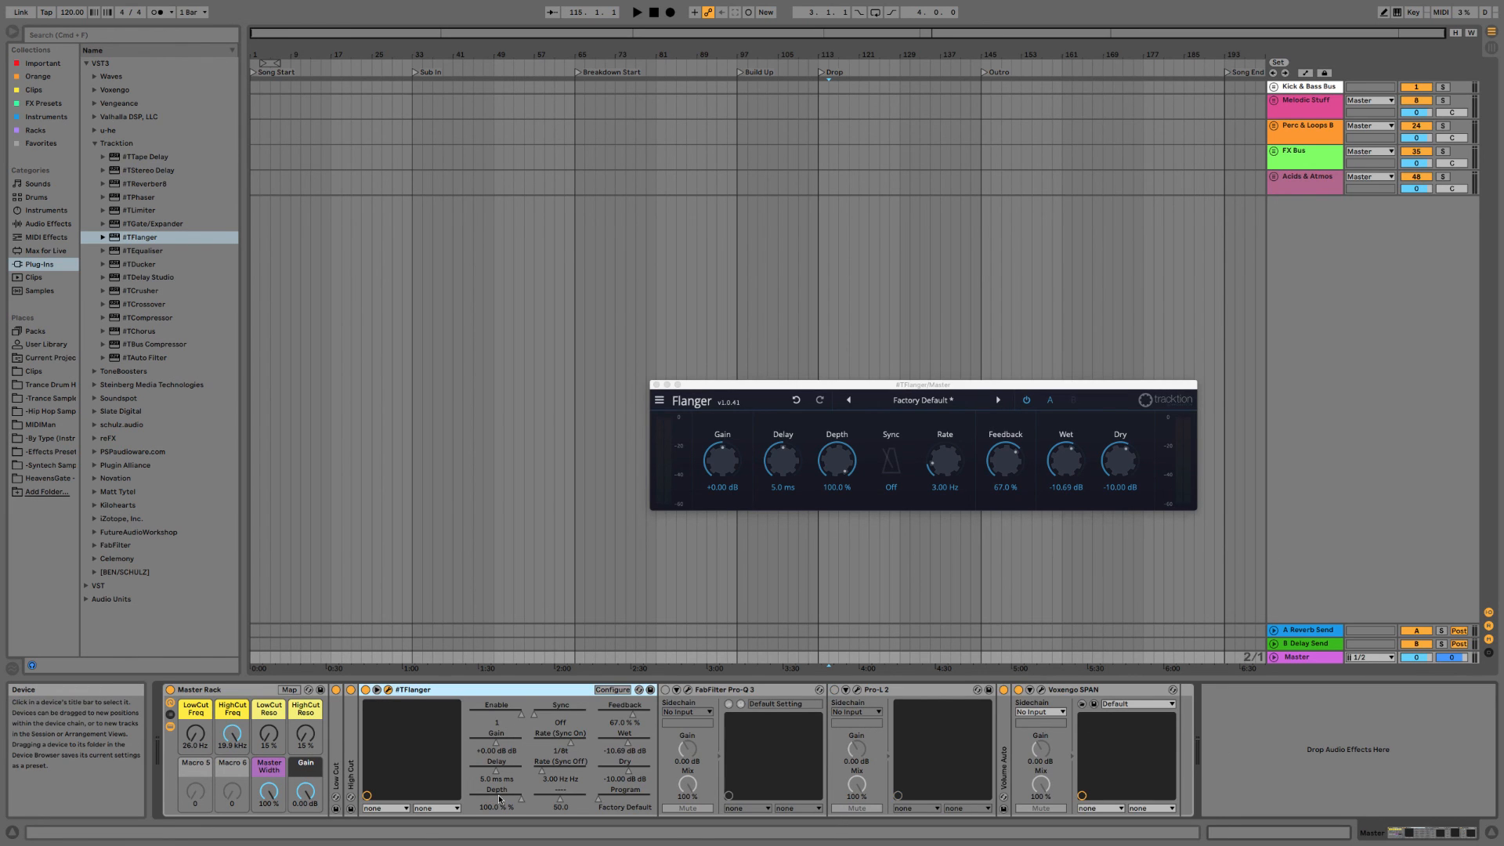
pyautogui.rightClick(636, 764)
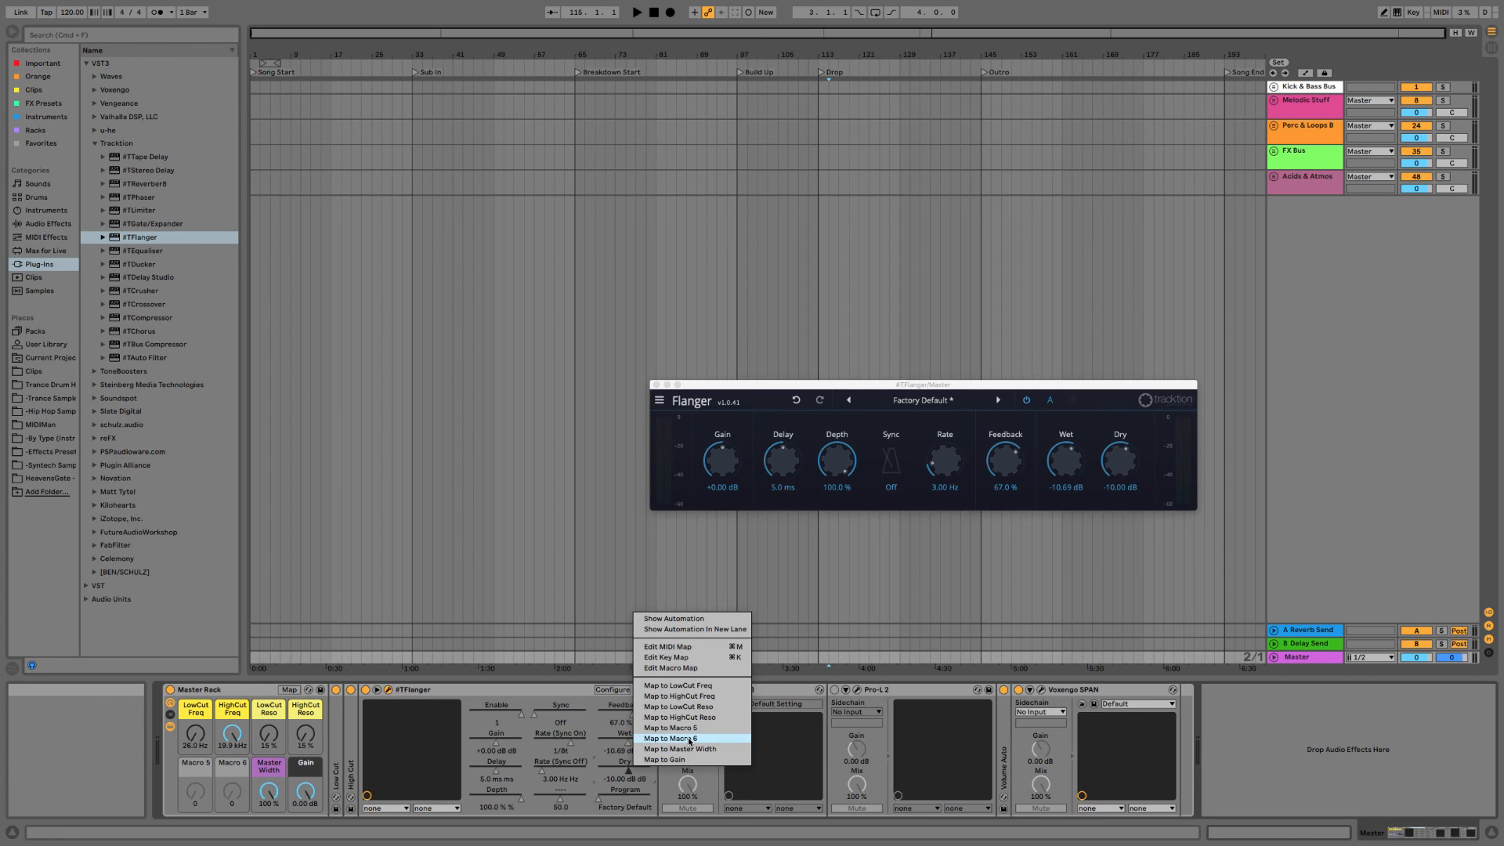
pyautogui.click(689, 740)
pyautogui.rightClick(624, 742)
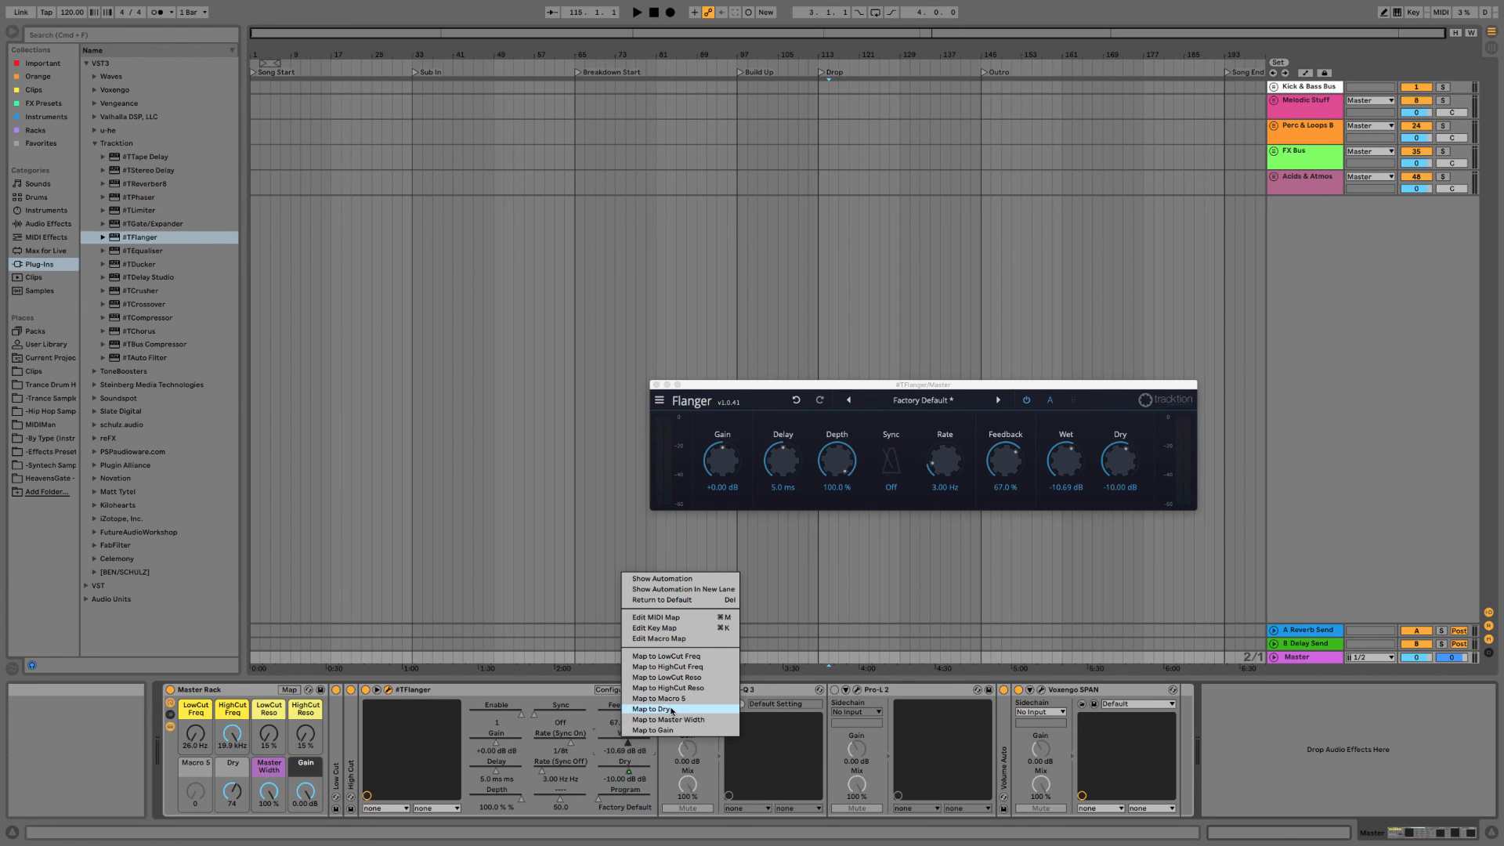
pyautogui.click(672, 709)
# Show the Master Rack's macro mappings, lower Macro 6 to zero and invert the range of its Dry mapping.
pyautogui.click(289, 690)
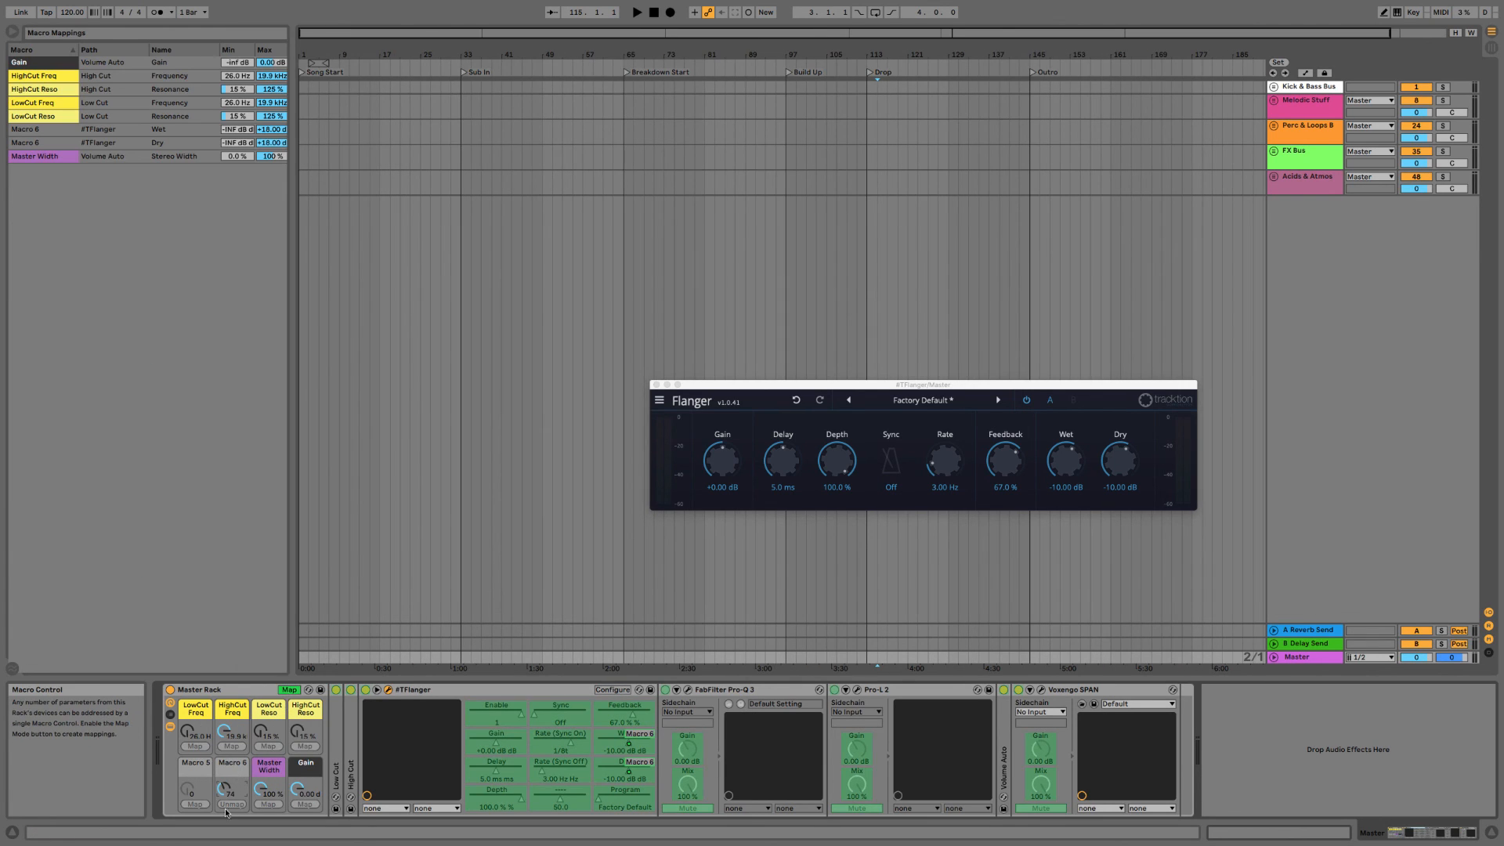
pyautogui.moveTo(219, 787); pyautogui.dragTo(220, 819)
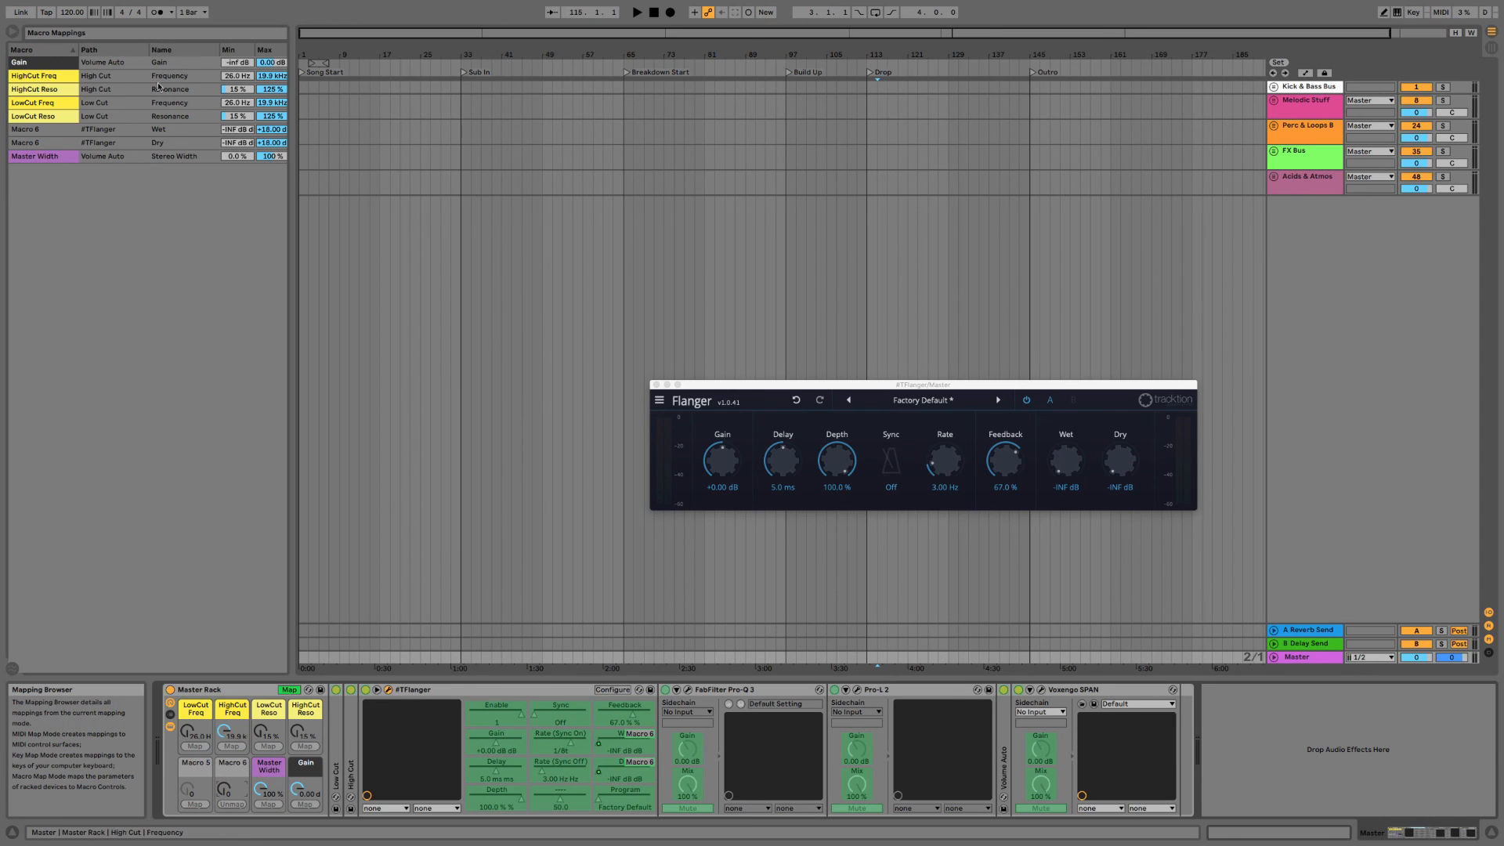
pyautogui.rightClick(162, 143)
pyautogui.click(188, 148)
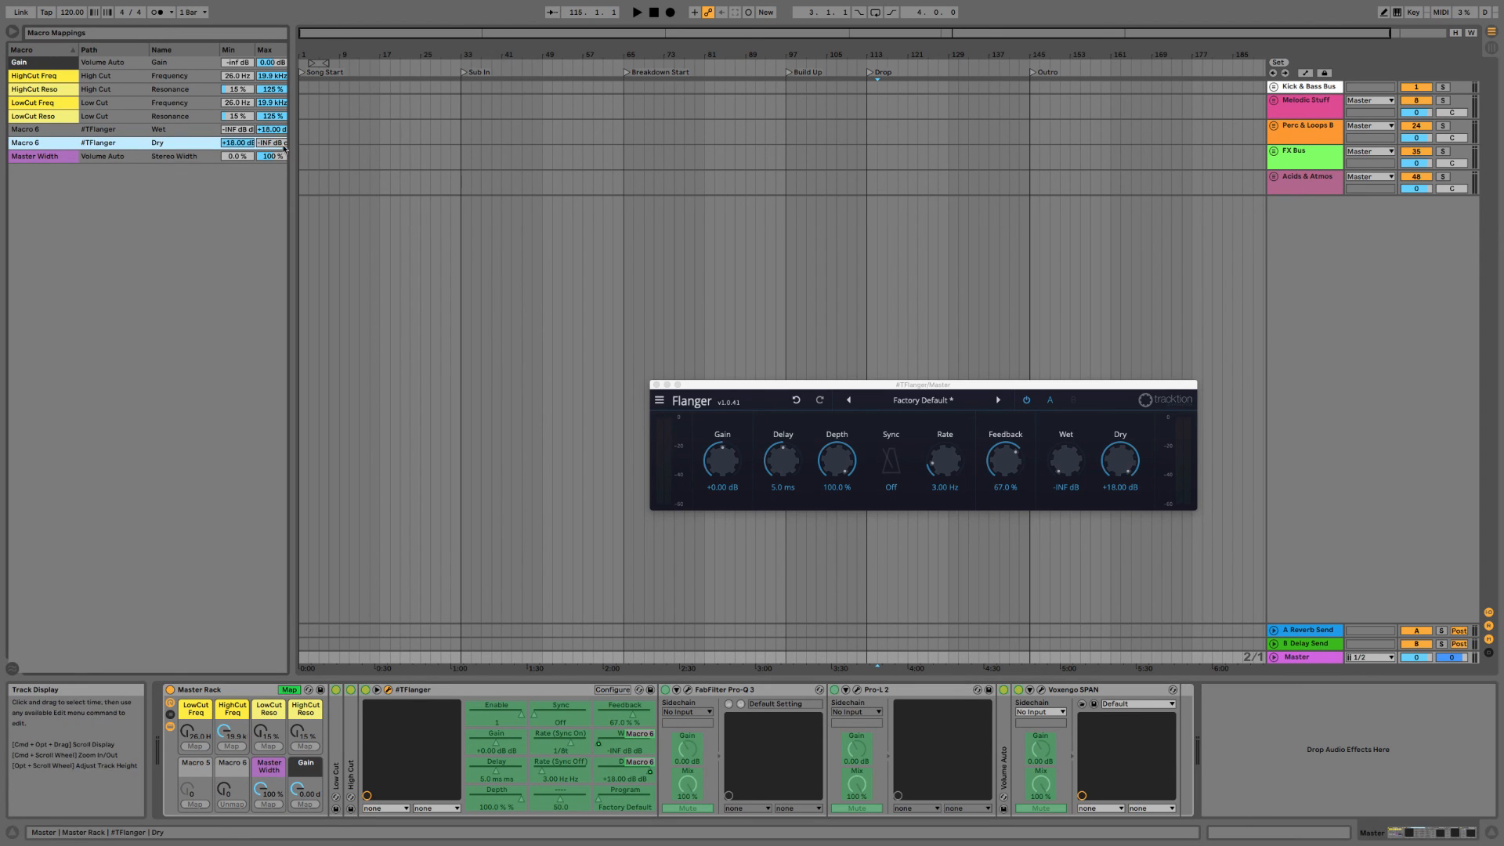
# Set the Dry mapping's minimum and the Wet mapping's maximum to 0 dB.
pyautogui.click(241, 145)
pyautogui.write('0')
pyautogui.press('Return')
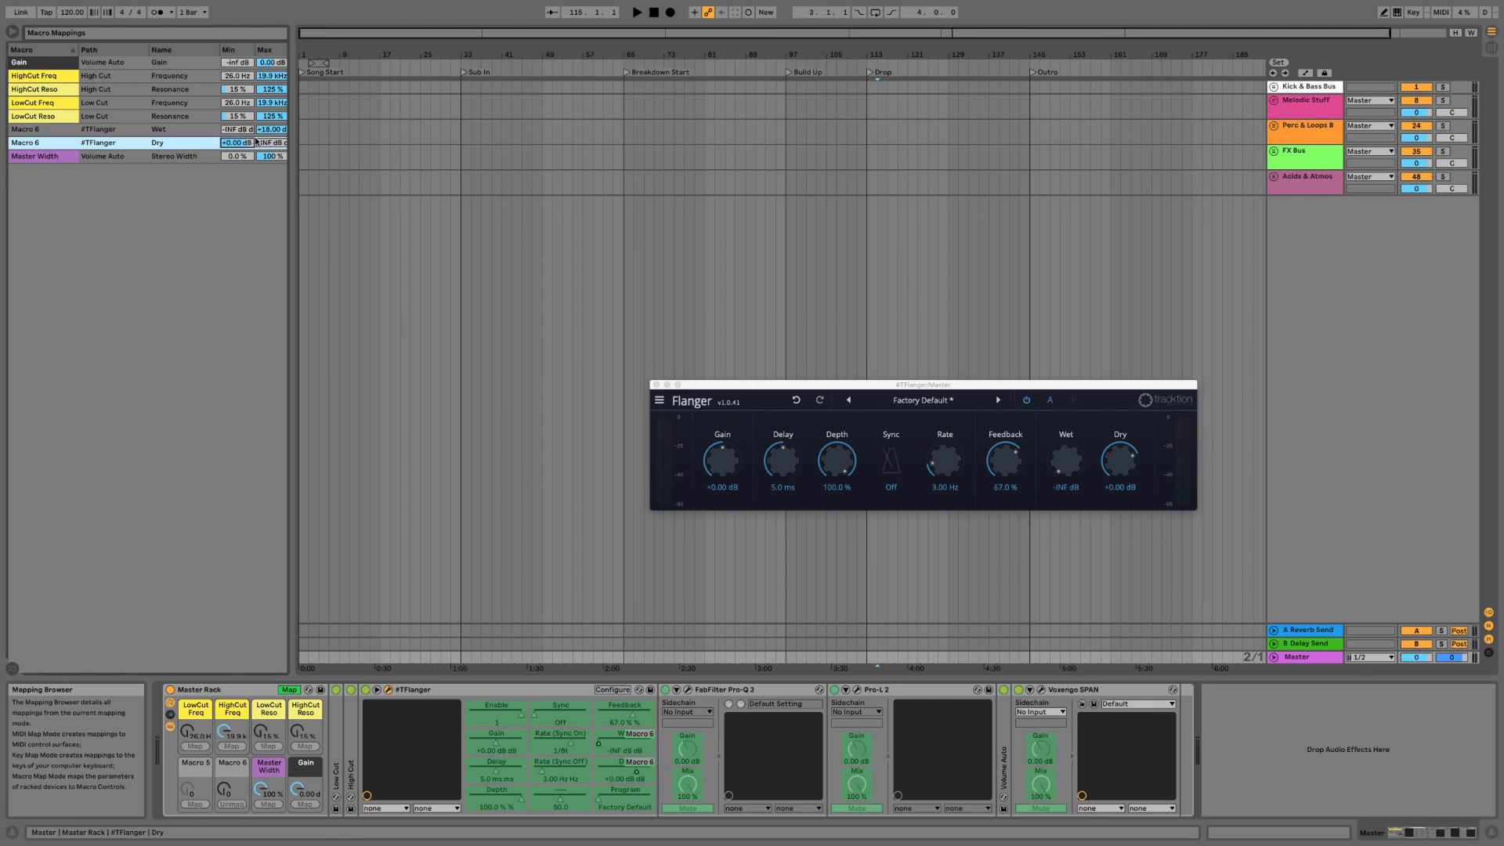
pyautogui.click(264, 131)
pyautogui.write('0')
pyautogui.press('Return')
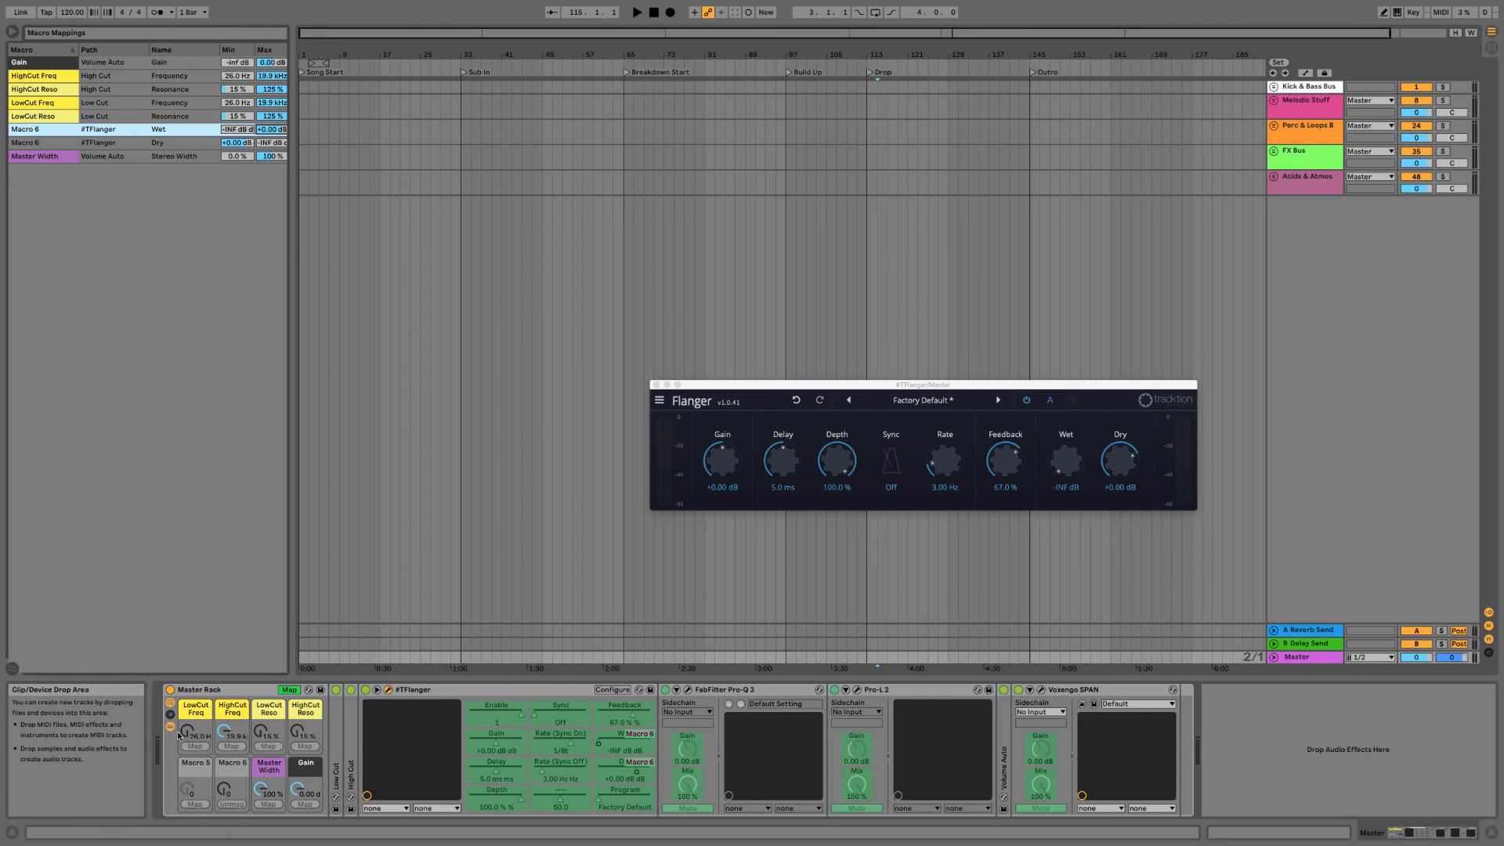
# Test Macro 6 by sweeping it to maximum, leave macro mapping mode and return the macro to zero.
pyautogui.moveTo(224, 789); pyautogui.dragTo(224, 686)
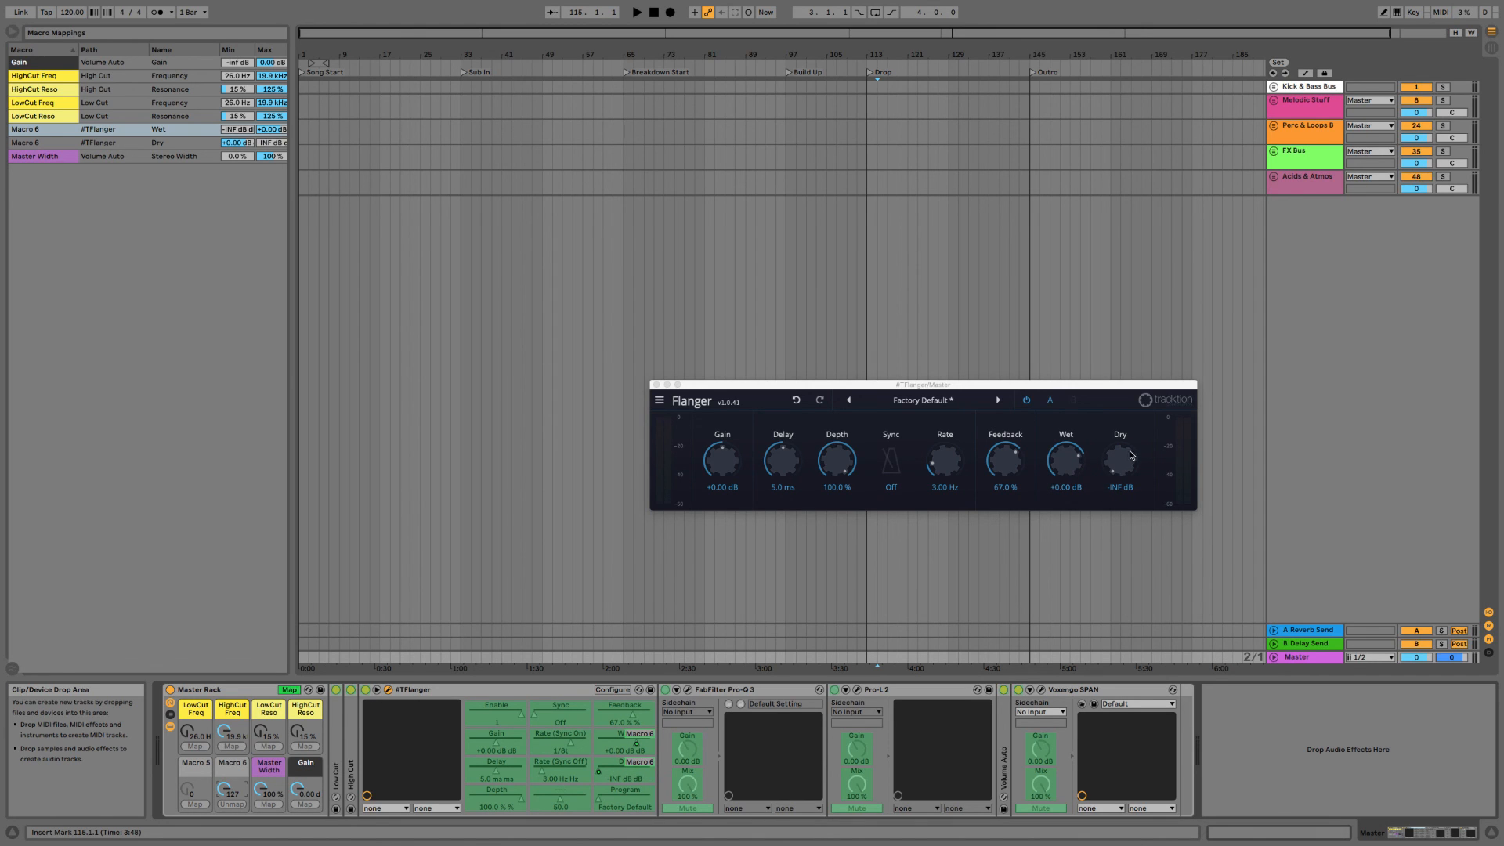
pyautogui.click(289, 689)
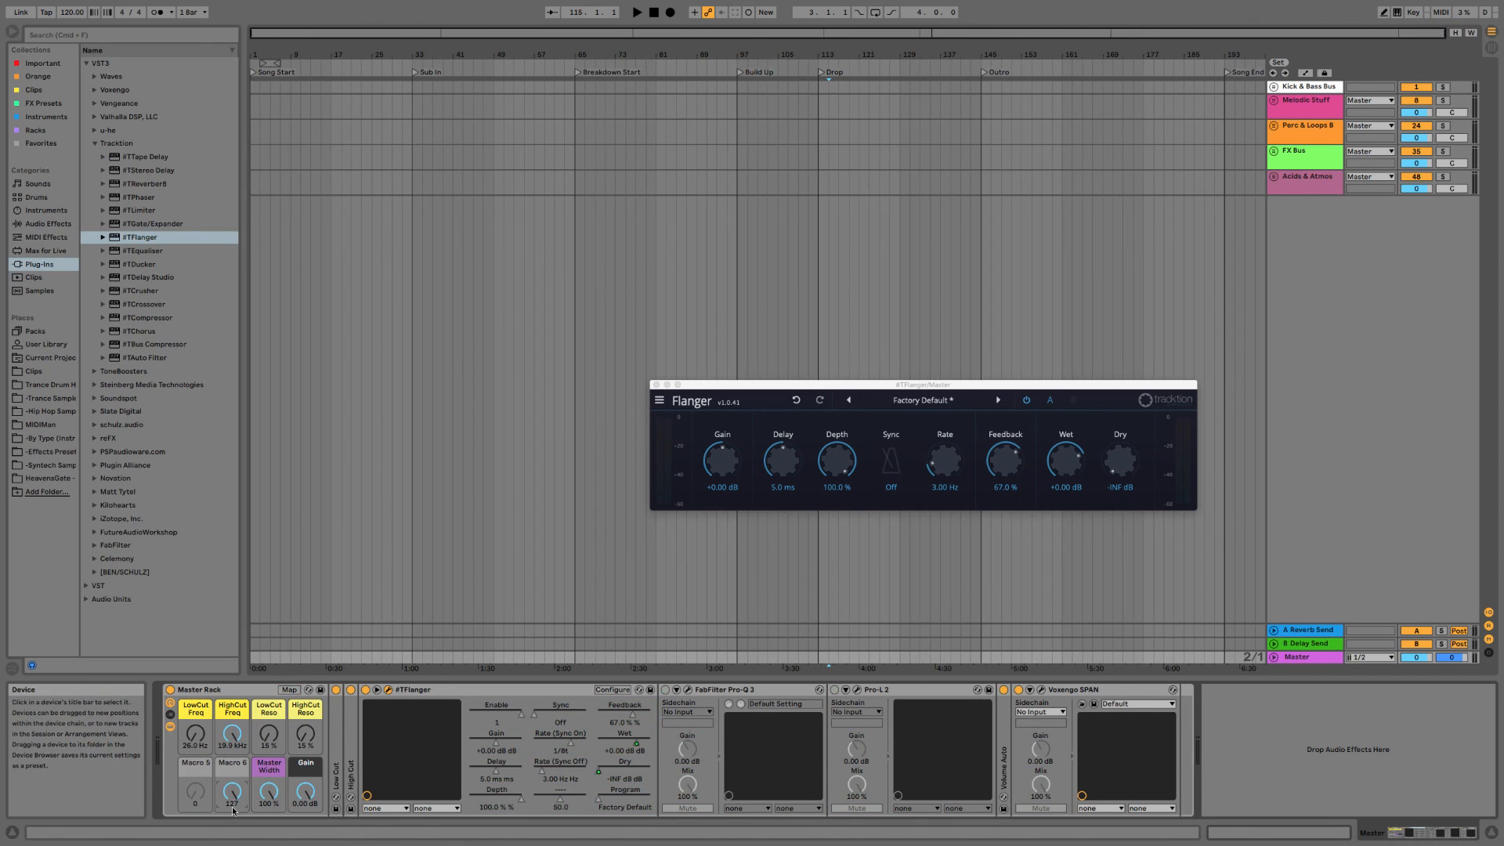
pyautogui.moveTo(232, 811); pyautogui.dragTo(233, 844)
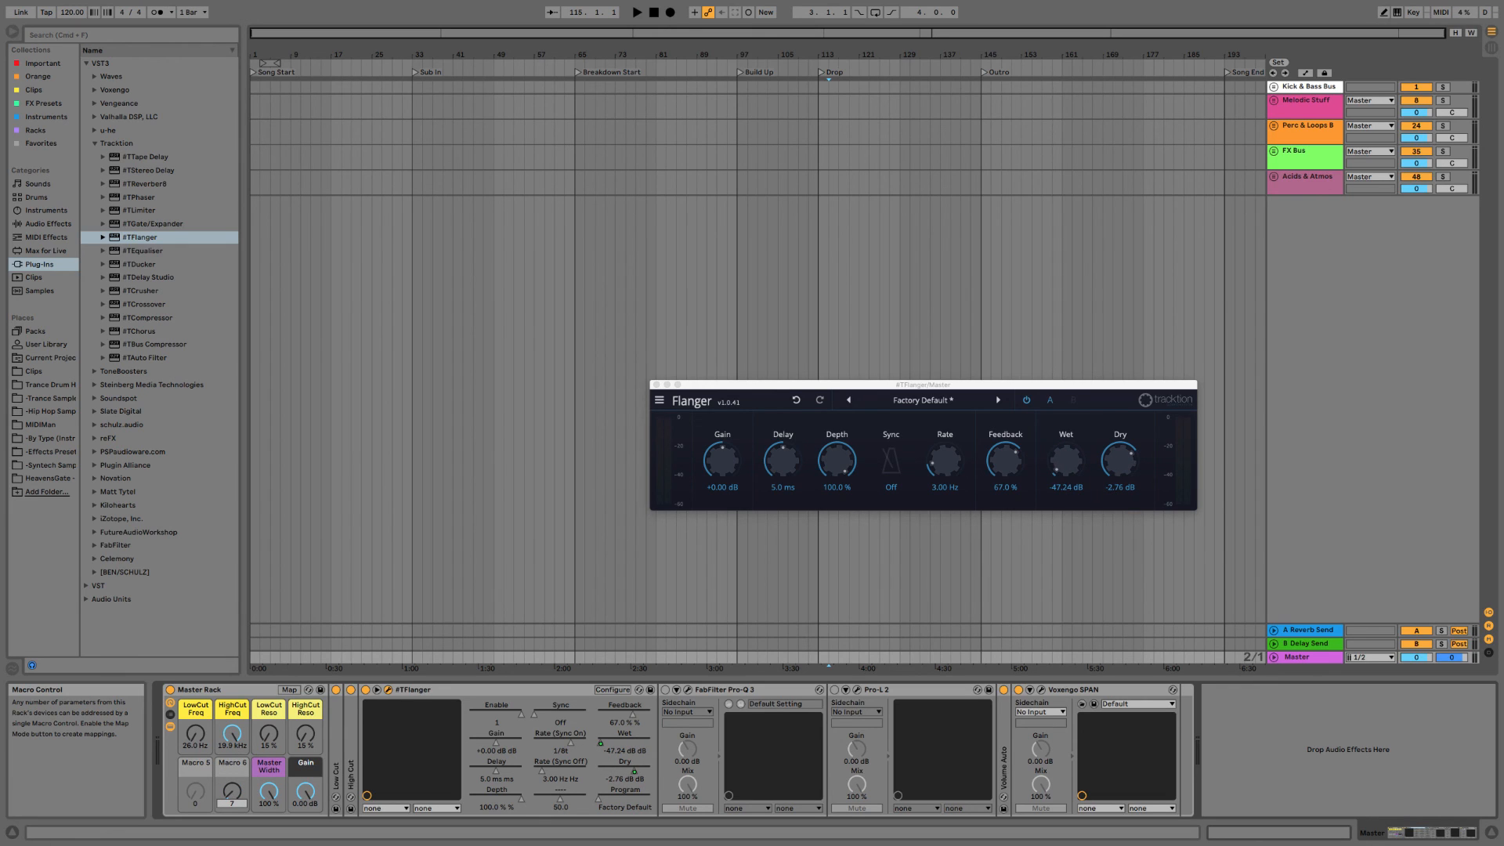
pyautogui.moveTo(232, 793); pyautogui.dragTo(233, 796)
pyautogui.moveTo(222, 797); pyautogui.dragTo(222, 807)
# Collapse the #TFlanger parameter display and rename the Master Rack's Macro 6 as Flanger.
pyautogui.rightClick(223, 795)
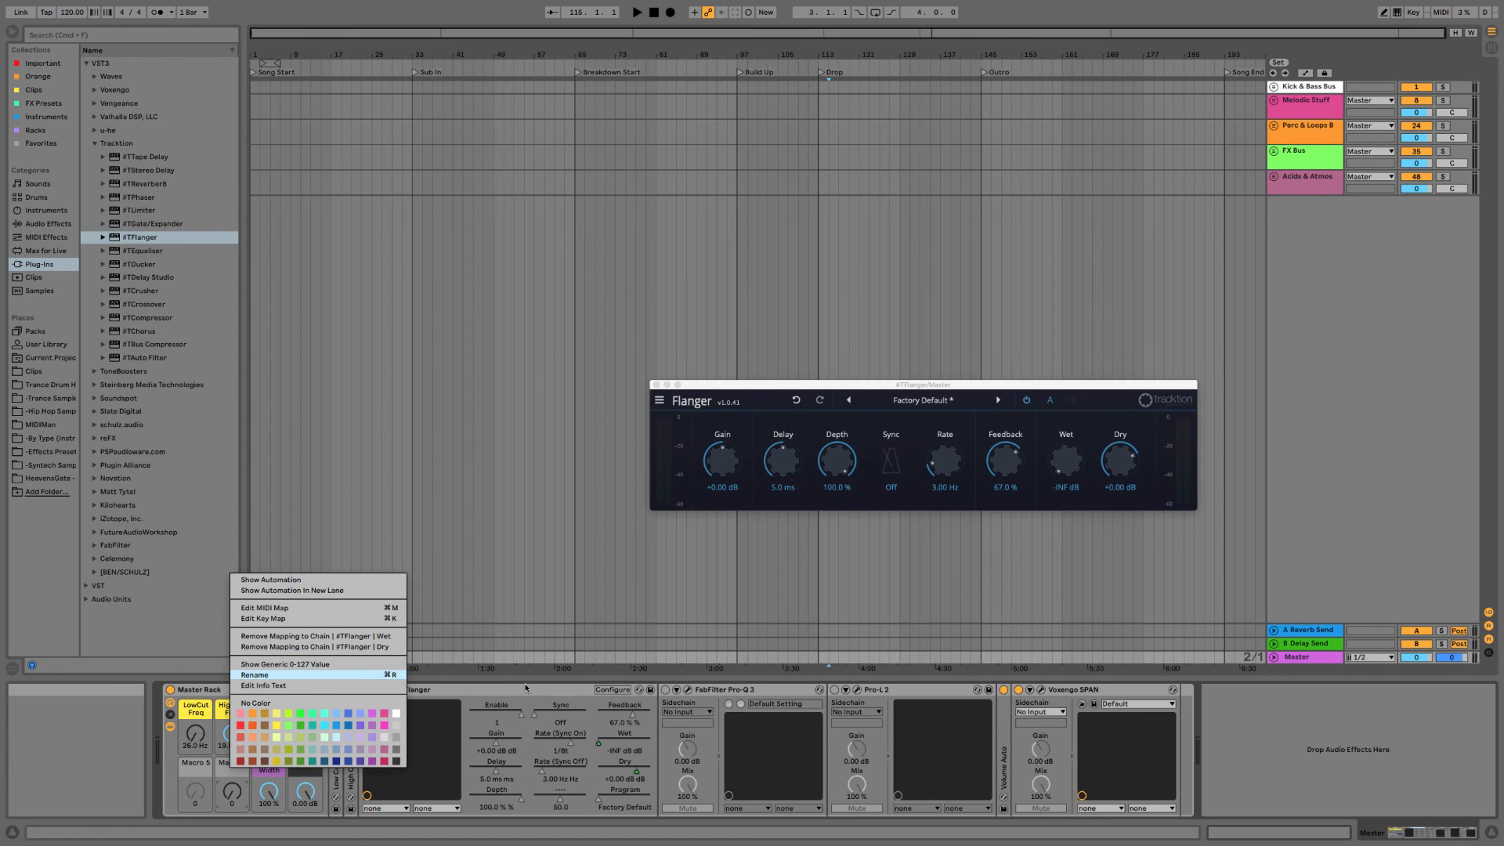
pyautogui.click(525, 689)
pyautogui.click(379, 690)
pyautogui.rightClick(240, 768)
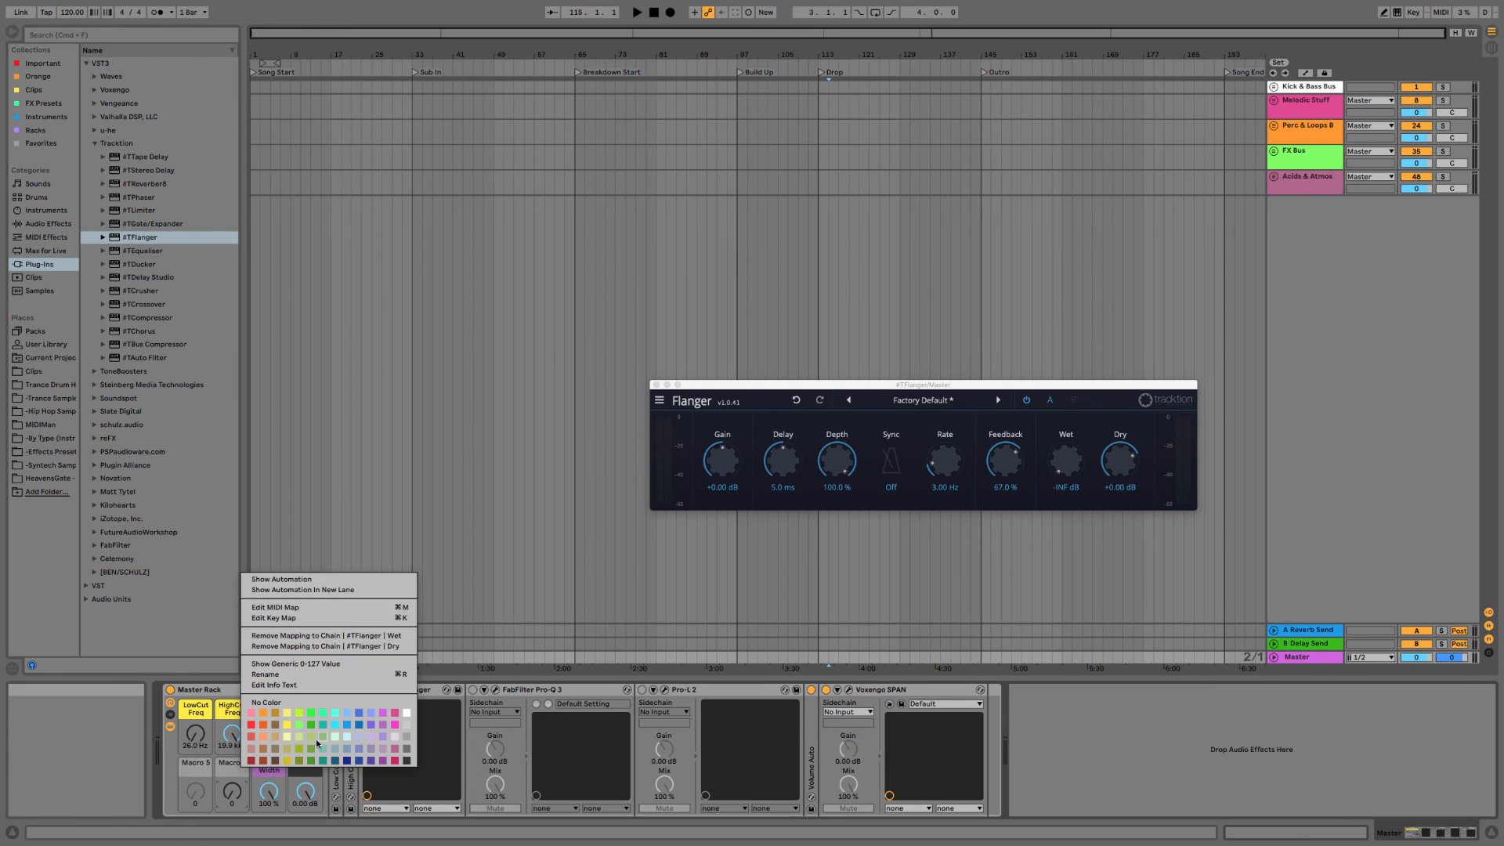
pyautogui.click(371, 679)
pyautogui.write('C')
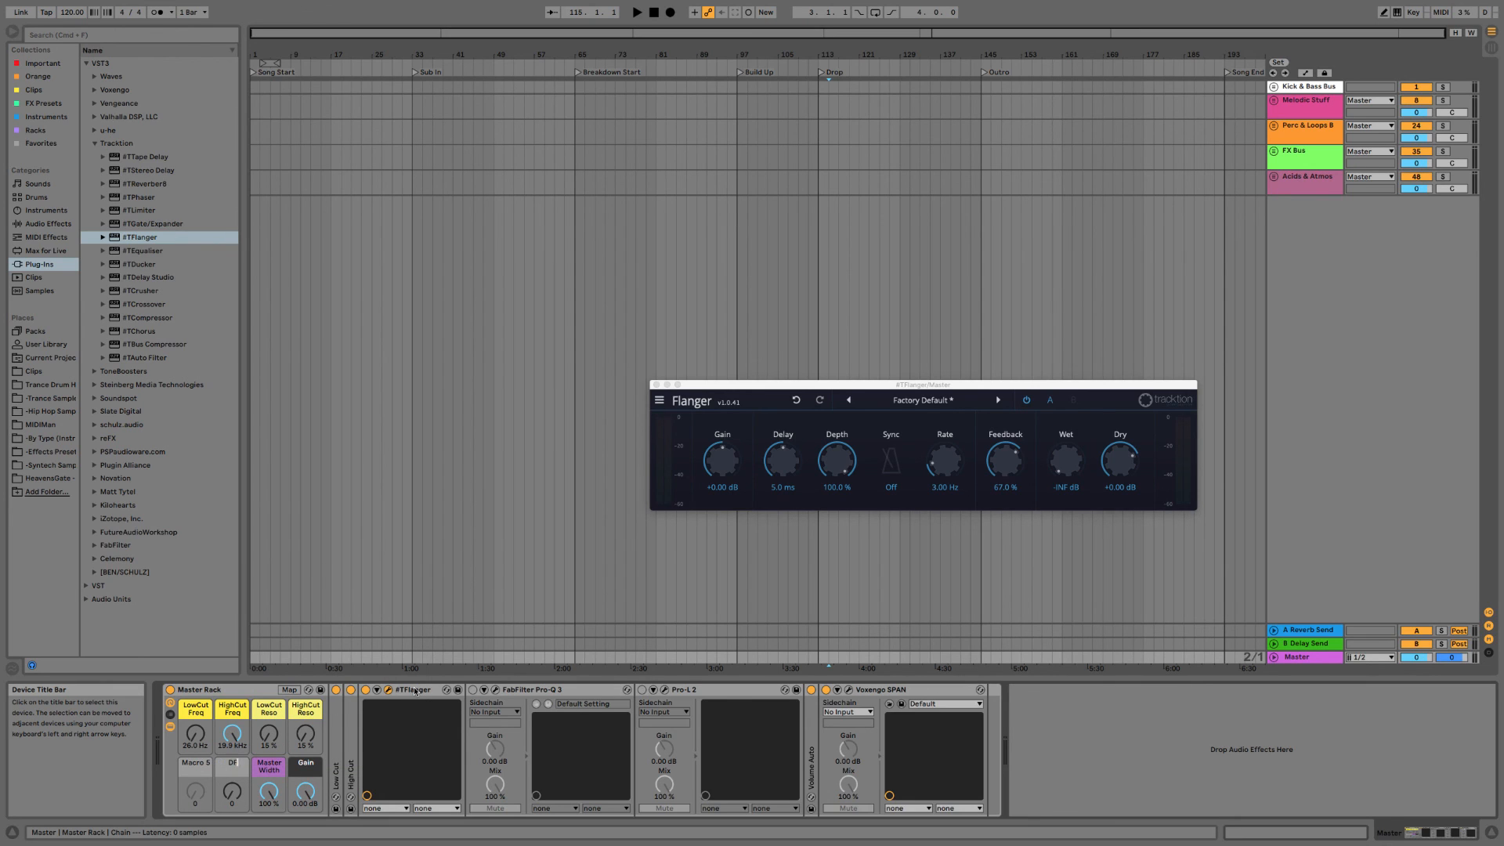
pyautogui.write('langer')
pyautogui.press('Return')
# Color the Flanger macro mauve-pink and close the #TFlanger plug-in window.
pyautogui.rightClick(232, 761)
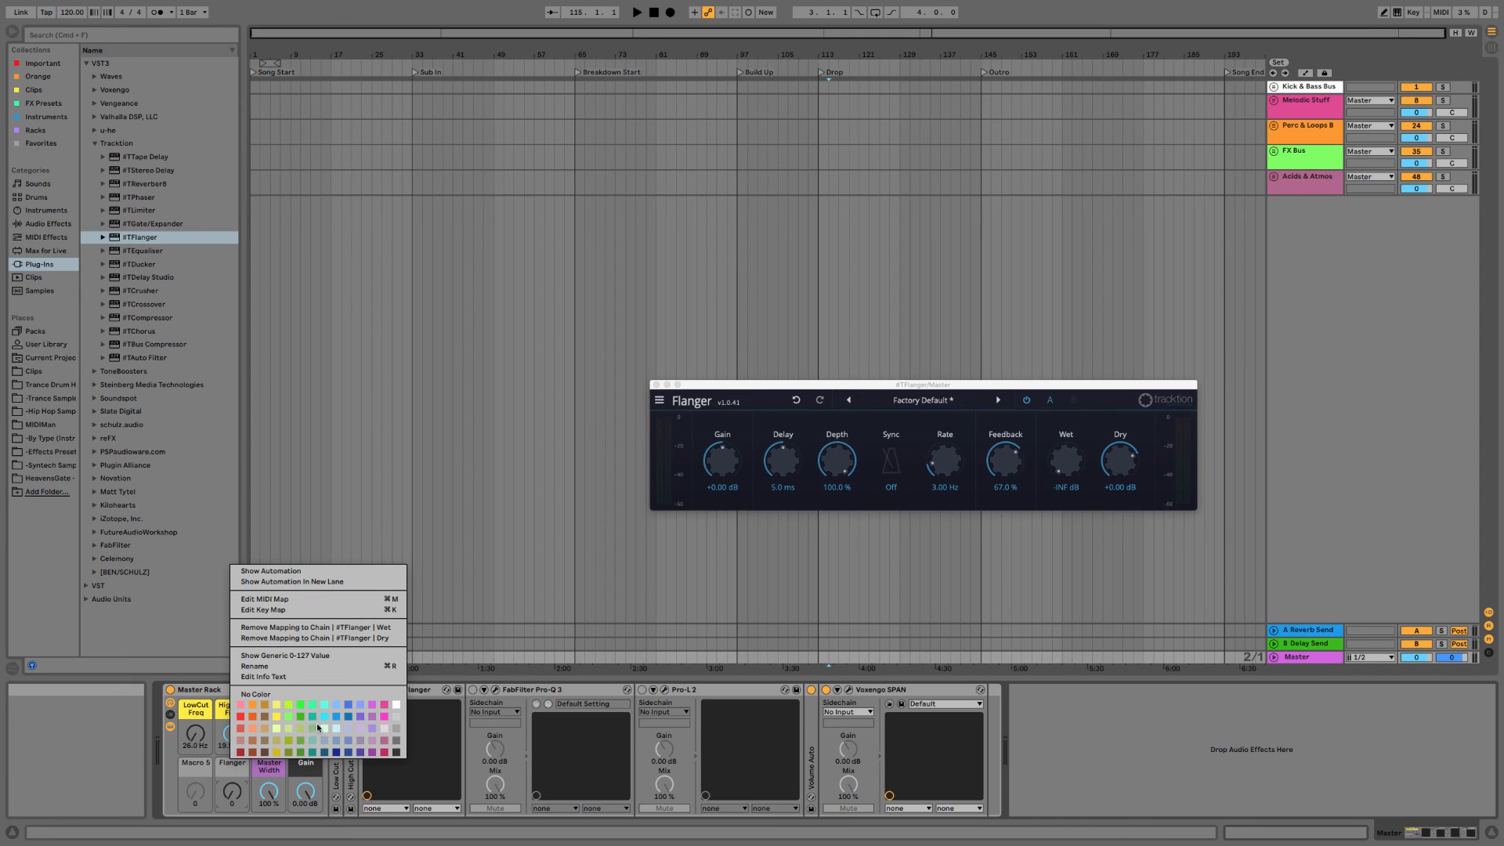
pyautogui.click(382, 739)
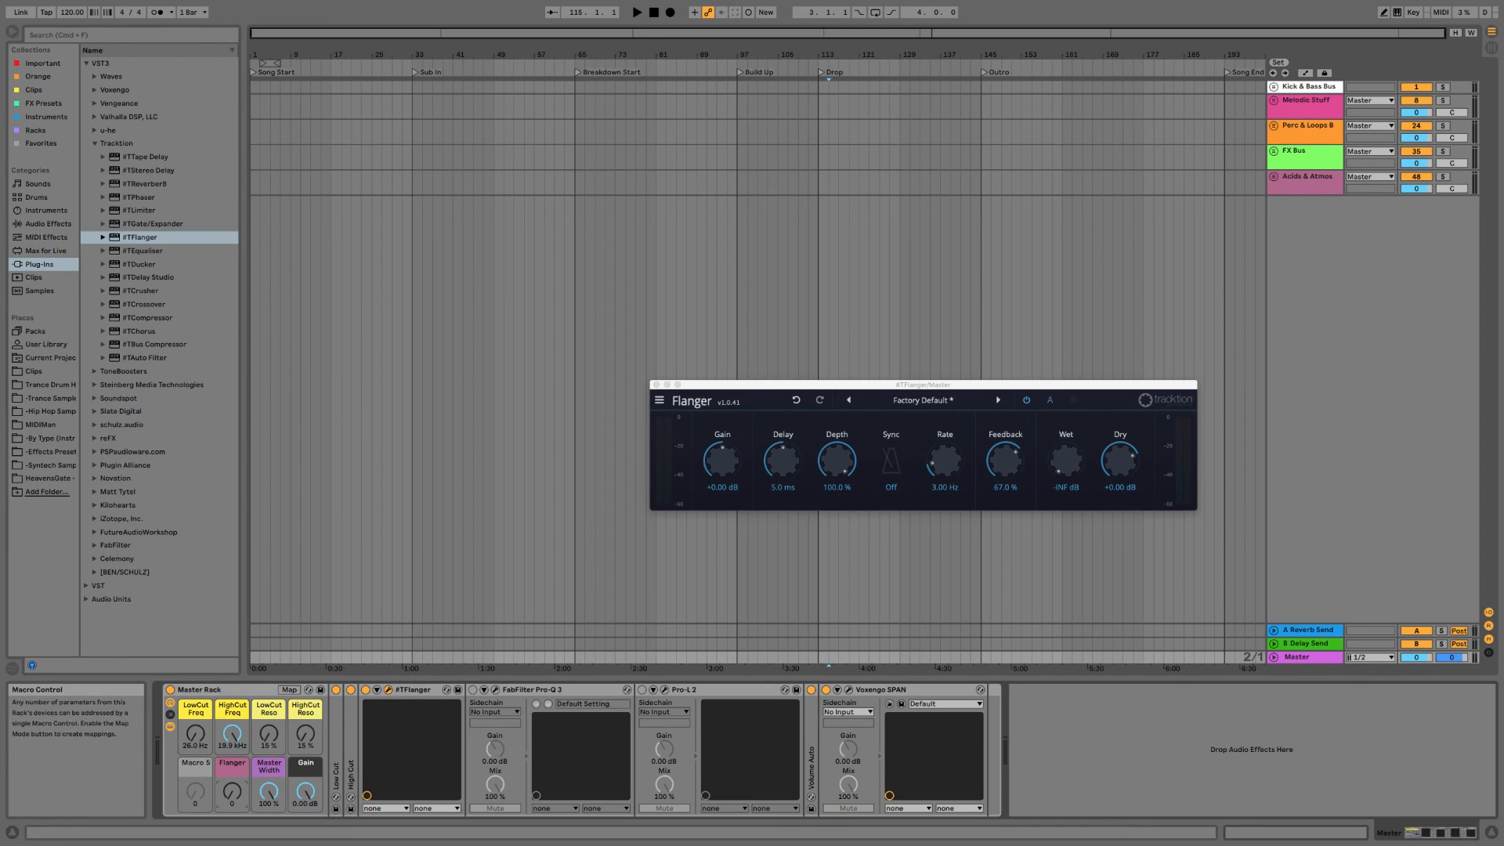
pyautogui.moveTo(232, 791); pyautogui.dragTo(232, 830)
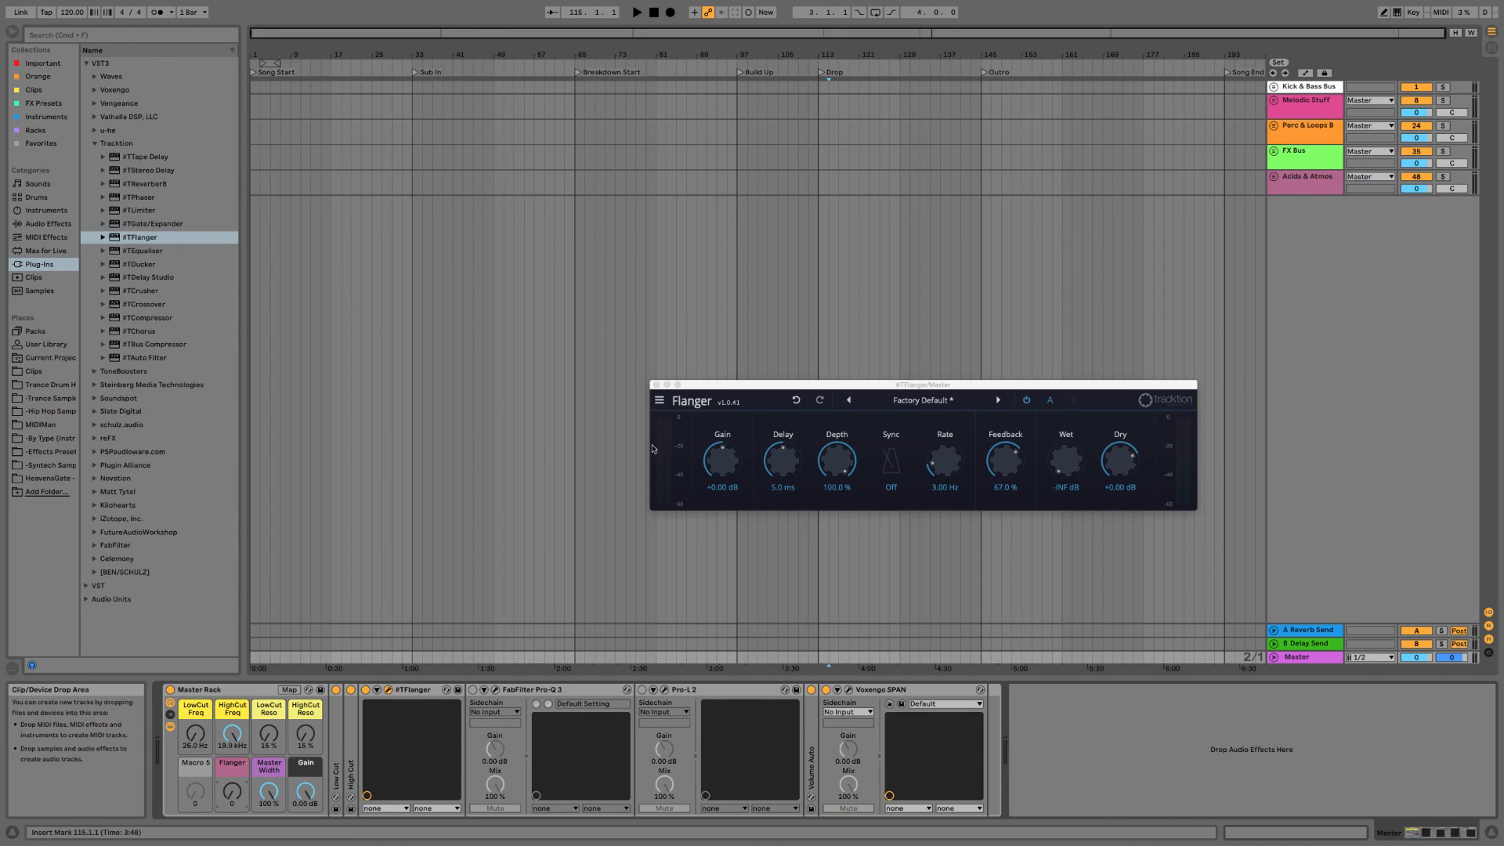
pyautogui.click(656, 384)
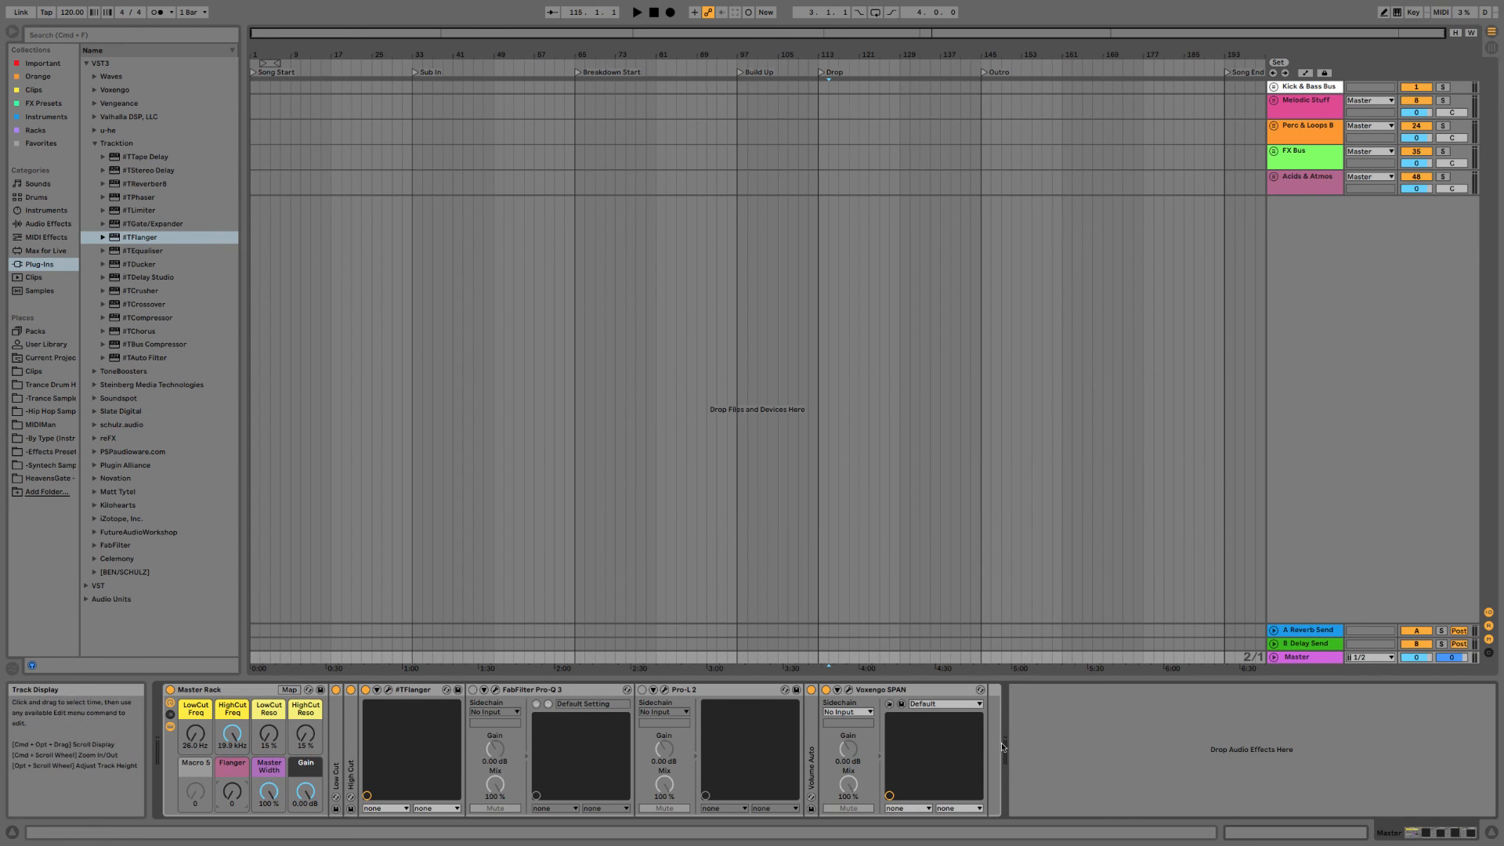
# Set the project tempo to 138 BPM.
pyautogui.click(1158, 738)
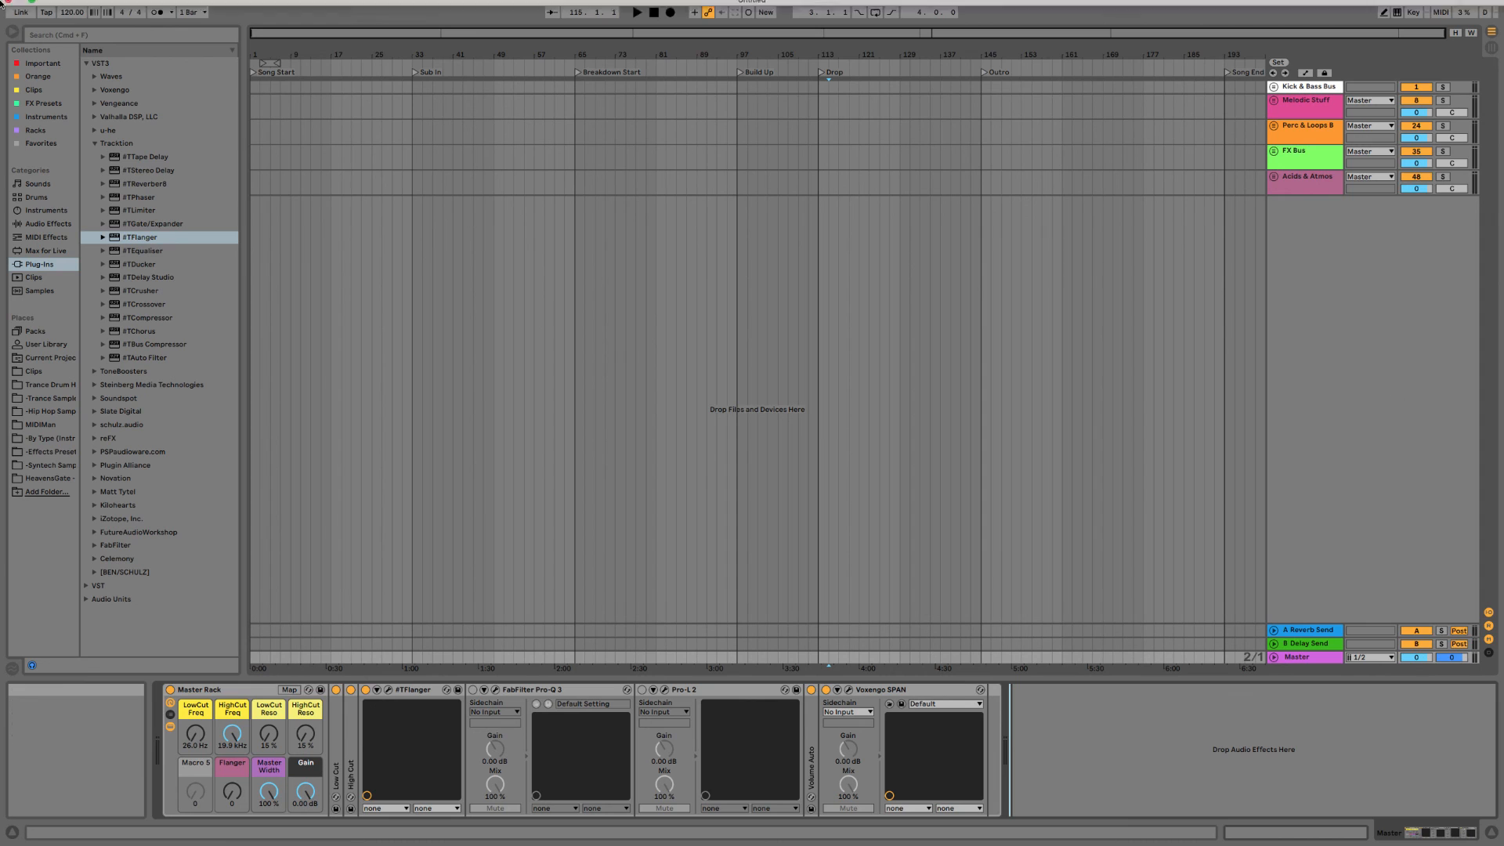
pyautogui.click(66, 6)
pyautogui.click(481, 322)
pyautogui.click(481, 322)
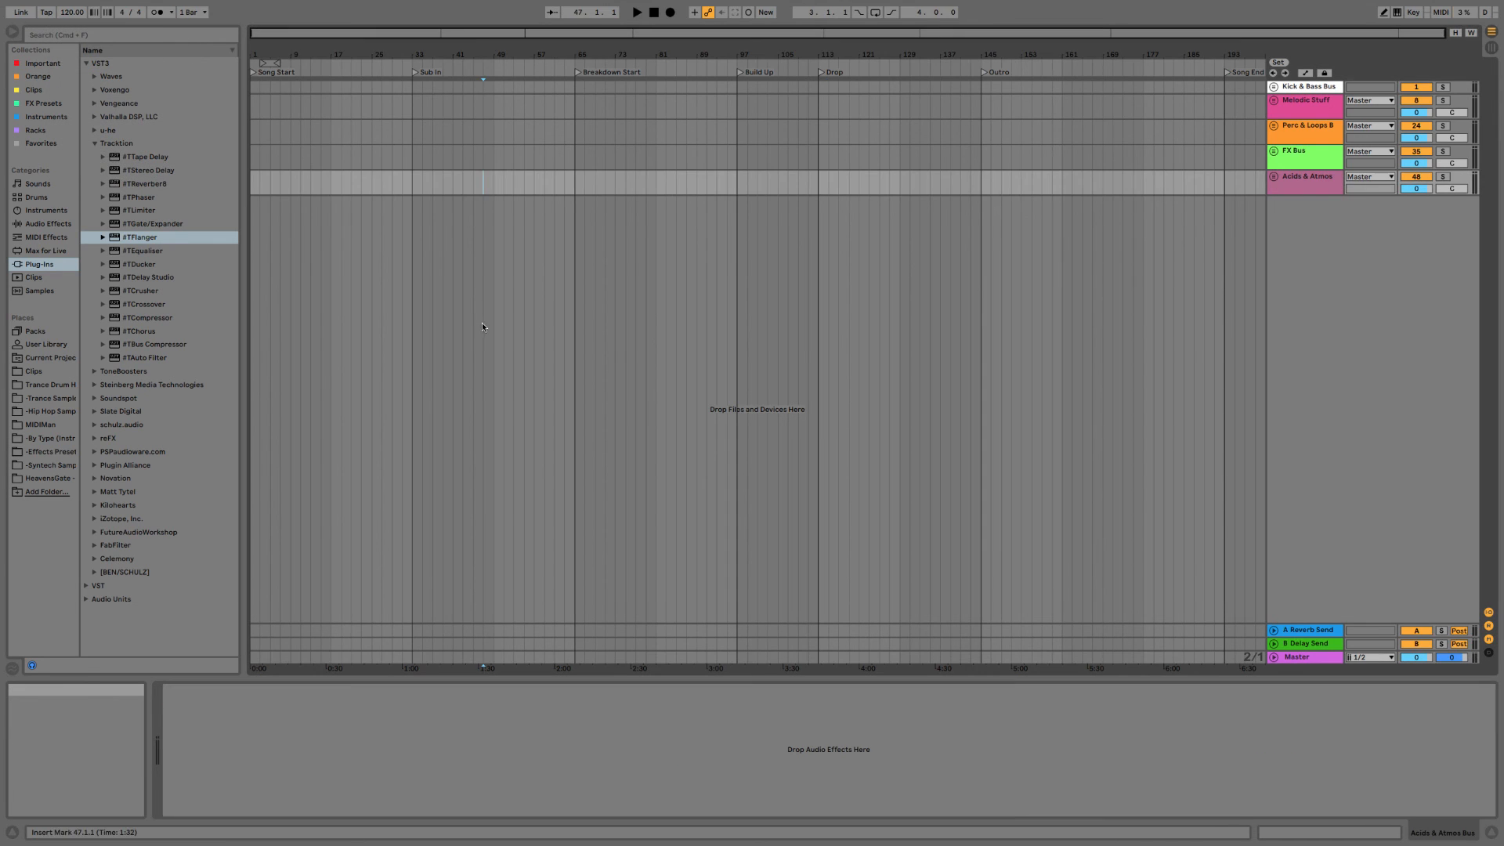
pyautogui.click(72, 13)
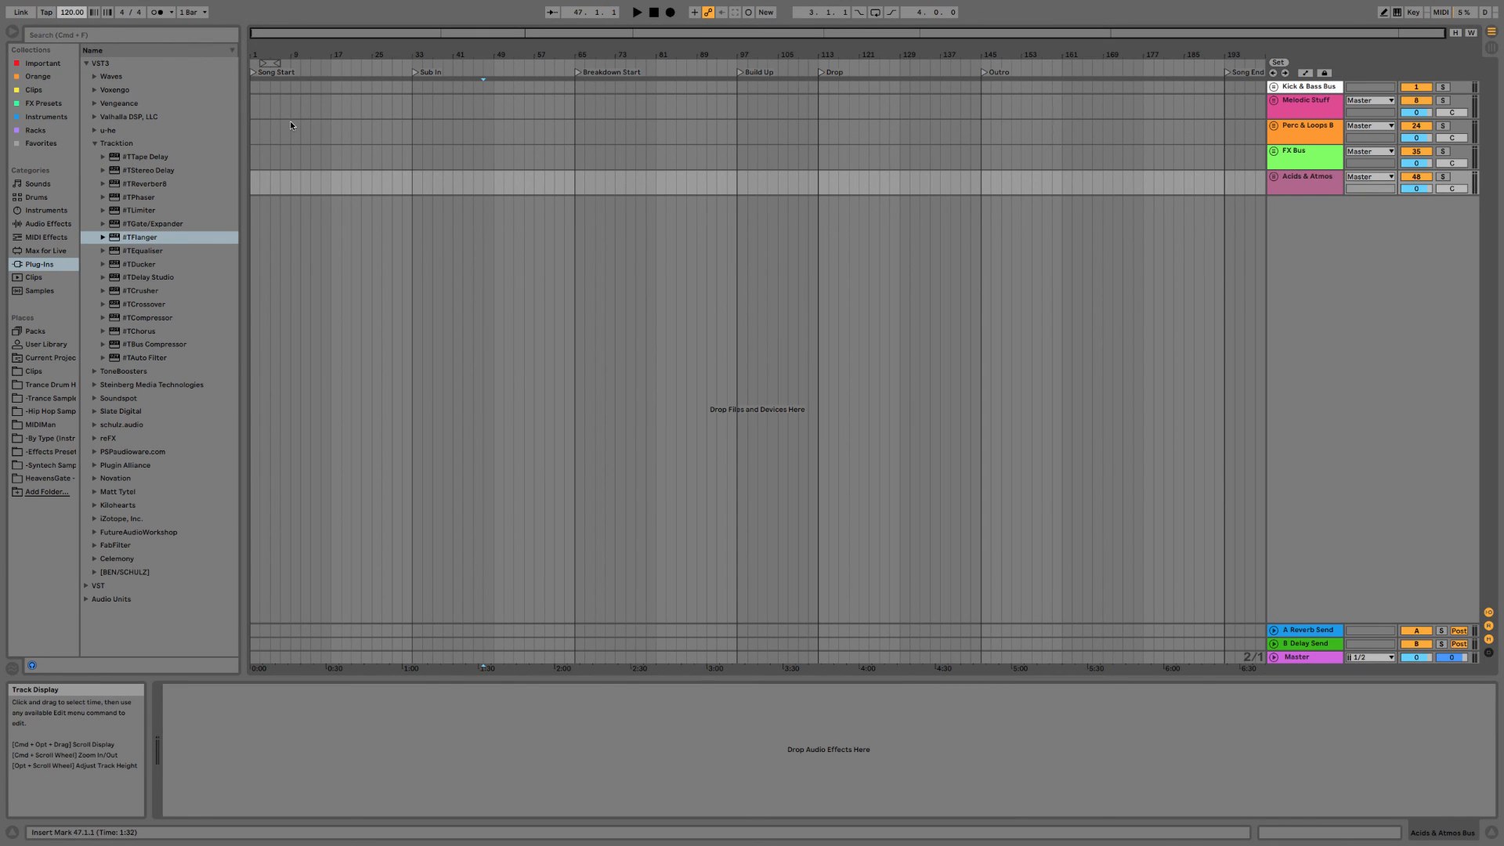
pyautogui.write('138')
pyautogui.press('Return')
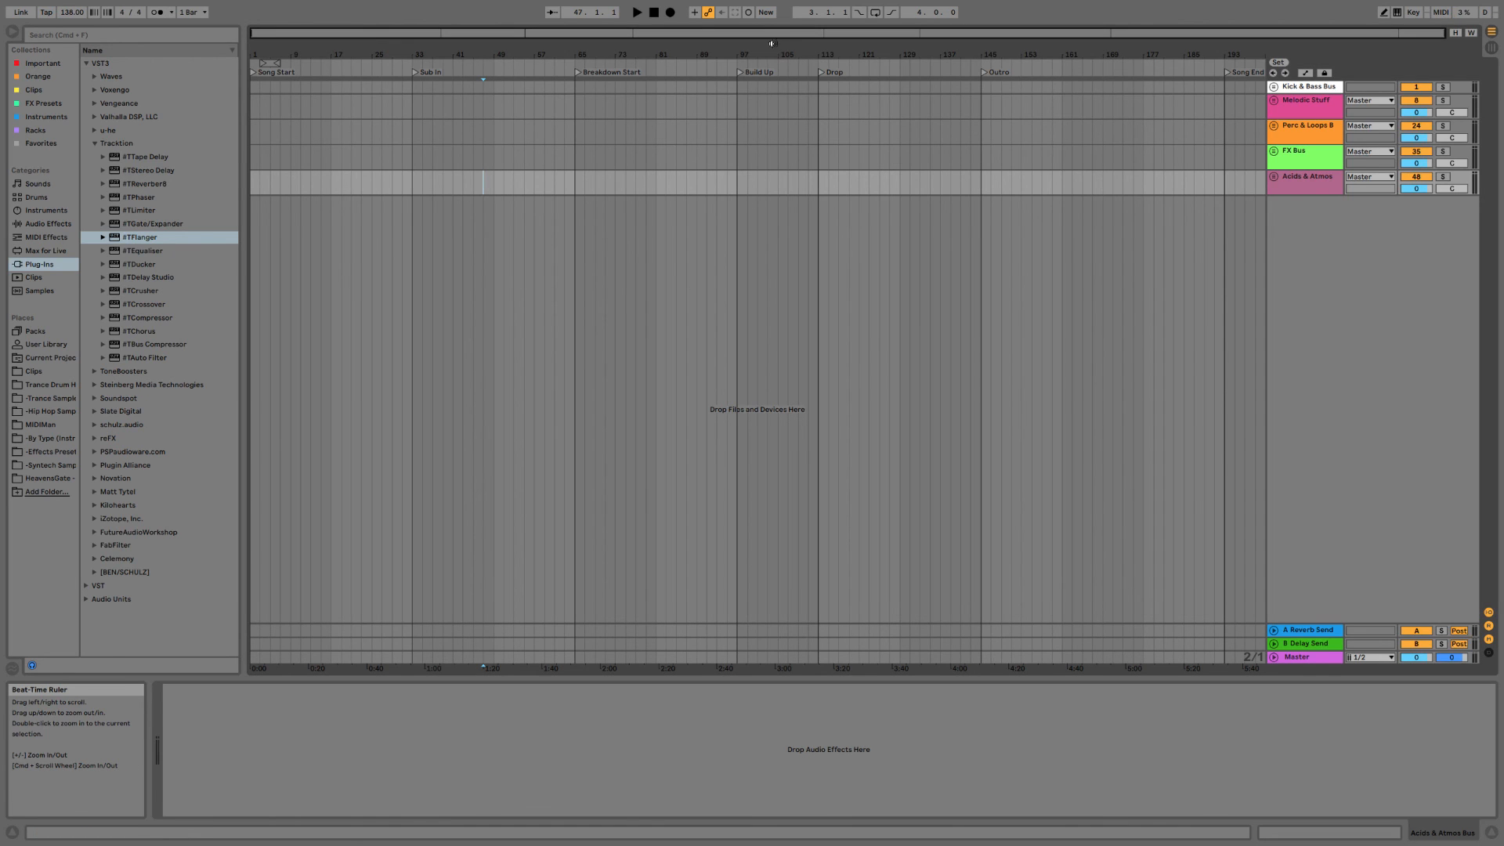
# Move the Song End locator to bar 209.
pyautogui.moveTo(1228, 72)
pyautogui.mouseDown()
pyautogui.moveTo(1296, 81)
pyautogui.moveTo(1241, 74)
pyautogui.mouseUp()
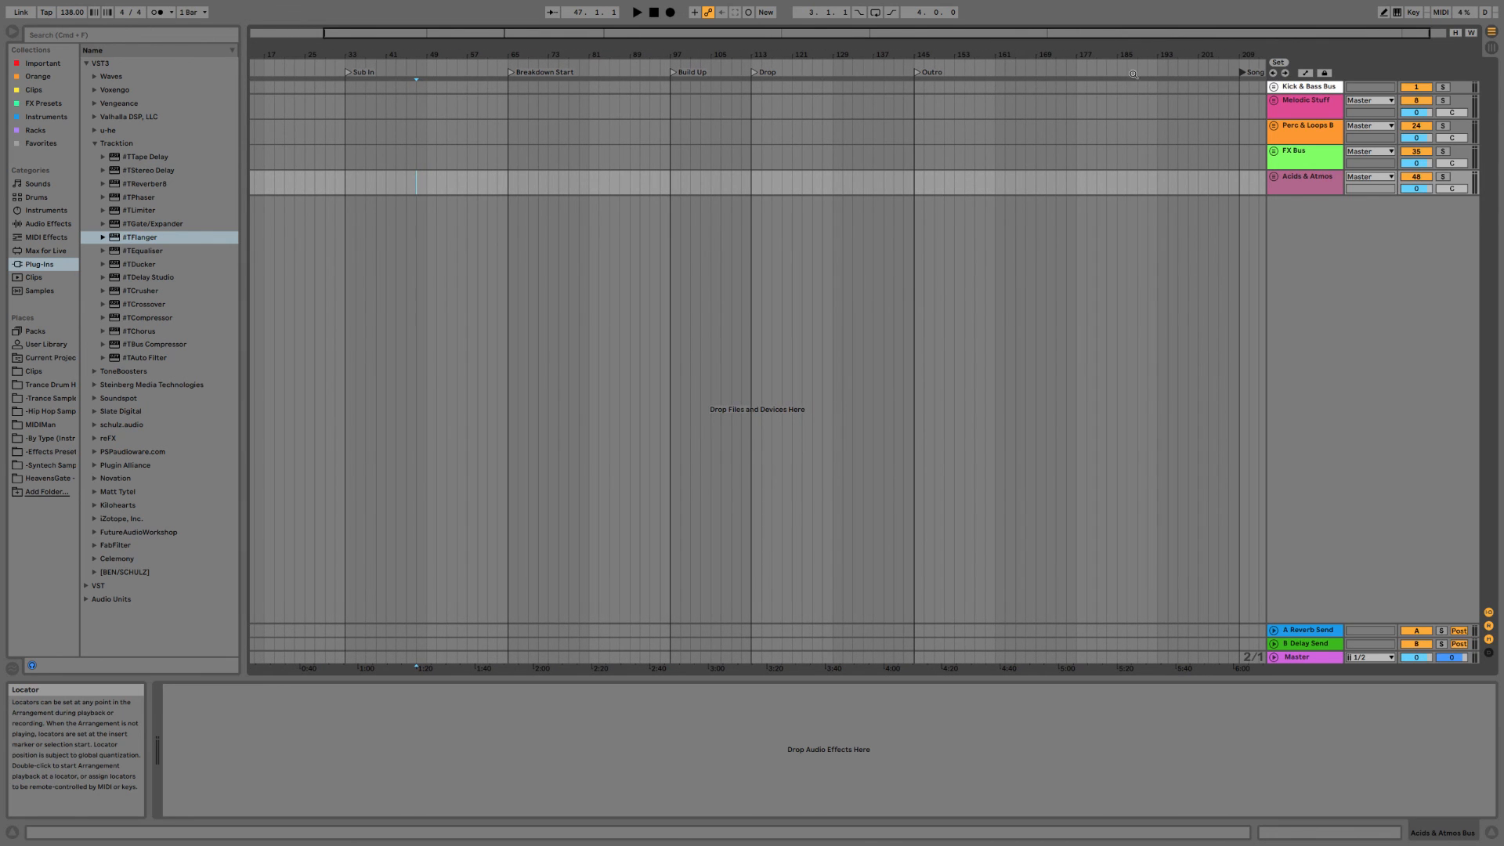
pyautogui.moveTo(593, 52); pyautogui.dragTo(593, 39)
pyautogui.moveTo(552, 109); pyautogui.dragTo(1260, 125)
pyautogui.click(1200, 74)
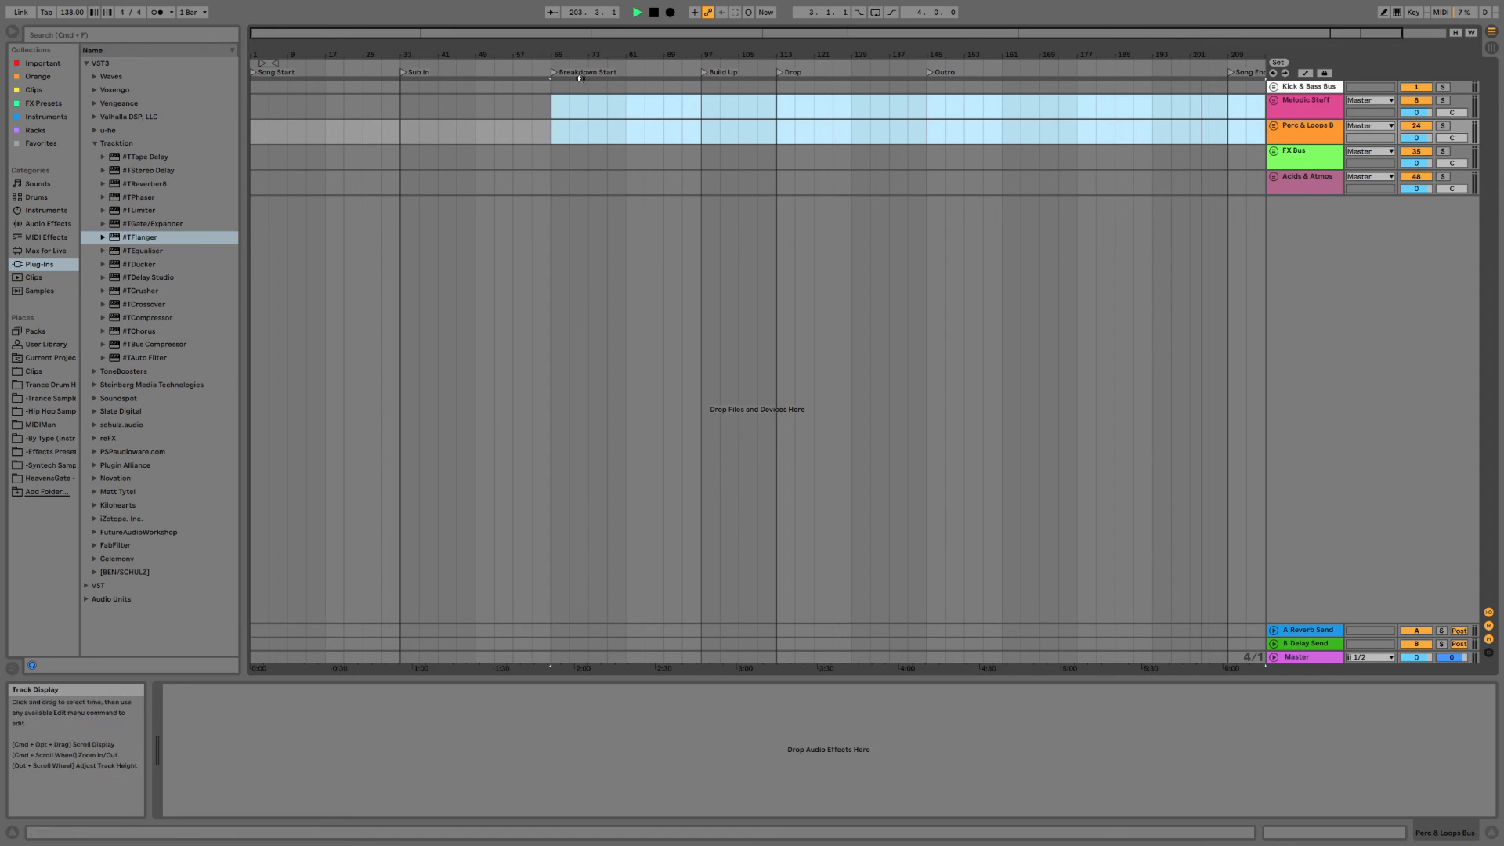
pyautogui.click(513, 89)
pyautogui.press('space')
# Insert 32 bars of silence between the Sub In and Breakdown Start locators.
pyautogui.moveTo(401, 108); pyautogui.dragTo(697, 117)
pyautogui.press('super+i')
pyautogui.click(456, 157)
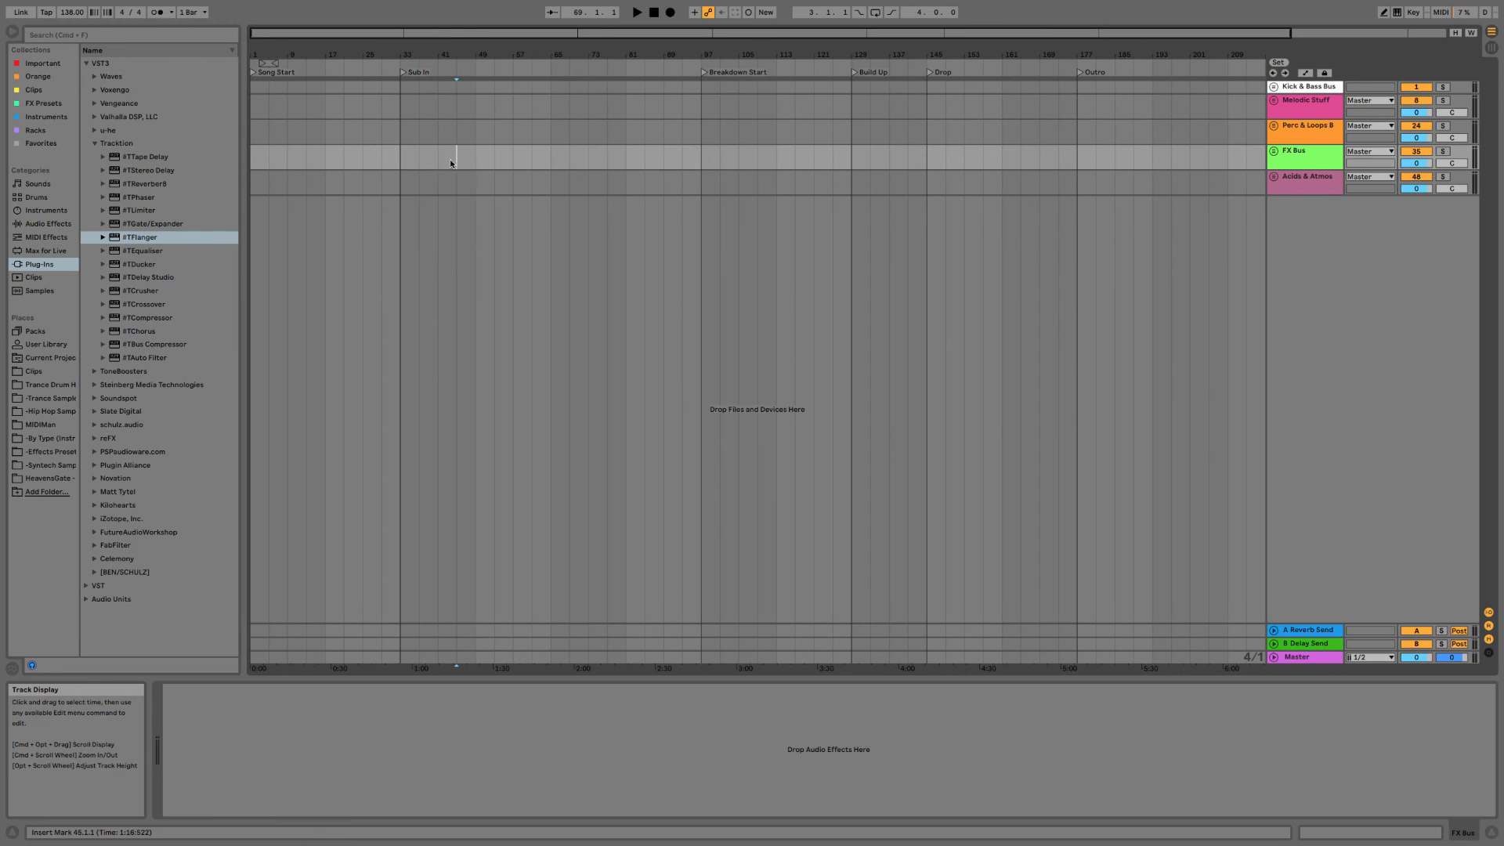
pyautogui.moveTo(799, 50); pyautogui.dragTo(799, 23)
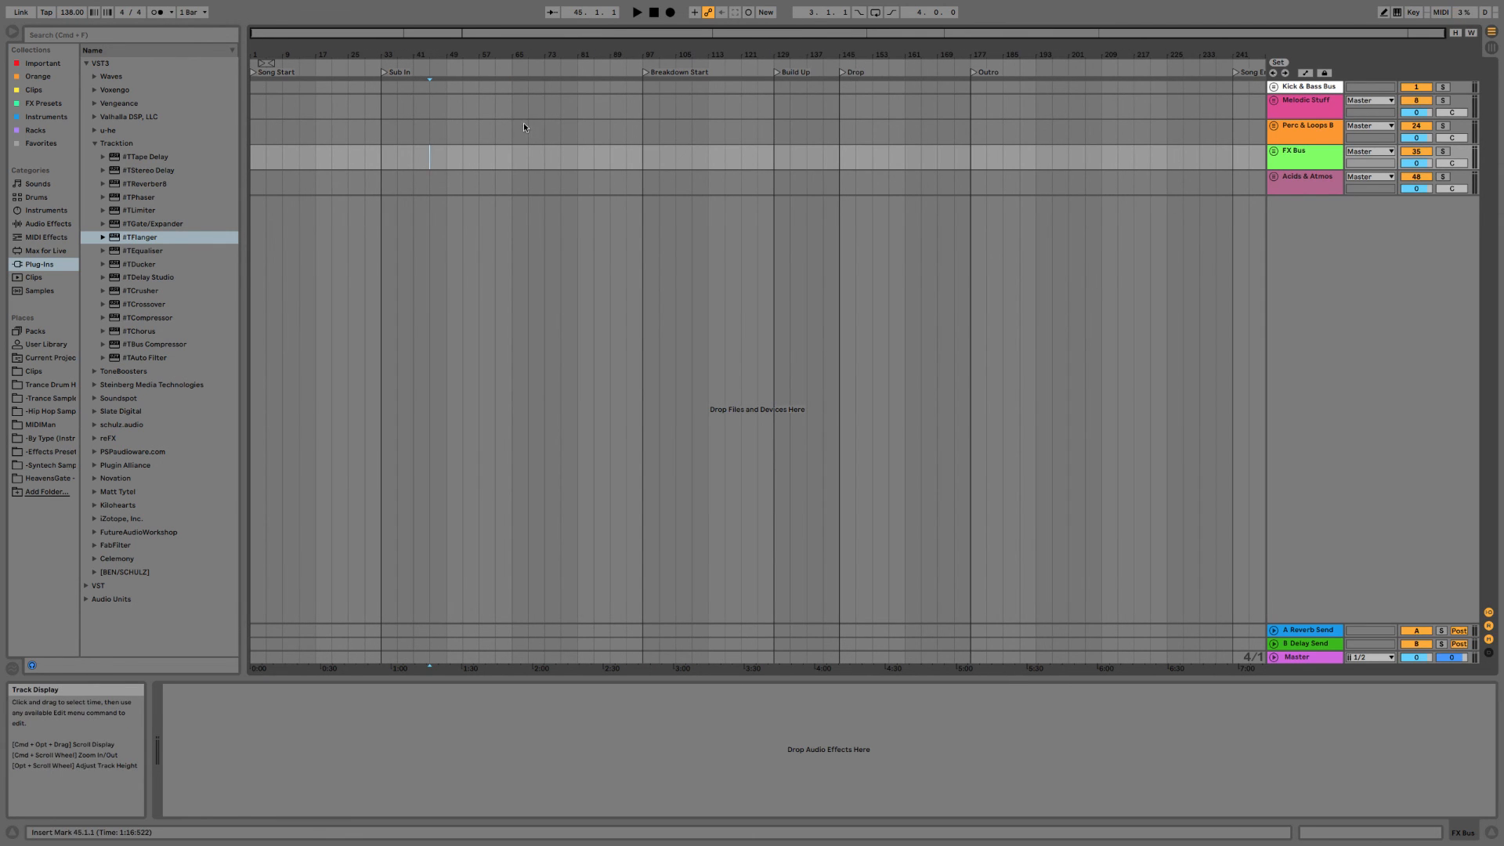
pyautogui.moveTo(580, 125); pyautogui.dragTo(633, 125)
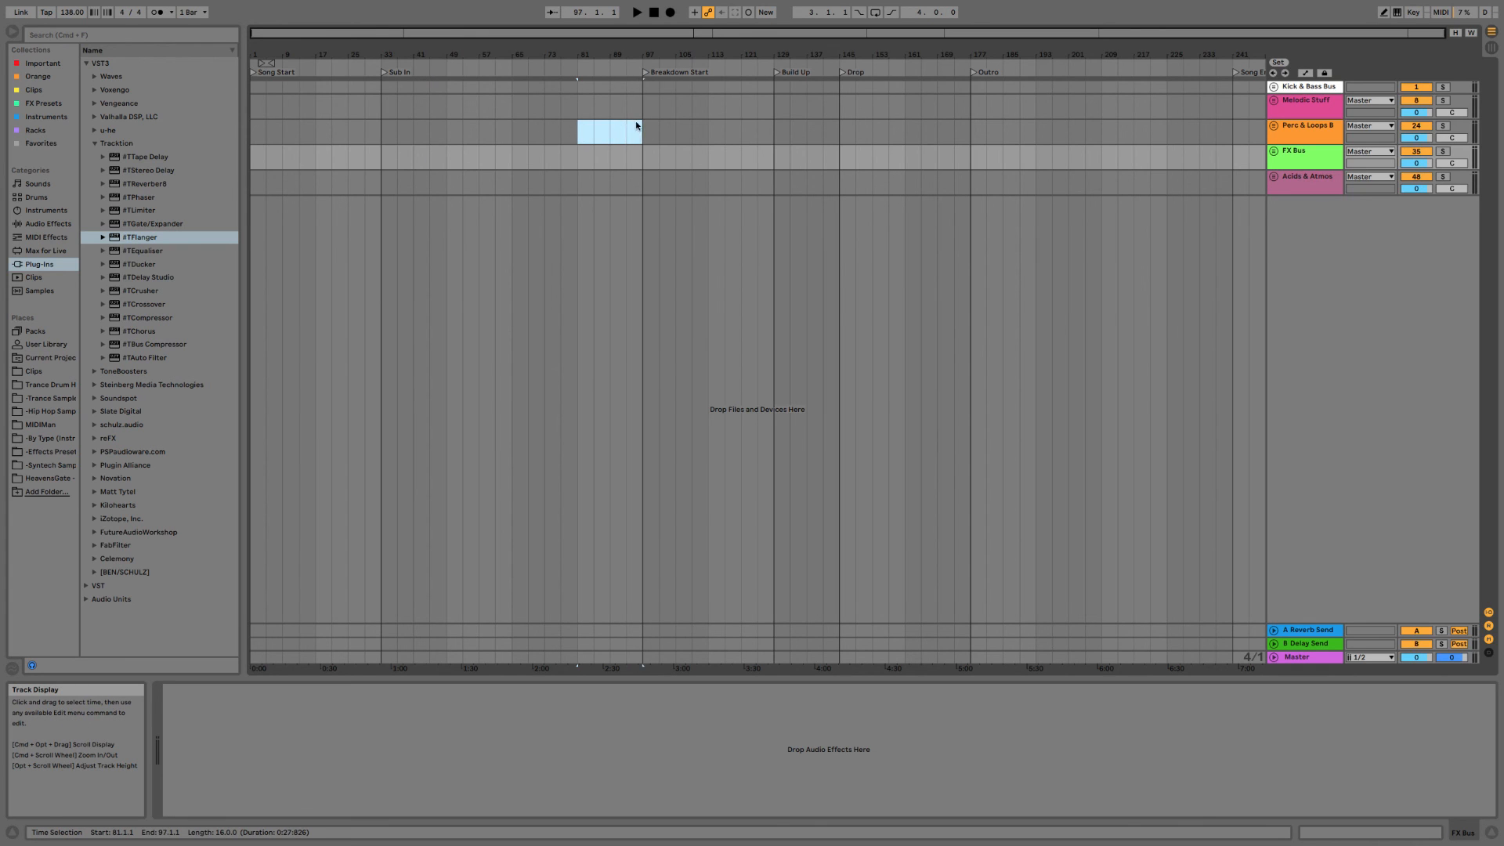
pyautogui.rightClick(633, 125)
pyautogui.click(678, 165)
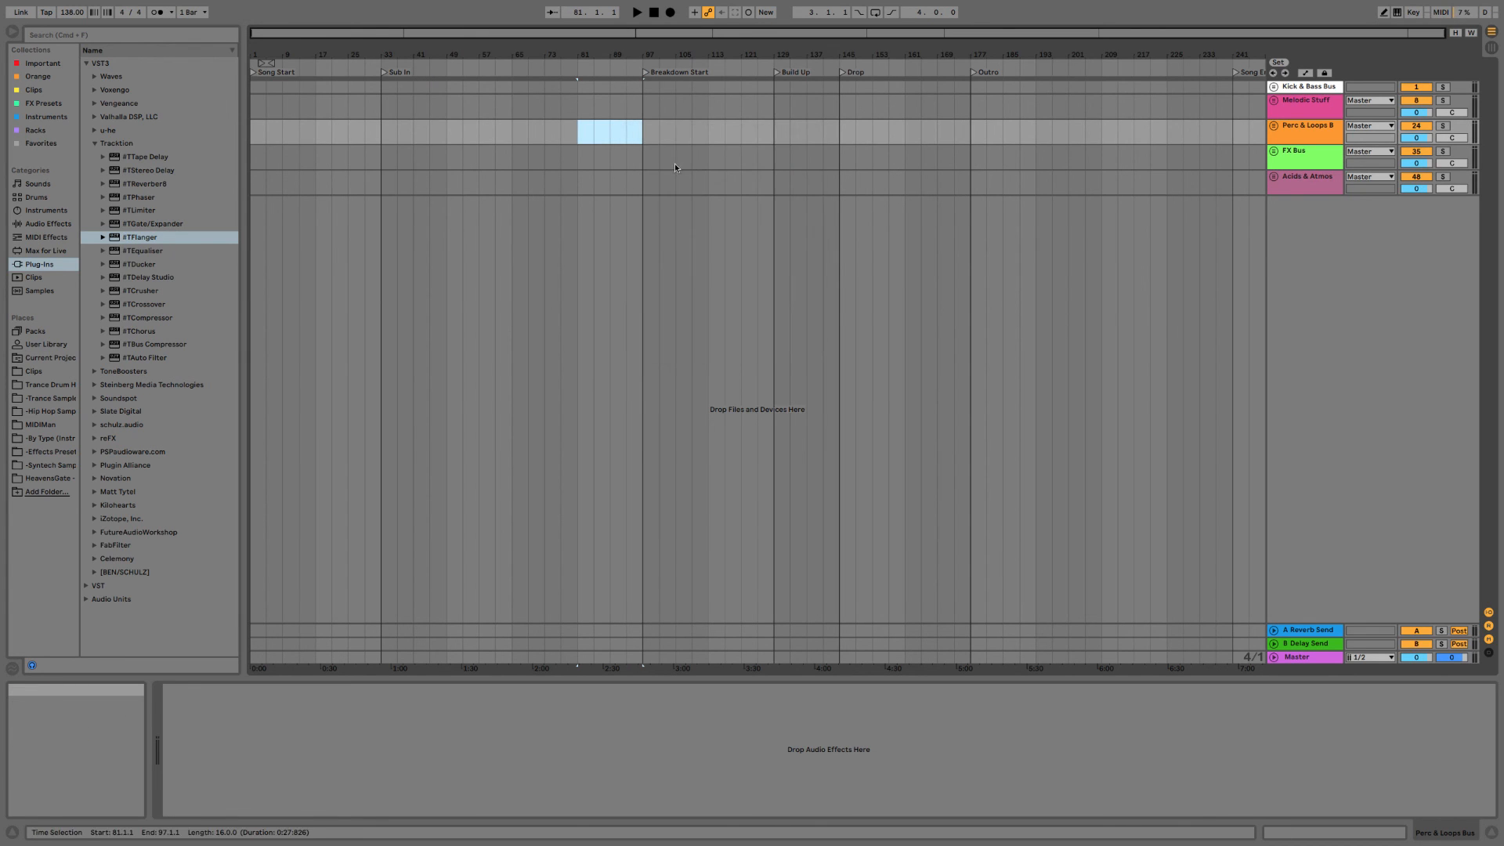
pyautogui.rightClick(578, 67)
pyautogui.click(293, 41)
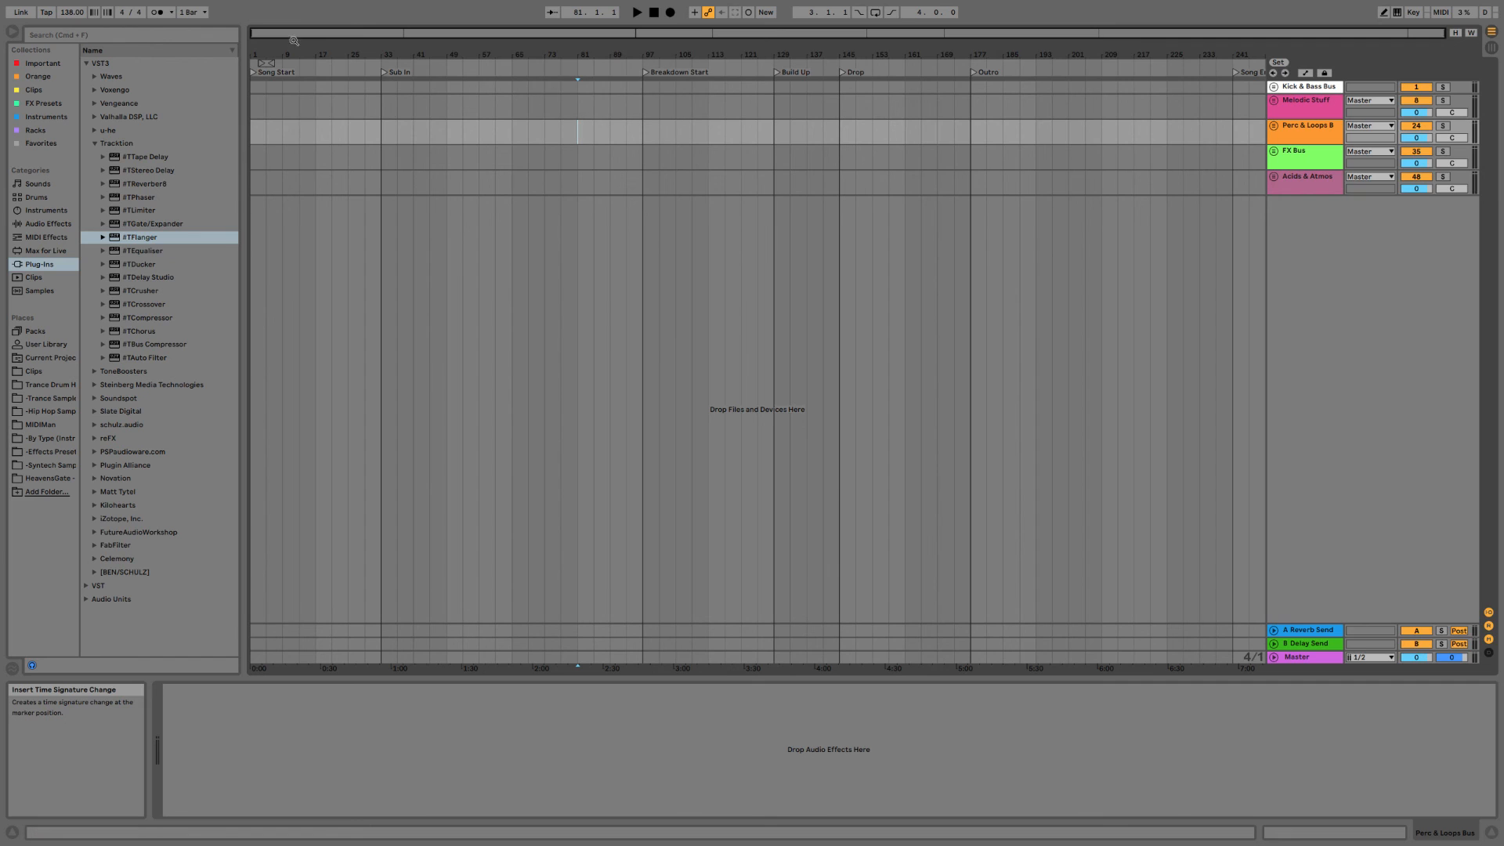
# Delete the time between bars 81 and 97 across the arrangement, and check the bar positions of Song End and Outro.
pyautogui.moveTo(578, 153); pyautogui.dragTo(649, 152)
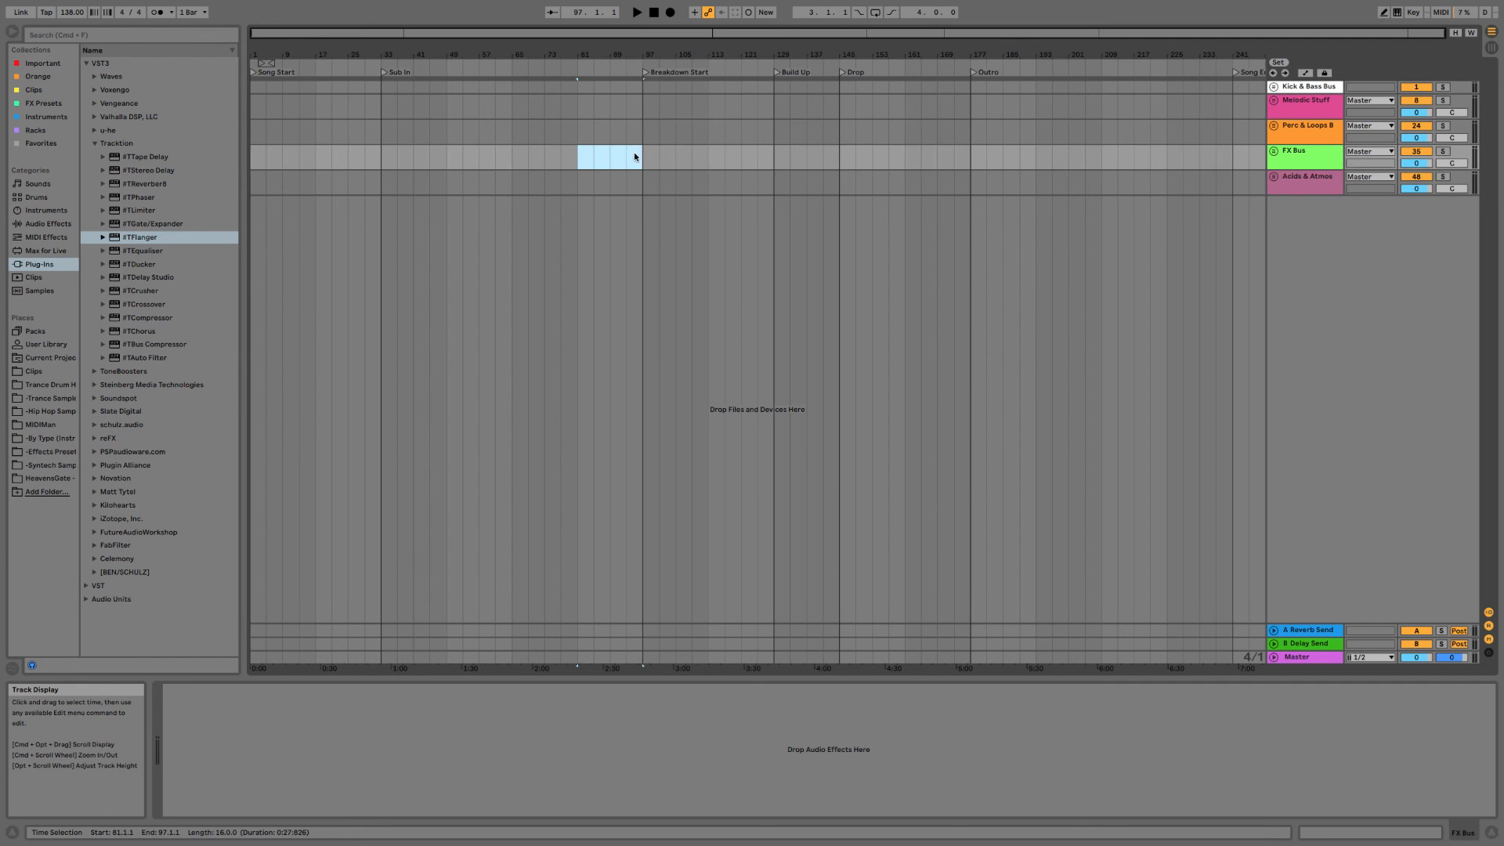
pyautogui.moveTo(34, 6)
pyautogui.click(91, 6)
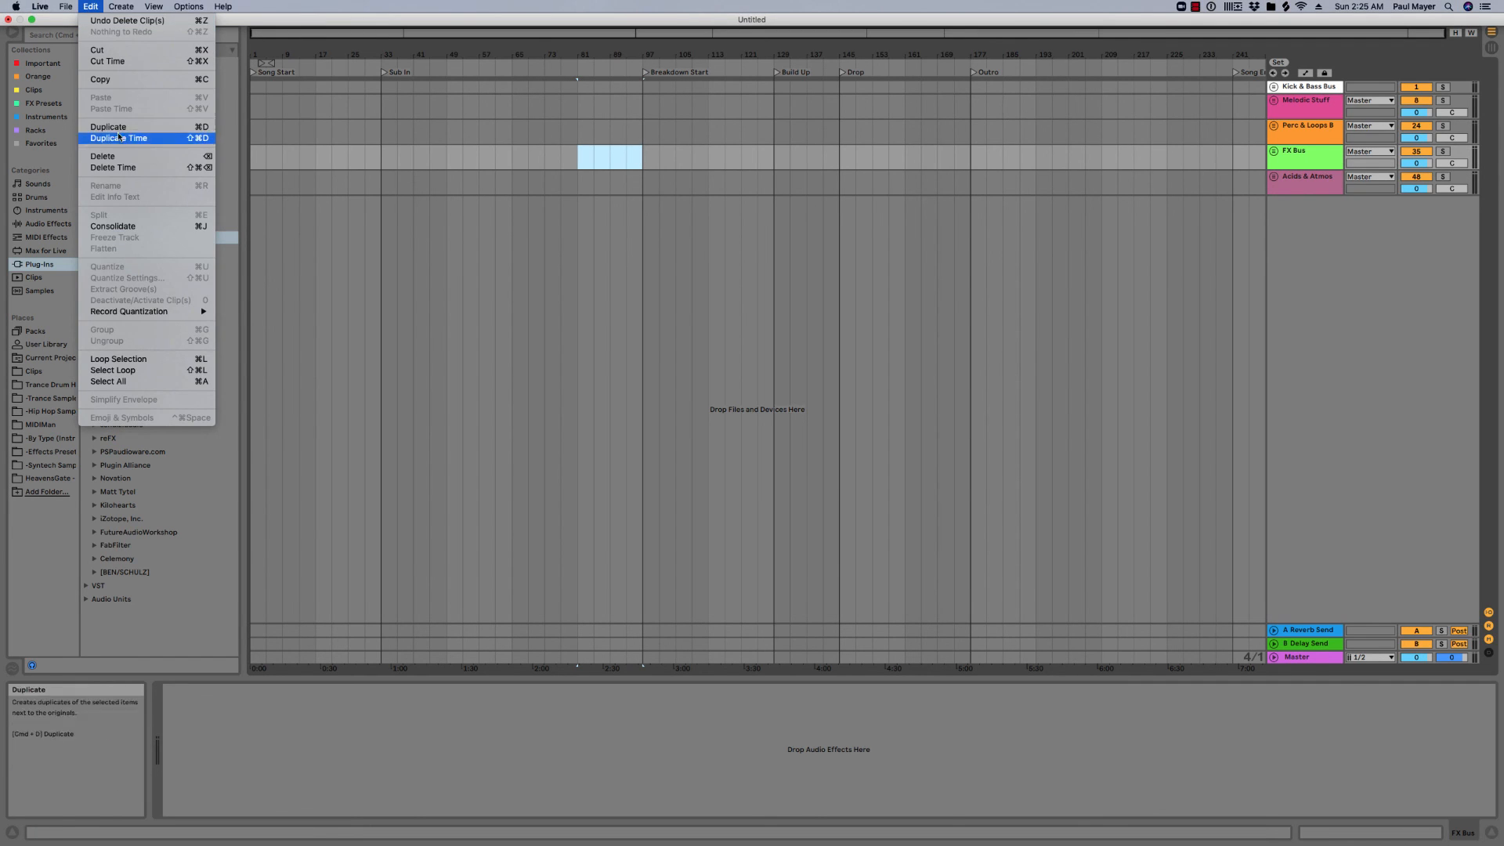
pyautogui.click(112, 166)
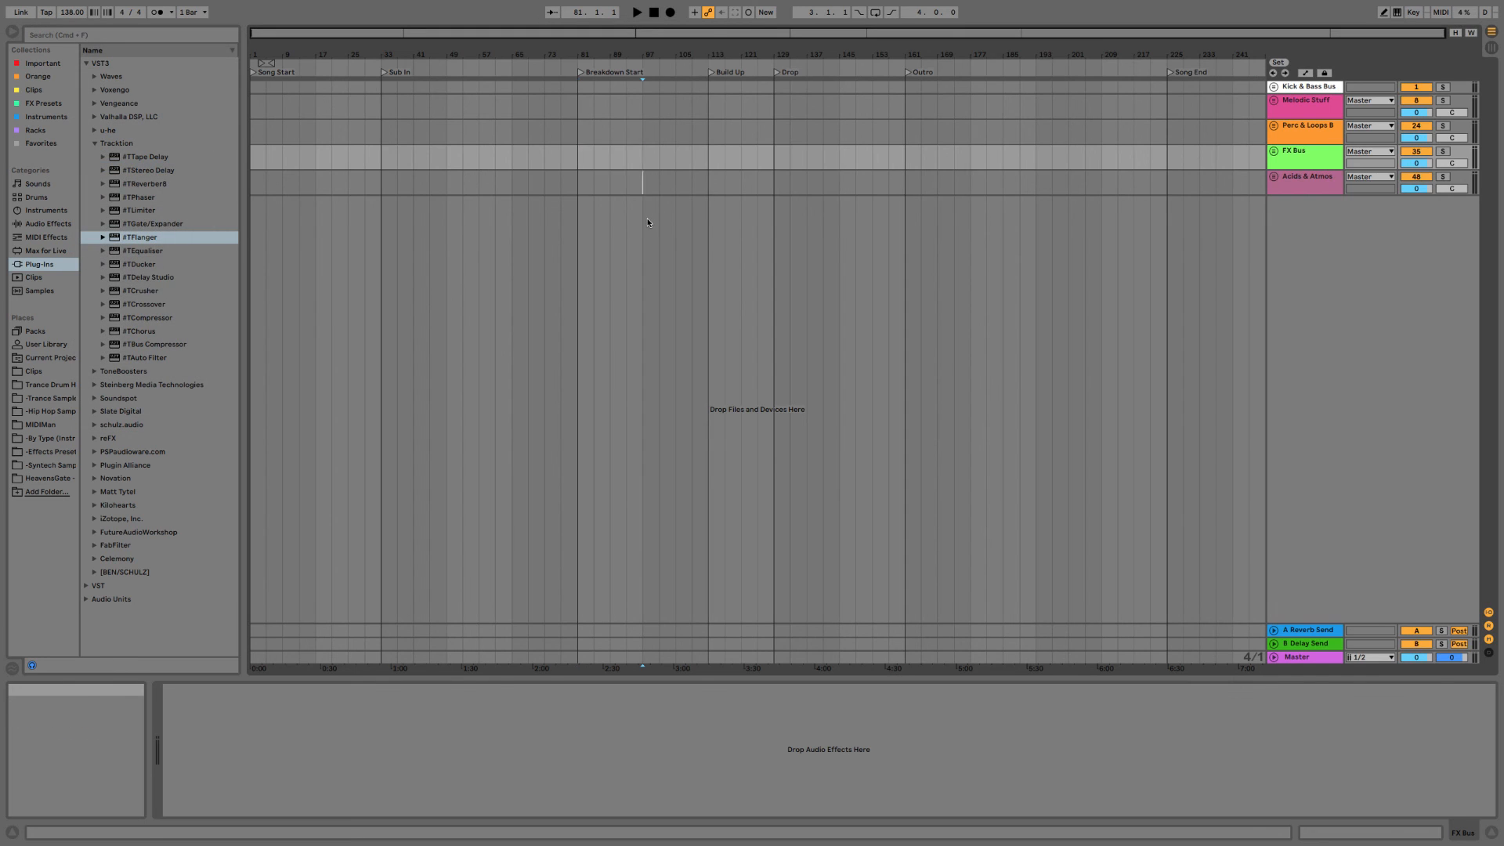
pyautogui.click(642, 182)
pyautogui.click(1169, 94)
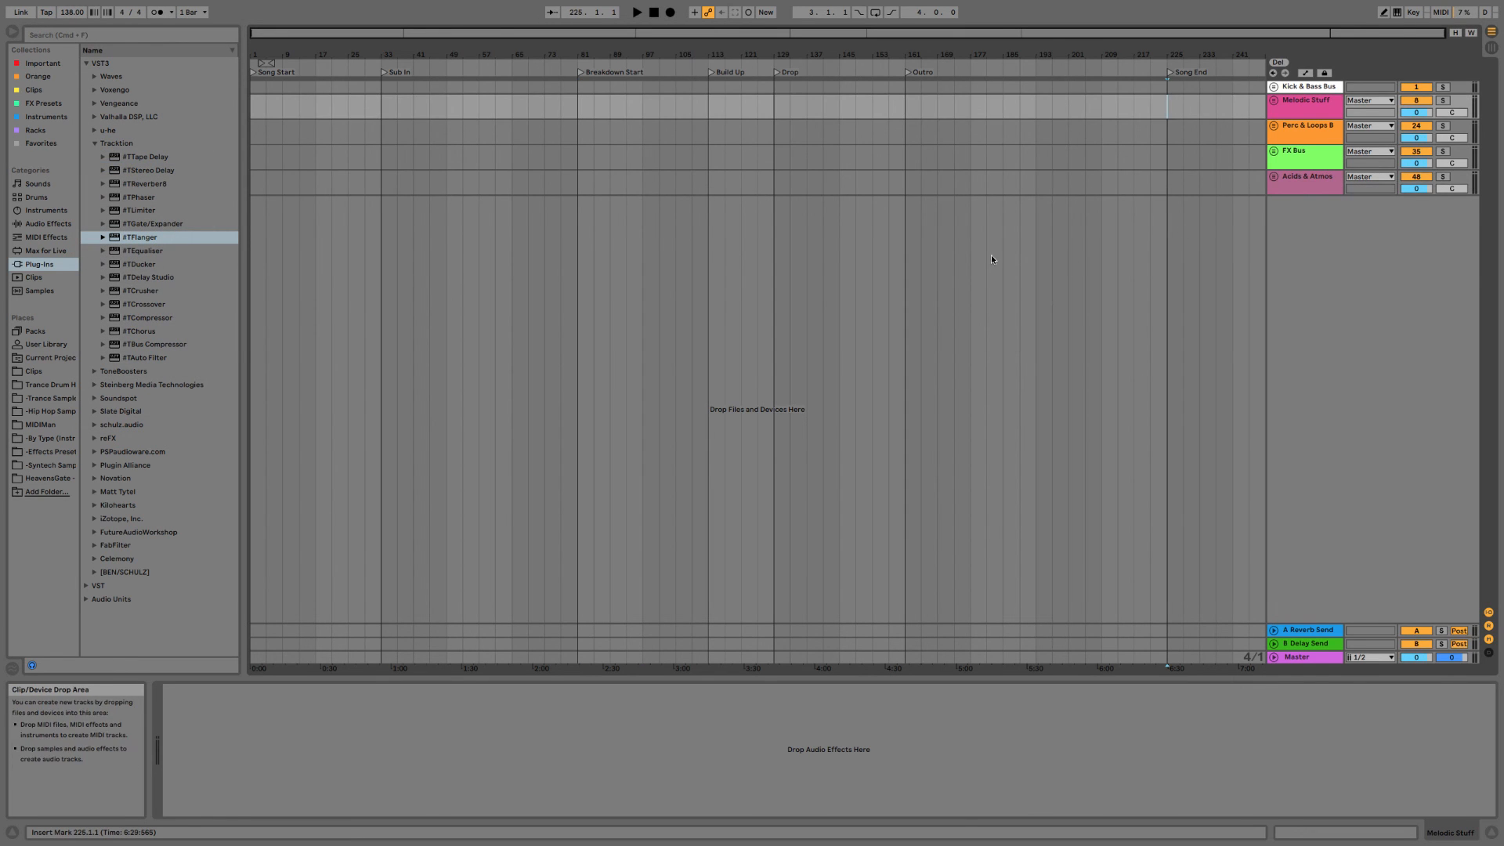
pyautogui.click(920, 191)
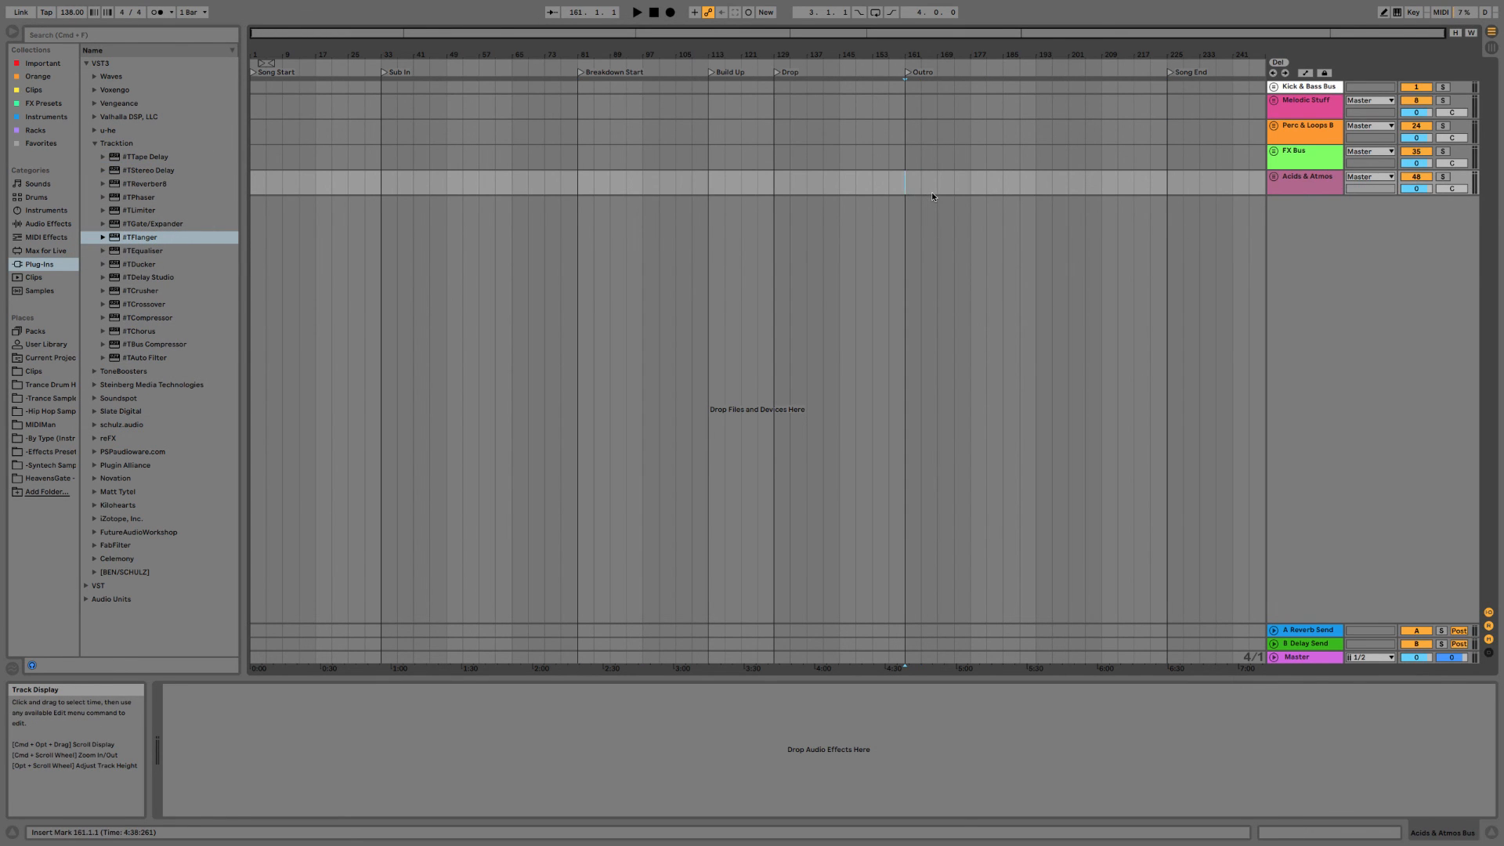
pyautogui.click(1303, 185)
# Start saving the Live Set under a new name and browse to Documents, Ableton, My Projects as the location.
pyautogui.moveTo(223, 5)
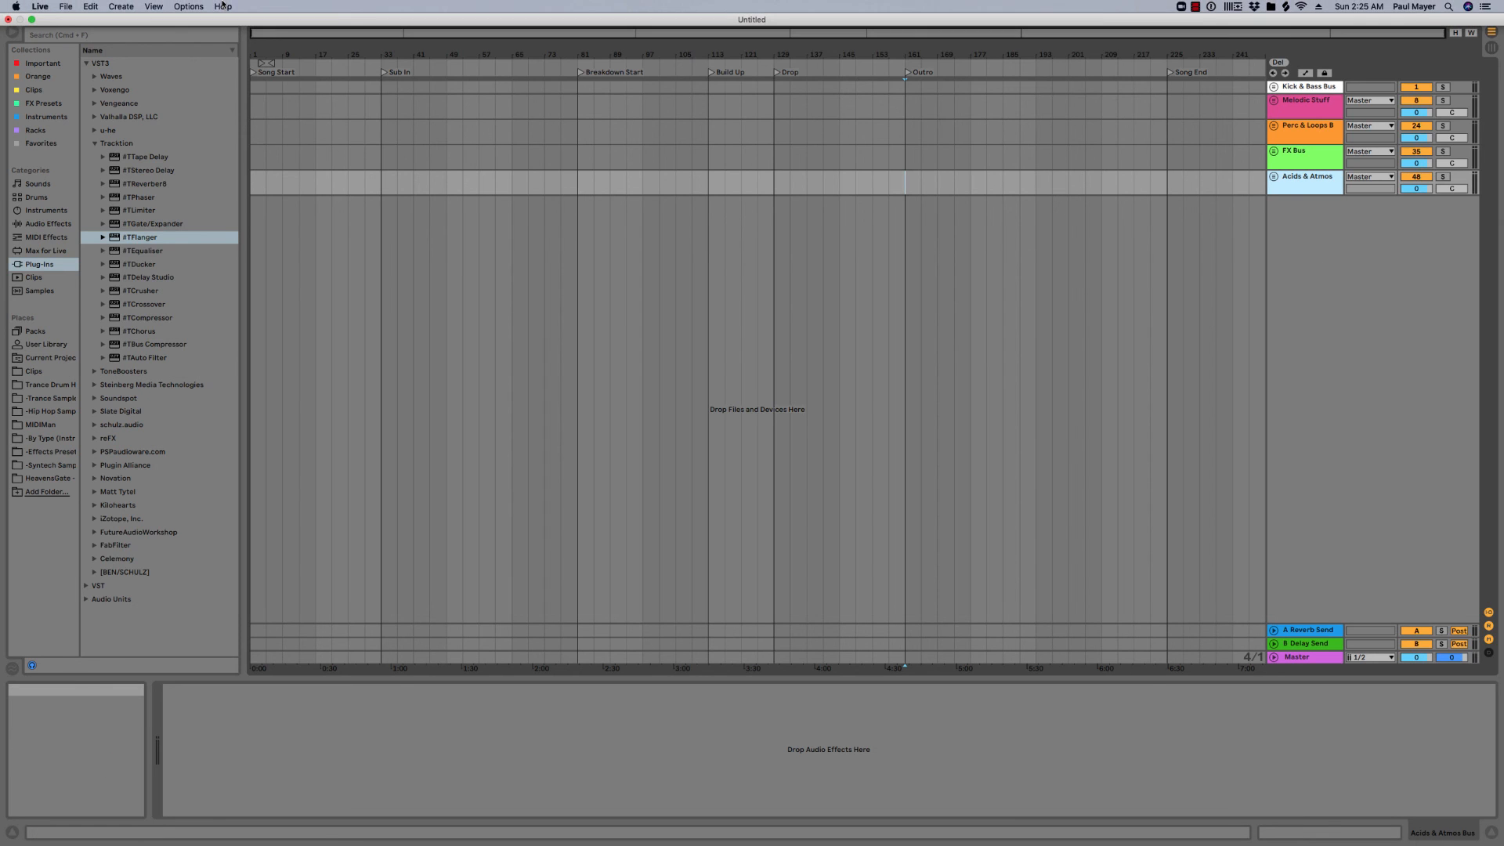
pyautogui.click(66, 6)
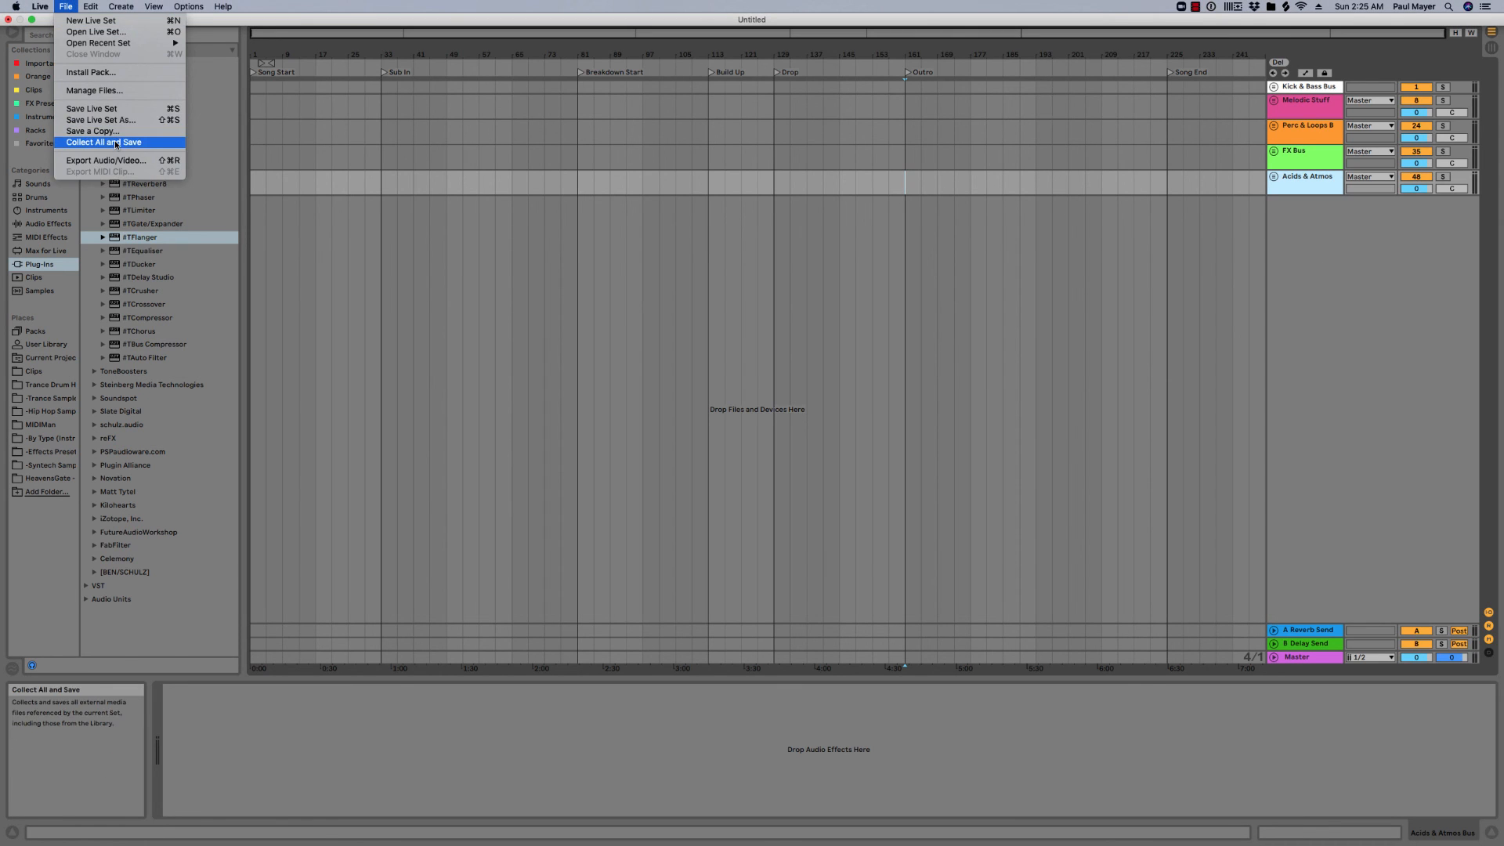
pyautogui.click(100, 120)
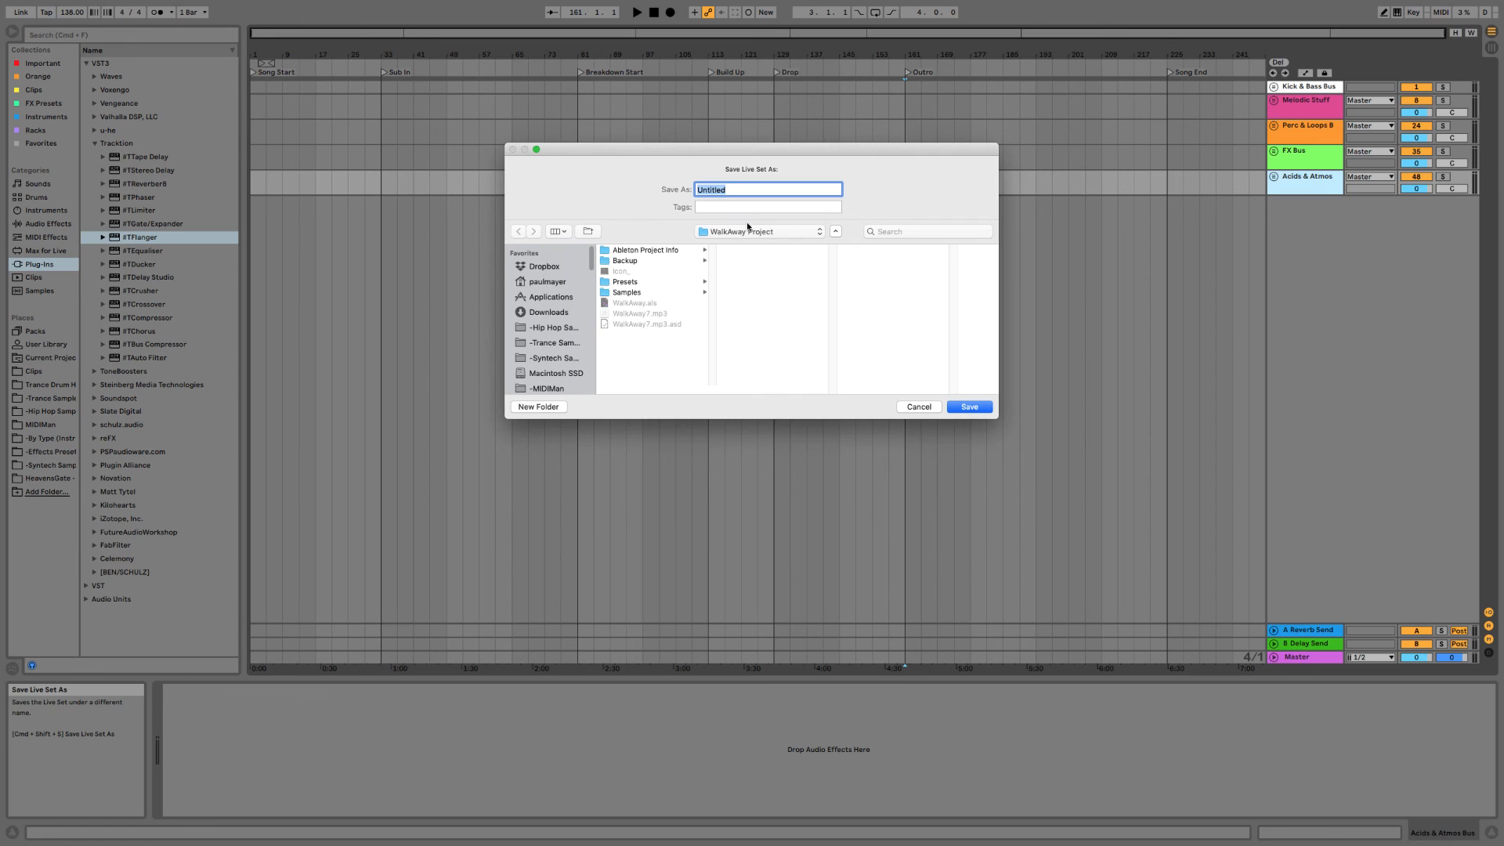
pyautogui.click(747, 229)
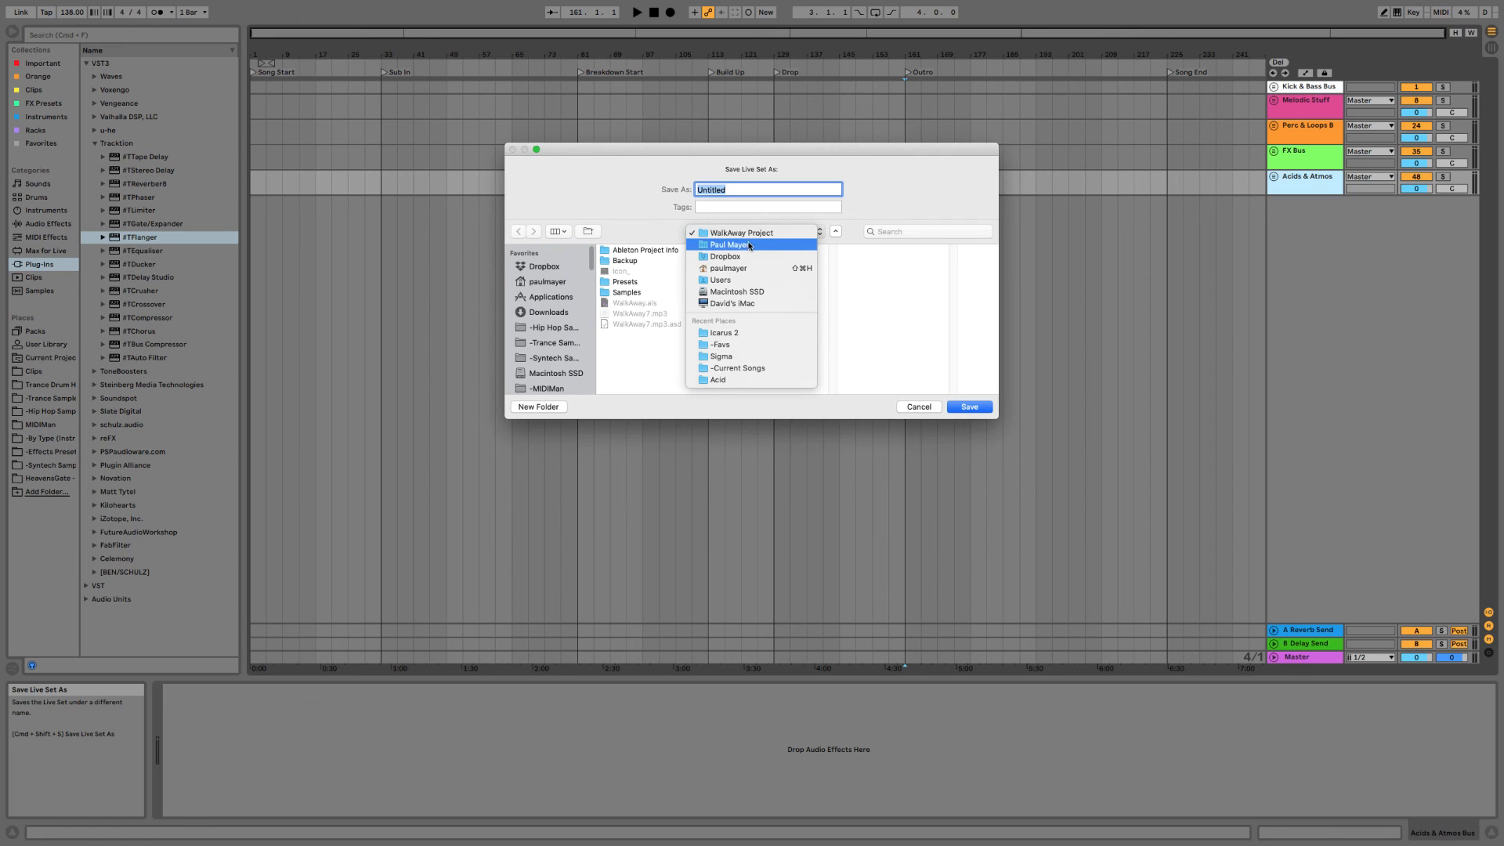
pyautogui.click(555, 328)
pyautogui.scroll(-7, 553, 332)
pyautogui.scroll(4, 552, 324)
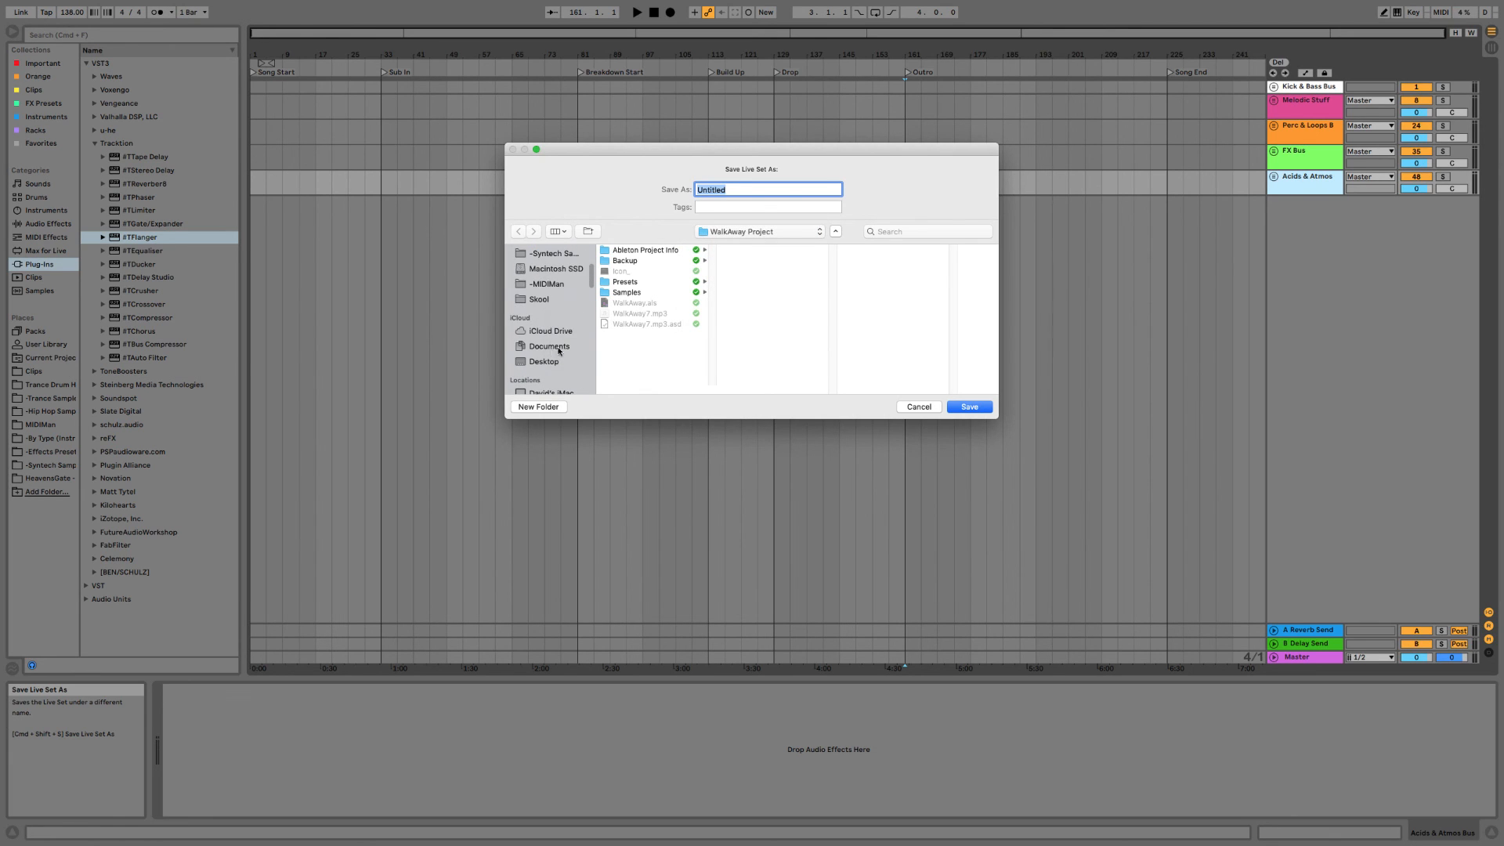
pyautogui.click(549, 346)
pyautogui.click(626, 250)
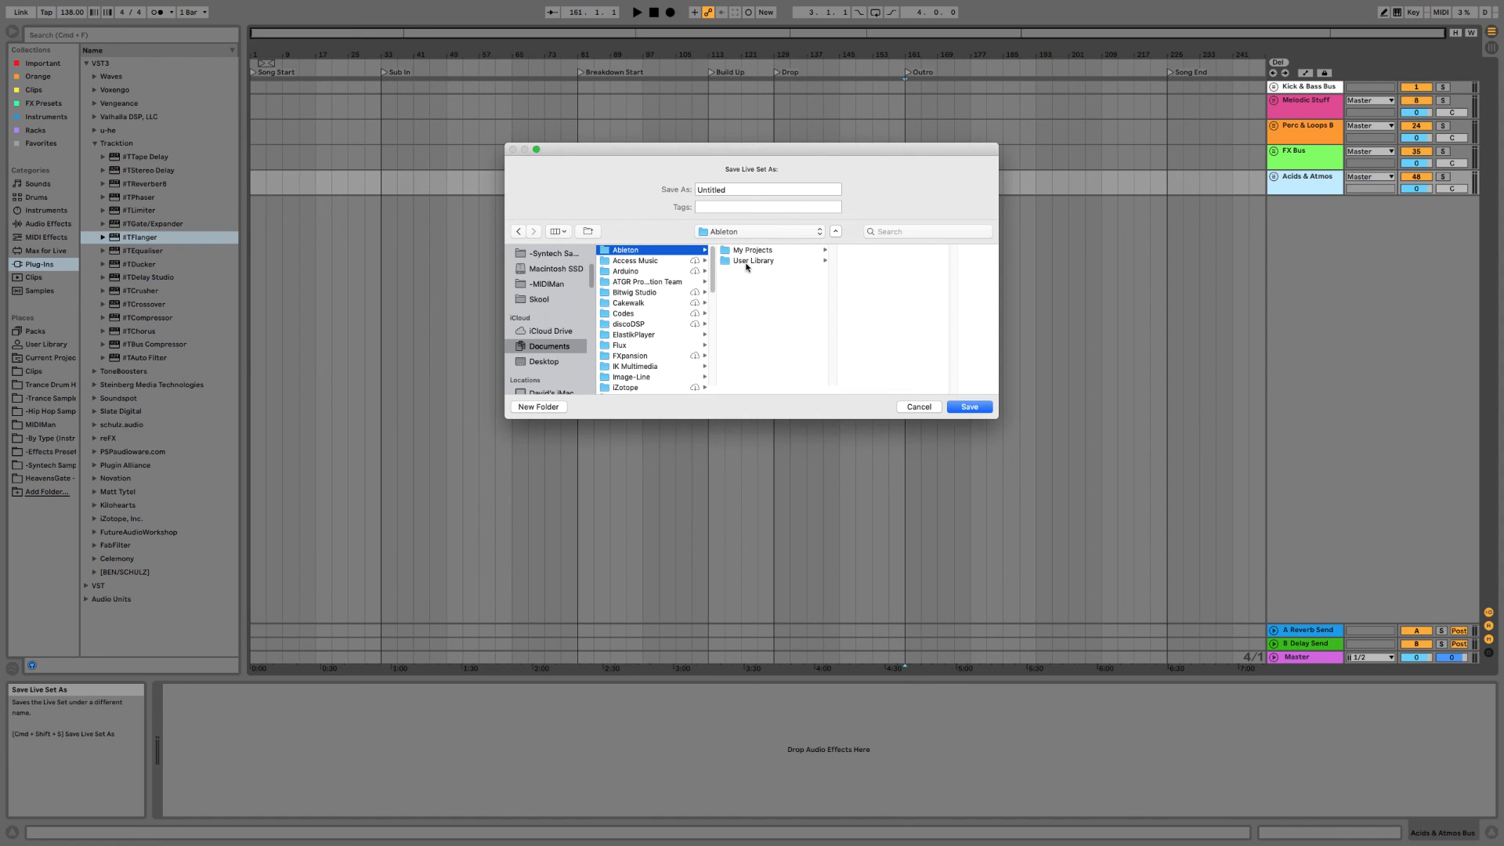
pyautogui.click(751, 249)
# Create a folder named TranceTemplate inside My Projects.
pyautogui.click(532, 409)
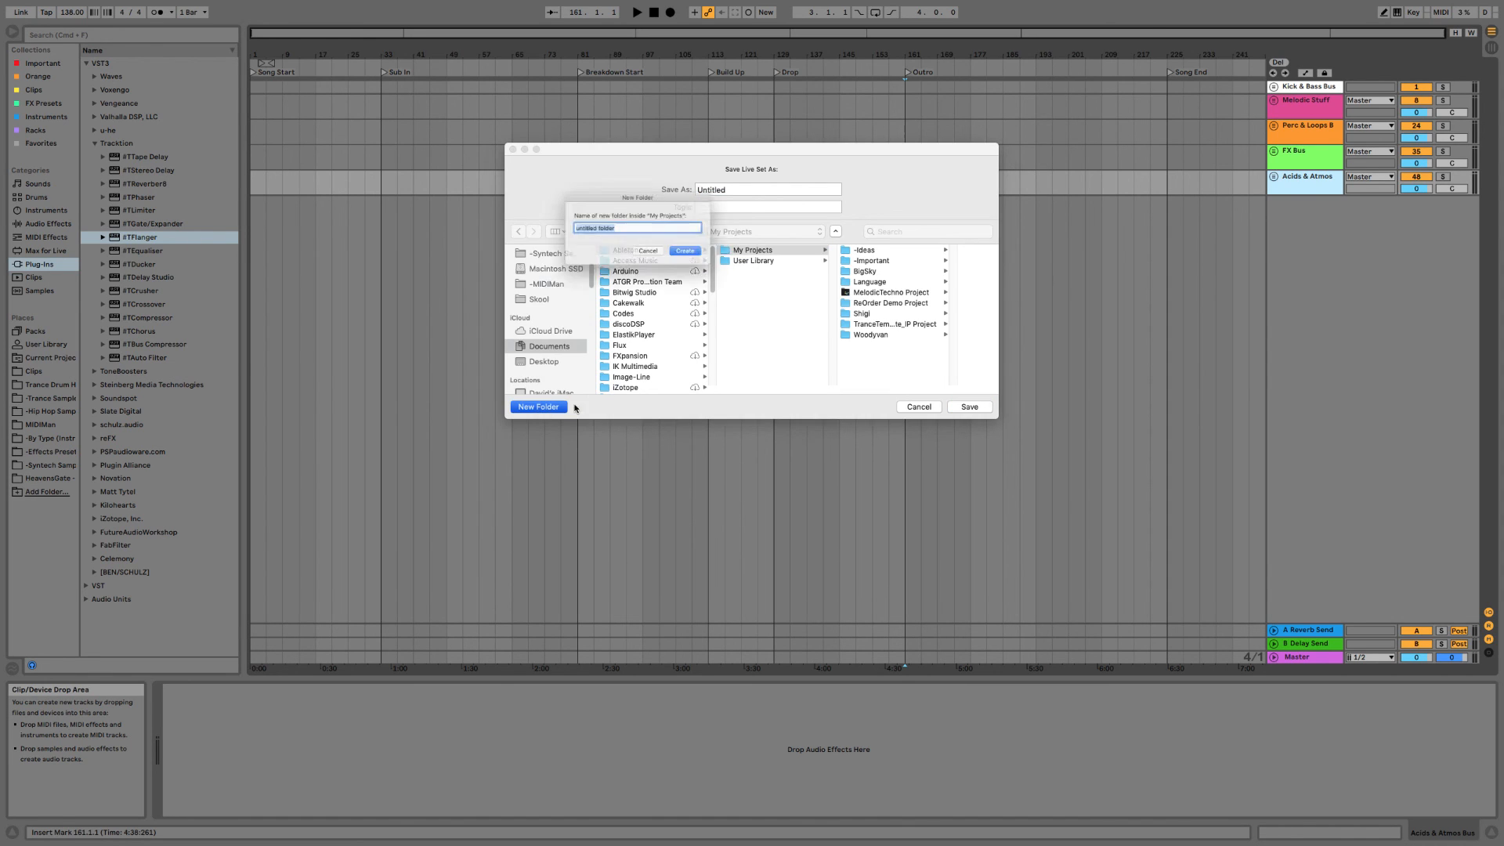
pyautogui.write('Trance')
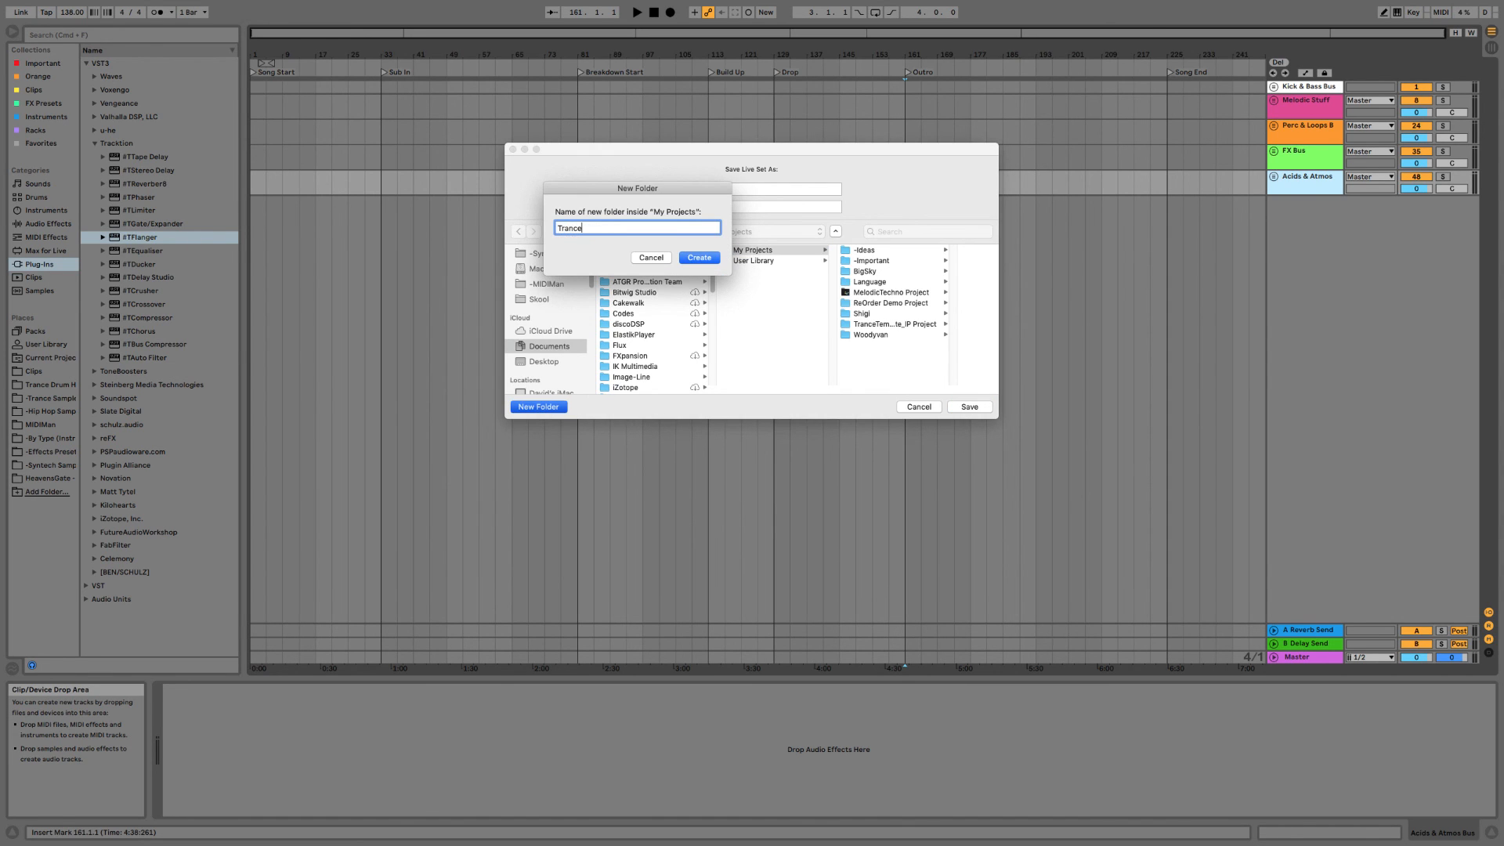
pyautogui.write('Template')
pyautogui.press('Return')
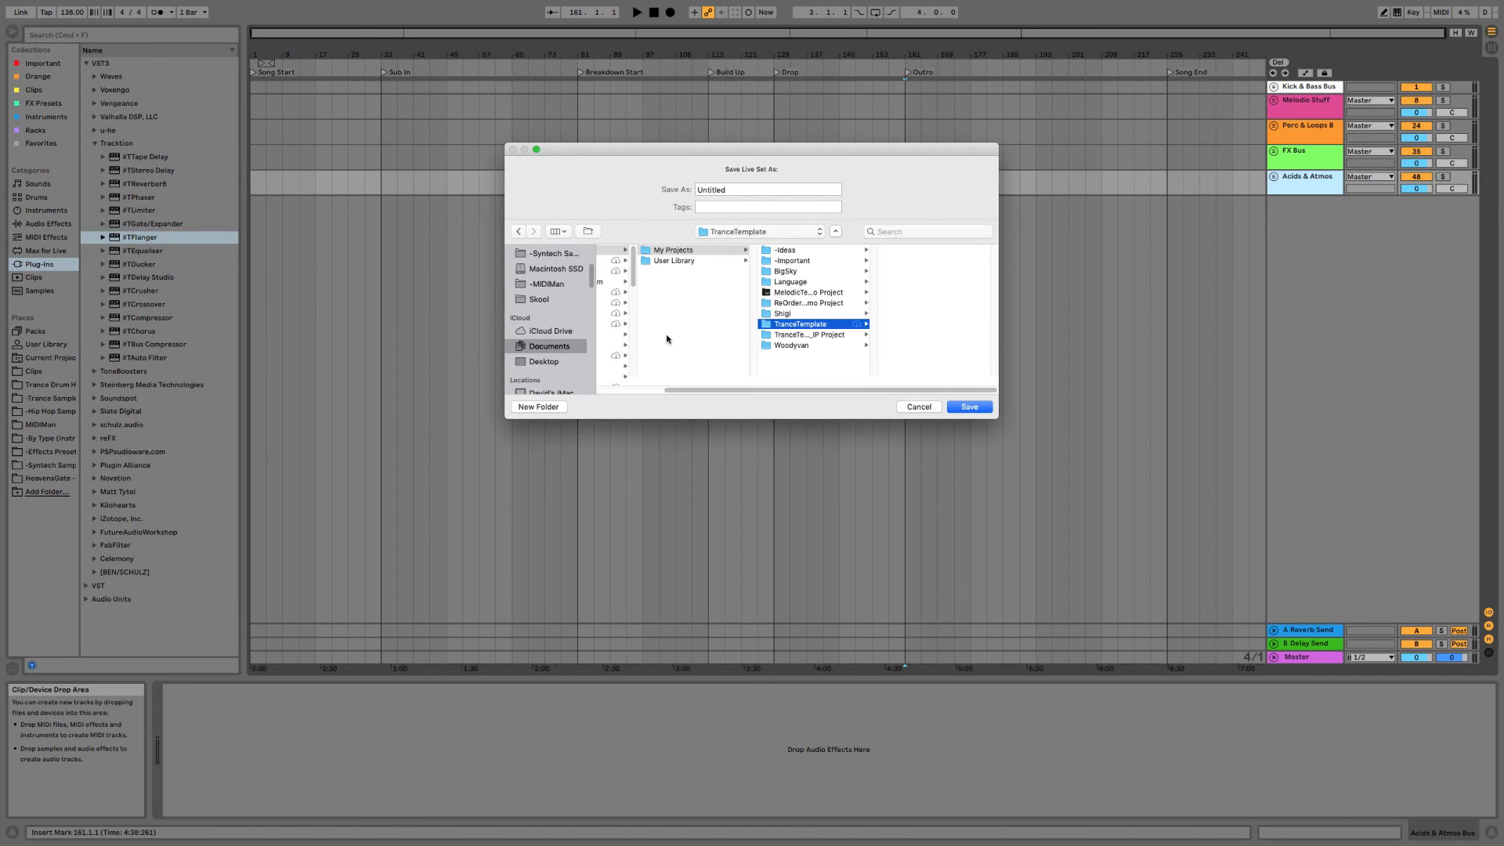
# Name the Live Set TranceTempal and save it in the TranceTemplate folder.
pyautogui.doubleClick(750, 190)
pyautogui.press('BackSpace')
pyautogui.write('TranceTempal')
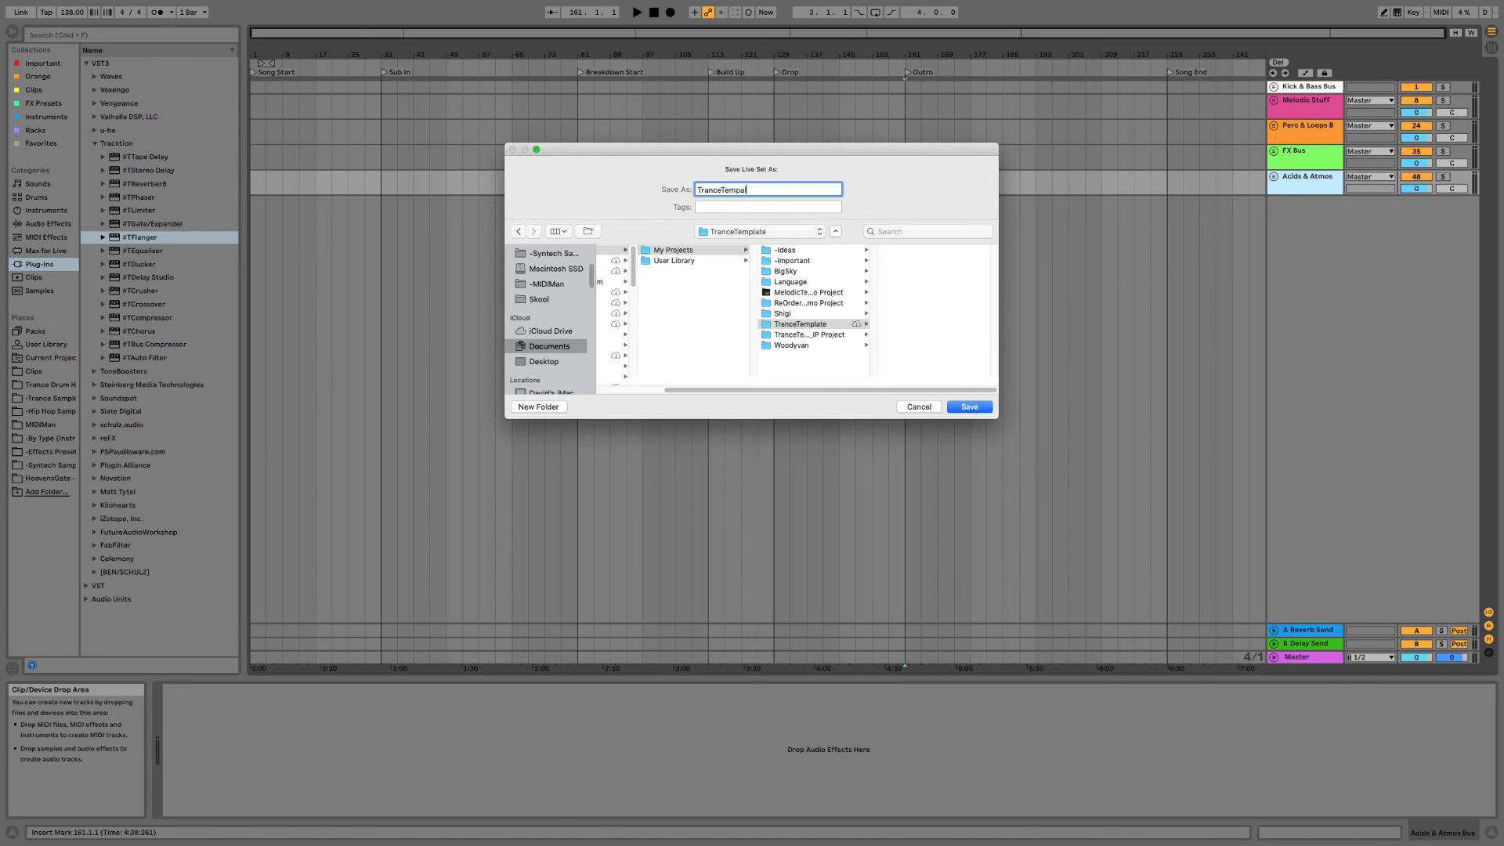
pyautogui.press('Return')
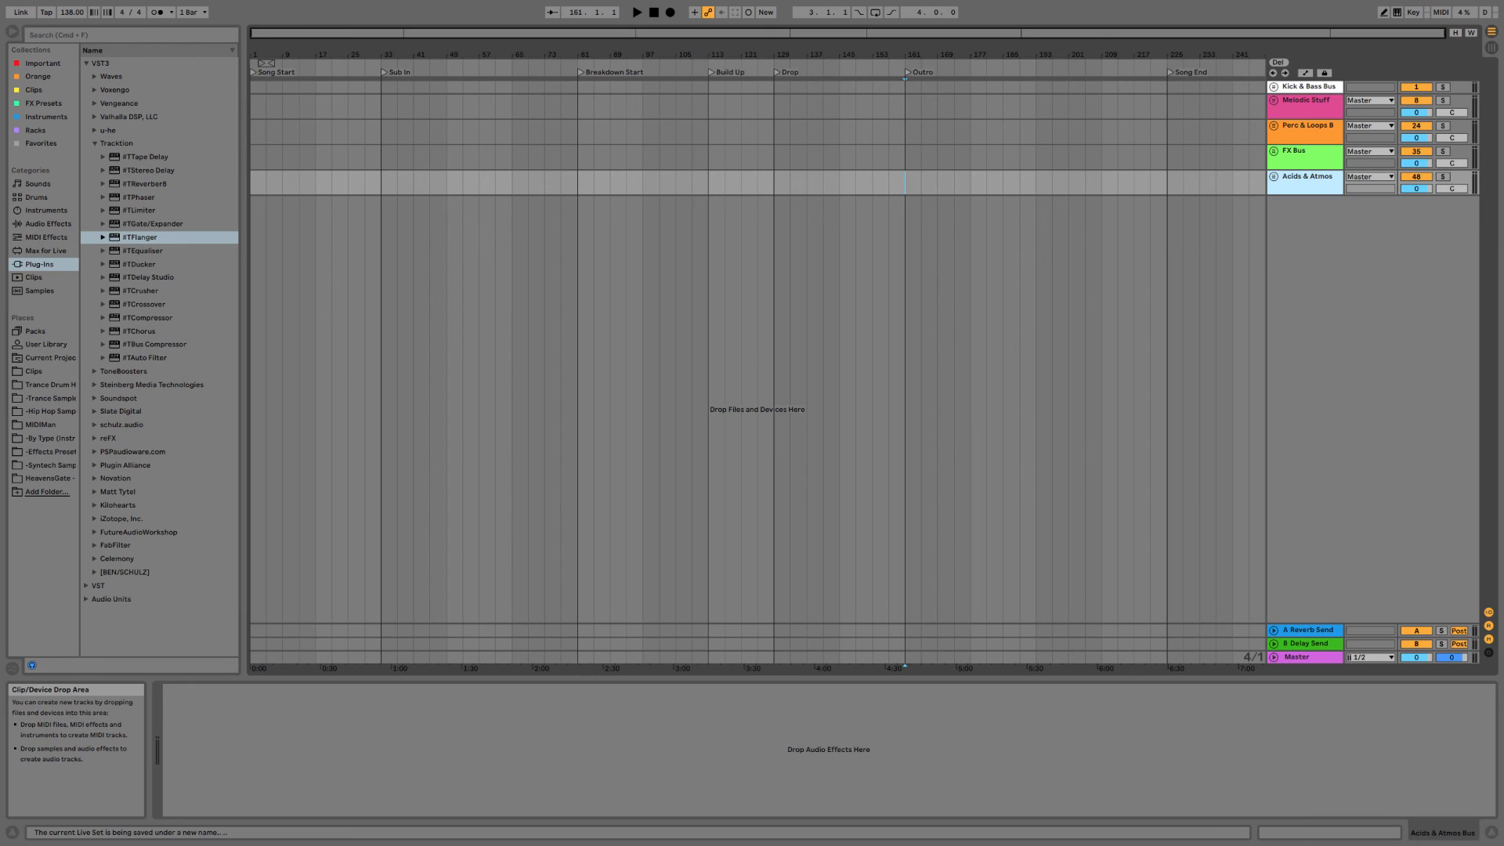